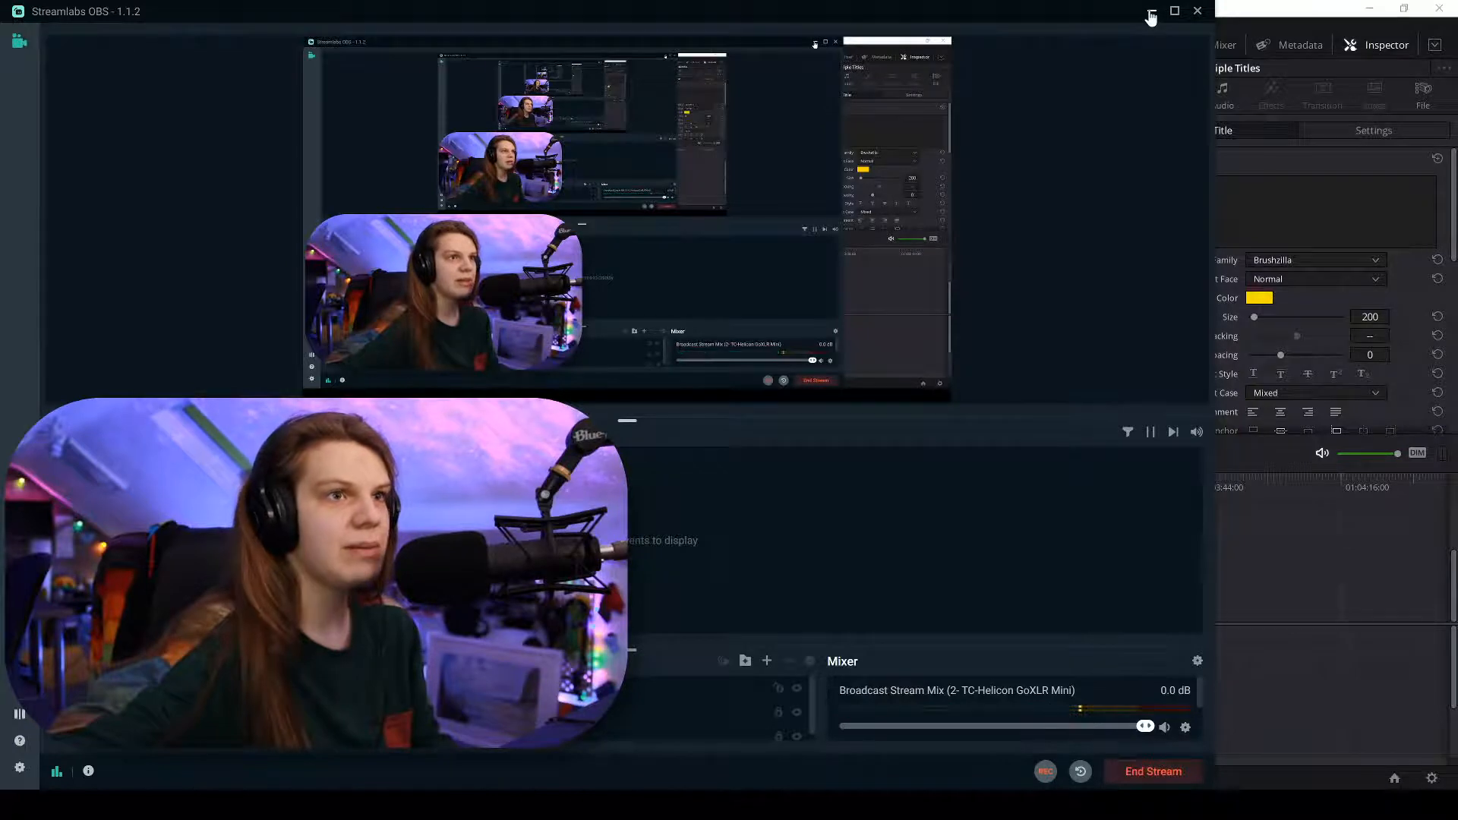
Minimize Streamlabs OBS and bring the Resolve project with the yellow '0:12' timer title forward.
click(1152, 12)
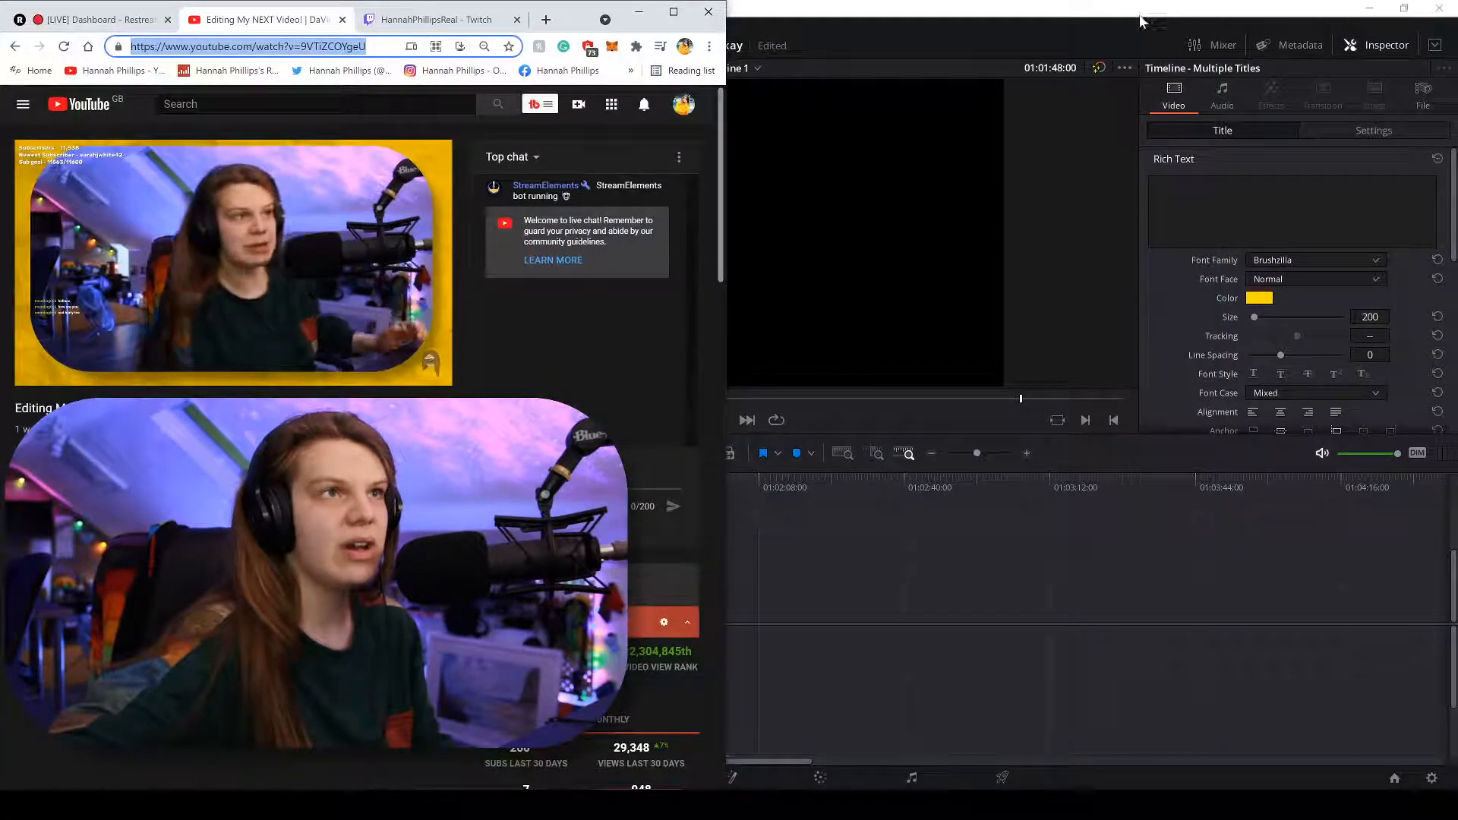
click(889, 575)
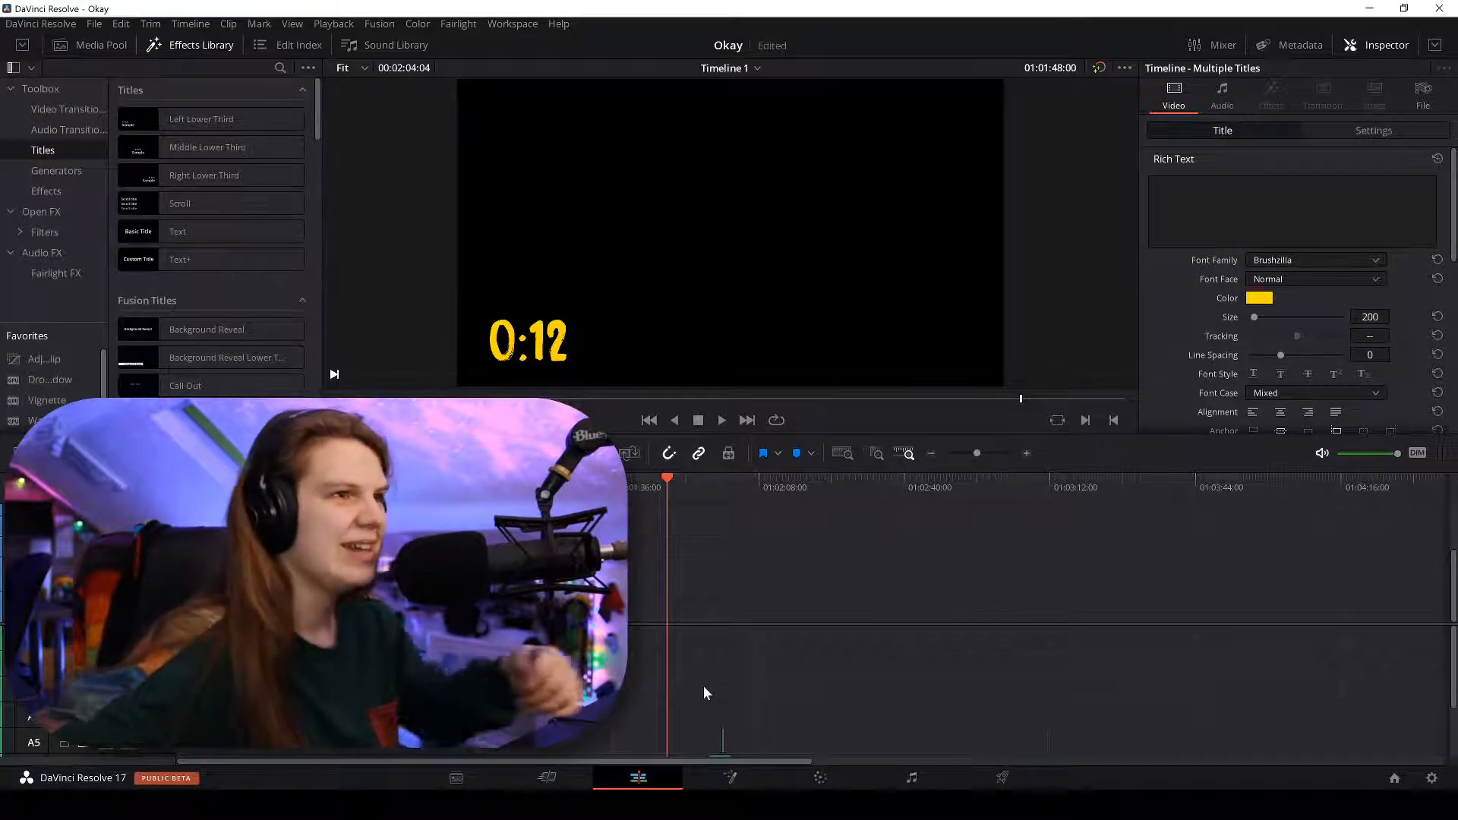
Set the Timeline Proxy Mode to Quarter Resolution for playback.
click(203, 487)
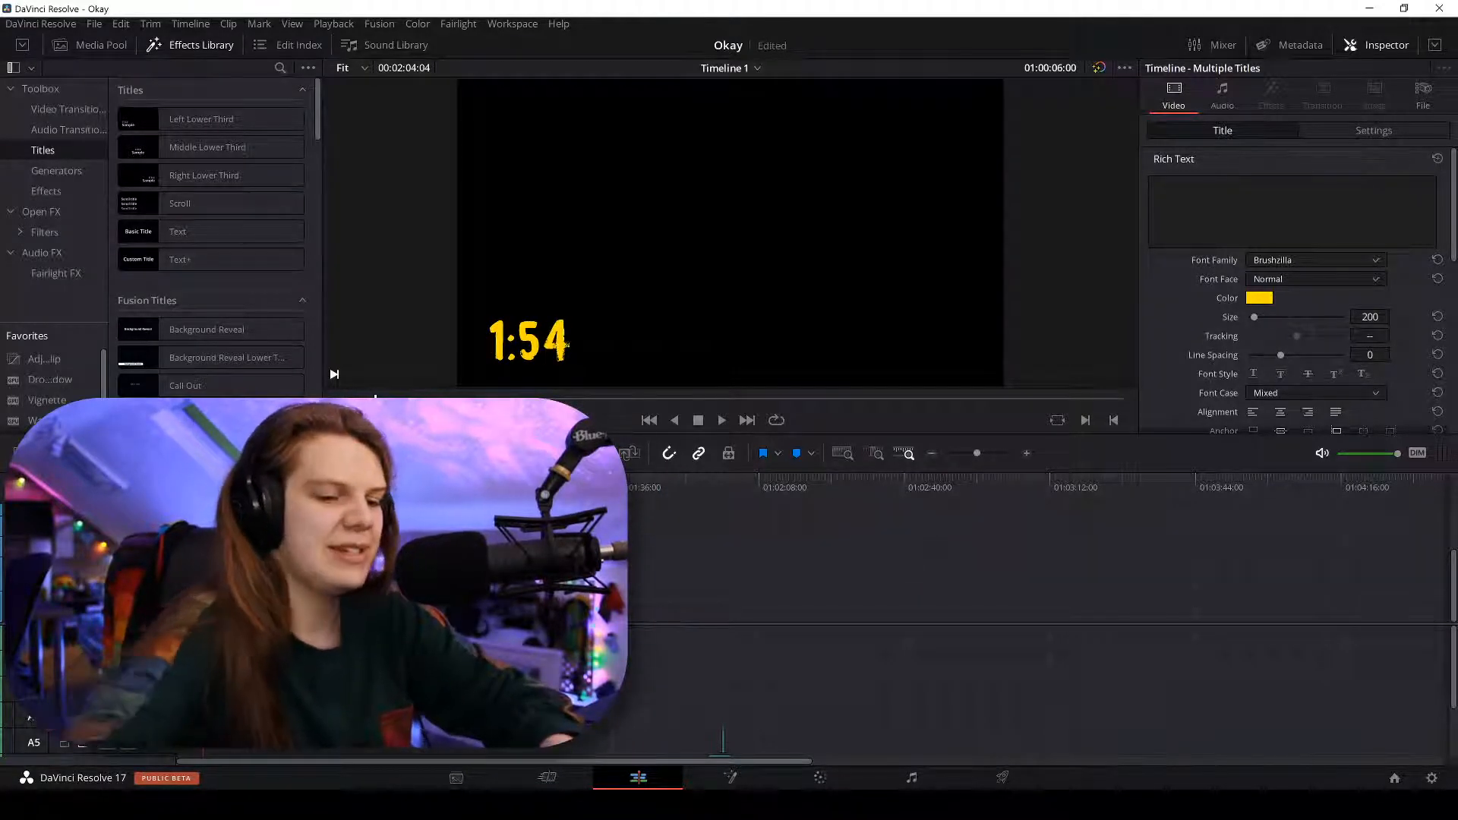
scroll(202, 577, down, 2)
click(333, 23)
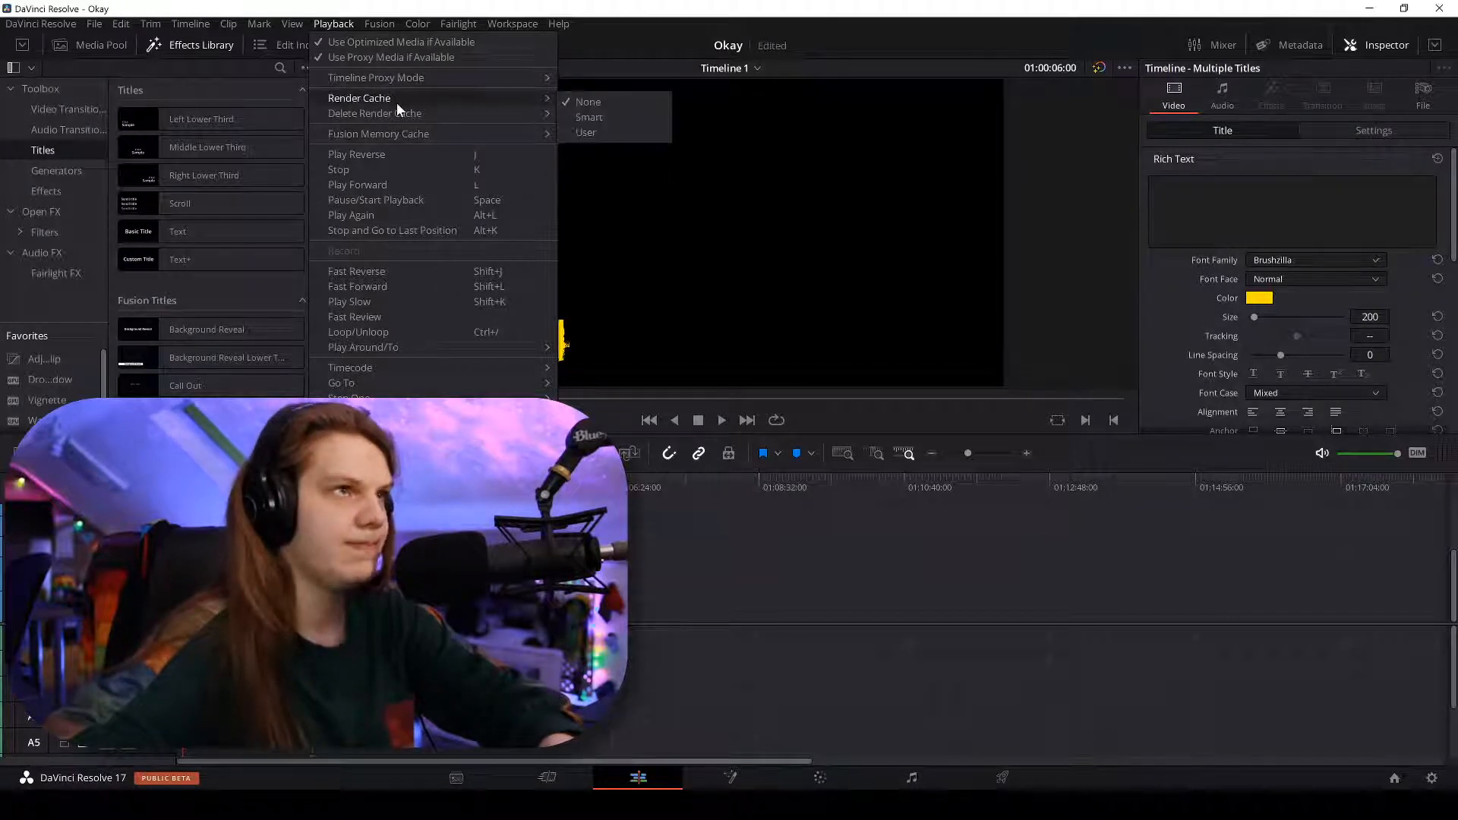
mouse_move(399, 75)
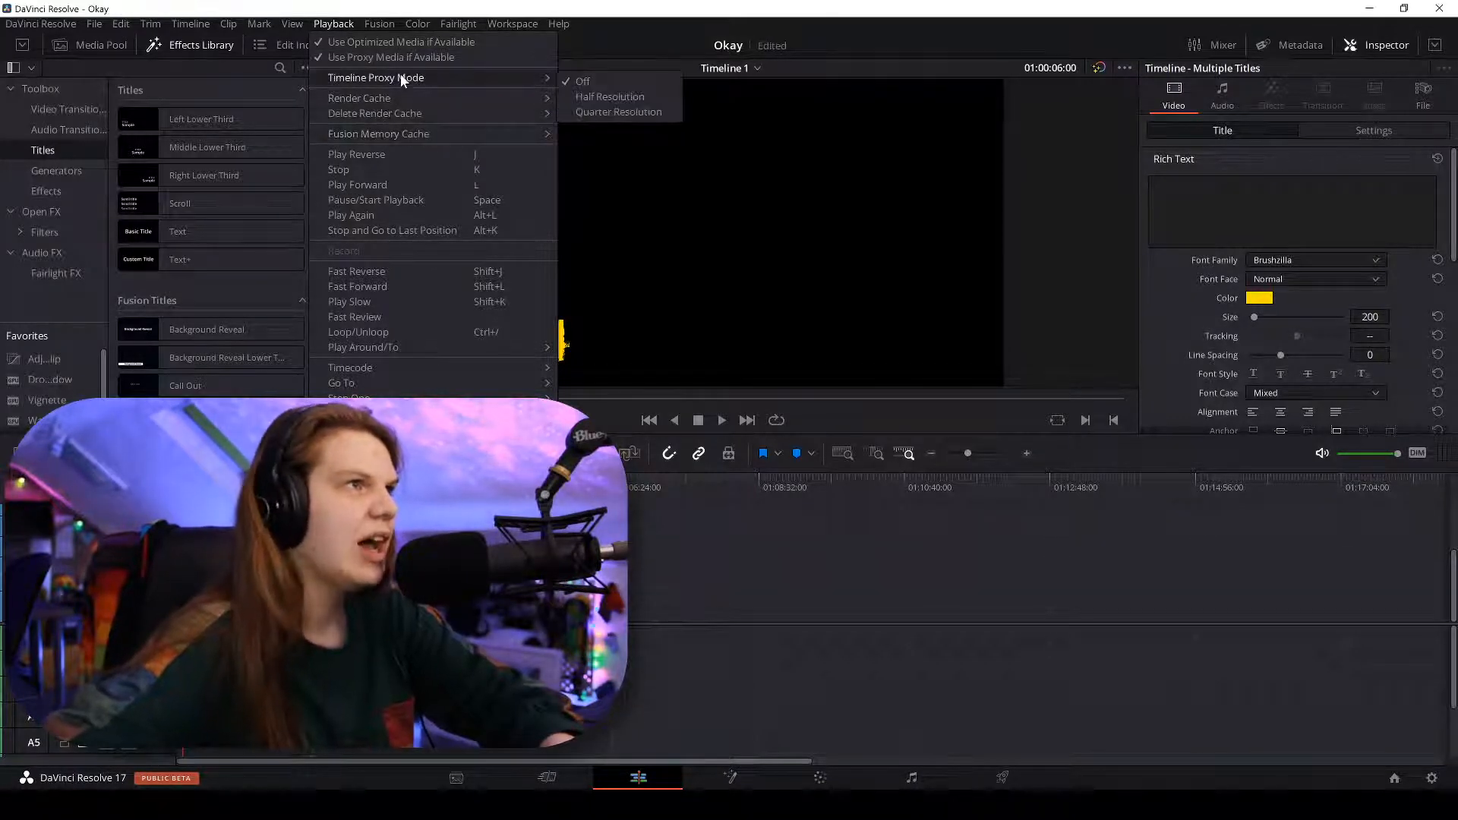
click(604, 111)
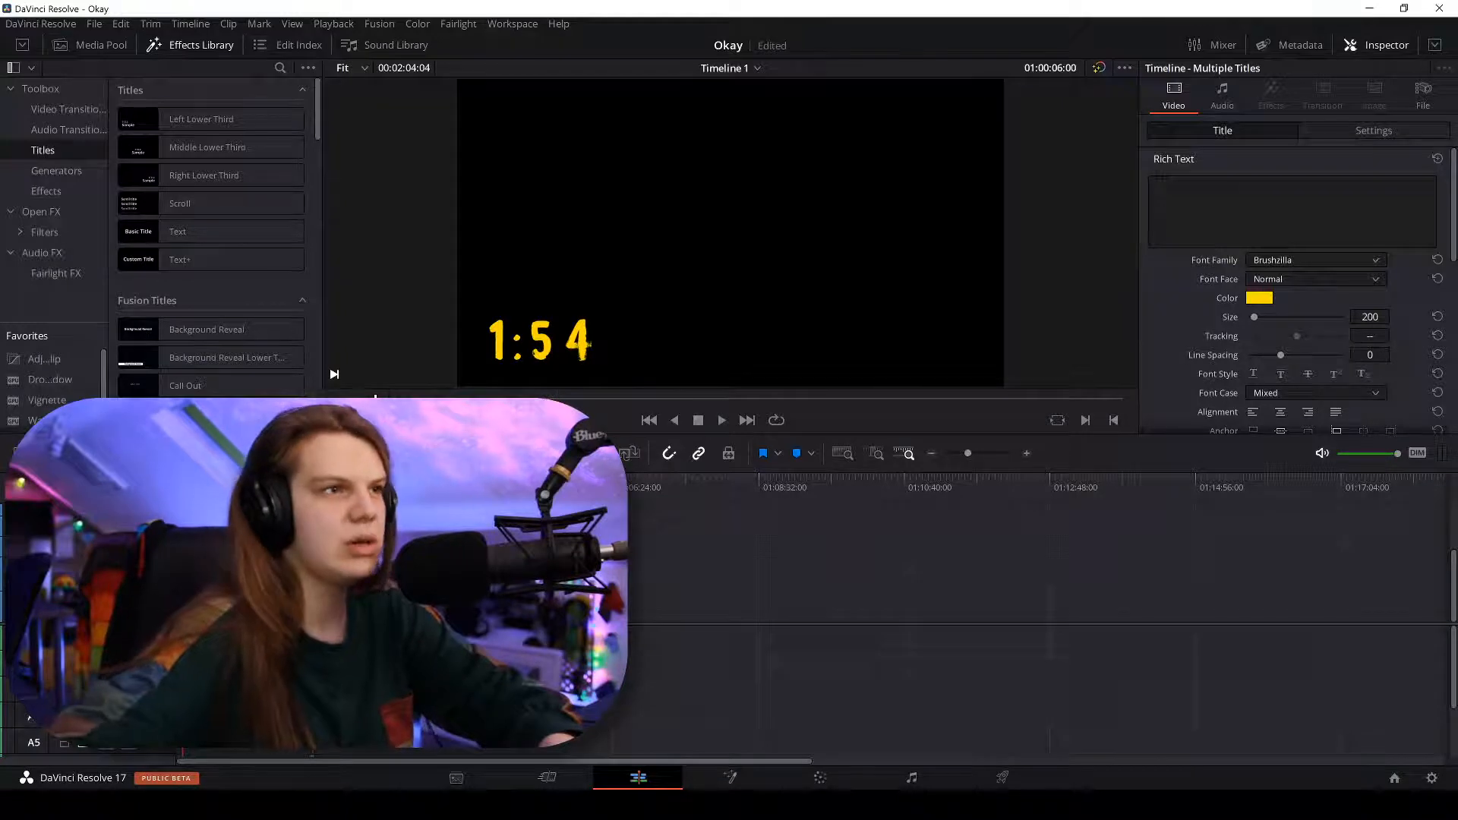
click(188, 26)
click(188, 25)
click(328, 27)
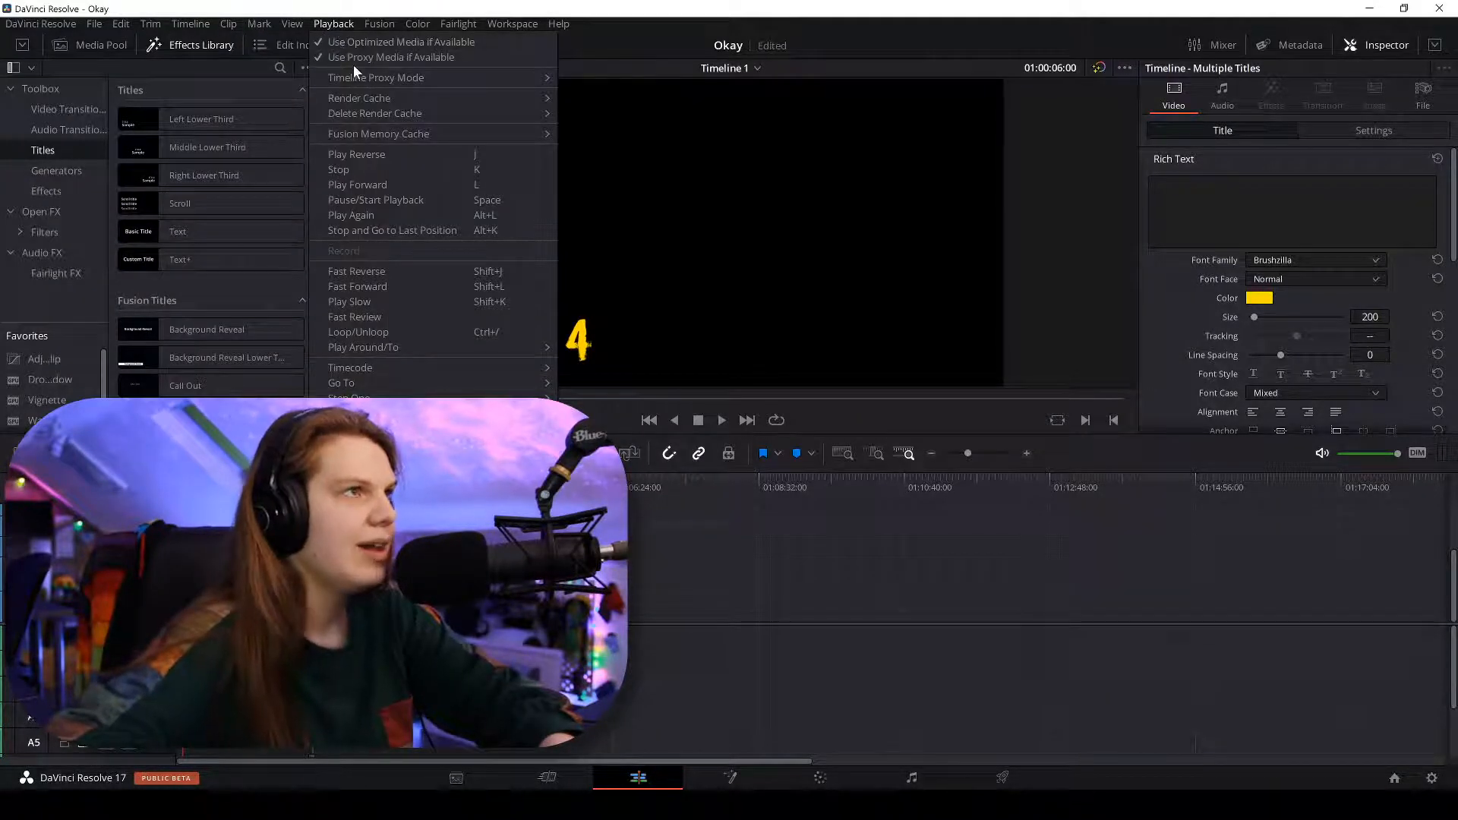
click(590, 83)
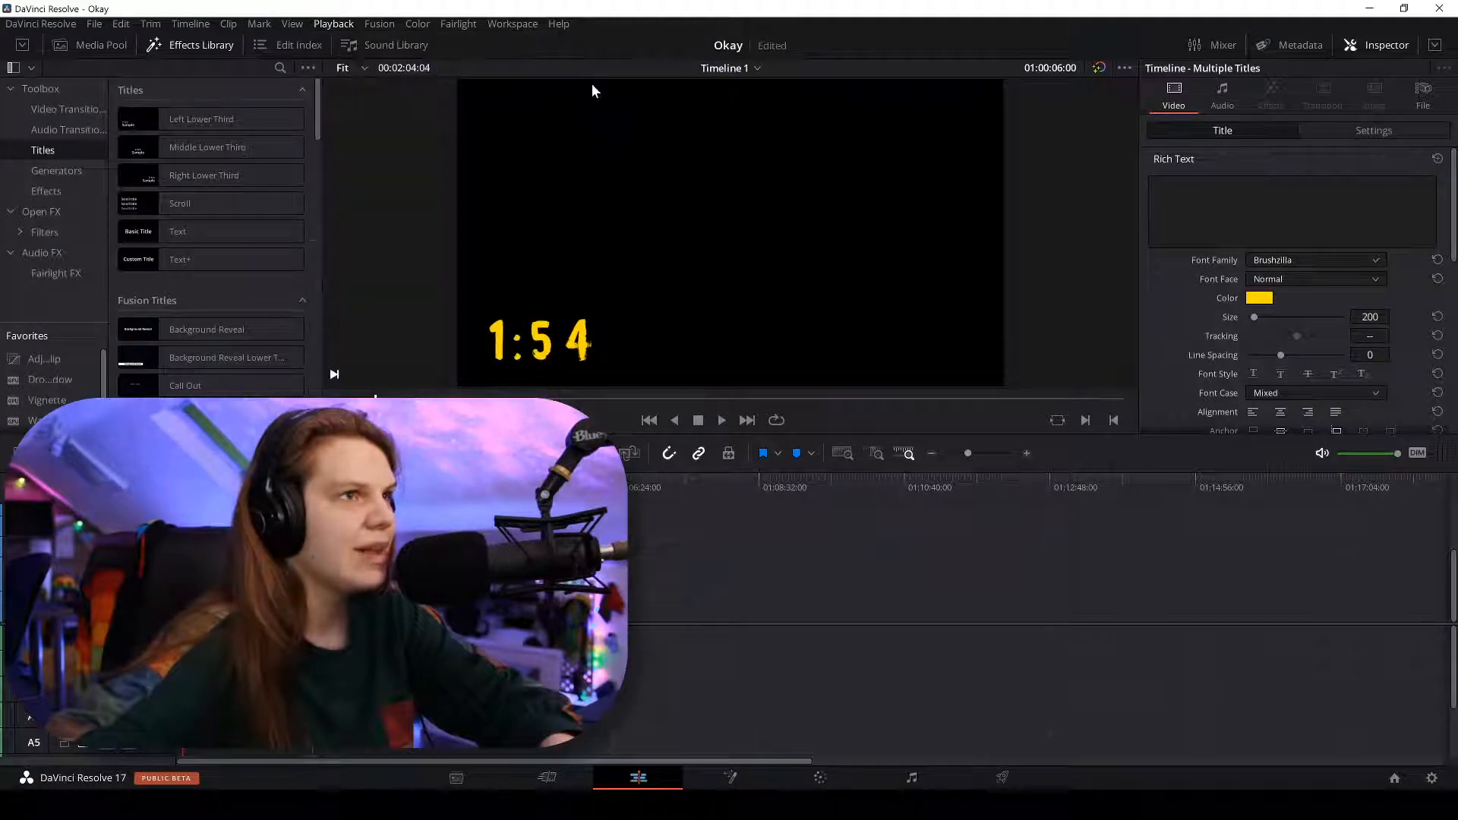
click(333, 23)
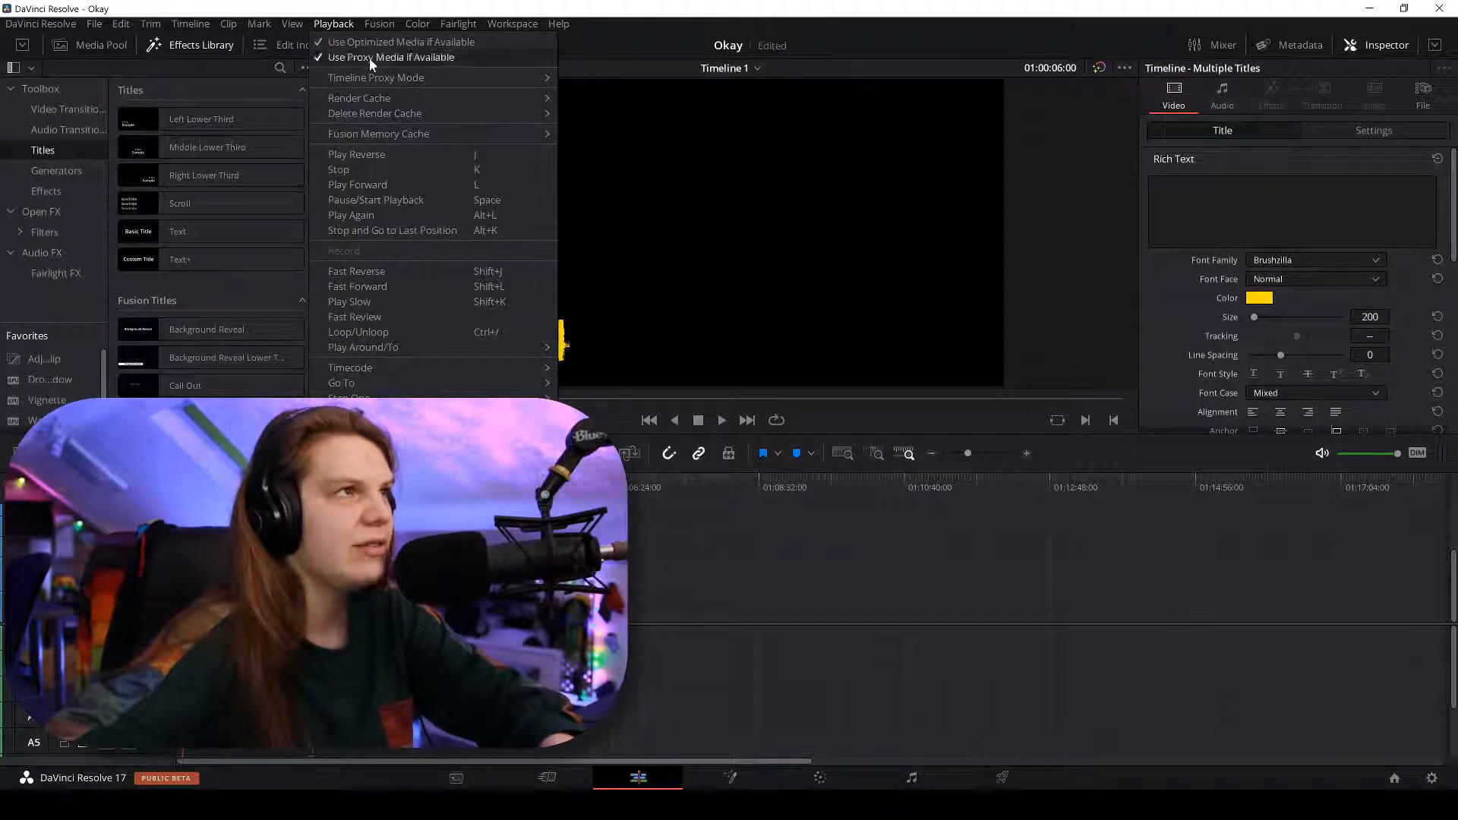
mouse_move(414, 82)
click(617, 112)
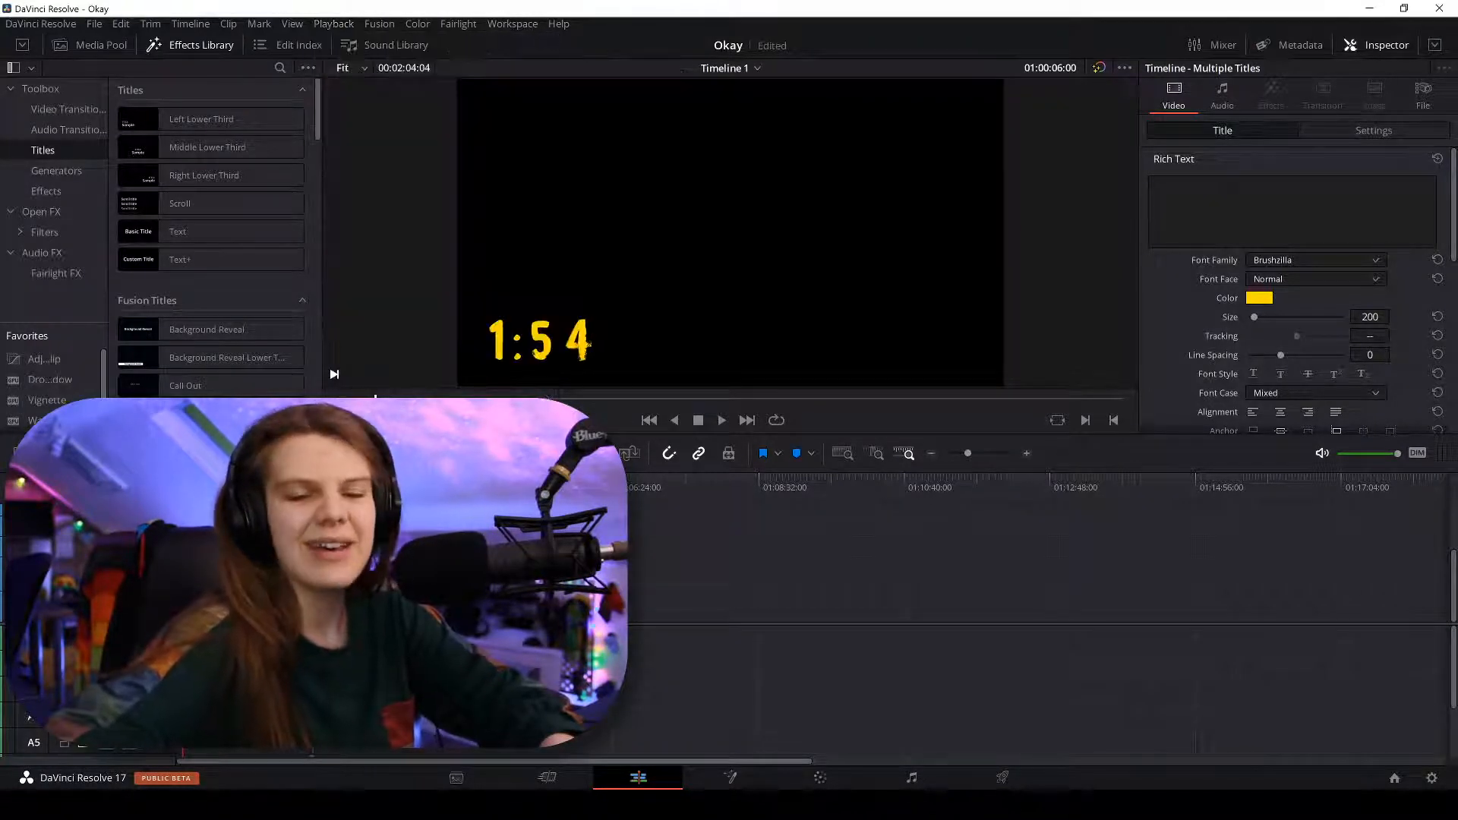
Shrink the viewer to enlarge the timeline, zoom to fit all timer clips, and open File Explorer.
key(ctrl+minus)
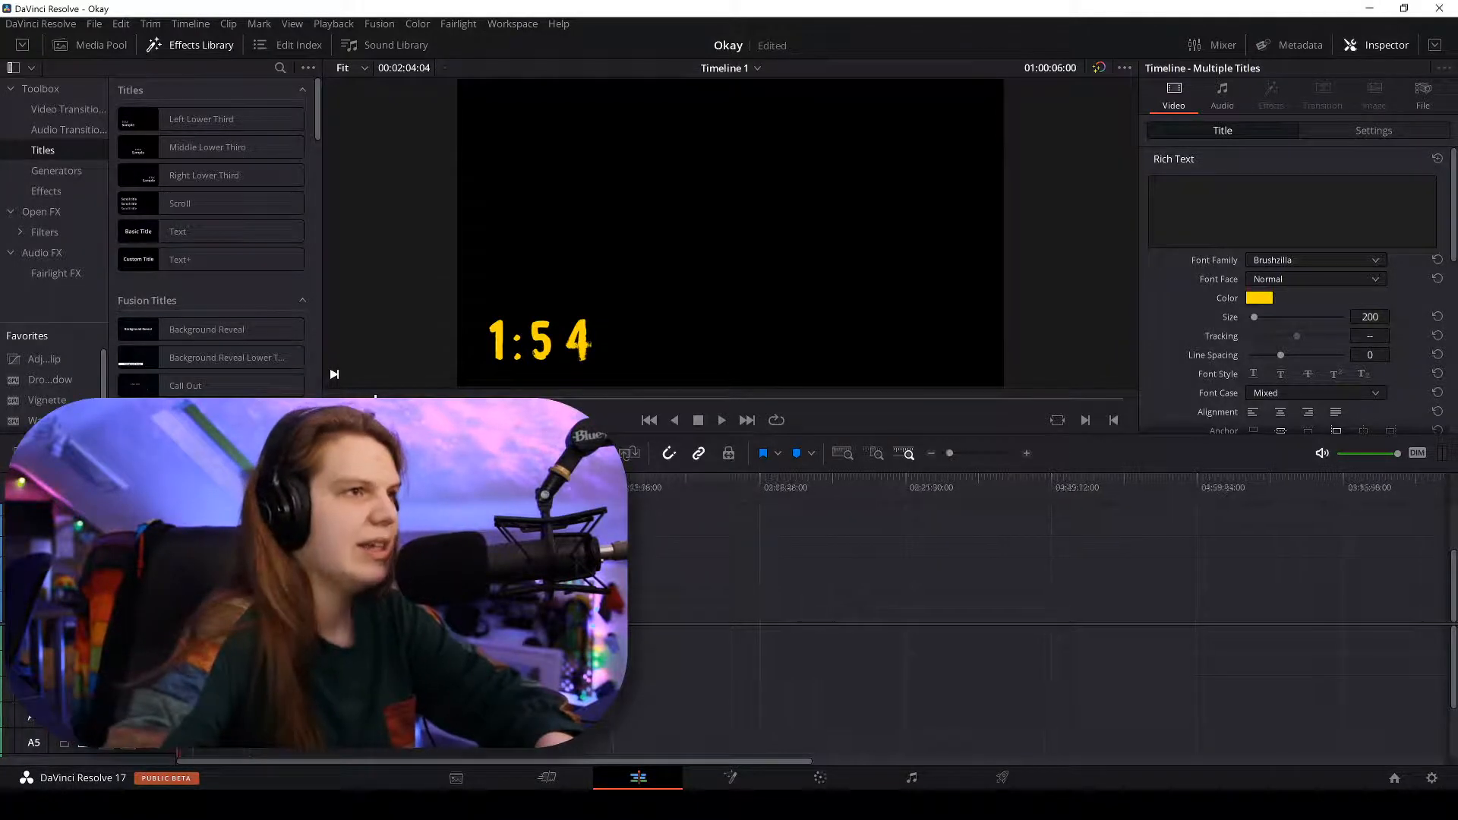
key(ctrl+equal)
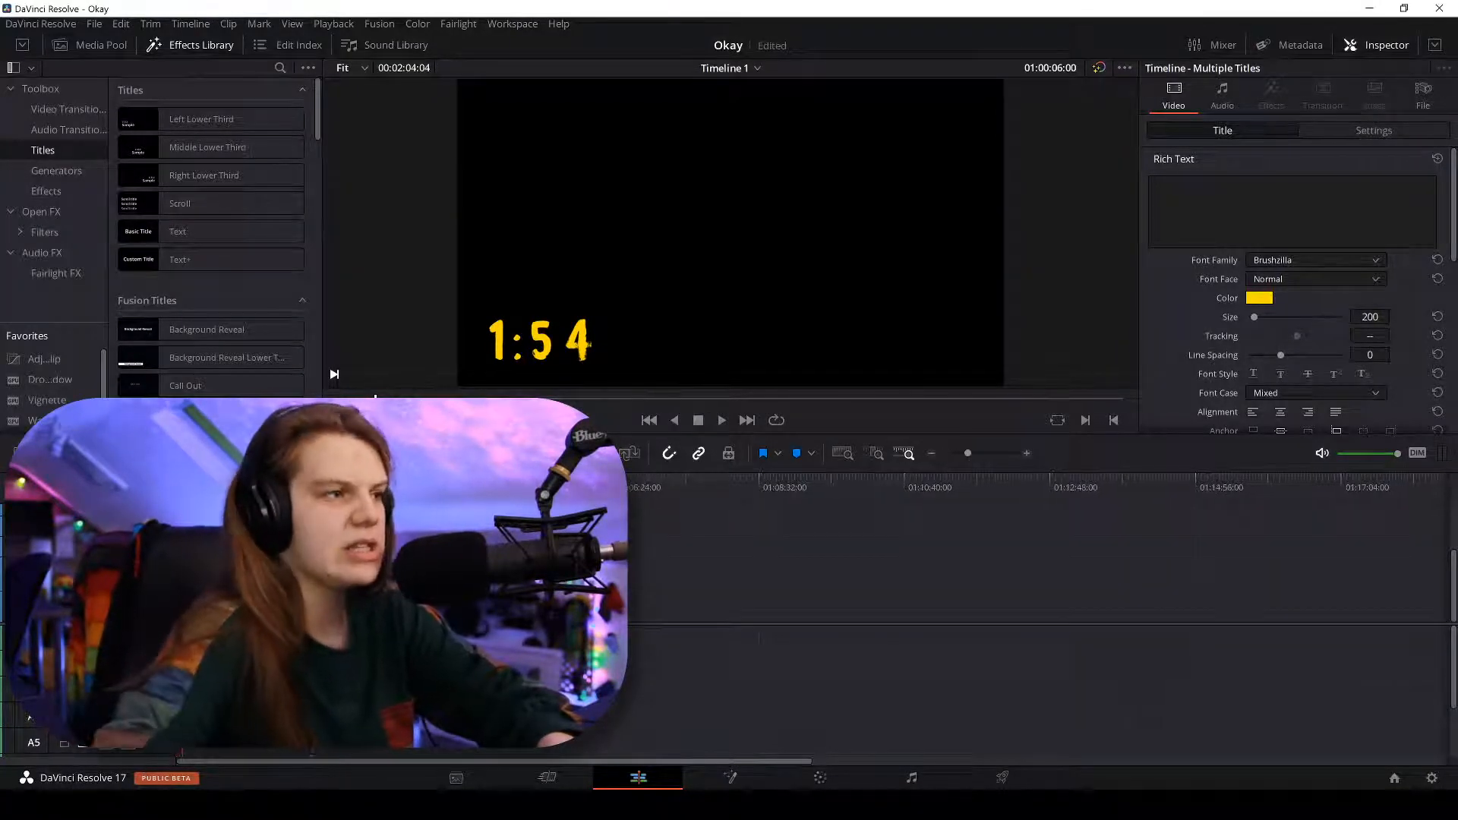
drag(484, 436, 482, 283)
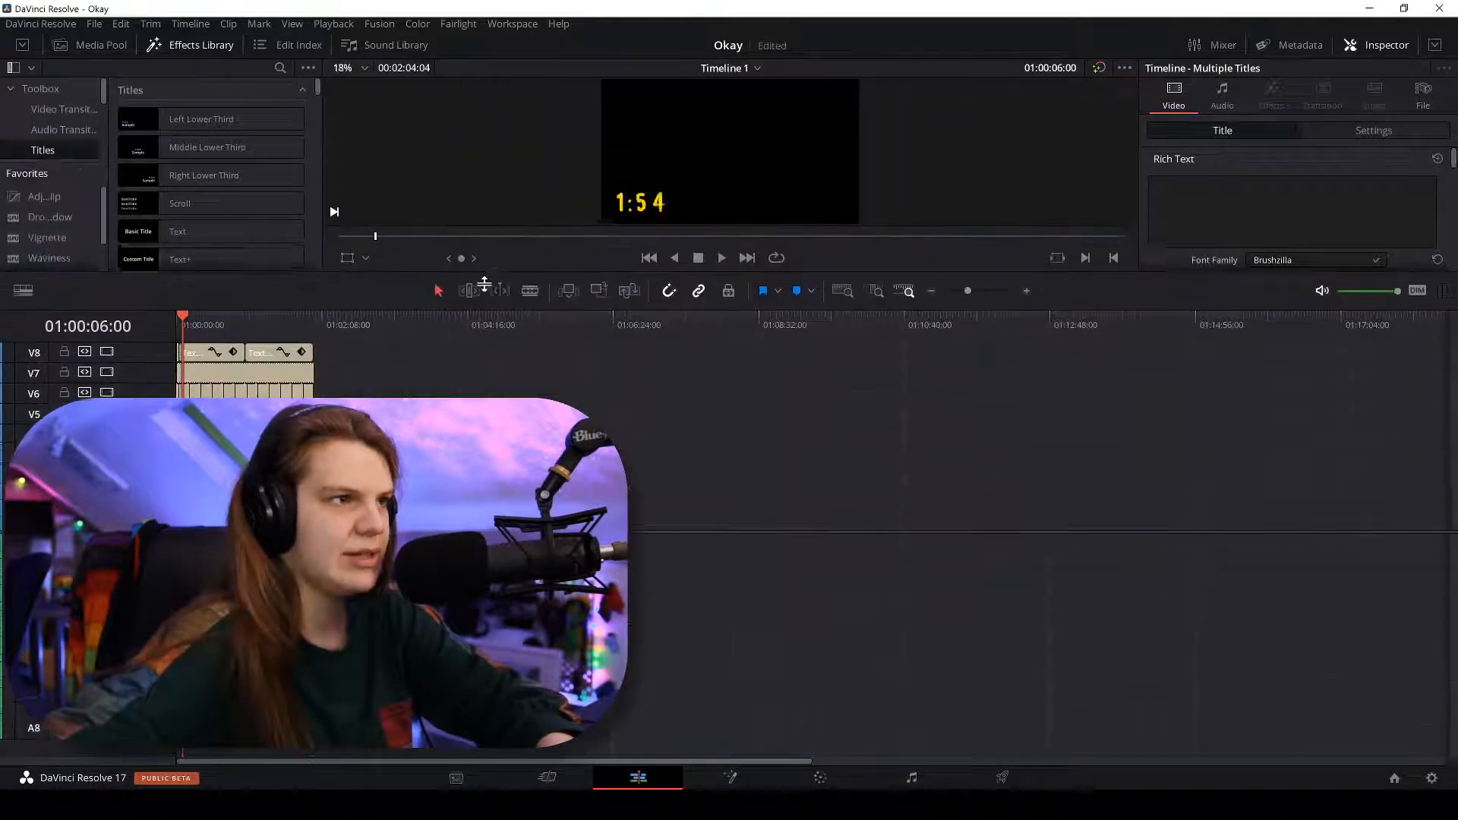
key(shift+z)
key(ctrl+equal)
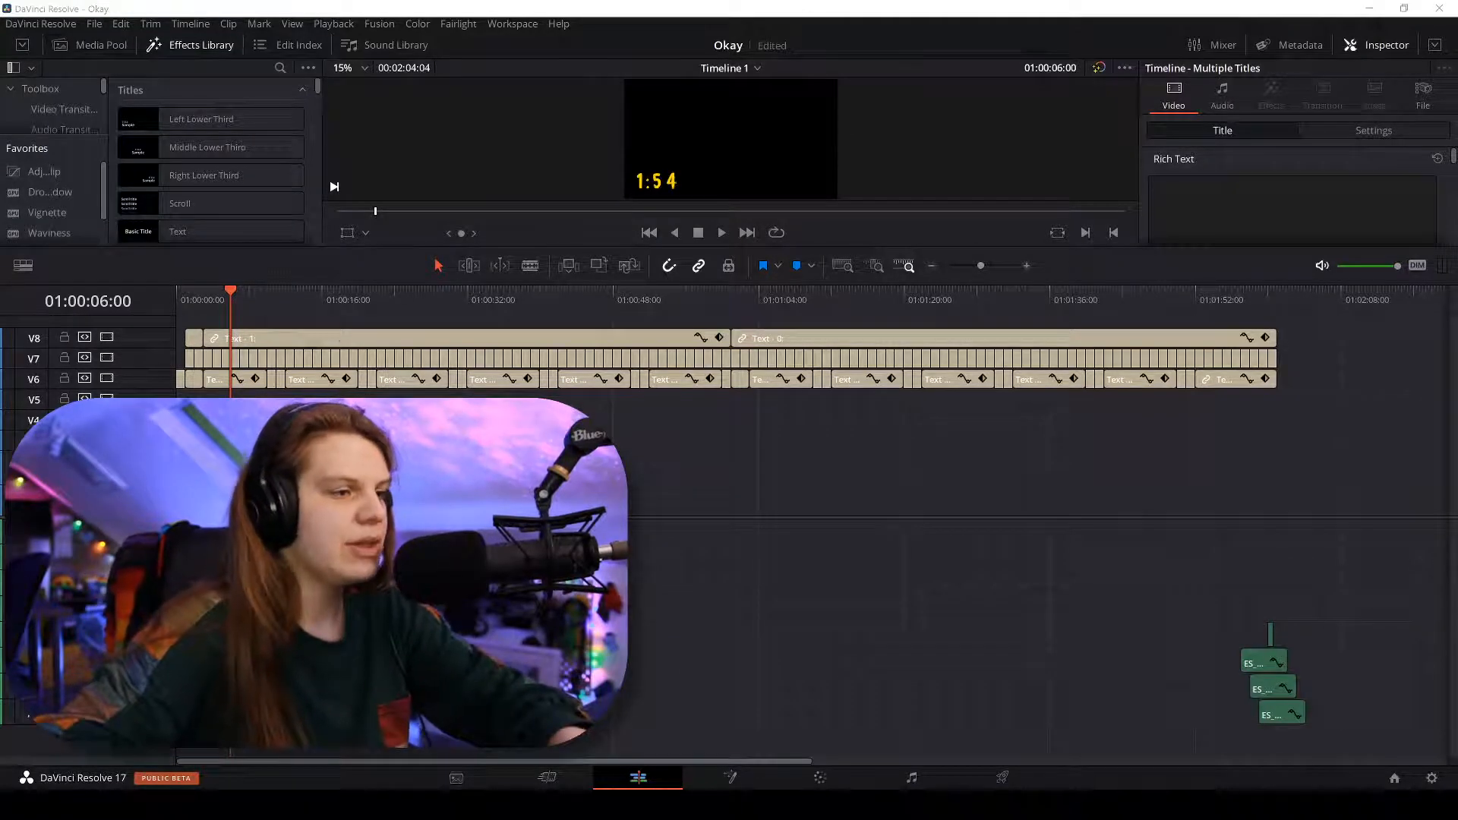
key(super+e)
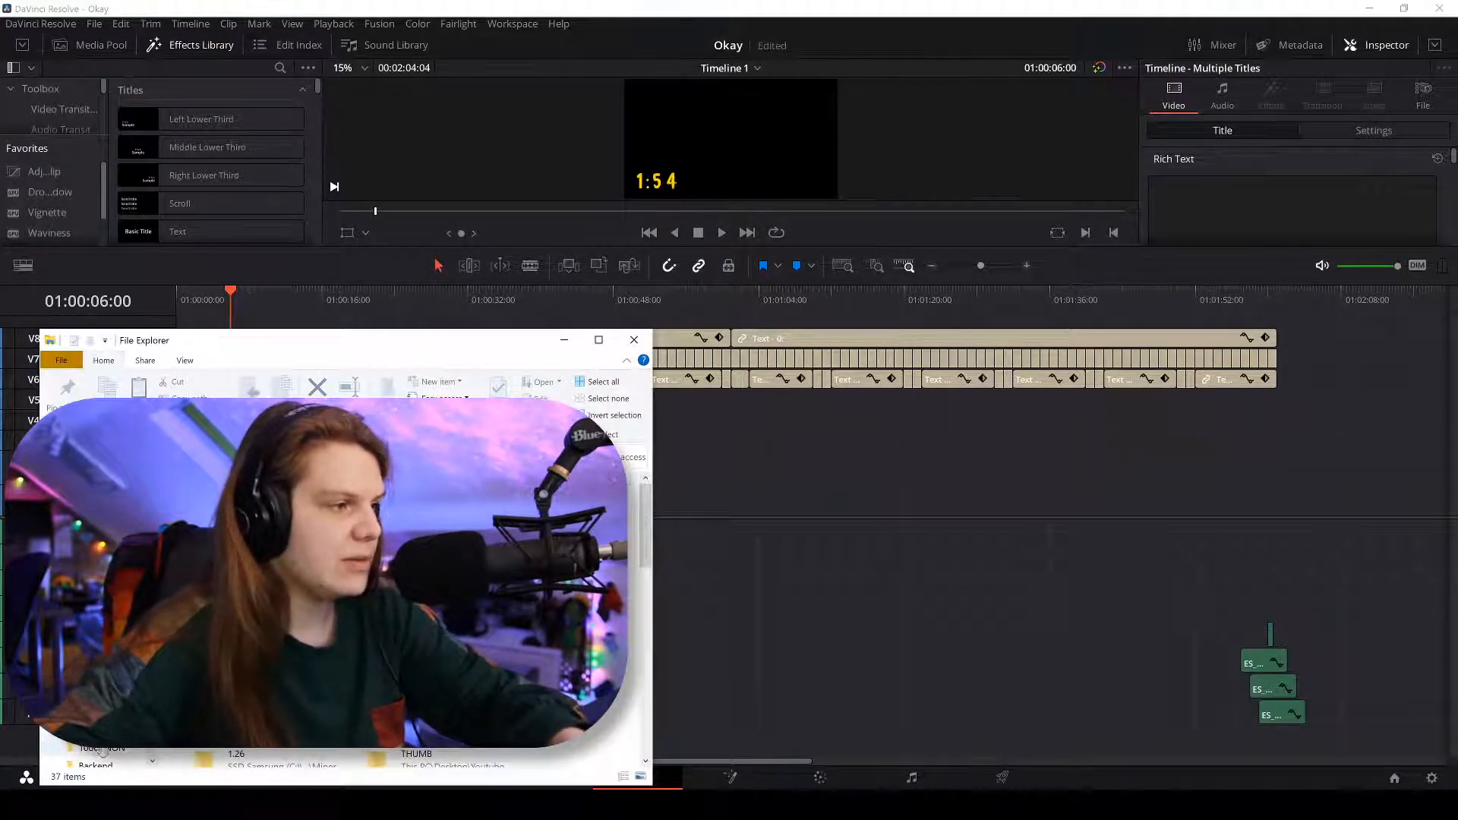
Preview MVI_2560.MP4 from the Thursdya folder, then move Explorer aside and show Resolve's Media Pool.
scroll(102, 751, down, 2)
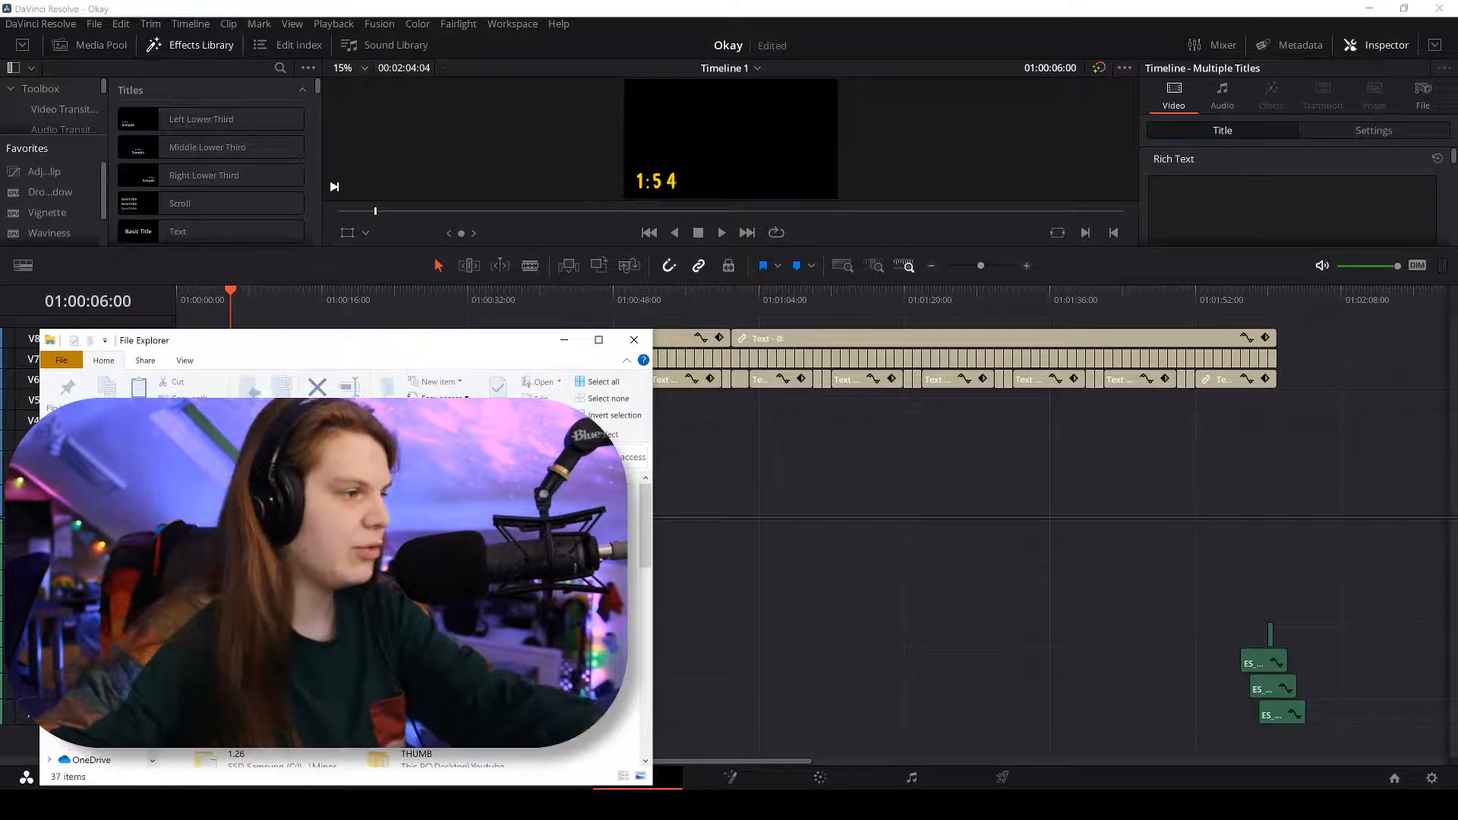
click(104, 748)
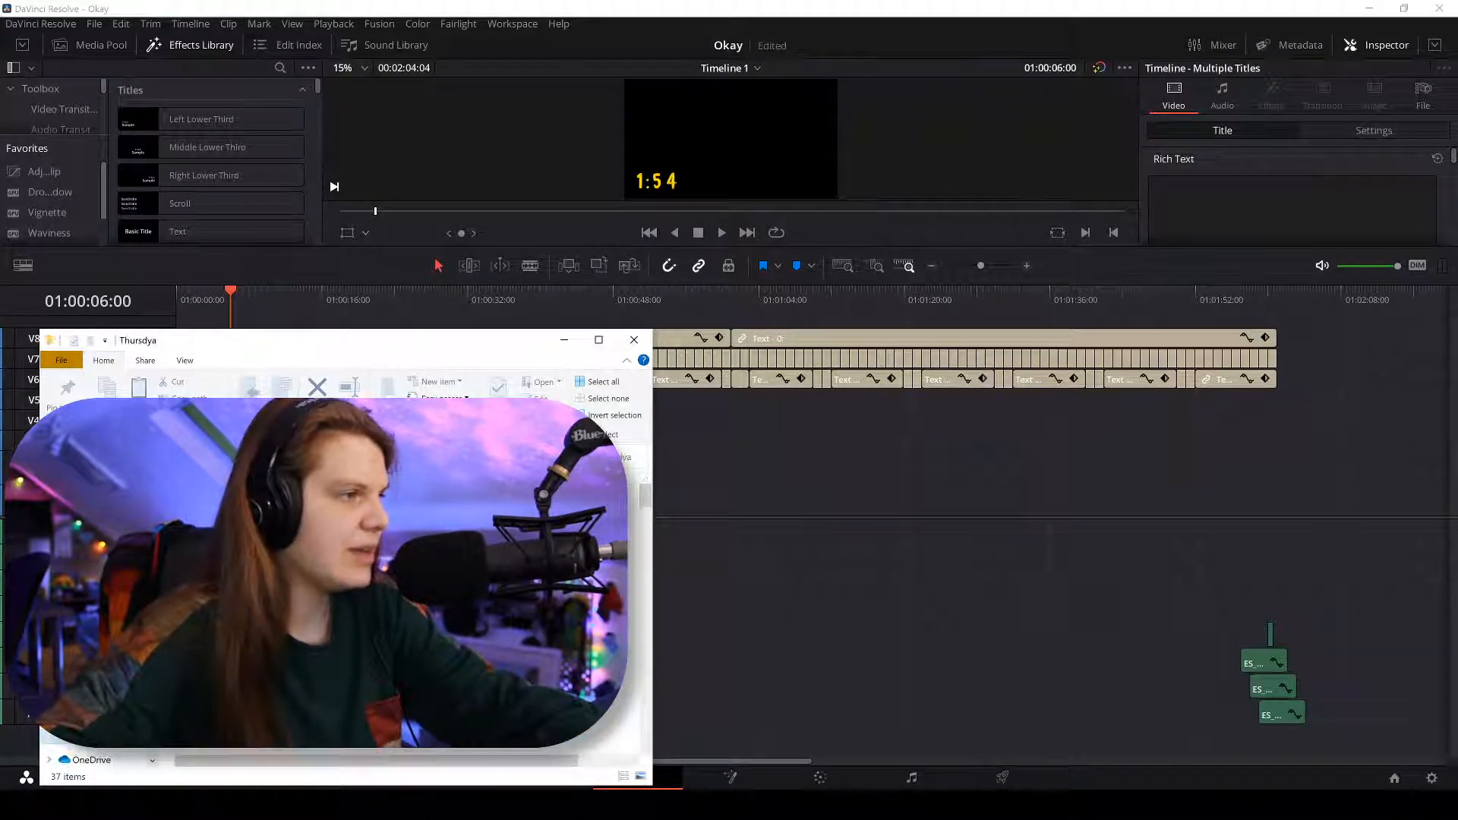
scroll(342, 577, down, 10)
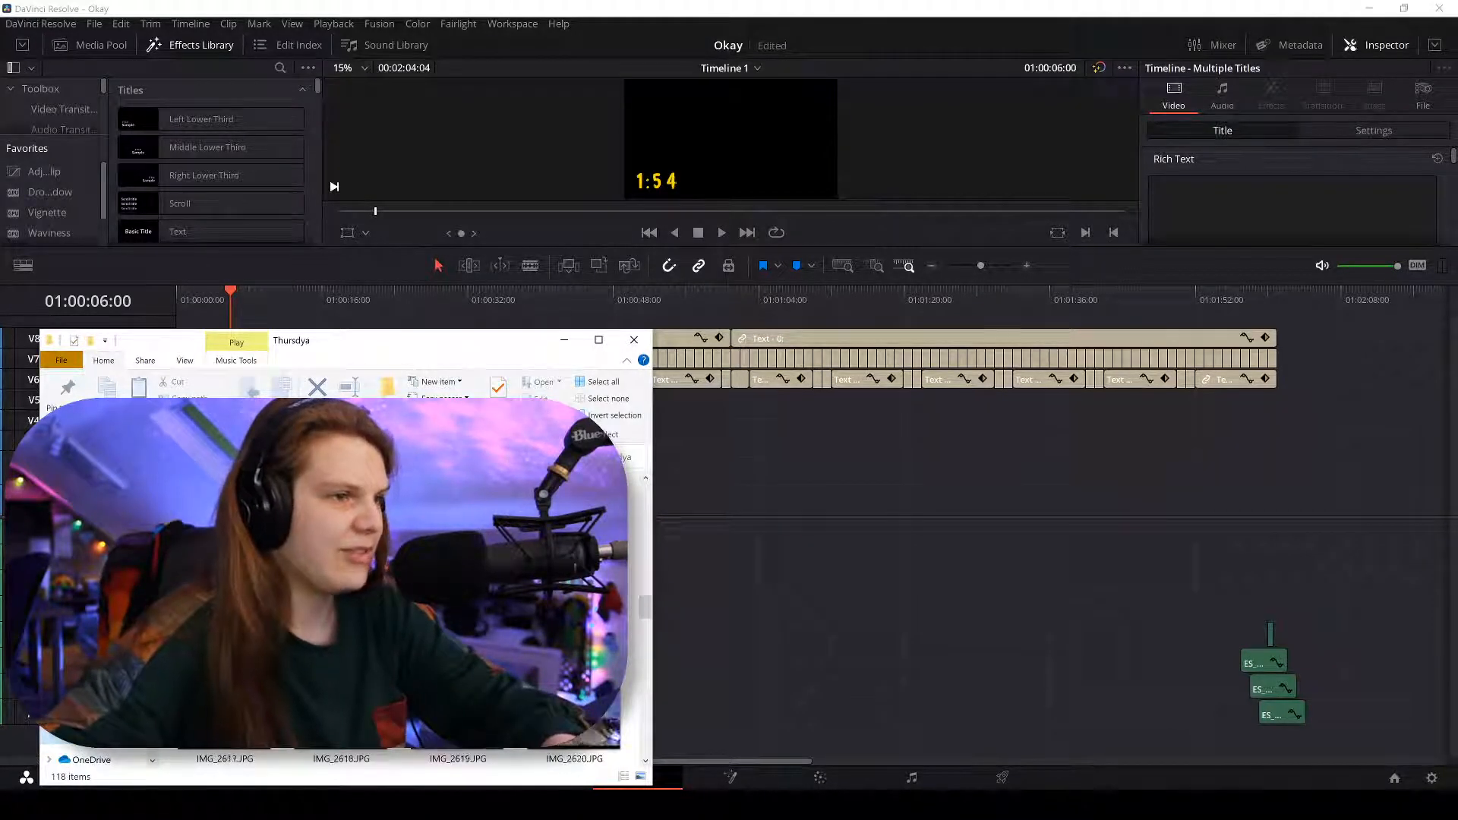
scroll(342, 577, down, 3)
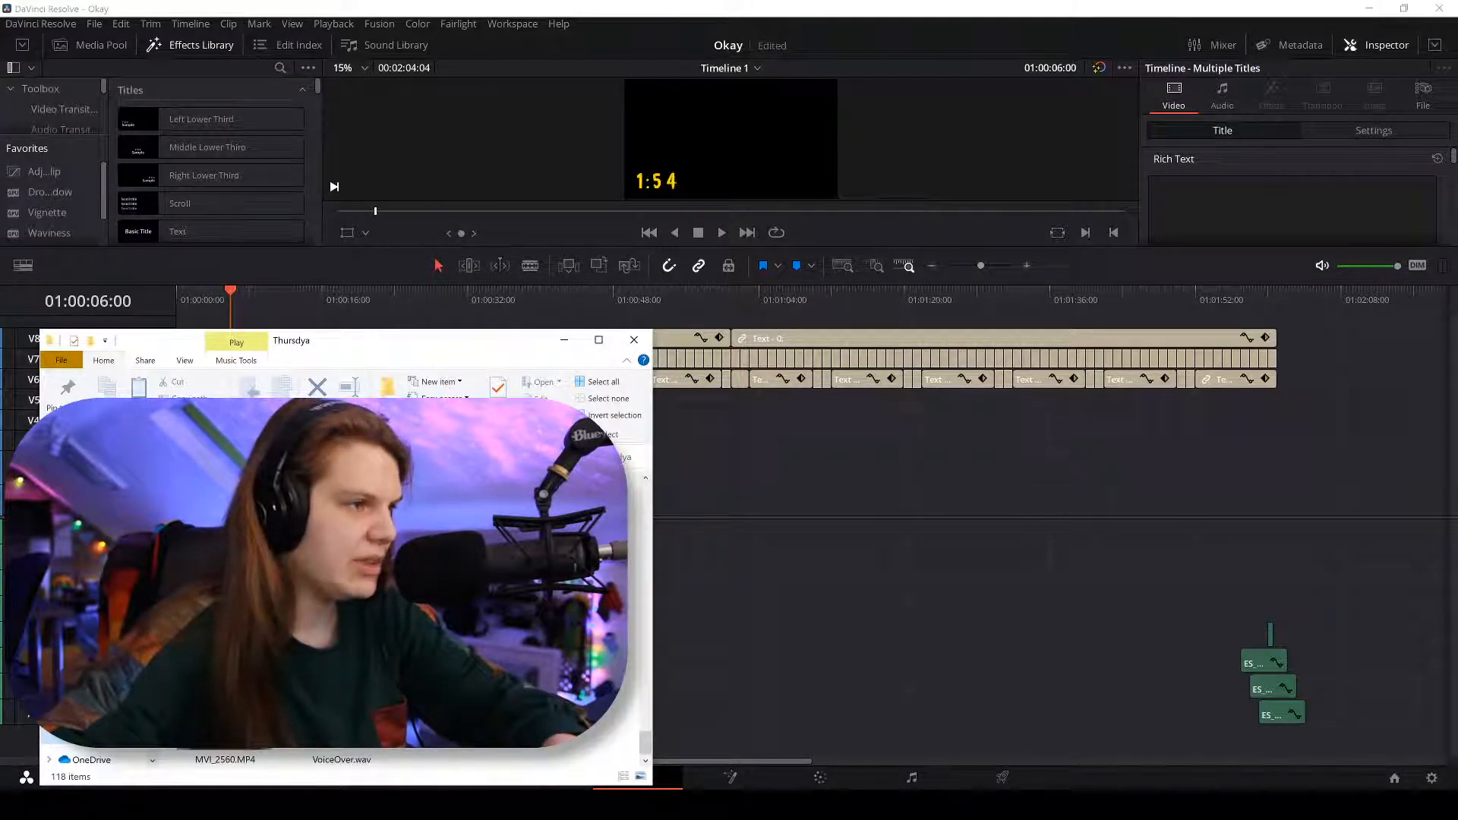
click(225, 759)
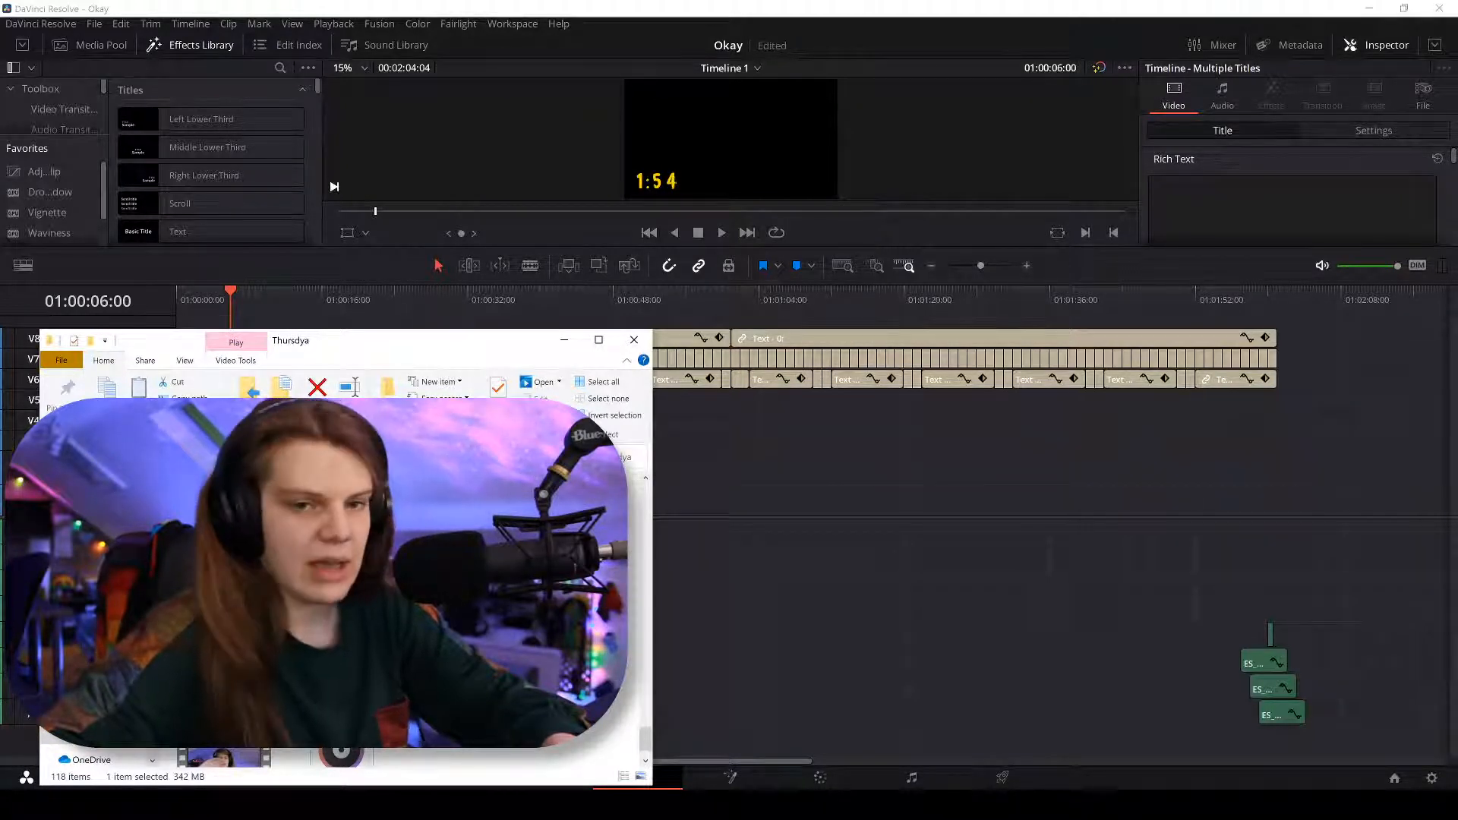
key(Return)
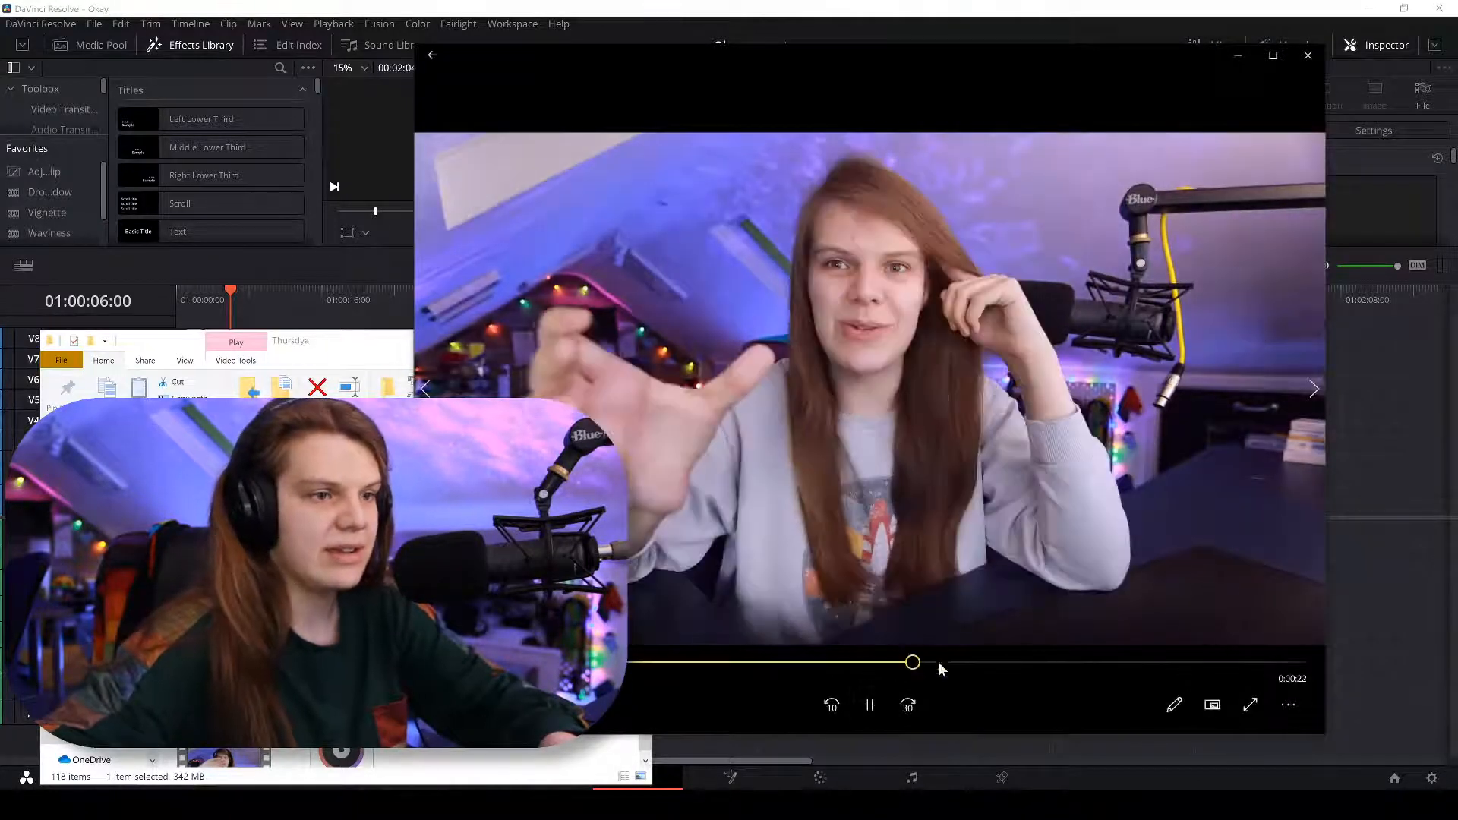
click(1307, 55)
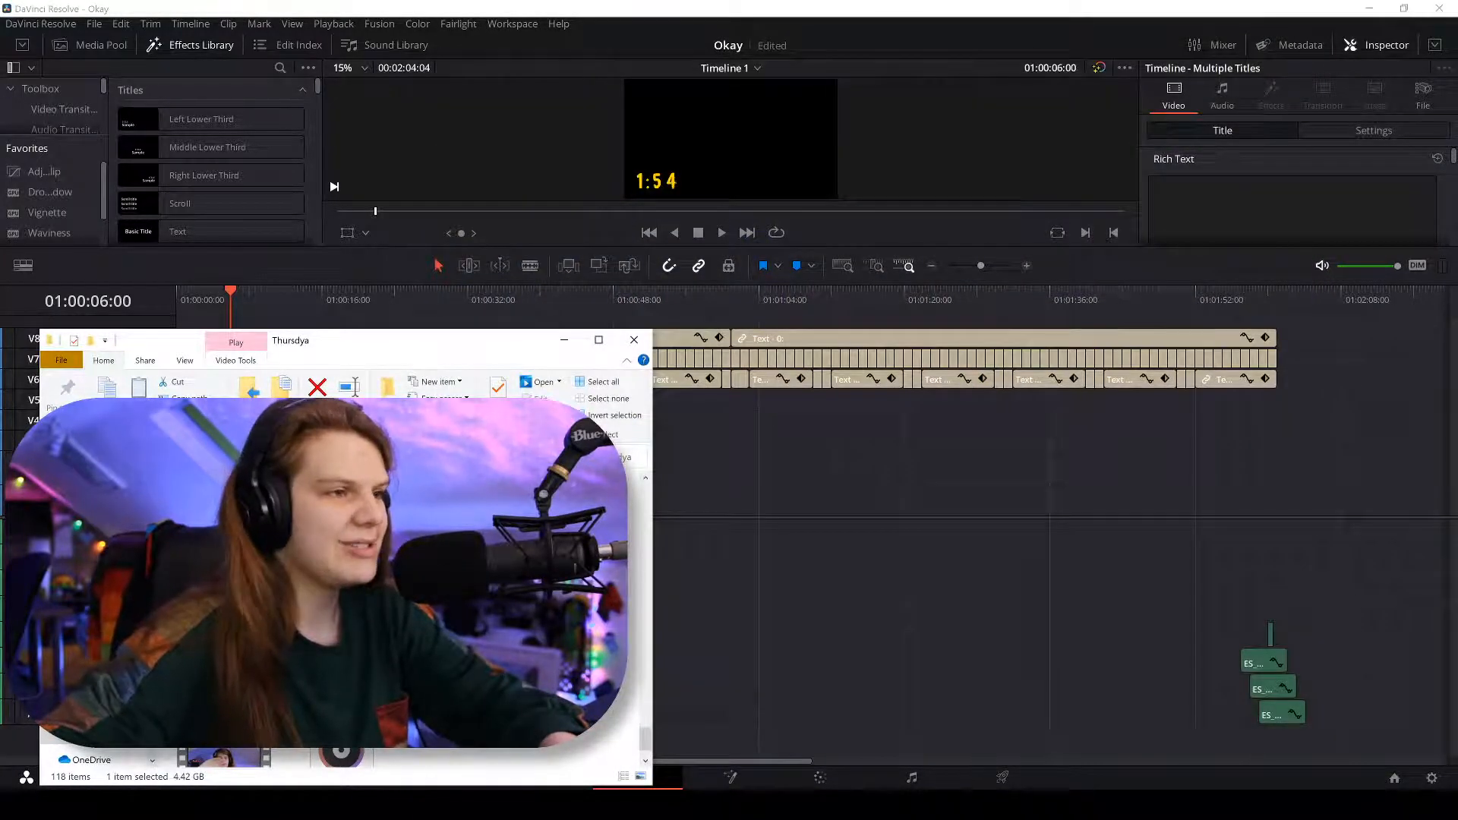
drag(425, 351, 843, 230)
click(93, 47)
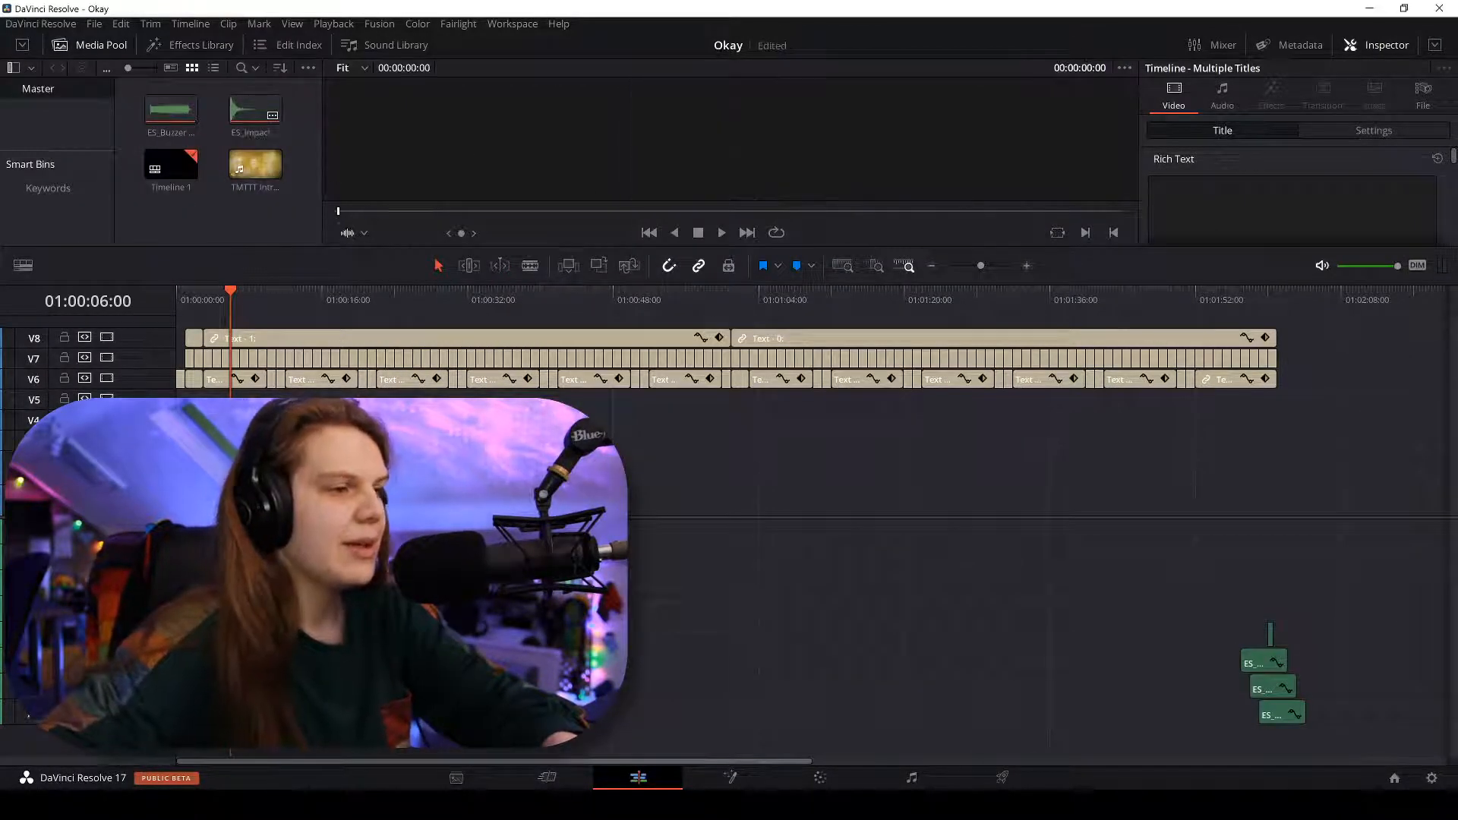
Import the MVI_2554 and MVI_2555 camera clips into the media pool and place them on the timeline.
key(alt+Tab)
drag(900, 418, 221, 209)
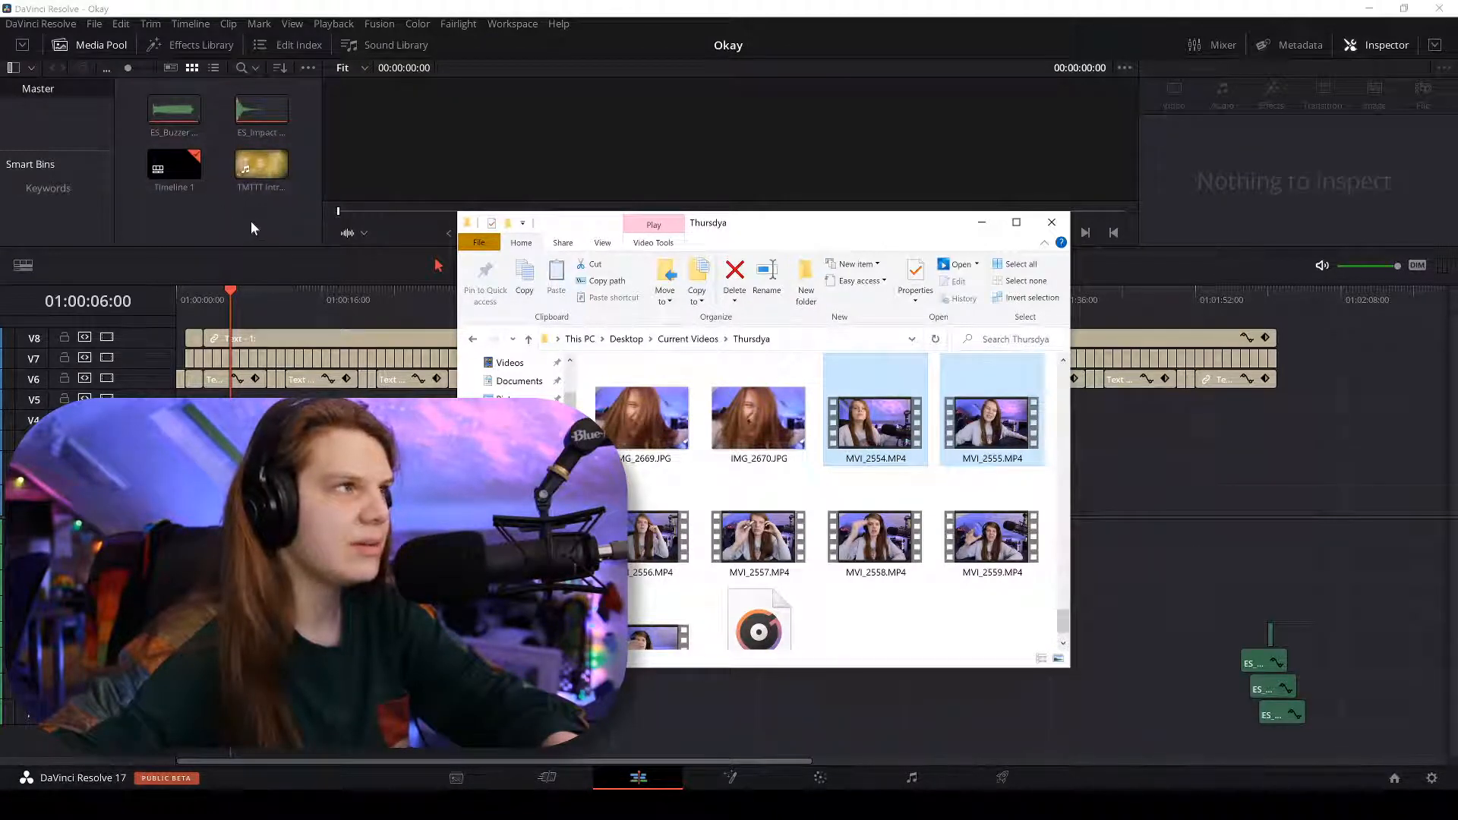
drag(442, 320, 203, 111)
click(982, 223)
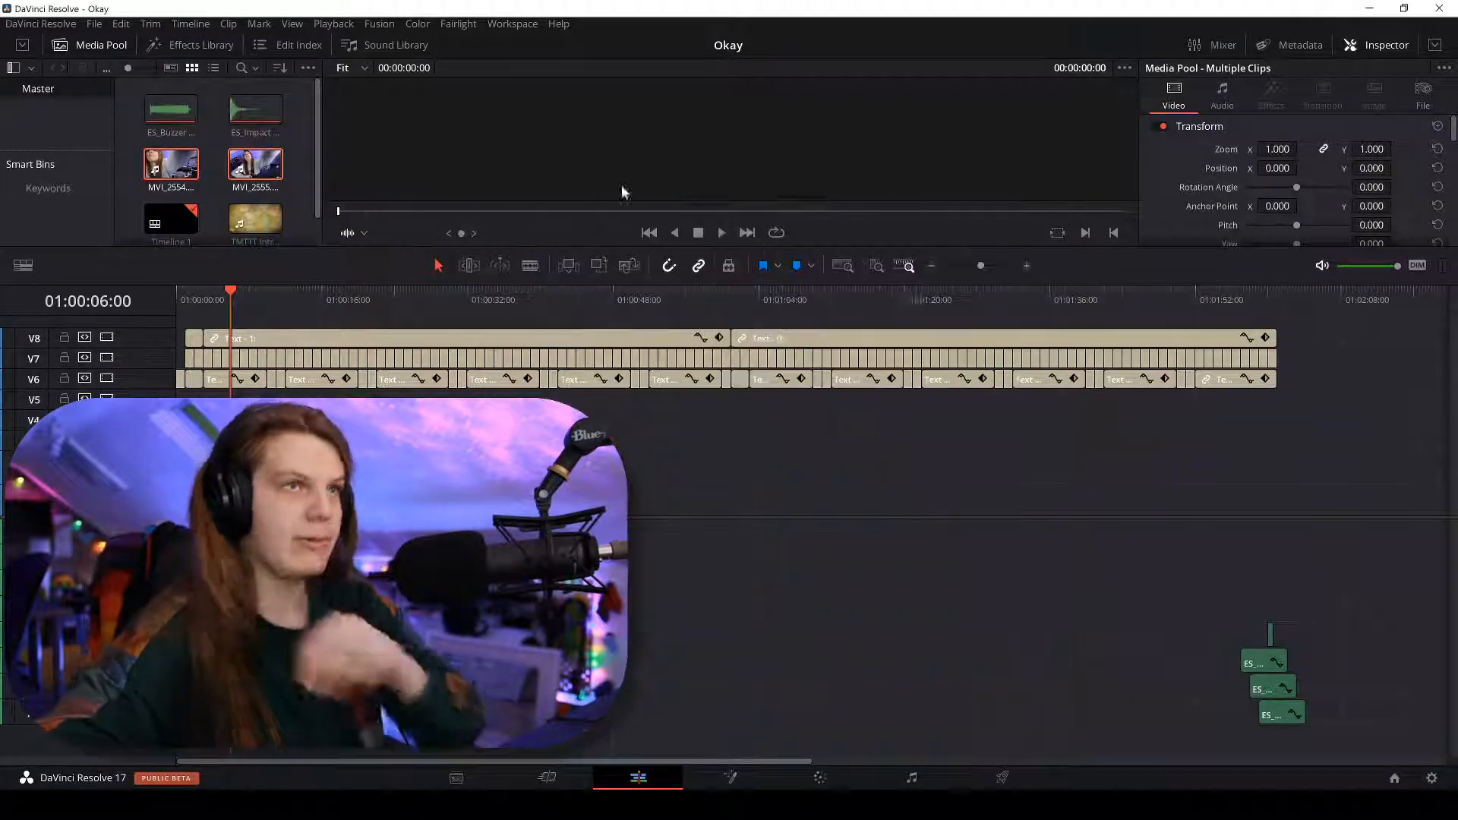
drag(187, 167, 421, 359)
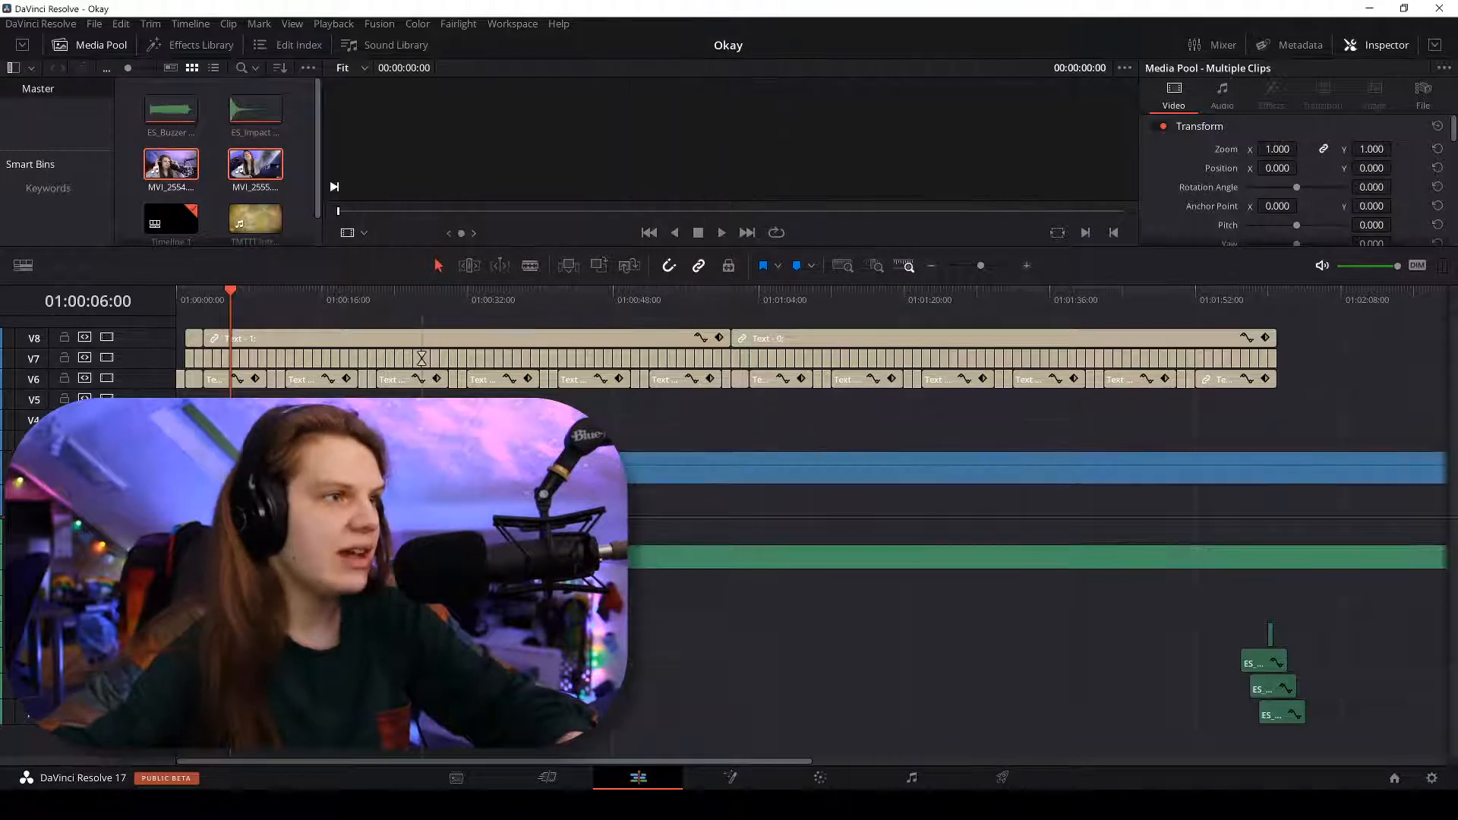
Scrub through the camera clip to around 01:09:54.
key(ctrl+minus)
key(ctrl+minus)
key(ctrl+minus)
key(ctrl+minus)
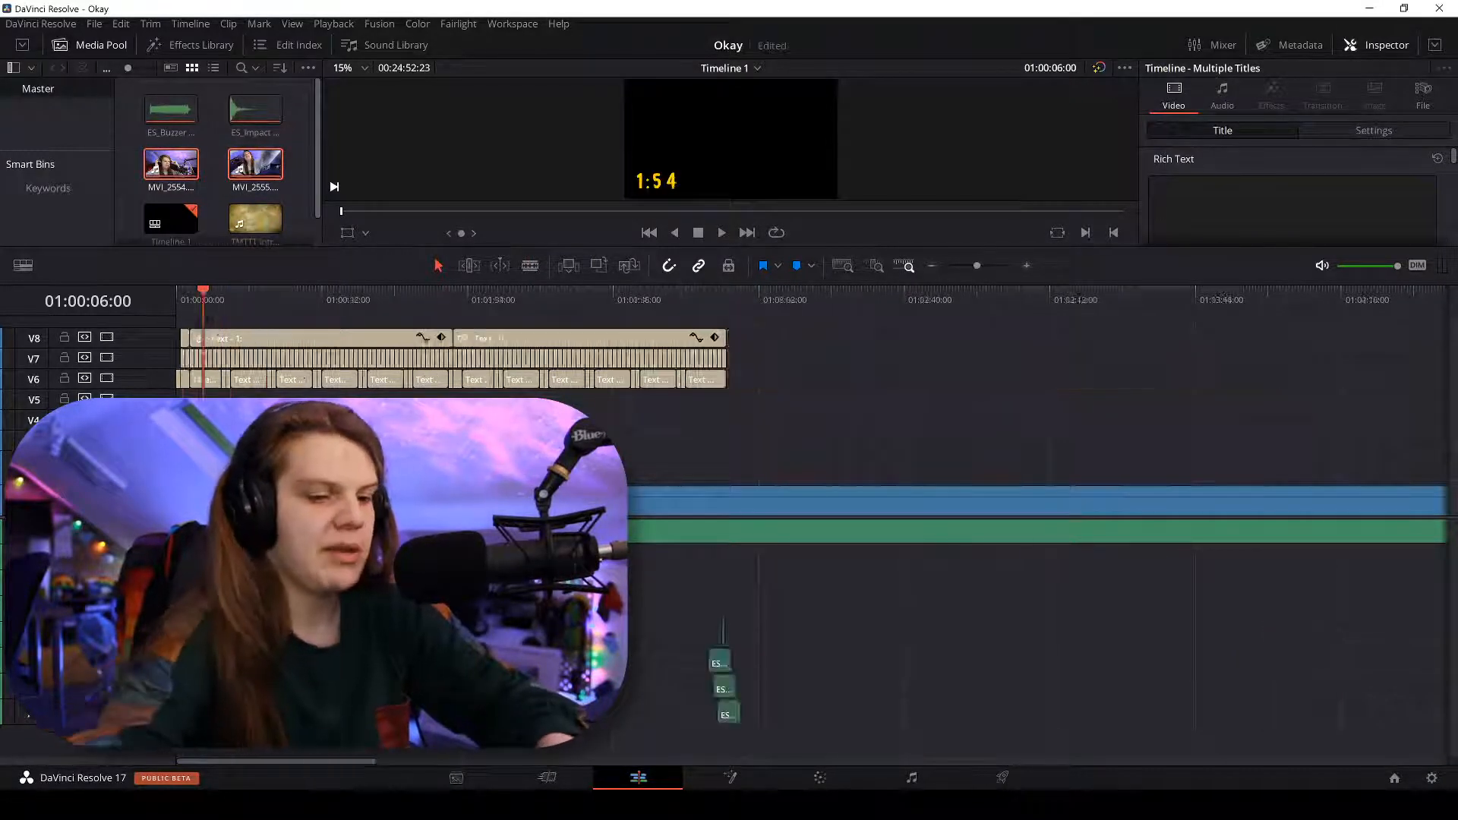
key(ctrl+equal)
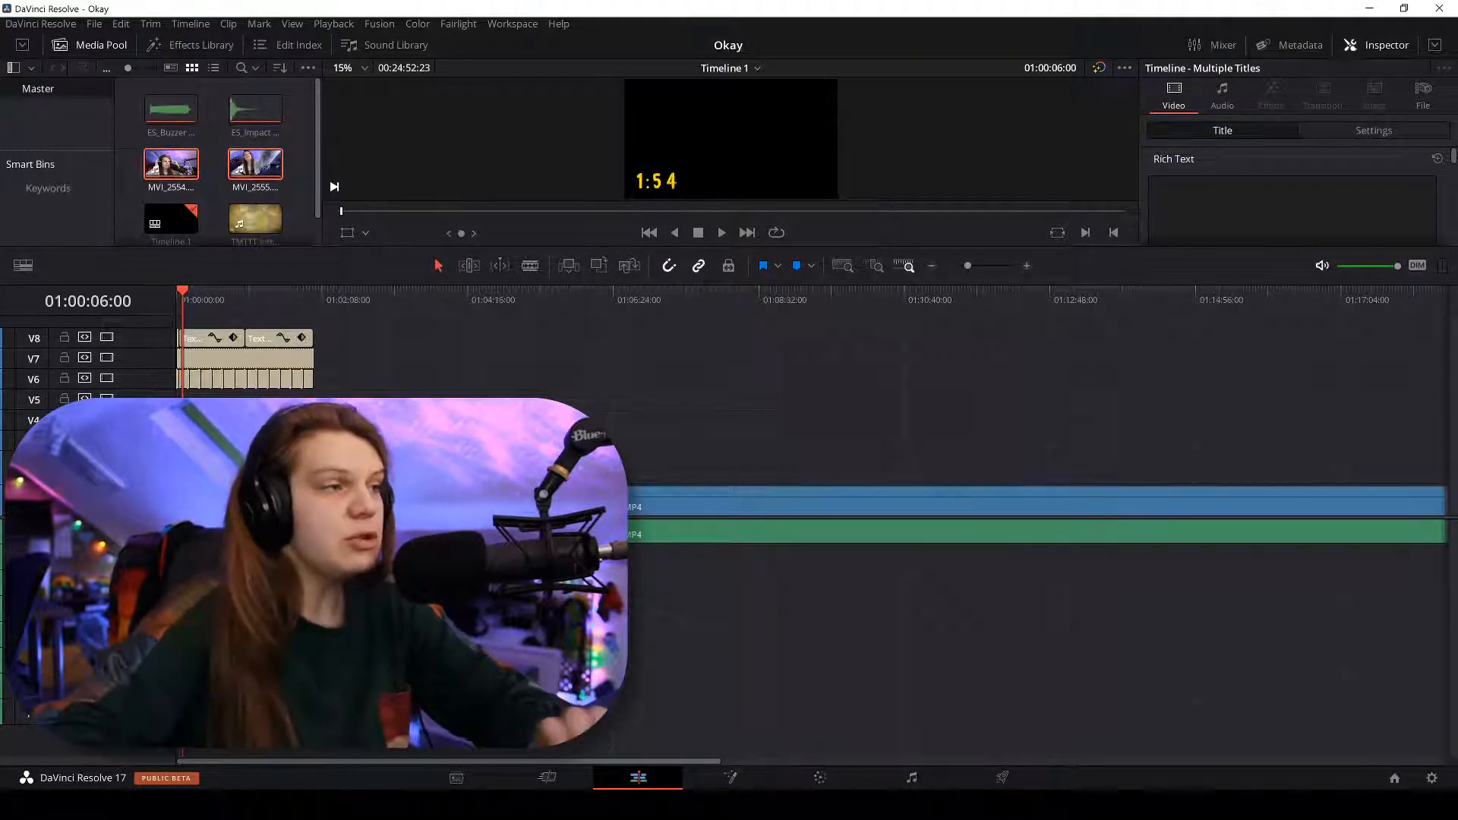
mouse_move(338, 292)
mouse_down()
mouse_move(559, 303)
mouse_move(342, 298)
mouse_up()
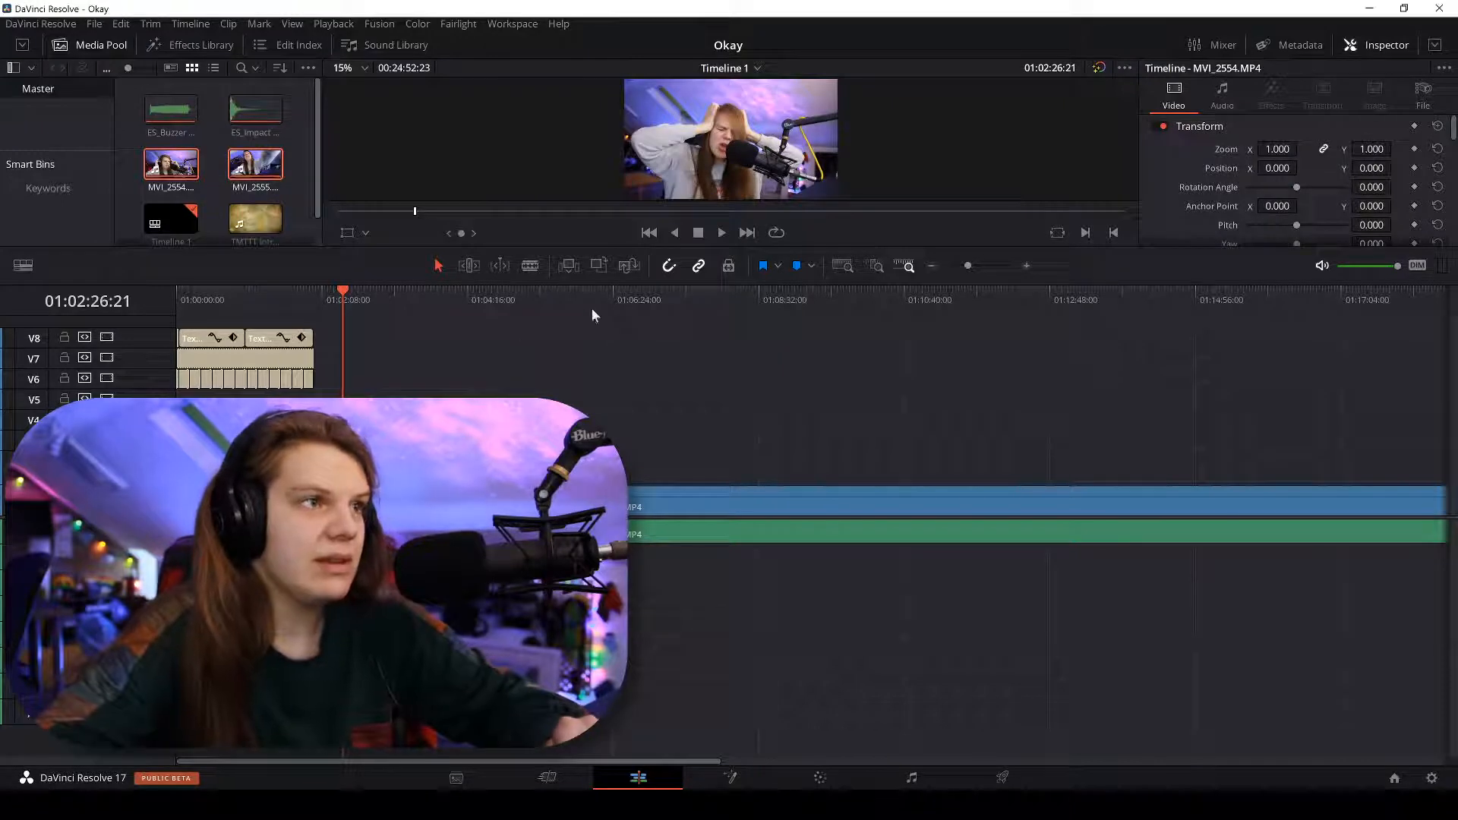
click(684, 309)
drag(685, 308, 446, 304)
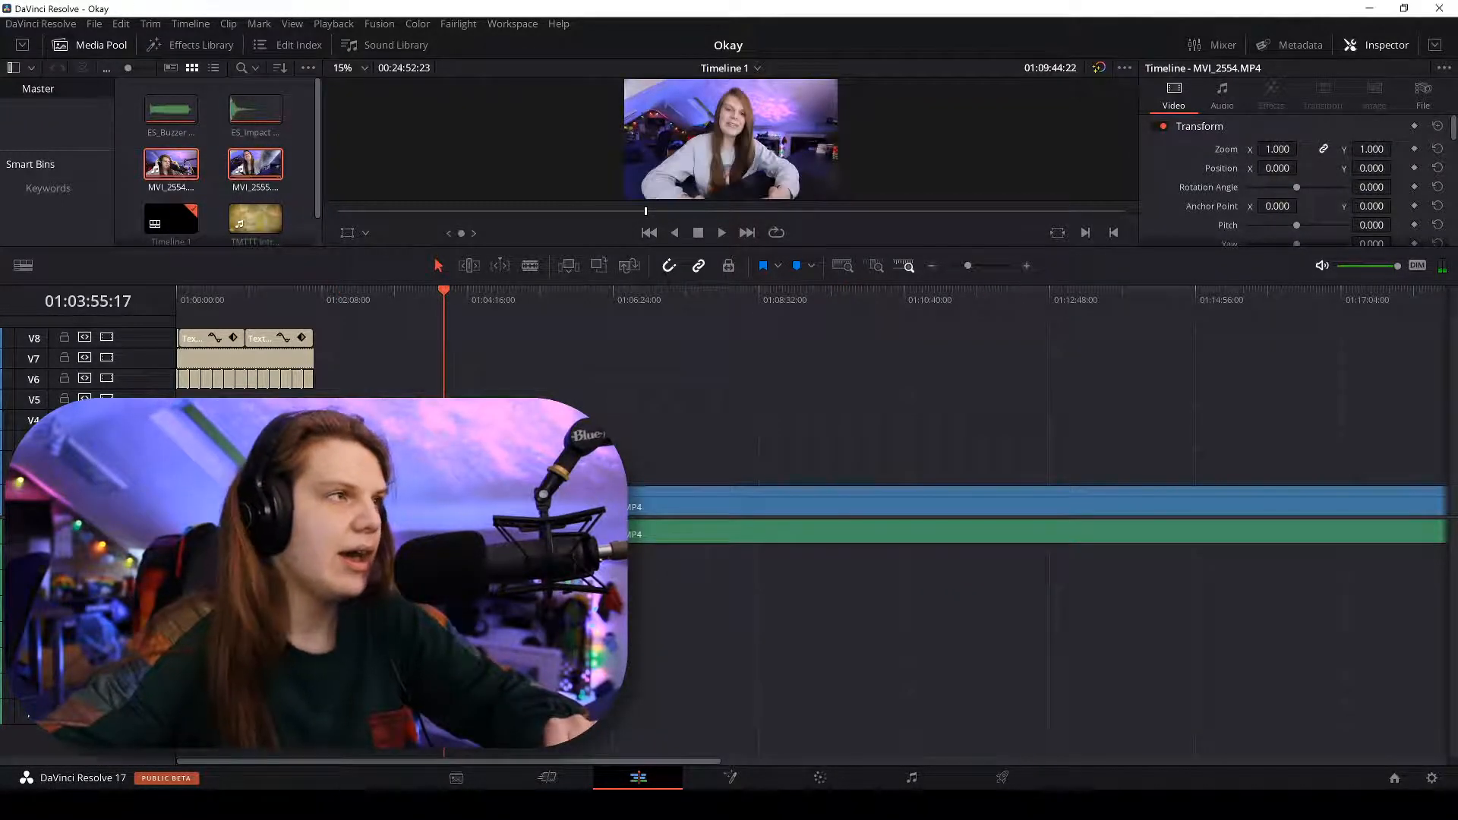
Import VoiceOver.wav from the Thursdya folder into the media pool and save the project.
key(alt+Tab)
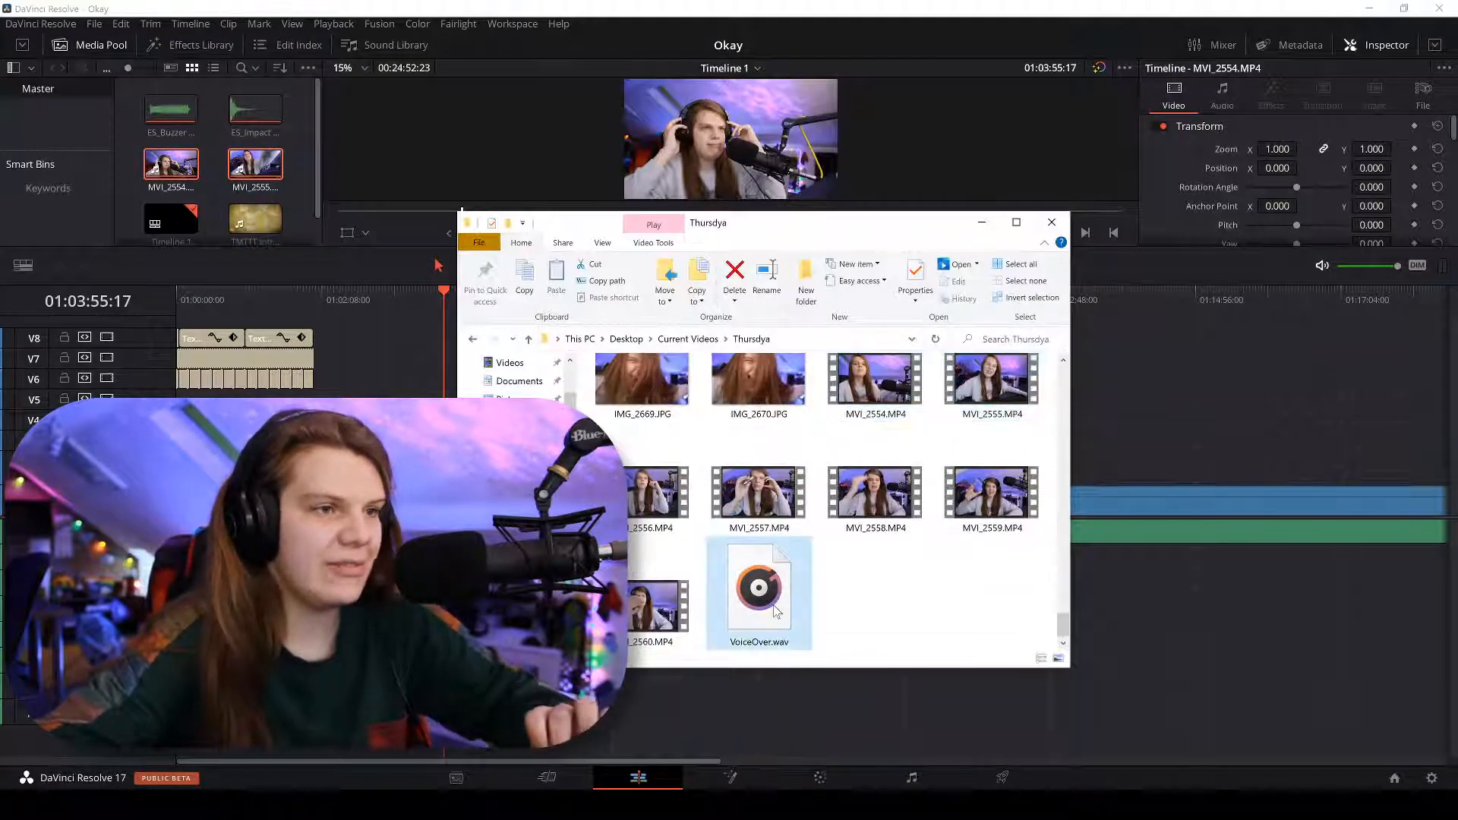
drag(793, 600, 323, 570)
click(273, 358)
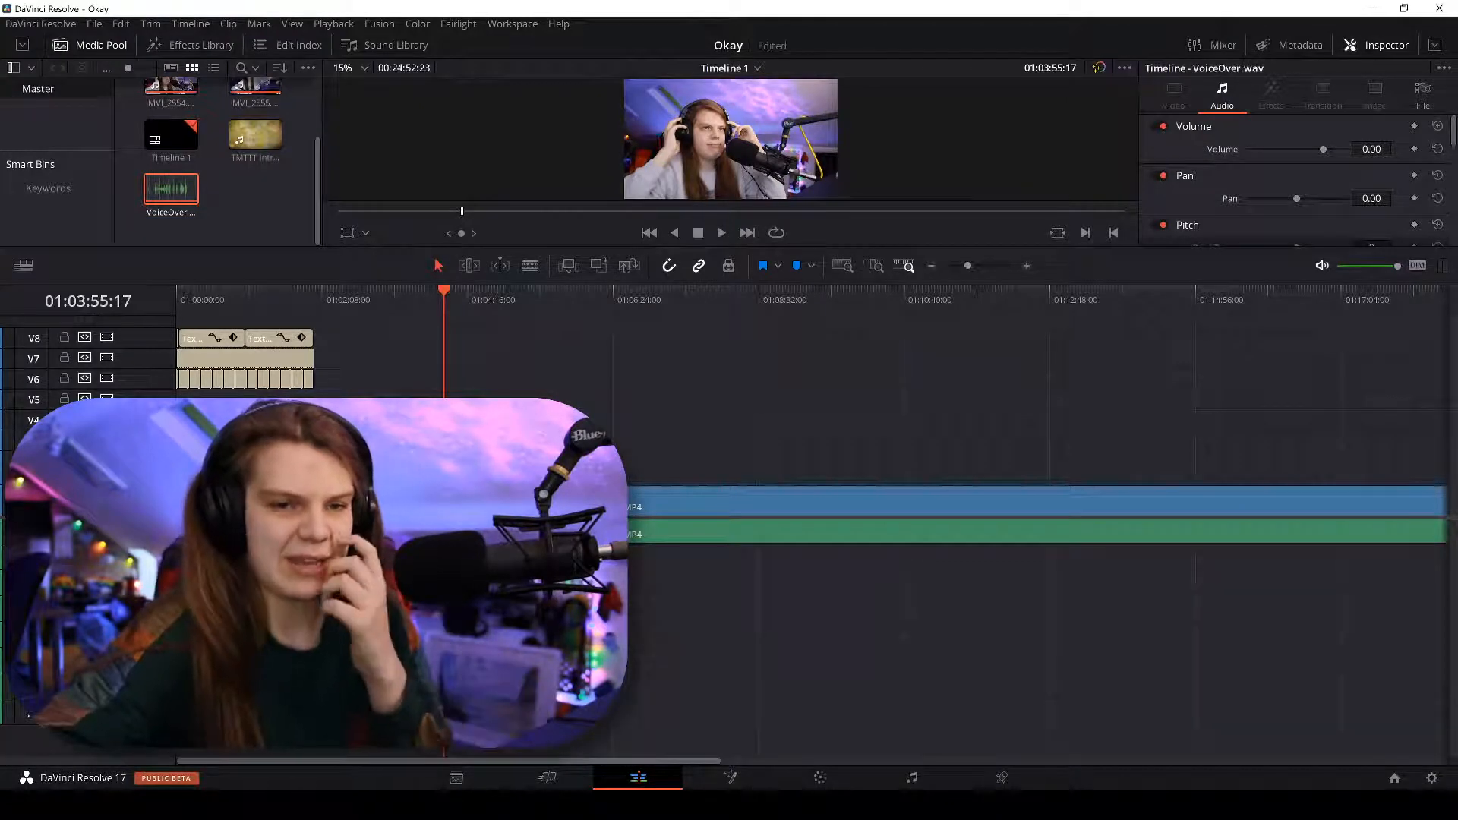
key(ctrl+s)
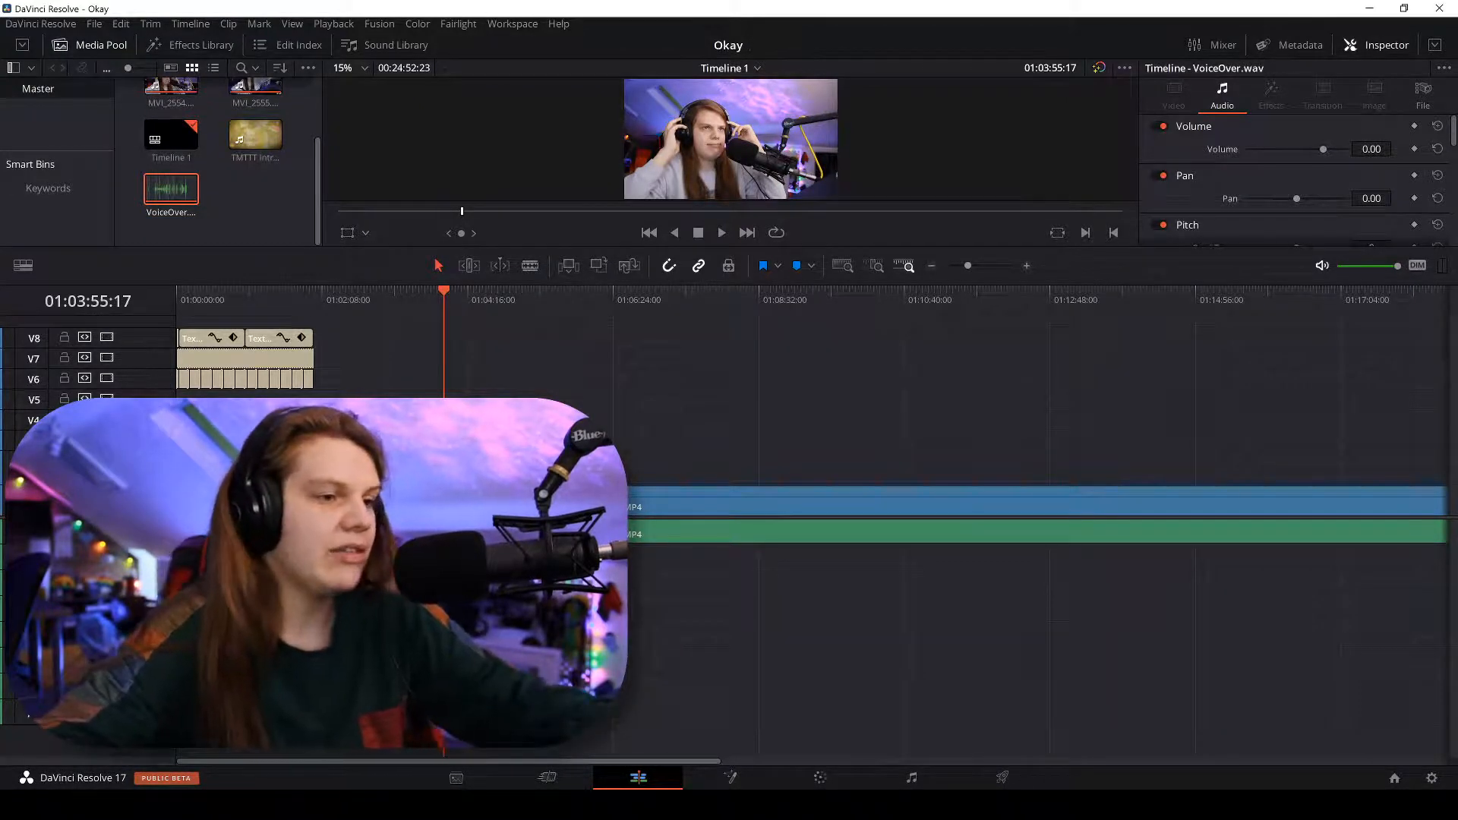
key(alt+Tab)
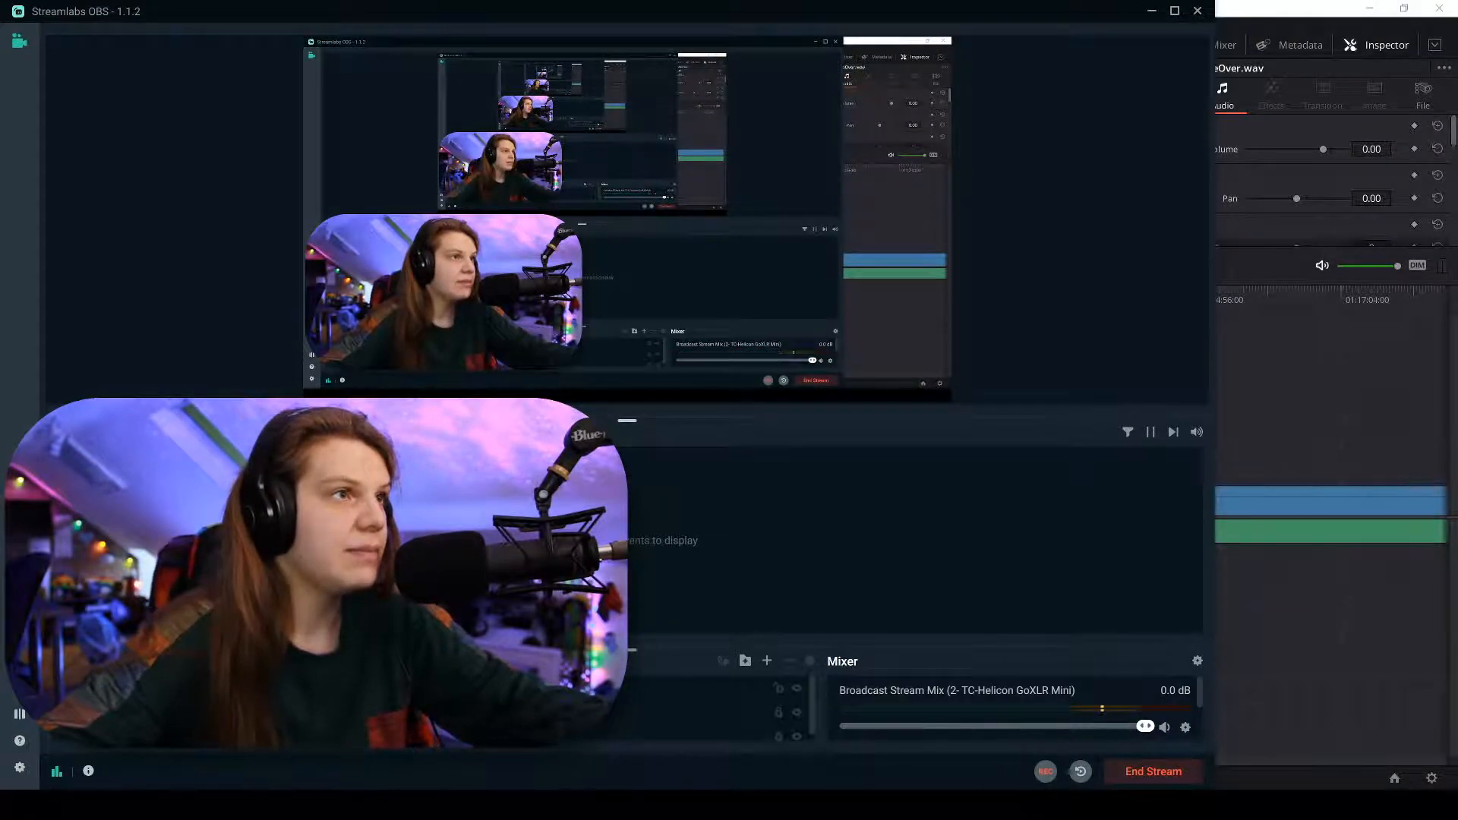
Reposition the Streamlabs OBS window and select the webcam source in the preview.
key(alt+Tab)
key(alt+Tab)
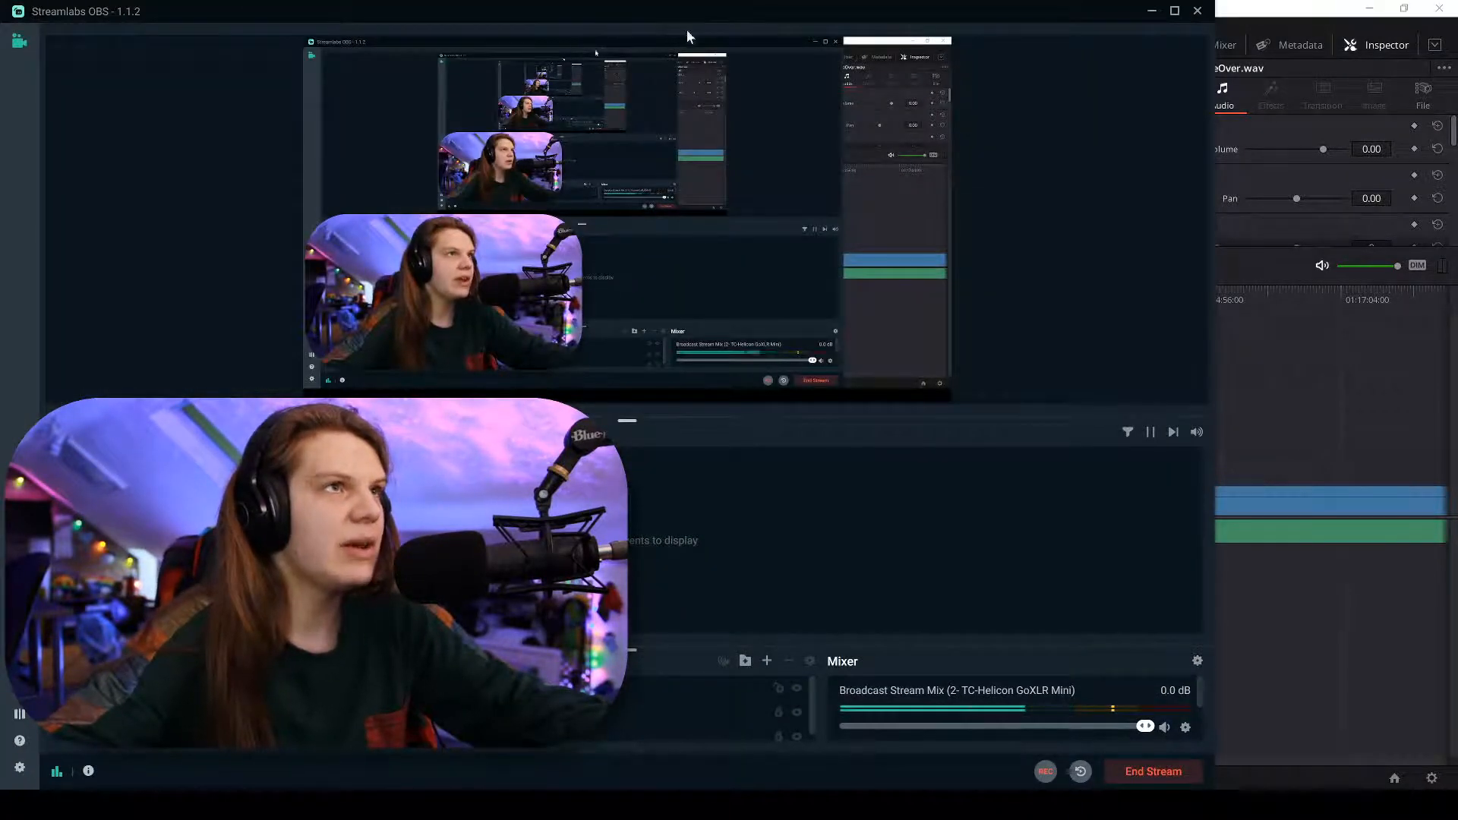
drag(999, 12, 1330, 271)
mouse_move(800, 552)
mouse_down()
mouse_move(784, 547)
mouse_move(773, 410)
mouse_move(775, 544)
mouse_up()
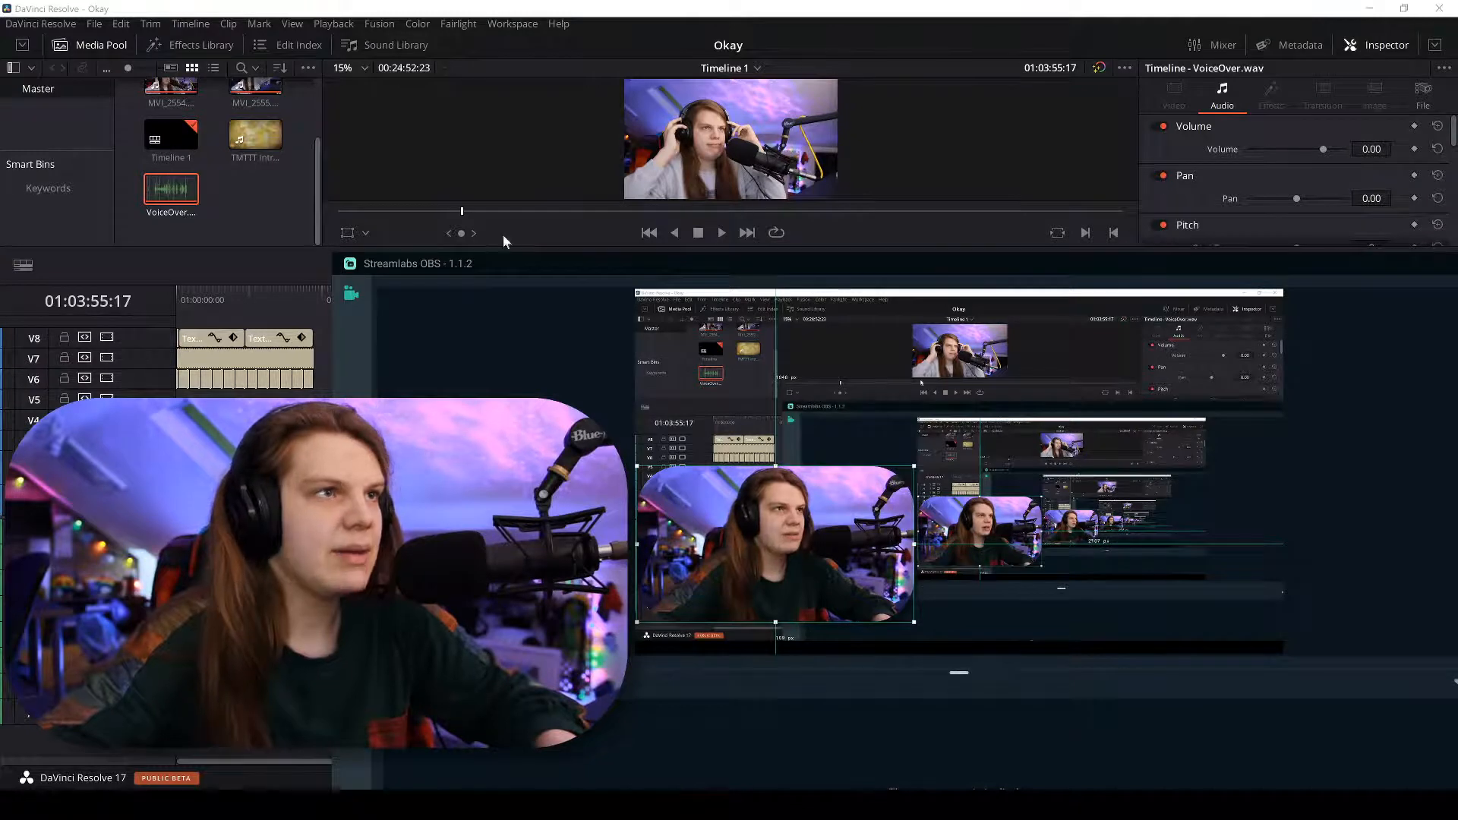
drag(452, 262, 281, 57)
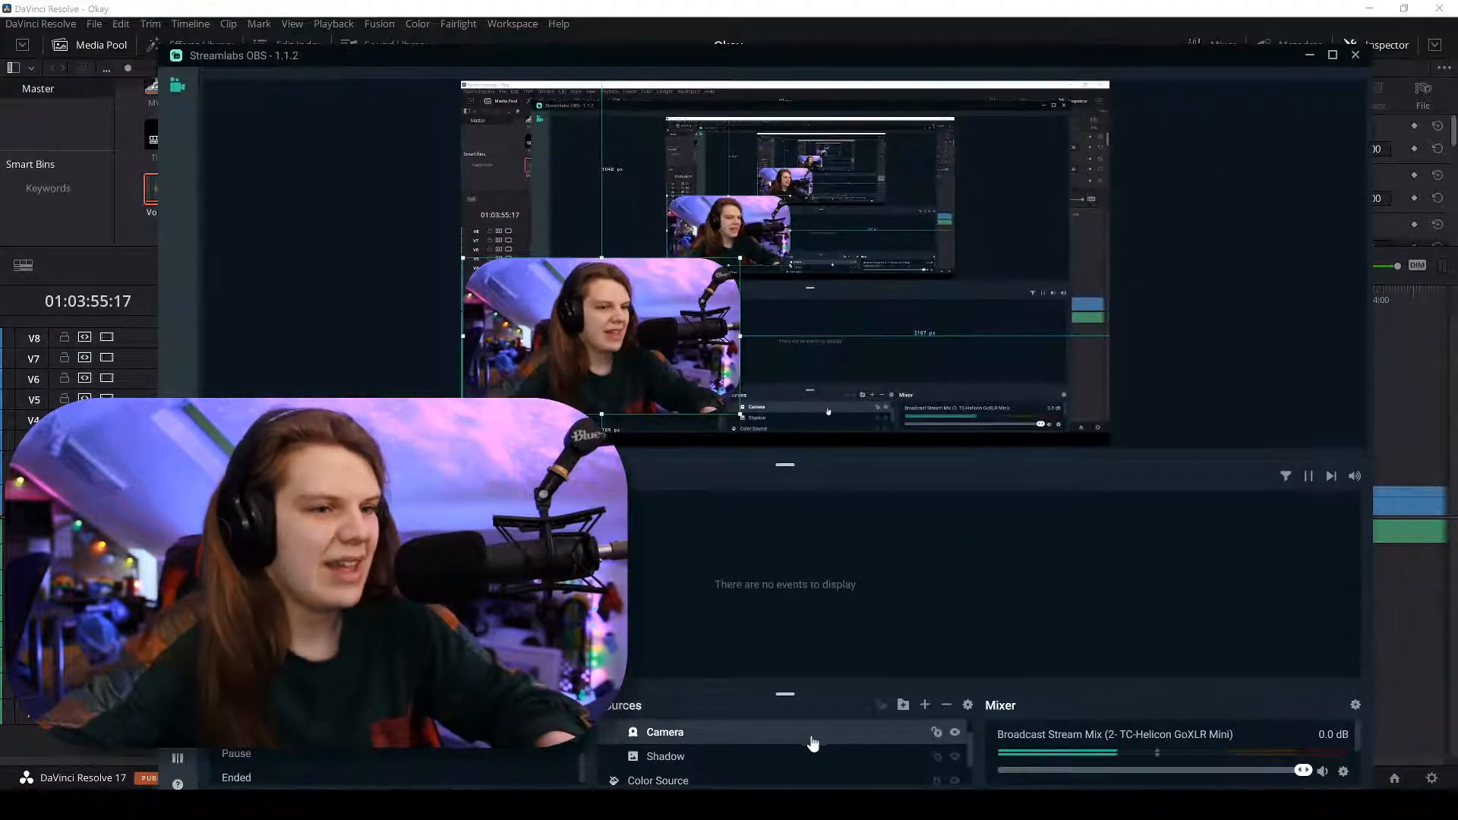
Group the Camera source into a folder named New Folder.
click(752, 759)
right_click(752, 761)
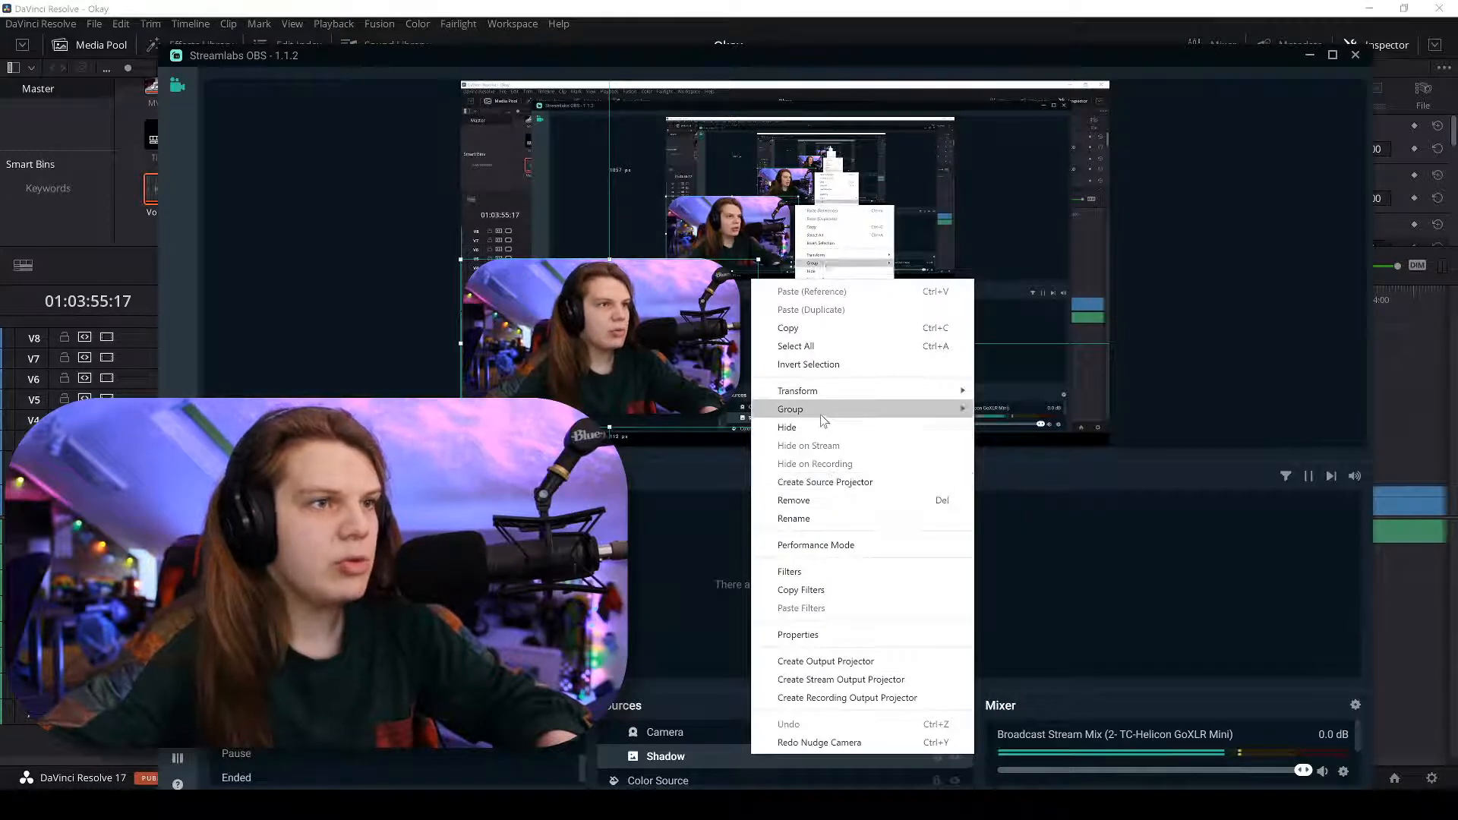
mouse_move(822, 417)
click(704, 732)
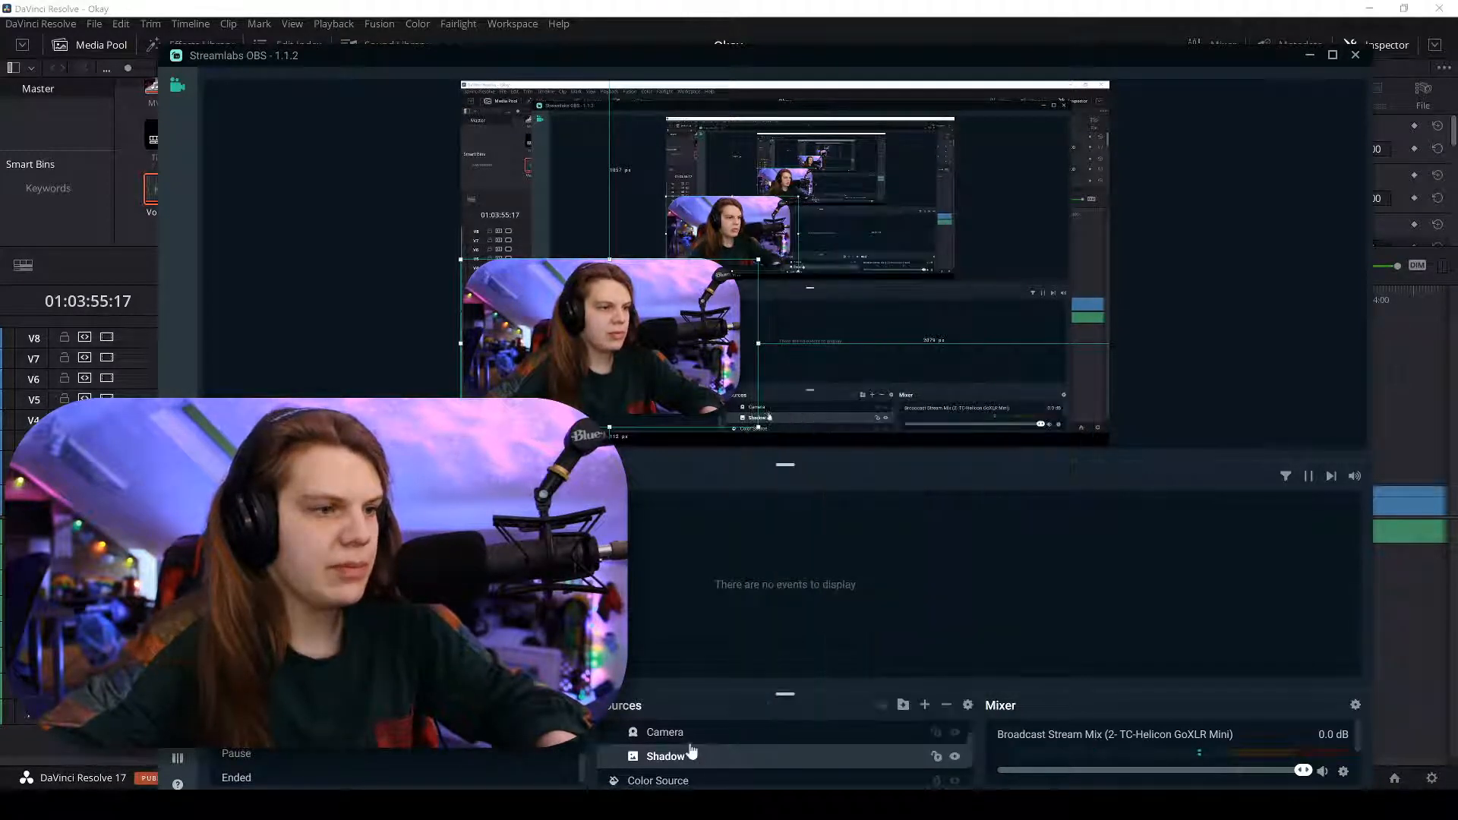
right_click(688, 744)
mouse_move(835, 580)
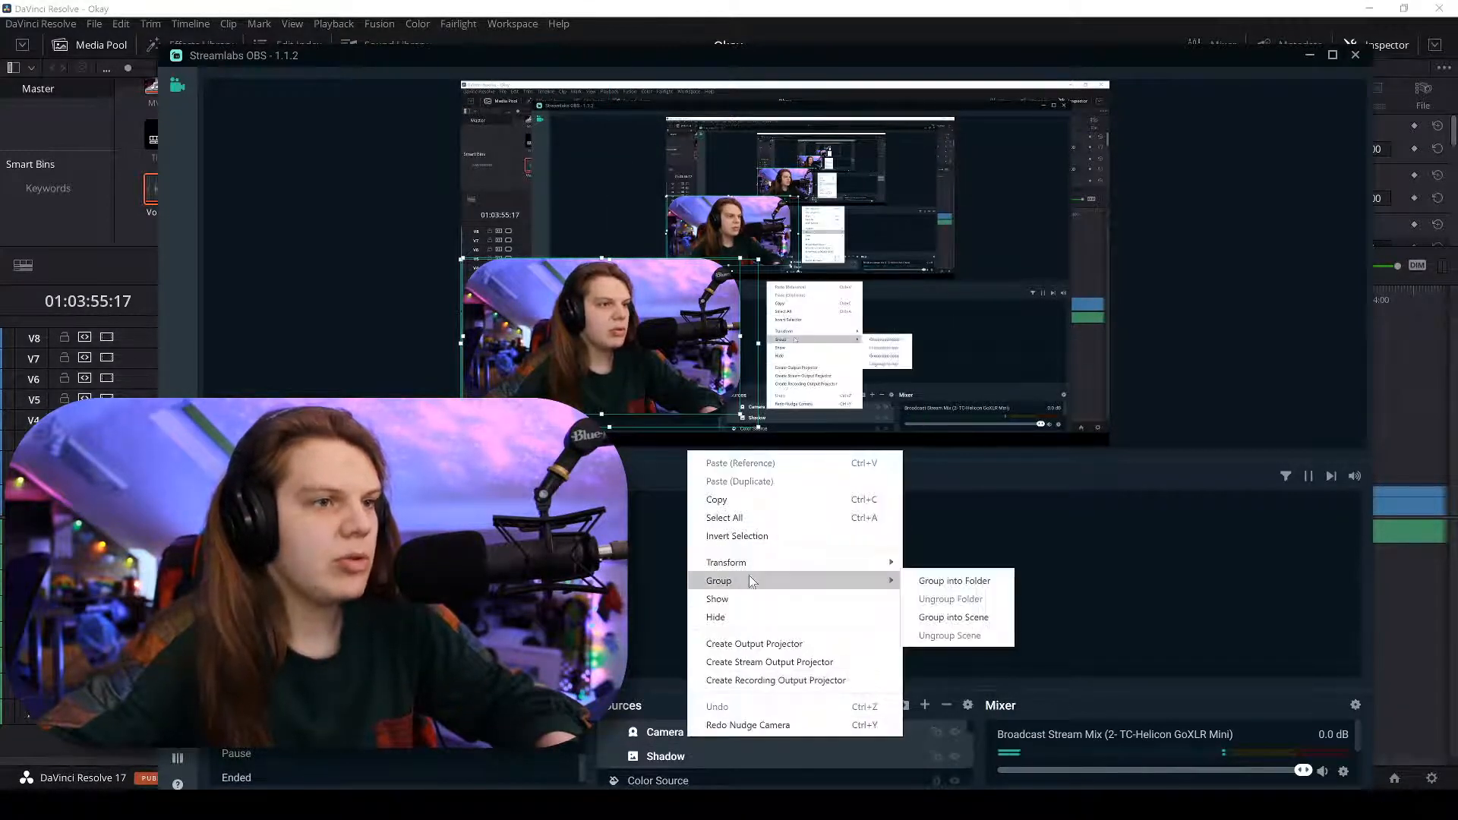
click(934, 581)
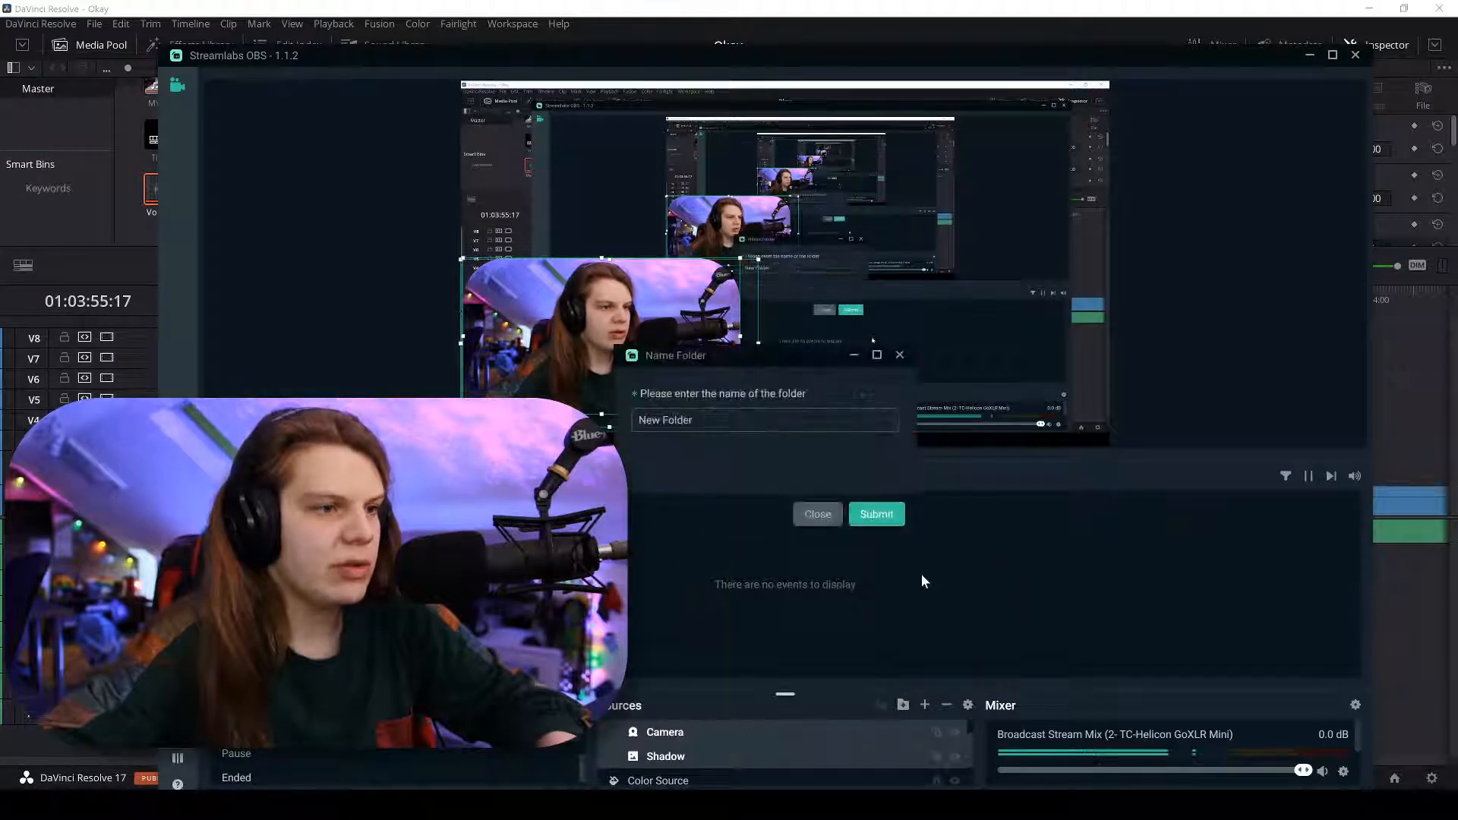
click(872, 512)
Shrink the webcam overlay into the upper left, minimize OBS, and heighten Resolve's A1 track.
drag(613, 373, 603, 209)
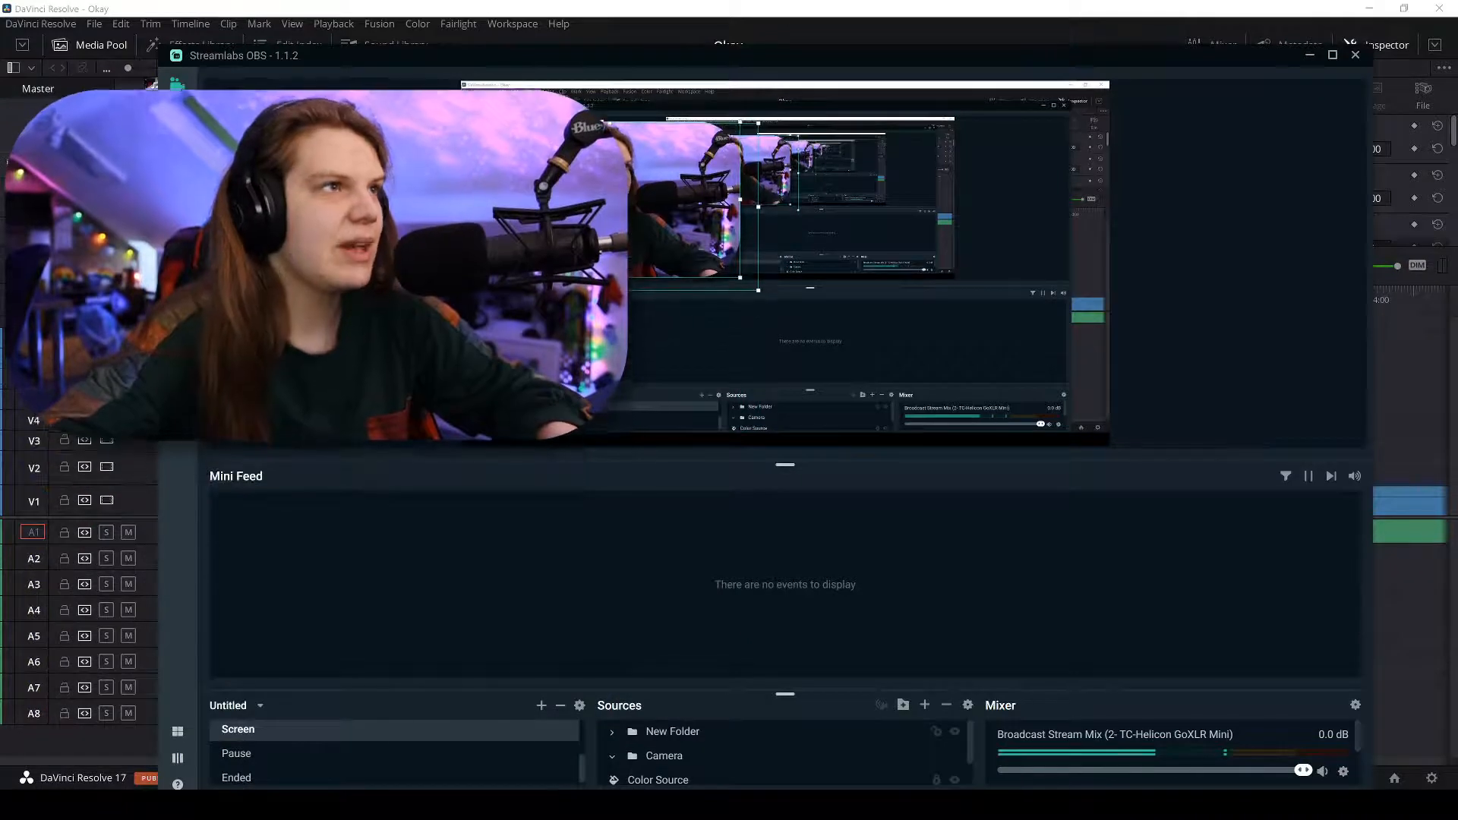
drag(756, 292, 644, 226)
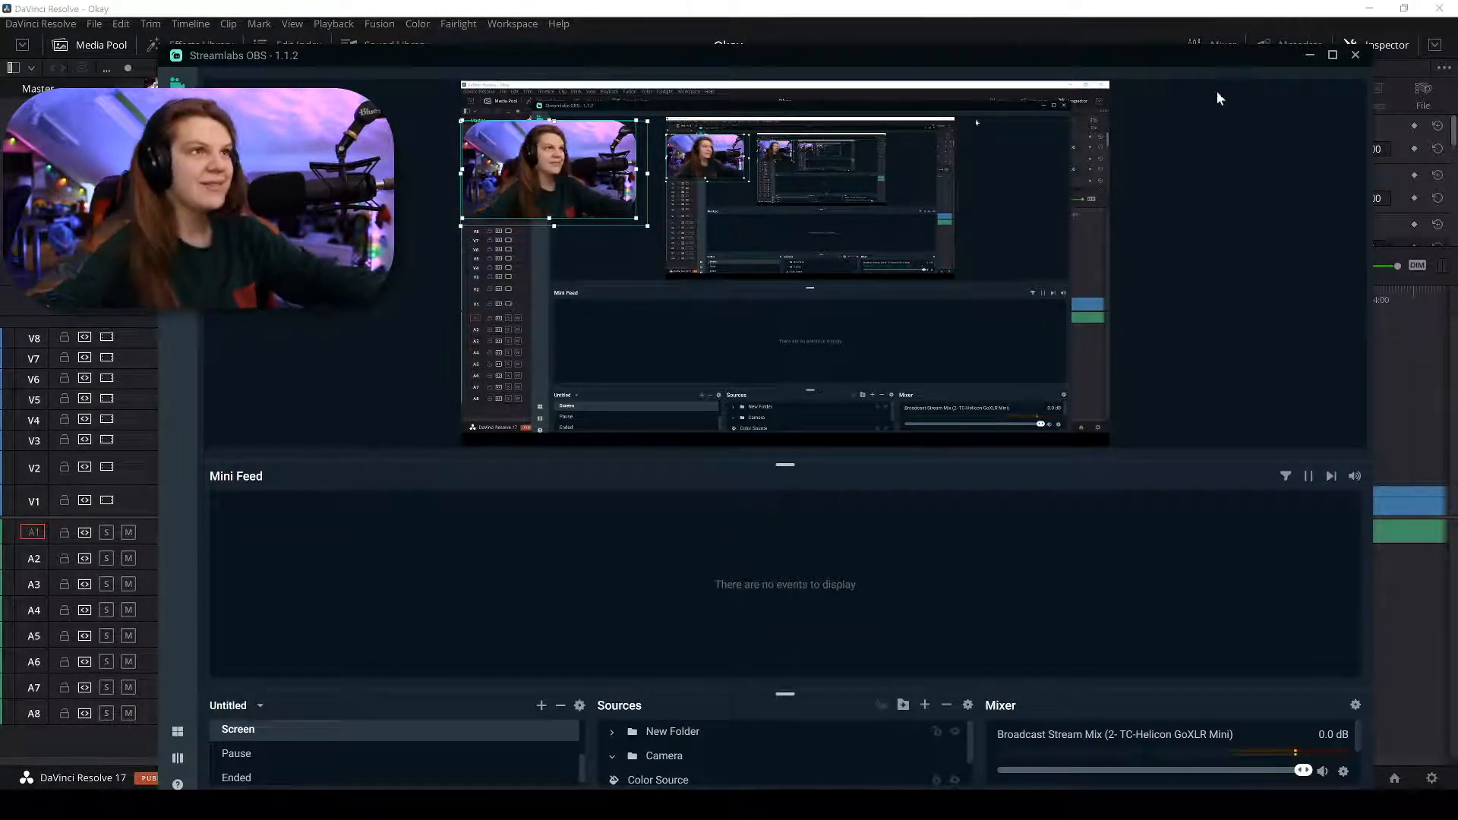
click(1309, 55)
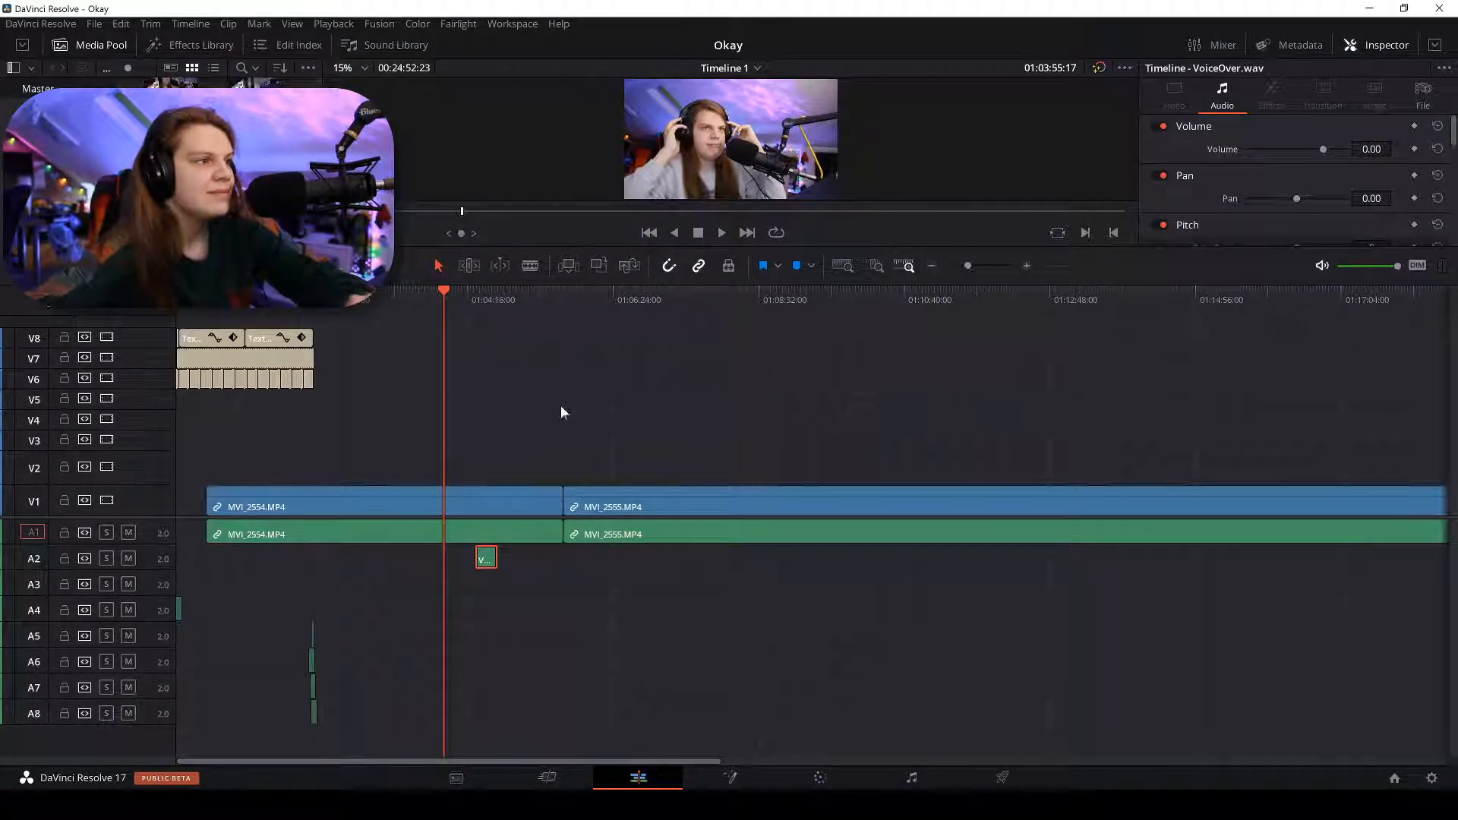
drag(132, 542, 148, 668)
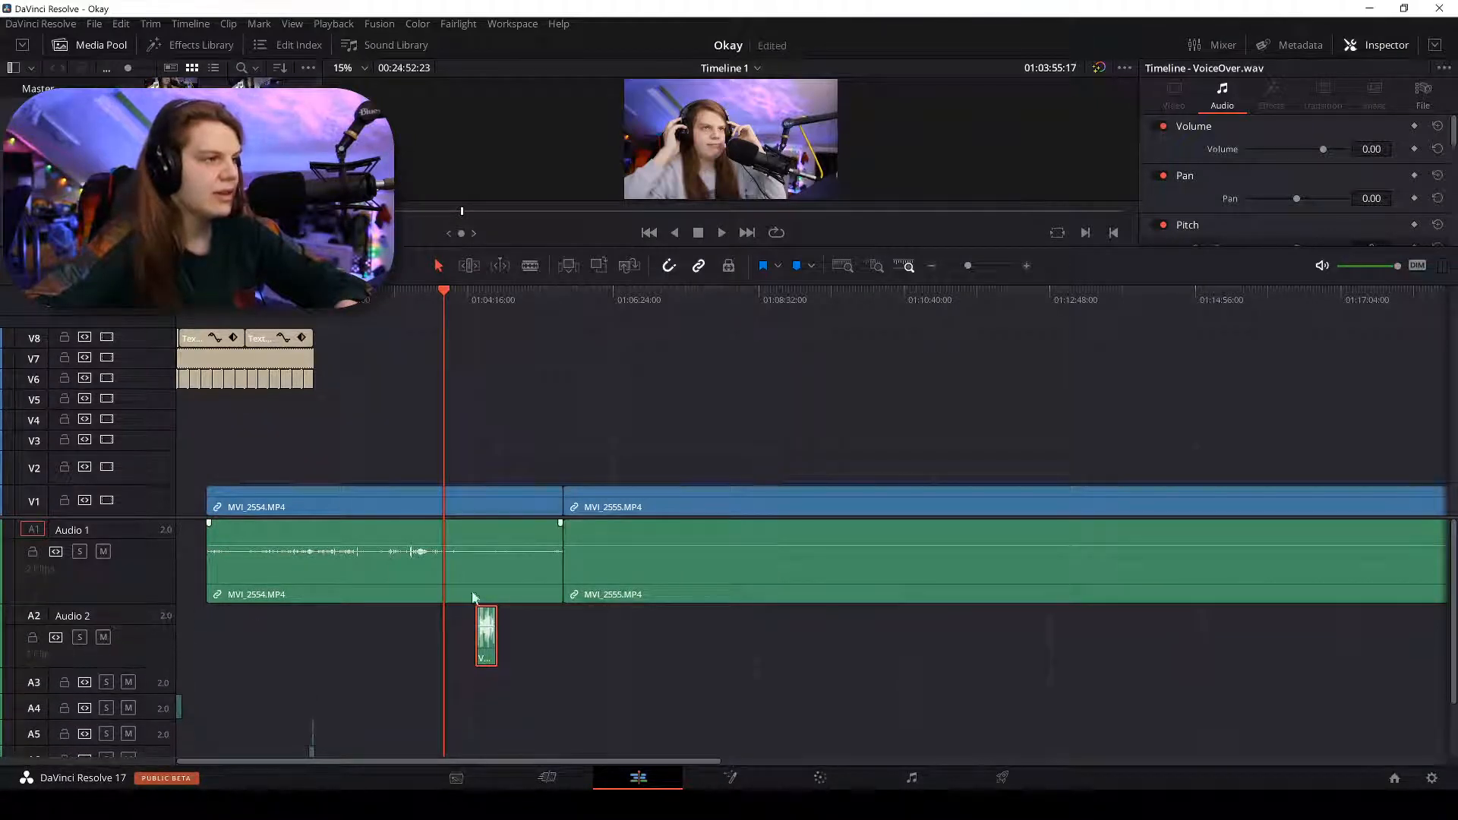
Slide VoiceOver.wav on A2 until its first spike matches the camera audio on A1.
scroll(686, 544, up, 2)
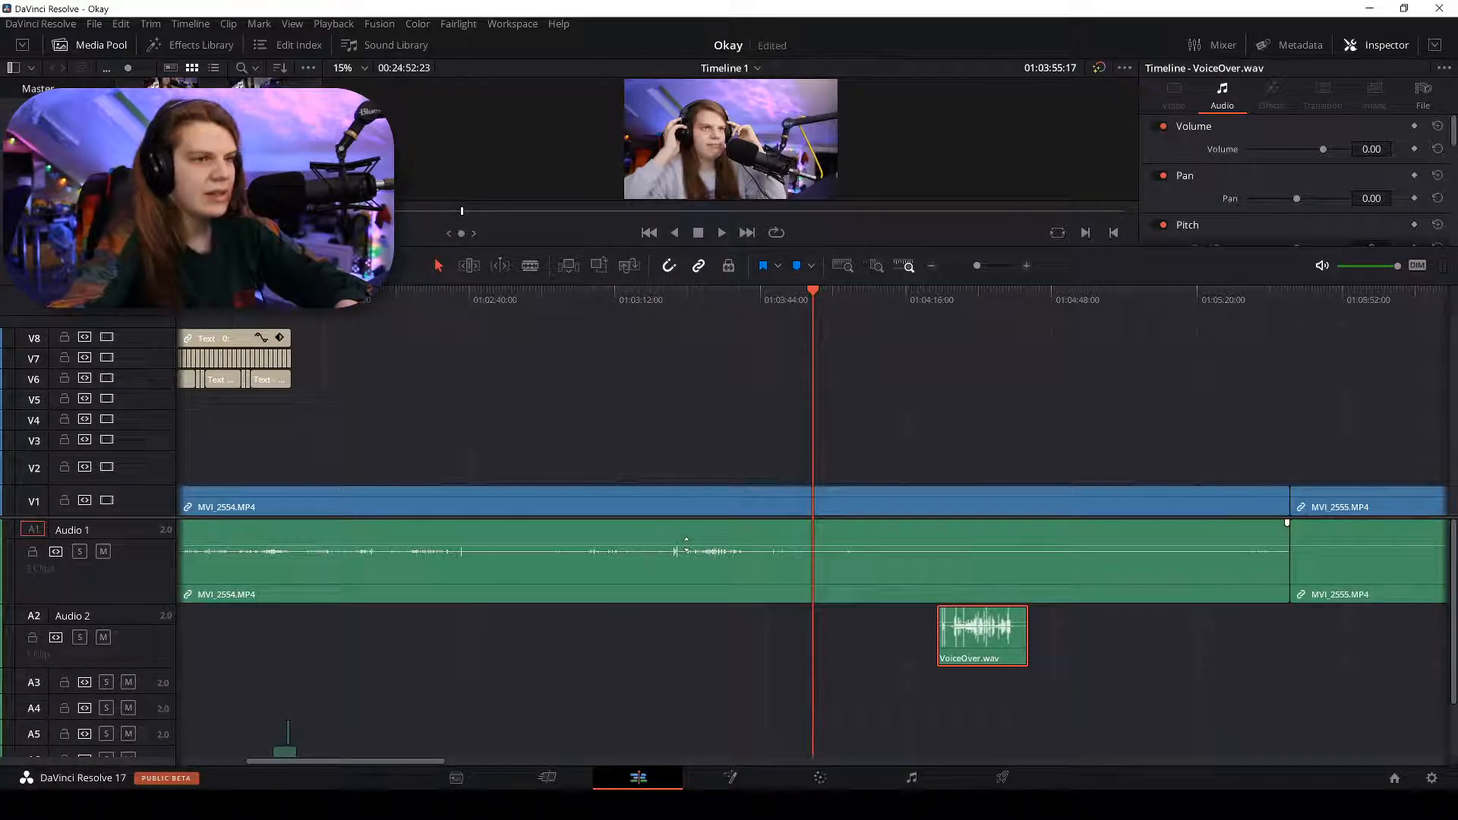
drag(872, 644, 716, 631)
click(682, 297)
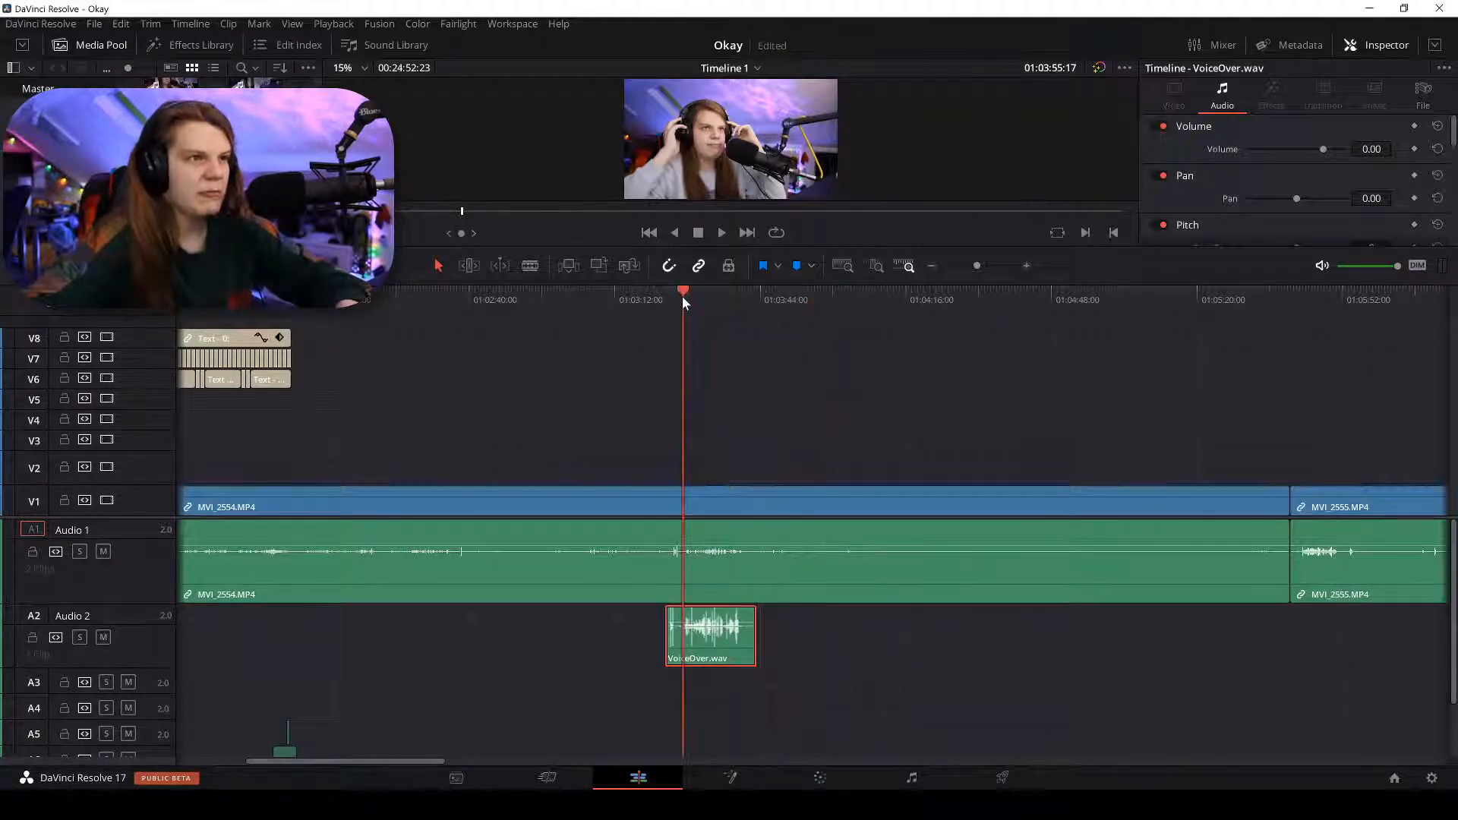
scroll(682, 296, up, 4)
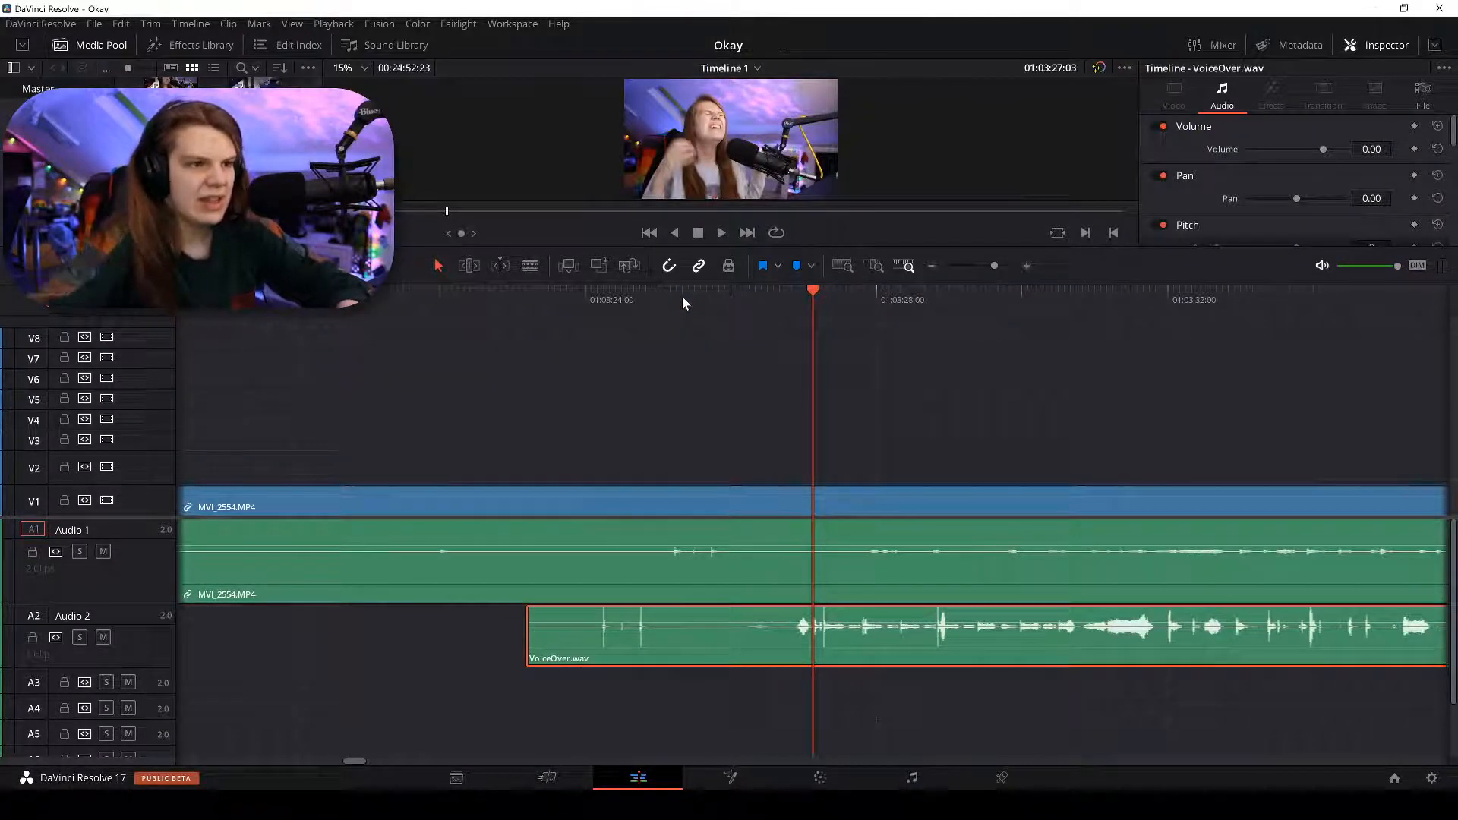
drag(819, 627, 895, 626)
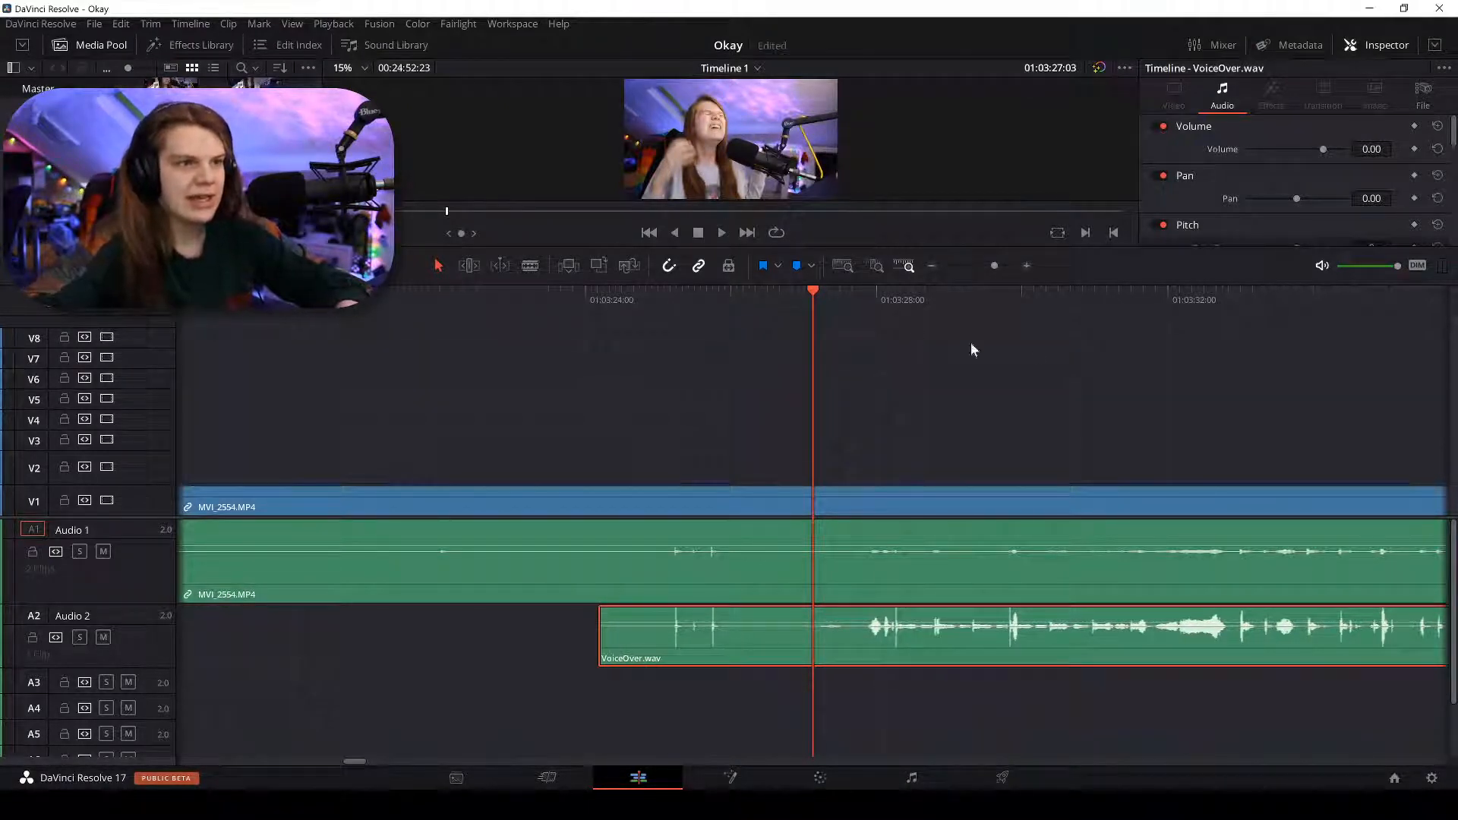
click(665, 297)
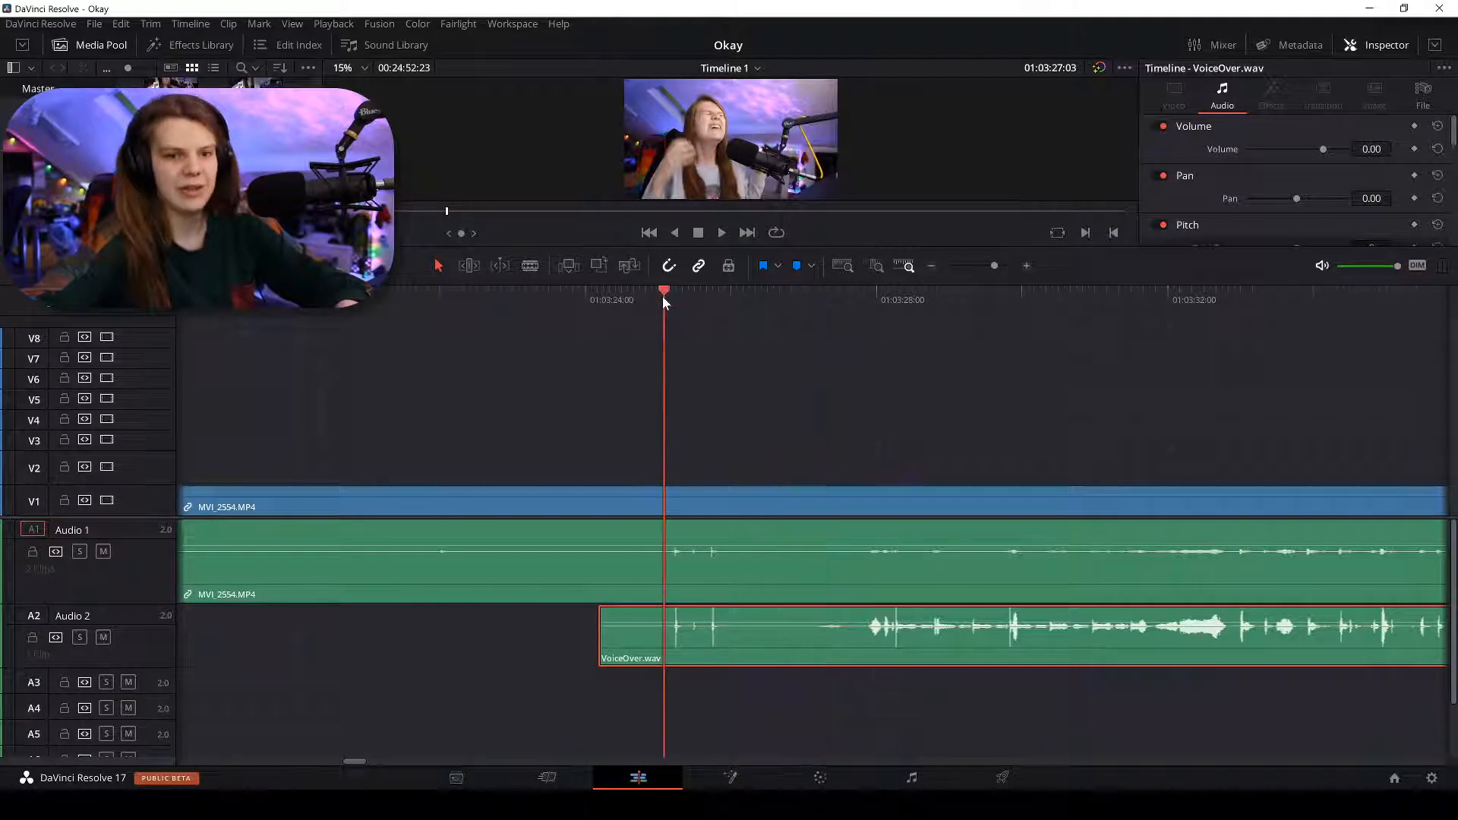
scroll(662, 289, up, 2)
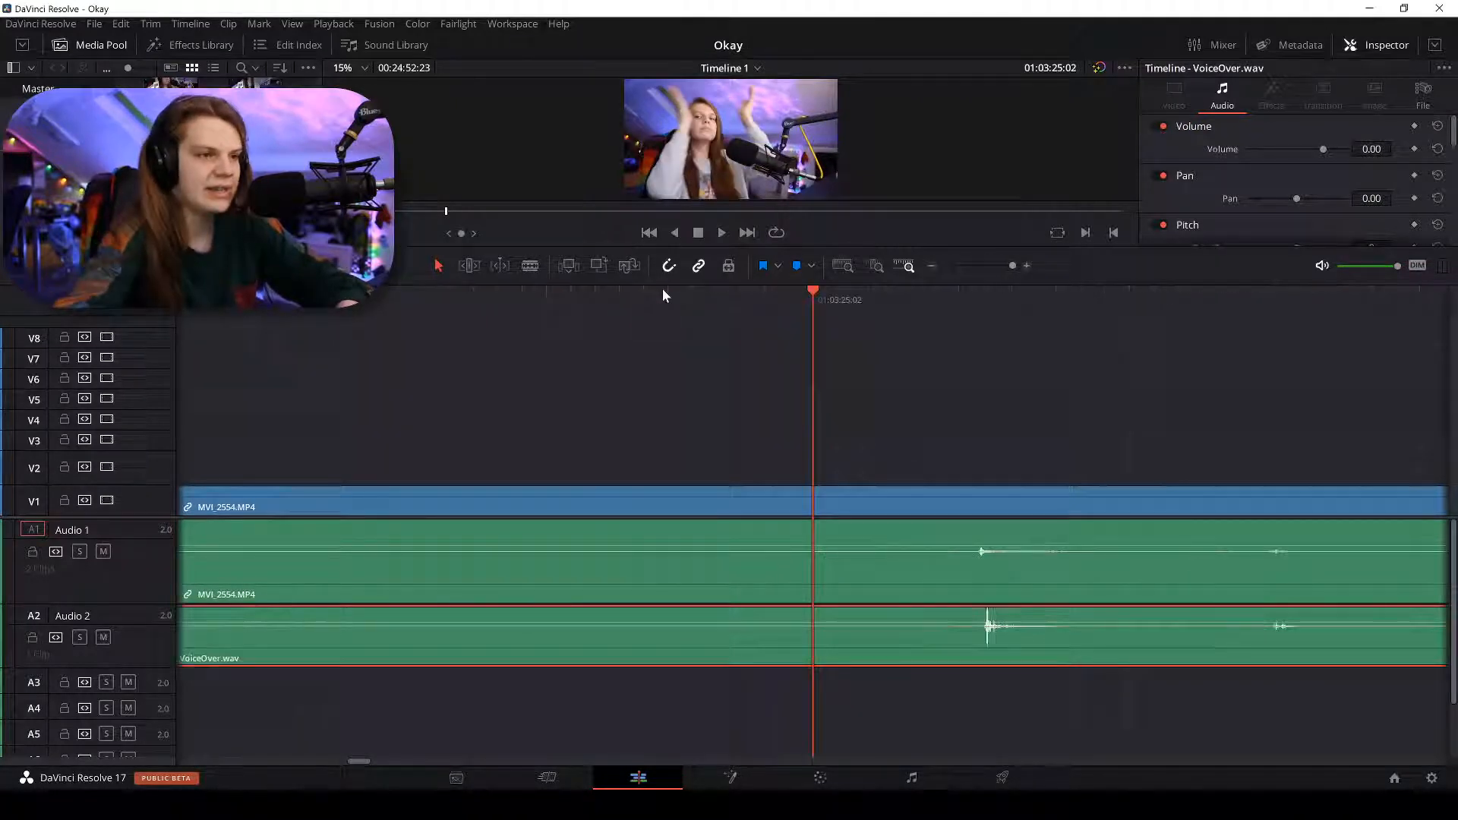
click(982, 298)
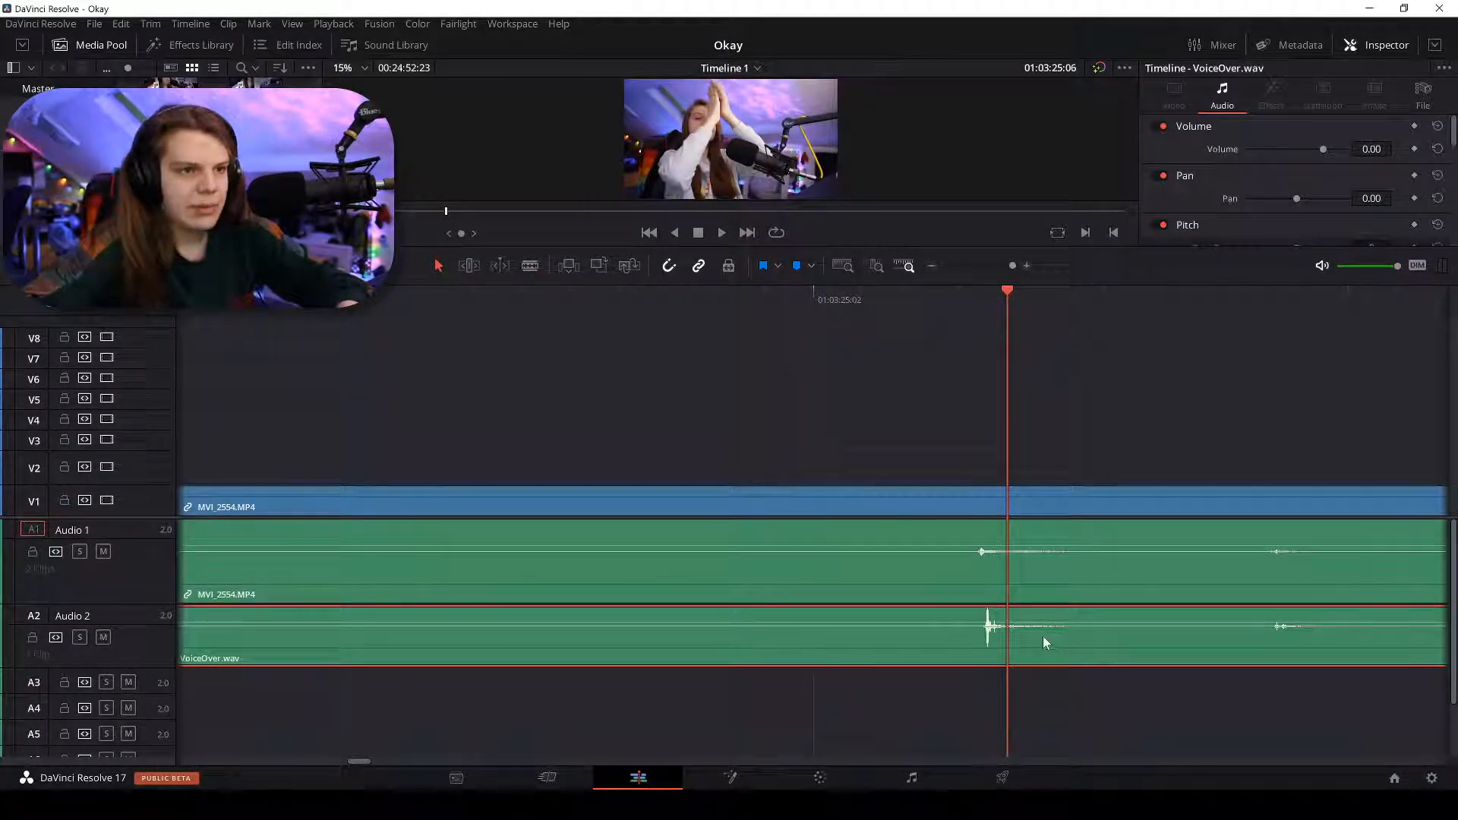
drag(1043, 637, 1048, 638)
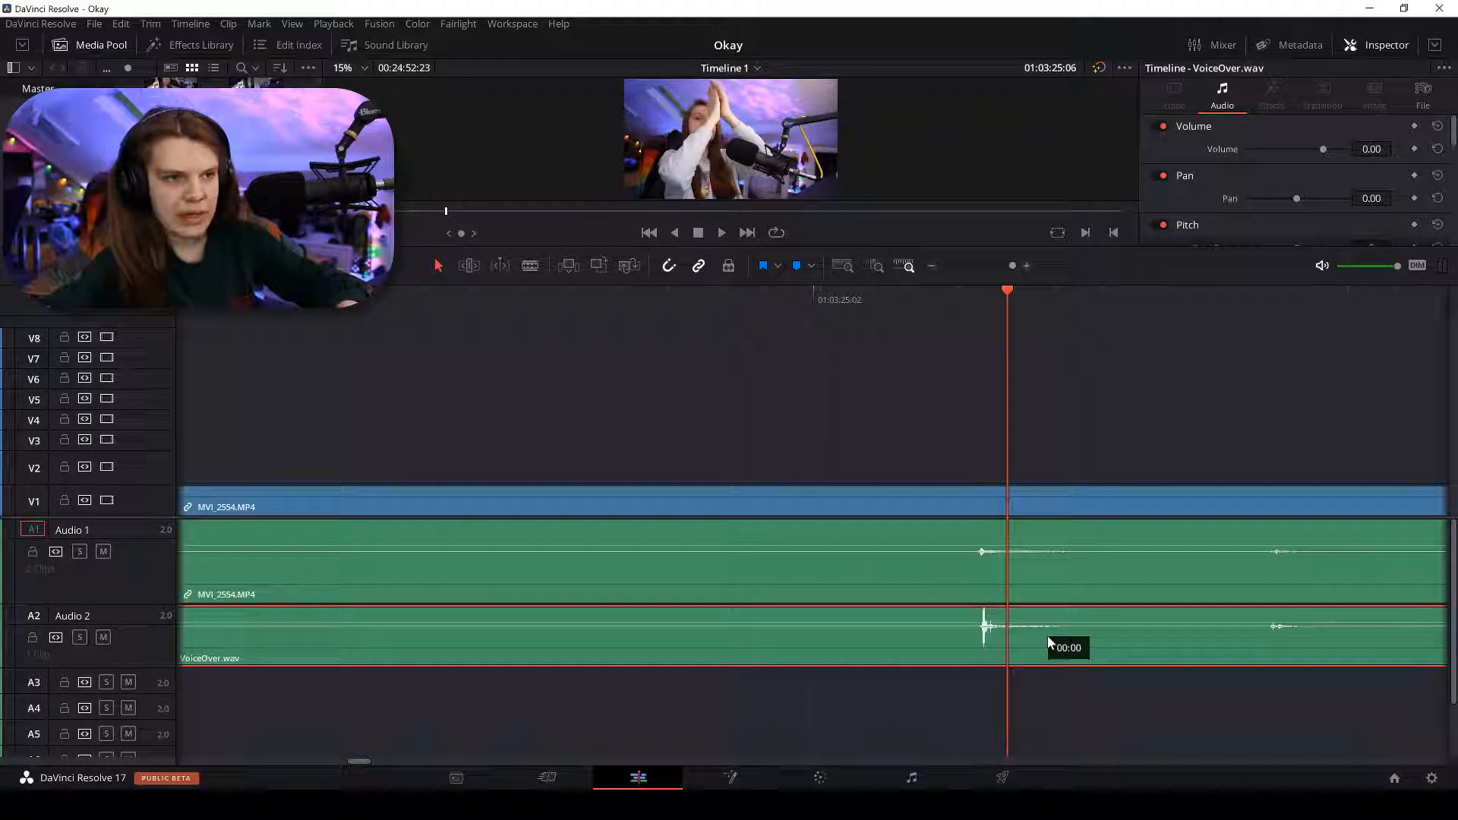
click(959, 293)
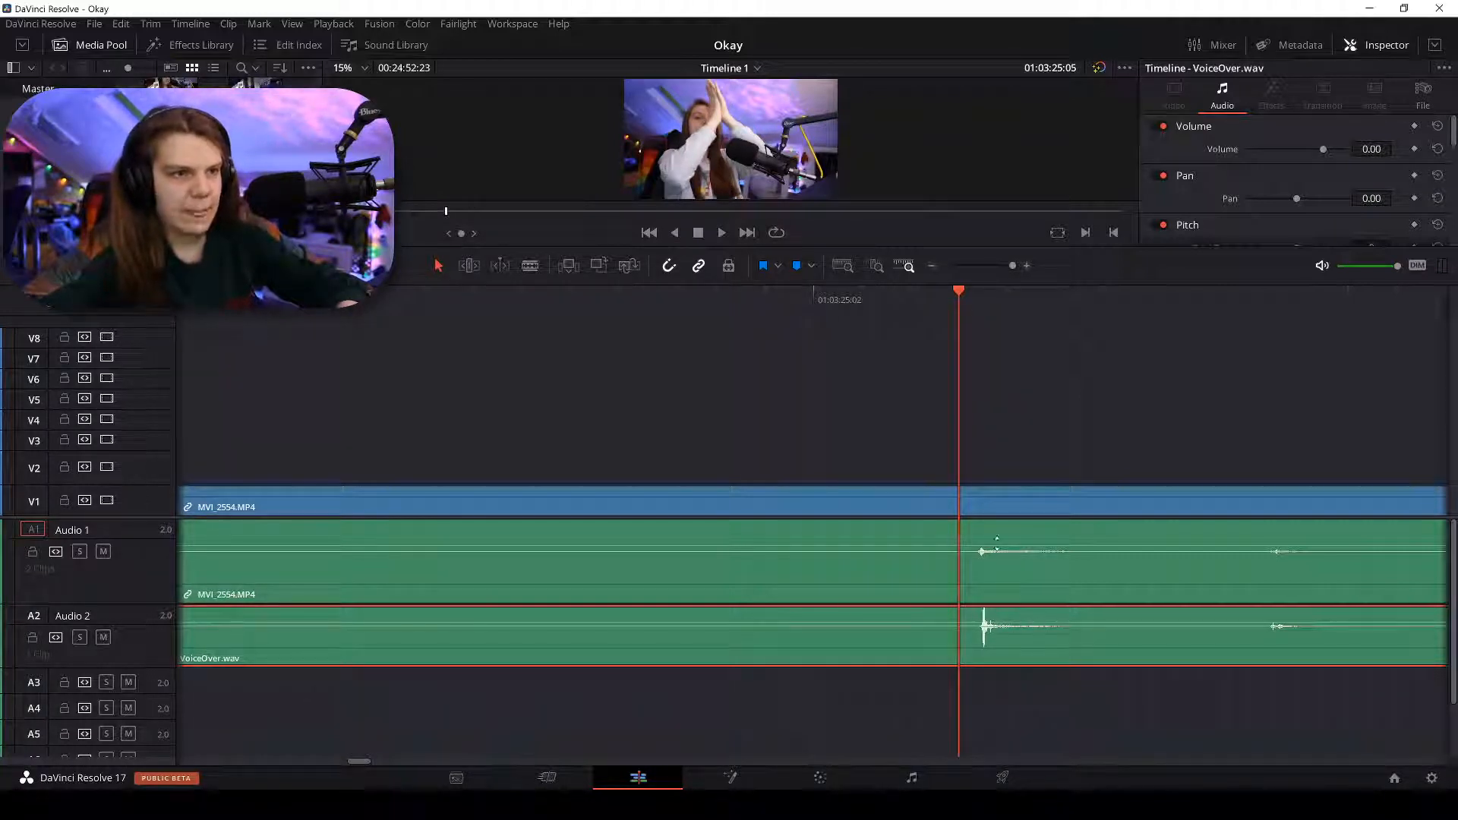
Play from 01:03:25:05 to check the sync, zooming around the playhead.
key(space)
key(ctrl+minus)
key(ctrl+minus)
key(ctrl+minus)
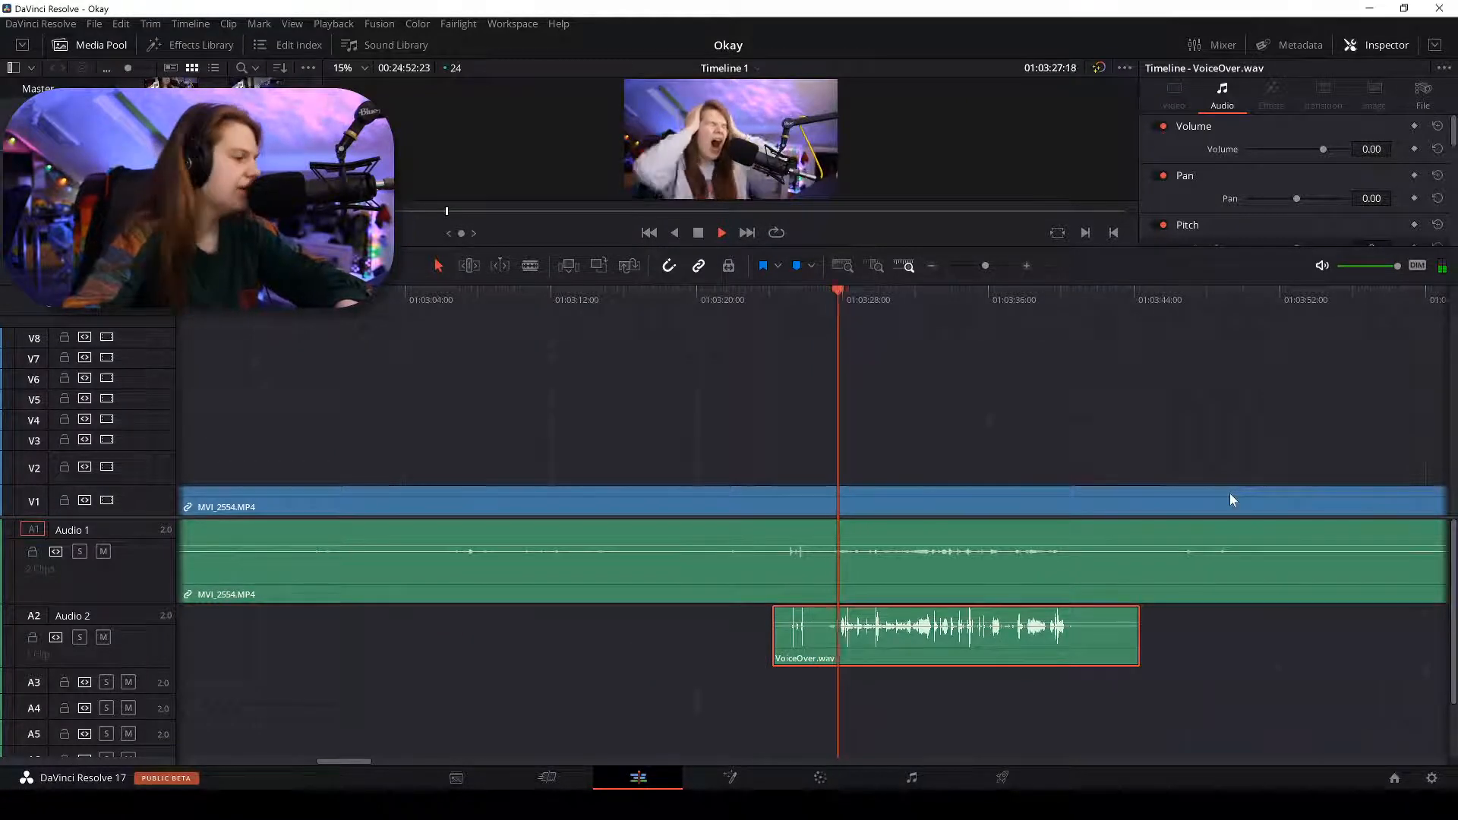
key(ctrl+minus)
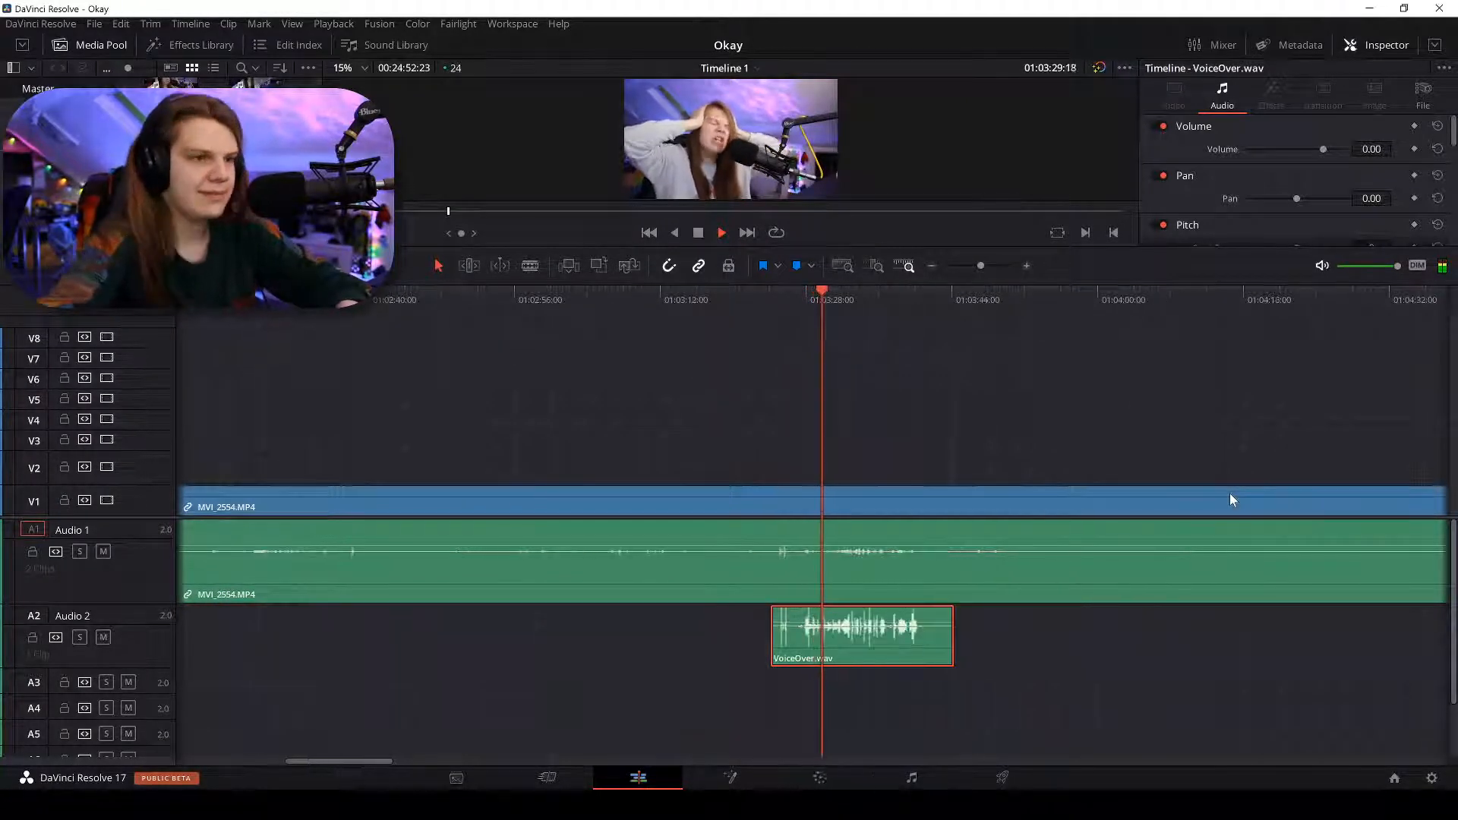
key(ctrl+equal)
key(ctrl+equal)
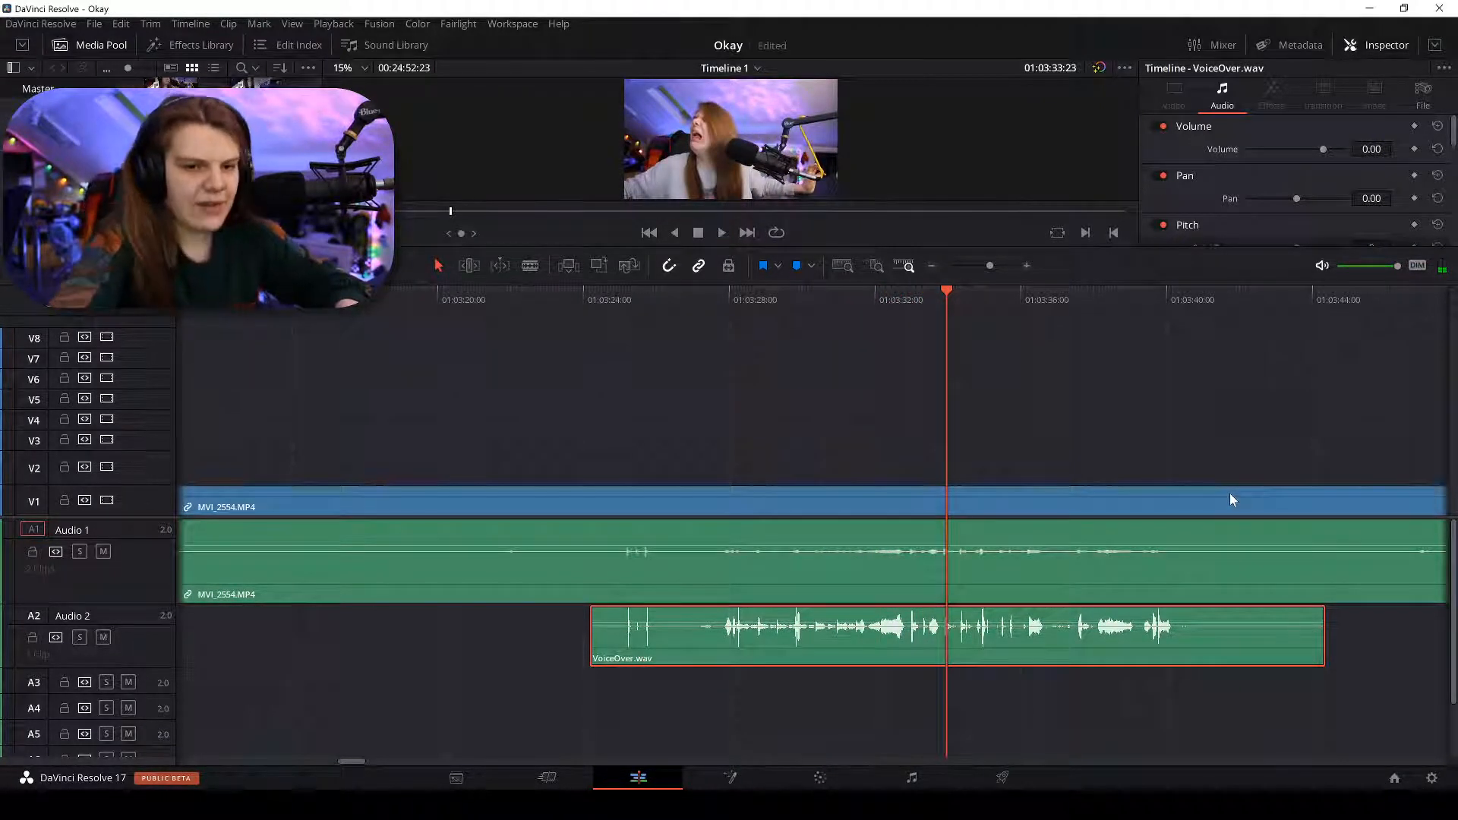
key(ctrl+minus)
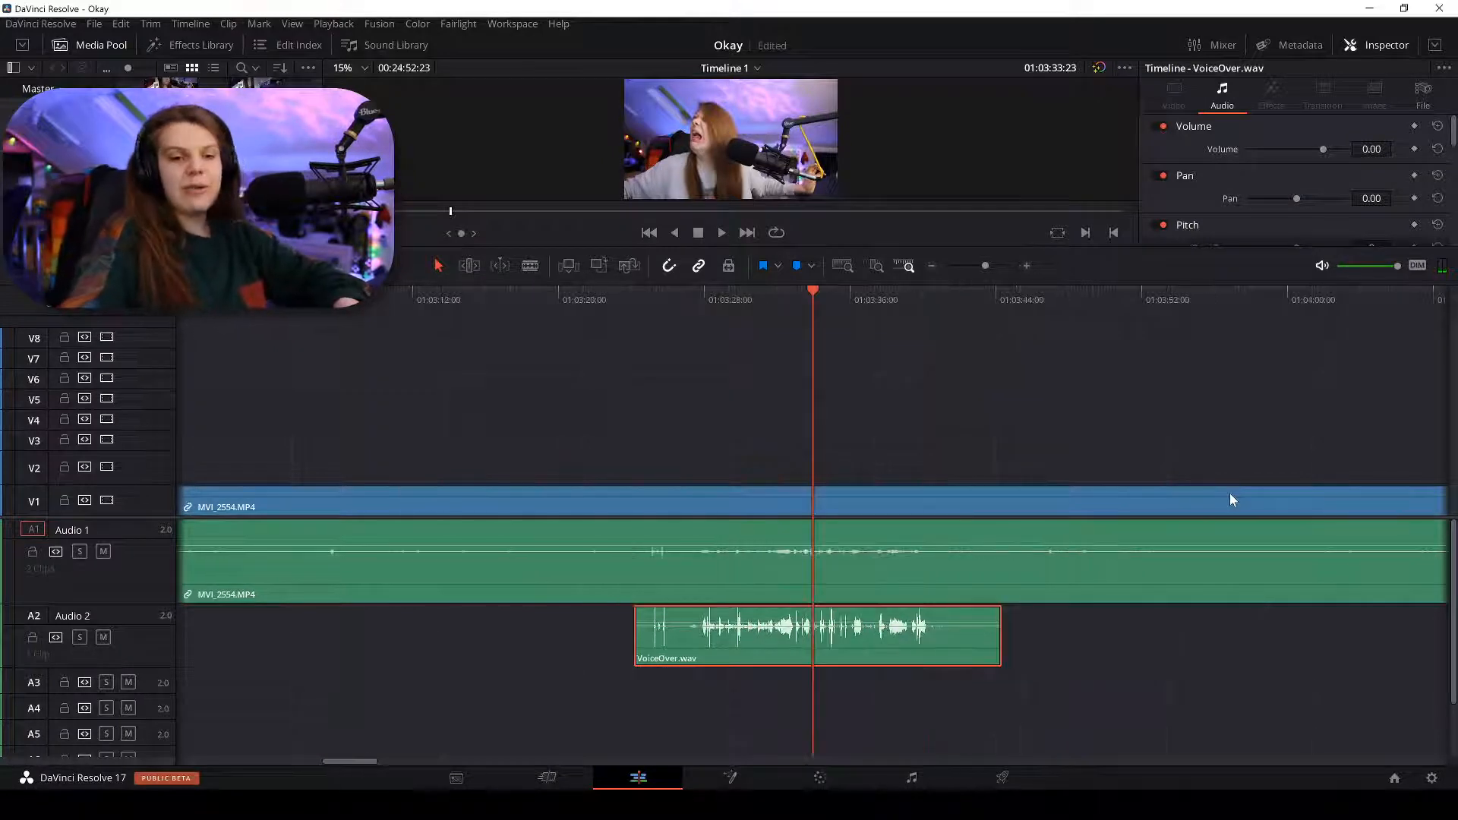
key(ctrl+equal)
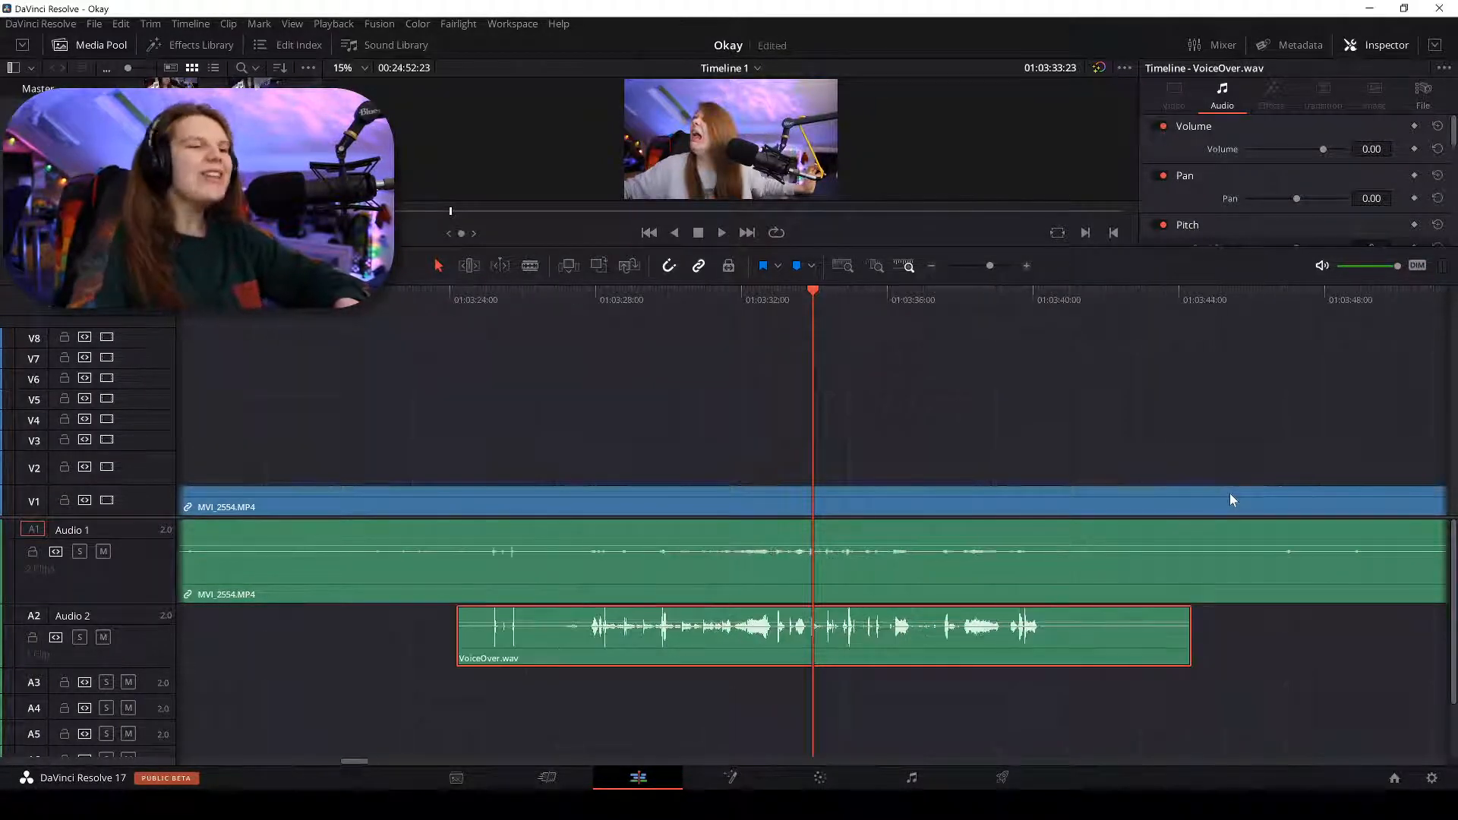
Undo the accidental voiceover overwrite and locate where the talking starts, around 01:03:27:19.
click(598, 266)
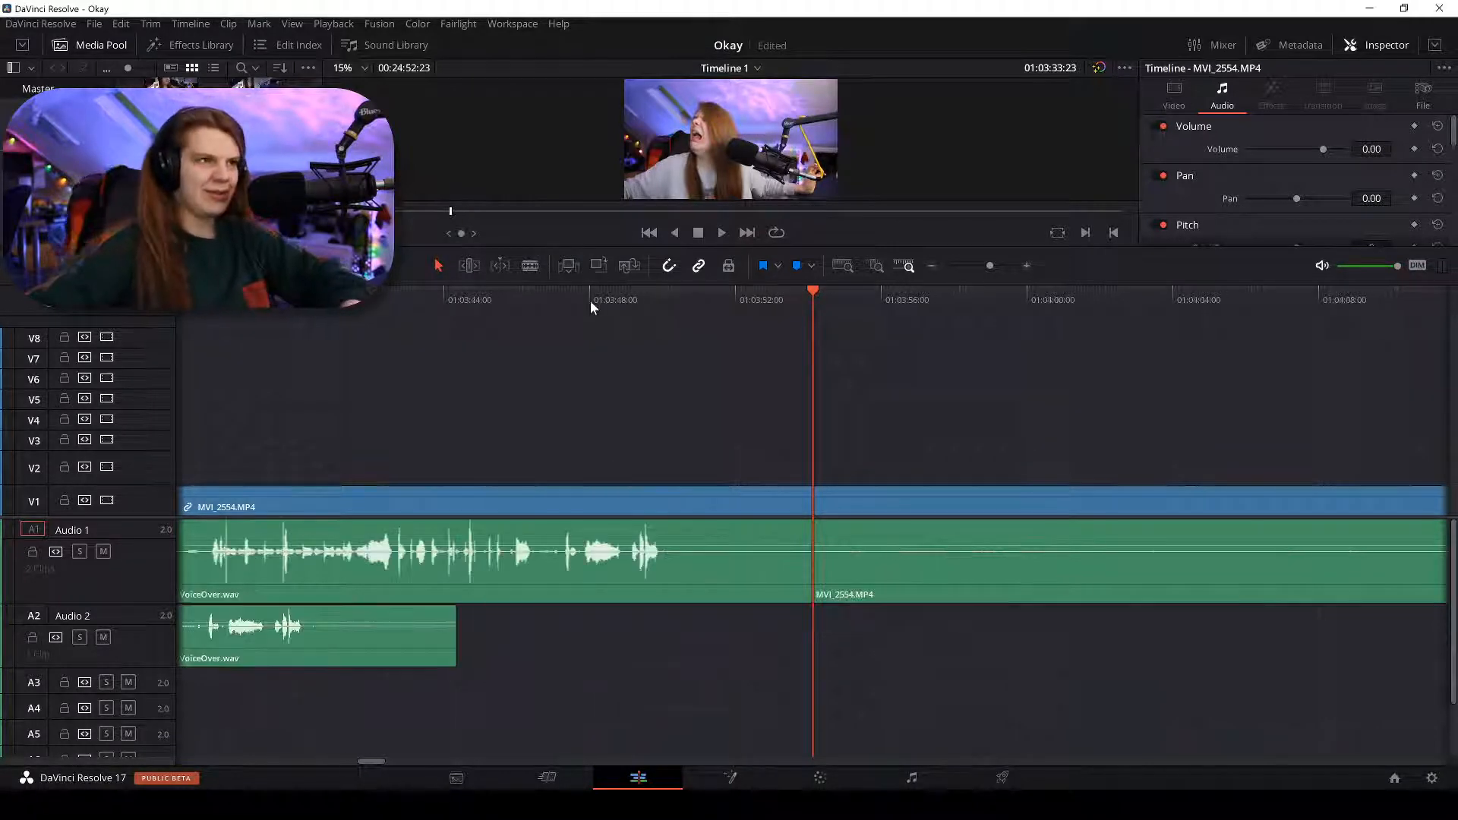
key(ctrl+z)
key(ctrl+minus)
key(ctrl+minus)
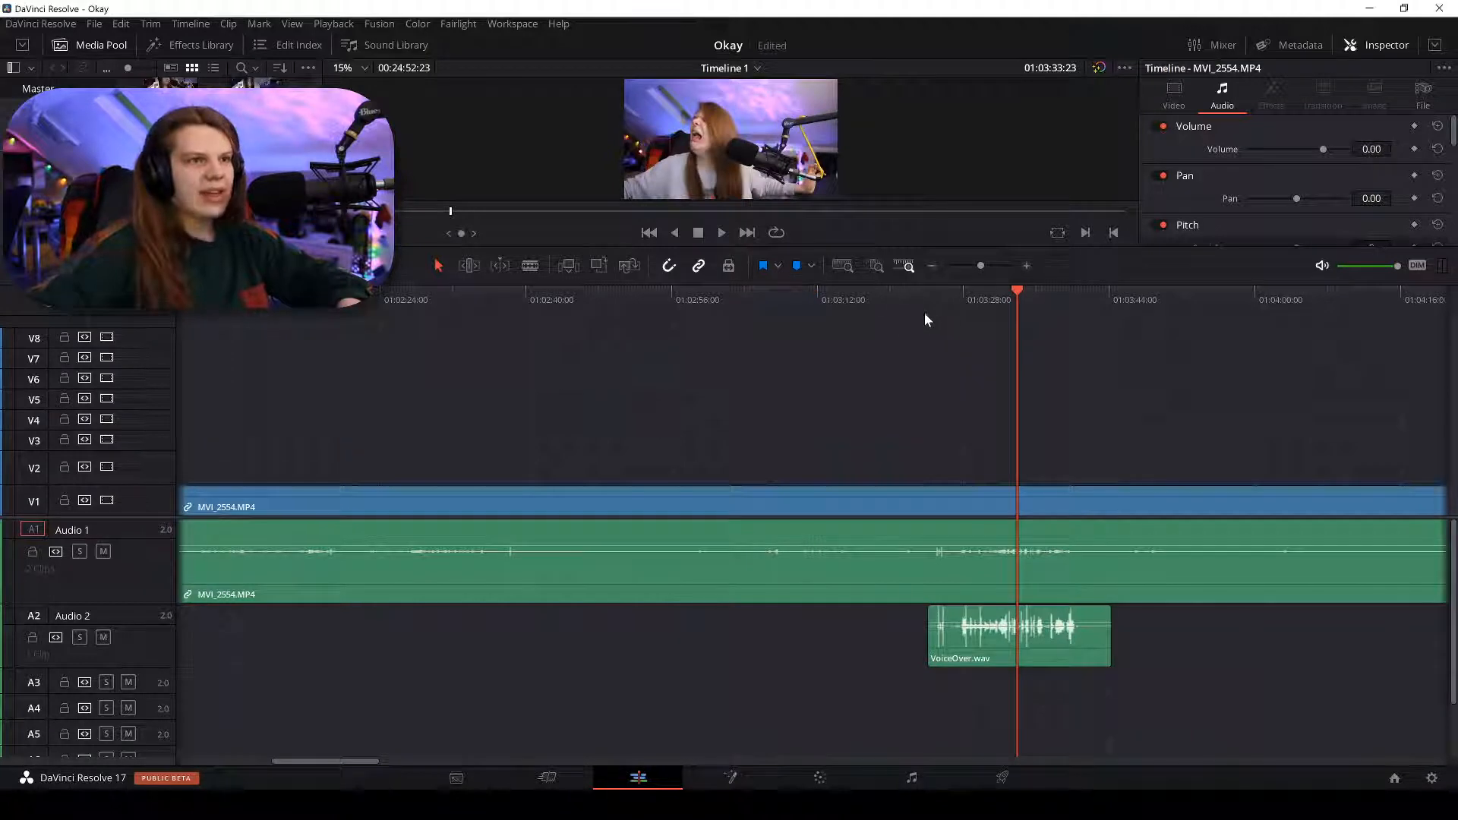
drag(926, 299, 958, 301)
key(space)
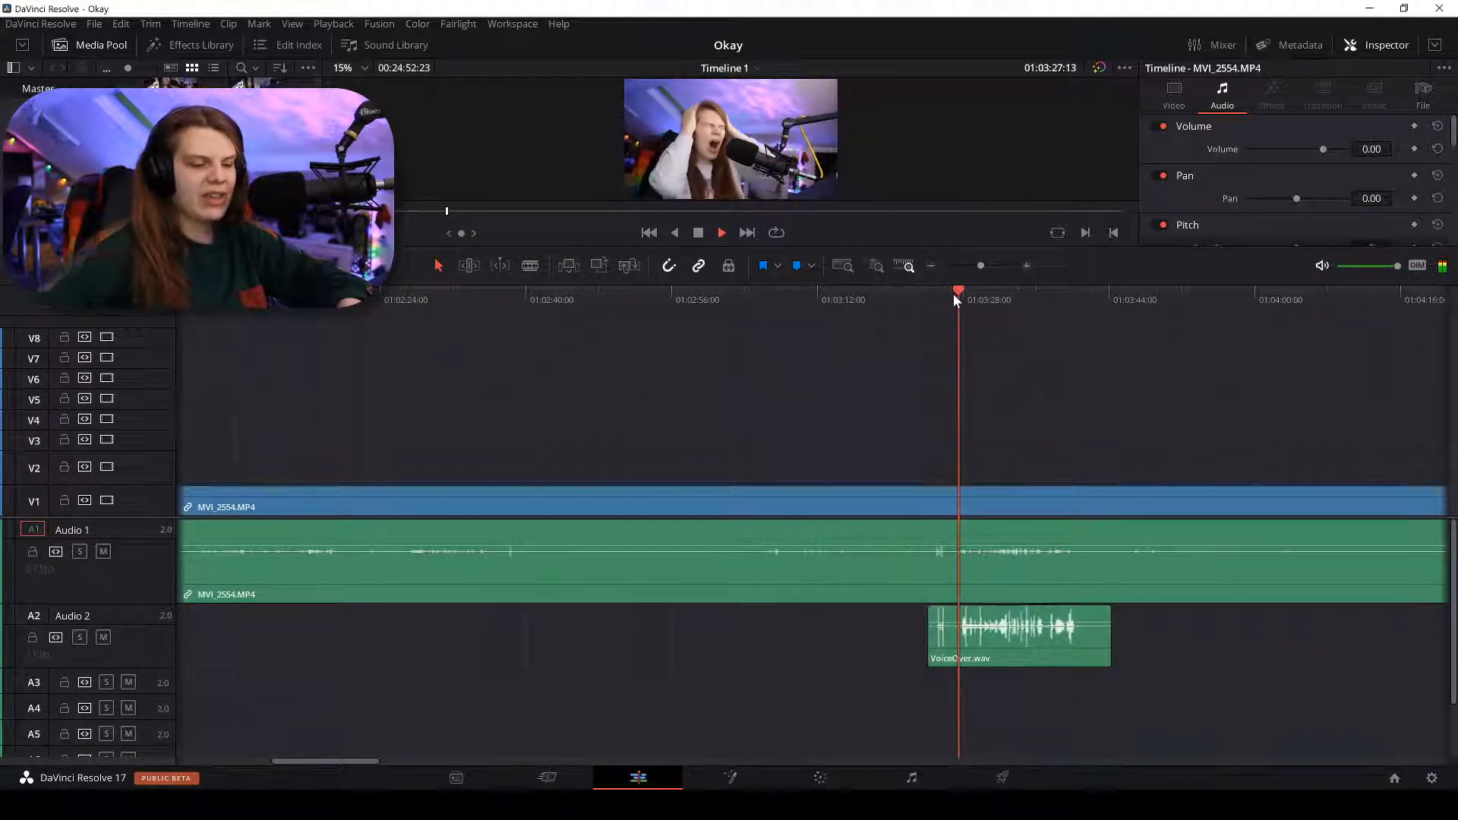
key(ctrl+plus)
key(ctrl+plus)
key(ctrl+plus)
key(ctrl+plus)
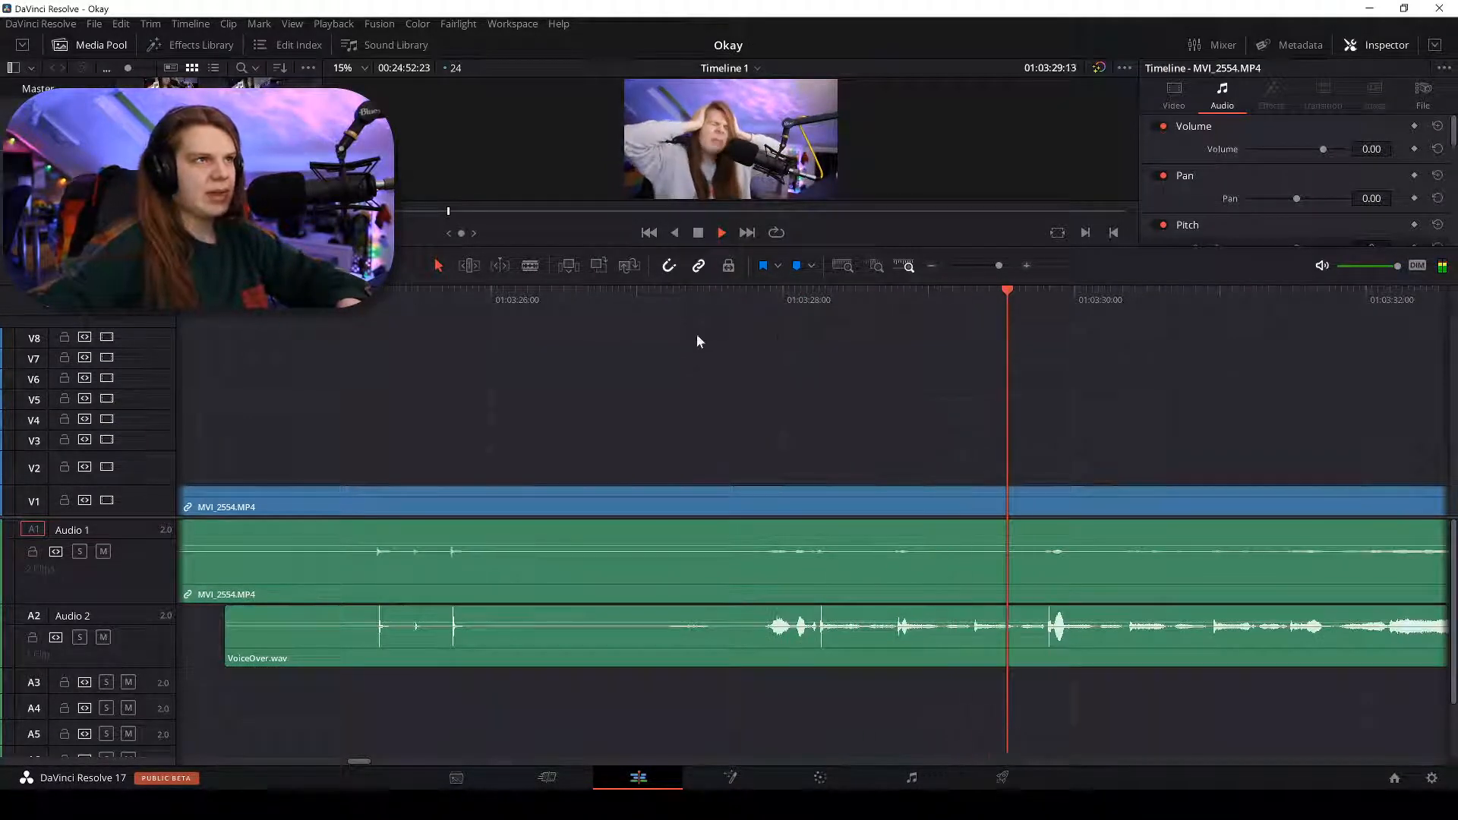
mouse_move(734, 298)
mouse_down()
mouse_move(755, 299)
mouse_move(647, 299)
mouse_move(756, 307)
mouse_up()
key(space)
Blade the camera clip and voiceover at 01:03:27:20 and delete the pieces before the cut.
key(b)
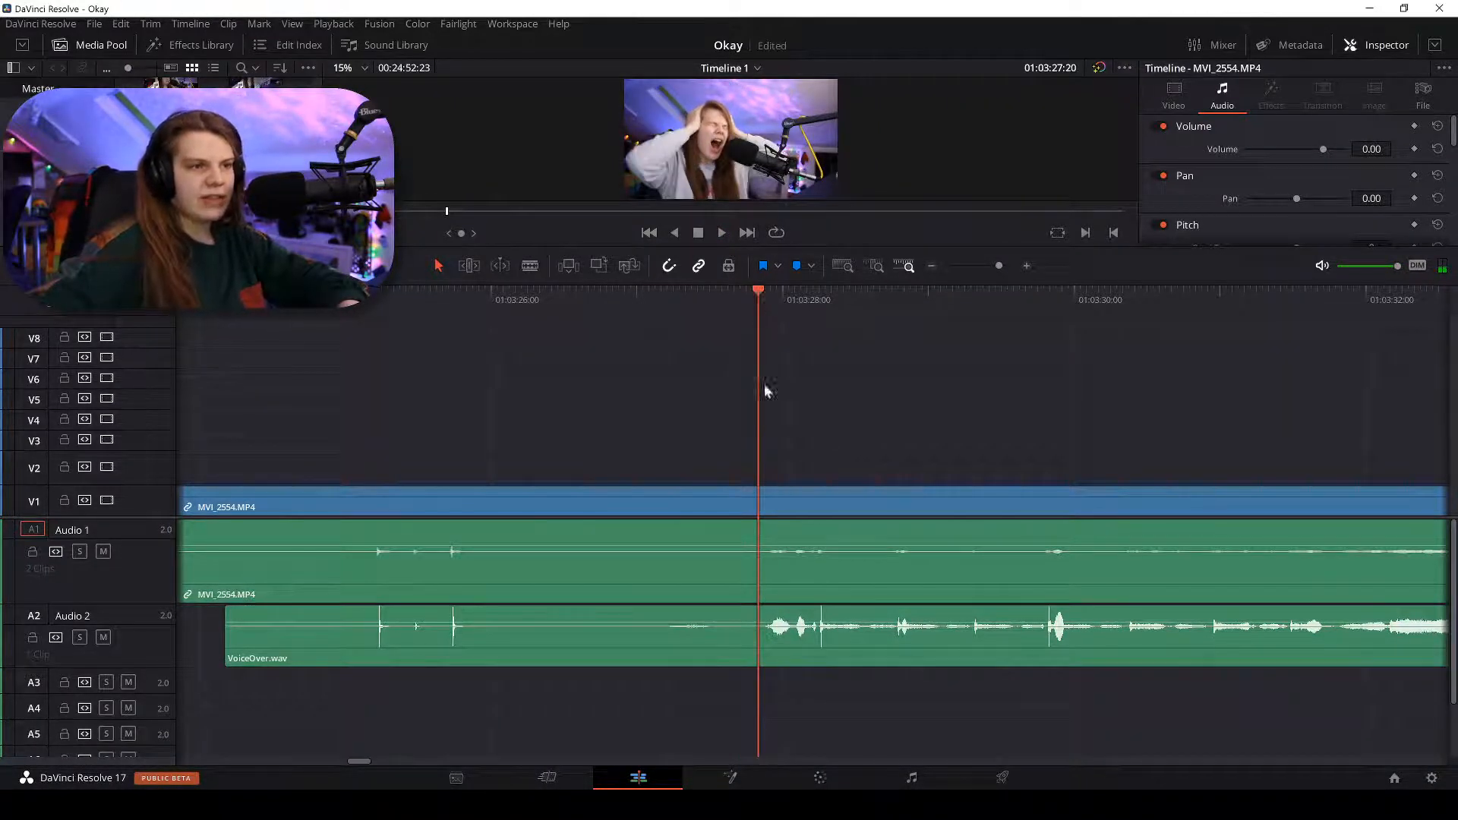
click(762, 527)
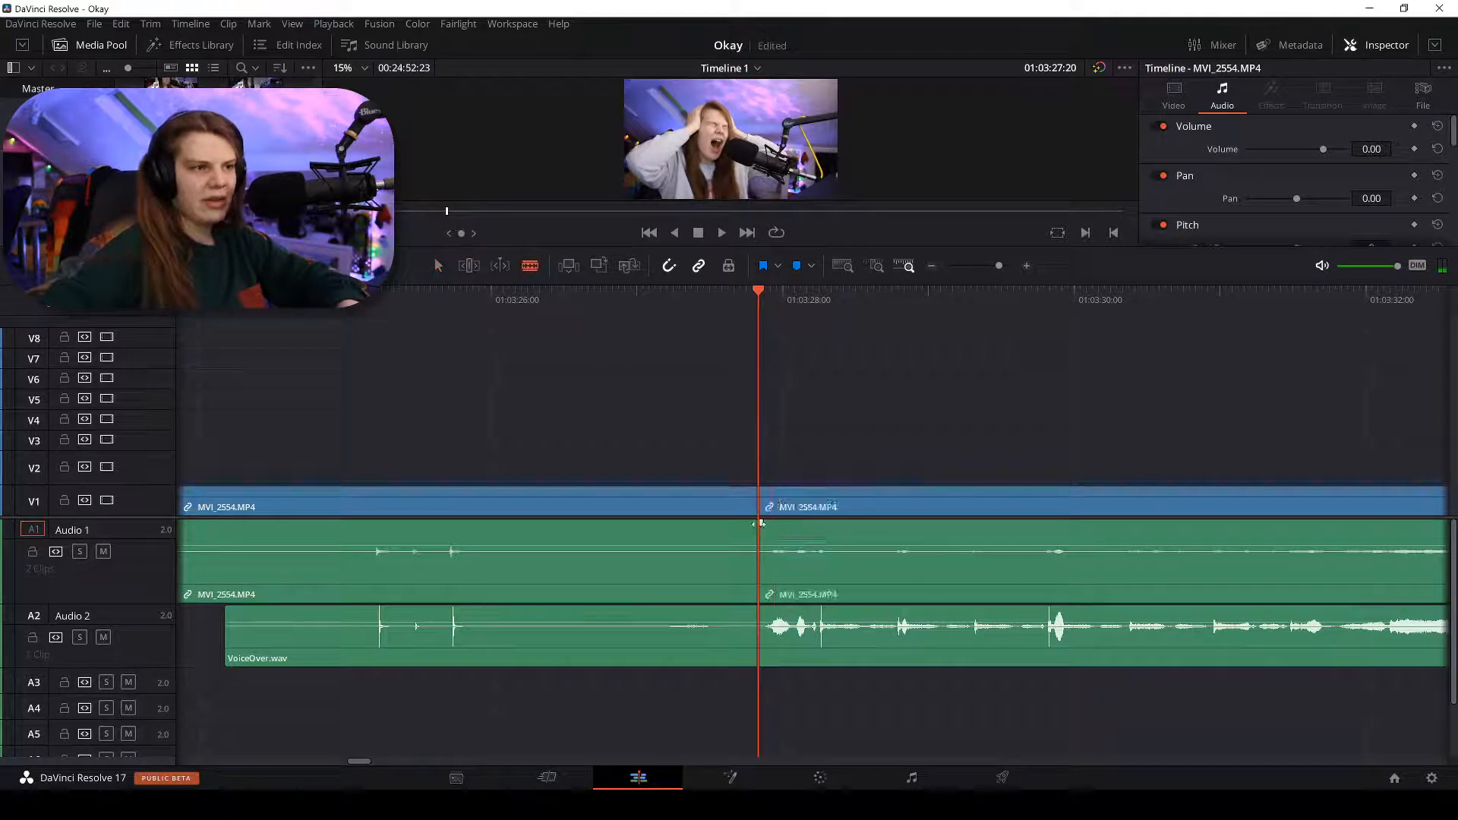
click(758, 626)
key(a)
drag(703, 455, 667, 691)
scroll(668, 693, down, 8)
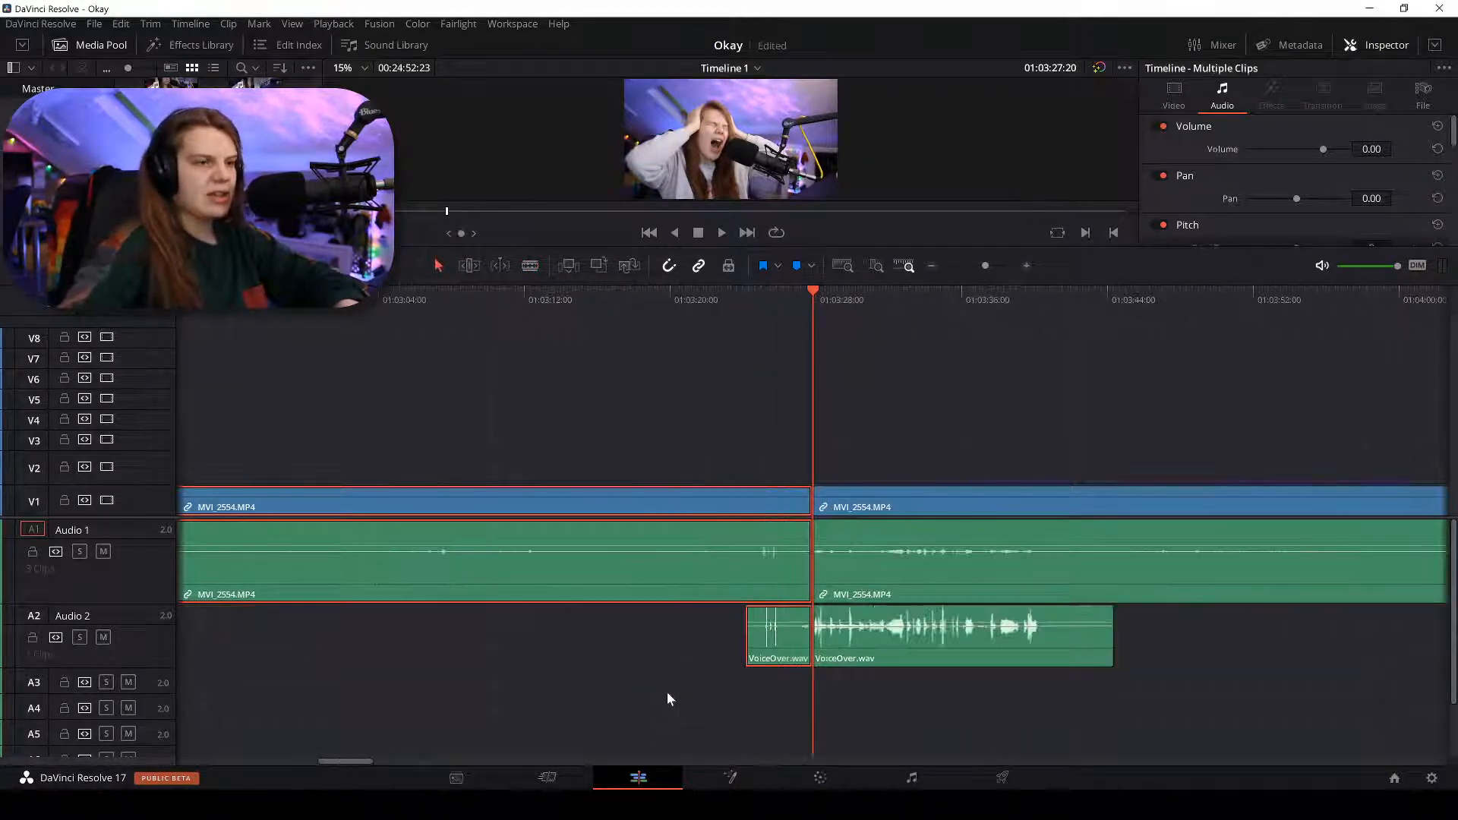
key(BackSpace)
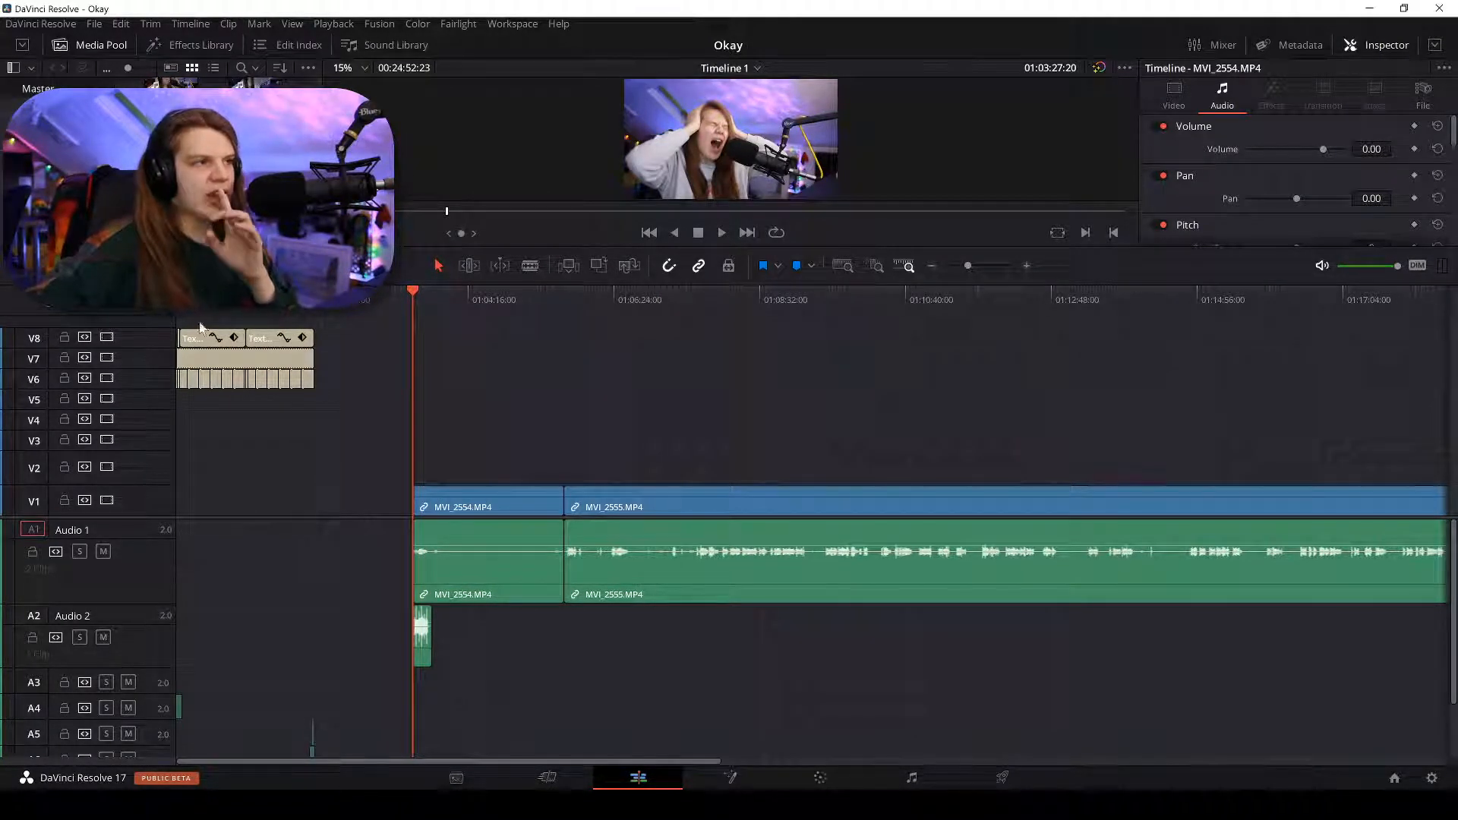
Lock video tracks V6–V8 and audio tracks A4–A8.
click(63, 336)
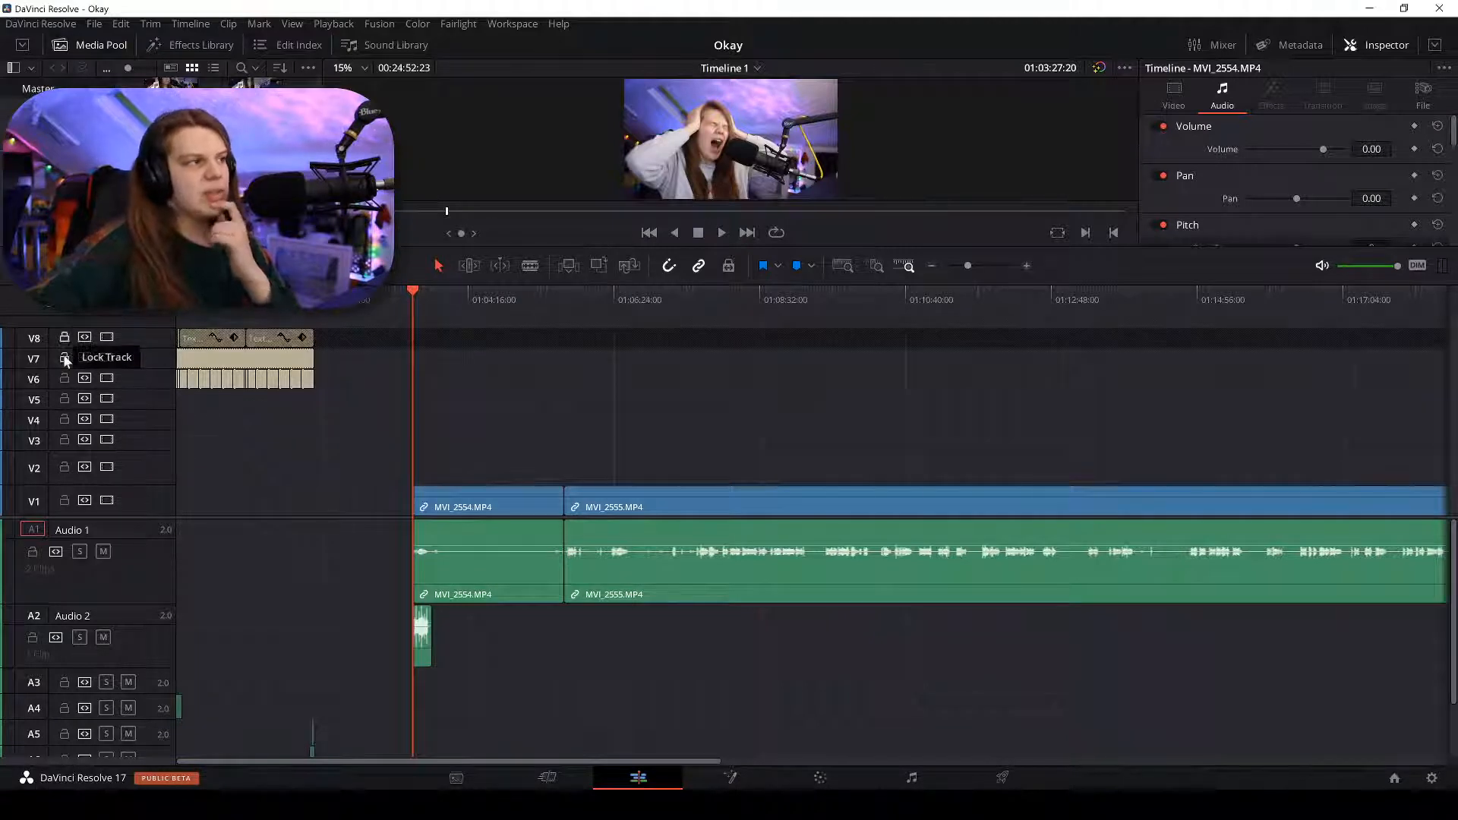
click(64, 357)
click(64, 378)
drag(114, 604, 114, 538)
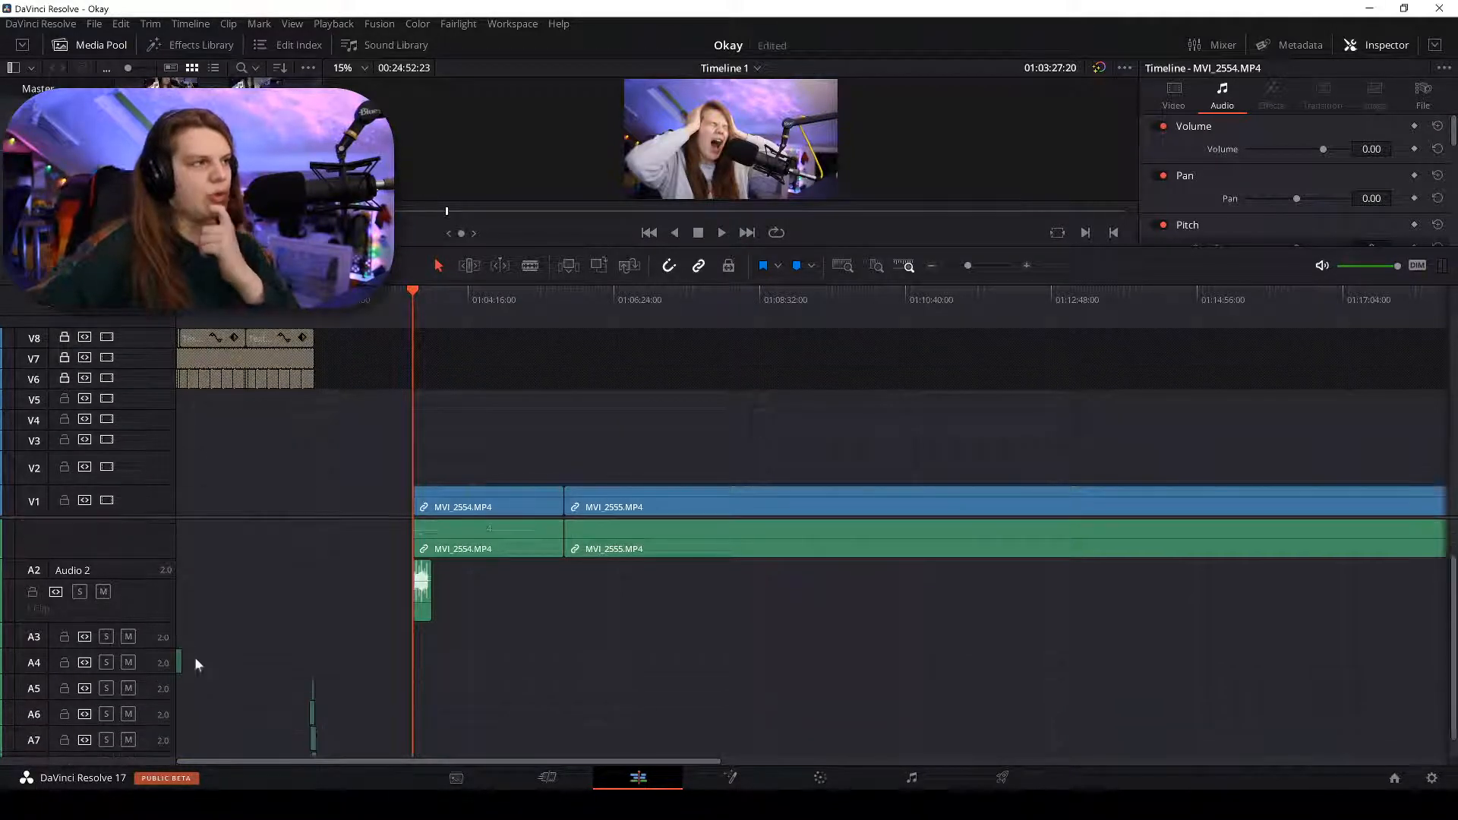
click(64, 642)
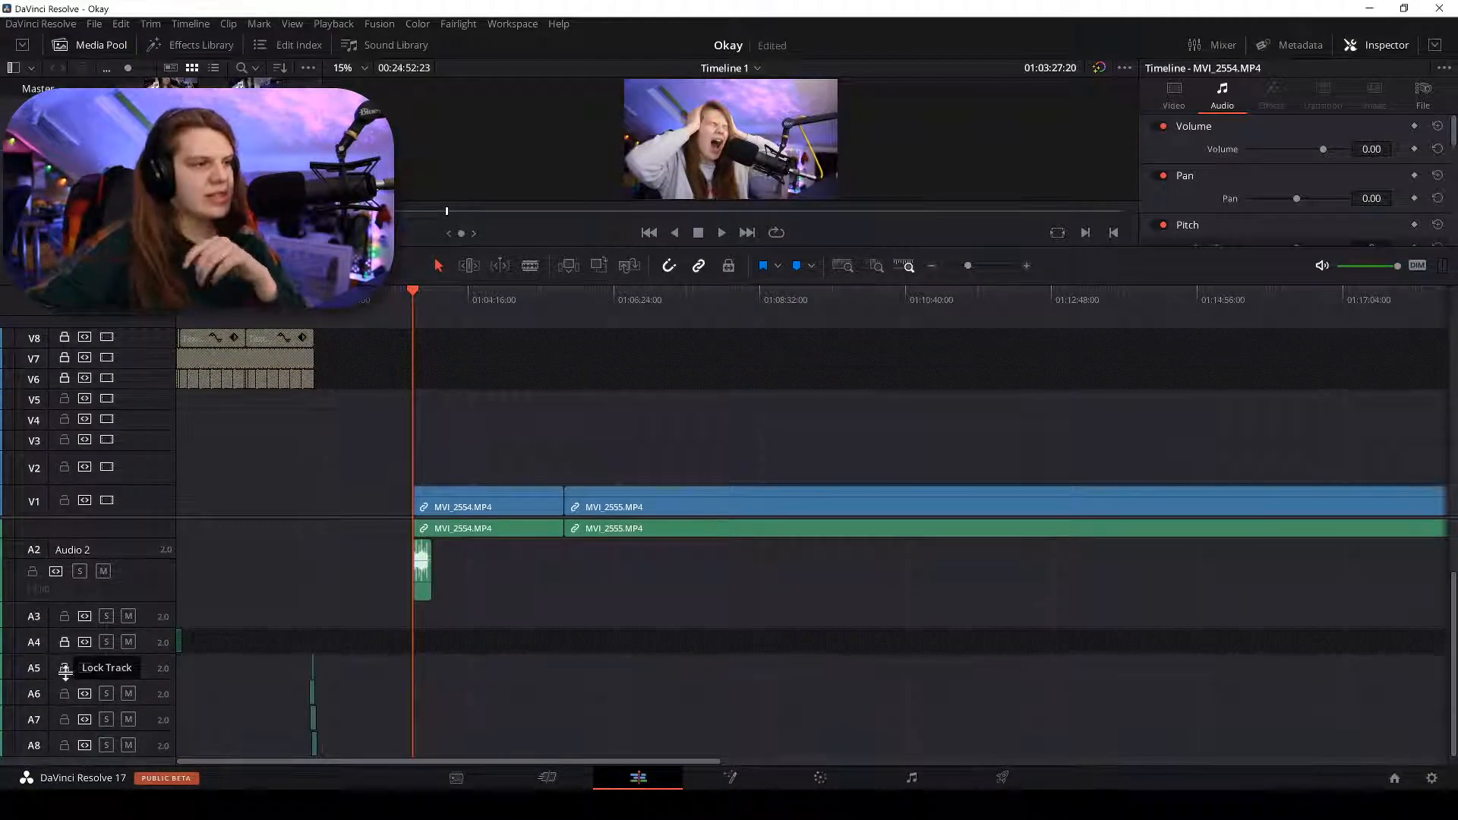
click(64, 692)
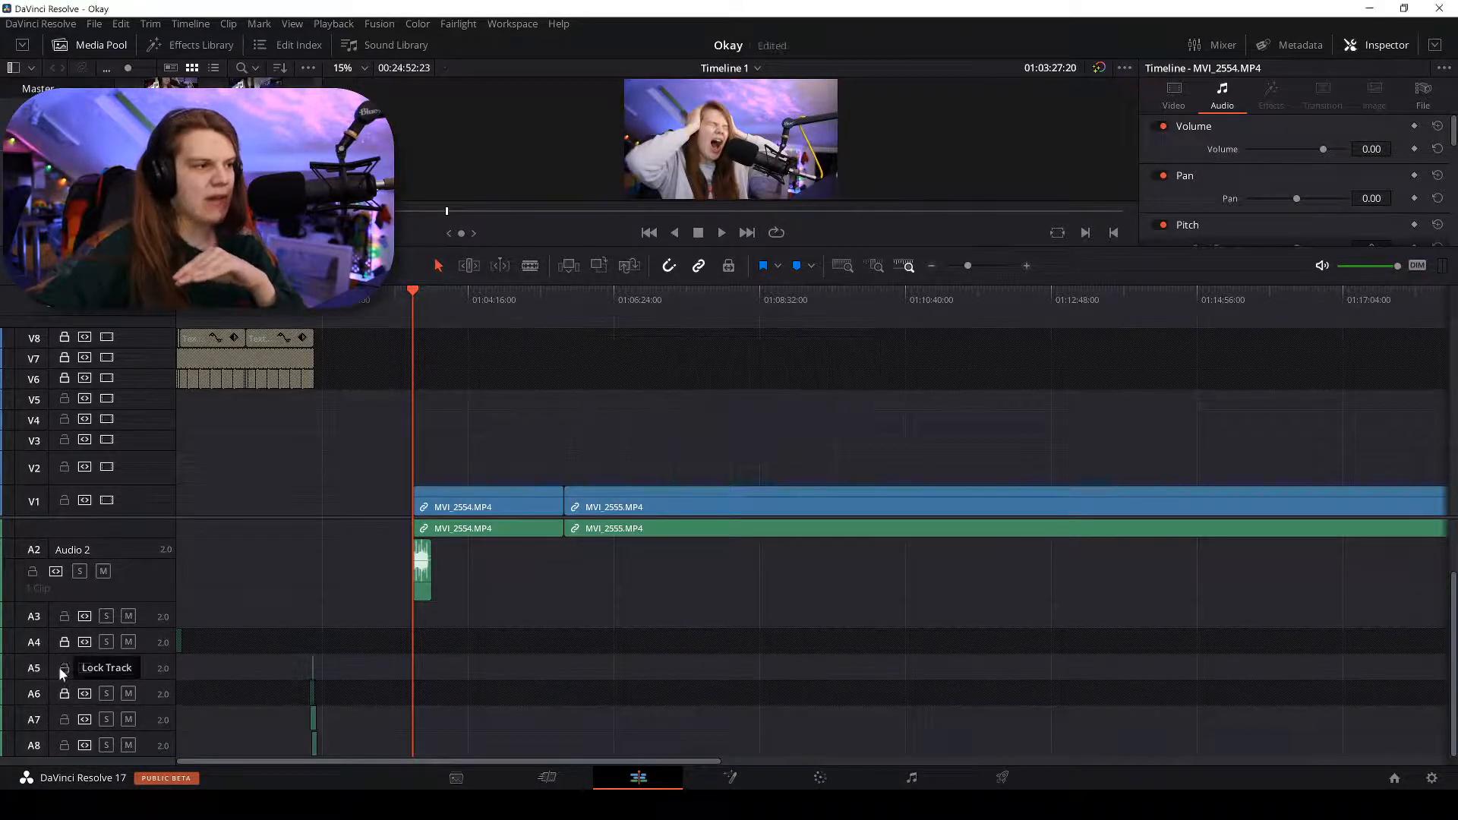
click(61, 667)
click(61, 719)
click(63, 745)
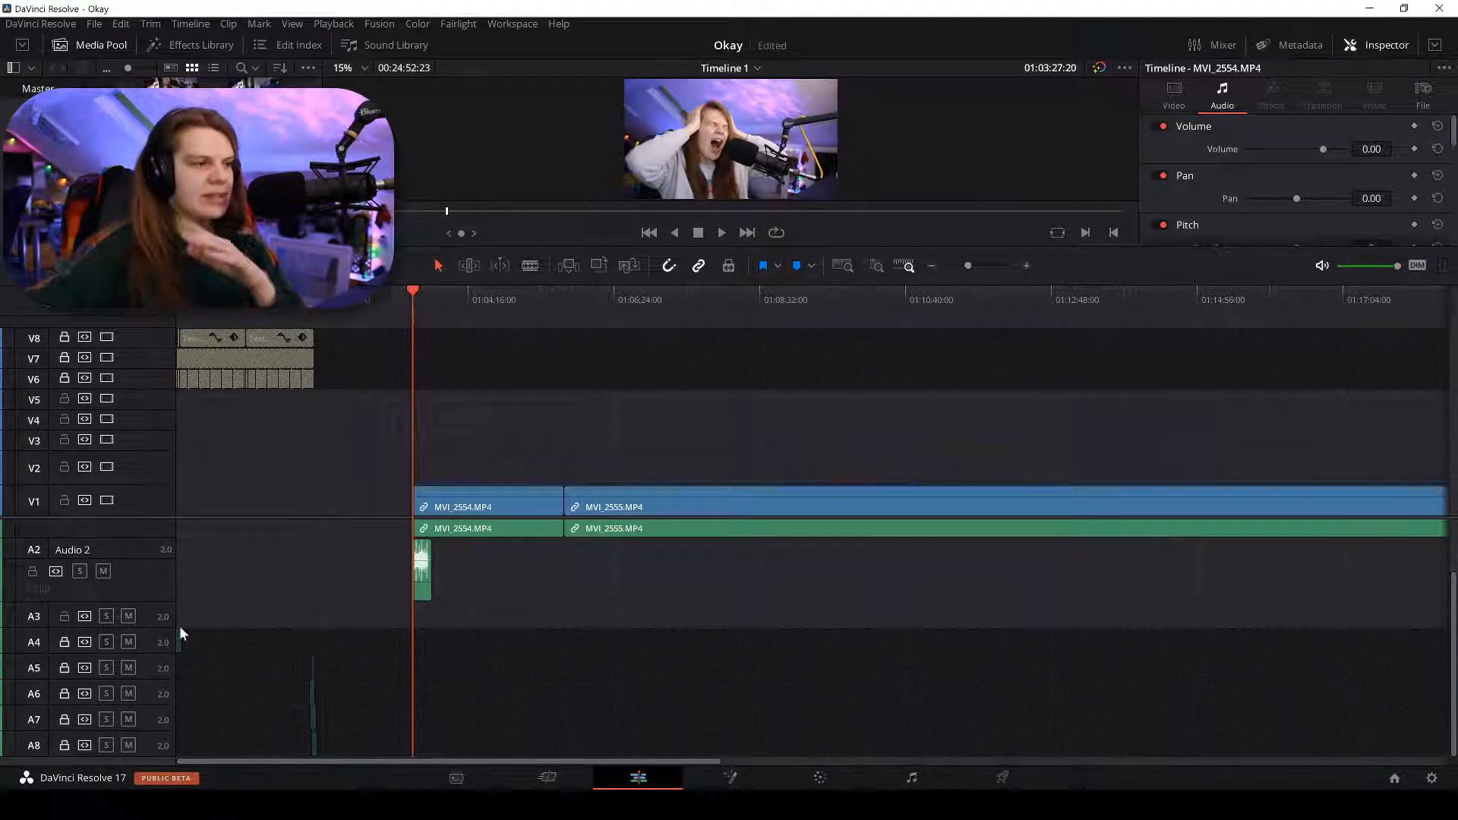
Delete the empty gap so the camera clips start at 01:00:00:00.
scroll(241, 571, up, 2)
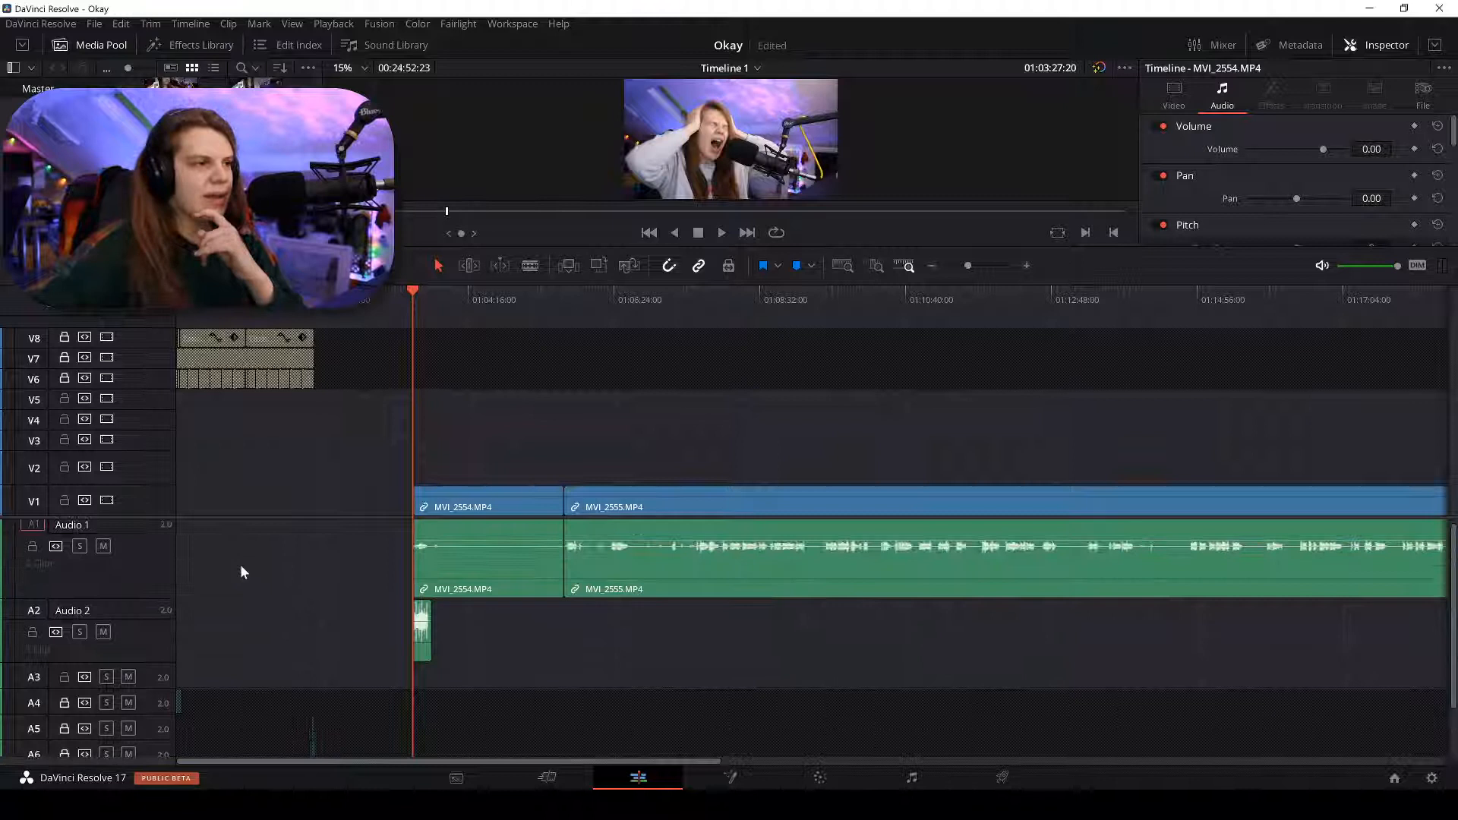
click(238, 507)
key(Delete)
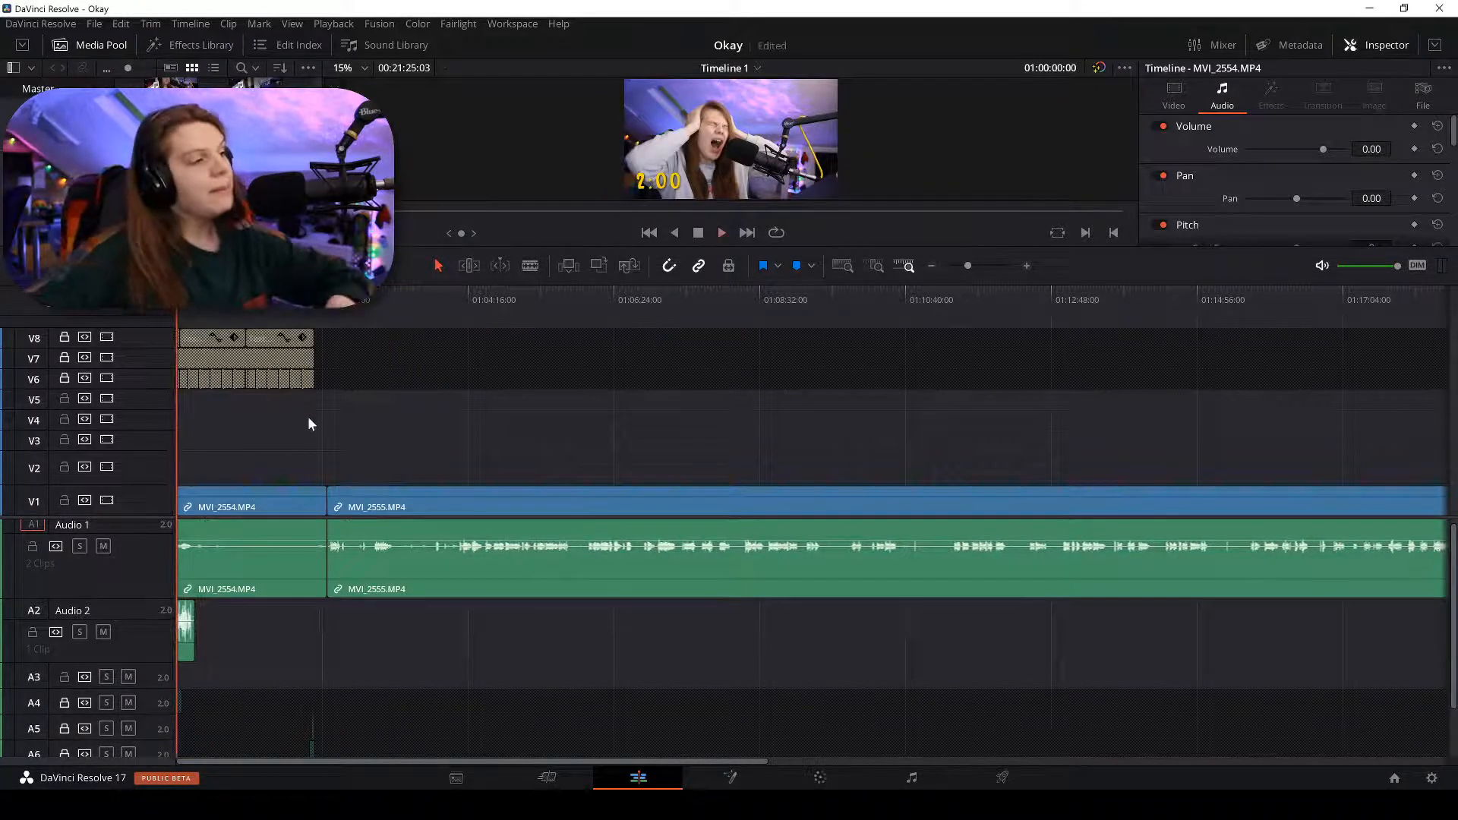
key(space)
key(ctrl+equal)
key(ctrl+equal)
key(ctrl+equal)
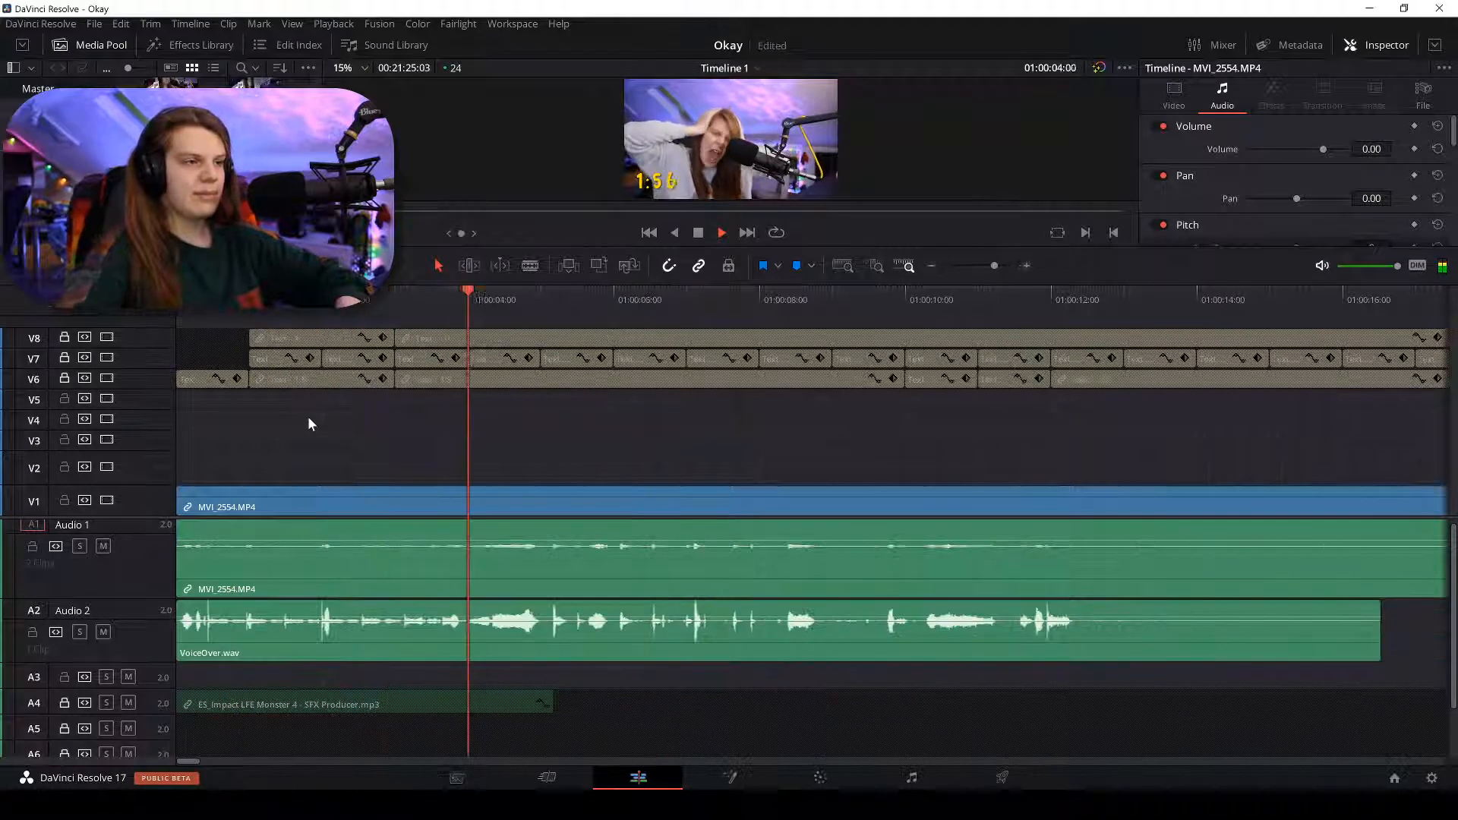
key(ctrl+minus)
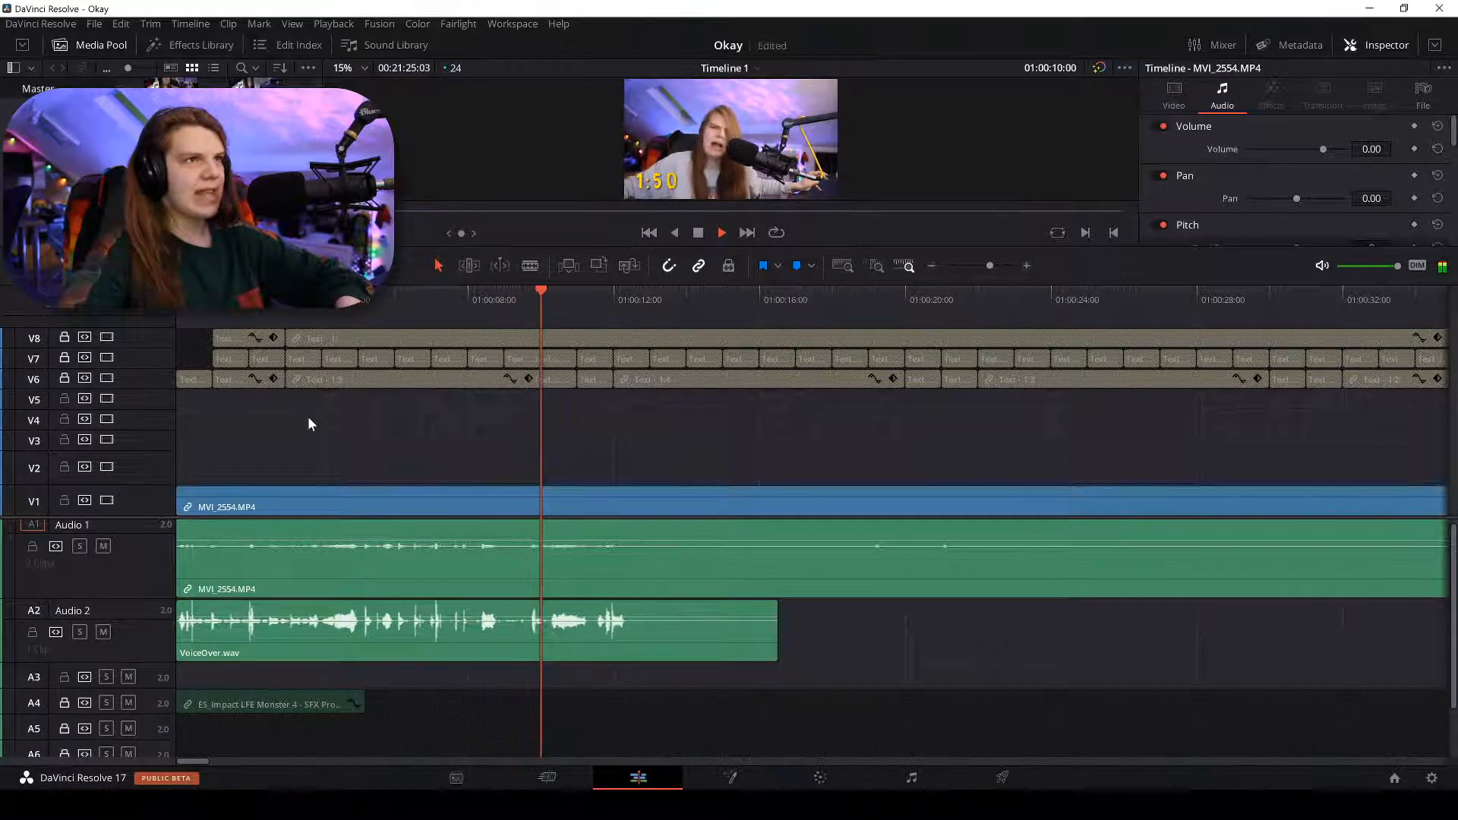
key(ctrl+plus)
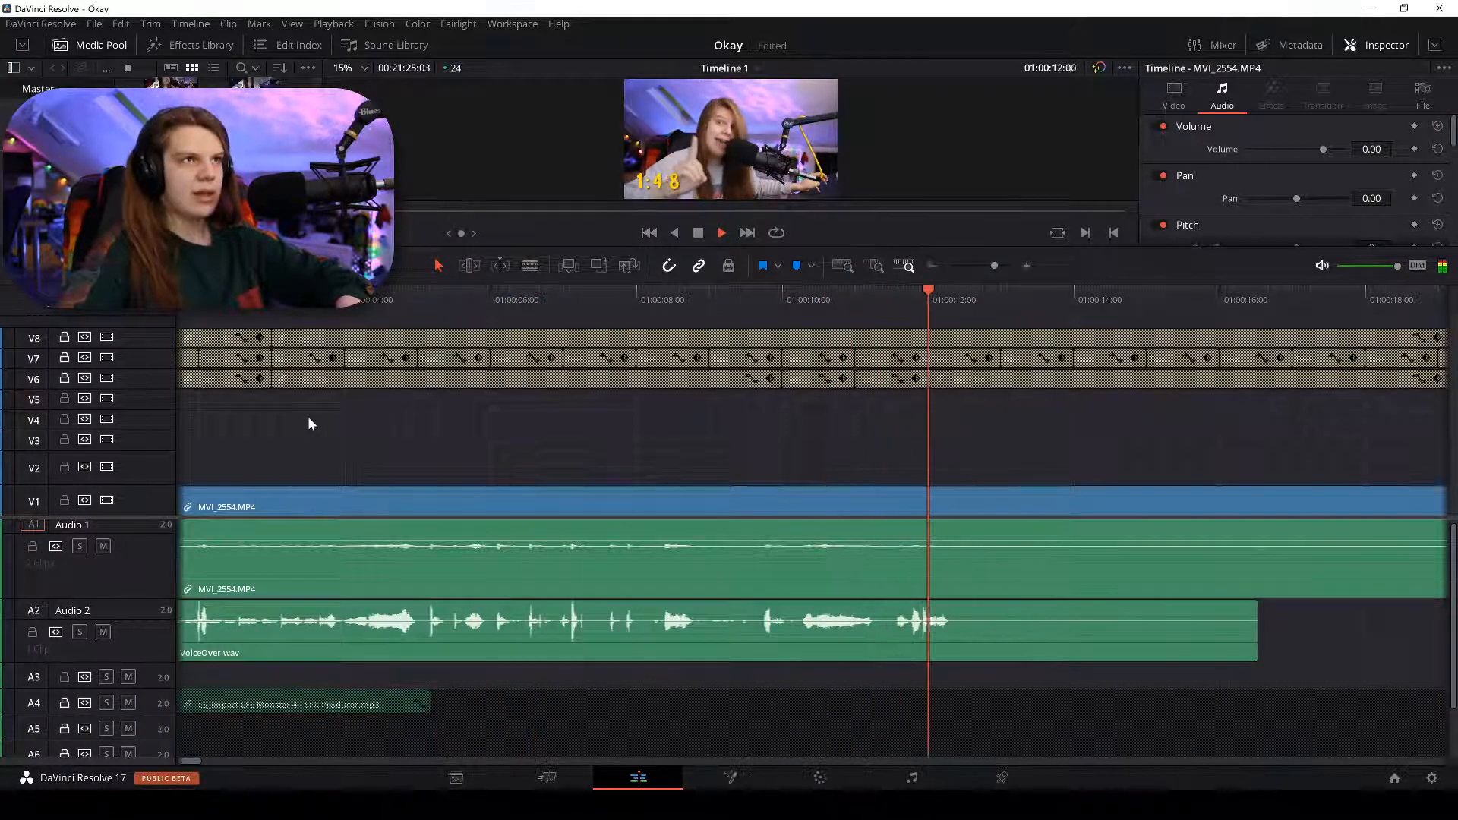
key(ctrl+plus)
key(space)
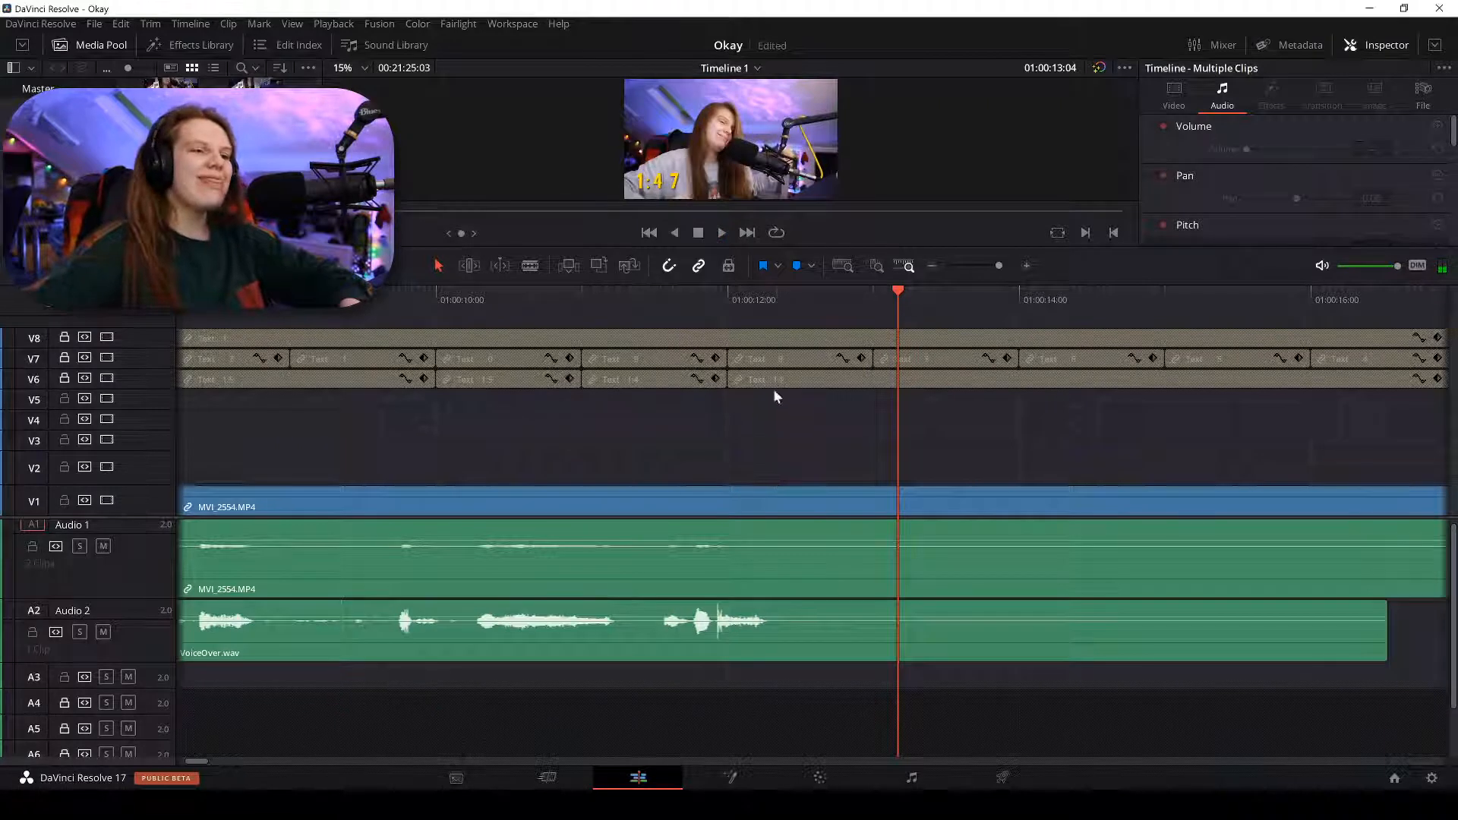
click(776, 296)
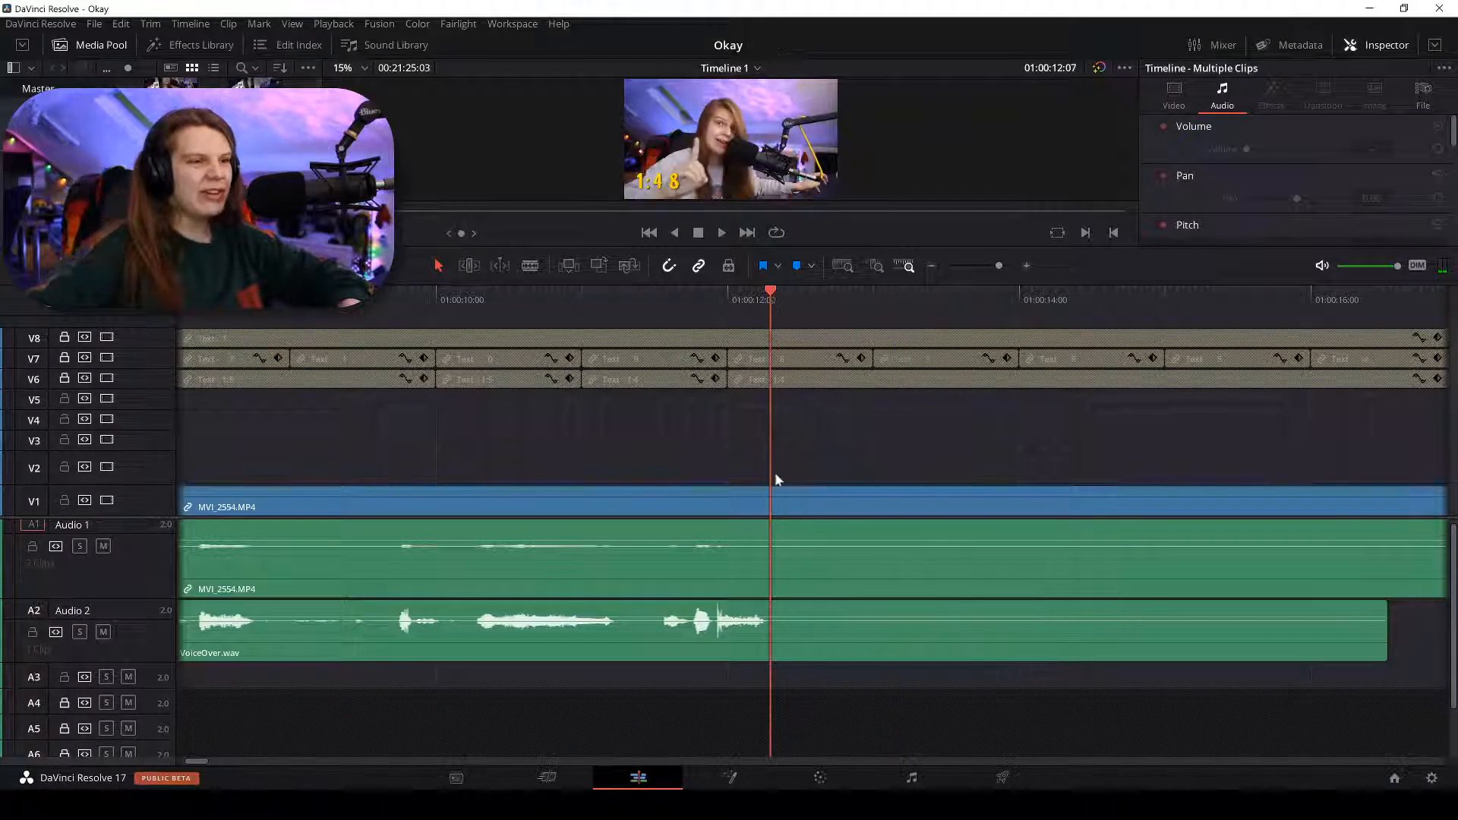
Cut the camera clip and voiceover at 01:00:12:07, delete everything after, and save.
key(b)
click(773, 528)
click(774, 615)
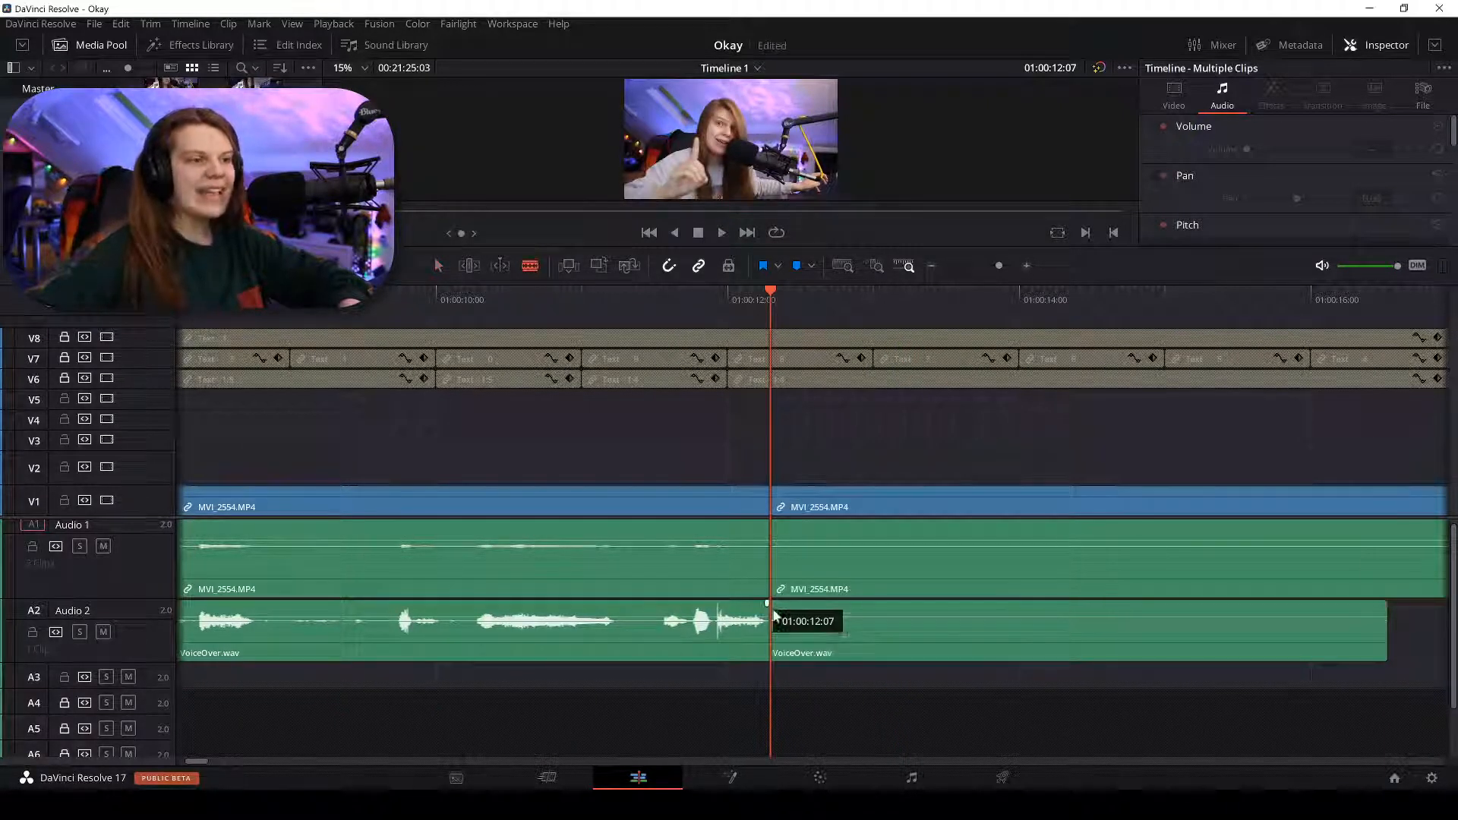
key(a)
drag(916, 445, 888, 636)
key(shift+z)
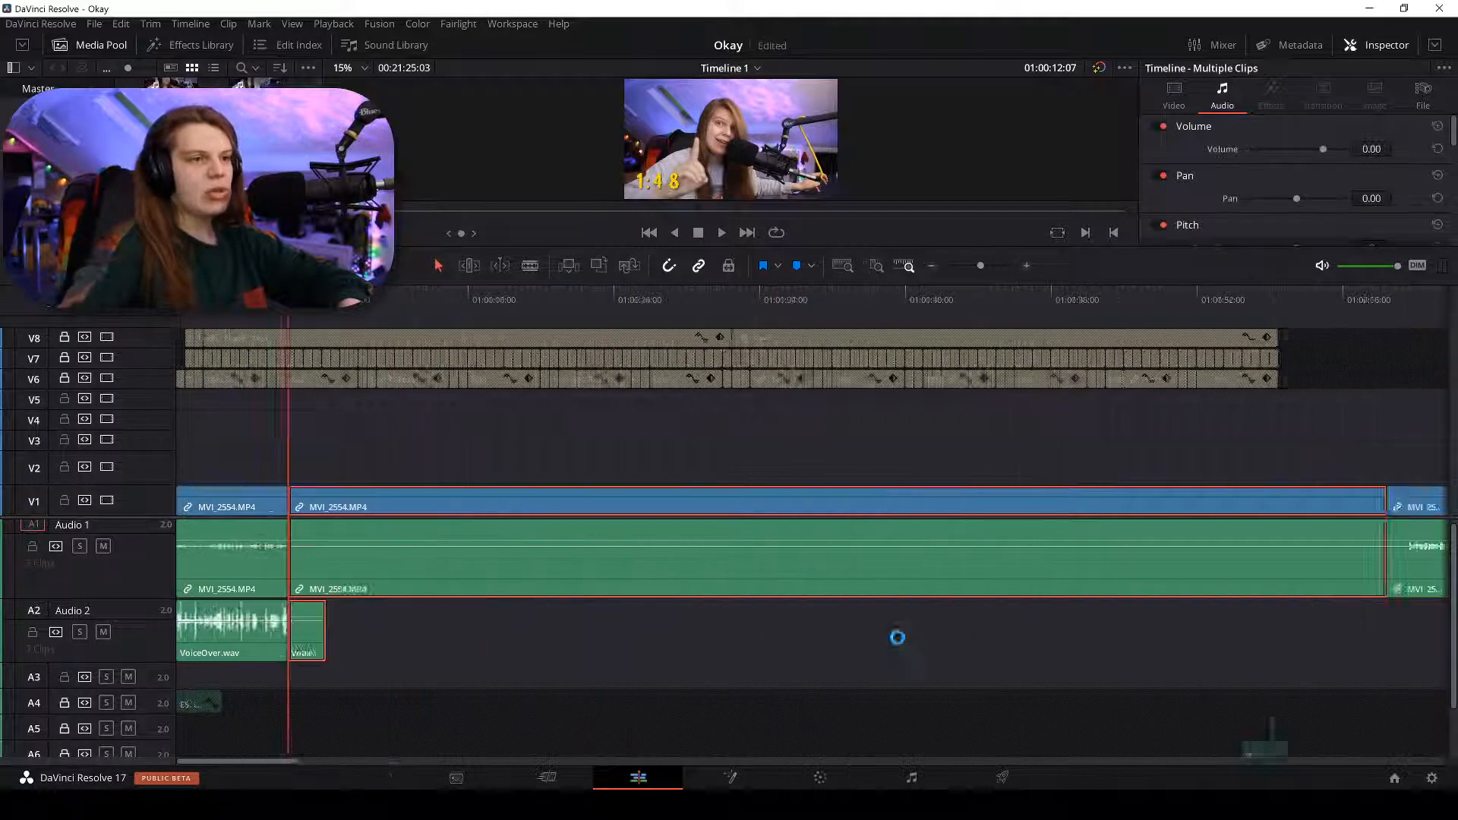
key(BackSpace)
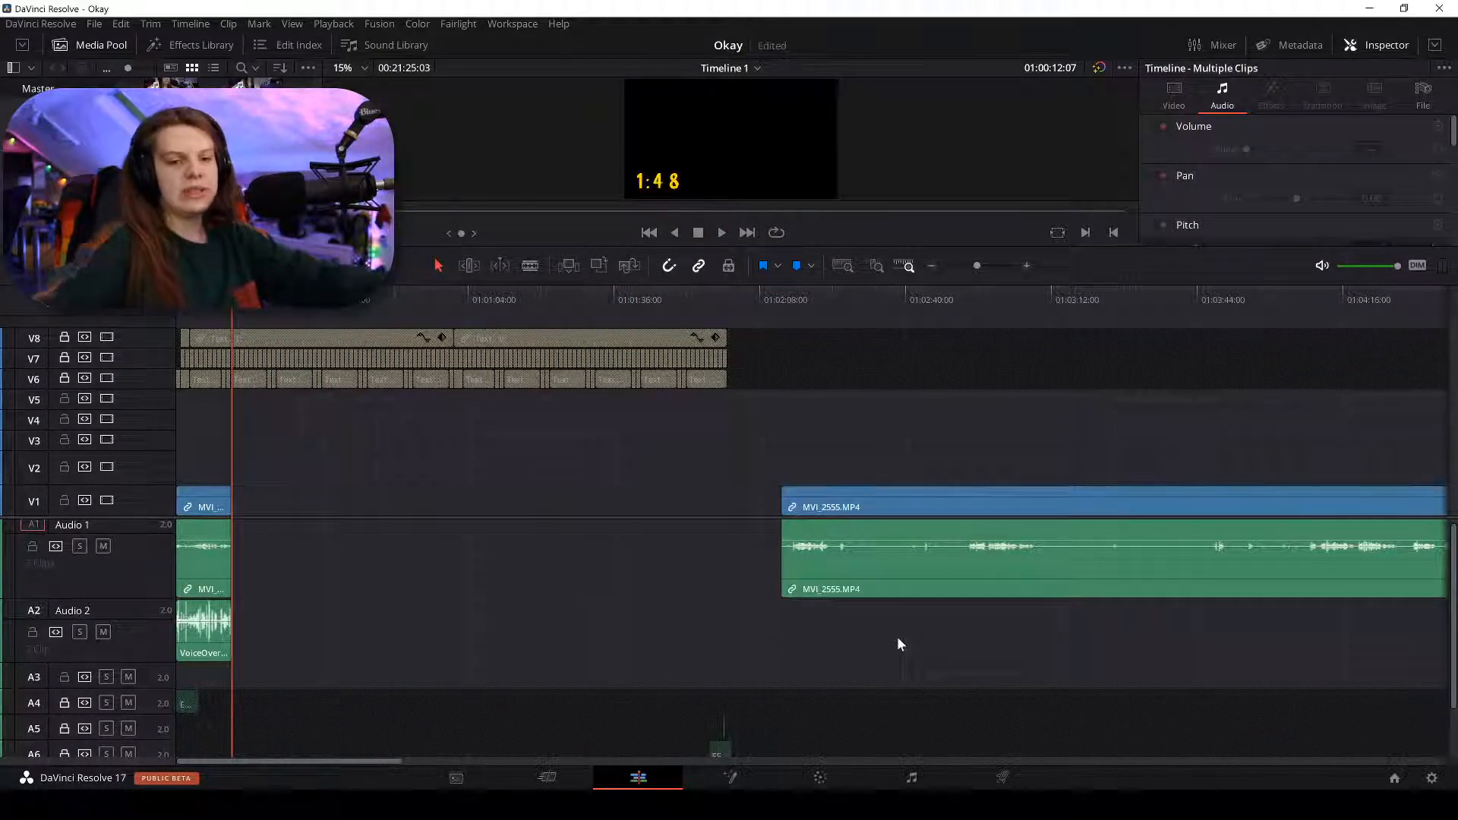
key(ctrl+s)
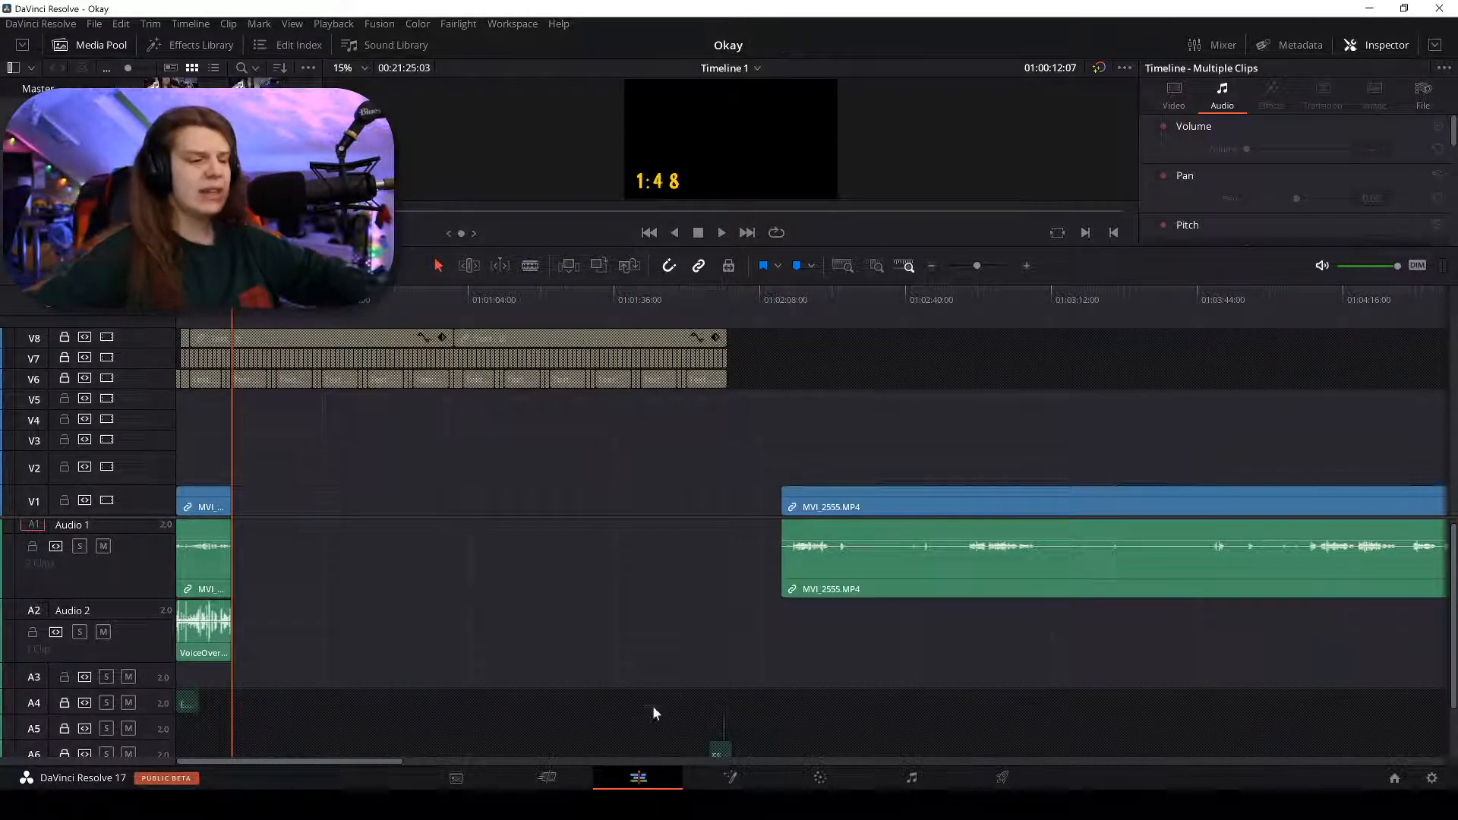
Drag TMTTT Intro.mp4 from the Youtube folder onto the timeline.
key(alt+Tab)
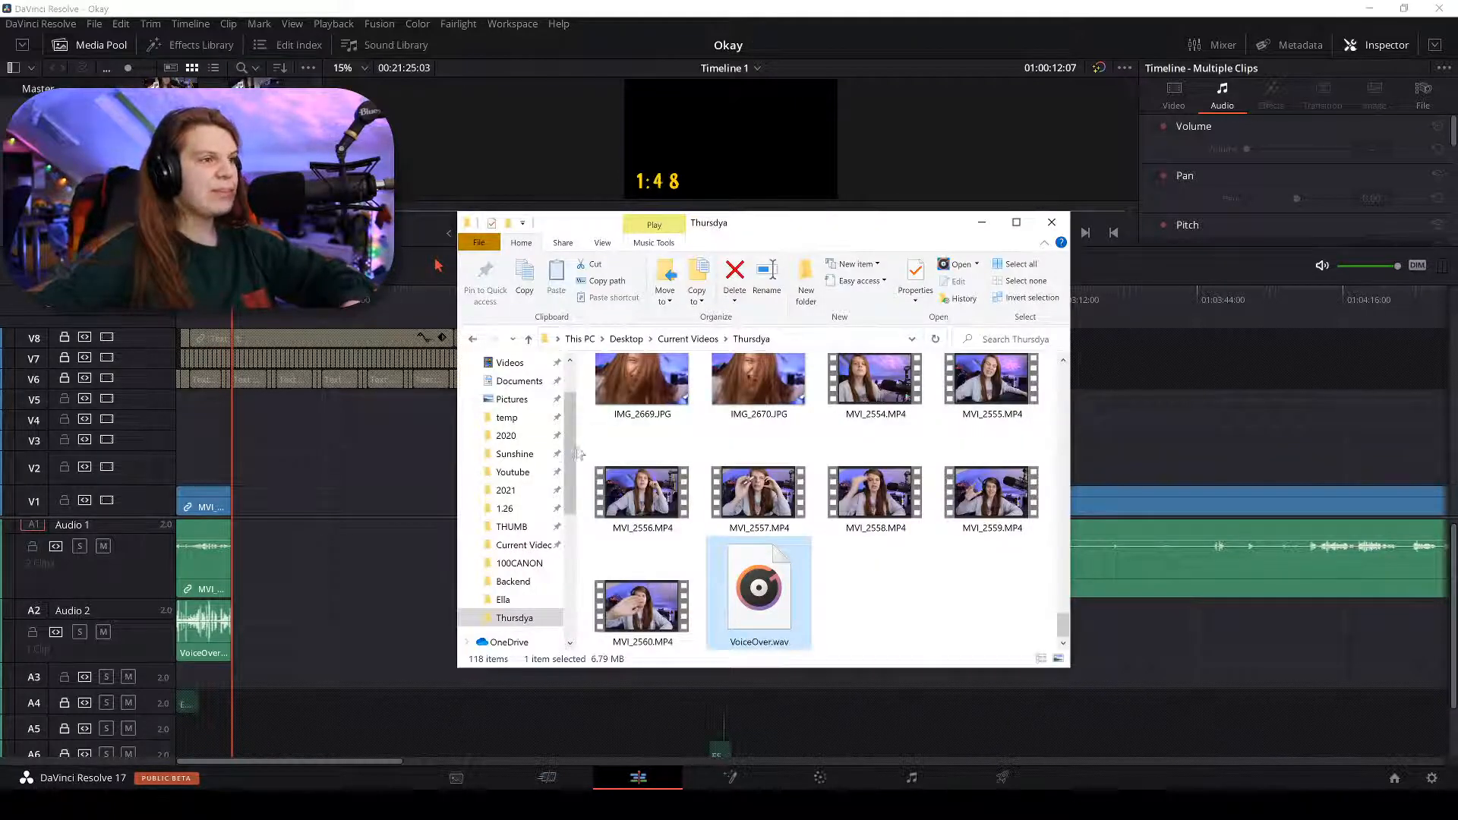
scroll(759, 493, down, 10)
click(534, 491)
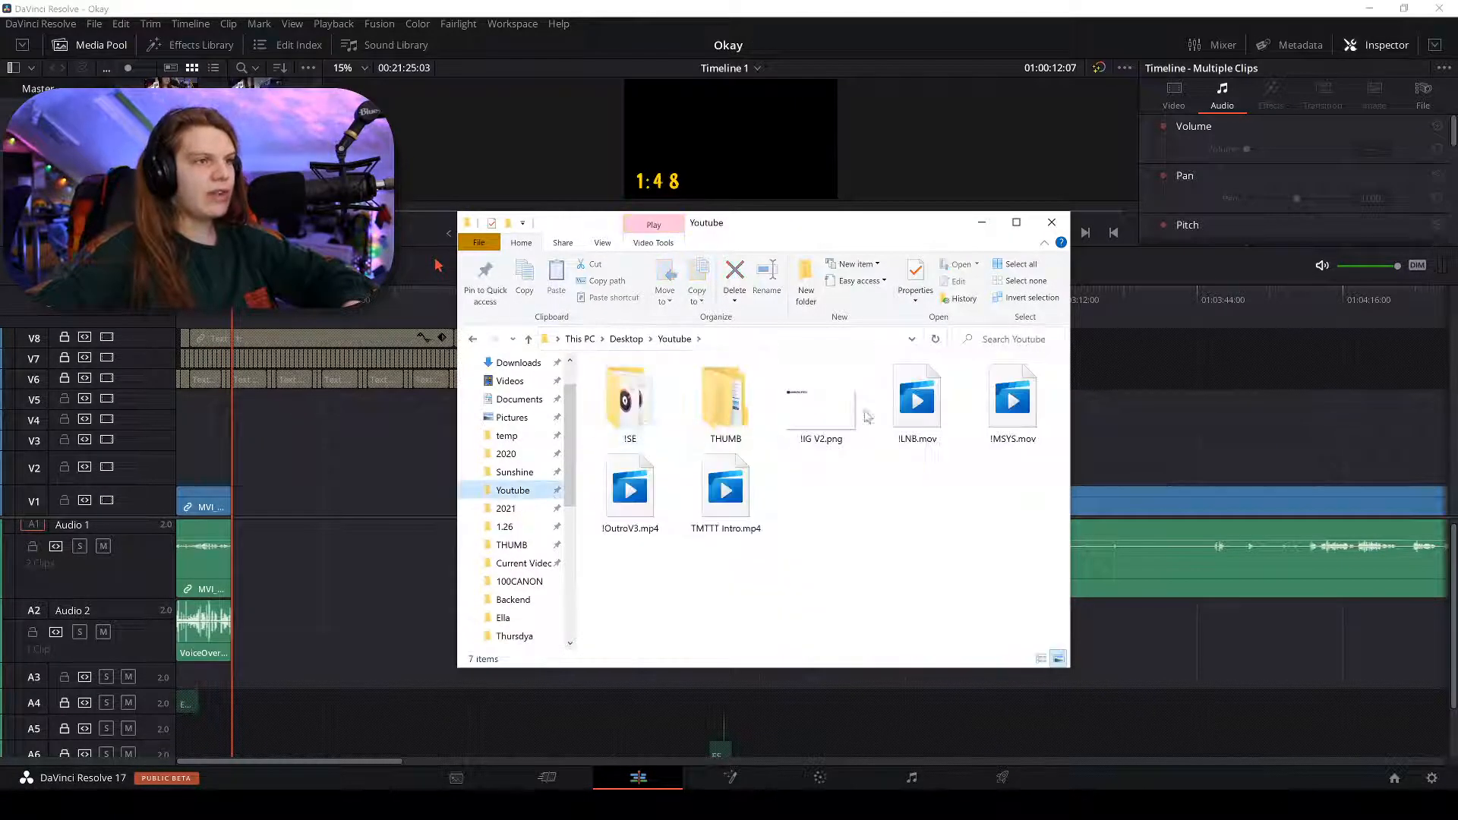
click(737, 498)
drag(738, 498, 253, 531)
Delete the gap before TMTTT Intro so it follows MVI_2554 directly.
key(ctrl+equal)
key(ctrl+equal)
key(ctrl+equal)
key(ctrl+equal)
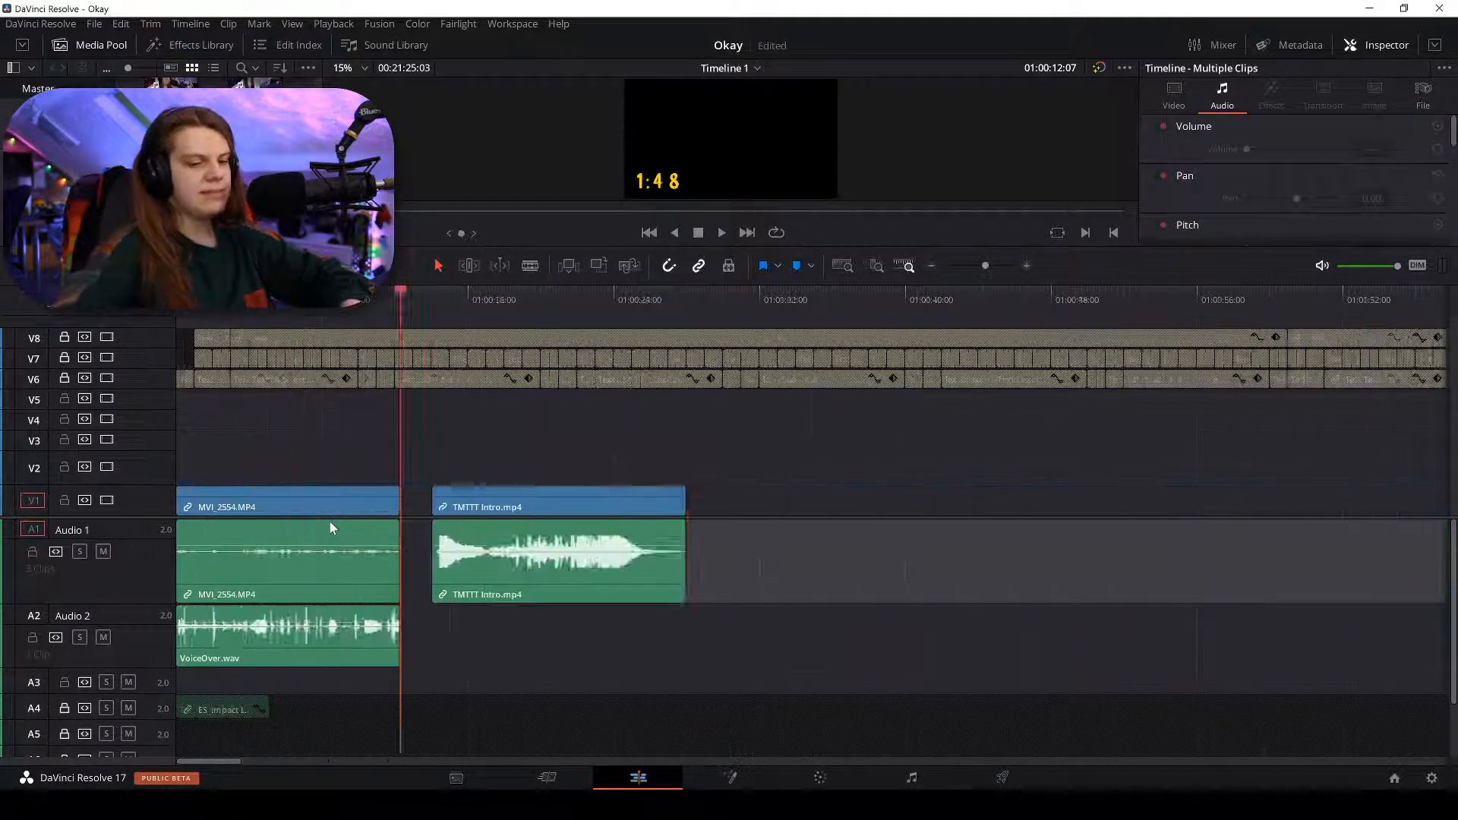
click(851, 505)
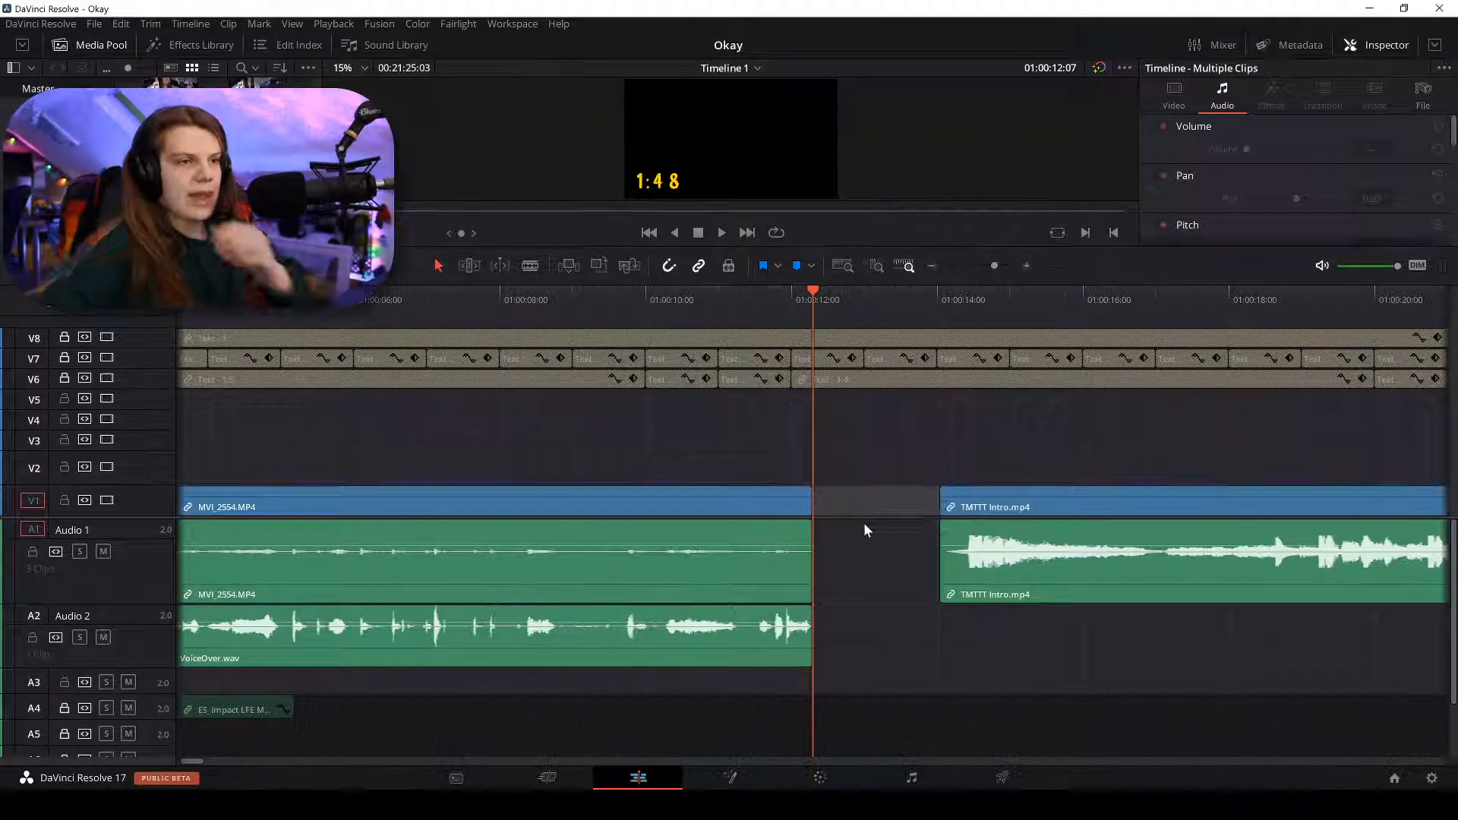
key(Delete)
key(ctrl+z)
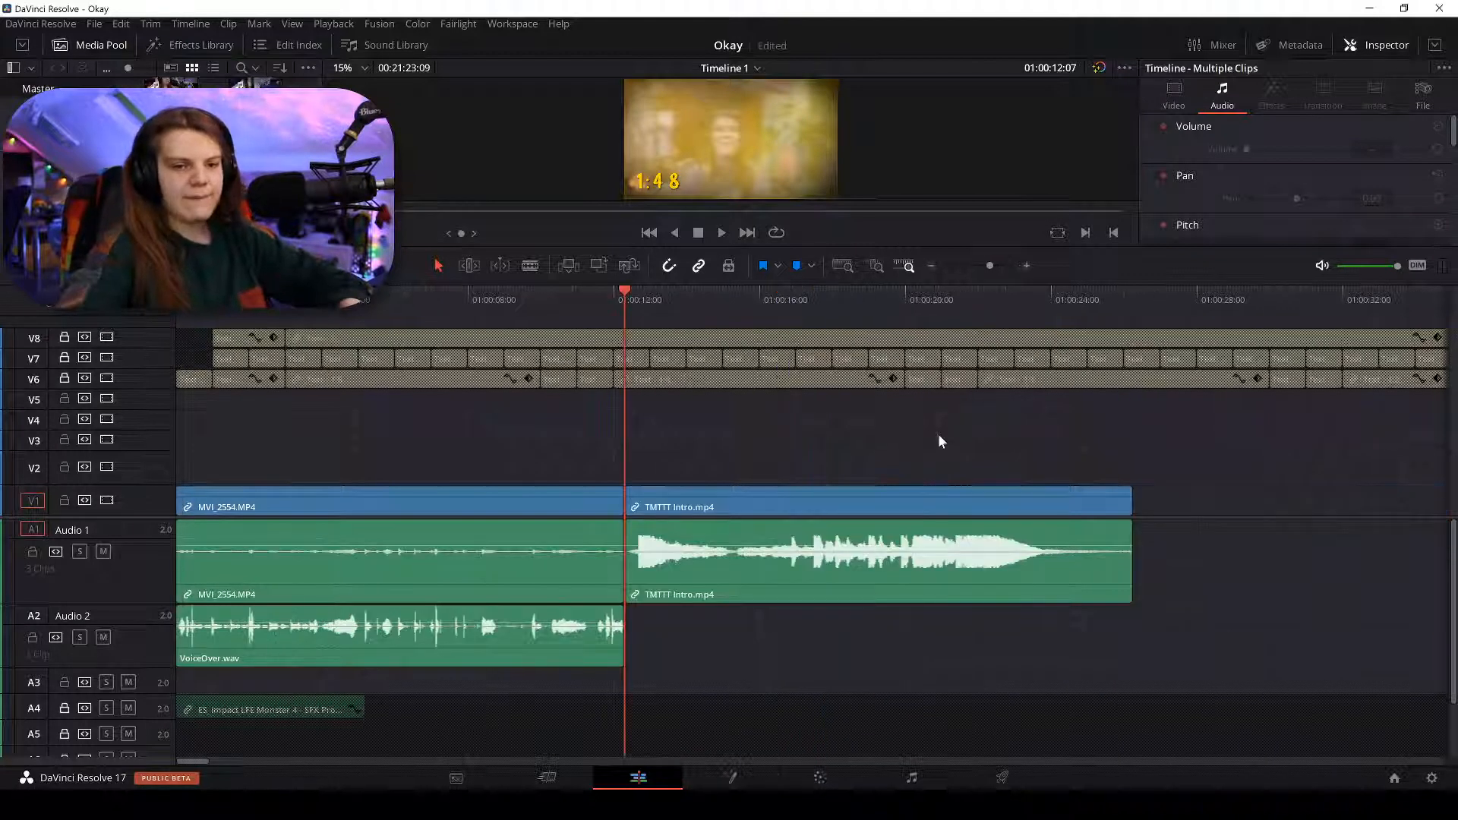
key(ctrl+shift+z)
Play back the transition into the intro and the voiceover section to review the edit.
click(758, 297)
key(space)
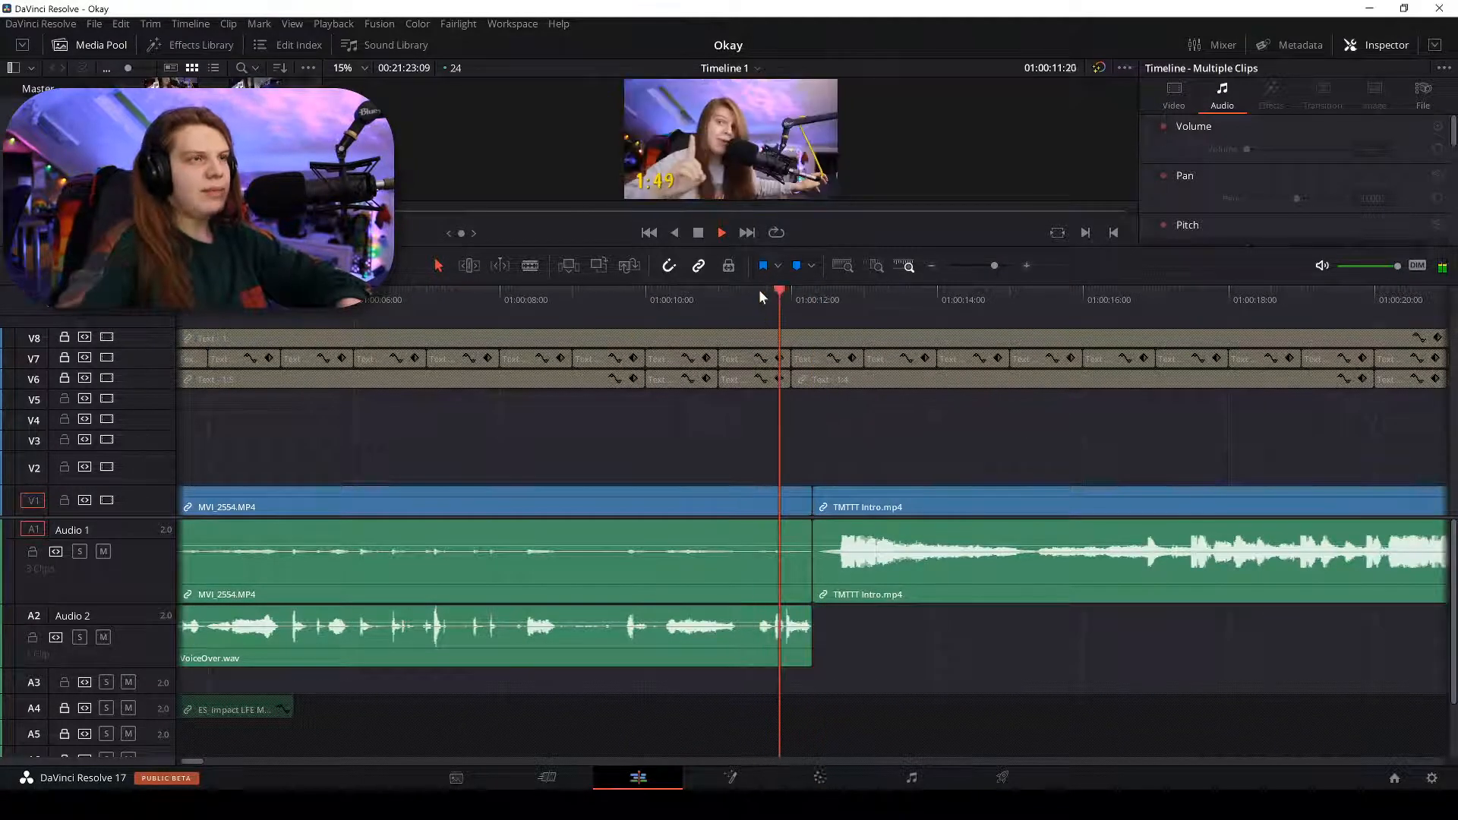
key(ctrl+minus)
key(ctrl+minus)
key(ctrl+minus)
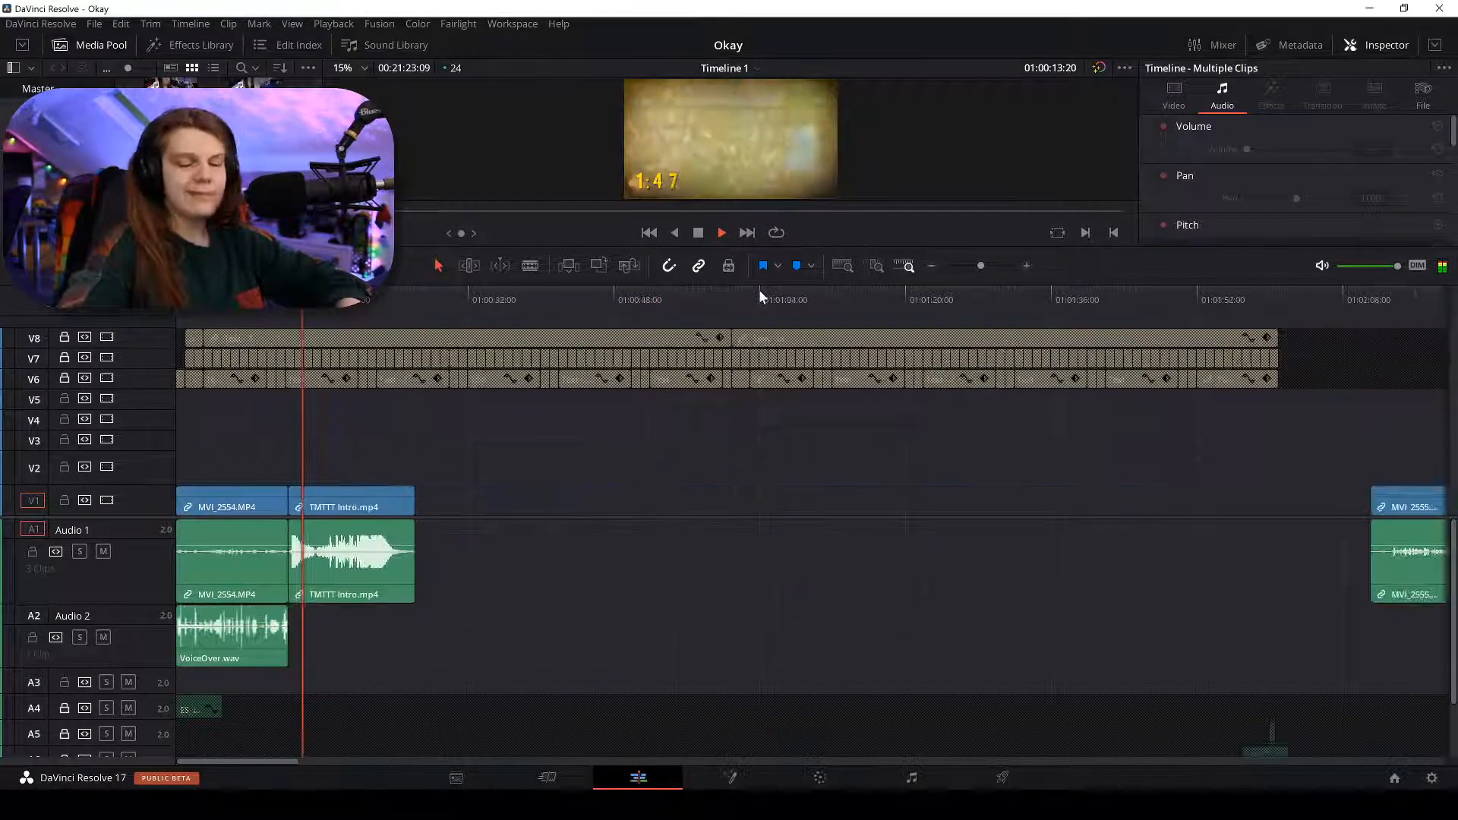
key(ctrl+equal)
key(ctrl+equal)
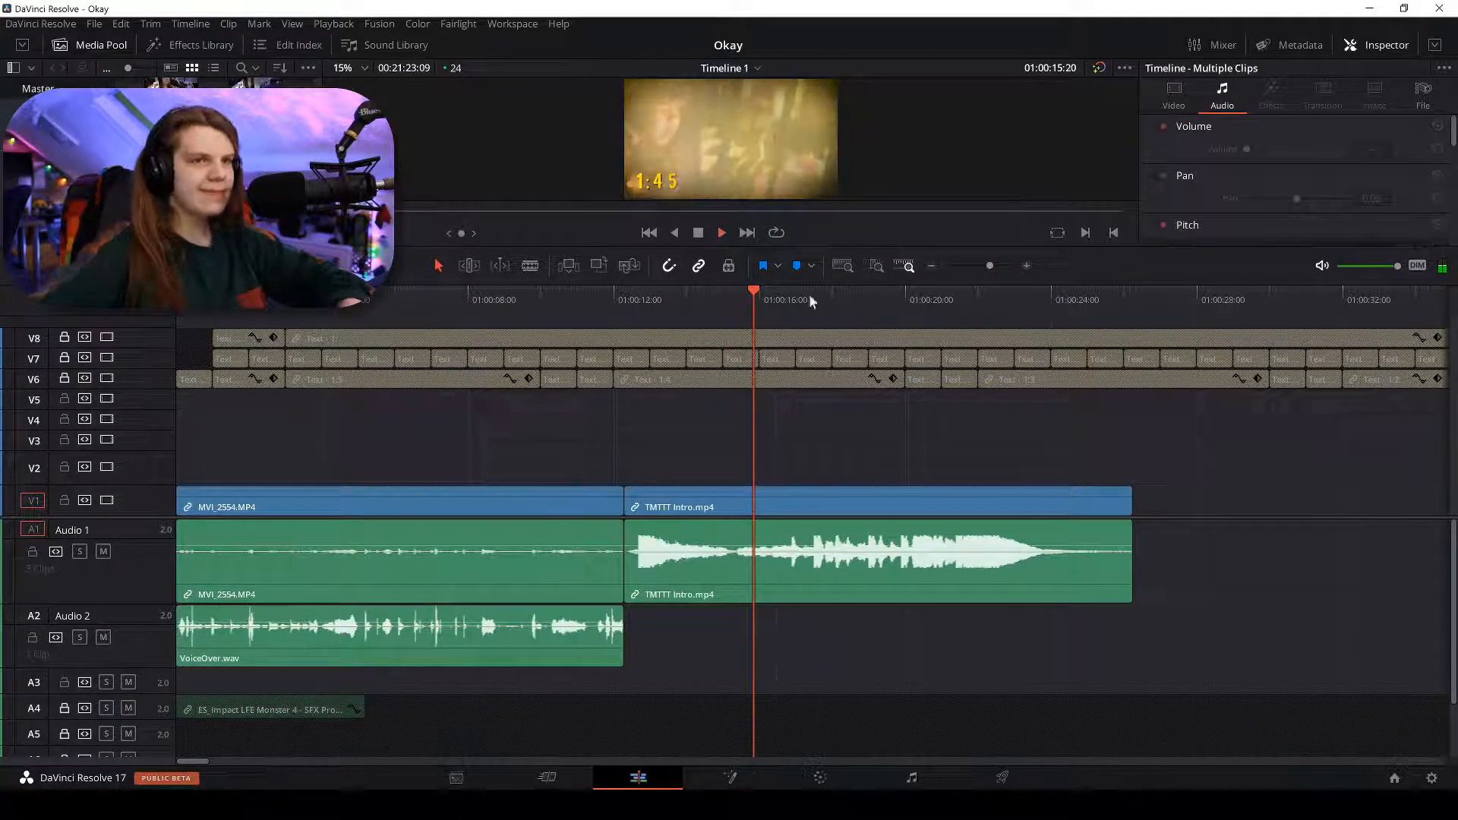
click(526, 310)
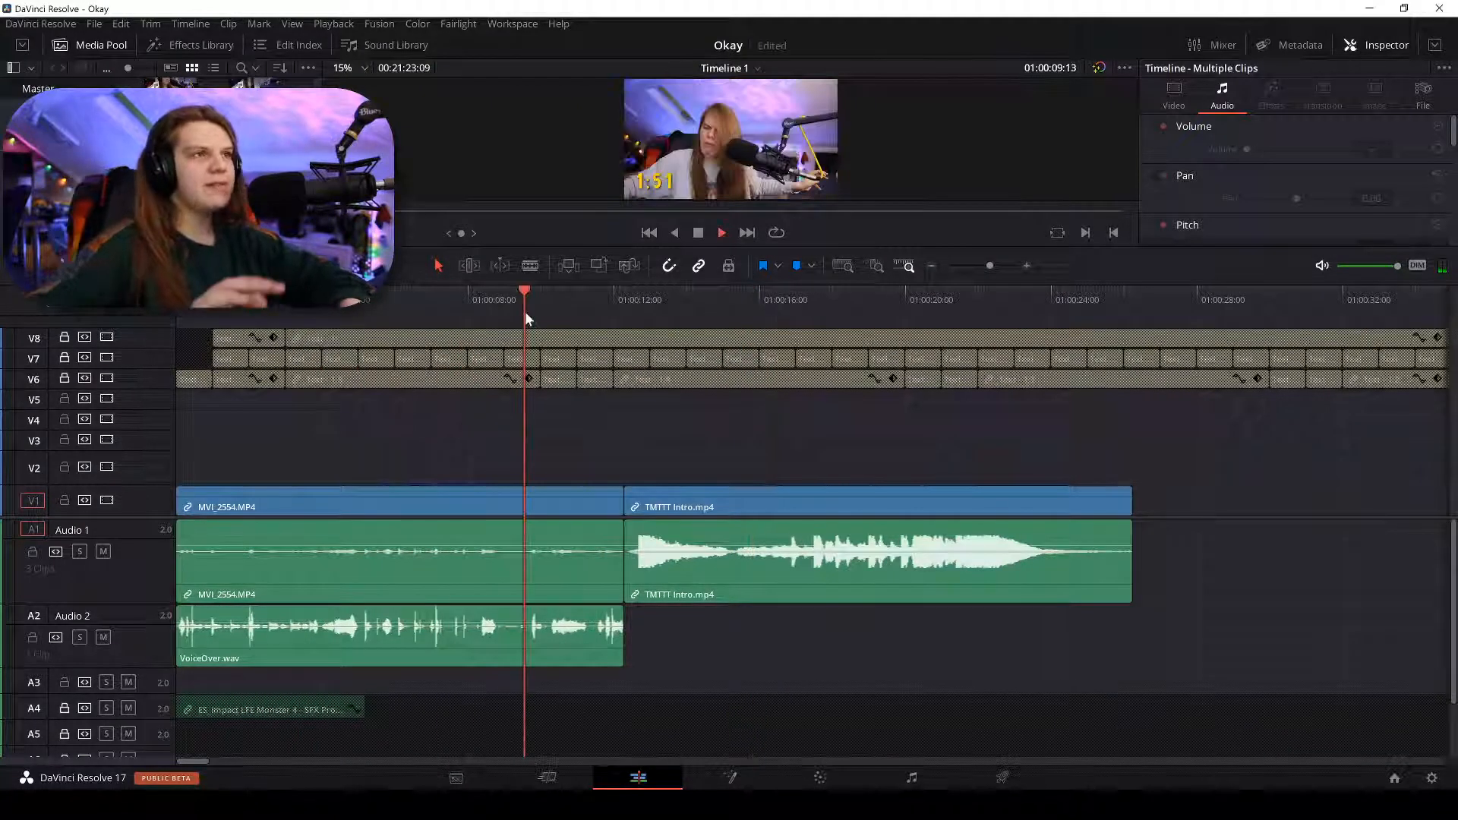
key(space)
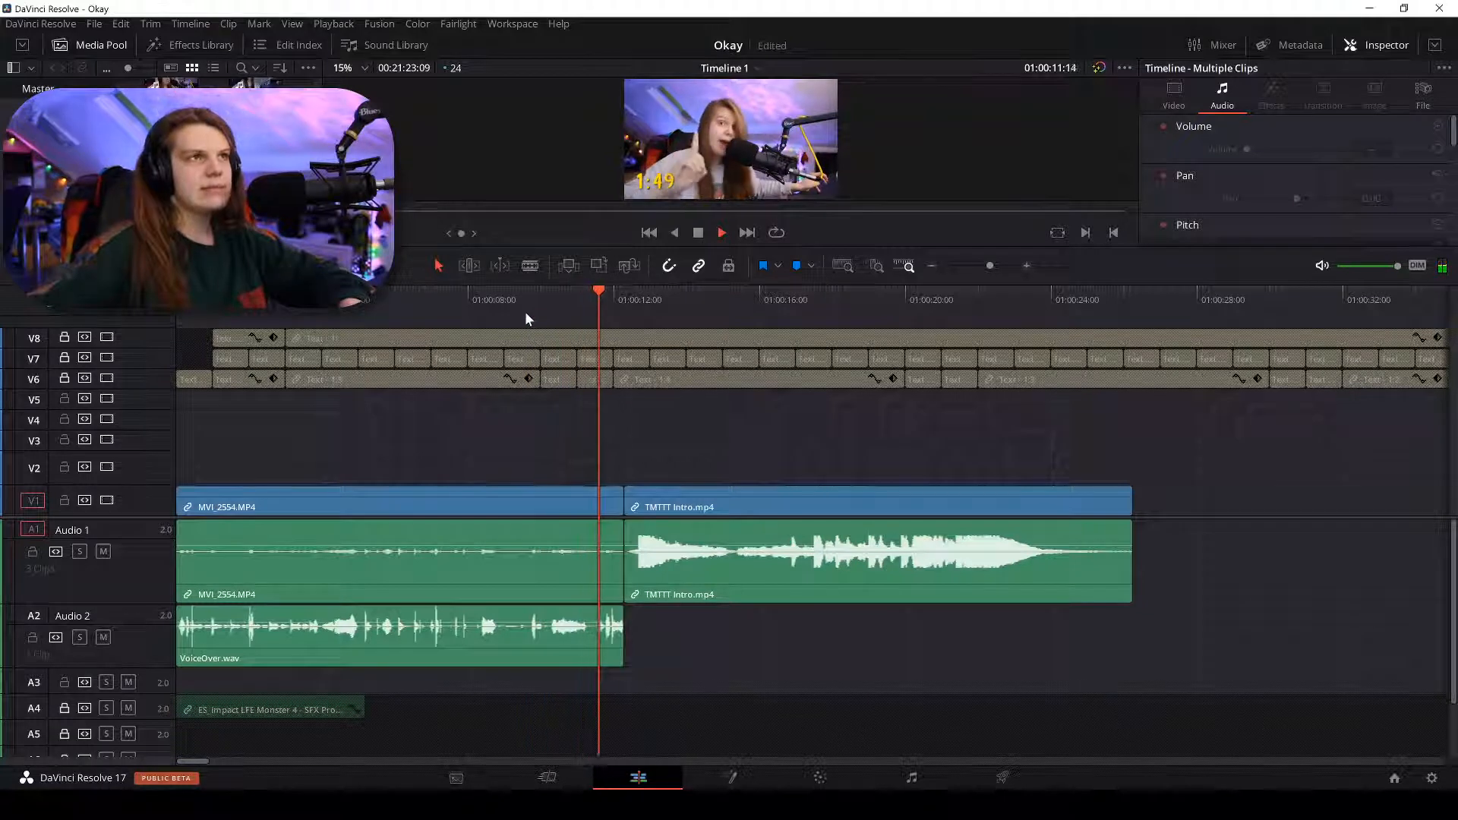
key(space)
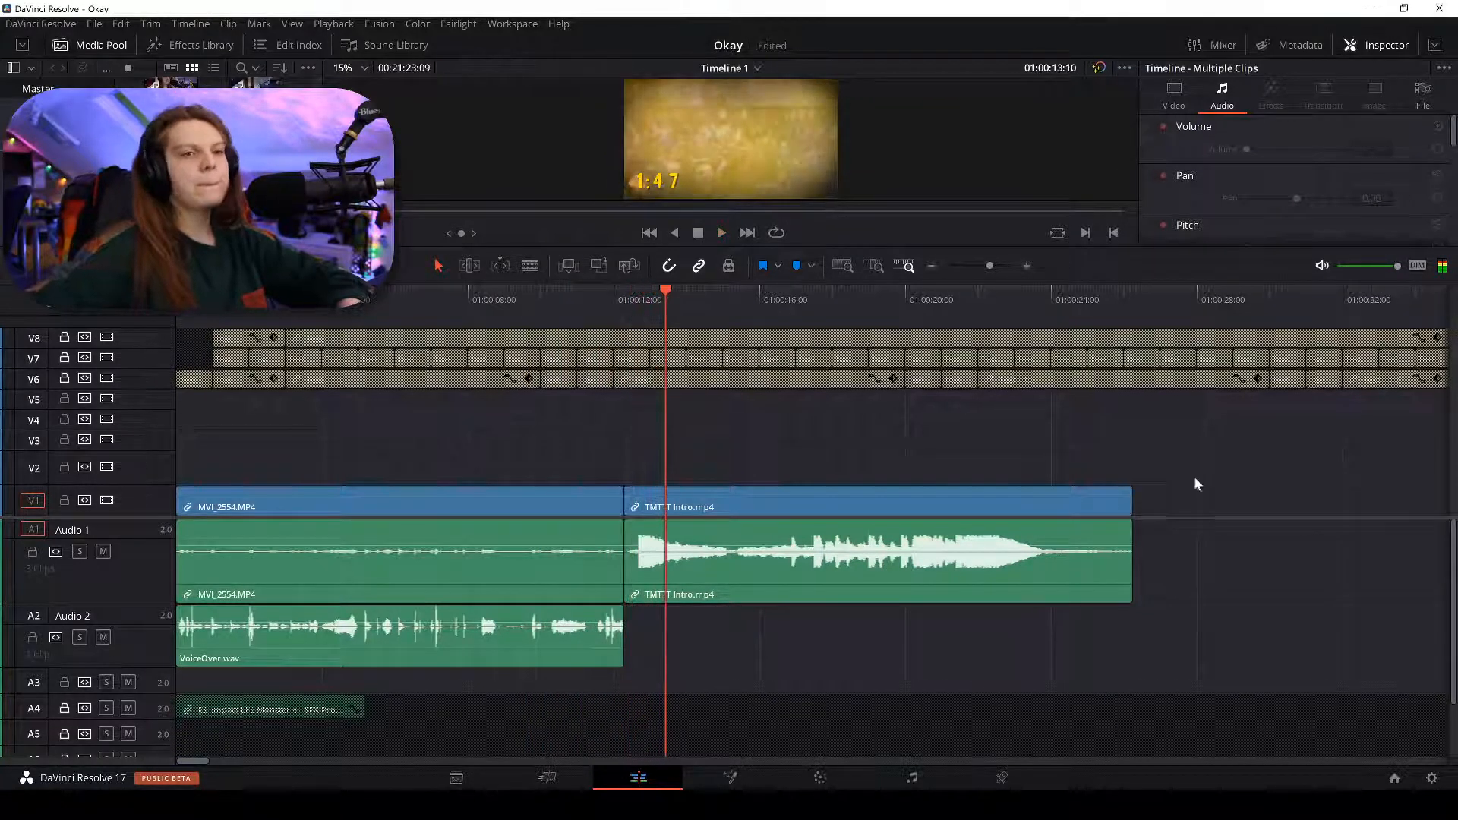
Ripple-delete the empty gap after TMTTT Intro on V1.
right_click(1184, 497)
click(1207, 515)
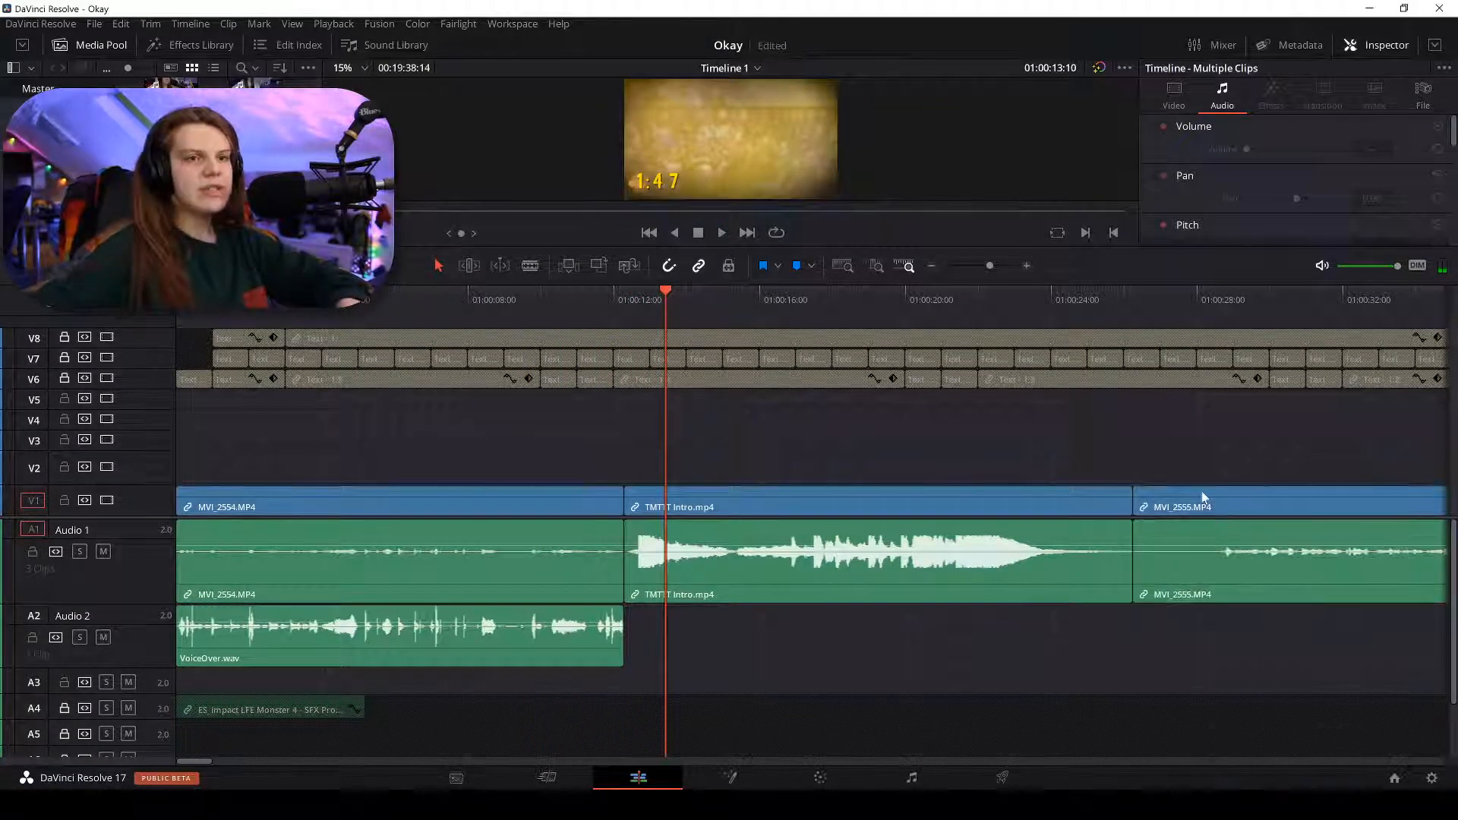
key(ctrl+minus)
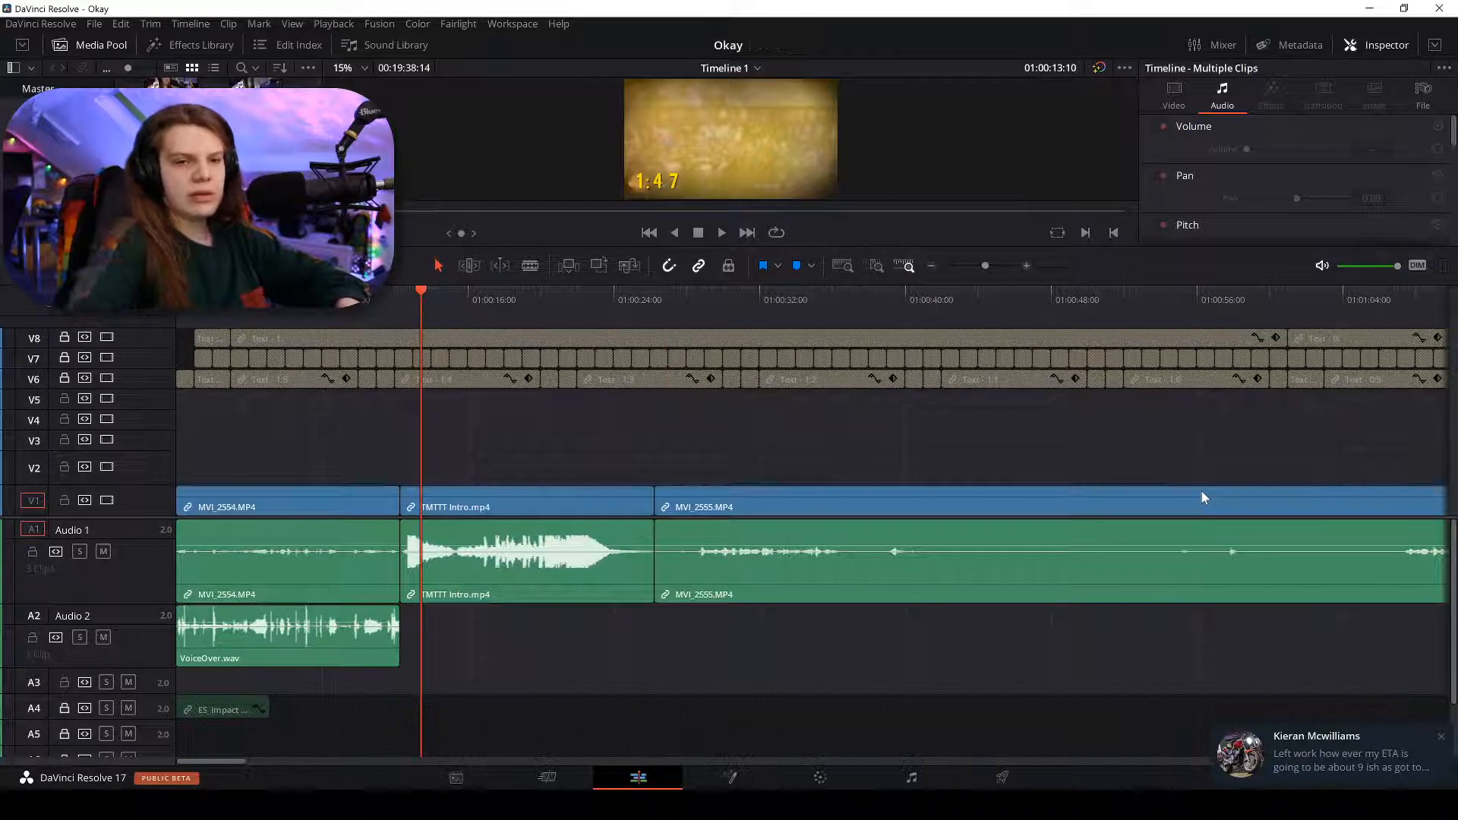
click(1442, 741)
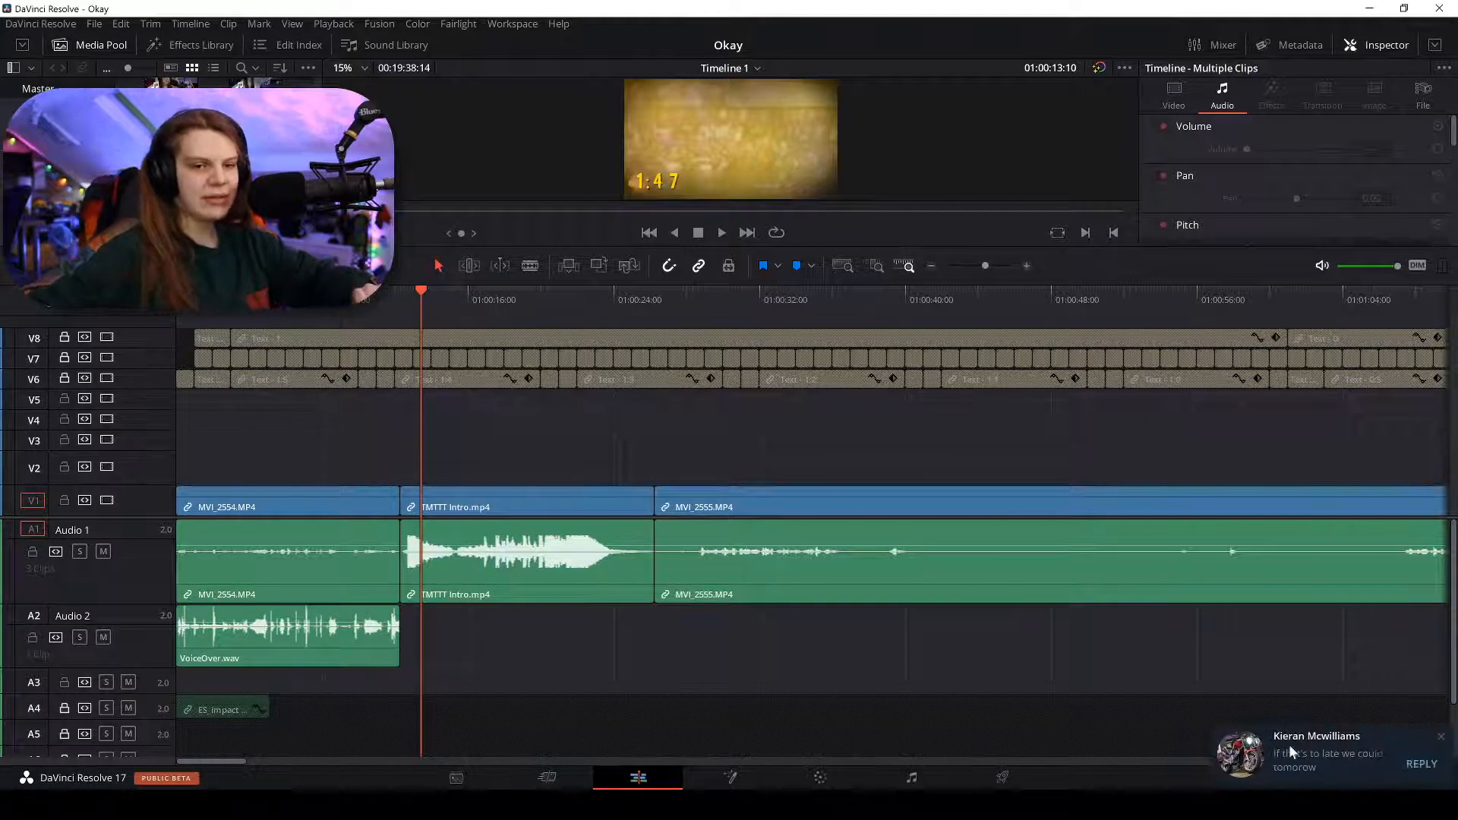
click(1441, 738)
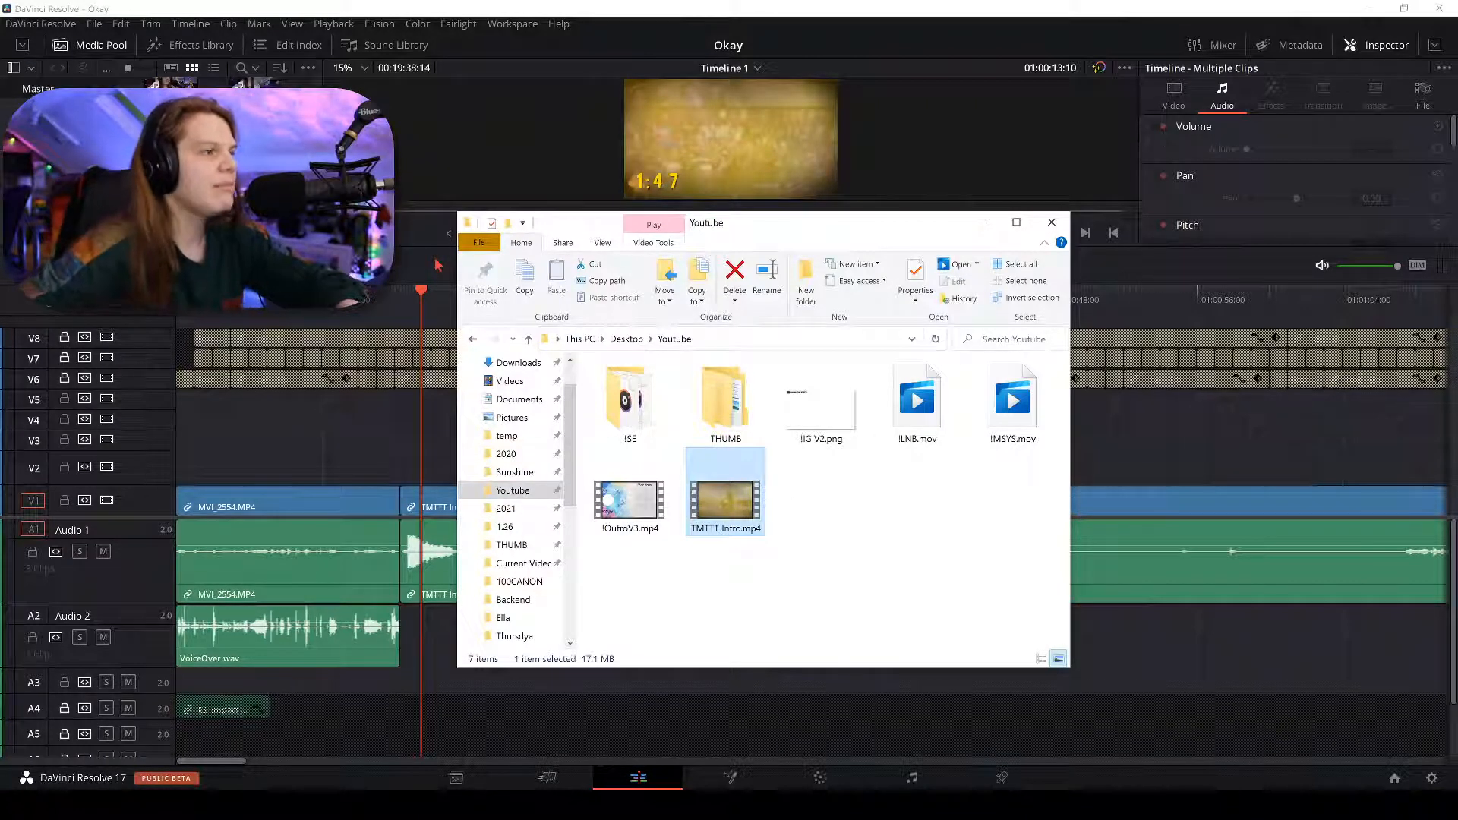
drag(421, 292, 340, 307)
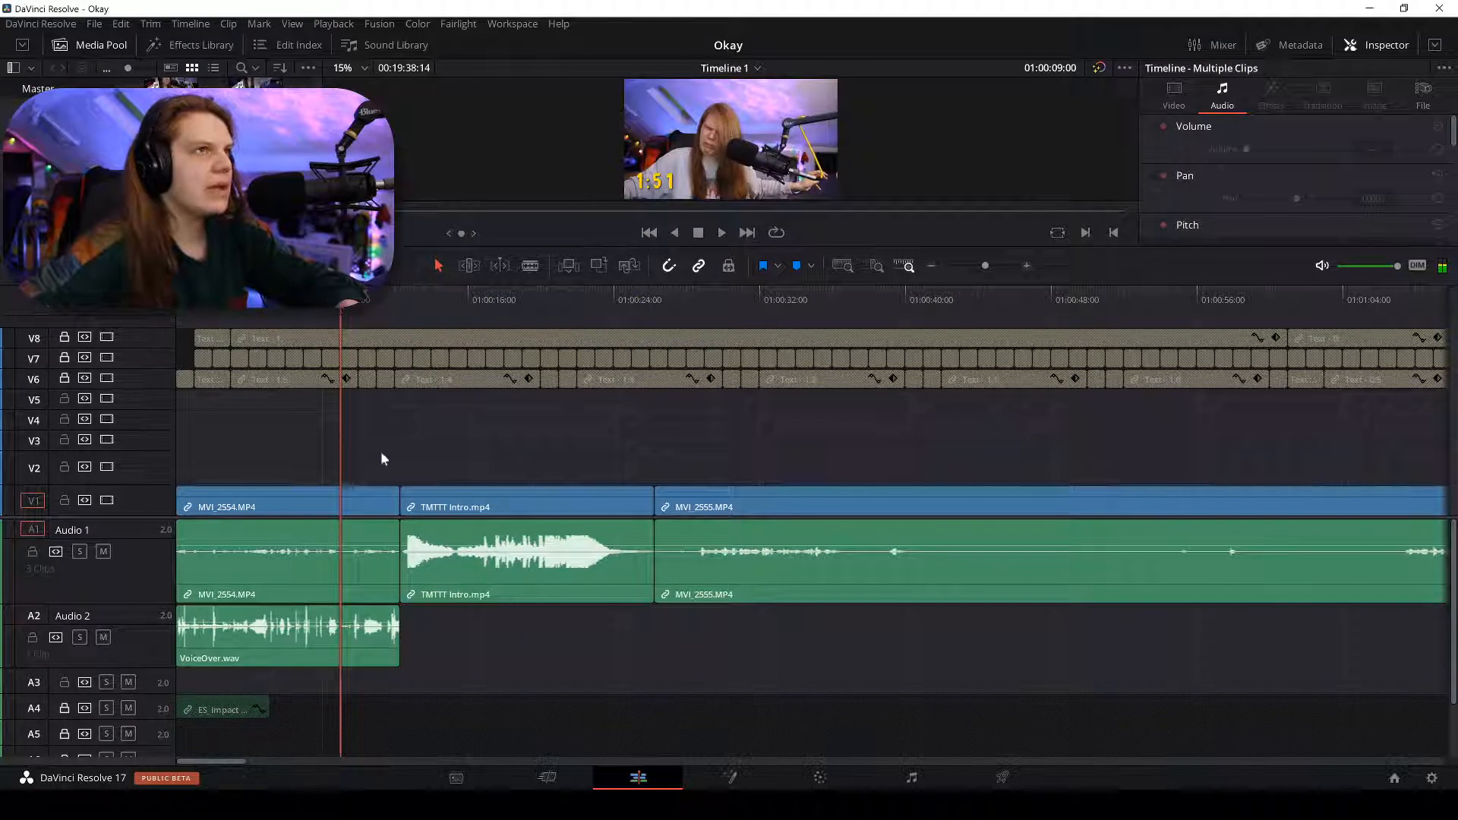
Unlink MVI_2554 from its audio, delete that audio, and move VoiceOver.wav from Audio 2 onto Audio 1.
click(384, 619)
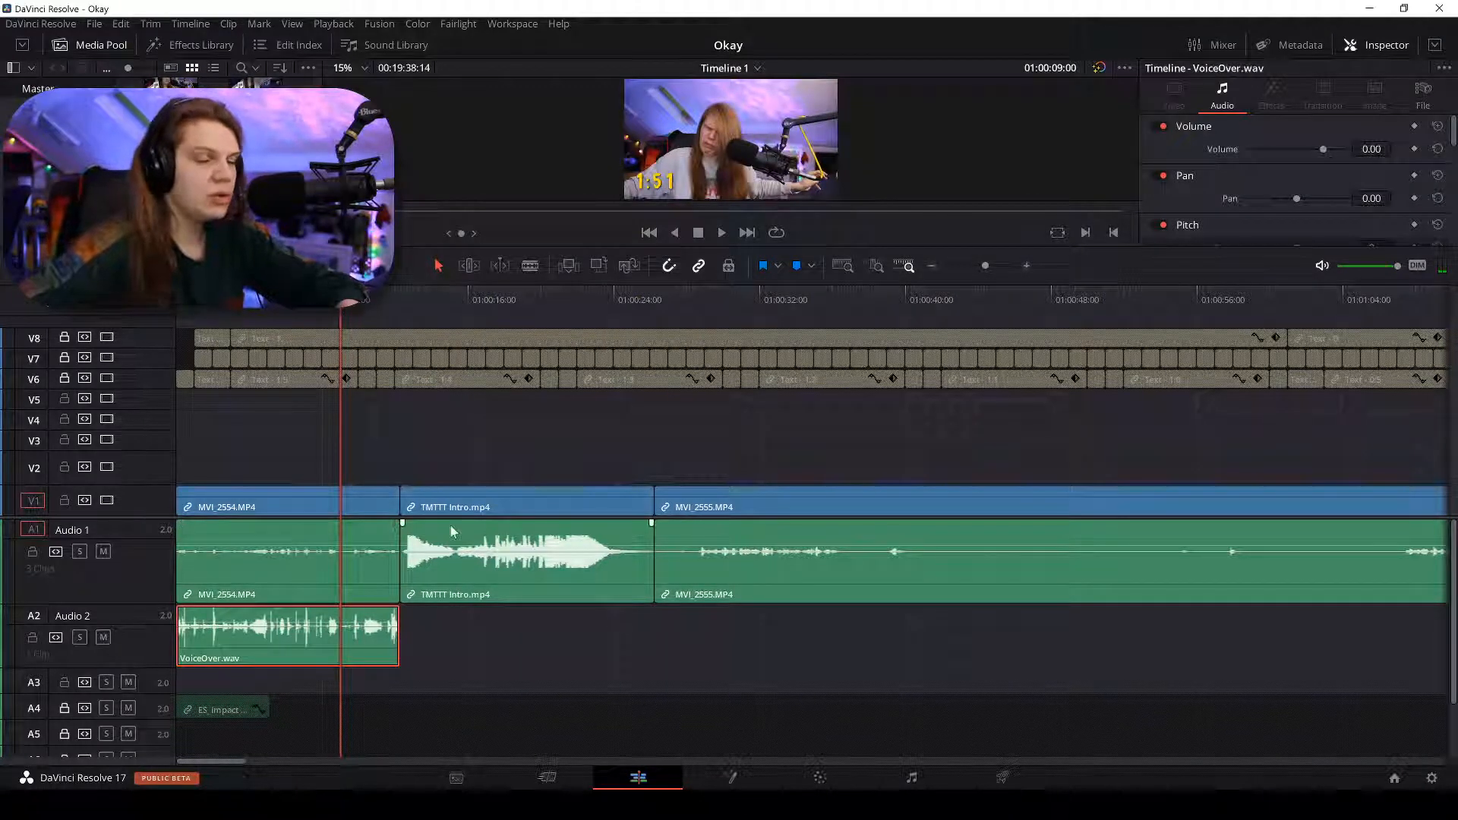
mouse_move(449, 526)
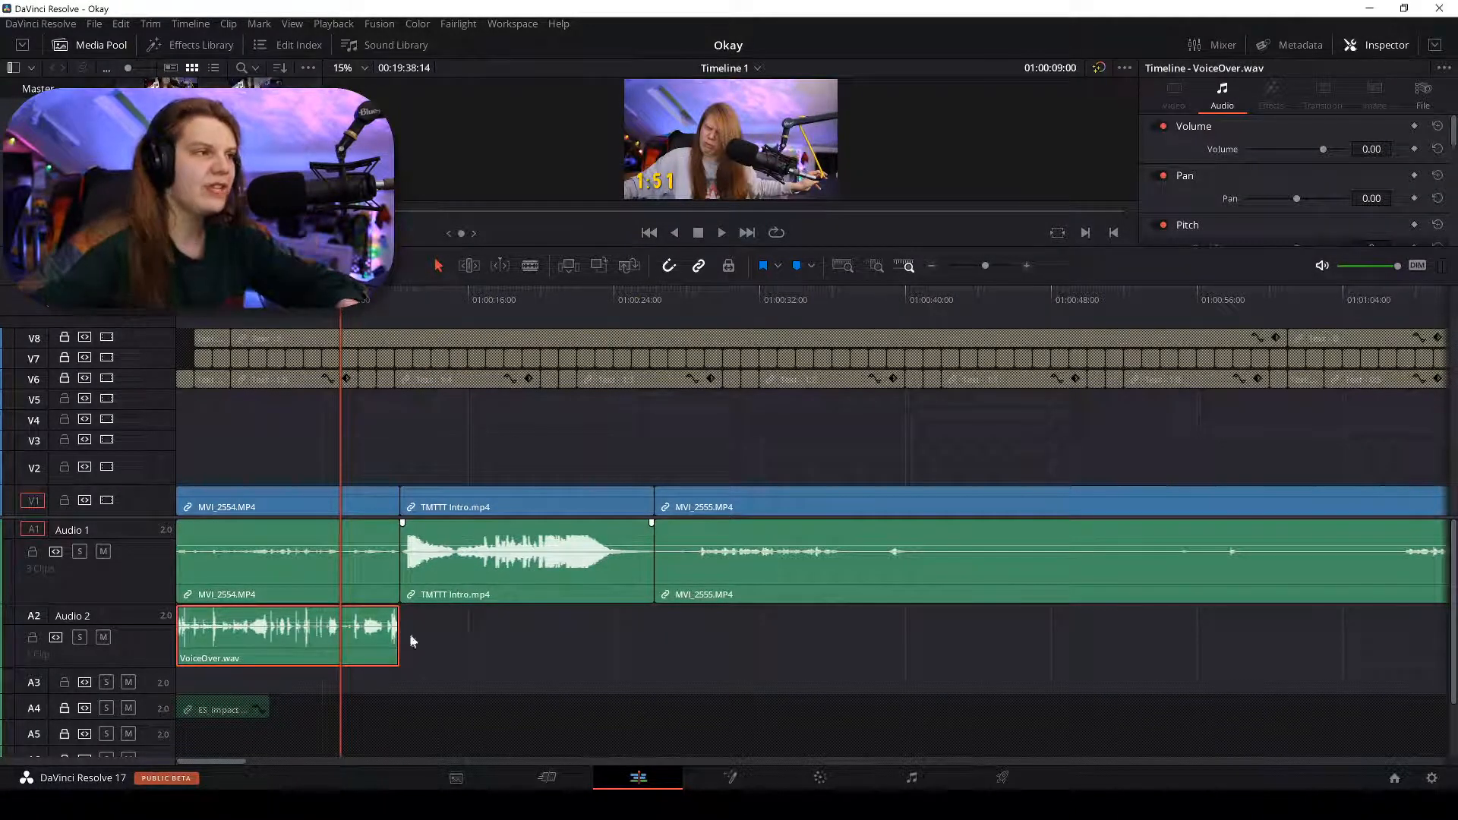
click(263, 558)
right_click(263, 558)
click(326, 549)
click(331, 564)
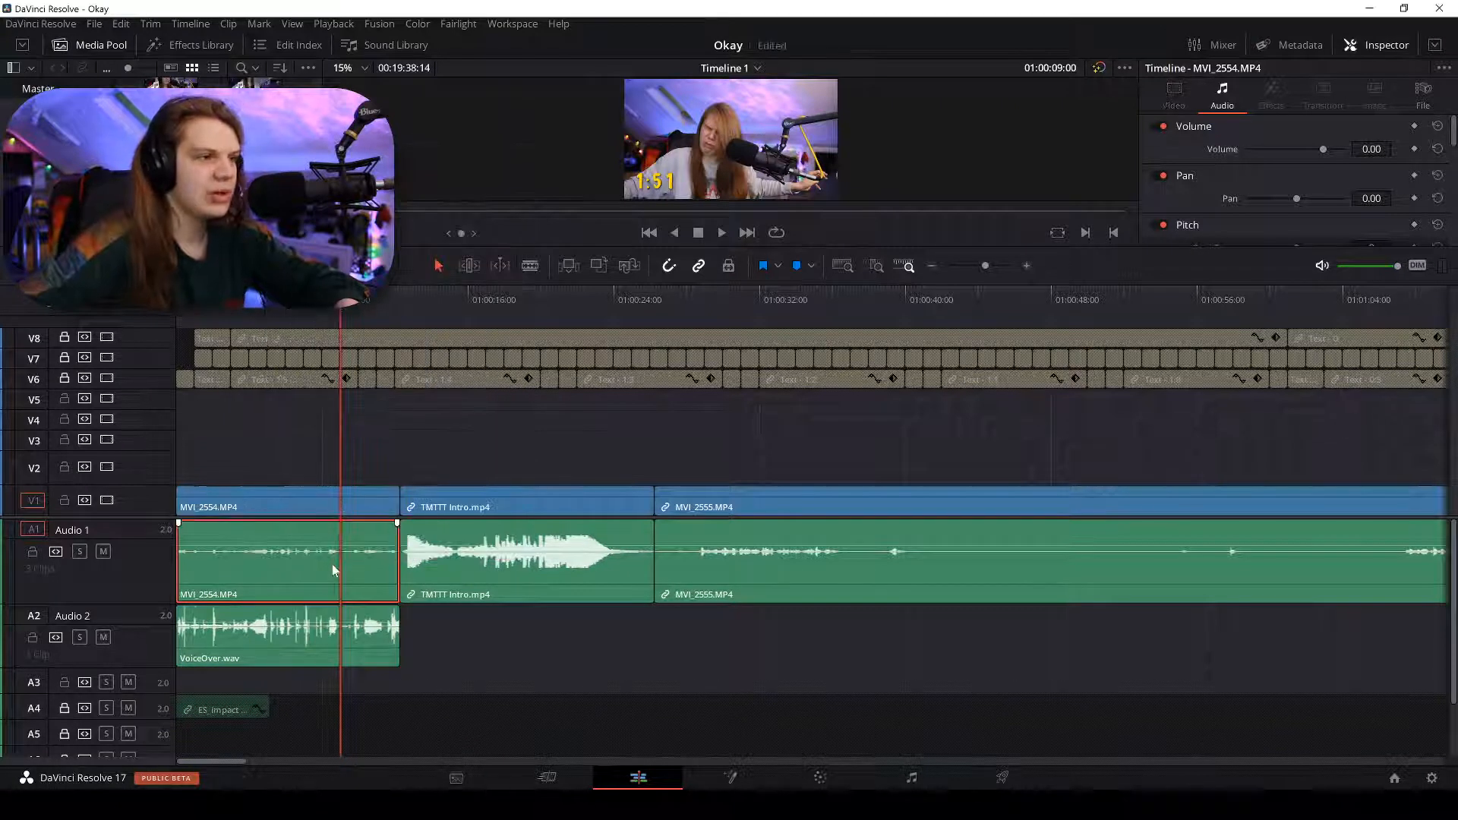
key(Delete)
drag(322, 646, 327, 596)
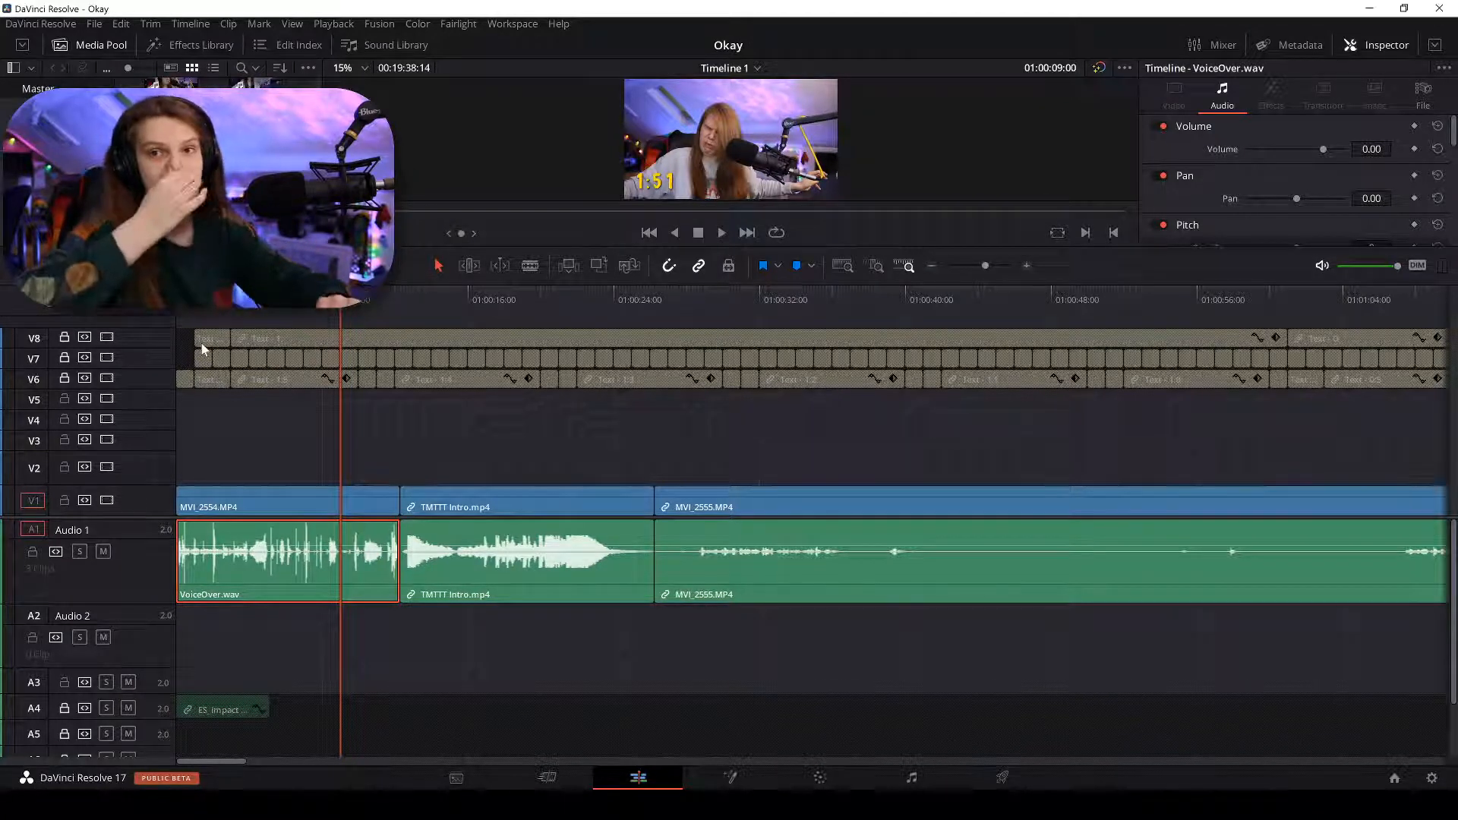
Play the edit back from the timeline start and select the MVI_2554 video clip.
key(Home)
key(space)
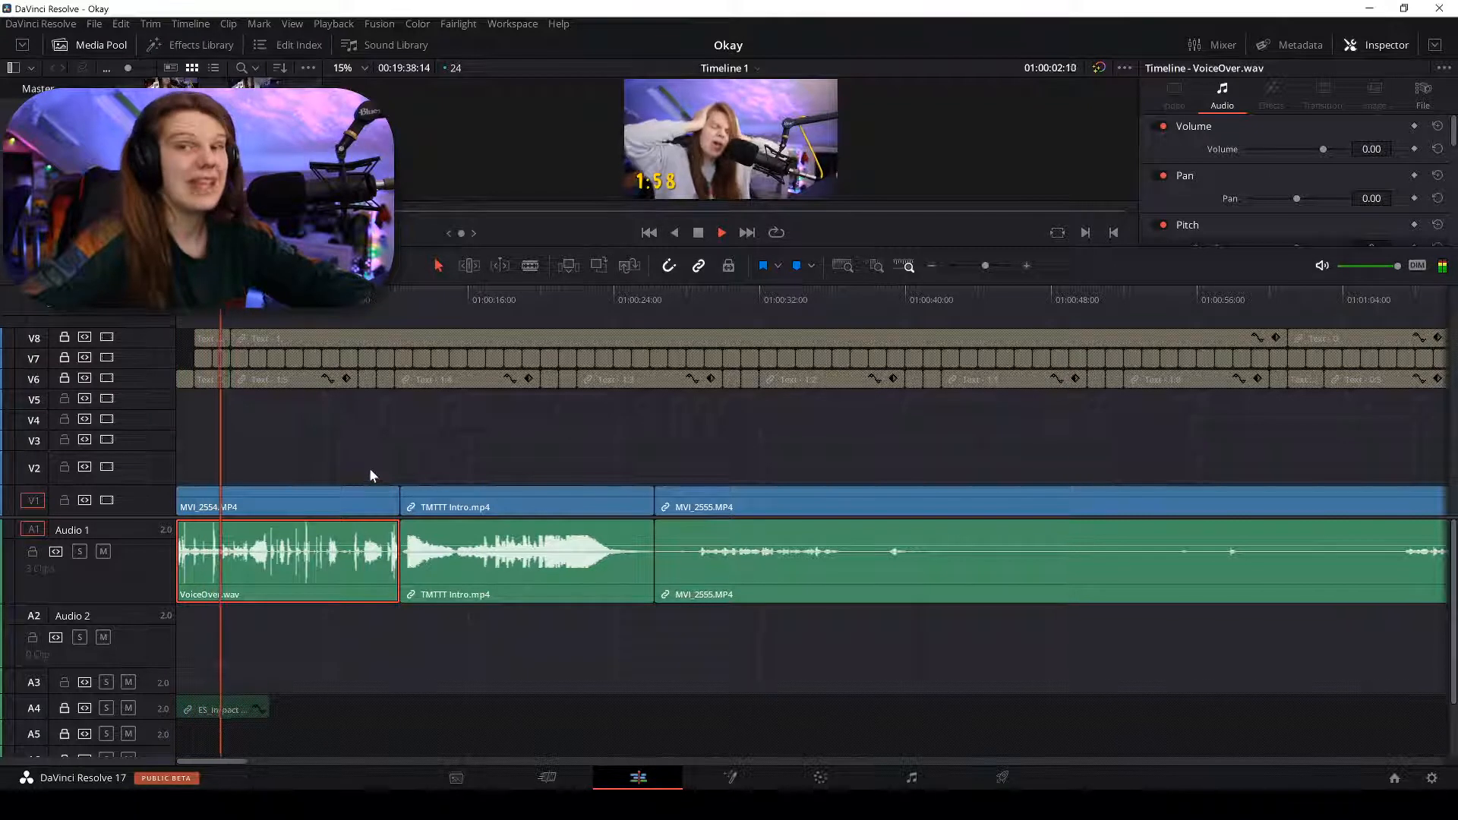
click(230, 501)
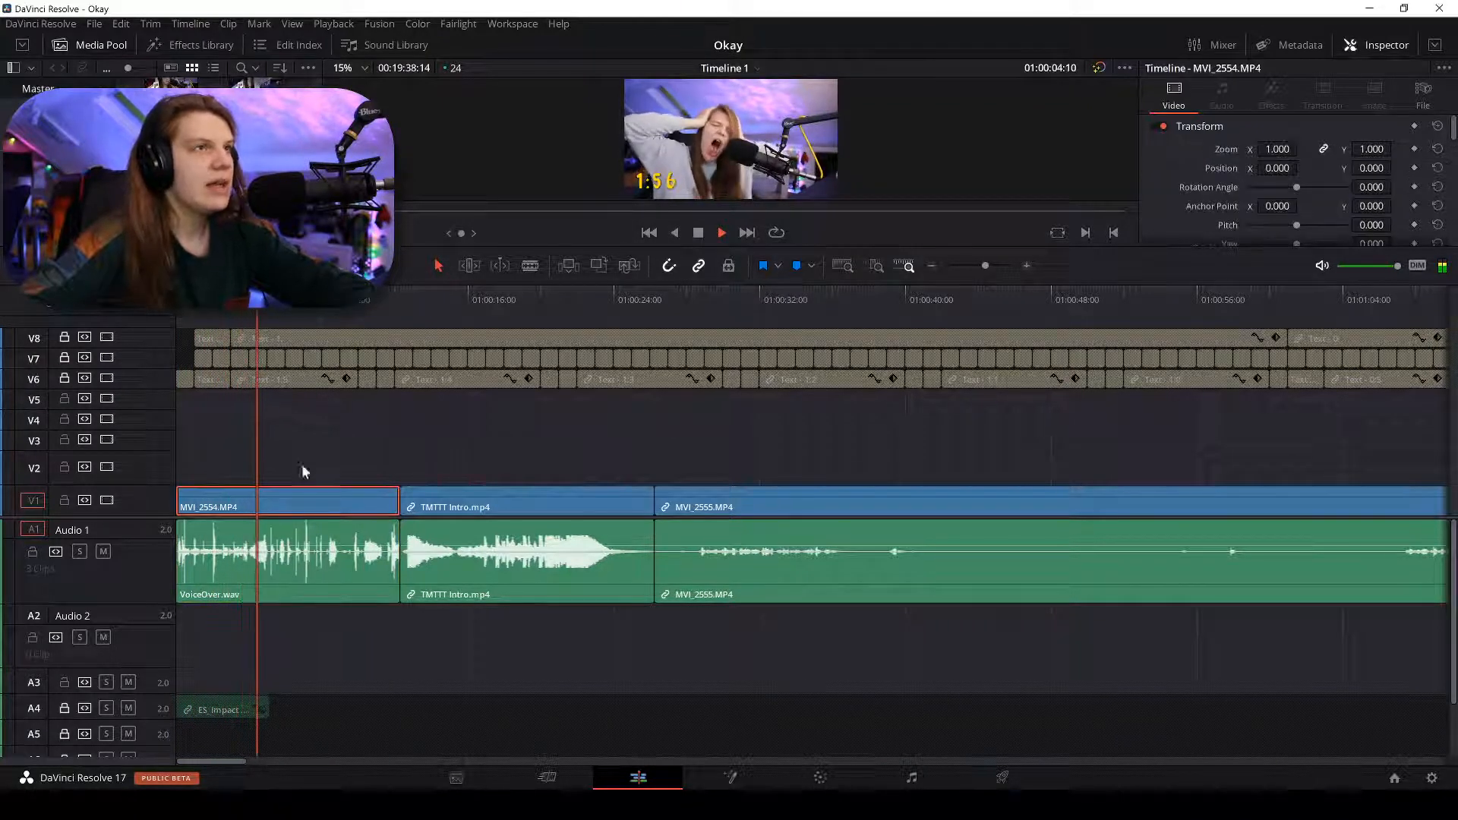
Drag the viewer/timeline divider down to enlarge the preview, then play some of the footage.
key(space)
scroll(701, 104, up, 1)
scroll(705, 115, down, 2)
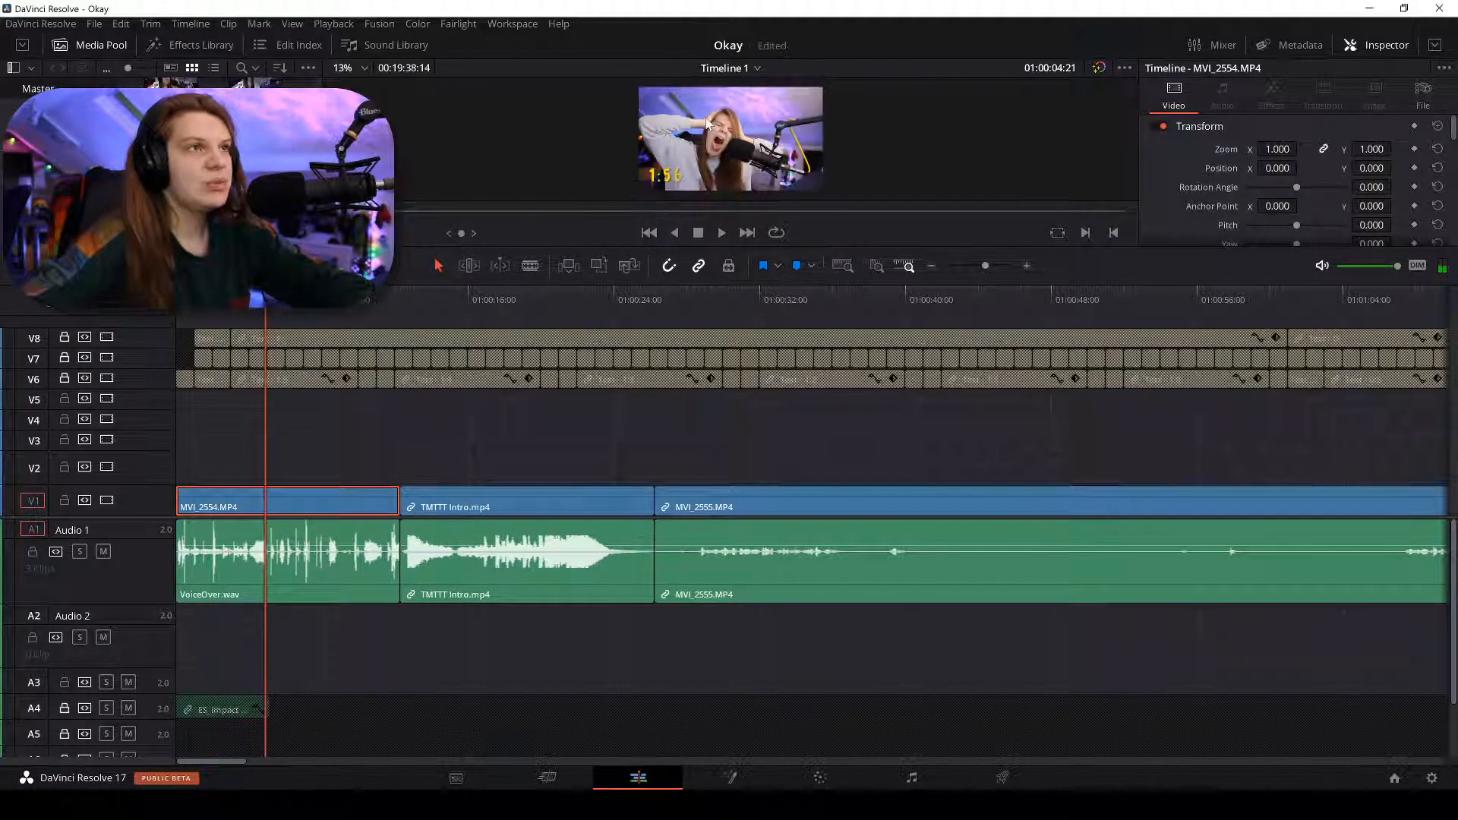
drag(699, 248, 700, 427)
scroll(691, 230, up, 3)
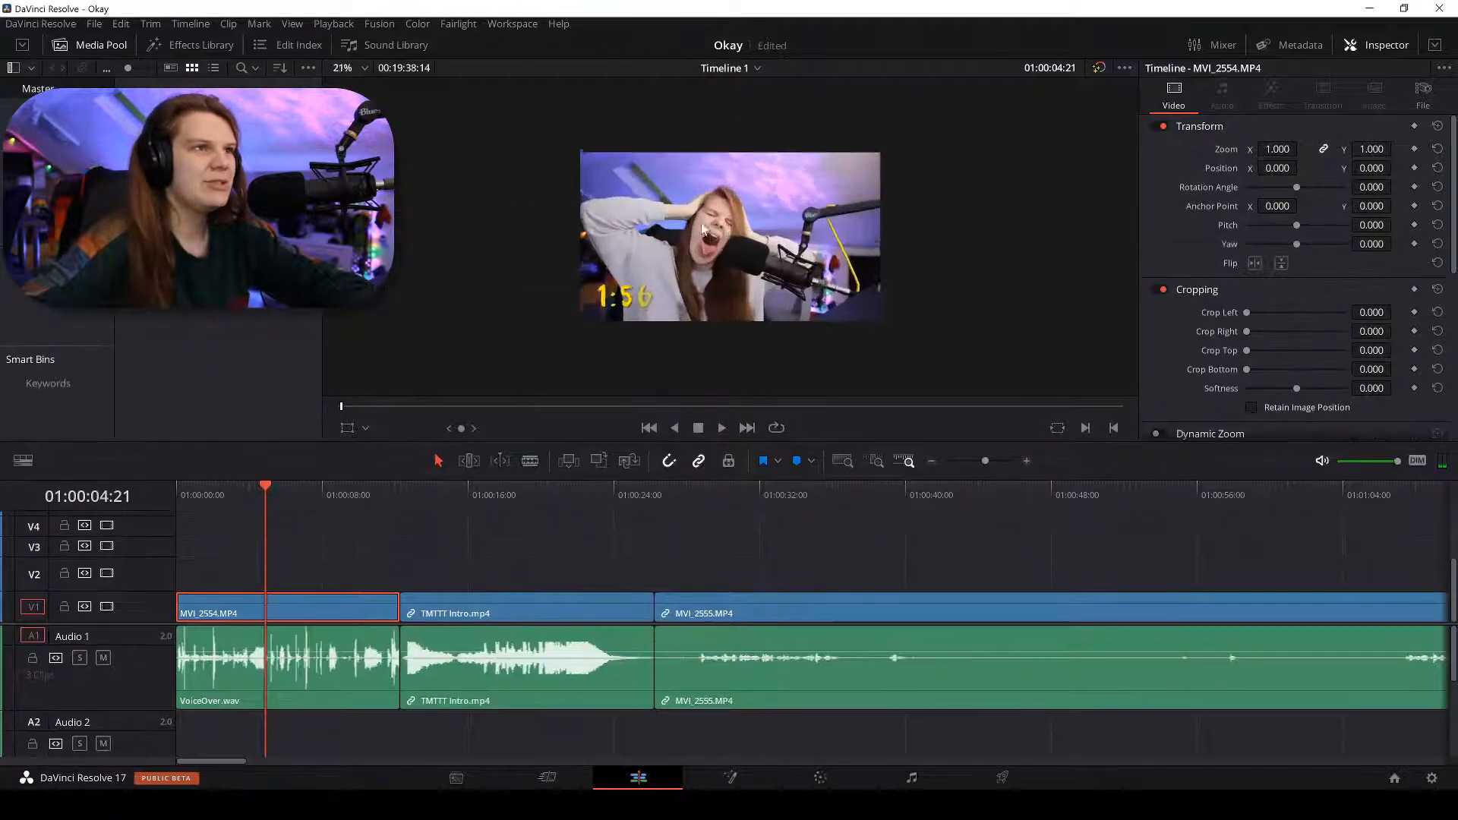
key(space)
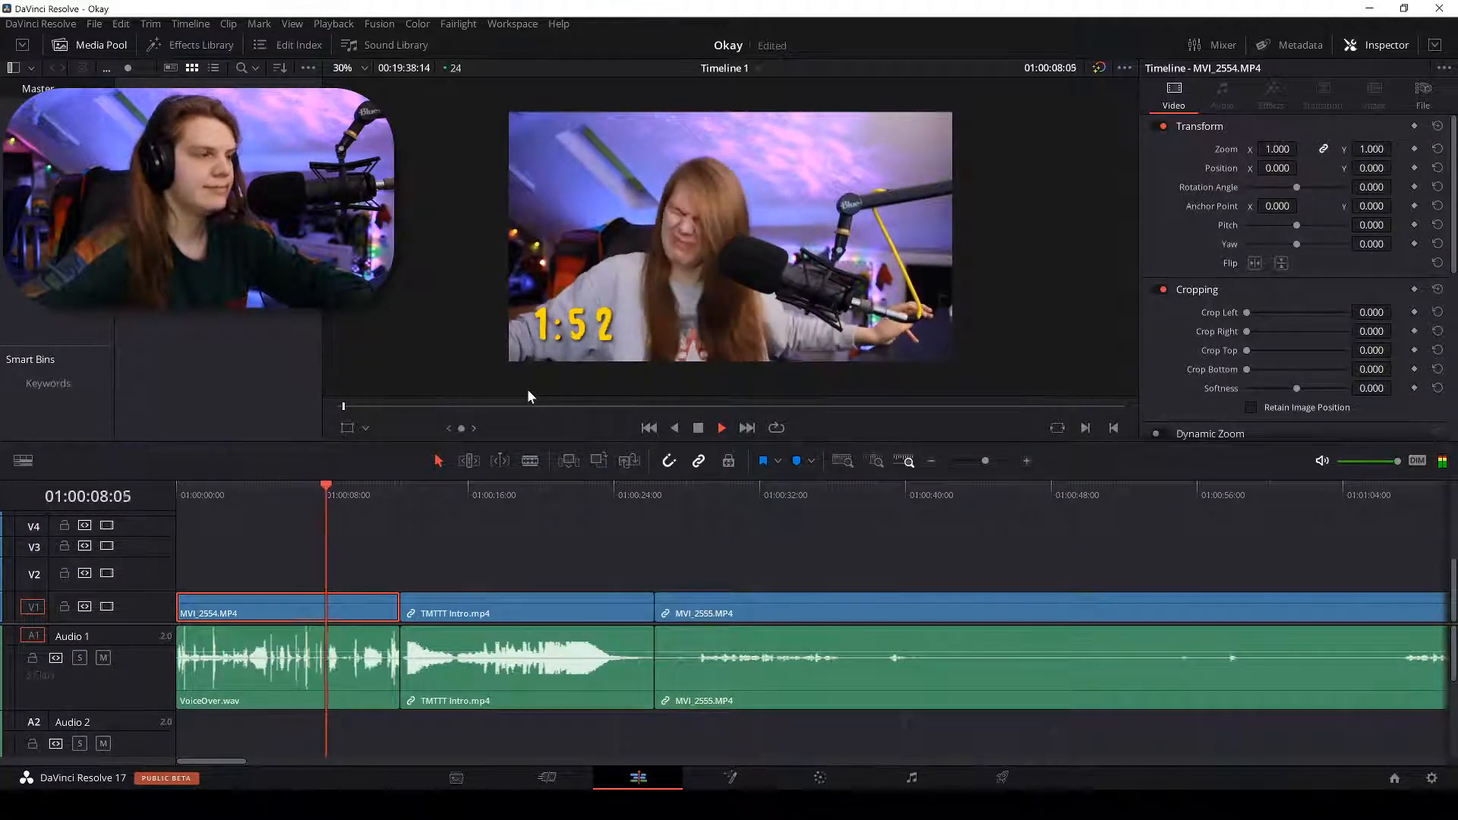
key(space)
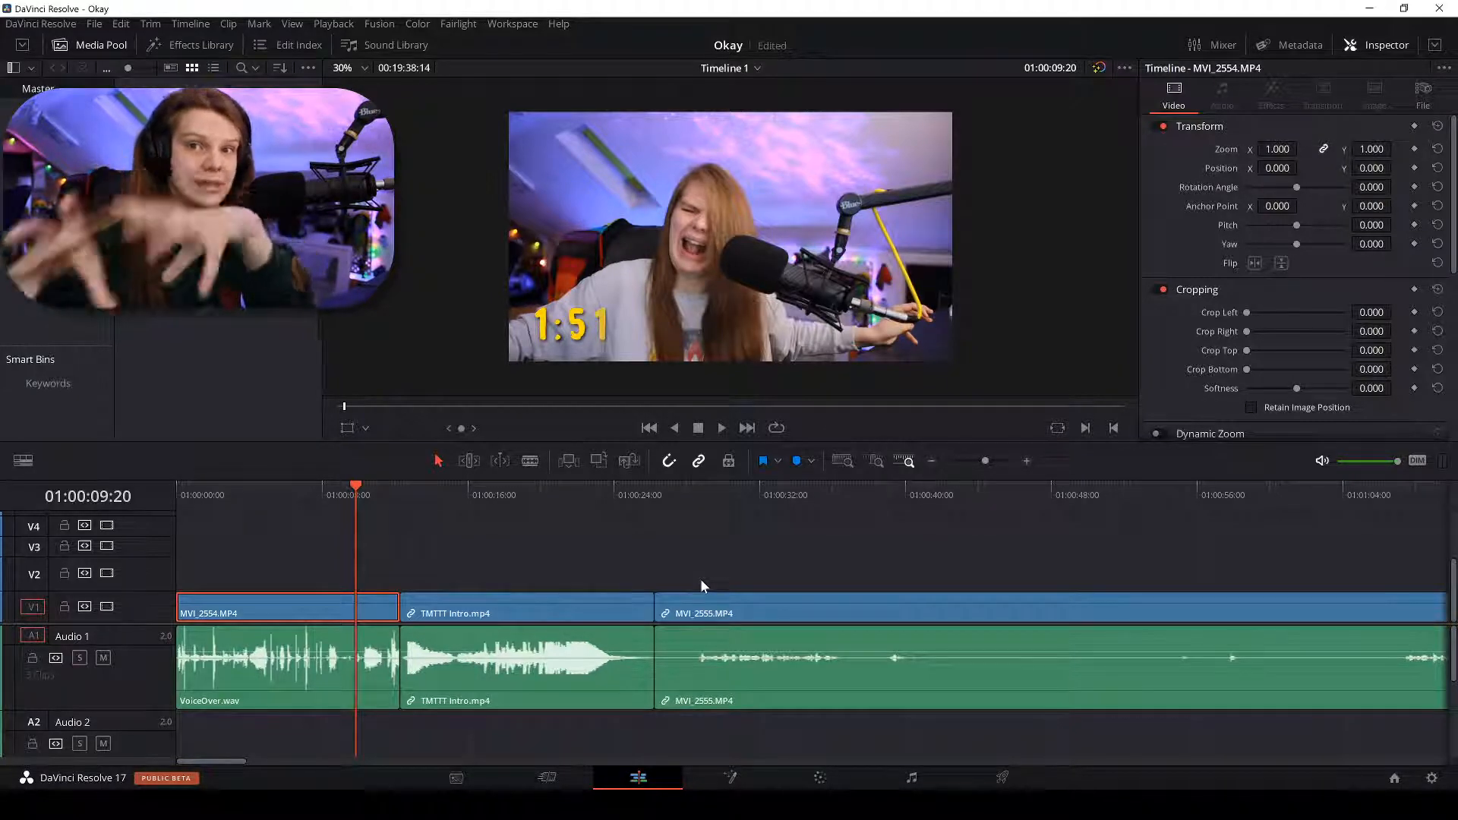
Review the second camera clip from 01:00:29, zooming around the playhead, and dismiss a chat notification.
click(700, 490)
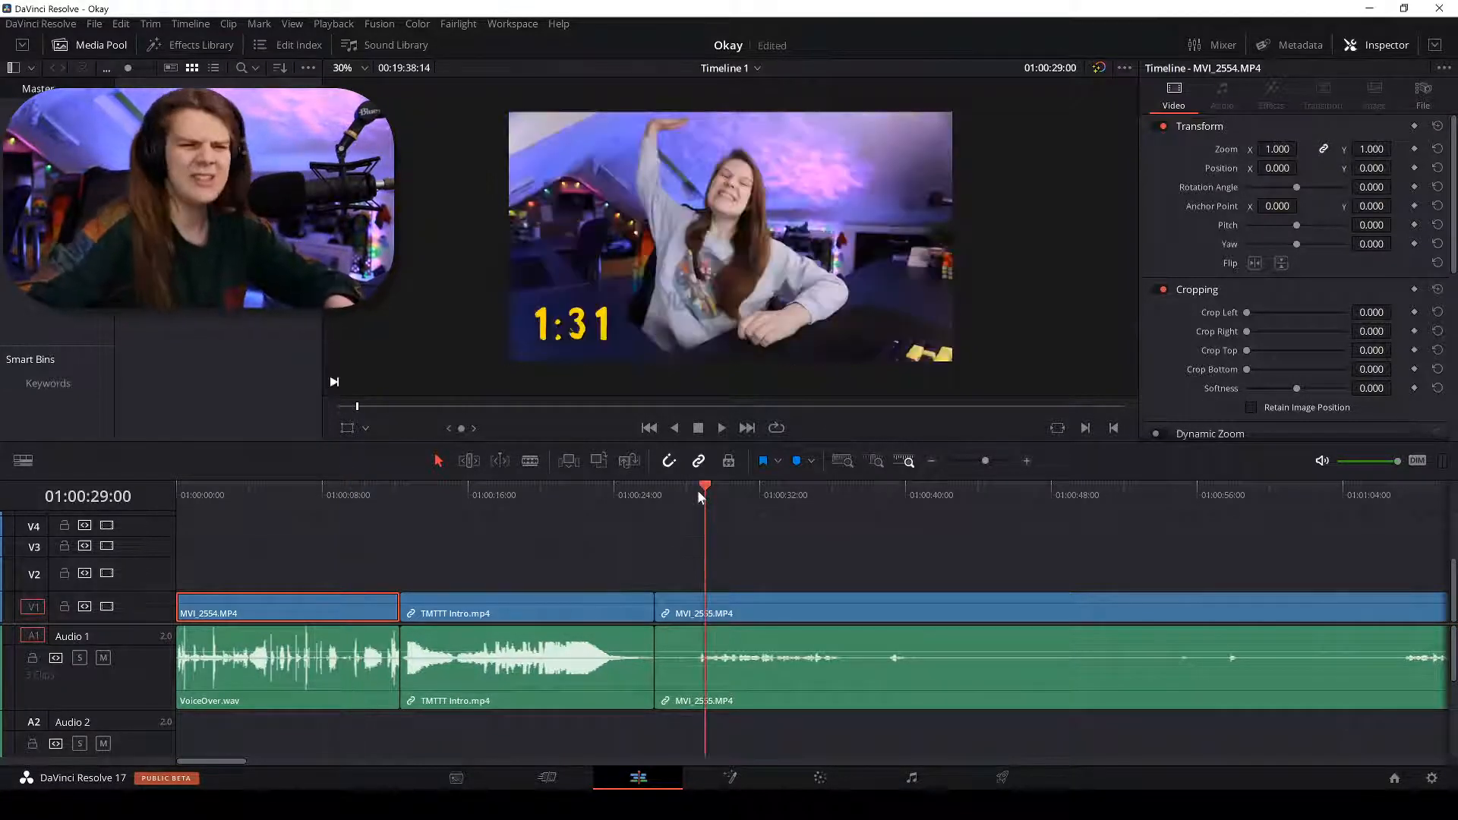
key(ctrl+minus)
key(ctrl+minus)
key(space)
key(ctrl+equal)
key(ctrl+equal)
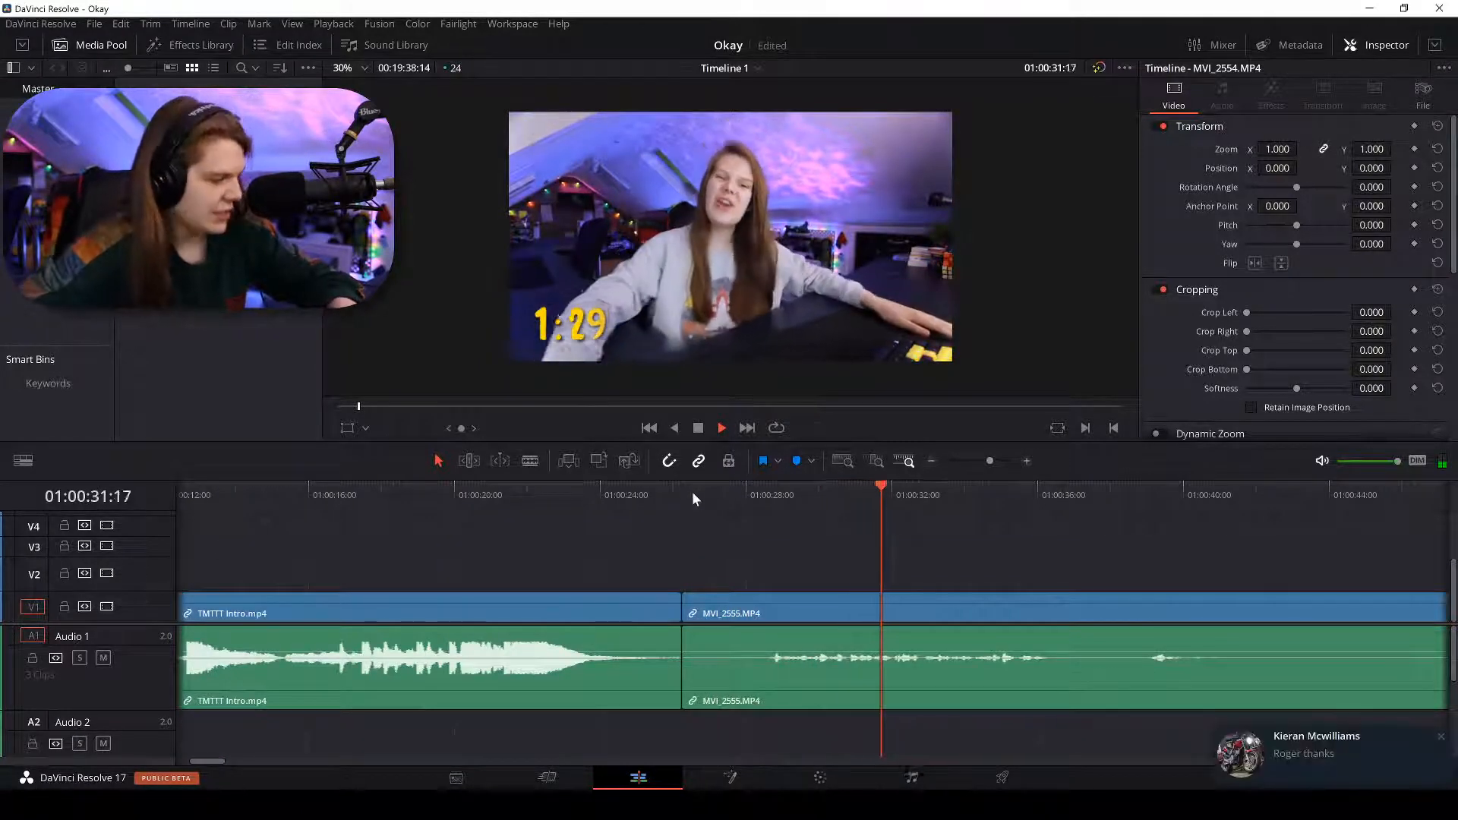
key(space)
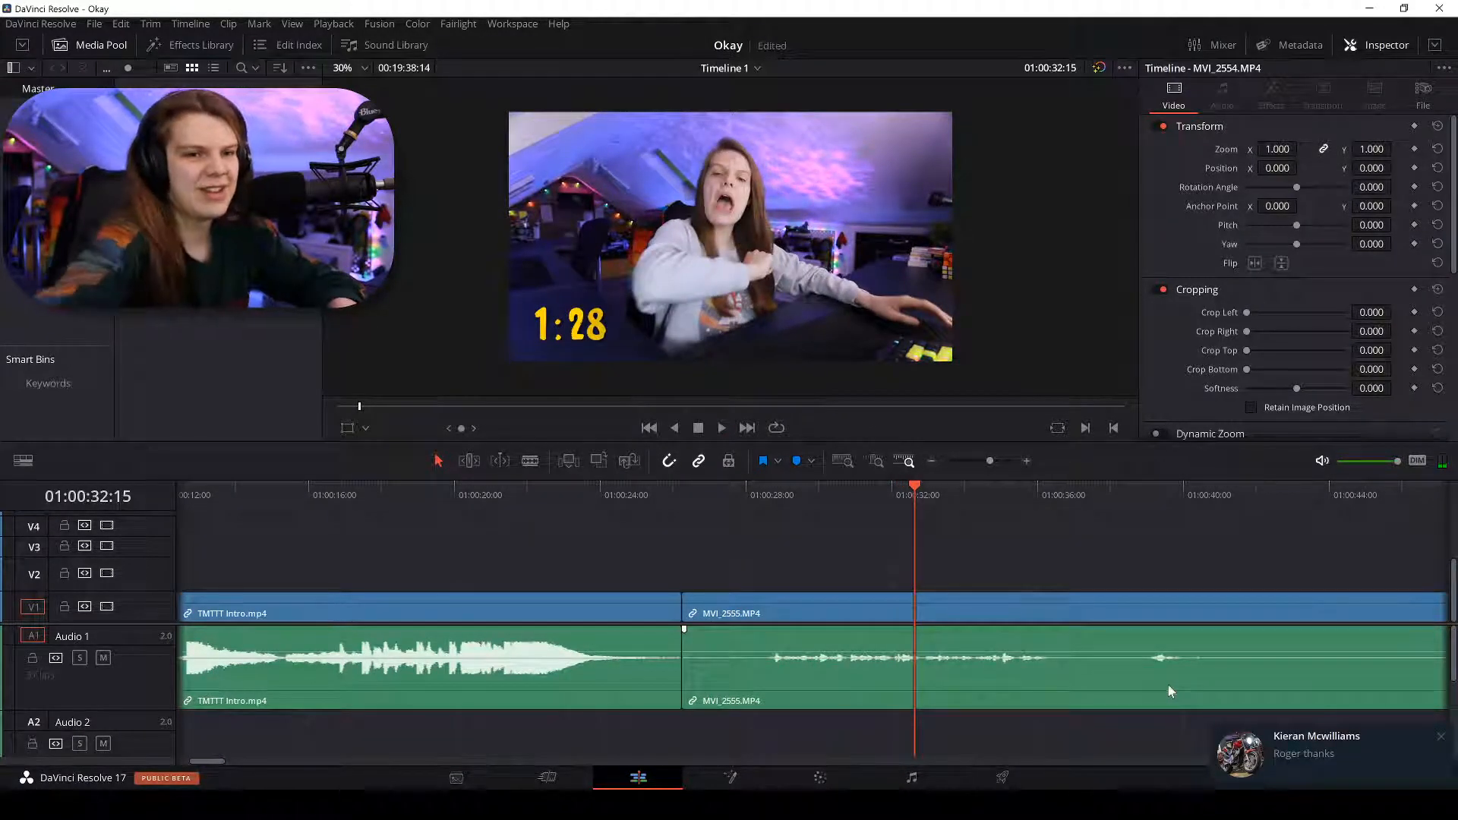
click(1440, 739)
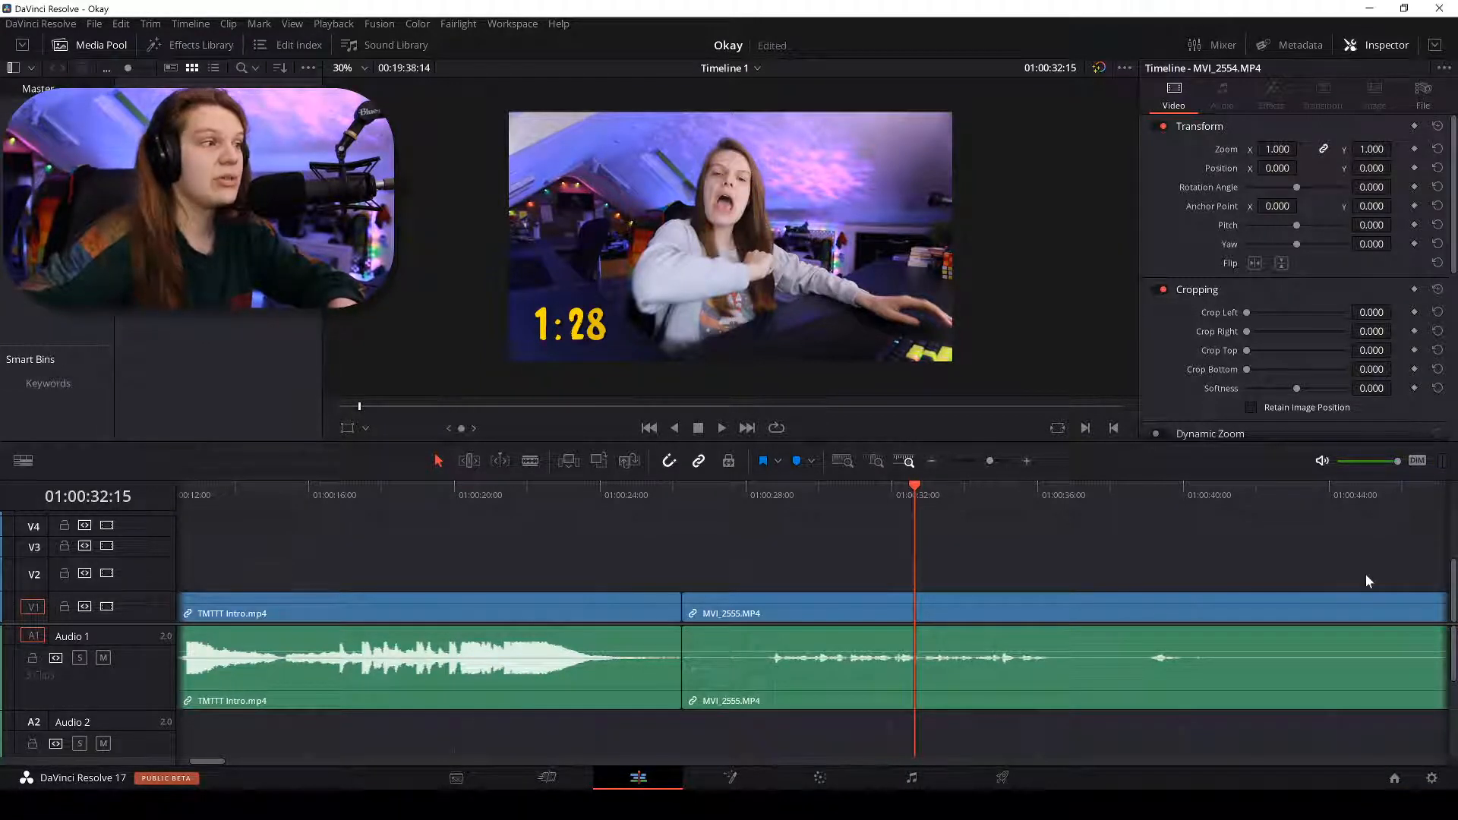
Play from 01:00:04 and 01:00:31, then zoom the timeline to fit the whole edit.
key(ctrl+z)
key(shift+z)
click(208, 493)
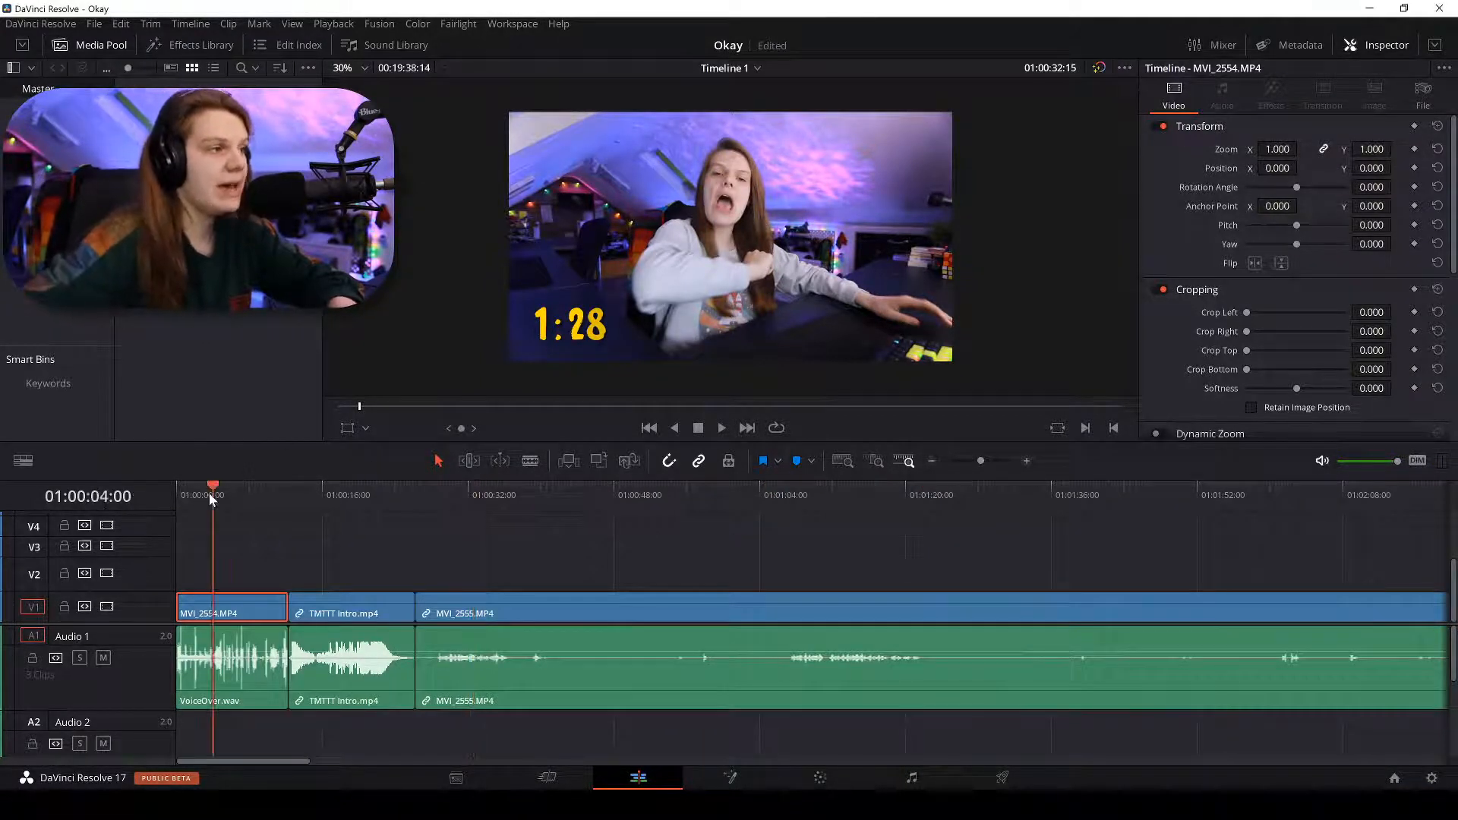
key(space)
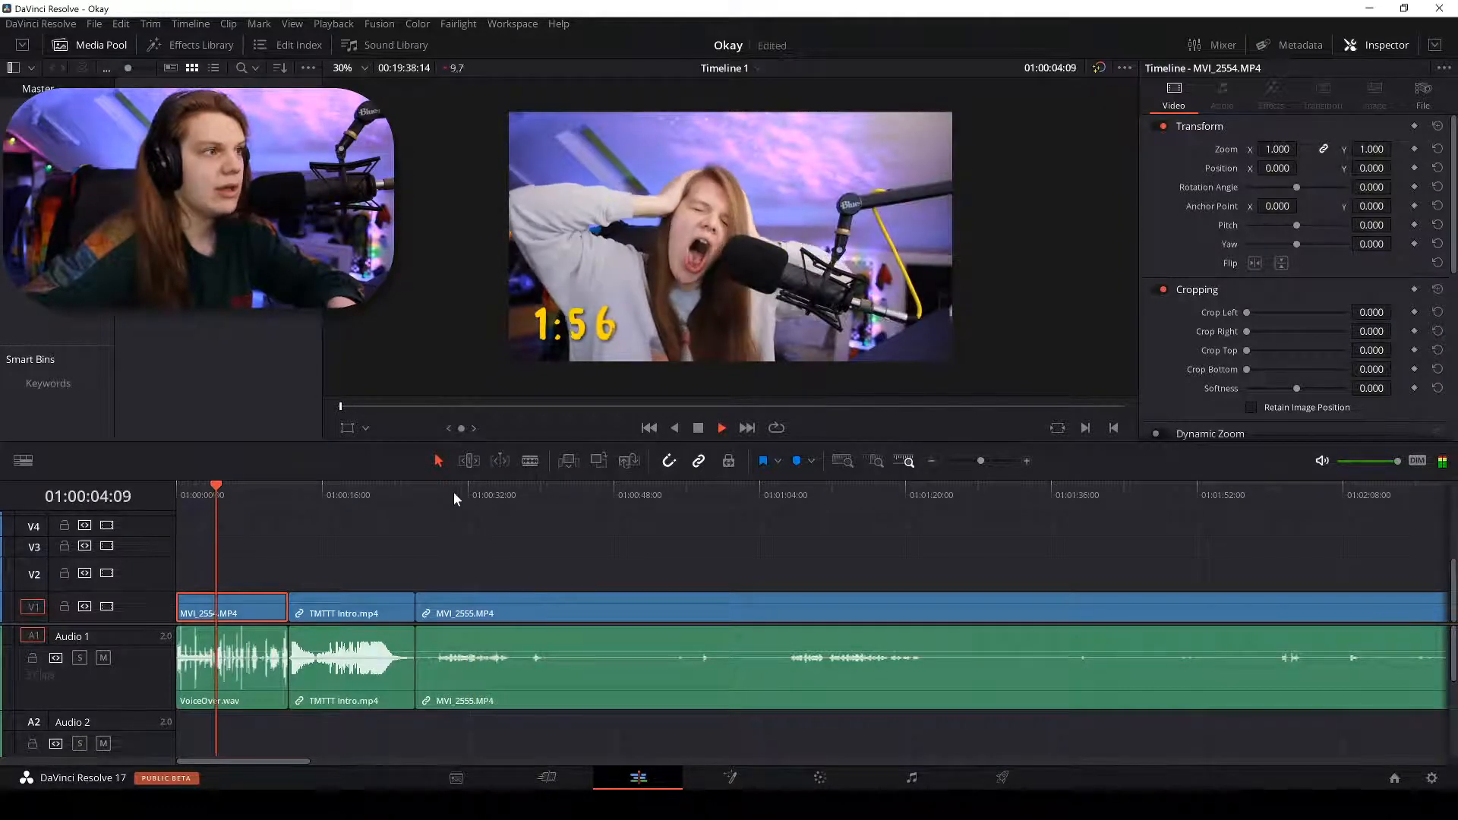
click(453, 492)
key(space)
key(shift+z)
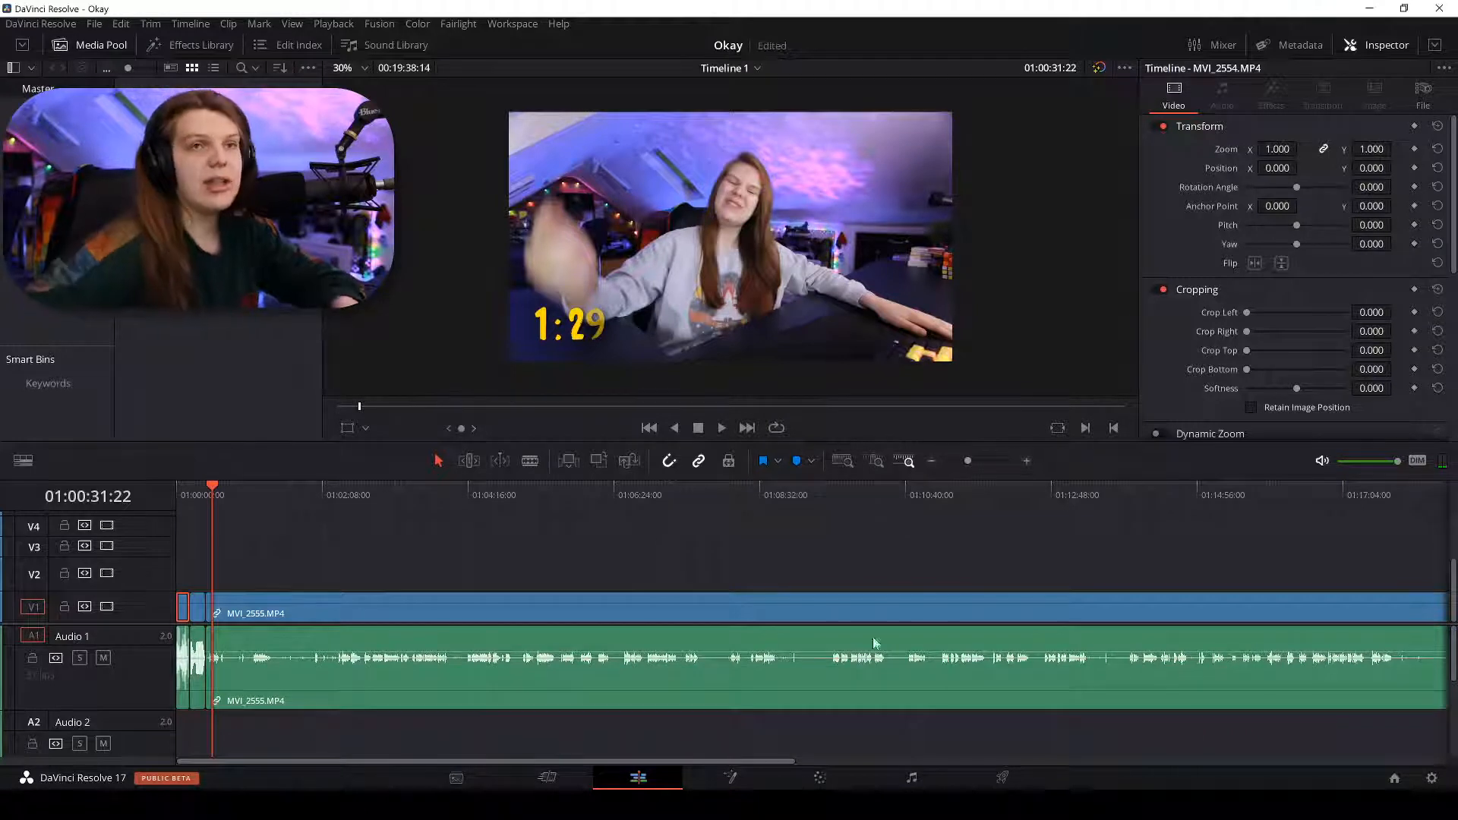
Set MVI_2555's clip volume to 10.00 in the Inspector Audio tab, then raise it to 15.00 while playing.
click(983, 633)
click(1224, 106)
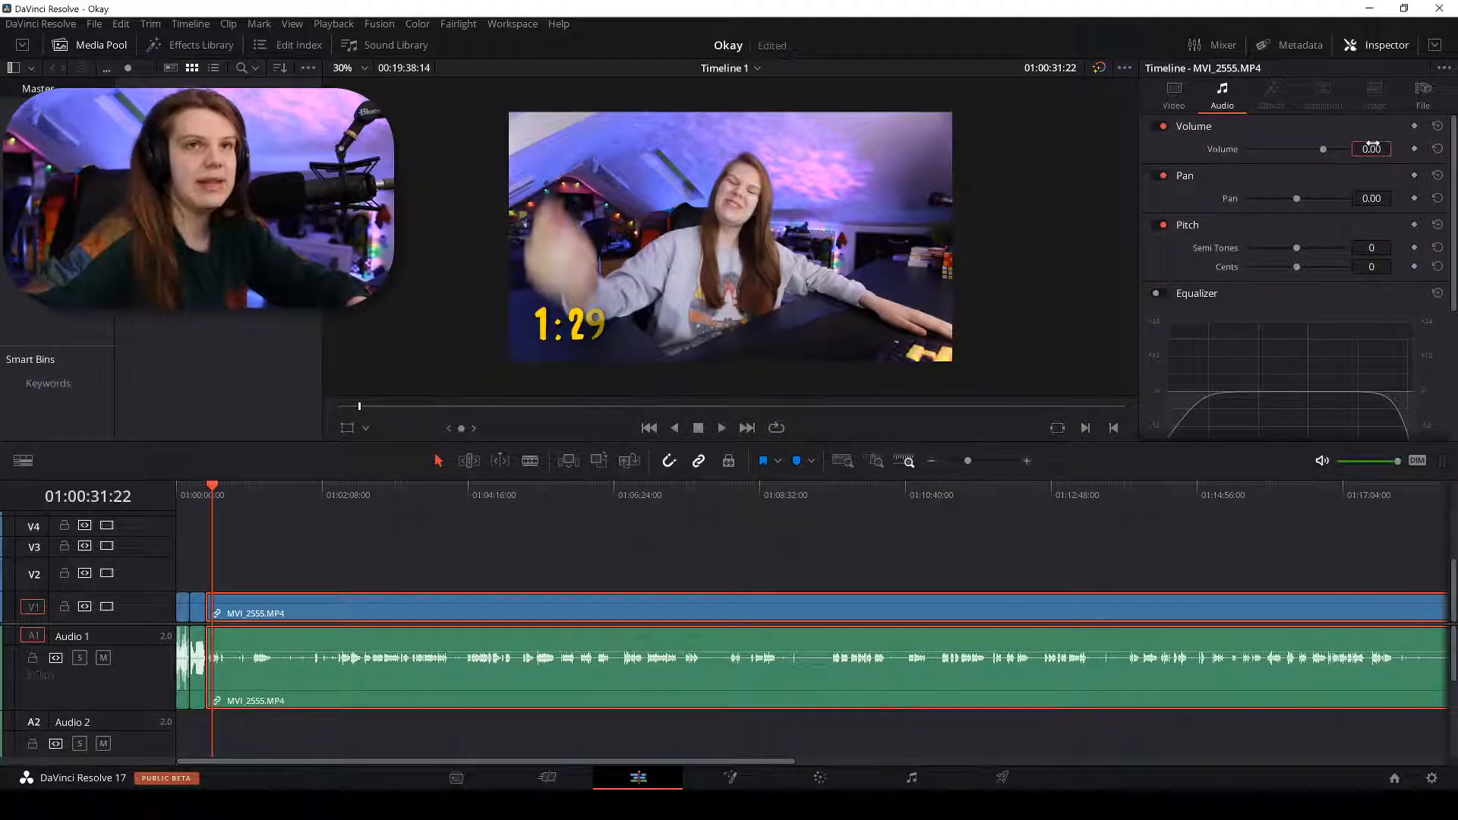
text(10)
key(Return)
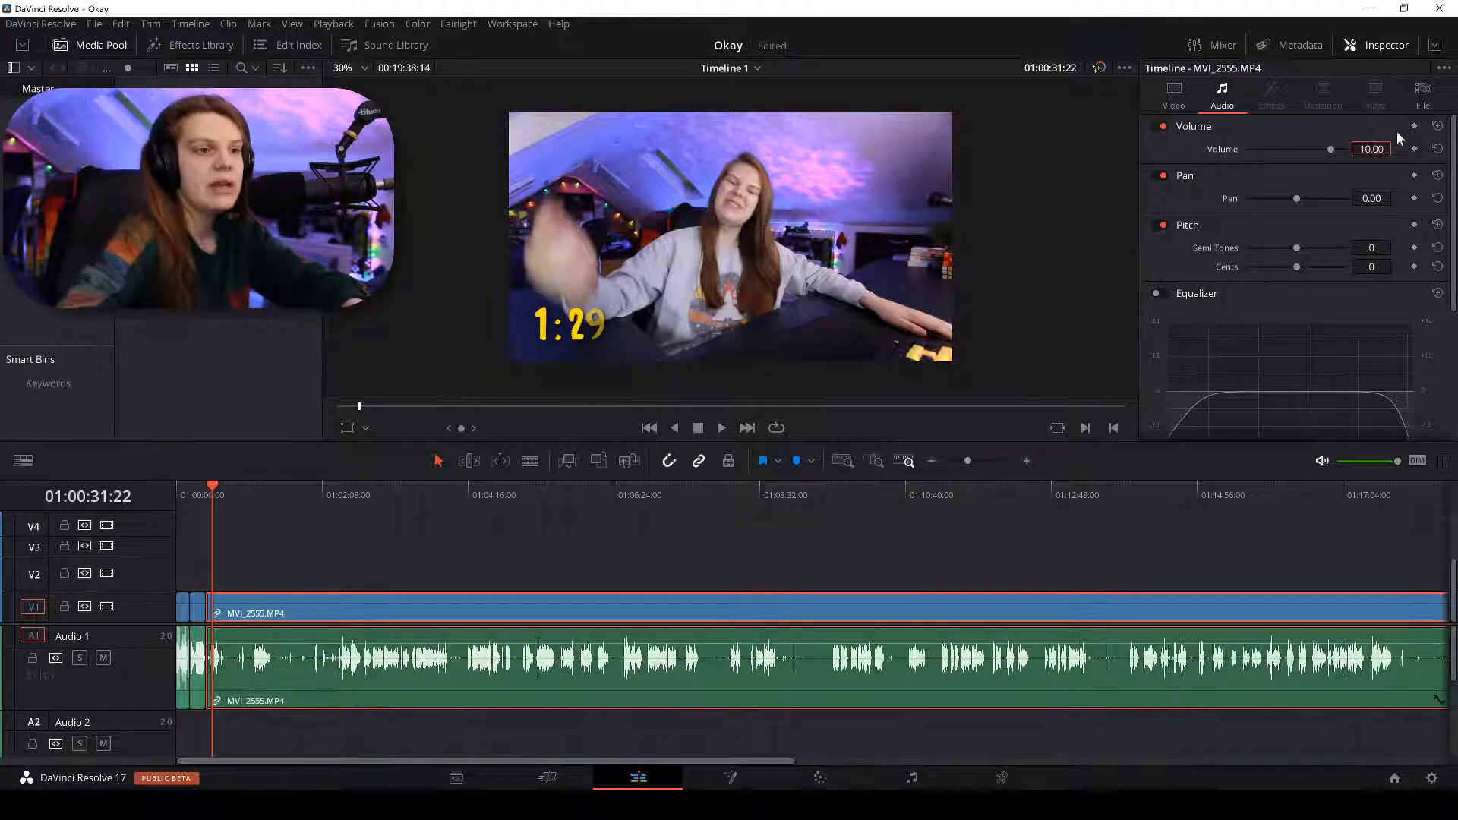
key(ctrl+equal)
key(ctrl+equal)
key(space)
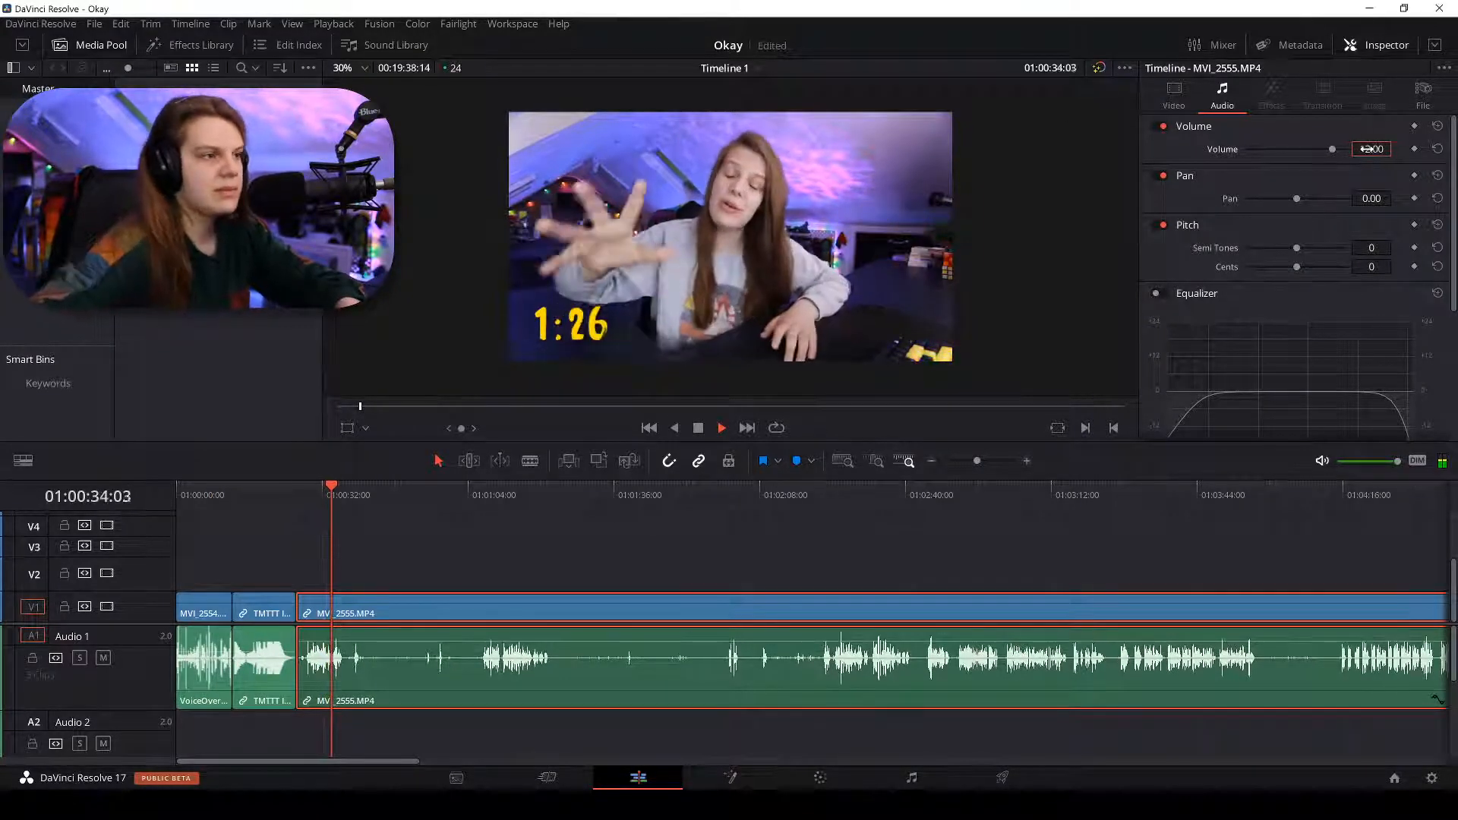
drag(1367, 149, 1374, 150)
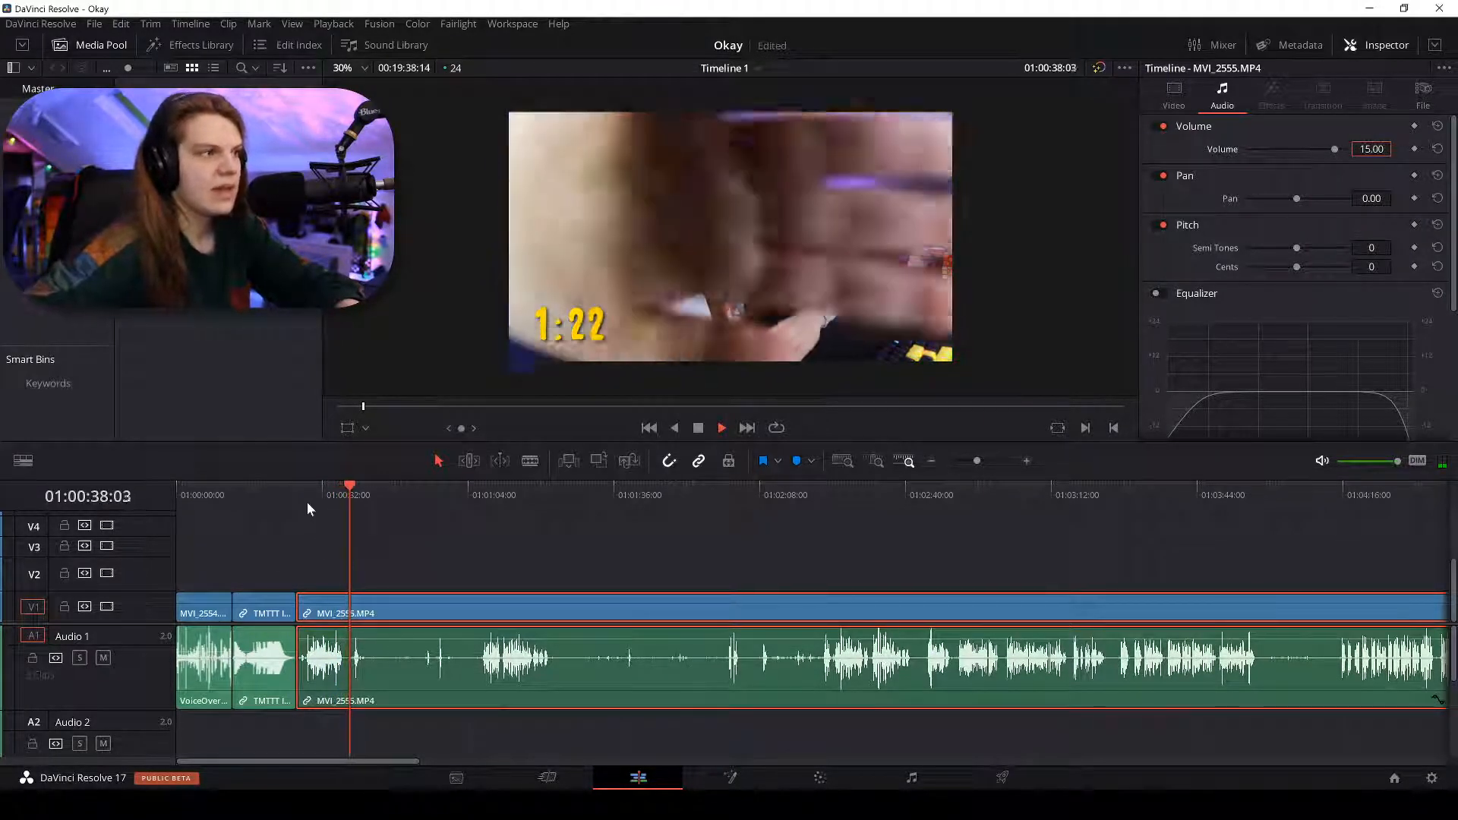
Play the edit from near the start and around 28 seconds in to judge the louder audio.
drag(182, 491, 202, 495)
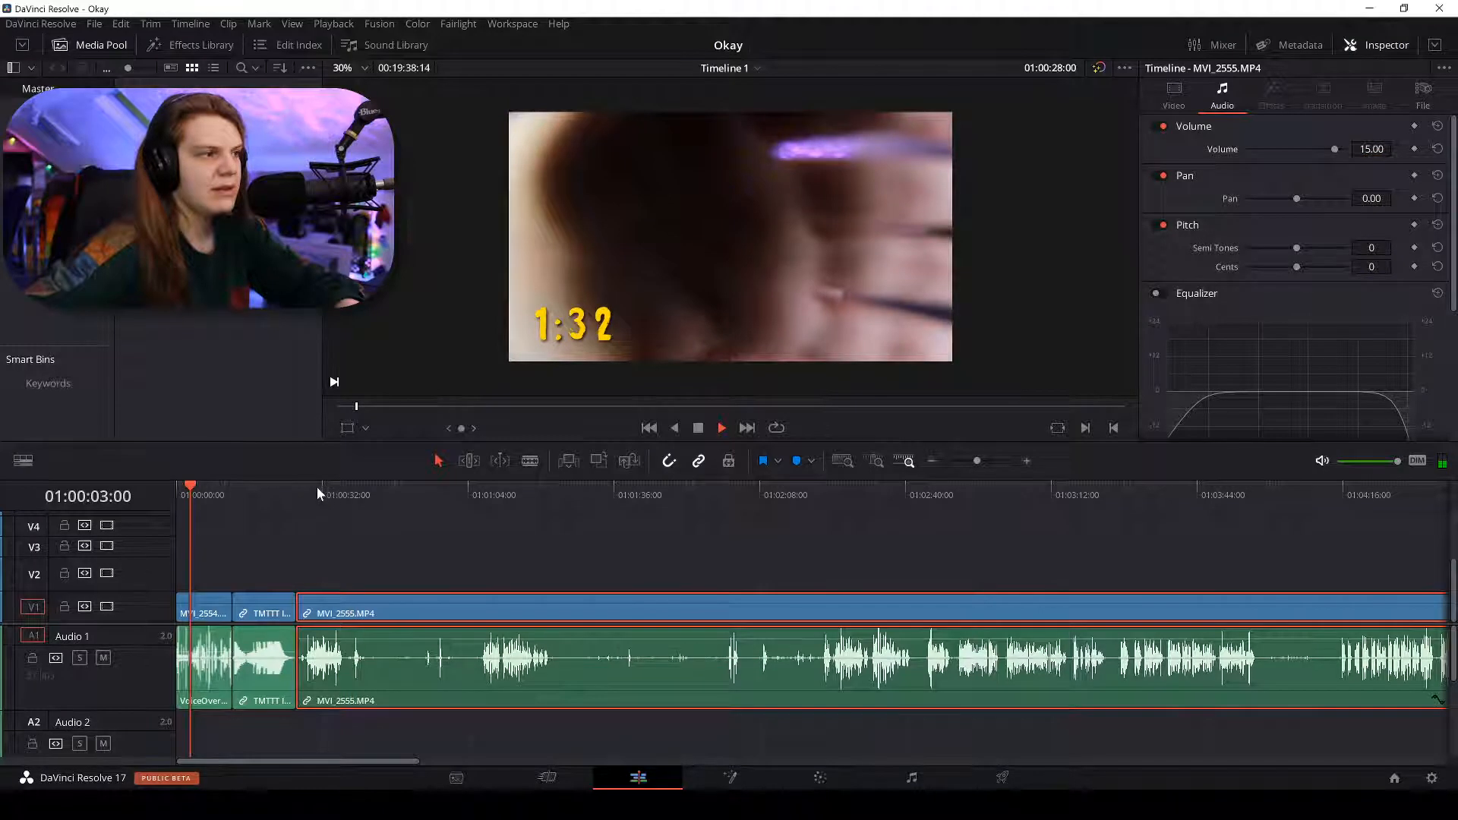
key(space)
key(ctrl+equal)
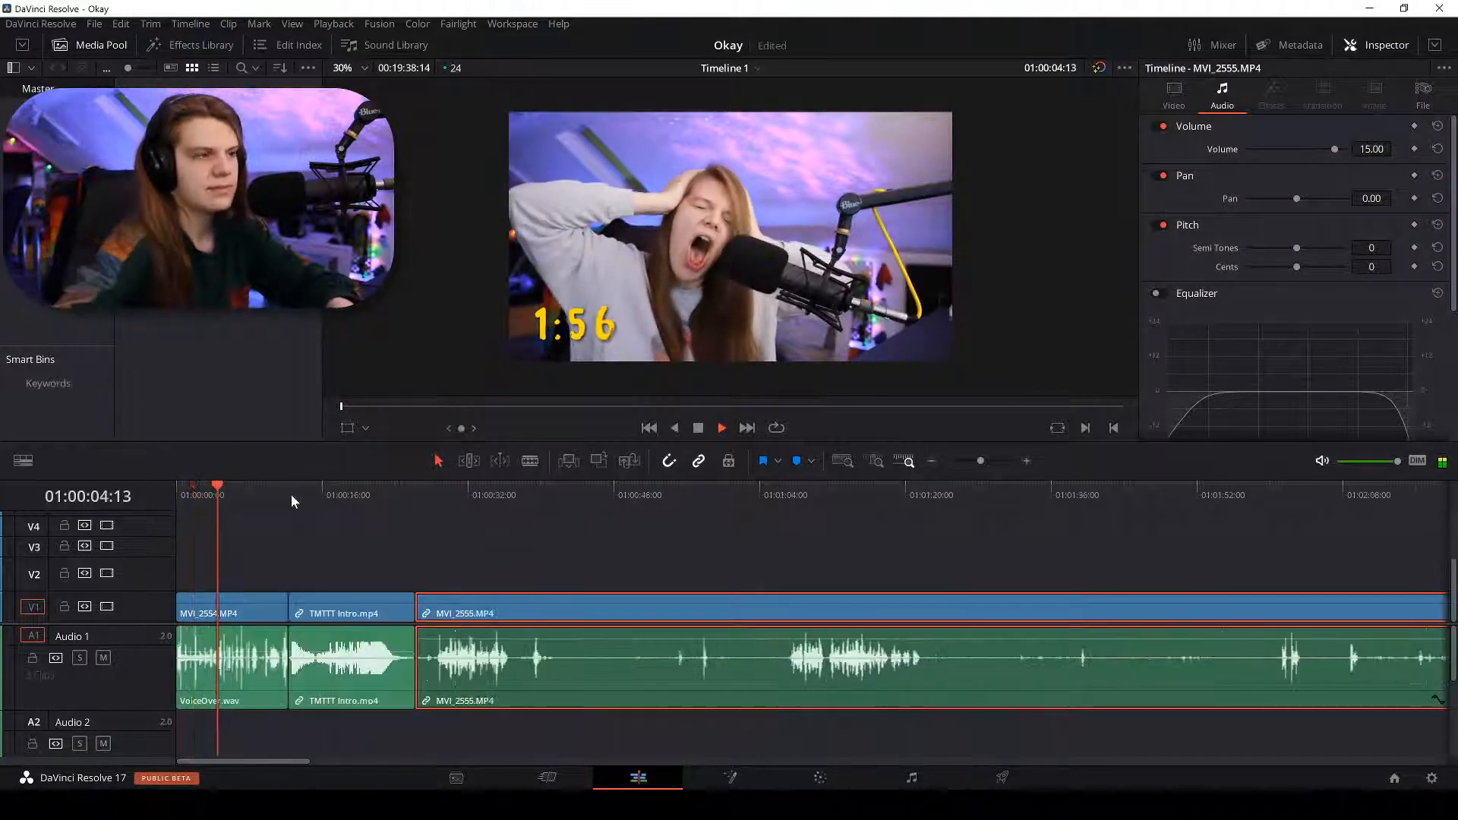
key(ctrl+equal)
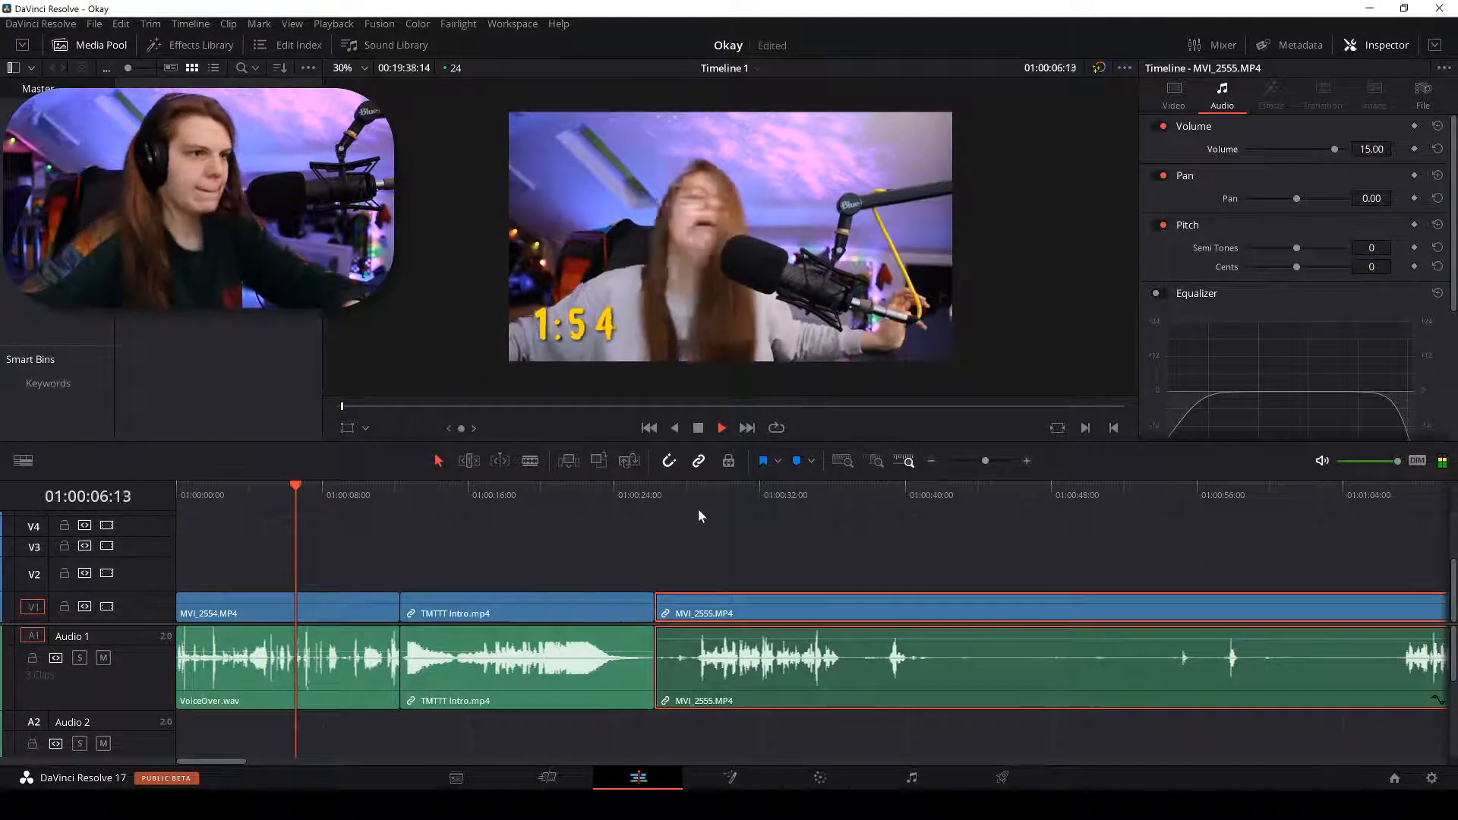
click(687, 490)
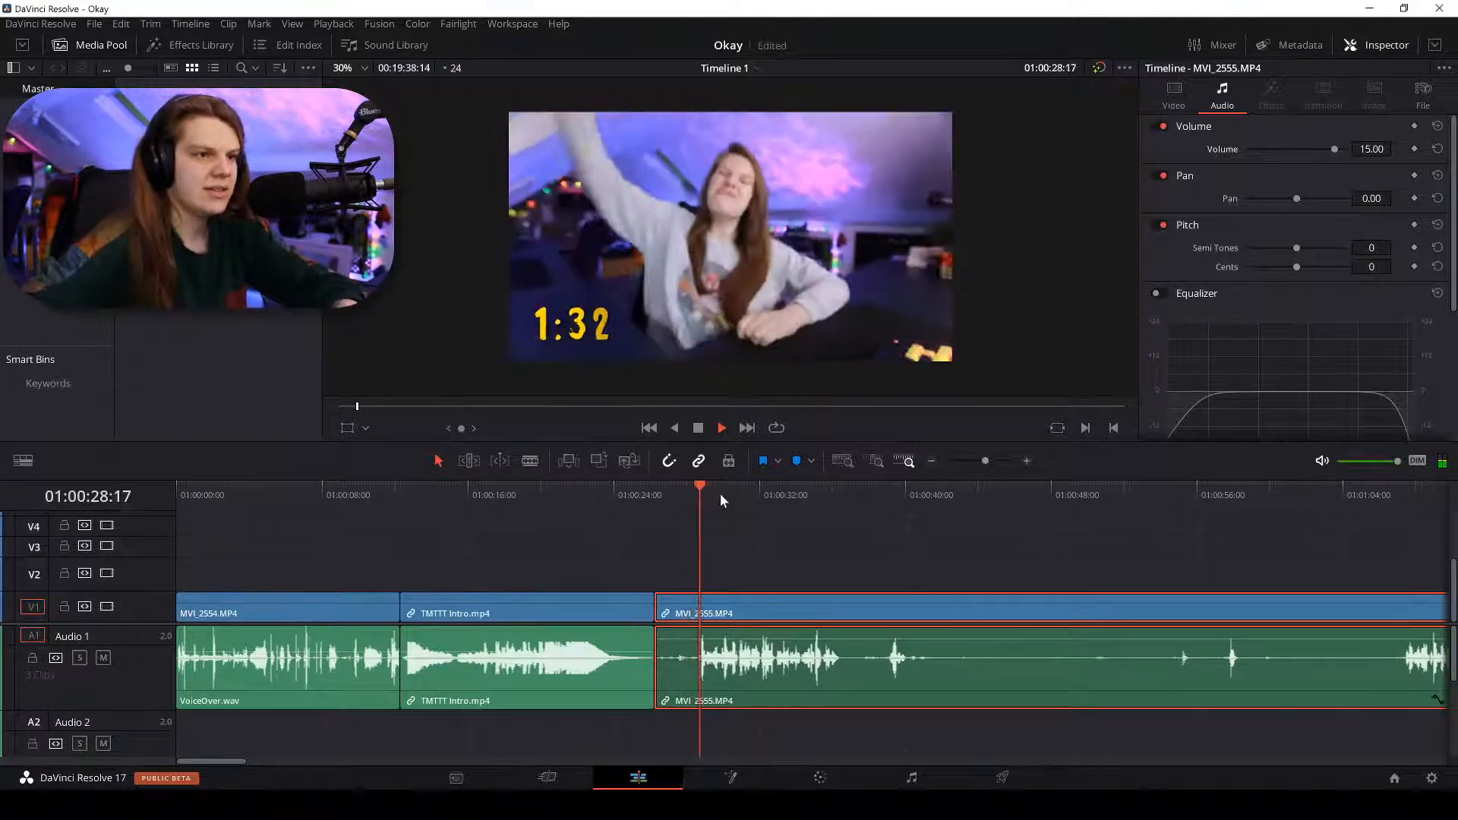
key(ctrl+minus)
key(space)
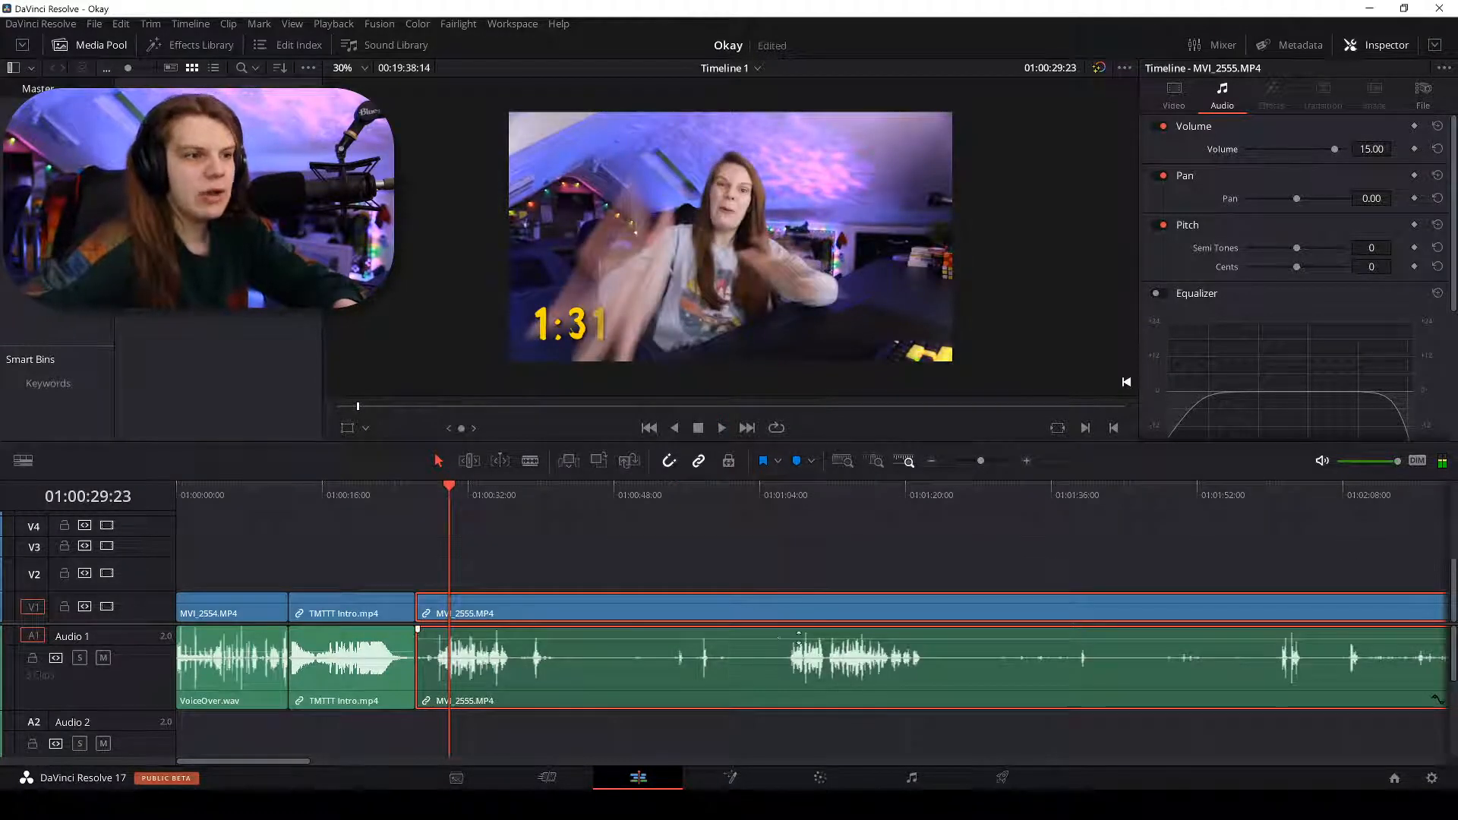
key(ctrl+minus)
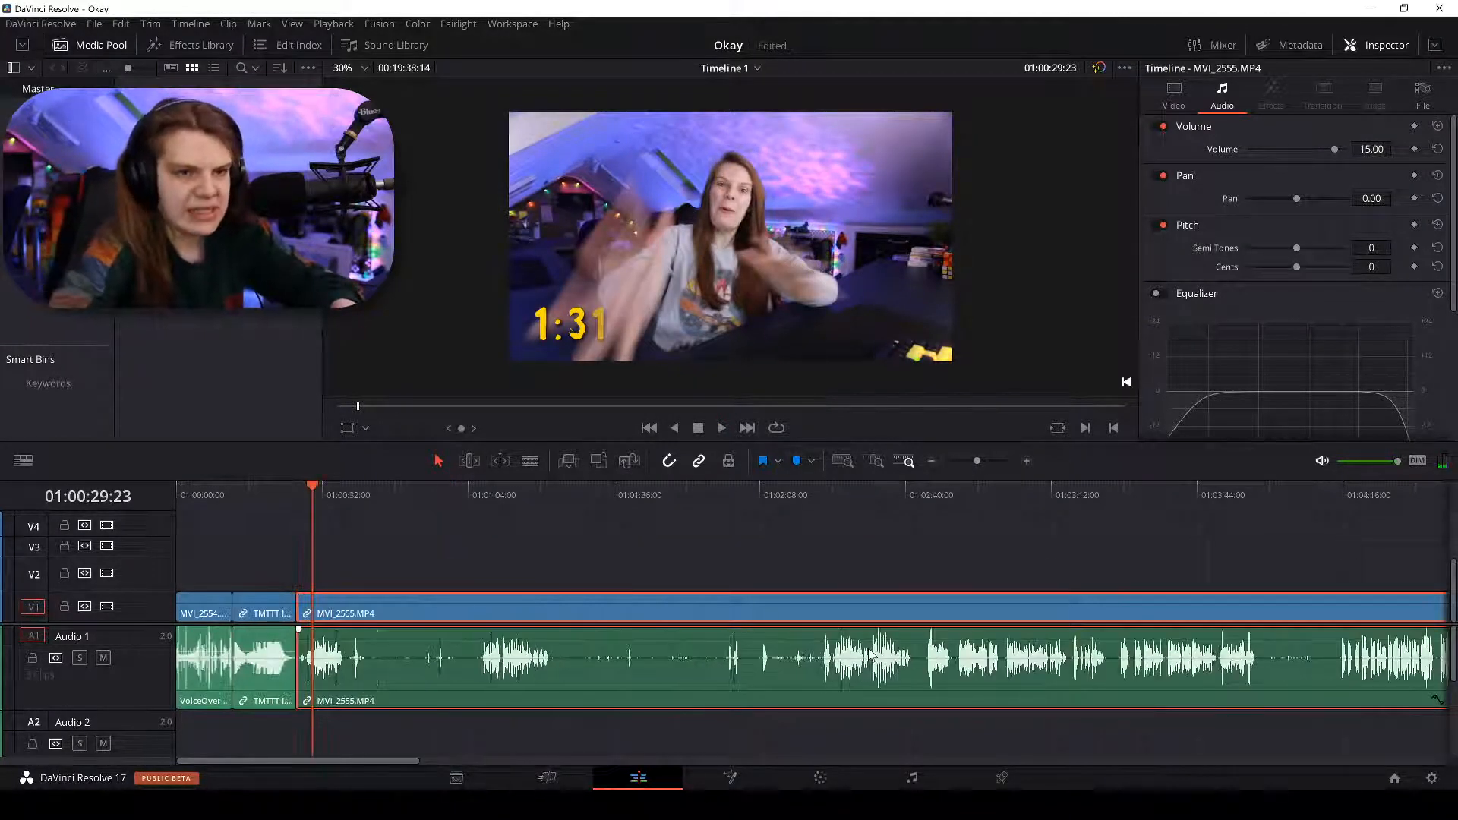
key(ctrl+minus)
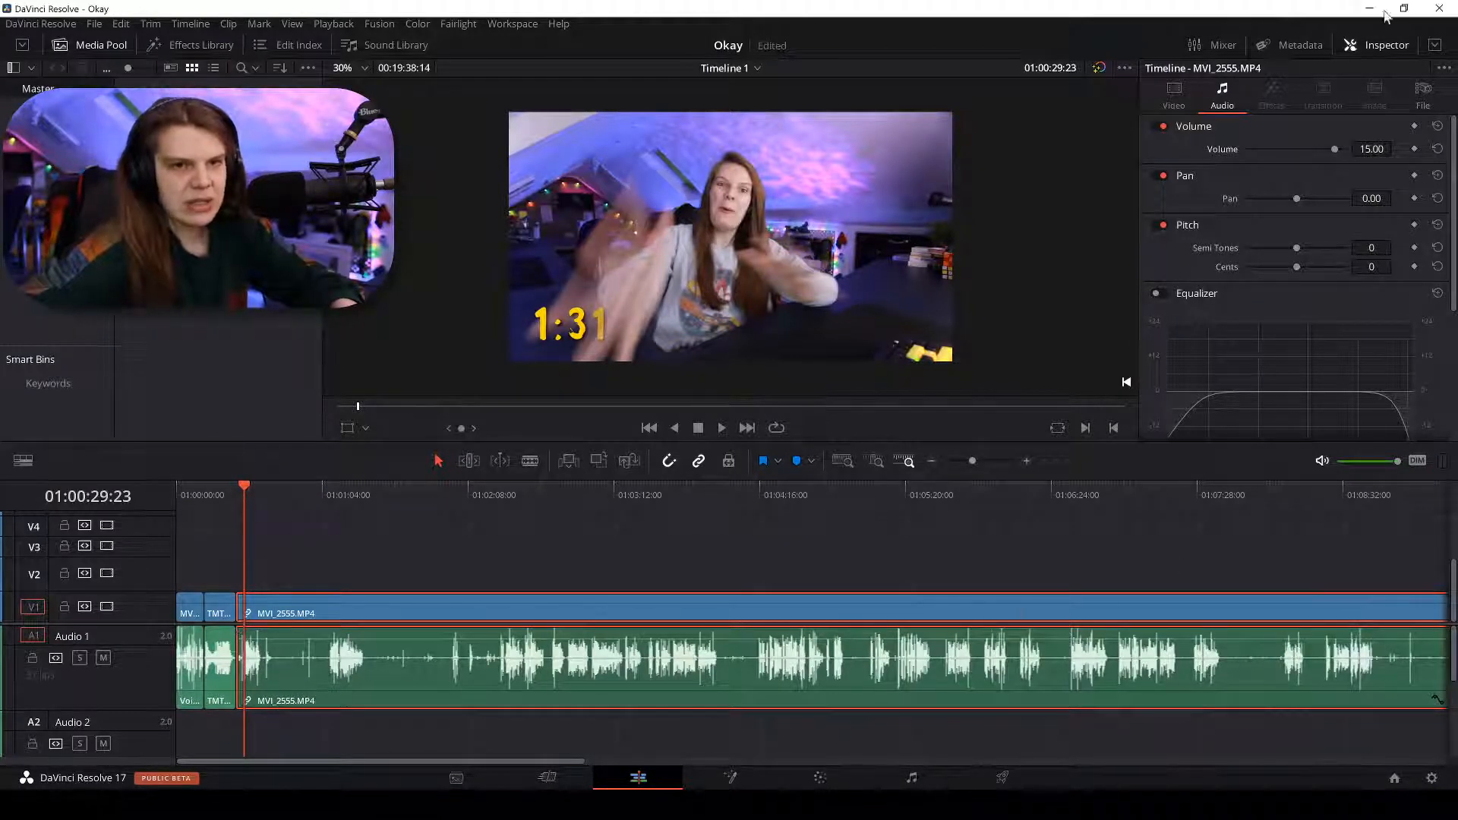
Lower MVI_2555's clip volume to 13, then to 12, and deselect the clips.
key(Return)
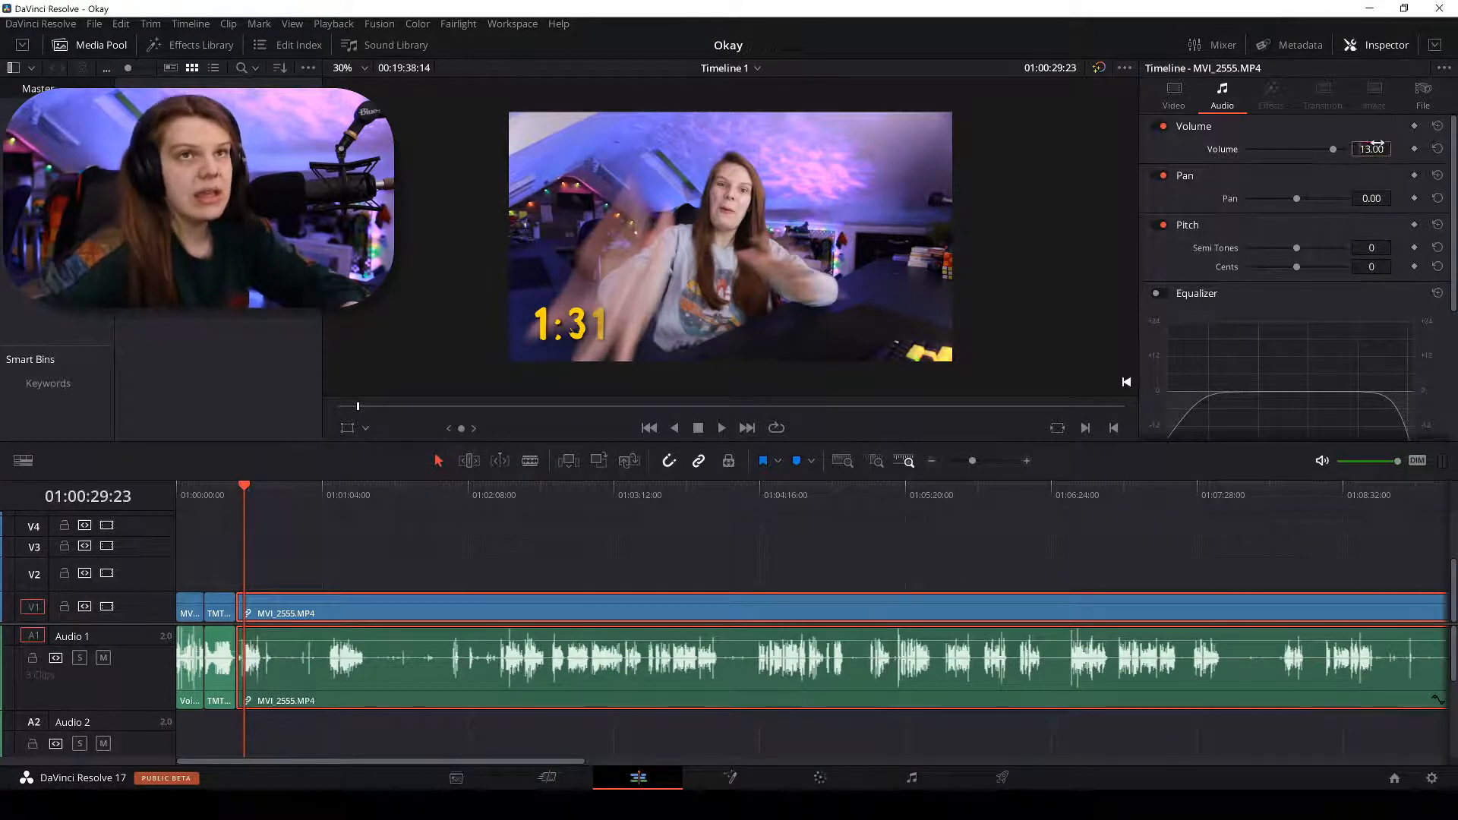
key(Return)
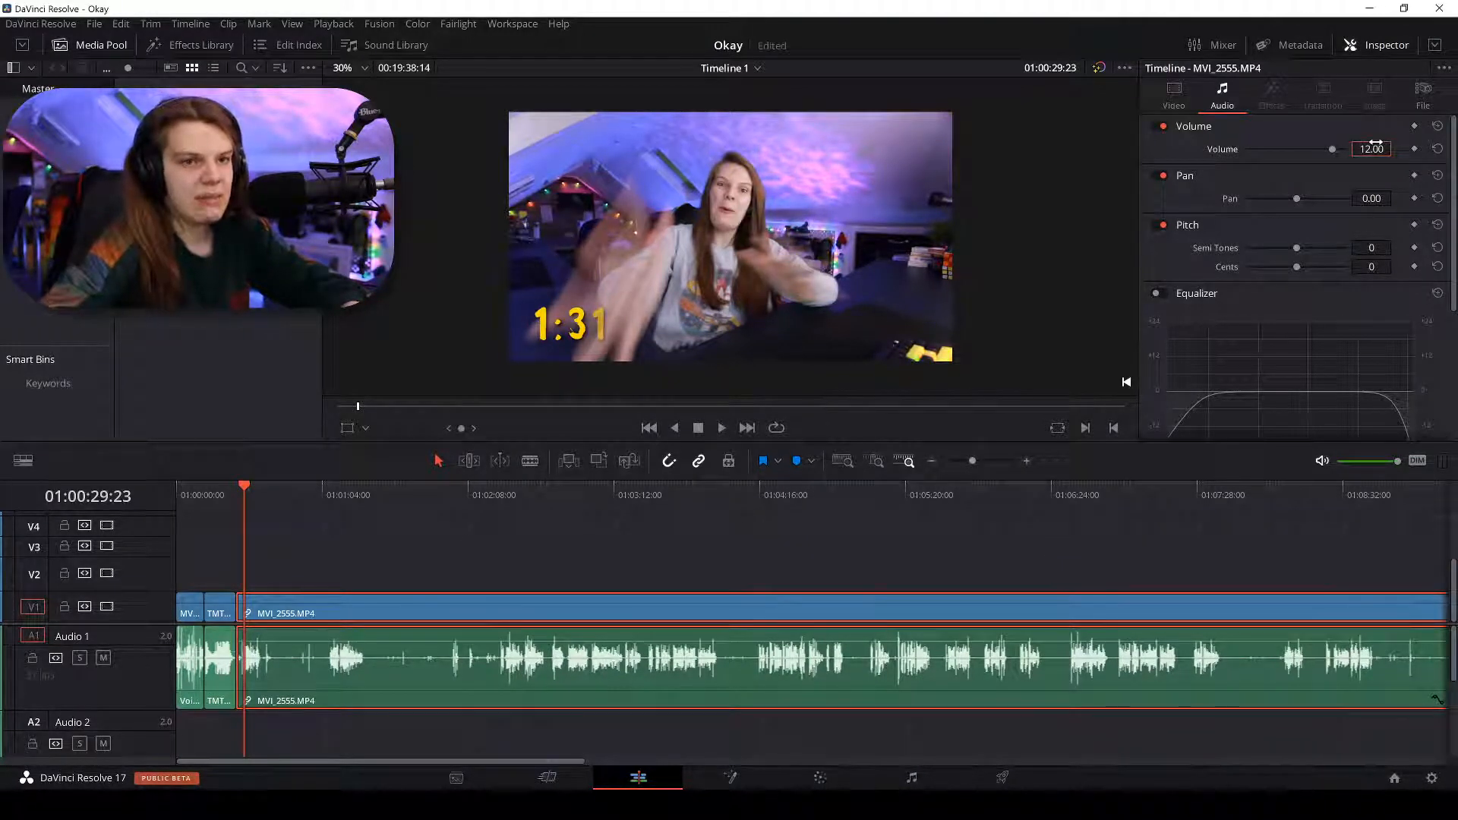
click(373, 557)
In MVI_2555's Inspector Equalizer, drag the low-band node upward, then play to hear the boost.
key(space)
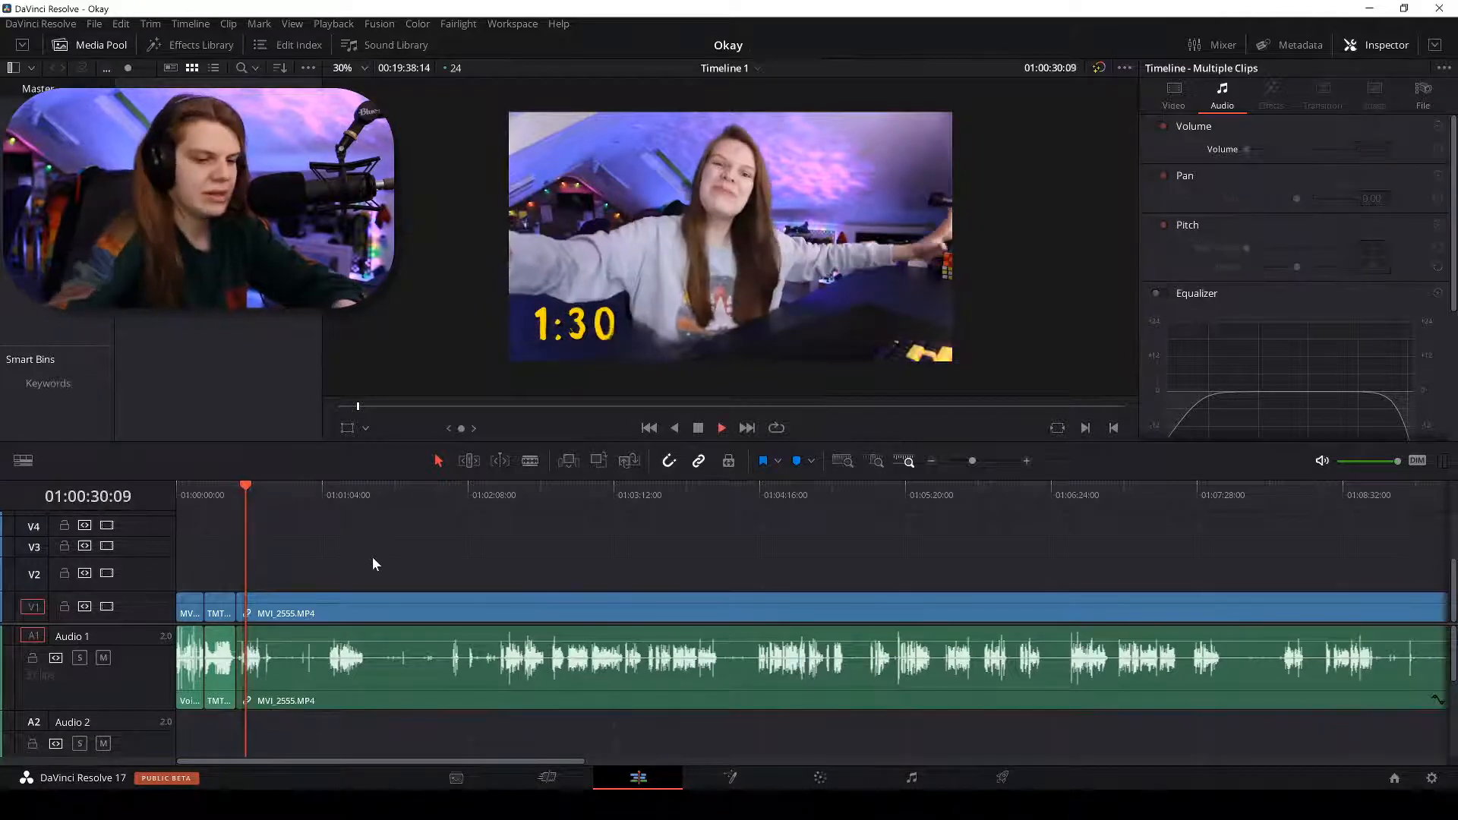
scroll(372, 558, up, 3)
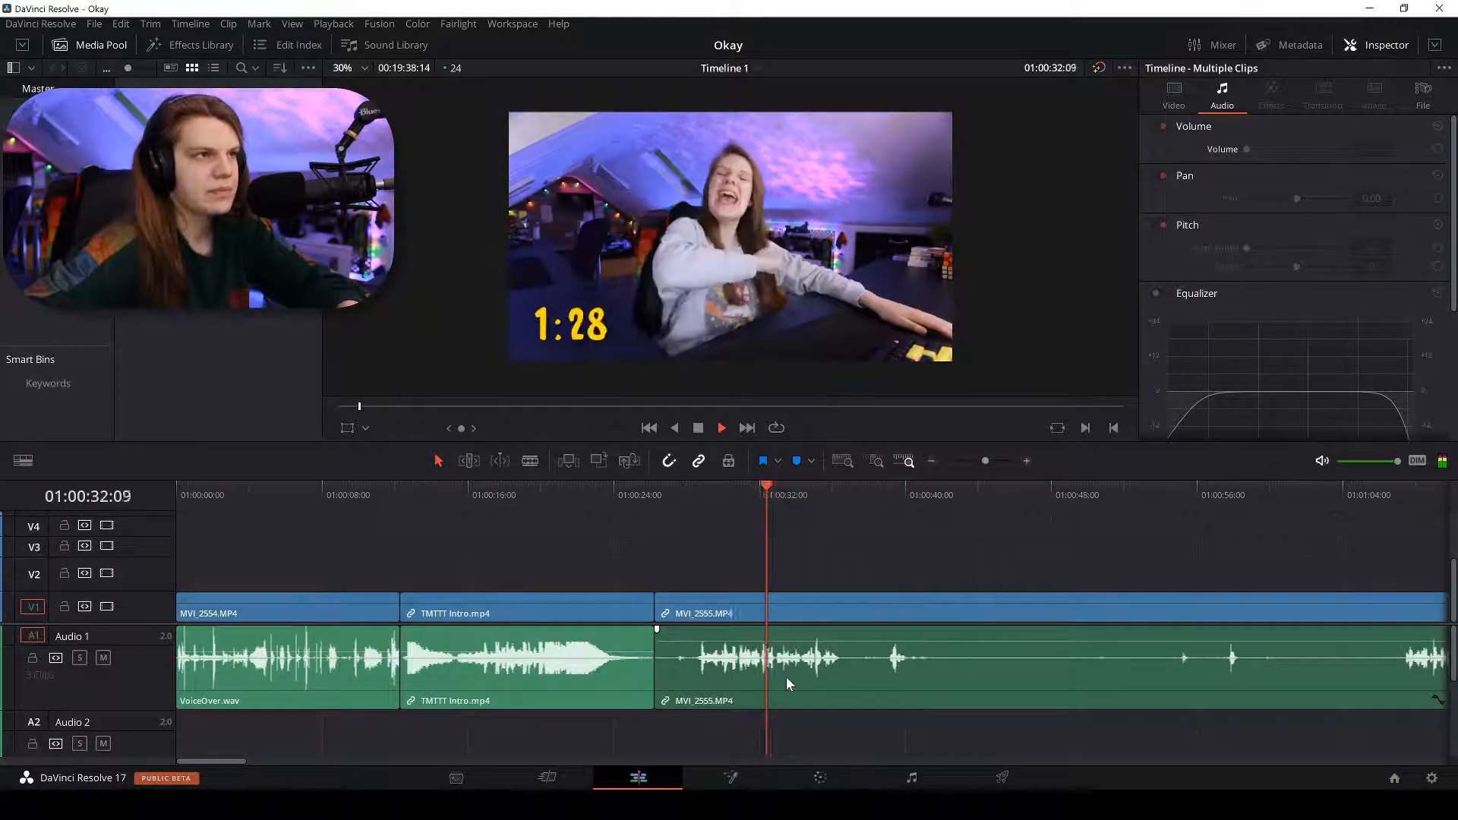
click(891, 681)
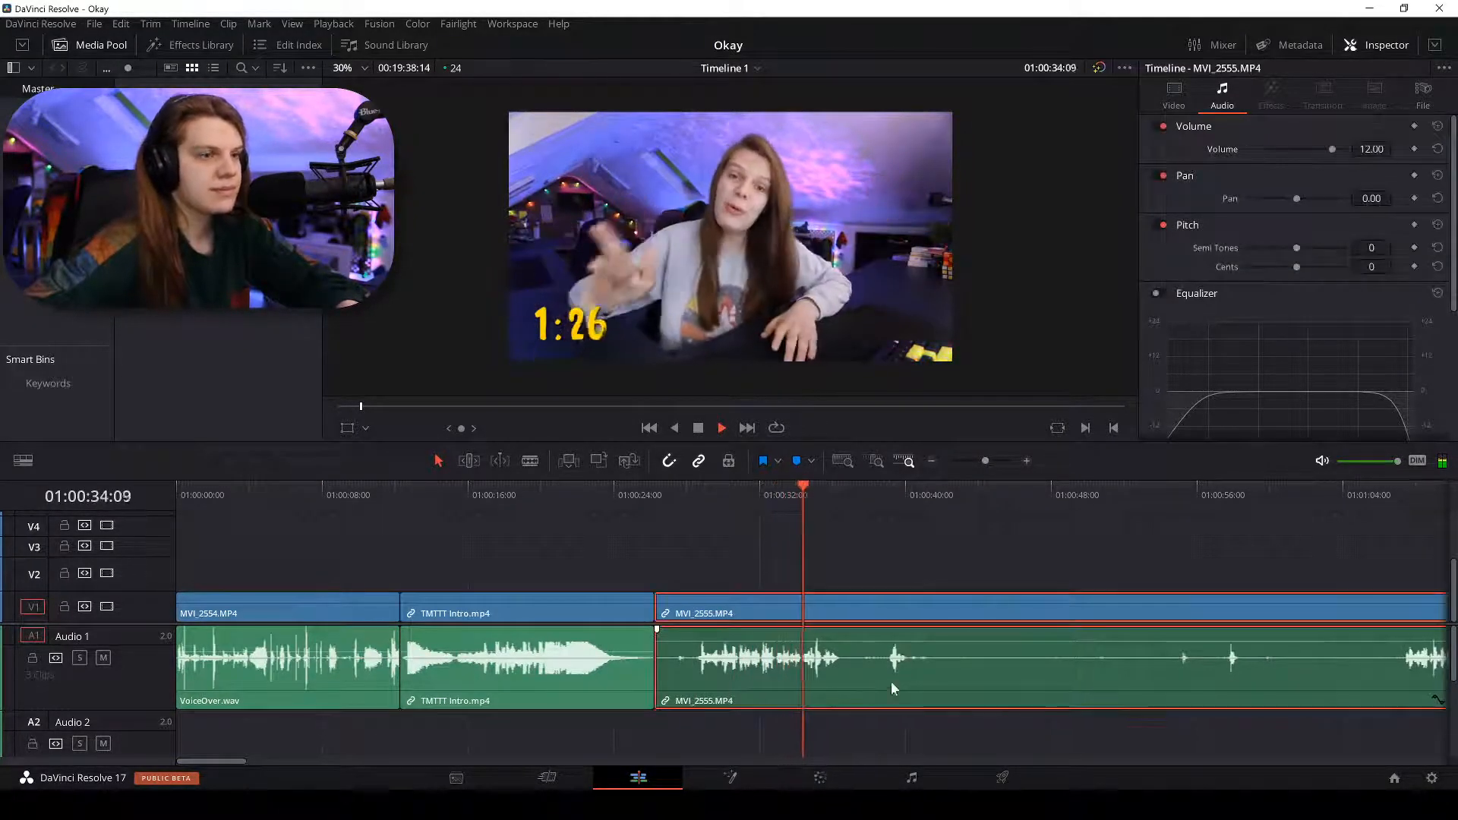
key(space)
scroll(1262, 303, down, 2)
scroll(1262, 302, down, 1)
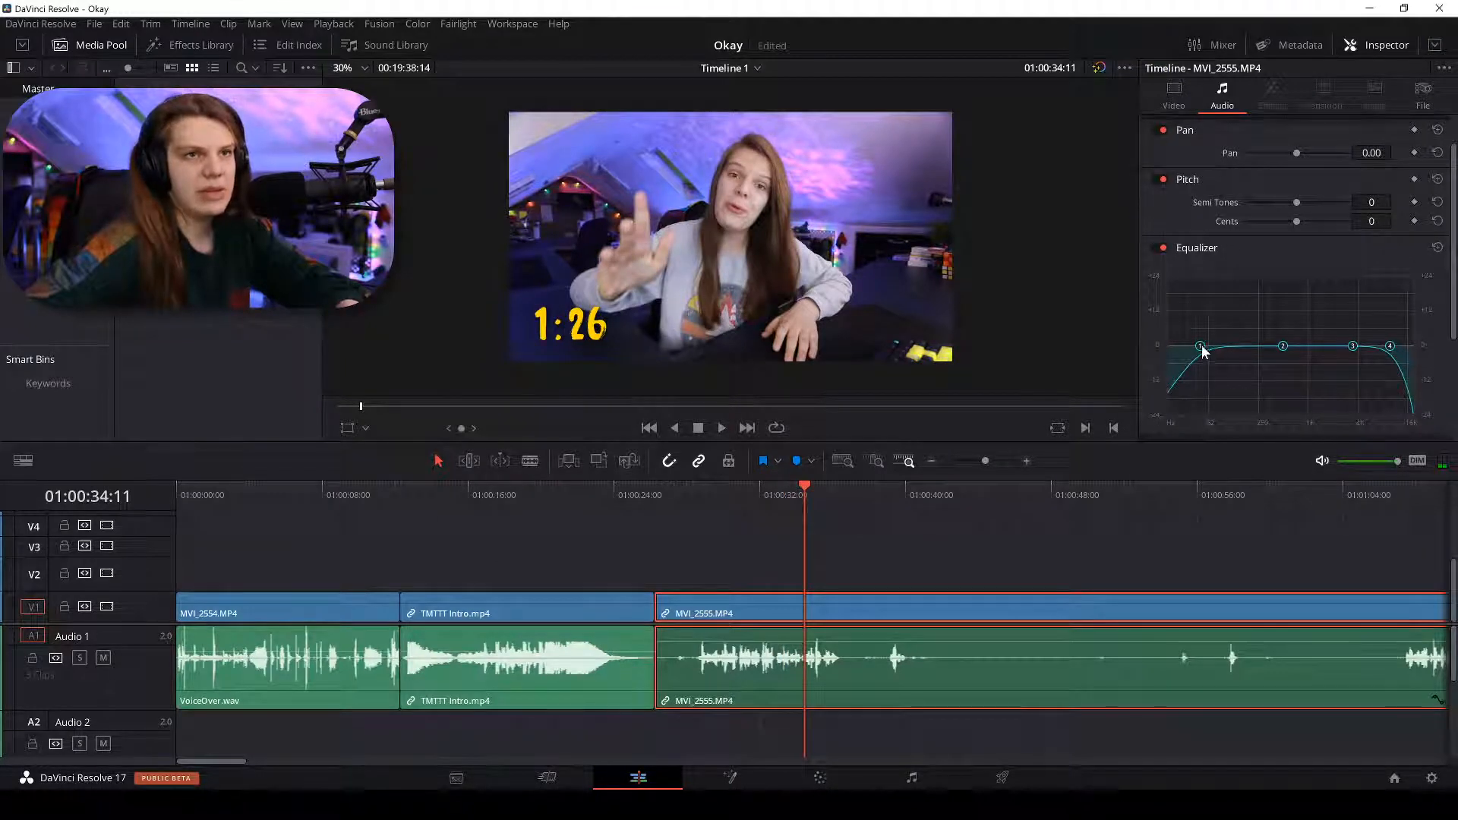
drag(1282, 346, 1296, 331)
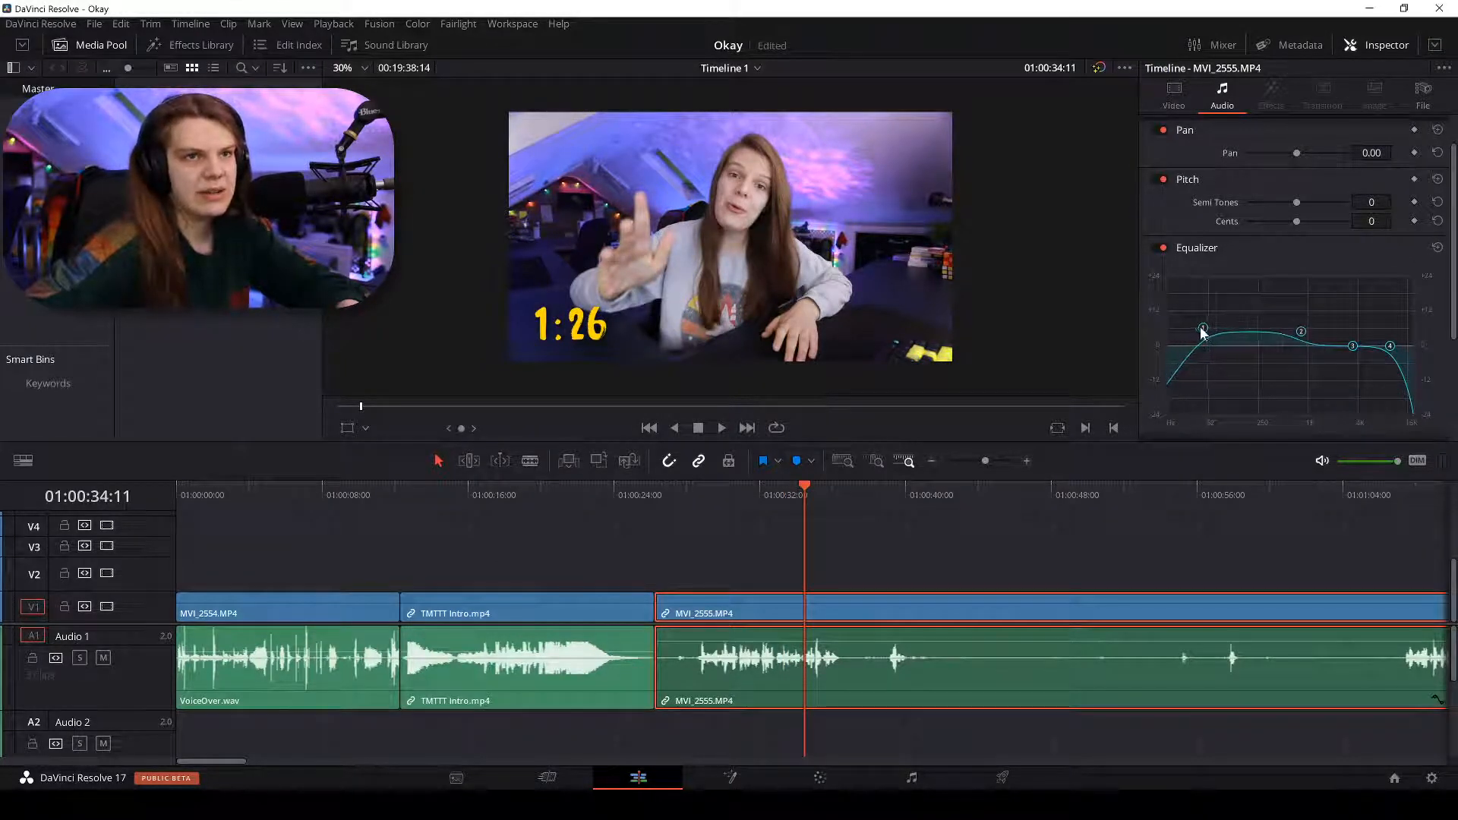
key(space)
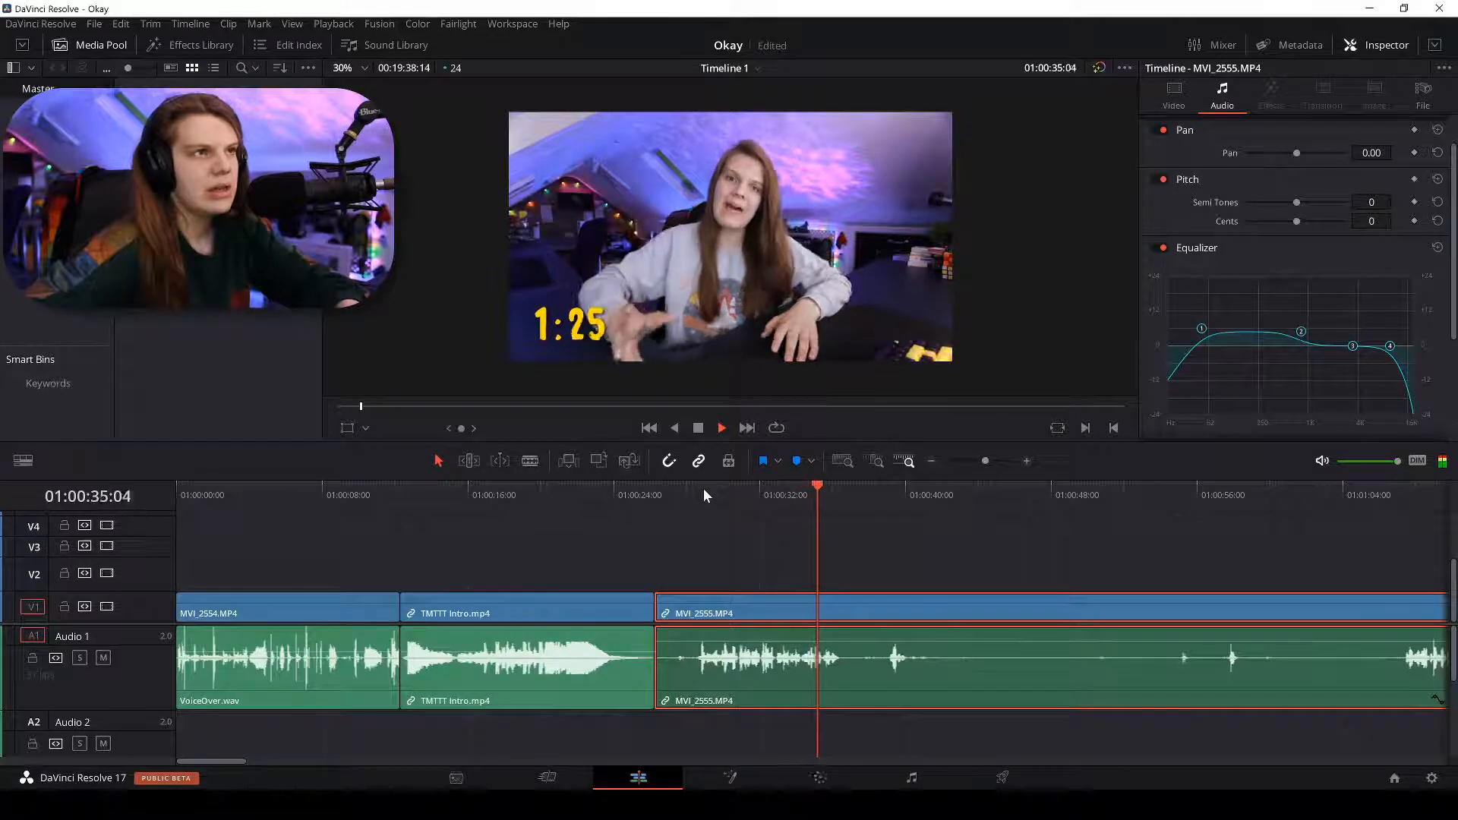
click(706, 489)
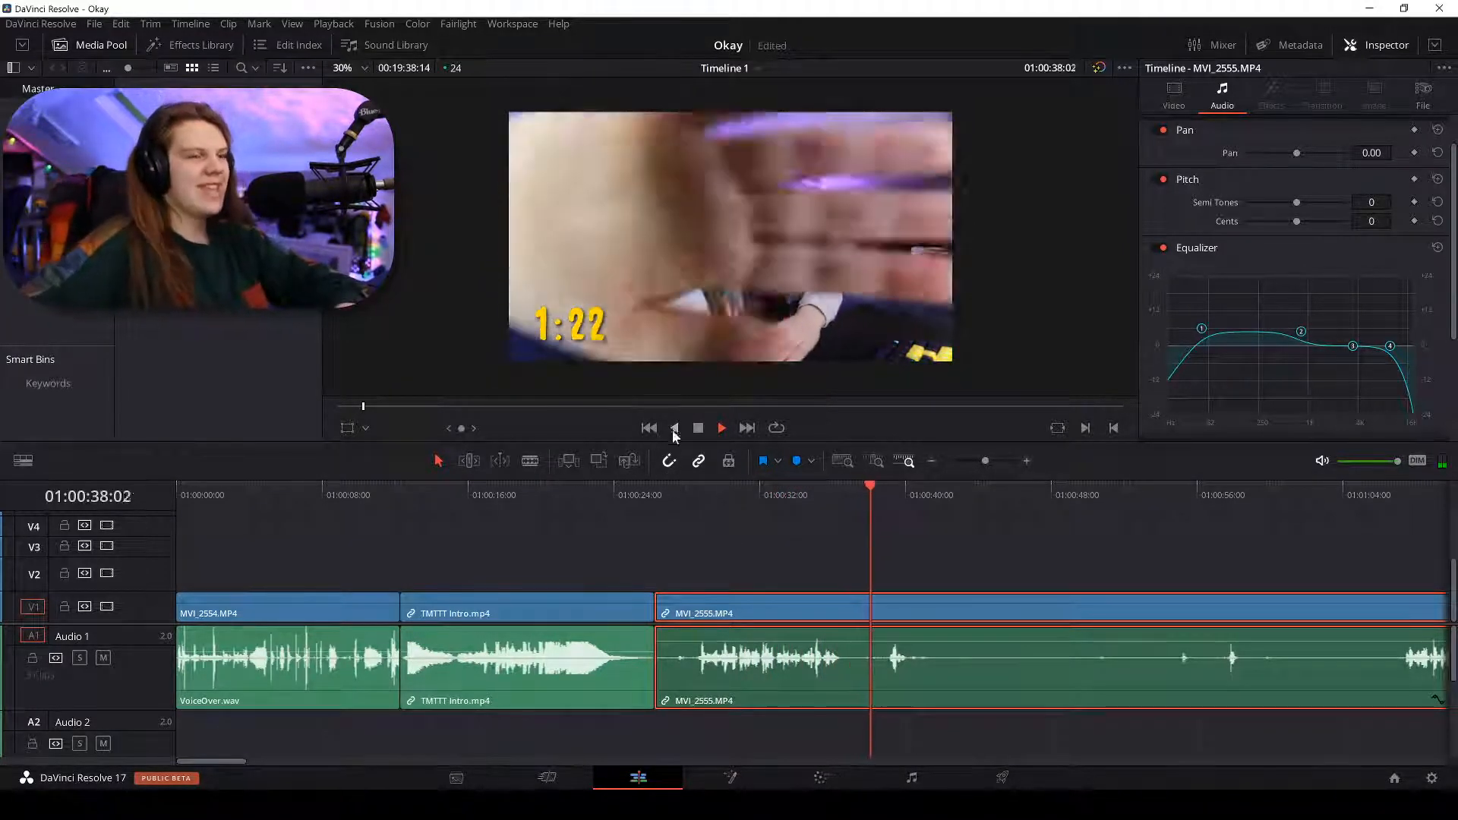
key(ctrl+minus)
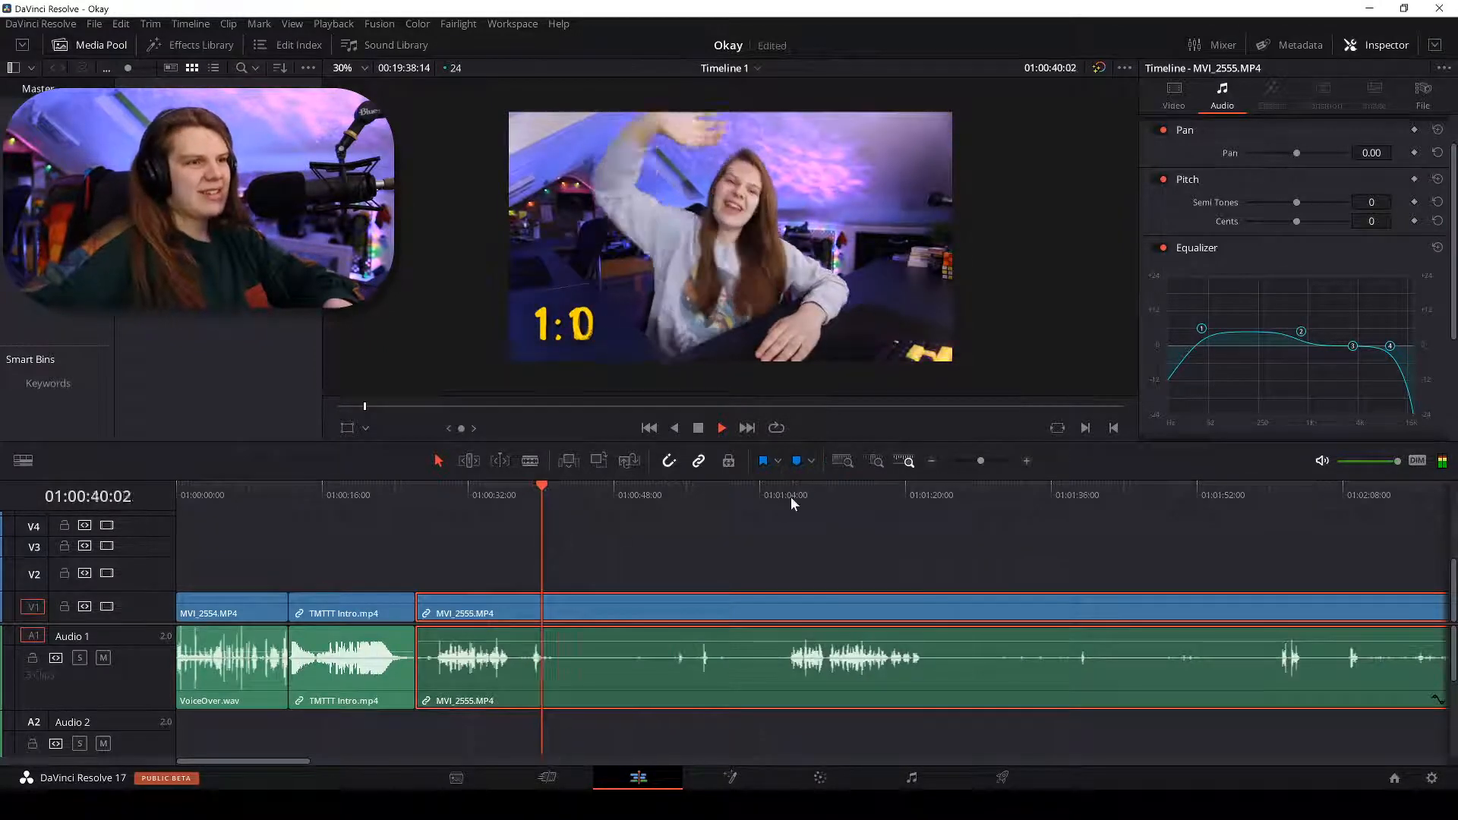
click(790, 496)
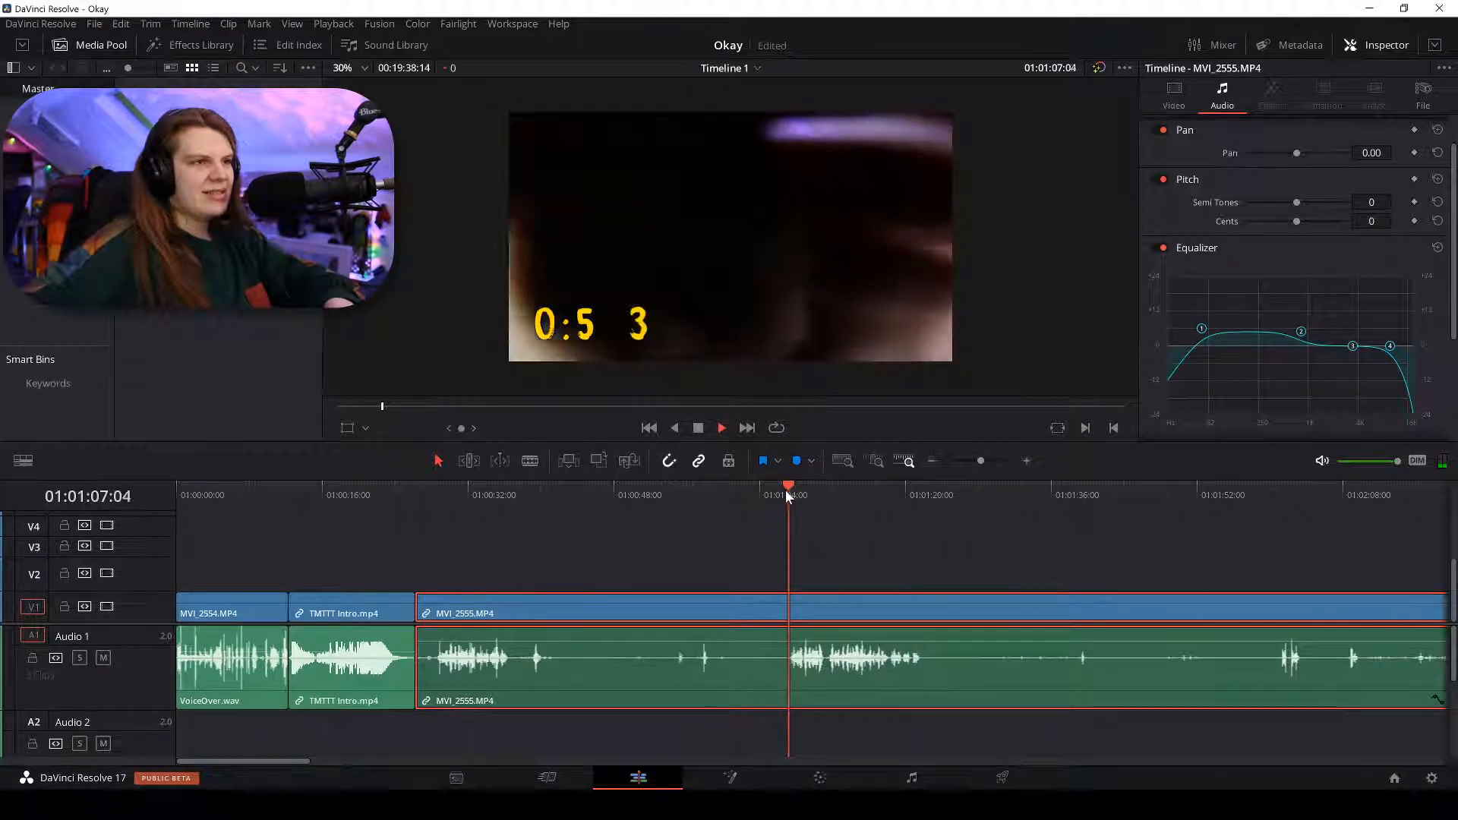
key(ctrl+plus)
key(ctrl+plus)
key(ctrl+plus)
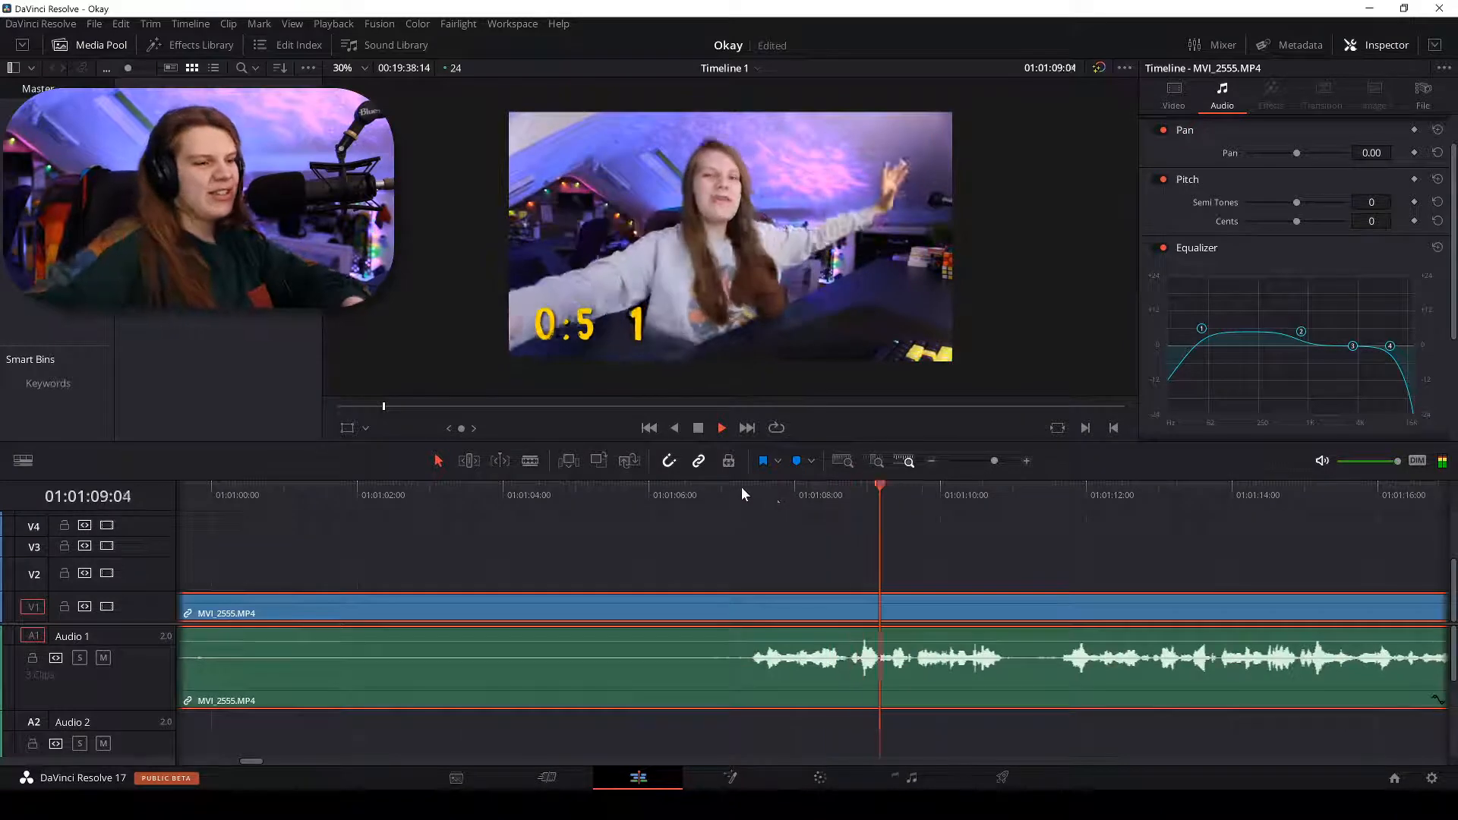
click(748, 498)
key(b)
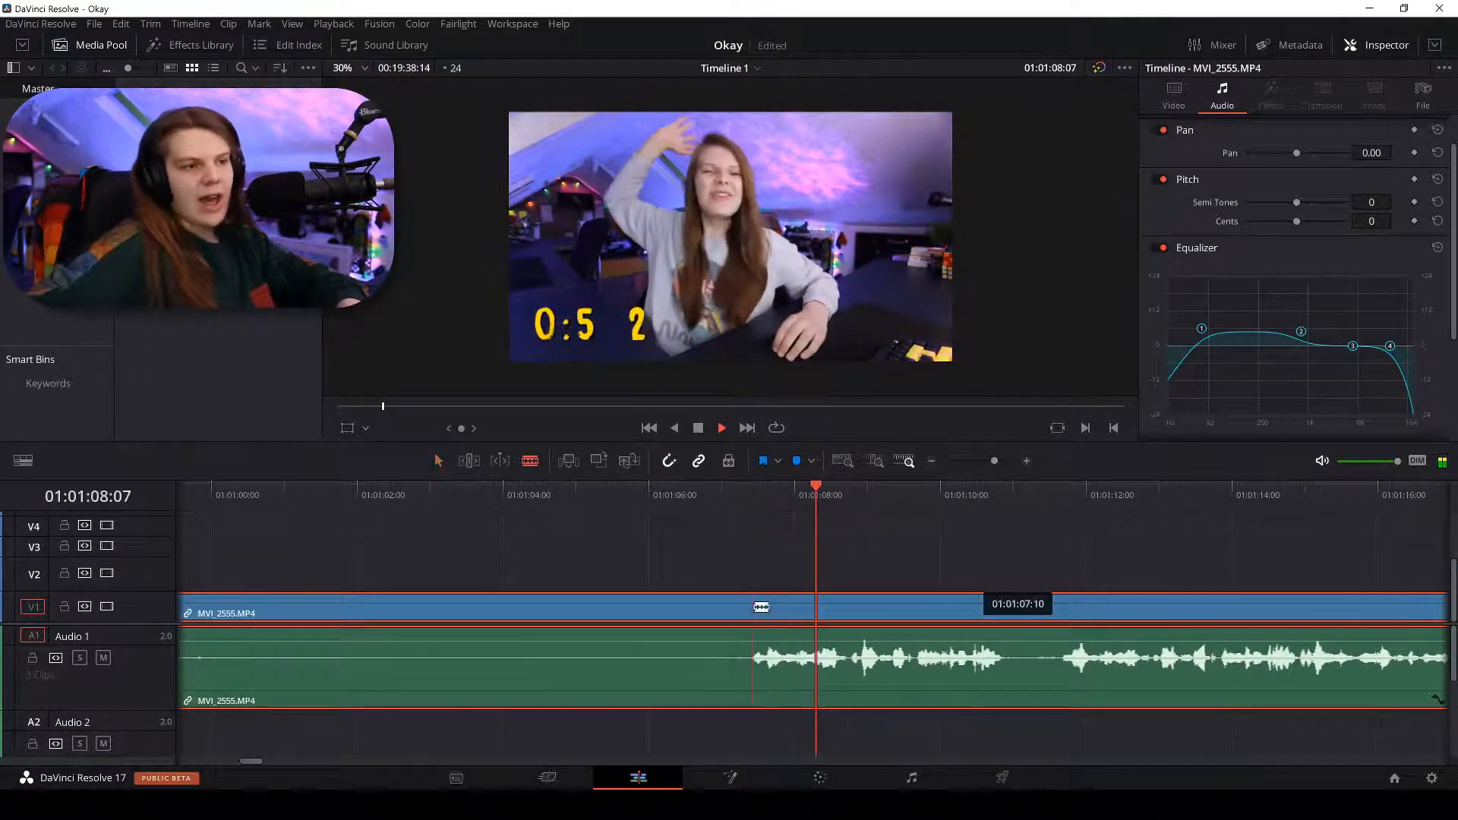
click(751, 608)
key(a)
key(BackSpace)
key(ctrl+minus)
key(ctrl+minus)
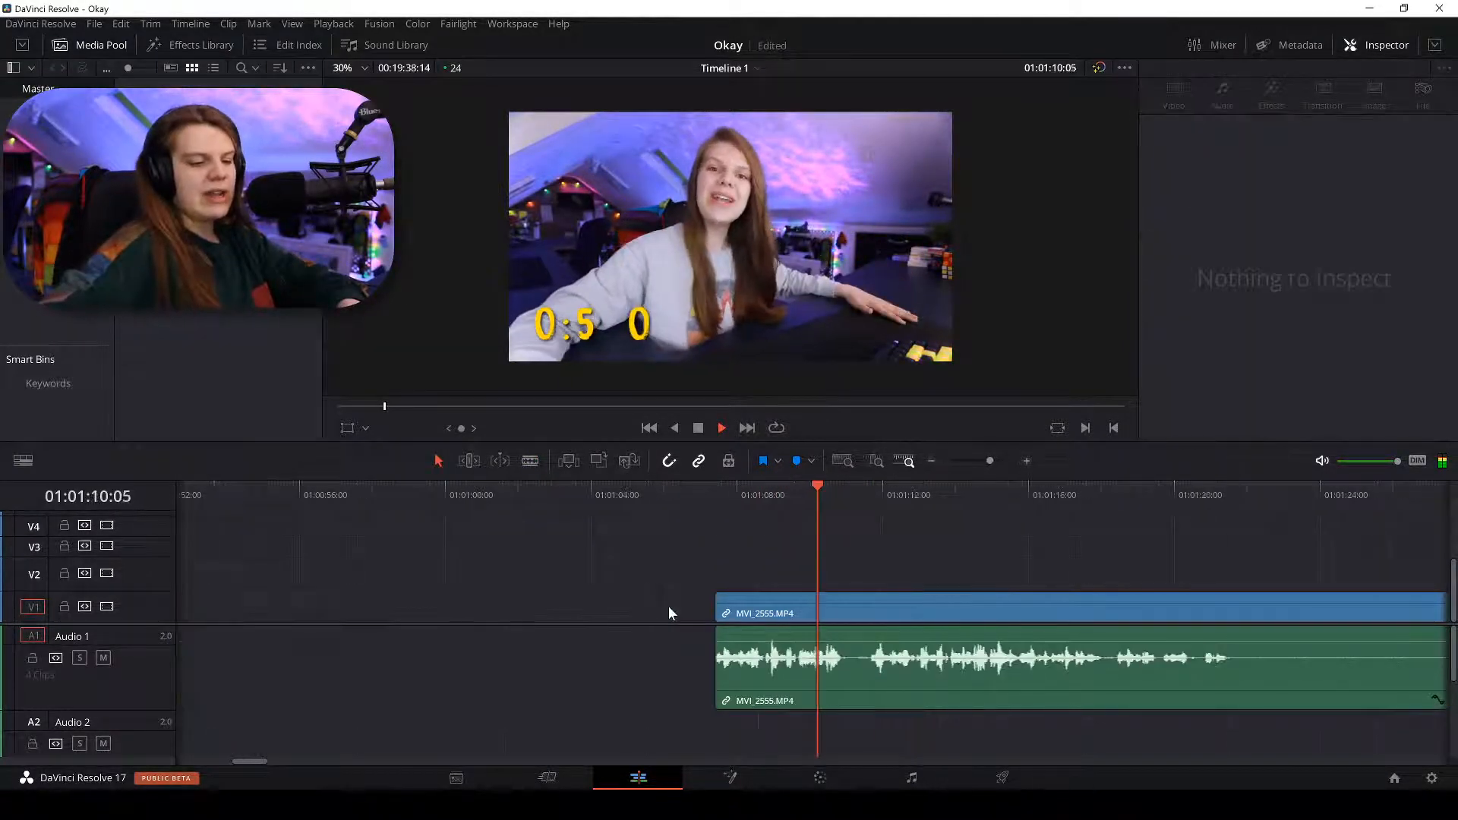
key(ctrl+equal)
key(ctrl+equal)
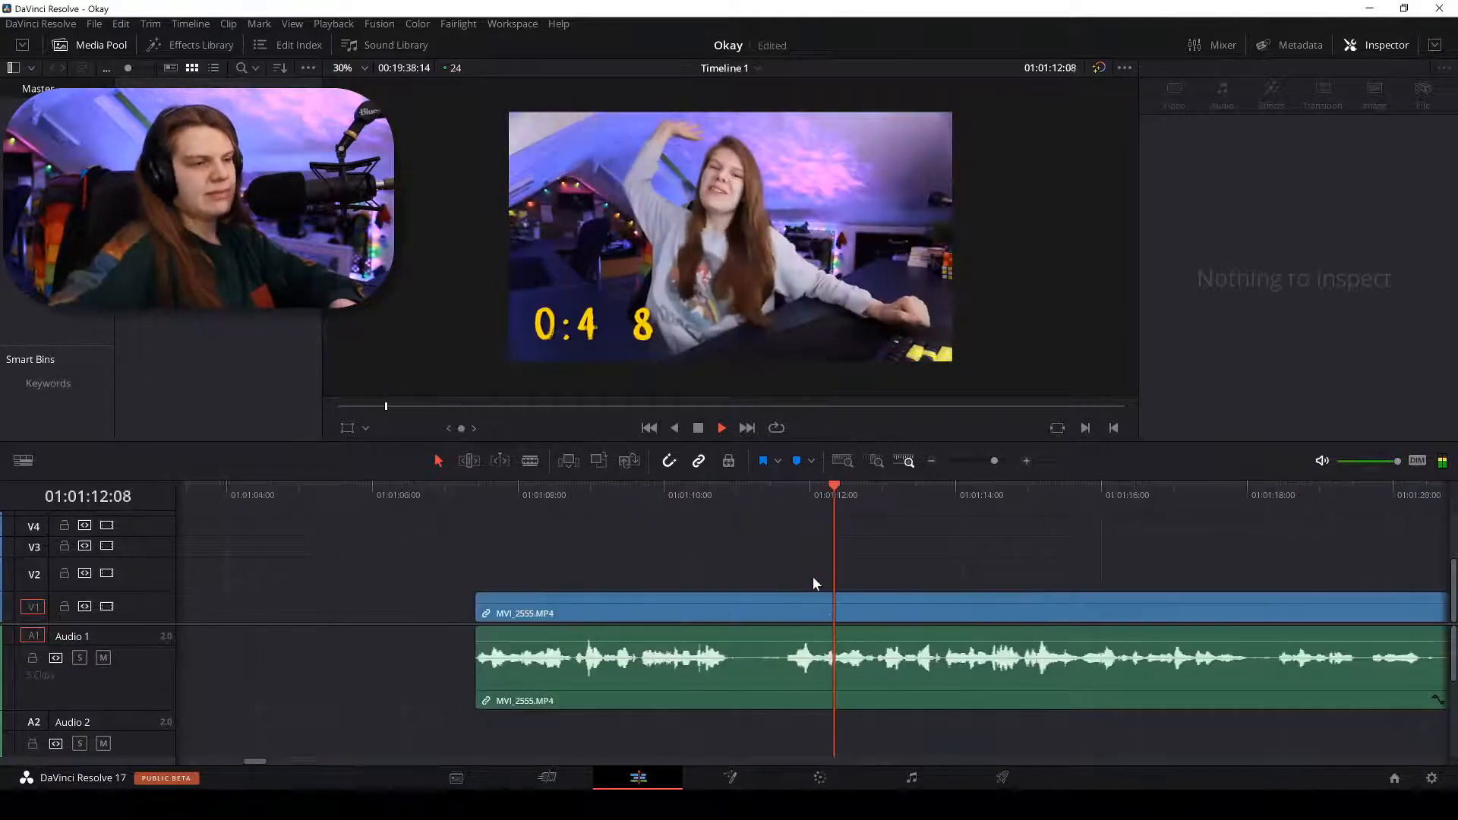
key(b)
click(785, 608)
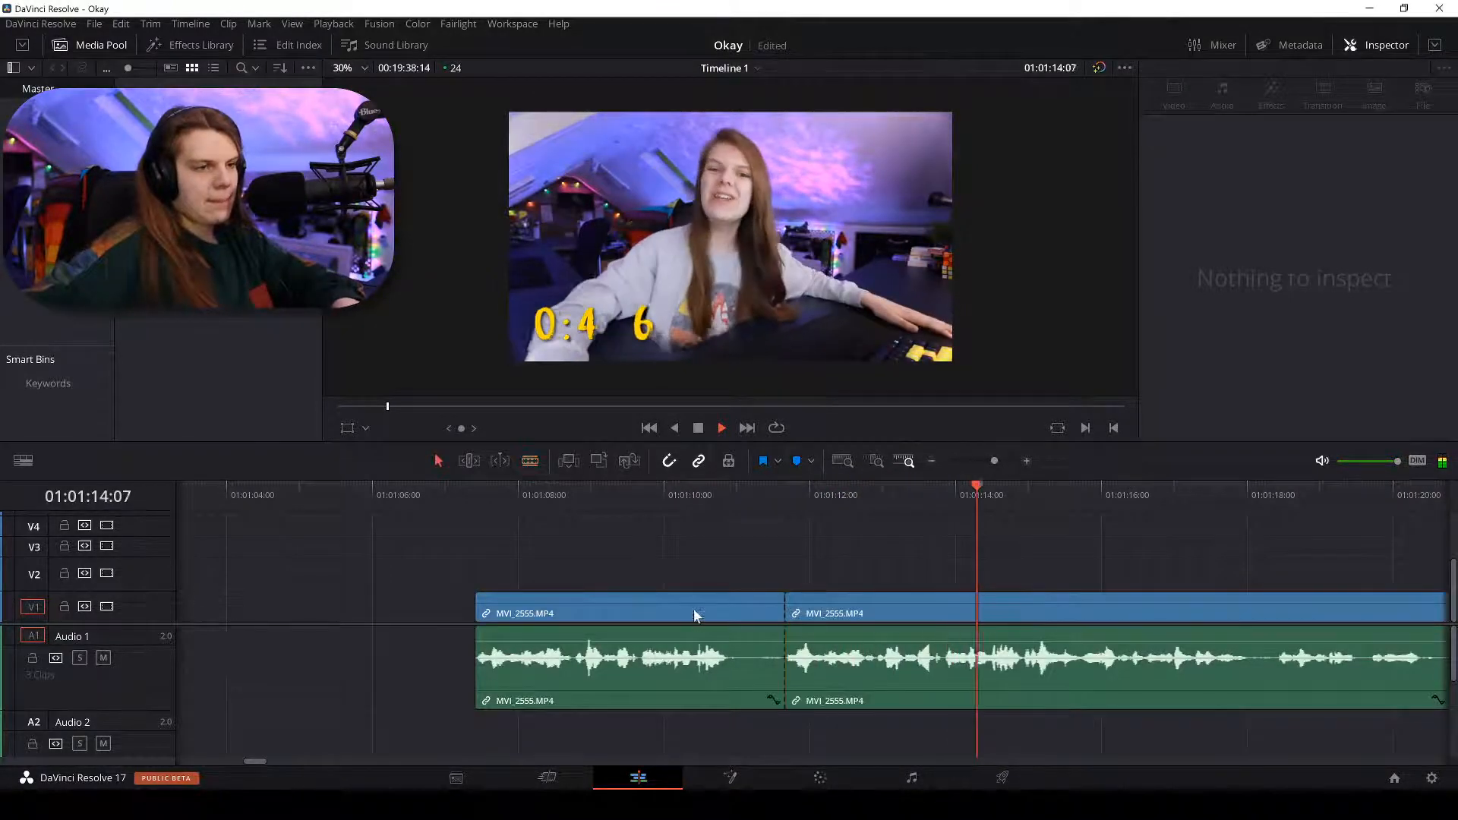
key(a)
click(694, 608)
key(BackSpace)
click(691, 608)
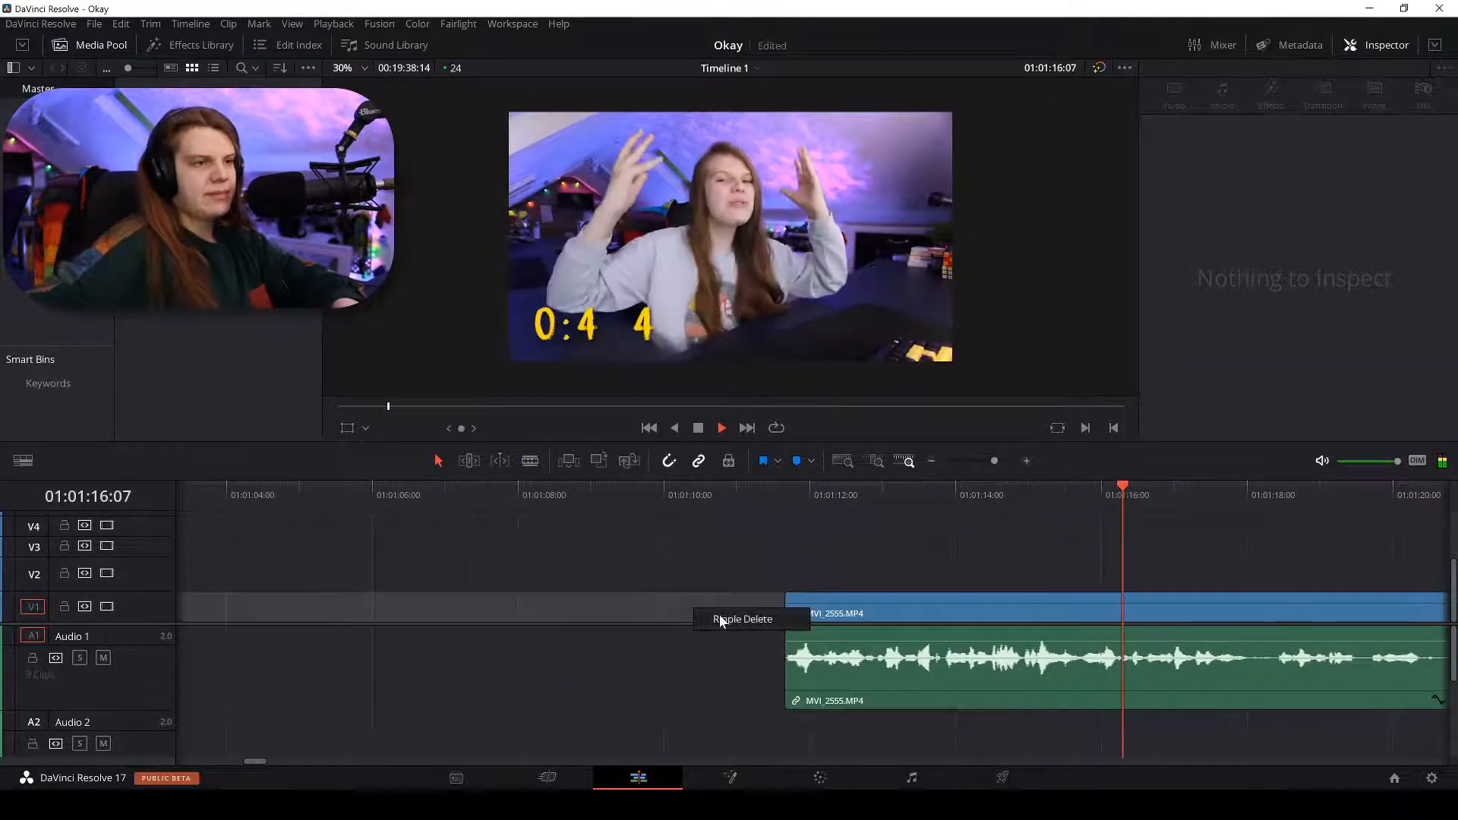
key(BackSpace)
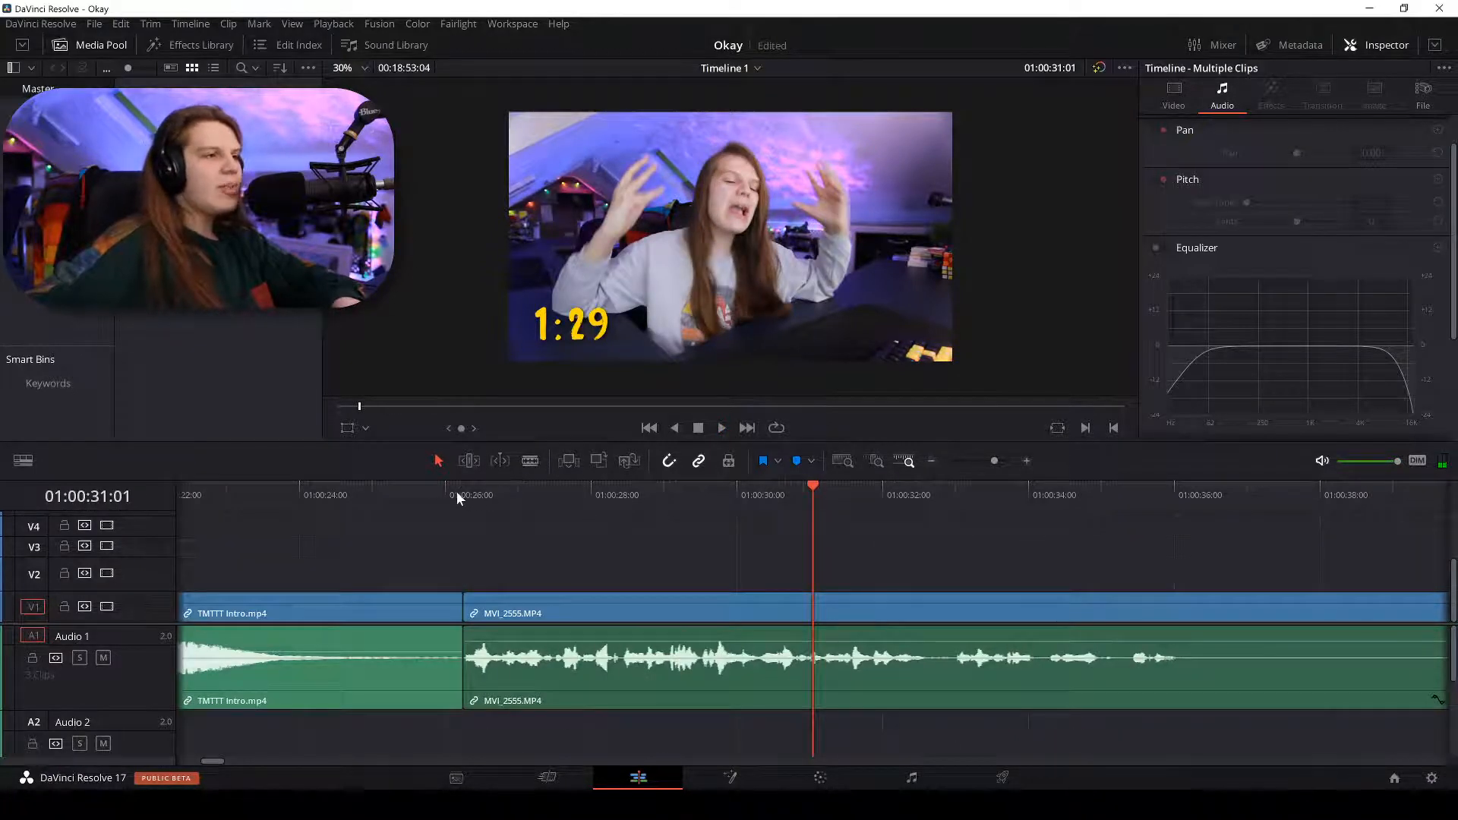
click(457, 496)
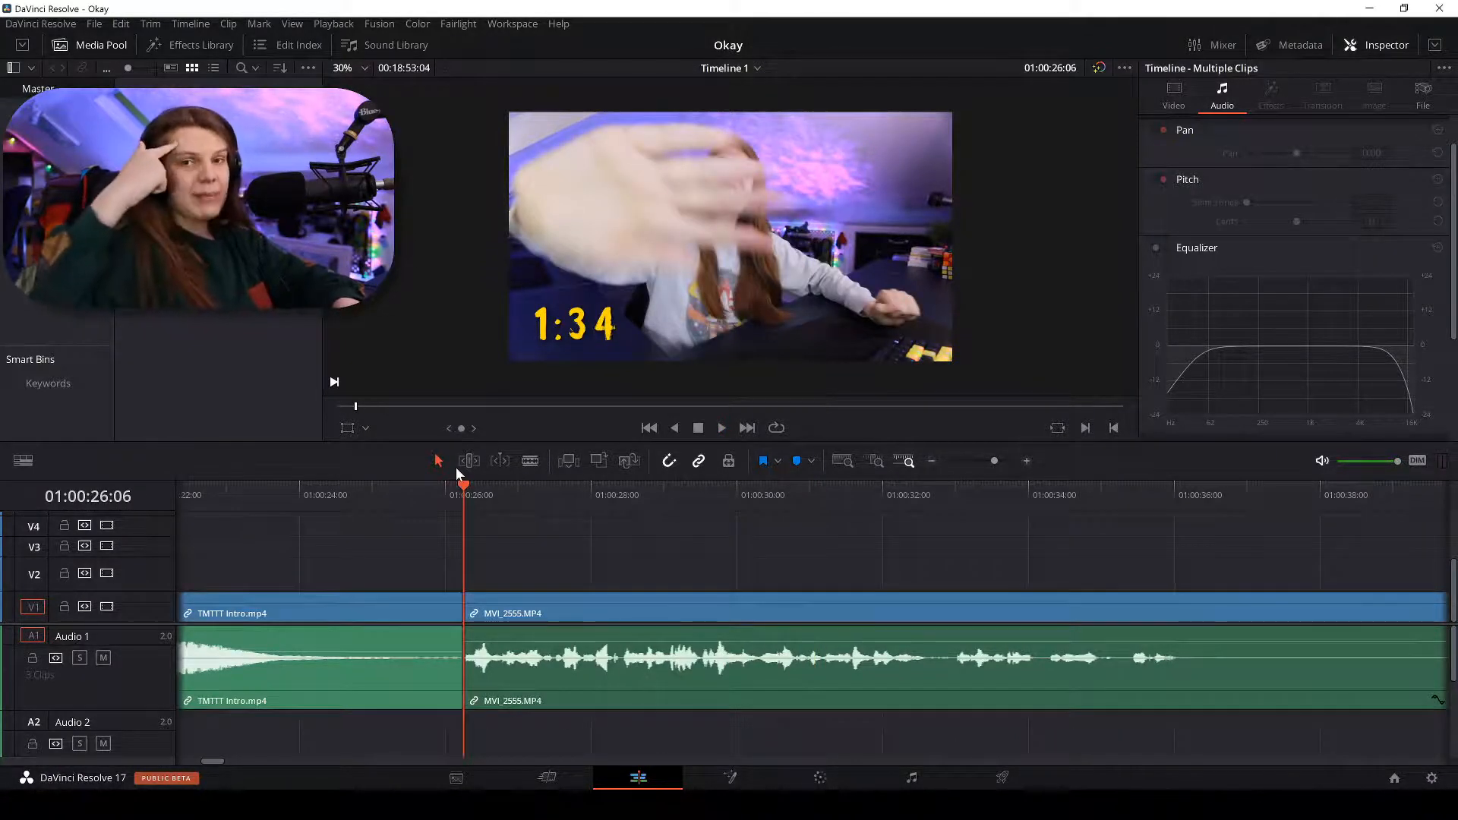
key(ctrl+minus)
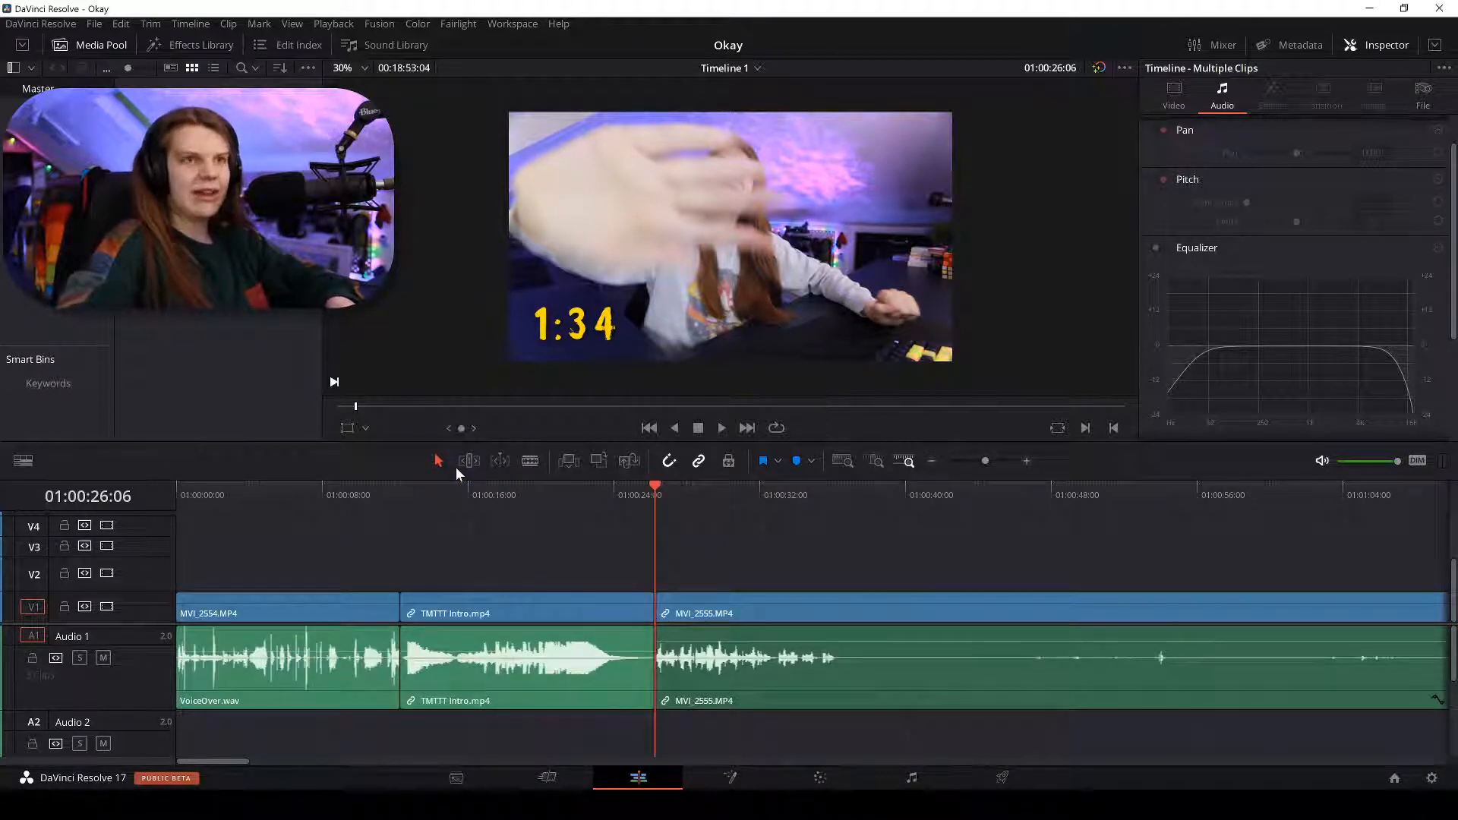
key(ctrl+minus)
key(ctrl+minus)
key(ctrl+minus)
key(ctrl+minus)
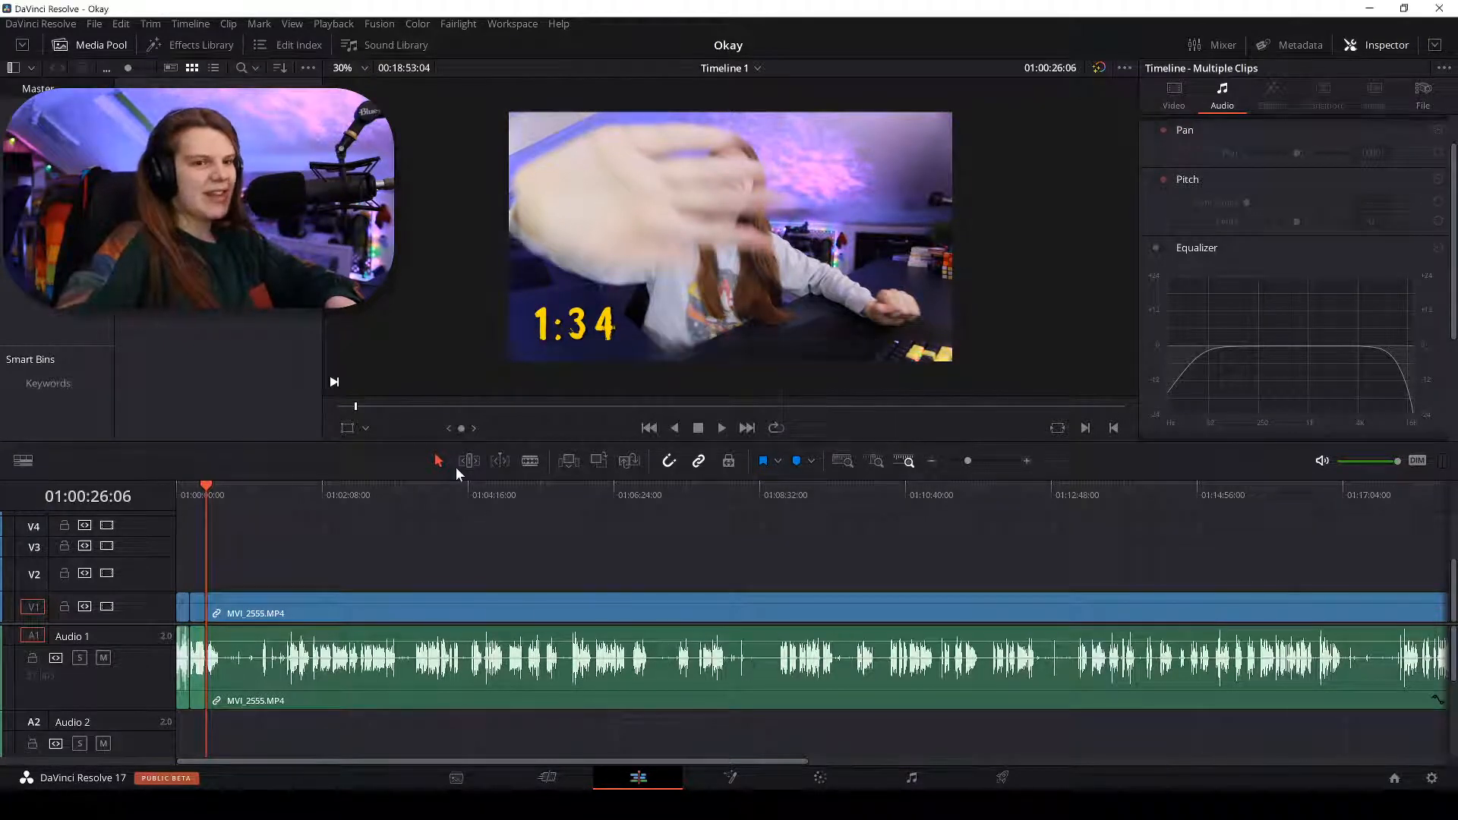
key(ctrl+equal)
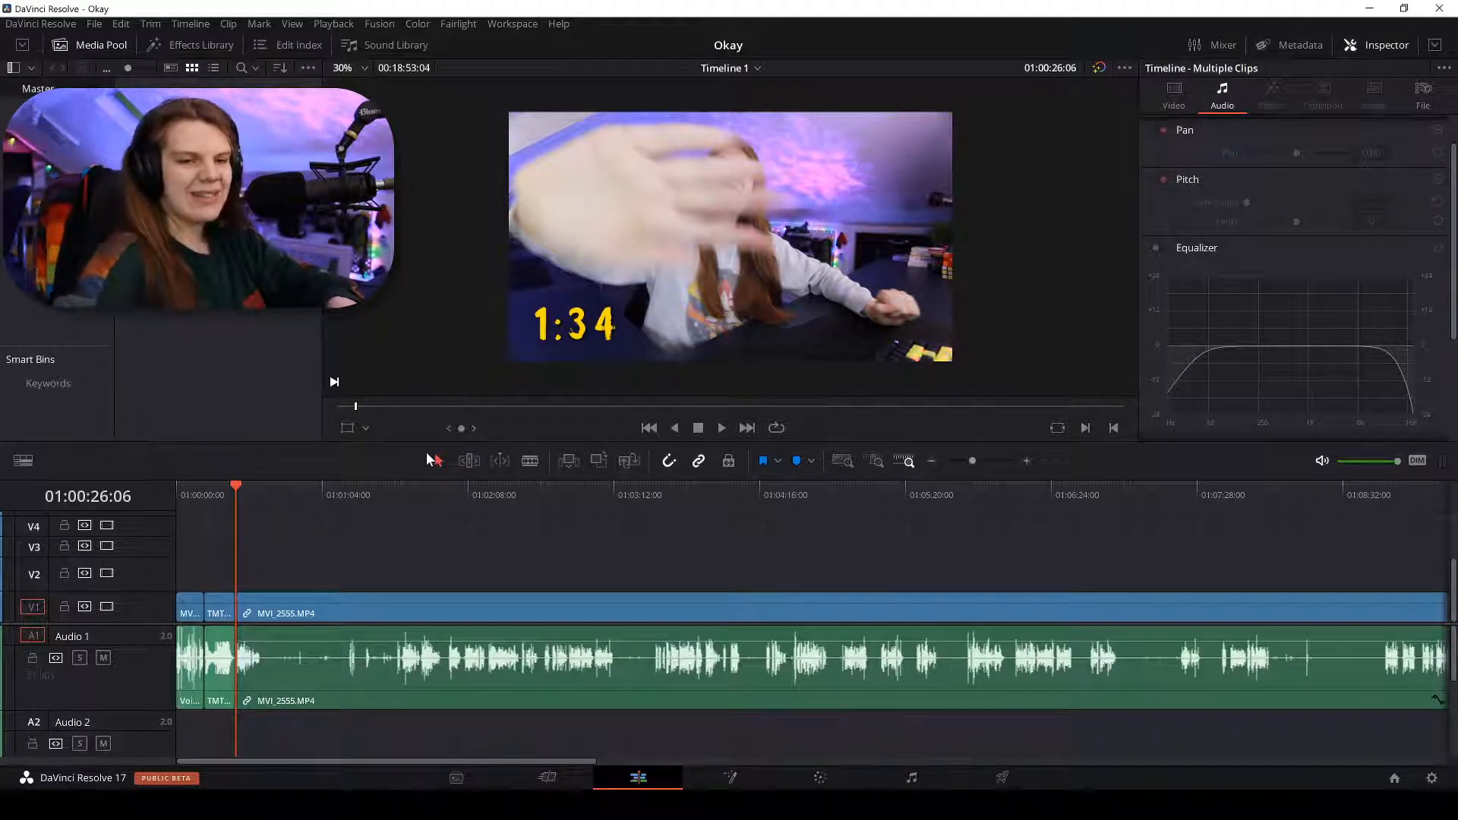
key(space)
key(ctrl+equal)
key(ctrl+equal)
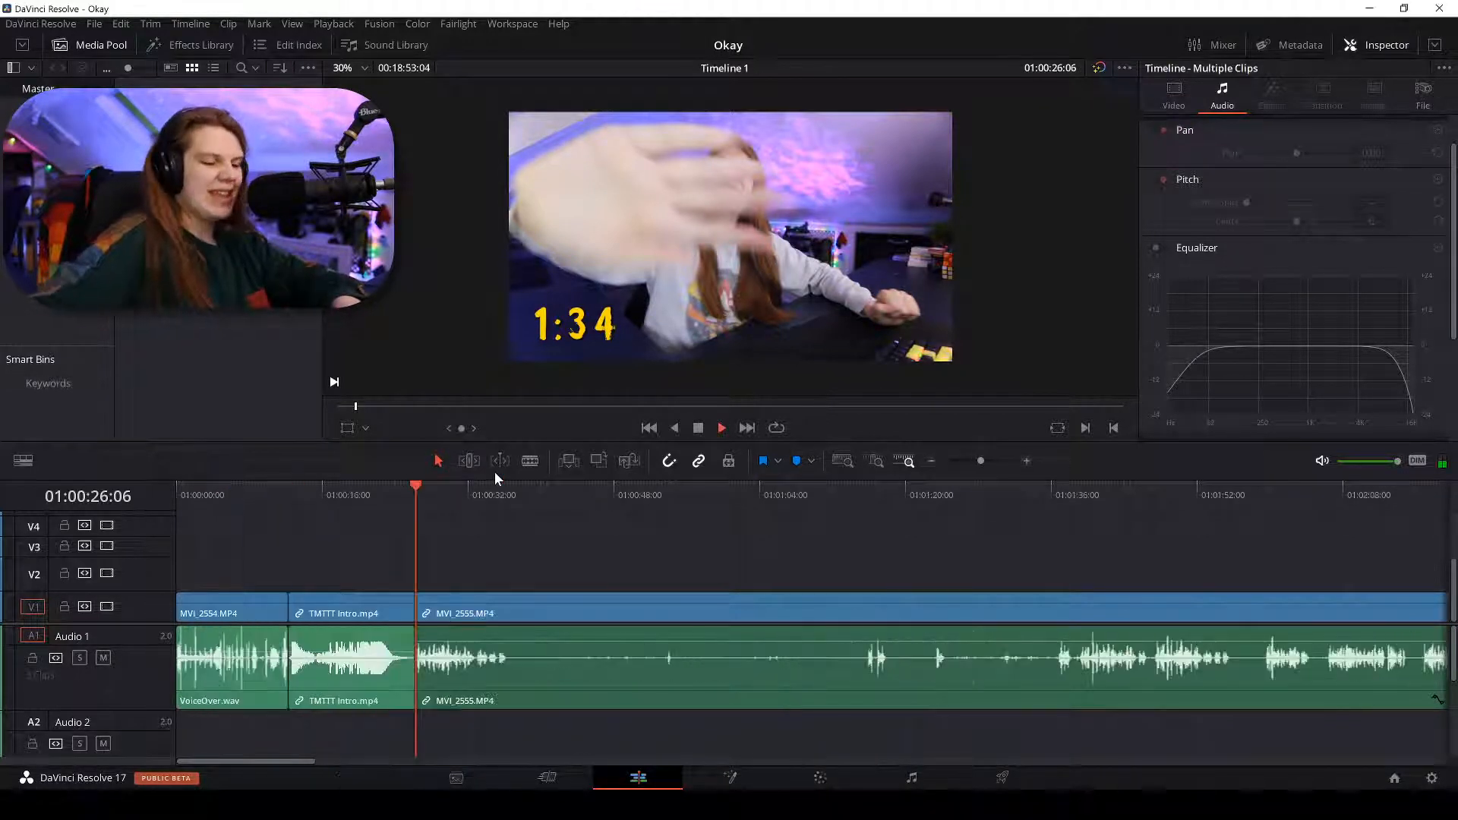
key(ctrl+equal)
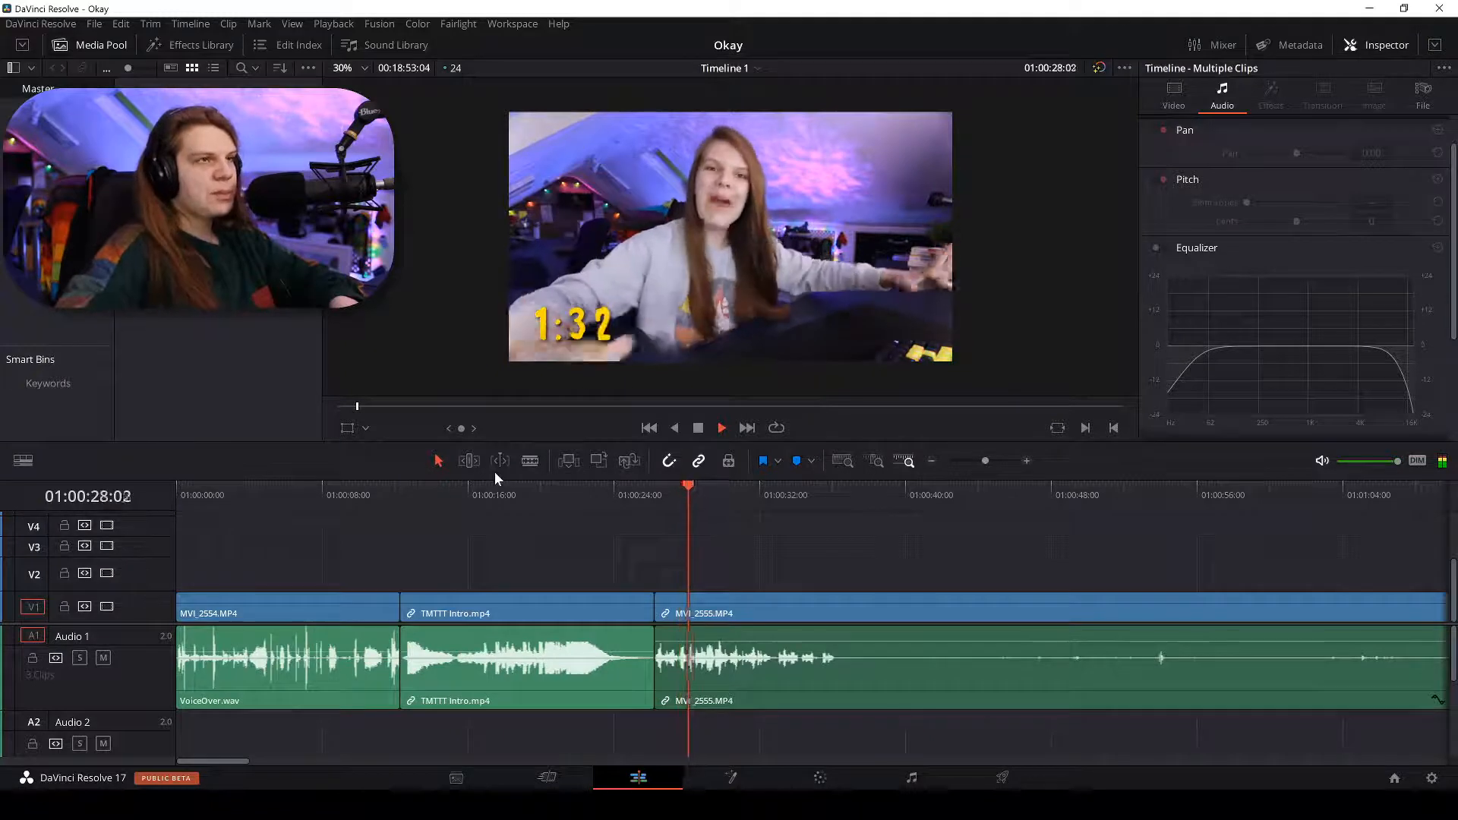
key(ctrl+minus)
key(ctrl+equal)
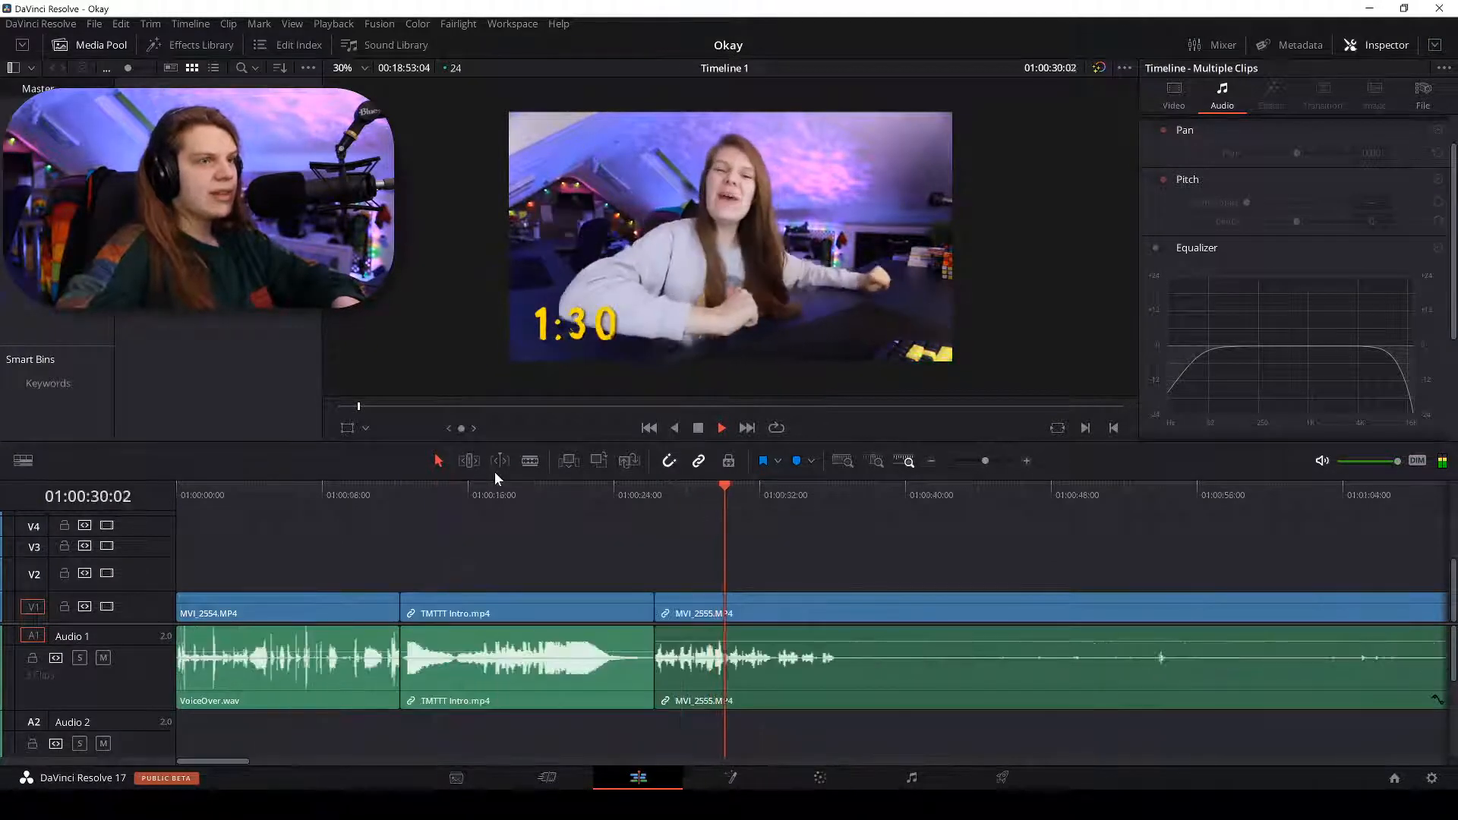
key(ctrl+equal)
key(ctrl+minus)
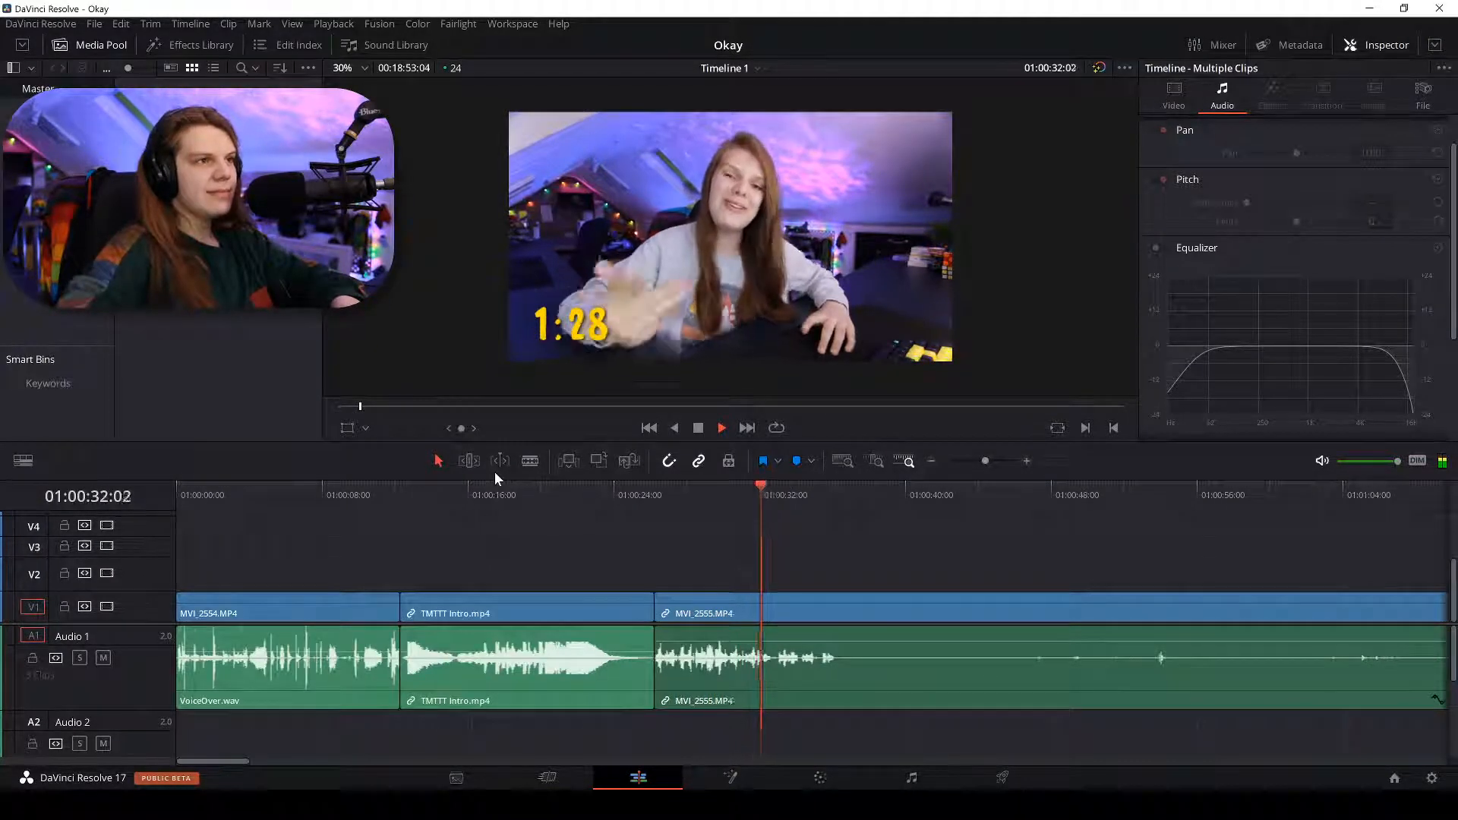
key(ctrl+equal)
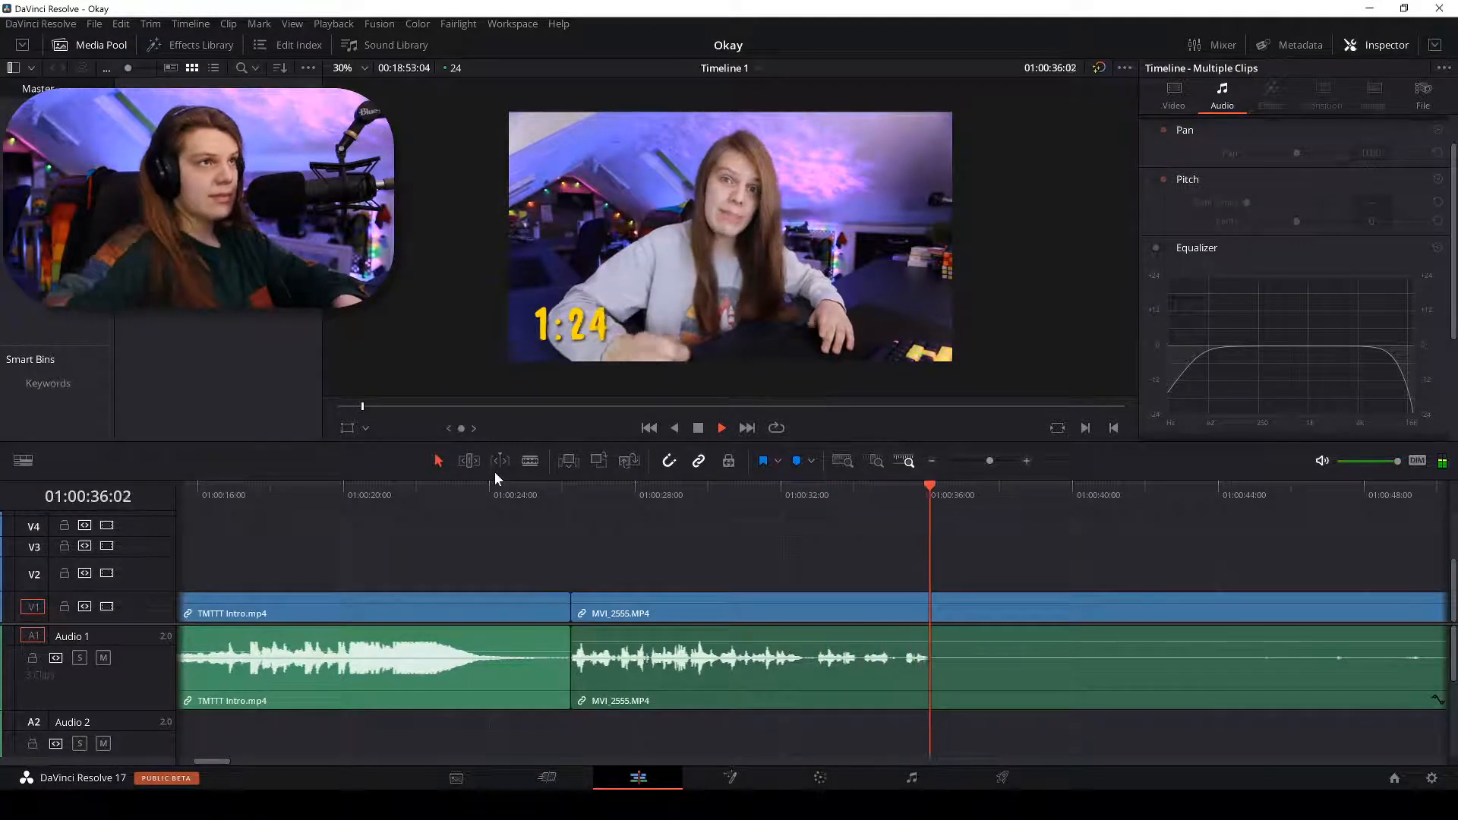
key(space)
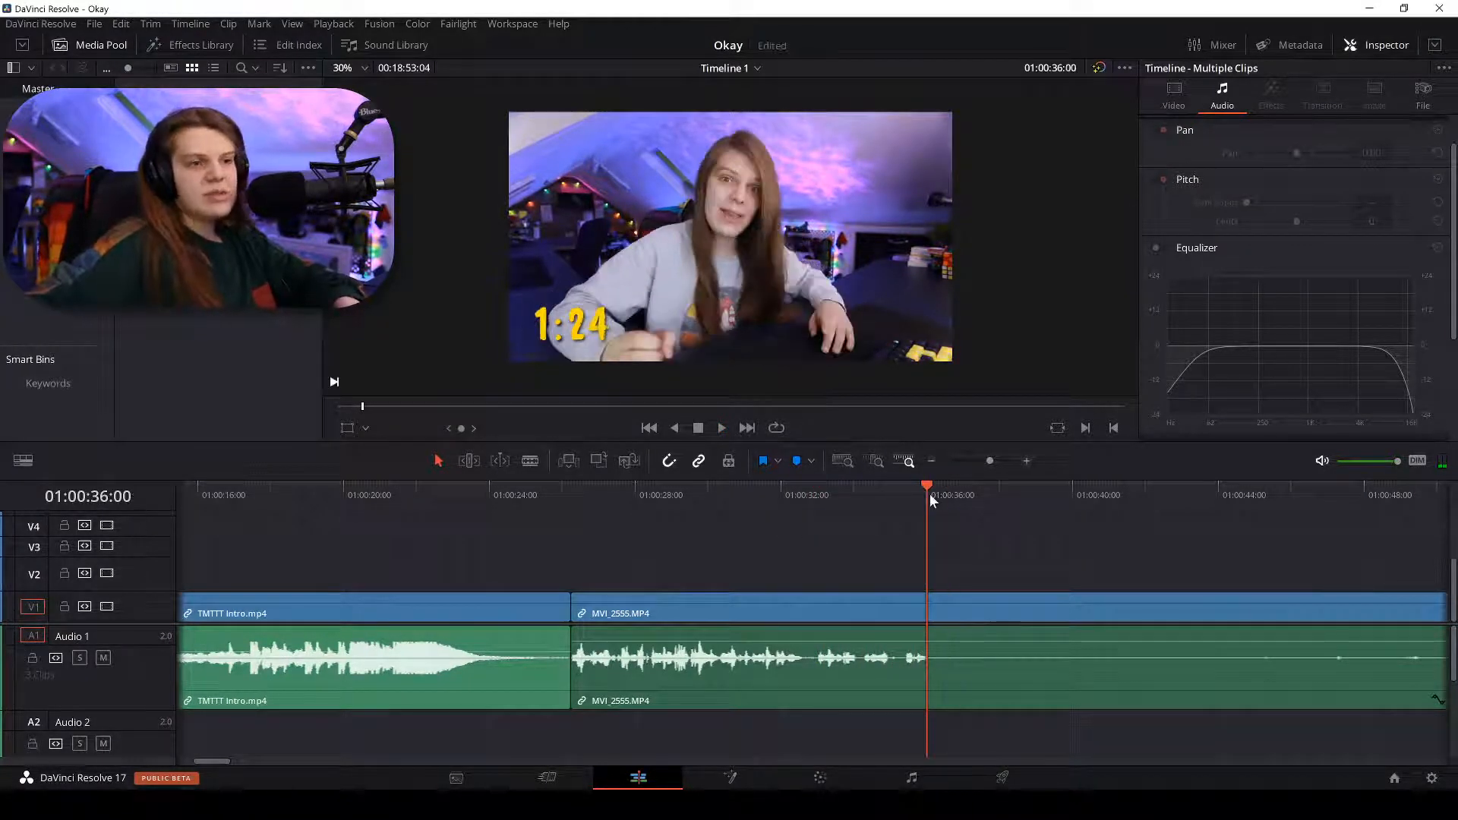
key(ctrl+equal)
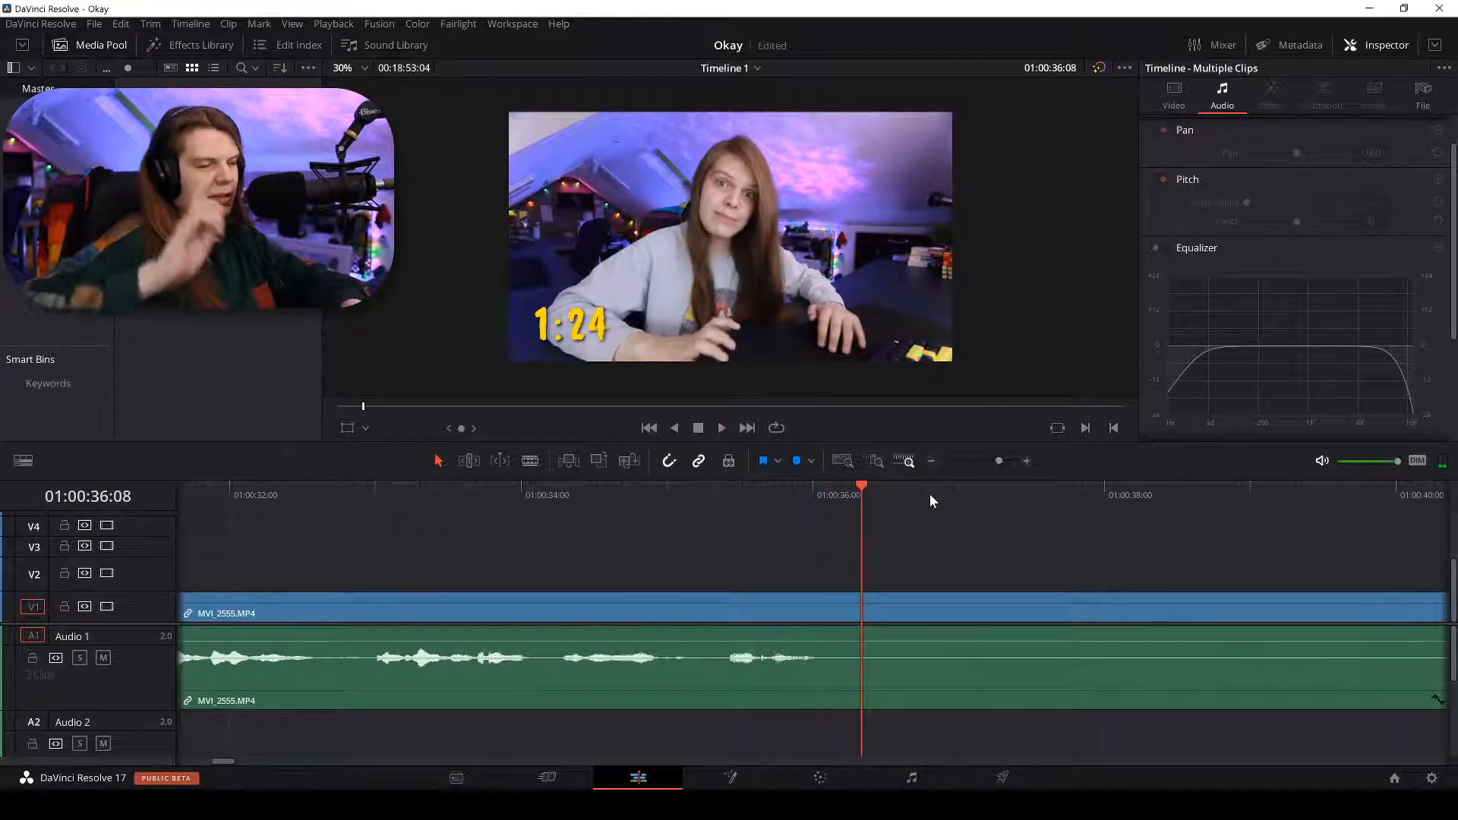
Blade the MVI_2555 clip just after 01:00:36:00 where the silence begins.
key(b)
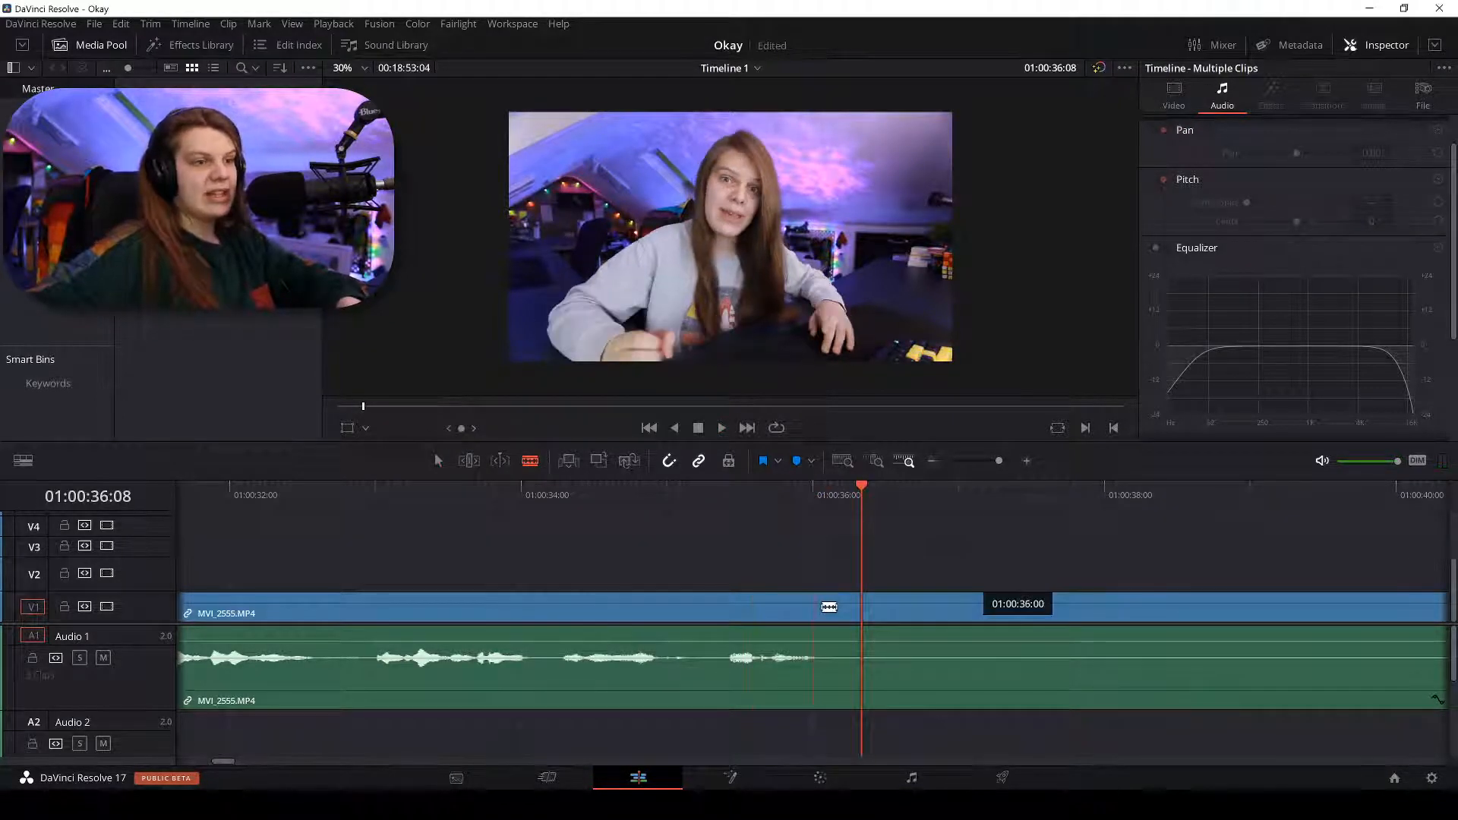
click(826, 495)
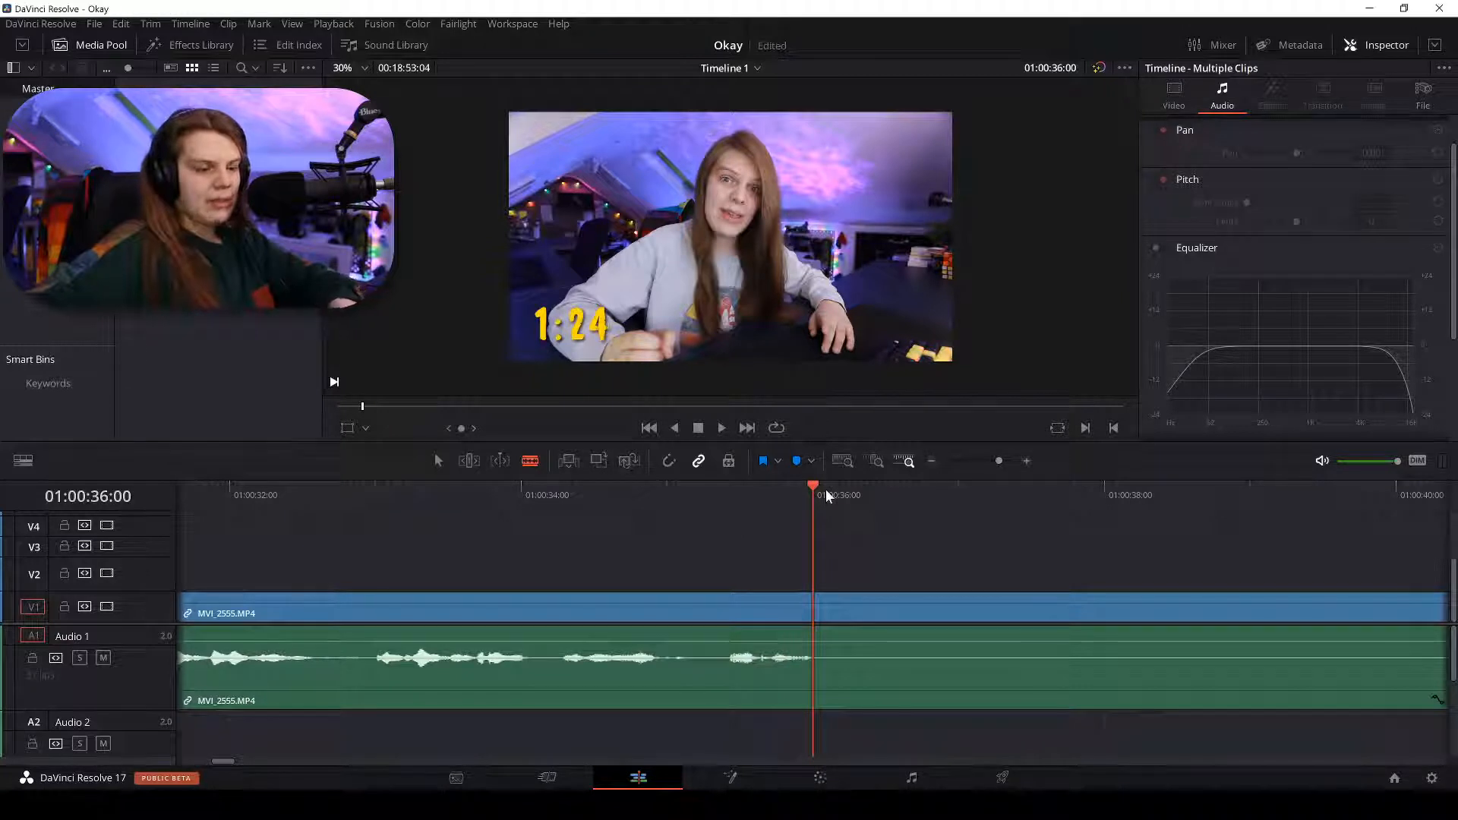
key(Right)
key(Right)
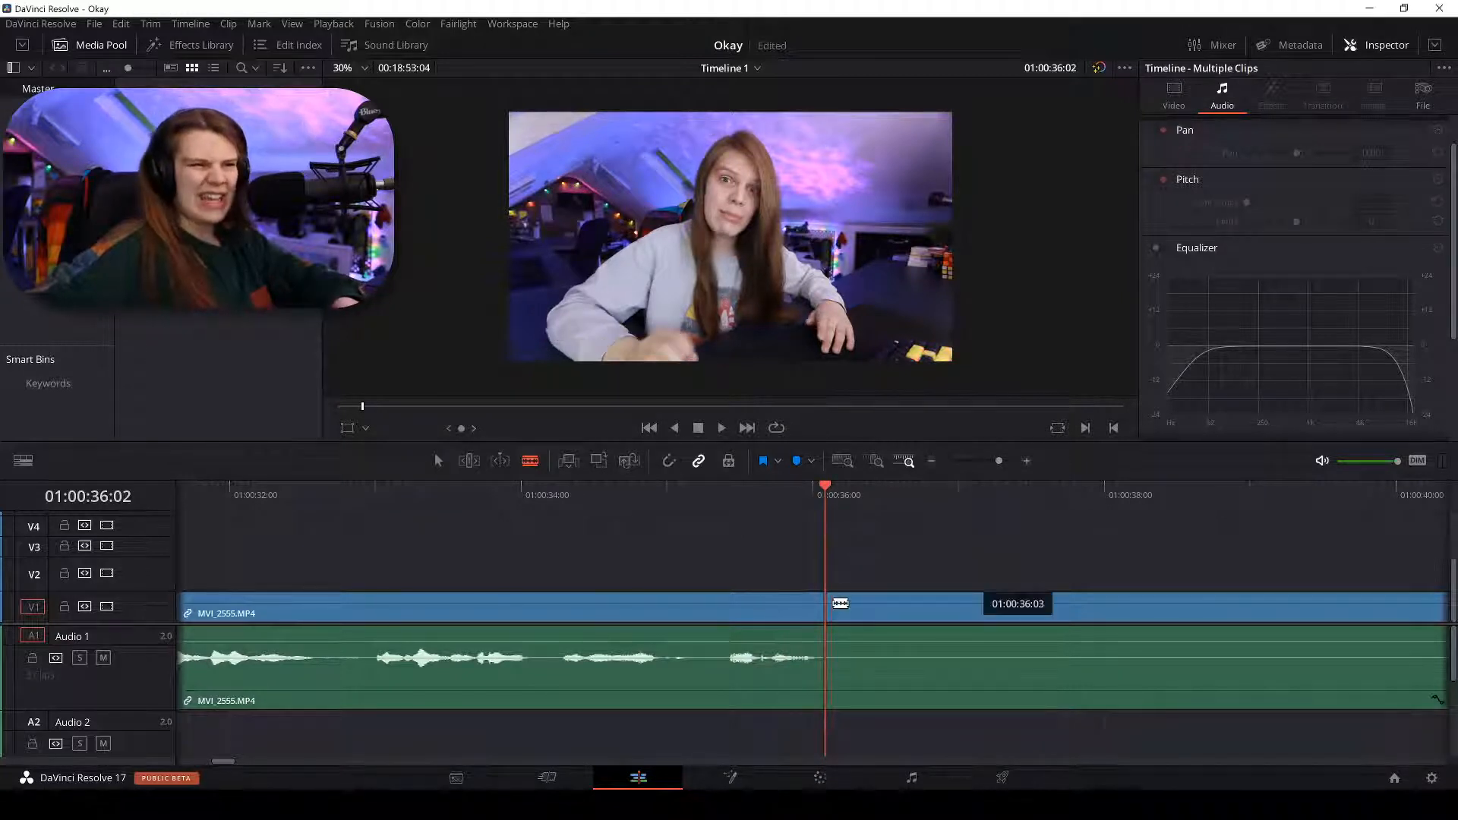
click(836, 603)
key(a)
Play on and jump to 01:01:28 and 01:01:35 looking for the end of the silence.
scroll(1075, 527, down, 5)
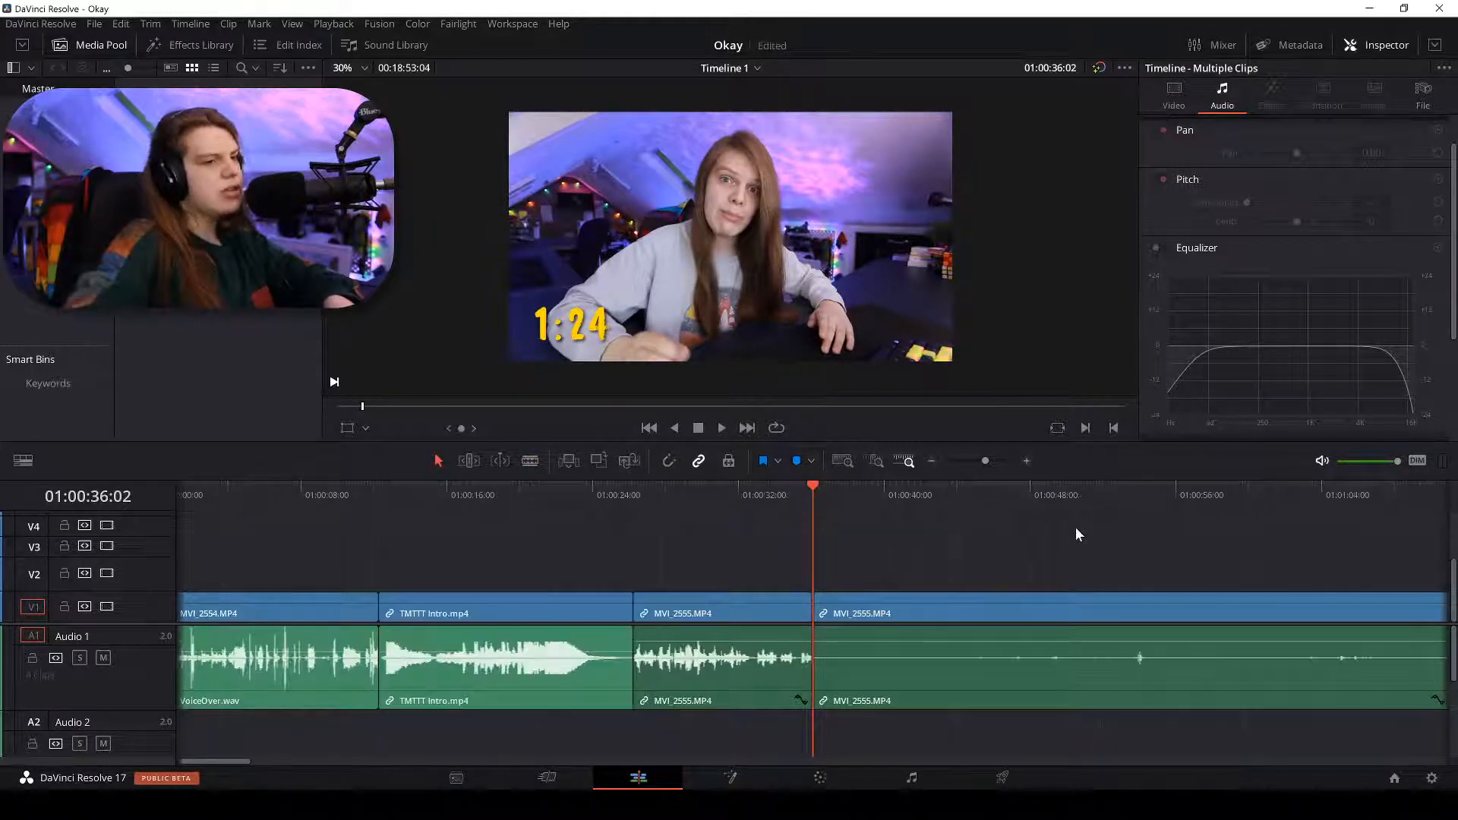
scroll(1075, 527, down, 4)
key(space)
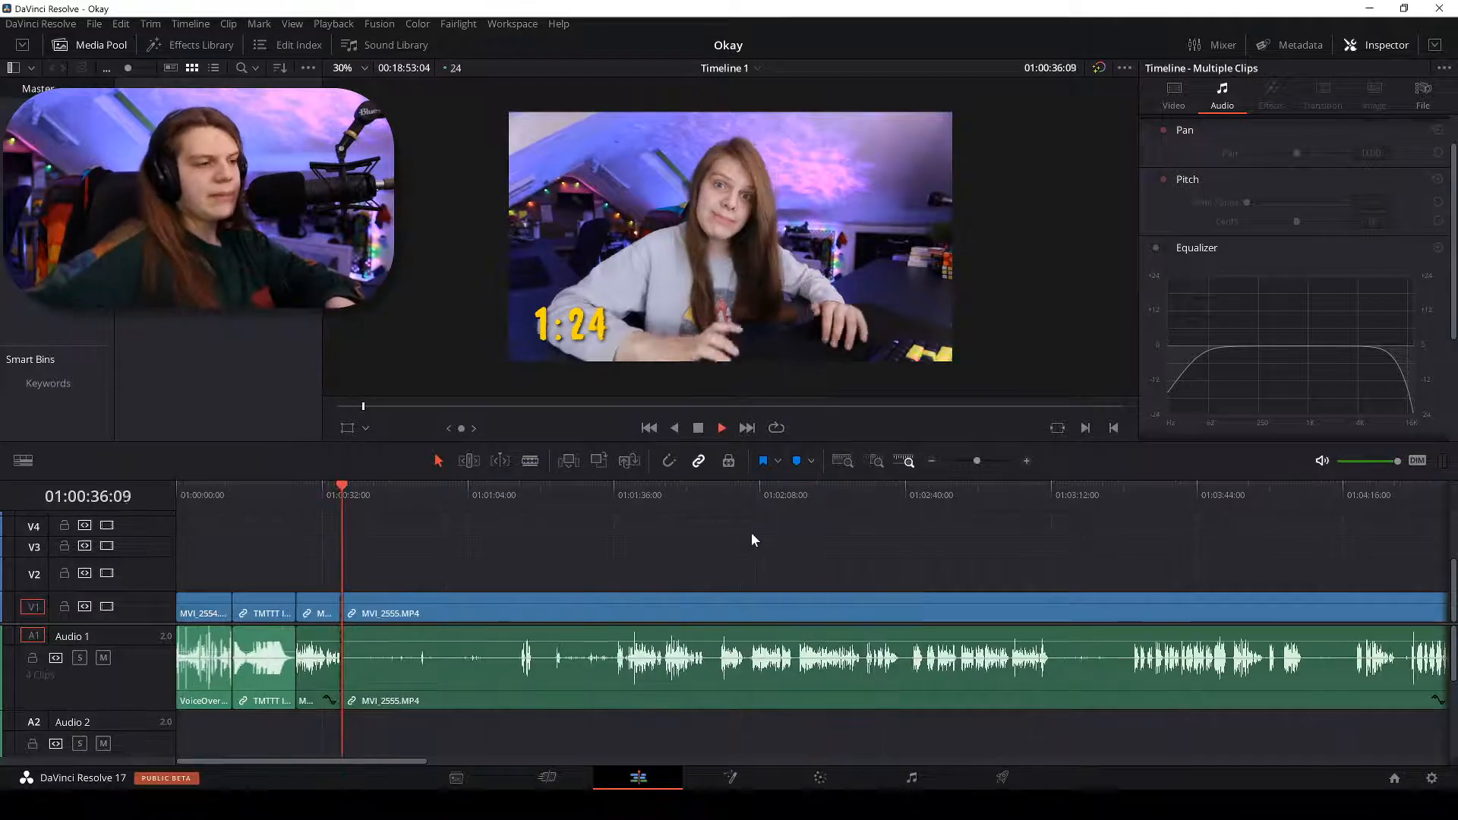
click(577, 489)
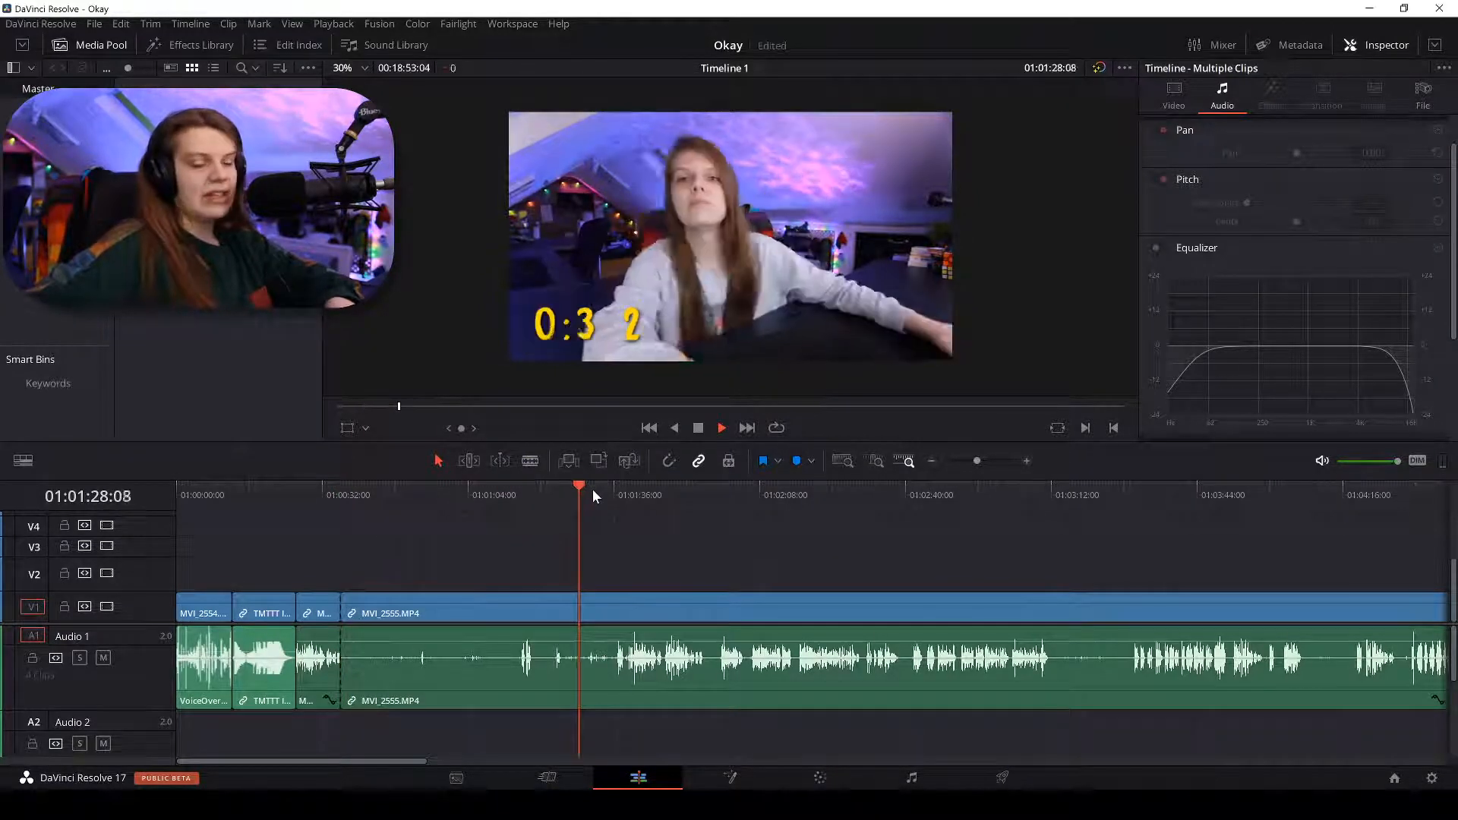
scroll(593, 489, up, 4)
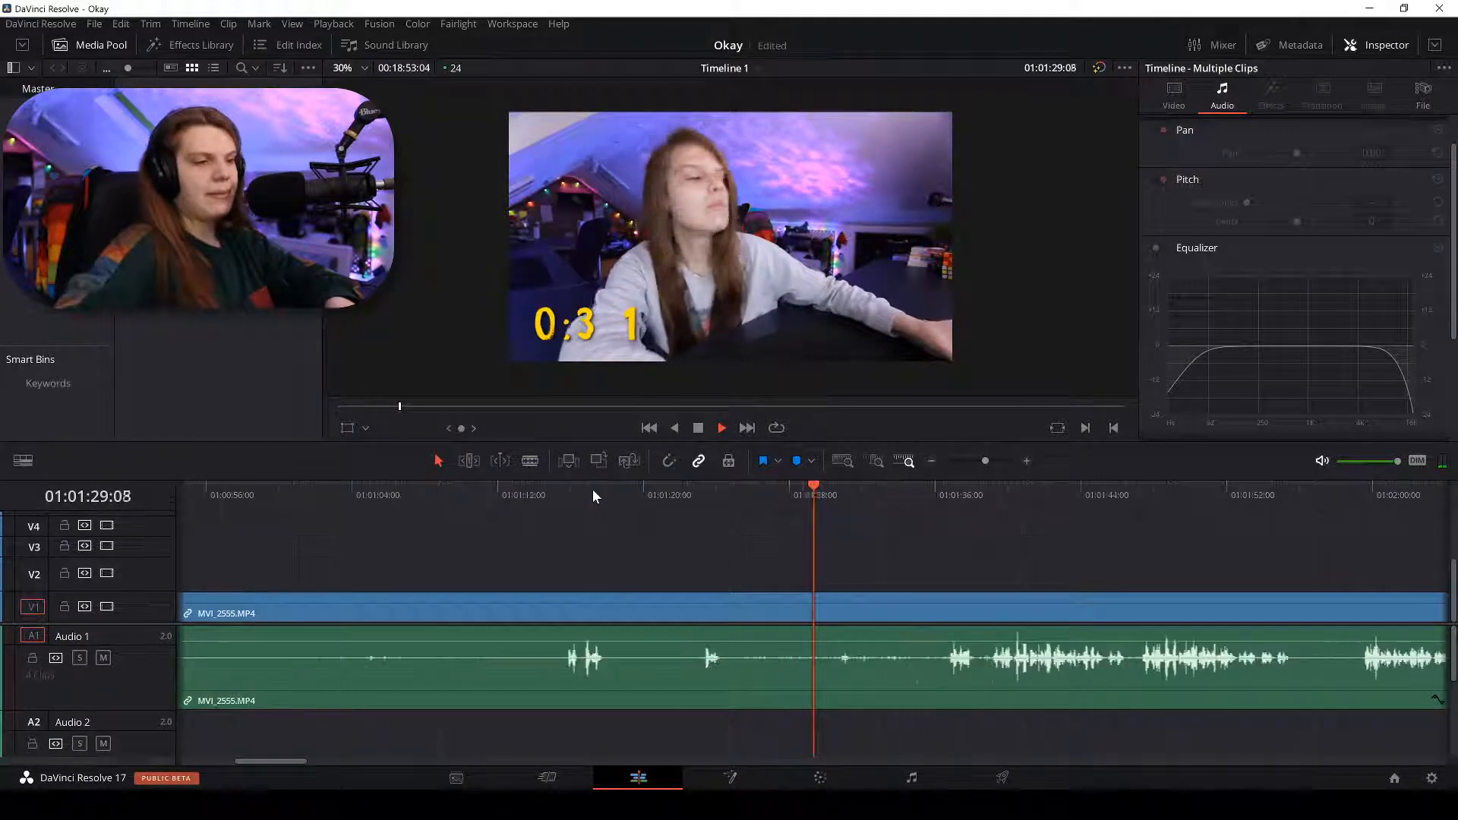
click(926, 489)
Place the playhead at 01:01:47:04 where talking resumes and play from there.
scroll(927, 489, up, 2)
scroll(926, 495, up, 2)
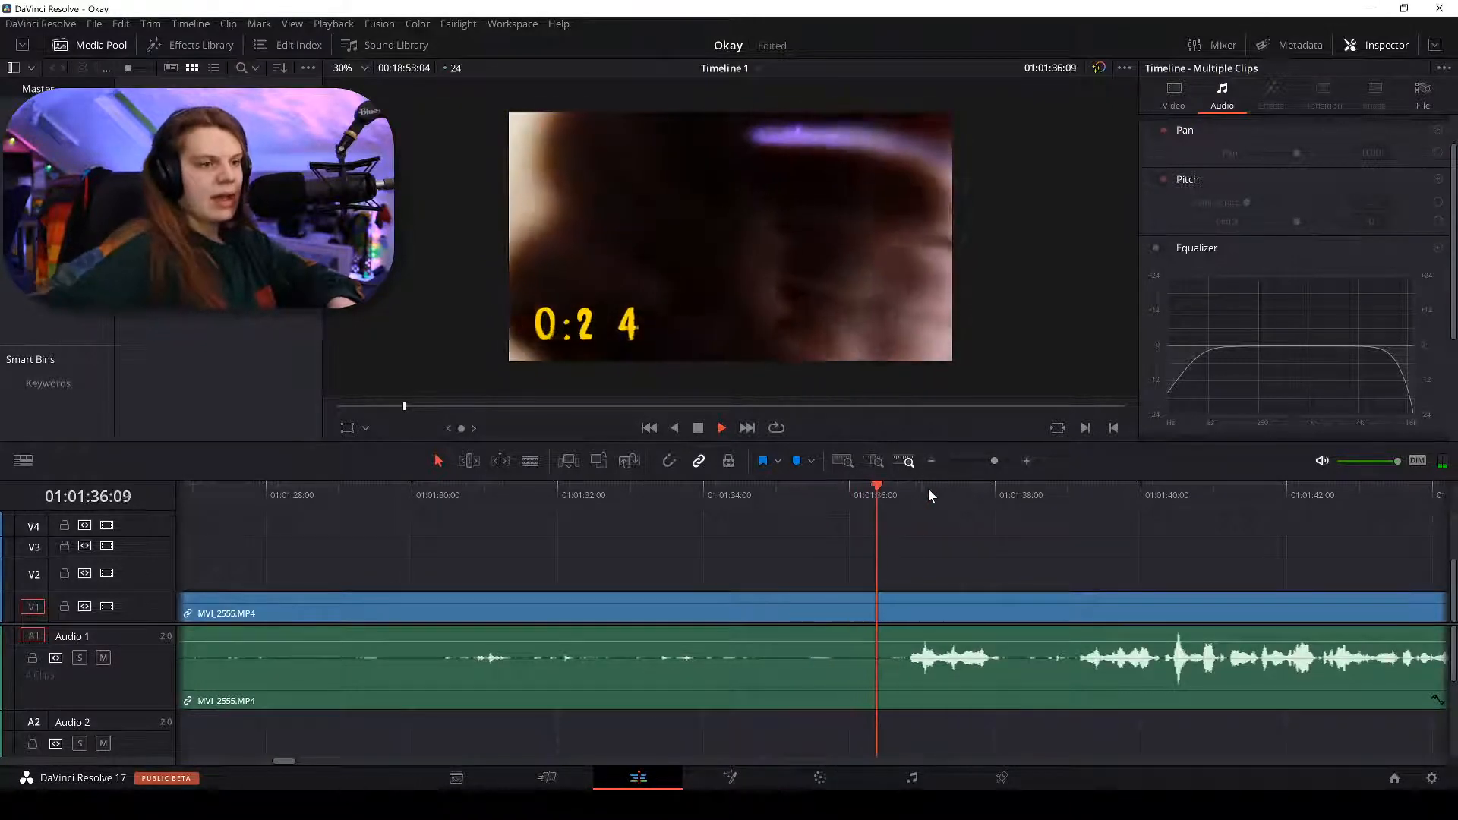
click(1072, 490)
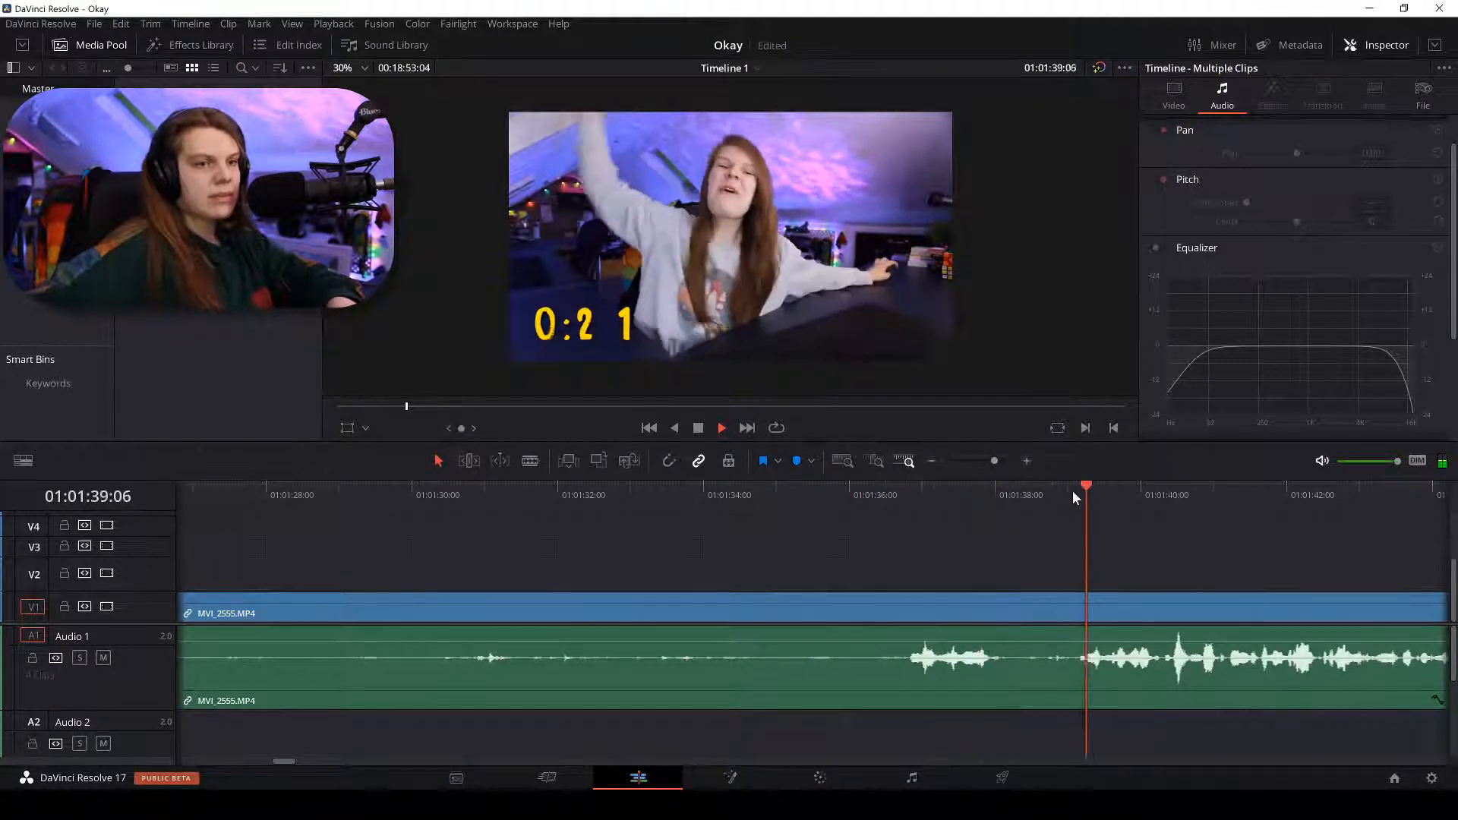
scroll(1072, 491, right, 3)
scroll(1072, 490, down, 2)
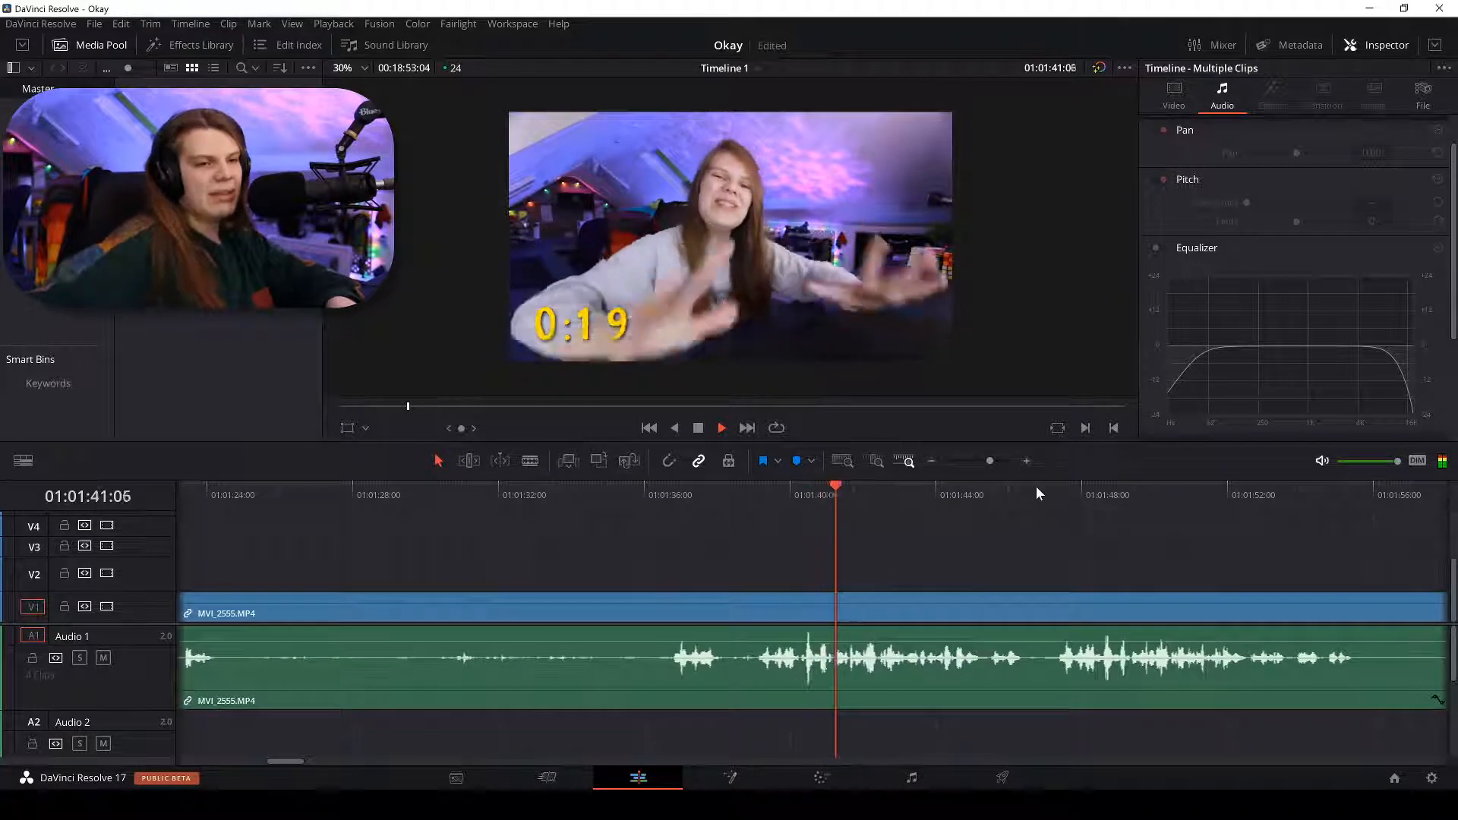
drag(1039, 490, 1050, 491)
key(space)
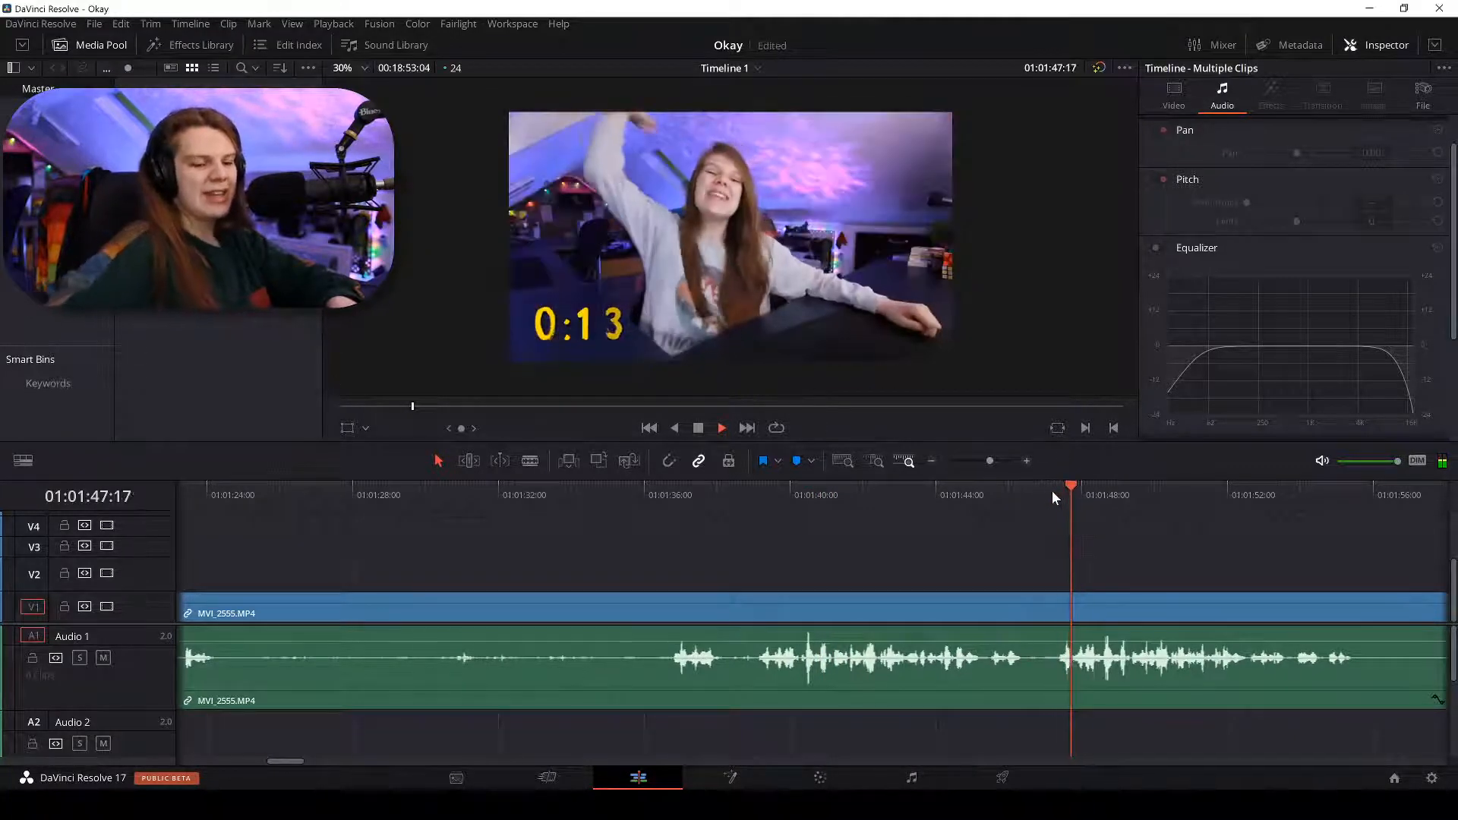
scroll(1051, 490, up, 4)
Split MVI_2555 at 01:01:47:10 and delete the silent section before the cut.
key(b)
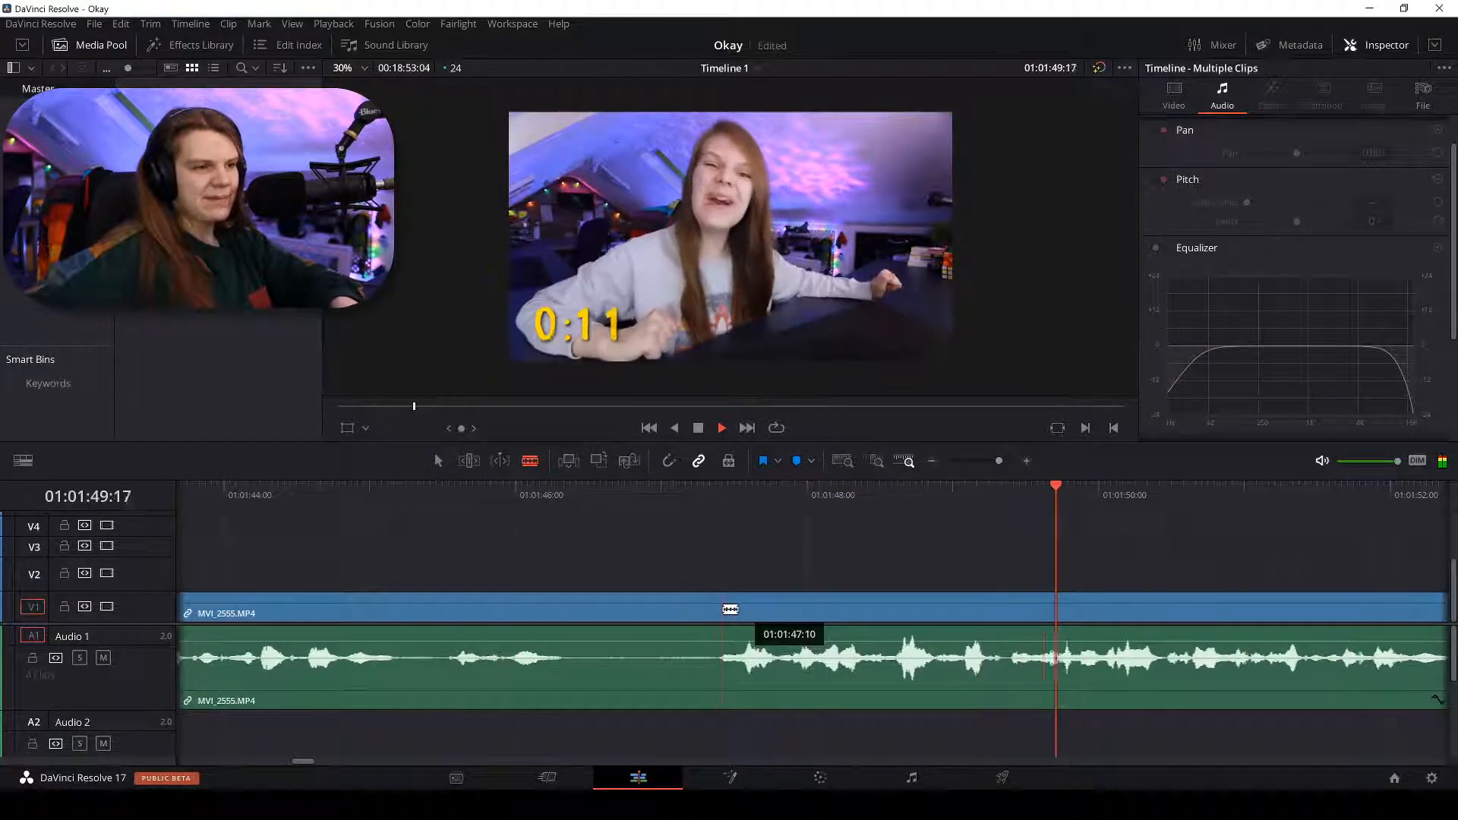
click(730, 609)
key(a)
click(642, 618)
scroll(644, 619, down, 6)
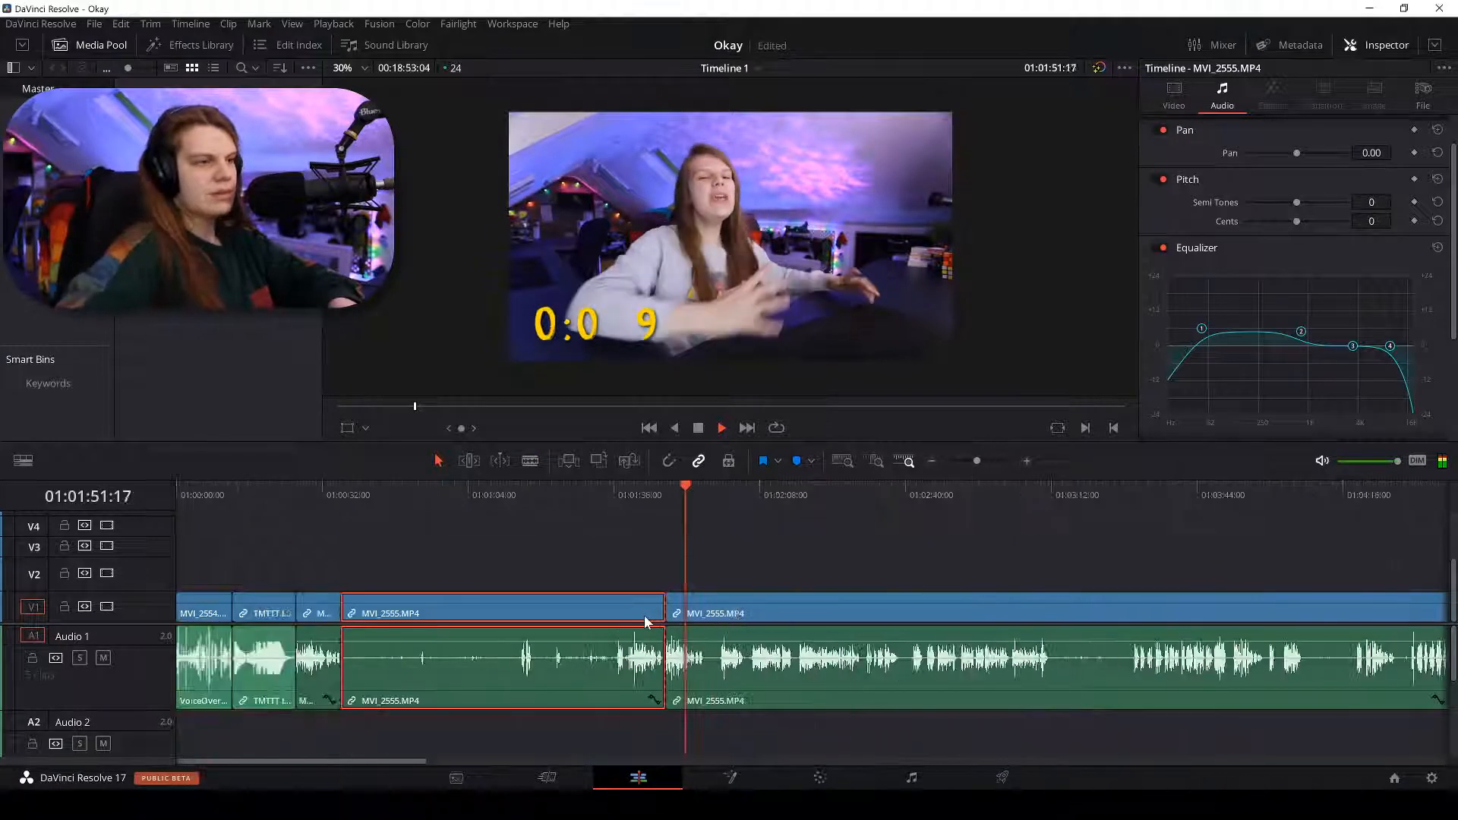
scroll(644, 619, down, 2)
key(BackSpace)
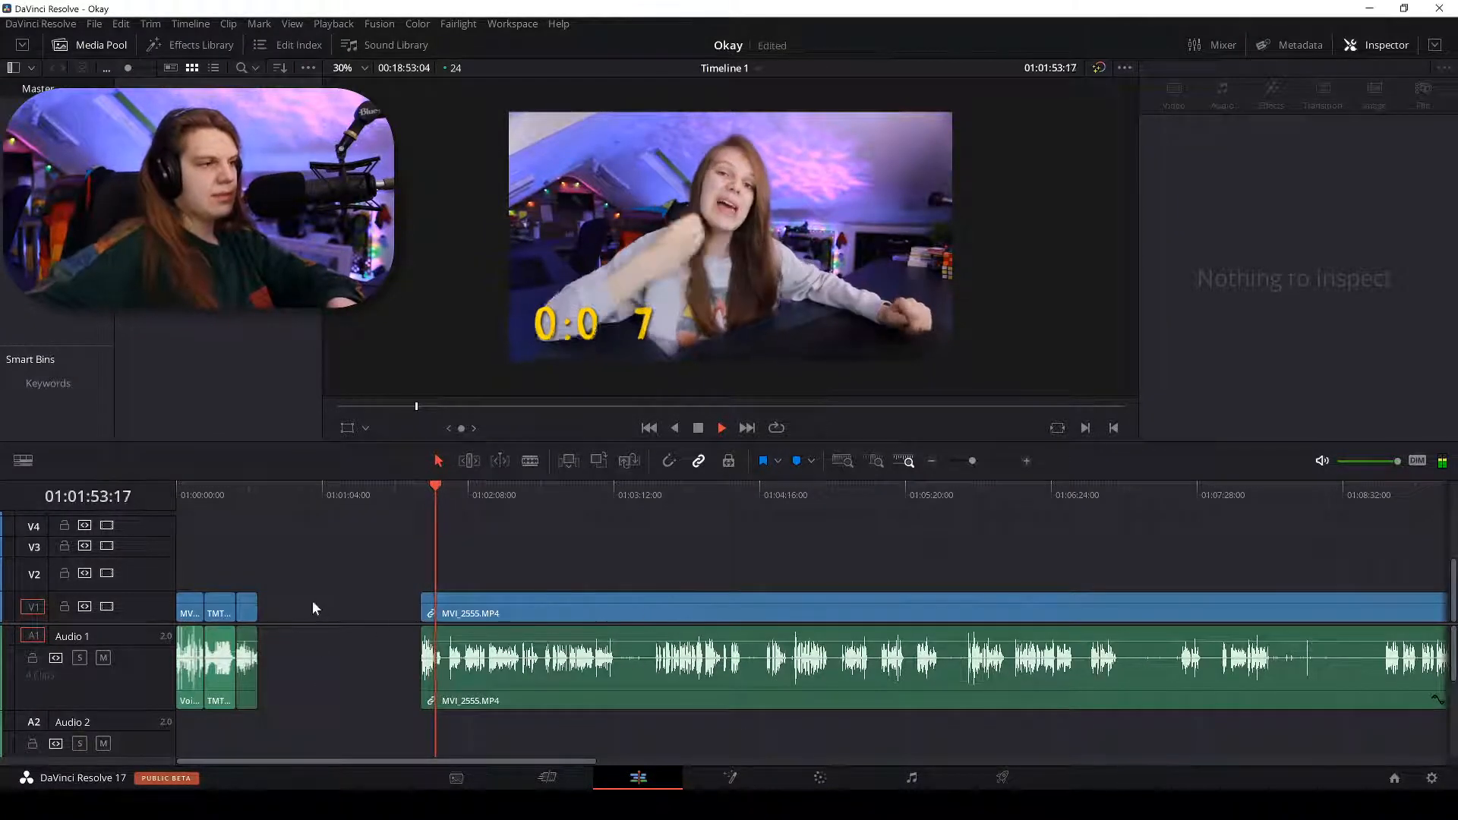
Delete the short piece before the gap and close up the empty gap.
click(256, 608)
key(BackSpace)
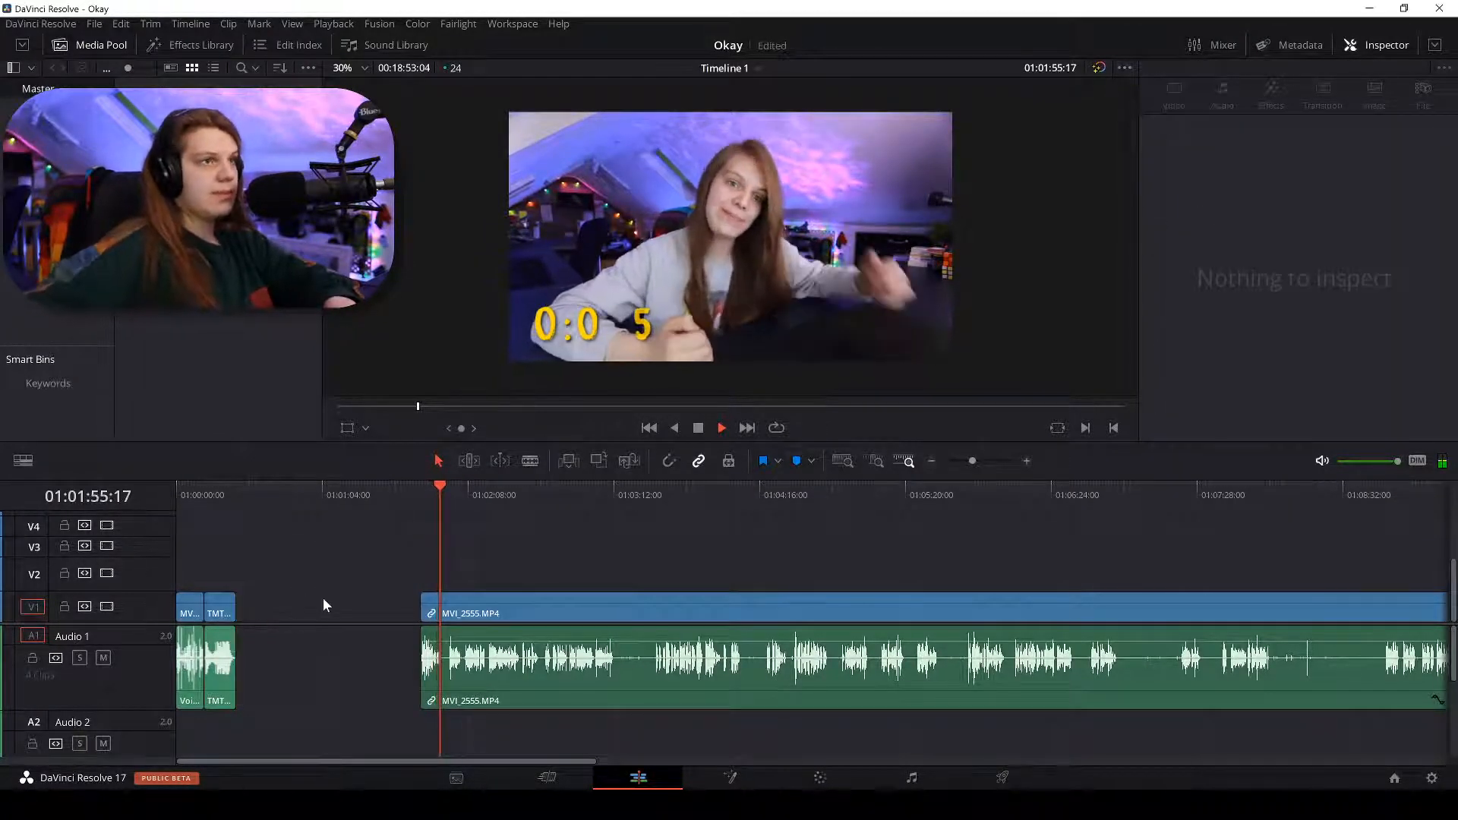
click(328, 605)
key(BackSpace)
scroll(366, 608, up, 3)
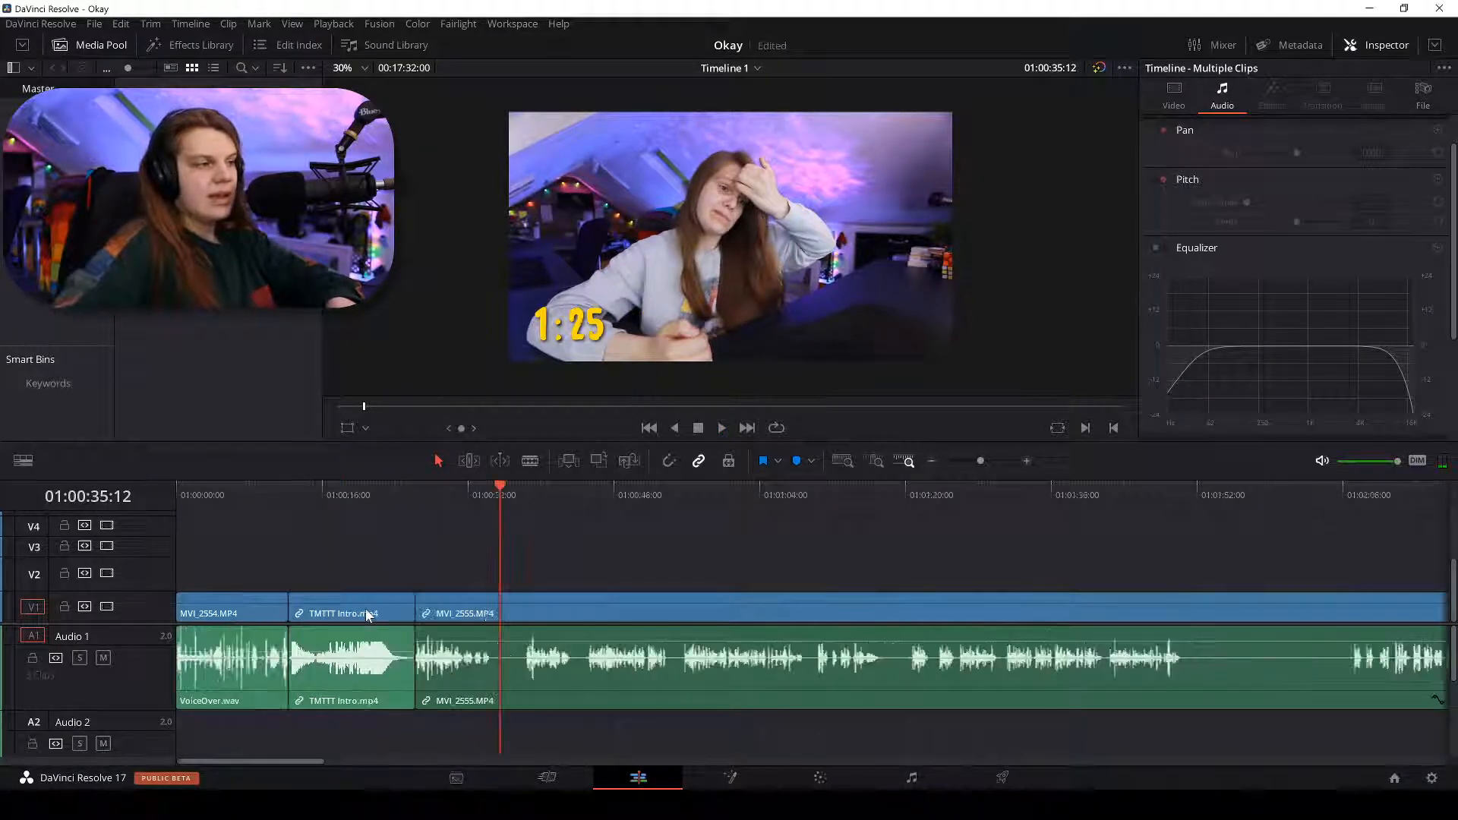
Play the timeline, jumping between about 01:00:48, 01:00:56, 01:01:31 and 01:01:42 to find pauses.
key(space)
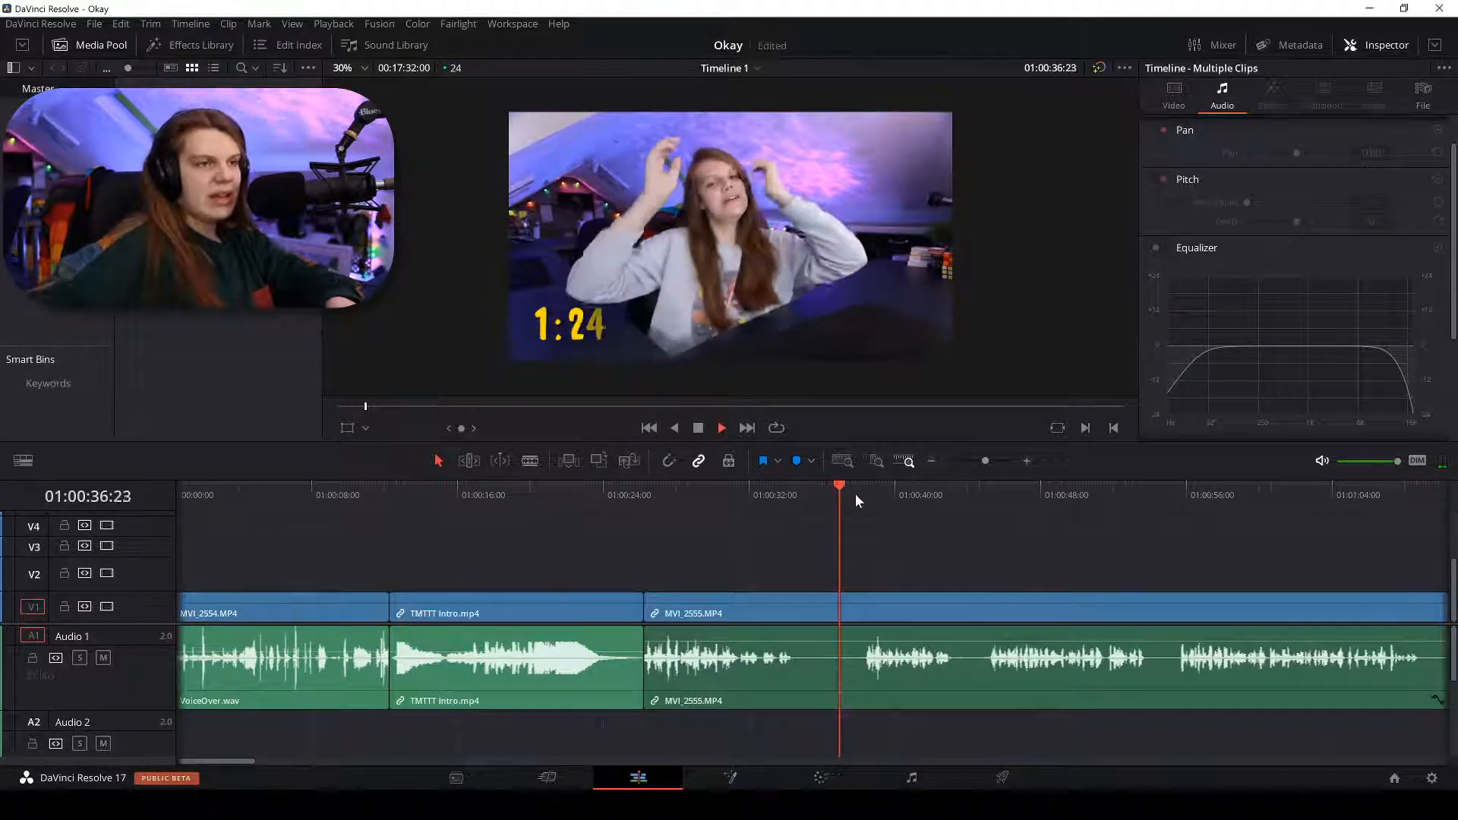
click(1170, 495)
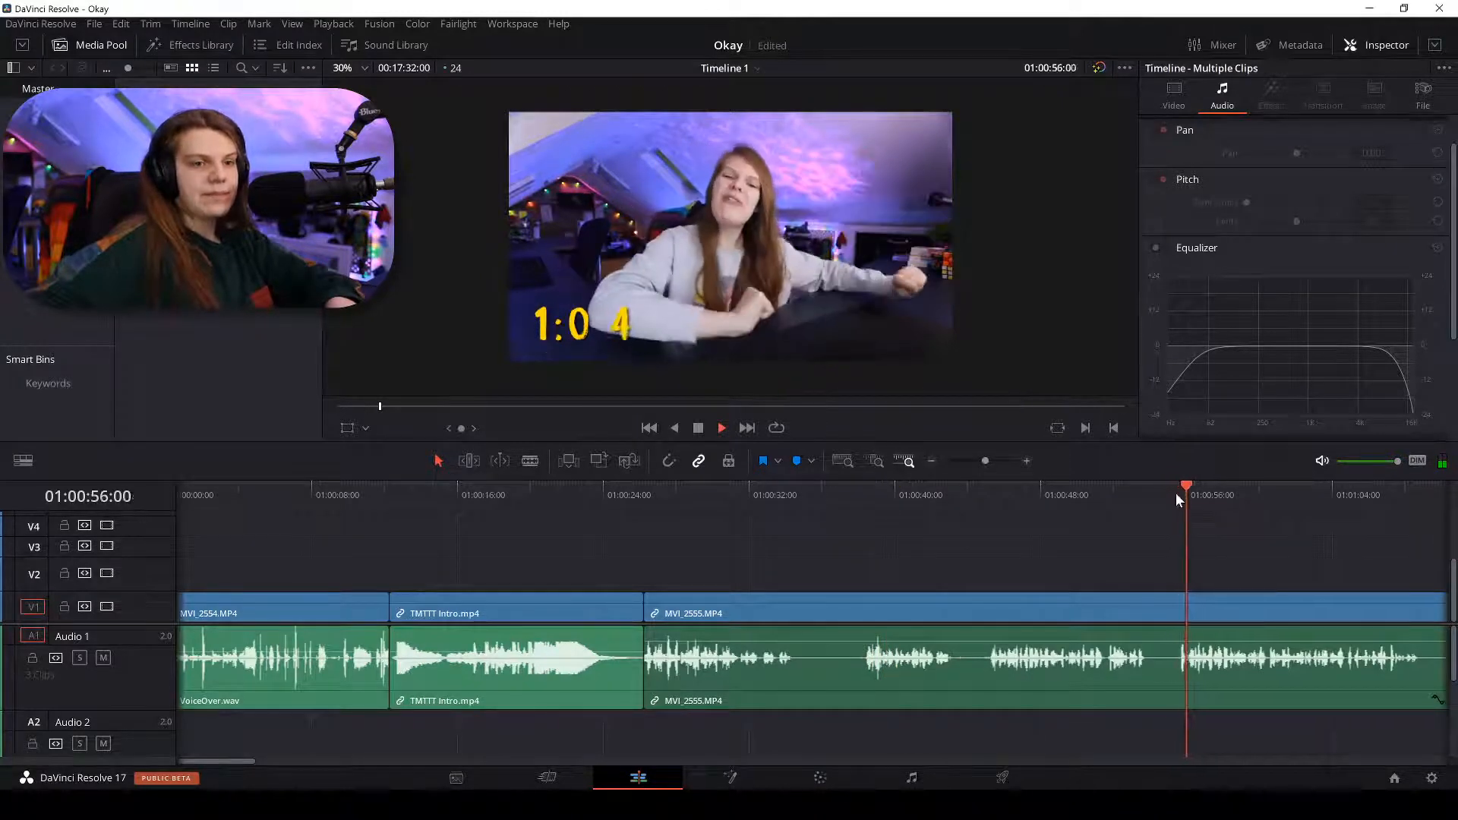
click(1057, 502)
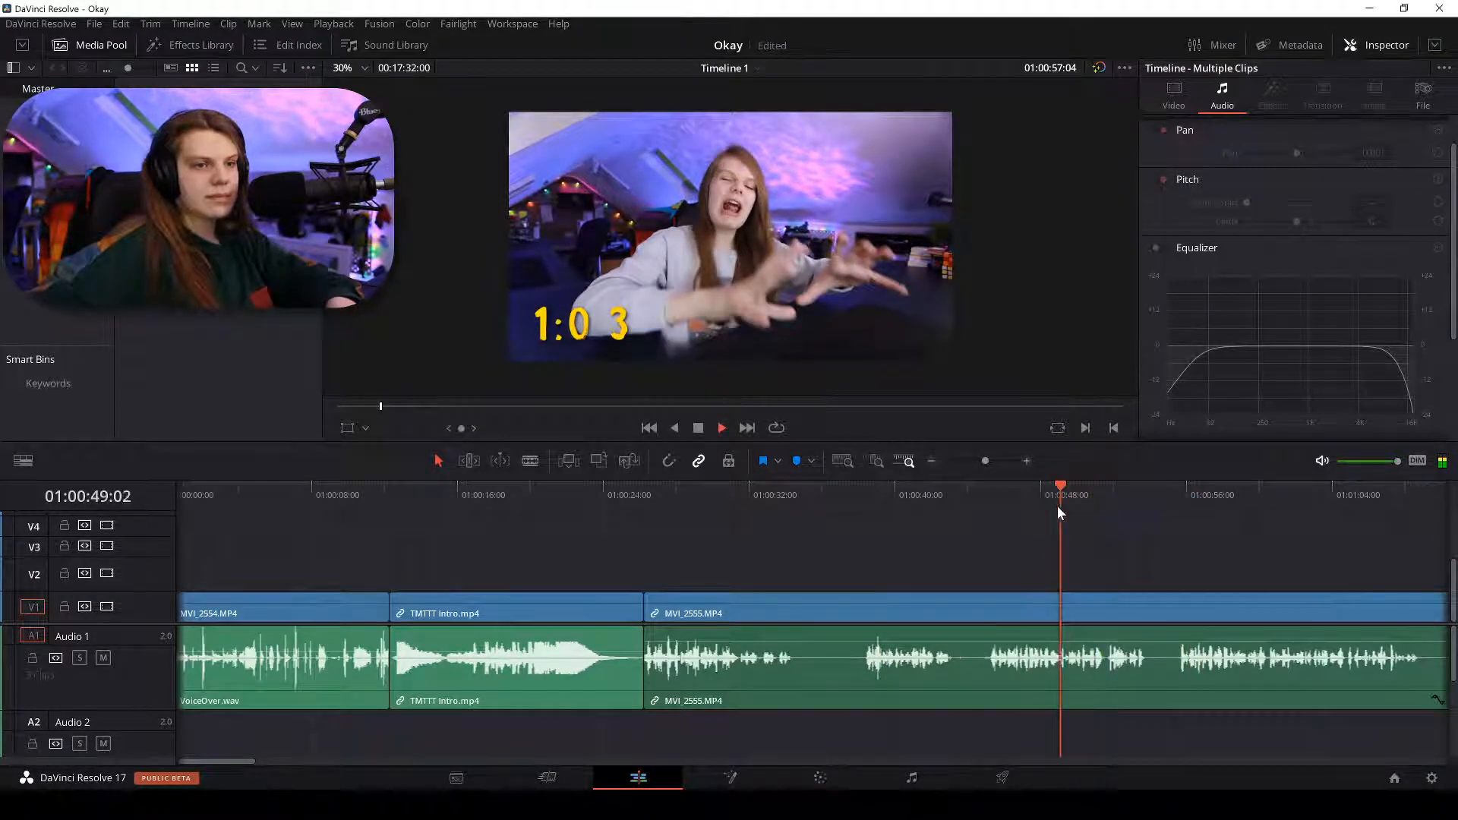
click(1219, 497)
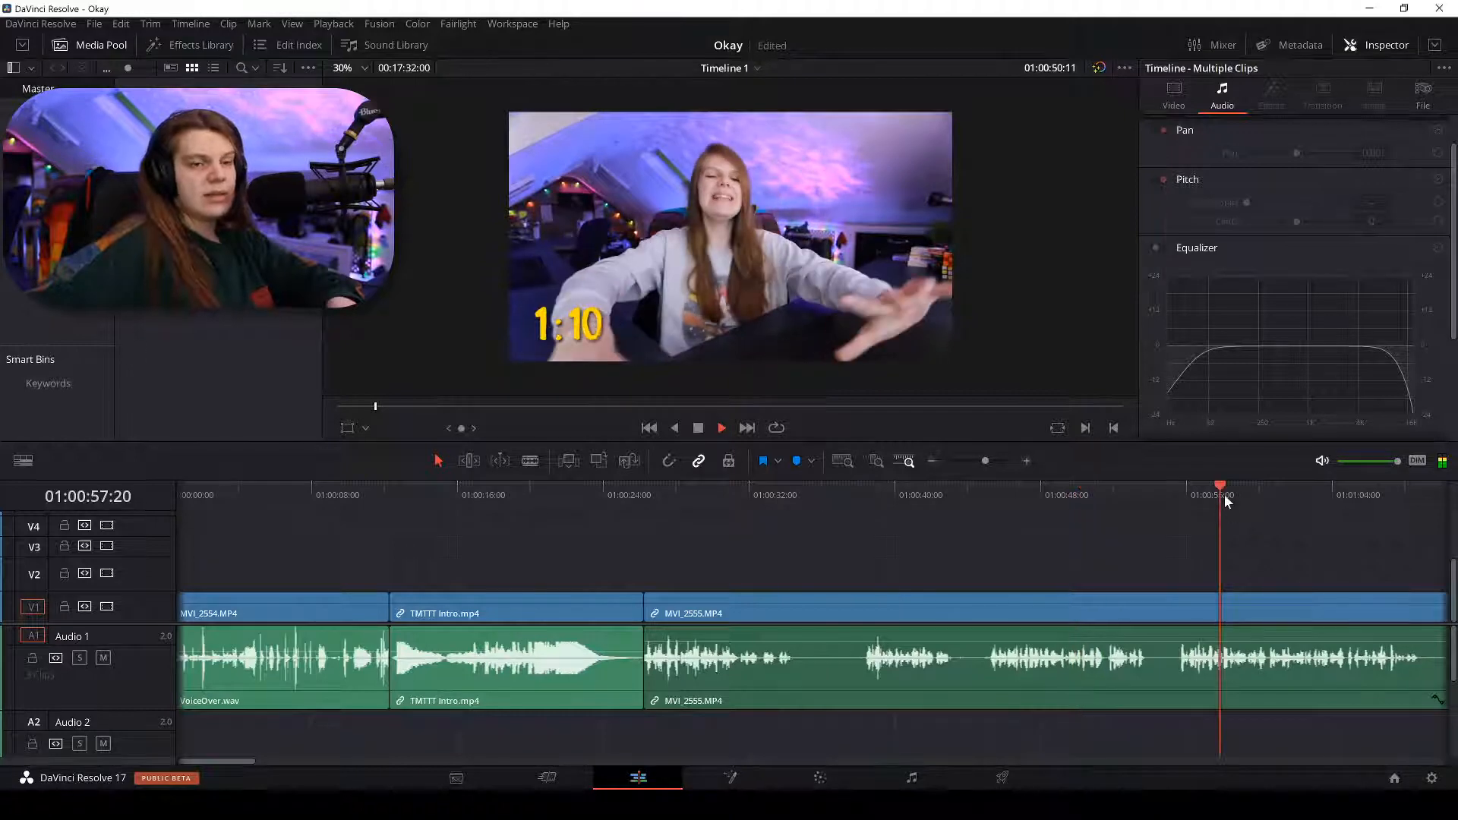
key(ctrl+minus)
click(1009, 489)
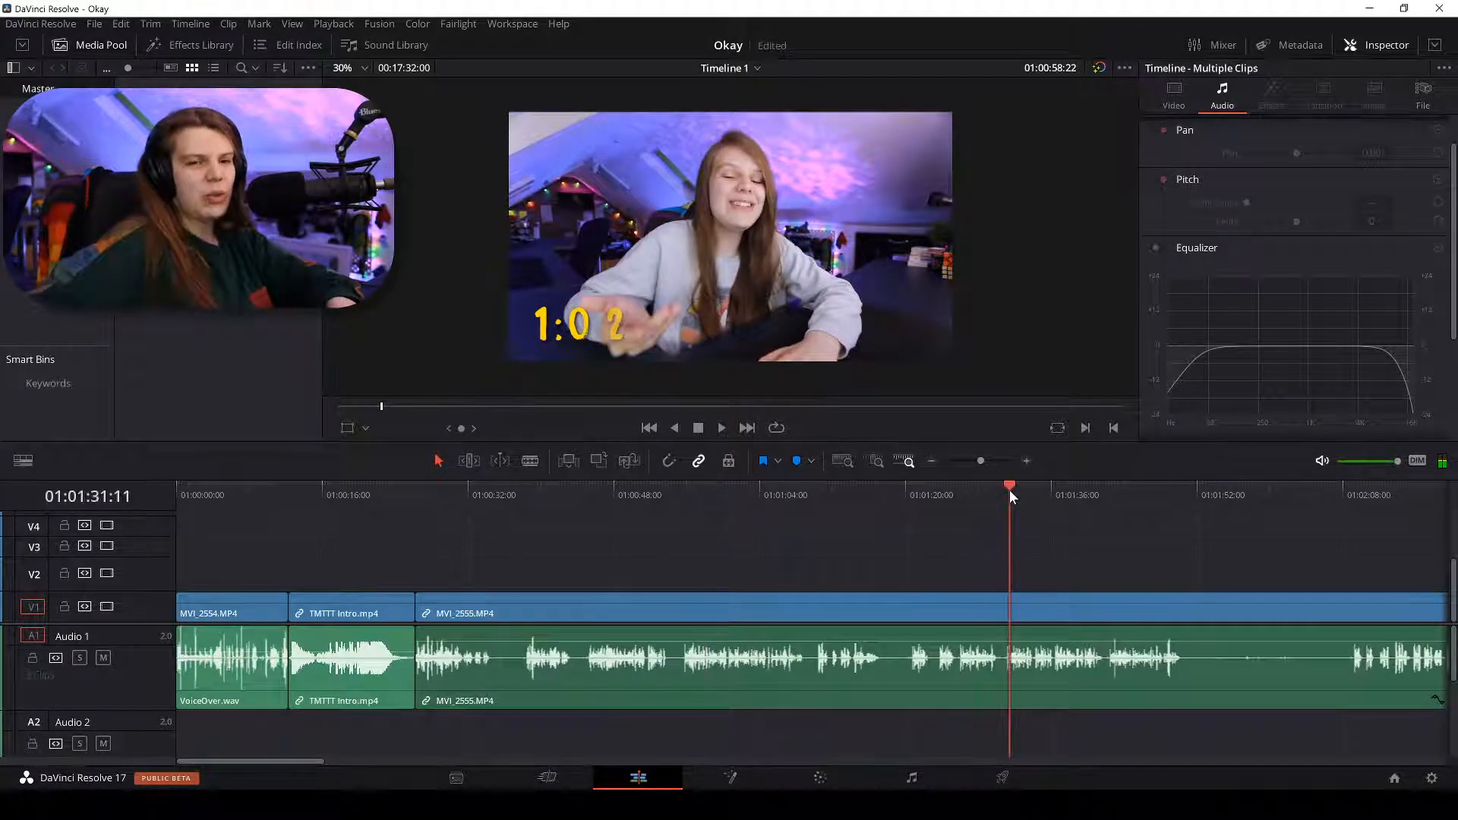
click(1109, 489)
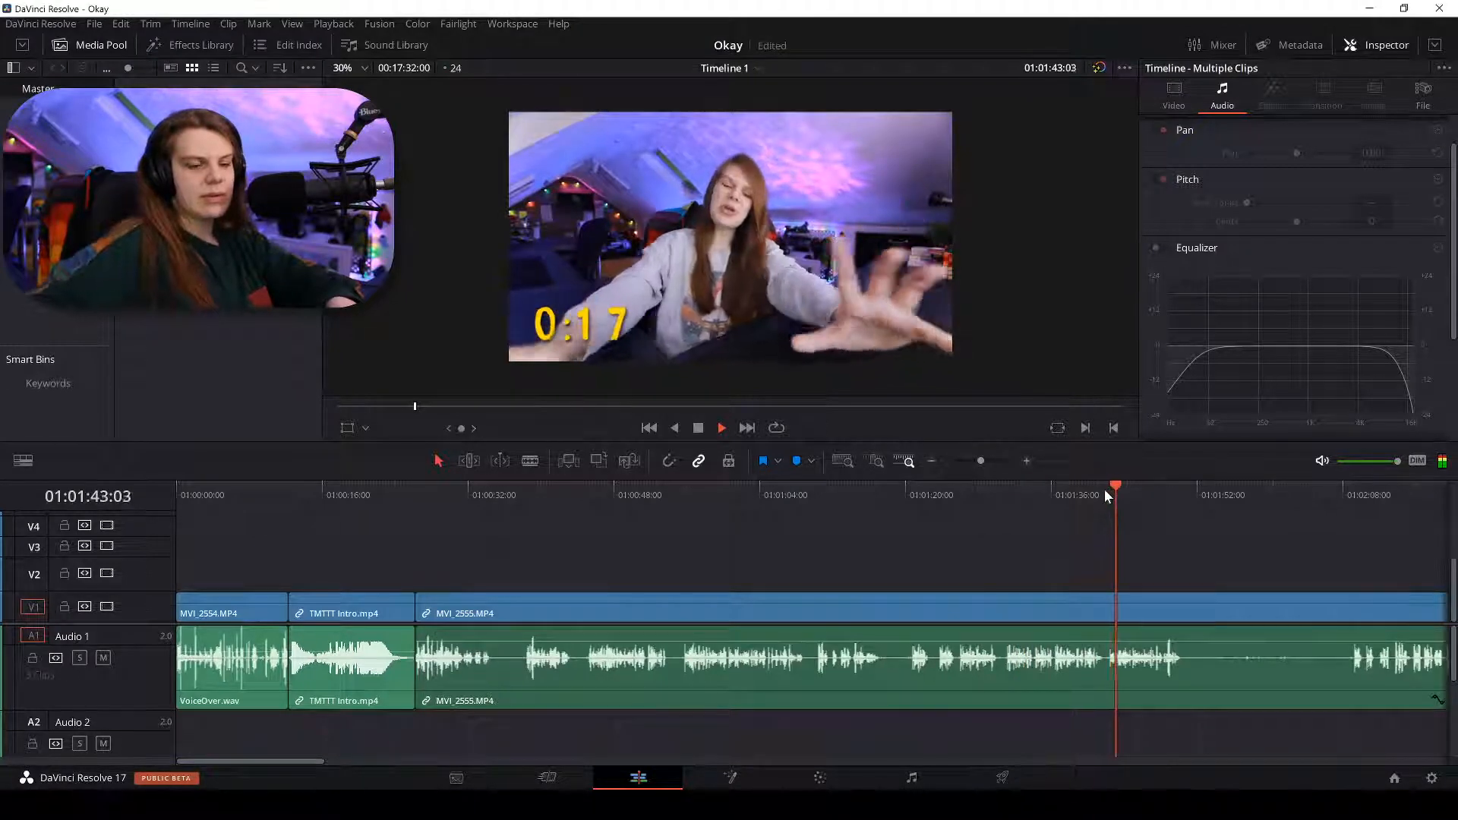
Split the MVI_2555 camera clip at about 01:01:42.
key(ctrl+equal)
key(b)
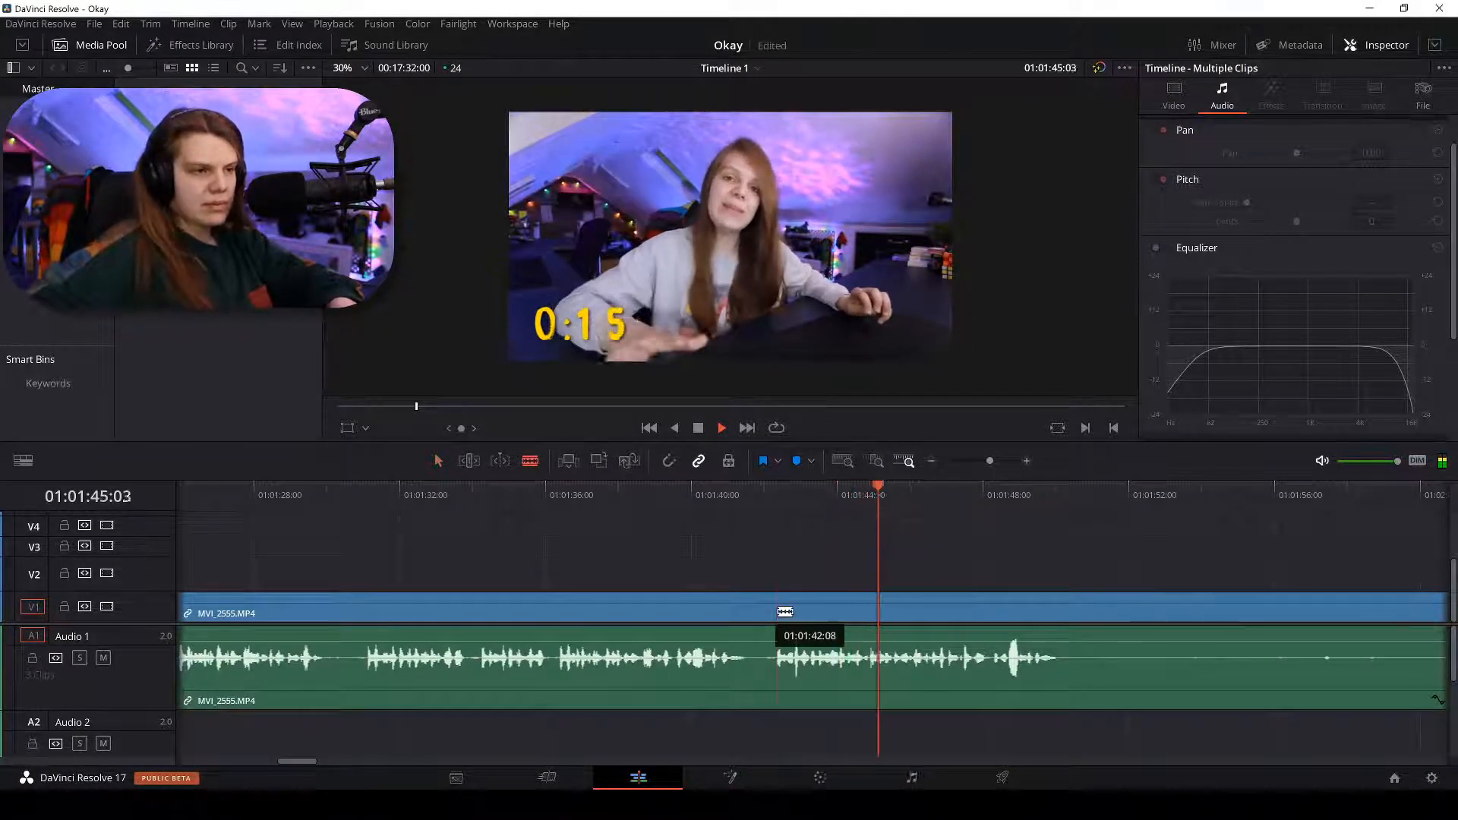
click(780, 612)
key(a)
key(ctrl+minus)
key(ctrl+minus)
key(ctrl+minus)
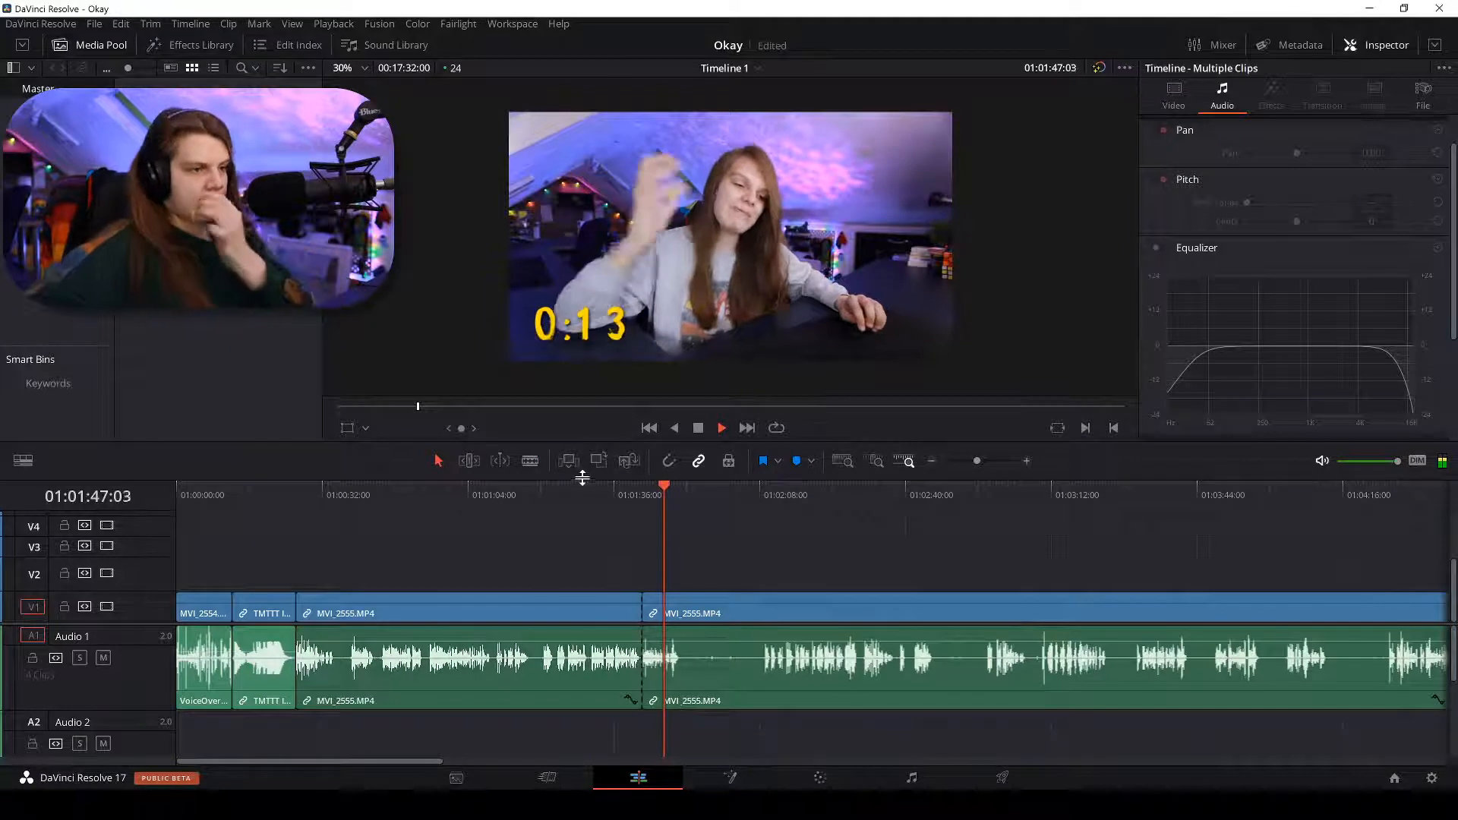
Split MVI_2555 again at 01:00:55:17, where speech resumes after the pause.
drag(524, 490, 433, 483)
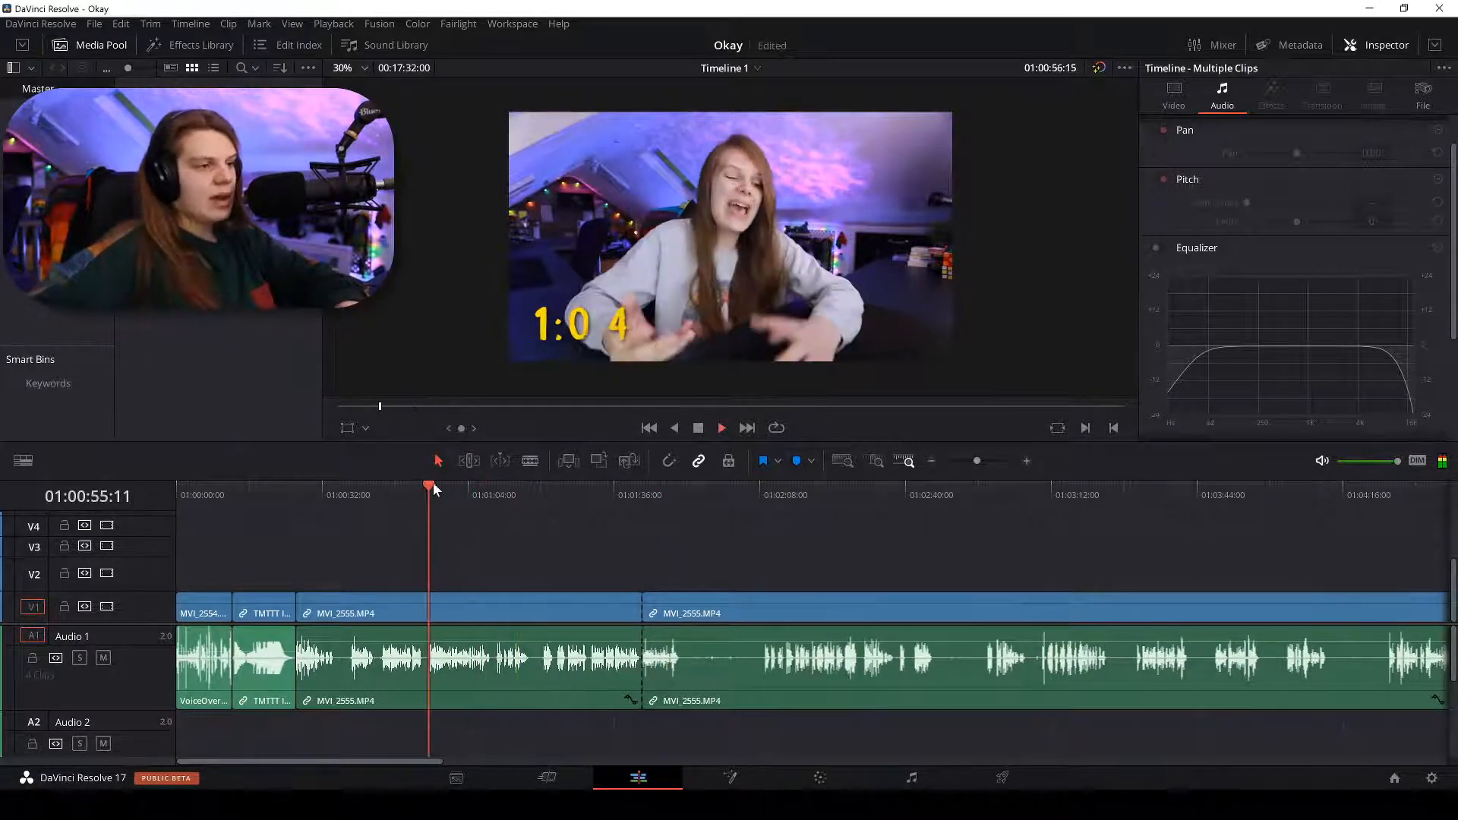
key(ctrl+equal)
key(ctrl+equal)
key(ctrl+equal)
key(space)
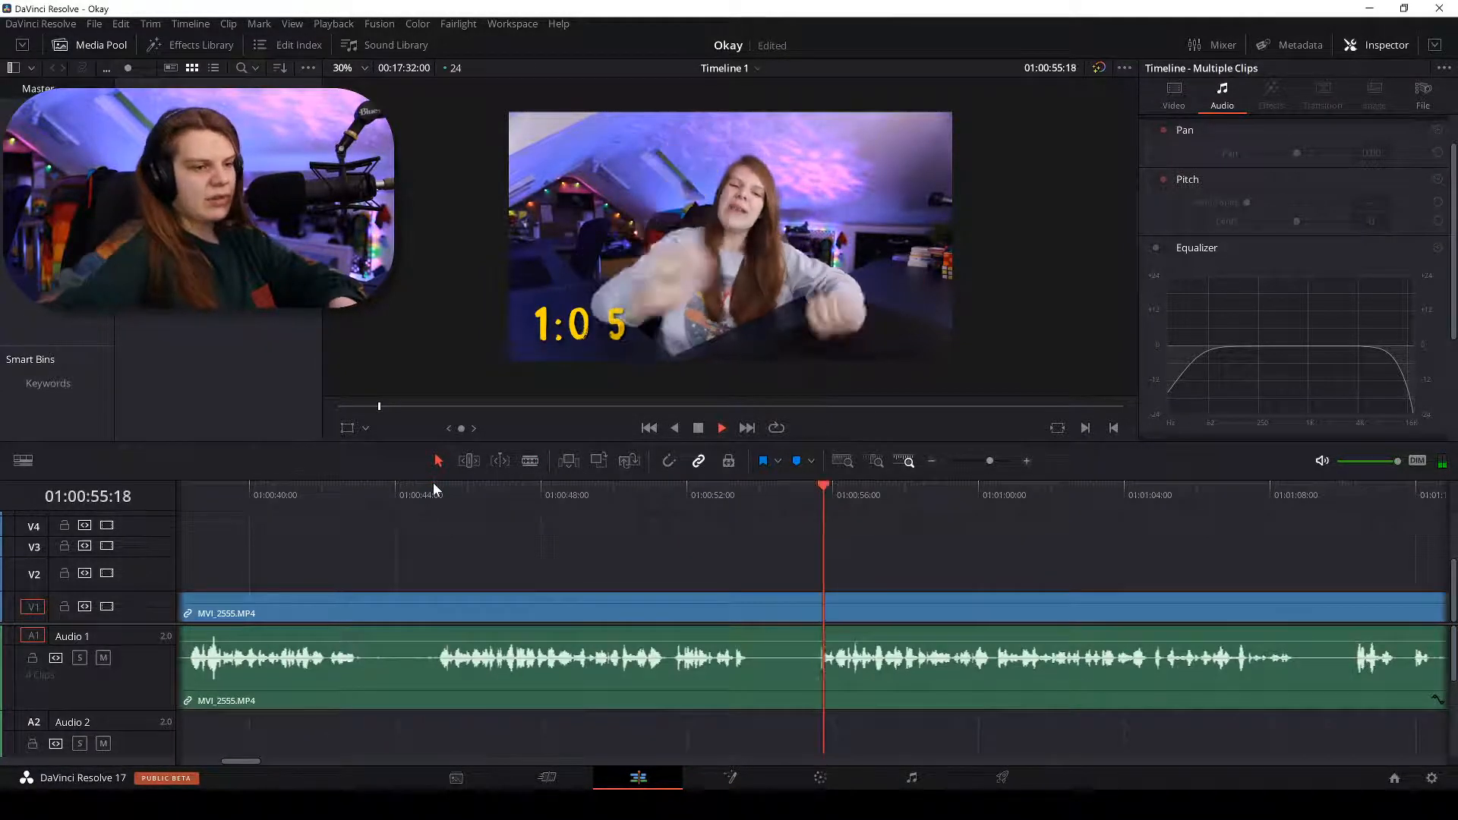
key(ctrl+equal)
key(ctrl+equal)
key(b)
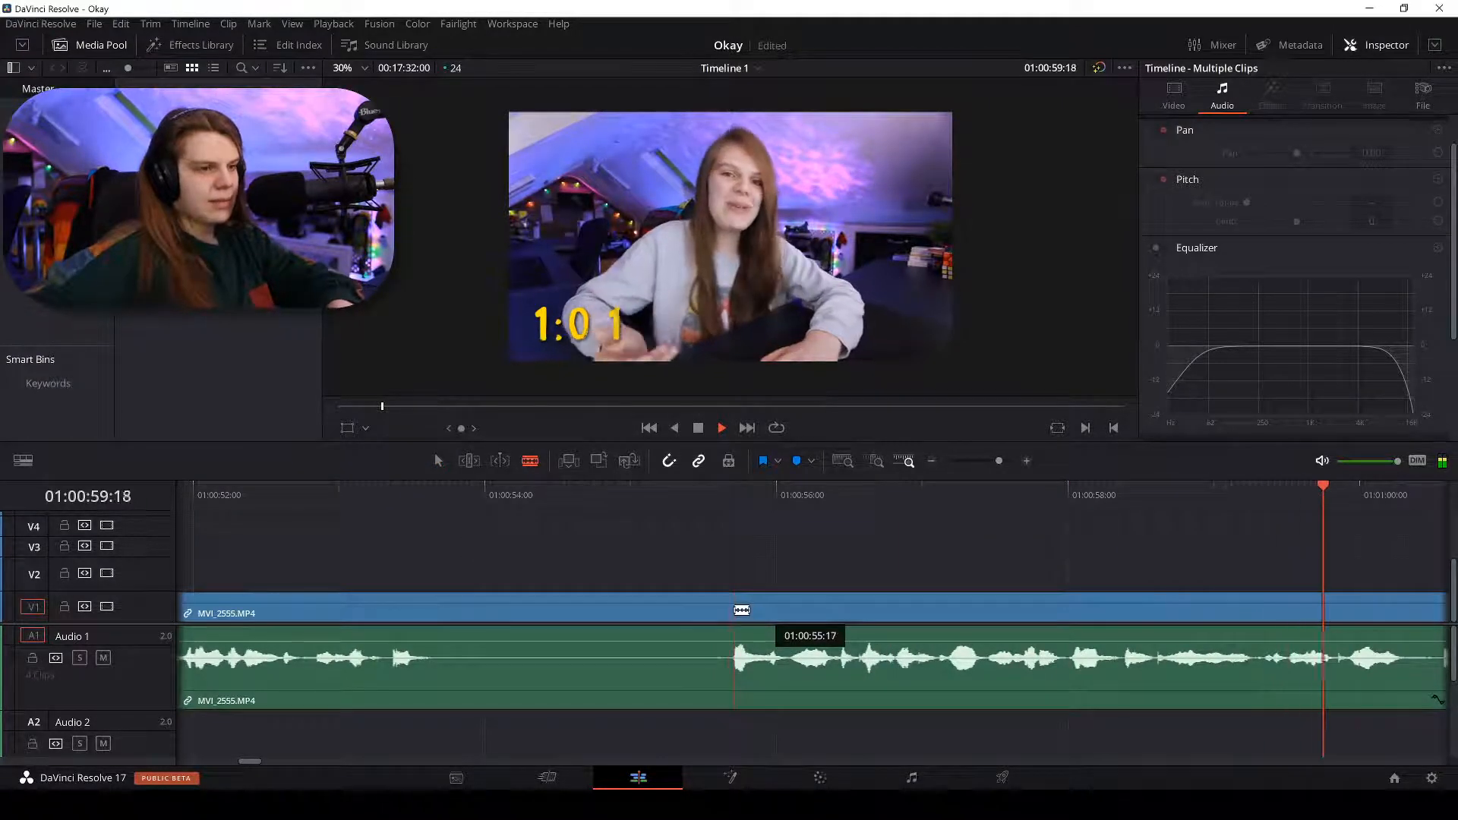
click(733, 612)
key(a)
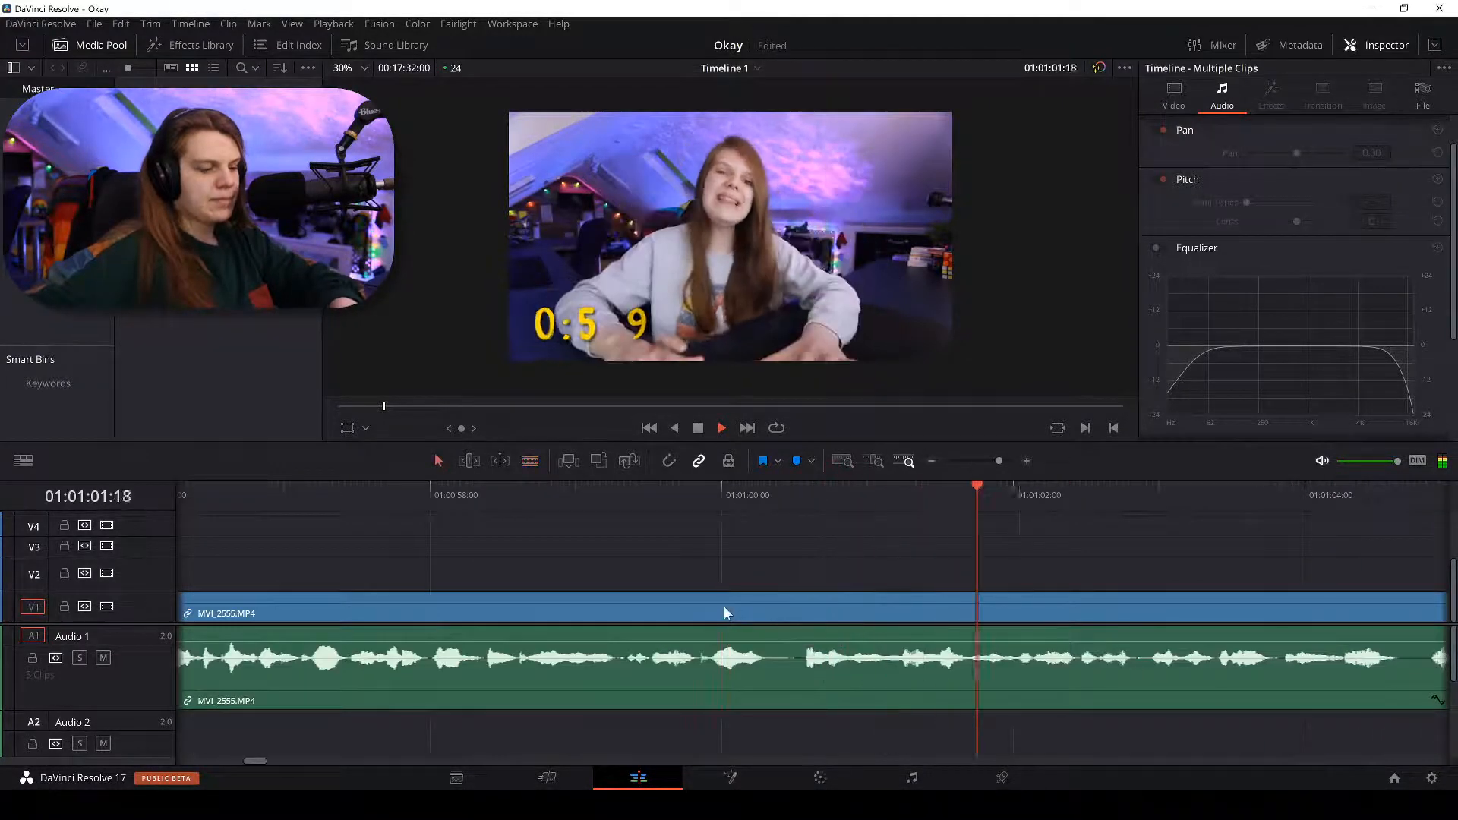
key(ctrl+minus)
key(ctrl+minus)
key(ctrl+minus)
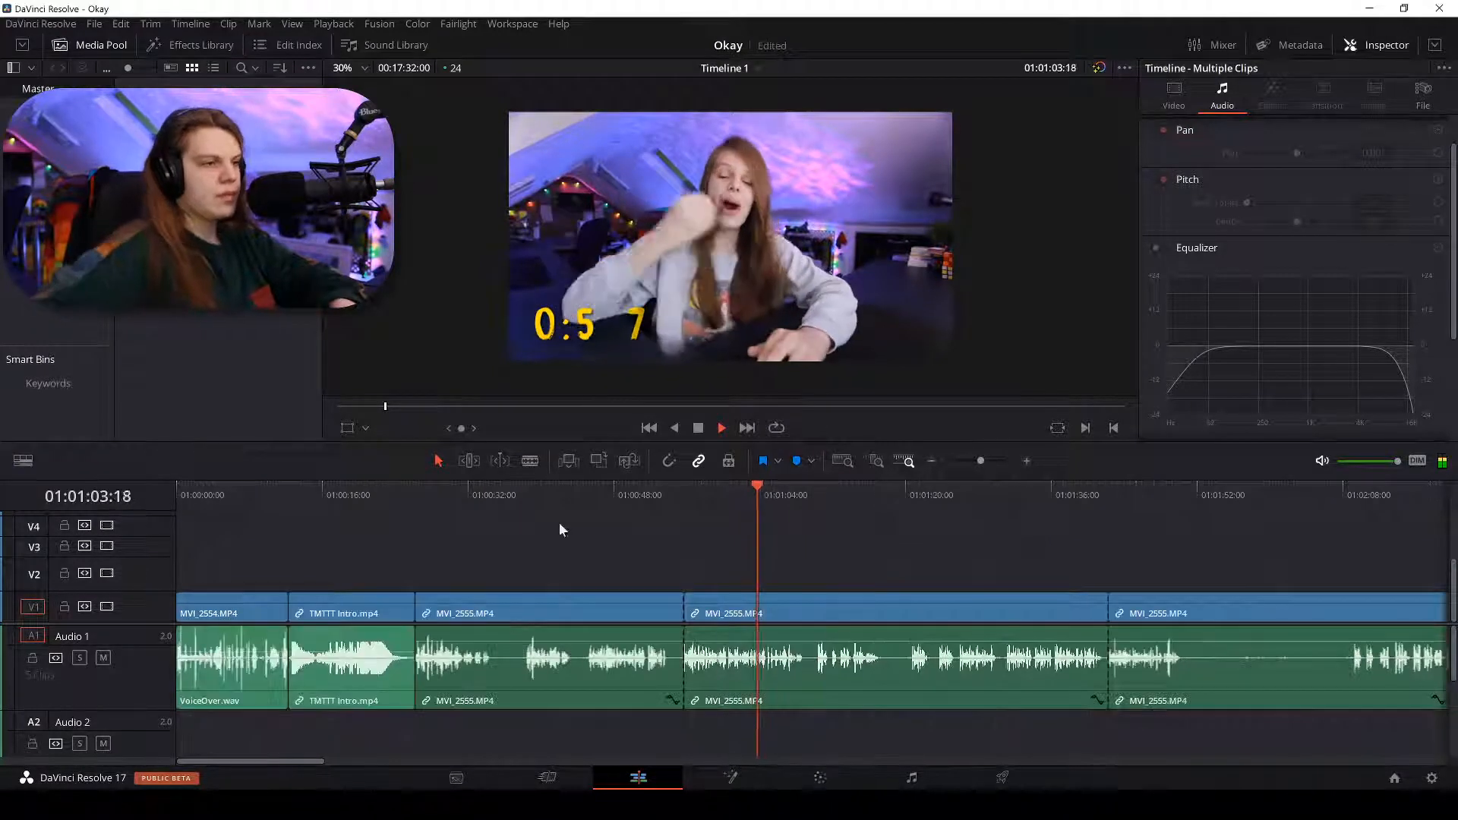
Move the playhead to around 01:00:26 and adjust the timeline zoom.
click(421, 489)
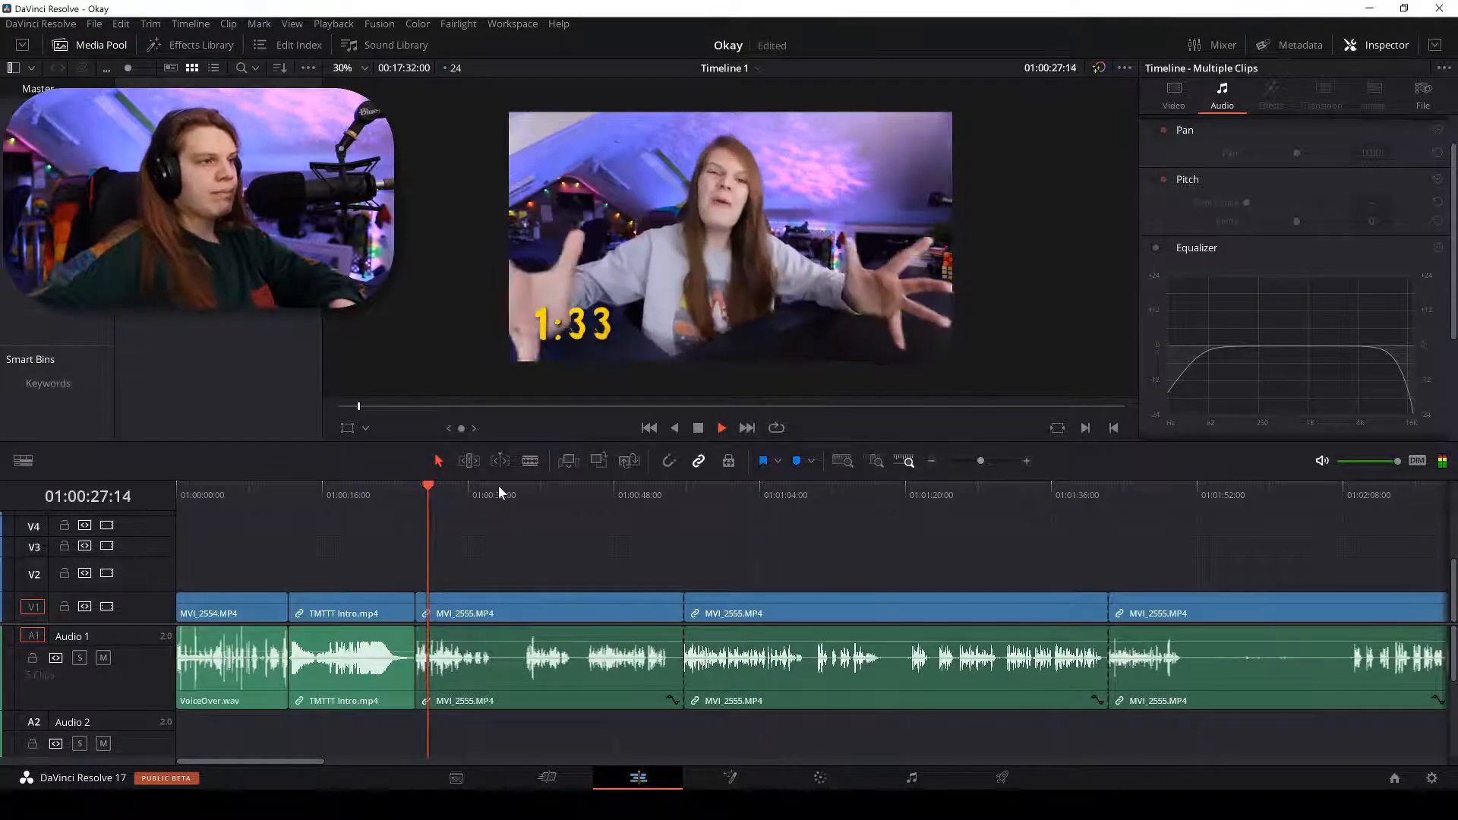
key(ctrl+equal)
key(ctrl+equal)
key(ctrl+equal)
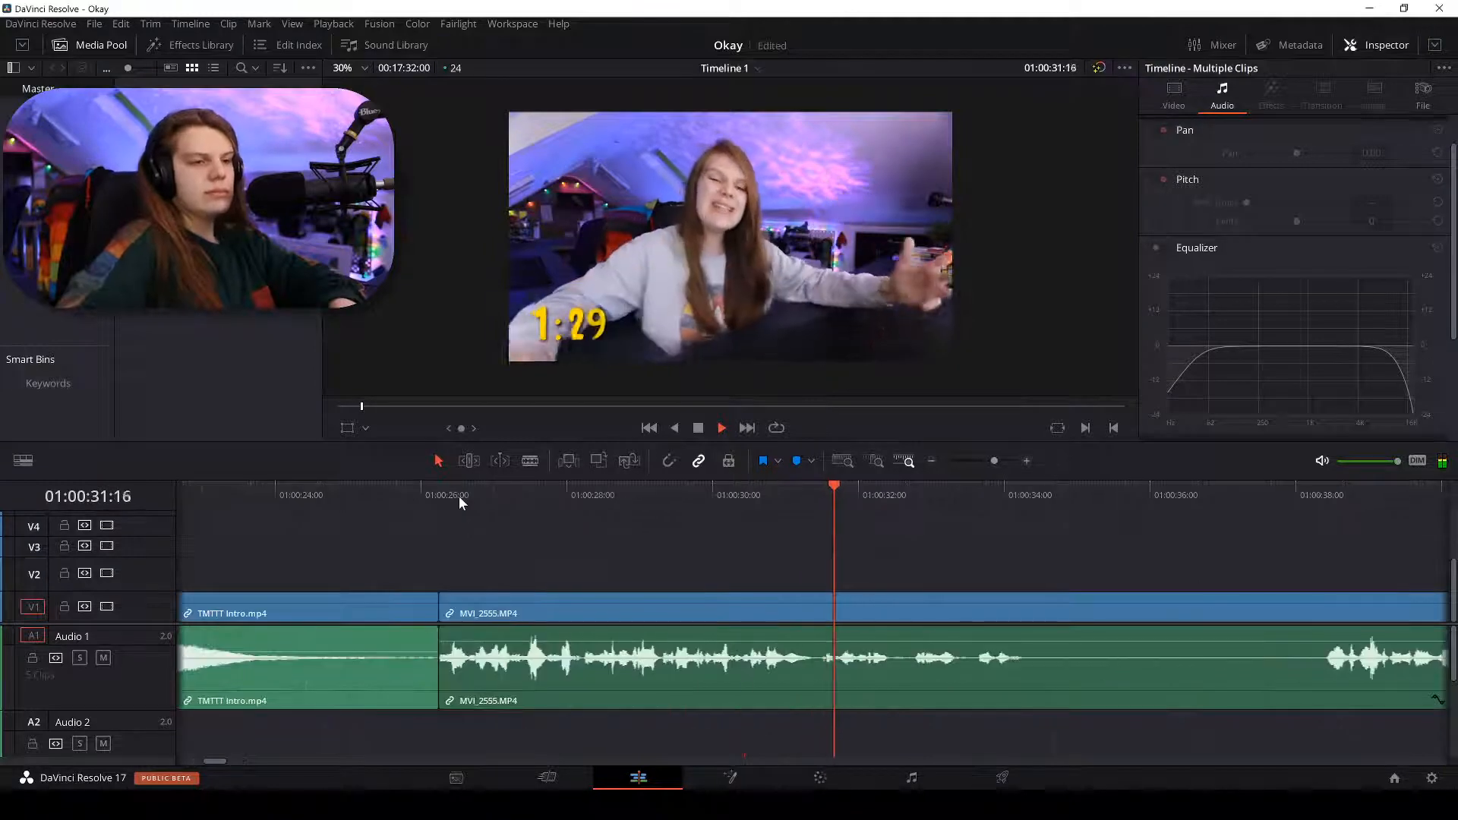
key(ctrl+minus)
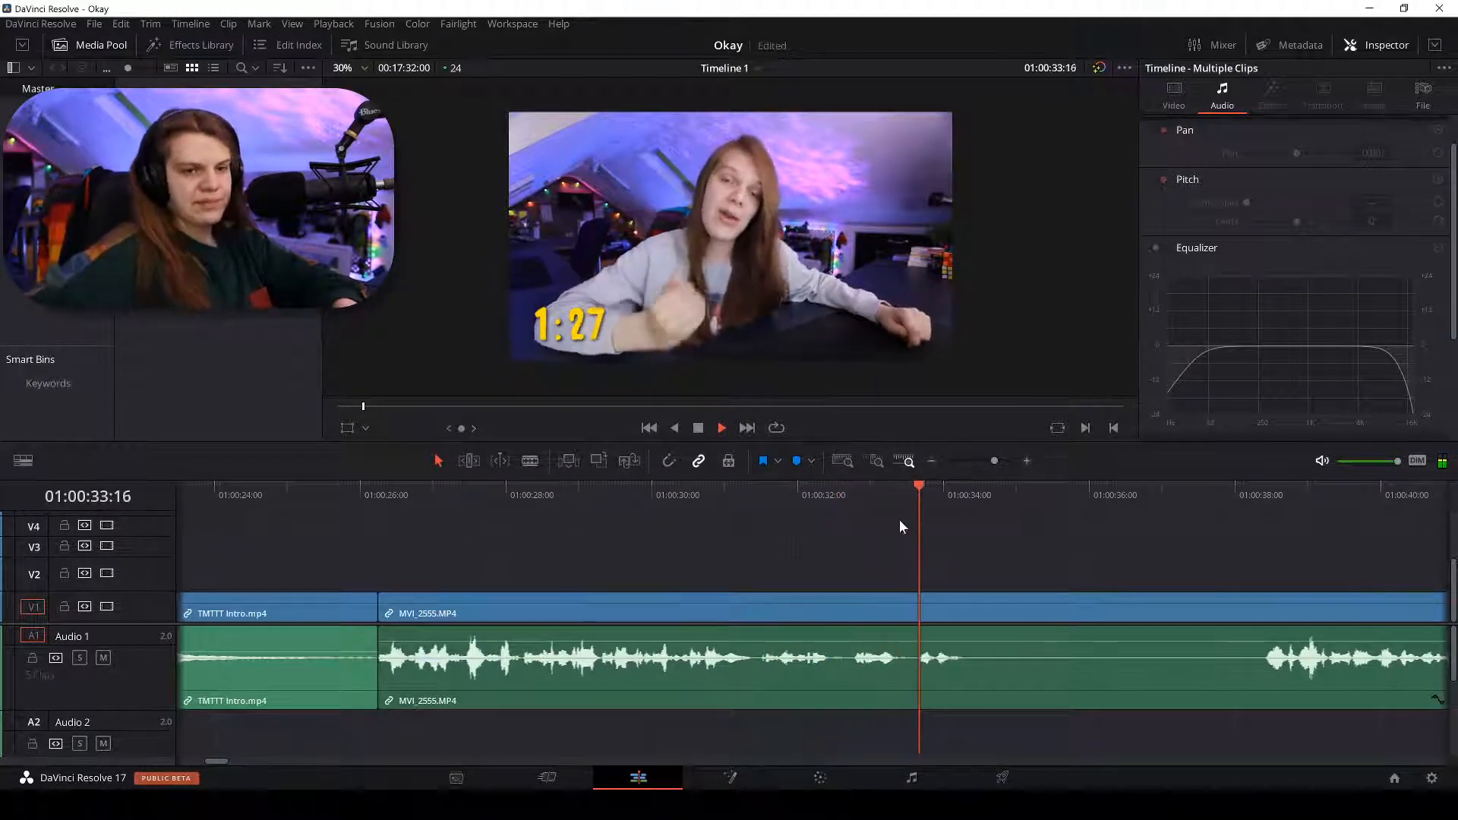
Cut MVI_2555 at the pause near 01:00:34, then scrub to just past the 01:00:56 cut.
click(964, 609)
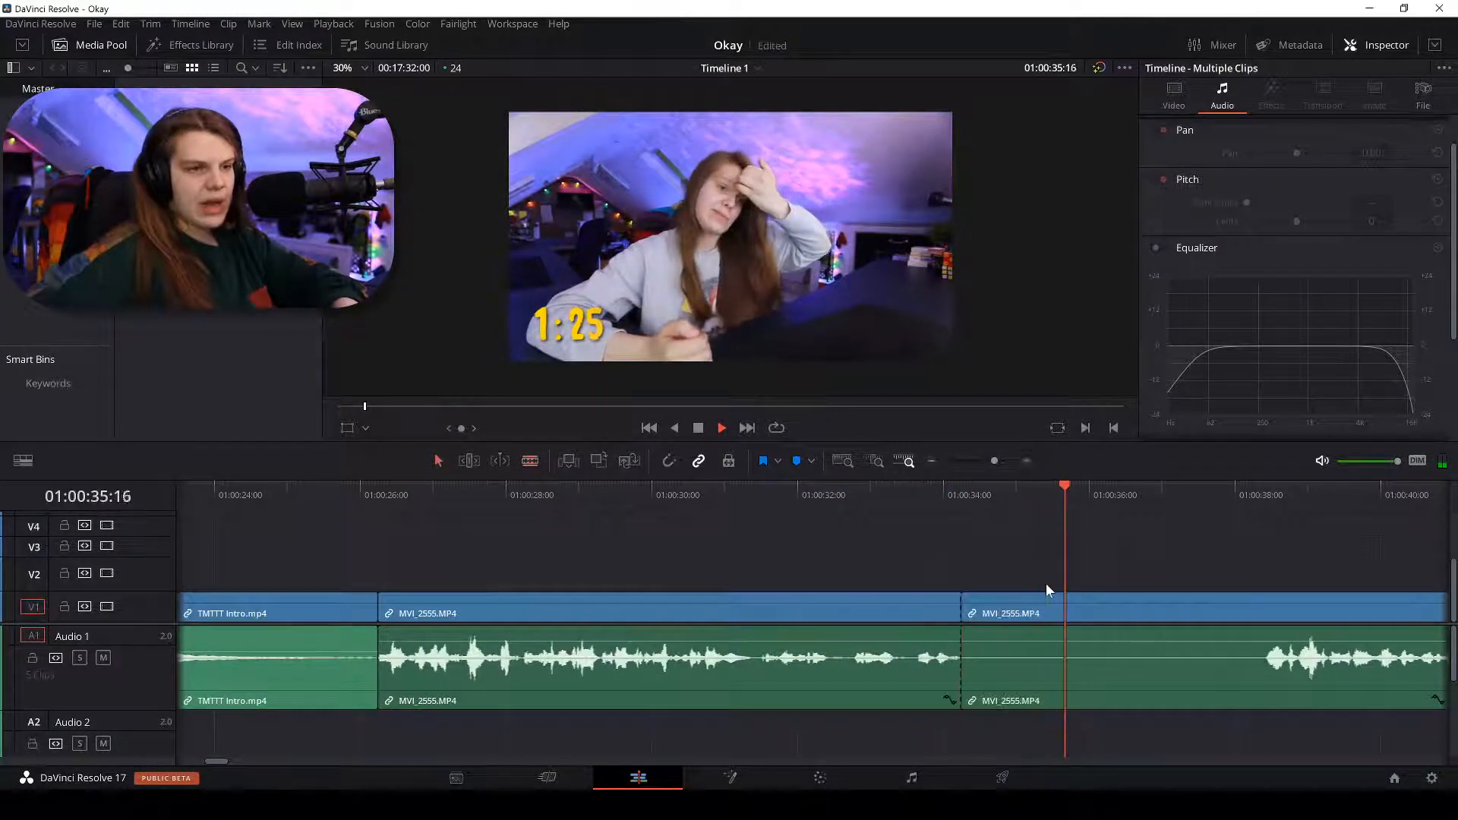
key(a)
key(ctrl+minus)
key(ctrl+minus)
key(space)
click(1177, 501)
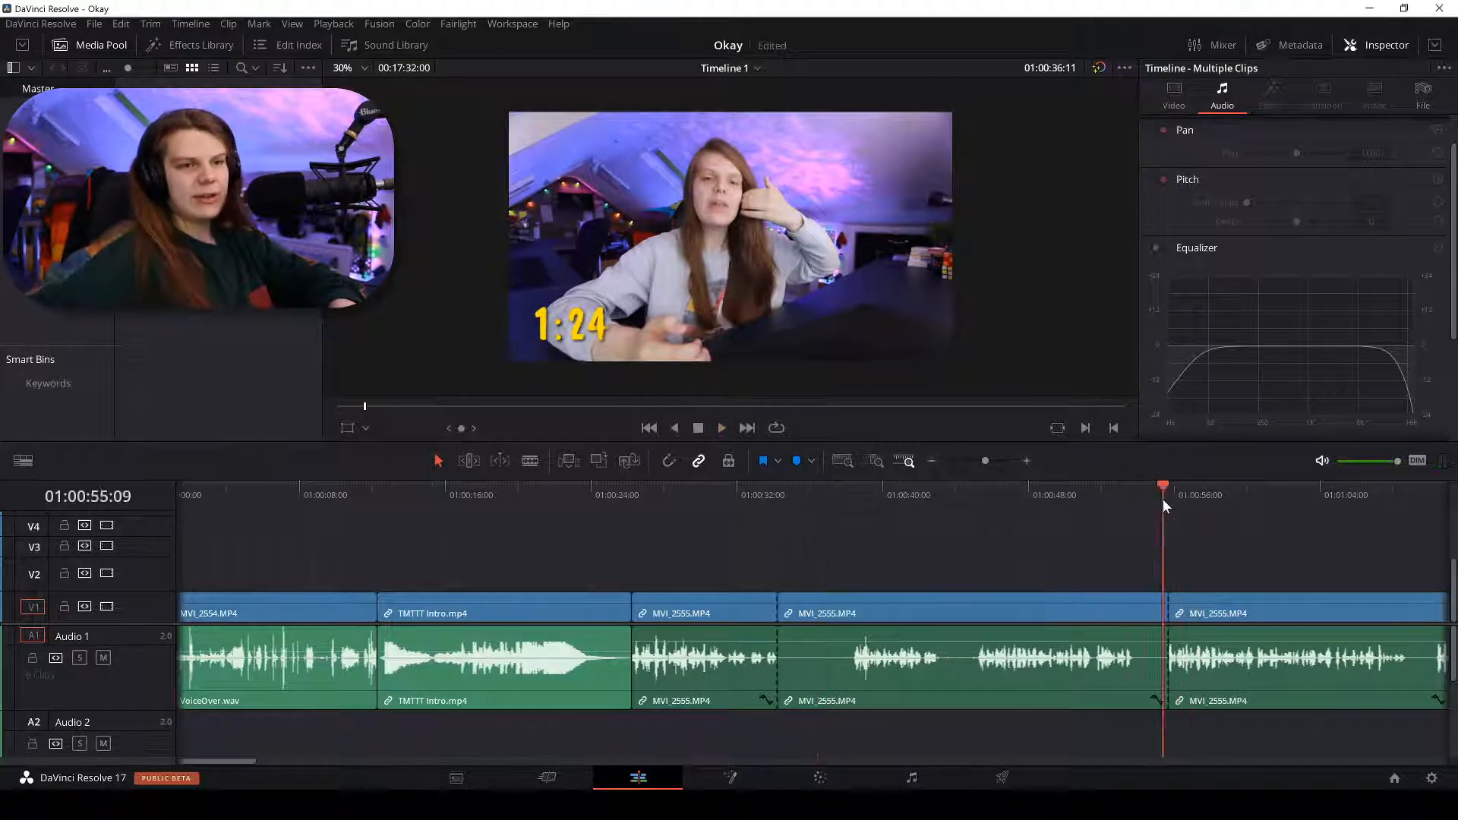
drag(1163, 501, 1179, 517)
Delete the silent middle section of MVI_2555 and ripple-delete the resulting gap.
click(845, 618)
key(BackSpace)
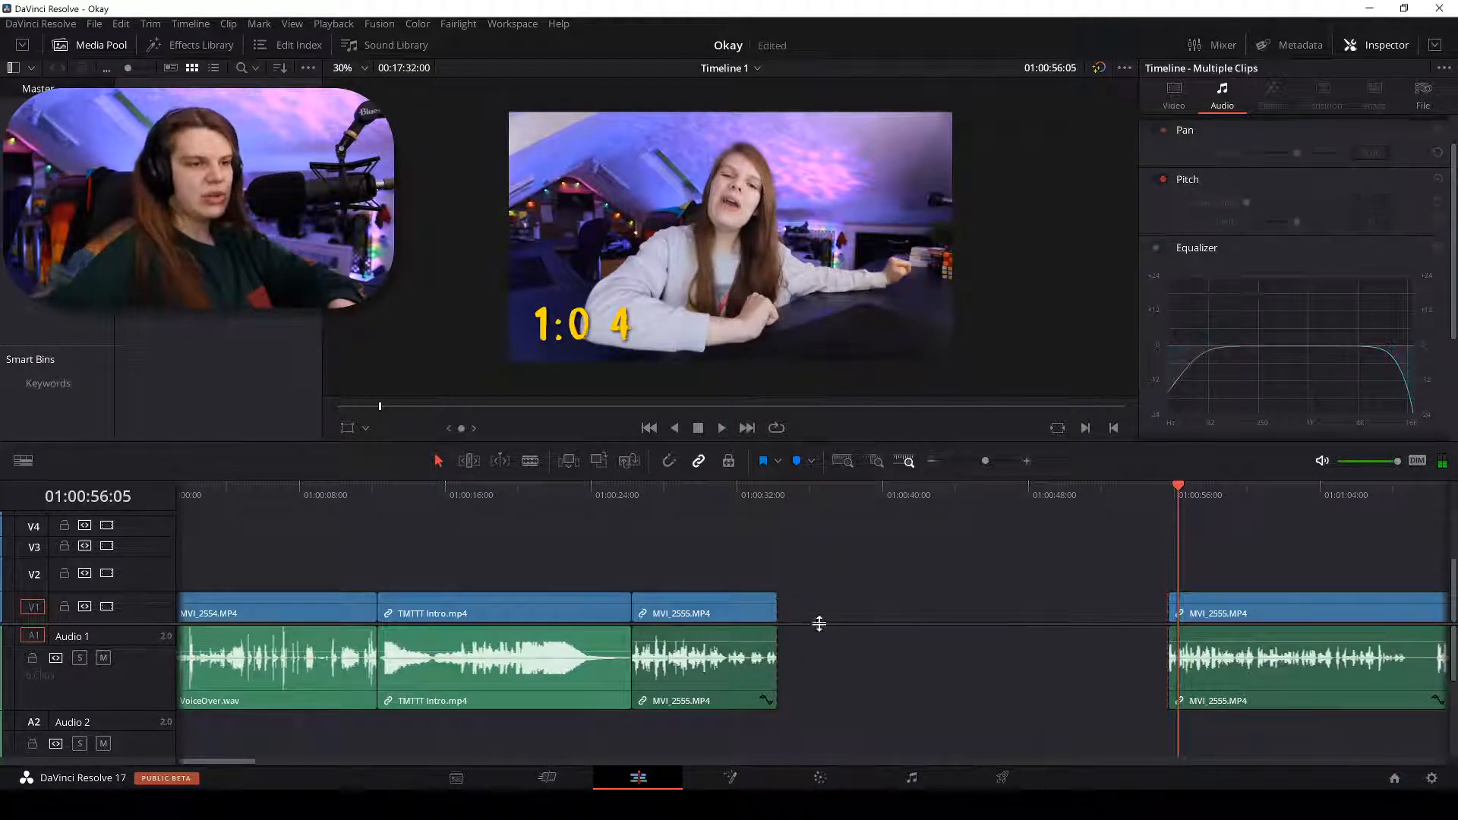
right_click(878, 604)
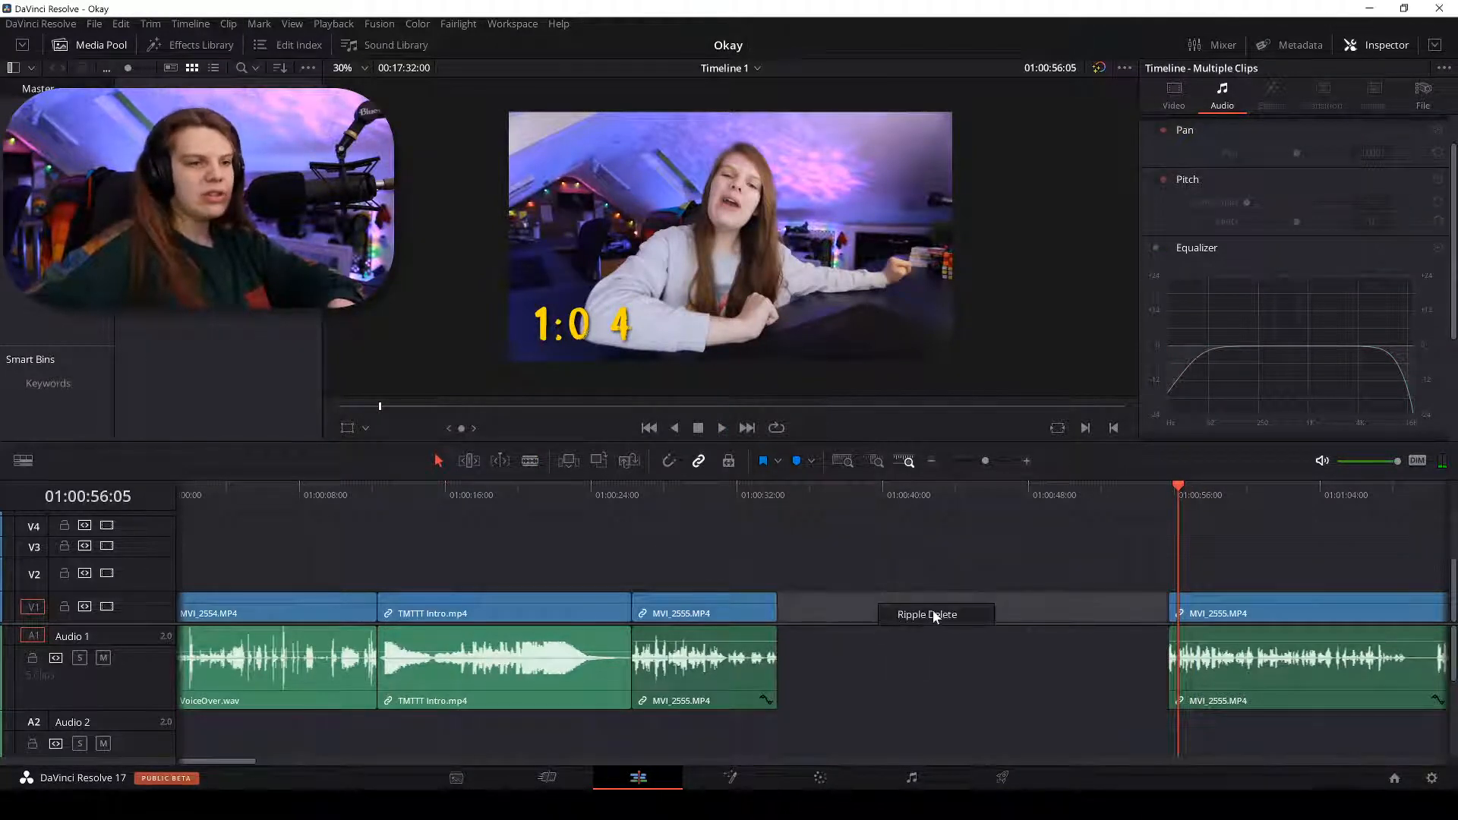
click(932, 611)
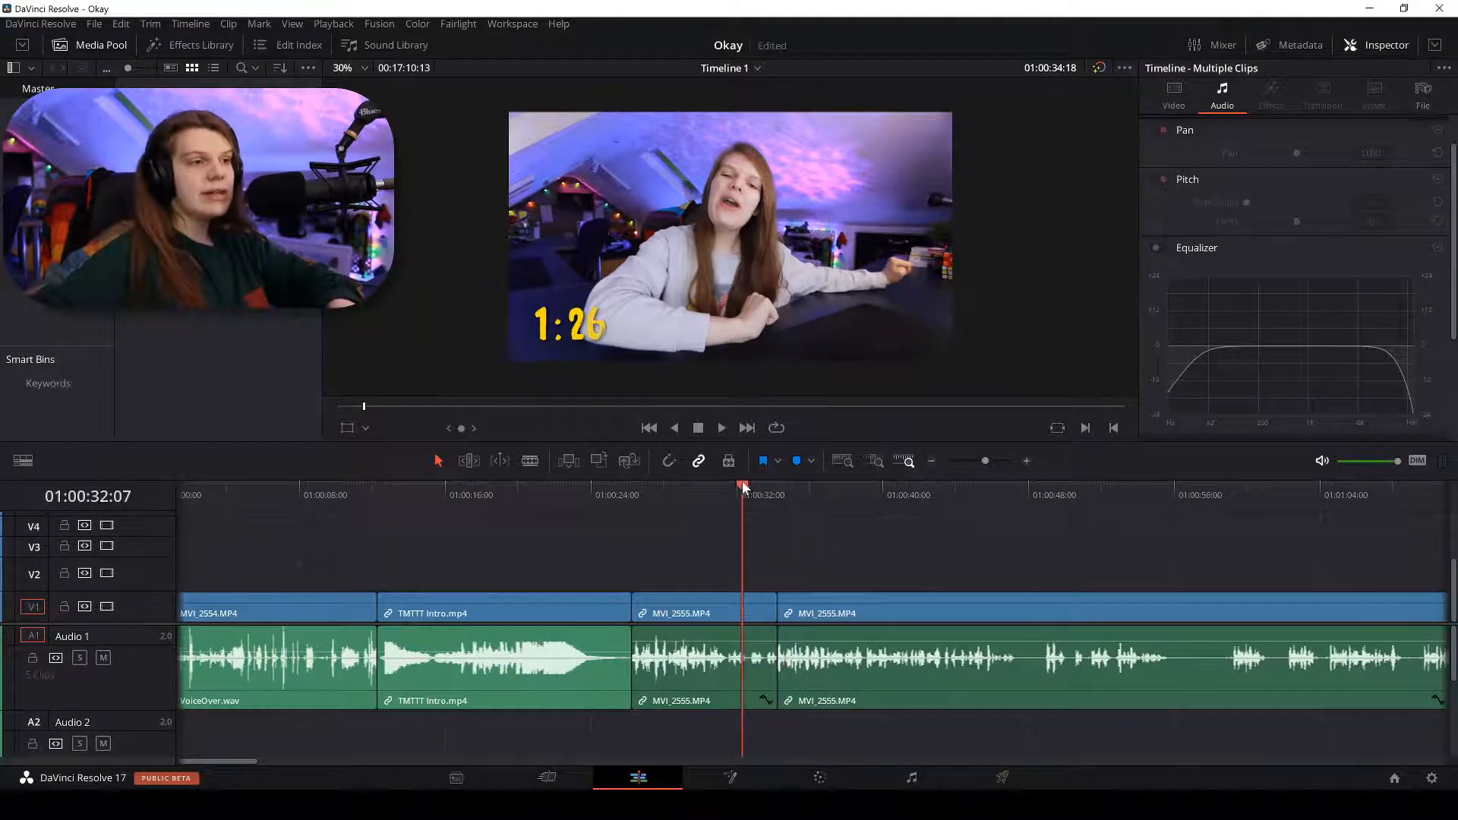
Play back the trimmed edit to review the footage after TMTTT Intro.mp4.
scroll(745, 486, up, 5)
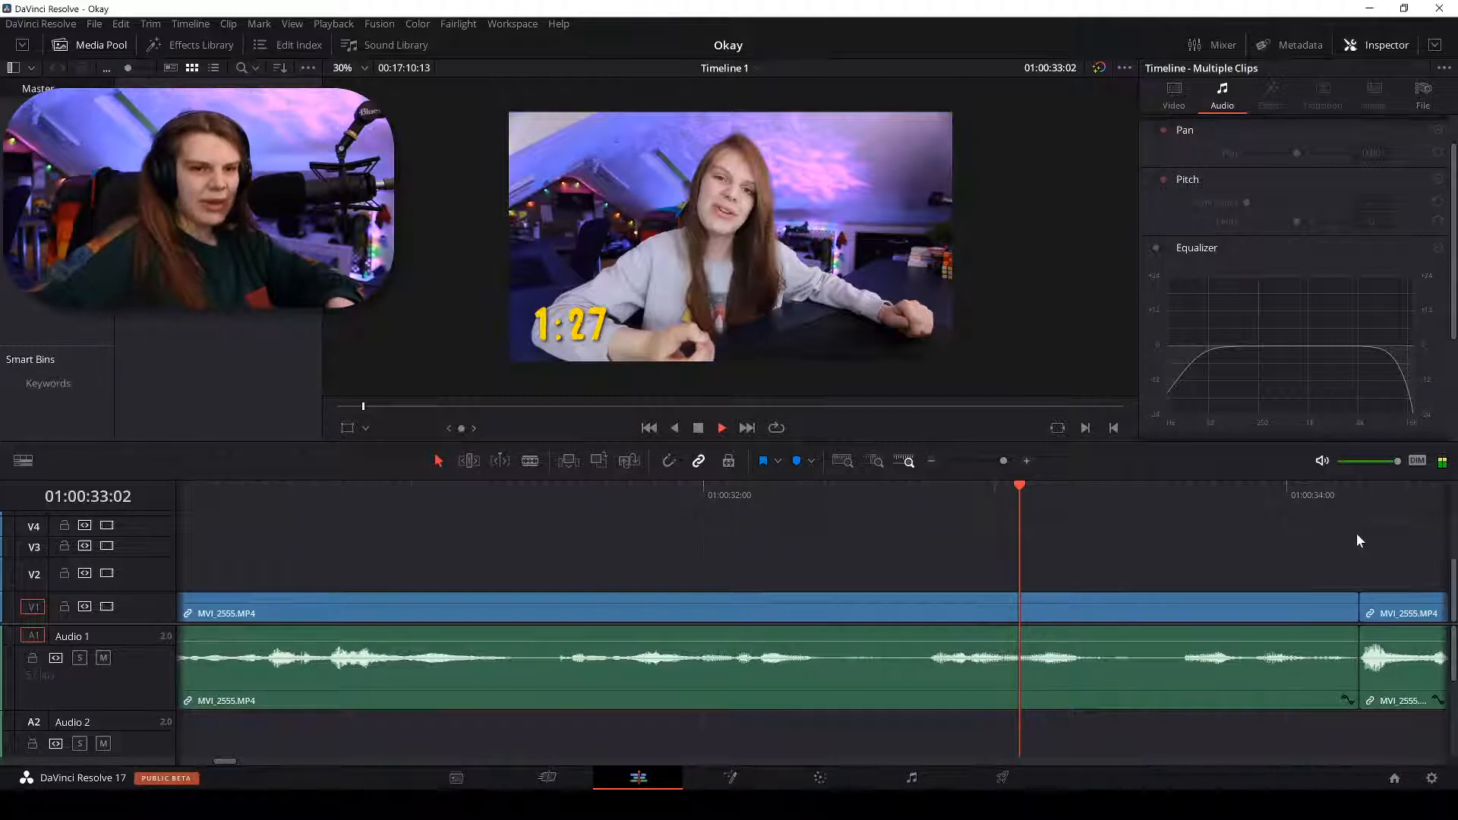
scroll(1357, 535, down, 3)
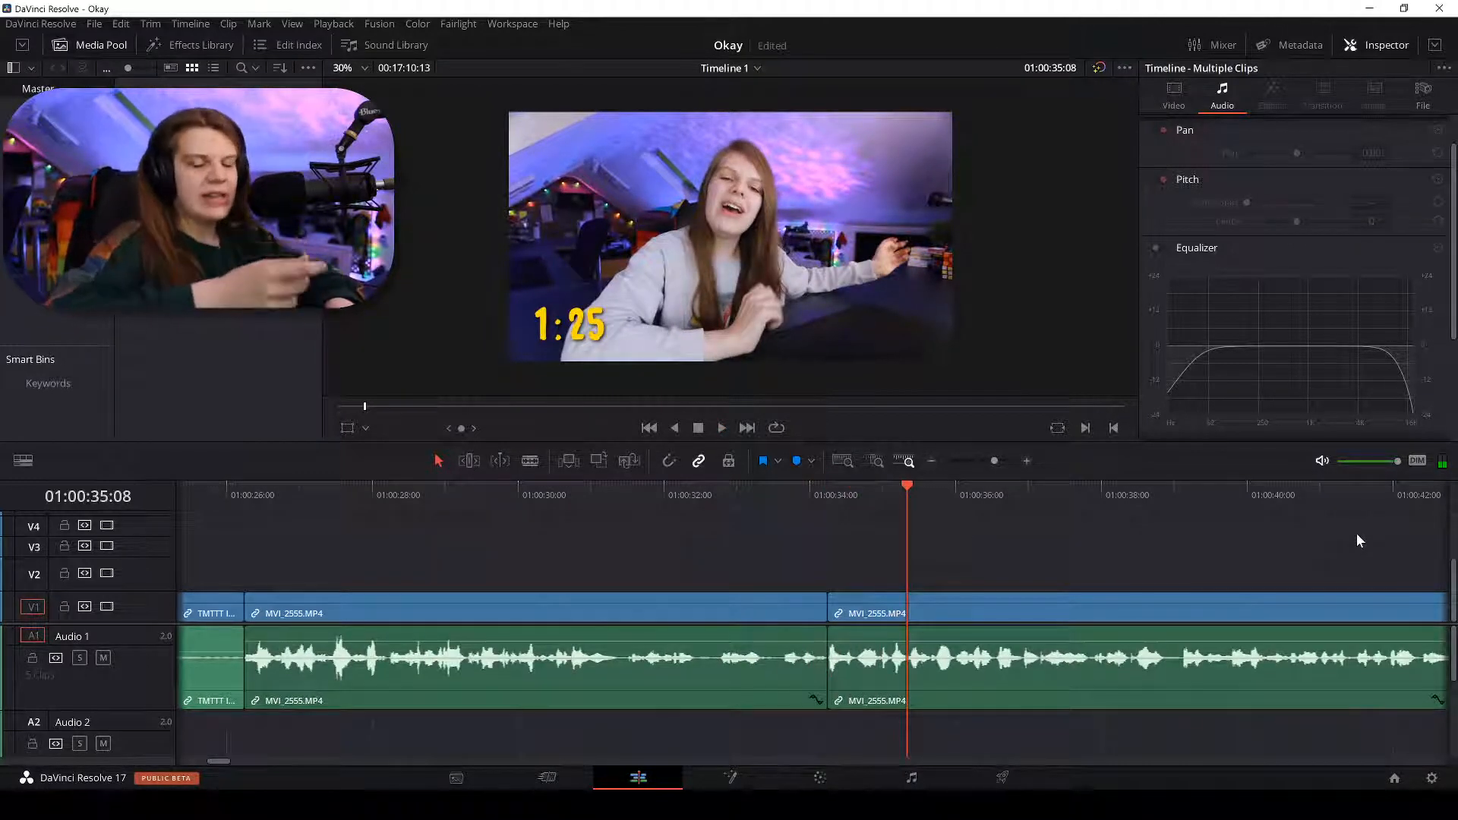
key(space)
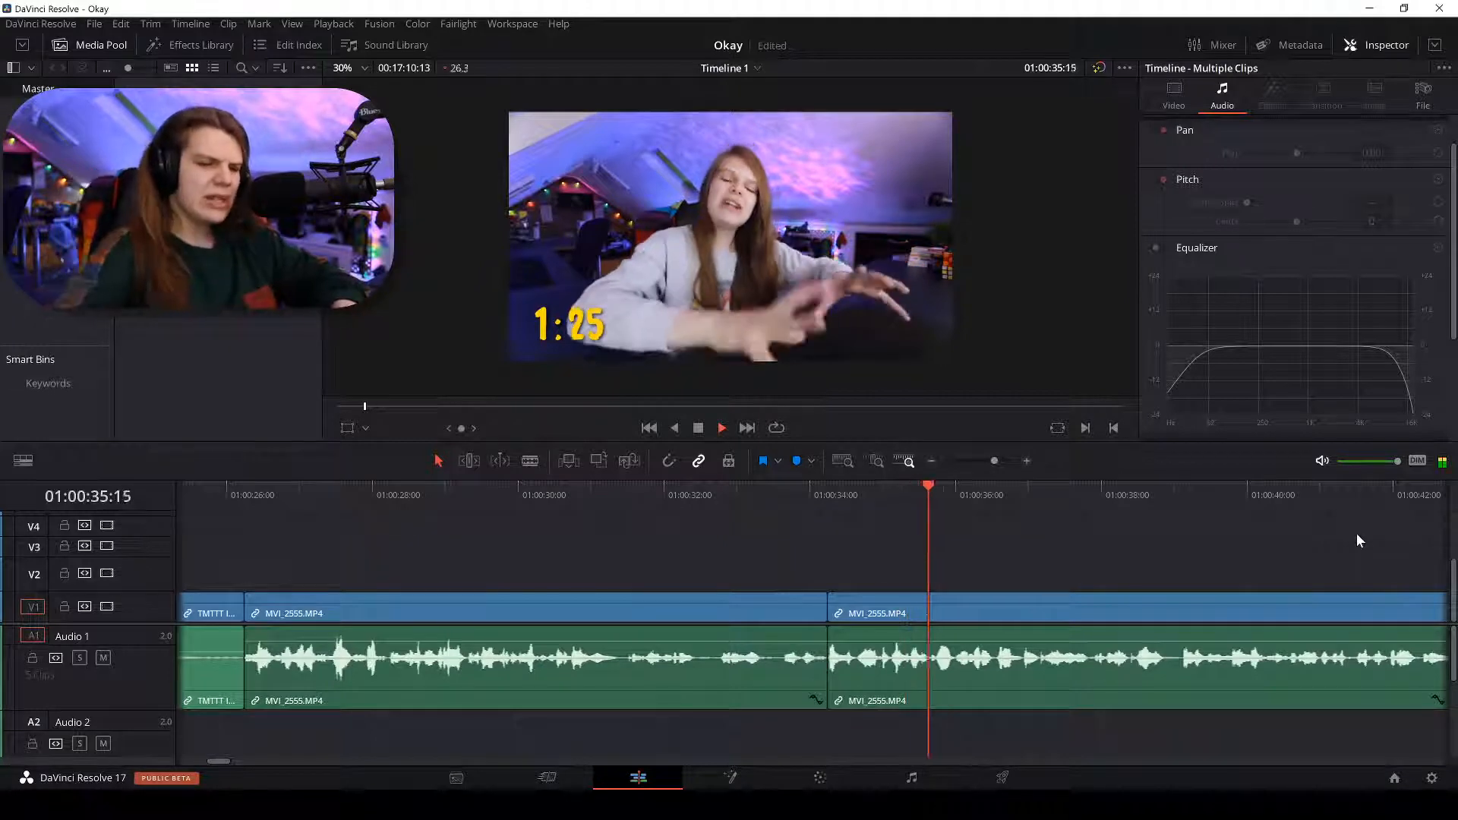
scroll(1357, 533, down, 2)
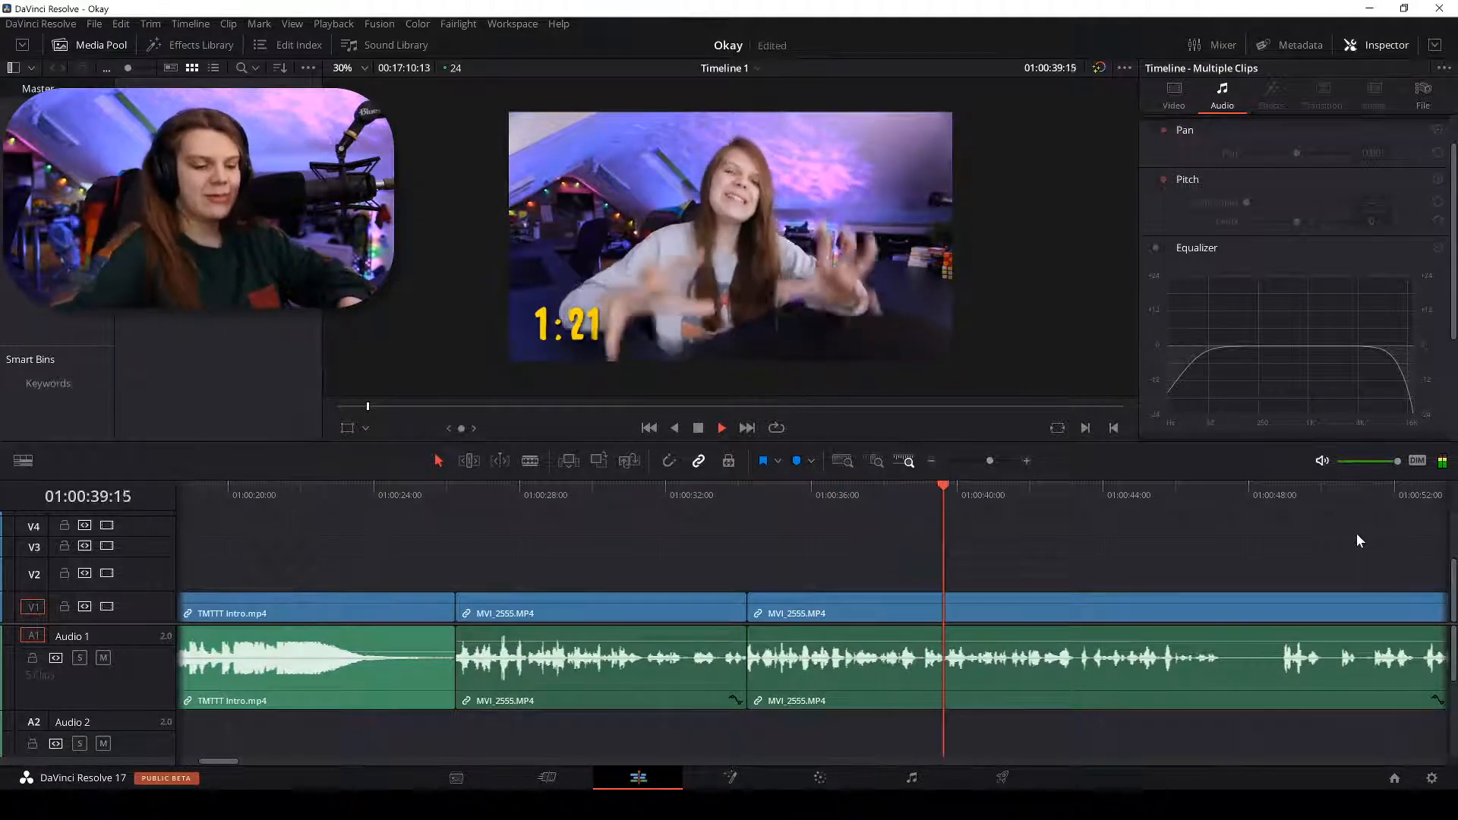
key(ctrl+minus)
key(ctrl+equal)
key(ctrl+equal)
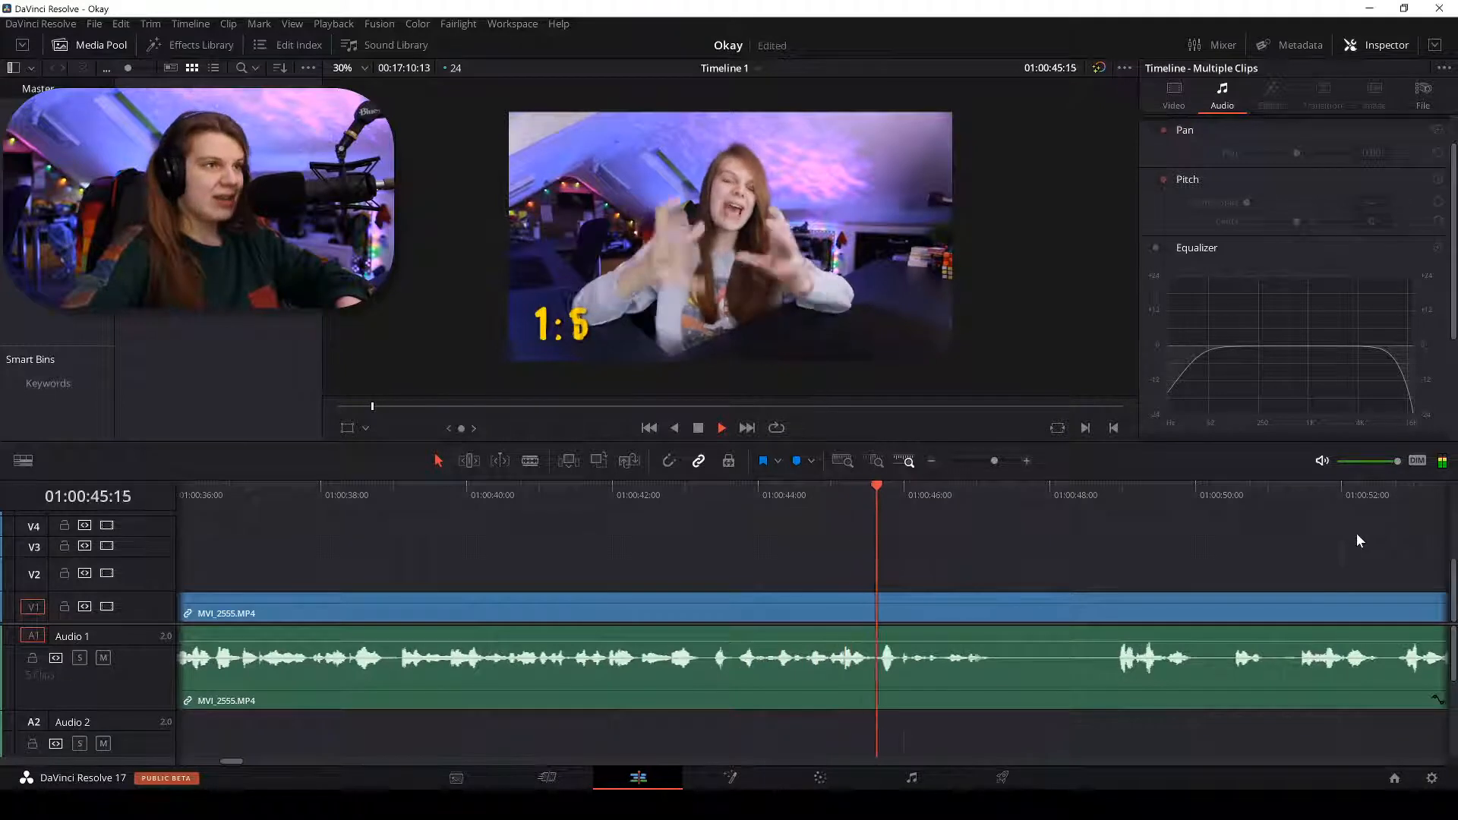
Split MVI_2555.MP4 on the timeline at about 01:00:47.
key(ctrl+equal)
key(ctrl+equal)
key(ctrl+minus)
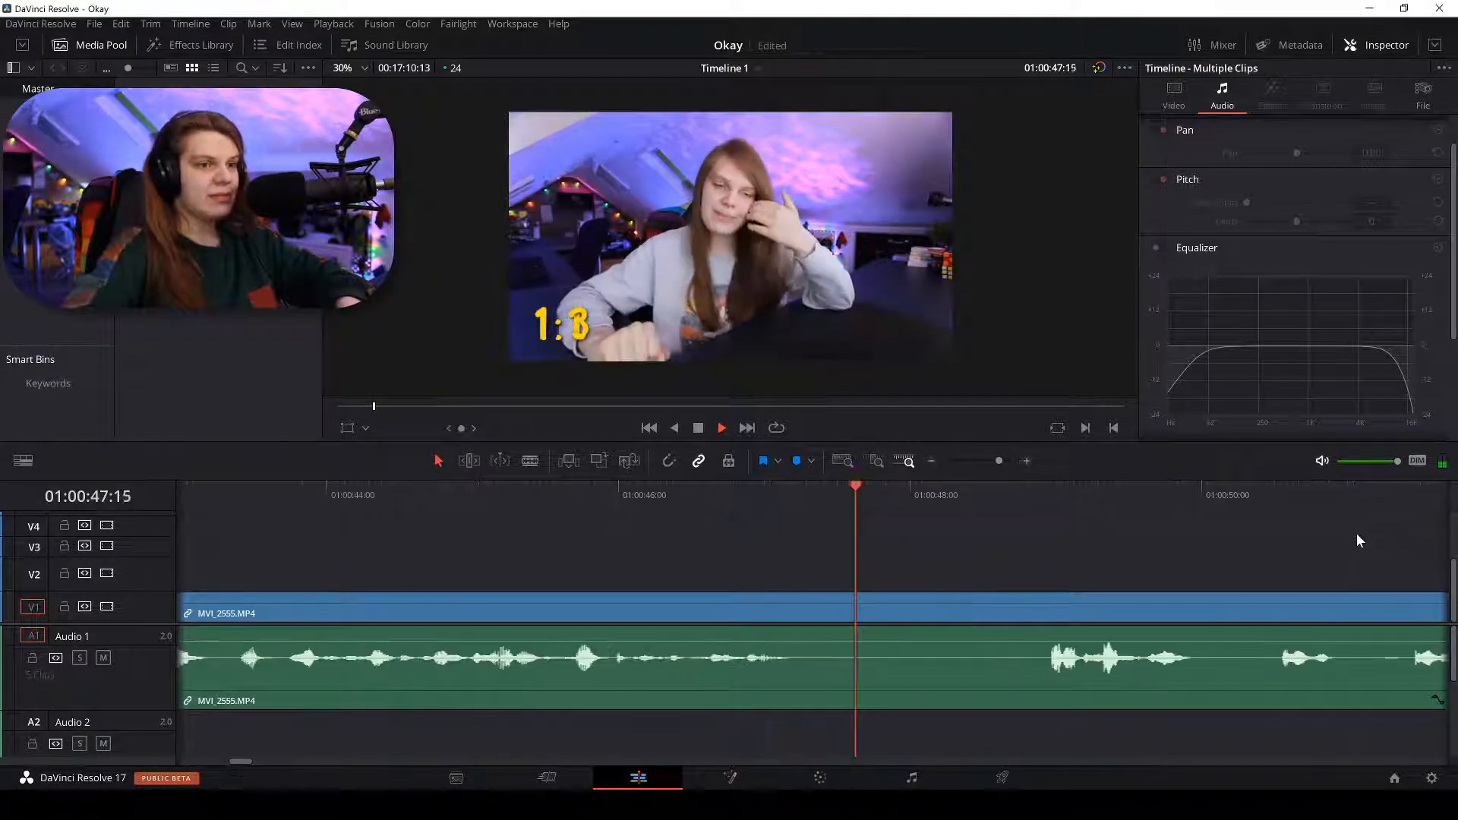
key(b)
click(788, 615)
key(a)
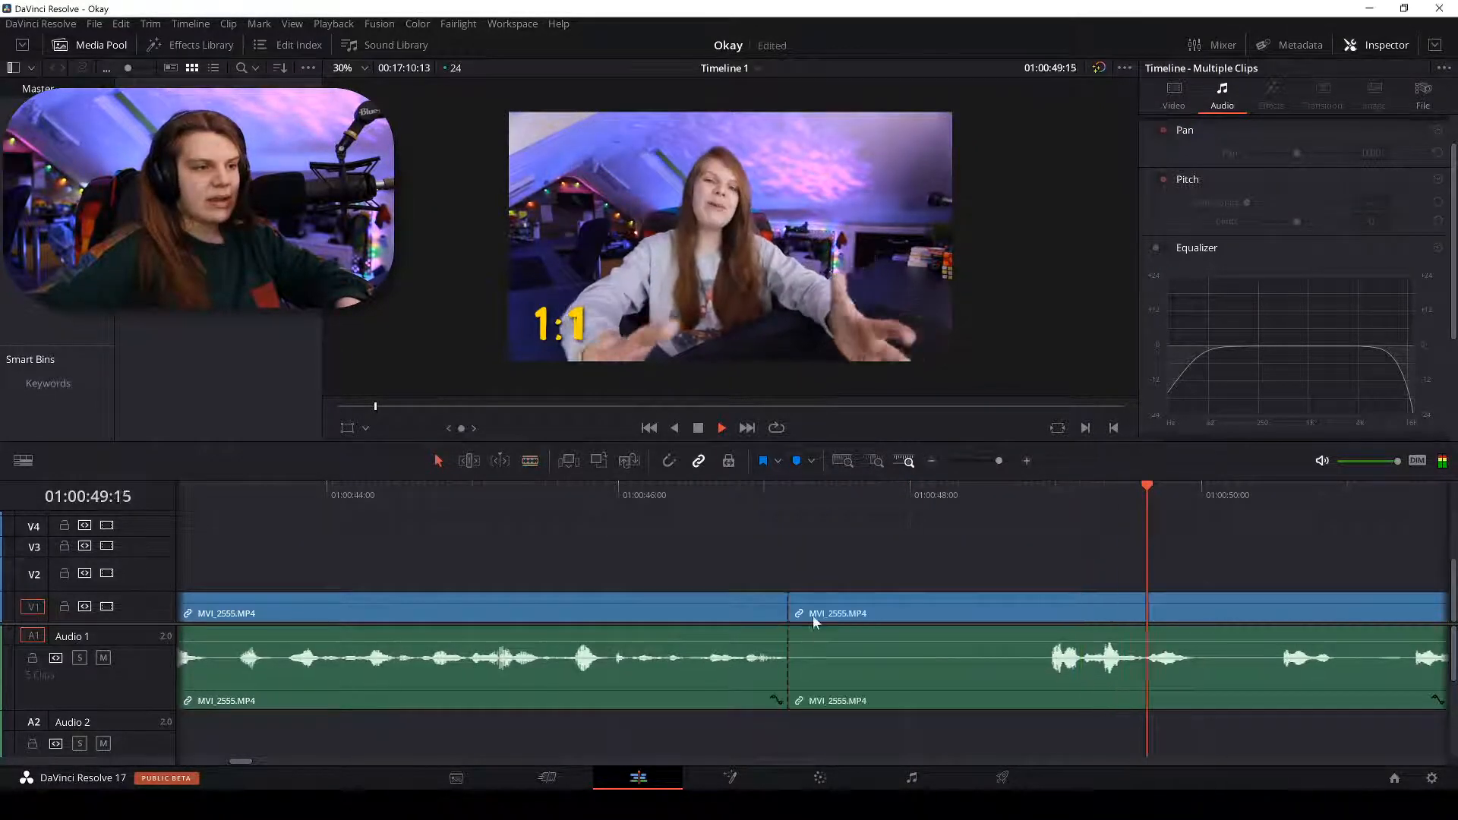
key(ctrl+minus)
key(ctrl+minus)
key(ctrl+minus)
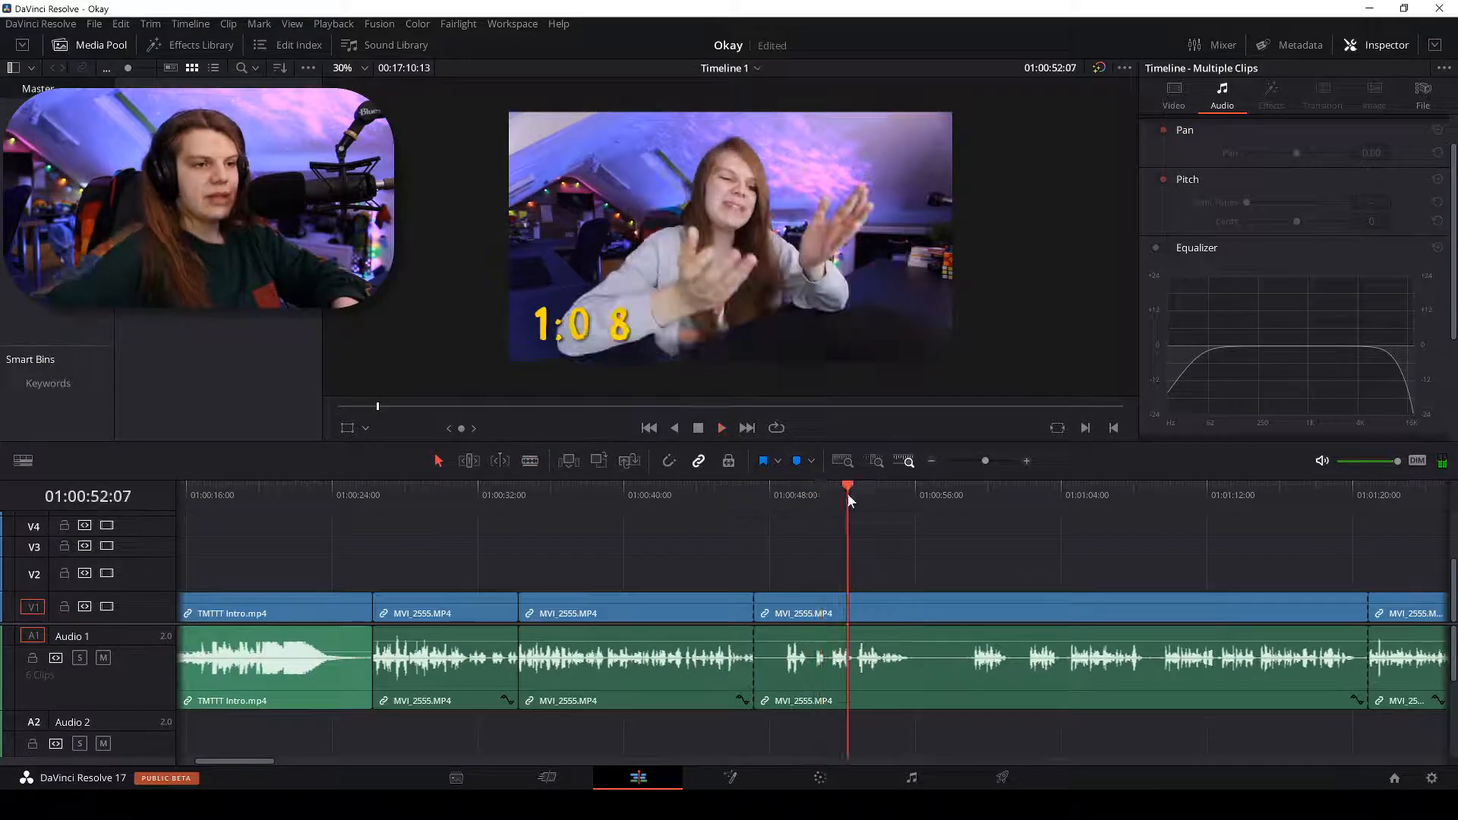
key(ctrl+equal)
key(ctrl+equal)
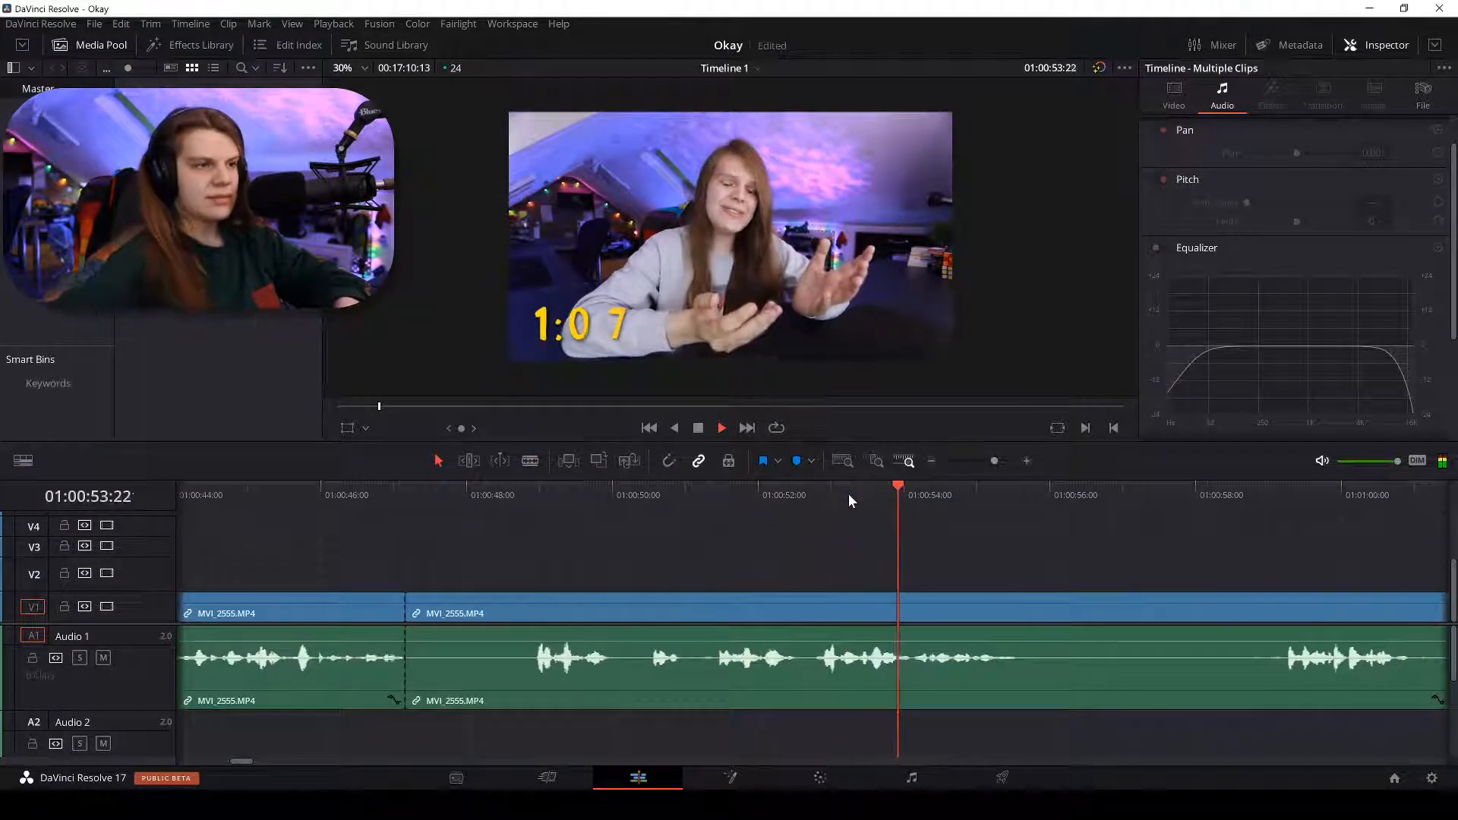
Replay from about 01:00:51 and split the clip where speech resumes near 01:00:52.
click(1273, 484)
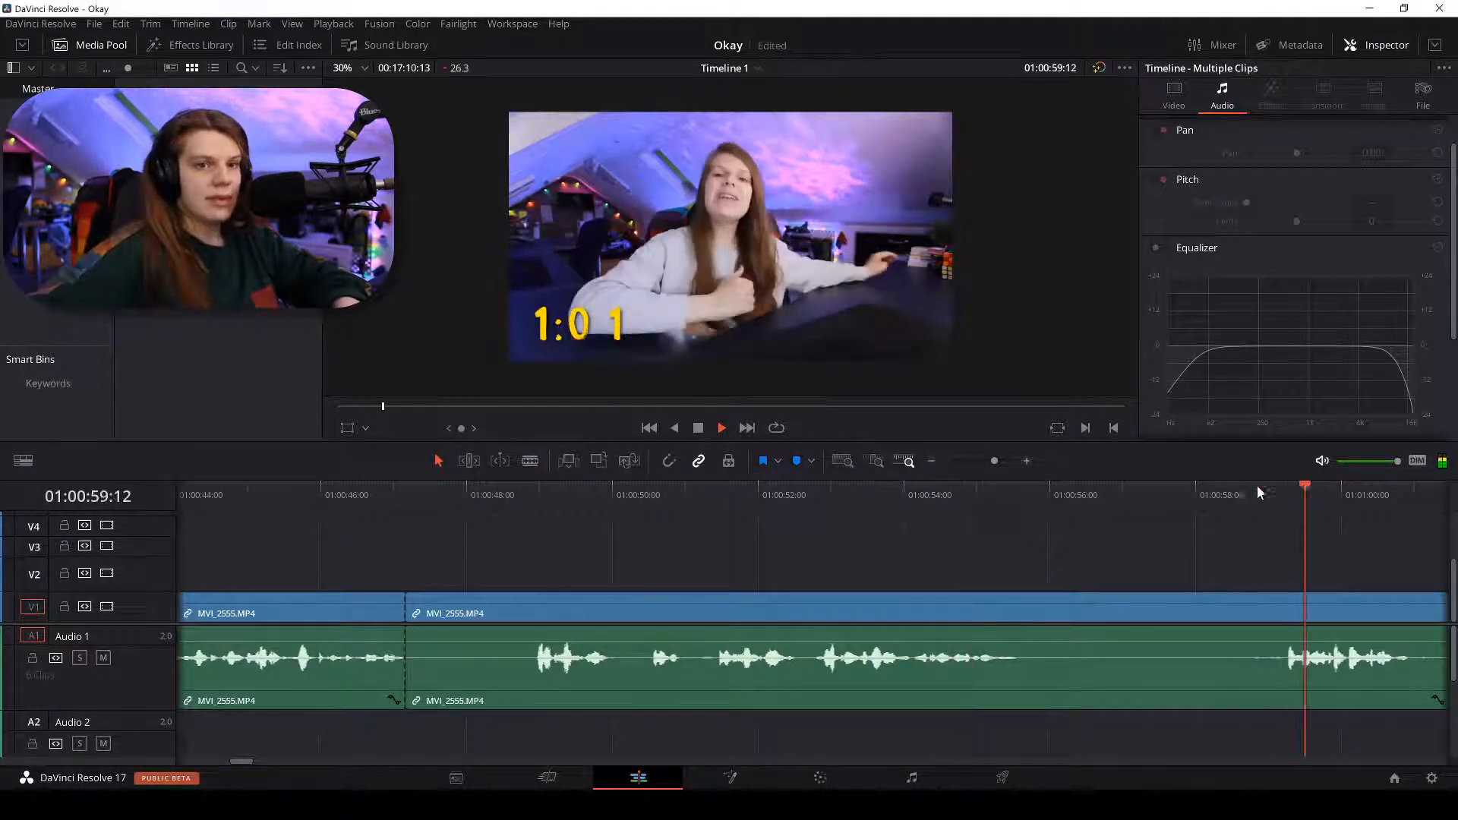
click(706, 495)
key(space)
key(ctrl+equal)
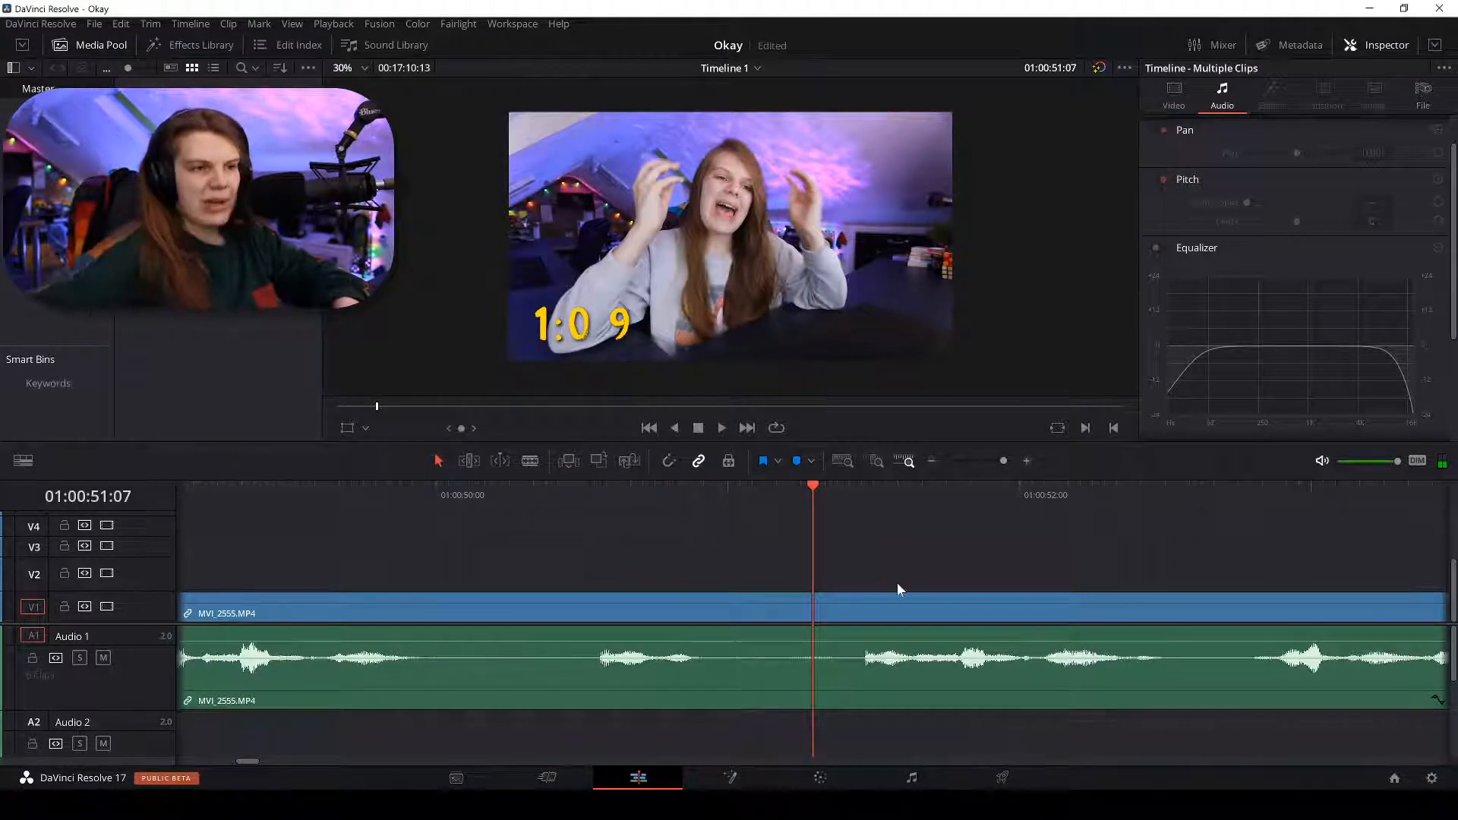
key(ctrl+minus)
key(space)
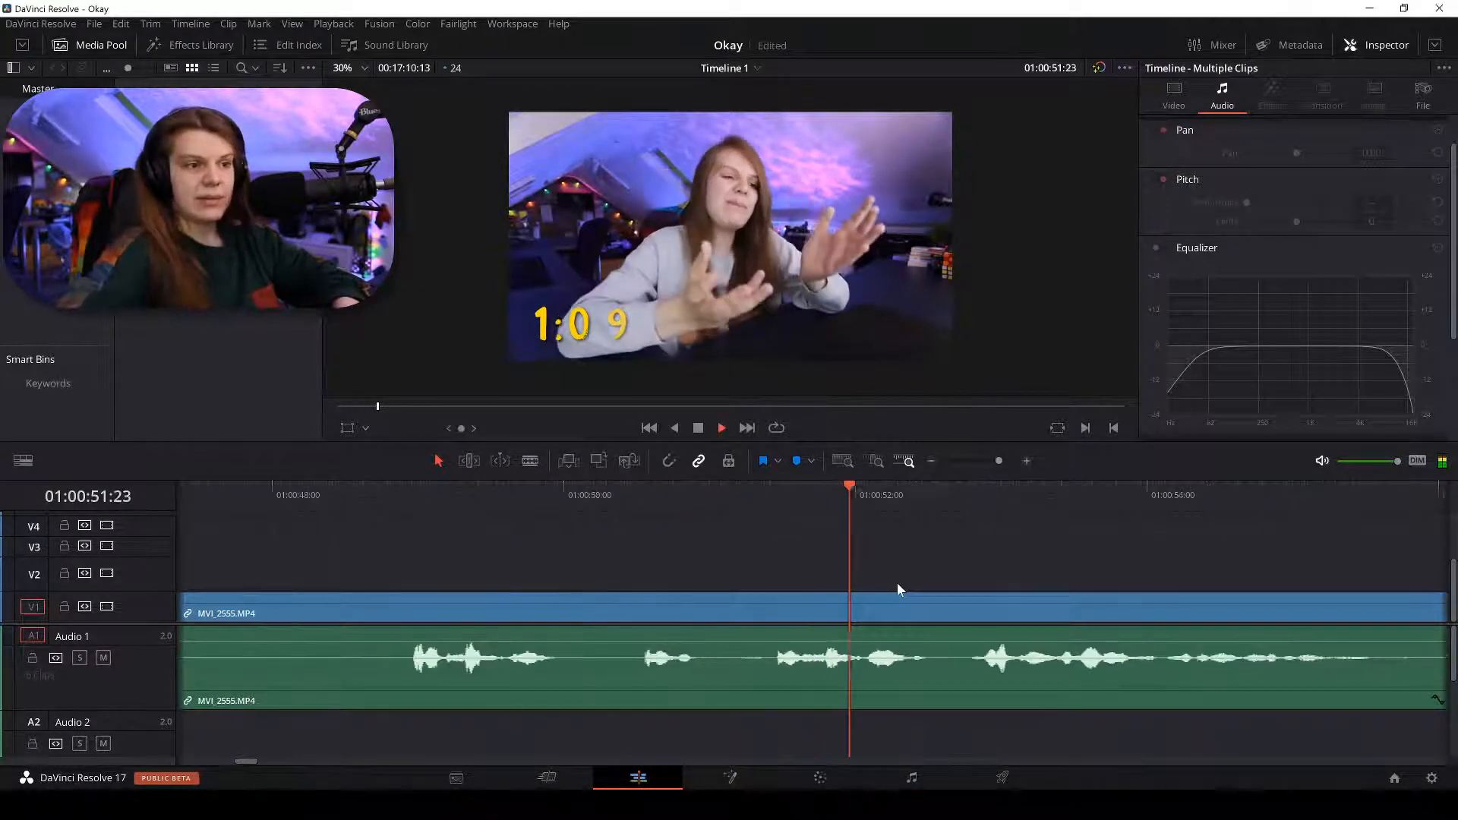
key(b)
click(776, 614)
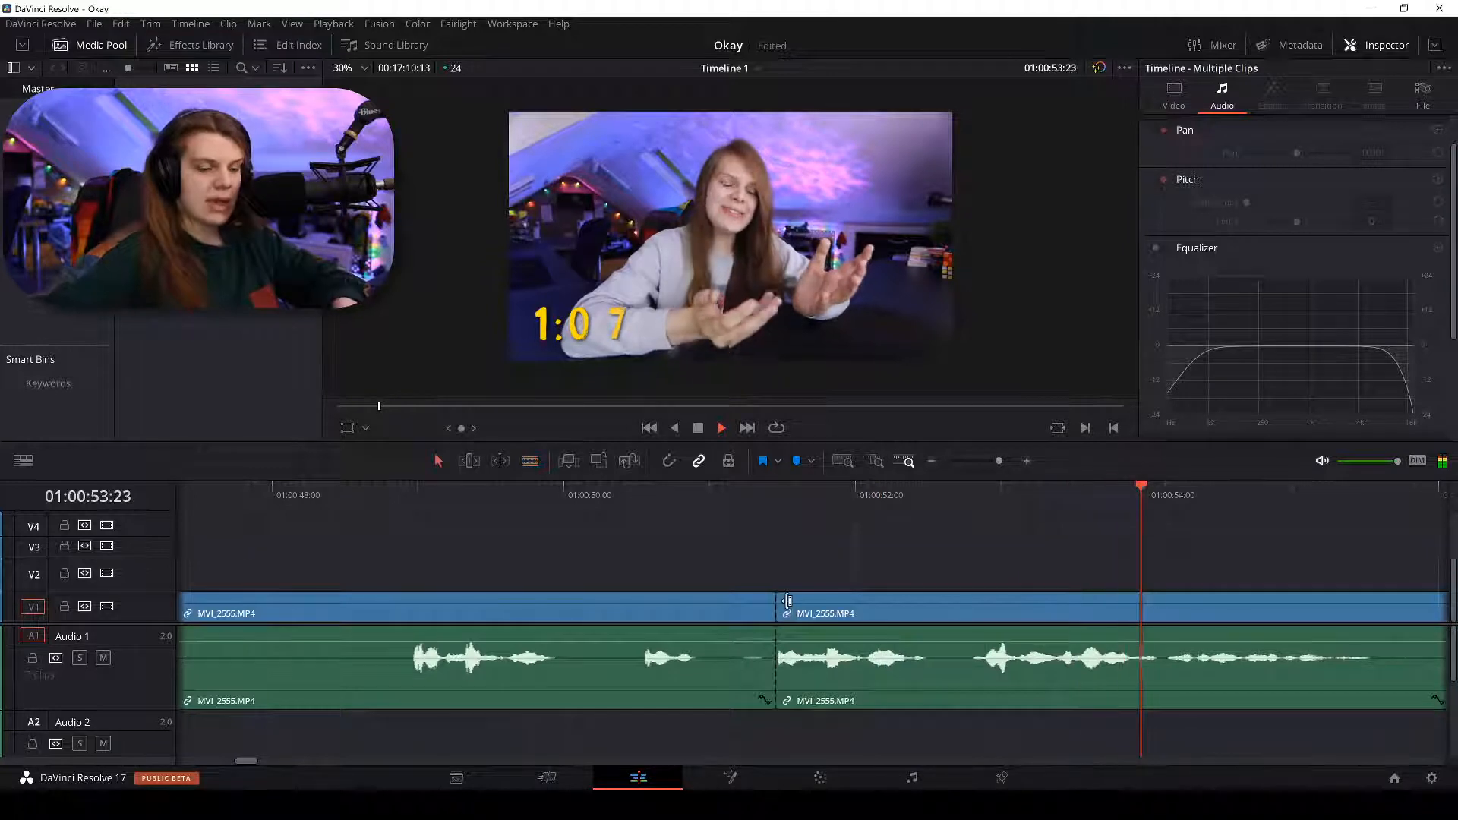
Split the clip again at about 01:00:55 and delete the silent section between the cuts.
key(ctrl+minus)
key(space)
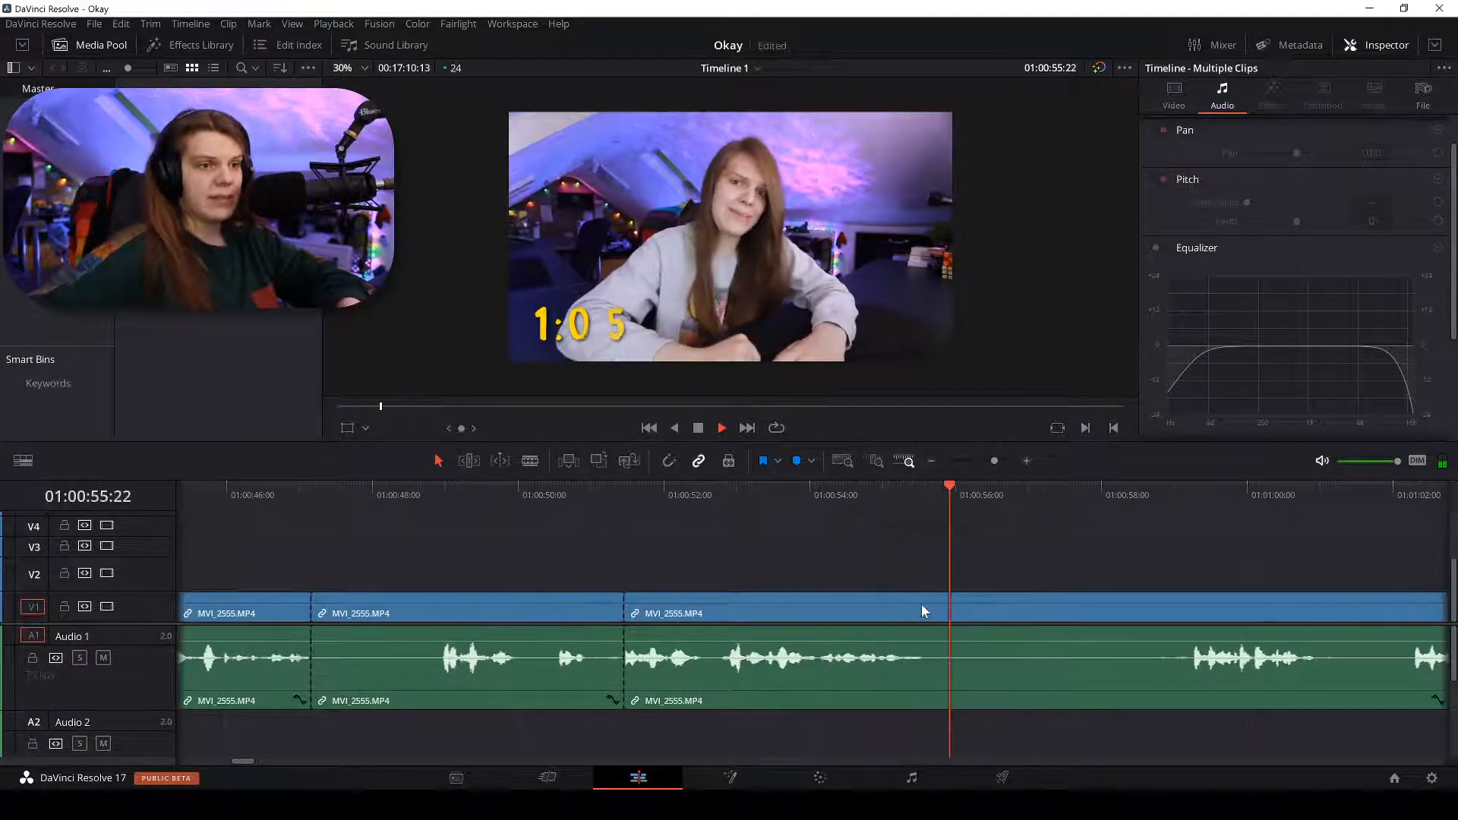
key(b)
click(922, 608)
click(521, 614)
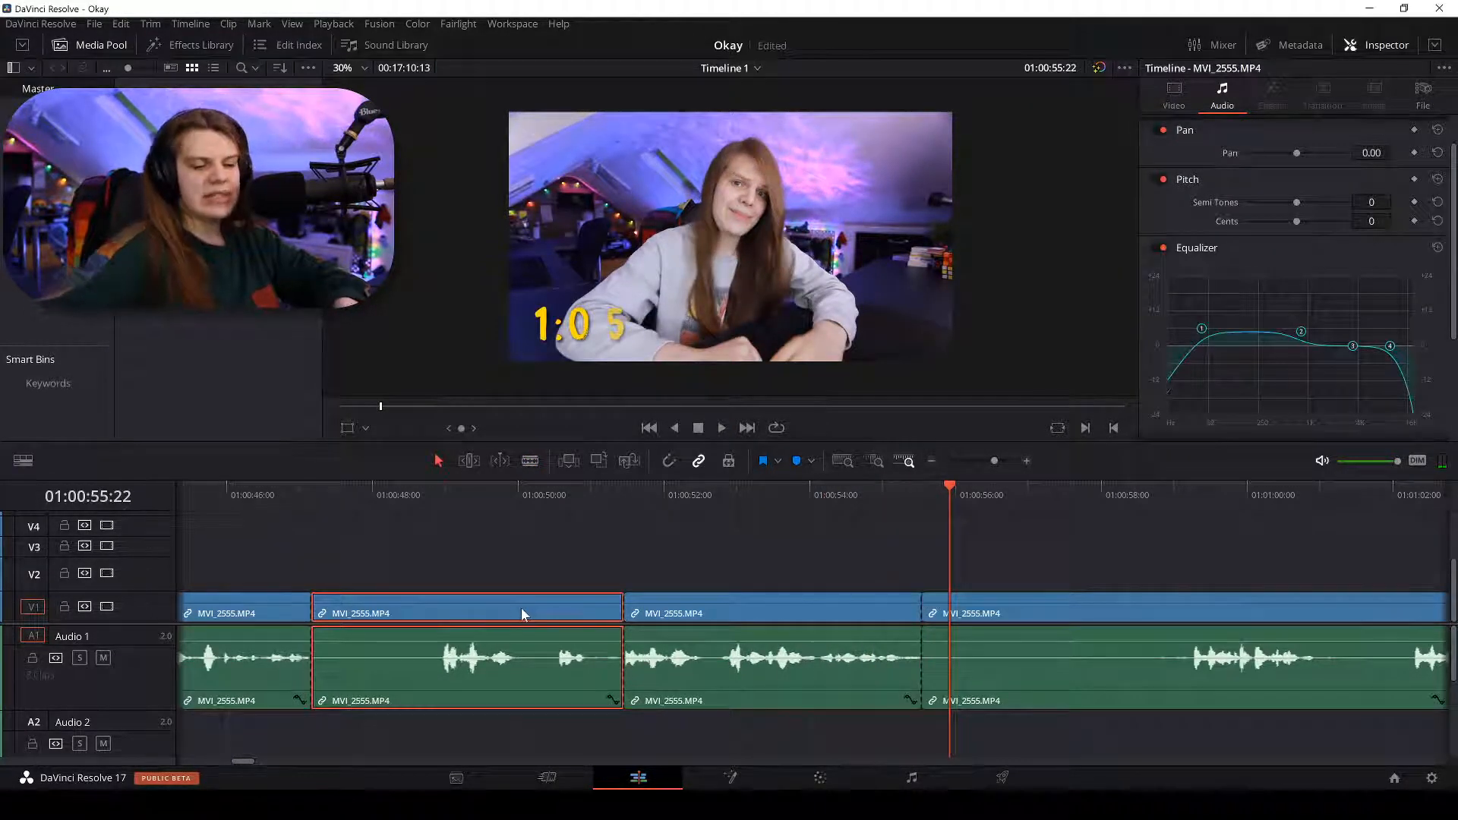
key(BackSpace)
Close the gap so later clips shift left, and select the next silent piece.
key(ctrl+minus)
key(ctrl+minus)
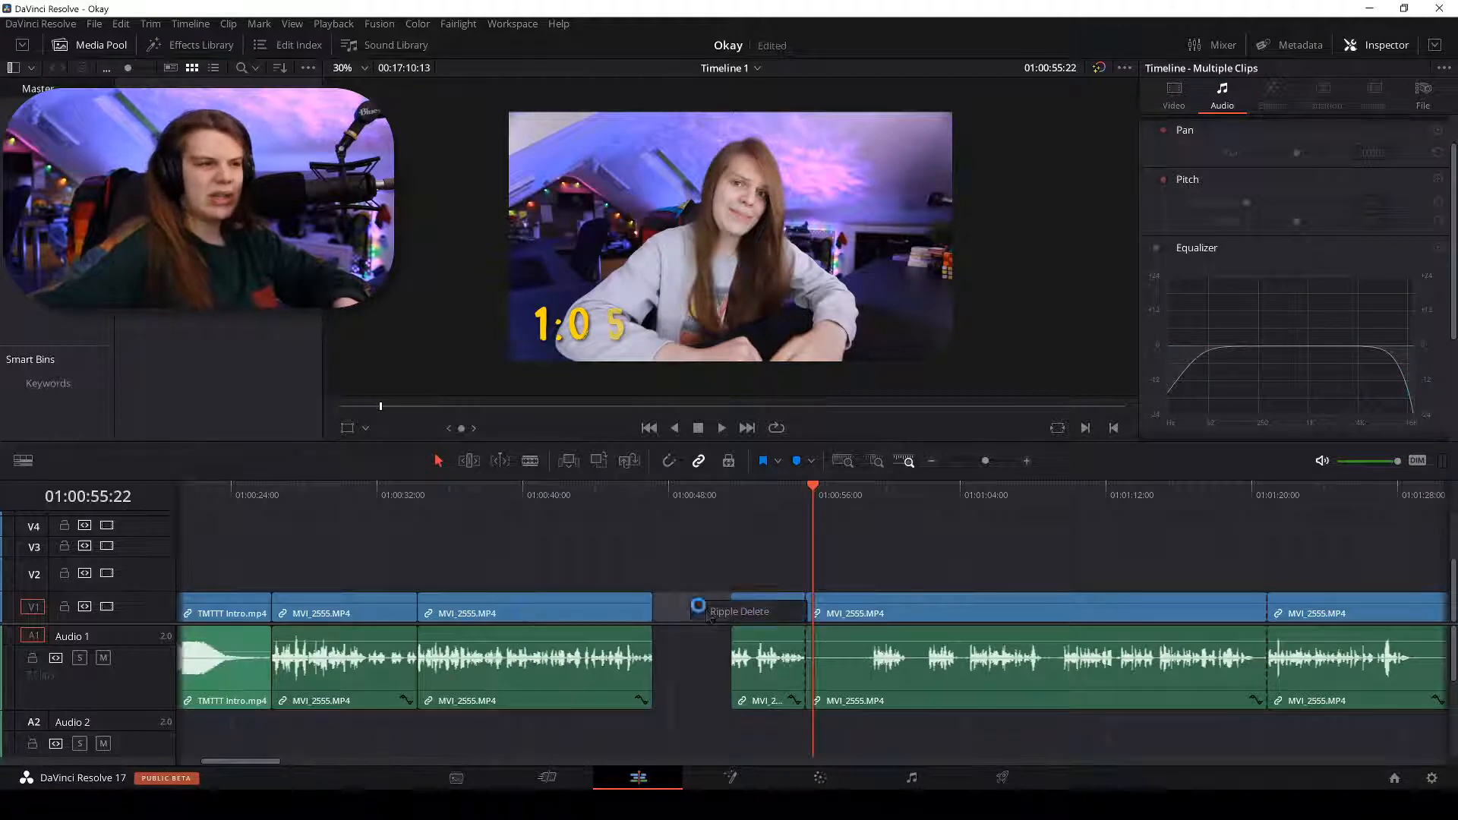
click(710, 615)
key(ctrl+equal)
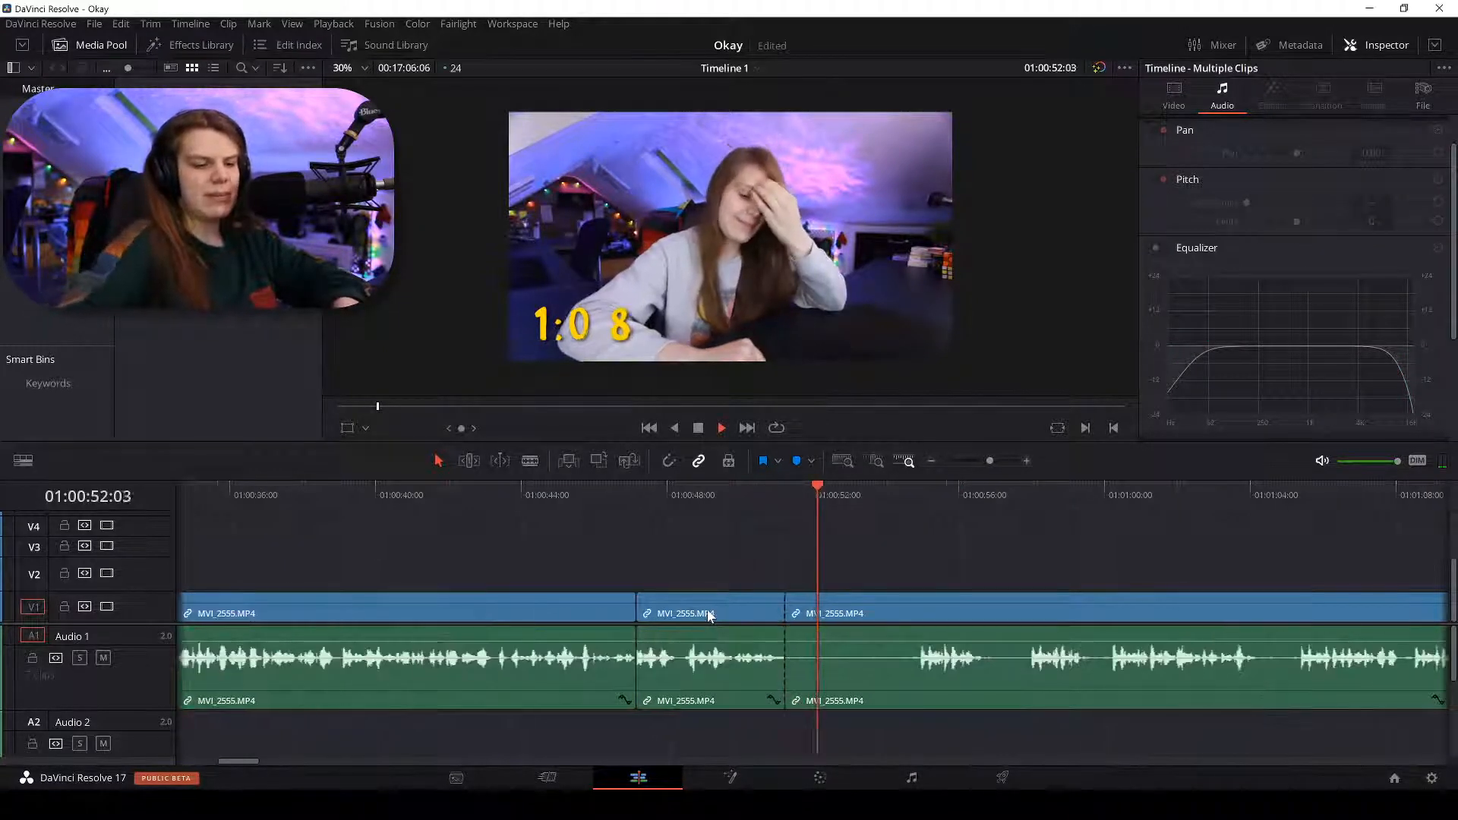
key(ctrl+minus)
key(ctrl+minus)
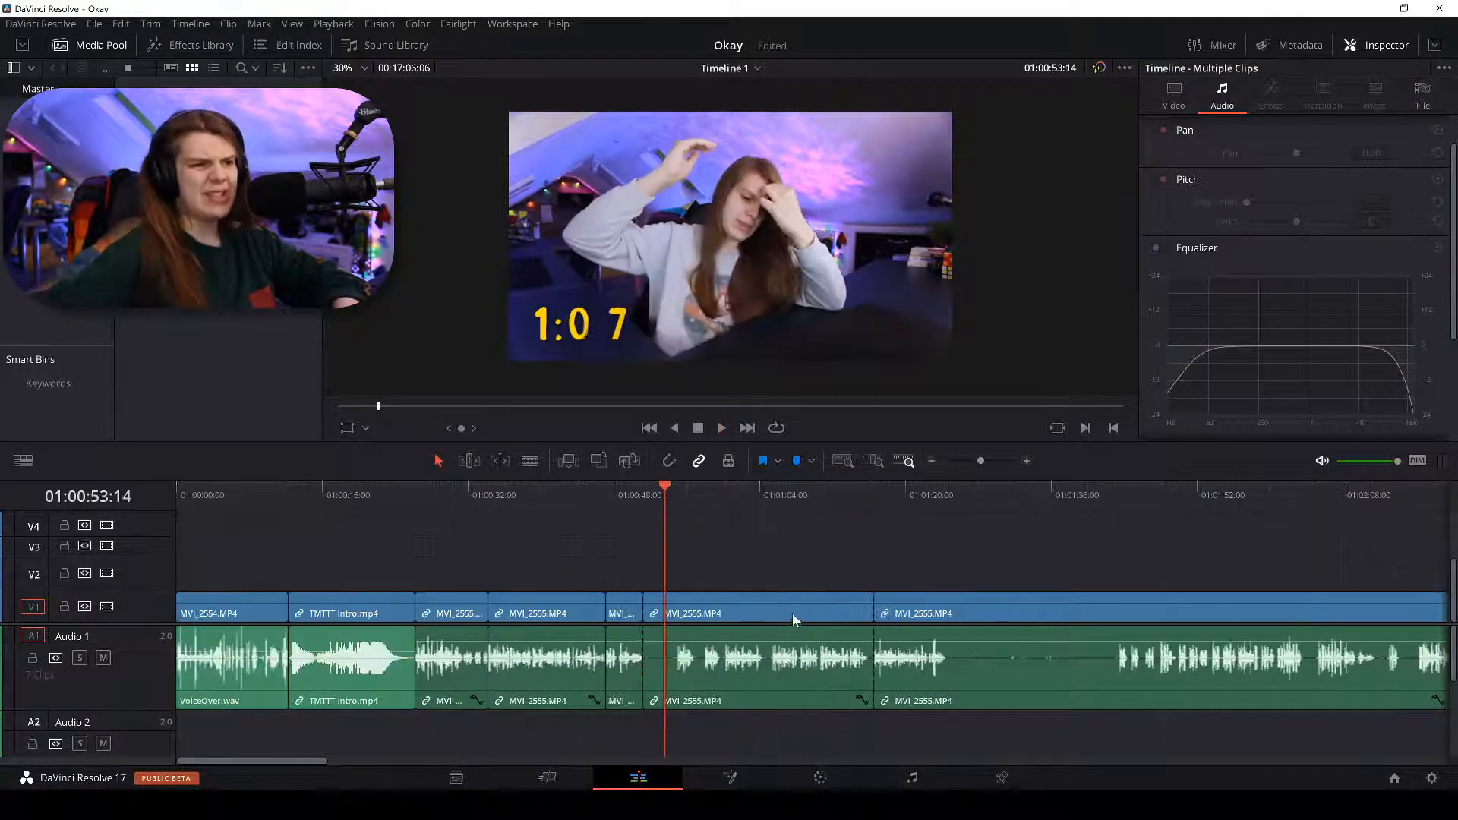
click(792, 619)
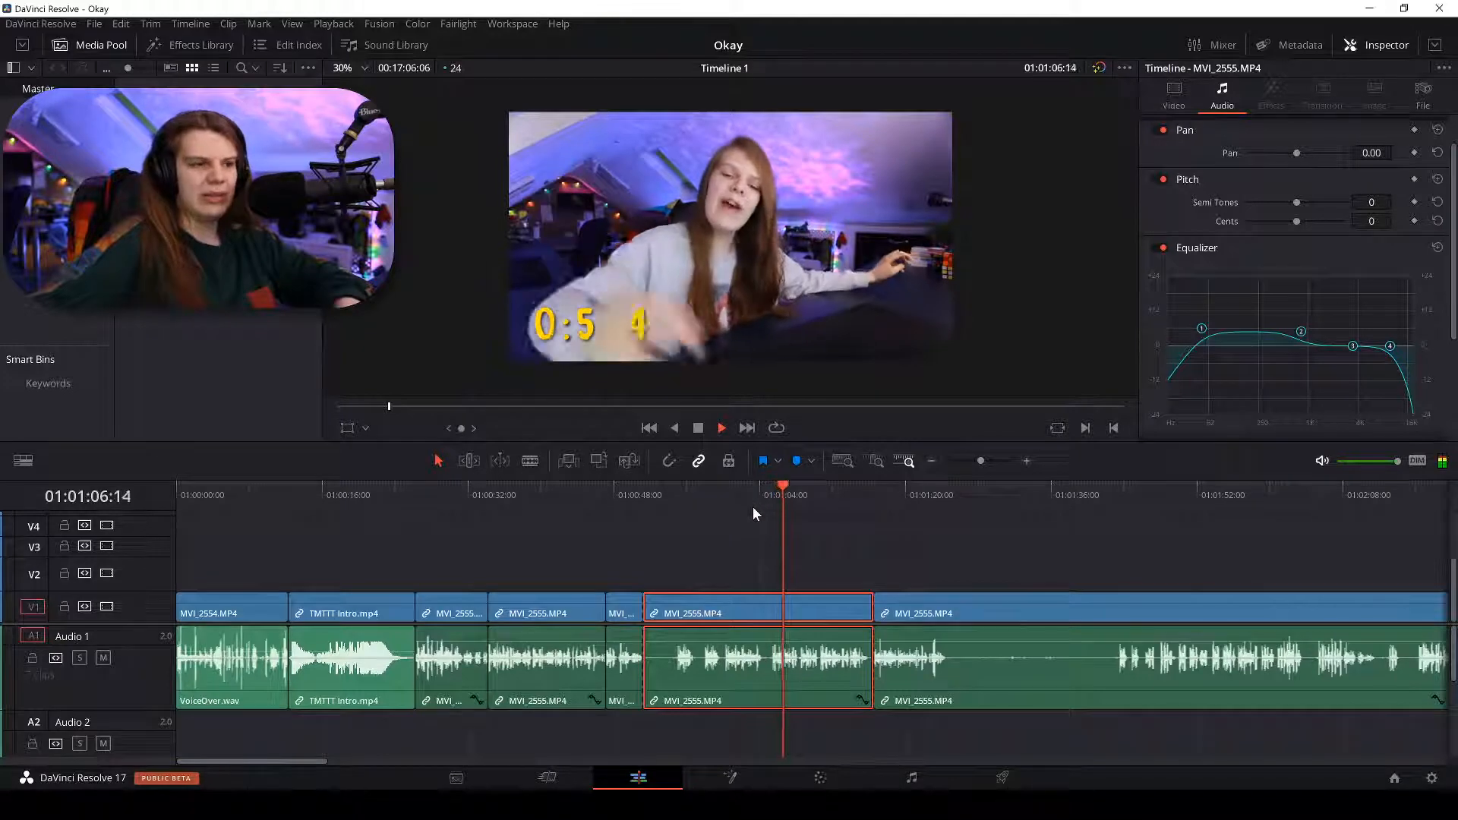
Delete the selected silent piece and close its gap so the clips join.
key(BackSpace)
click(680, 608)
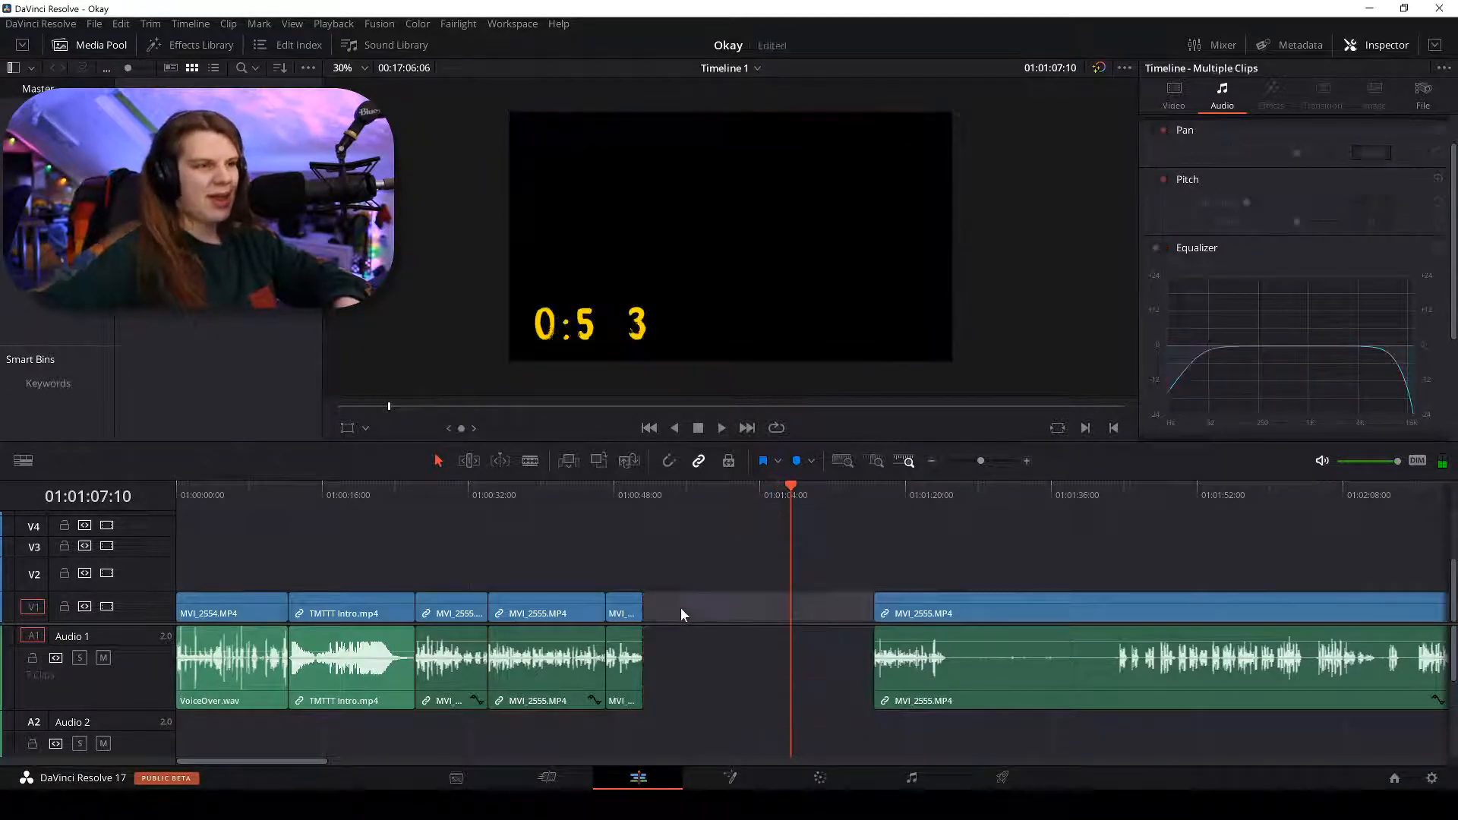
key(BackSpace)
key(space)
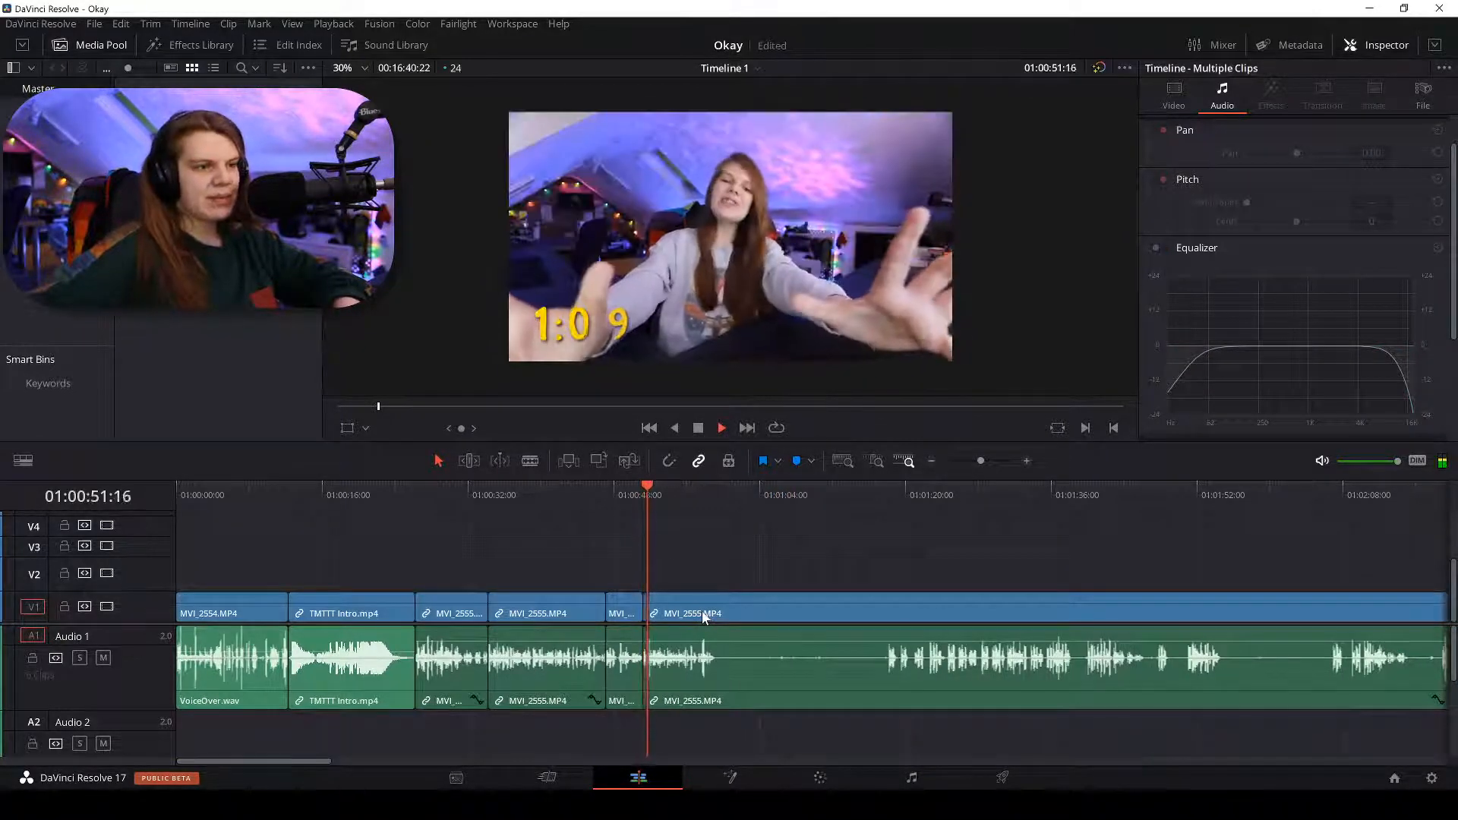
Place the playhead where the speech ends and split the camera clip with Ctrl+B.
key(ctrl+equal)
key(ctrl+minus)
key(ctrl+minus)
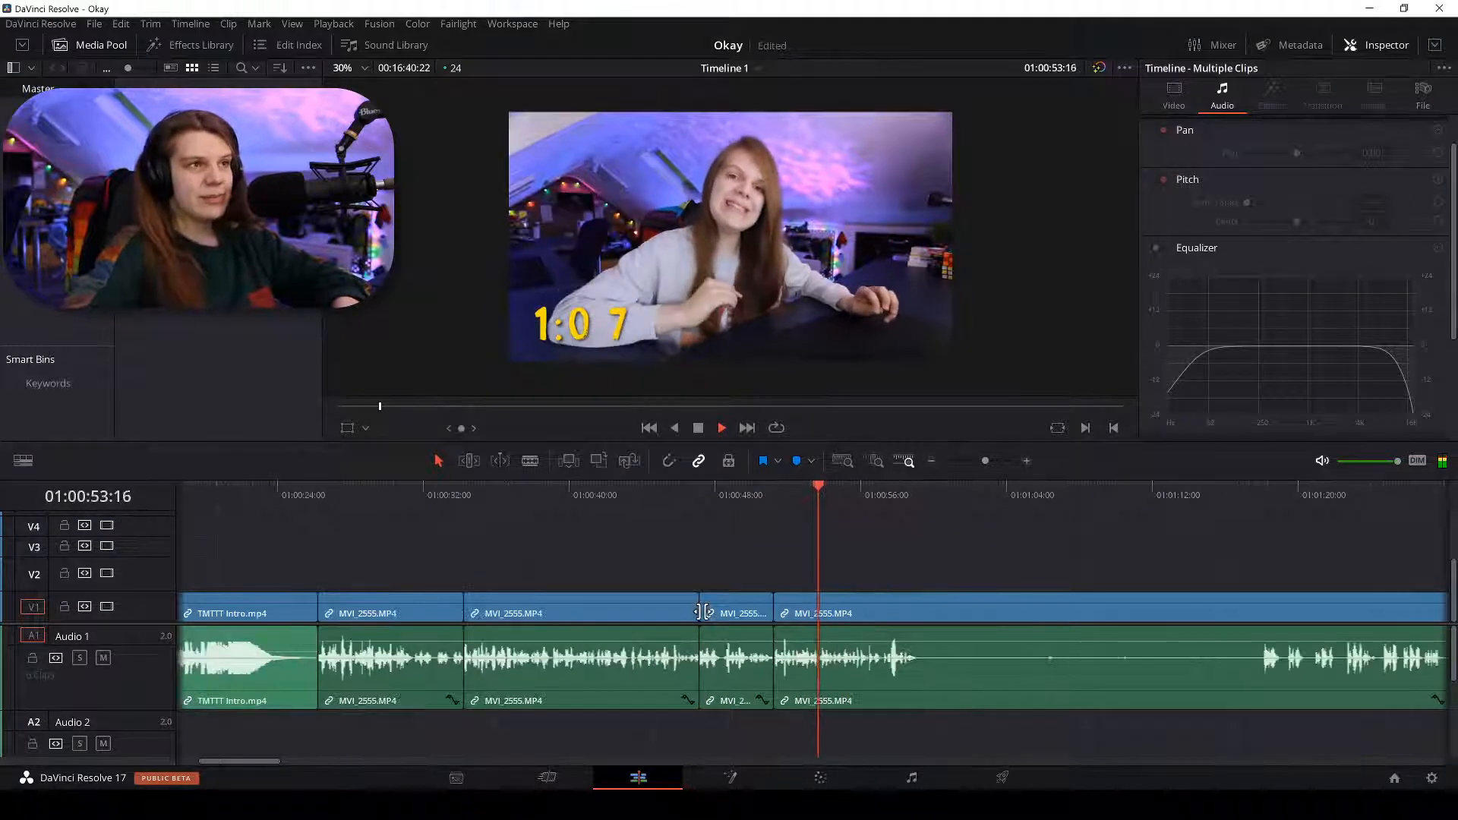
key(ctrl+equal)
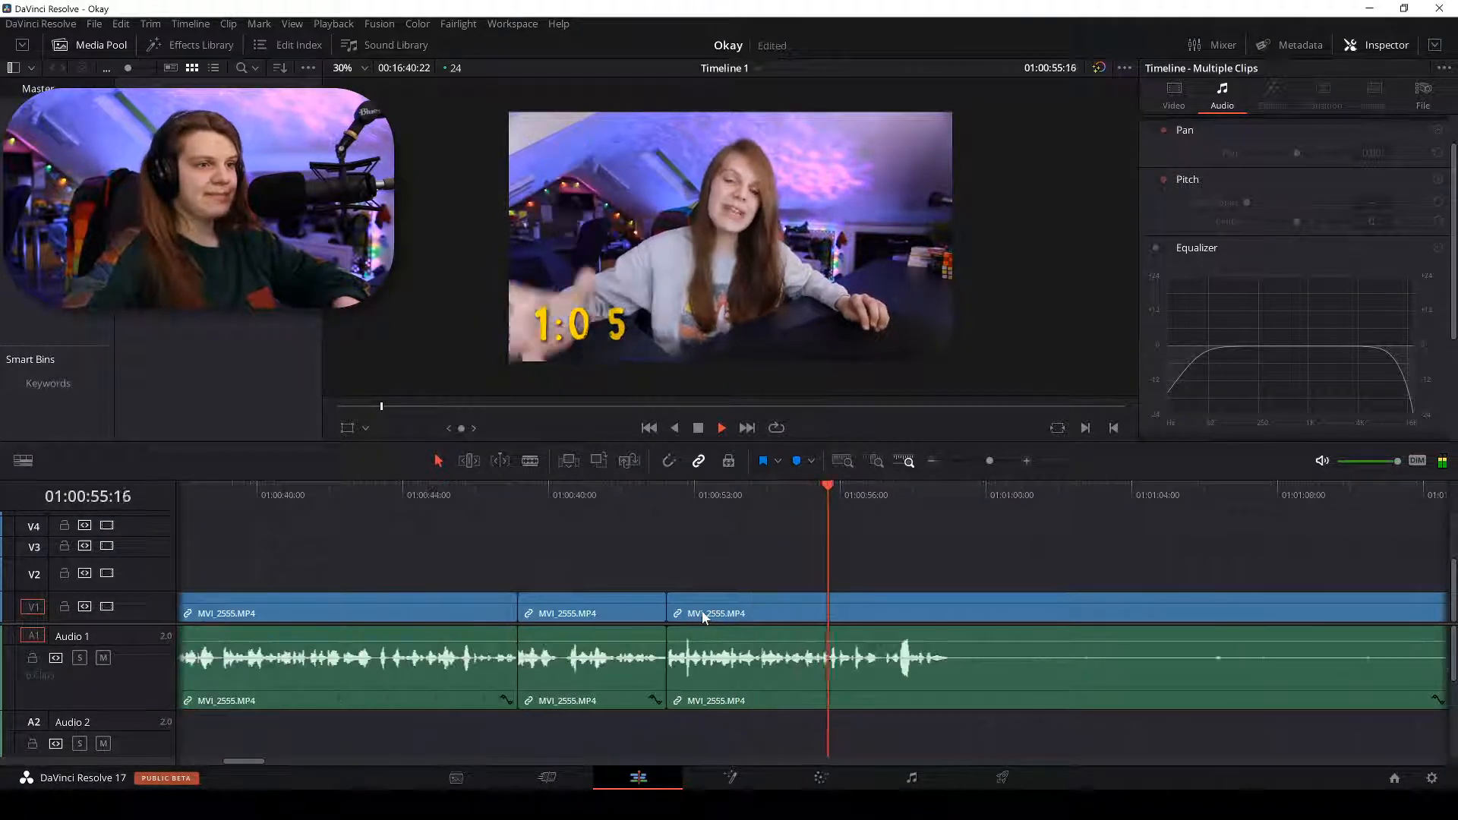
key(ctrl+minus)
key(ctrl+equal)
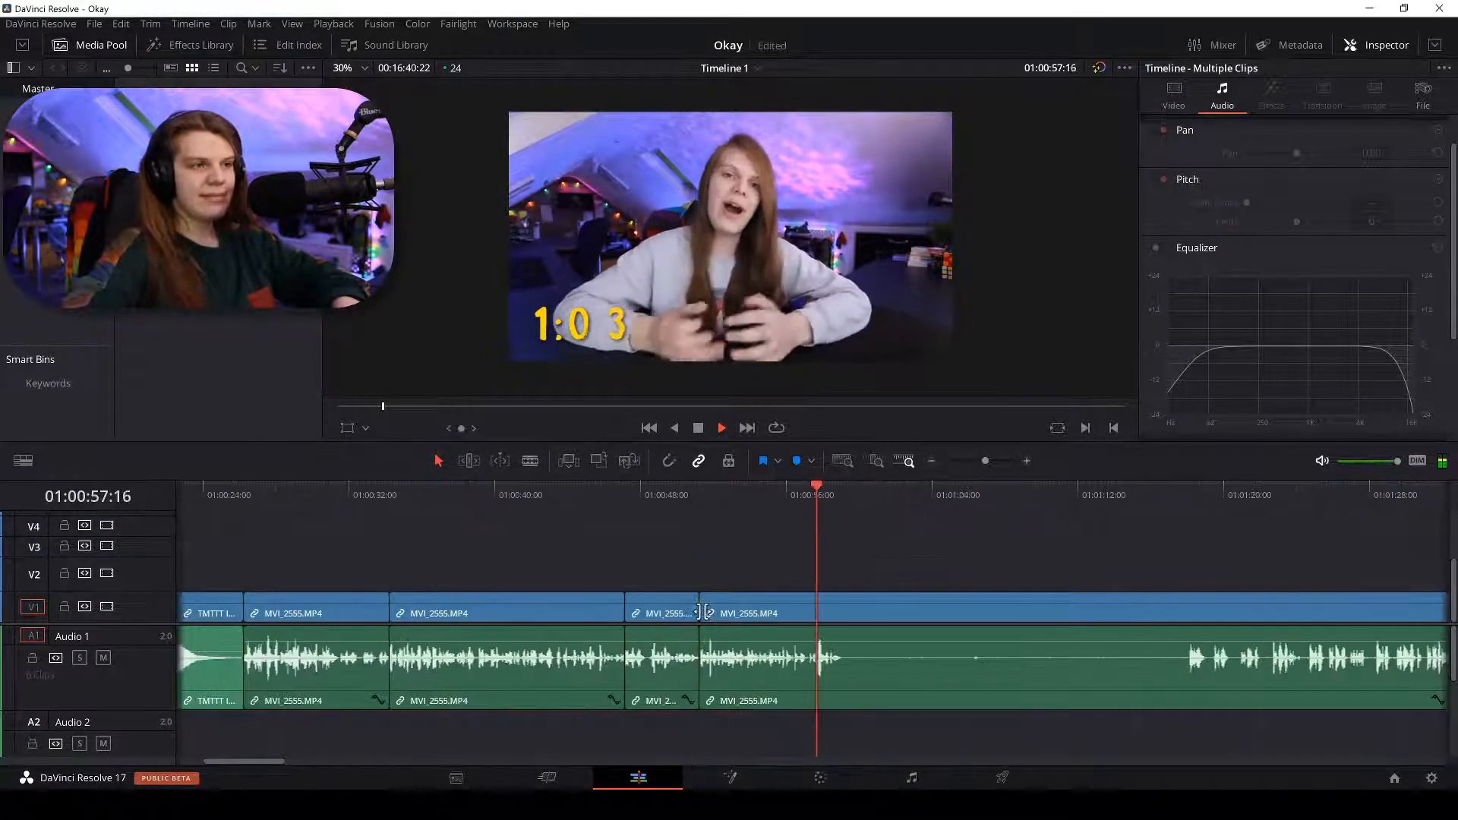
key(ctrl+equal)
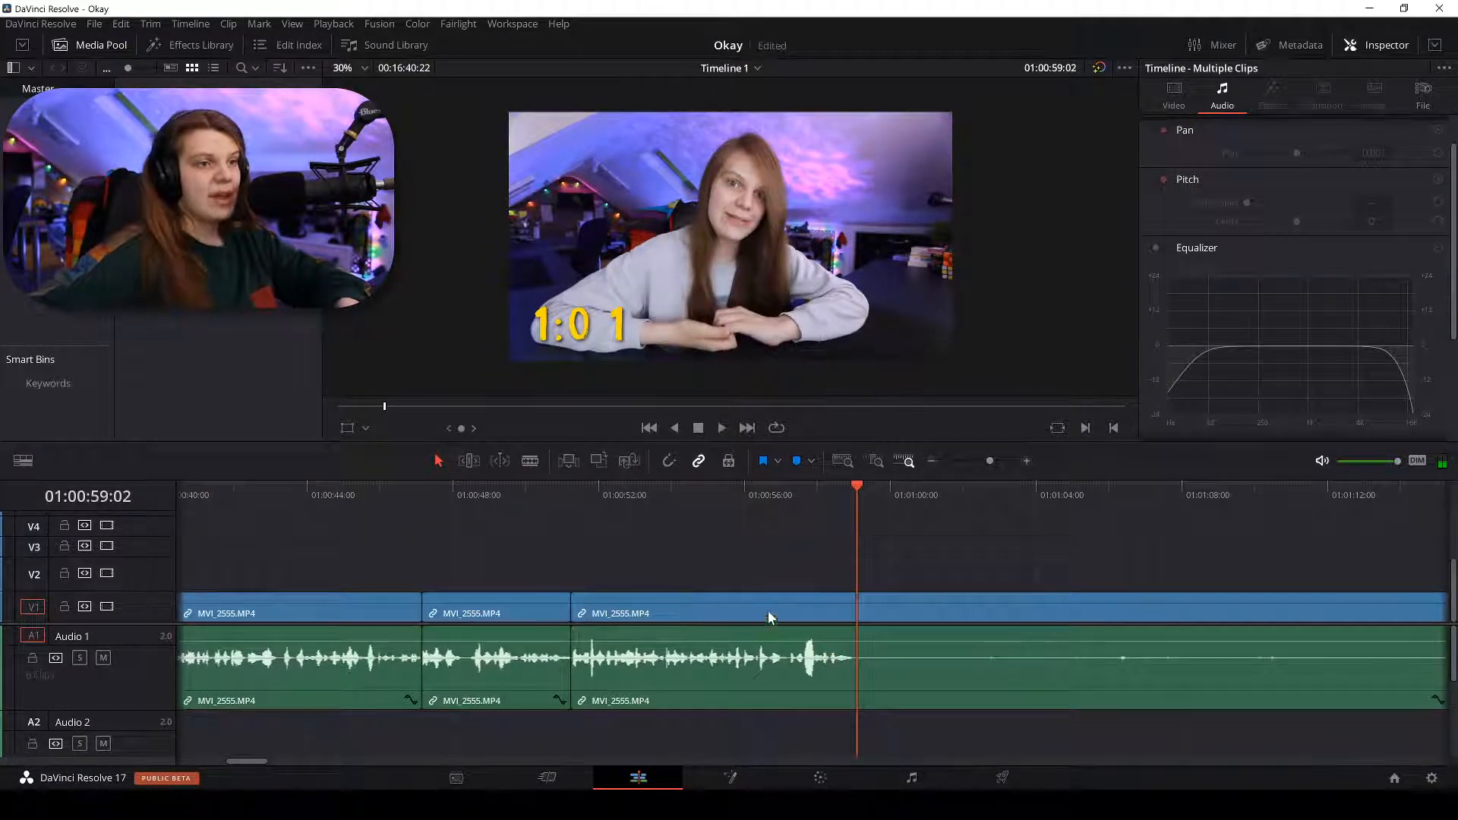
key(ctrl+equal)
scroll(591, 152, up, 8)
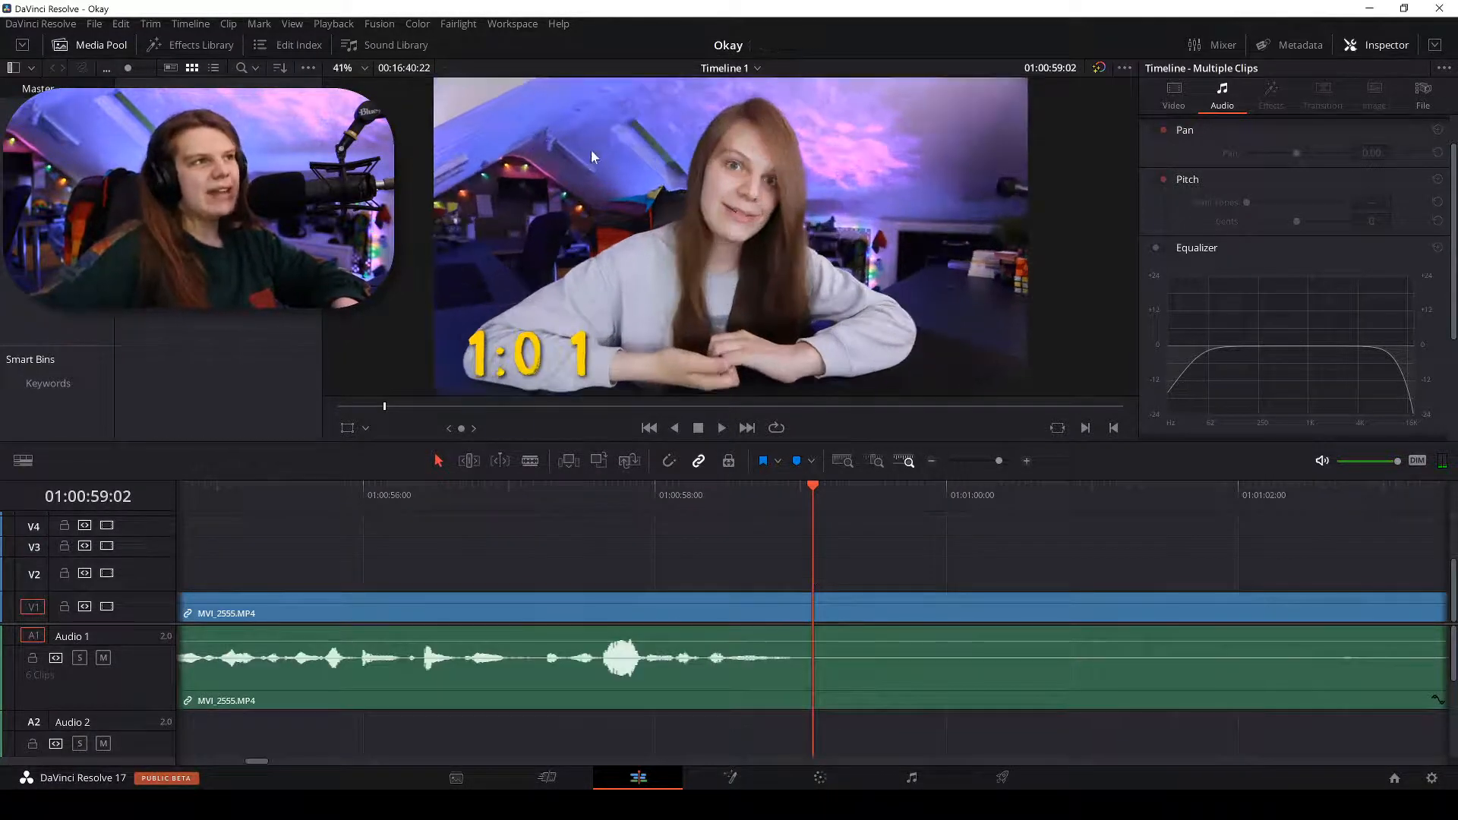
scroll(681, 180, down, 3)
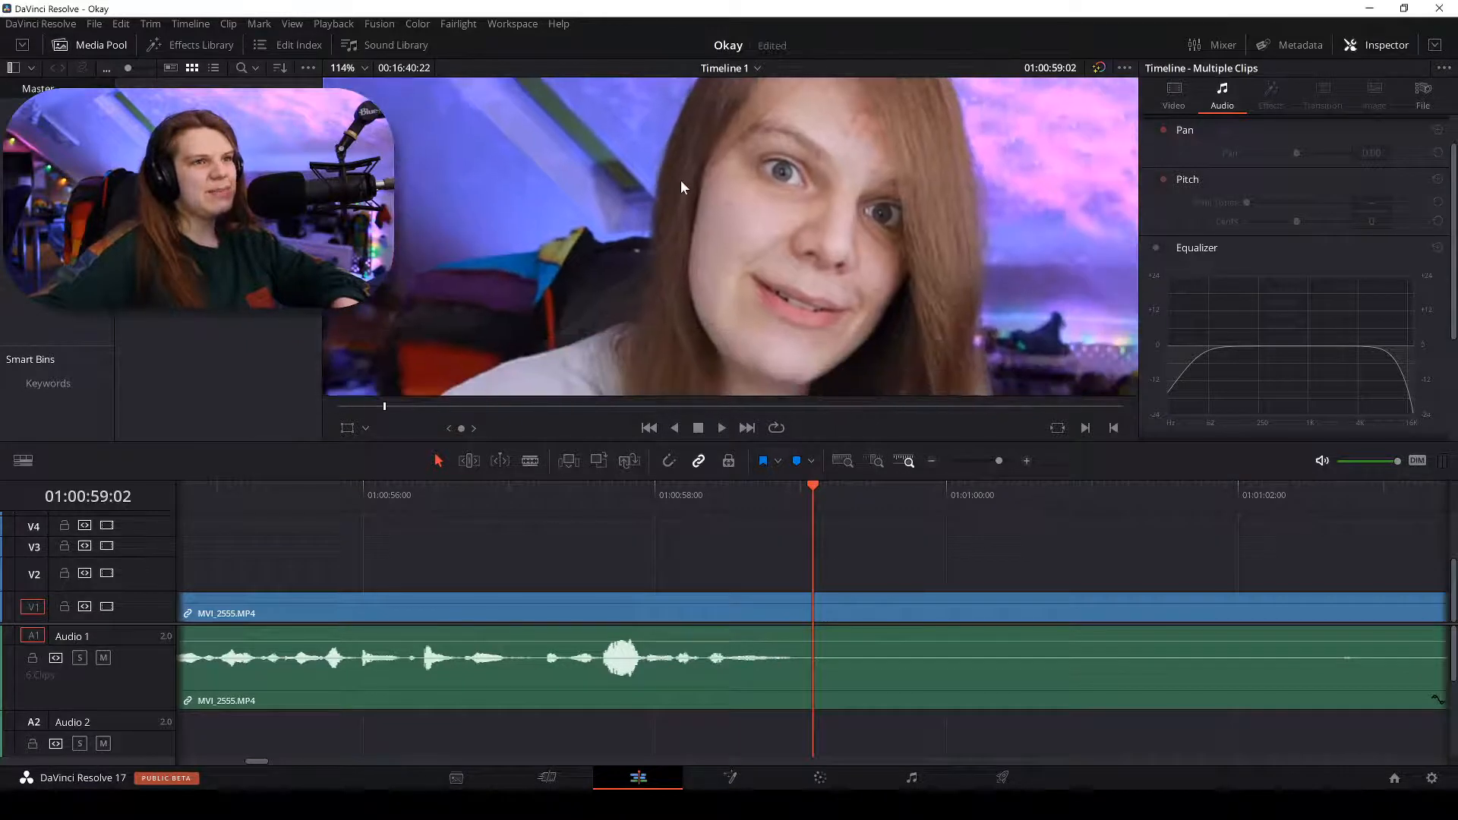
scroll(737, 167, down, 5)
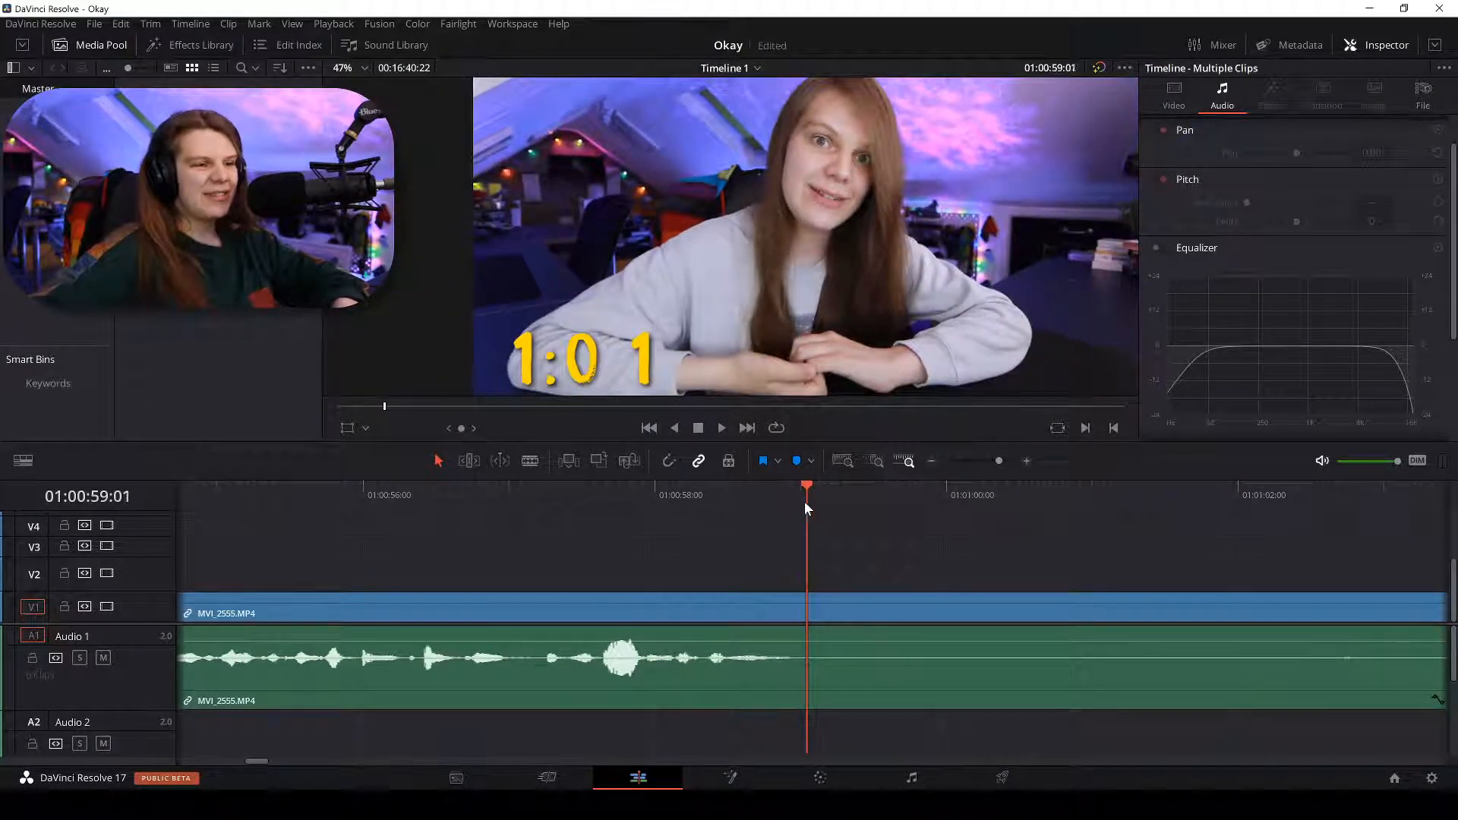
drag(804, 501, 794, 496)
key(ctrl+b)
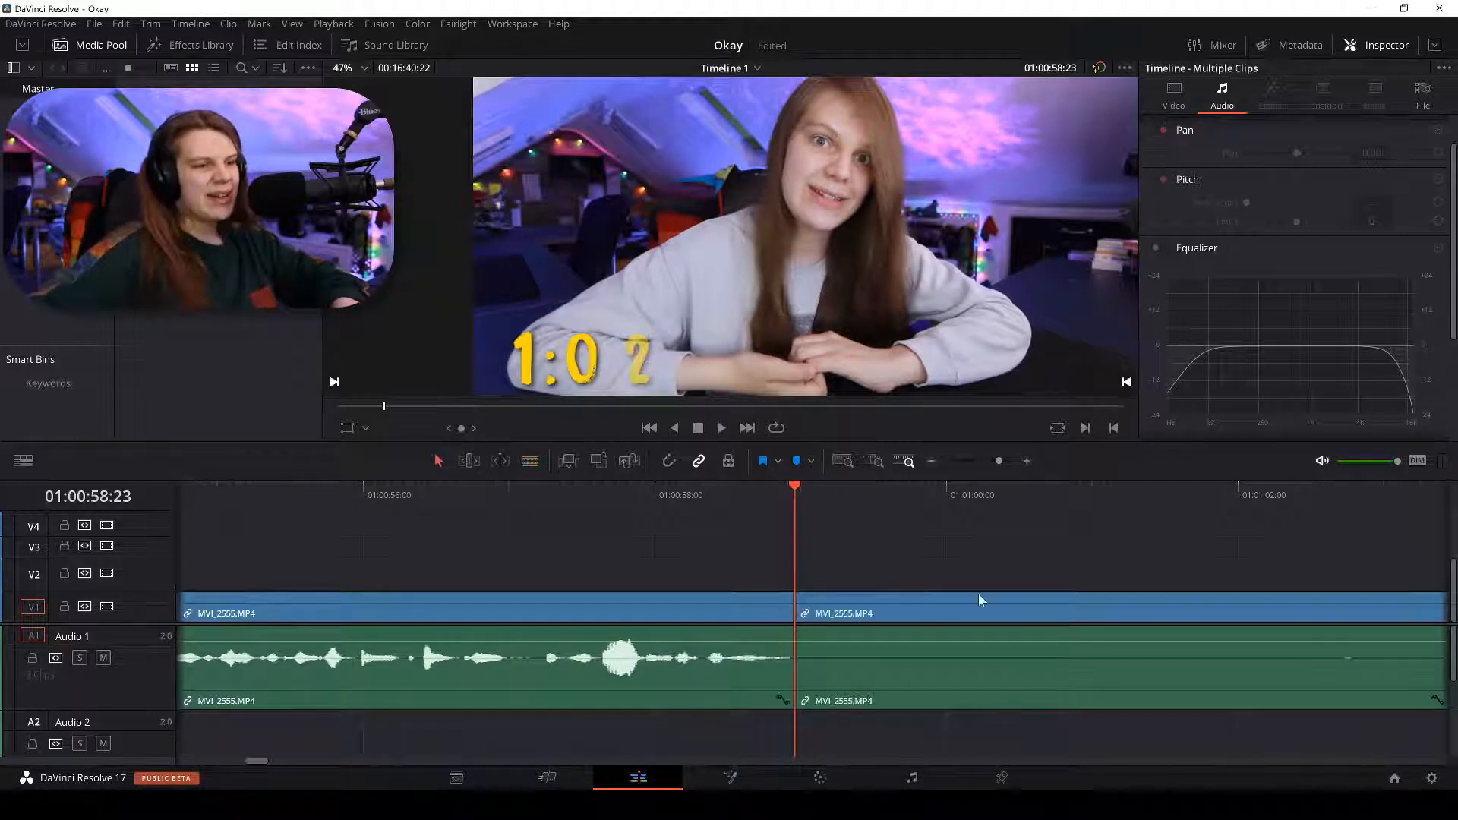
key(space)
key(ctrl+minus)
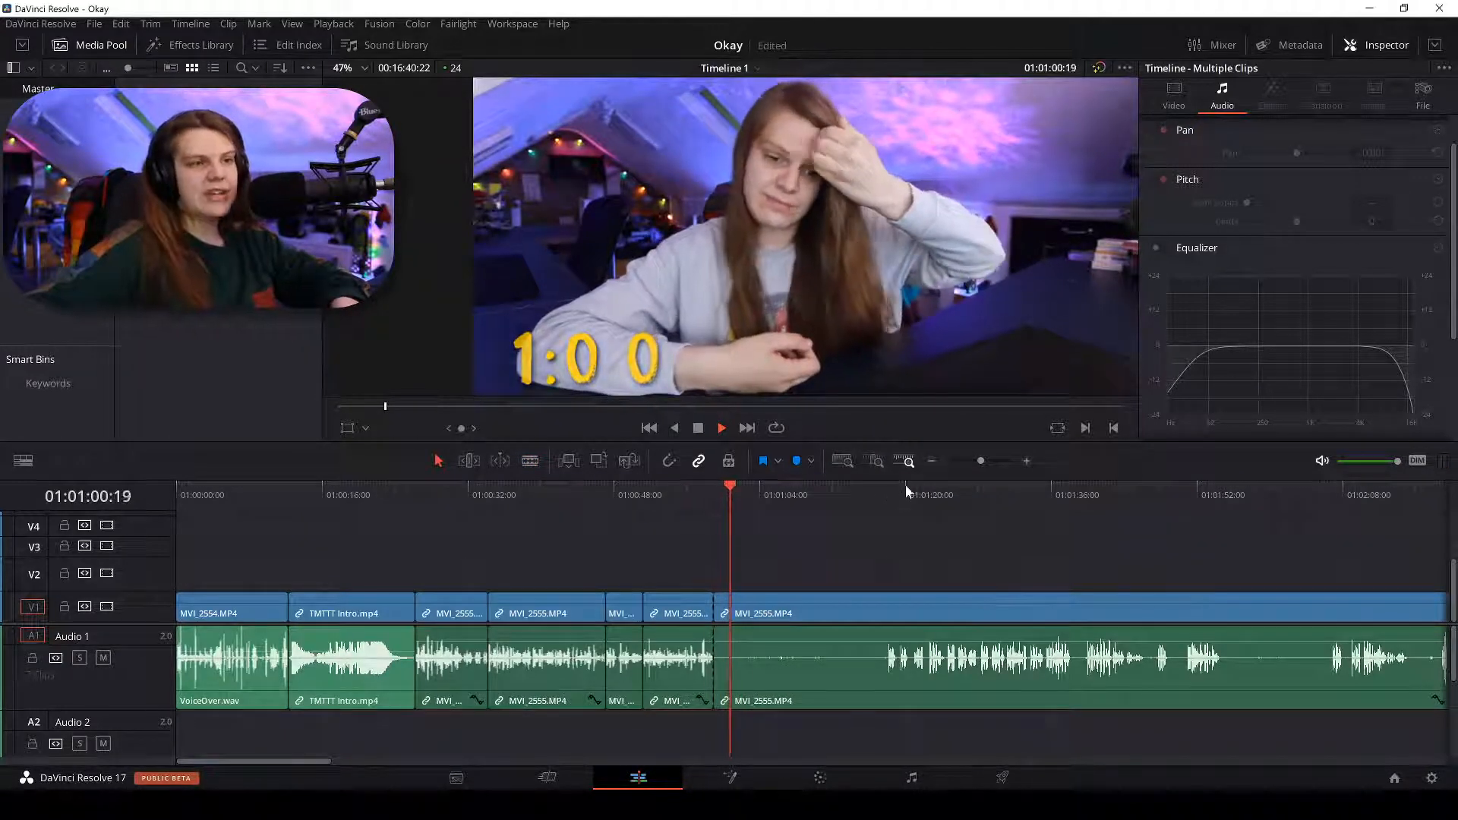
Split the clip where speech resumes and delete the silent piece before it.
drag(904, 484, 973, 485)
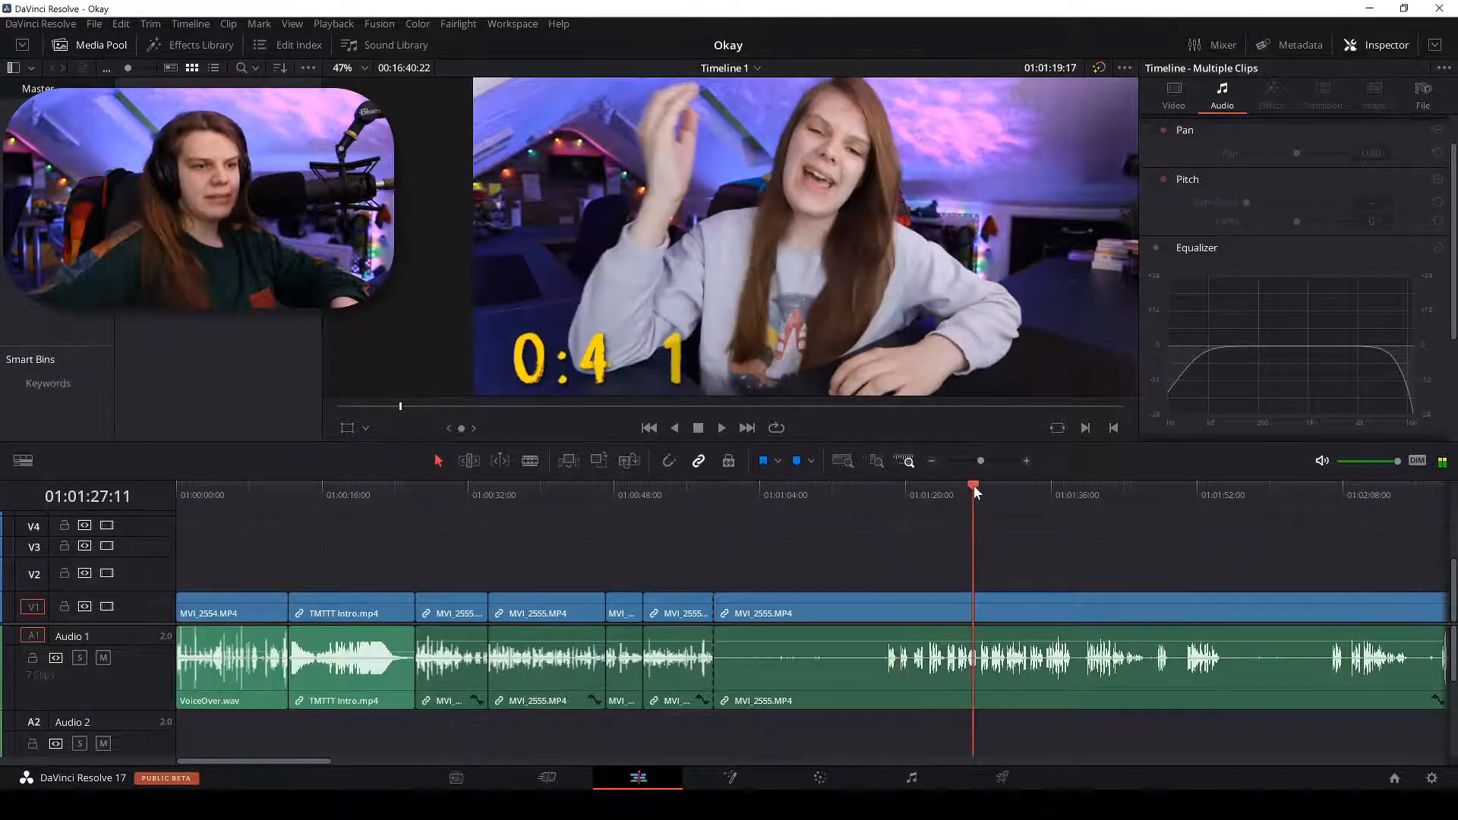
key(space)
key(space)
key(ctrl+equal)
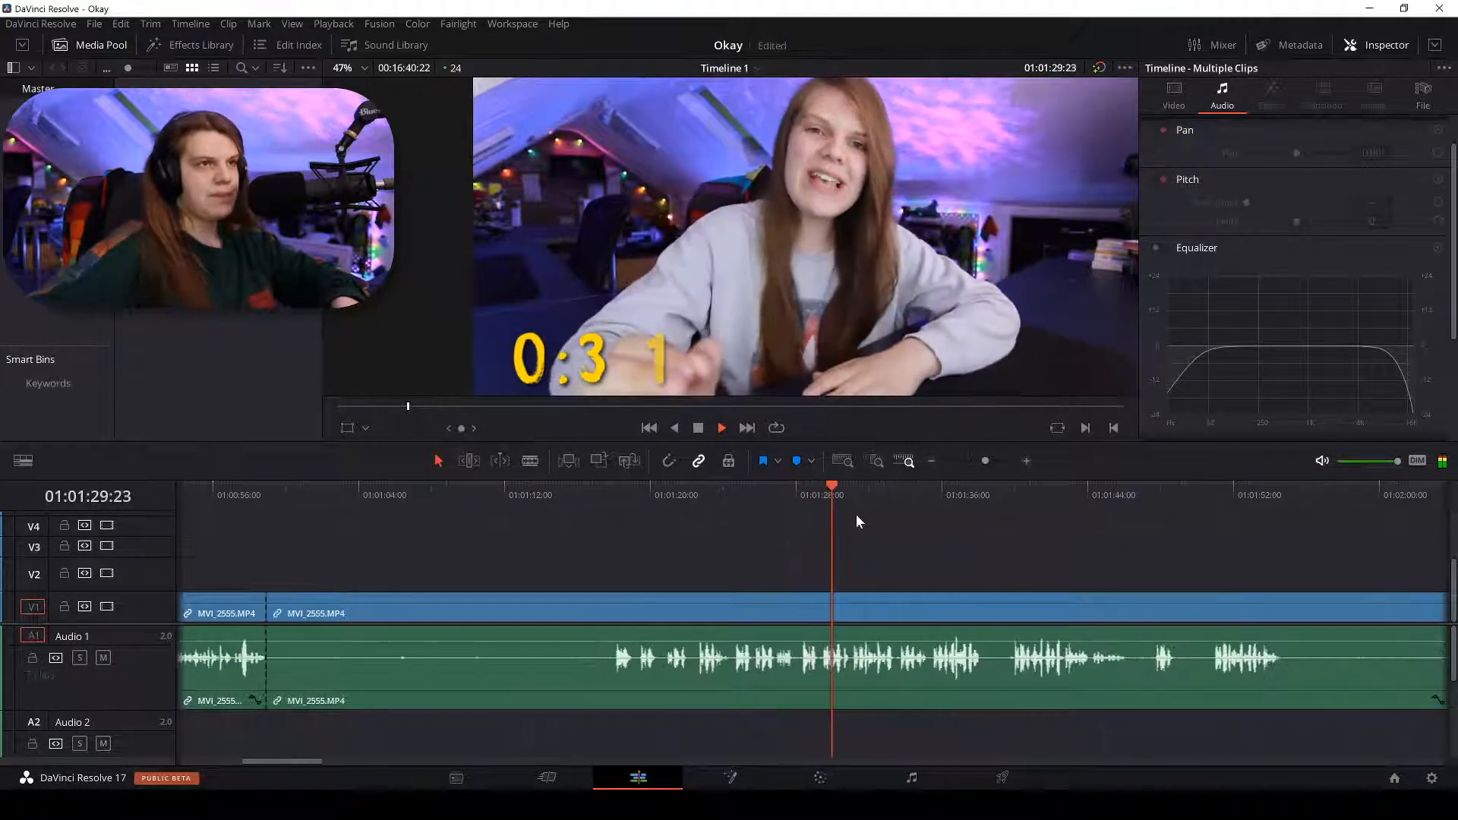
click(641, 490)
key(space)
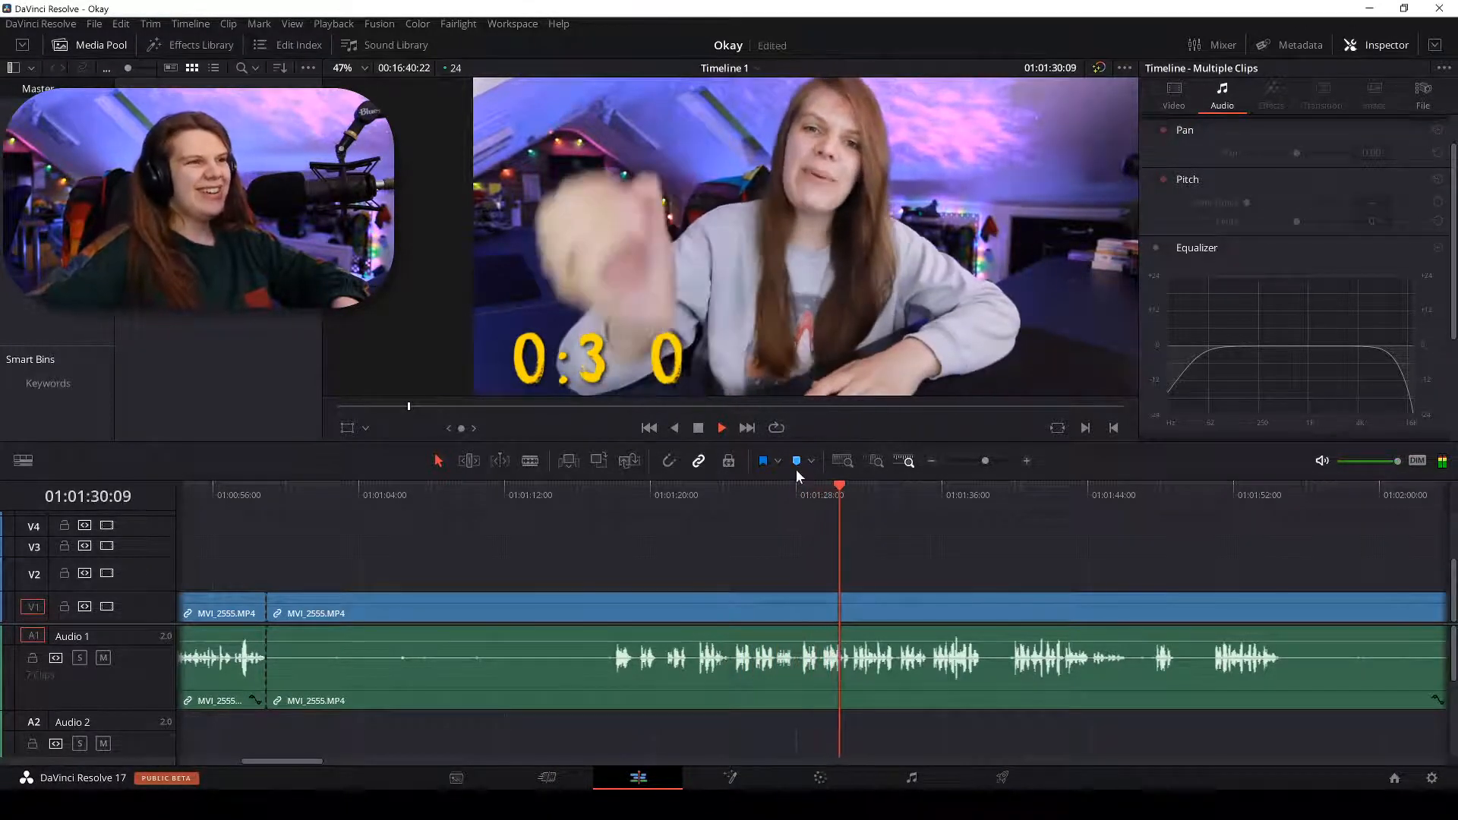
key(space)
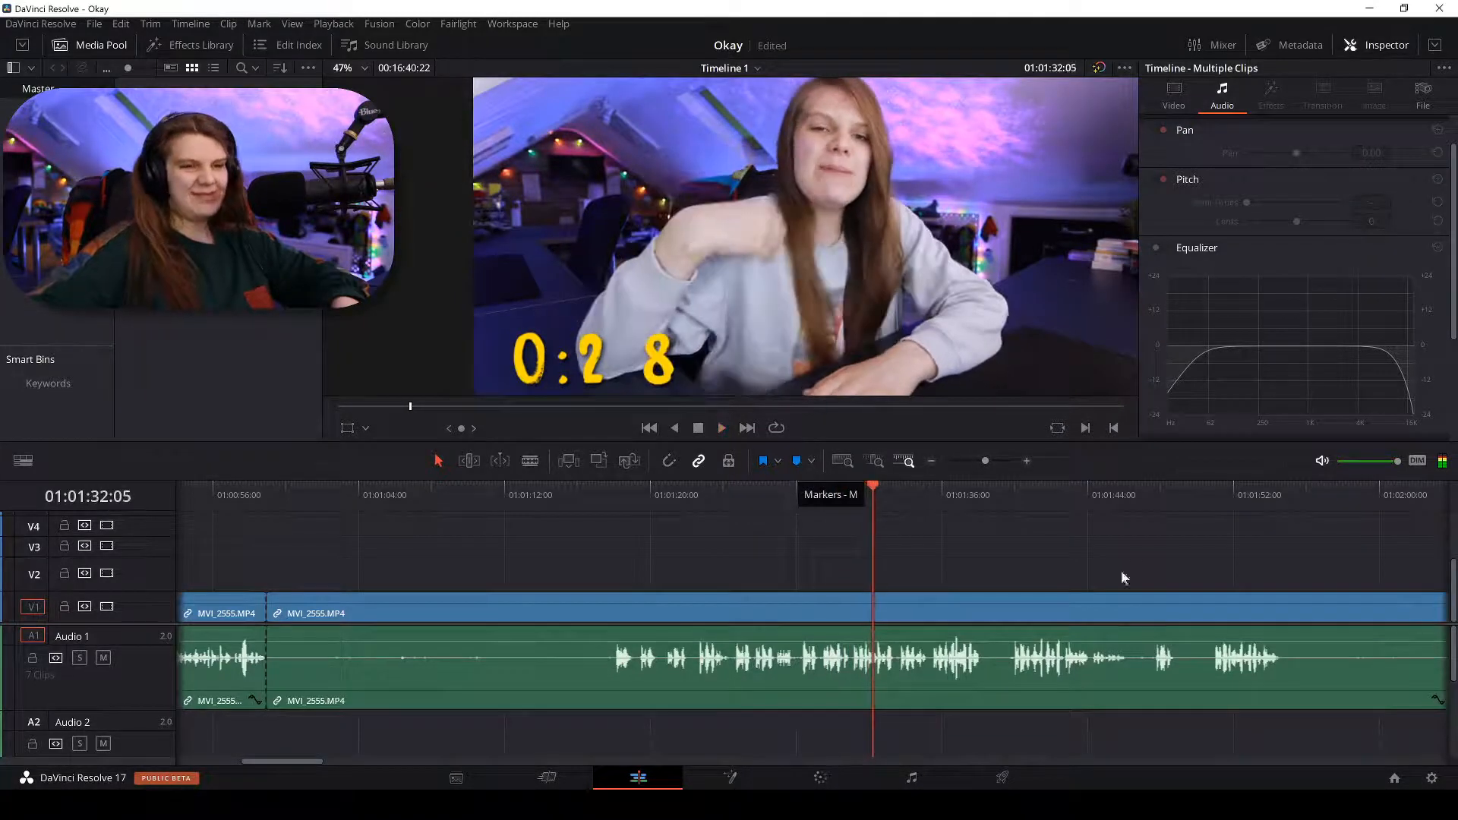
key(space)
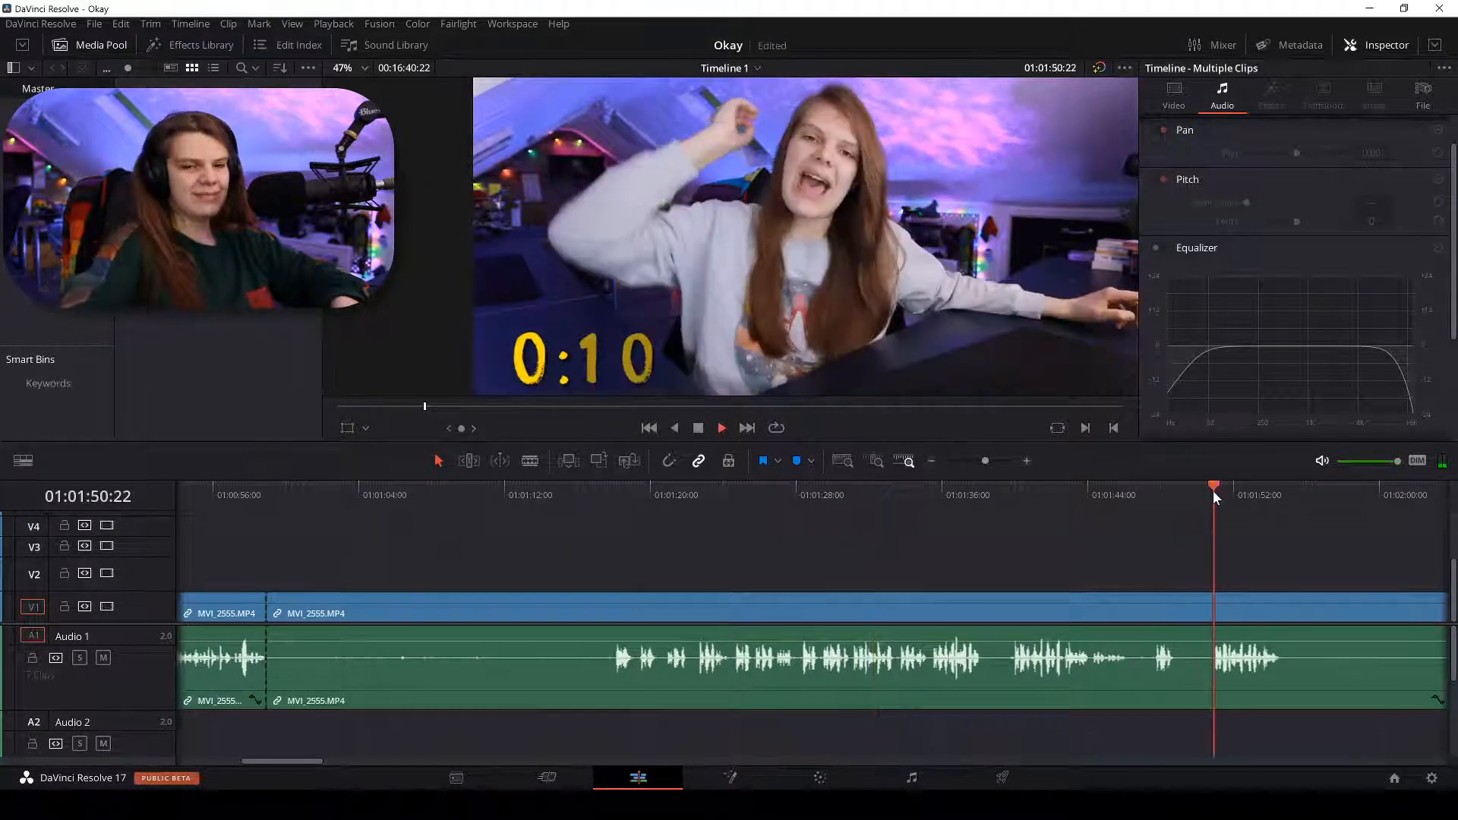
key(ctrl+equal)
key(ctrl+equal)
key(b)
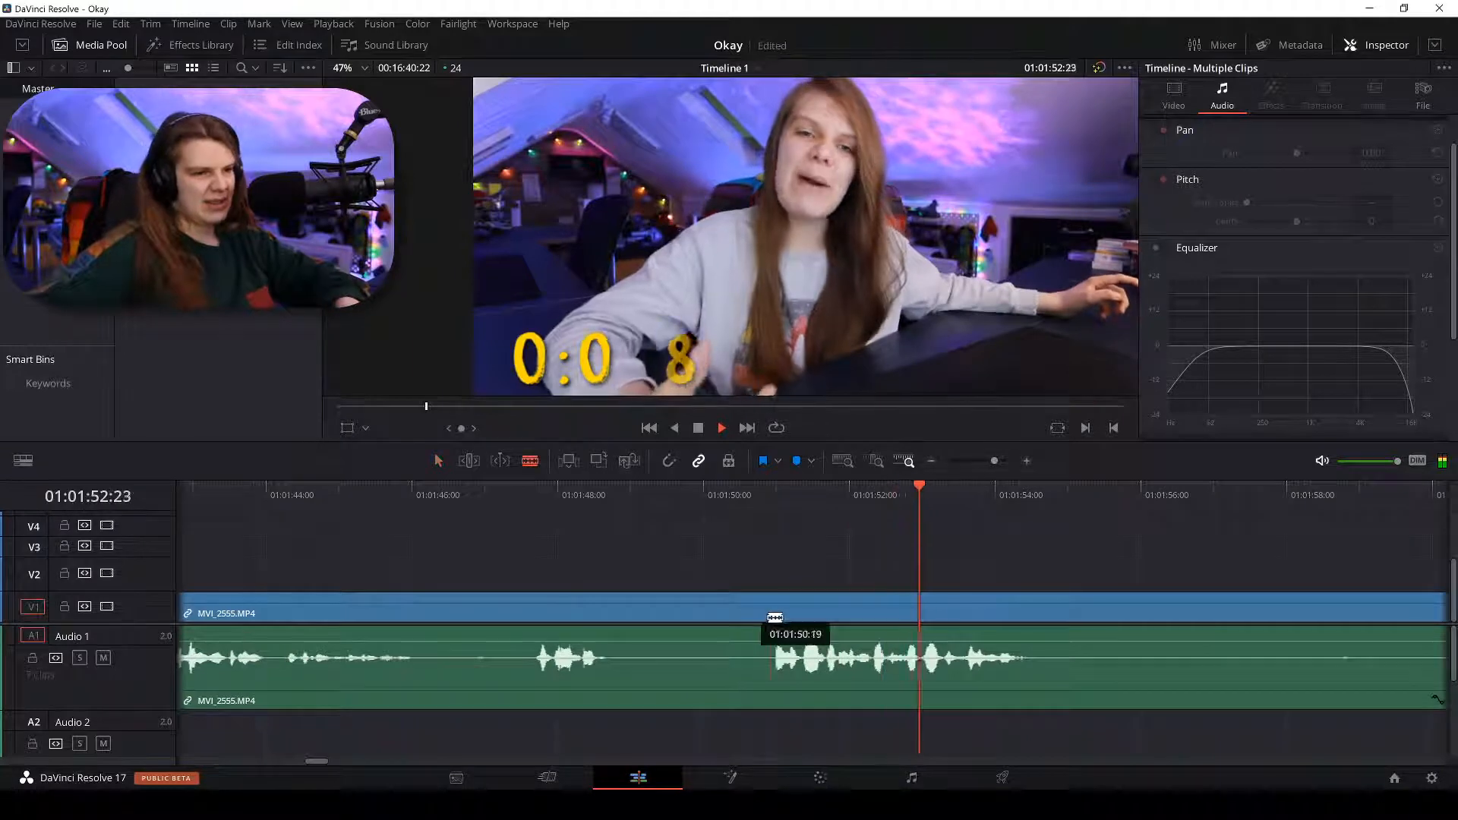
click(773, 617)
key(a)
click(700, 611)
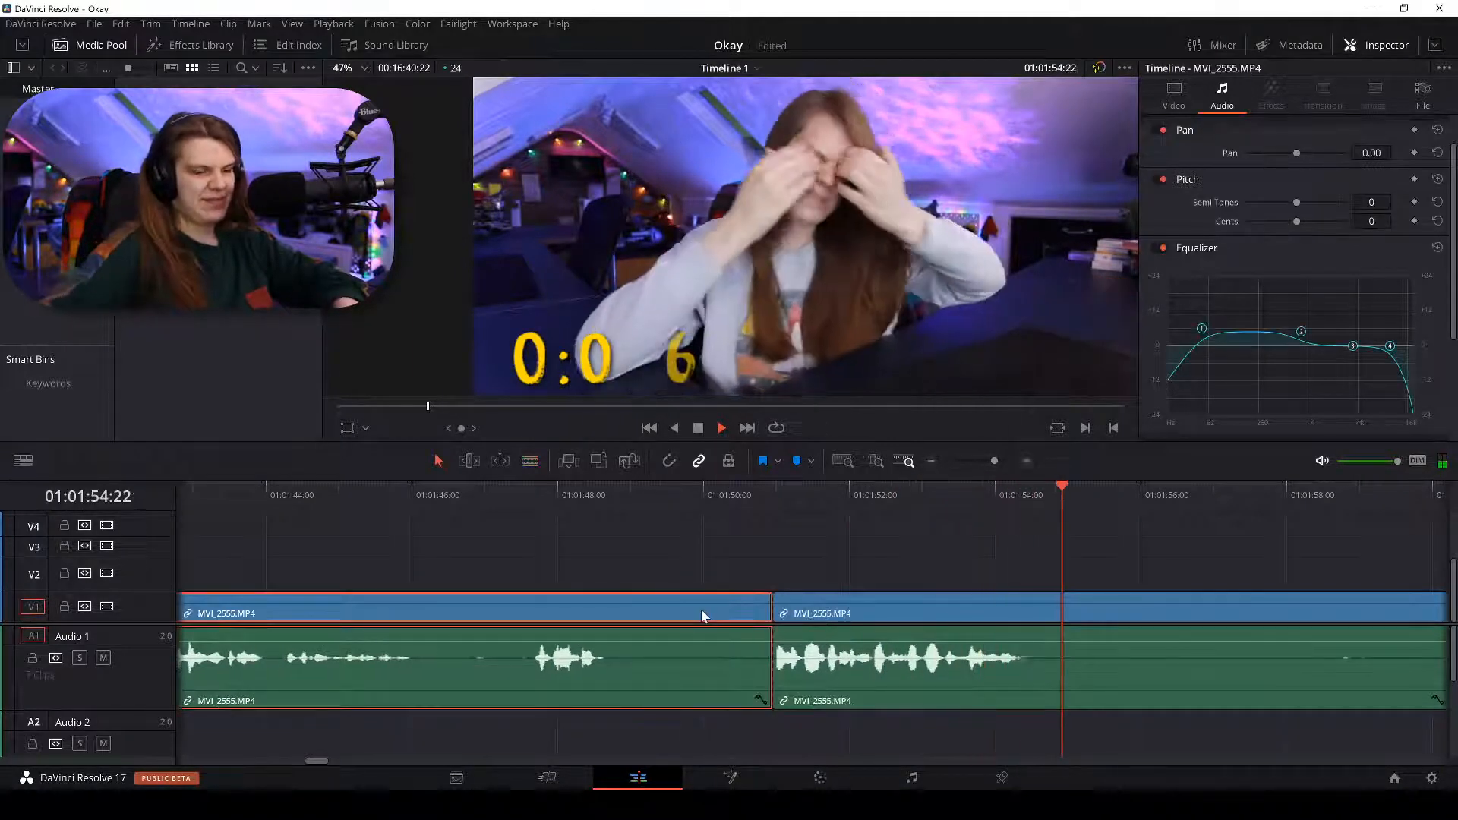
key(ctrl+minus)
key(ctrl+minus)
key(ctrl+minus)
key(BackSpace)
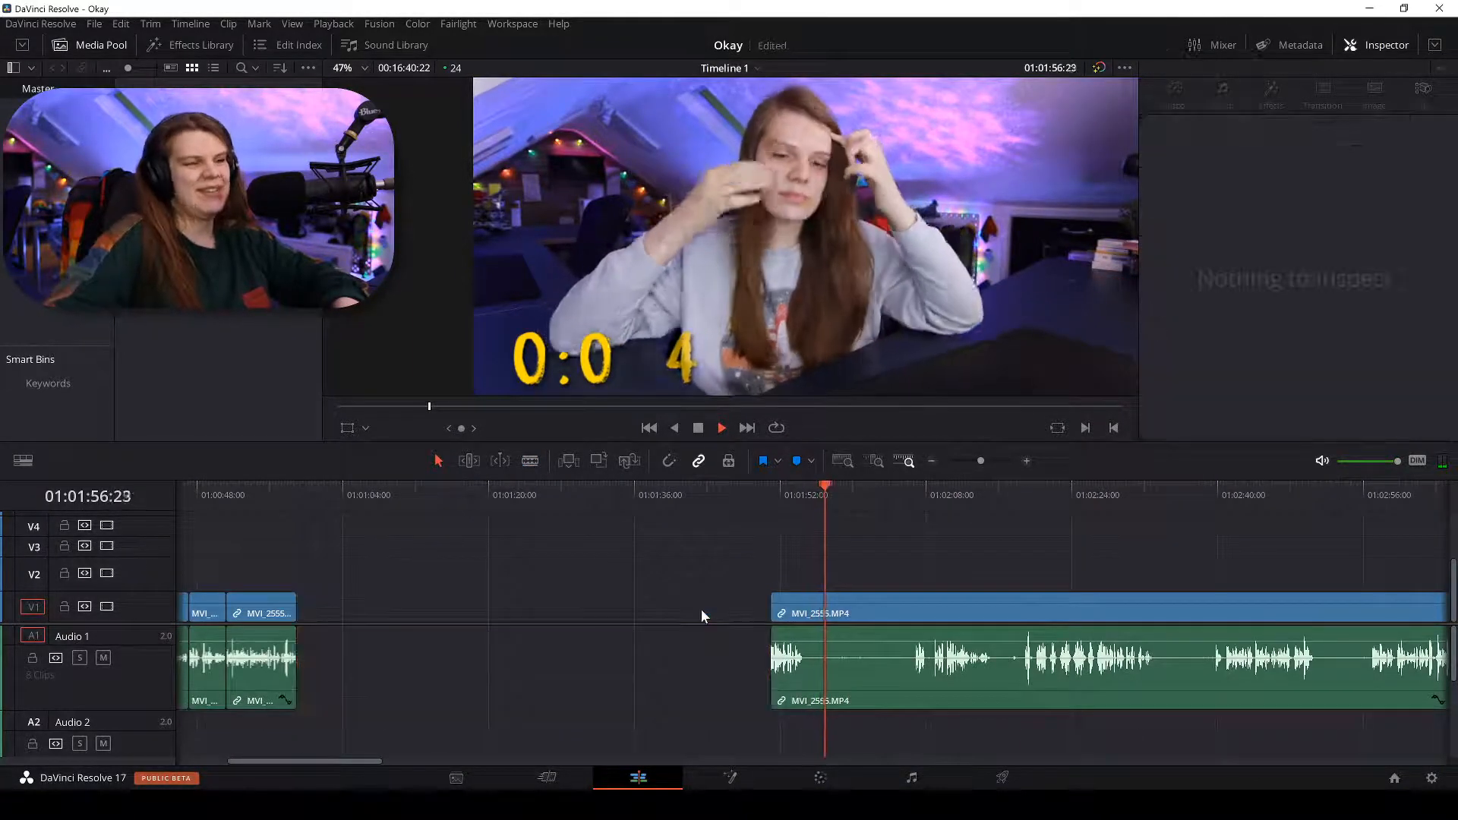
Play through the following footage to find the next cut point near 01:02:10.
scroll(797, 372, up, 3)
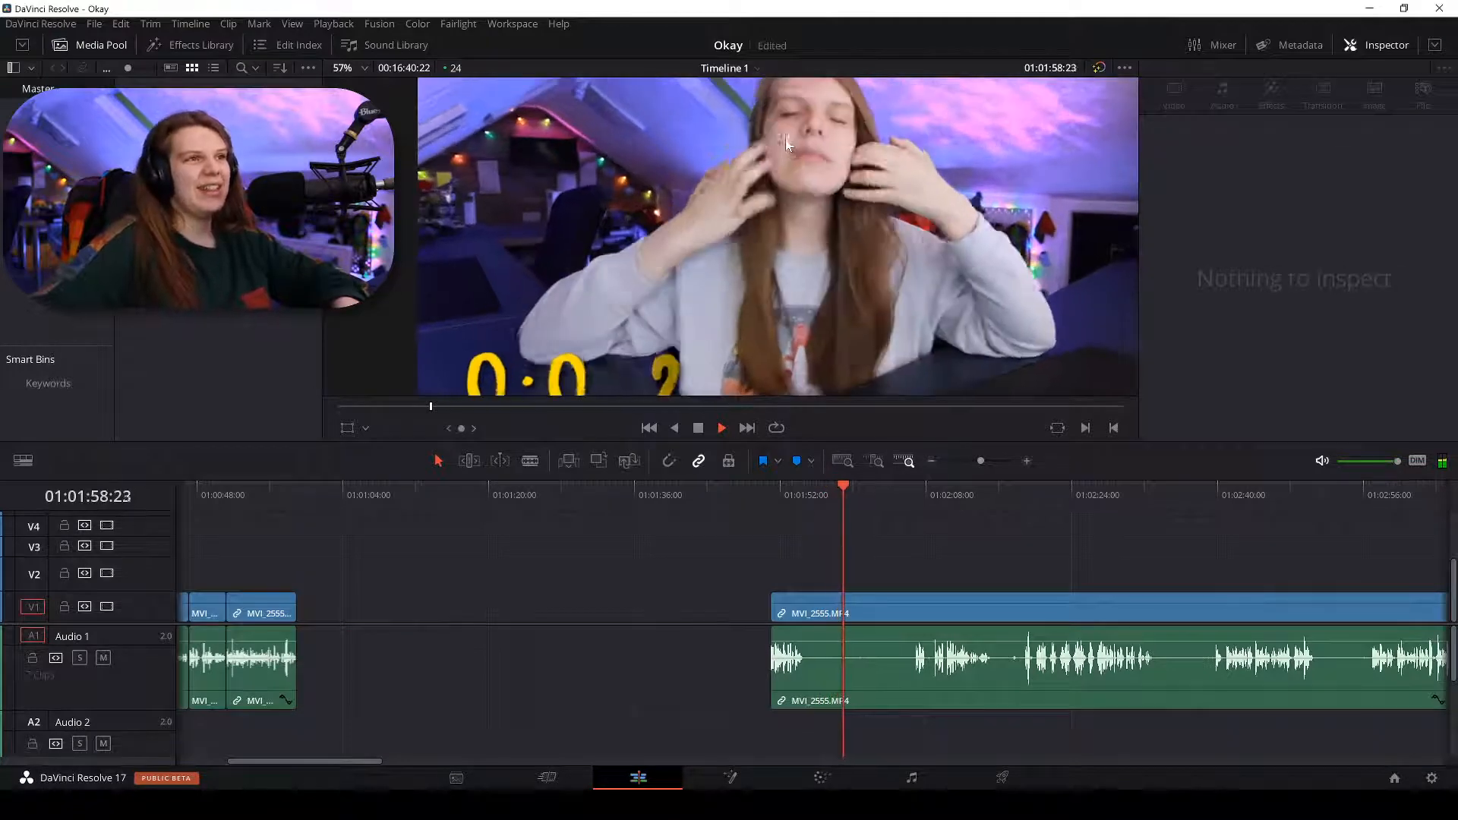
scroll(881, 148, up, 2)
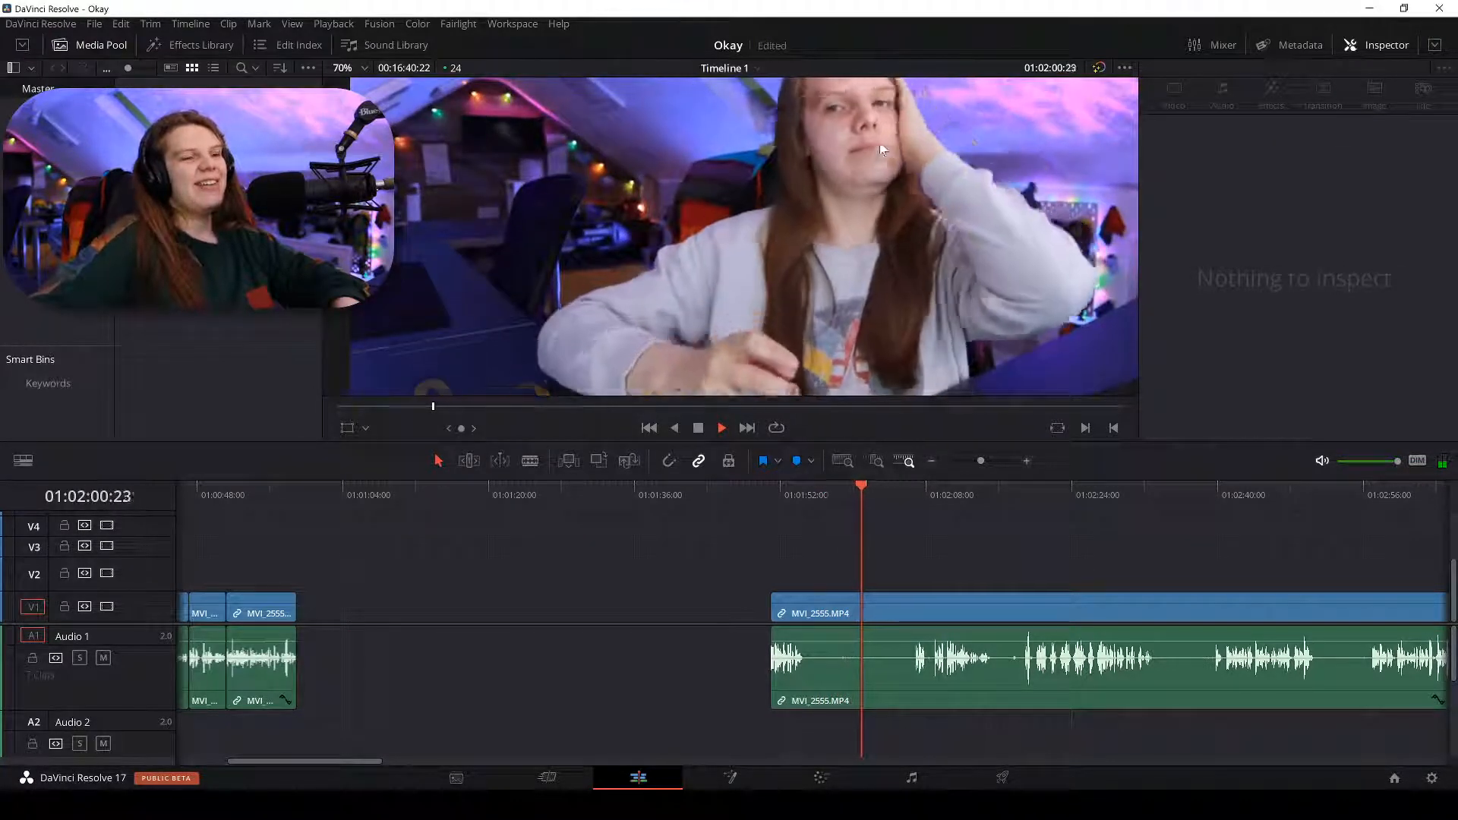
scroll(919, 106, down, 4)
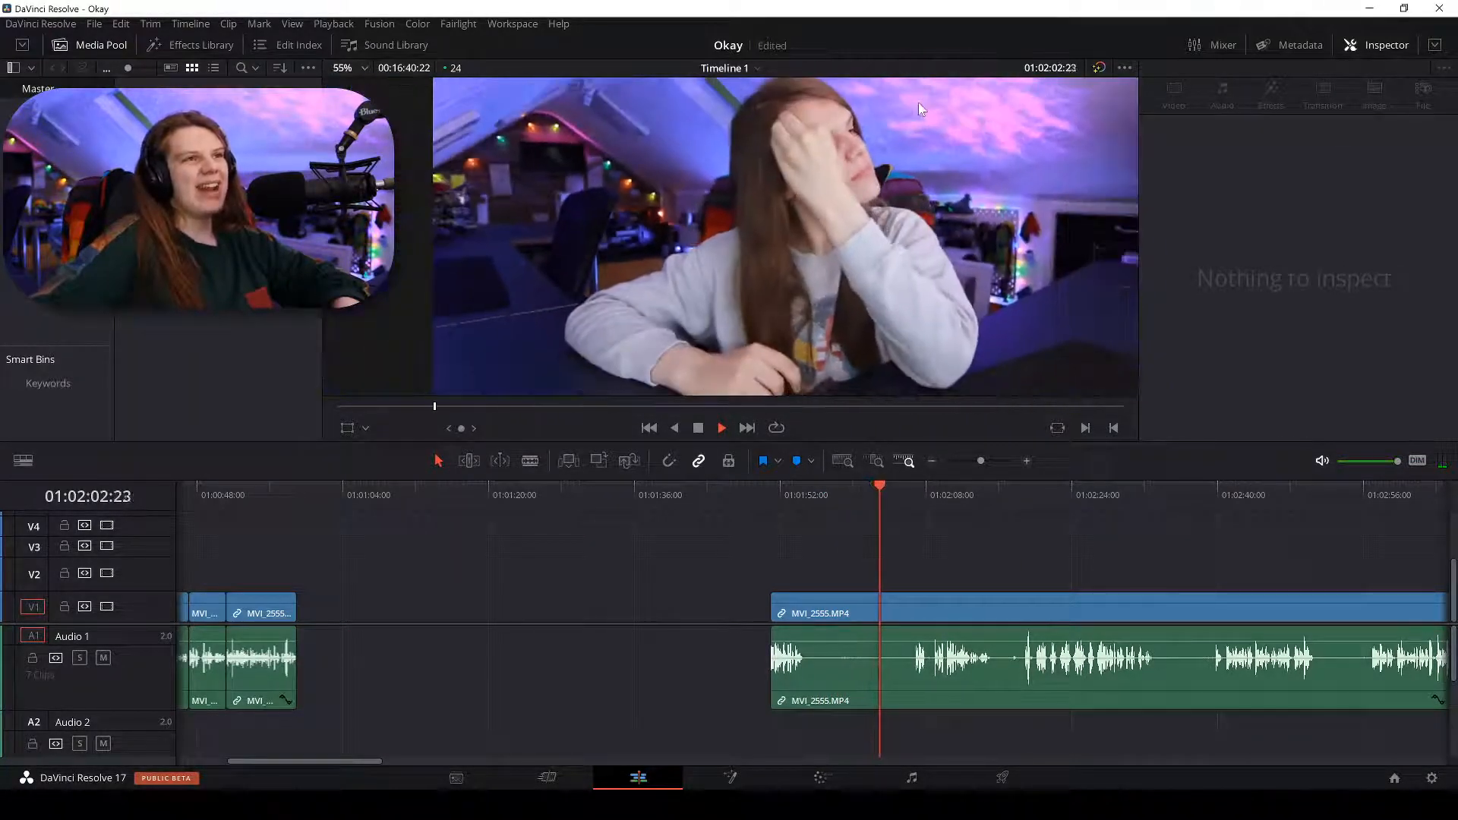
key(space)
click(1008, 495)
key(space)
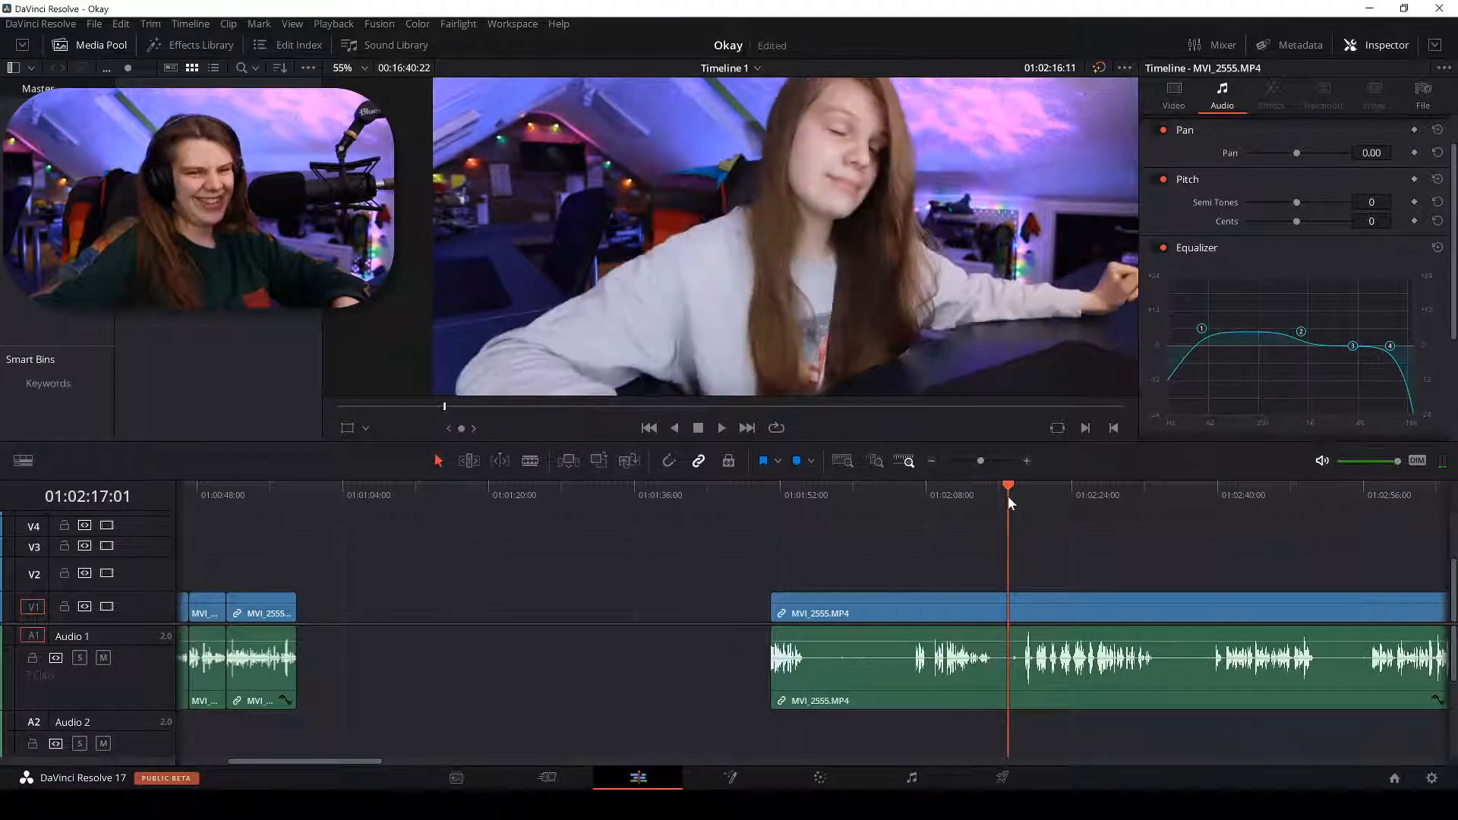
scroll(1028, 475, down, 10)
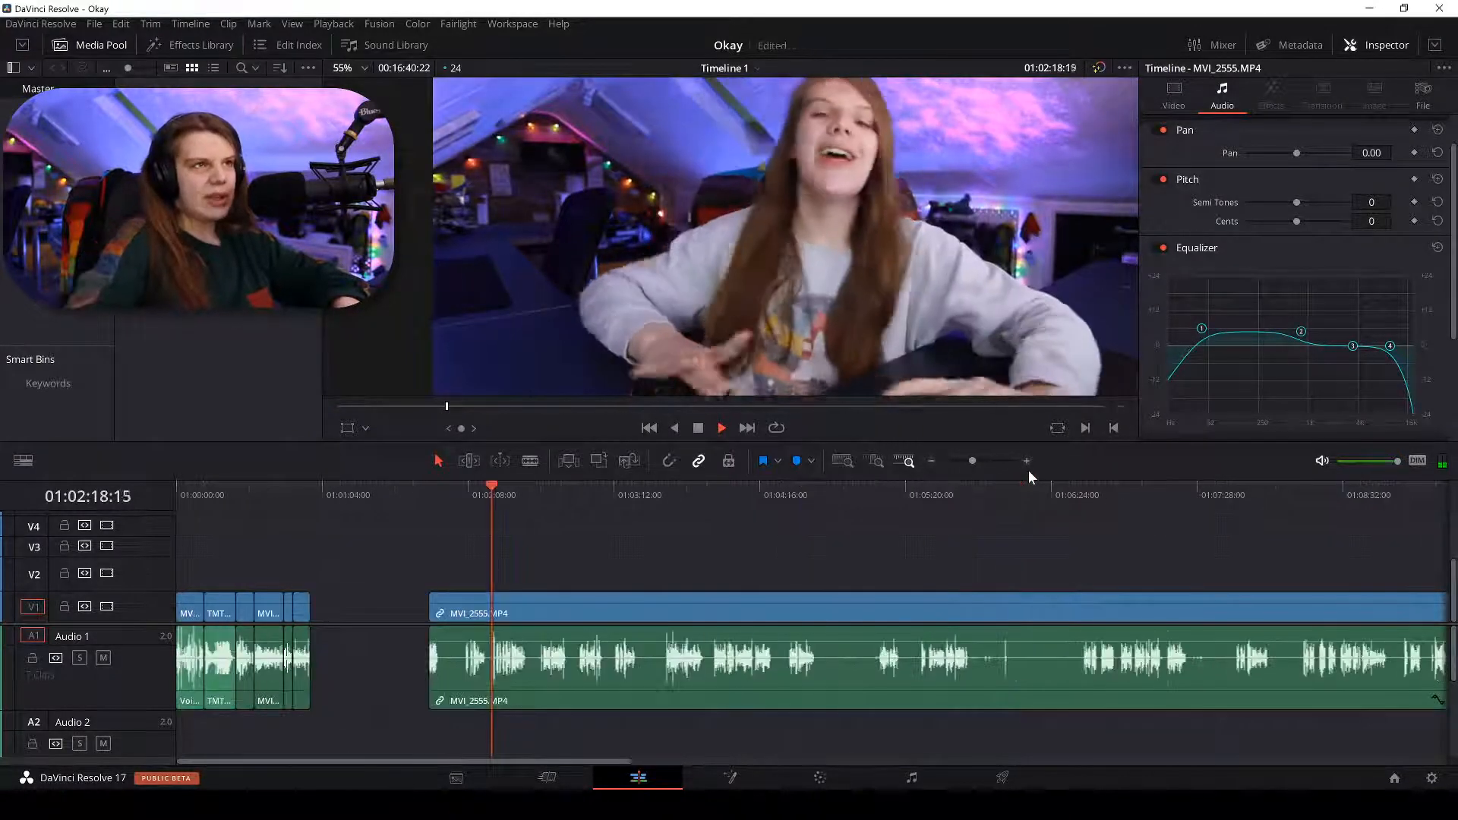
key(space)
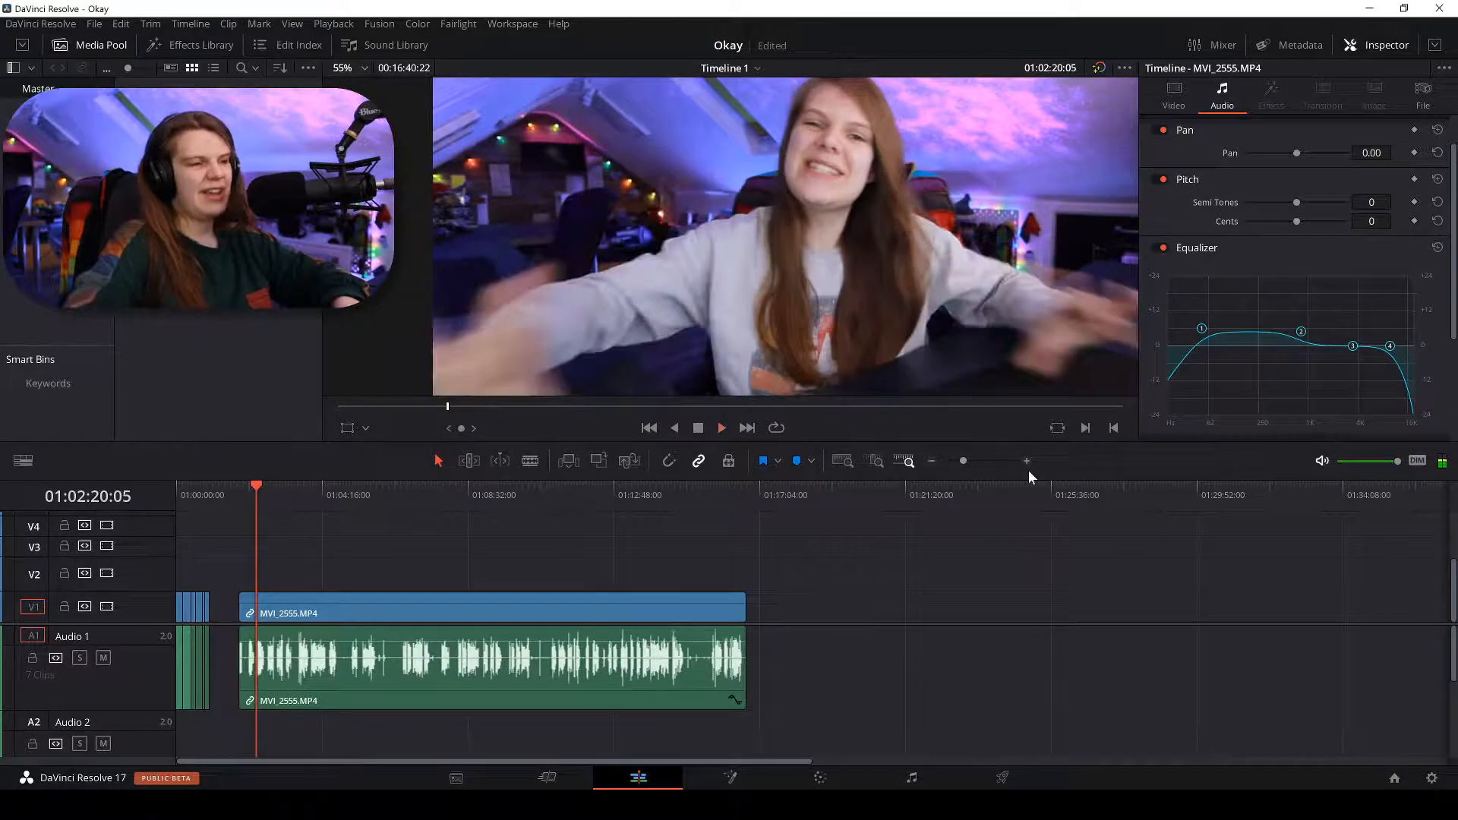
scroll(1028, 472, up, 10)
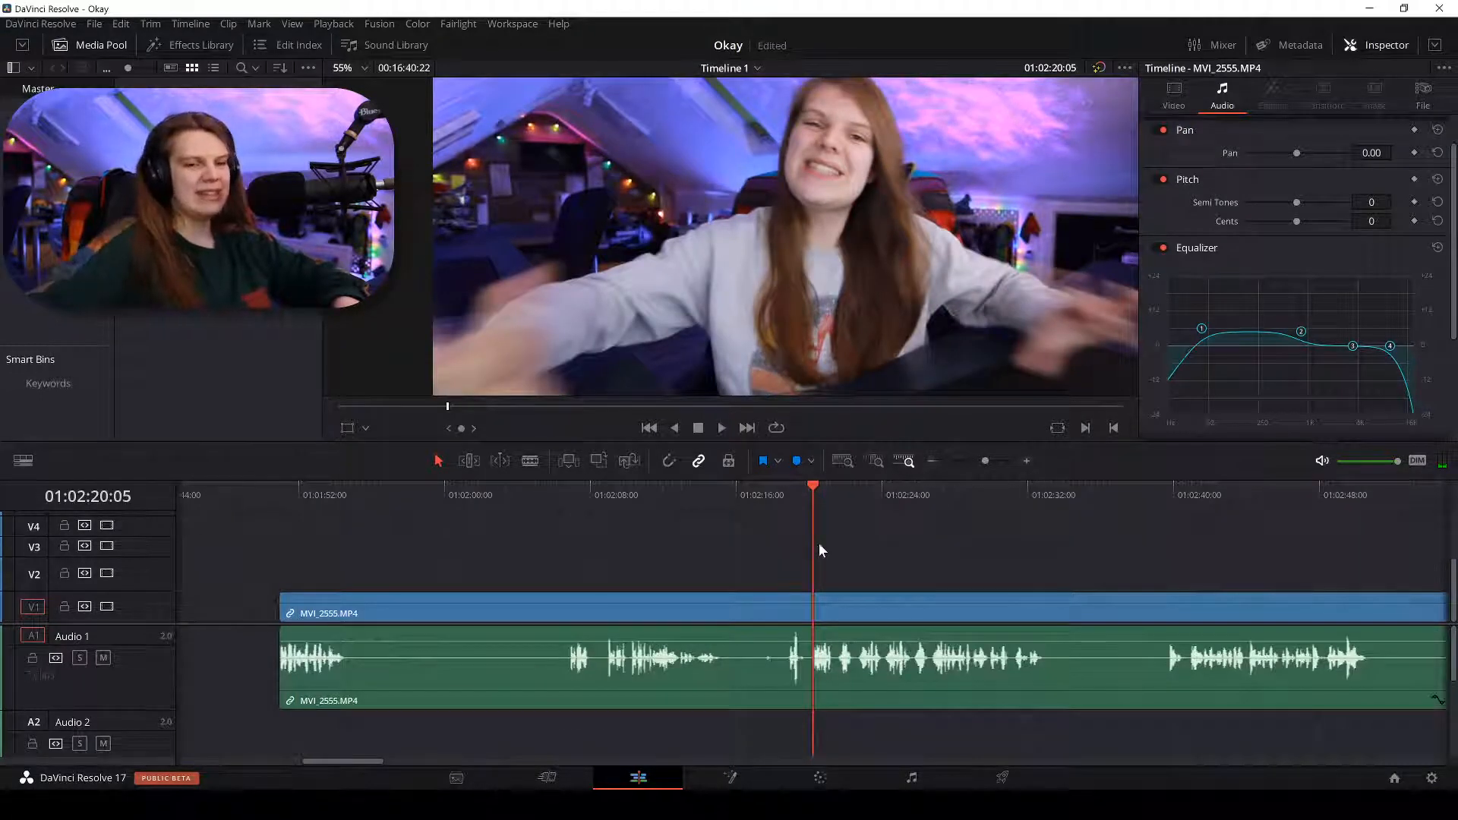
key(space)
scroll(629, 493, up, 4)
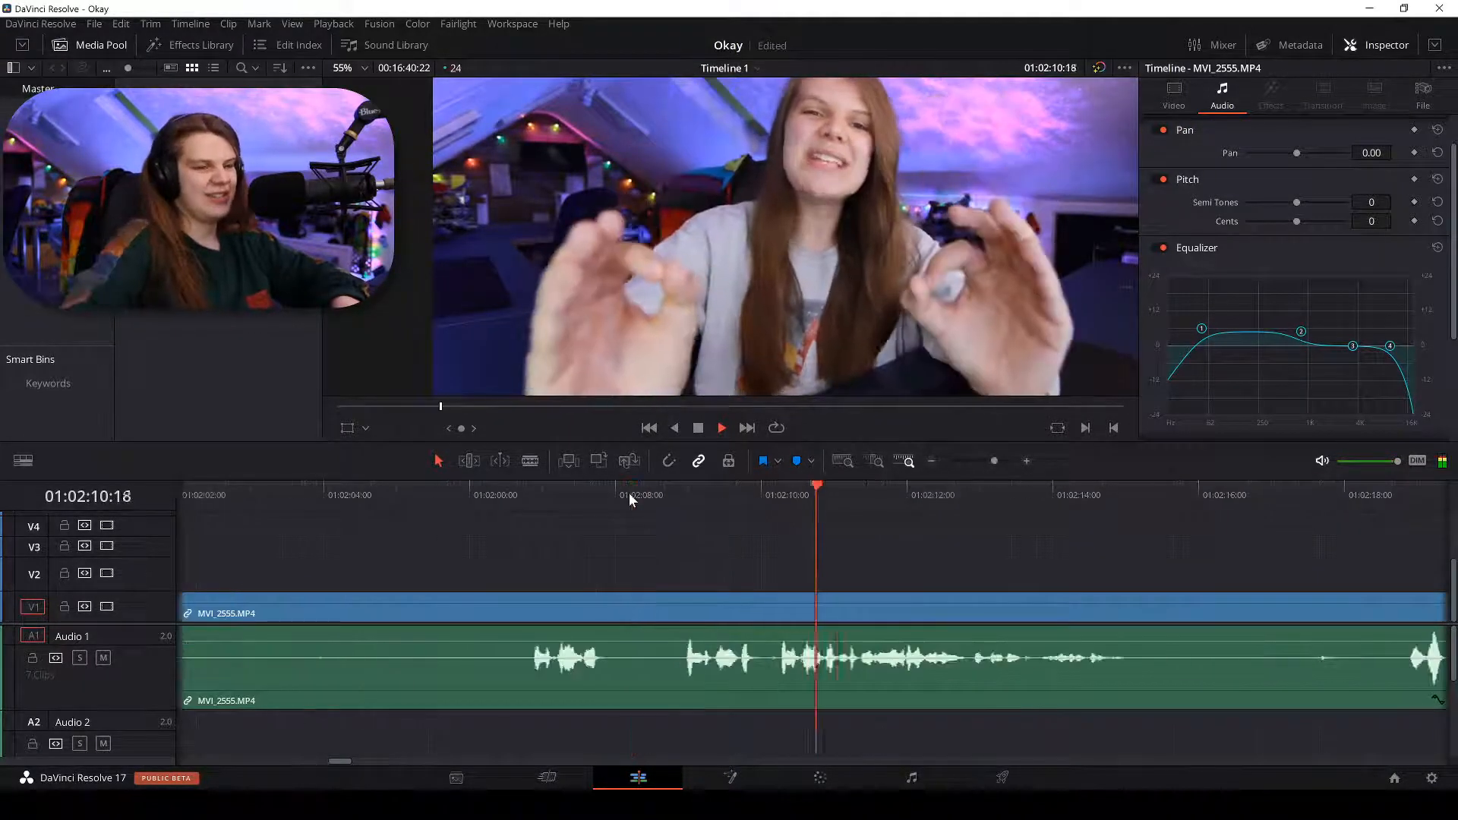
Split the camera clip at 01:02:10, delete the part before it, and close the gap.
key(b)
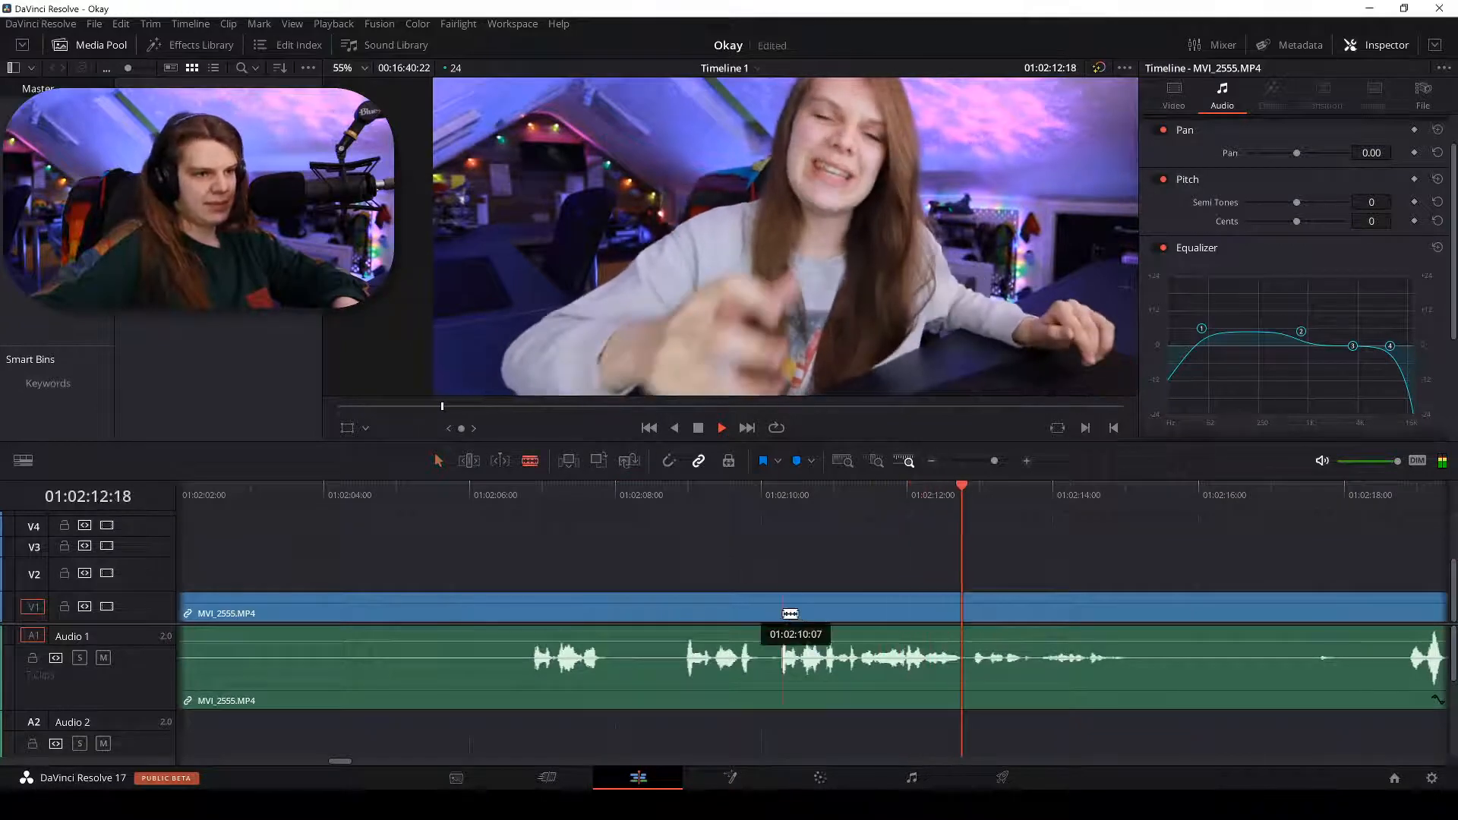
click(780, 614)
key(space)
click(748, 611)
key(BackSpace)
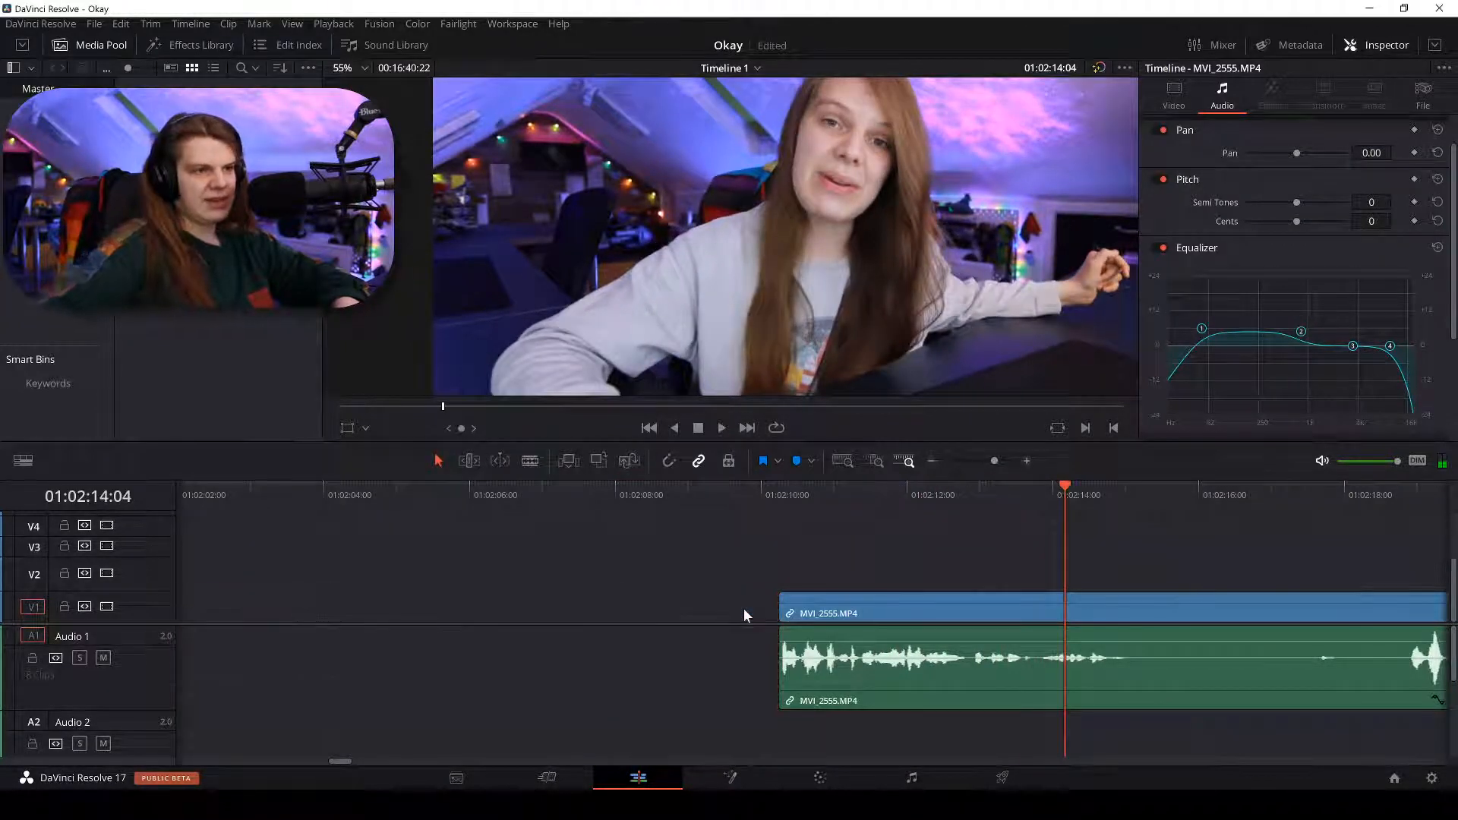
click(754, 617)
key(BackSpace)
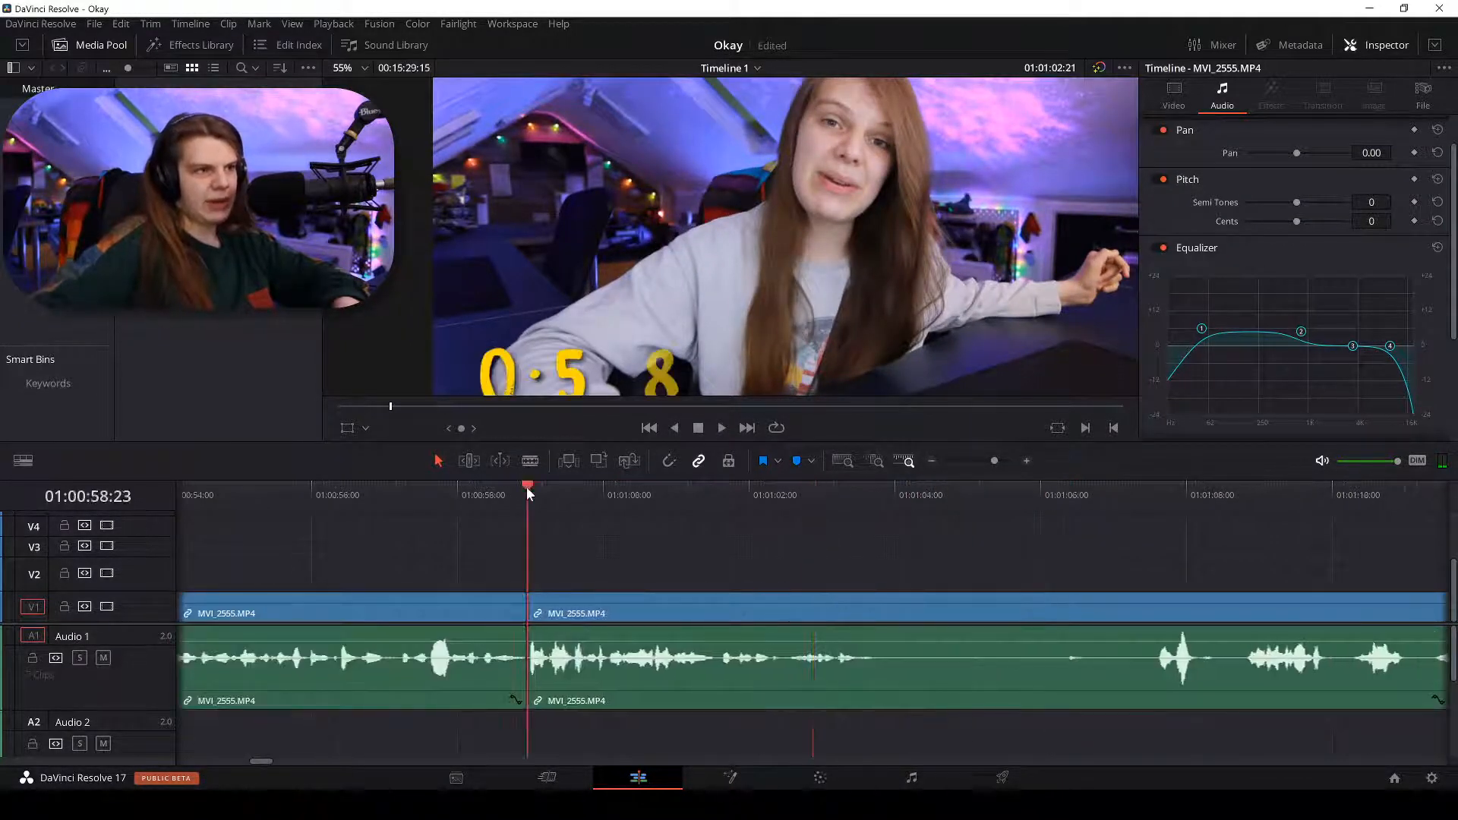
key(space)
click(526, 487)
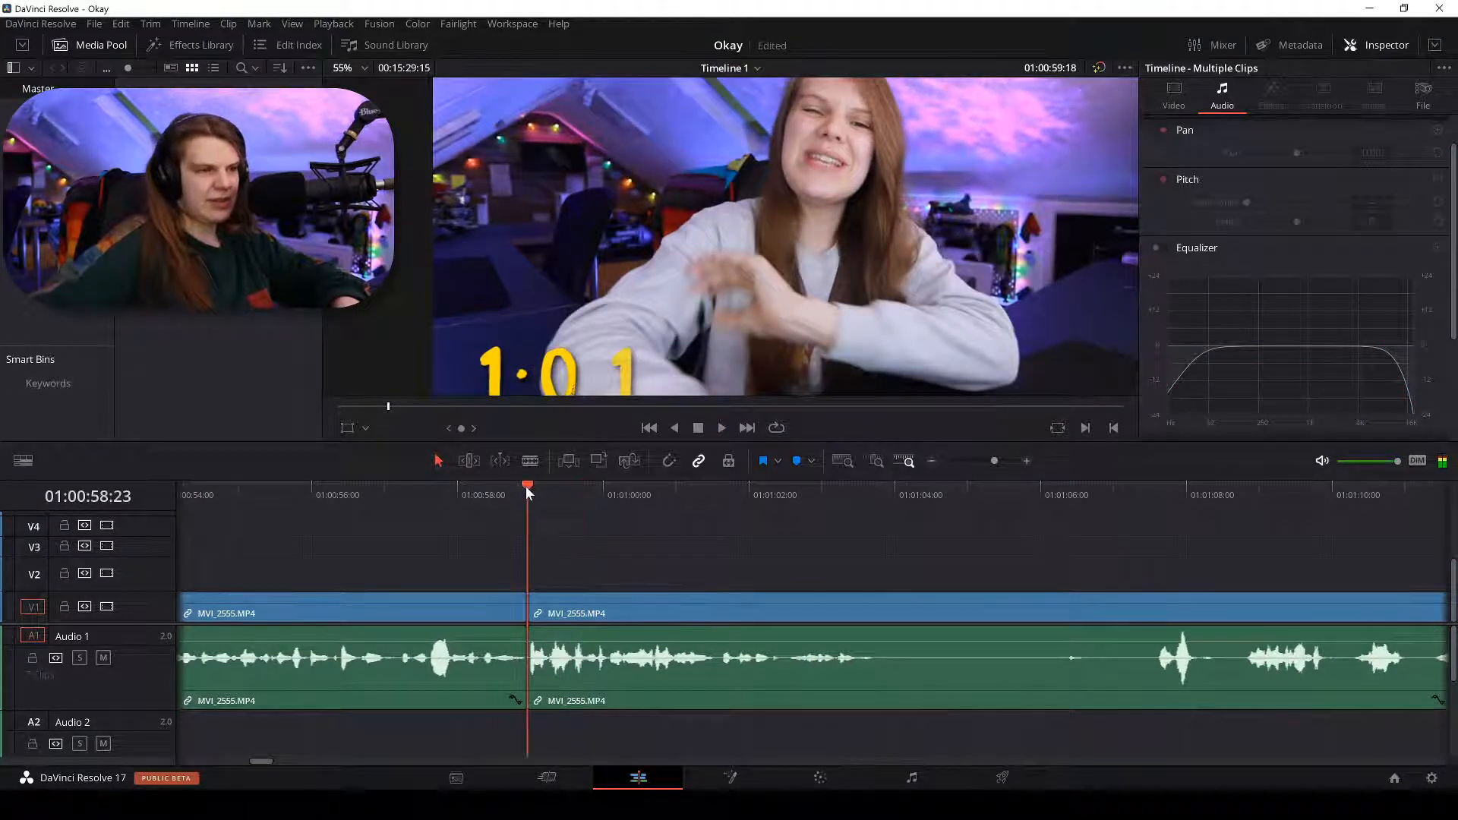
key(space)
click(525, 486)
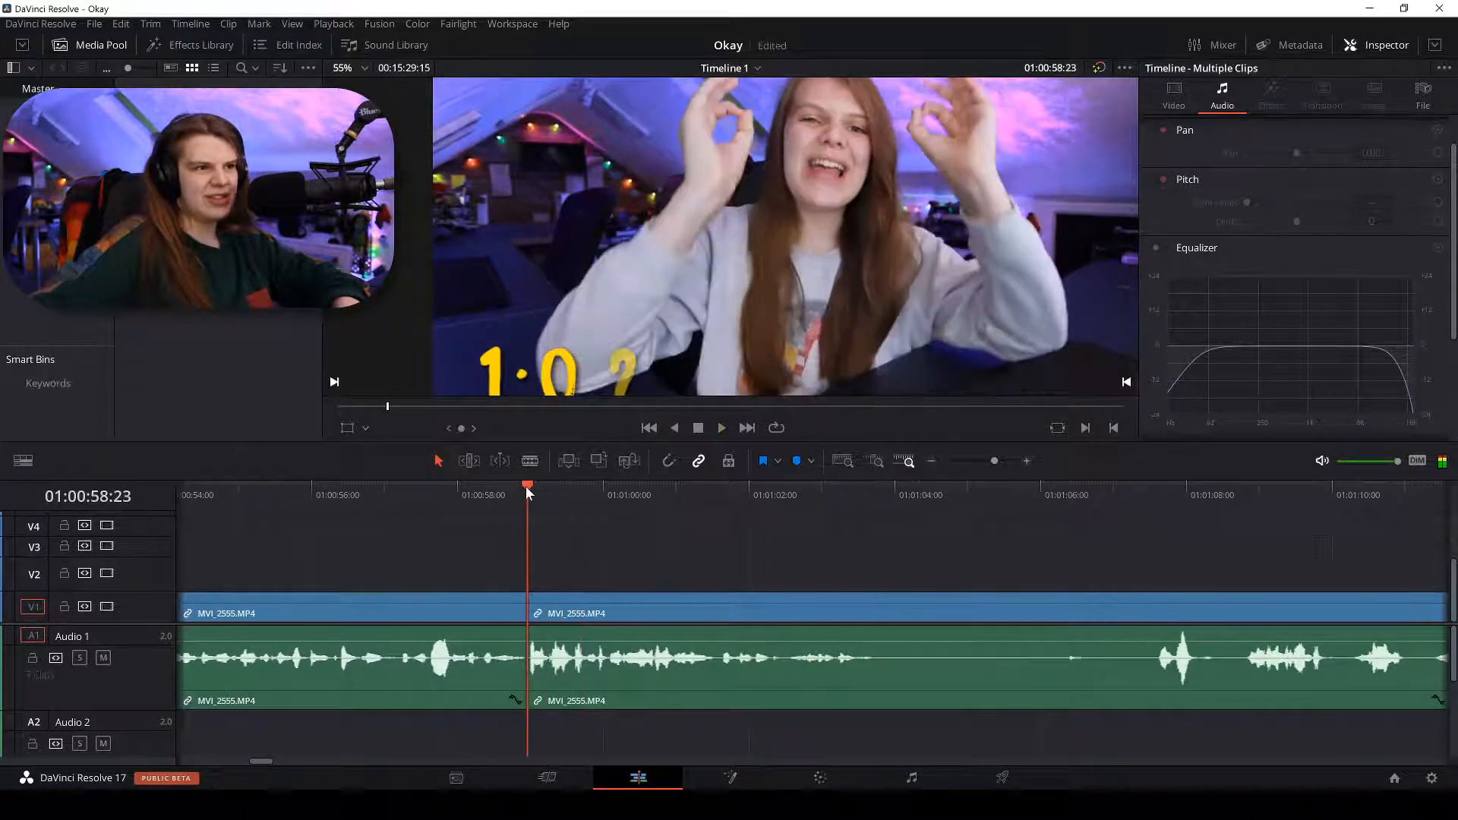
key(space)
click(526, 486)
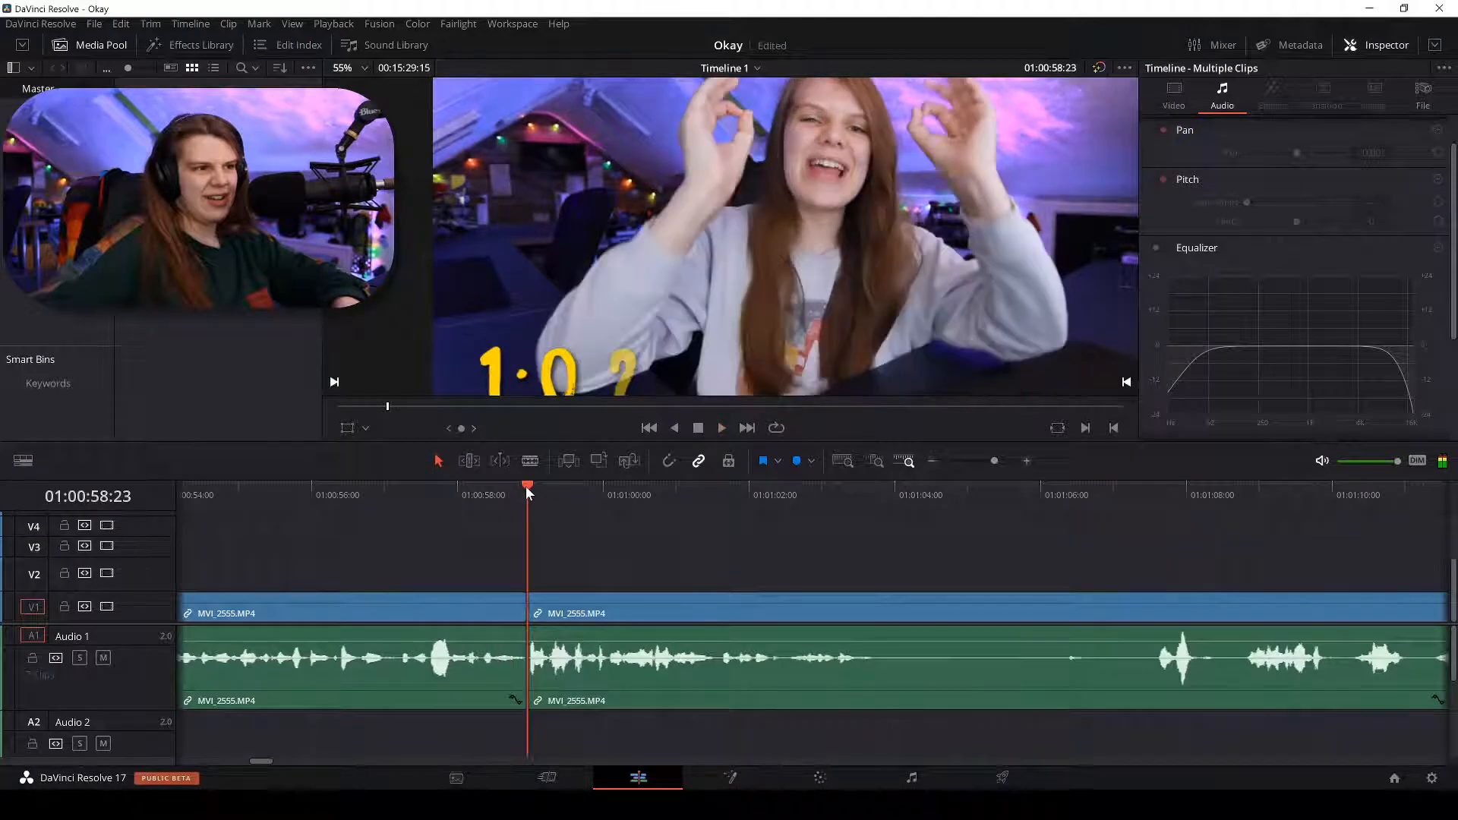
key(space)
key(space)
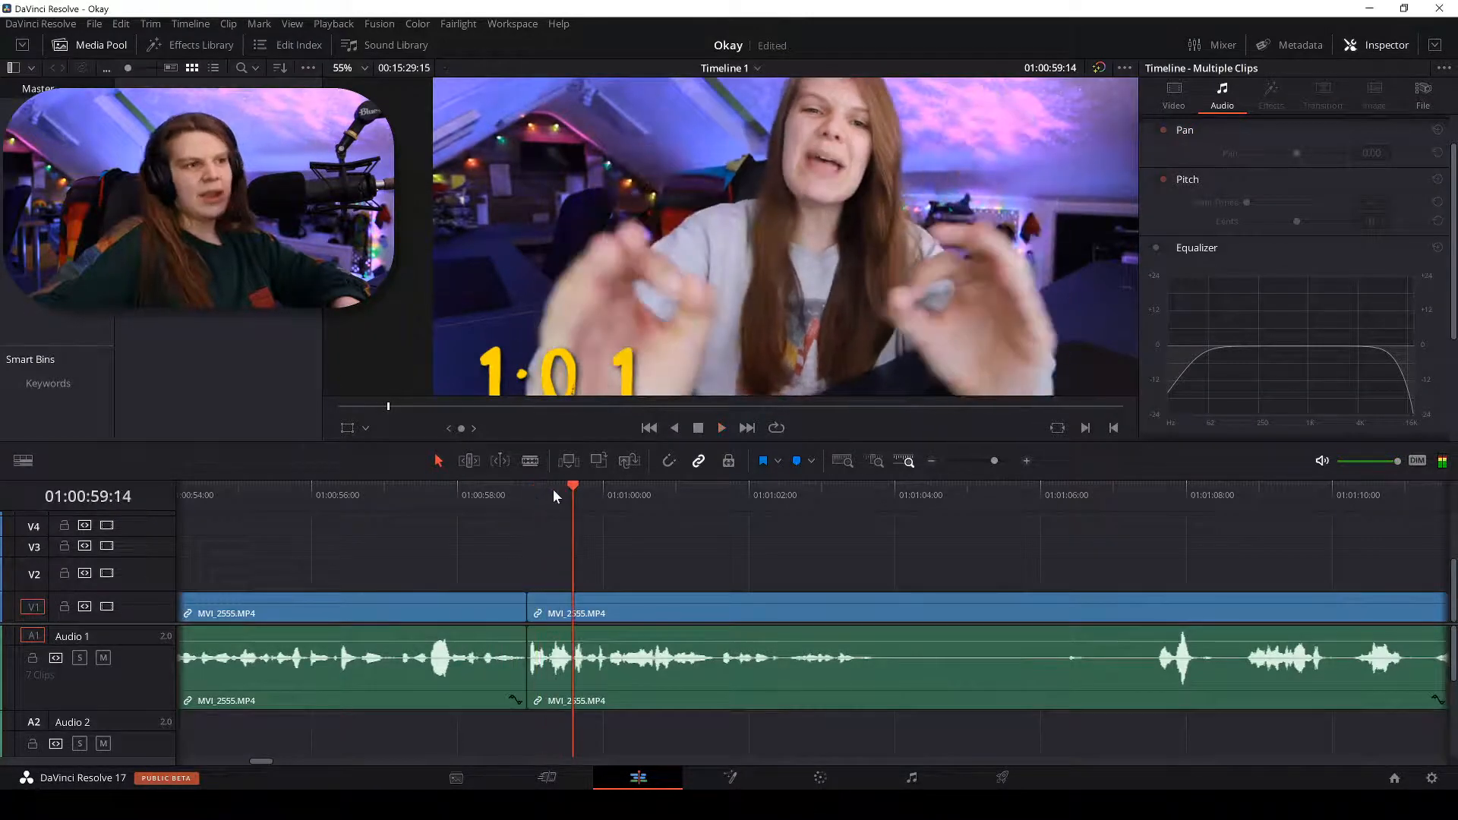
drag(553, 492, 521, 482)
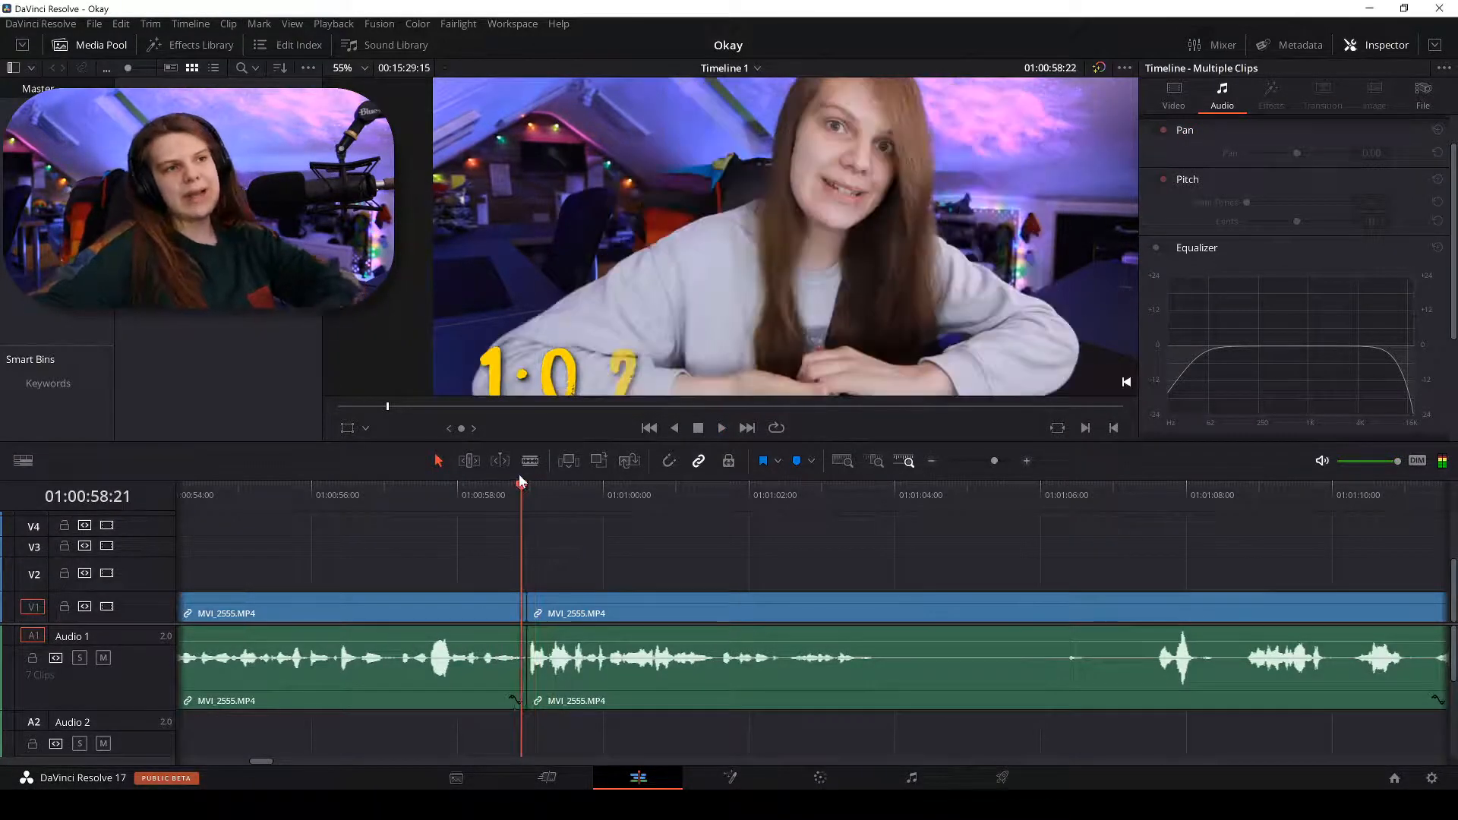
key(space)
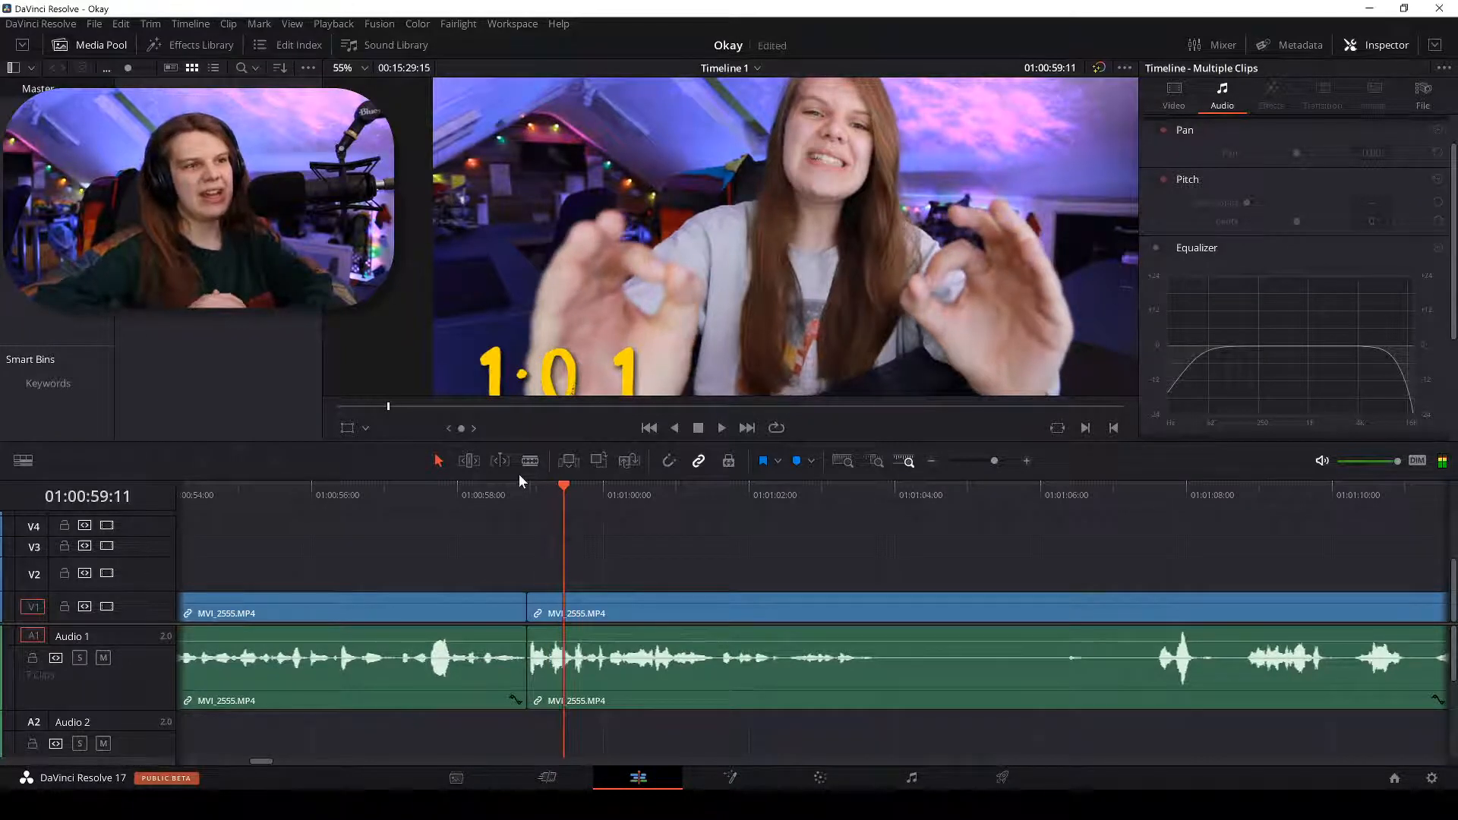
drag(532, 495, 522, 486)
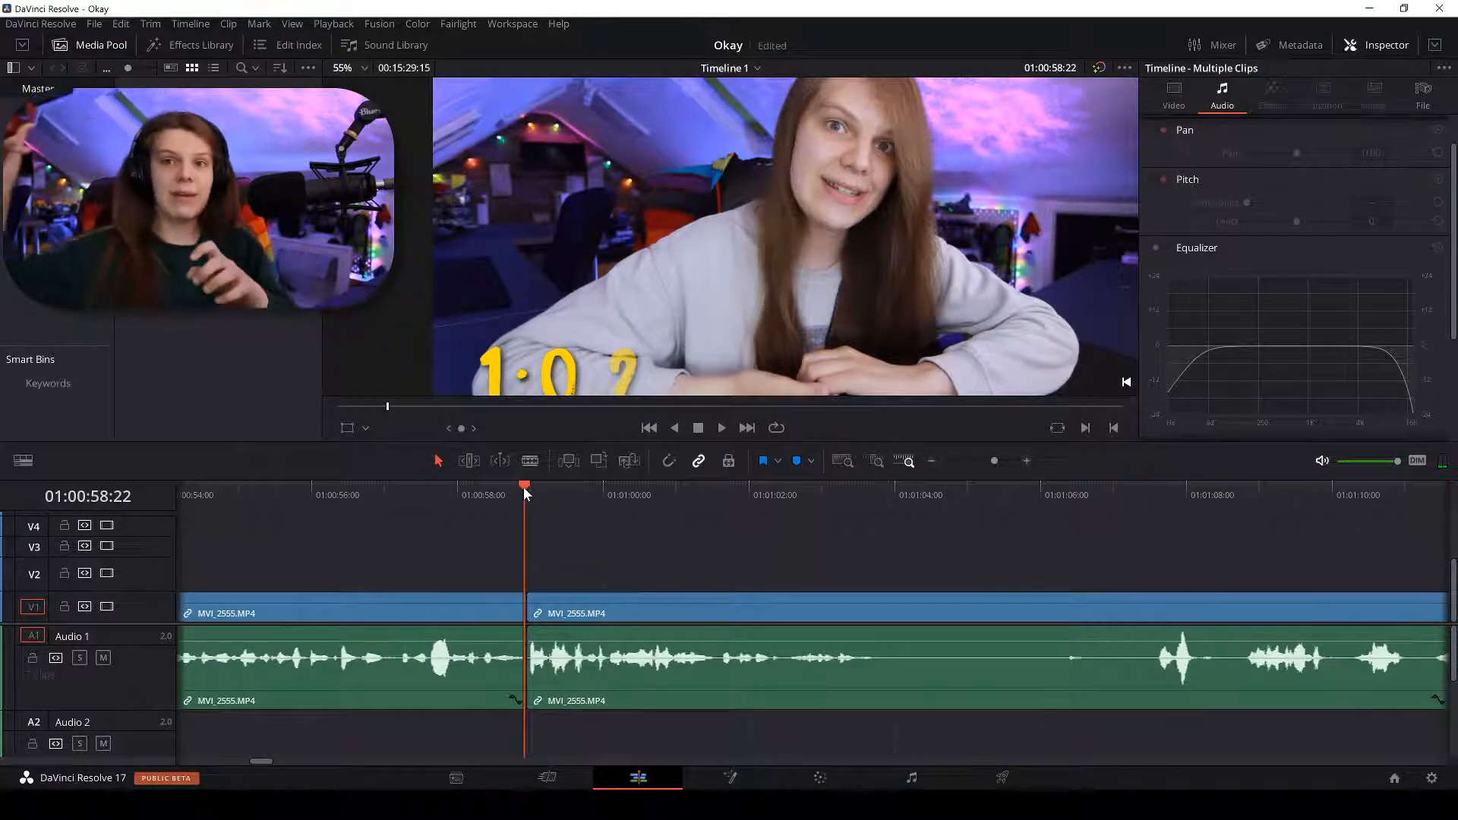
key(Right)
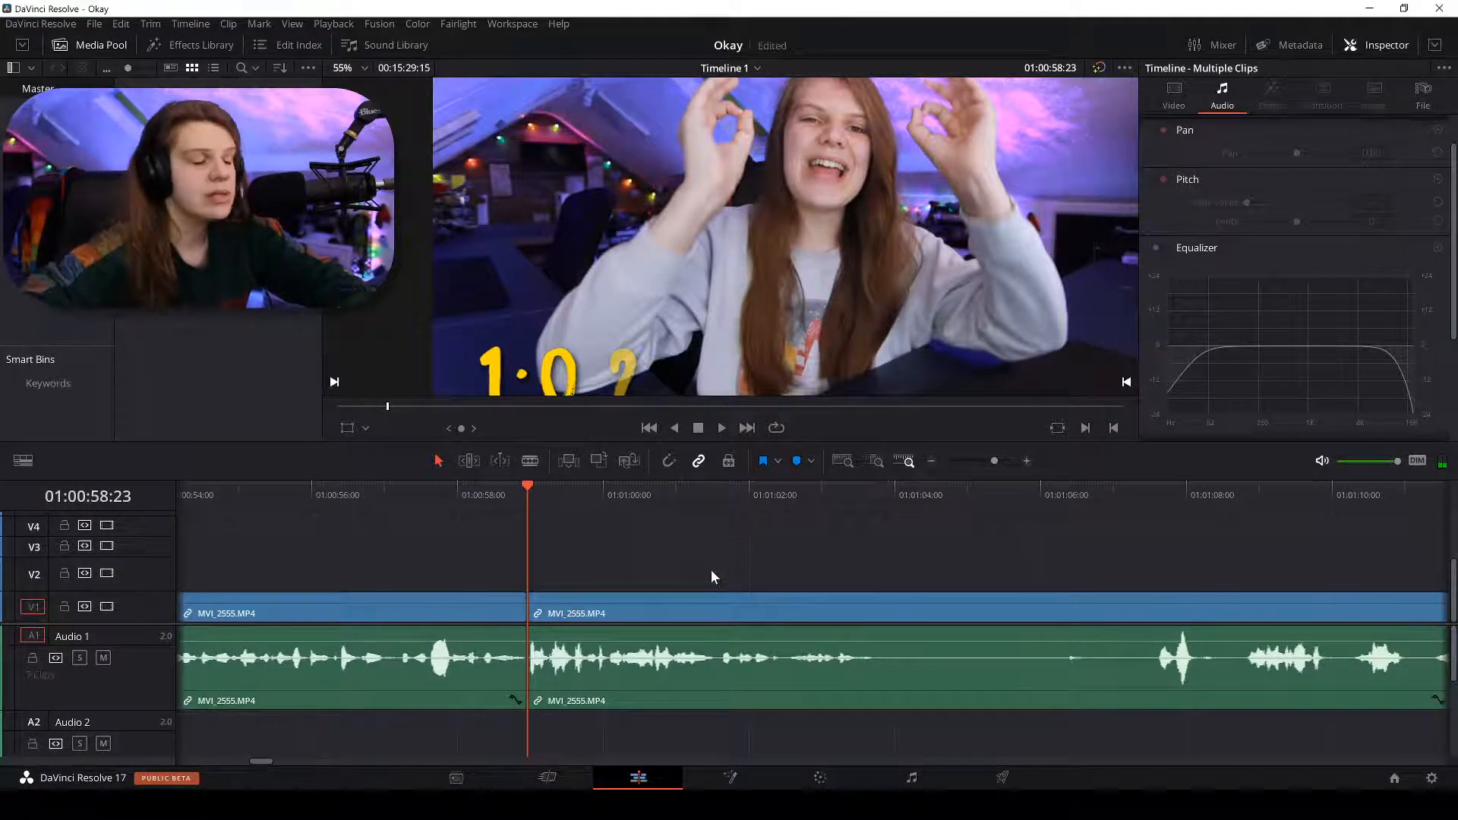
key(space)
key(ctrl+minus)
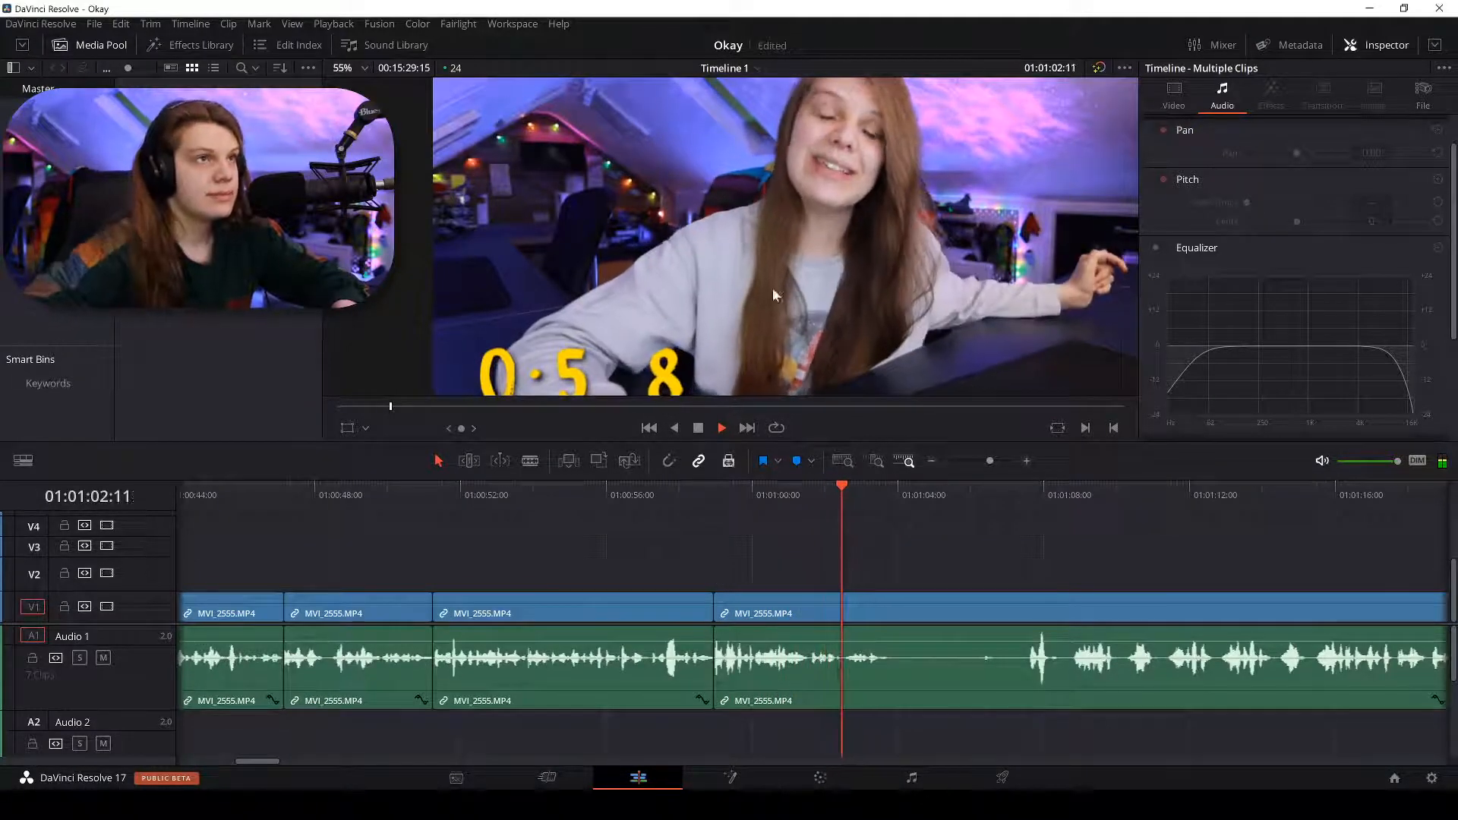
Blade MVI_2555 on V1 at 01:01:03:17, where the timer reads 0:57.
scroll(772, 287, down, 1)
key(ctrl+equal)
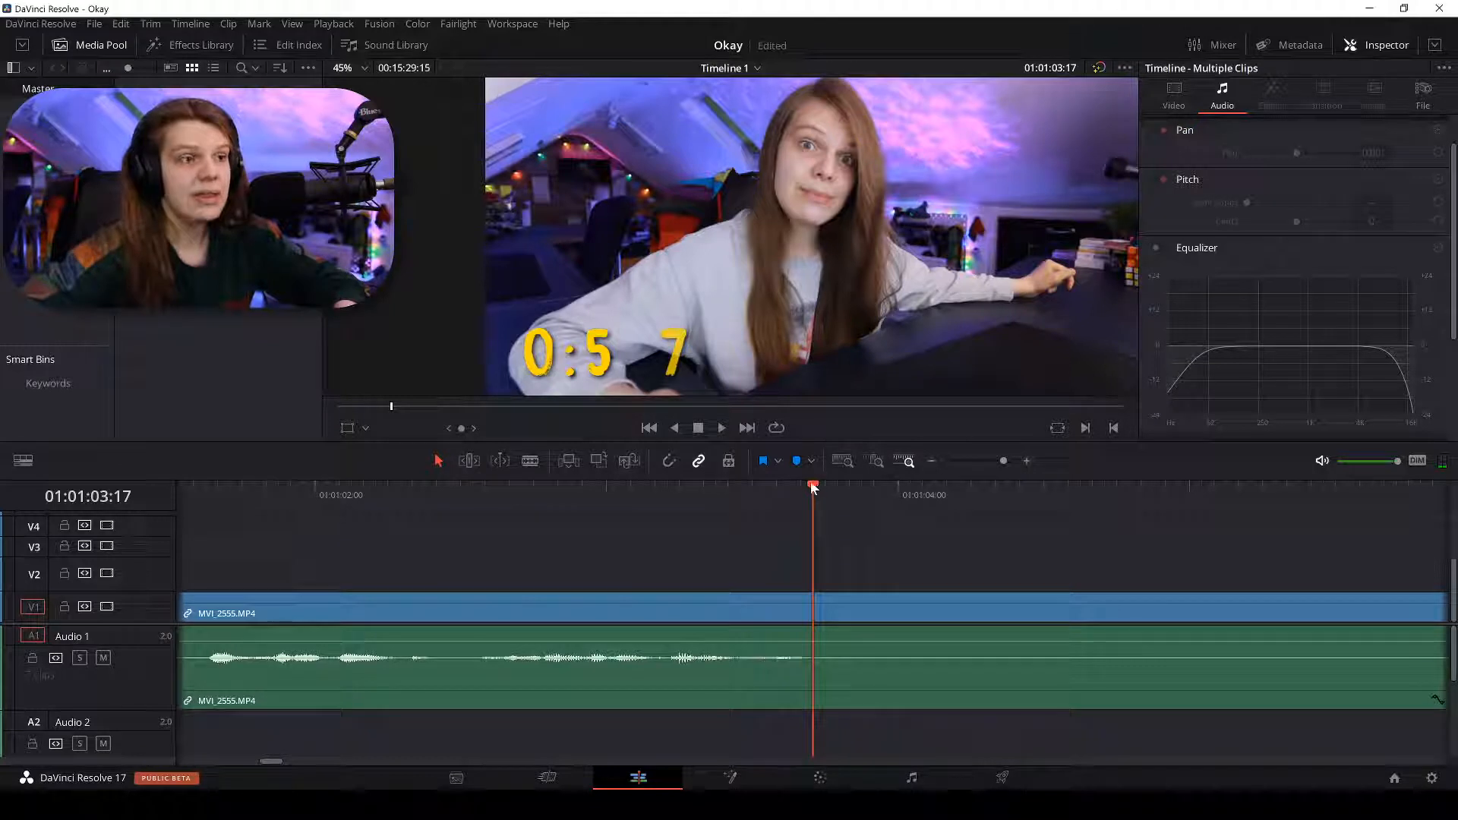
key(b)
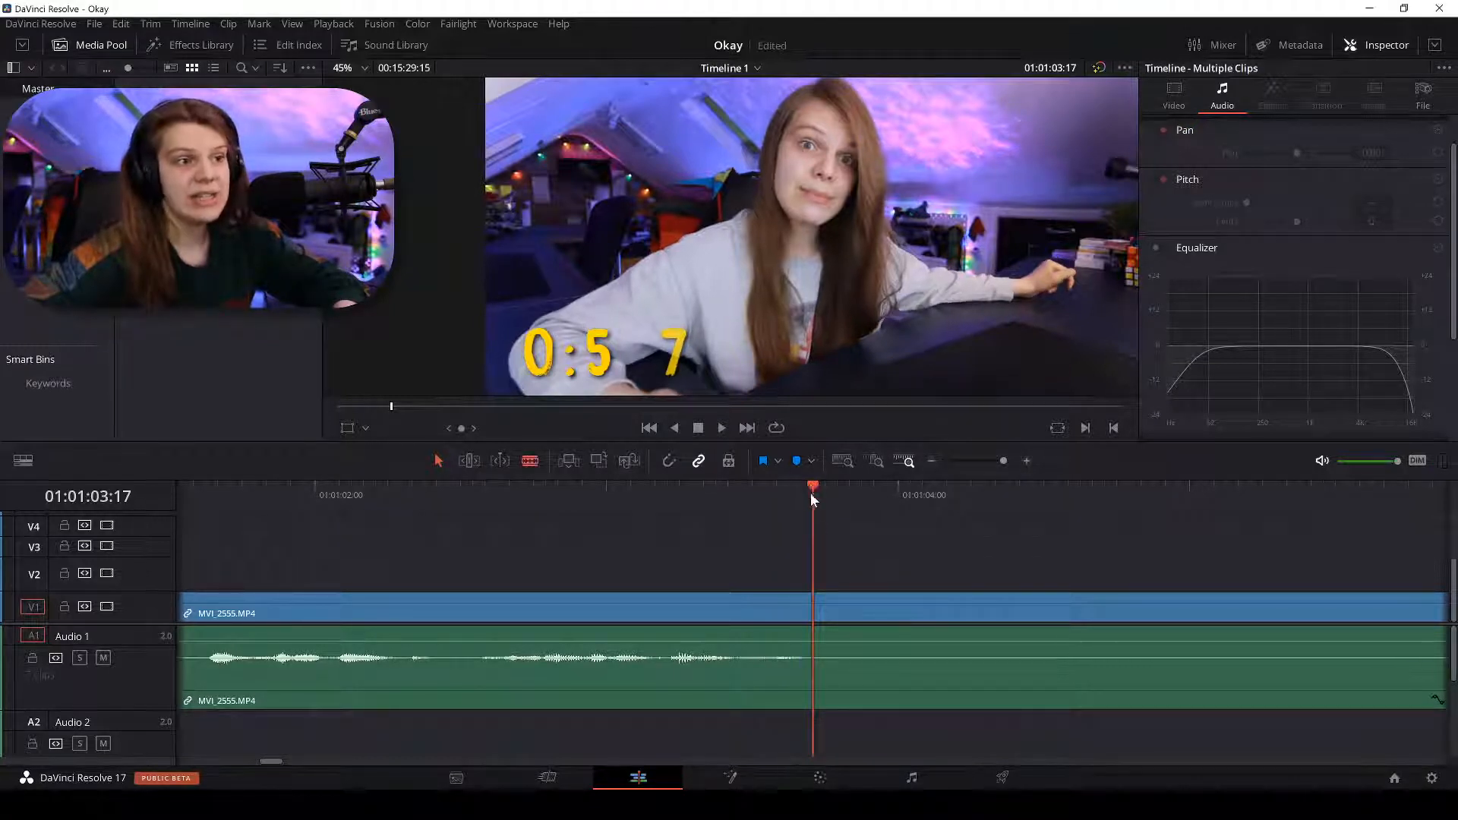
click(820, 597)
key(a)
key(ctrl+minus)
key(ctrl+minus)
key(ctrl+minus)
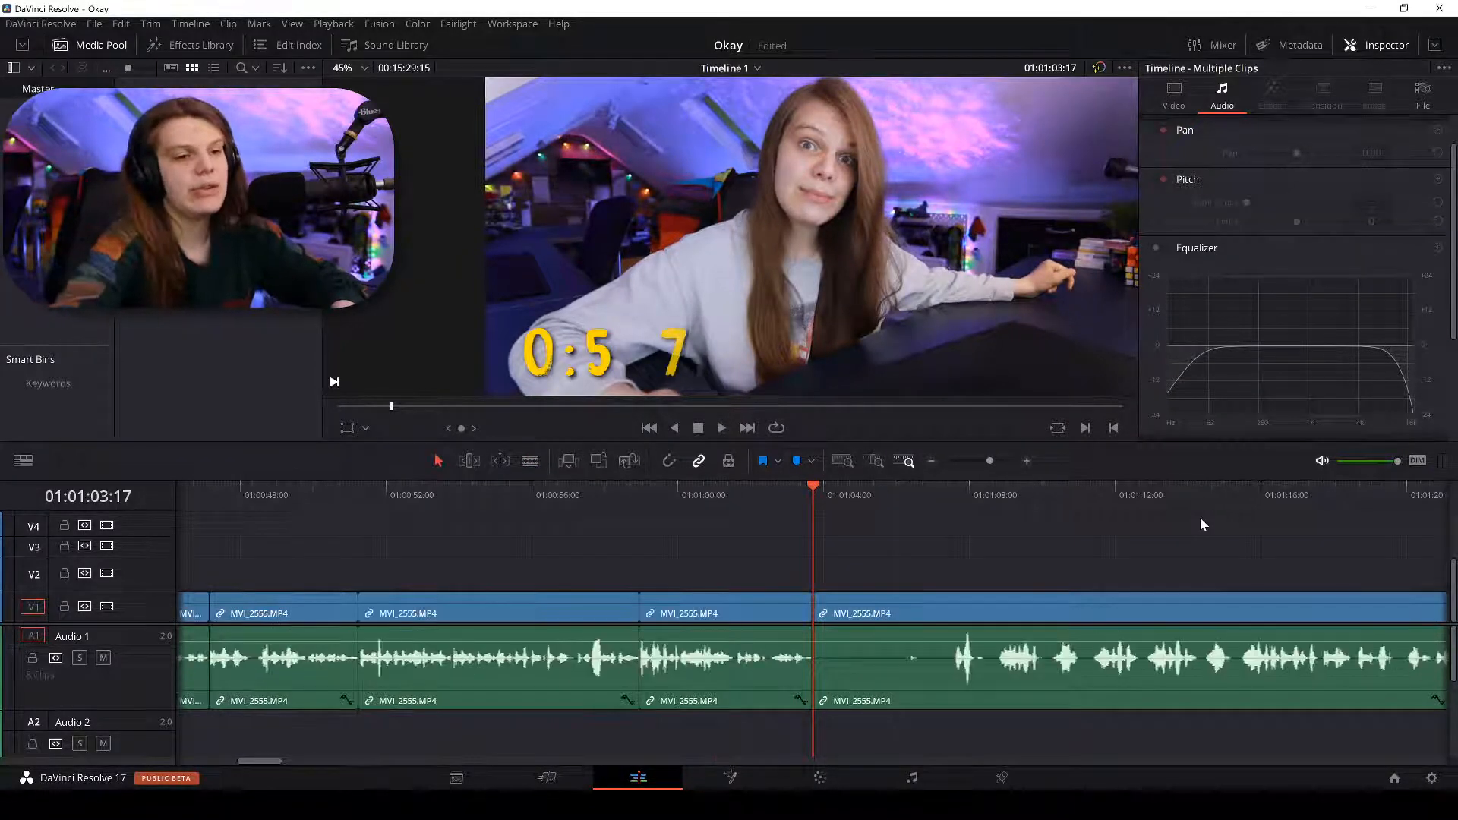
Play the timeline on from about 01:01:15.
click(1238, 492)
key(space)
key(ctrl+minus)
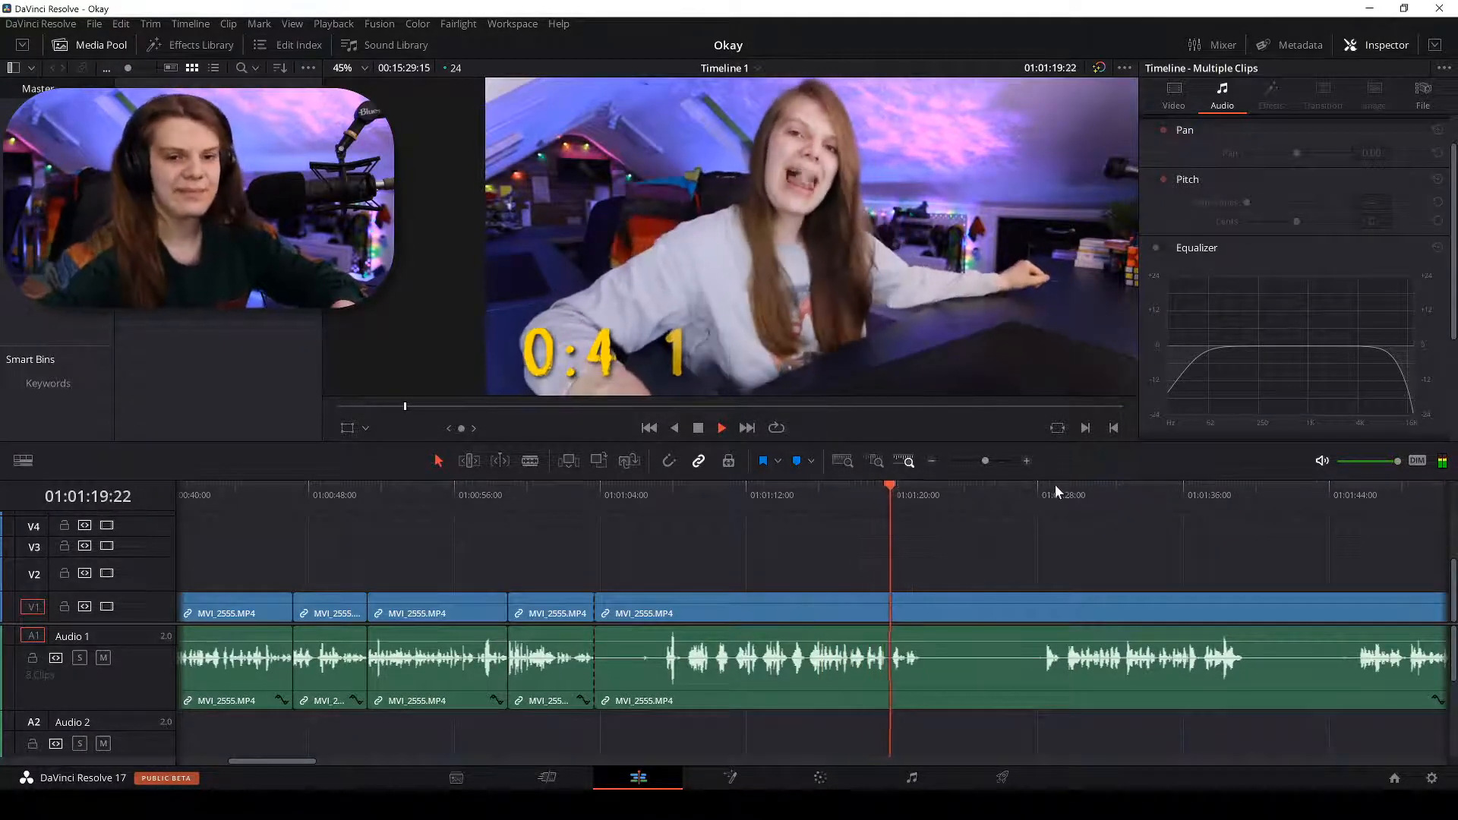
key(space)
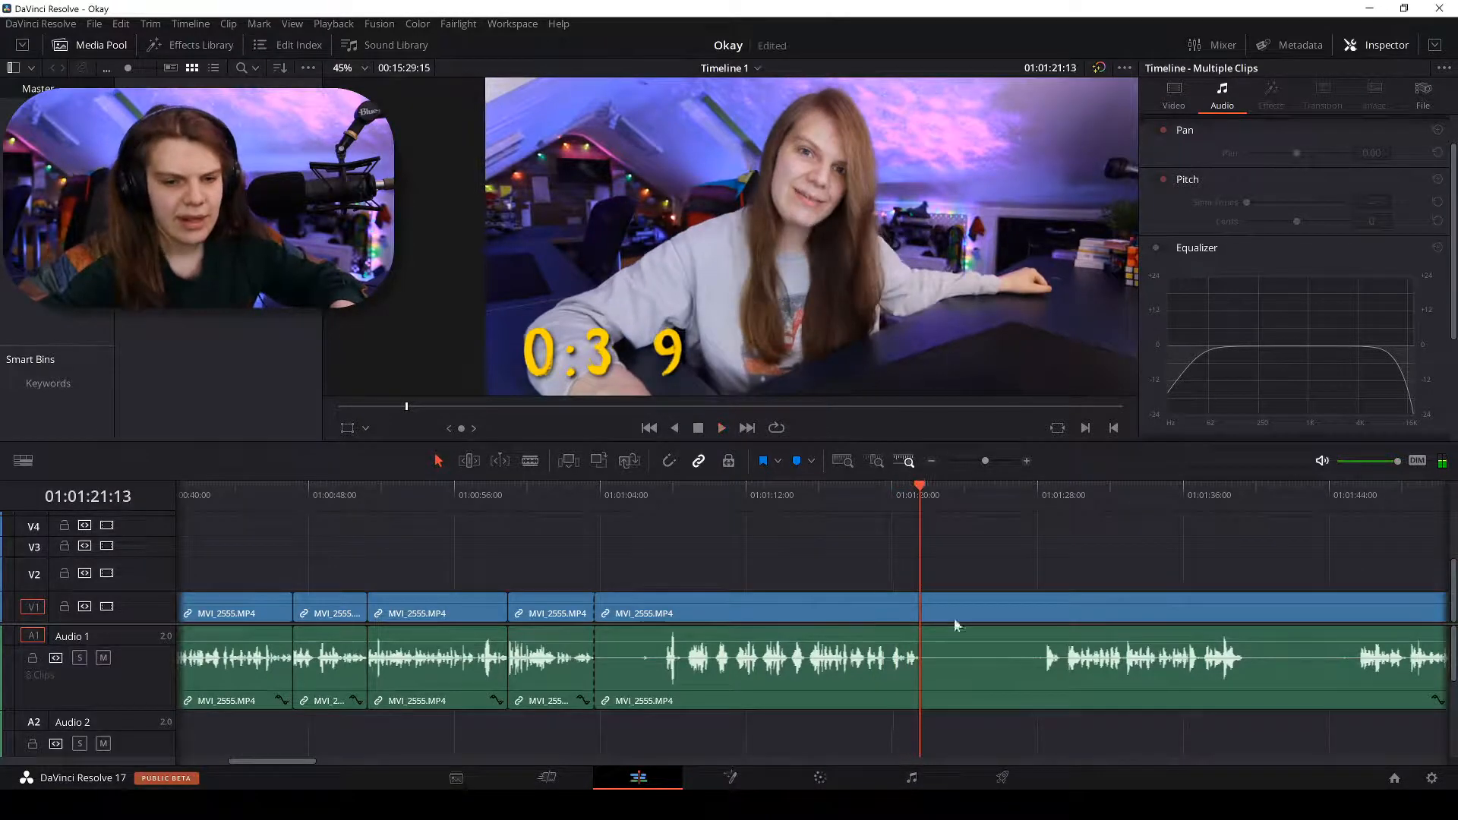
Read the Twitch chat in Chrome, then return to Resolve and resume timeline playback.
key(alt+Tab)
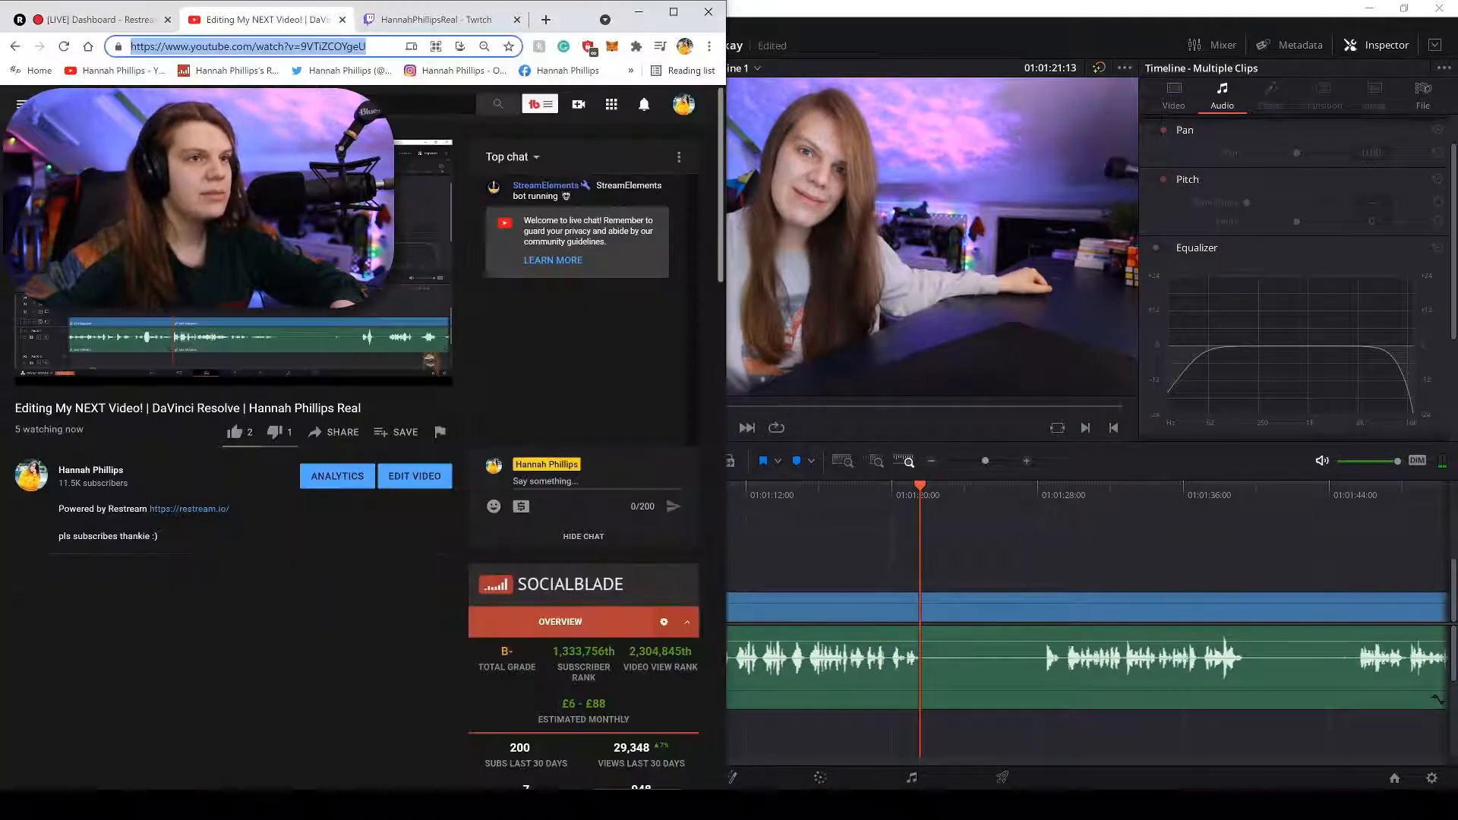
key(ctrl+Tab)
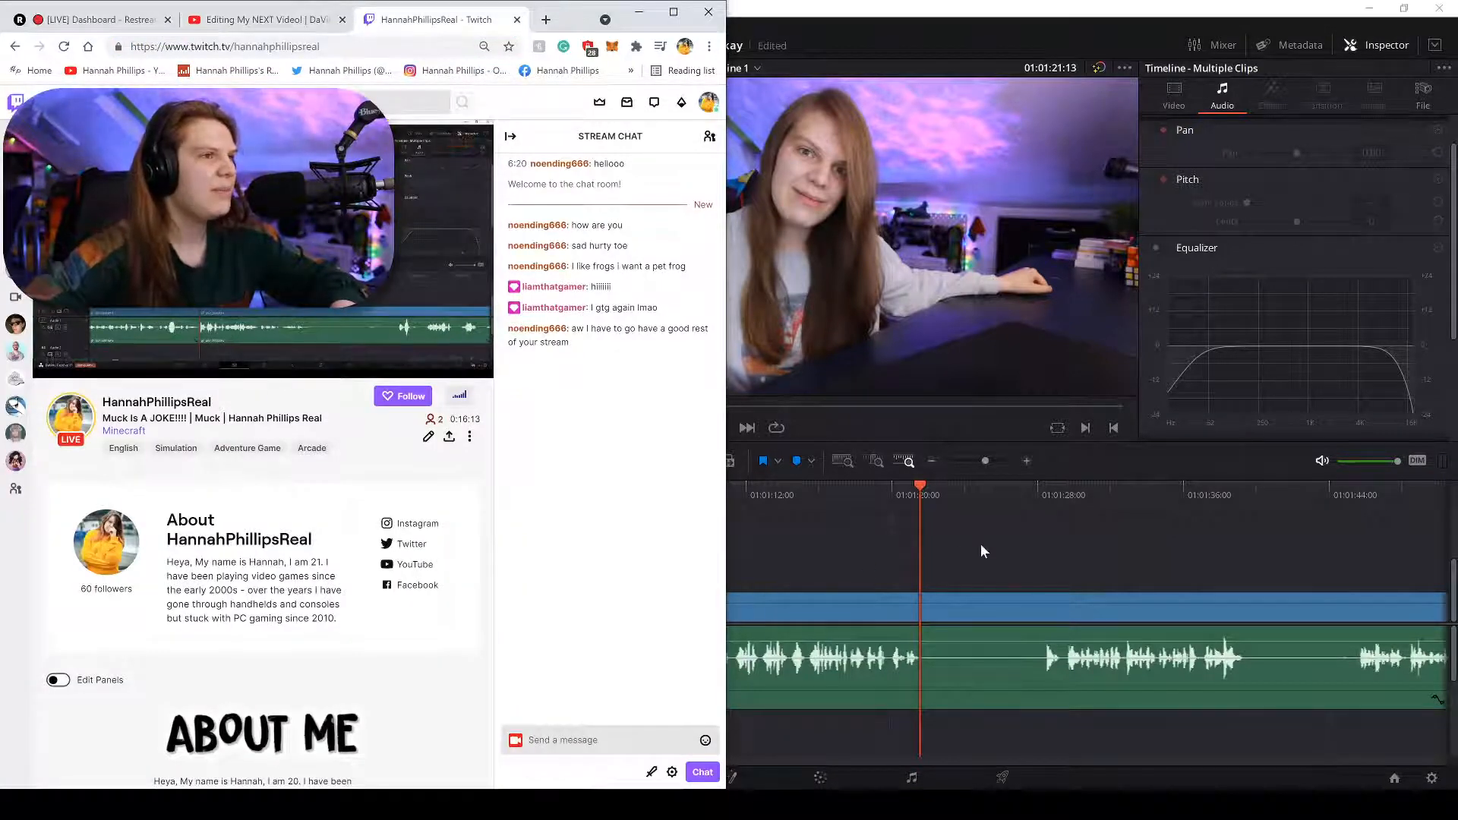
key(alt+Tab)
key(space)
key(ctrl+minus)
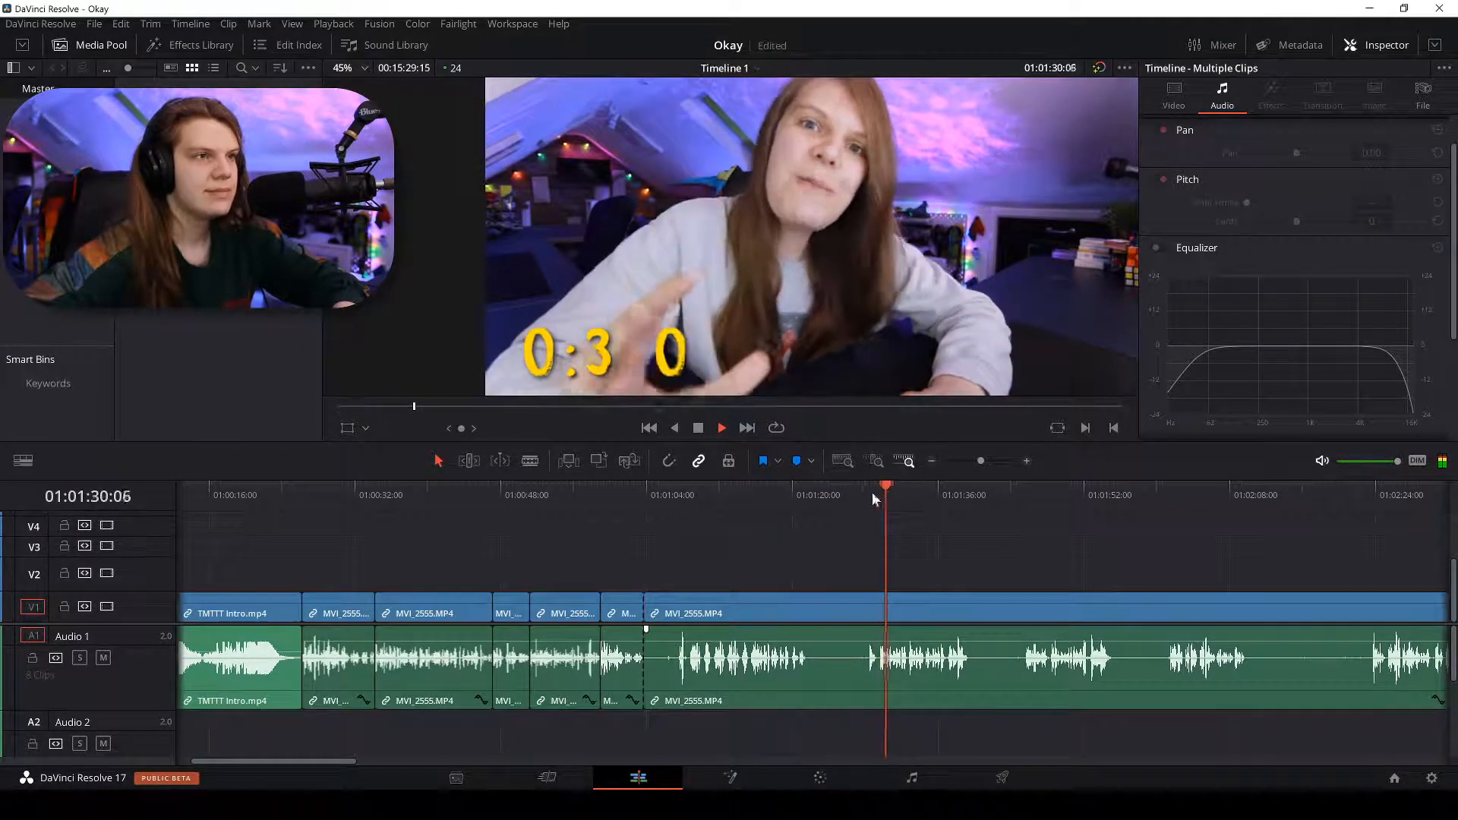
From 01:01:14, blade MVI_2555 near 01:01:21 and delete the first piece, leaving an empty gap.
click(739, 486)
key(space)
scroll(740, 486, up, 2)
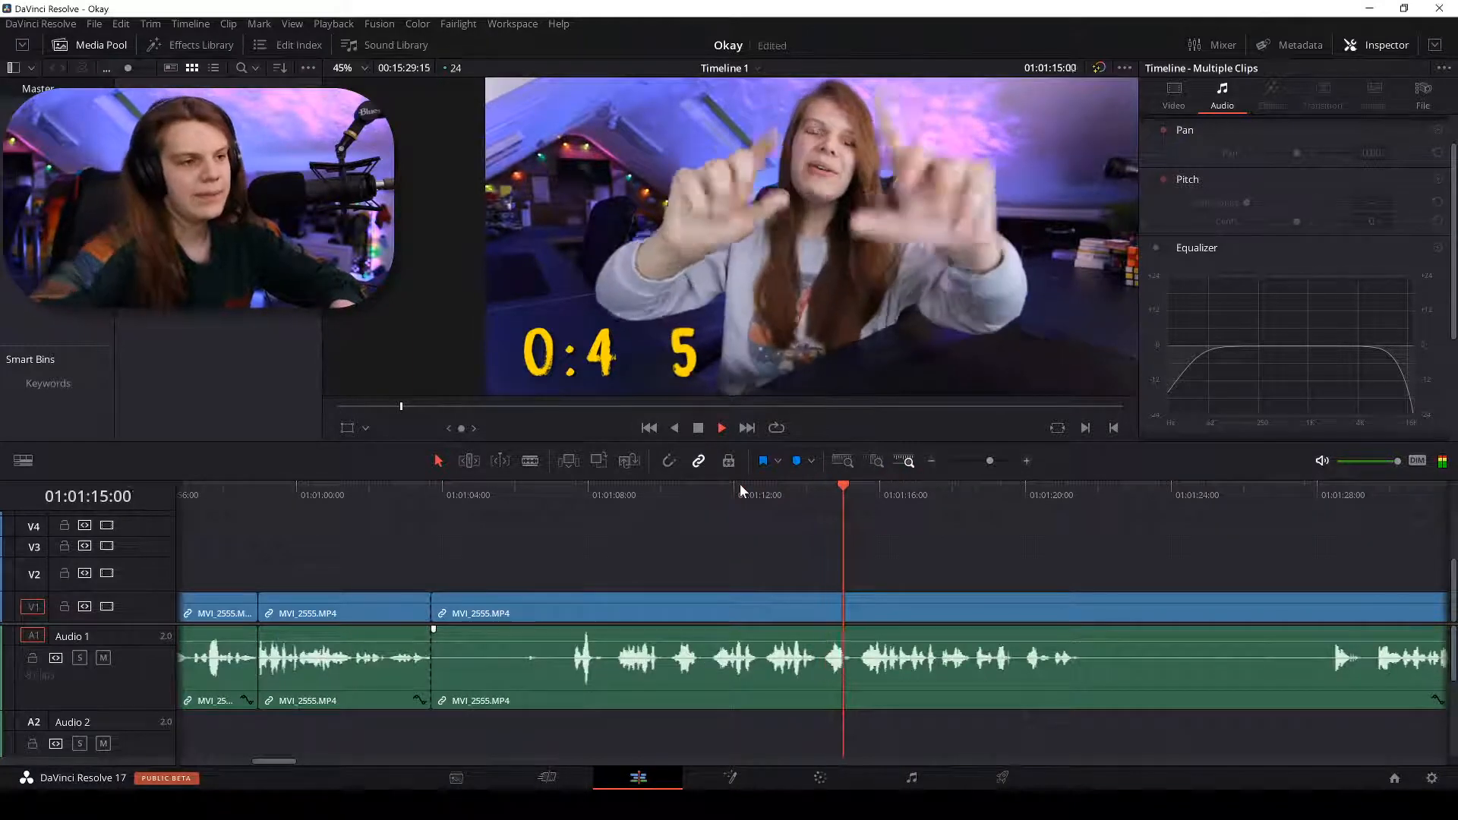
scroll(739, 484, up, 2)
key(b)
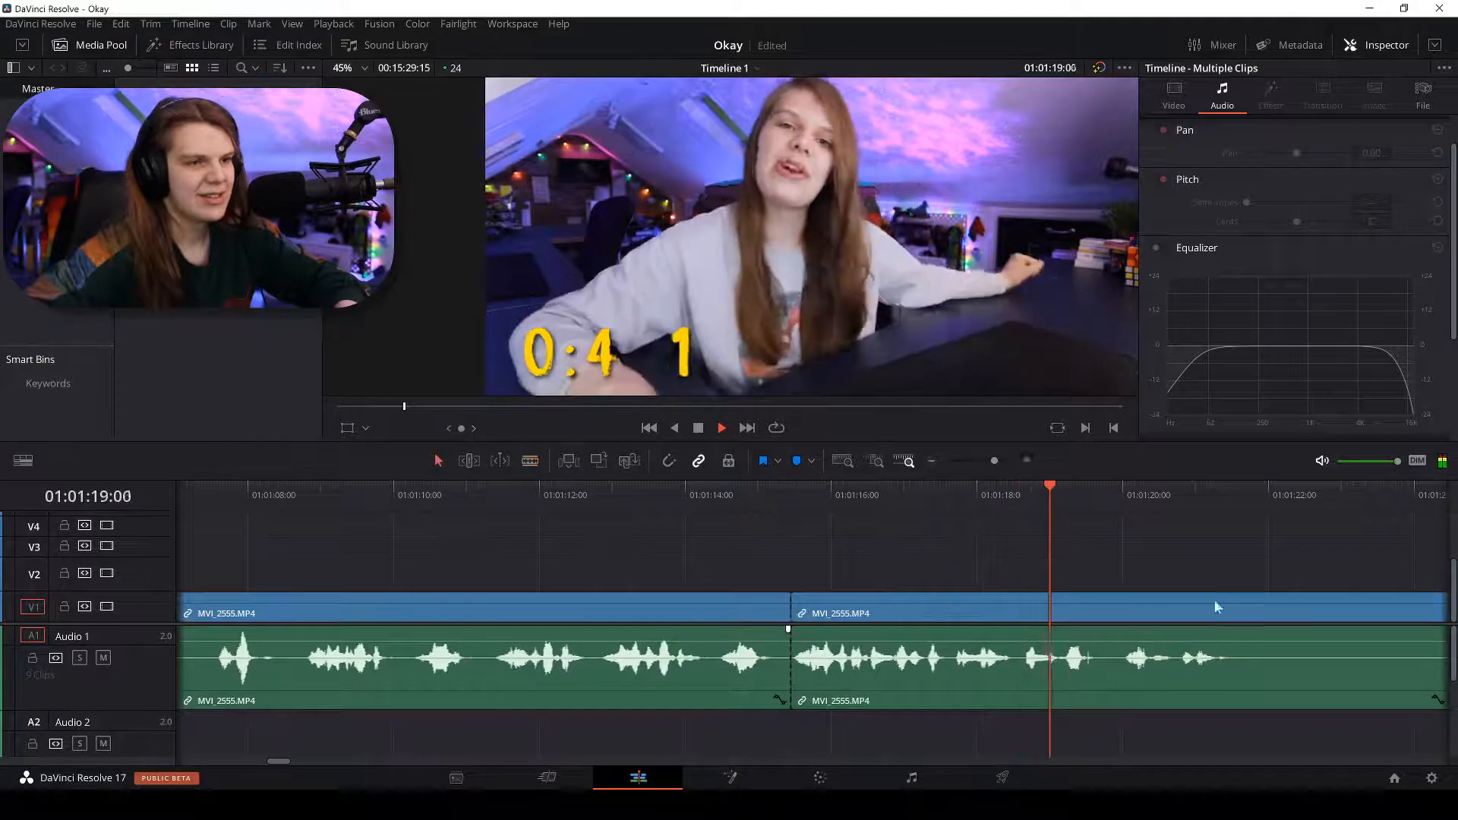
click(1233, 621)
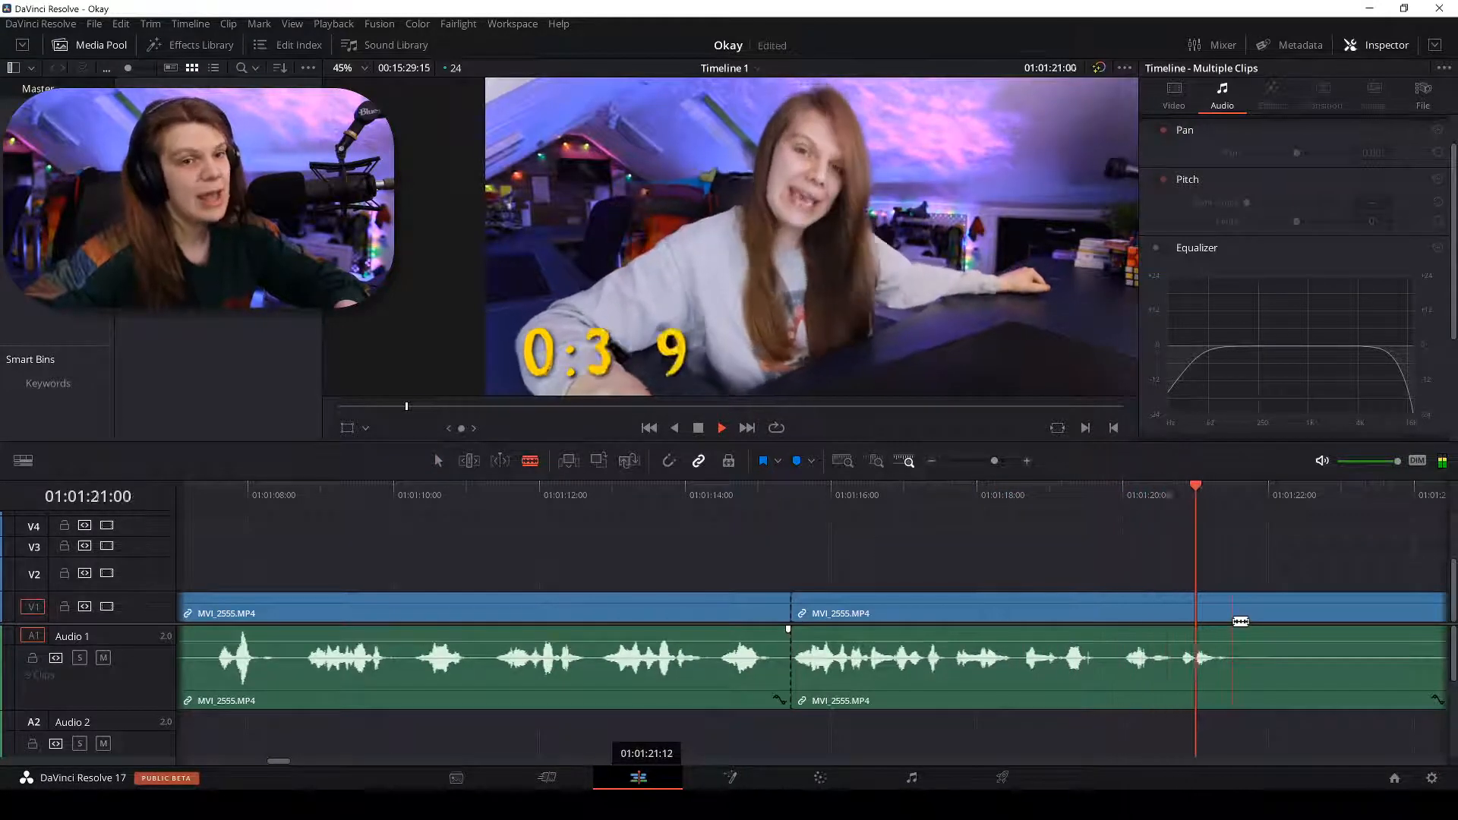
key(a)
click(727, 611)
key(BackSpace)
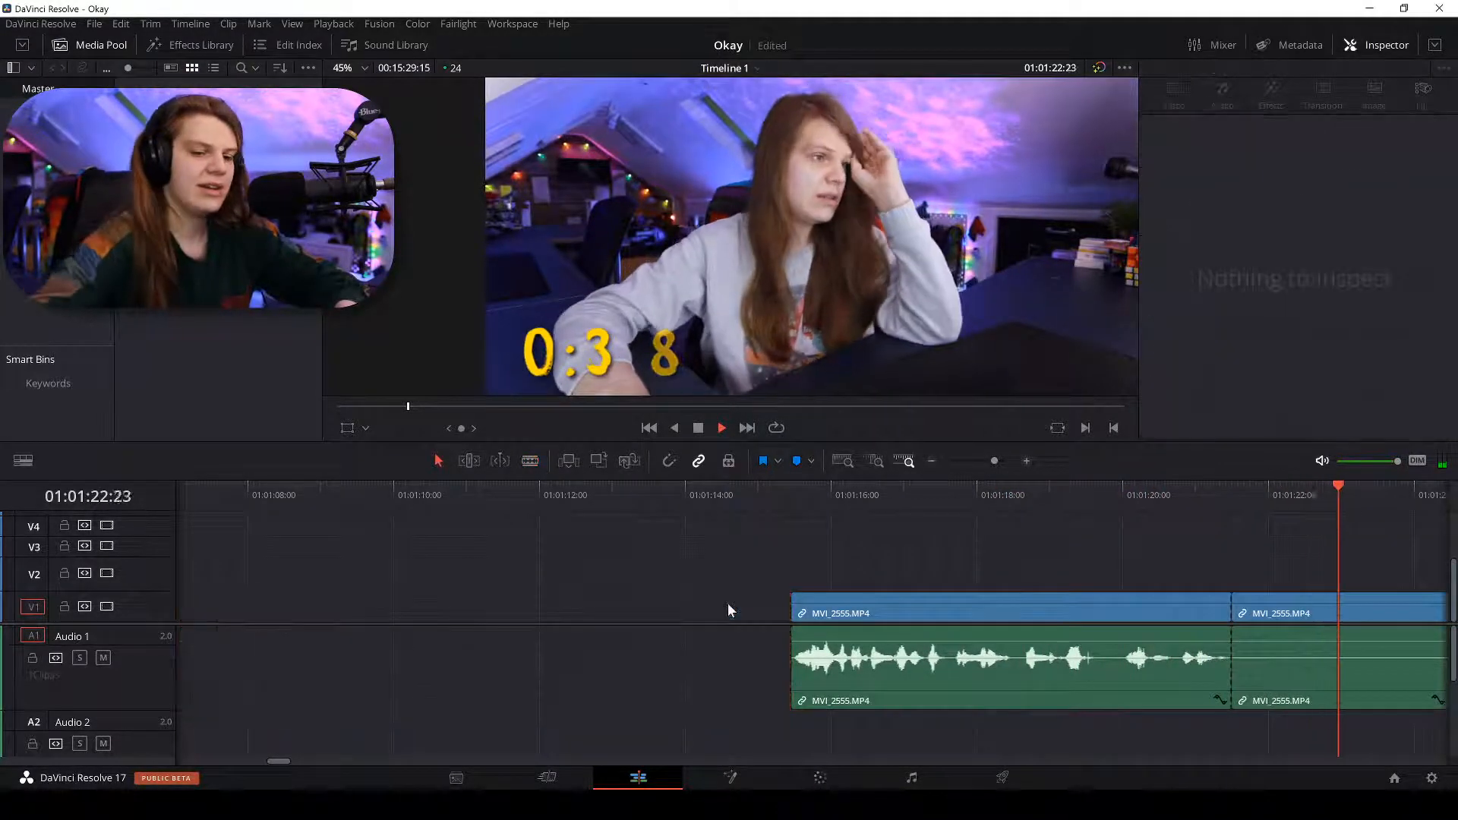
key(space)
key(ctrl+minus)
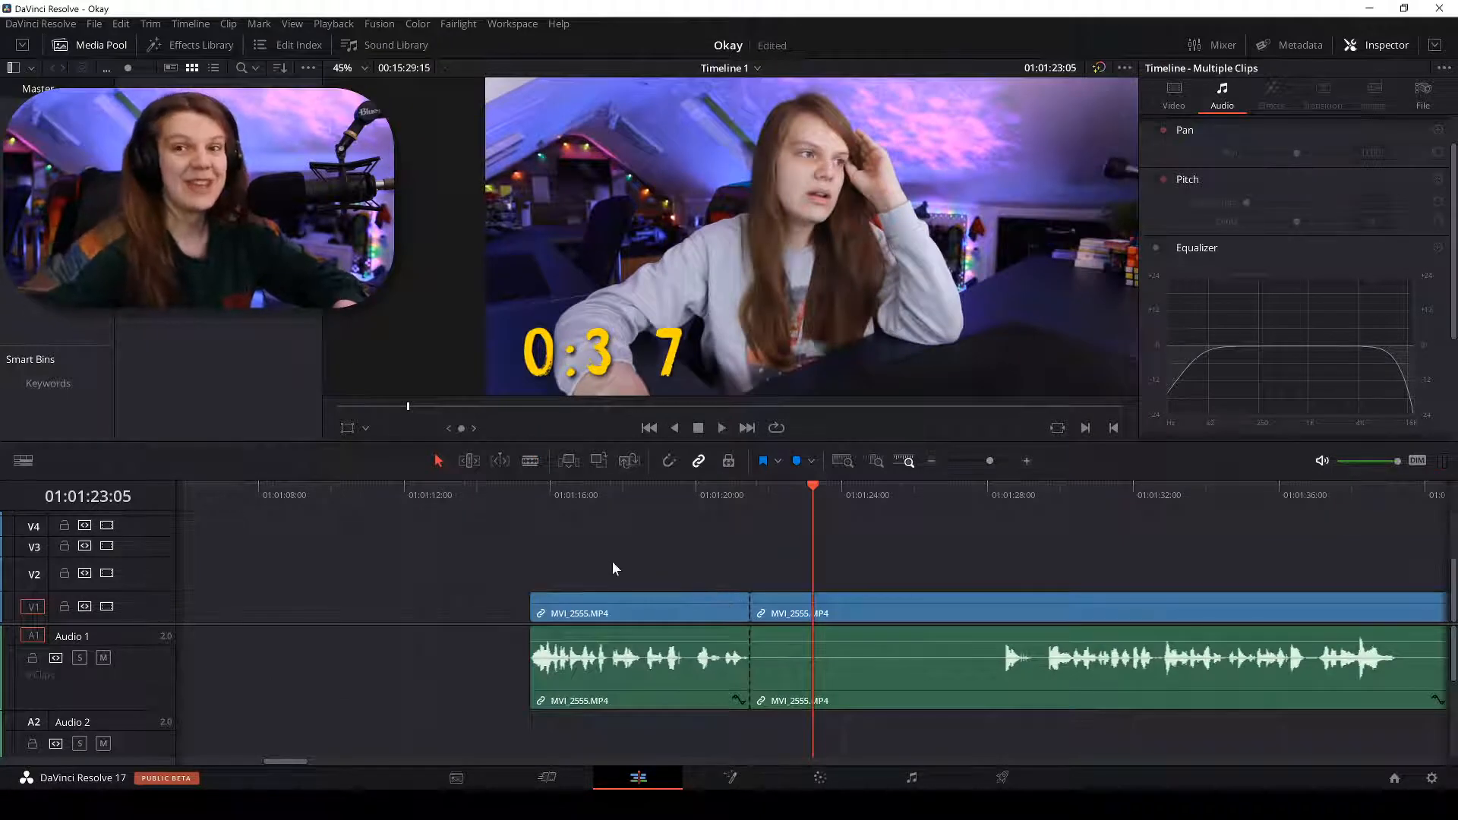
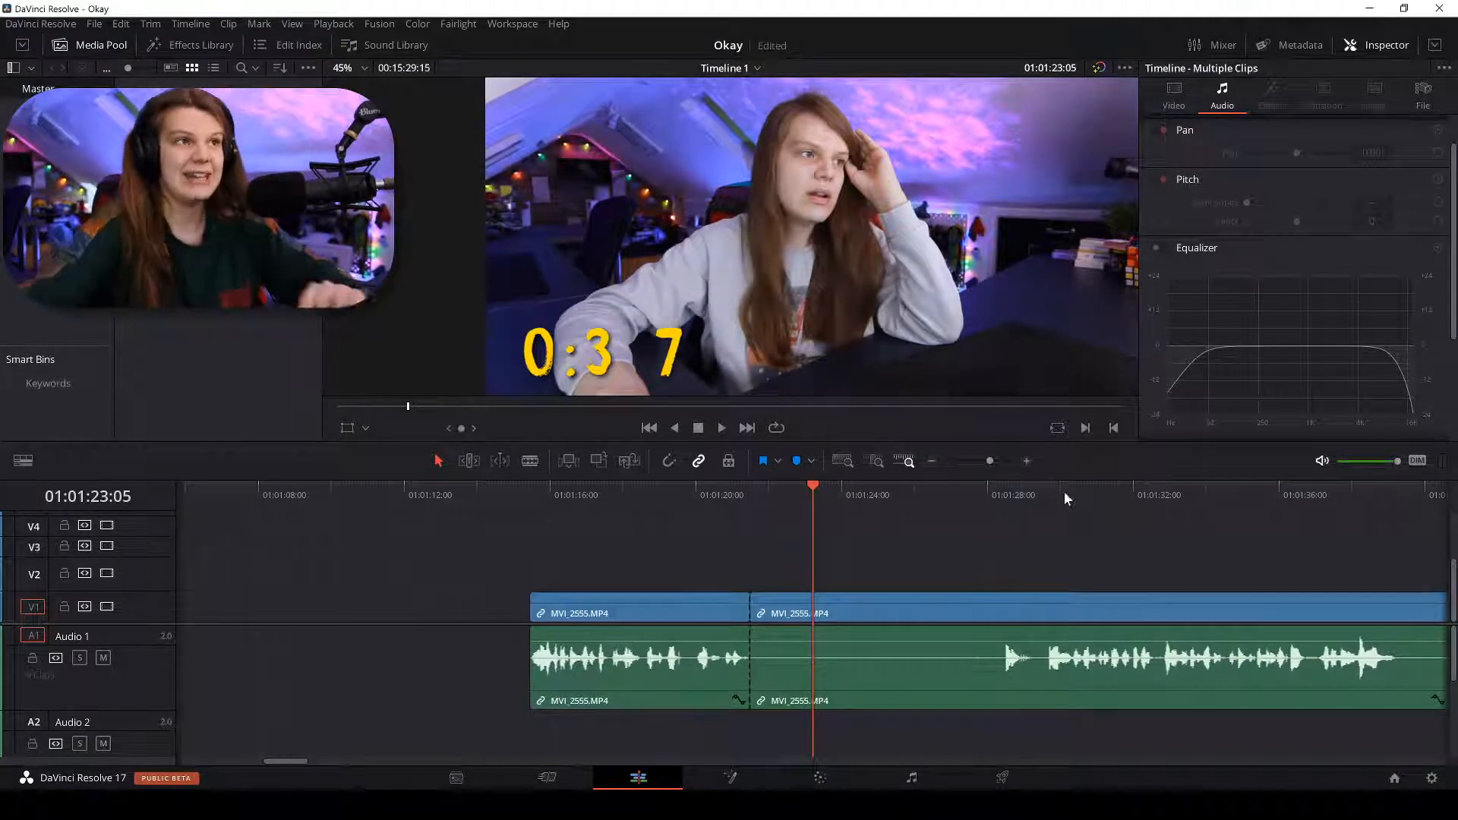
Play and scrub MVI_2555 from about 01:01:29 toward 01:01:45, zooming in and out.
click(1041, 507)
key(space)
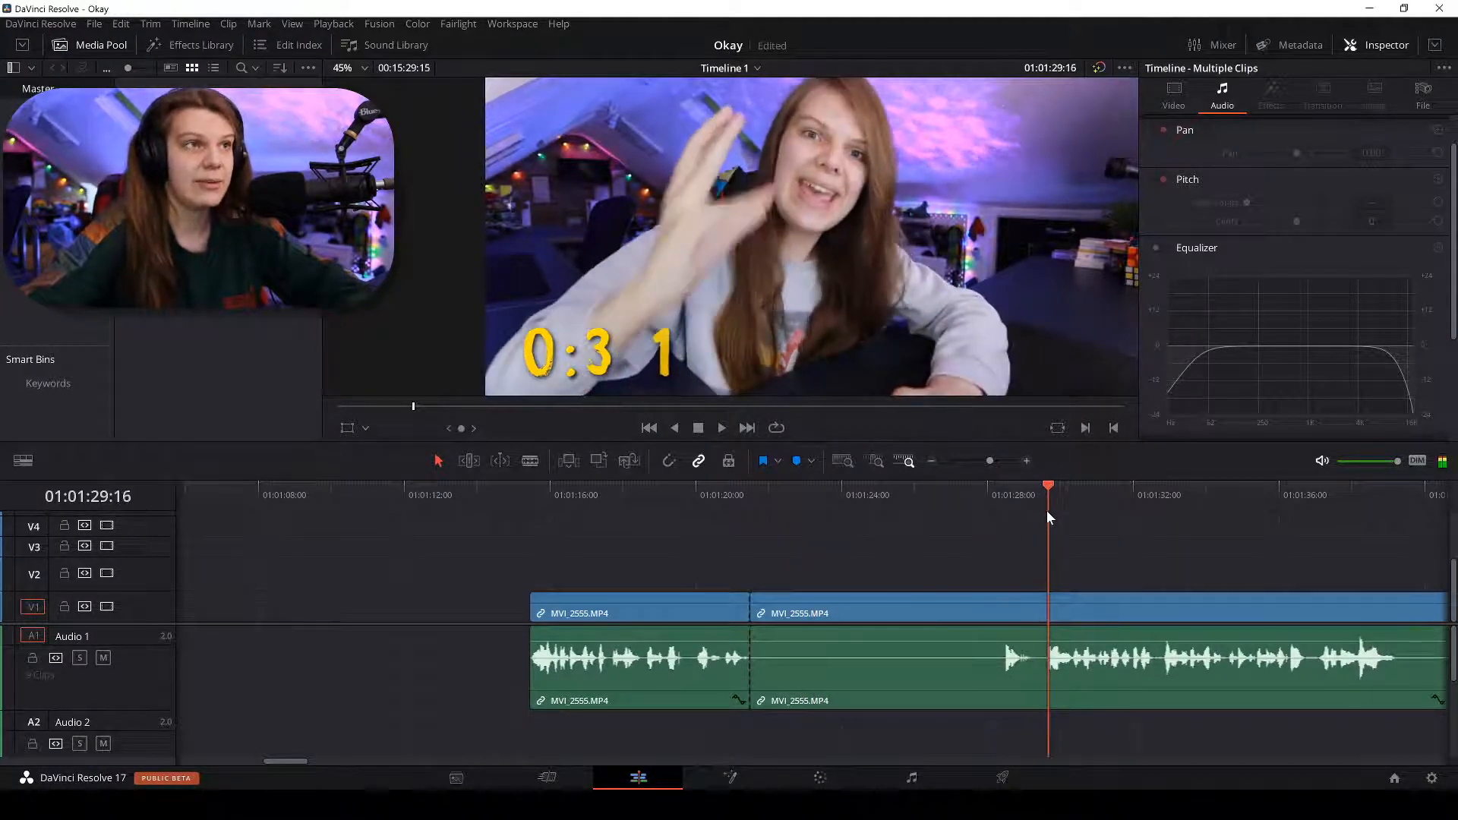
key(ctrl+equal)
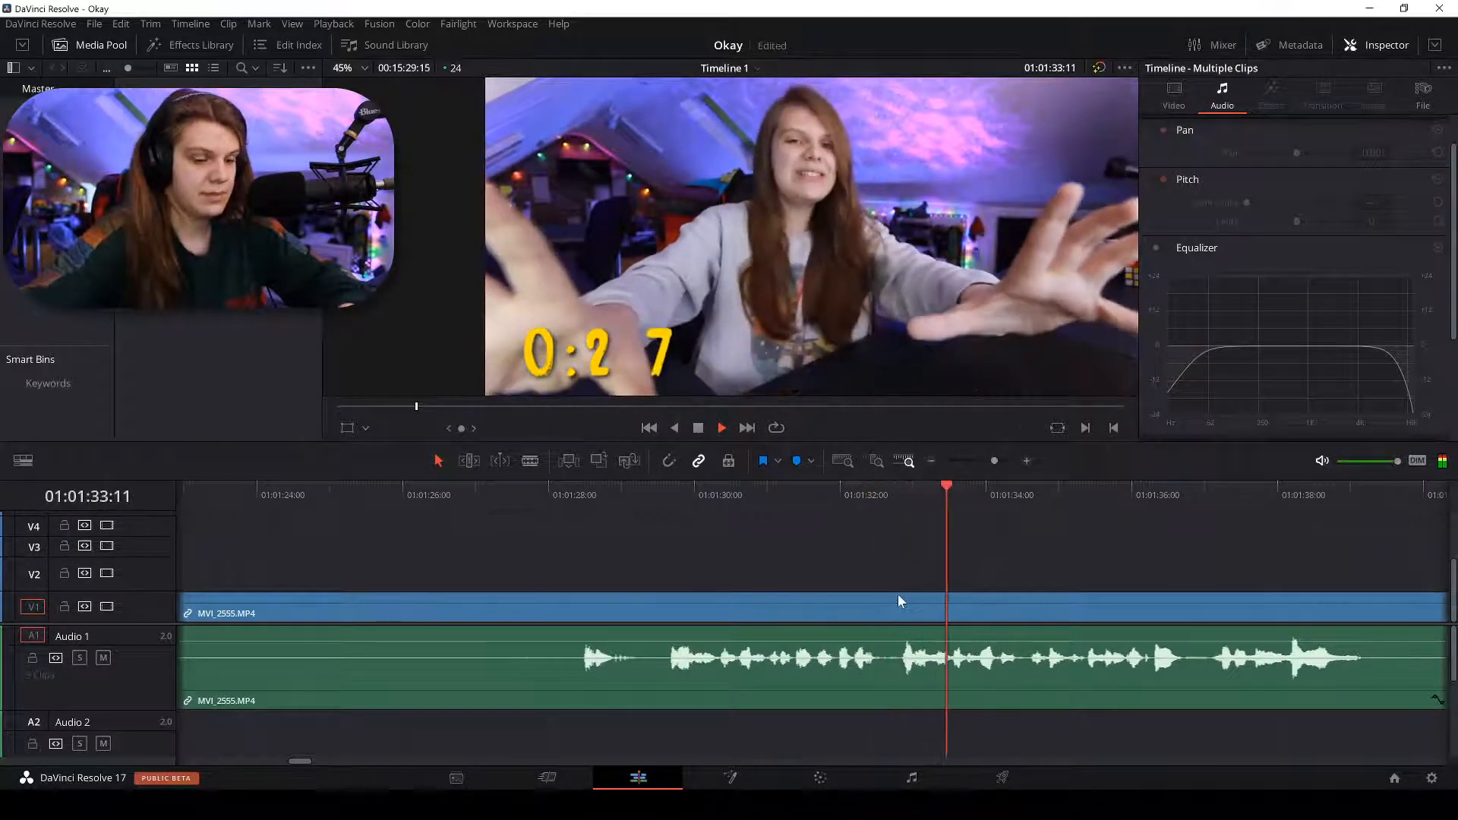
key(ctrl+minus)
key(ctrl+minus)
drag(1022, 490, 1031, 494)
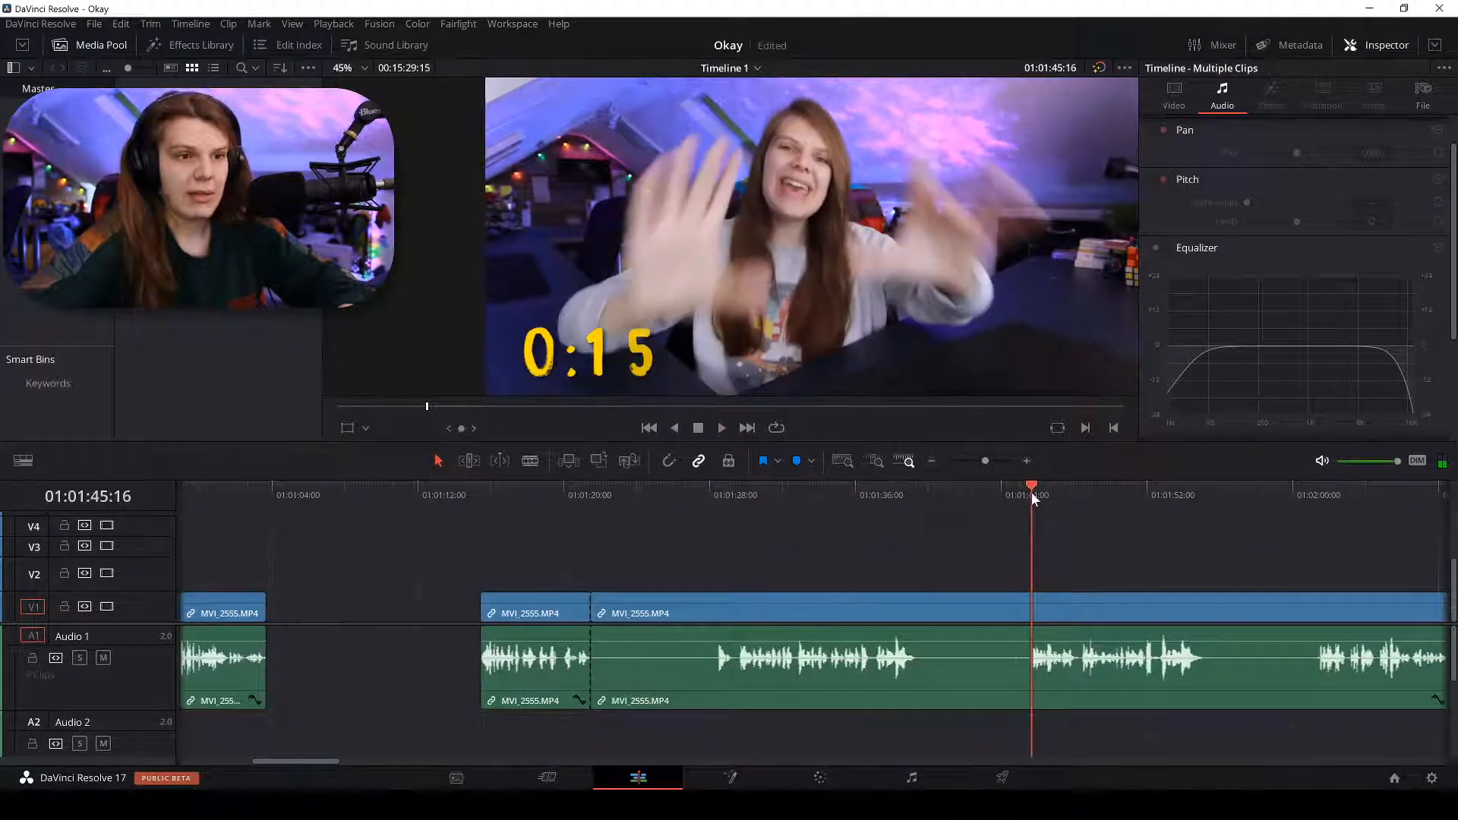
key(ctrl+equal)
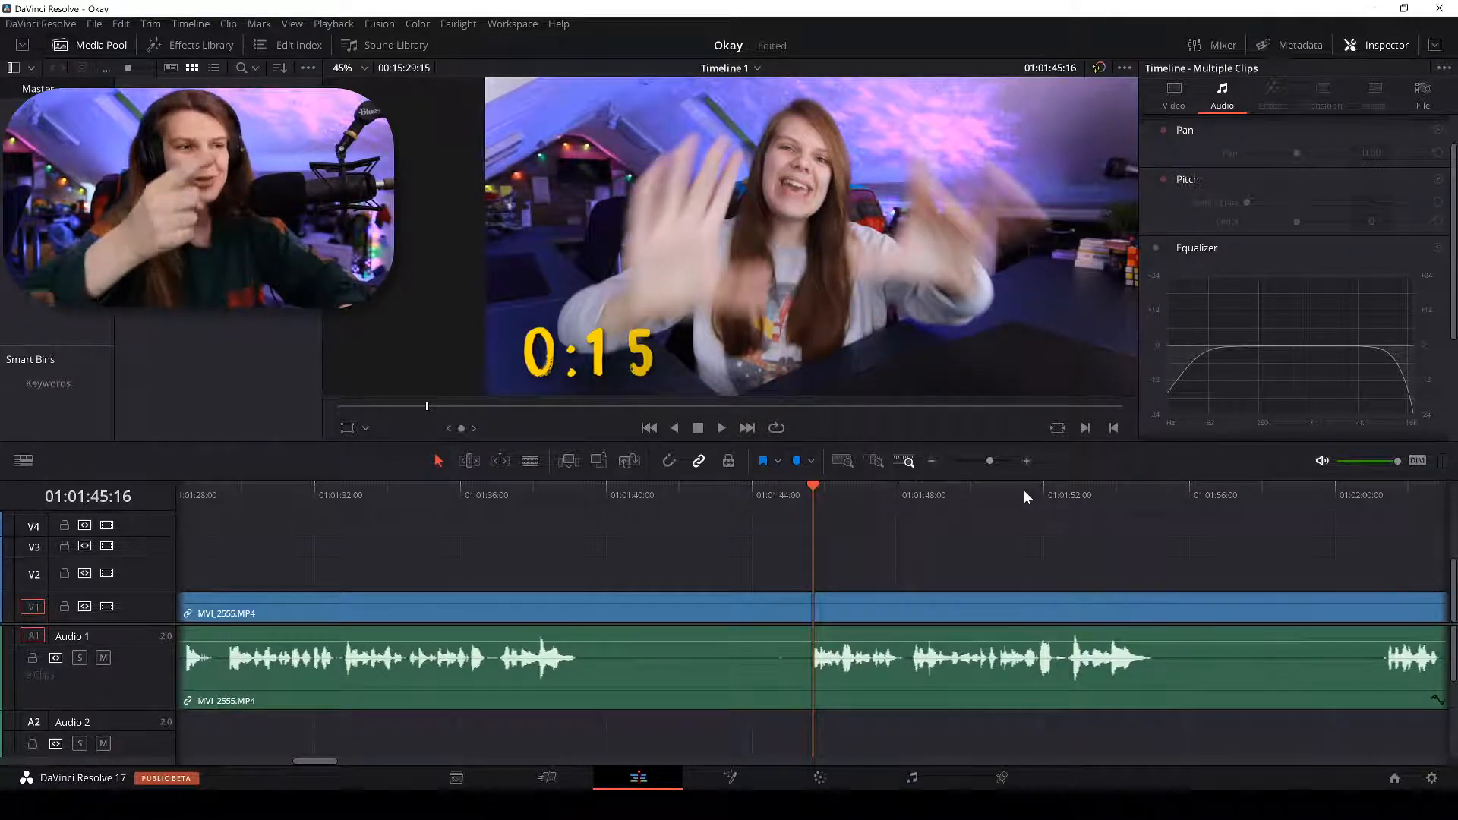
key(space)
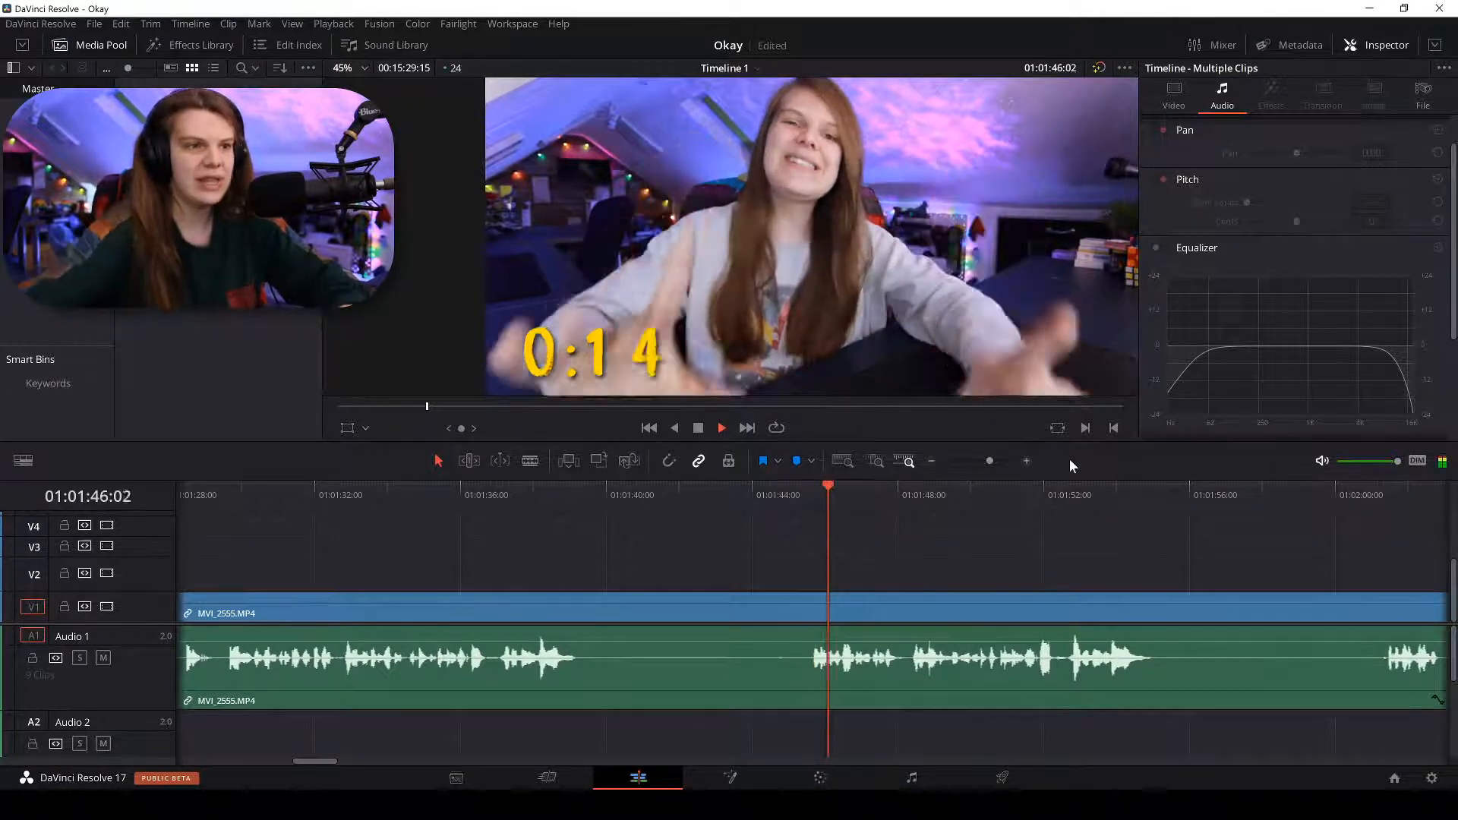
key(ctrl+equal)
key(ctrl+minus)
key(ctrl+minus)
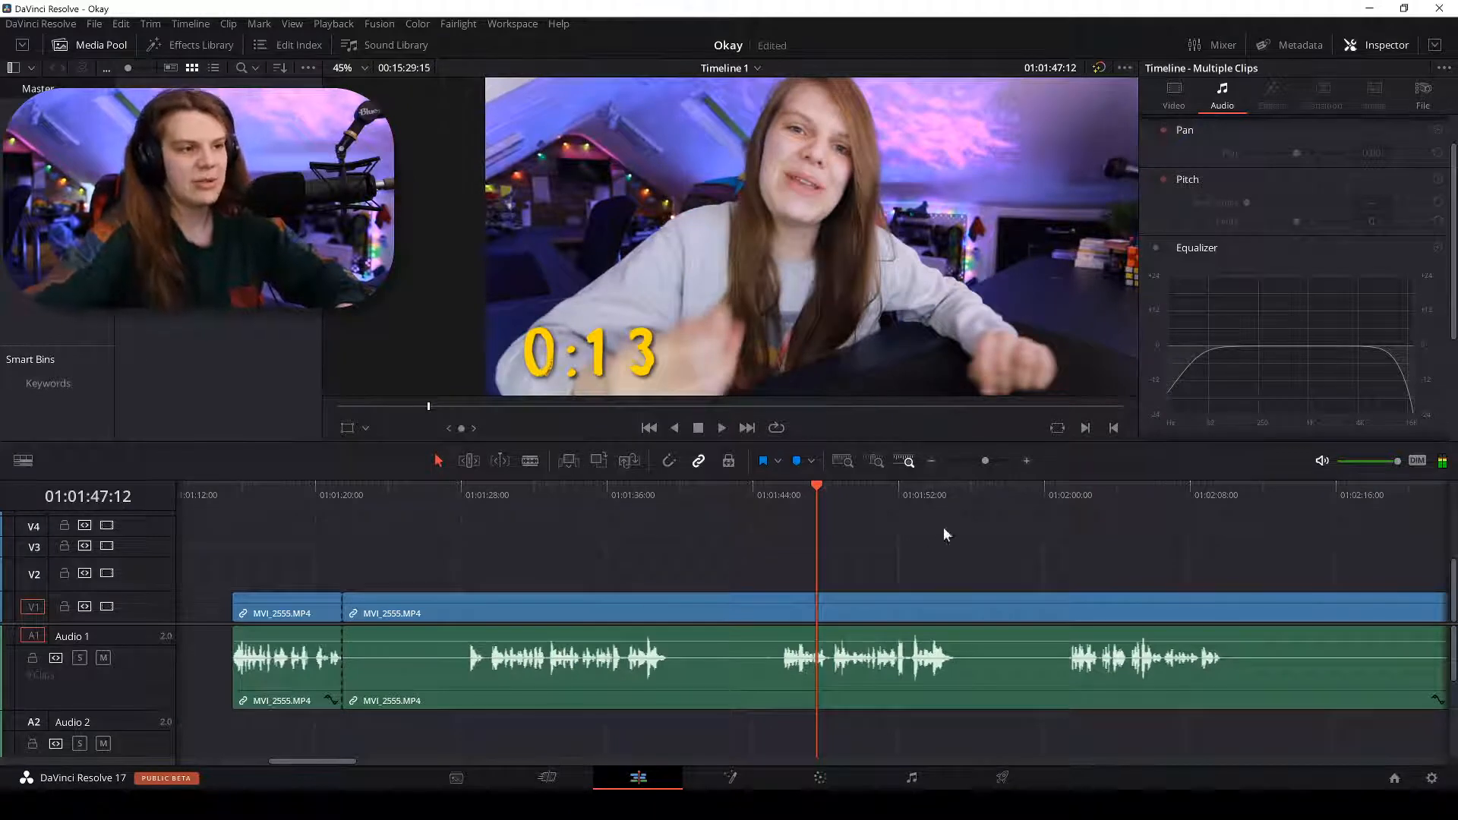
Scrub between 01:01:29 and 01:01:47, then briefly play from about 01:02:00.
click(495, 490)
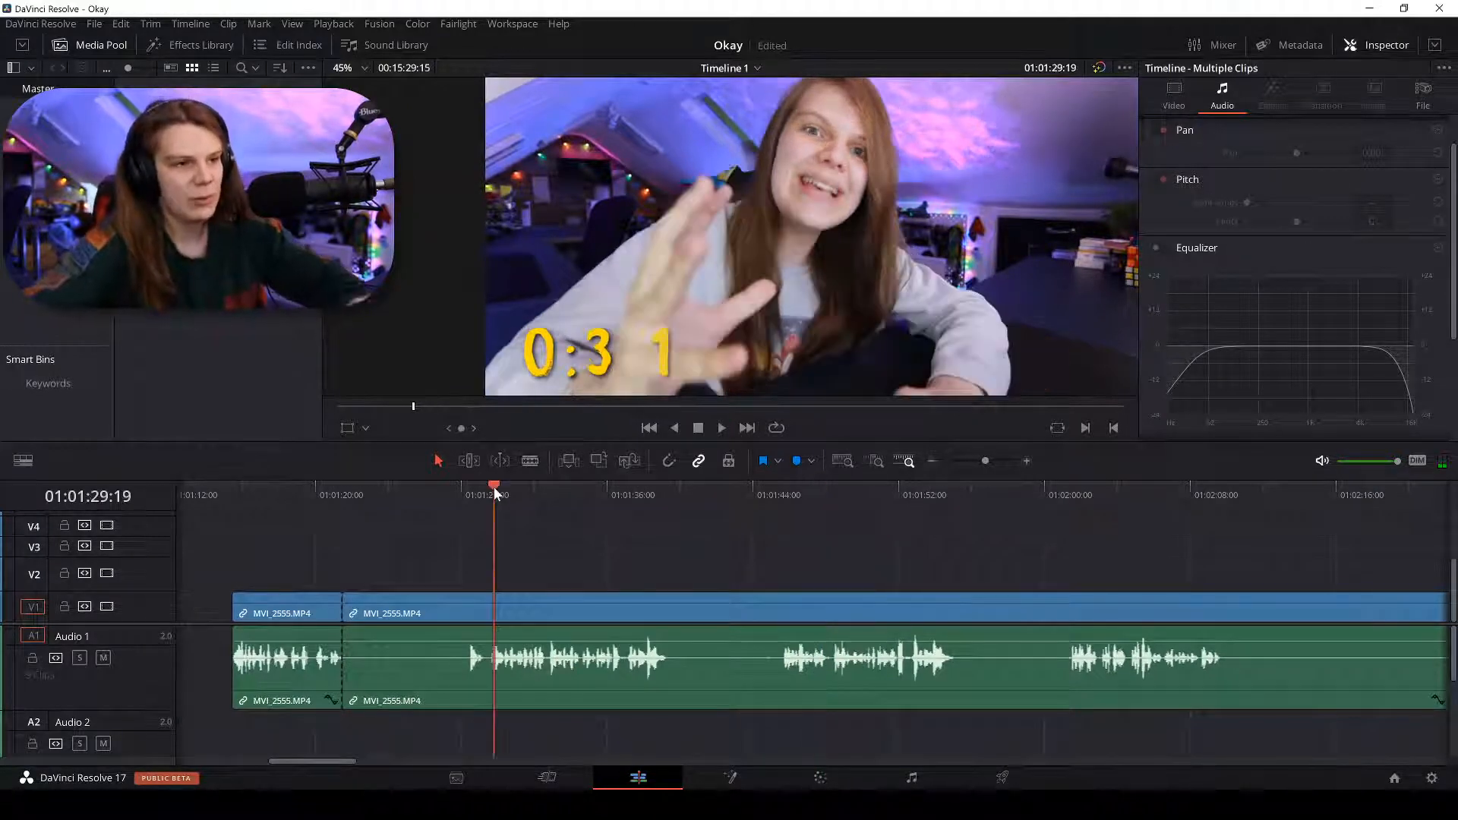
drag(494, 492, 549, 507)
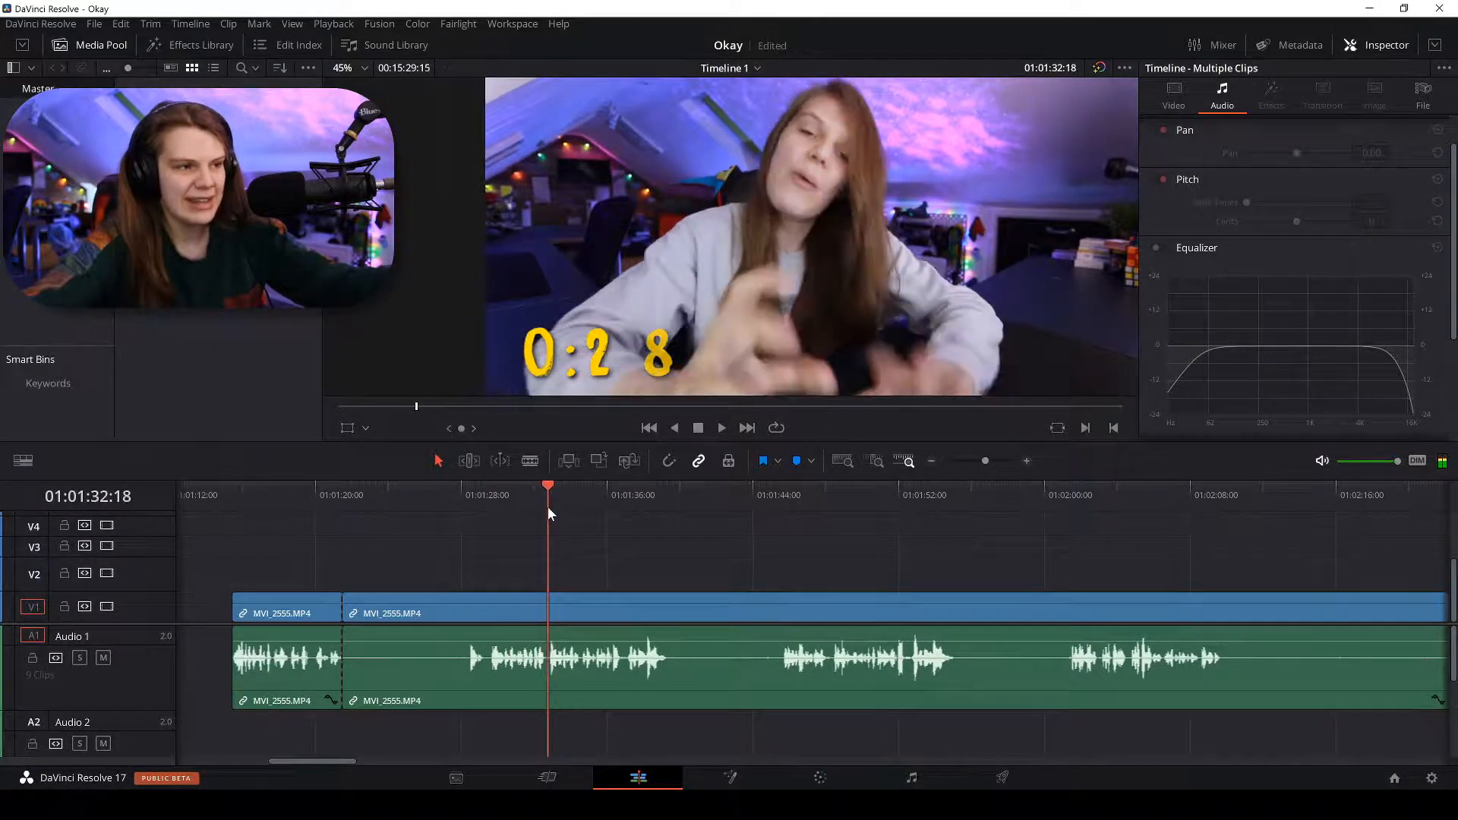
drag(790, 502, 908, 502)
click(545, 496)
drag(545, 495, 608, 499)
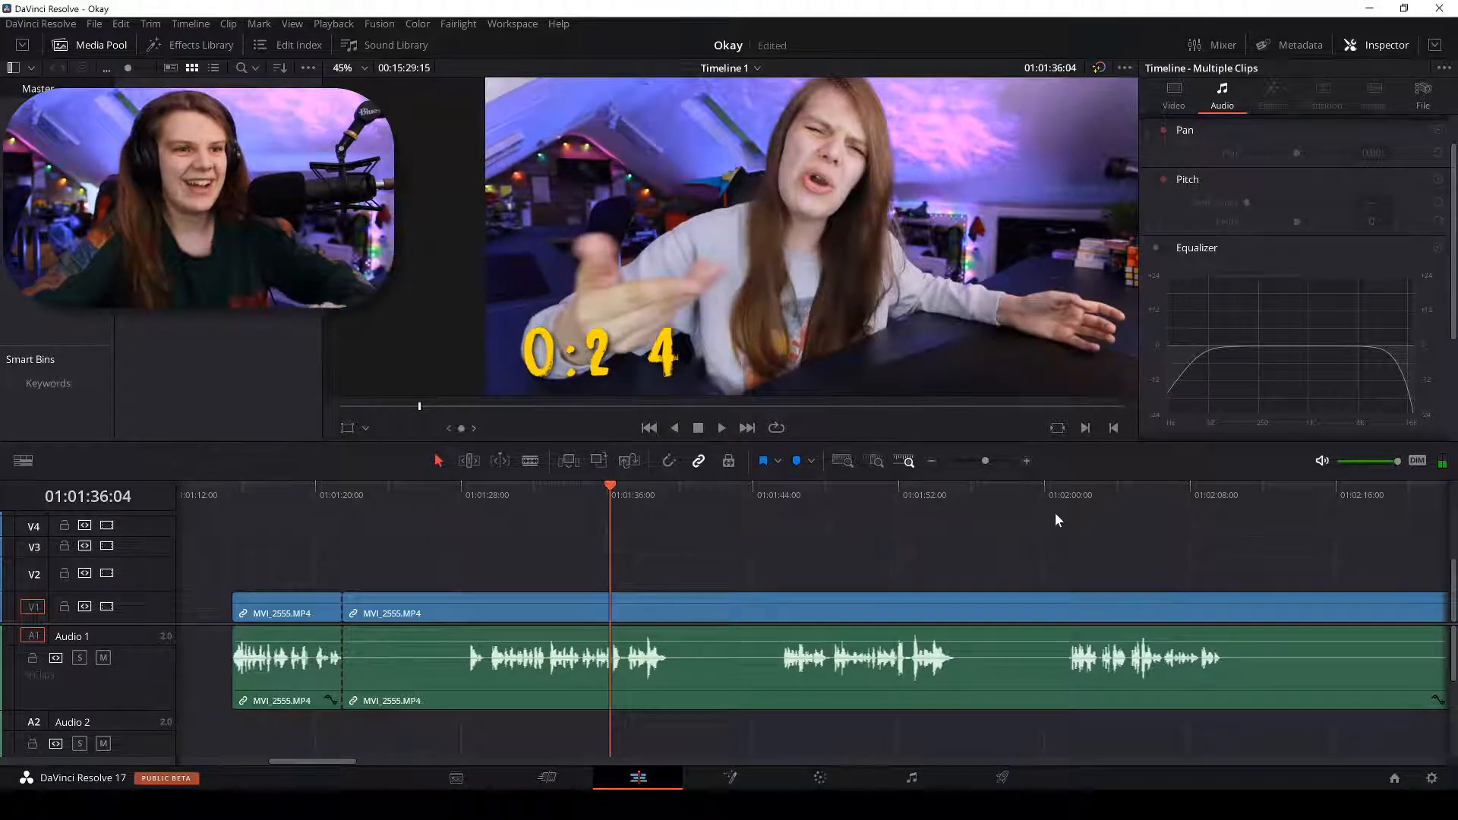
click(1067, 502)
key(space)
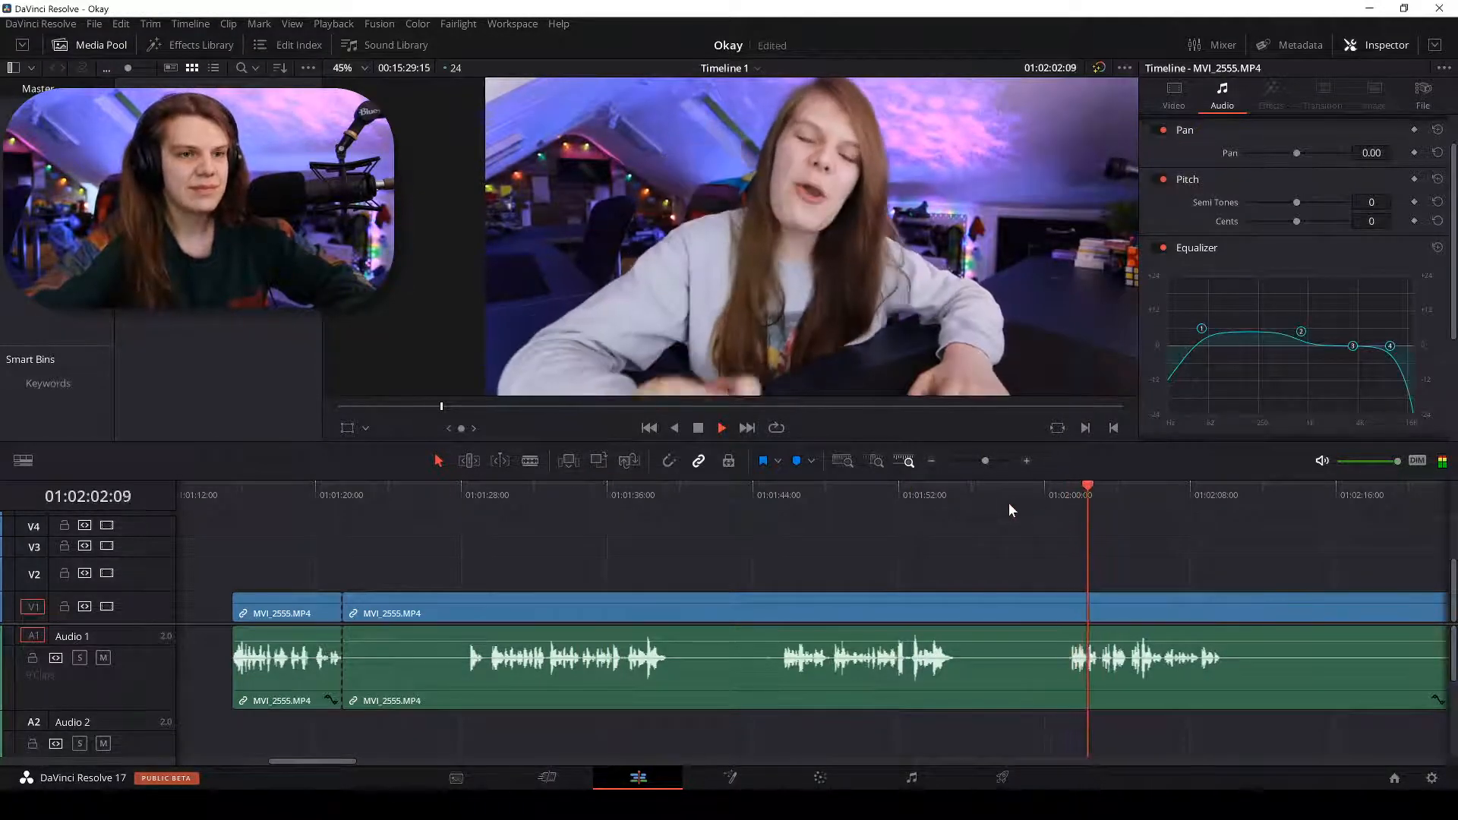
key(space)
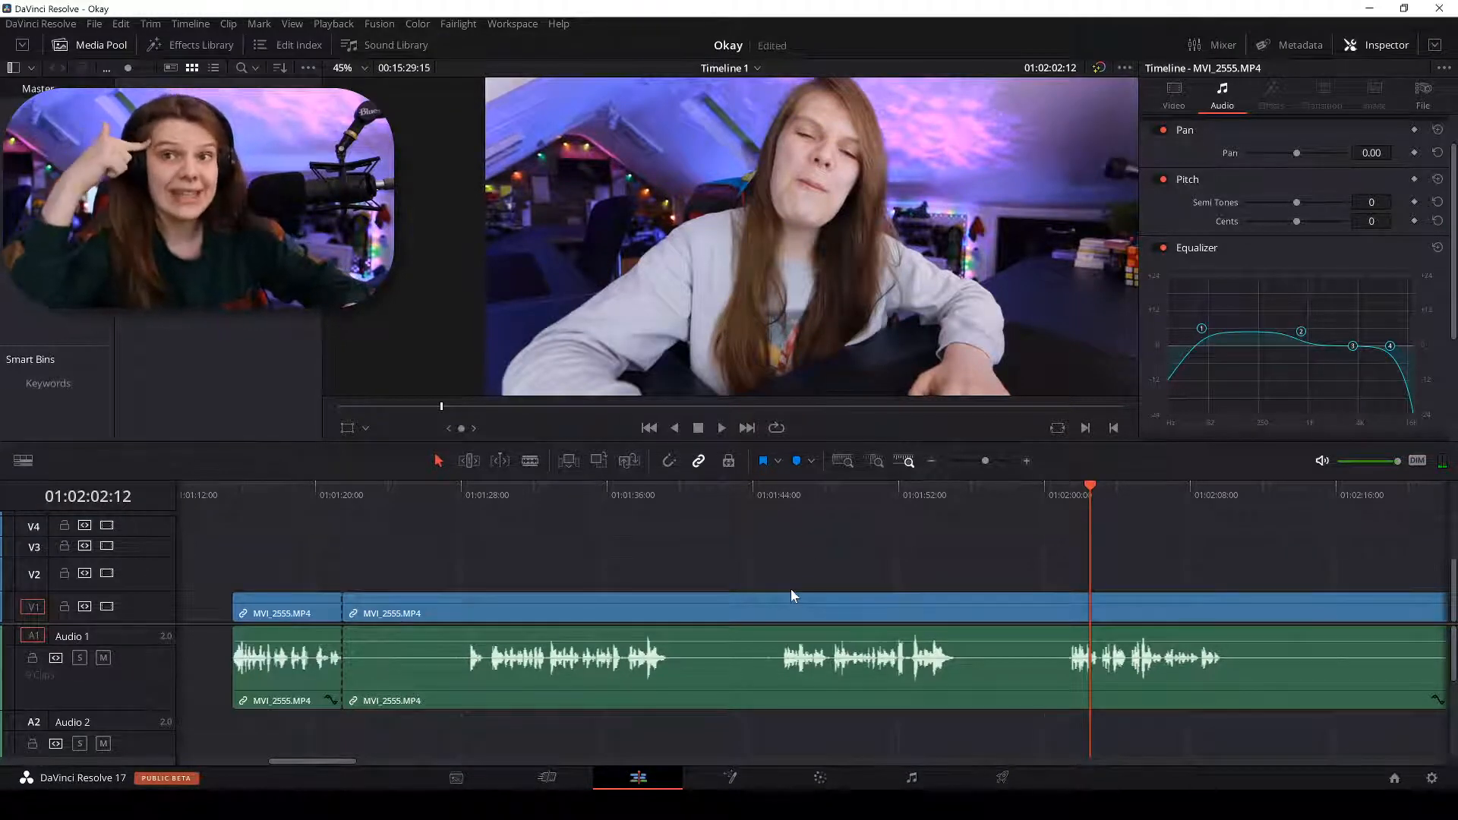
Split MVI_2555 at 01:01:45:17 and delete the piece before the cut.
click(776, 495)
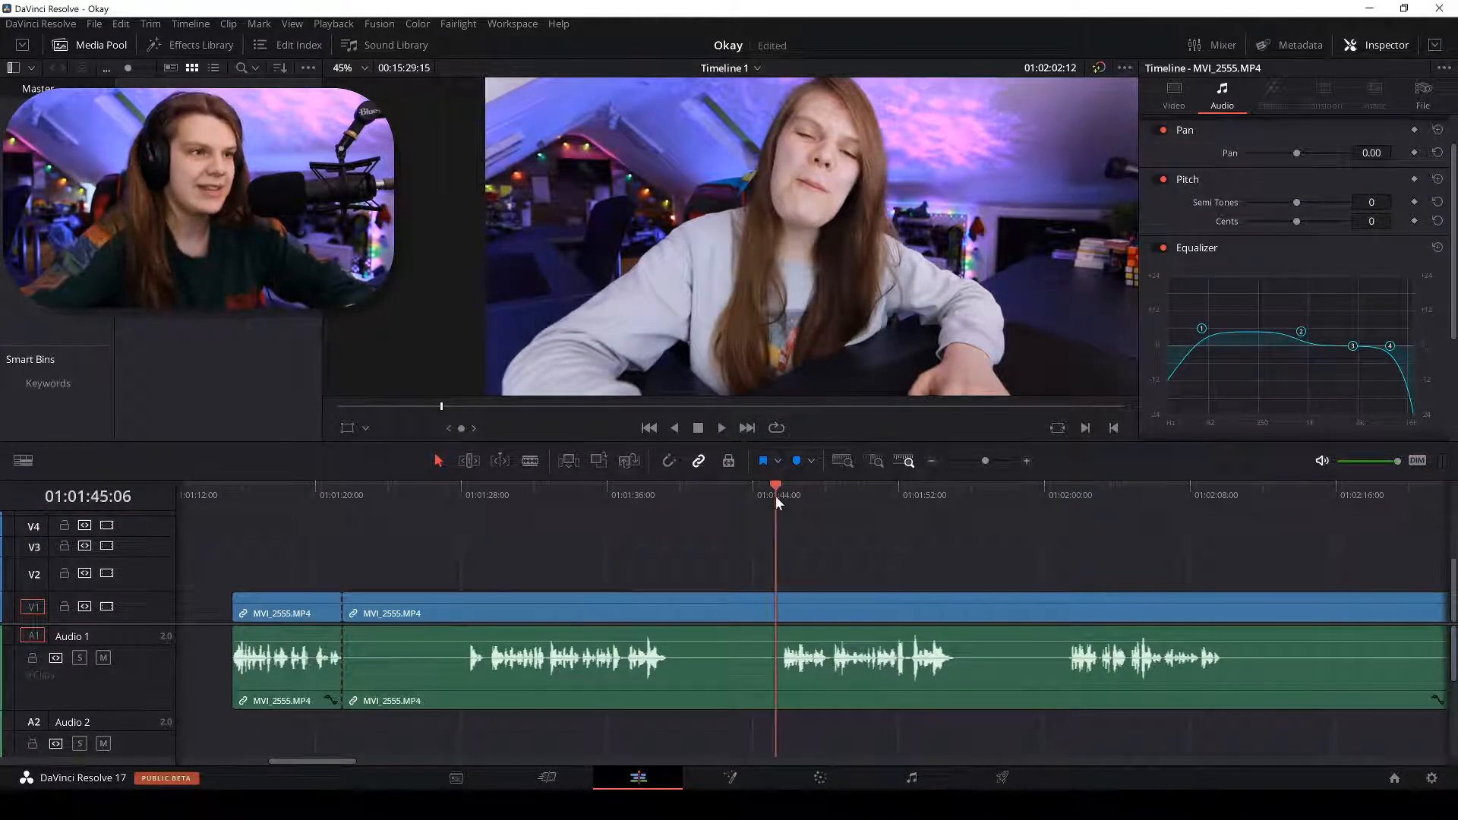
key(ctrl+equal)
key(ctrl+equal)
key(ctrl+equal)
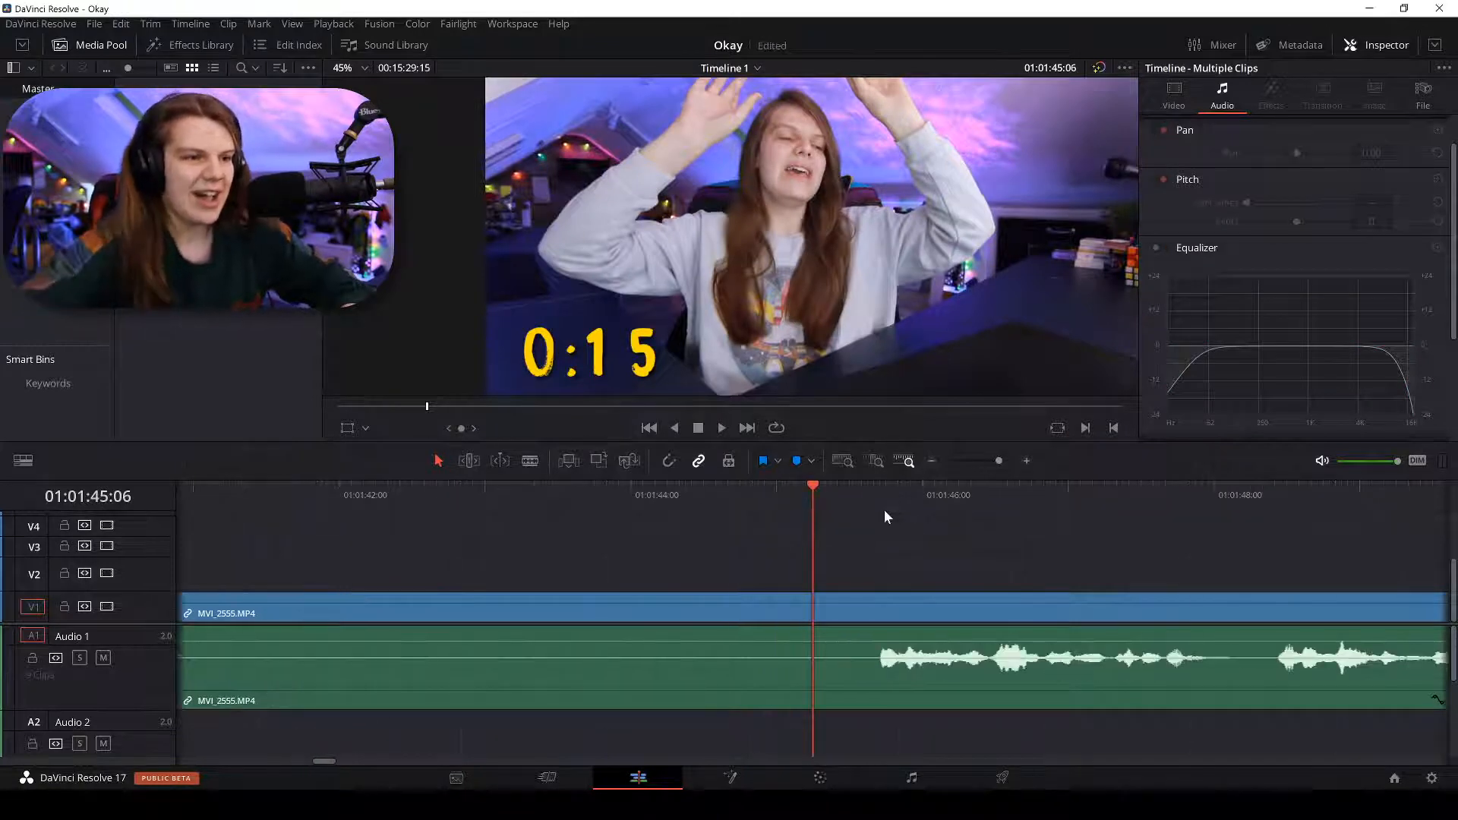
click(881, 490)
key(ctrl+equal)
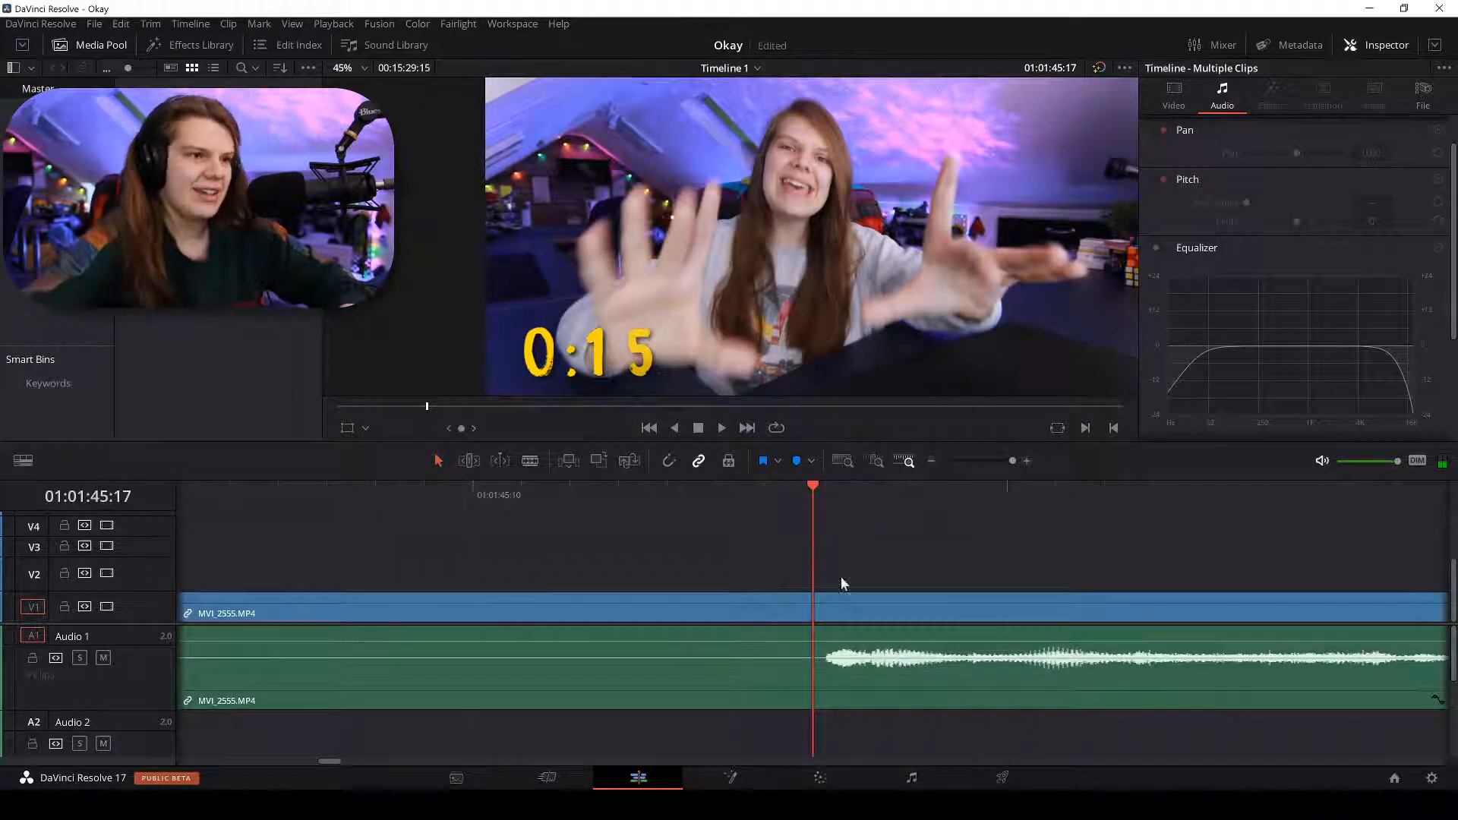
key(ctrl+b)
key(ctrl+minus)
key(ctrl+minus)
click(740, 603)
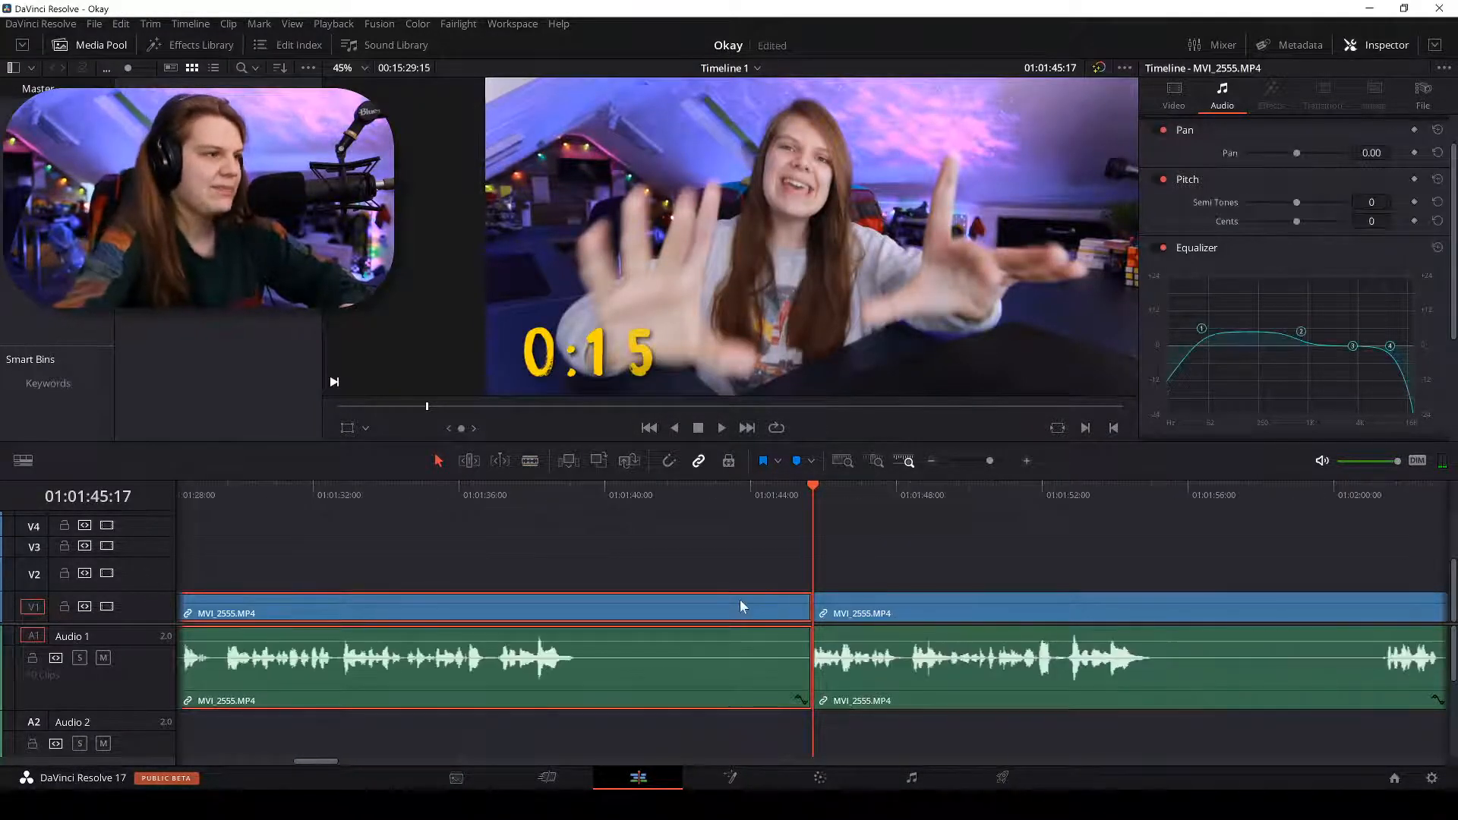
key(ctrl+minus)
key(ctrl+minus)
key(BackSpace)
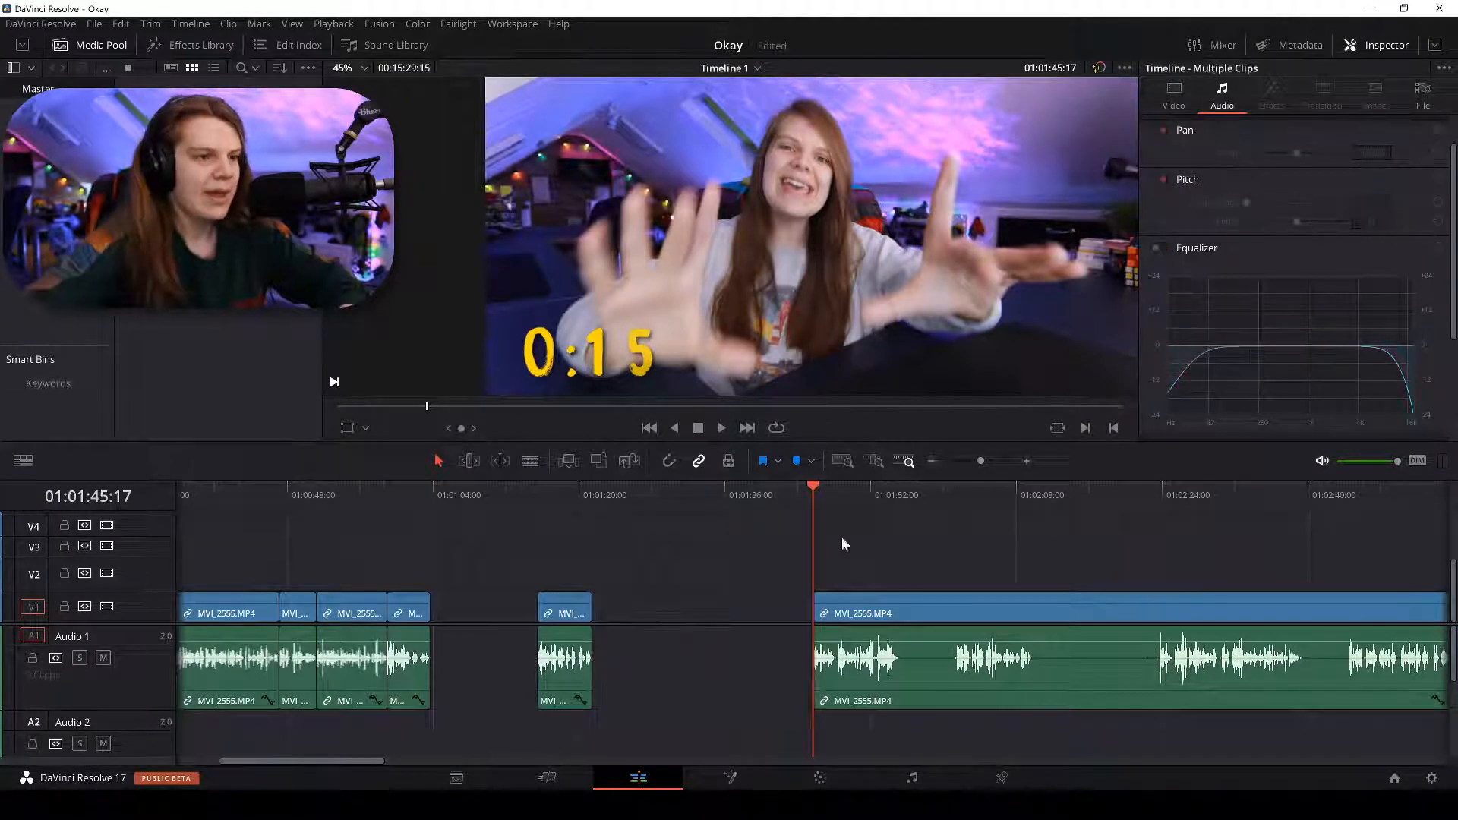
Ripple delete both empty gaps so the remaining clips close up.
click(658, 617)
right_click(698, 619)
click(732, 628)
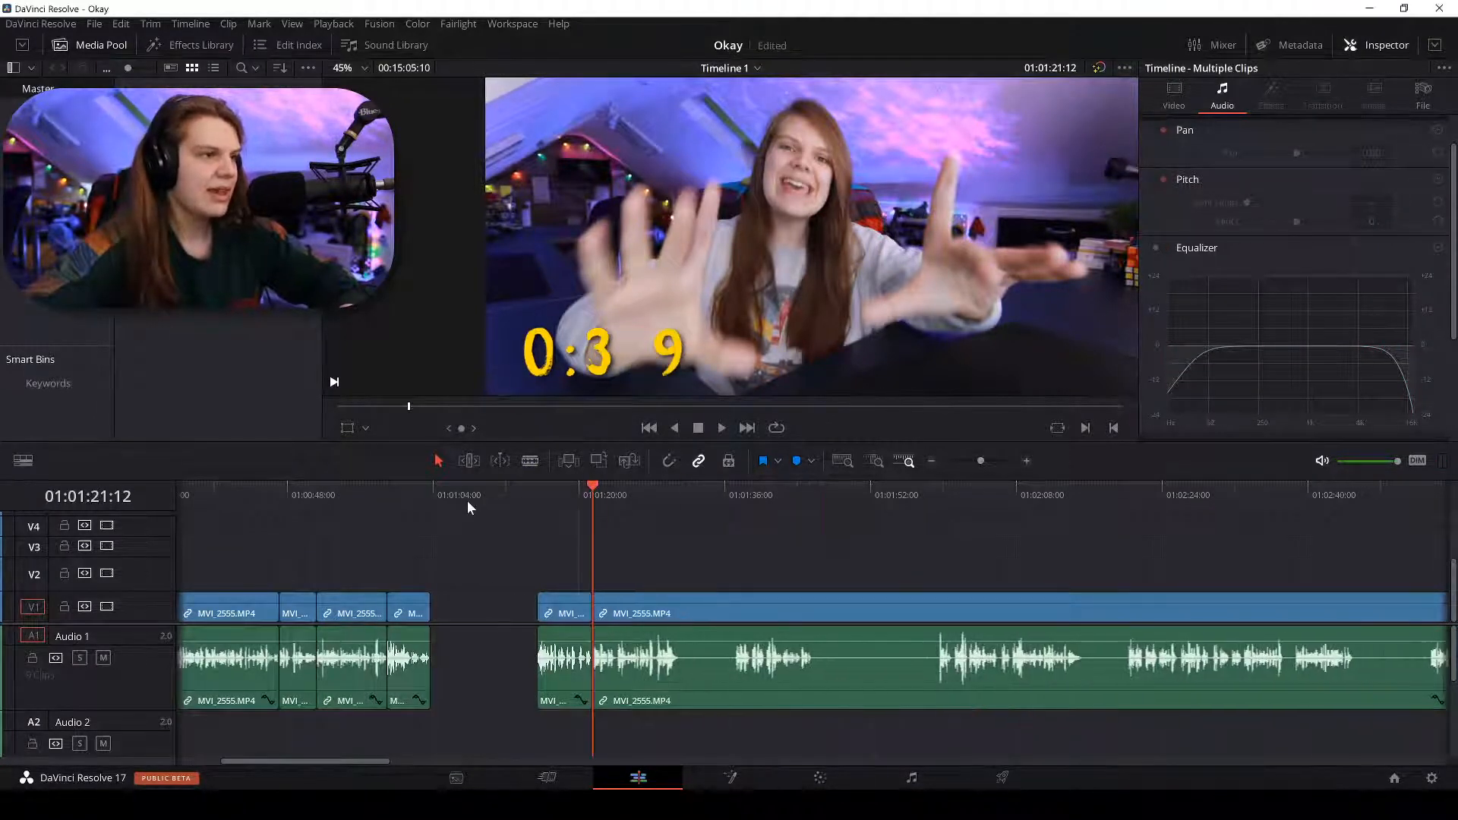
click(474, 500)
click(498, 605)
right_click(499, 606)
click(562, 617)
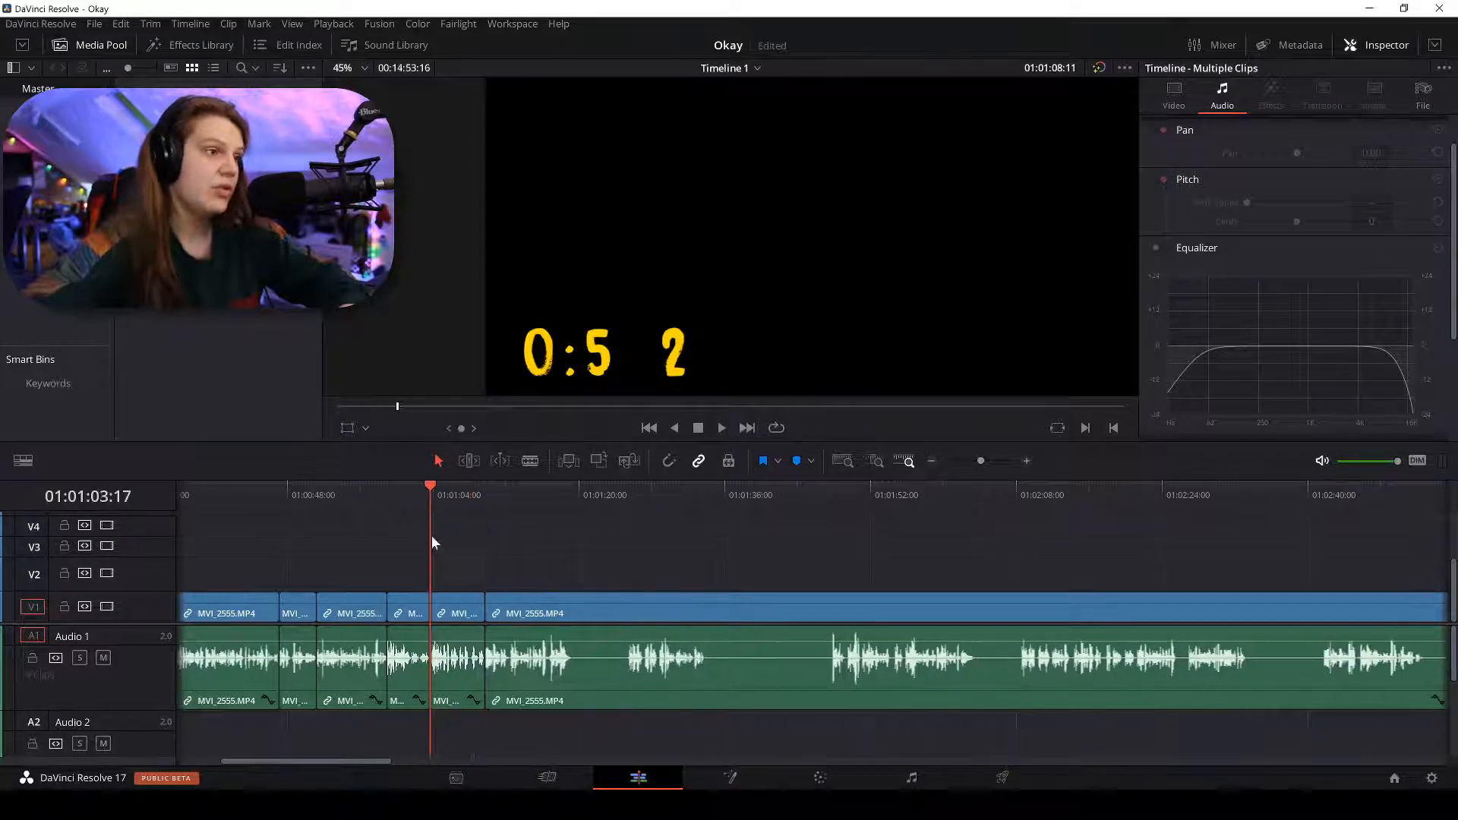
Play back the joined clips, then scrub to the join near 01:01:03.
key(space)
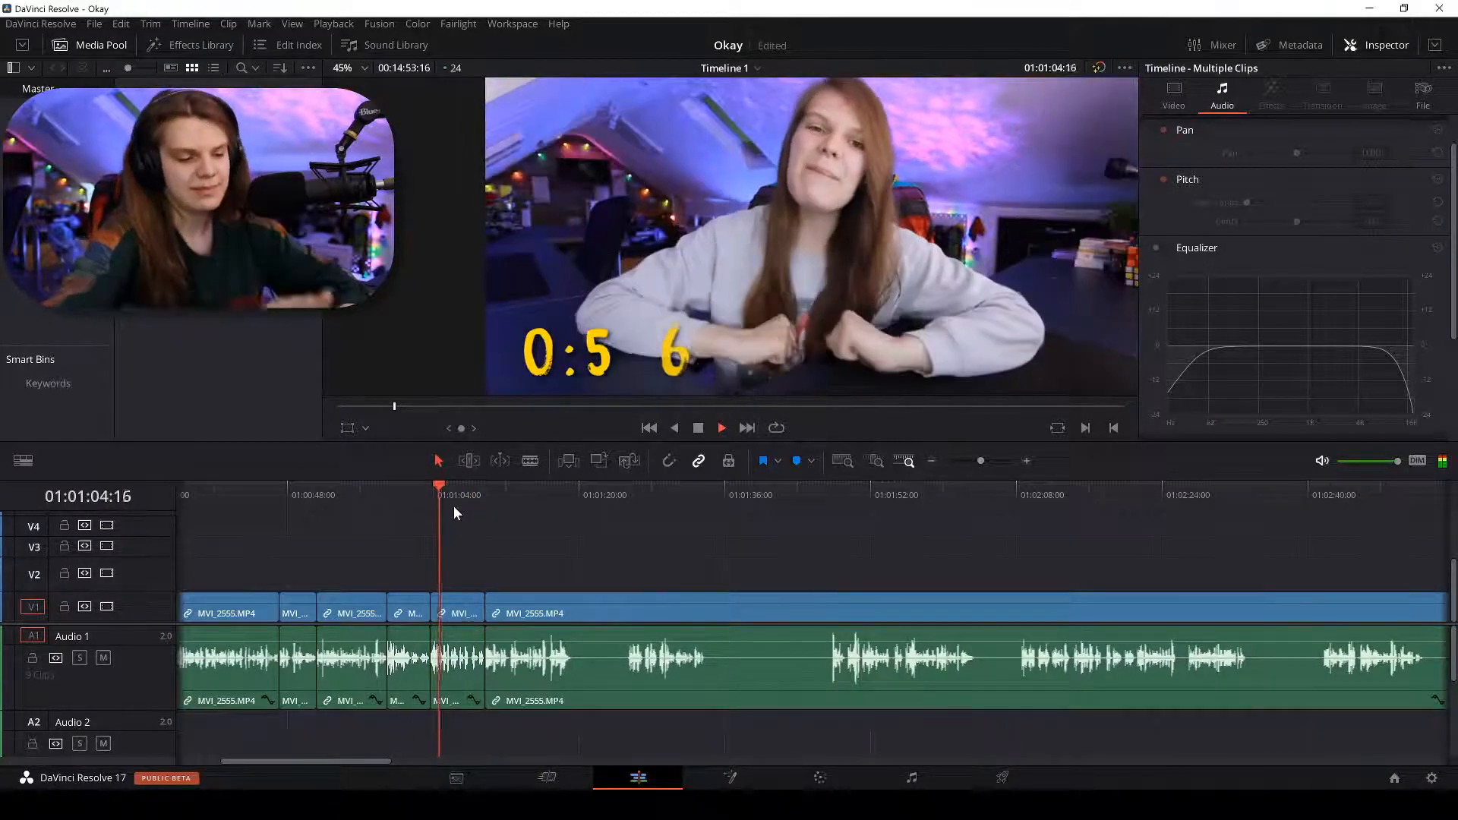
key(ctrl+equal)
key(ctrl+equal)
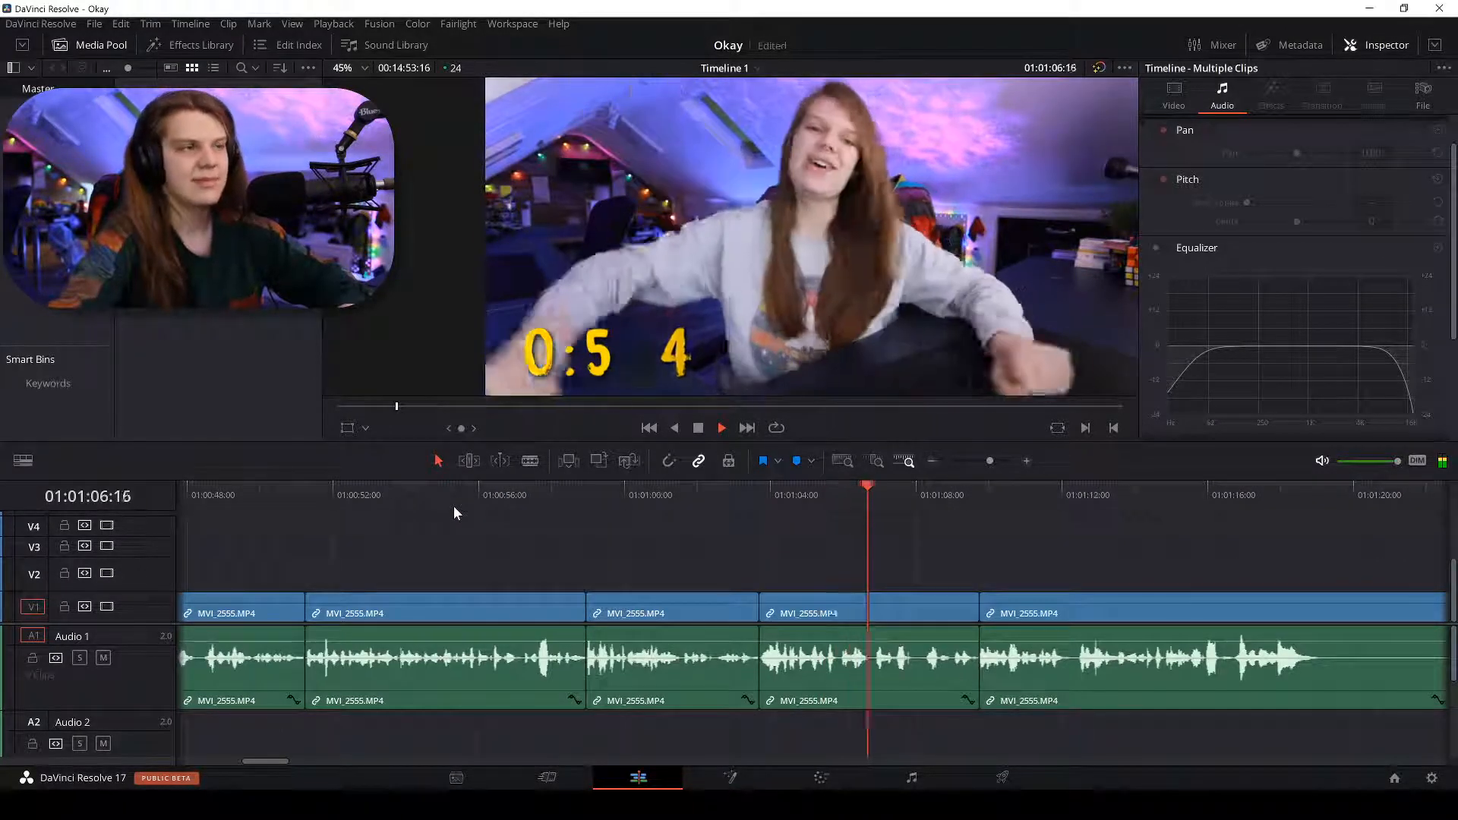
key(space)
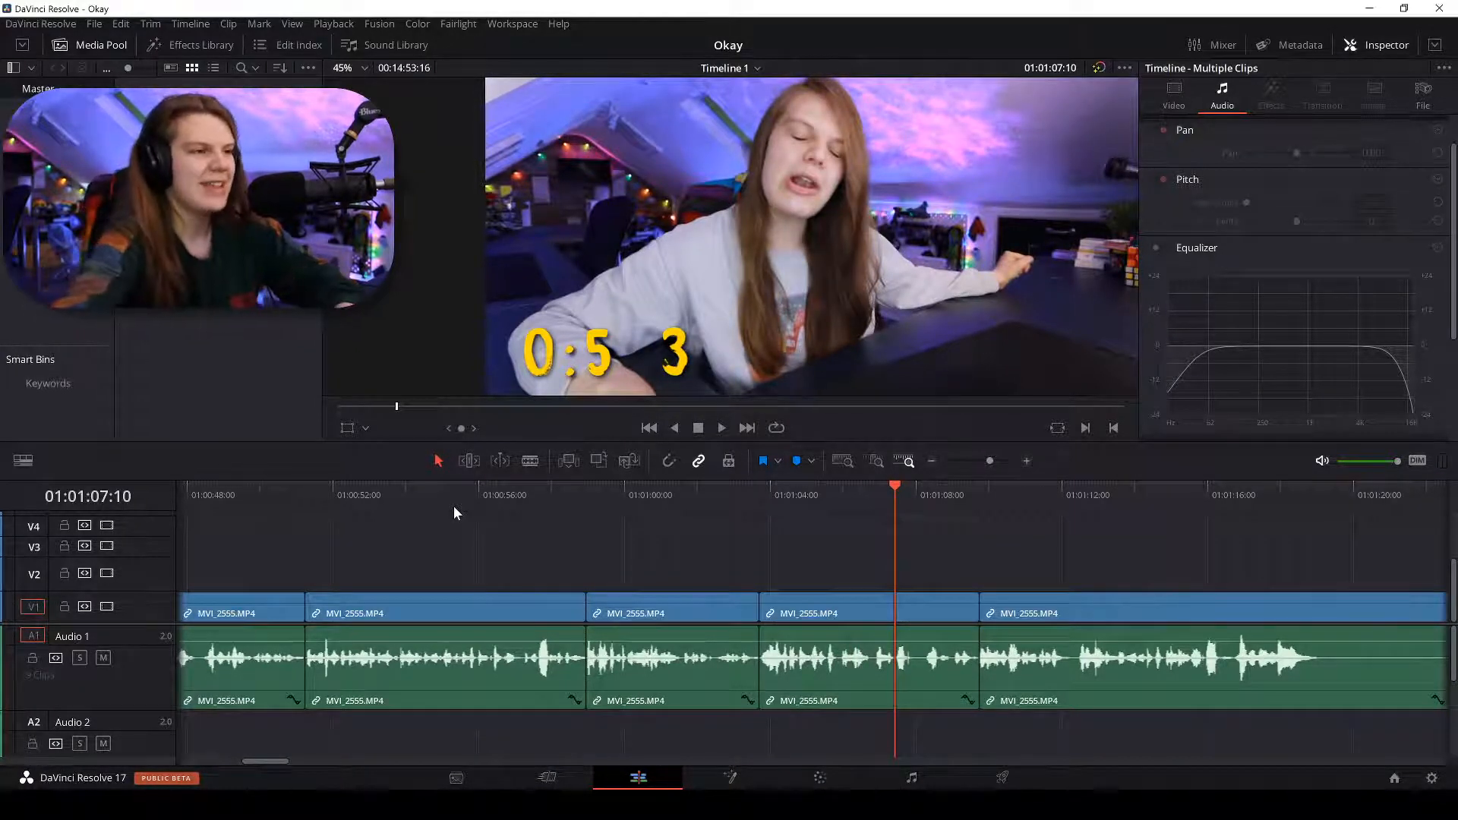
drag(520, 498, 464, 503)
drag(763, 499, 744, 493)
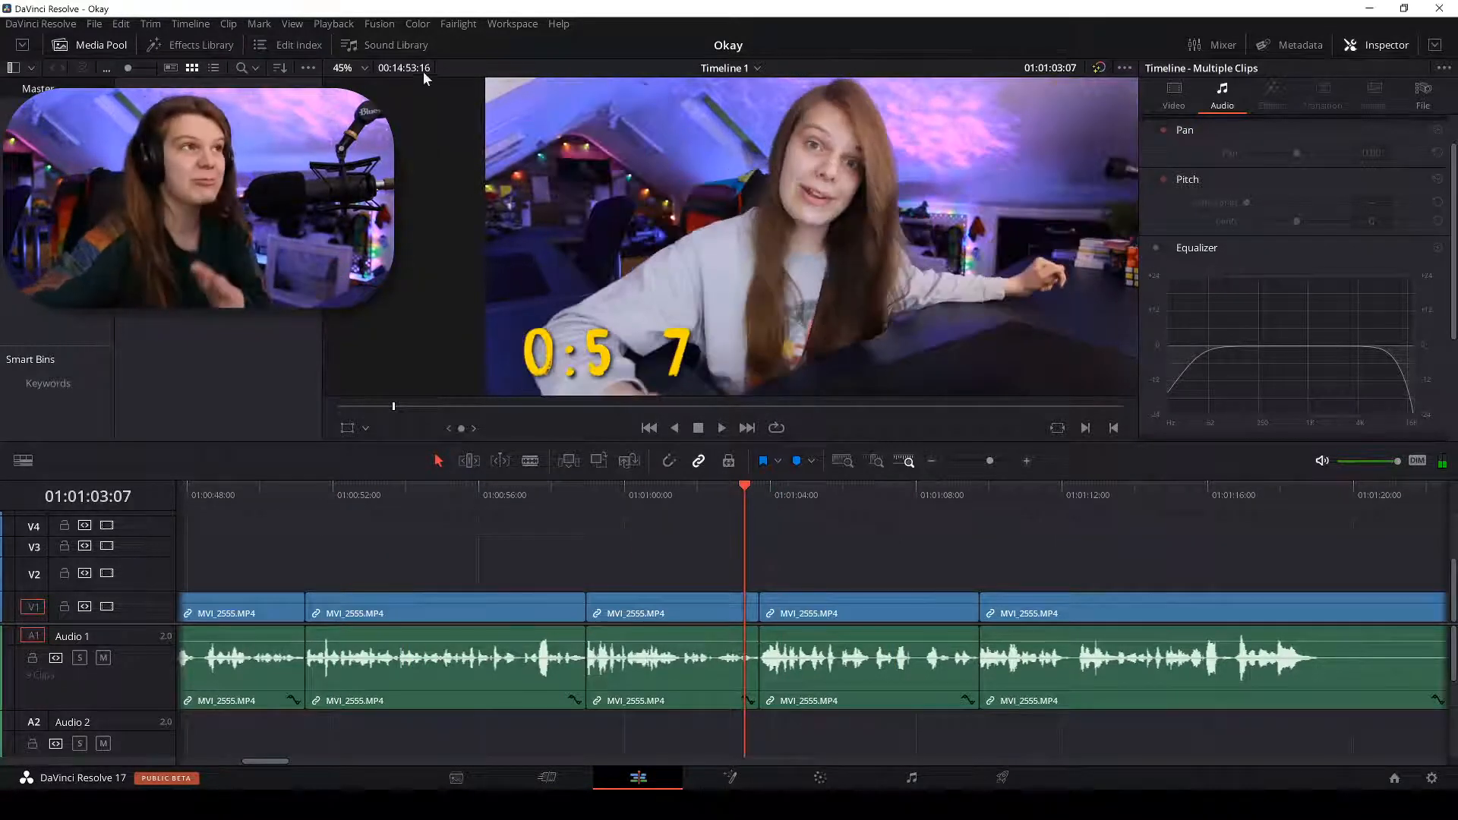
Try different Timeline Proxy Mode resolutions from the Playback menu.
click(338, 25)
mouse_move(409, 79)
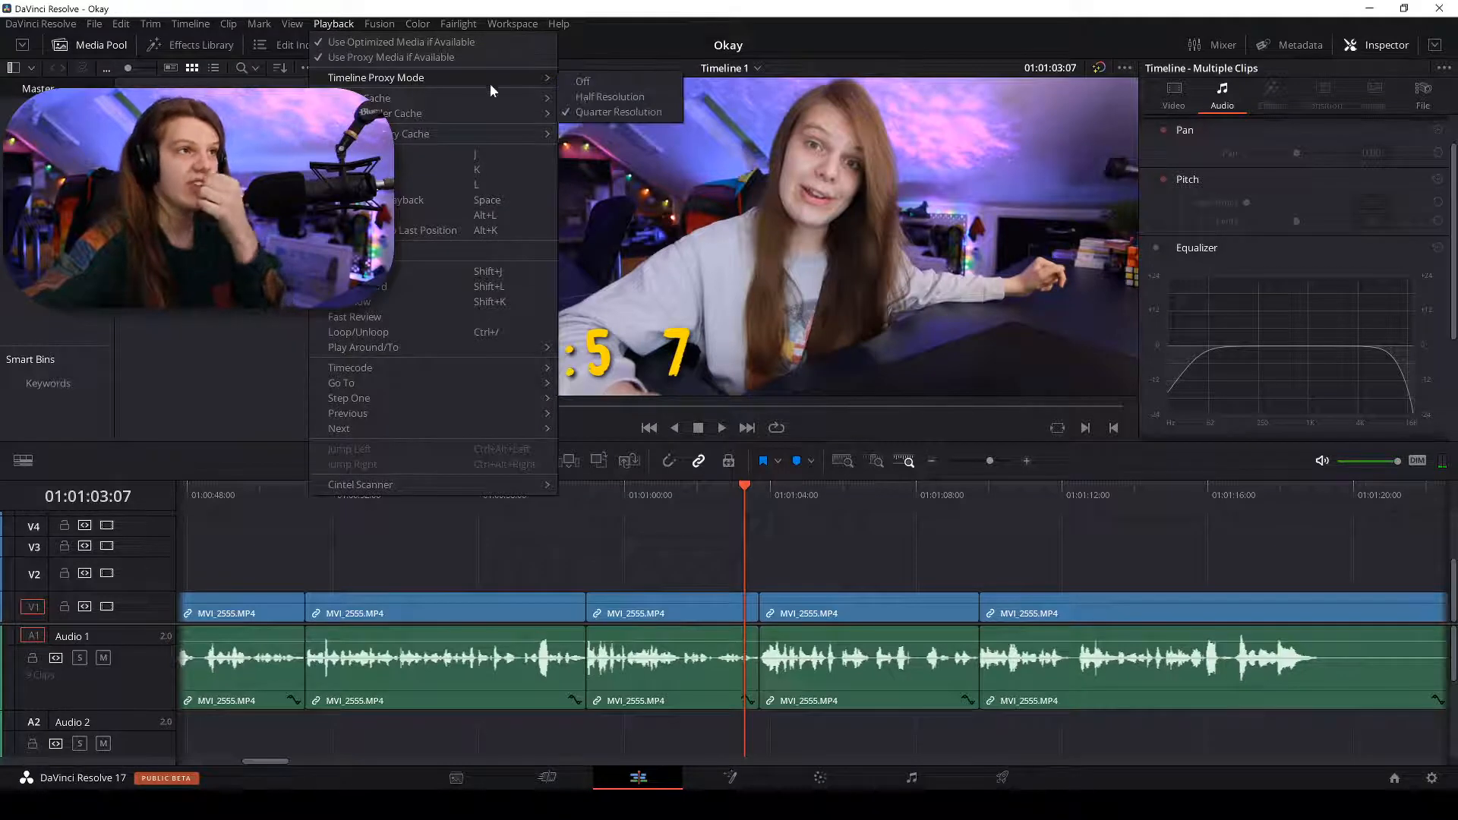
click(582, 82)
click(338, 25)
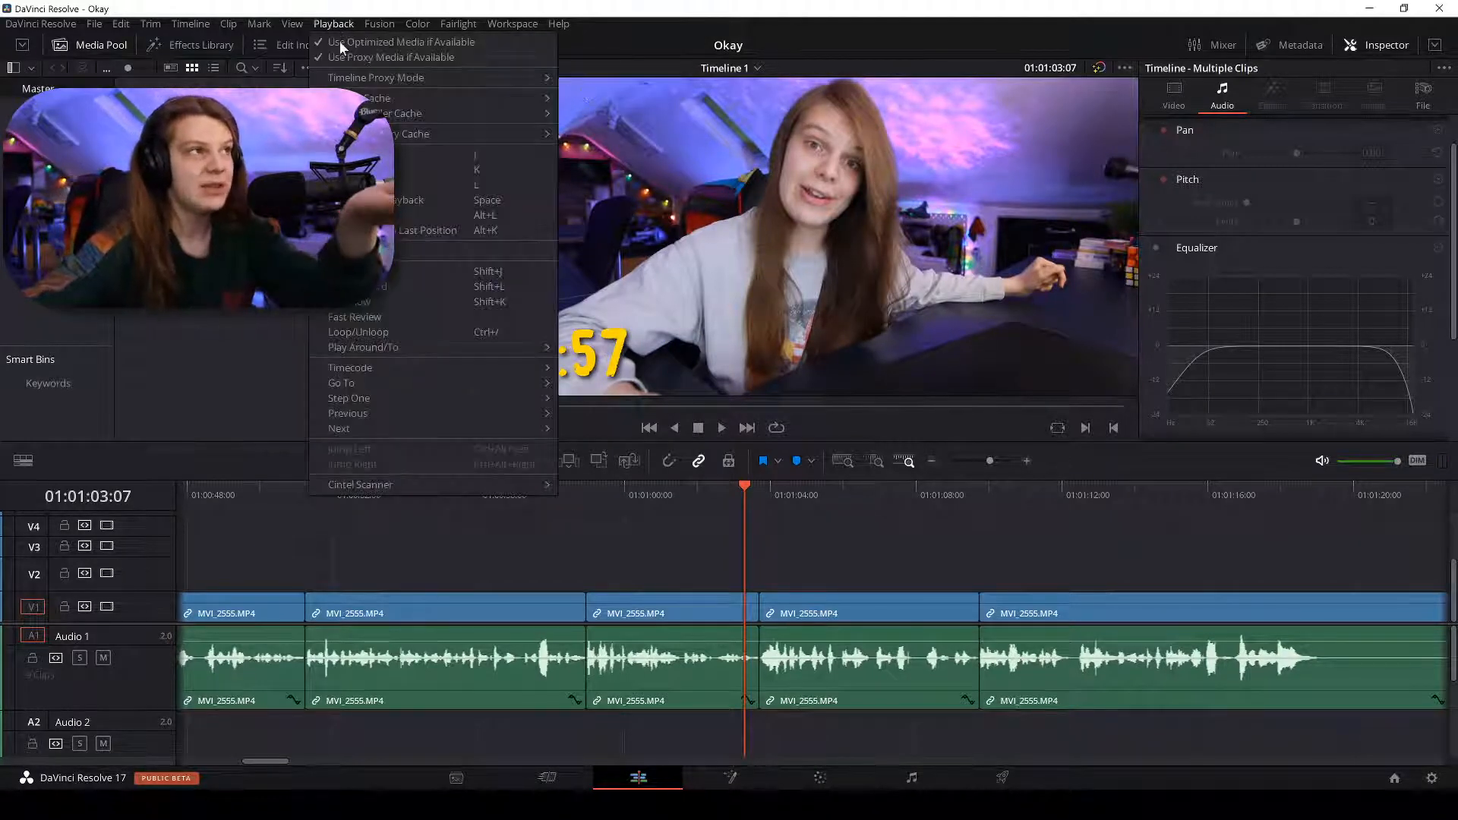
mouse_move(380, 79)
click(575, 116)
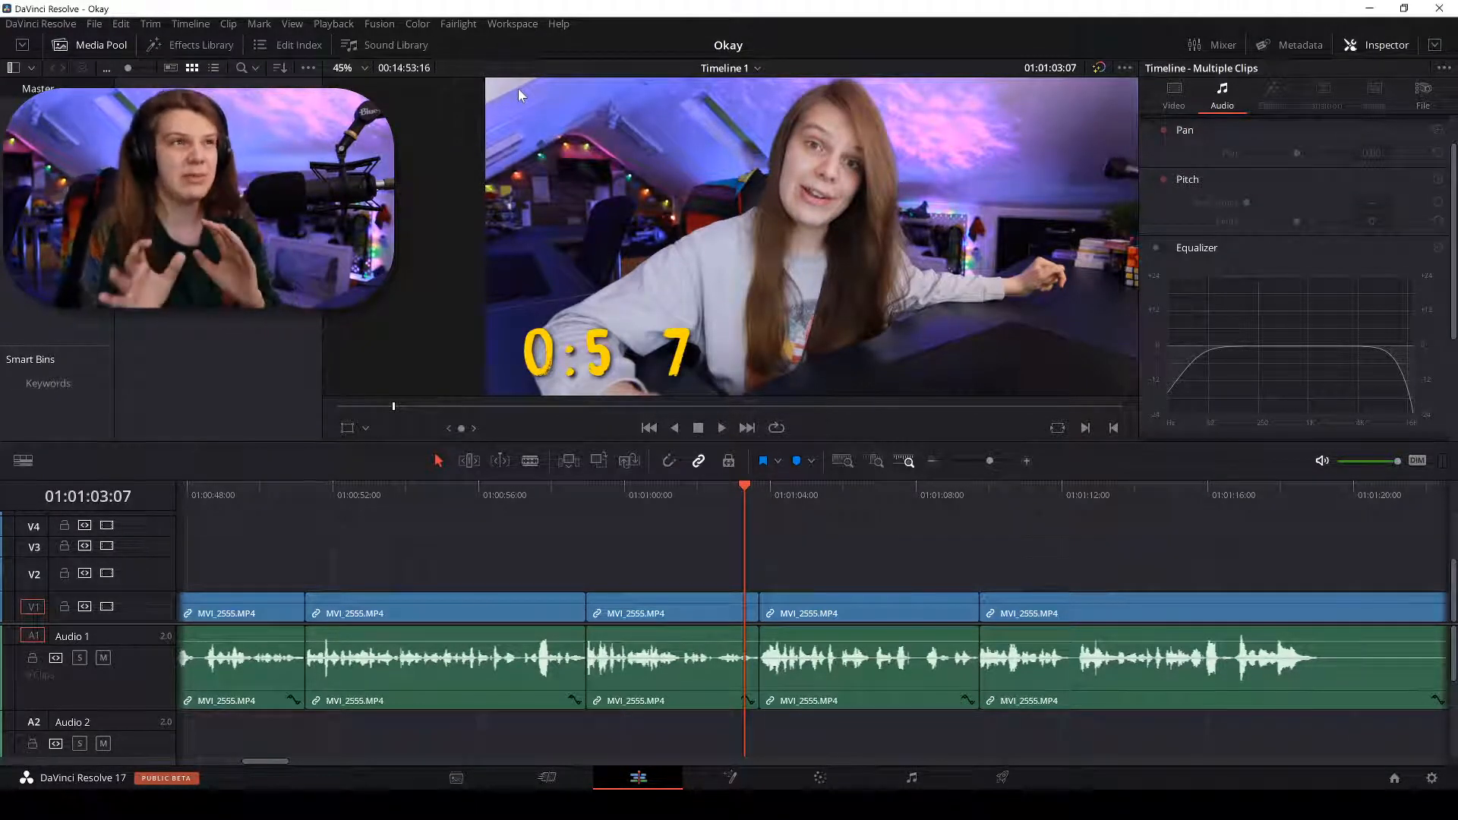
scroll(811, 149, up, 6)
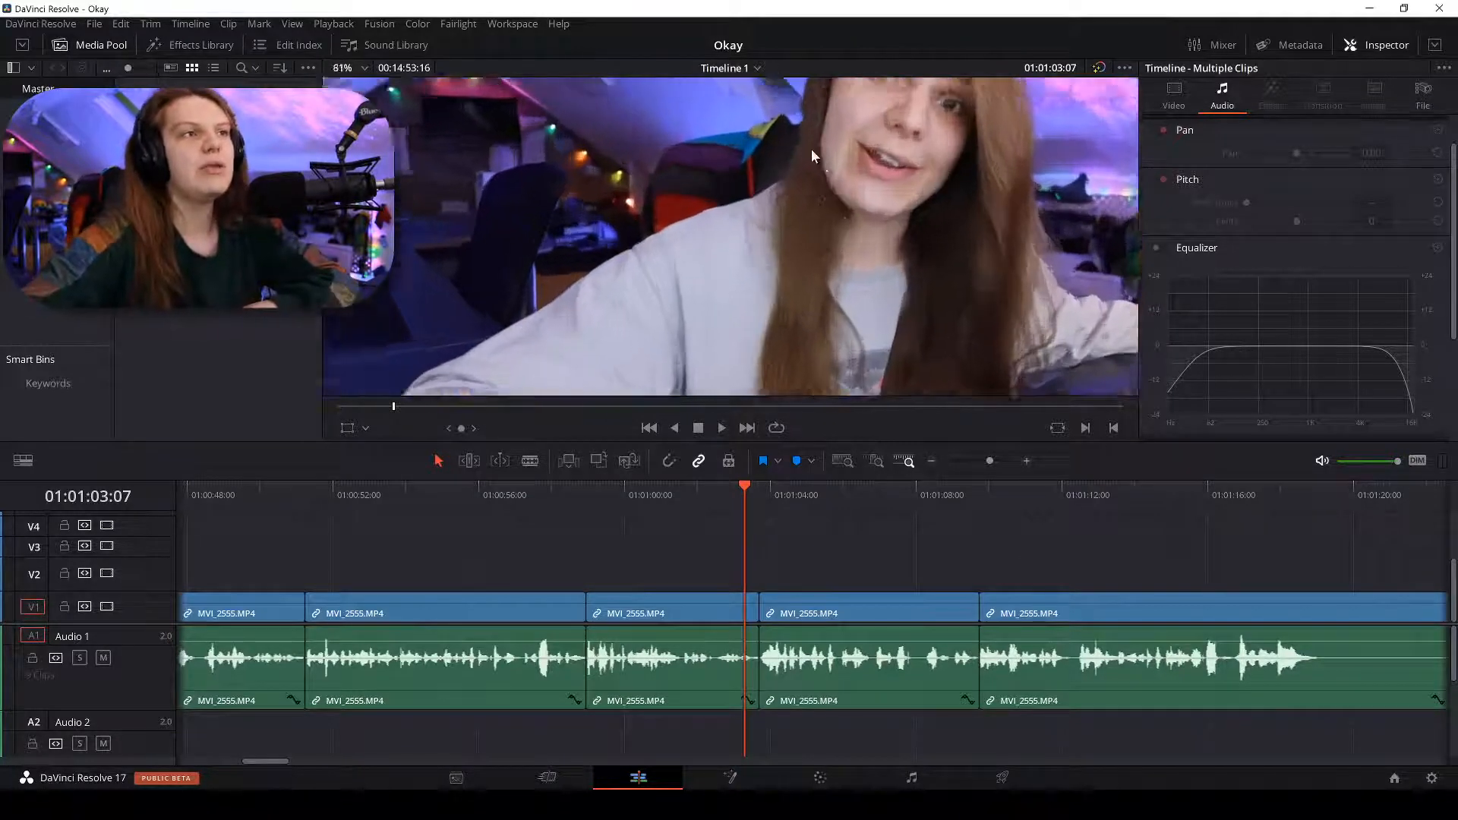
scroll(725, 250, up, 3)
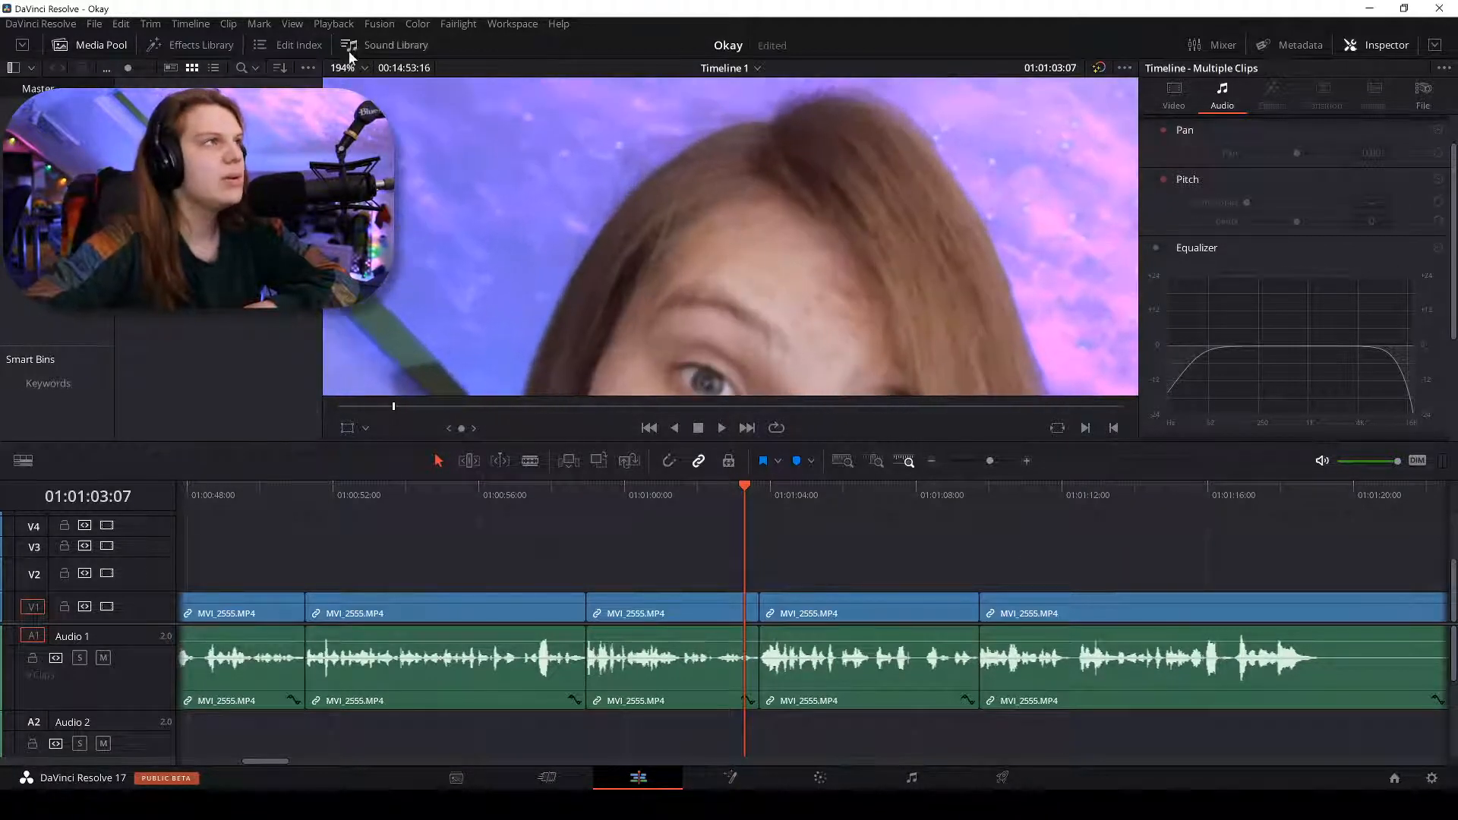
Set Timeline Proxy Mode to Half Resolution, then to Quarter Resolution.
click(333, 24)
mouse_move(377, 79)
click(571, 95)
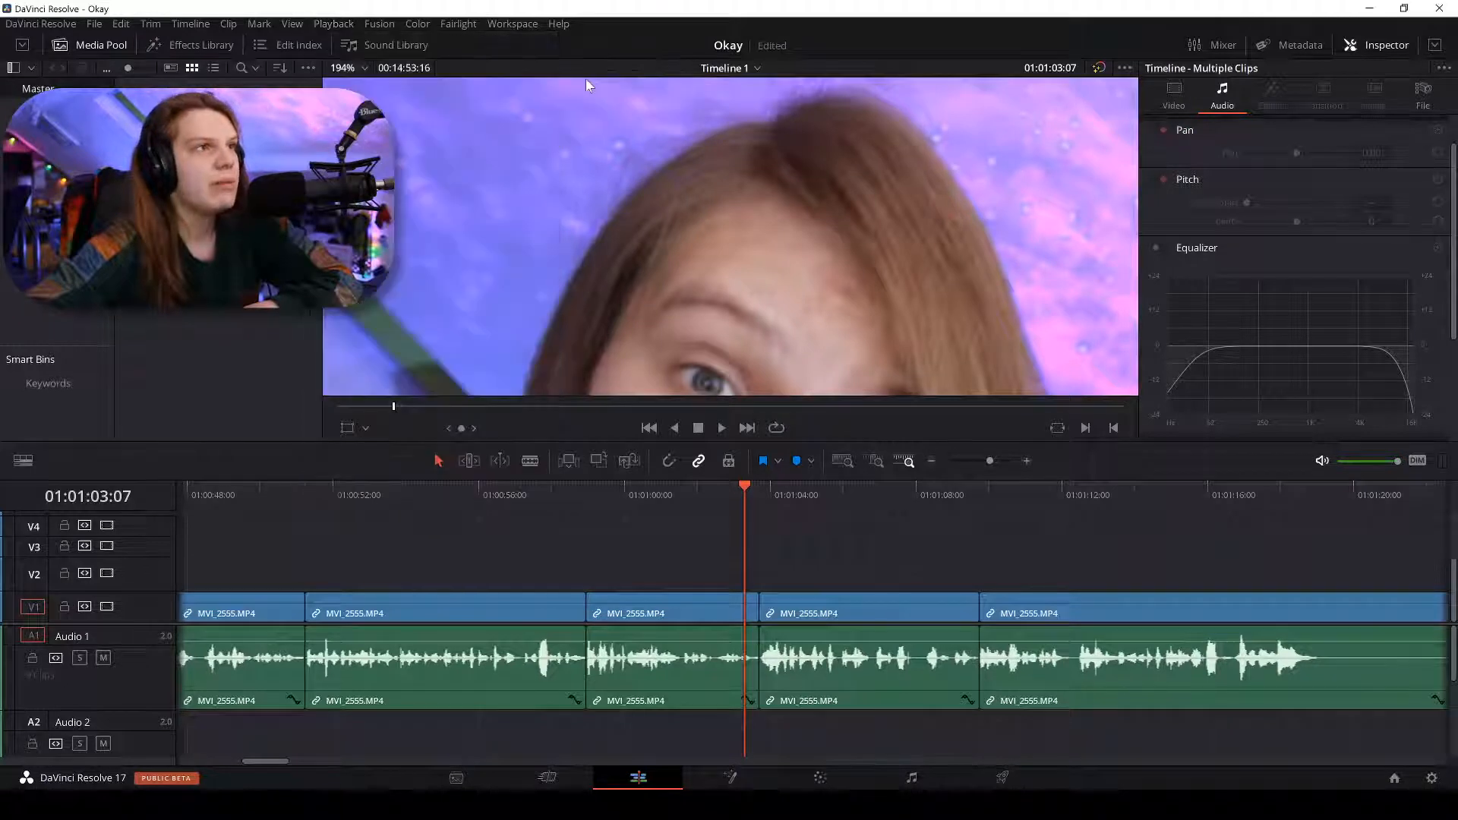
click(334, 25)
mouse_move(408, 81)
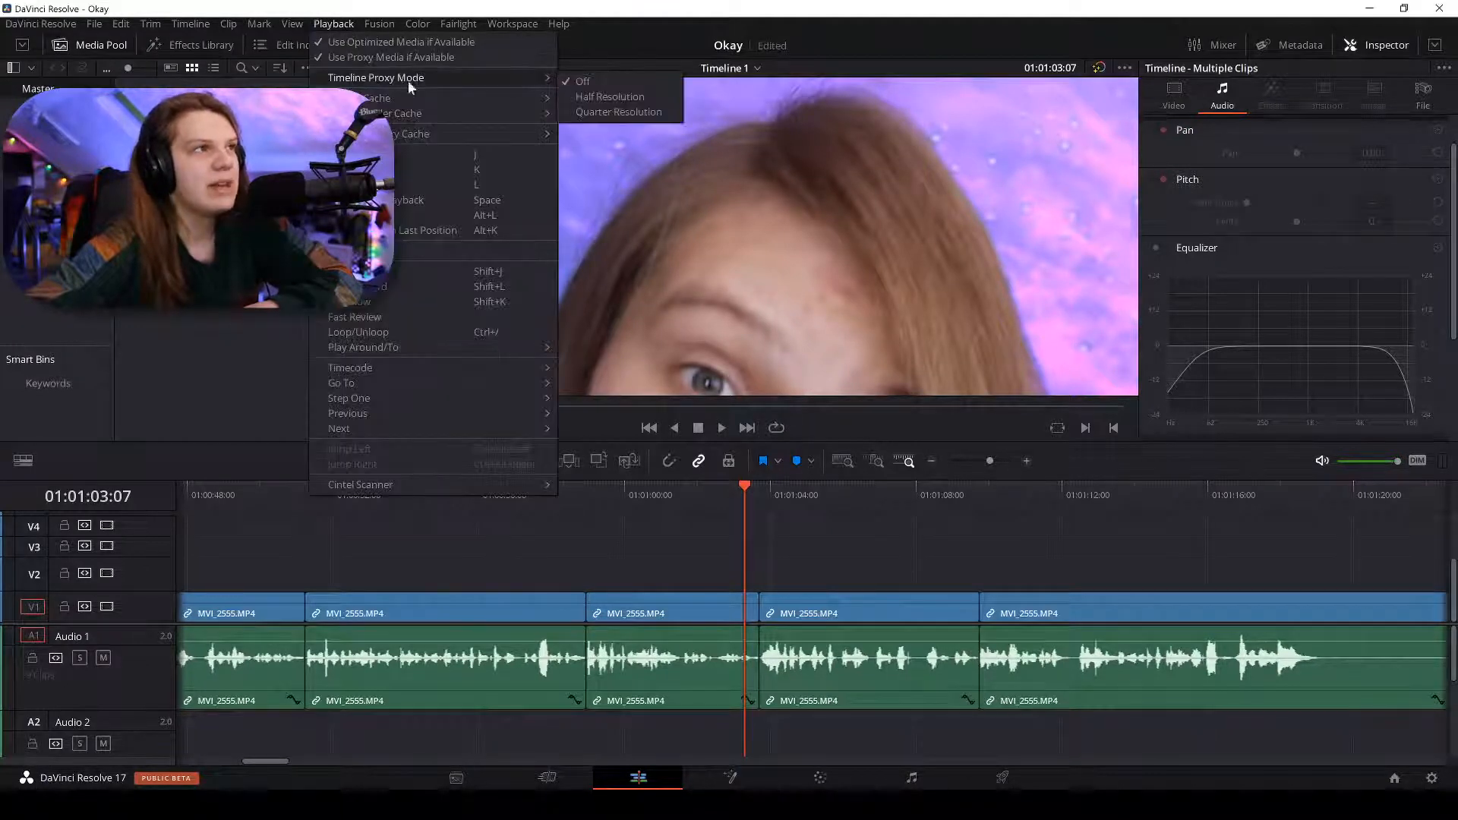
click(593, 111)
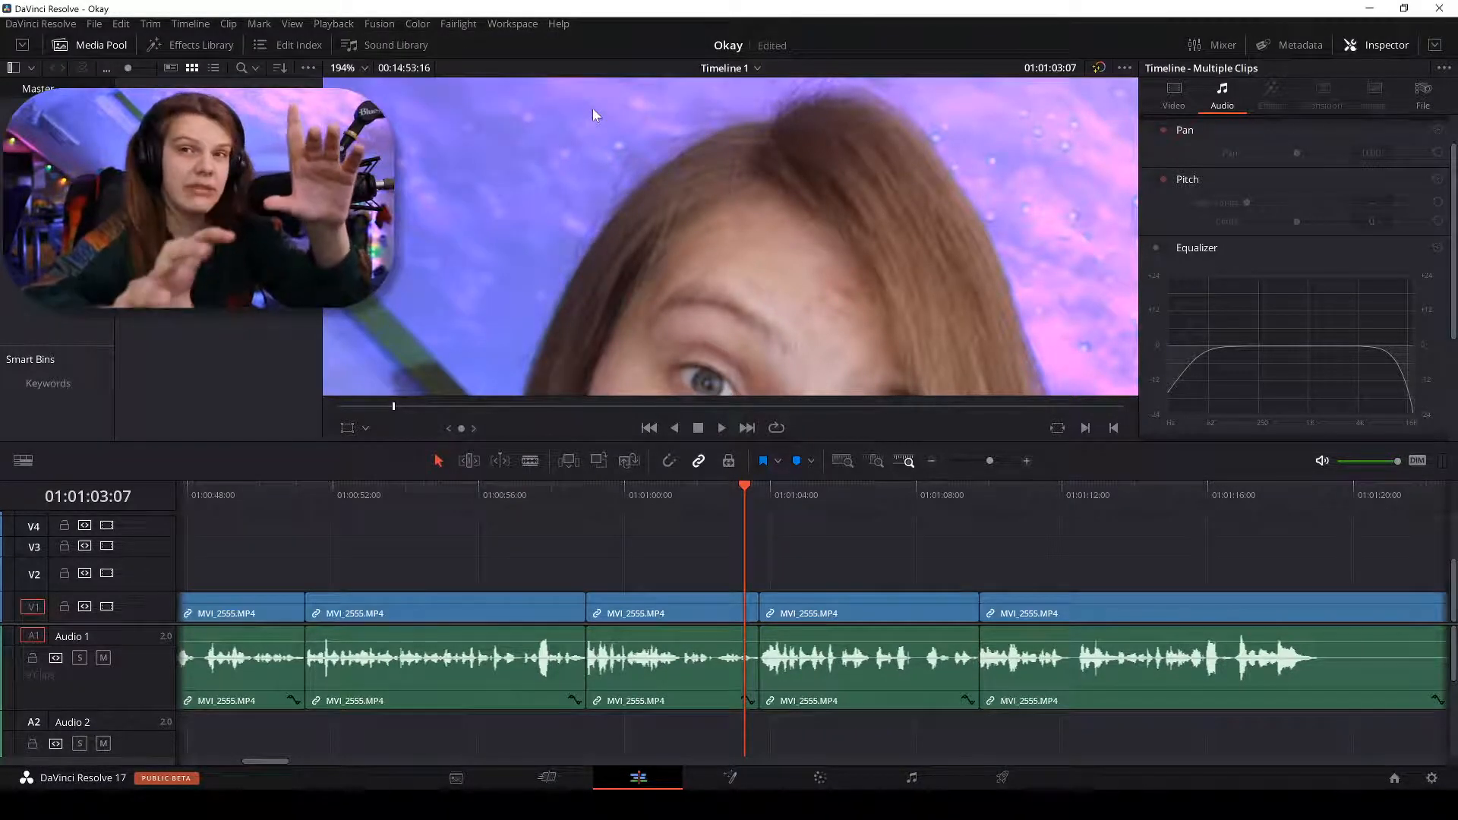
Turn Timeline Proxy Mode off, then change the proxy setting once more.
click(334, 23)
mouse_move(385, 78)
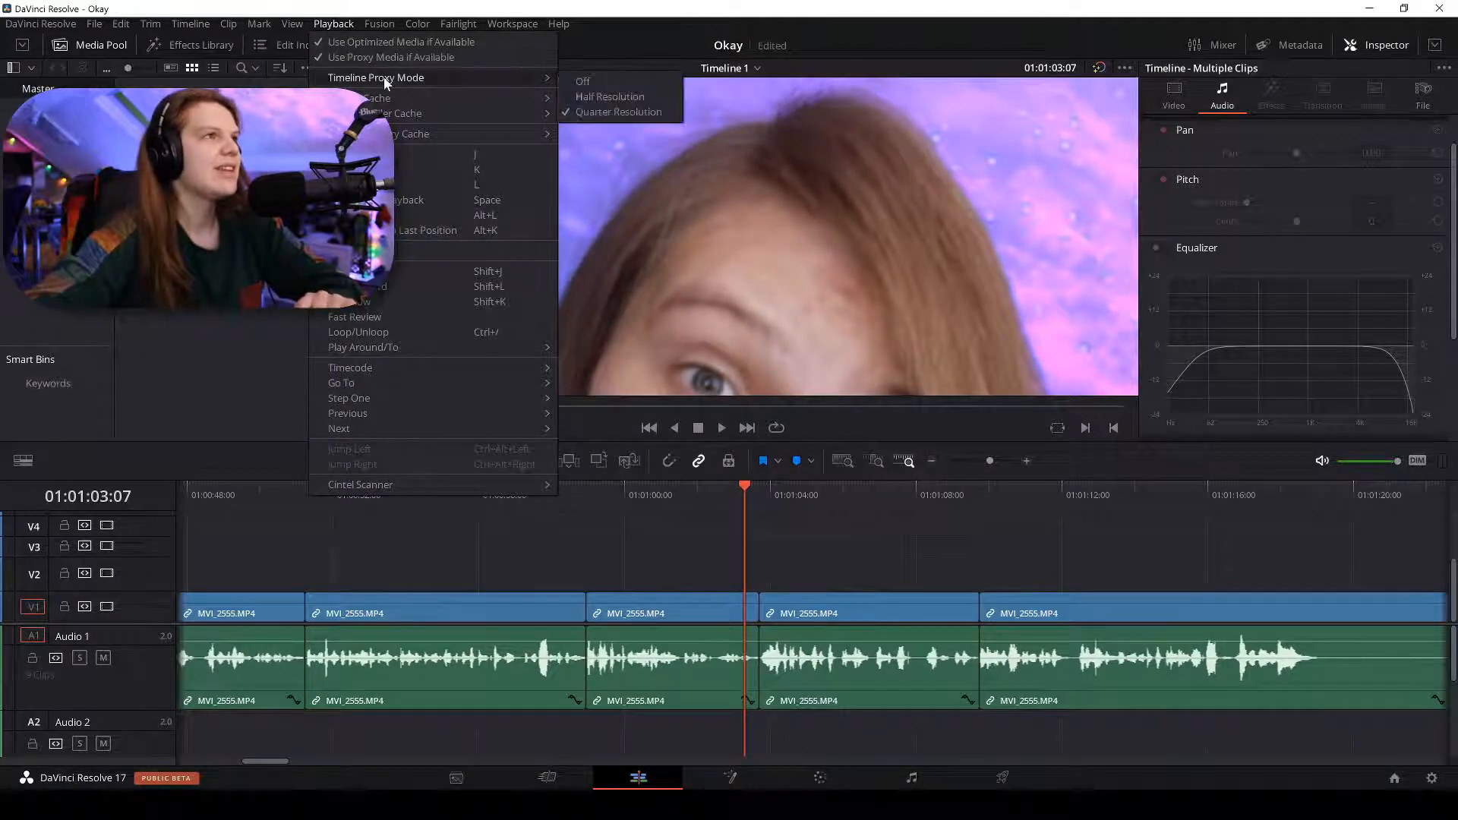
click(600, 84)
scroll(773, 245, down, 5)
scroll(763, 255, down, 6)
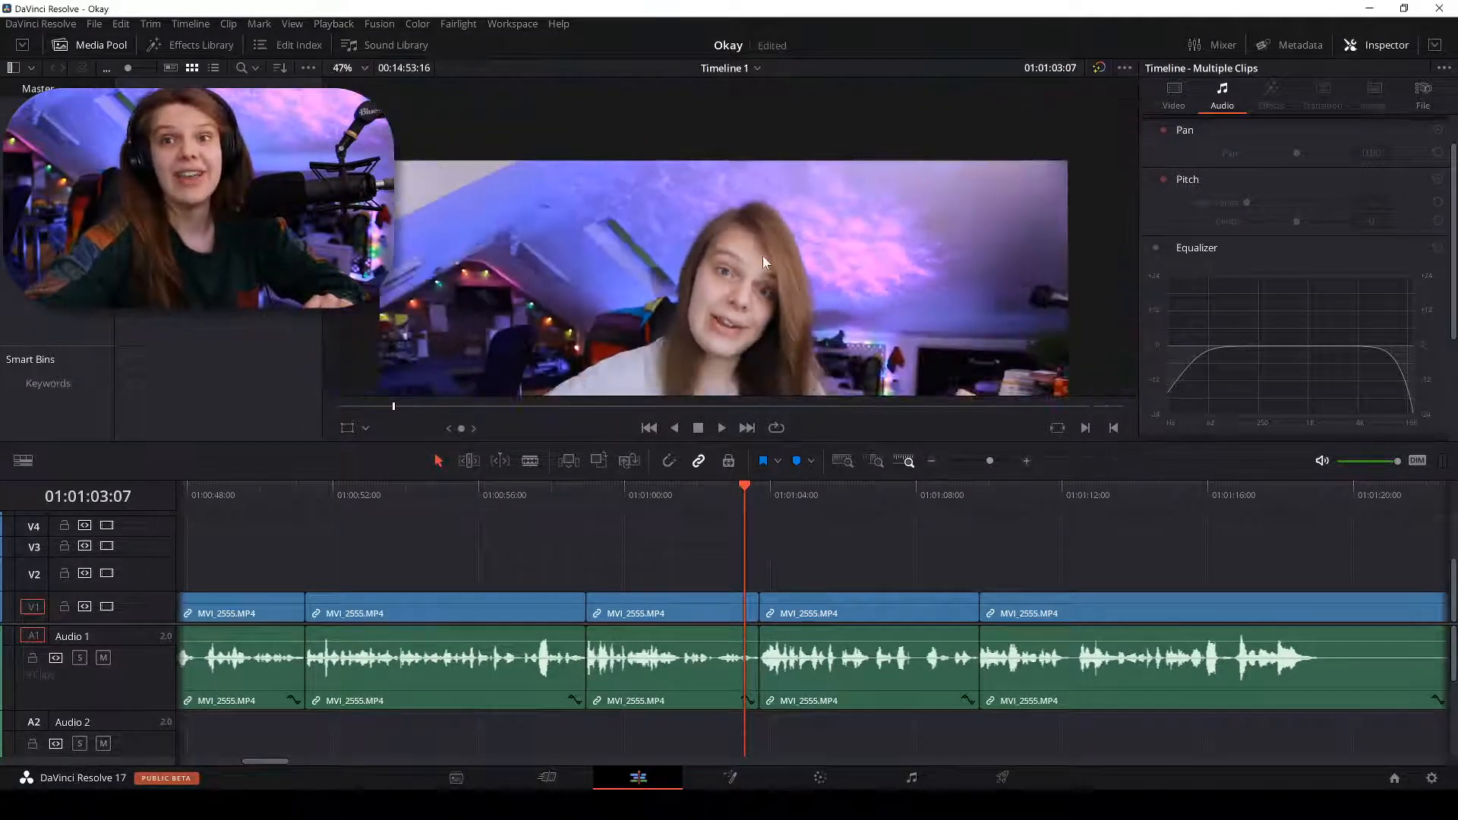
click(335, 24)
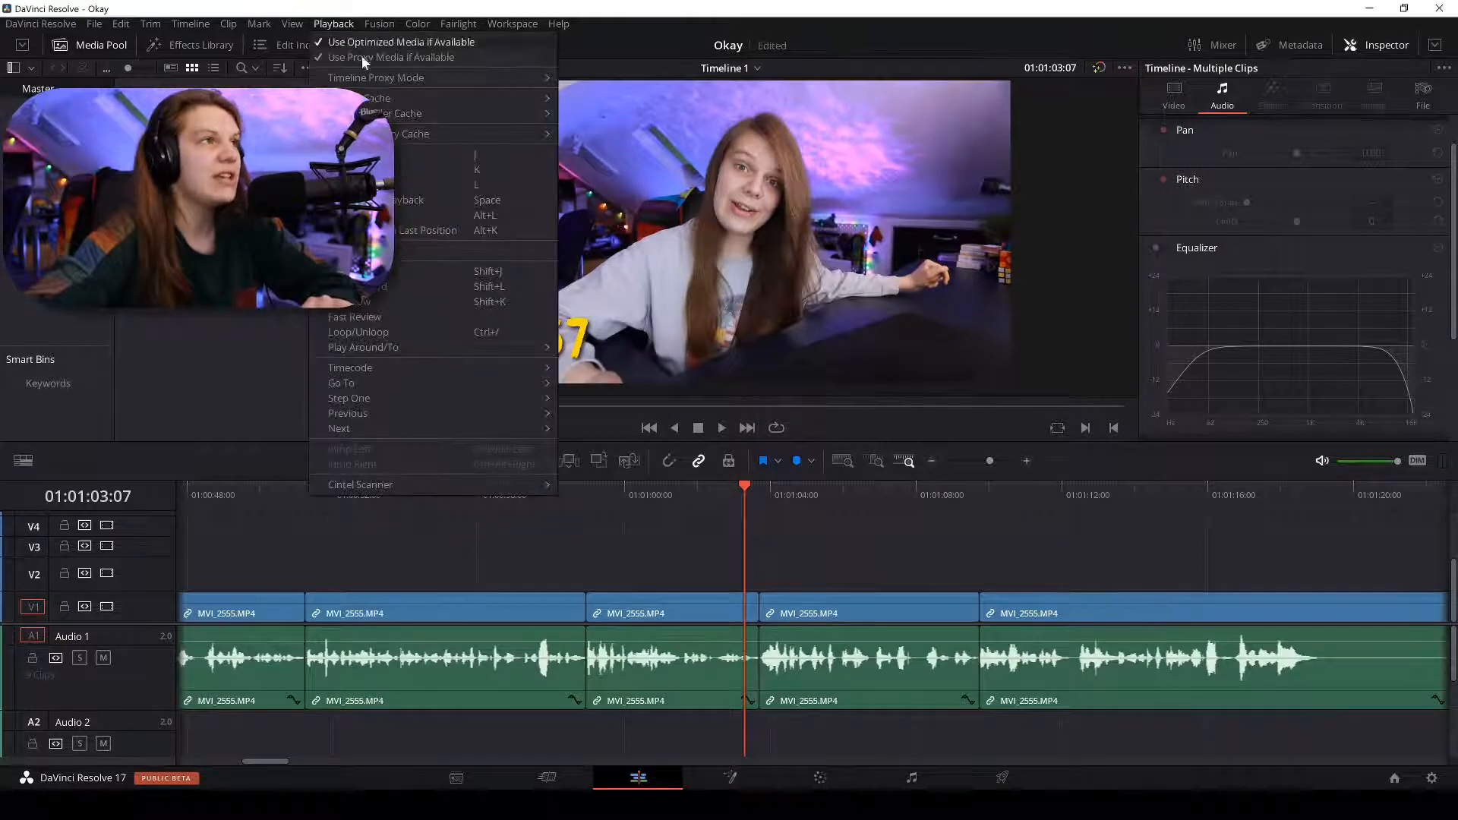
mouse_move(398, 79)
click(607, 114)
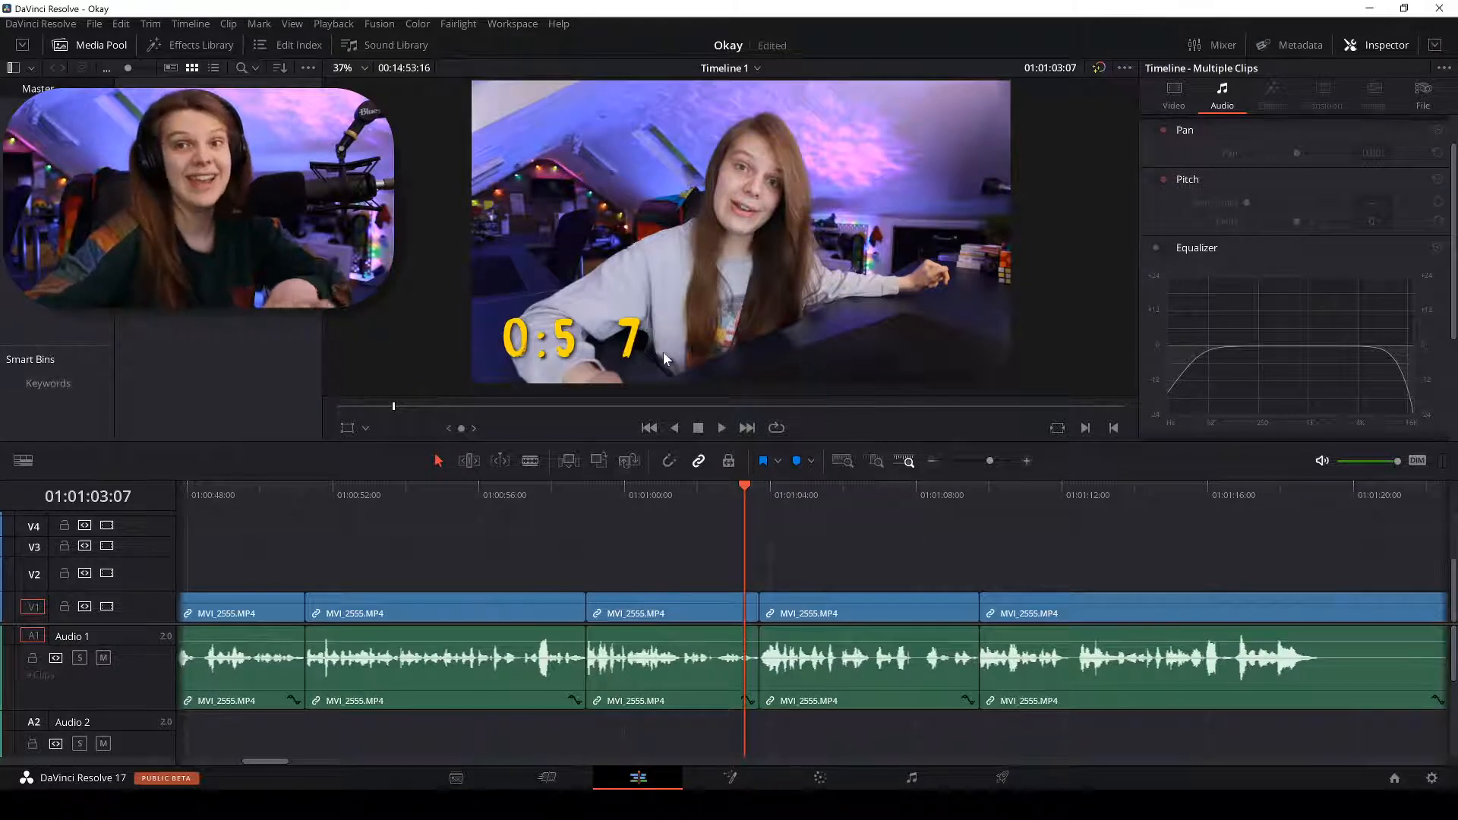
scroll(756, 567, down, 2)
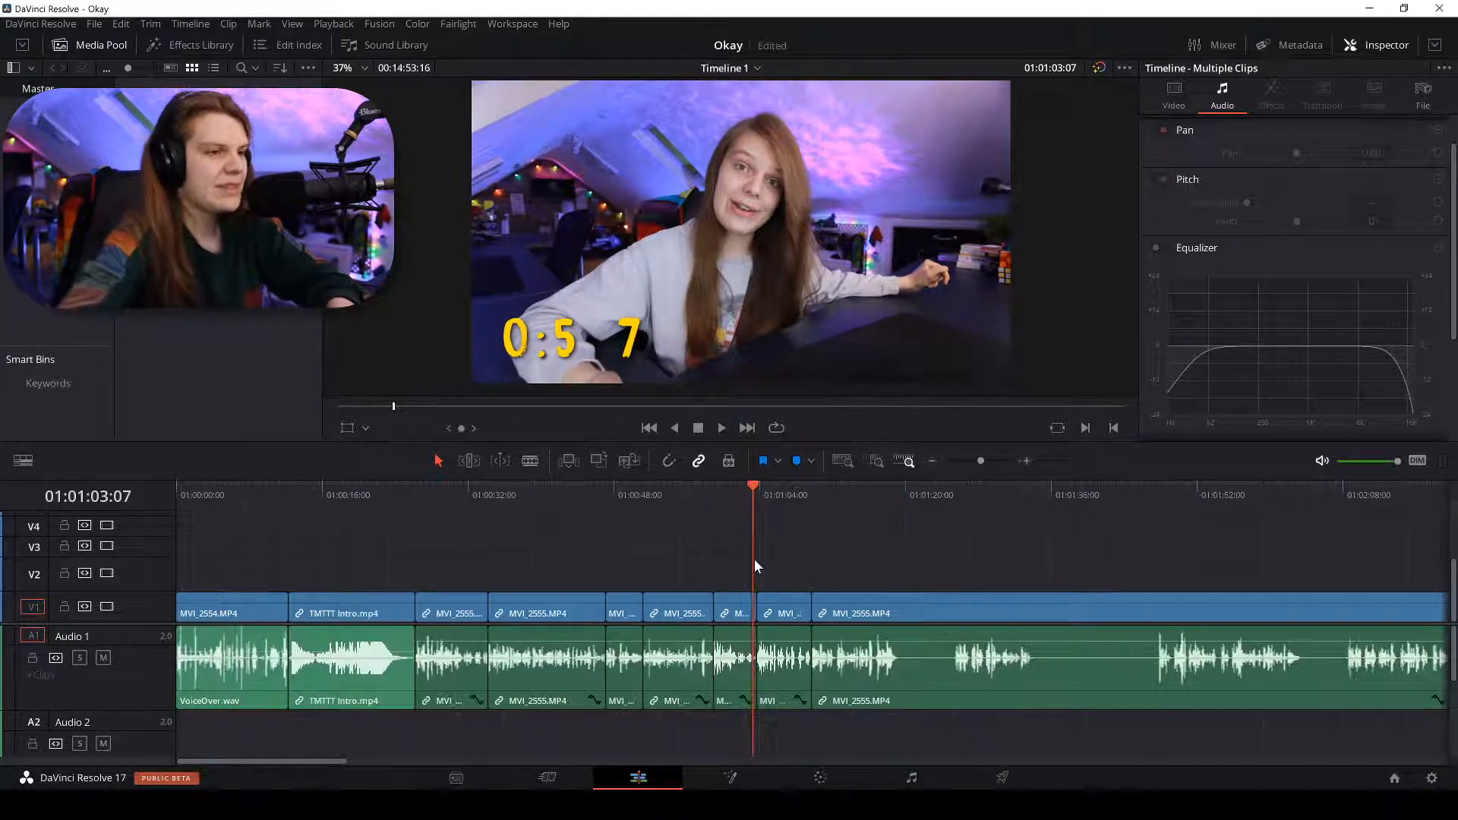
Scrub and step frame by frame to land the playhead on 01:01:05:23.
drag(836, 490, 847, 494)
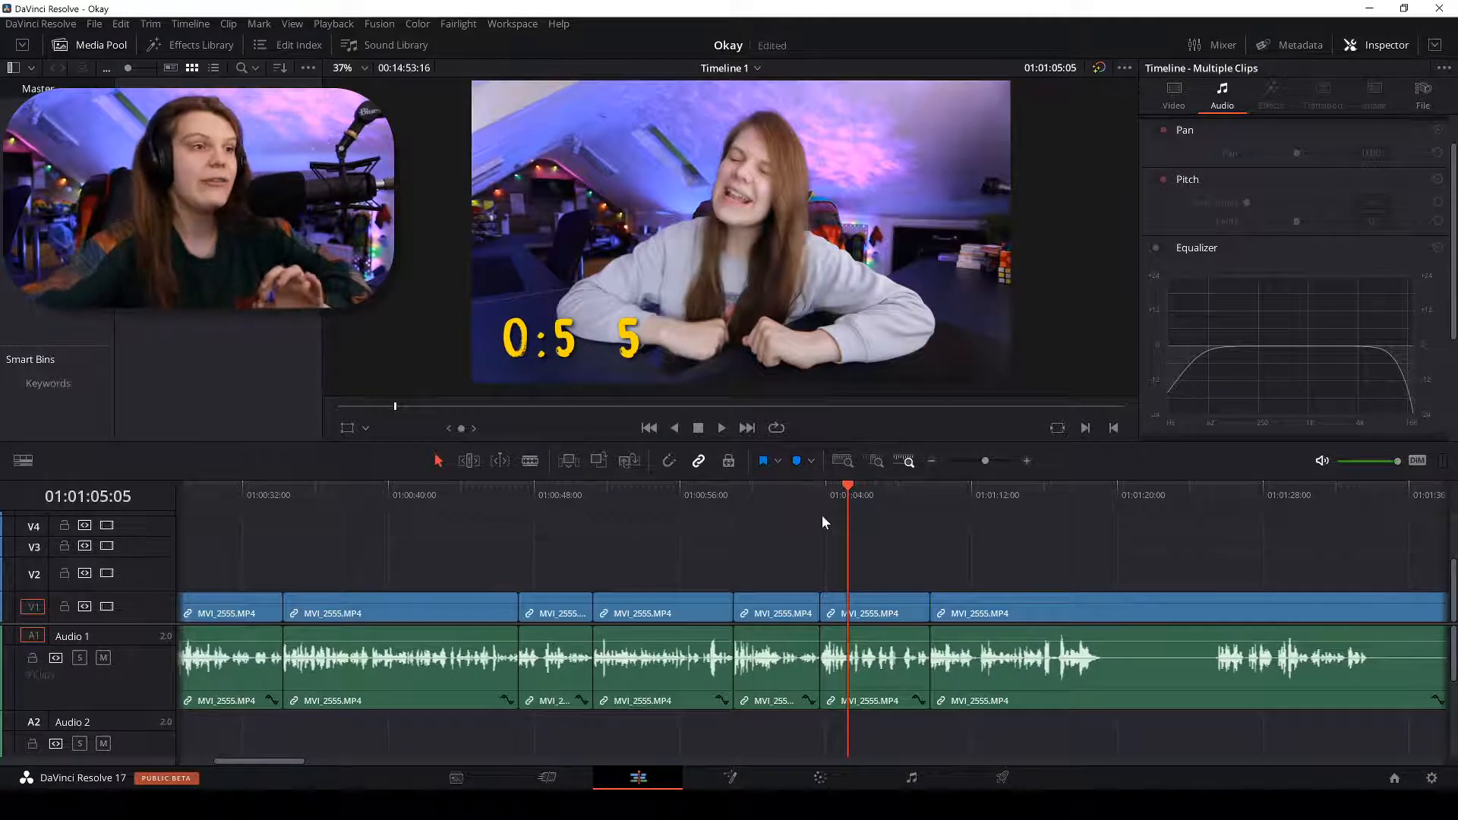
click(859, 487)
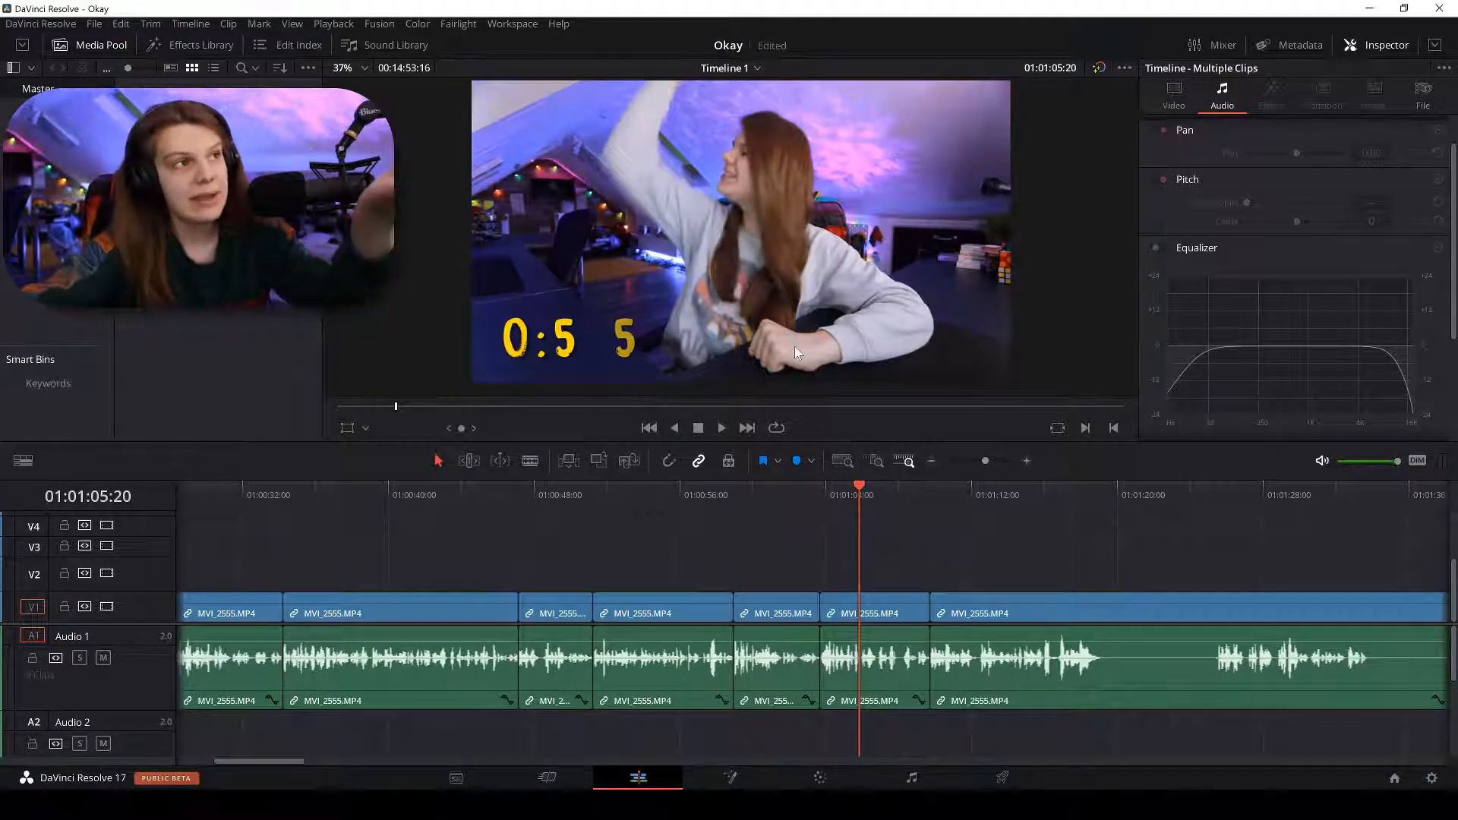
key(Right)
key(Right)
key(Right)
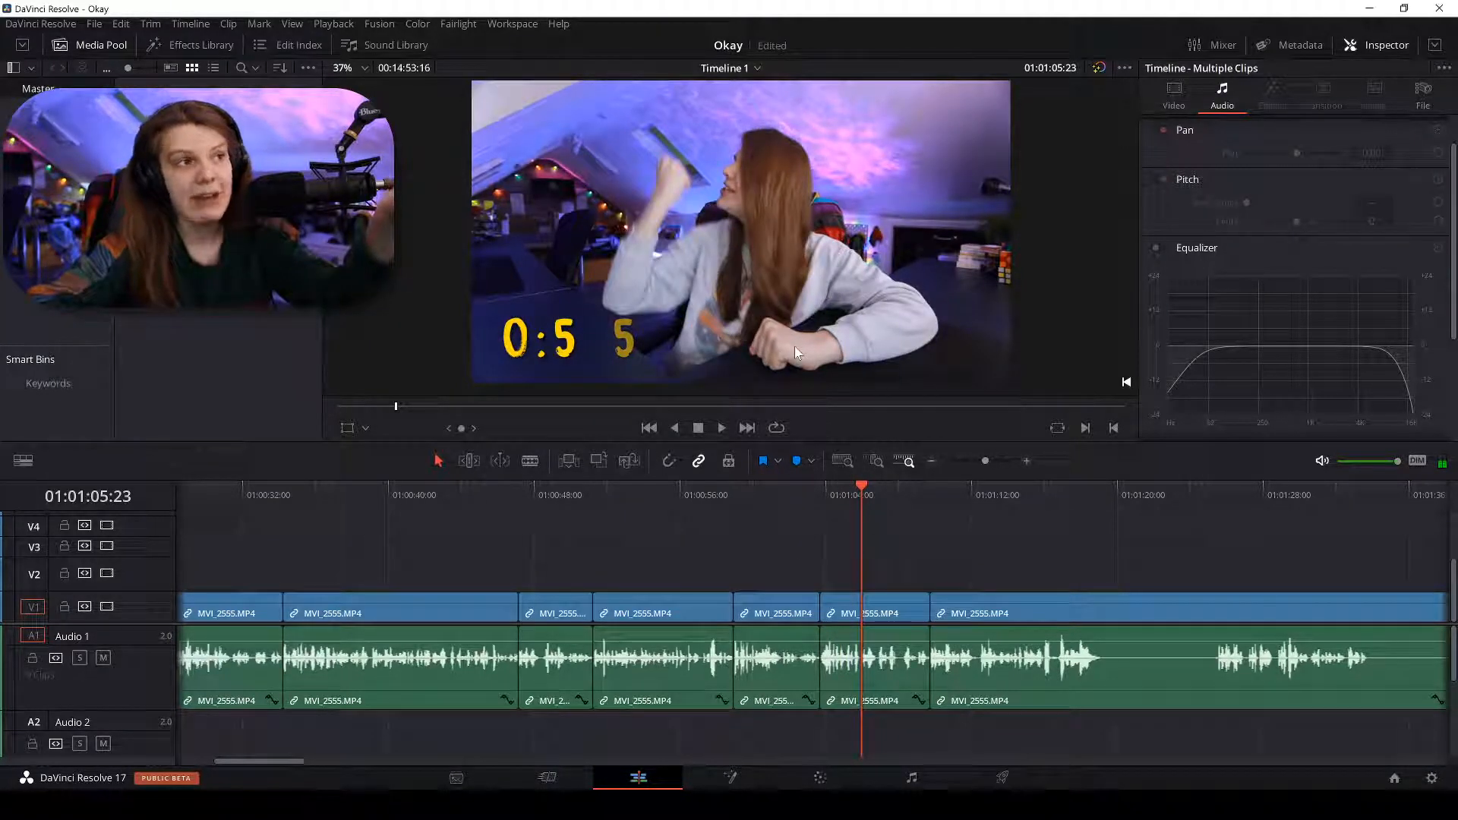
key(Right)
key(Right)
key(Right)
key(Right)
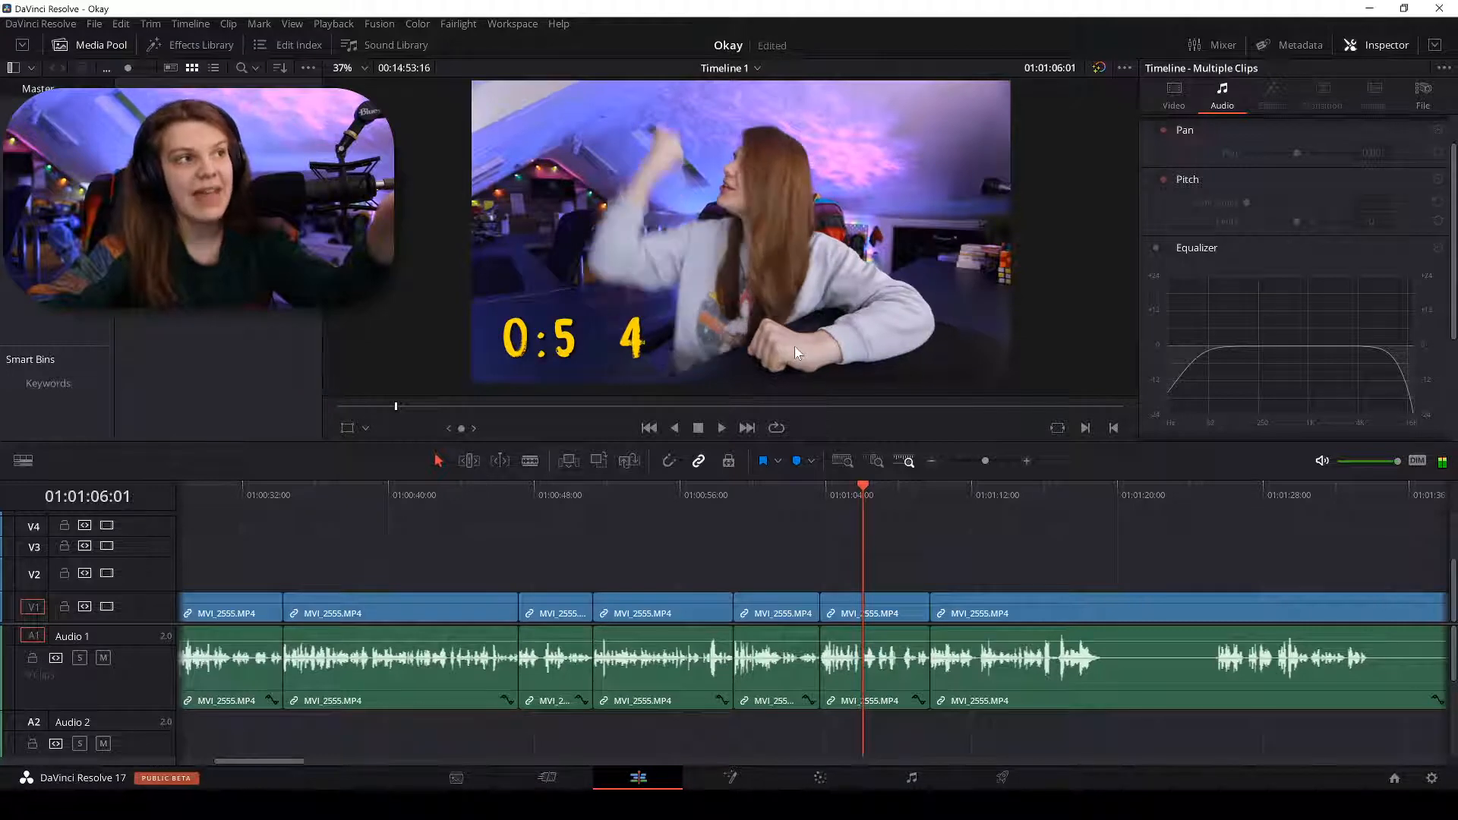
key(Left)
key(Left)
key(Left)
key(Left)
key(Left)
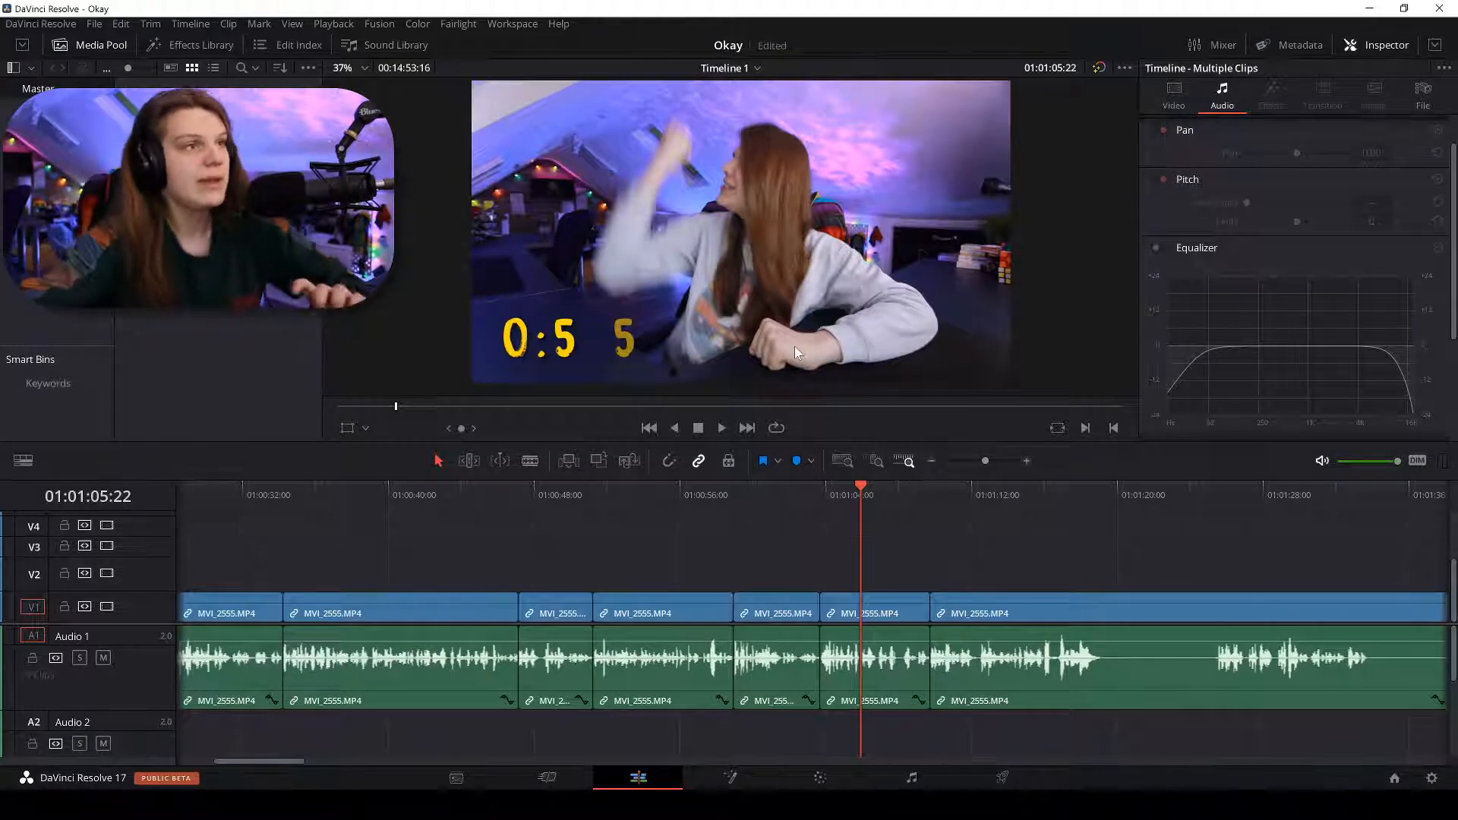
key(Right)
key(Left)
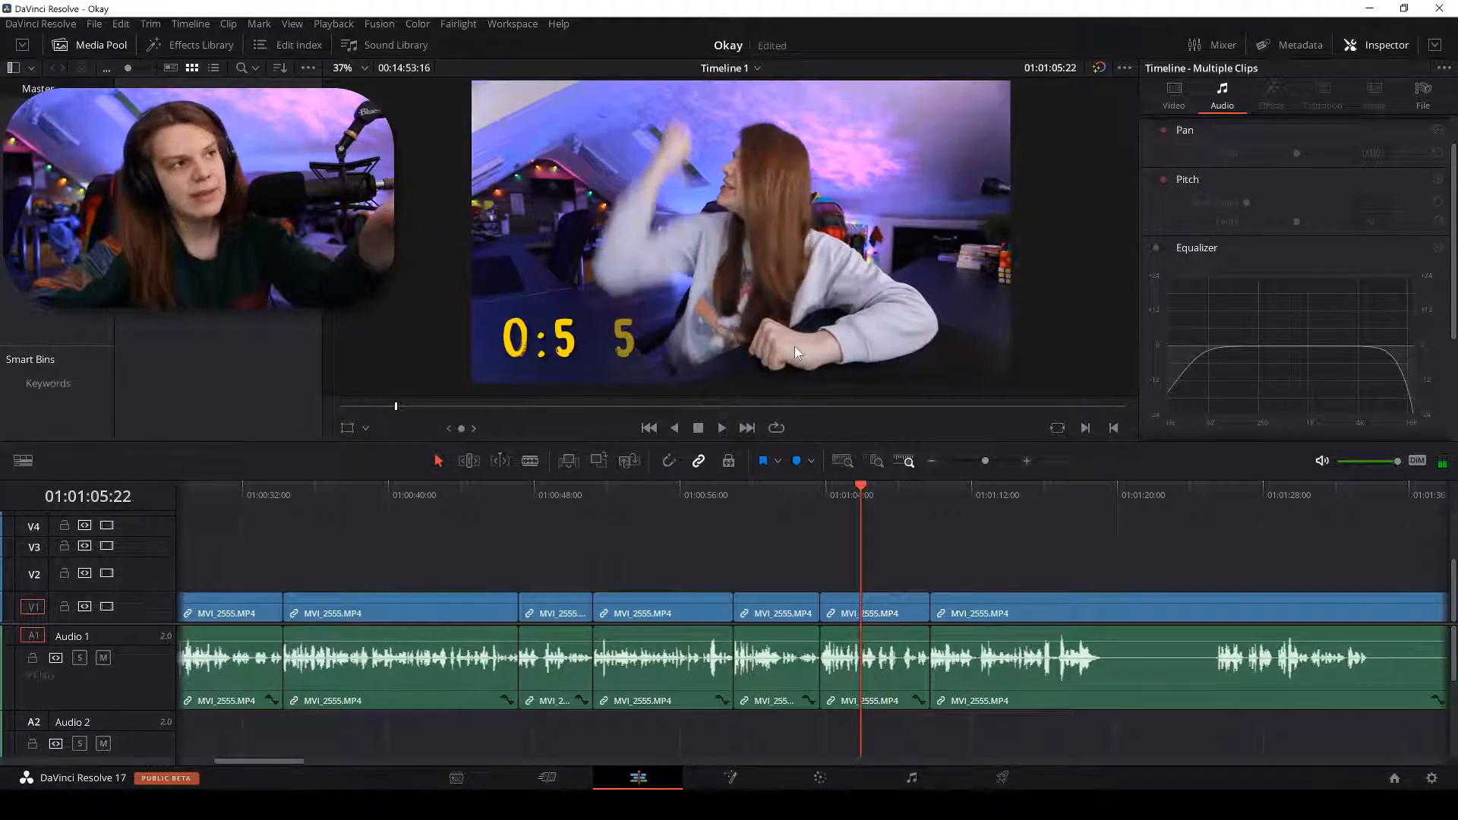
key(Right)
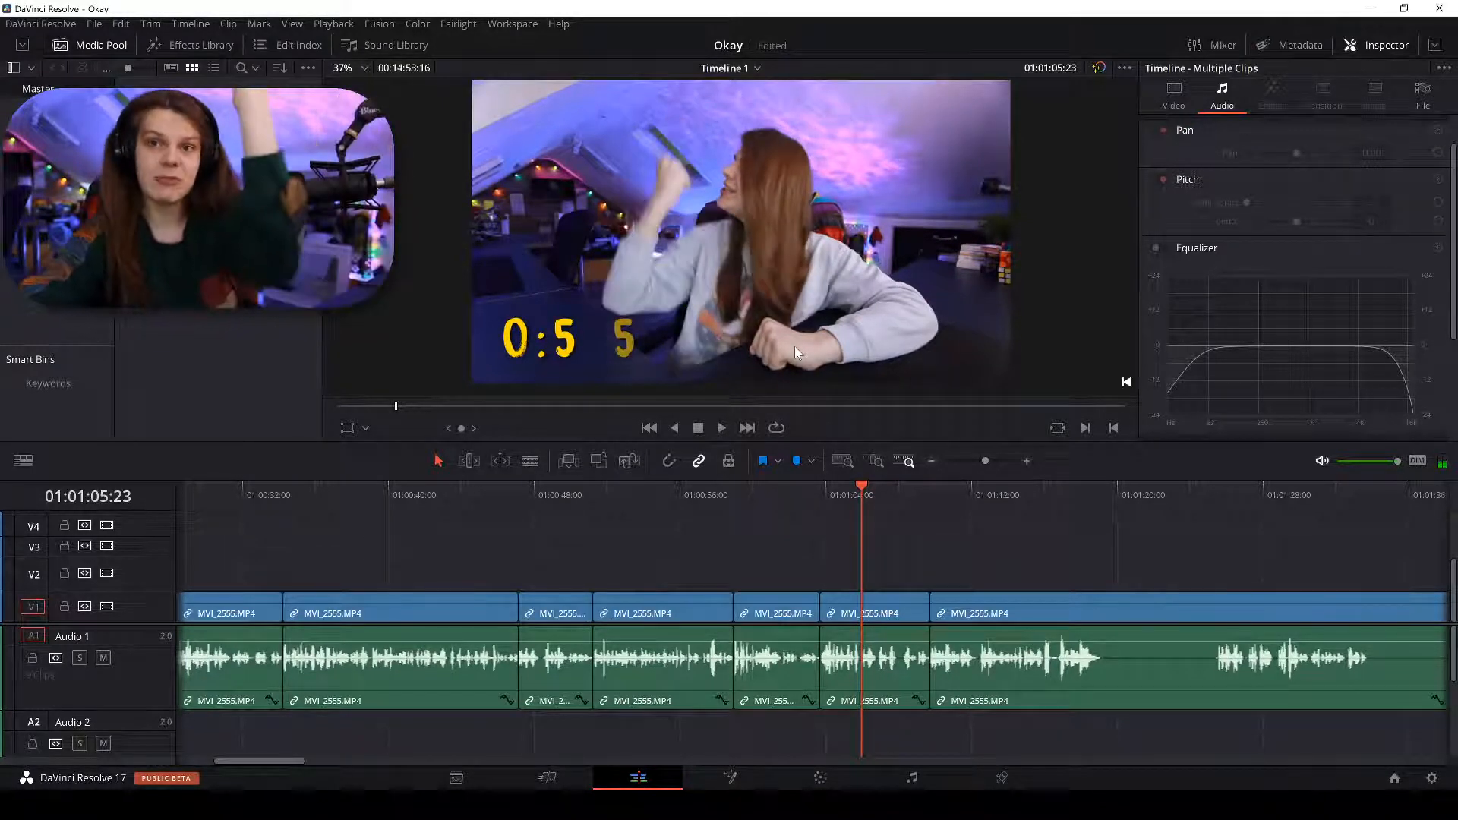
key(Right)
key(Right)
key(Right)
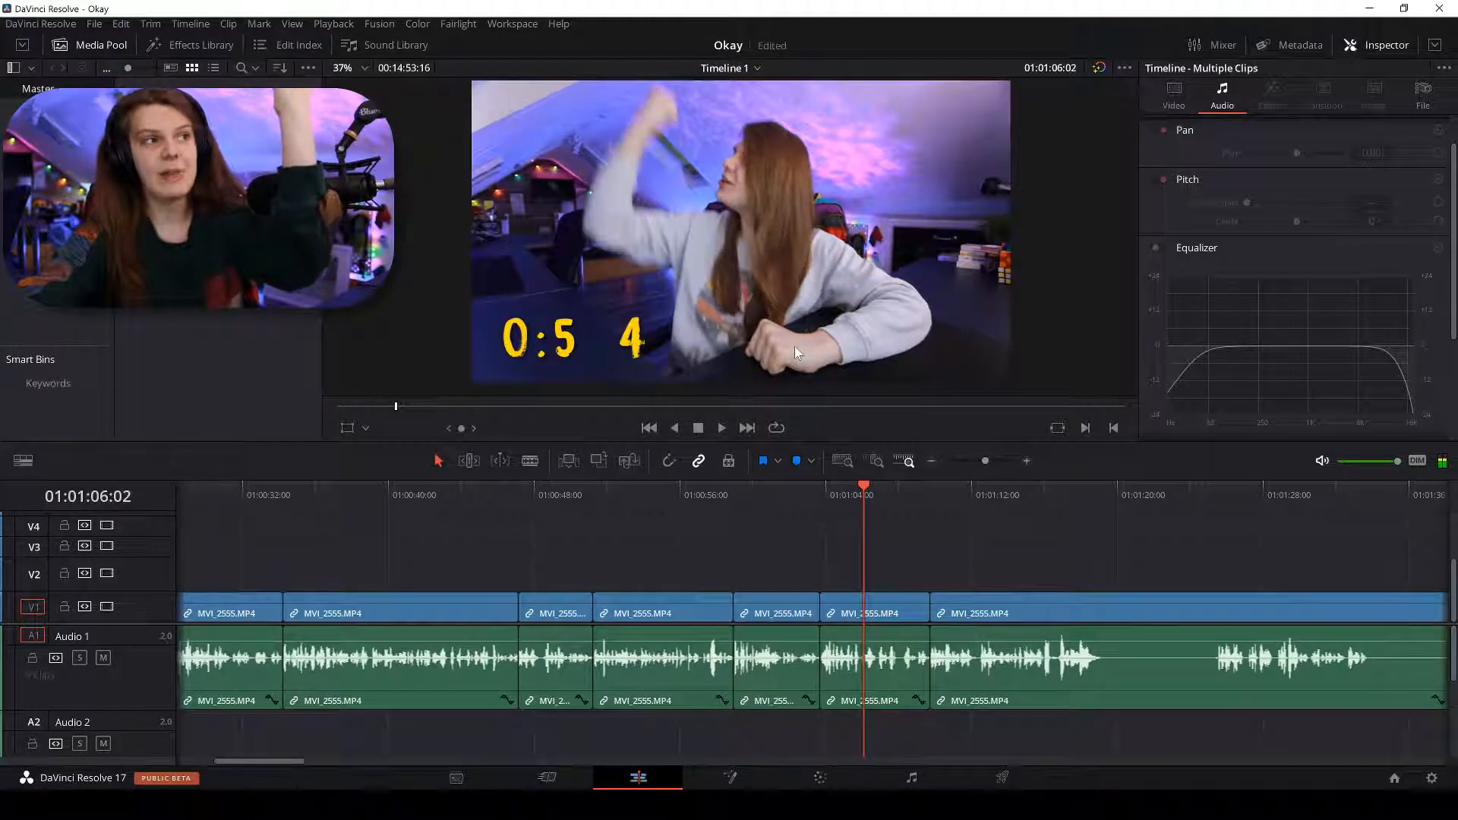
key(Left)
key(Left)
key(Left)
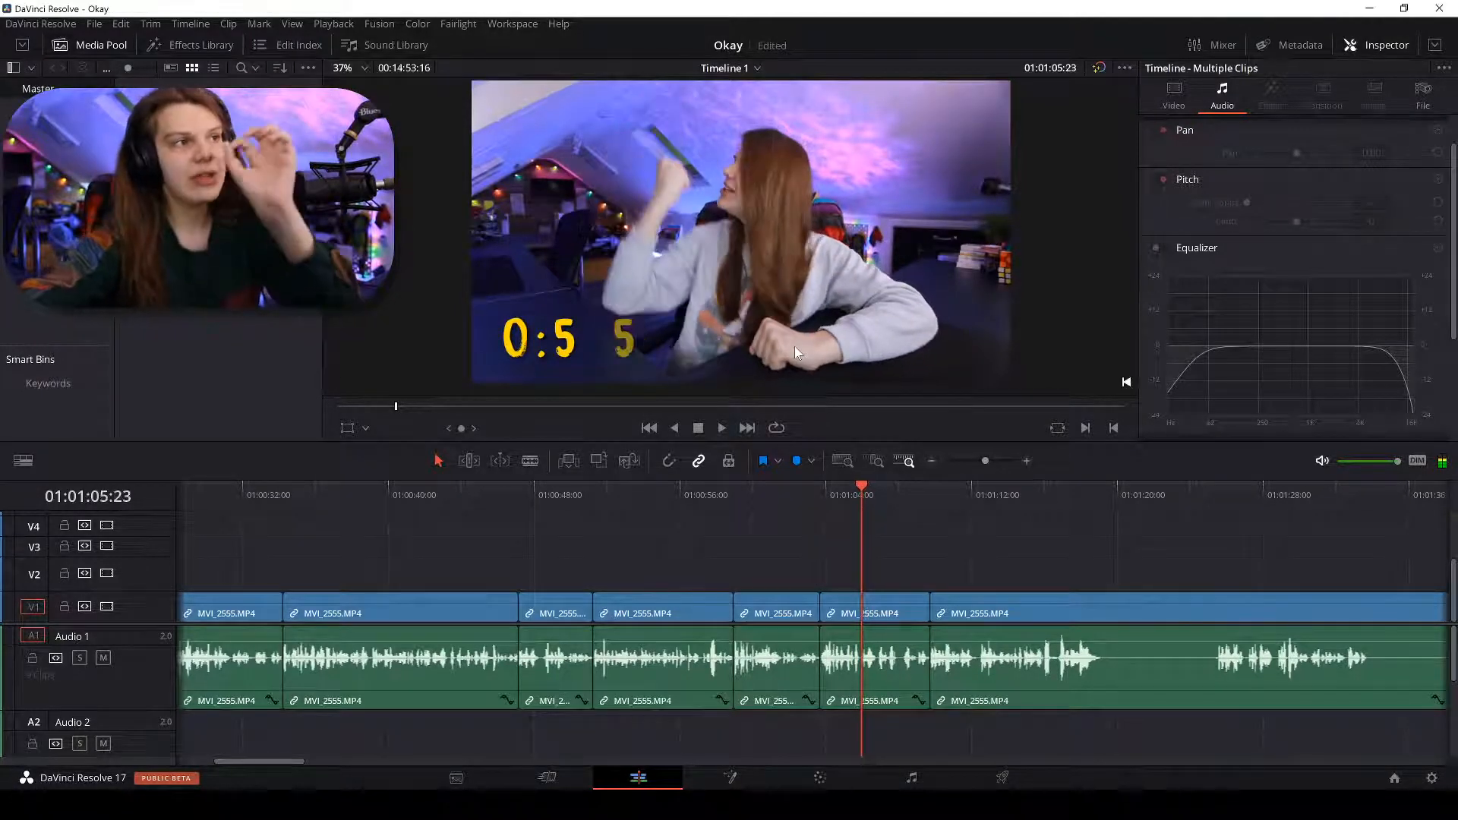
Zoom the timeline out and drag the divider up to make the timeline taller.
key(ctrl+minus)
key(ctrl+minus)
key(ctrl+minus)
key(ctrl+minus)
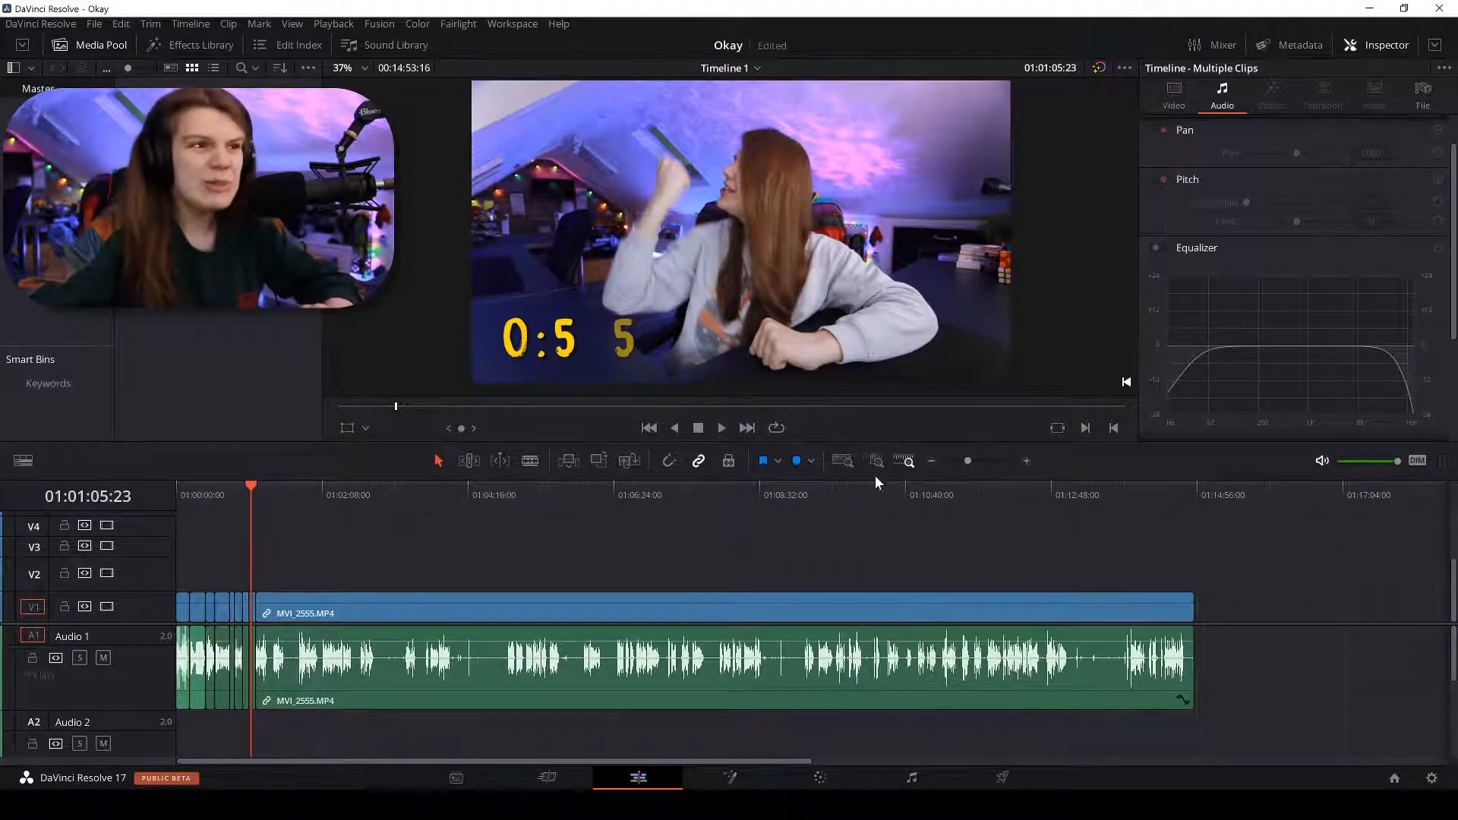
drag(873, 478, 874, 407)
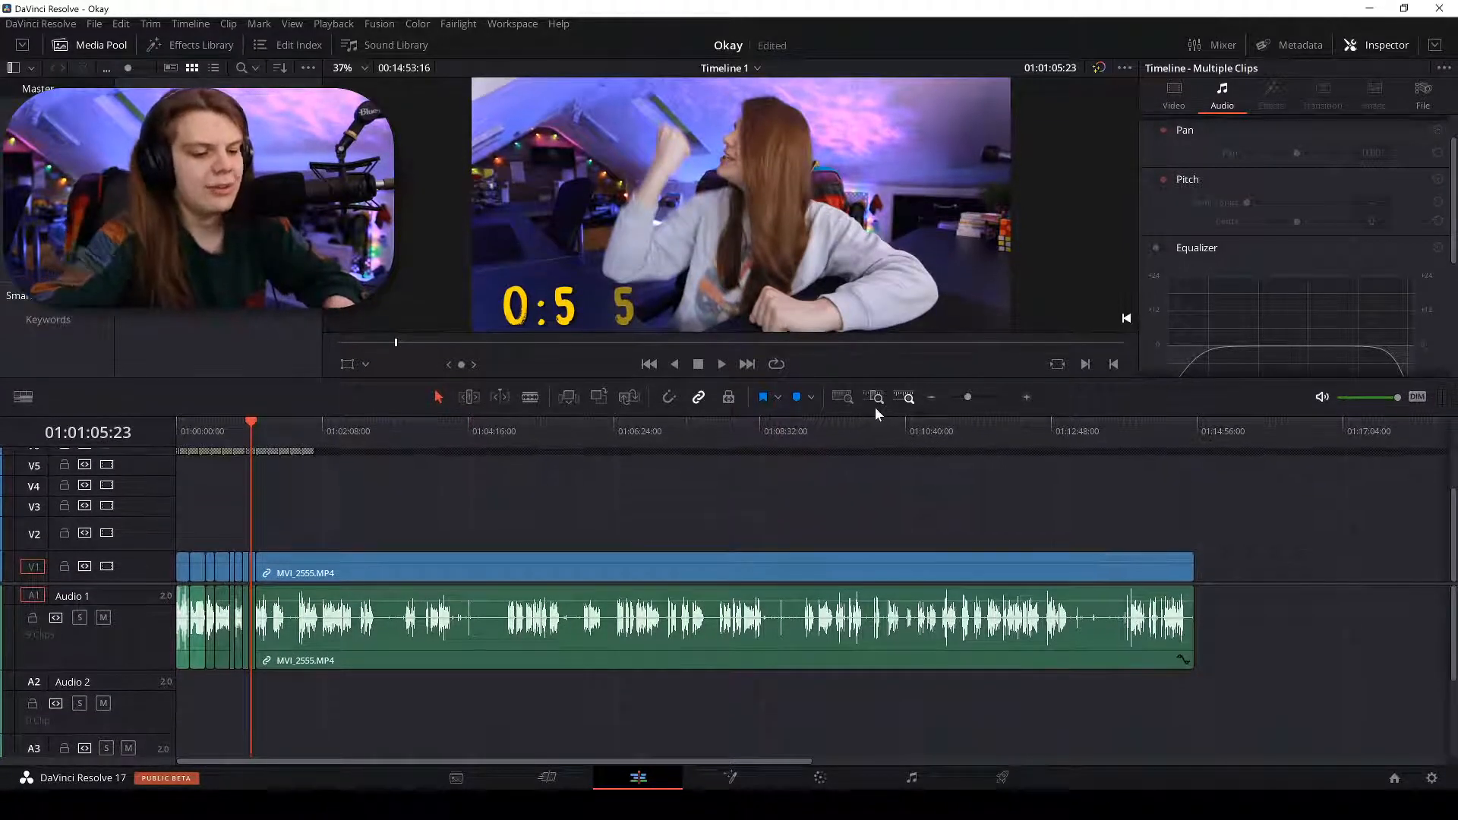
key(ctrl+plus)
key(ctrl+plus)
key(ctrl+minus)
Unlock video tracks V8, V7 and V6.
scroll(355, 484, up, 3)
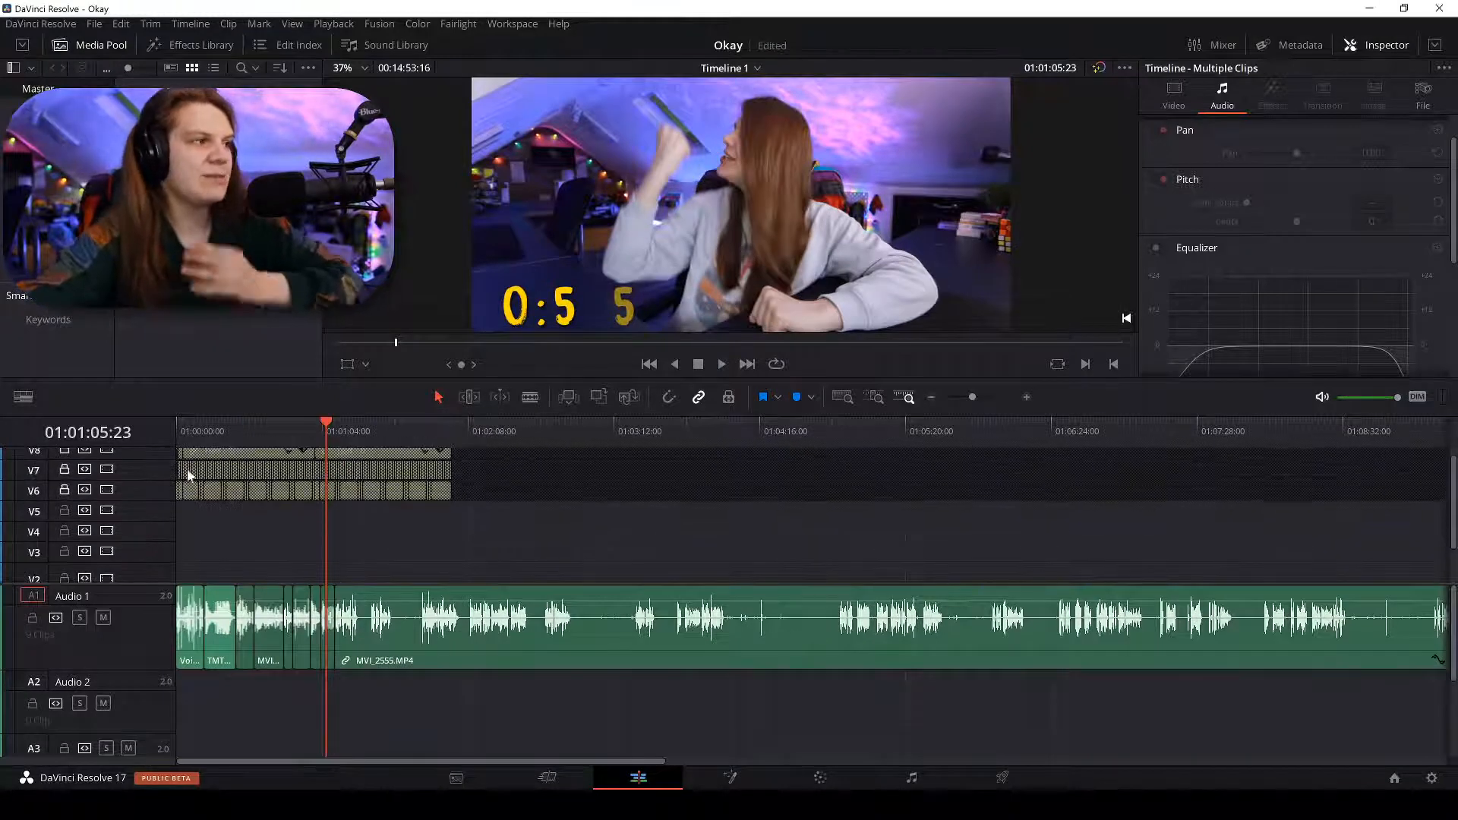
click(64, 458)
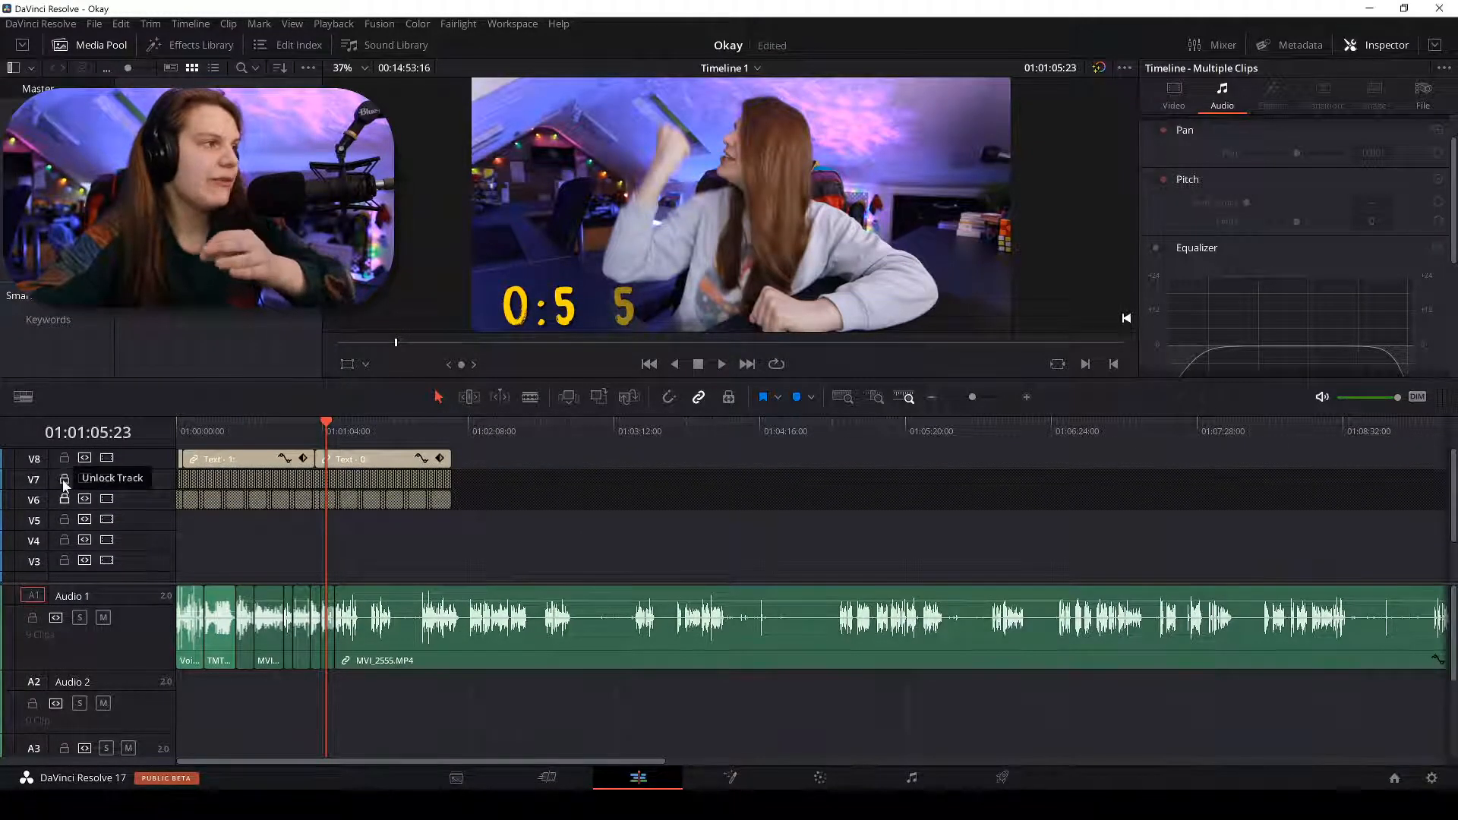
click(65, 479)
click(64, 499)
Unlock audio tracks A4 through A8.
scroll(301, 540, down, 3)
scroll(481, 700, down, 3)
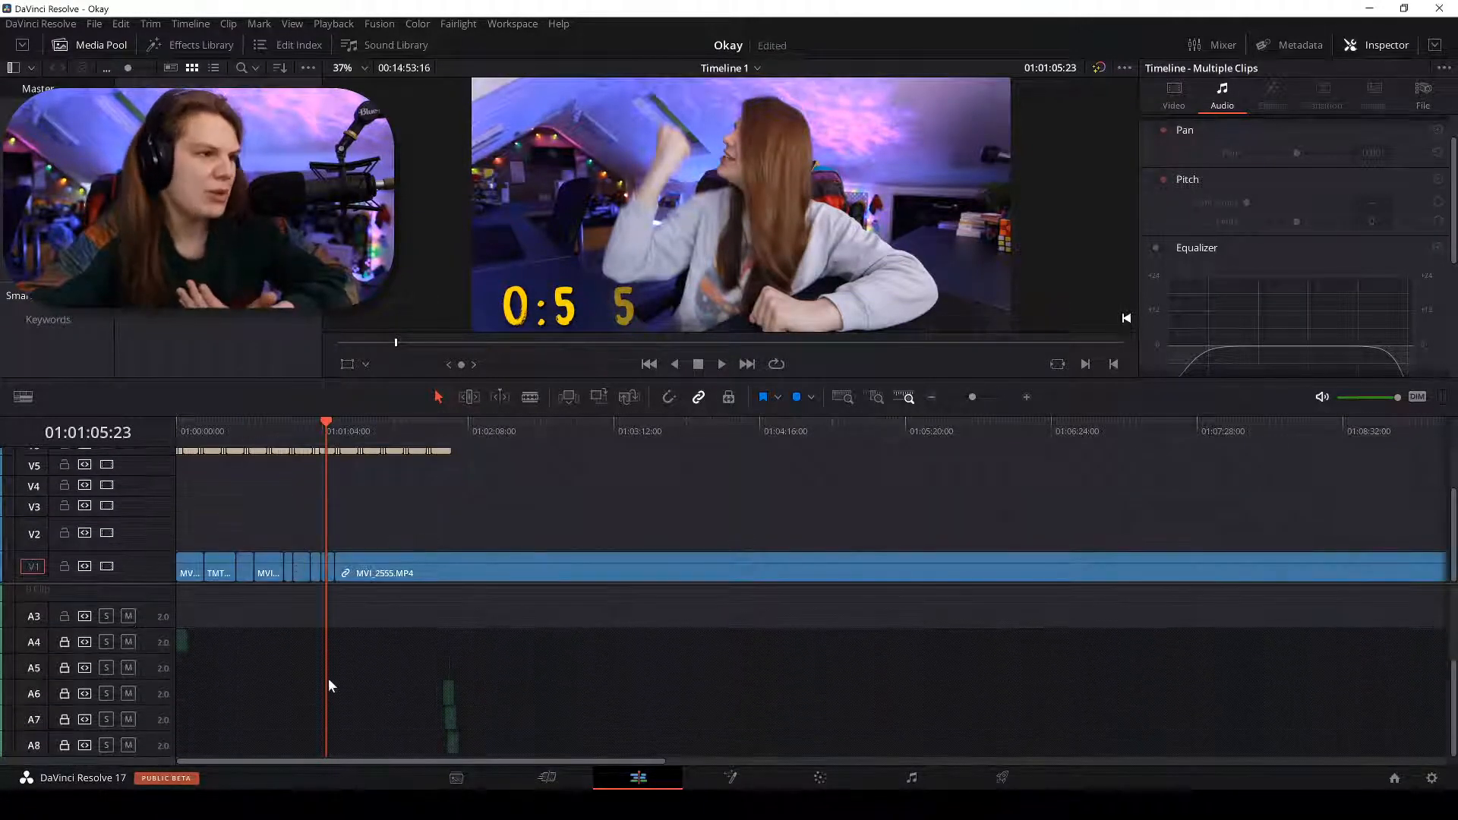
click(65, 642)
click(64, 667)
click(64, 693)
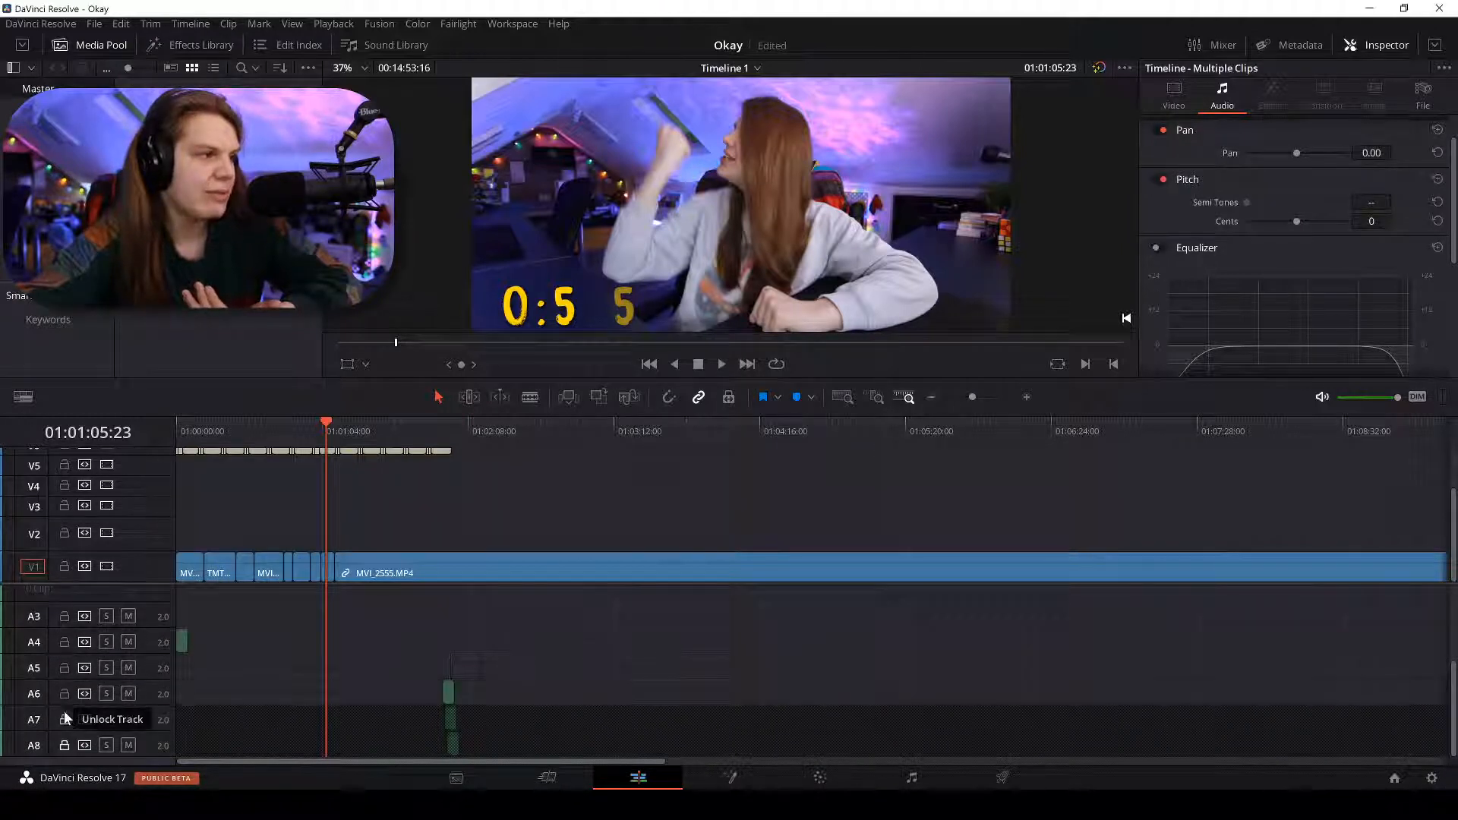
click(64, 719)
click(64, 745)
scroll(325, 709, up, 3)
scroll(326, 709, up, 1)
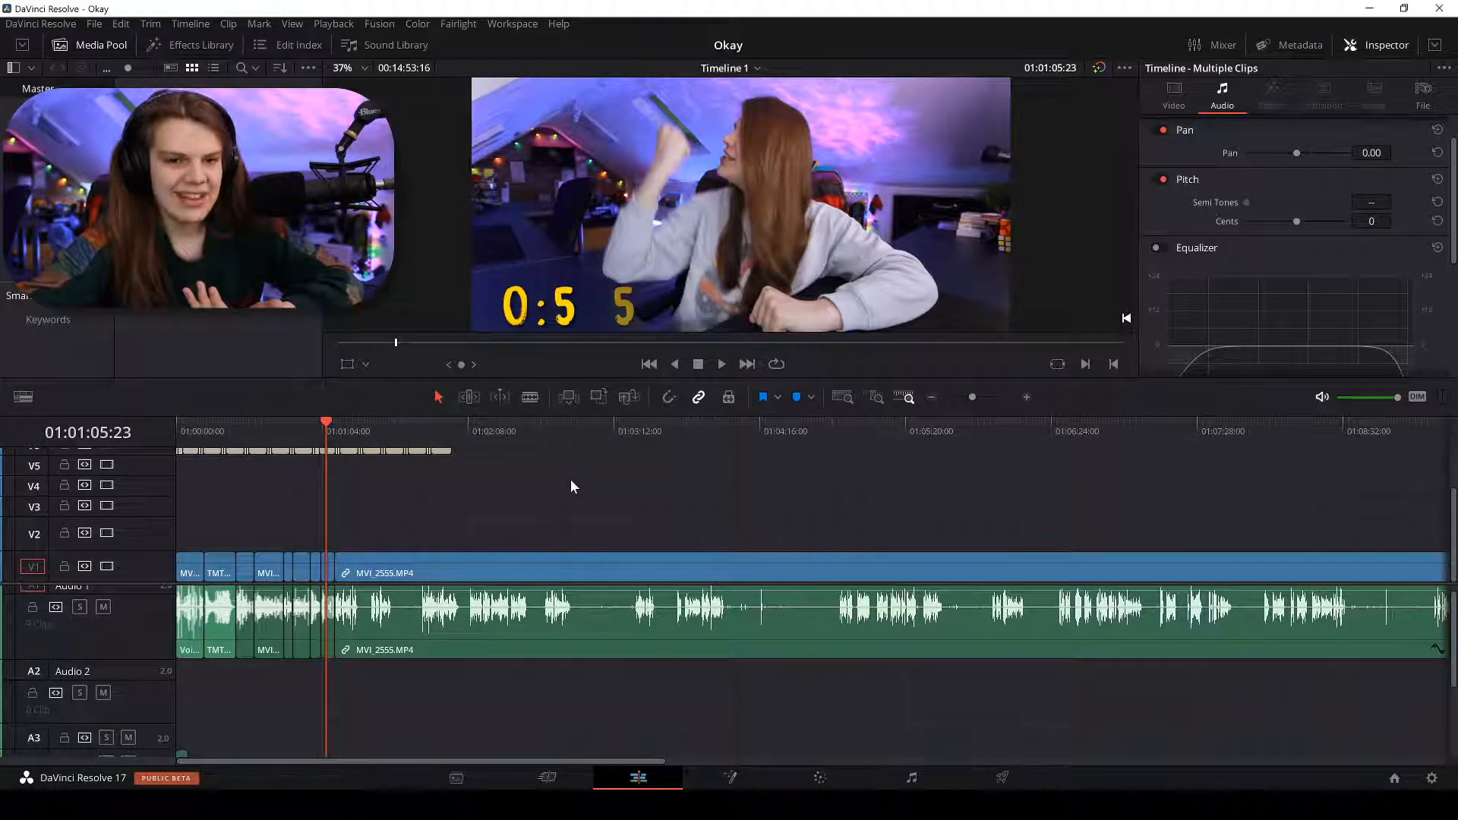
key(ctrl+equal)
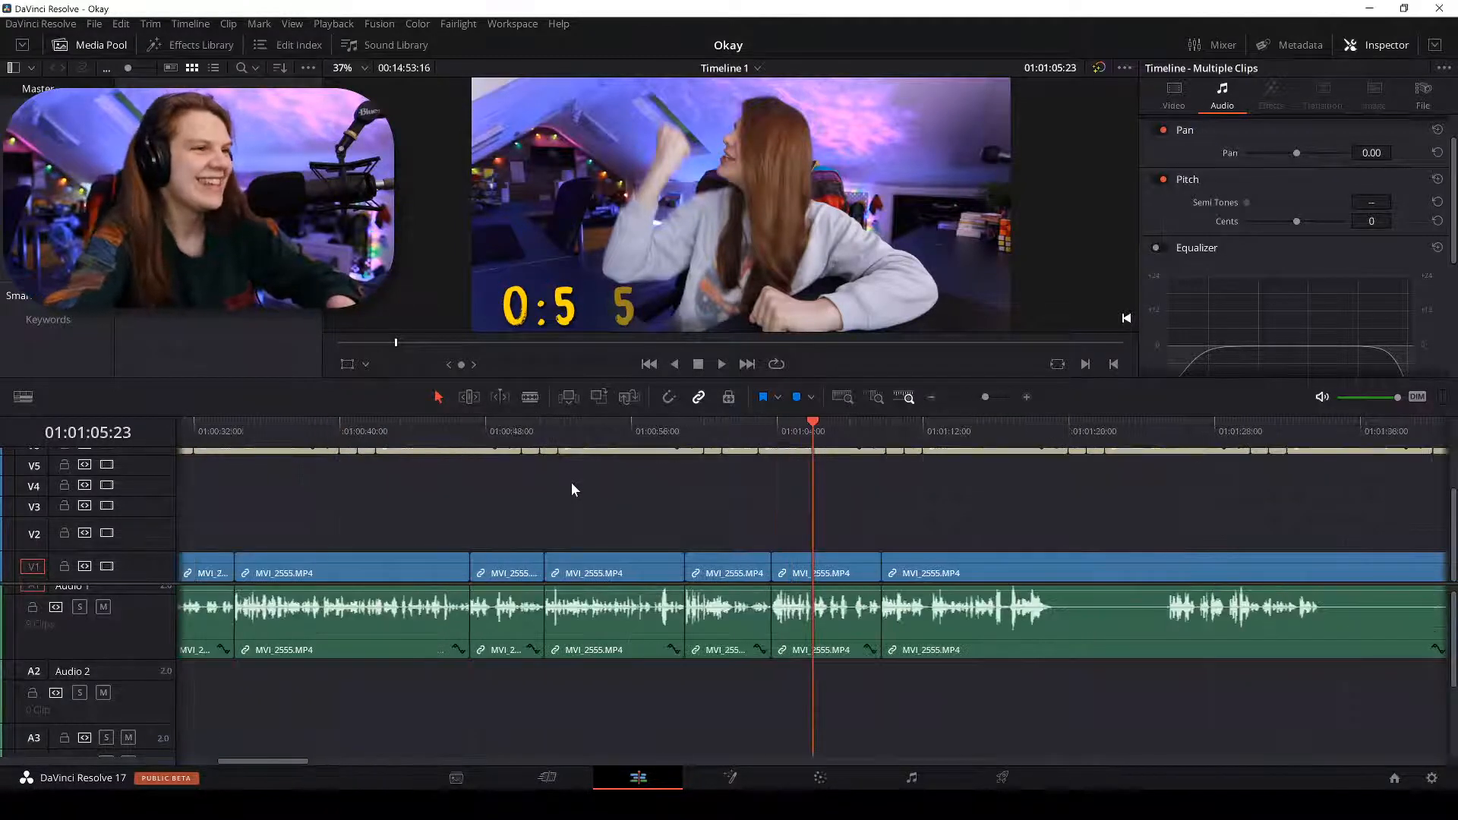
key(ctrl+minus)
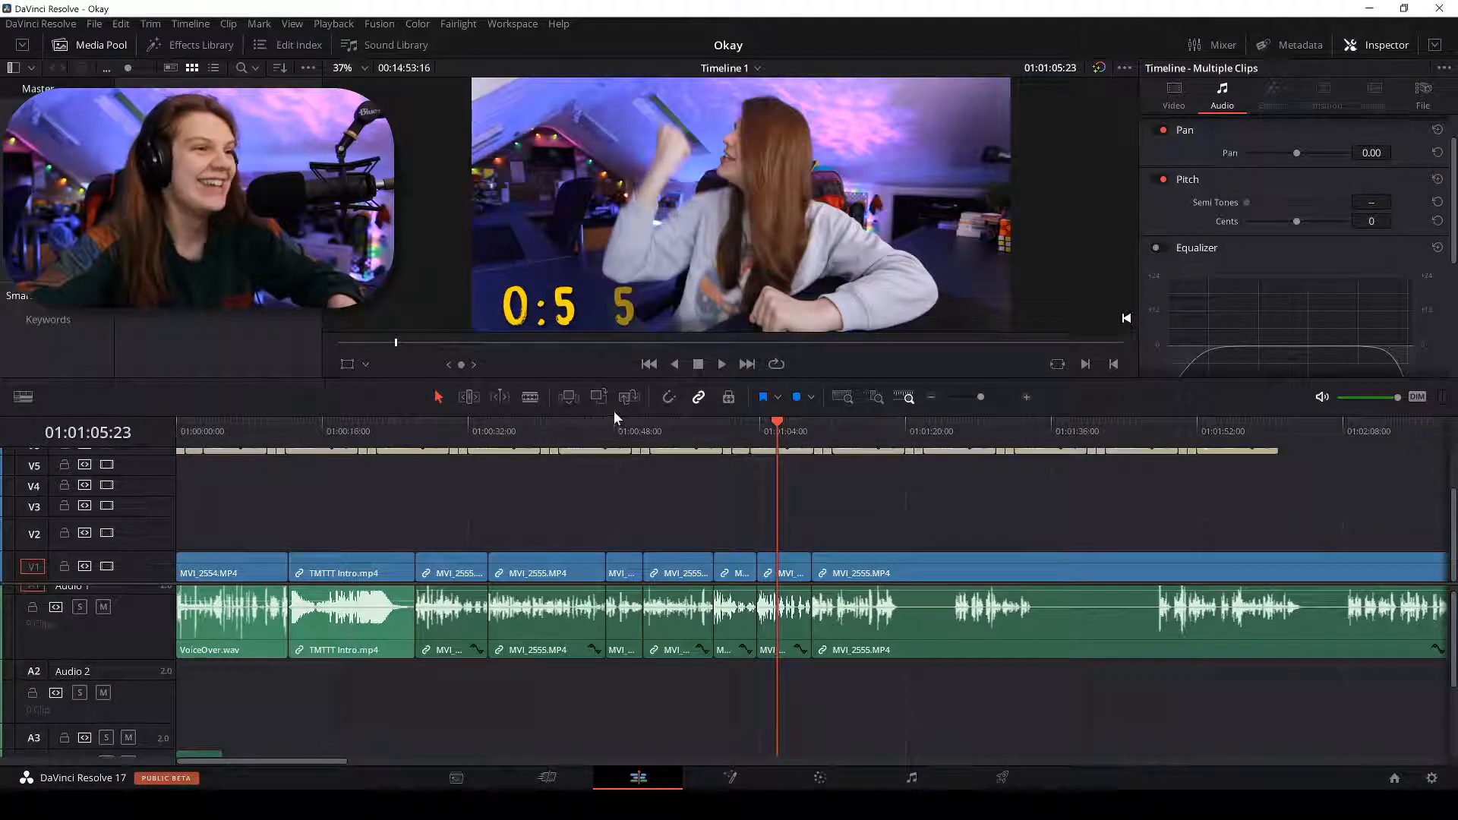
Move the 'Text - 2:00' title and ES_Impact LFE Monster 4 effect to start at 01:01:05:23.
drag(626, 410, 626, 268)
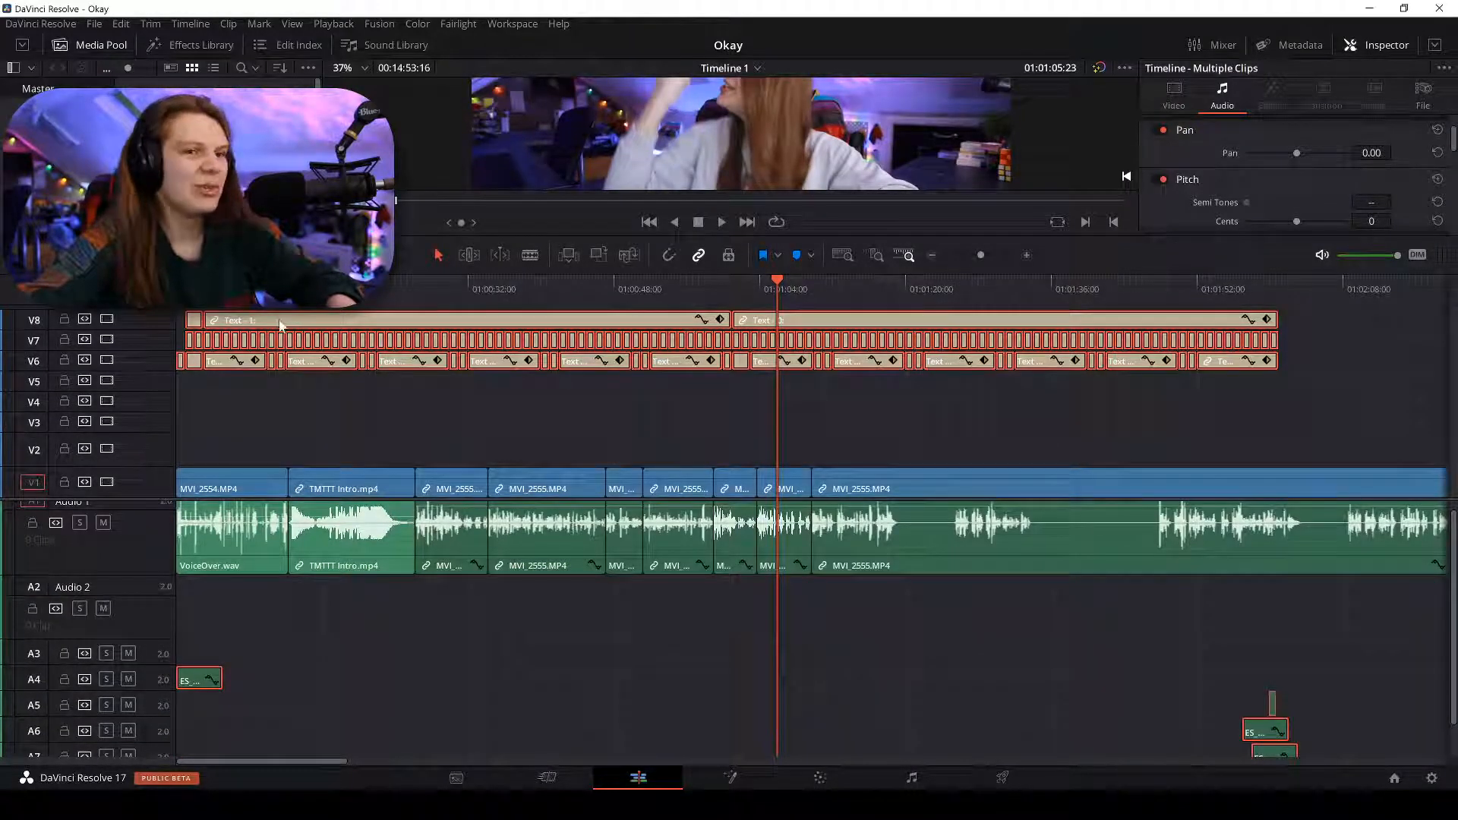
drag(280, 325, 881, 319)
scroll(890, 407, down, 8)
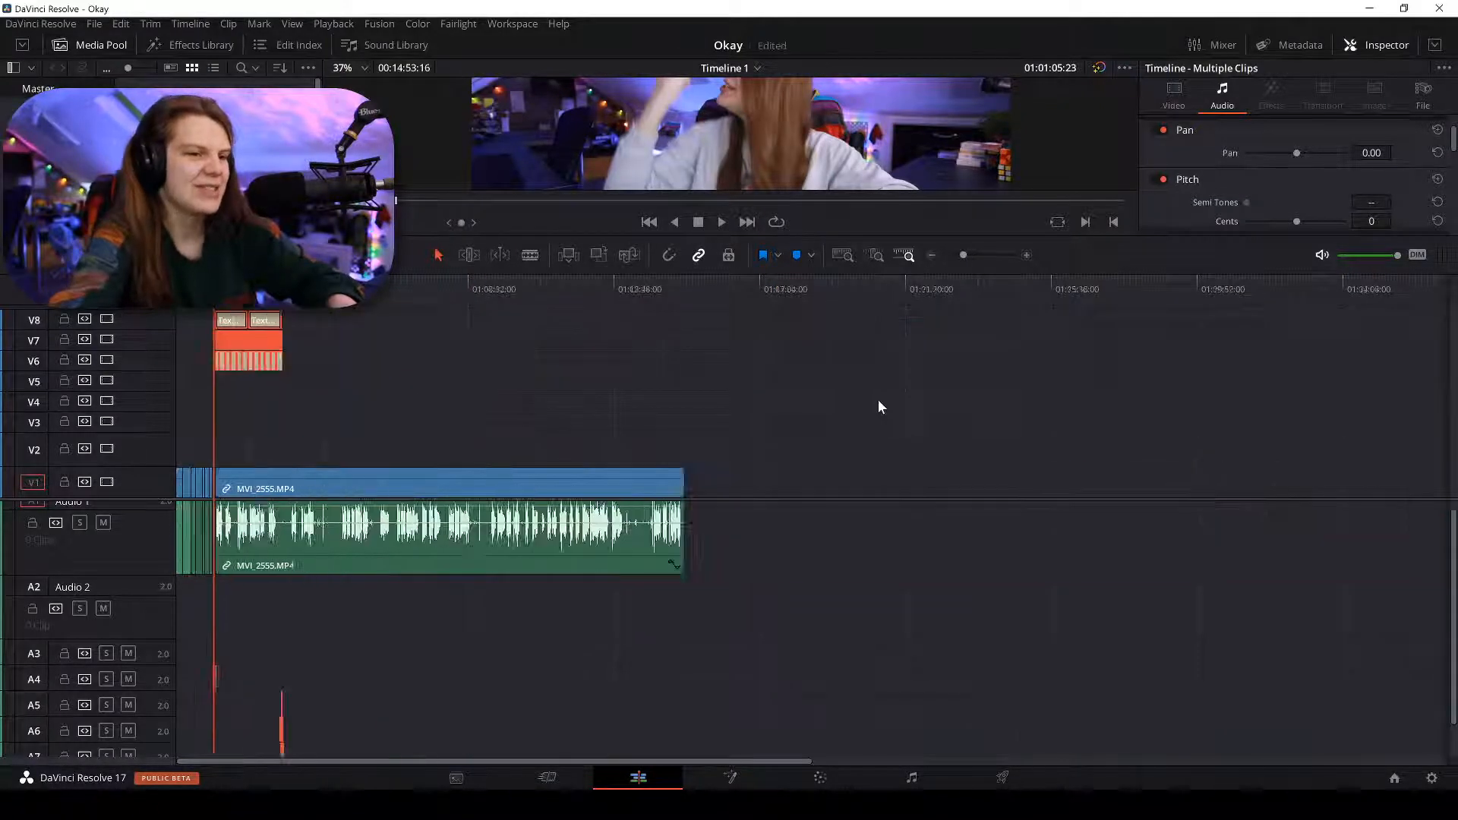
scroll(878, 400, up, 6)
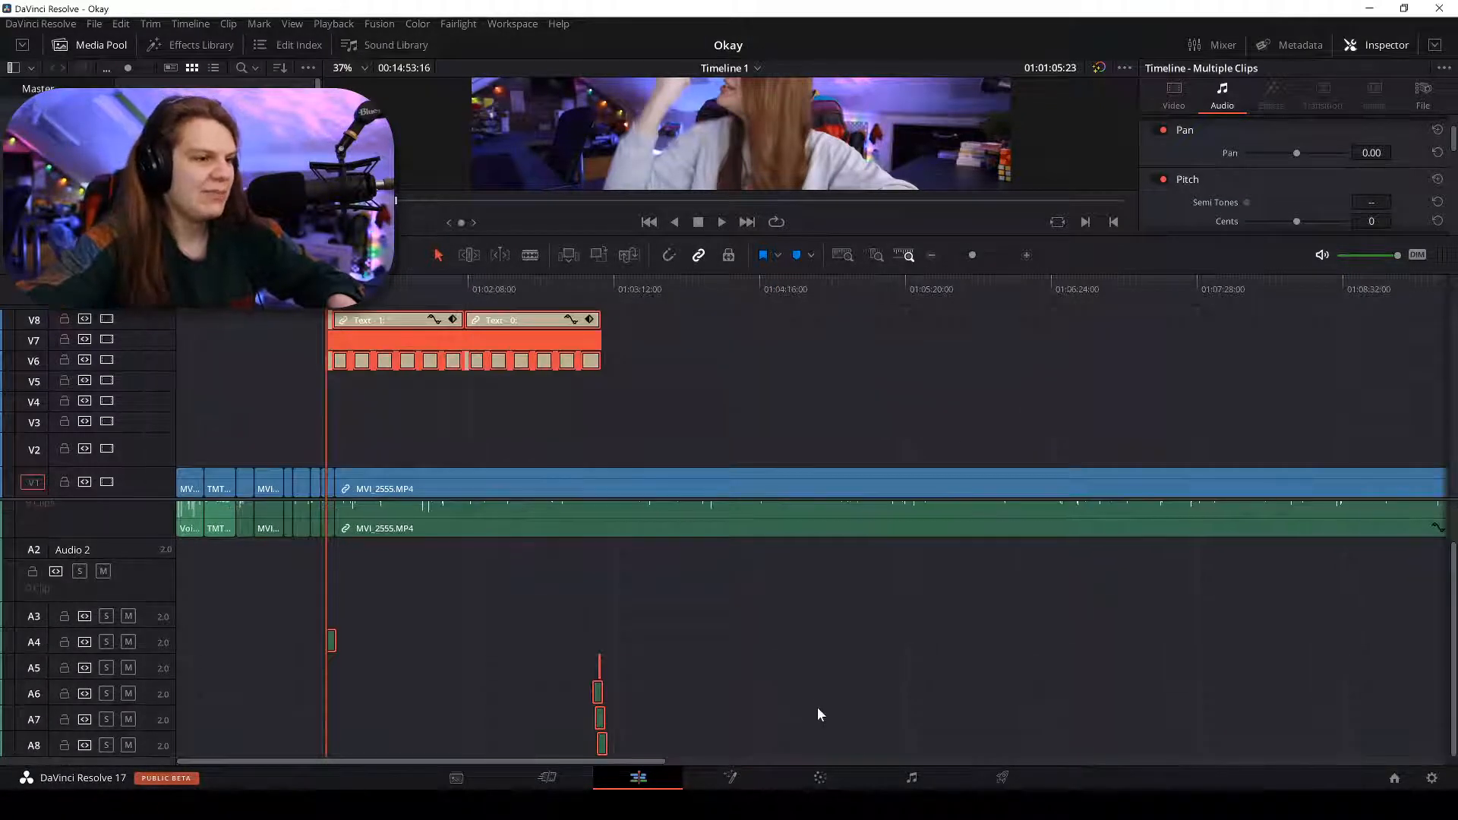
scroll(818, 607, up, 5)
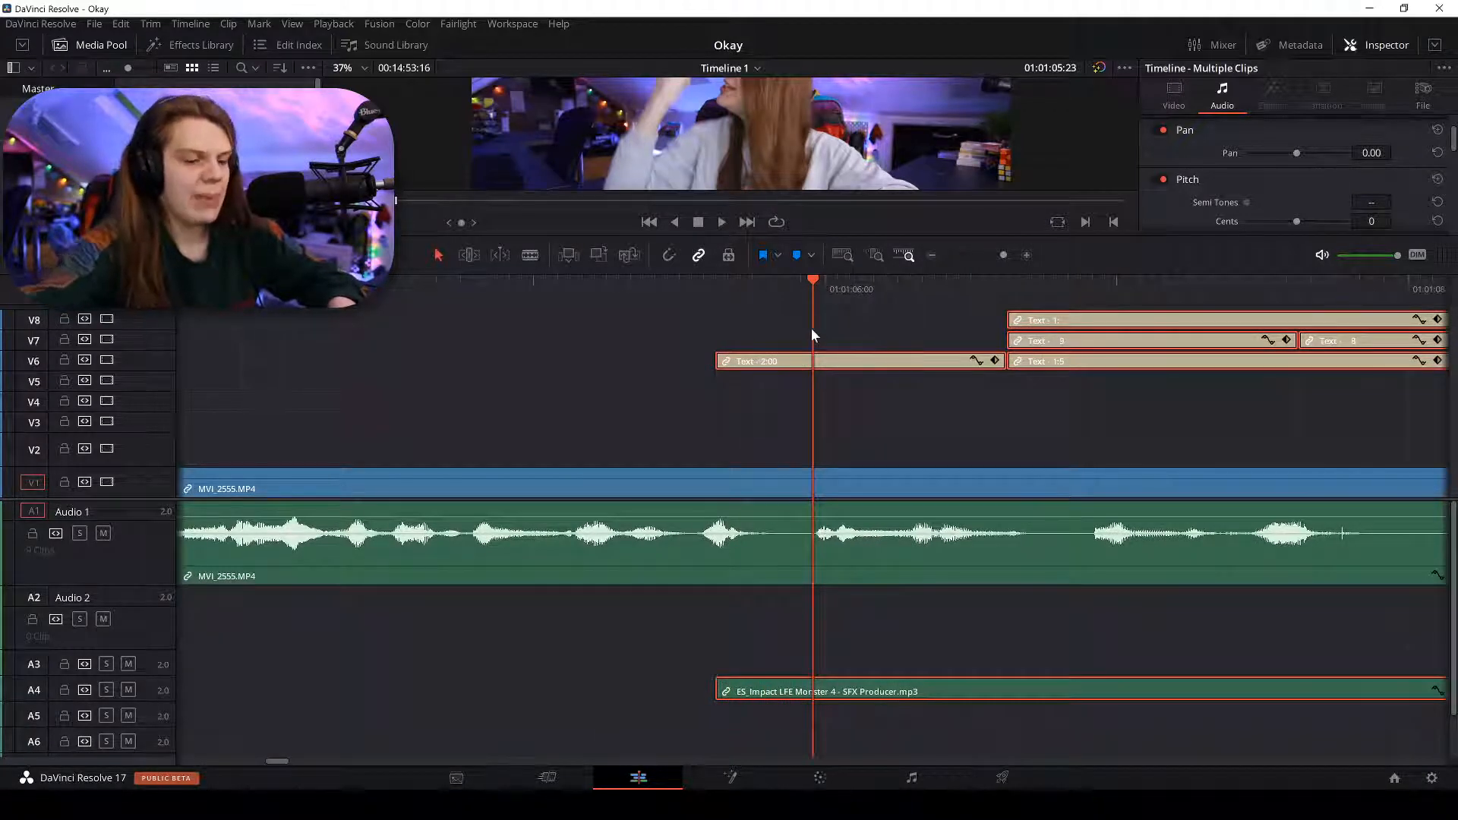
scroll(811, 328, up, 2)
scroll(665, 182, down, 3)
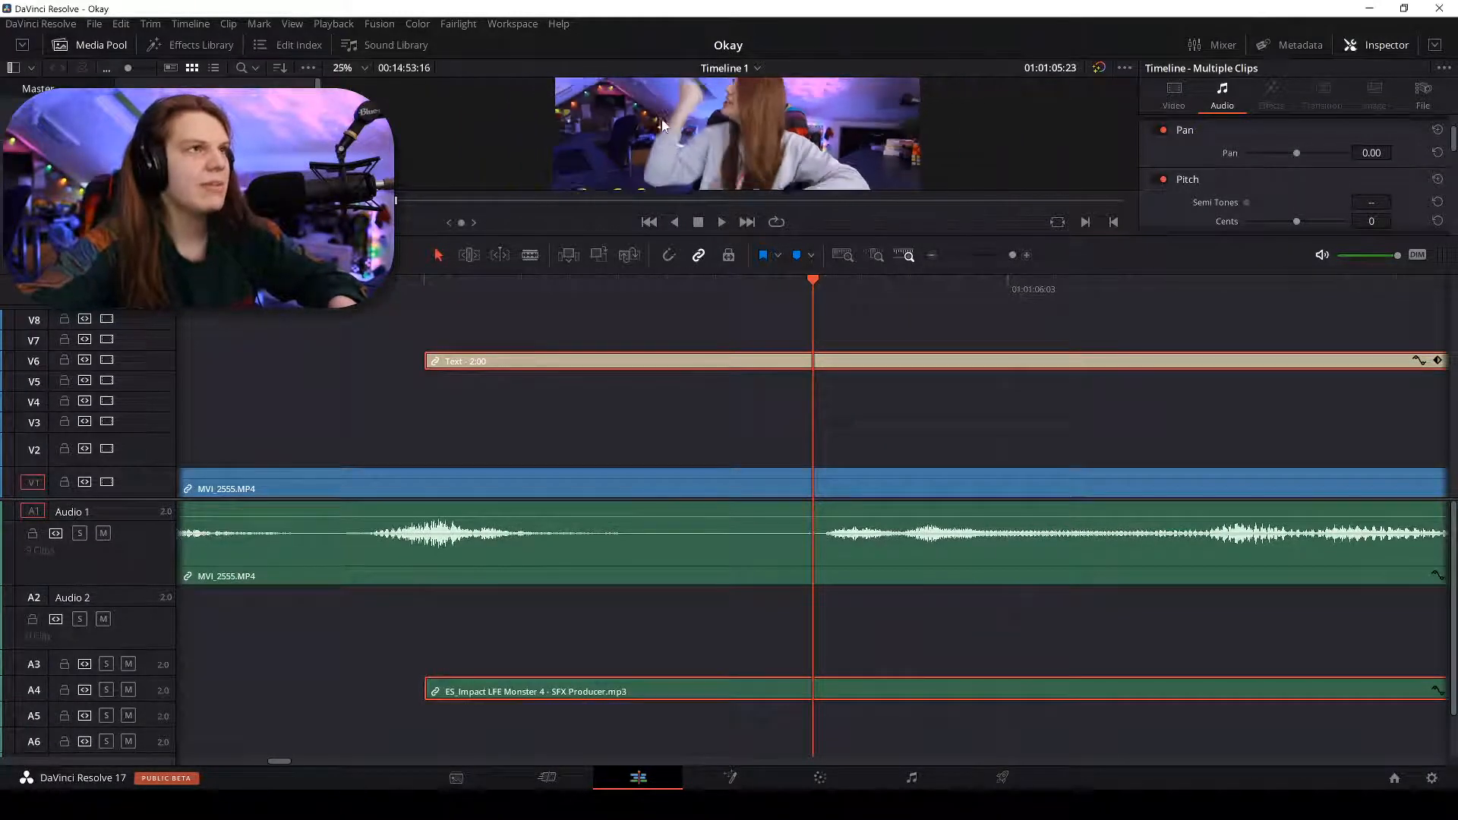
drag(501, 366, 857, 360)
scroll(741, 88, down, 2)
scroll(741, 88, down, 2)
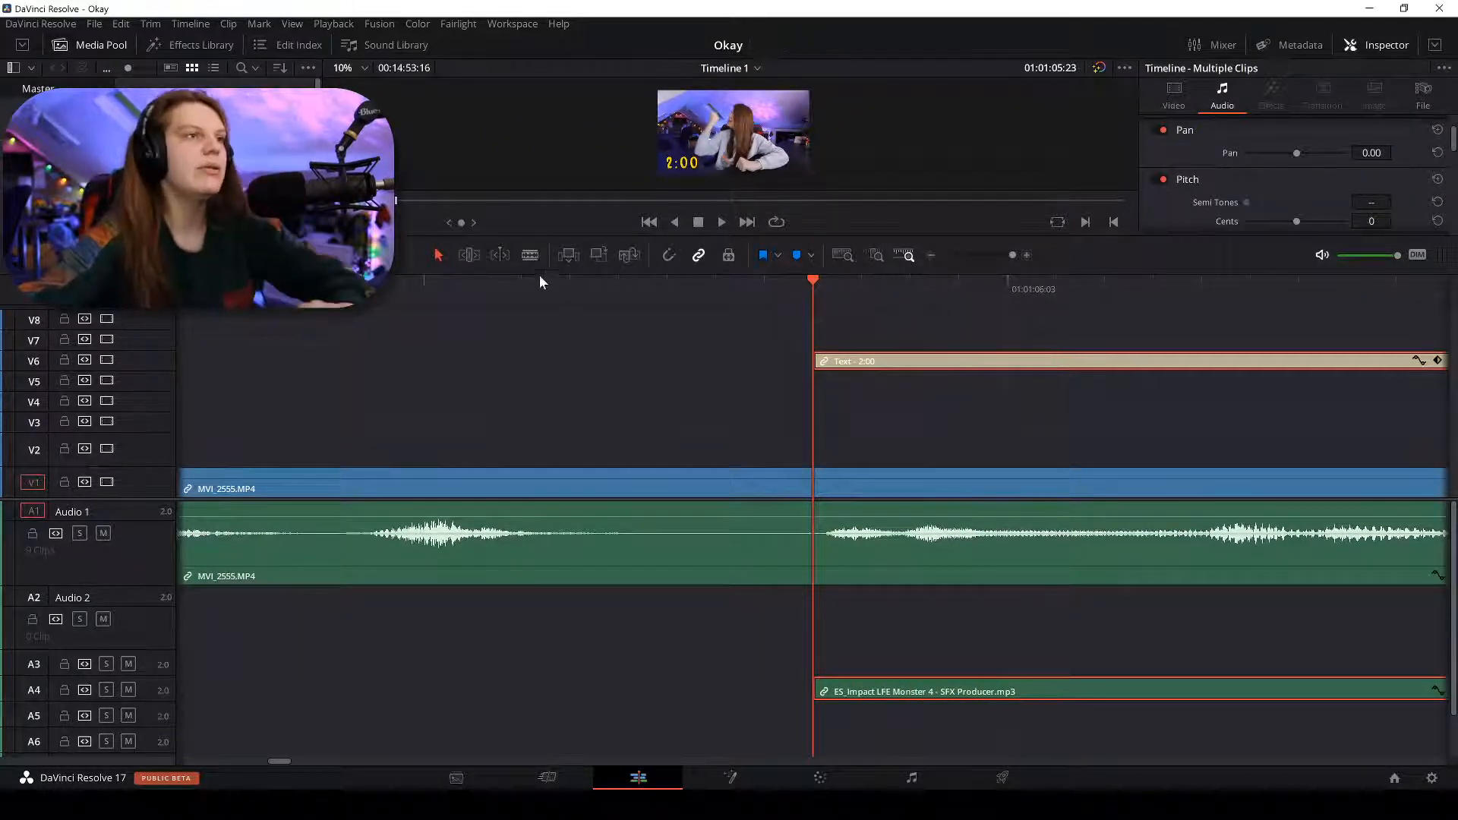
Play back the title section to check it, then enlarge the viewer.
click(472, 281)
key(space)
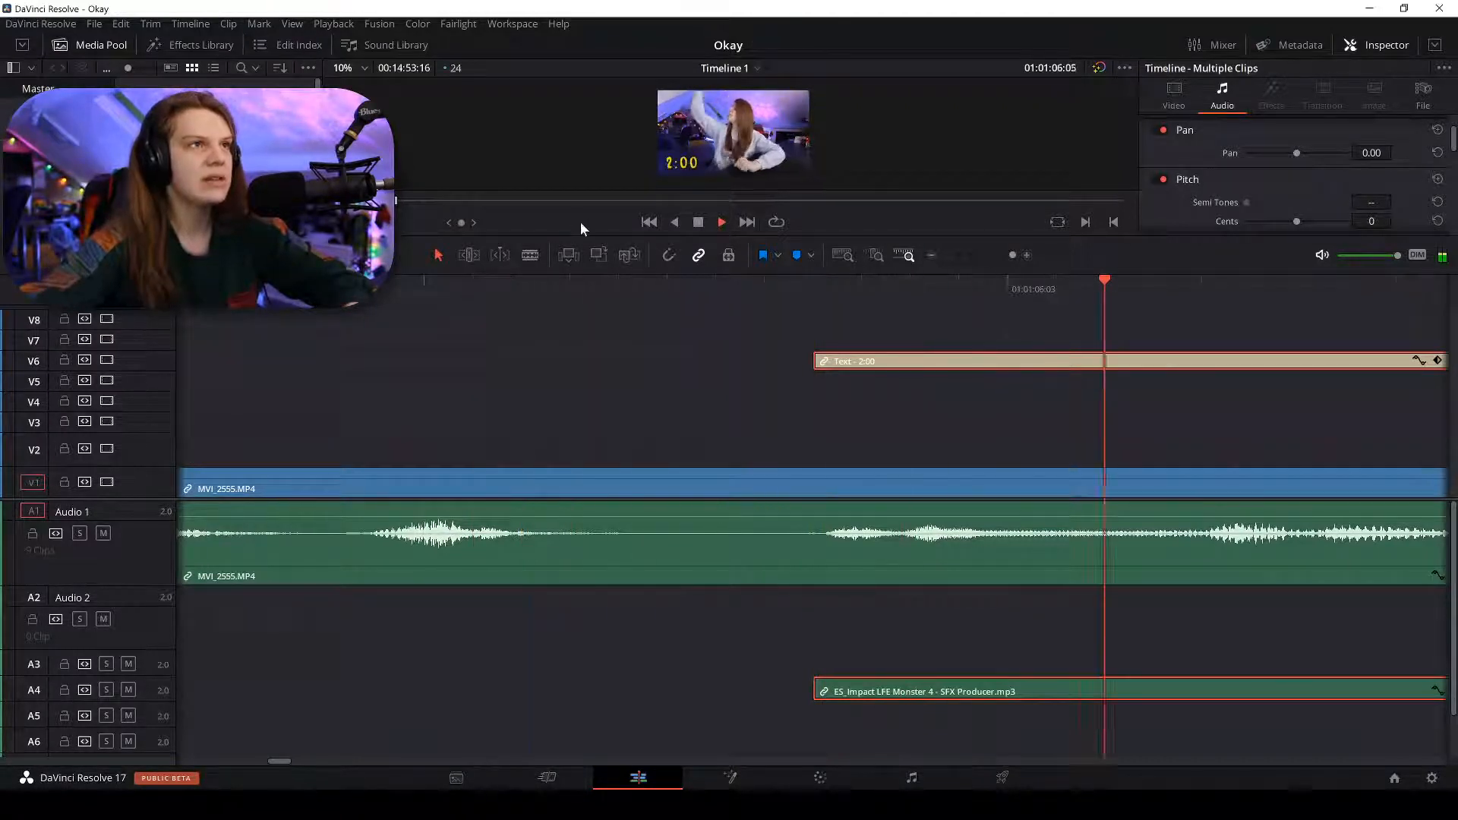
key(space)
click(523, 281)
key(space)
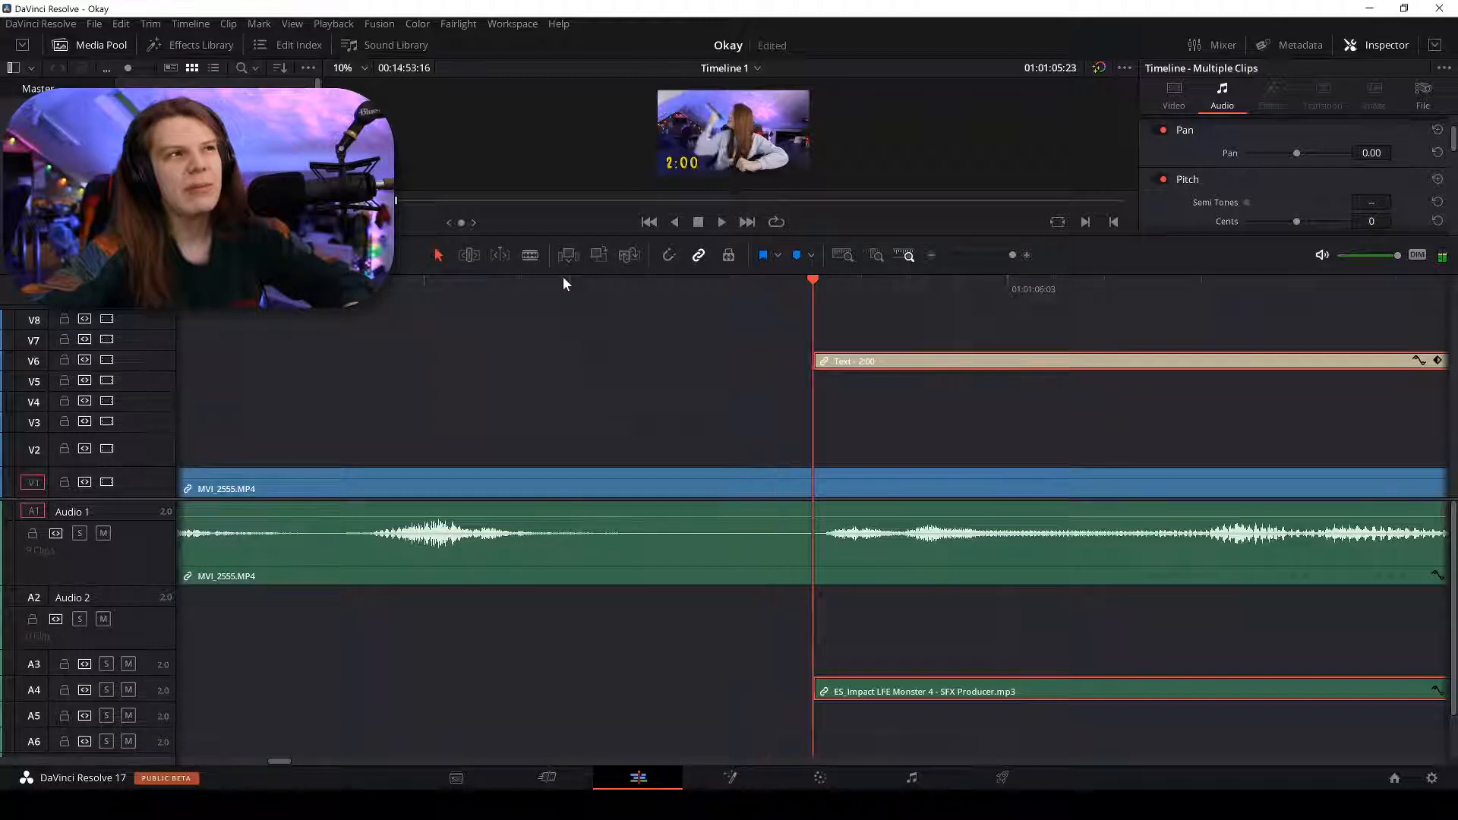
key(space)
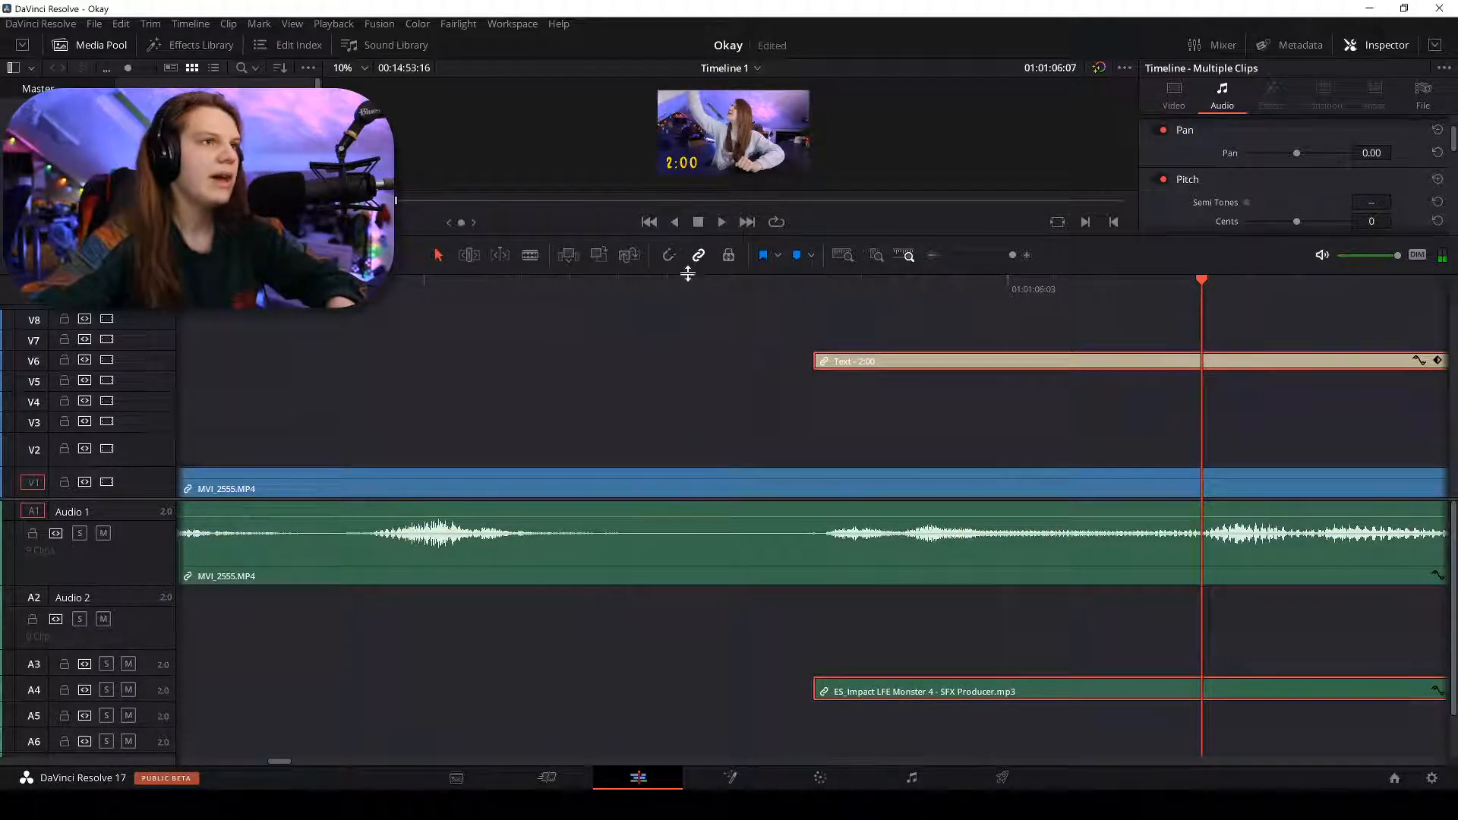
drag(690, 241, 683, 472)
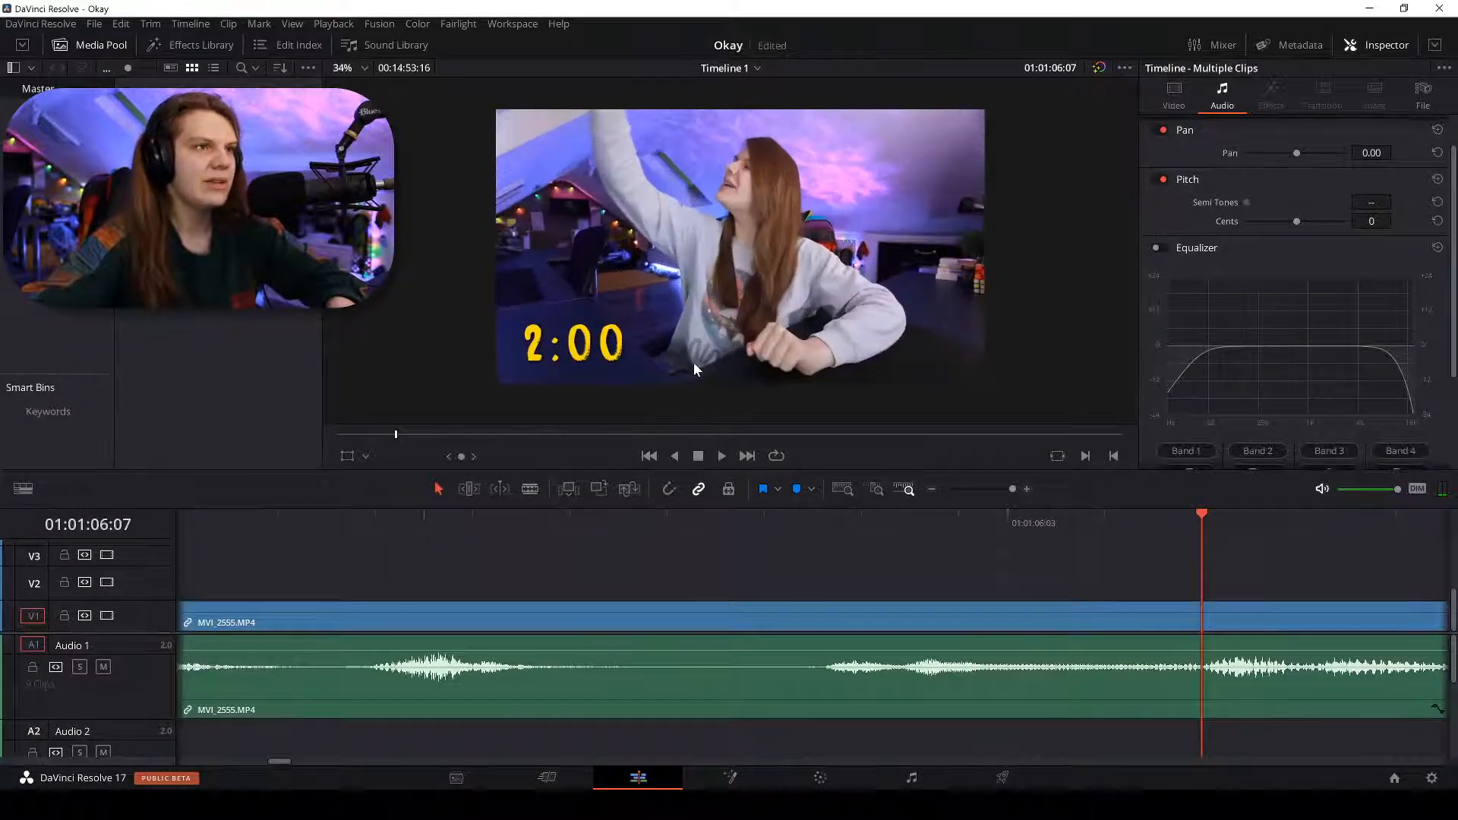
key(ctrl+minus)
key(ctrl+minus)
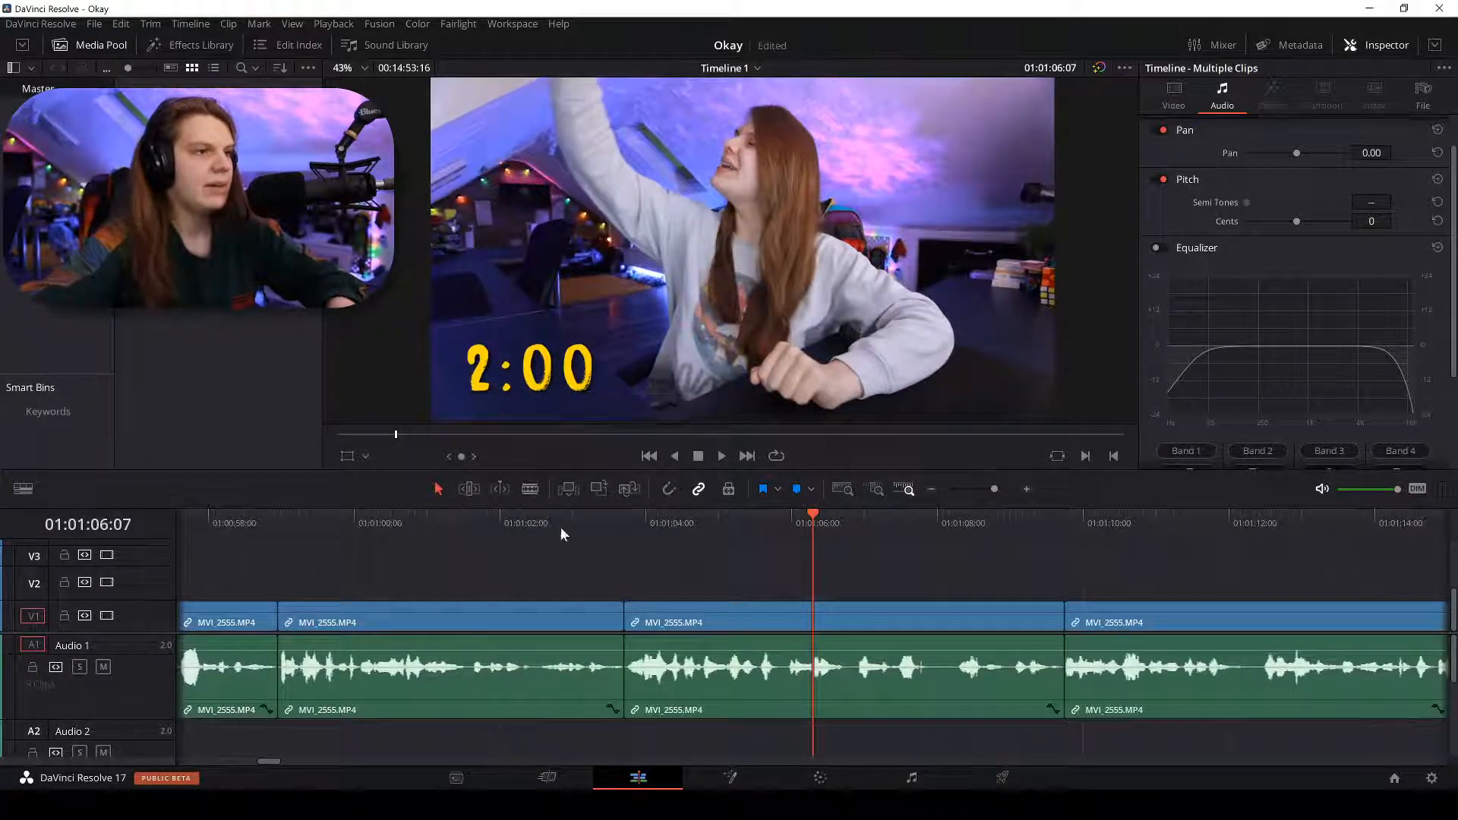
key(space)
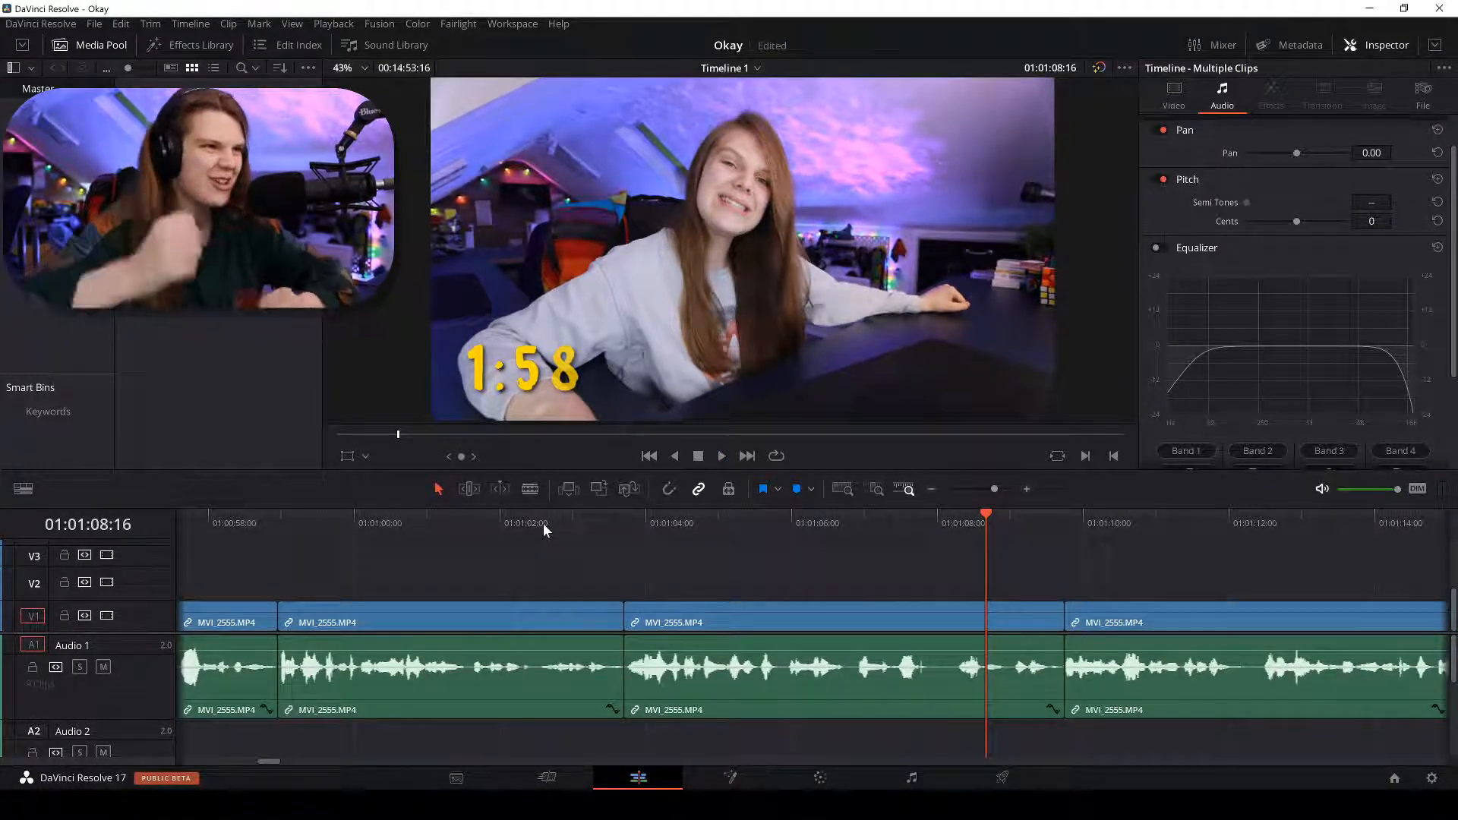
click(633, 523)
key(Right)
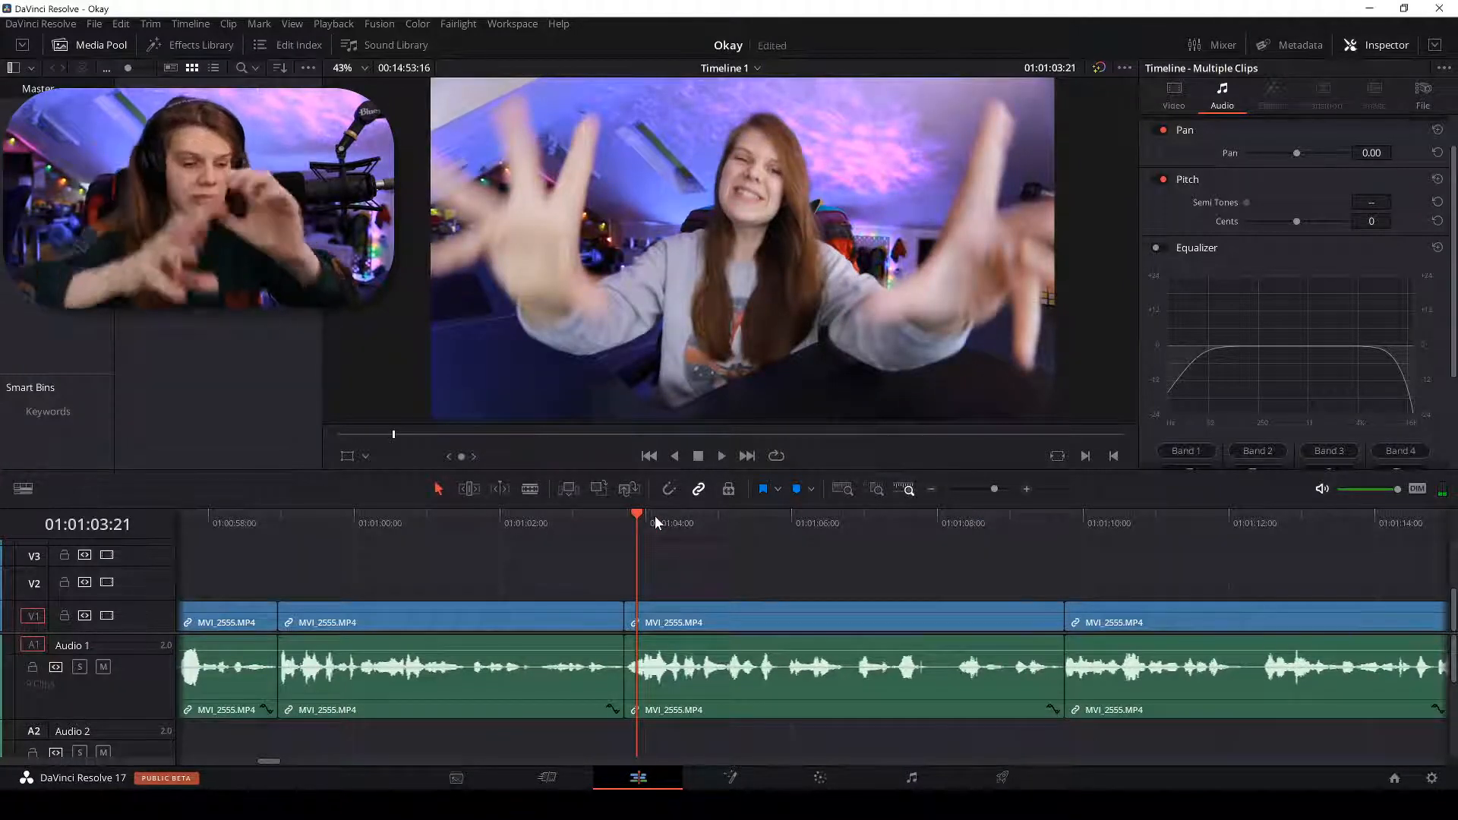
key(Right)
key(Right)
key(Right)
key(Right)
key(Right)
key(Right)
key(Right)
key(Right)
key(Right)
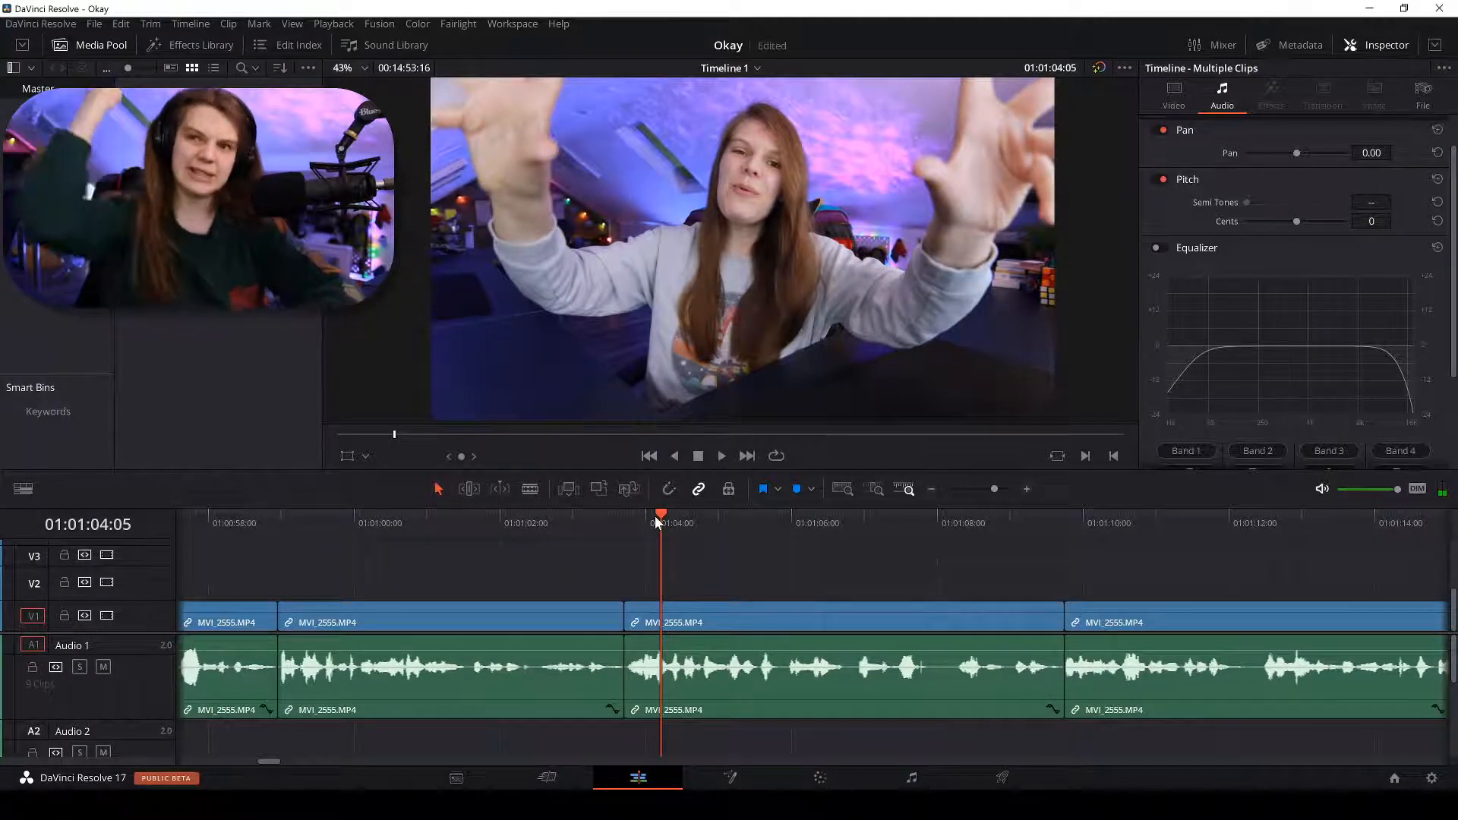
key(Right)
key(Right)
key(Right)
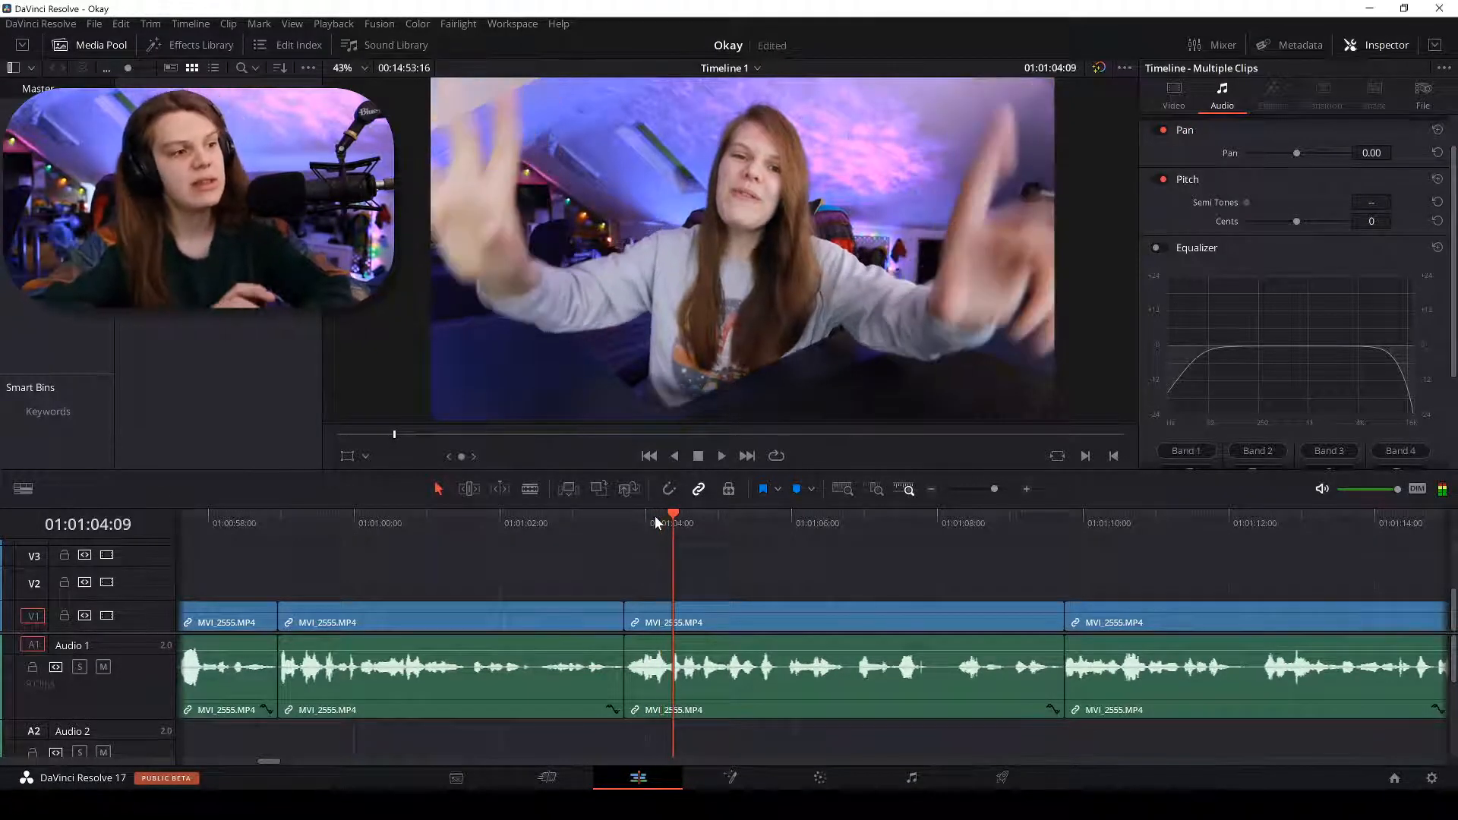
key(space)
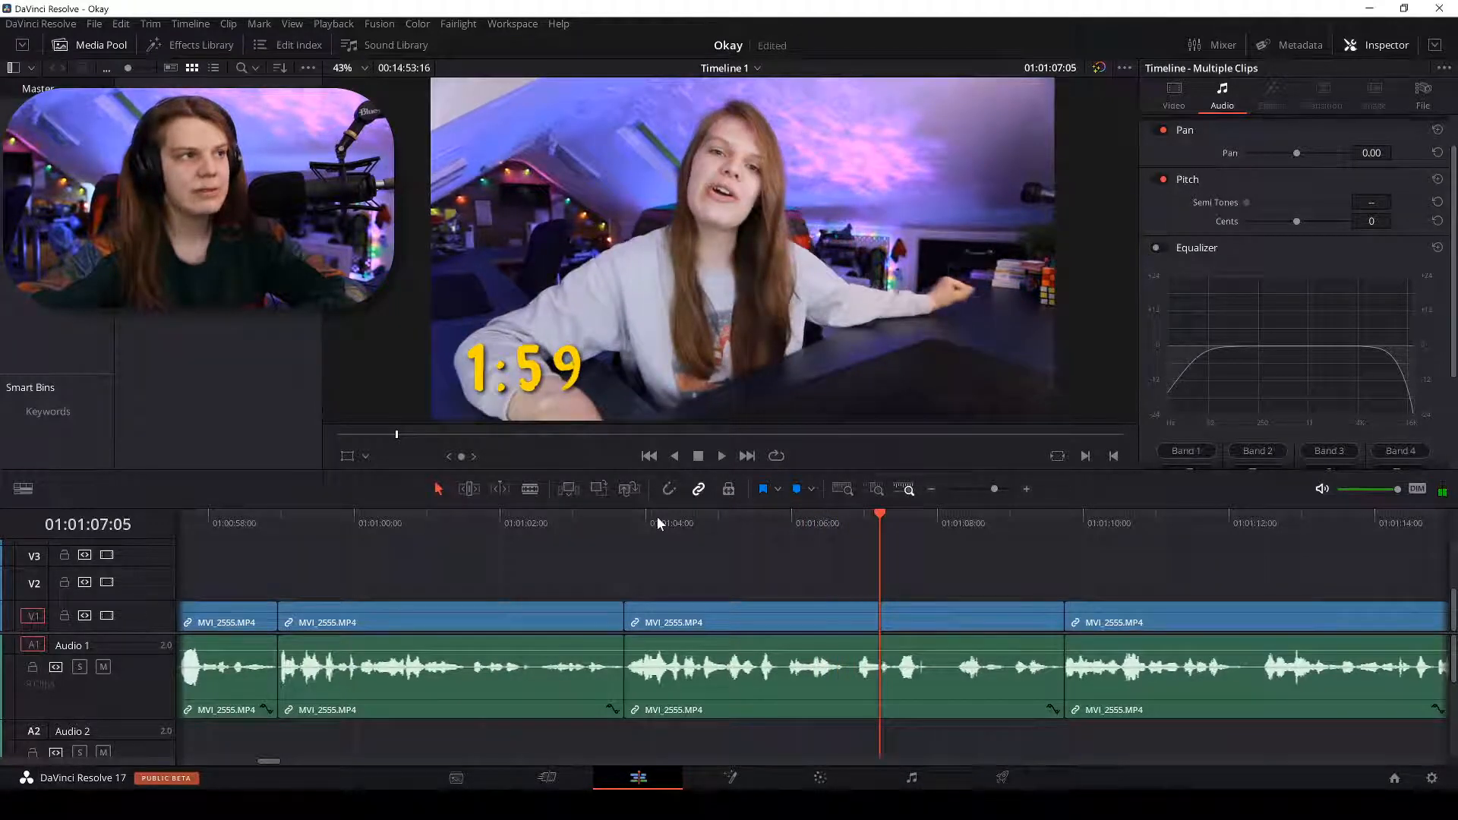
click(801, 517)
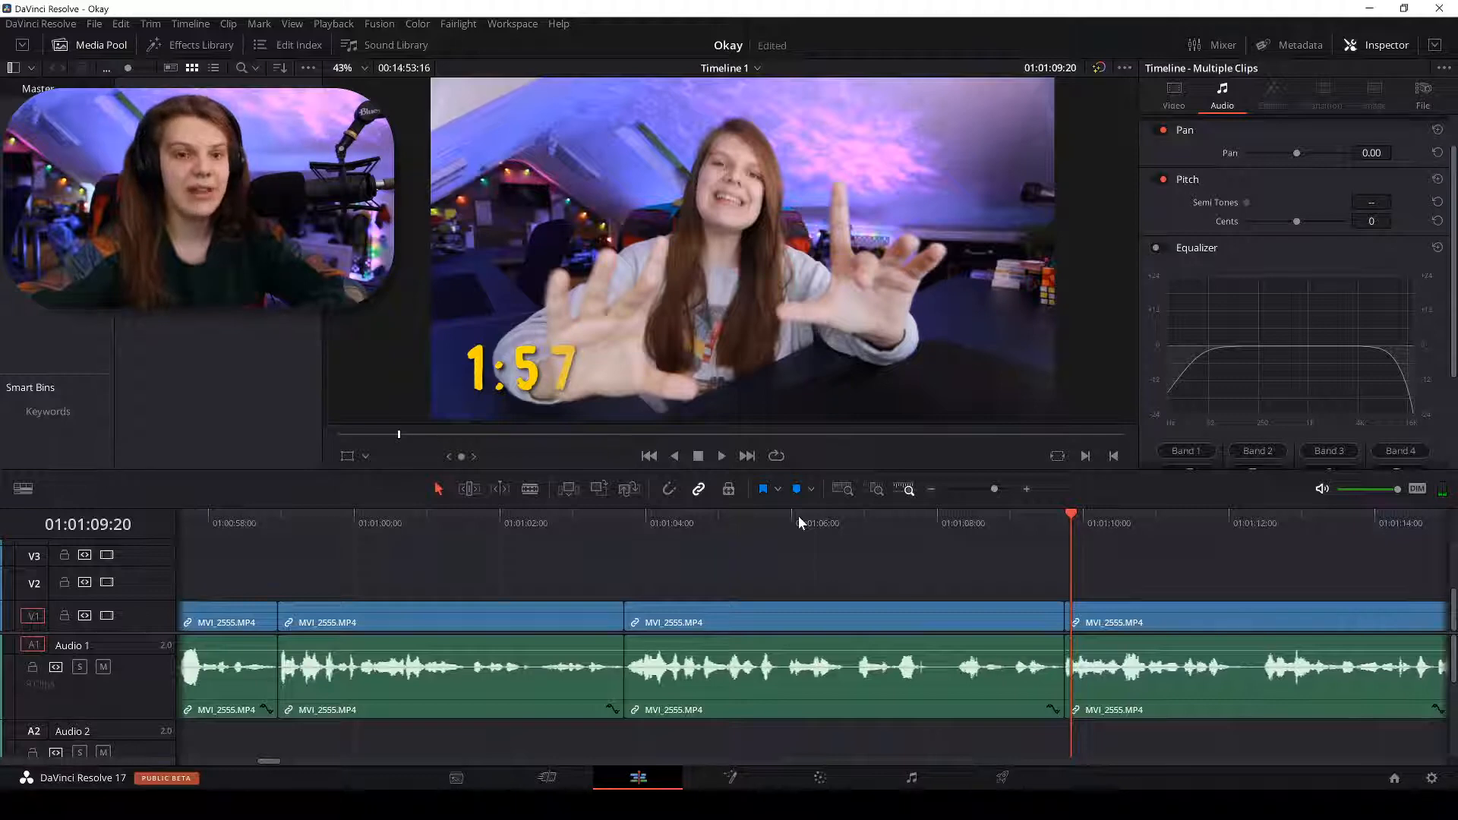
click(799, 518)
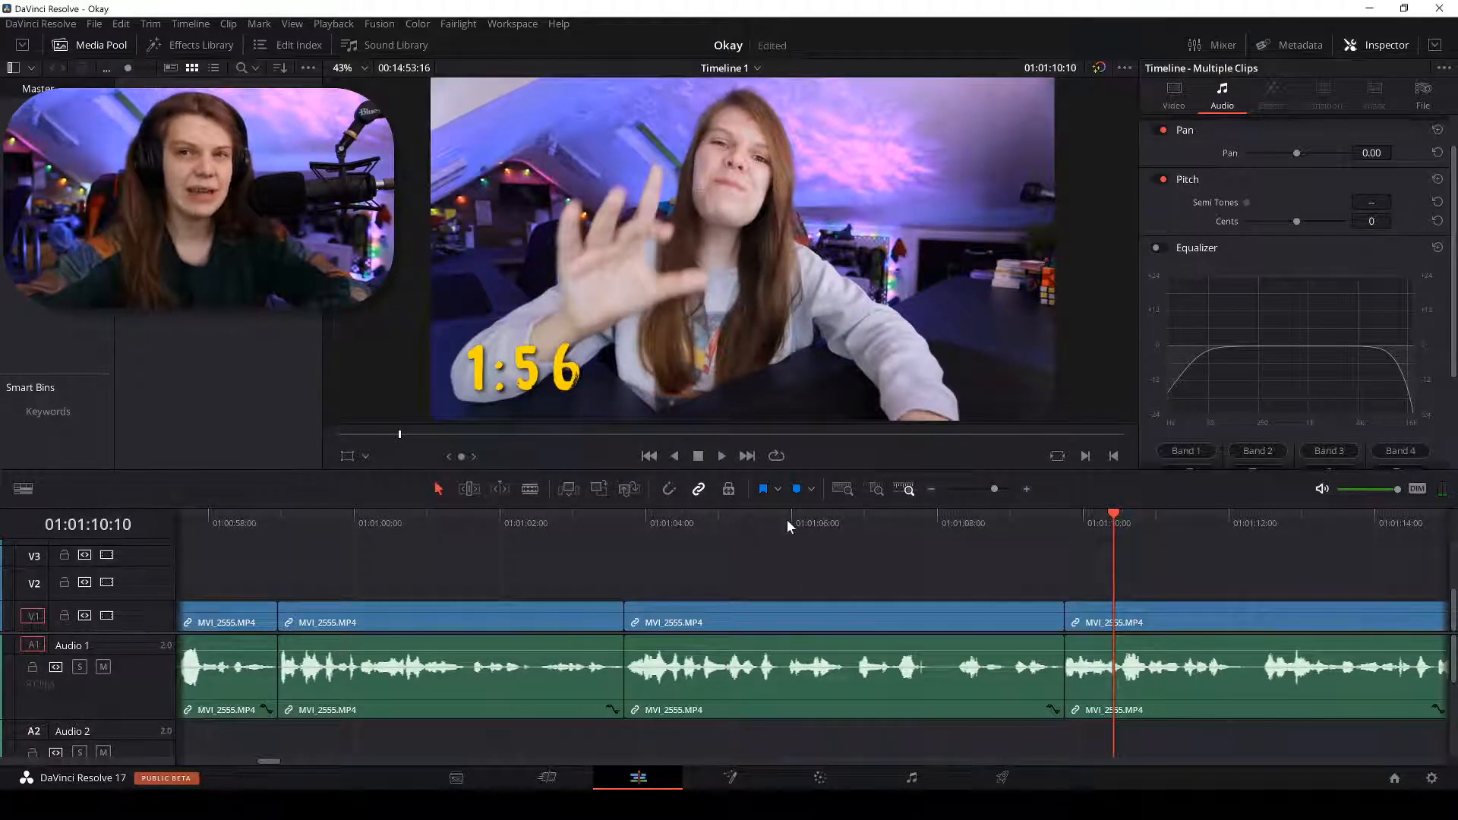
scroll(787, 519, down, 6)
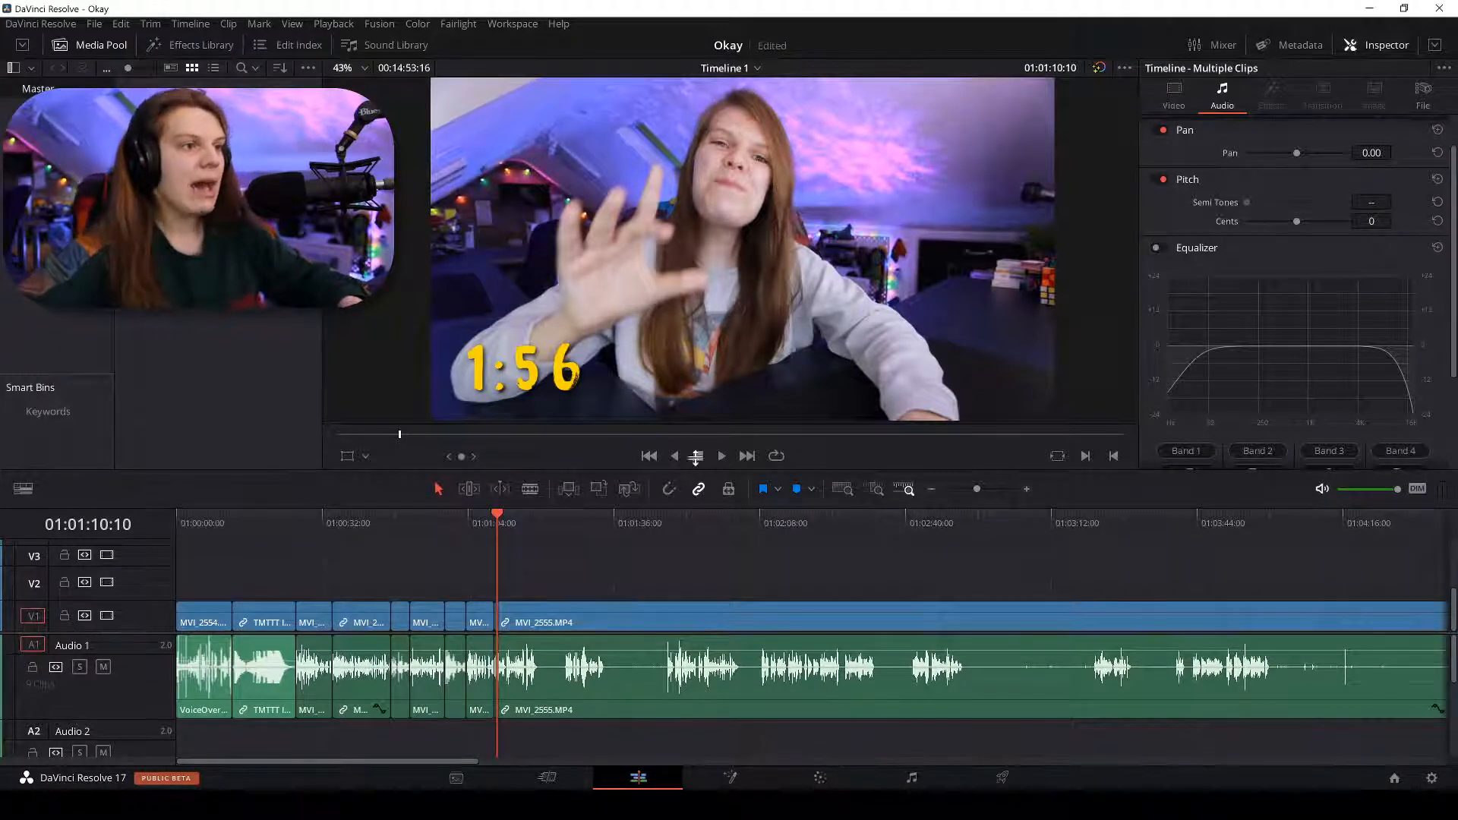
Lock video tracks V8, V7 and V6.
drag(696, 456, 695, 225)
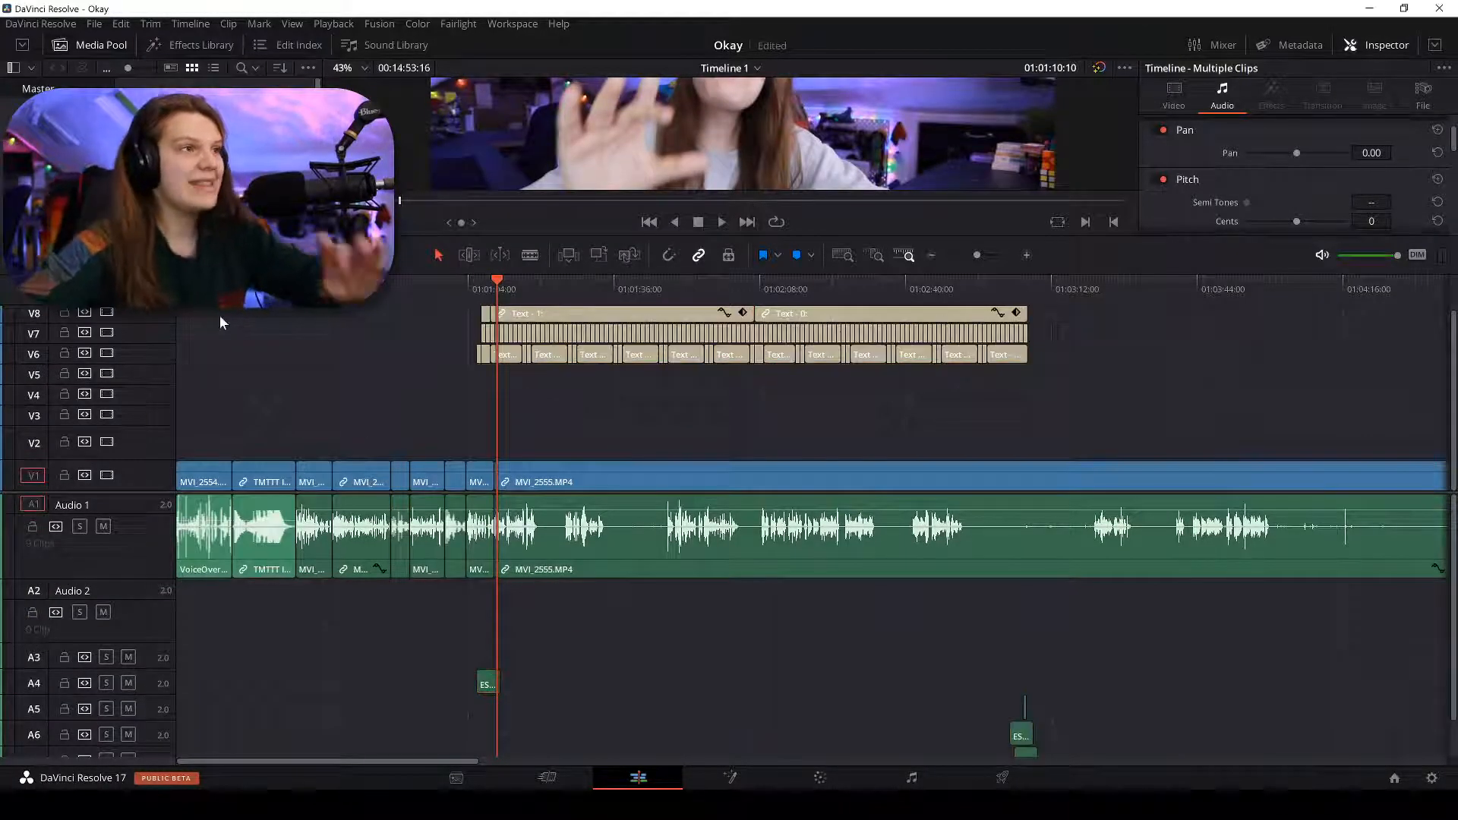
click(65, 312)
click(64, 332)
click(65, 353)
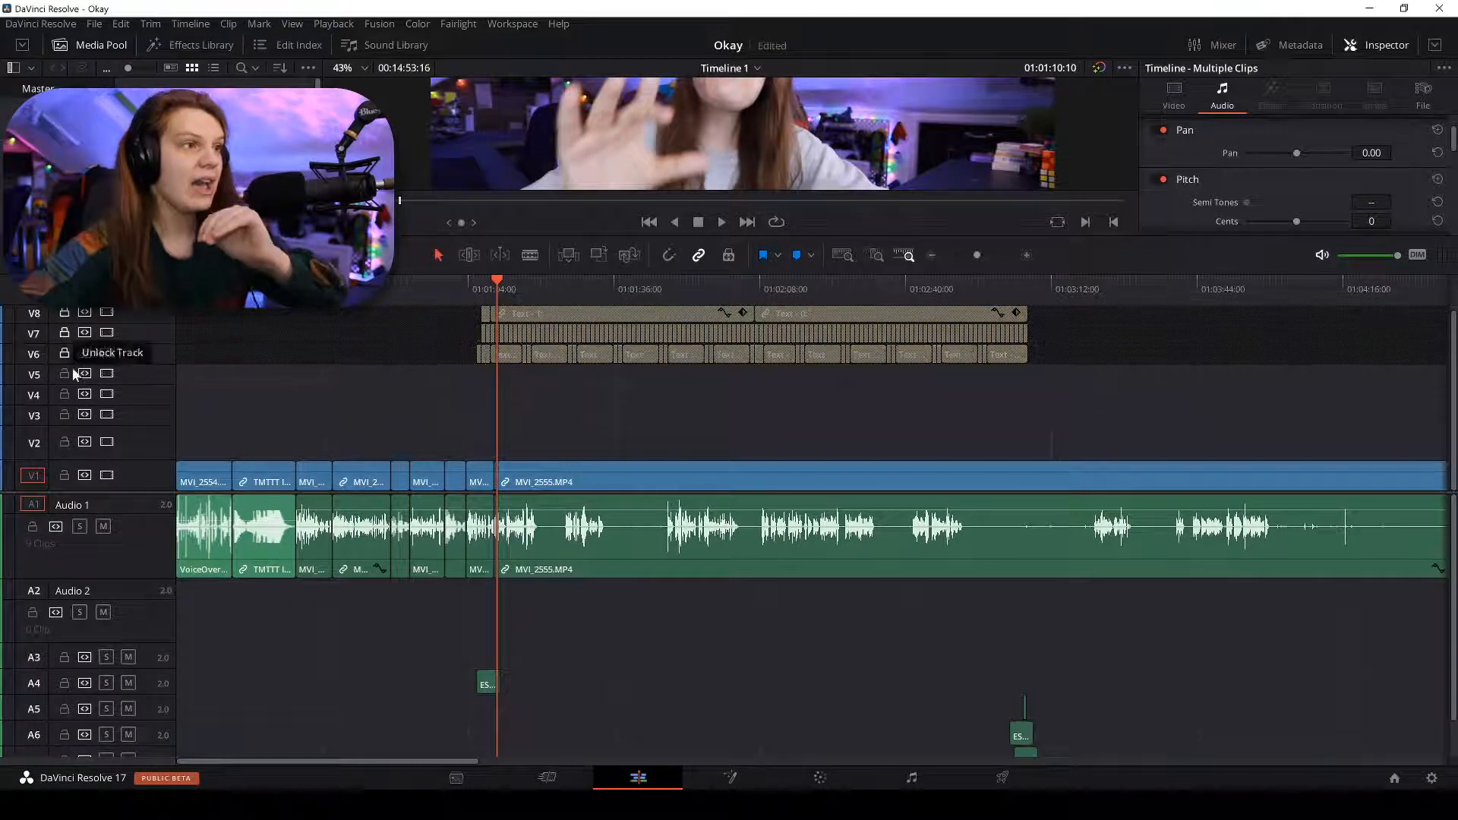
Lock audio tracks A4 through A8 and save the project.
click(65, 683)
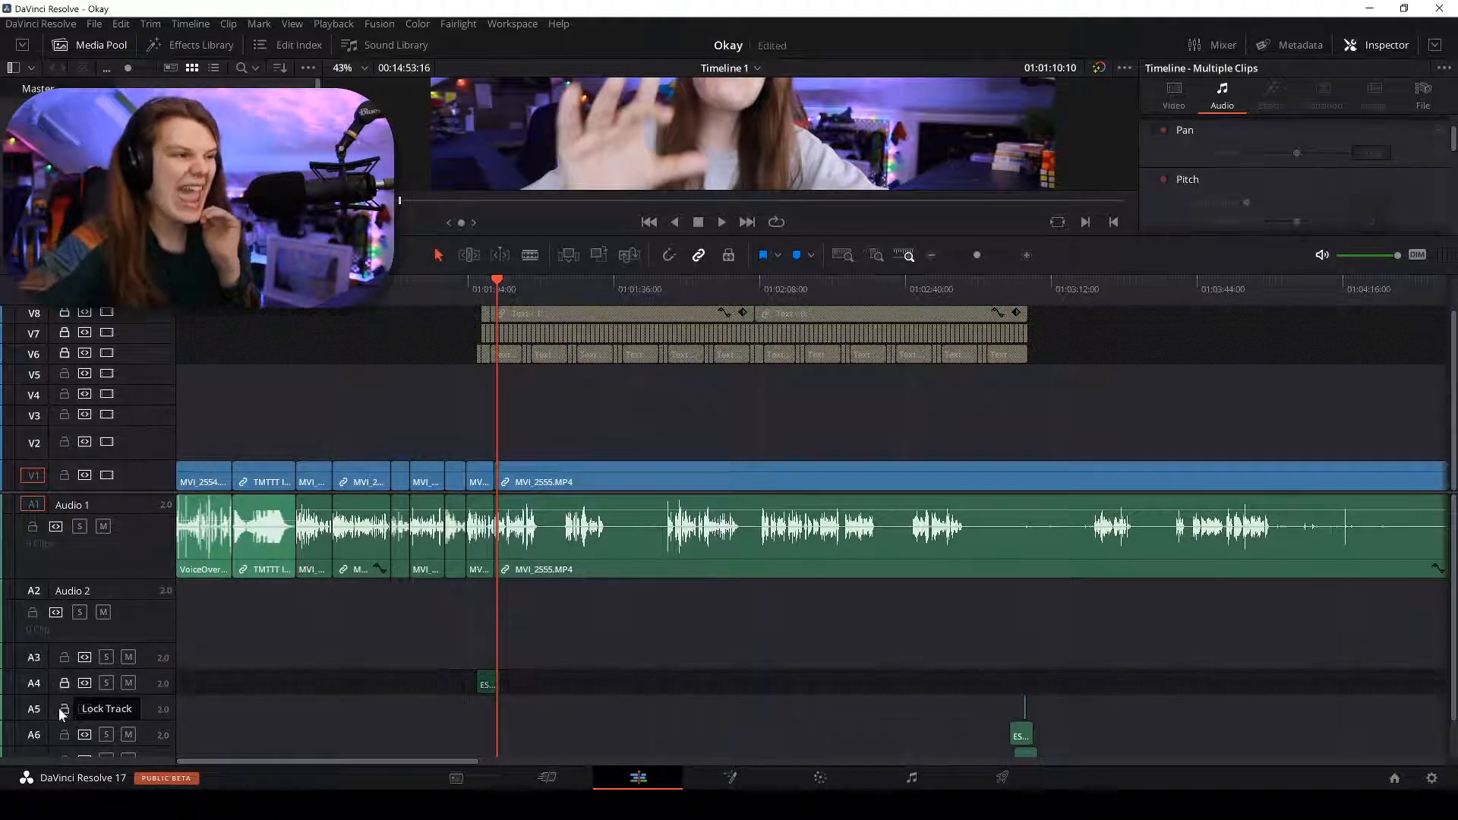
click(64, 708)
click(65, 732)
scroll(67, 721, down, 1)
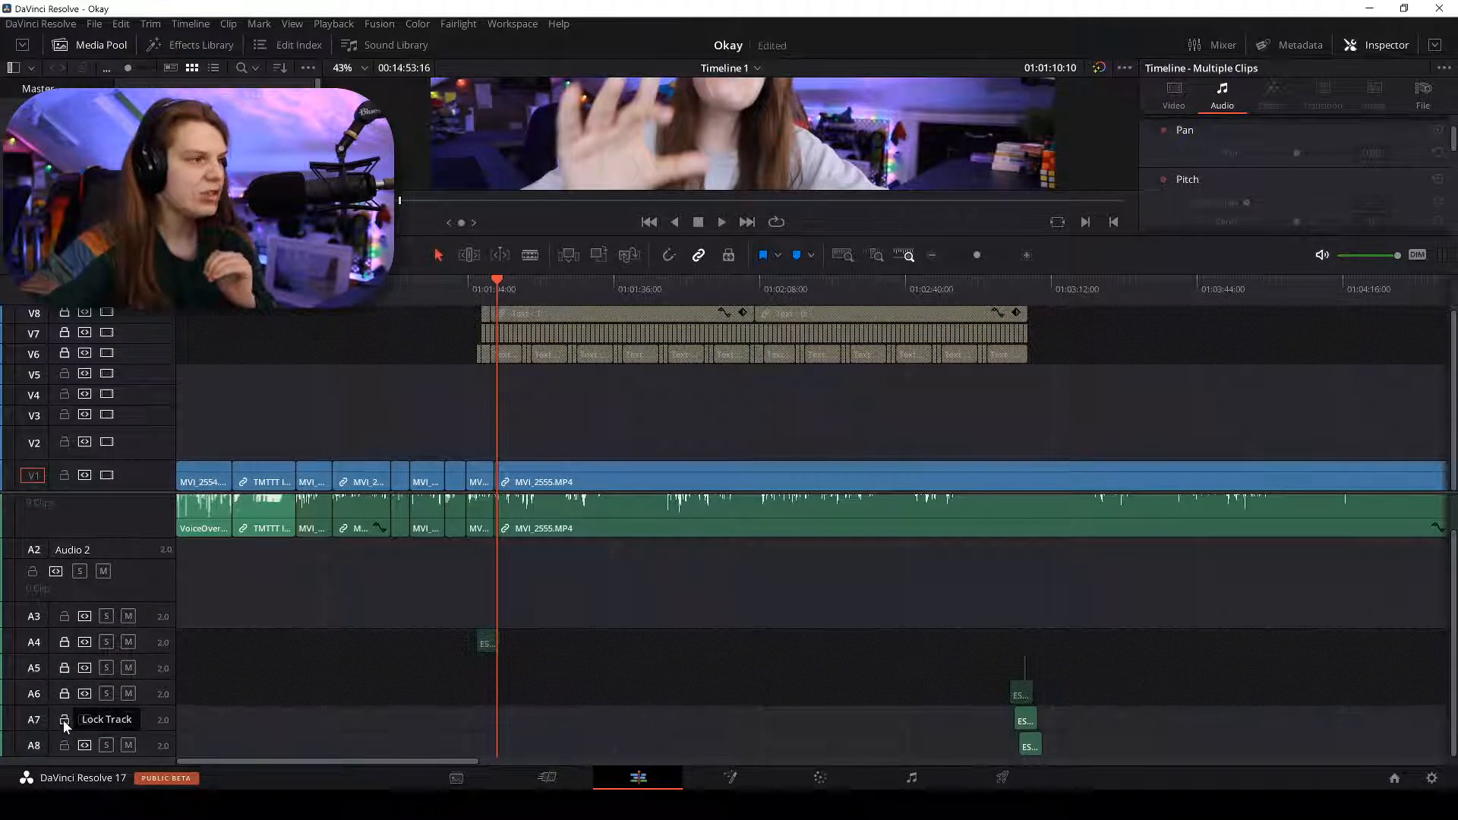
click(64, 720)
click(64, 745)
scroll(568, 608, down, 3)
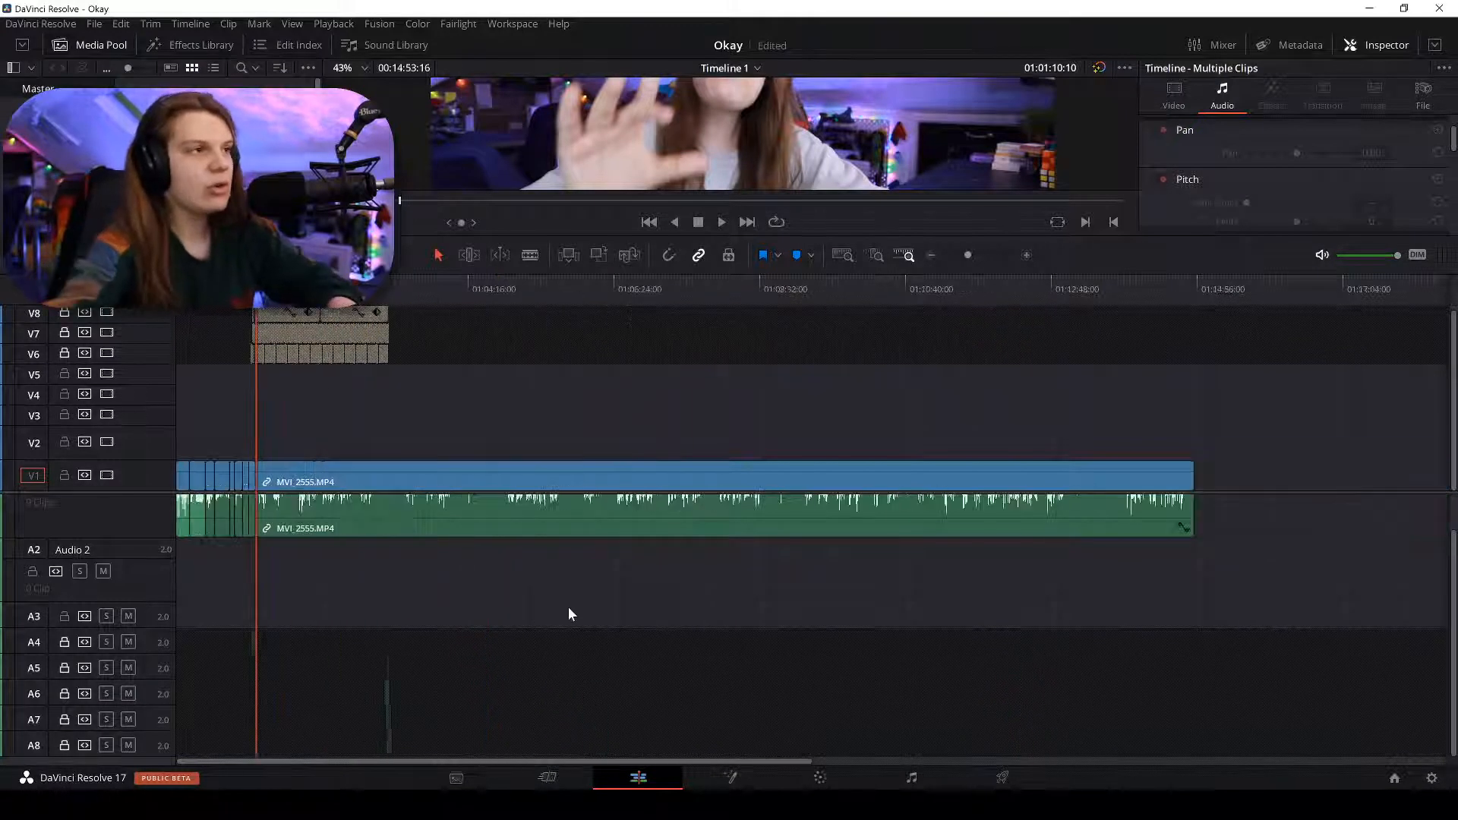
key(ctrl+s)
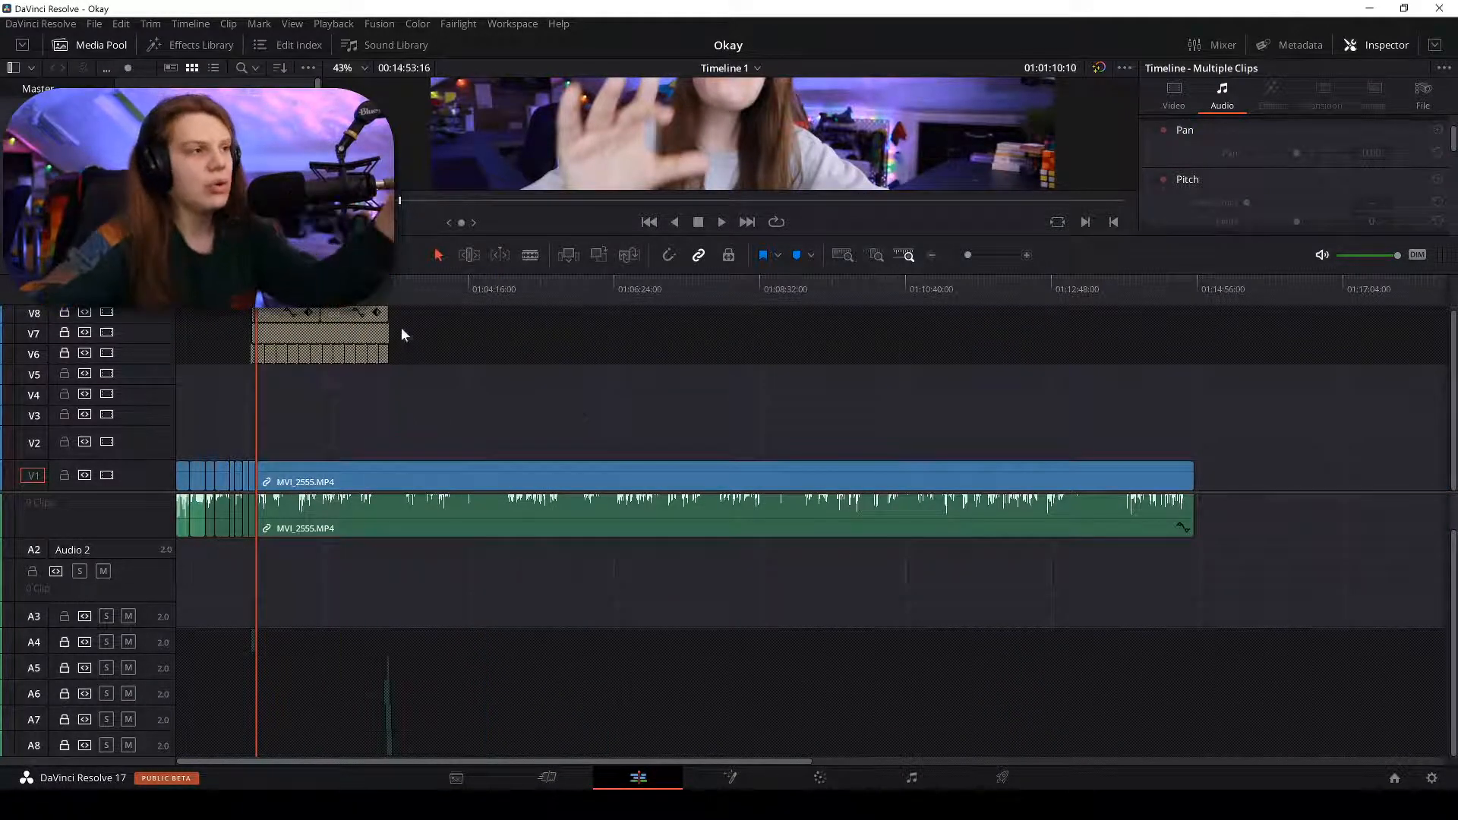
Select the MVI_2555 video and audio clips and scrub through to the clip's end.
drag(388, 387, 246, 563)
drag(1249, 420, 396, 549)
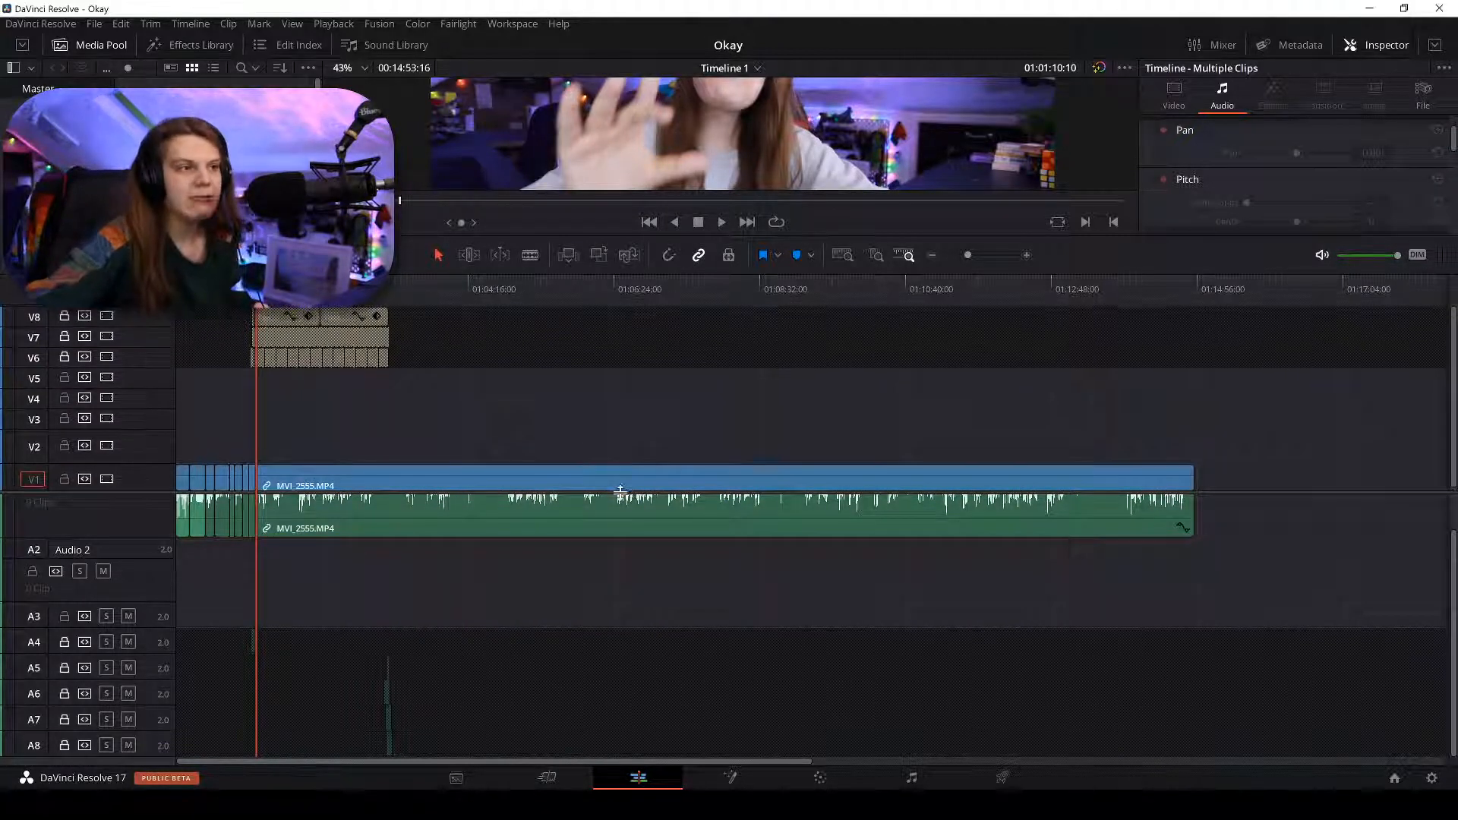
scroll(612, 504, up, 2)
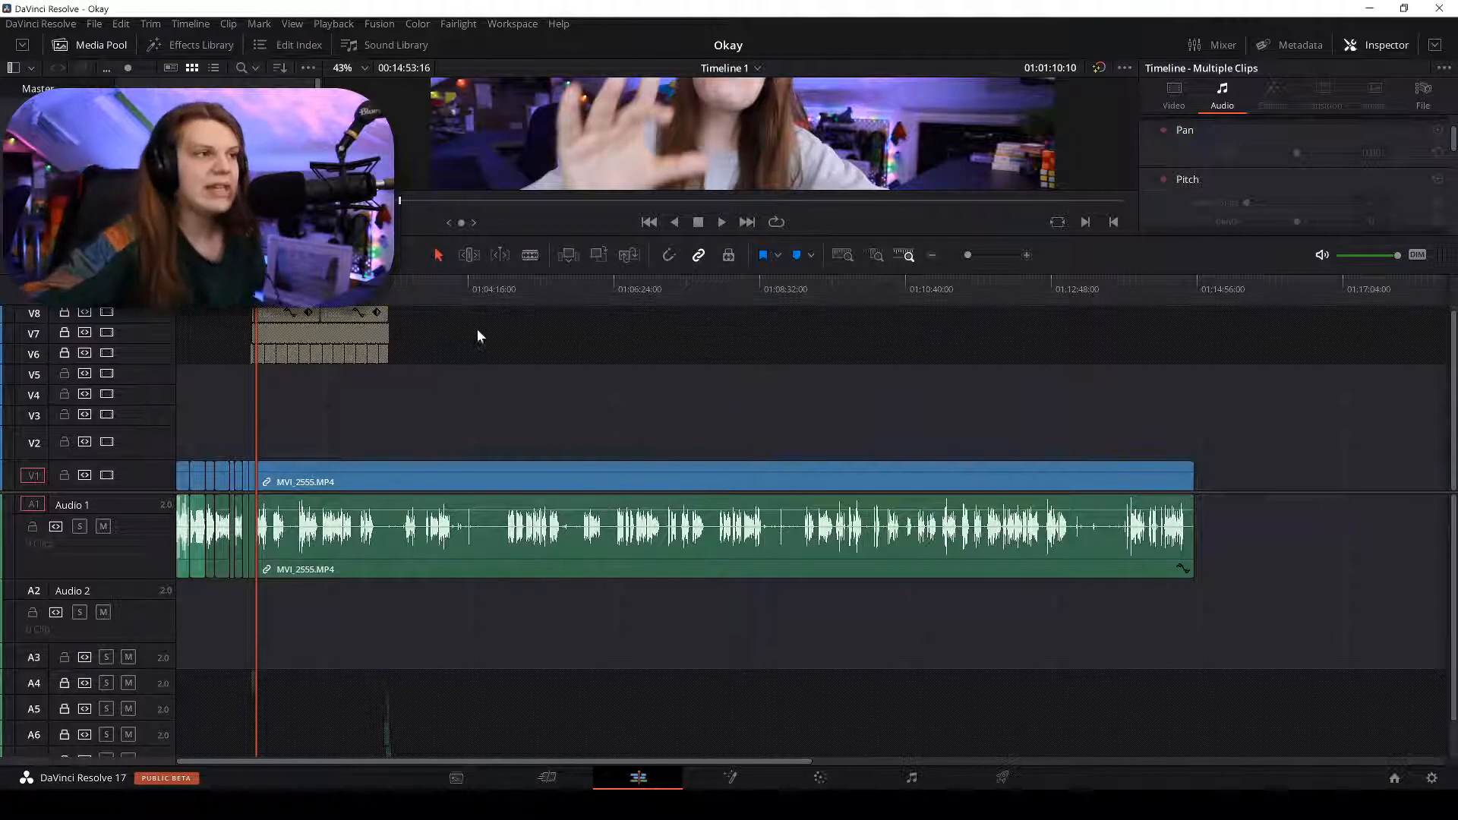
drag(478, 336, 489, 307)
scroll(822, 145, down, 3)
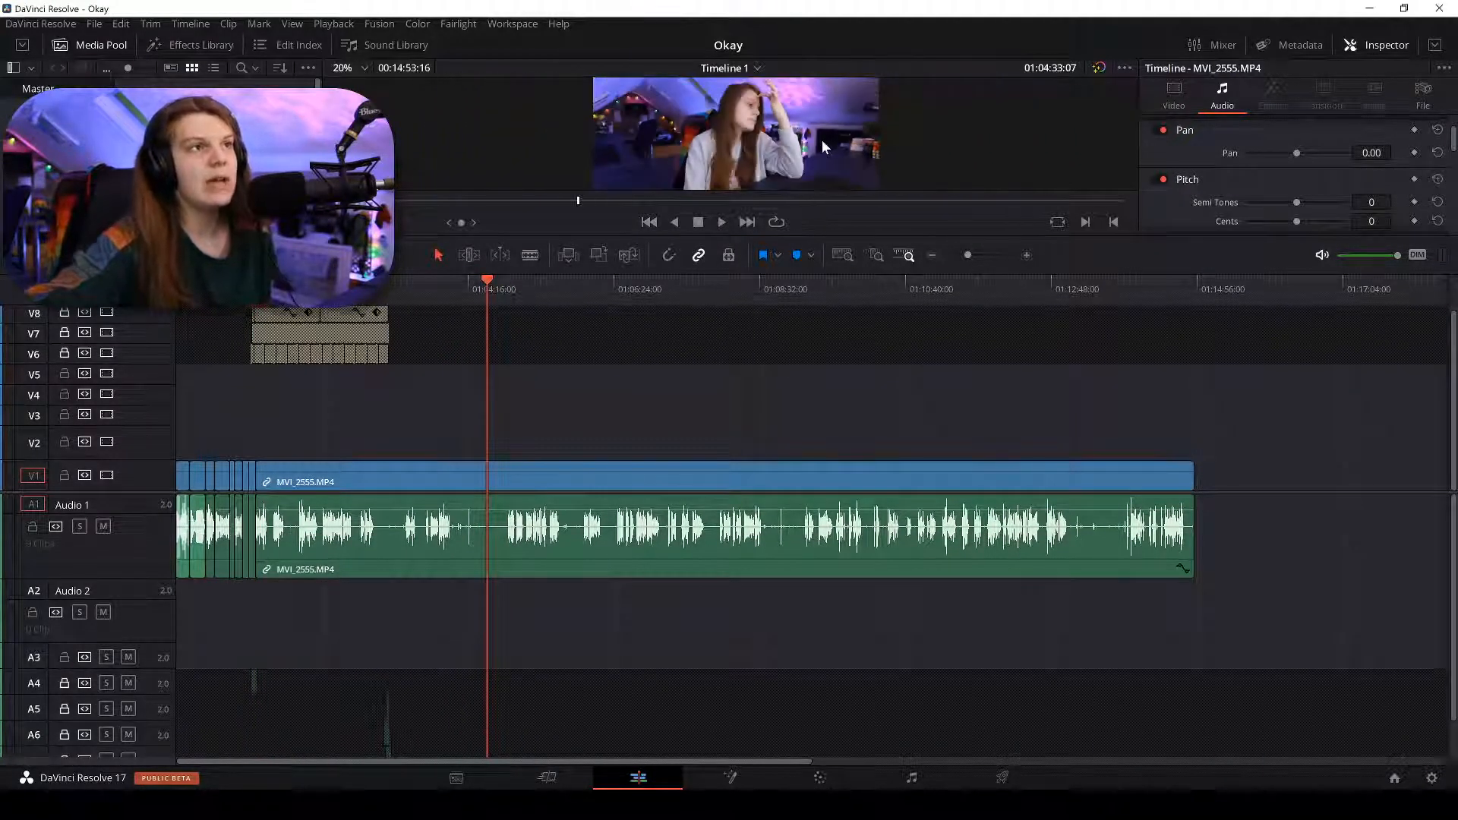
drag(571, 301, 1075, 417)
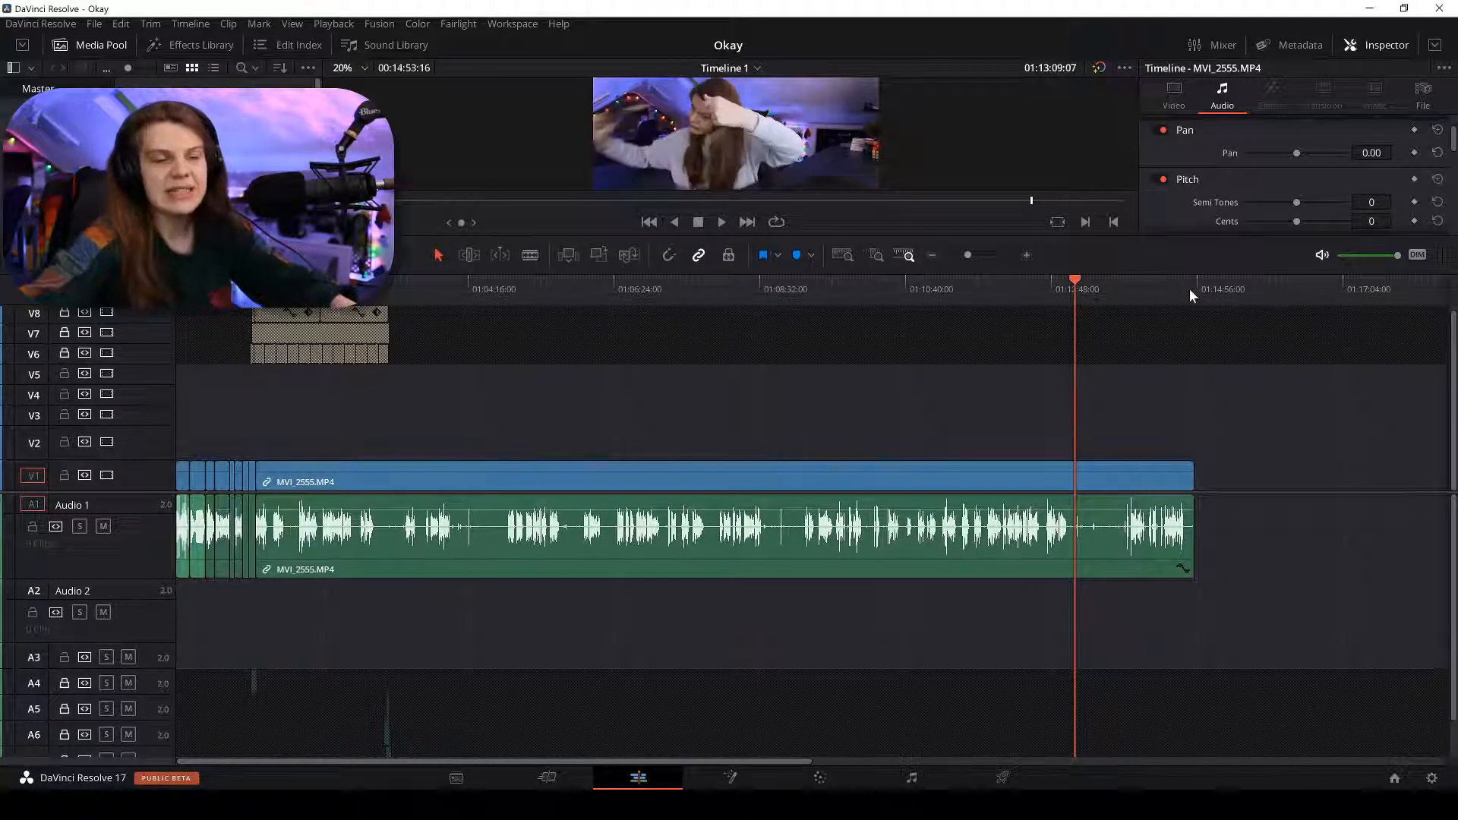
mouse_move(1189, 289)
mouse_down()
mouse_move(1211, 293)
mouse_move(1196, 296)
mouse_up()
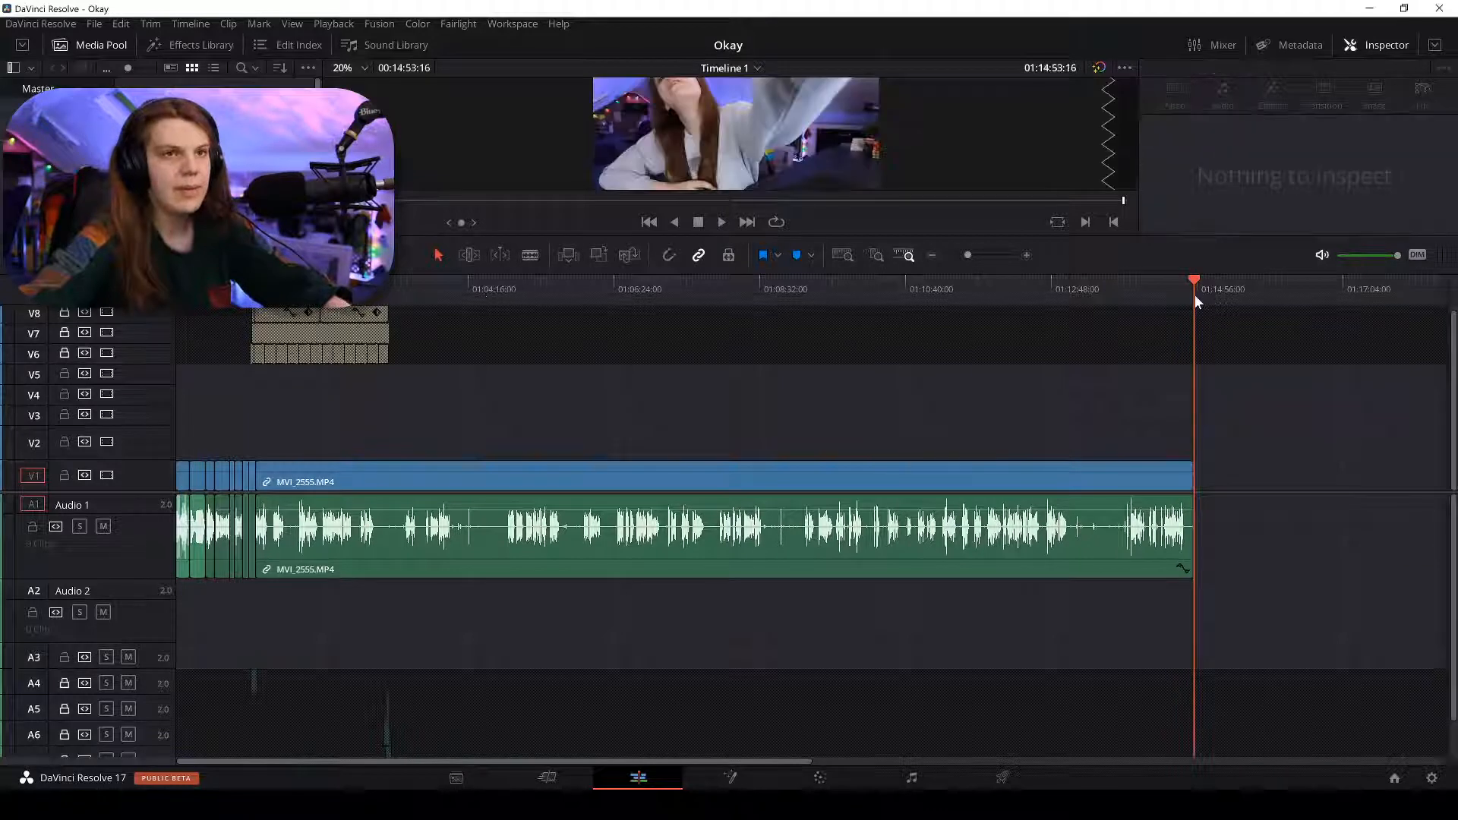
Jump back to the clip's start, zoom in and nudge the playhead.
key(Up)
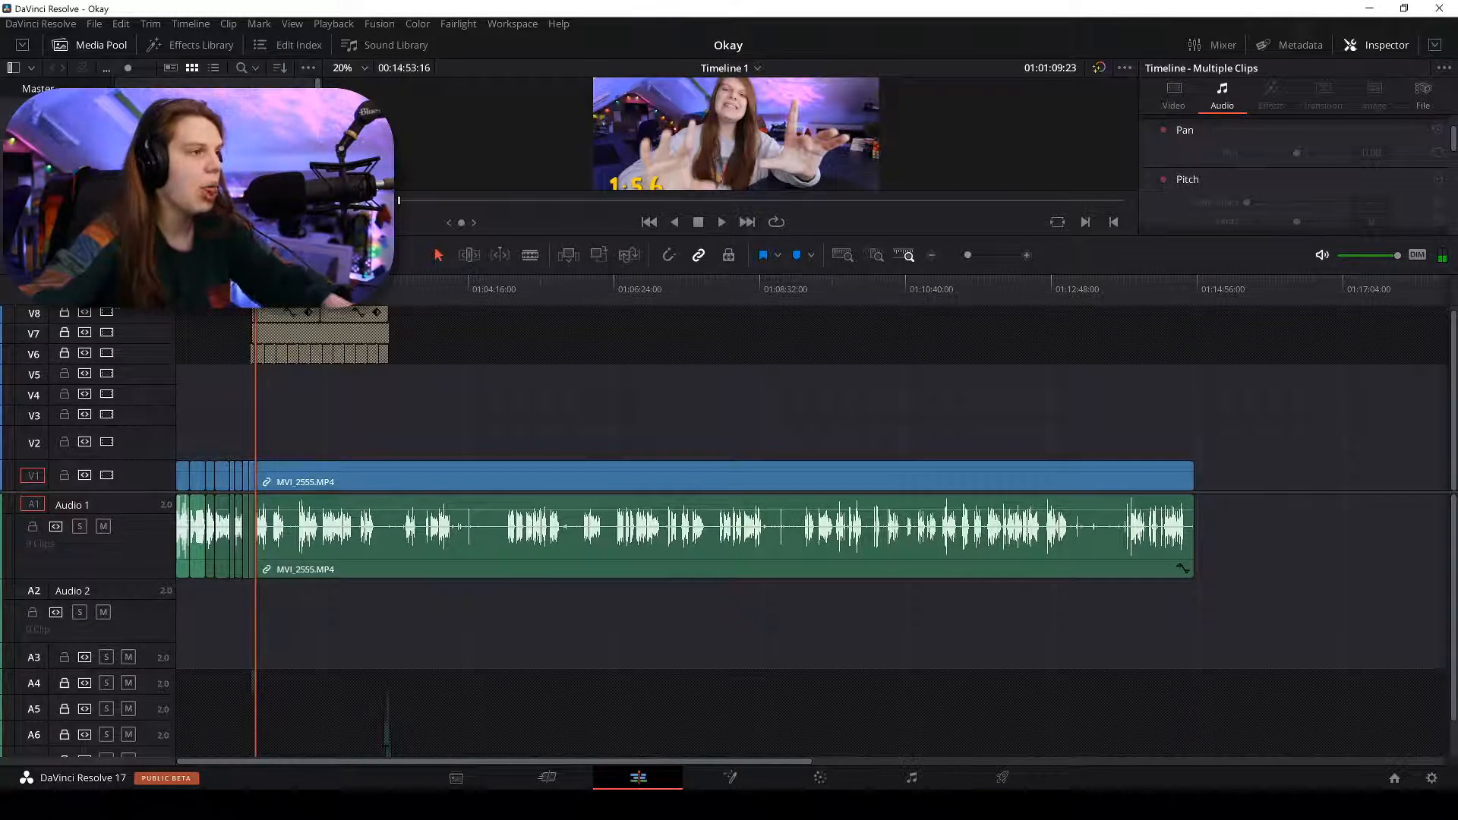
key(ctrl+equal)
key(ctrl+equal)
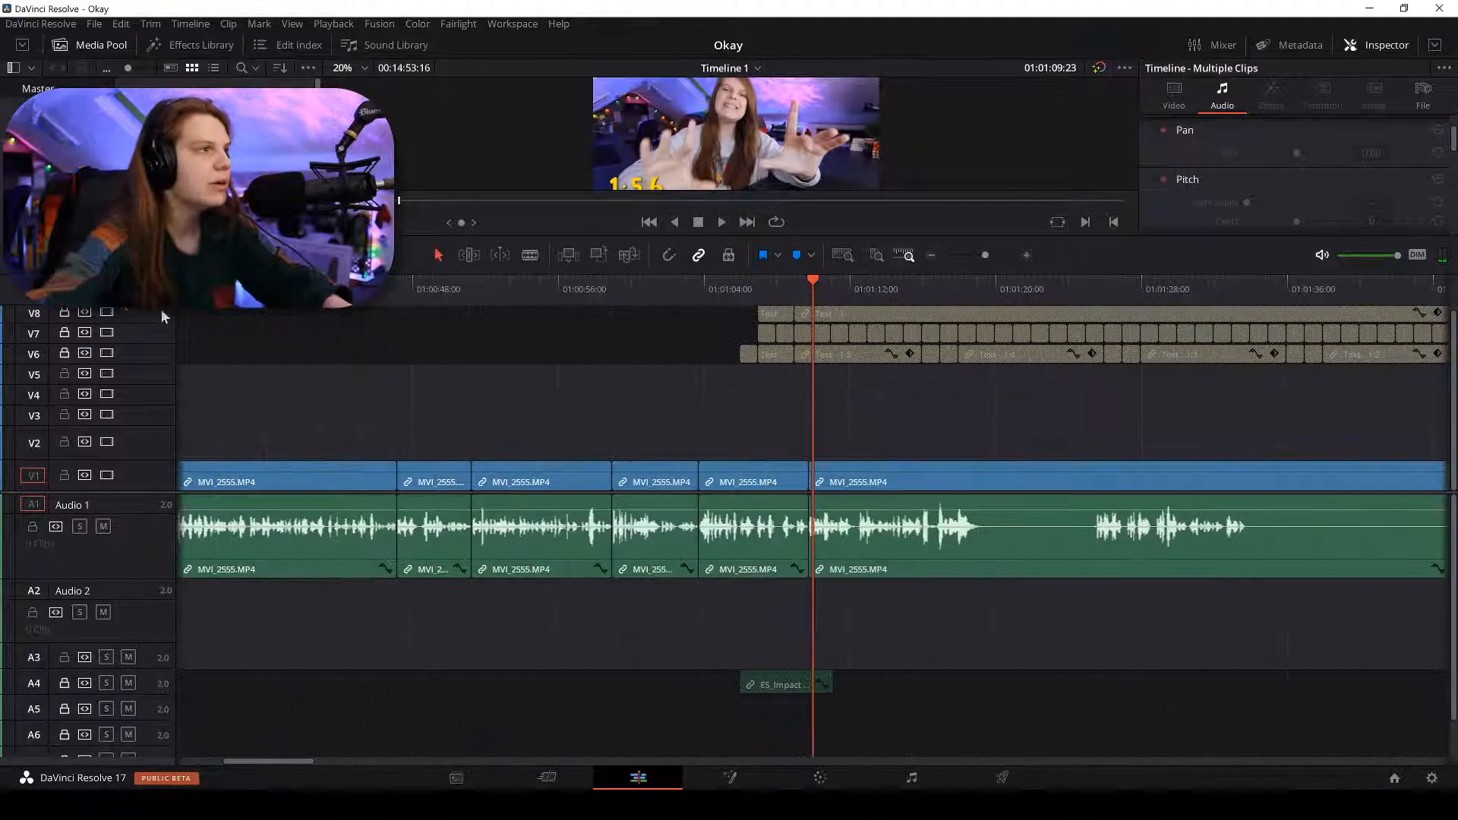
click(789, 298)
drag(789, 296, 808, 298)
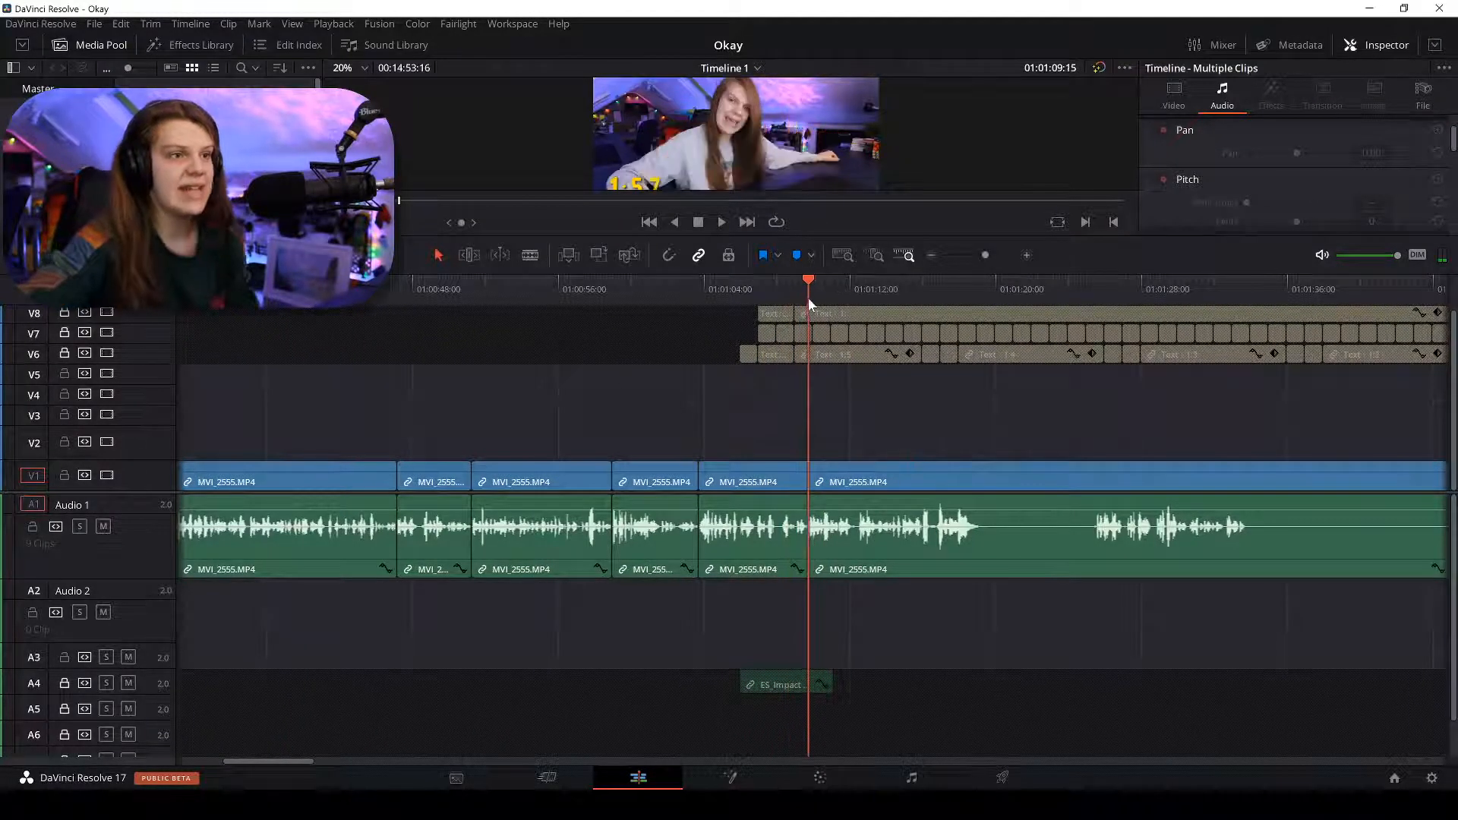
click(250, 175)
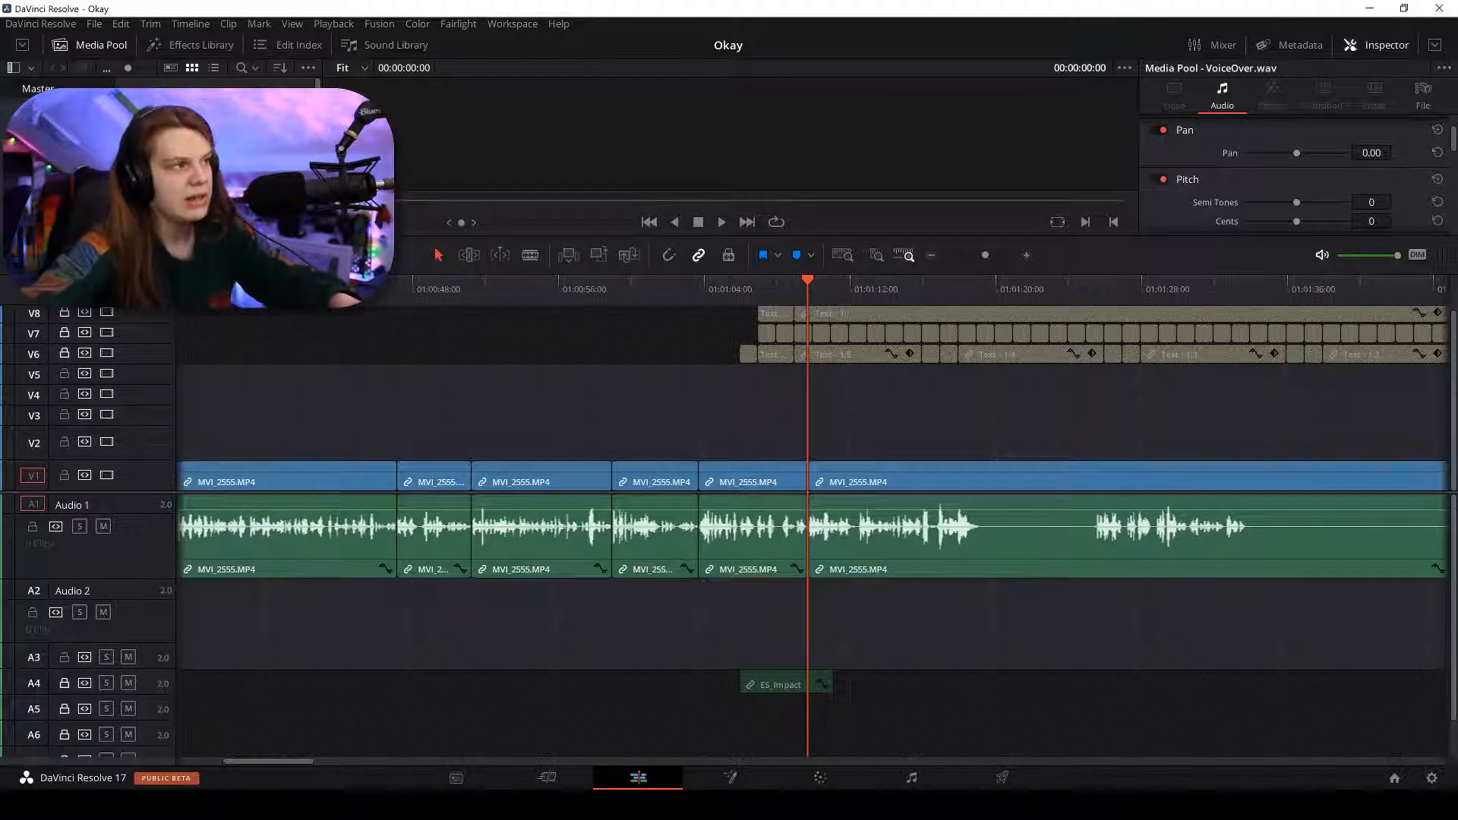
Zoom out twice and drag the playhead to MVI_2555's end around 01:14:56.
key(ctrl+minus)
key(ctrl+minus)
key(ctrl+minus)
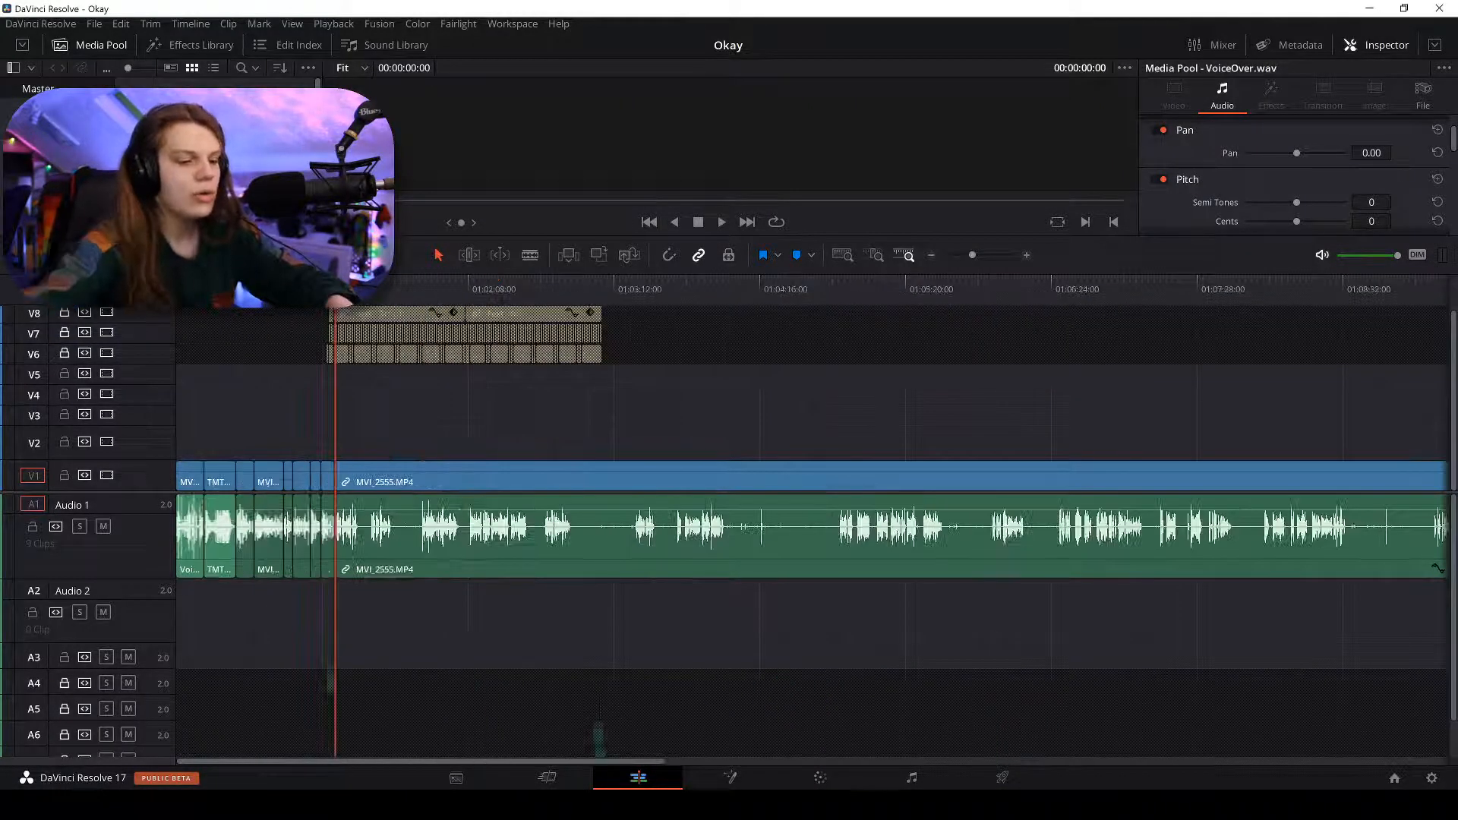
key(ctrl+minus)
drag(791, 296, 1196, 333)
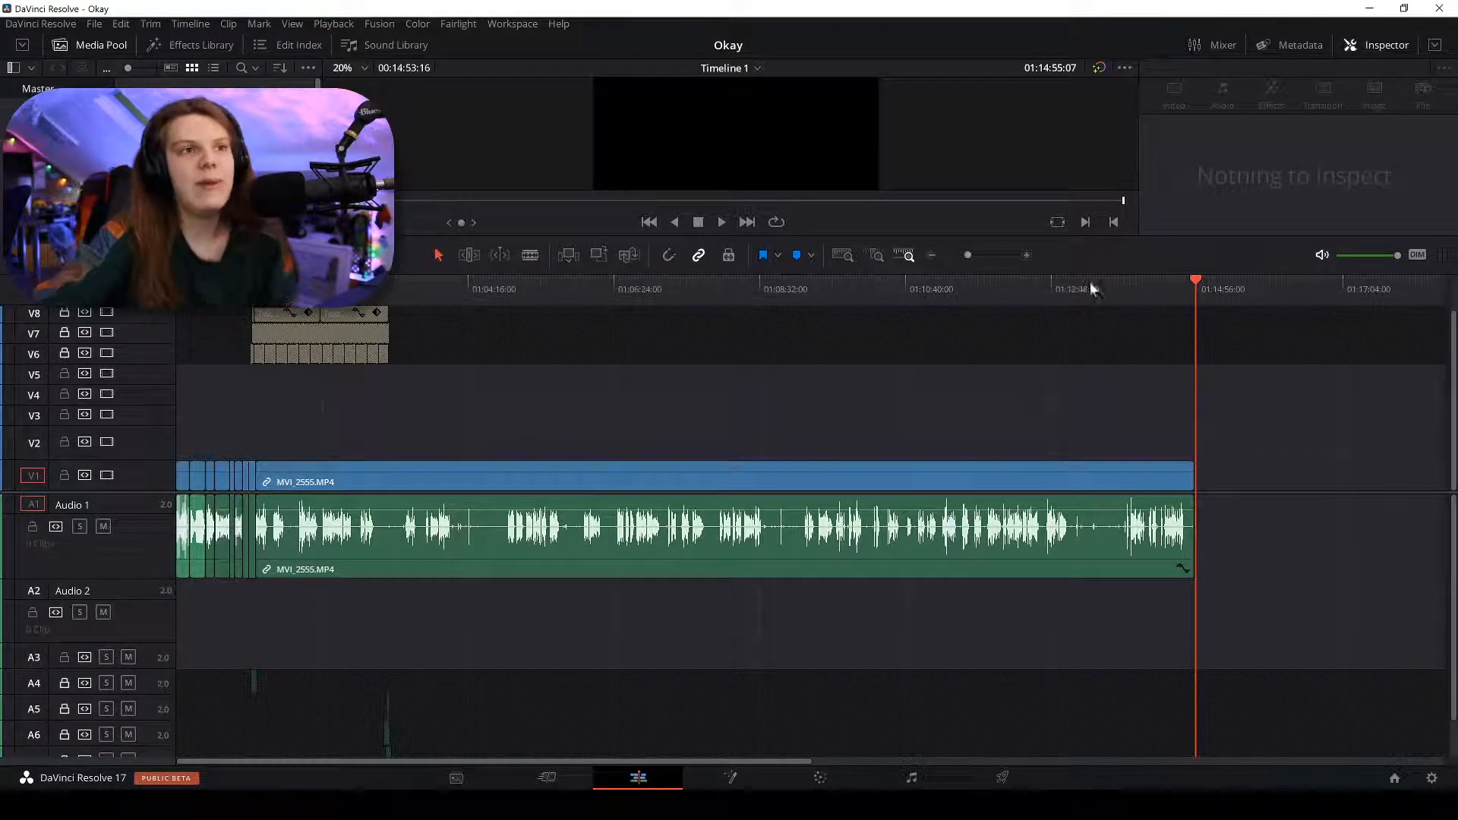
drag(1114, 287, 1154, 286)
scroll(862, 182, down, 1)
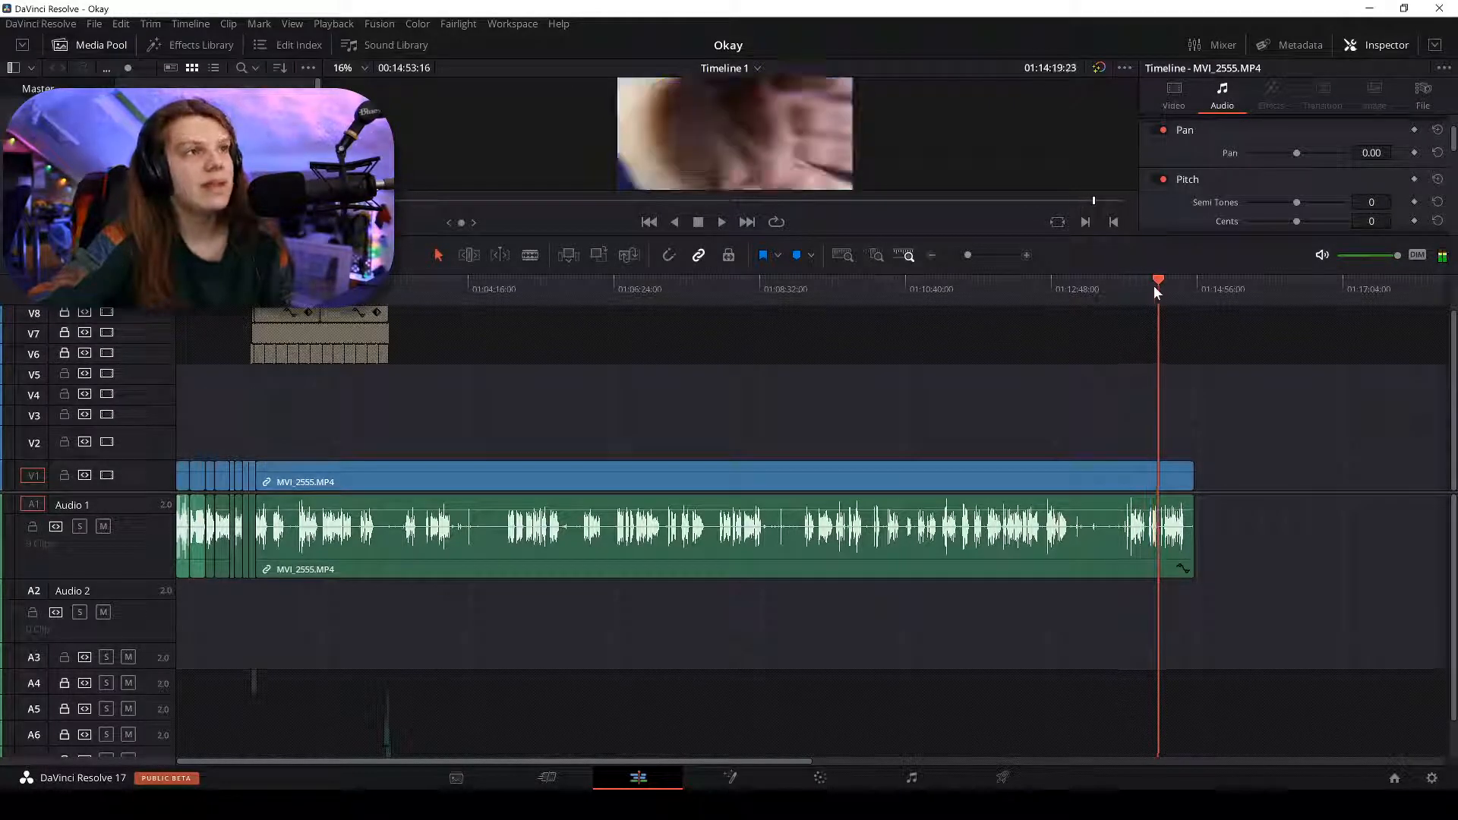
drag(1019, 288, 1078, 302)
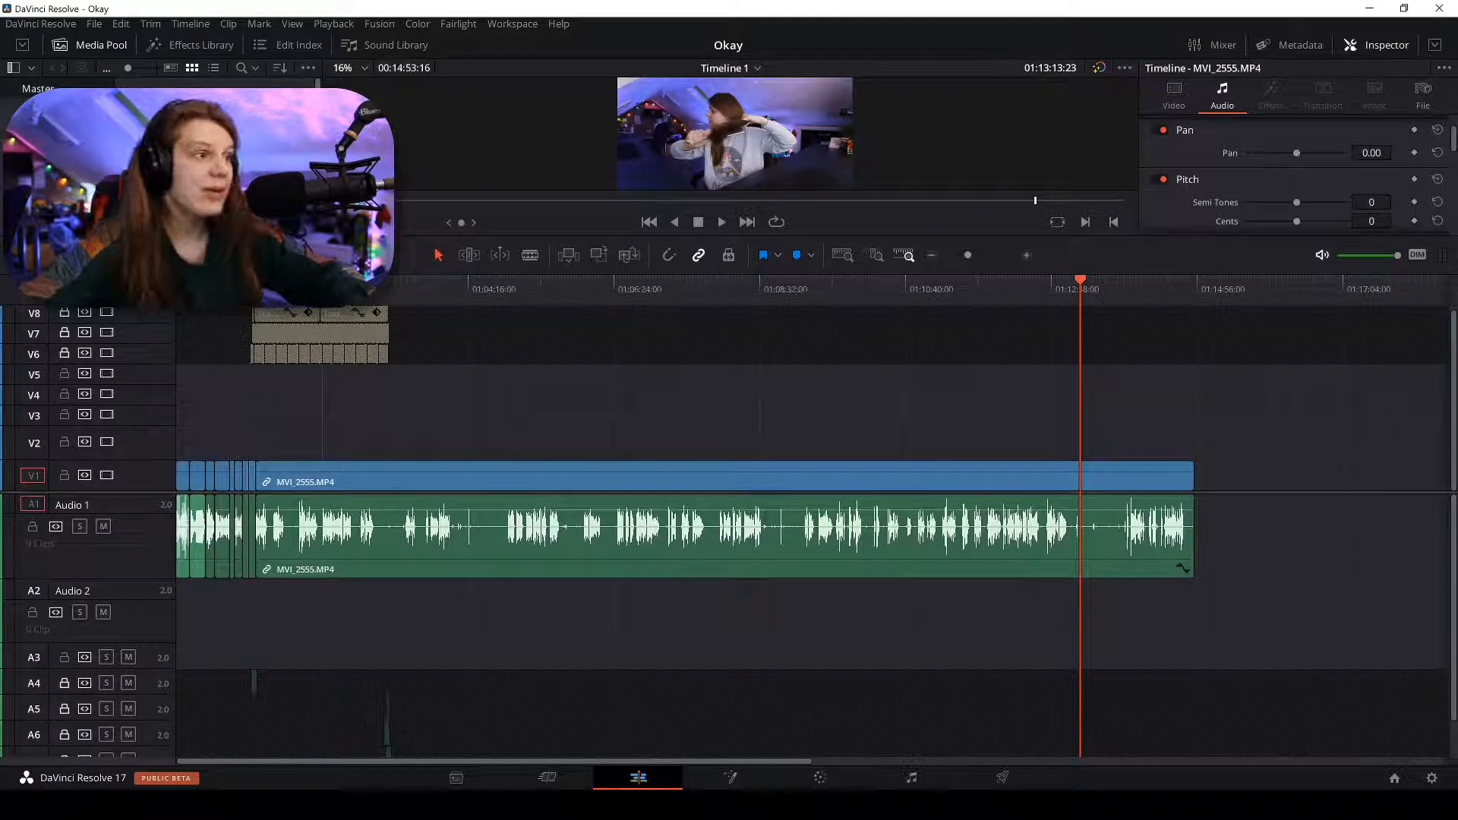
Zoom the timeline in and move the playhead back to the opening clips at 01:00:53:19.
key(Up)
key(ctrl+equal)
key(ctrl+equal)
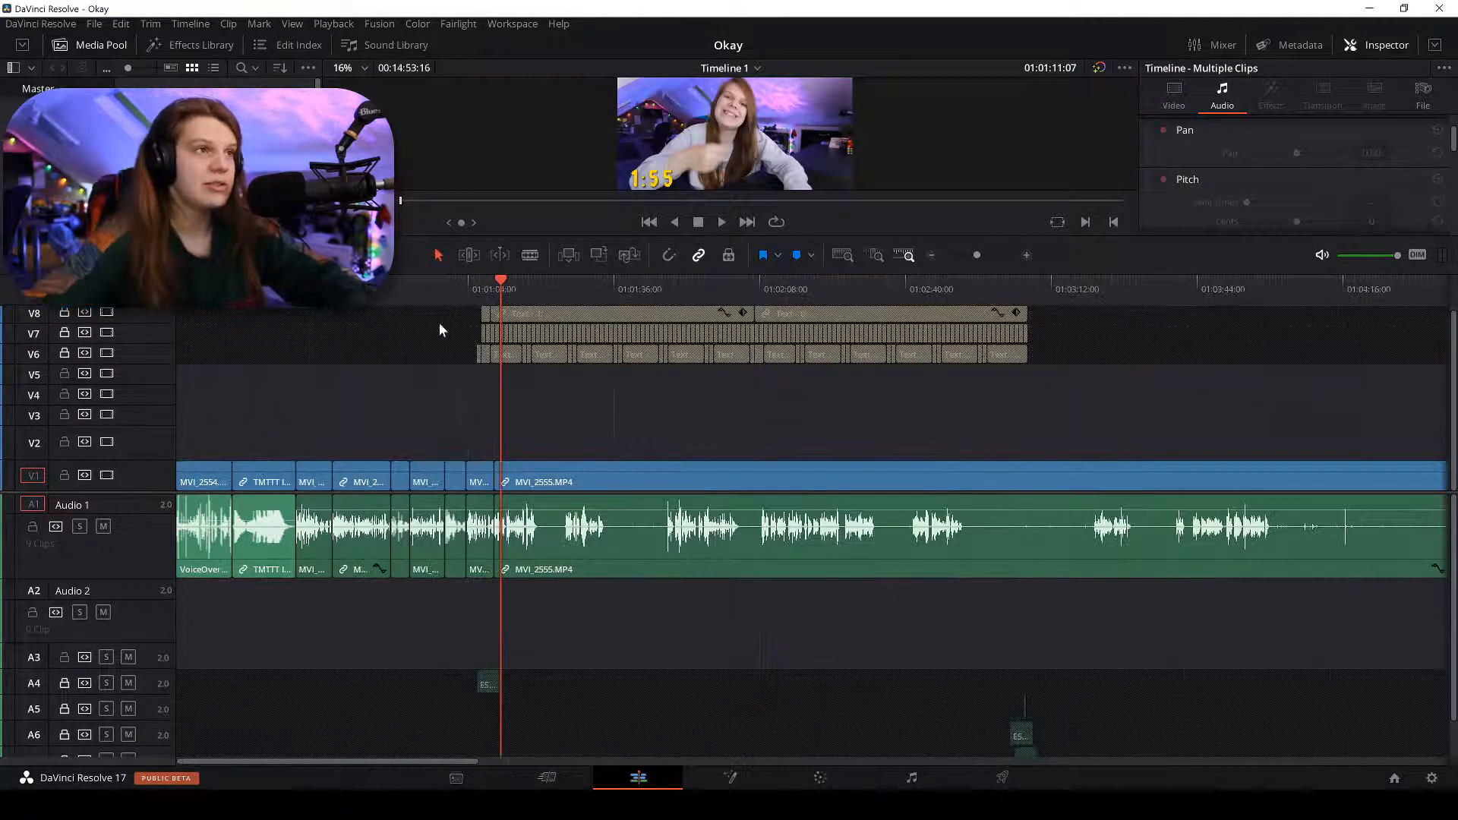
scroll(439, 416, up, 1)
drag(402, 287, 421, 287)
Drag the dividers down so the video tracks get more height and the viewer is larger.
drag(131, 503, 119, 571)
drag(604, 275, 504, 501)
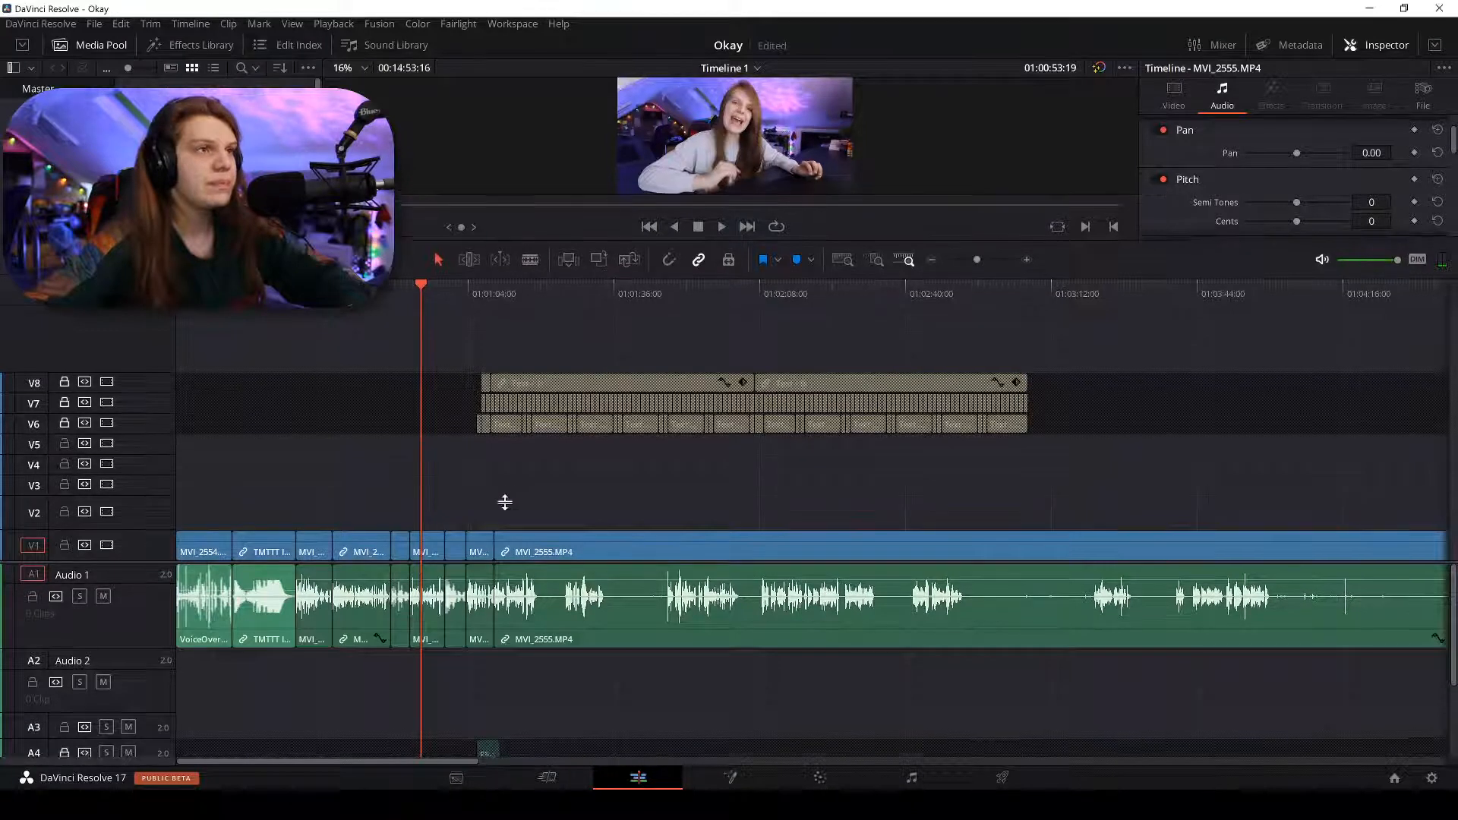
scroll(748, 235, up, 3)
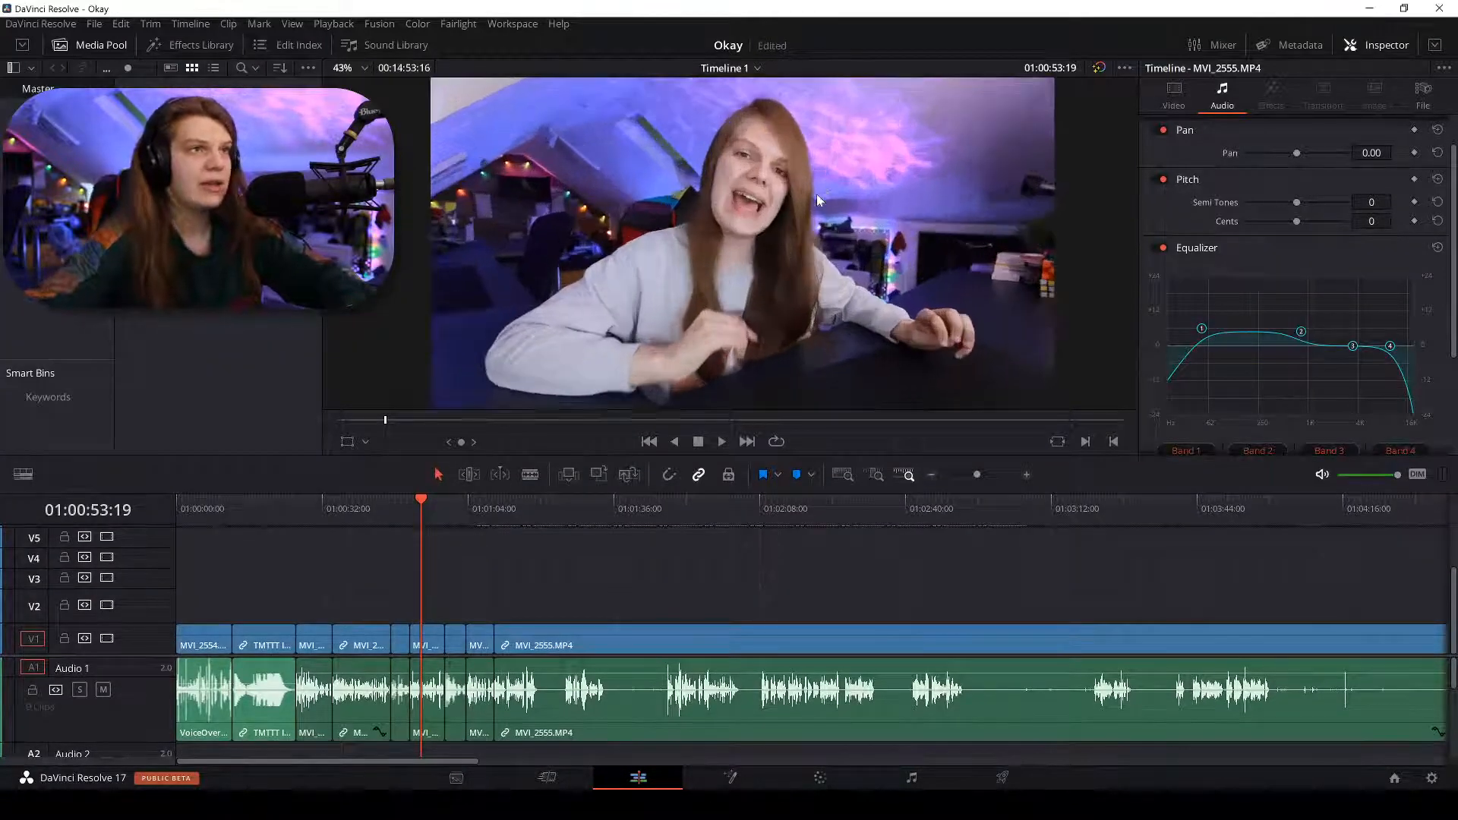
scroll(817, 194, down, 2)
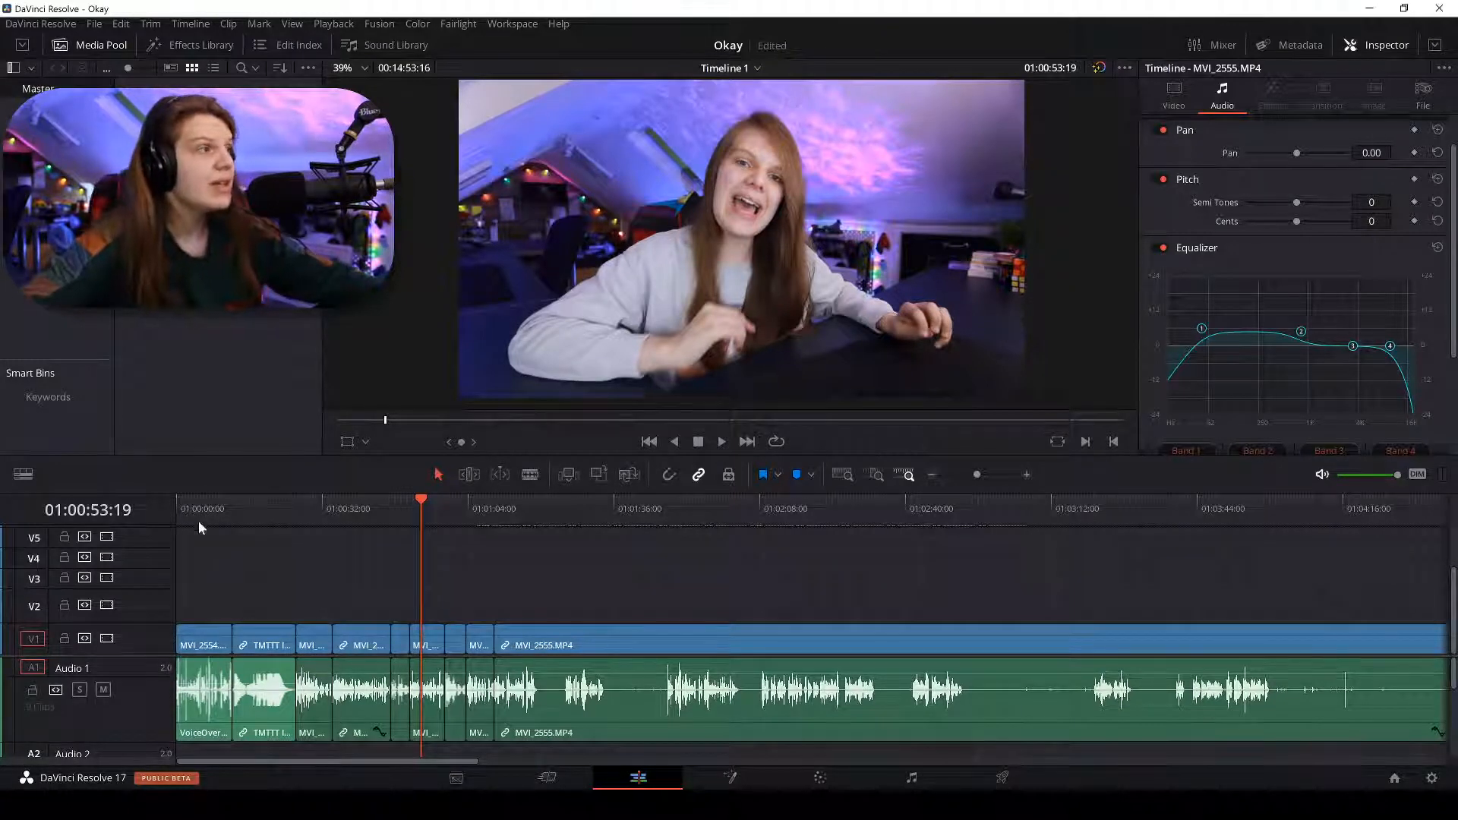
Drop an Adjustment Clip from Favorites onto V2, stretch it over the opening clips, and grade it on the Color page.
click(189, 45)
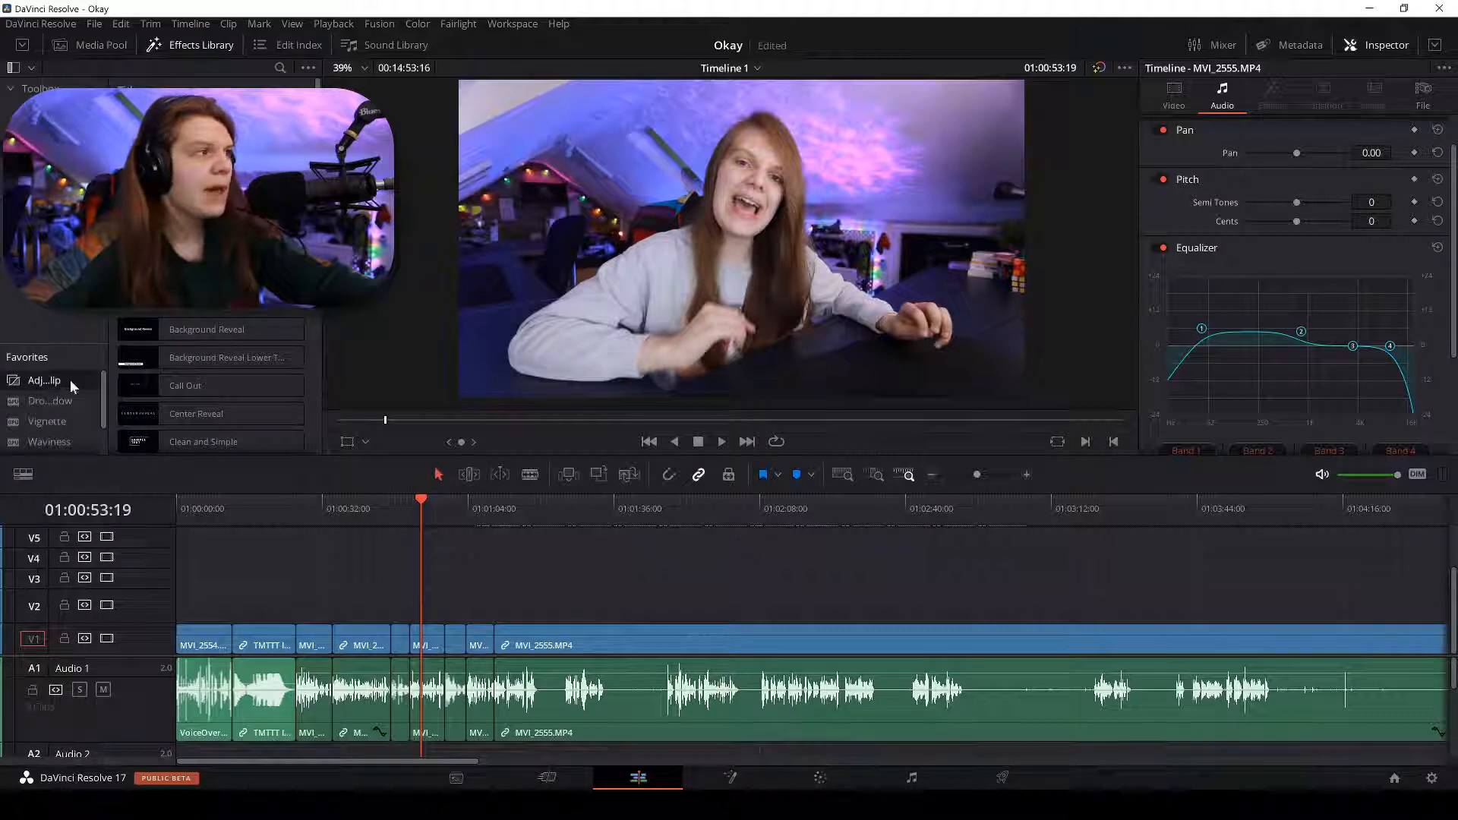
drag(42, 377, 297, 596)
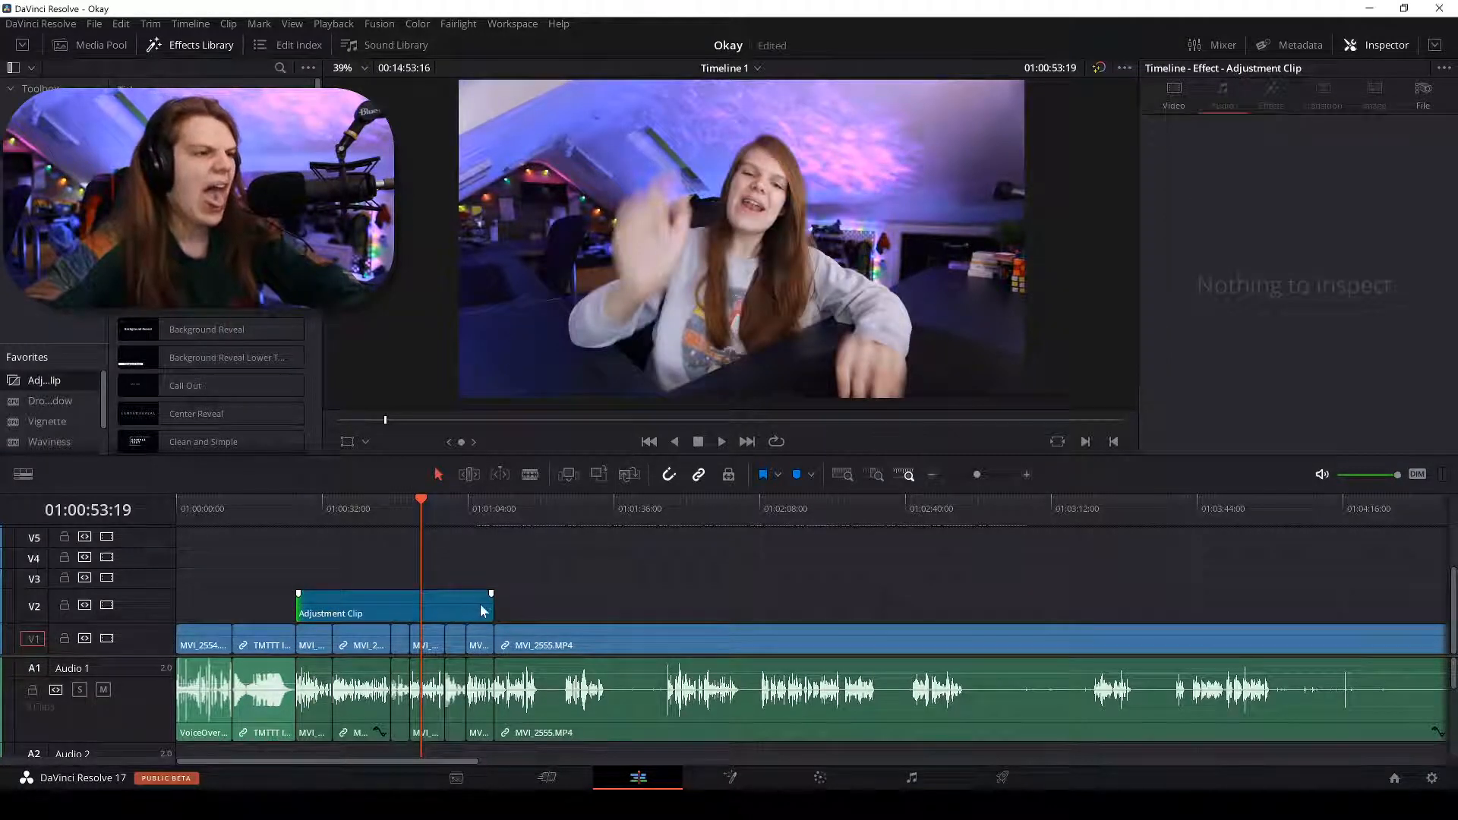
drag(491, 607, 707, 611)
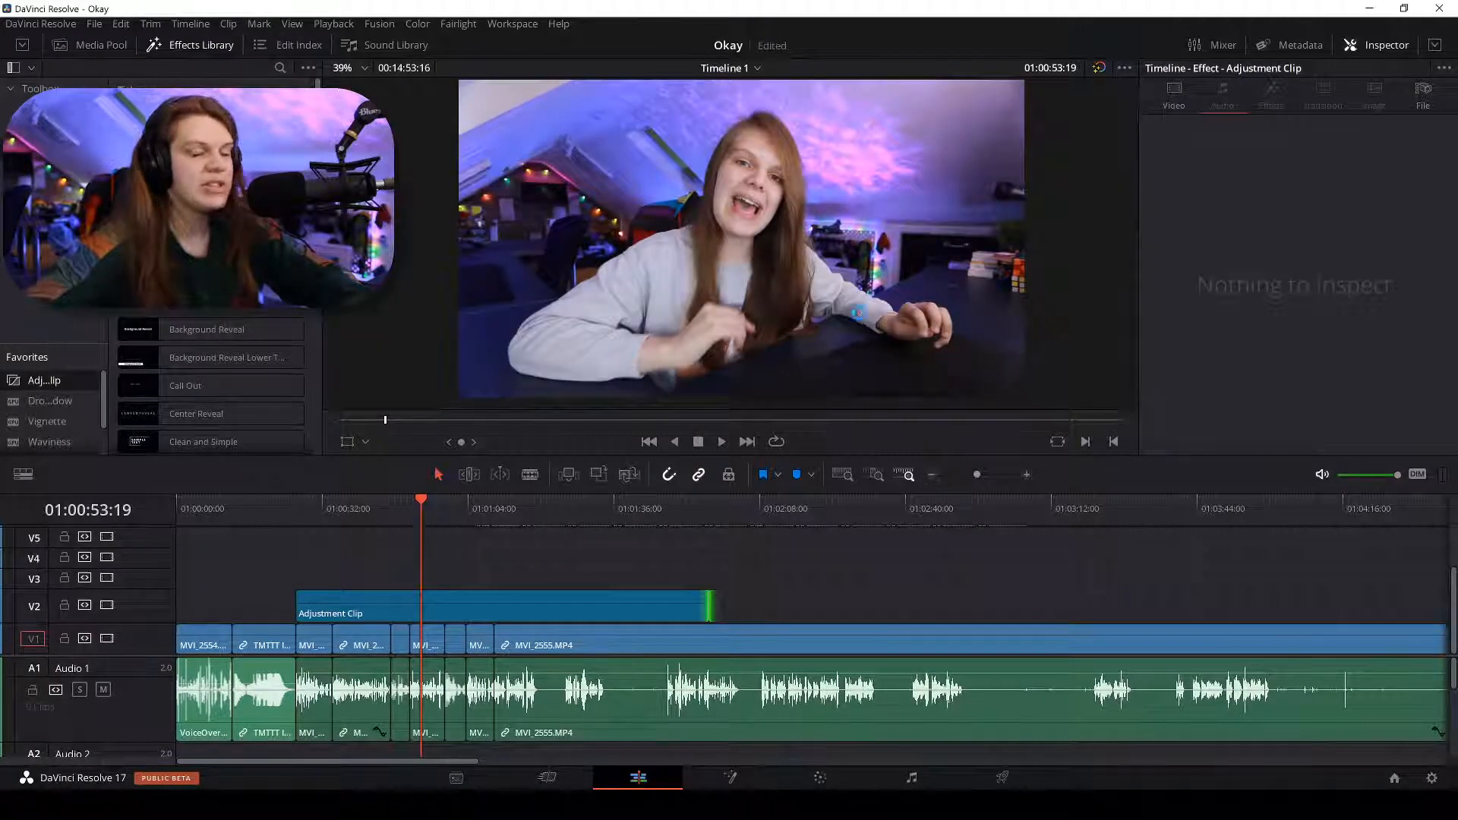
click(548, 598)
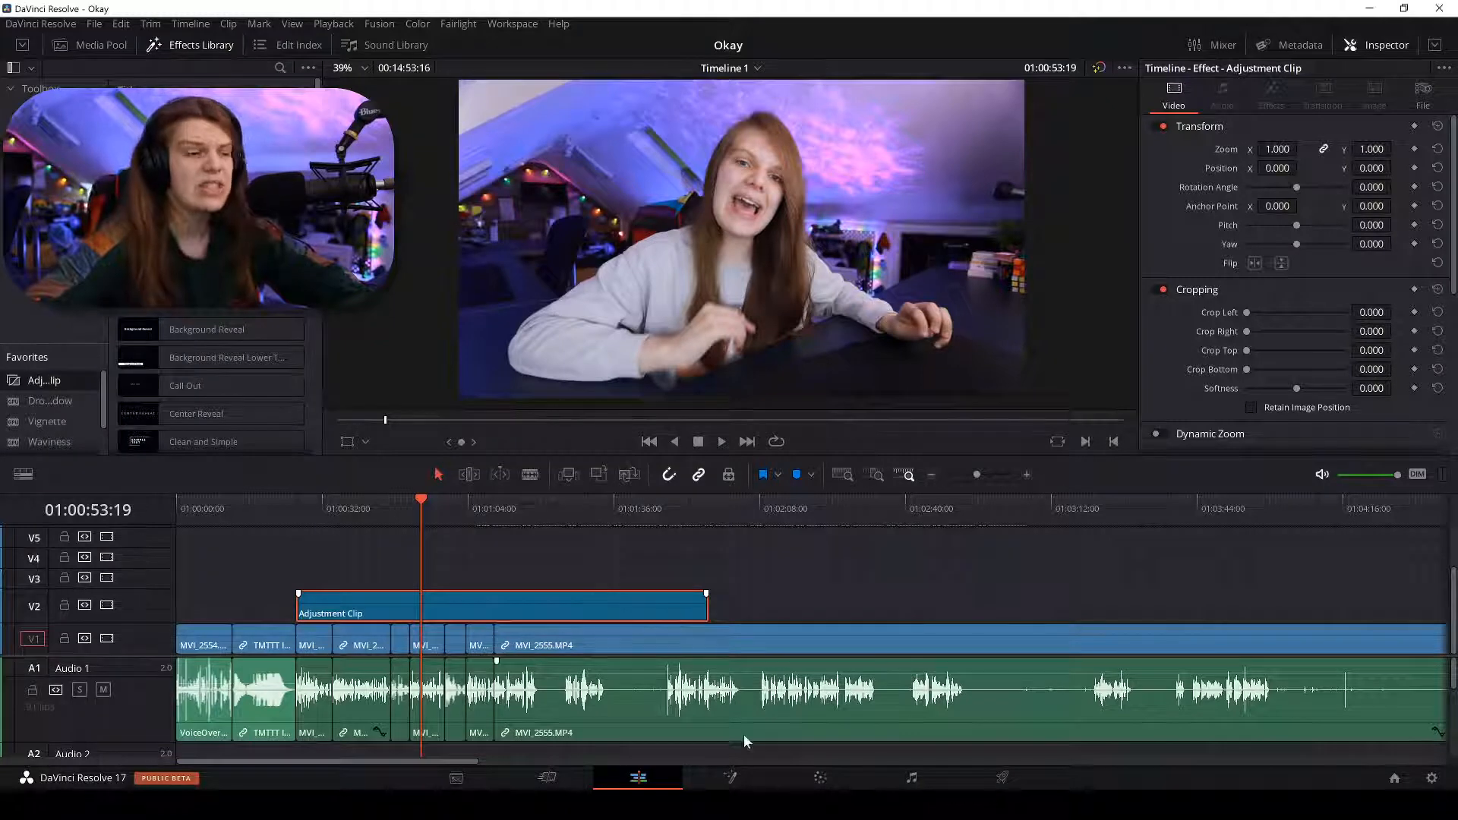
click(821, 778)
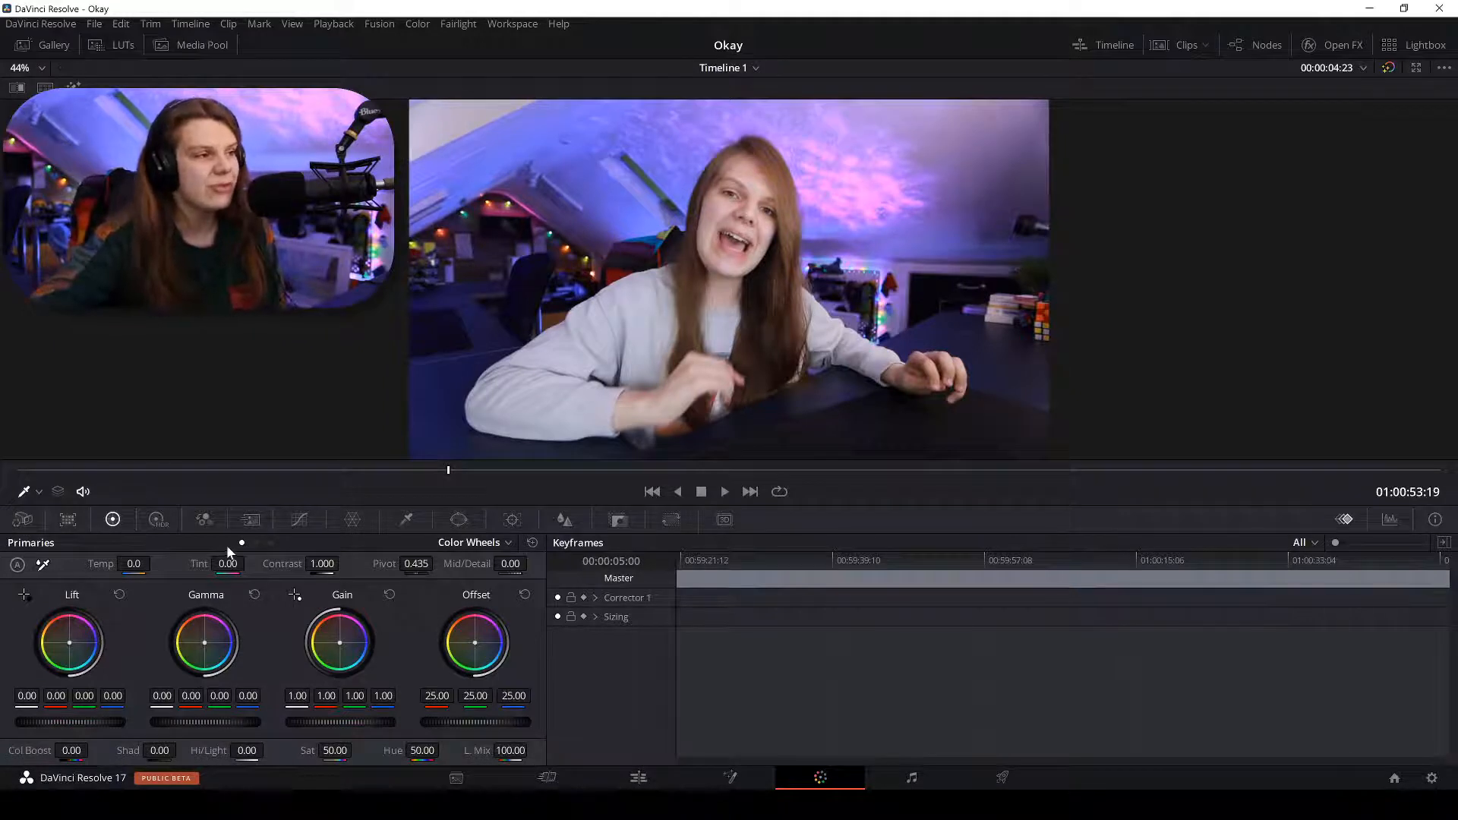
Enter 100 in the Primaries Temp field.
scroll(669, 228, up, 1)
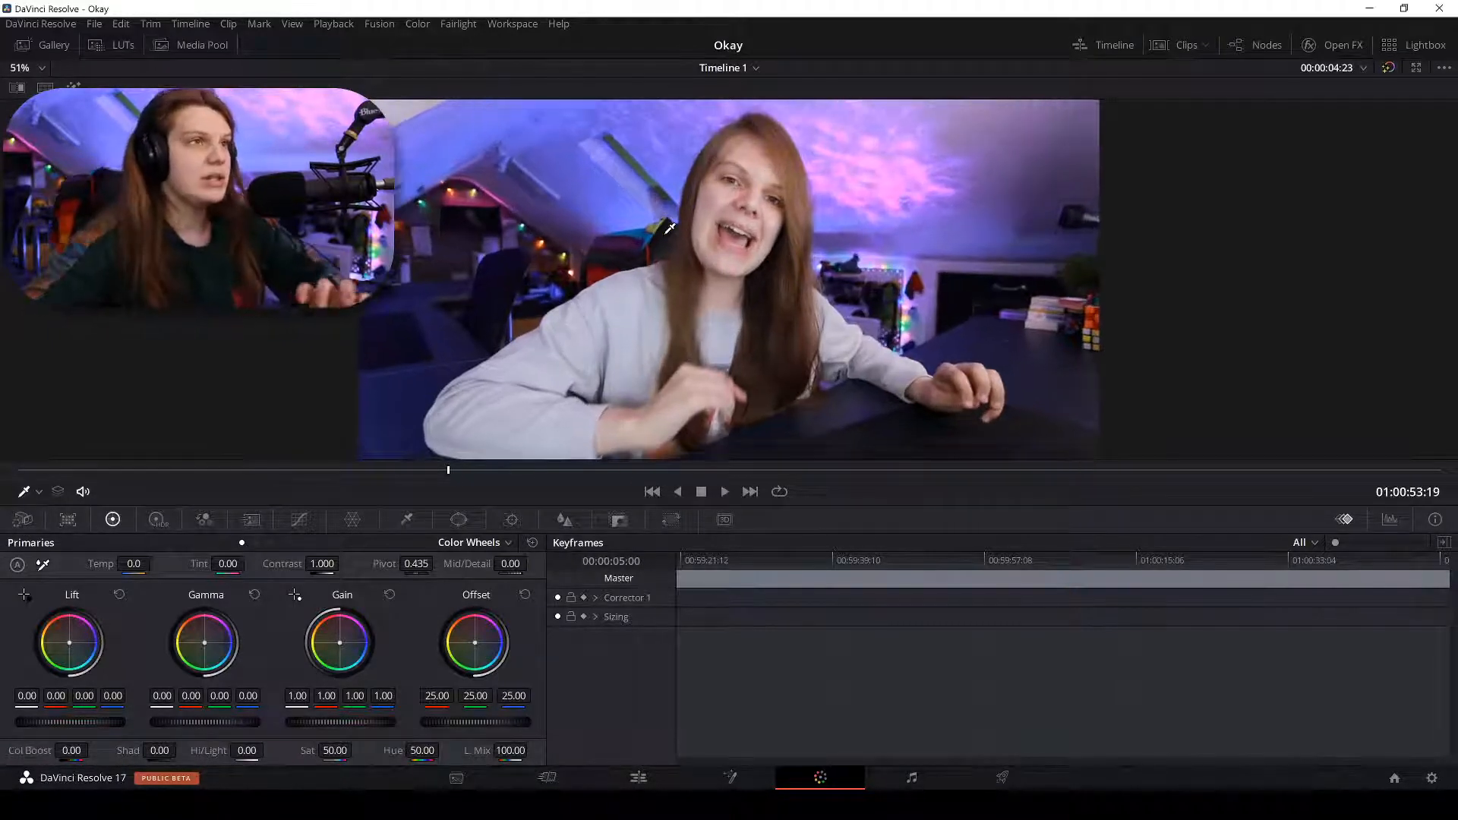
scroll(670, 228, down, 1)
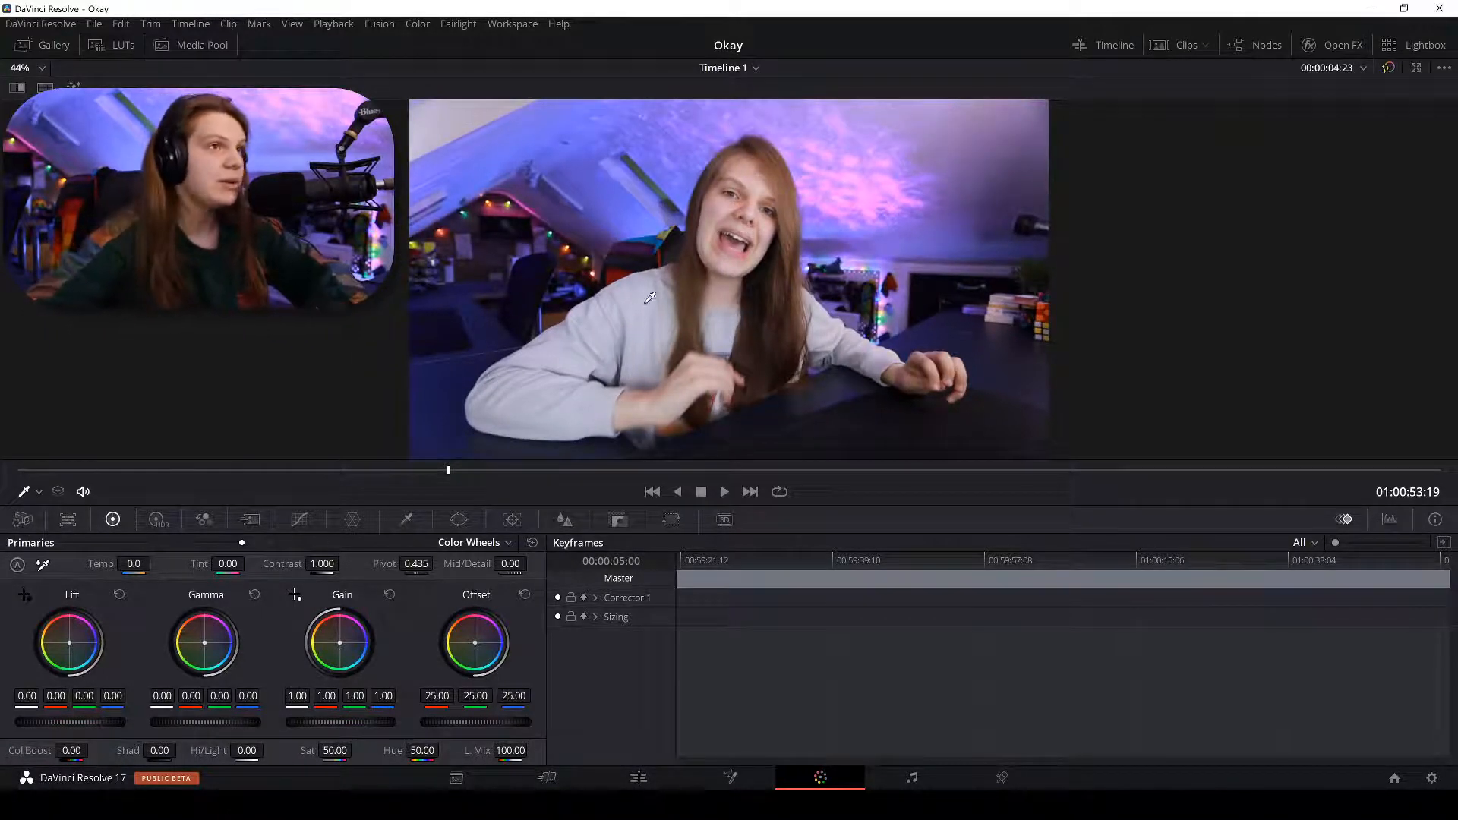
scroll(650, 298, up, 1)
scroll(590, 370, up, 1)
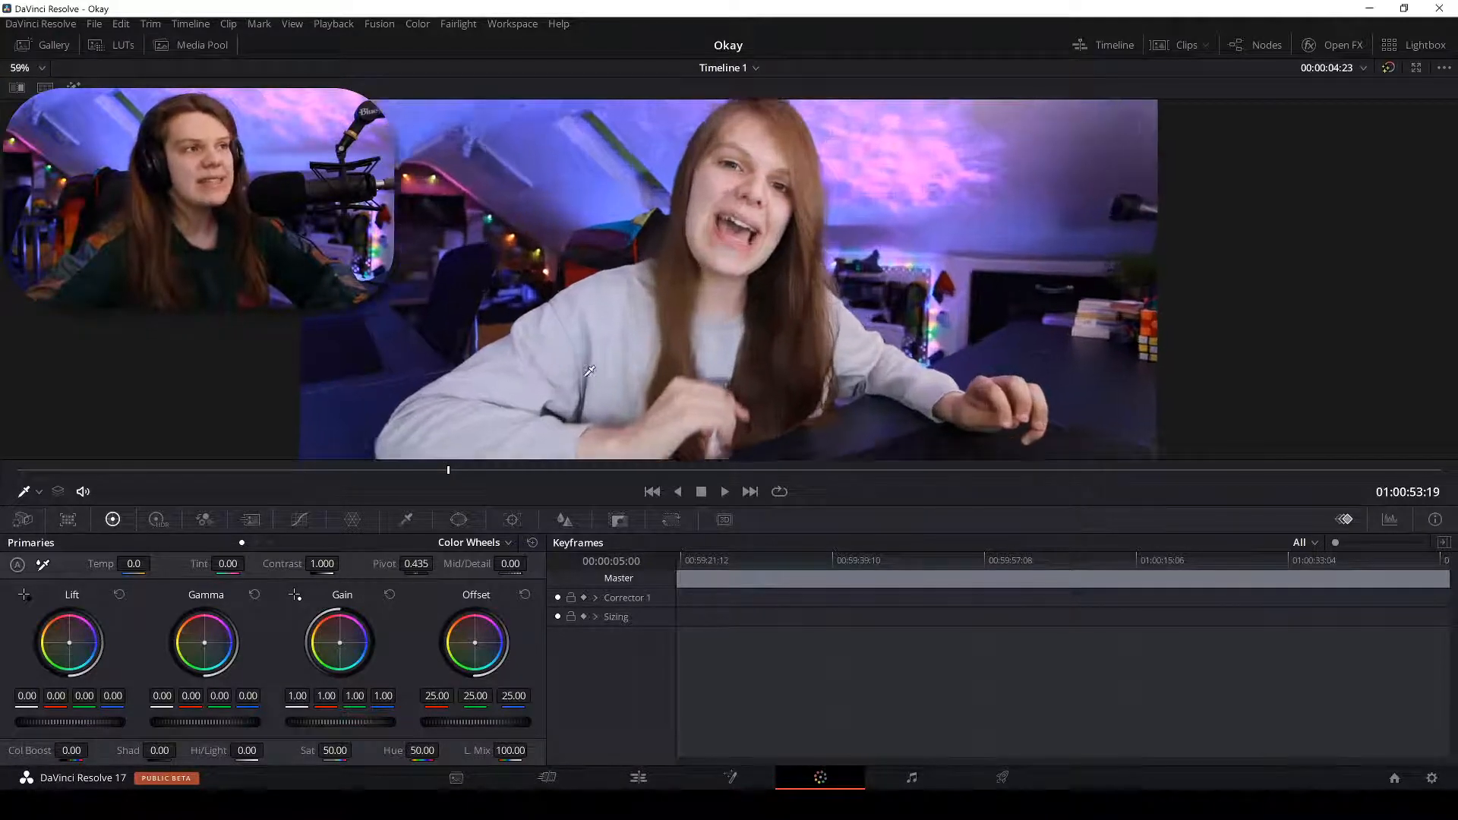
scroll(589, 370, up, 6)
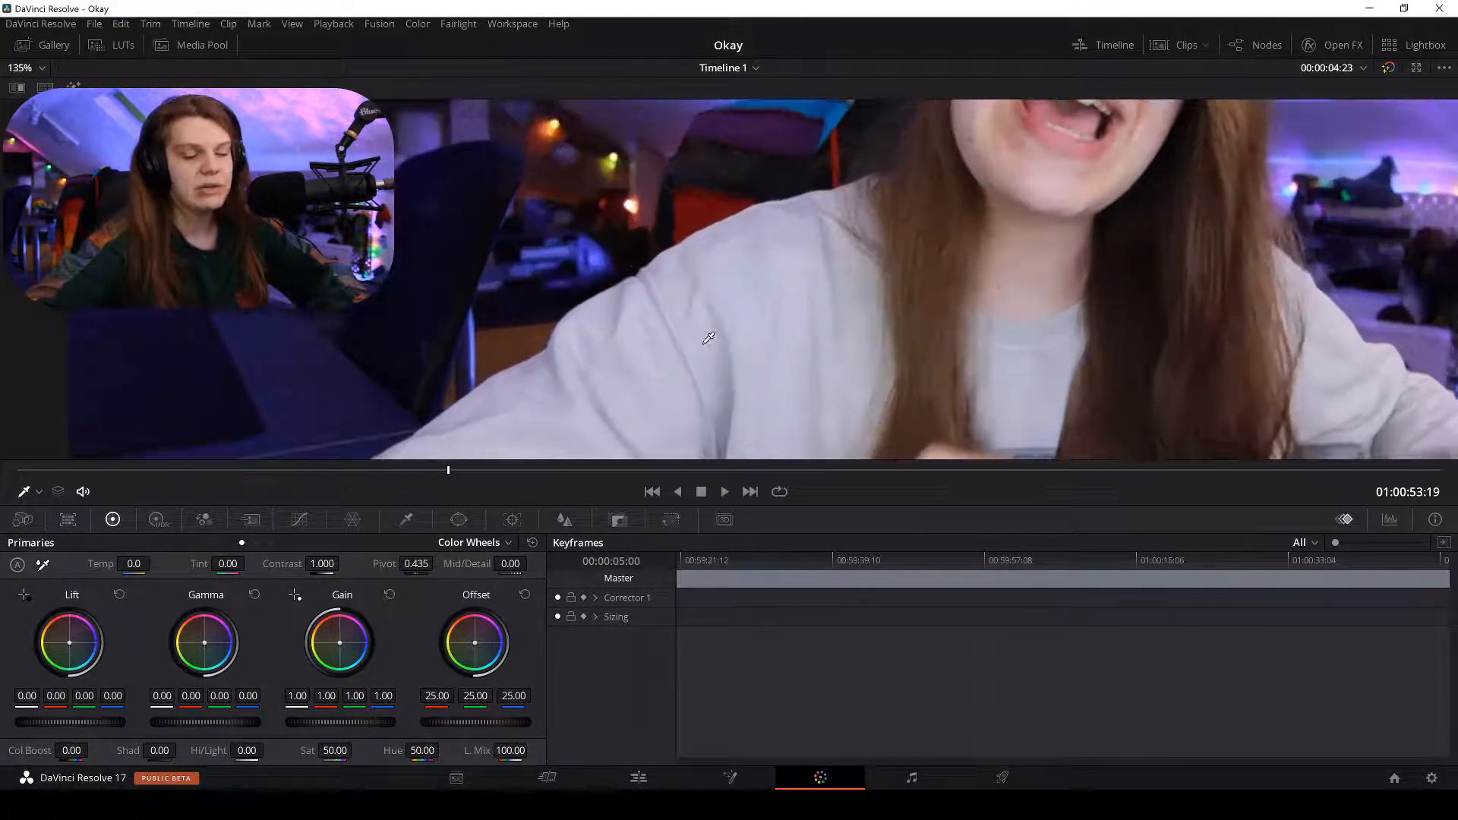
scroll(798, 289, down, 4)
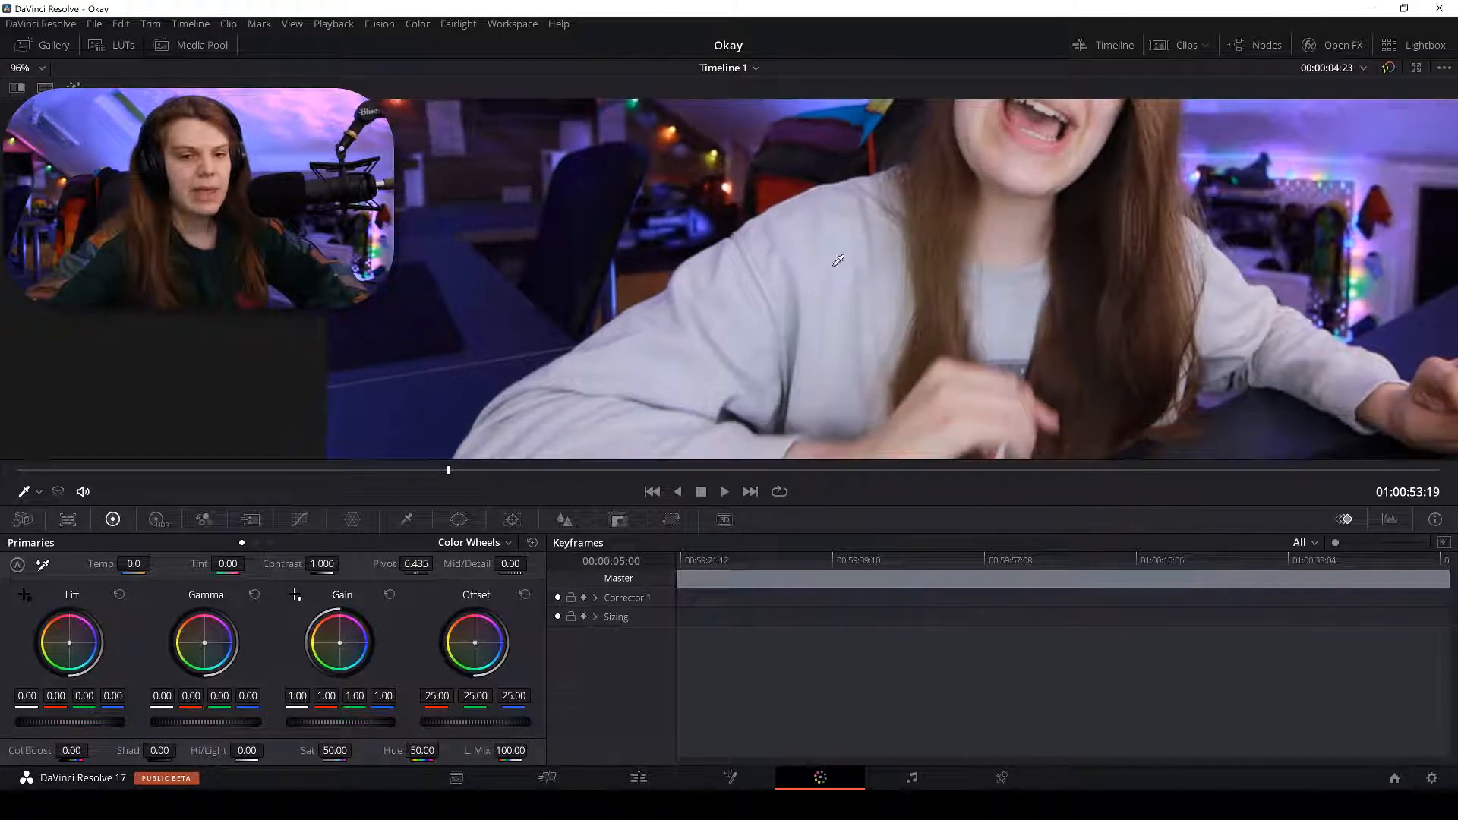
scroll(838, 260, up, 5)
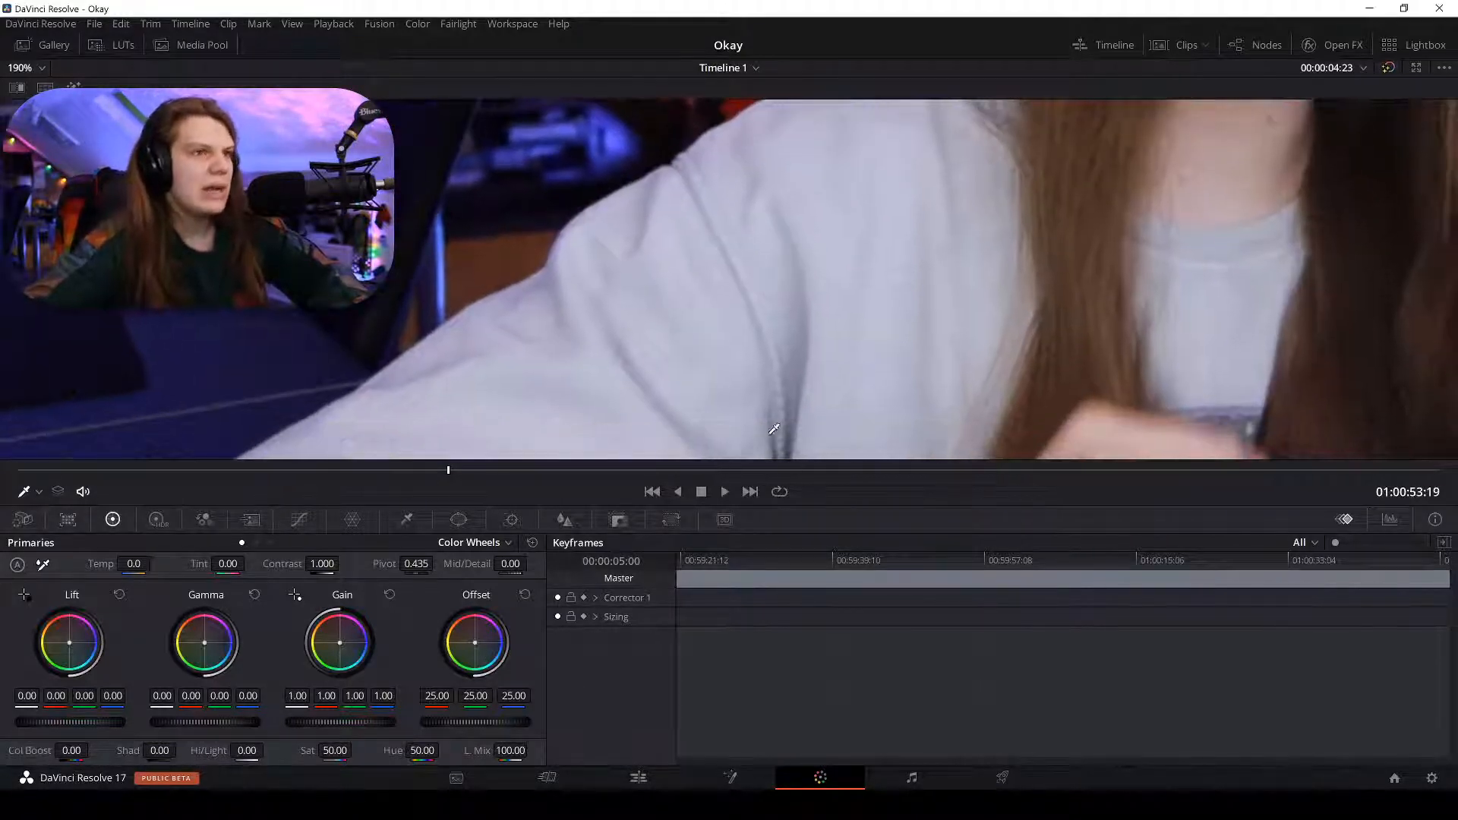
click(144, 559)
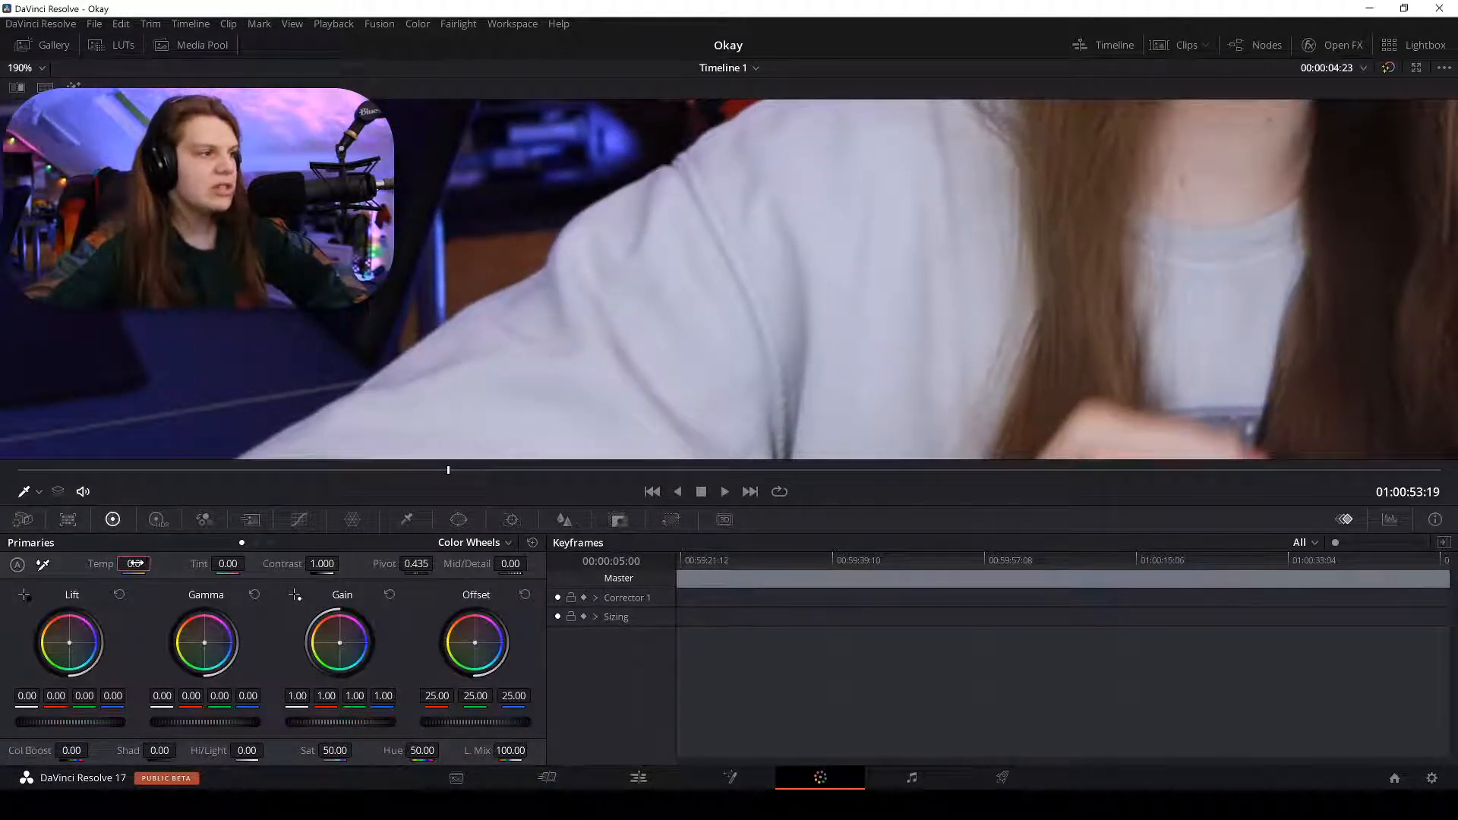
text(100)
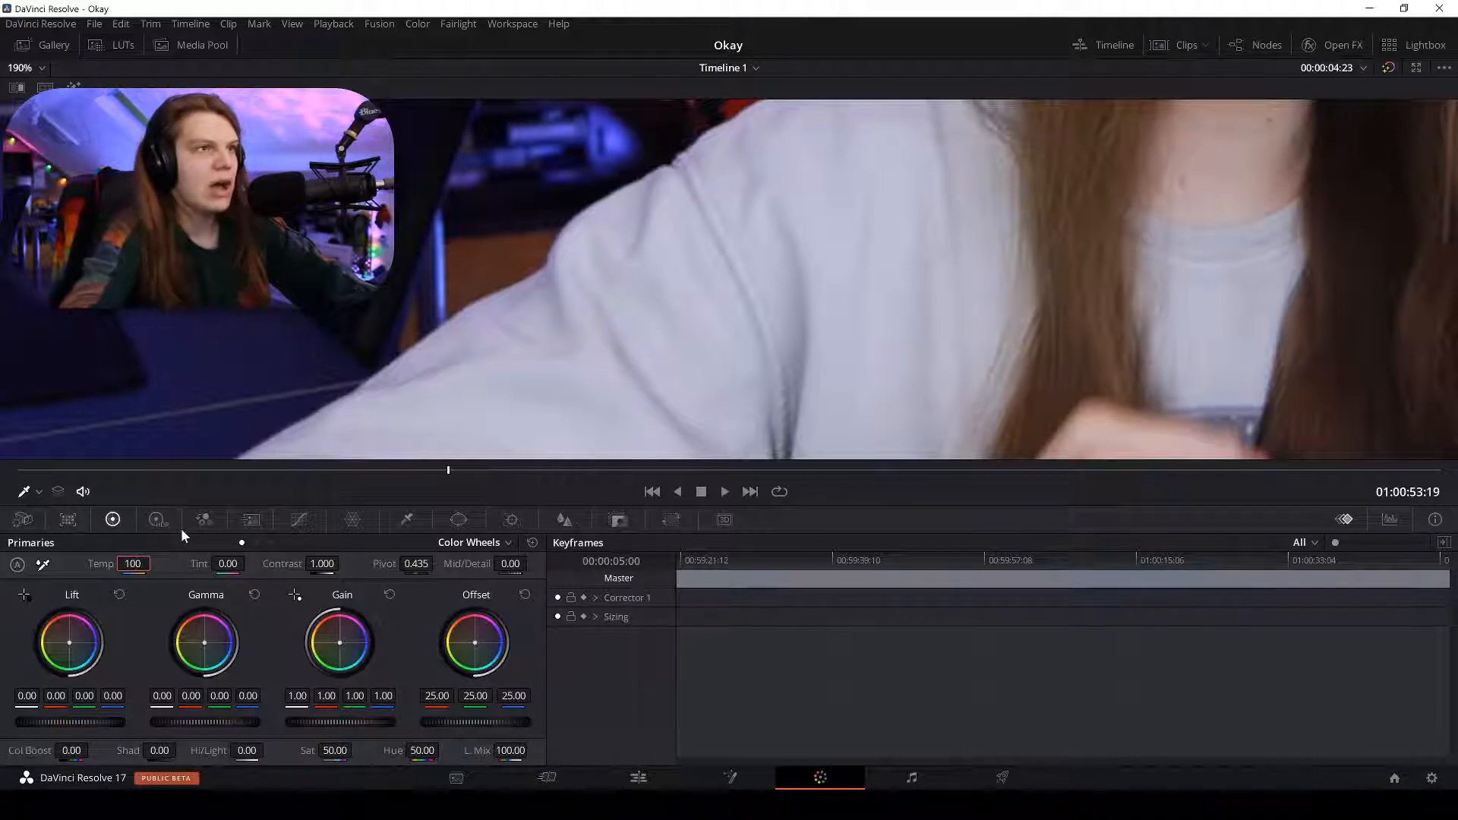
Turn the viewer's grade bypass on and back off to compare the warmer grade.
scroll(794, 281, down, 6)
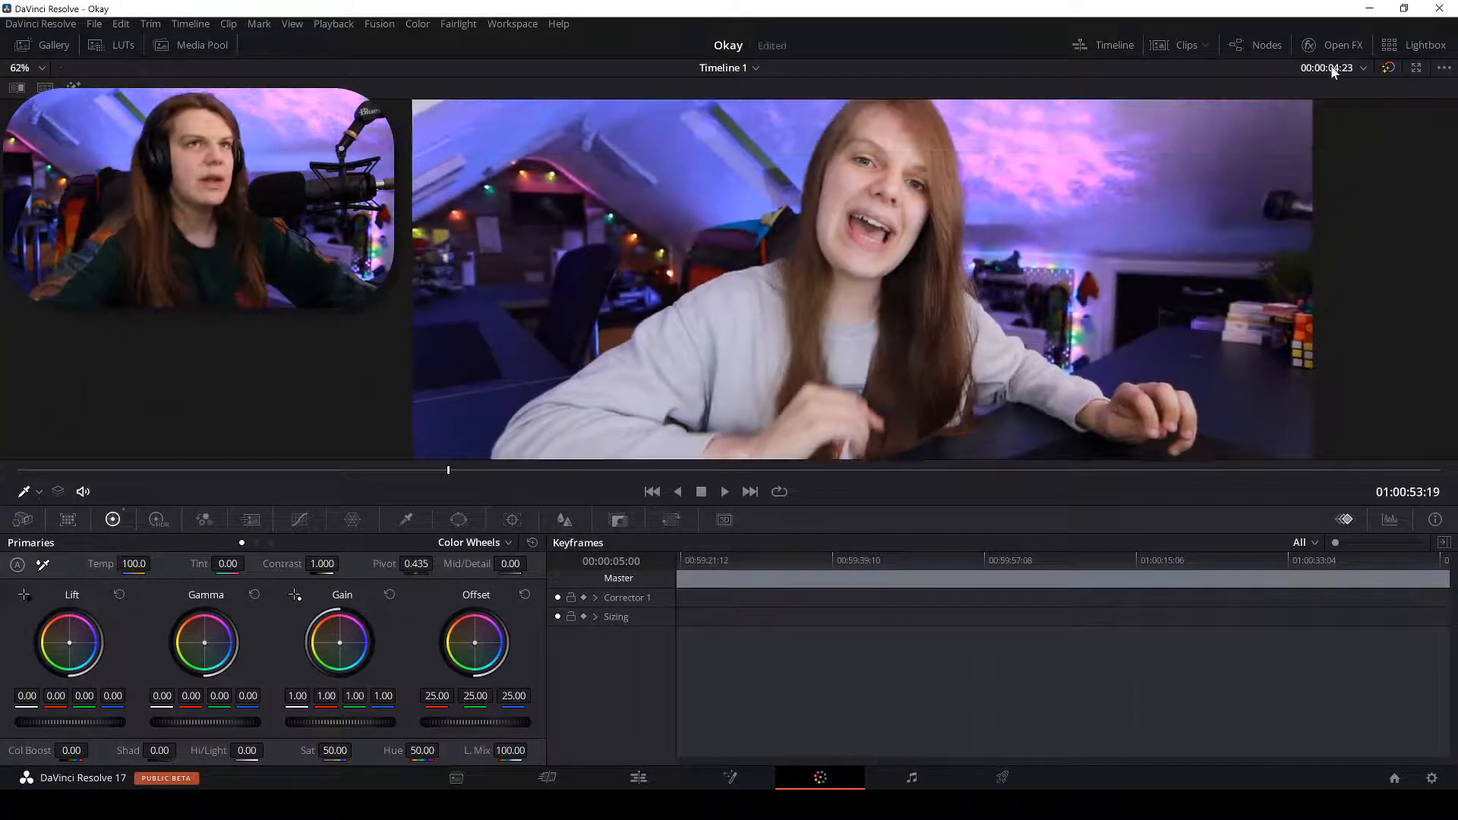
click(1386, 67)
scroll(1309, 146, up, 6)
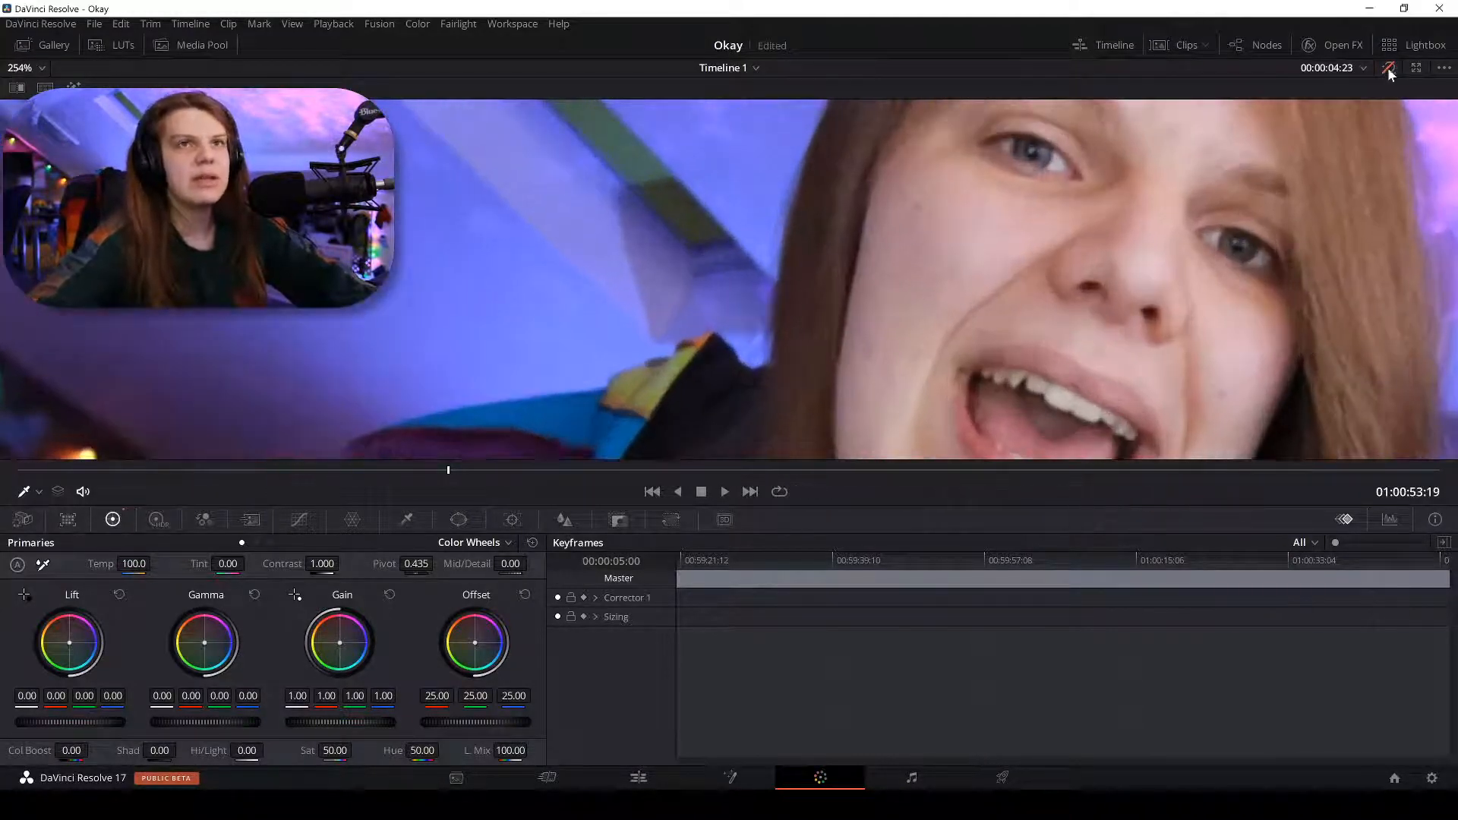
click(1388, 68)
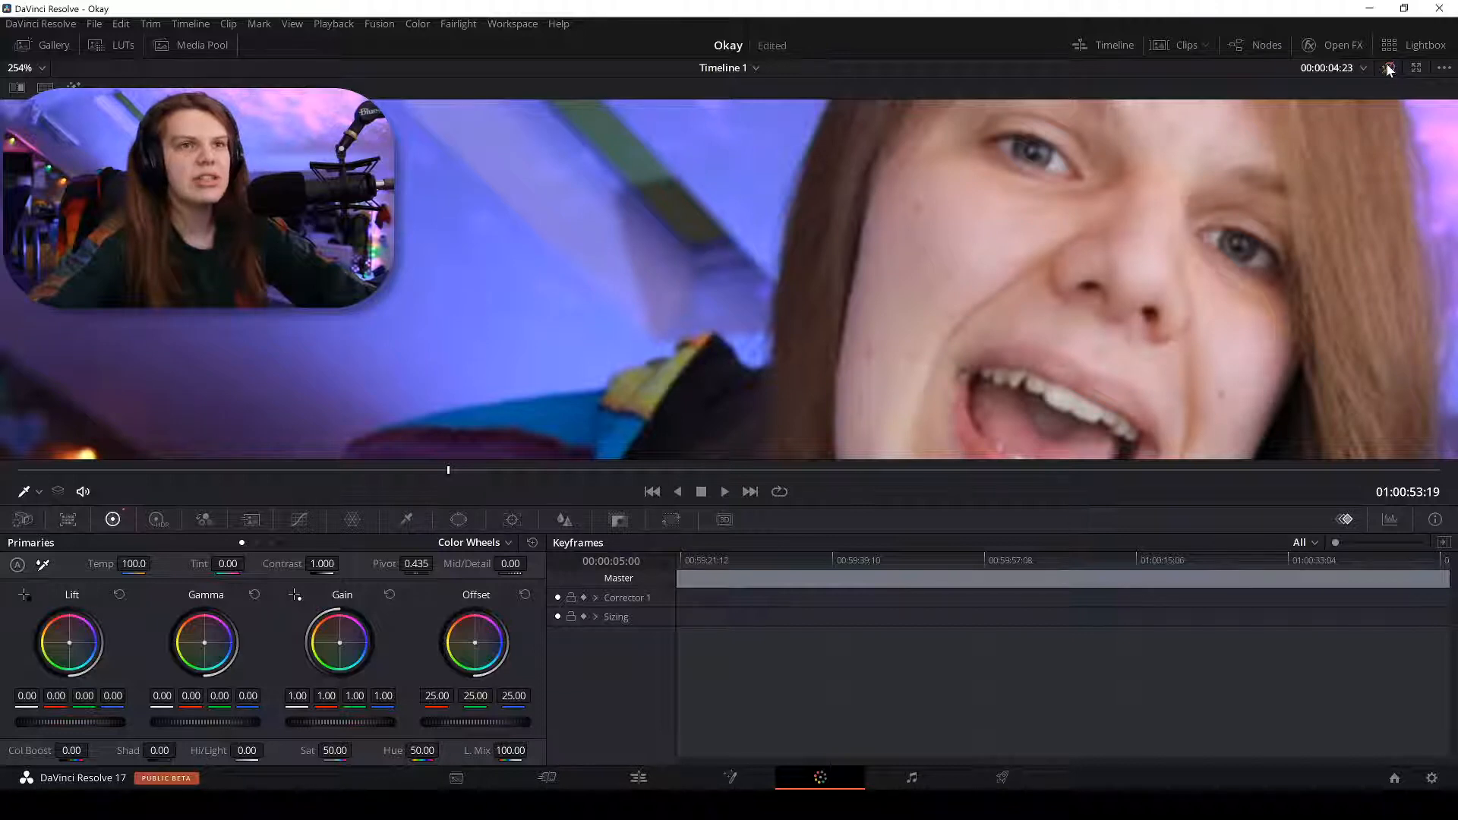
scroll(946, 179, down, 6)
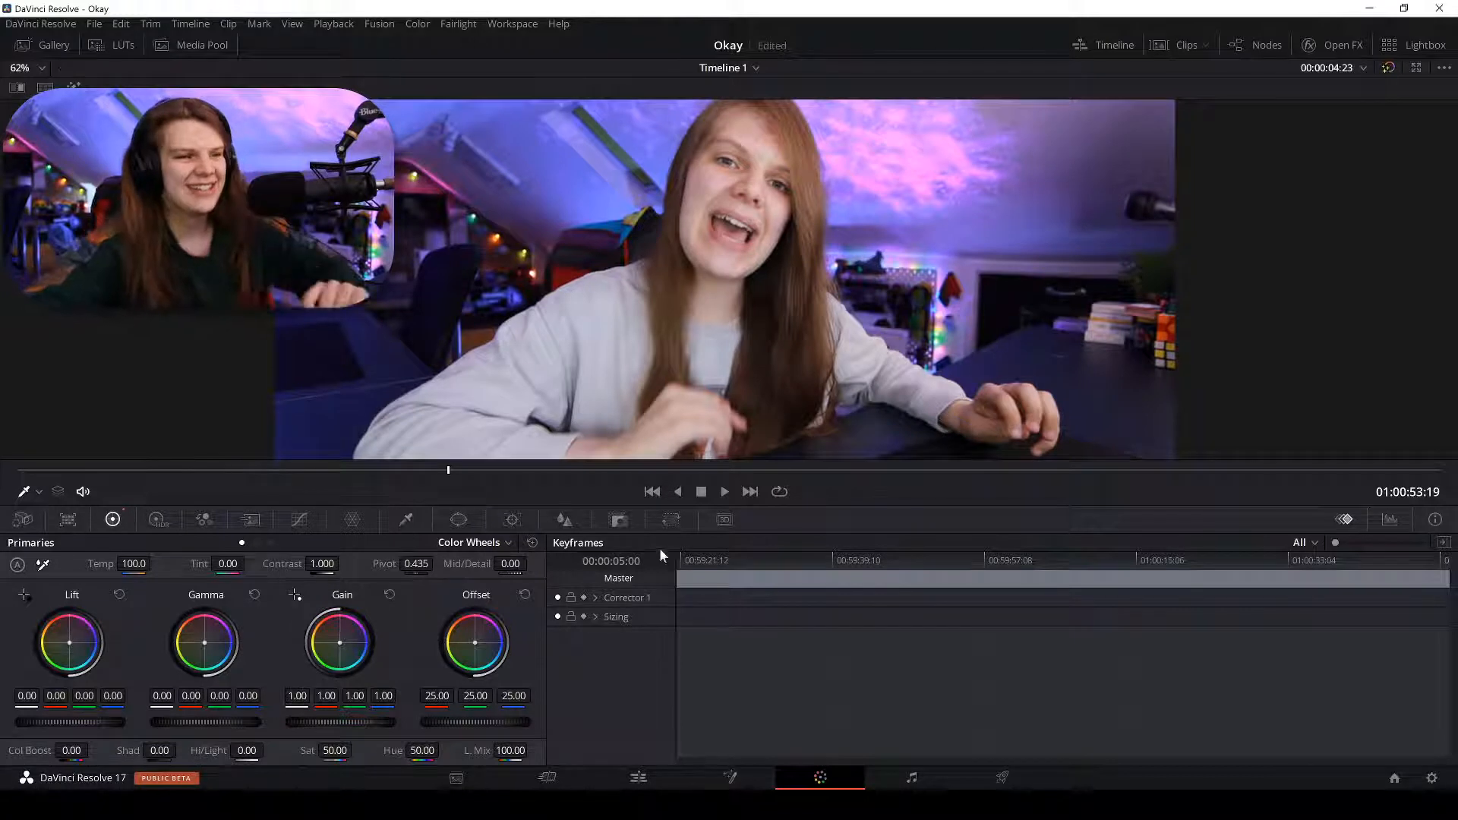
In Curves, add two shadow points to the Custom curve and bend its dark end down.
click(300, 519)
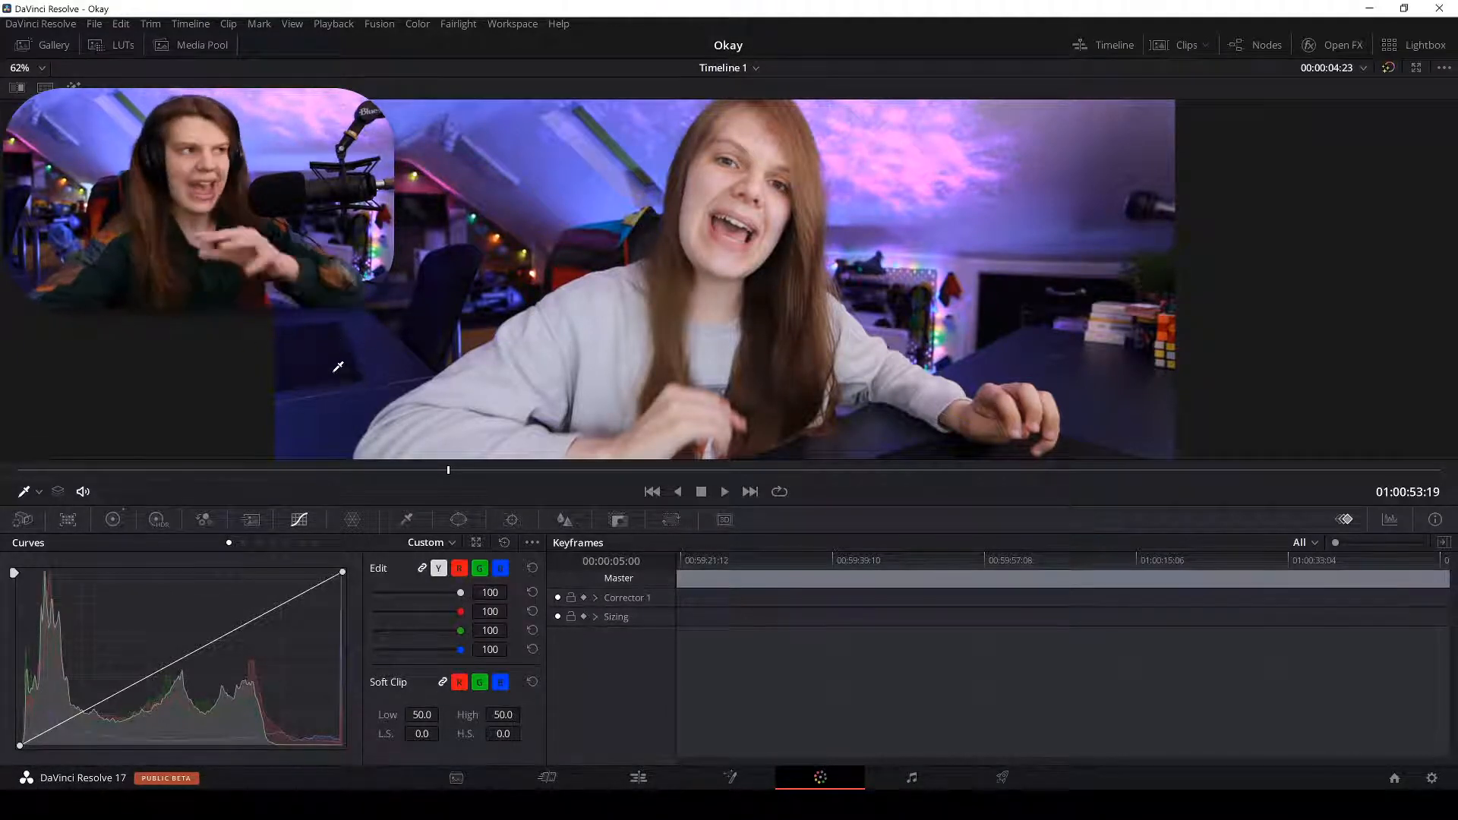
click(28, 741)
click(42, 737)
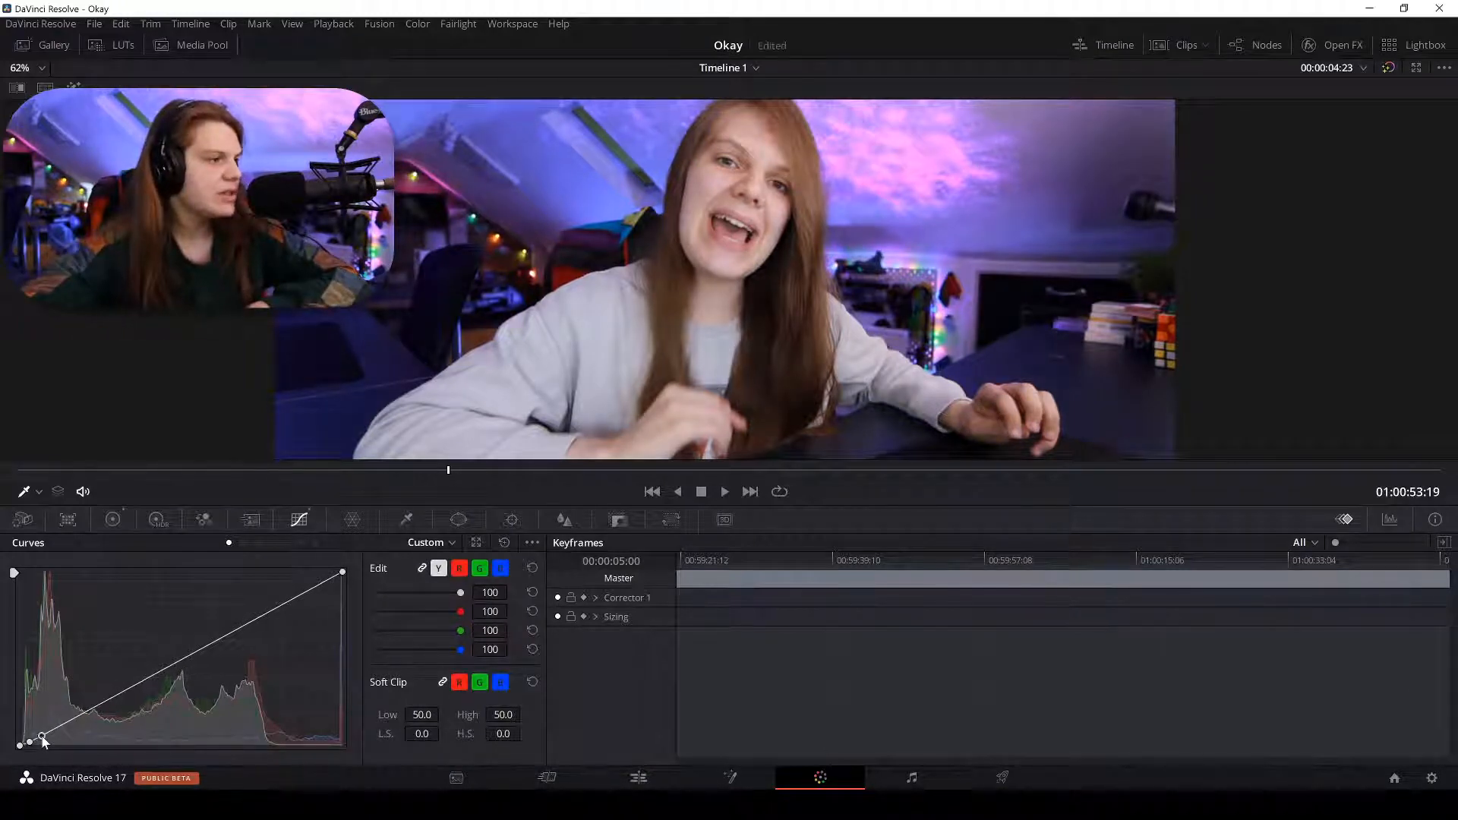
mouse_move(29, 743)
mouse_down()
mouse_move(33, 706)
mouse_move(33, 752)
mouse_up()
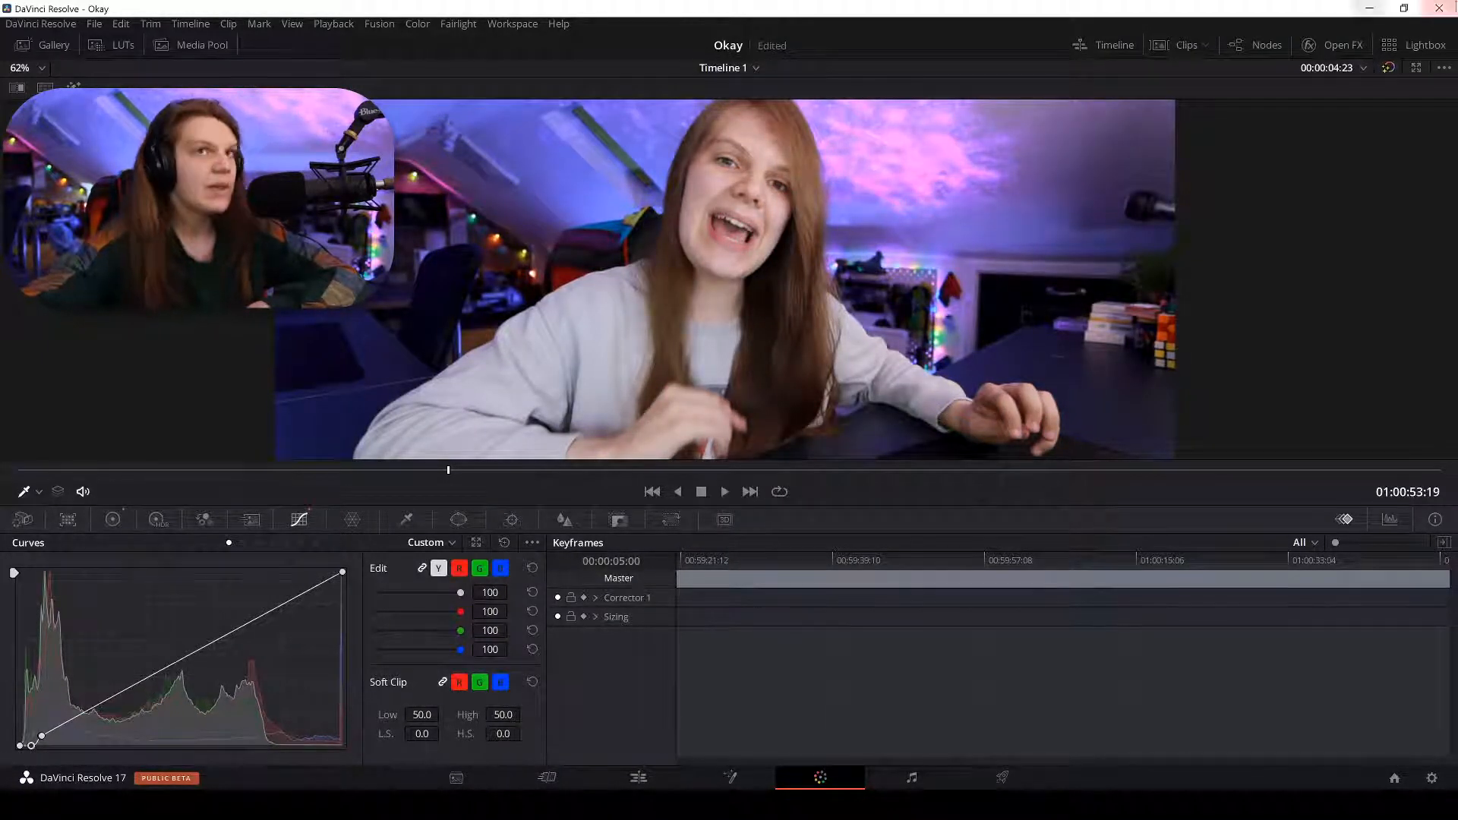
Compare against the ungraded frame, lift the darkest curve point slightly, then show Hue Vs Sat.
click(1389, 67)
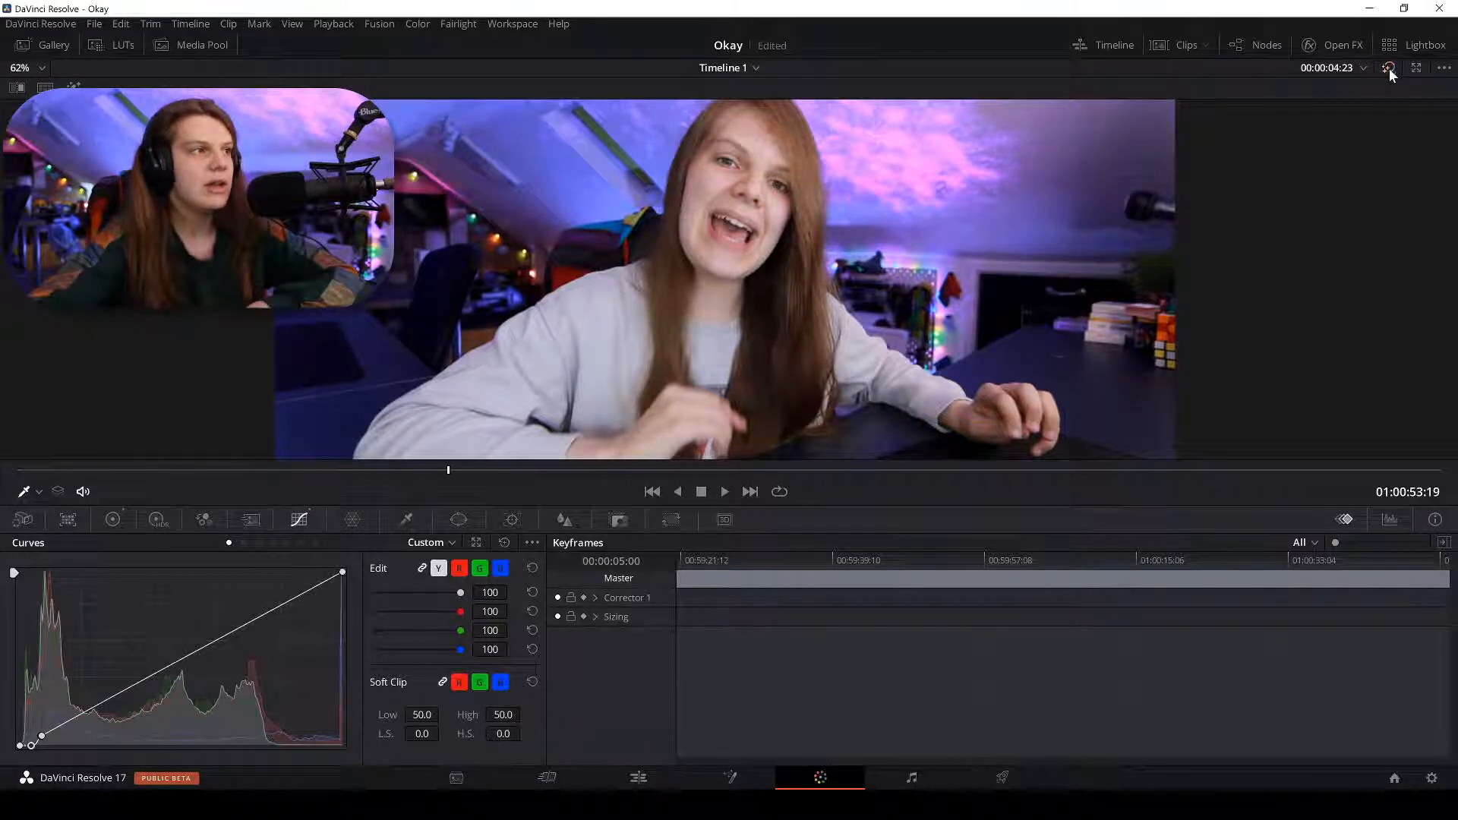
scroll(719, 279, up, 3)
scroll(720, 279, up, 2)
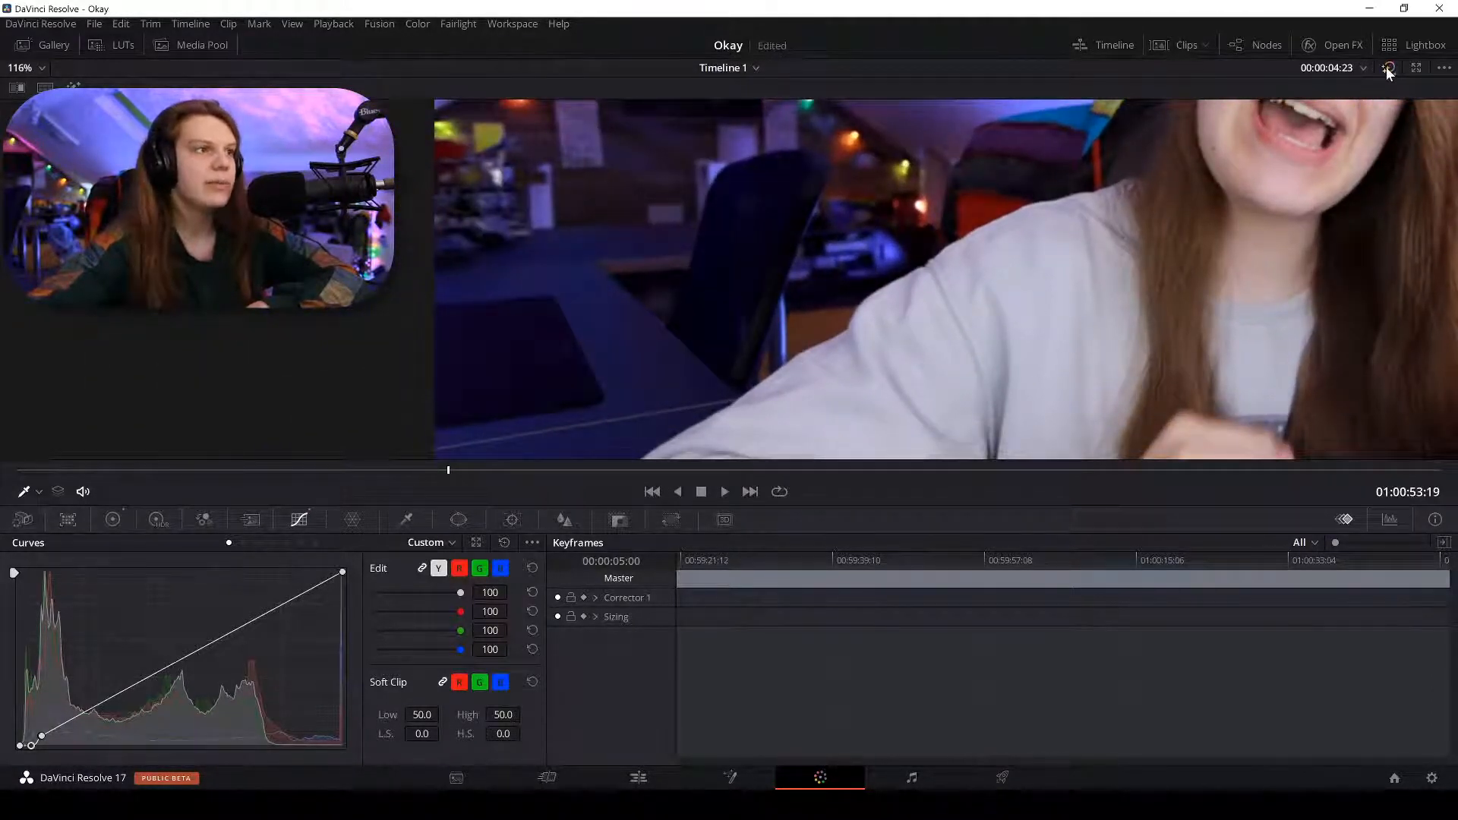
click(1388, 68)
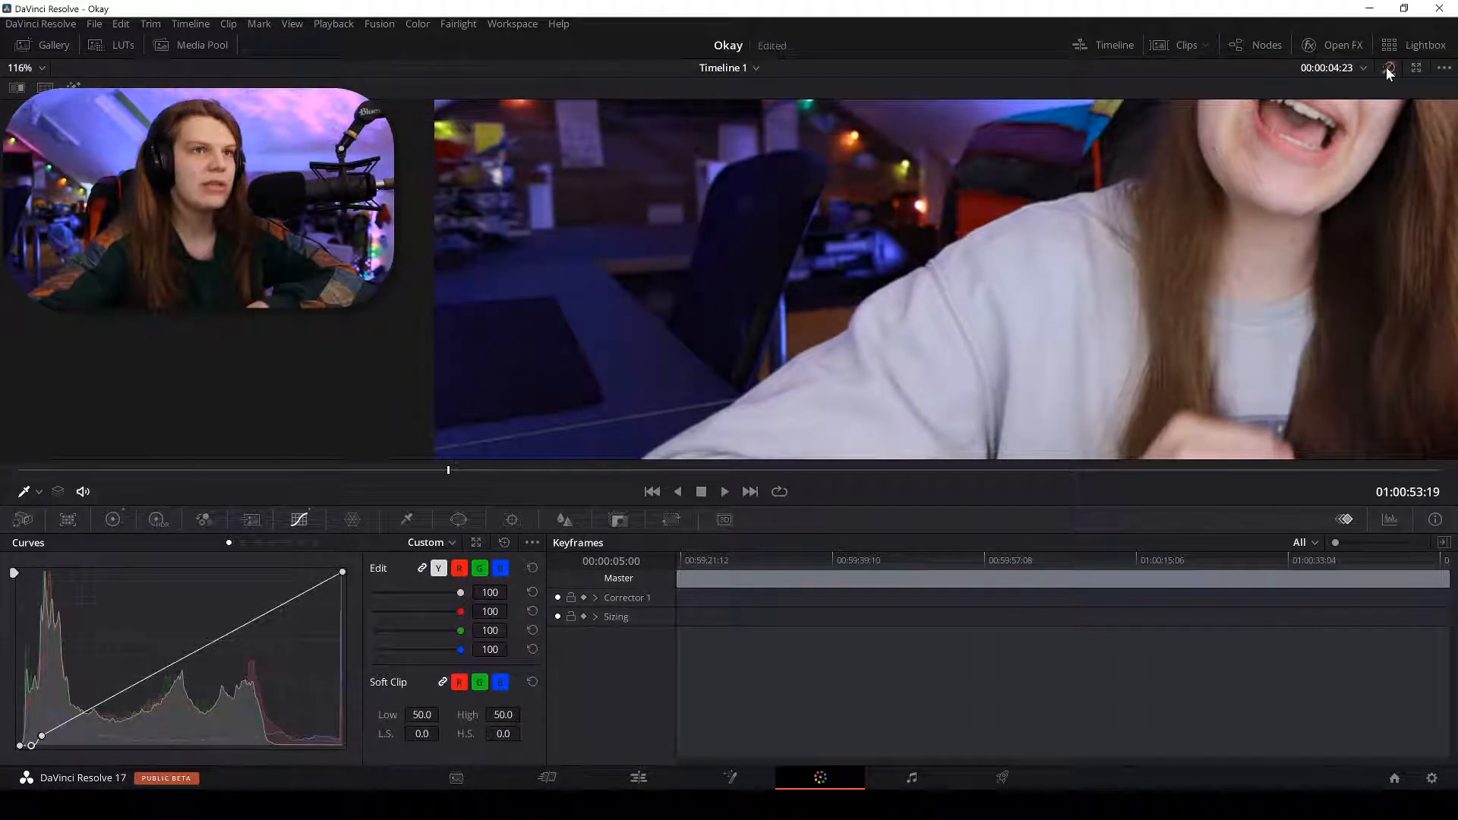
click(1387, 66)
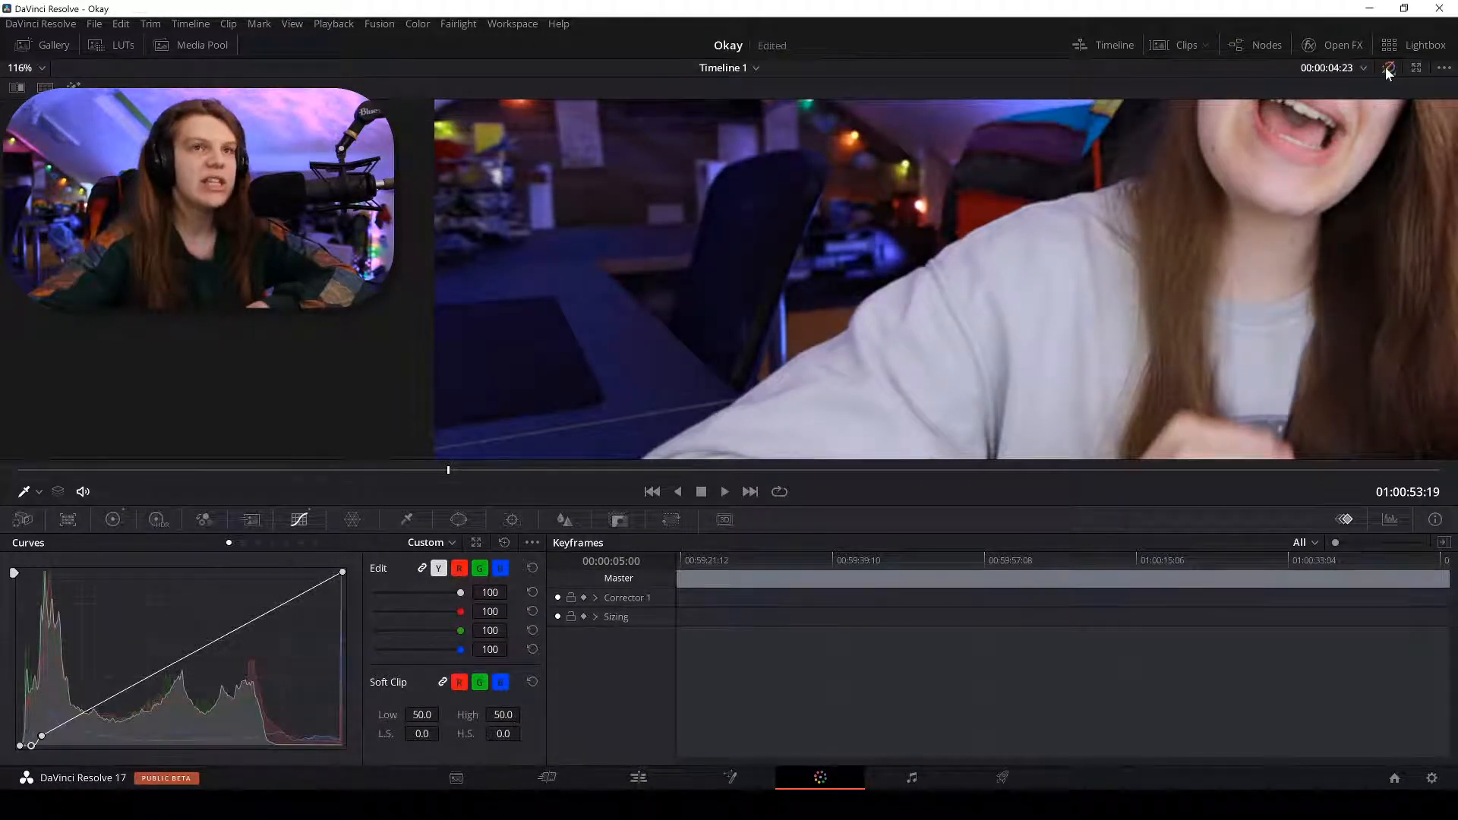
key(shift+z)
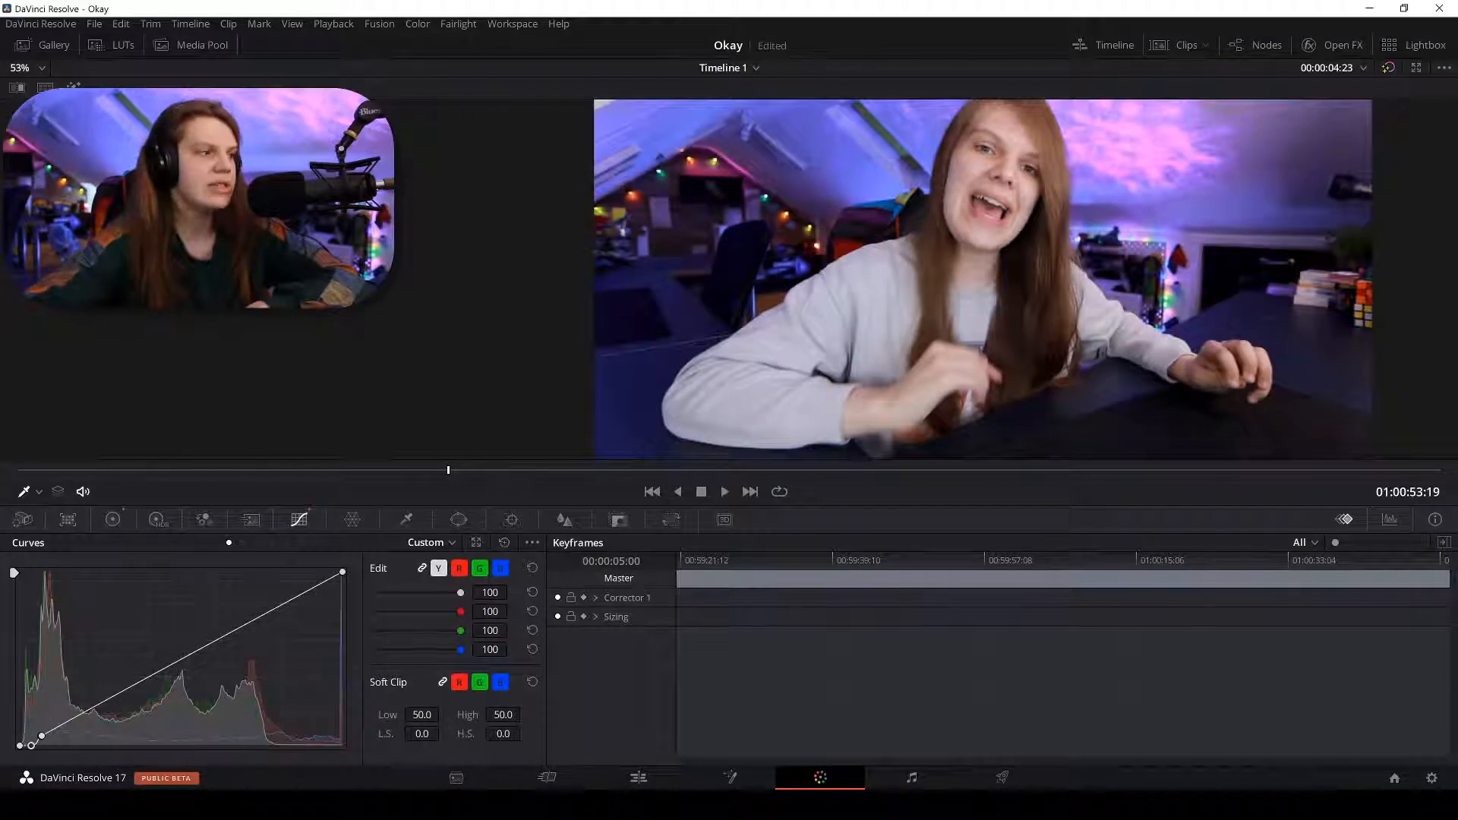
drag(44, 737, 49, 737)
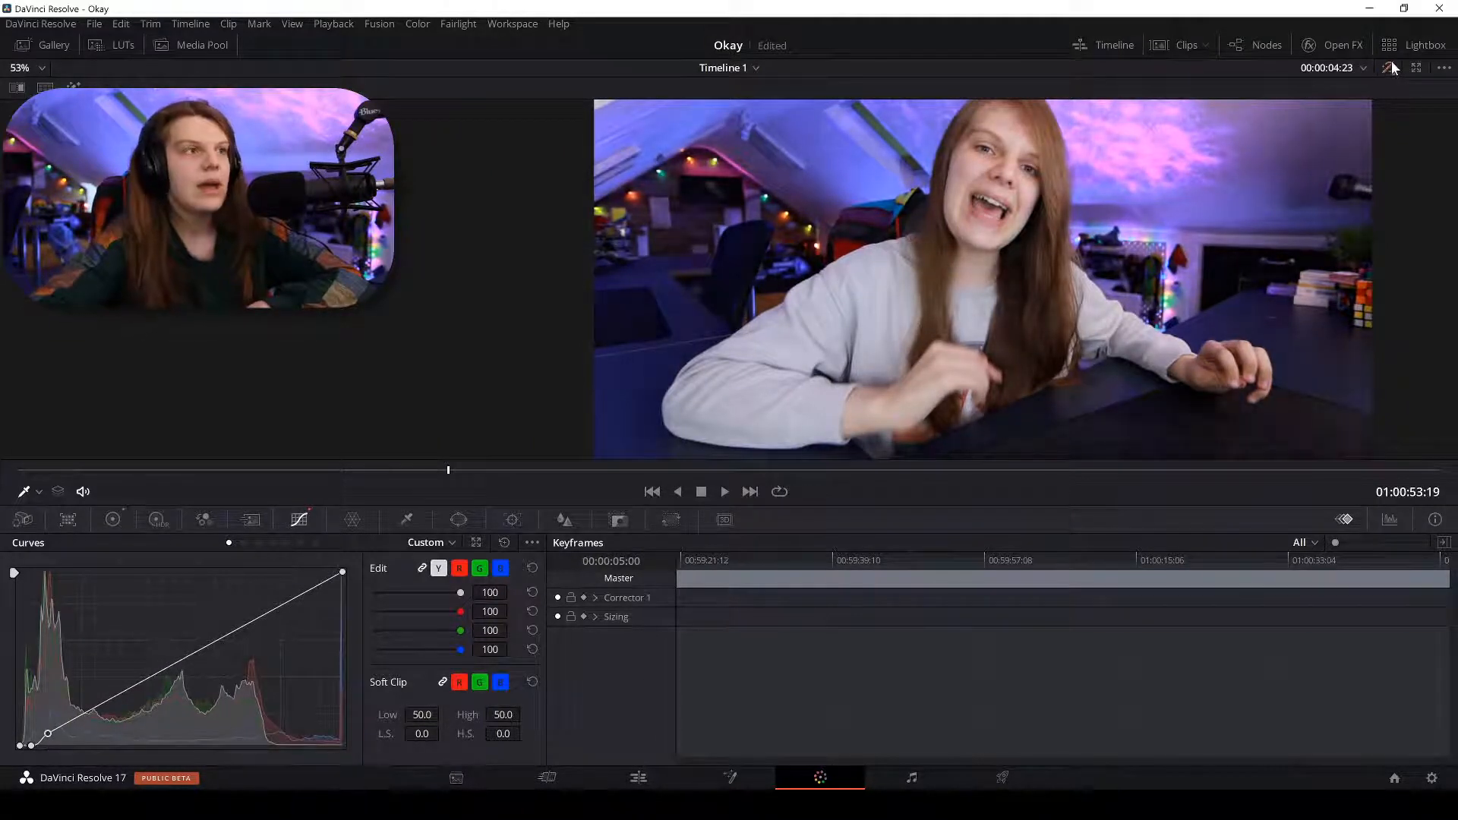
scroll(1200, 167, down, 1)
drag(1154, 187, 1108, 216)
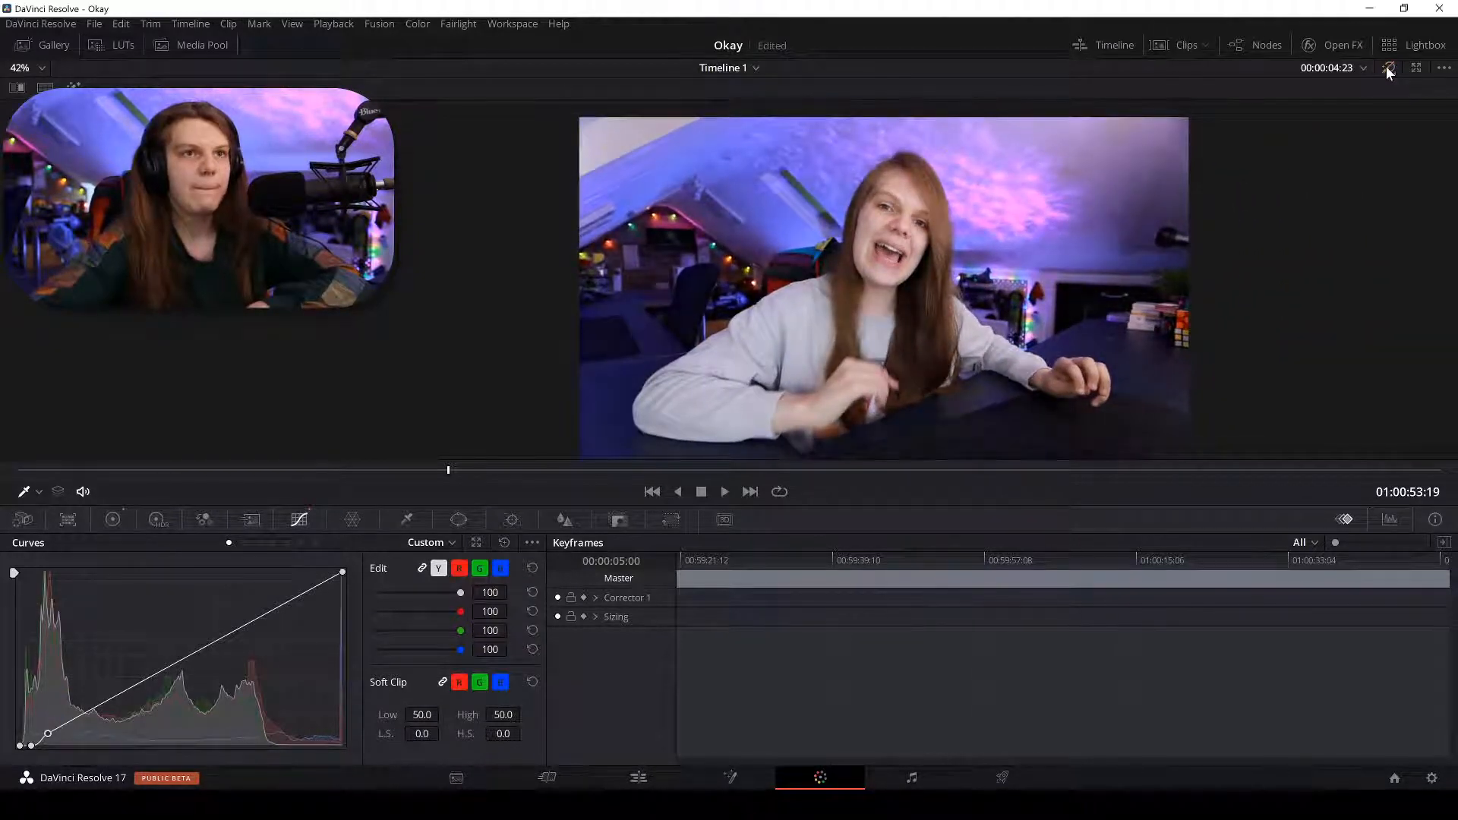
click(1384, 66)
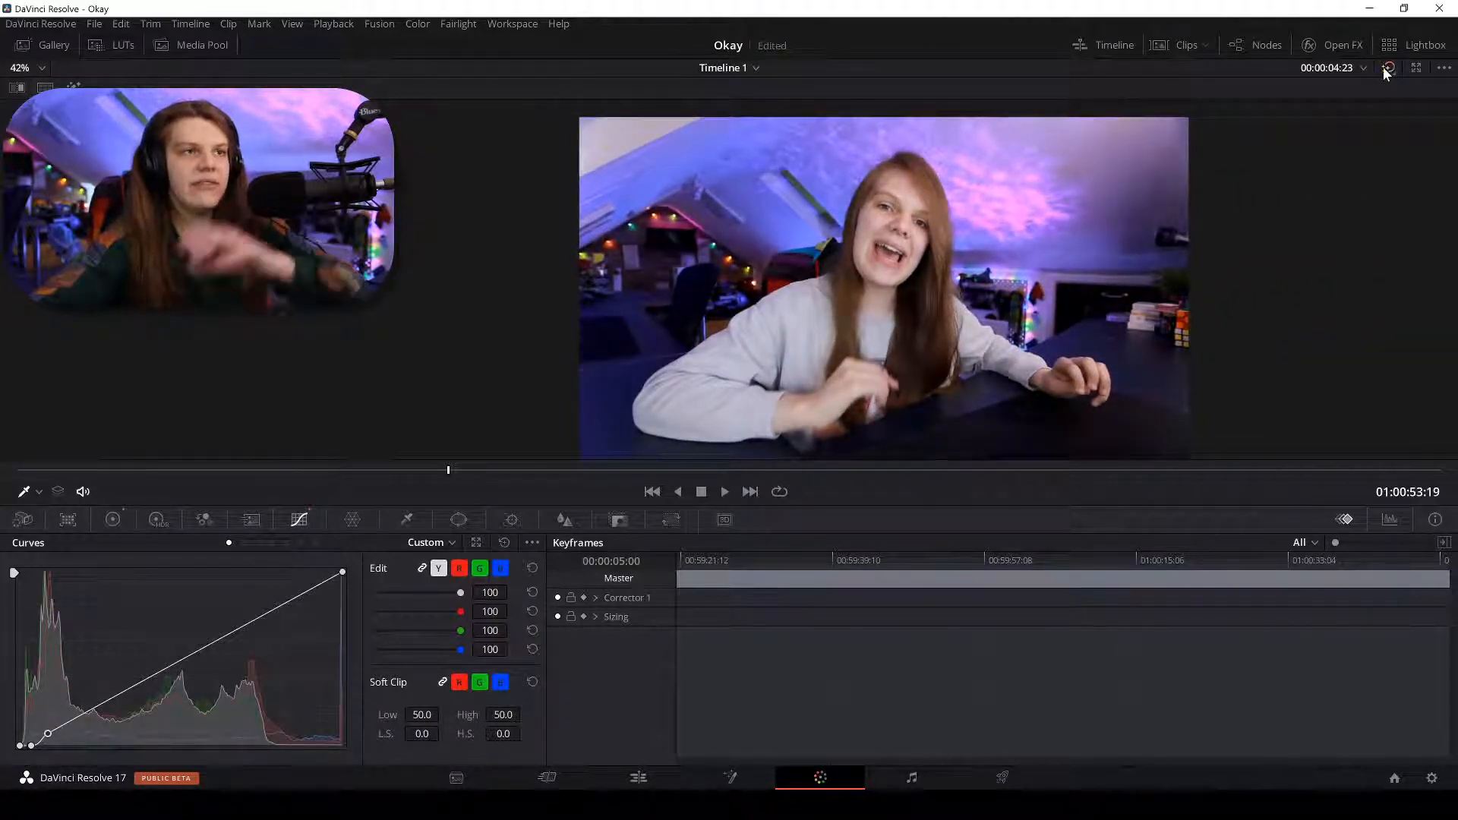
click(244, 544)
click(258, 543)
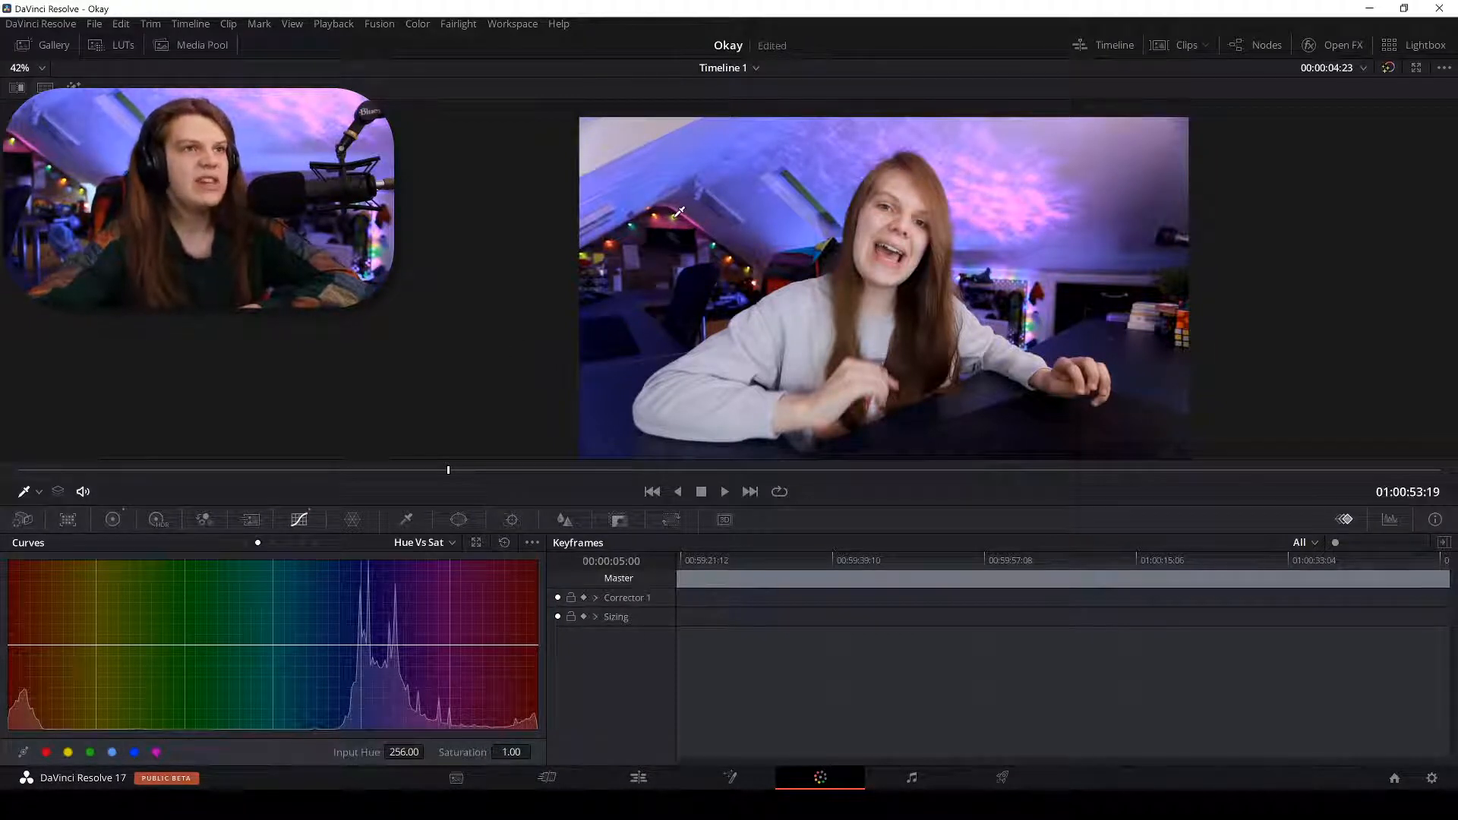
In Chrome, load the YouTube channel bookmark in a new tab and switch to that tab.
key(alt+Tab)
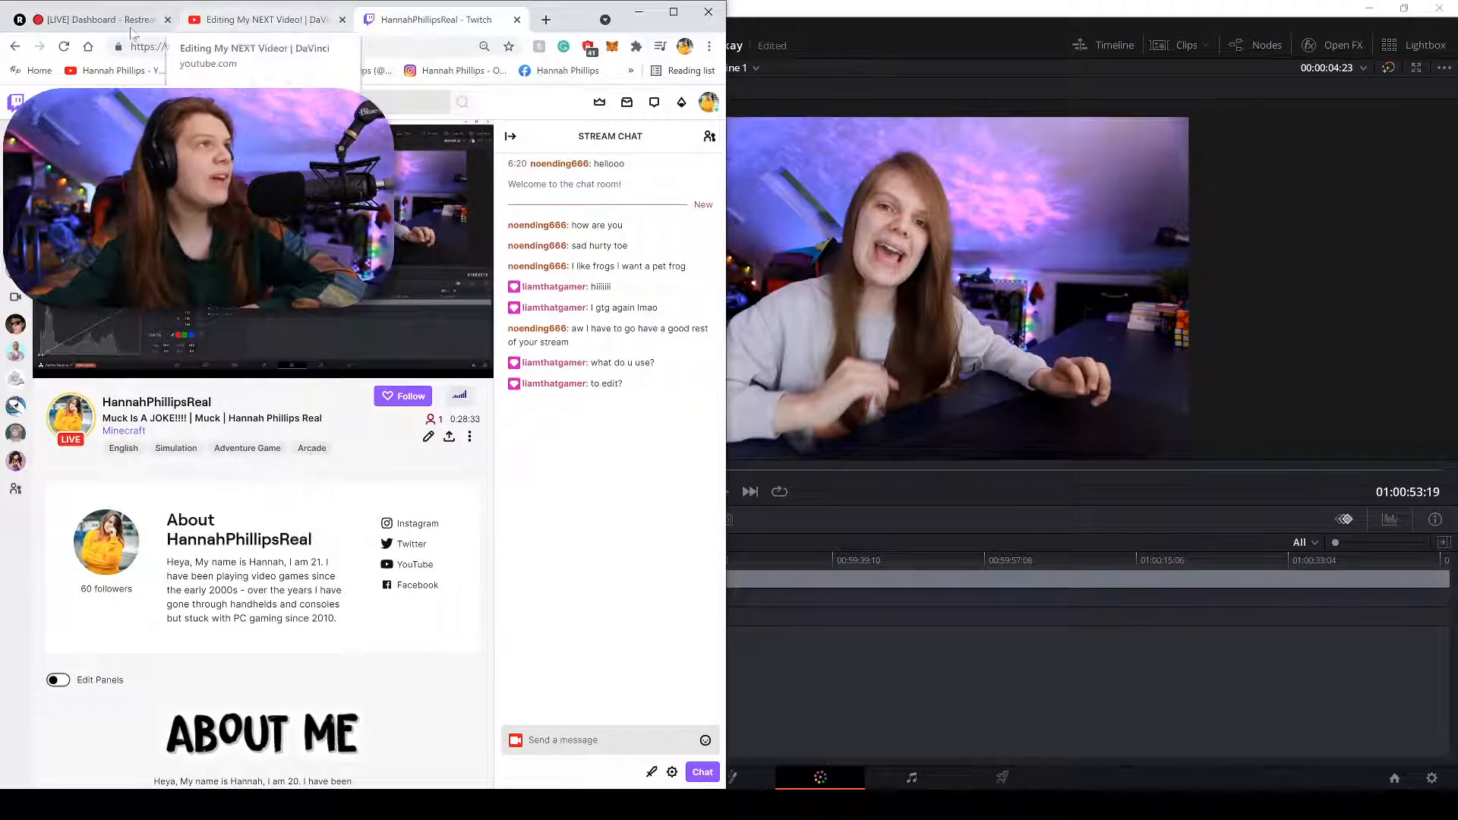
key(ctrl+t)
click(106, 70)
key(ctrl+shift+Tab)
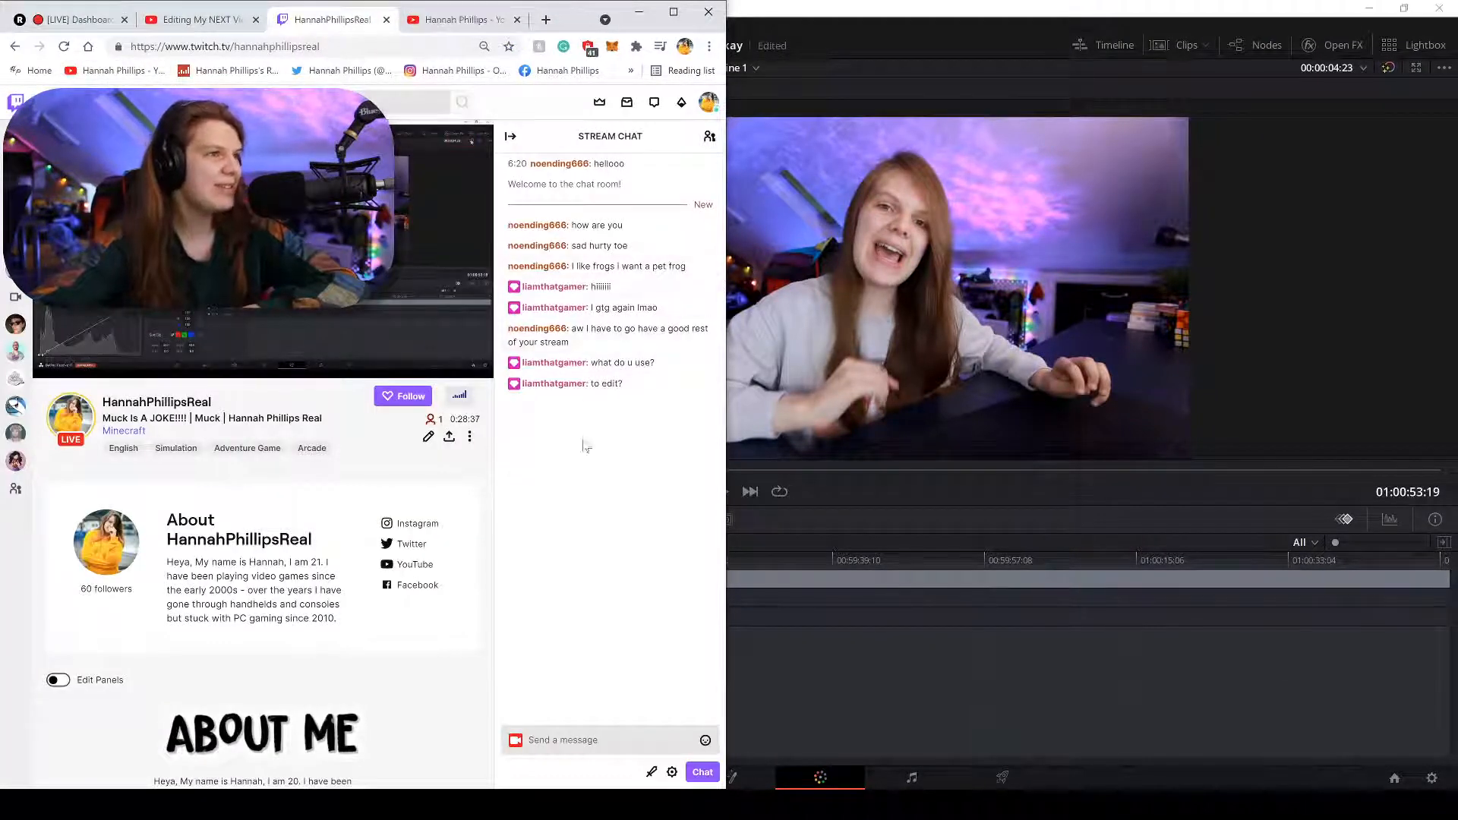
click(450, 21)
Show the channel's VIDEOS list, including 'MtF Transition Timeline' and 'Transition For YOU!'.
click(182, 328)
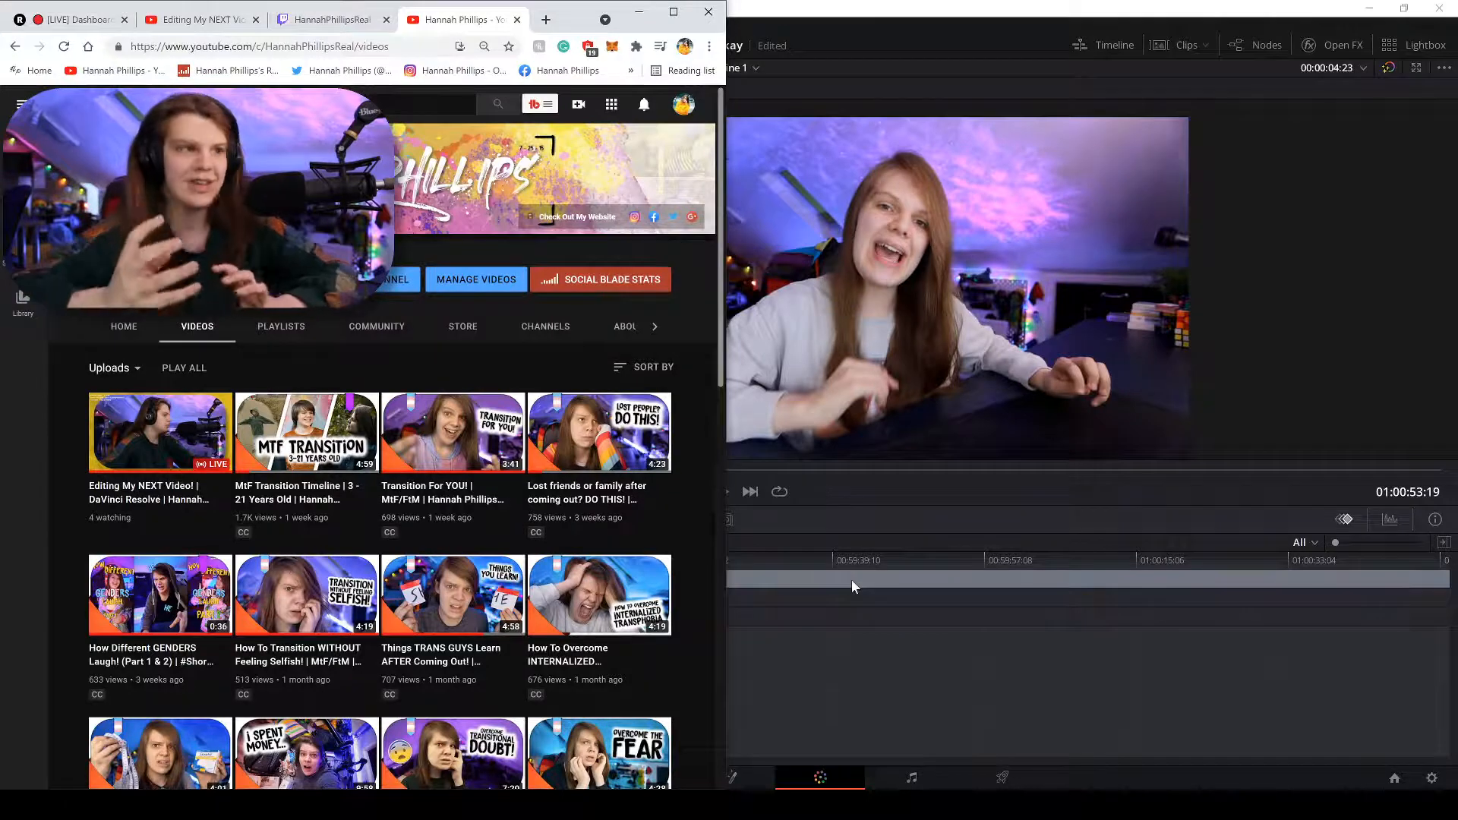
mouse_move(425, 416)
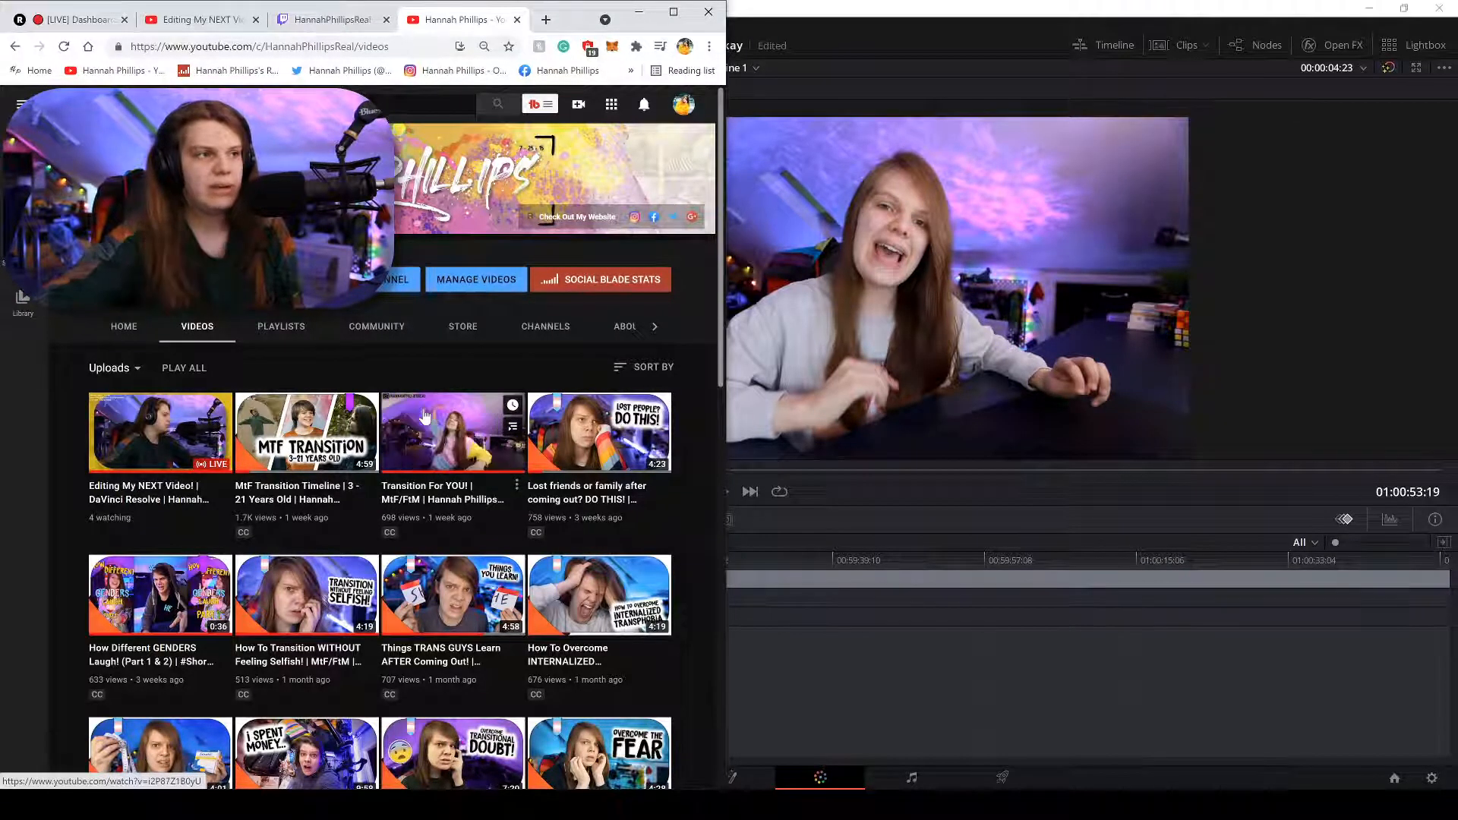
mouse_move(577, 499)
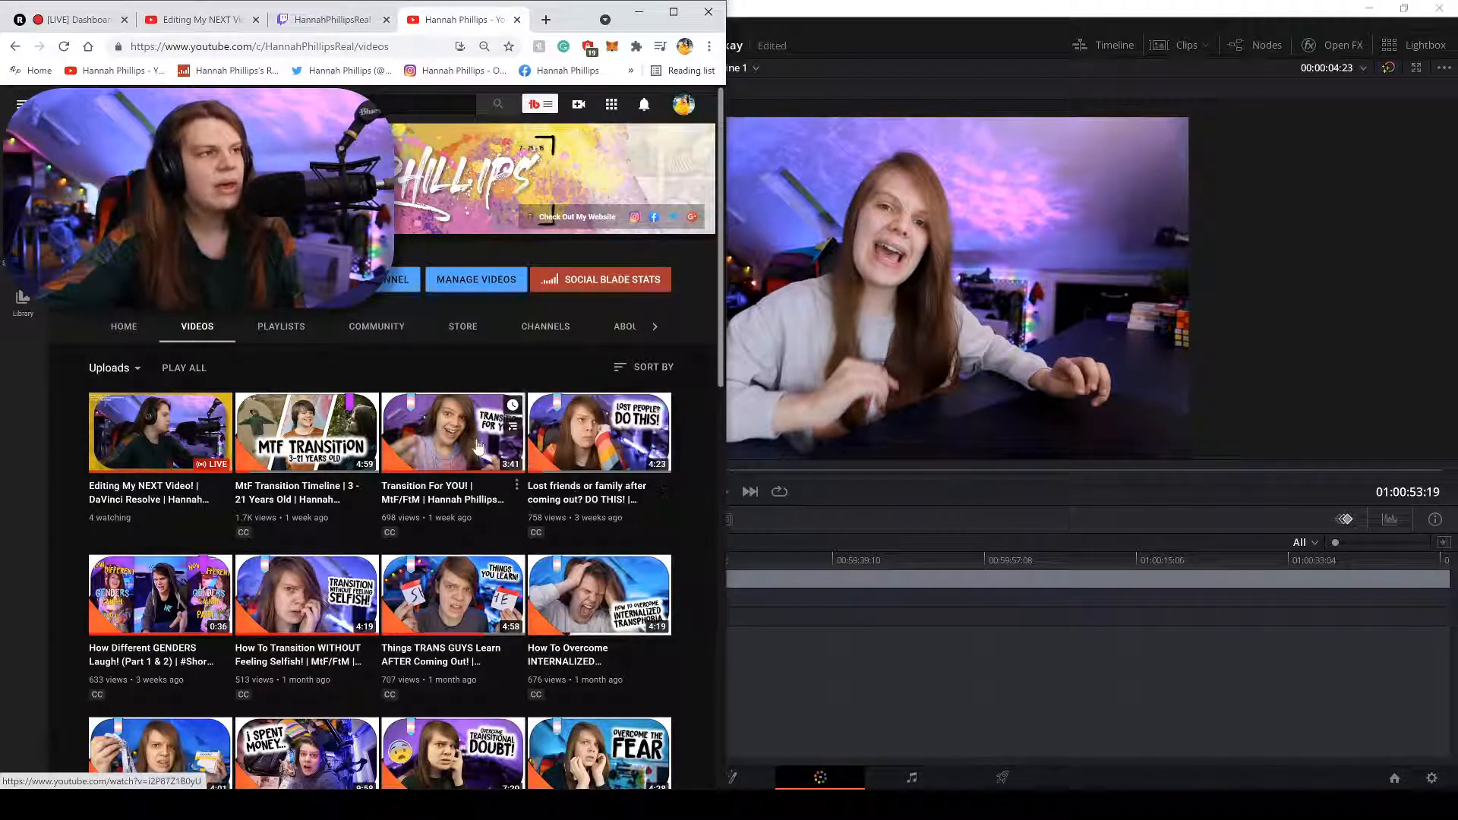
mouse_move(575, 431)
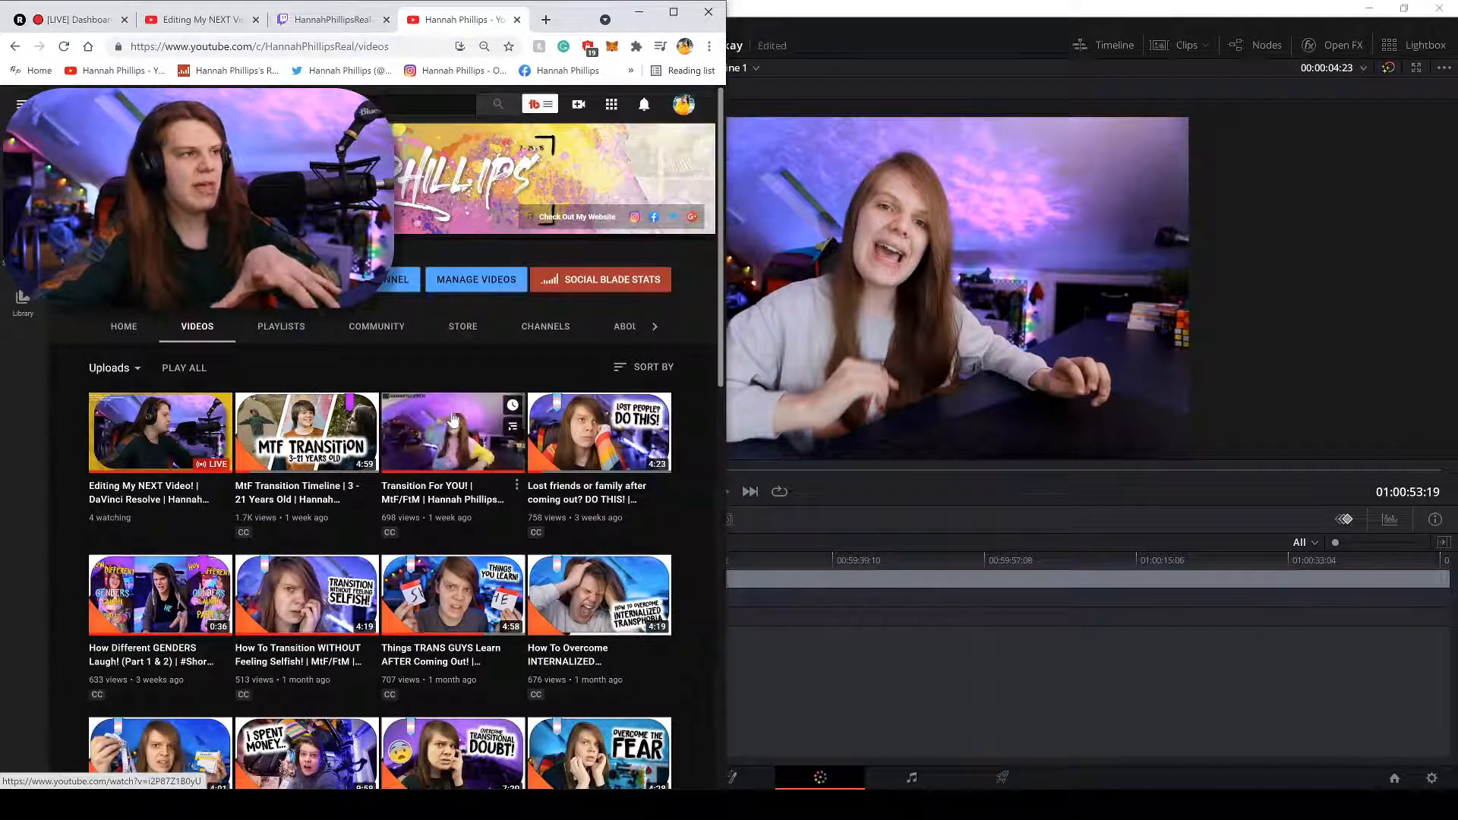
mouse_move(352, 594)
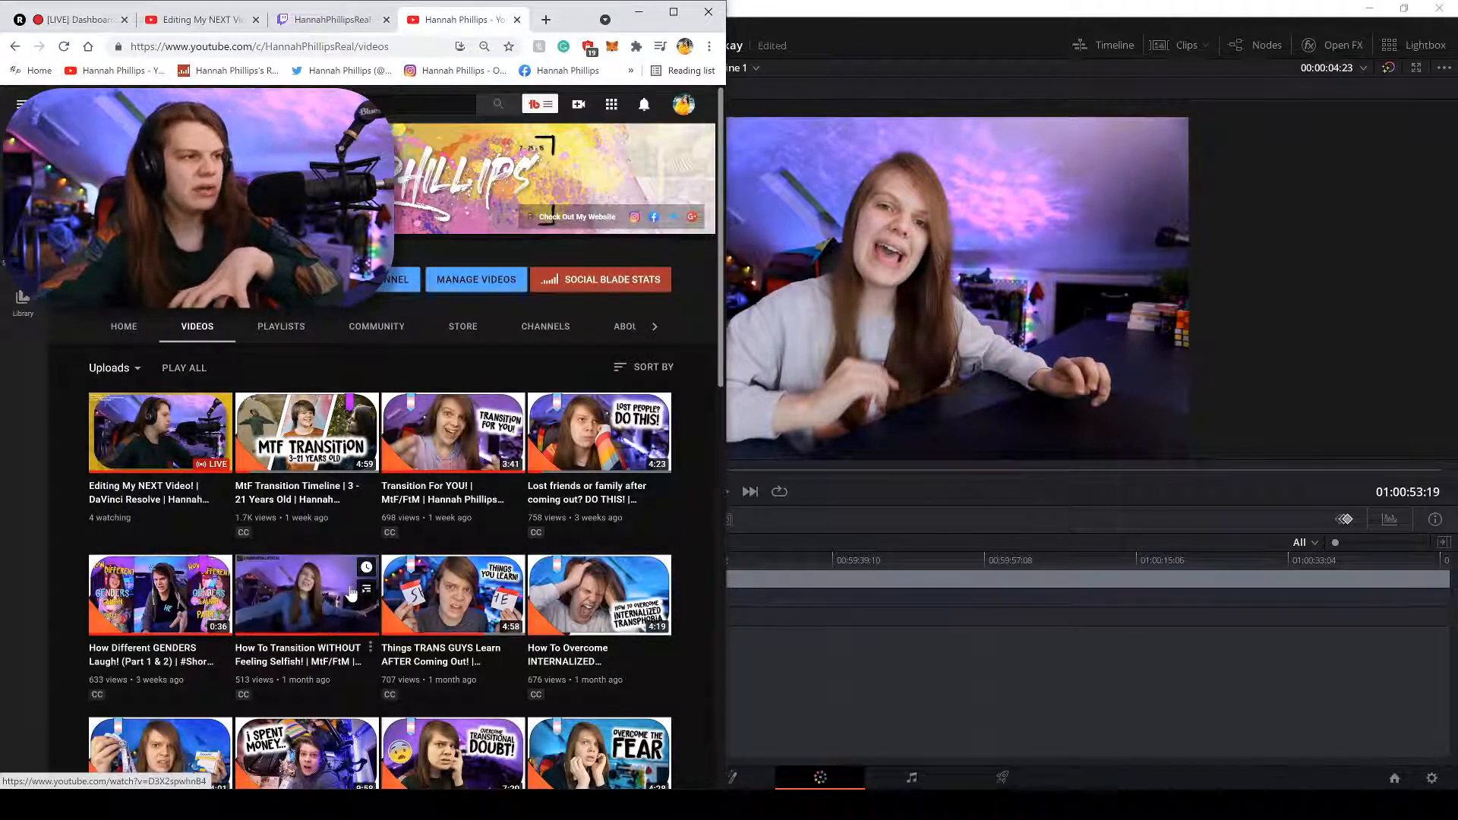
Back in Resolve, sample a blue-purple hue for Hue Vs Sat and raise its saturation, widening toward bluer hues.
click(840, 653)
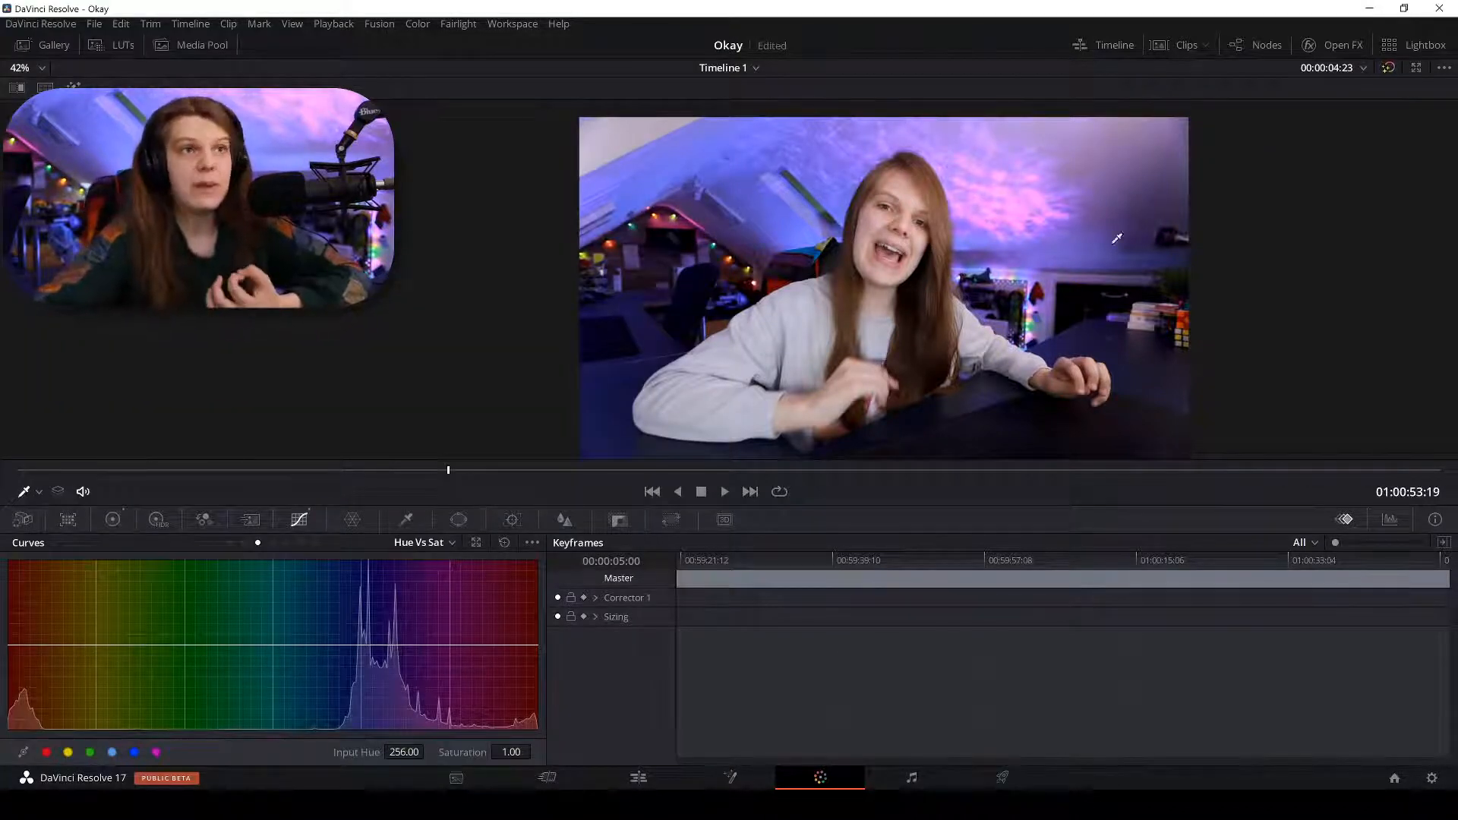
click(343, 643)
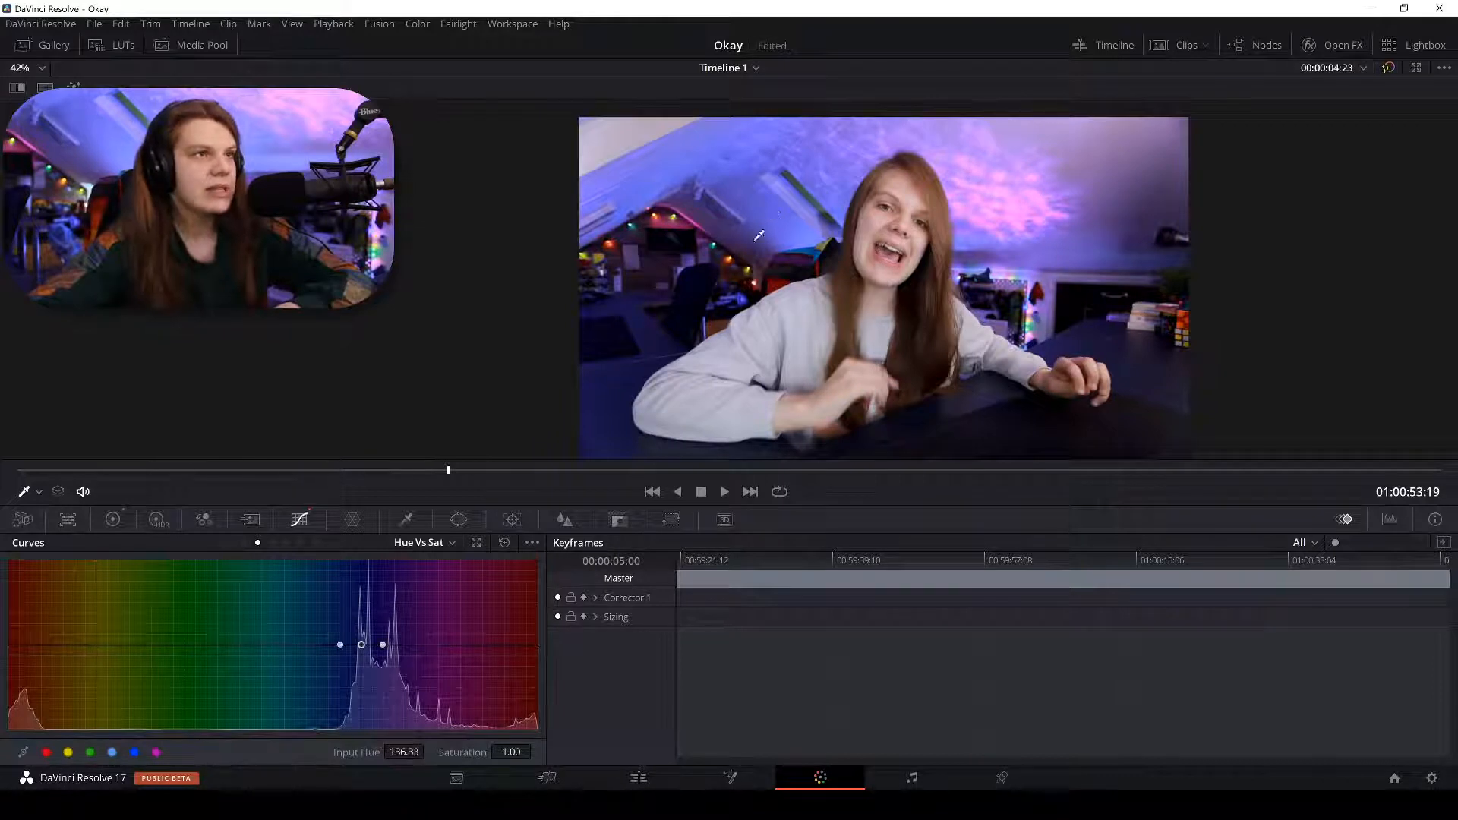
drag(362, 643, 432, 622)
mouse_move(341, 644)
mouse_down()
mouse_move(286, 646)
mouse_move(327, 631)
mouse_up()
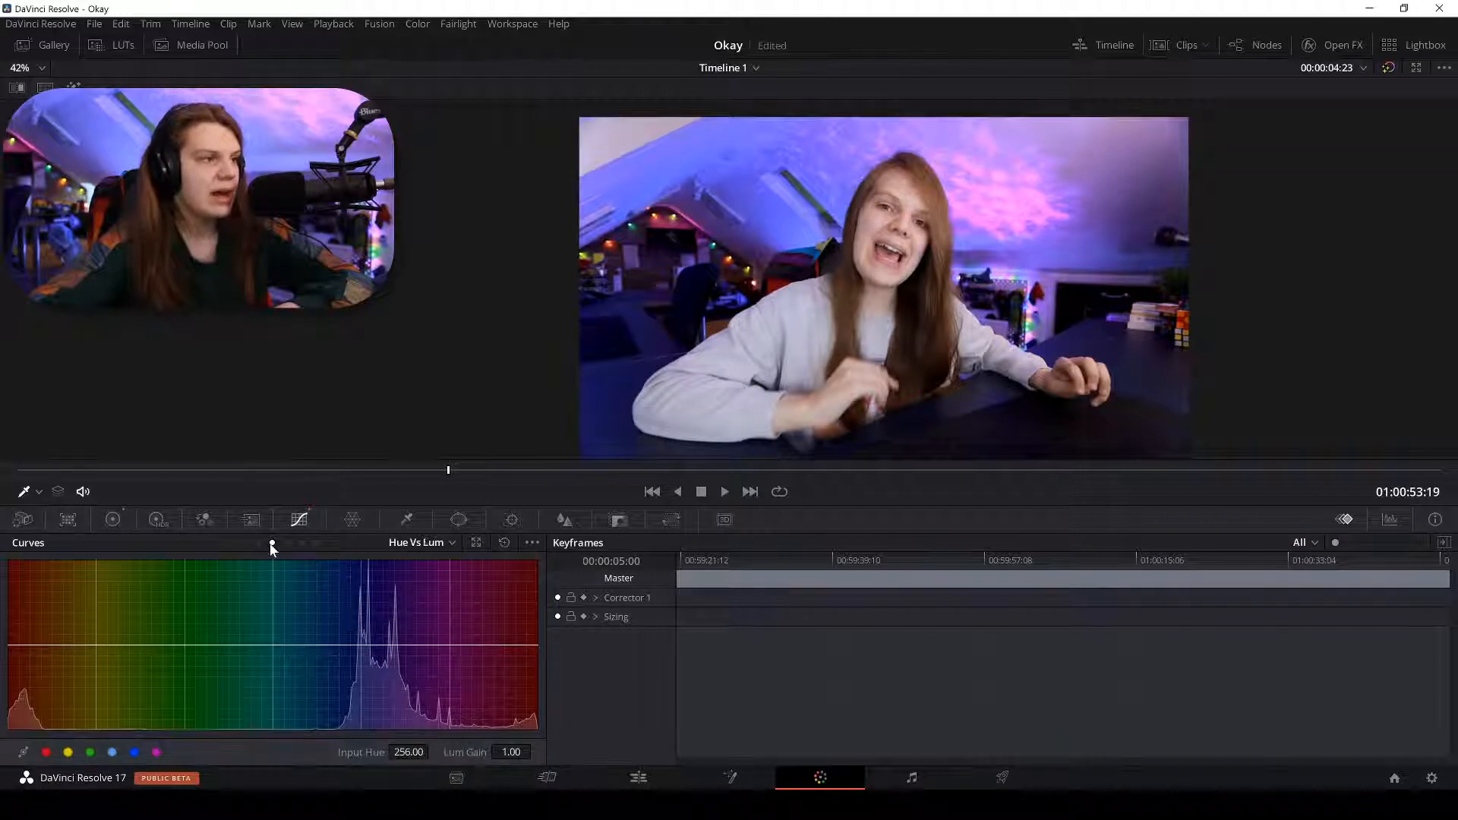
In Hue Vs Hue, shift the blue hues near 168.96 toward purple by 18.40.
click(243, 543)
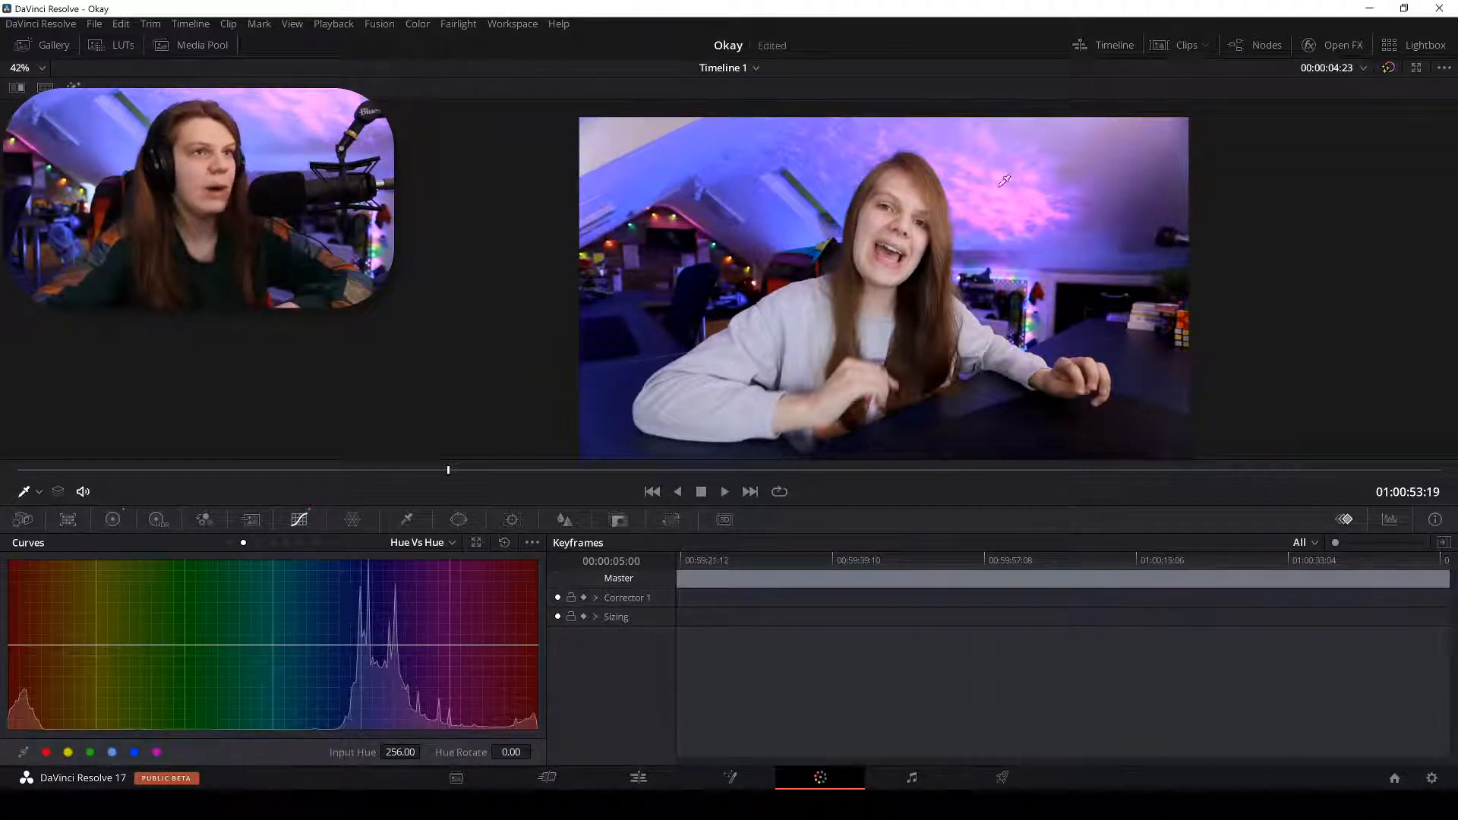
click(444, 644)
drag(444, 644, 376, 647)
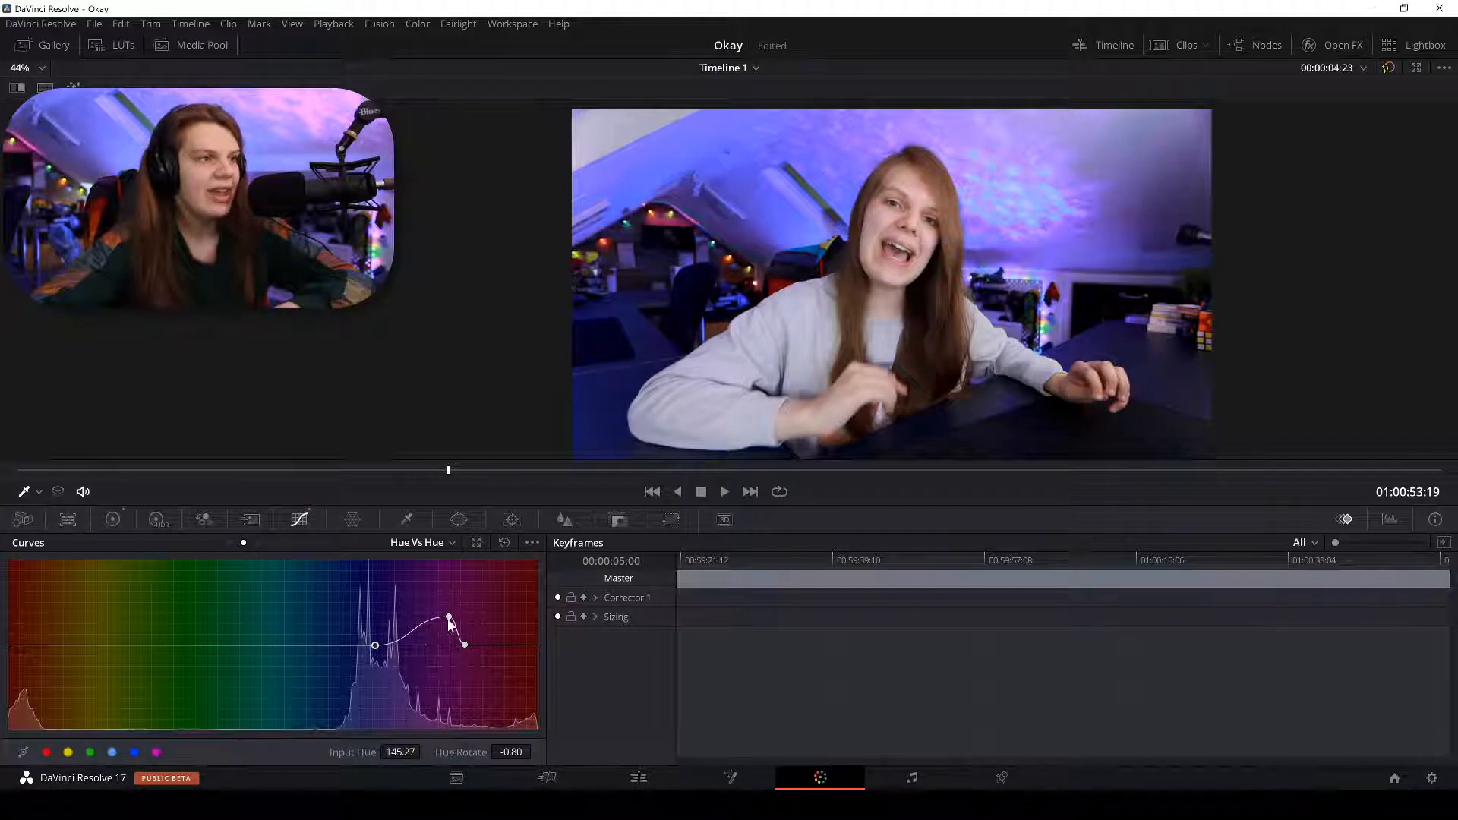
drag(448, 616, 410, 638)
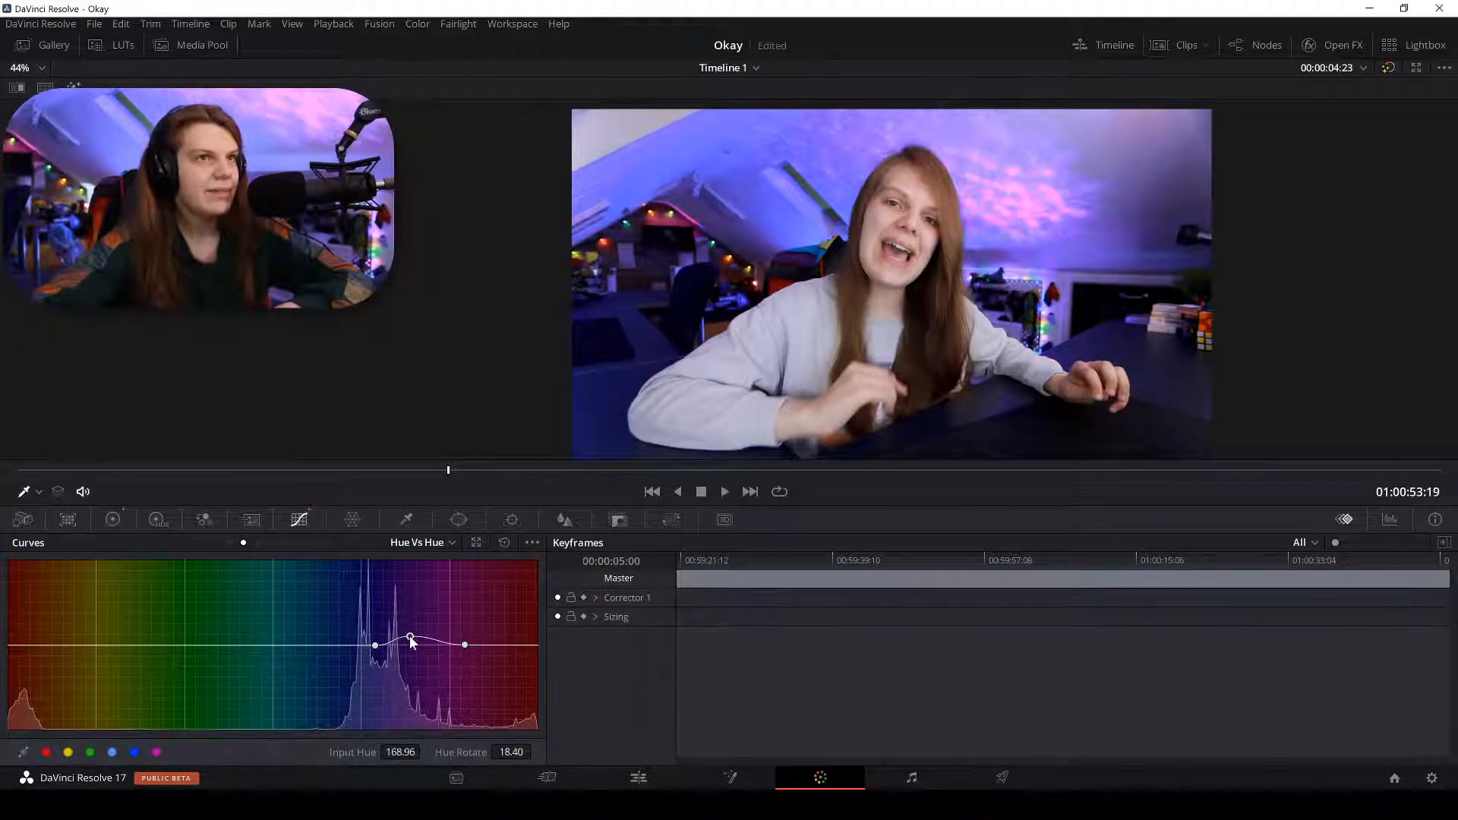
Compare the graded and ungraded picture several times, then show the Hue Vs Lum curve.
click(1385, 65)
click(1384, 66)
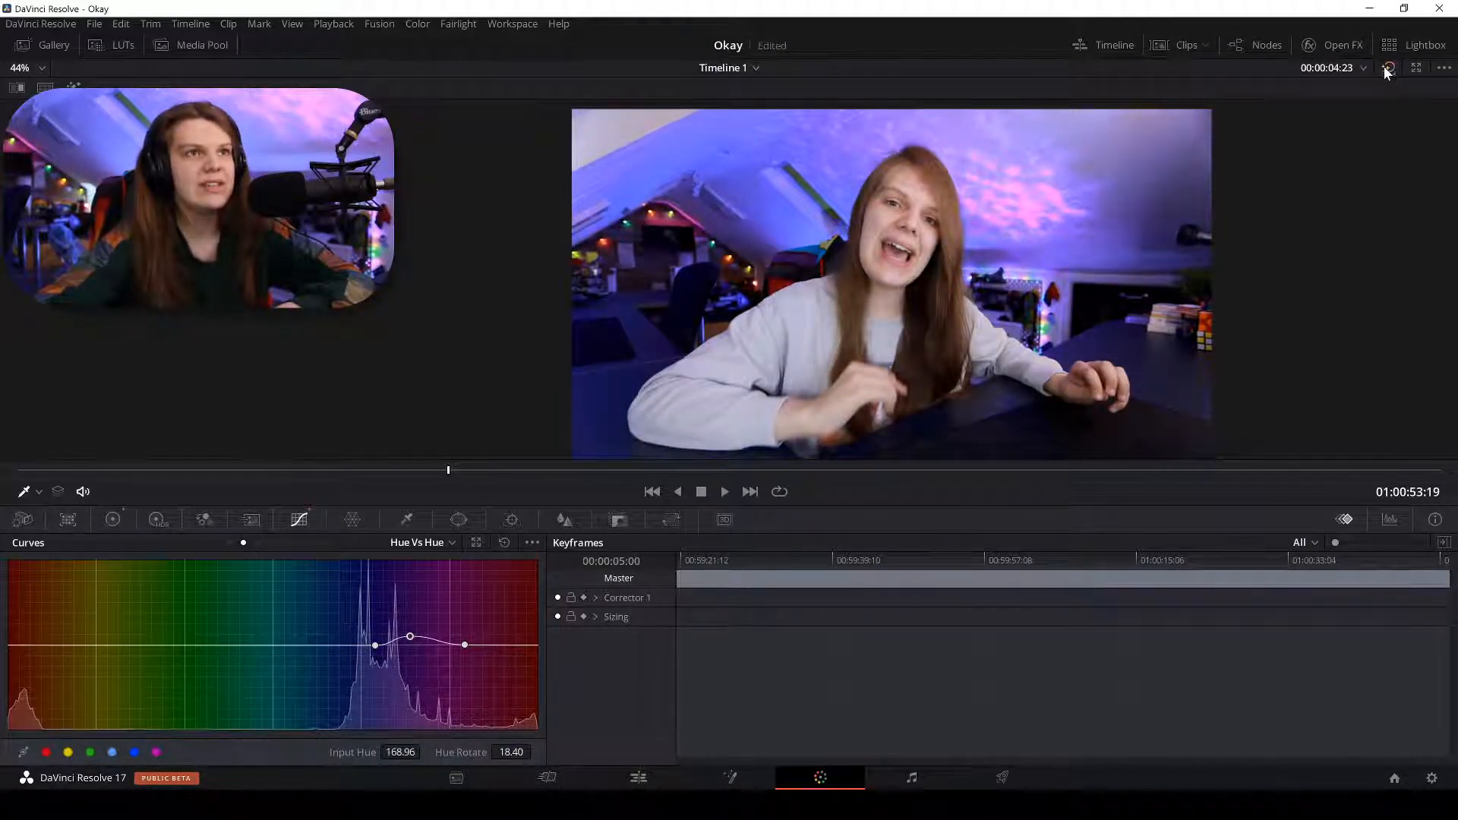
click(1384, 67)
click(1383, 68)
click(1382, 69)
click(1382, 68)
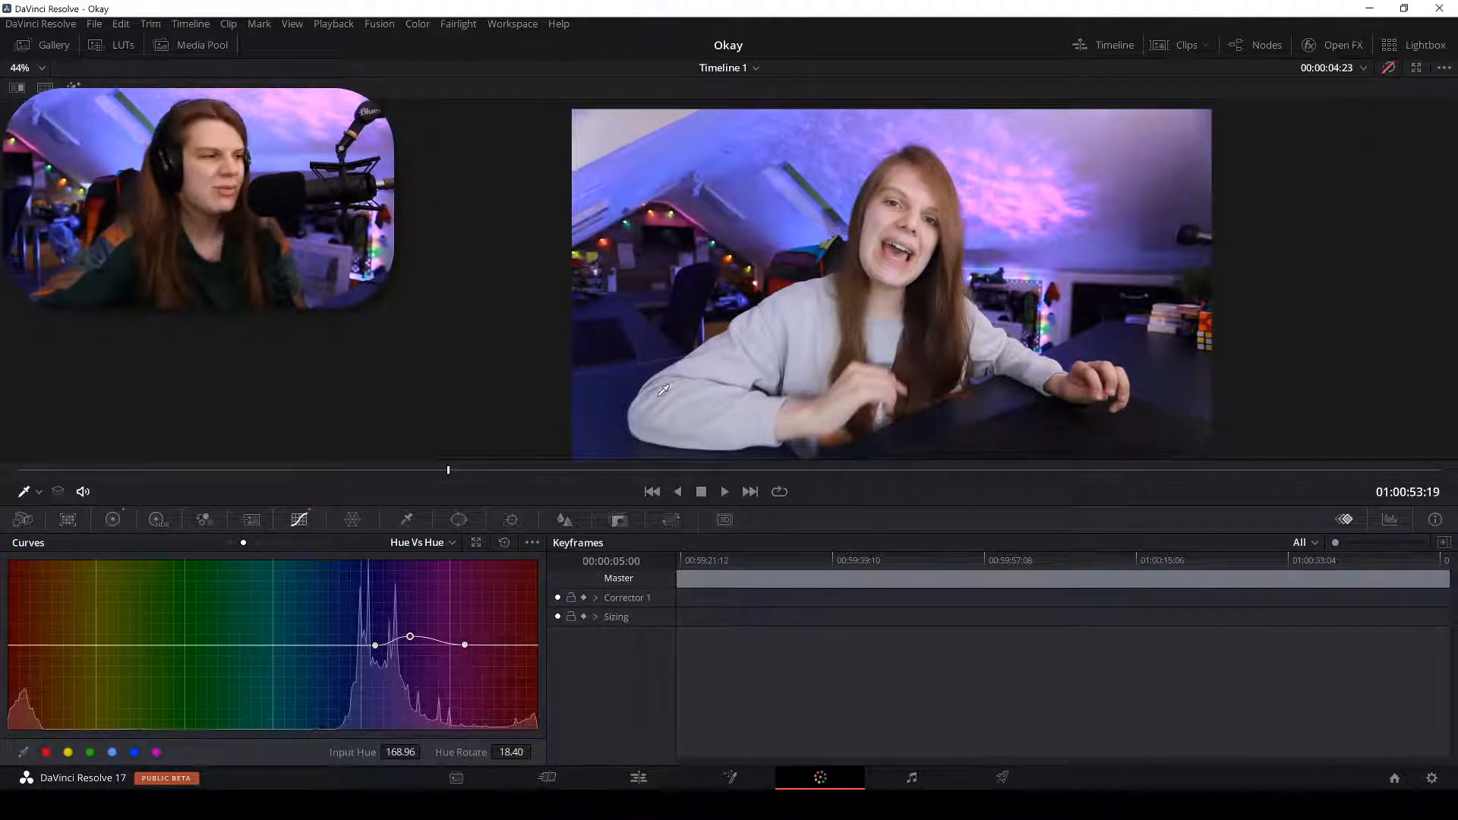
click(273, 542)
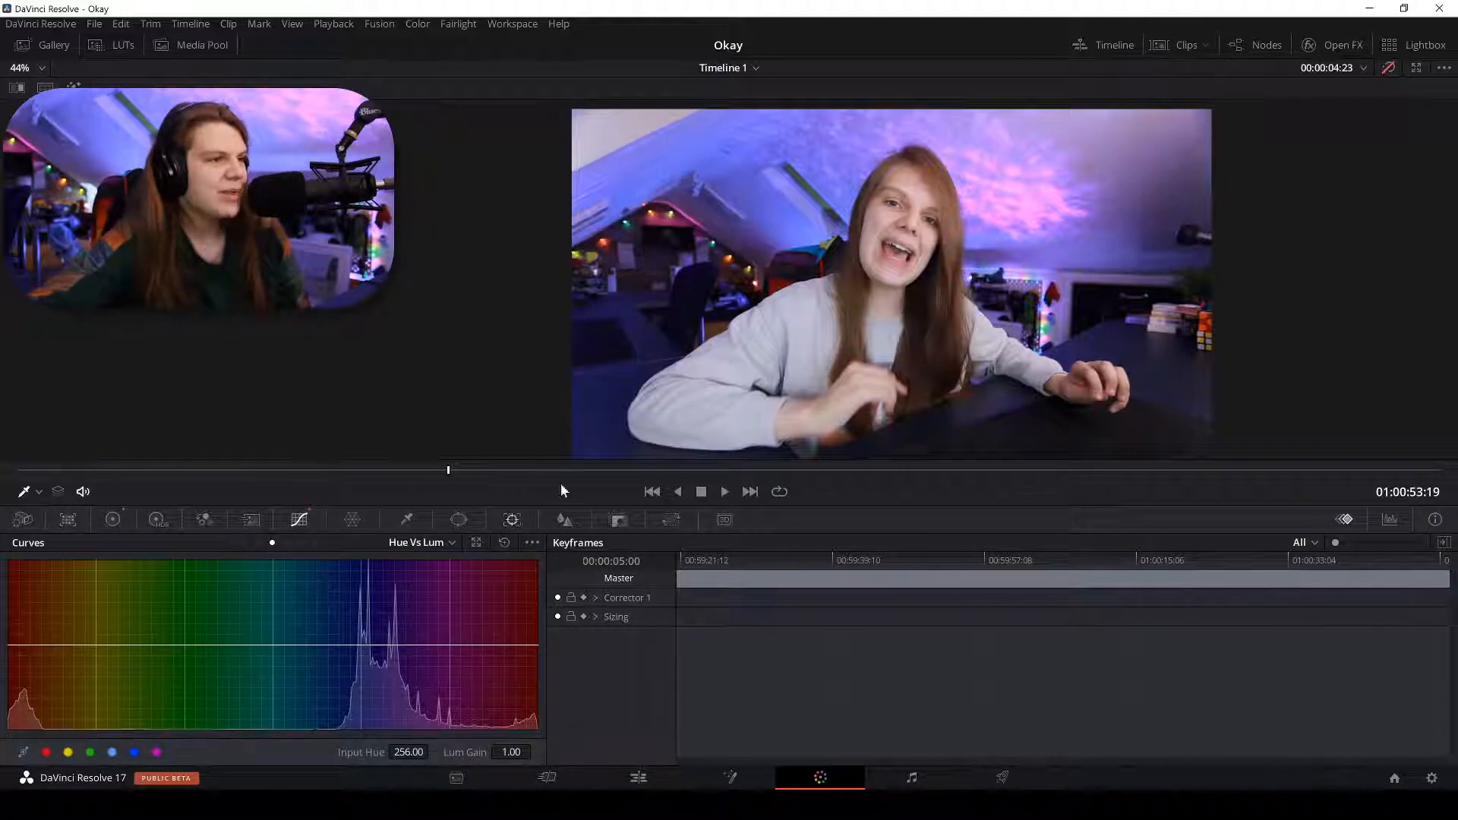
Raise and widen a Hue Vs Lum peak on the blue-purple hues, then pull it down sharply.
click(846, 197)
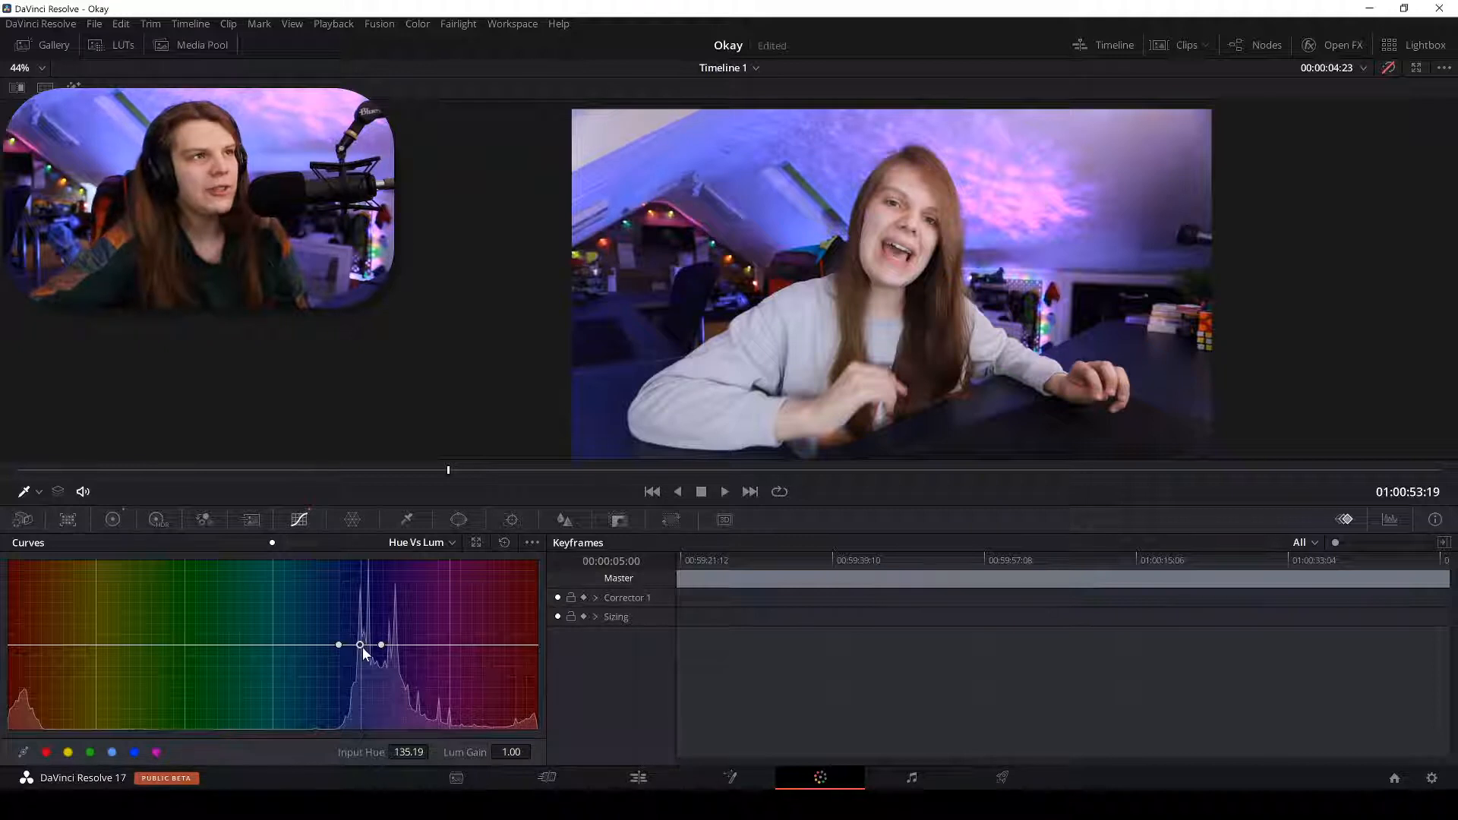
drag(362, 653, 371, 574)
drag(384, 644, 449, 644)
click(1390, 68)
drag(370, 573, 394, 630)
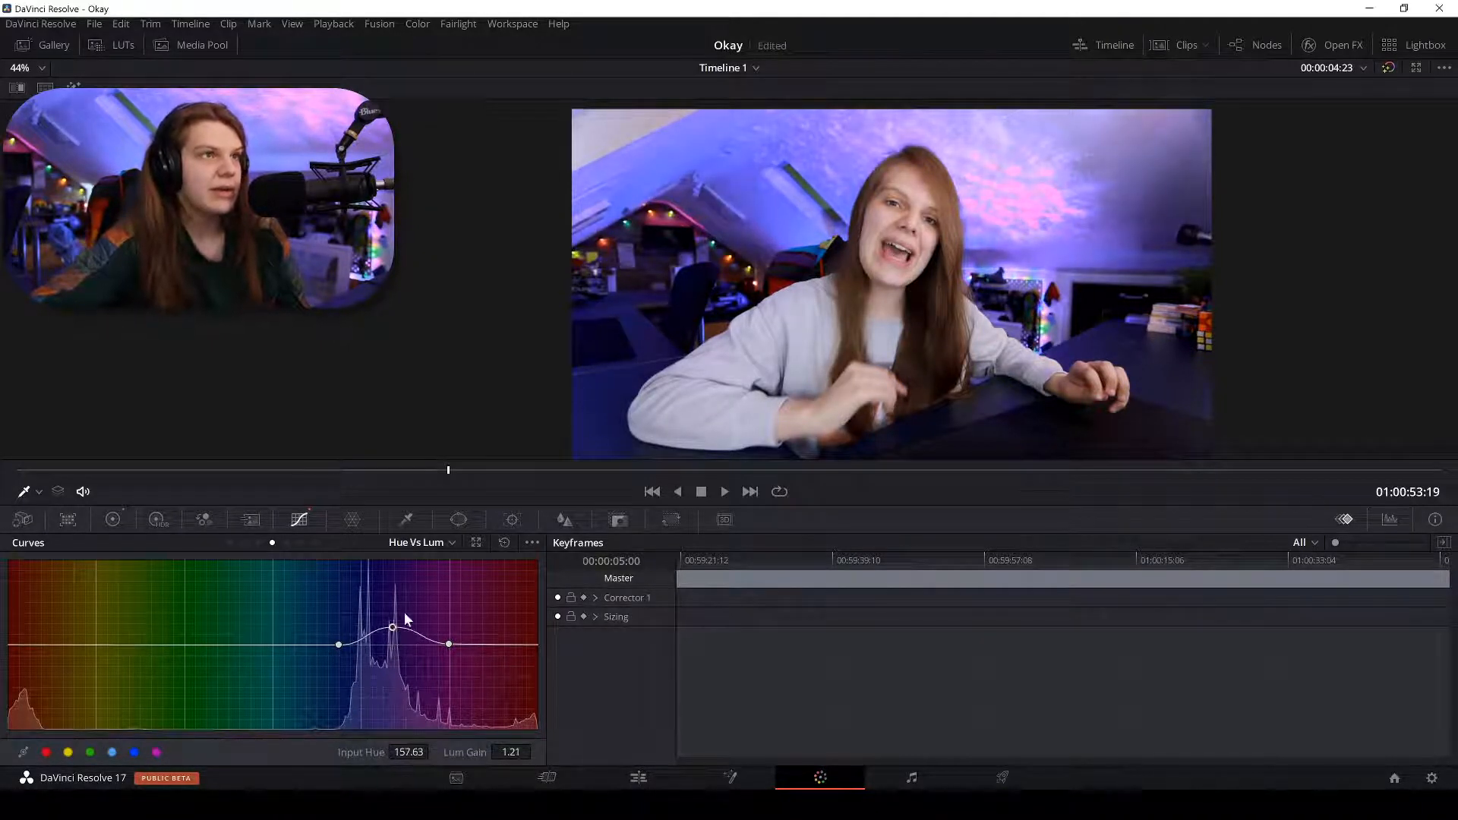
click(1388, 68)
click(1388, 67)
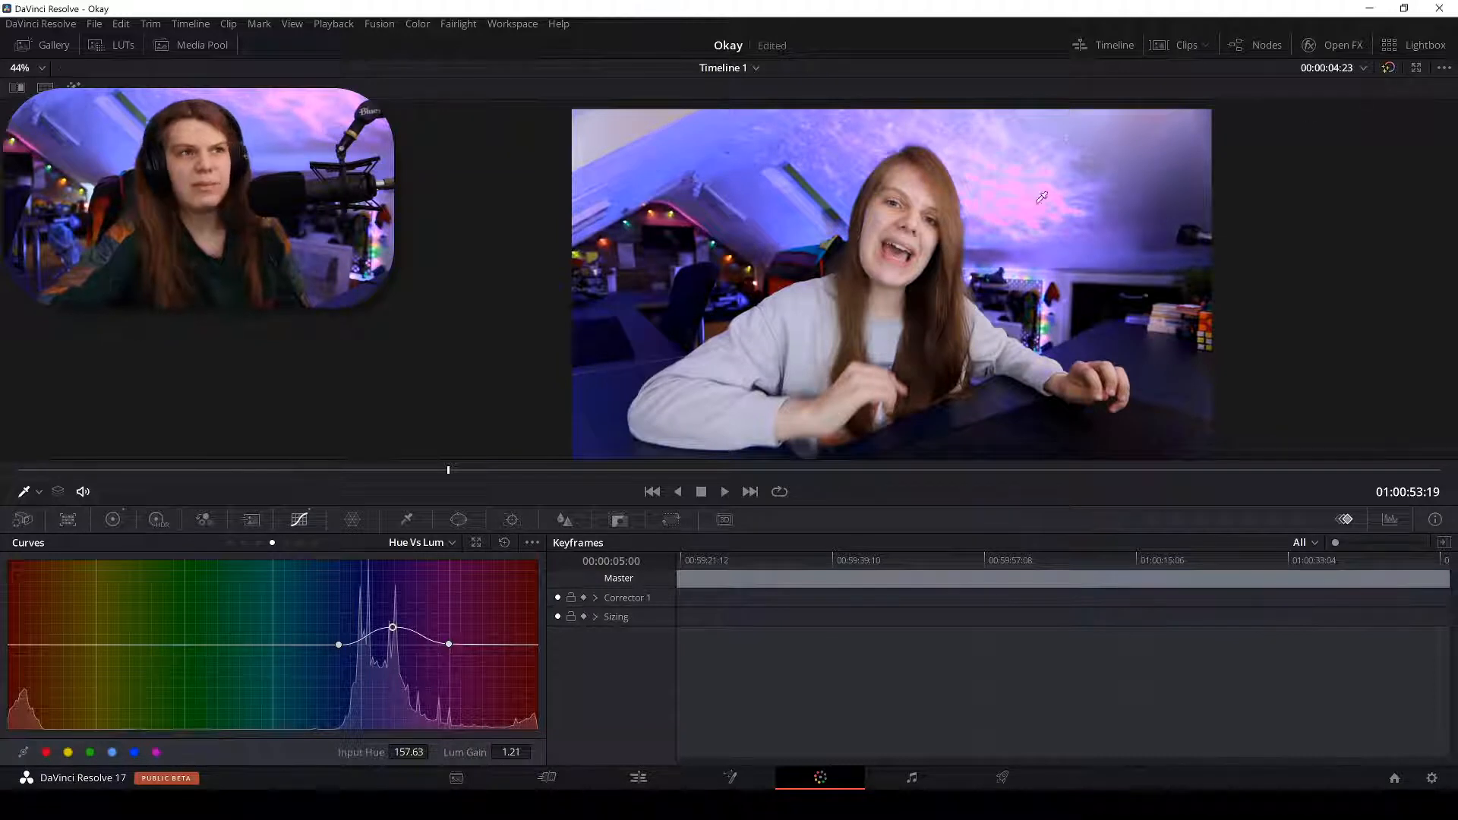
Flatten the old peak and brighten the teal-blue hues near 114.37 to Lum Gain 1.19.
click(376, 630)
drag(376, 630, 309, 608)
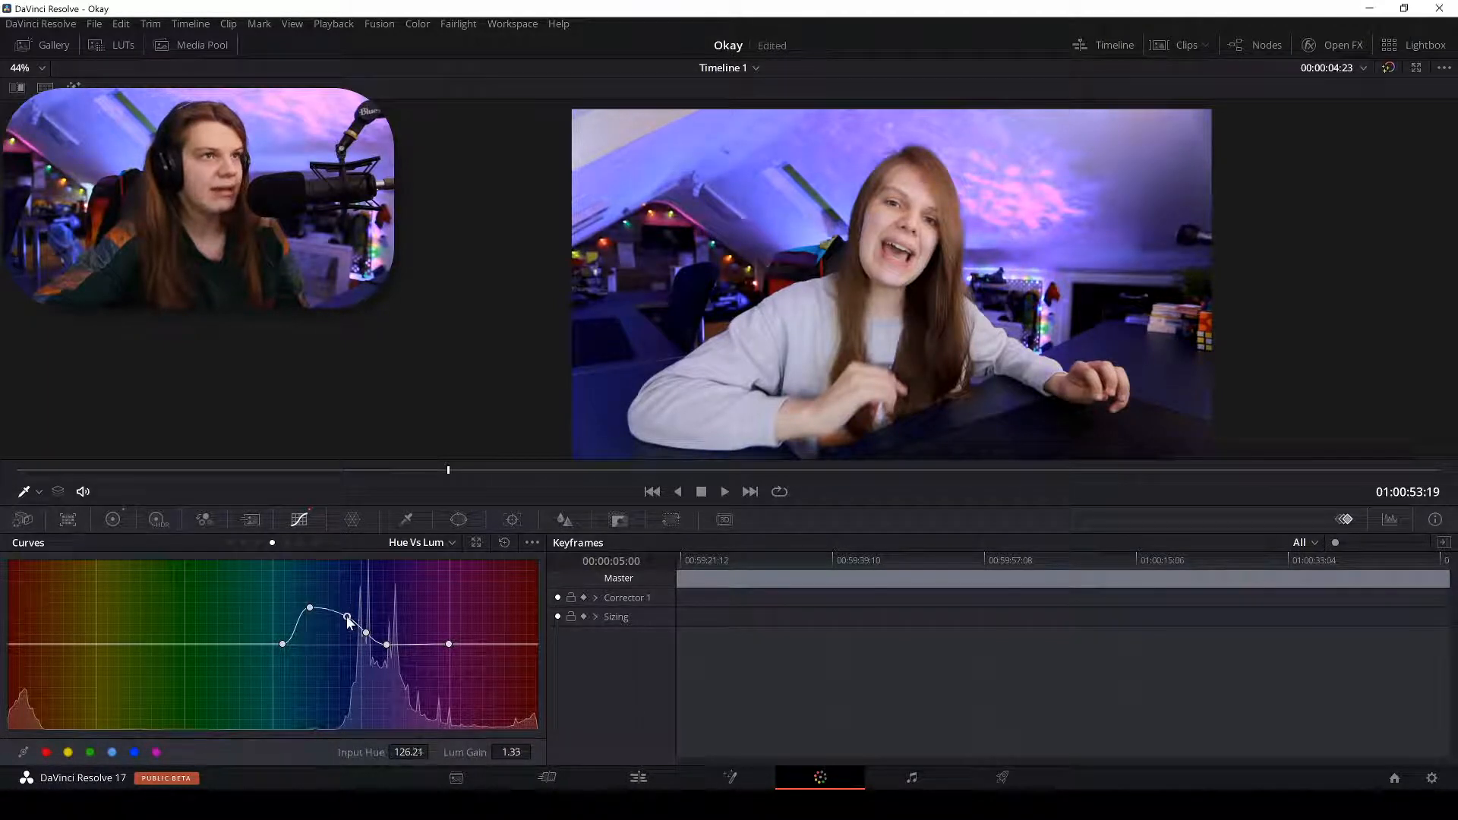
click(346, 623)
mouse_move(366, 632)
mouse_down()
mouse_move(307, 627)
mouse_move(357, 630)
mouse_up()
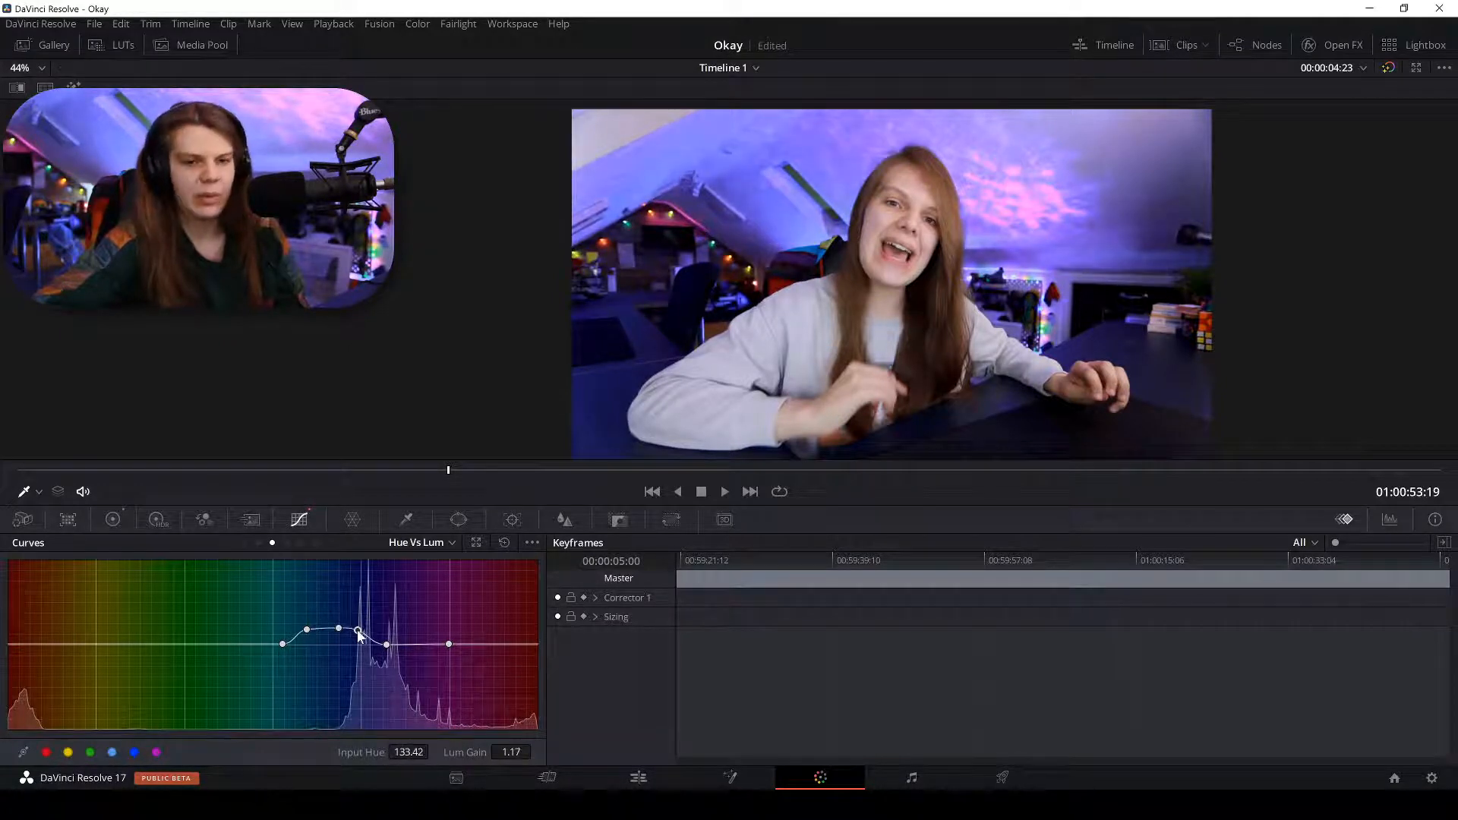
drag(360, 635, 331, 642)
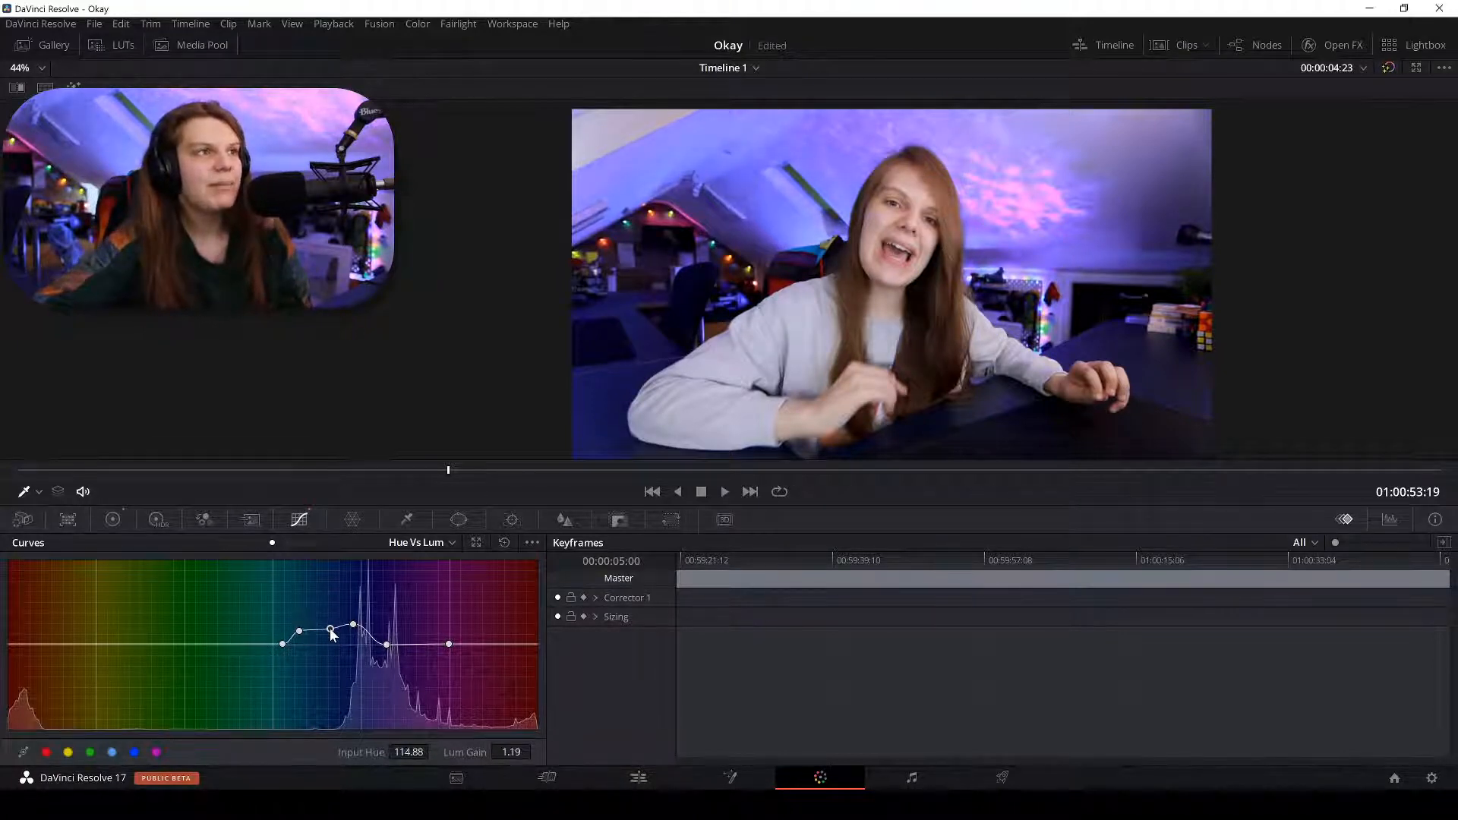
Toggle the grade bypass repeatedly to judge the result, then return to the Custom luminance curve.
click(1385, 72)
click(1385, 72)
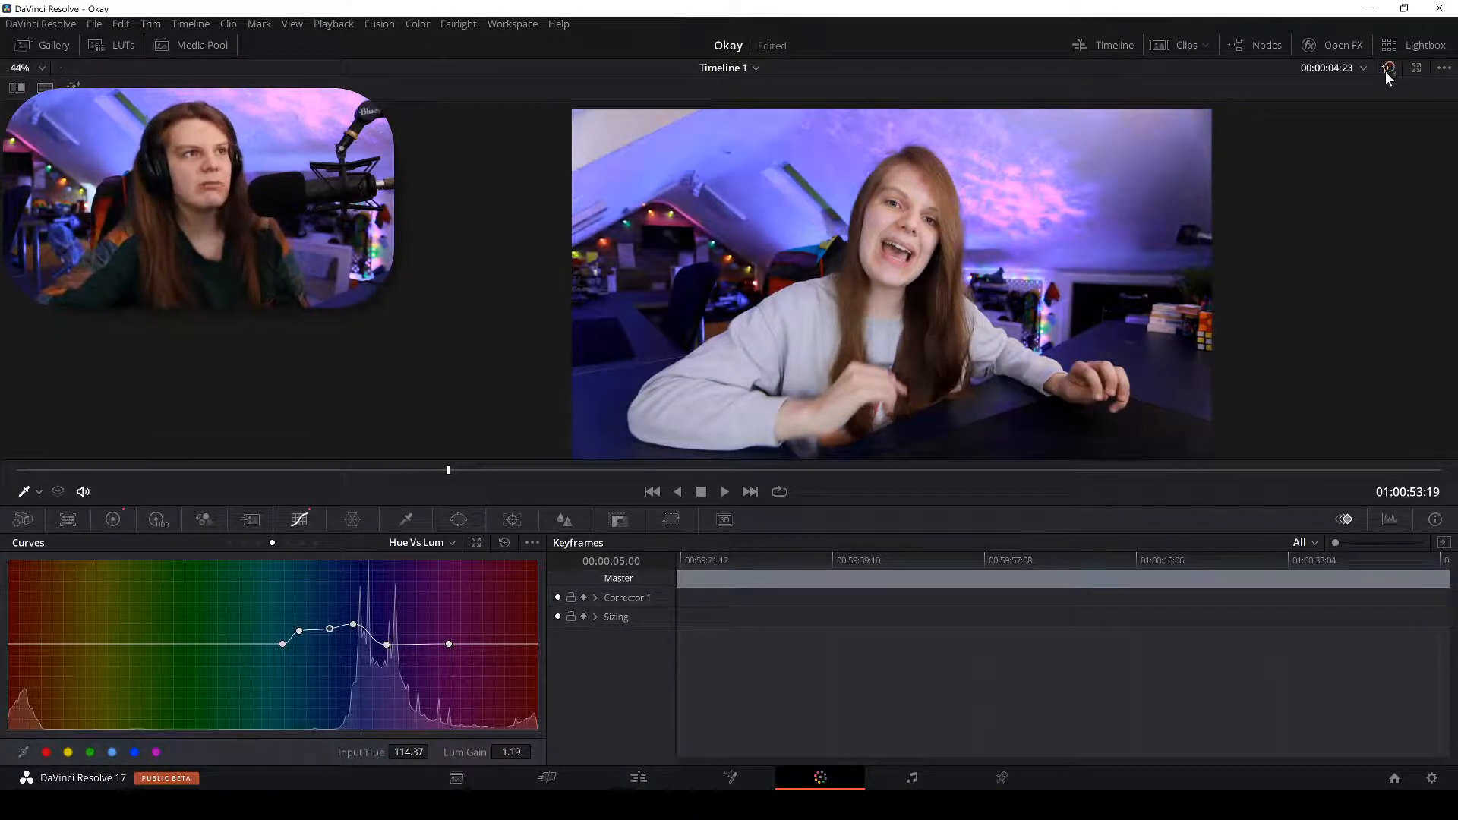
click(1385, 70)
click(1385, 71)
click(1385, 71)
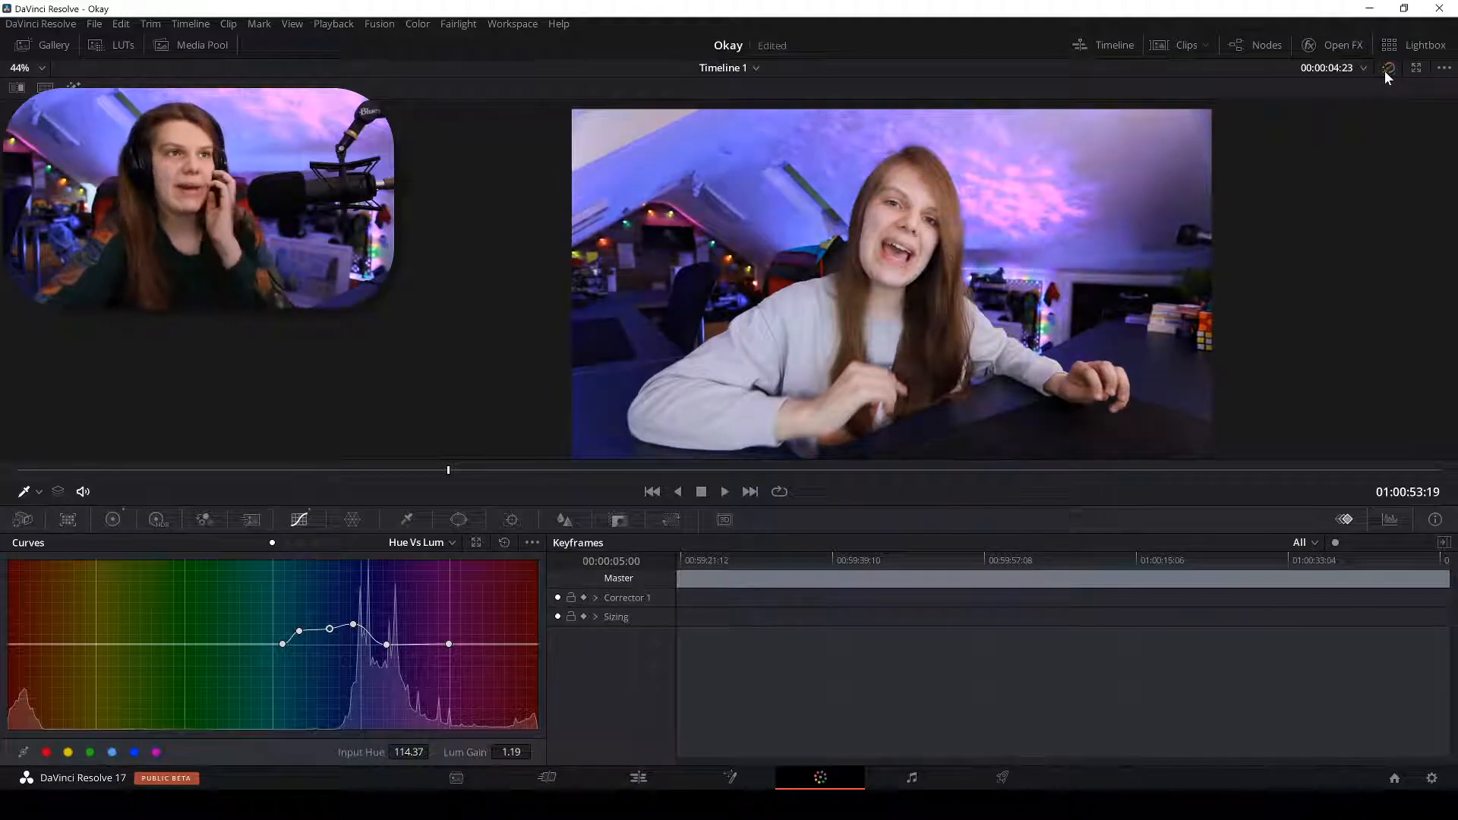
click(1385, 71)
click(1385, 71)
click(1386, 70)
click(1386, 71)
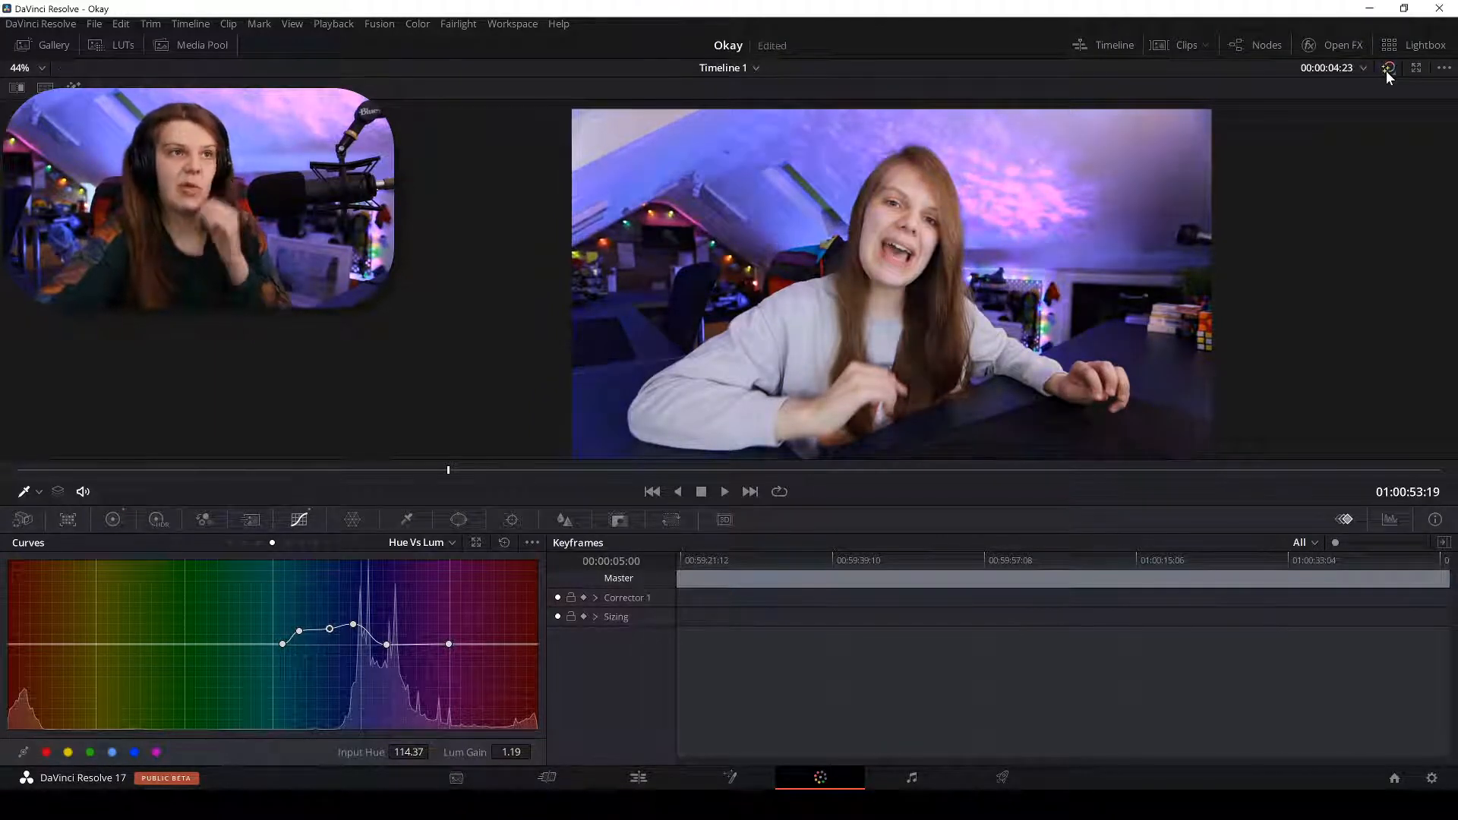
click(1387, 71)
click(1386, 71)
click(1387, 72)
click(1386, 72)
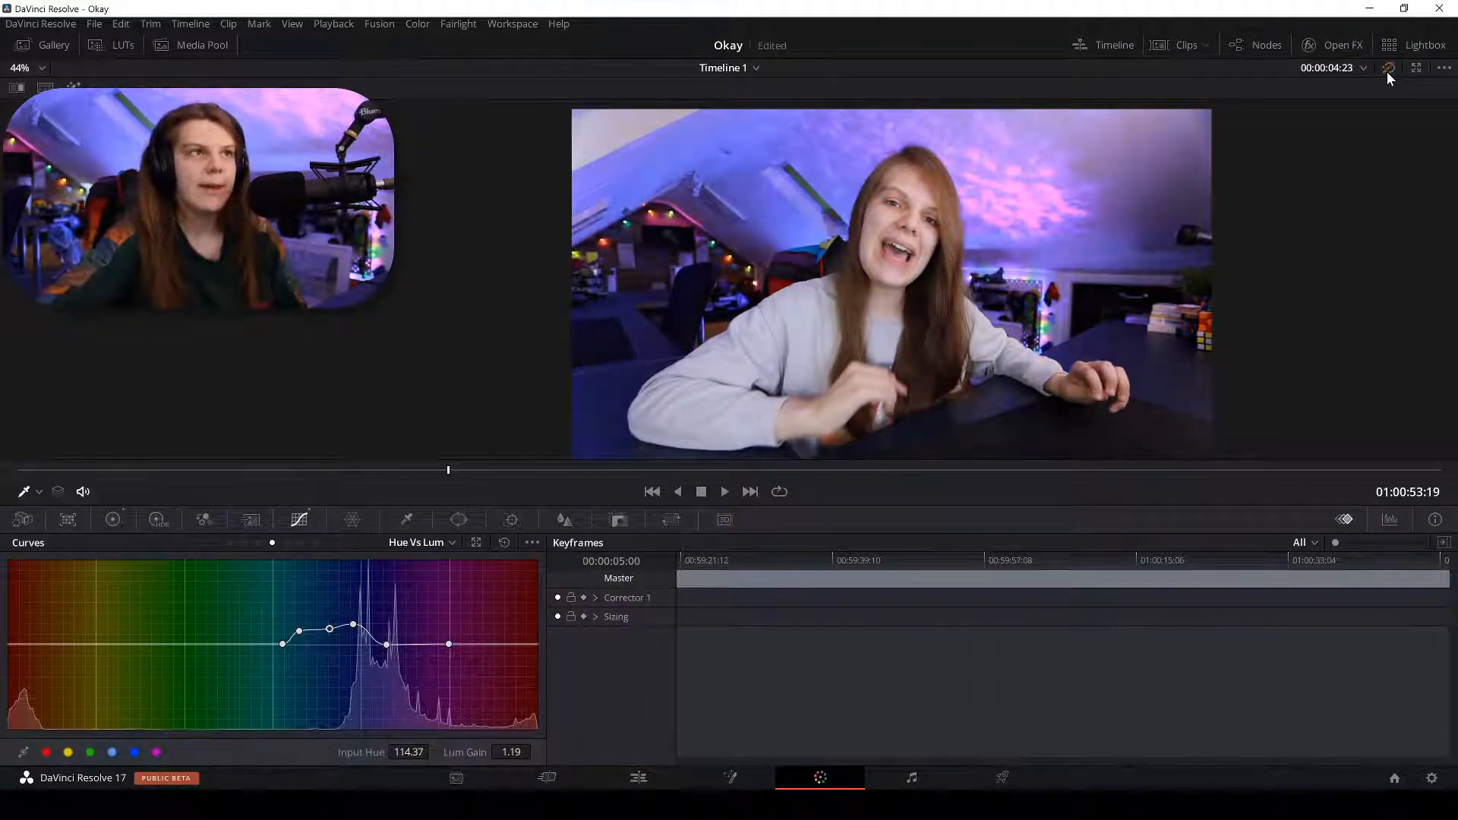
click(1386, 72)
click(1387, 71)
click(1386, 71)
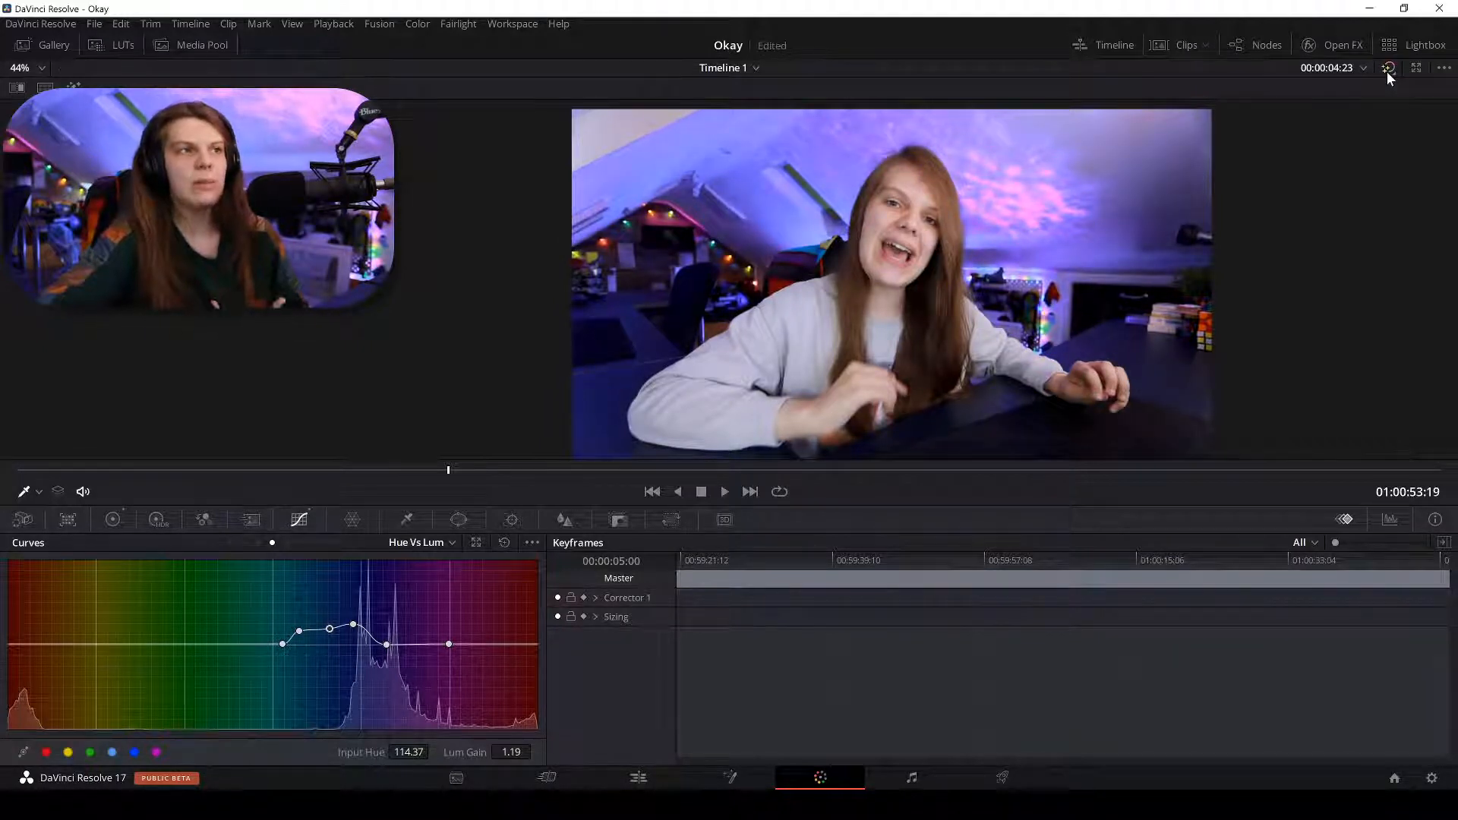
click(1387, 71)
click(1386, 71)
click(1386, 71)
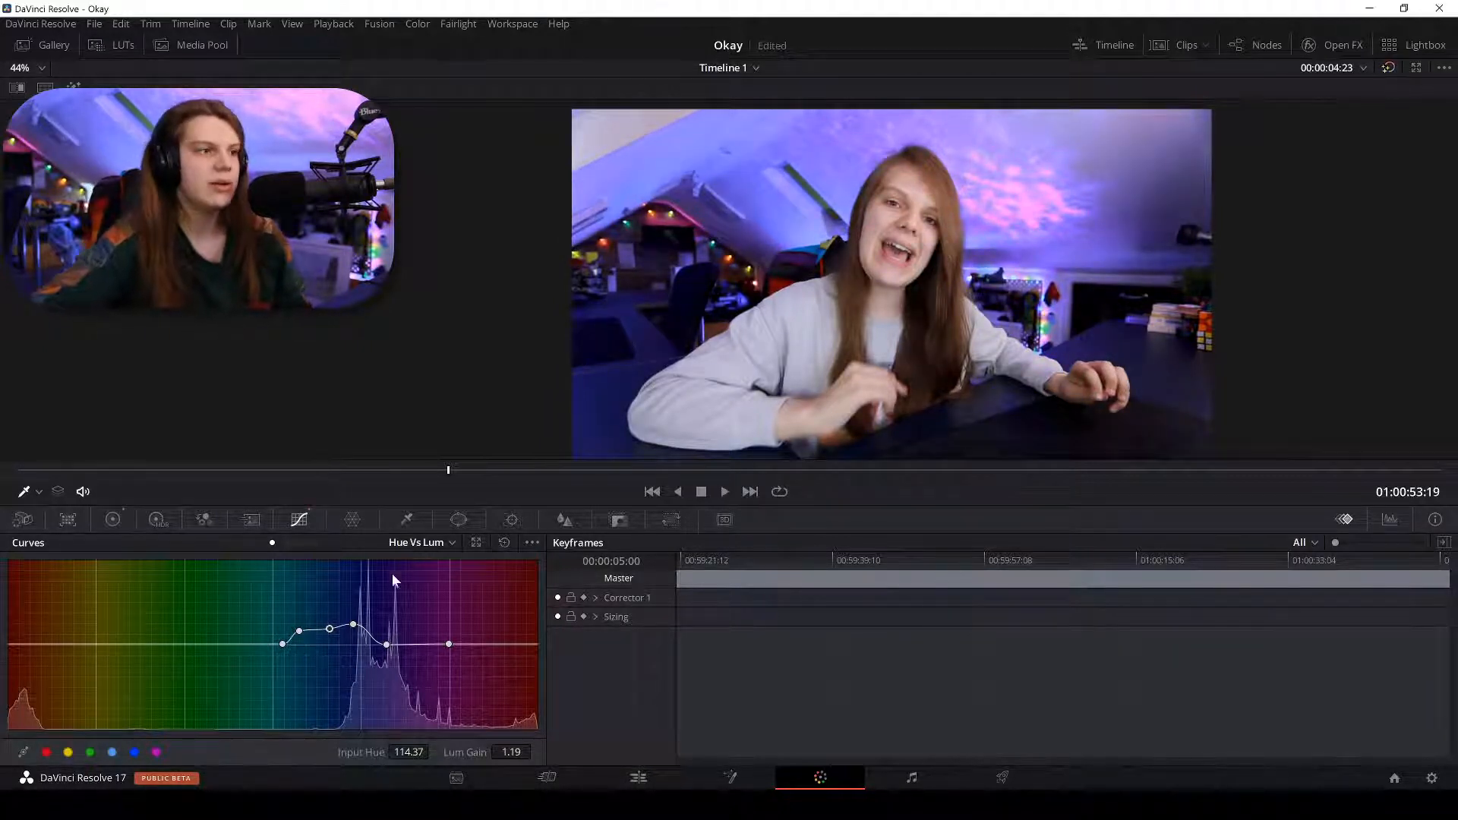
click(228, 543)
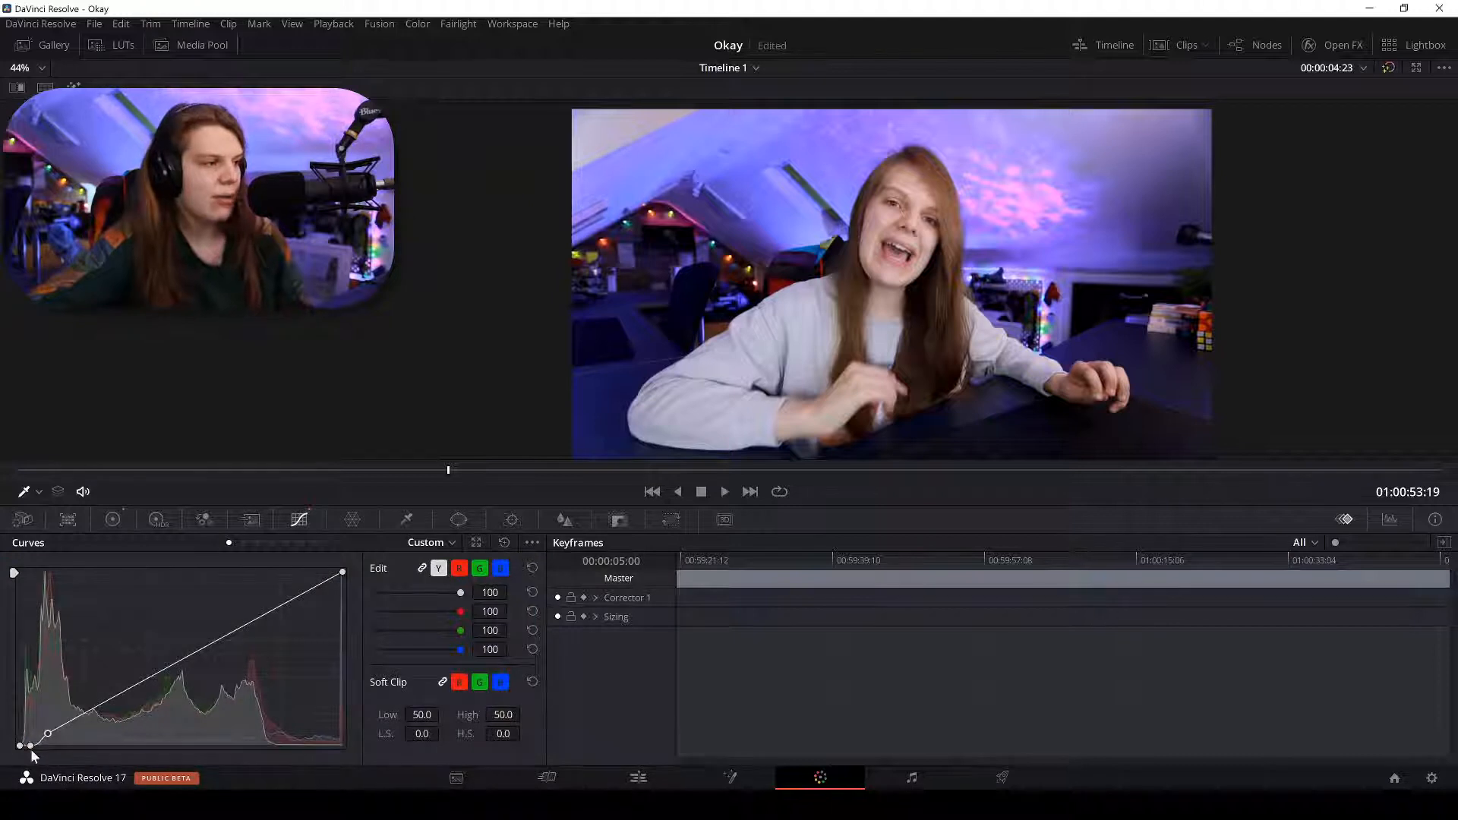
Nudge the Custom curve's shadow point slightly right, compare with bypass, then show Lum Vs Sat.
drag(32, 745, 30, 744)
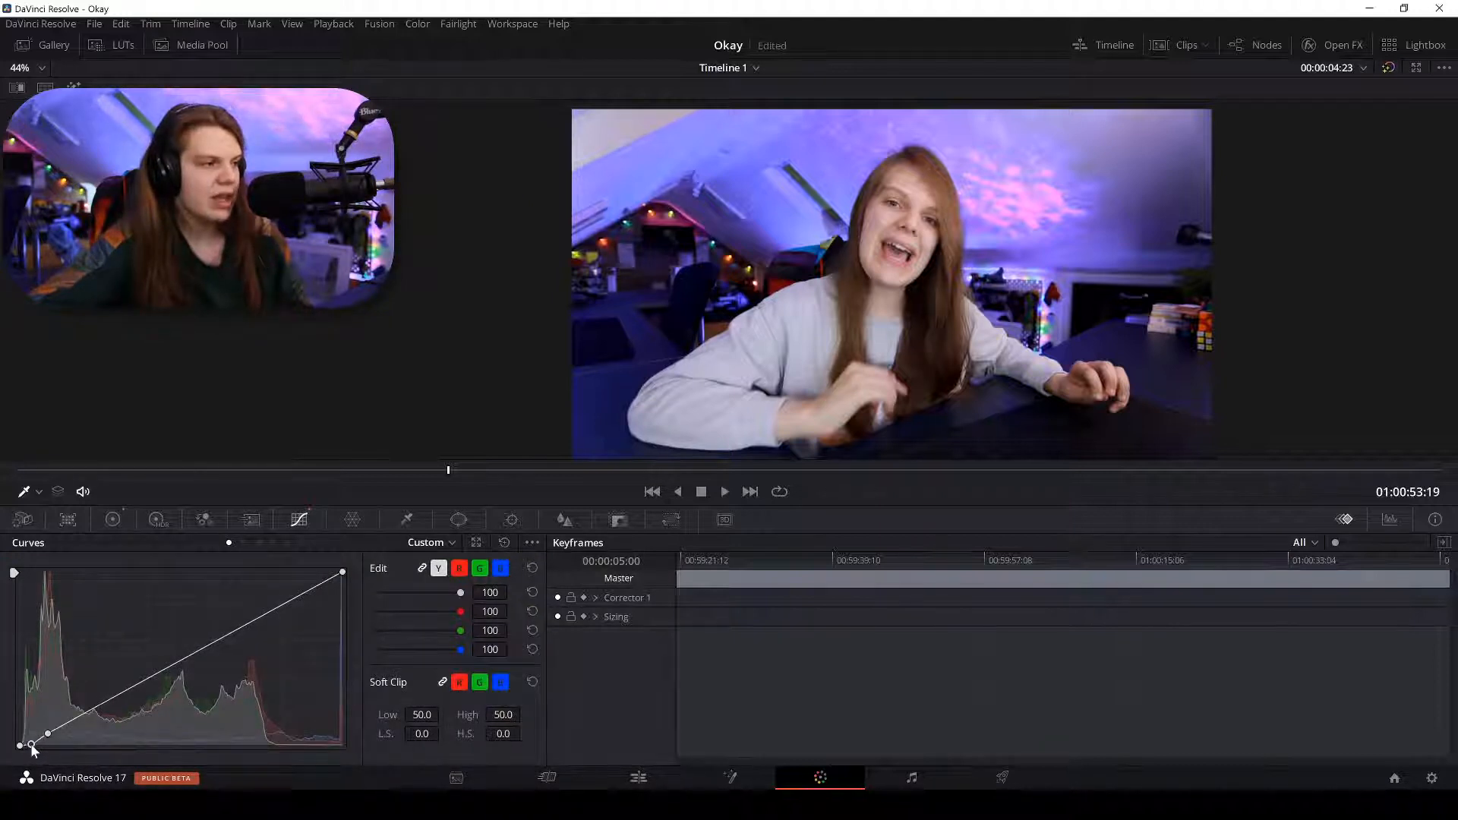
click(1388, 69)
click(1387, 70)
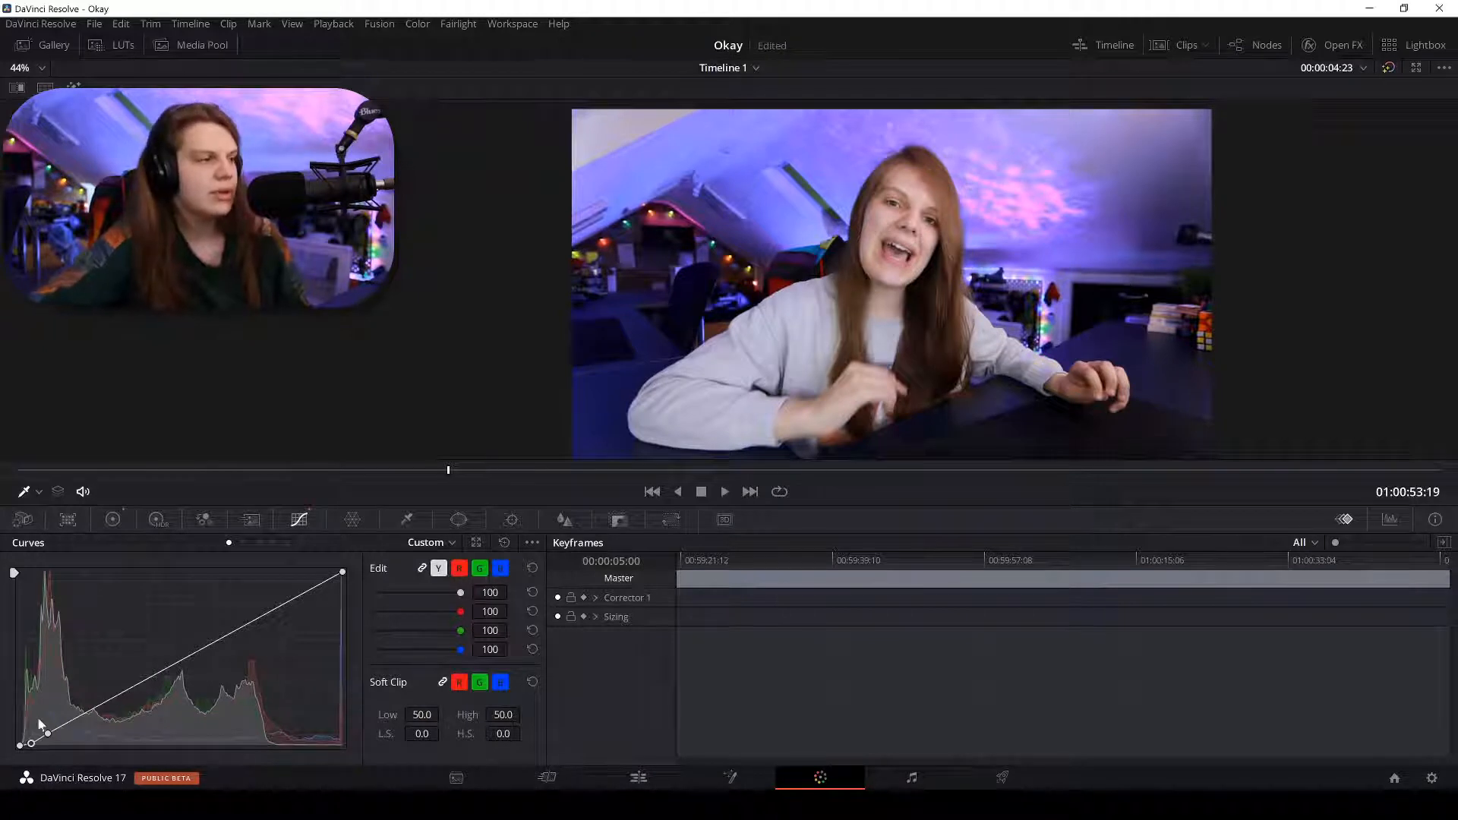
drag(31, 746, 38, 745)
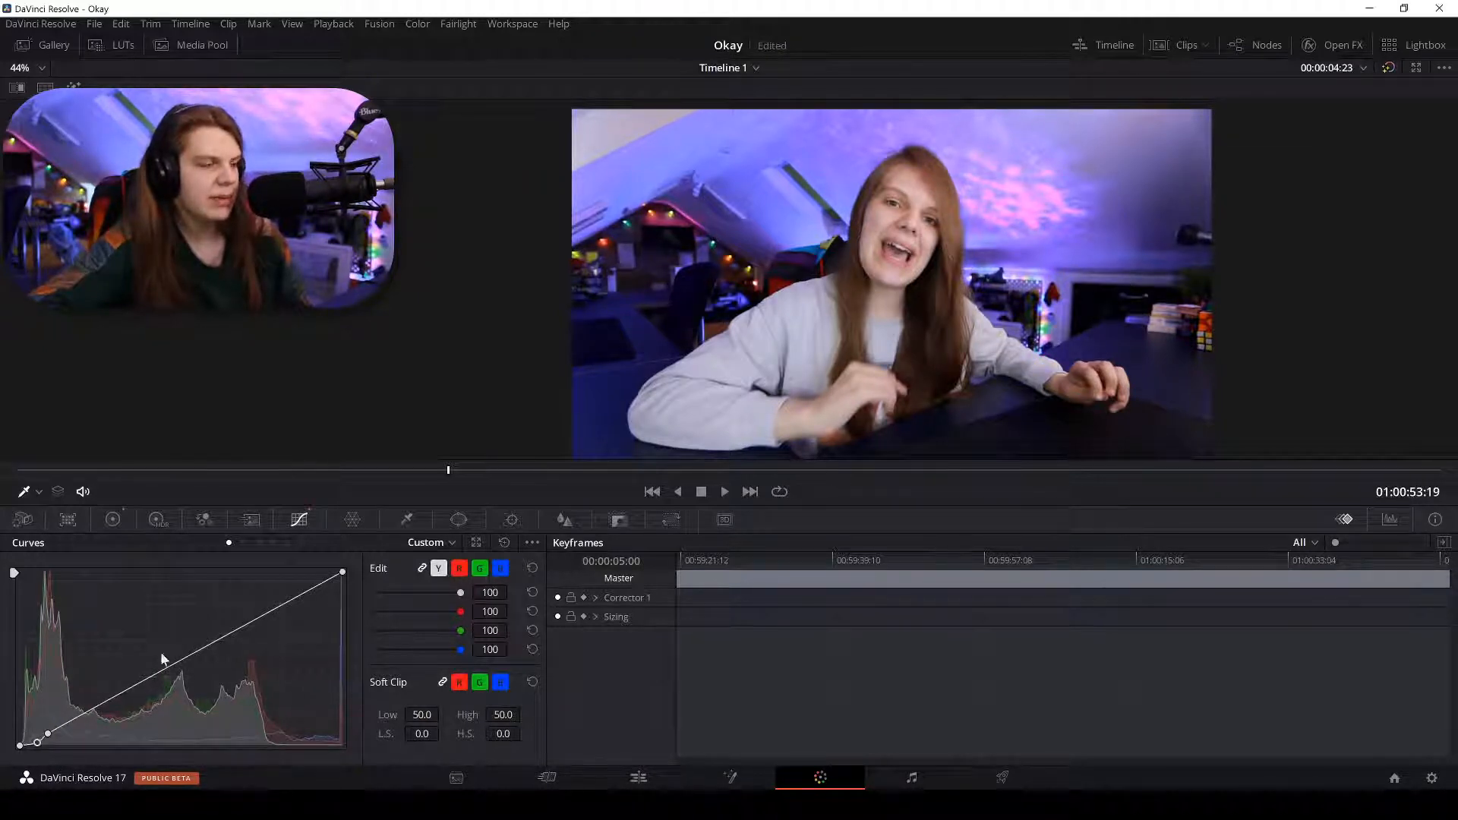
click(1388, 69)
click(1389, 68)
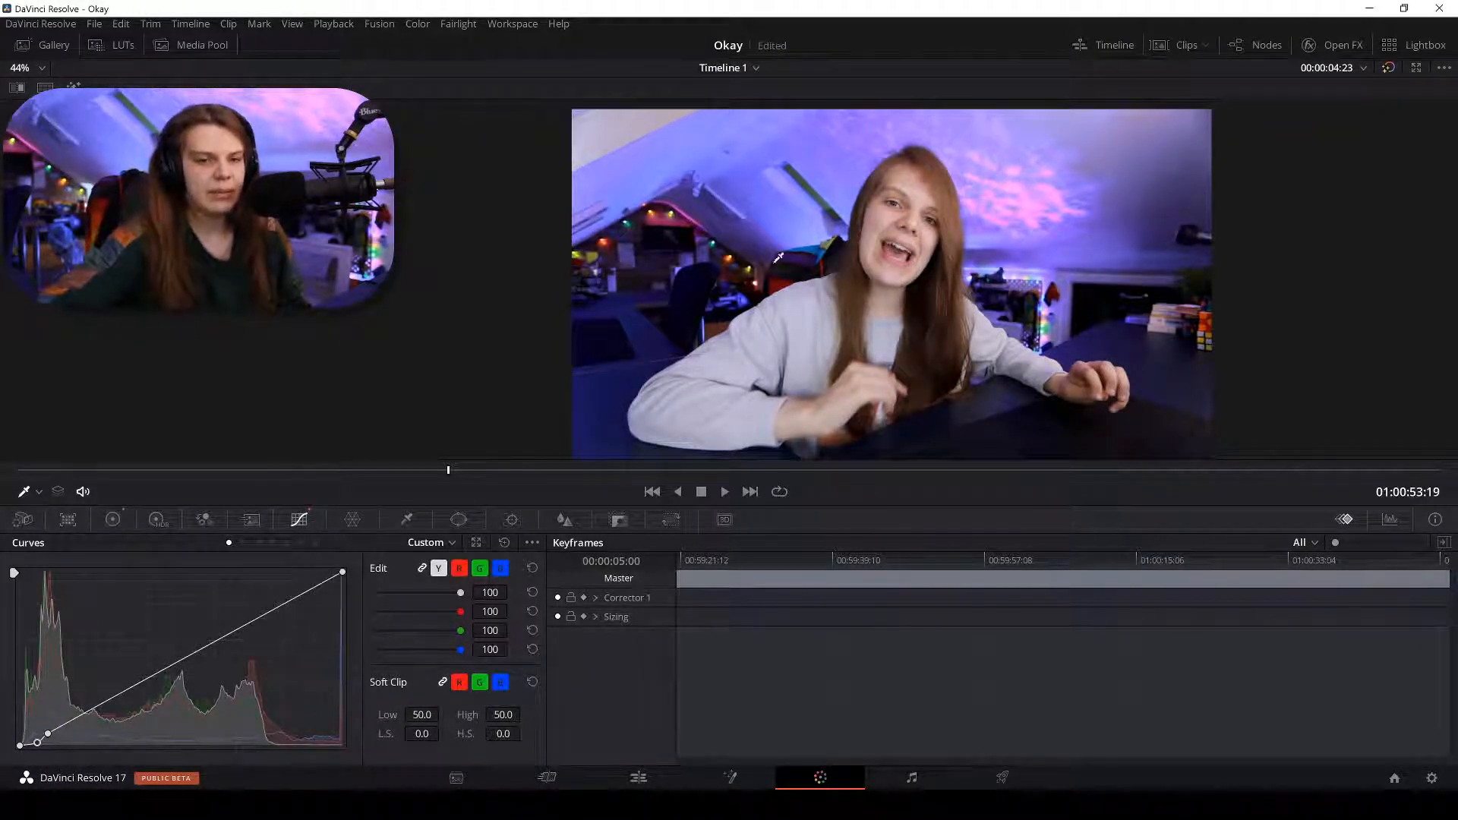
click(1388, 67)
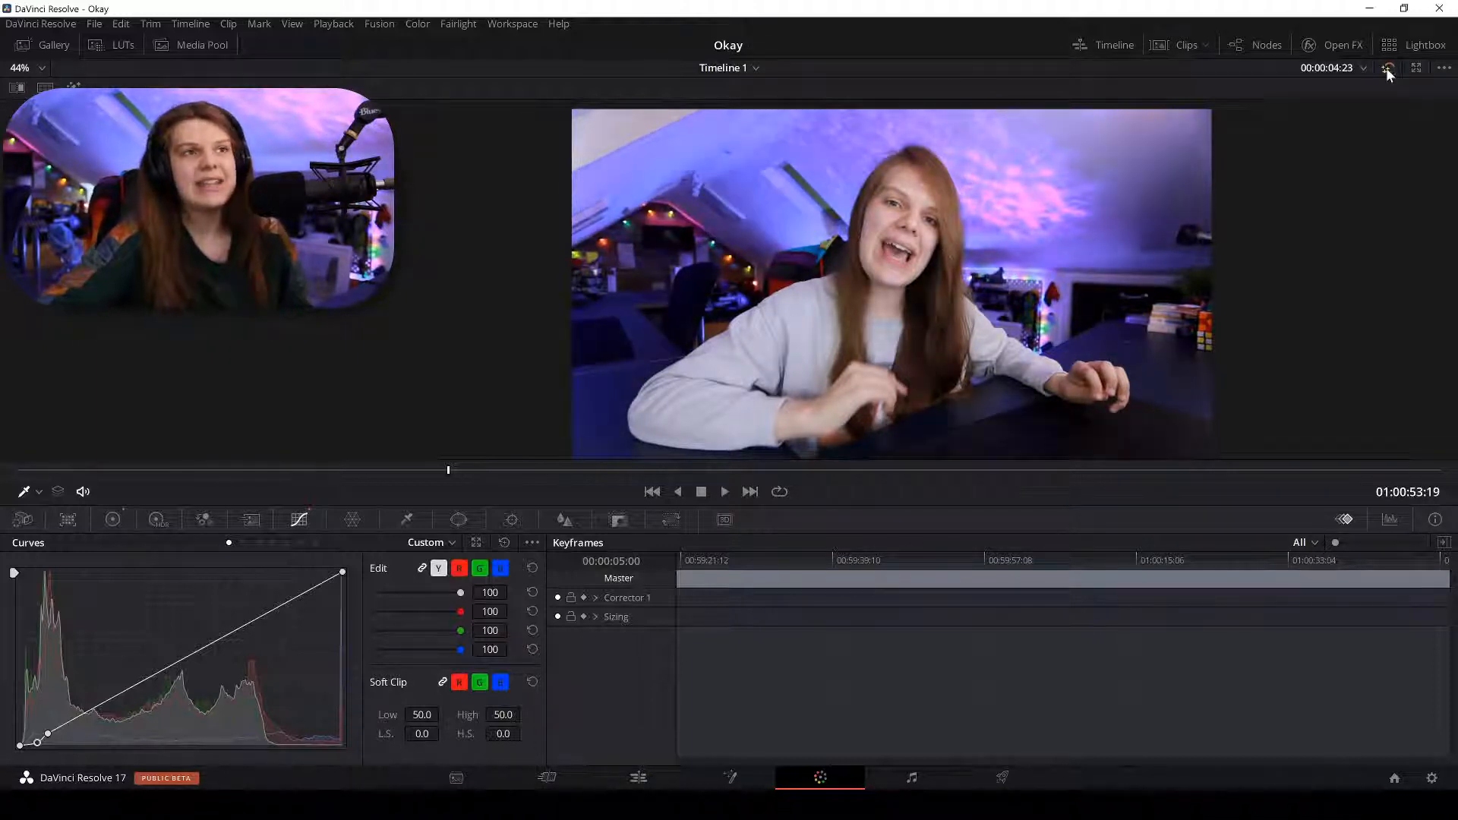
click(1387, 67)
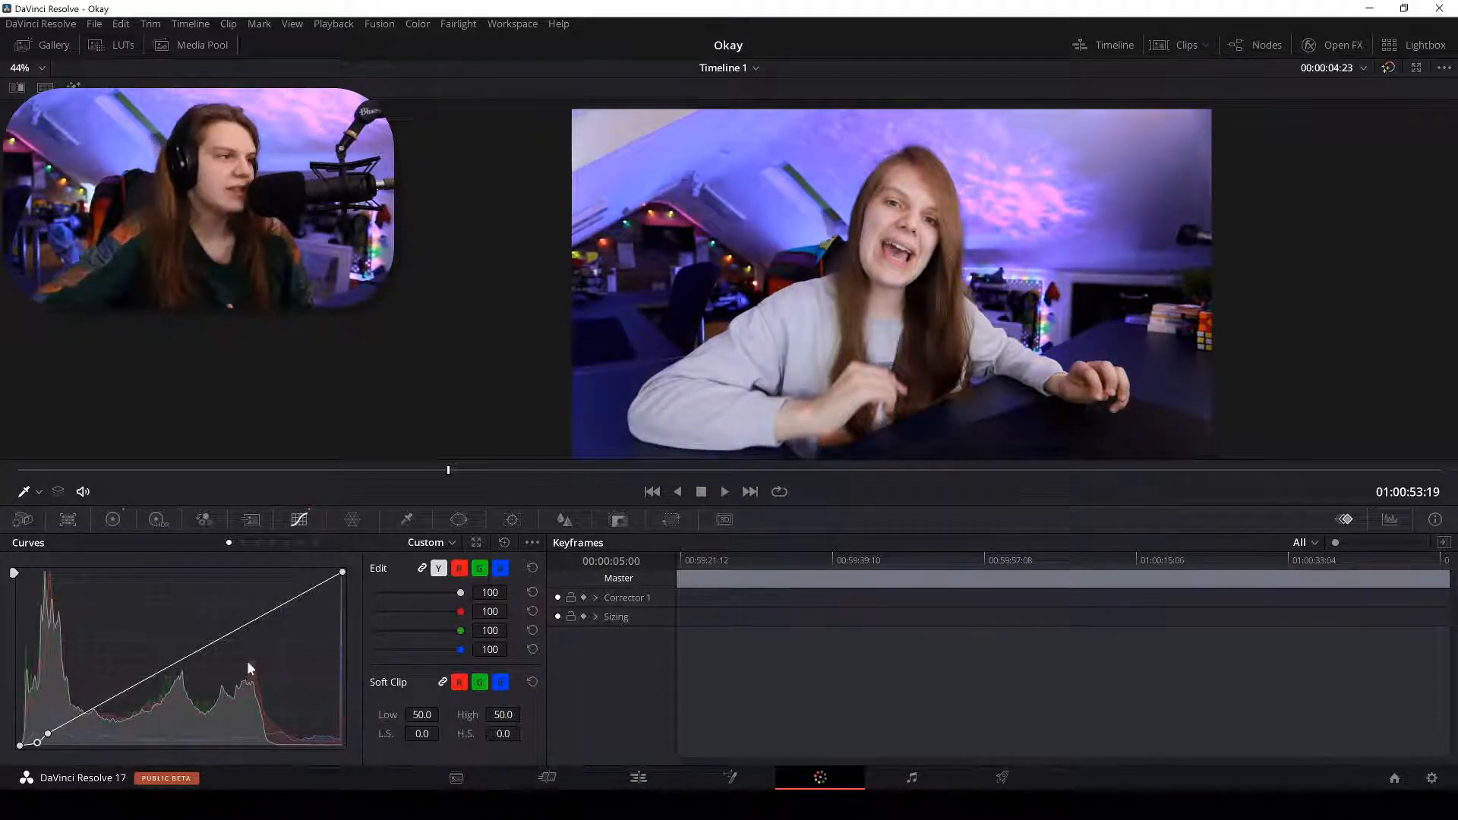
click(258, 543)
click(286, 542)
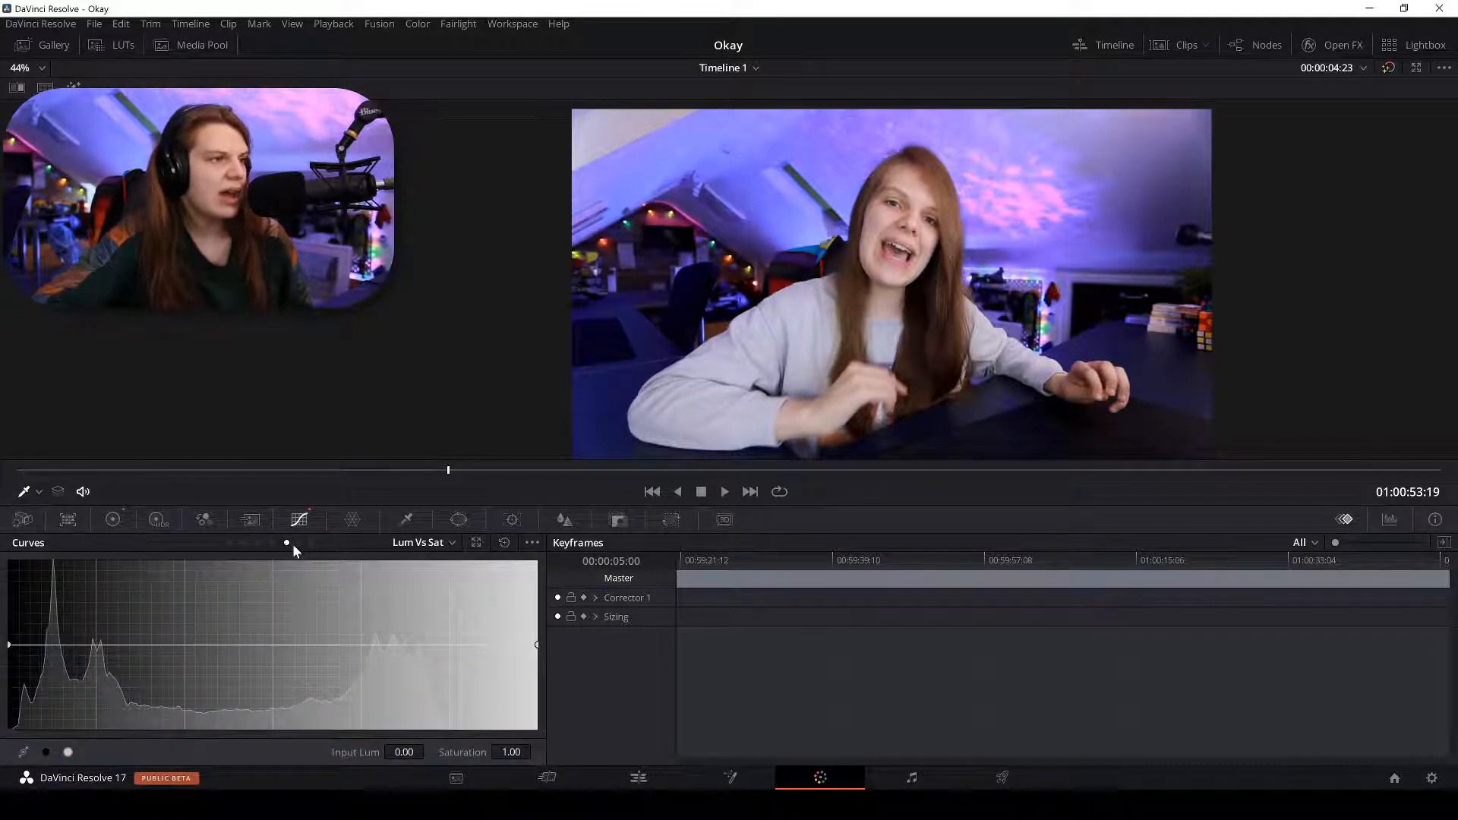
Move the Hue Vs Lum blue point to hue 128.79 at Lum Gain 1.16, compare, and step forward.
click(301, 543)
click(271, 542)
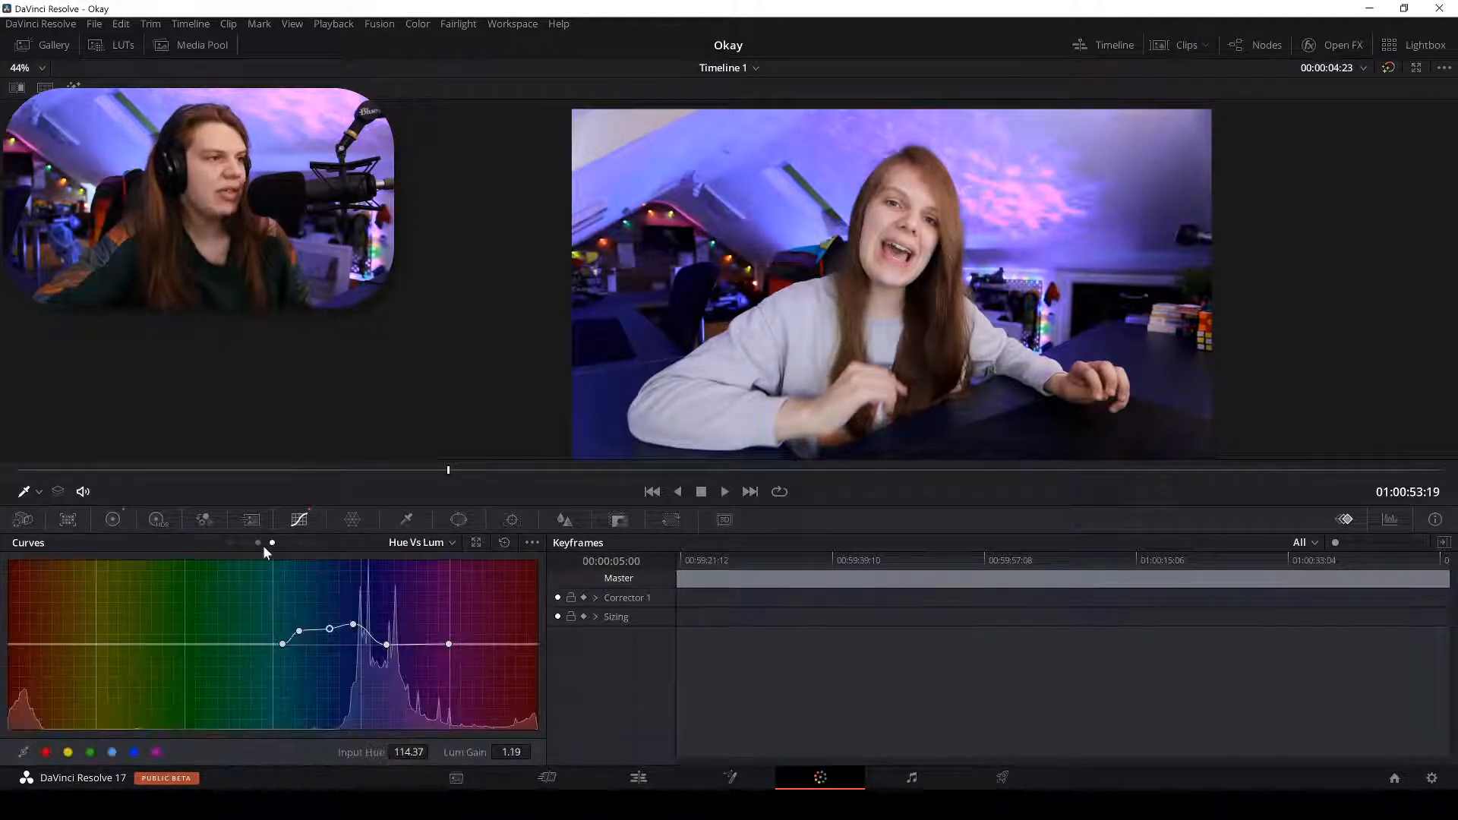
drag(298, 642, 351, 632)
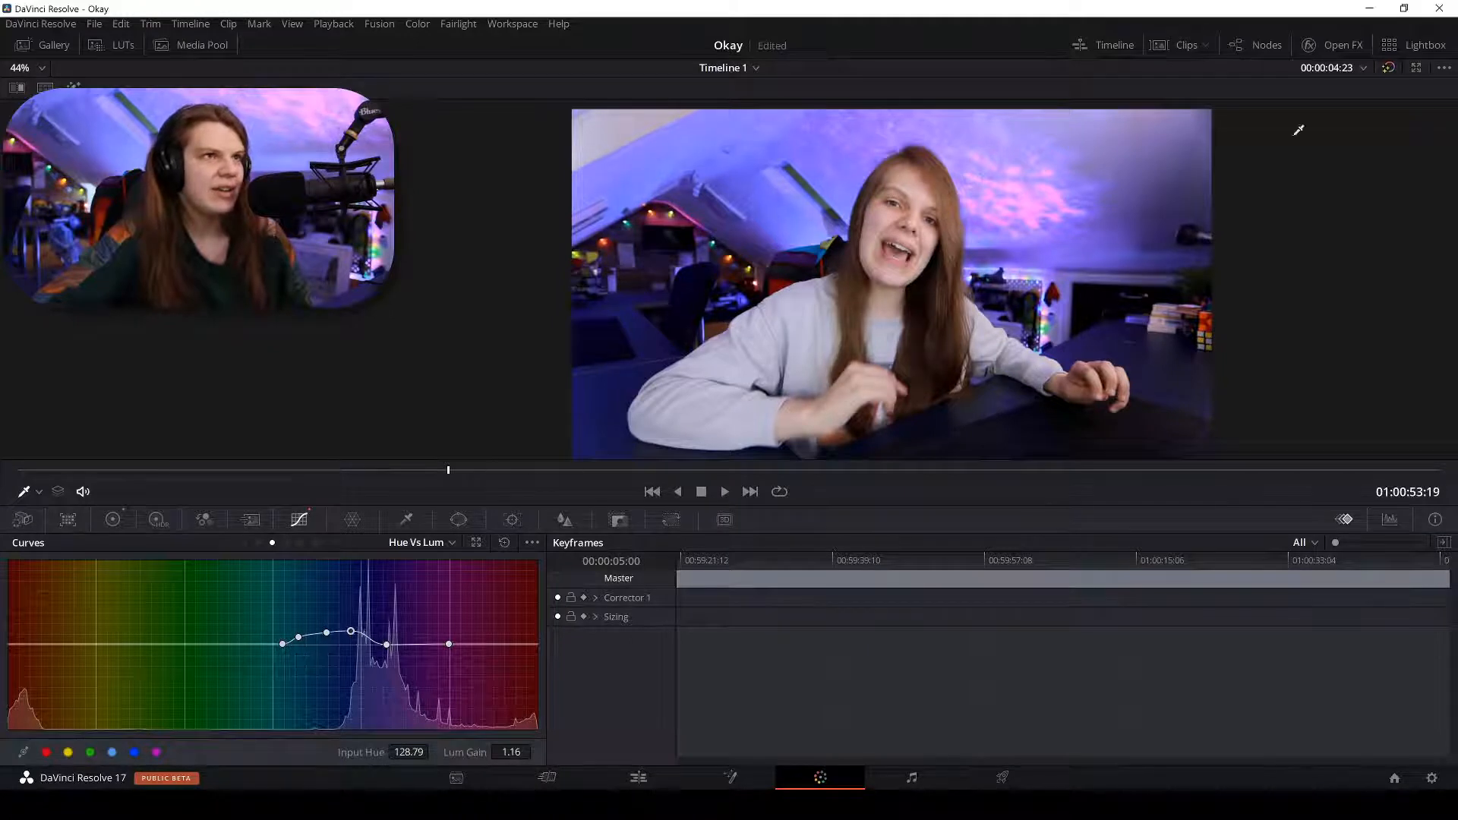
click(1388, 68)
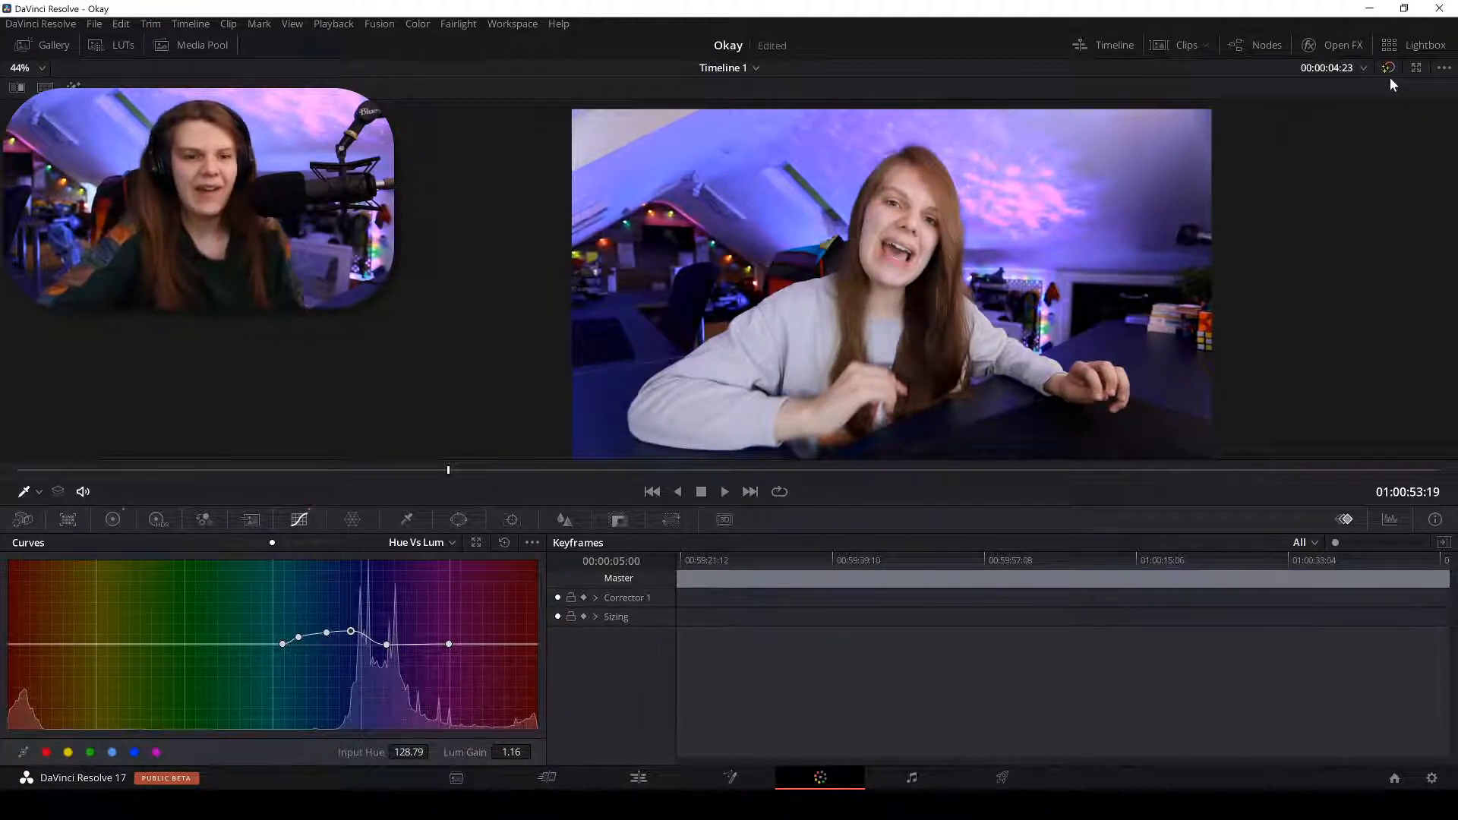
click(1389, 70)
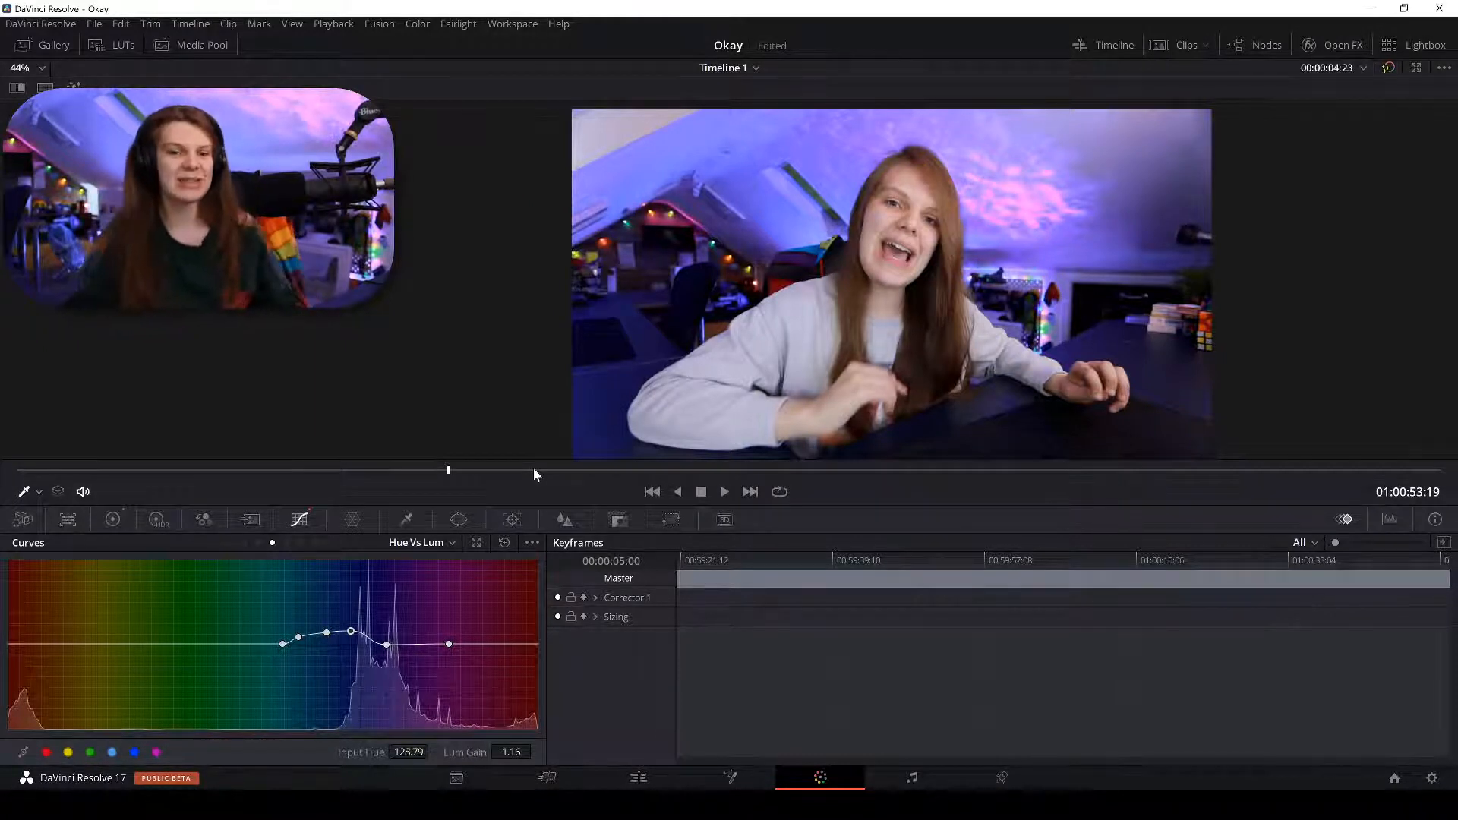
key(Right)
key(Right)
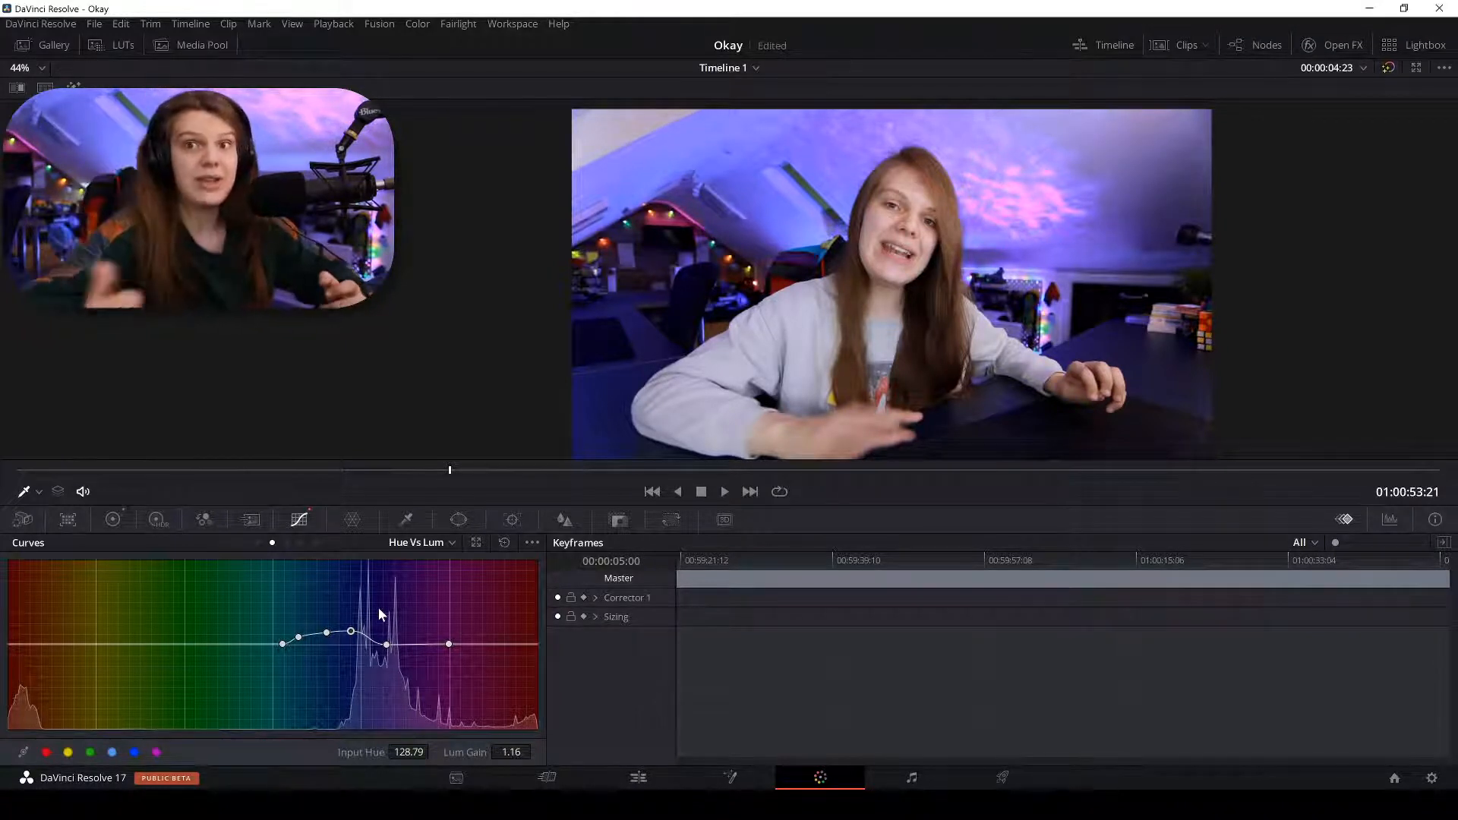
On the Edit page, apply the Vignette effect to the Adjustment Clip and set Size to 1.000.
click(638, 776)
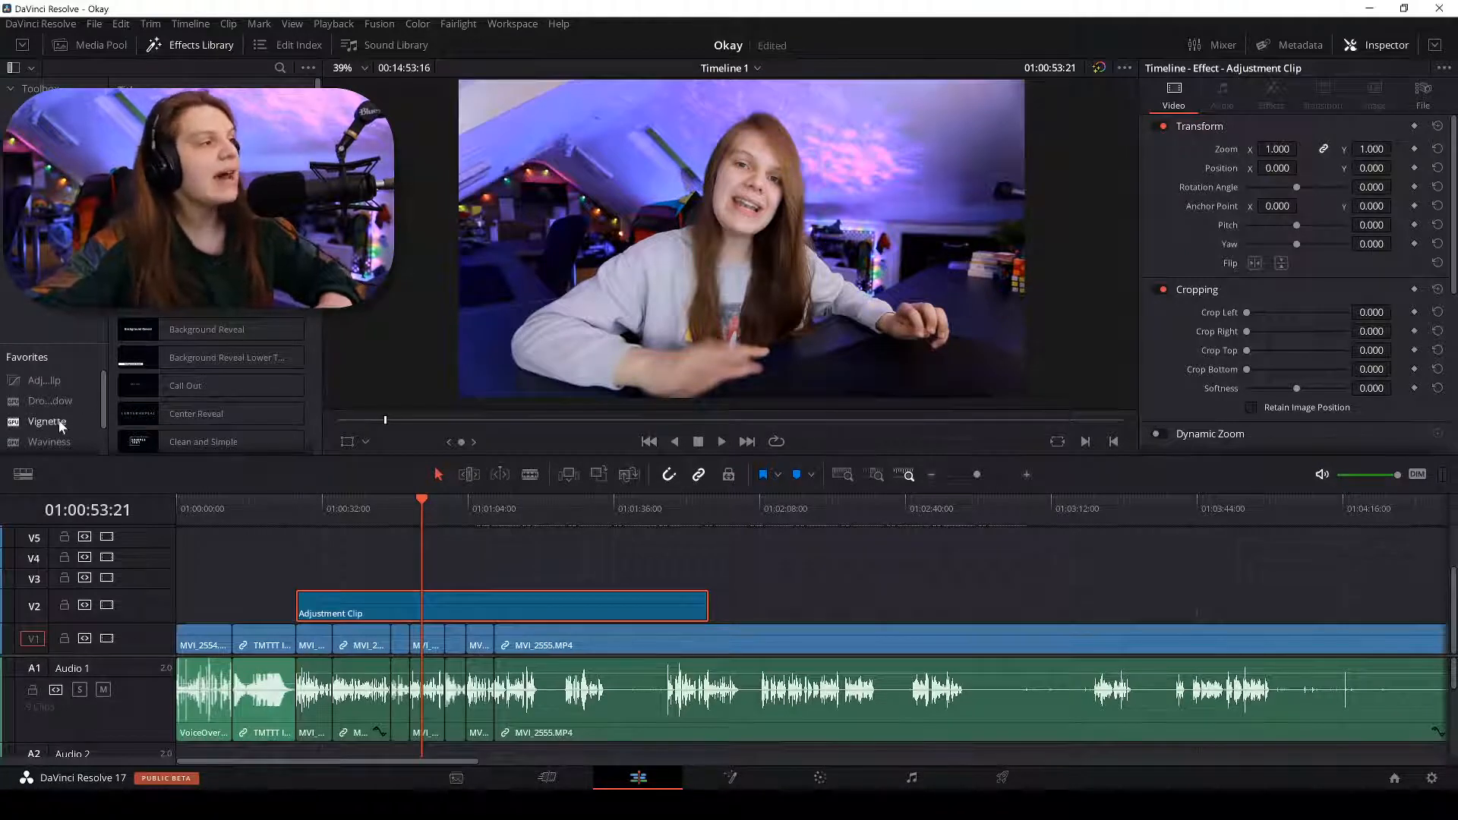
drag(59, 425, 423, 608)
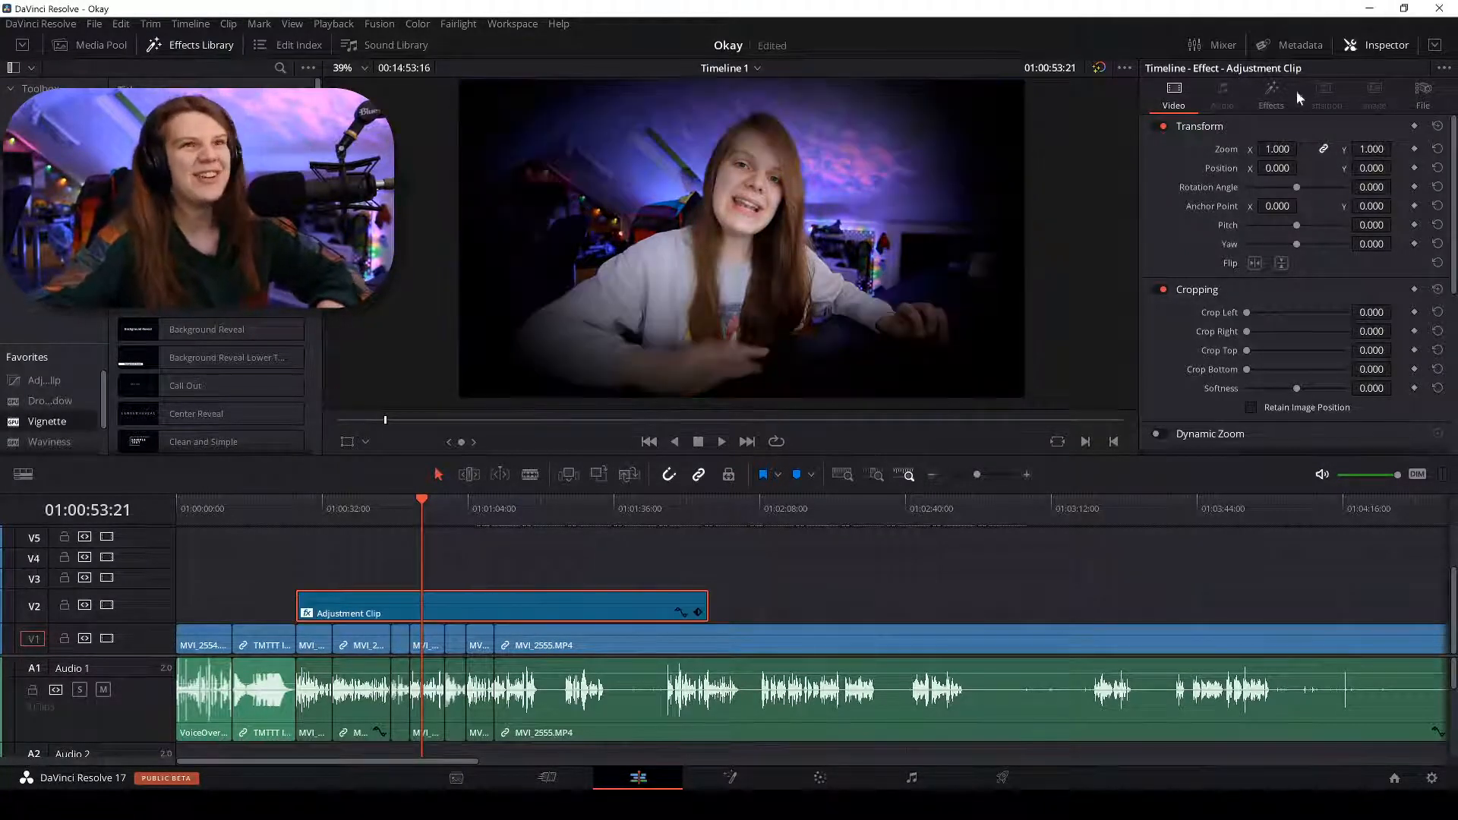
click(1272, 97)
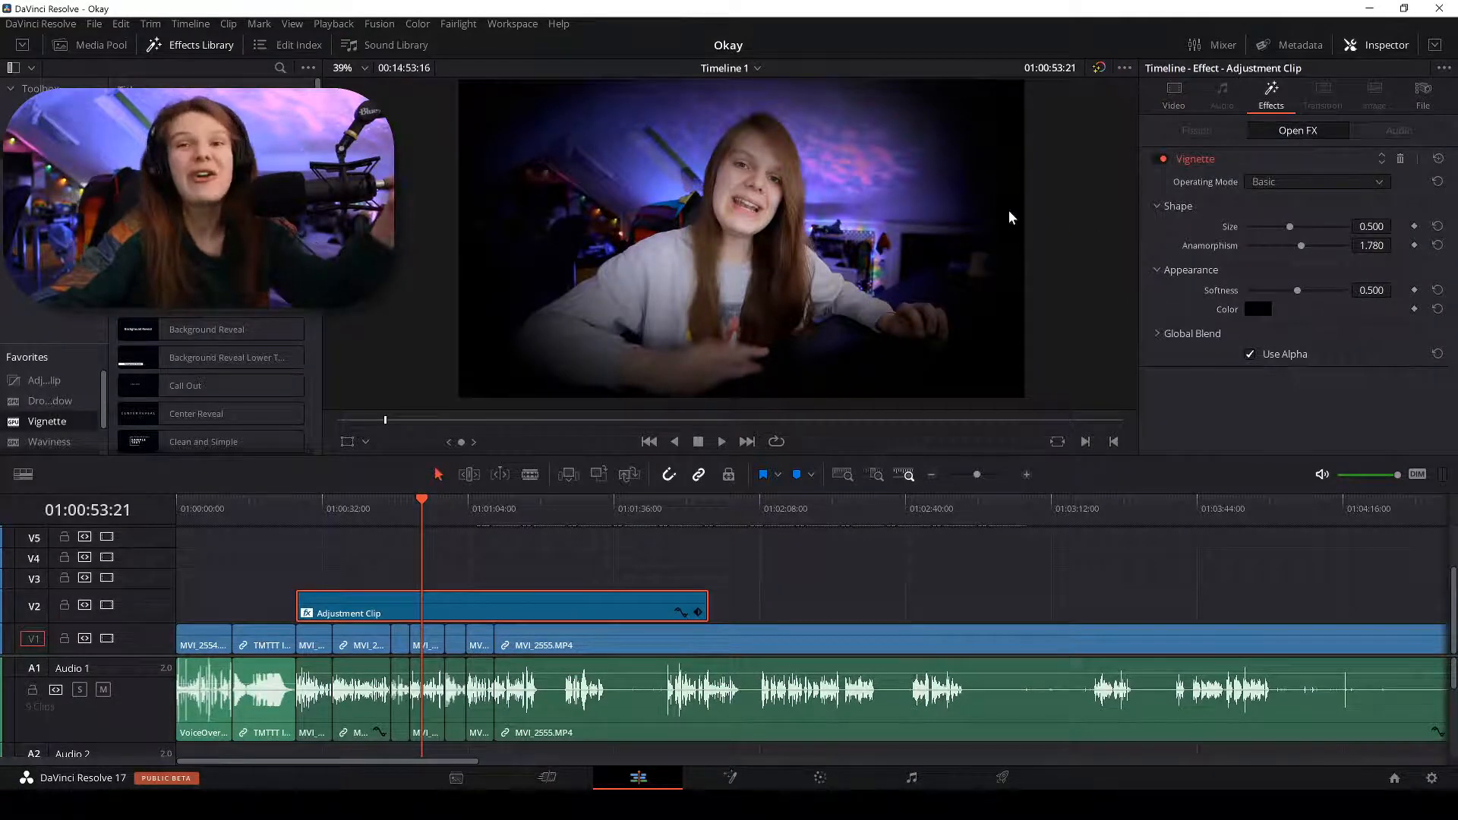
drag(1290, 226, 1356, 243)
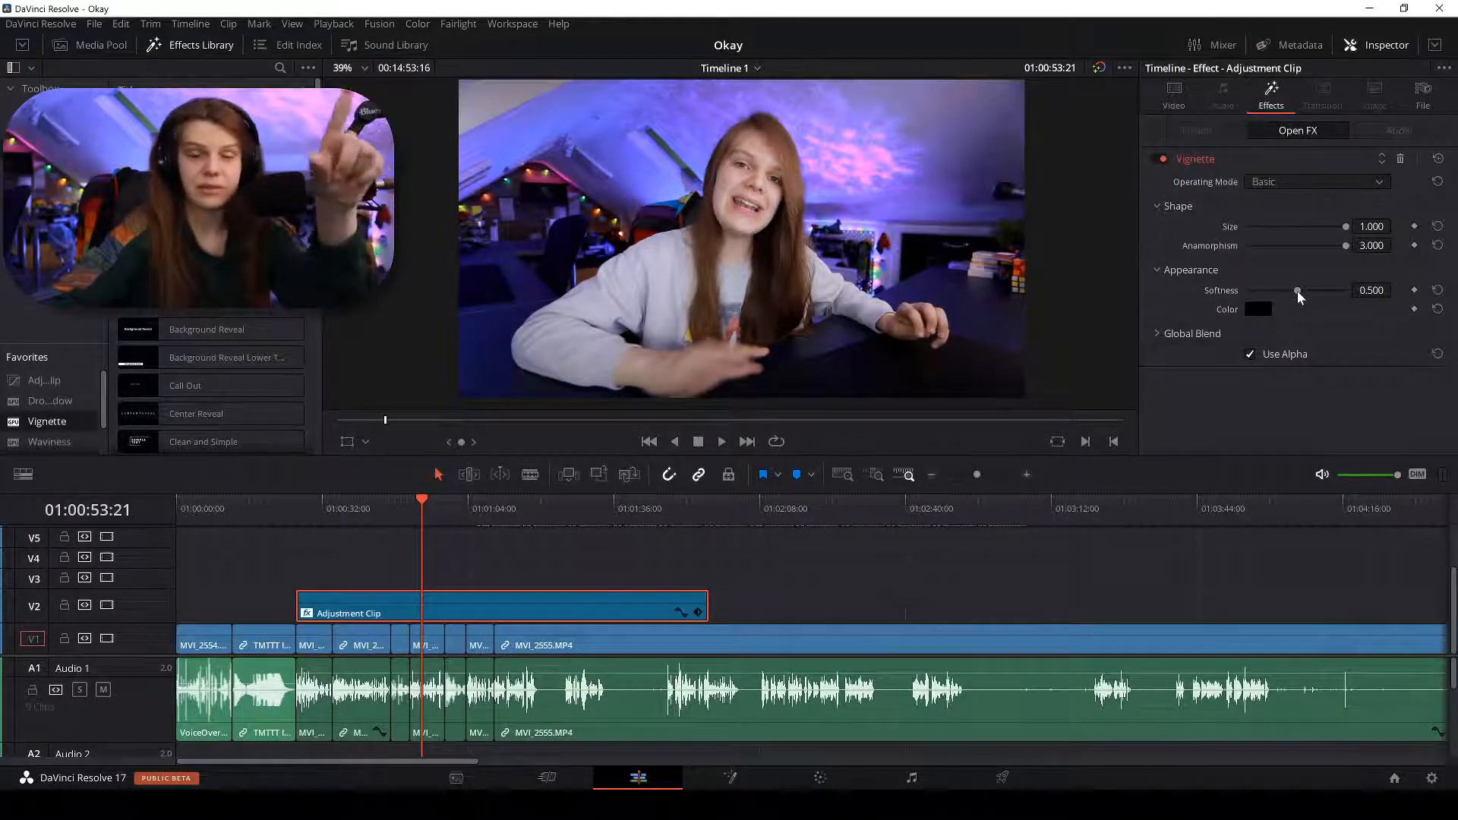
Try several vignette Softness values and settle on 1.000, with Anamorphism at 3.000.
drag(1297, 290, 1345, 291)
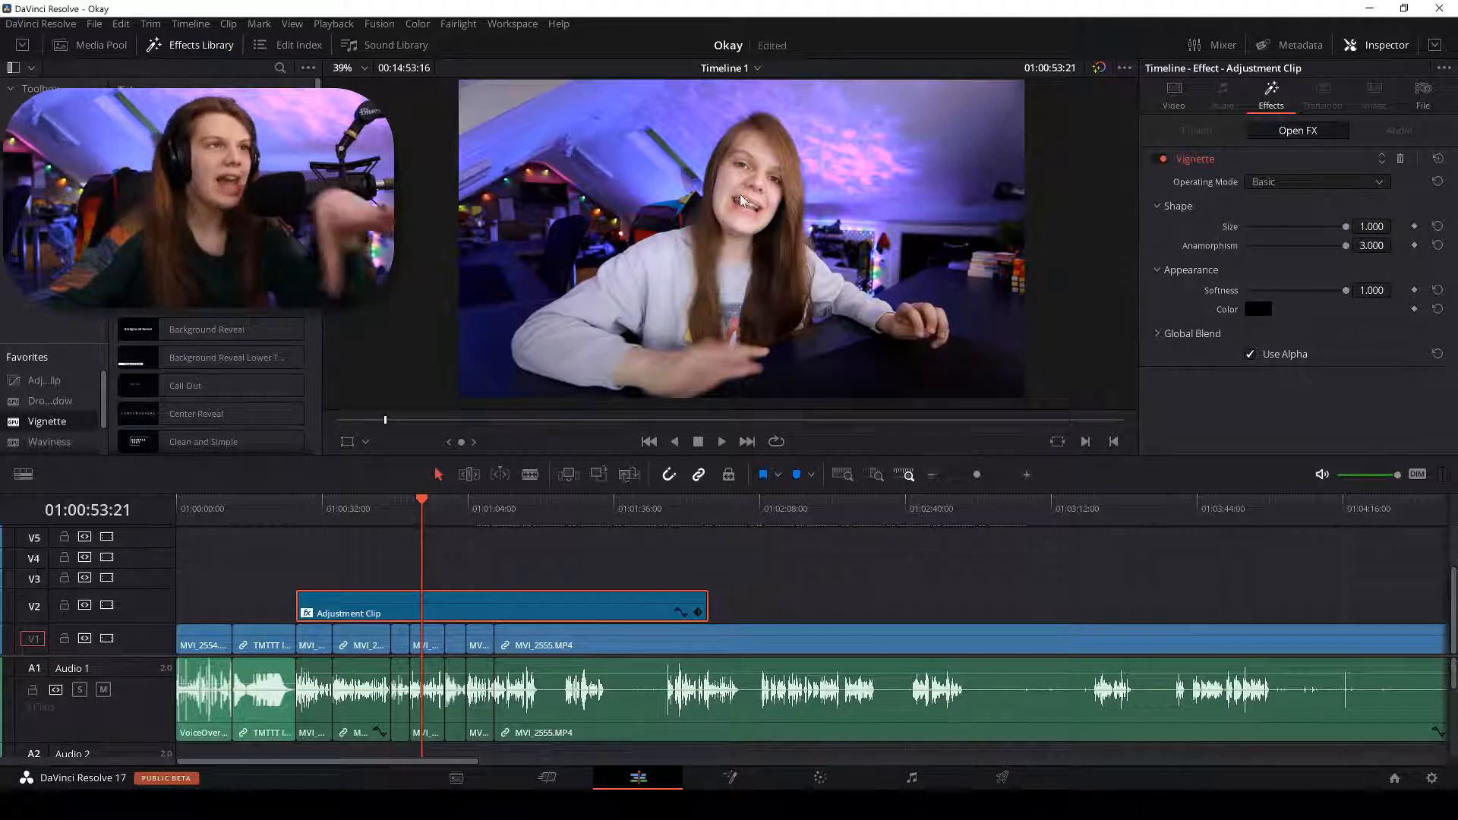
scroll(743, 193, up, 5)
scroll(899, 203, down, 4)
scroll(899, 202, down, 1)
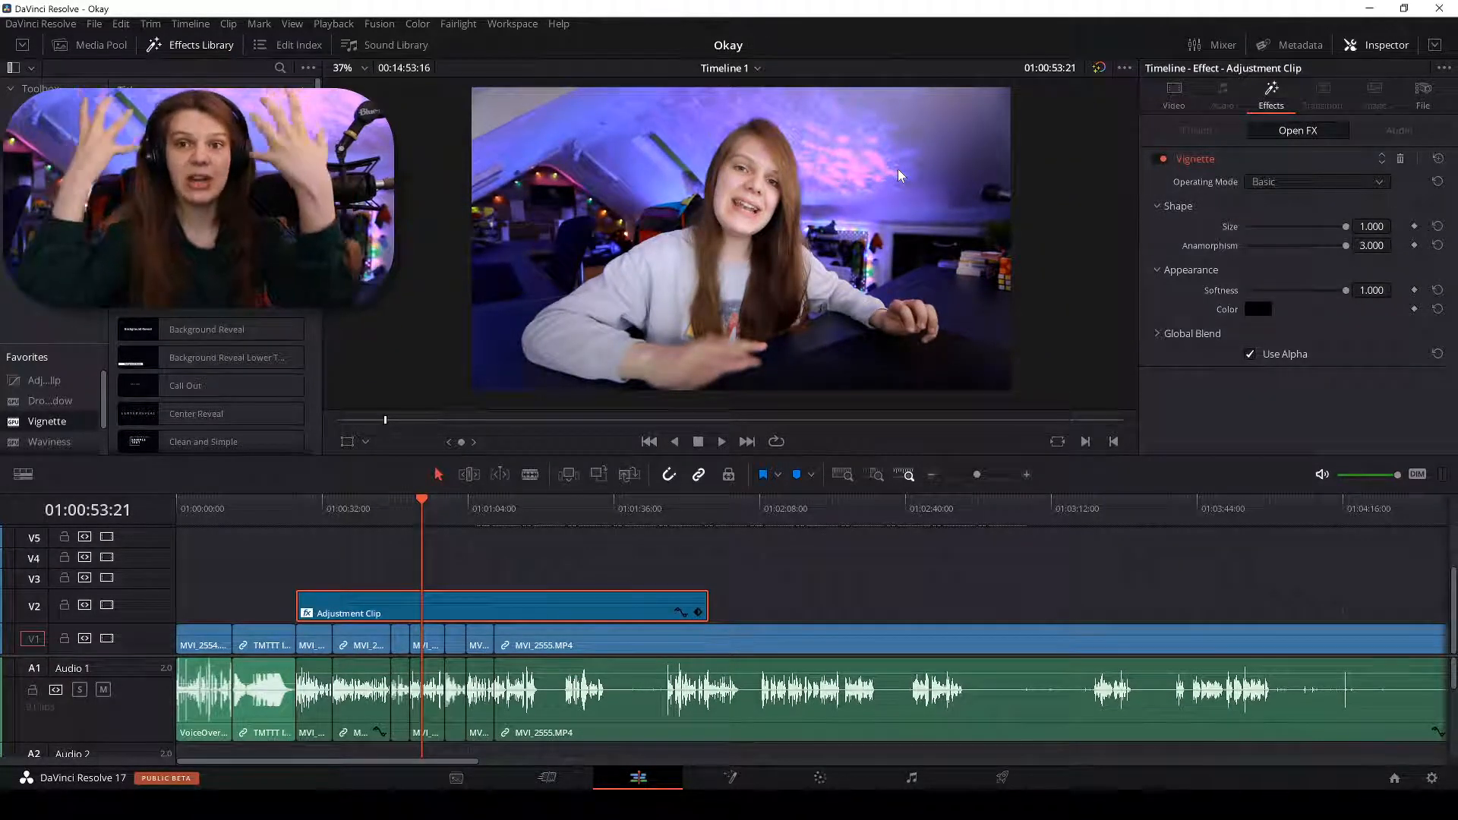
drag(1345, 290, 1297, 290)
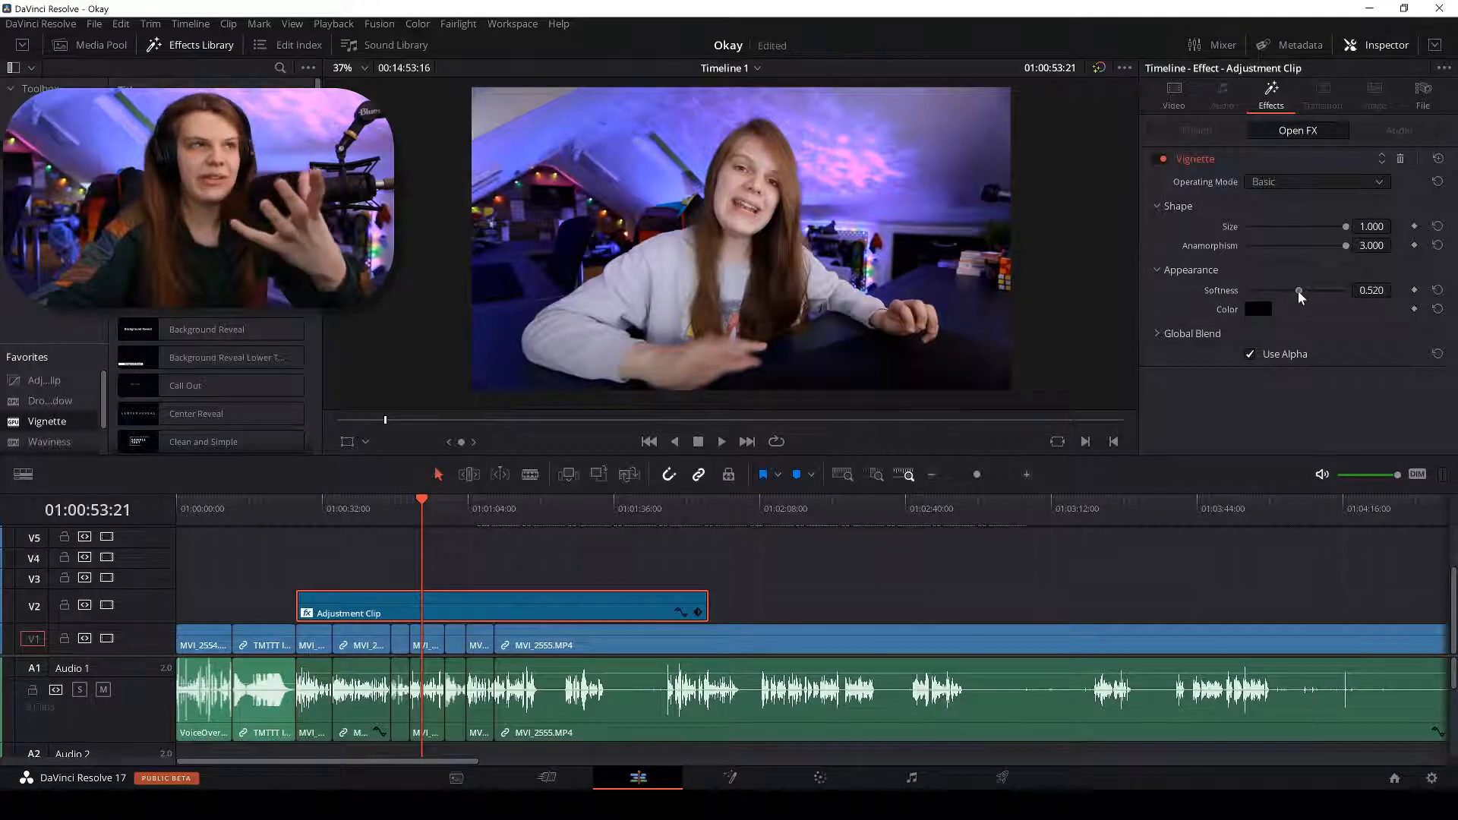
drag(1297, 290, 1351, 290)
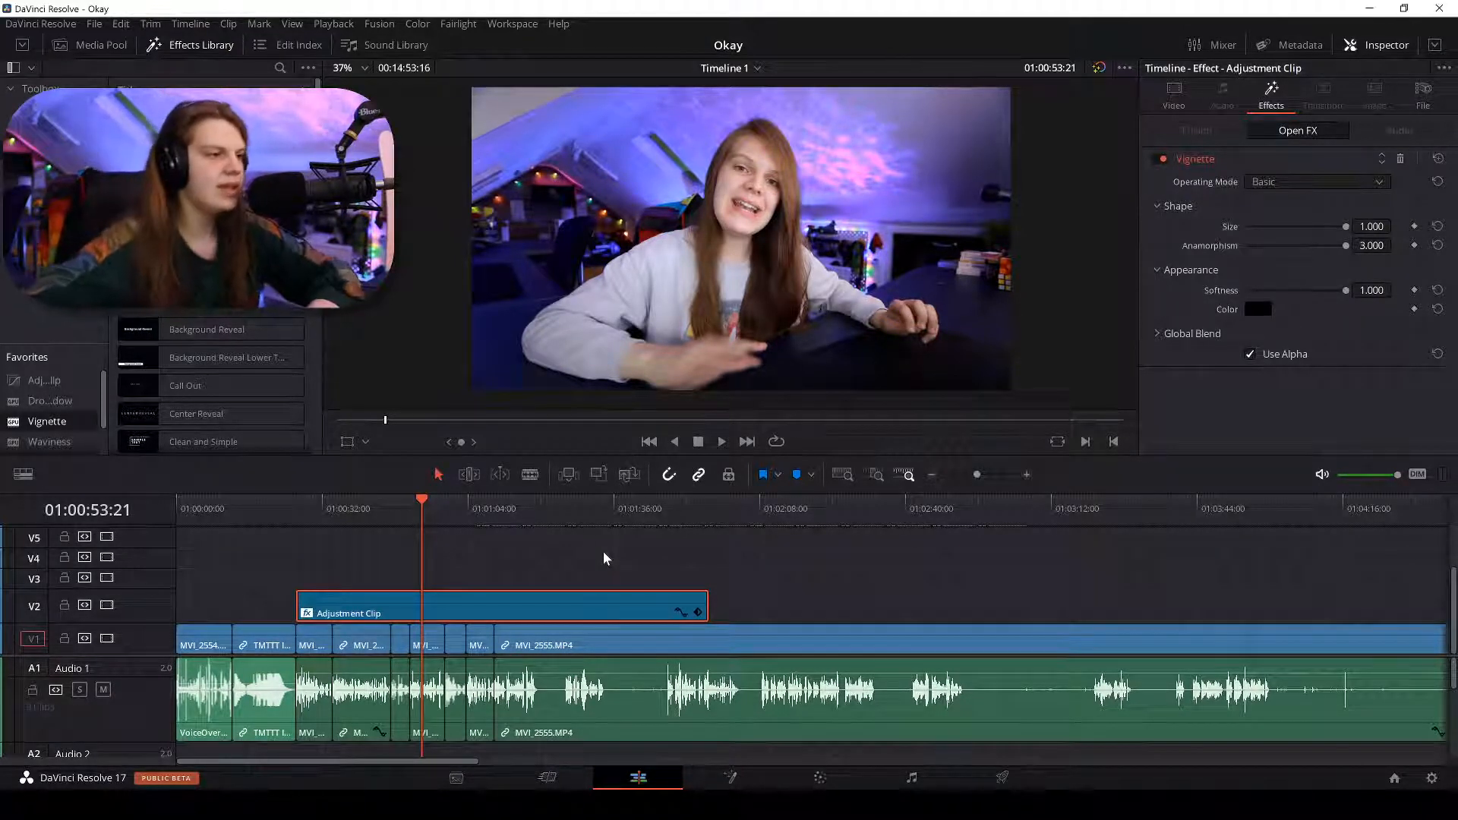
key(ctrl+minus)
key(ctrl+equal)
key(ctrl+equal)
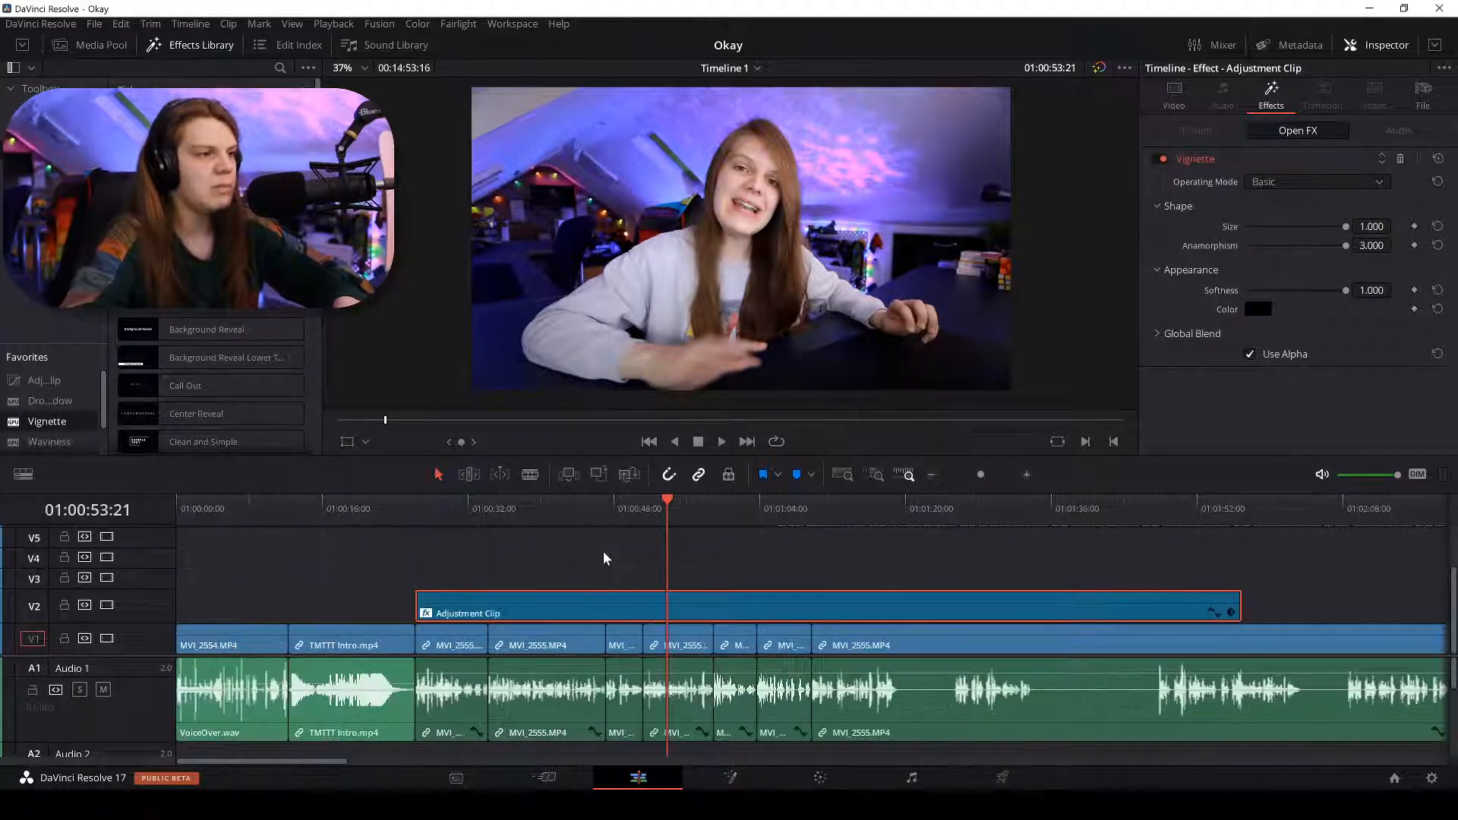
key(ctrl+minus)
key(ctrl+equal)
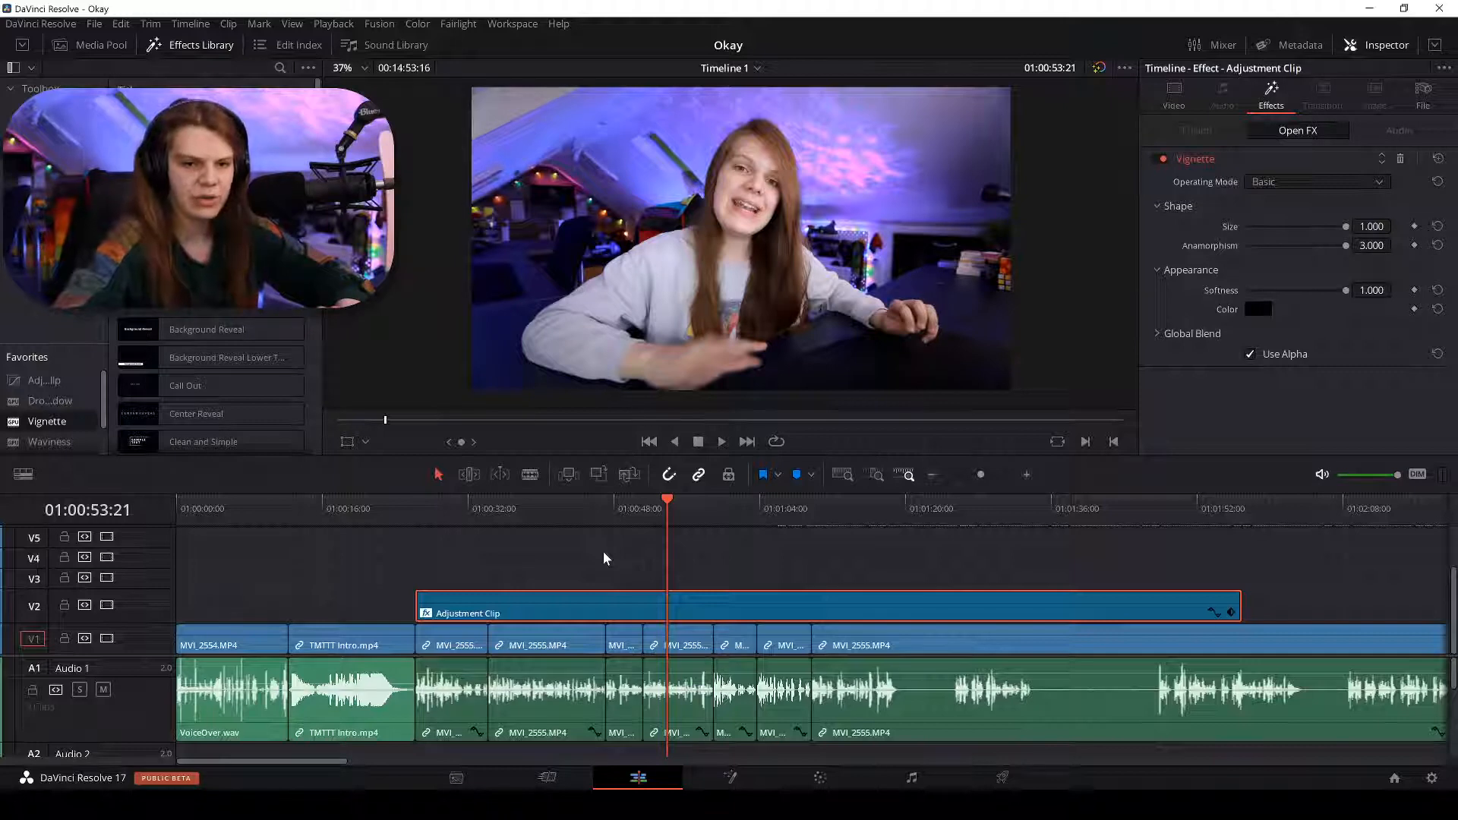
key(ctrl+minus)
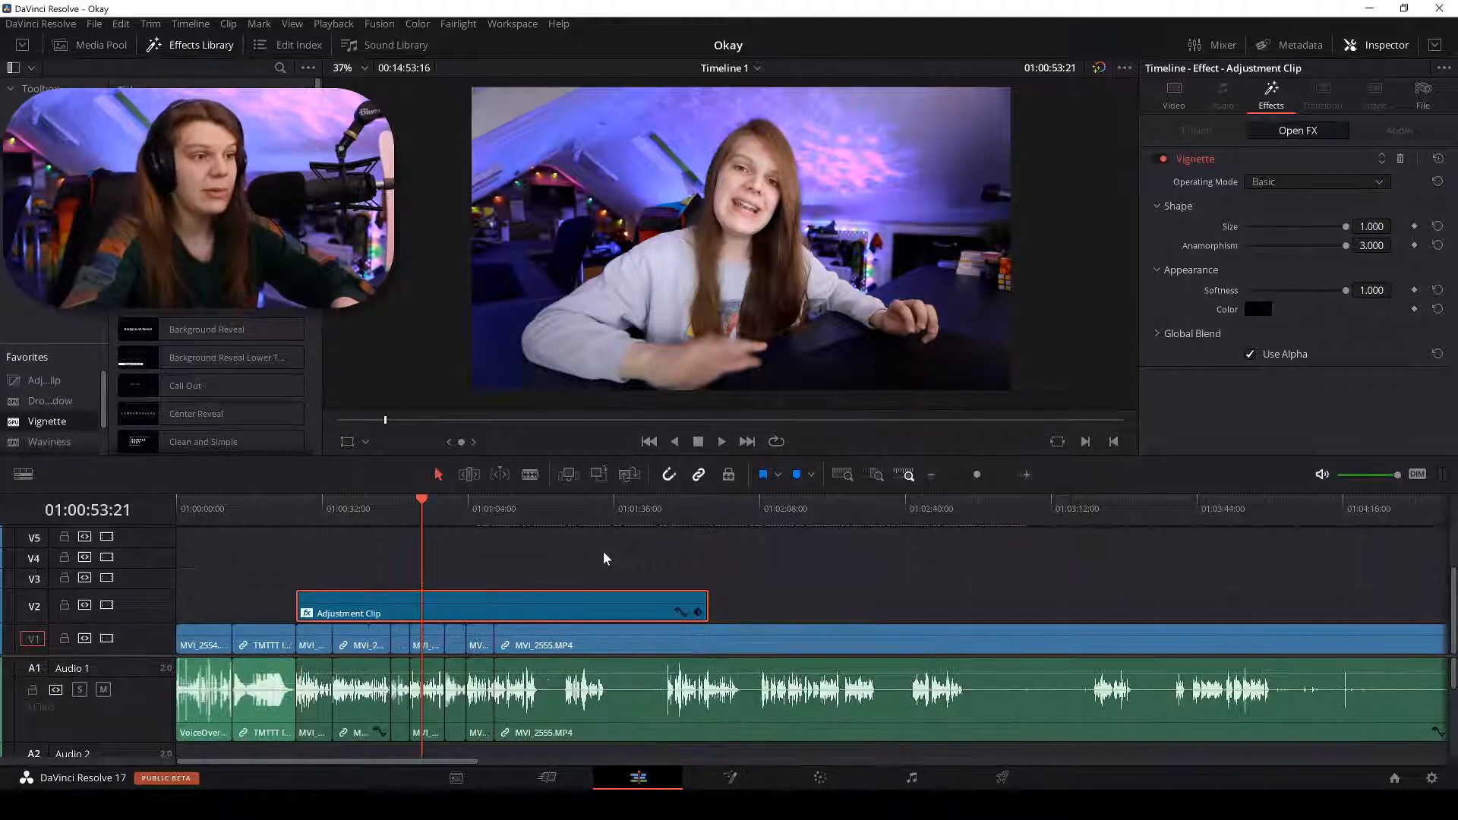
key(ctrl+equal)
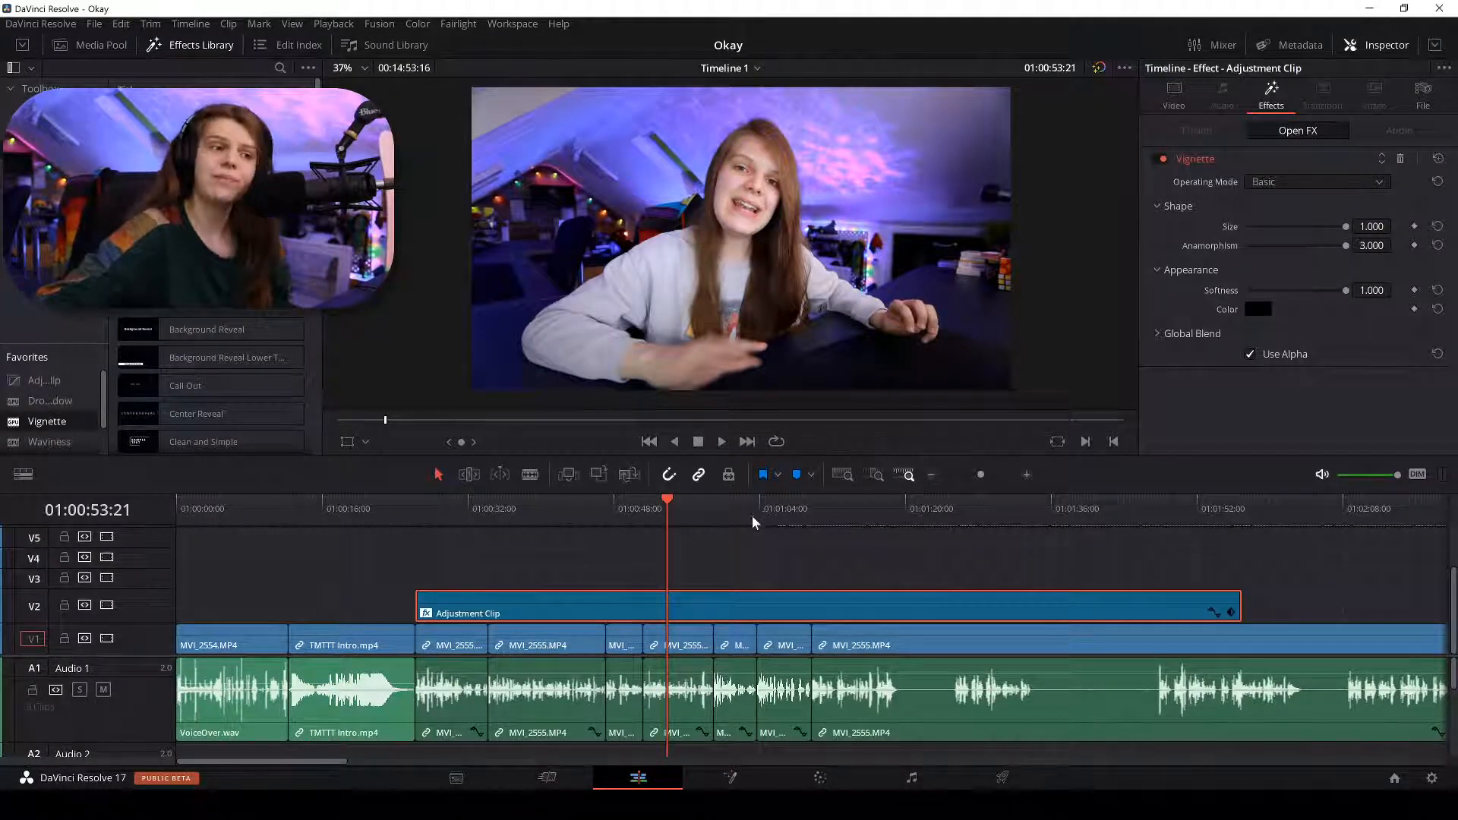
click(765, 567)
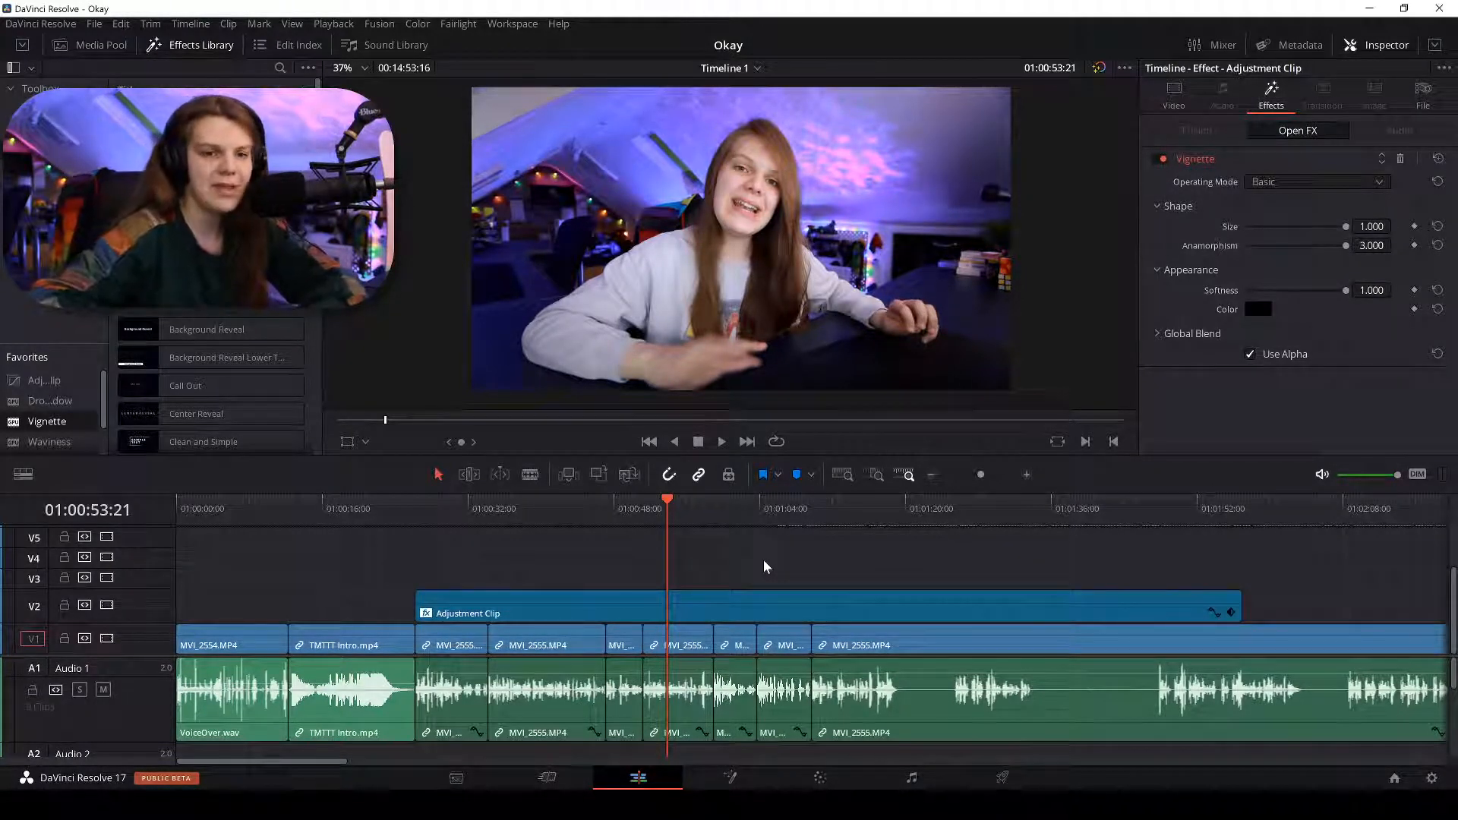
key(ctrl+equal)
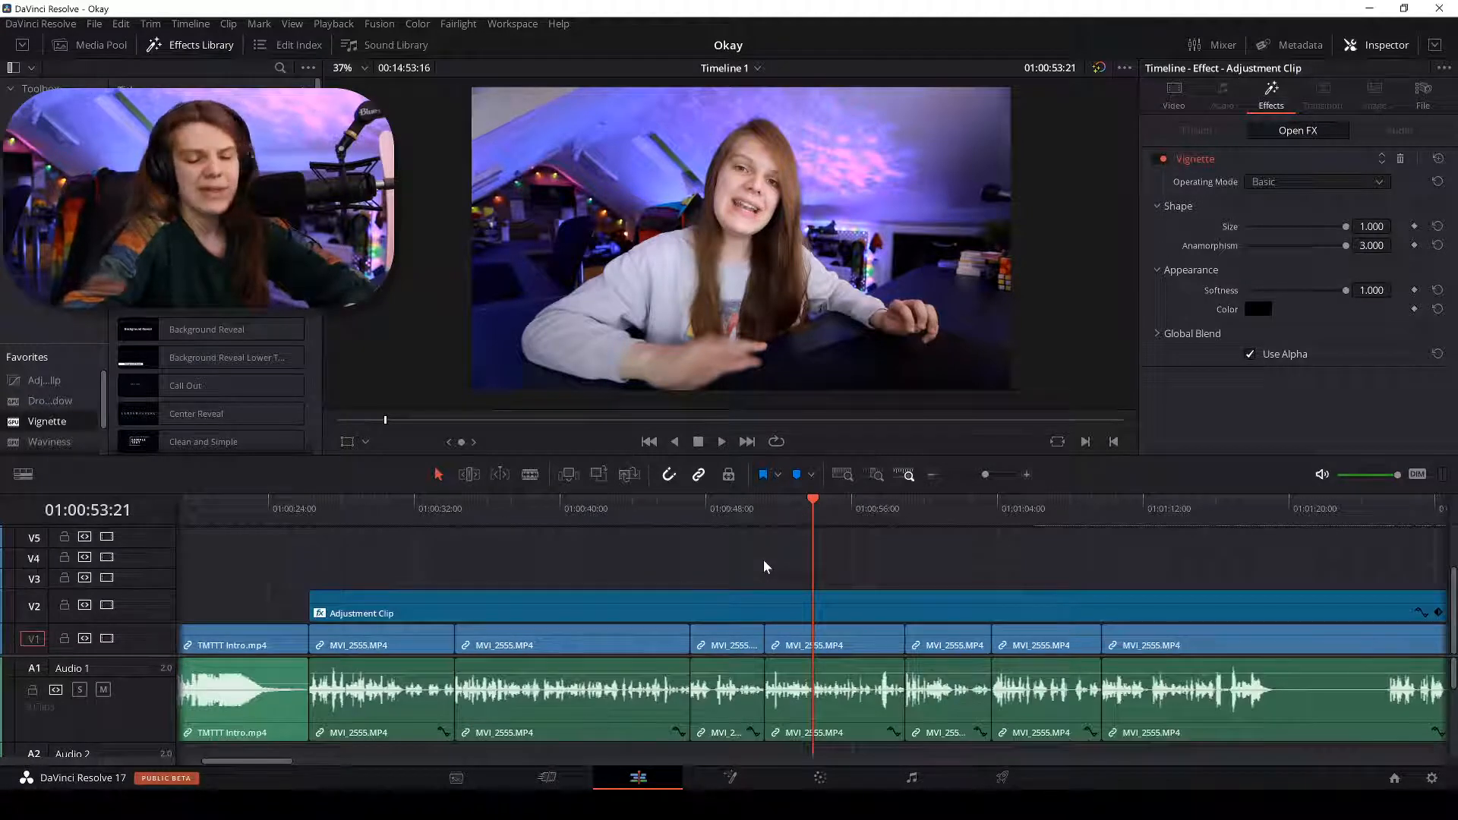
key(ctrl+minus)
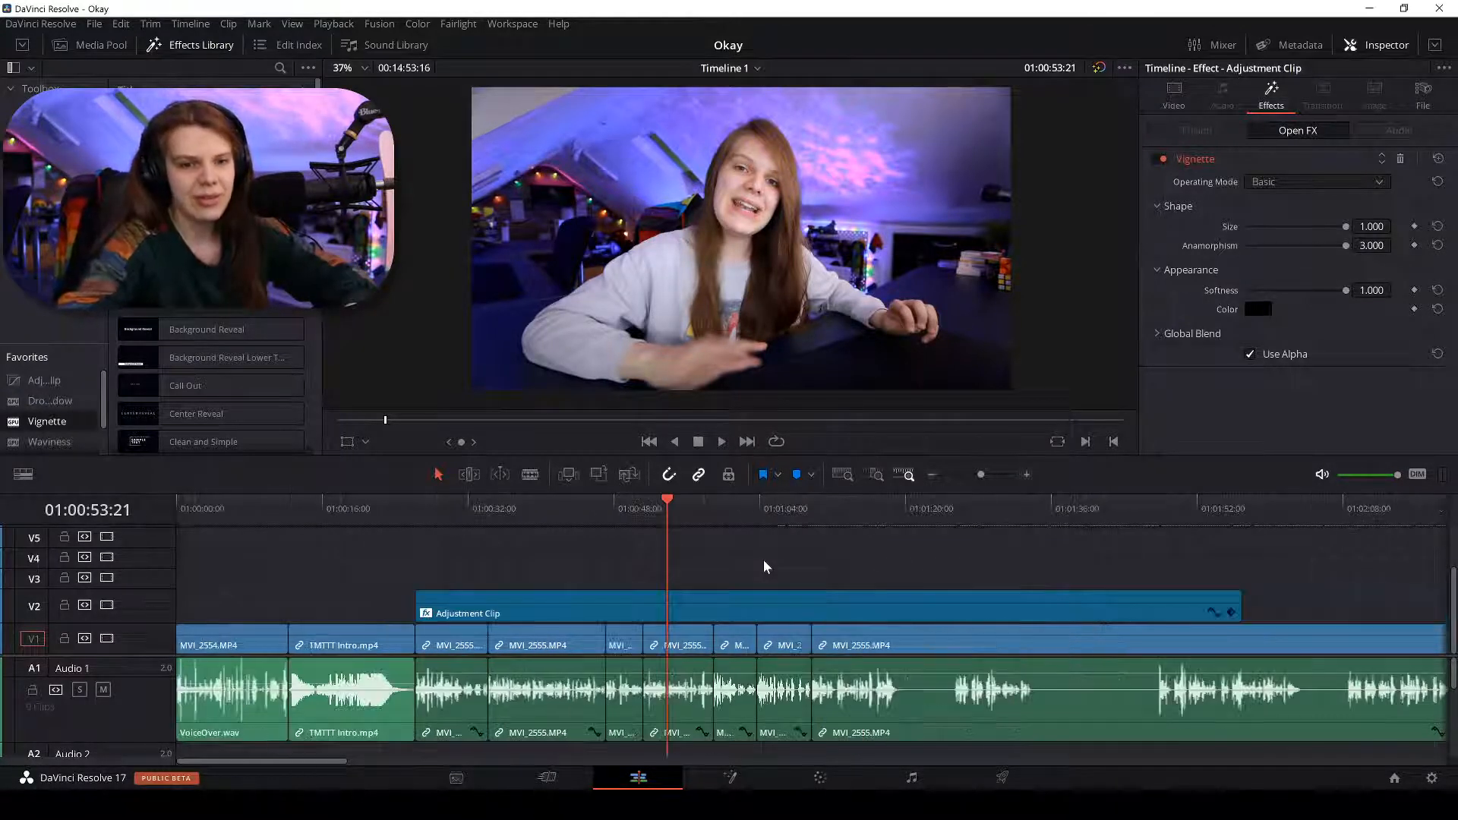
key(ctrl+equal)
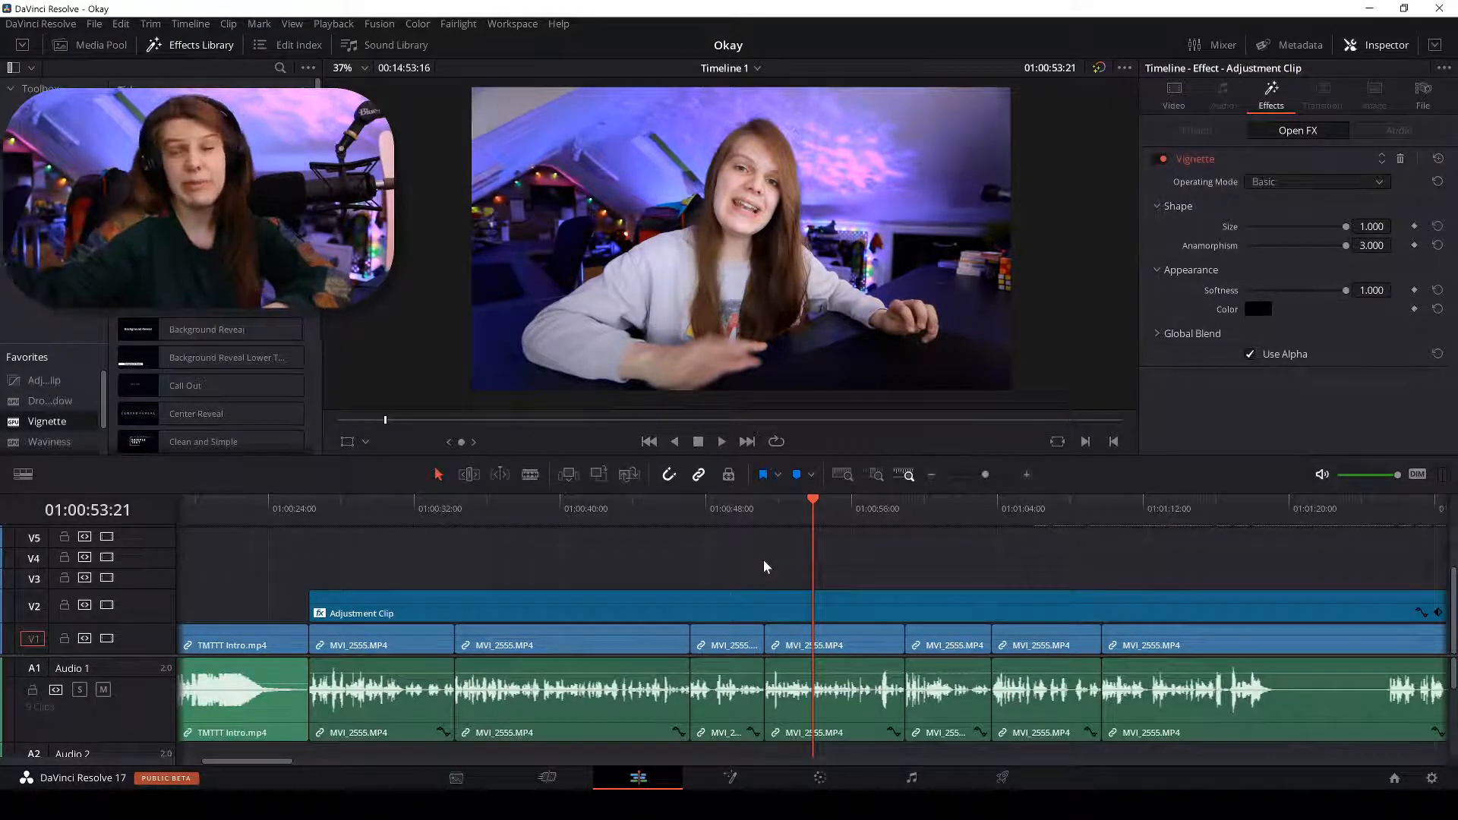
key(ctrl+minus)
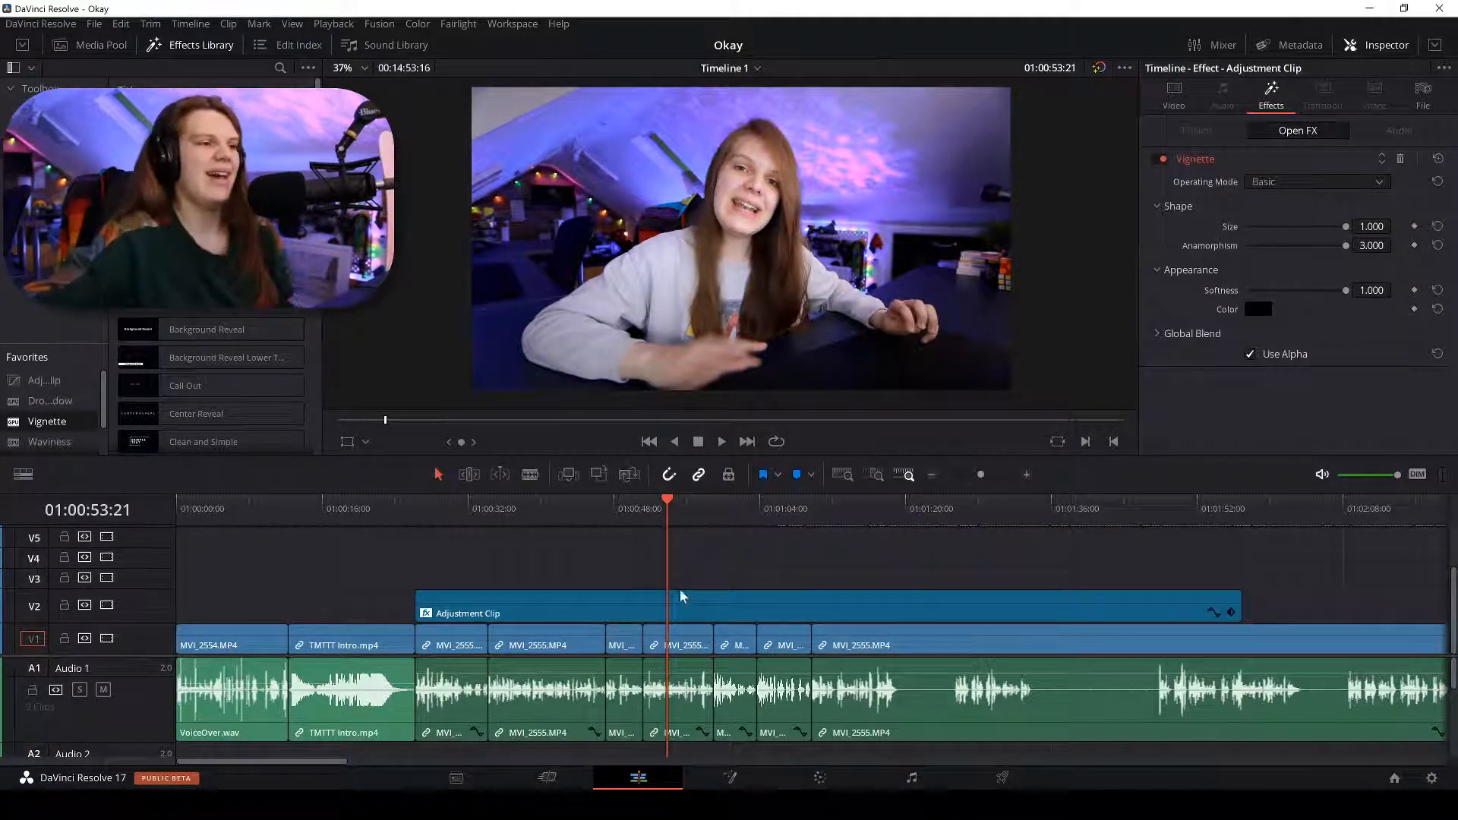
Select the Adjustment Clip and toggle the viewer bypass to compare with and without the vignette.
click(665, 605)
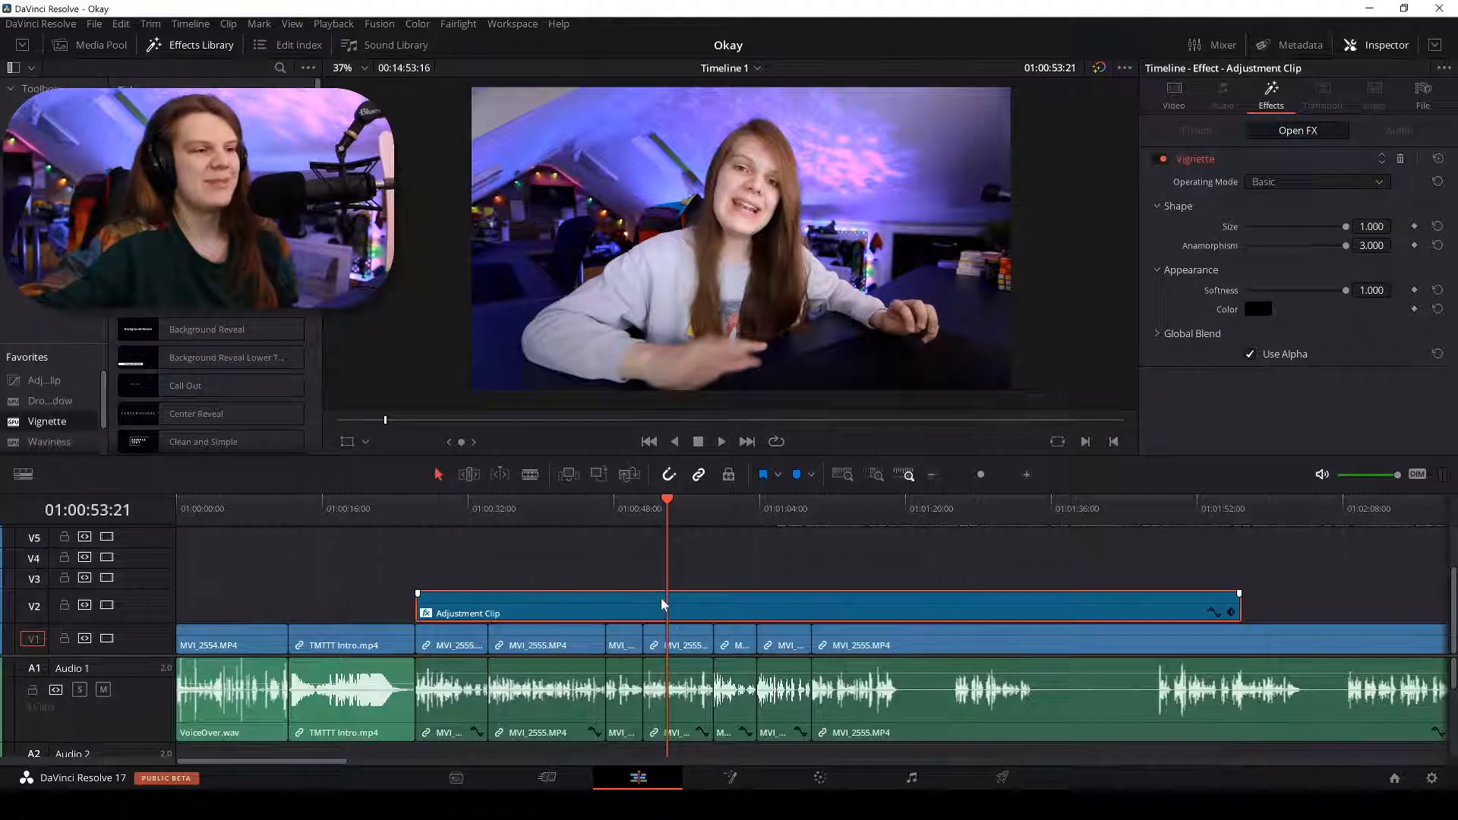
click(1098, 68)
click(1099, 70)
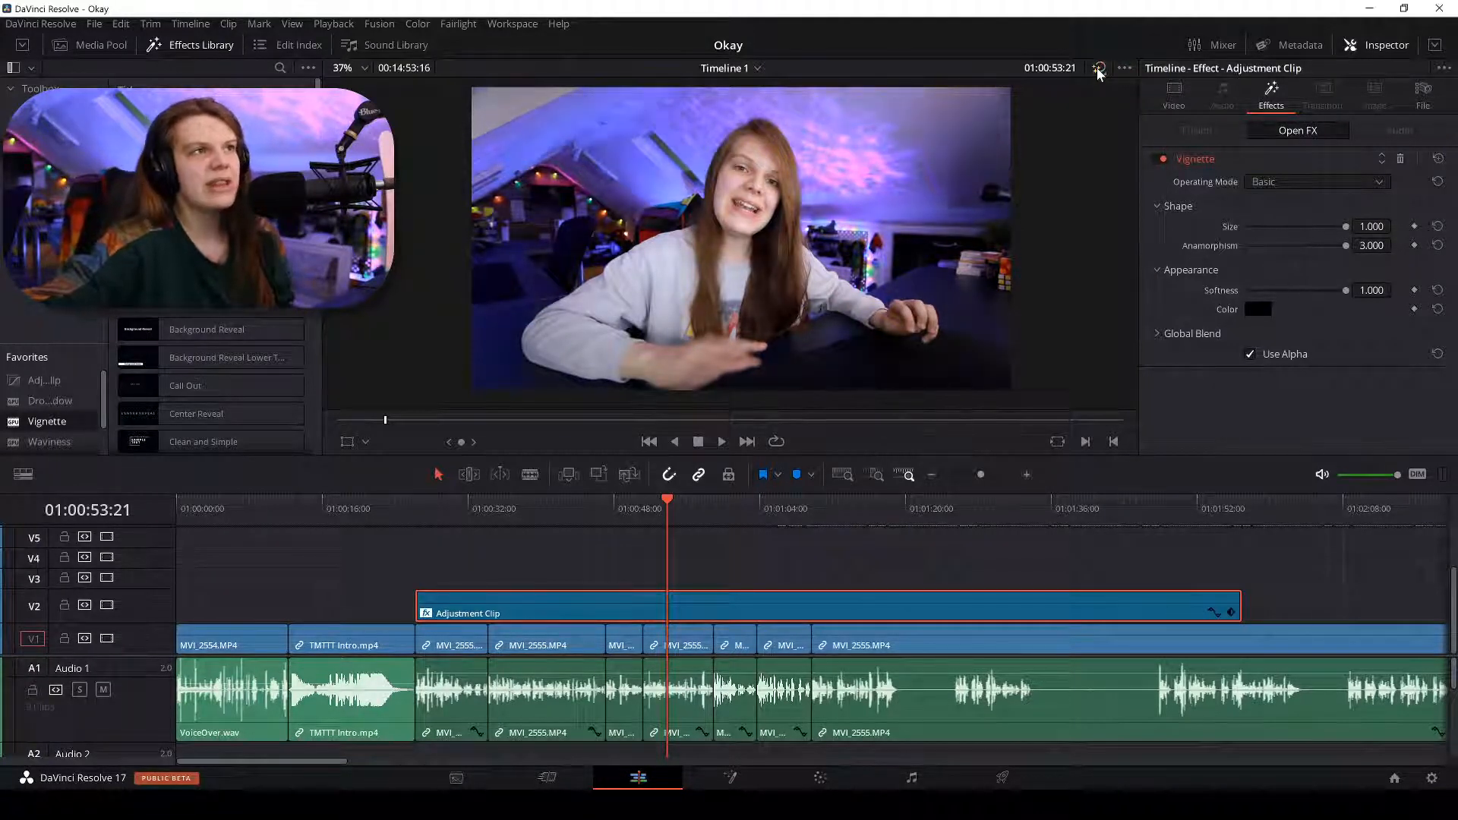
click(1098, 70)
click(1100, 69)
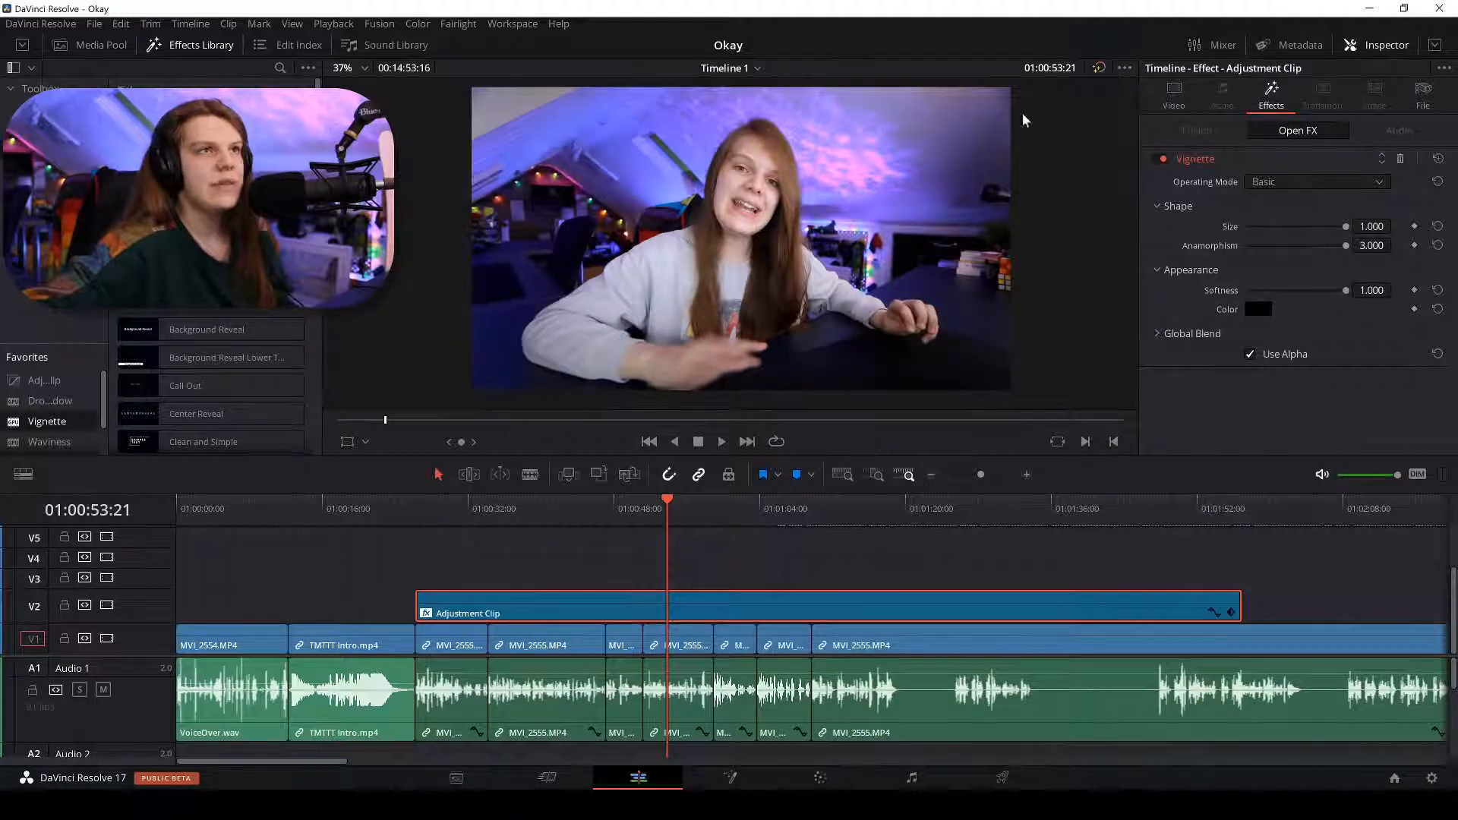
Toggle the V2 adjustment track off and on to compare, then go to the Color page.
click(106, 606)
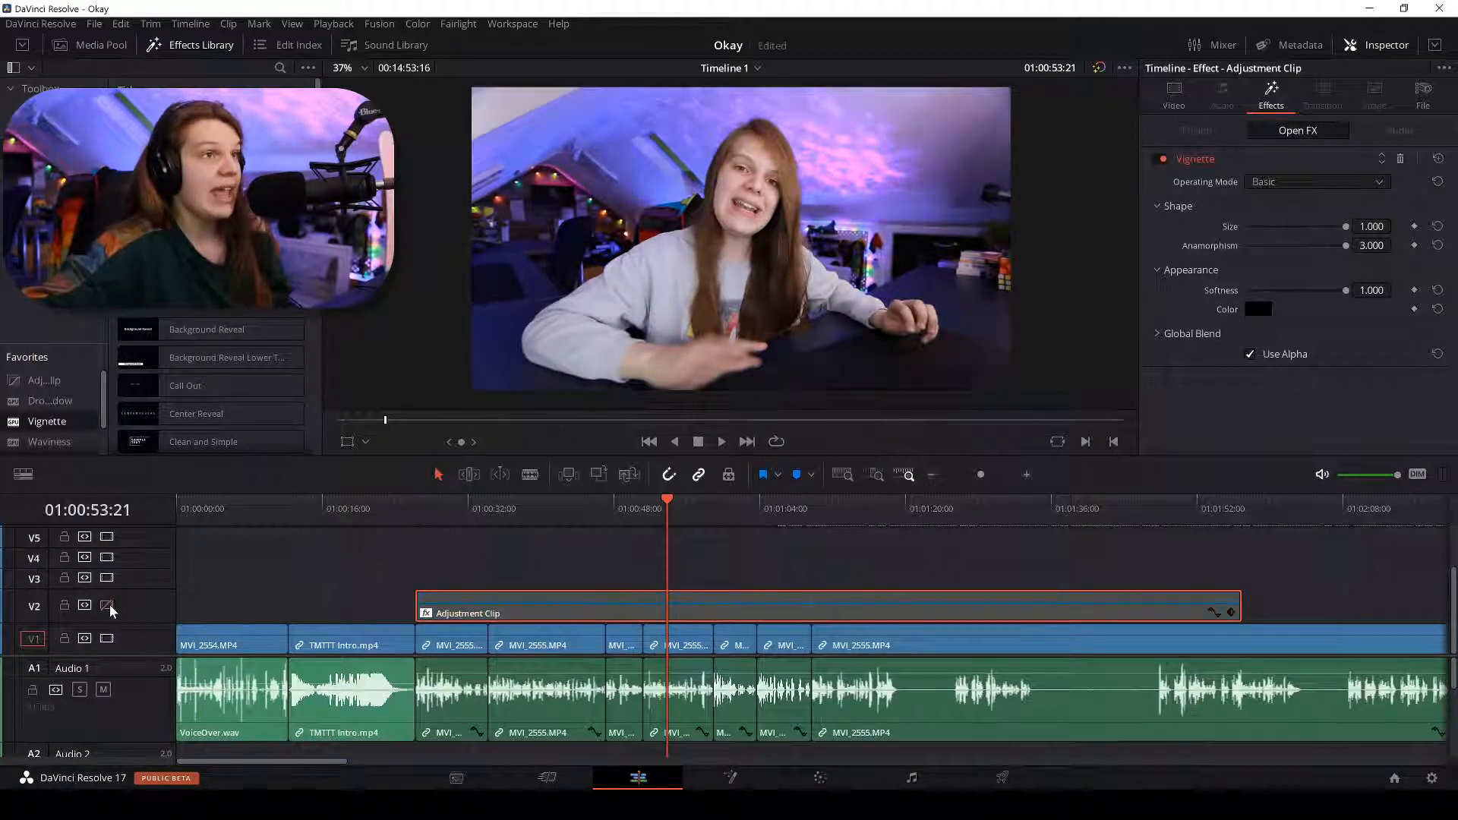
click(107, 605)
click(107, 606)
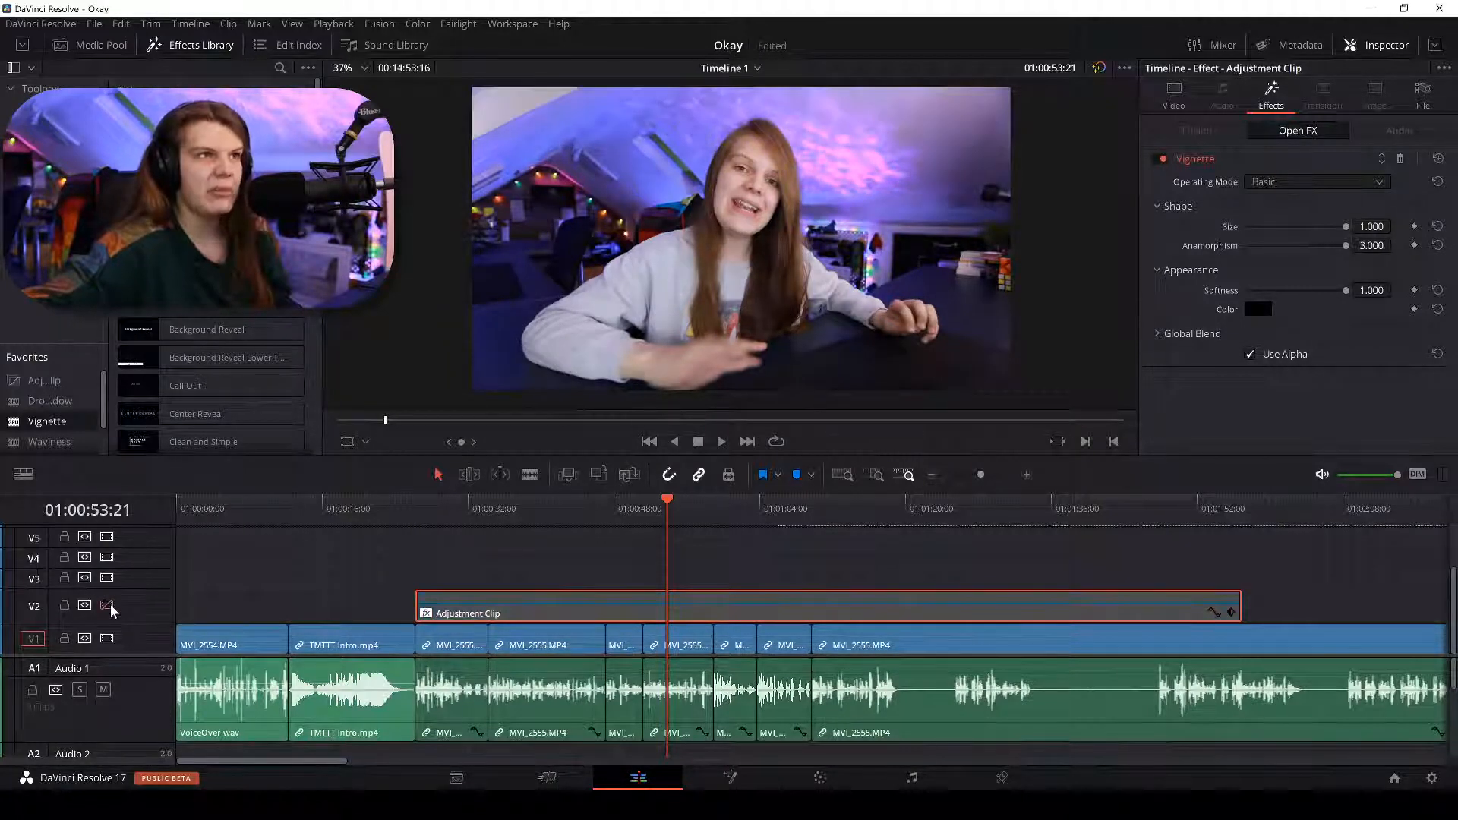
click(107, 606)
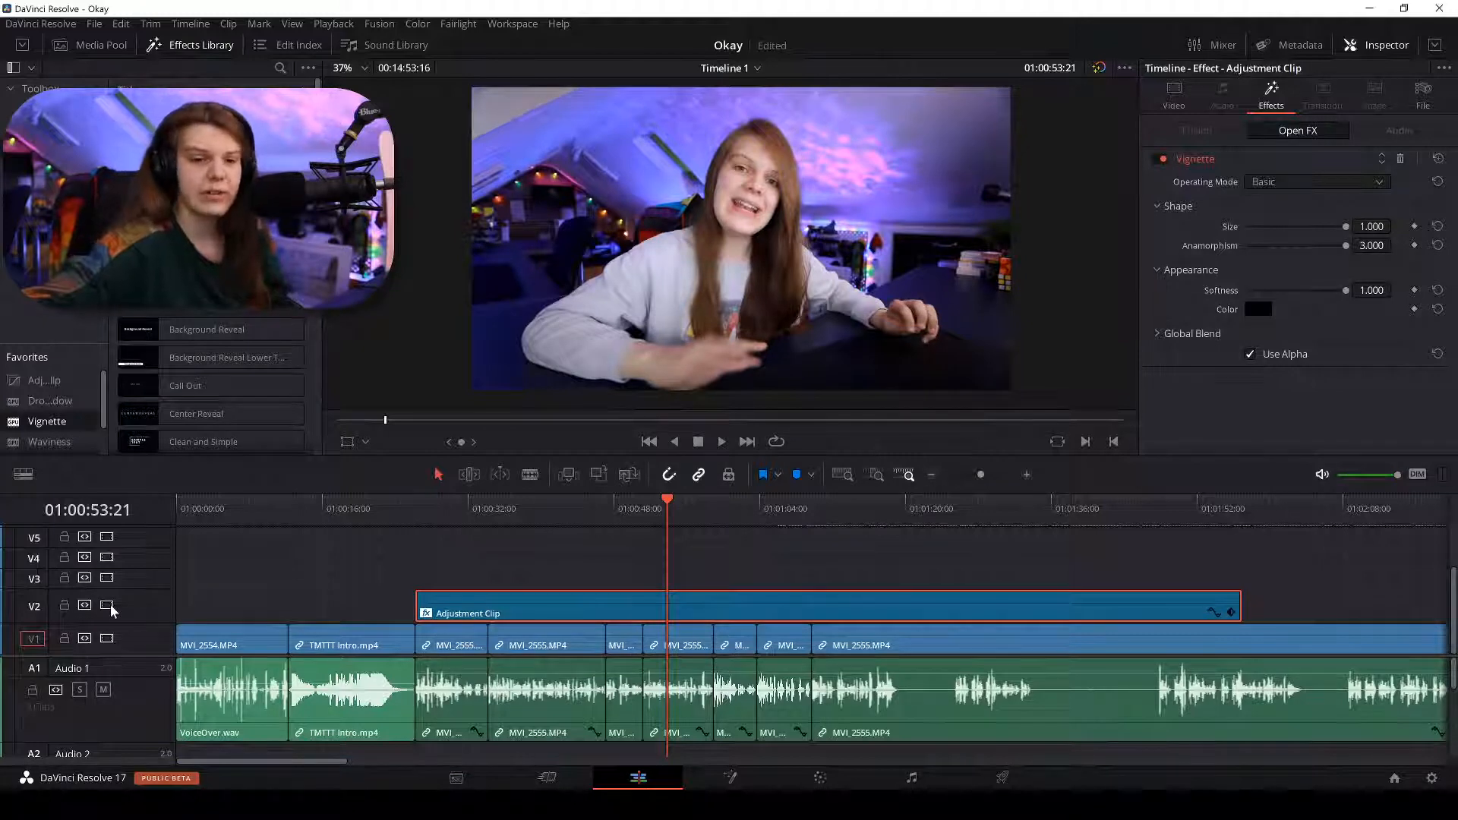
click(108, 606)
click(106, 607)
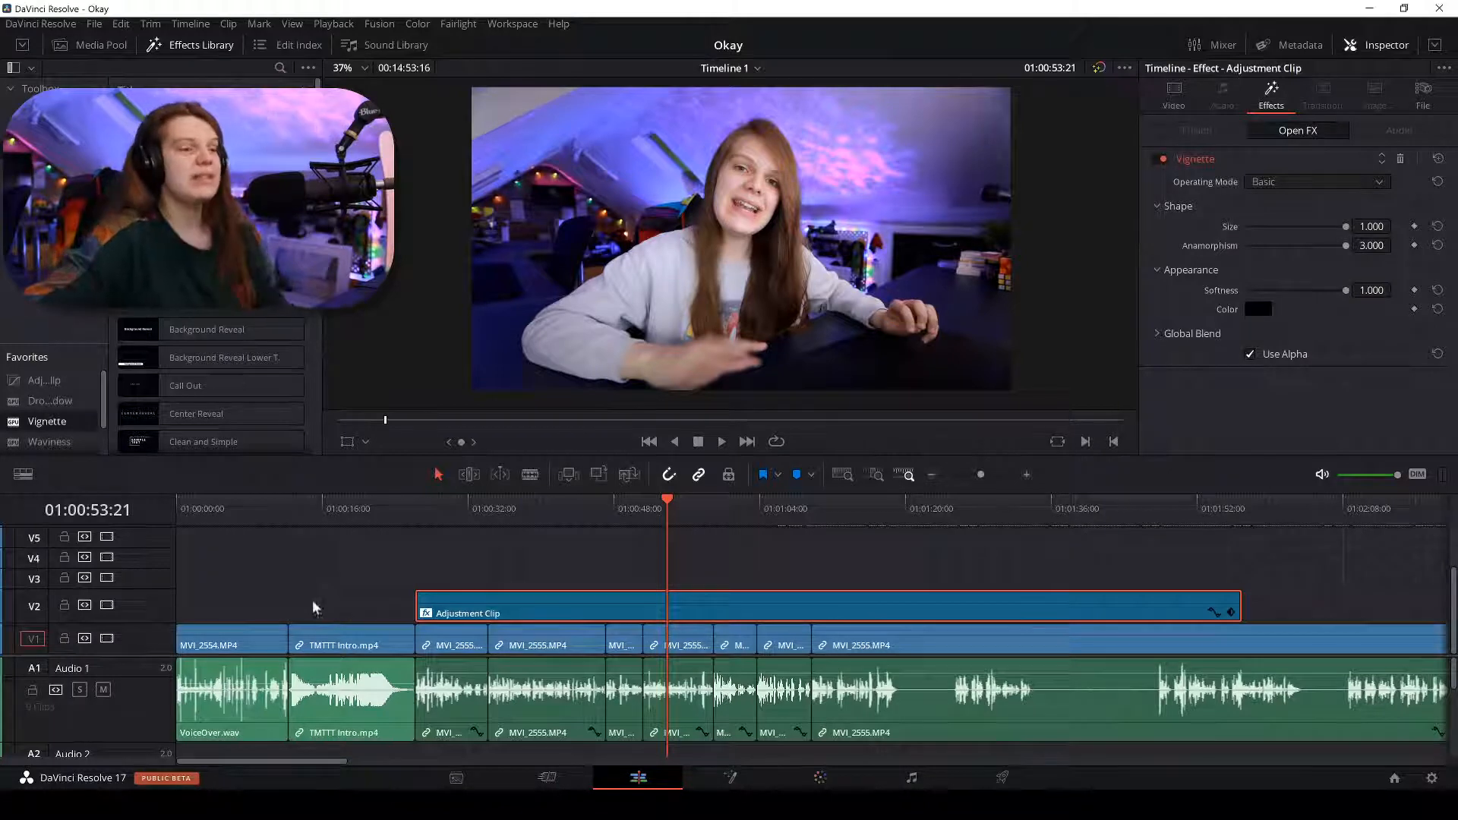
click(817, 777)
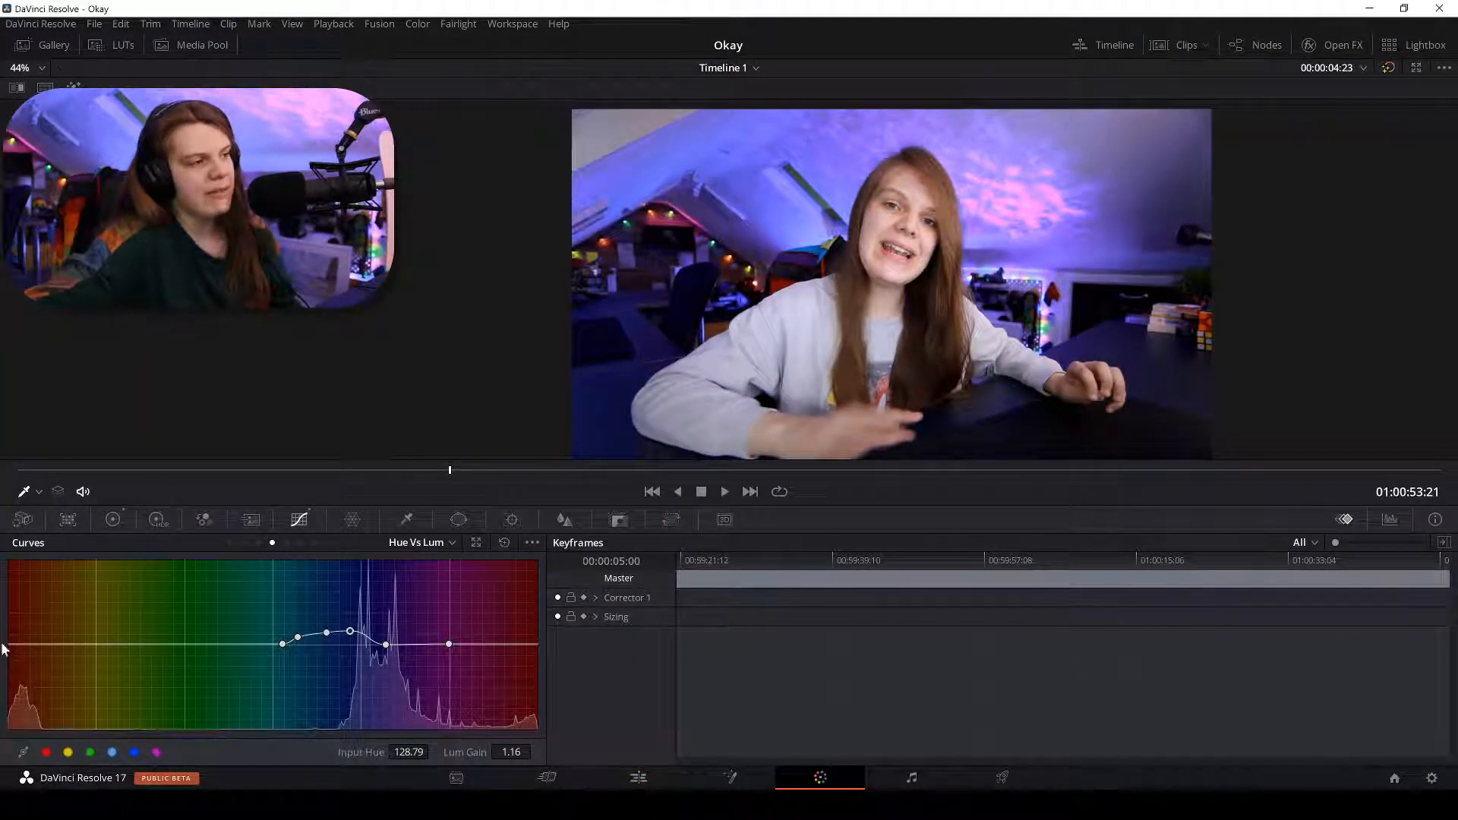
Switch Curves to Hue Vs Sat and sample a magenta hue from the viewer onto the curve.
click(256, 545)
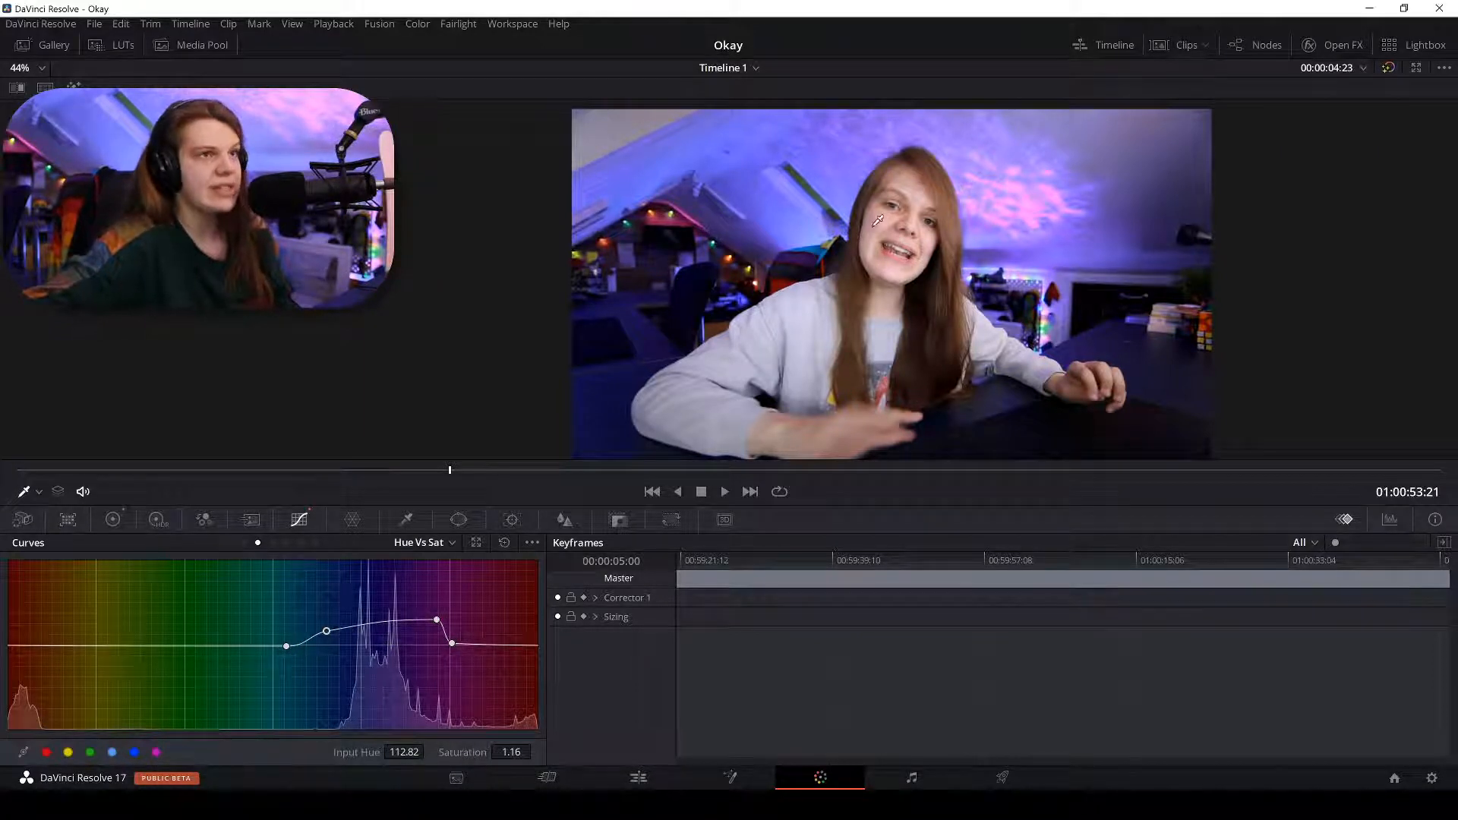
scroll(988, 228, up, 6)
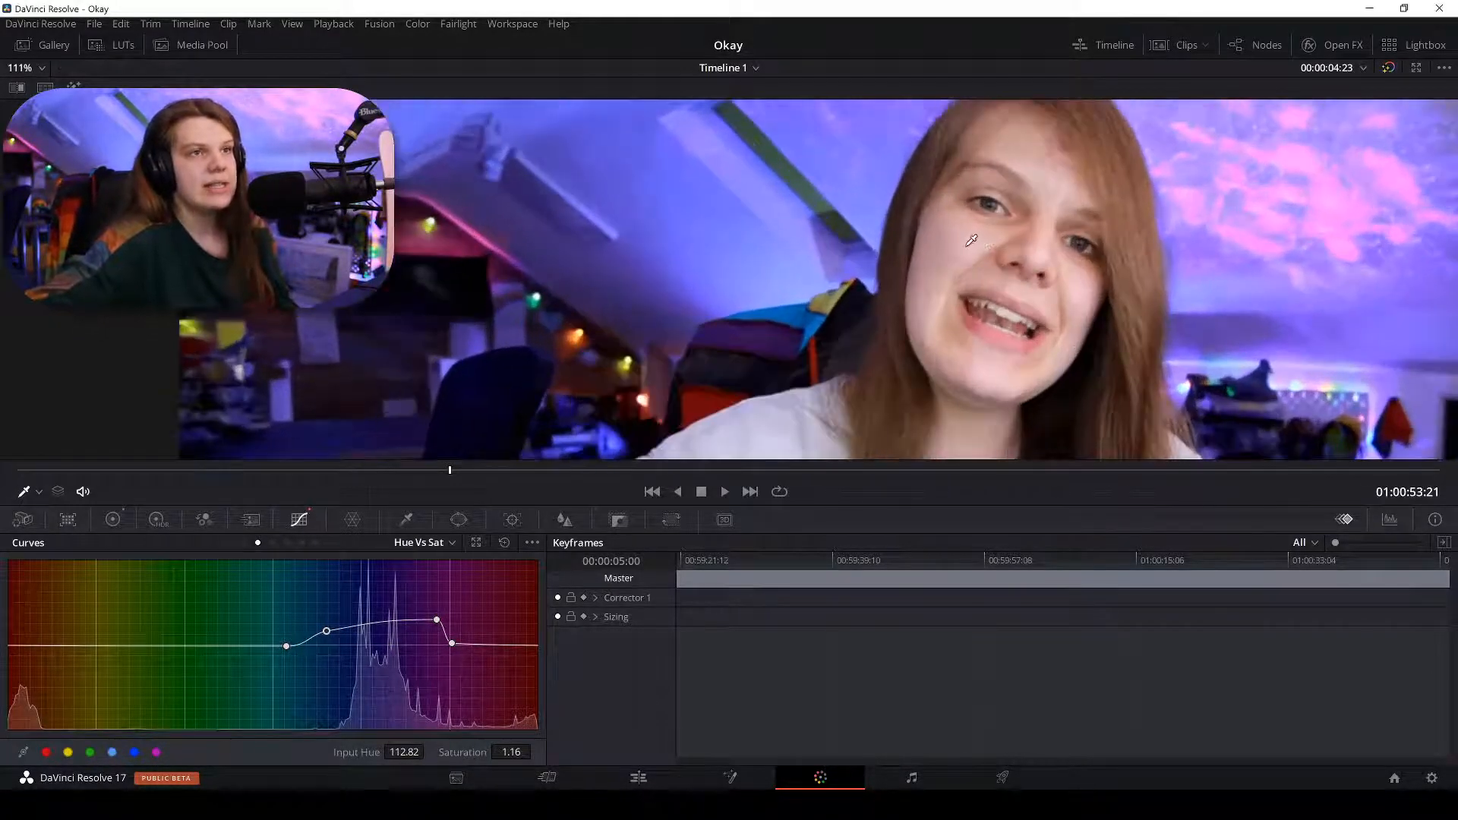
click(976, 233)
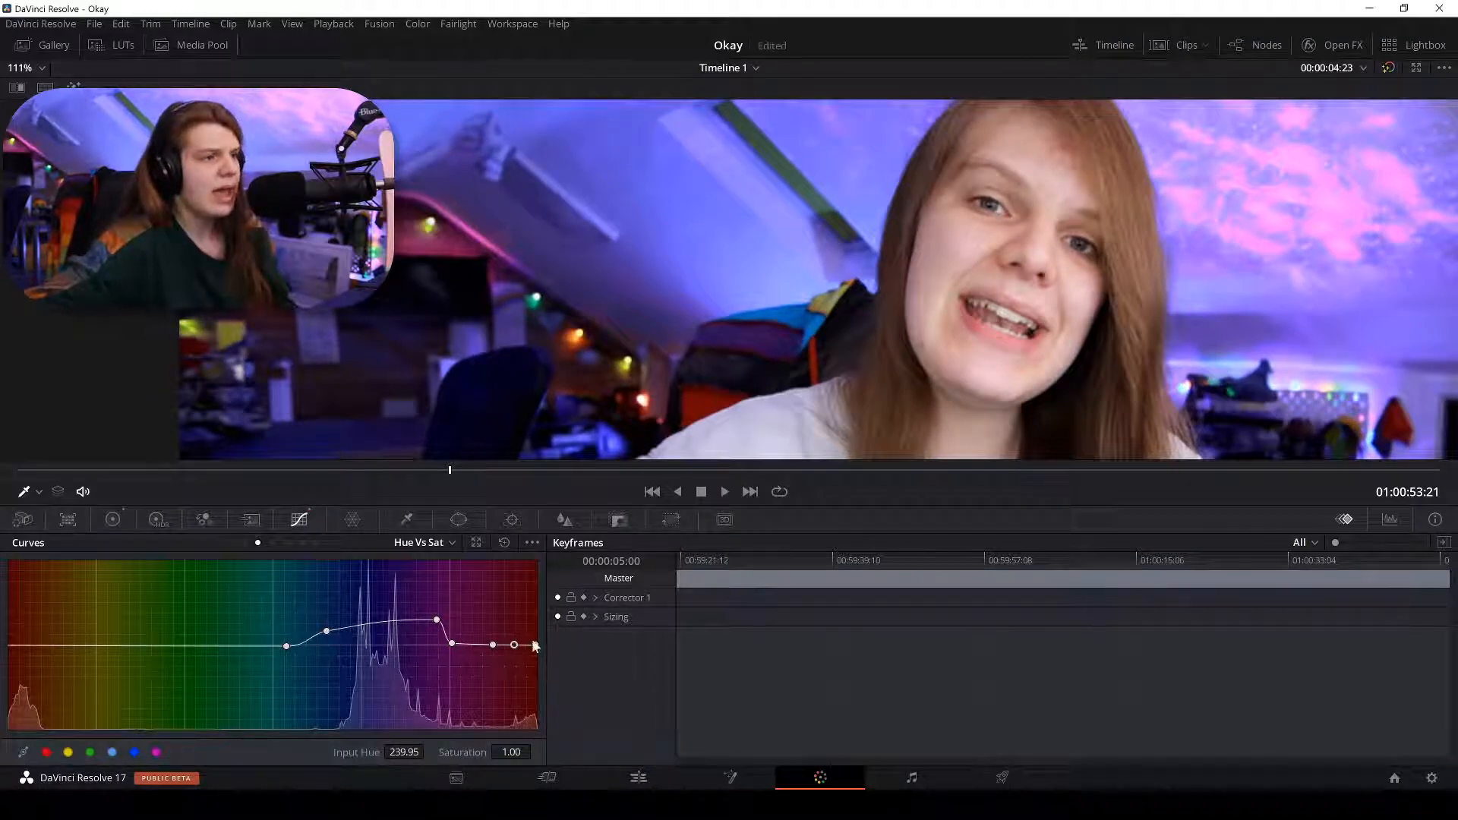
Try a saturation boost on the magenta point, then remove it, leaving those hues at 1.00.
drag(515, 646, 520, 583)
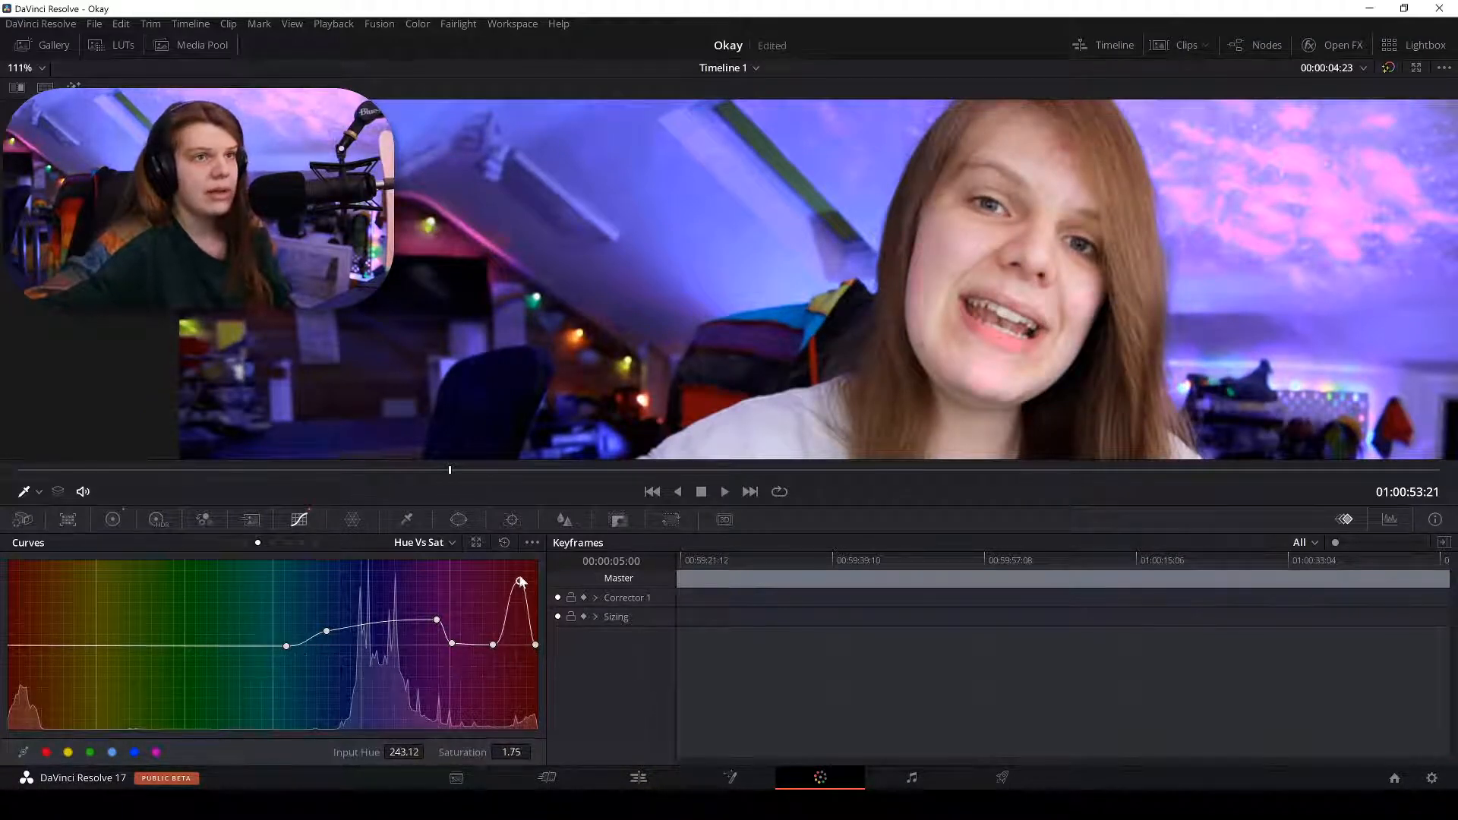
key(ctrl+z)
key(ctrl+shift+z)
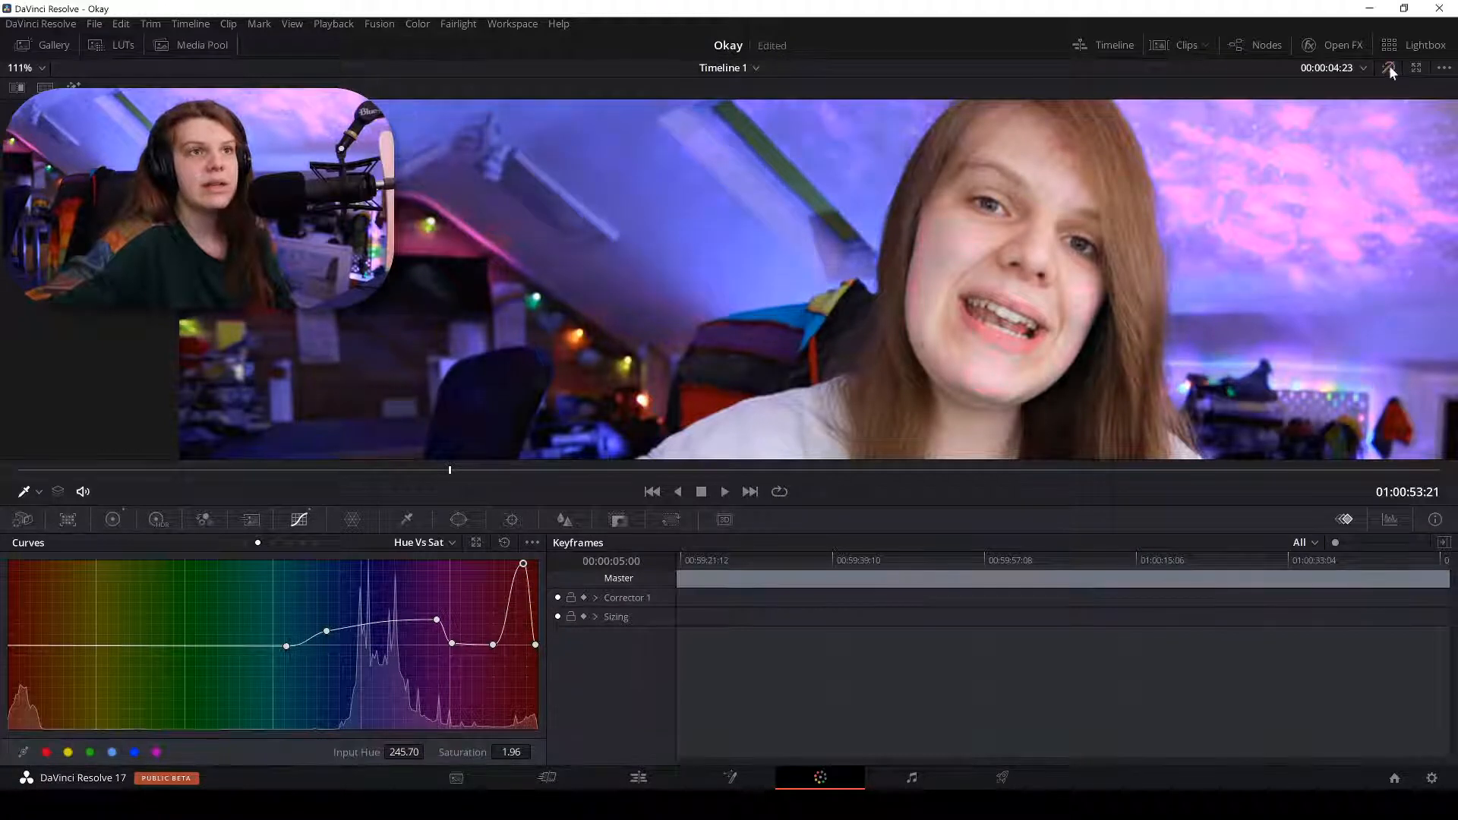
drag(523, 564, 524, 721)
right_click(524, 721)
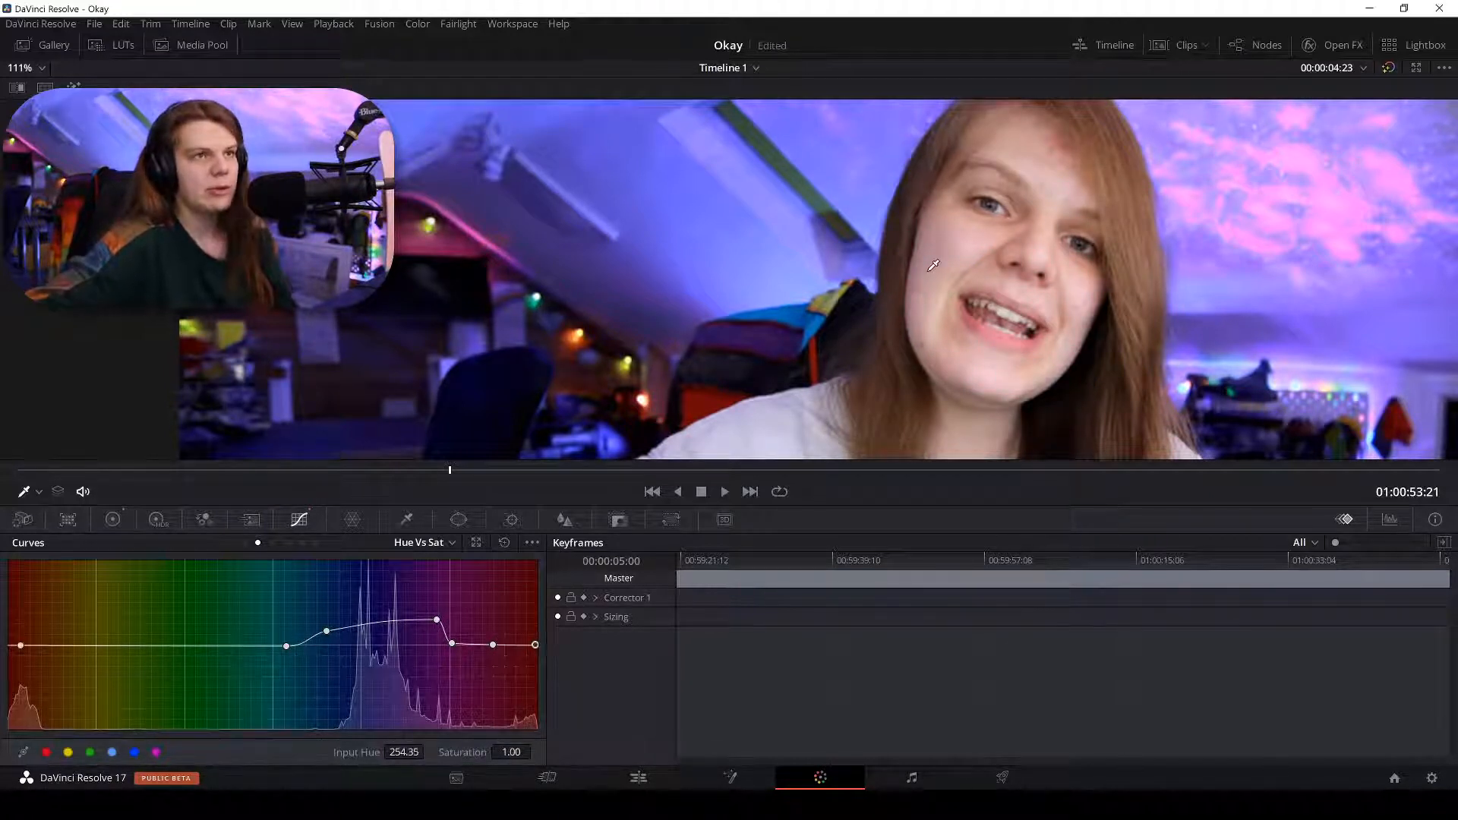
Add red-orange points raising saturation to about 1.21, and ease the magenta hues slightly lower.
click(947, 316)
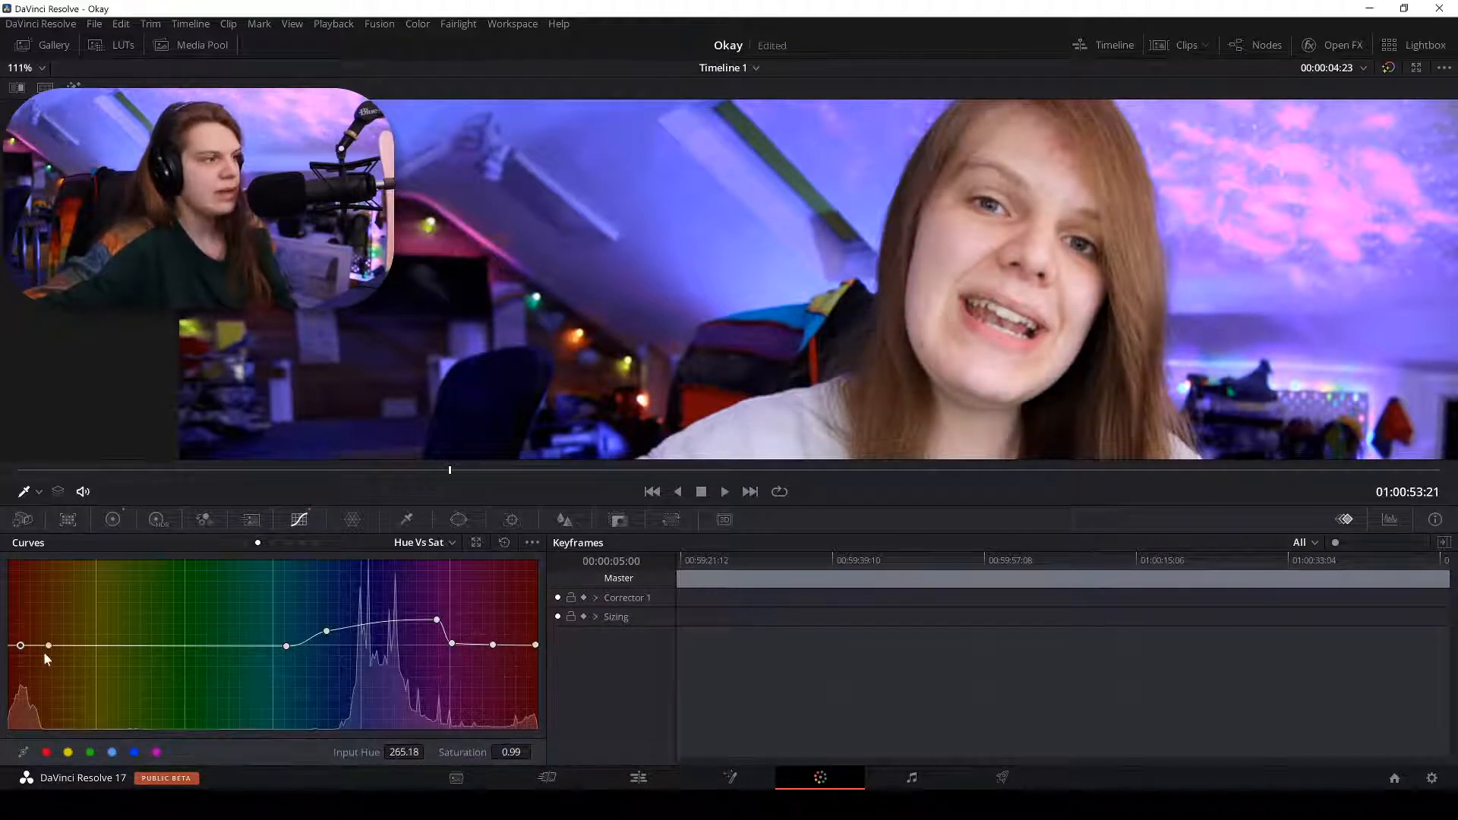
drag(20, 645, 36, 541)
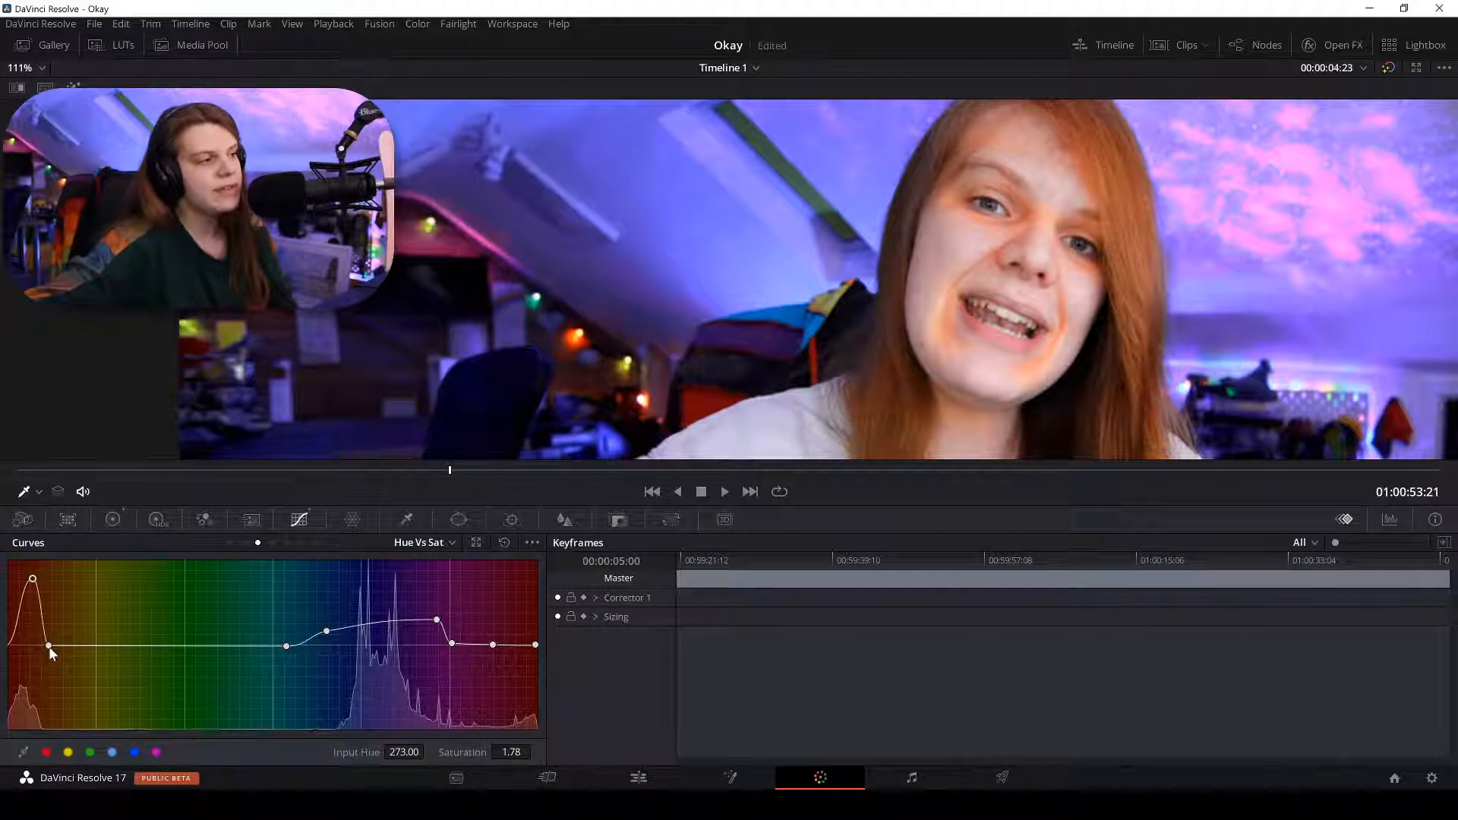
drag(48, 646, 93, 645)
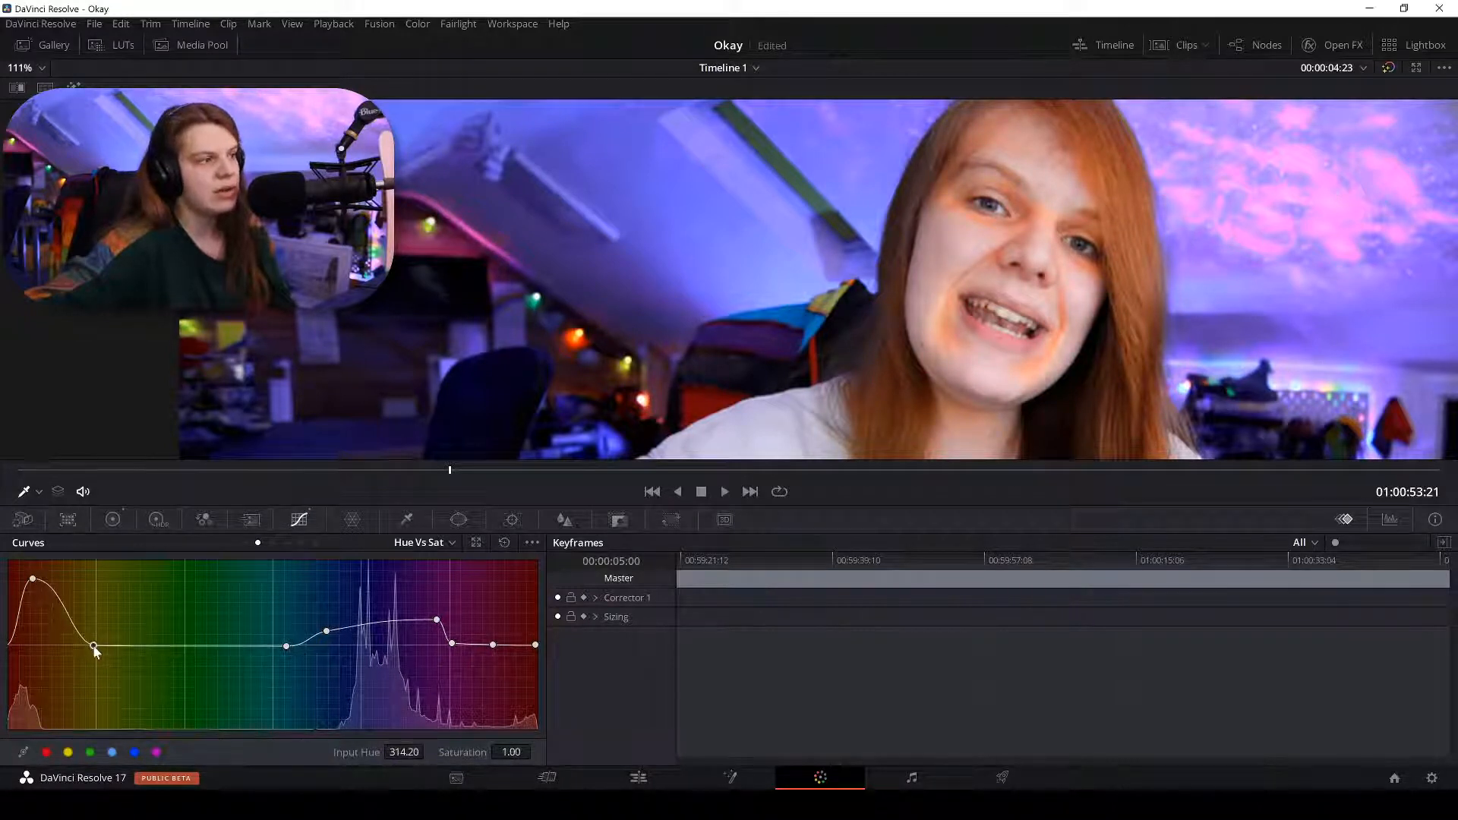
drag(534, 646, 511, 647)
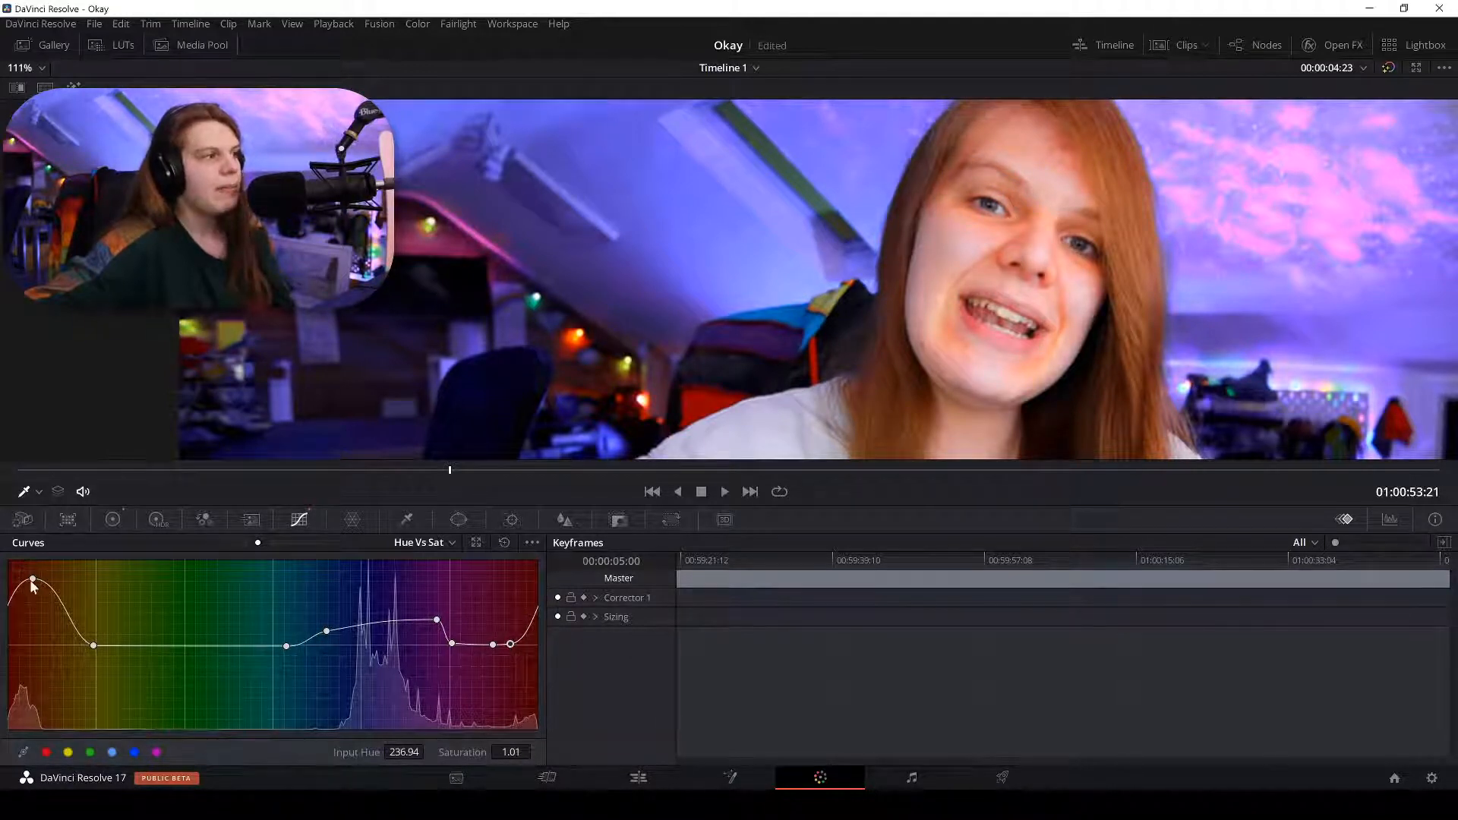
drag(29, 580, 57, 568)
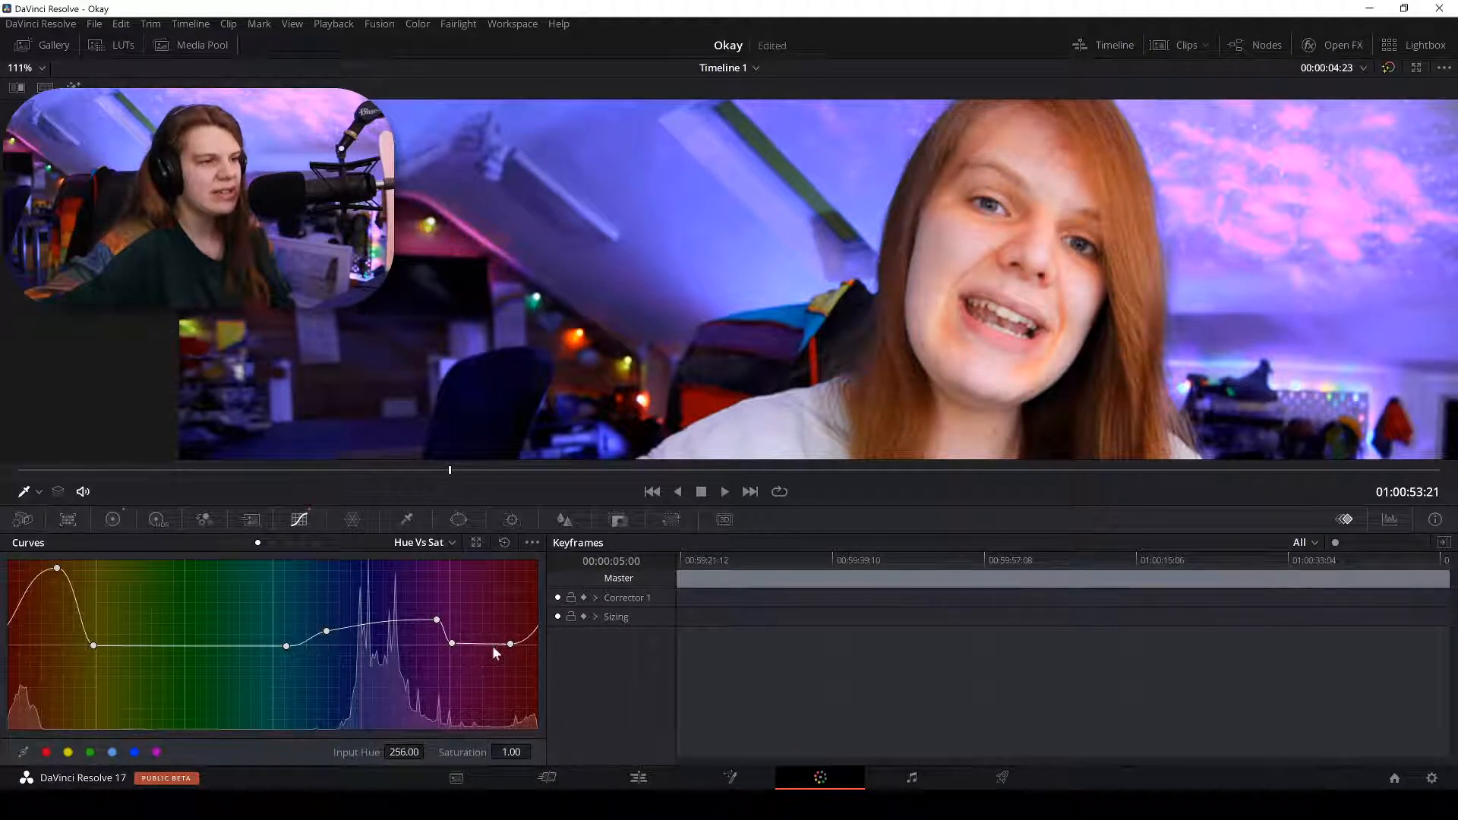
drag(492, 646, 478, 648)
drag(20, 592, 3, 633)
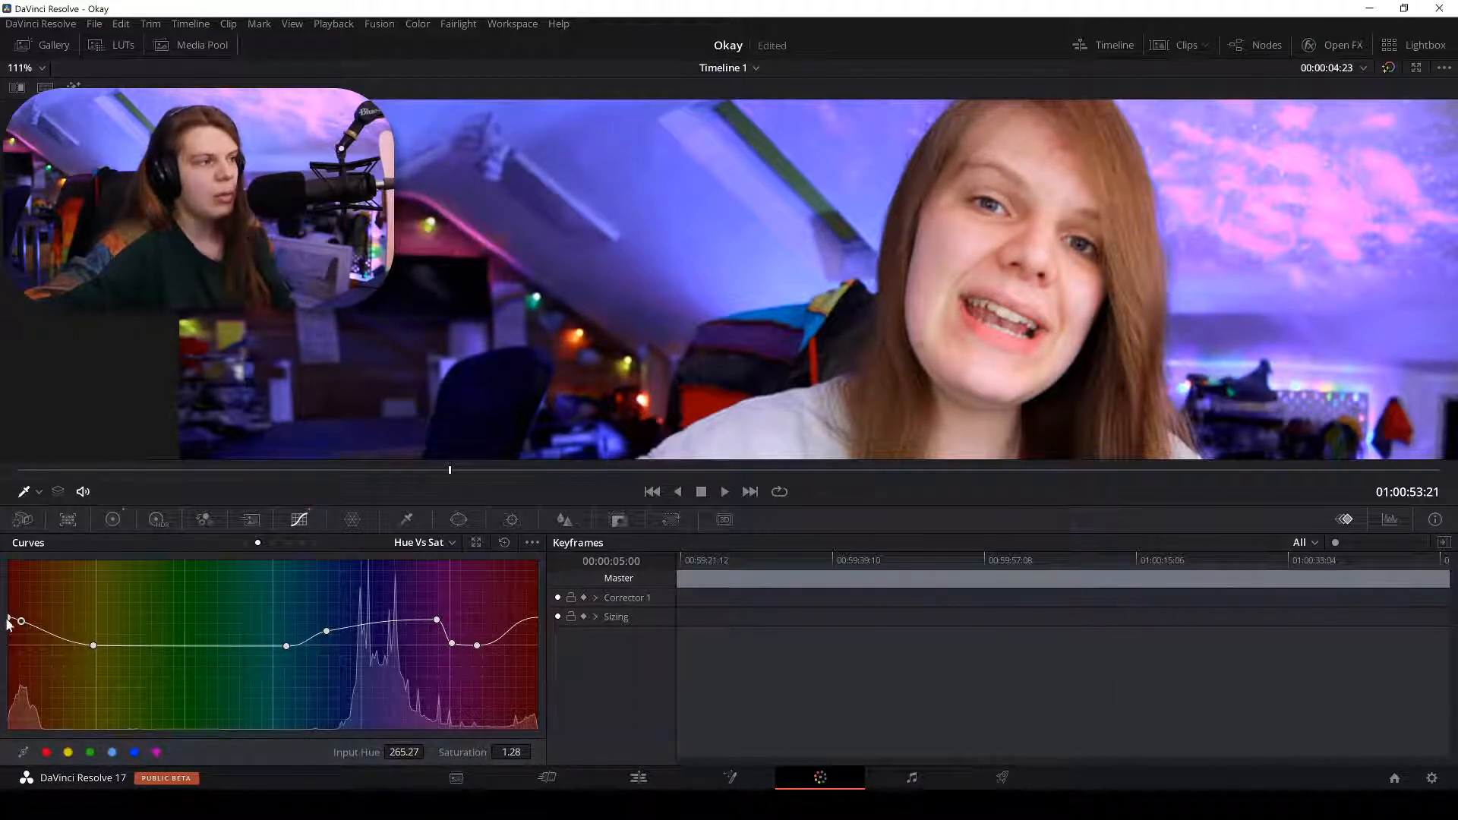
mouse_move(523, 626)
mouse_down()
mouse_move(503, 619)
mouse_move(500, 647)
mouse_move(491, 573)
mouse_move(488, 678)
mouse_move(488, 579)
mouse_move(497, 662)
mouse_move(521, 655)
mouse_move(514, 638)
mouse_up()
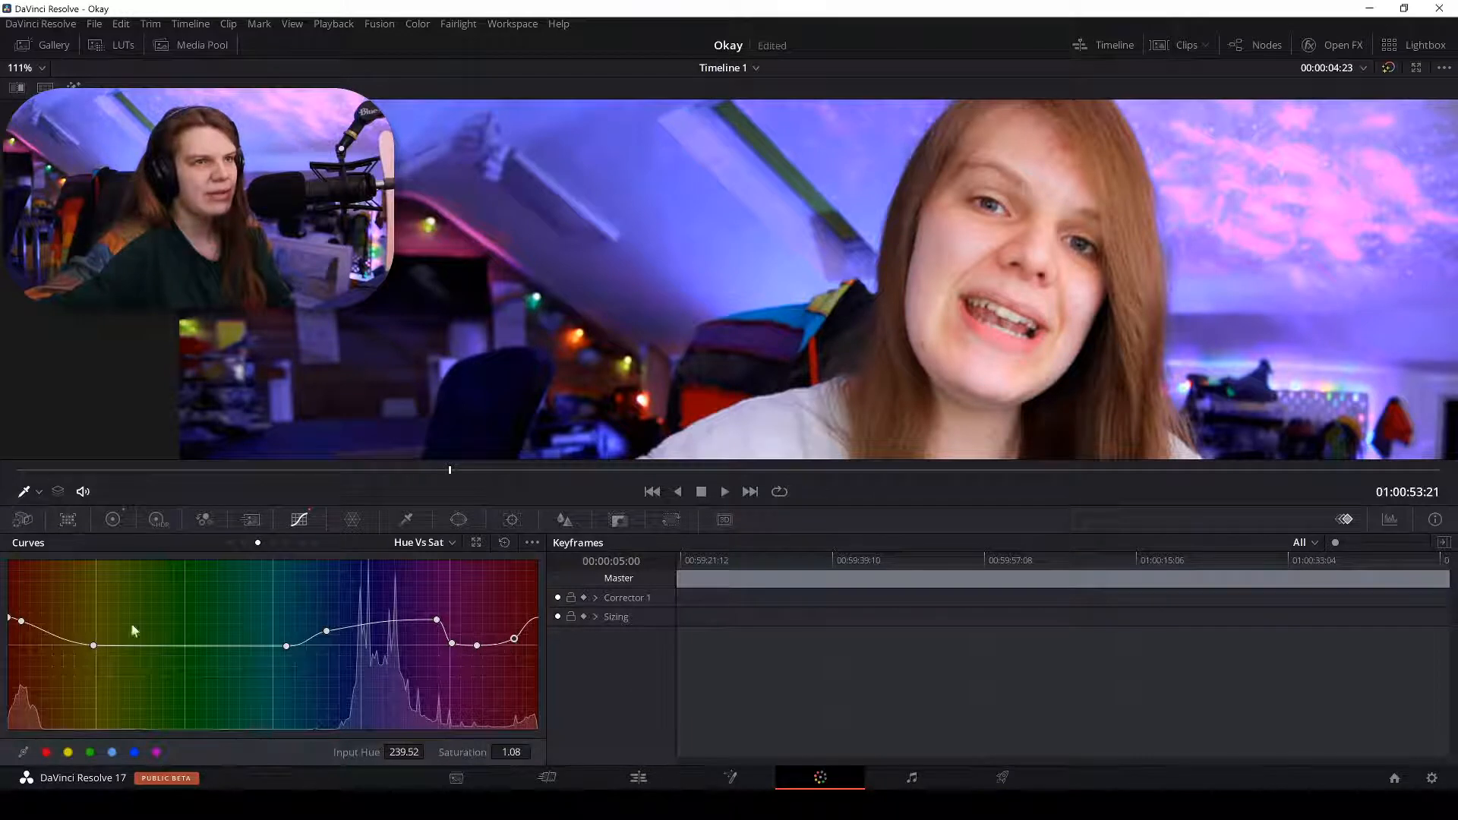
mouse_move(35, 632)
mouse_down()
mouse_move(60, 645)
mouse_move(78, 559)
mouse_move(90, 685)
mouse_move(91, 627)
mouse_move(21, 627)
mouse_up()
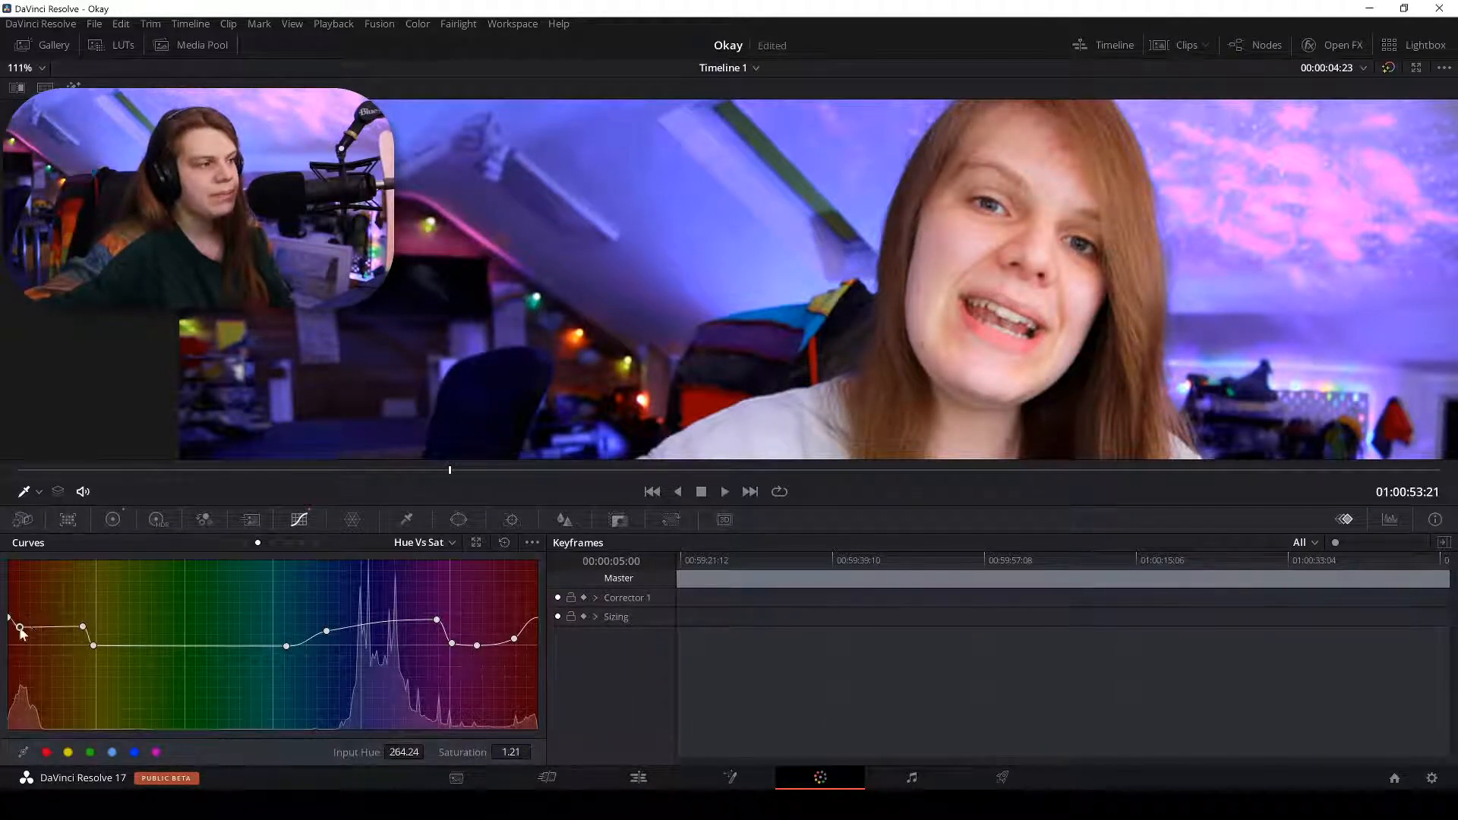
Nudge a red-end point up and shift the magenta-end point, comparing against the ungraded image.
click(87, 643)
drag(111, 647, 69, 631)
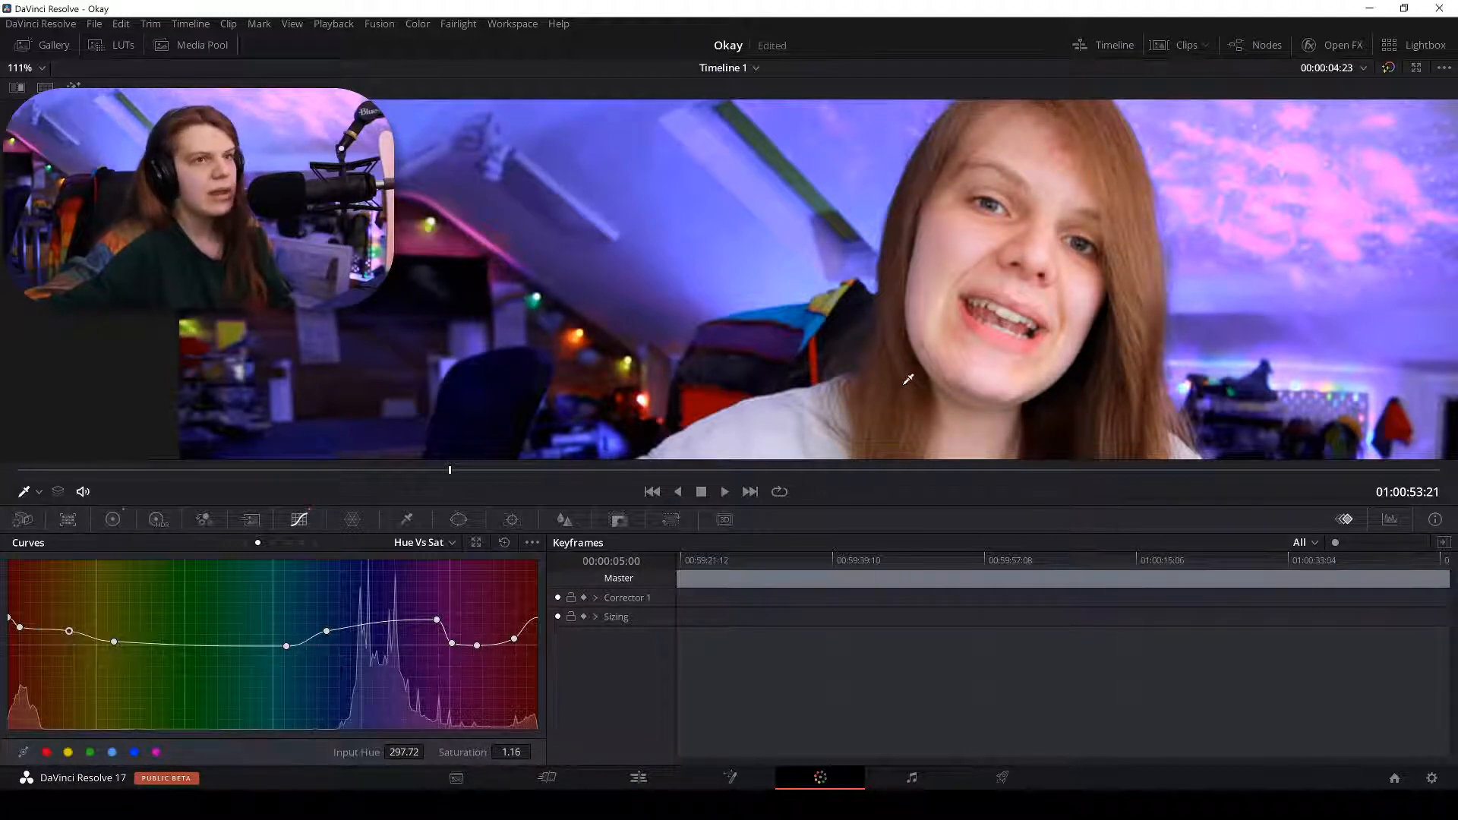
scroll(842, 293, up, 3)
scroll(864, 332, up, 1)
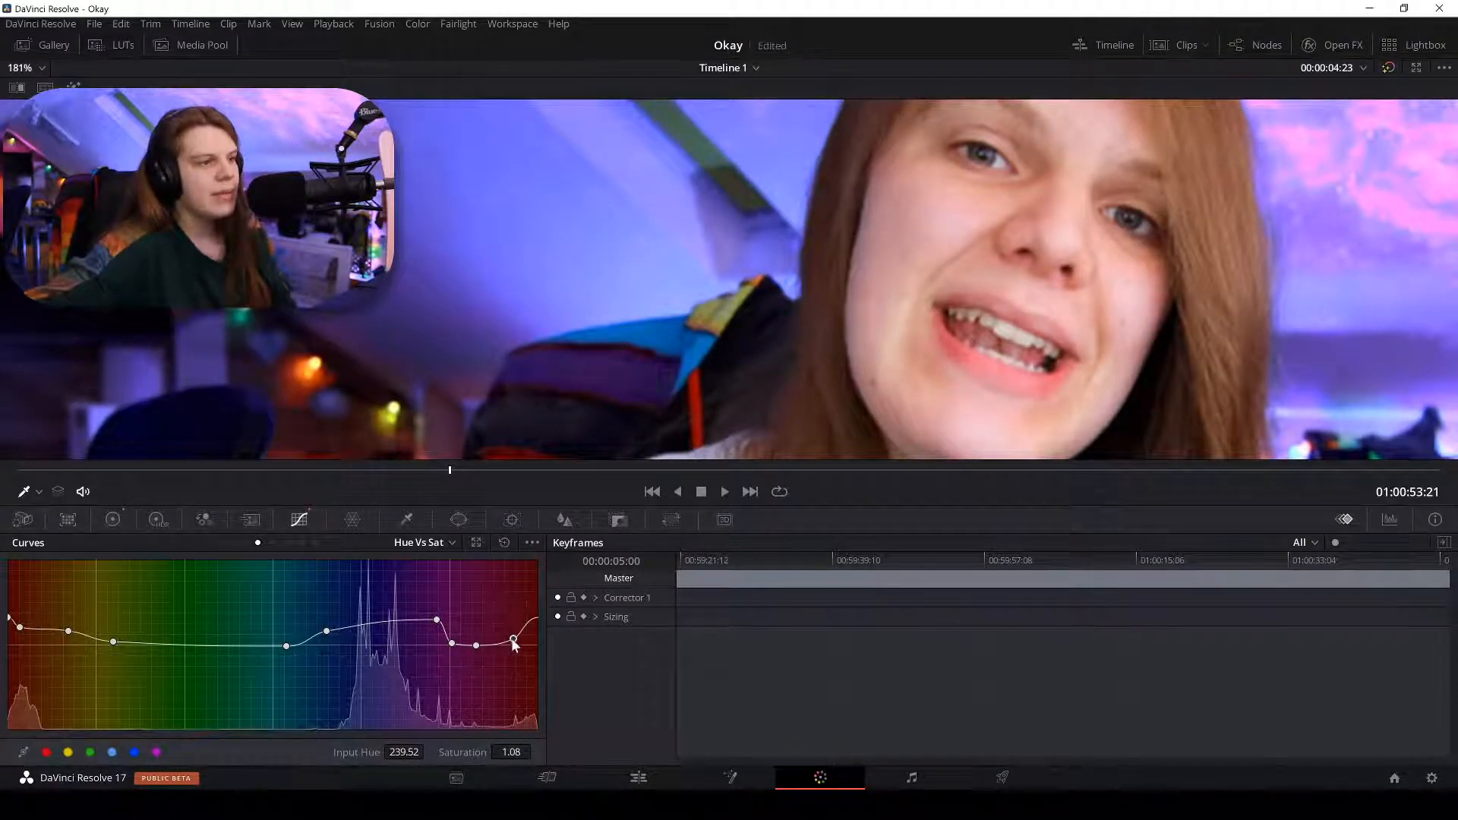
drag(514, 639, 535, 642)
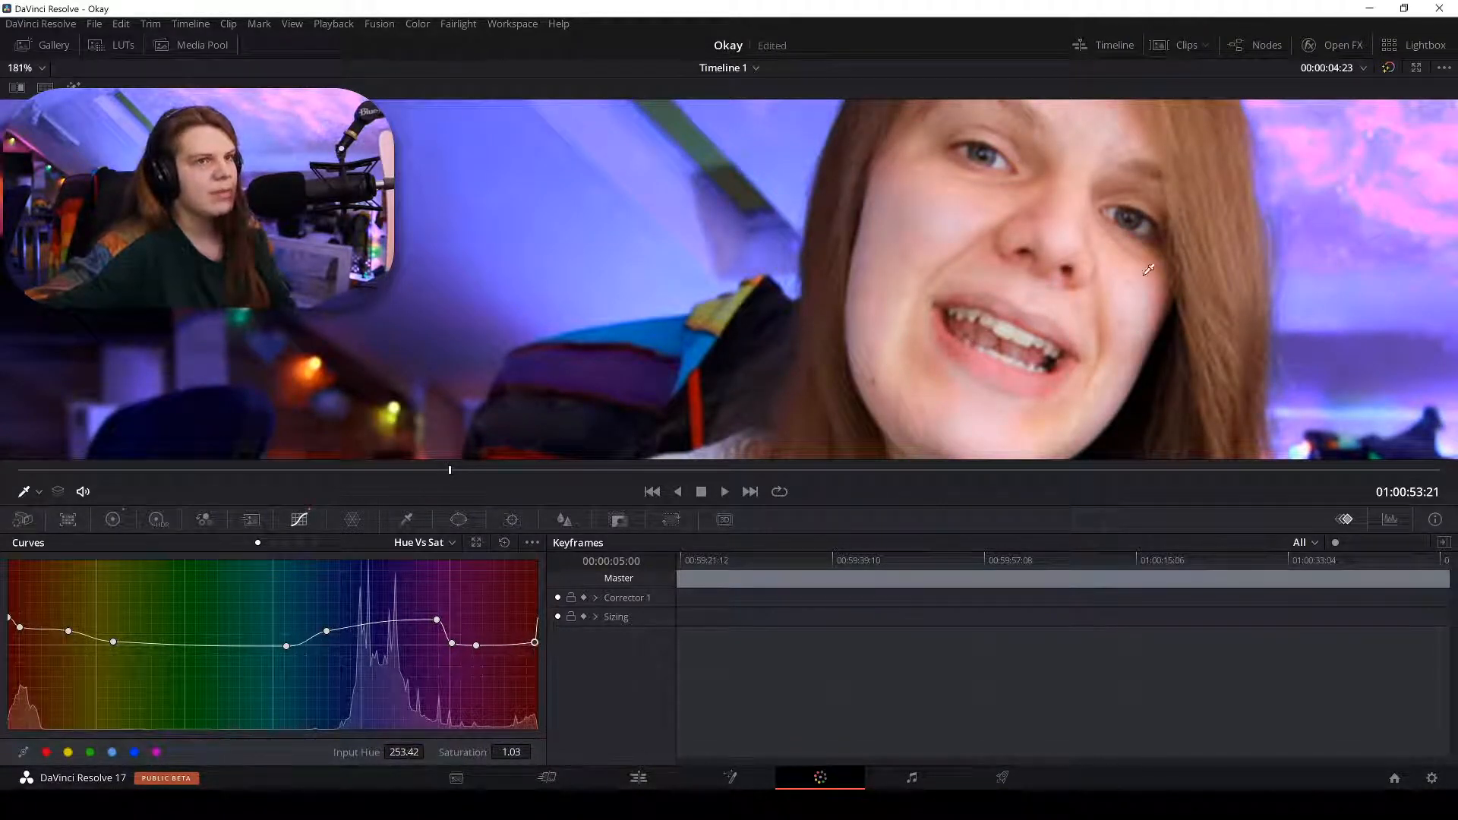
click(1390, 69)
click(1390, 69)
click(1390, 69)
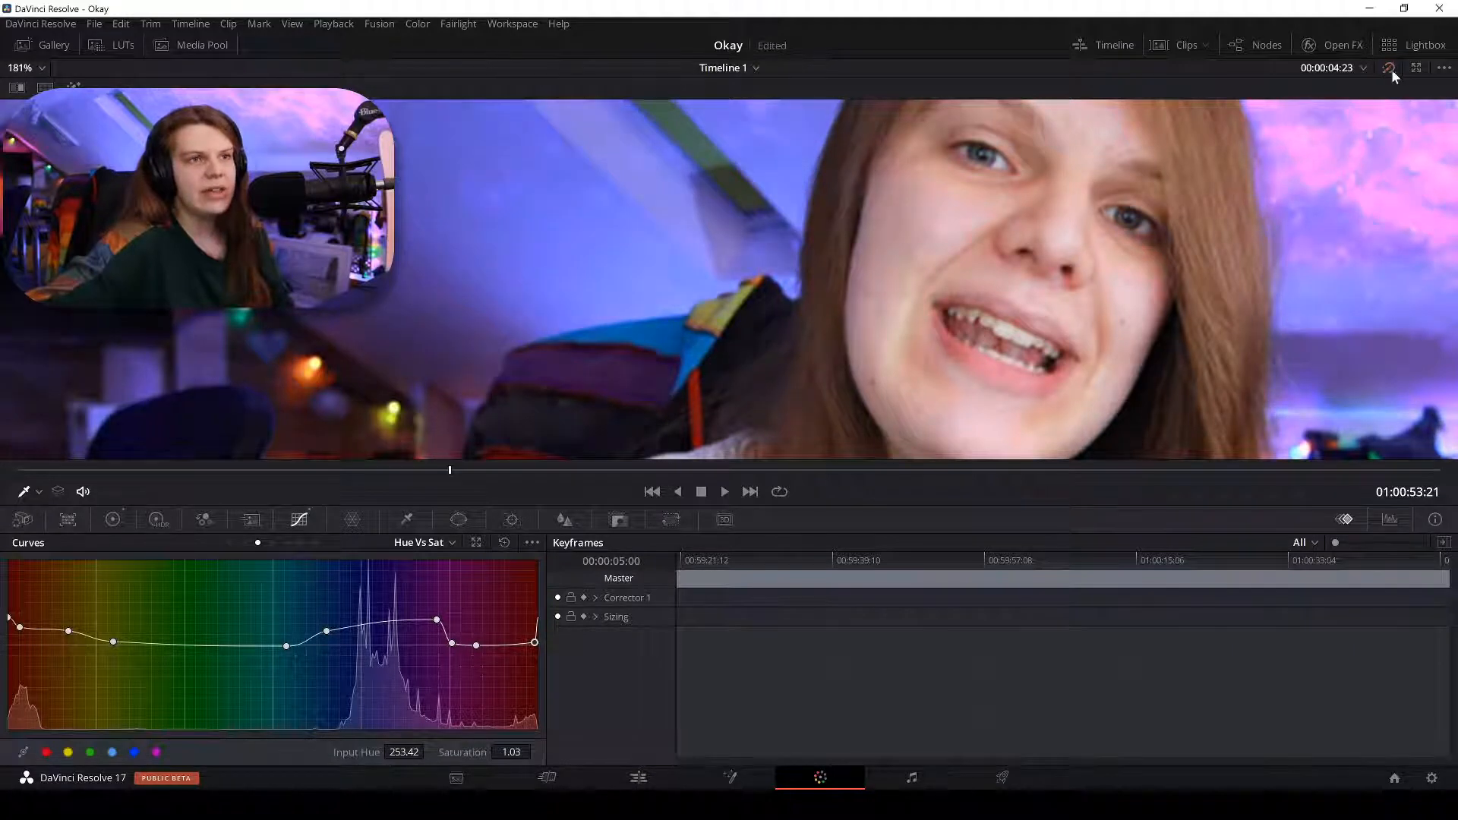
click(1391, 69)
click(1390, 69)
click(1391, 69)
scroll(1108, 221, down, 6)
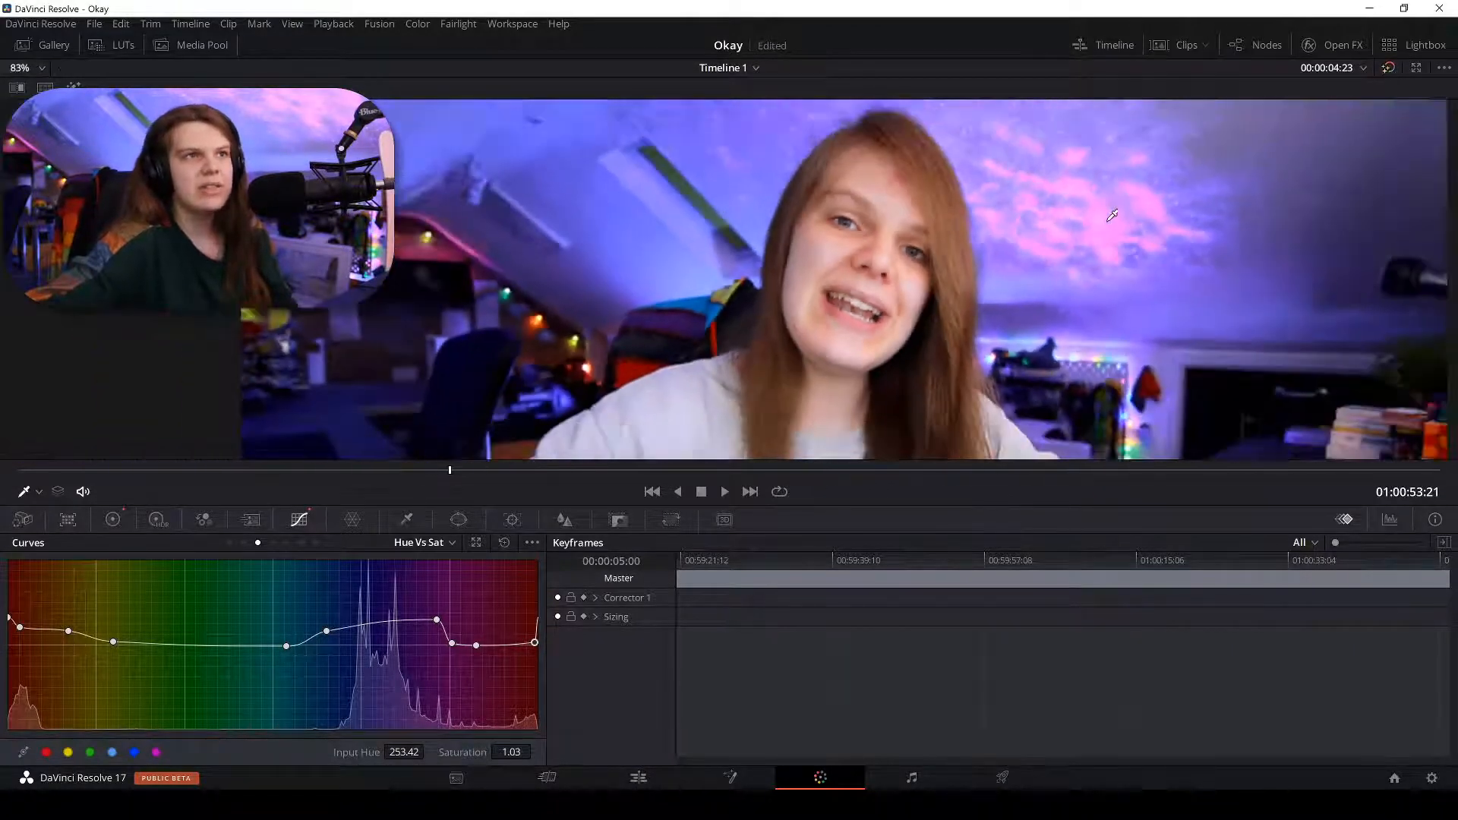
click(1387, 69)
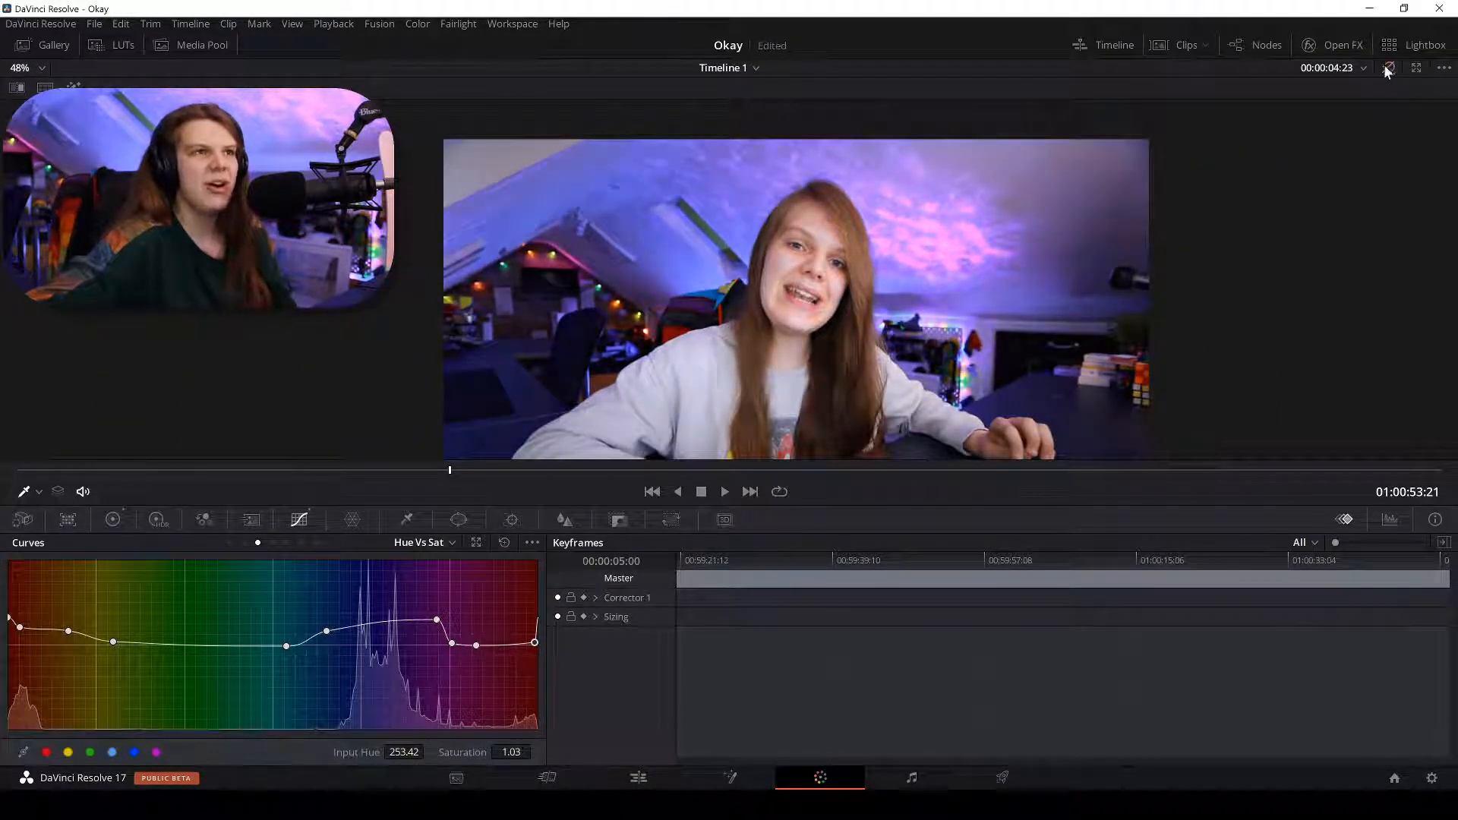
click(1386, 69)
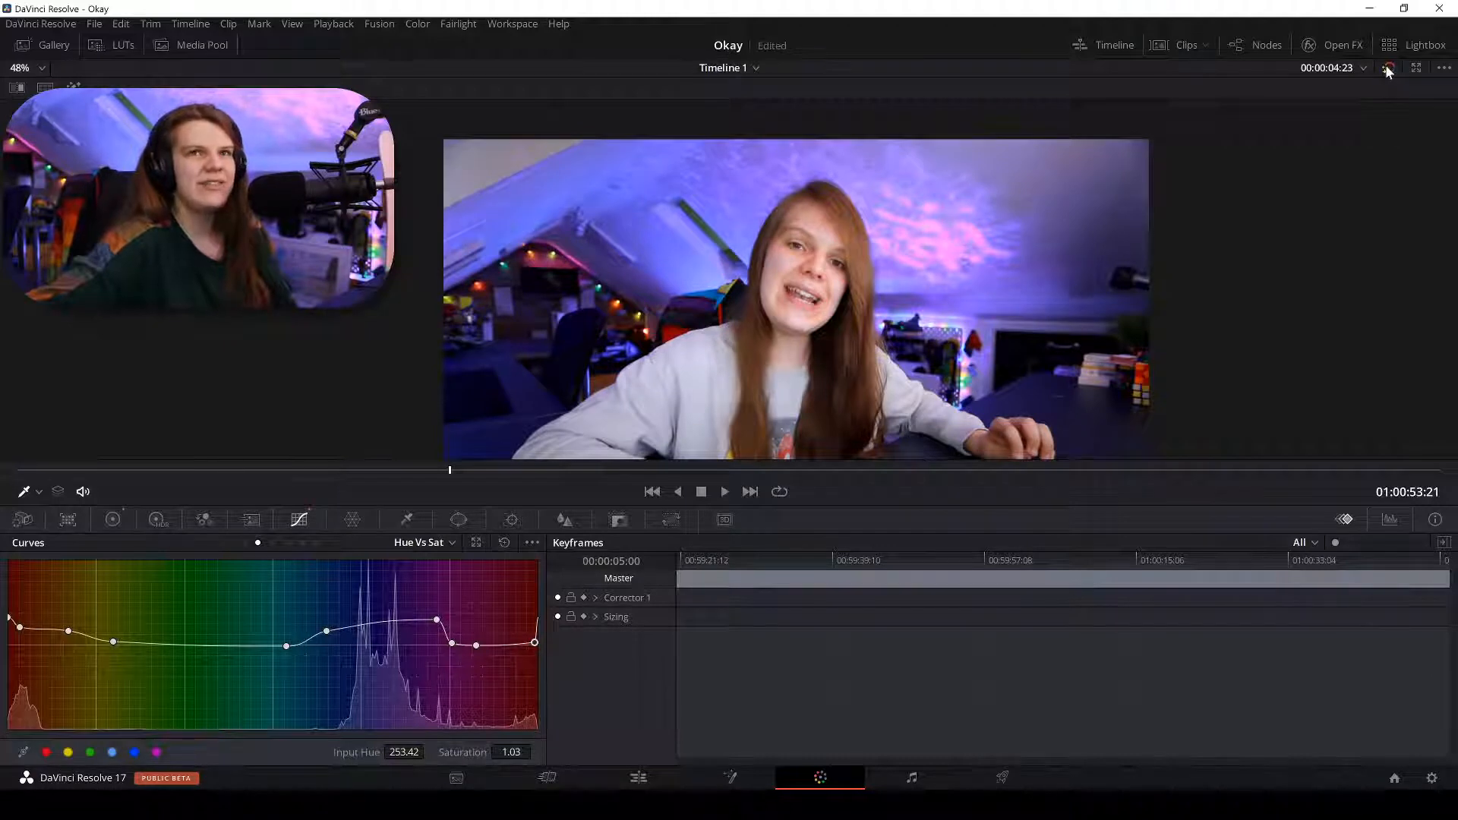
click(1386, 68)
click(1386, 68)
click(1387, 69)
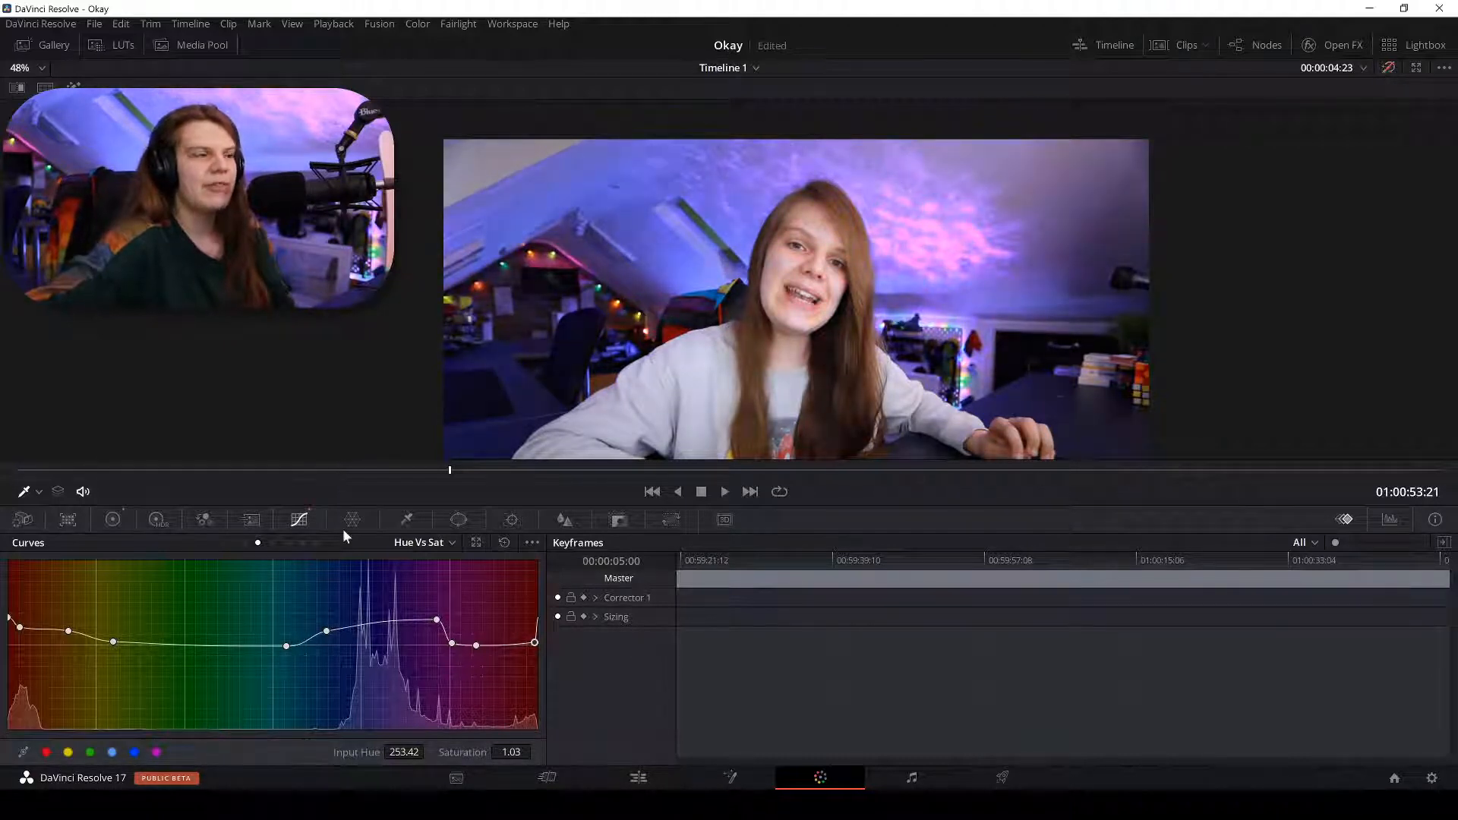
Reposition the leftmost red-hue points and lower the magenta-end saturation, checking against the bypassed image.
click(20, 627)
drag(69, 631, 10, 643)
click(9, 619)
scroll(807, 287, up, 2)
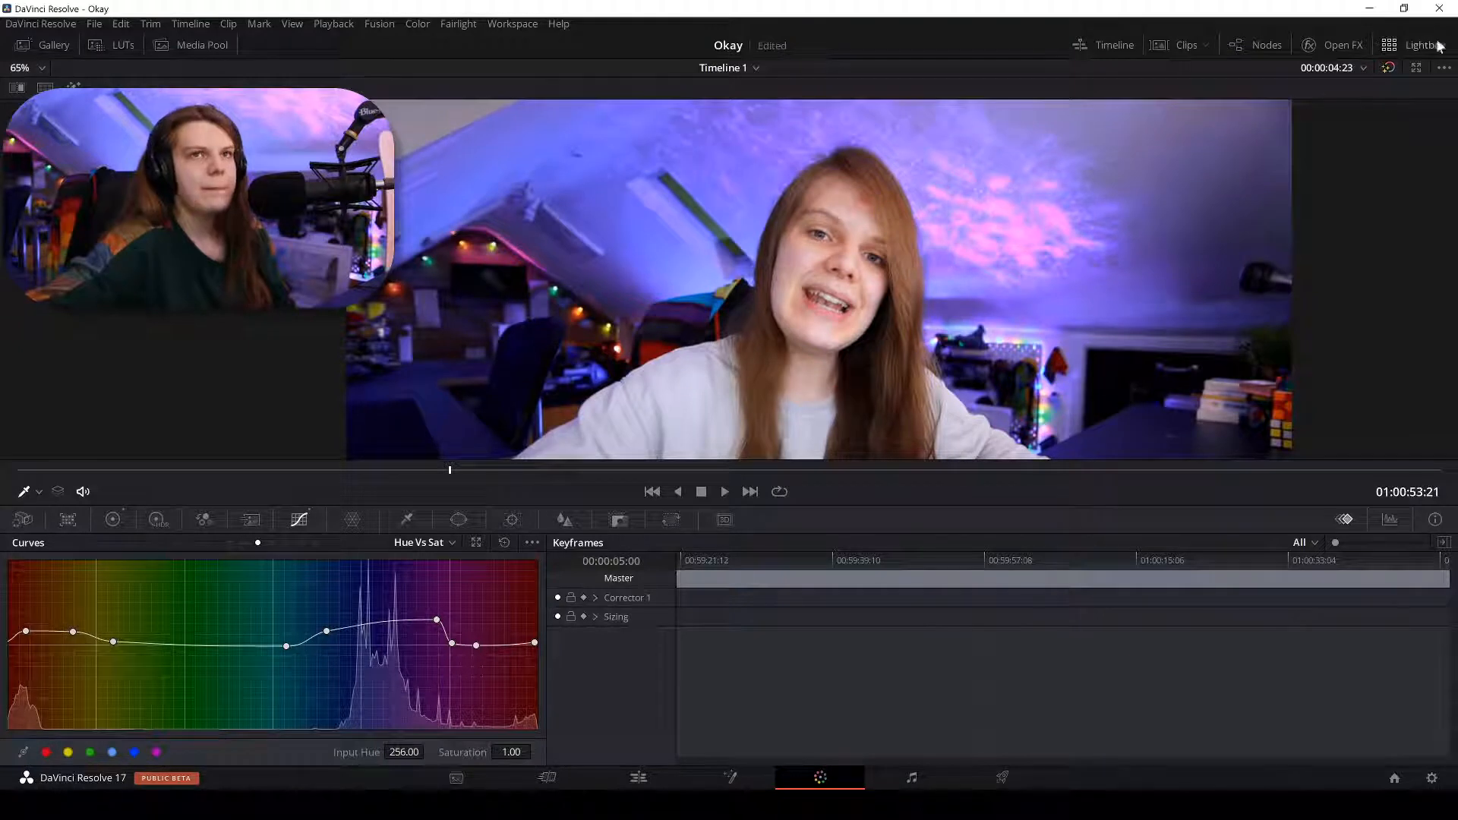
scroll(942, 309, up, 4)
scroll(840, 333, up, 2)
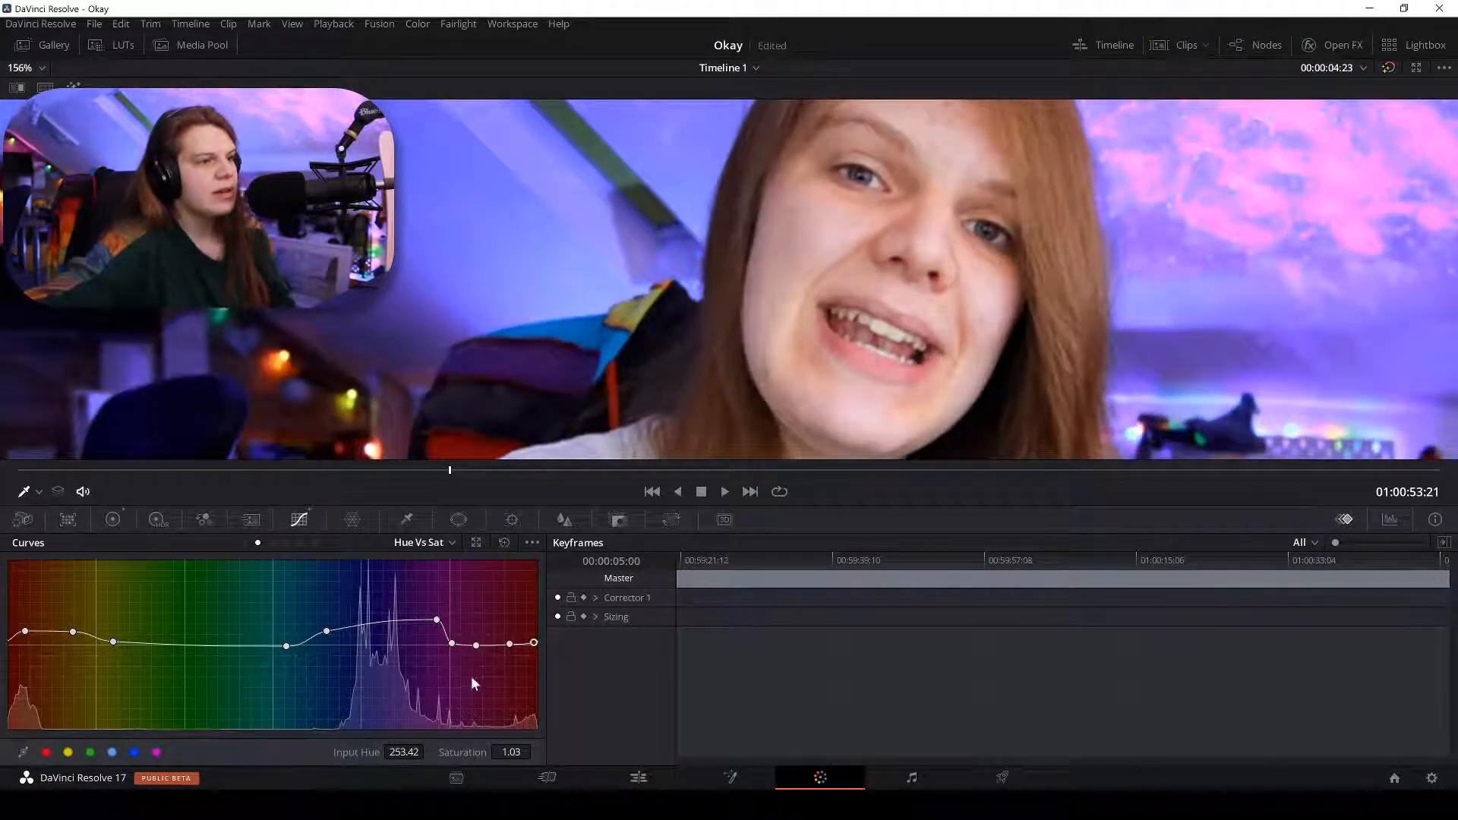
drag(534, 643, 533, 645)
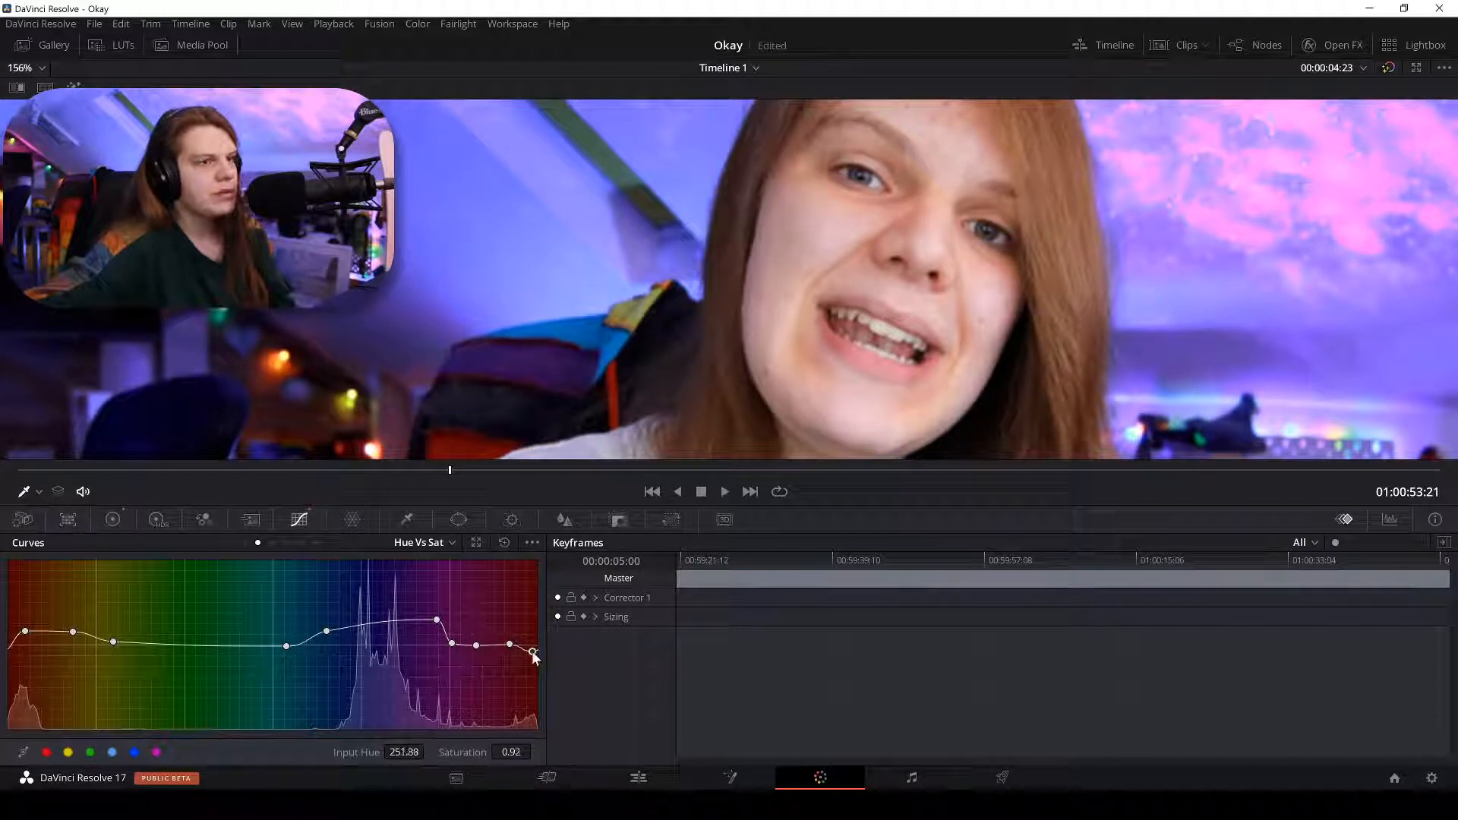
click(1386, 70)
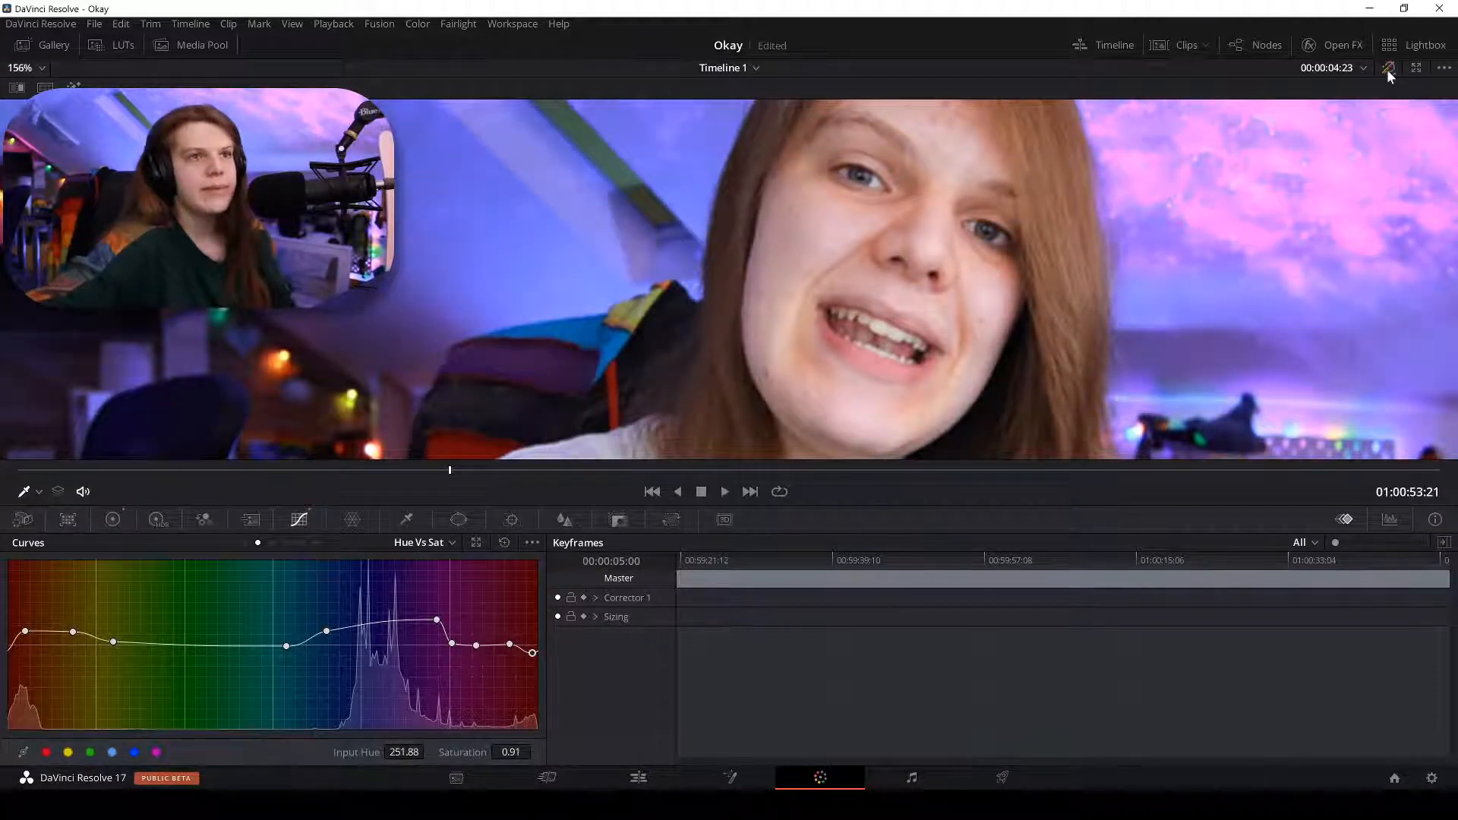
click(1386, 70)
click(1386, 70)
click(1386, 70)
click(1386, 70)
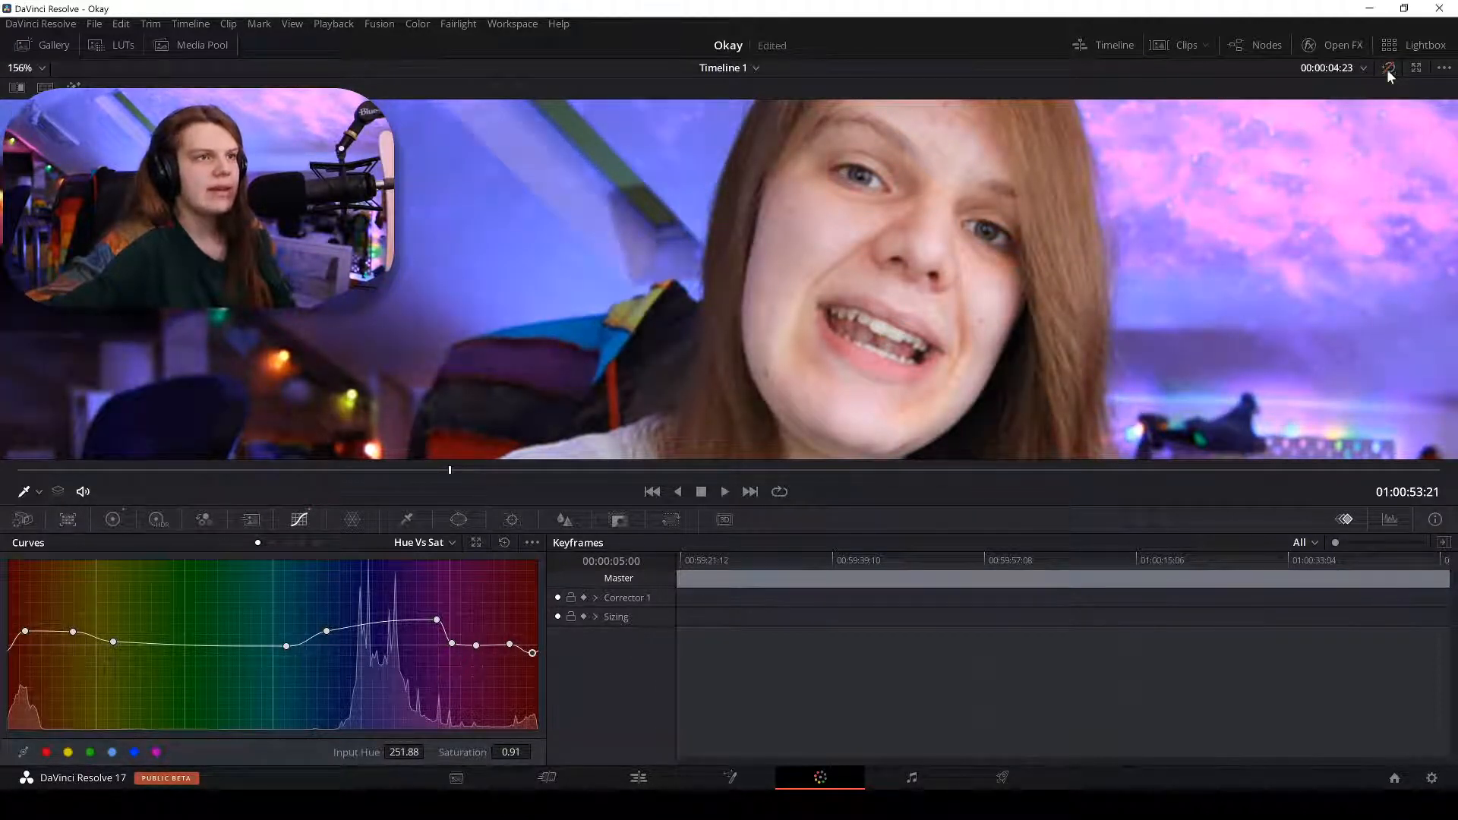
click(1387, 70)
Sample the skin tone to add a far-red point, test a boost, and settle it at Saturation 1.00.
scroll(763, 277, up, 2)
scroll(764, 277, up, 4)
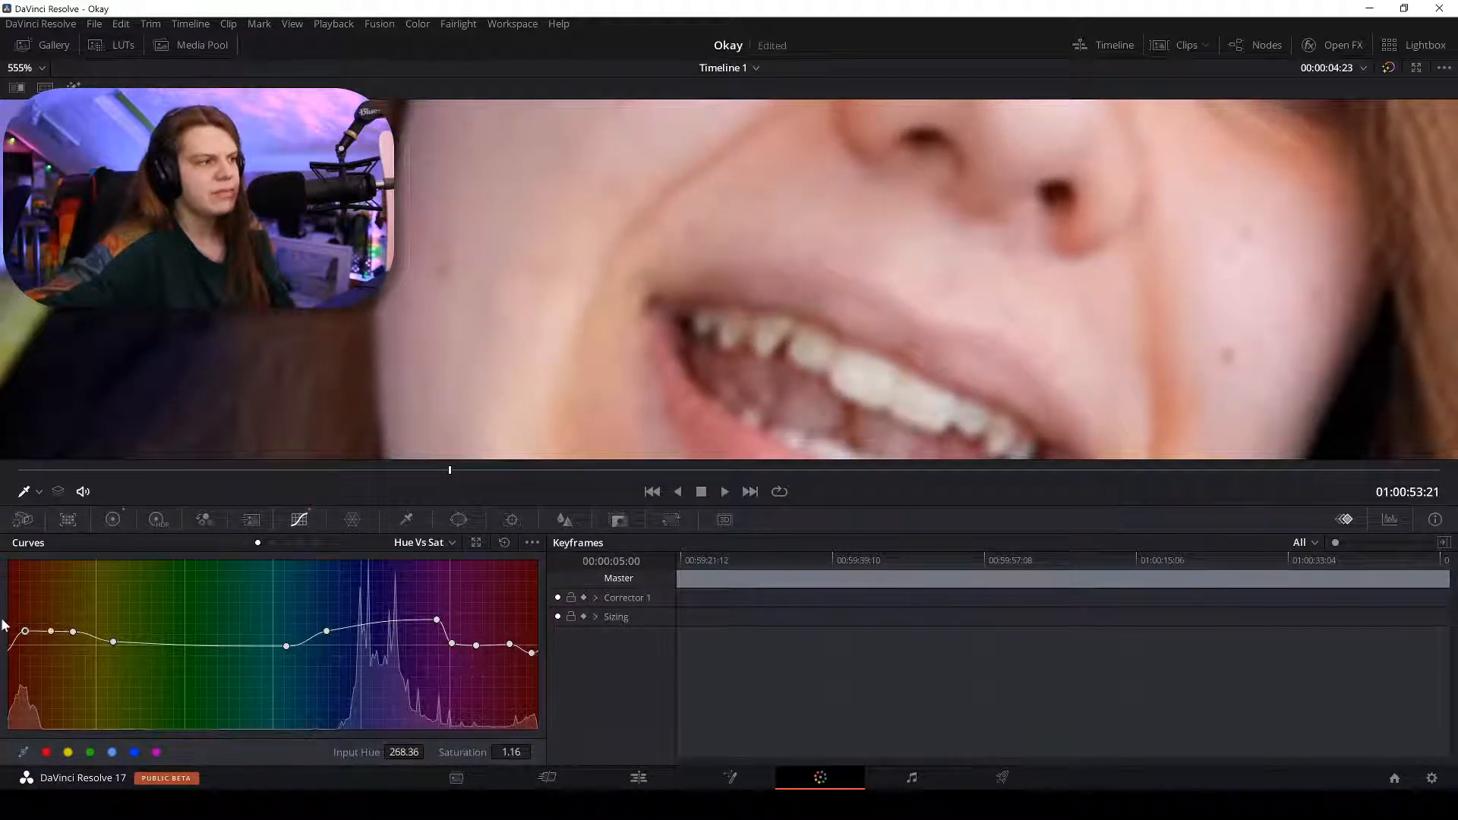
click(659, 306)
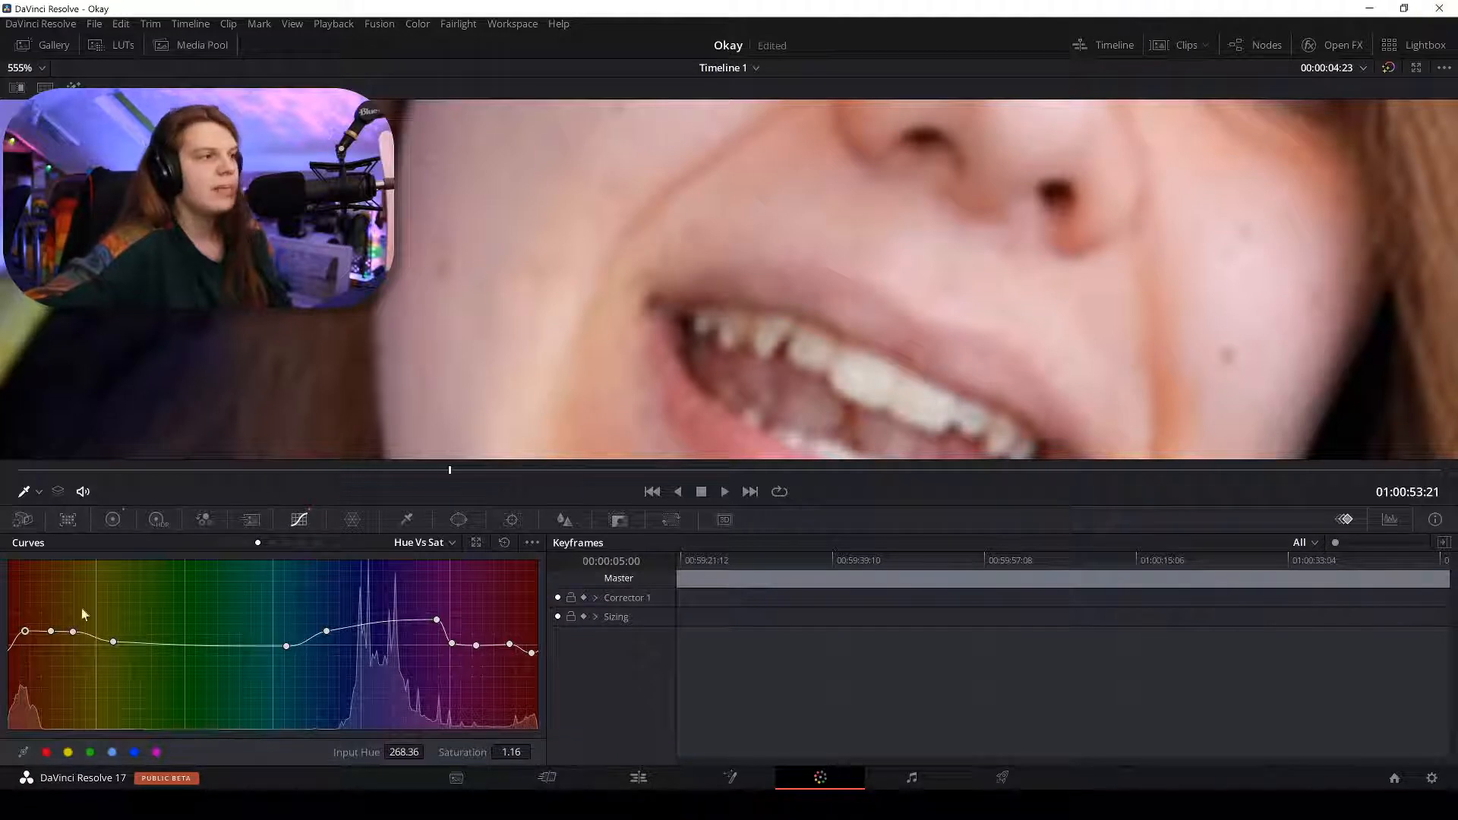
click(37, 632)
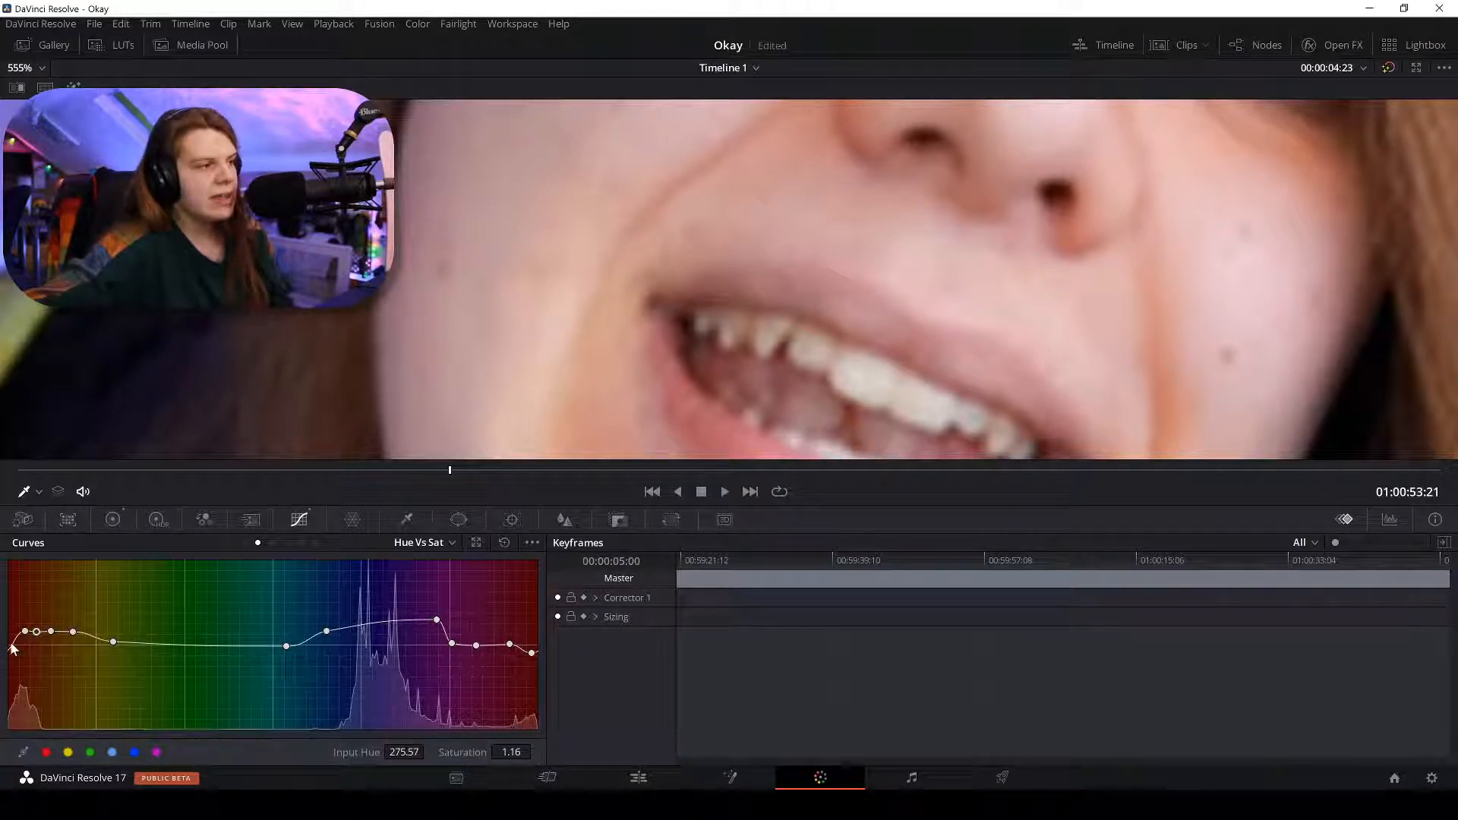
drag(25, 631, 25, 570)
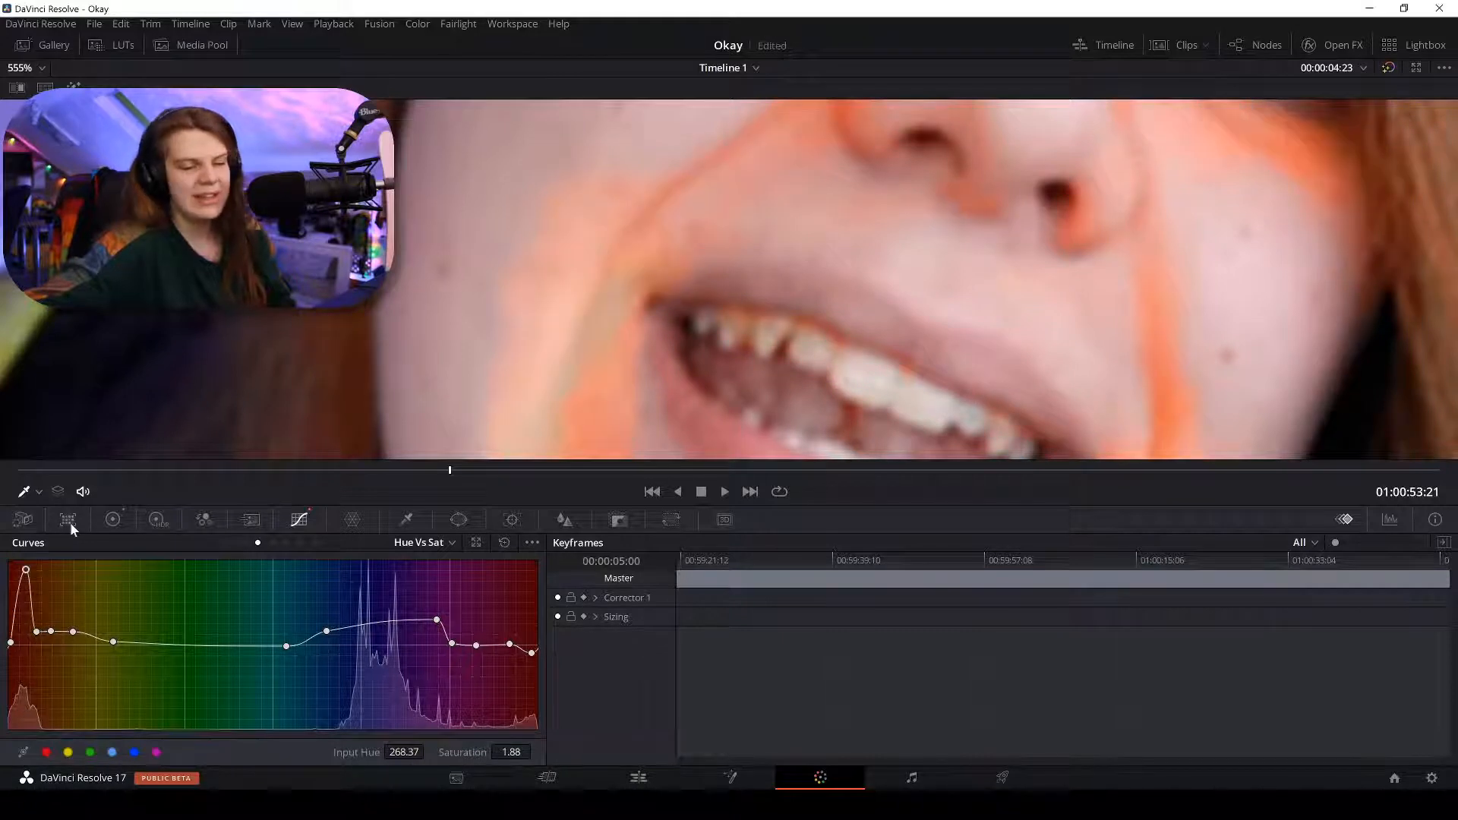
drag(70, 521, 74, 626)
drag(33, 642, 26, 651)
click(1388, 70)
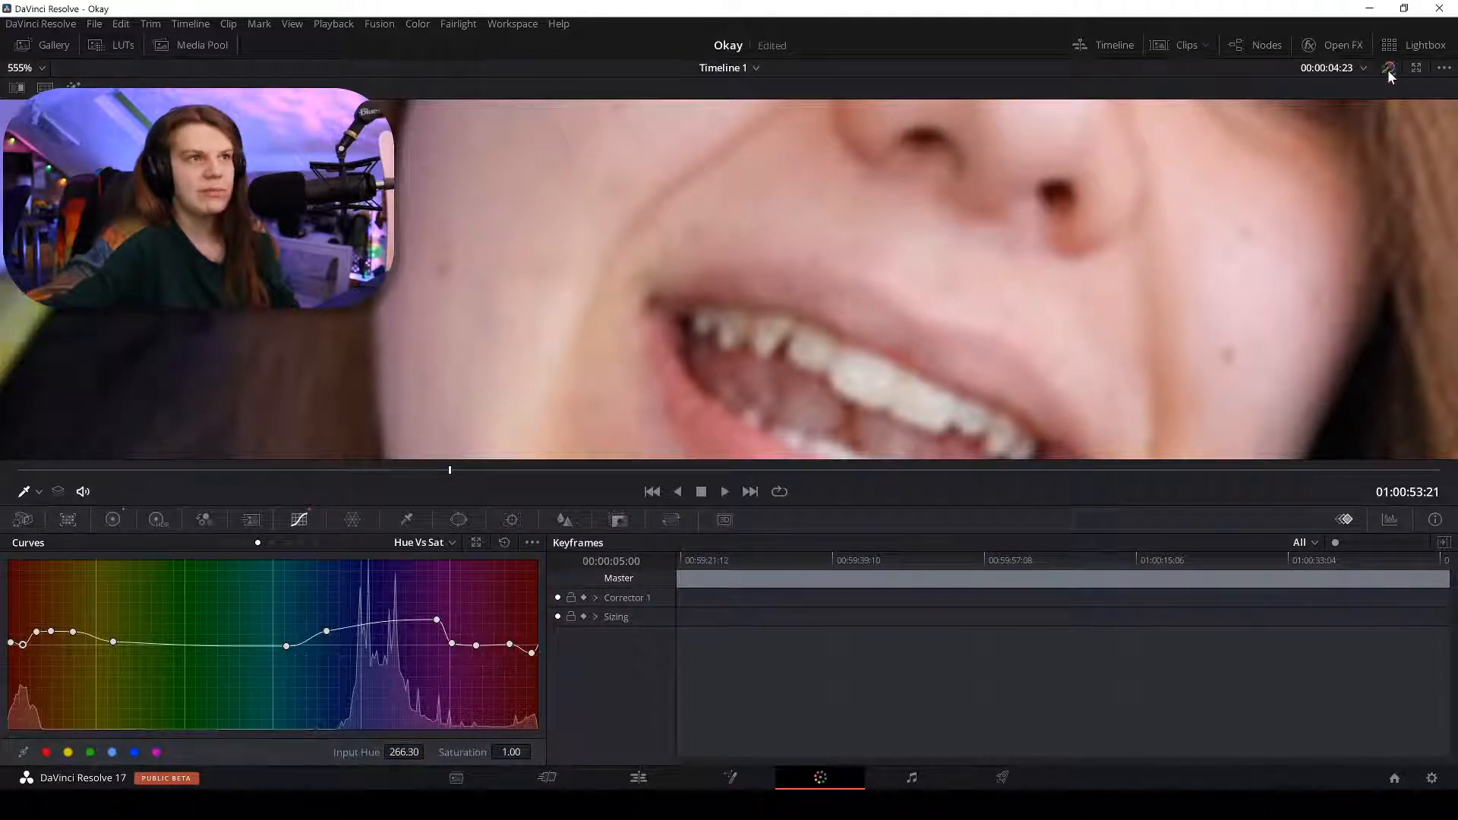
click(1388, 70)
click(1388, 70)
click(1389, 70)
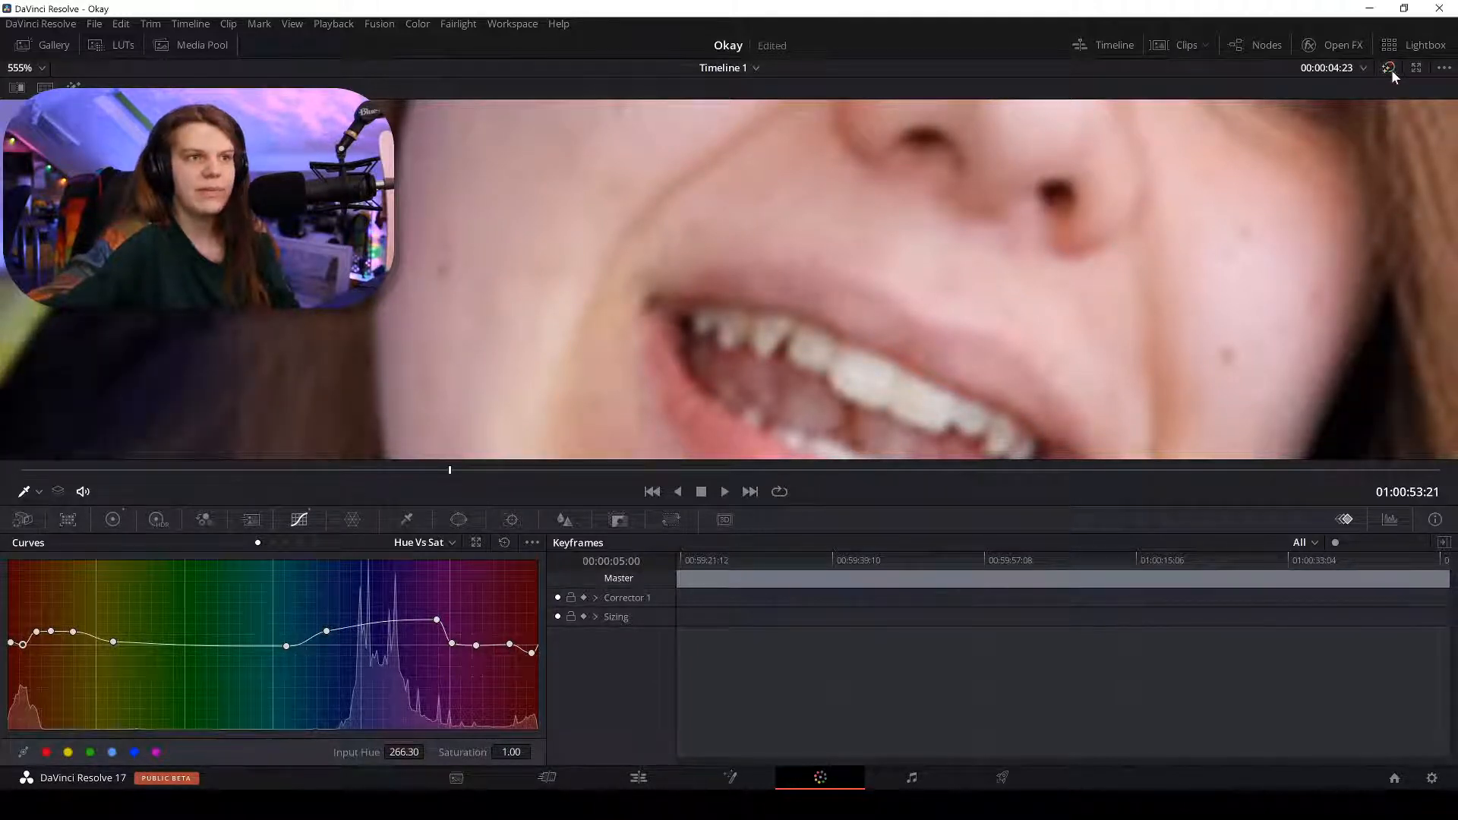
scroll(1142, 237, down, 3)
scroll(1142, 236, down, 5)
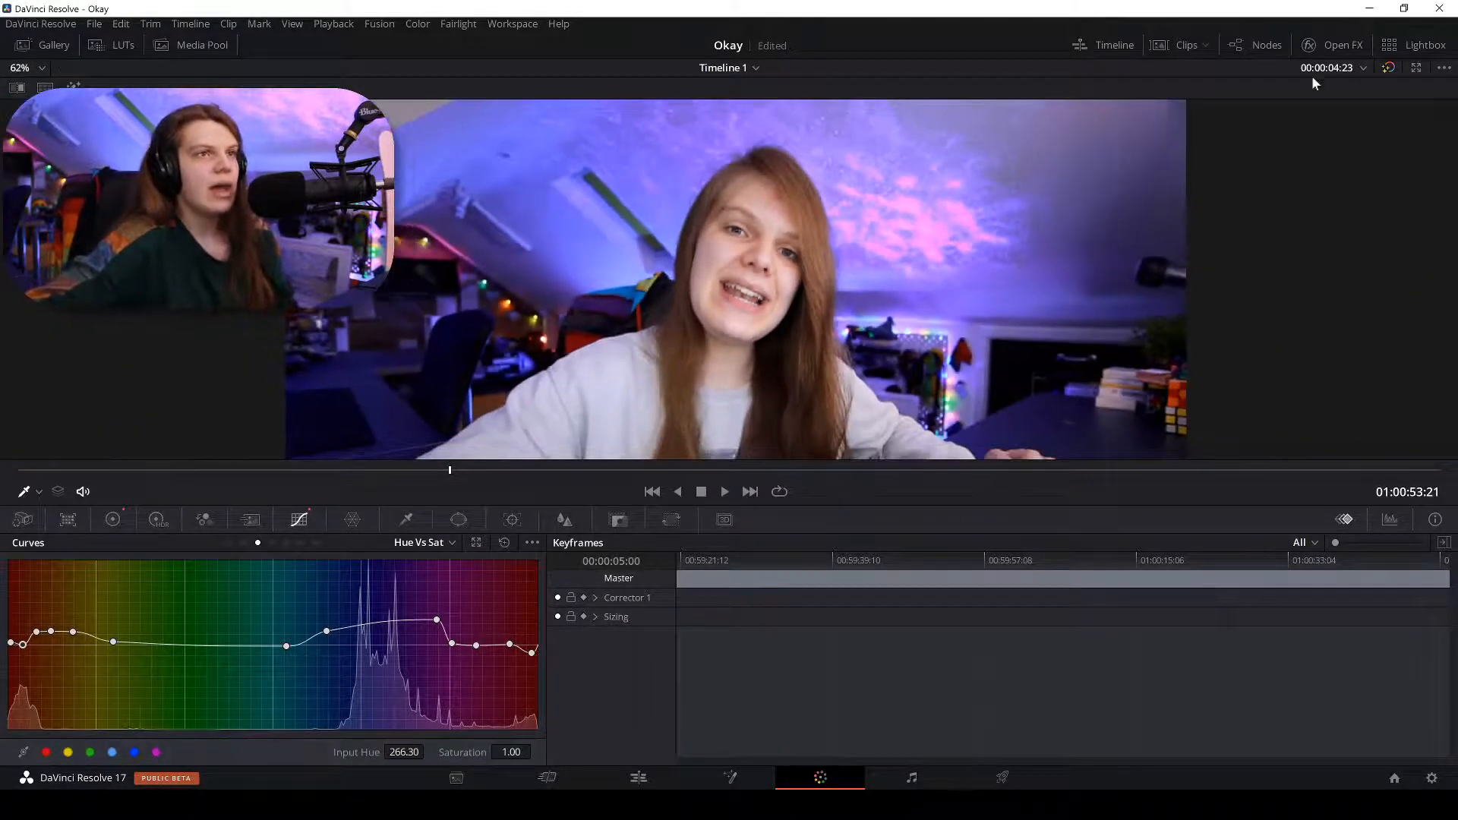
click(638, 777)
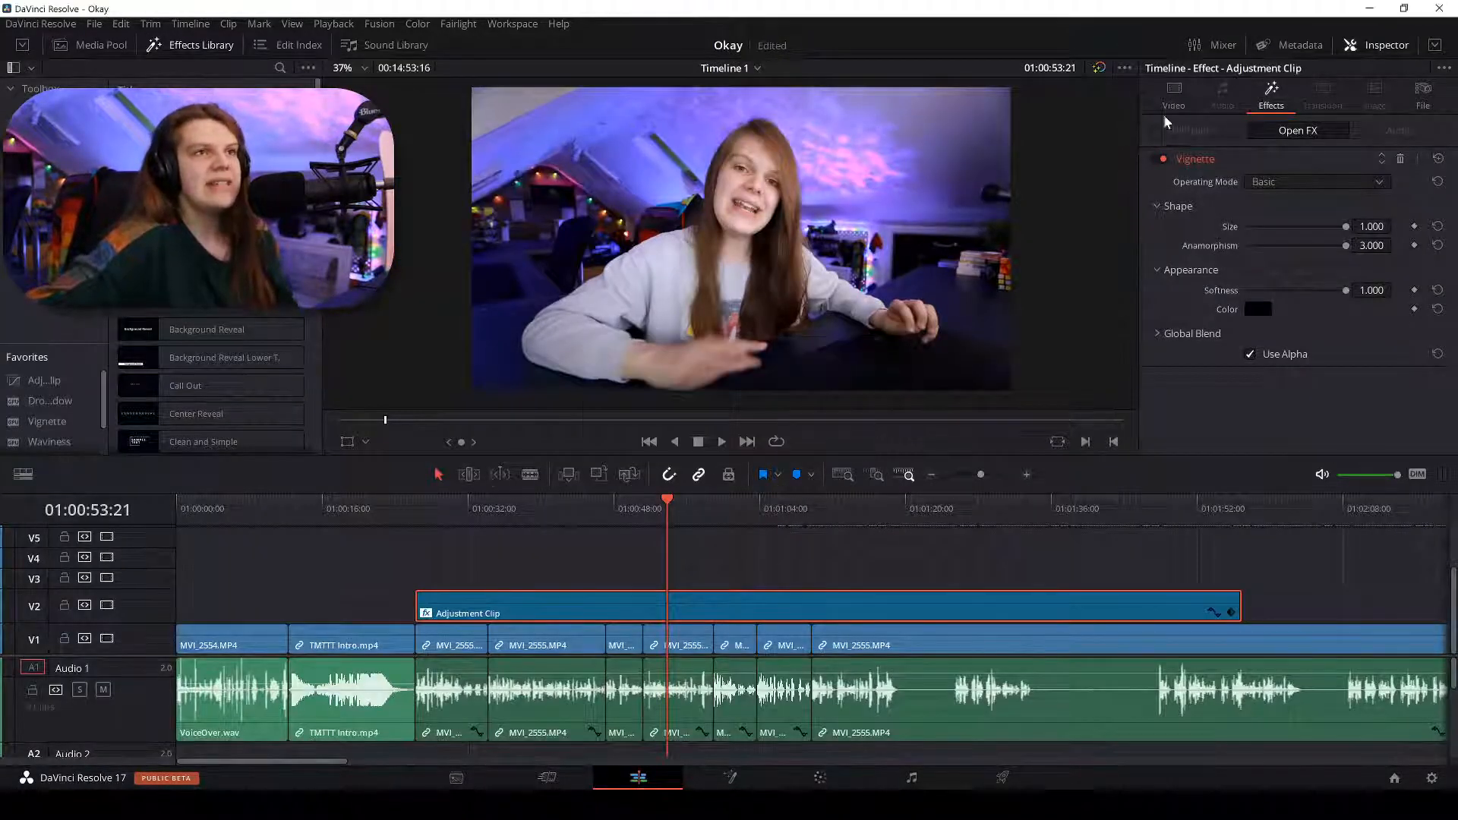
click(112, 600)
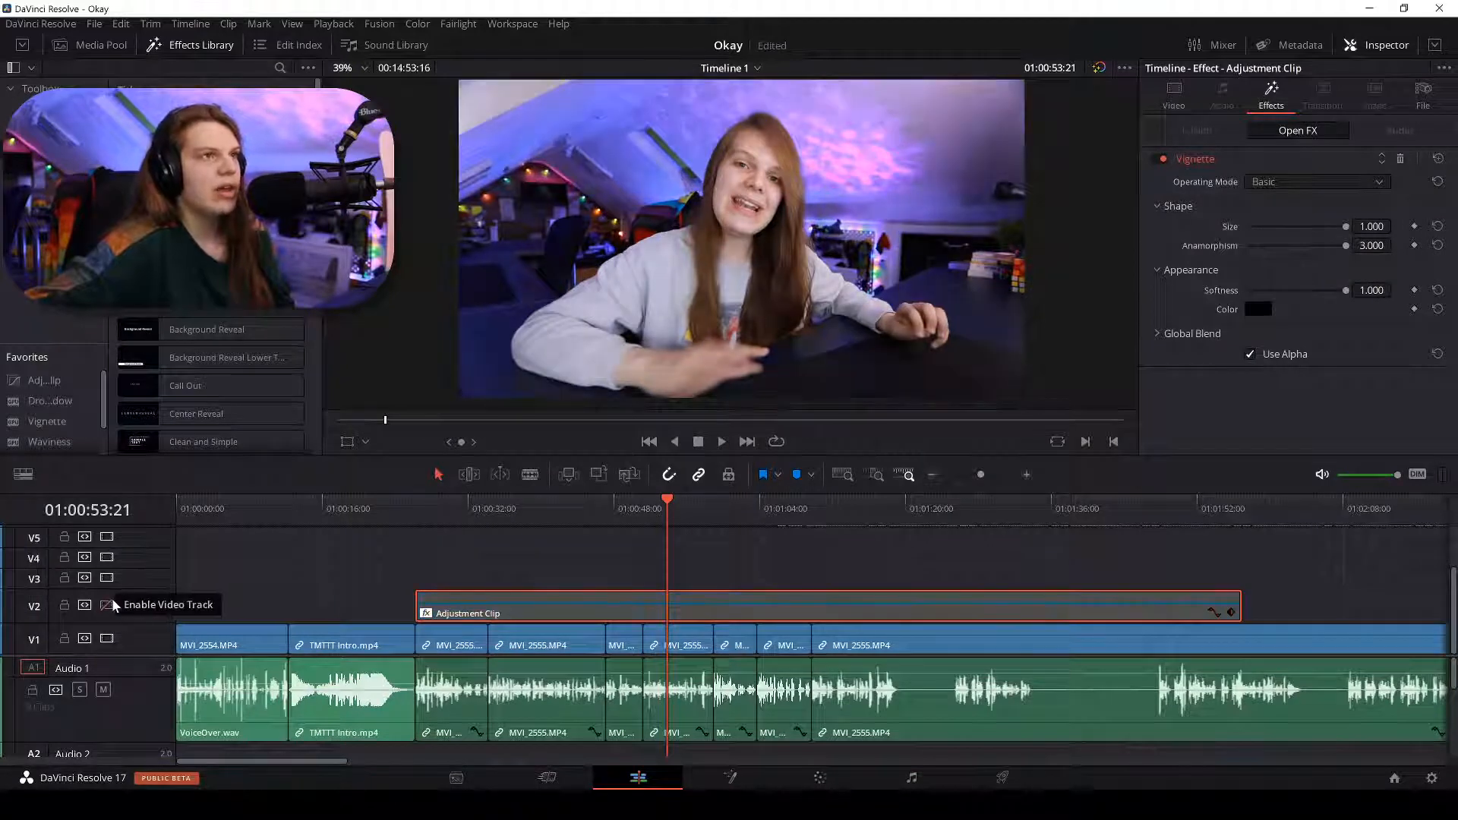
click(111, 601)
click(111, 600)
click(111, 601)
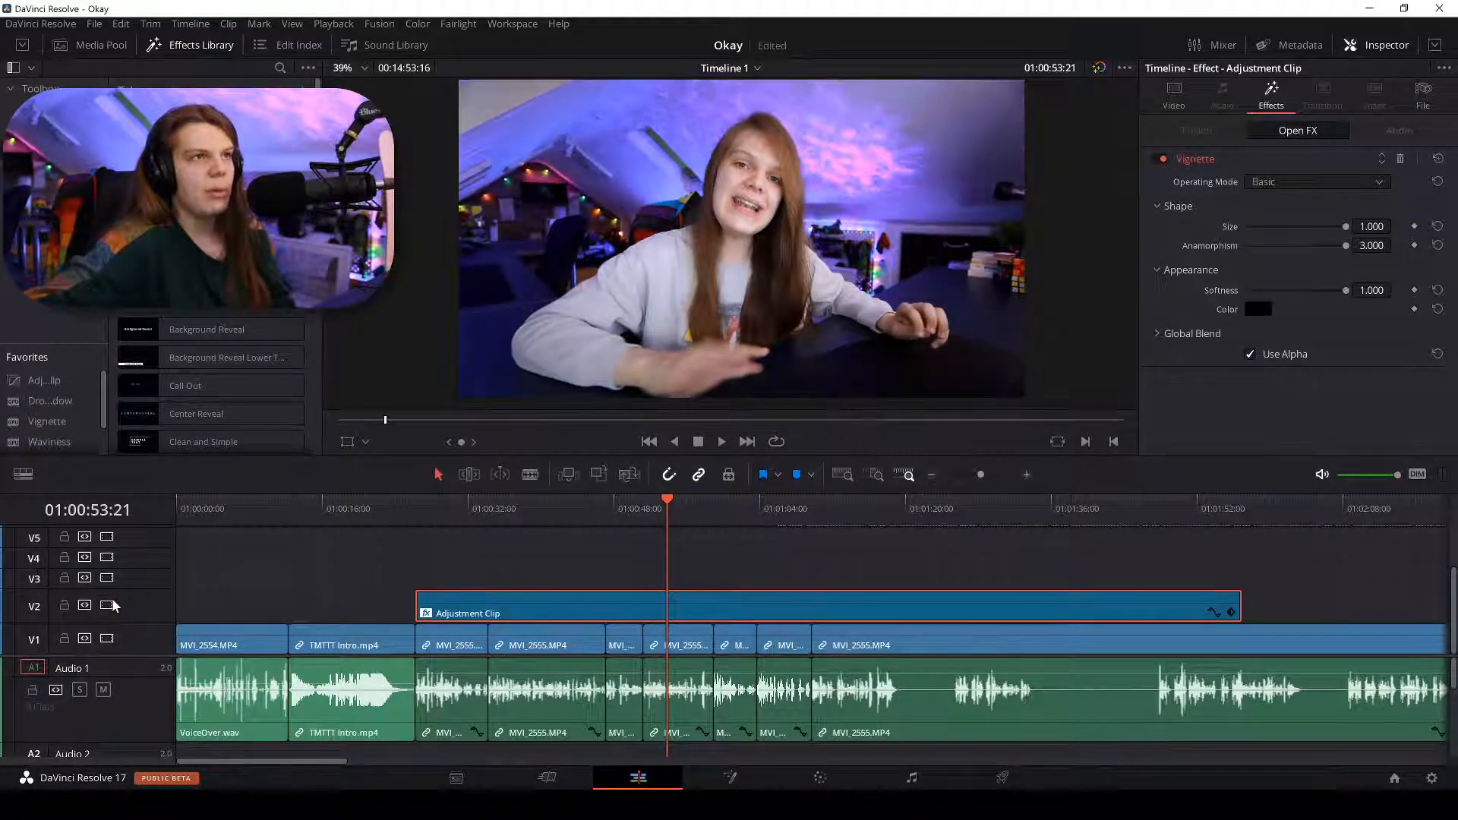
click(112, 606)
click(111, 605)
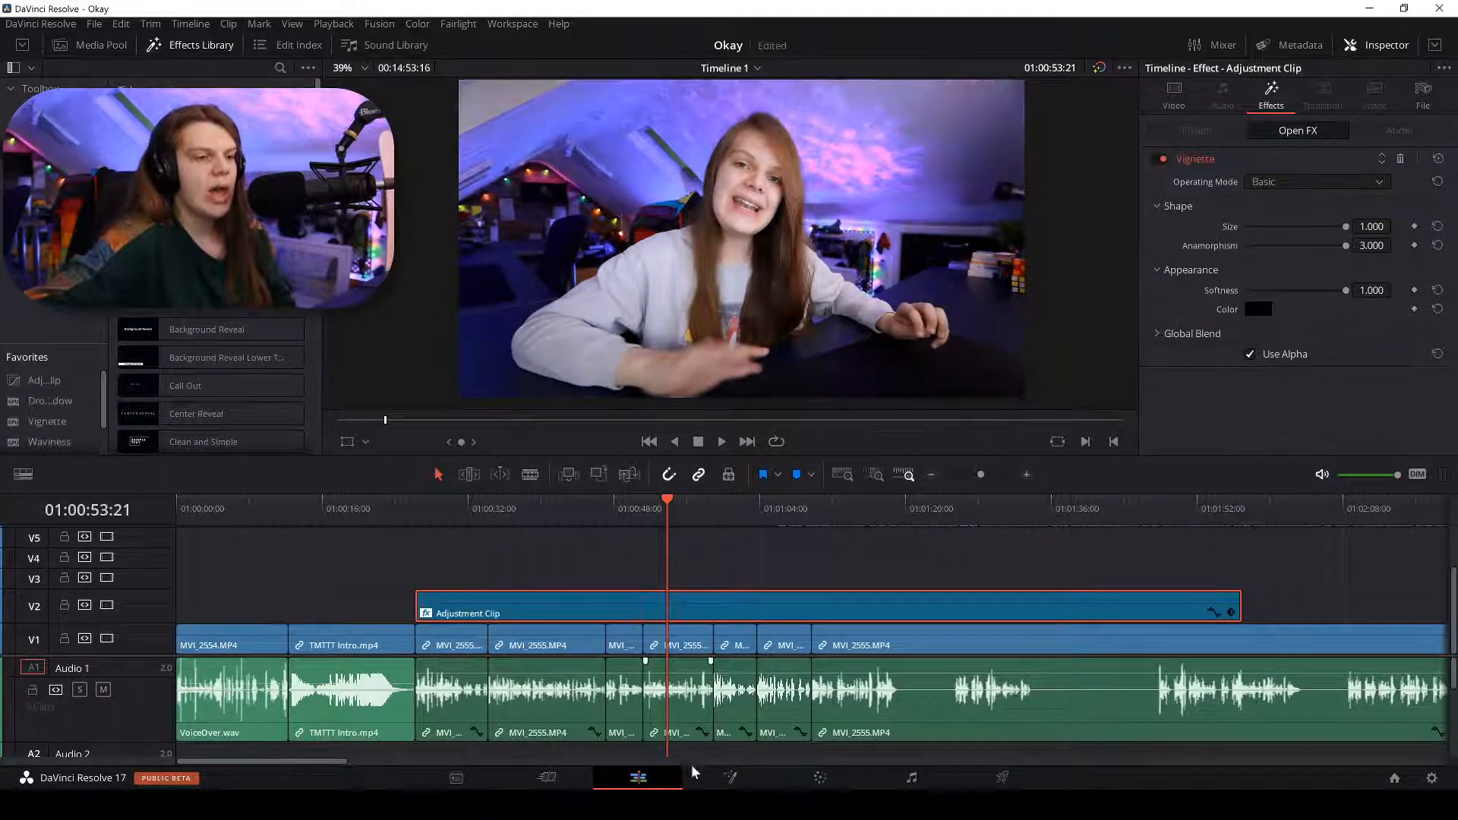
click(802, 775)
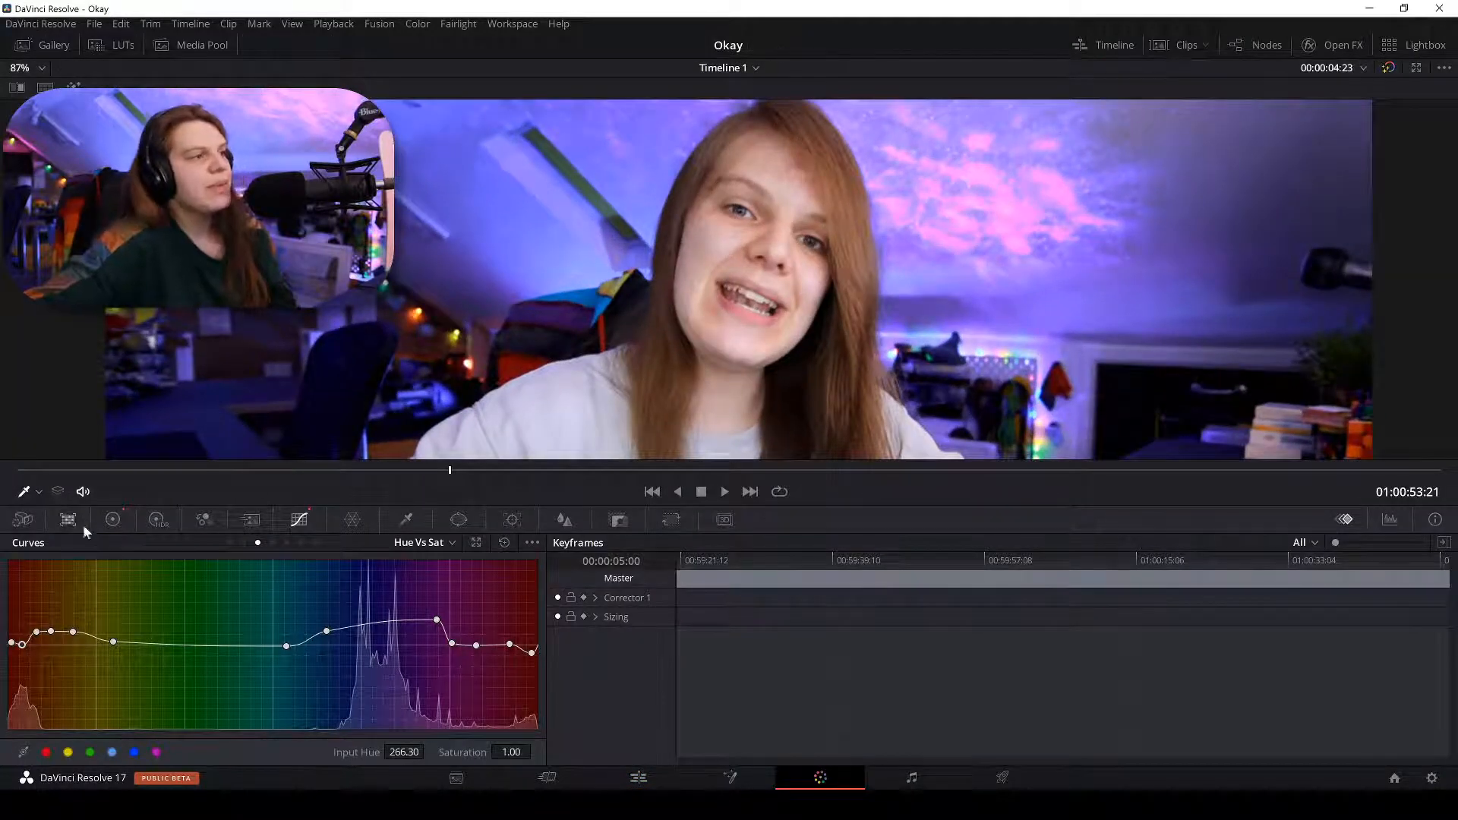
Set the colour temperature to 250 in the Primaries wheels.
click(230, 543)
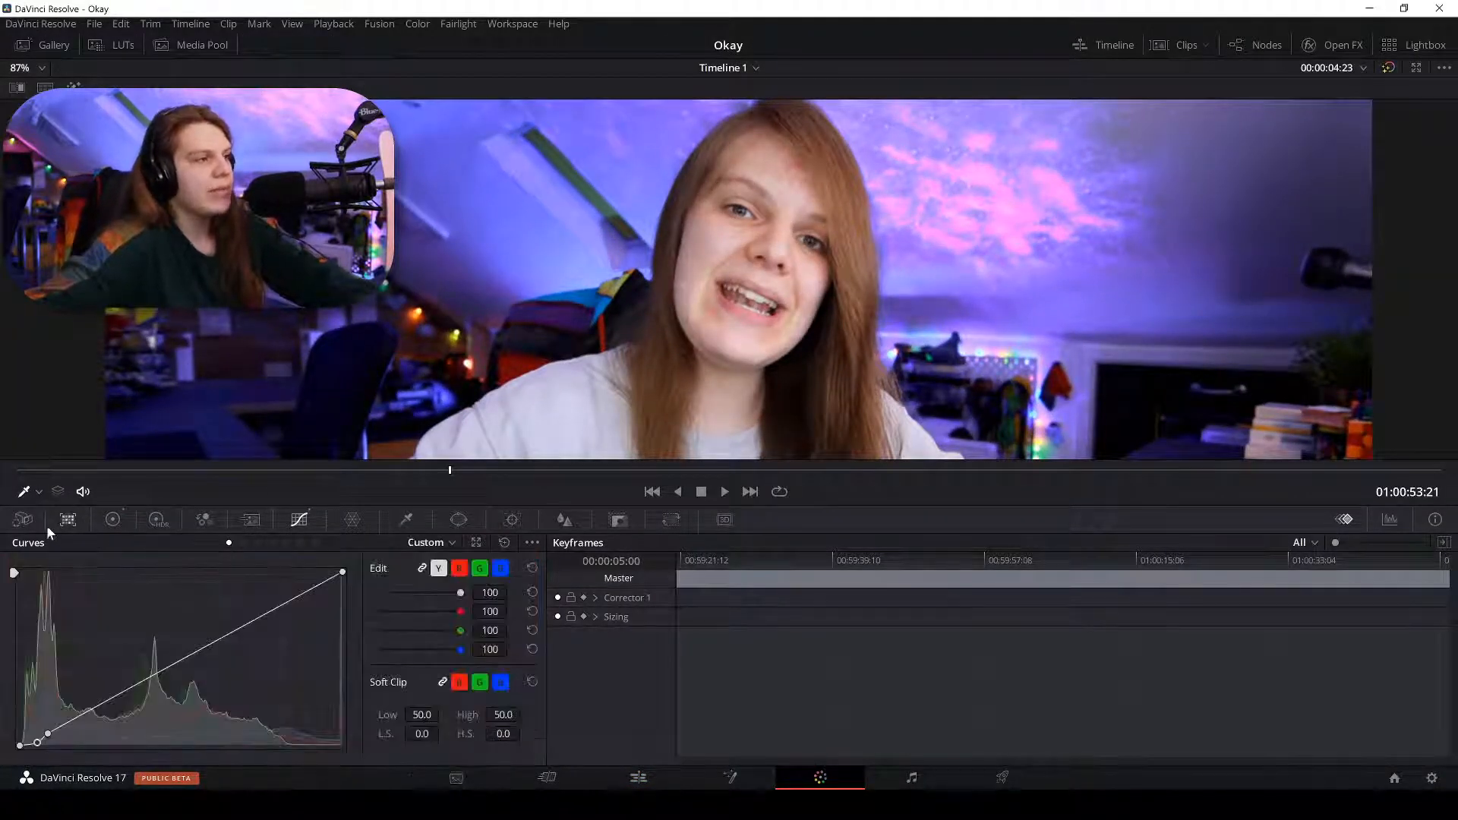
click(110, 521)
double_click(135, 564)
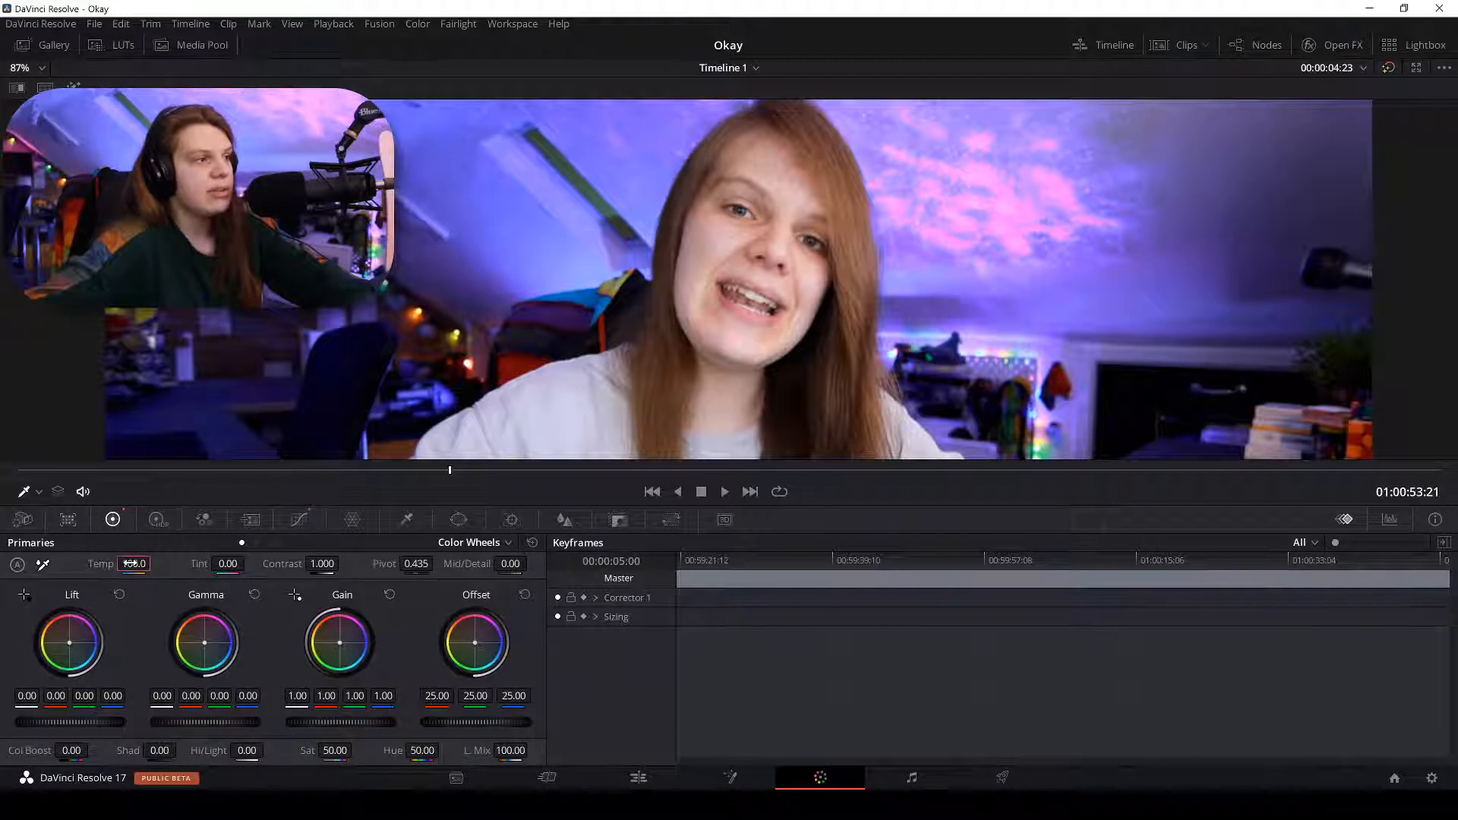
text(250)
key(Return)
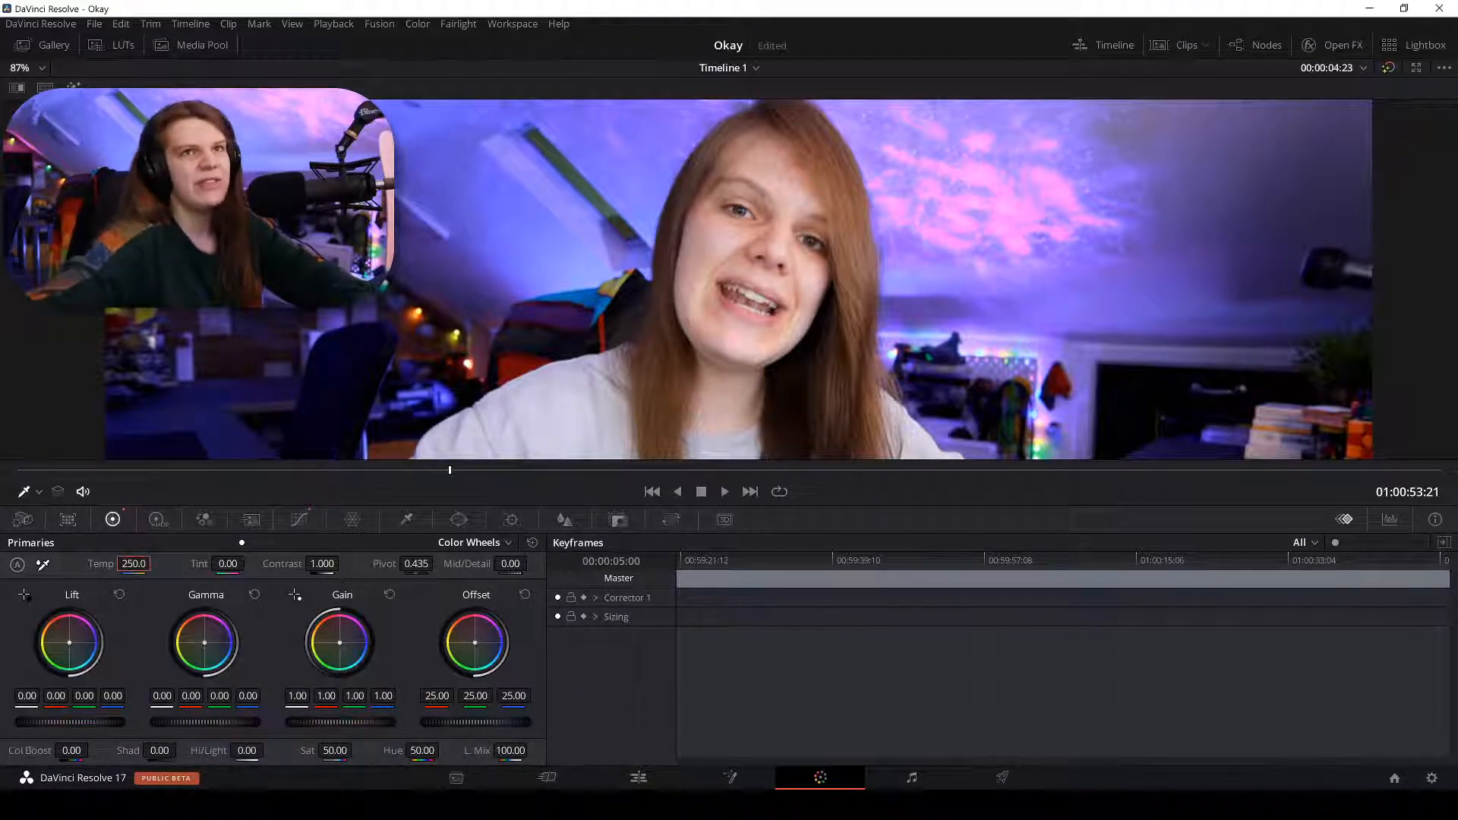
Toggle the viewer bypass to compare the warmed grade with the ungraded footage.
click(1388, 68)
click(1388, 69)
click(1388, 69)
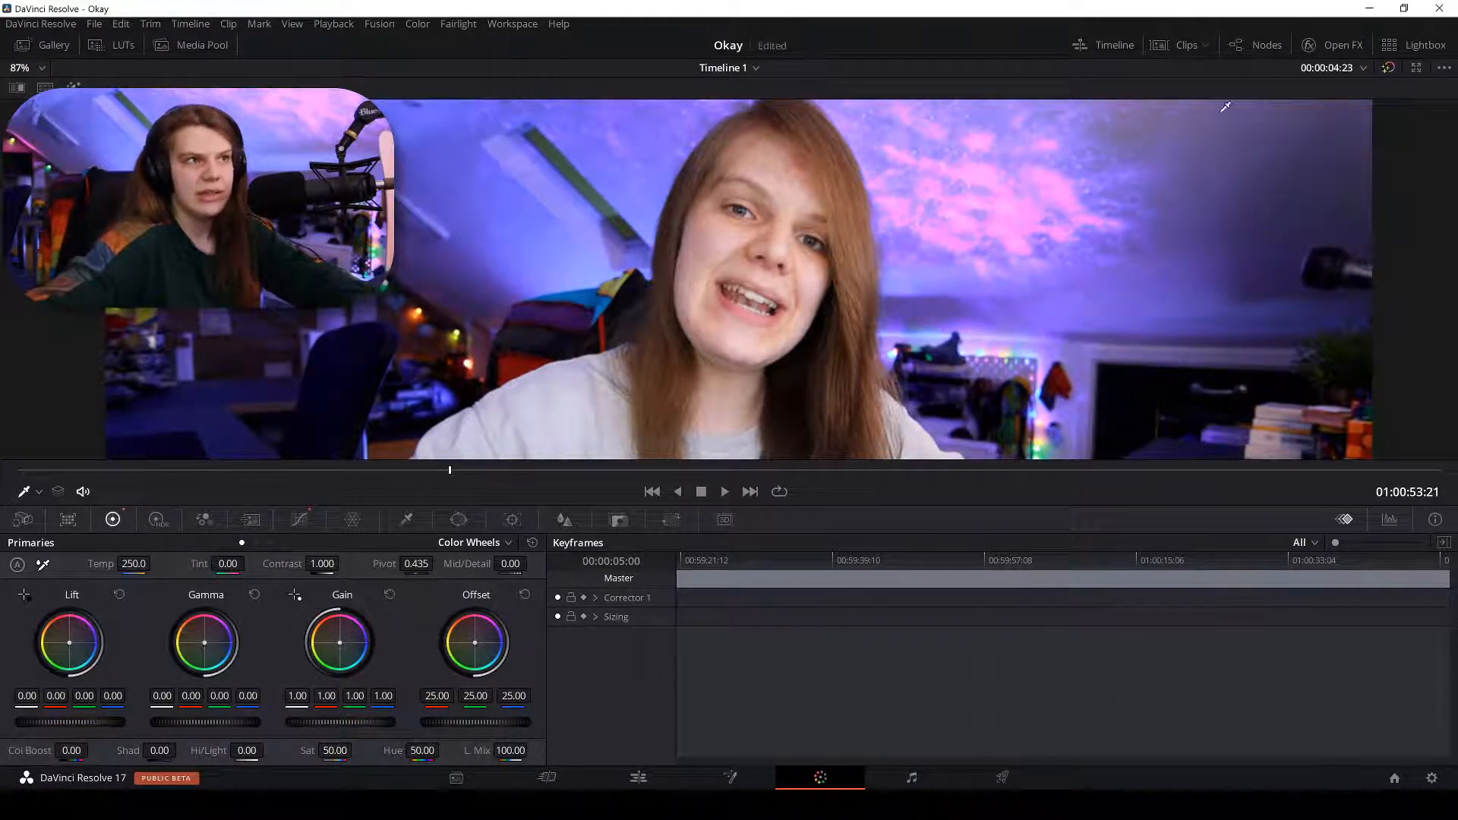
scroll(866, 258, down, 5)
click(1388, 67)
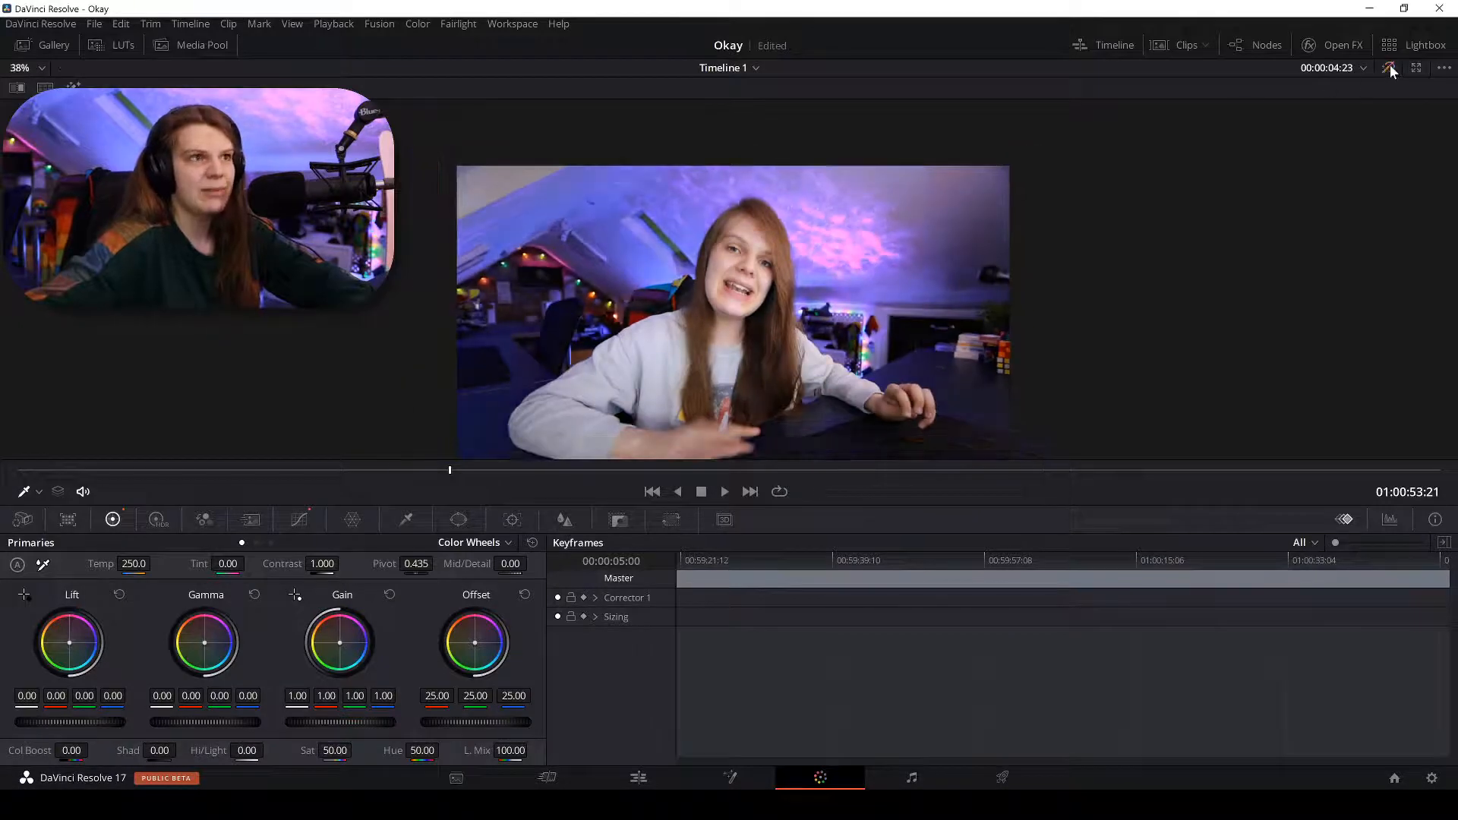
click(1388, 66)
click(1388, 67)
click(1388, 67)
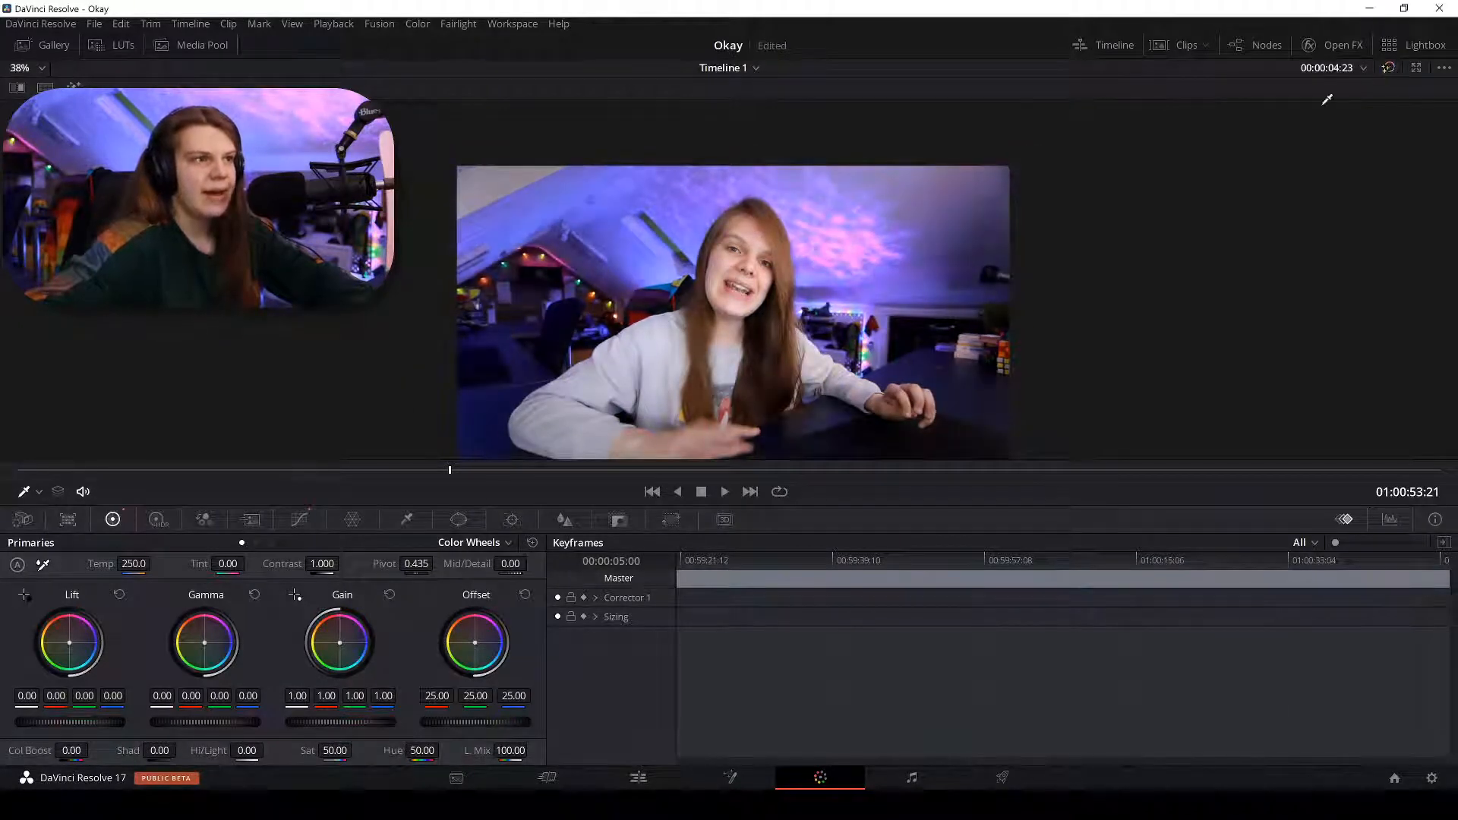
On the Edit page, toggle the V2 adjustment track off and on, then return to Color.
click(638, 777)
click(107, 605)
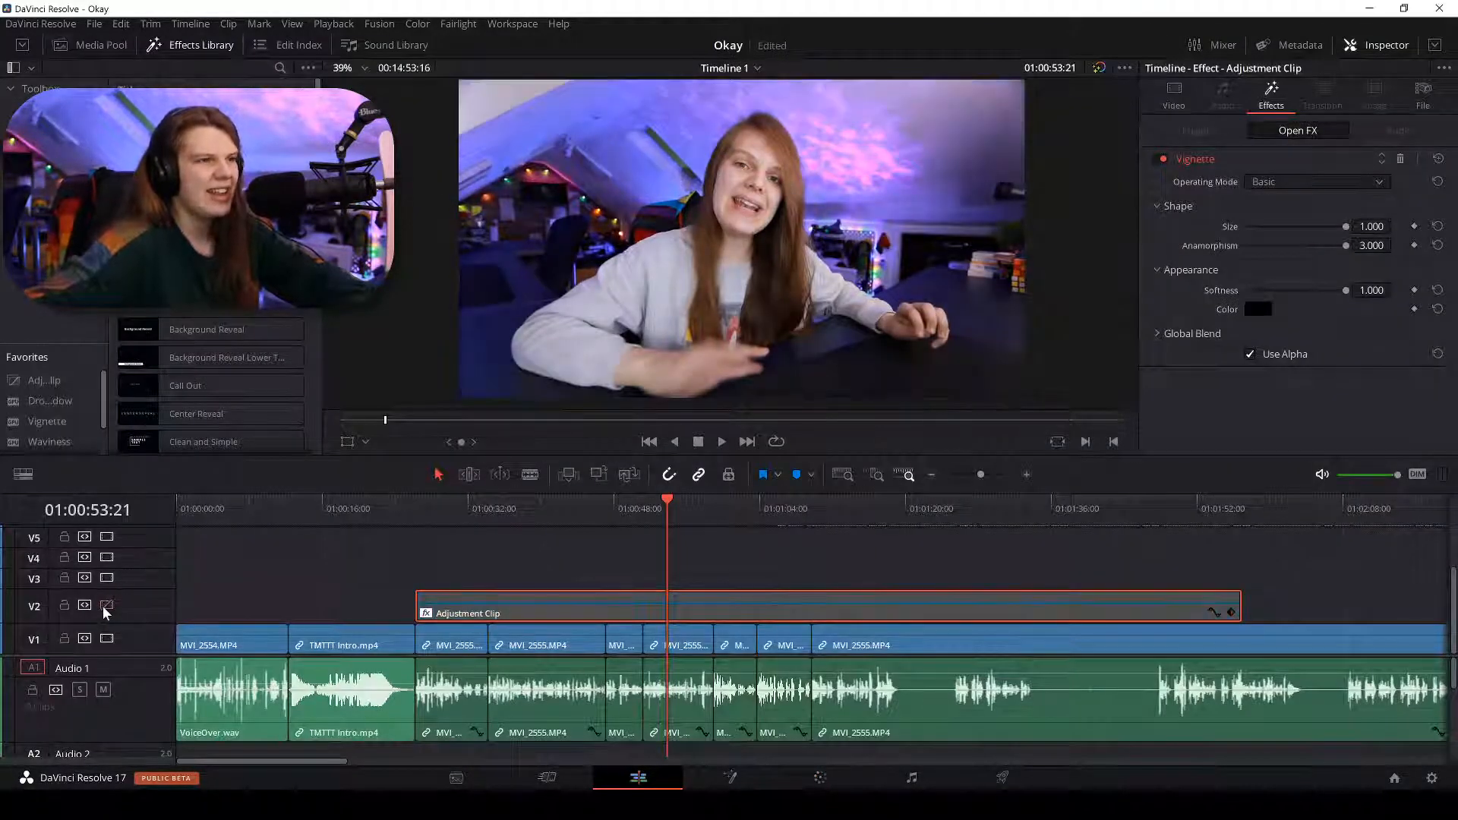
click(107, 605)
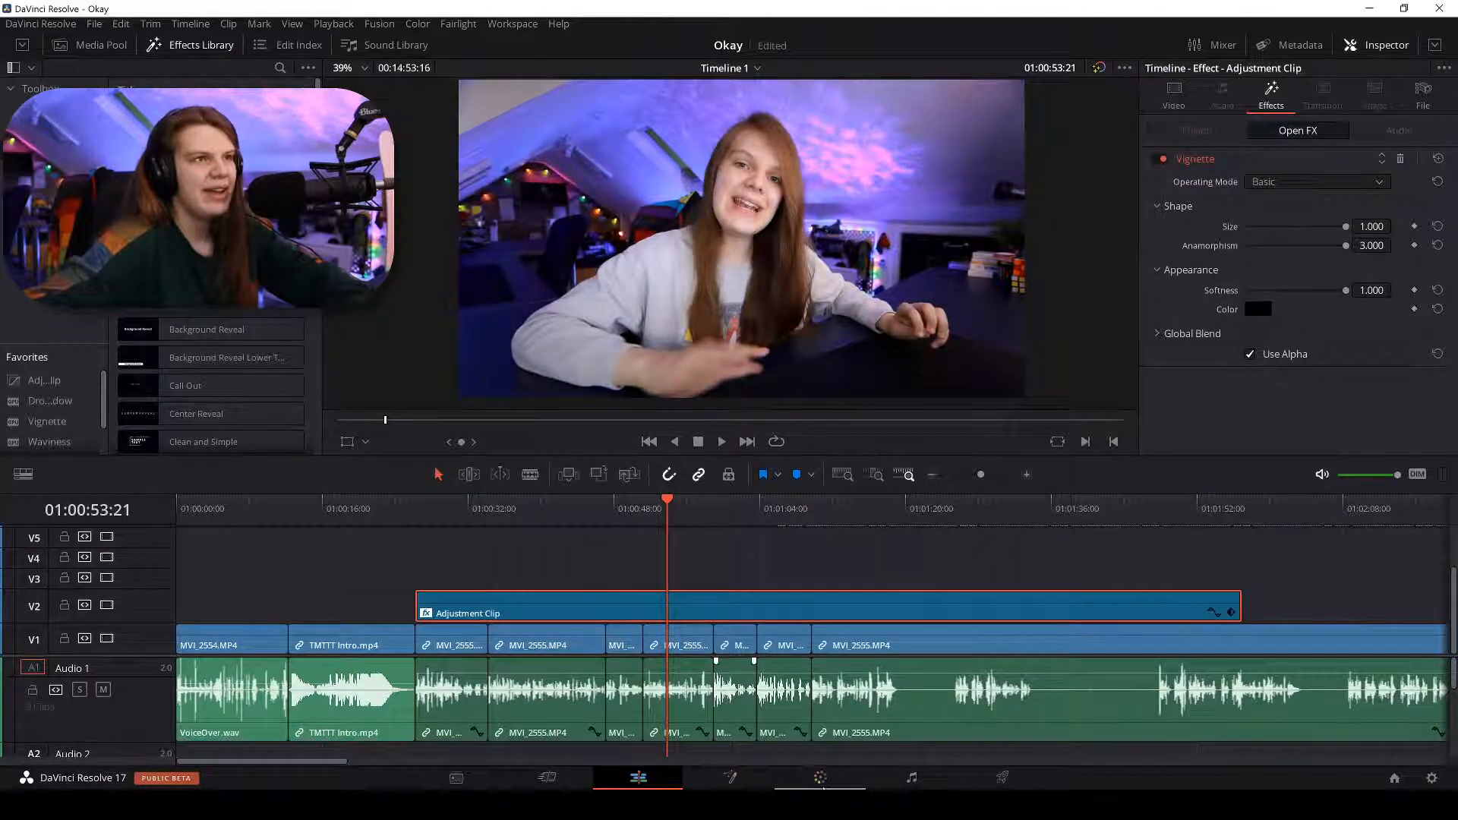
click(820, 777)
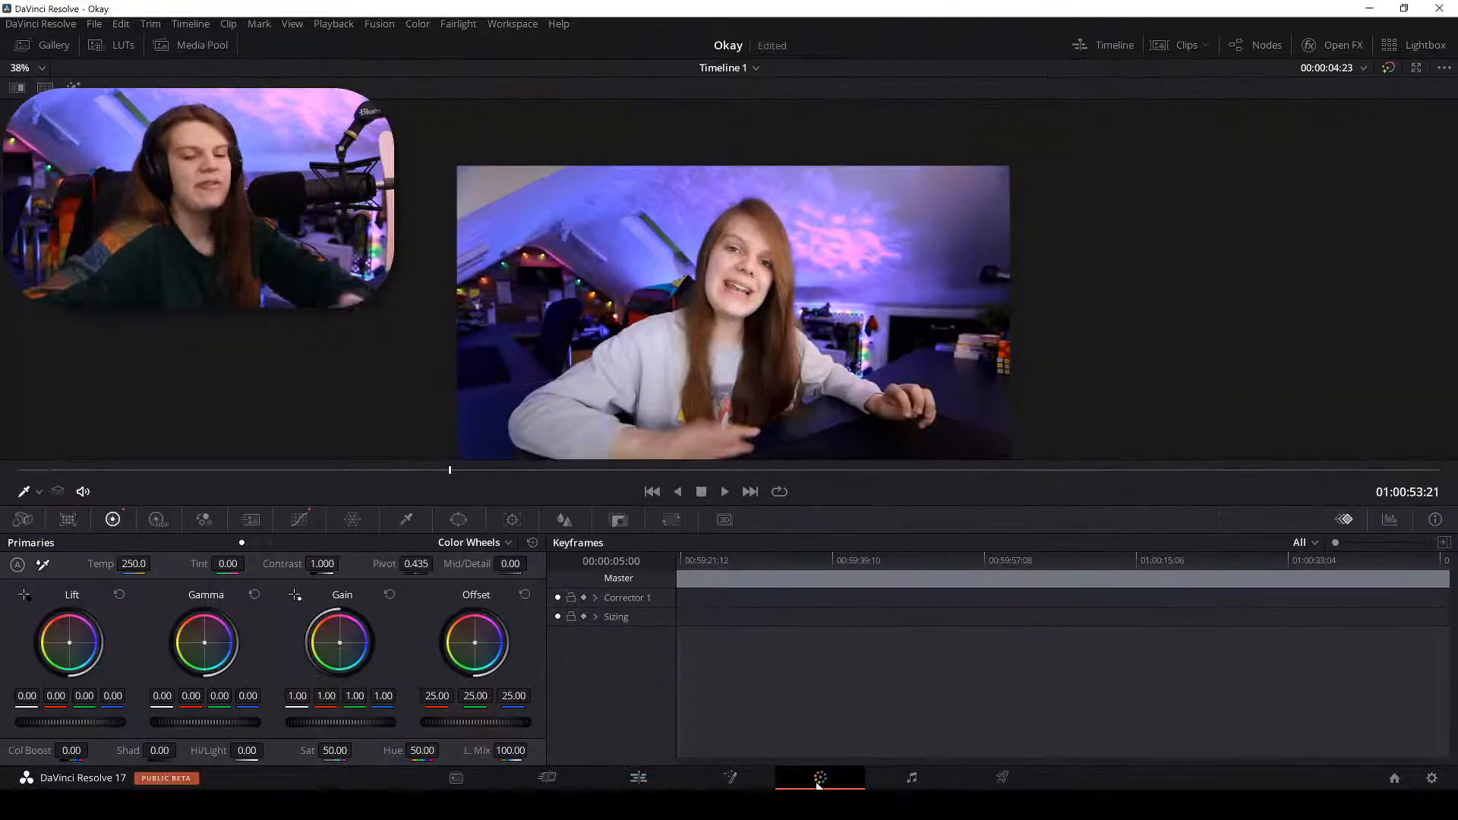
Bring up the Curves palette and choose the Hue Vs Sat curve.
click(407, 519)
click(458, 519)
click(299, 519)
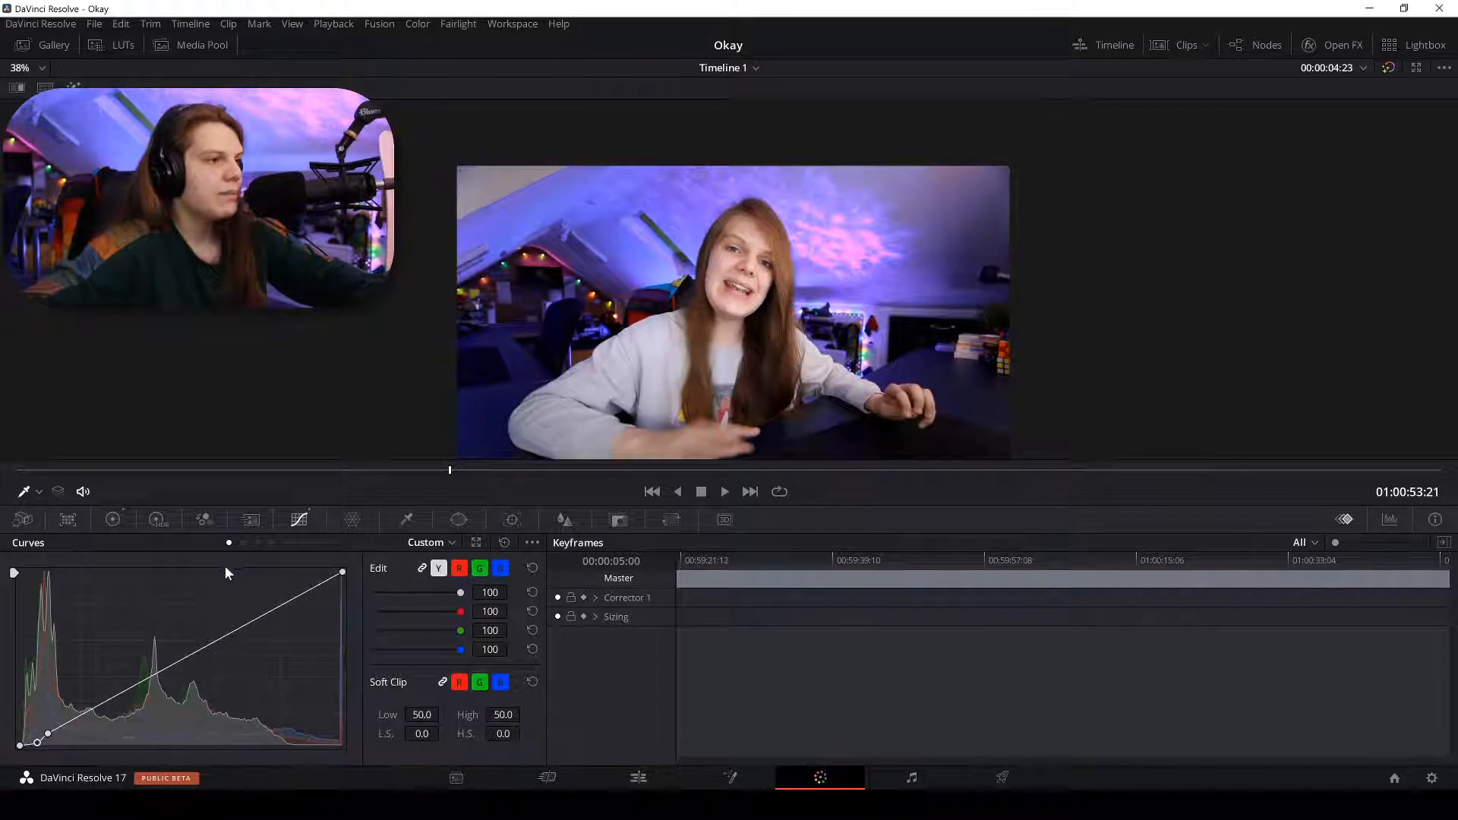
click(272, 543)
click(257, 543)
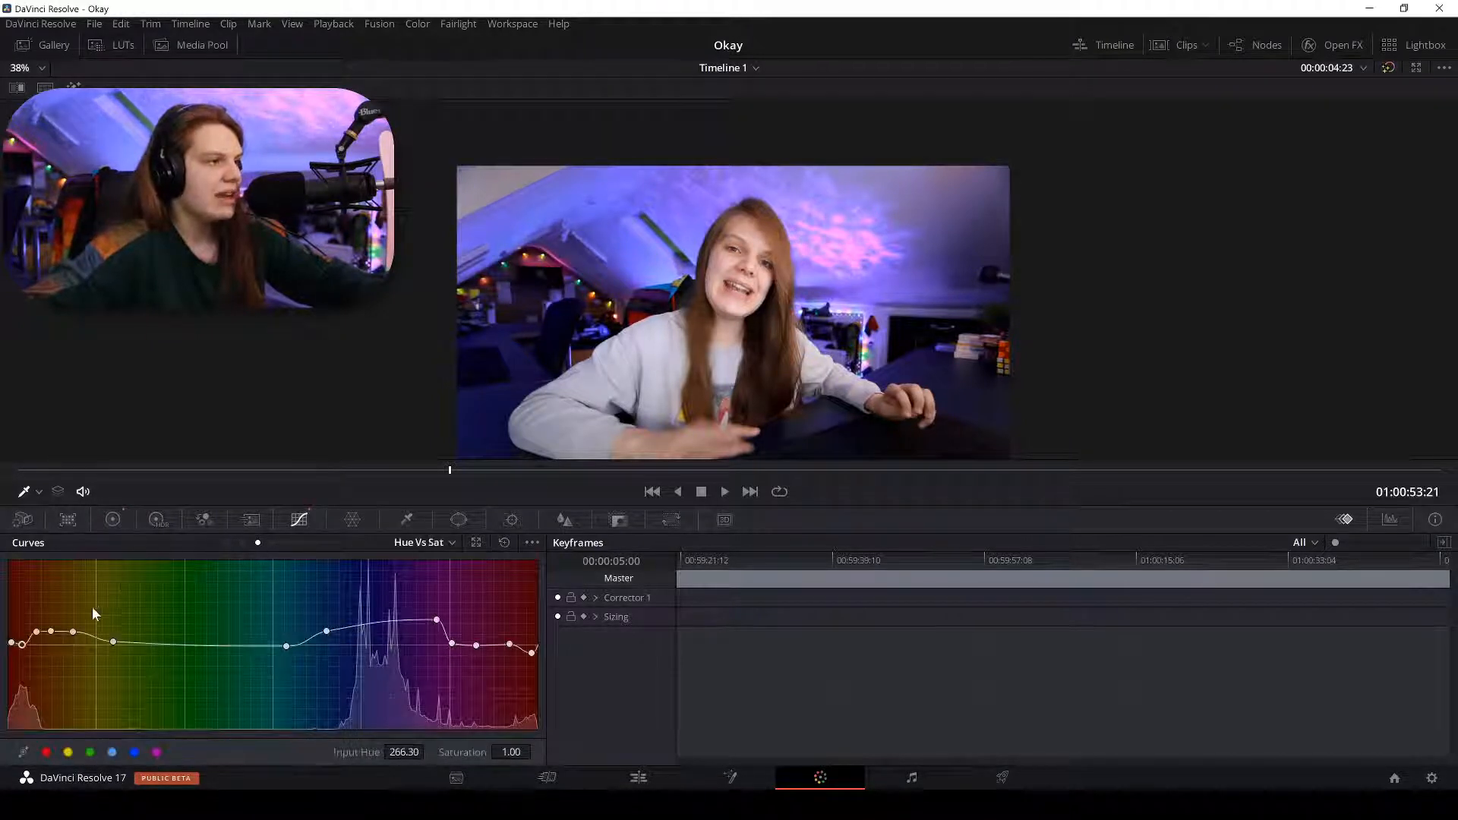
Lower the red hues' saturation via the curve's left-end points, then return to the Edit page.
click(33, 637)
drag(55, 632, 77, 639)
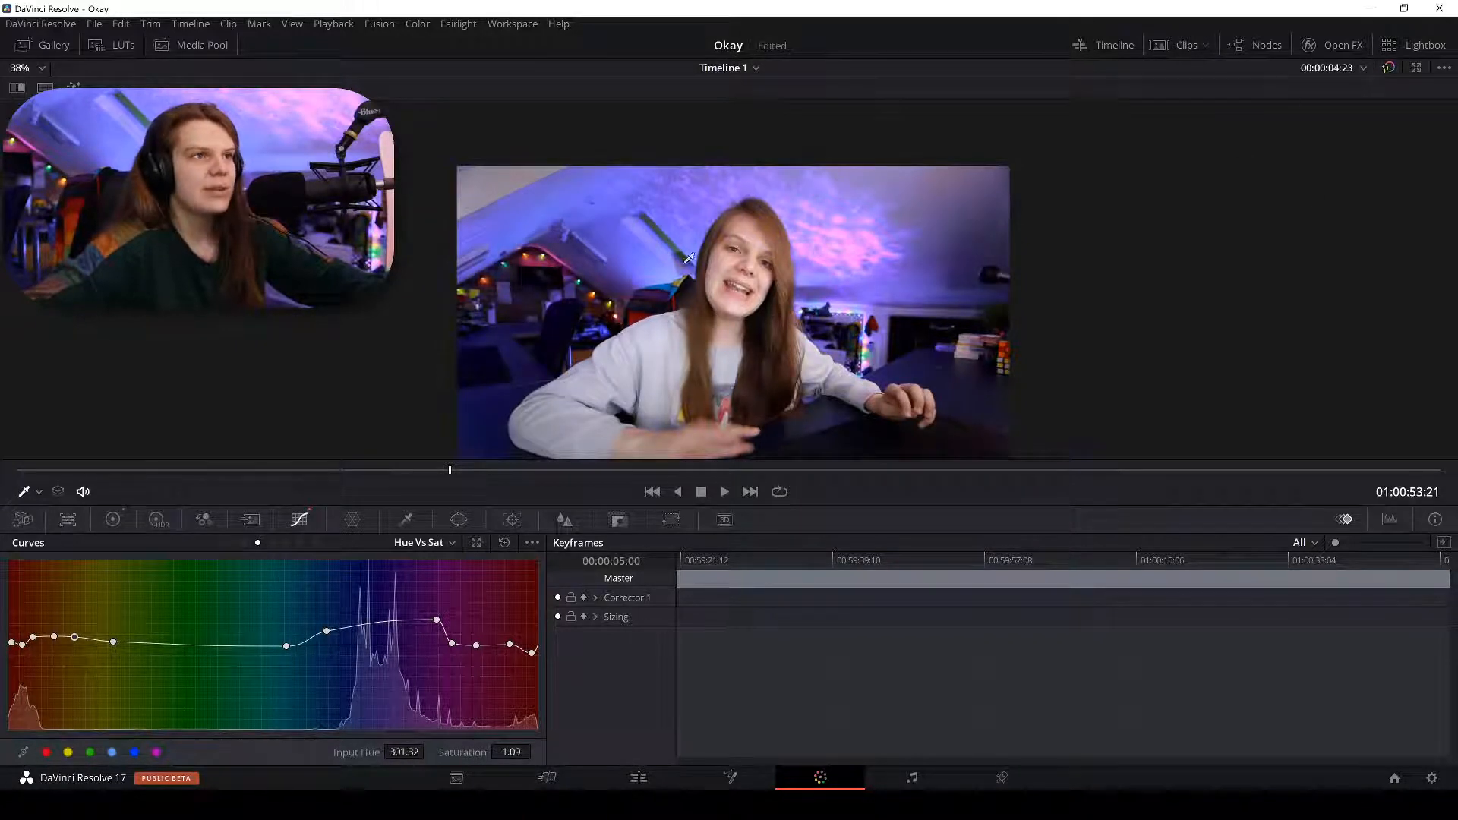
scroll(689, 258, up, 5)
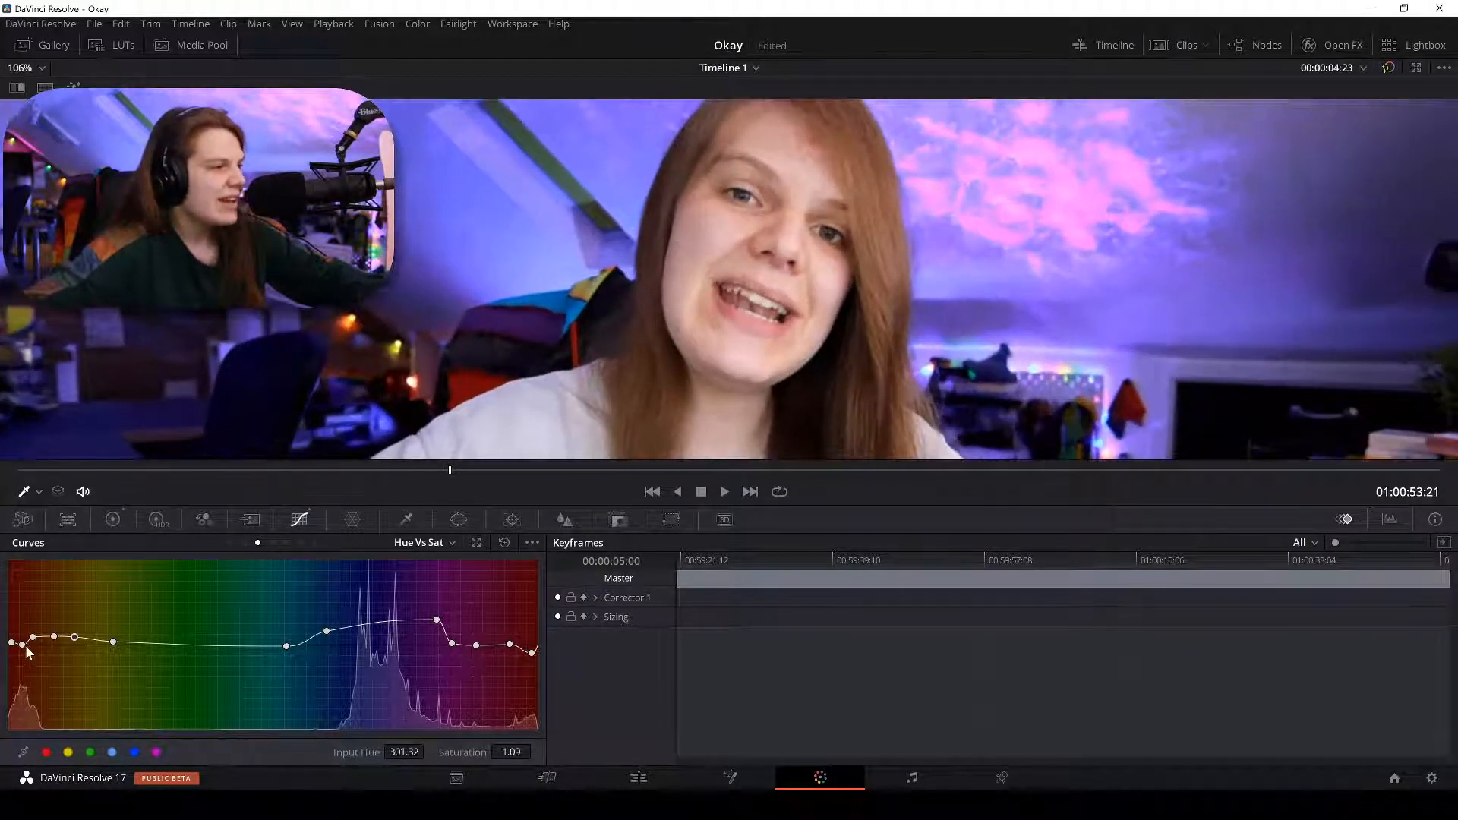
click(10, 645)
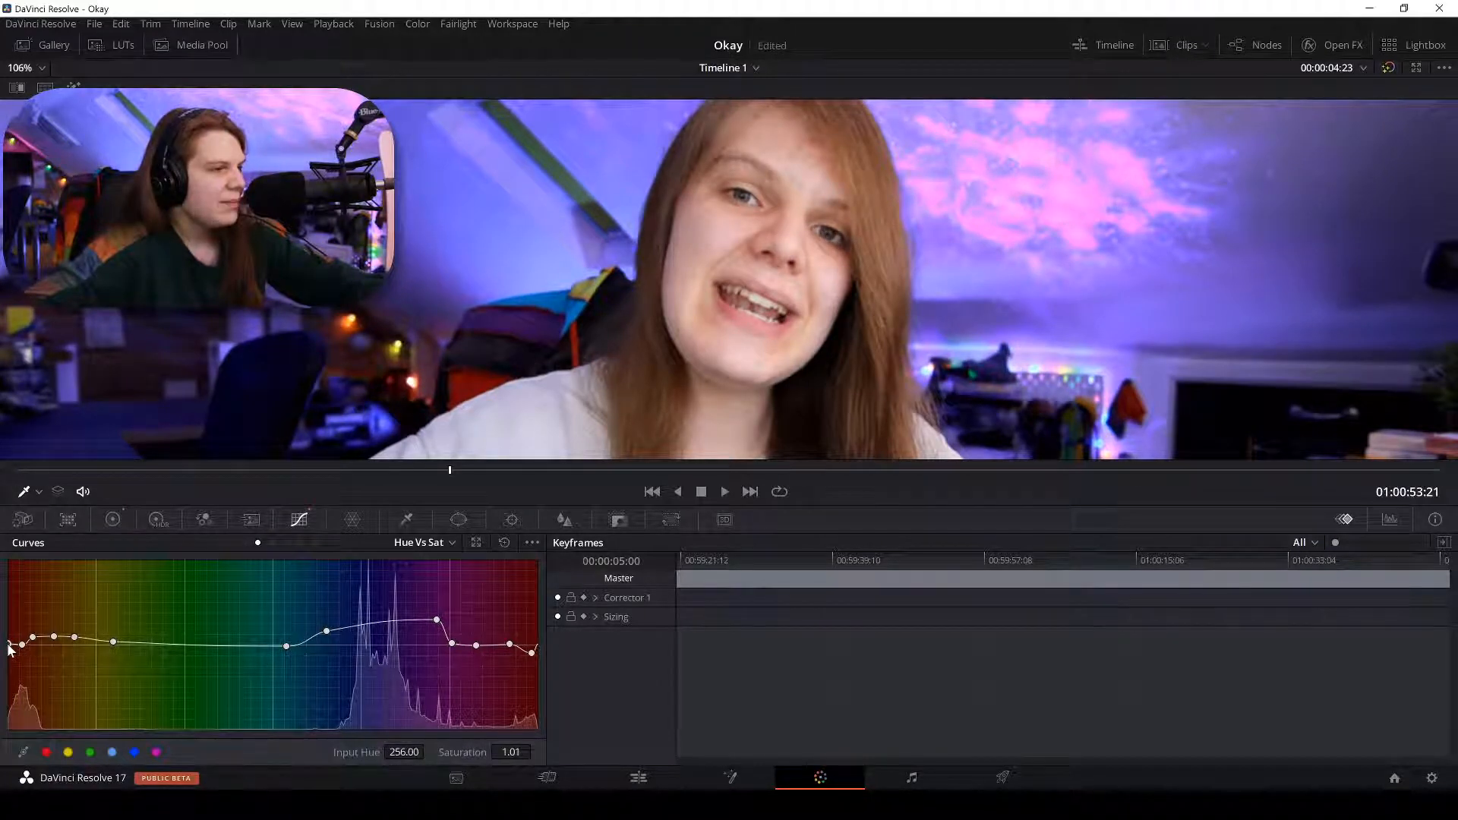
drag(33, 636, 73, 639)
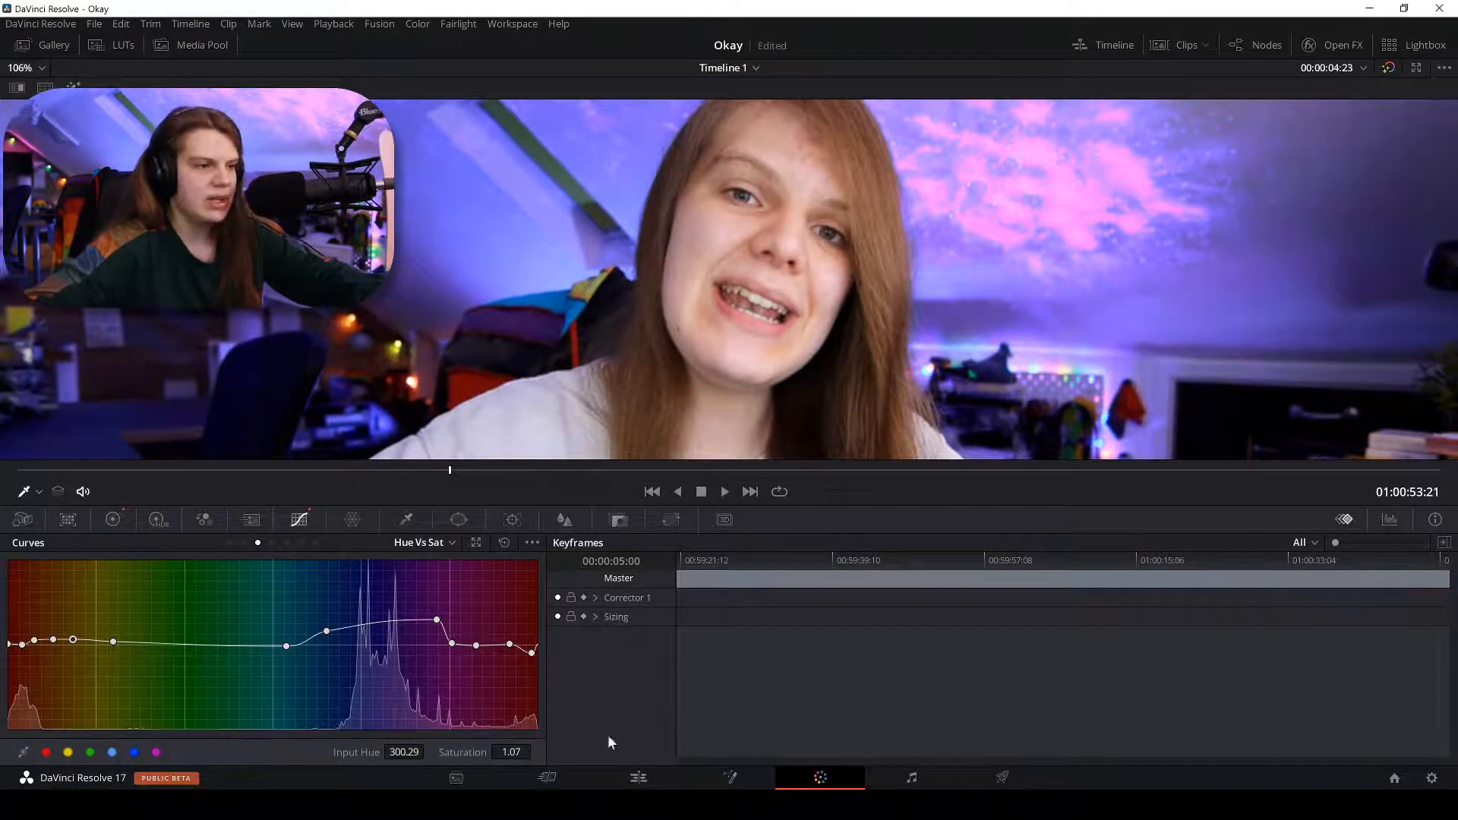
click(638, 777)
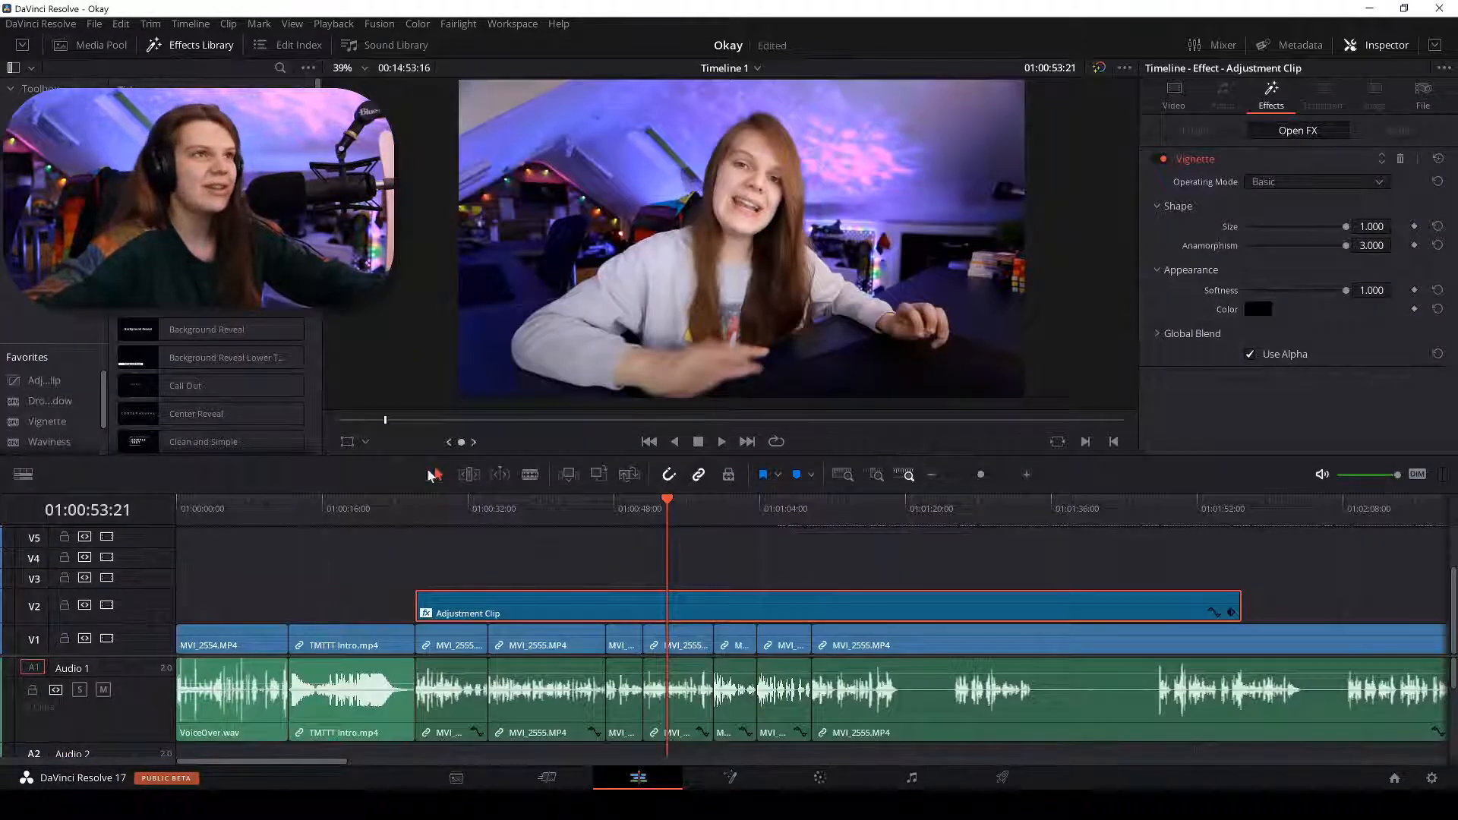
click(107, 638)
click(106, 638)
click(107, 606)
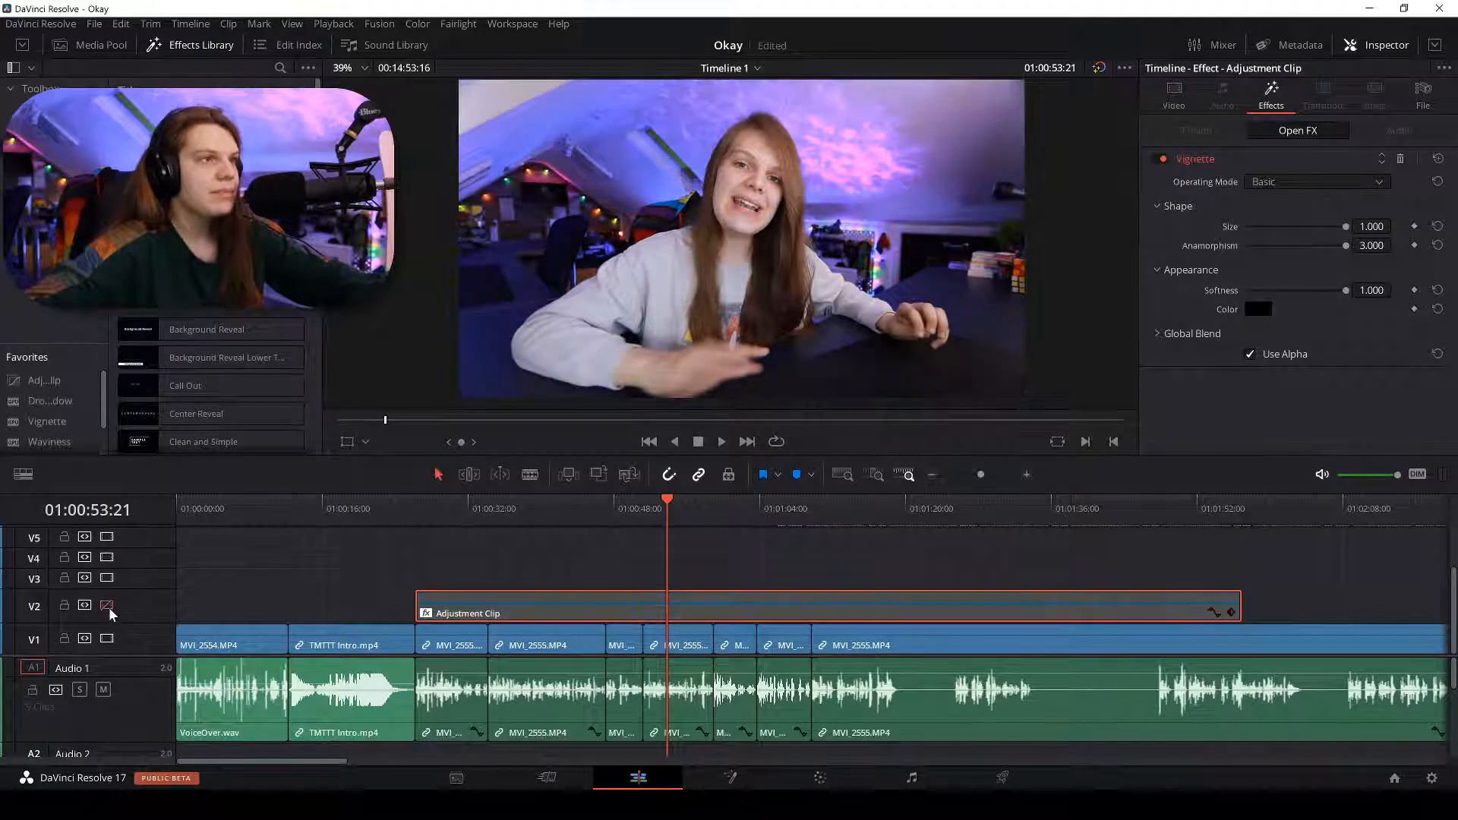
click(107, 606)
click(107, 606)
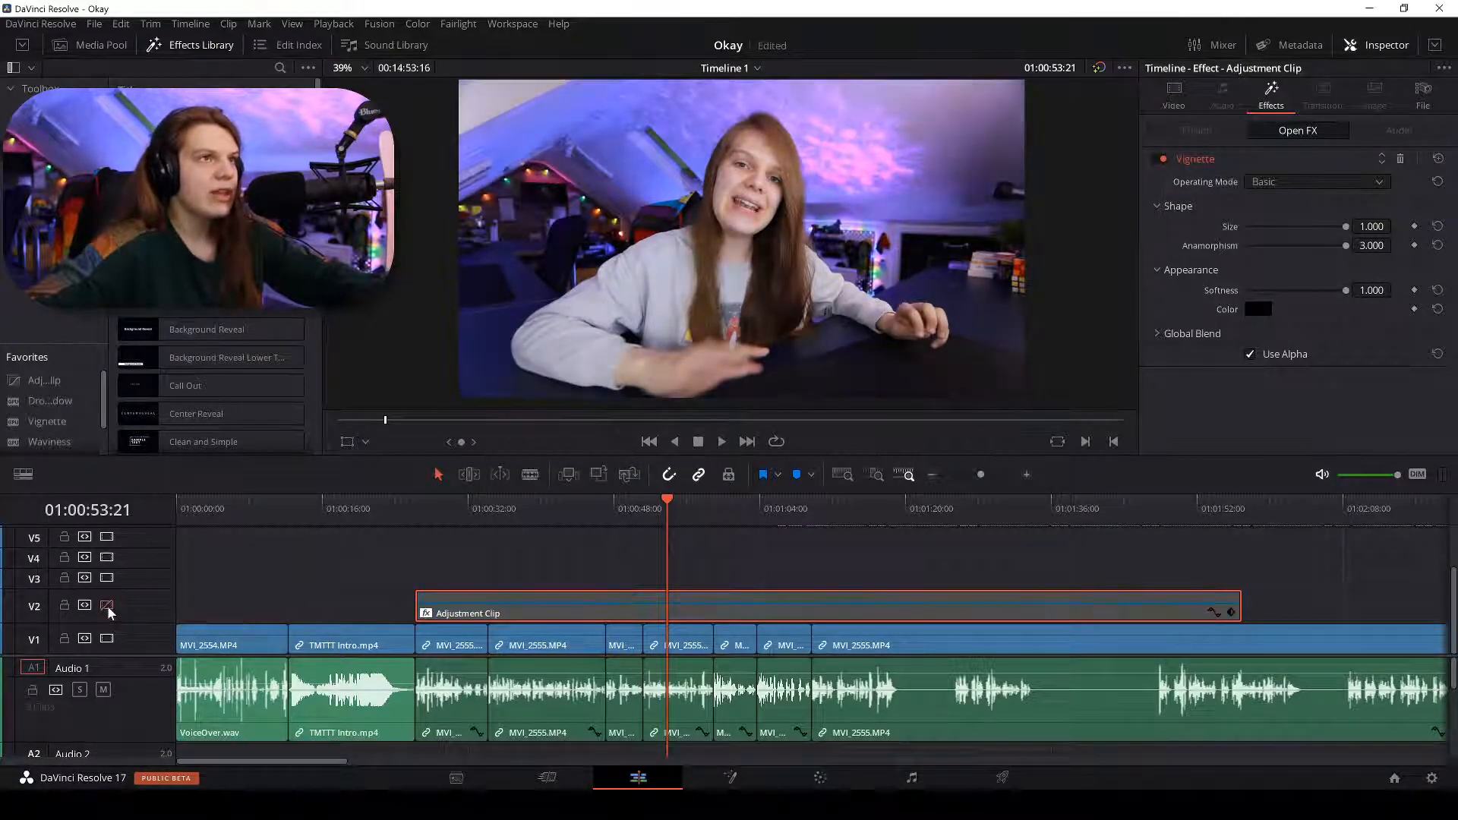
click(107, 606)
click(107, 606)
click(107, 606)
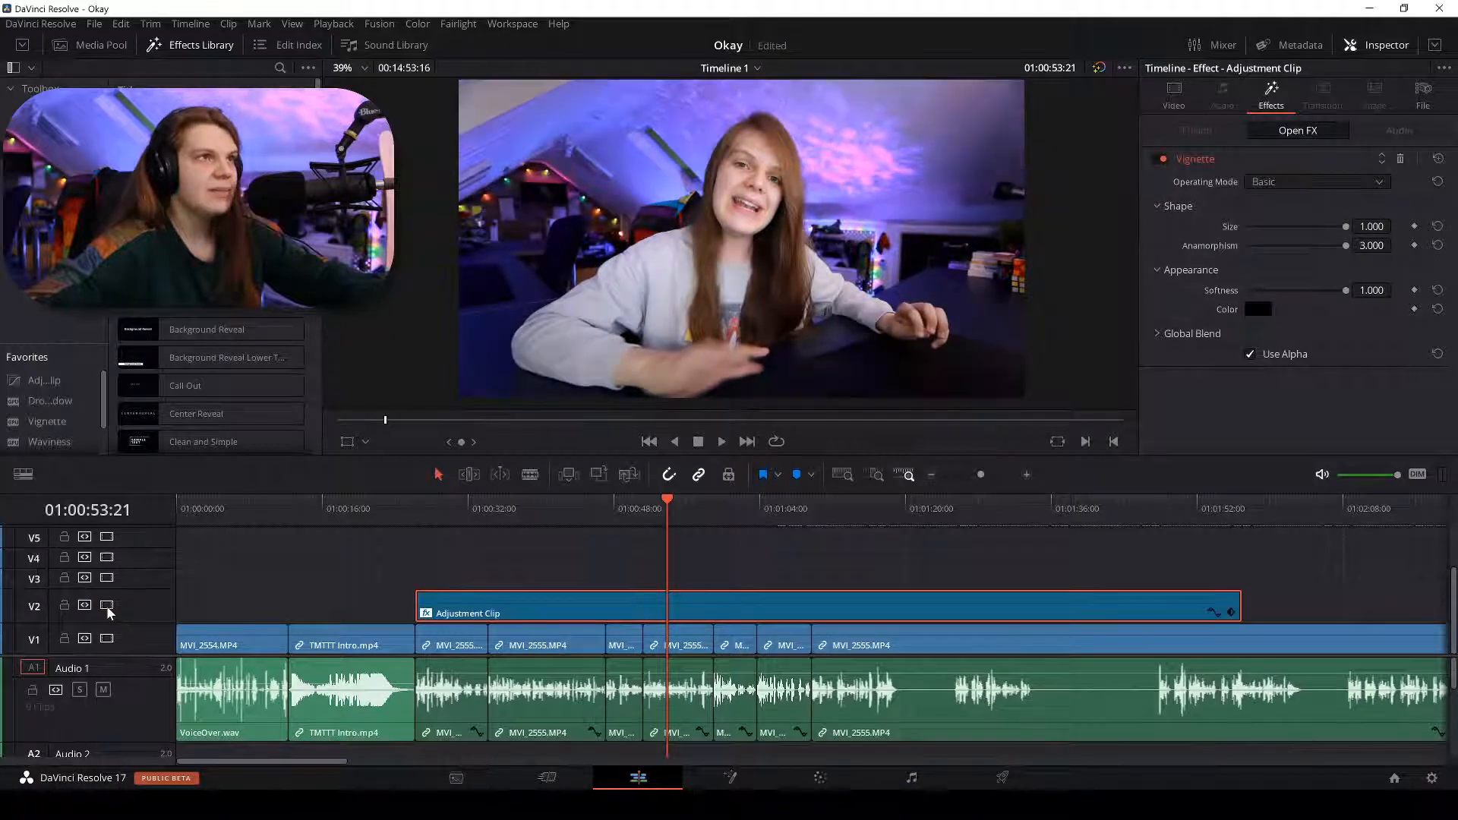
click(106, 606)
click(107, 606)
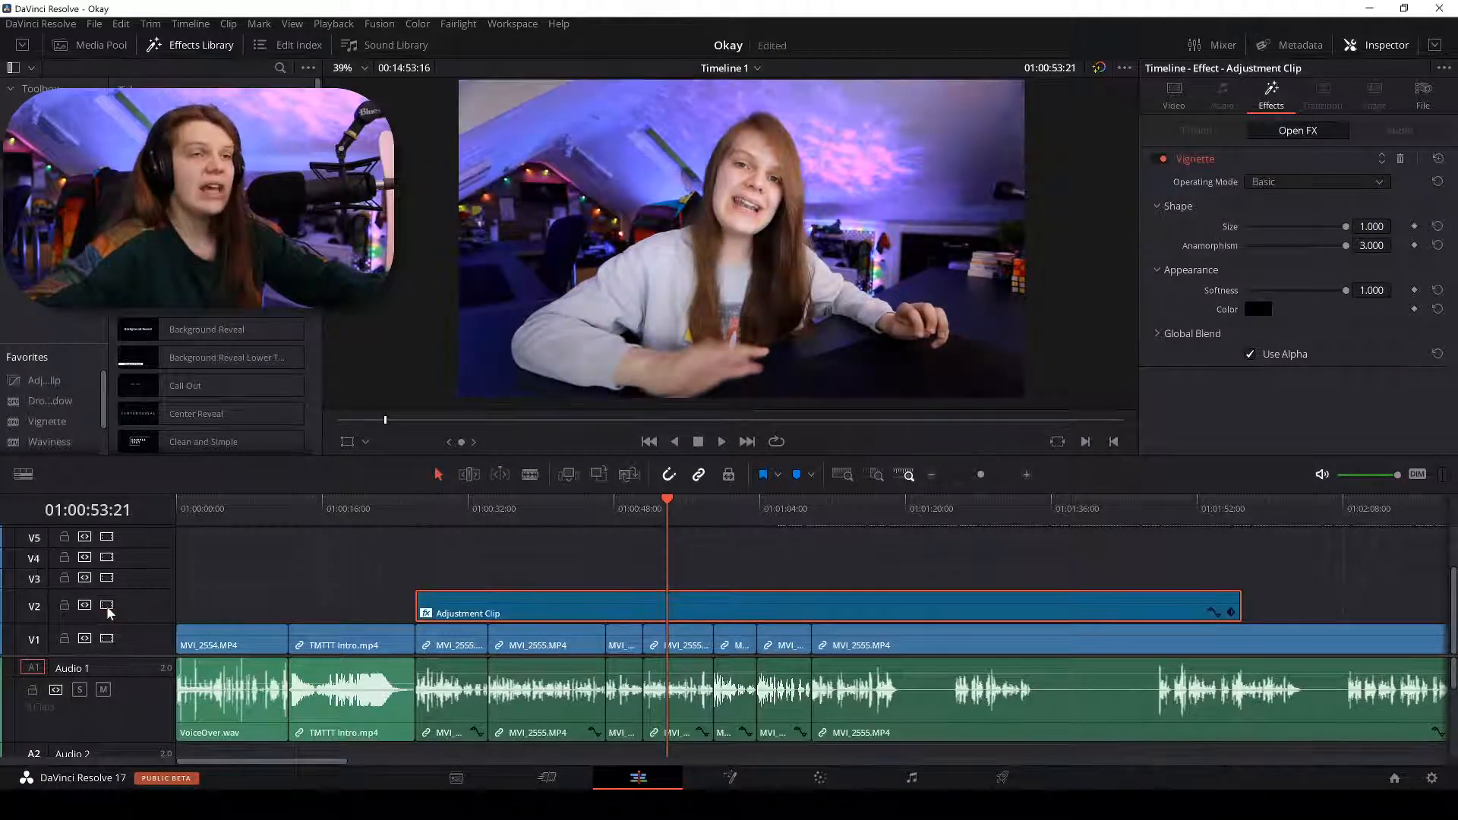
click(106, 605)
click(106, 606)
click(106, 606)
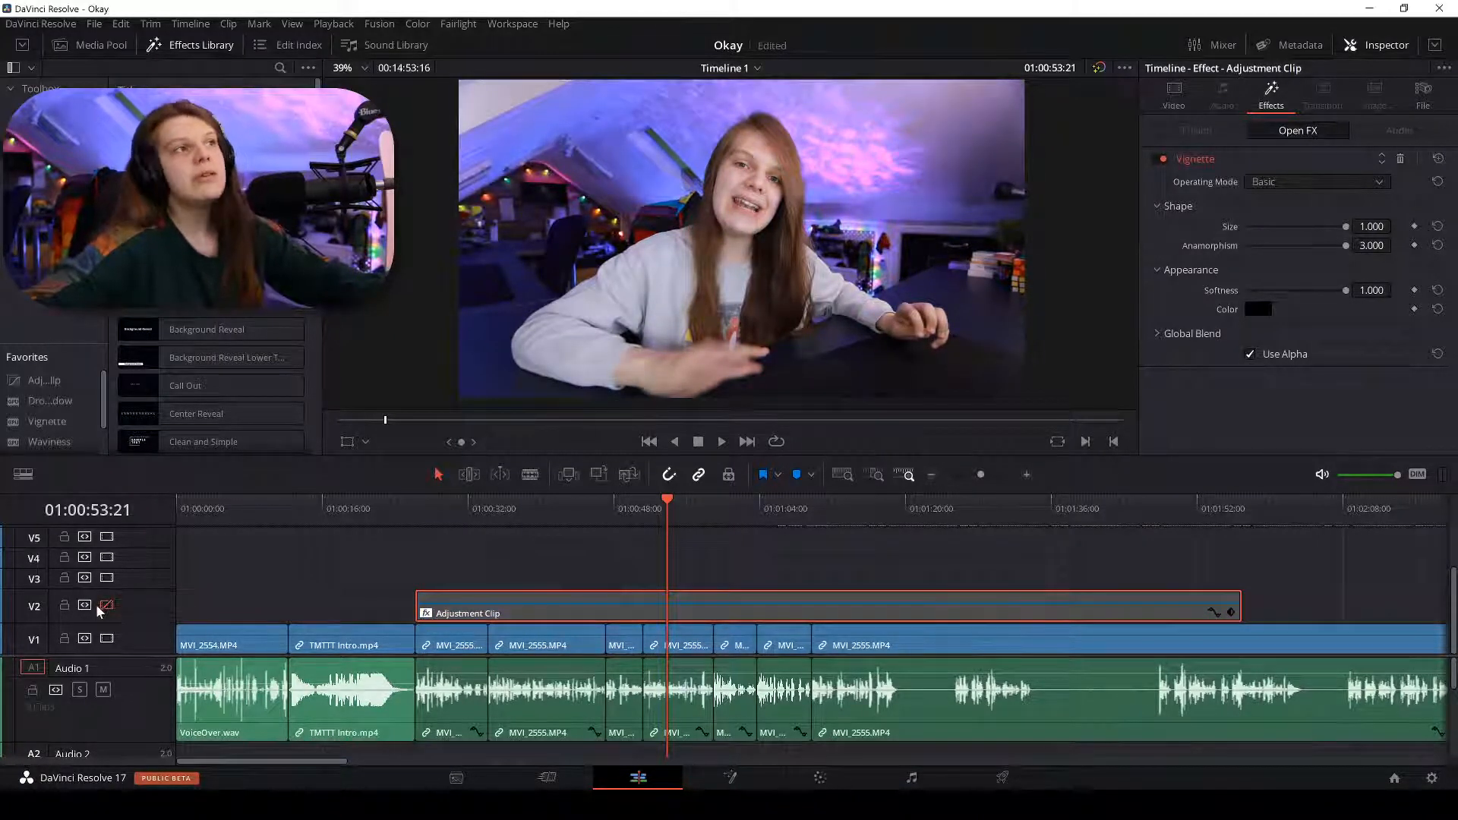
click(106, 606)
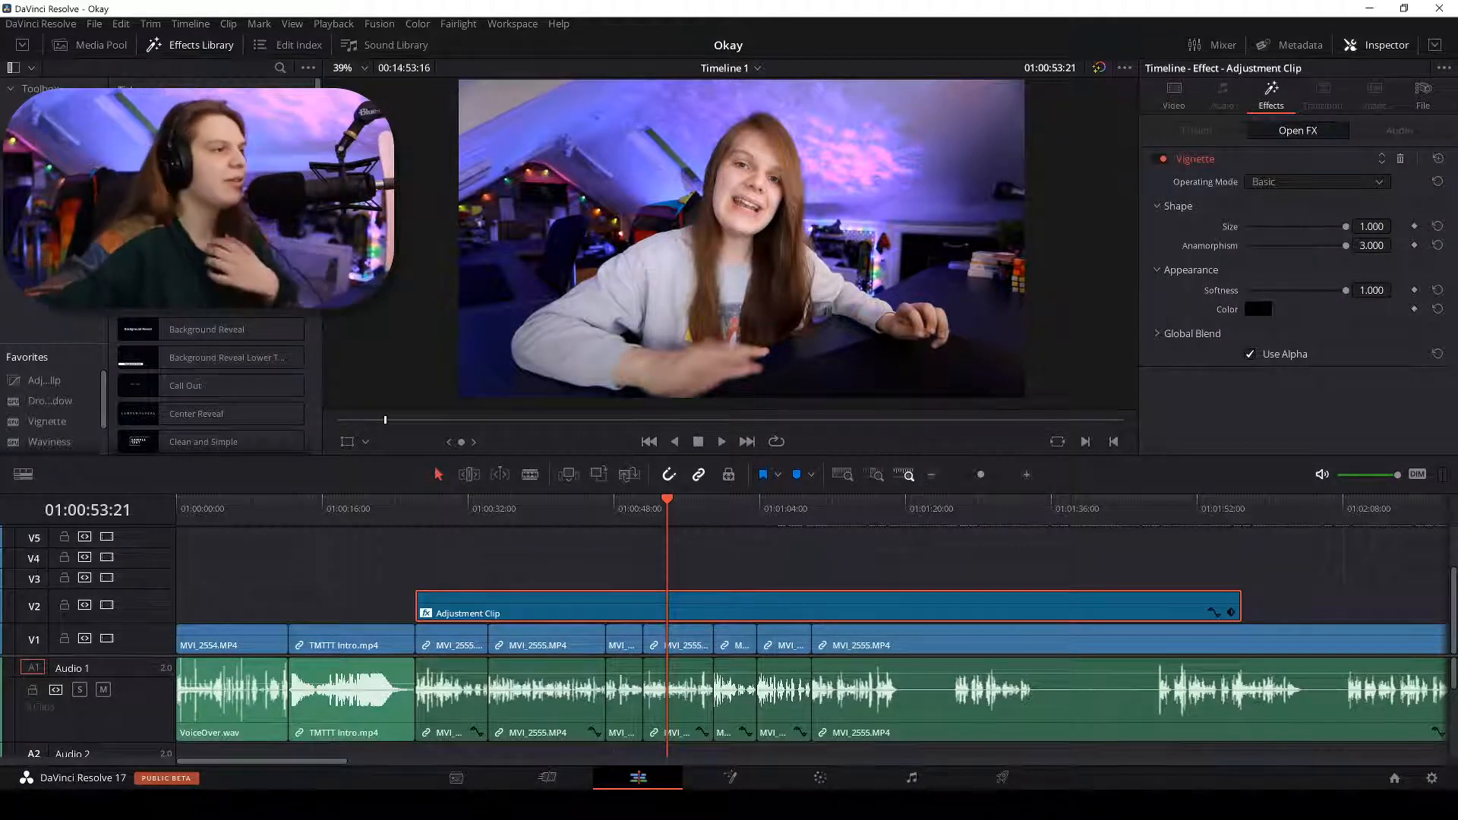
click(107, 606)
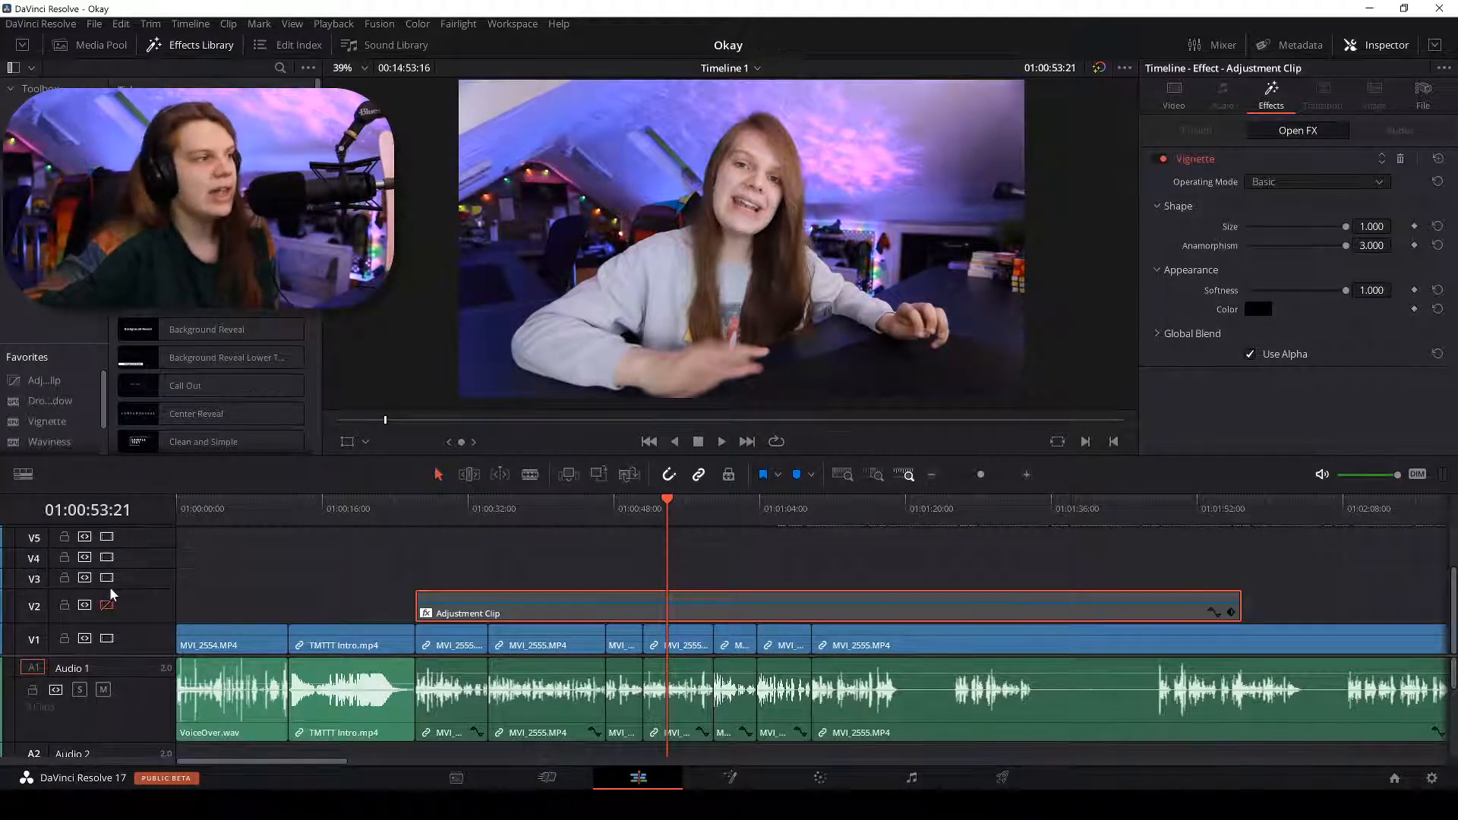
click(107, 606)
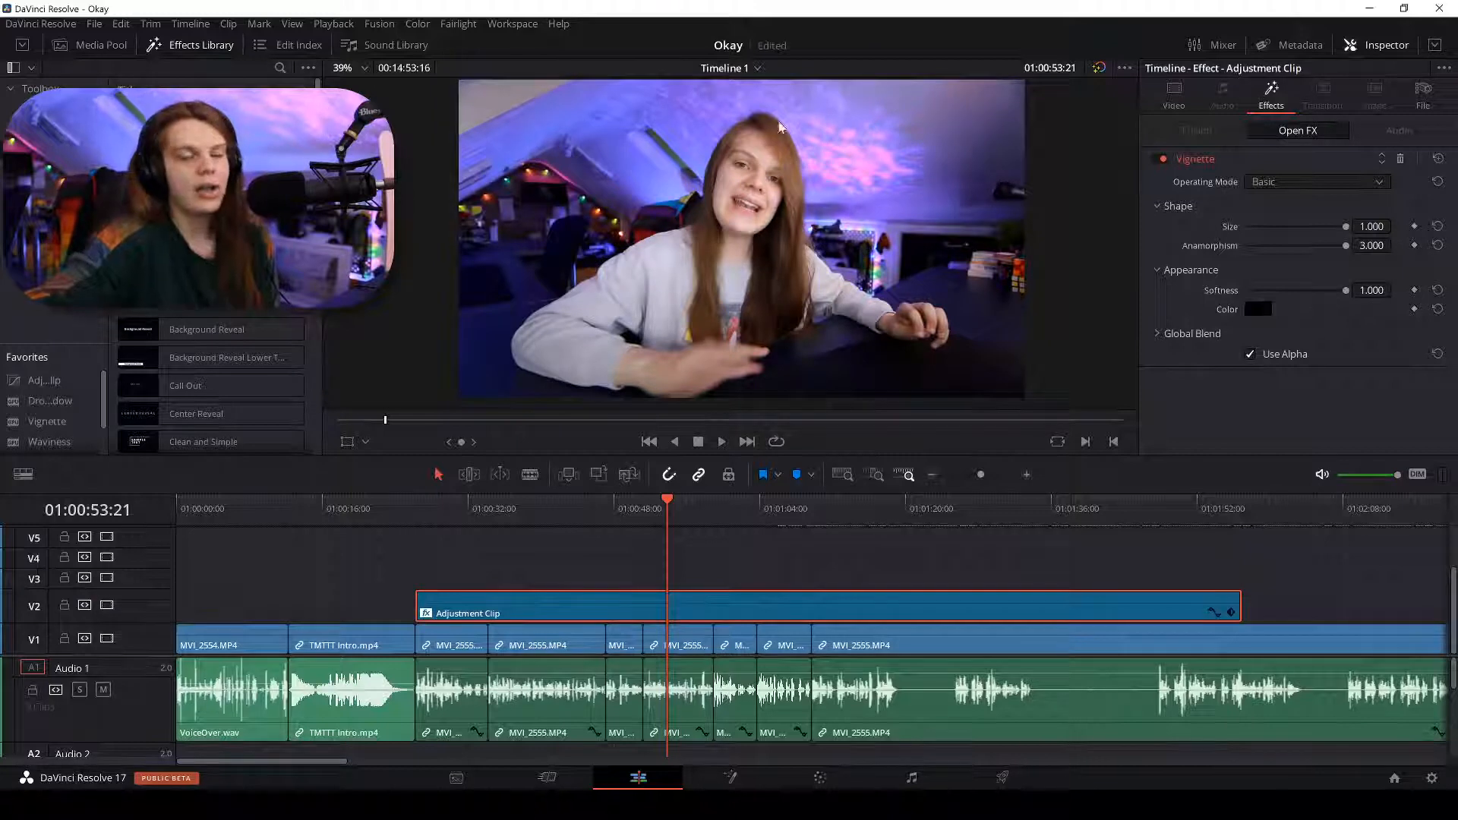
click(1162, 159)
click(1162, 158)
click(1162, 158)
click(1161, 158)
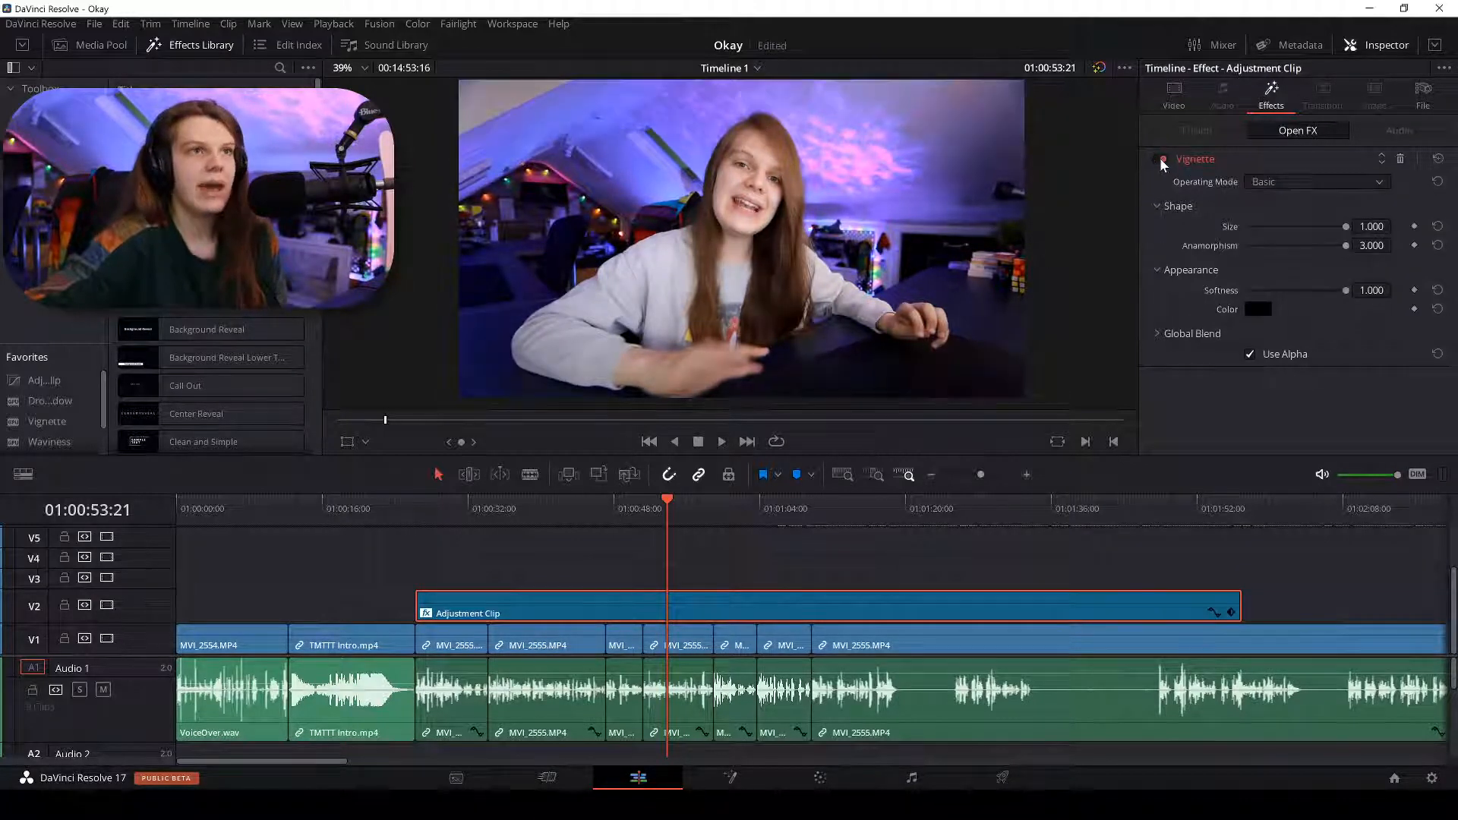
click(1160, 158)
click(1160, 158)
click(1160, 157)
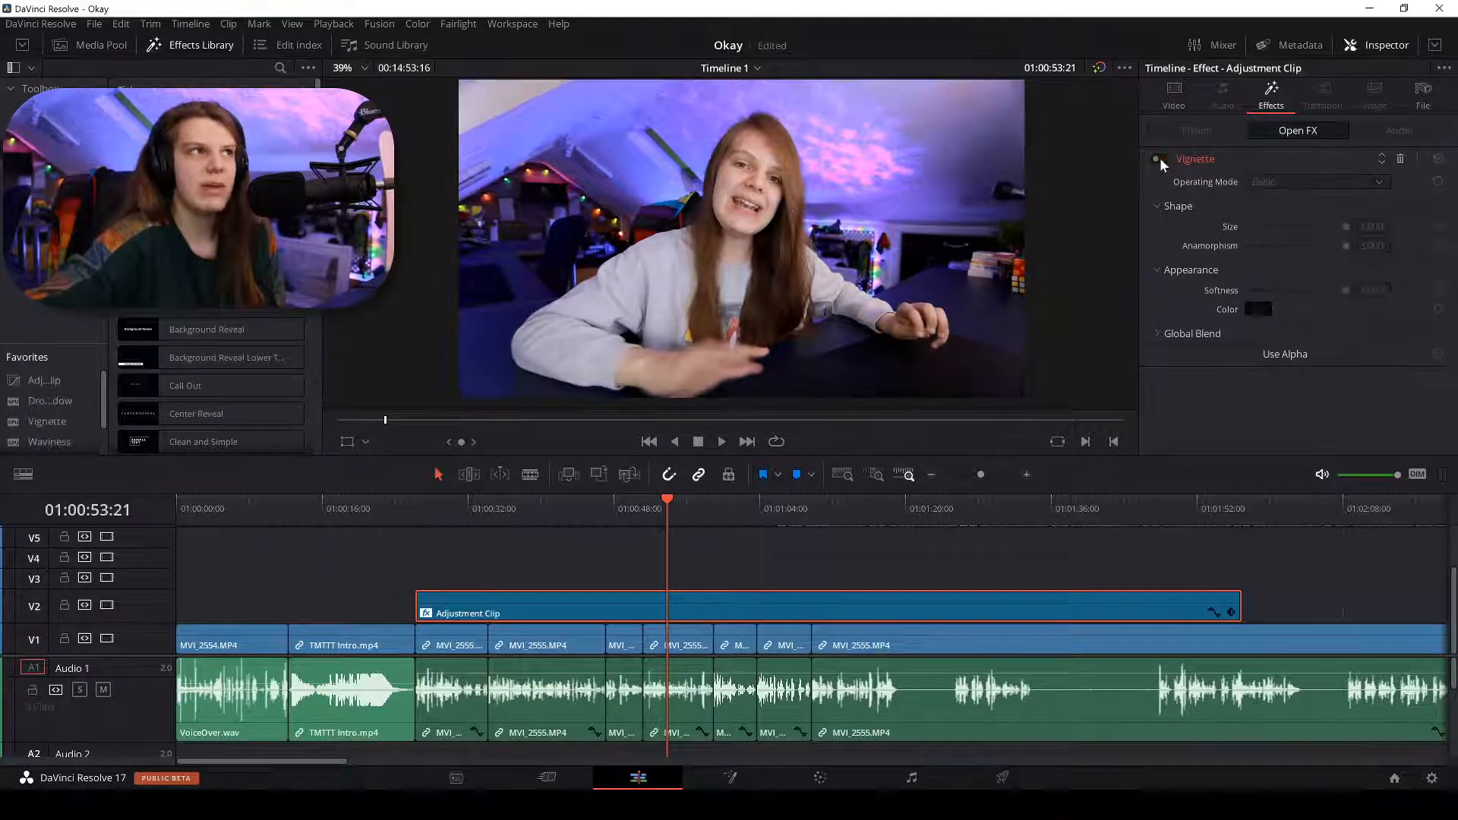
click(1160, 158)
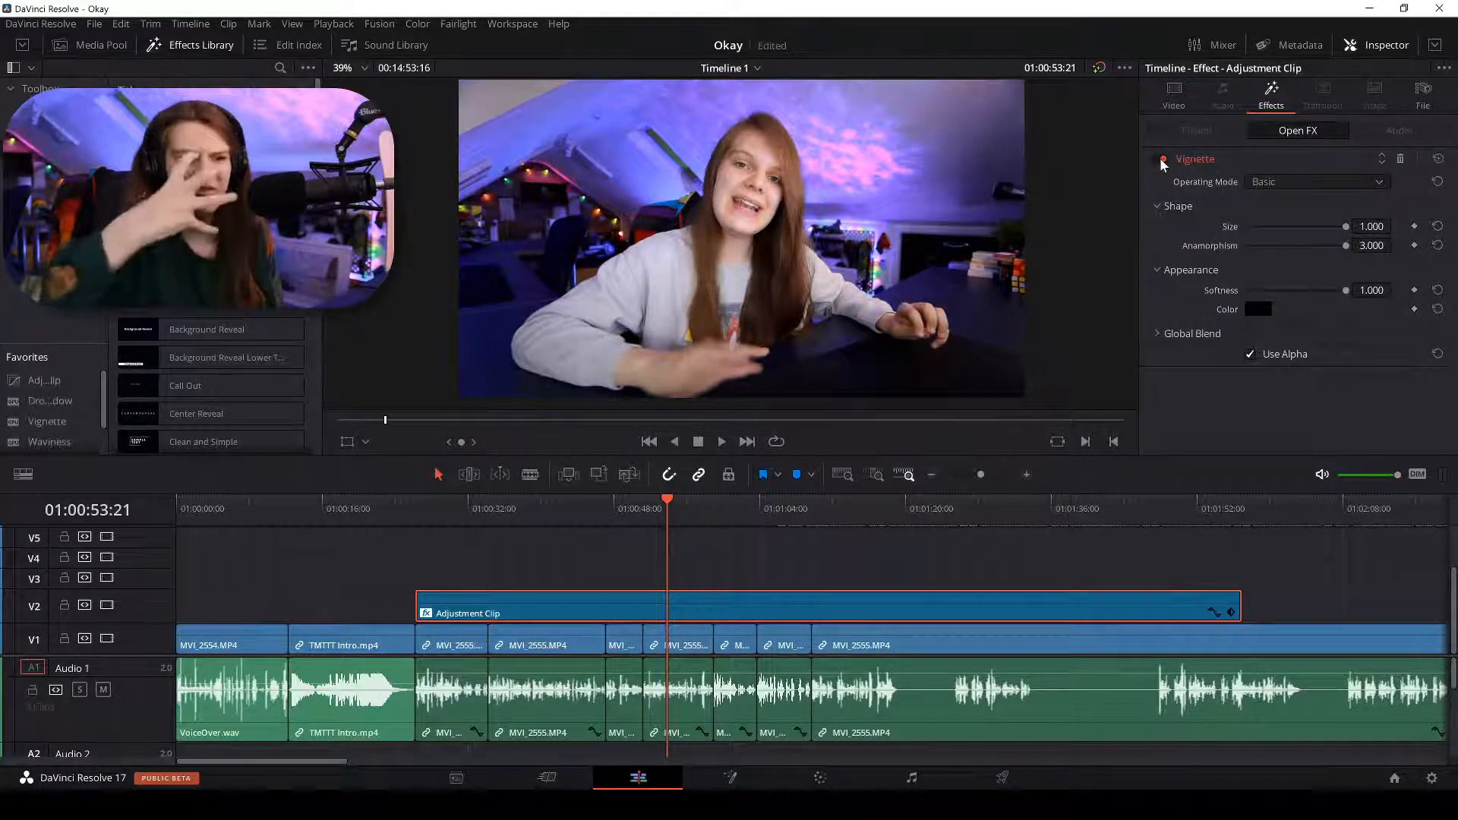
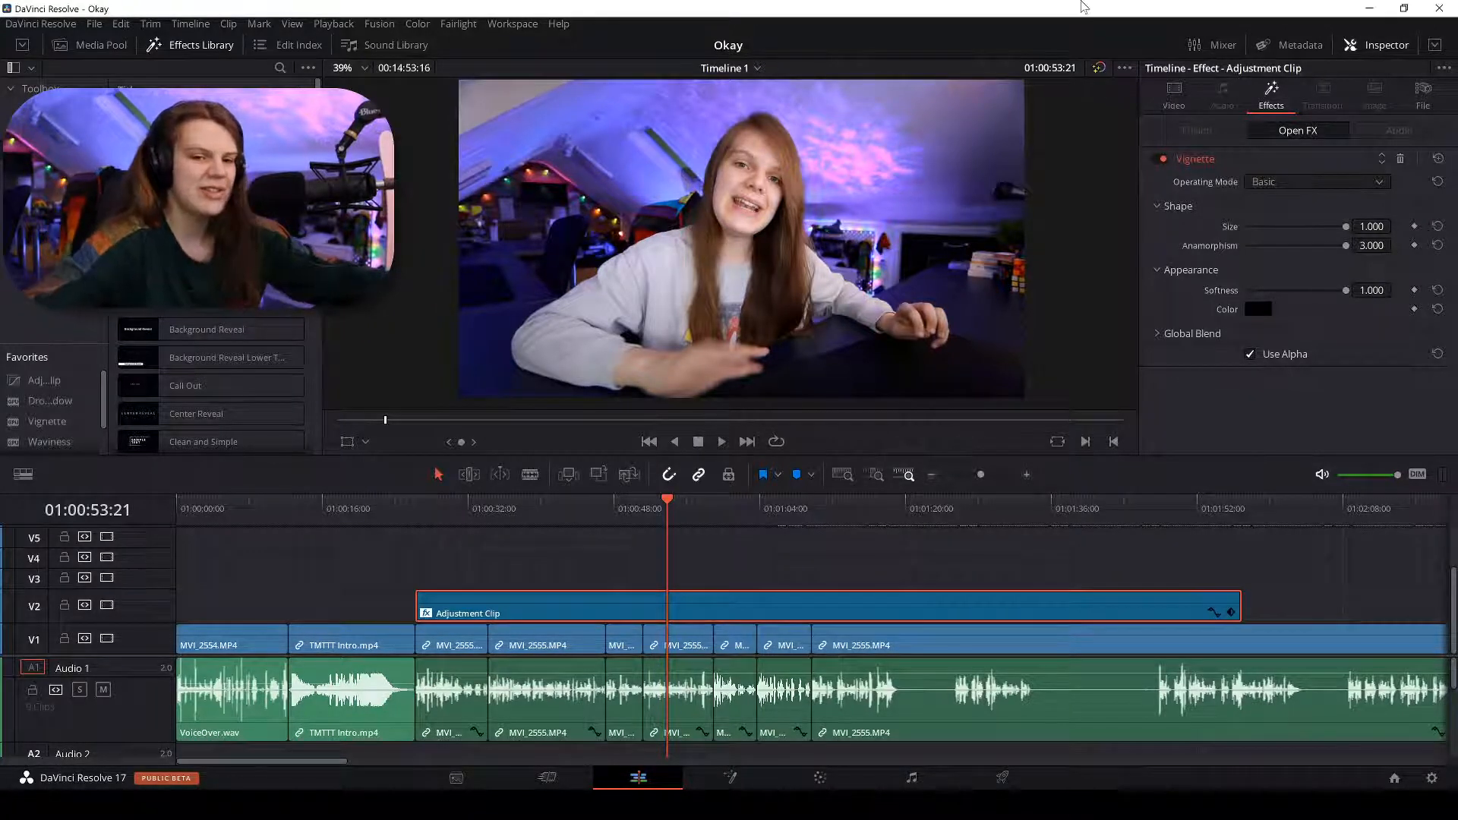
Drop a new Adjustment Clip on V2, move it to the timeline start and extend it over MVI_2554.
click(714, 570)
scroll(717, 570, down, 3)
scroll(718, 570, up, 2)
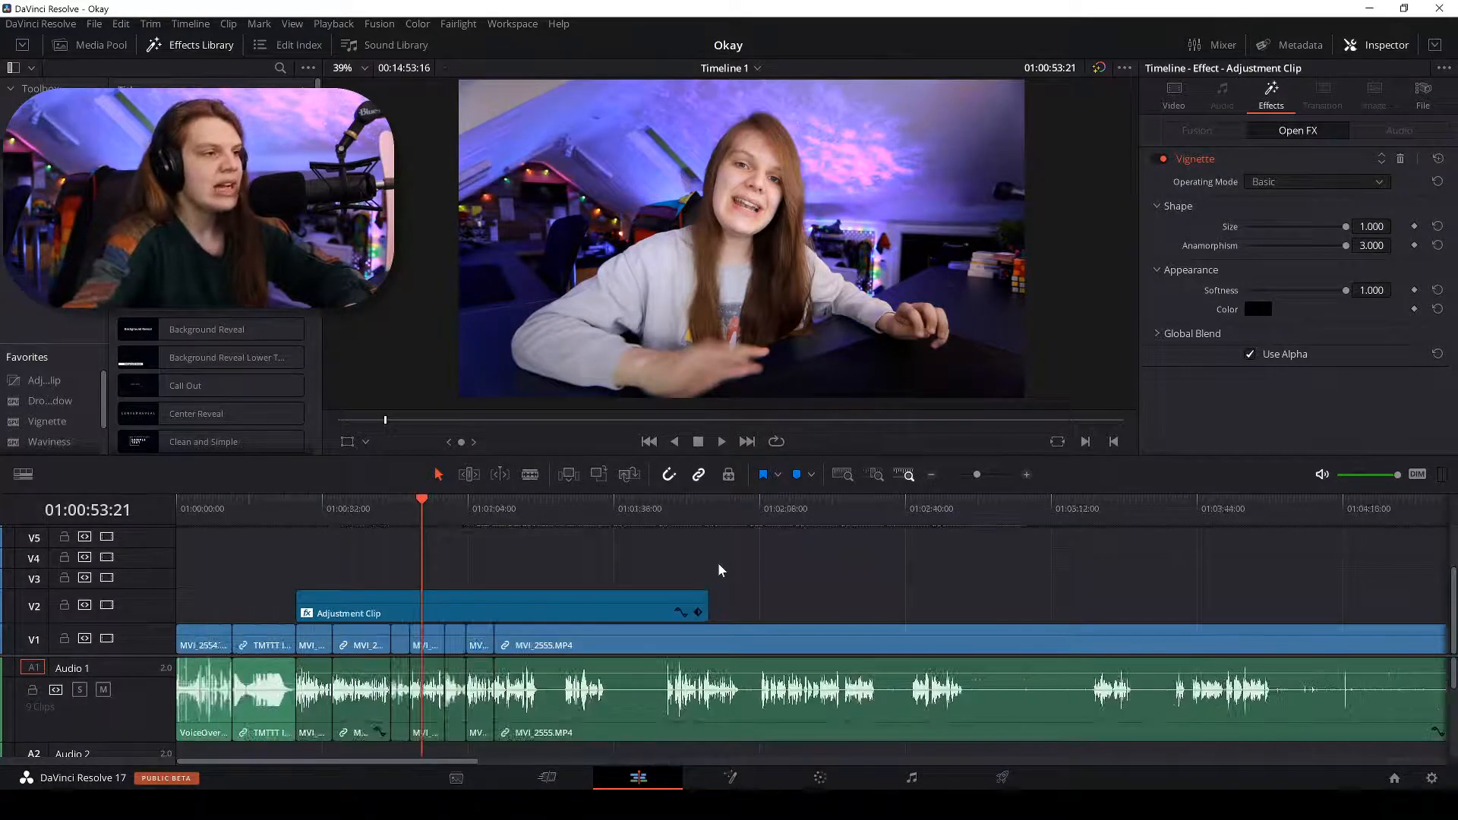
scroll(720, 569, up, 2)
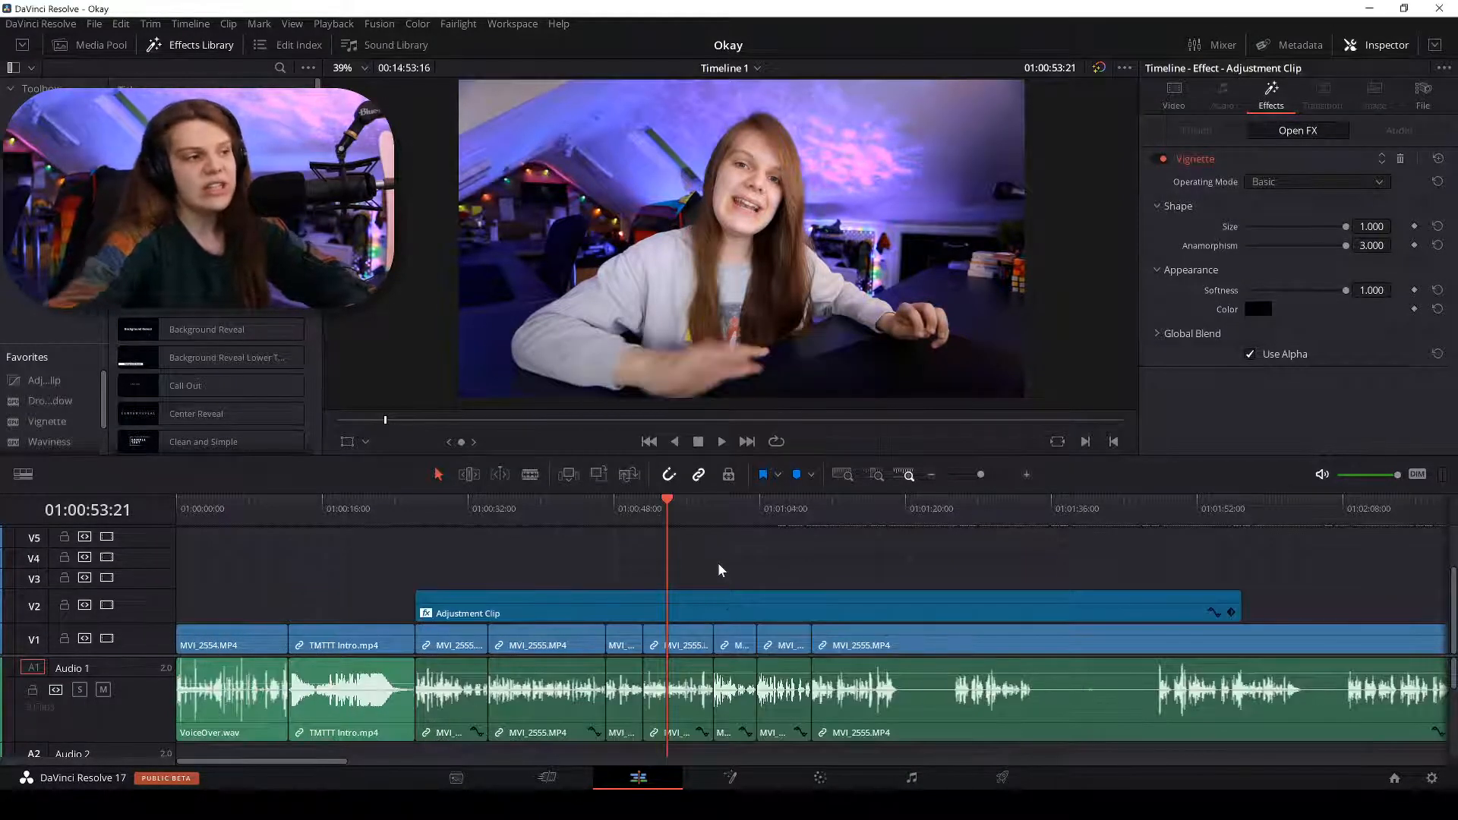
drag(44, 379, 461, 619)
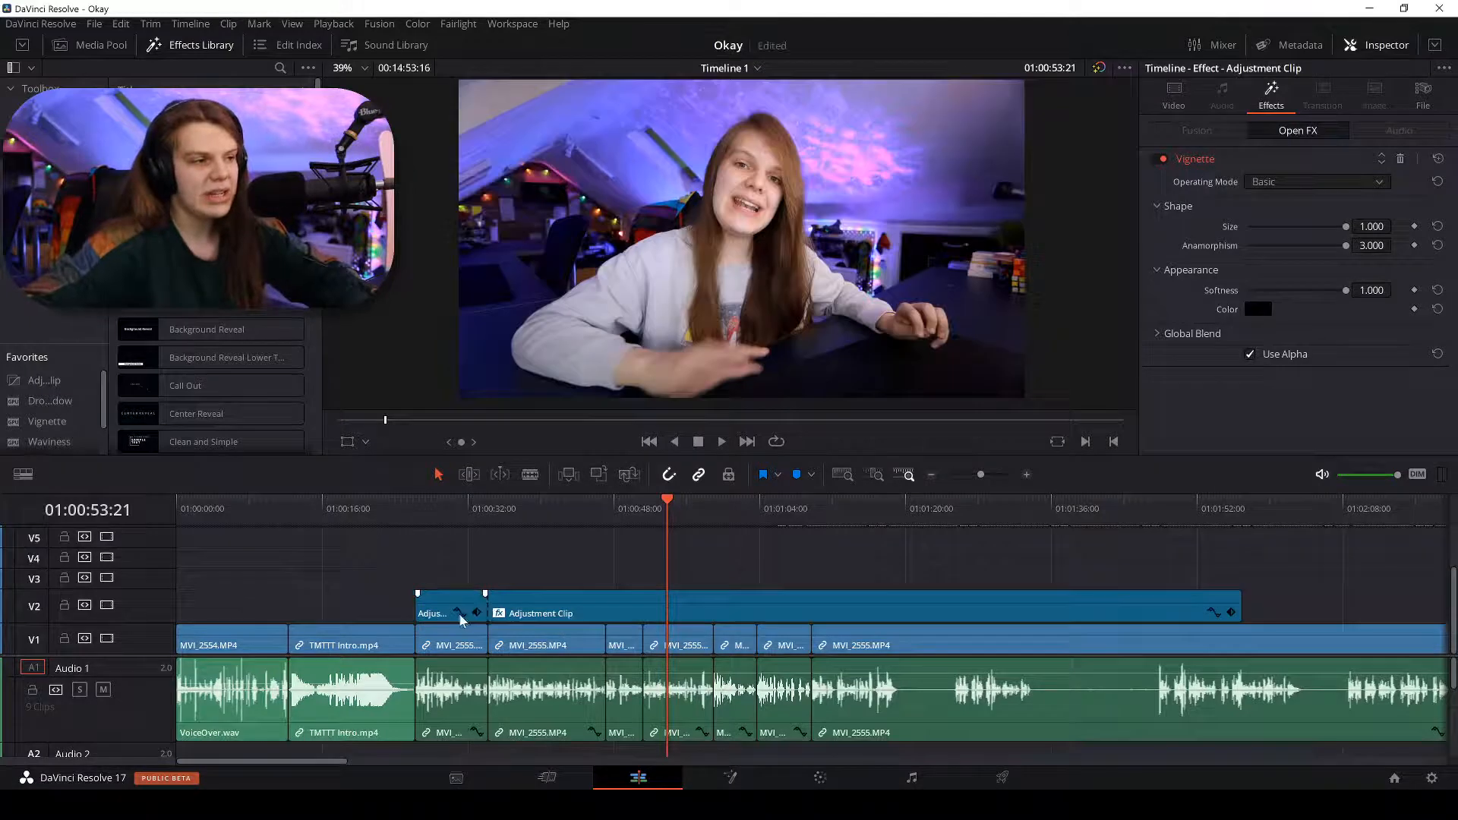
scroll(293, 598, down, 2)
scroll(454, 583, up, 5)
scroll(454, 584, down, 4)
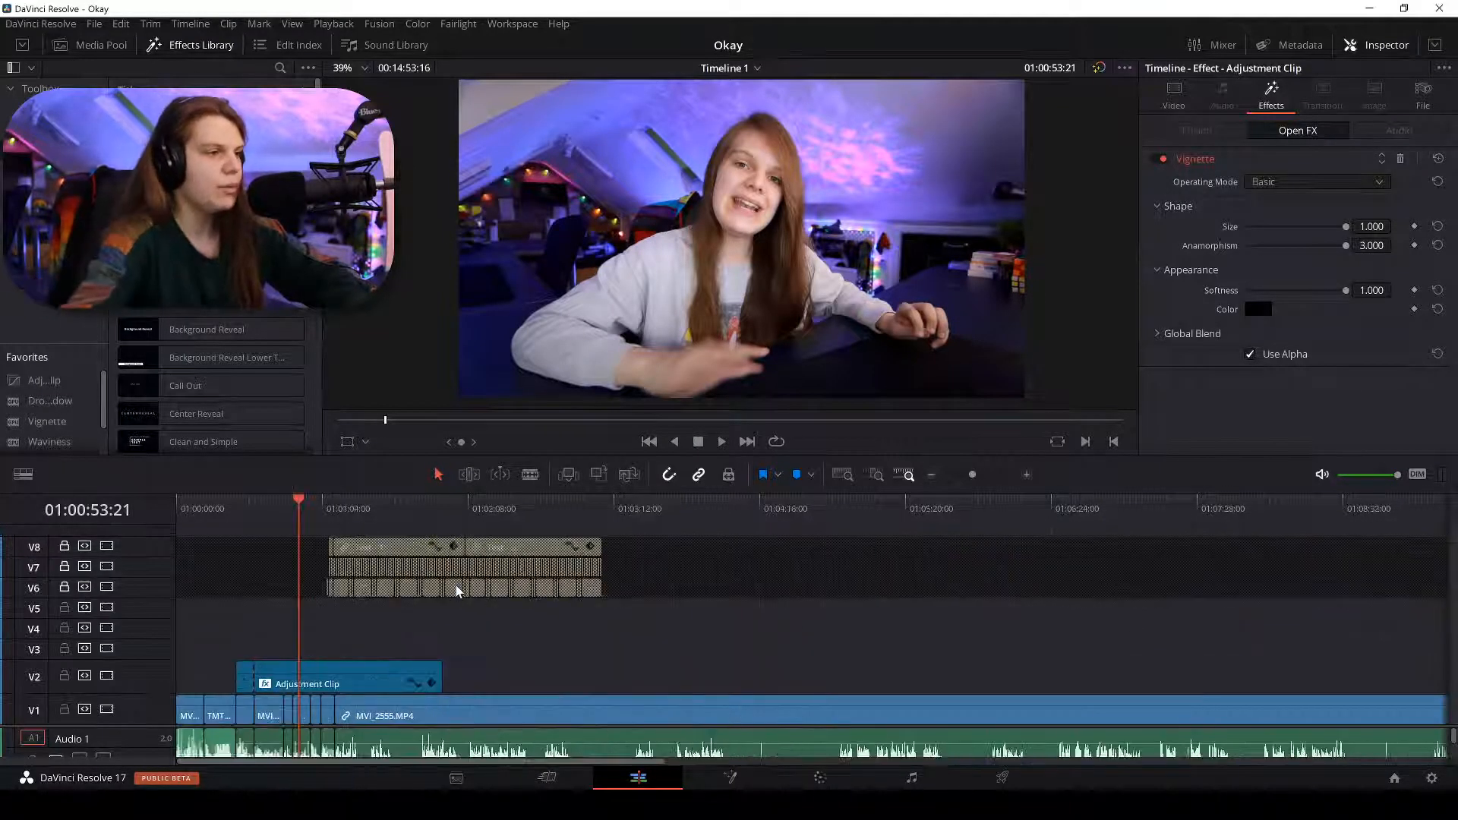
scroll(454, 583, up, 1)
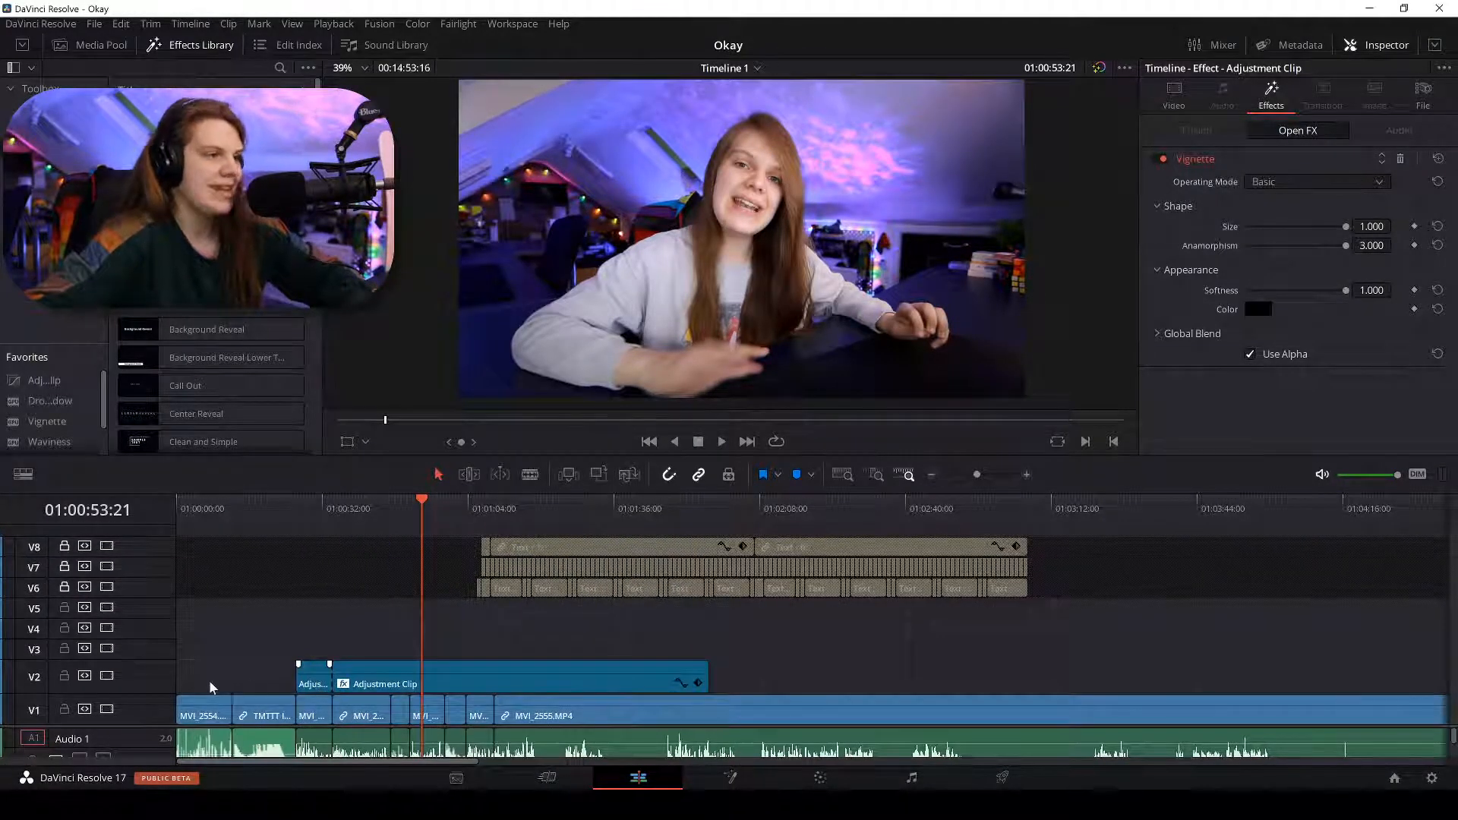
drag(212, 687, 161, 668)
drag(332, 676, 230, 676)
click(174, 508)
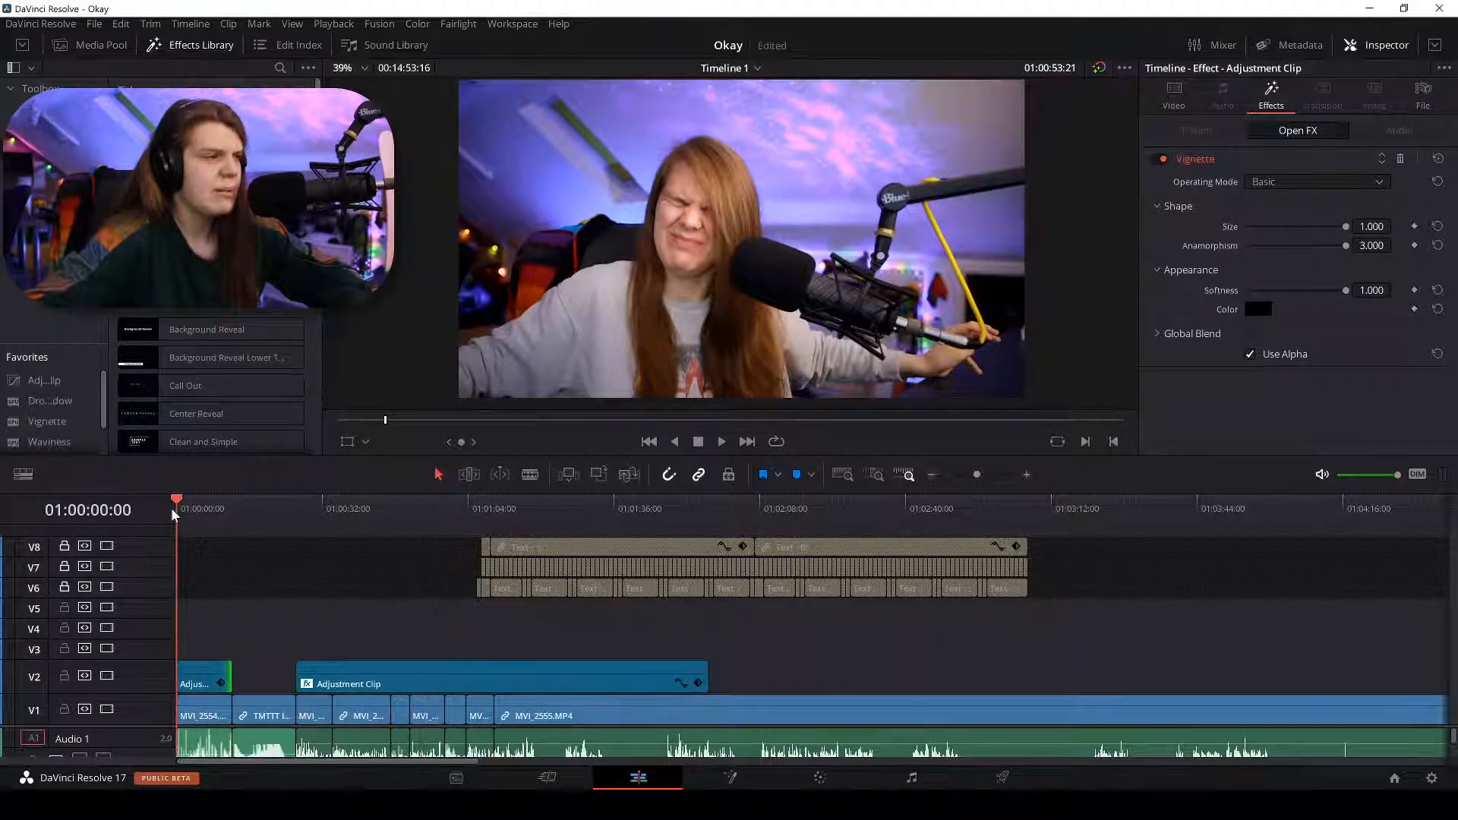
Zoom in, compare the effects toggled off and on, and park the playhead at 01:00:05:08.
key(ctrl+equal)
key(ctrl+equal)
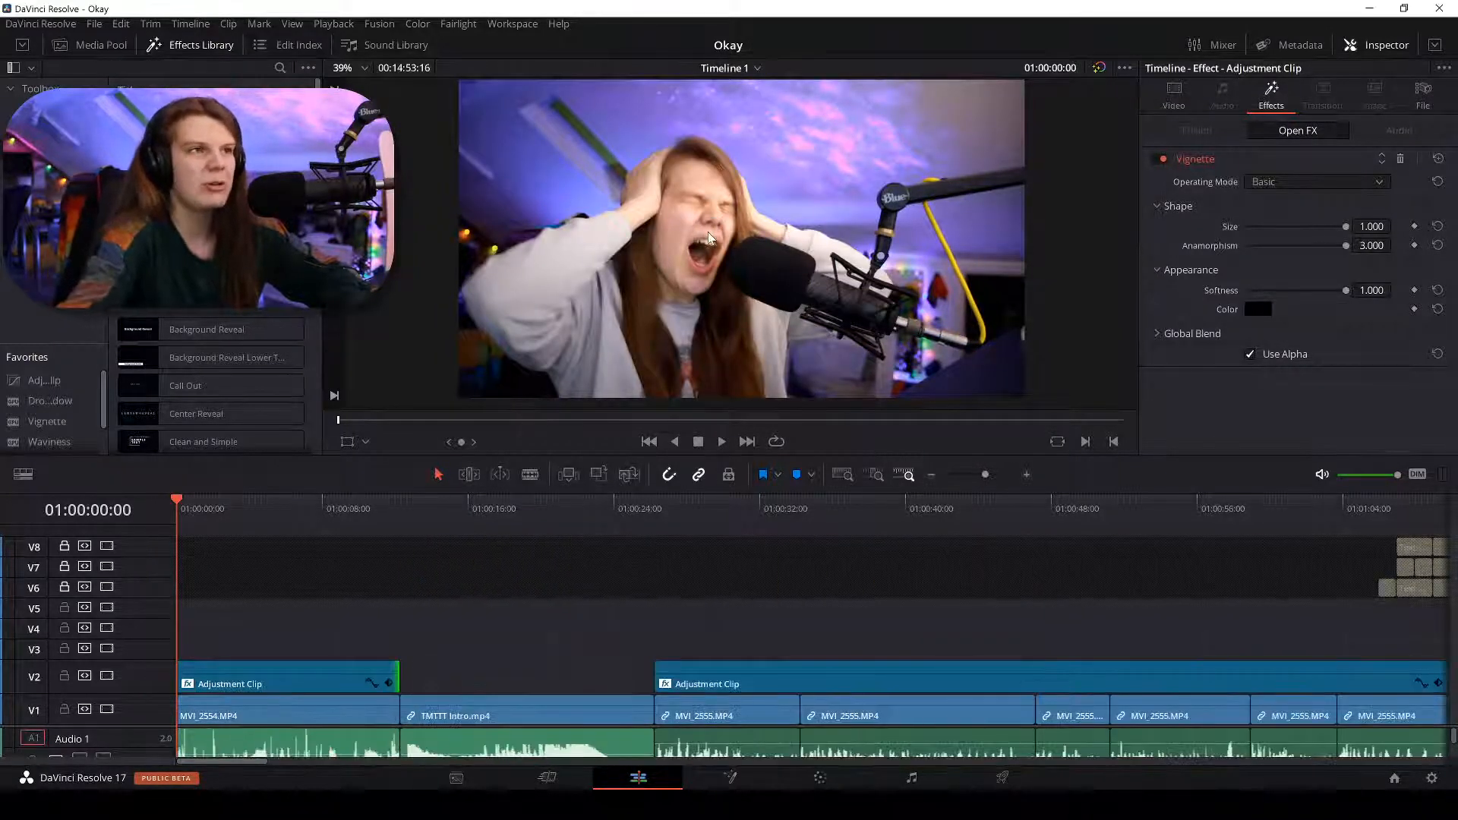
click(1097, 67)
click(1094, 67)
click(1095, 68)
click(1095, 69)
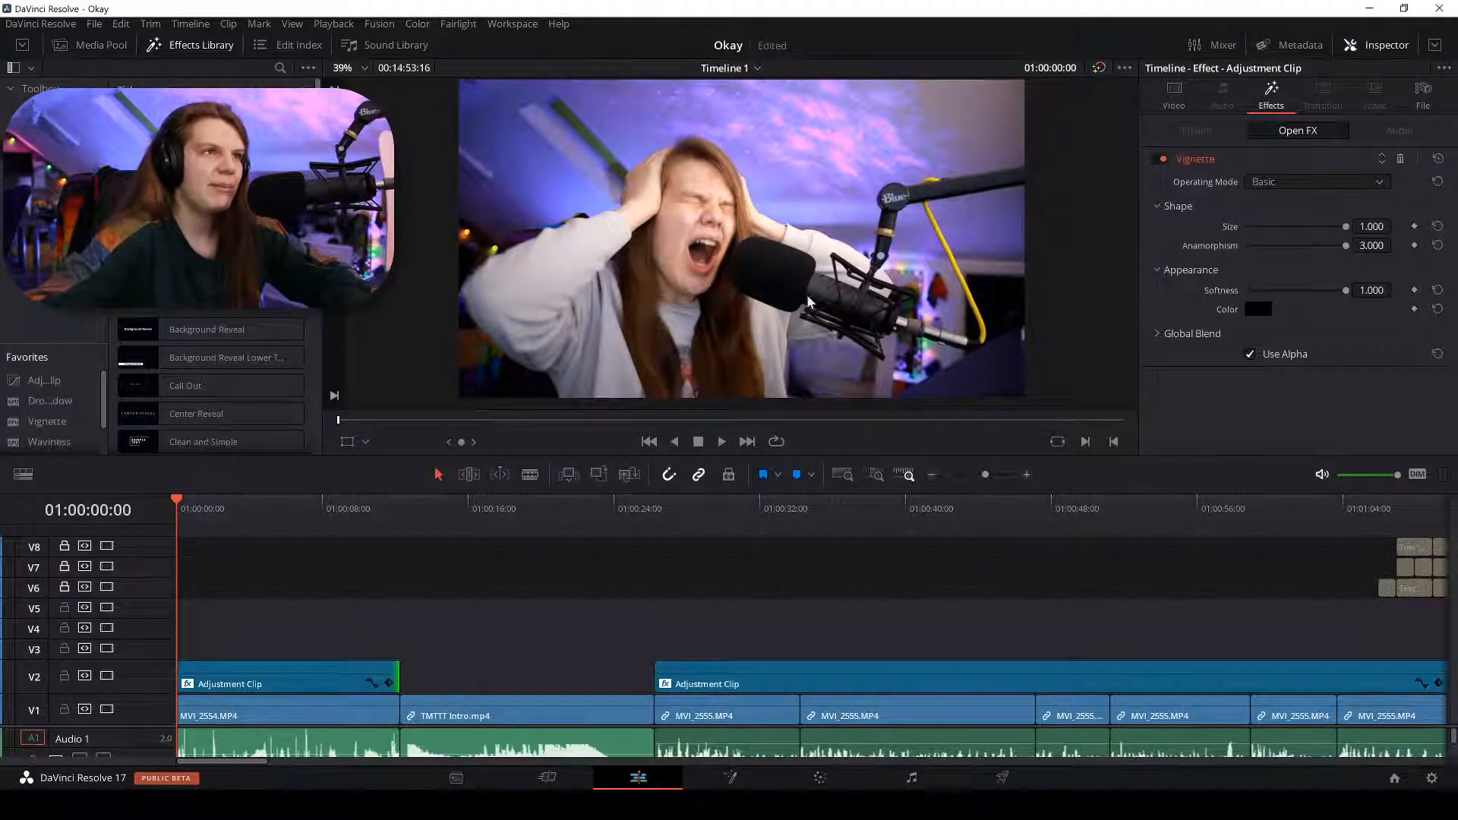
click(228, 685)
click(259, 531)
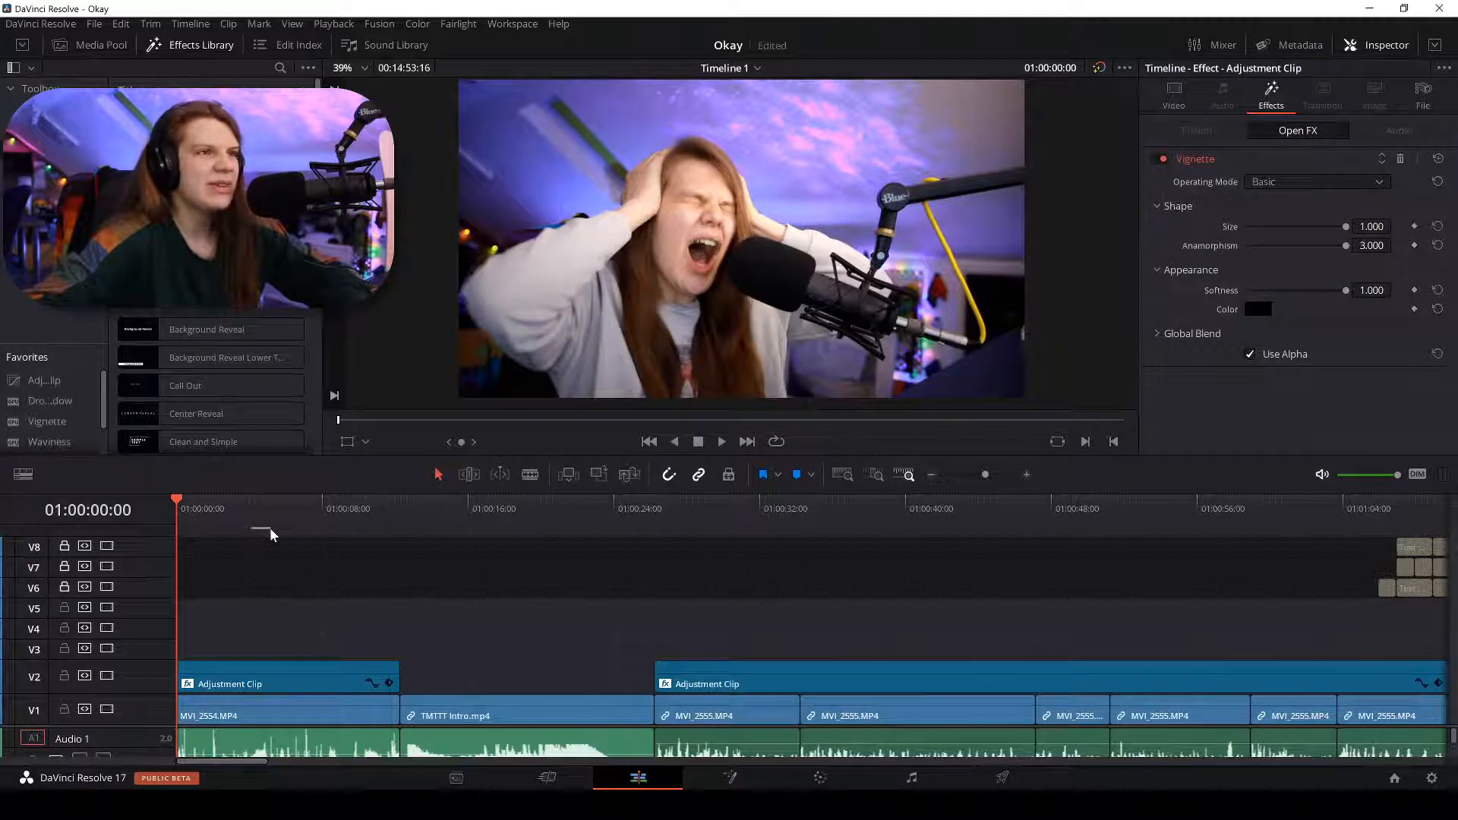
drag(267, 507, 271, 506)
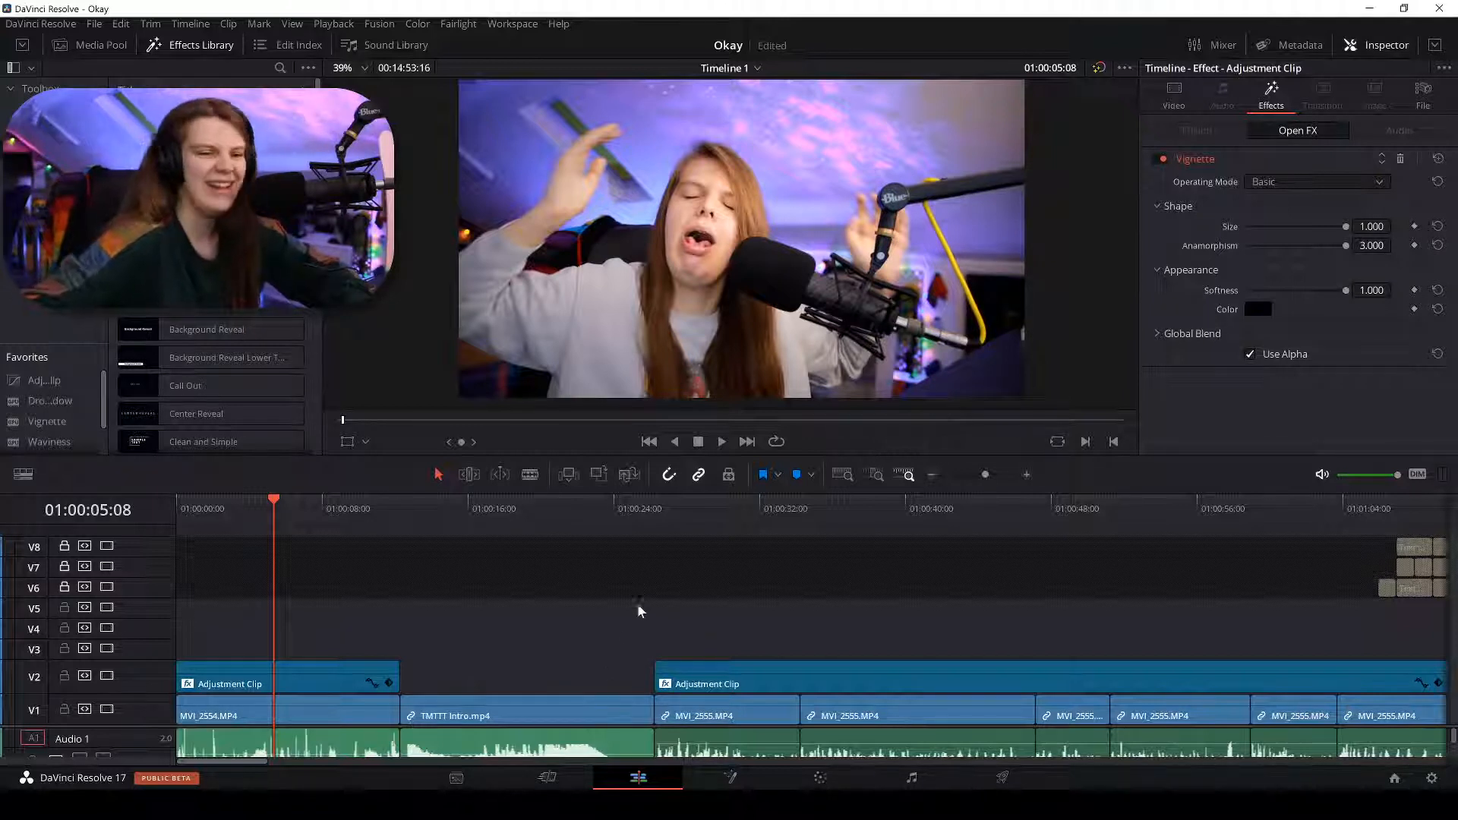
Select the first Adjustment Clip on V2 and switch to the Color page.
click(307, 682)
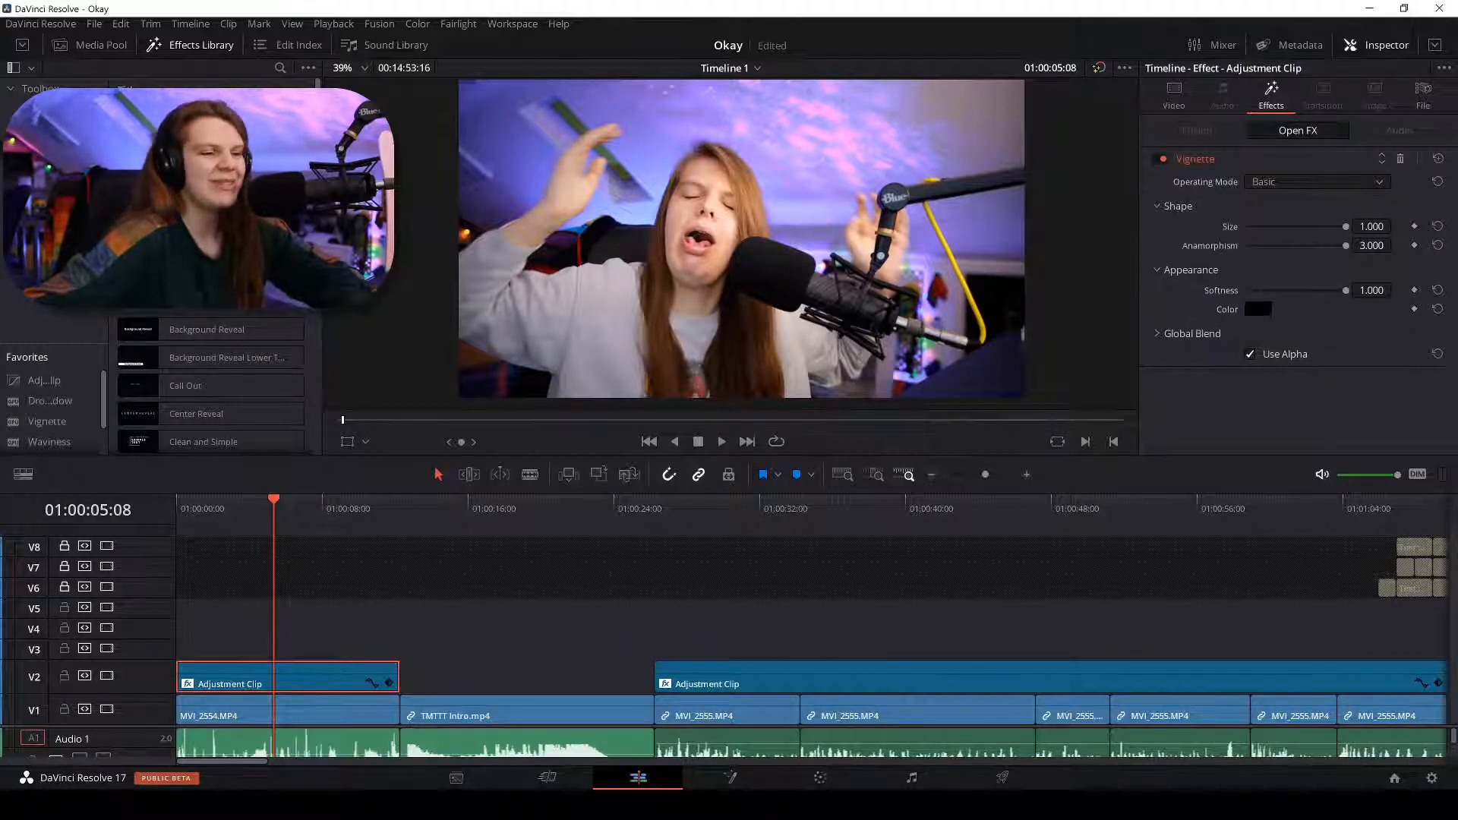
click(820, 777)
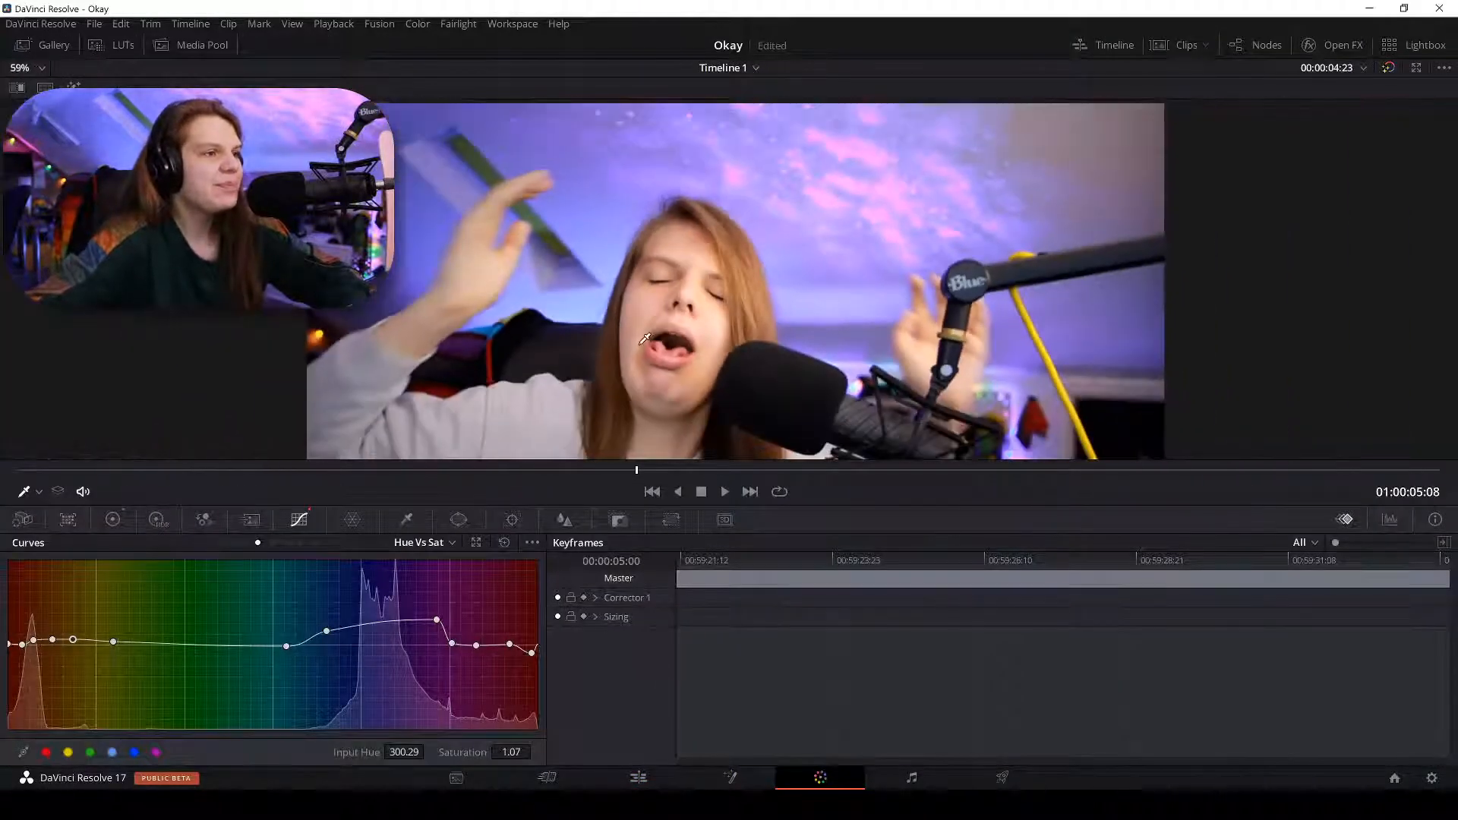
drag(641, 344, 711, 329)
scroll(711, 330, down, 1)
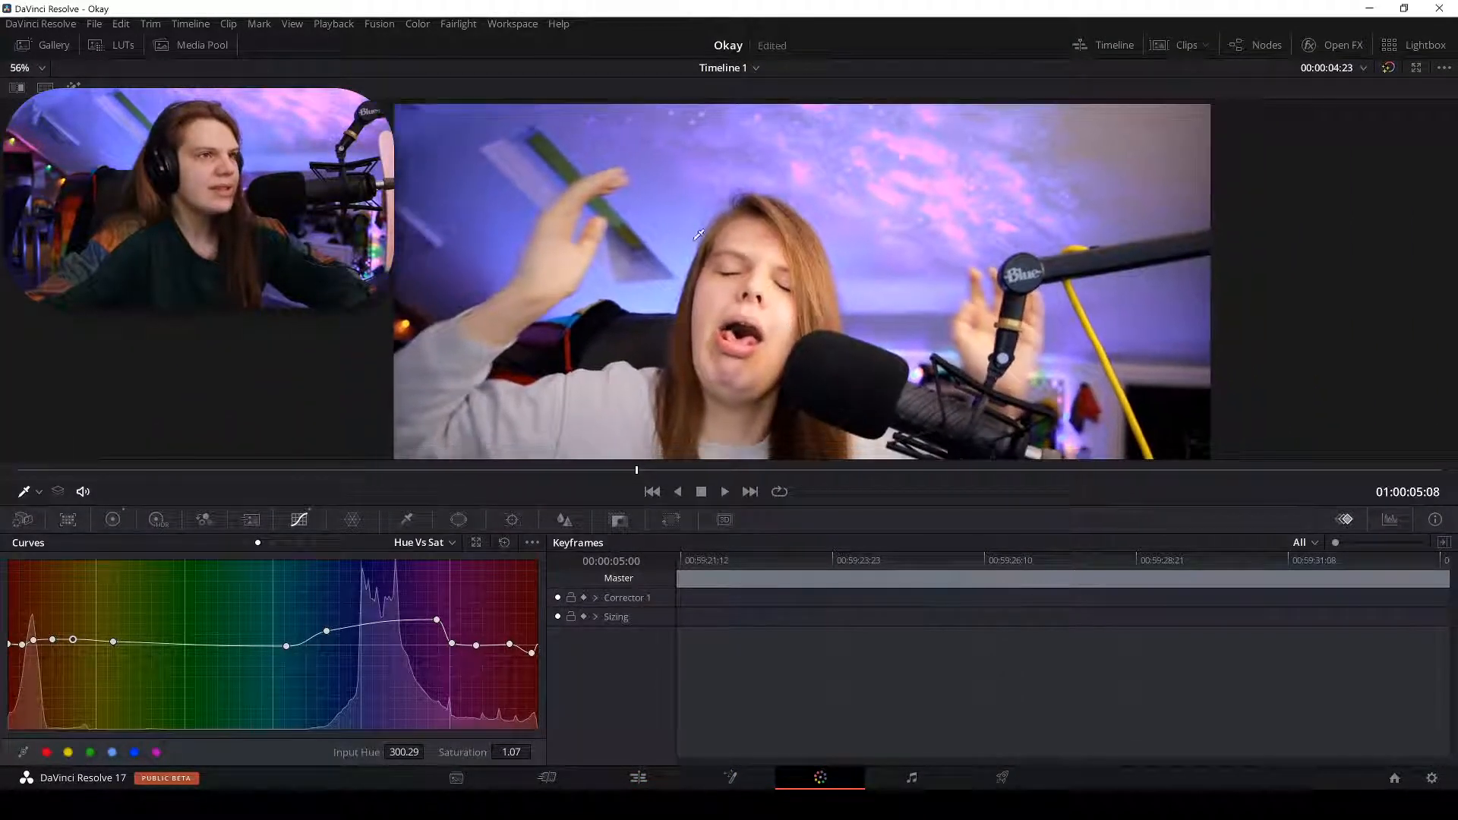
Try Temp 1800 in the Color Wheels, reset it to 0, and return to the Edit page.
click(113, 519)
click(133, 564)
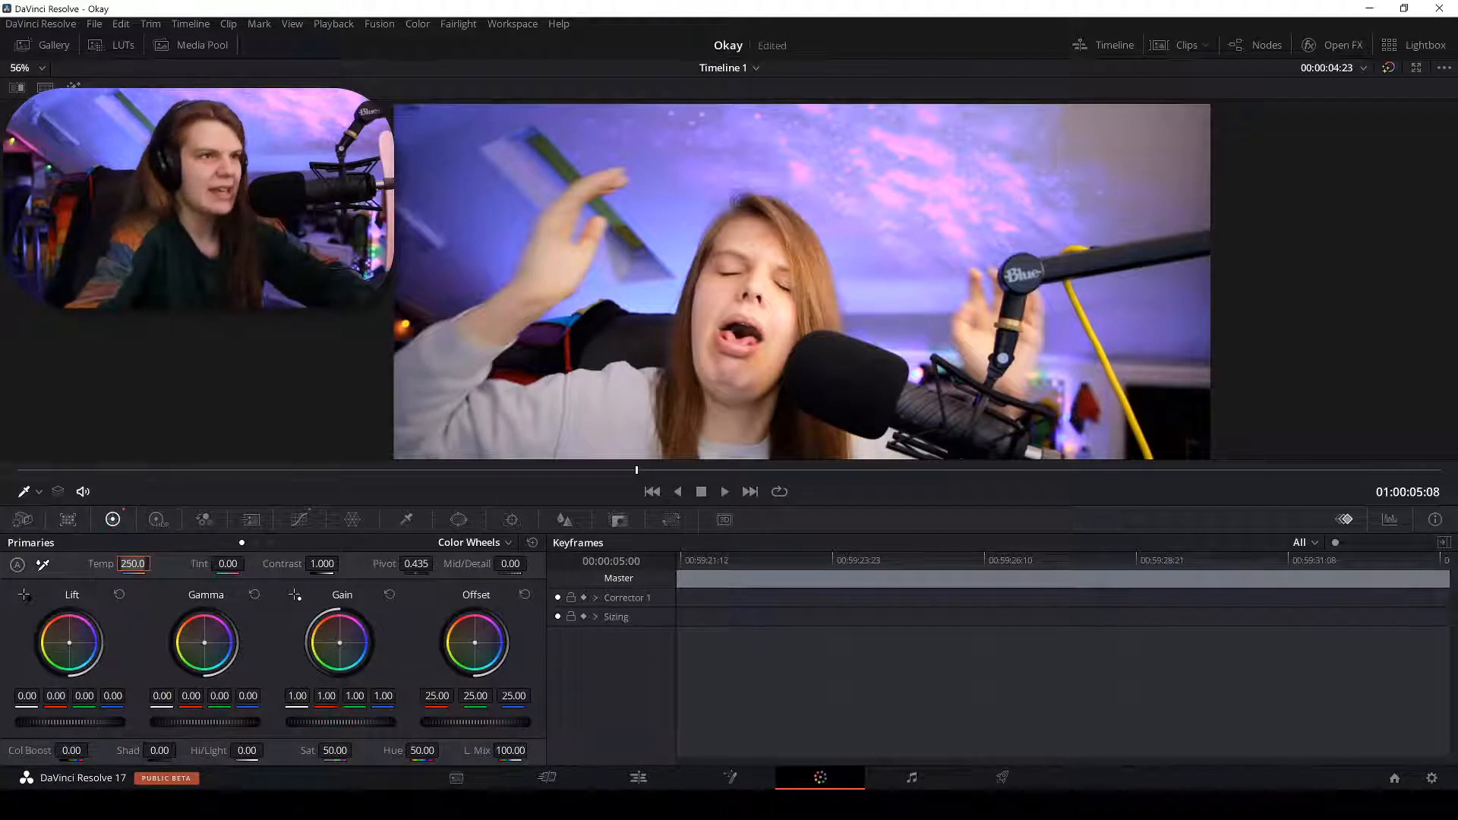
text(1800)
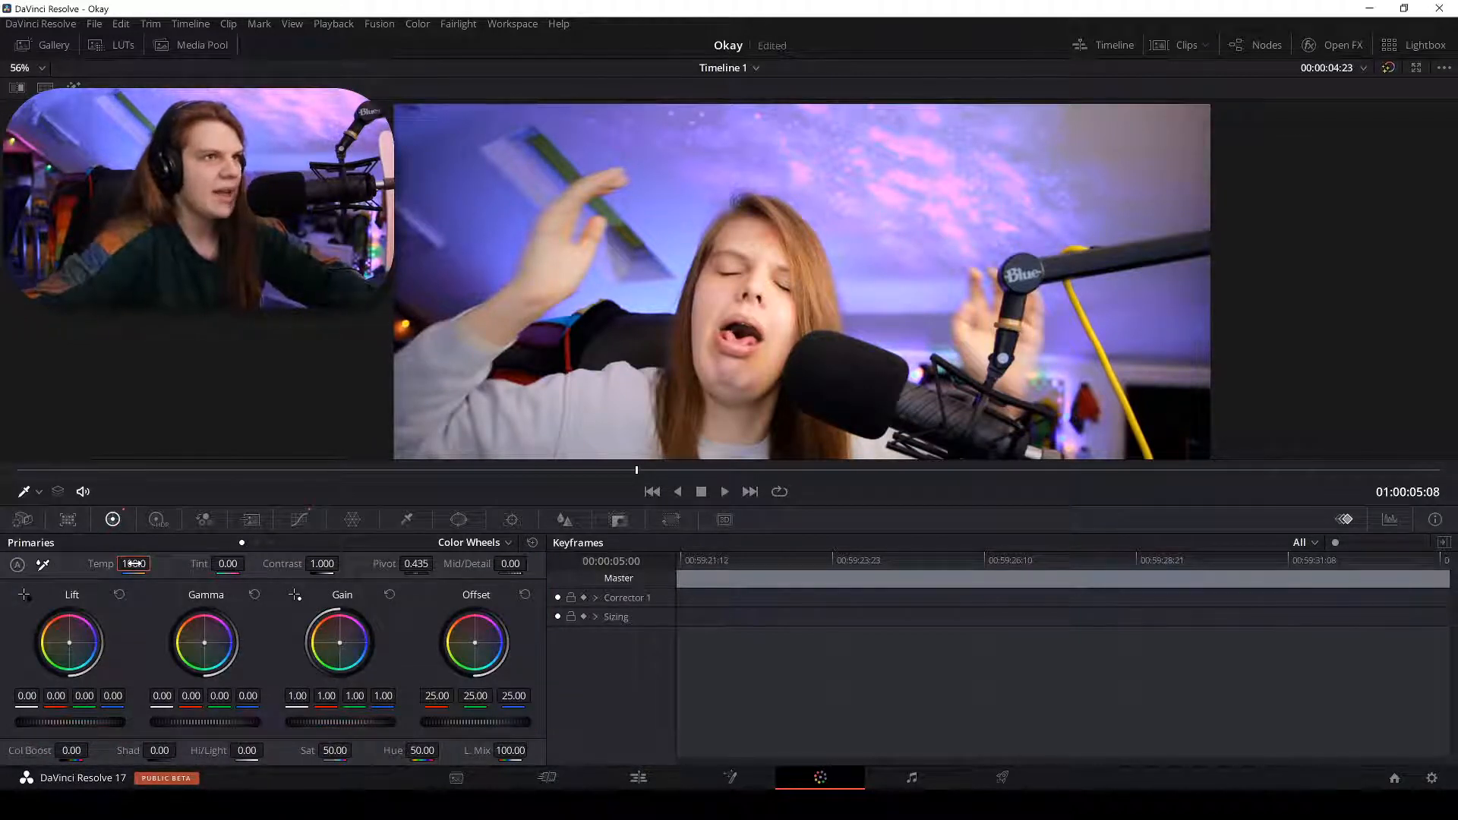
double_click(135, 563)
text(0)
key(Return)
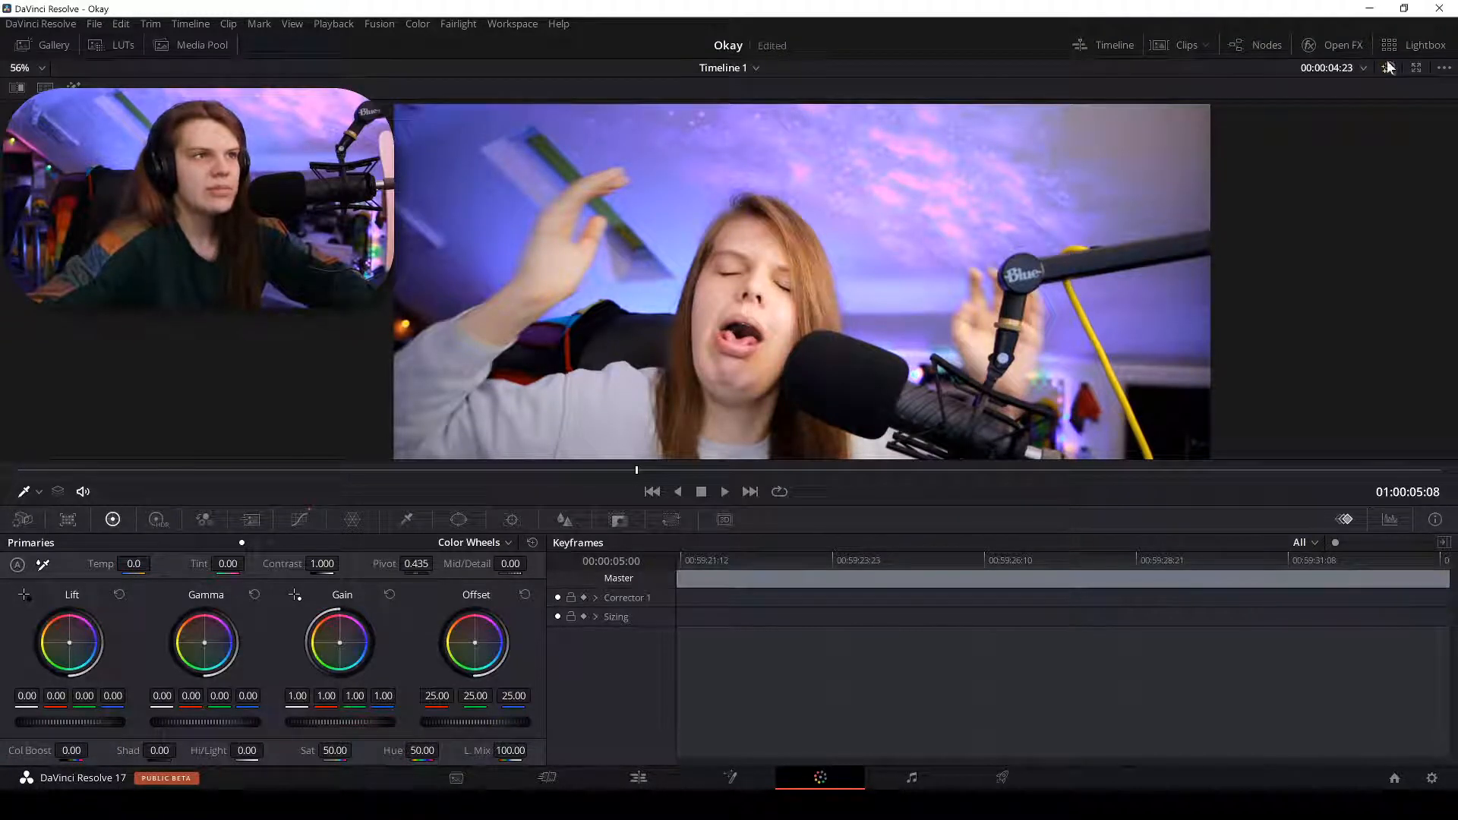
click(642, 776)
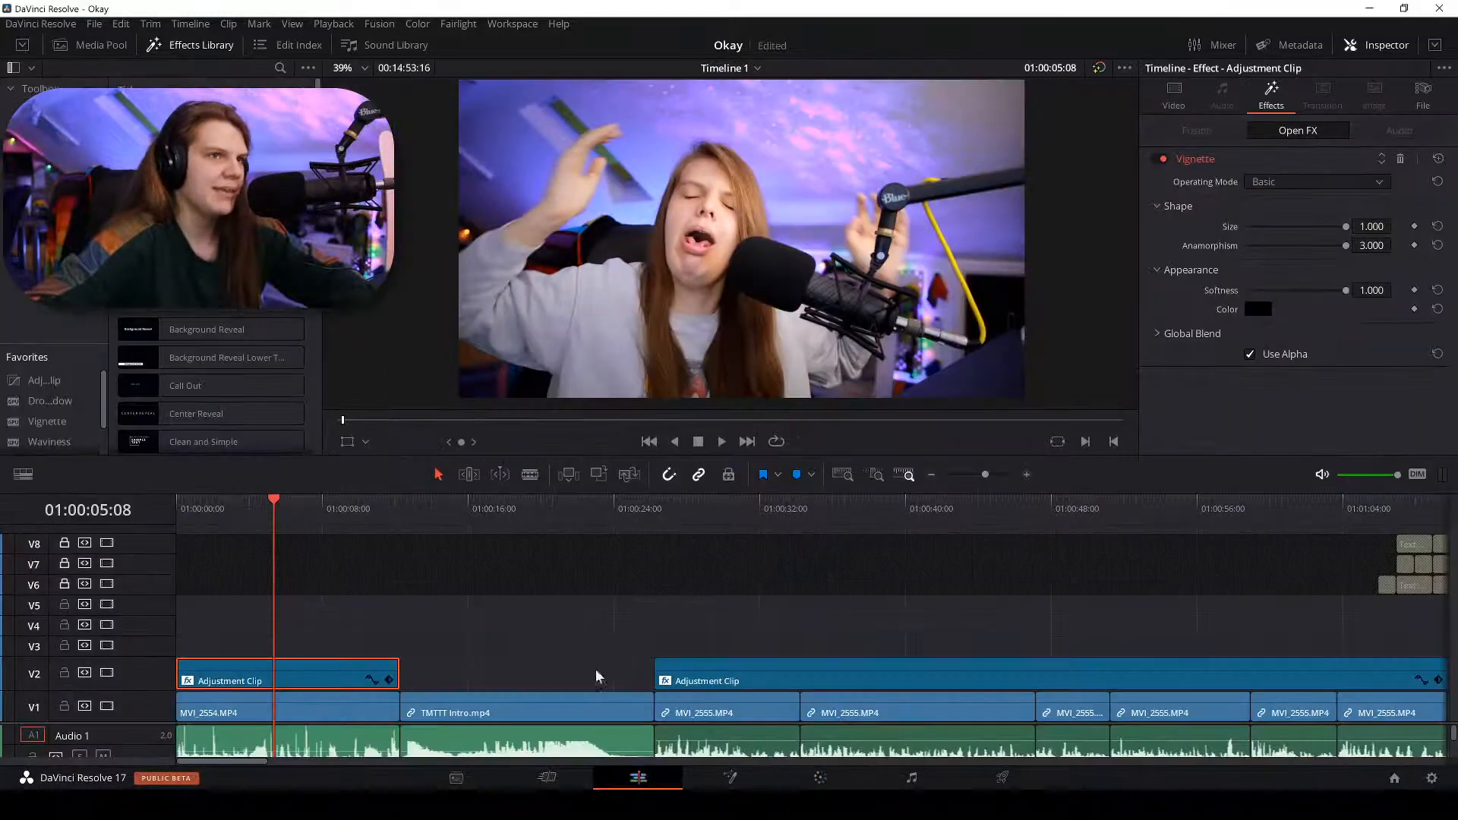
Set the playhead to 01:00:07:04, visit Fusion and Edit, then open the Color page.
click(730, 504)
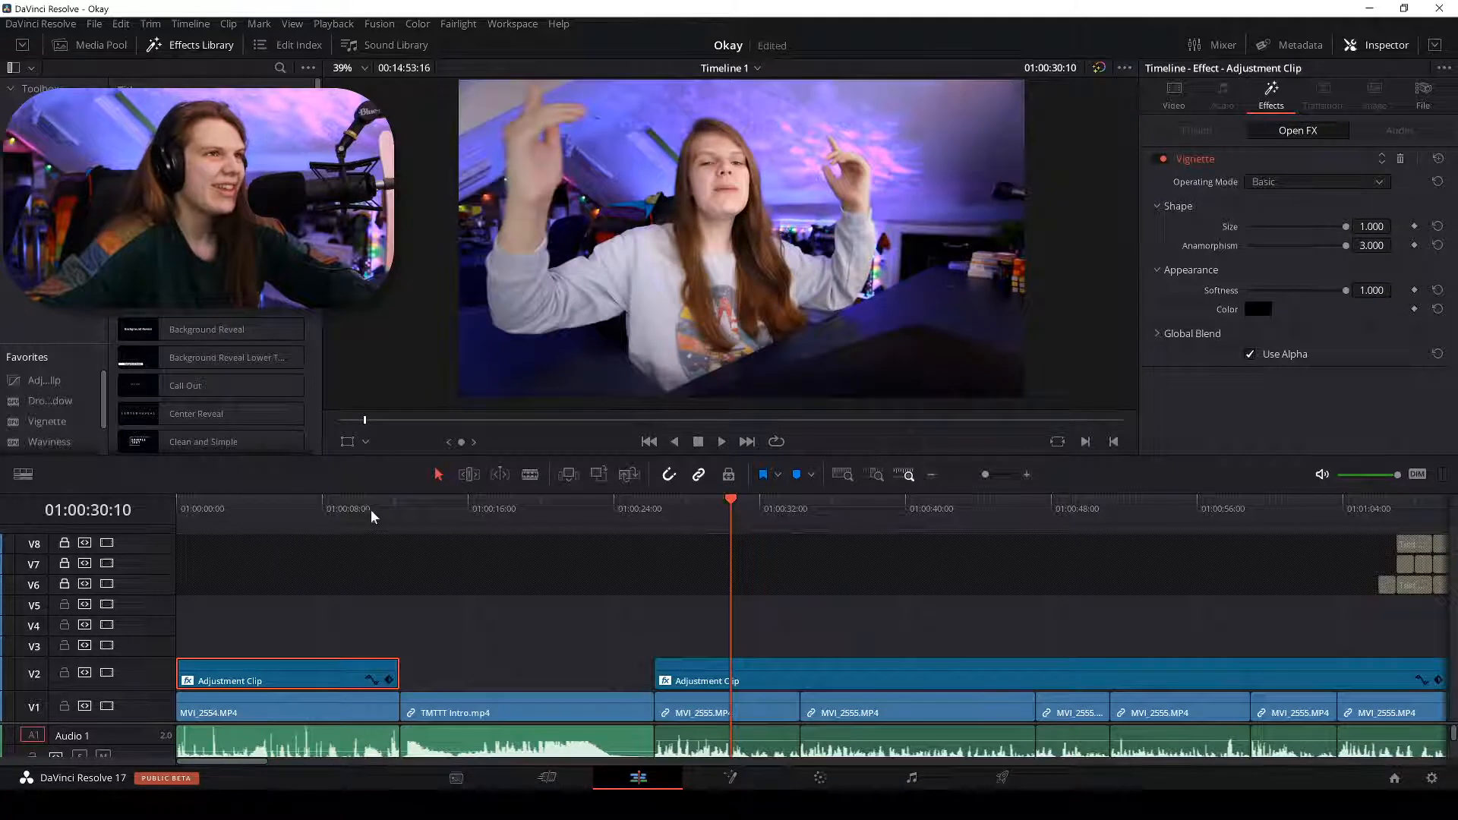
click(318, 506)
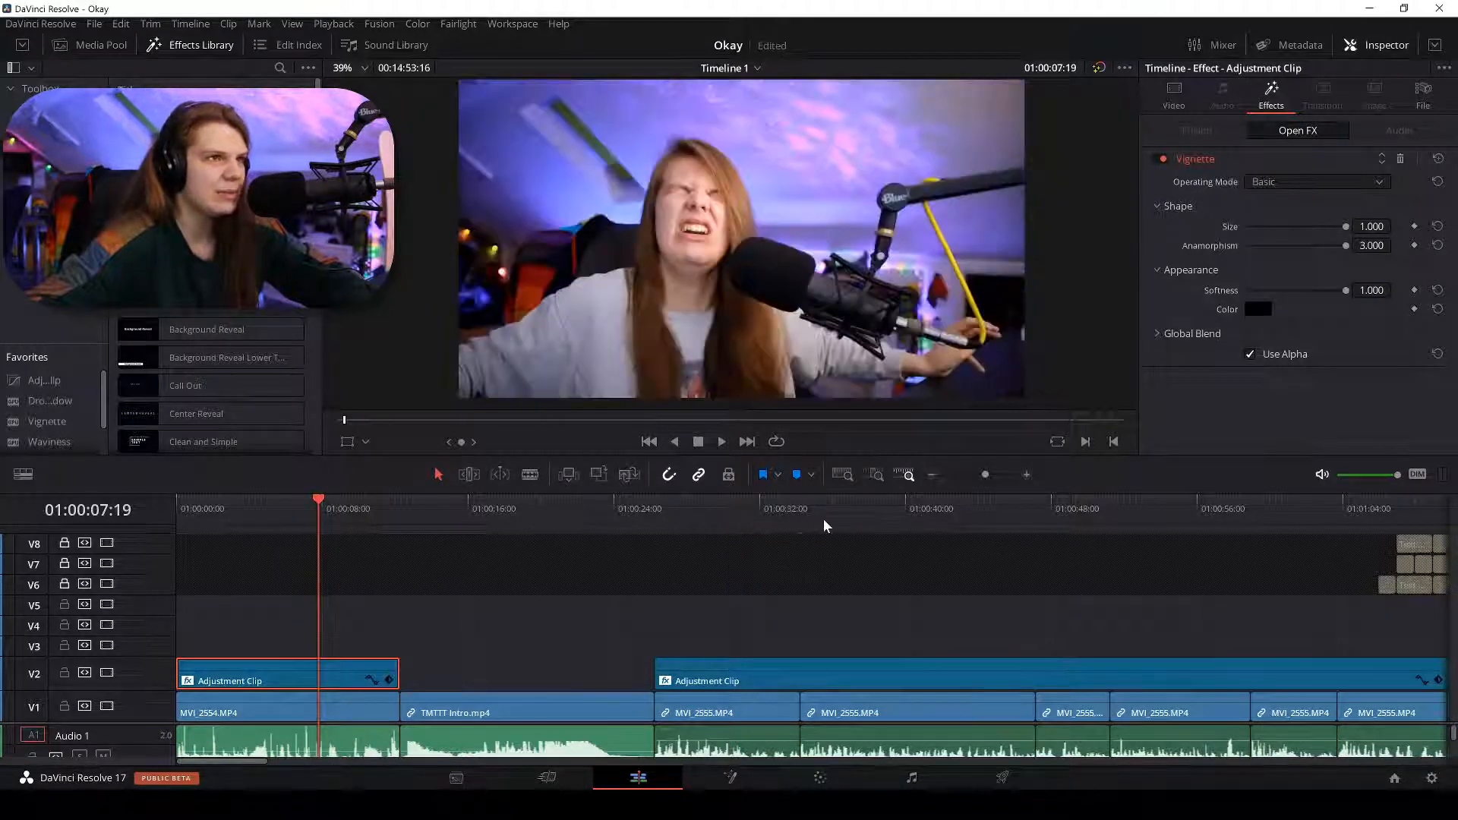
click(823, 526)
click(308, 501)
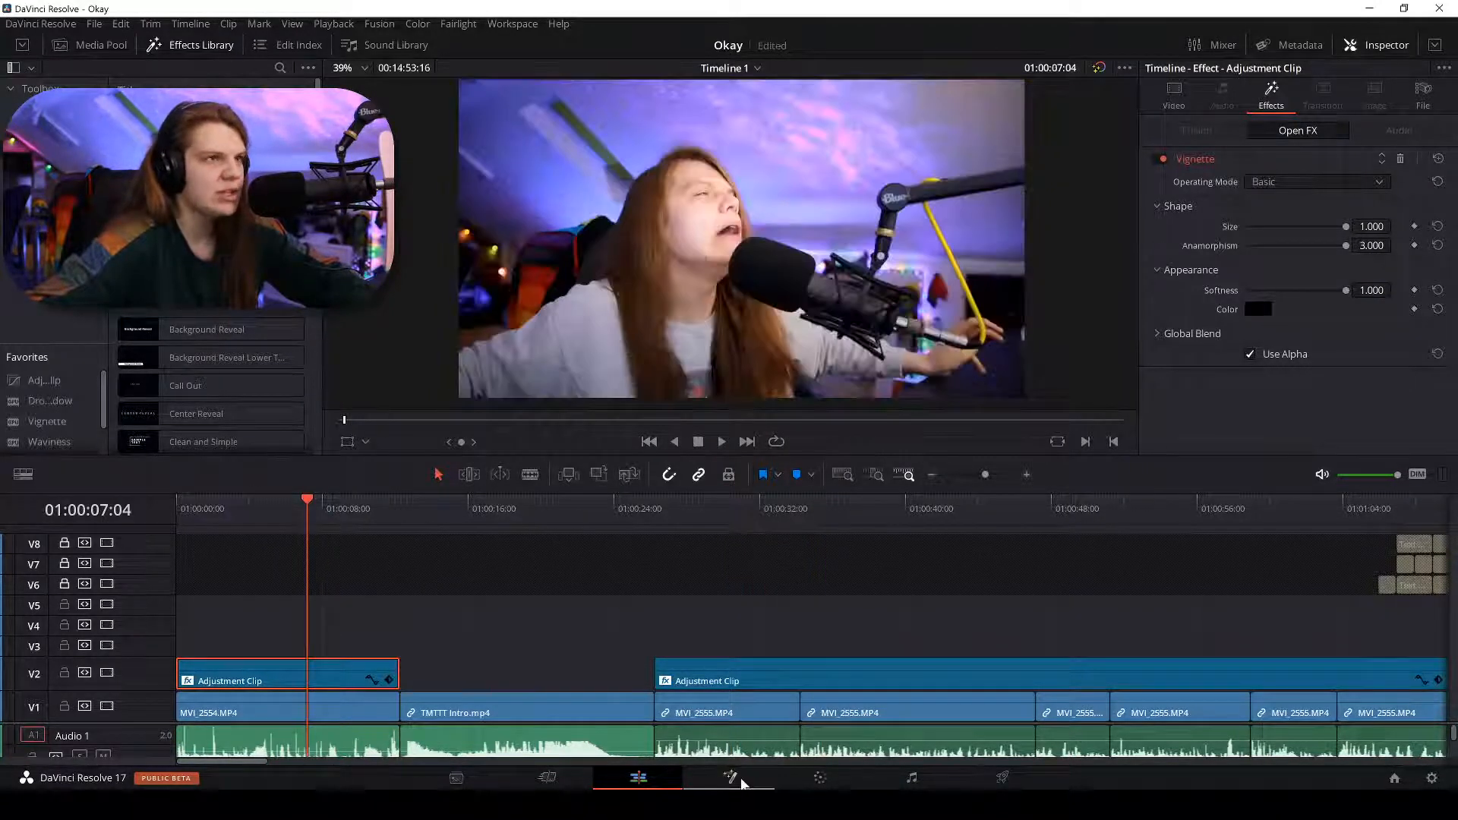
click(741, 781)
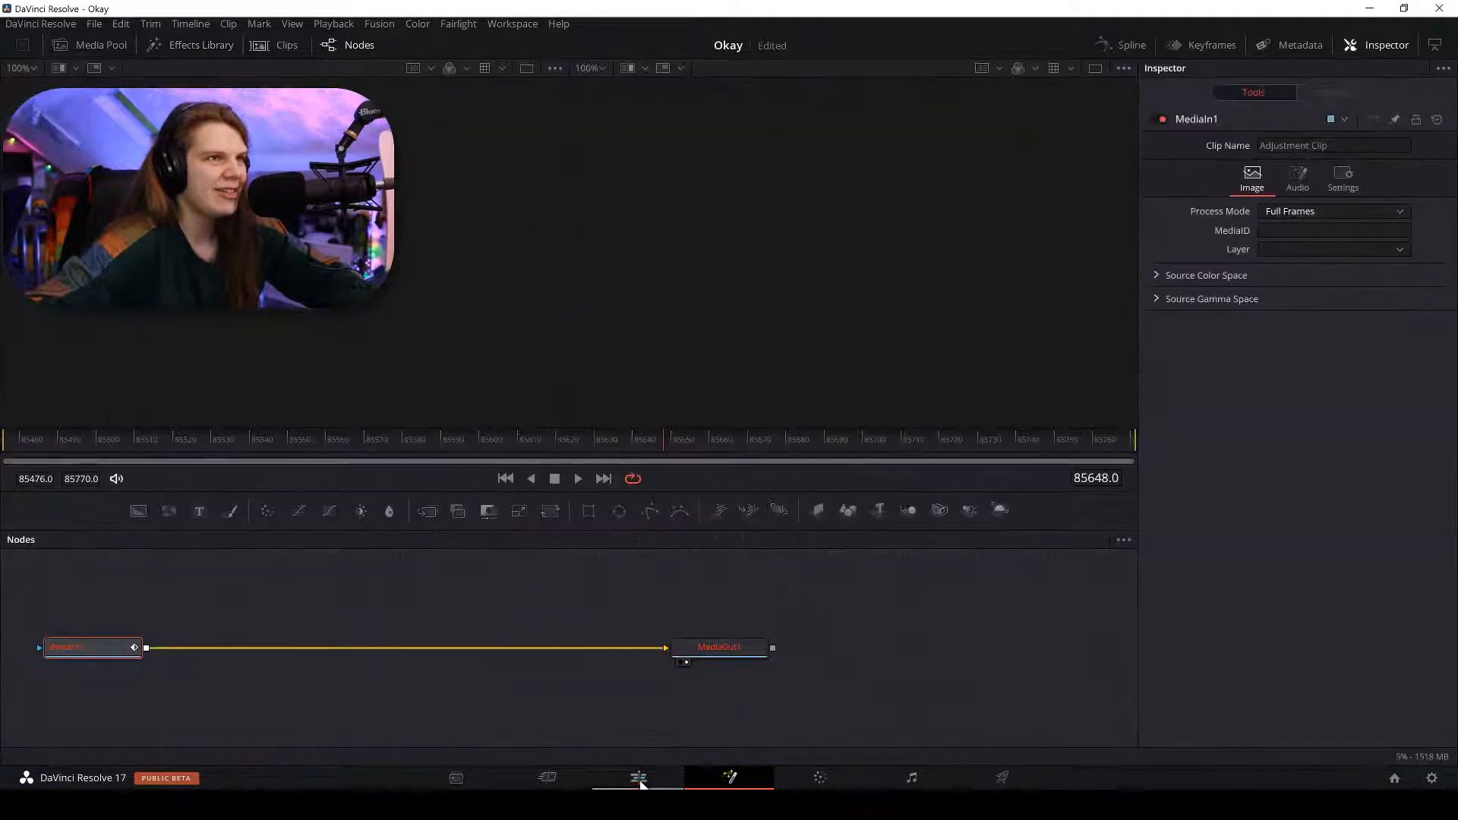
click(639, 781)
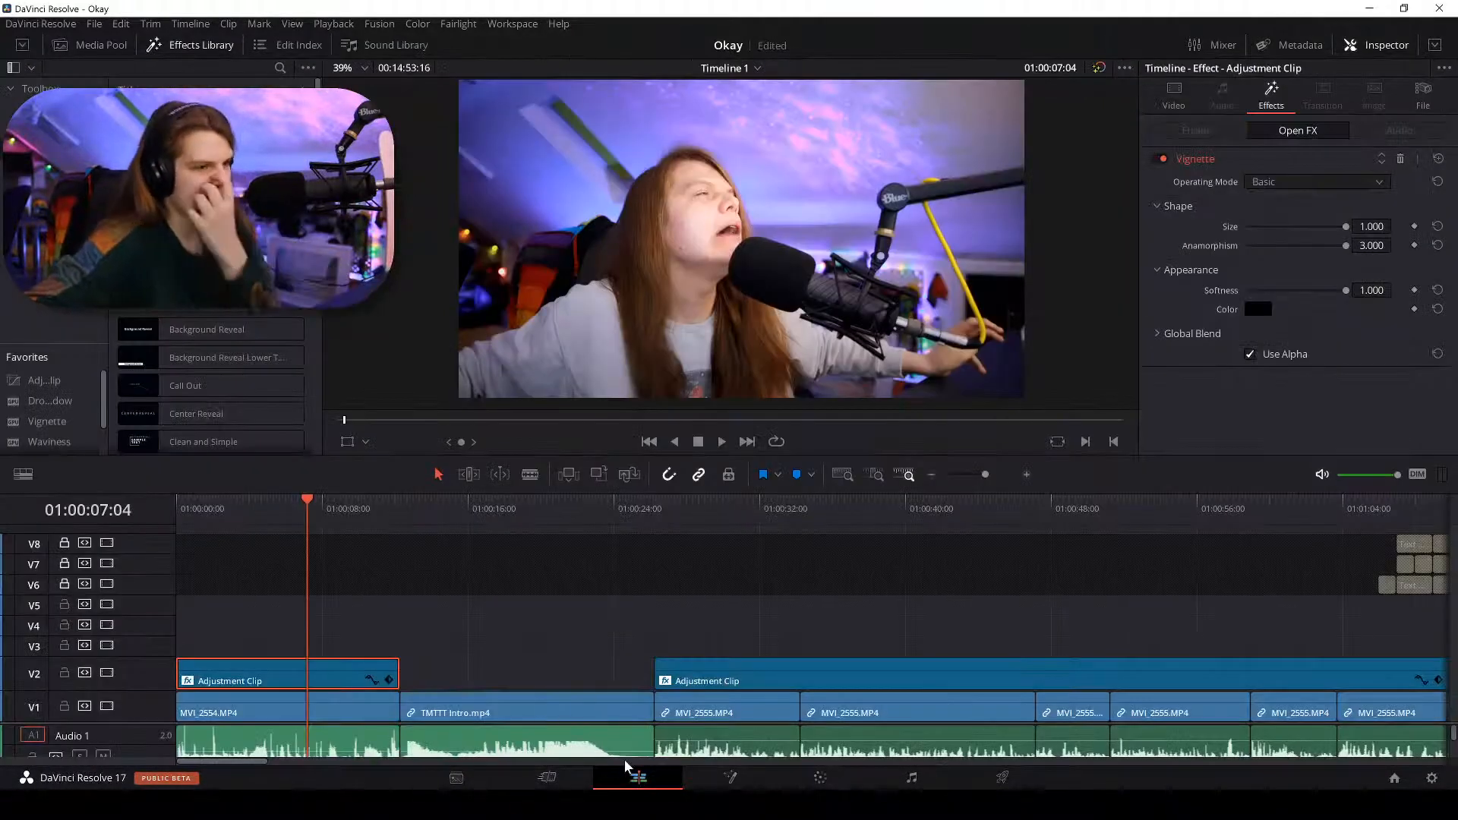
click(820, 778)
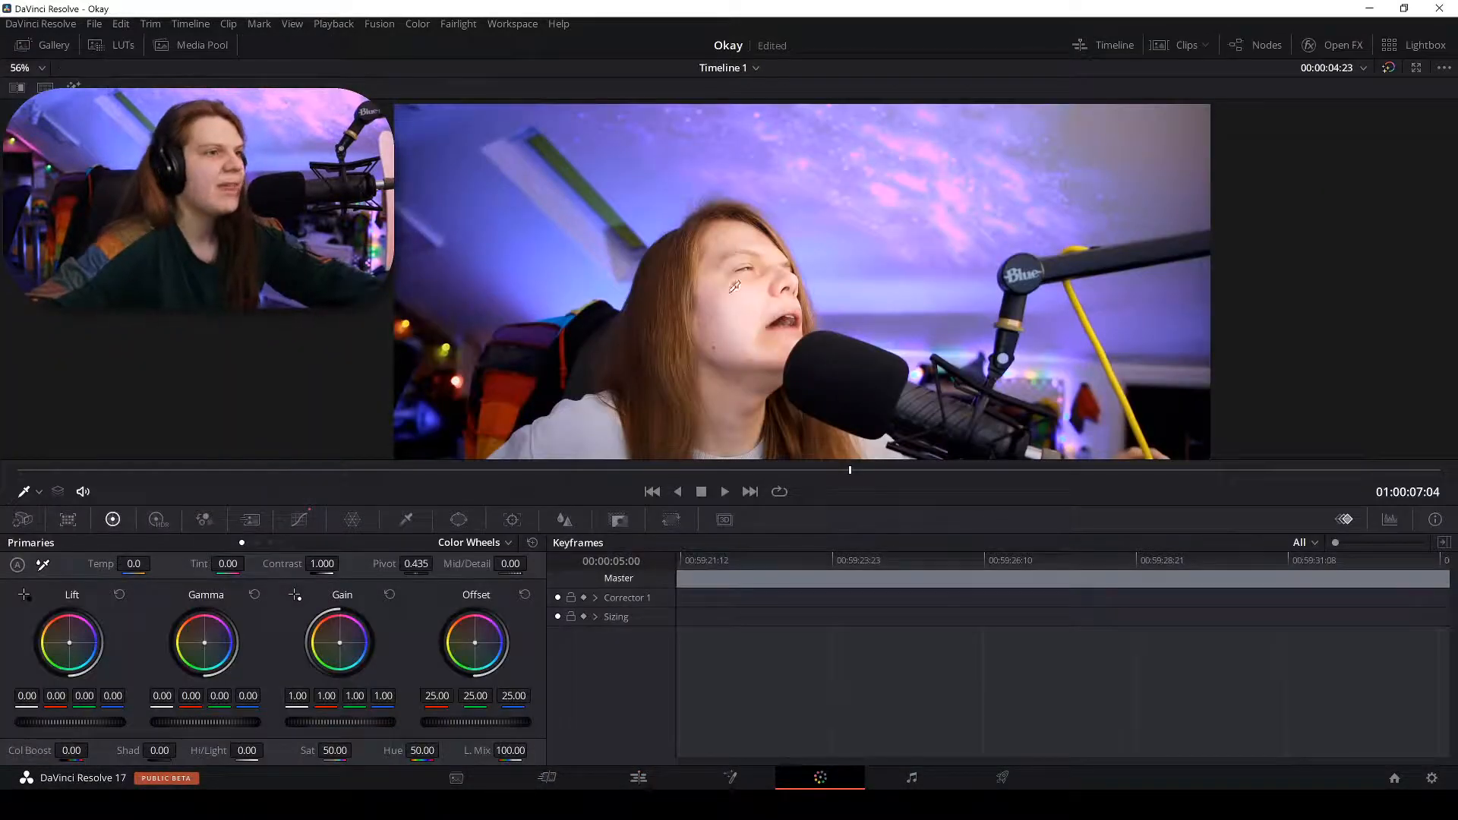
Delete three Hue Vs Sat points, add one at input hue 16.00, and go back to Edit.
scroll(624, 319, up, 5)
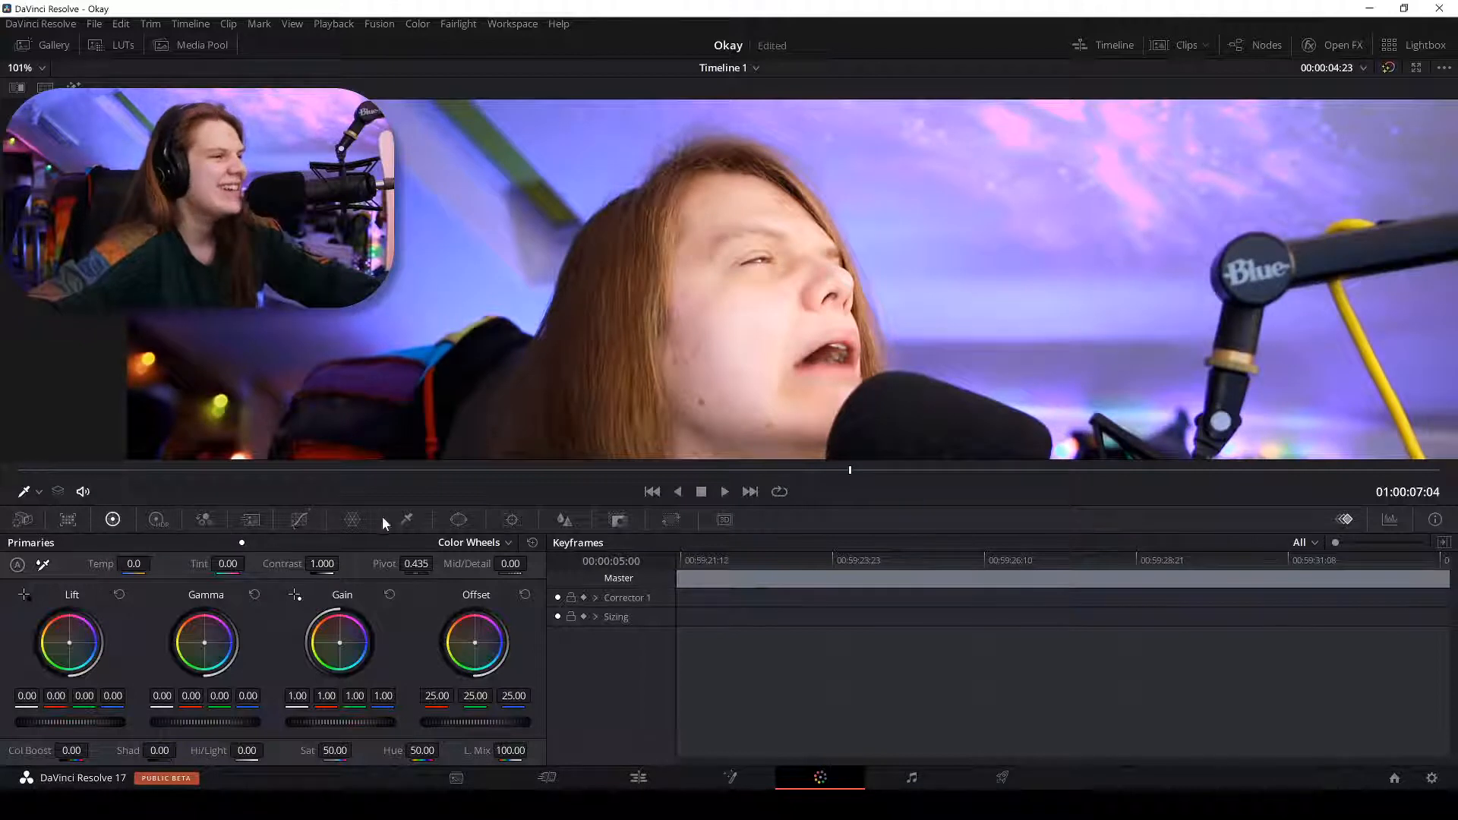
click(299, 519)
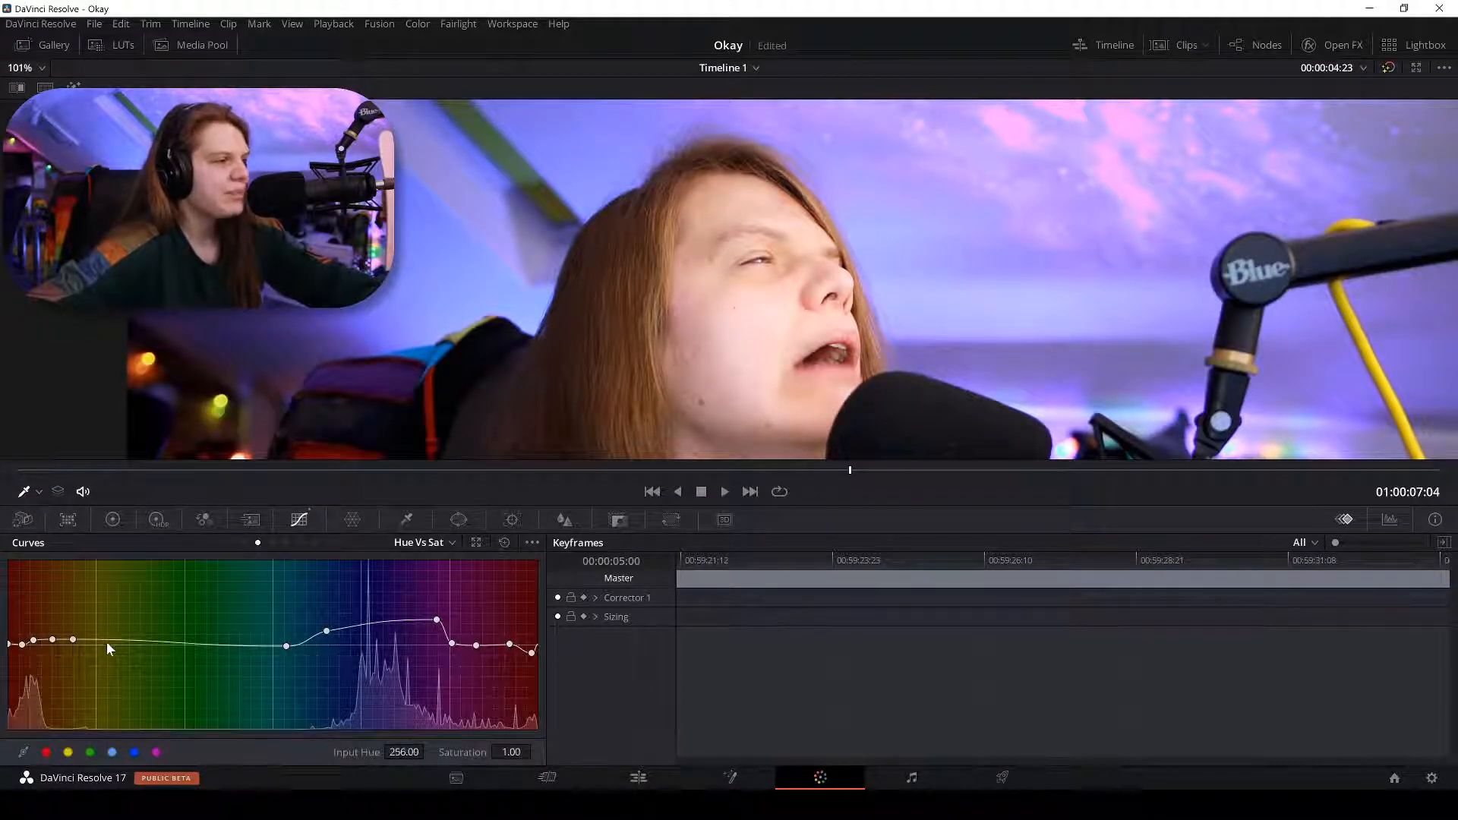
right_click(51, 640)
right_click(32, 642)
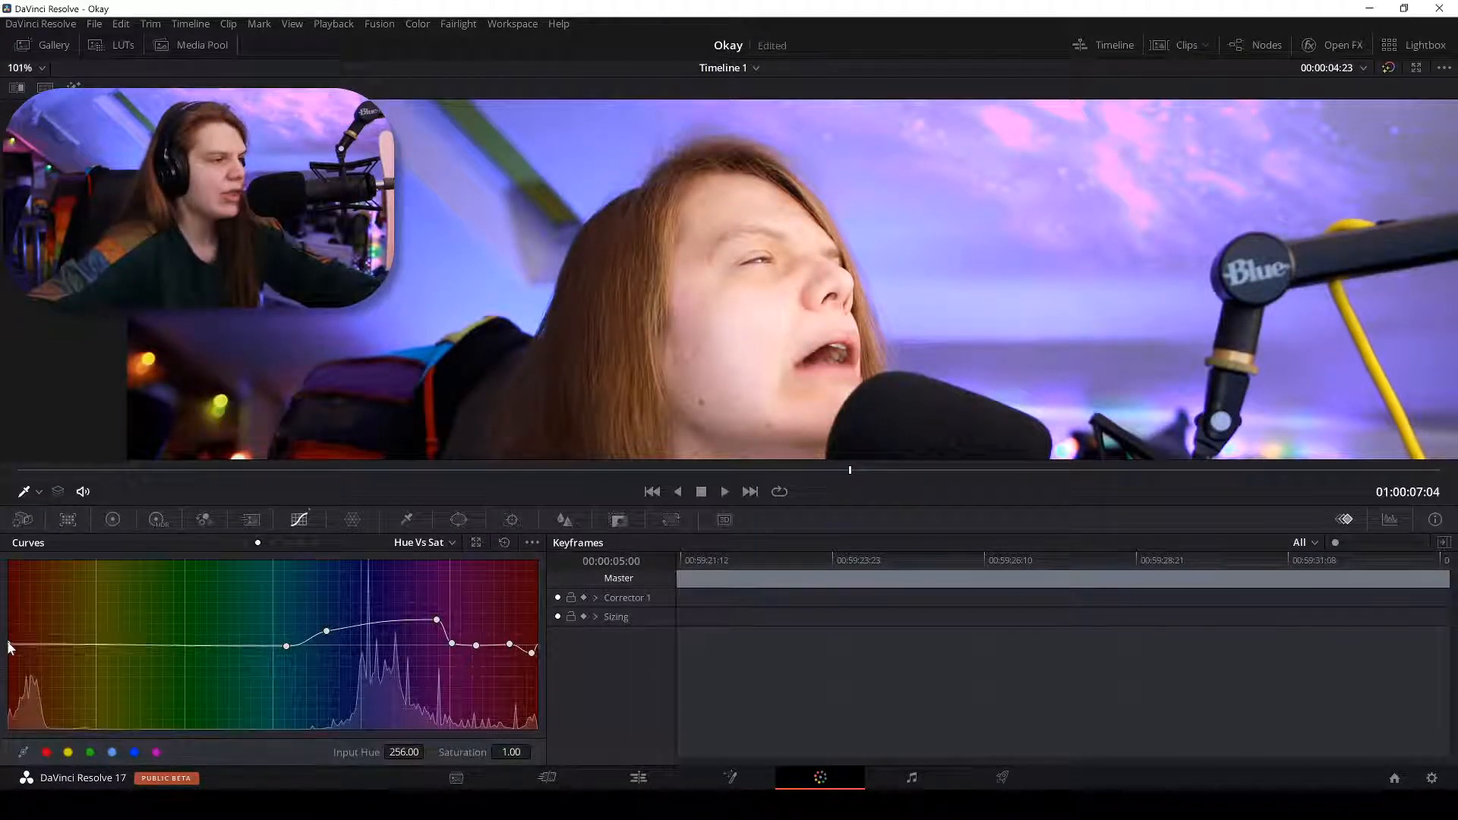
right_click(532, 653)
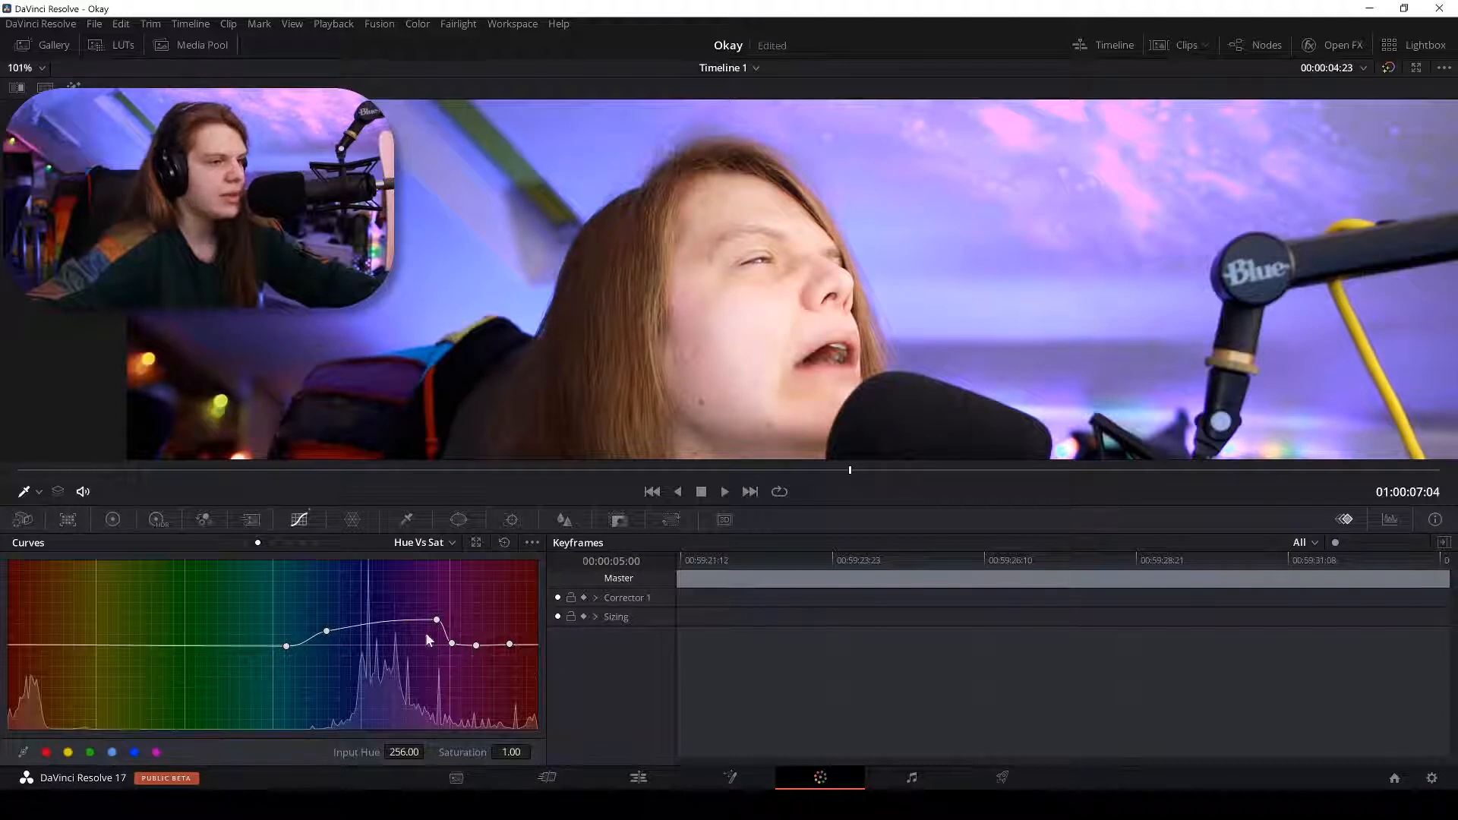
click(185, 646)
scroll(1065, 224, down, 3)
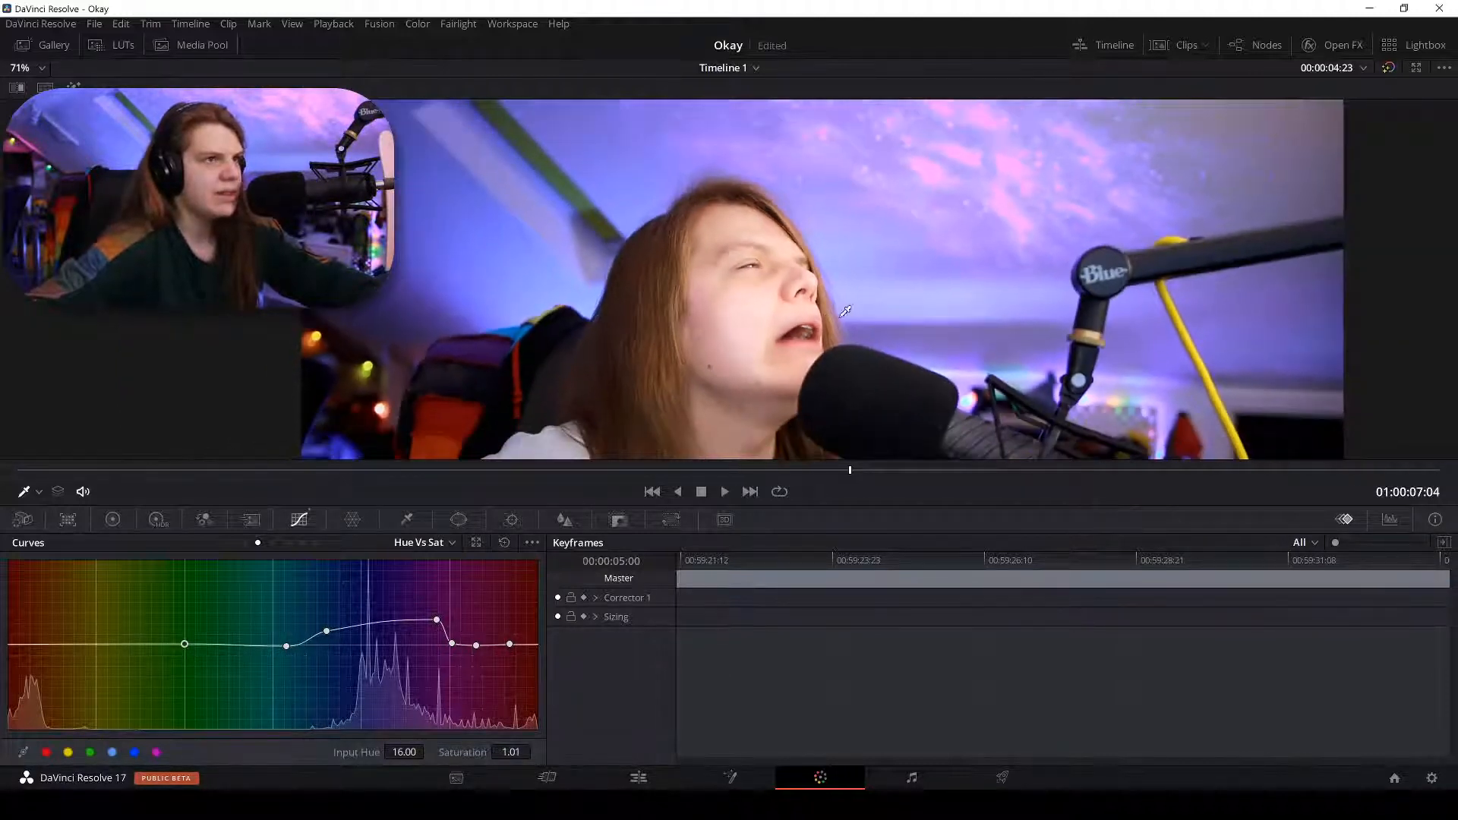
scroll(1066, 224, up, 3)
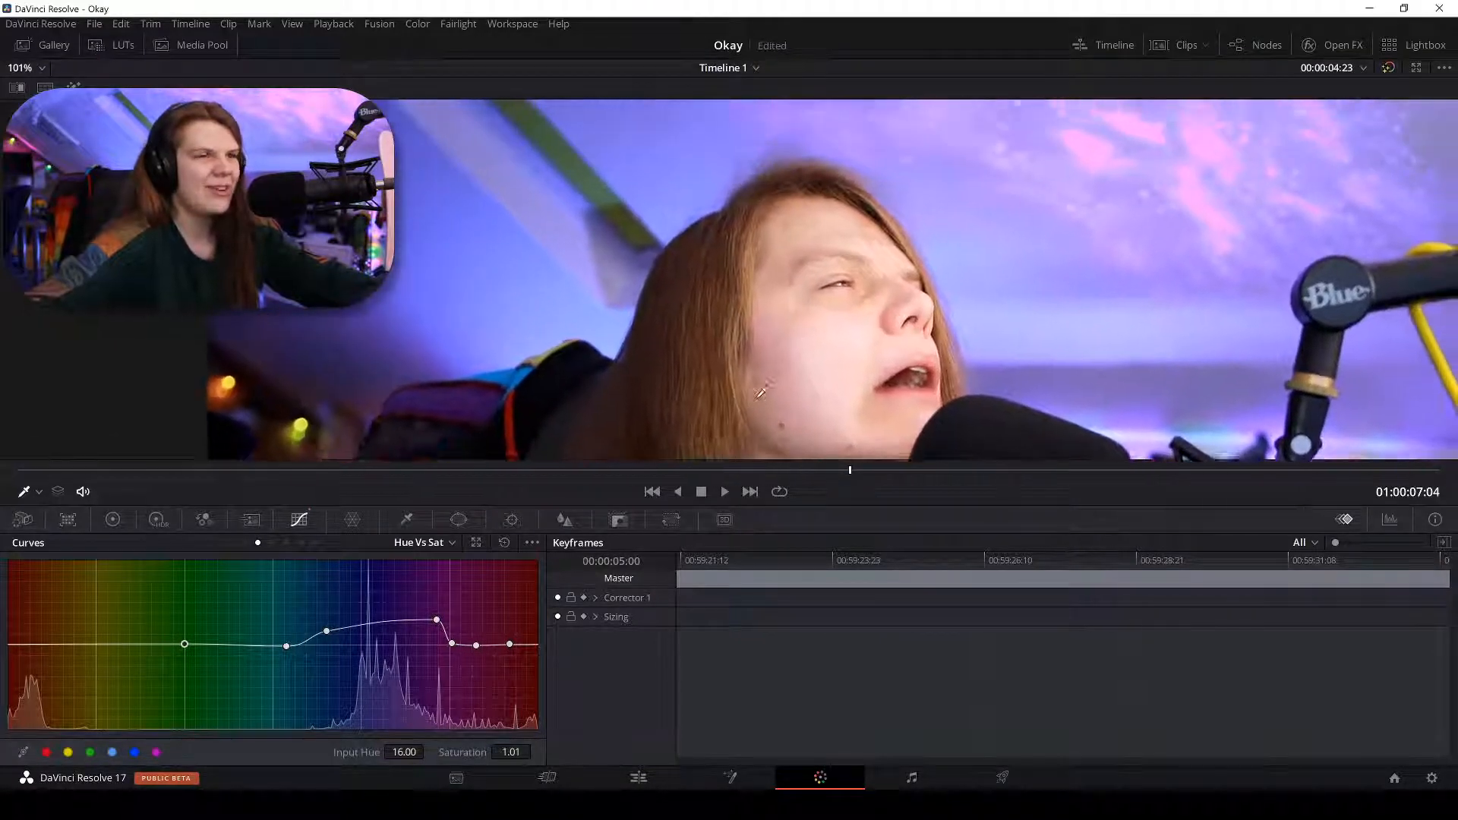
scroll(847, 305, up, 1)
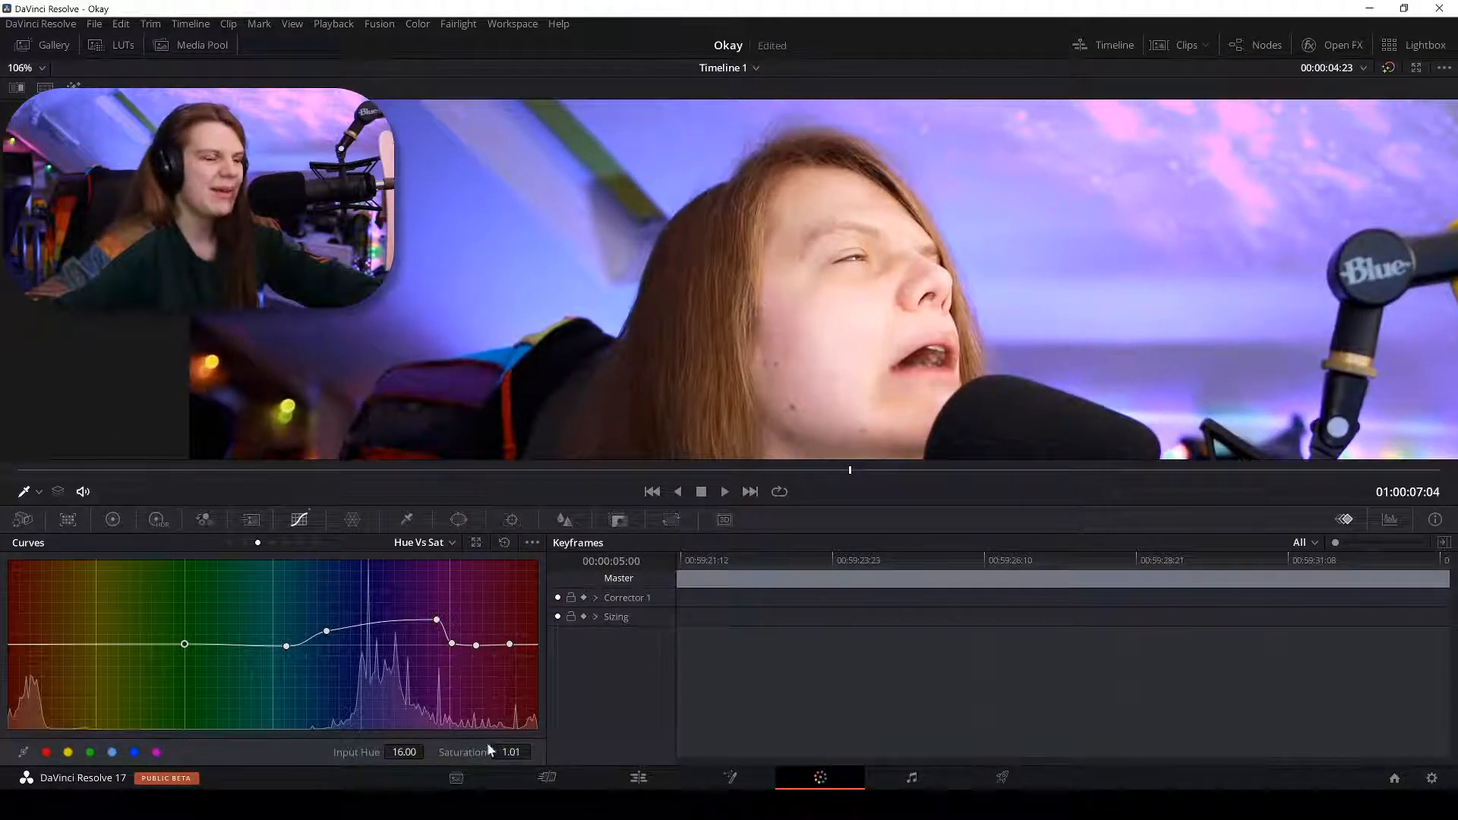
click(638, 778)
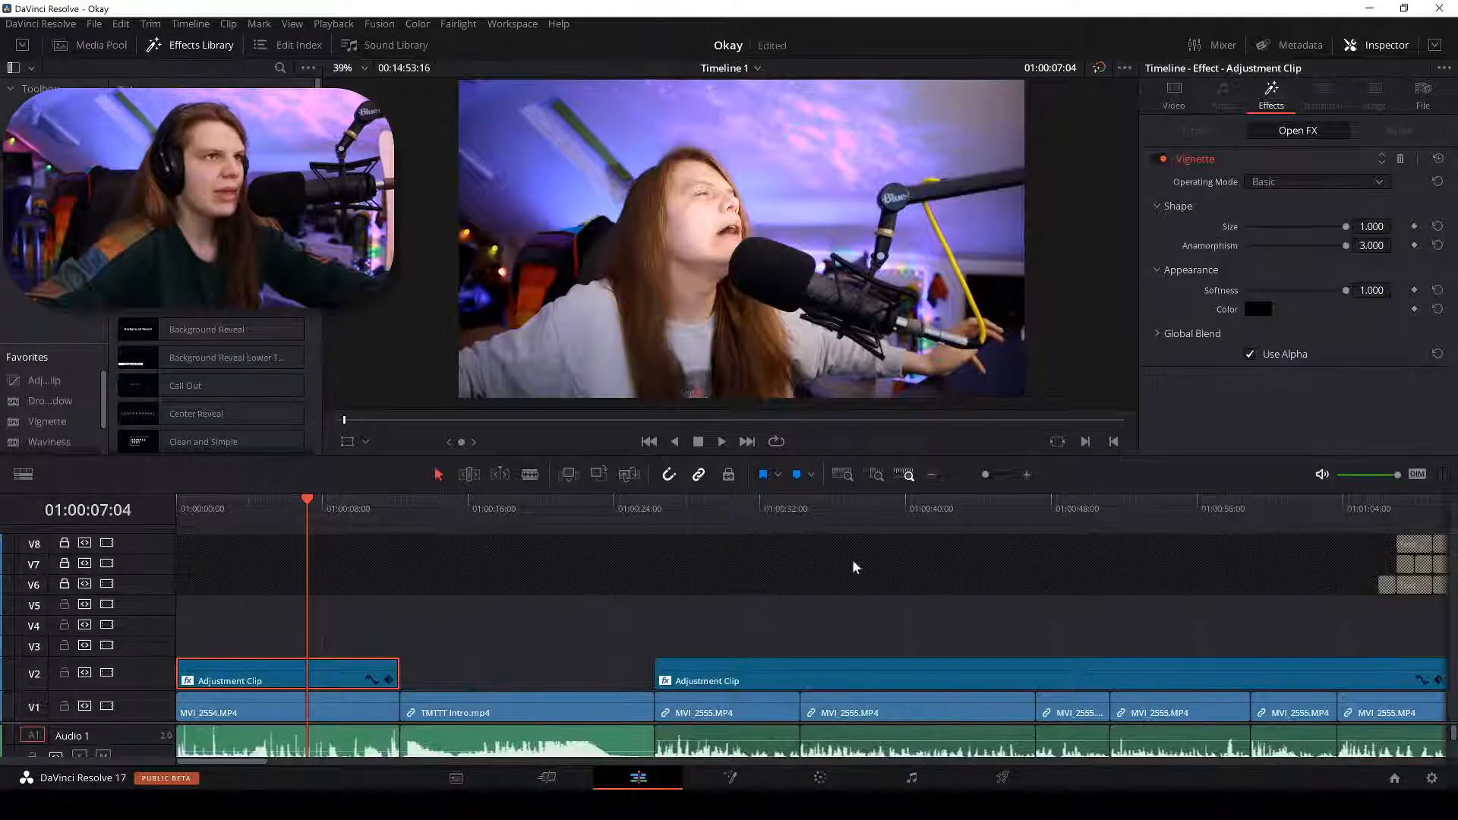
Scrub between 01:00:08:13 and 01:00:28:23, settle at 01:00:02:11, then open the Color page.
drag(310, 521, 331, 501)
click(704, 504)
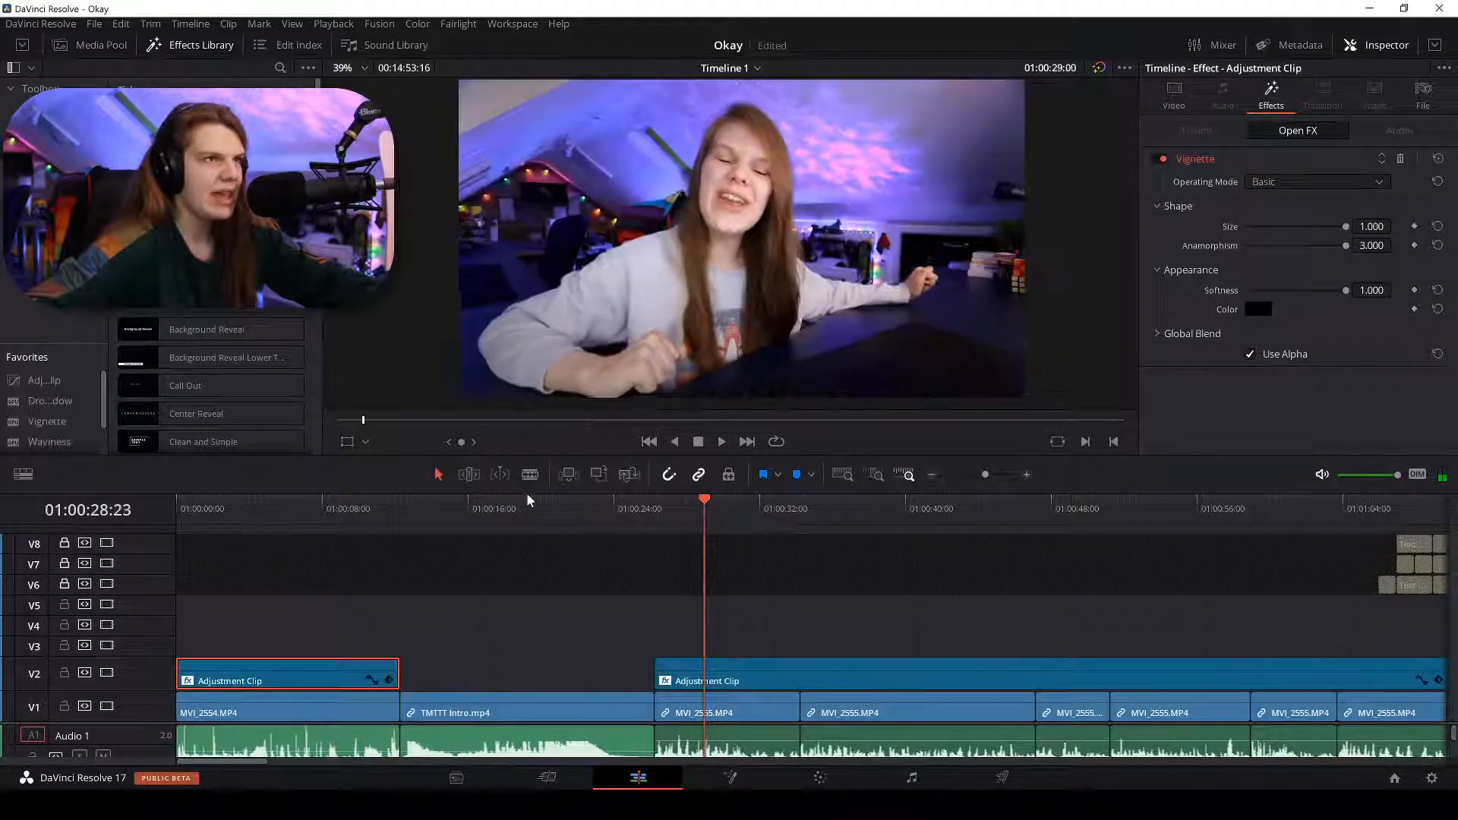
click(363, 509)
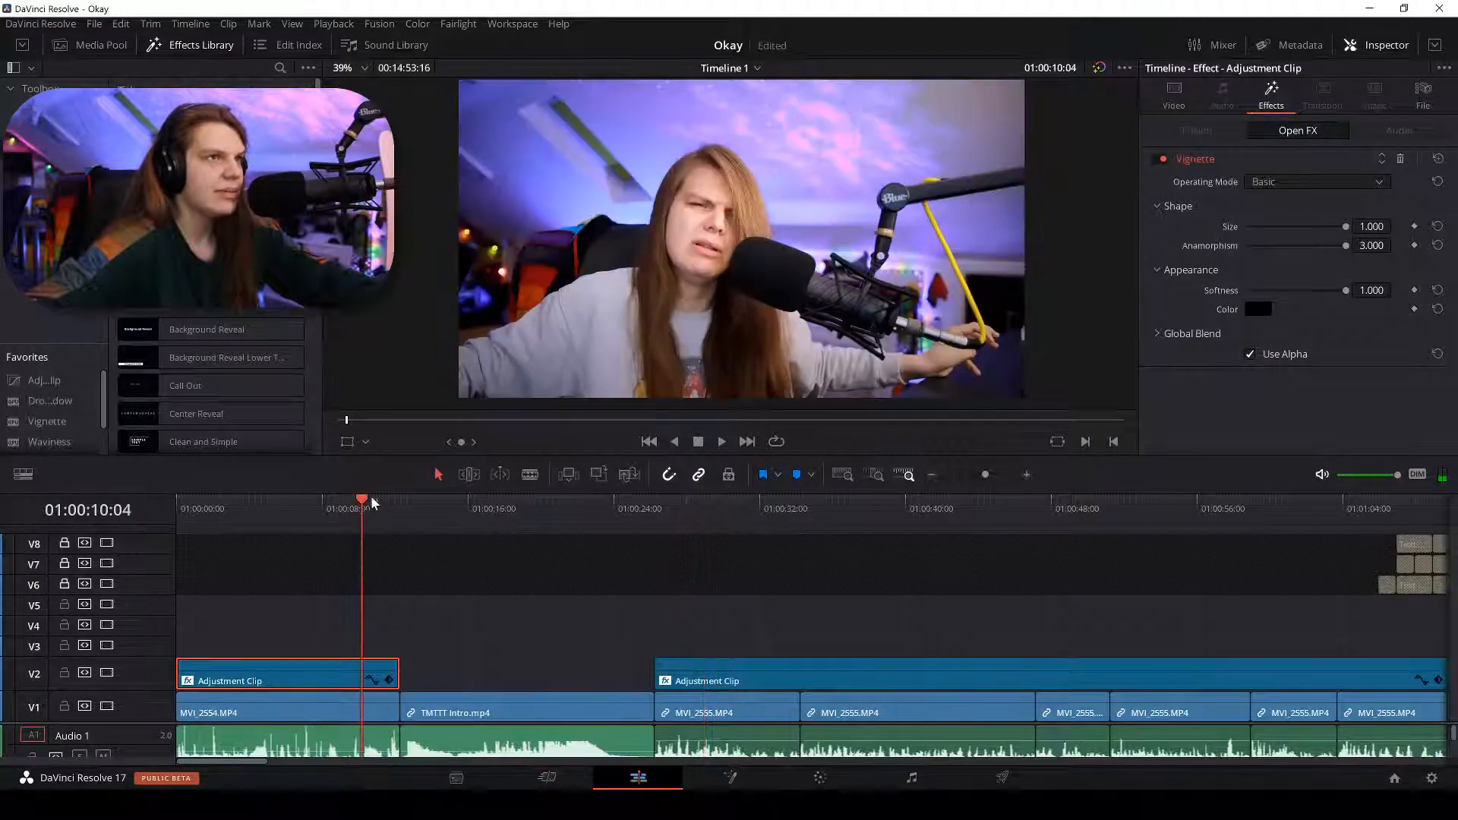
click(688, 509)
click(342, 508)
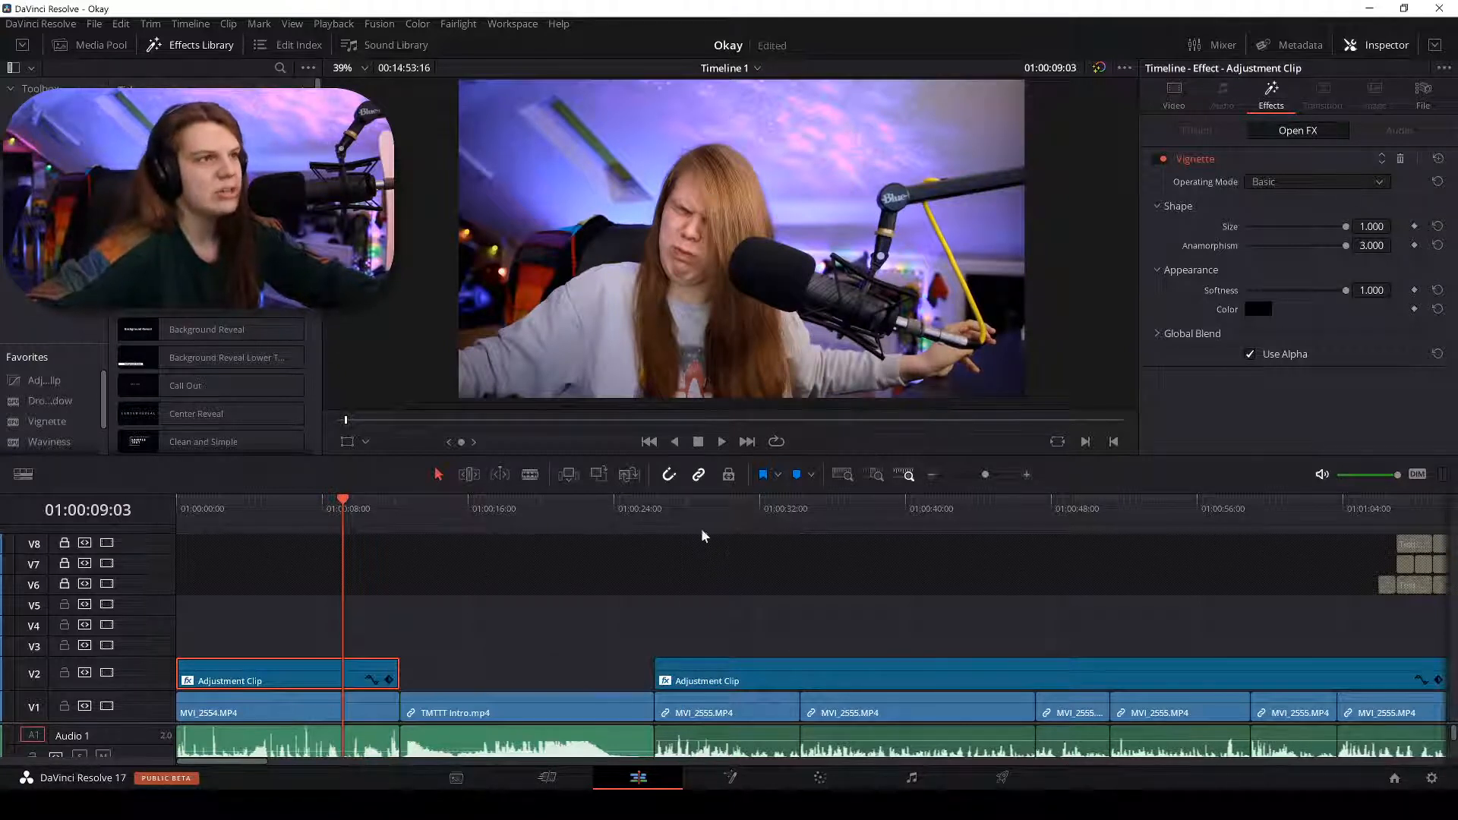
click(285, 503)
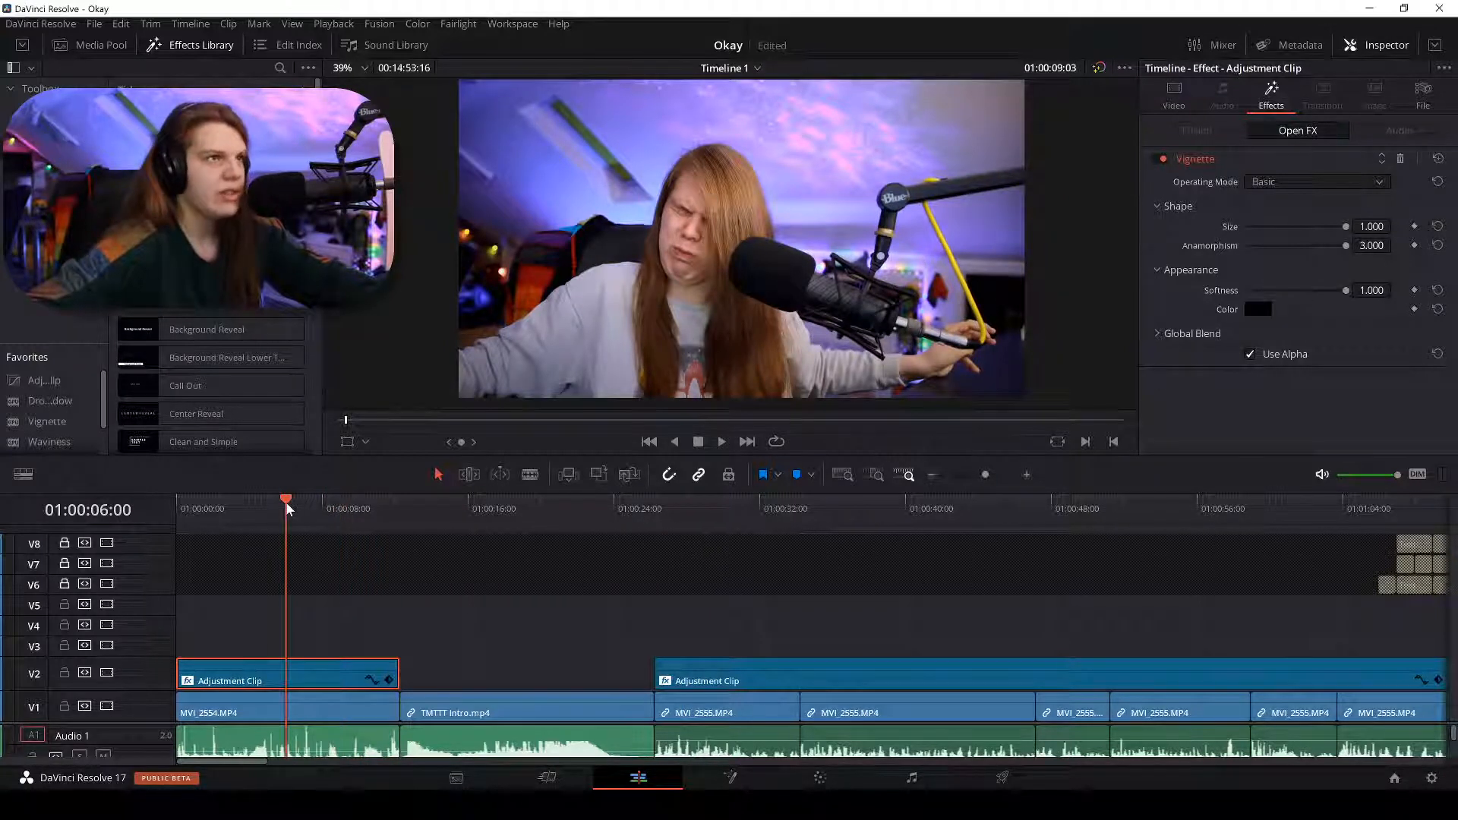
click(220, 503)
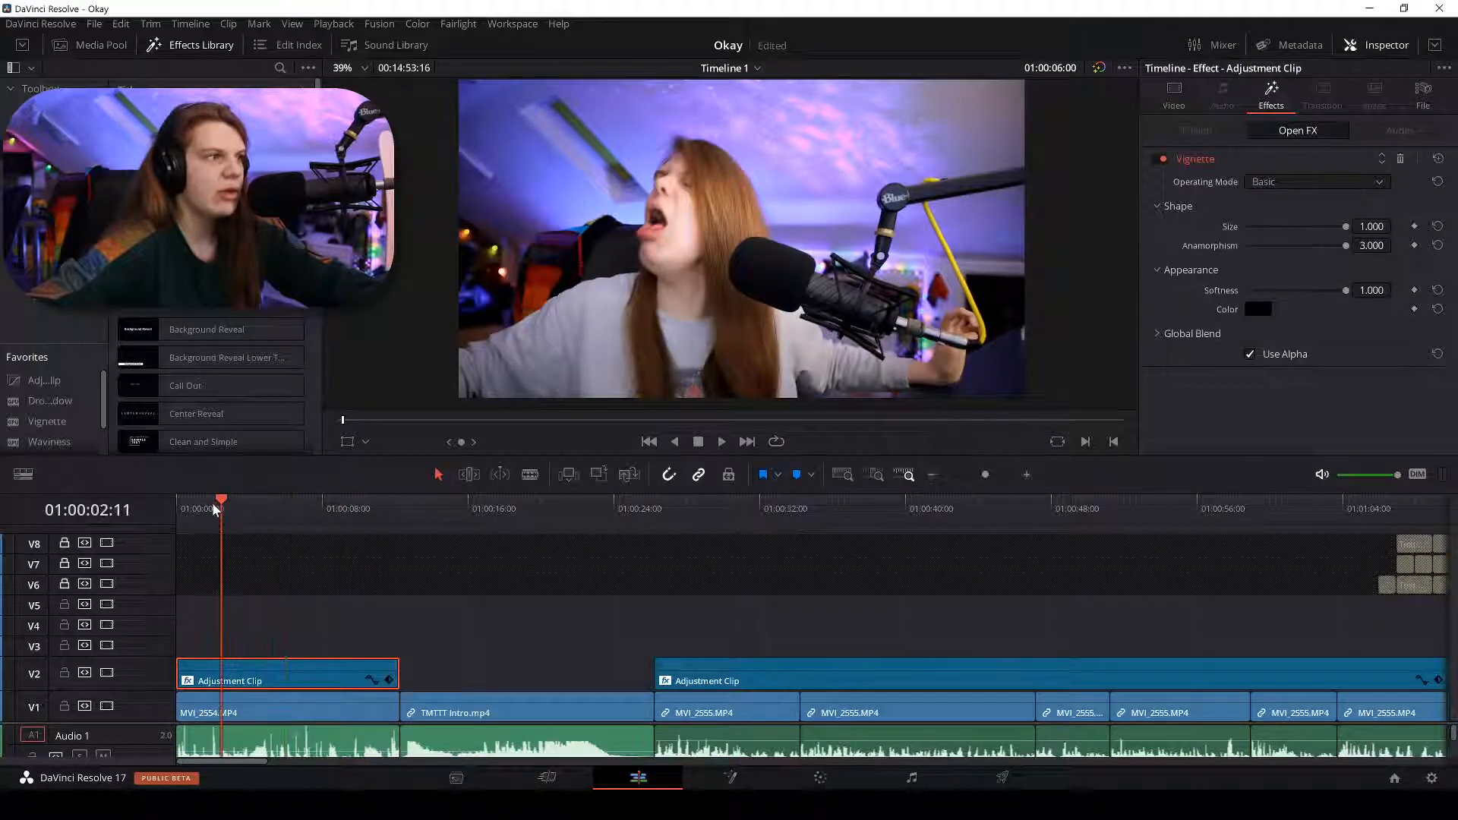
click(822, 779)
Switch the curves to Hue Vs Hue and move the playhead to about 01:00:06.
scroll(795, 327, down, 3)
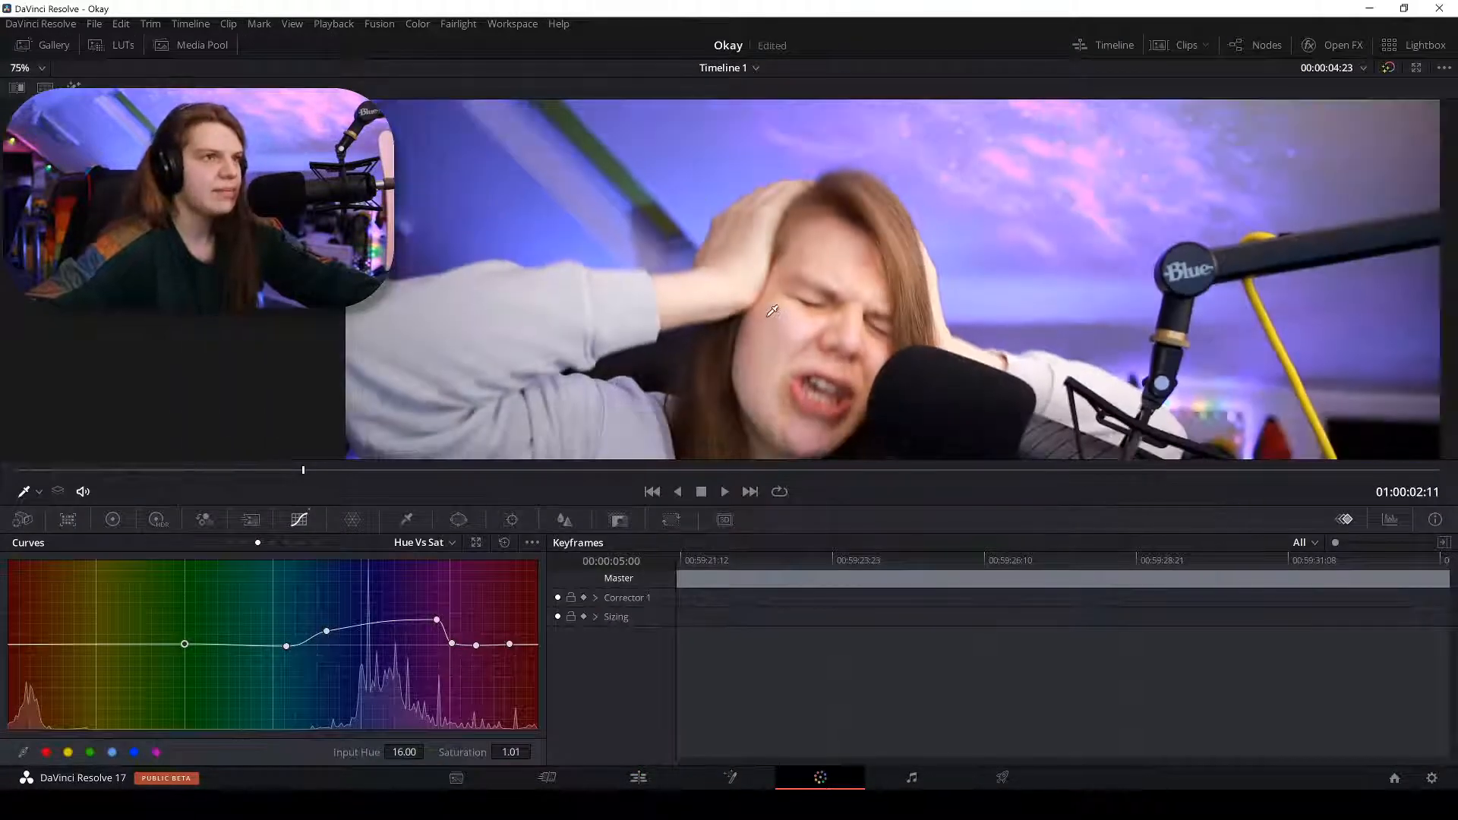
click(272, 542)
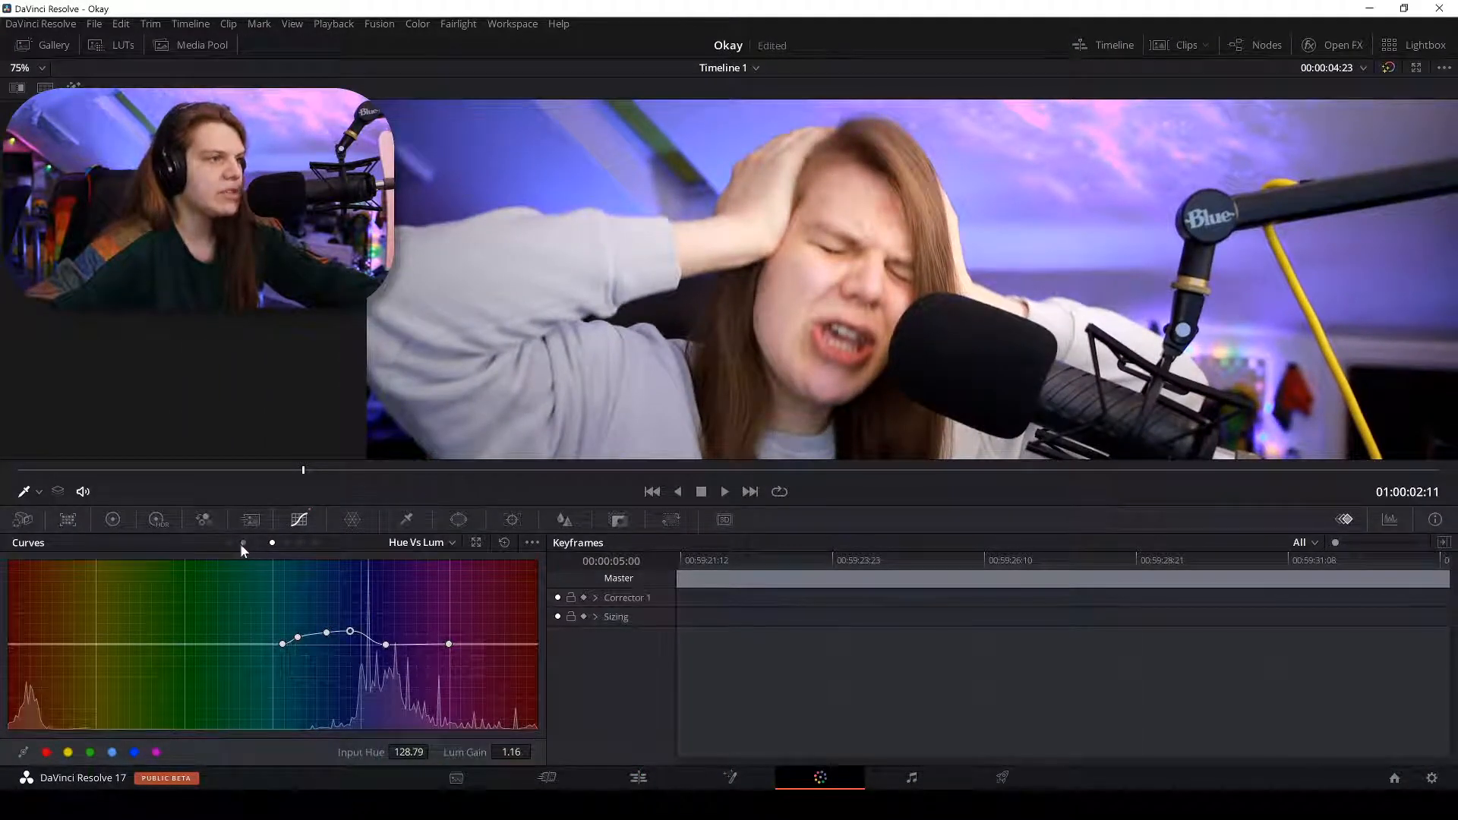
click(241, 543)
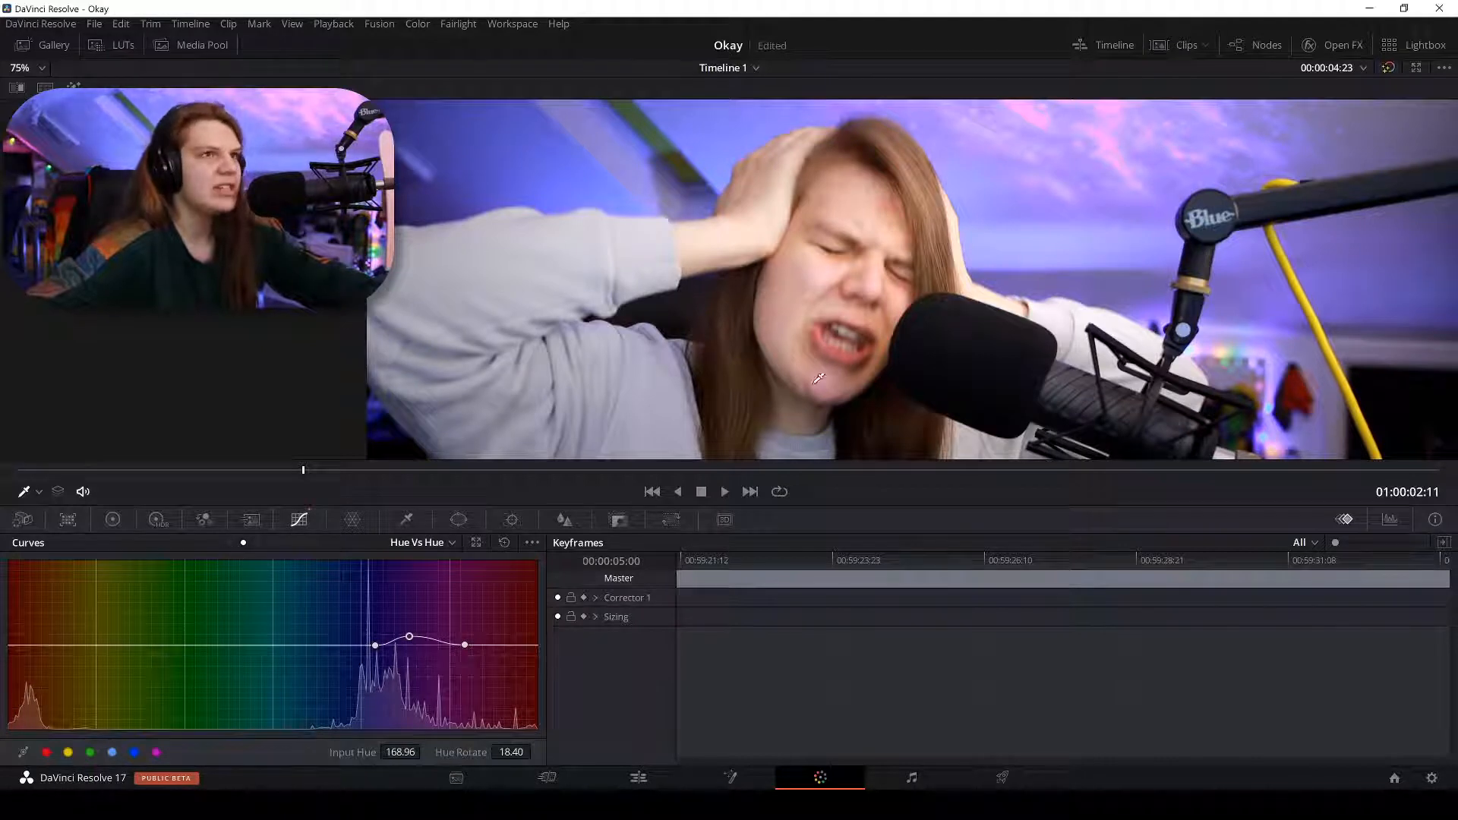
click(637, 776)
drag(258, 507, 302, 515)
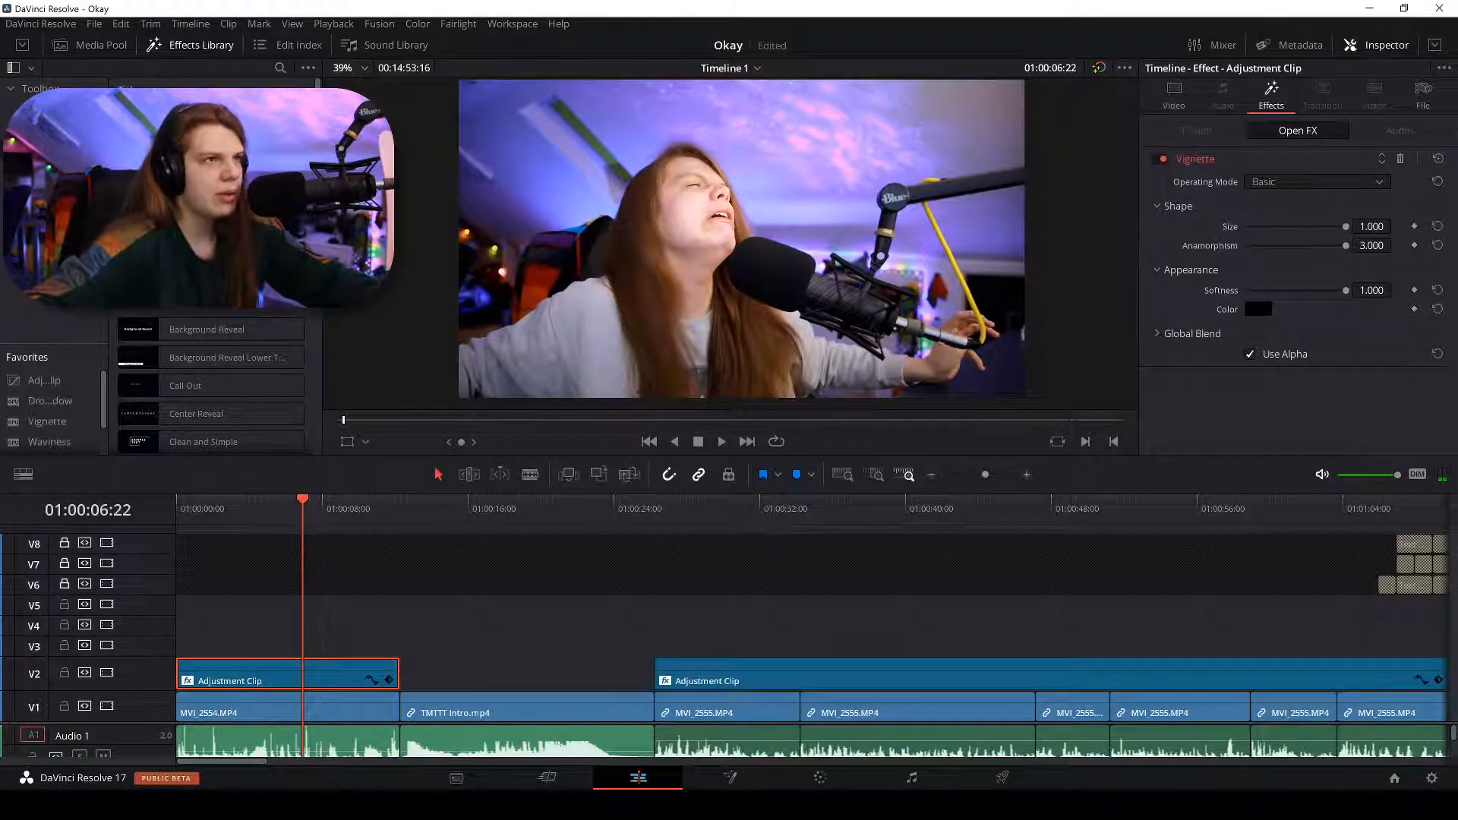
click(793, 782)
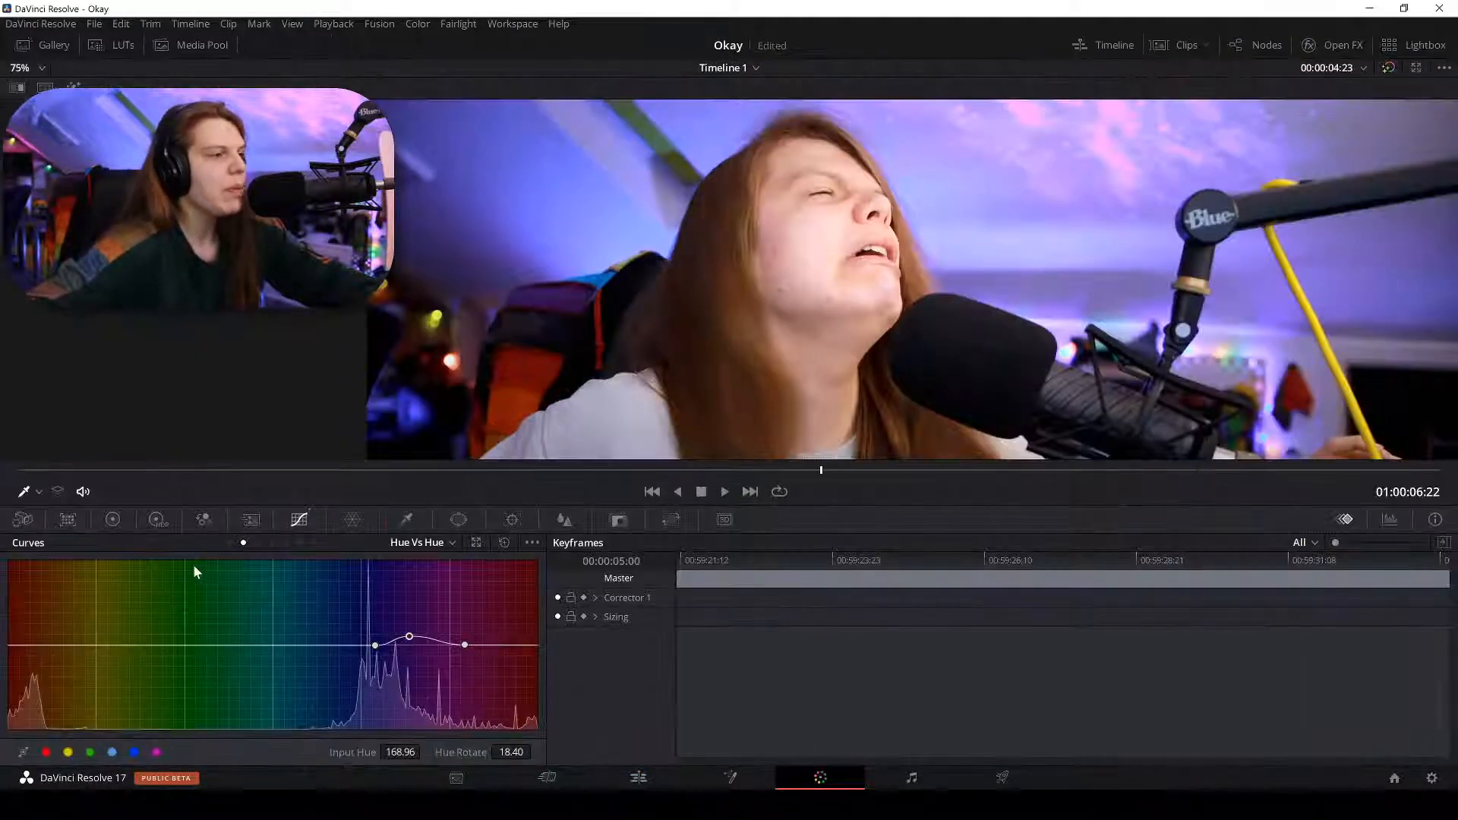
Add Hue vs Hue points at the left end and raise one to shift the hair purple.
scroll(788, 136, up, 3)
click(776, 114)
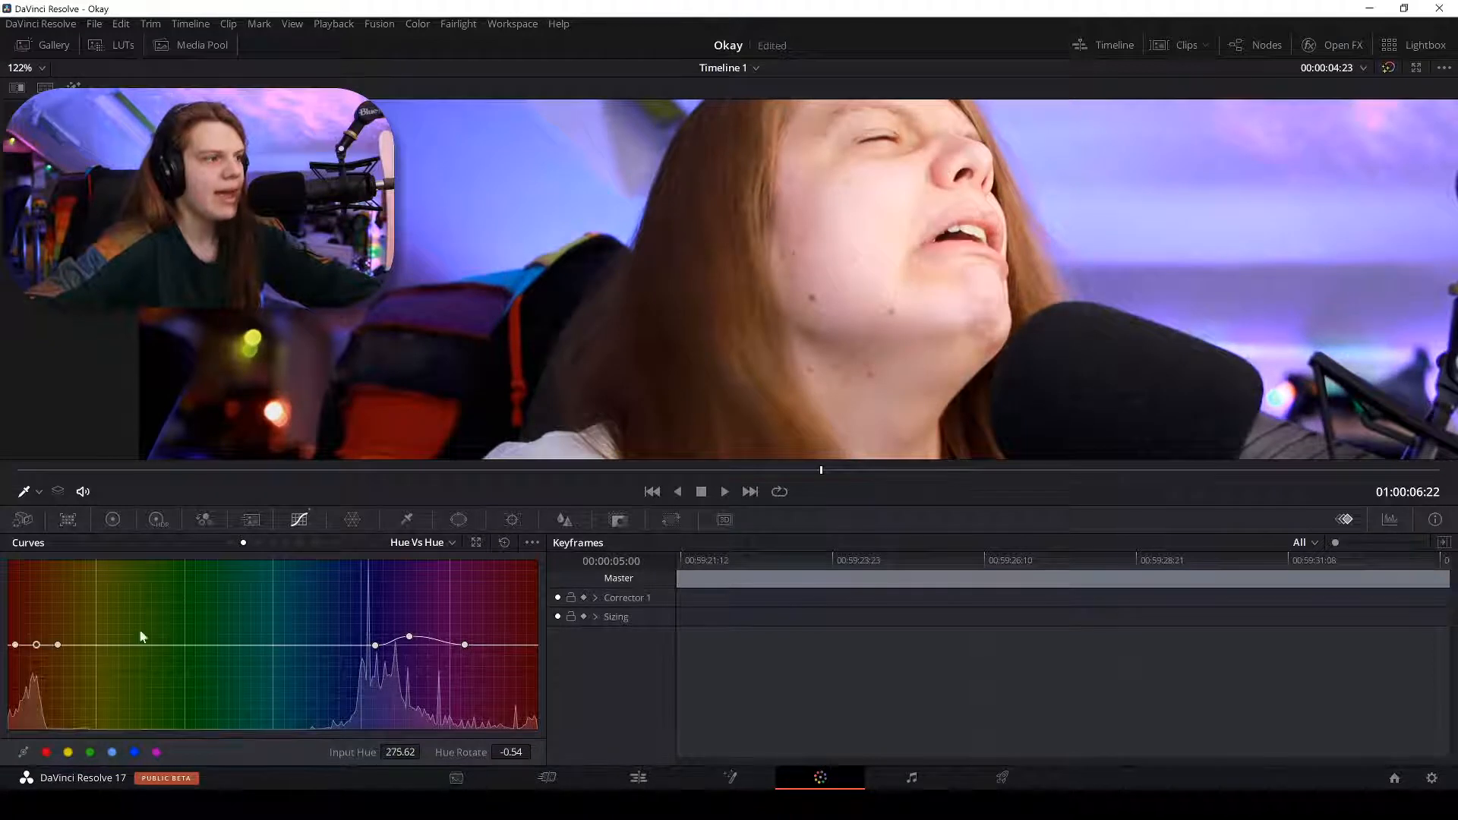
mouse_move(35, 648)
mouse_down()
mouse_move(34, 669)
mouse_move(55, 600)
mouse_move(46, 667)
mouse_move(49, 641)
mouse_up()
scroll(709, 296, down, 5)
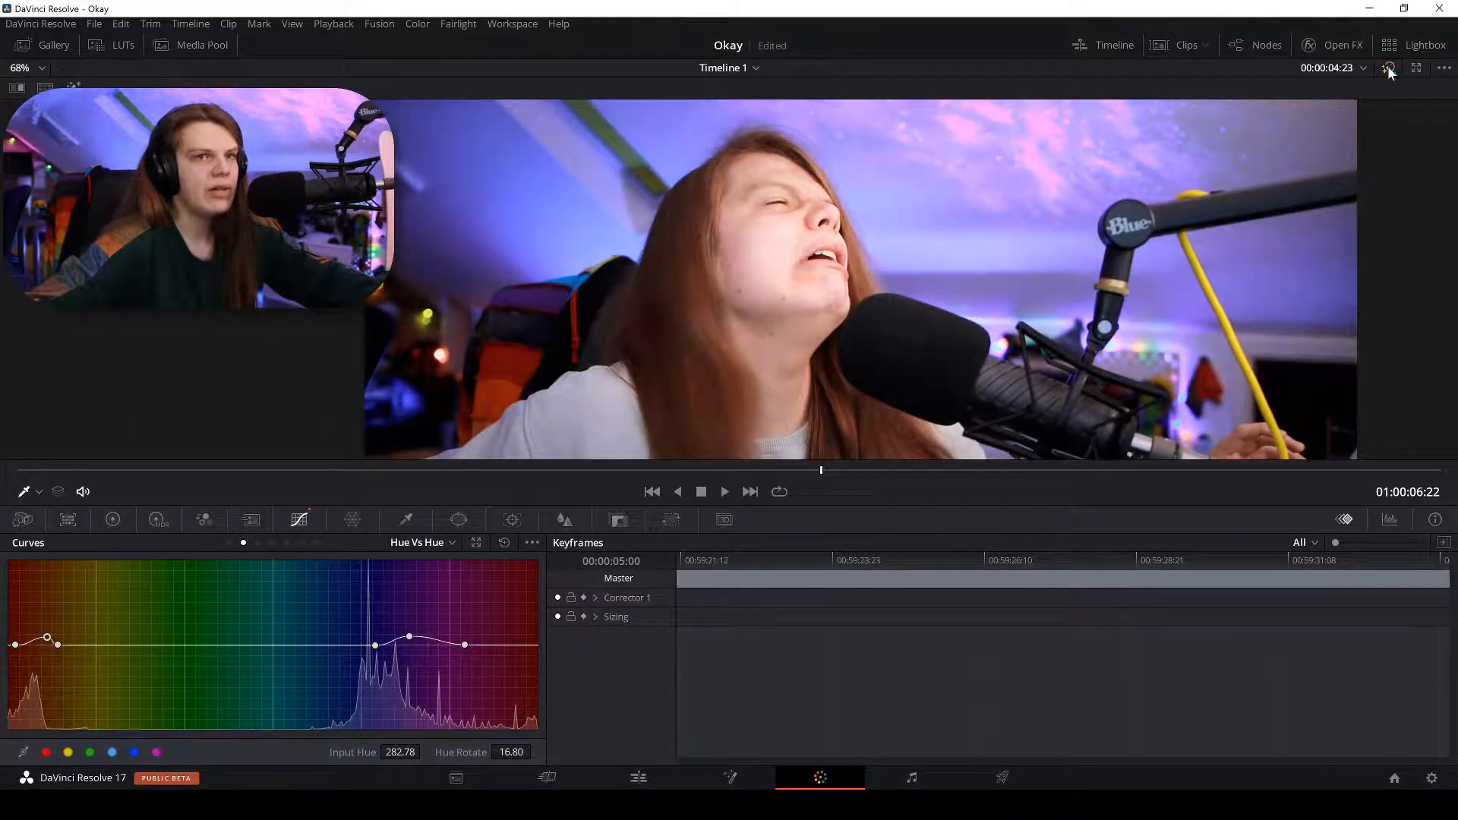
click(1387, 67)
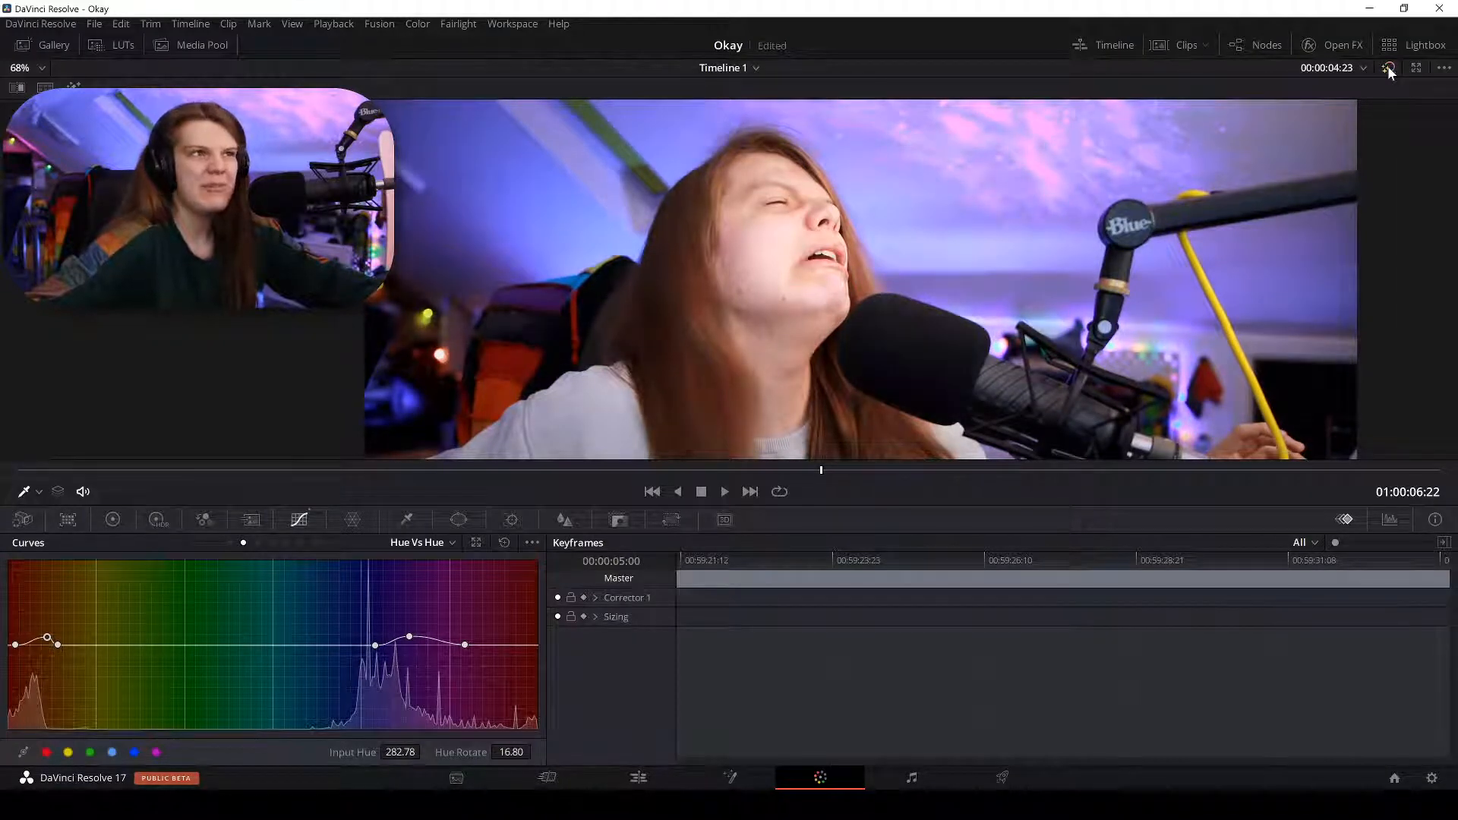
Check frames at 01:00:01:19, 01:00:29:06 and 01:00:04:13, then return to Color.
click(638, 777)
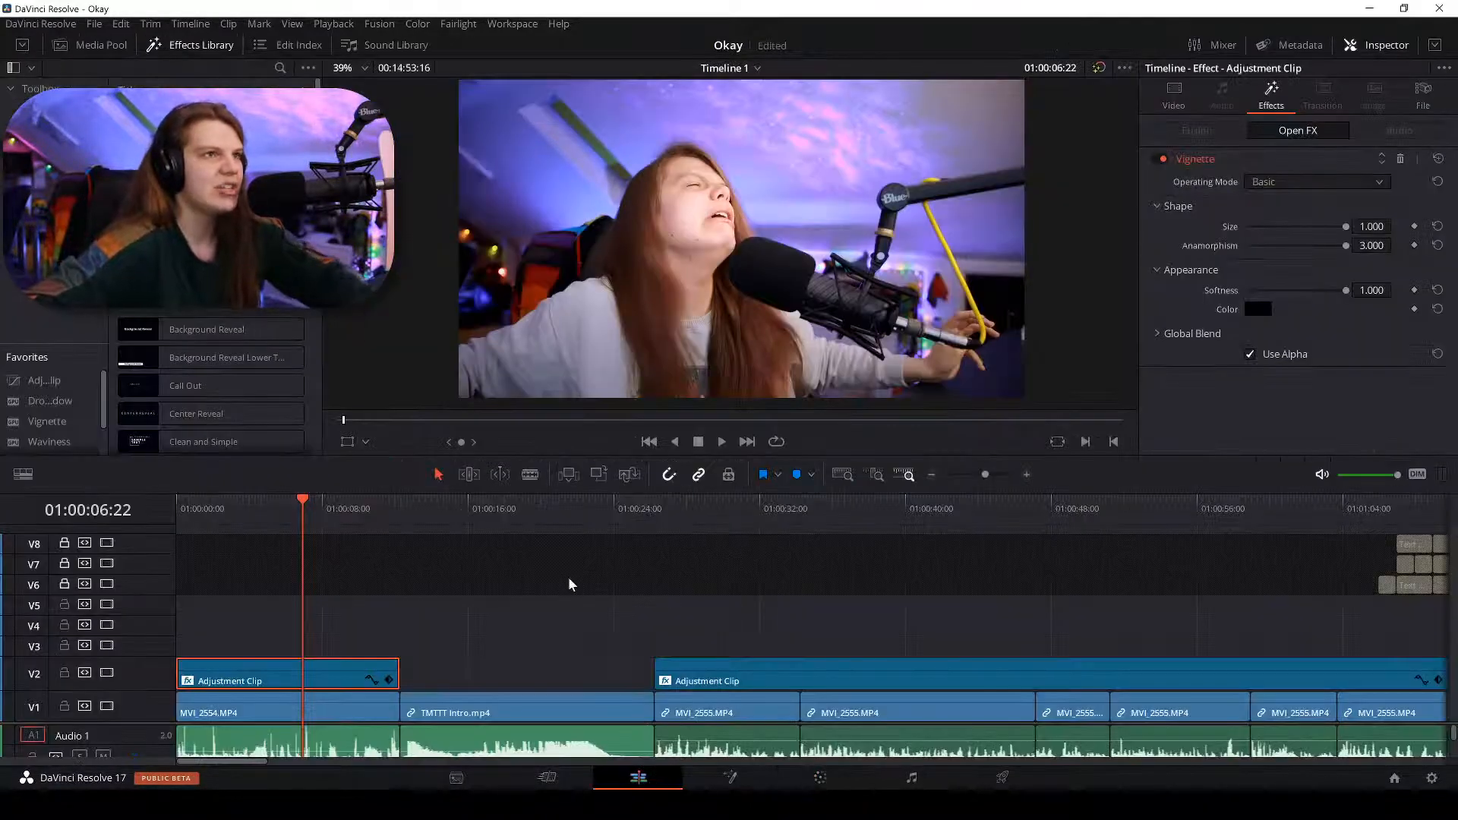
click(210, 504)
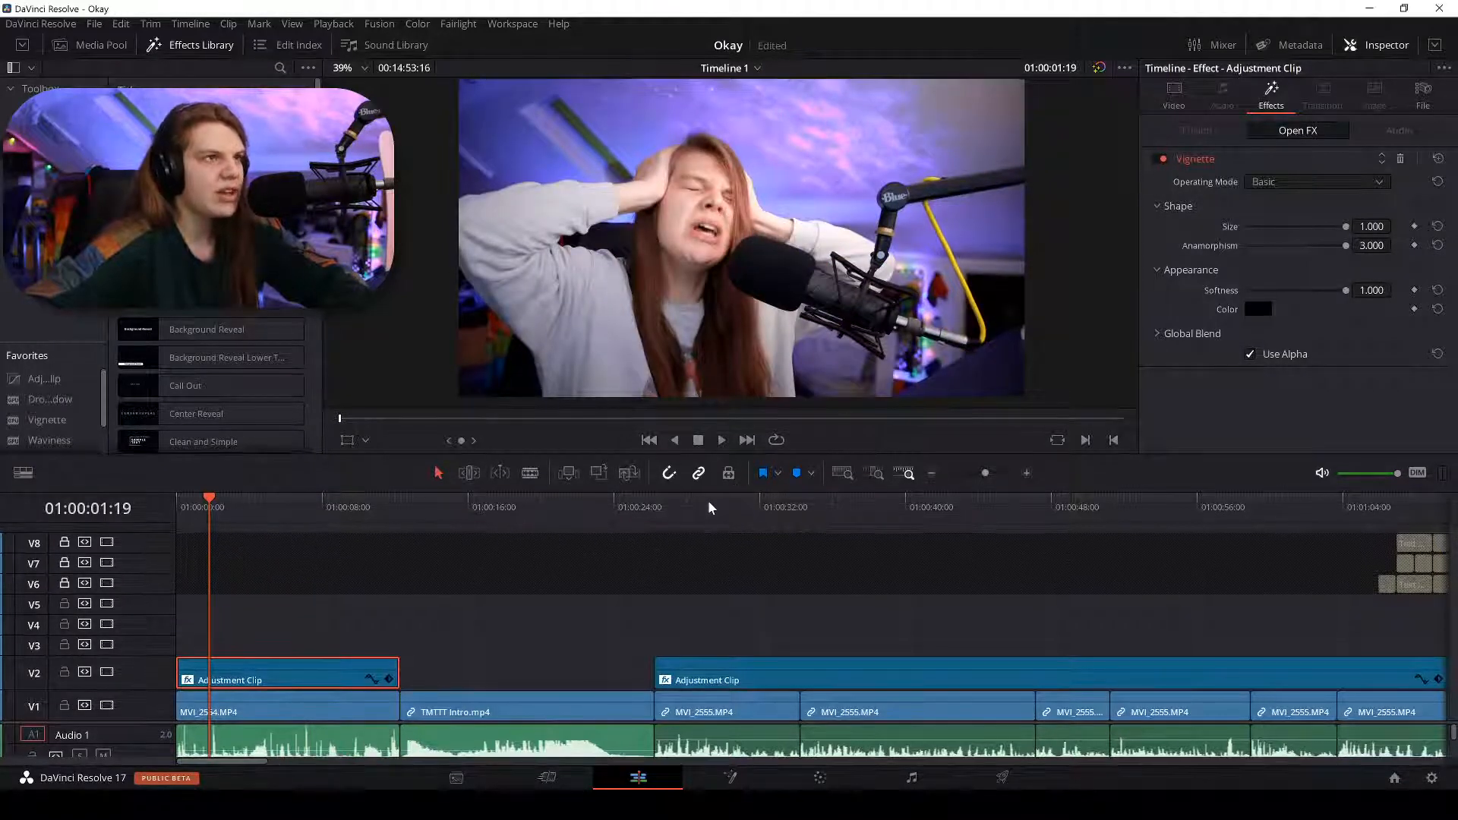
click(709, 499)
click(259, 504)
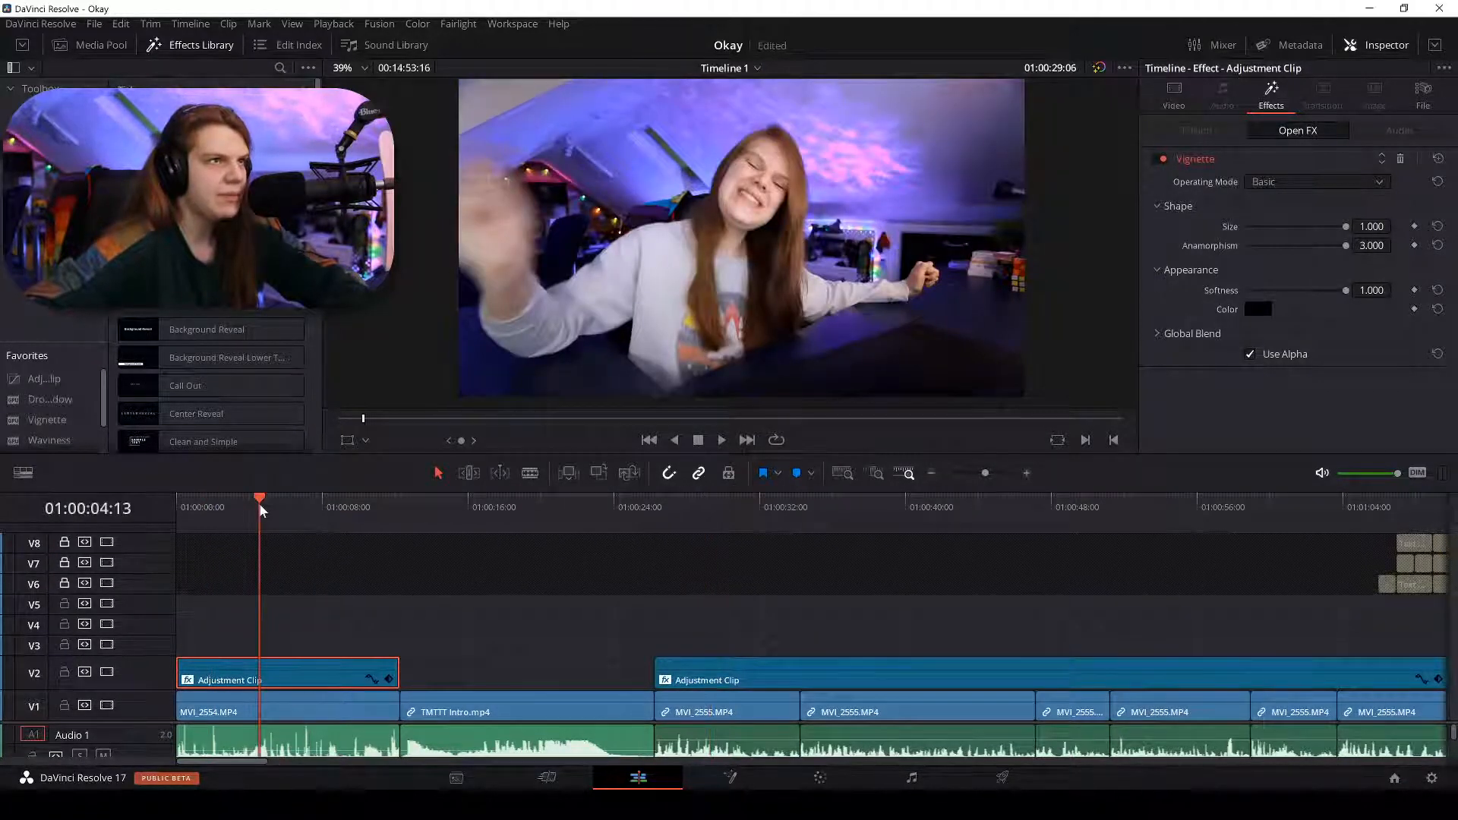
scroll(808, 170, up, 2)
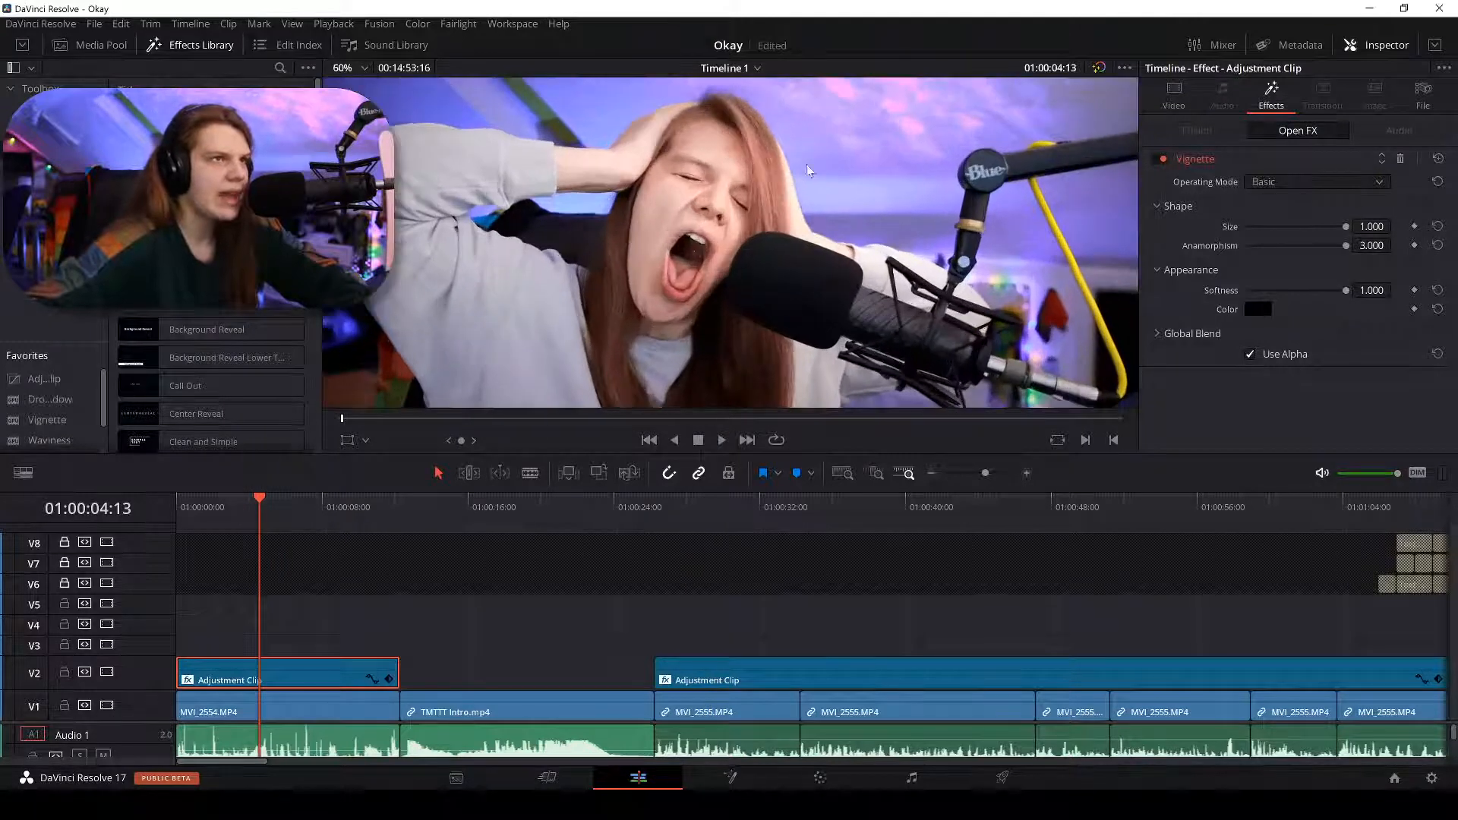
click(801, 779)
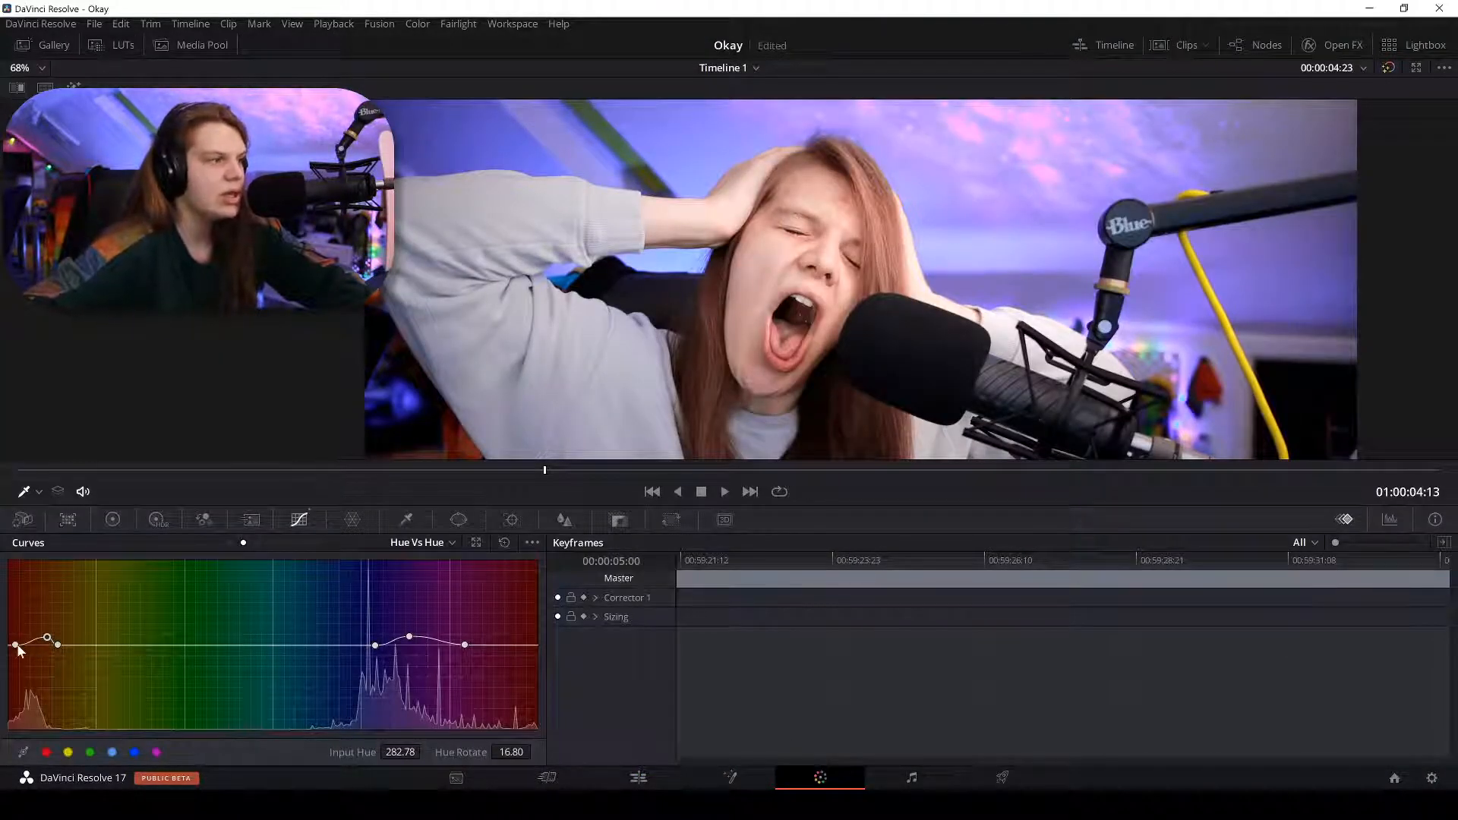
Move the leftmost Hue vs Hue point rightward and select the middle point.
drag(21, 646, 52, 646)
click(45, 639)
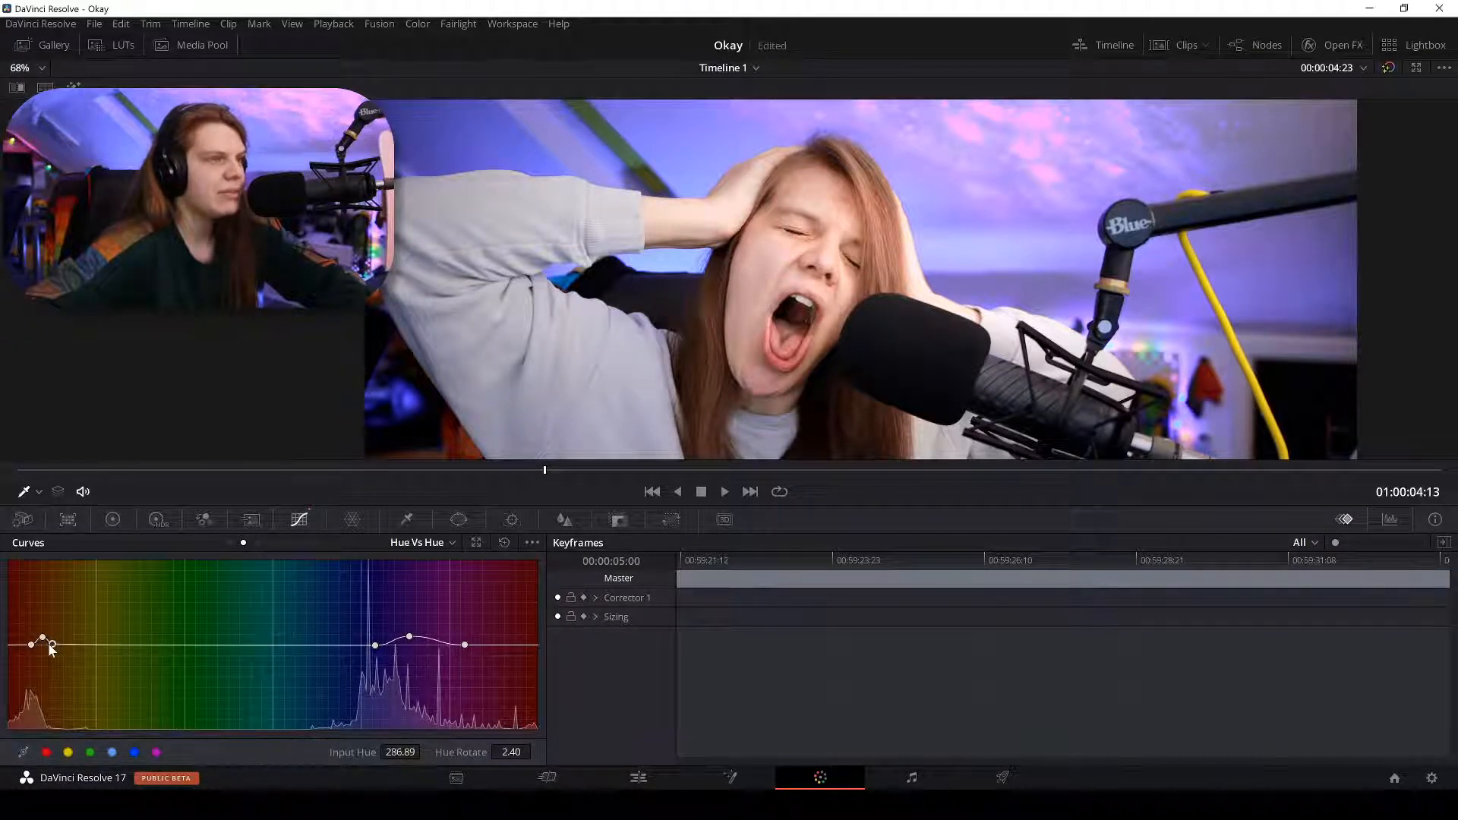
click(43, 638)
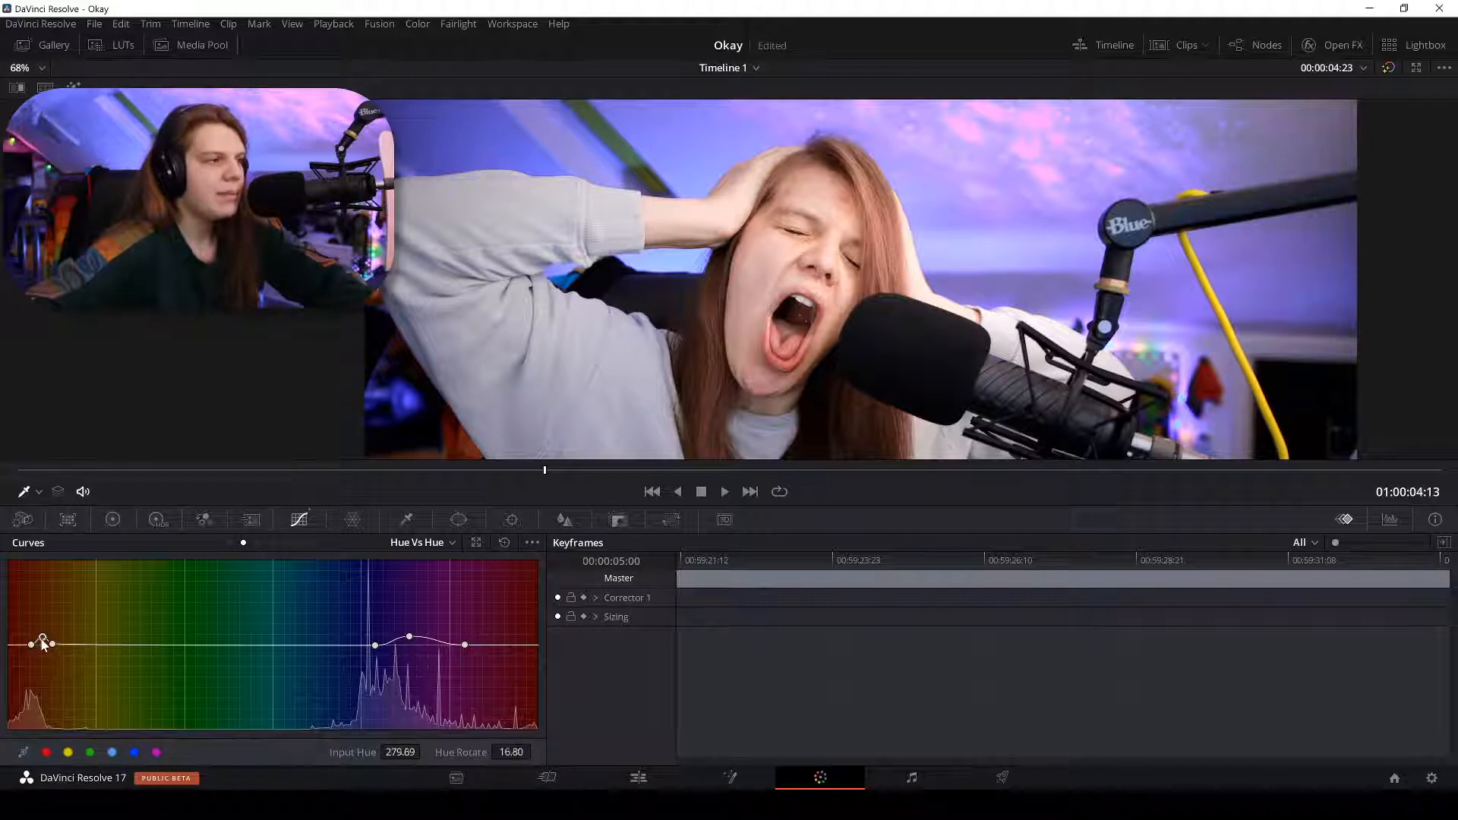
Compare graded versus ungraded, then add a Hue vs Hue point at hue 271.97, rotate 0.80.
click(1388, 68)
click(1388, 68)
click(1388, 68)
click(1388, 69)
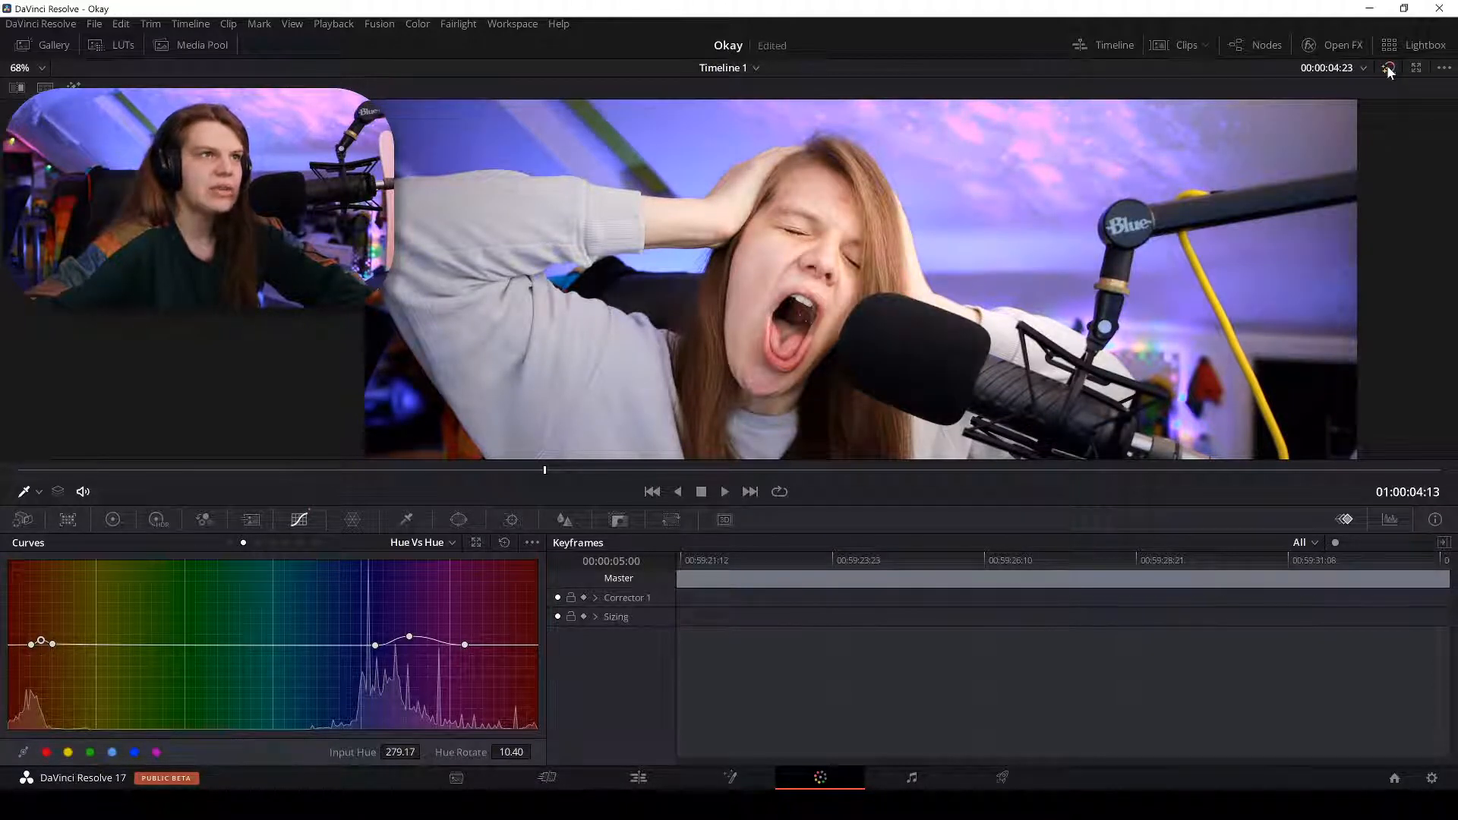
click(1388, 68)
click(1388, 69)
click(1388, 68)
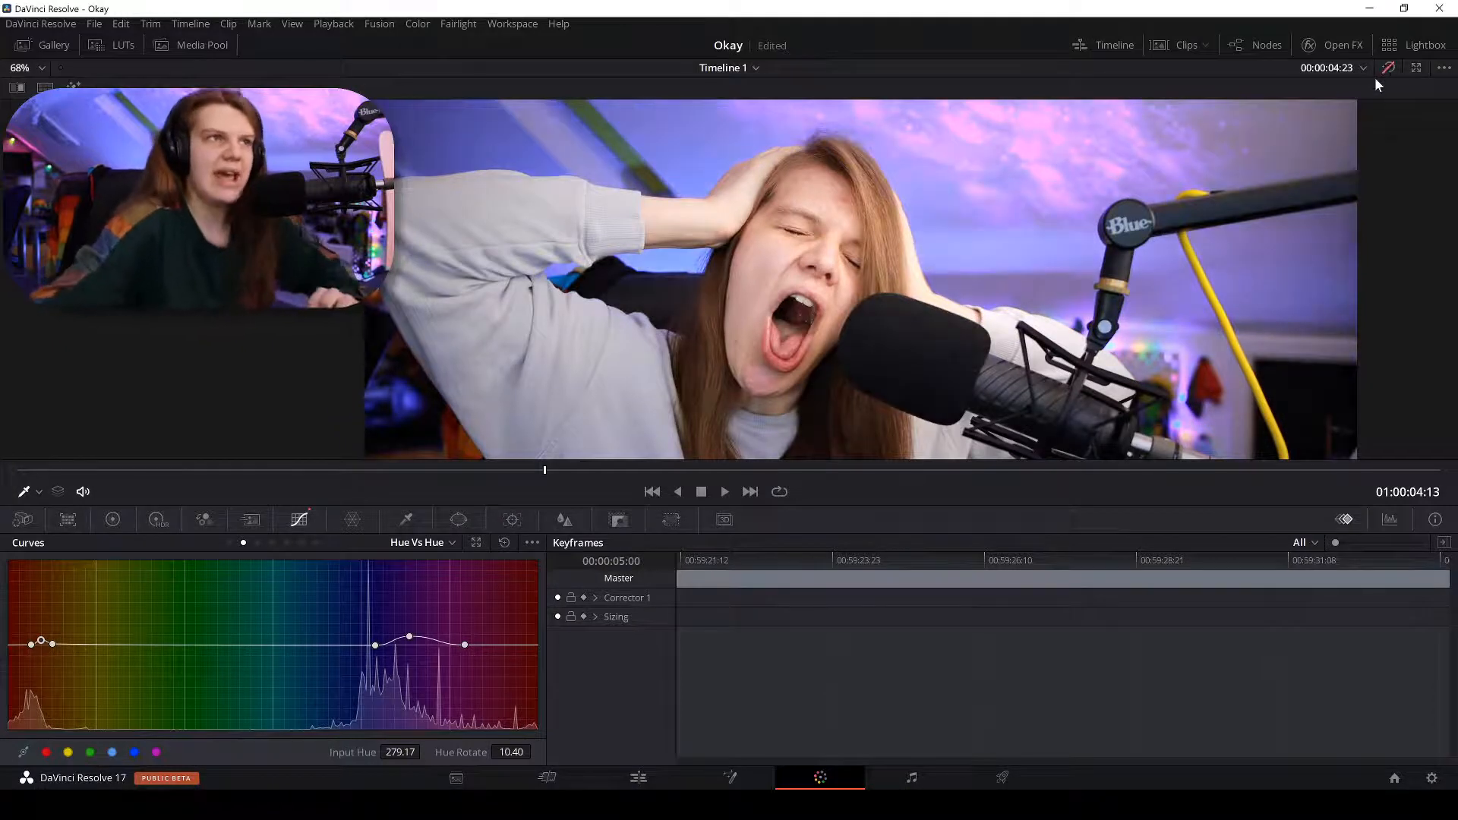
click(1388, 68)
click(1388, 68)
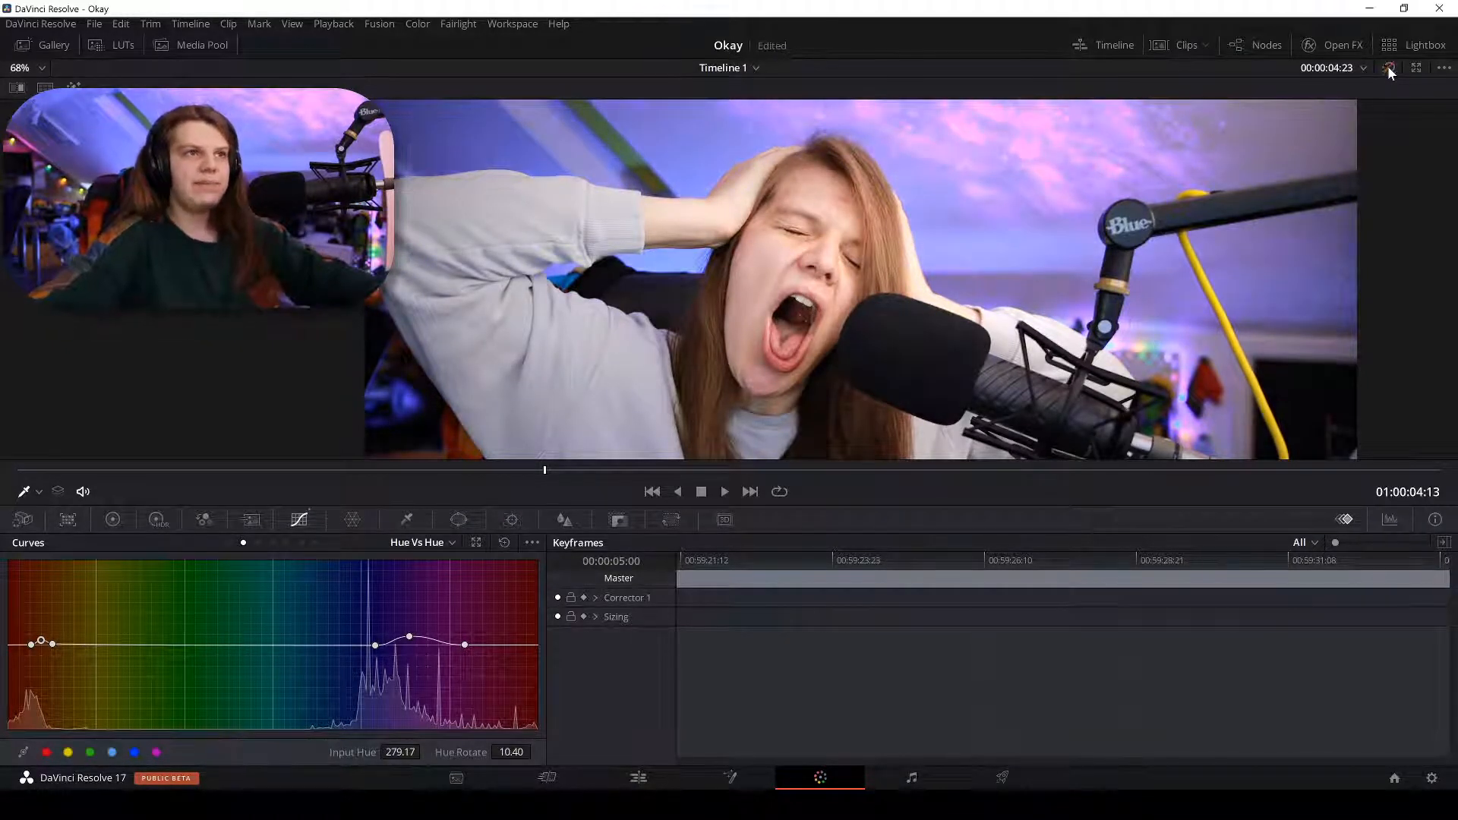
click(1388, 68)
click(1388, 69)
click(1388, 68)
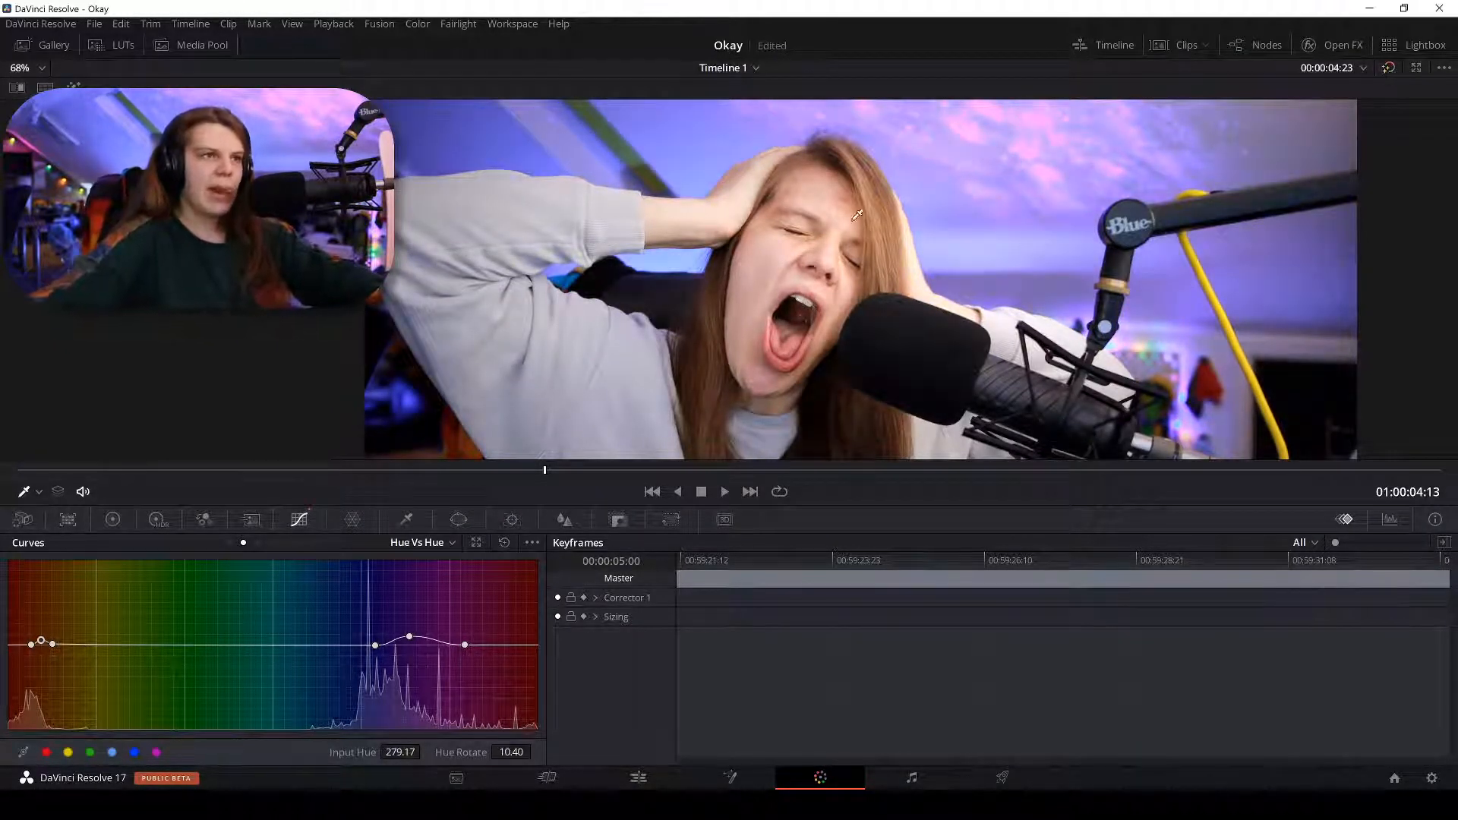
scroll(658, 333, up, 2)
click(773, 256)
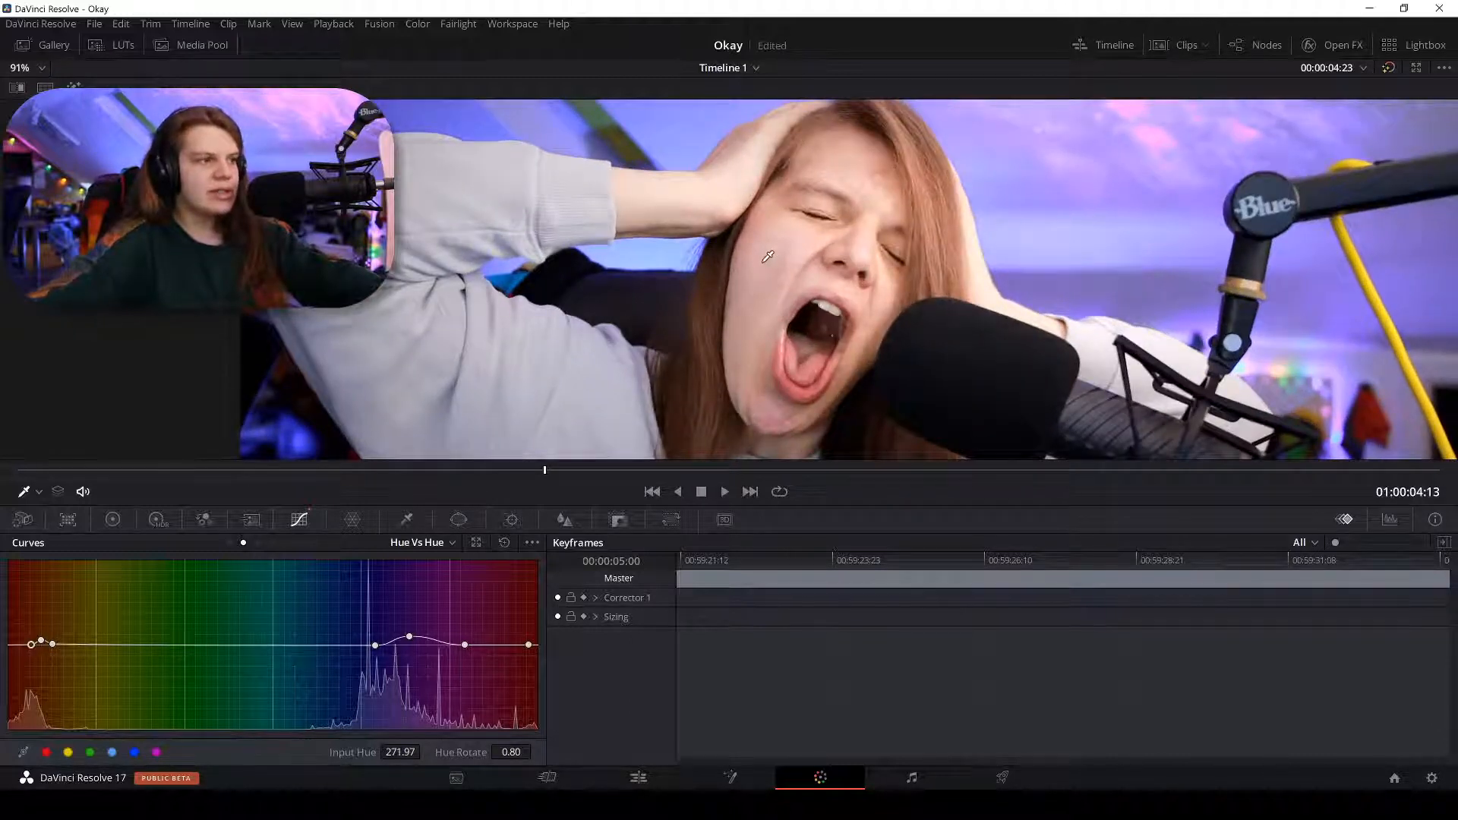
Add Hue Vs Sat points and raise the blue-violet saturation, then scrub the clip to check.
click(257, 543)
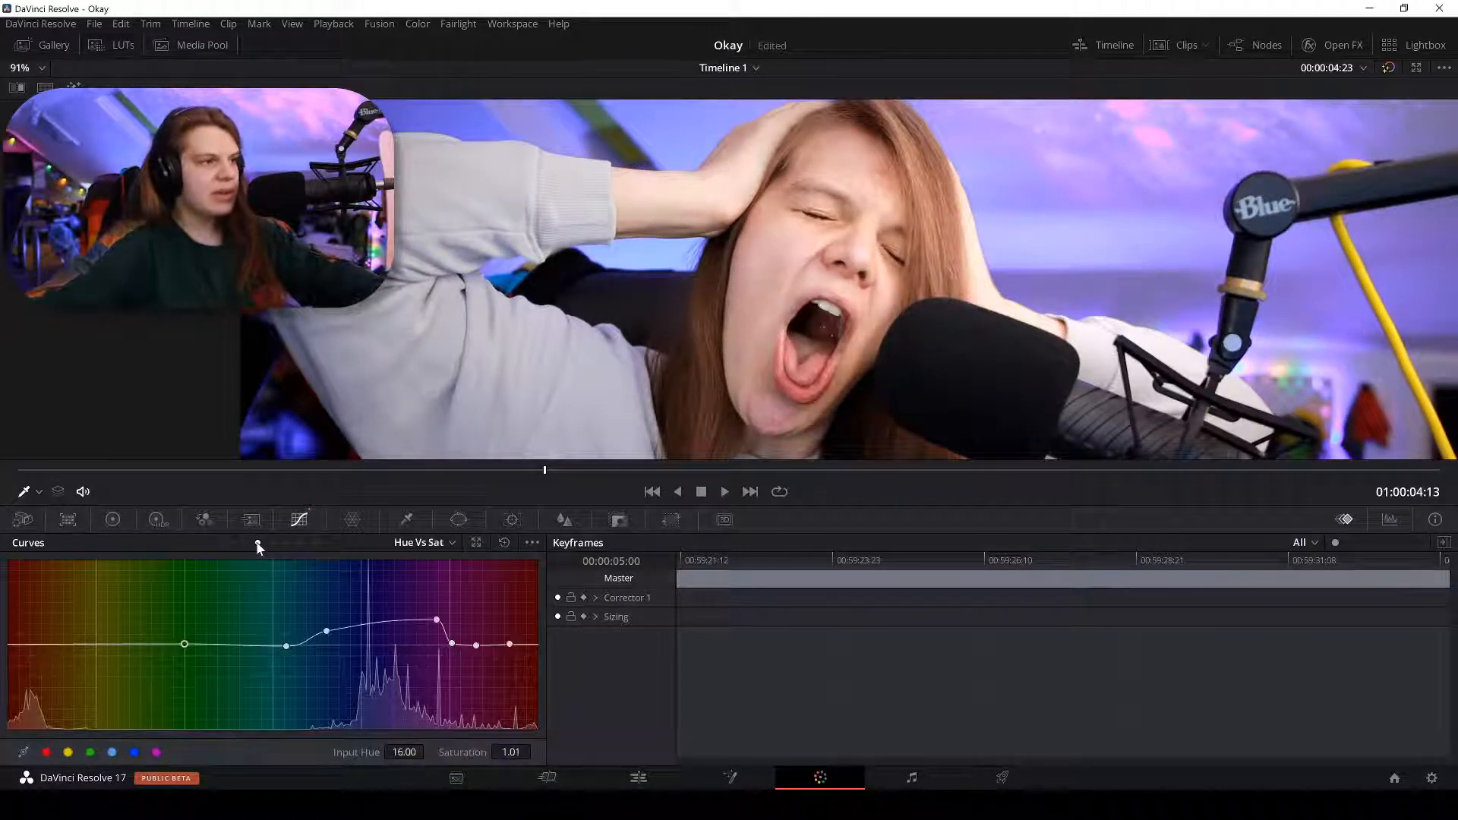
click(763, 262)
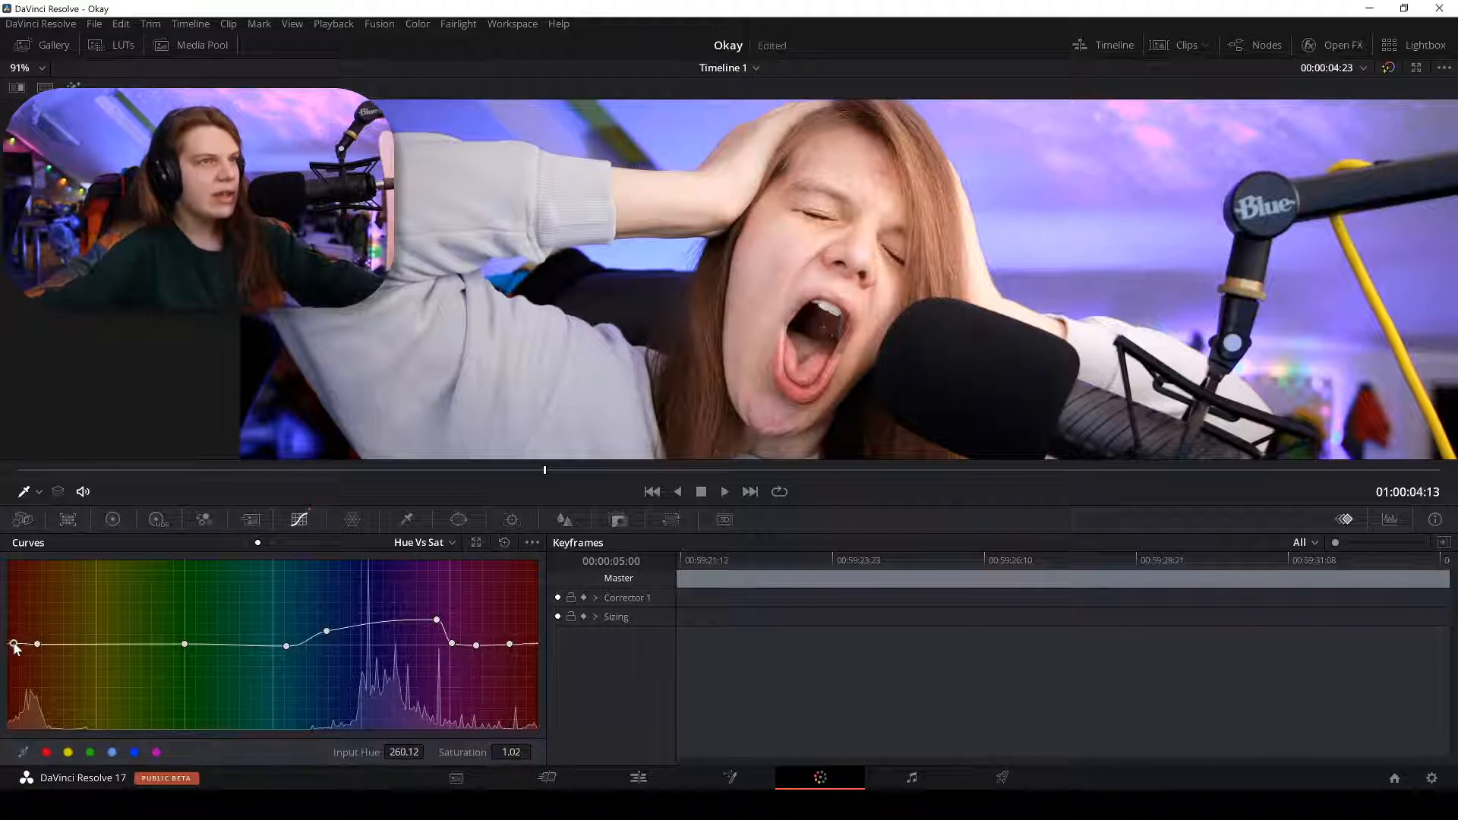
drag(14, 640, 15, 635)
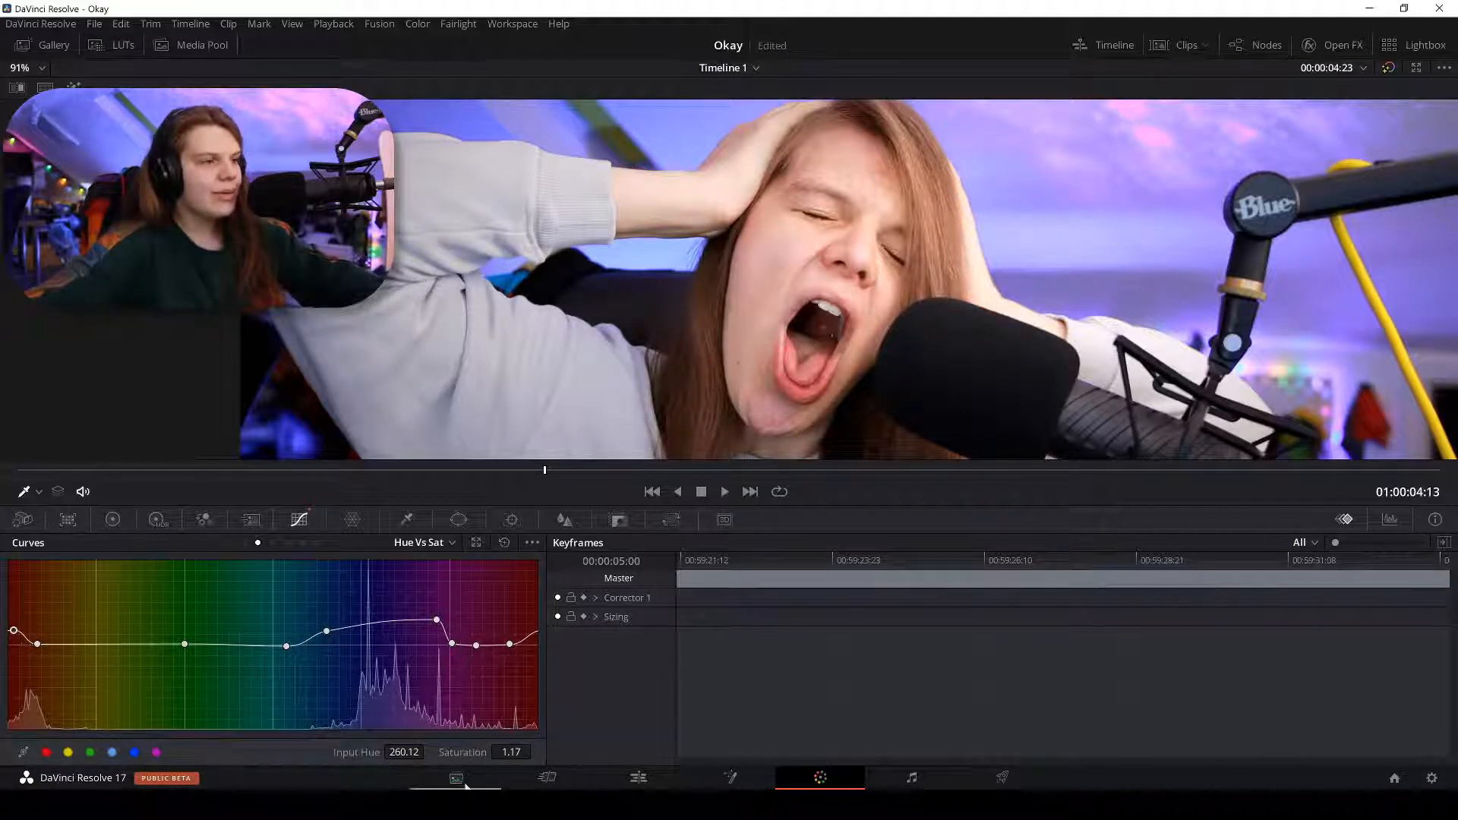
click(638, 777)
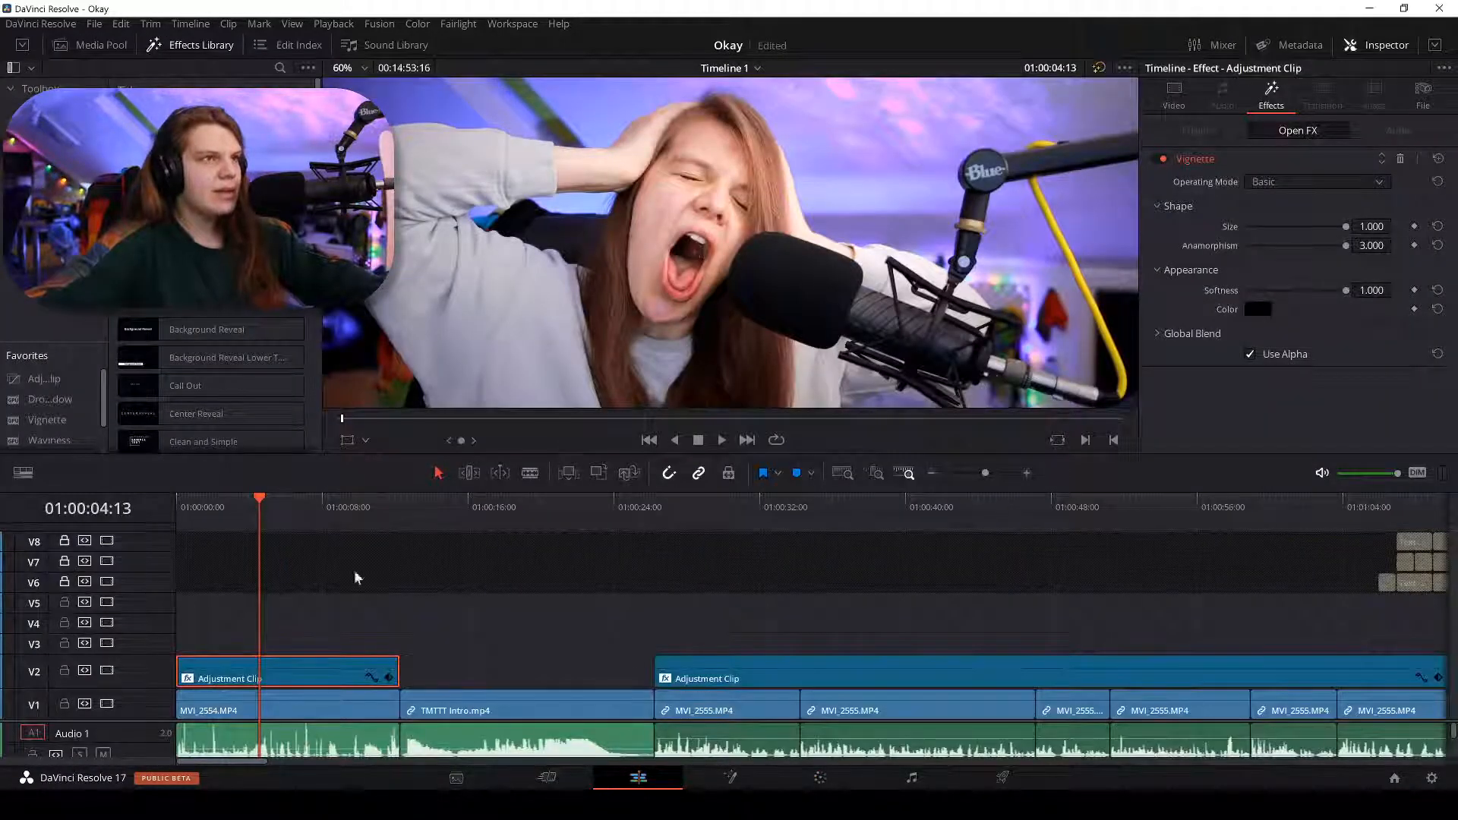
drag(248, 501, 278, 505)
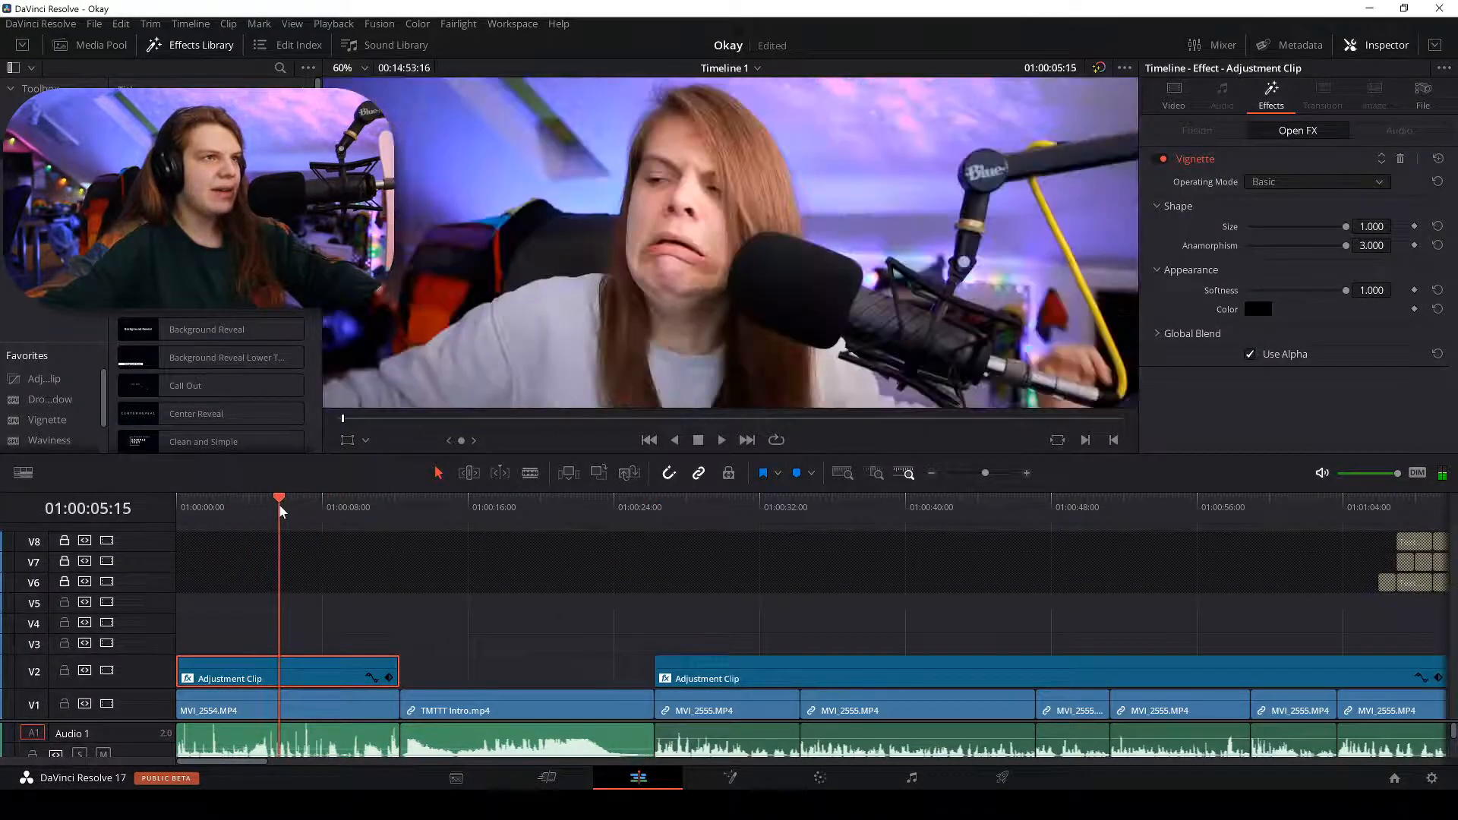
Lower the boost to saturation 1.04 at hue 248.80 and return the playhead to the start.
click(820, 778)
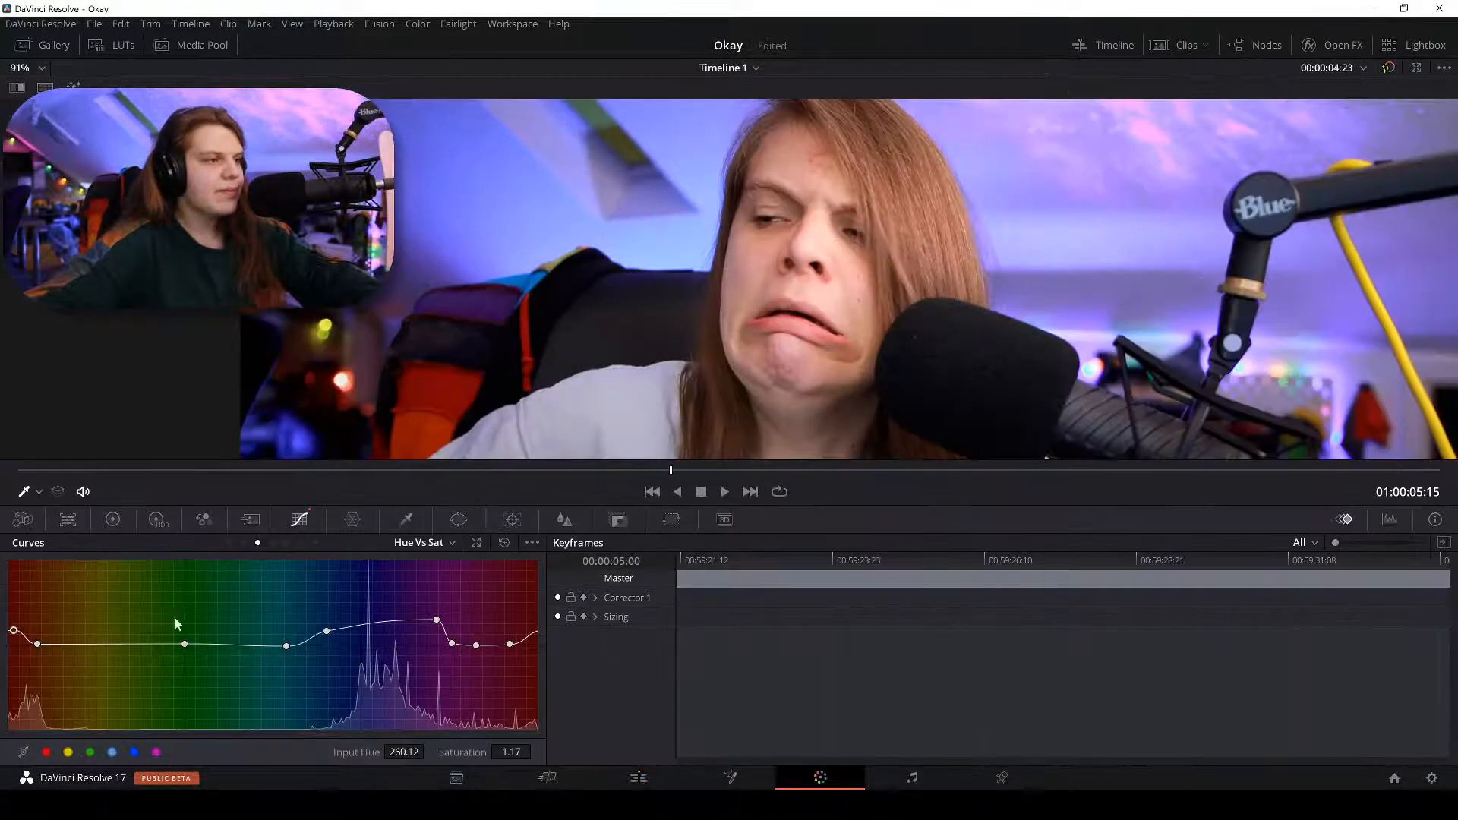
scroll(789, 366, up, 5)
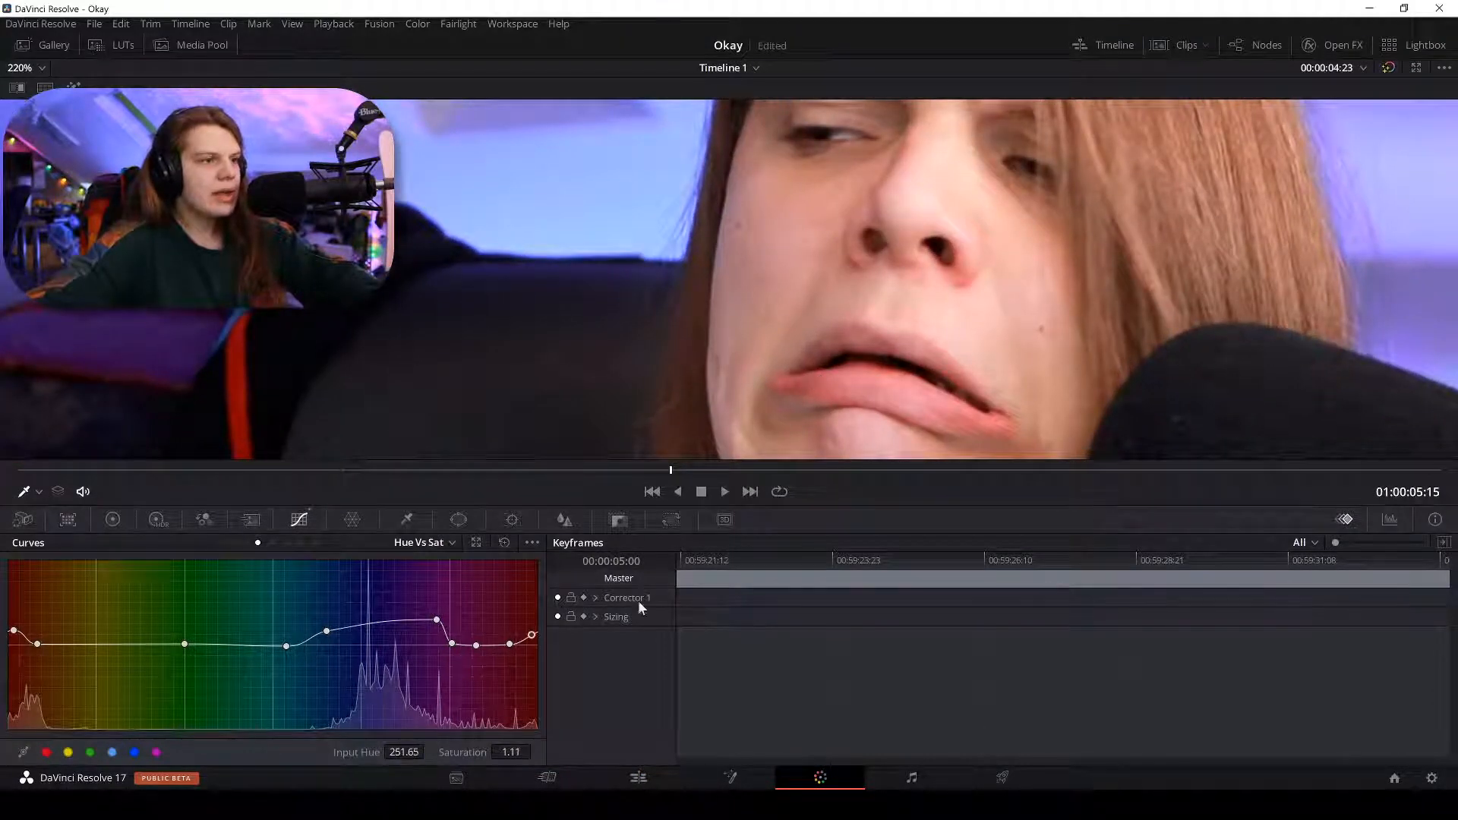
drag(535, 639, 528, 675)
click(538, 644)
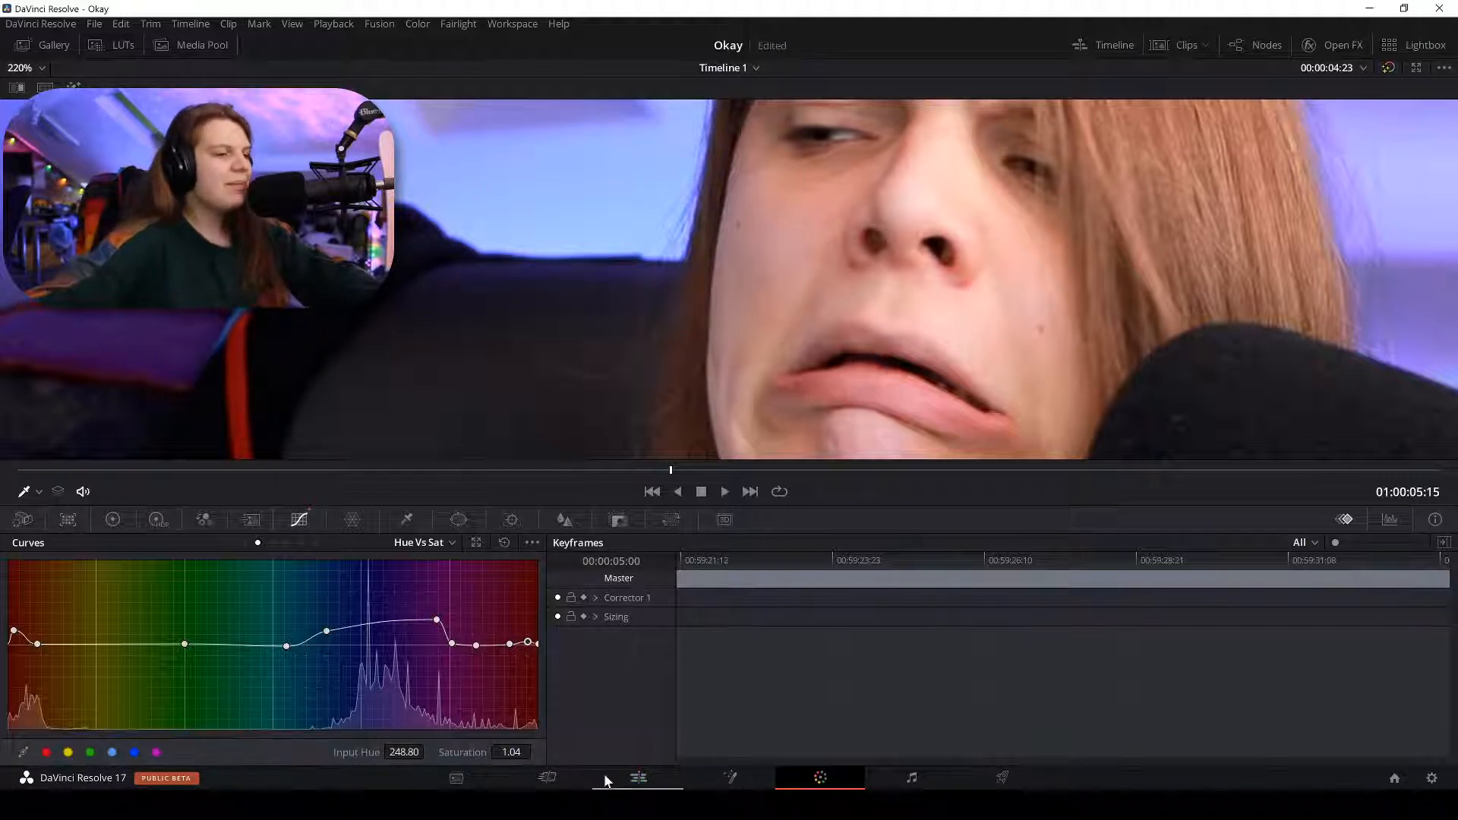
click(638, 776)
drag(228, 507, 158, 521)
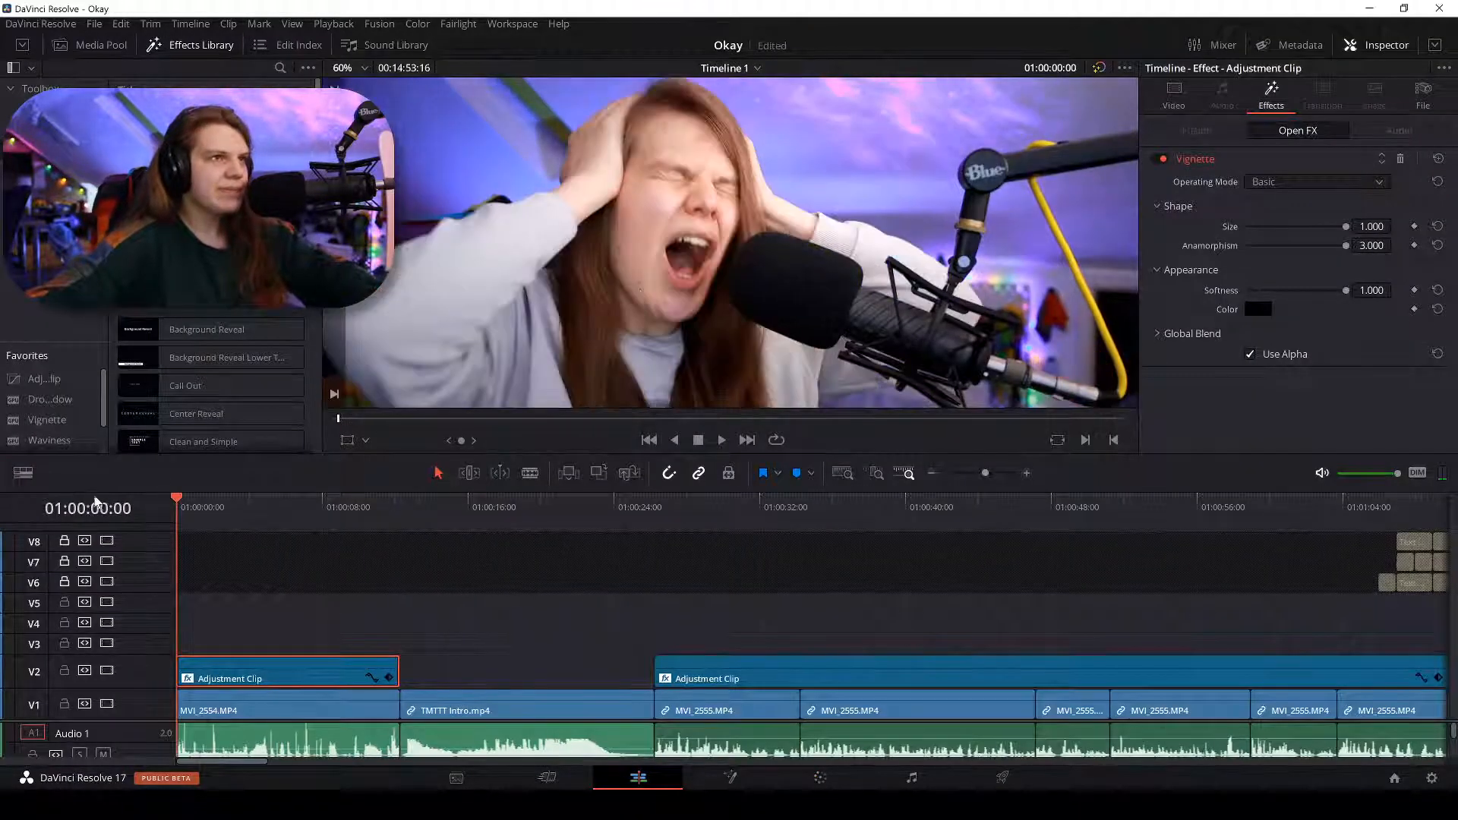
Play the timeline from 01:00:00:00, then resume playback from around 24 seconds.
scroll(612, 290, down, 1)
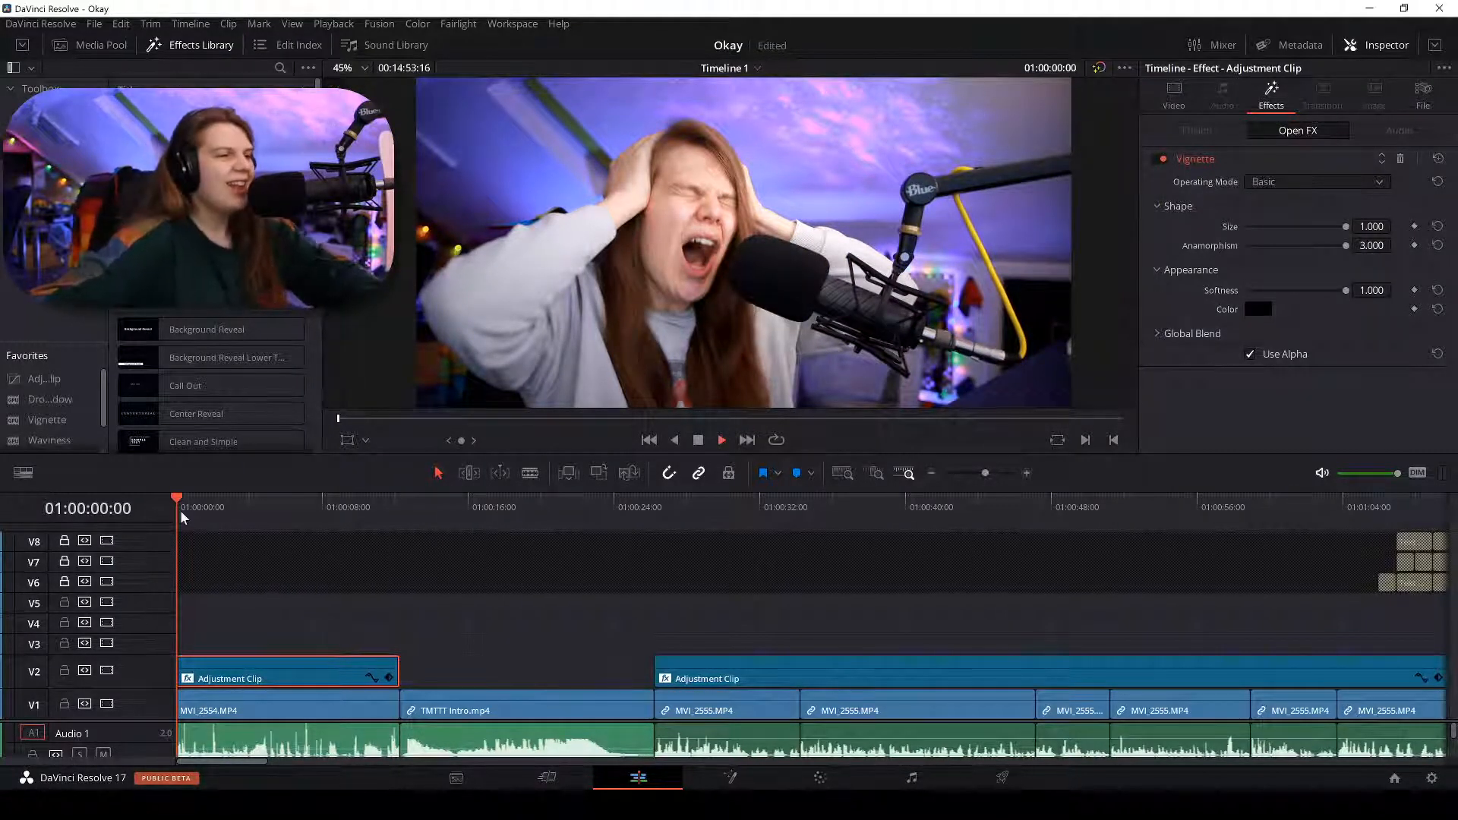
key(space)
scroll(786, 304, down, 1)
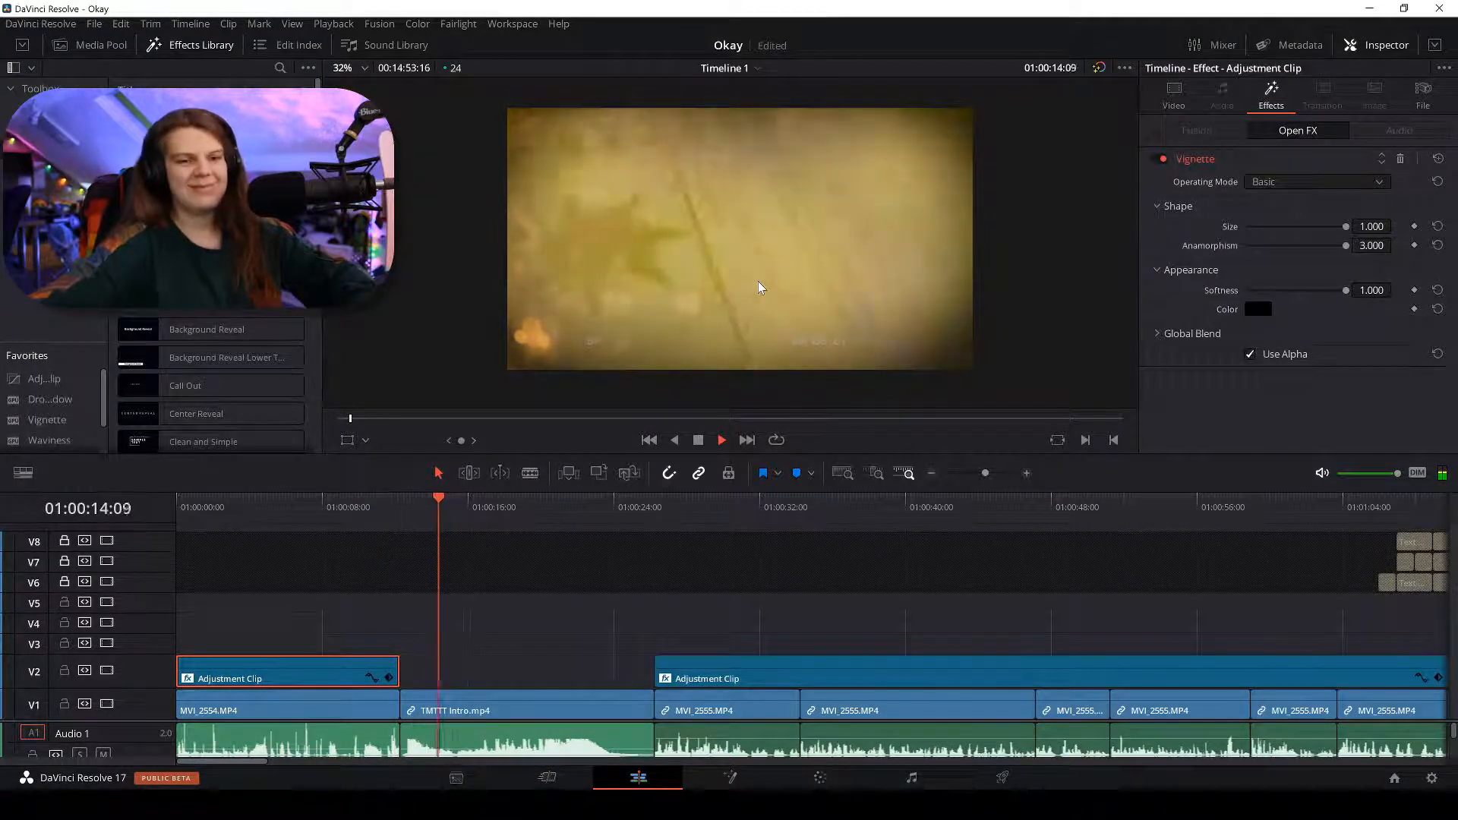
key(space)
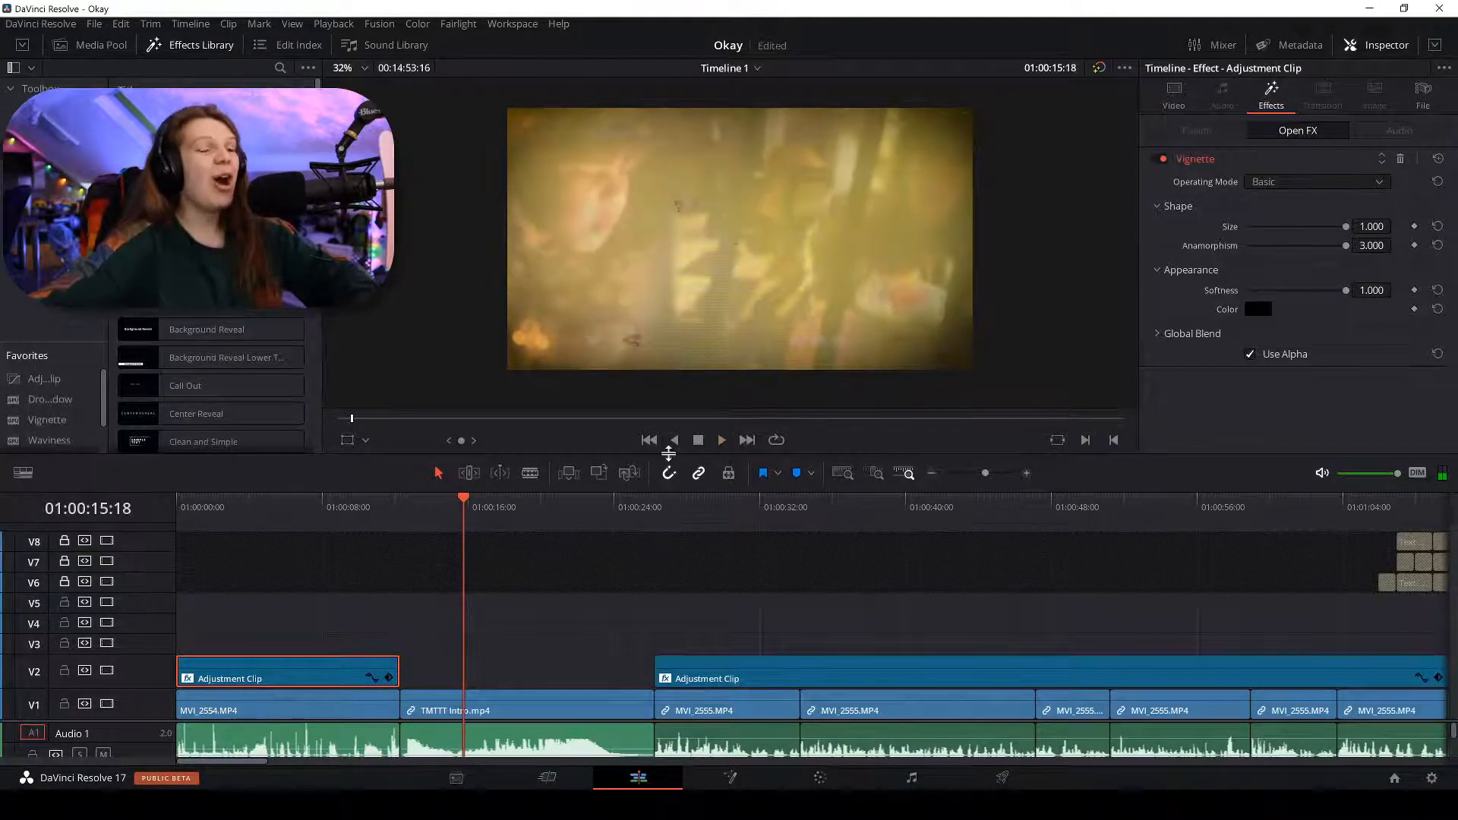
click(616, 501)
key(space)
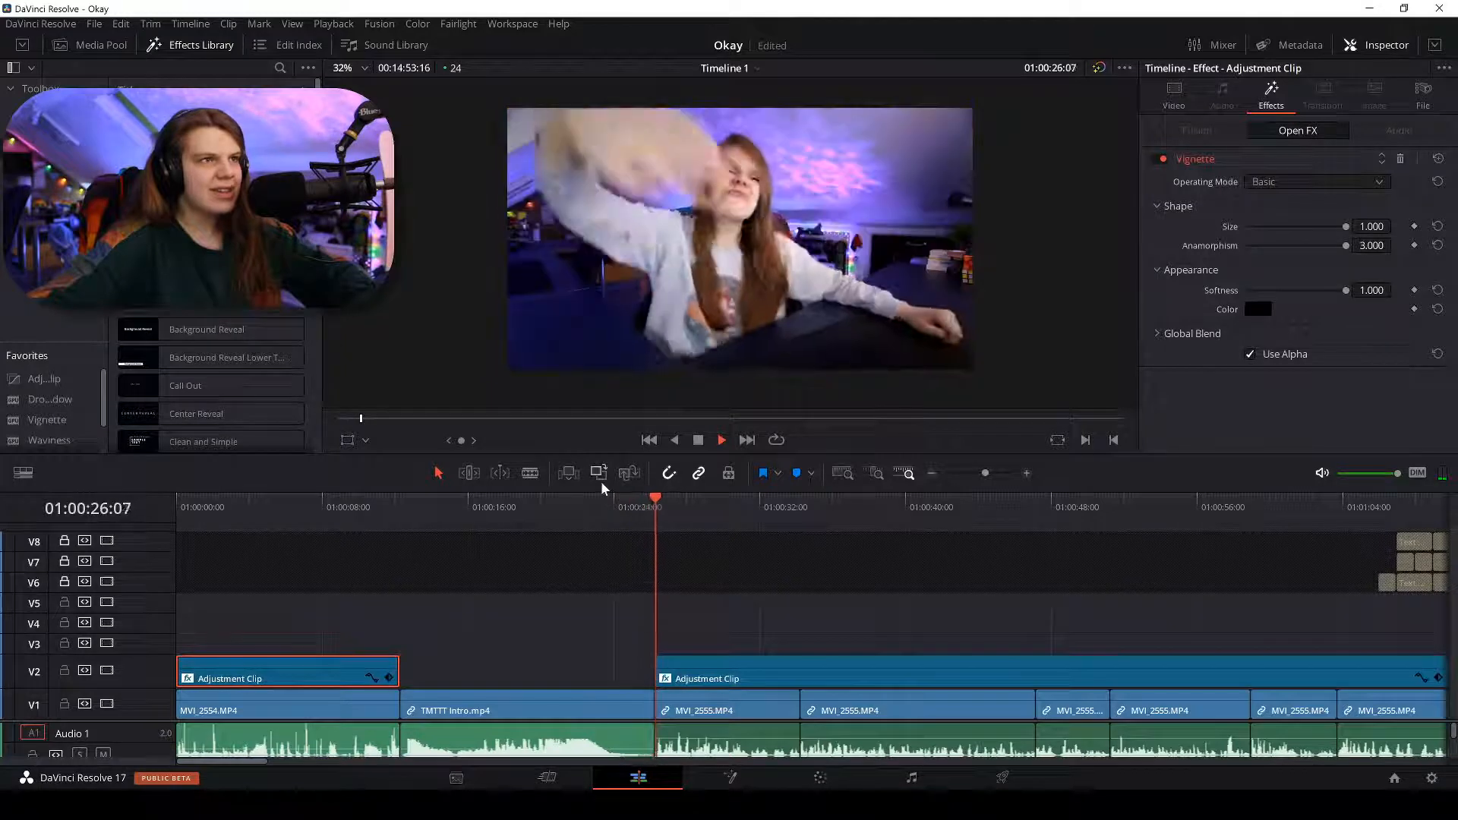
Zoom the timeline out to see more clips and switch to the browser's YouTube channel.
scroll(685, 236, down, 2)
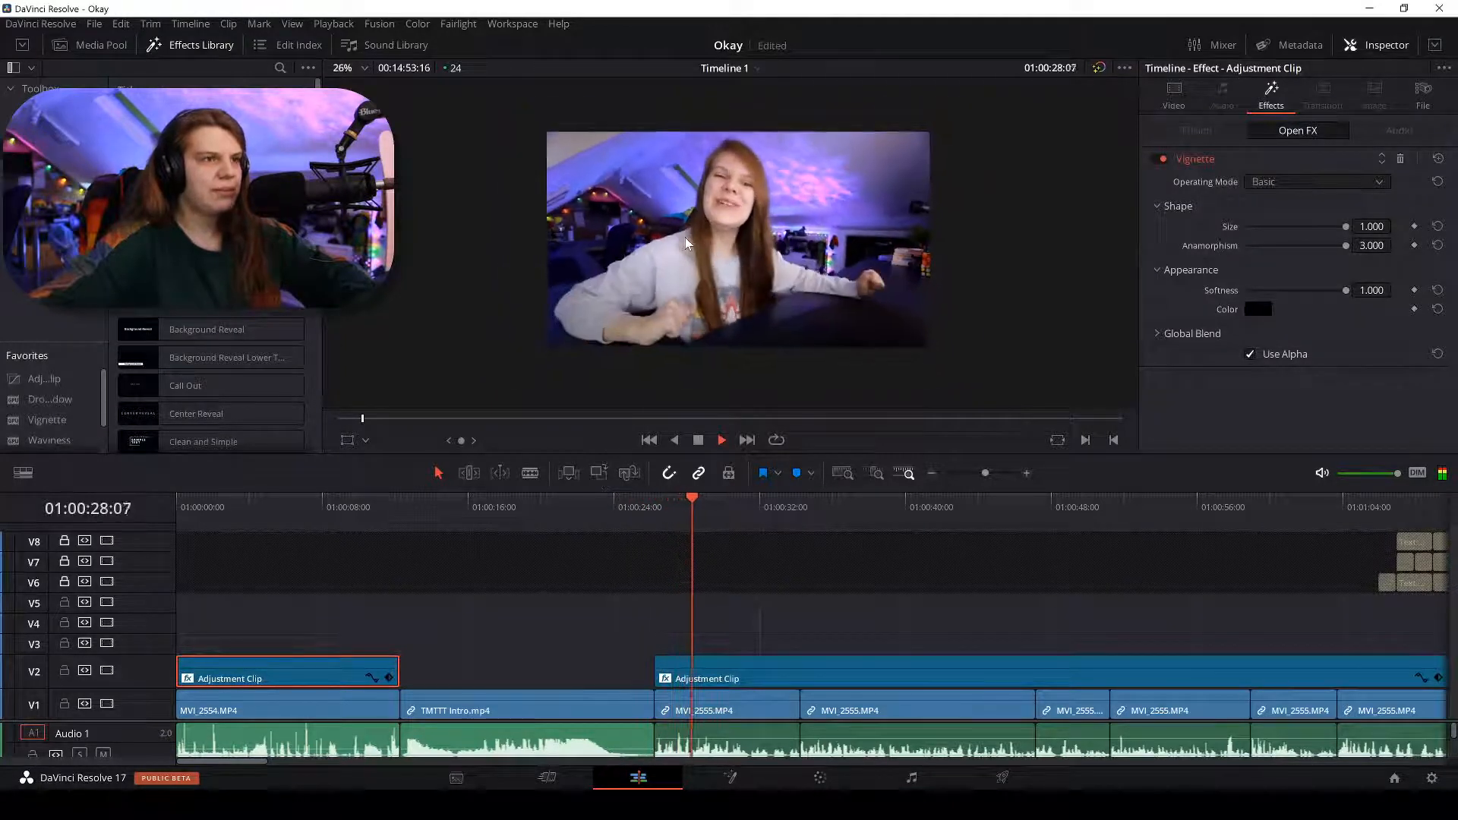
key(ctrl+minus)
key(ctrl+minus)
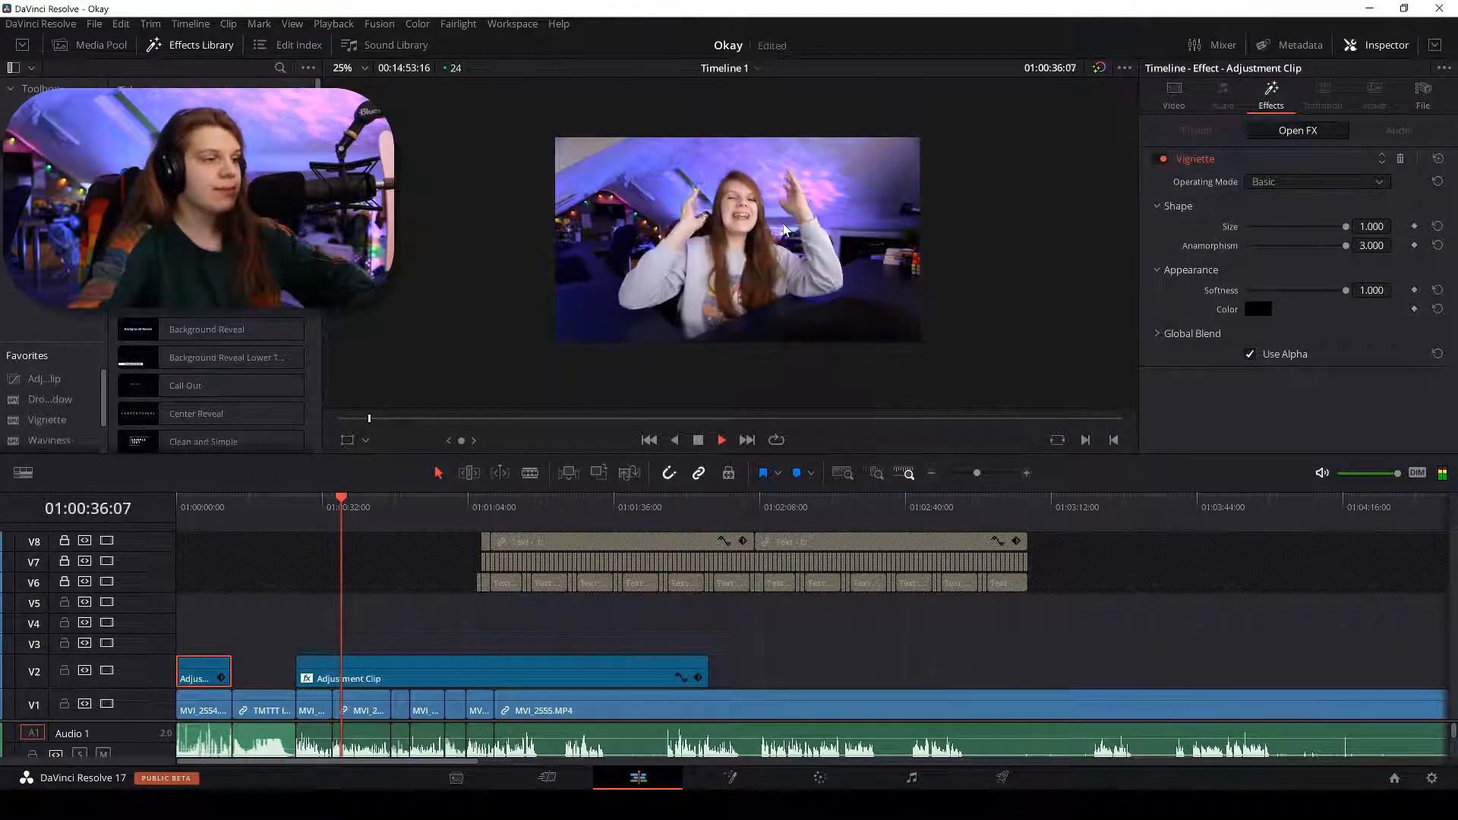
key(ctrl+equal)
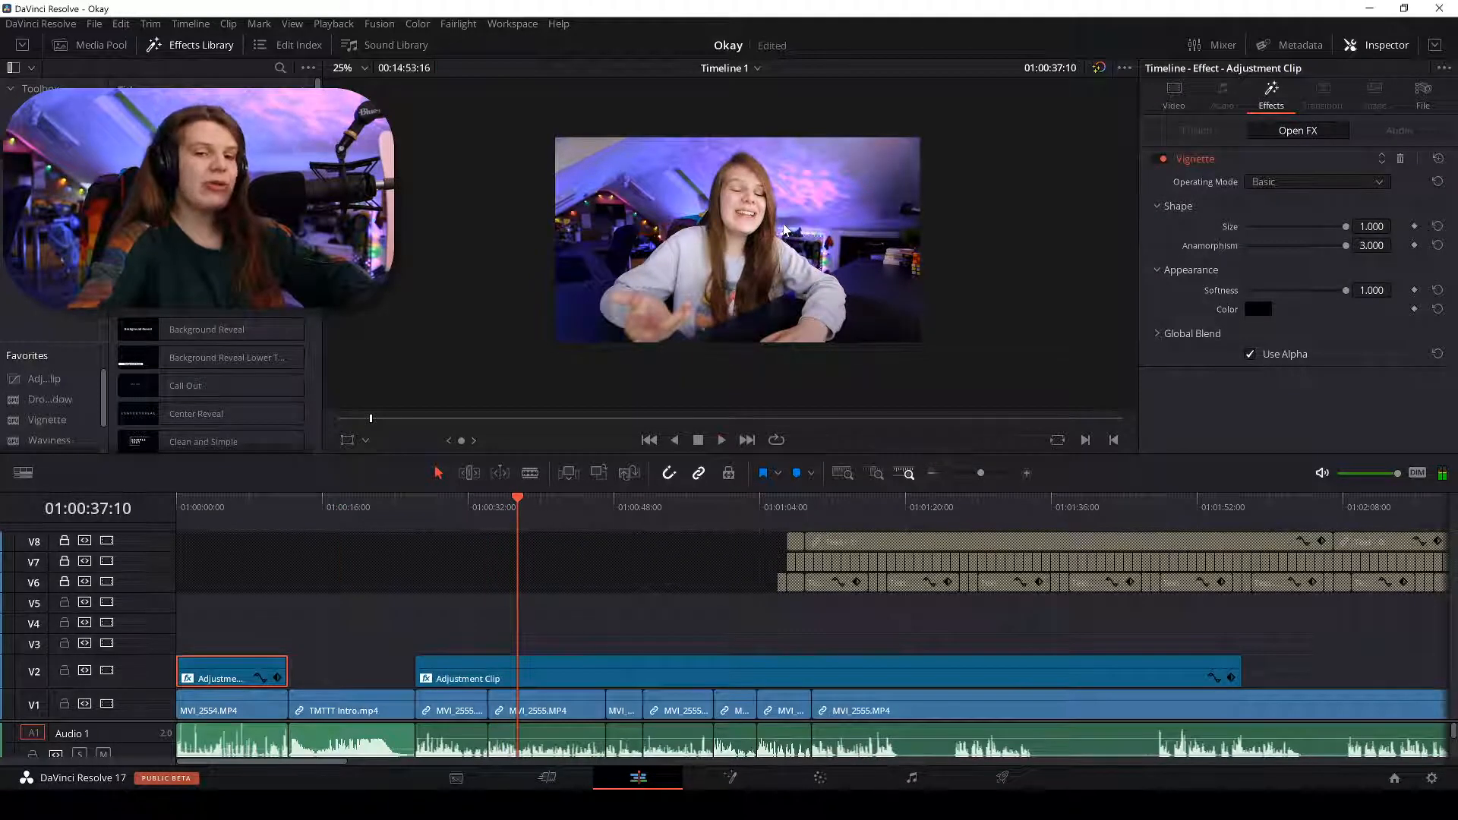
key(ctrl+minus)
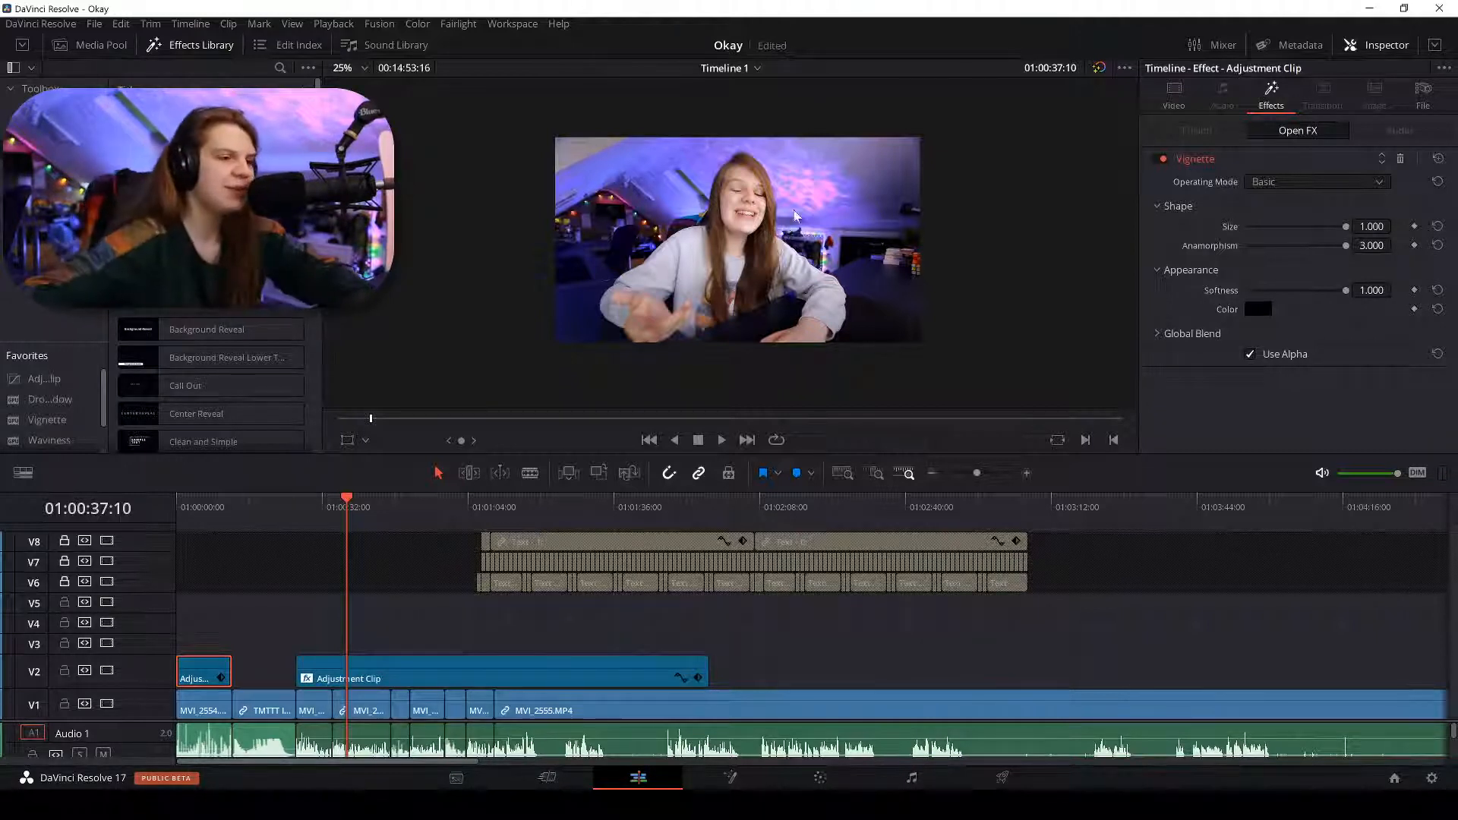
key(alt+Tab)
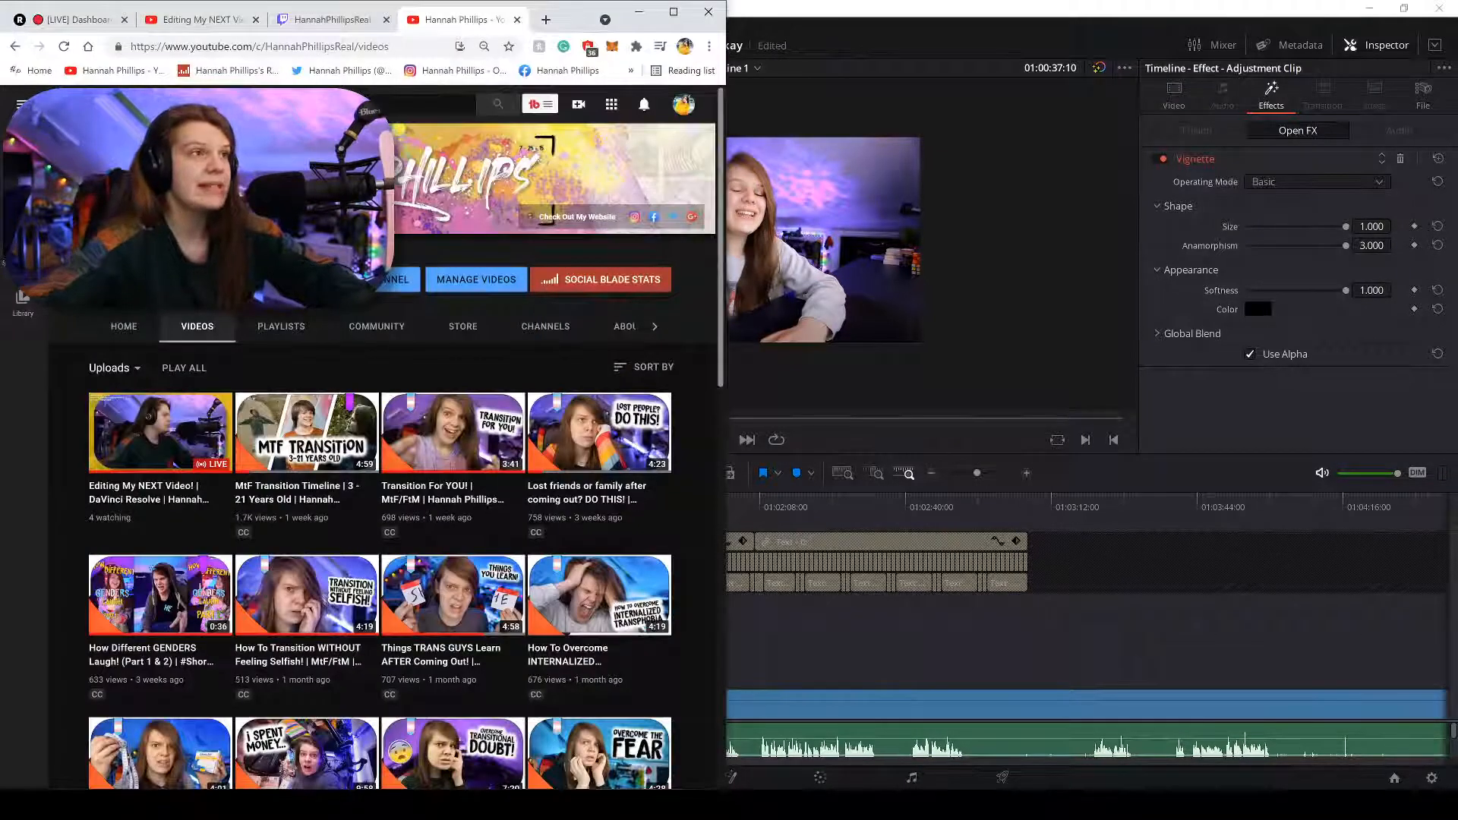
Load epidemicsound.com in Chrome after an accidental detour to the Epic Games site.
click(353, 30)
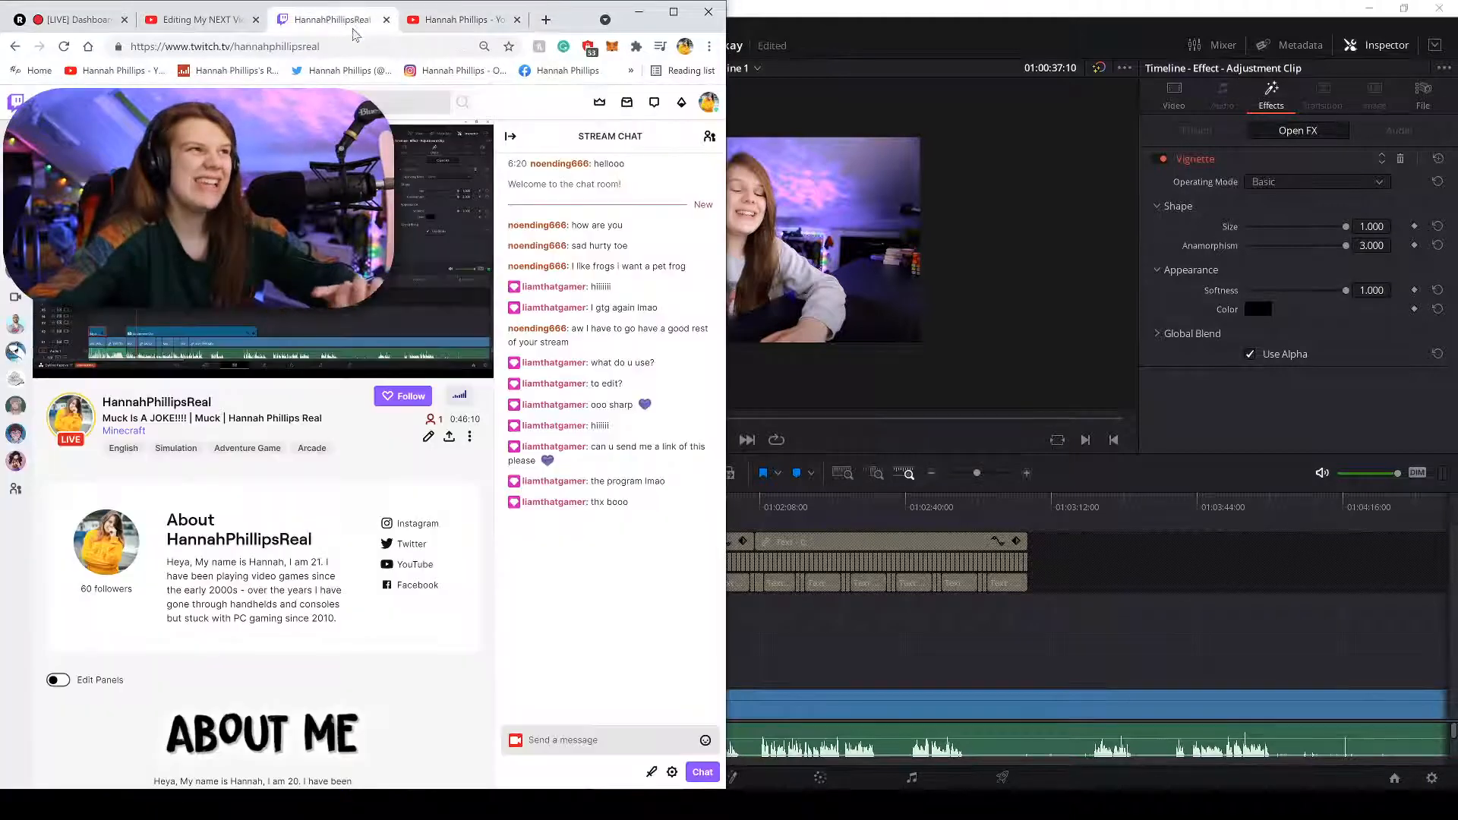
click(253, 25)
click(455, 20)
click(349, 47)
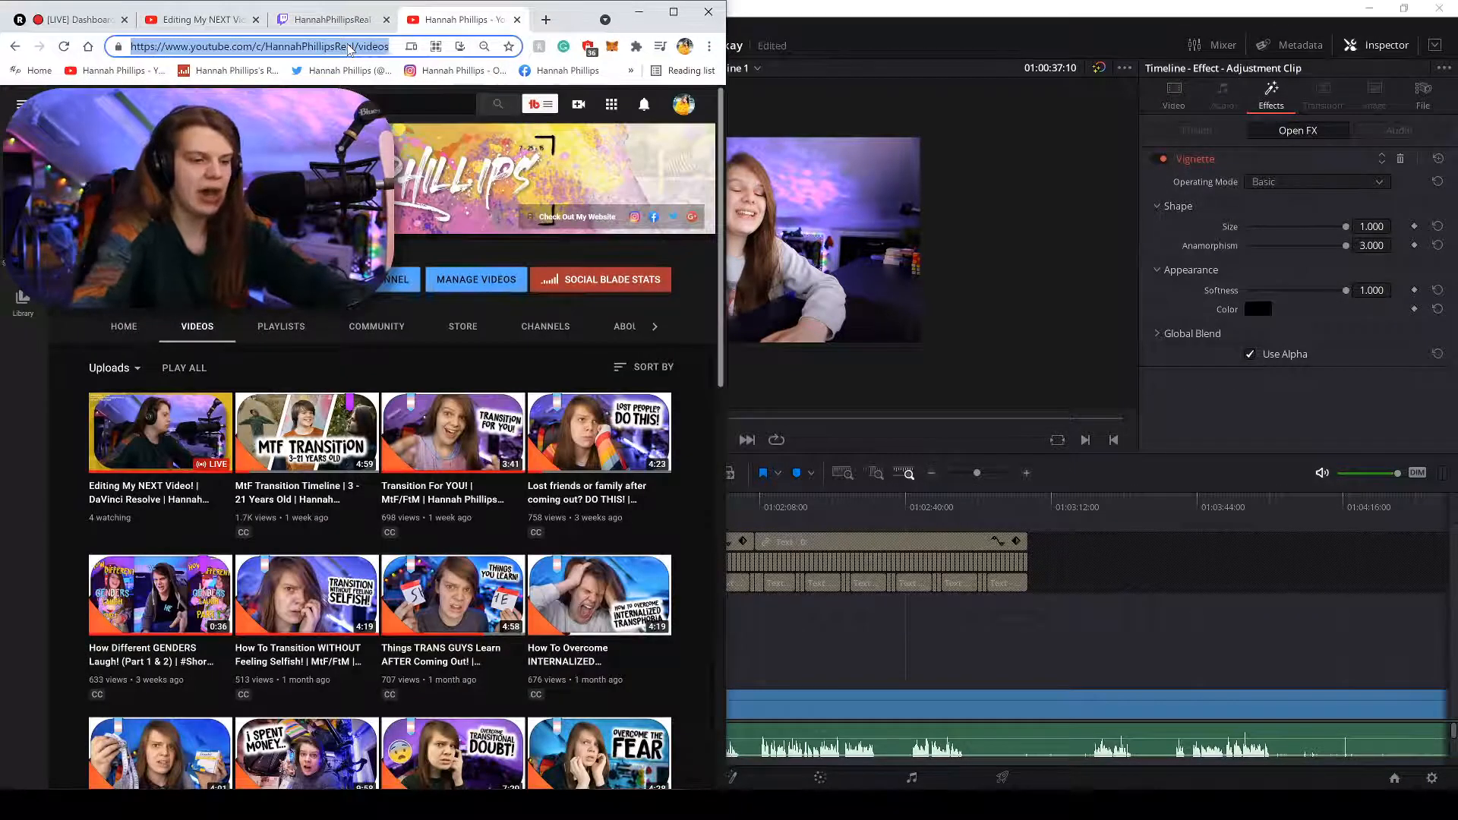
text(epic)
key(Return)
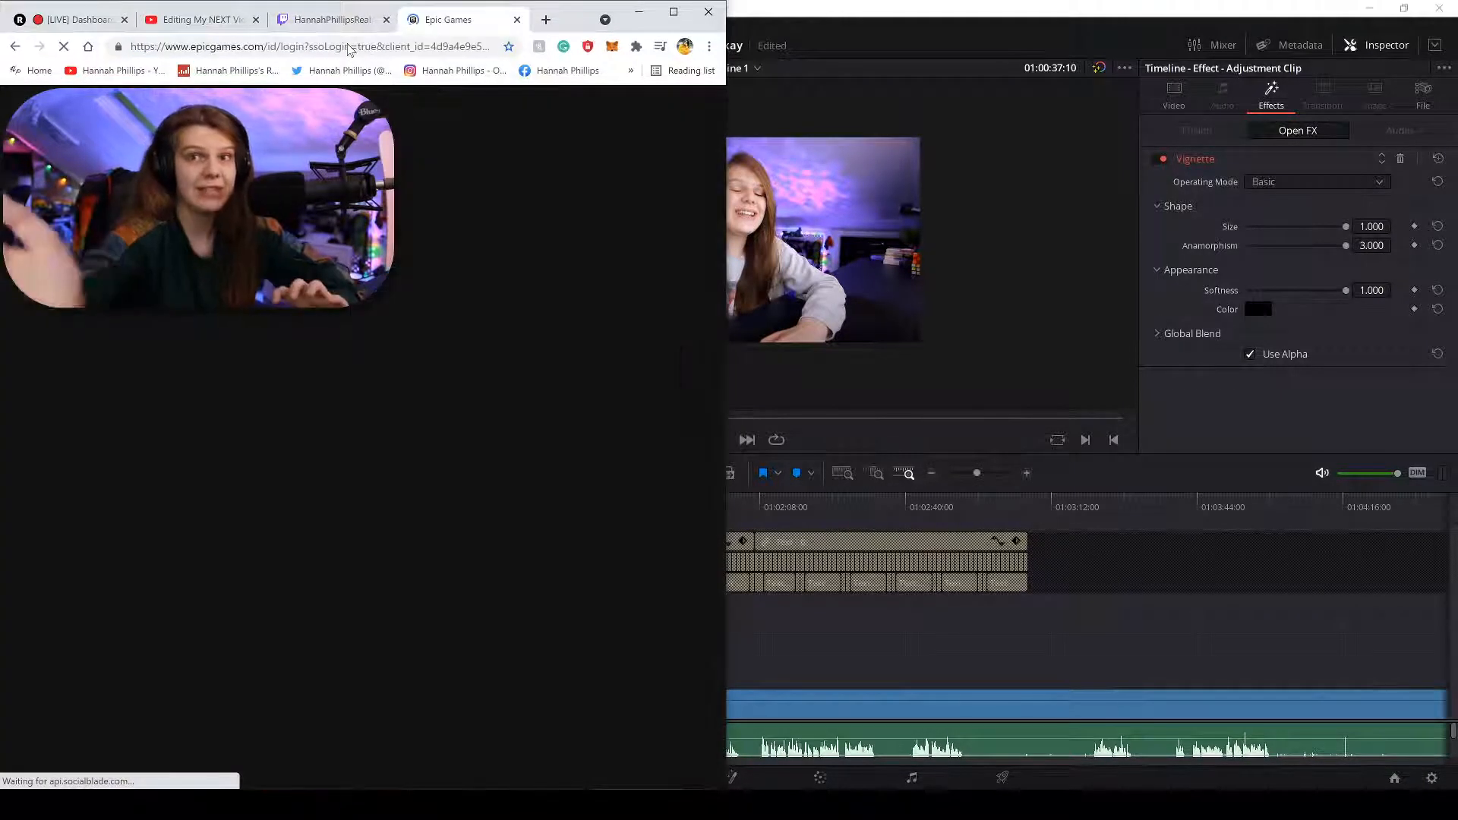
click(262, 47)
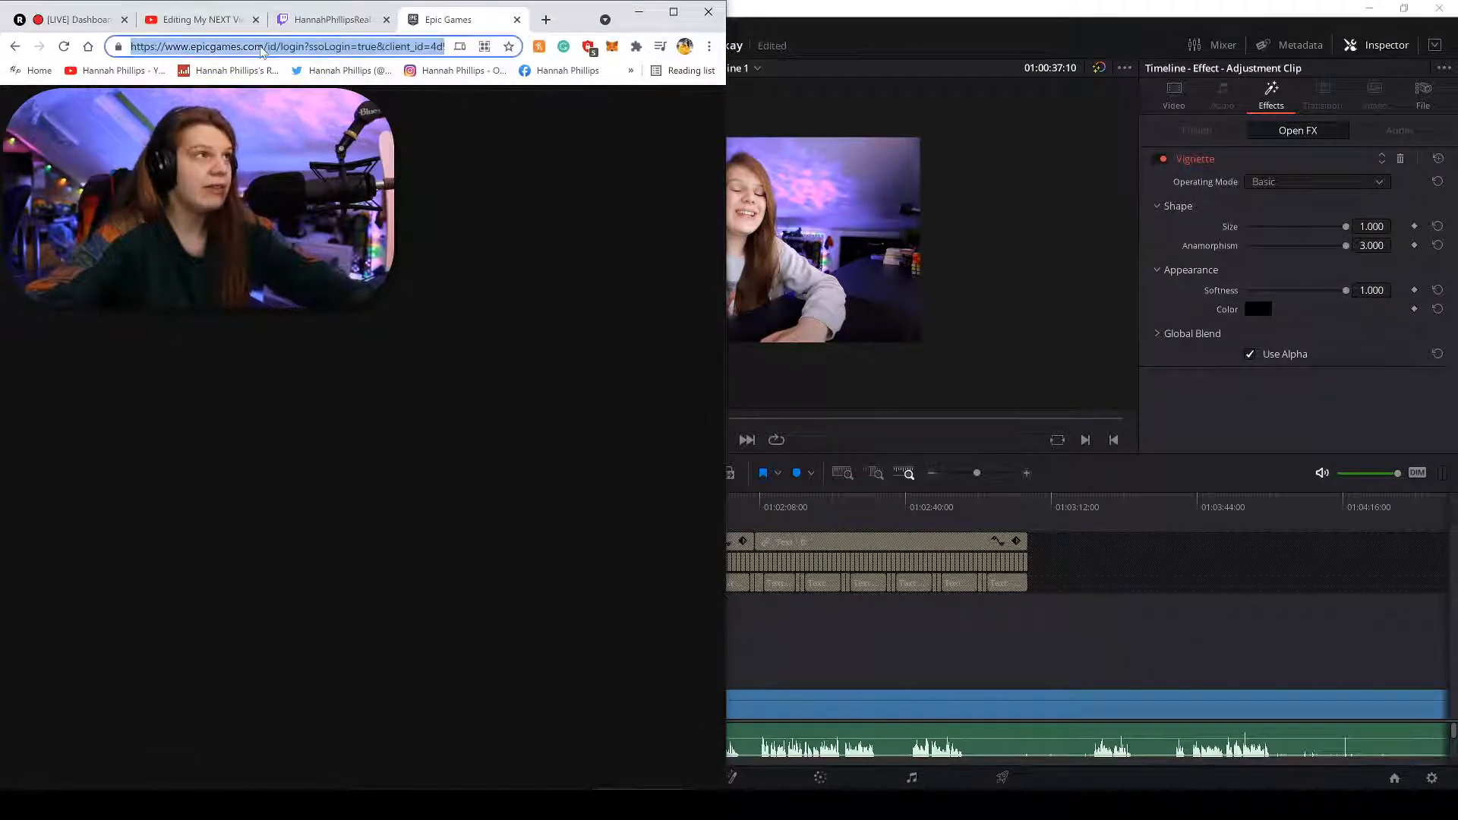
text(epide)
key(Return)
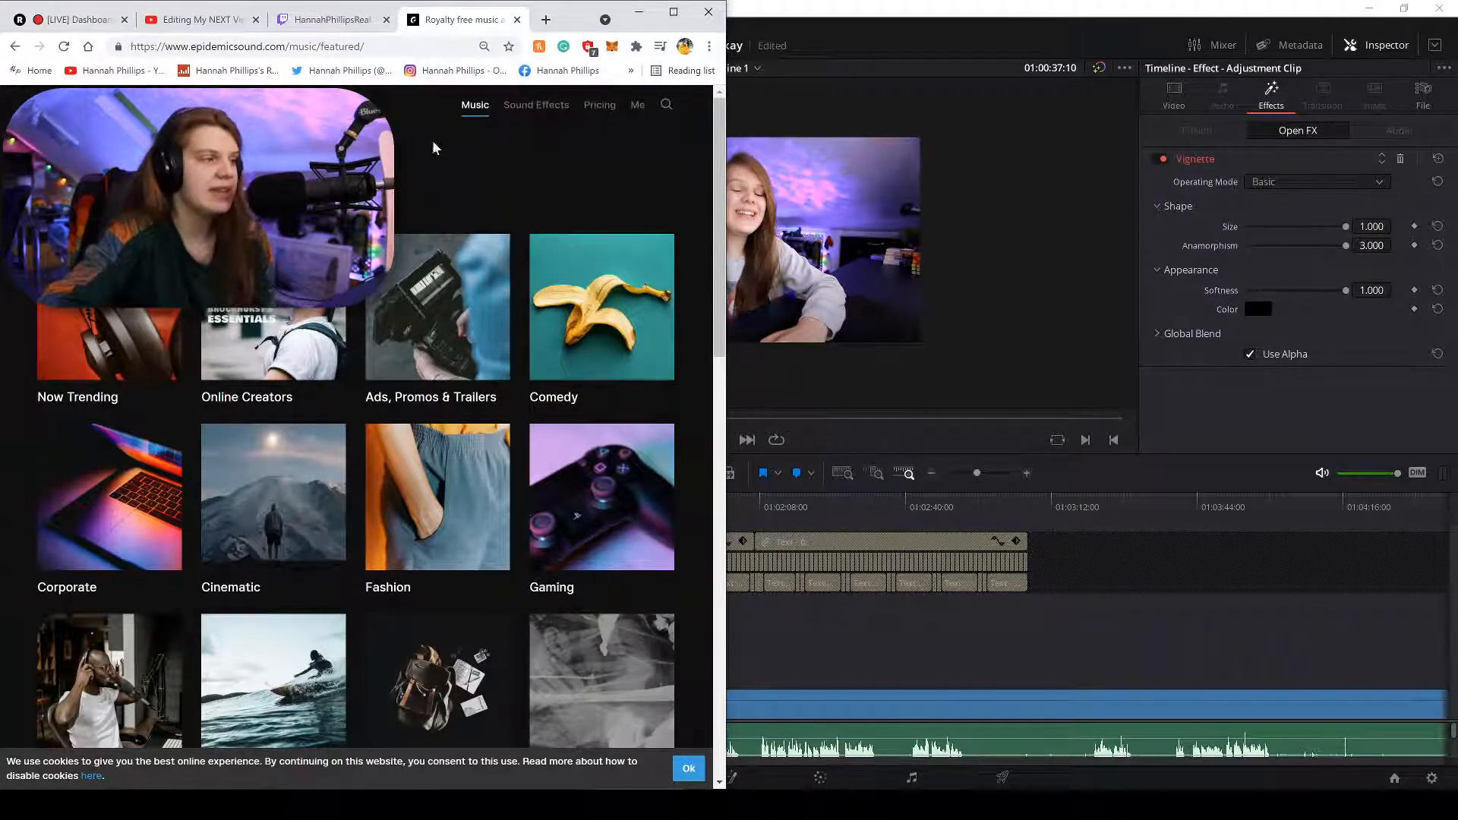
Open Epidemic Sound's Genres page listing Beats, Hip Hop, Rock, Jazz and All Genres.
click(122, 183)
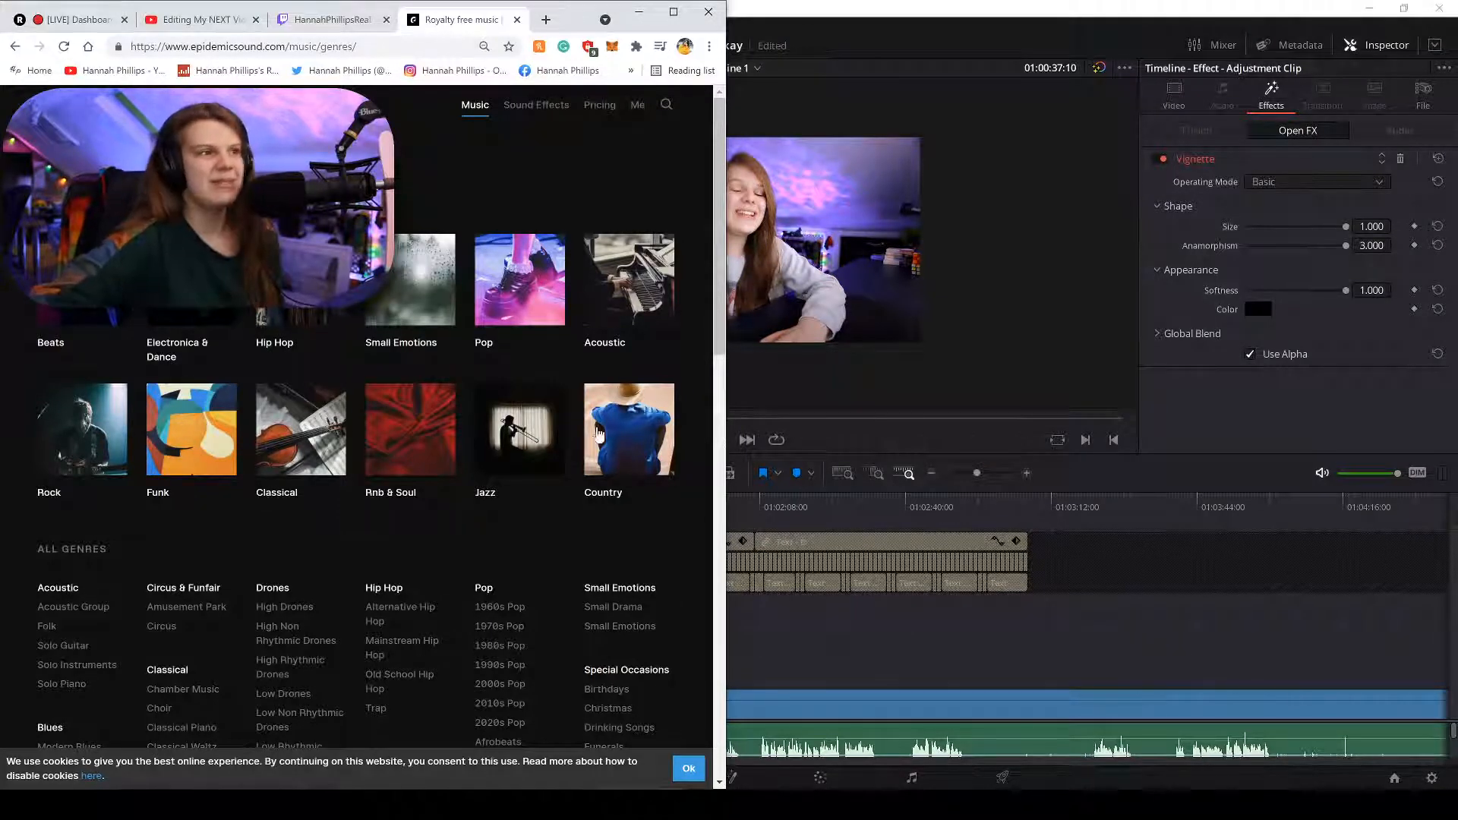
Open the Country genre and filter its tracks to Instrumentals only.
click(634, 424)
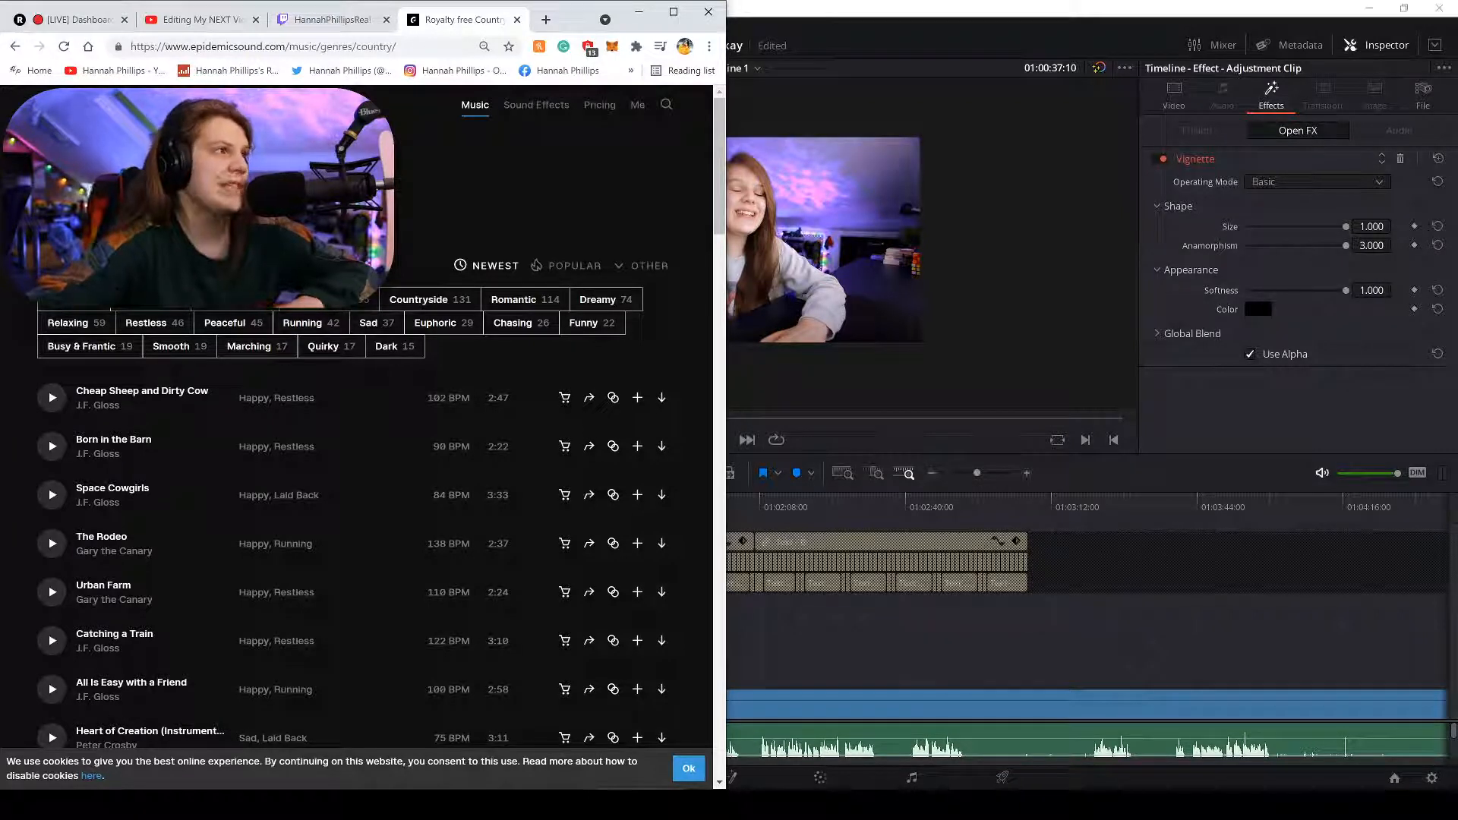
click(136, 266)
click(205, 266)
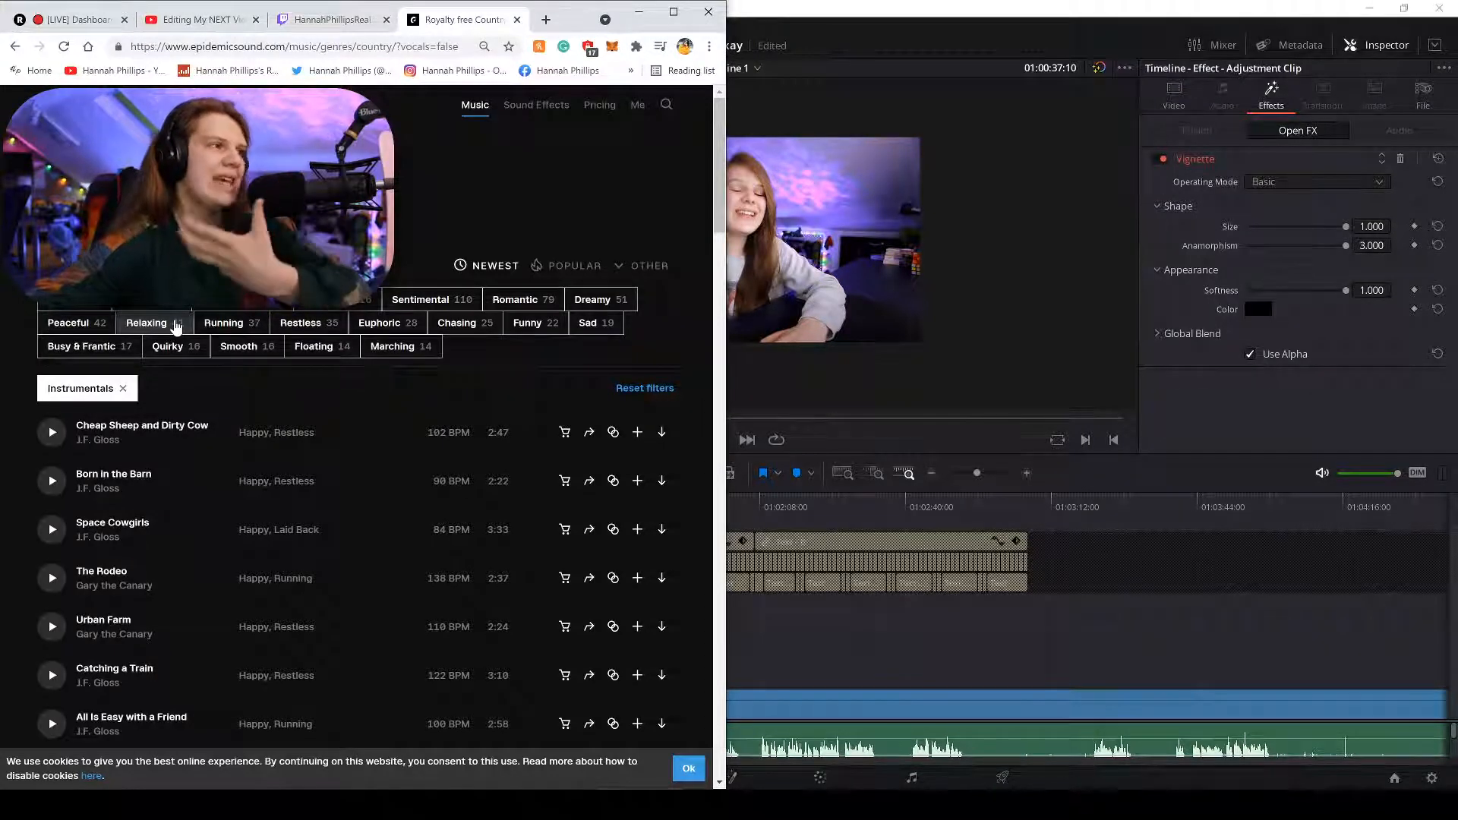
Add the Relaxing mood filter, preview Traveling Home, and dismiss the cookie notice.
click(156, 323)
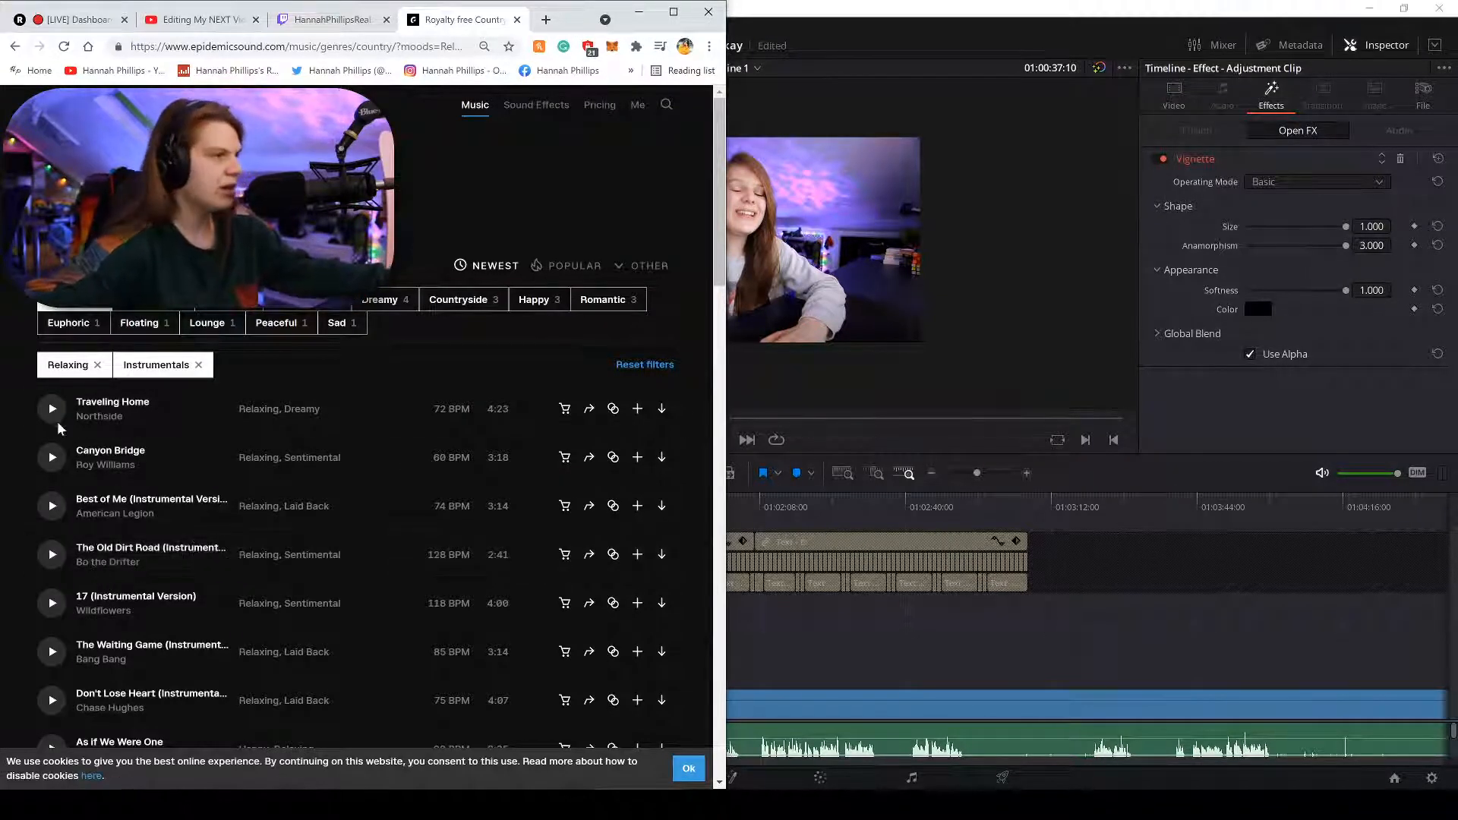
click(56, 427)
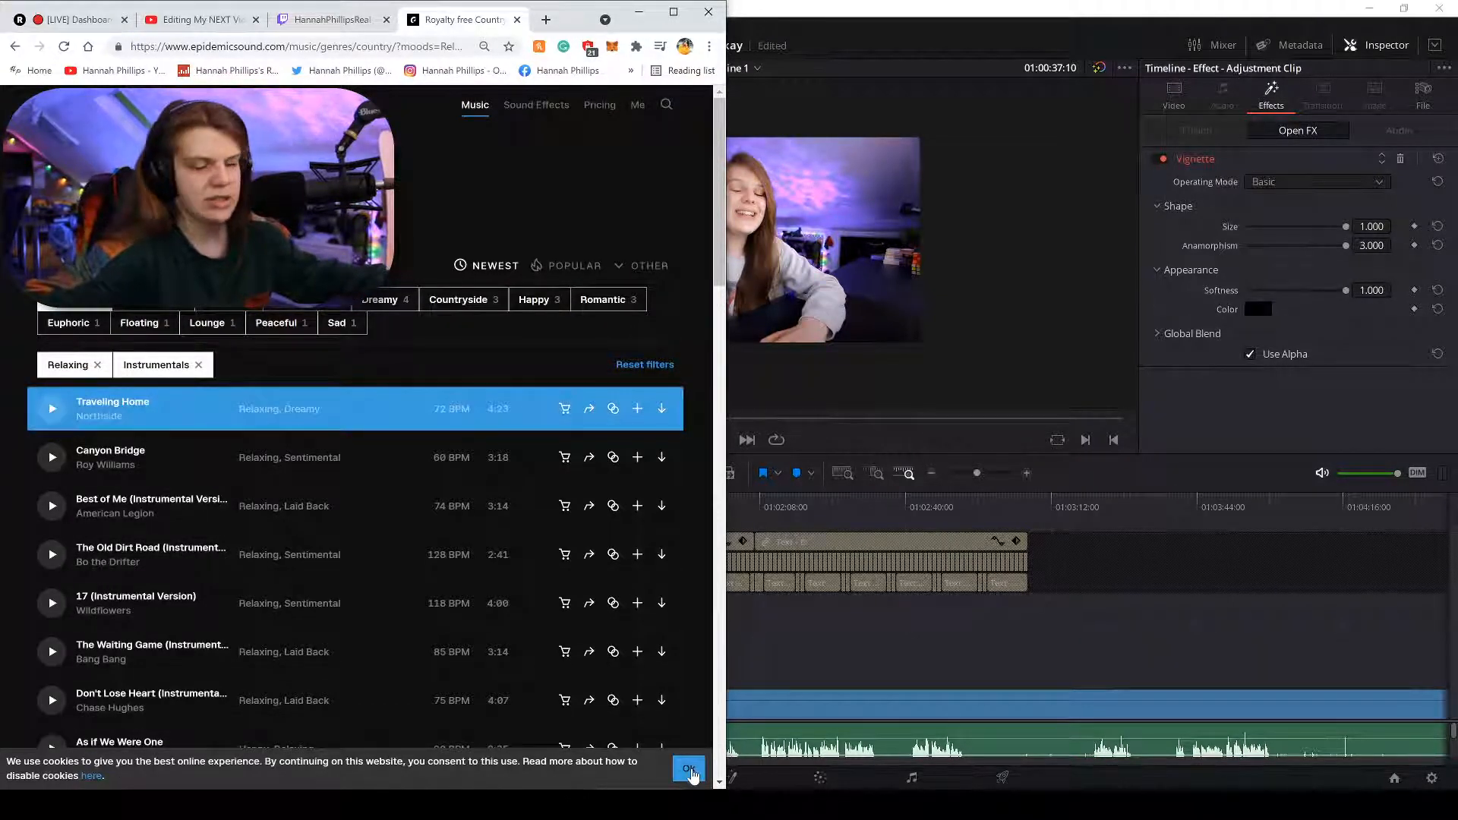
click(688, 767)
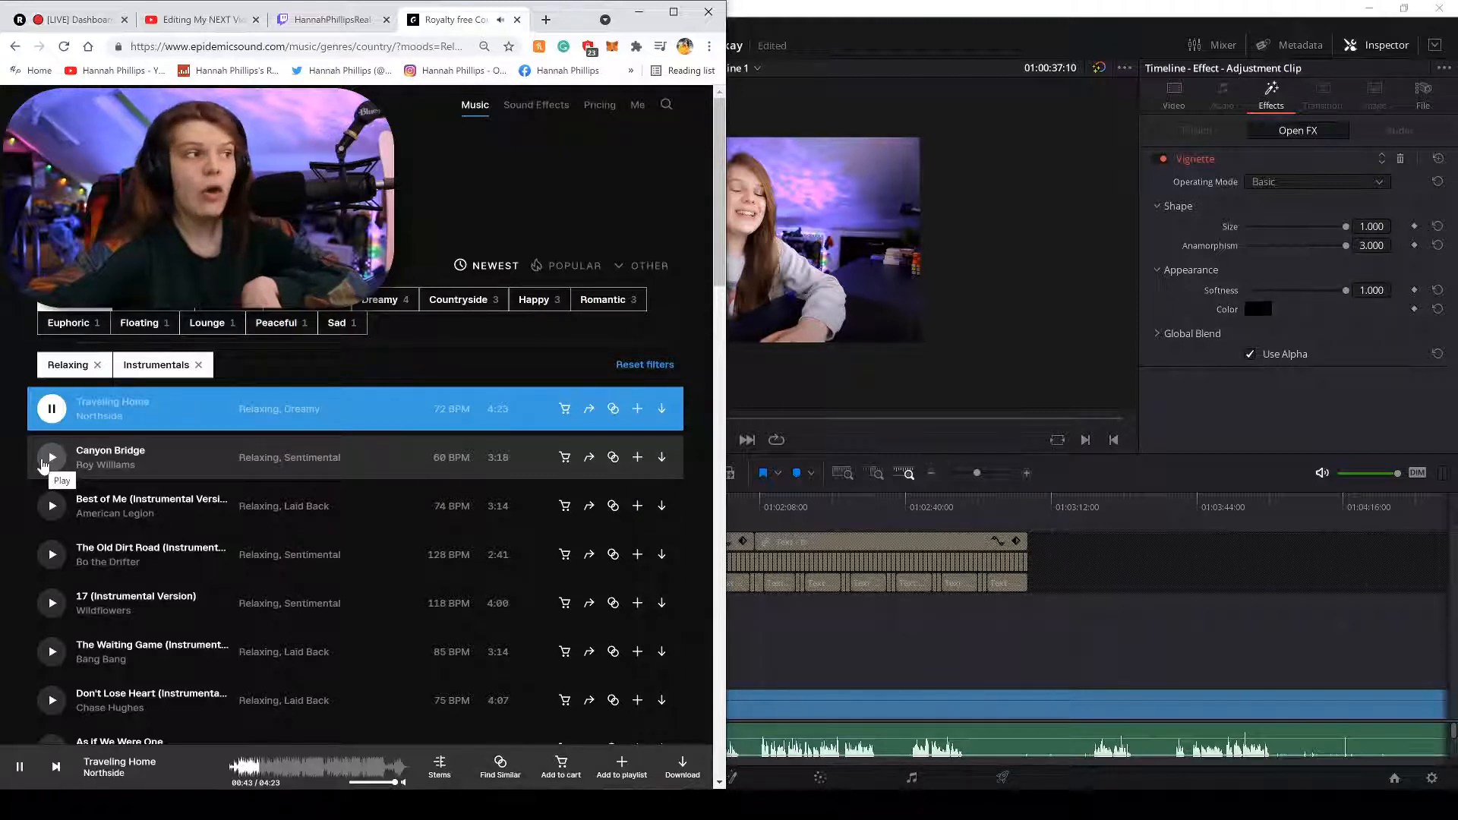
Preview Canyon Bridge, Best of Me, The Old Dirt Road, 17, The Waiting Game, then Traveling Home again.
click(44, 460)
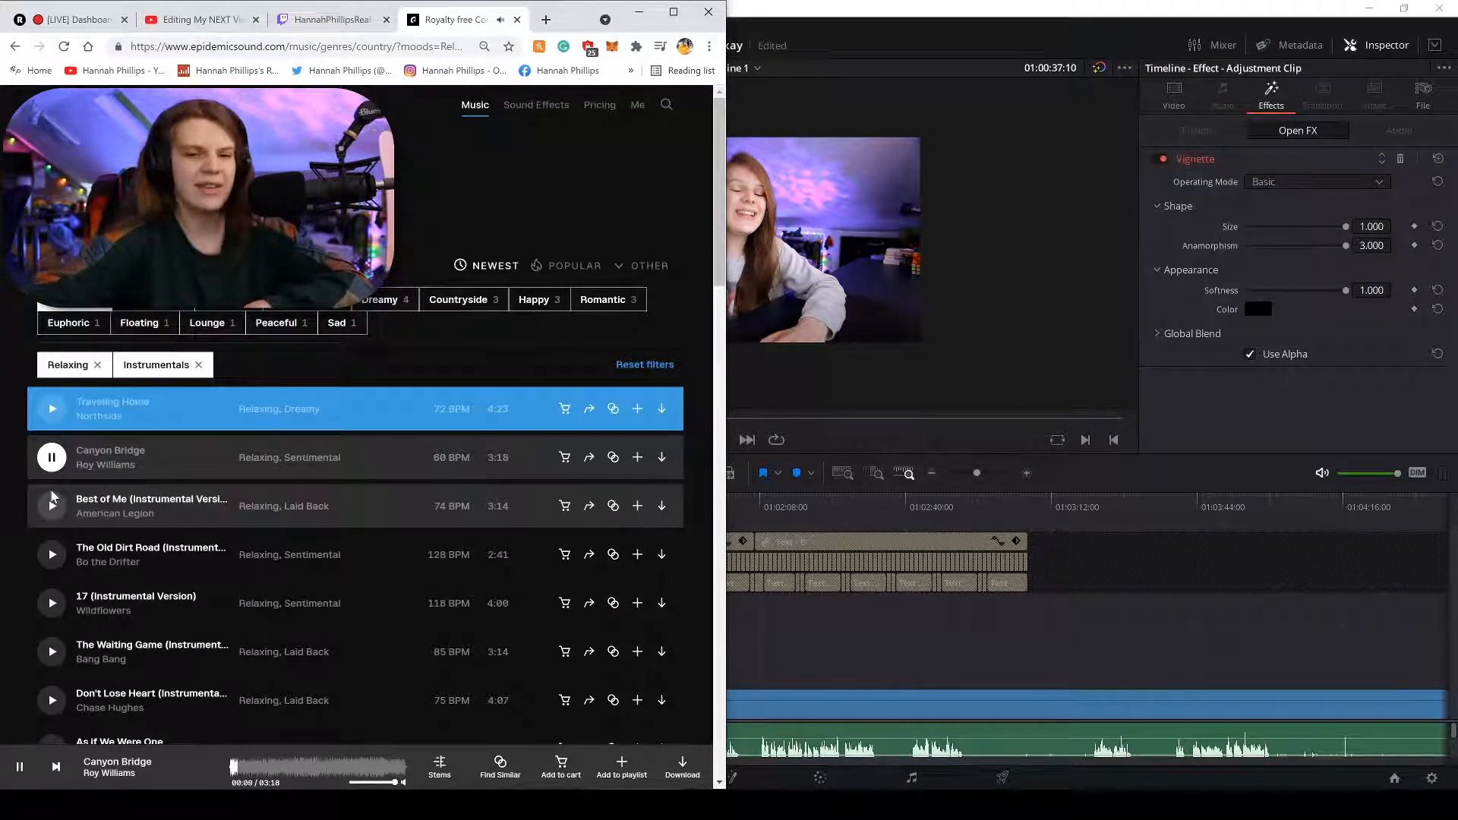
click(50, 505)
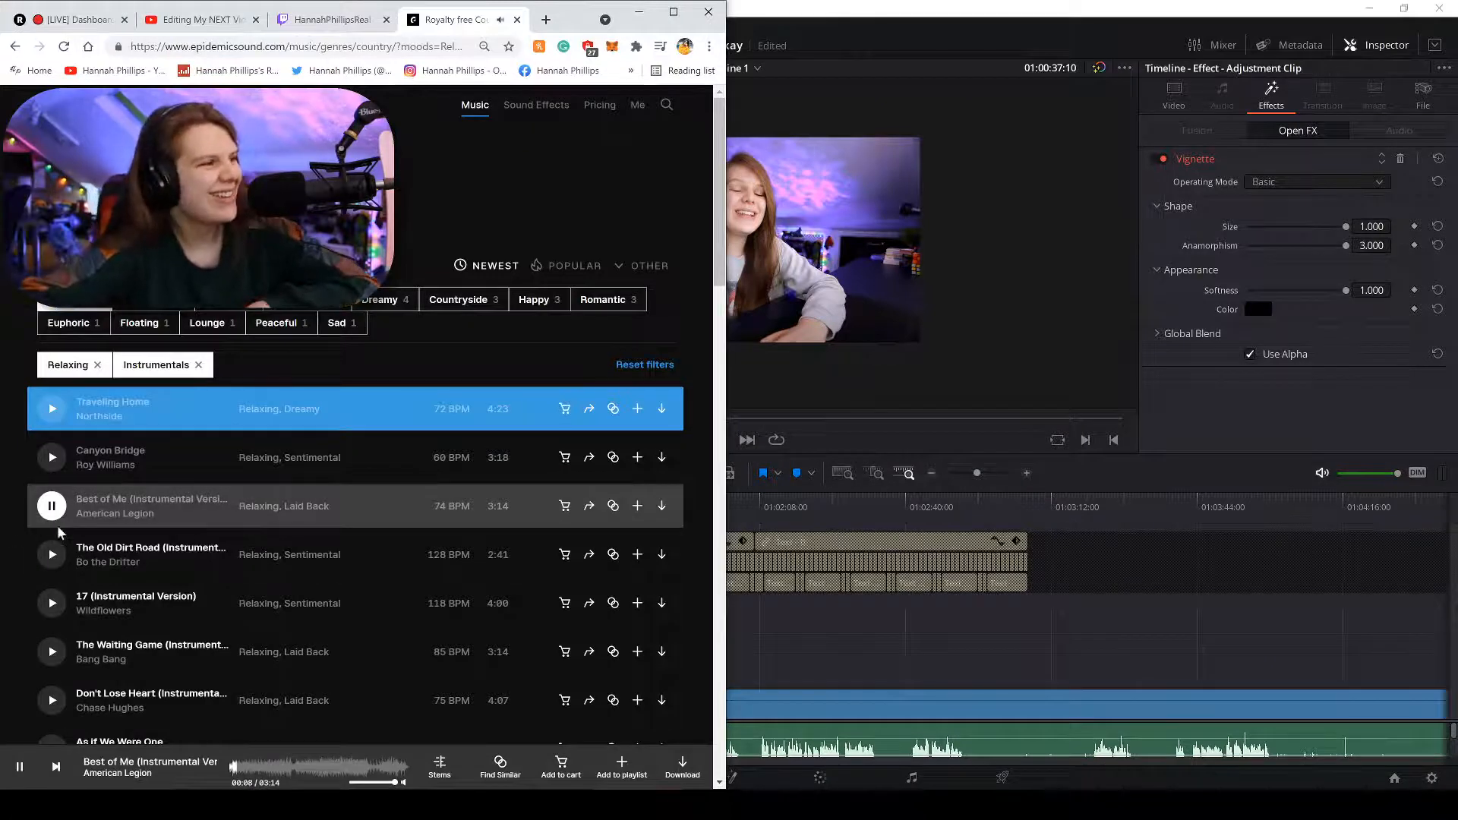
click(52, 555)
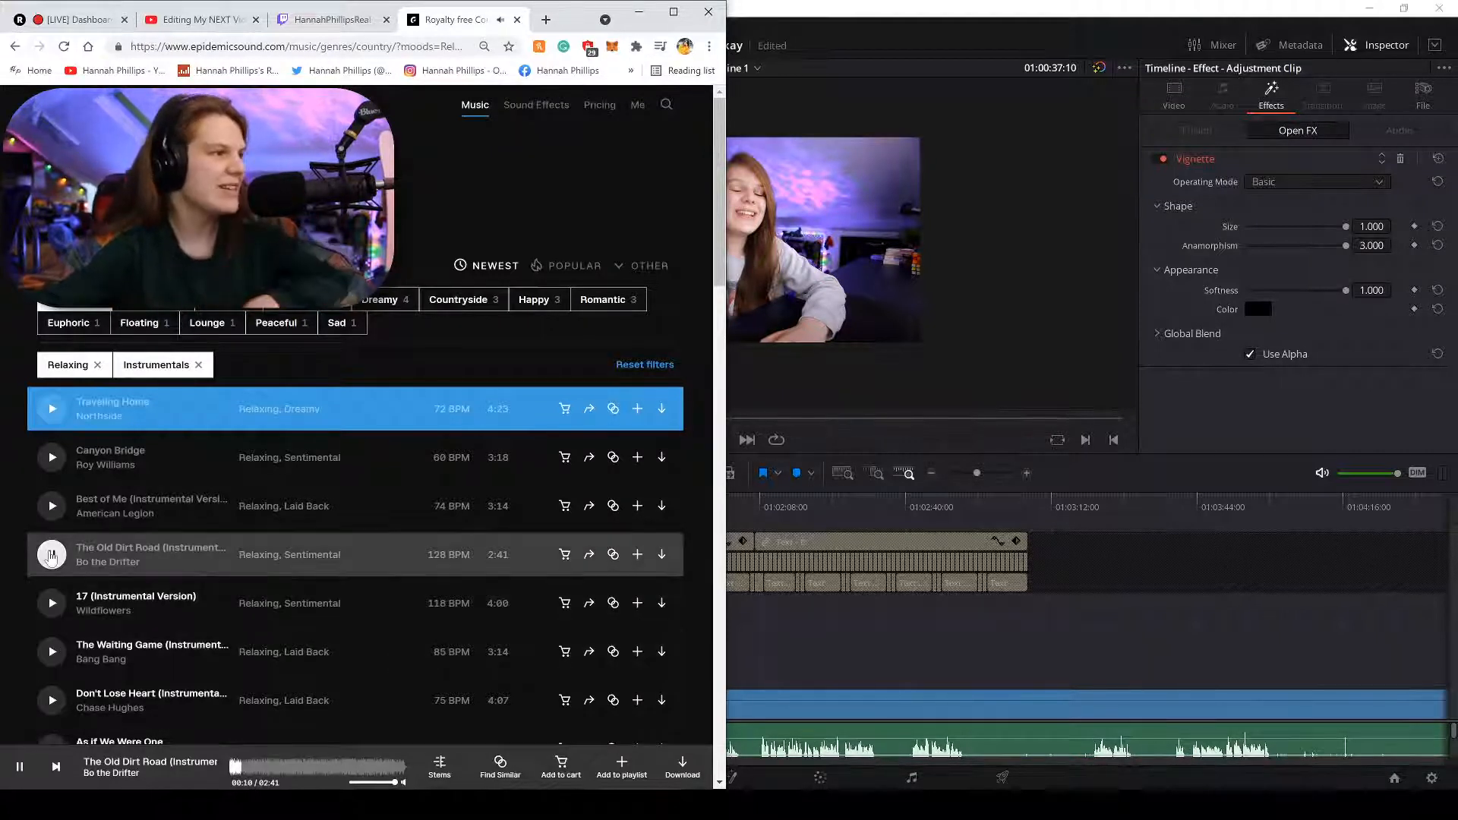
click(51, 604)
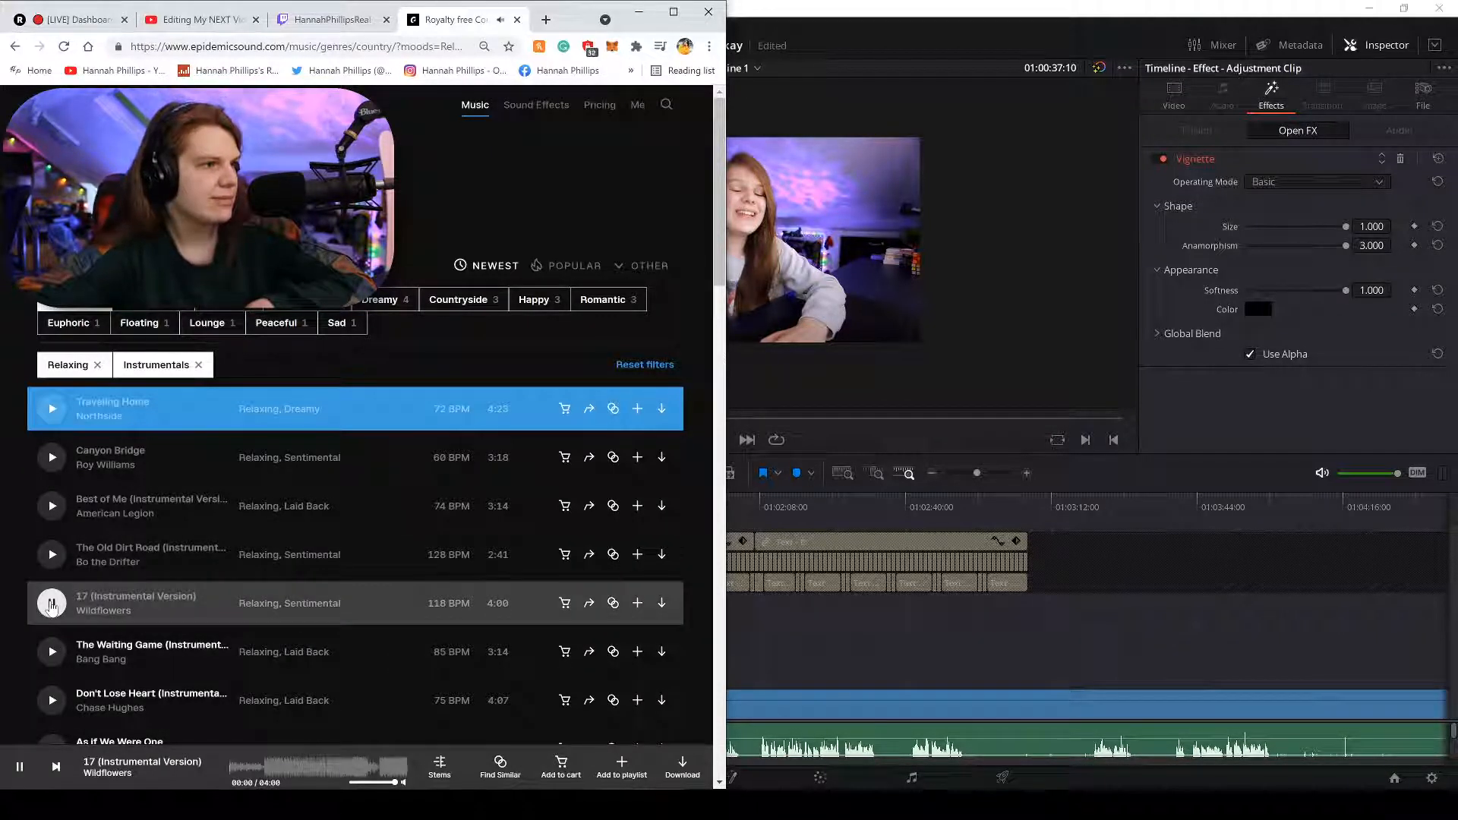
click(49, 651)
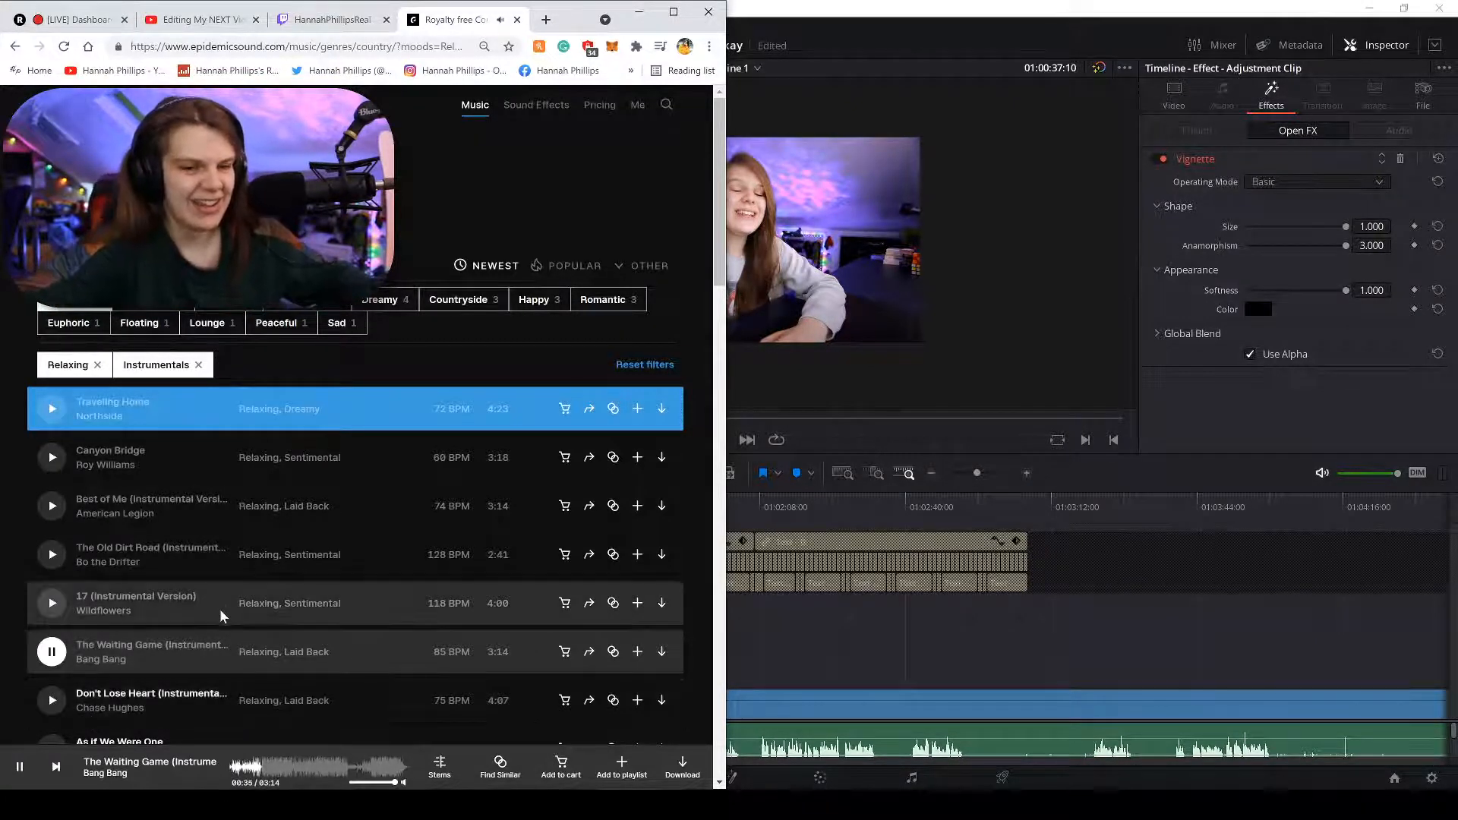
click(50, 420)
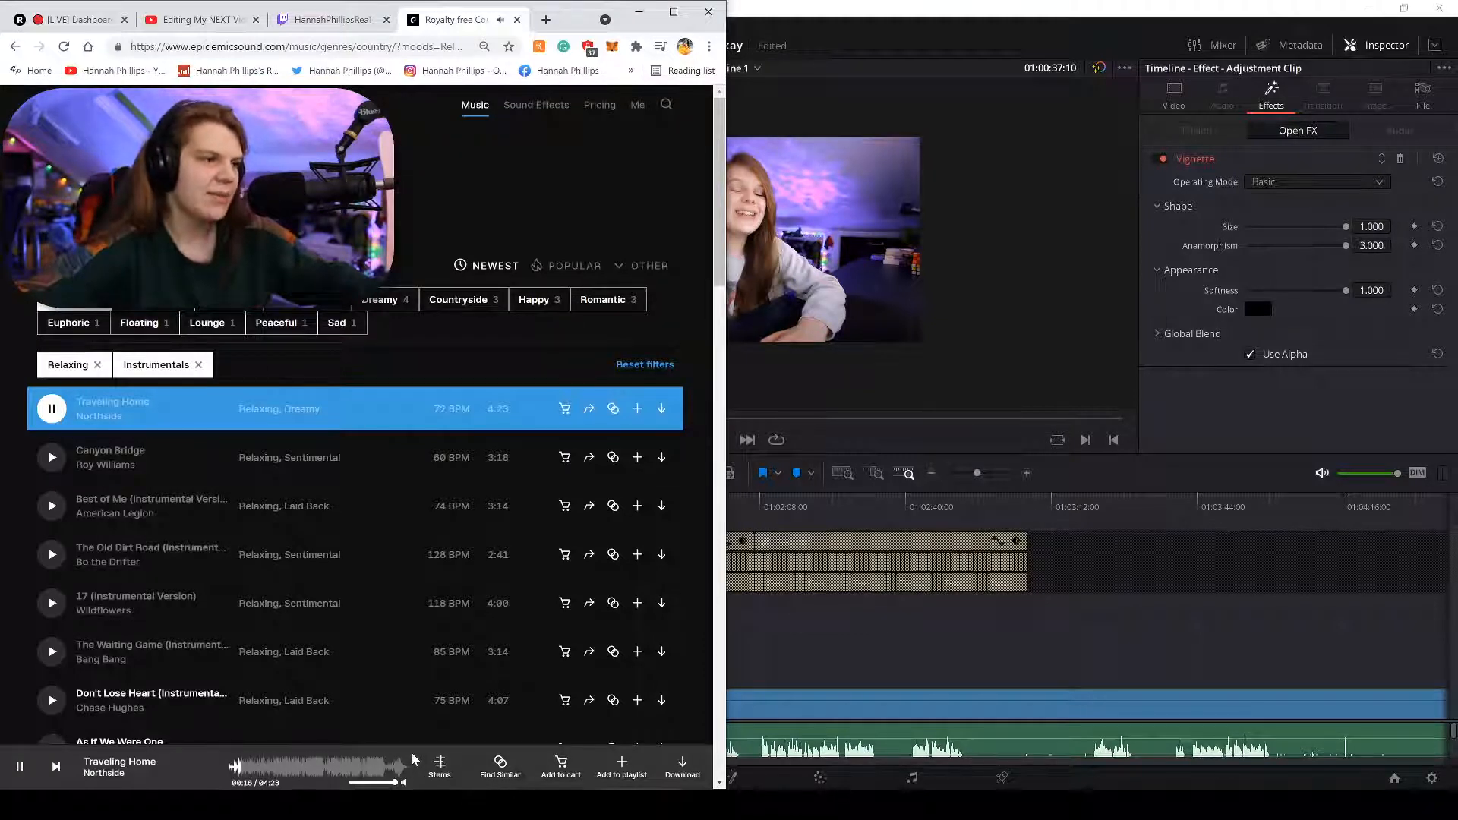
Pause Traveling Home, download its full mix as a WAV, and return to the genres page.
click(8, 765)
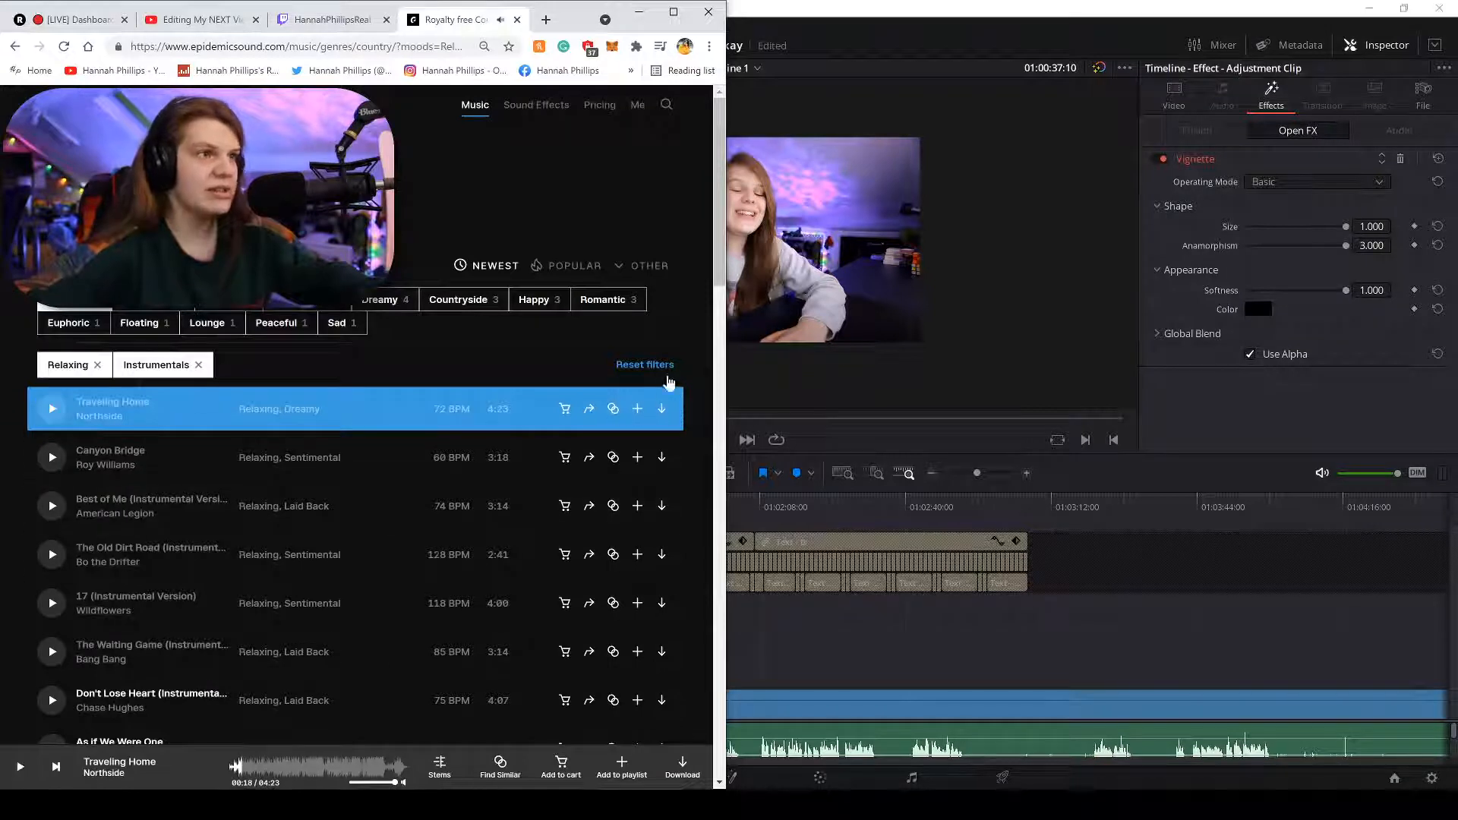
click(657, 410)
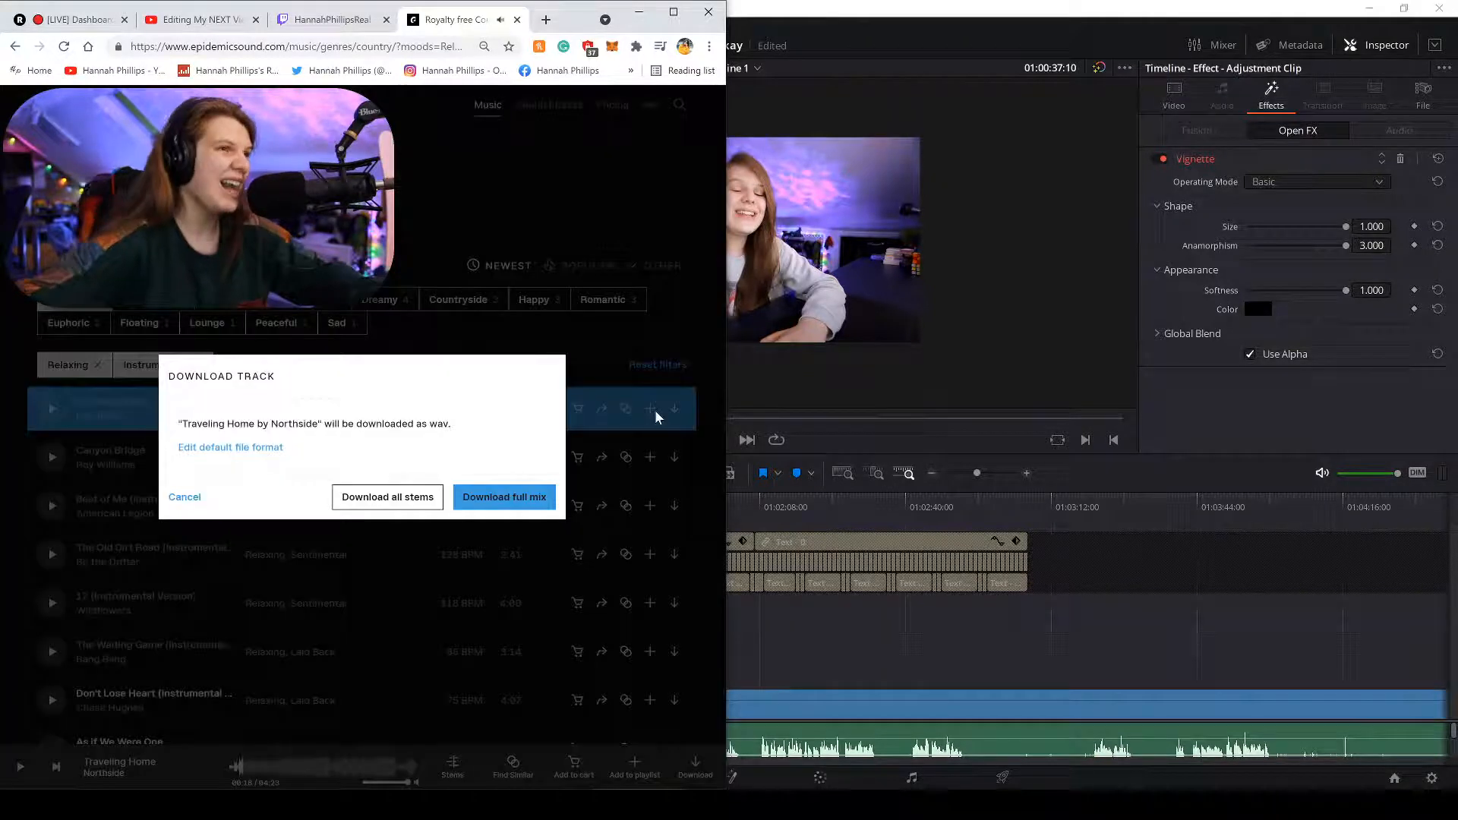
click(478, 504)
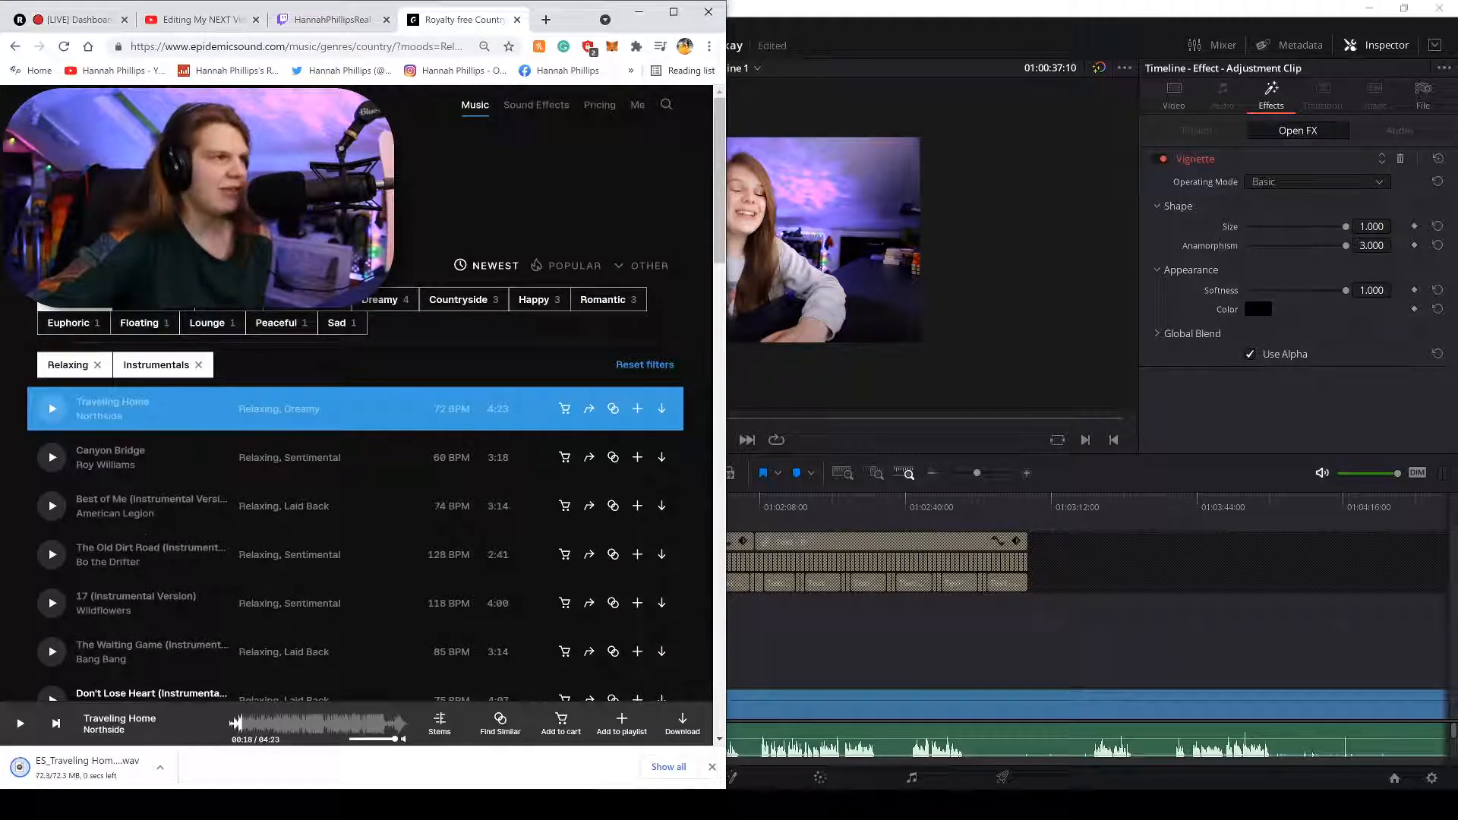
click(61, 266)
click(167, 167)
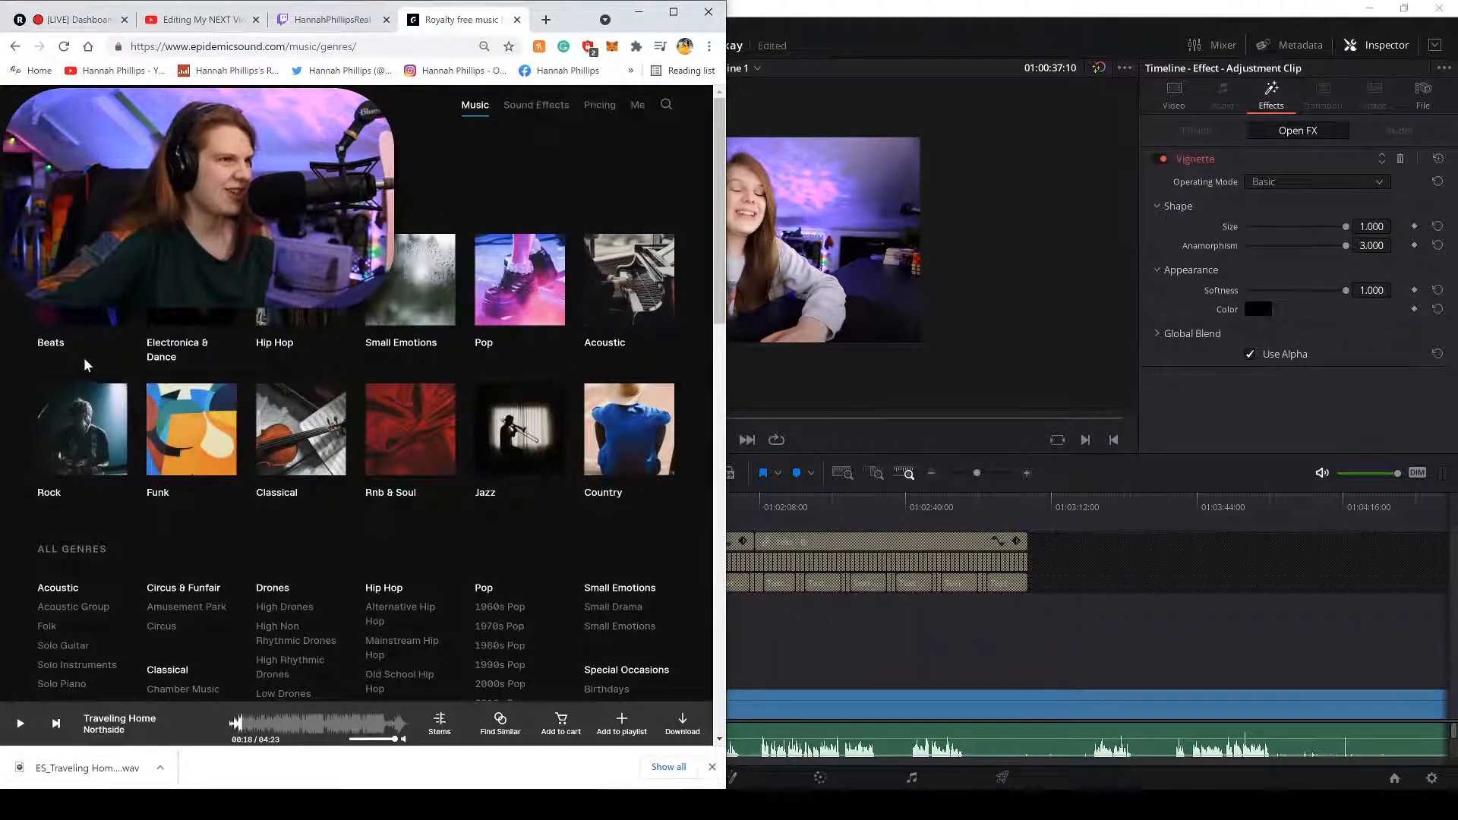
Open Small Emotions filtered to Drama and preview The Antique Store through A Land Above The Clouds.
scroll(86, 365, down, 1)
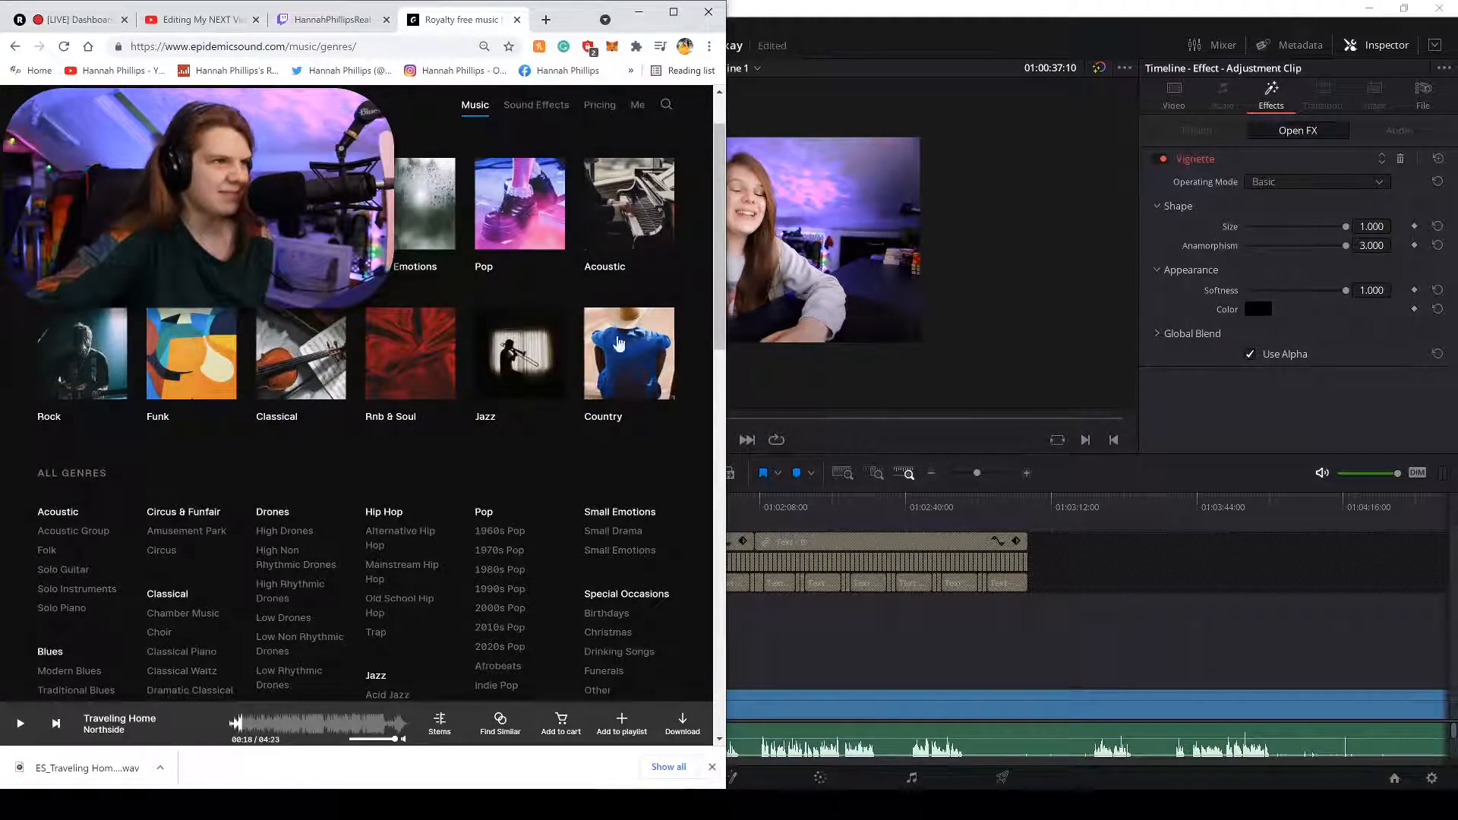
click(396, 262)
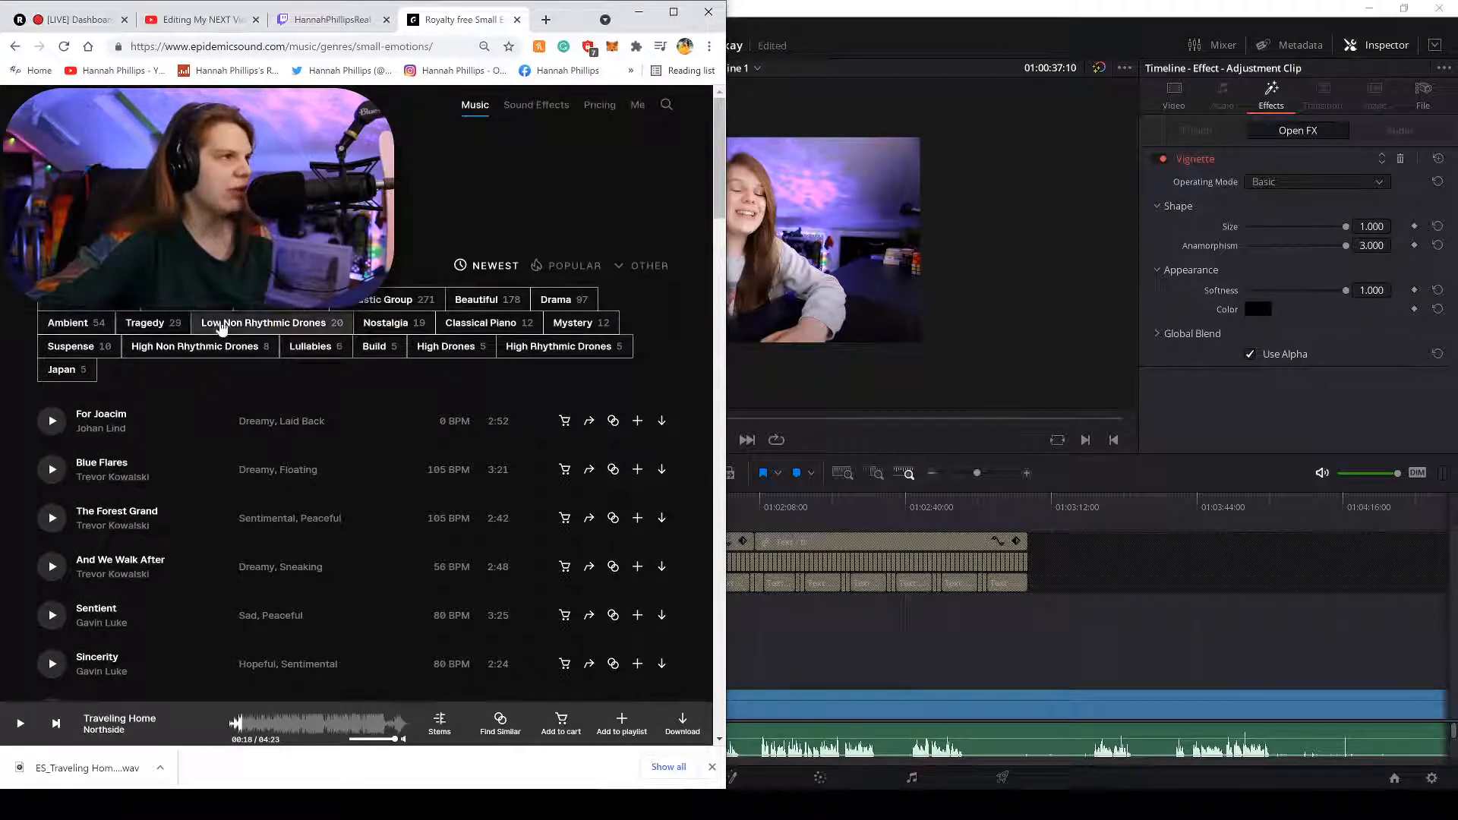
click(558, 300)
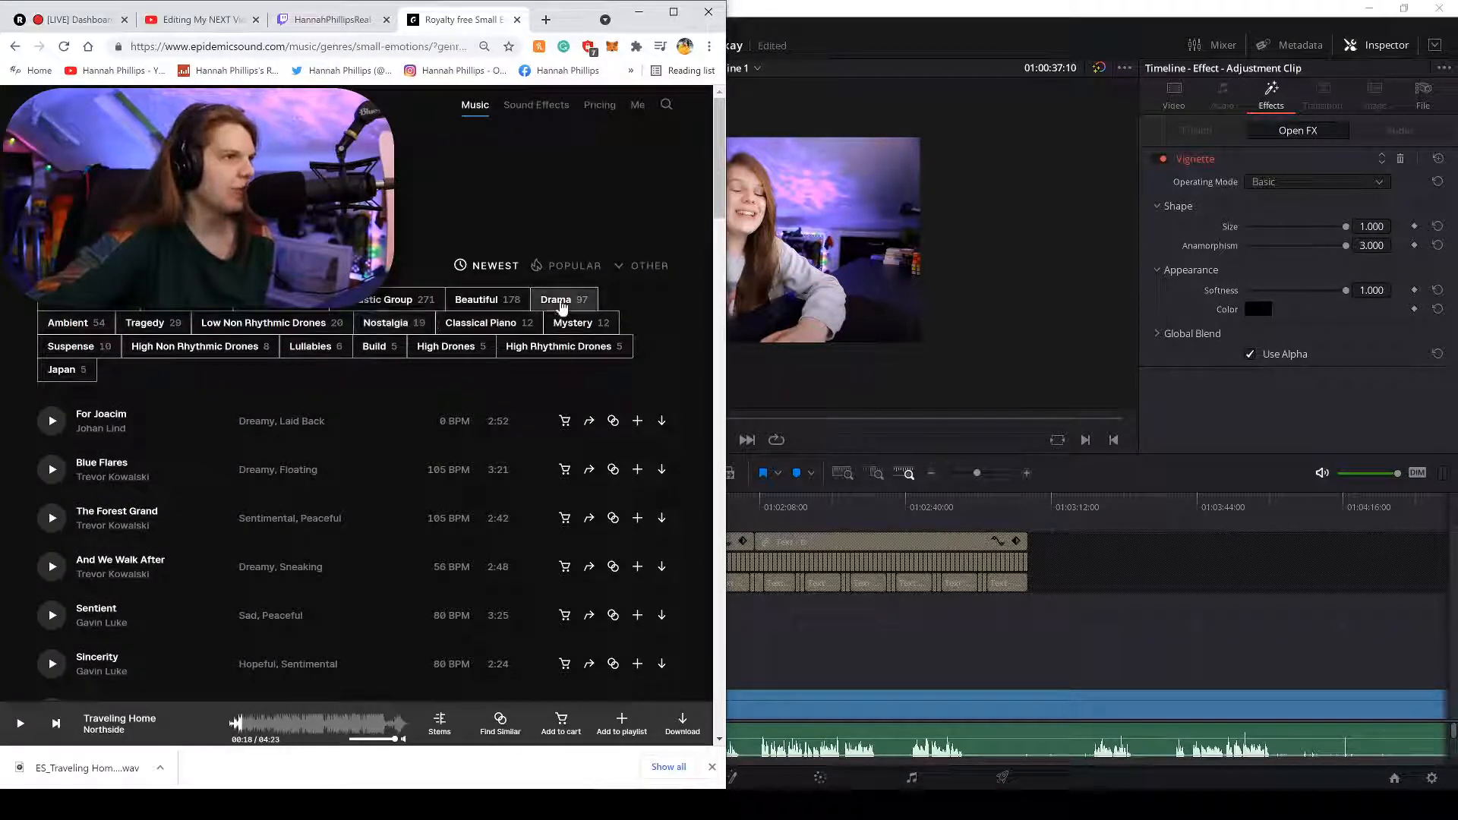
click(53, 388)
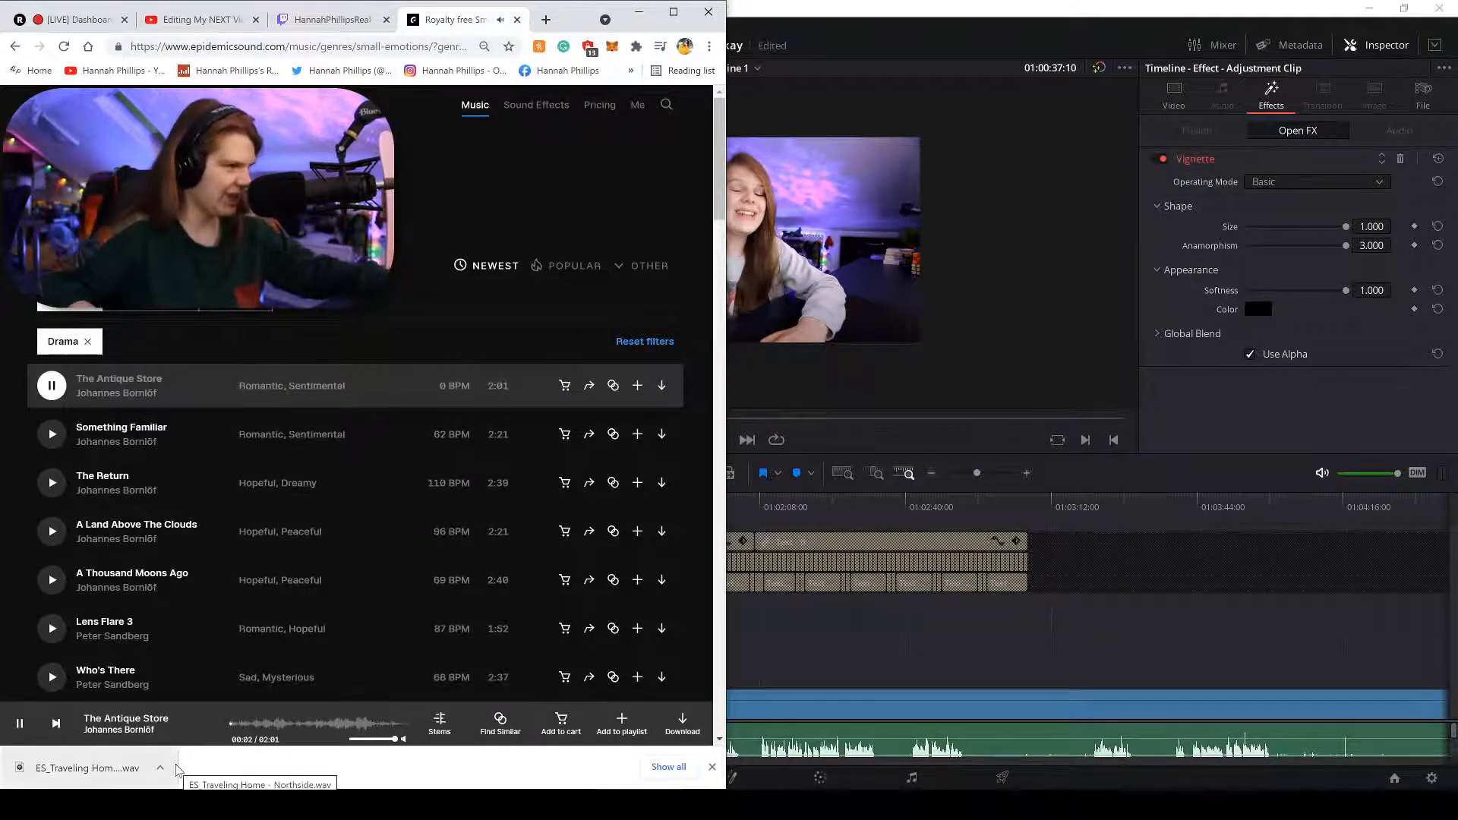
click(53, 437)
click(52, 483)
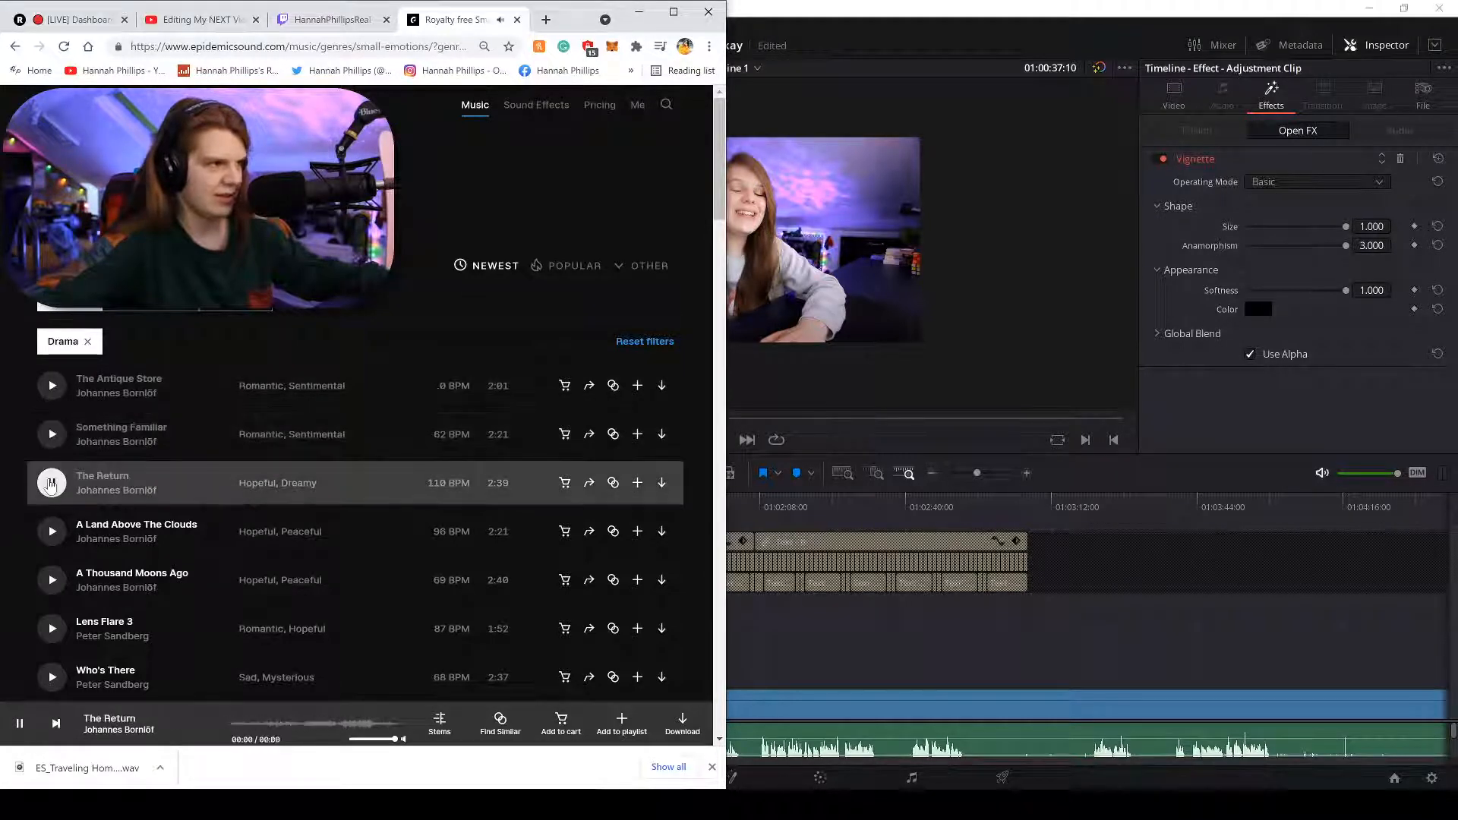
click(51, 532)
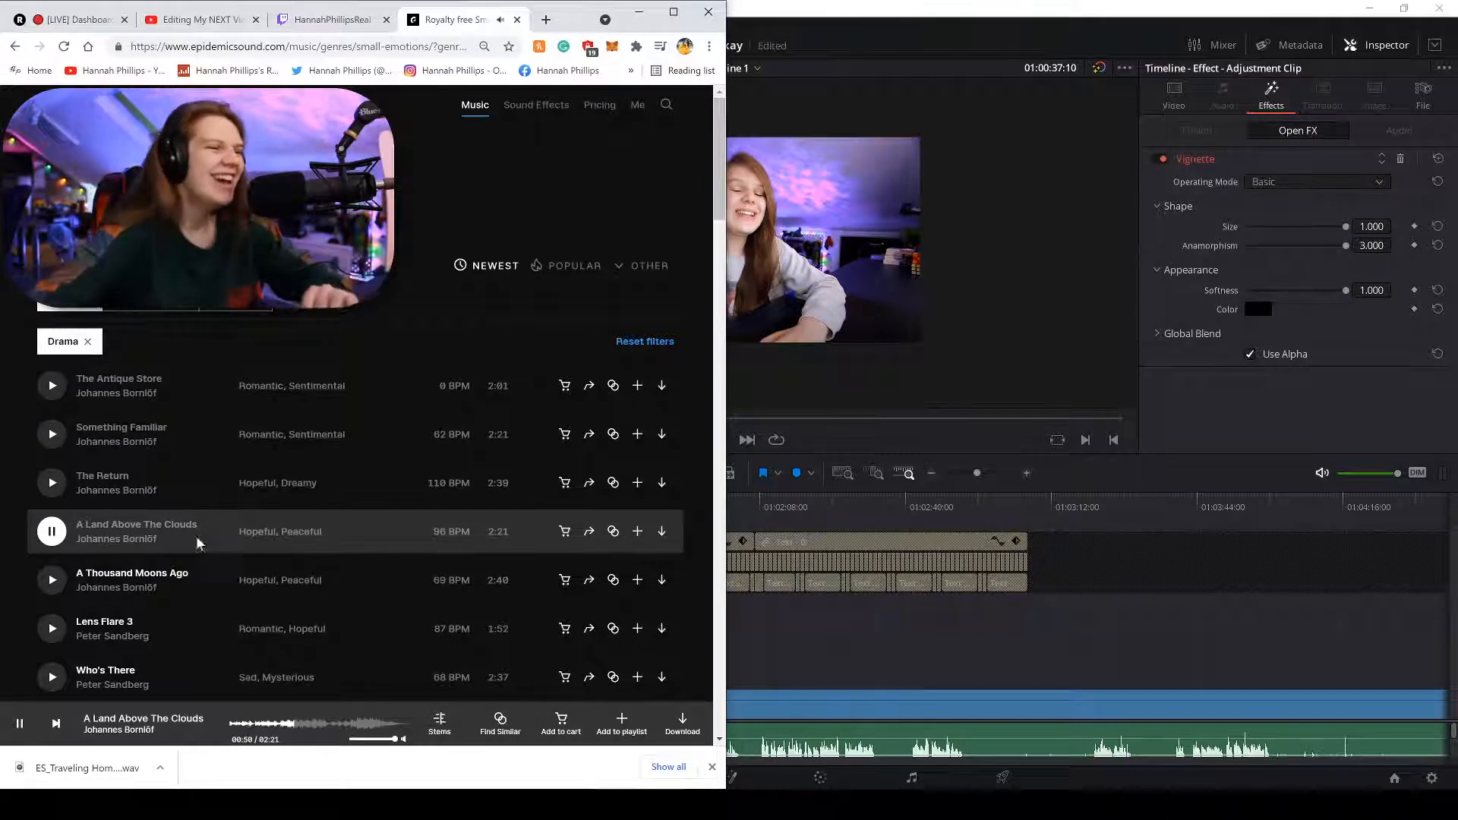
Pause A Land Above The Clouds at 0:52 and go back to the genres overview.
click(19, 725)
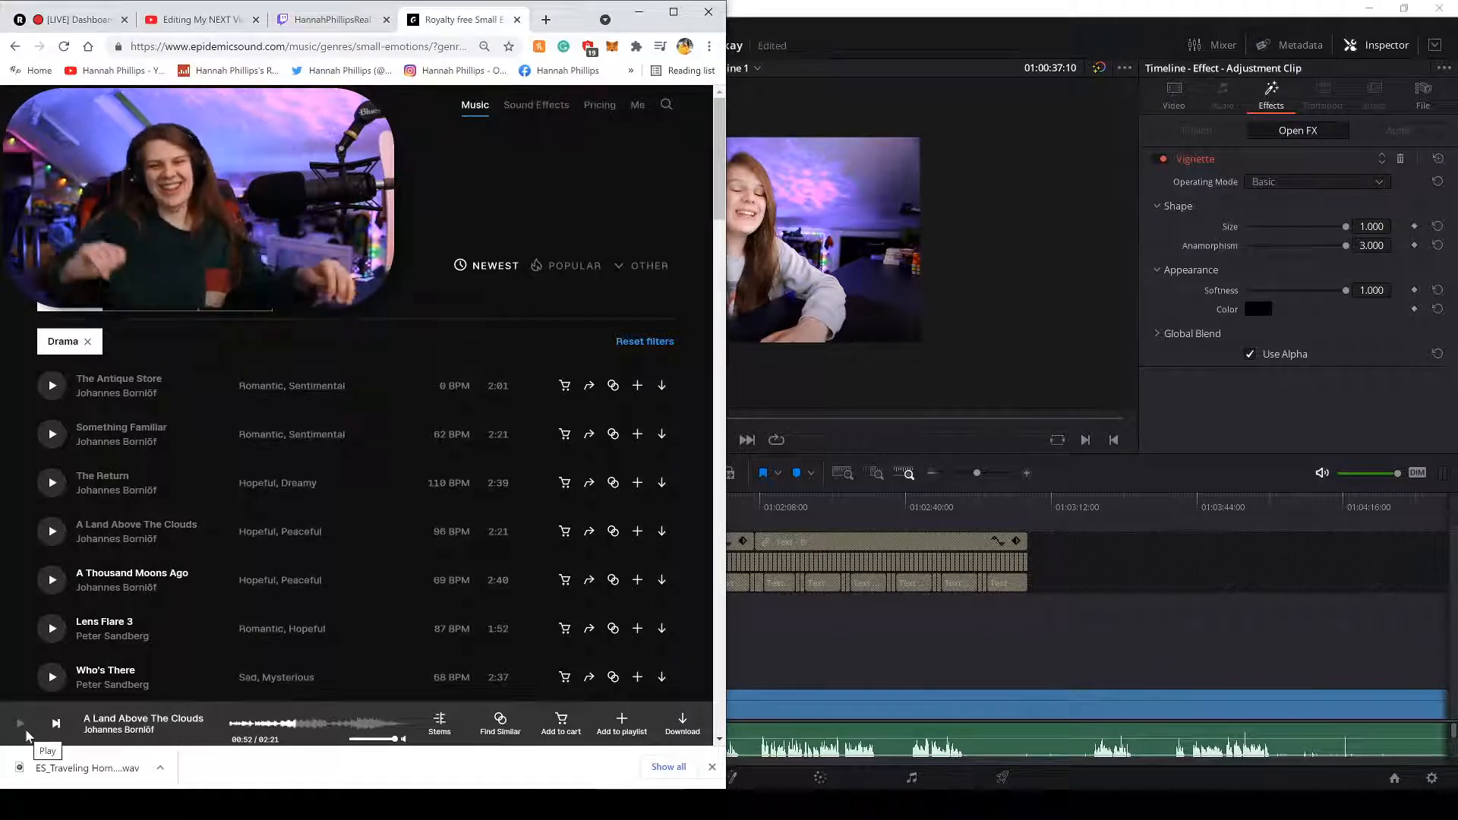
scroll(135, 619, down, 1)
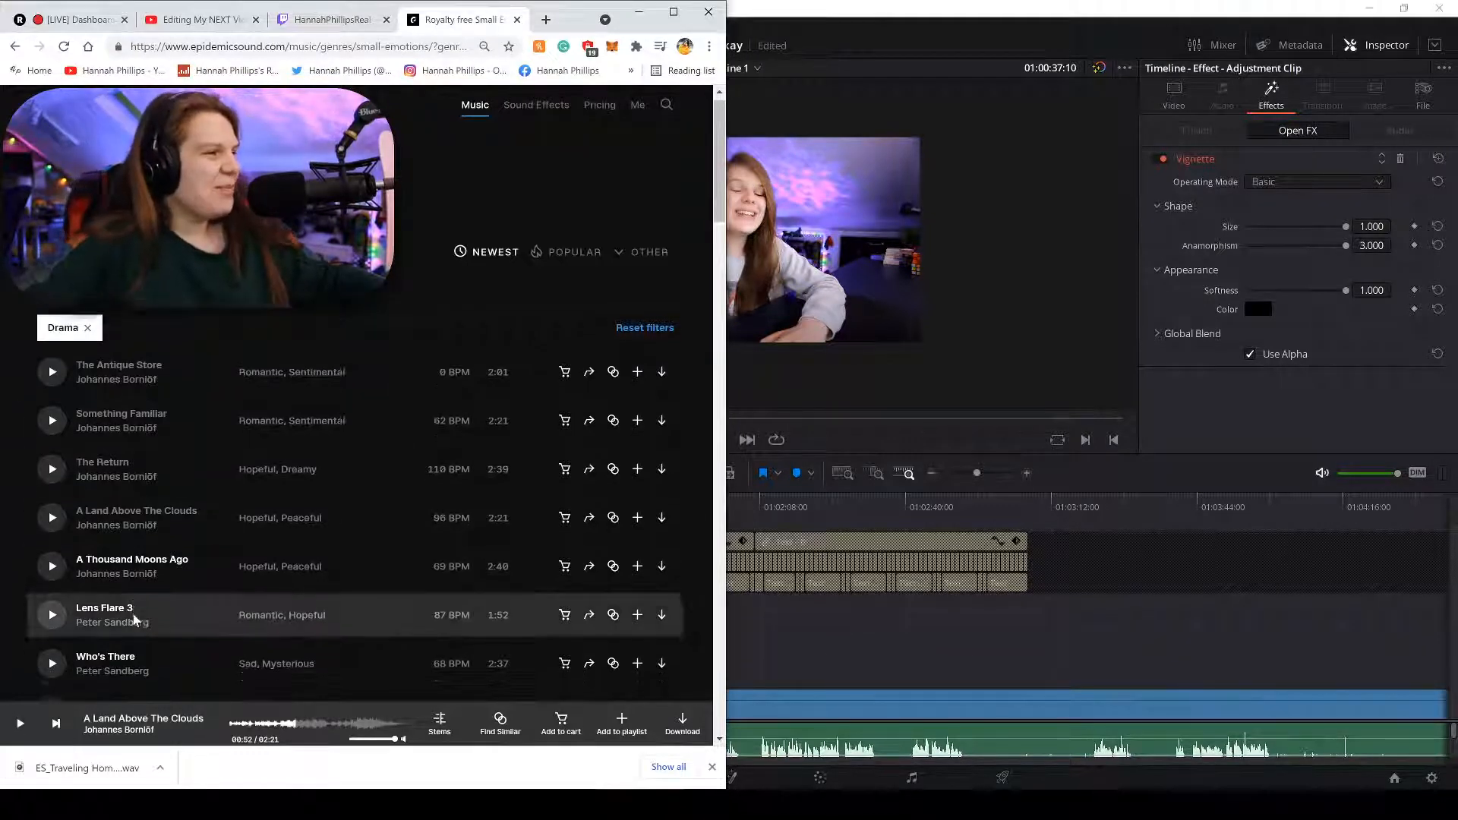
scroll(134, 619, up, 1)
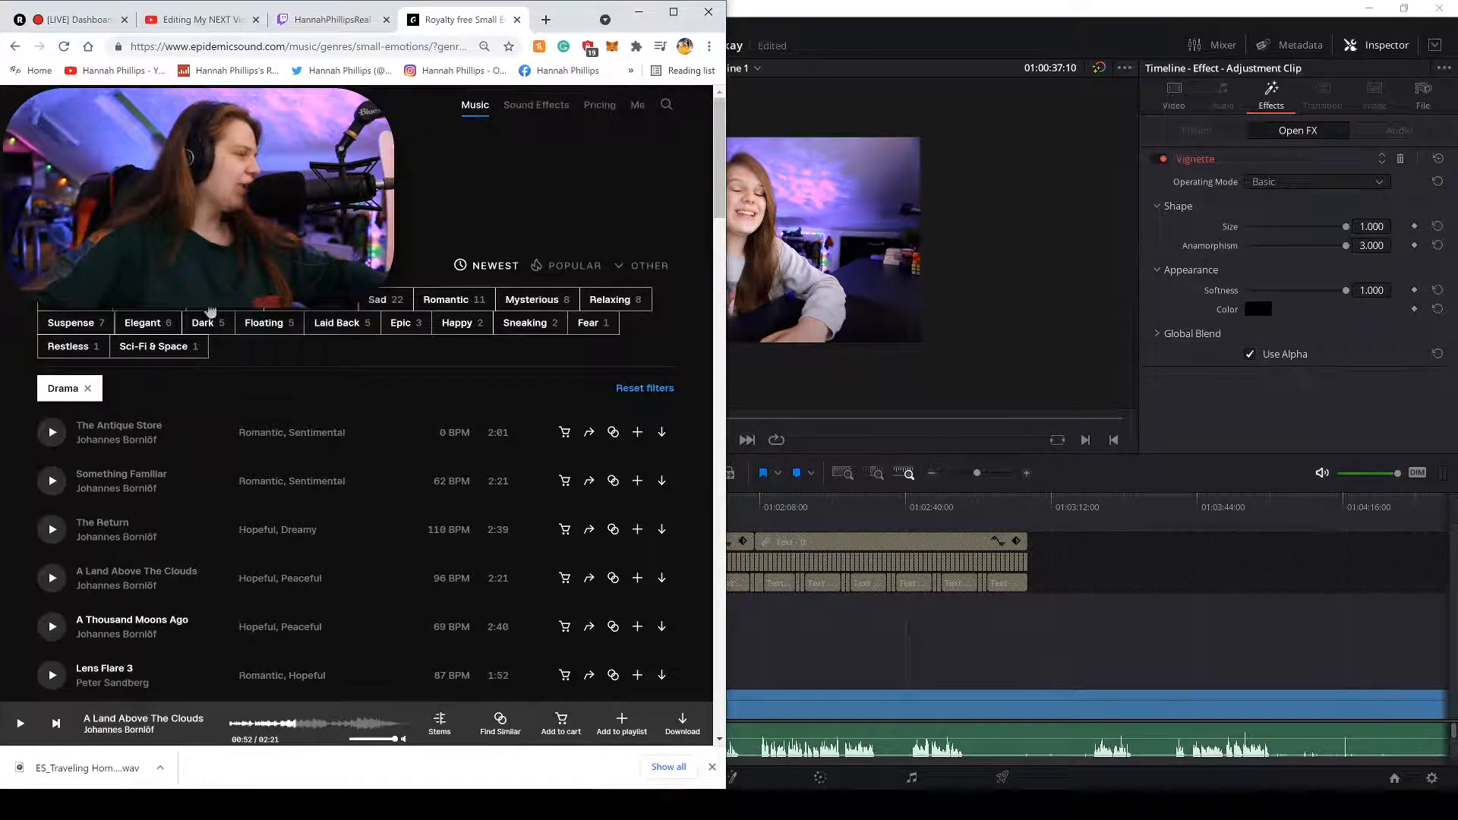
click(114, 163)
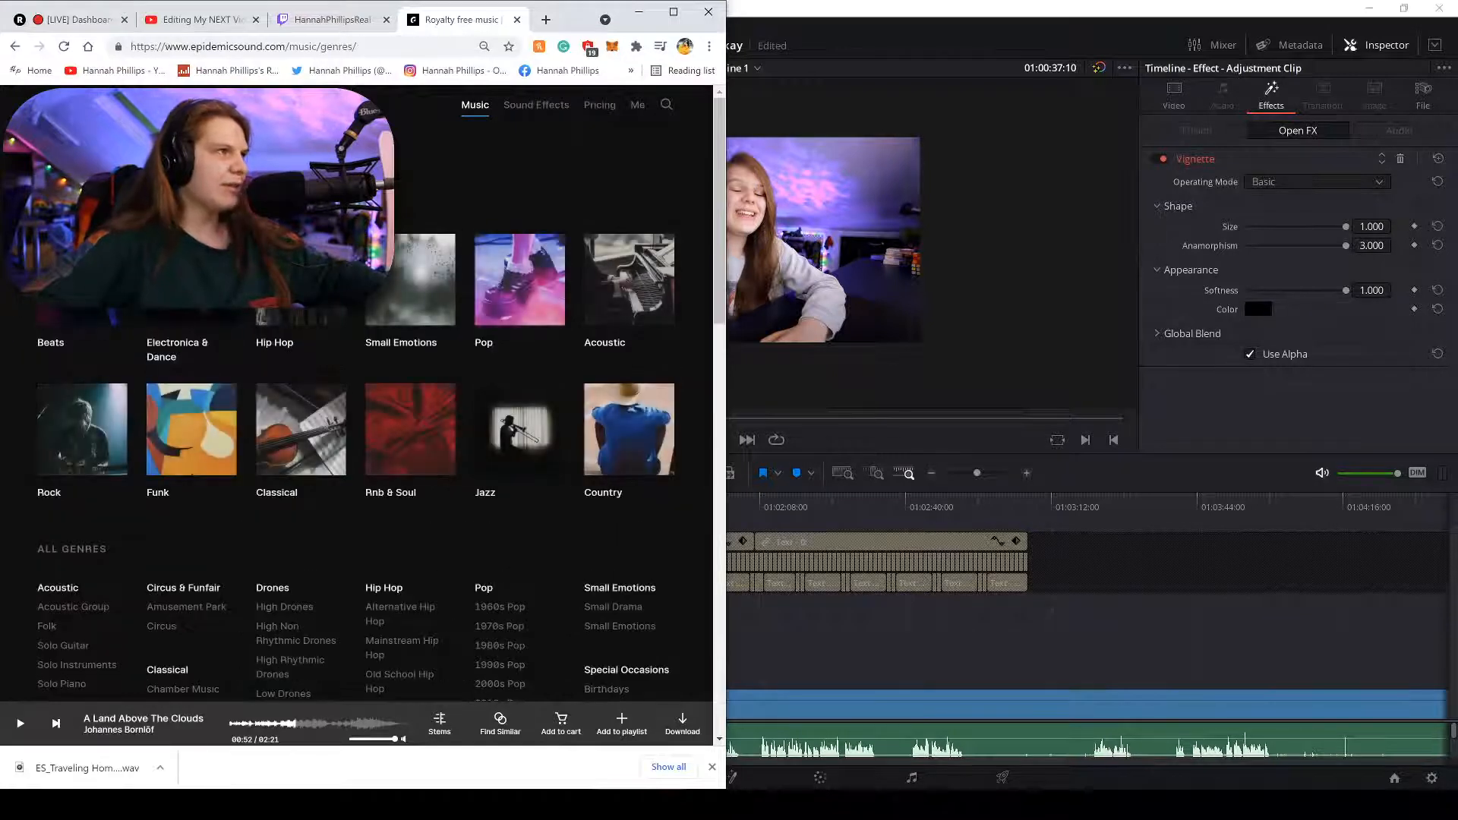
Open High Rhythmic Drones and preview To All a Good Night, then Ice Dome.
scroll(141, 323, down, 3)
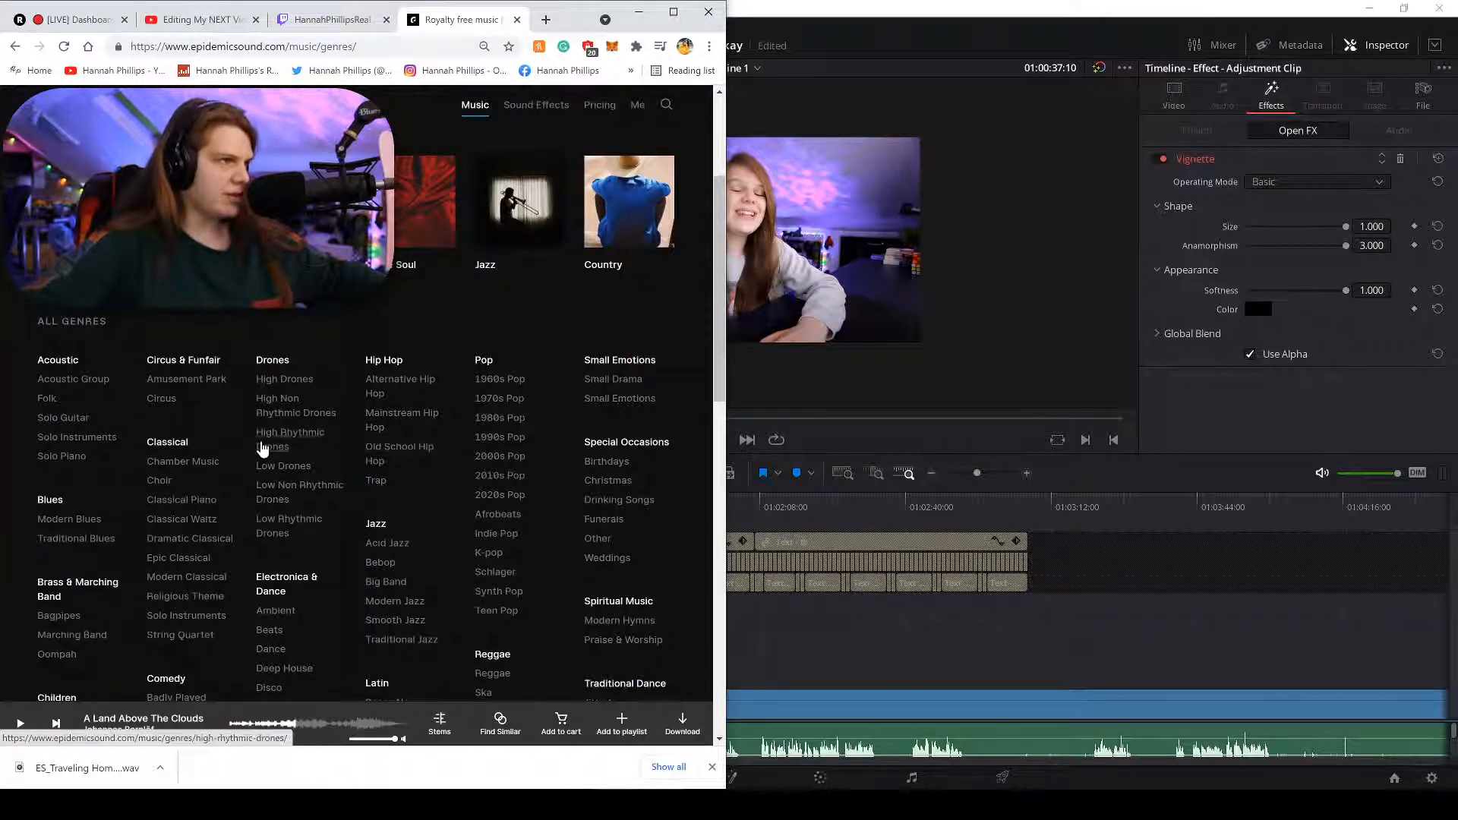
click(264, 444)
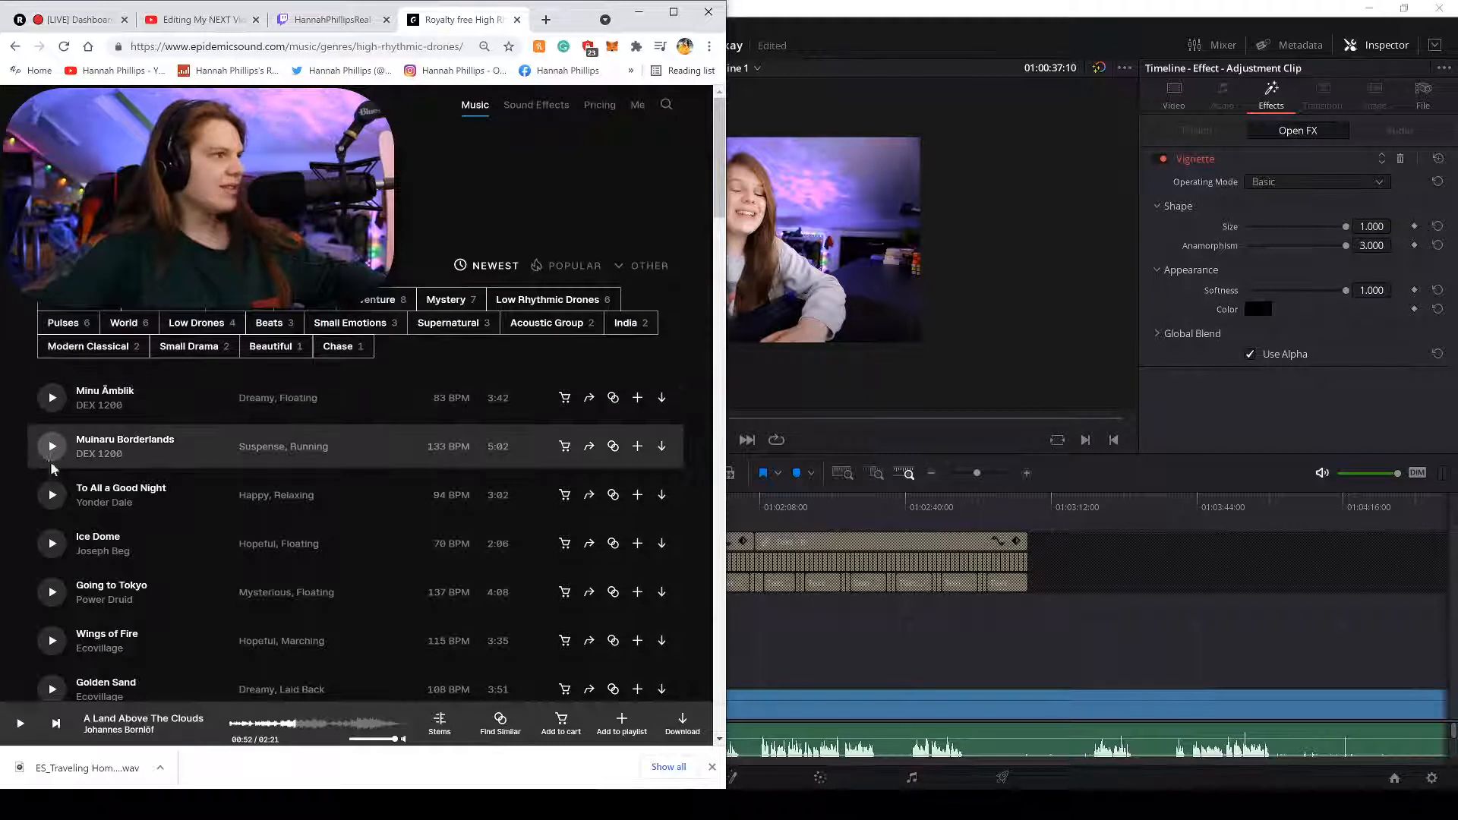
click(51, 495)
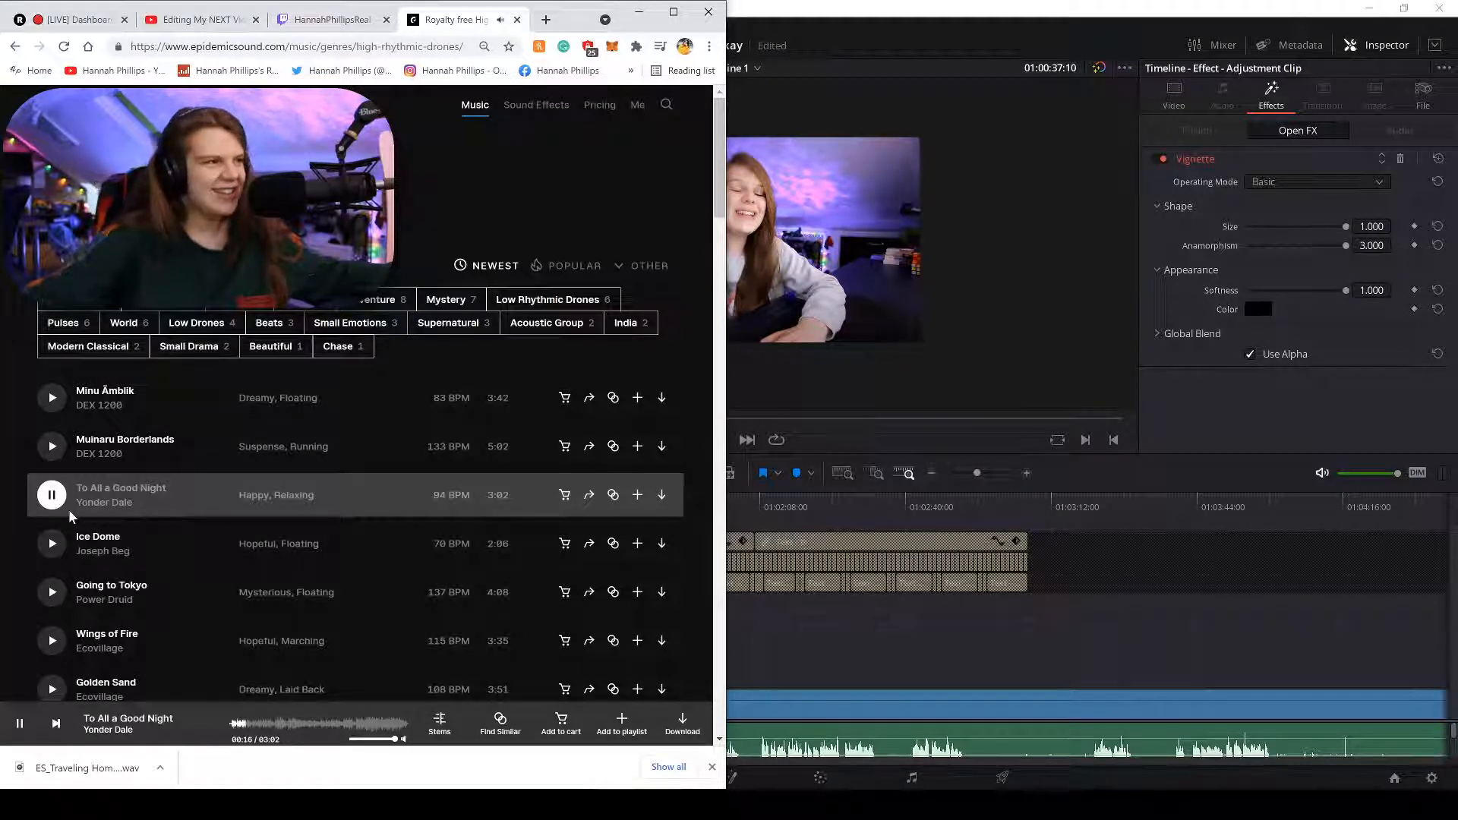
click(51, 543)
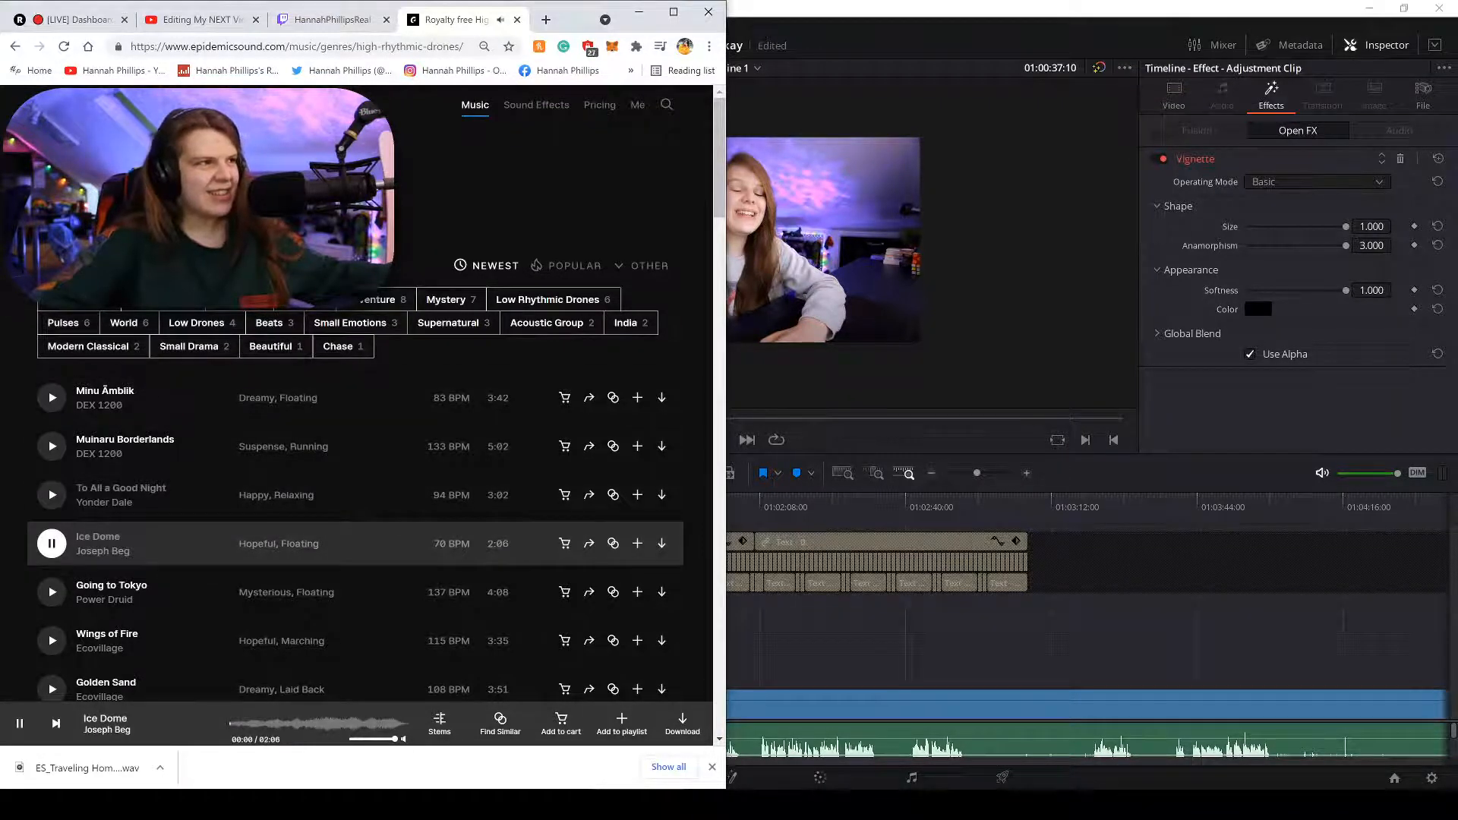
Open the Christmas genre, preview We Wish You A Merry Christmas (Jazz Version) skipping ahead, then return to genres.
key(alt+Left)
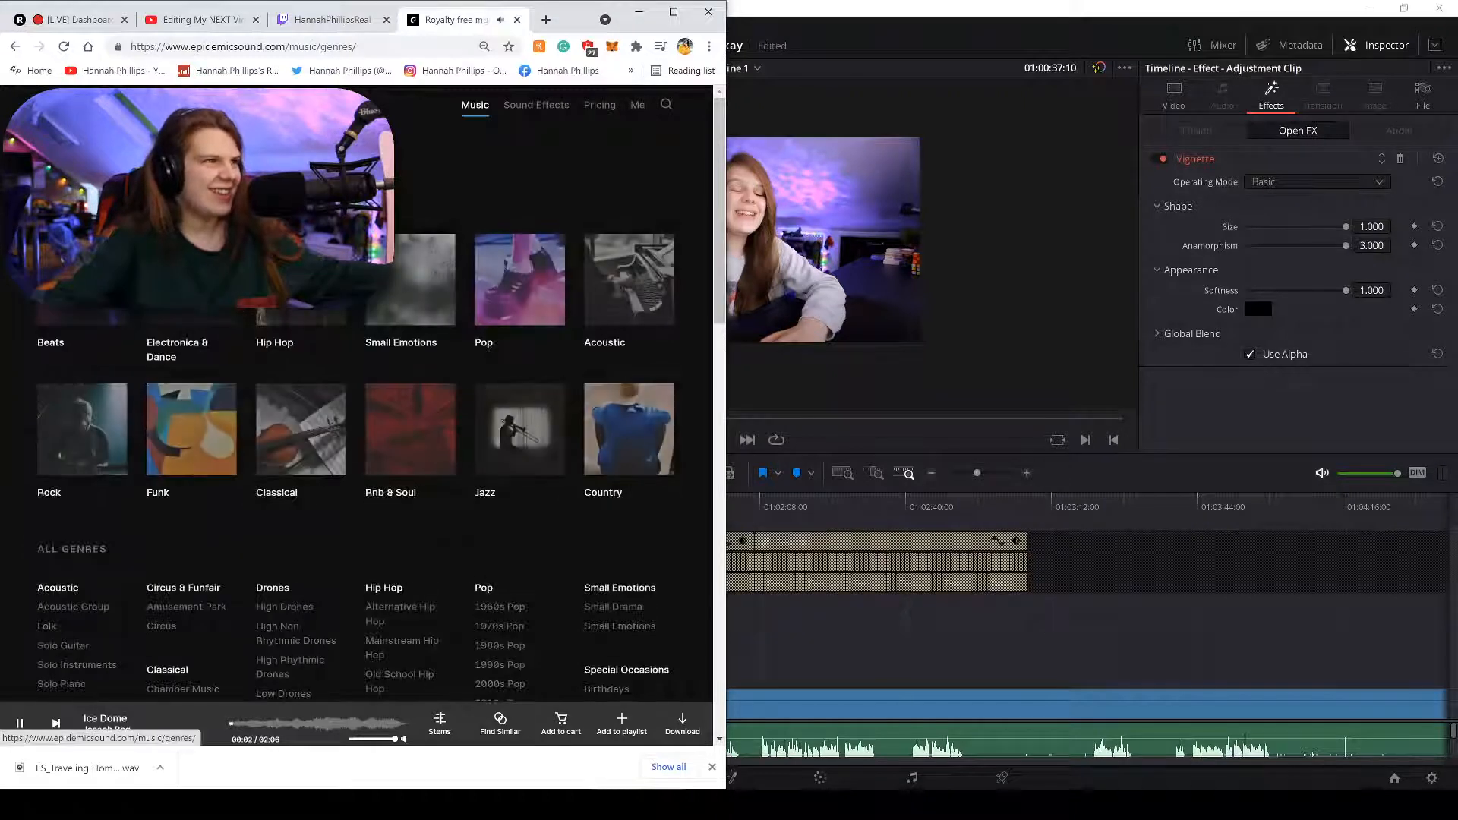
scroll(473, 404, down, 2)
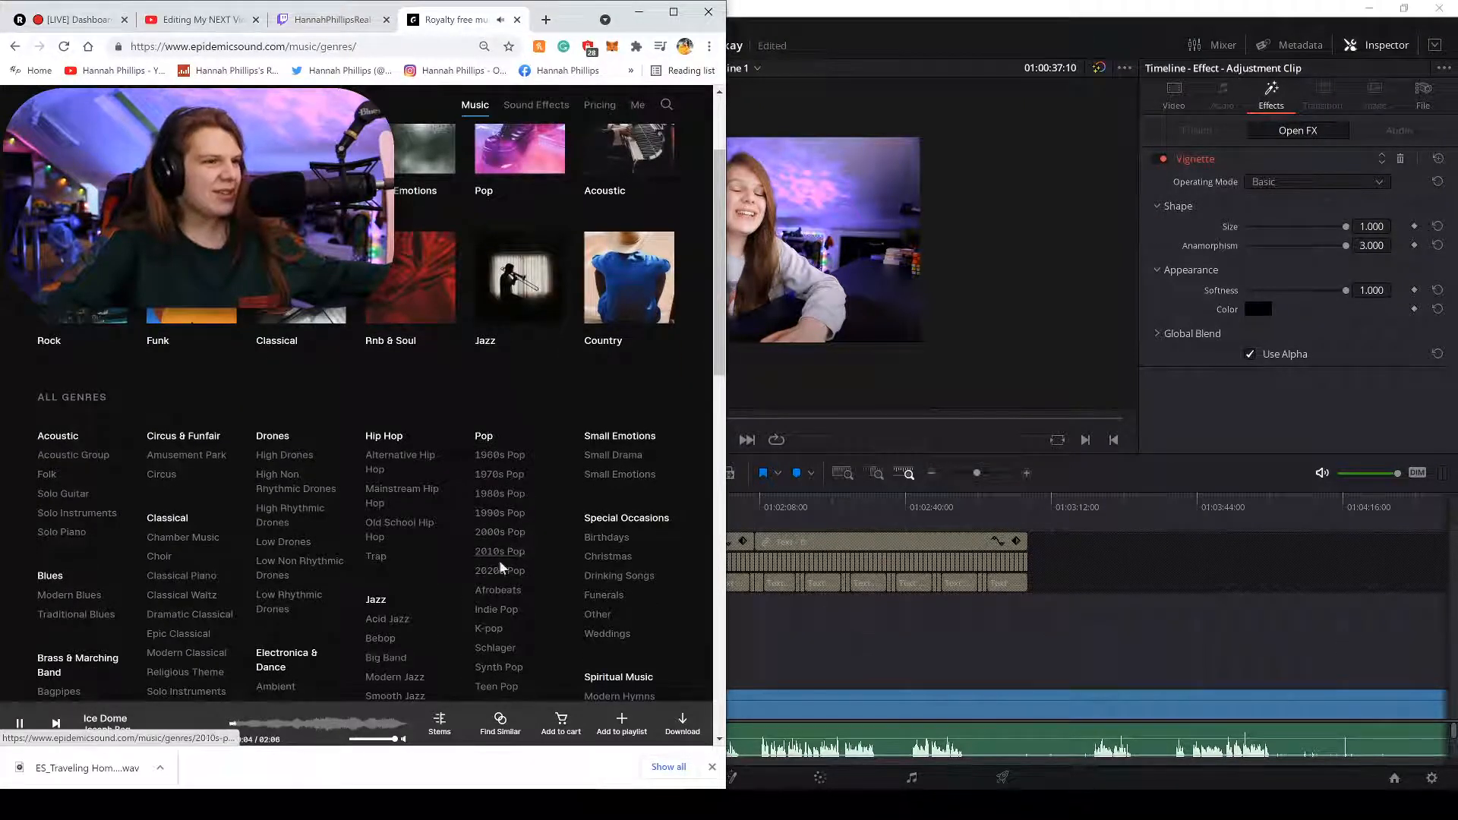
scroll(609, 554, down, 1)
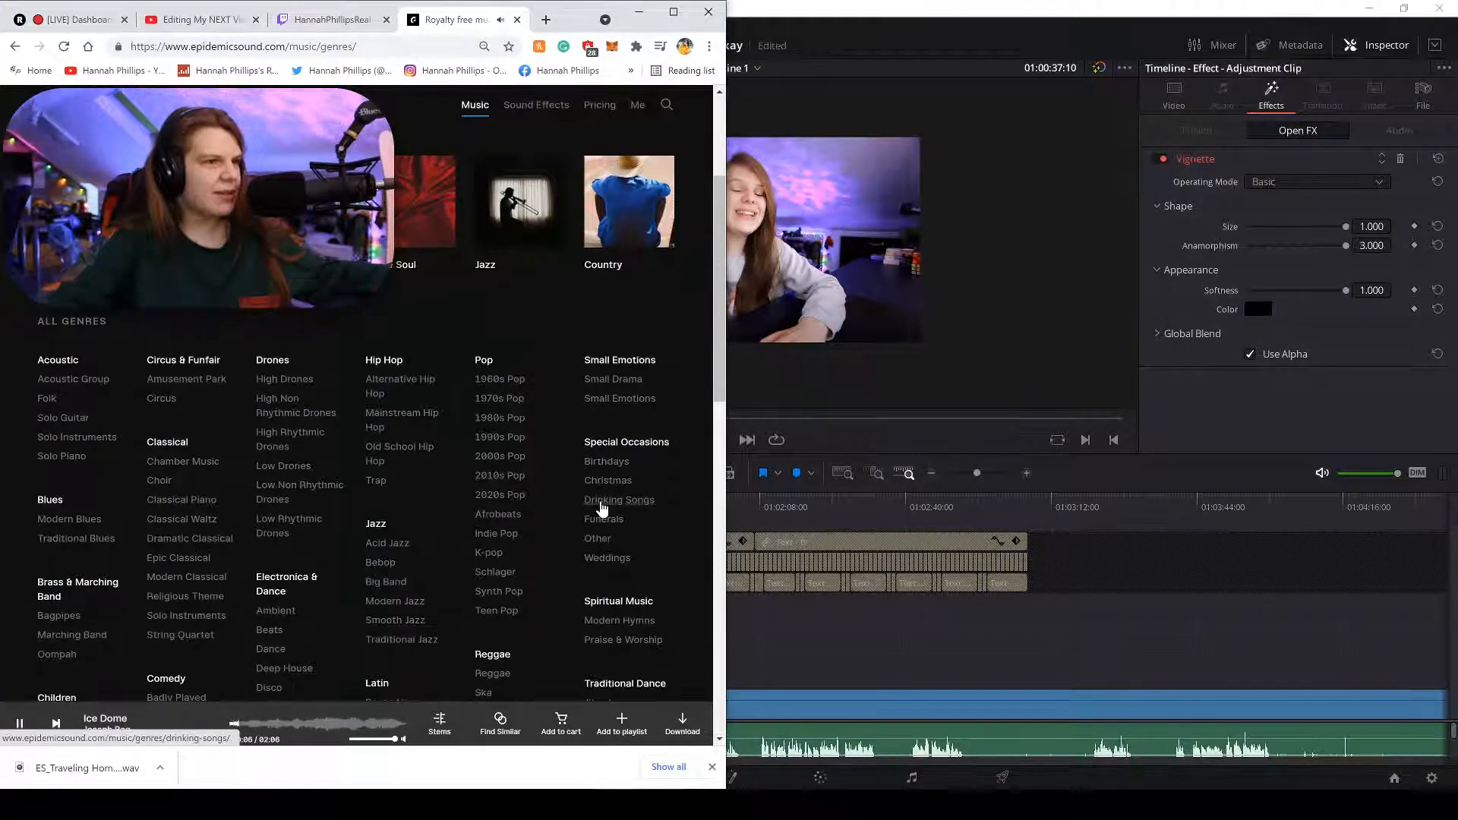
click(607, 490)
click(52, 447)
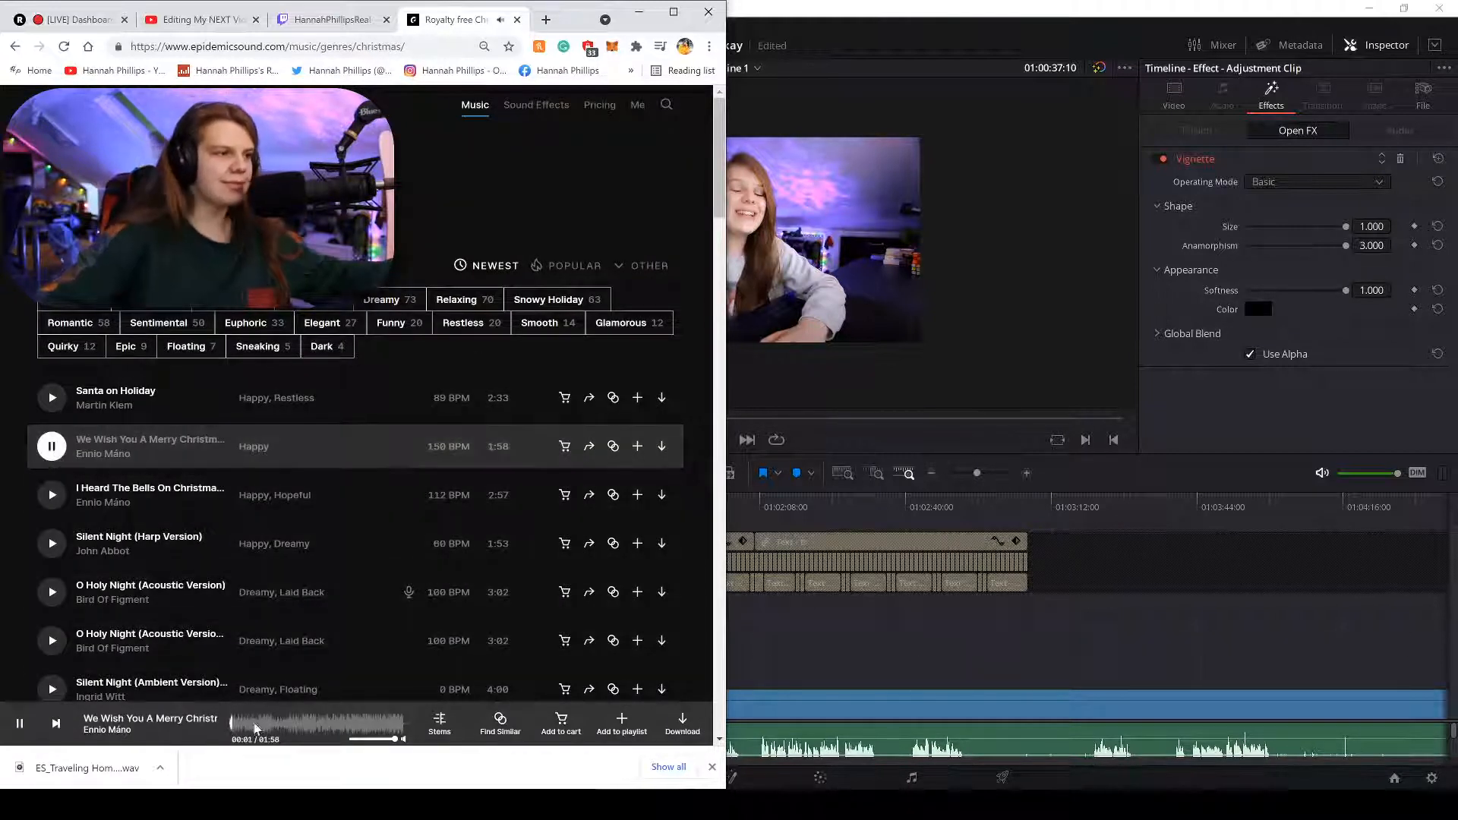
click(259, 728)
click(268, 733)
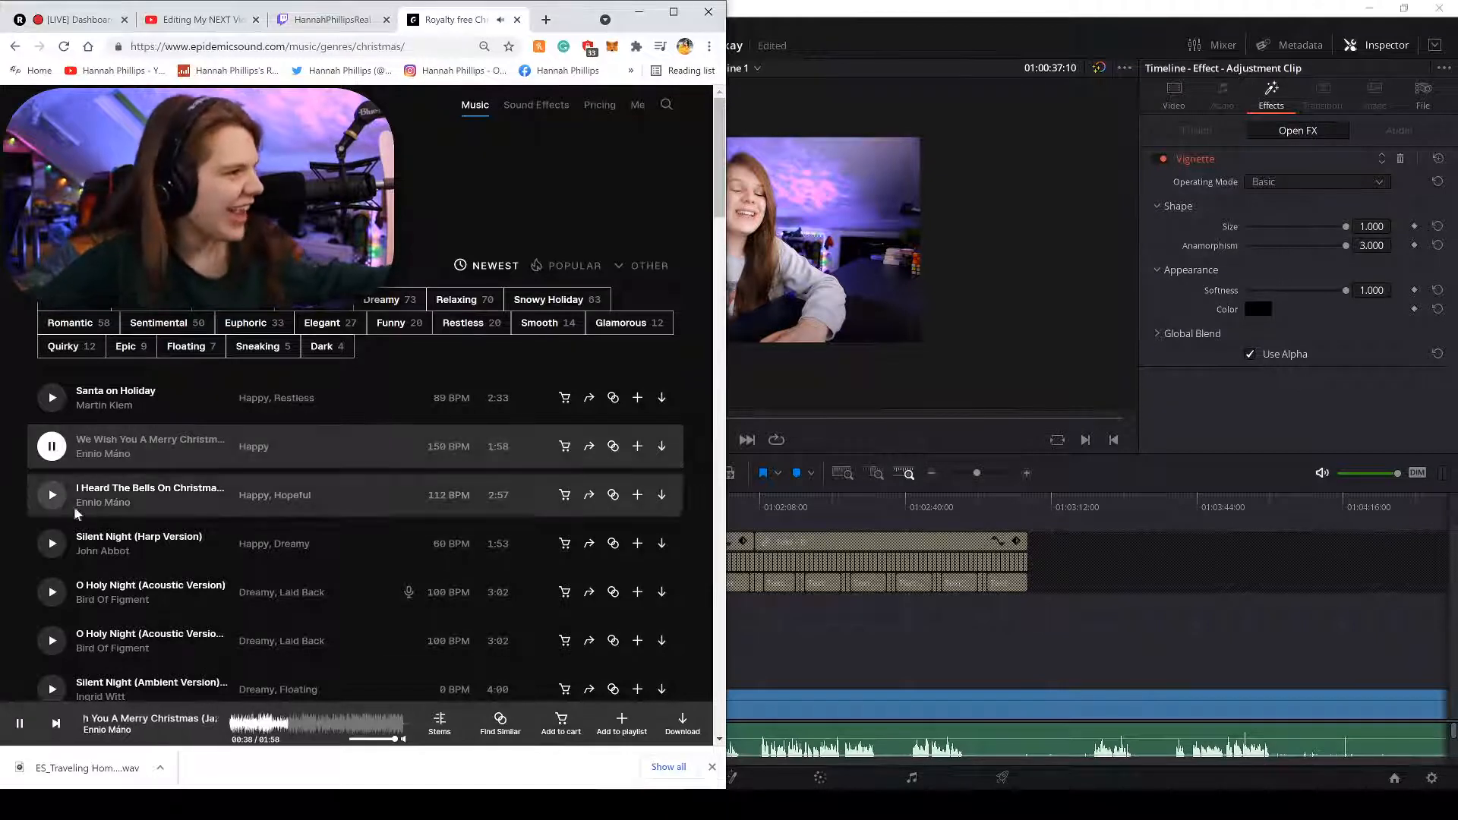
click(106, 158)
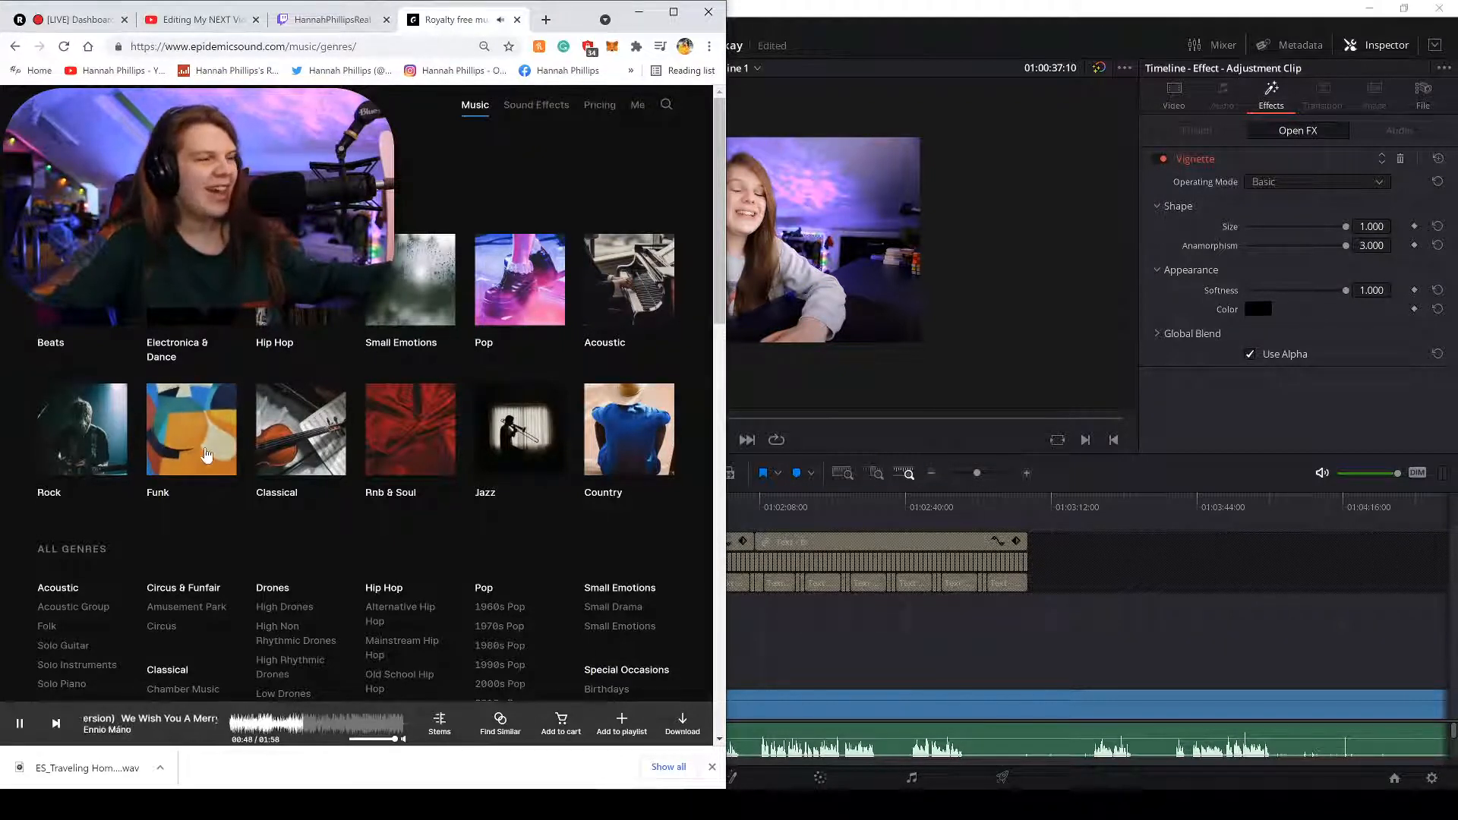
Preview Classical's It Starts With Us, pause it at 0:37, and move Chrome aside to reveal Resolve.
click(326, 447)
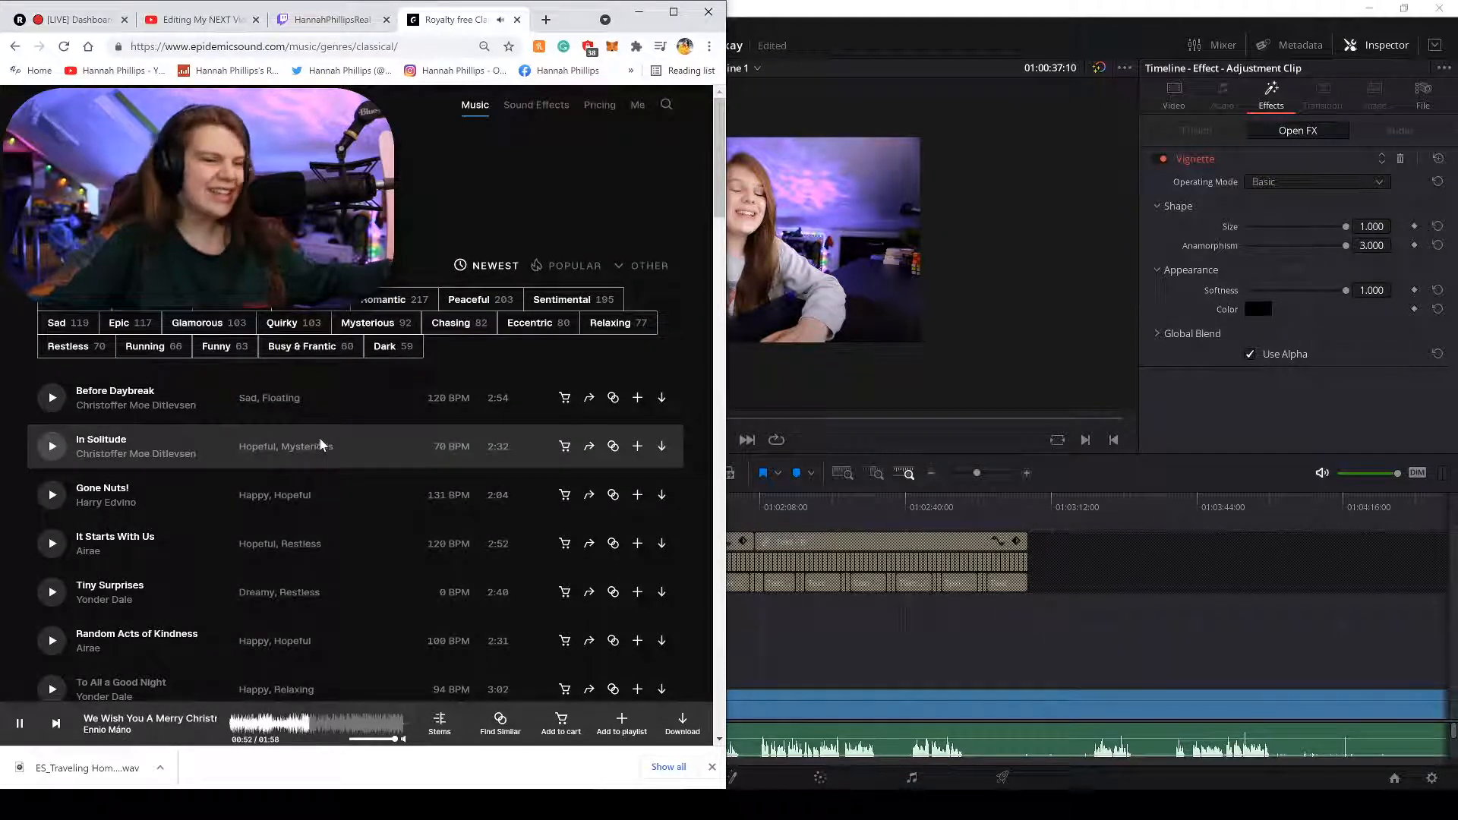
click(51, 543)
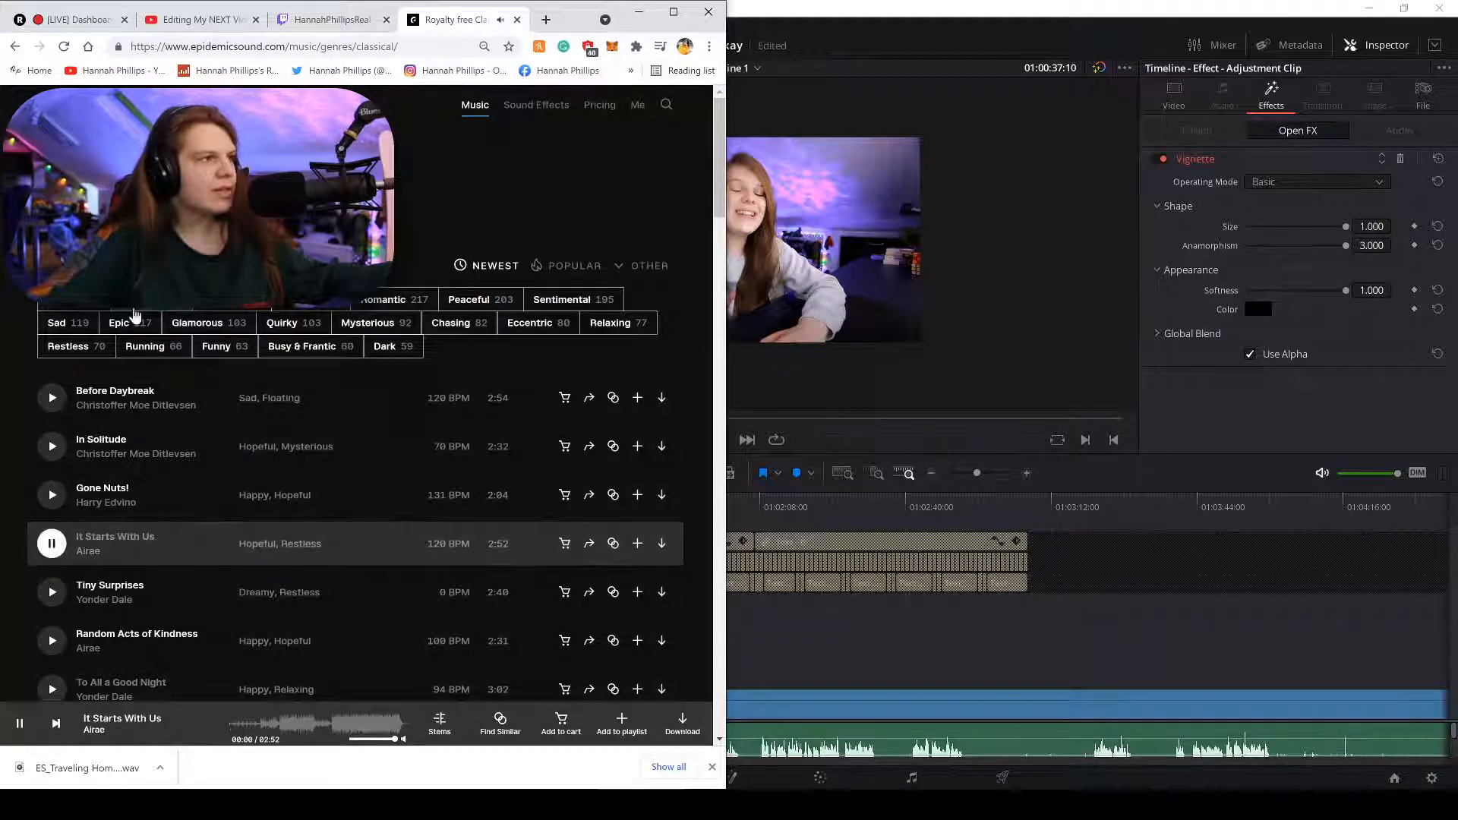
click(264, 725)
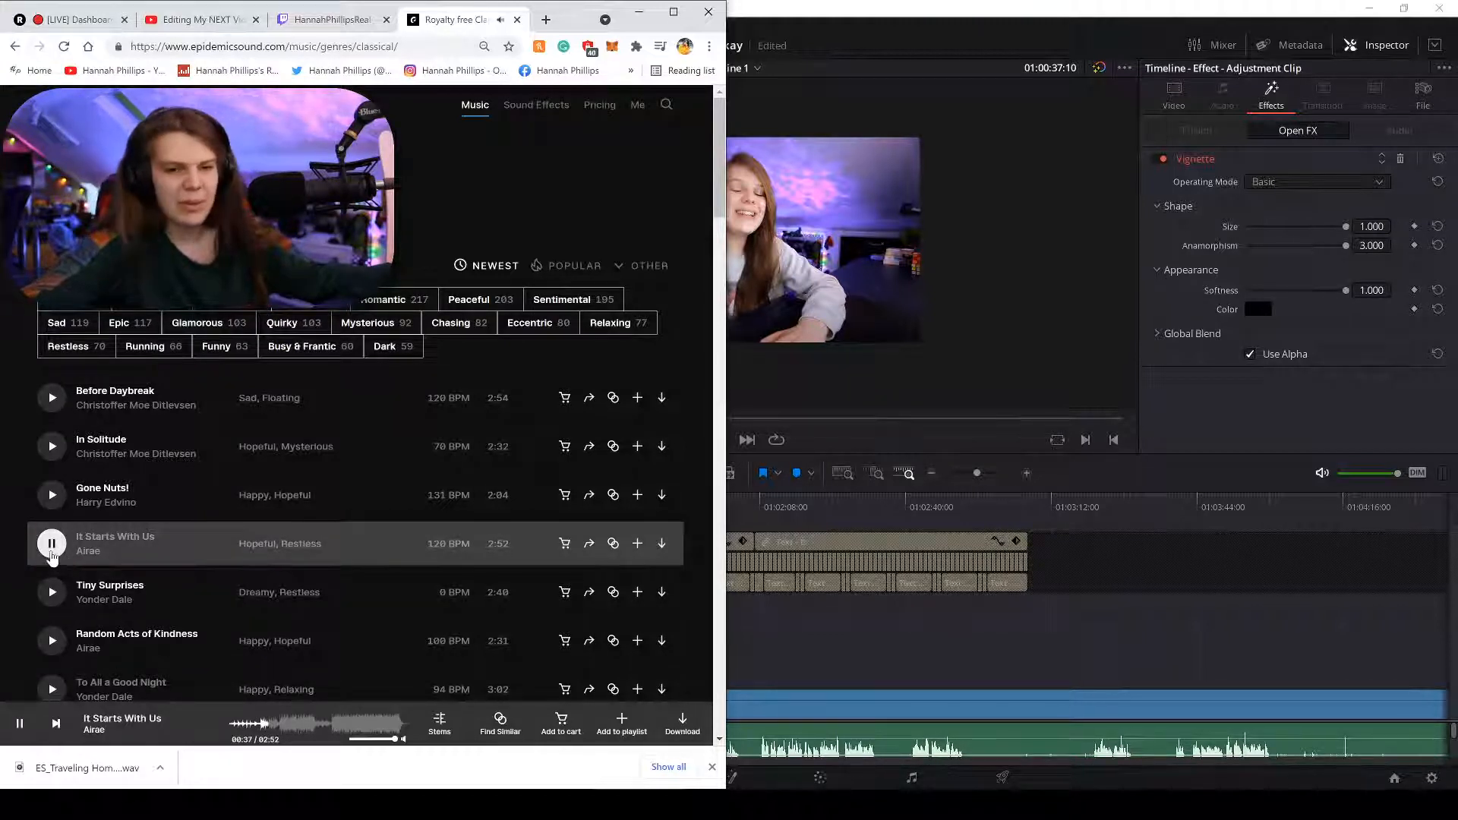
click(52, 554)
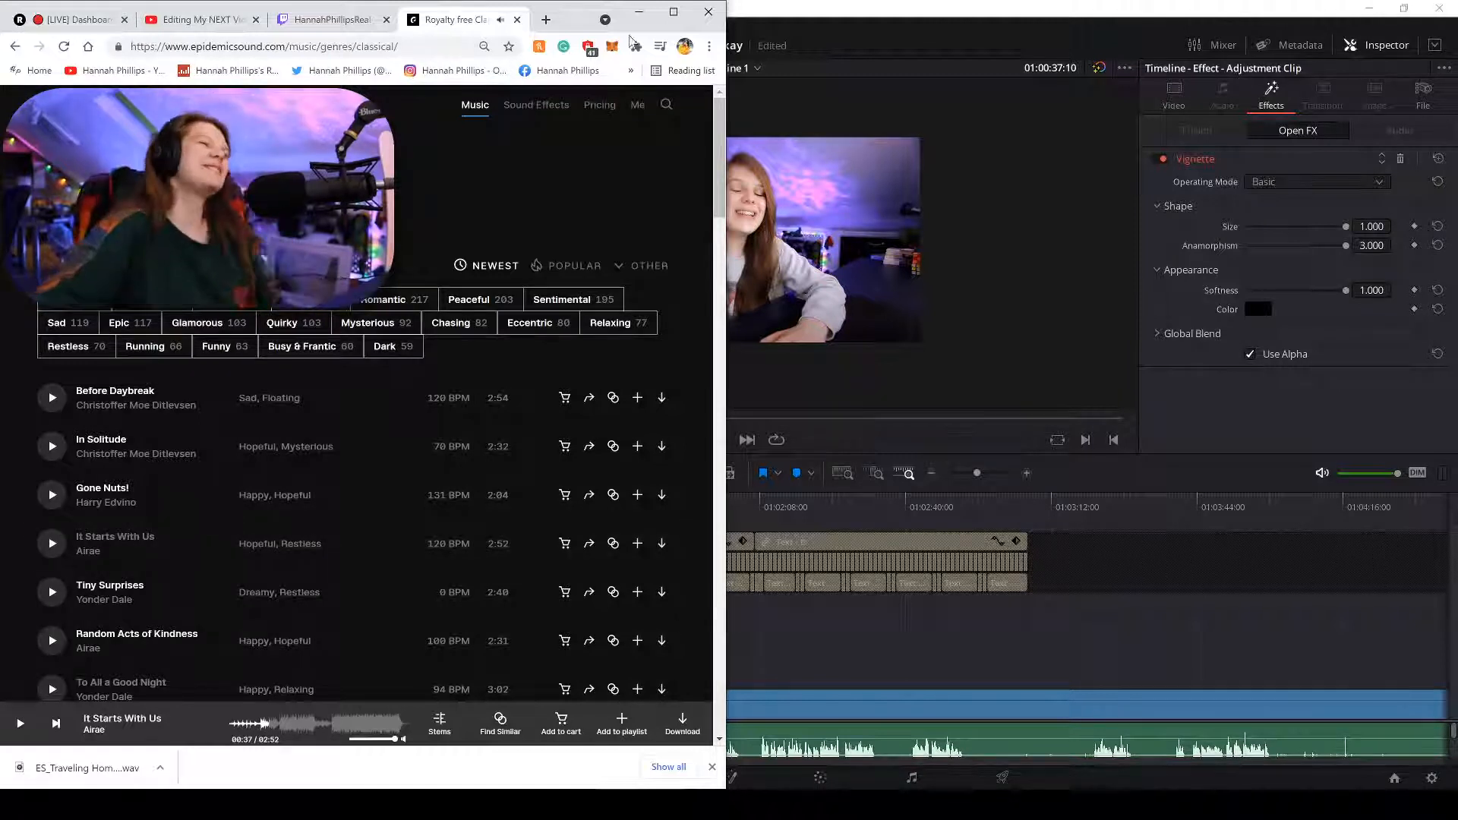
drag(574, 32, 595, 32)
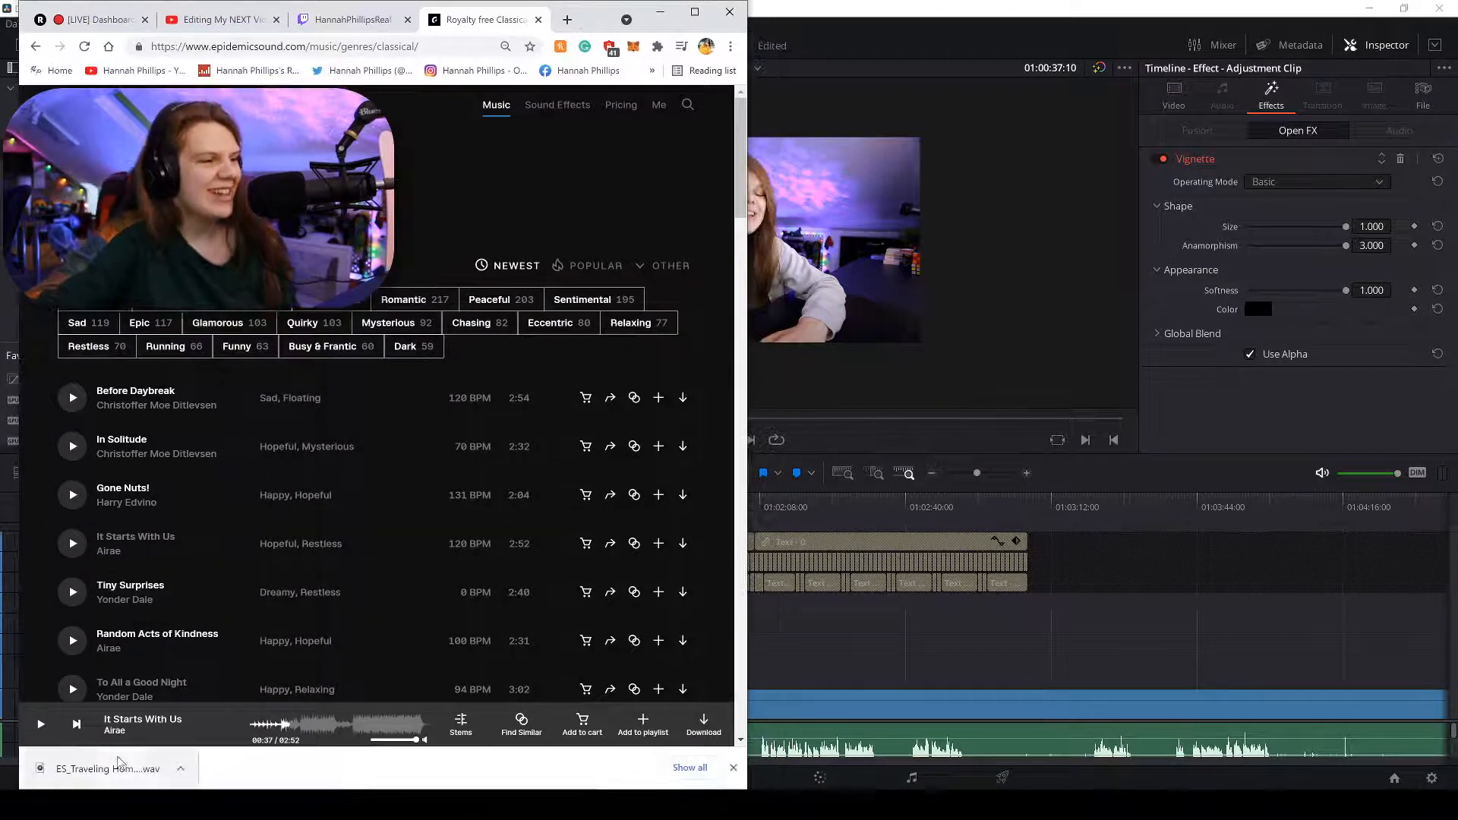
drag(114, 768, 870, 649)
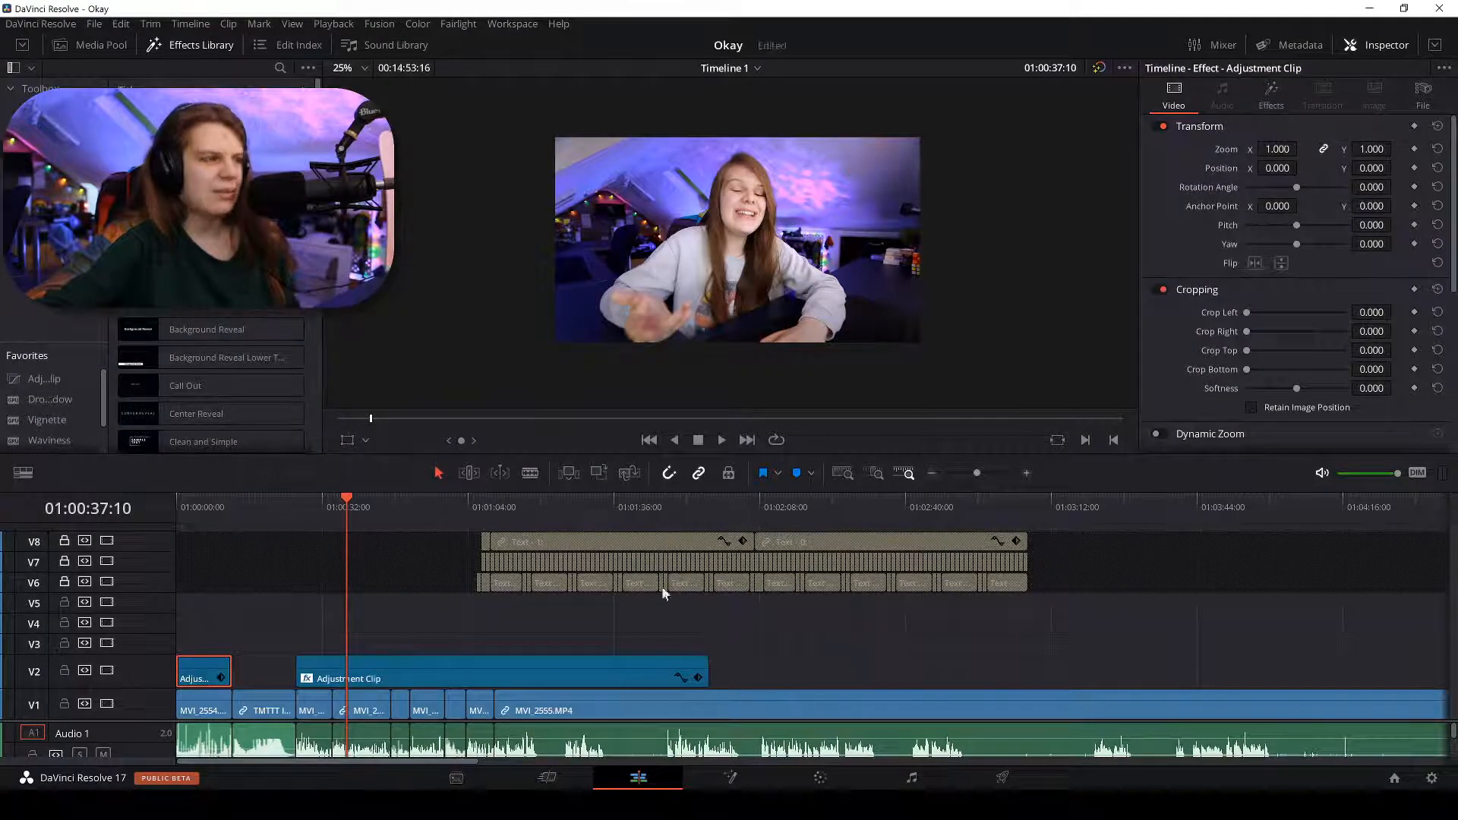
click(91, 45)
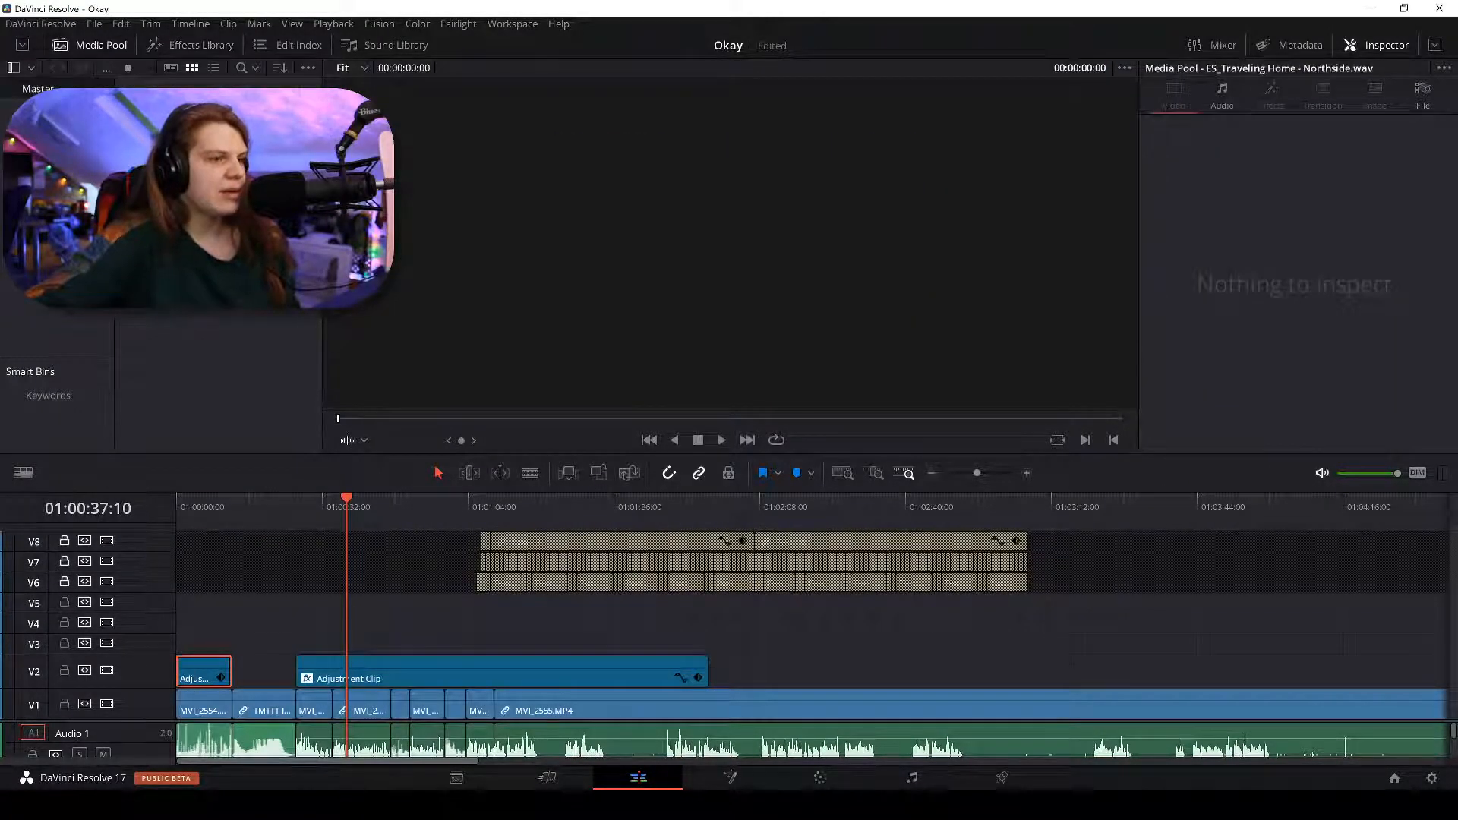
key(alt+Tab)
click(531, 804)
click(547, 805)
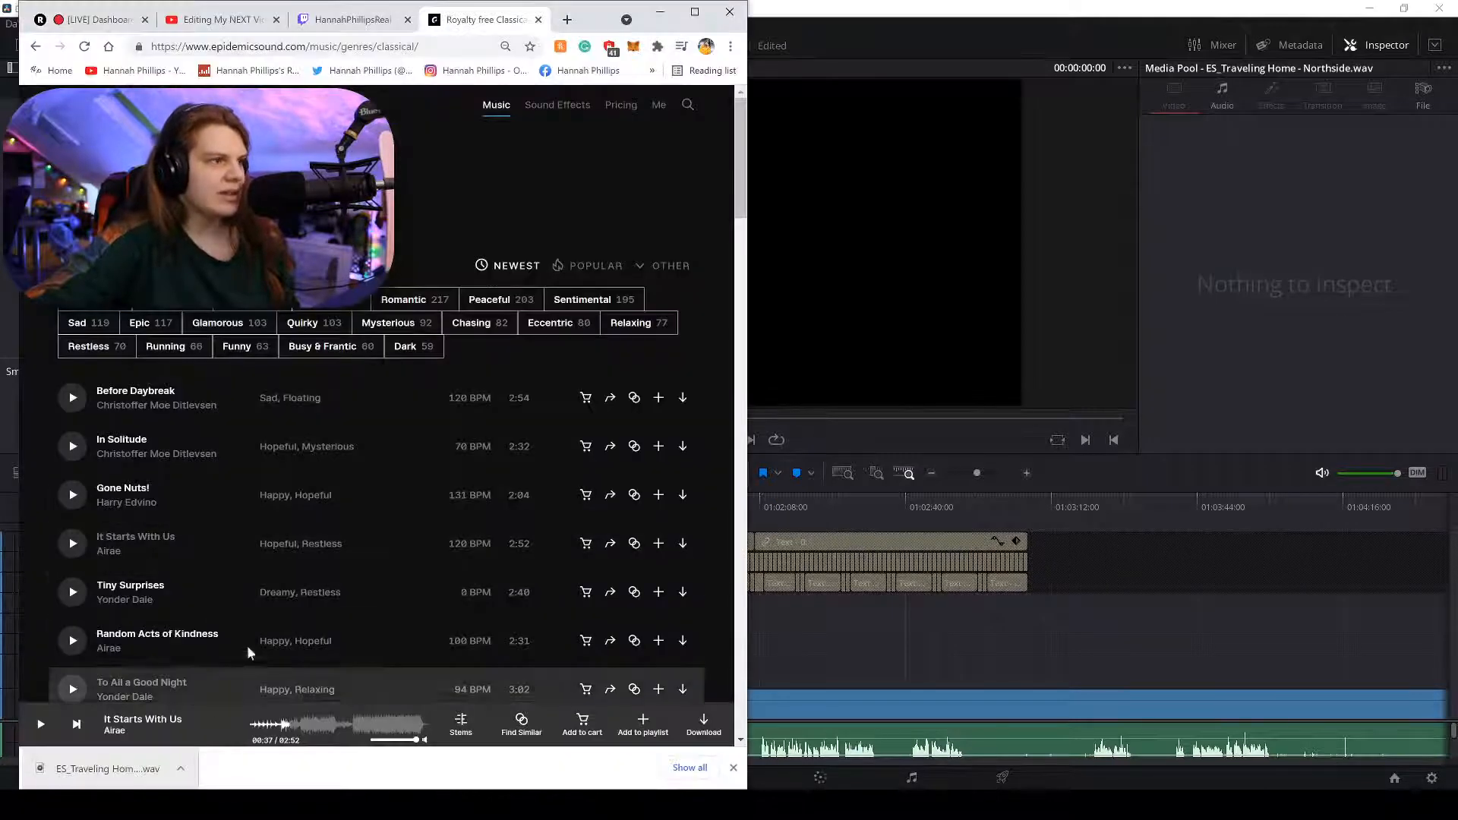
drag(620, 37, 875, 56)
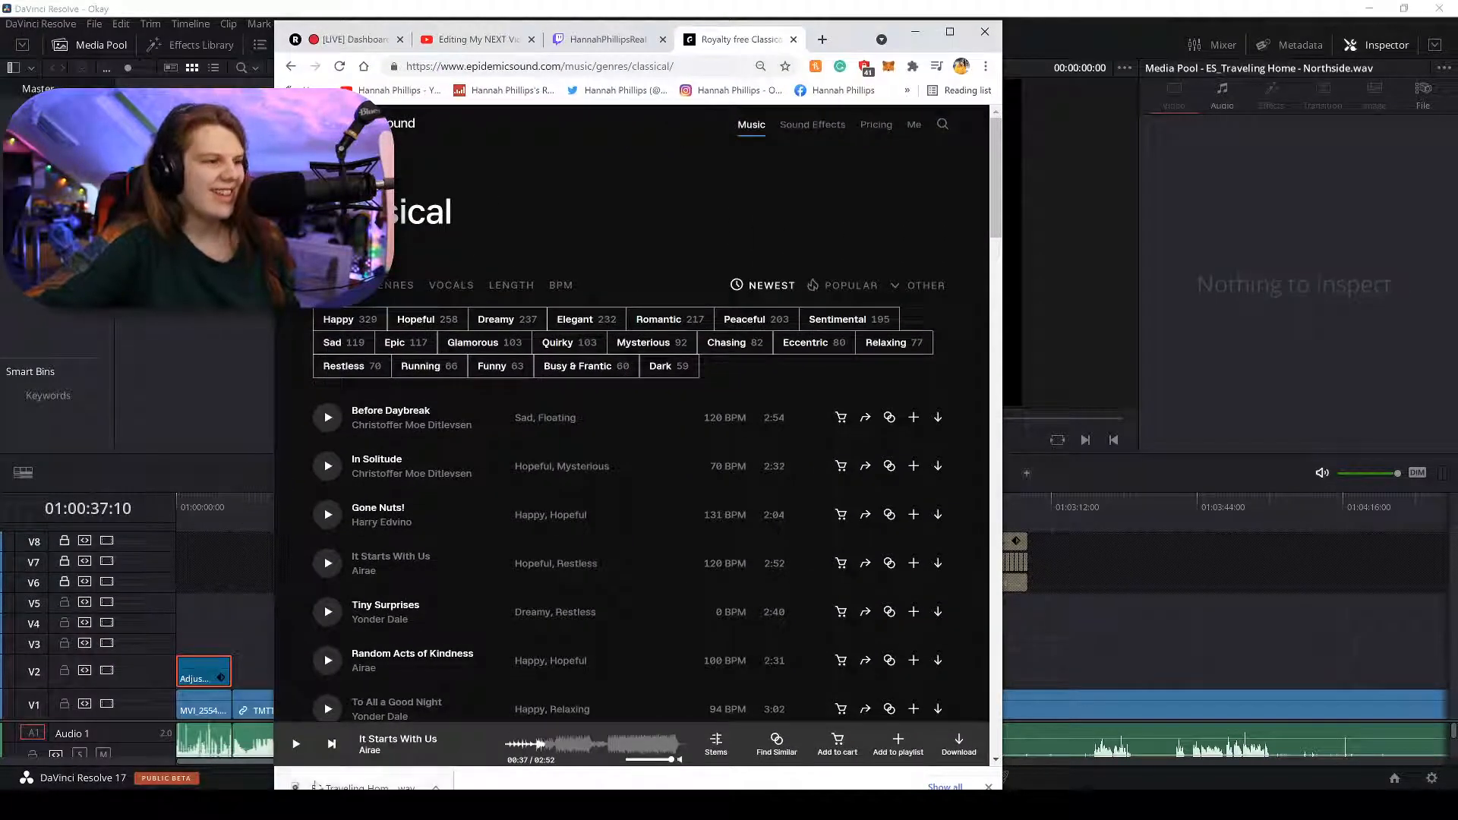
drag(349, 787, 191, 401)
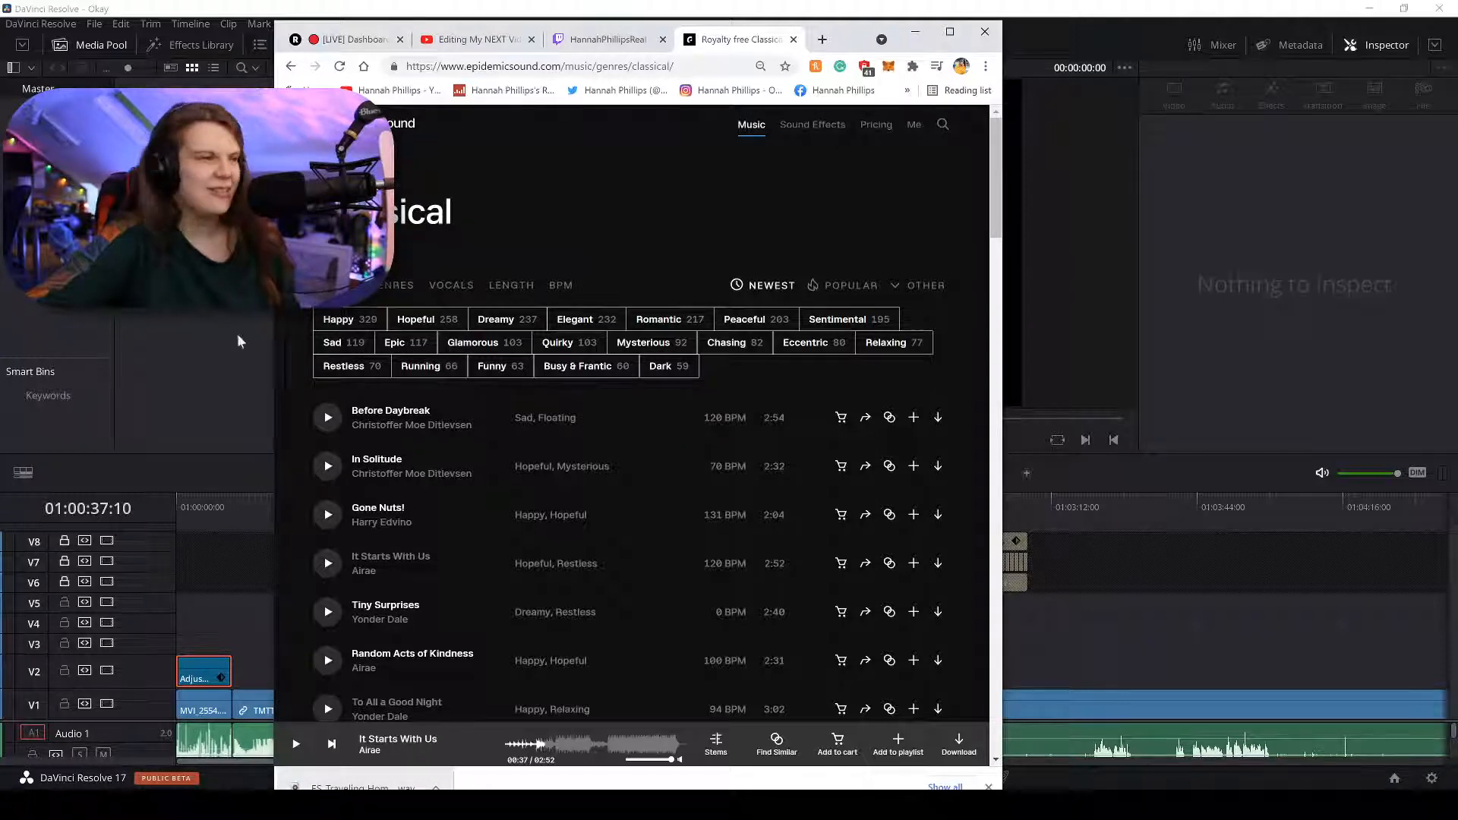
drag(829, 36, 994, 87)
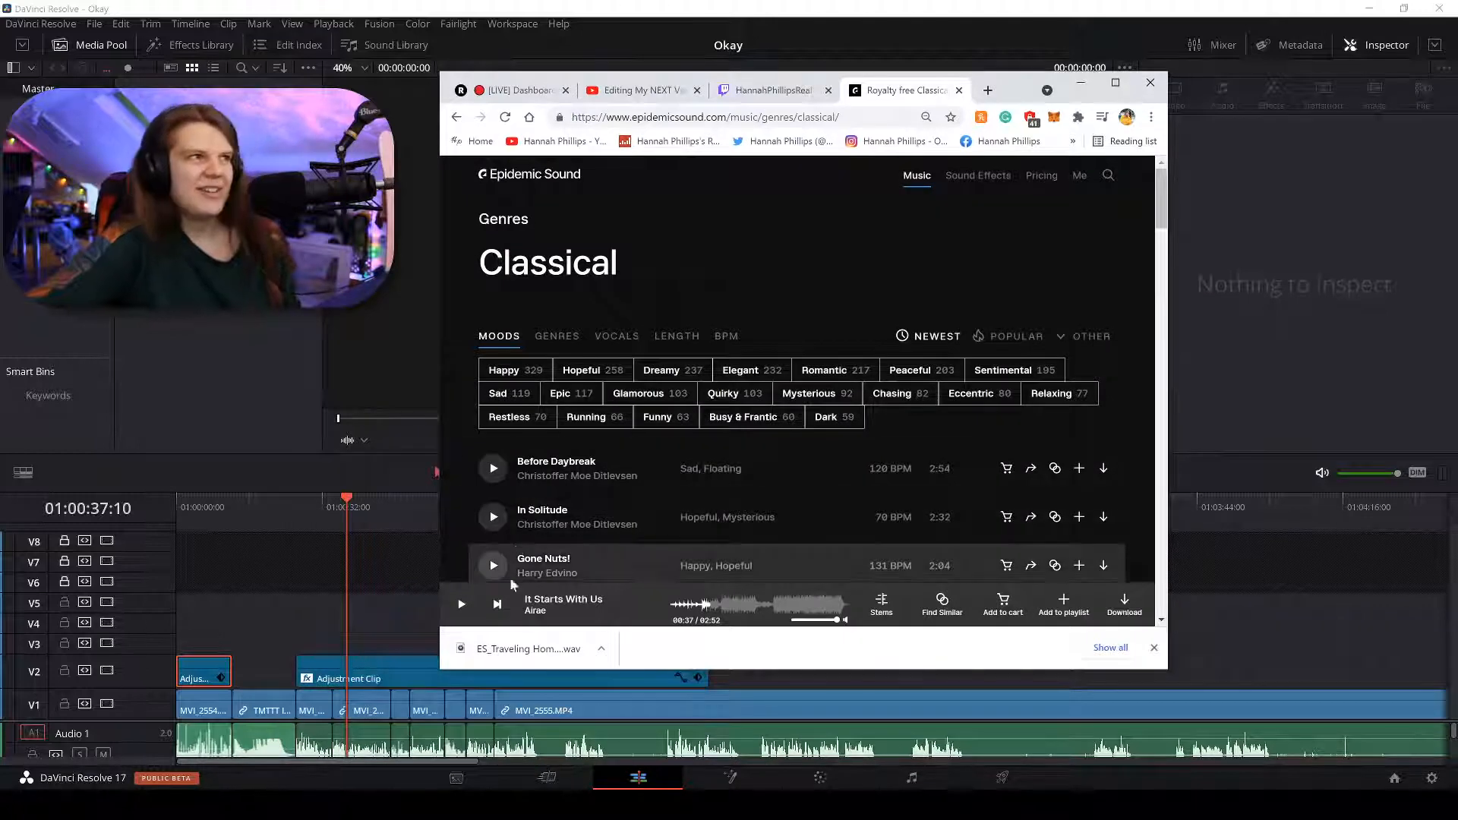
drag(513, 667, 304, 380)
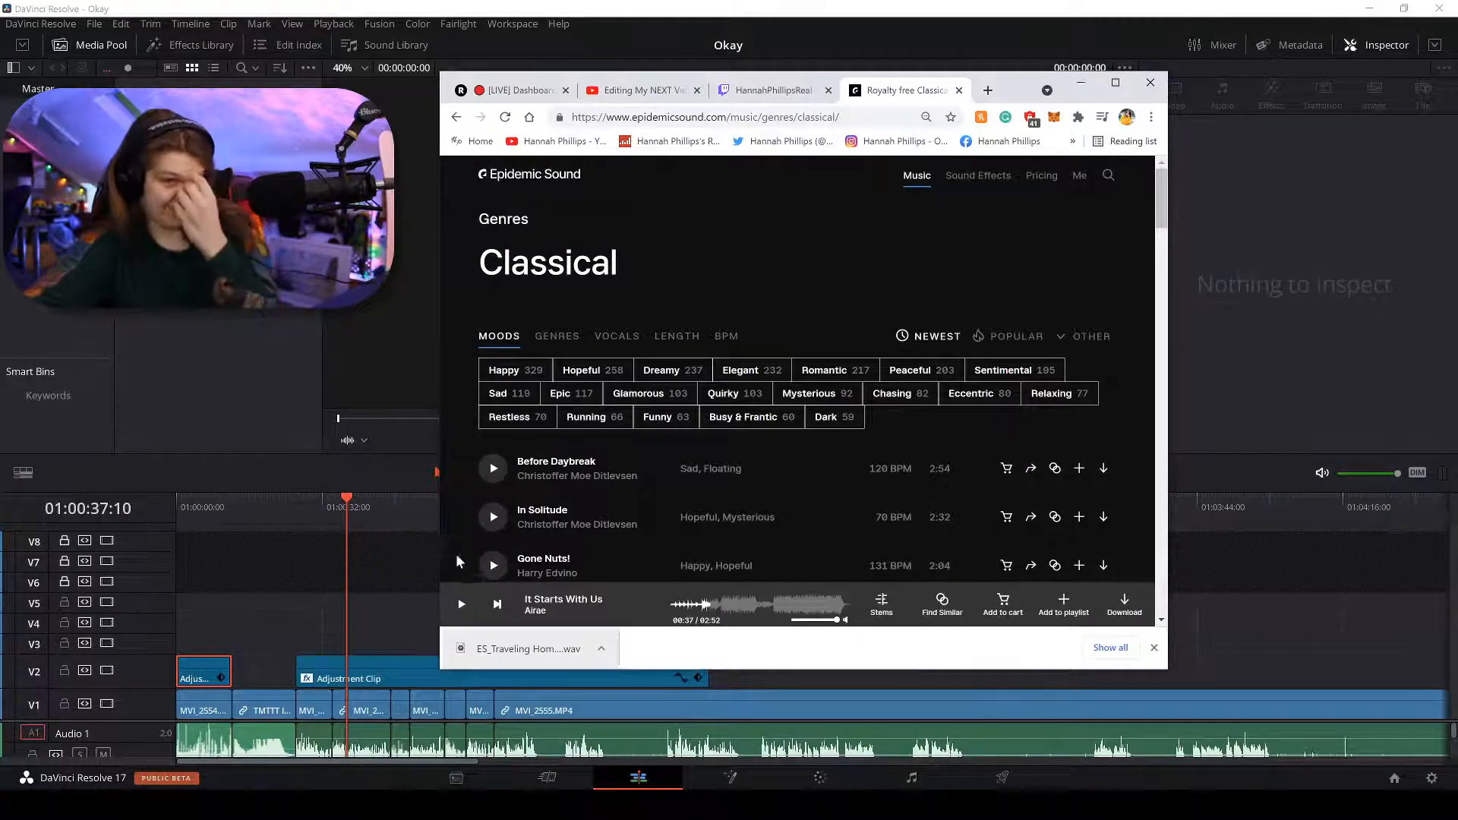
Restore File Explorer, check the Desktop folder, then switch to the Downloads folder.
click(517, 804)
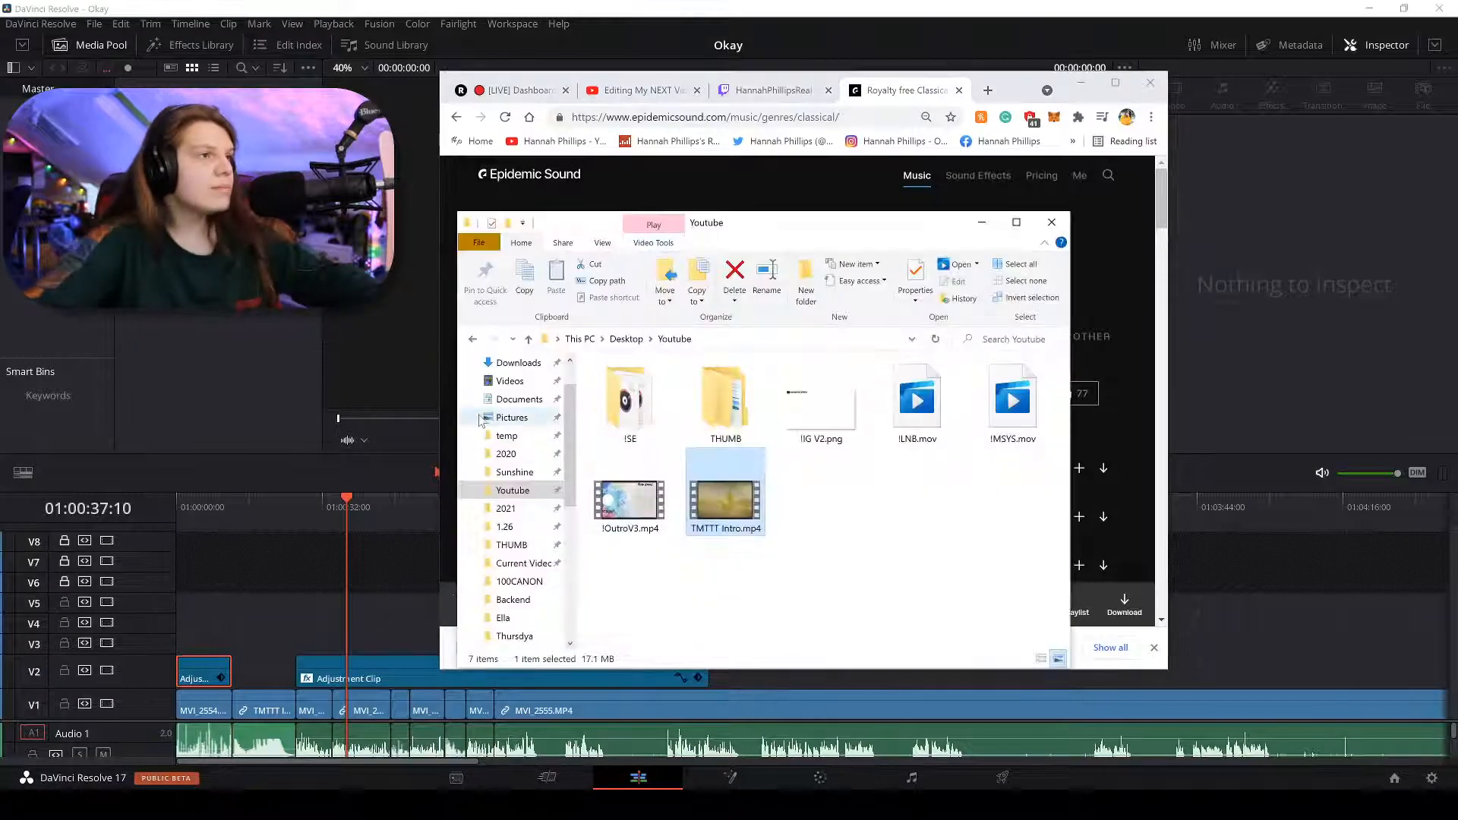
click(501, 399)
click(512, 393)
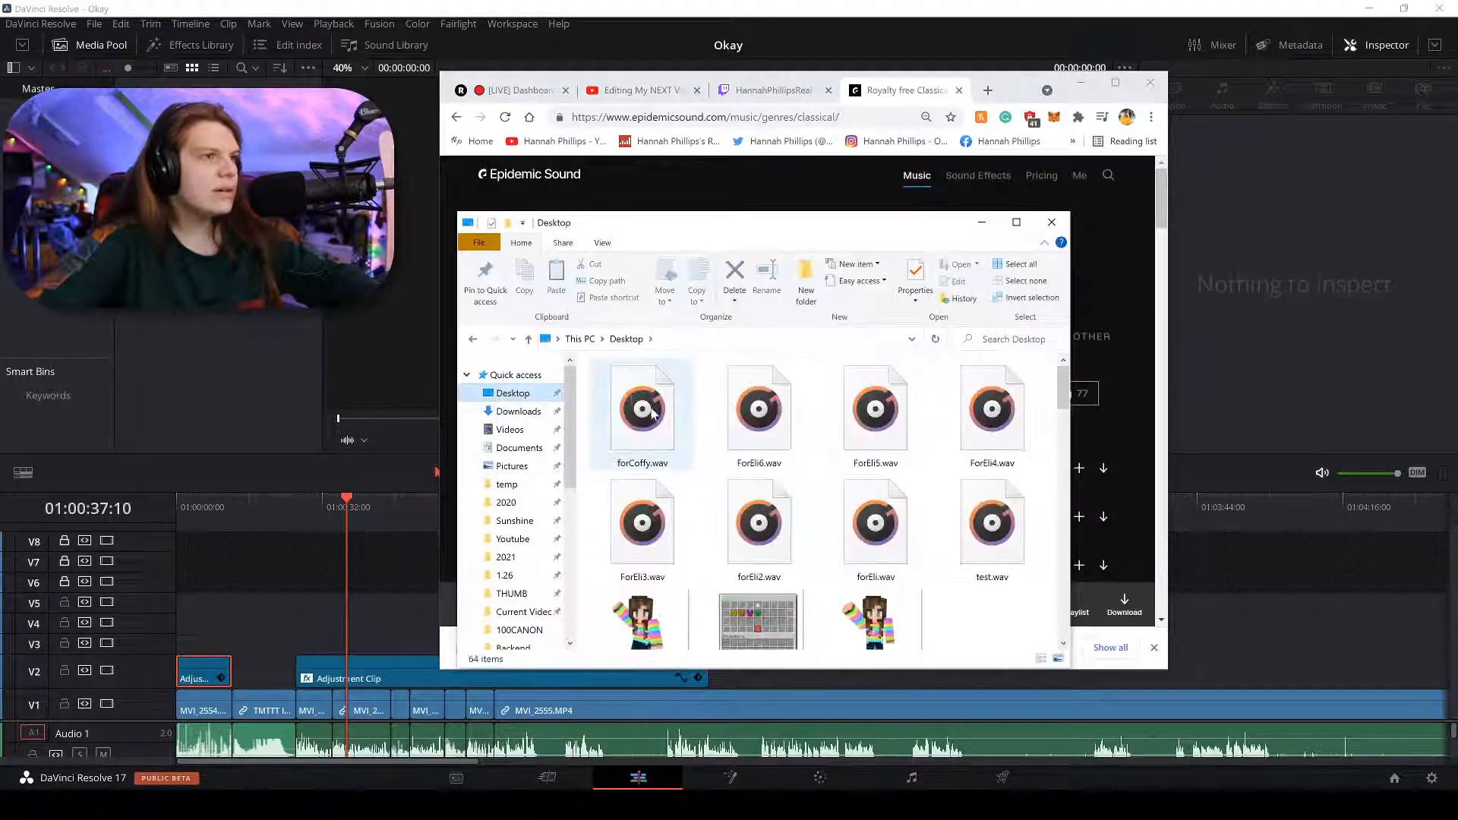
click(731, 427)
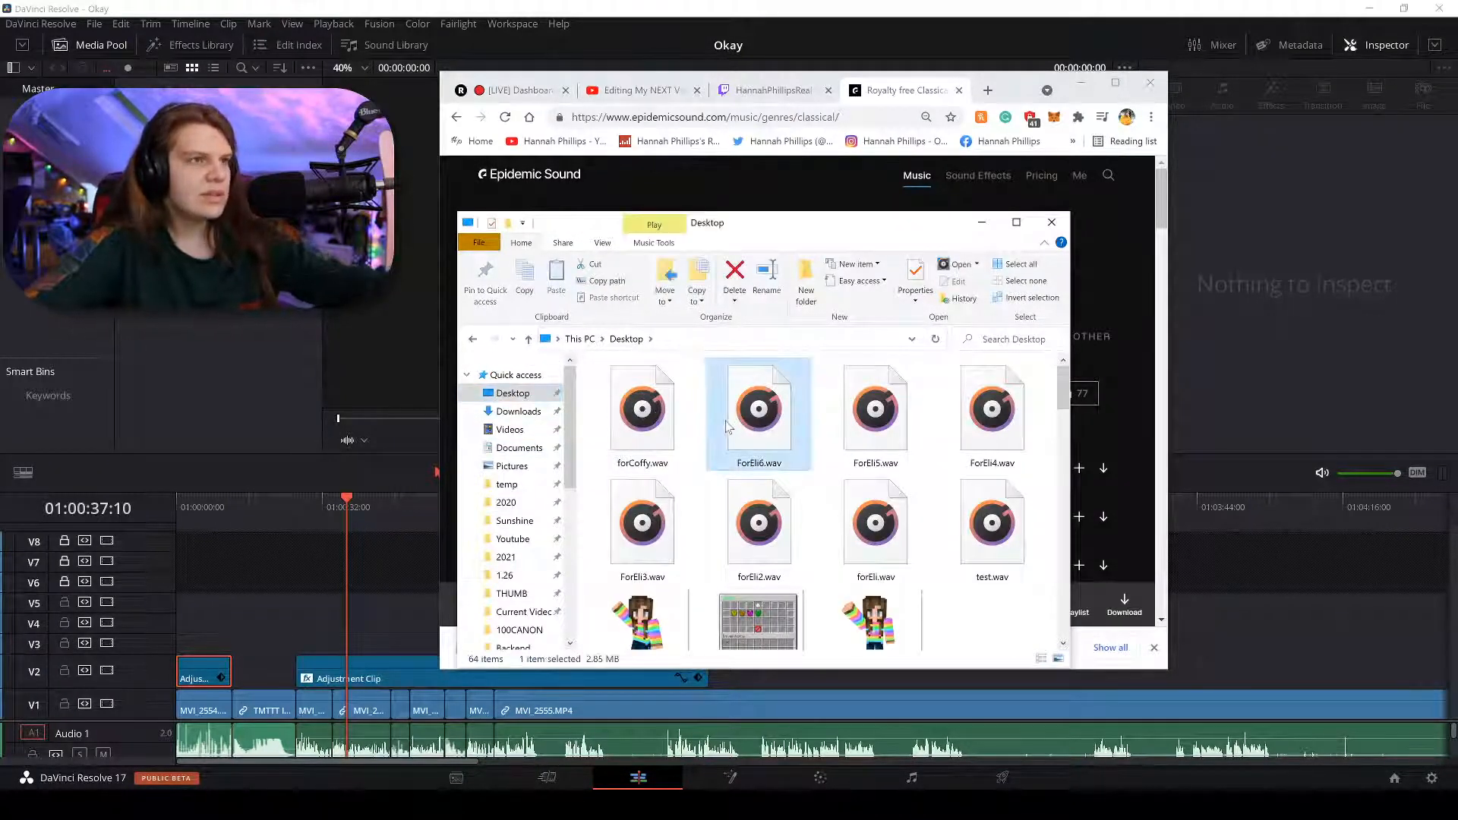
click(519, 411)
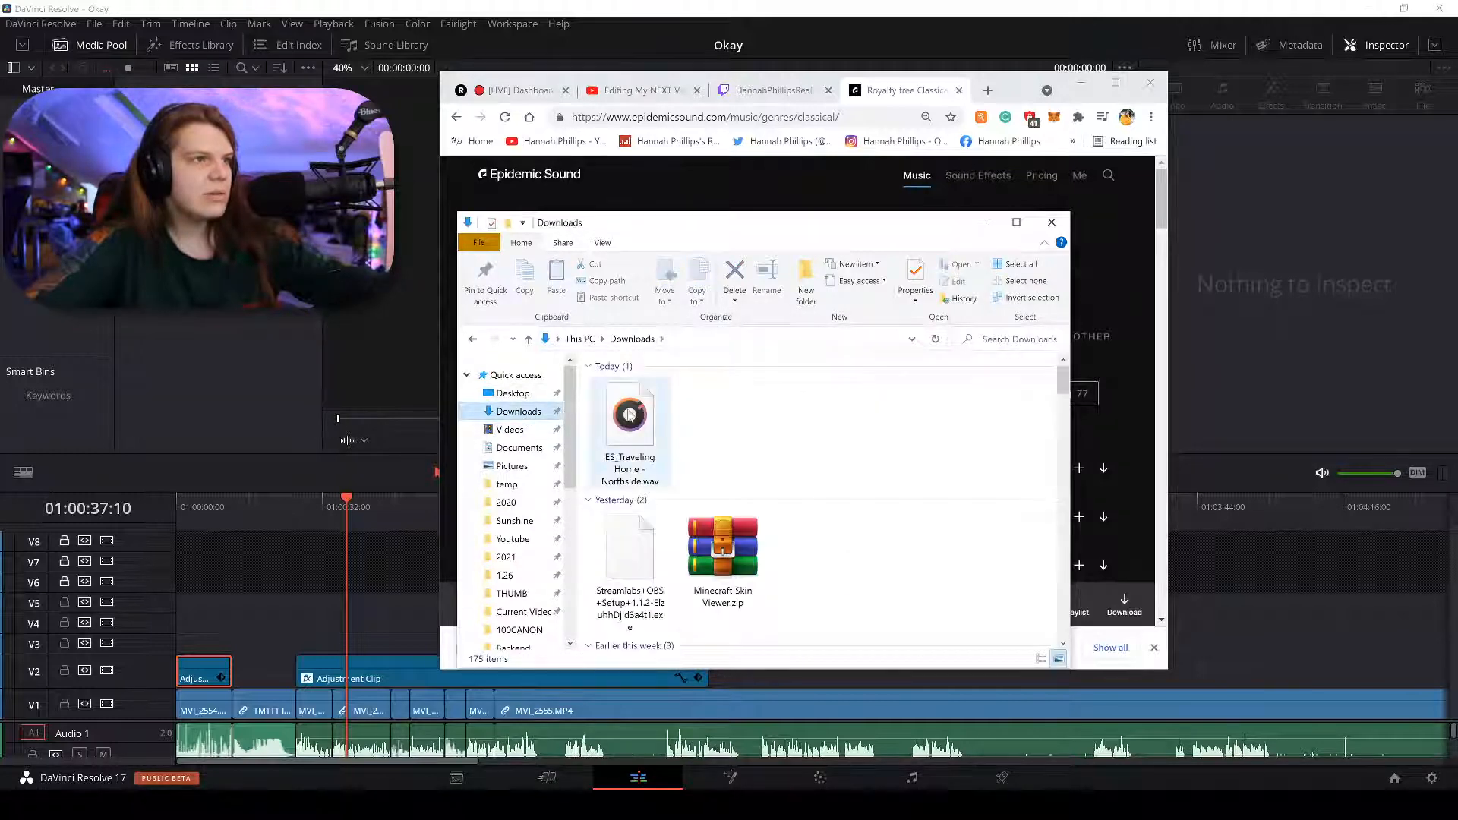
Try repeatedly to drag ES_Traveling Home - Northside.wav into the Media Pool.
drag(629, 415, 225, 358)
drag(556, 411, 254, 354)
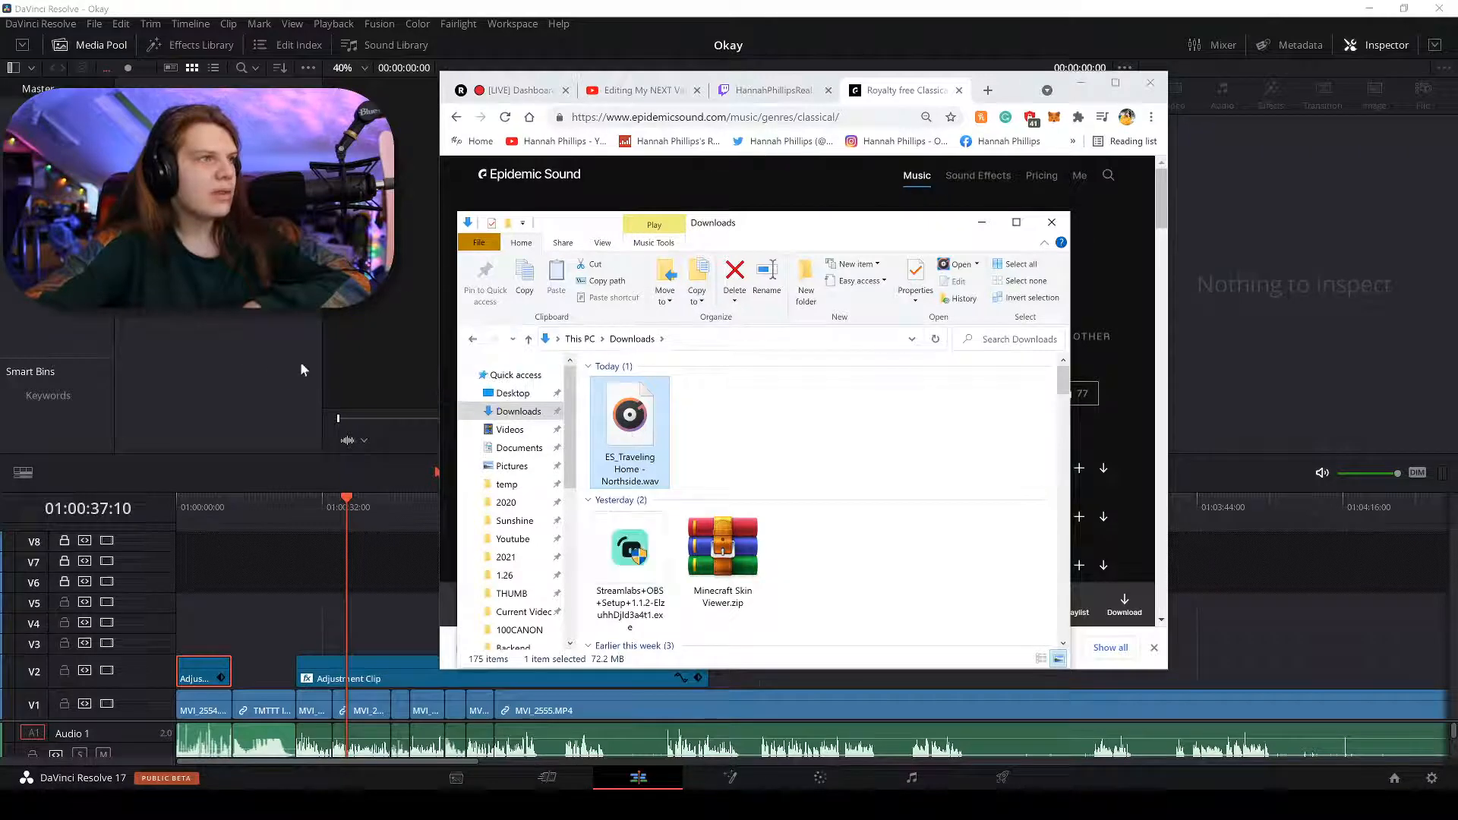
drag(652, 397, 258, 358)
drag(608, 410, 690, 433)
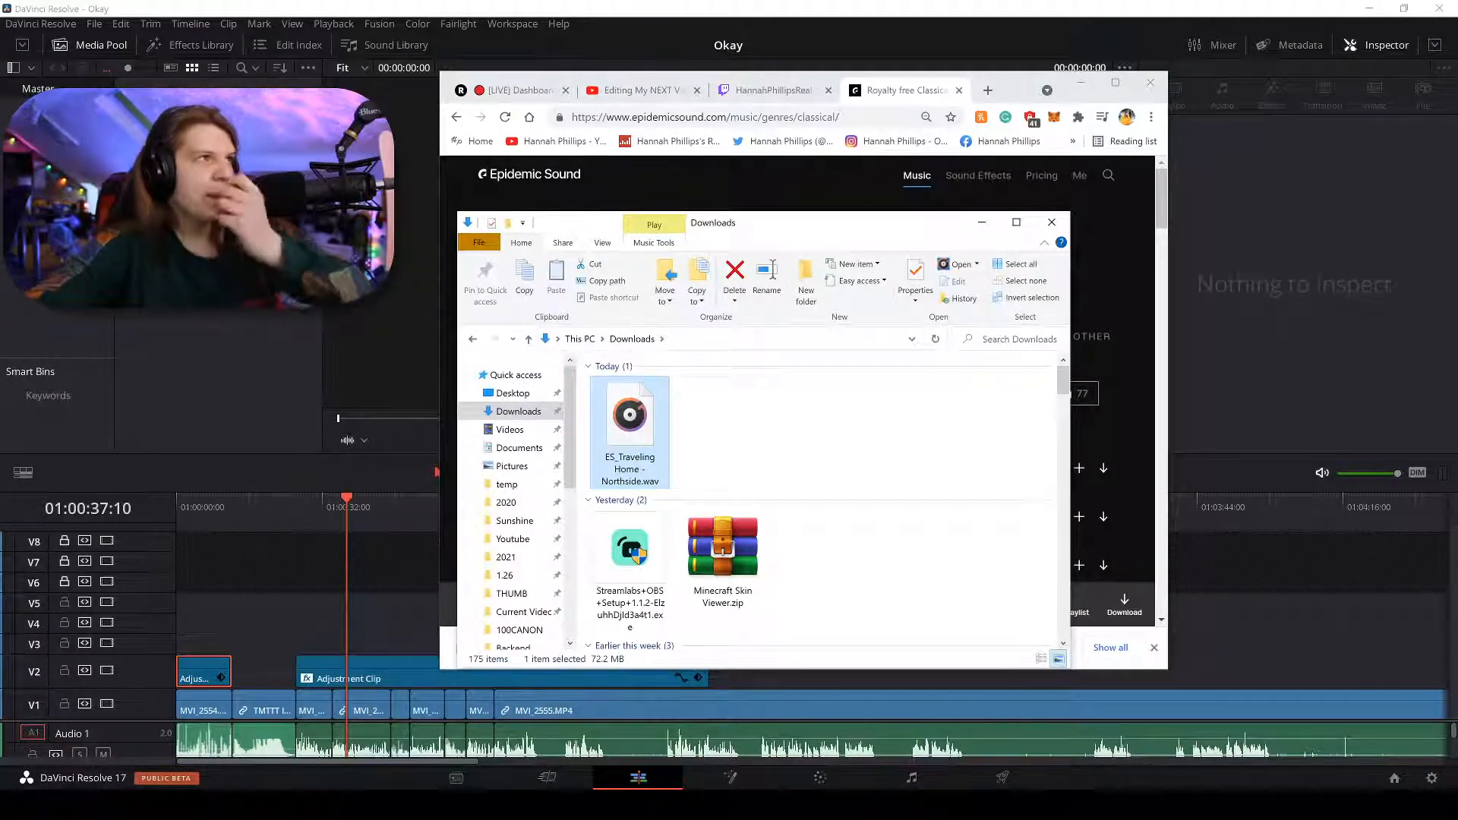
Import ES_Traveling Home - Northside.wav from the Downloads folder into the Media Pool.
click(207, 313)
right_click(207, 312)
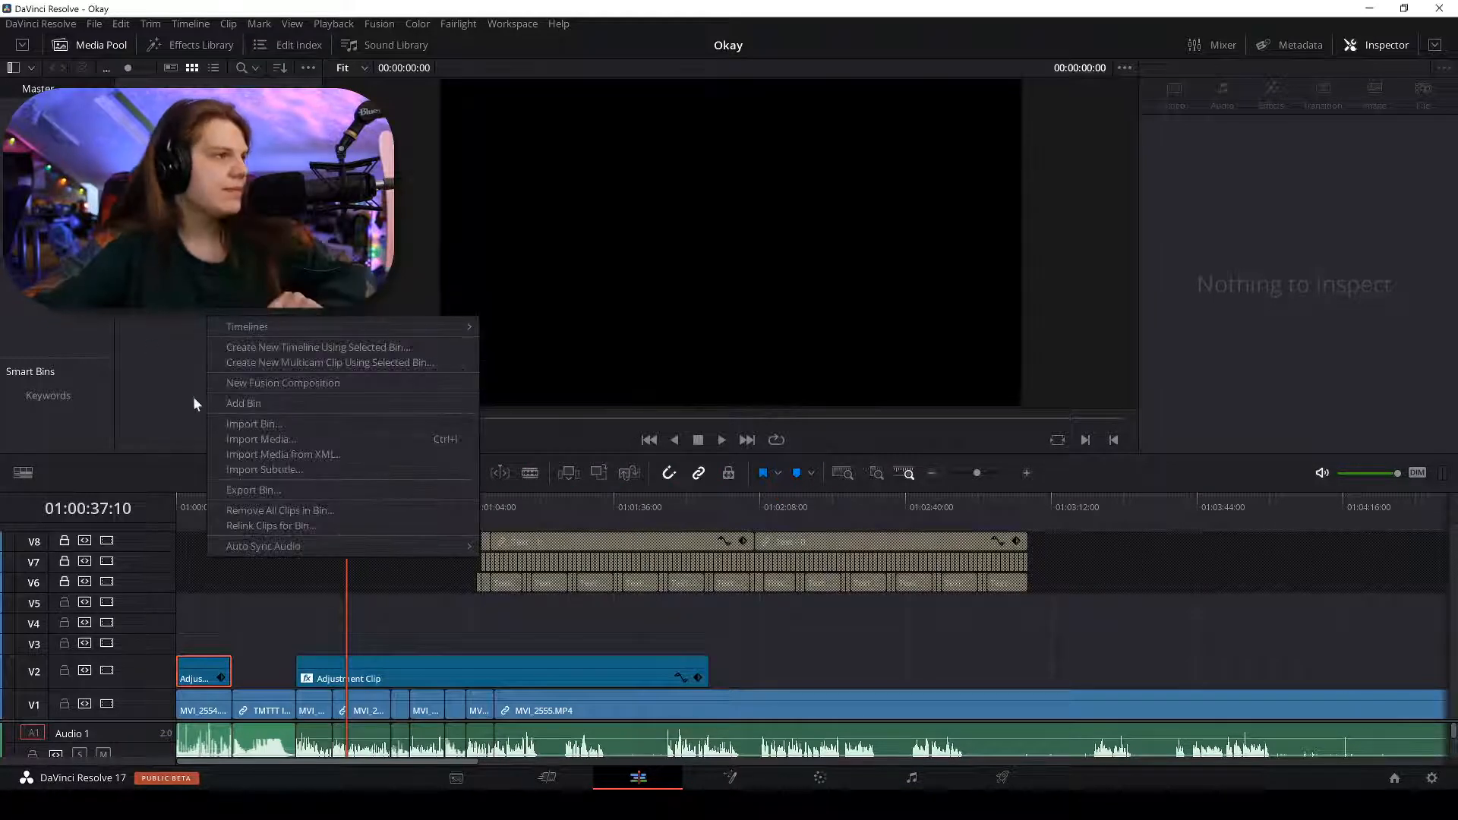
click(253, 441)
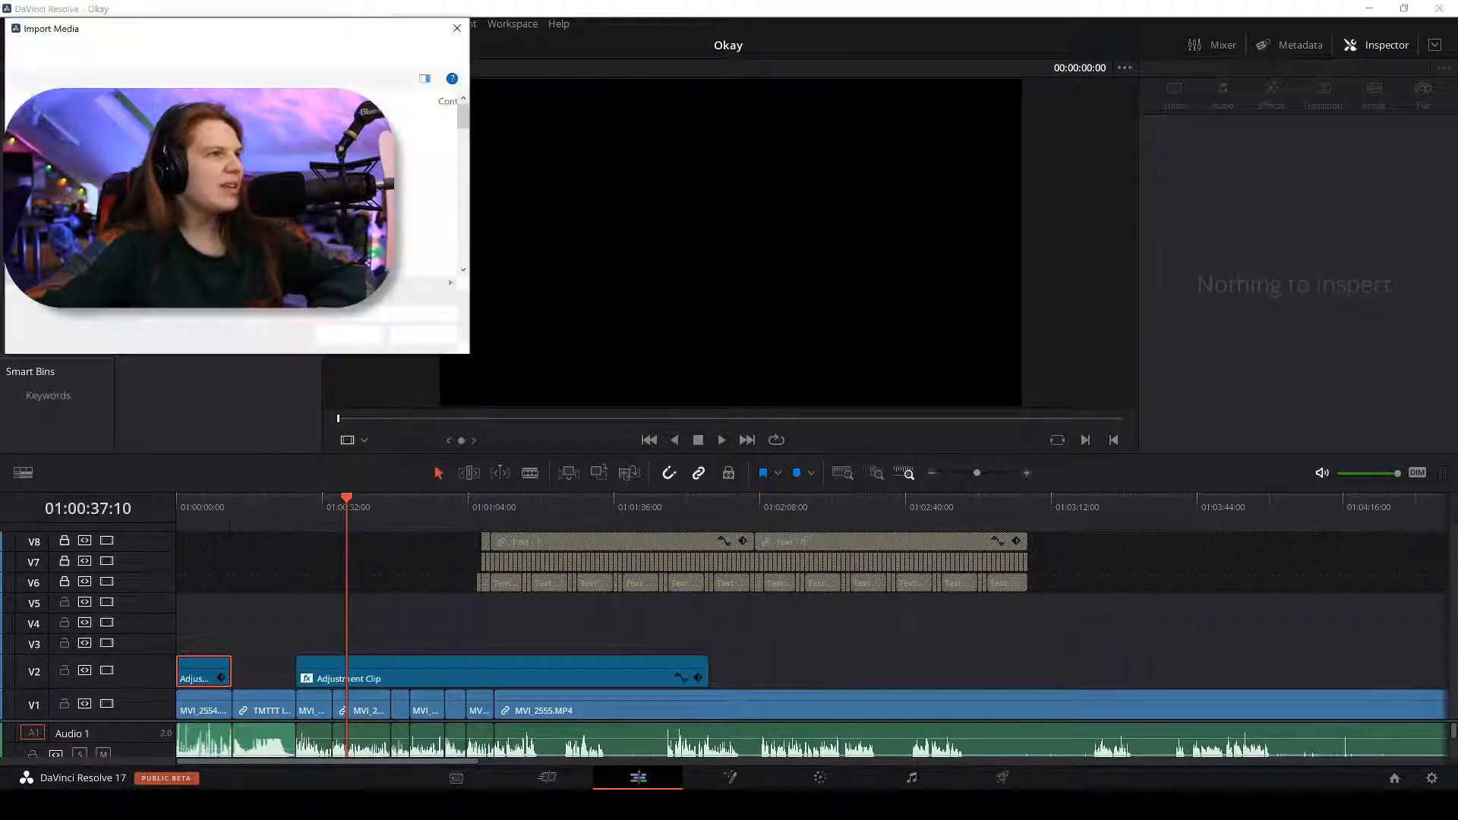
click(54, 173)
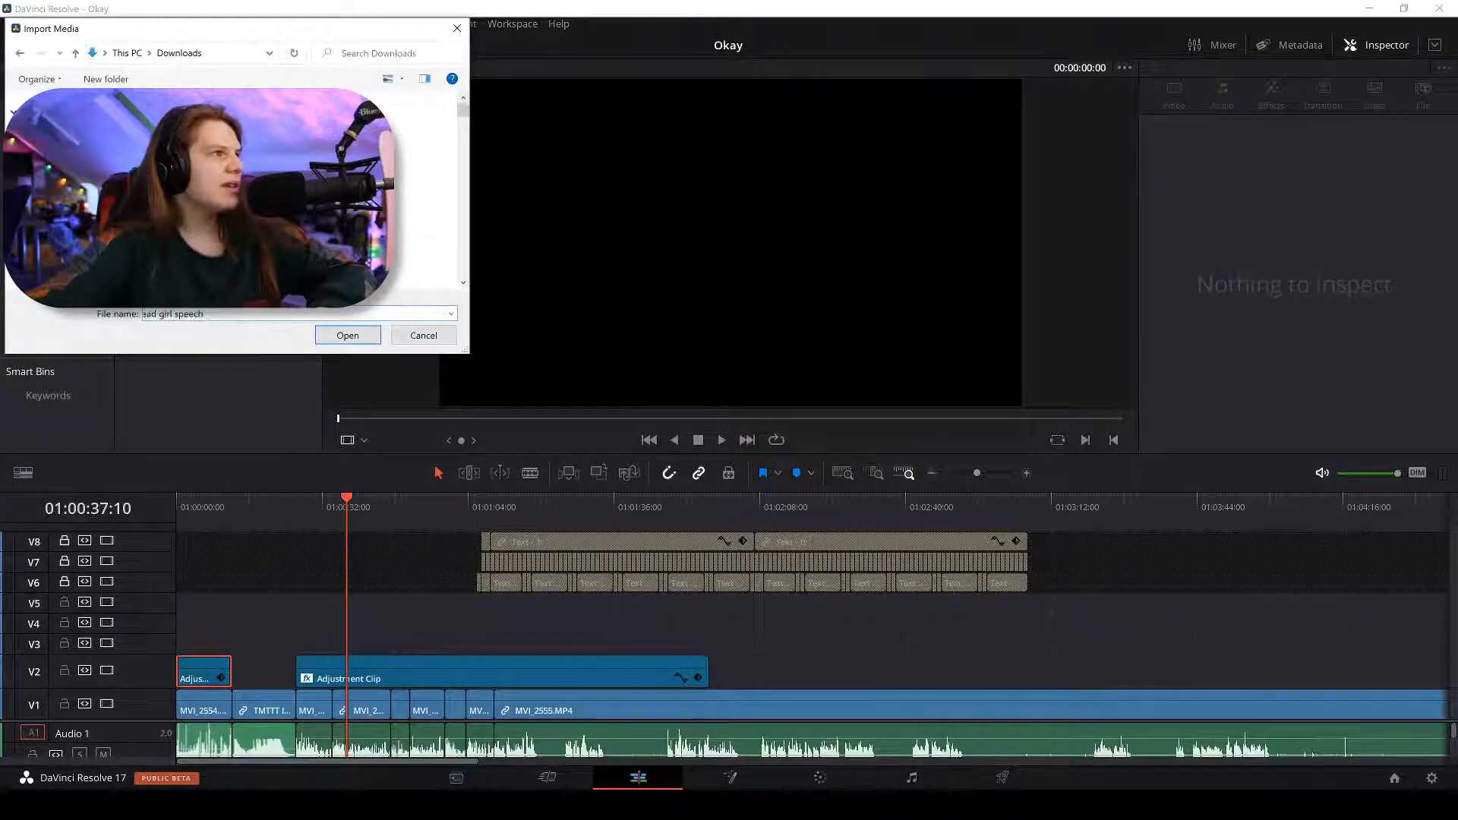
double_click(194, 136)
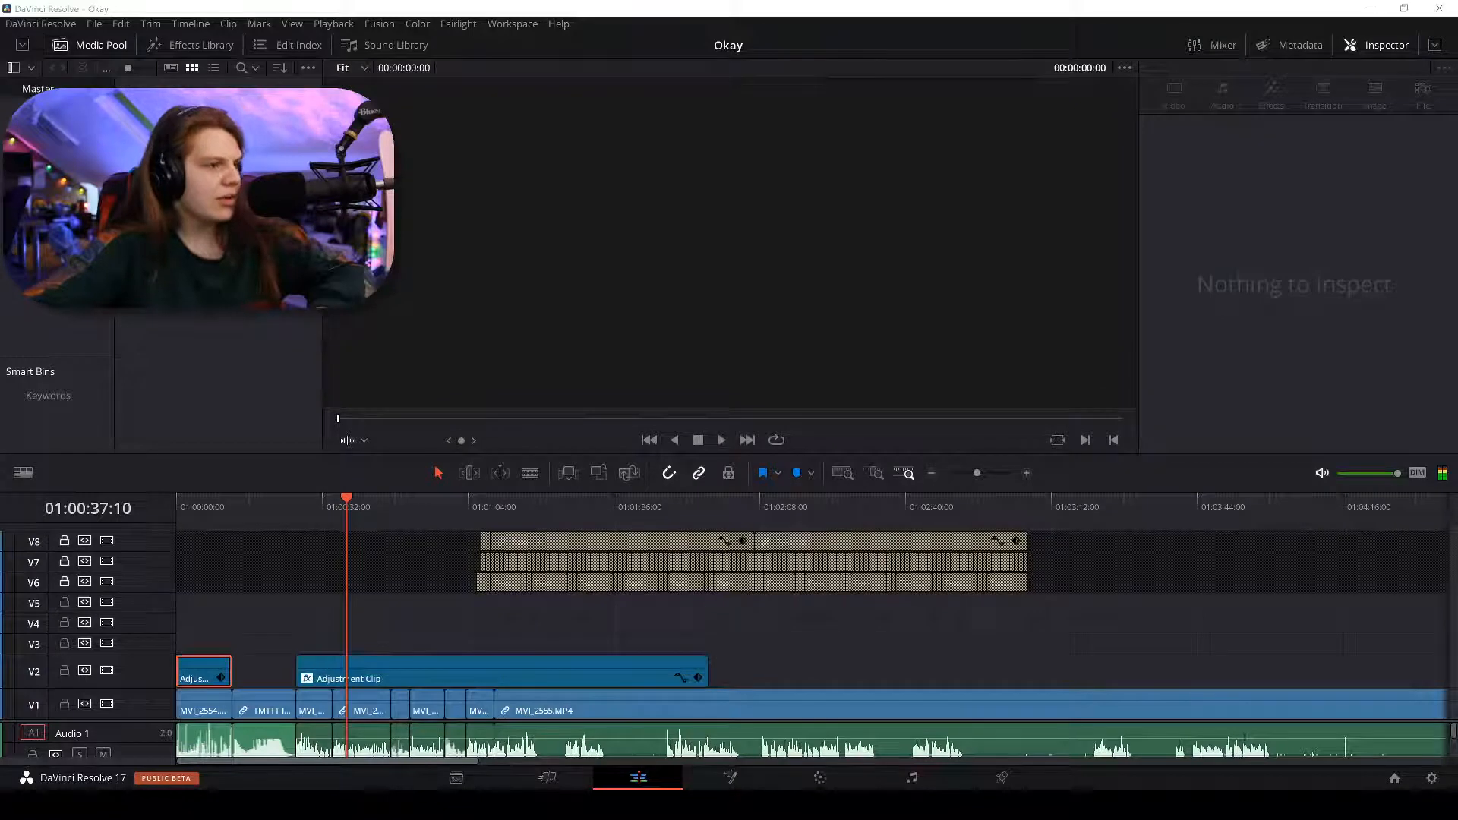
Drag the music onto the timeline, then undo the copy that landed on Audio 3.
key(alt+Tab)
key(alt+Tab)
drag(220, 189, 726, 659)
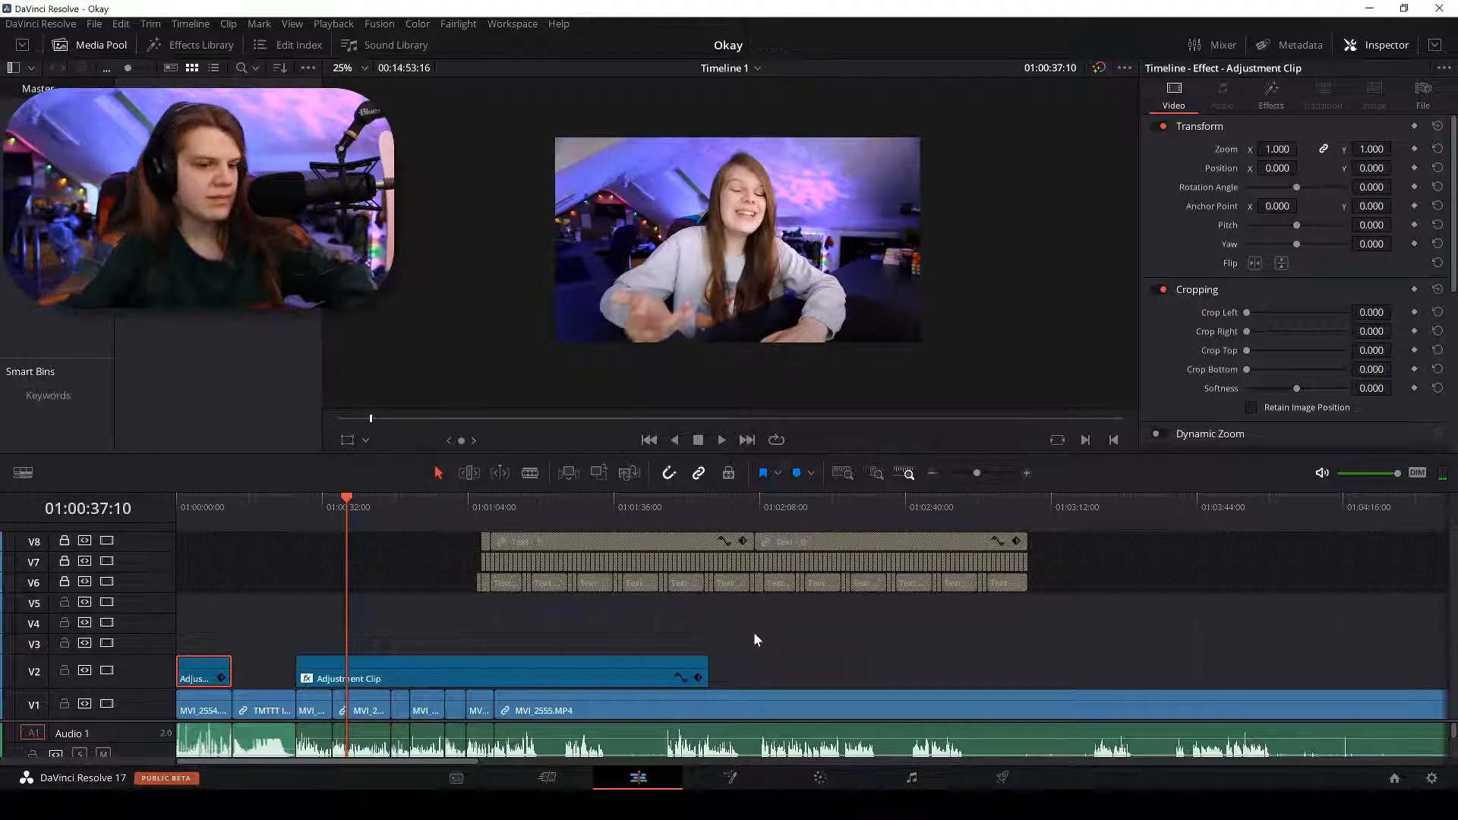
key(ctrl+minus)
key(ctrl+minus)
key(ctrl+minus)
scroll(759, 710, down, 5)
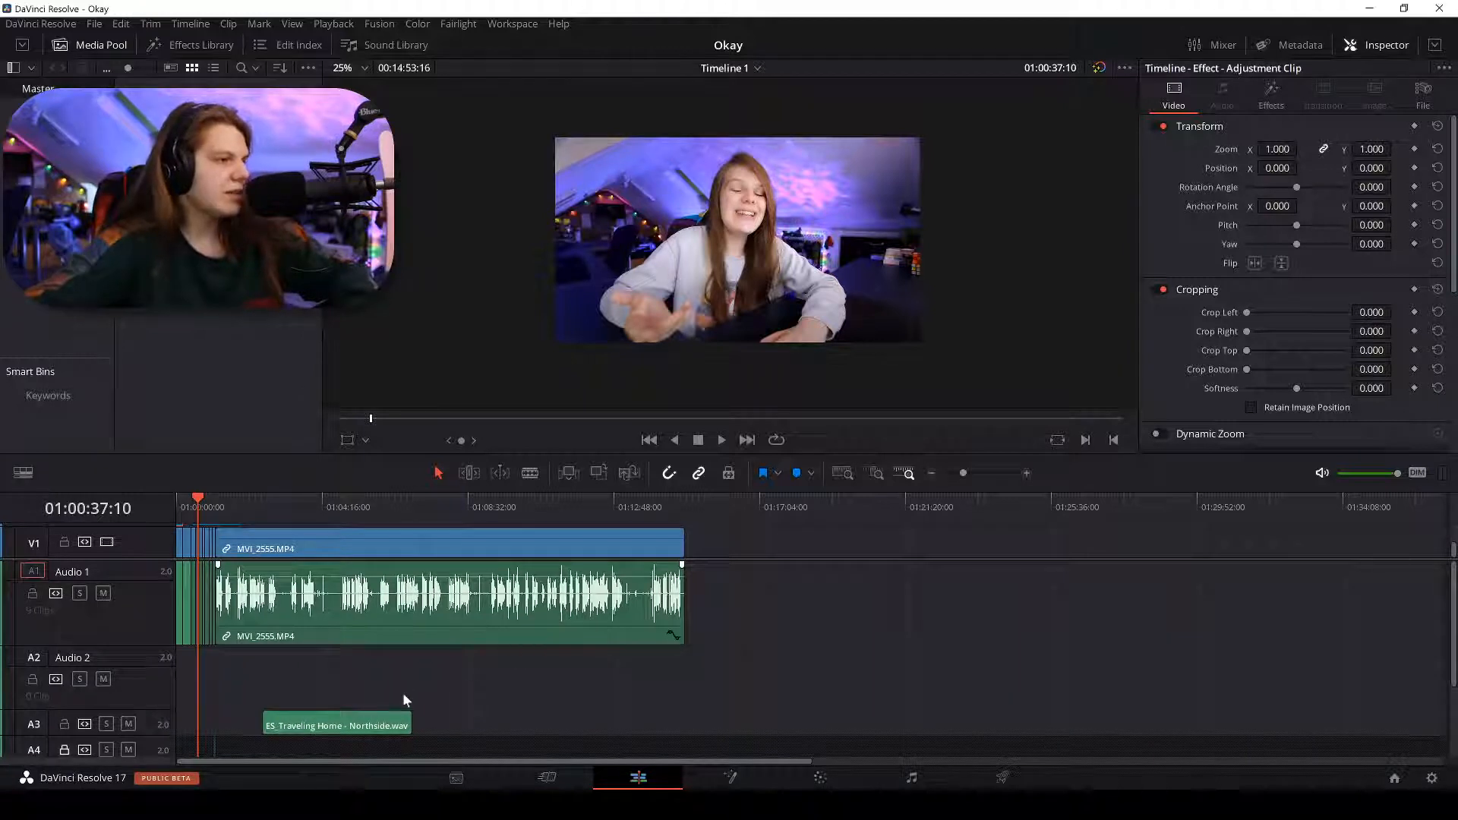
key(ctrl+z)
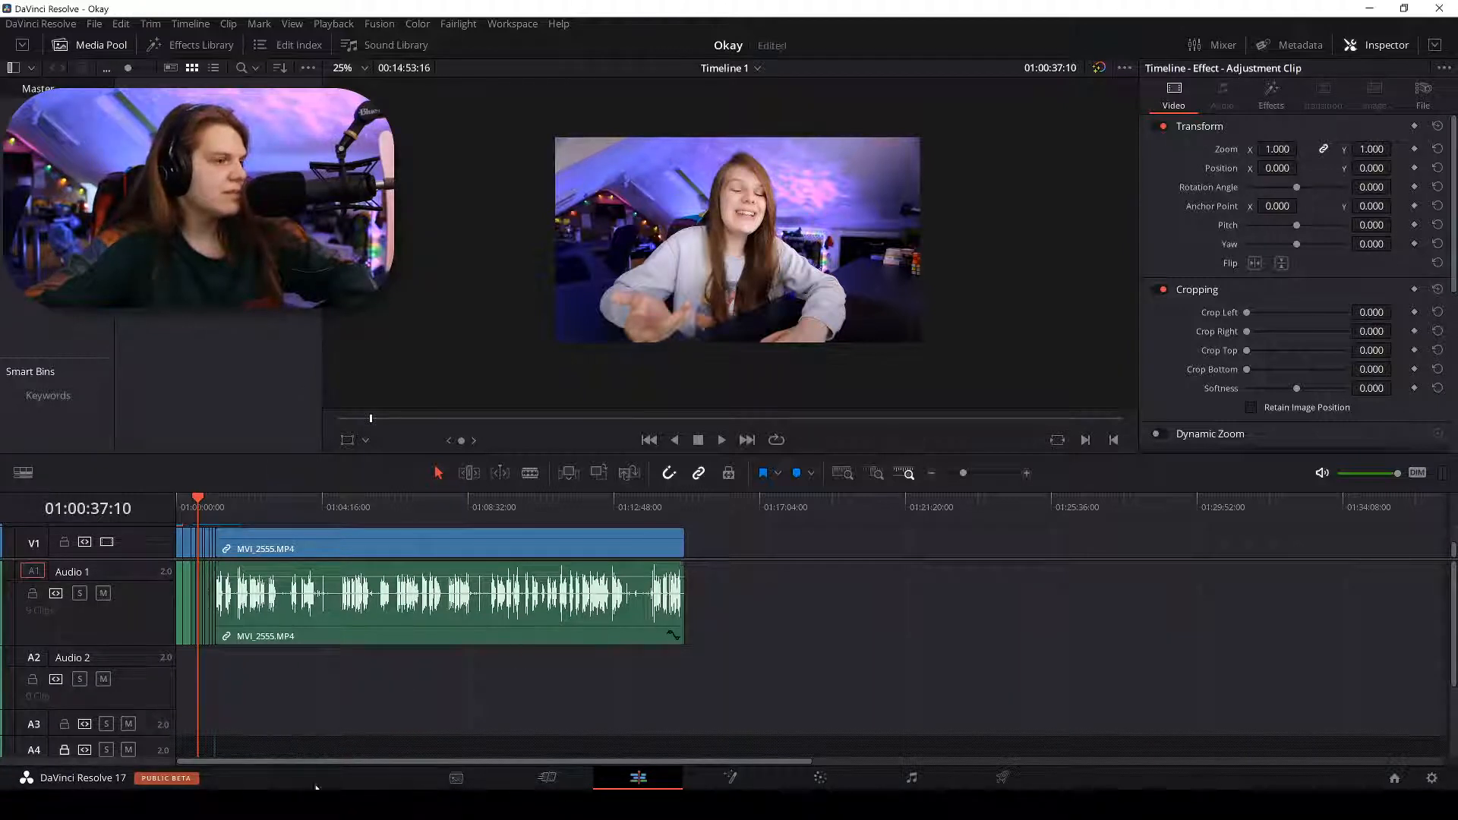
Place the wav on Audio 2, starting where the first MVI_2555 dialogue clip begins.
click(315, 788)
drag(630, 425, 369, 699)
drag(451, 664, 328, 664)
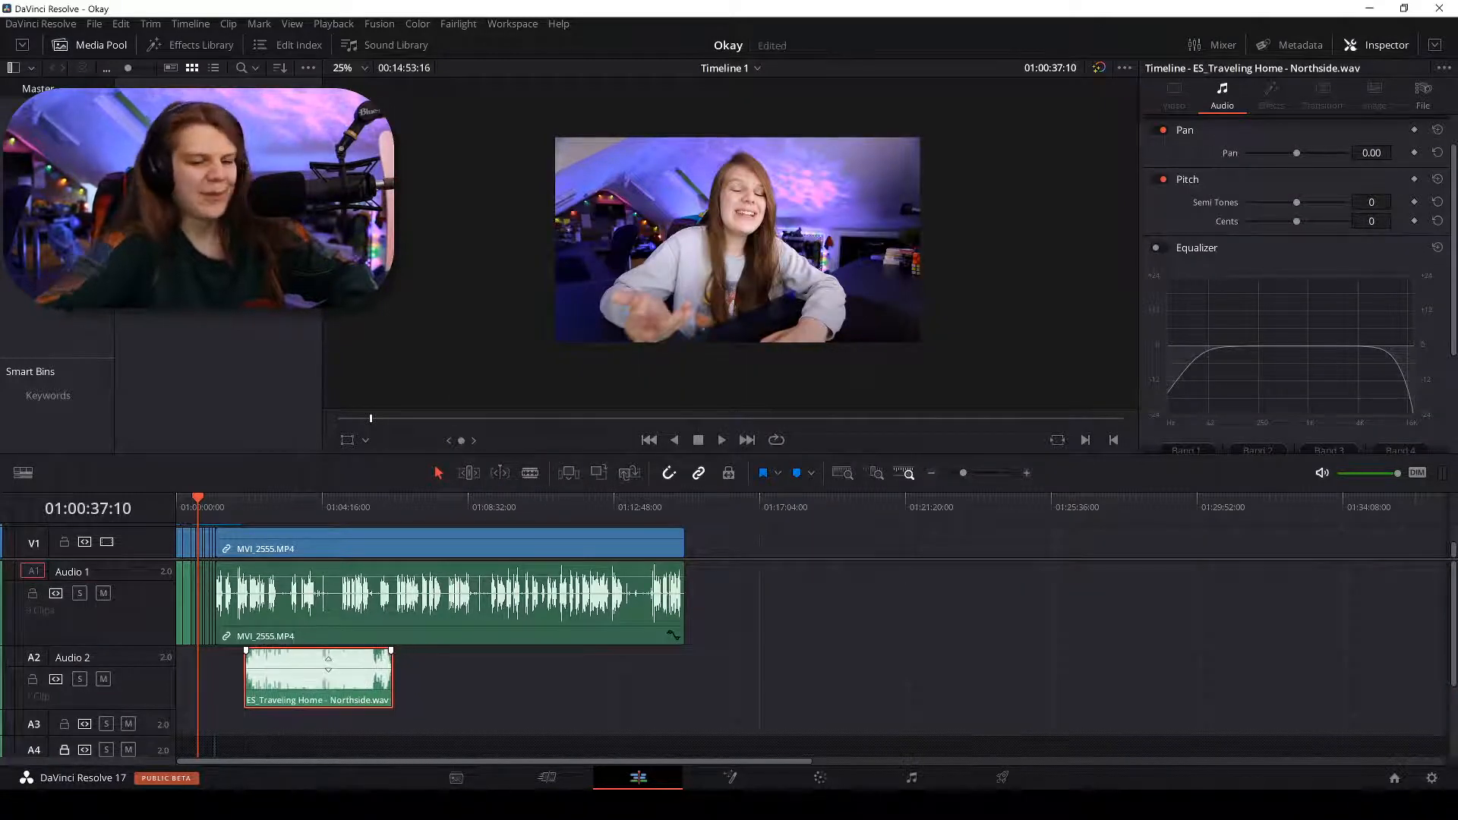
scroll(328, 664, up, 3)
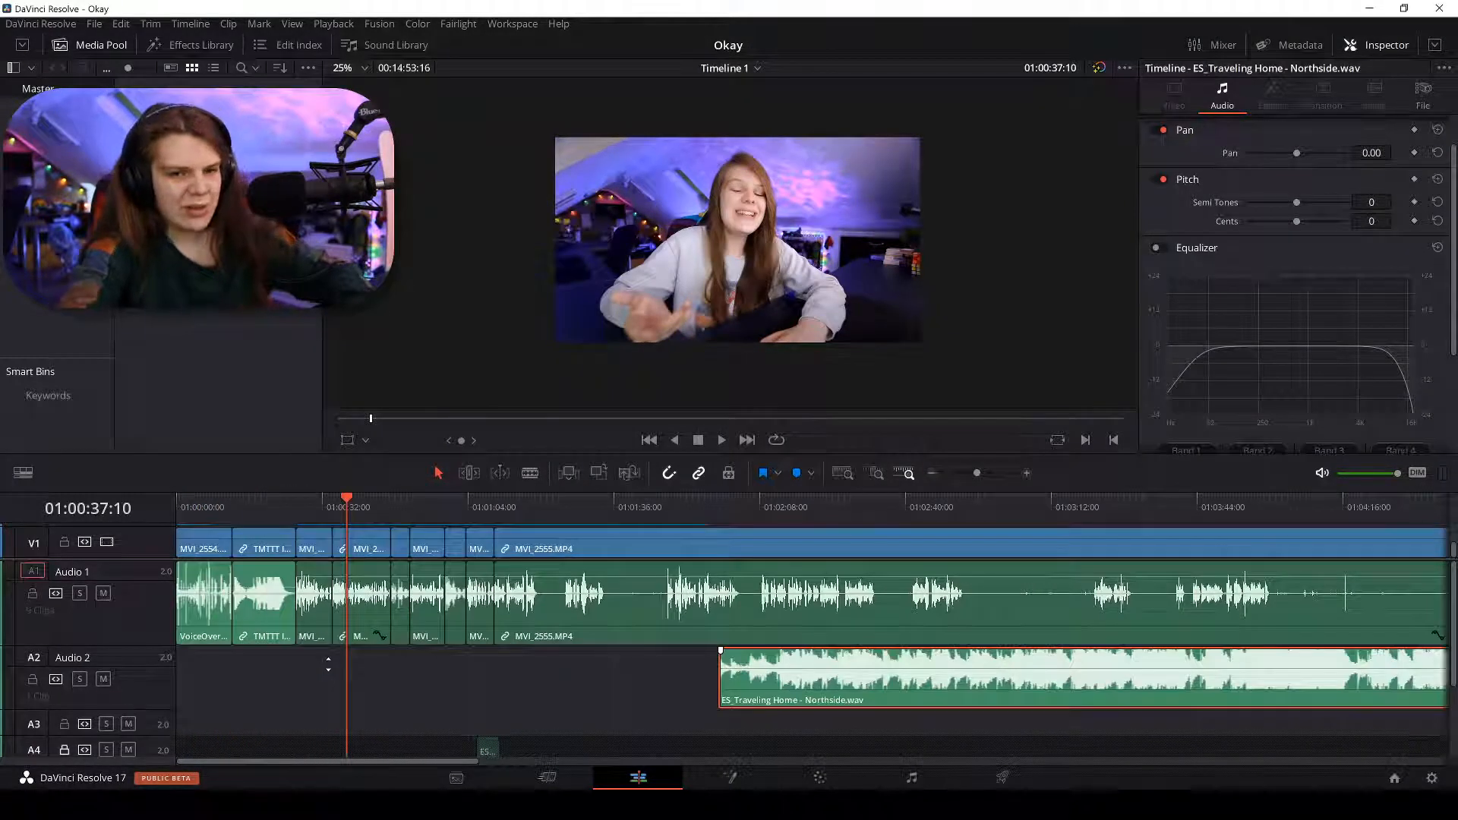
scroll(328, 664, down, 1)
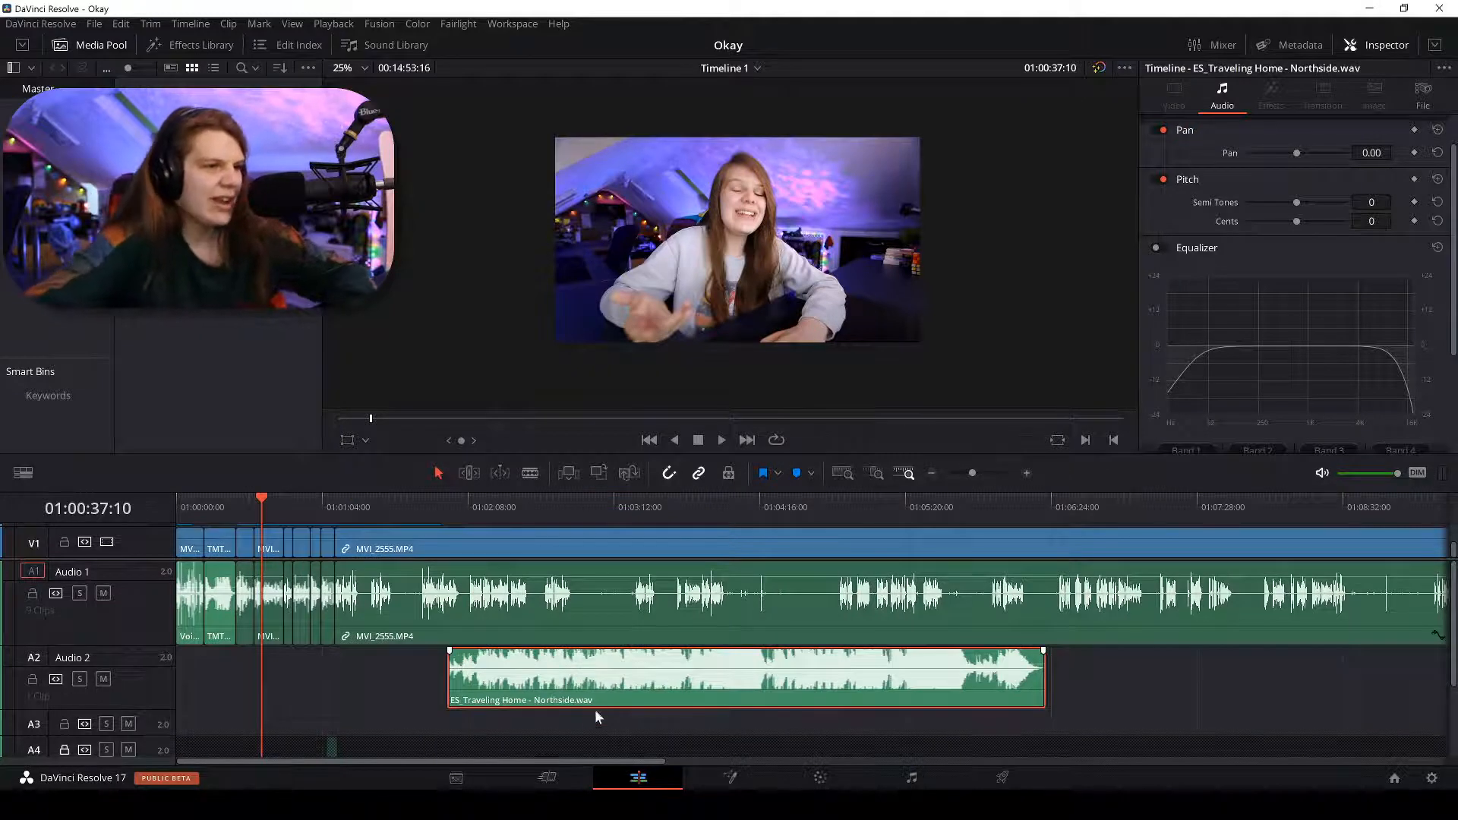
drag(596, 710, 378, 681)
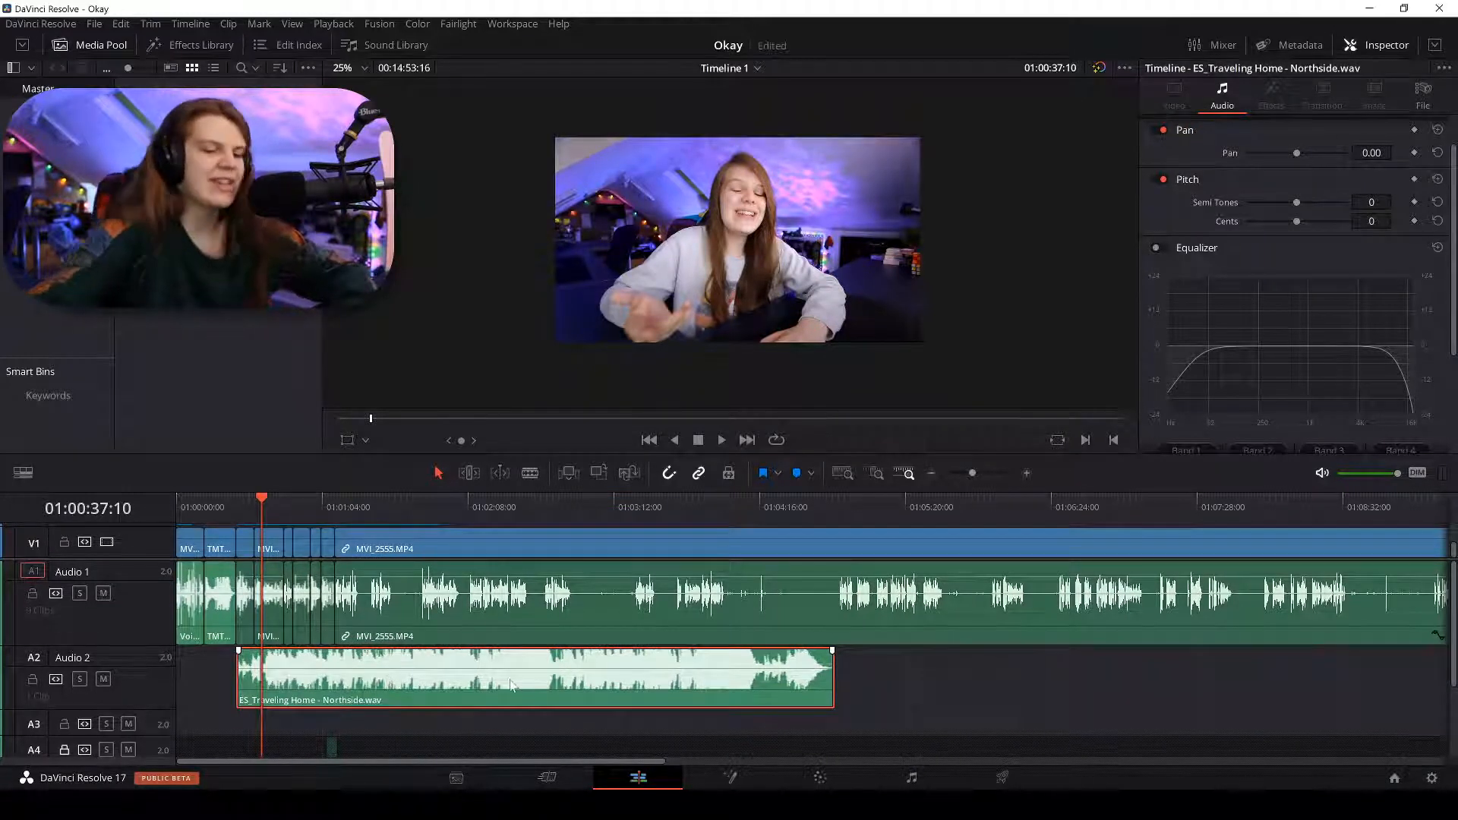
scroll(508, 681, up, 2)
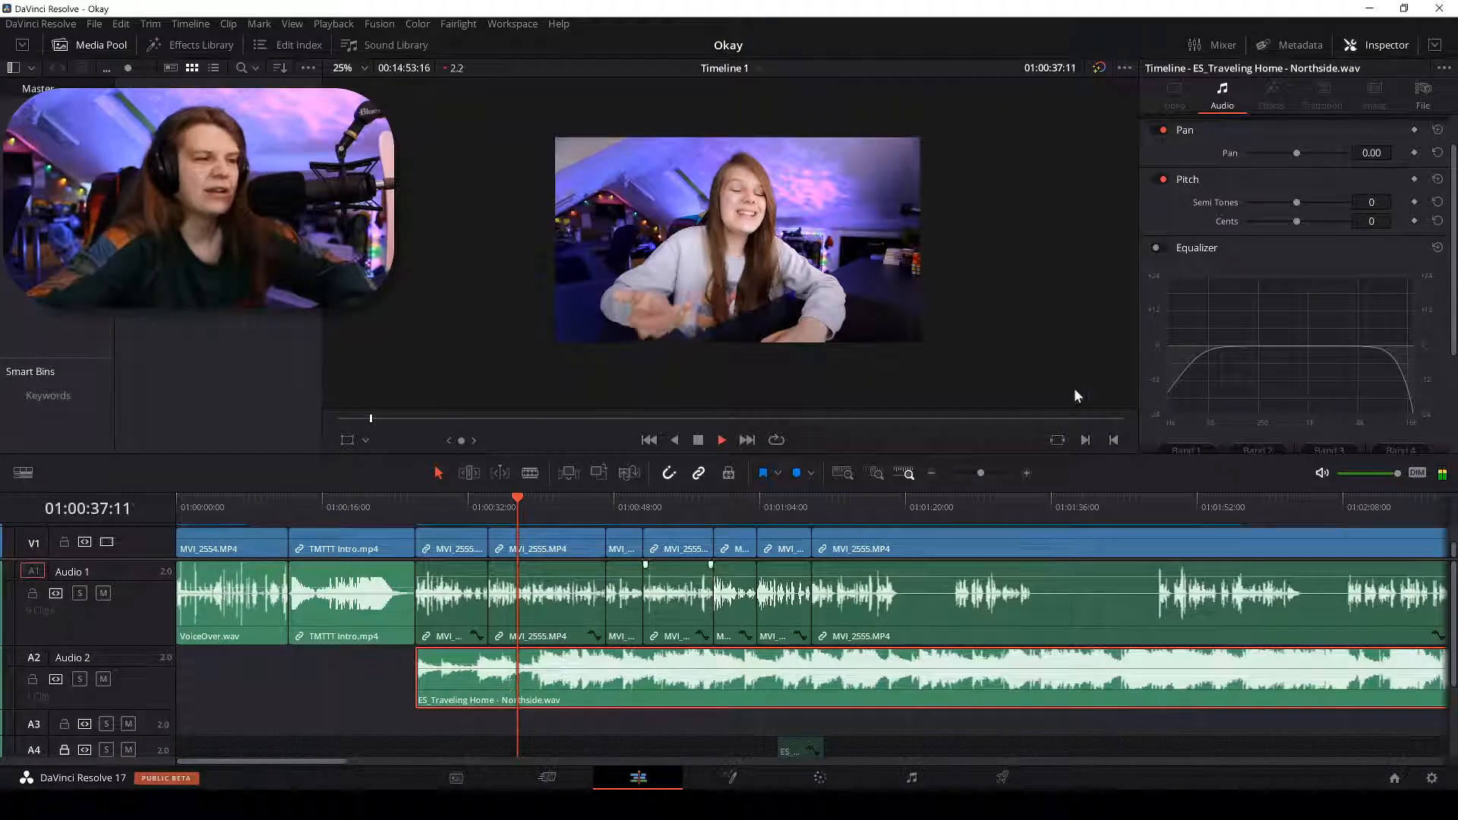
Set the Traveling Home clip's Inspector volume to -30 and play back from the music's start to check.
key(space)
scroll(1182, 201, up, 1)
click(1371, 149)
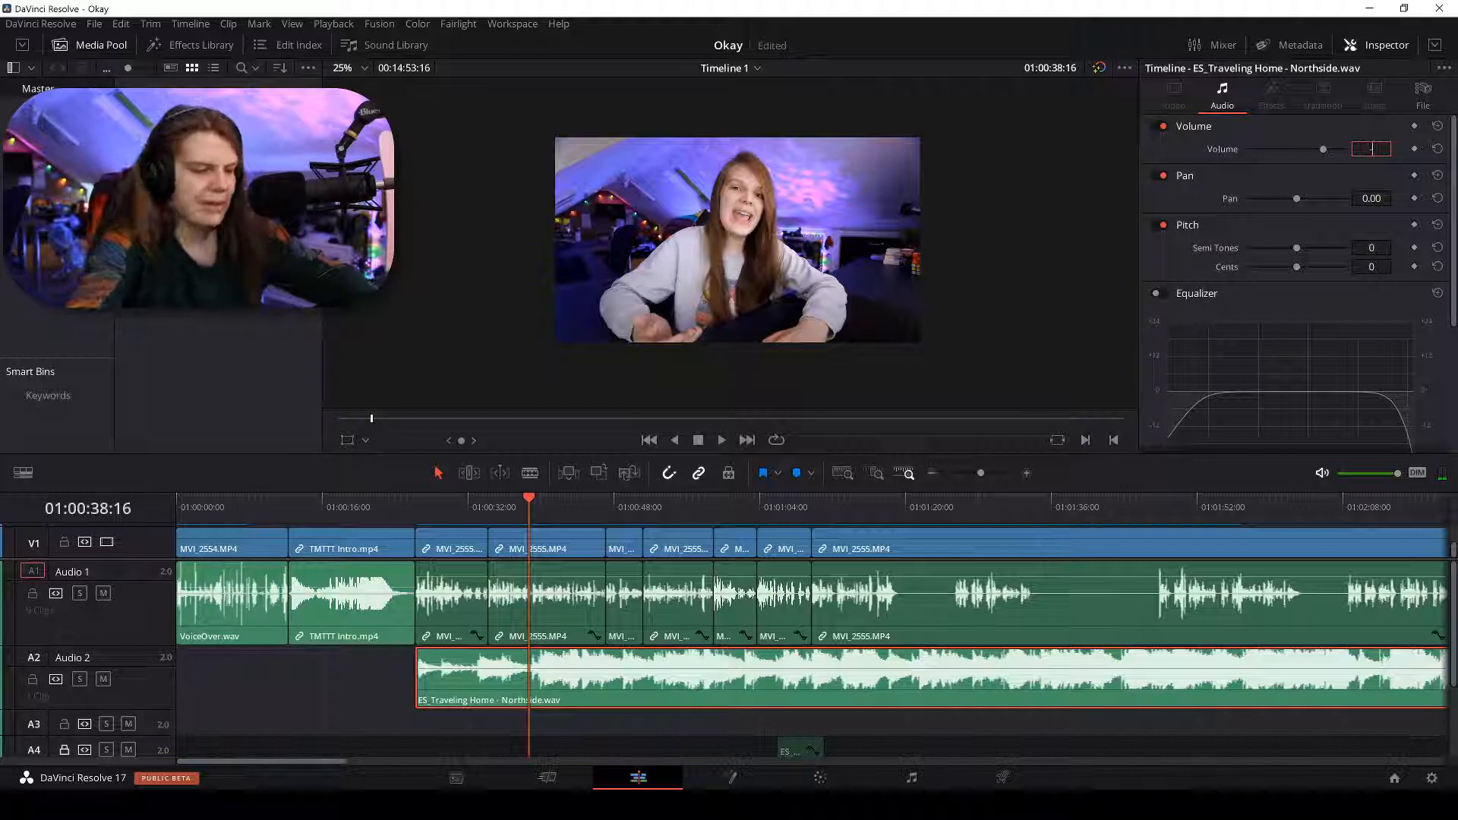
text(-30)
key(Return)
key(space)
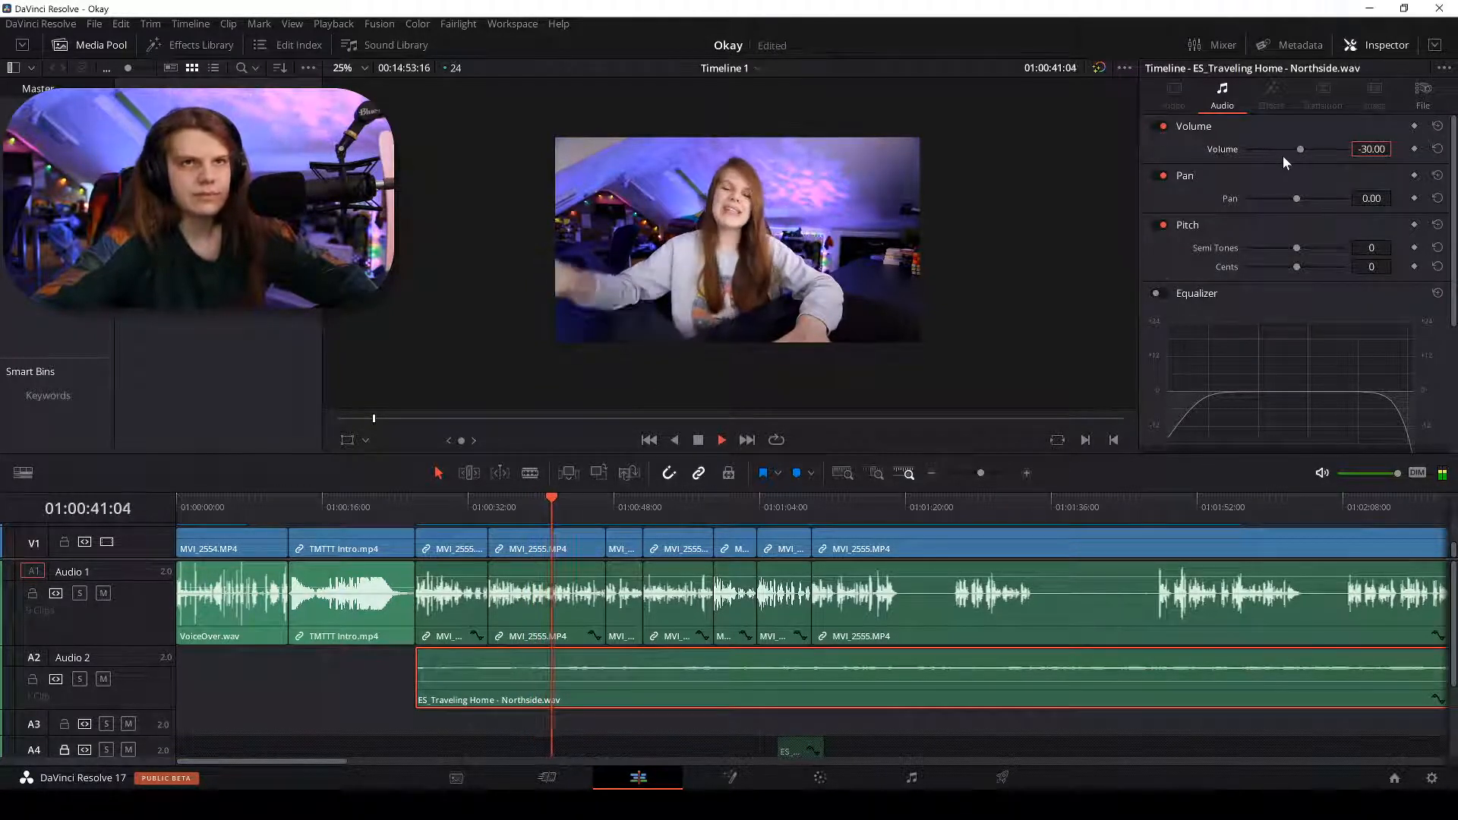
click(422, 500)
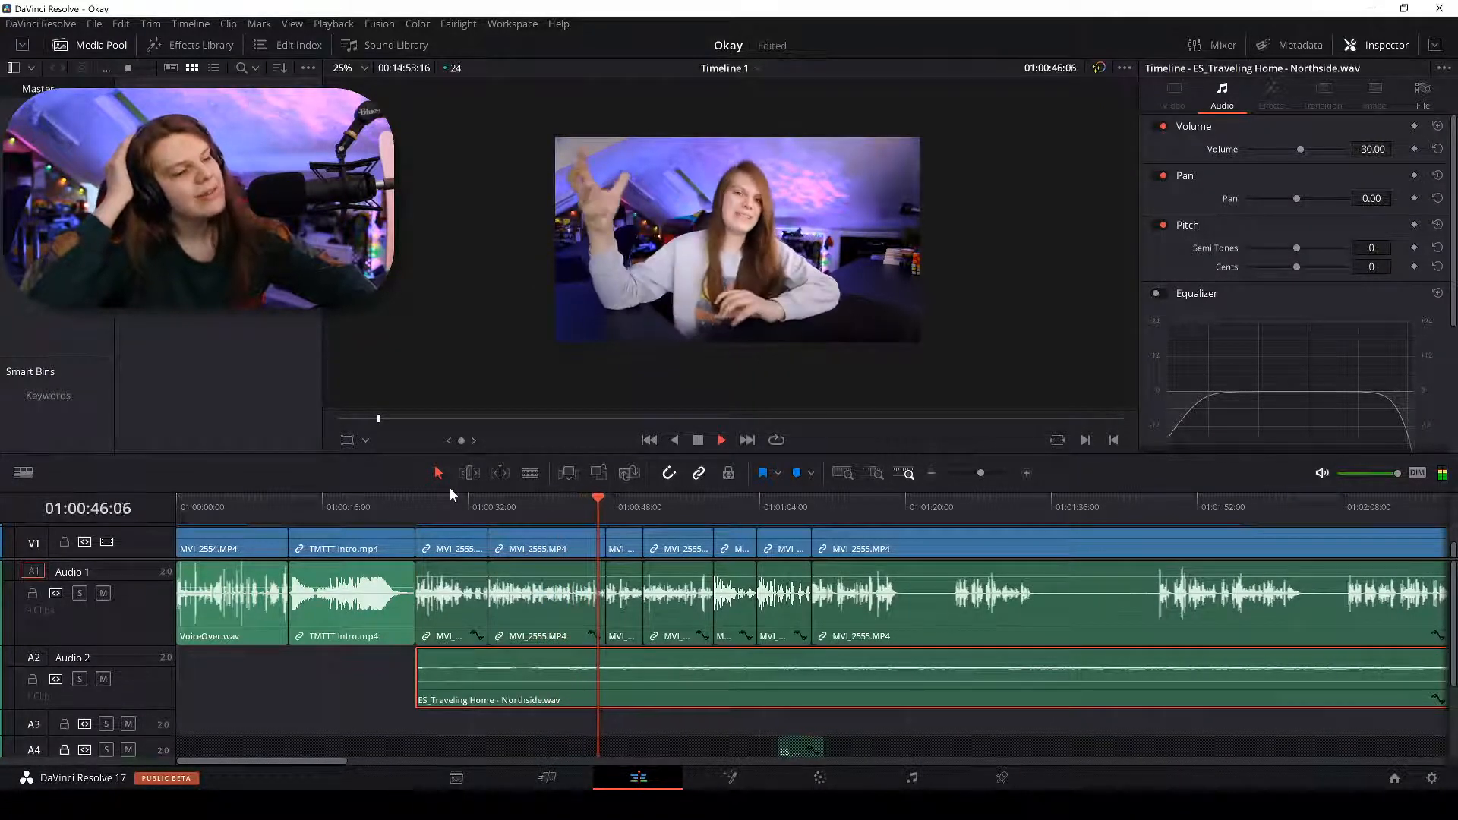
key(space)
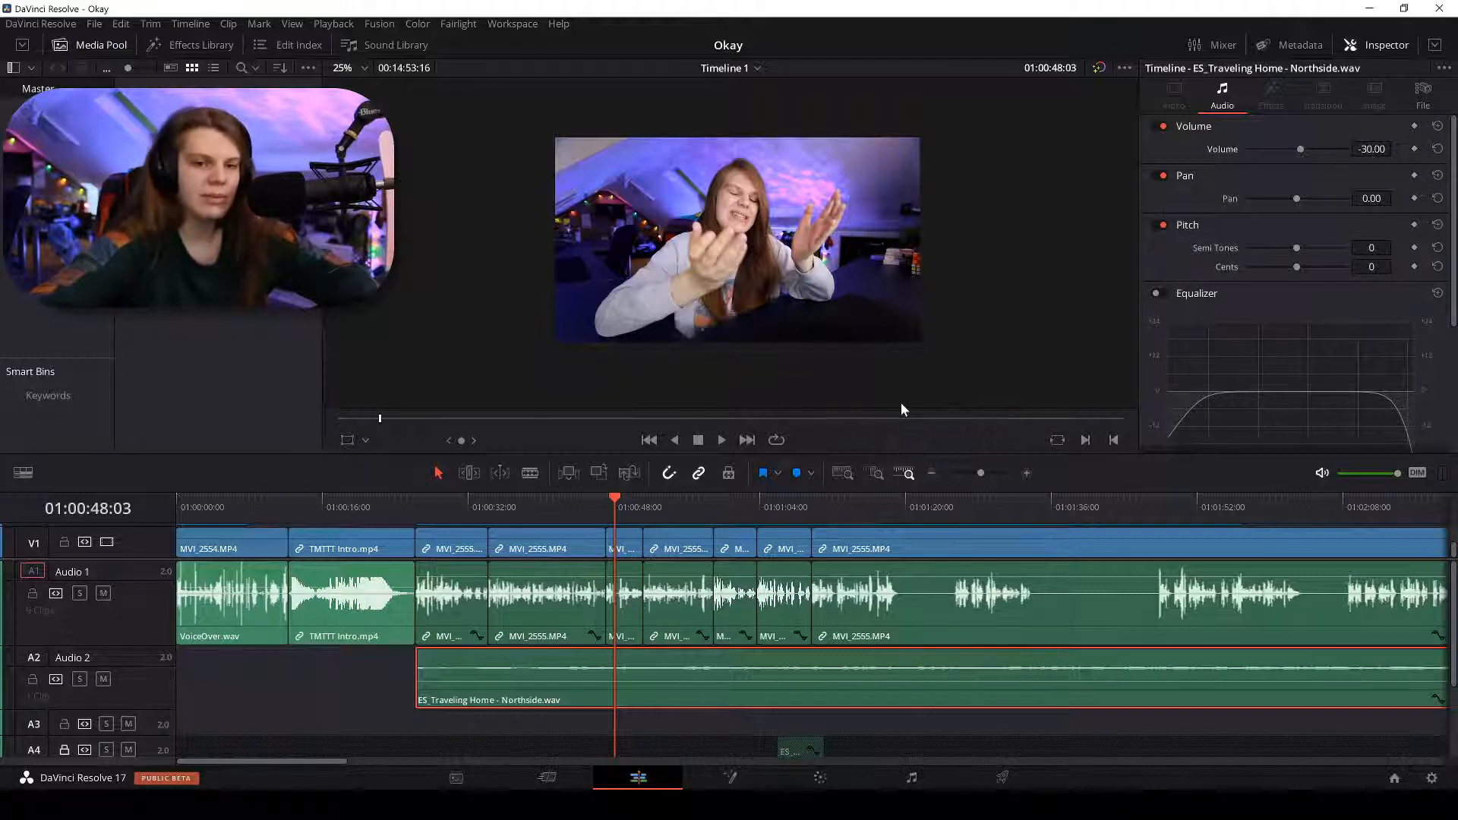
Enable the music clip's equalizer and drag the low and high bands into a bell curve.
click(1156, 293)
drag(1200, 393, 1253, 319)
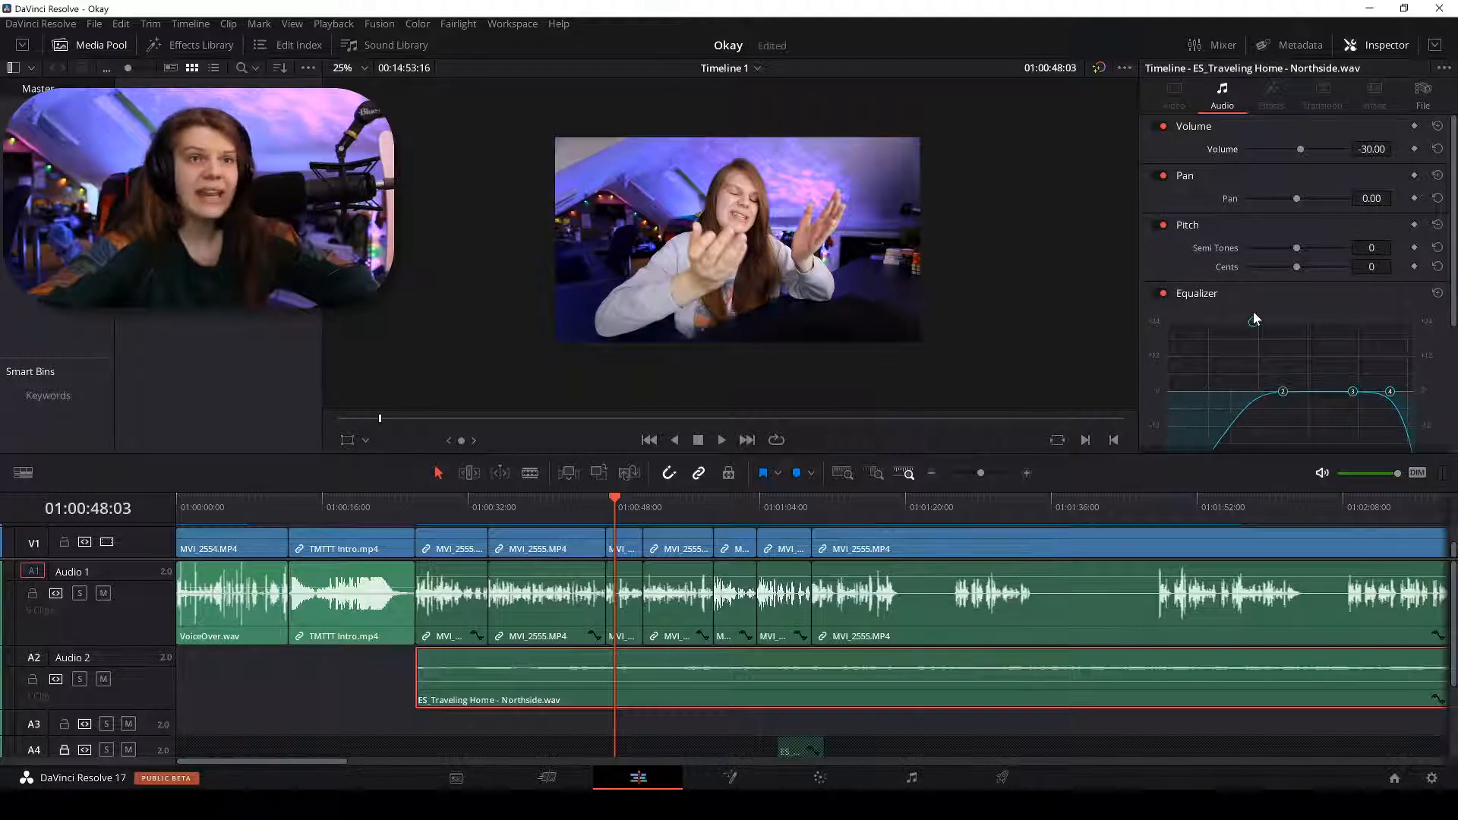
scroll(1390, 392, down, 2)
drag(1389, 325, 1309, 421)
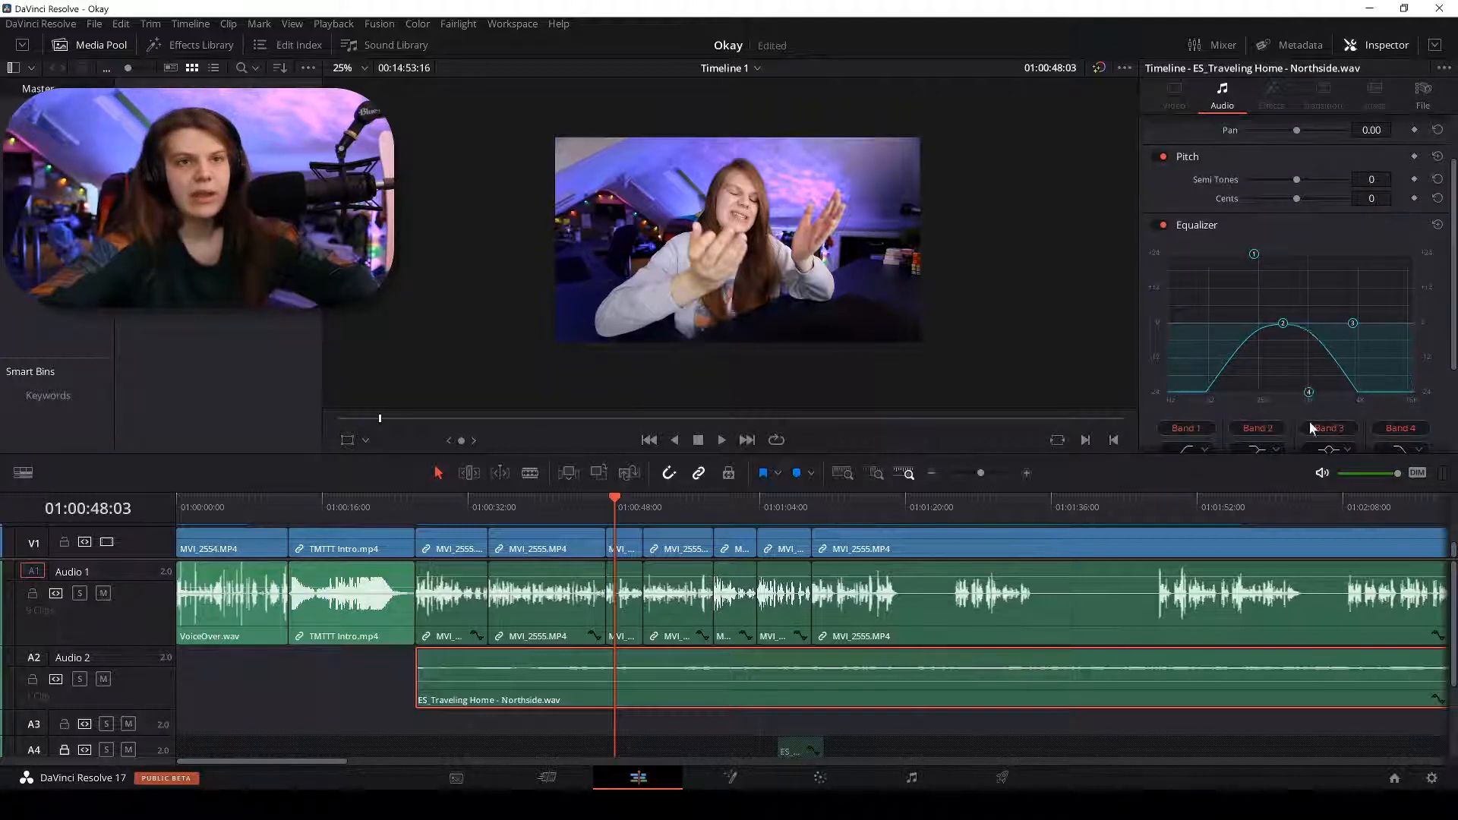
click(547, 501)
key(space)
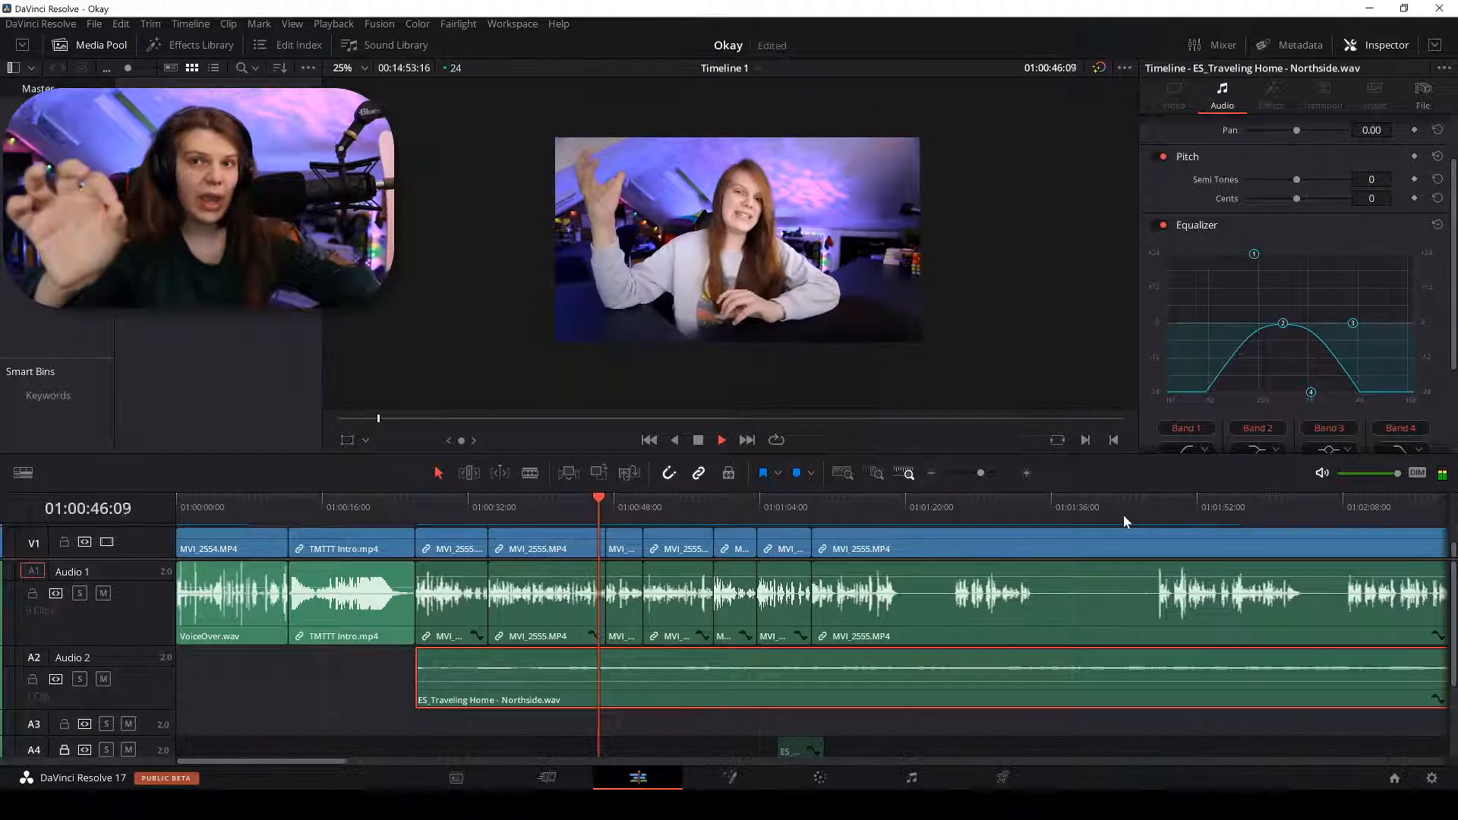
key(space)
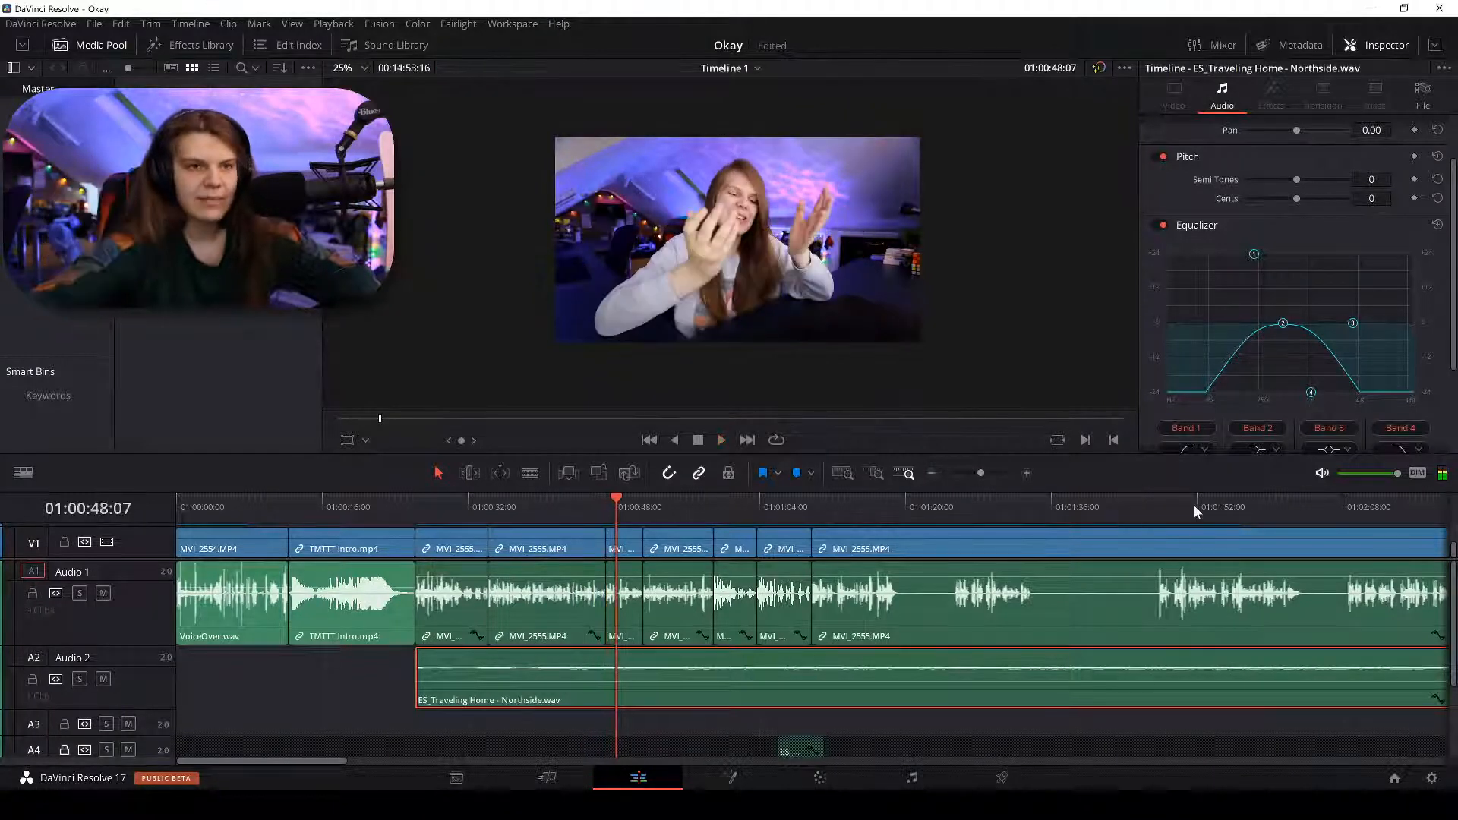
Fine-tune EQ bands 1 and 4 during playback to narrow the midrange bell.
drag(1312, 394, 1280, 414)
key(space)
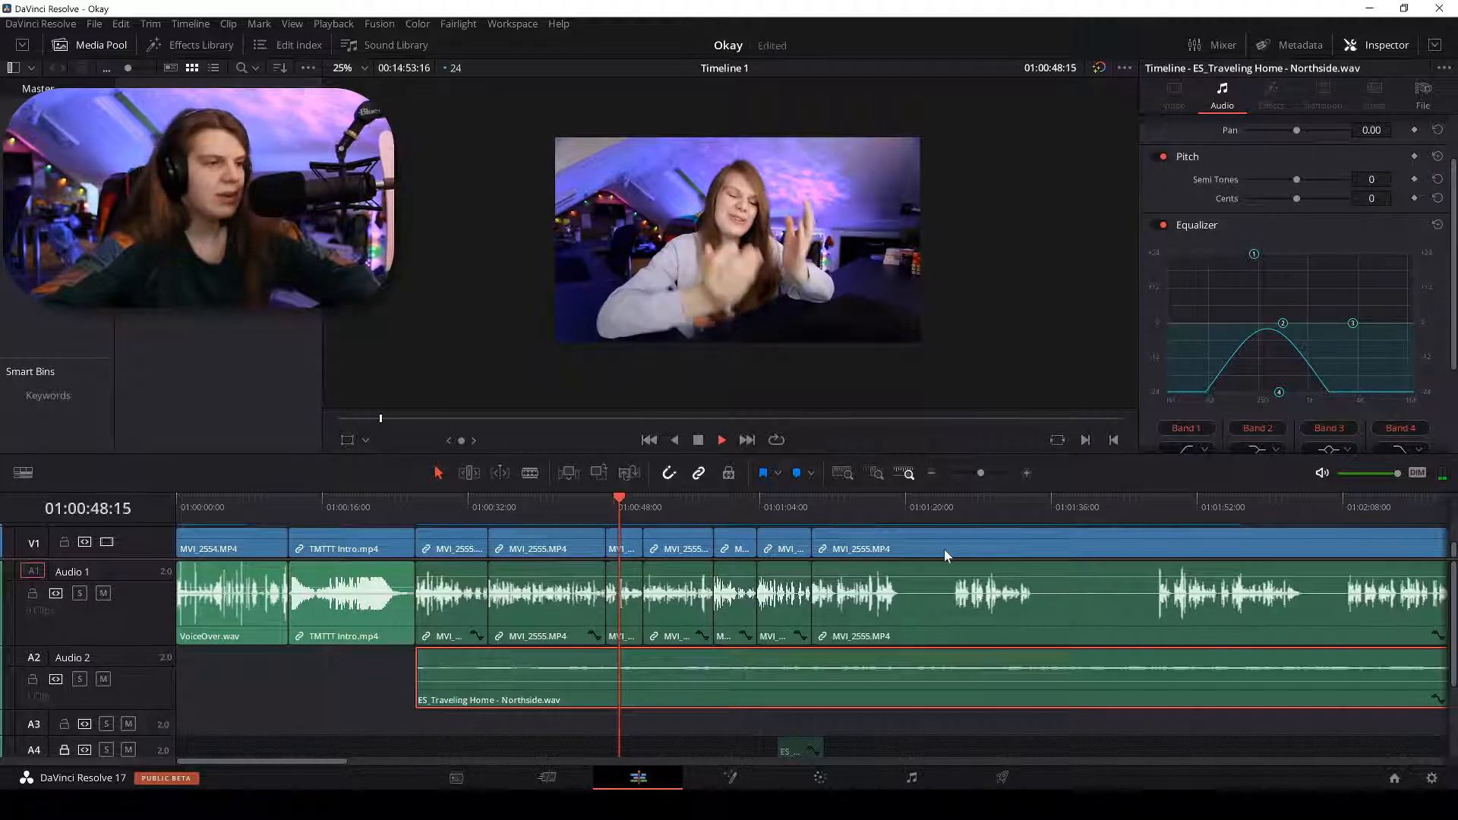
drag(1253, 254, 1223, 253)
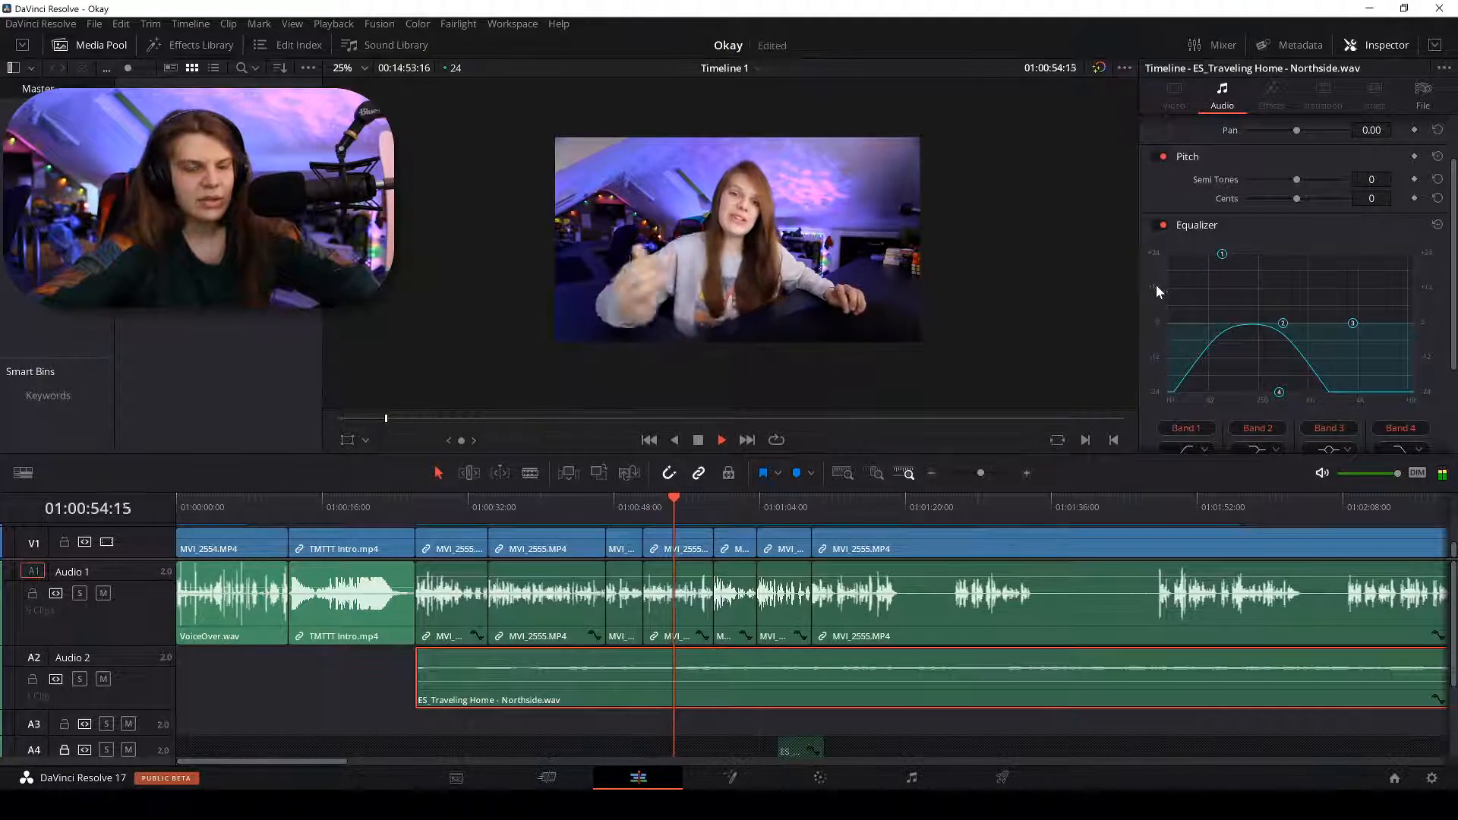
drag(1281, 395, 1287, 398)
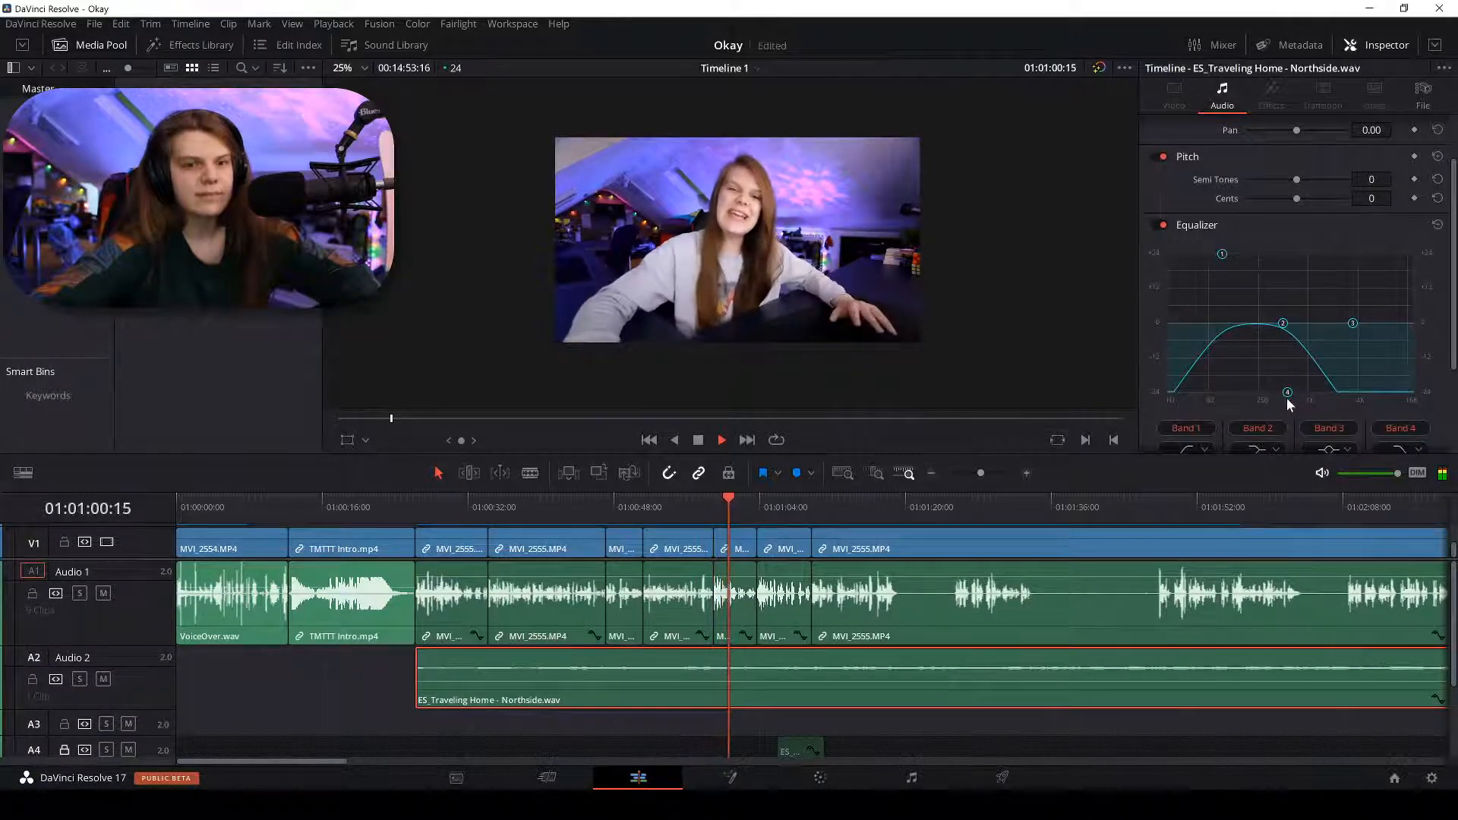
key(space)
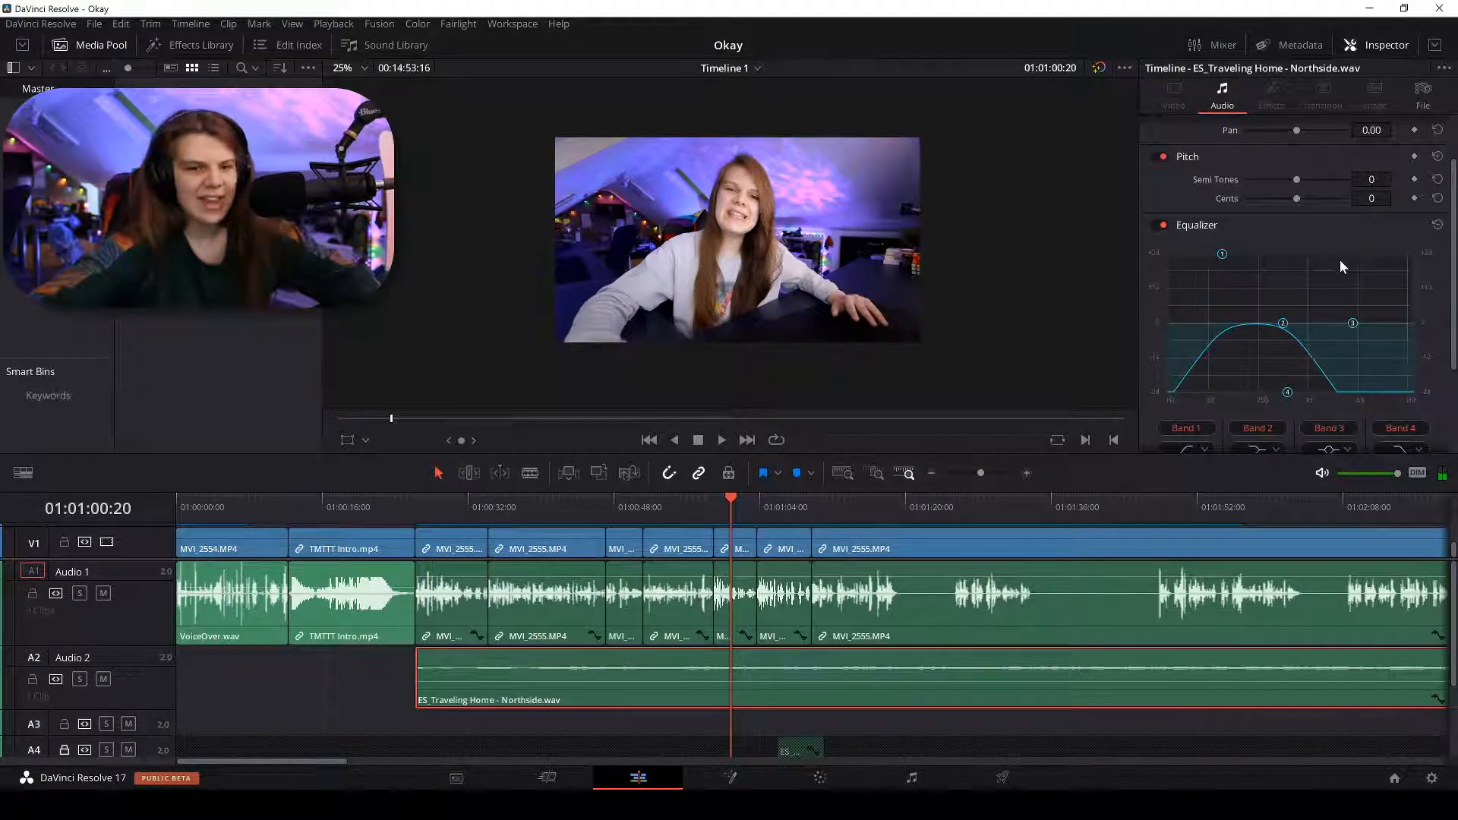
Lower the music bed's volume to -34 and play it back.
scroll(1339, 260, up, 3)
drag(1367, 145, 1363, 144)
text(-34)
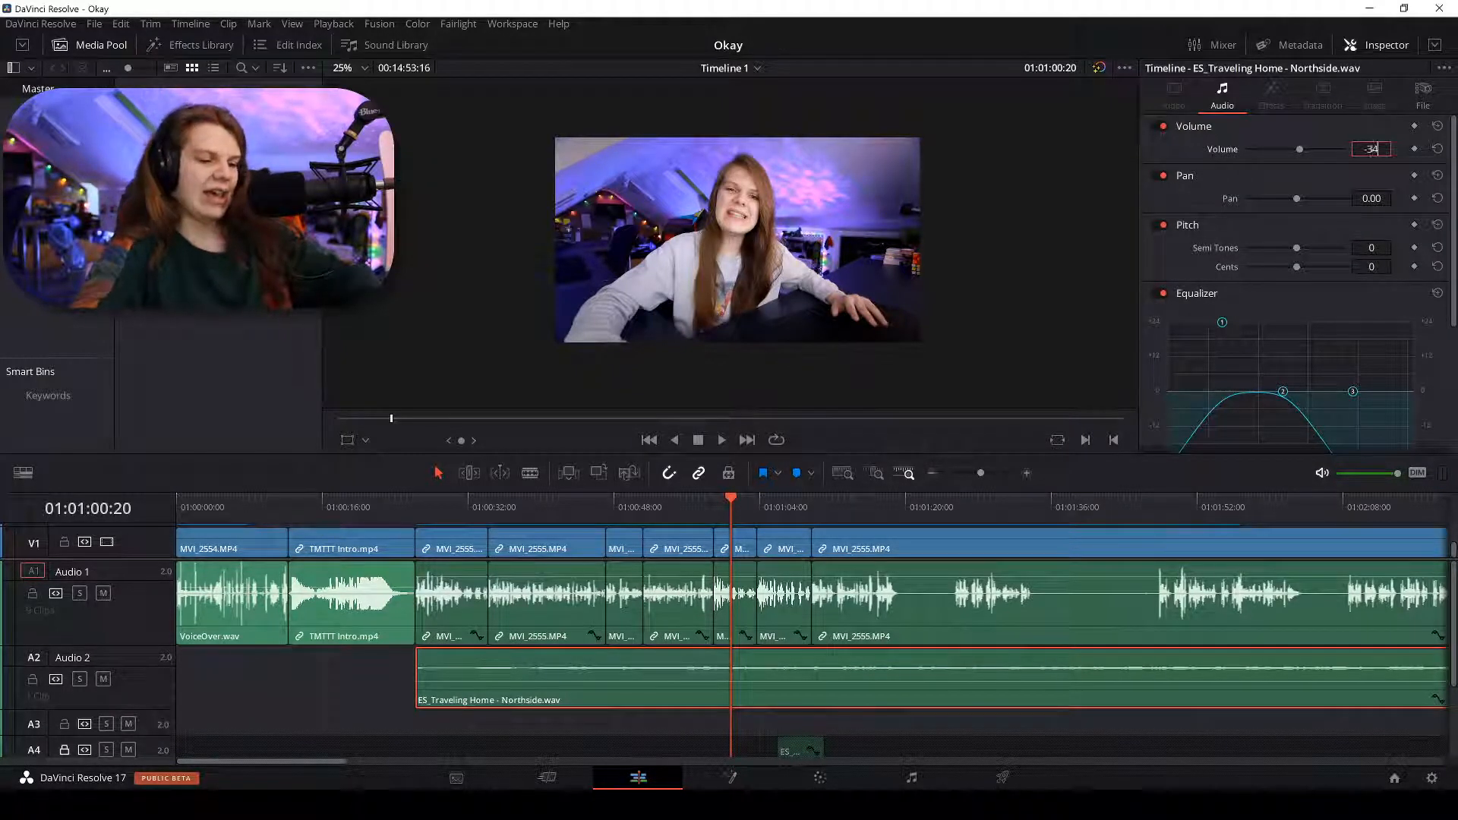
key(Return)
key(space)
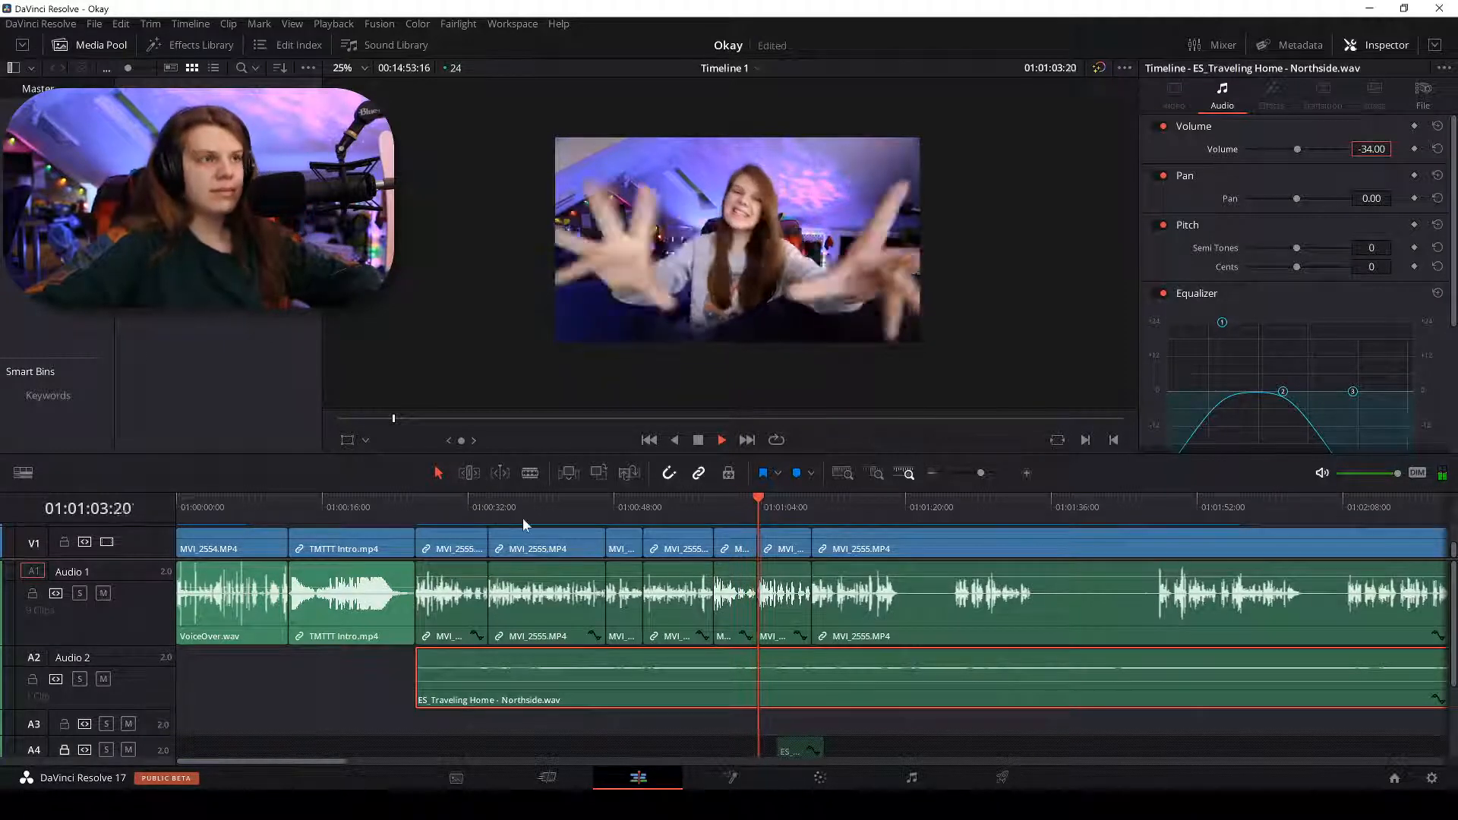
Play back the edit from about 01:00:26 to check the mix, then bring up Streamlabs OBS.
click(416, 508)
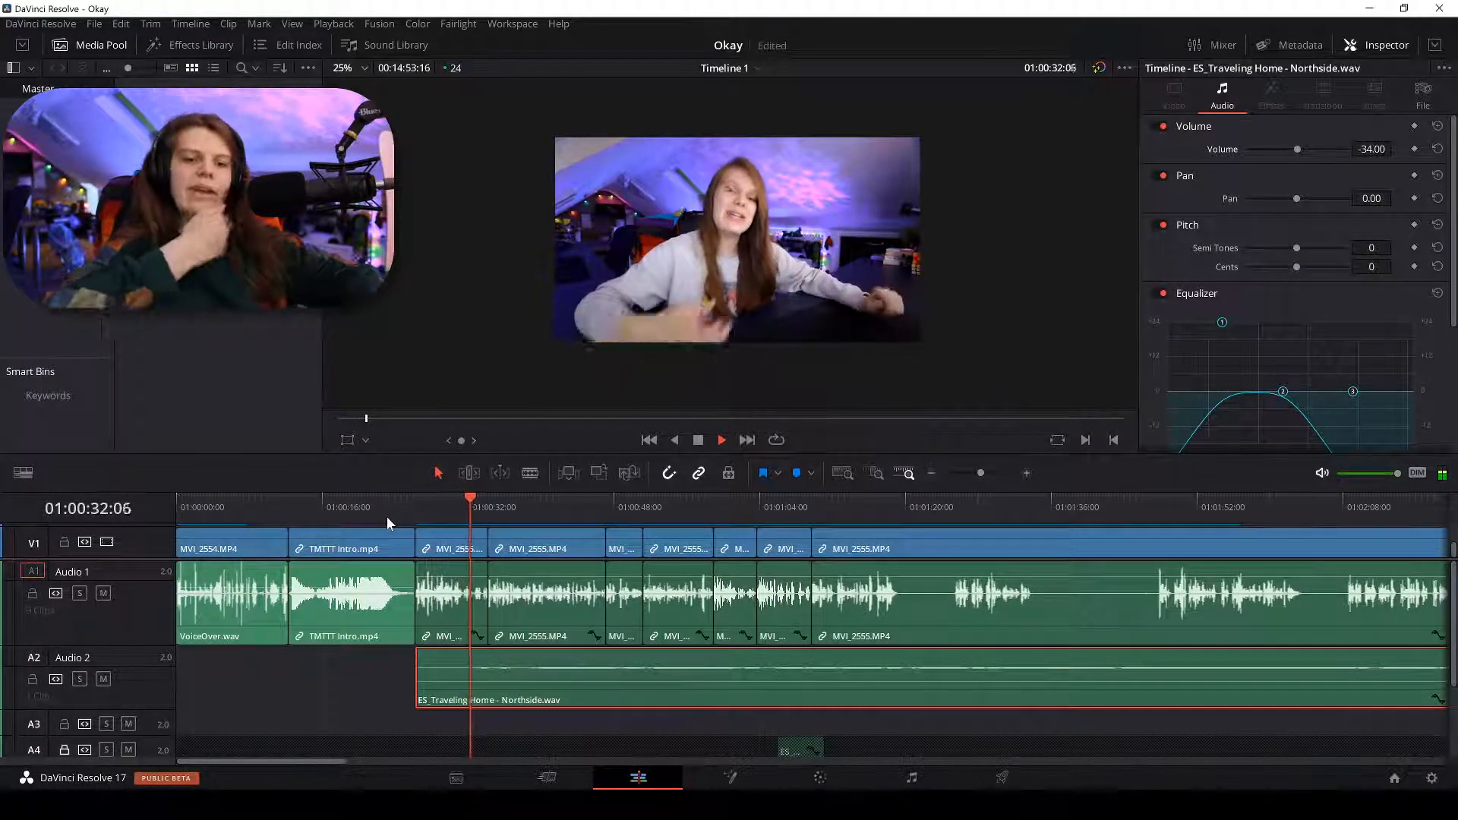
key(space)
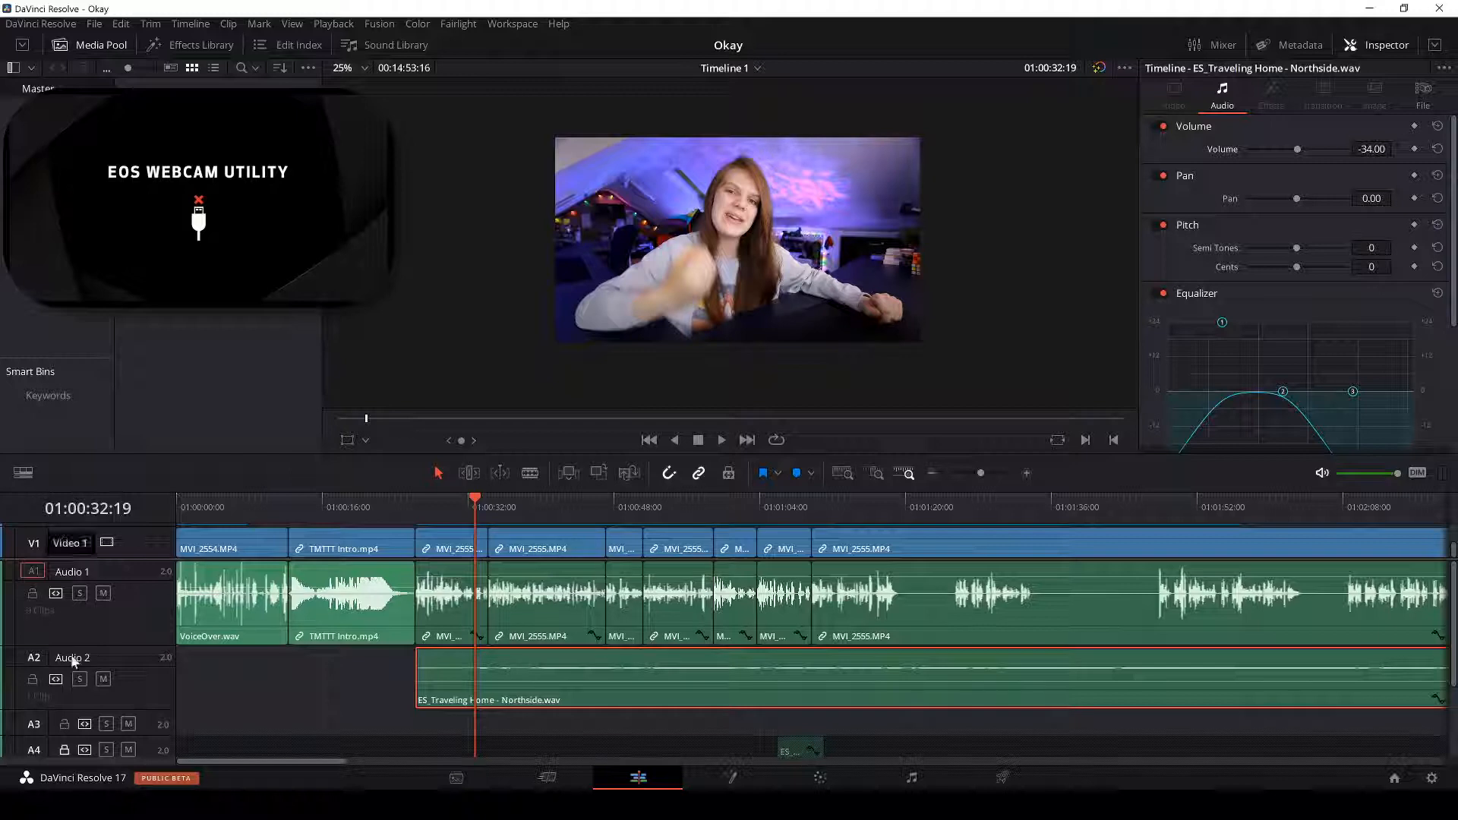
click(684, 784)
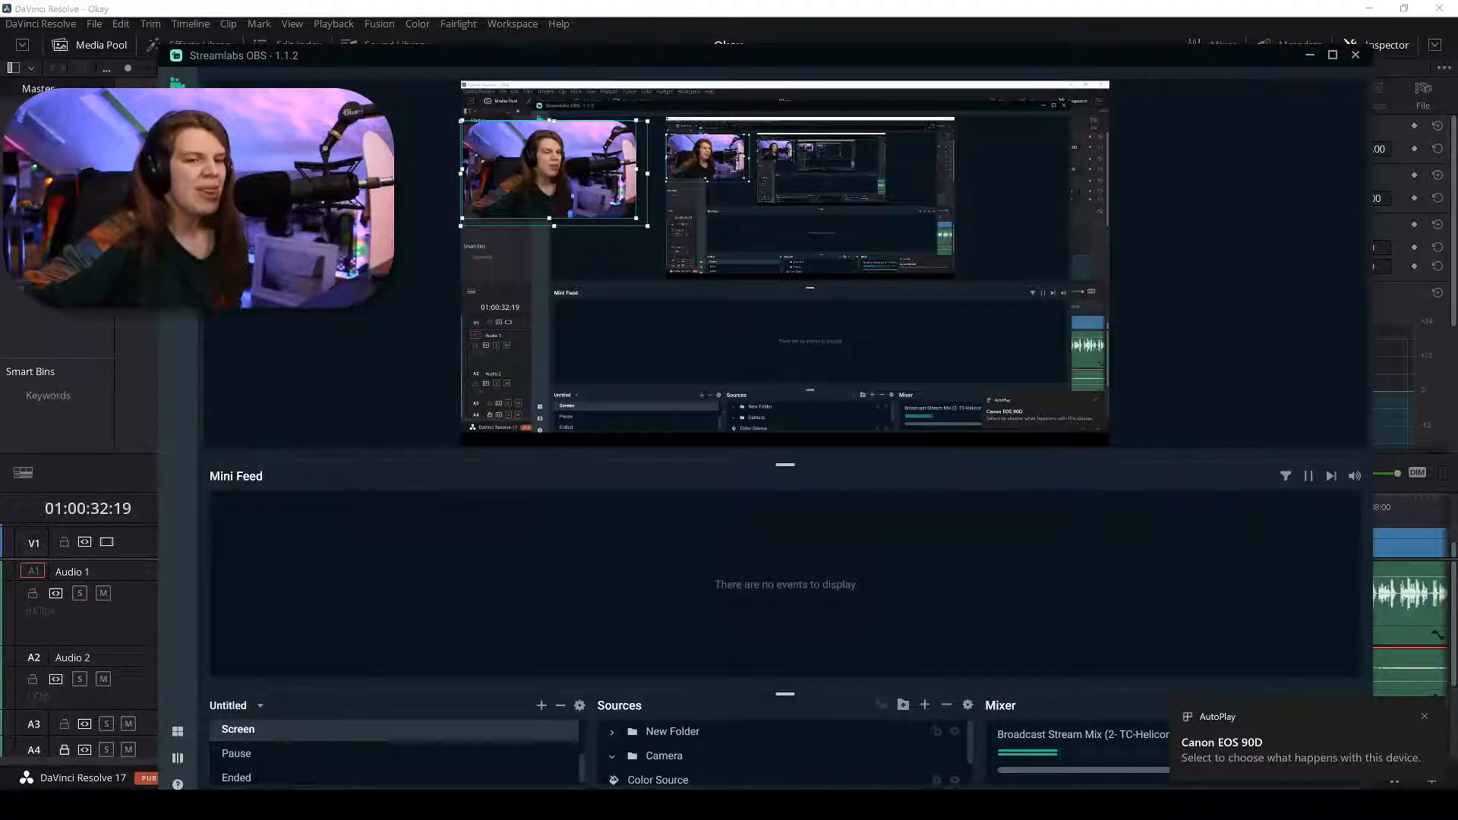
Minimize Streamlabs OBS to get back to the DaVinci Resolve timeline.
click(685, 803)
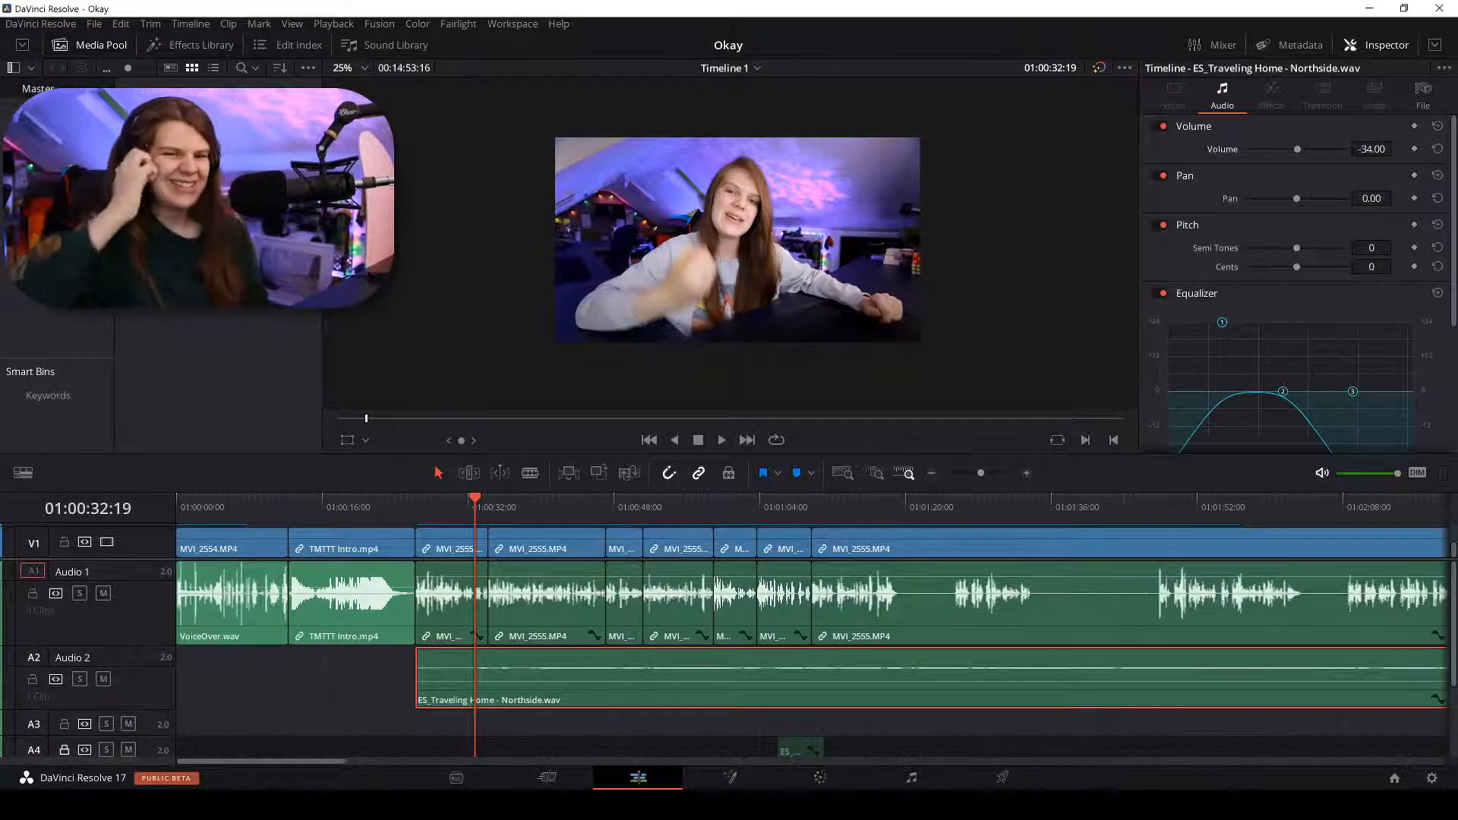
drag(438, 505, 446, 516)
key(space)
scroll(445, 509, down, 5)
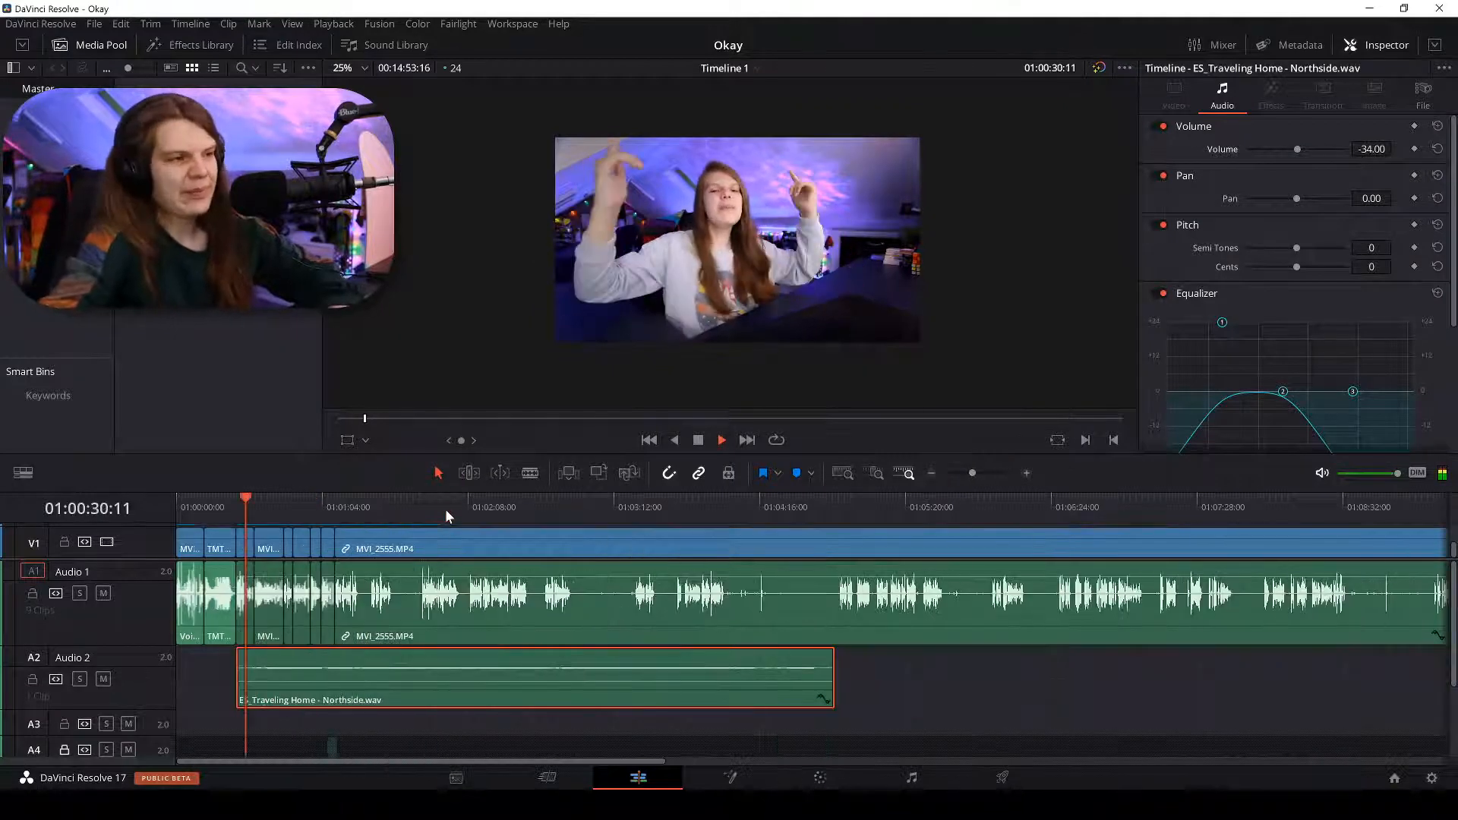
scroll(445, 509, up, 5)
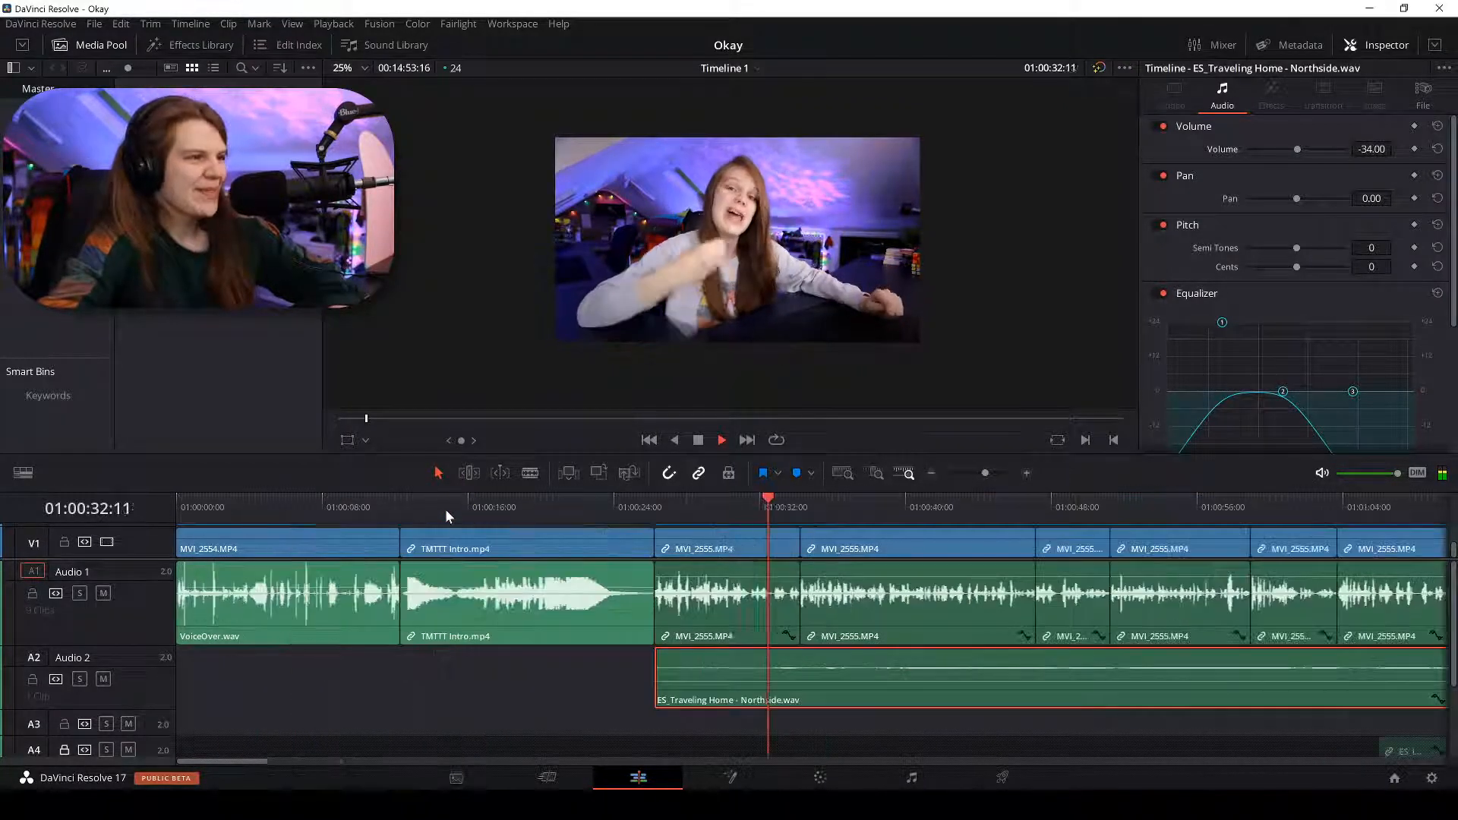
scroll(445, 508, down, 2)
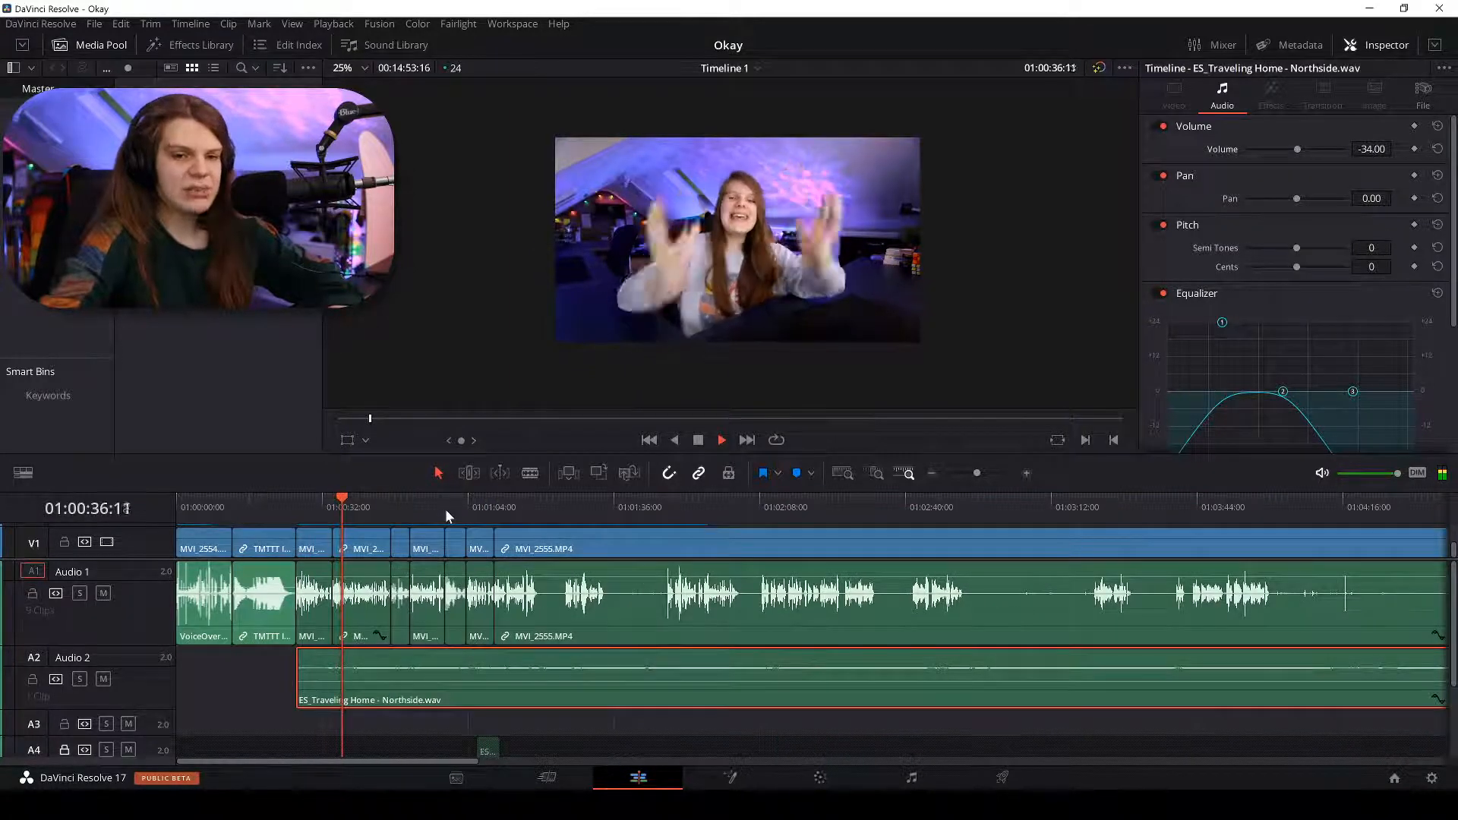
scroll(445, 509, up, 1)
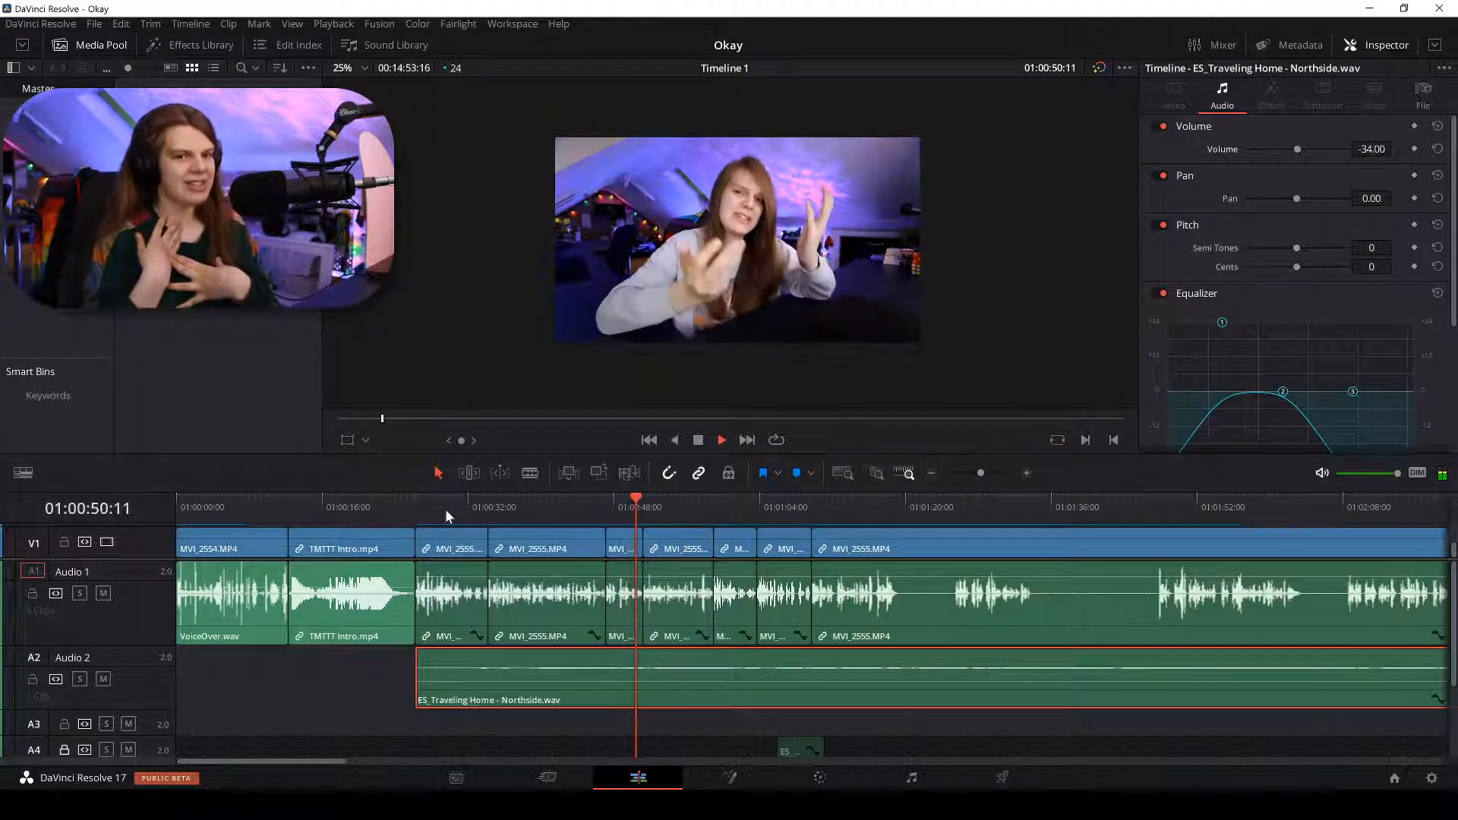
Stop playback, put the playhead at 01:00:58:23, and switch to Streamlabs OBS.
key(space)
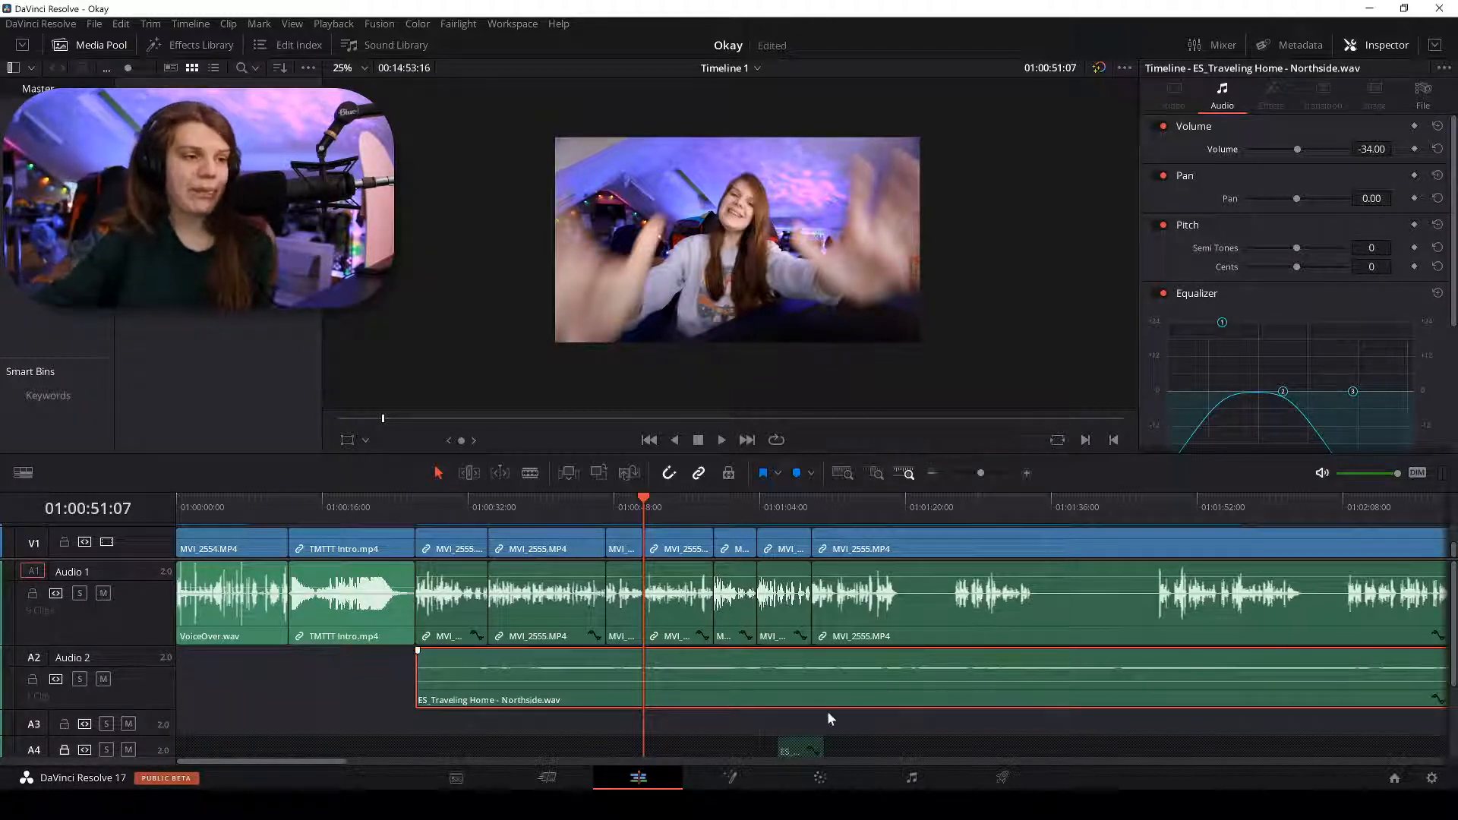
click(714, 499)
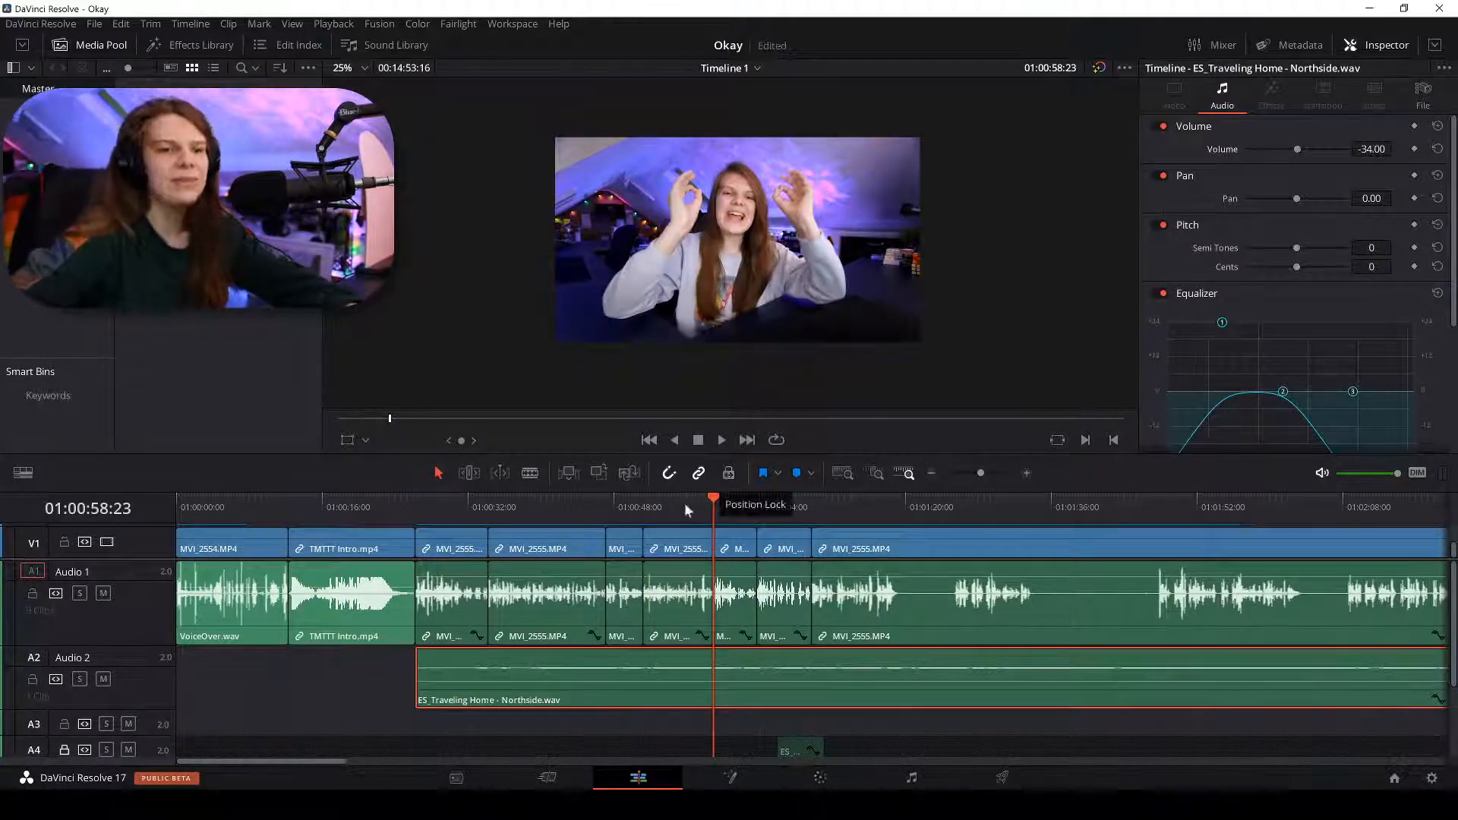
key(alt+Tab)
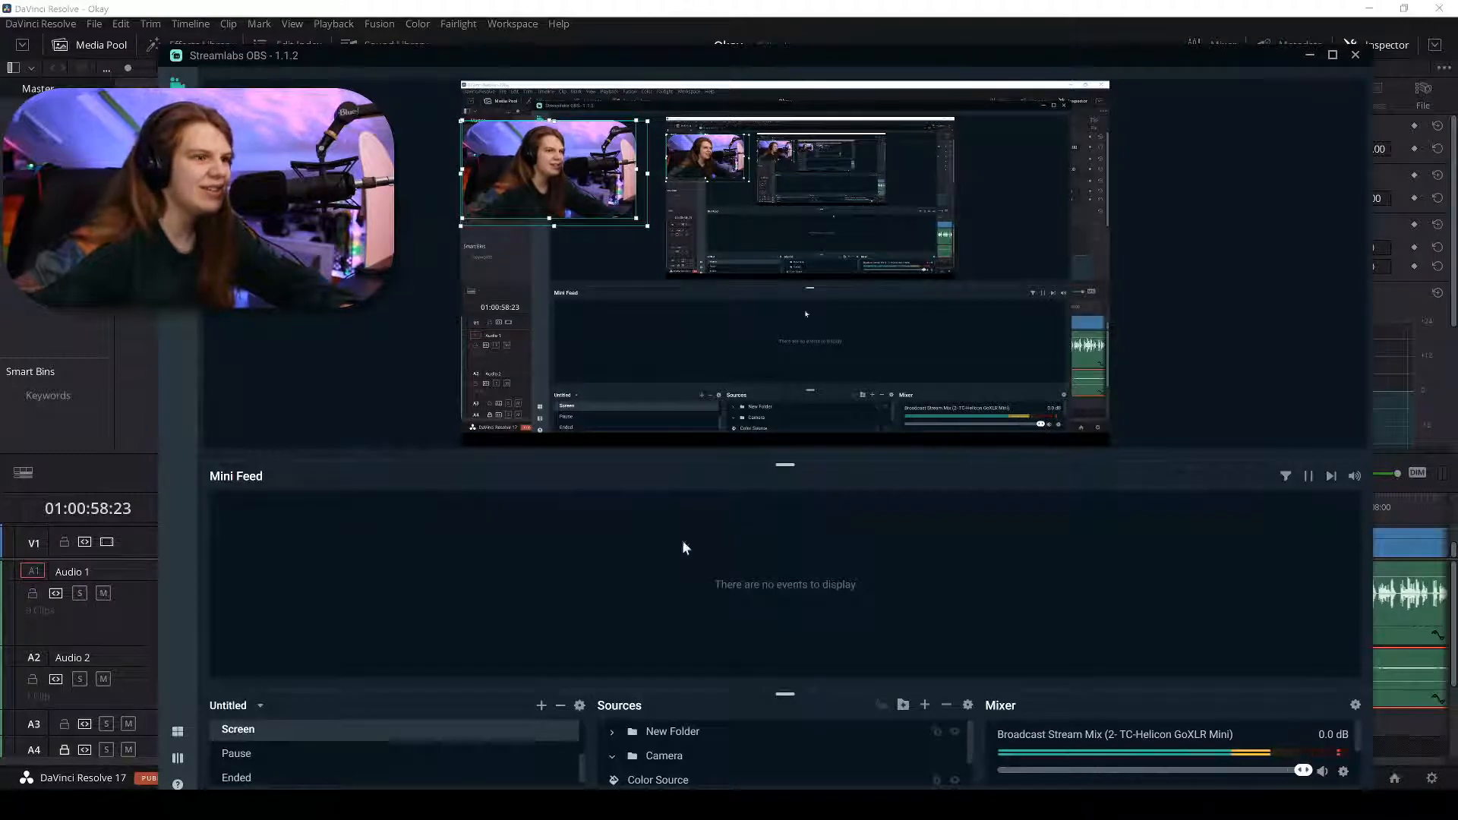
Check the YouTube live stream chat in Chrome, then return to DaVinci Resolve.
key(alt+Tab)
click(655, 92)
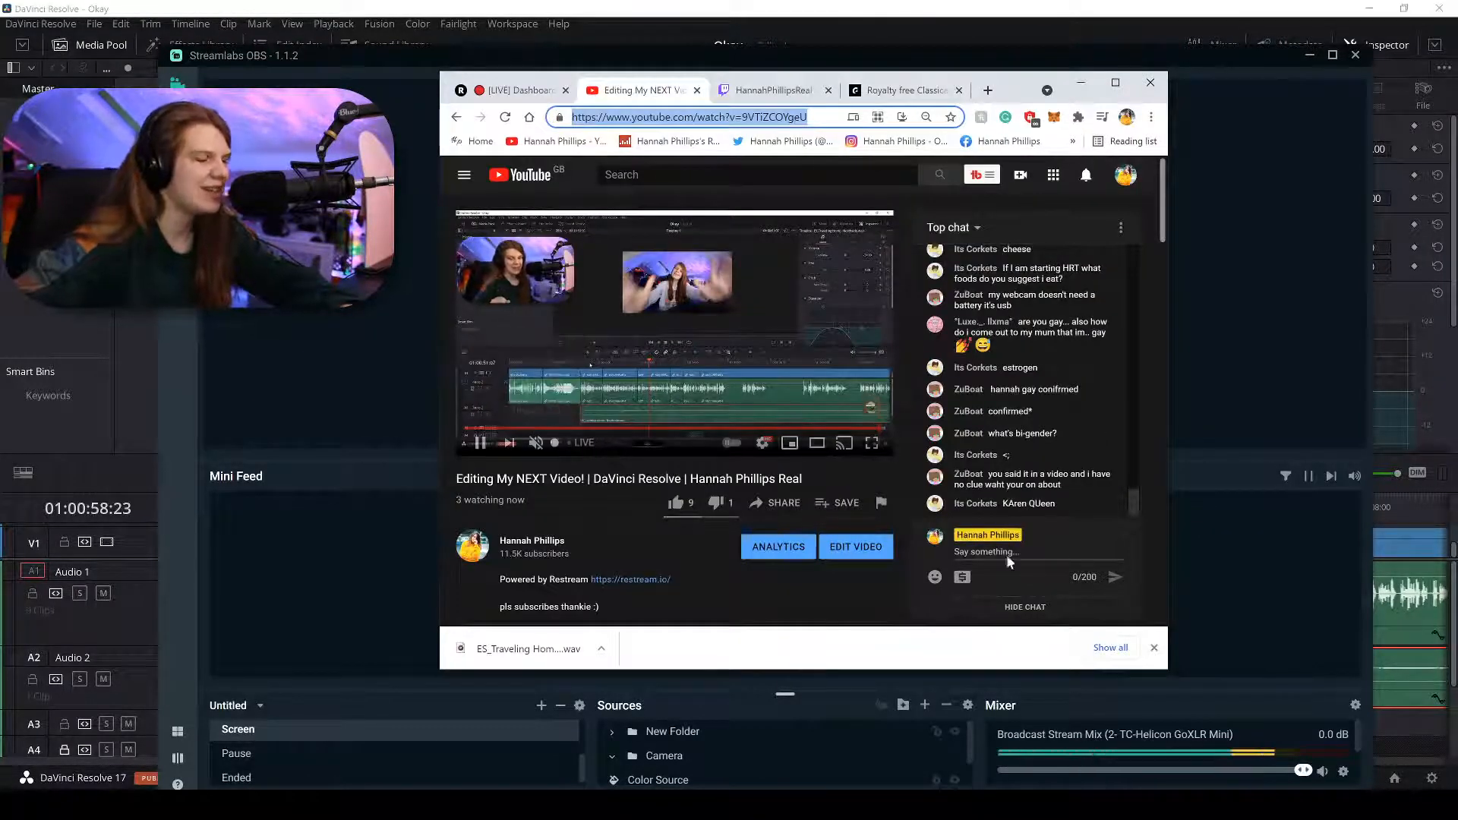
click(1314, 11)
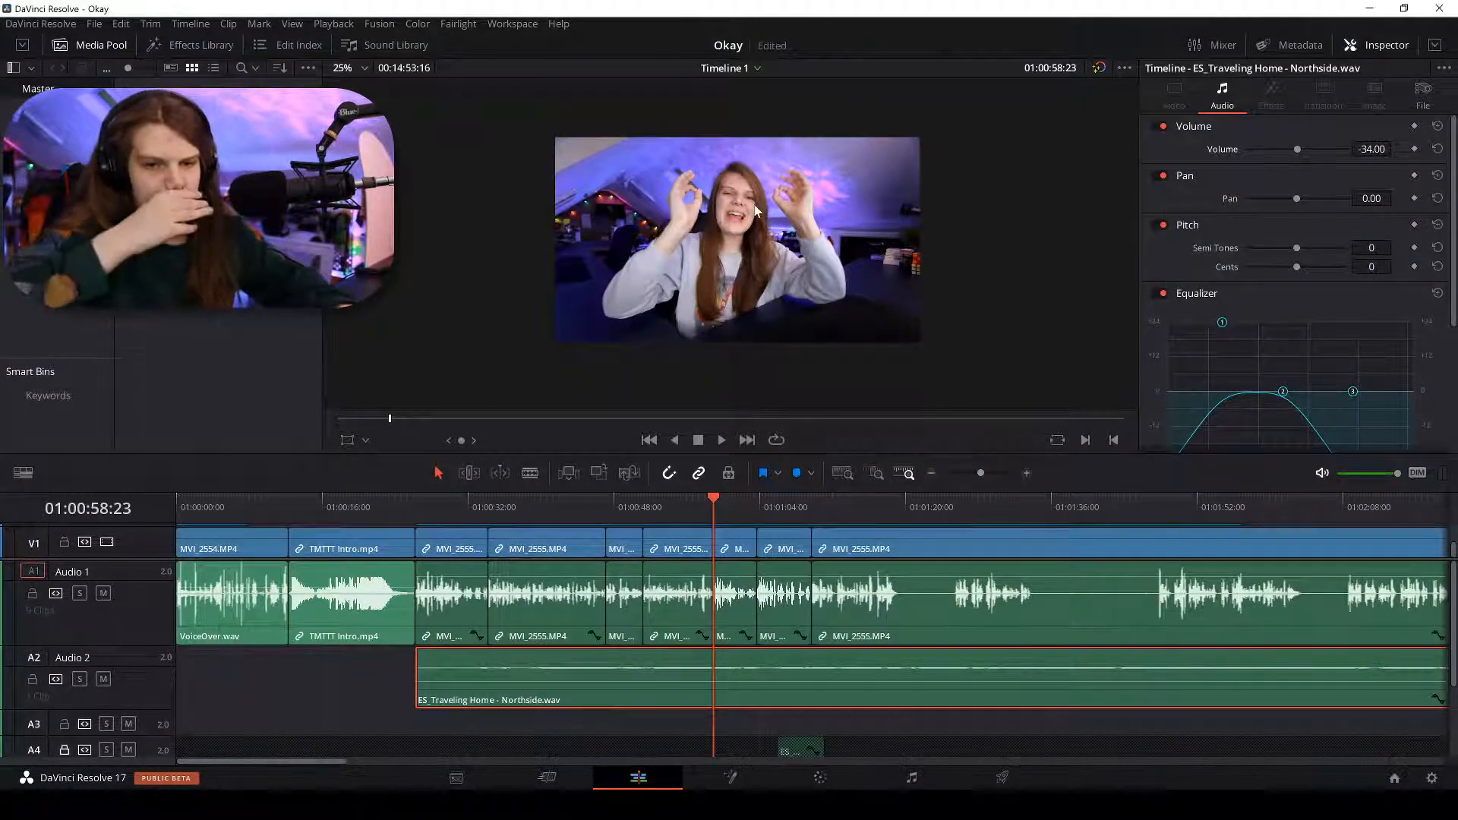
Play from further along the timeline and blade the dialogue clip at the first dead-air point.
click(808, 509)
key(space)
key(ctrl+minus)
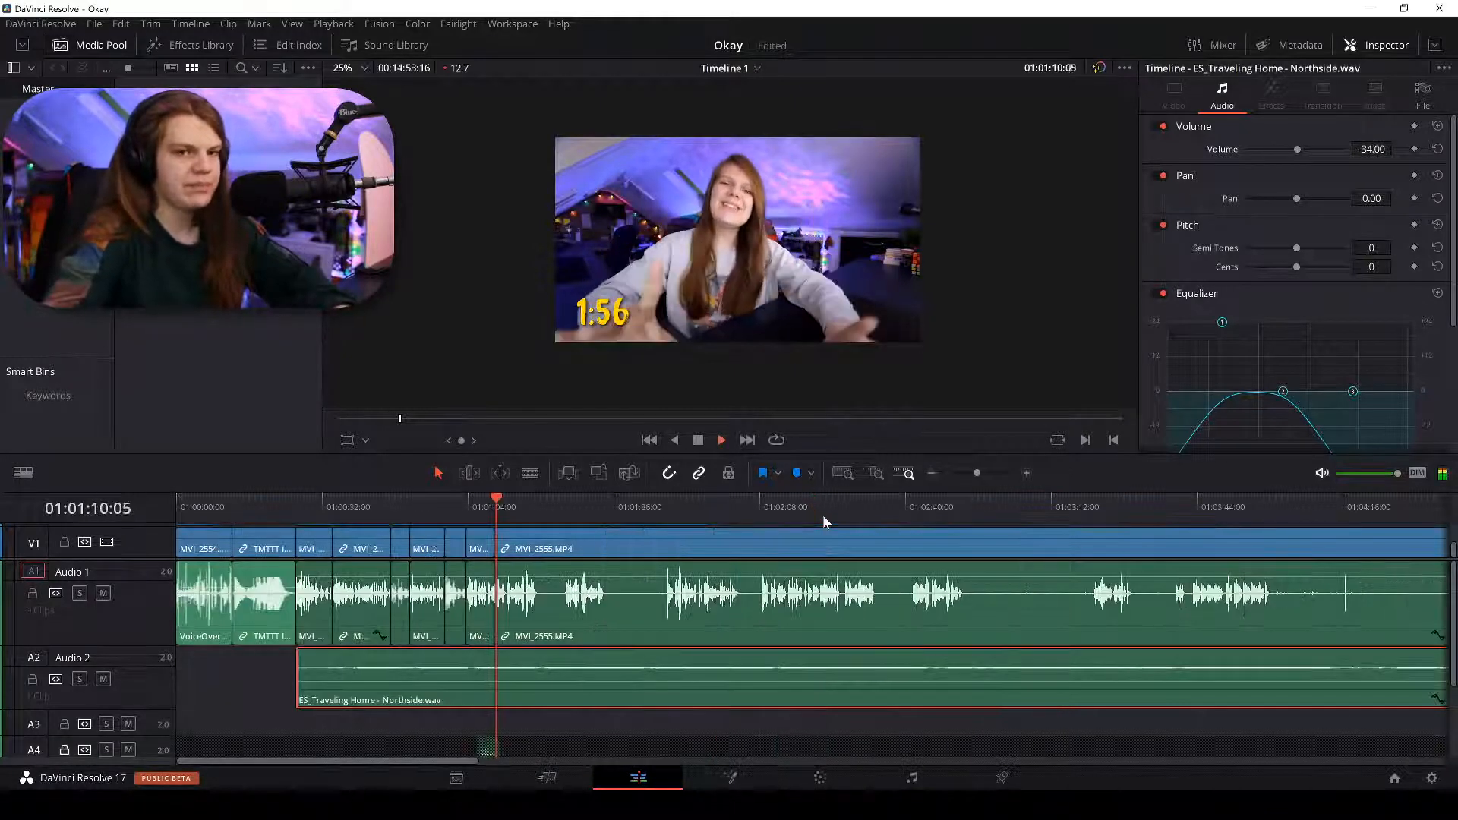
key(ctrl+equal)
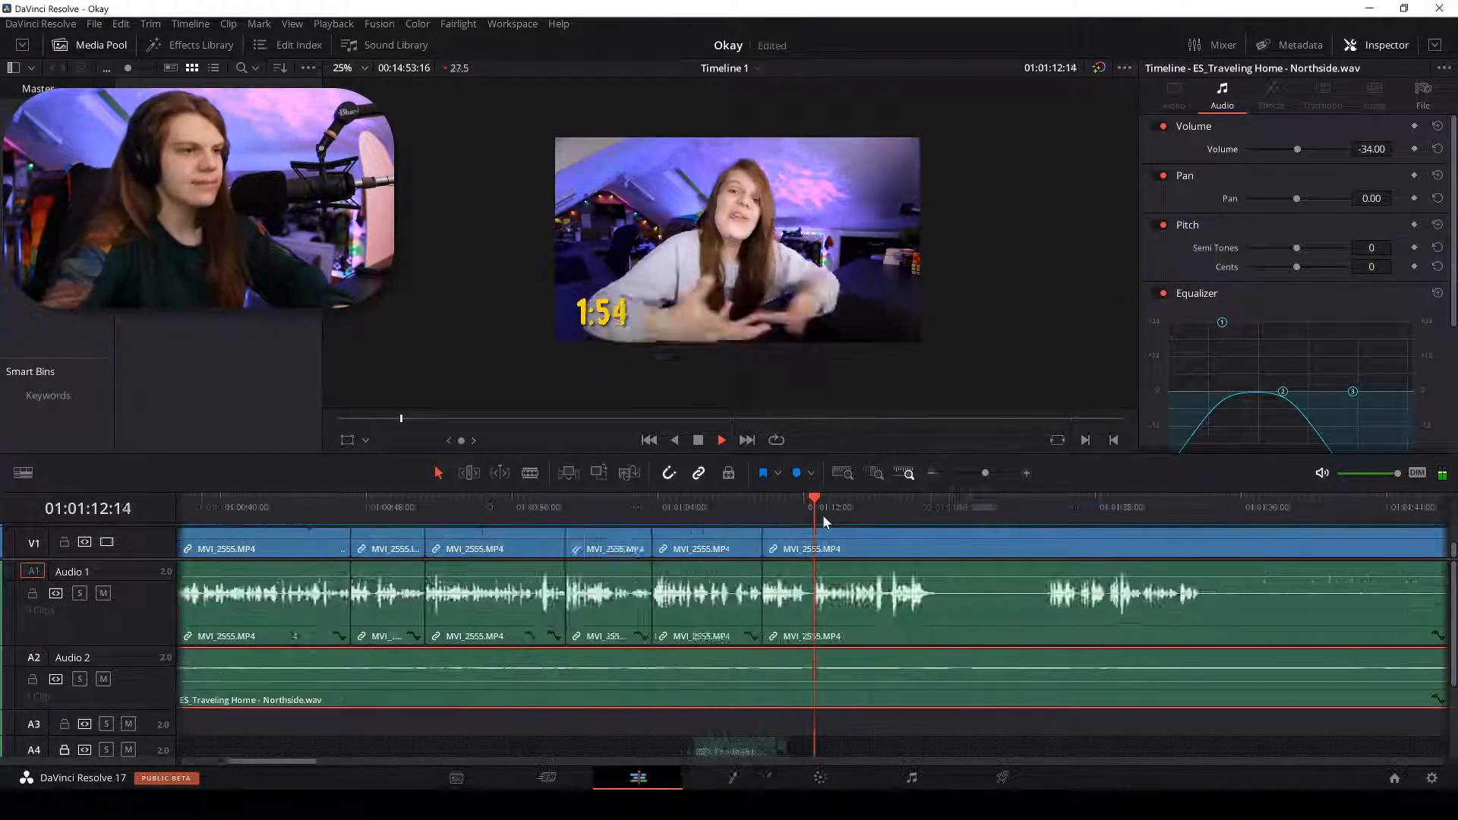
key(ctrl+minus)
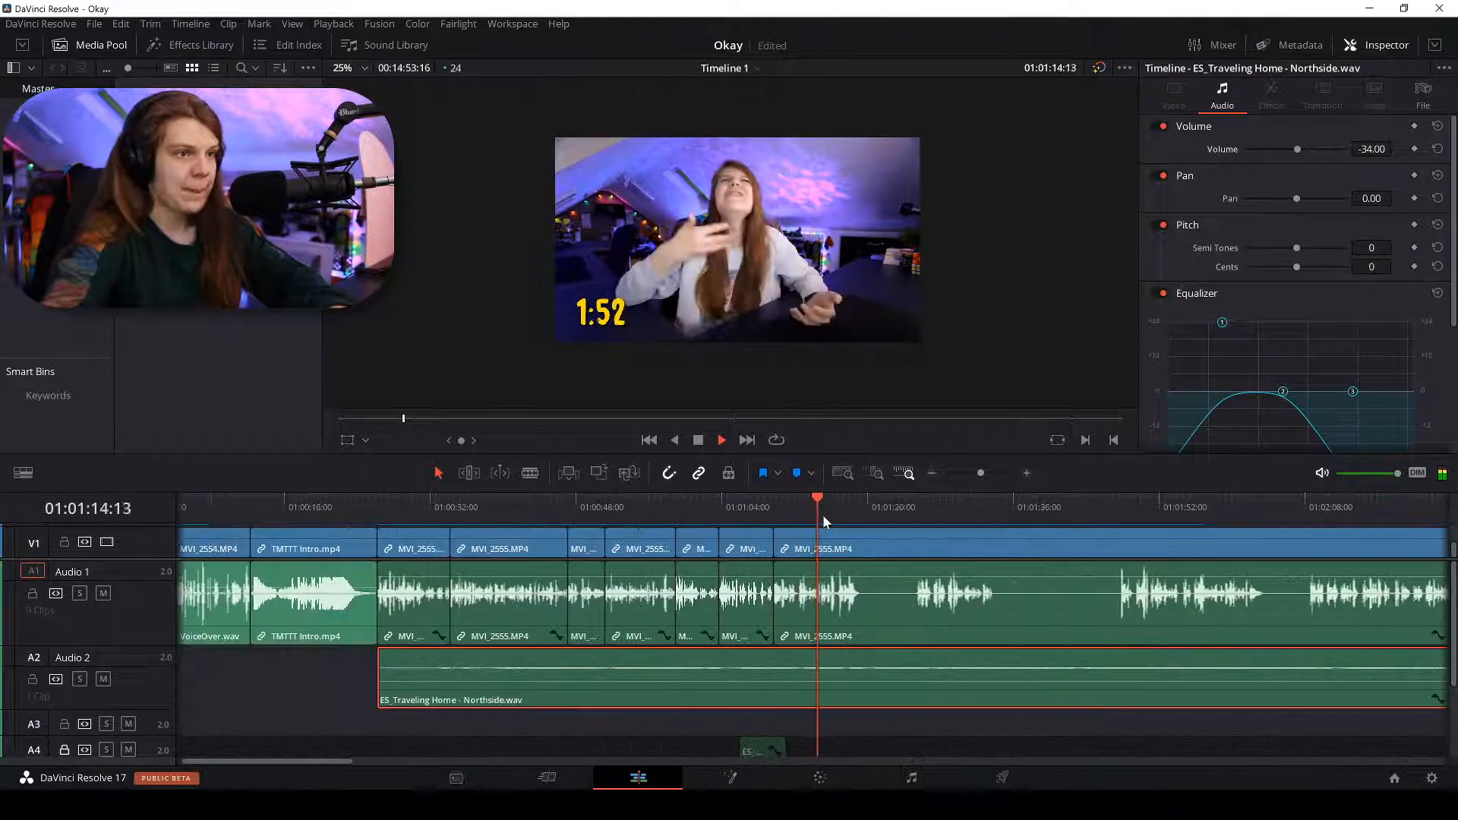
key(ctrl+equal)
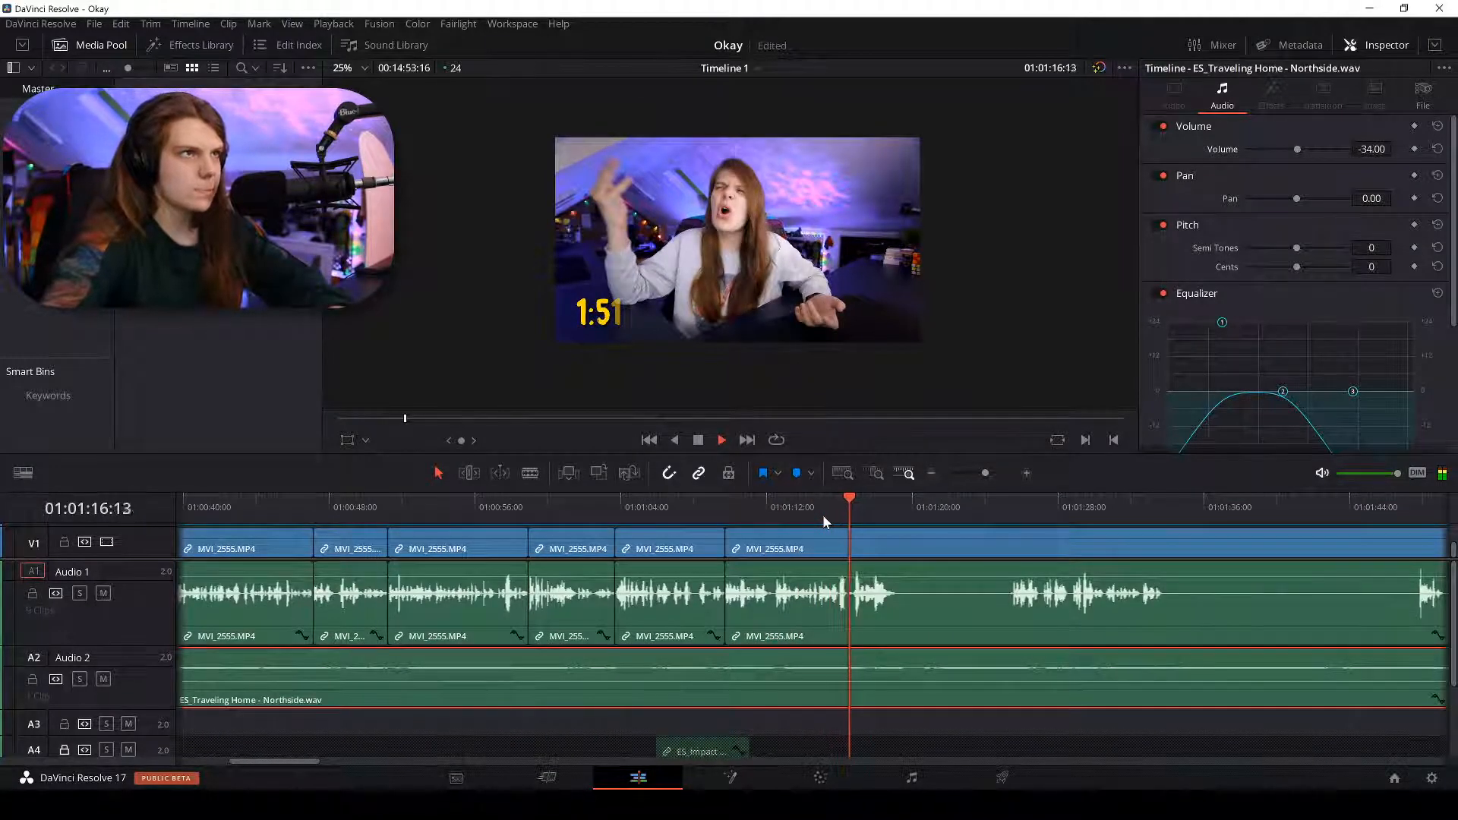
key(ctrl+equal)
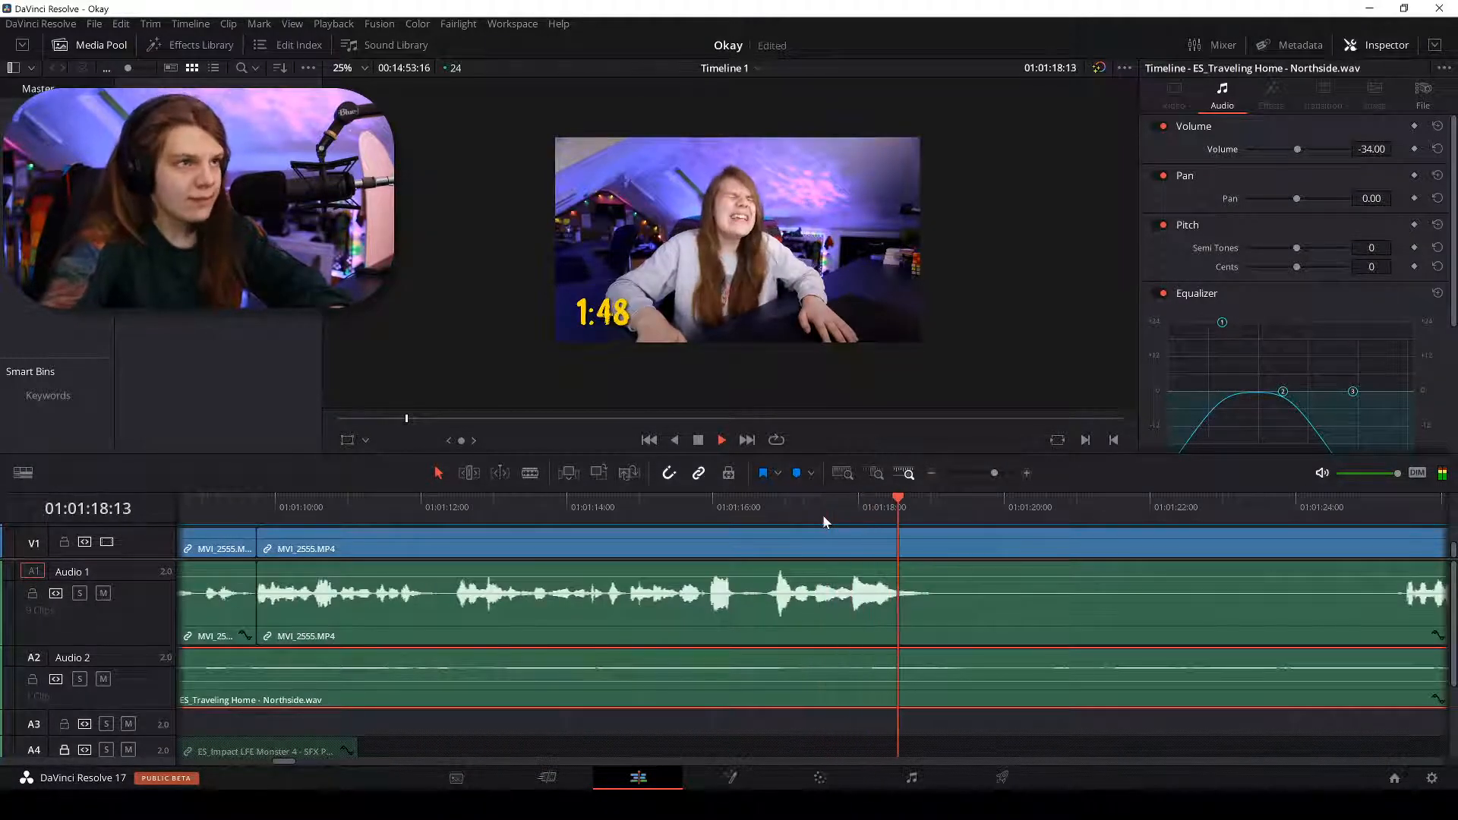
key(b)
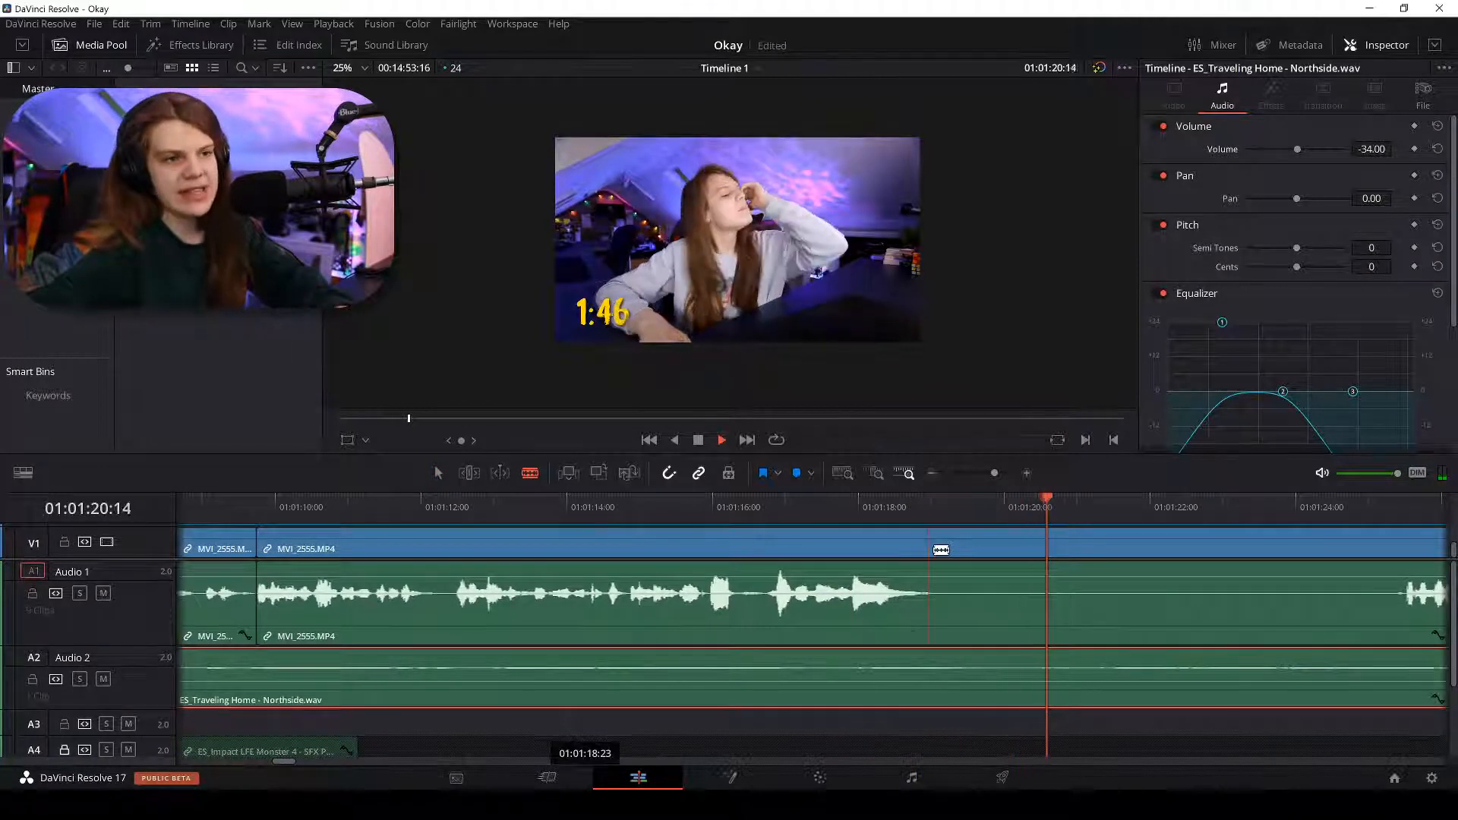
click(941, 550)
Make a second blade cut in the MVI_2555 dialogue clip.
key(a)
key(ctrl+a)
key(ctrl+minus)
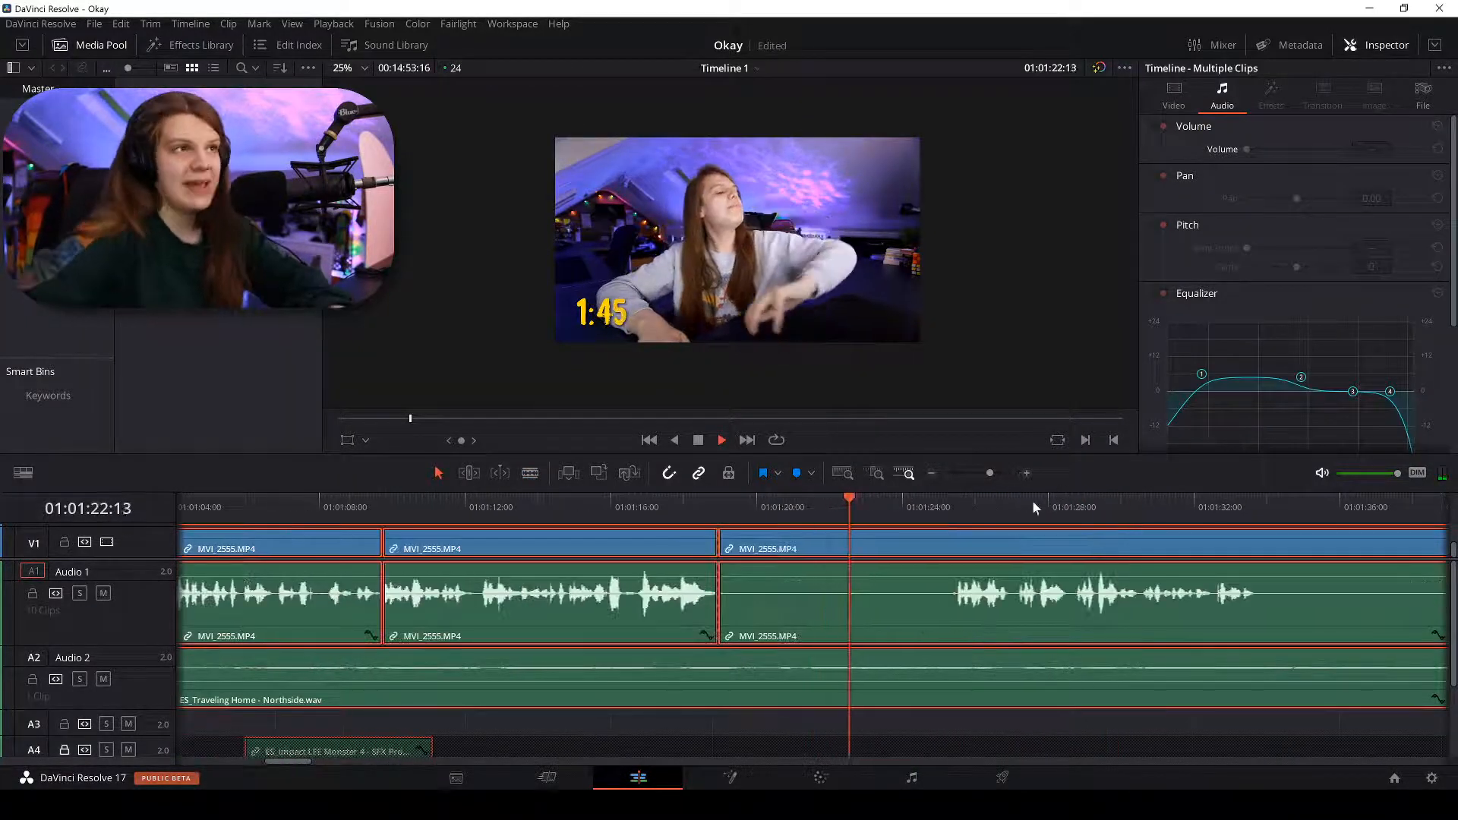
key(ctrl+equal)
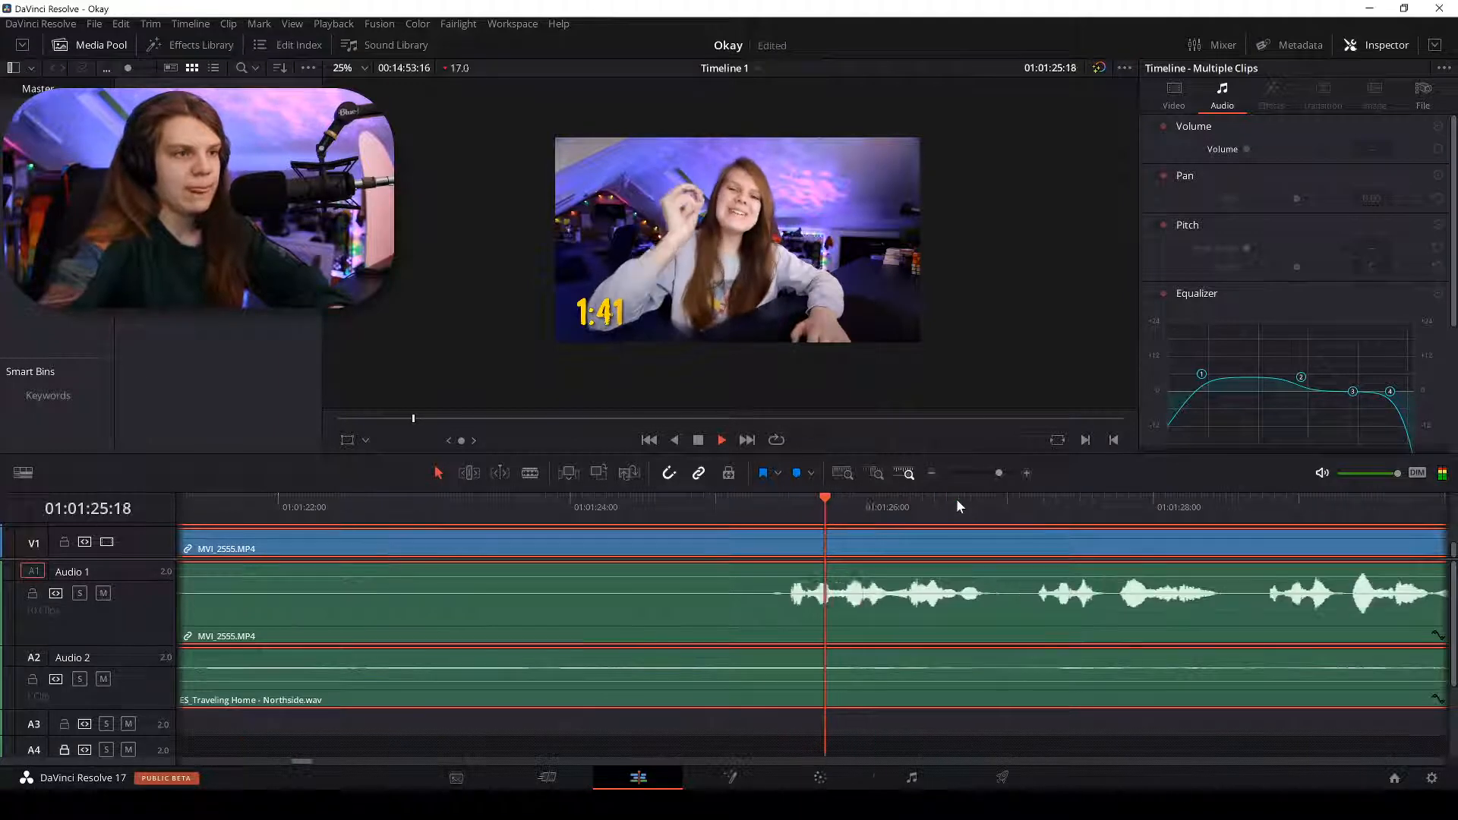
key(space)
key(b)
click(787, 562)
Delete the unwanted piece left of the cut and ripple delete the gap, keeping the music bed.
key(a)
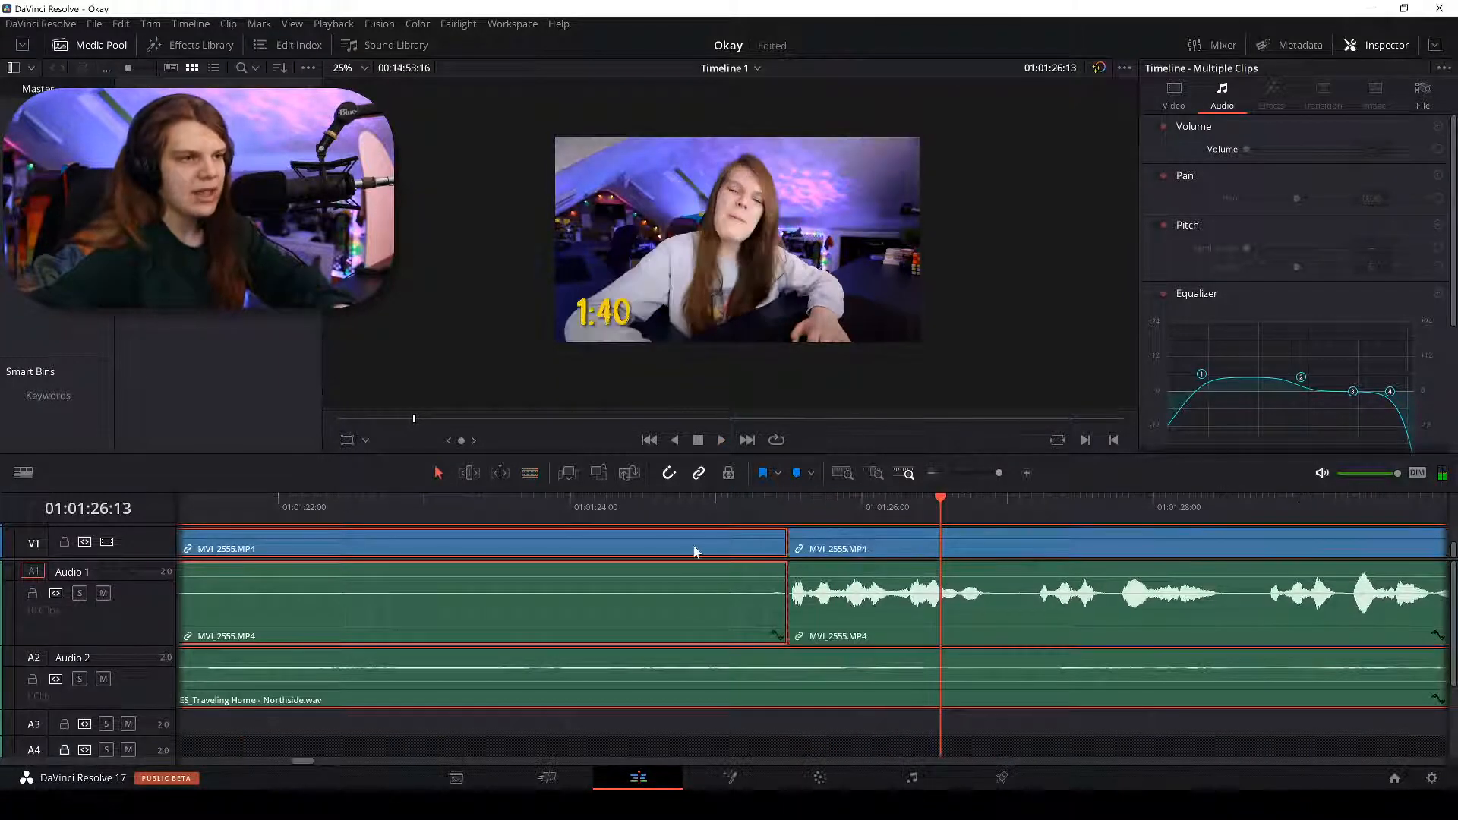
key(Delete)
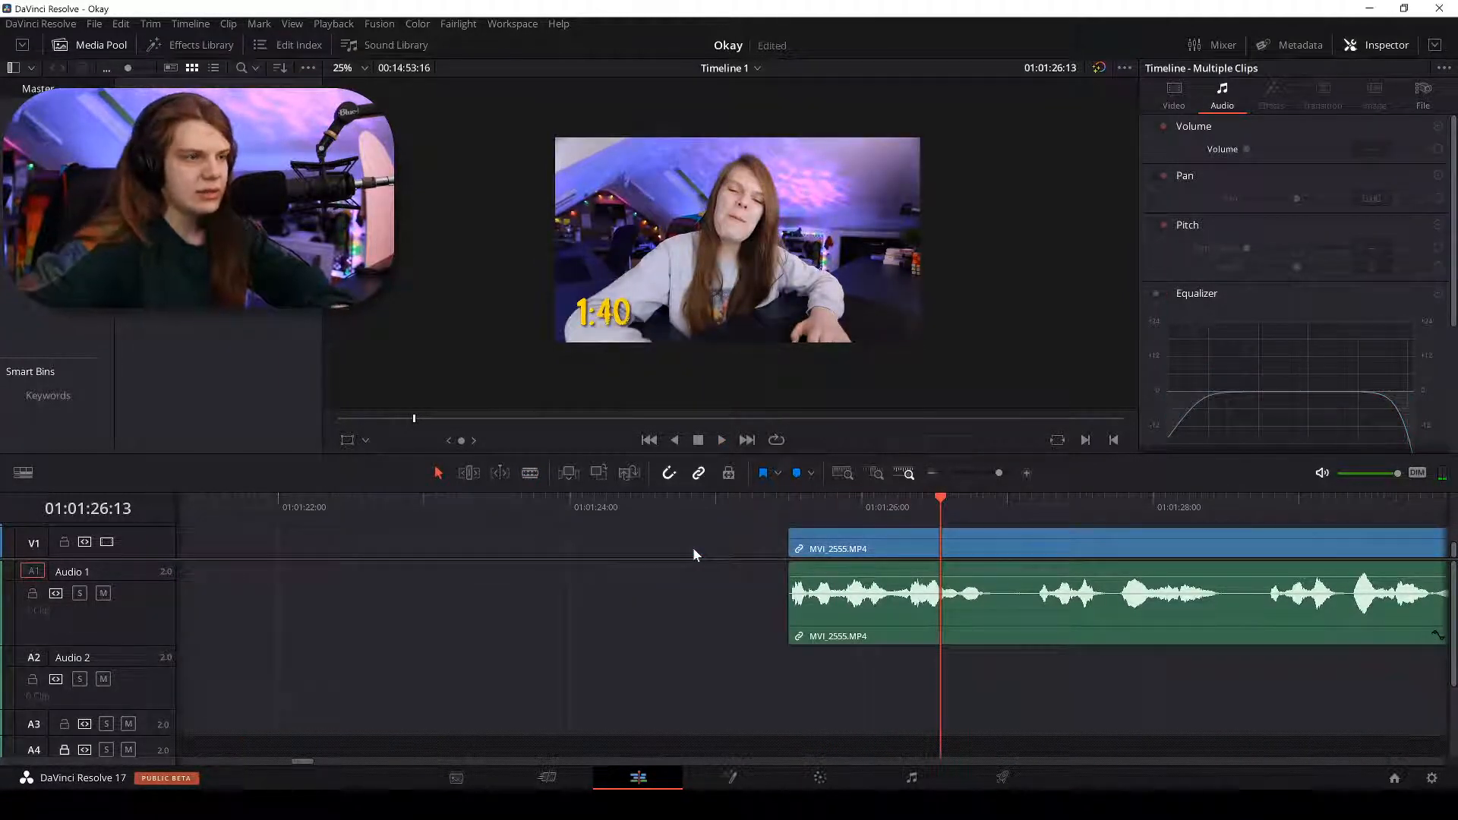
key(ctrl+z)
click(688, 552)
key(Delete)
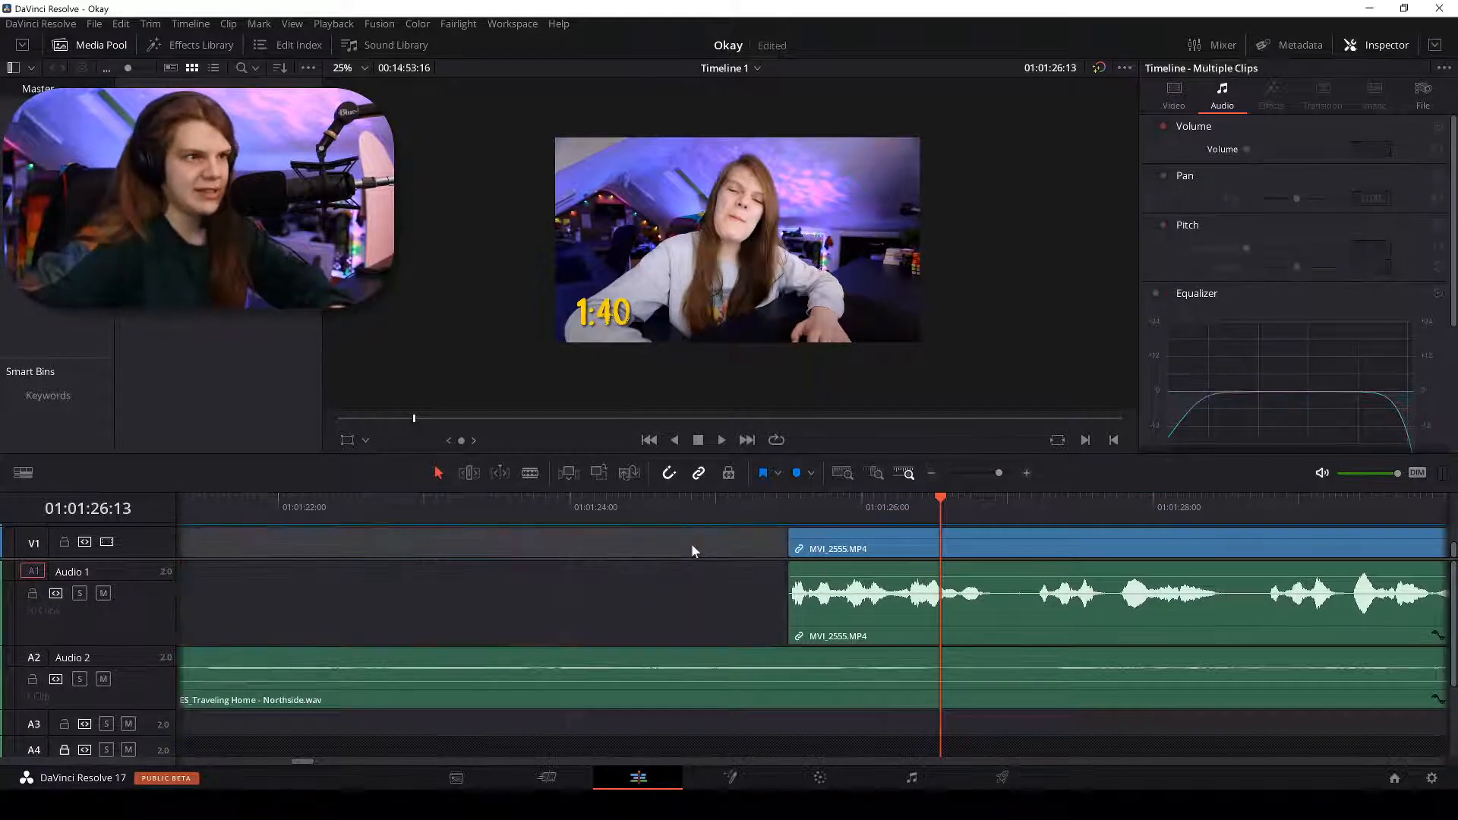
right_click(691, 543)
click(733, 558)
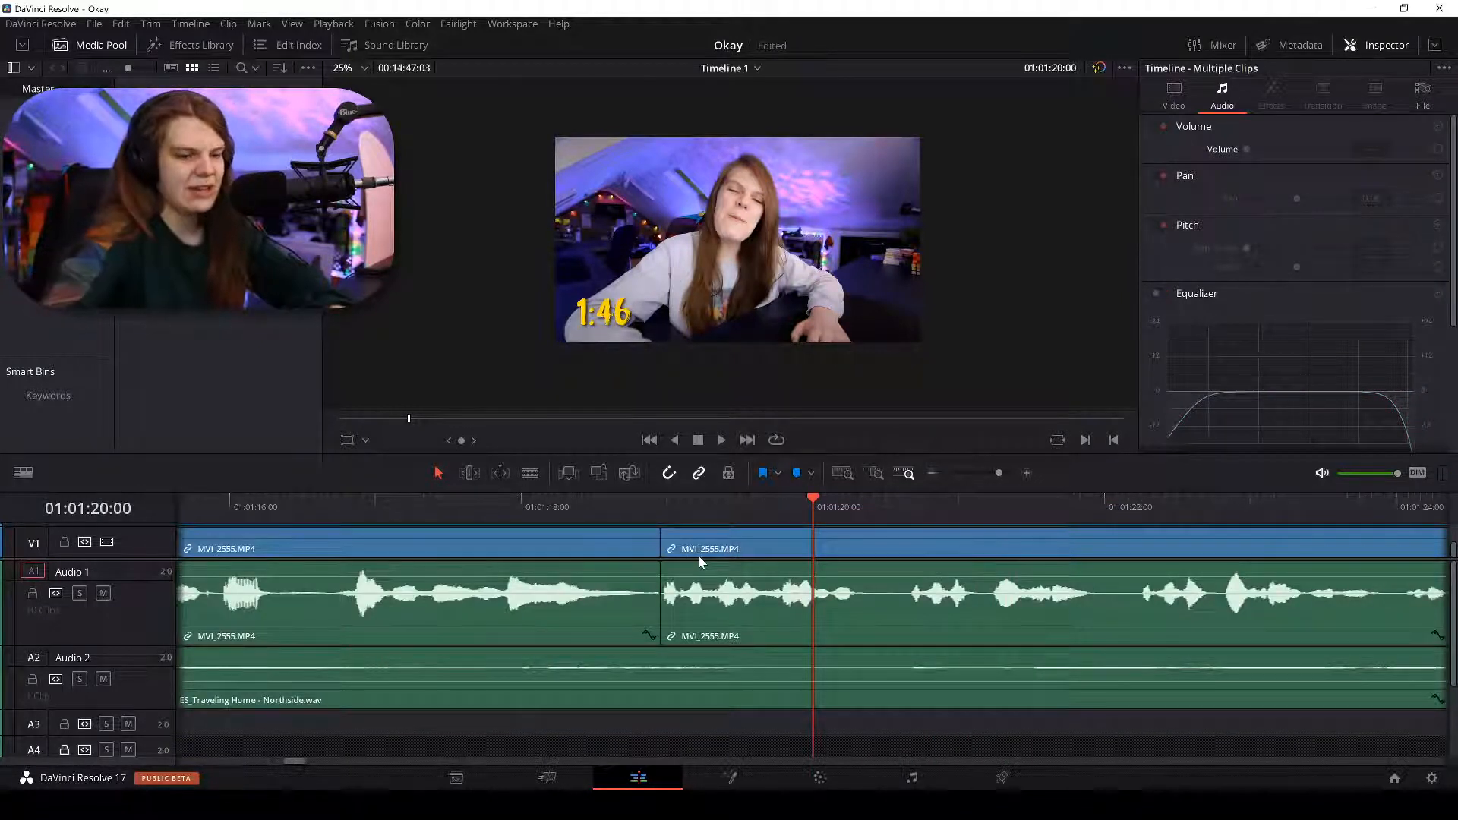
Cut at 01:01:22:04, remove the middle piece, and ripple delete the gap.
scroll(699, 554, down, 2)
key(space)
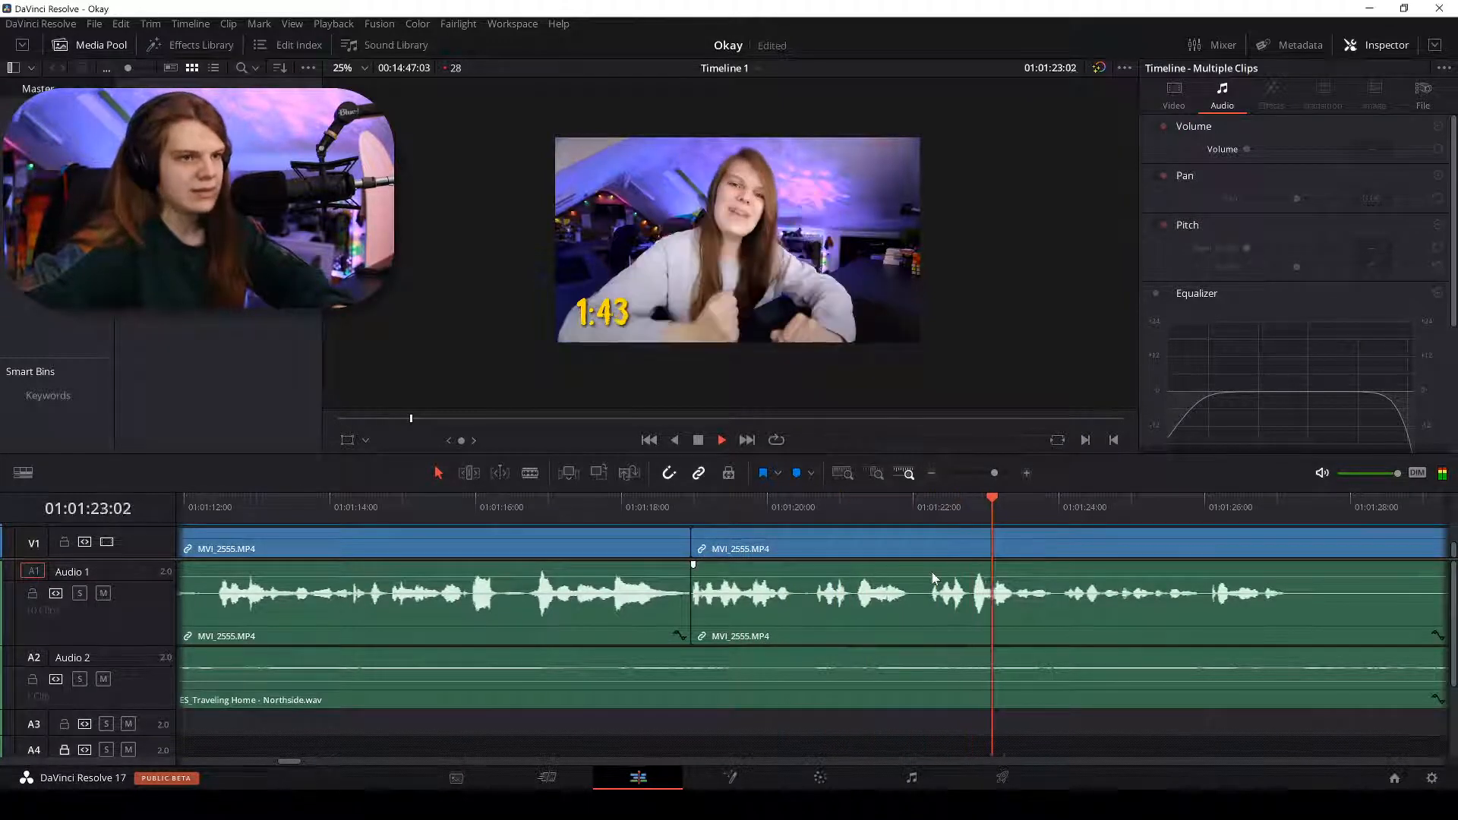
click(925, 502)
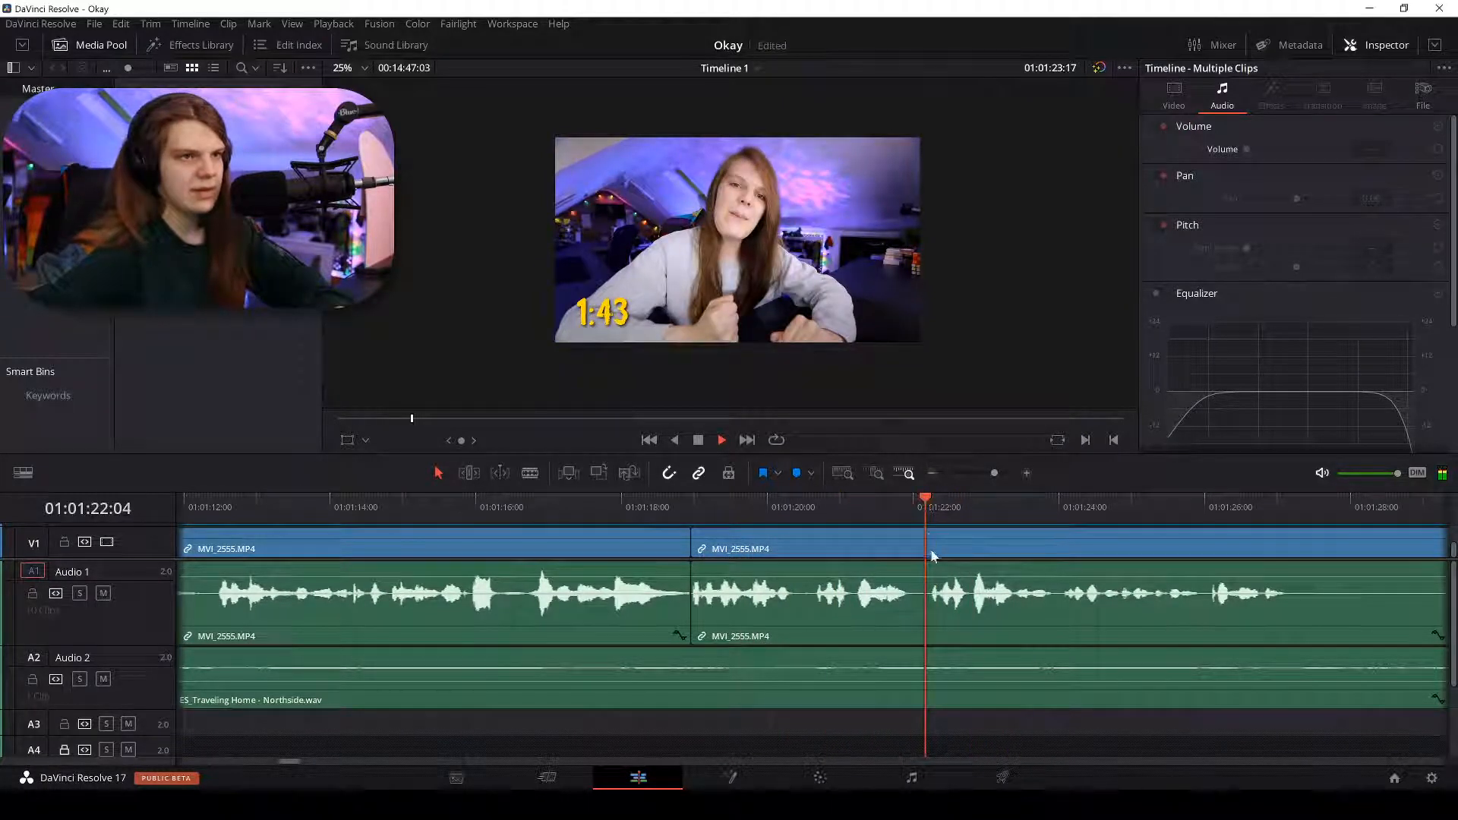
key(space)
key(b)
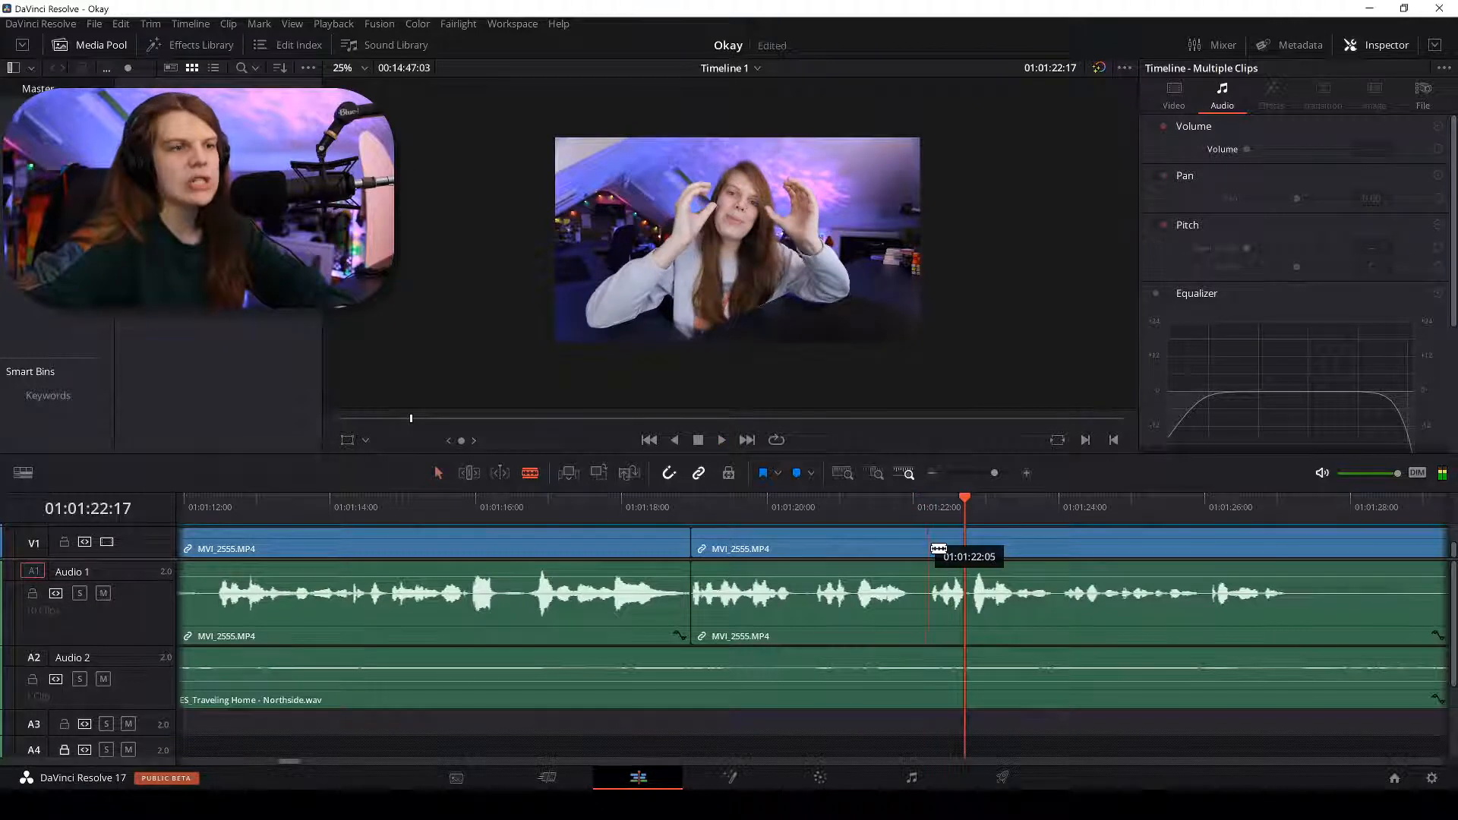
click(930, 547)
key(a)
click(835, 553)
key(BackSpace)
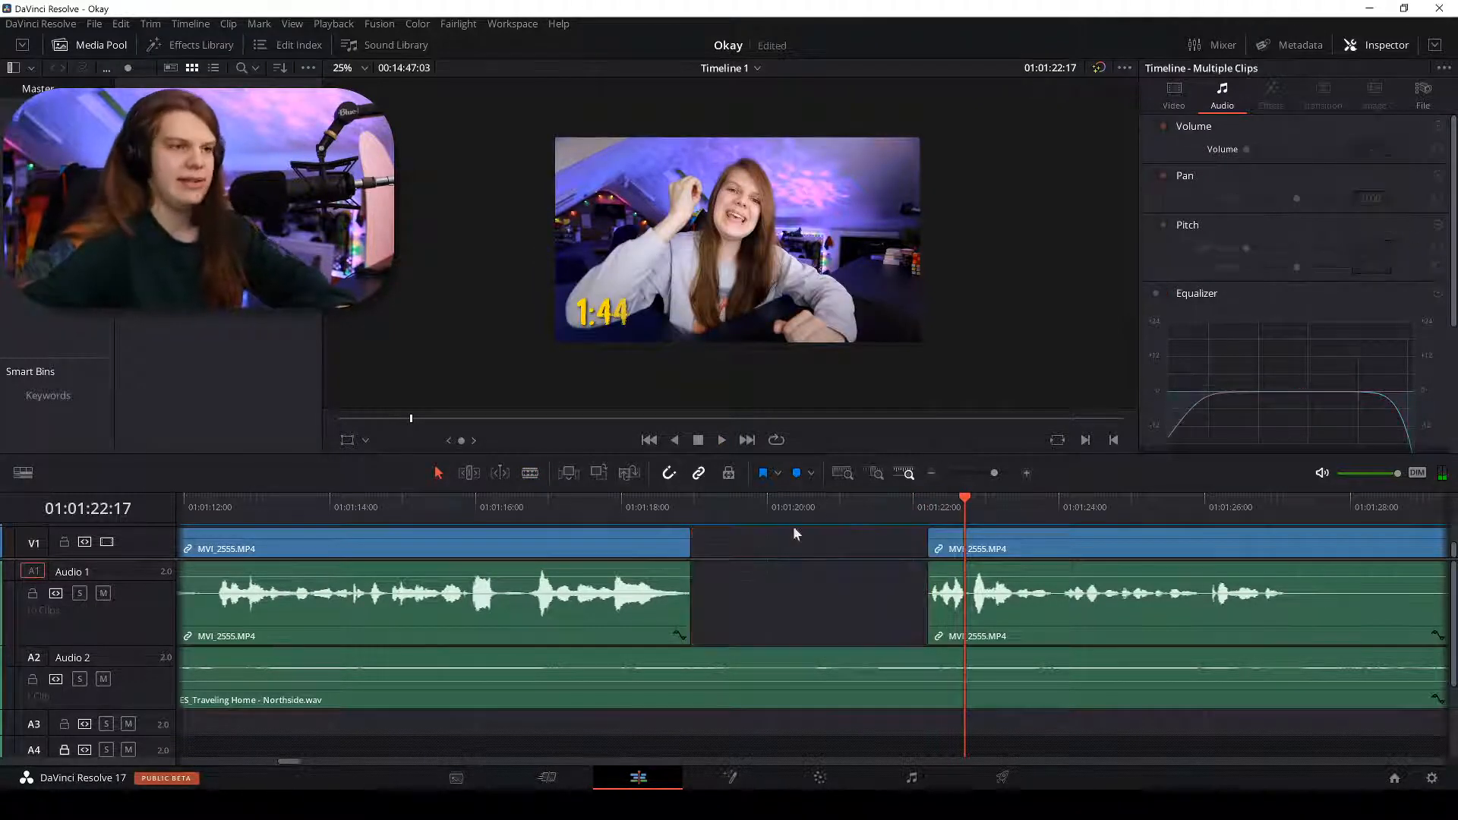
right_click(805, 549)
click(828, 560)
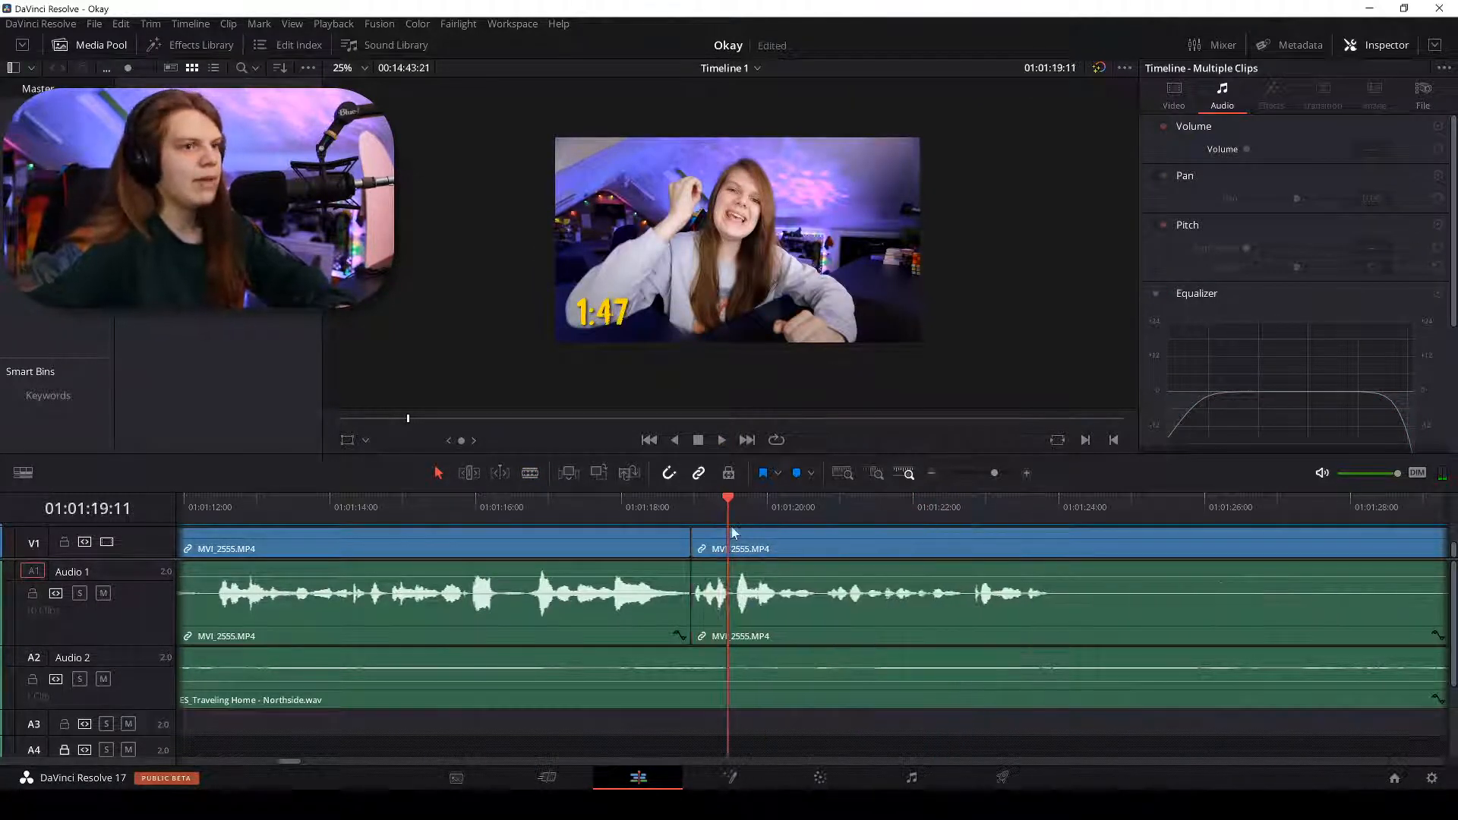
Cut at 01:01:19:00, remove the short sliver, and ripple delete the gap.
click(676, 494)
scroll(682, 495, up, 3)
key(b)
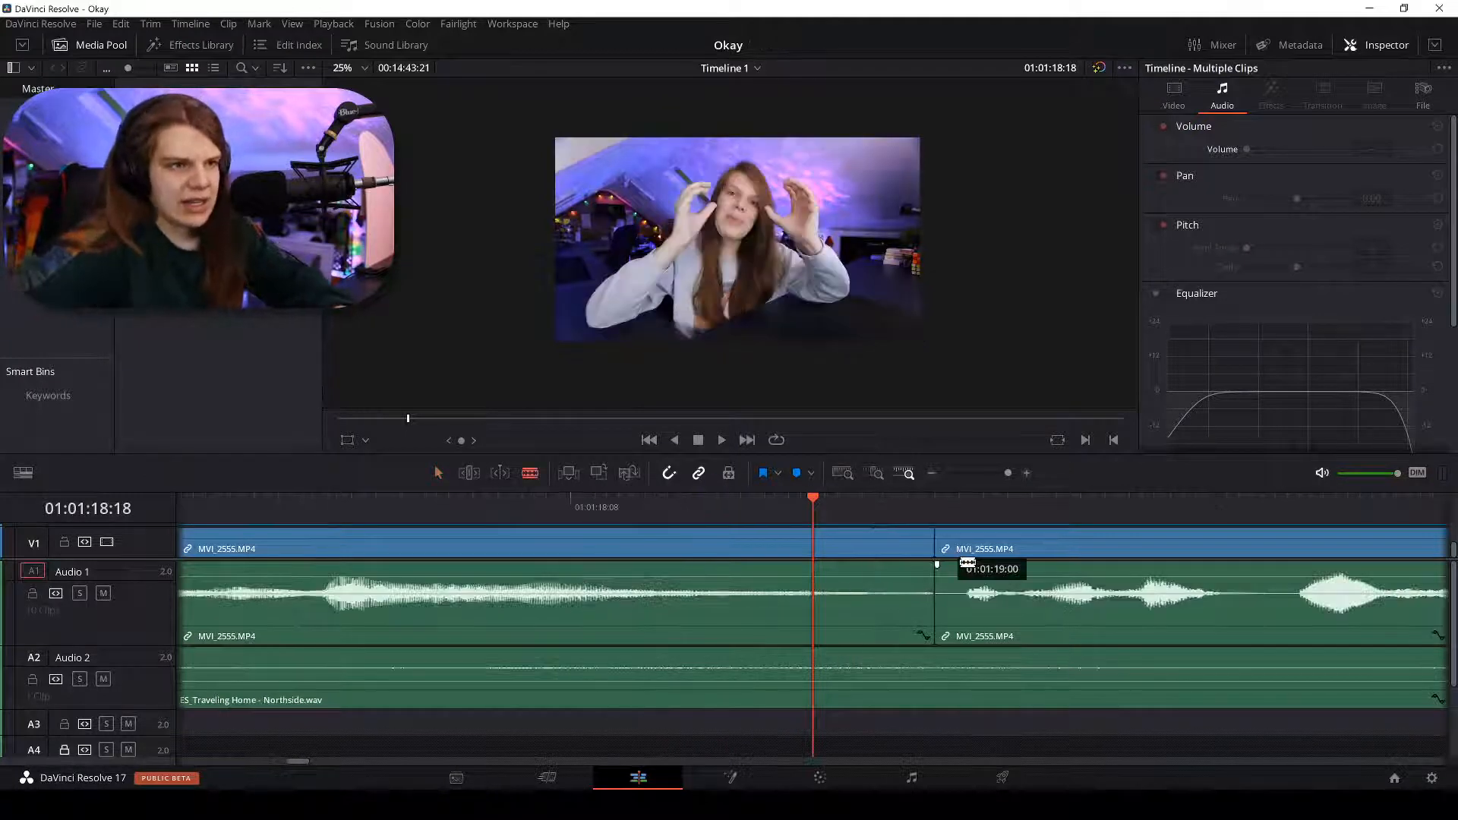
click(959, 548)
key(a)
click(944, 552)
key(BackSpace)
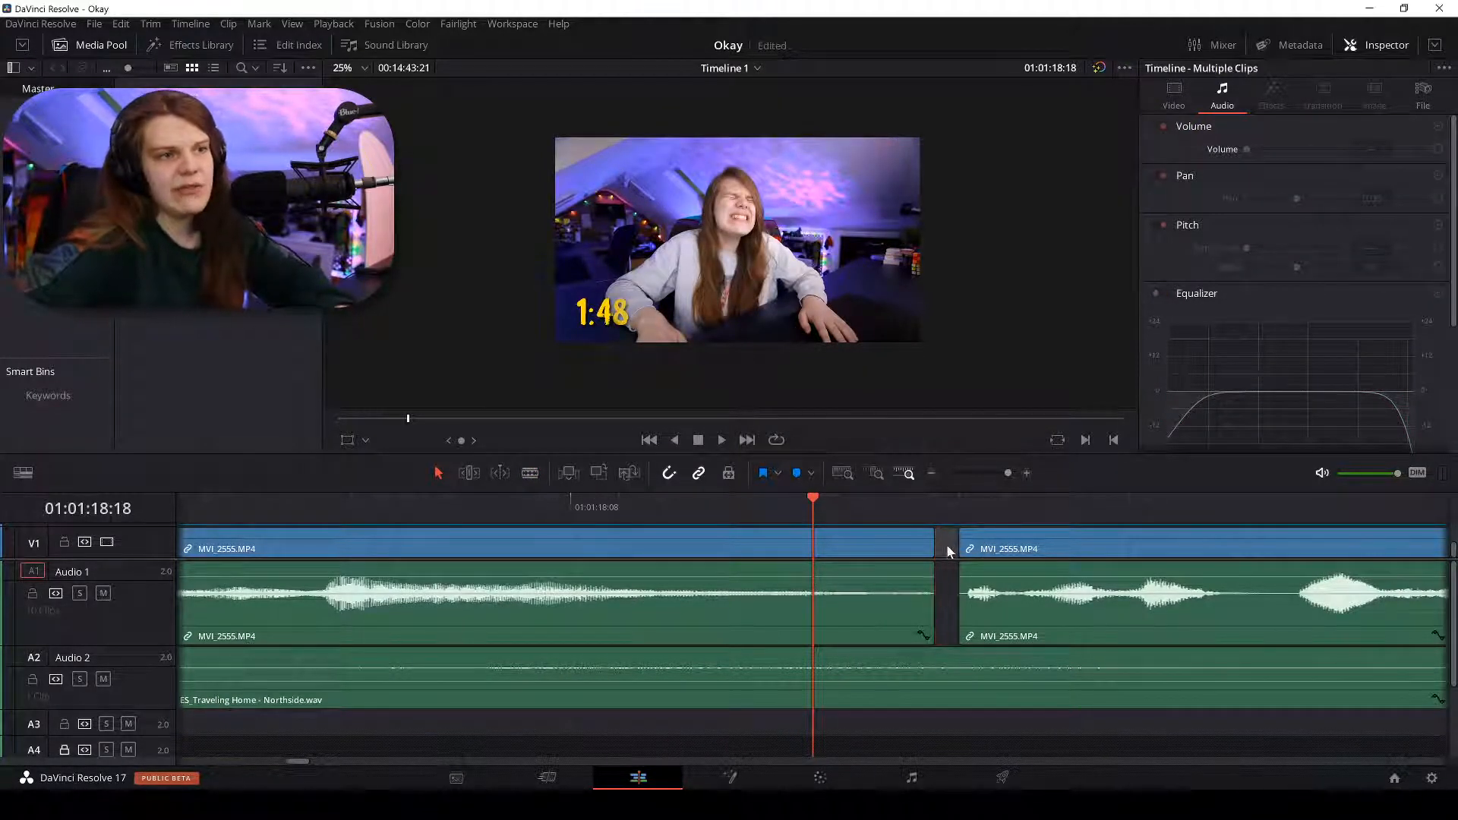
right_click(949, 546)
click(990, 556)
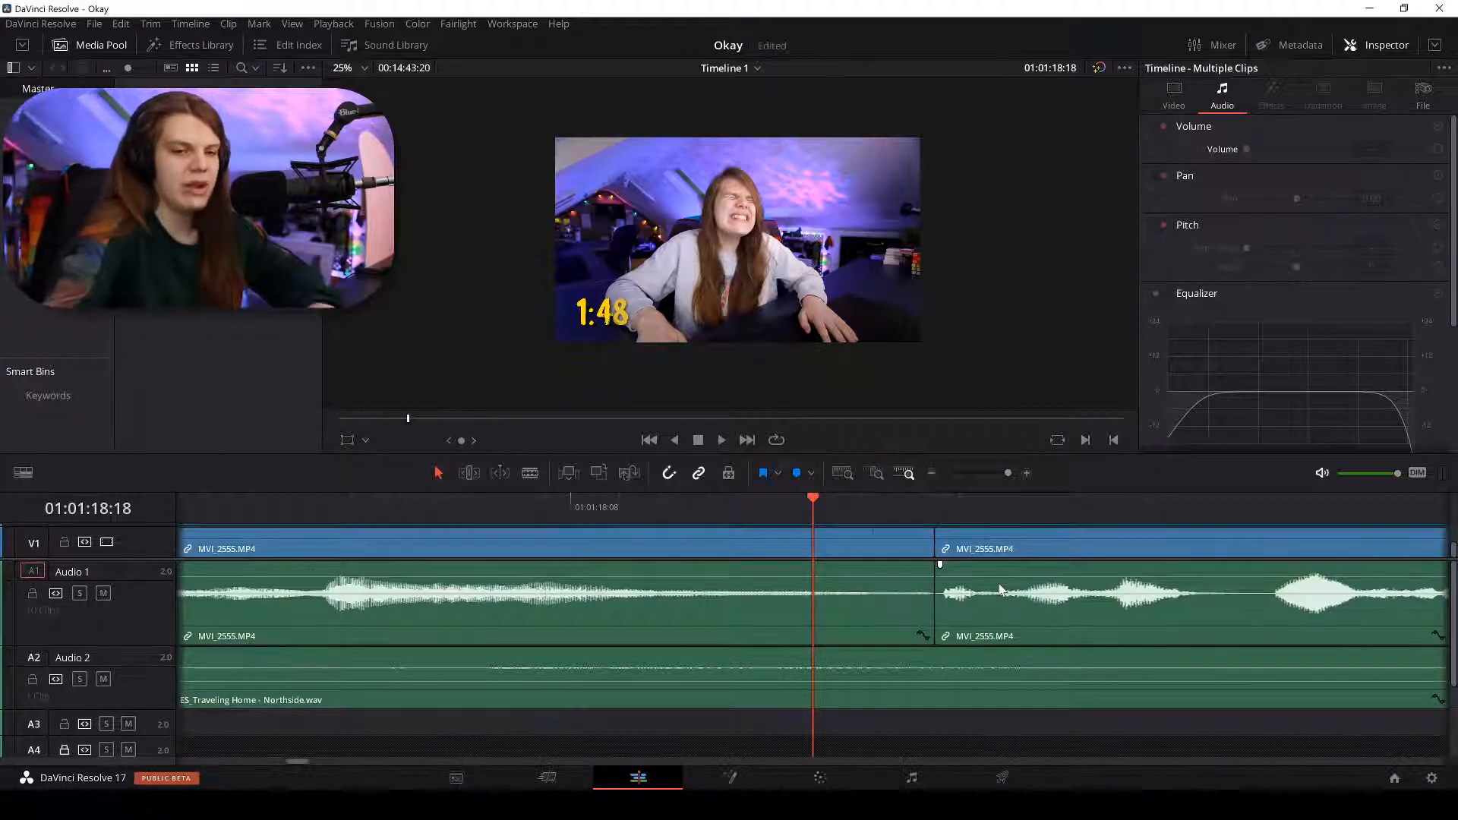
Review the tightened dialogue by playing back from 01:01:17:23.
key(ctrl+minus)
key(space)
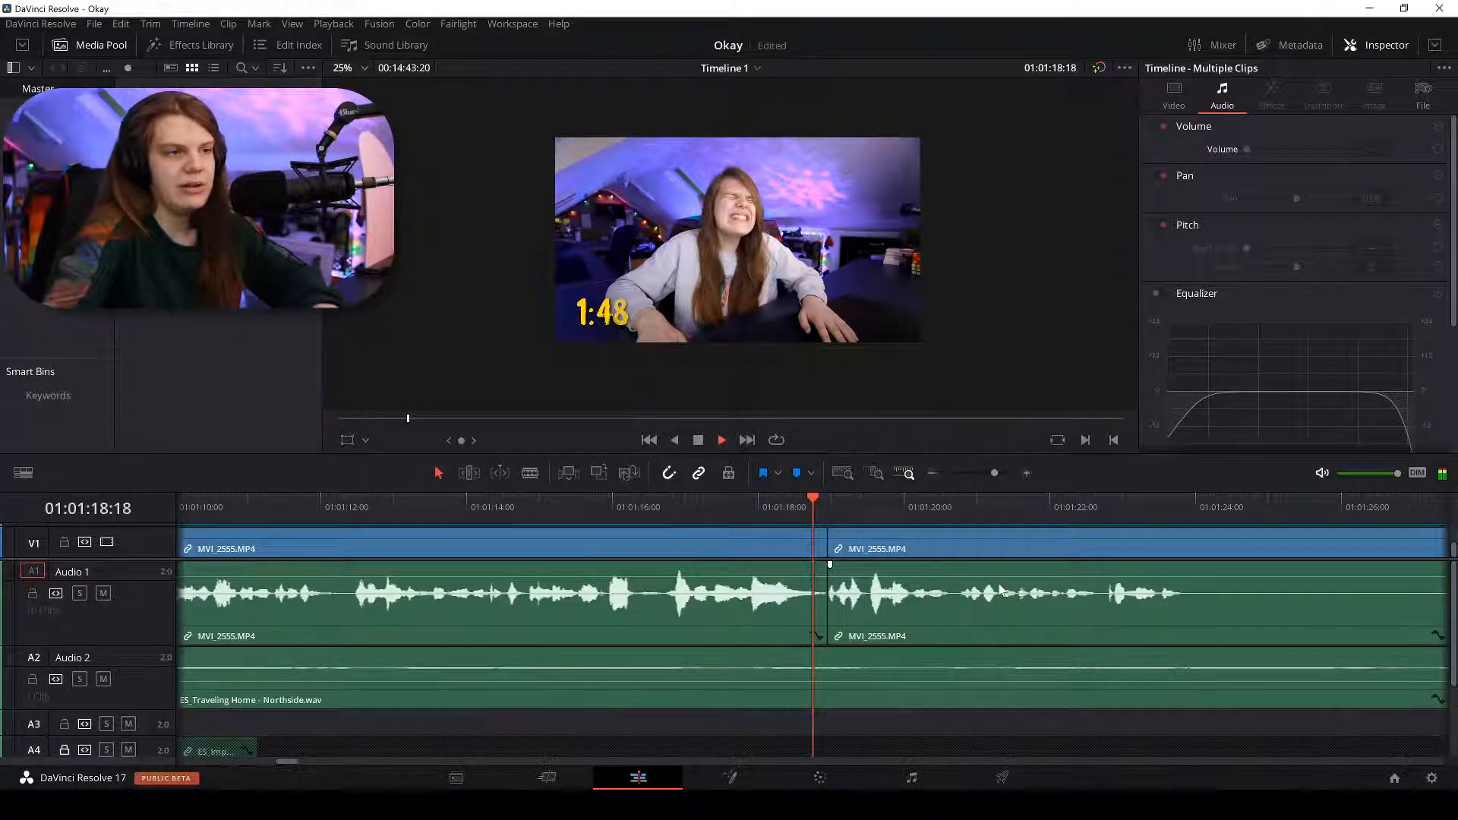
key(ctrl+minus)
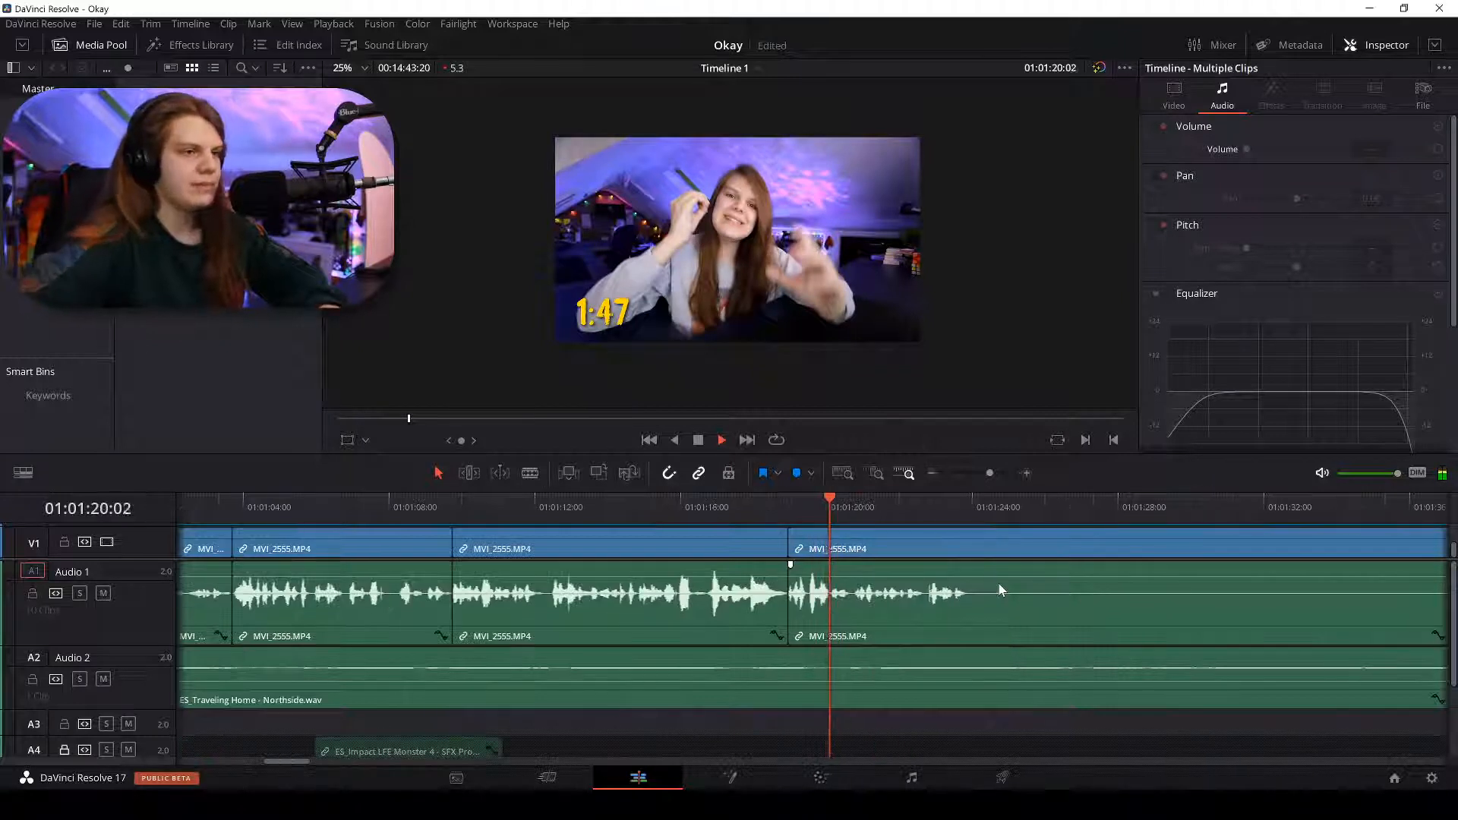
click(740, 496)
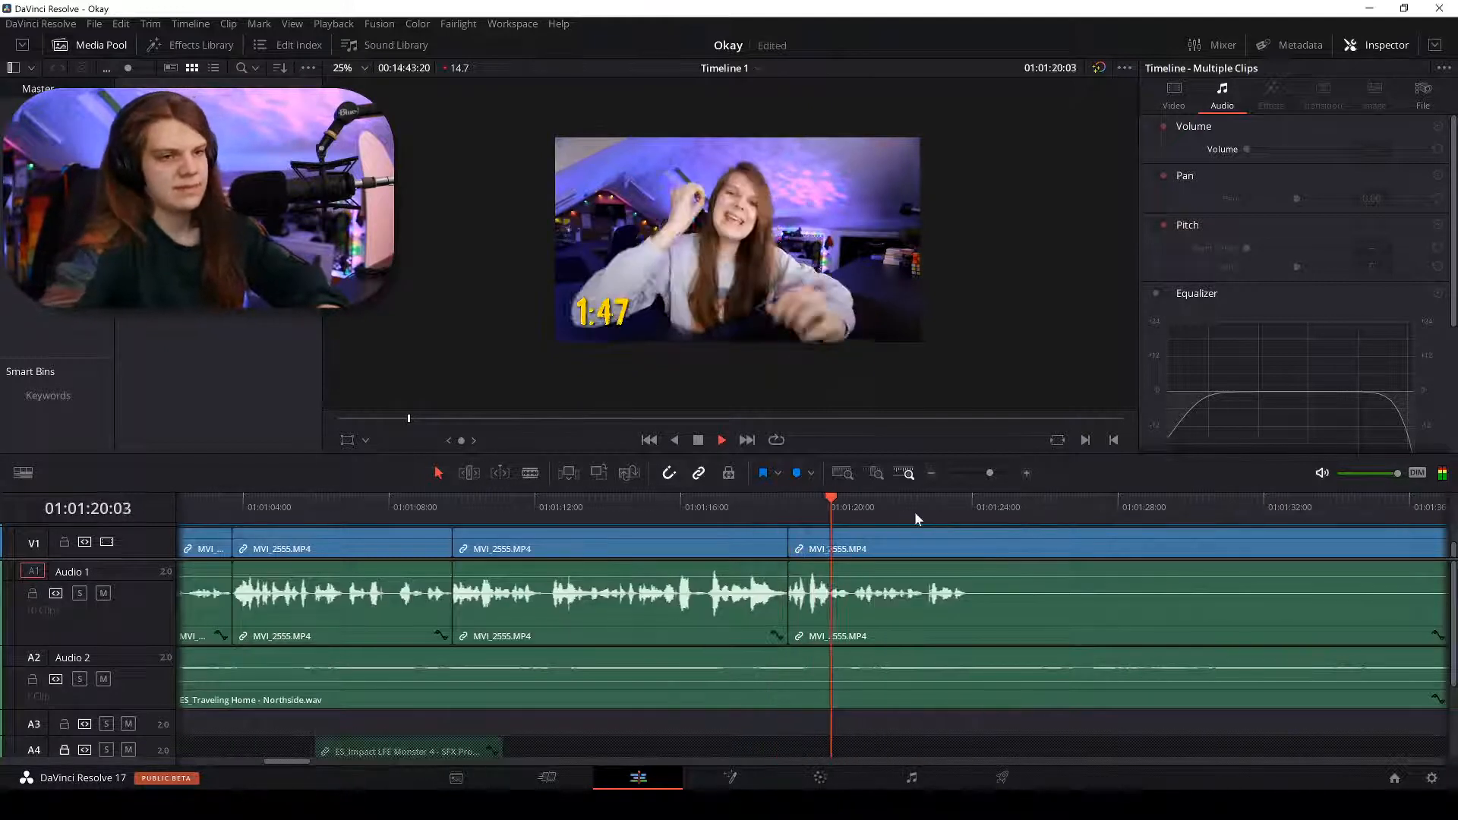
key(ctrl+equal)
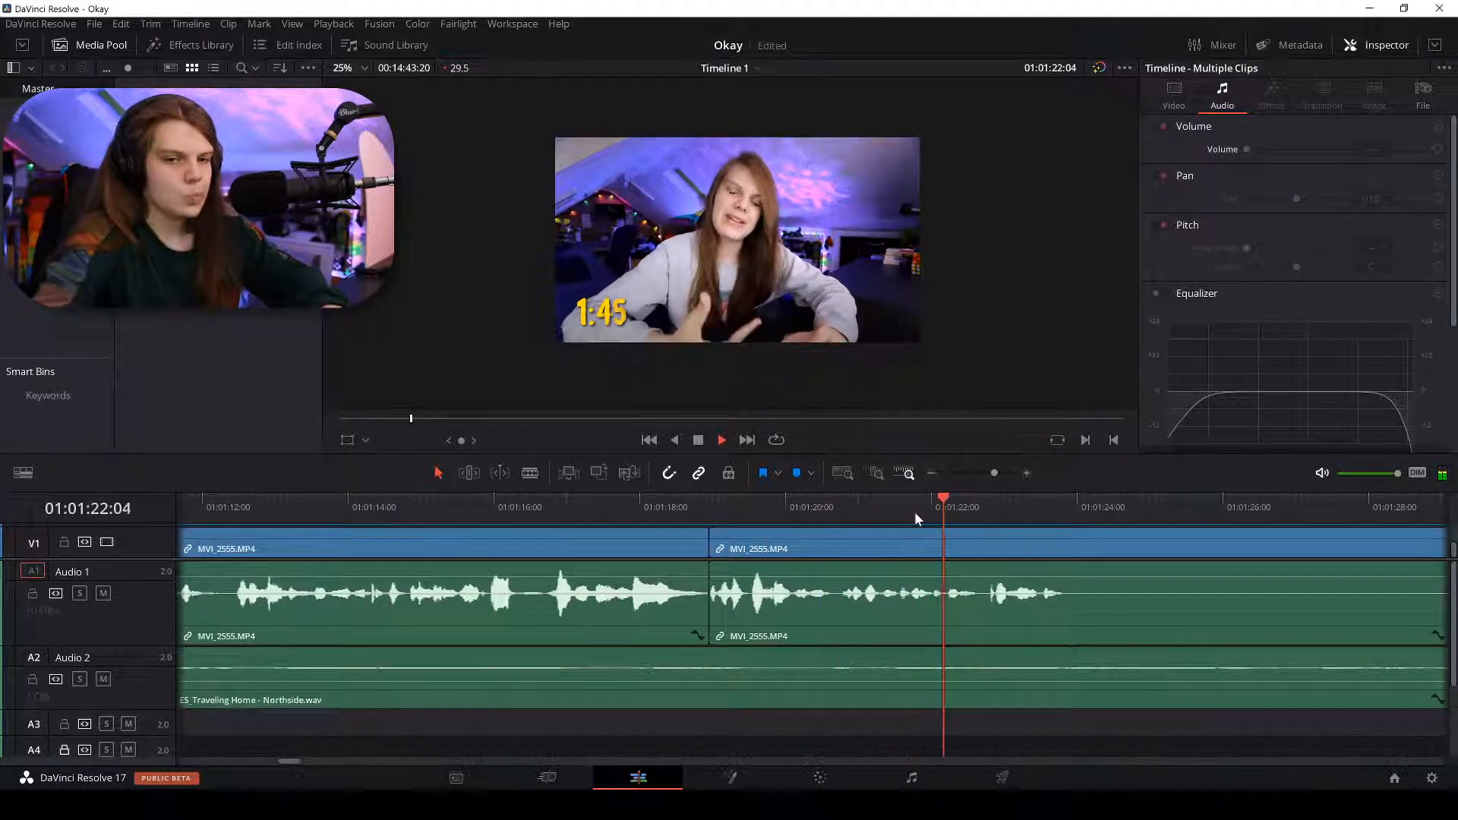
key(space)
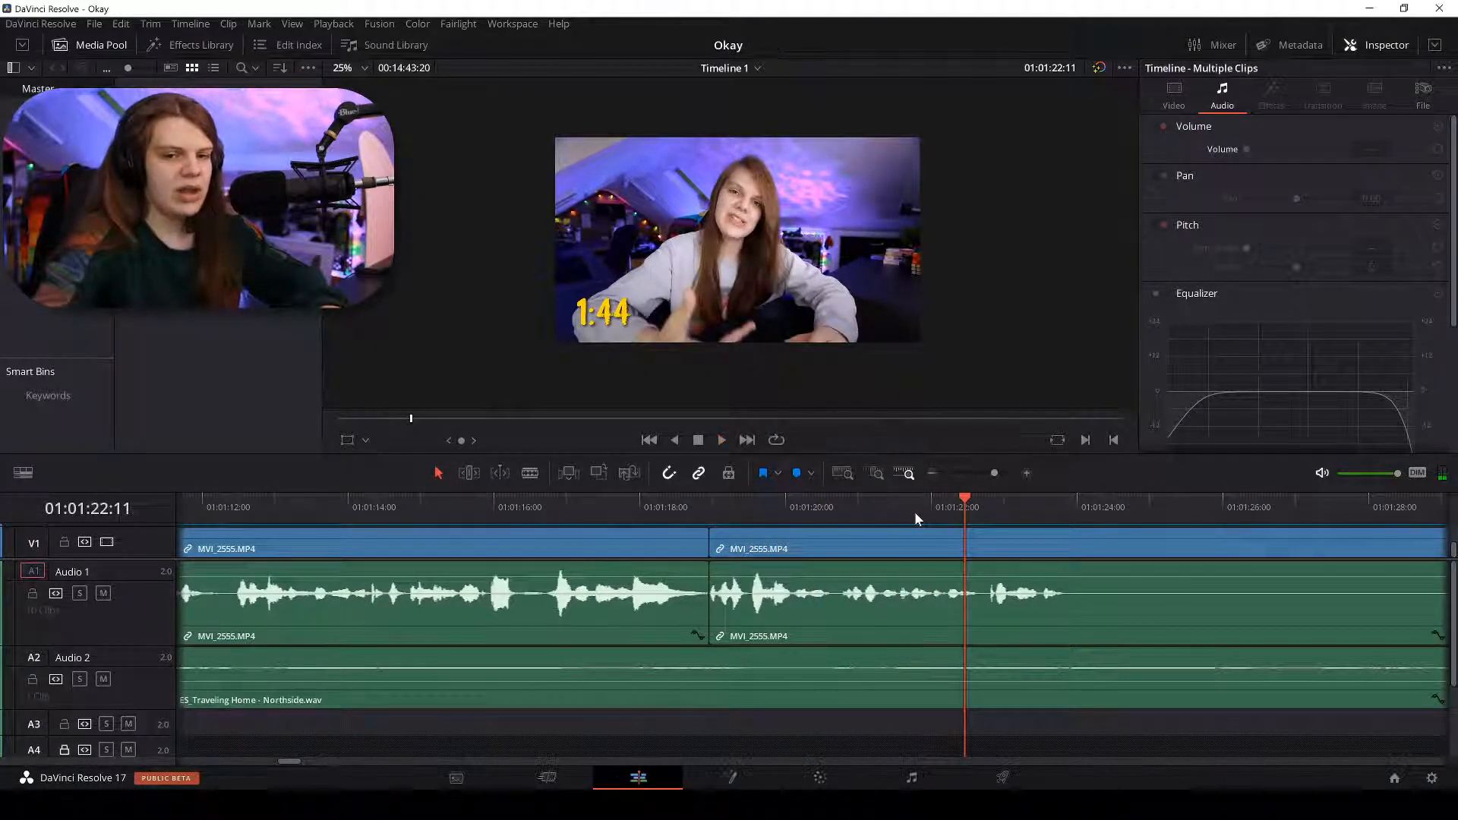
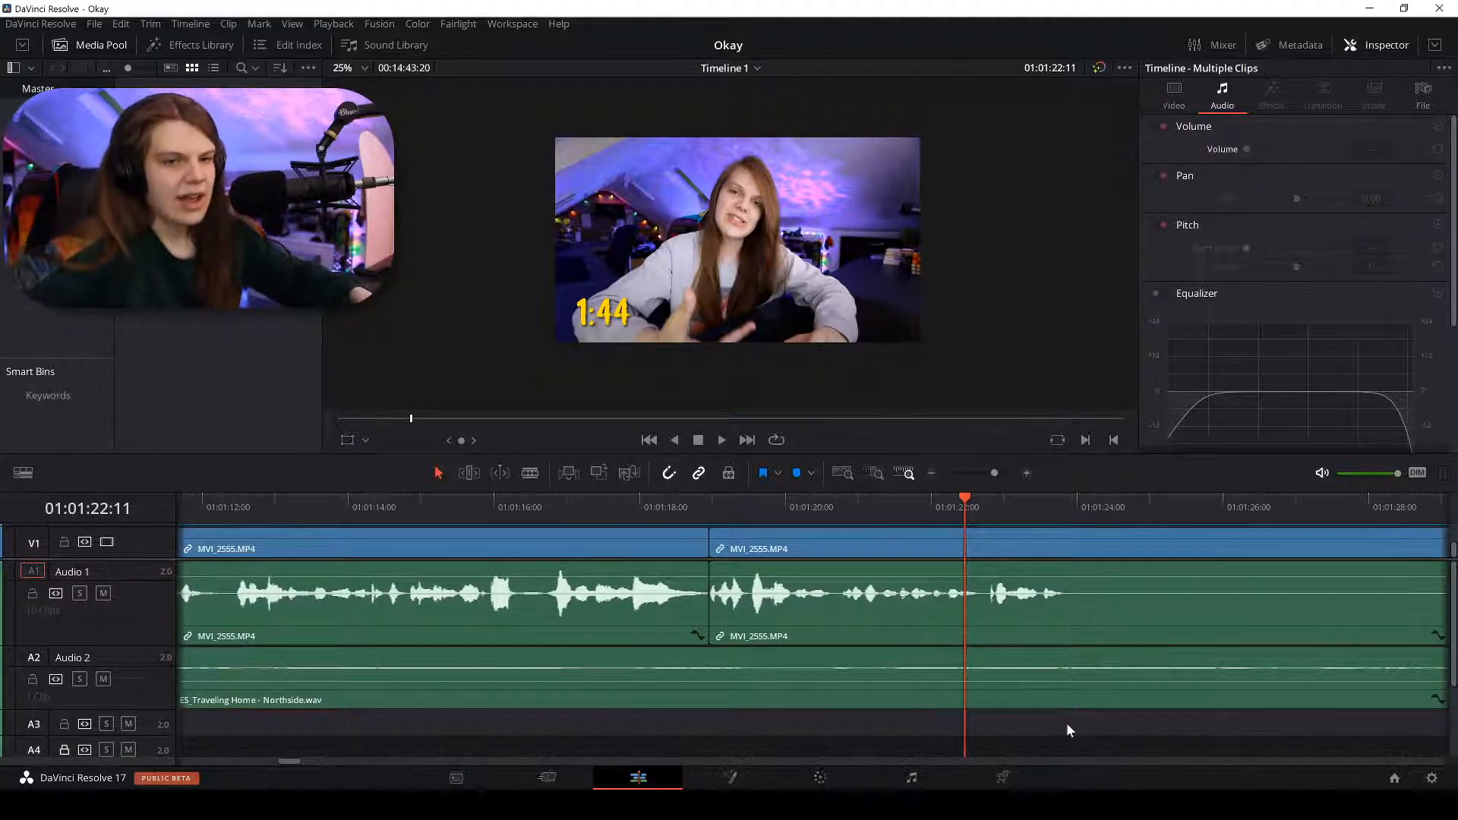
Split the MVI_2555 clip at 01:01:23:20 with Ctrl+B.
key(space)
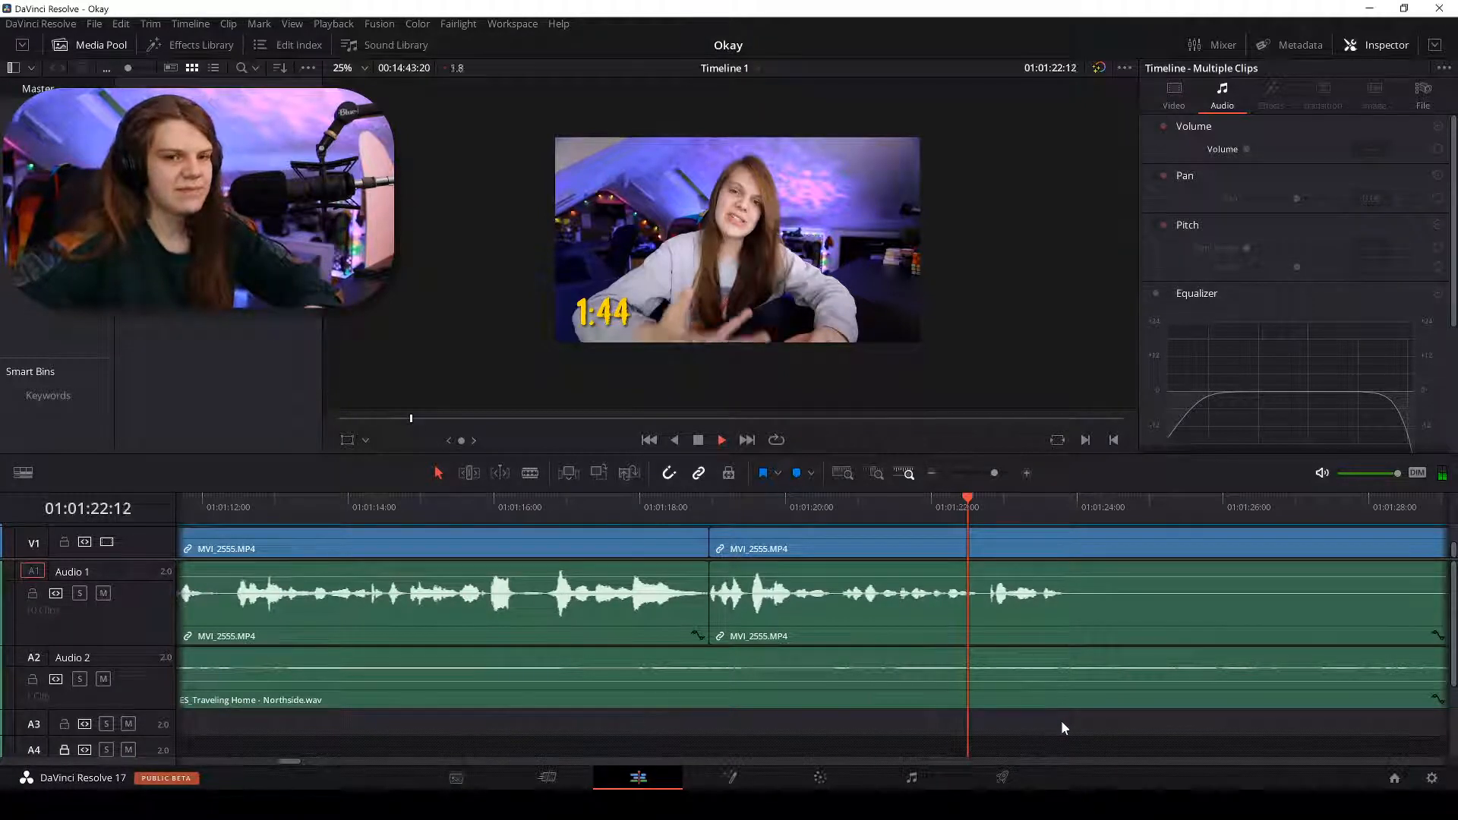
scroll(1060, 728, up, 2)
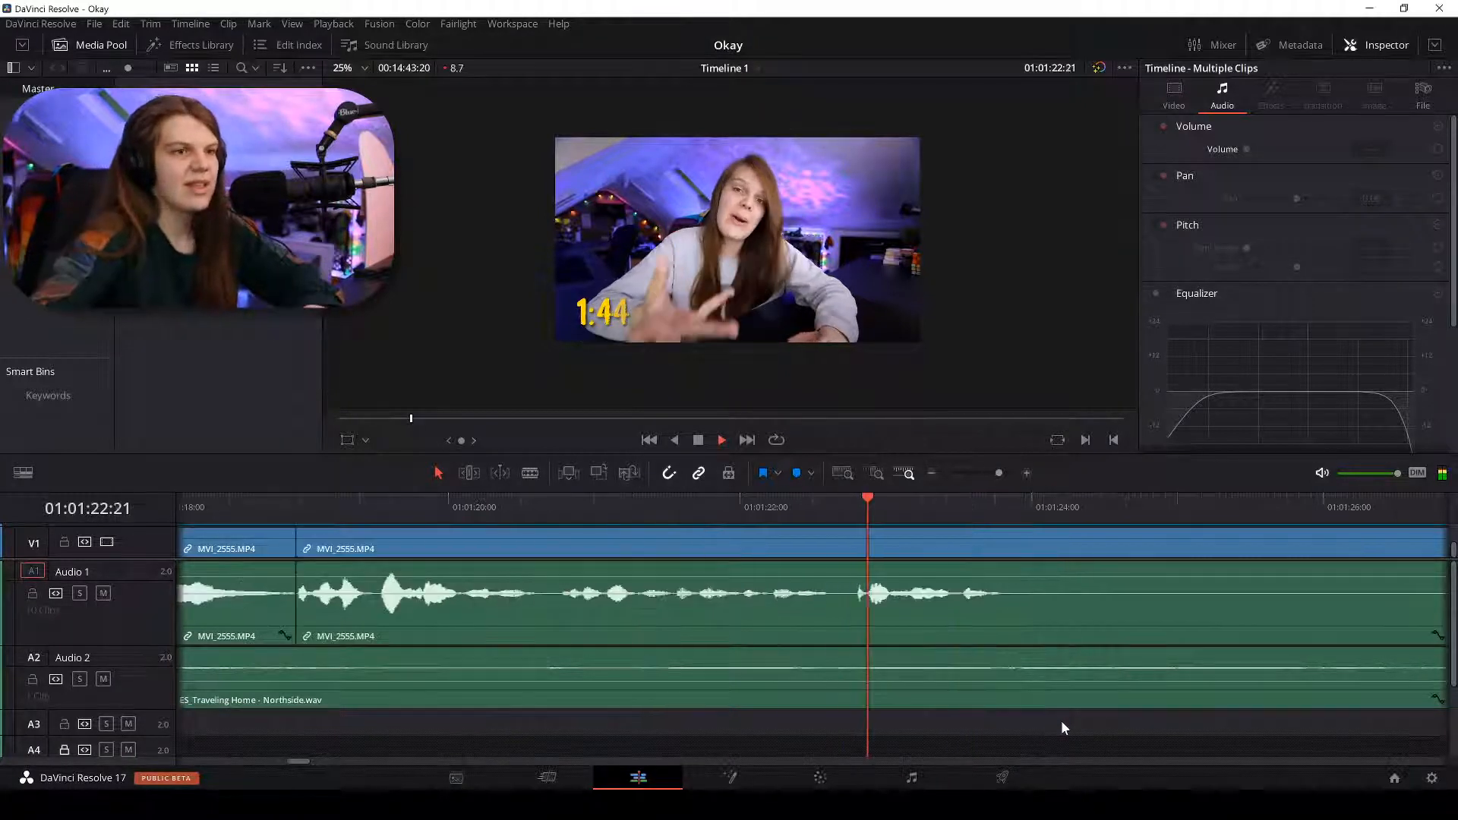
click(1005, 508)
key(Left)
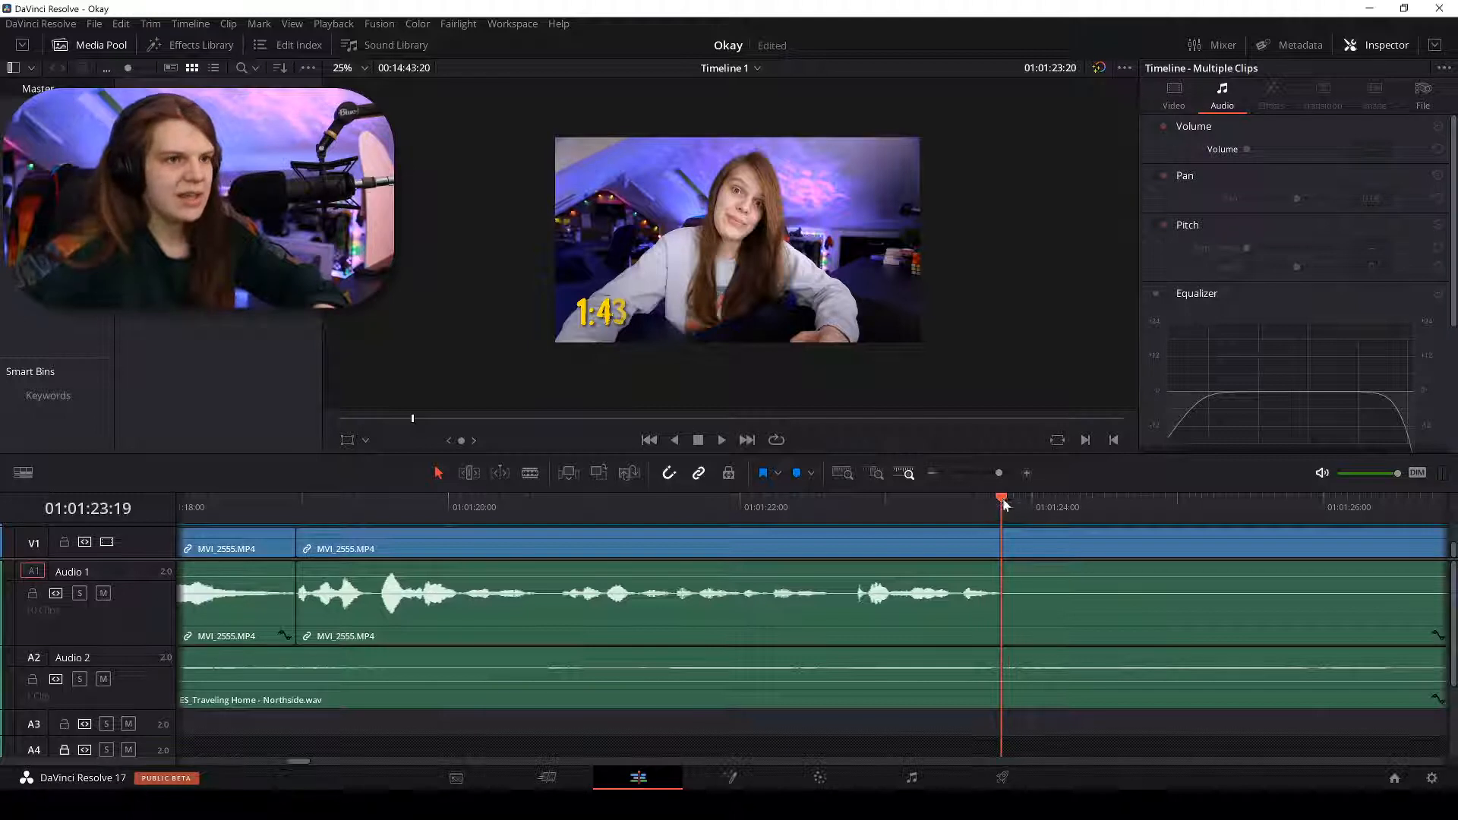
key(Right)
key(ctrl+b)
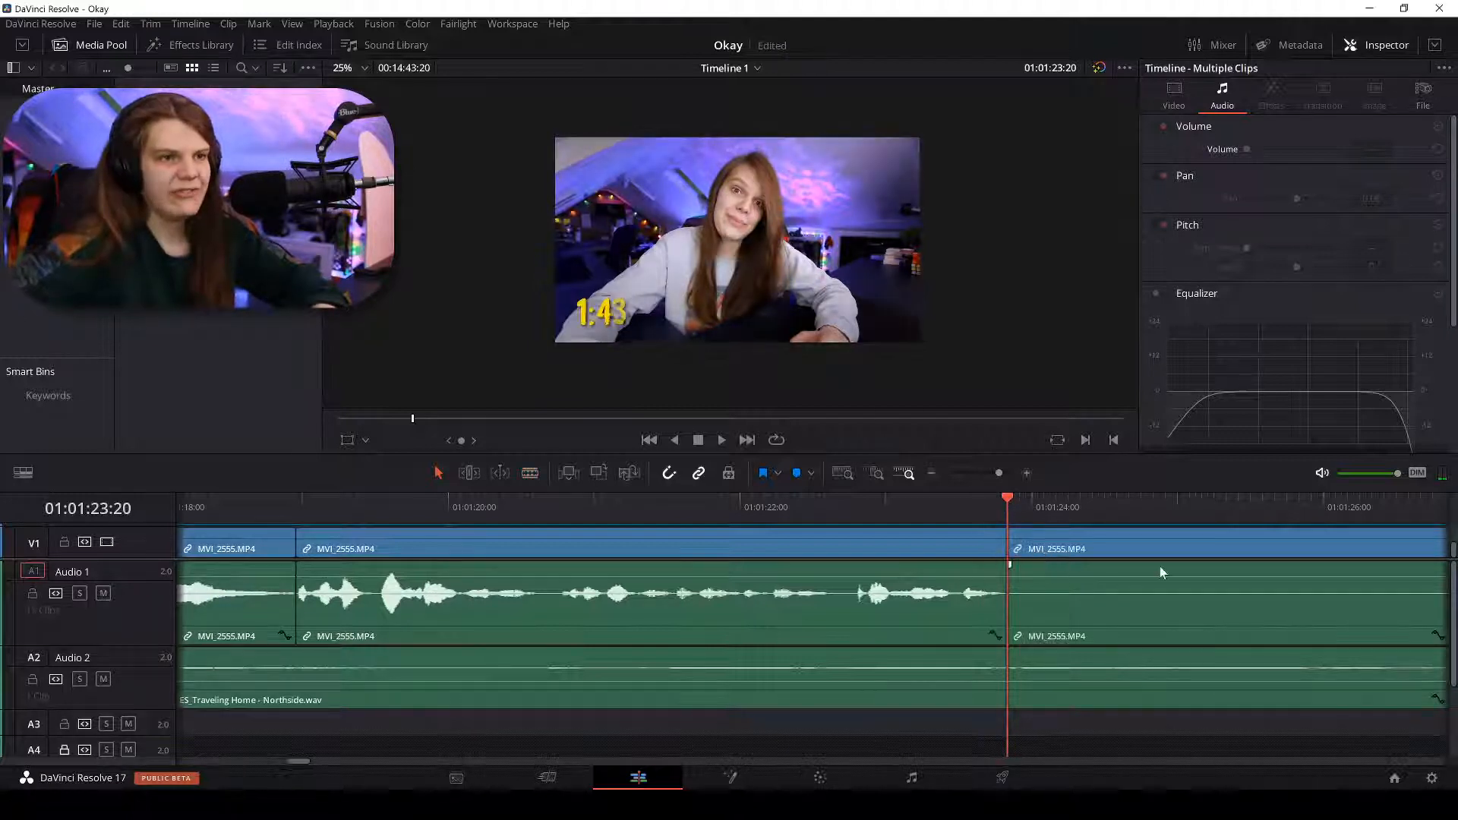
Scrub ahead to 01:01:37:23 and play to find where the dead air ends.
scroll(1160, 566, up, 2)
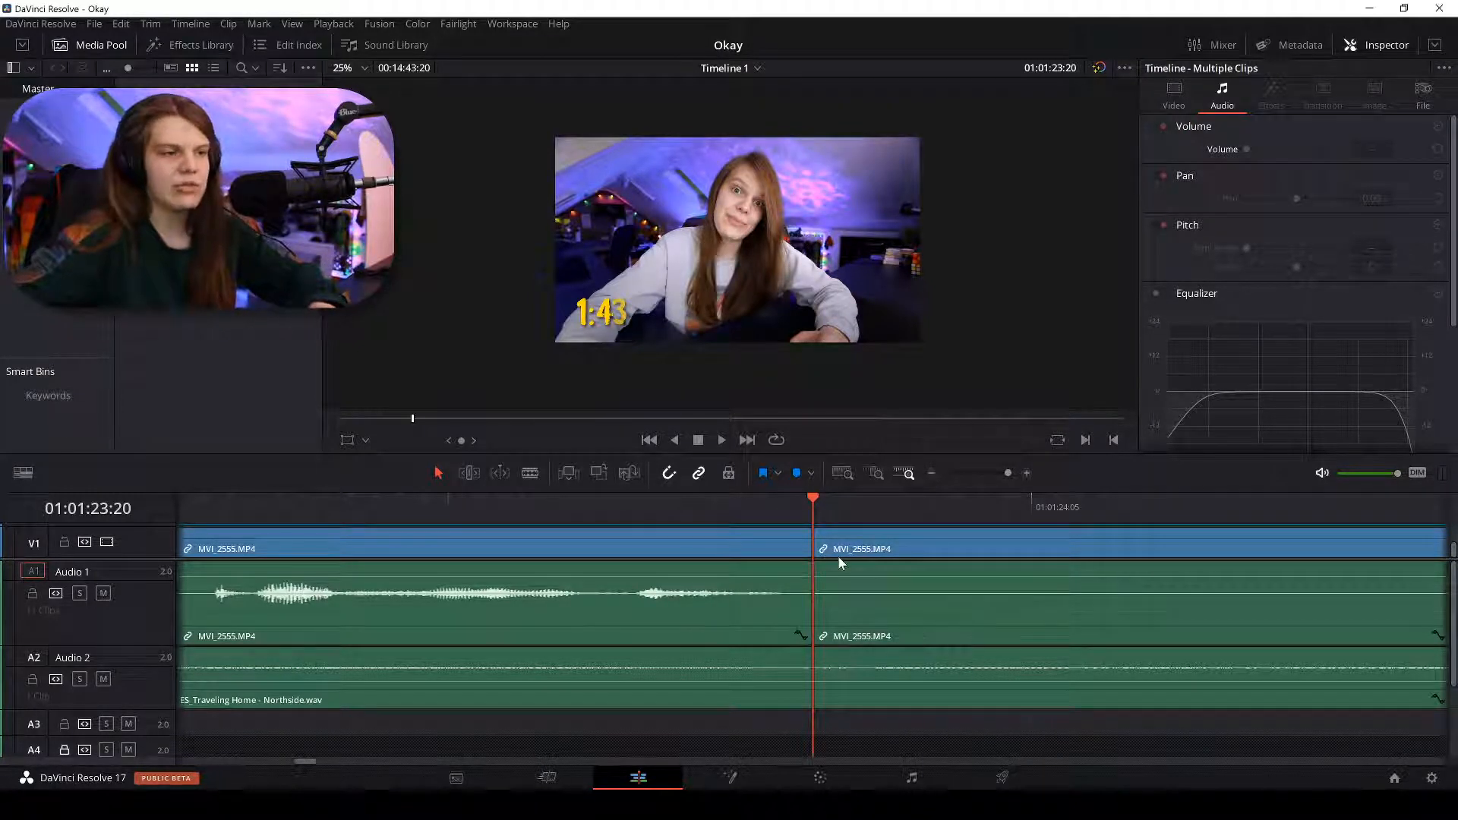
scroll(839, 562, down, 2)
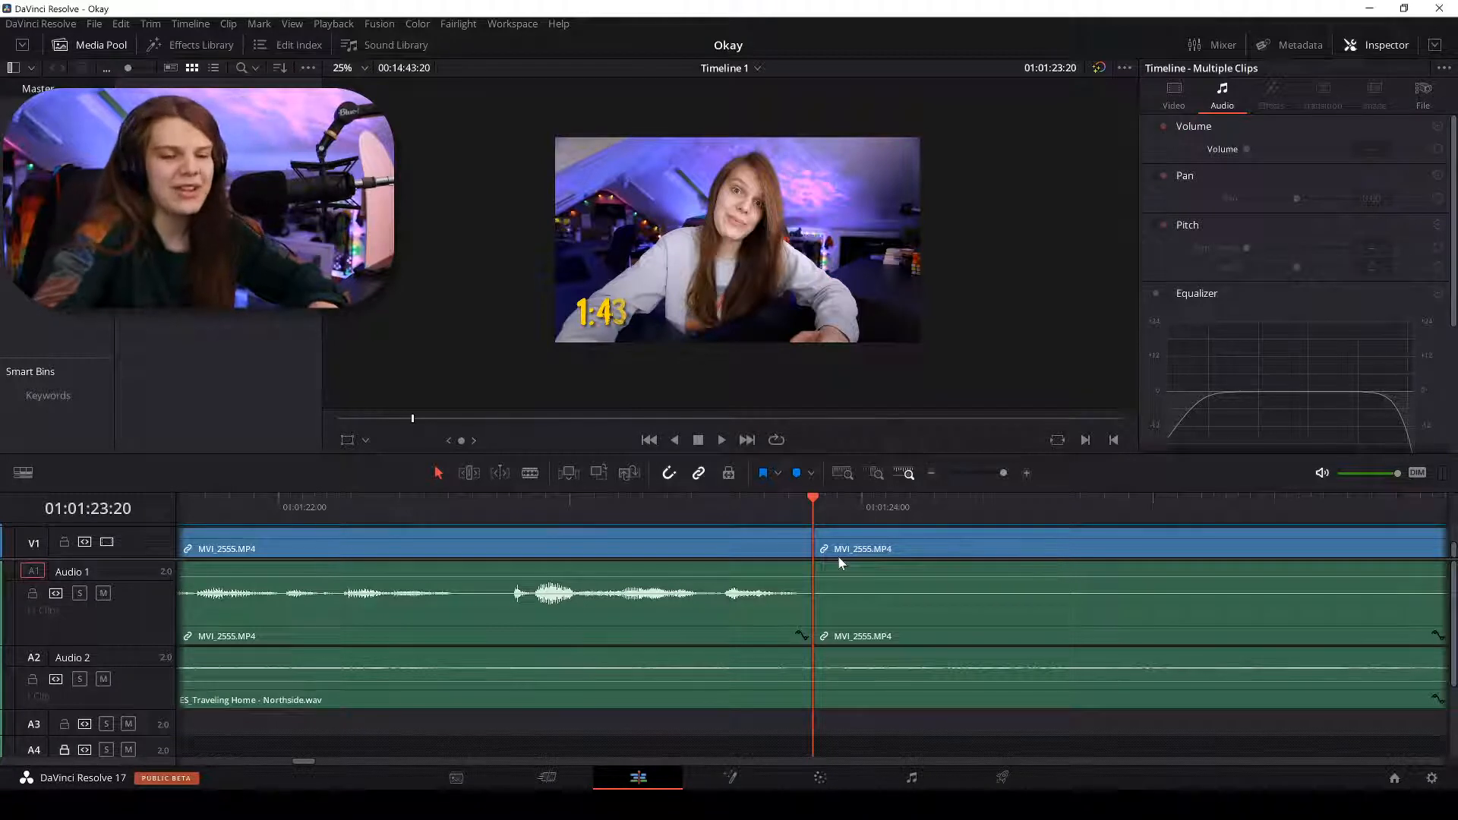
scroll(838, 562, down, 4)
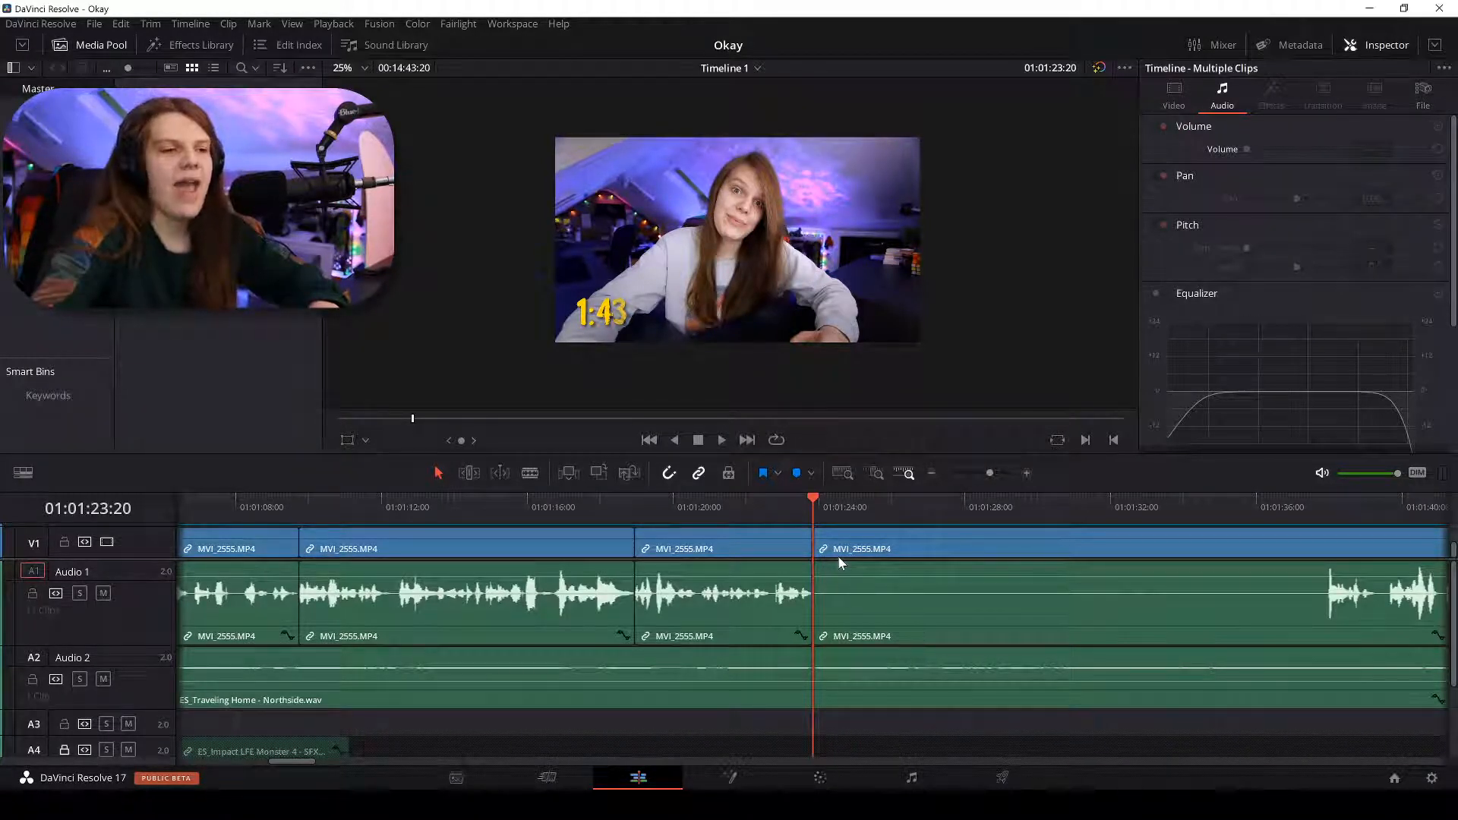
scroll(840, 562, up, 2)
scroll(968, 540, down, 1)
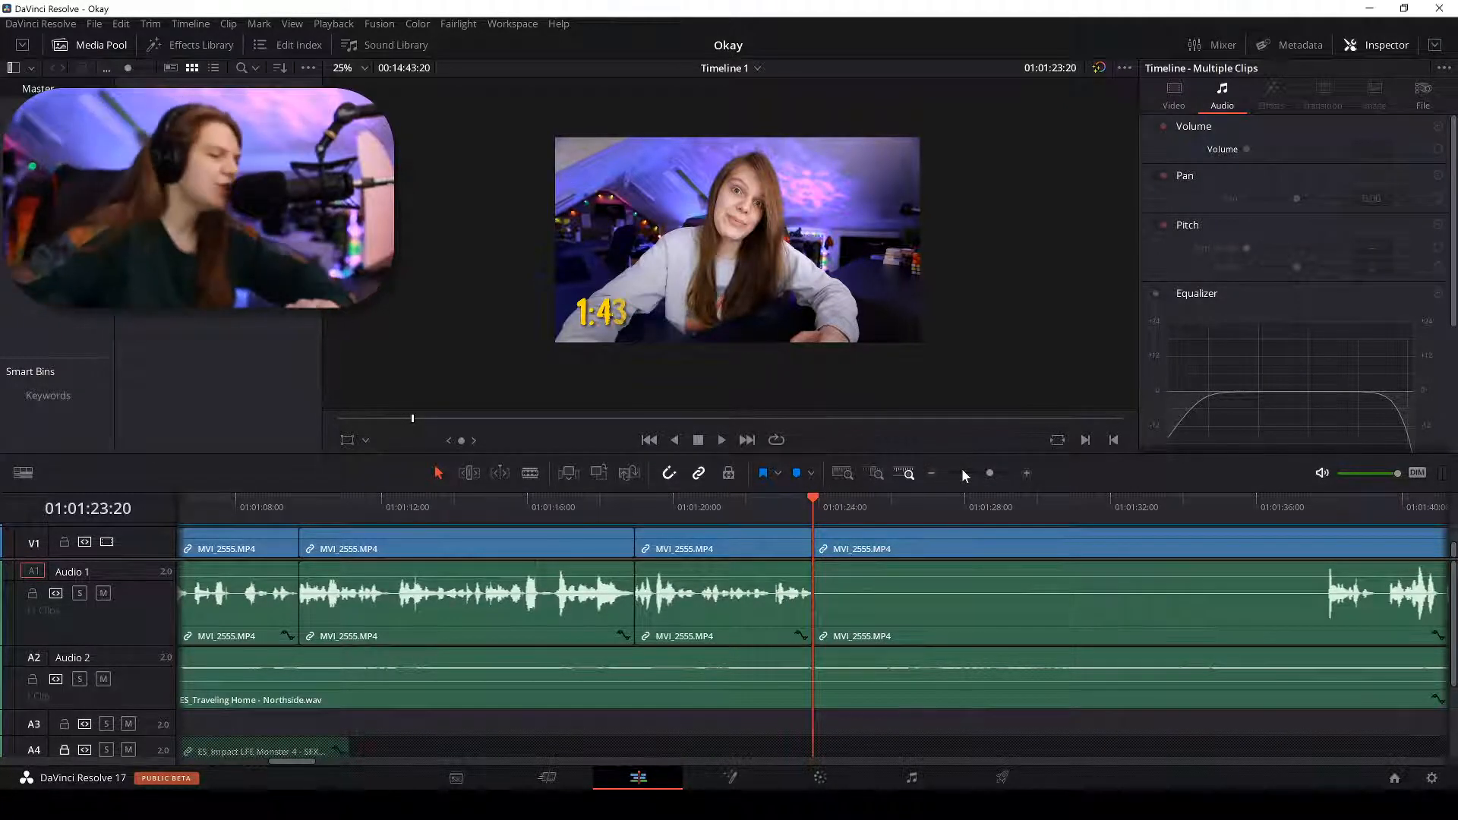
drag(1132, 508, 1314, 513)
key(space)
Blade the MVI_2555 clip at 01:01:45:23.
key(ctrl+equal)
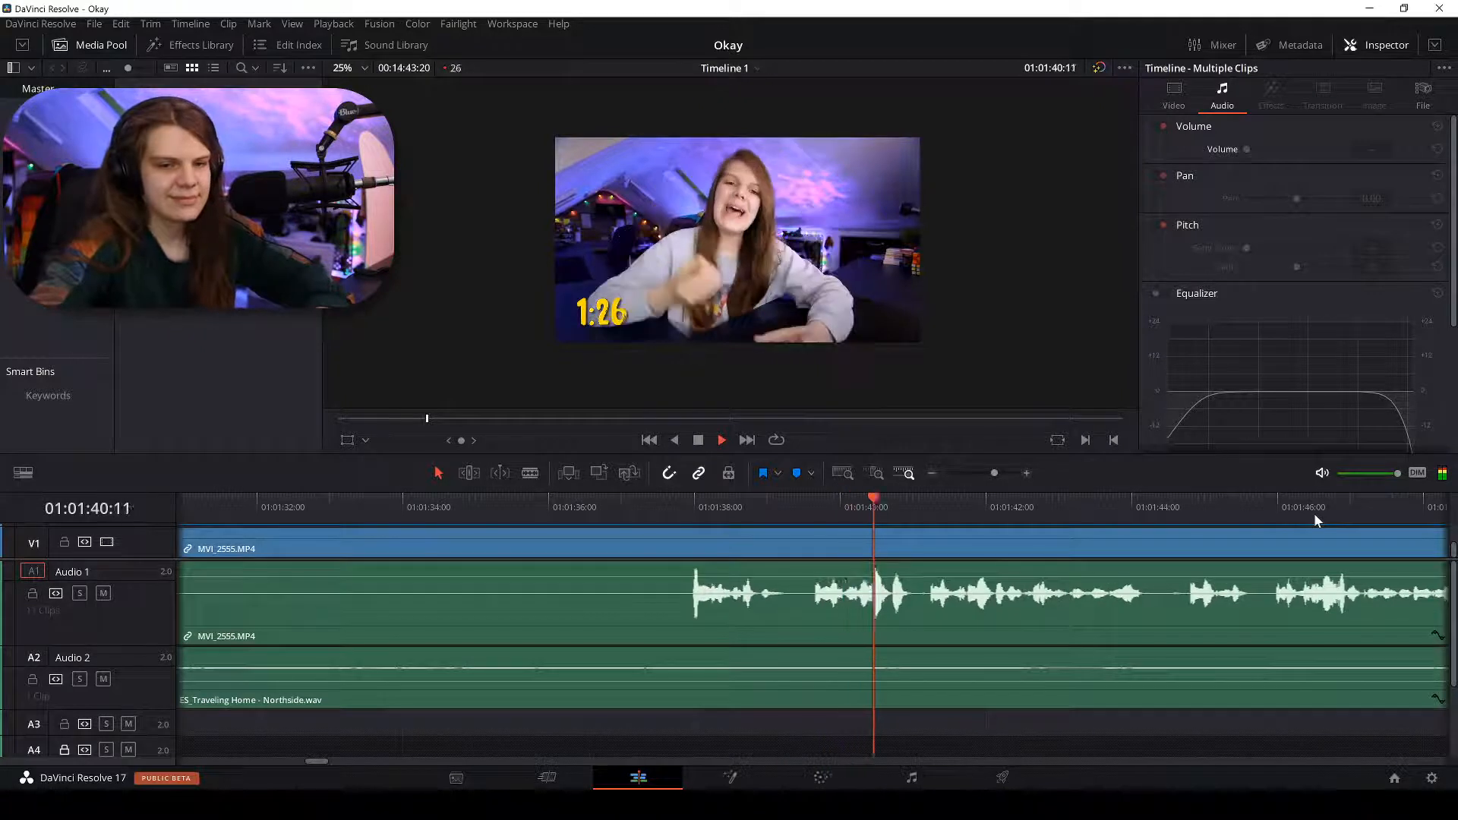
key(ctrl+minus)
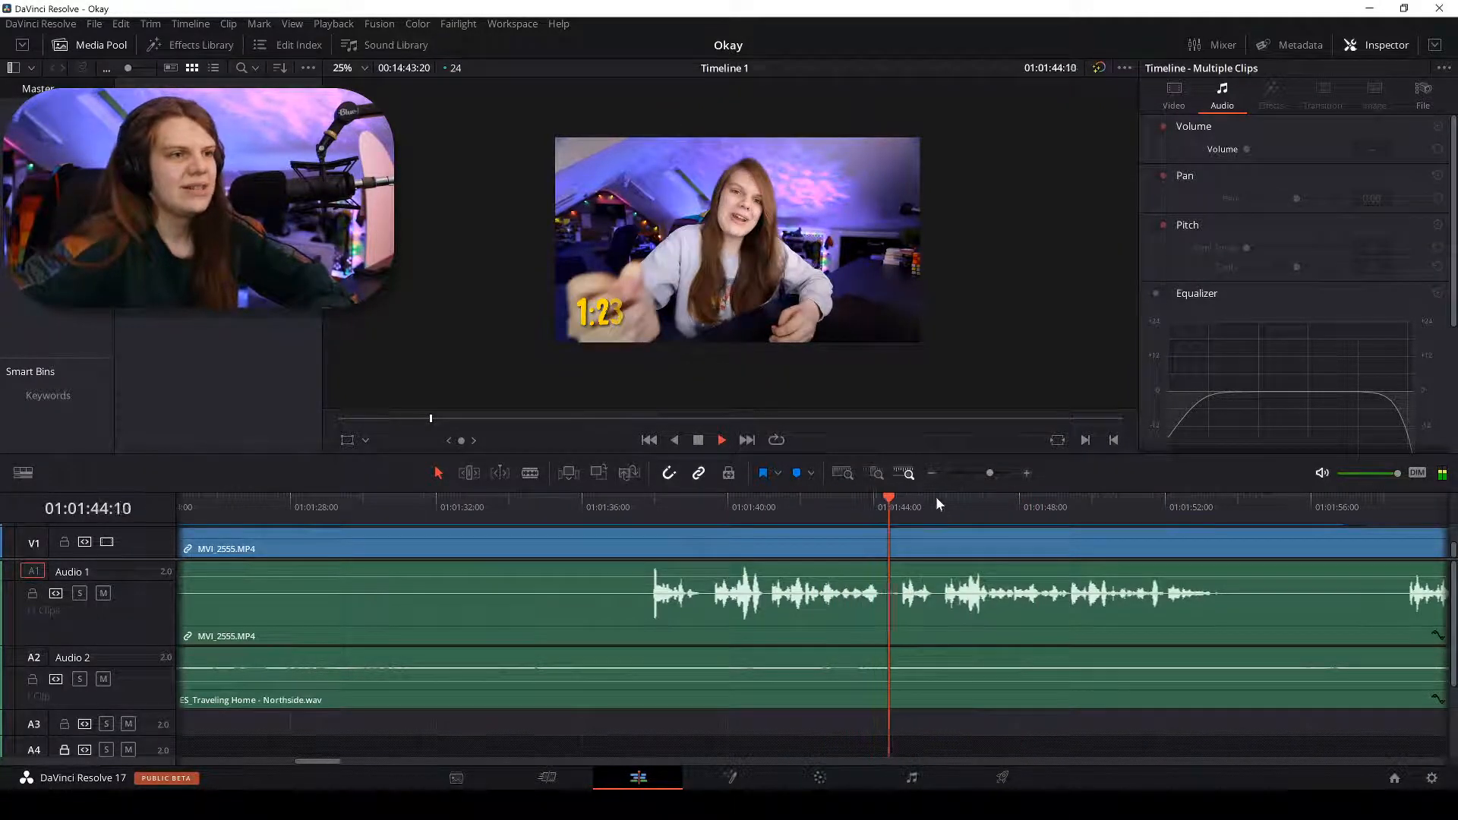
key(ctrl+equal)
key(b)
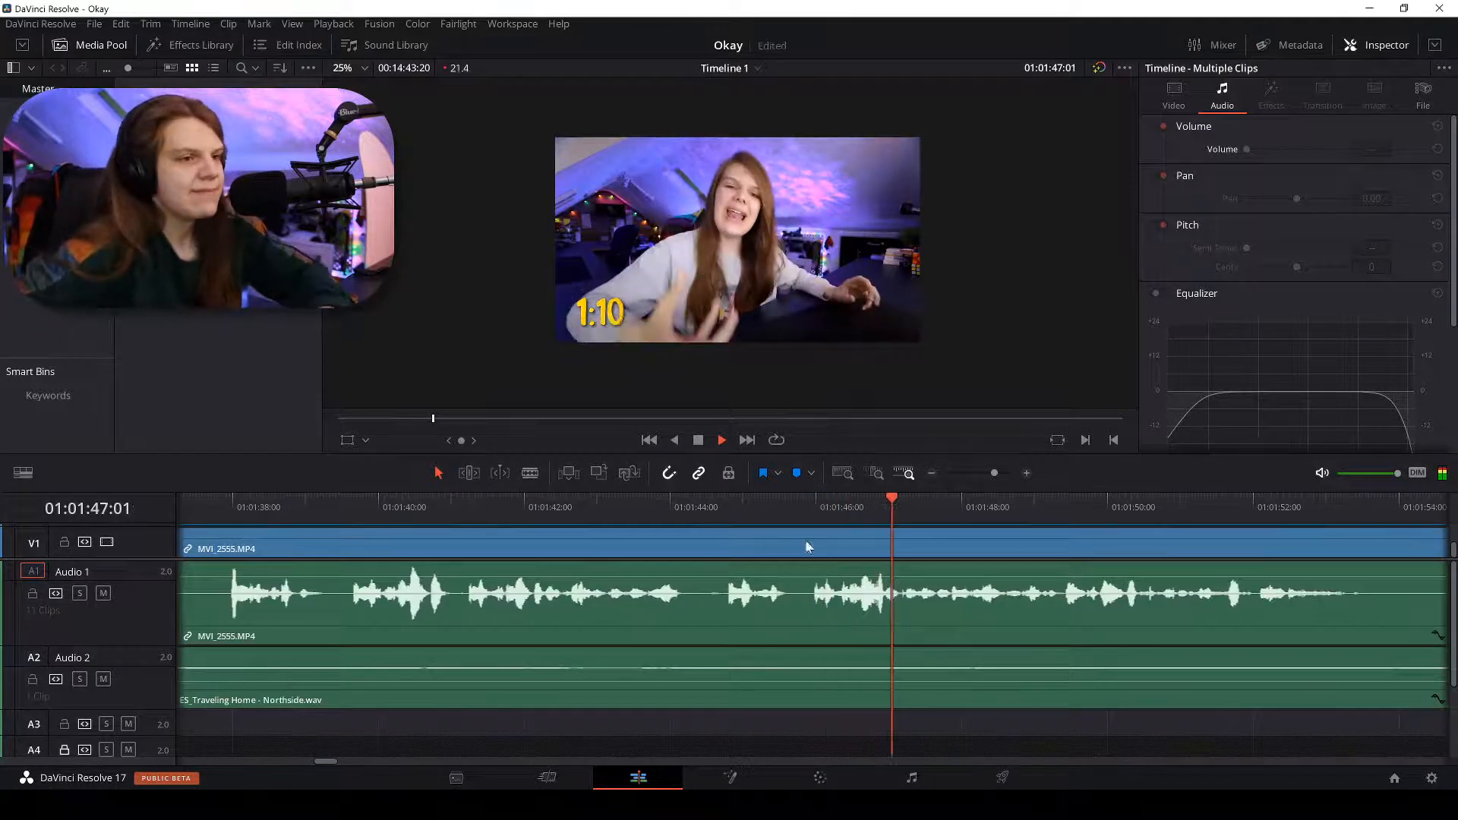
click(817, 548)
key(a)
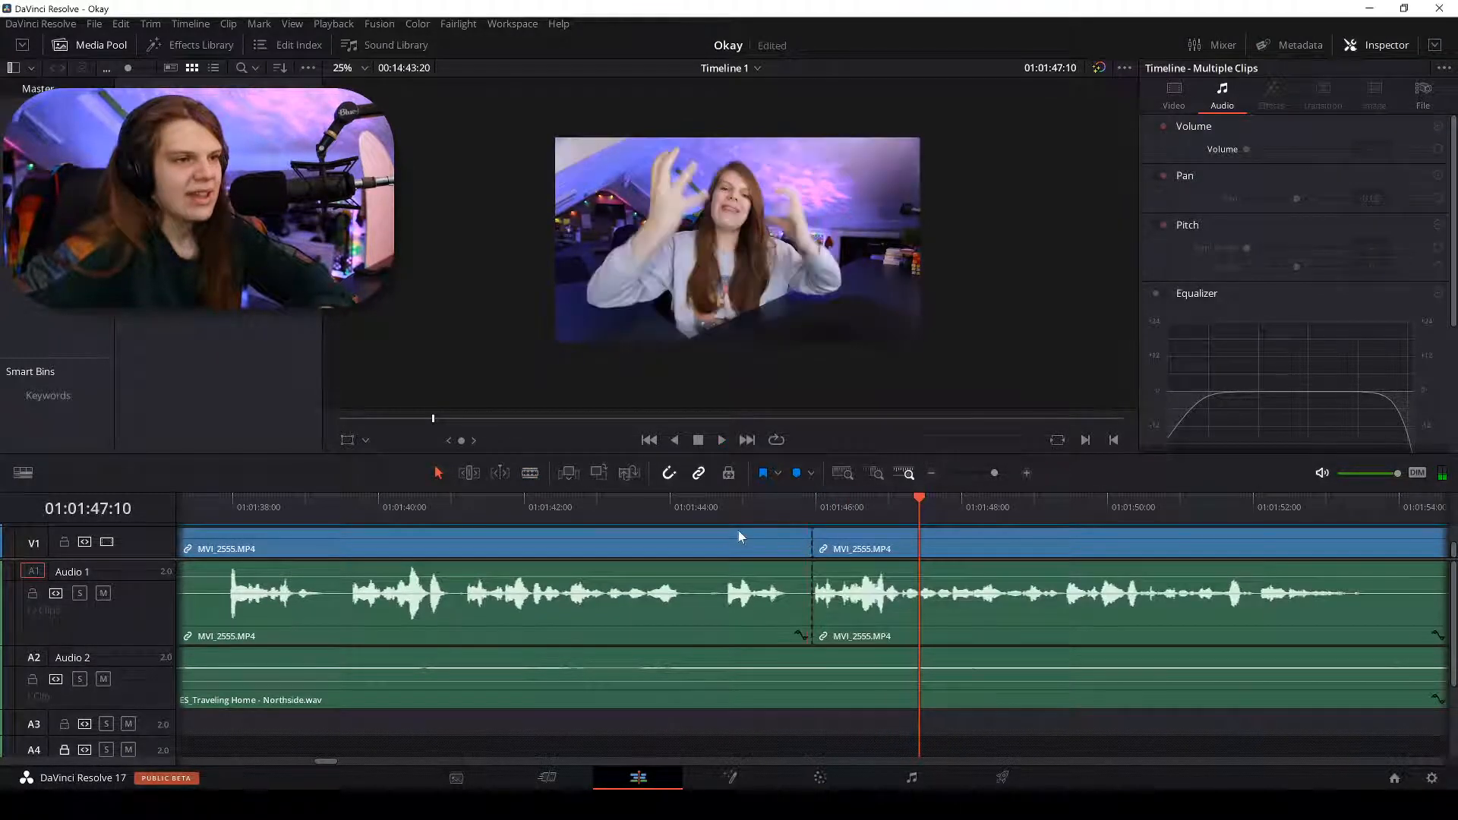
key(ctrl+minus)
Delete the dead-air clip between the cuts, ripple delete the gap, and select the A2 music clip.
click(466, 506)
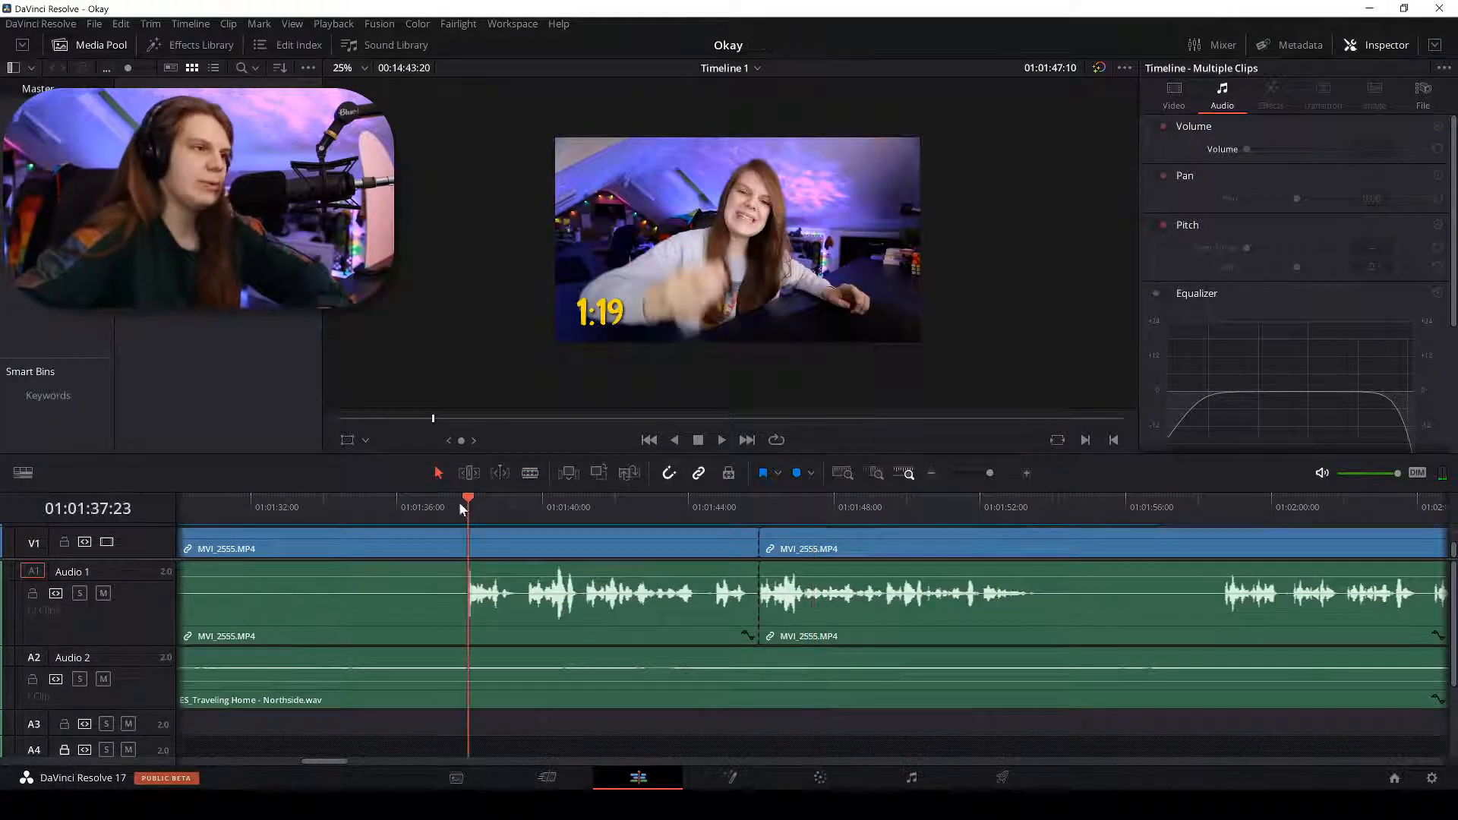
click(756, 500)
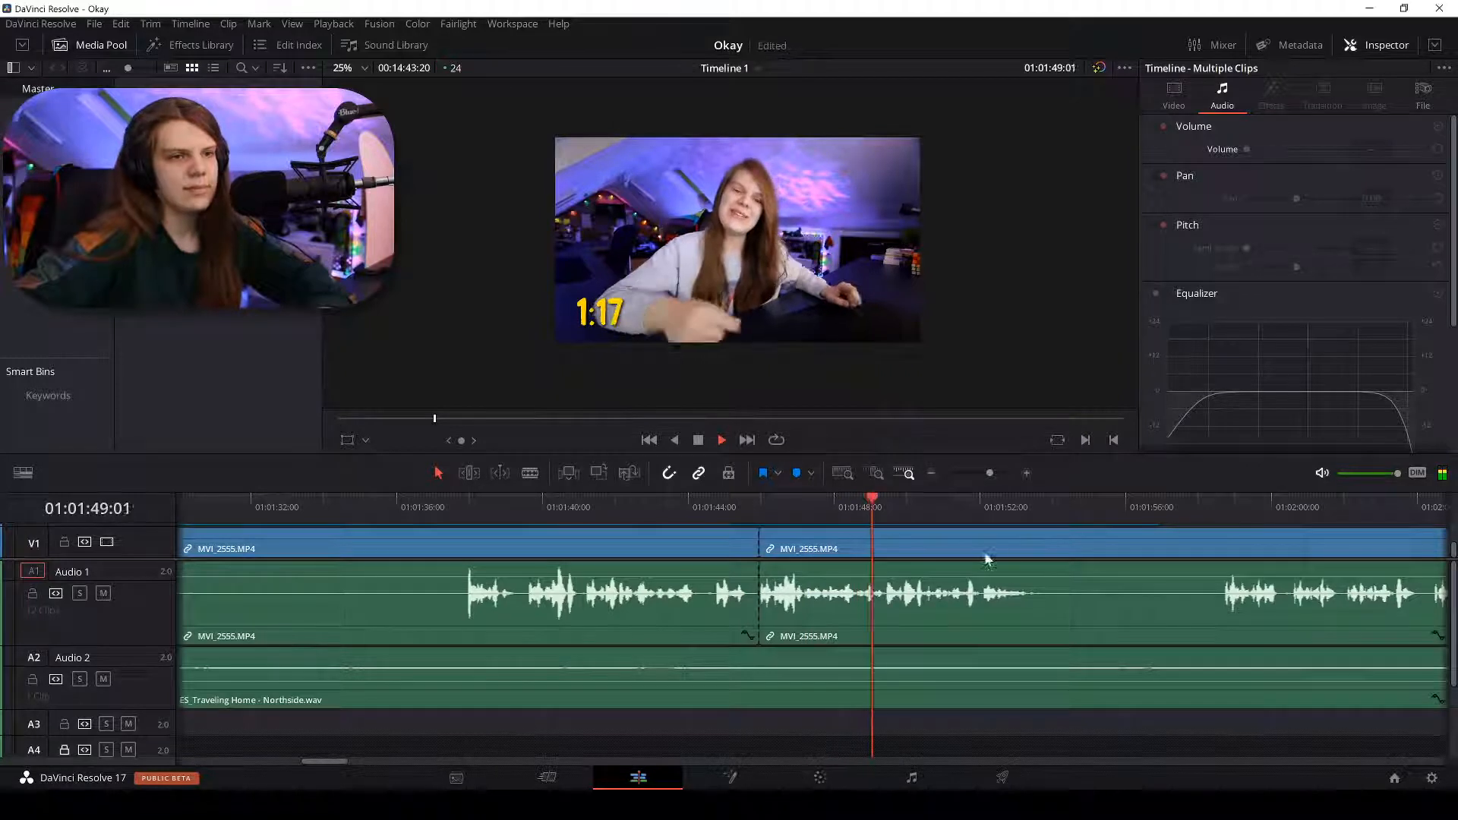
click(621, 547)
key(ctrl+minus)
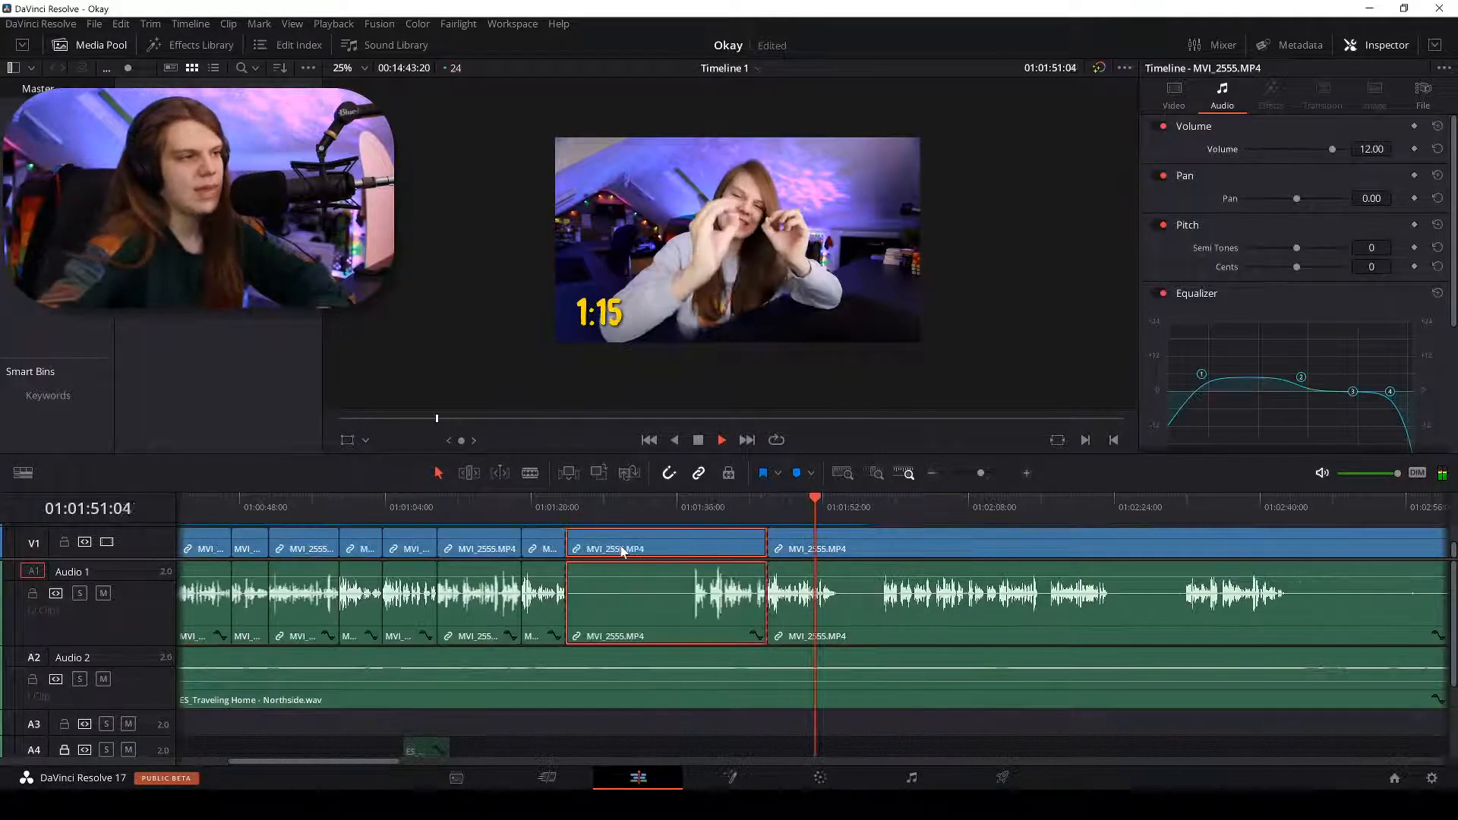
key(BackSpace)
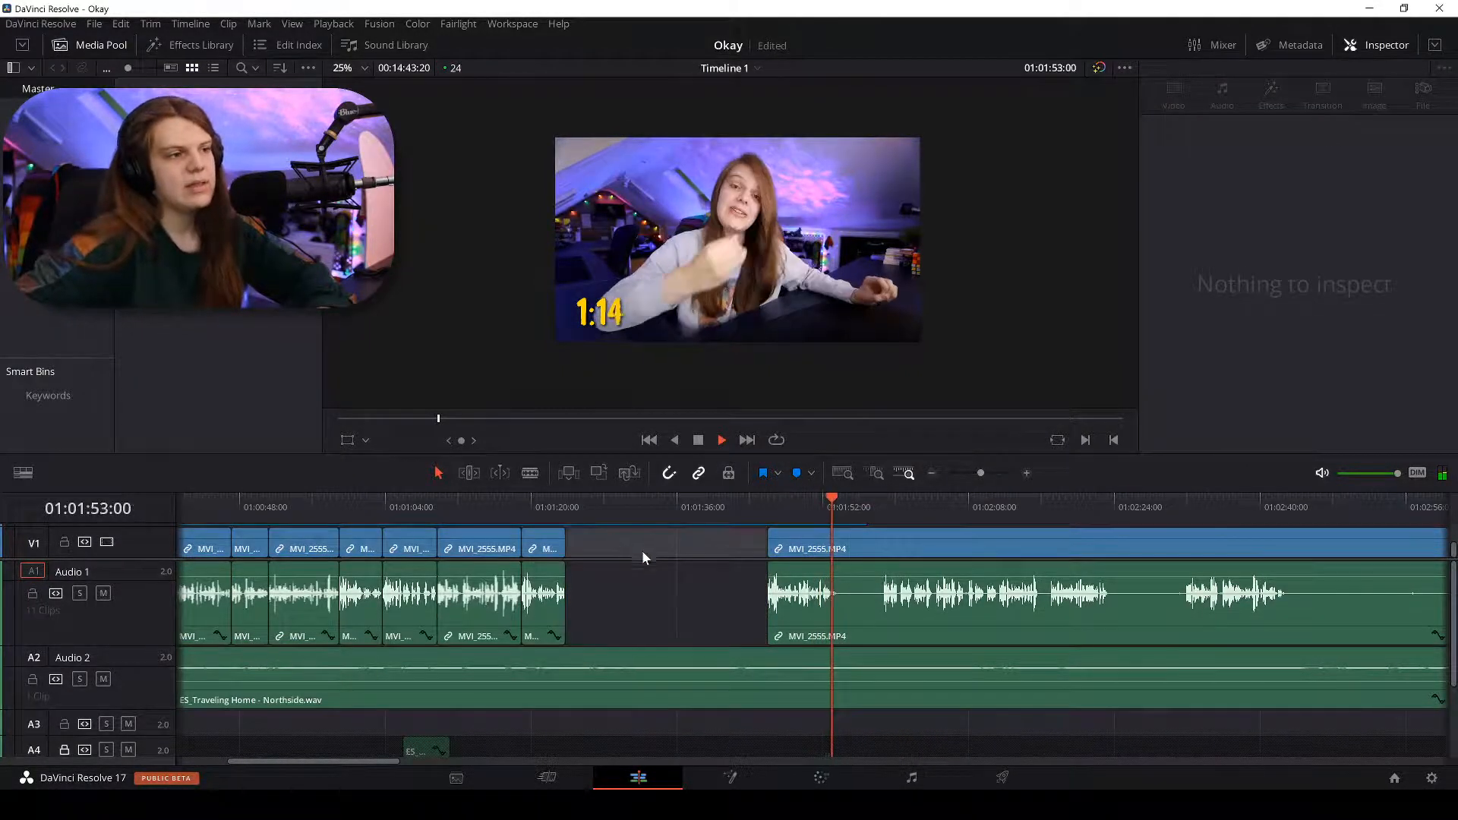
right_click(683, 553)
click(718, 563)
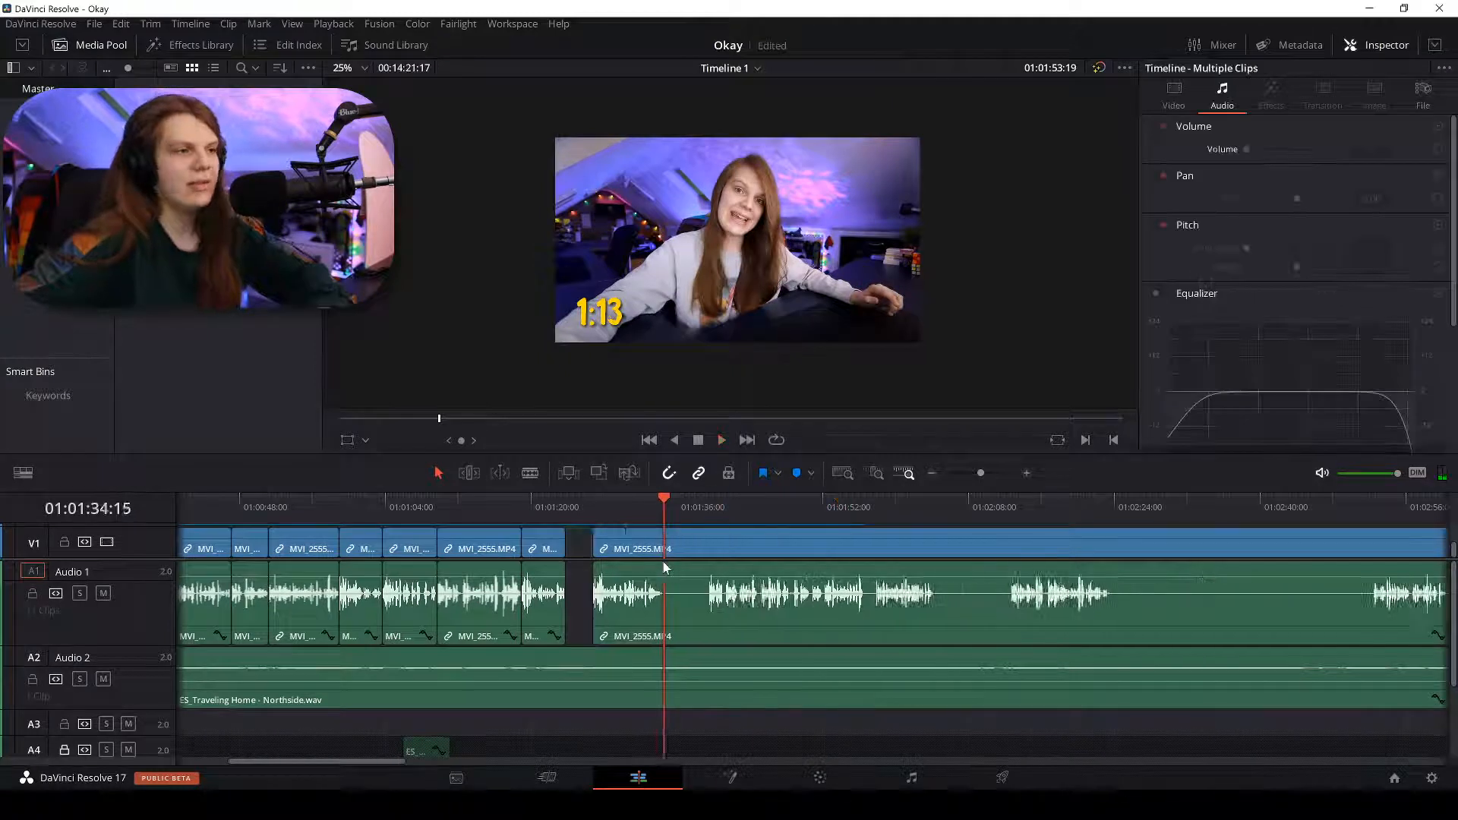
click(664, 659)
scroll(664, 659, up, 3)
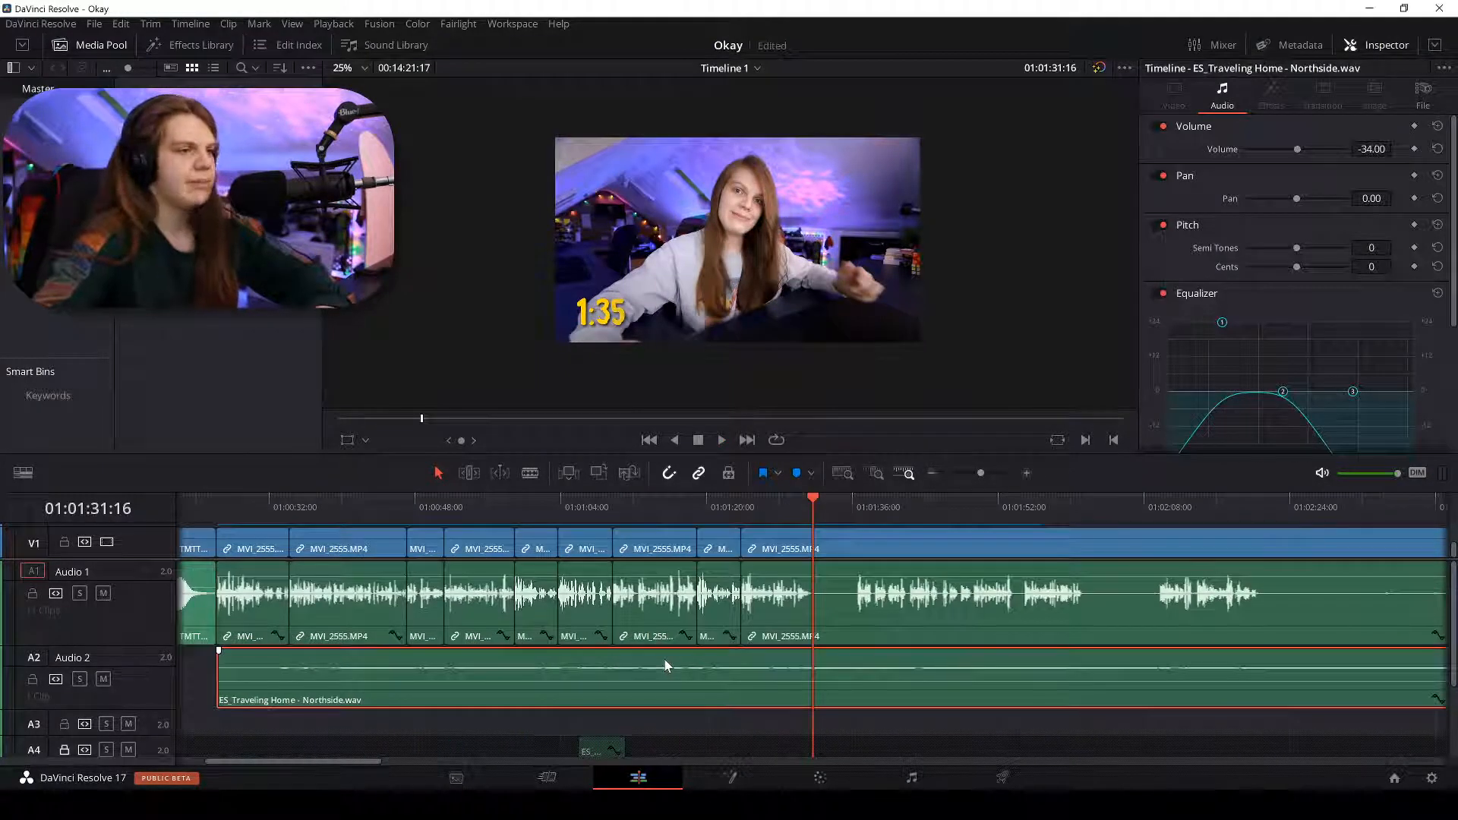
Keyframe the A2 music volume down to -38 at 01:01:03:17 and play back to check the level.
click(558, 507)
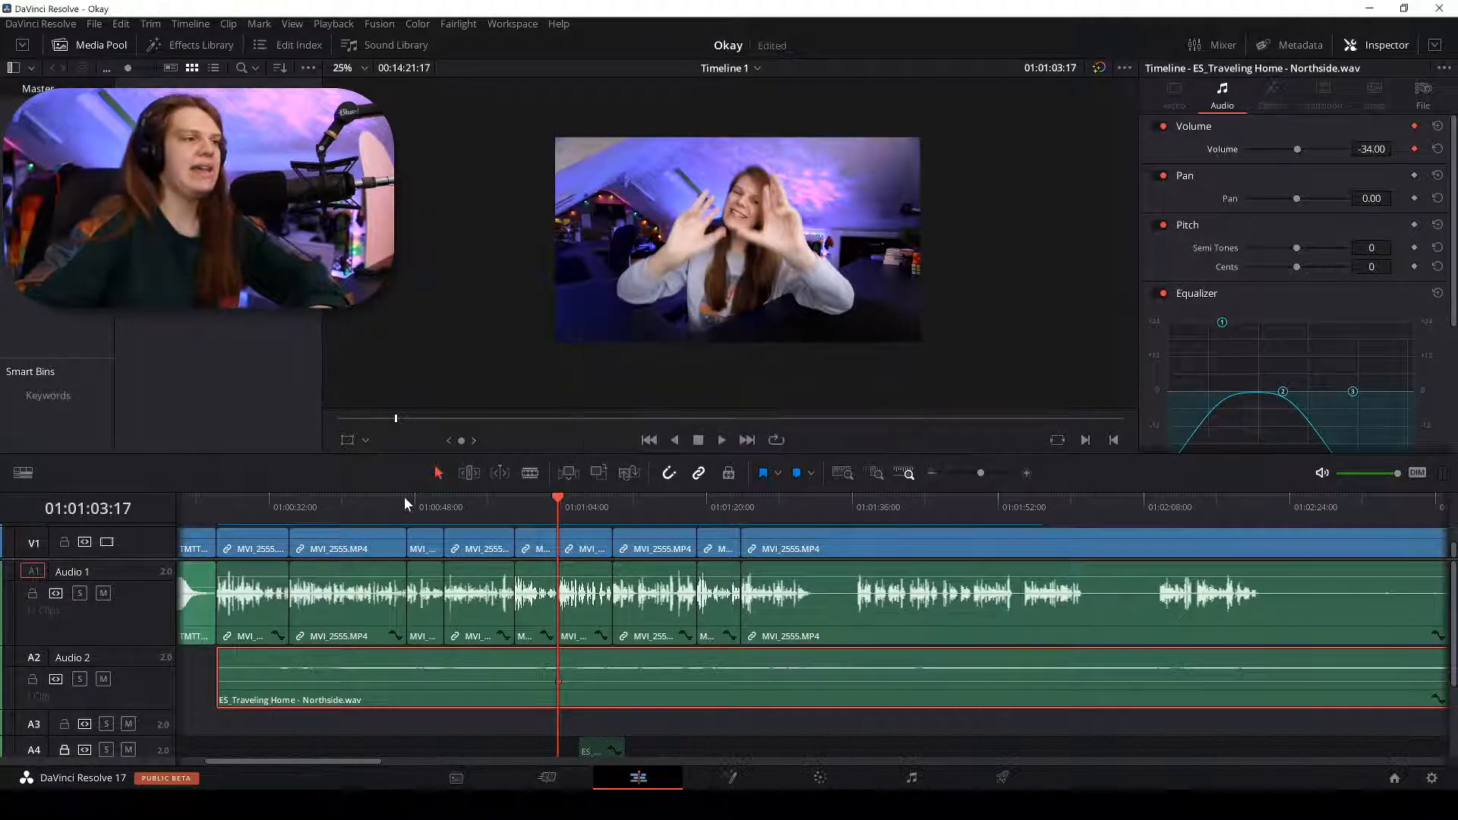
click(336, 501)
drag(317, 498, 335, 504)
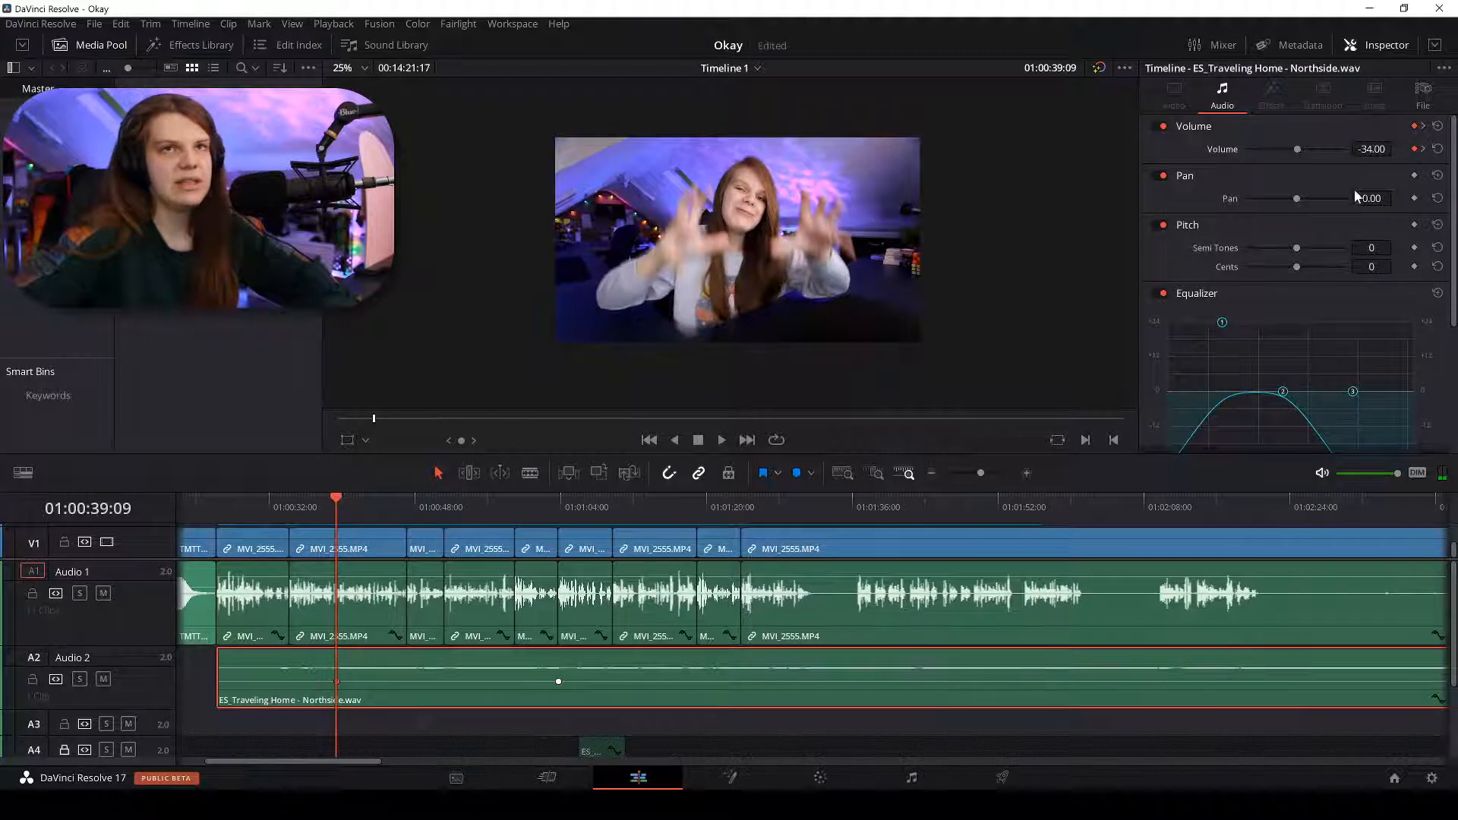
click(557, 506)
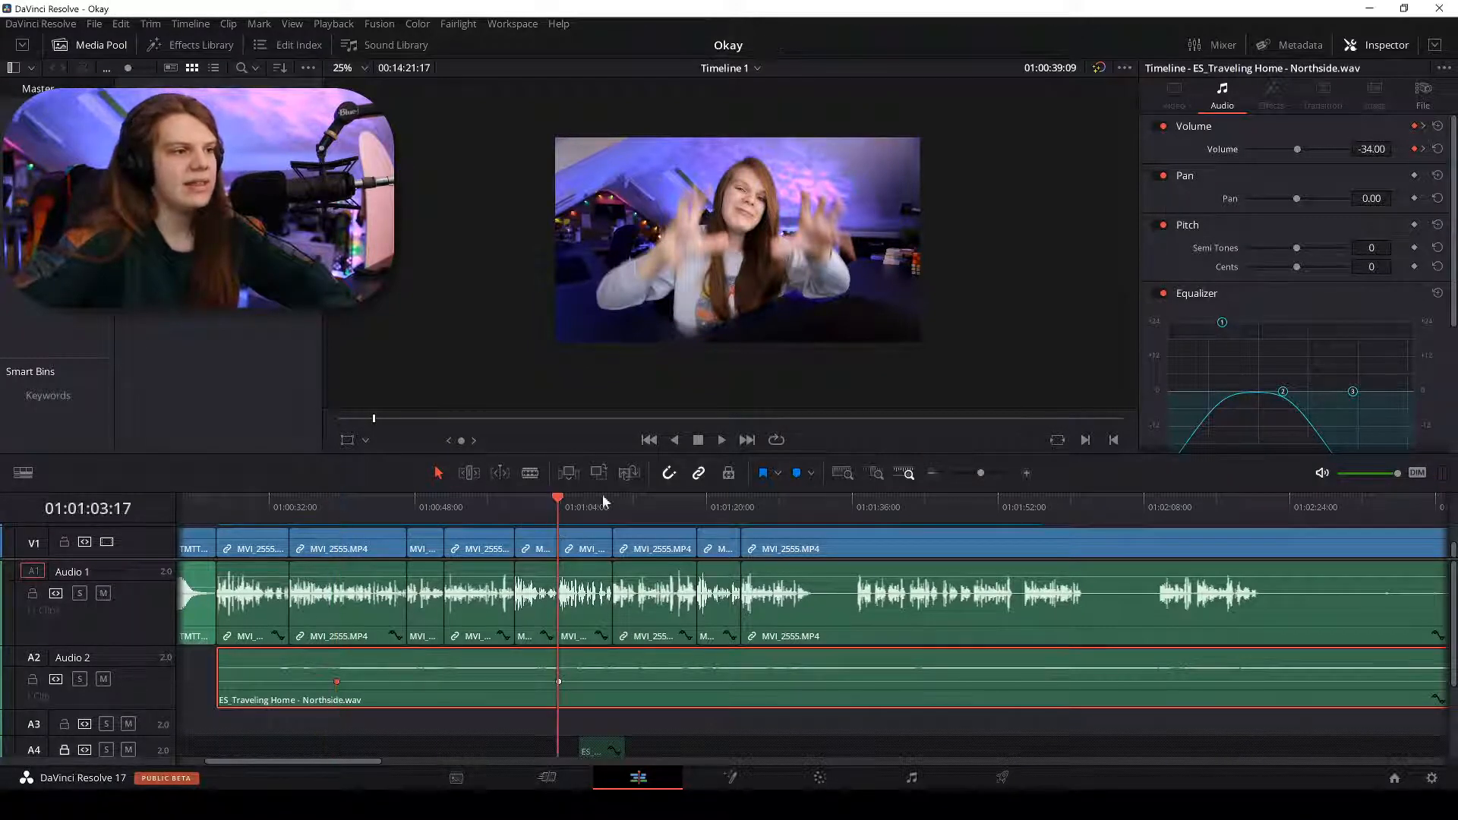
click(1364, 149)
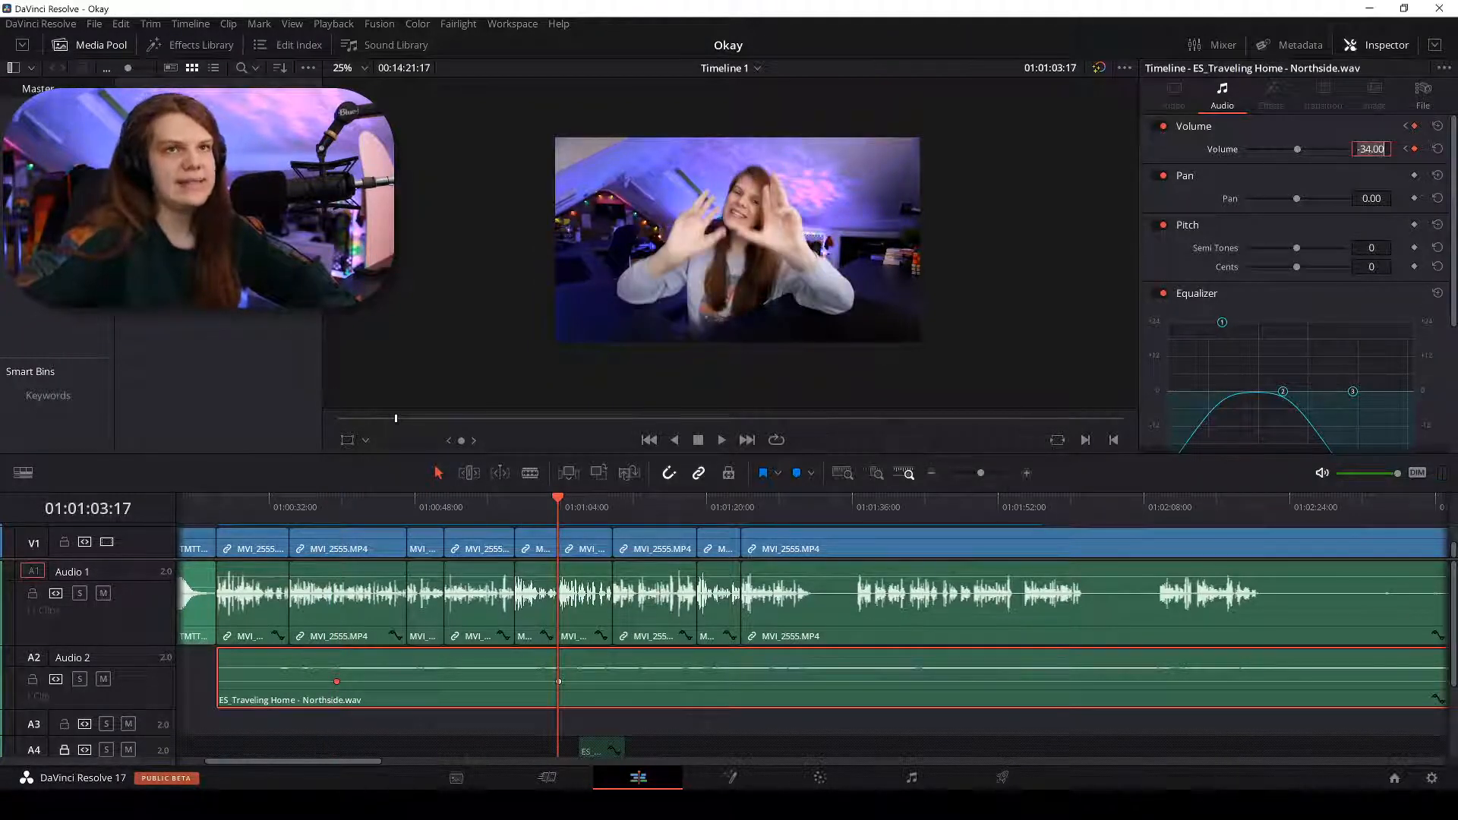
click(302, 494)
key(space)
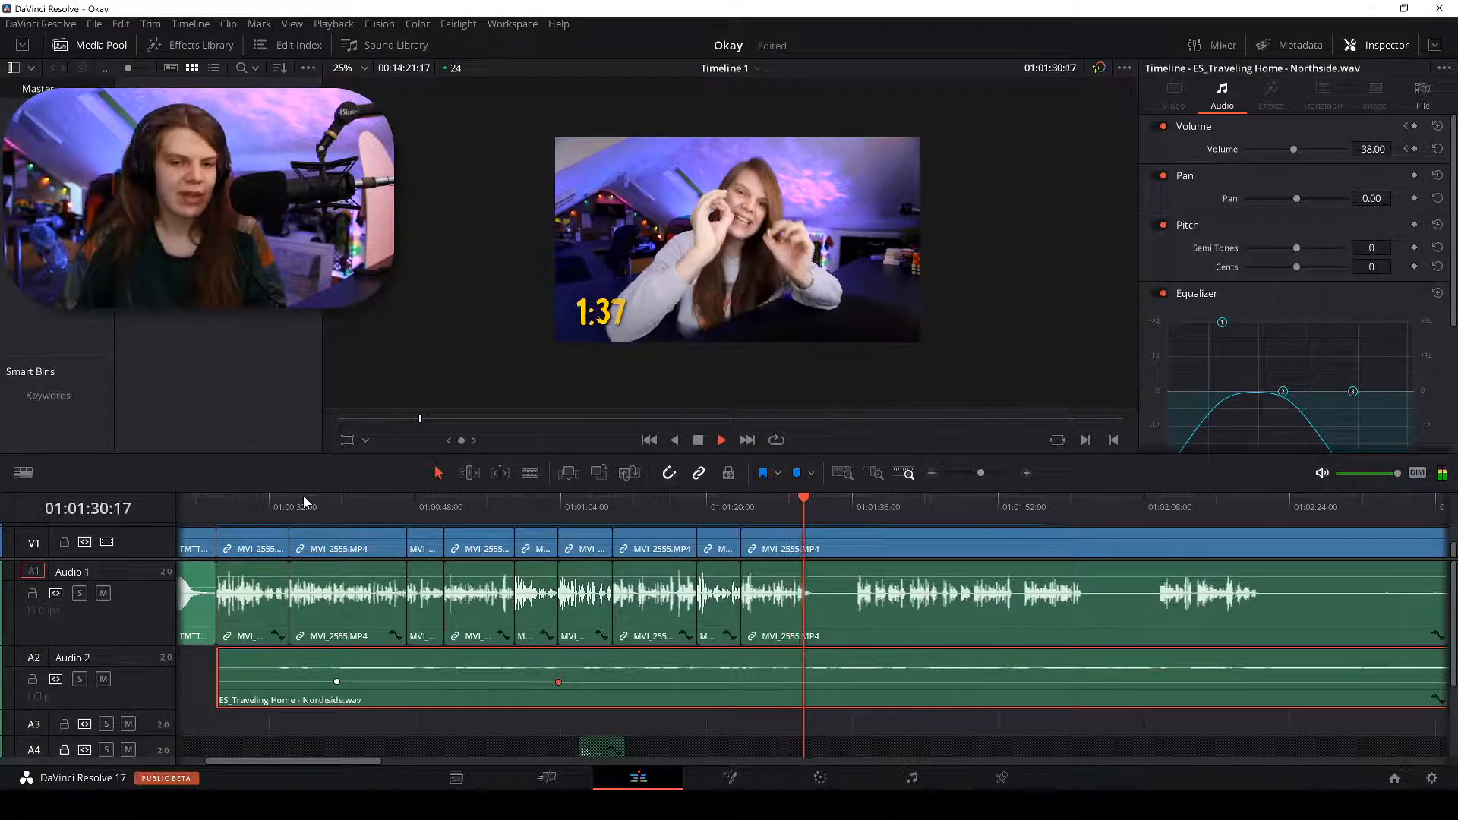
key(space)
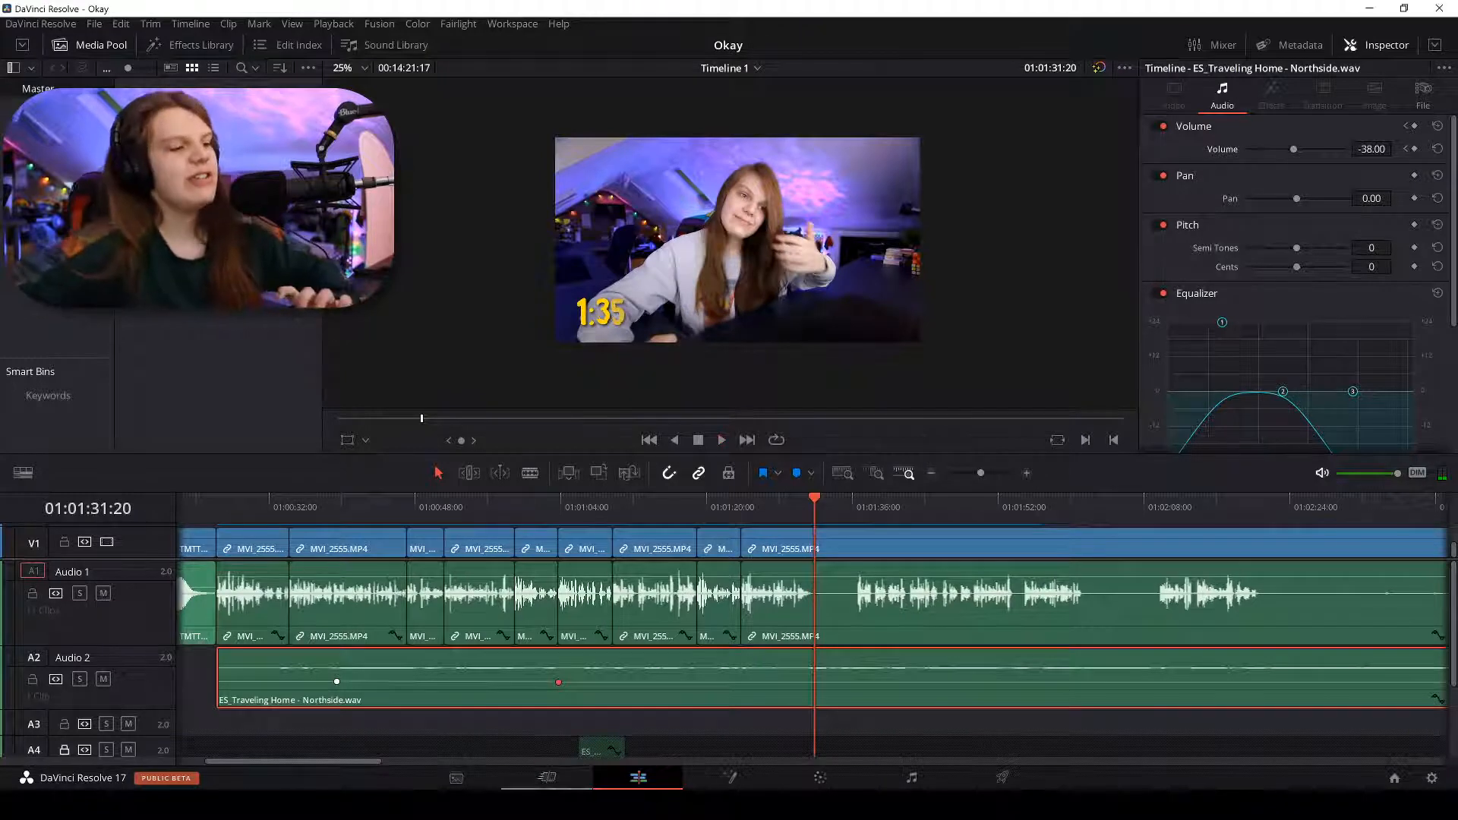
Switch to Discord and open the DM's image attachment full size in the browser.
key(alt+Tab)
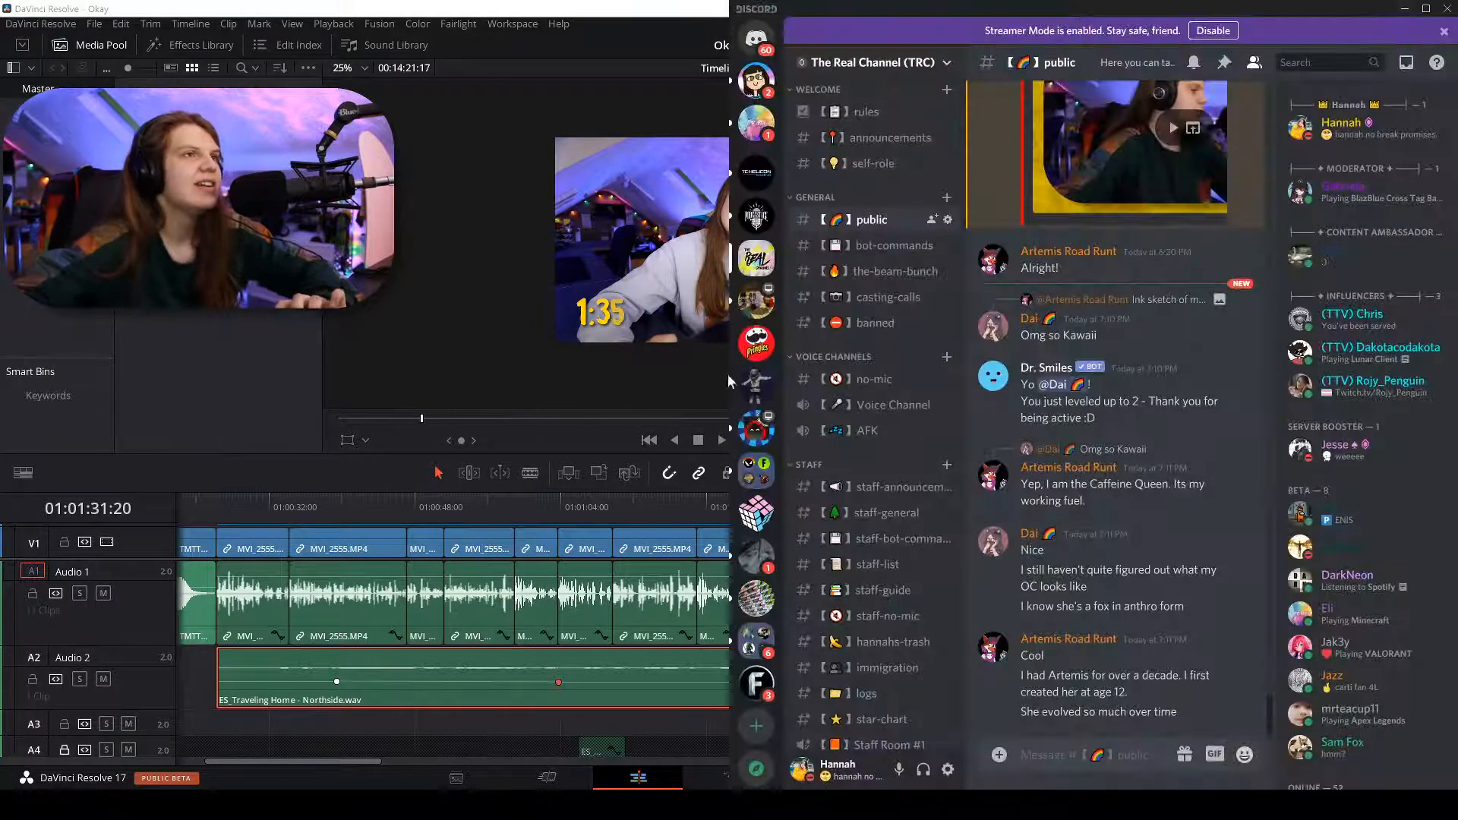
click(756, 80)
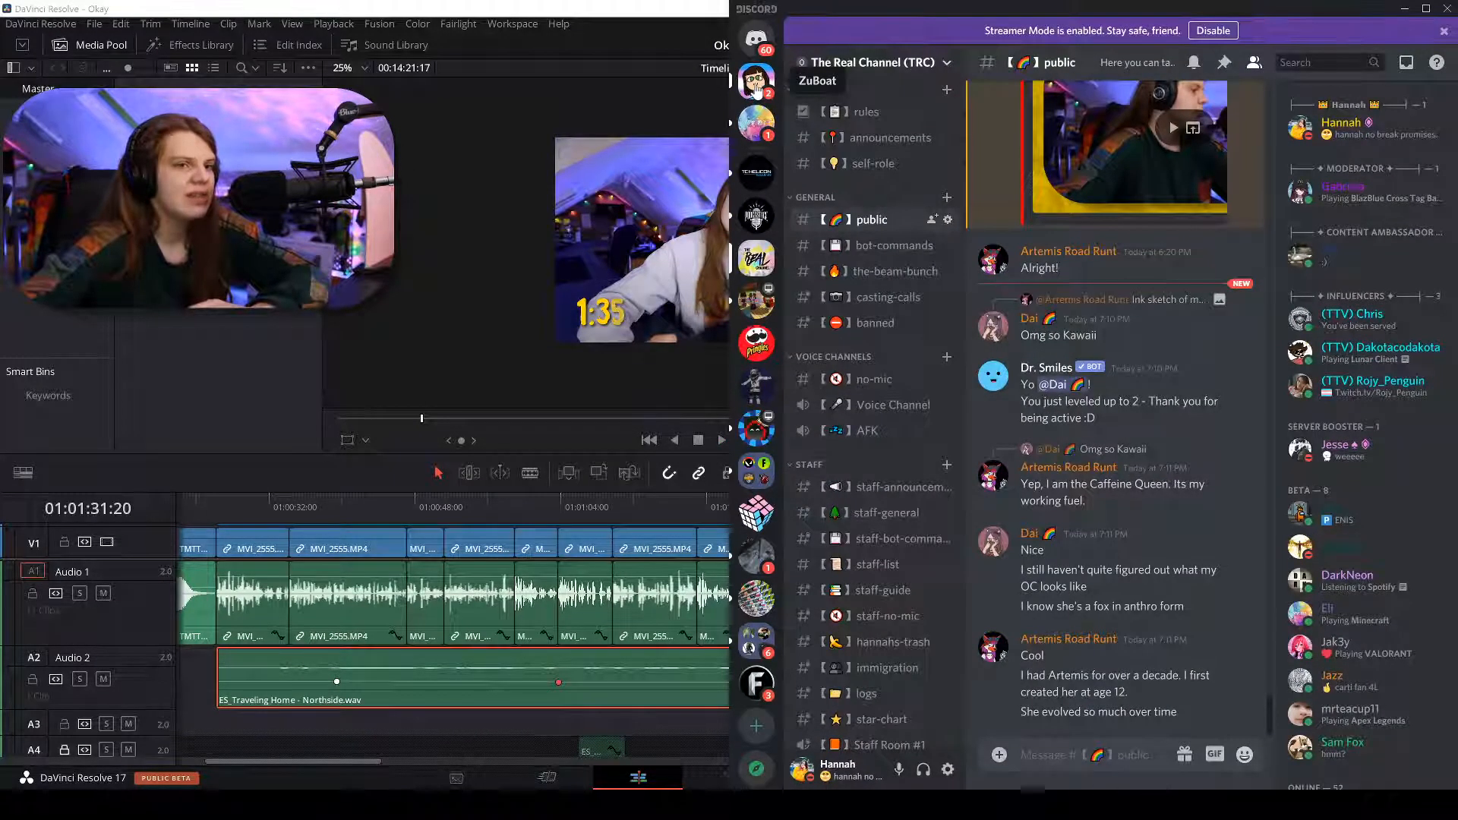
click(1065, 682)
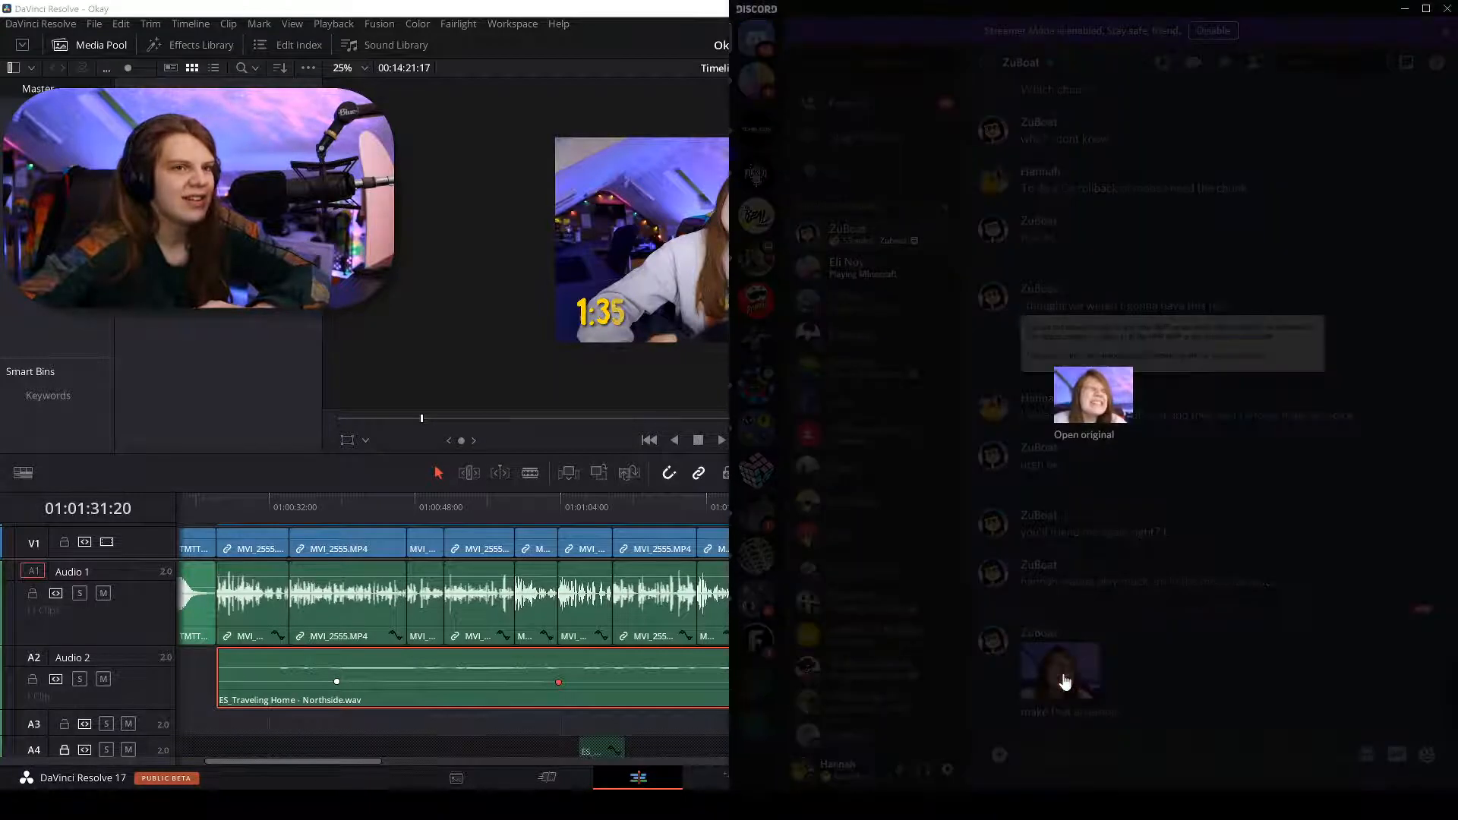
click(1107, 436)
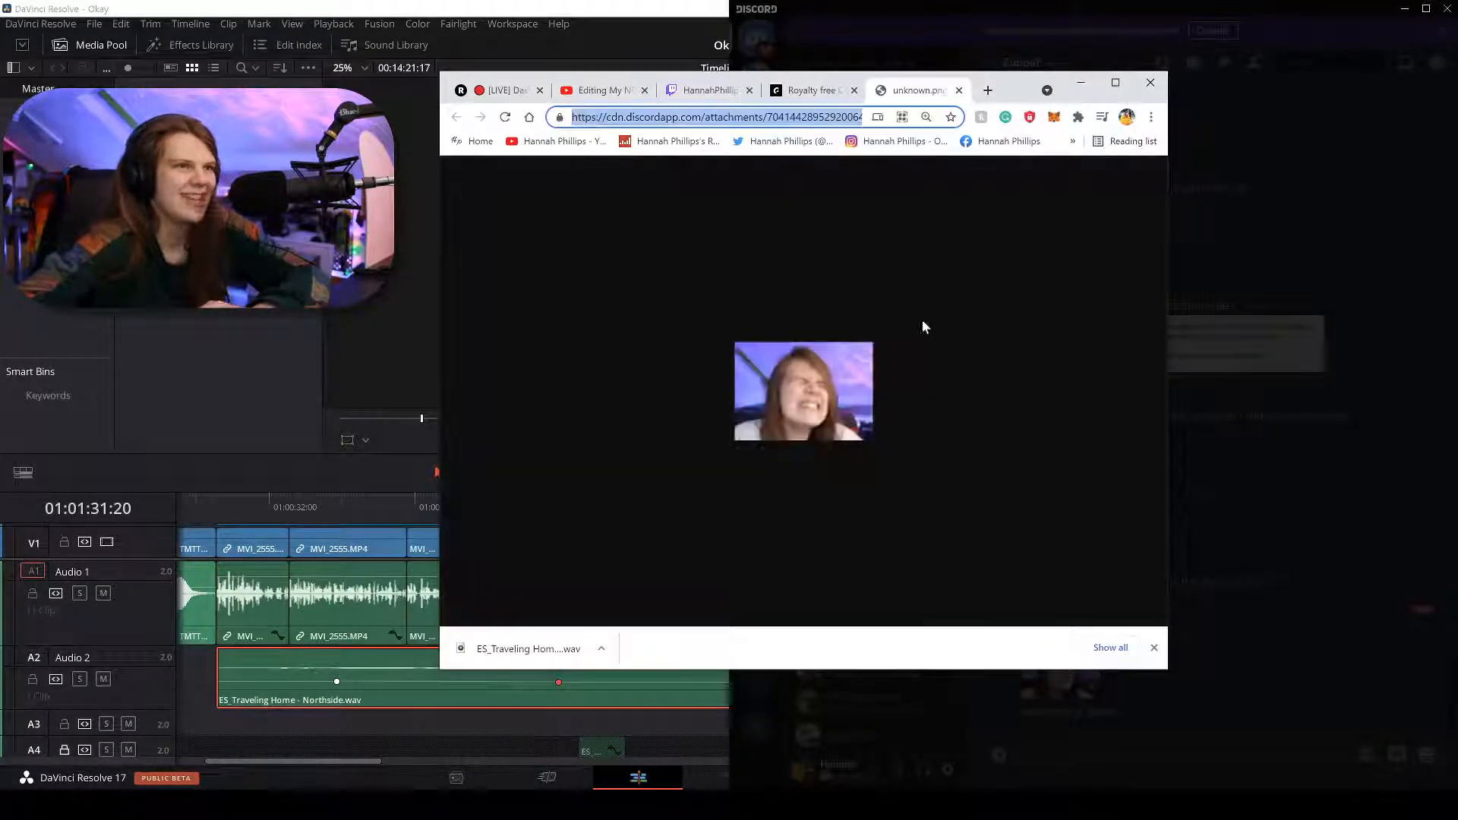
Copy the grimacing-face picture, capture it with Gyazo, and copy the enlarged uploaded capture.
scroll(804, 395, up, 5)
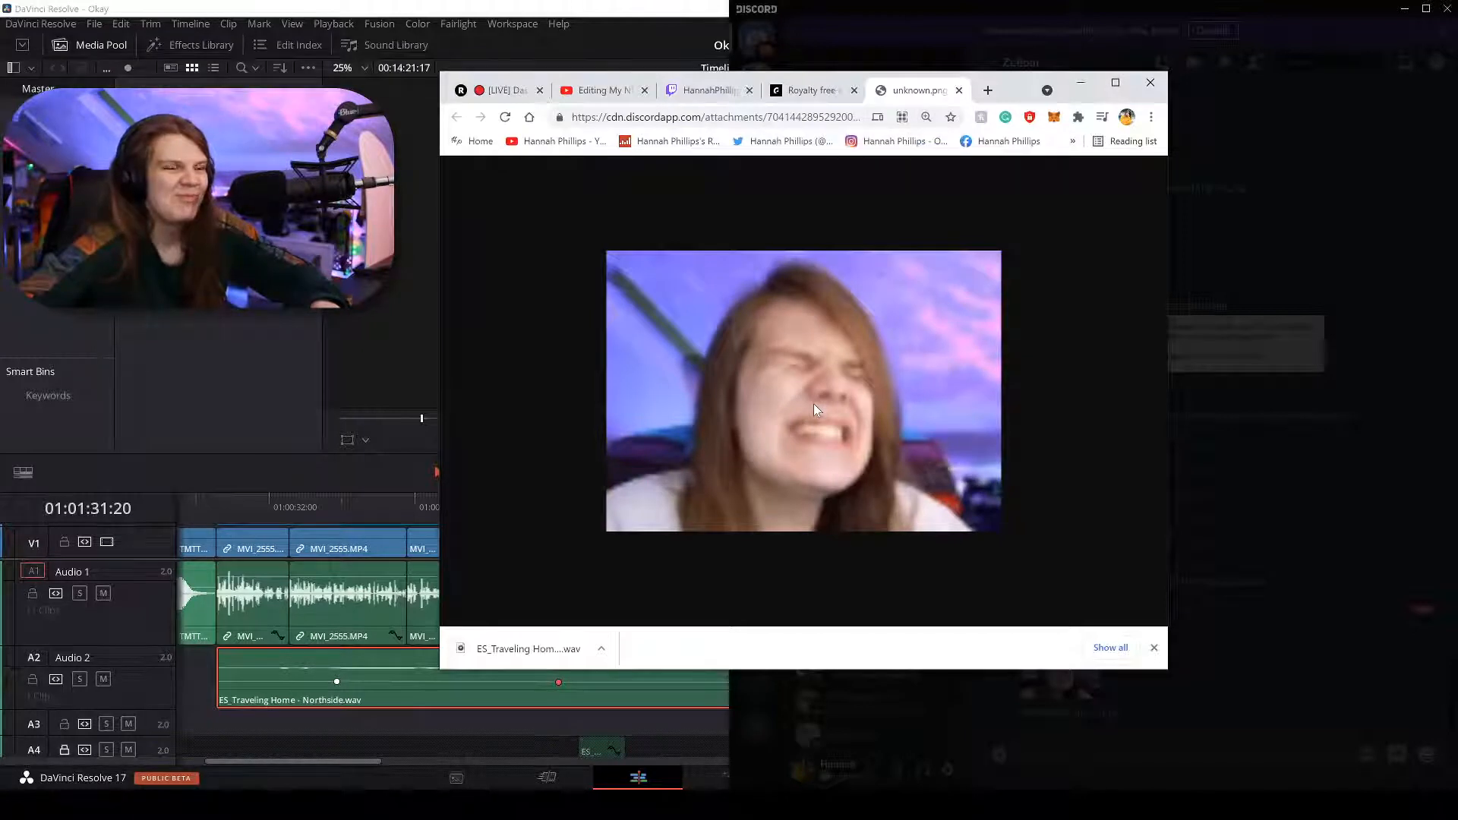
right_click(812, 396)
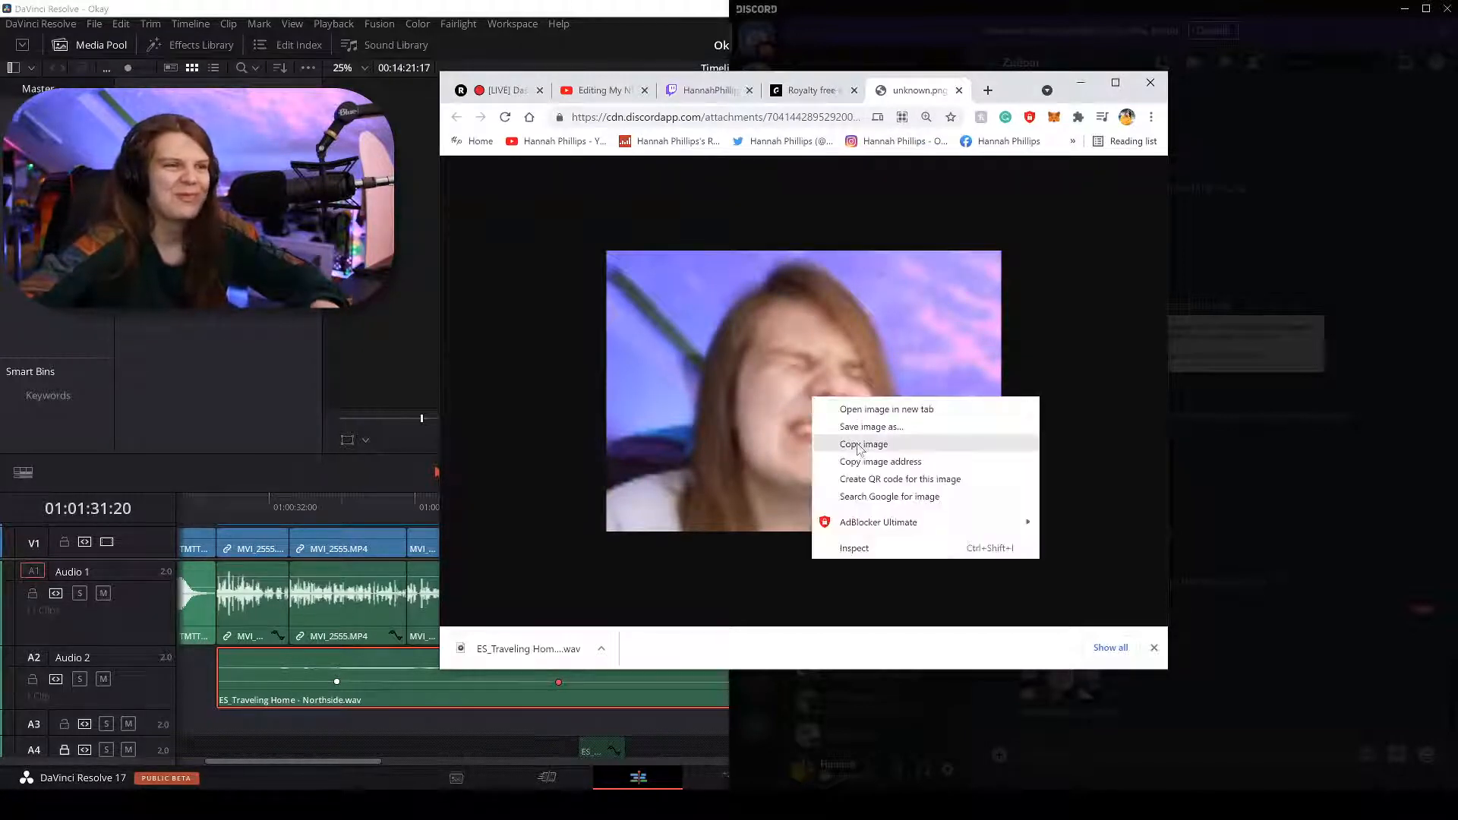
click(746, 343)
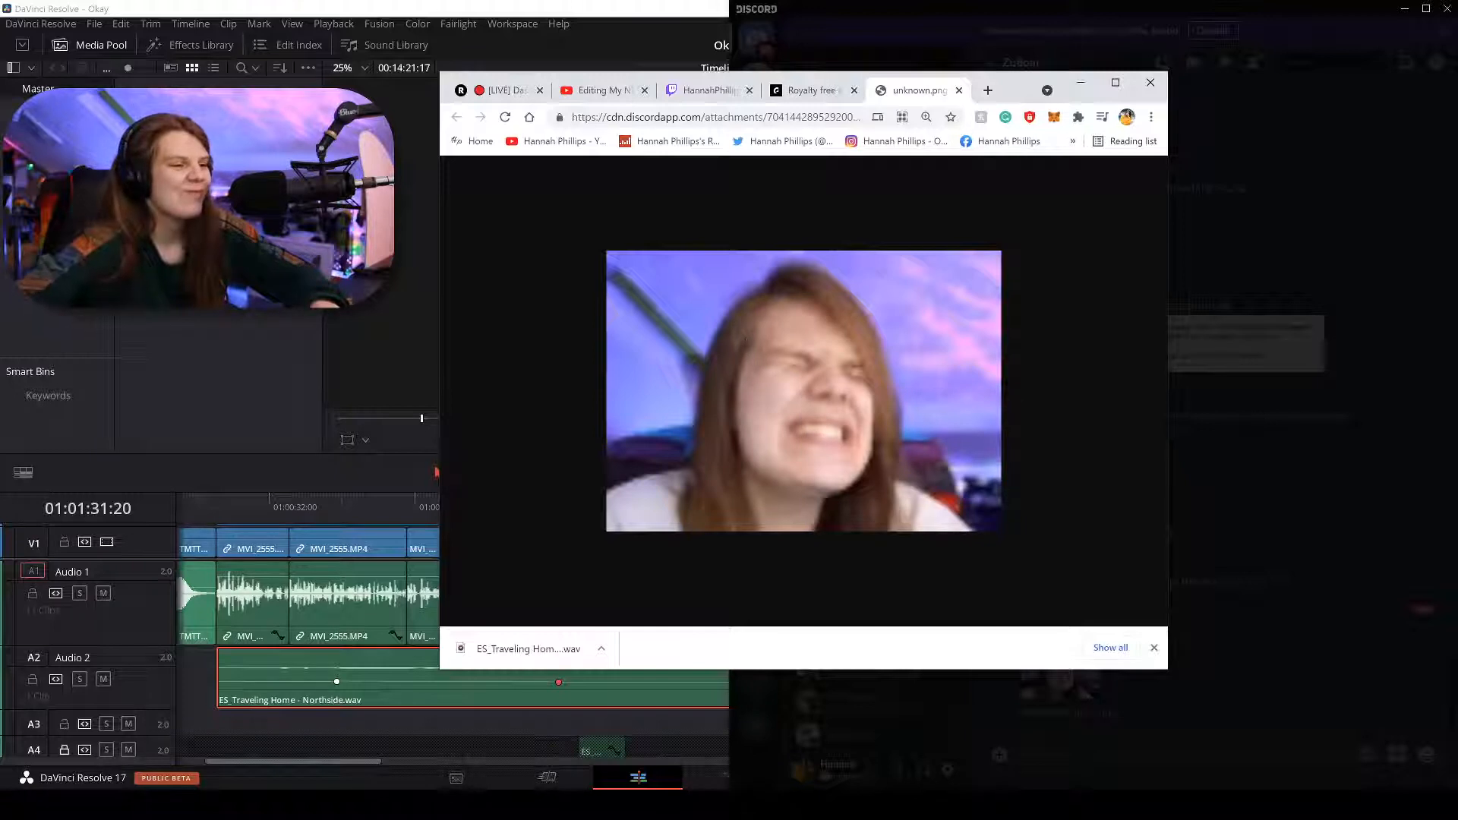
drag(606, 252, 1000, 534)
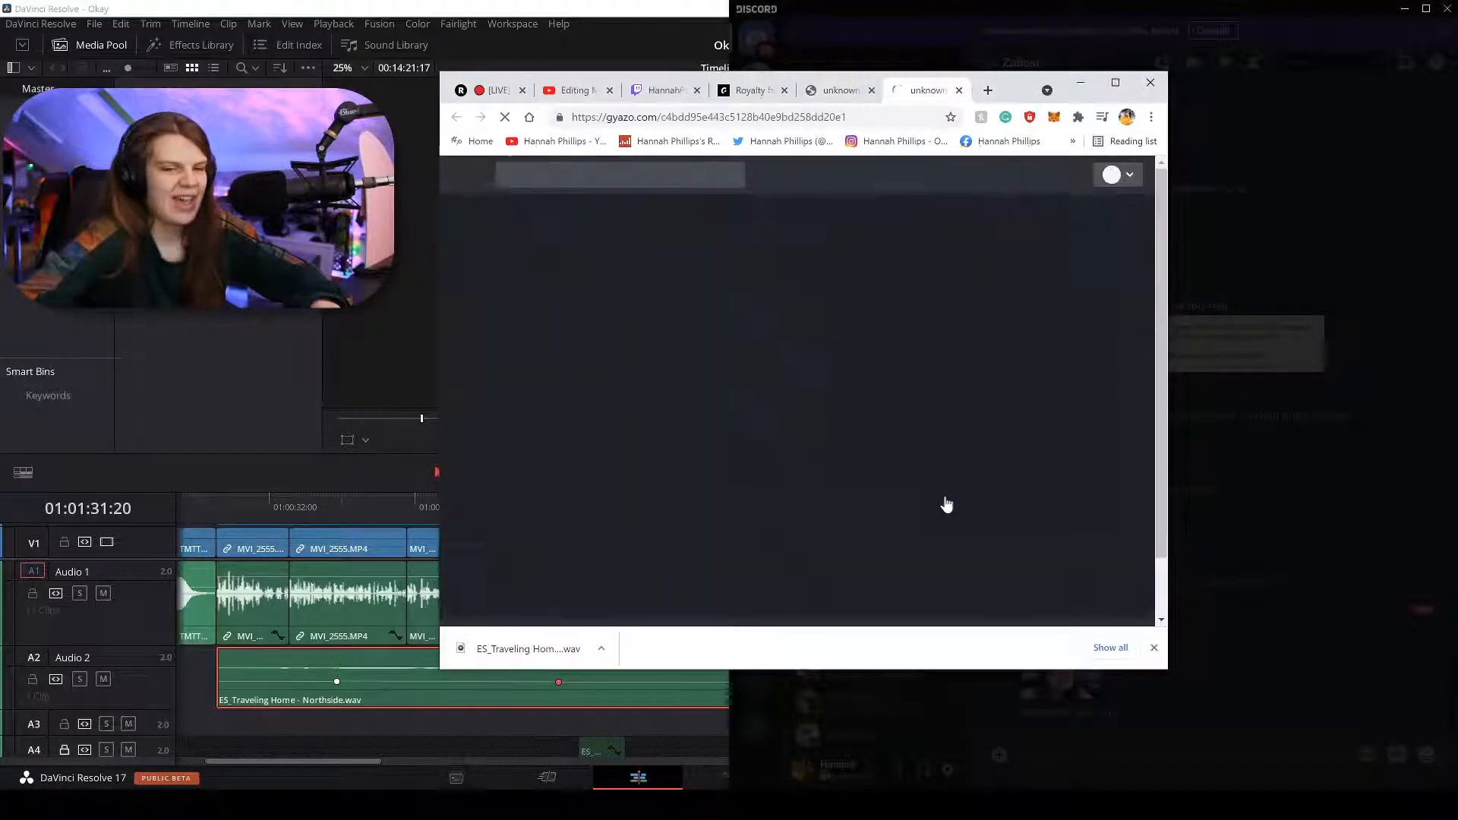
right_click(800, 359)
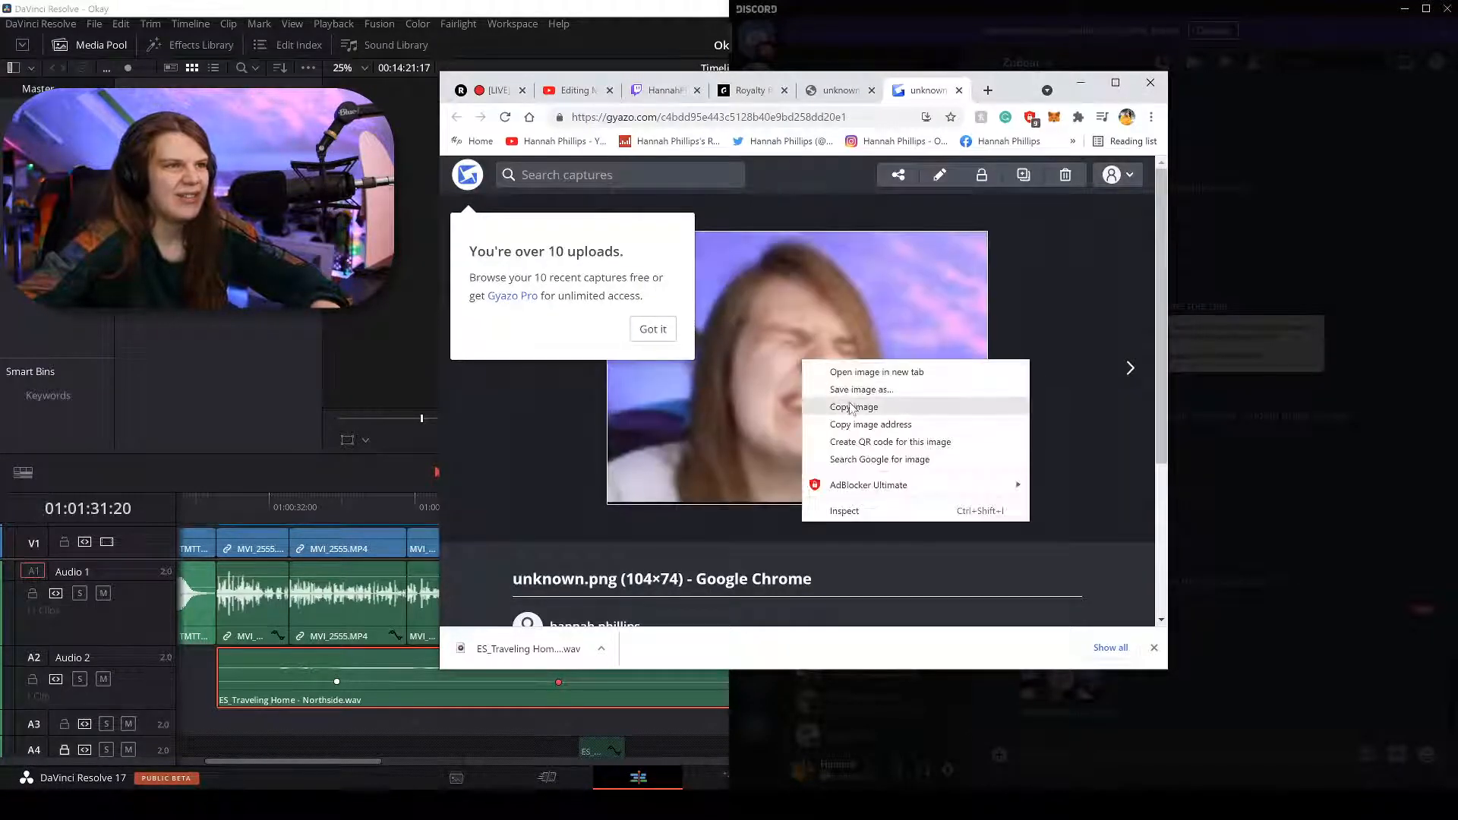
click(843, 410)
click(1082, 721)
Paste and send the face image in the DM, preview it, then open The Real Channel's #public.
key(ctrl+v)
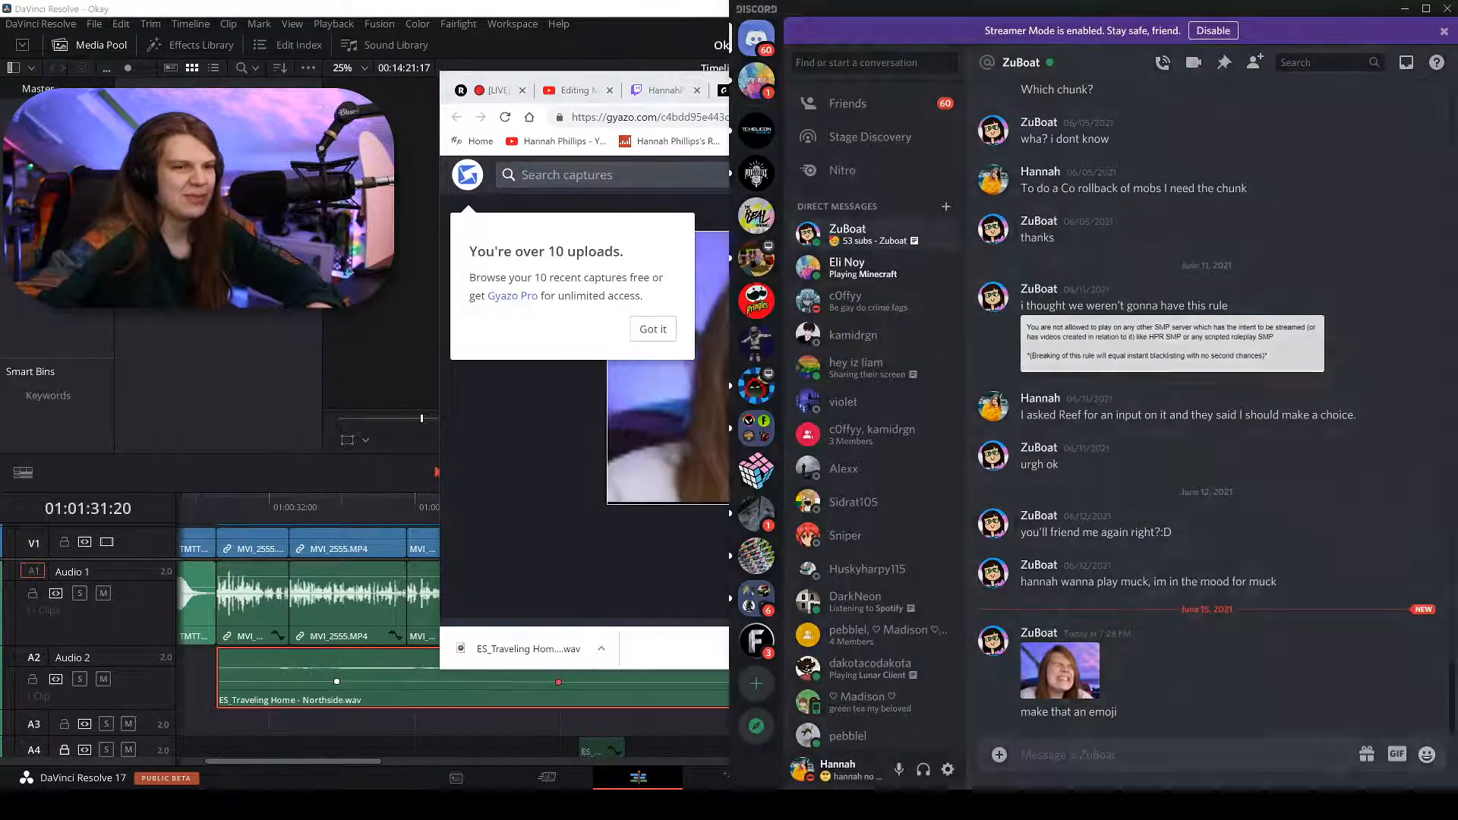
key(Return)
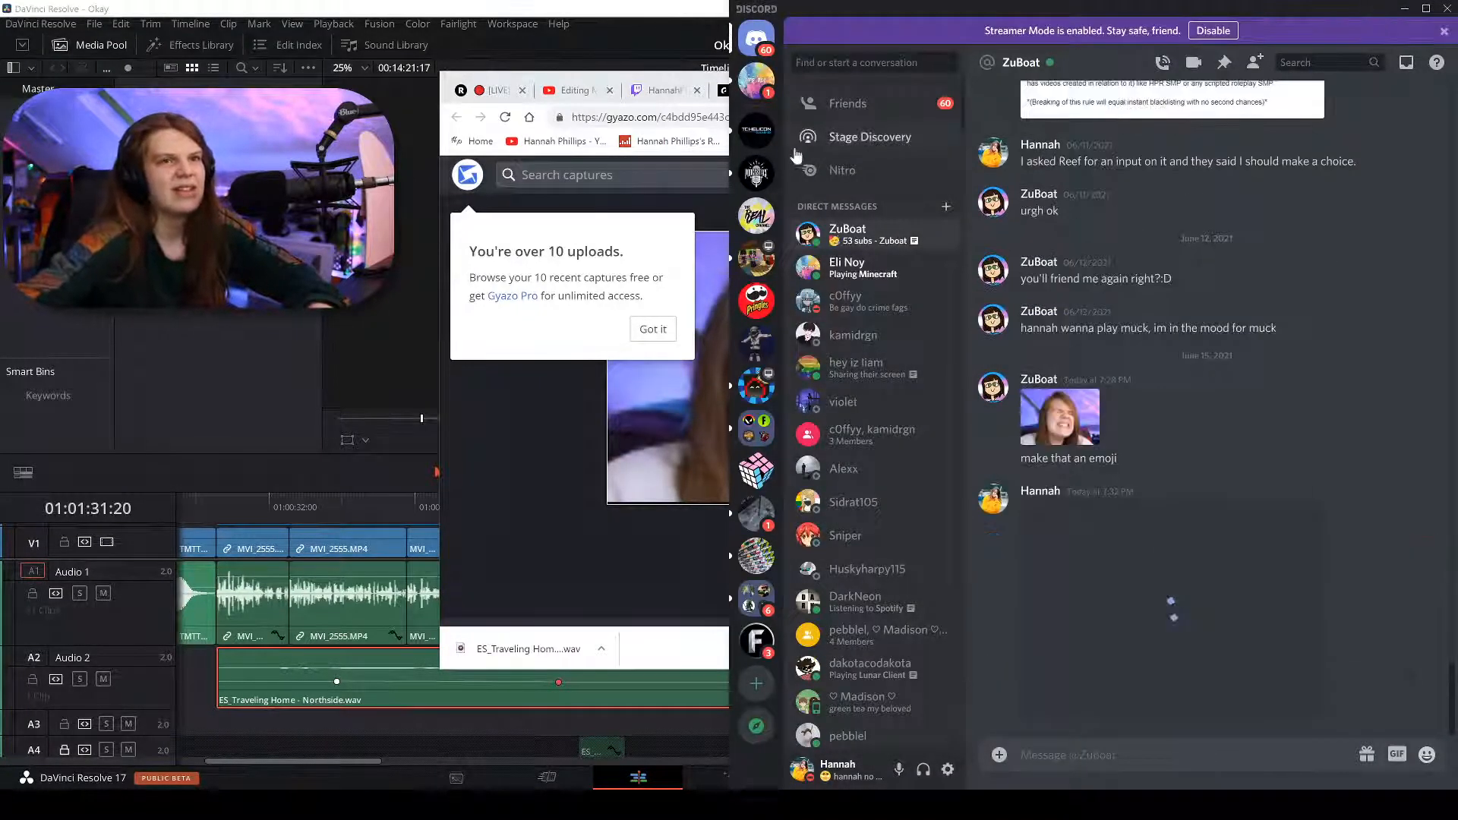
click(1224, 637)
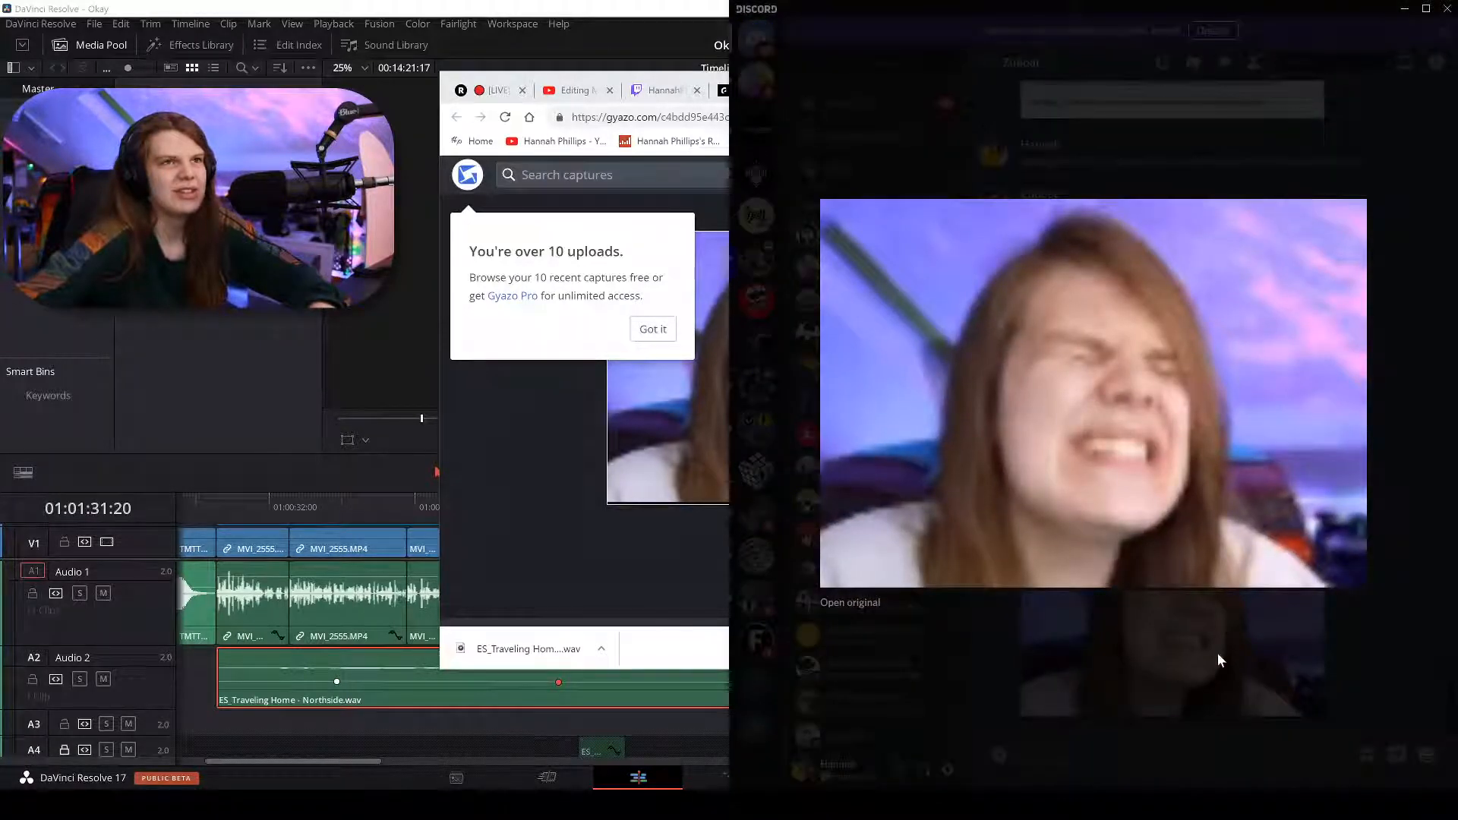
click(1217, 652)
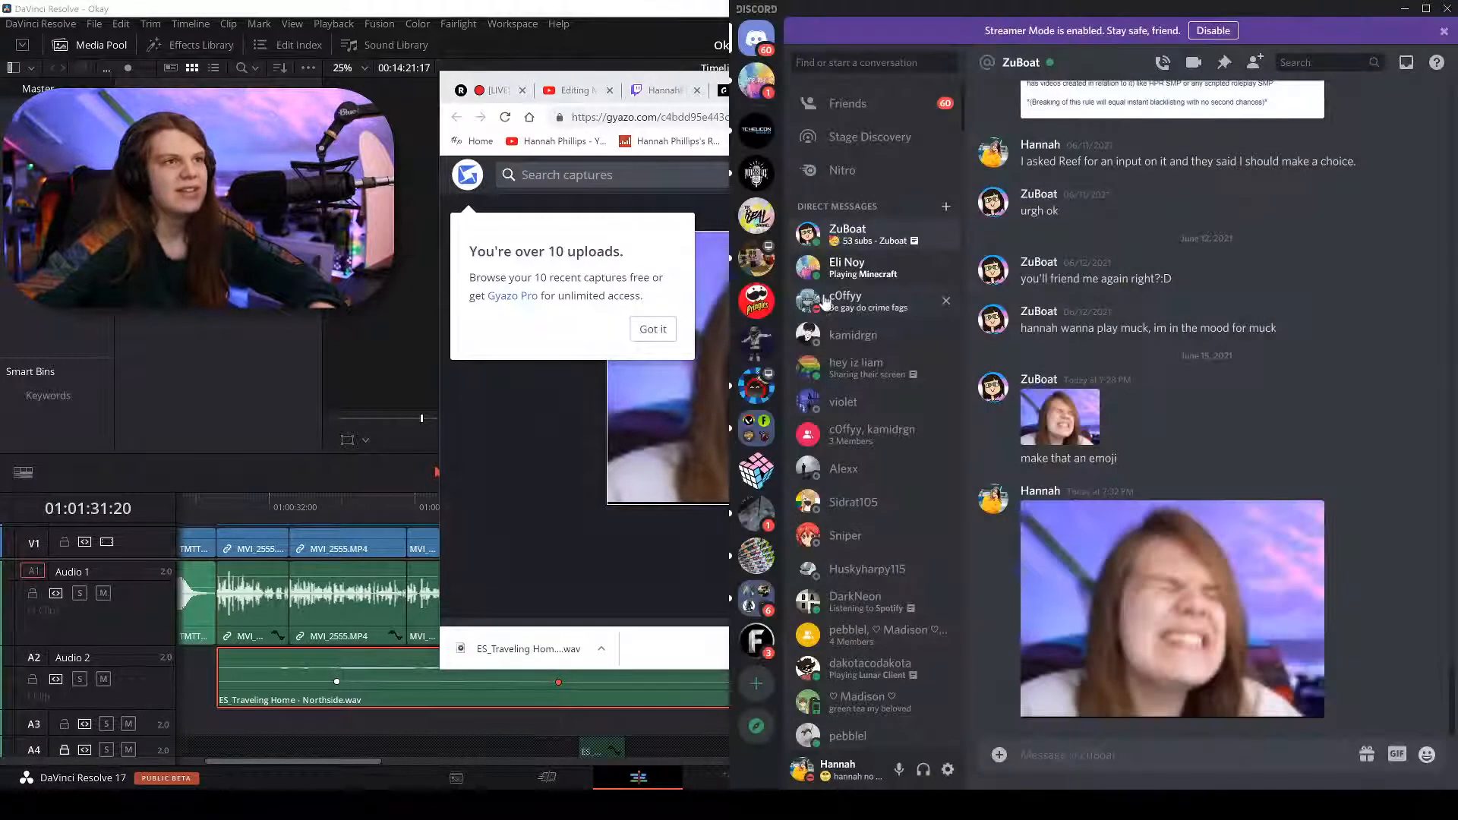
click(757, 220)
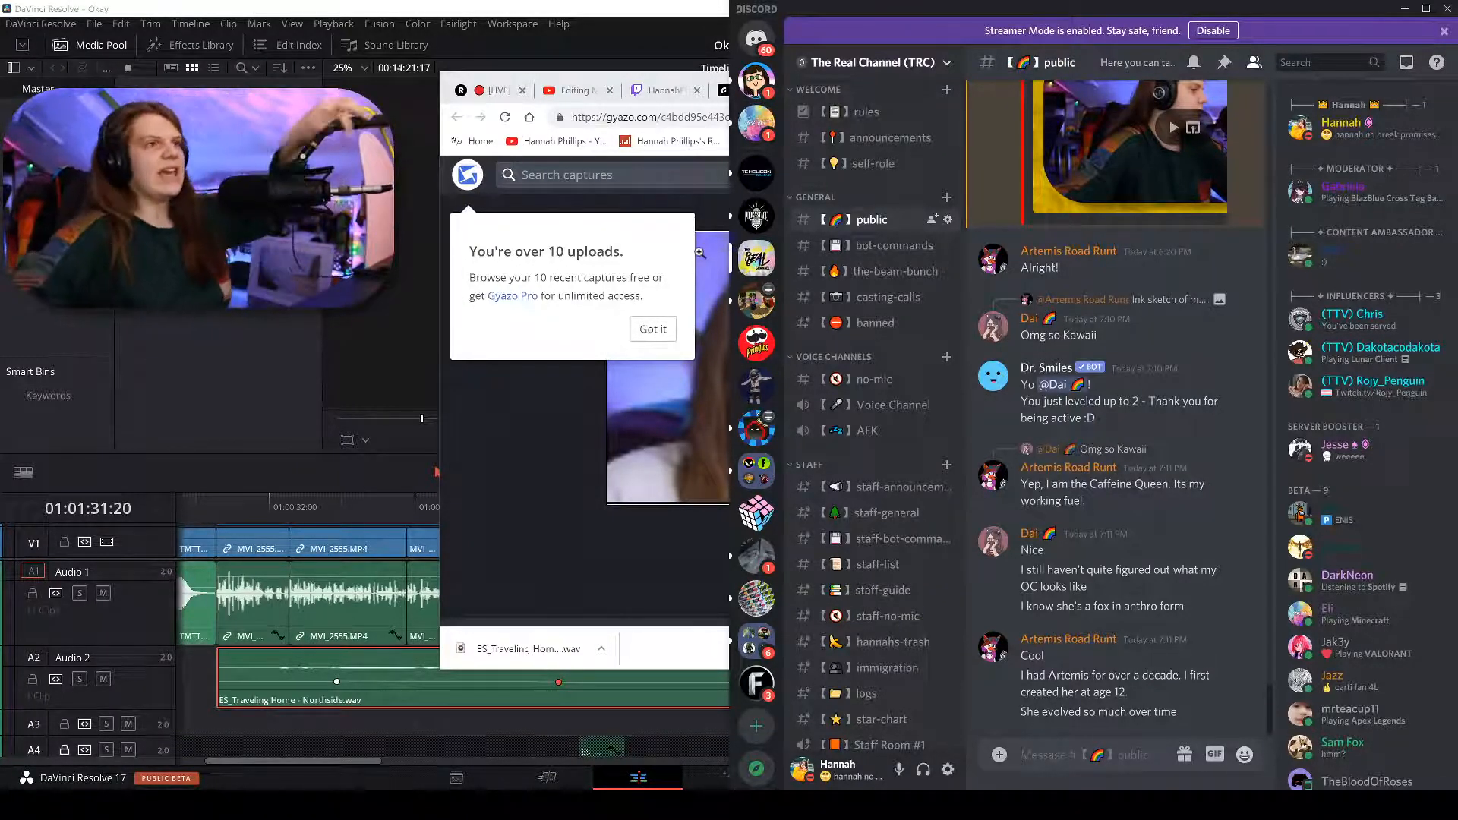
Search Google for how to pronounce Llanfairpwllgwyngyll…gogogoch and expand its English-meaning question.
click(641, 117)
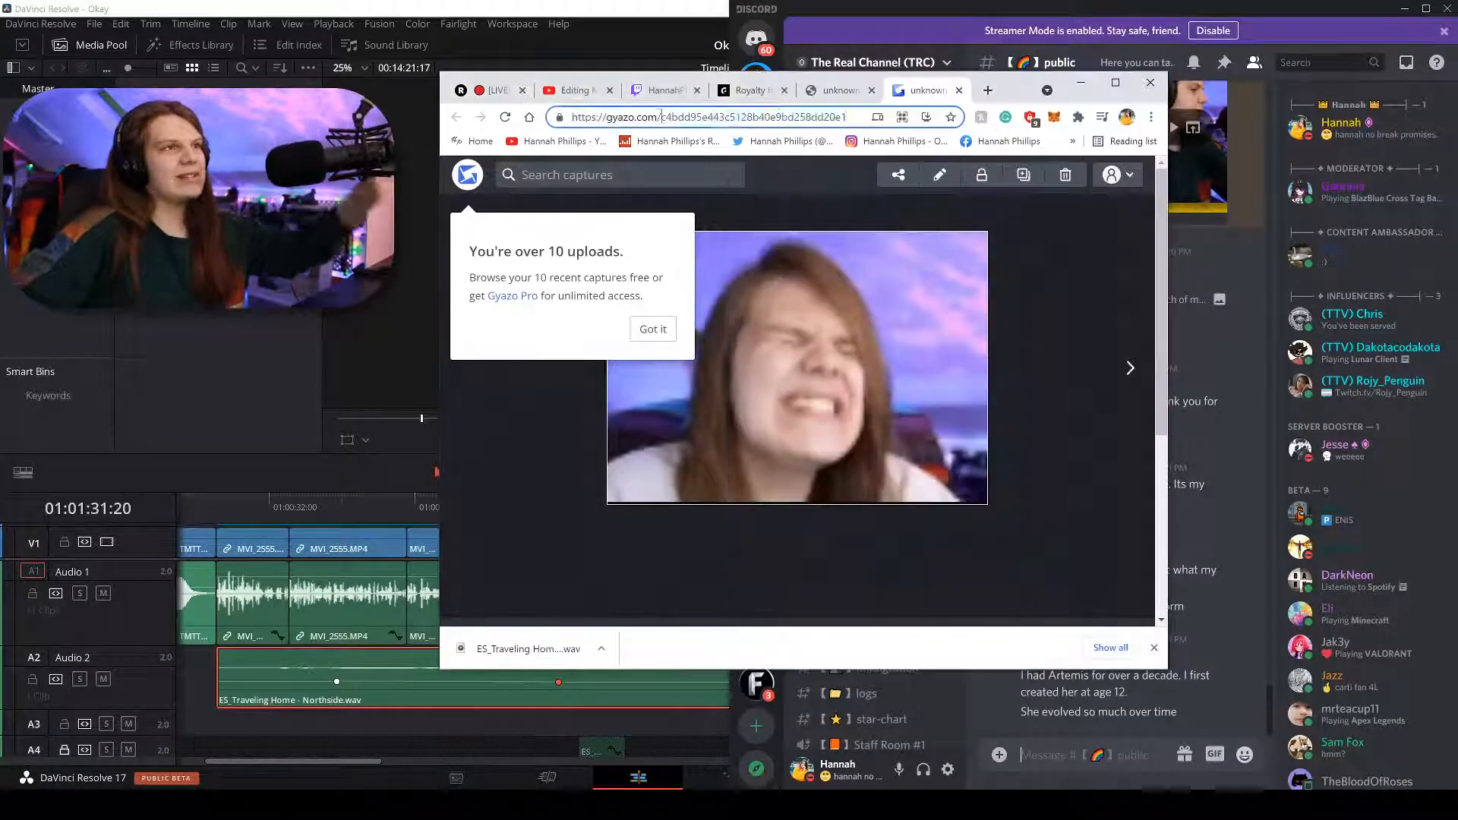
text(lll)
key(ctrl+a)
key(ctrl+v)
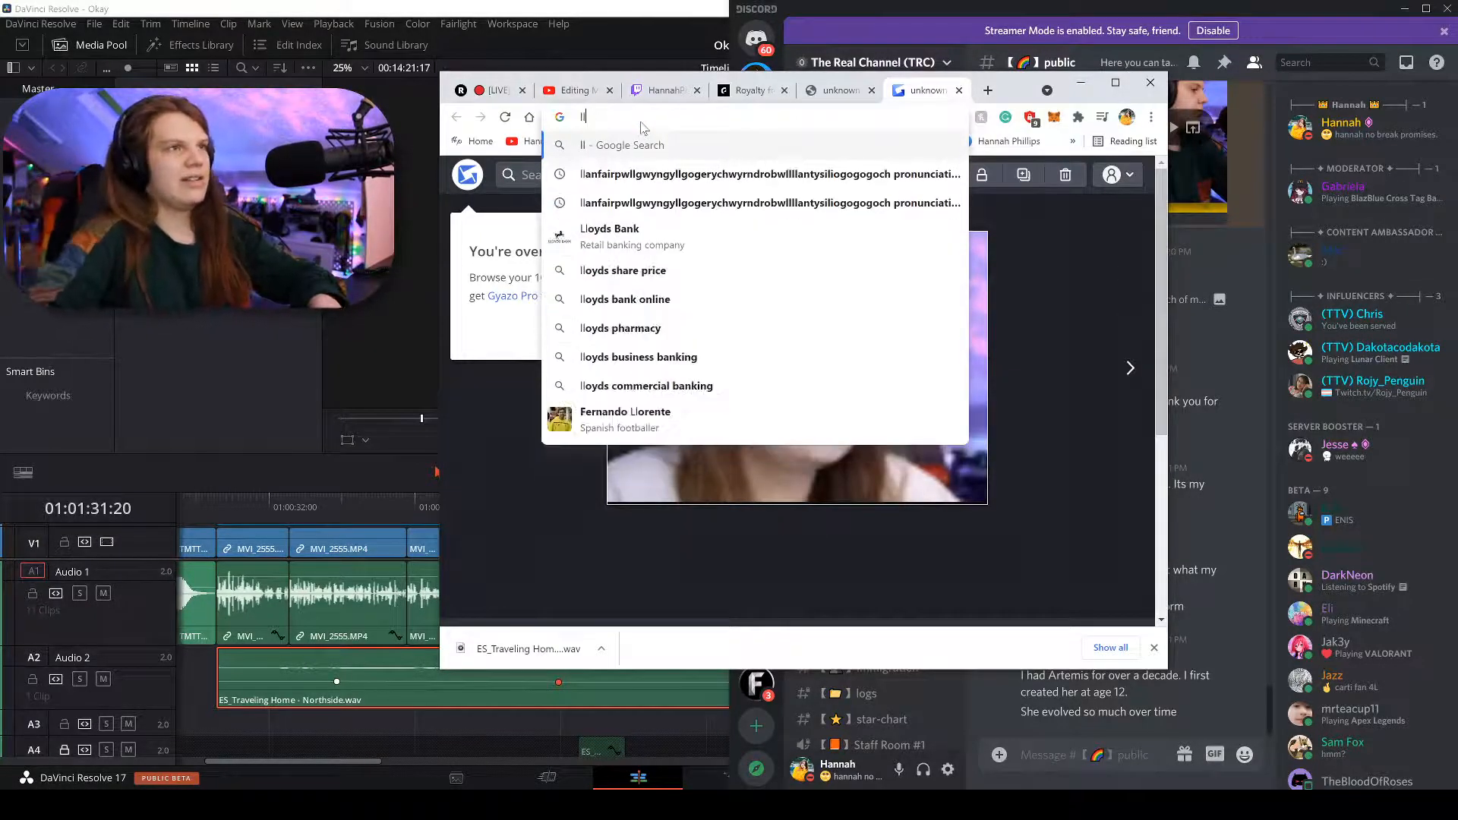
key(Return)
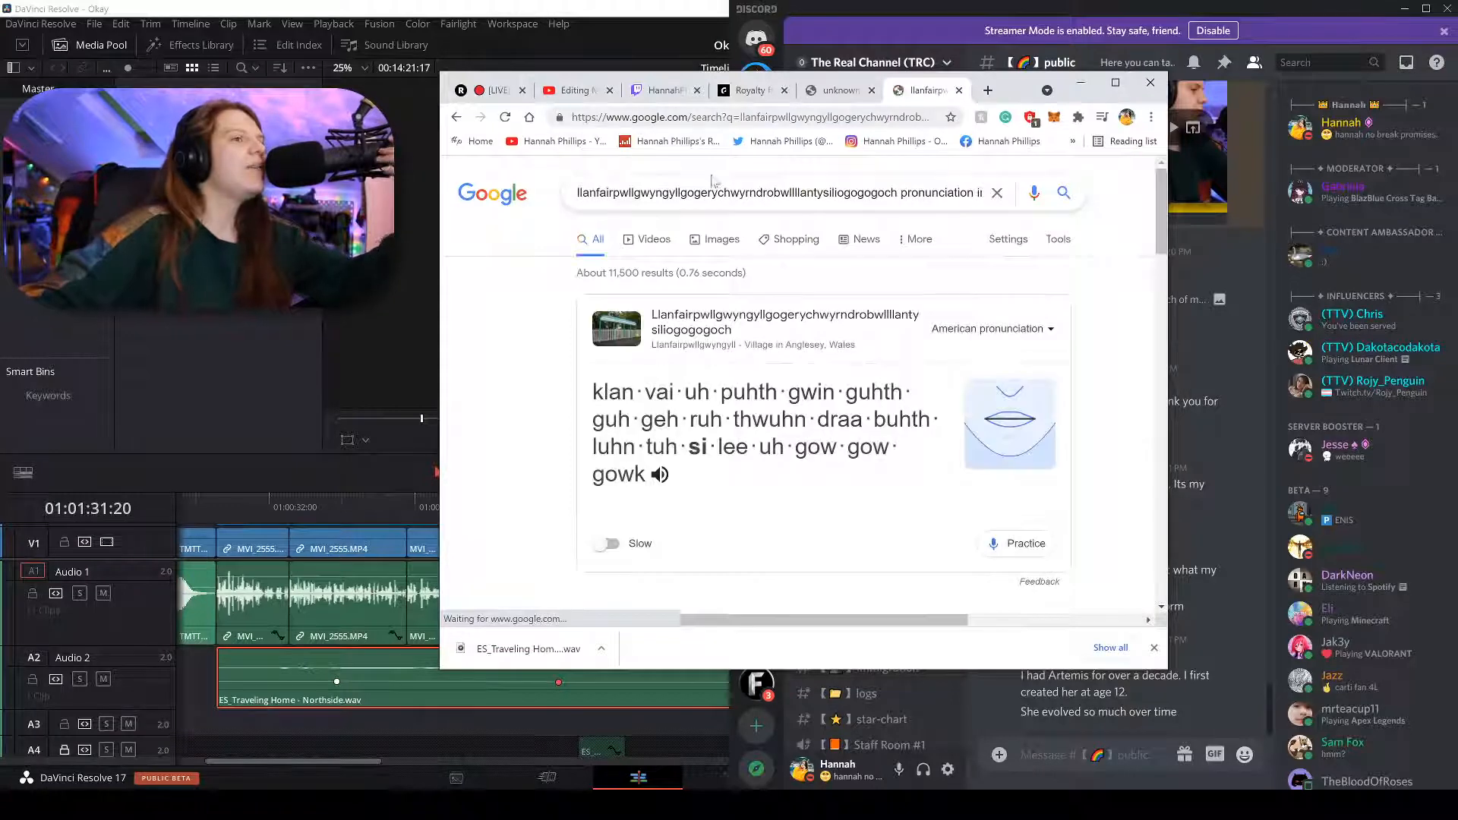
drag(754, 339, 654, 313)
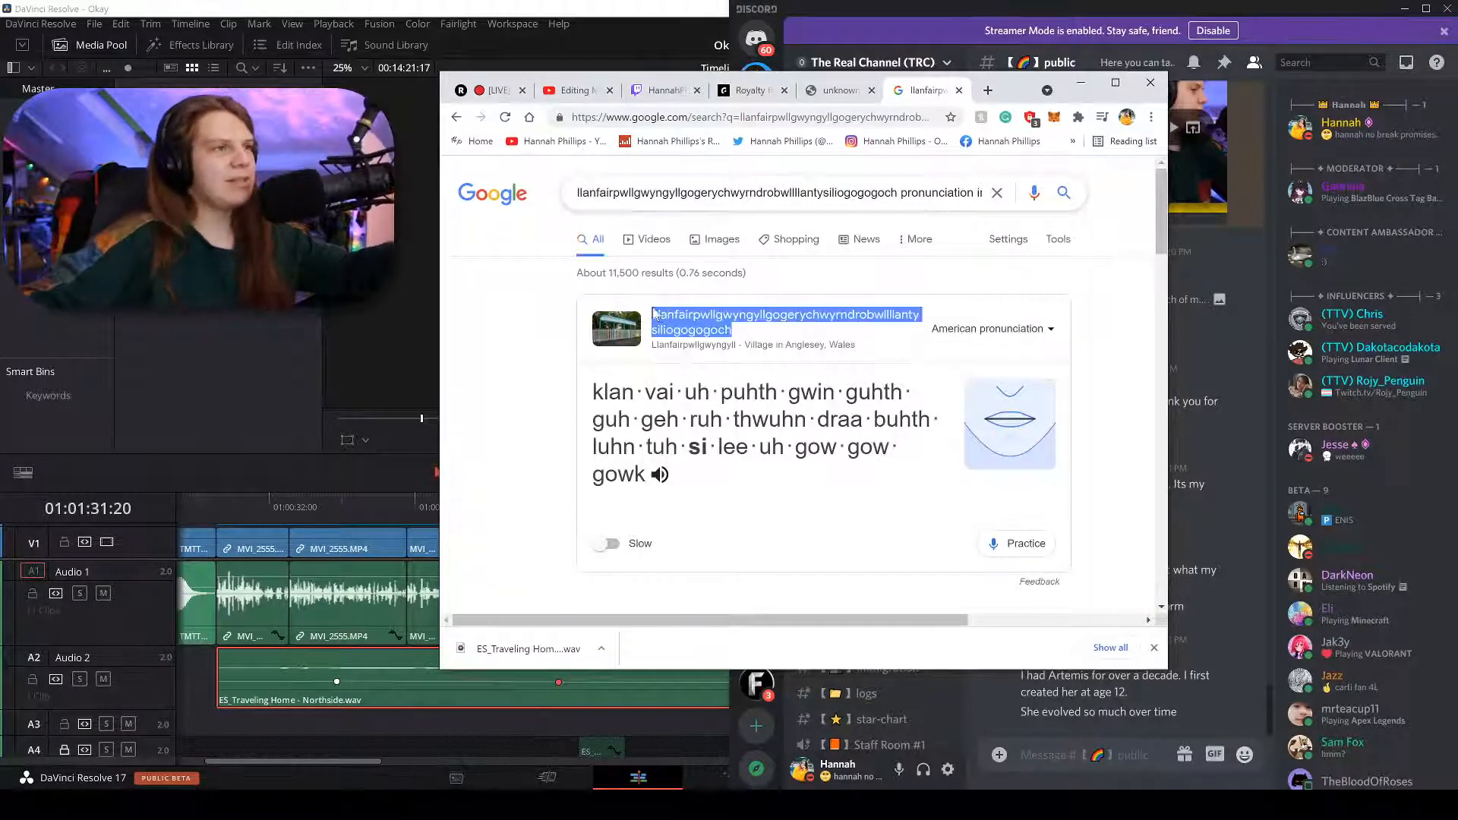
scroll(740, 431, down, 3)
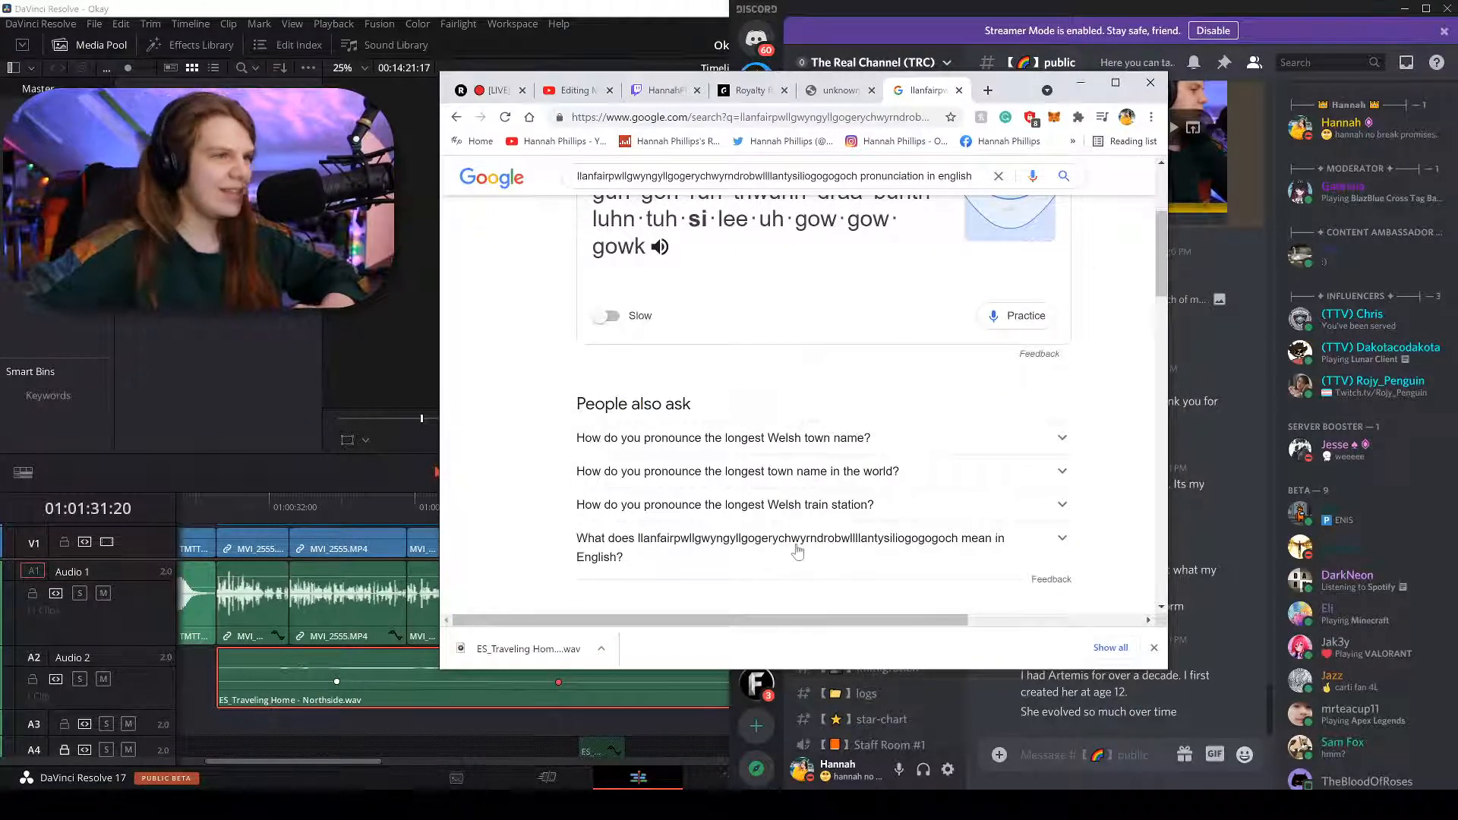
click(797, 548)
Highlight parts of the bold place name in the answer, ending with its gogogoch suffix.
scroll(767, 524, down, 2)
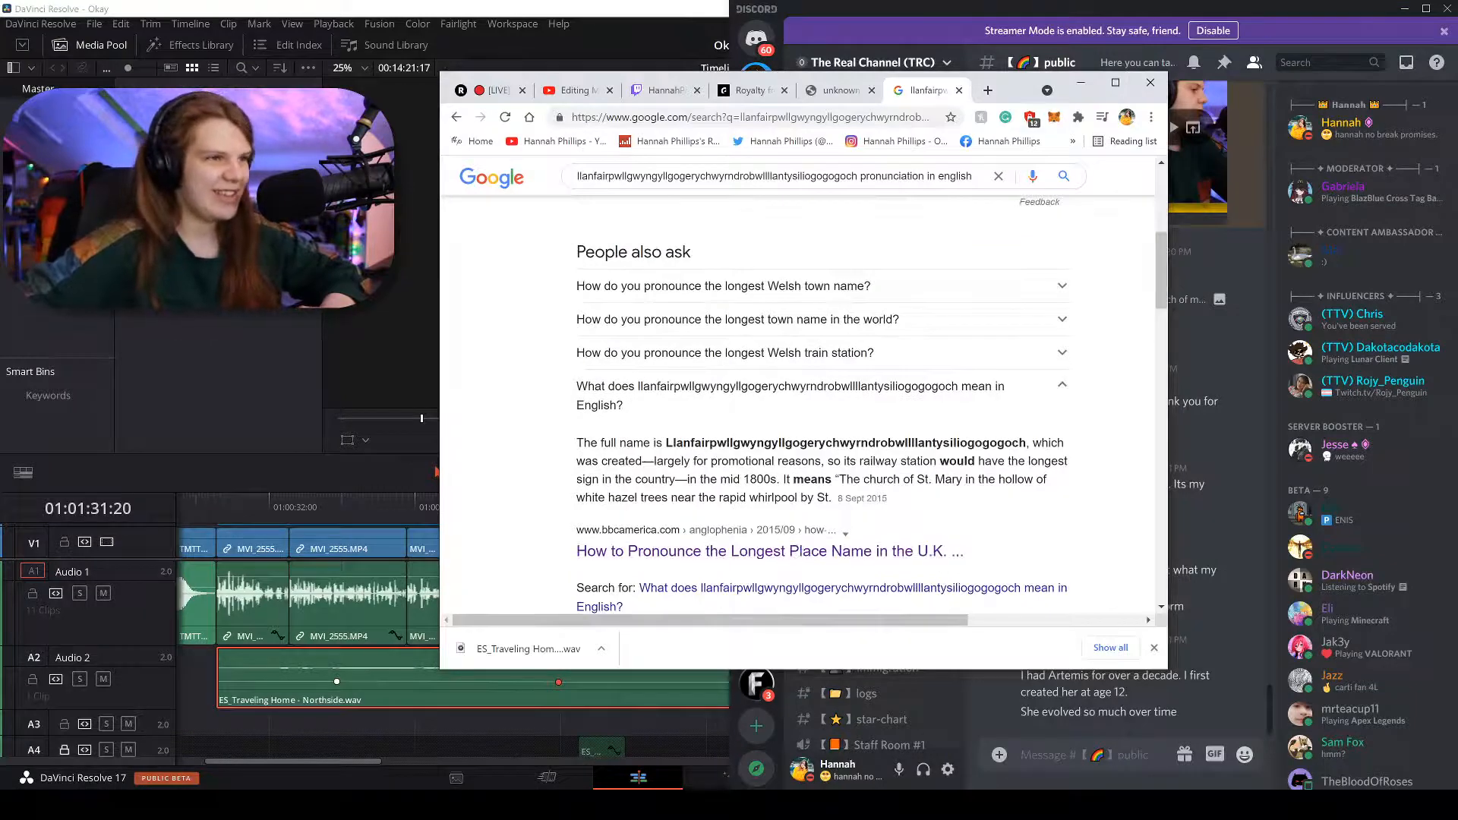
drag(666, 443, 1009, 444)
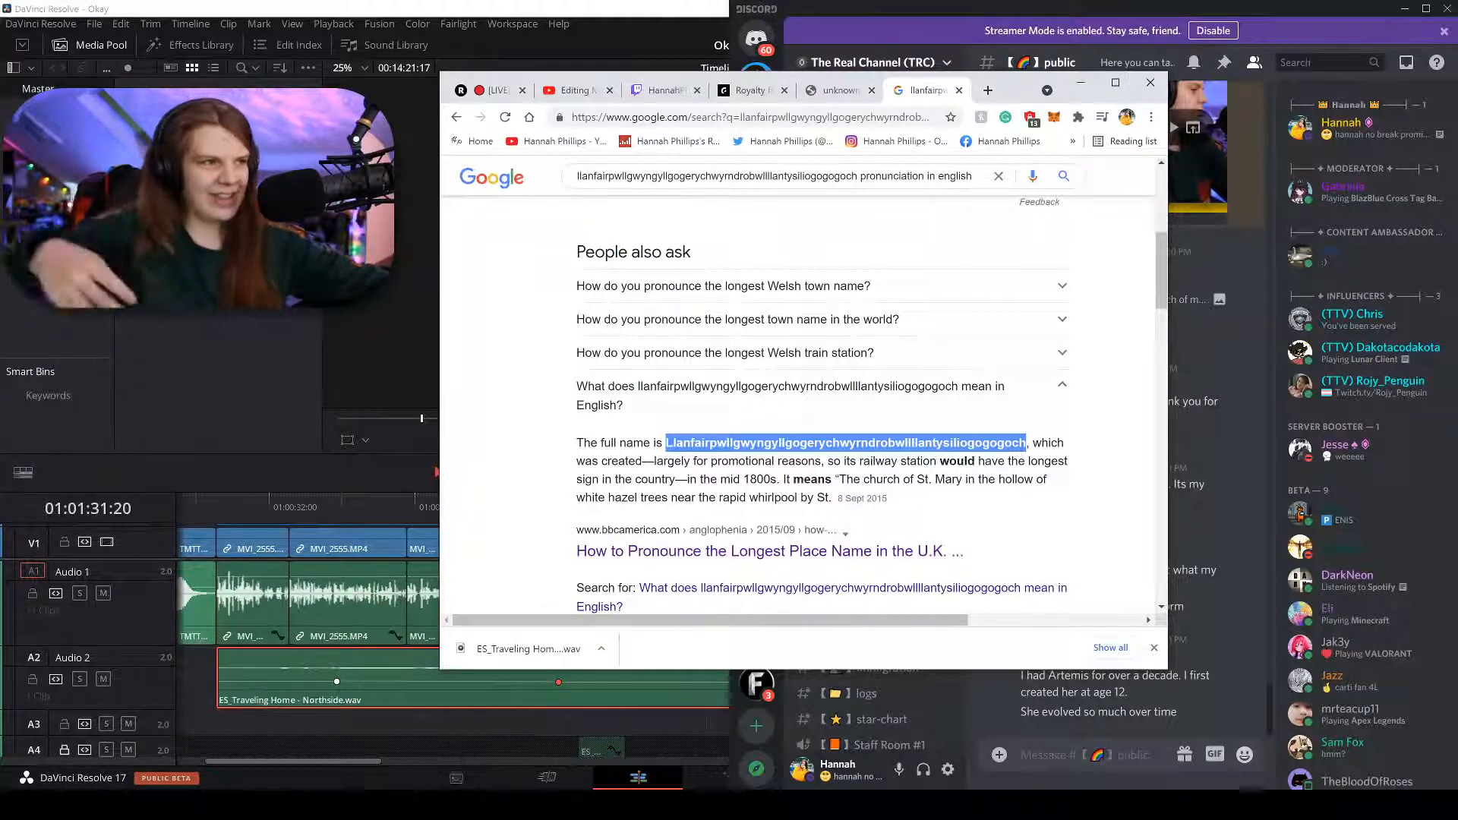
click(607, 410)
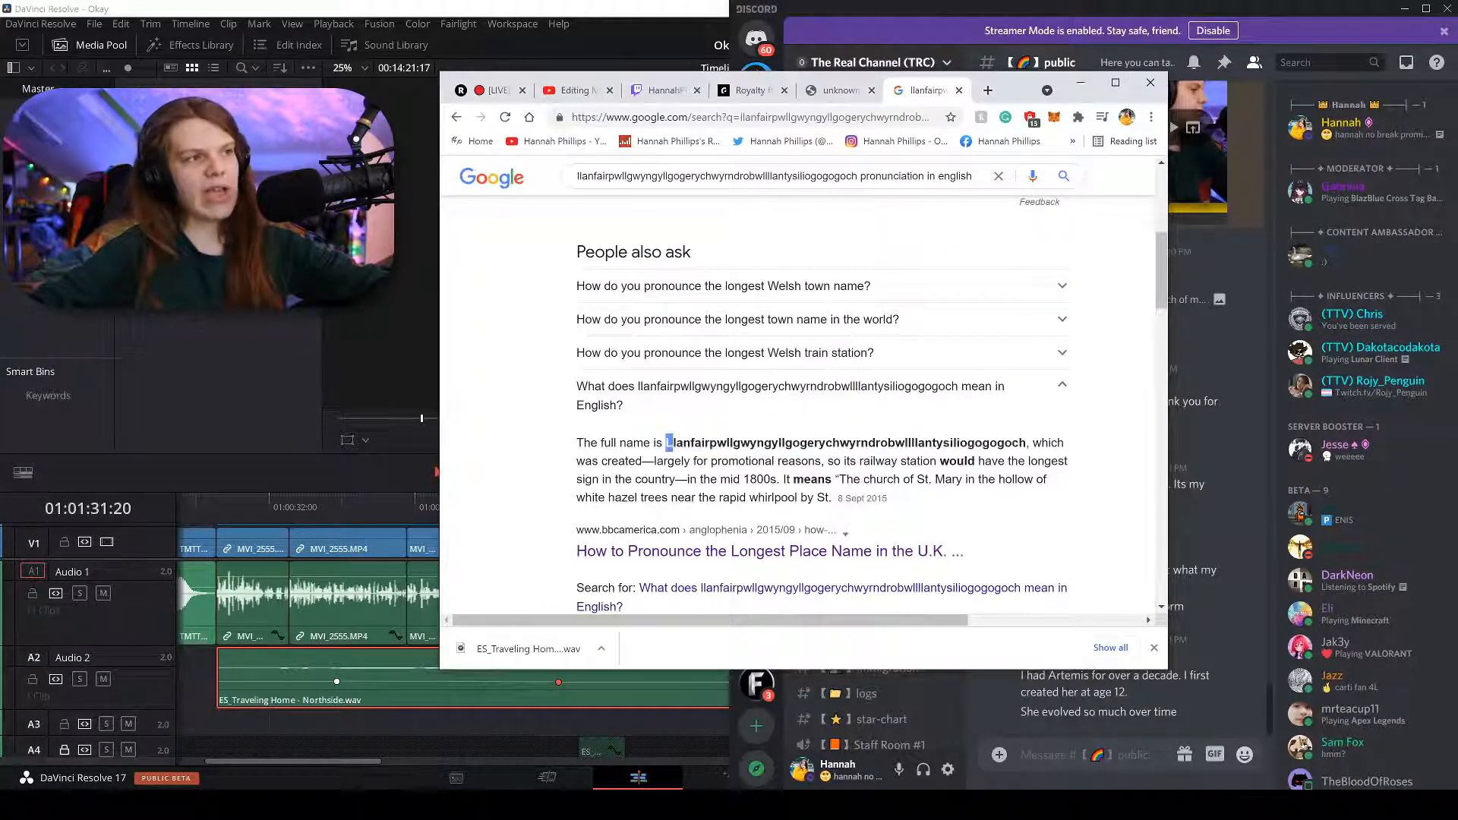
drag(709, 443, 807, 443)
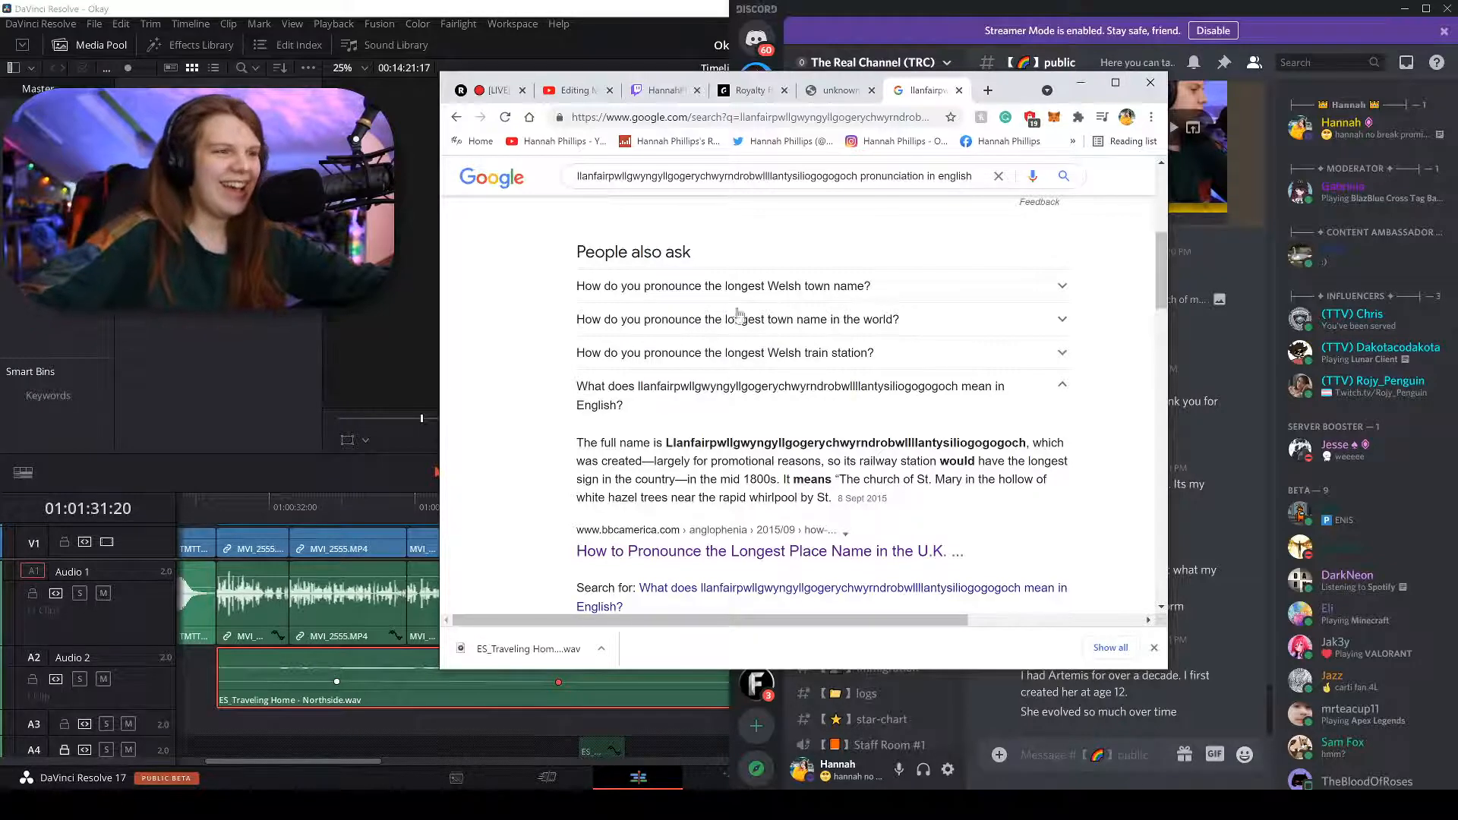
drag(666, 443, 848, 443)
click(839, 443)
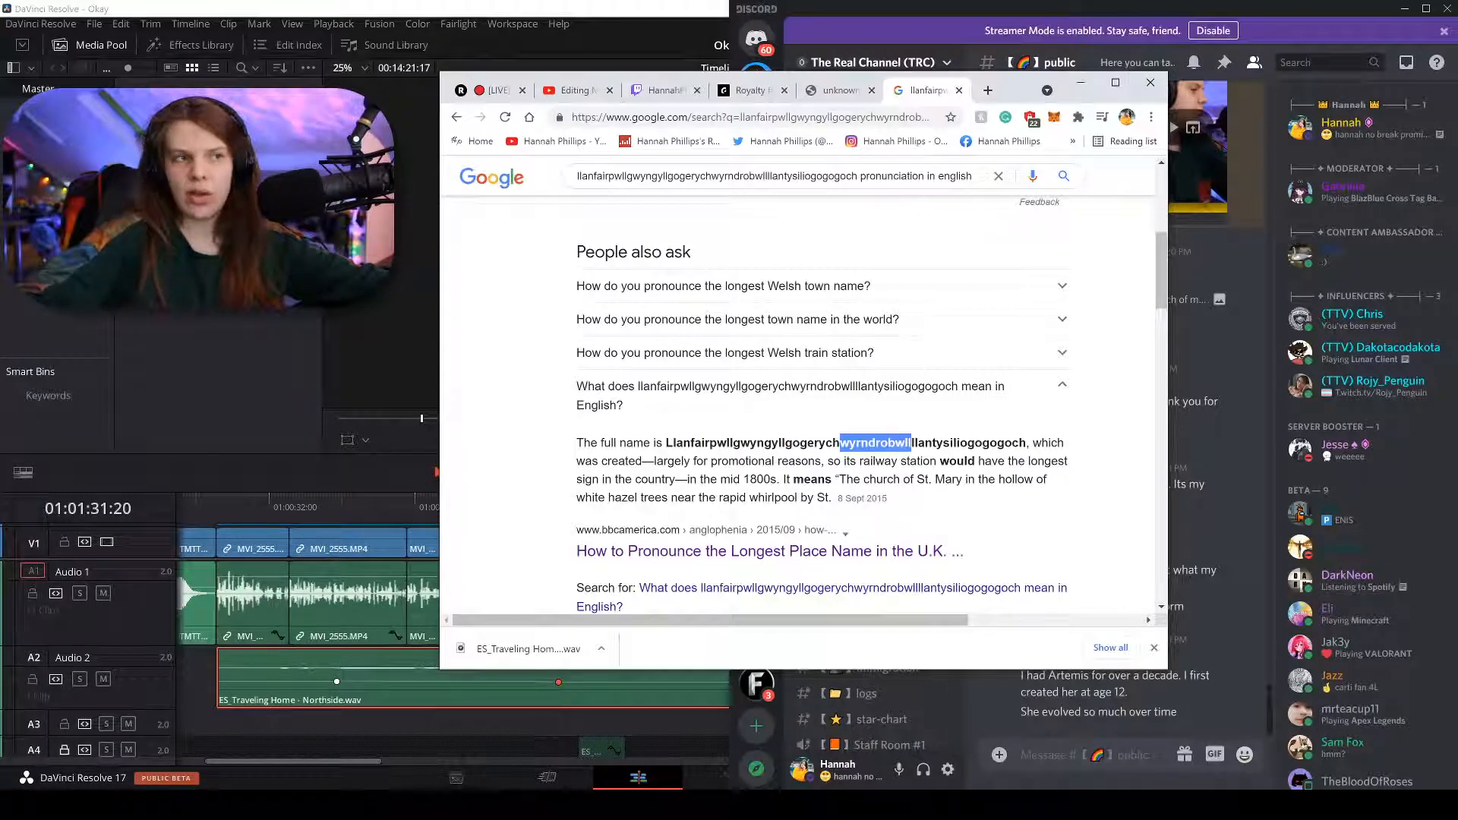
double_click(904, 443)
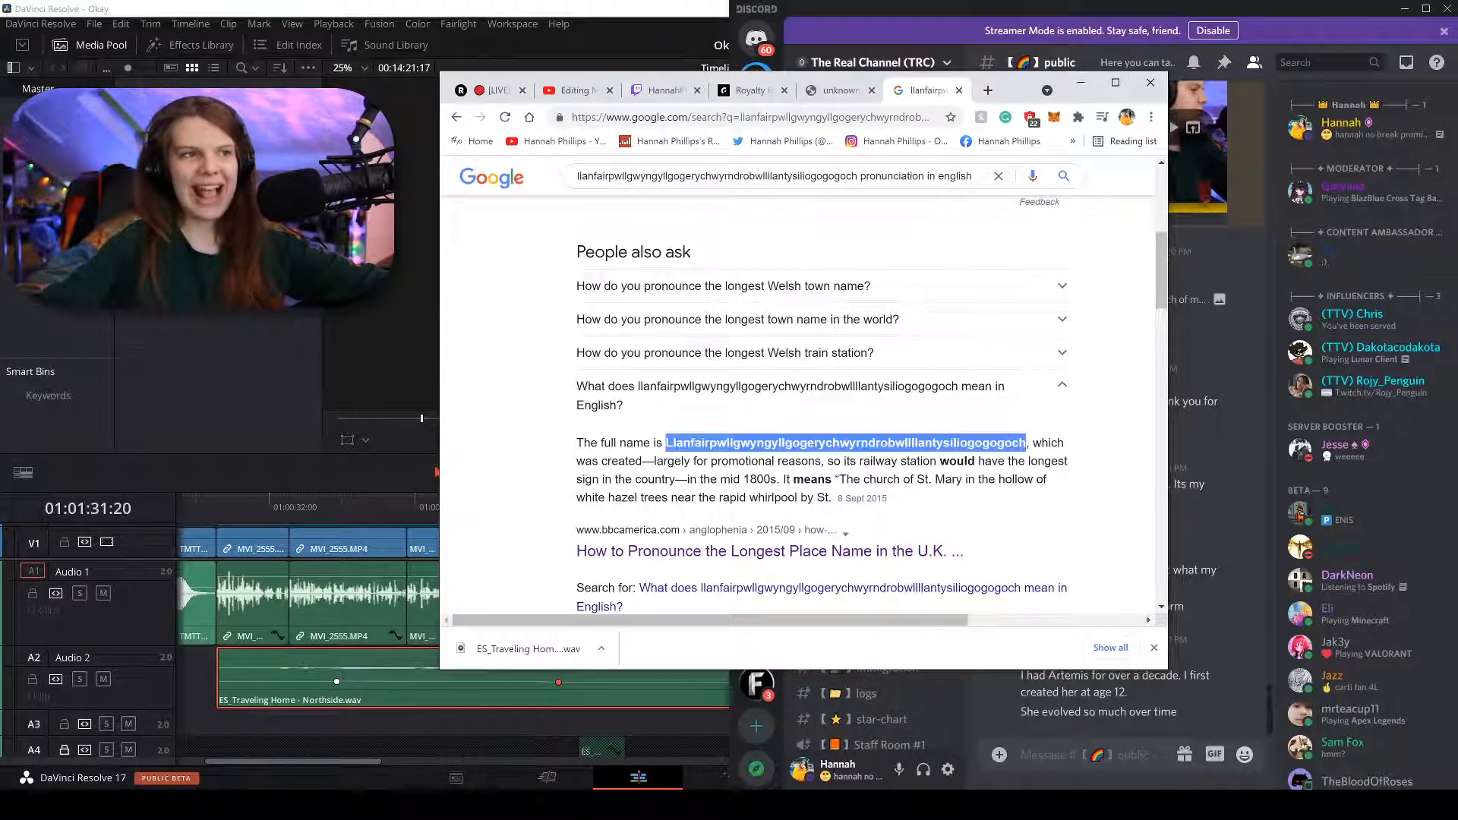
click(913, 443)
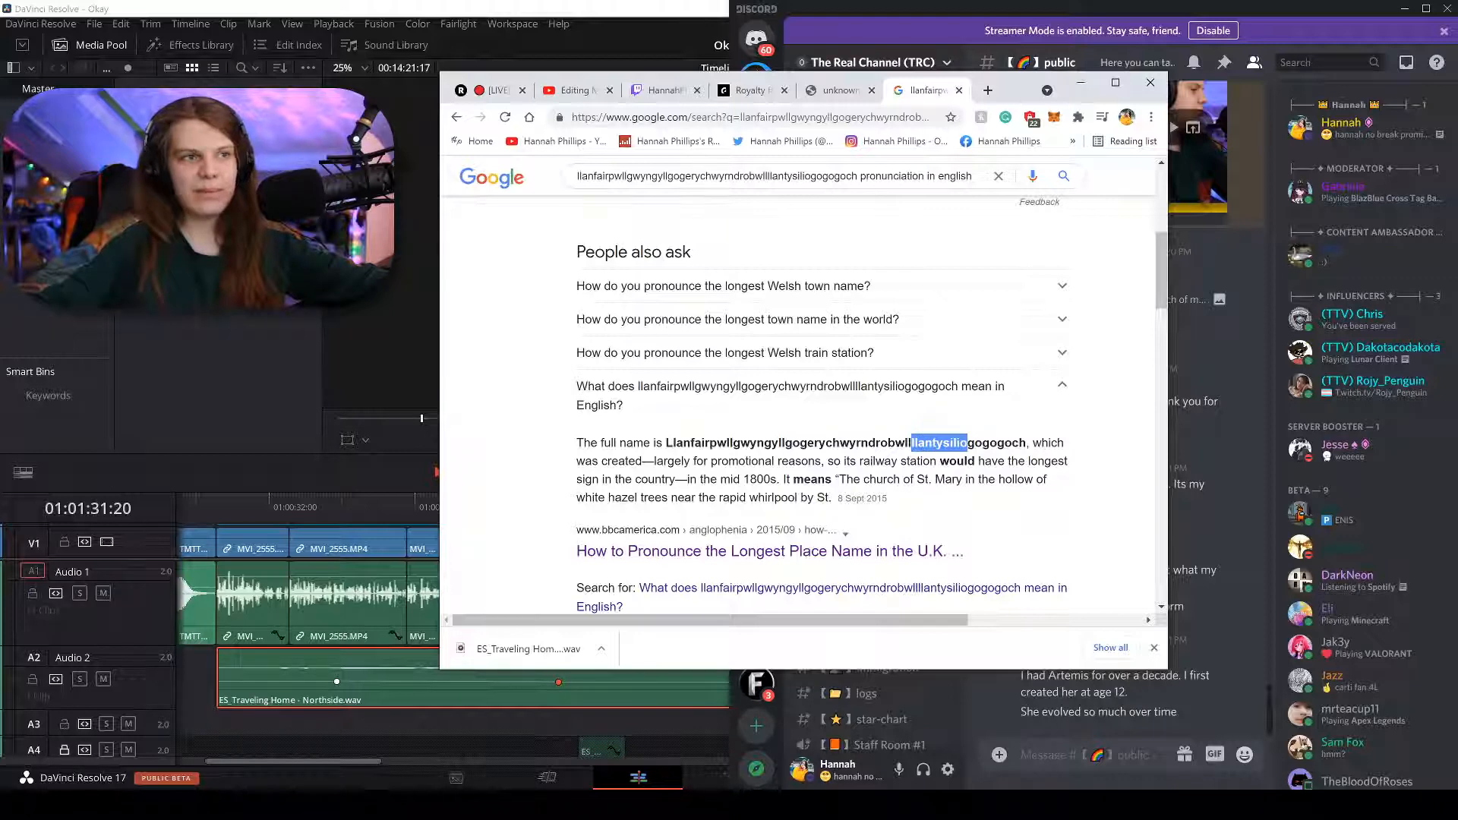
drag(967, 442, 1026, 443)
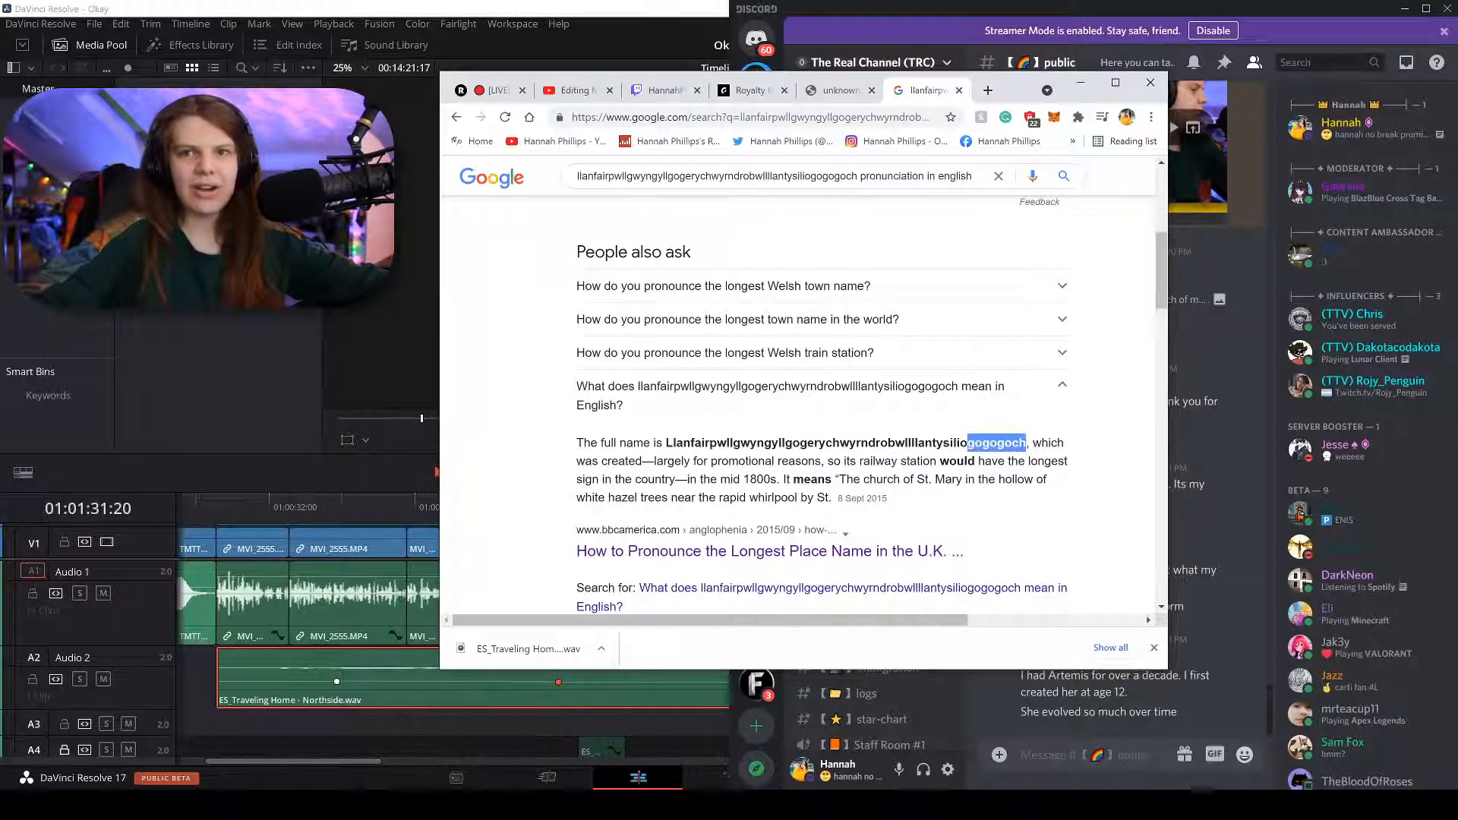
click(969, 440)
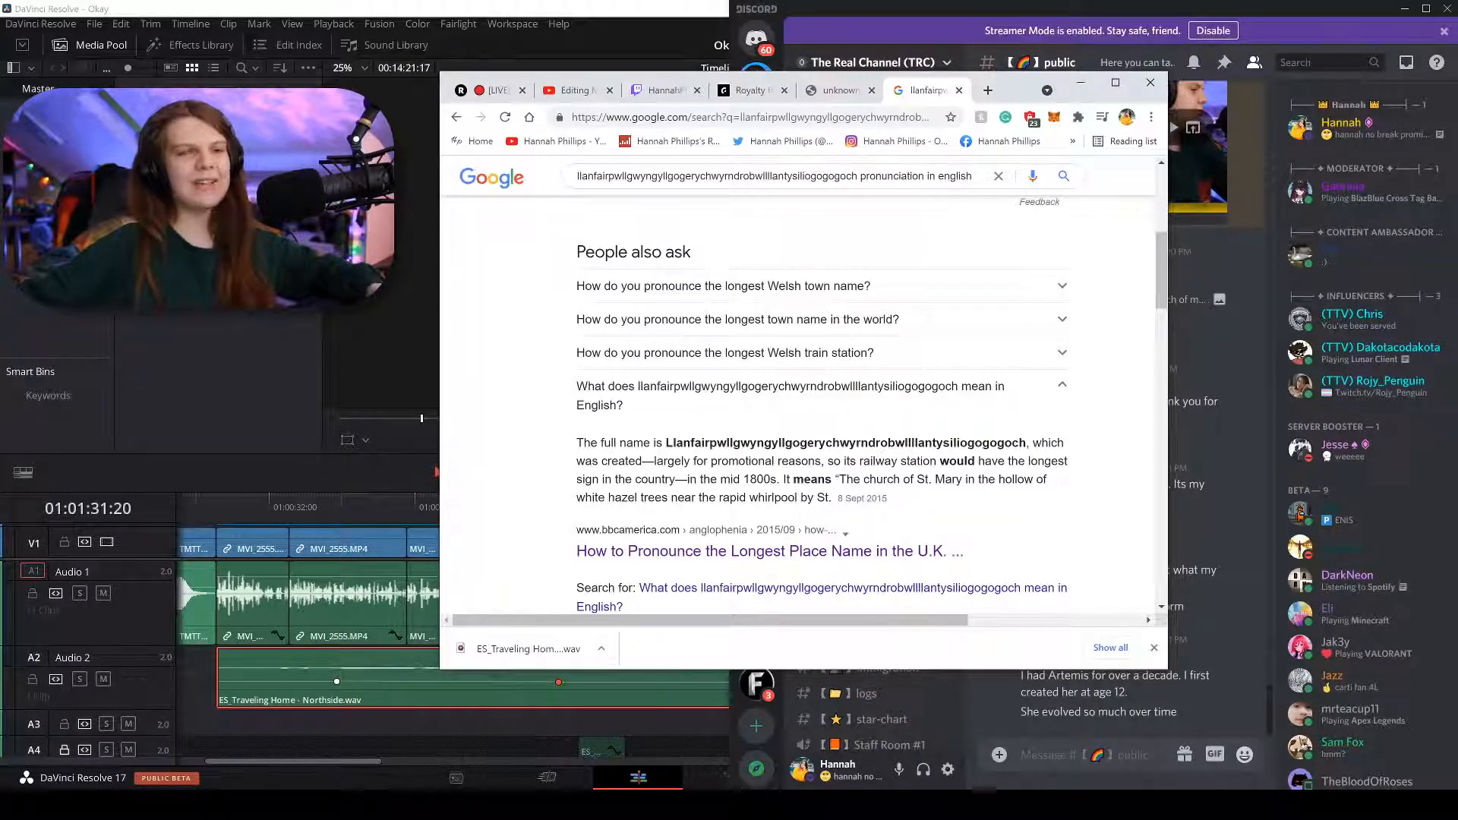
click(634, 117)
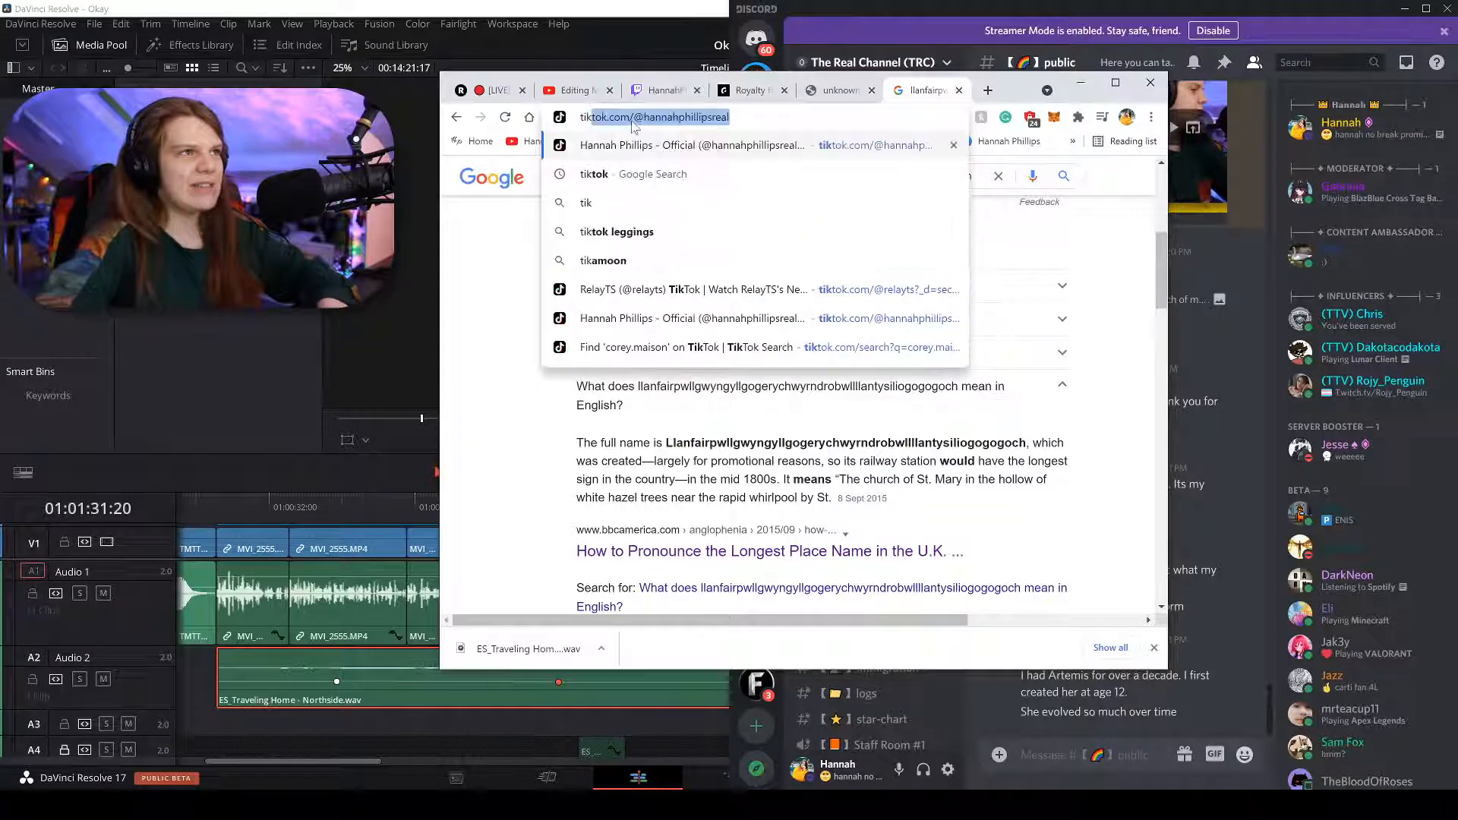
Go to TikTok via 'tik', scroll the profile grid, and open the 413.2K-view video.
key(Return)
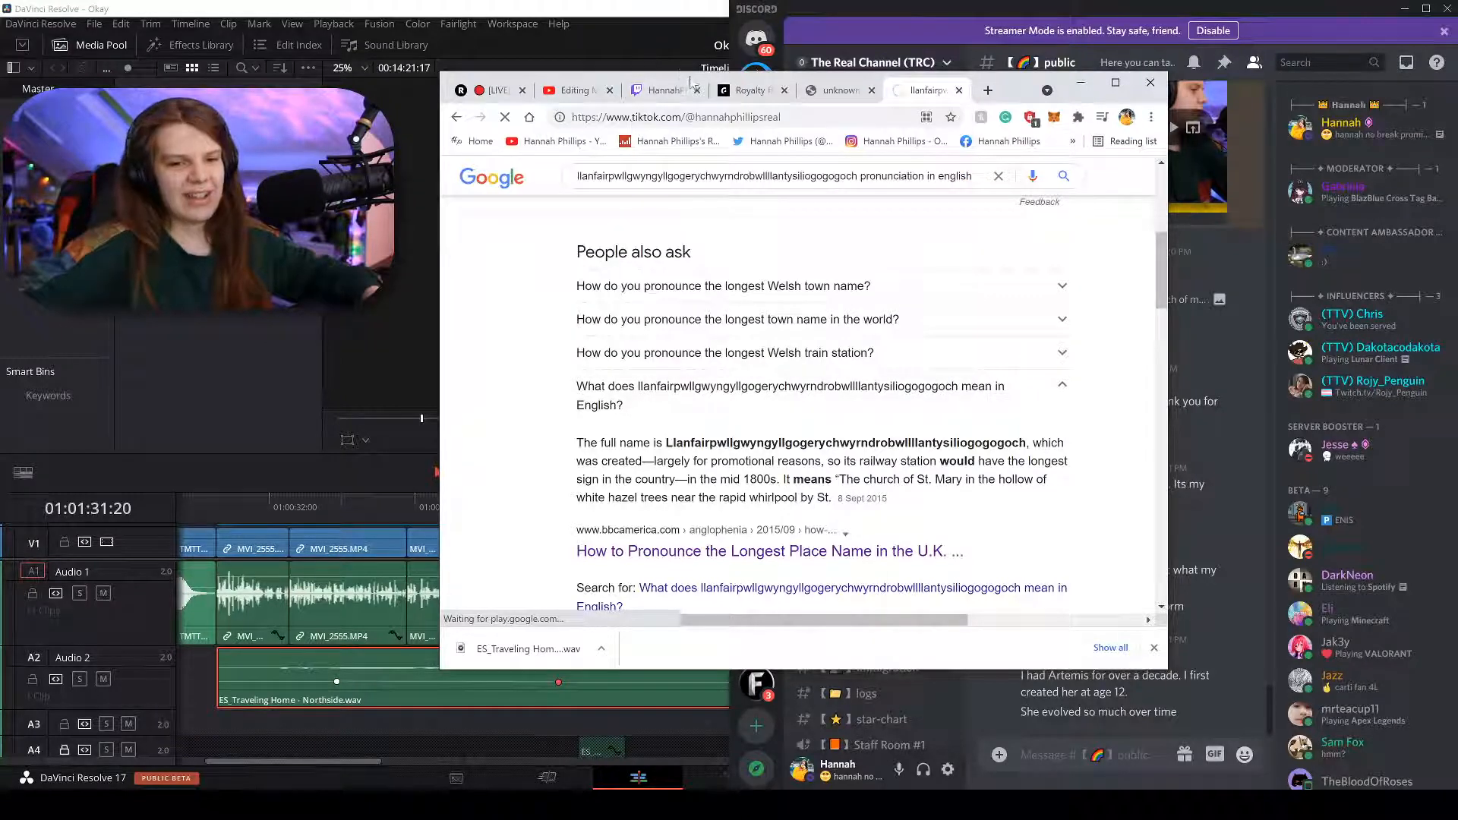
scroll(720, 430, down, 10)
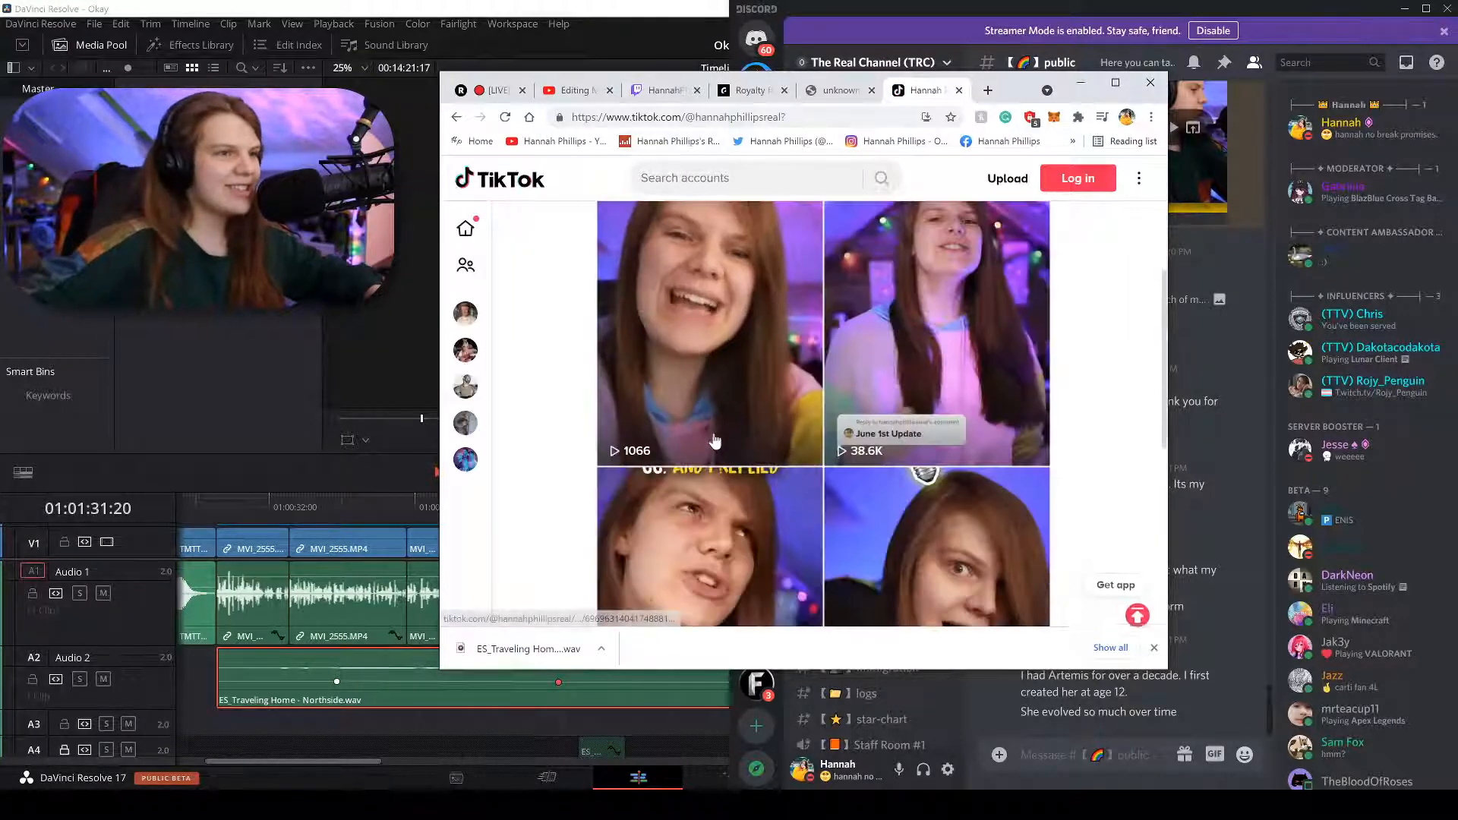
scroll(720, 430, down, 10)
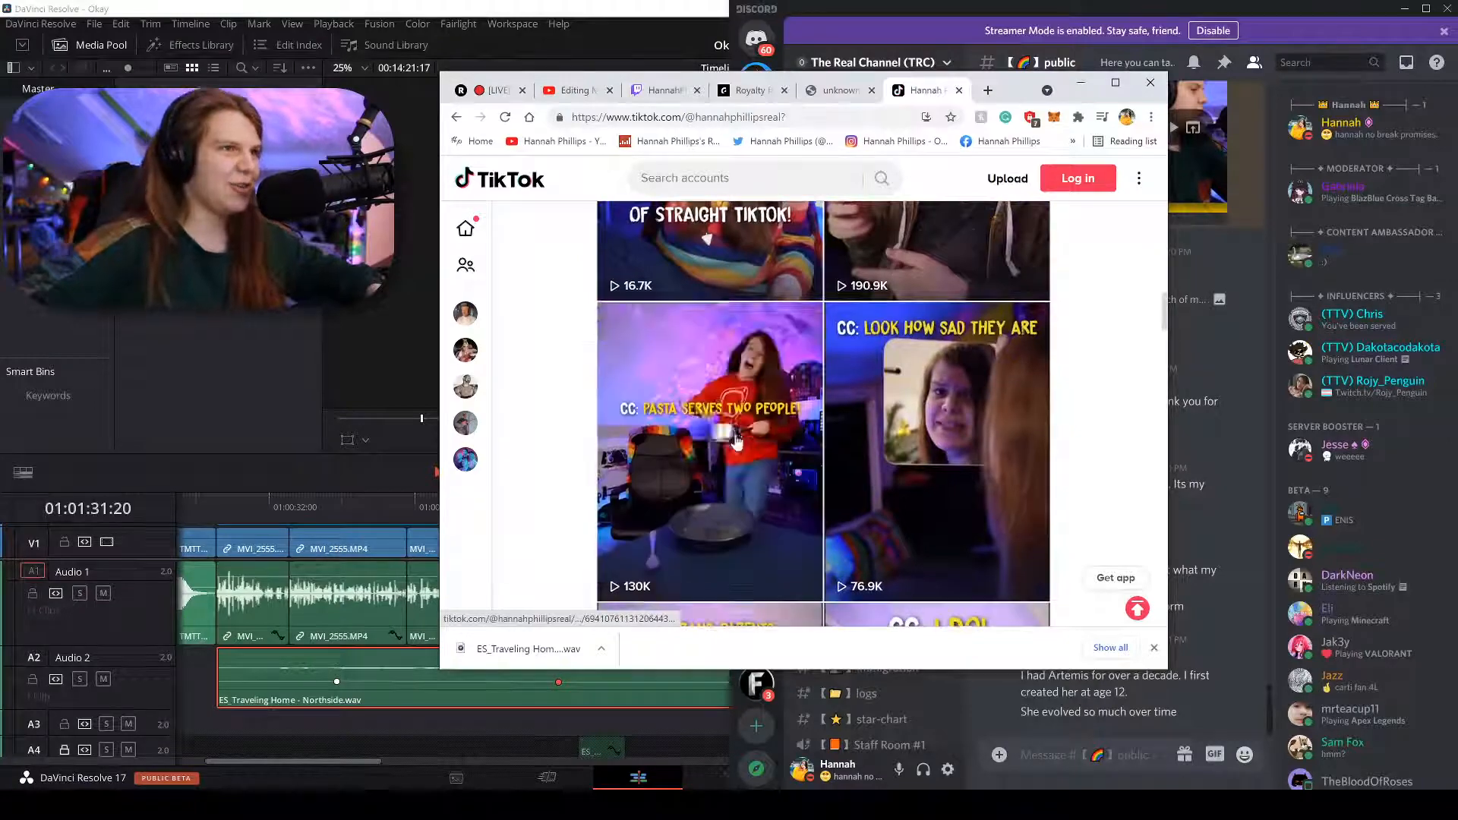
scroll(729, 435, down, 10)
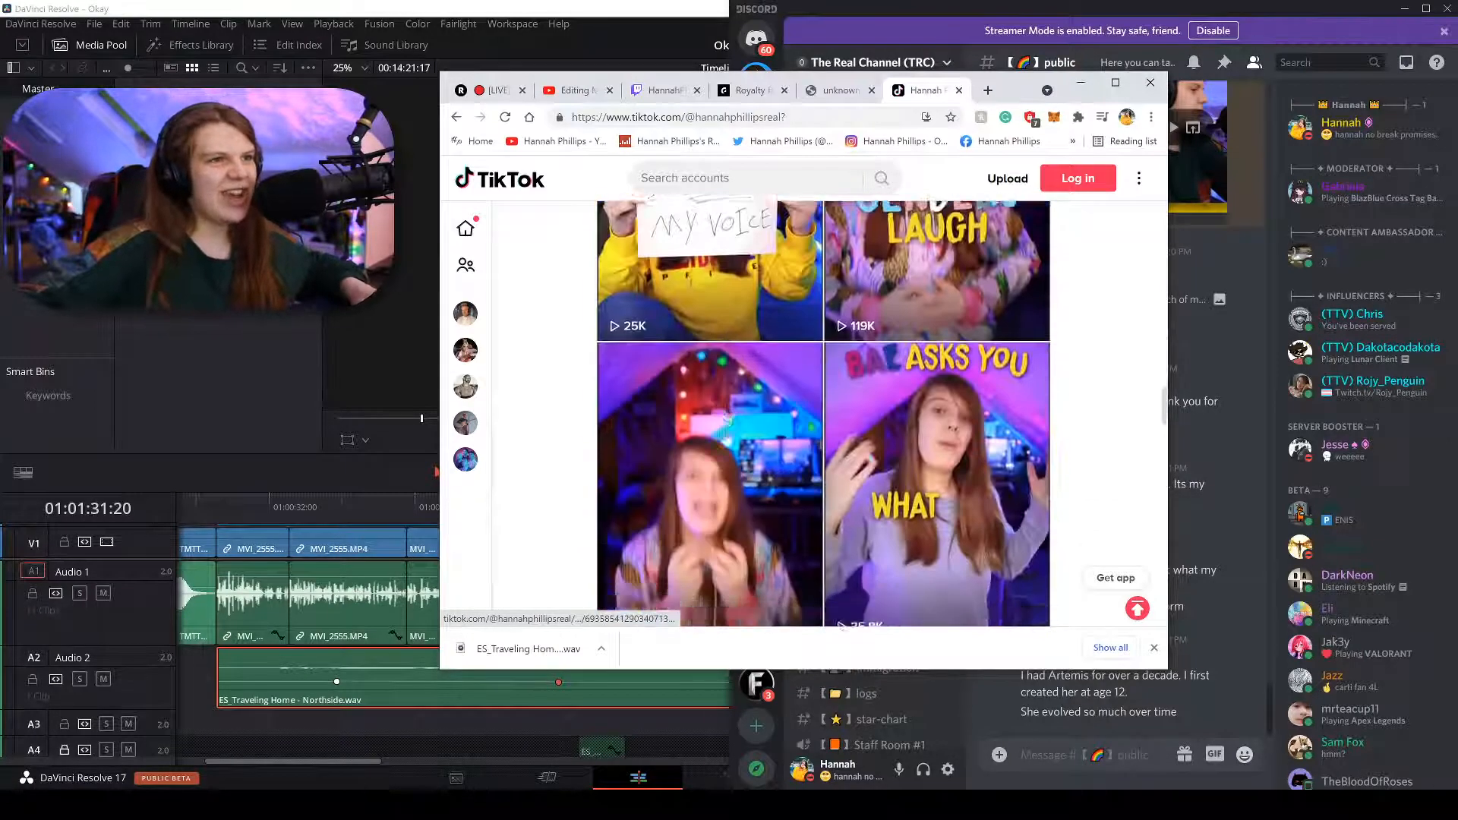
scroll(724, 437, down, 10)
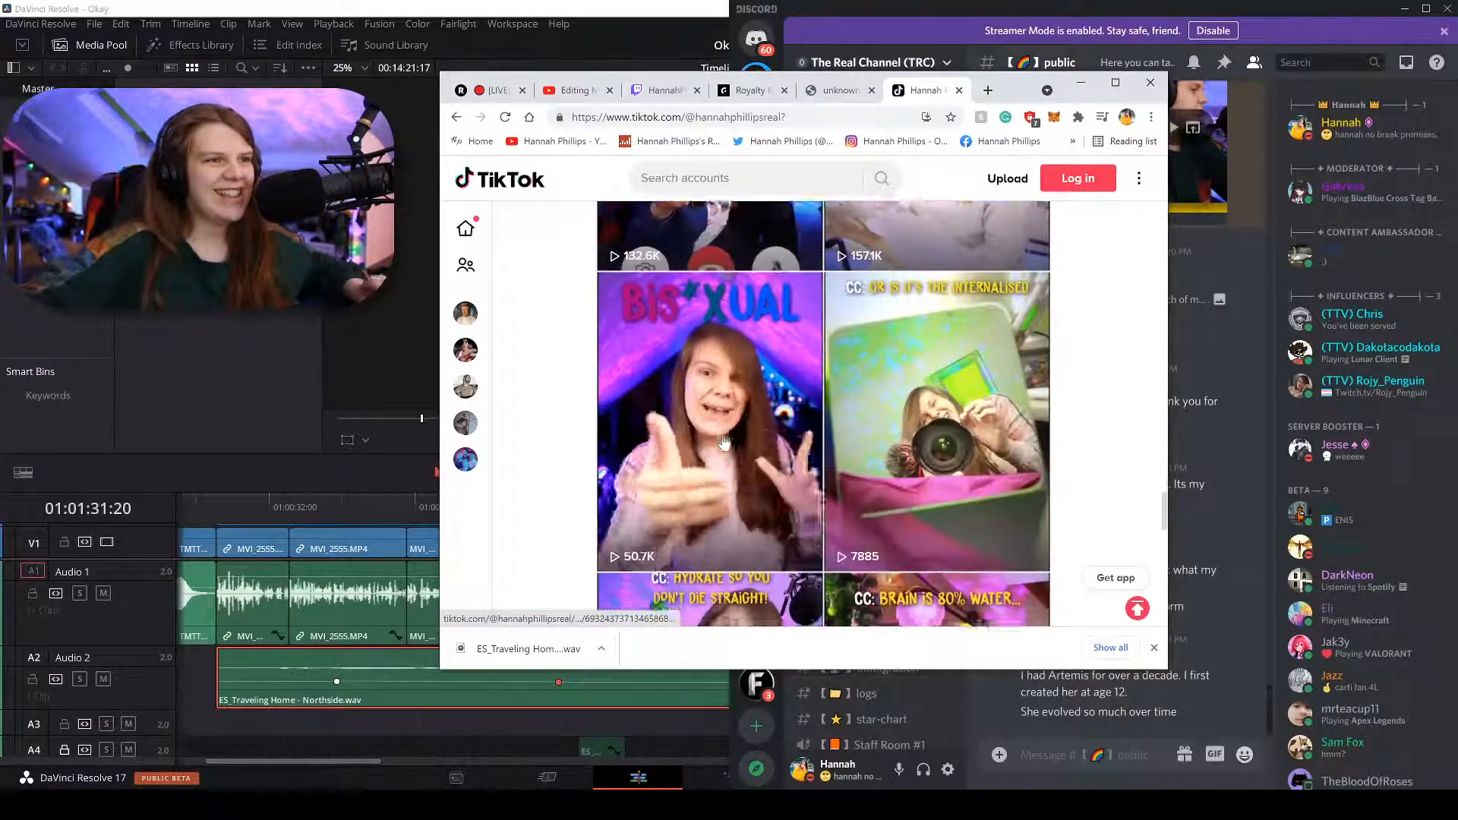
scroll(868, 491, down, 5)
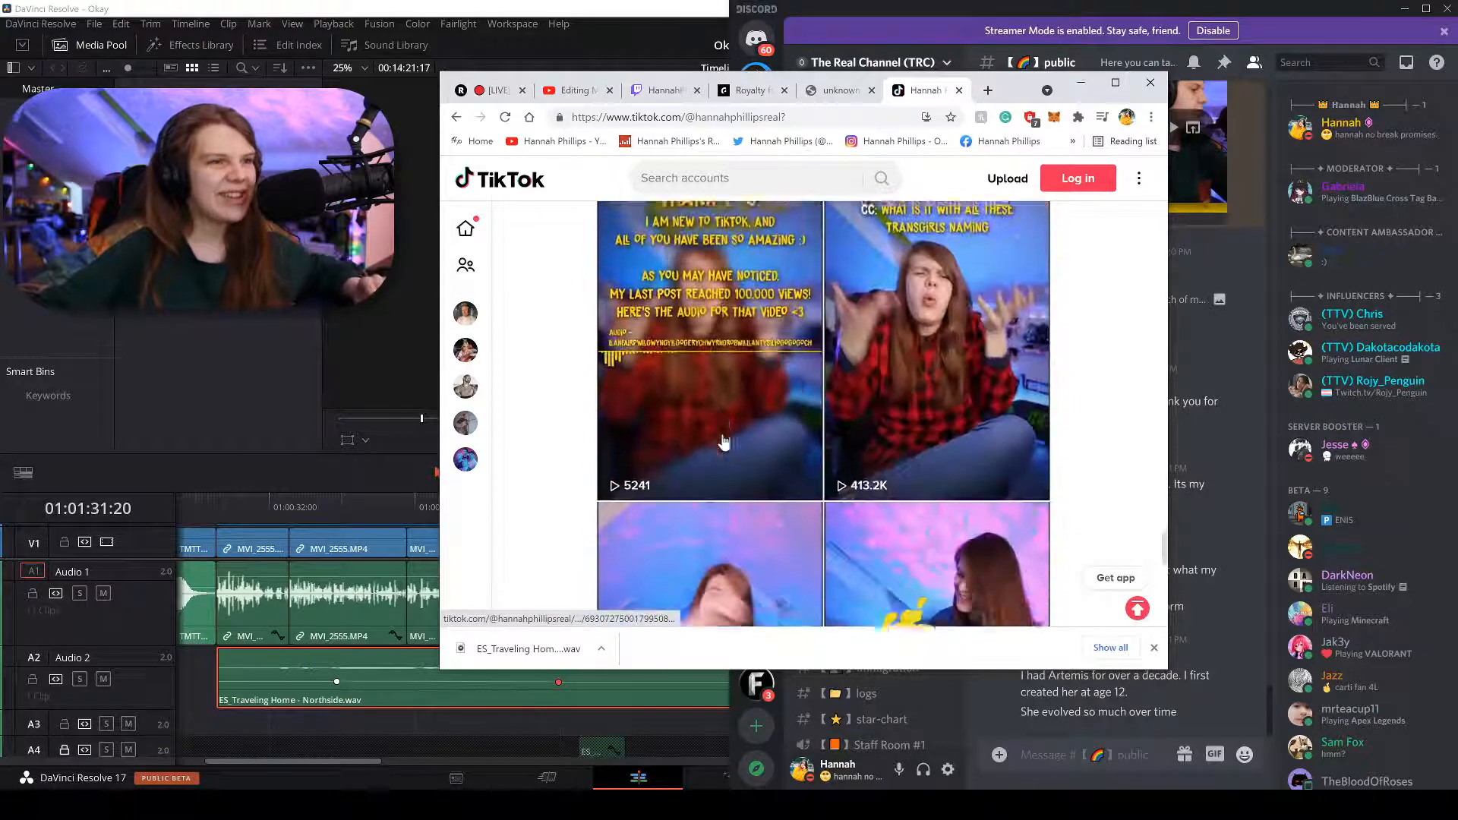
click(868, 486)
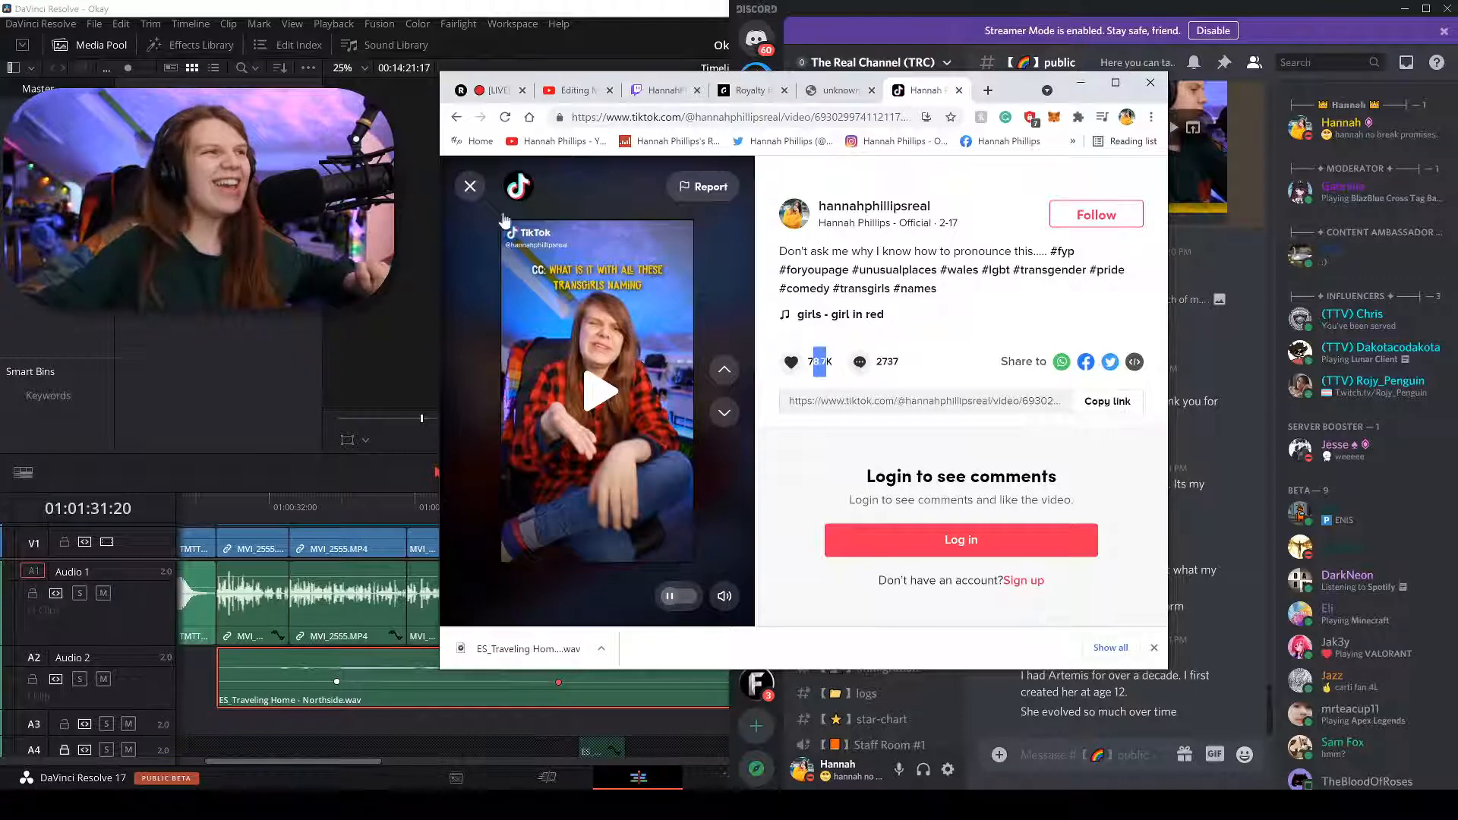
Reopen the 413.2K-view video from its thumbnail to watch it again.
click(470, 186)
click(912, 450)
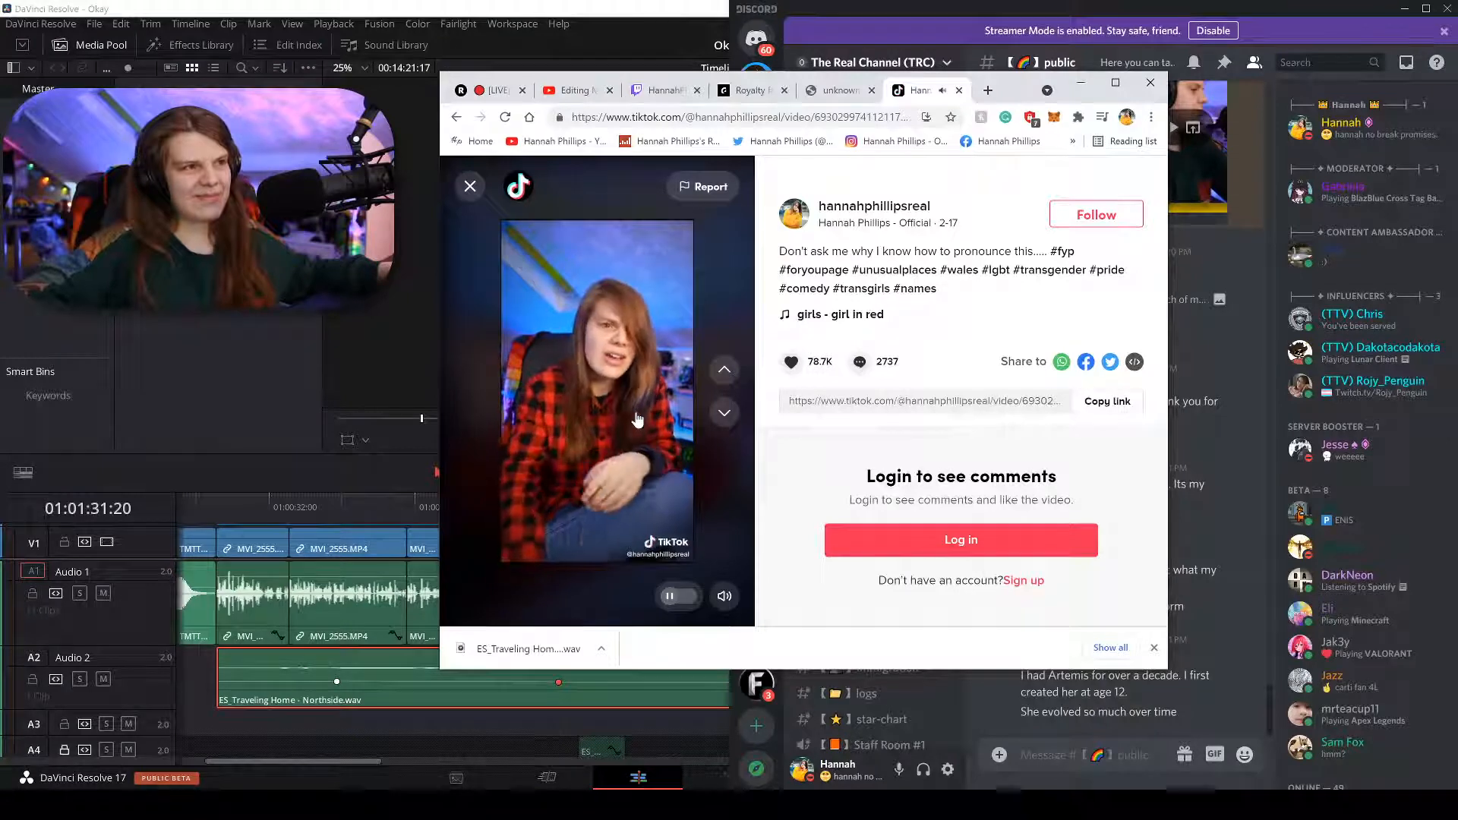
Close the video and the downloads bar, then scroll back up the profile's video grid.
click(474, 187)
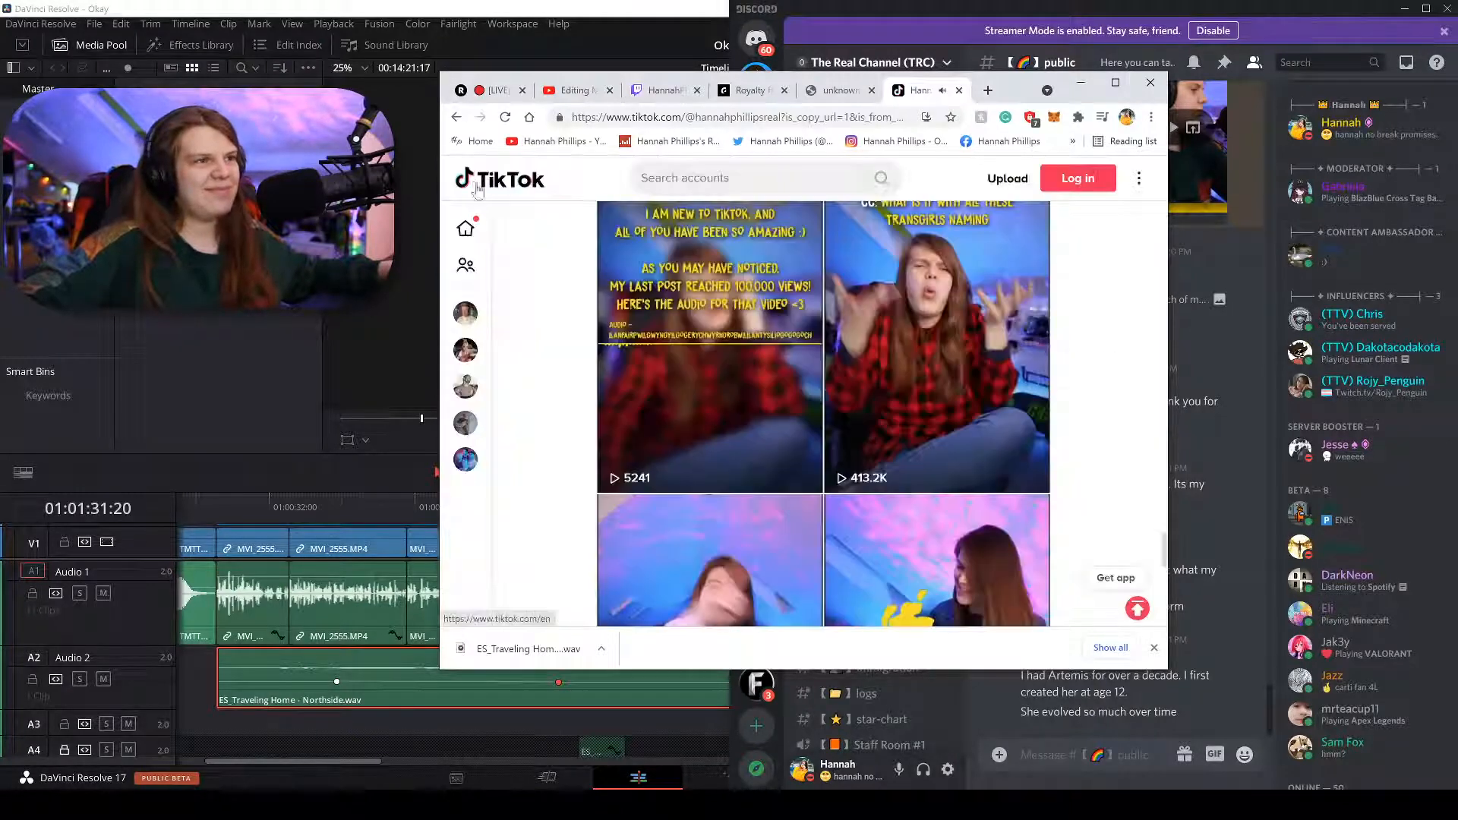
scroll(824, 410, up, 8)
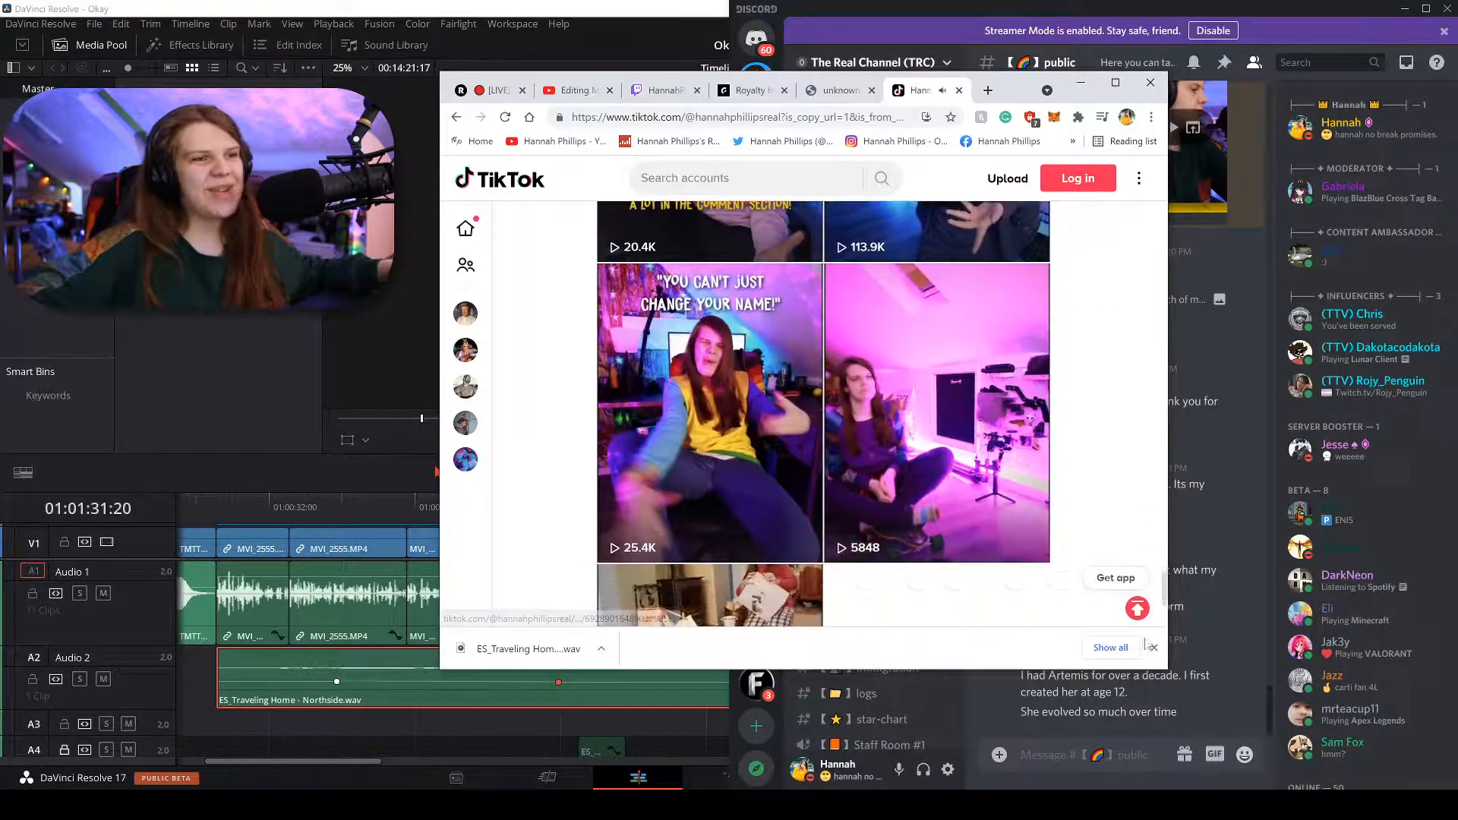
click(1151, 647)
scroll(906, 465, up, 3)
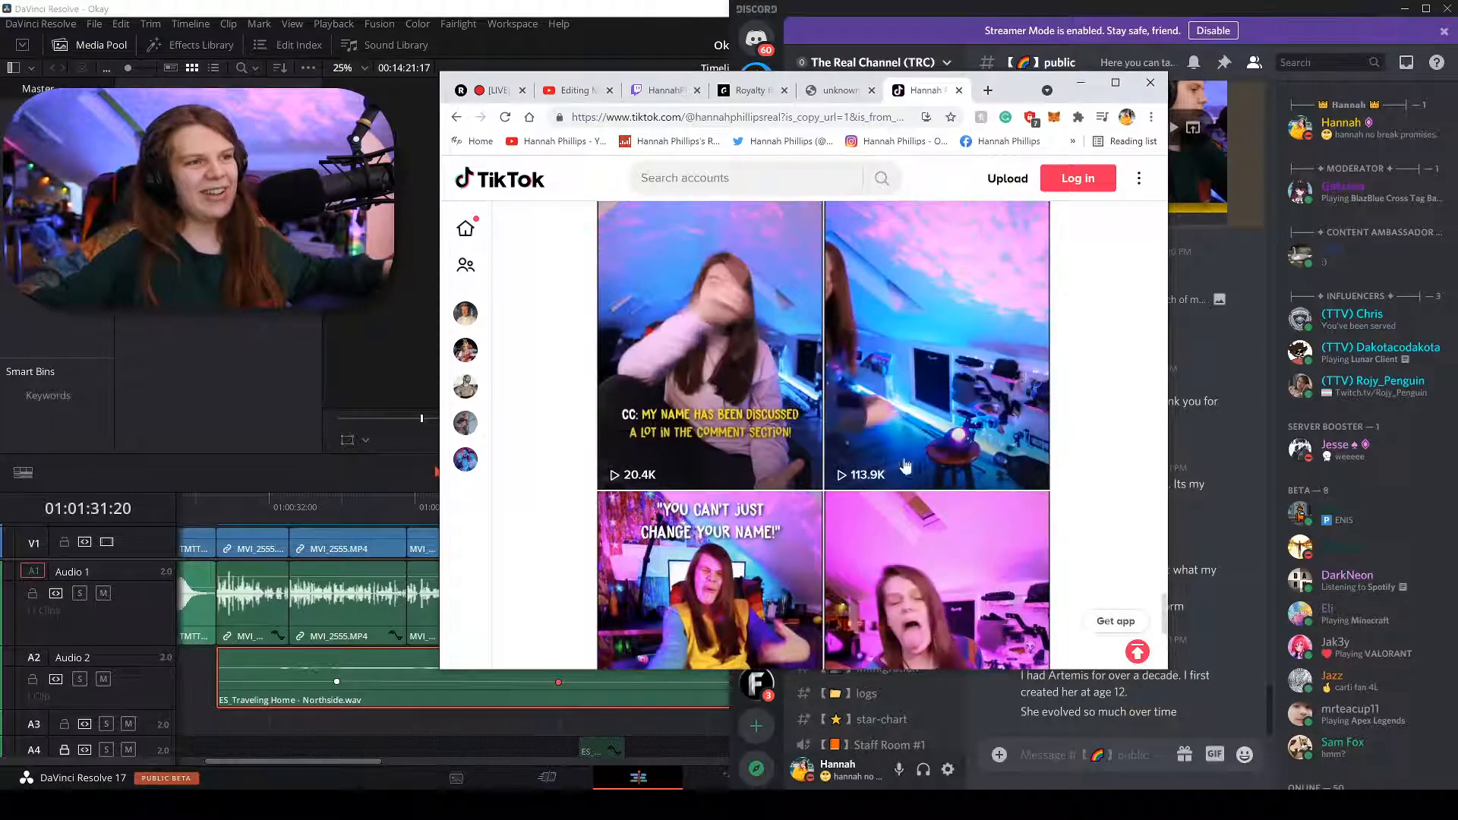
scroll(906, 466, up, 5)
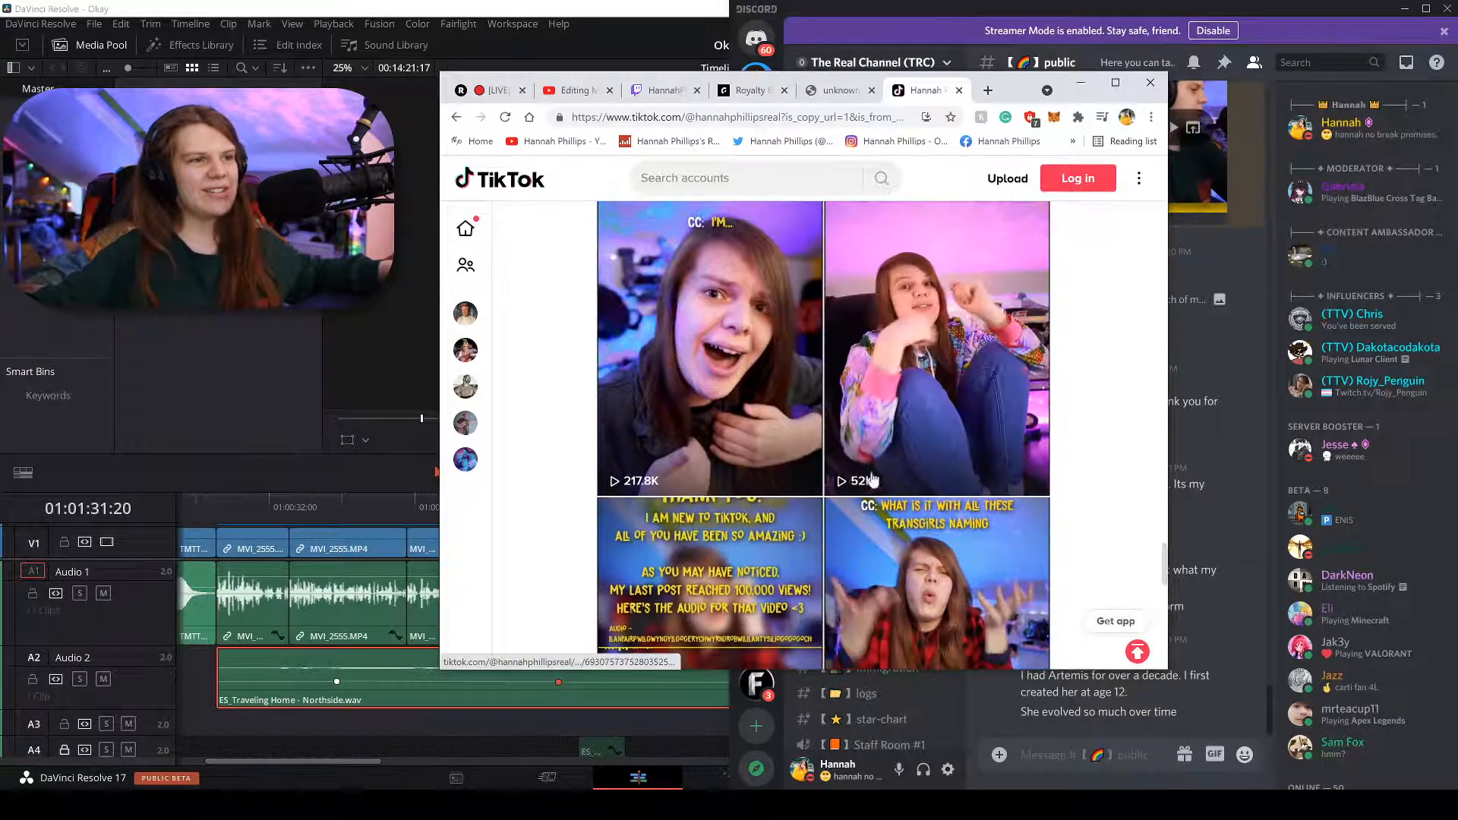
scroll(628, 484, up, 1)
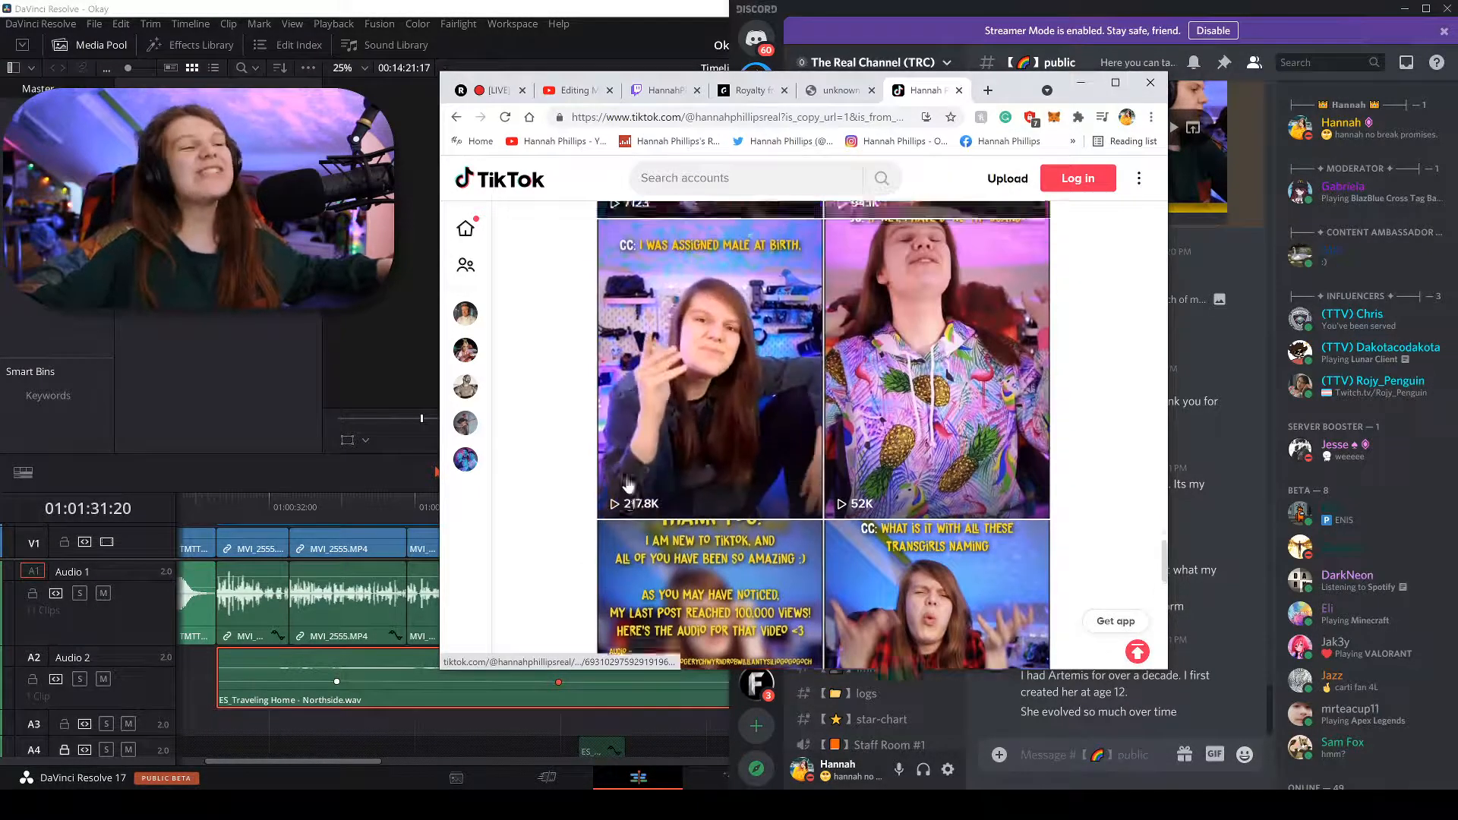
scroll(628, 484, up, 10)
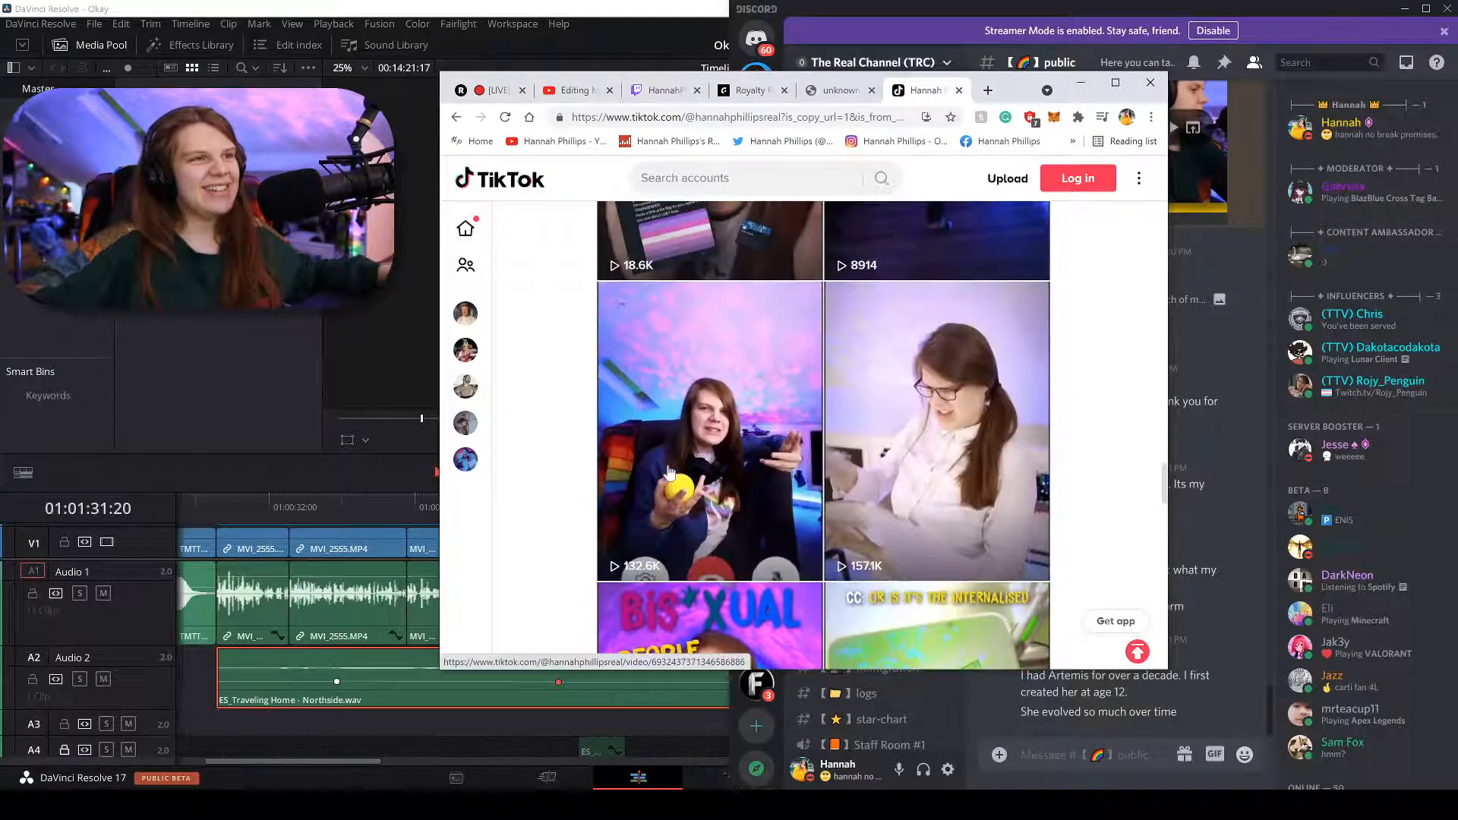
scroll(668, 472, up, 5)
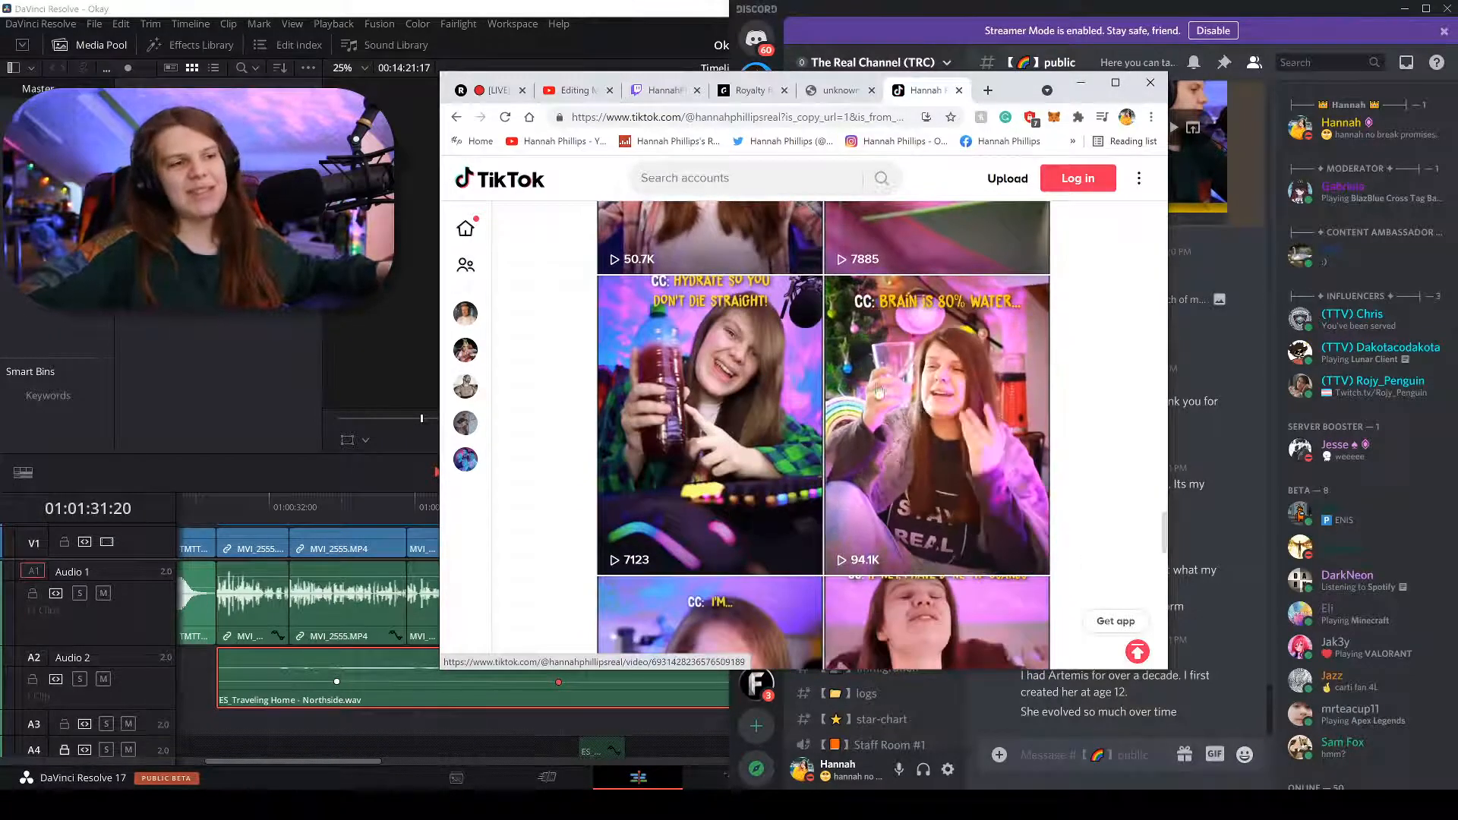
scroll(940, 443, up, 1)
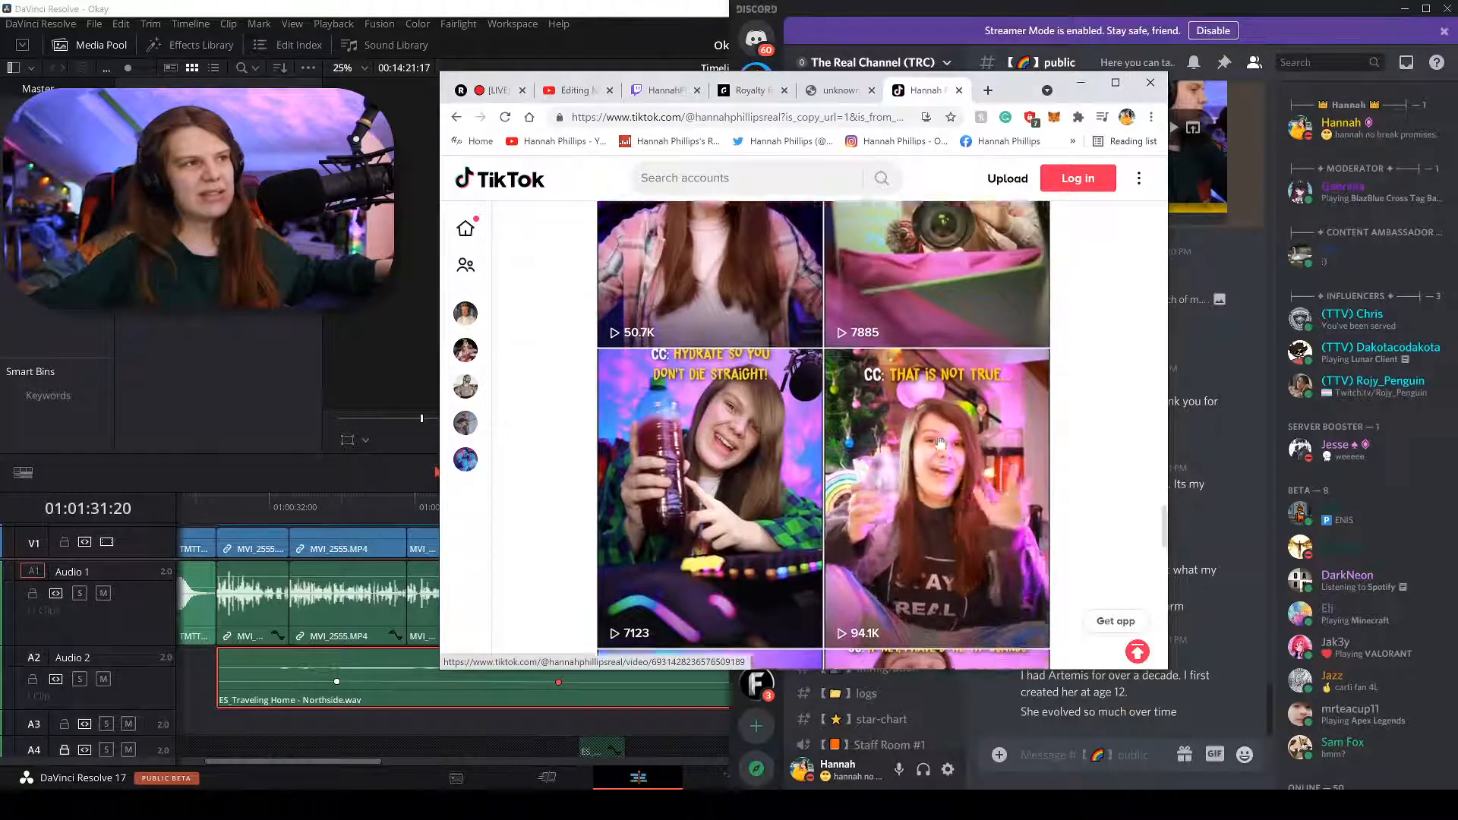
scroll(674, 467, down, 14)
scroll(673, 467, up, 3)
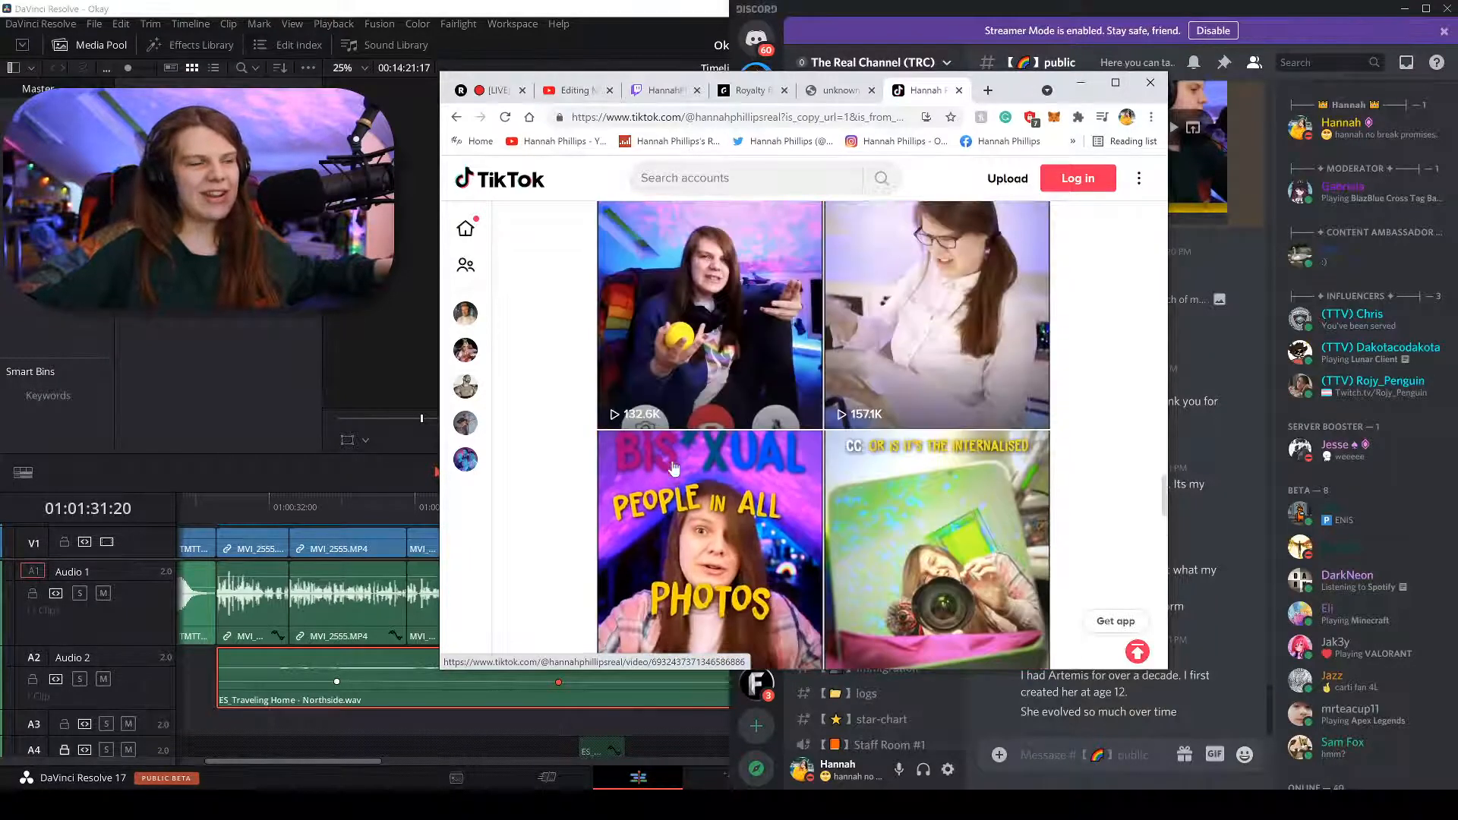
scroll(661, 387, up, 1)
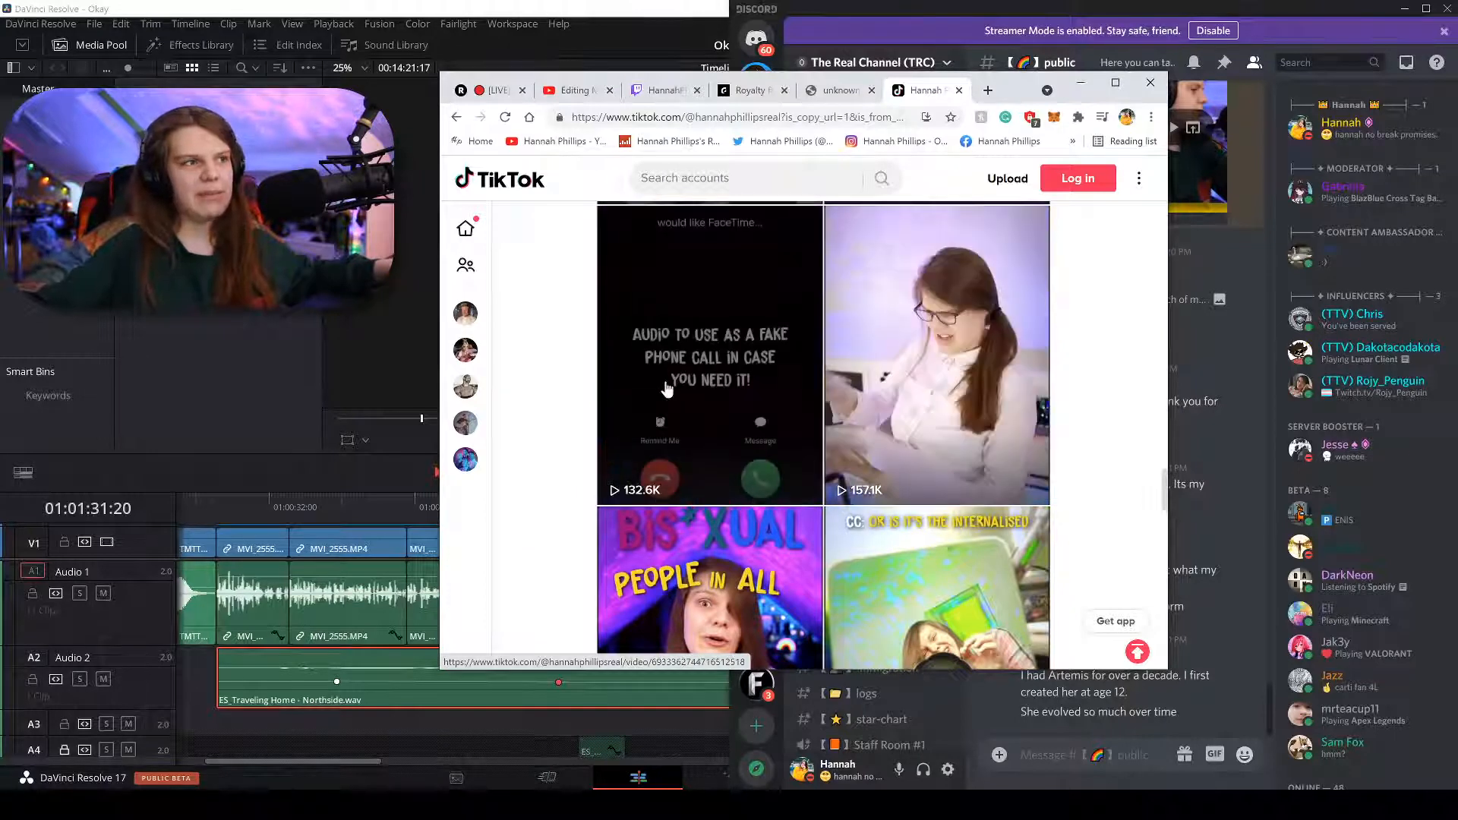
Reach the profile header, highlight the follower and like counts, then return to Discord.
scroll(687, 364, up, 5)
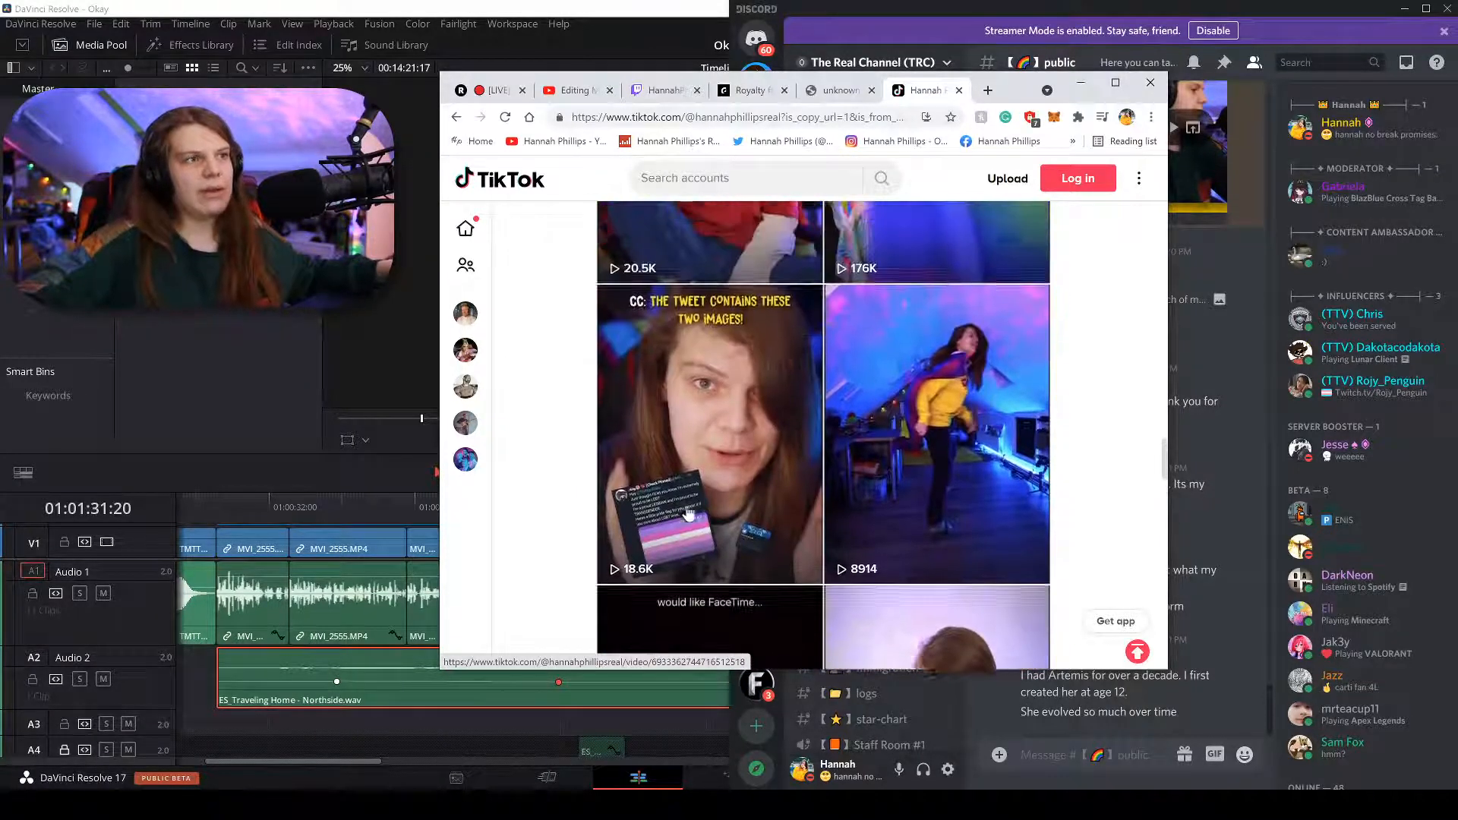
scroll(688, 515, up, 5)
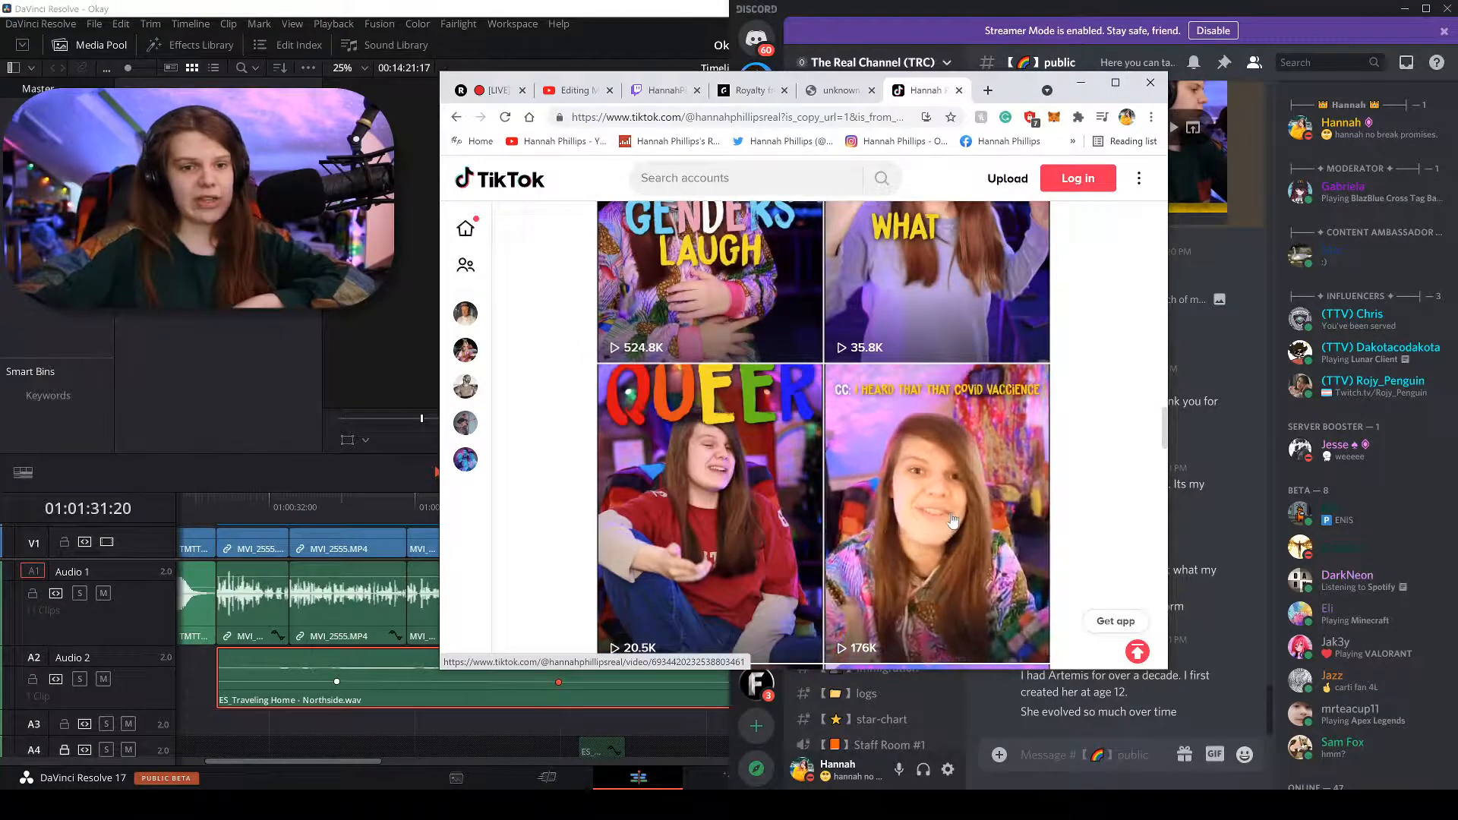
scroll(609, 456, up, 2)
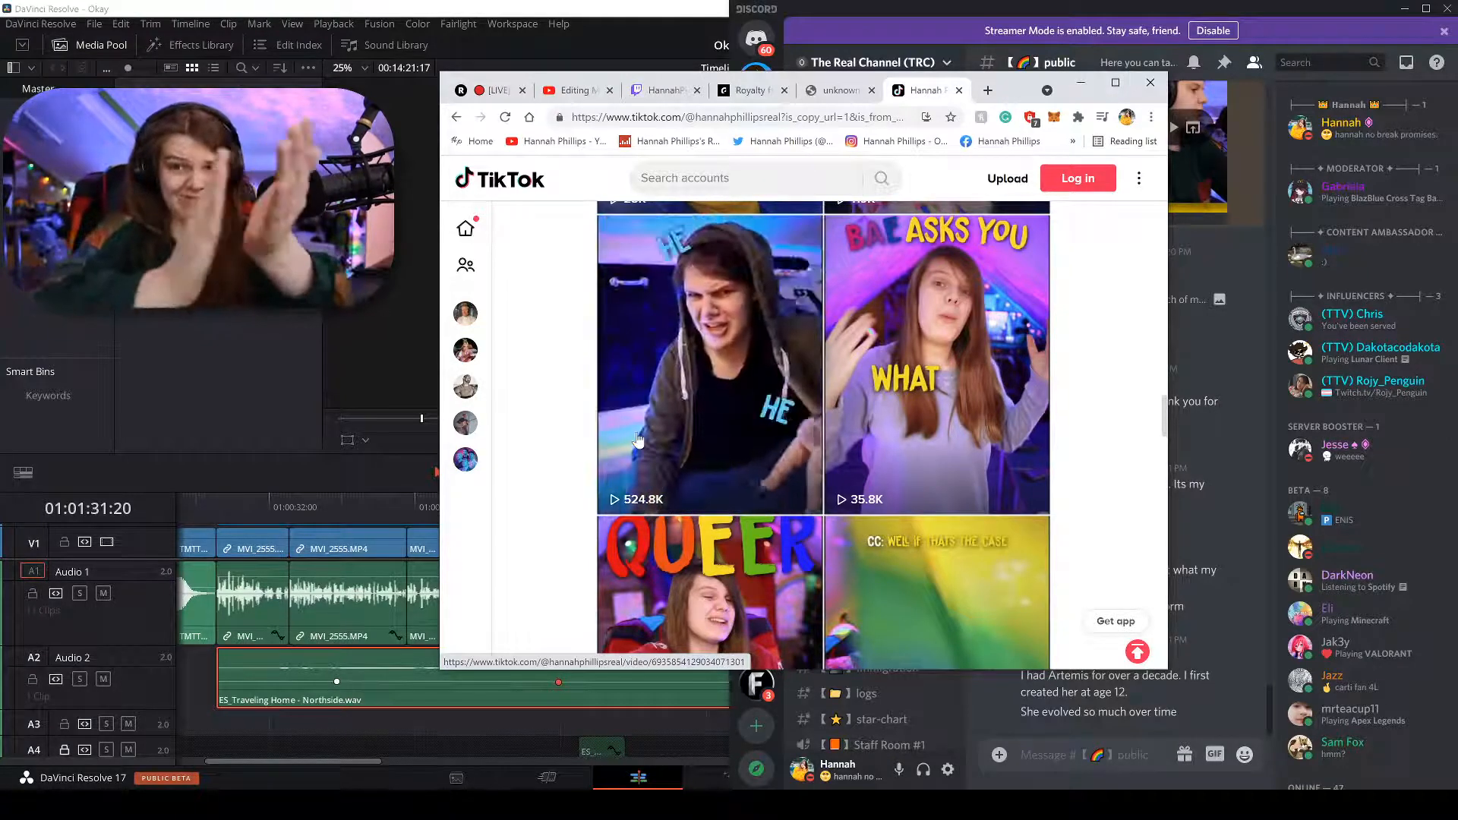
scroll(729, 472, up, 3)
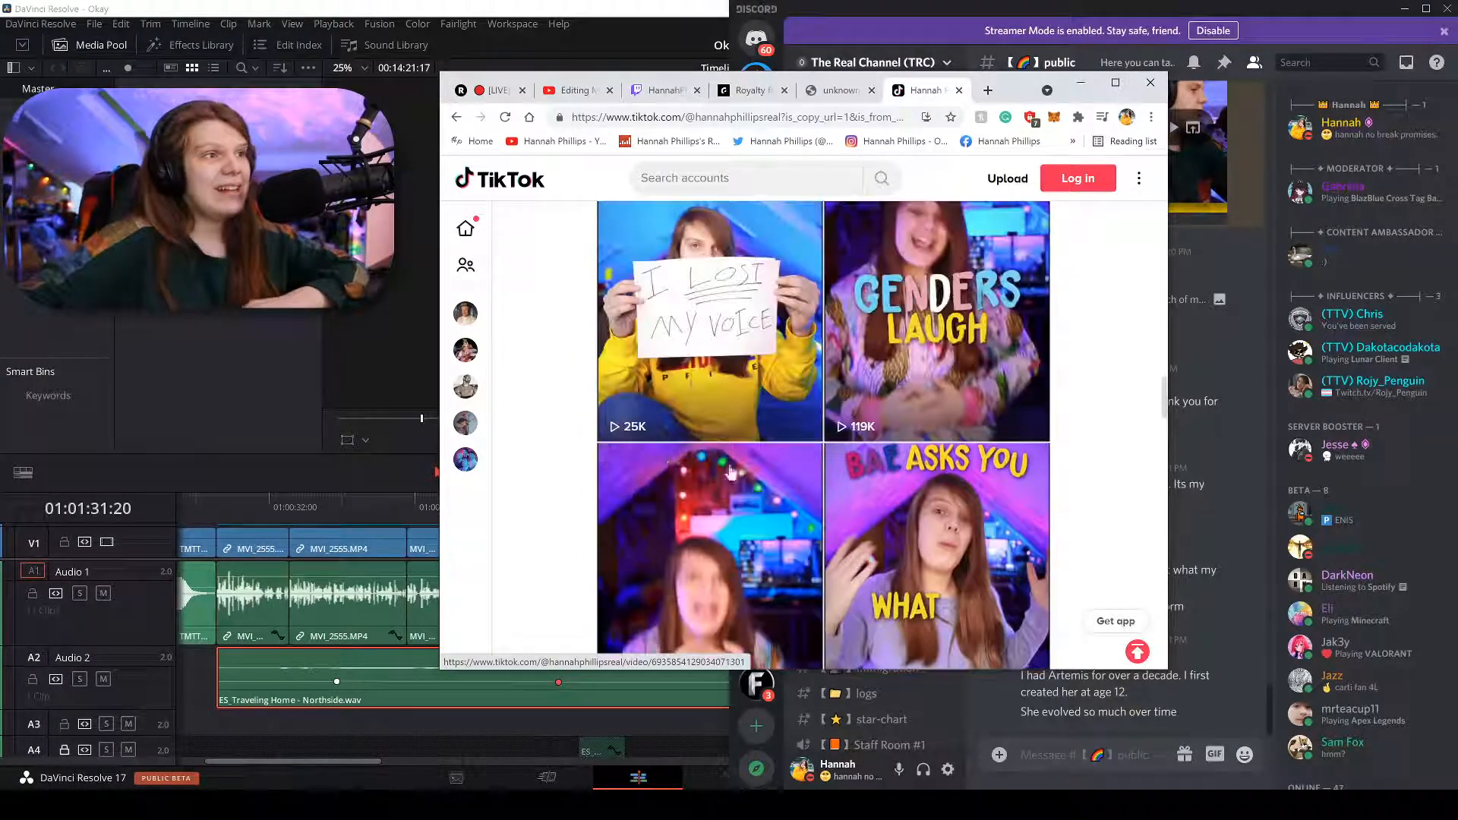
scroll(729, 472, up, 10)
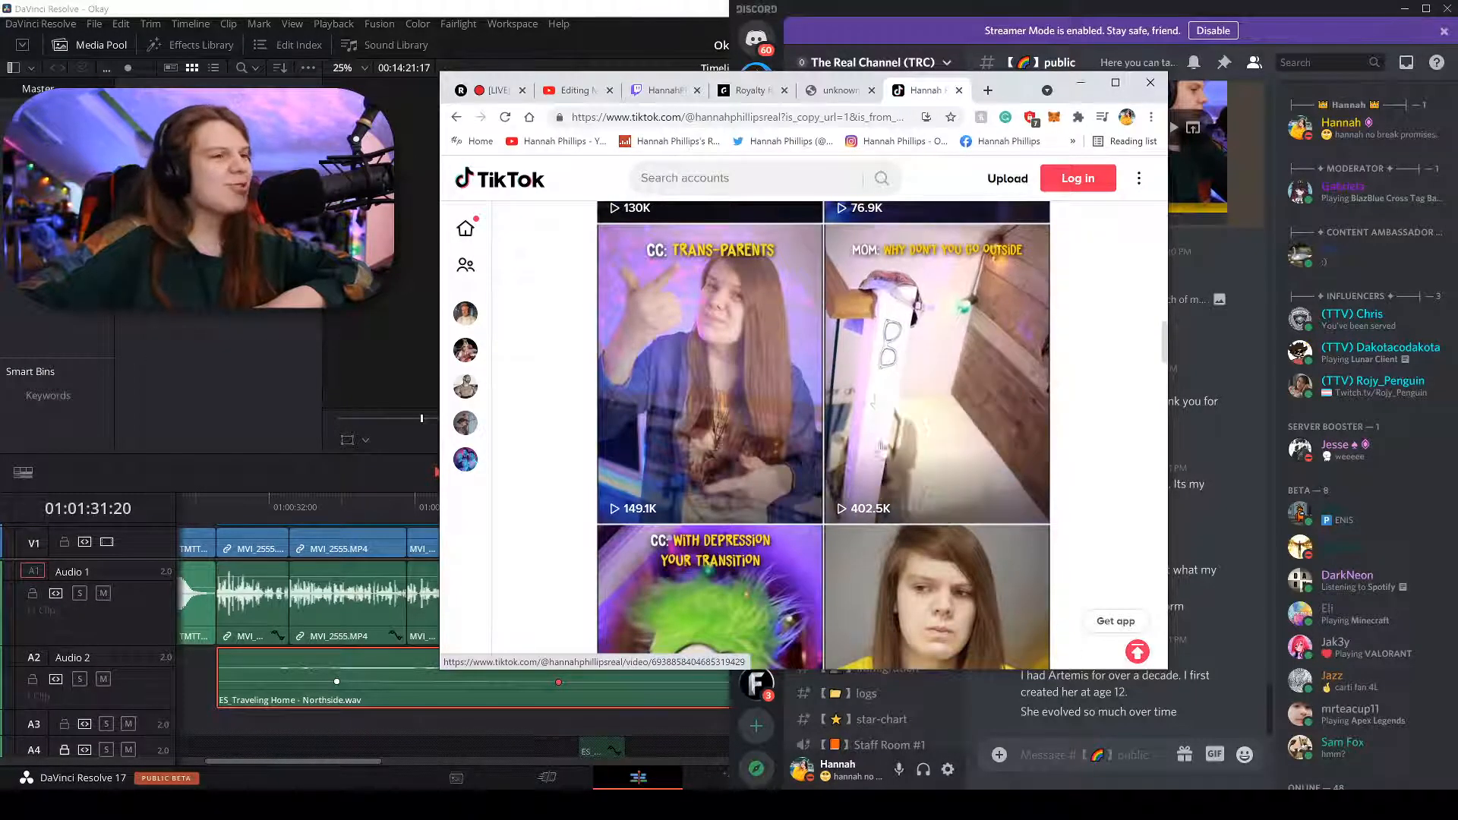
scroll(920, 565, up, 6)
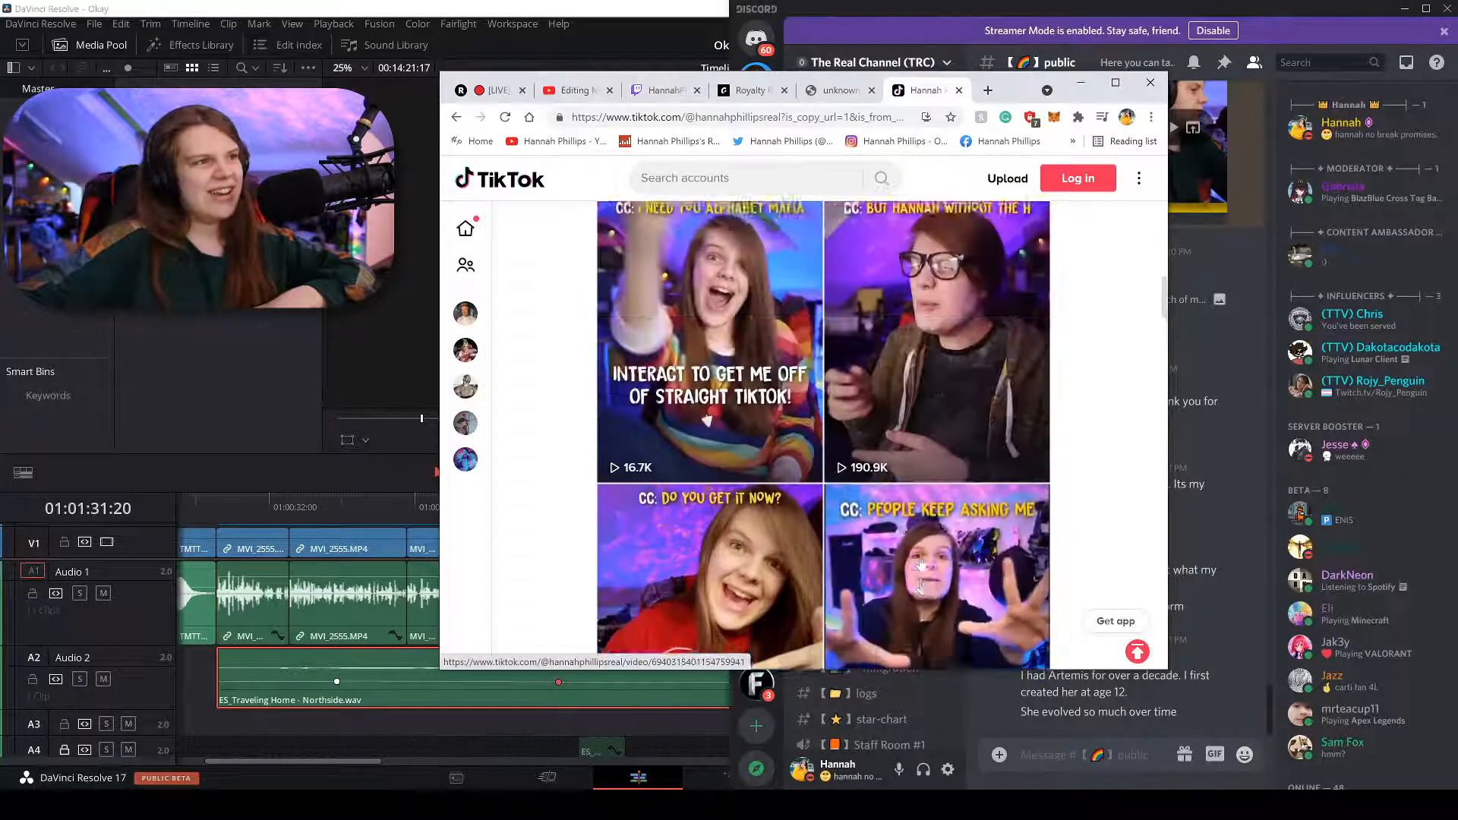
scroll(920, 566, up, 8)
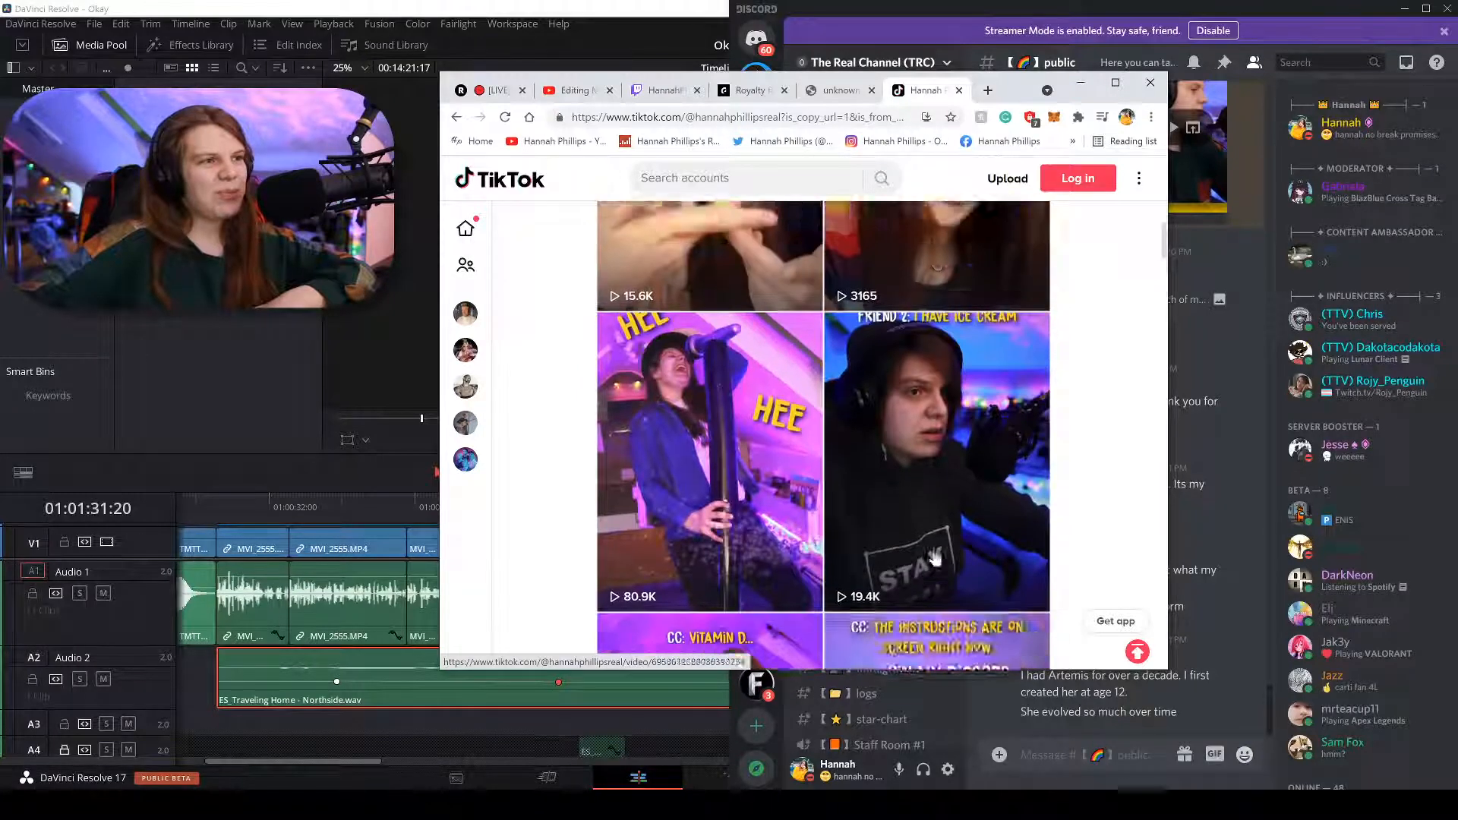
scroll(934, 558, up, 6)
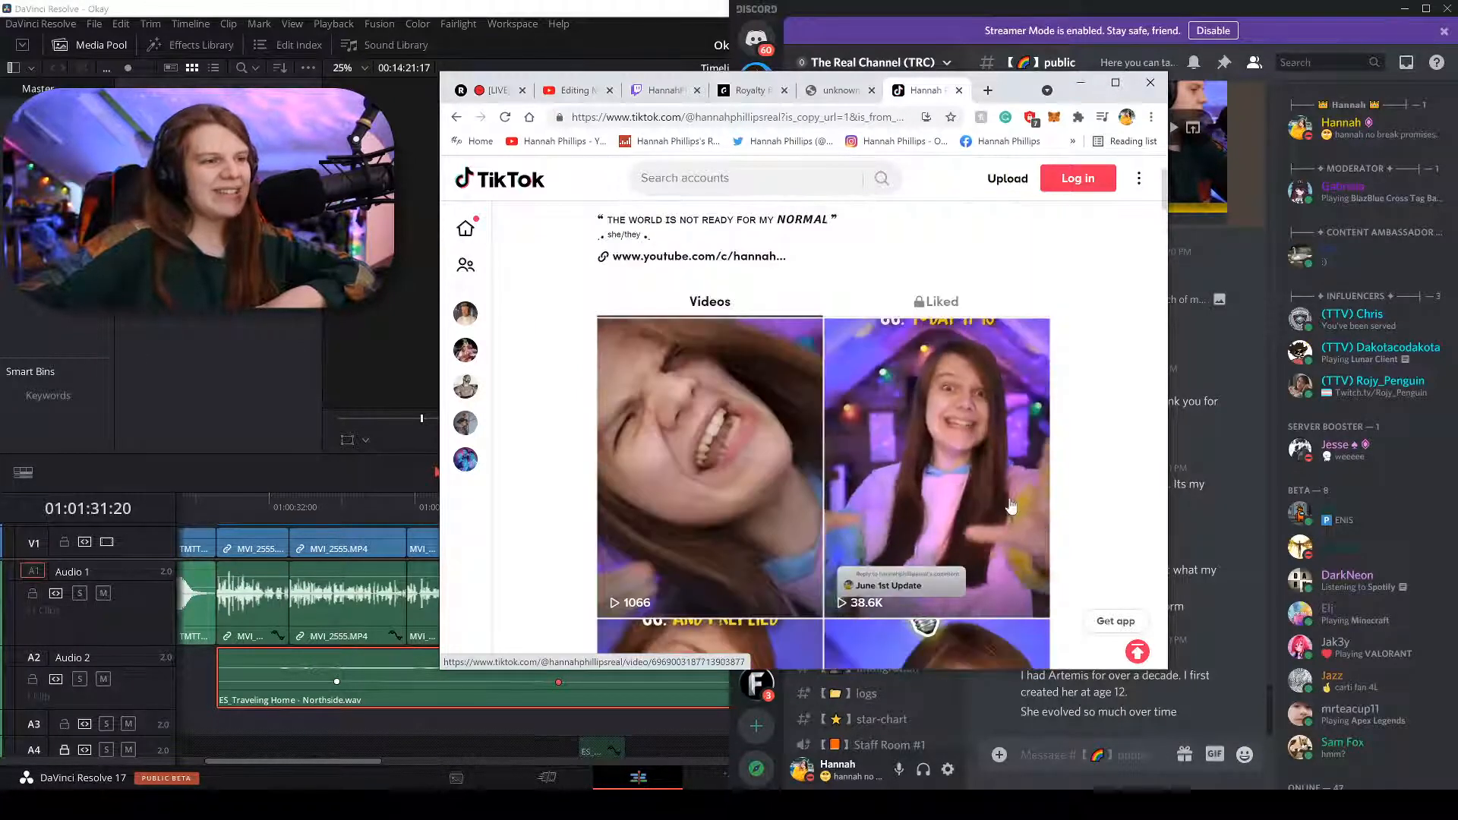
scroll(1010, 505, up, 2)
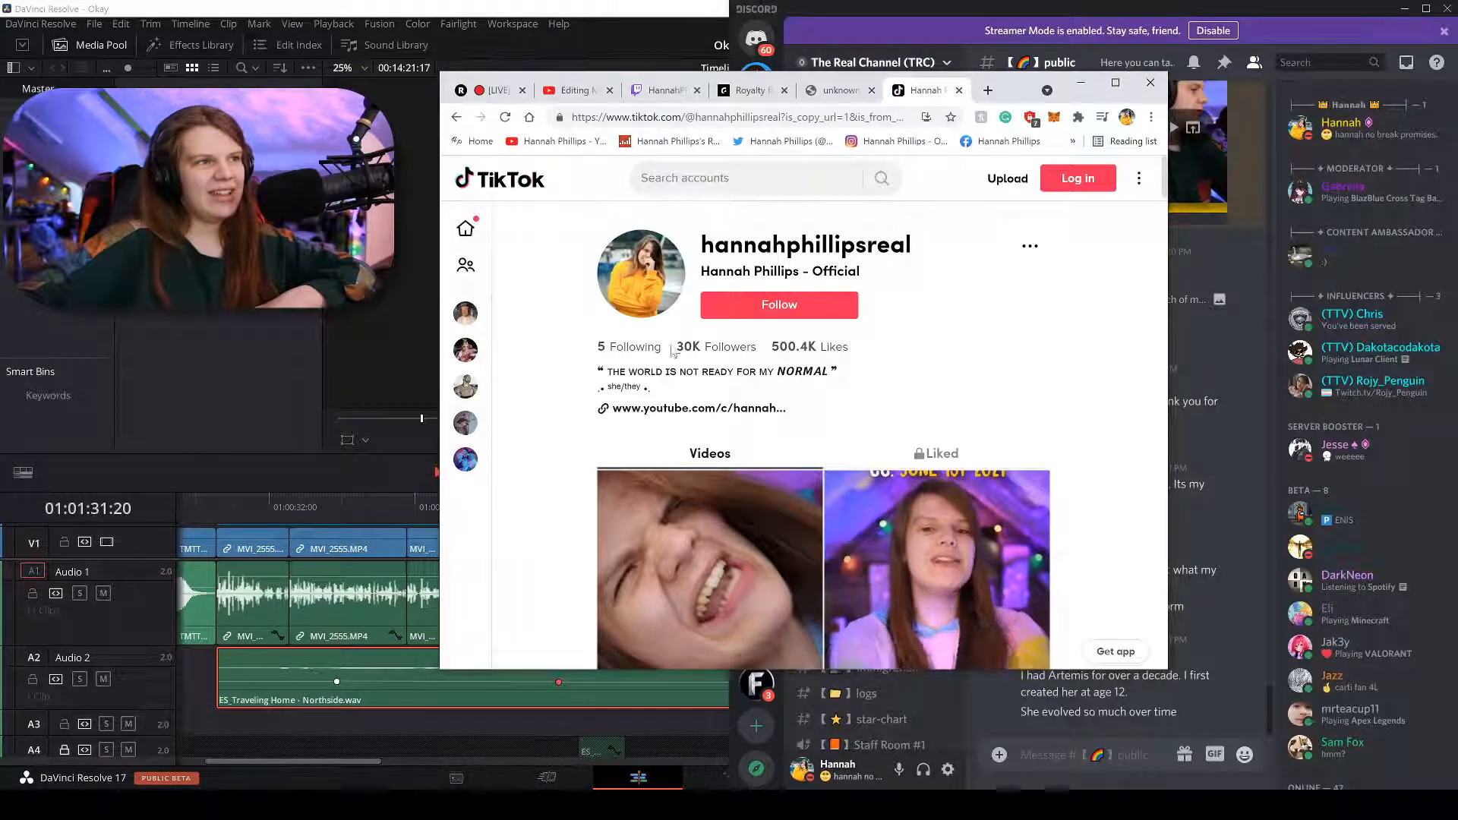
drag(704, 348, 817, 348)
click(904, 344)
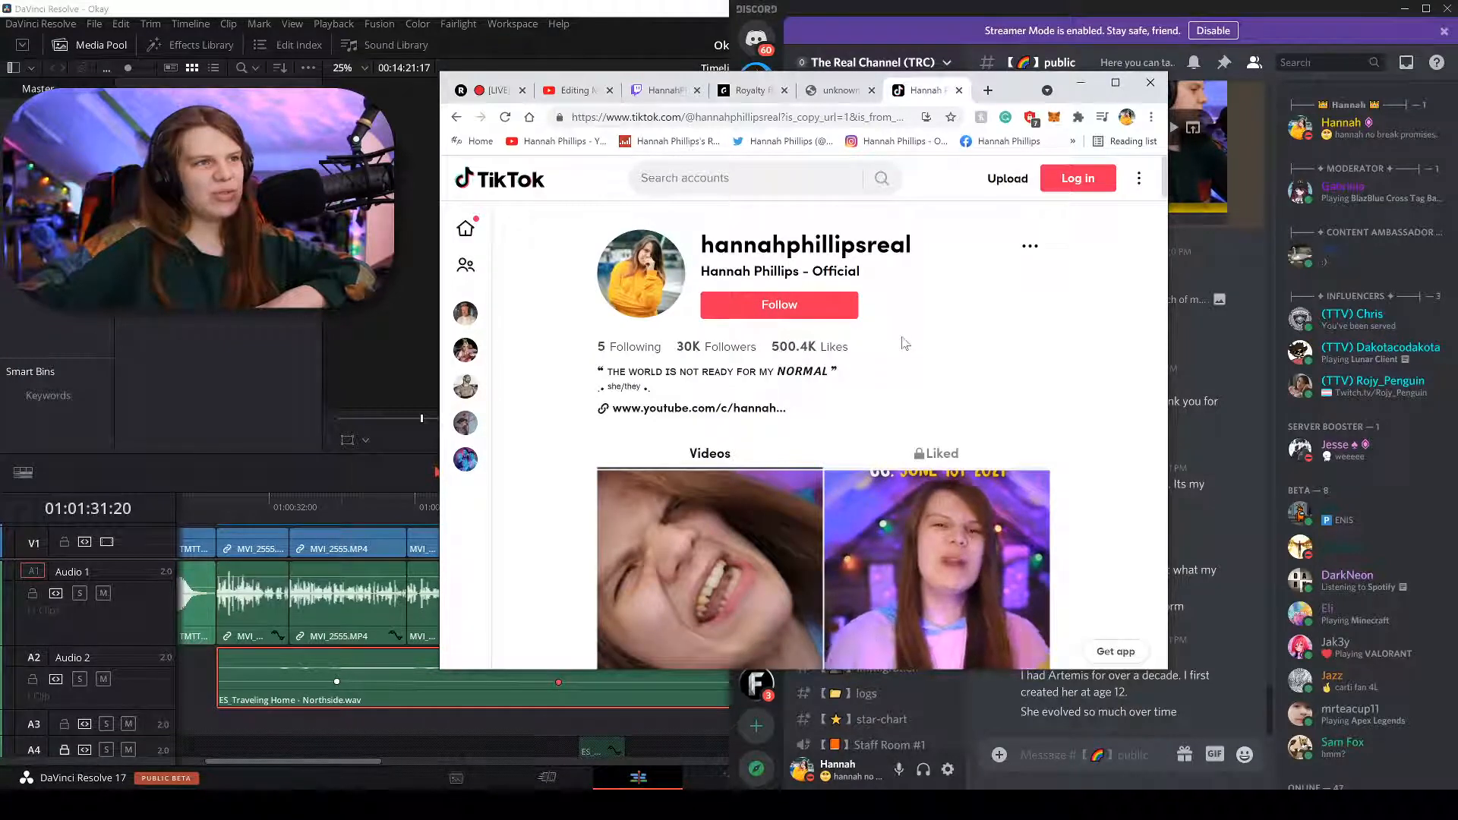
click(1214, 366)
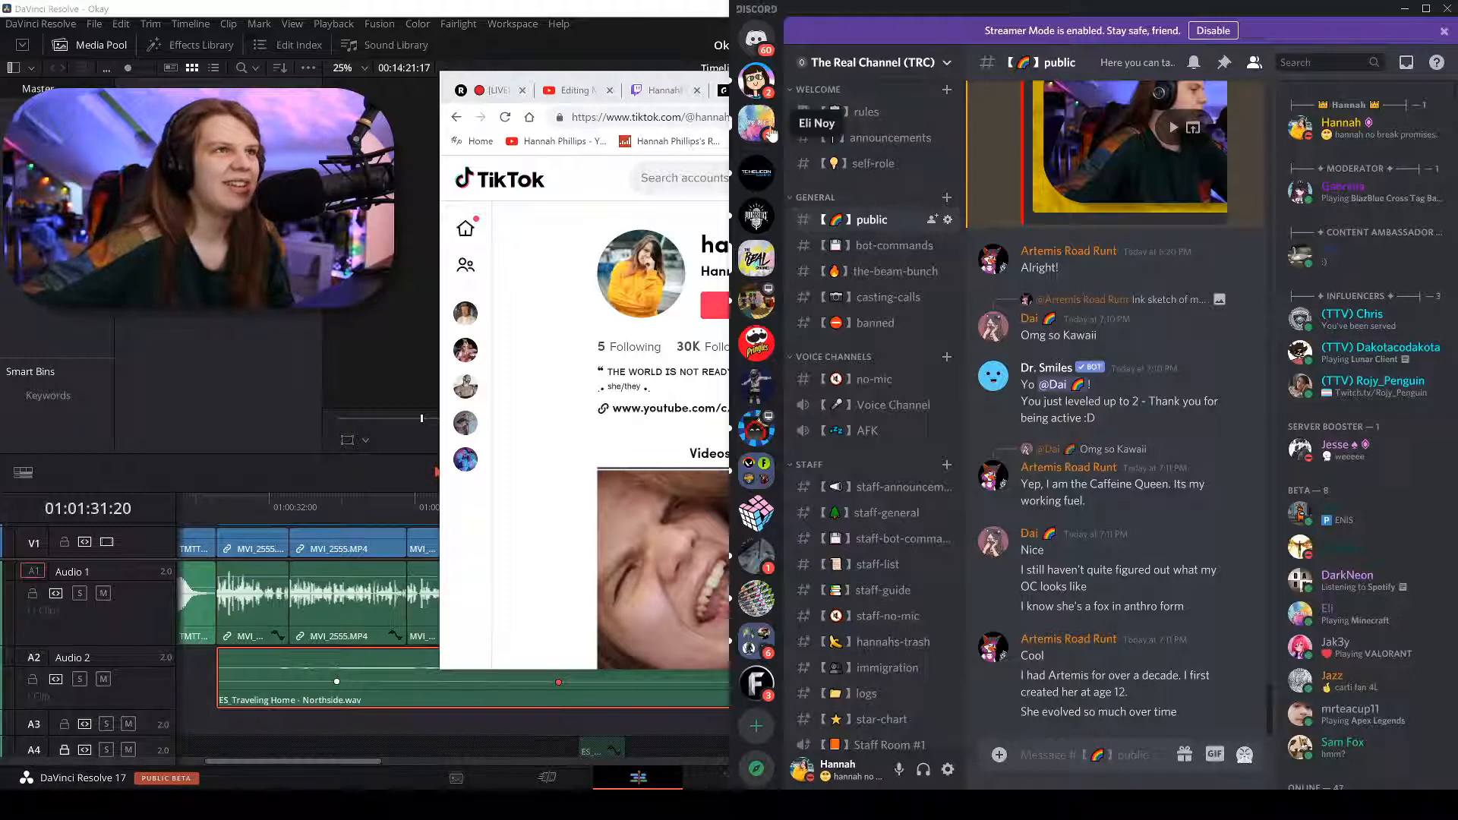
Return to the DM and open its posted image full size in the browser.
click(758, 83)
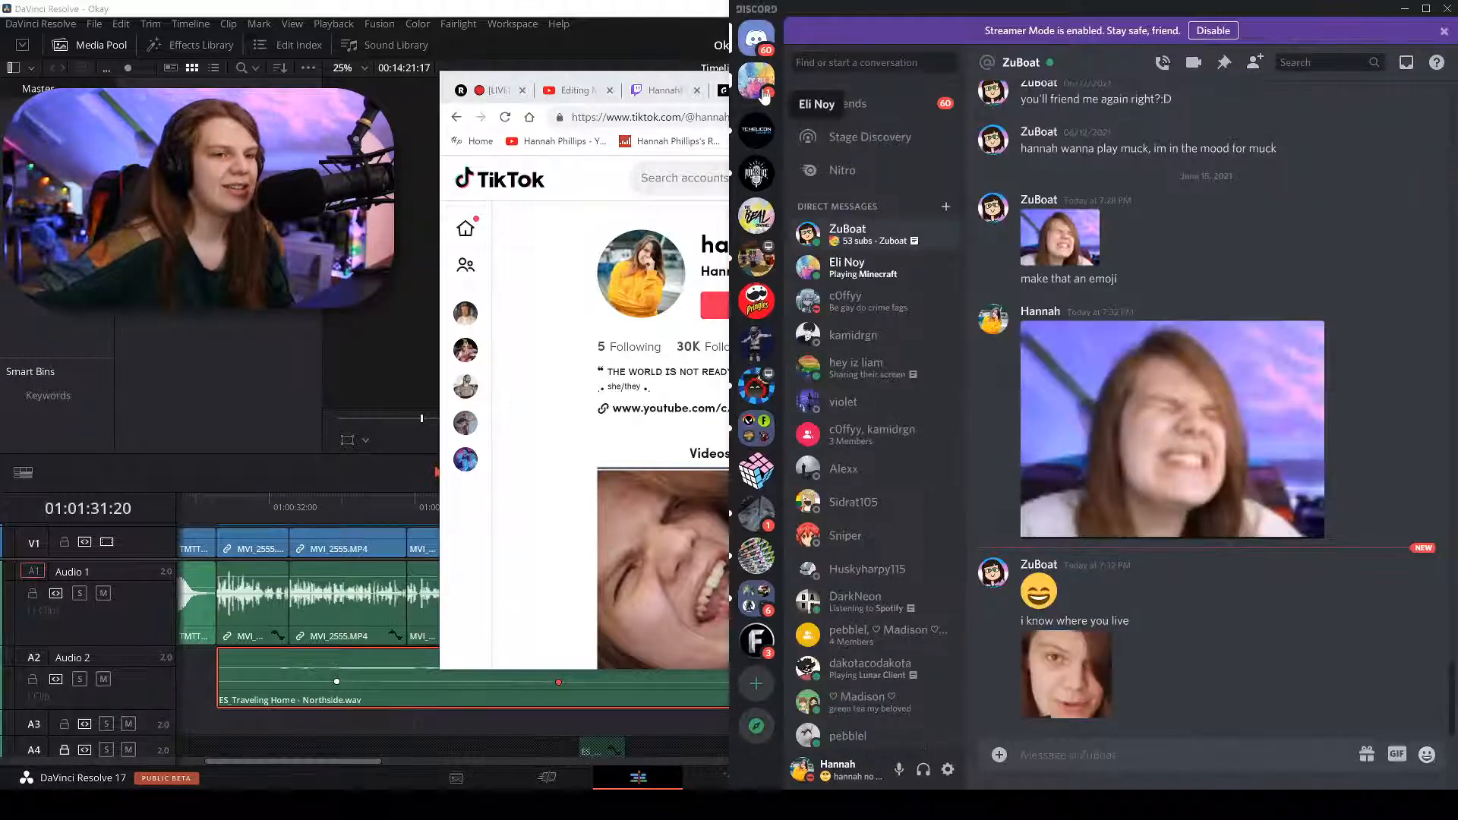
click(756, 219)
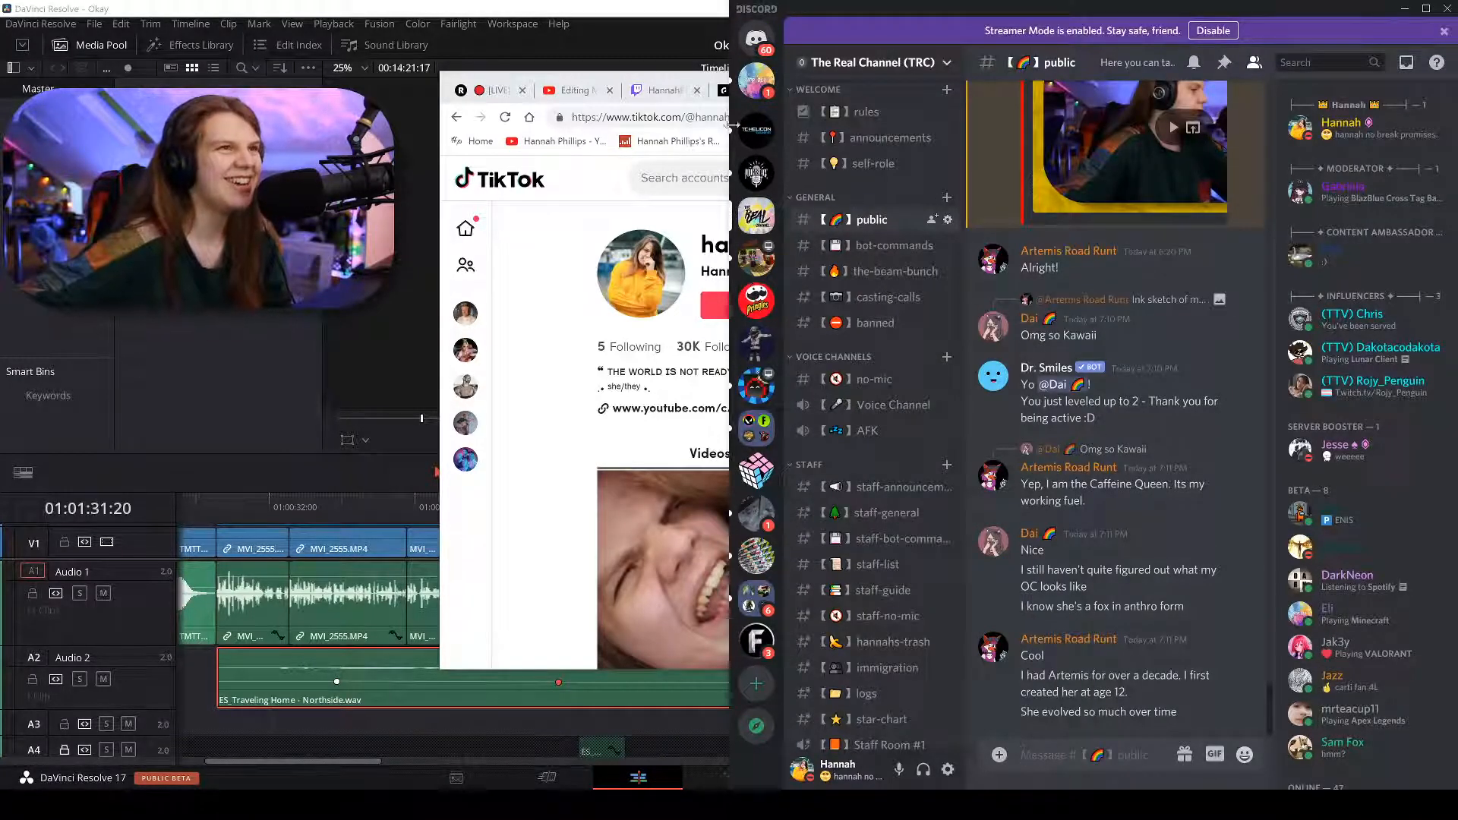
click(755, 38)
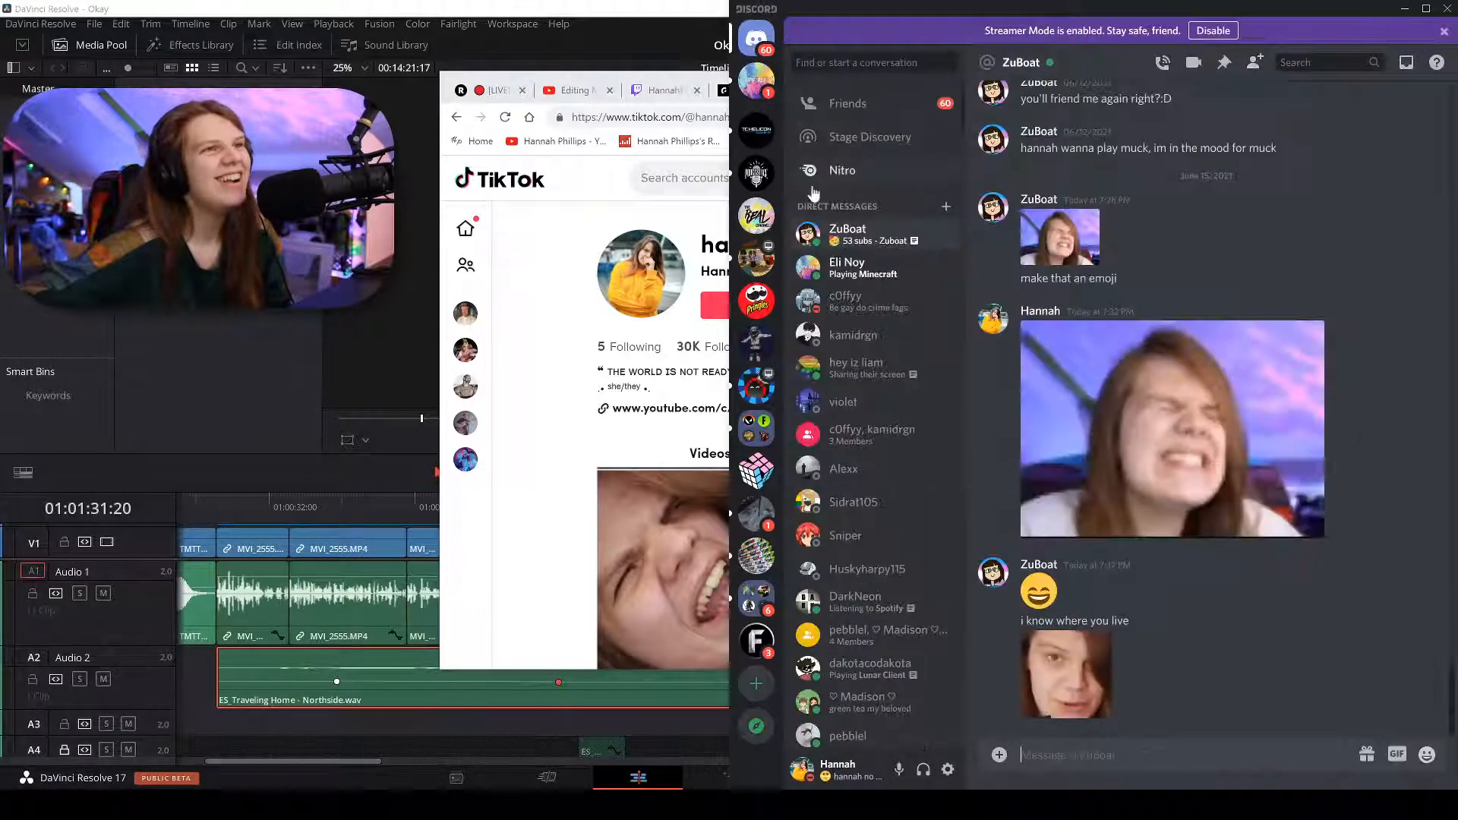
click(1050, 654)
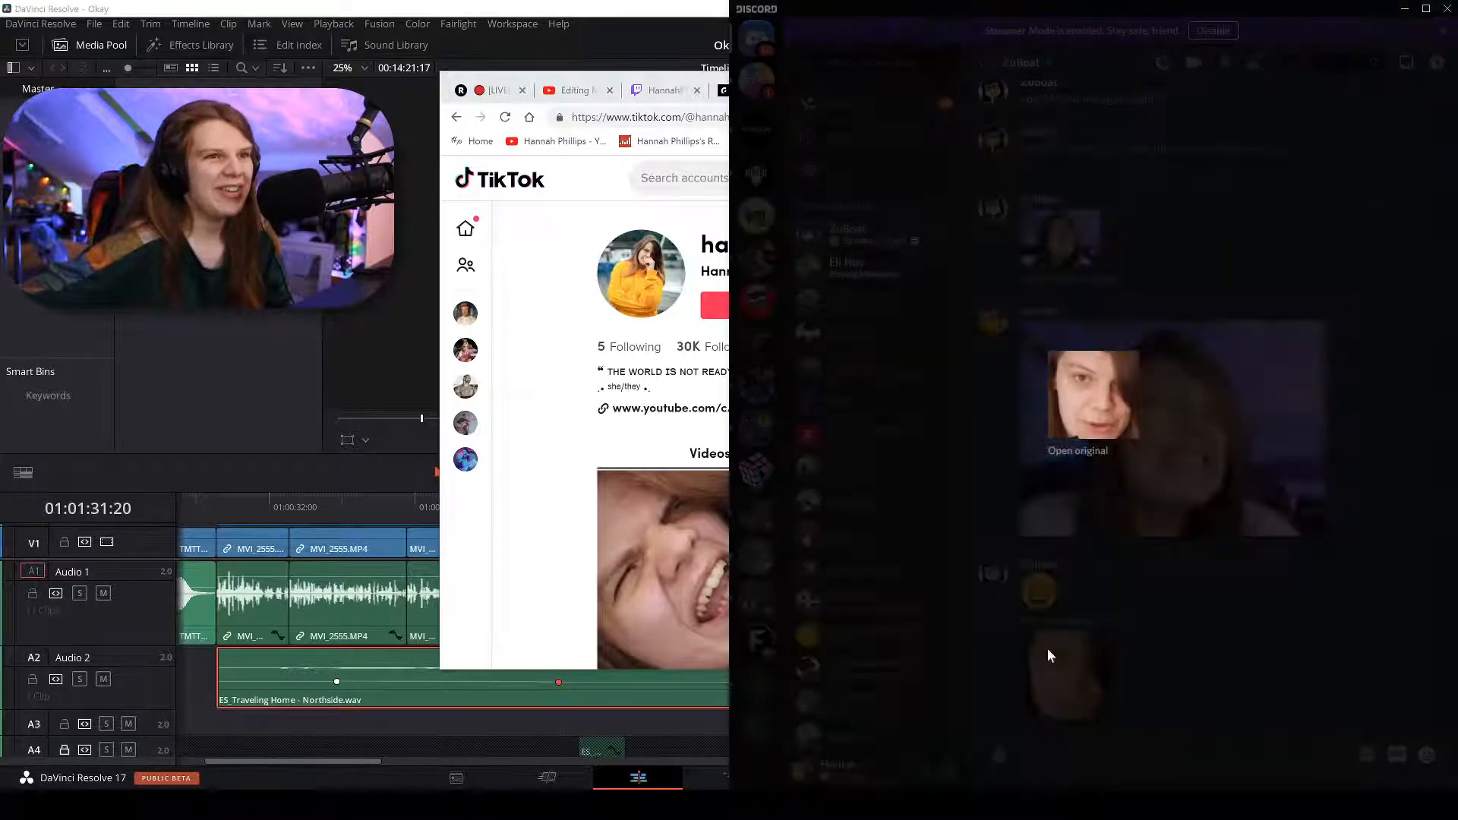
click(1096, 449)
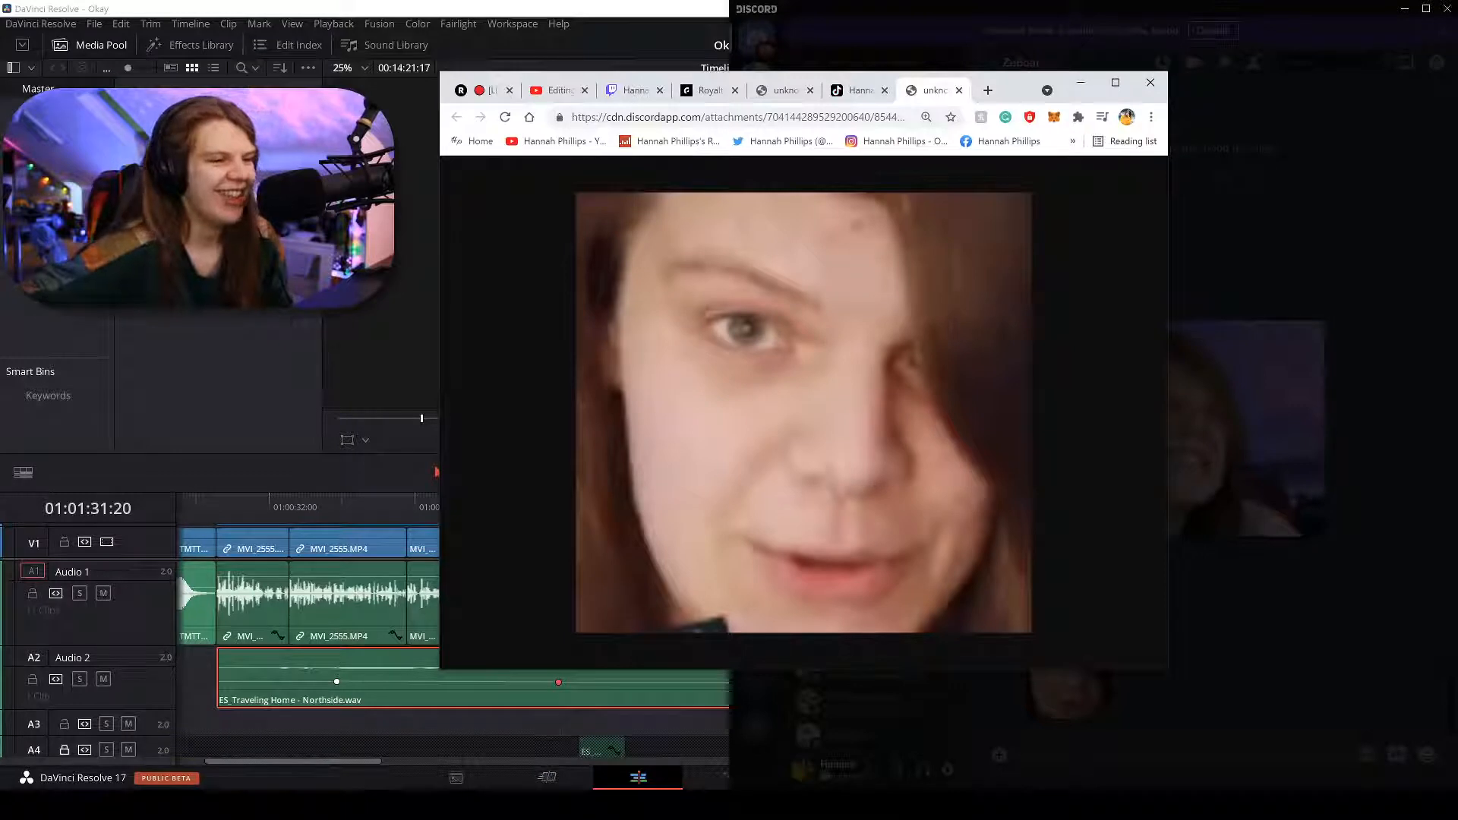
Capture the face area with Gyazo, post it in the DM, then open TRC's public channel.
key(Print)
drag(579, 630, 1028, 195)
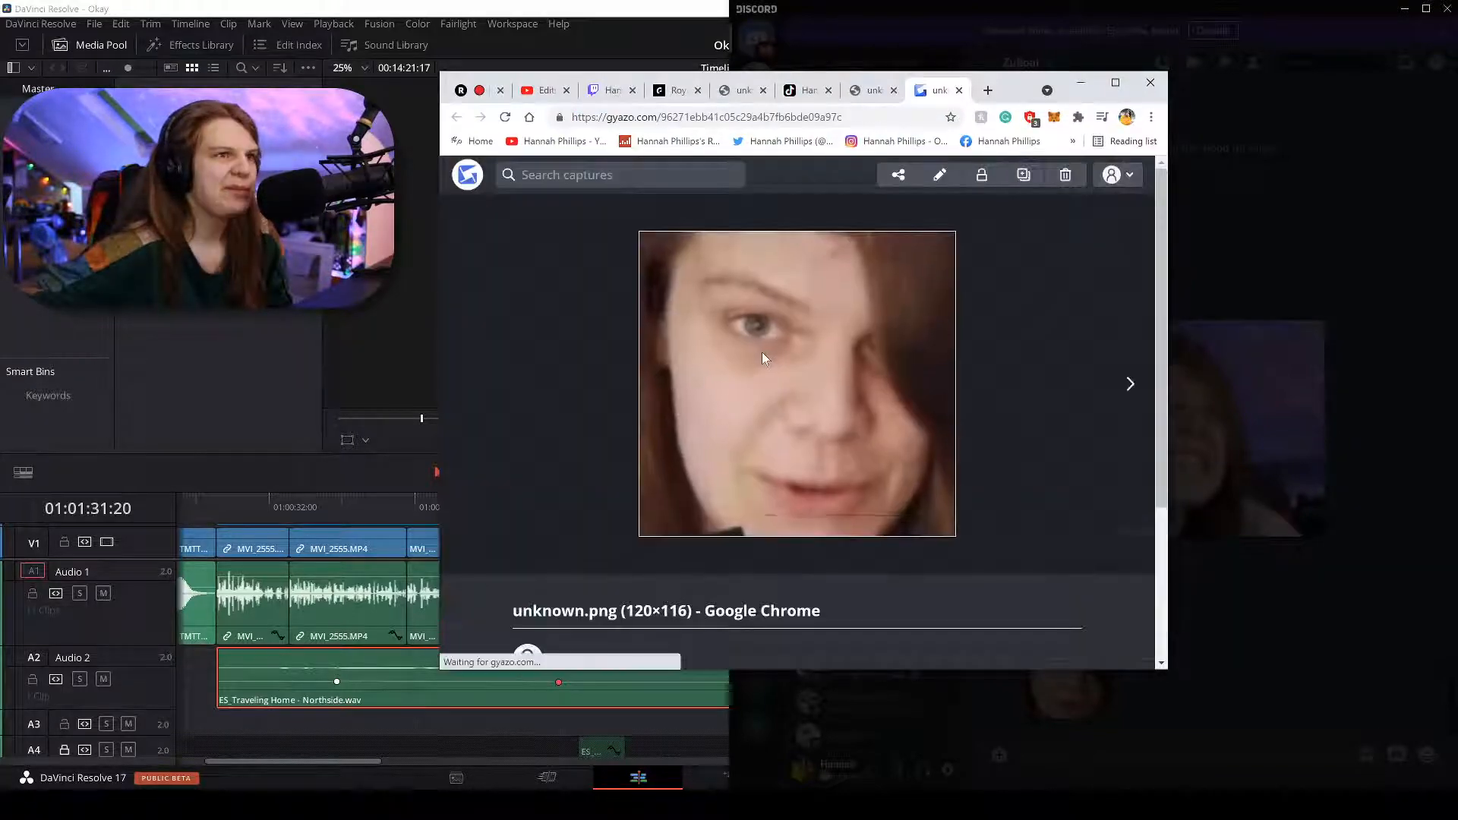
right_click(763, 352)
click(793, 400)
click(1309, 532)
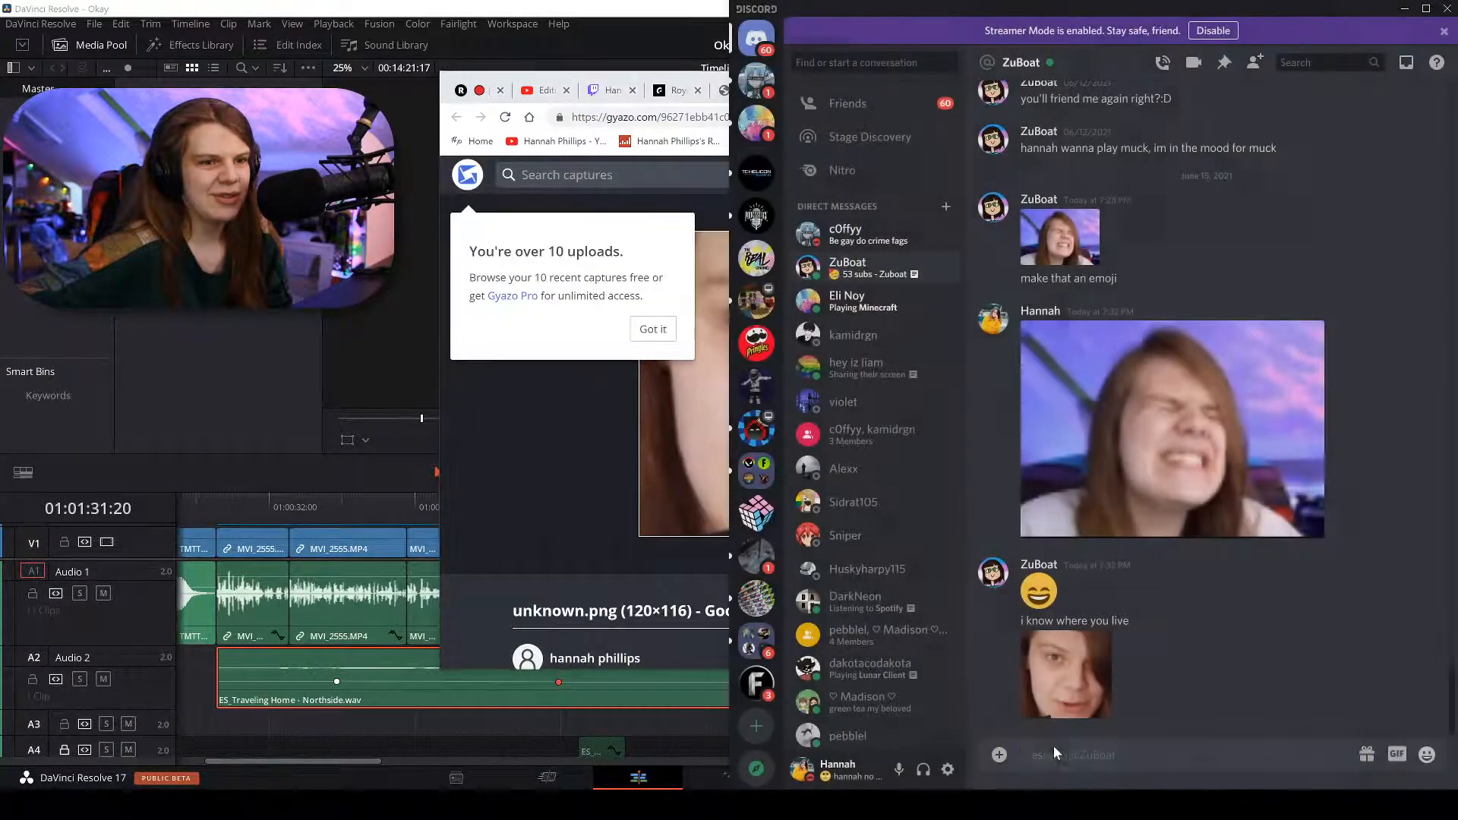
right_click(1068, 754)
click(1073, 739)
key(Return)
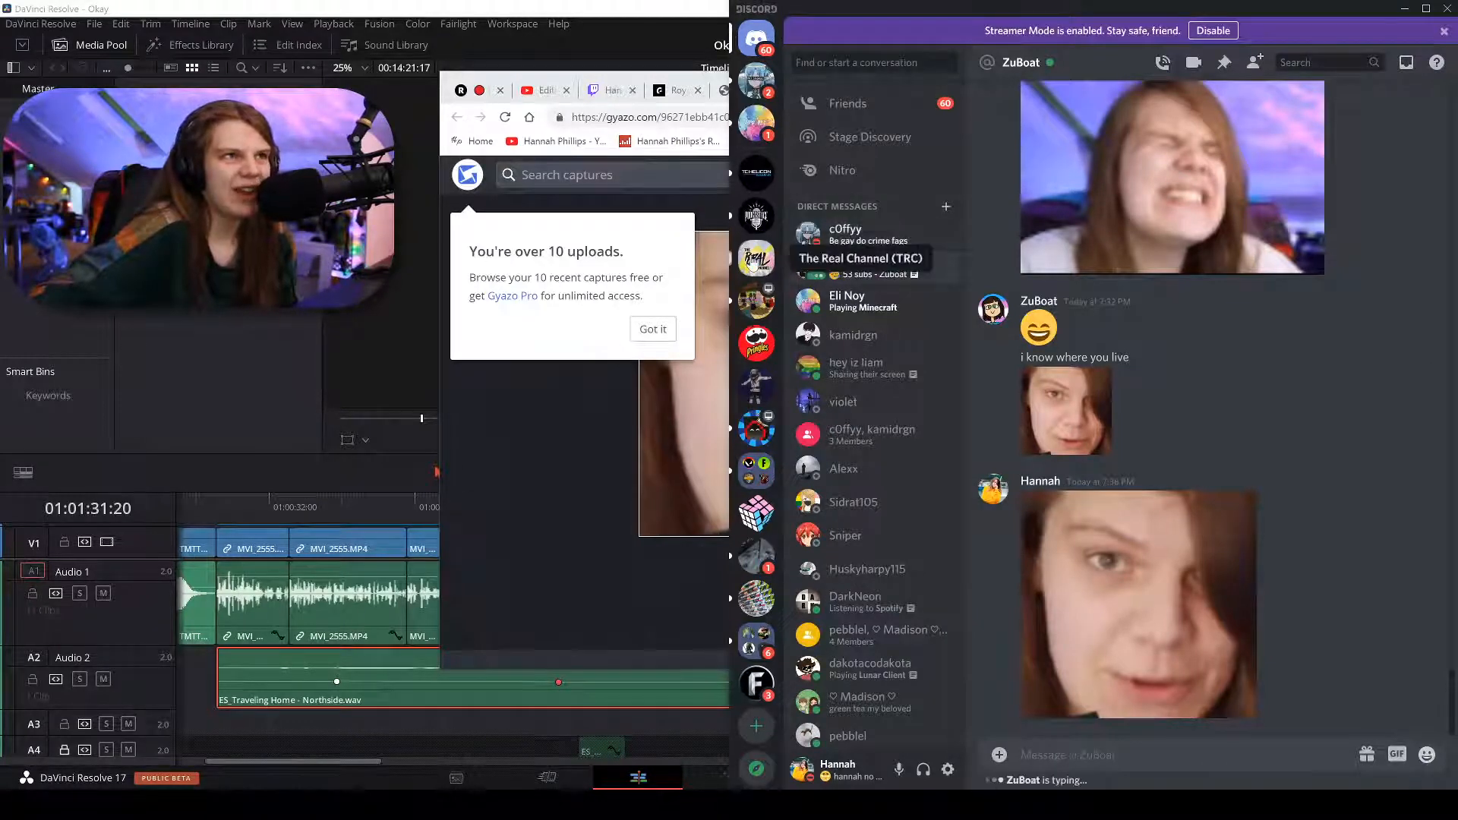
click(757, 258)
Bring Resolve forward and play the talk from 01:01:23:23 to find the silence.
click(559, 11)
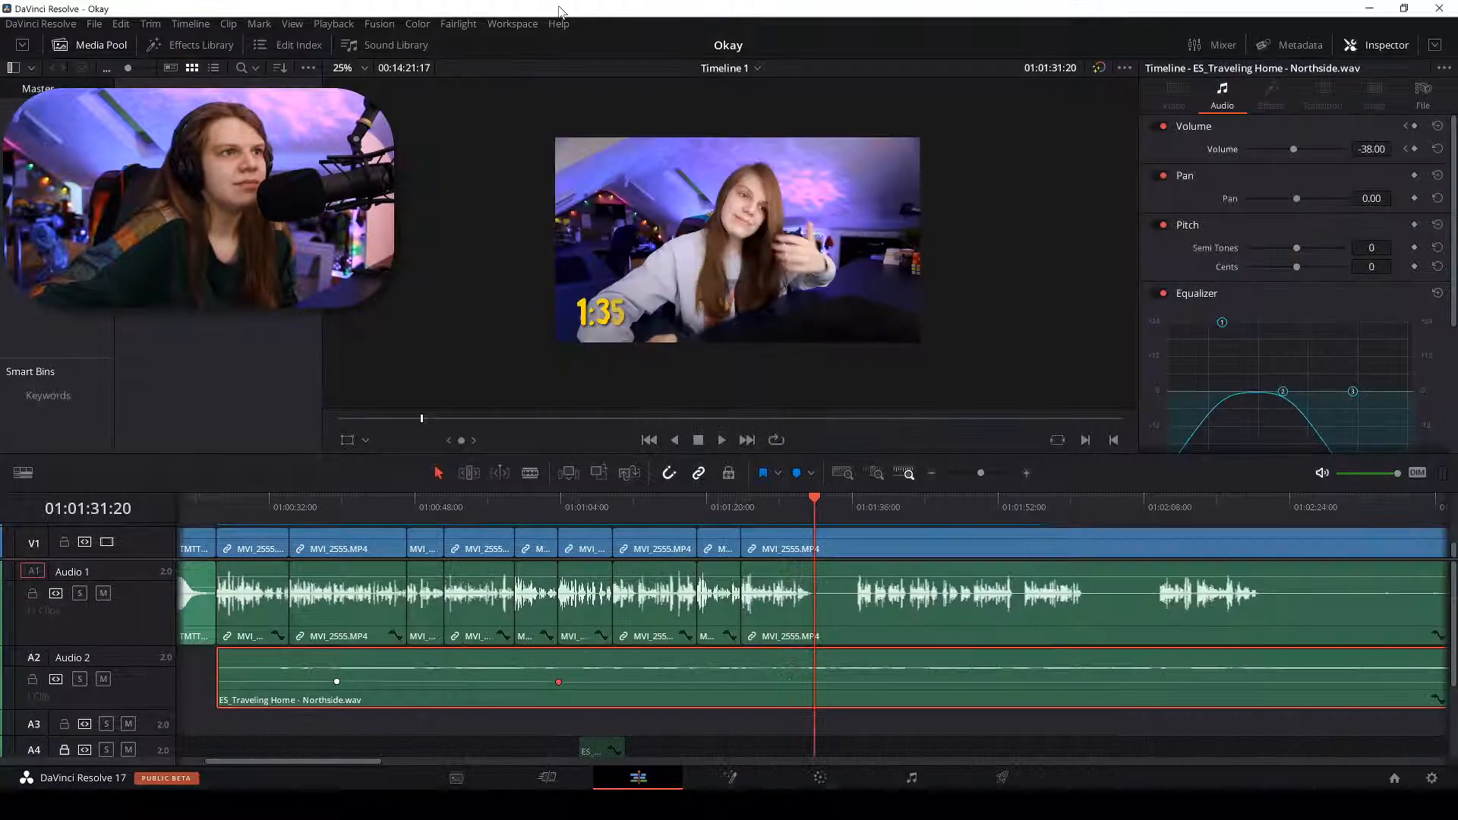
click(743, 510)
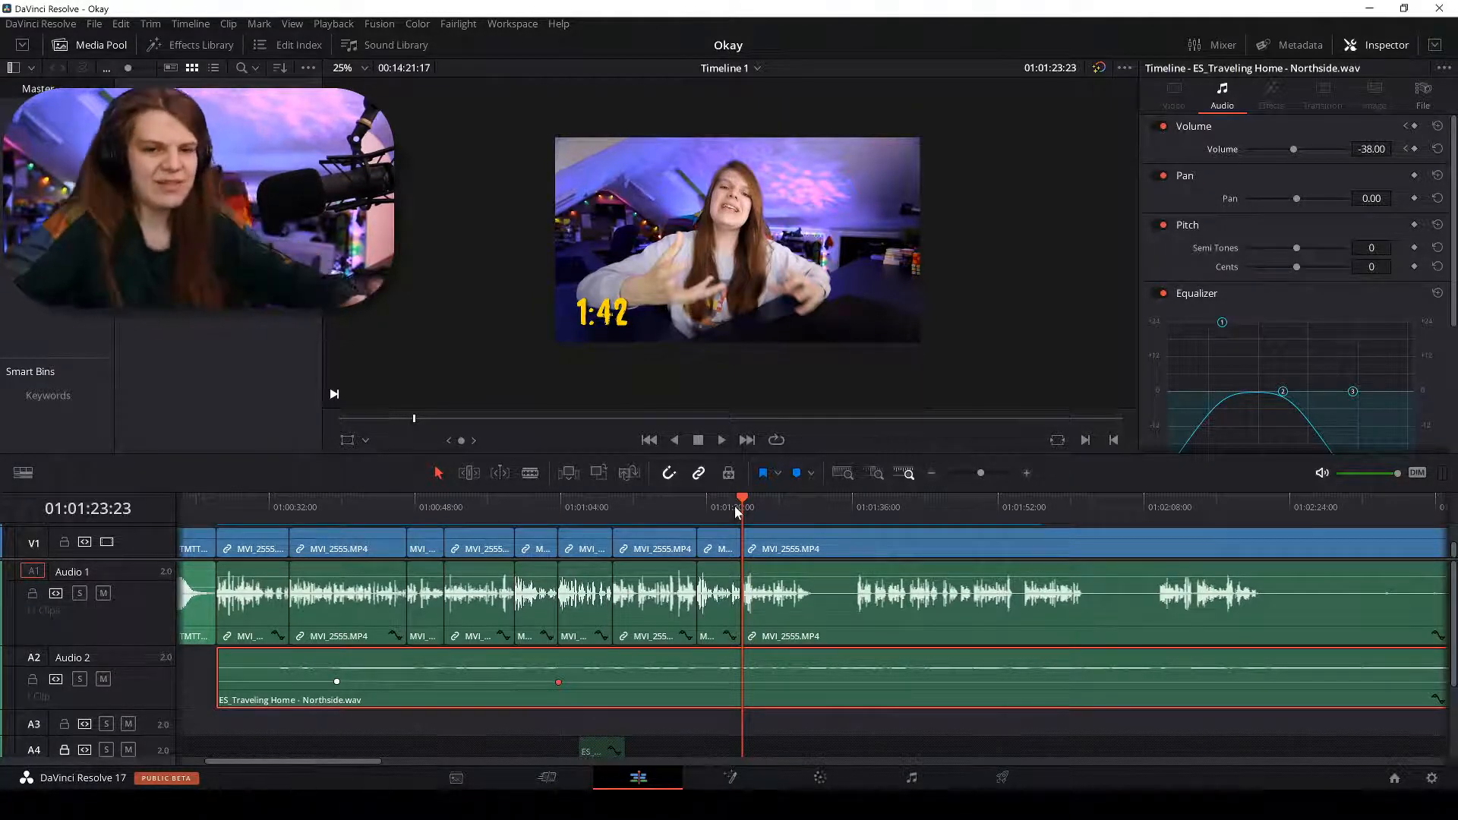
scroll(735, 511, up, 3)
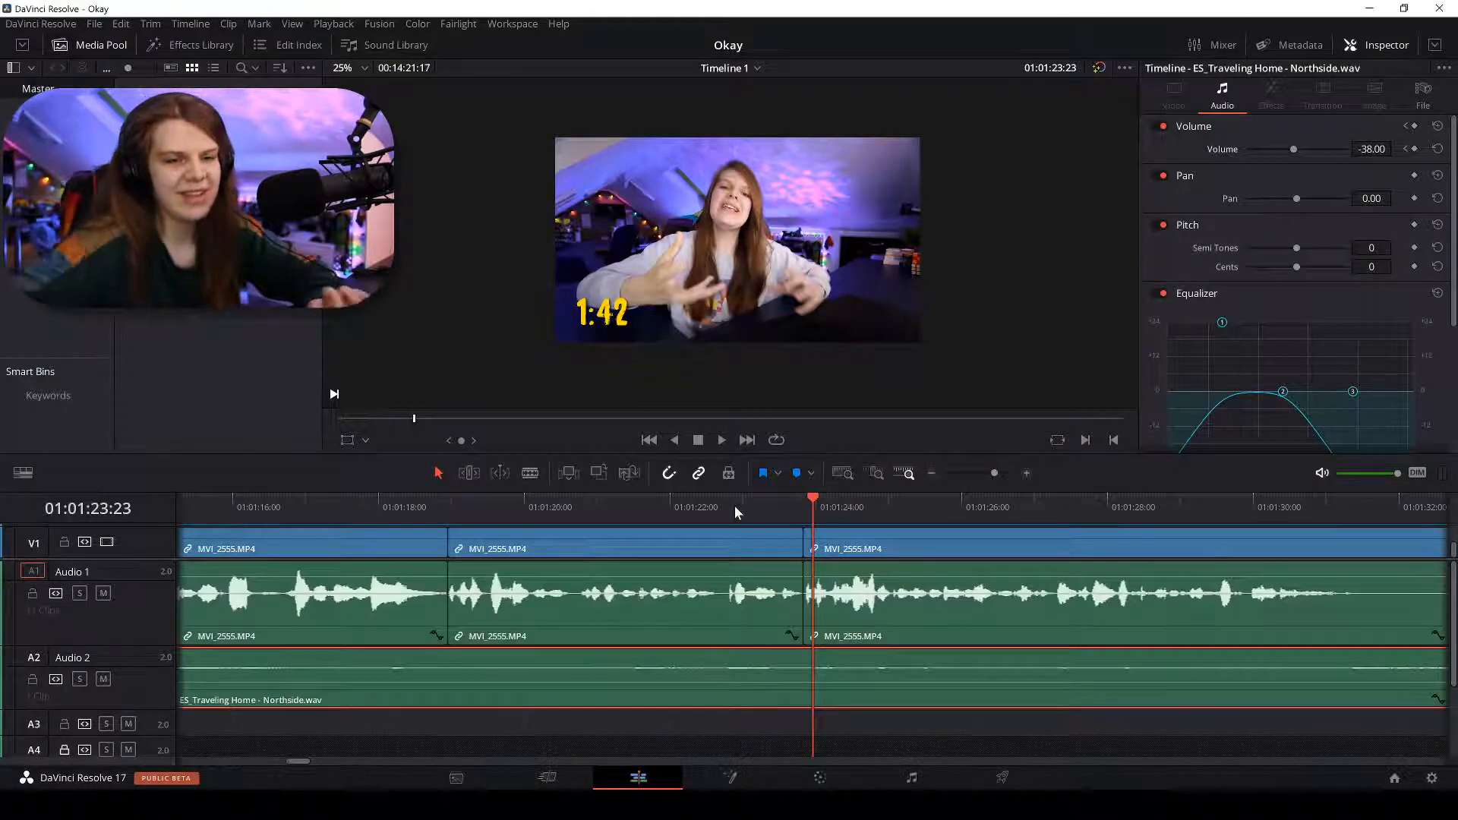
key(space)
click(1091, 549)
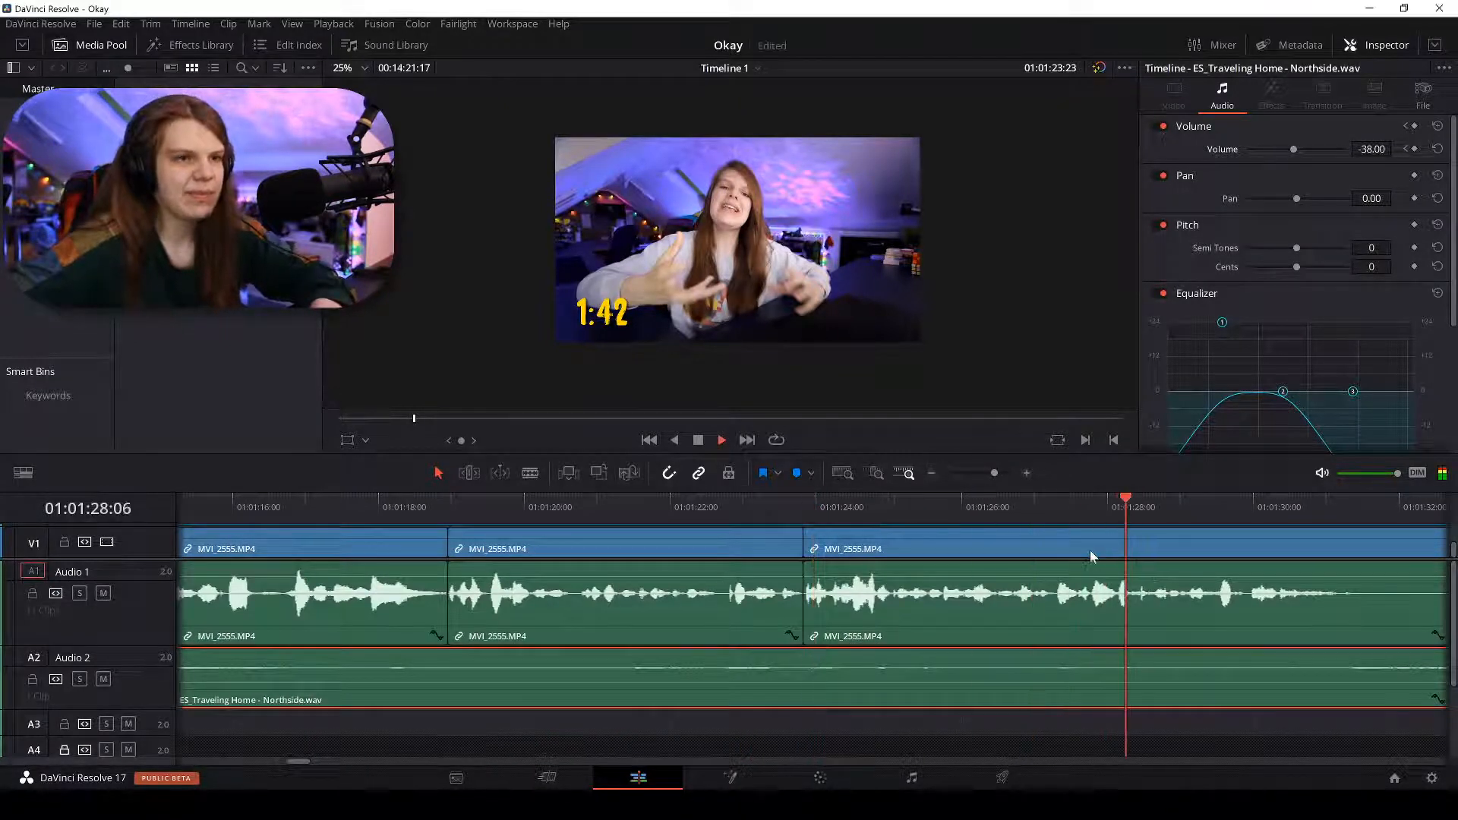
scroll(1090, 550, down, 1)
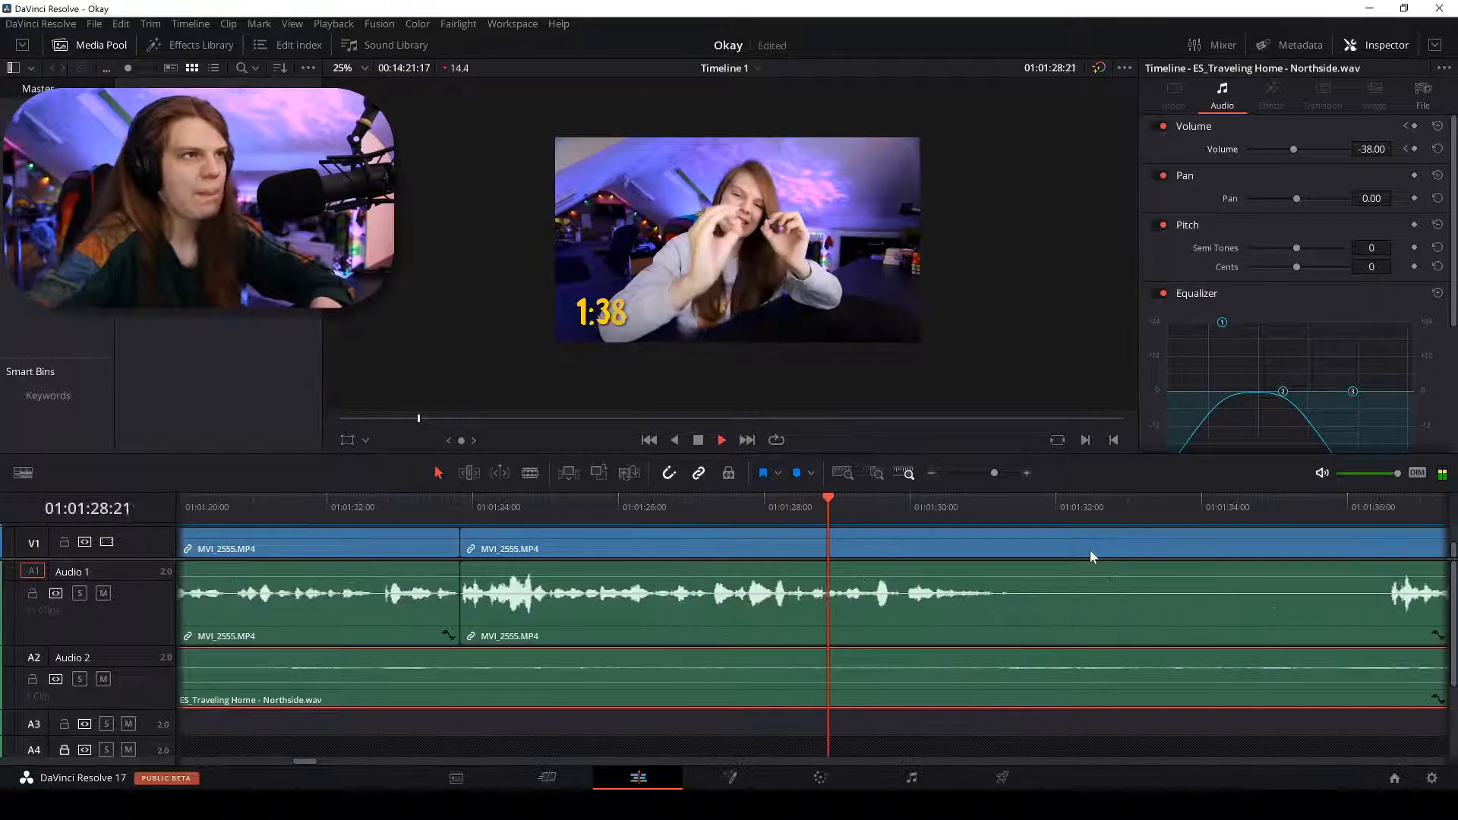
scroll(1091, 549, up, 2)
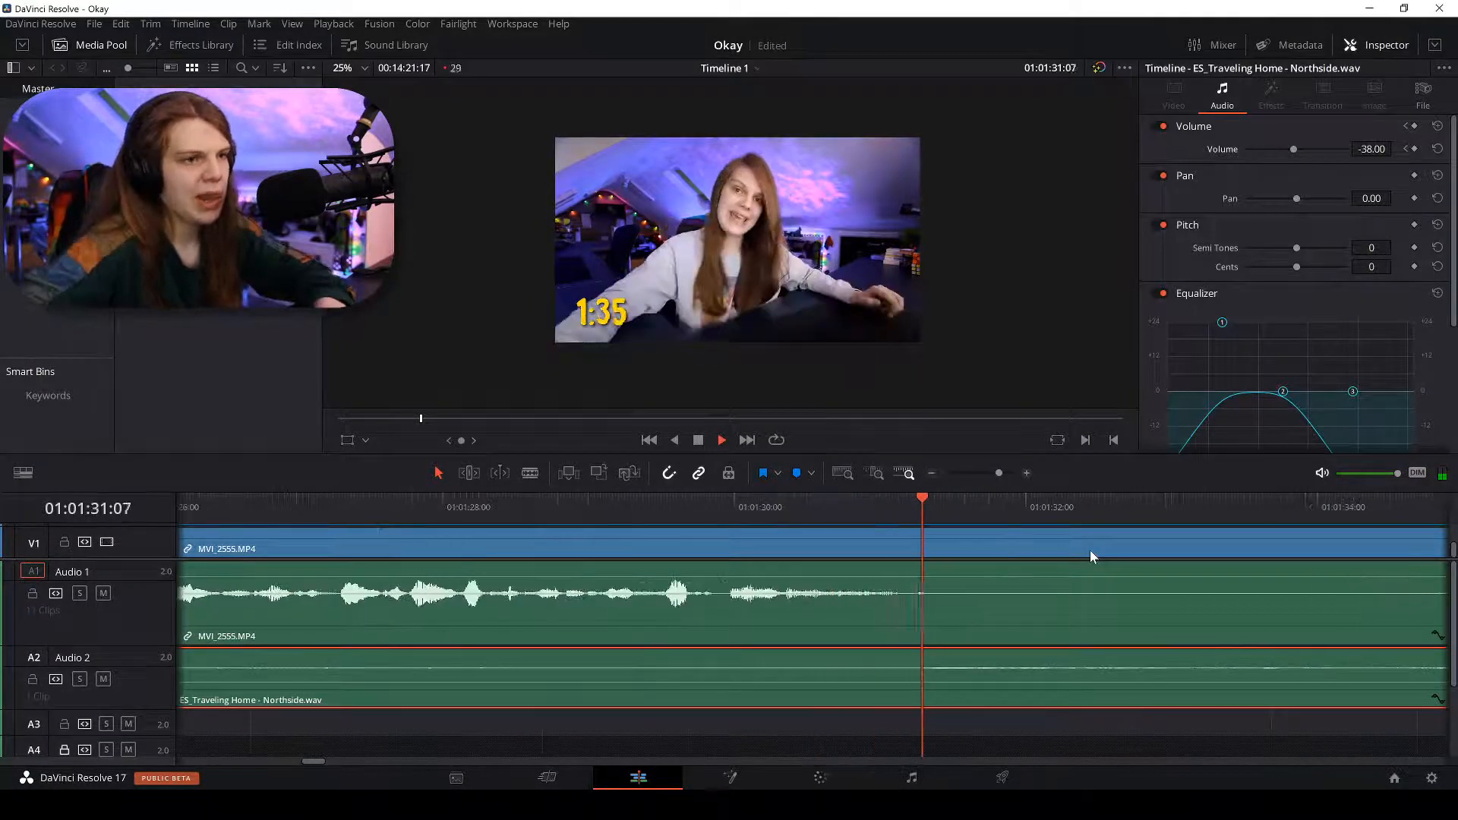
Blade MVI_2555 on V1 and A1 where the silence begins, around 01:01:31.
key(b)
click(936, 548)
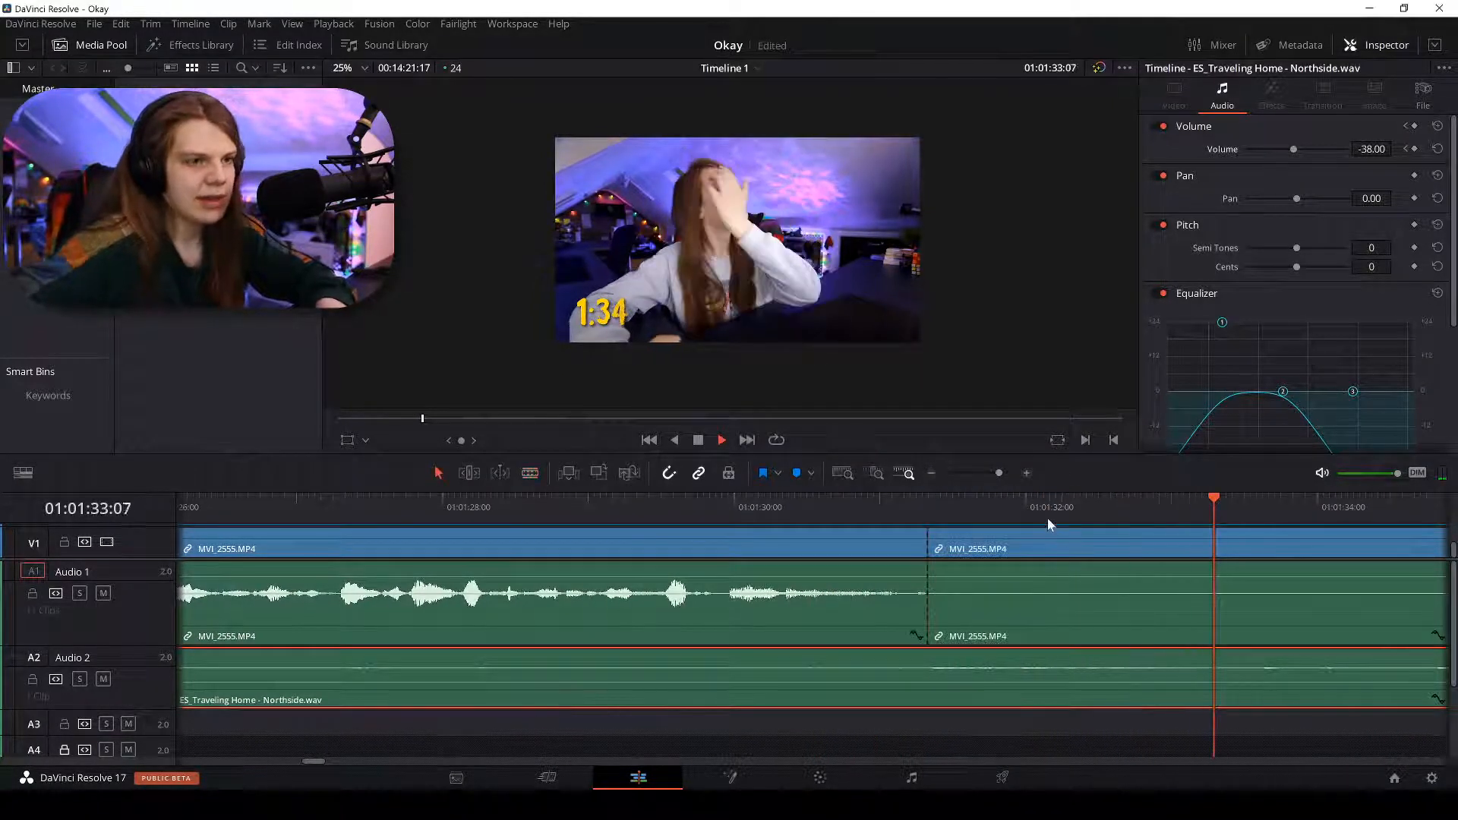
scroll(1046, 518, down, 2)
key(a)
Play back around the cut and on to about 01:01:54, where speech resumes.
click(921, 502)
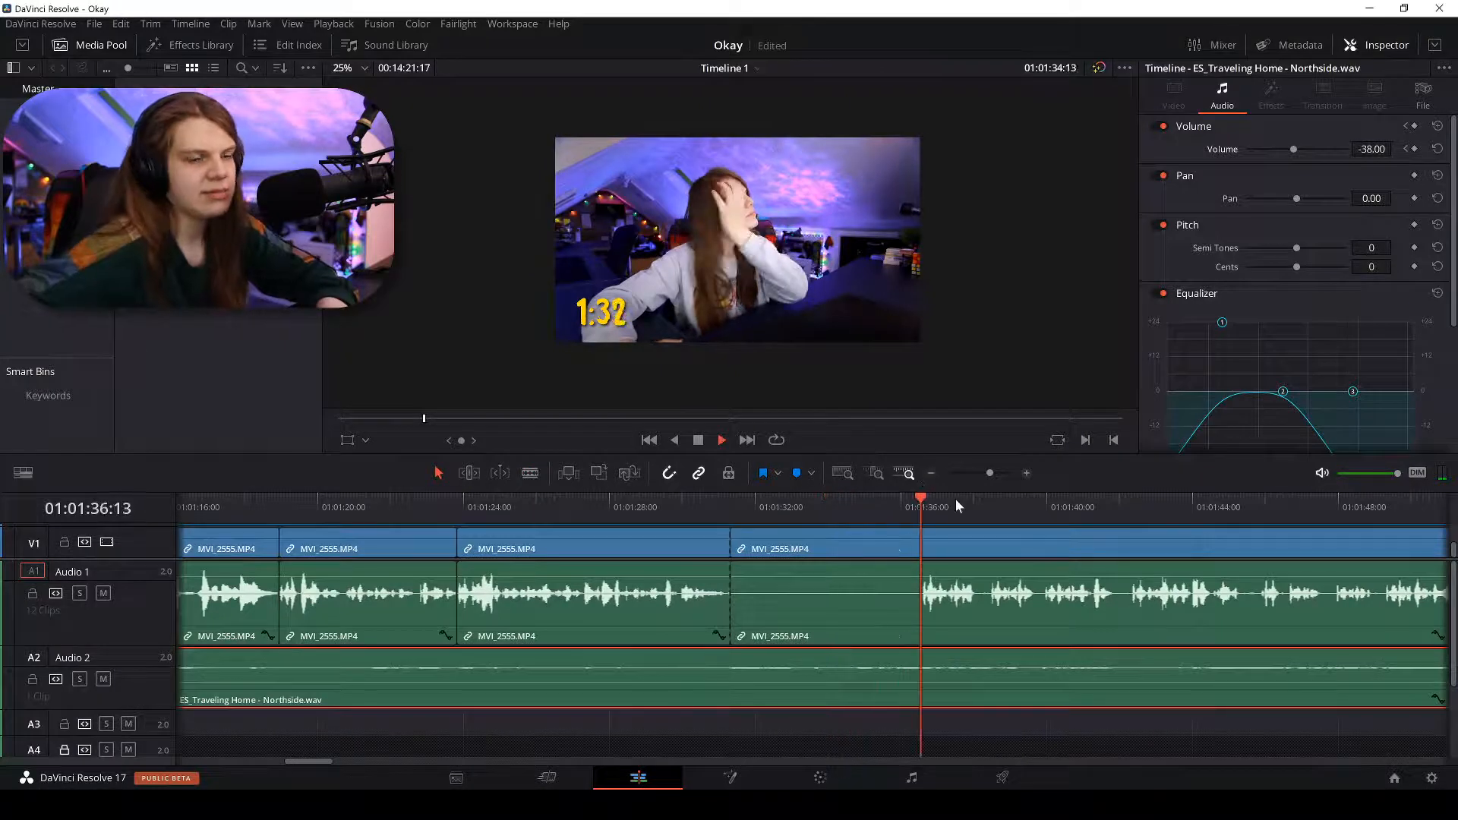
key(space)
scroll(955, 498, down, 2)
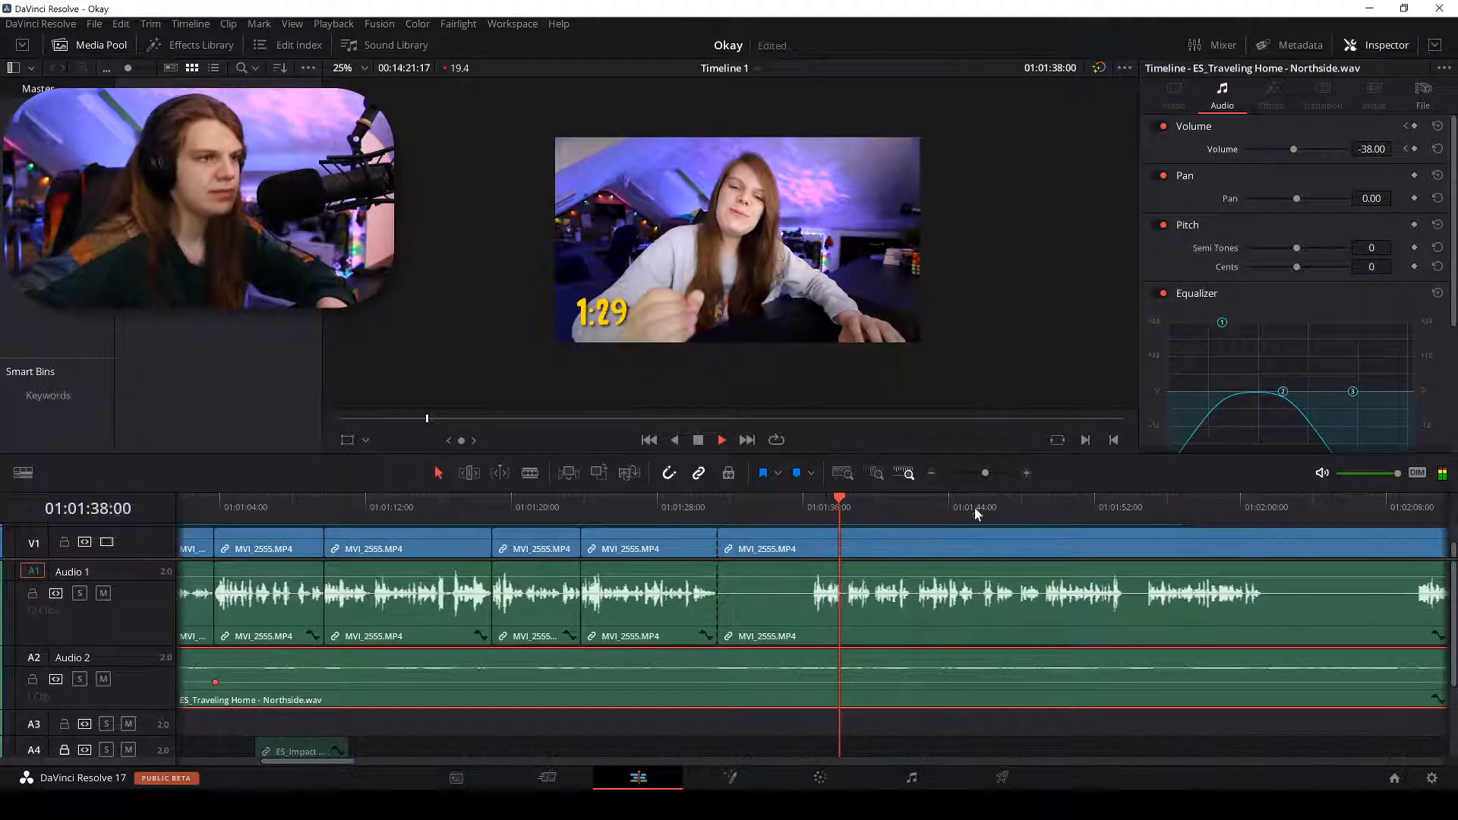
click(1148, 507)
scroll(1146, 506, up, 2)
key(space)
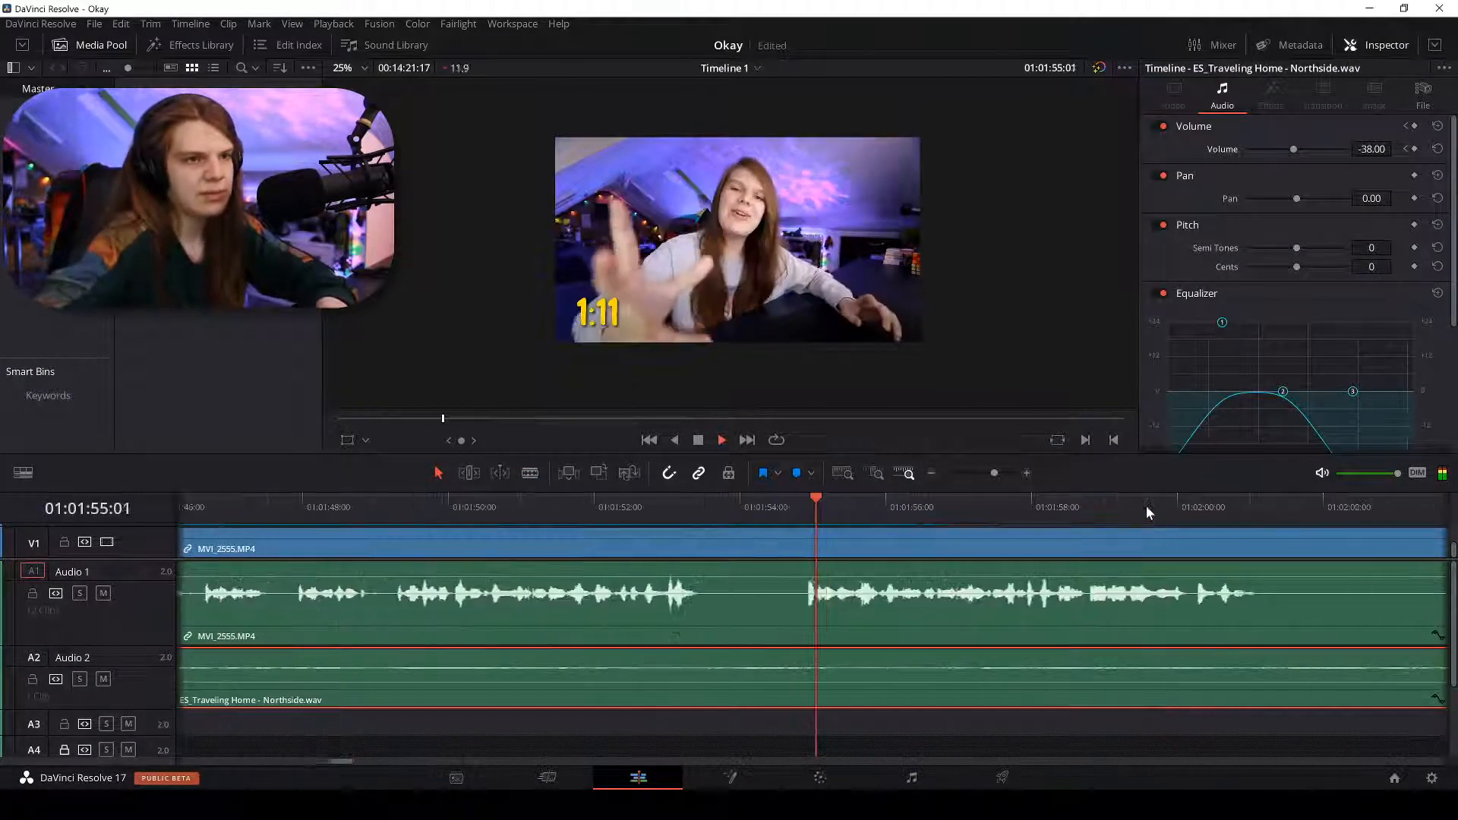
key(b)
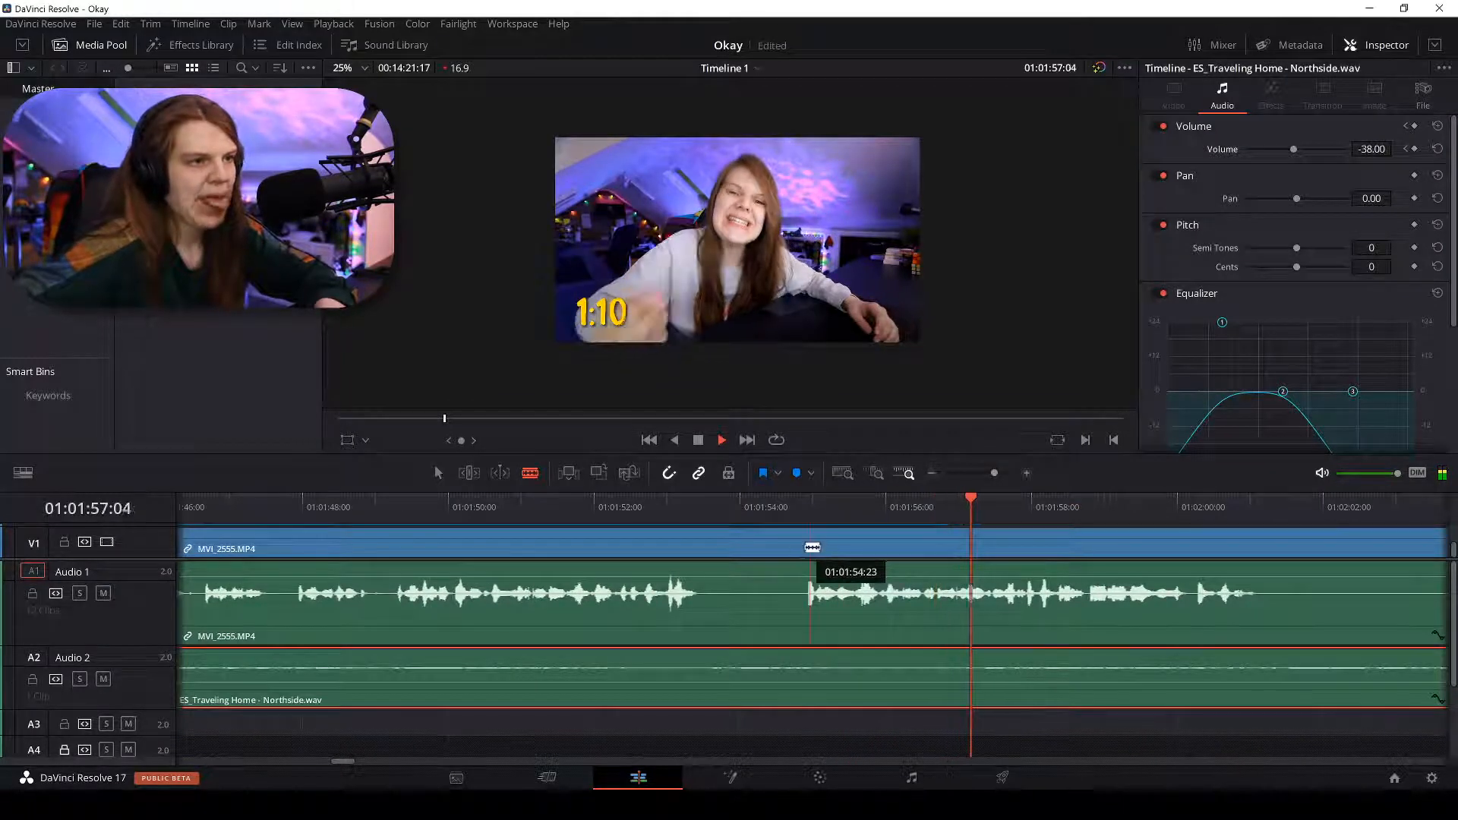
key(space)
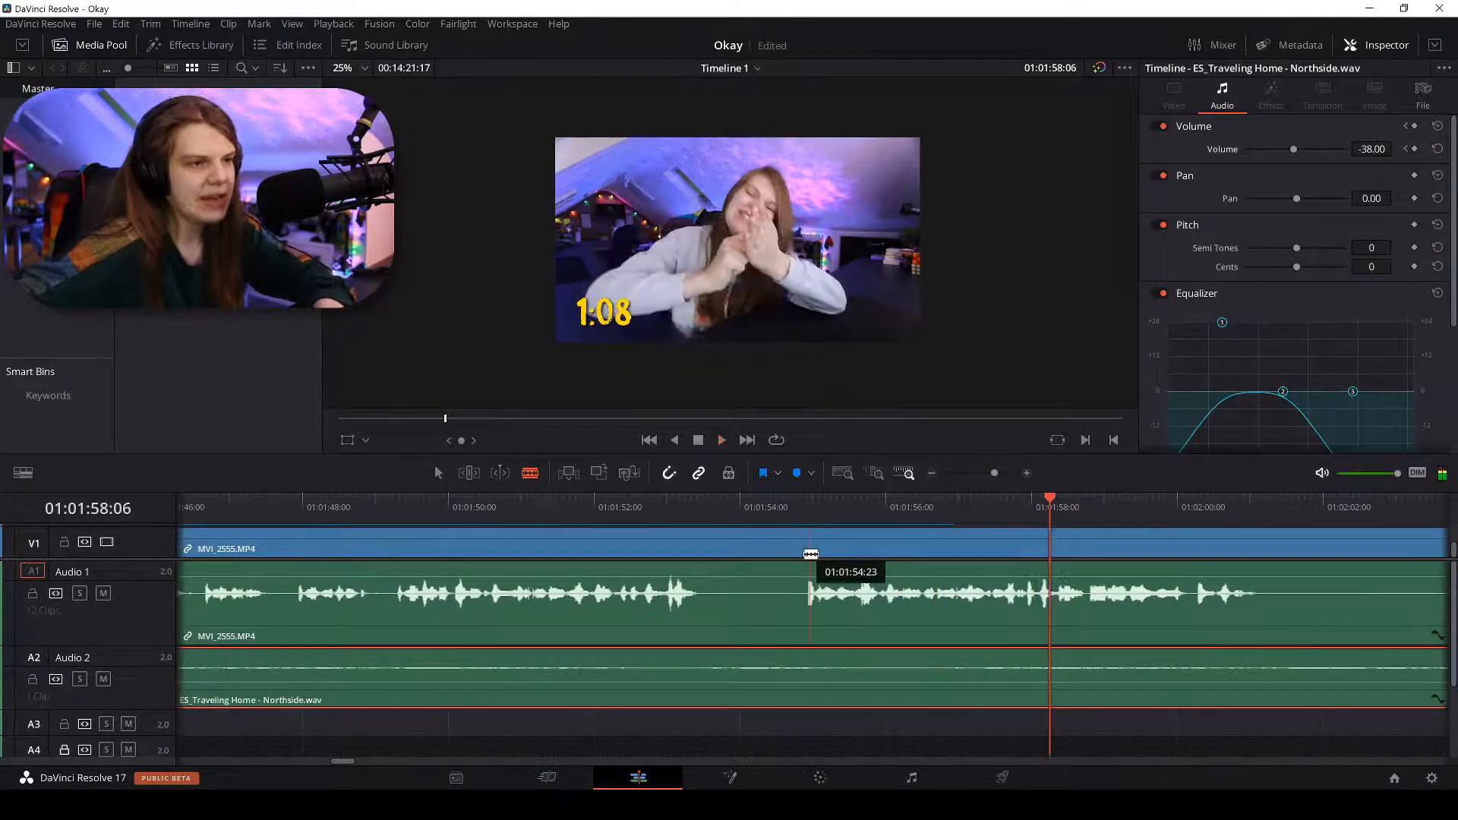
With snapping briefly off, cut the clip at 01:01:54:22 just before speech resumes.
click(806, 510)
scroll(809, 513, up, 2)
scroll(810, 513, up, 3)
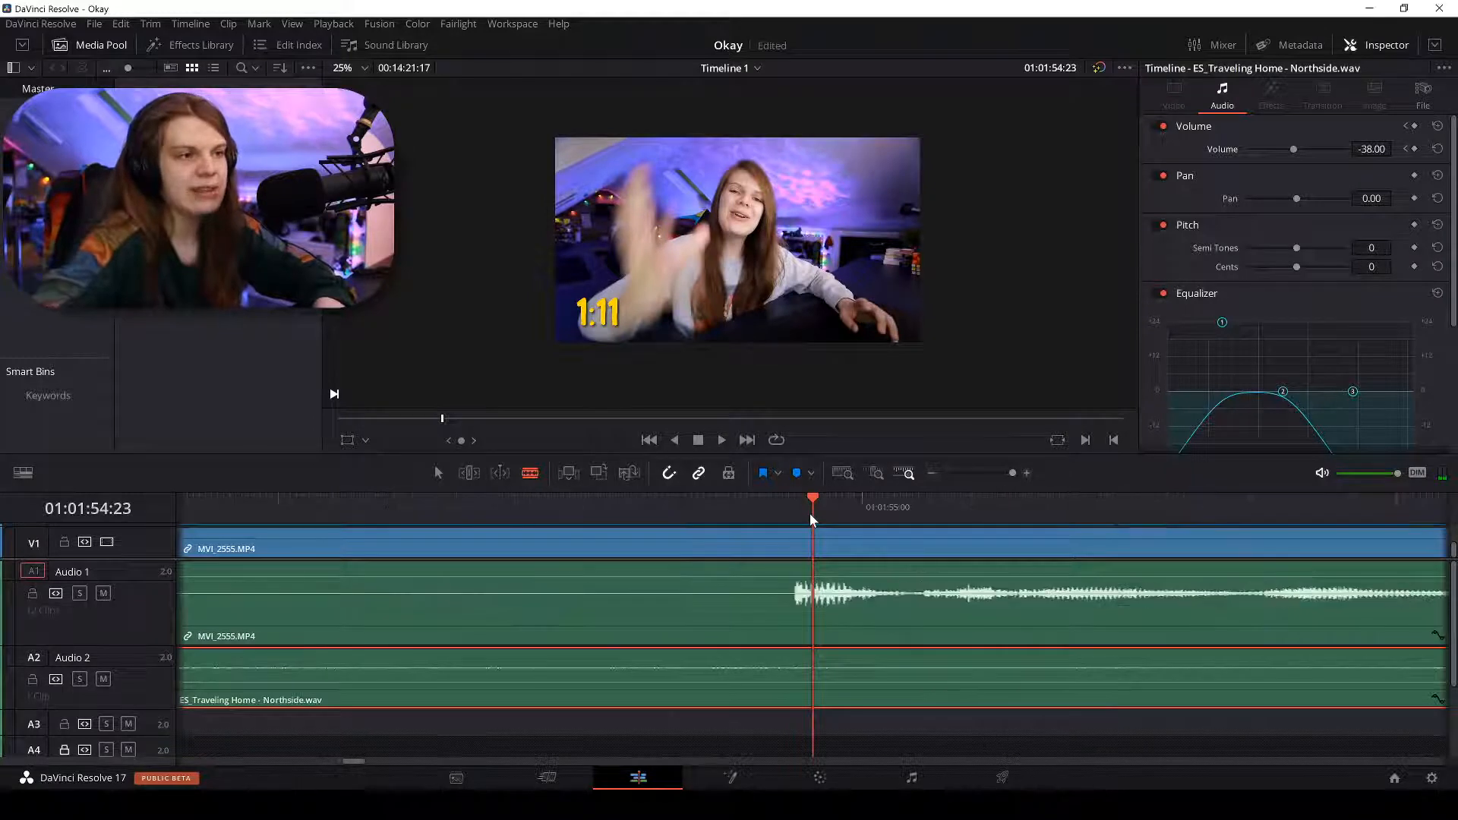
key(n)
click(764, 496)
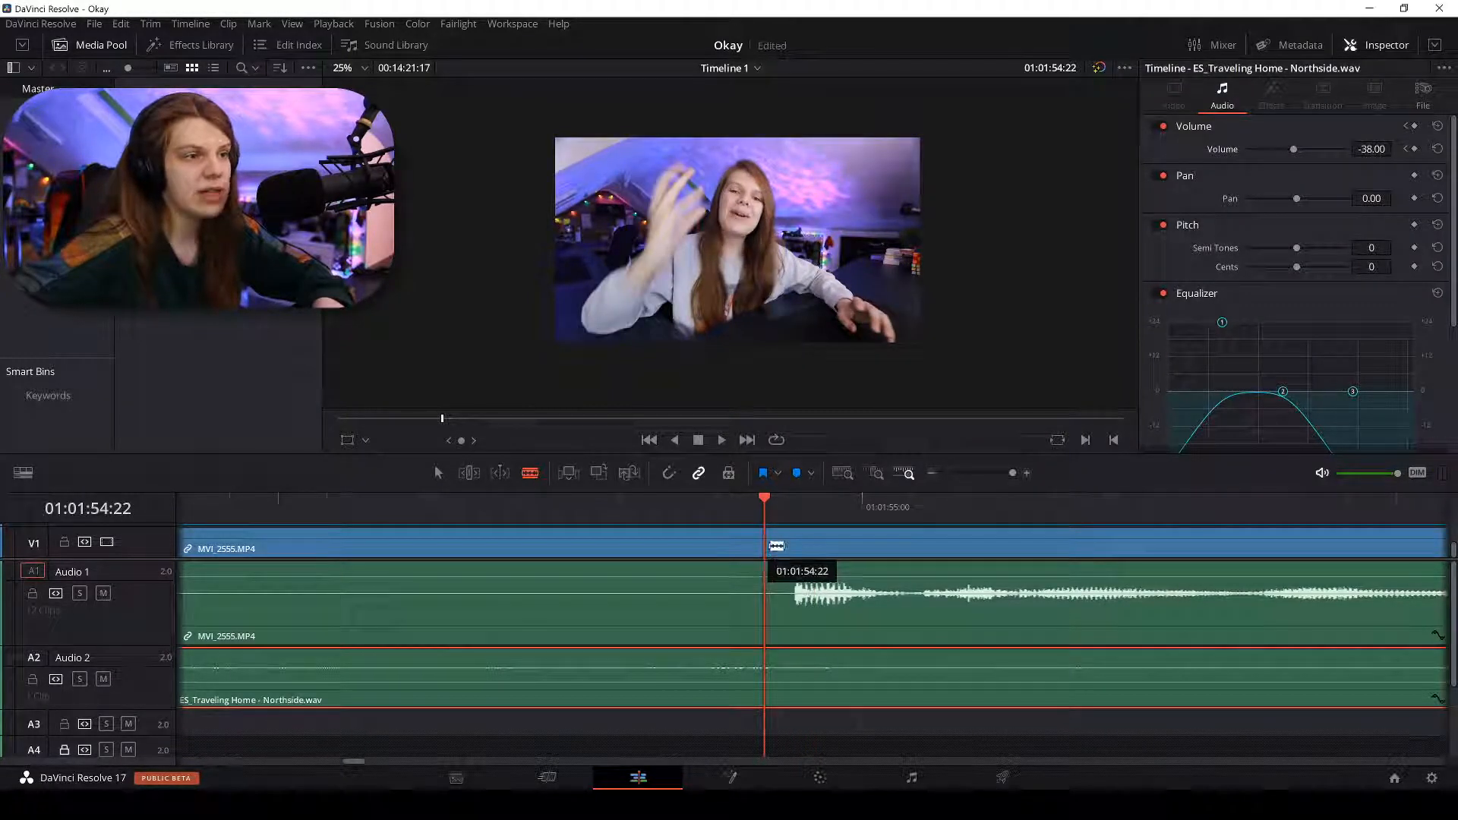
key(n)
click(772, 543)
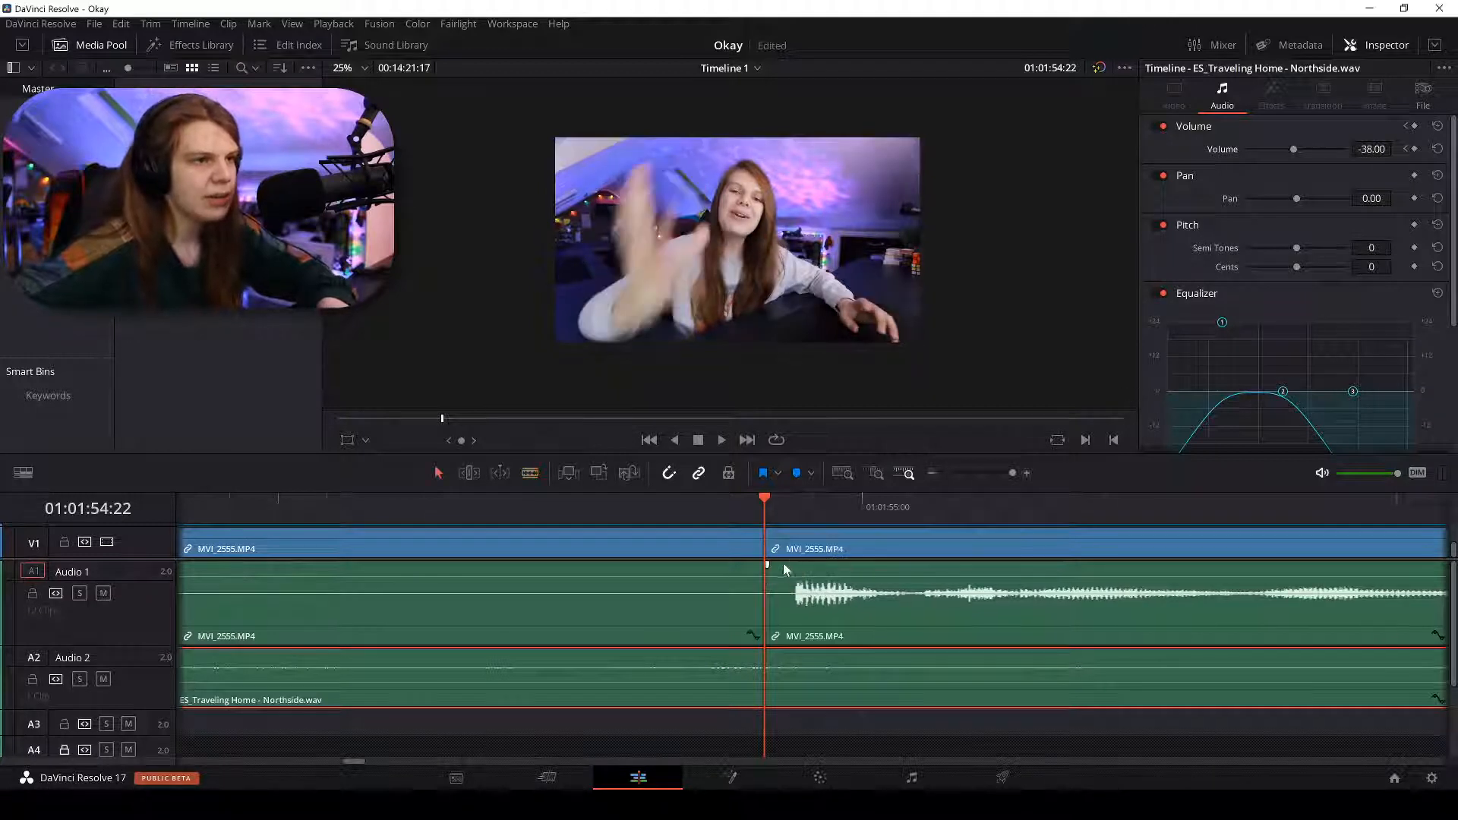
Select the silent stretch of MVI_2555 before the cut and delete it, leaving a gap.
key(a)
click(646, 542)
scroll(646, 542, down, 3)
scroll(645, 542, down, 2)
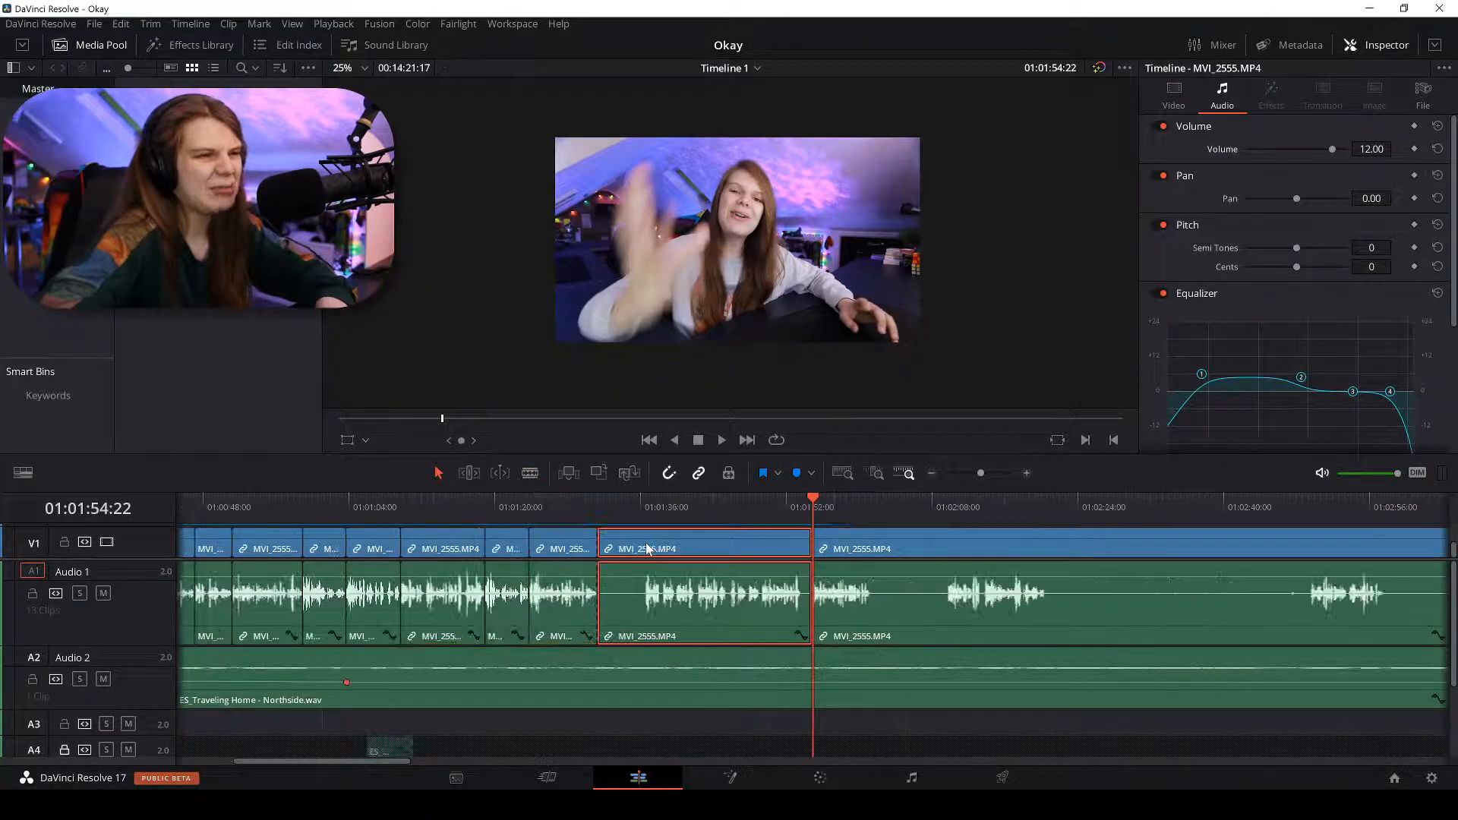
key(BackSpace)
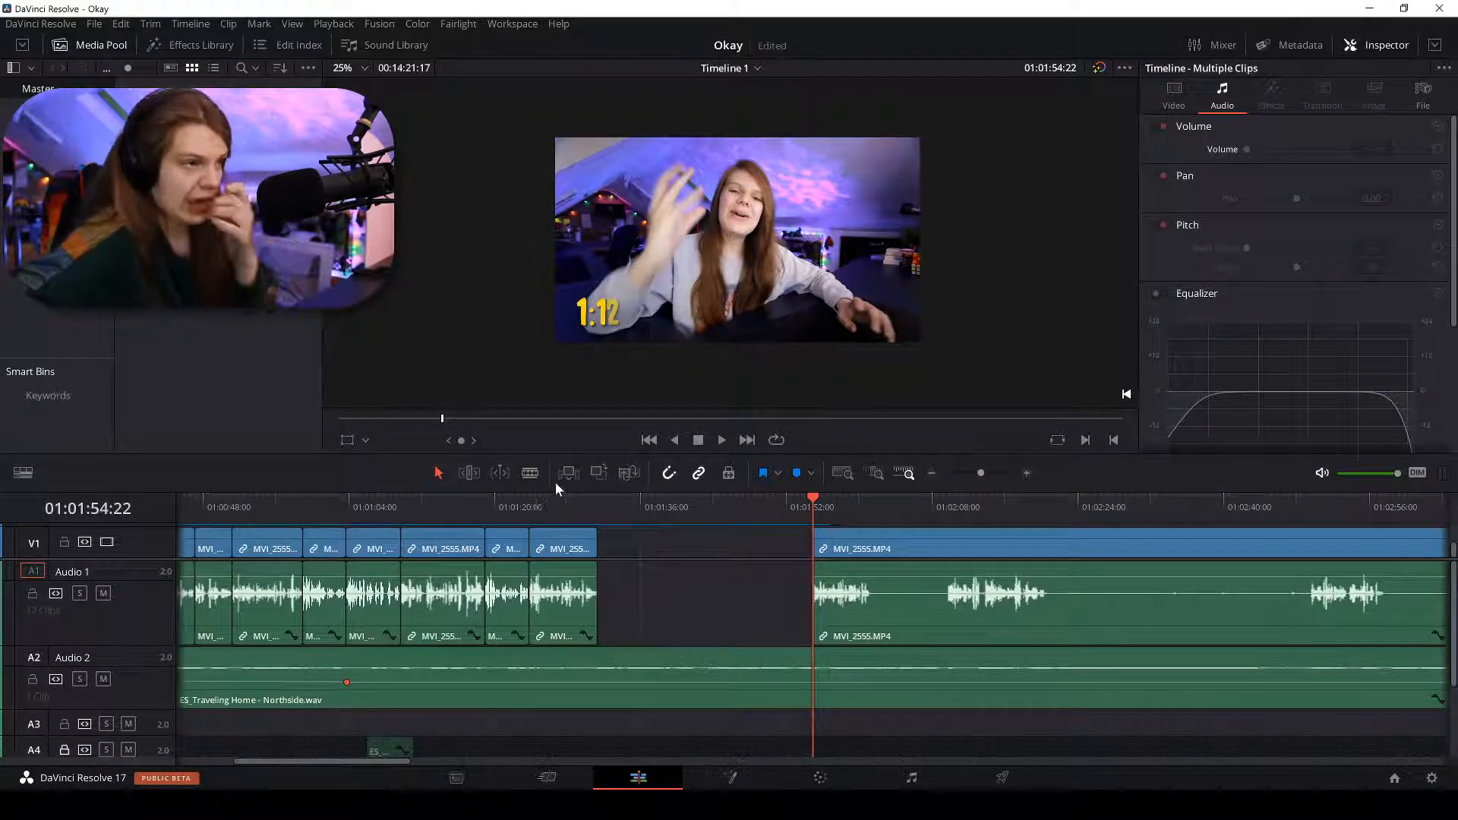
Review from 01:01:23:20, delete the last clip before the gap, and close the gap.
click(536, 508)
key(space)
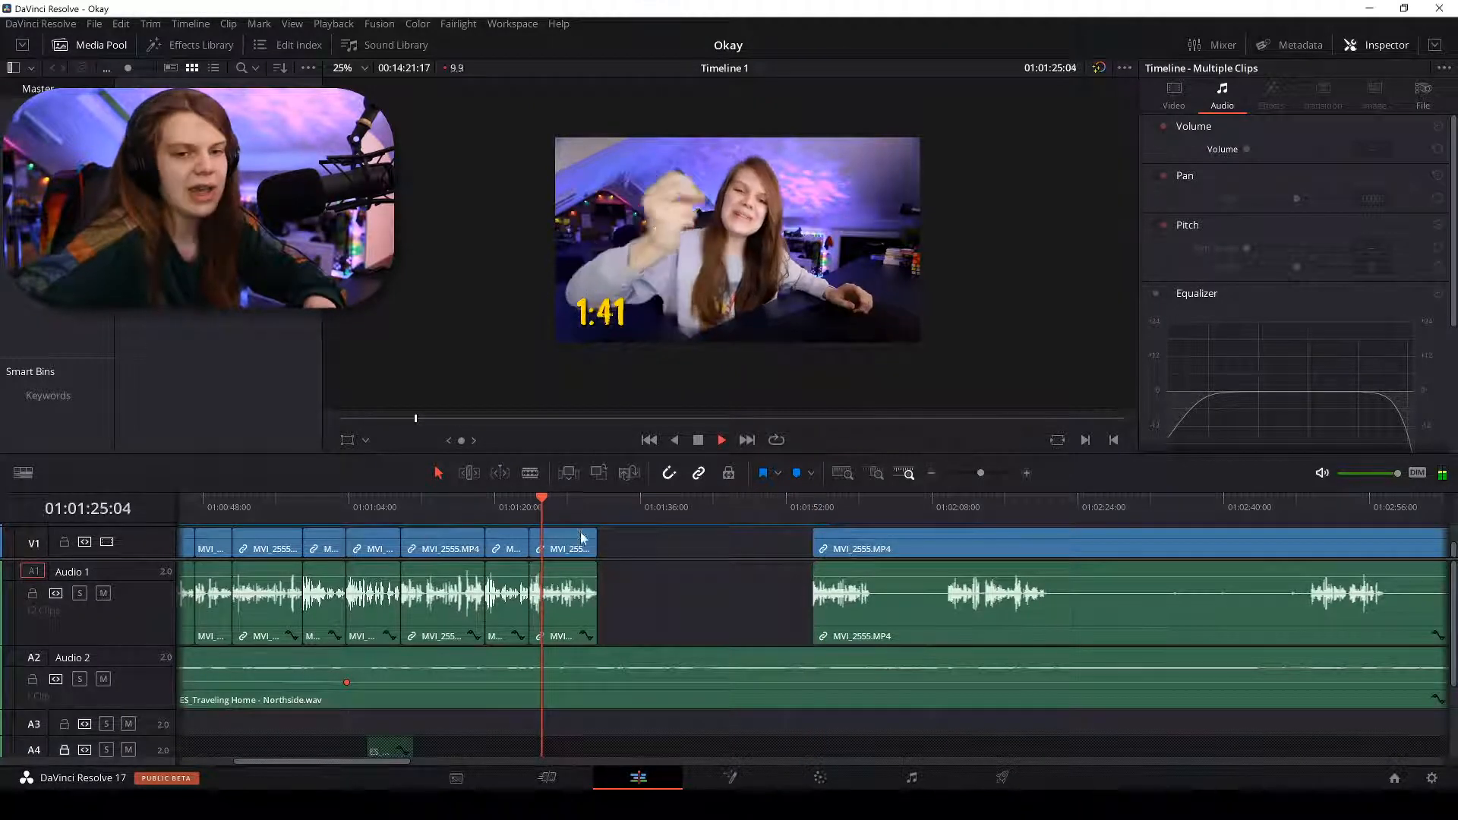
key(space)
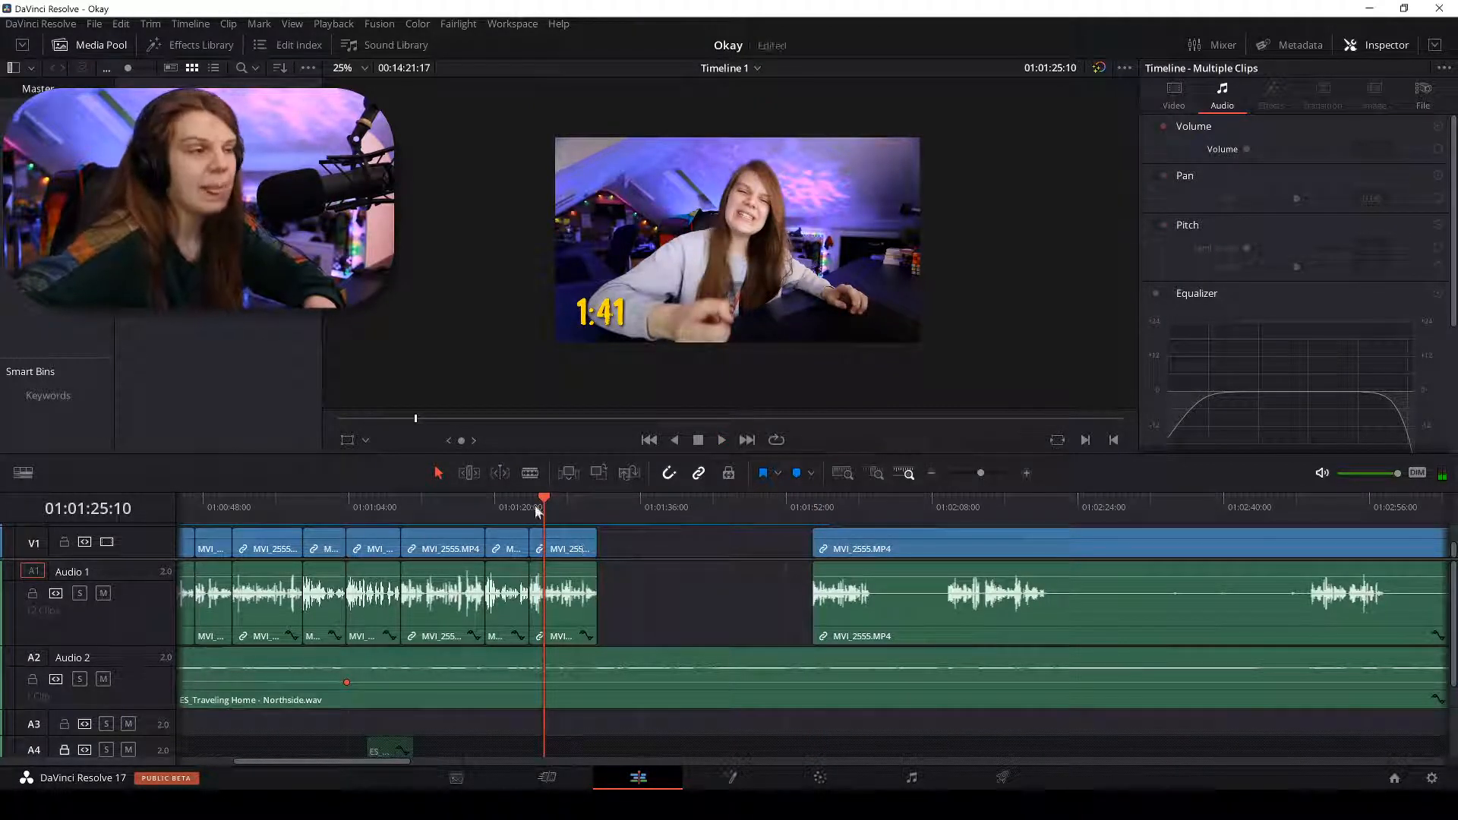
click(535, 497)
click(529, 499)
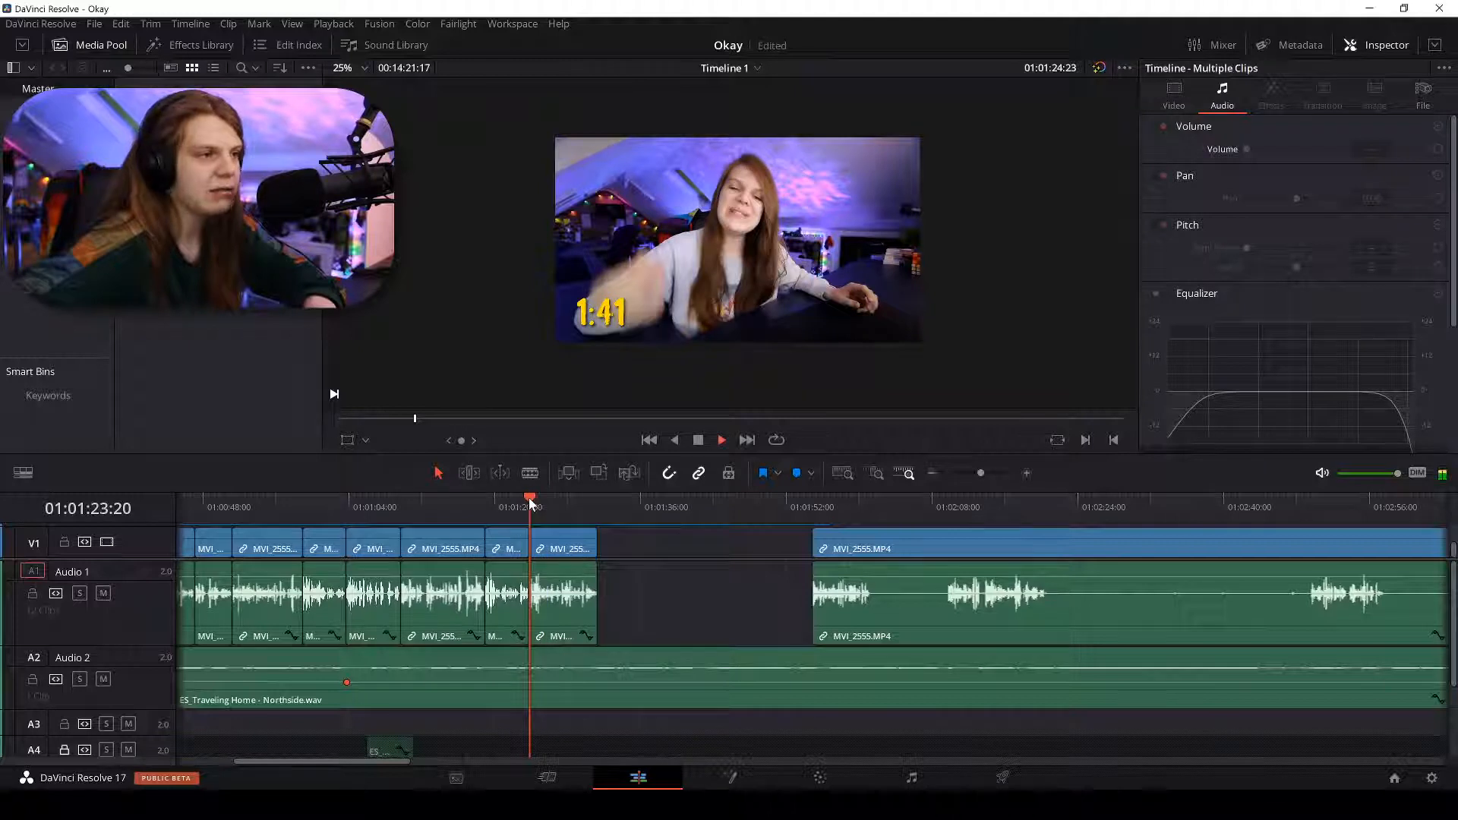
key(space)
click(562, 550)
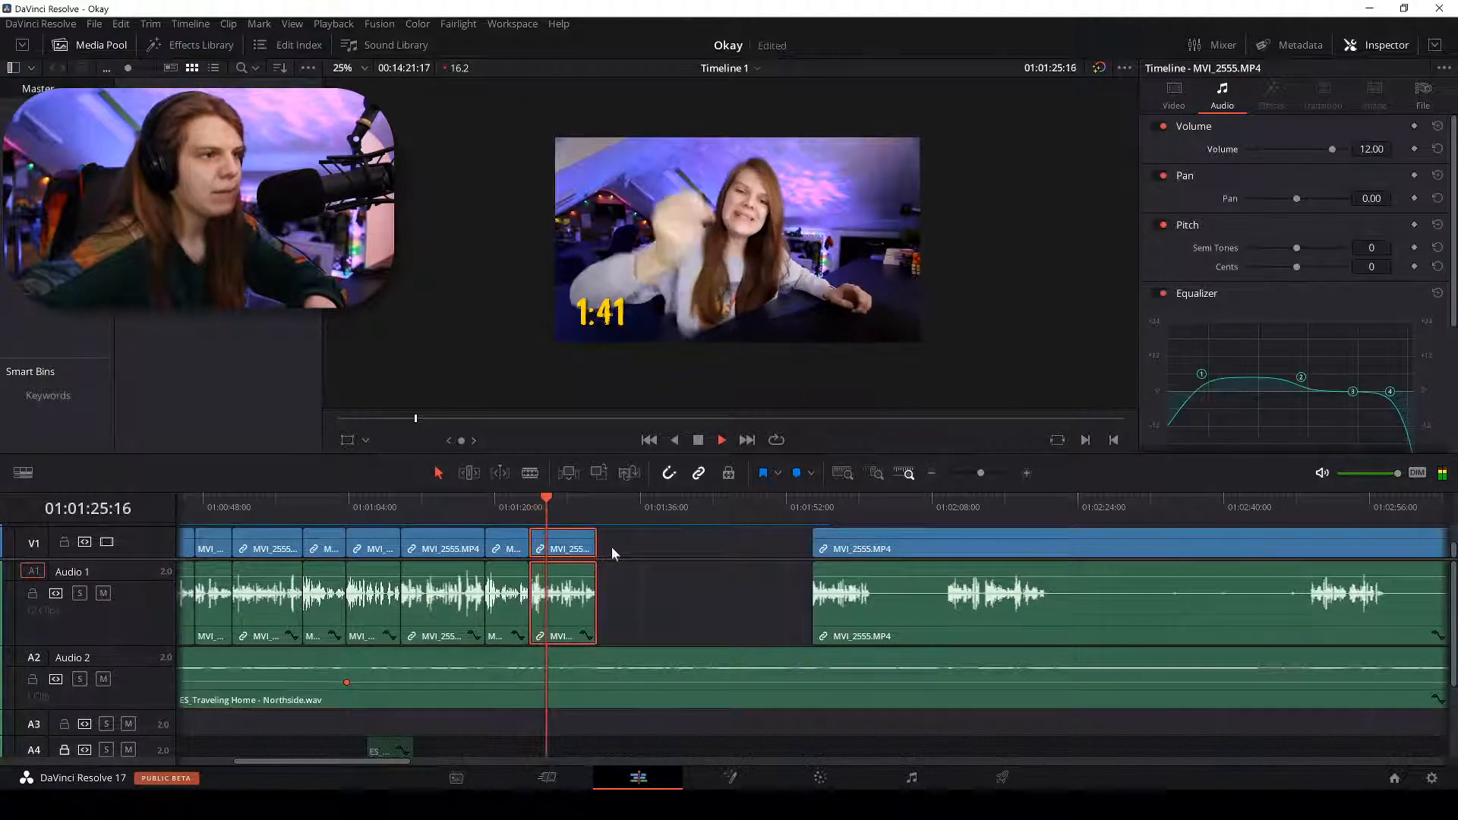
key(space)
key(BackSpace)
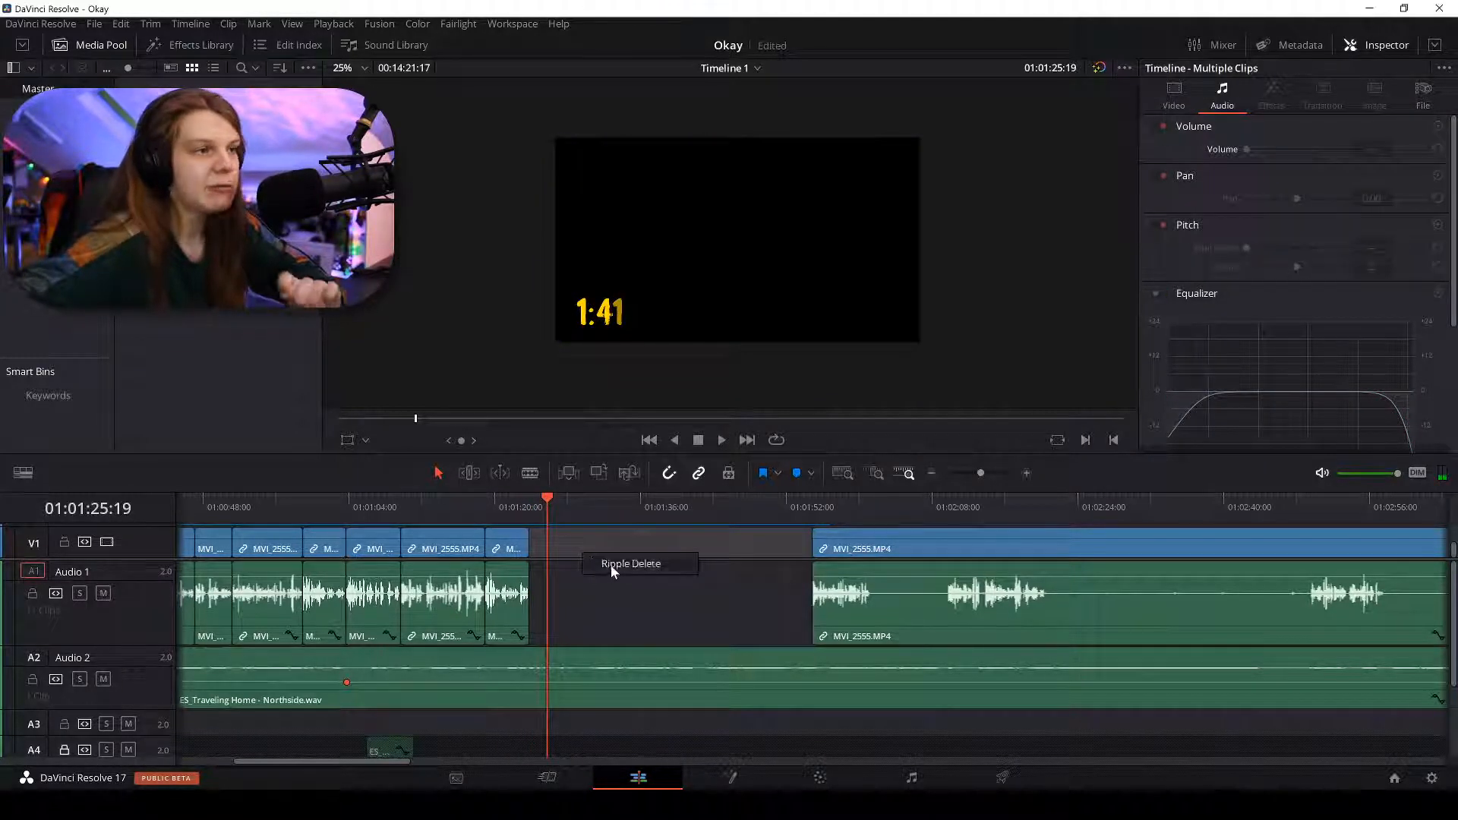
click(610, 564)
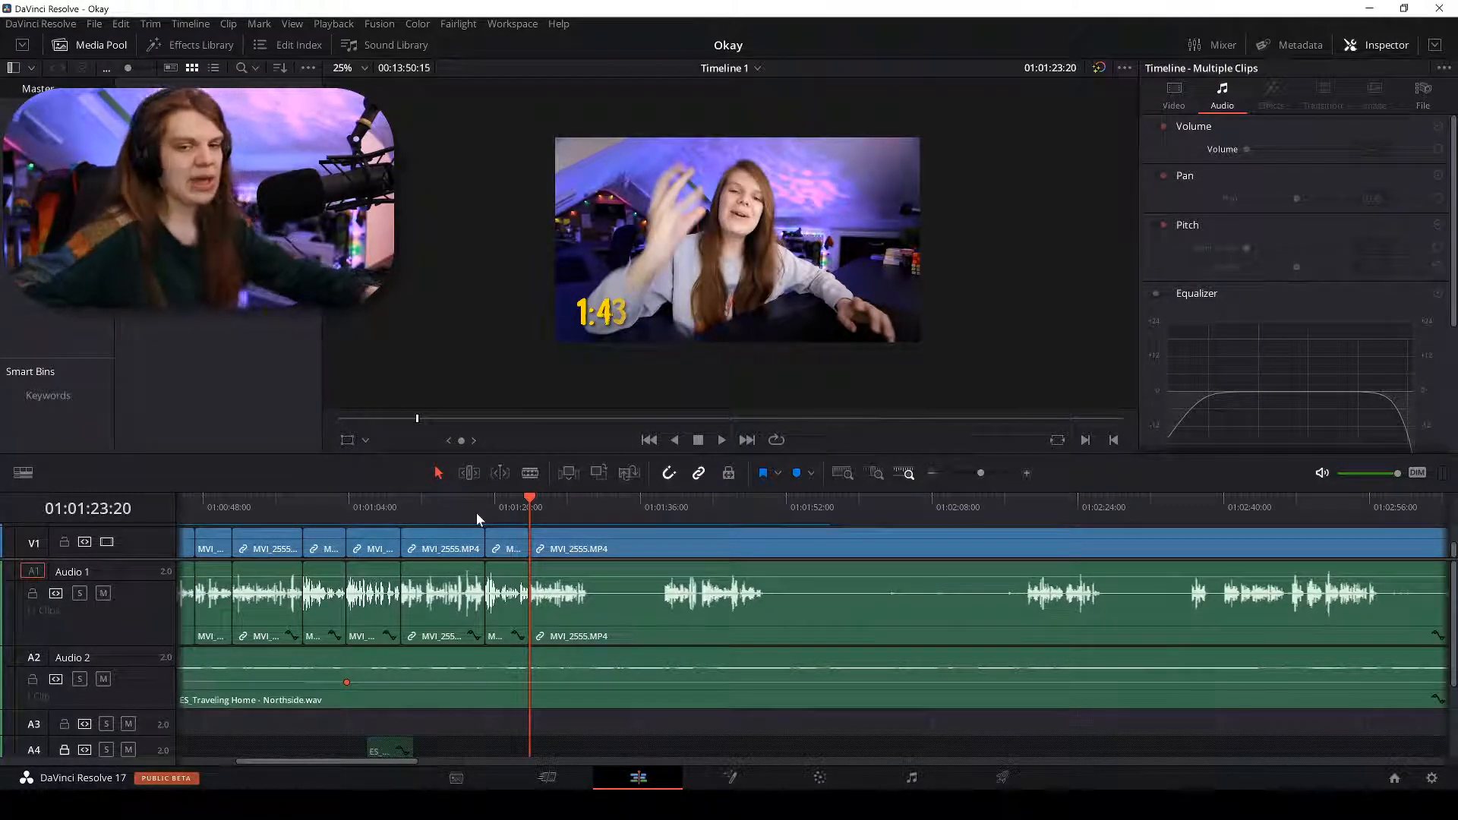
Play the tightened edit, zoom in on the pause, and cut MVI_2555 at 01:01:30:00.
key(space)
key(ctrl+equal)
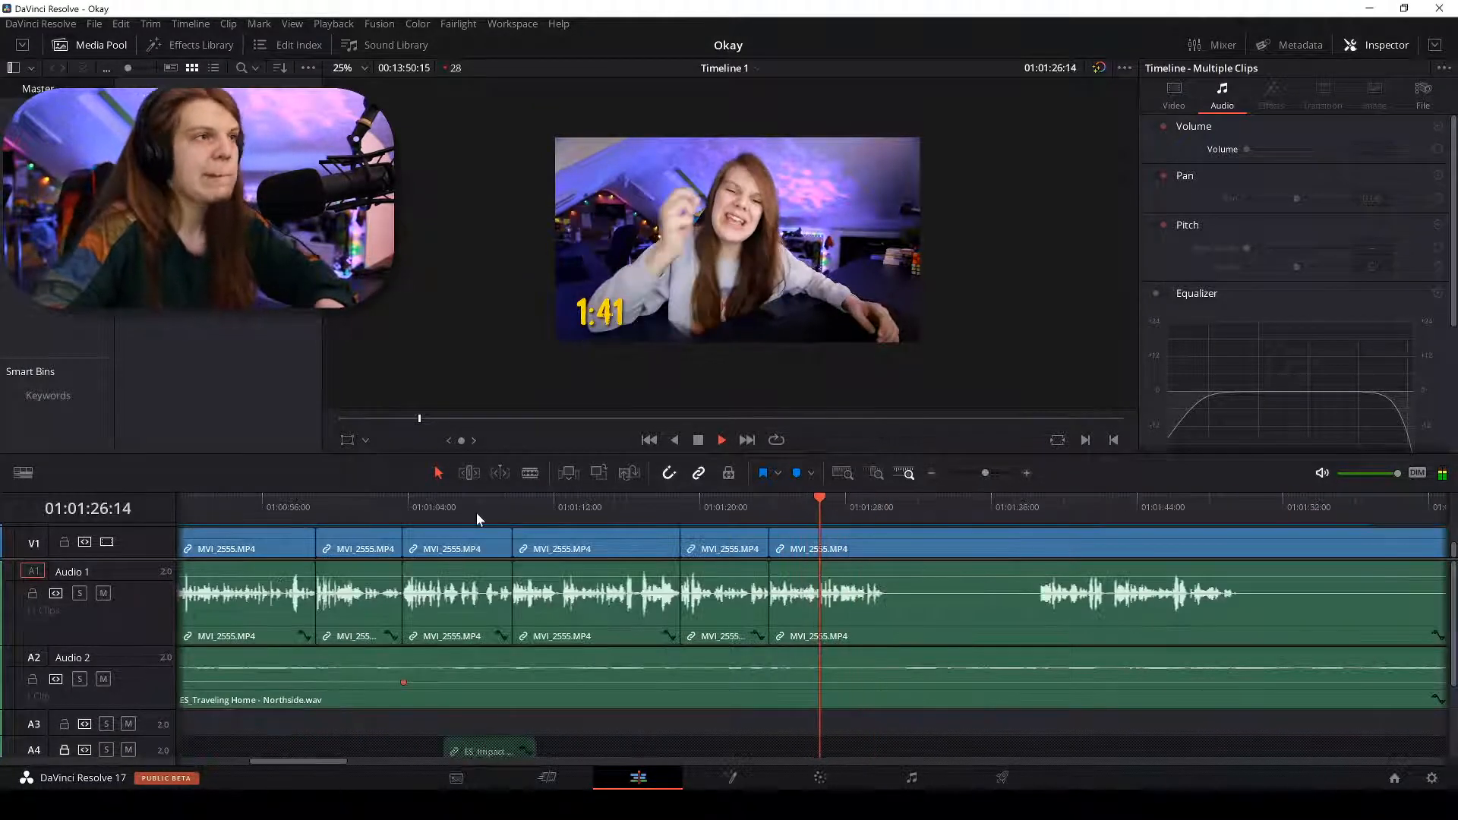
key(ctrl+equal)
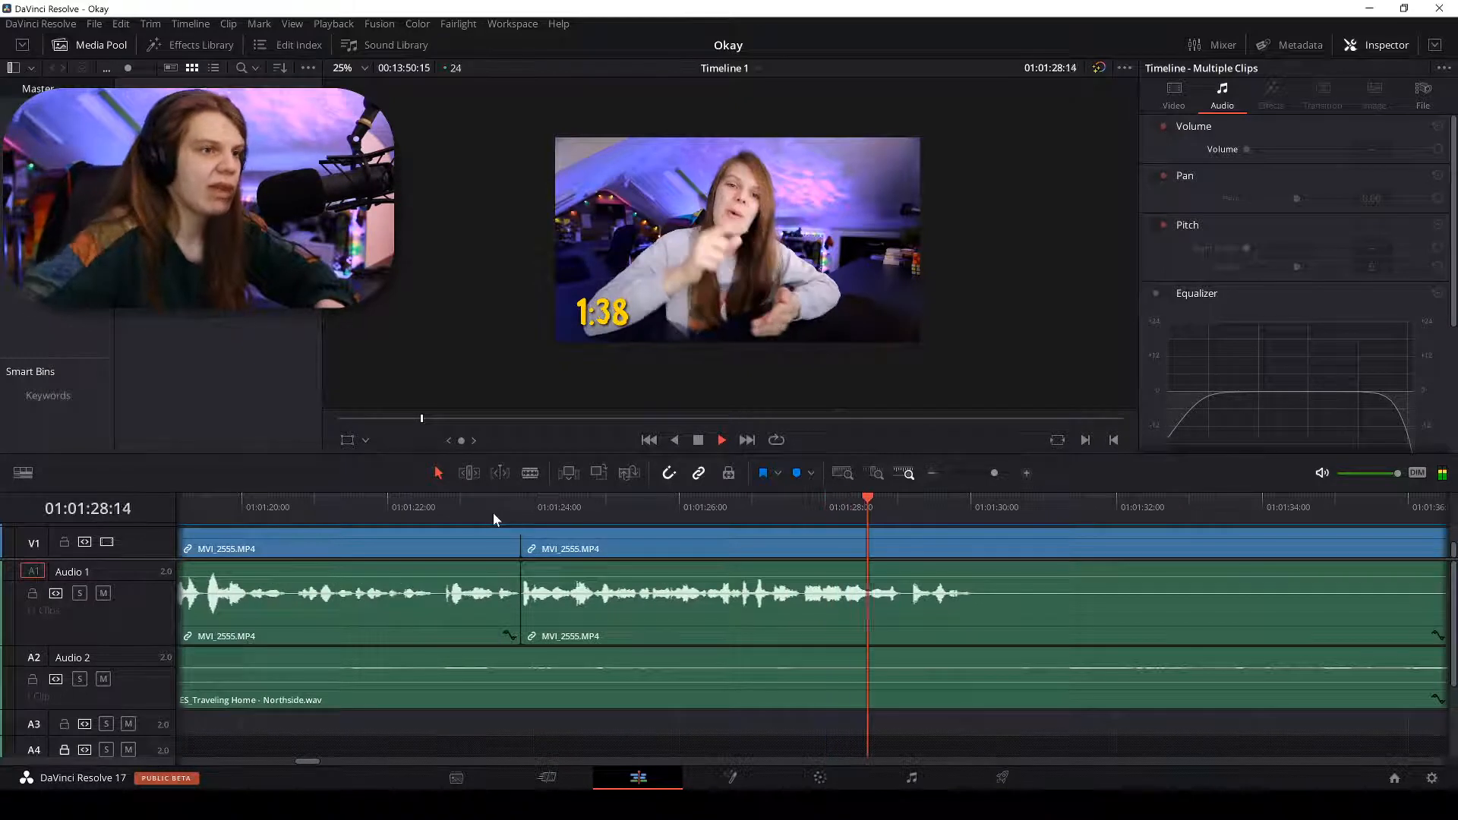
click(969, 513)
key(ctrl+equal)
key(ctrl+equal)
key(ctrl+equal)
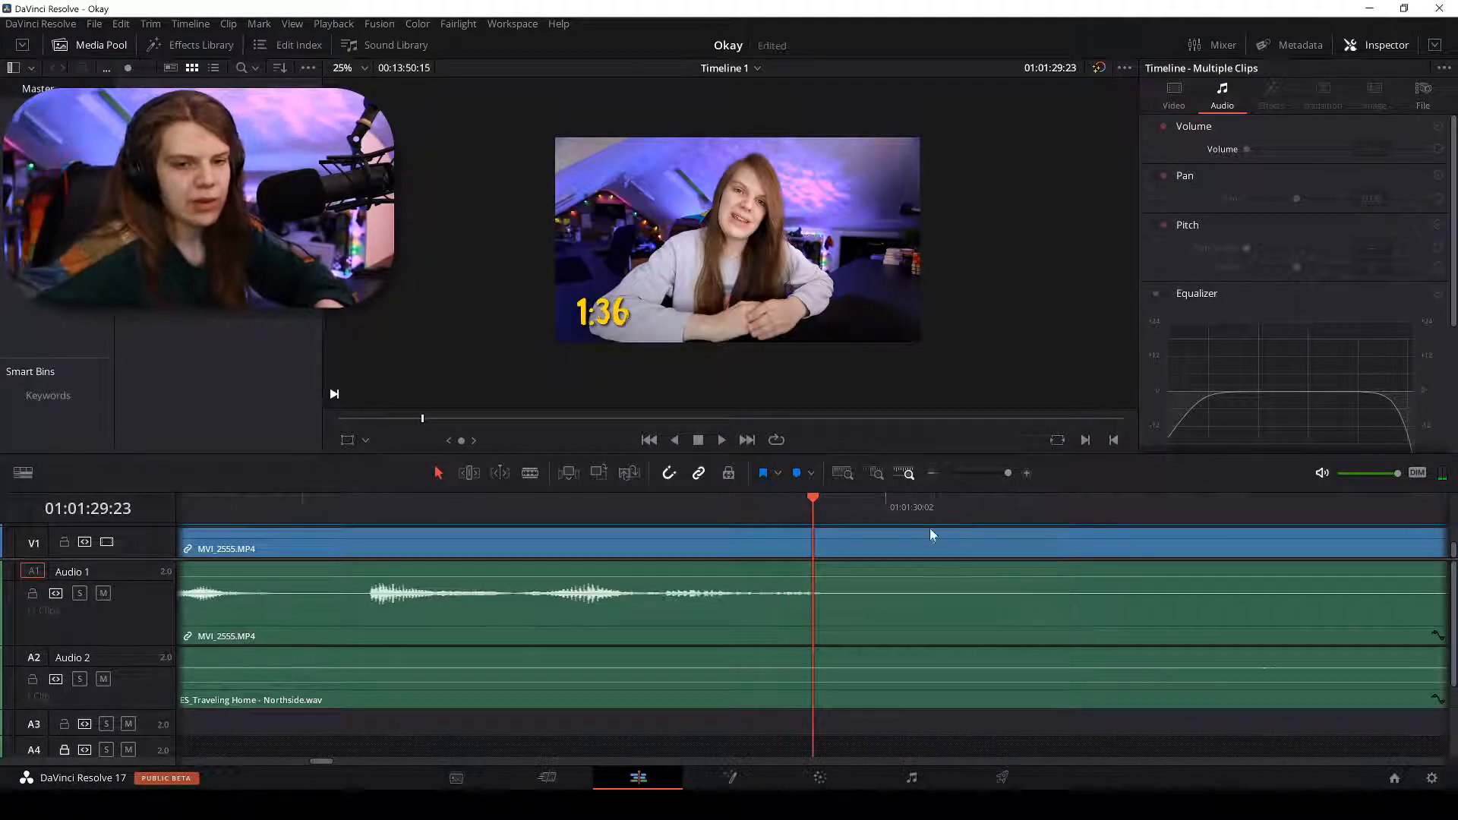
key(n)
click(836, 498)
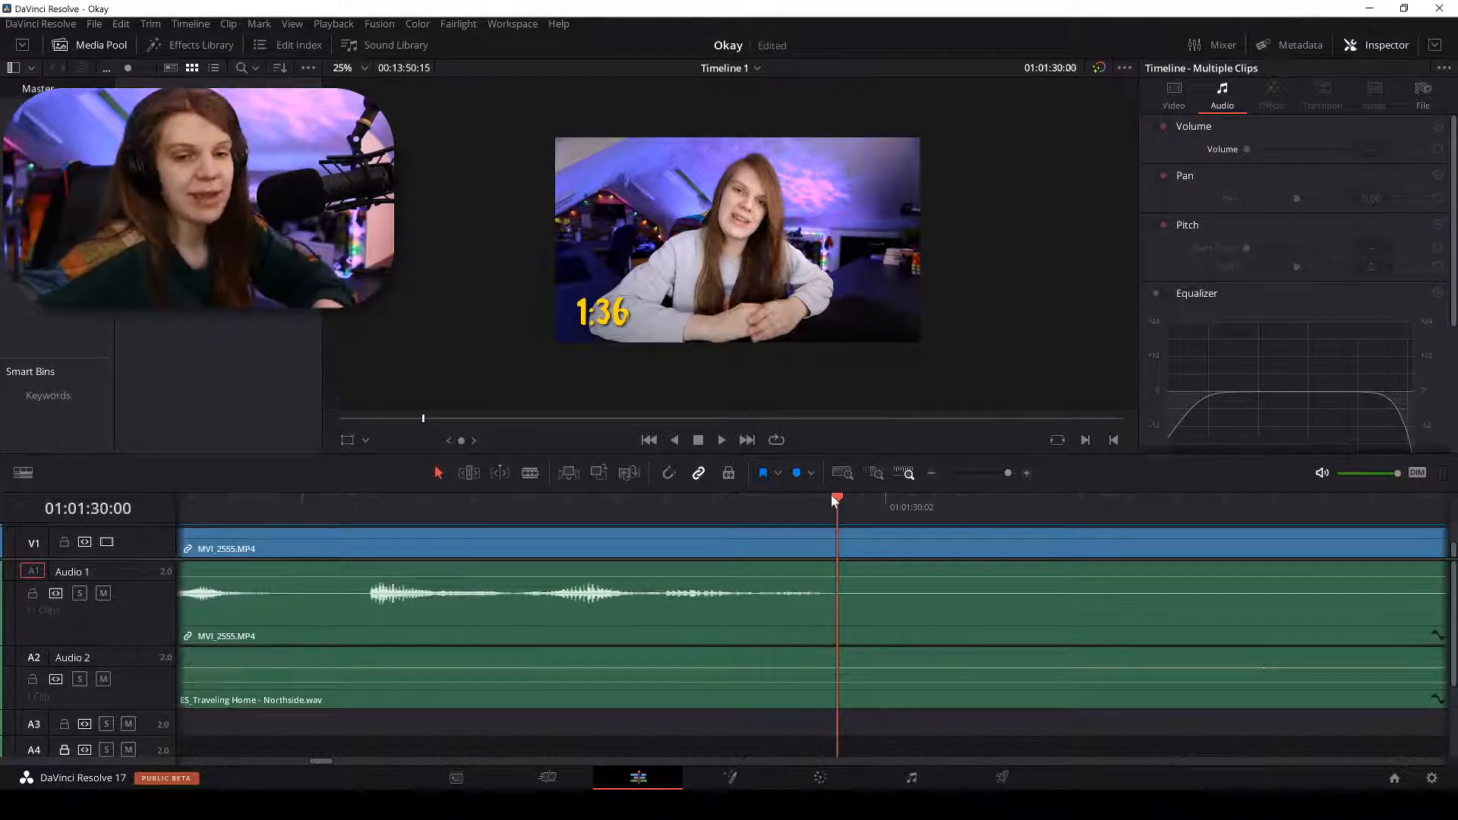
click(839, 571)
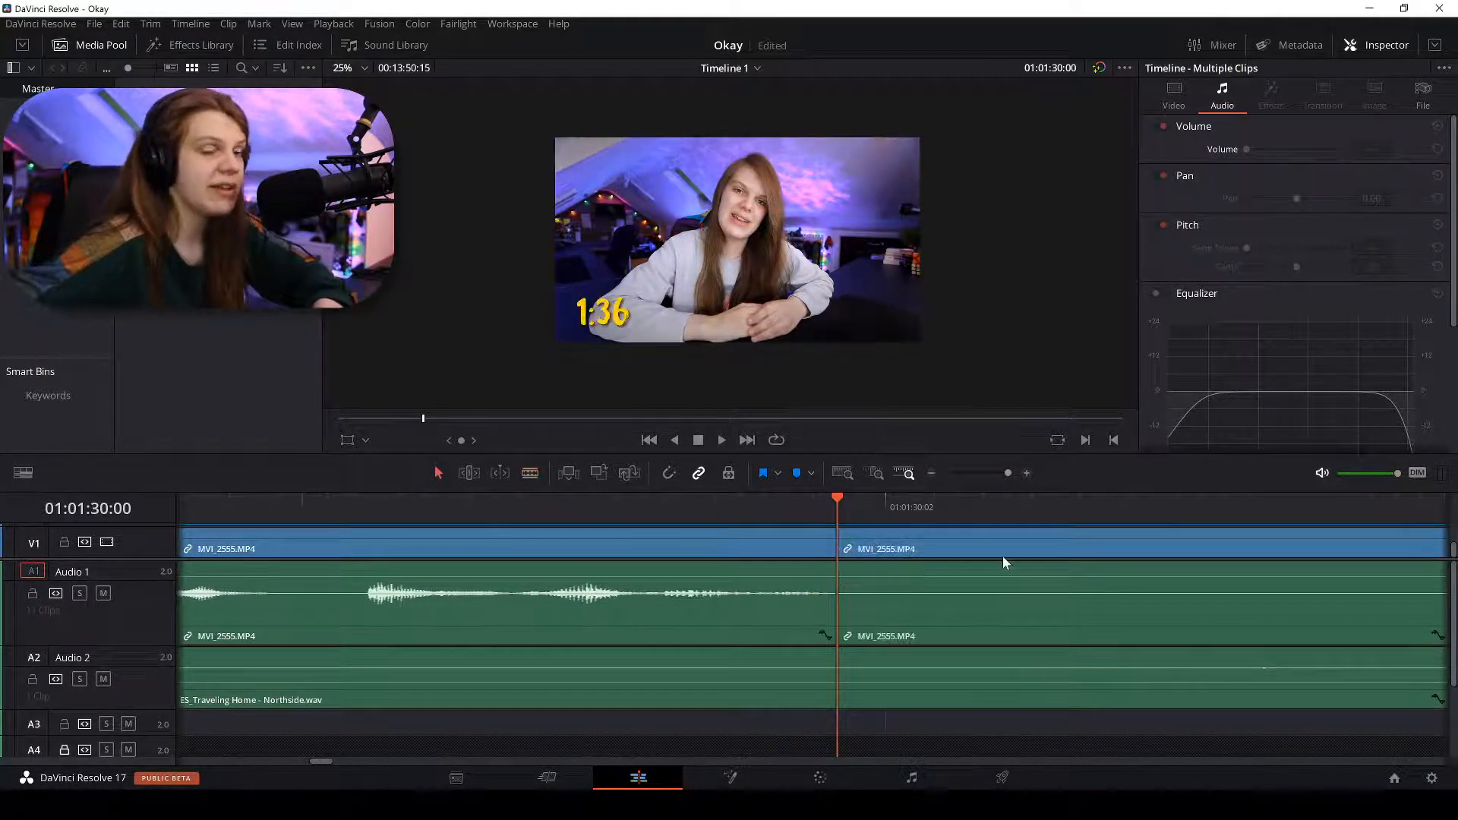
Split the clip with Ctrl+B at 01:01:38:17, where speech resumes.
key(ctrl+minus)
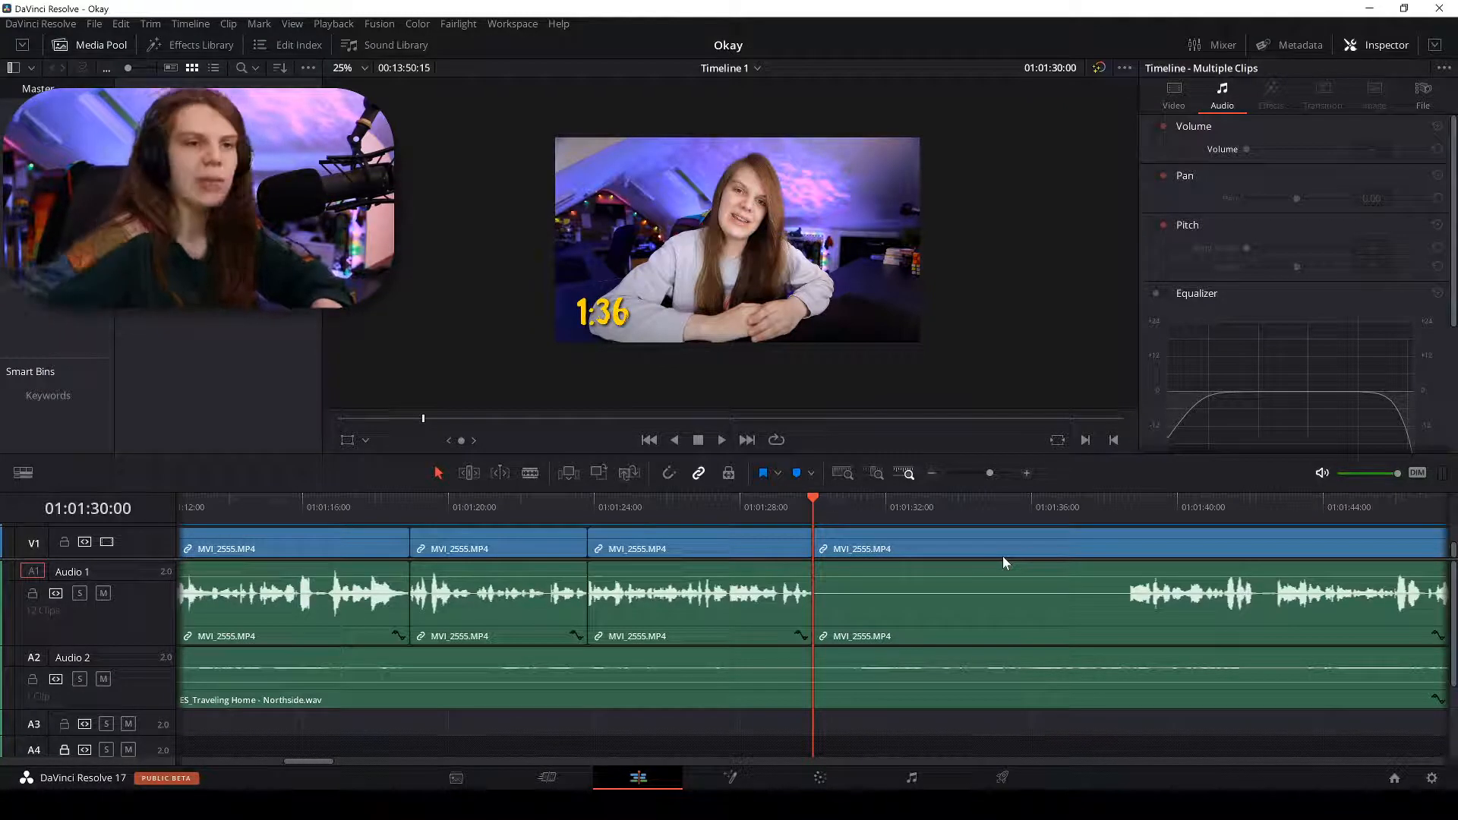
click(1122, 507)
key(ctrl+equal)
key(ctrl+equal)
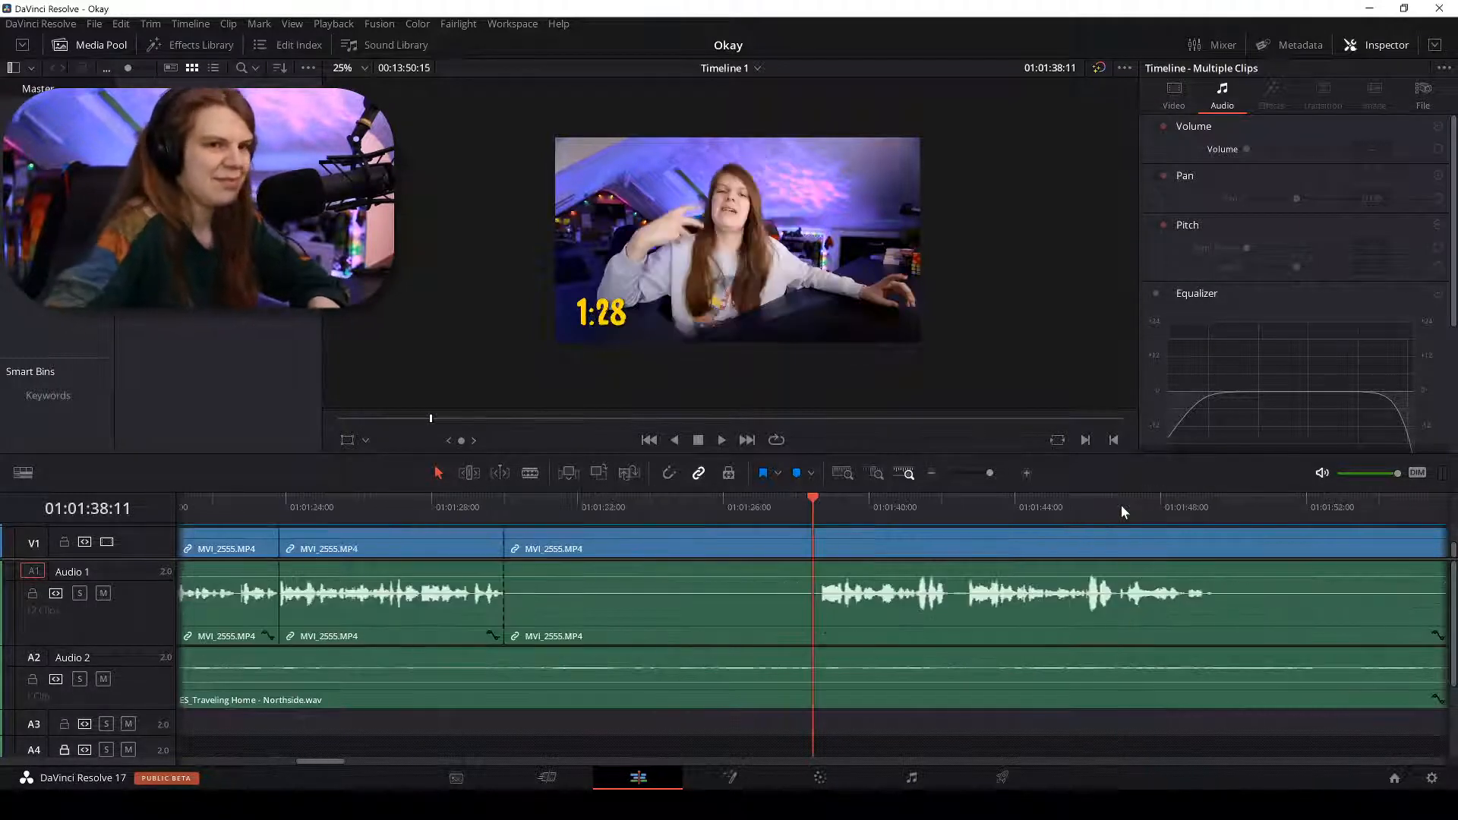
key(ctrl+equal)
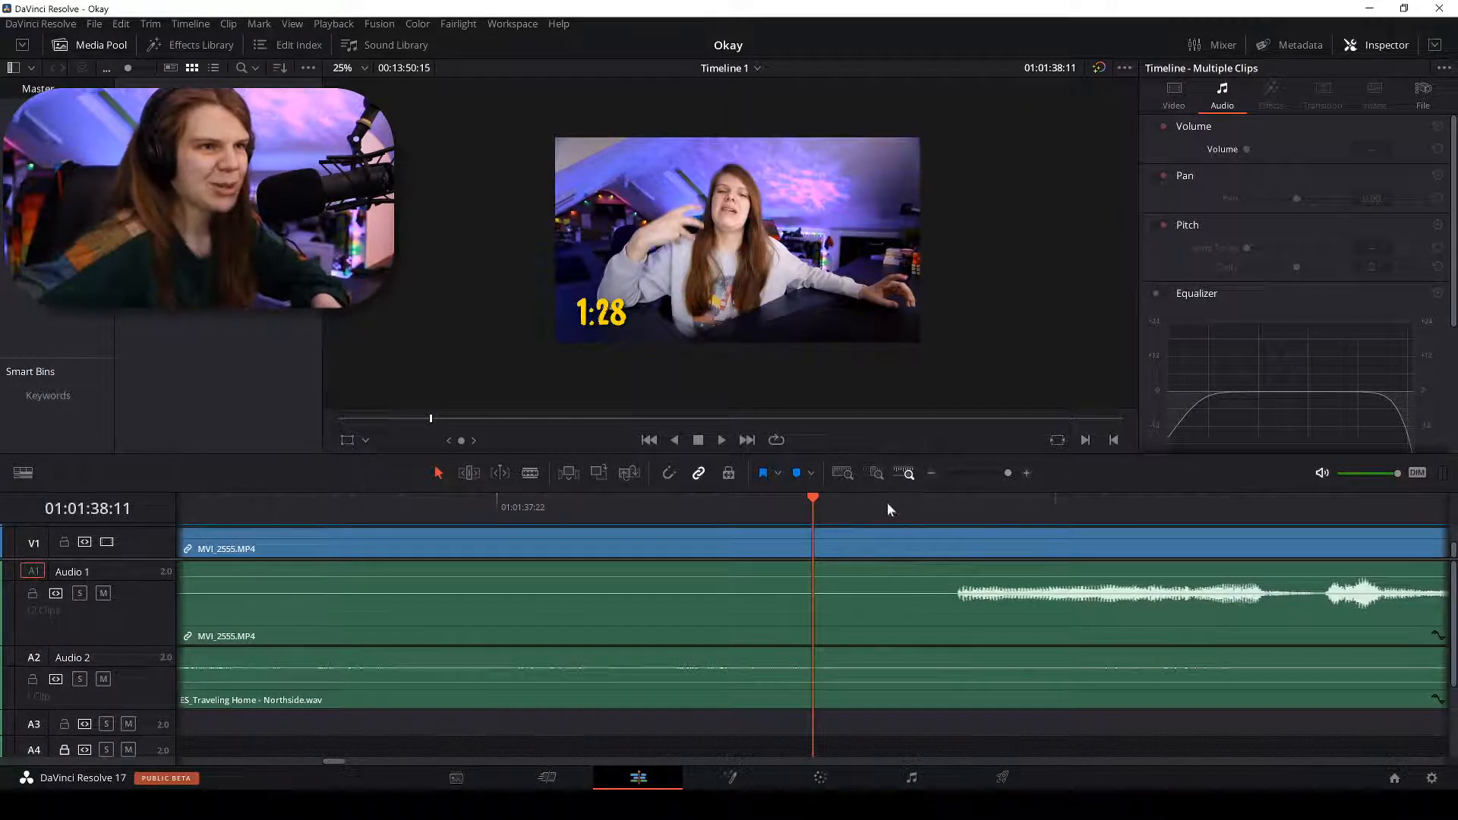
click(957, 504)
key(ctrl+minus)
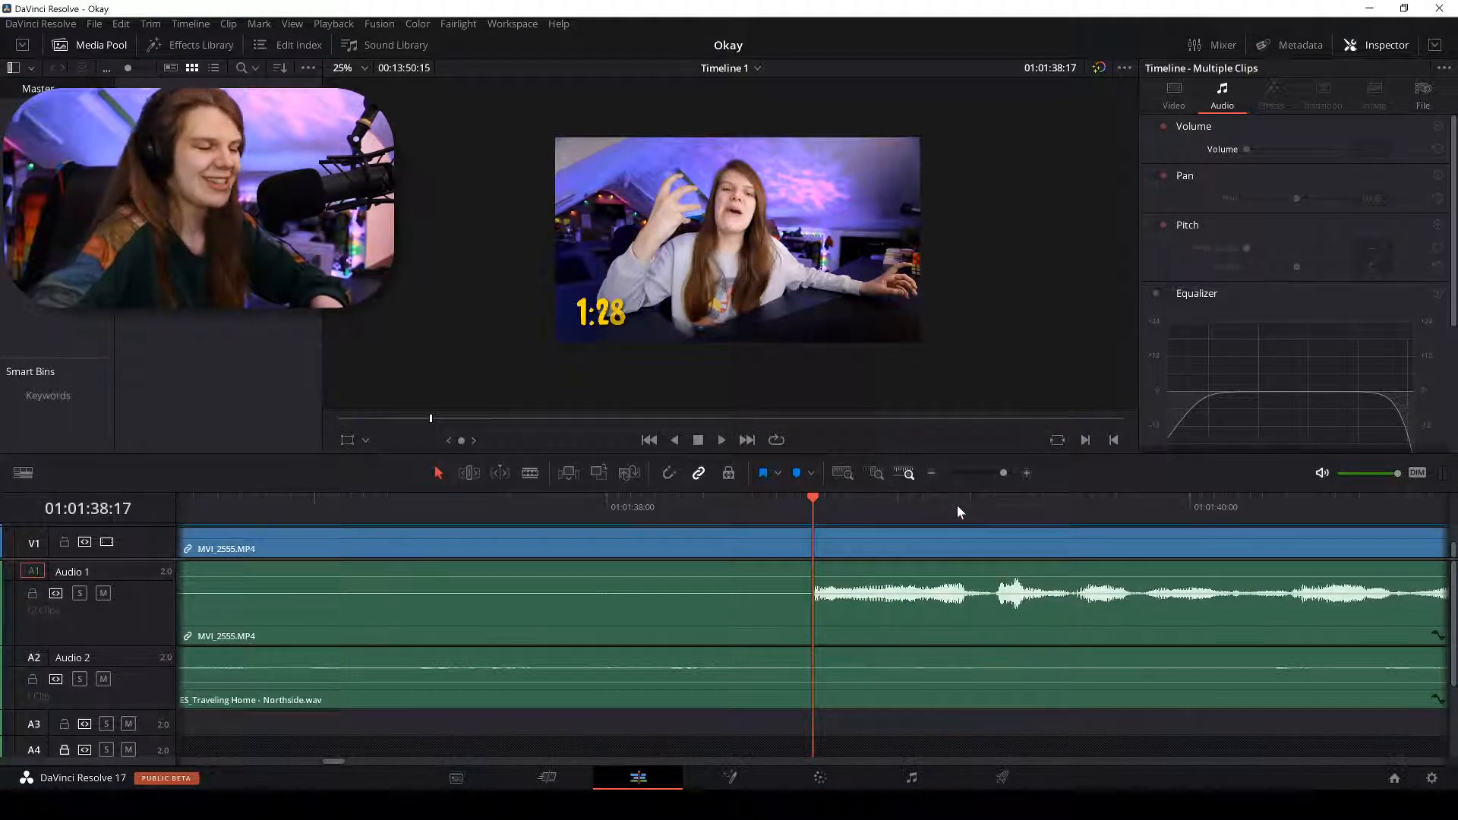
key(ctrl+equal)
key(ctrl+equal)
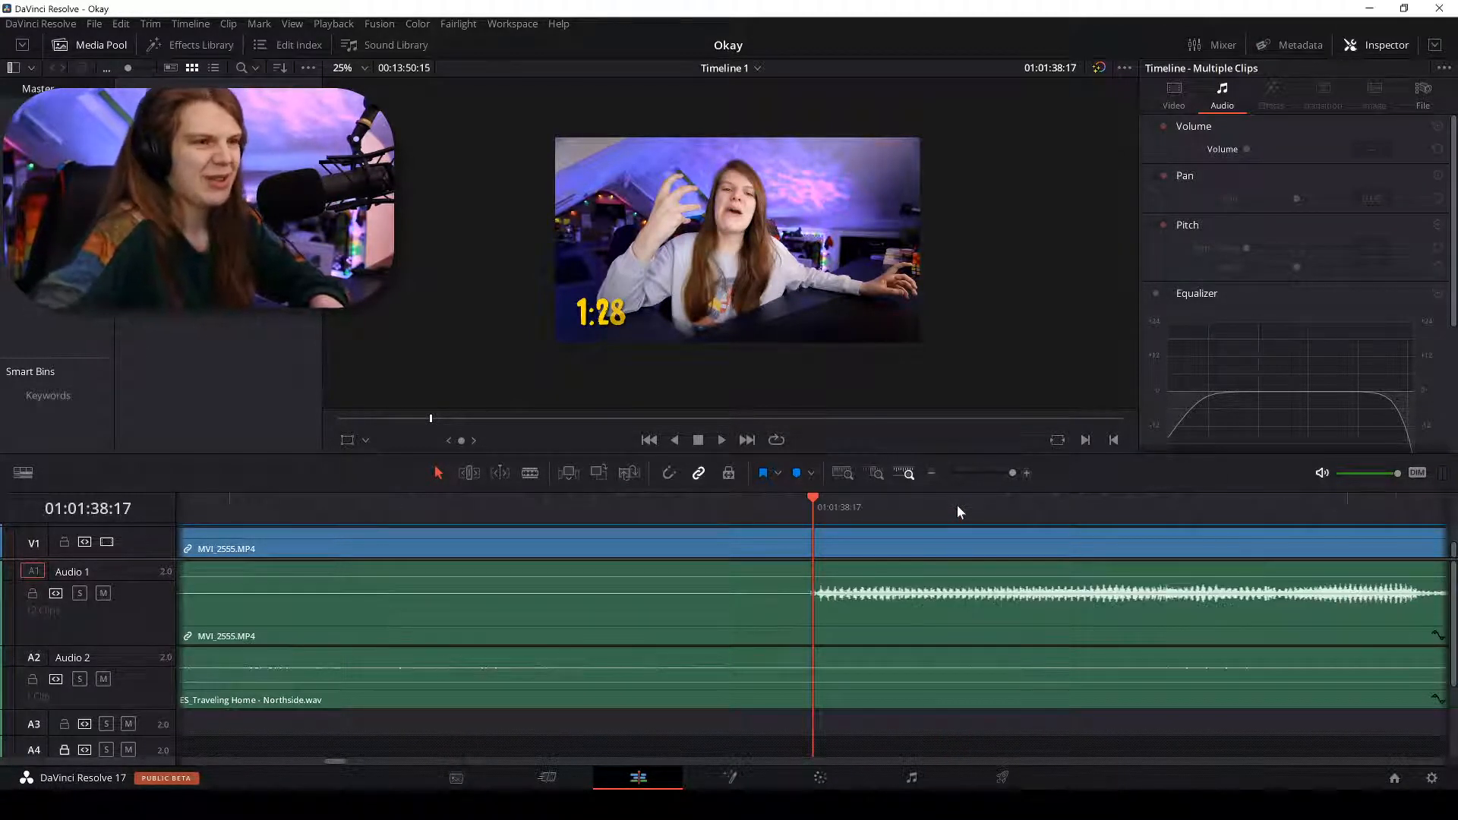
key(ctrl+minus)
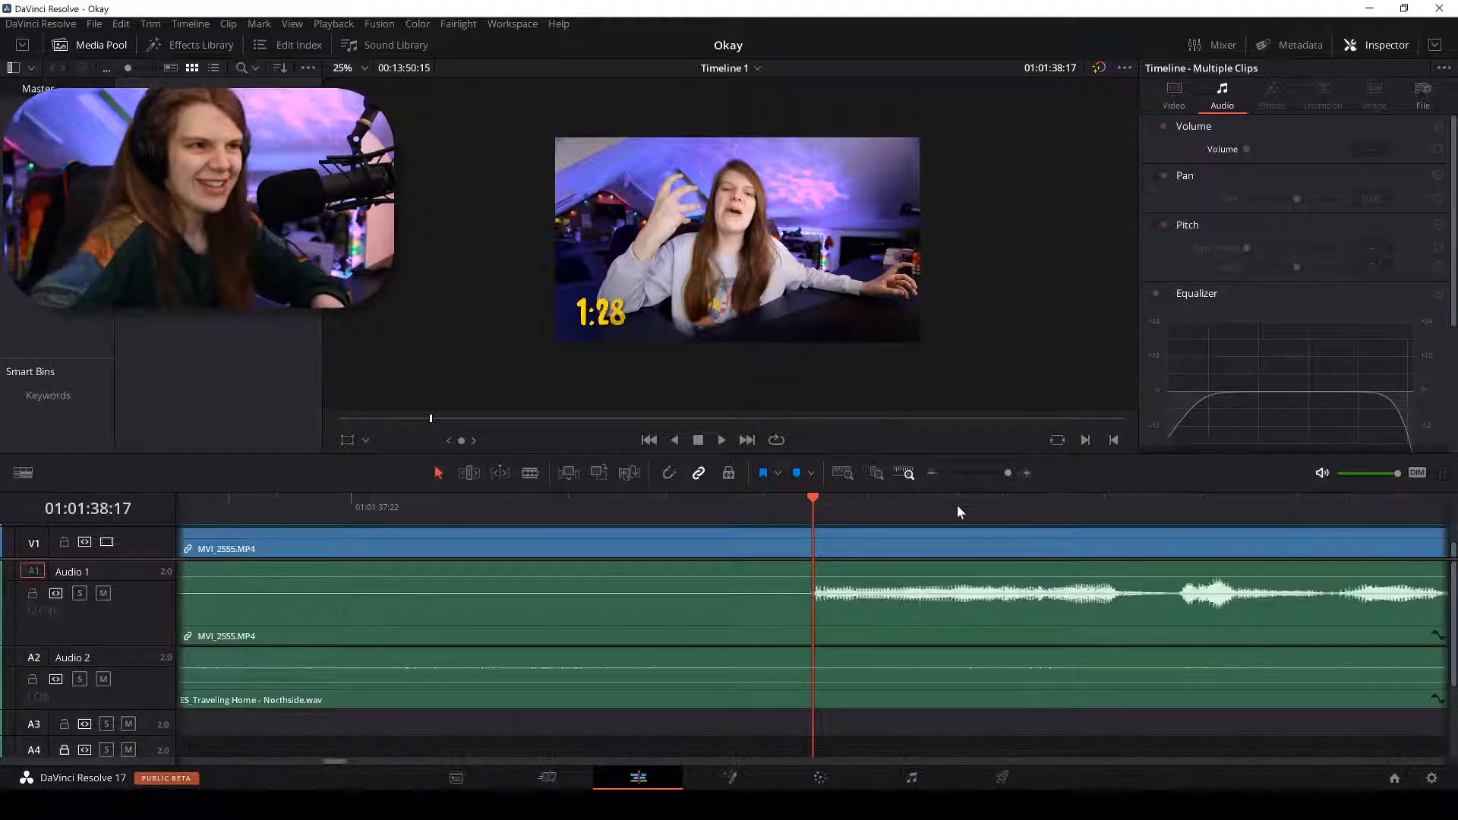
key(ctrl+b)
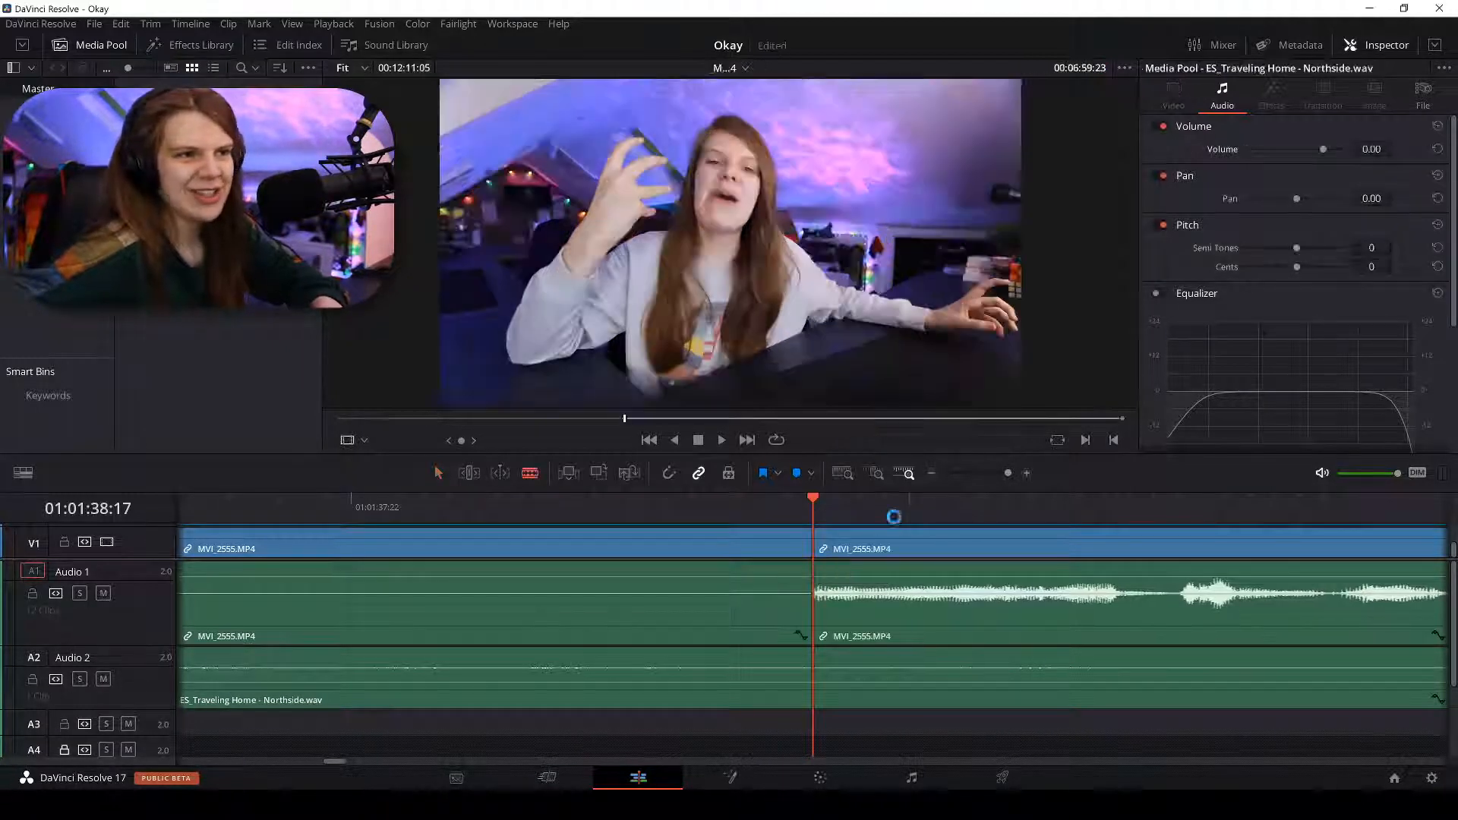
Select the silent MVI_2555 piece between the cuts and delete it.
click(594, 510)
key(ctrl+minus)
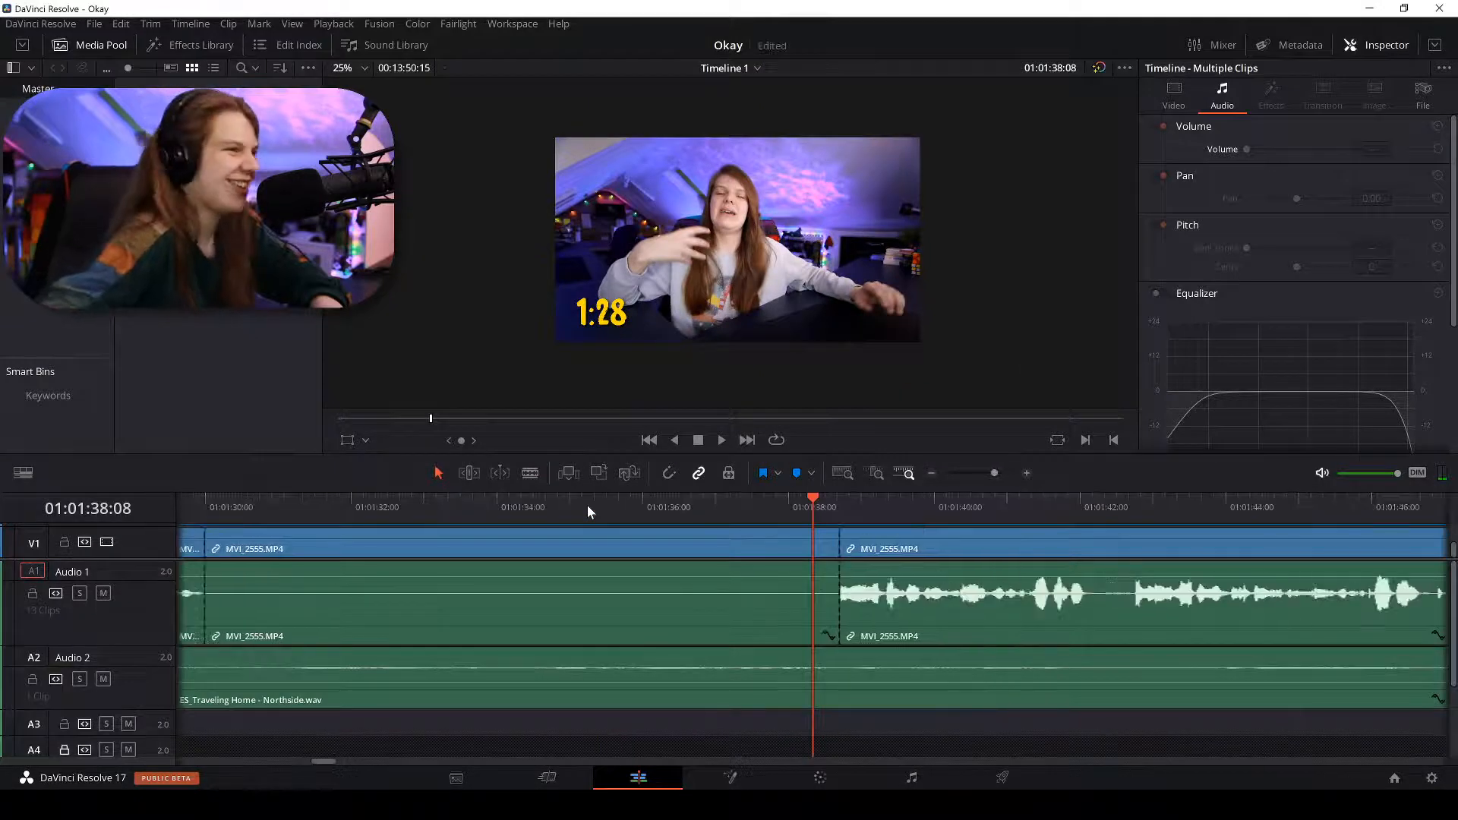
key(ctrl+minus)
click(612, 548)
key(BackSpace)
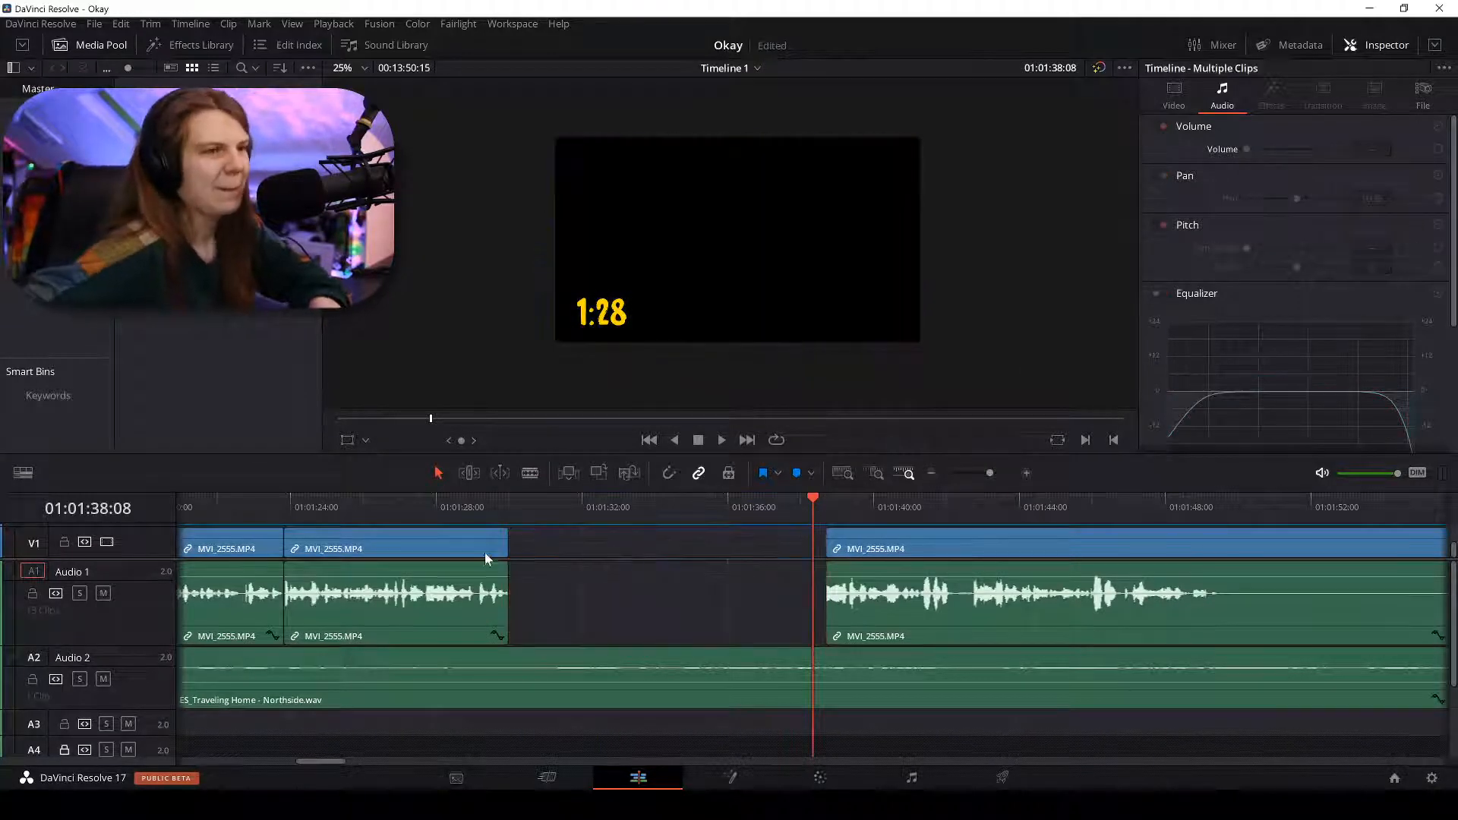
Ripple-delete the empty gap so the next clip starts at 01:01:30:00.
right_click(551, 547)
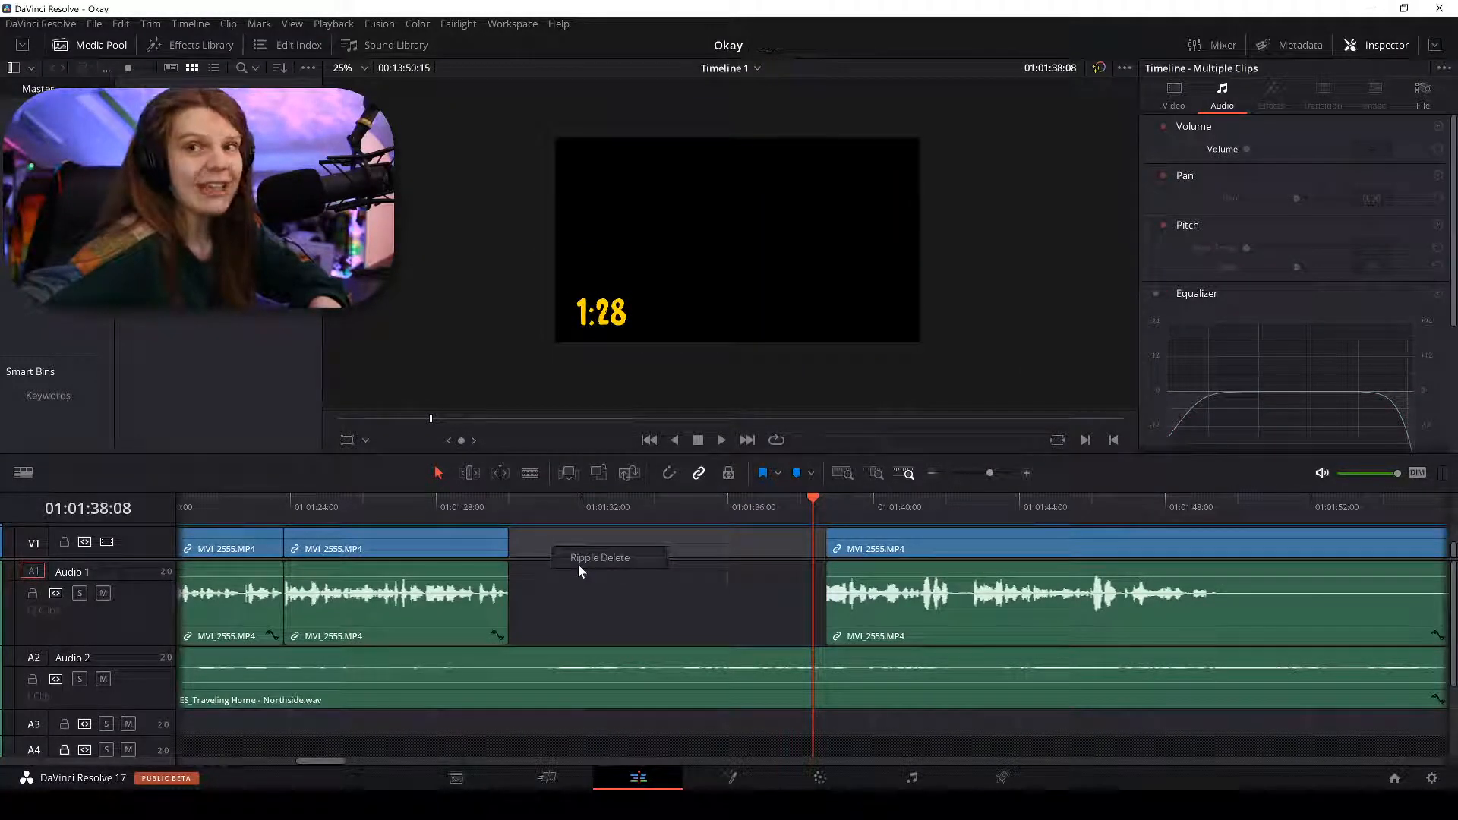
click(579, 564)
click(587, 541)
right_click(589, 543)
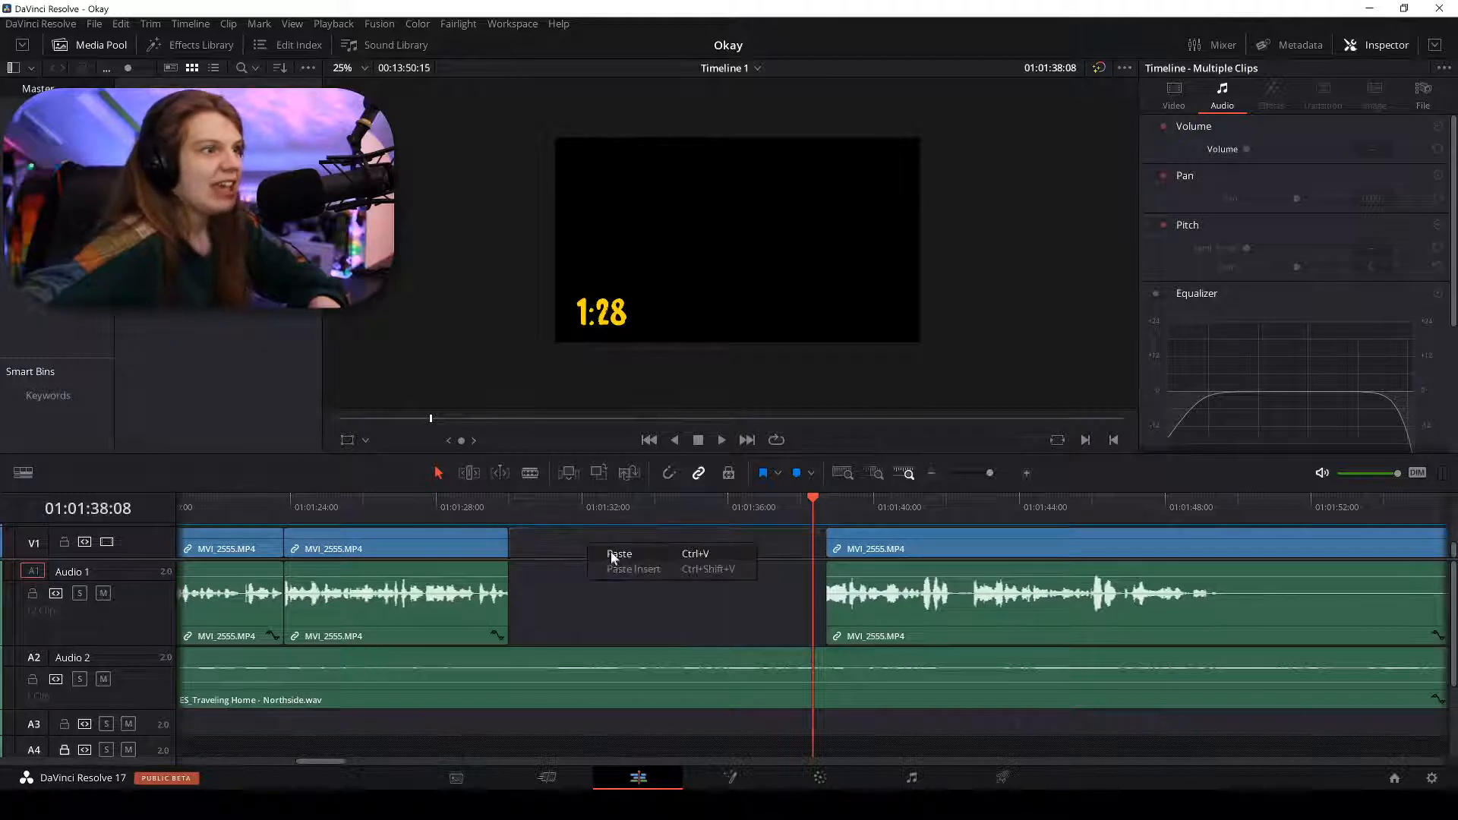
click(563, 553)
right_click(562, 555)
click(587, 568)
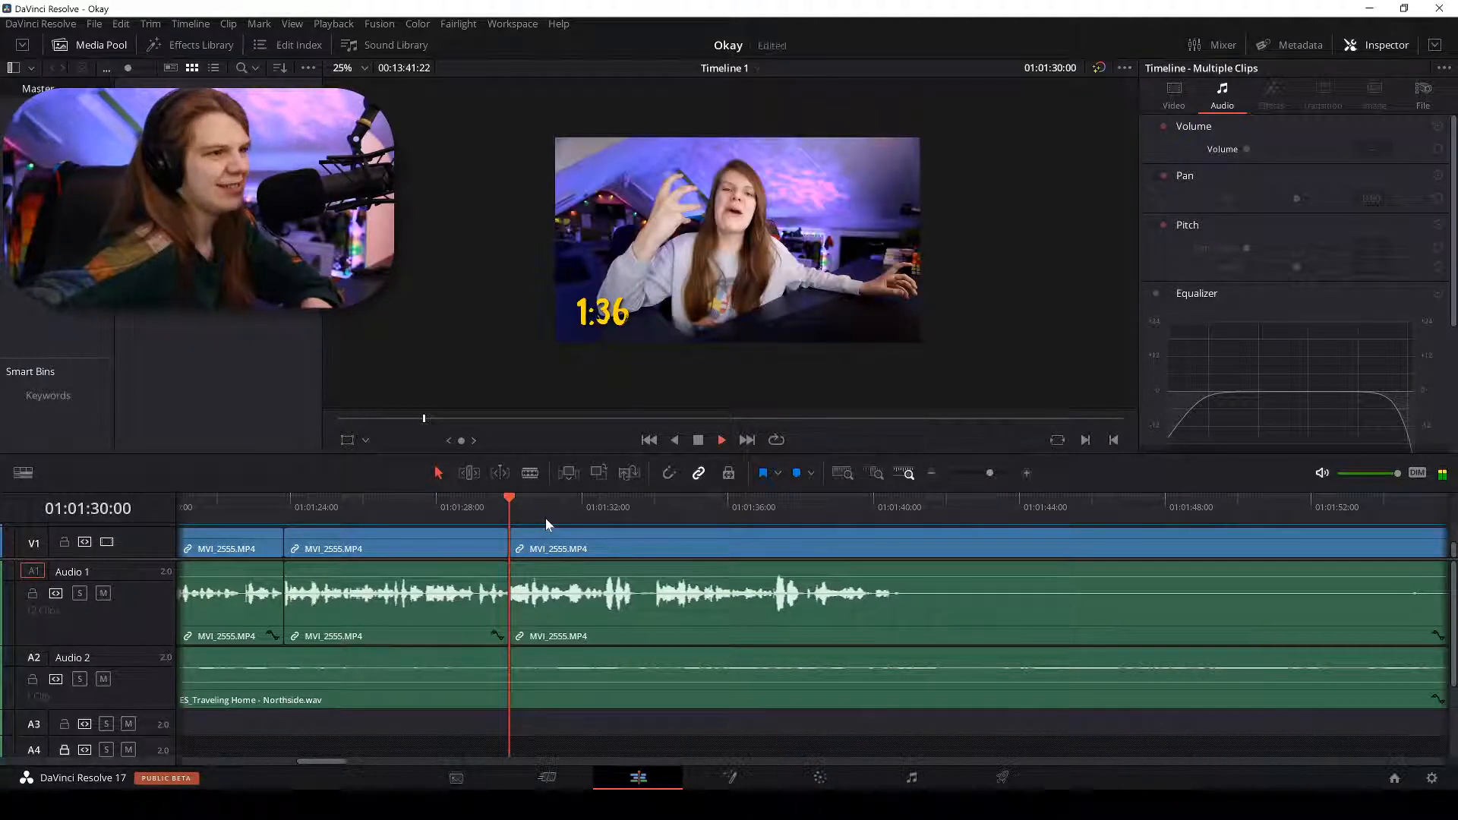
Play back the tightened section, replaying from 01:01:35:14 at closer zoom.
key(ctrl+minus)
key(space)
key(ctrl+plus)
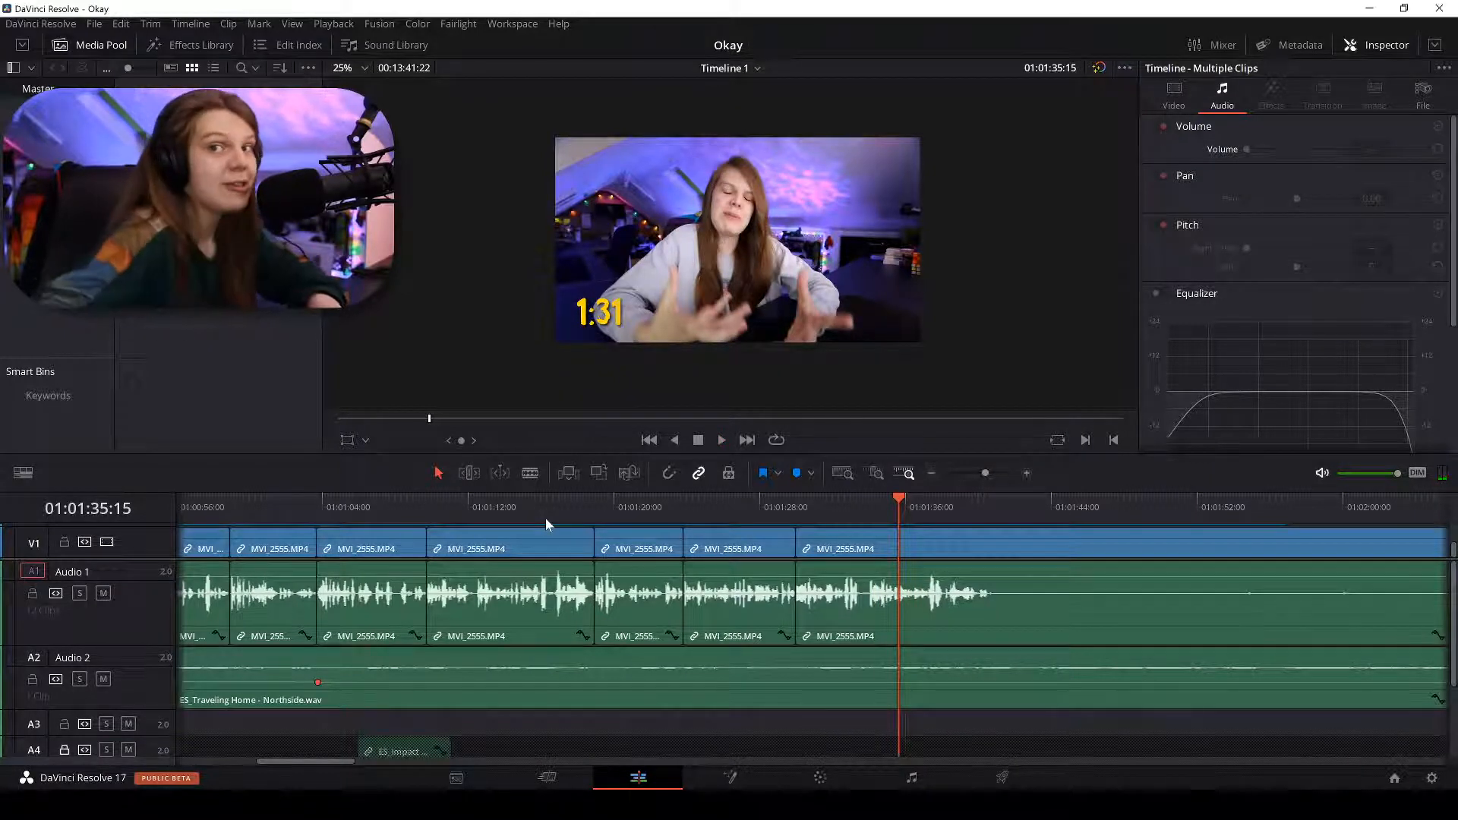
key(Left)
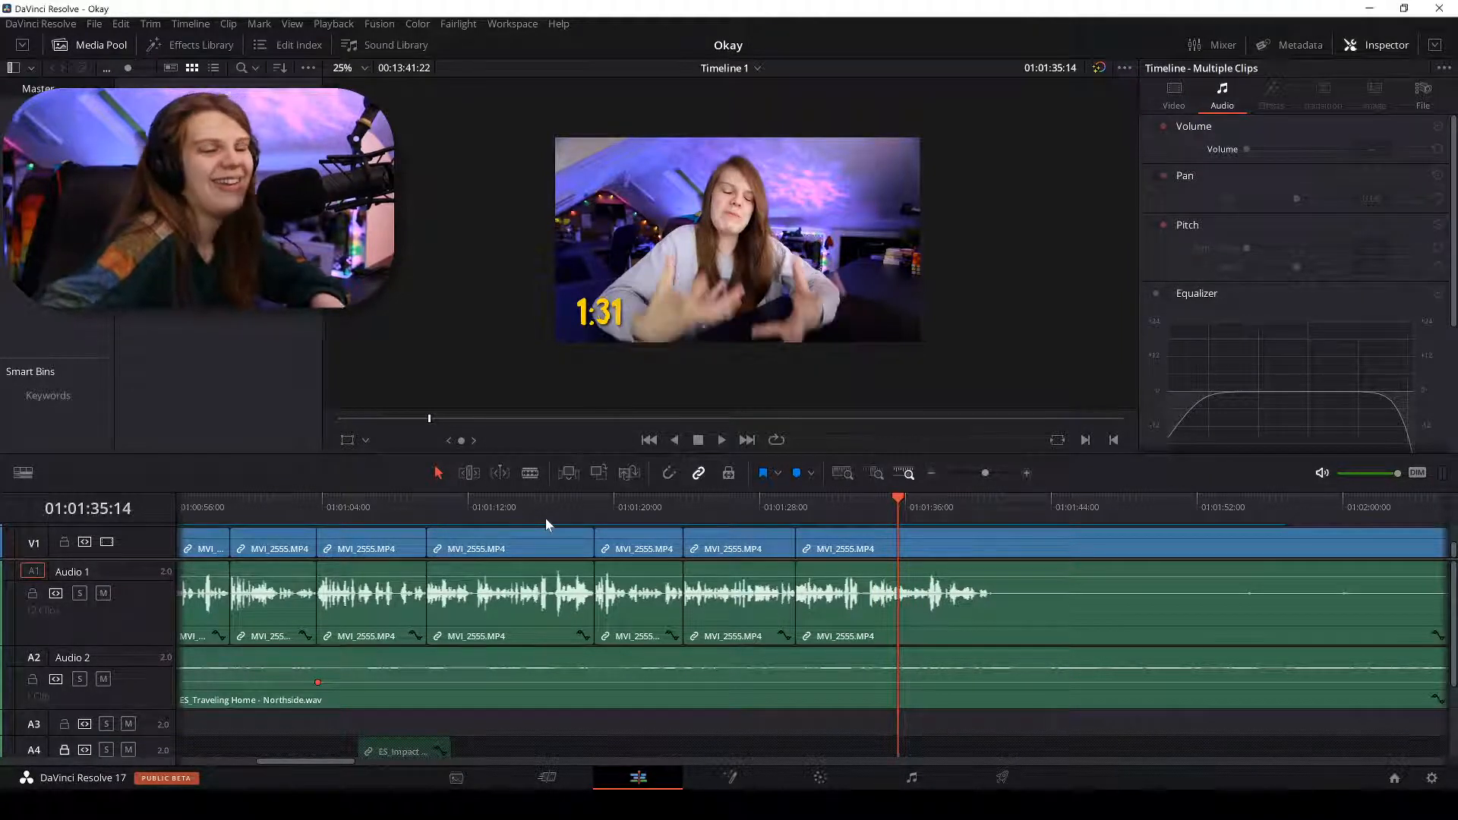
key(ctrl+equal)
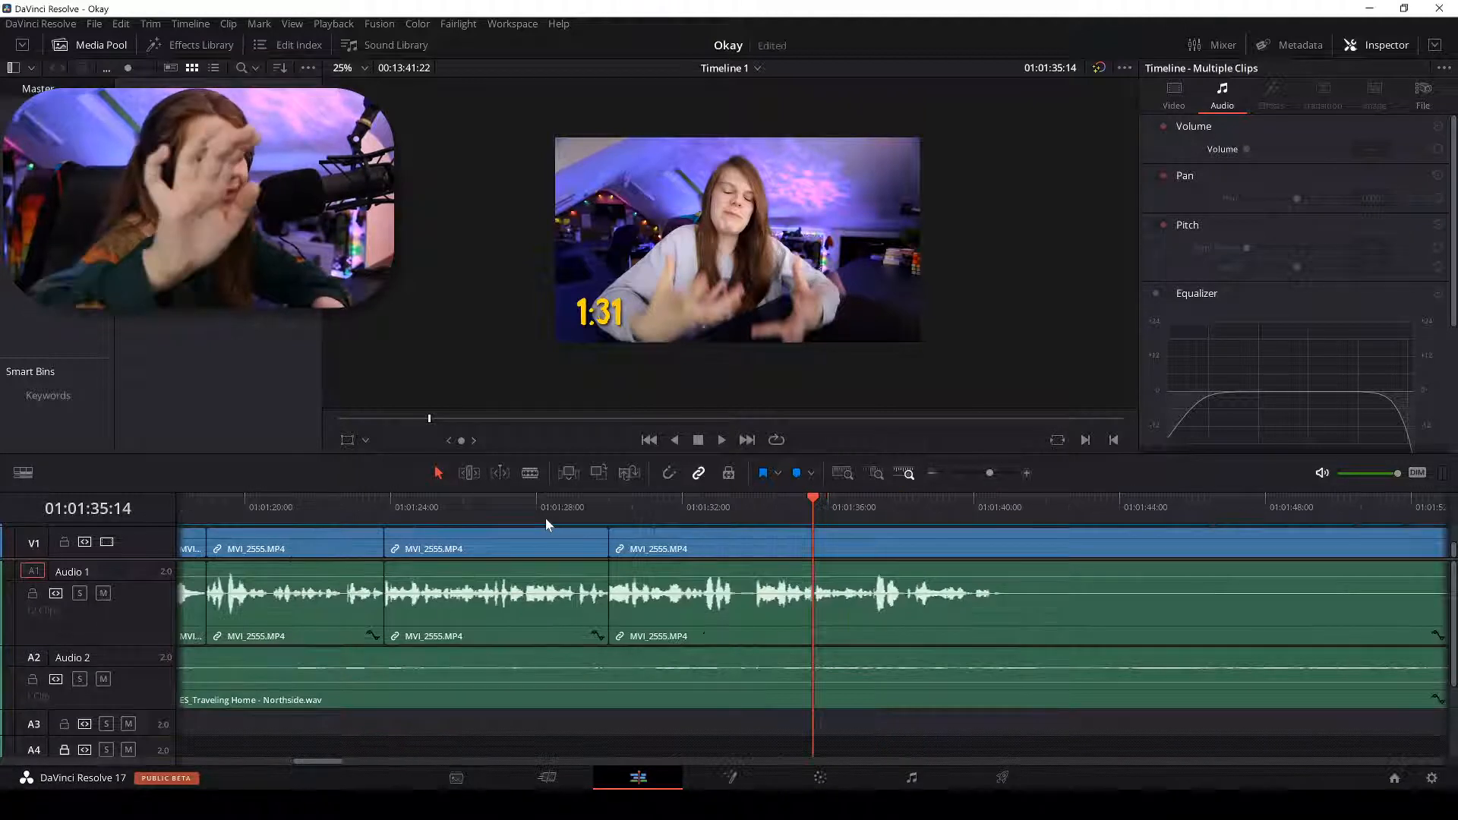
key(ctrl+minus)
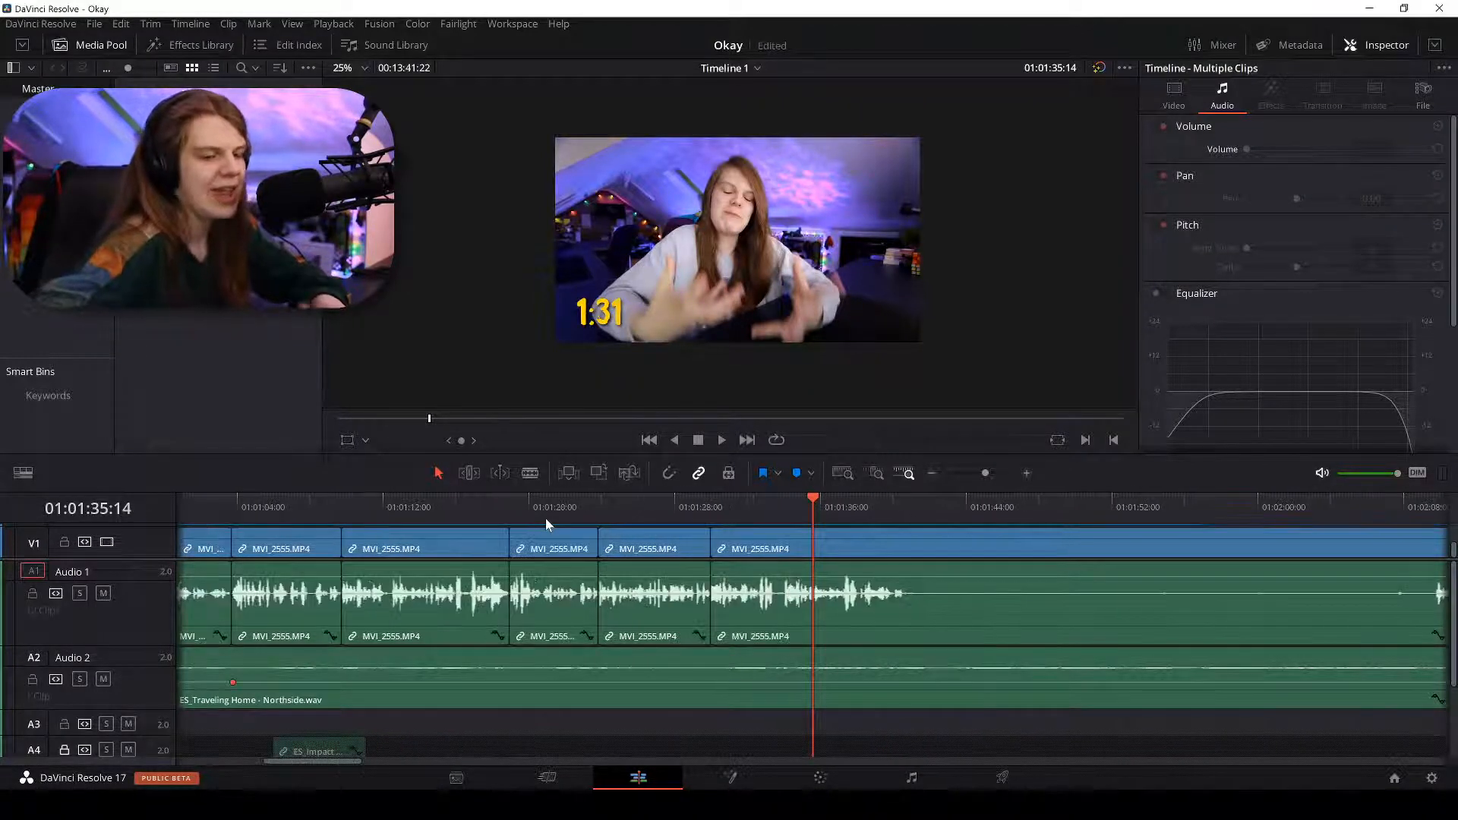
key(ctrl+equal)
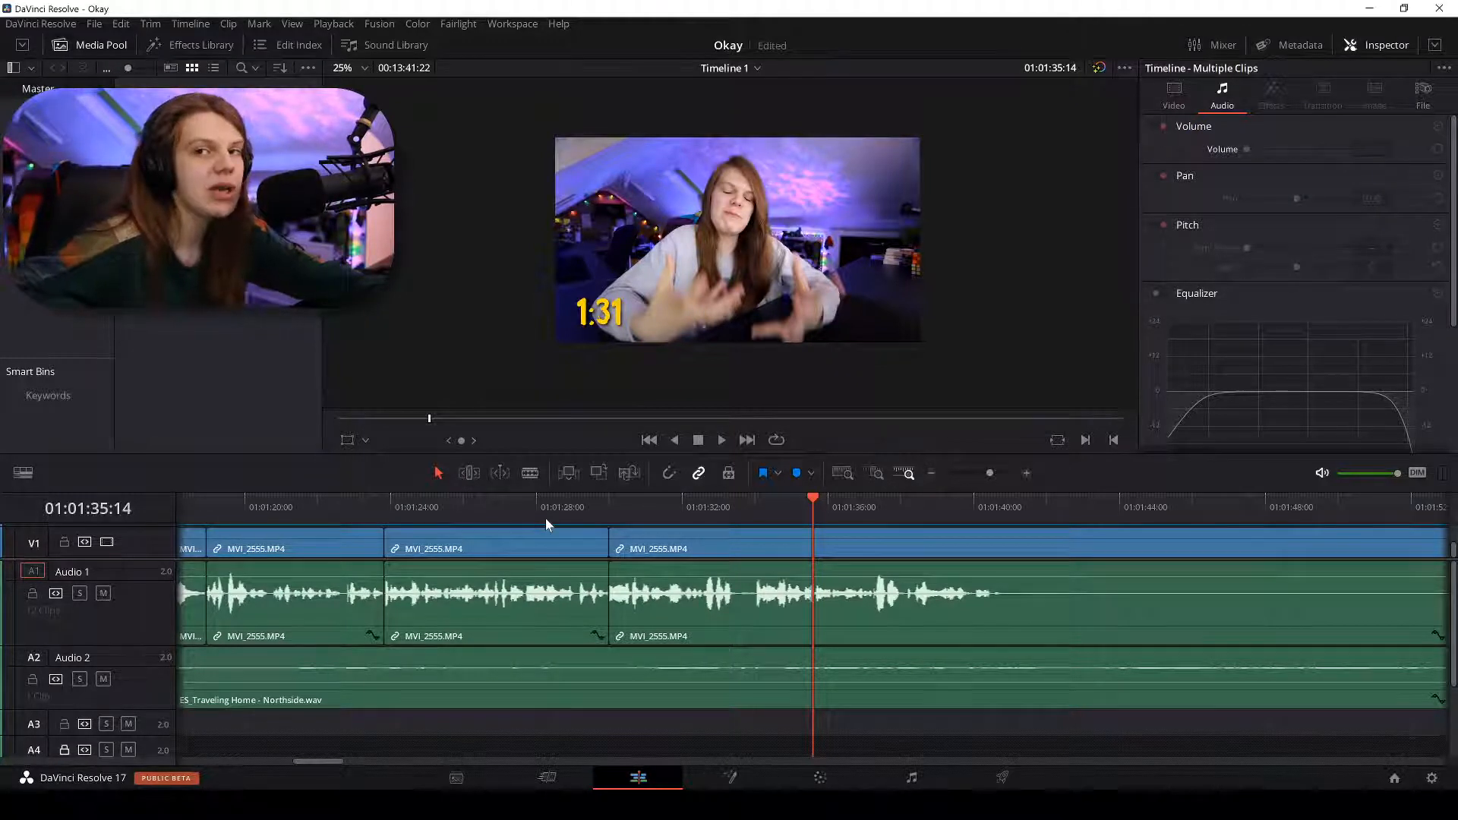
key(ctrl+minus)
key(ctrl+equal)
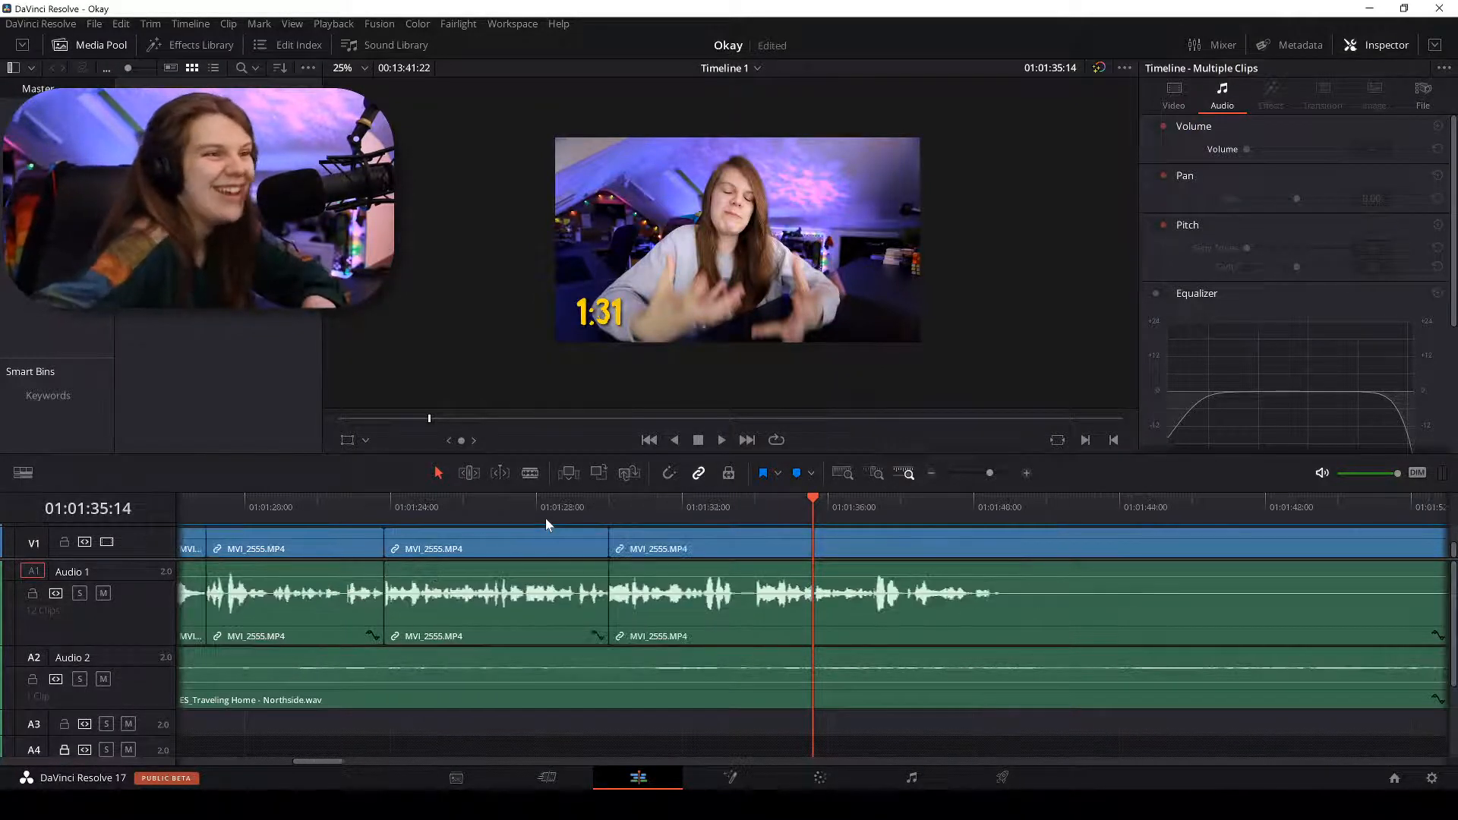
key(space)
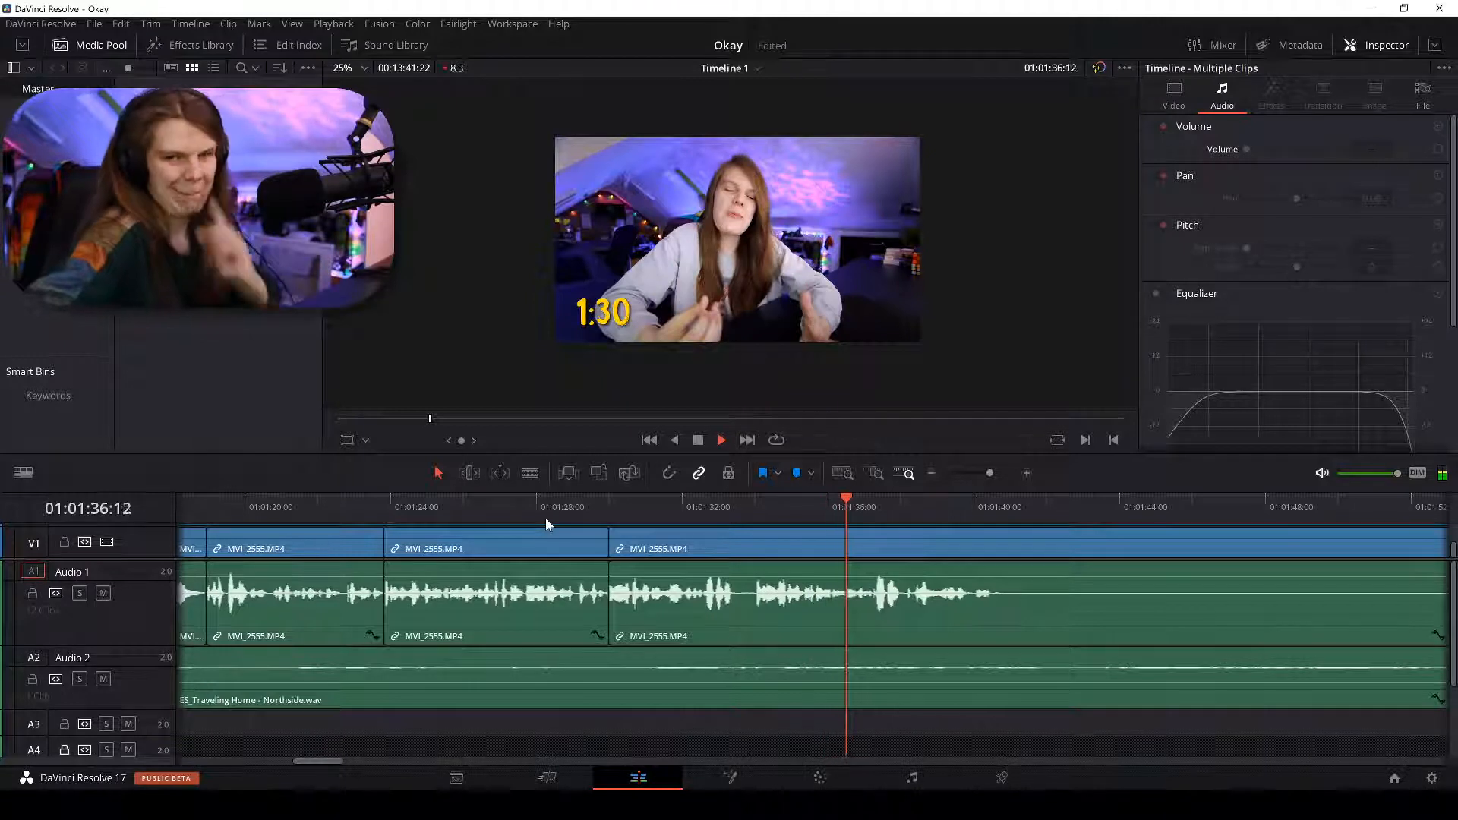
key(ctrl+equal)
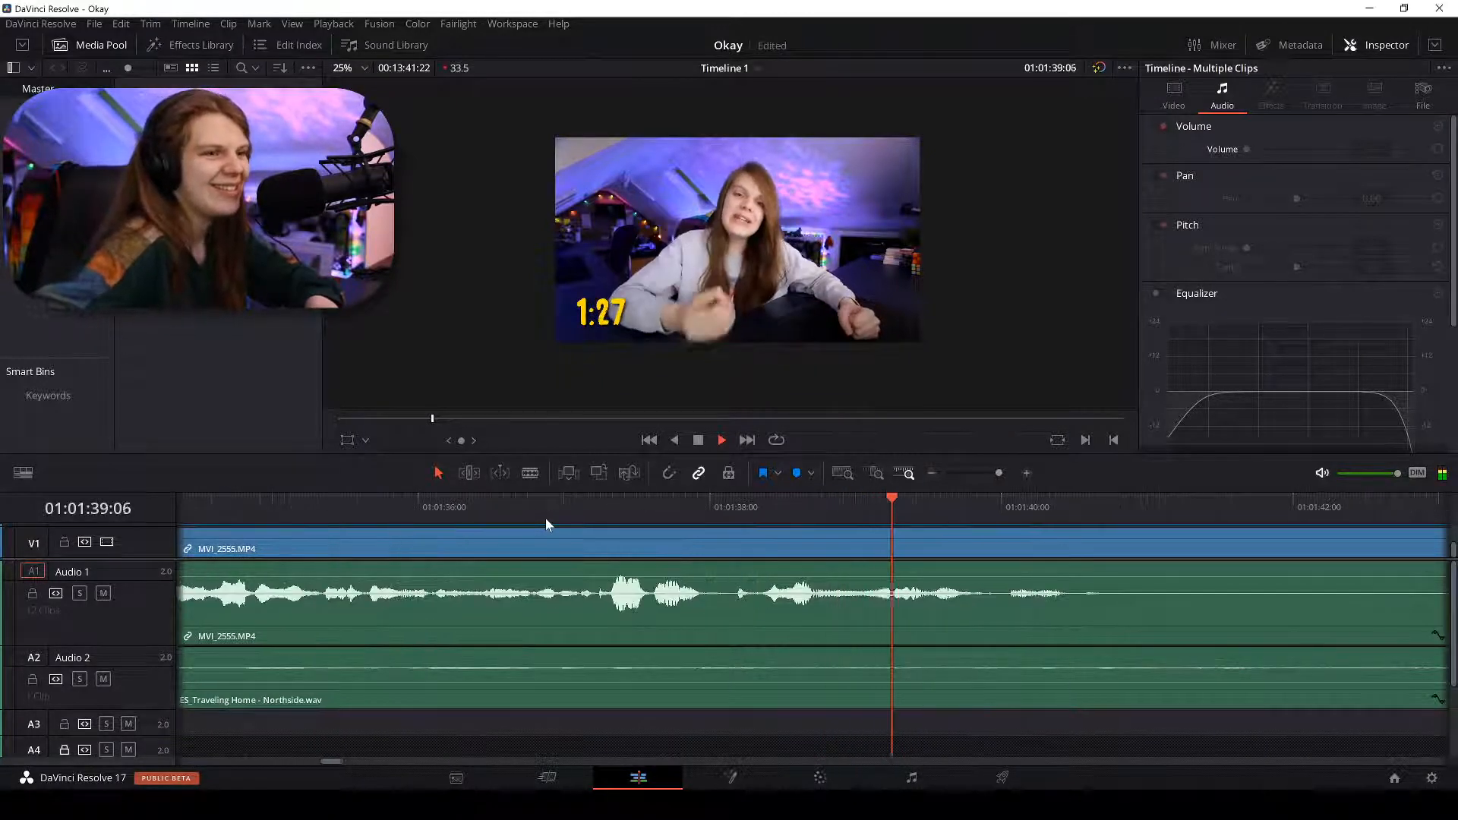
Stop playback and blade MVI_2555 at 01:01:40:16, where speech ends.
key(ctrl+minus)
key(ctrl+equal)
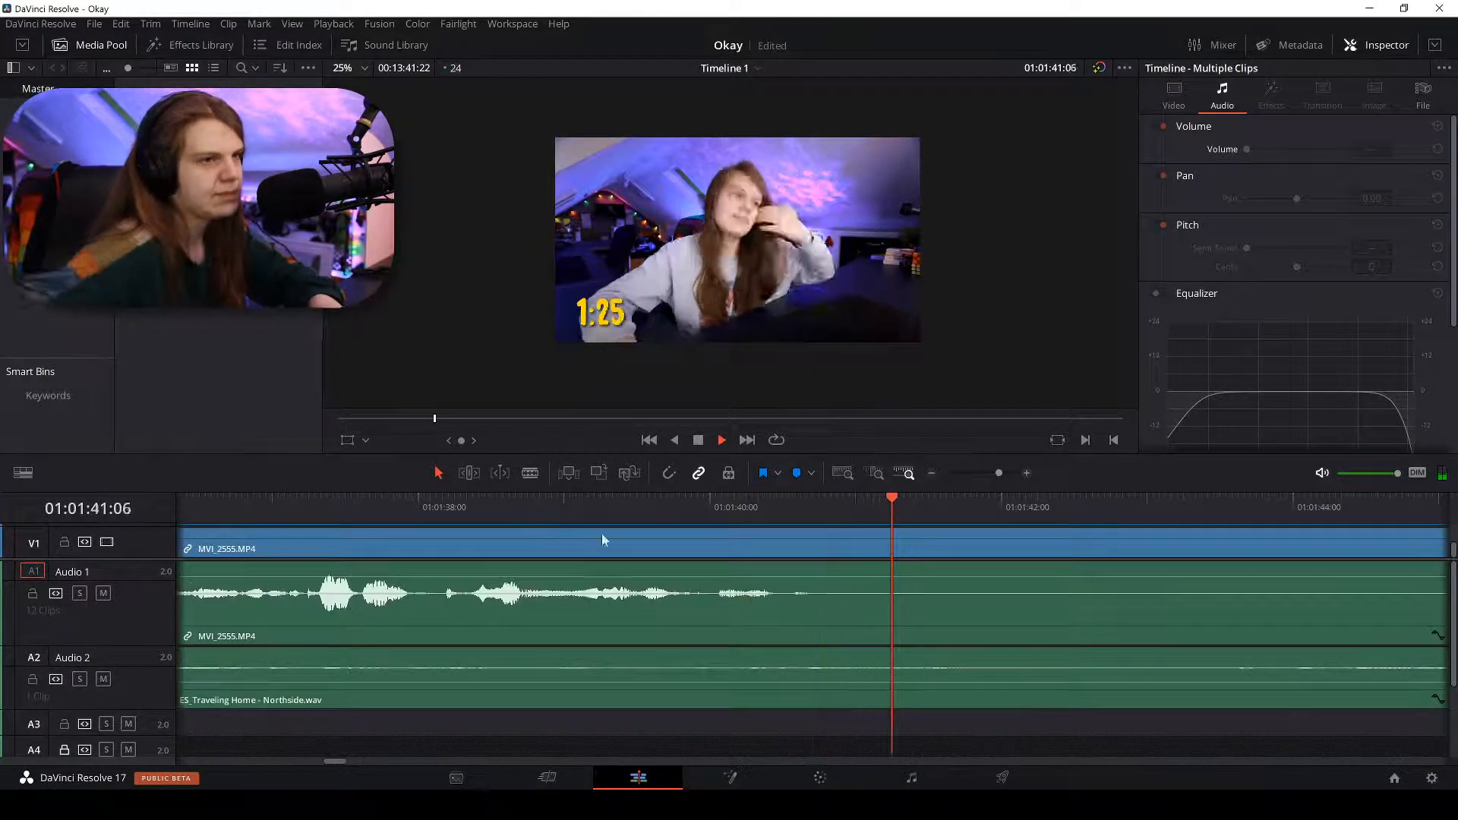
key(space)
key(b)
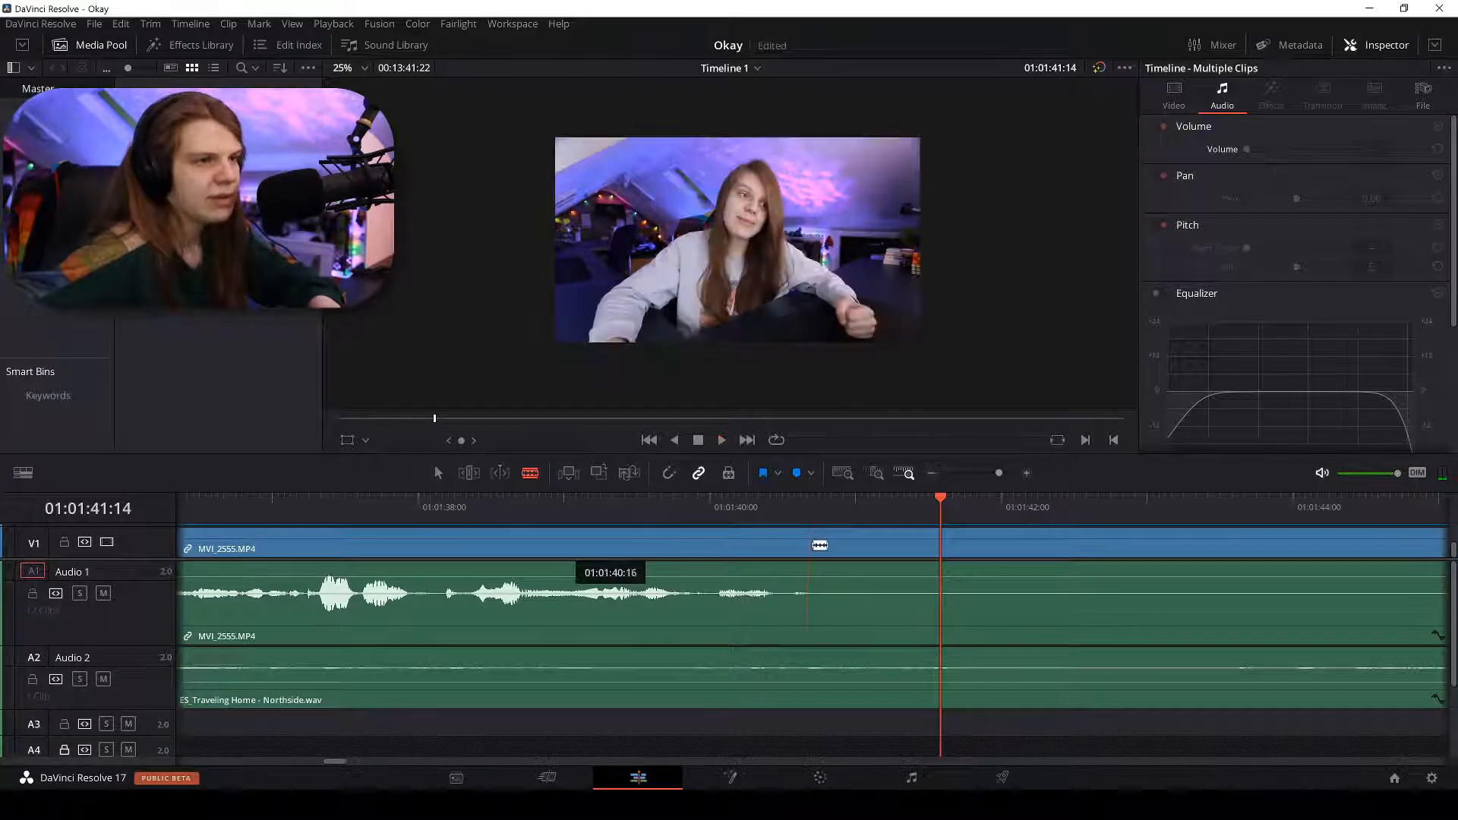
click(819, 545)
Replay from 01:01:28:12 and line the playhead up with the 01:01:40:16 cut.
key(a)
key(ctrl+minus)
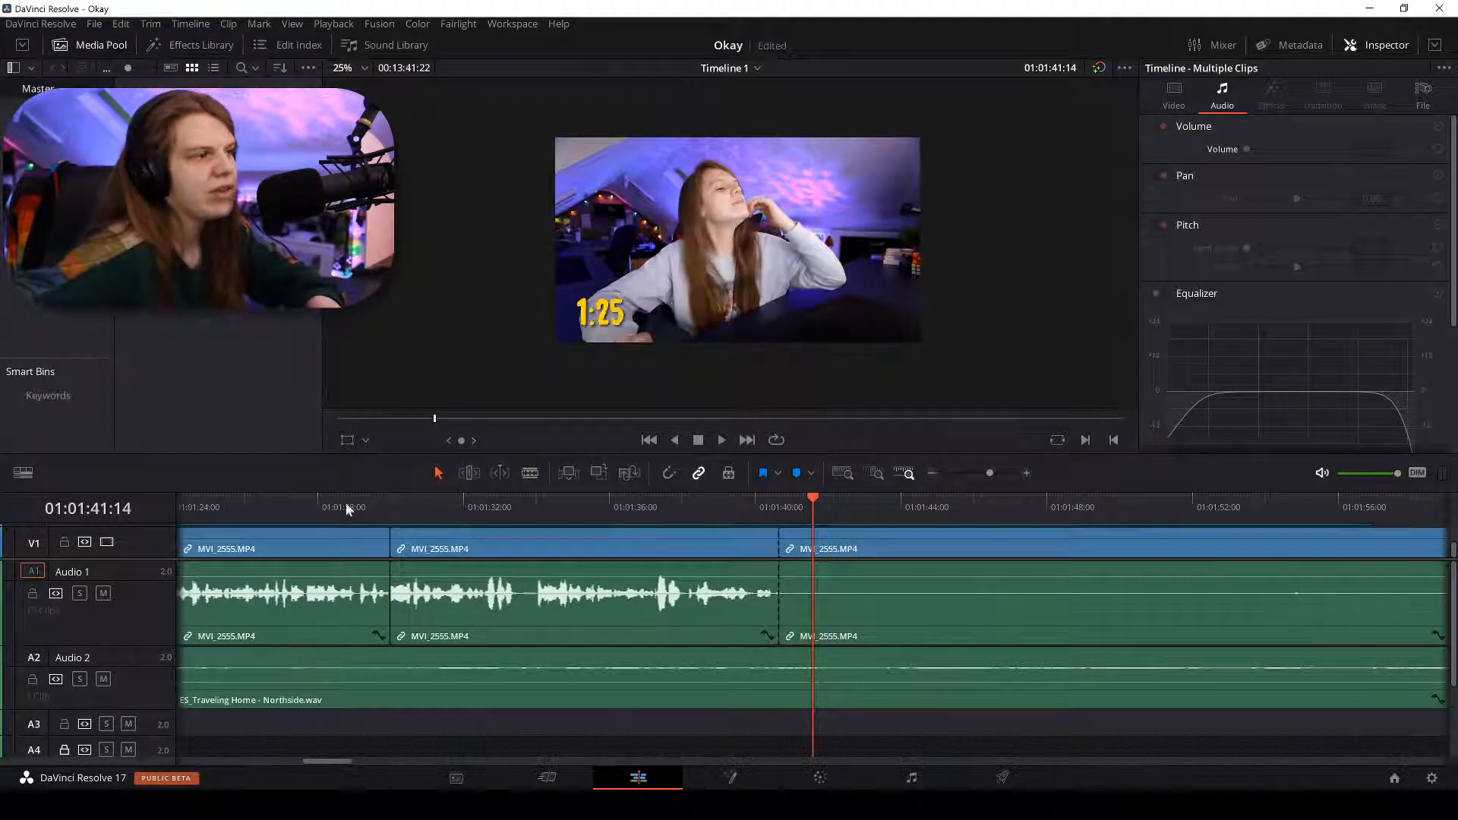
click(339, 508)
key(space)
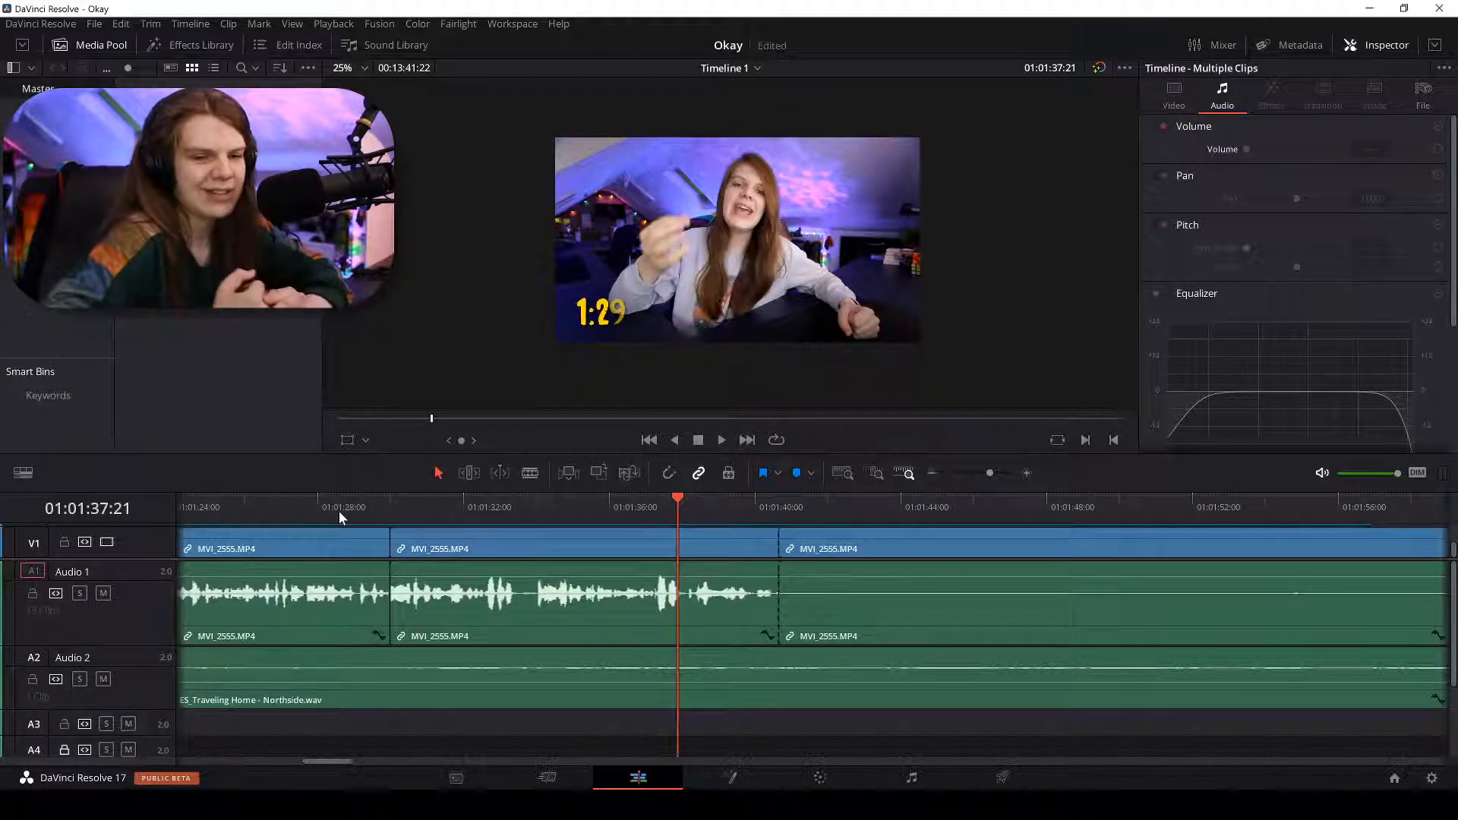
drag(783, 507, 779, 507)
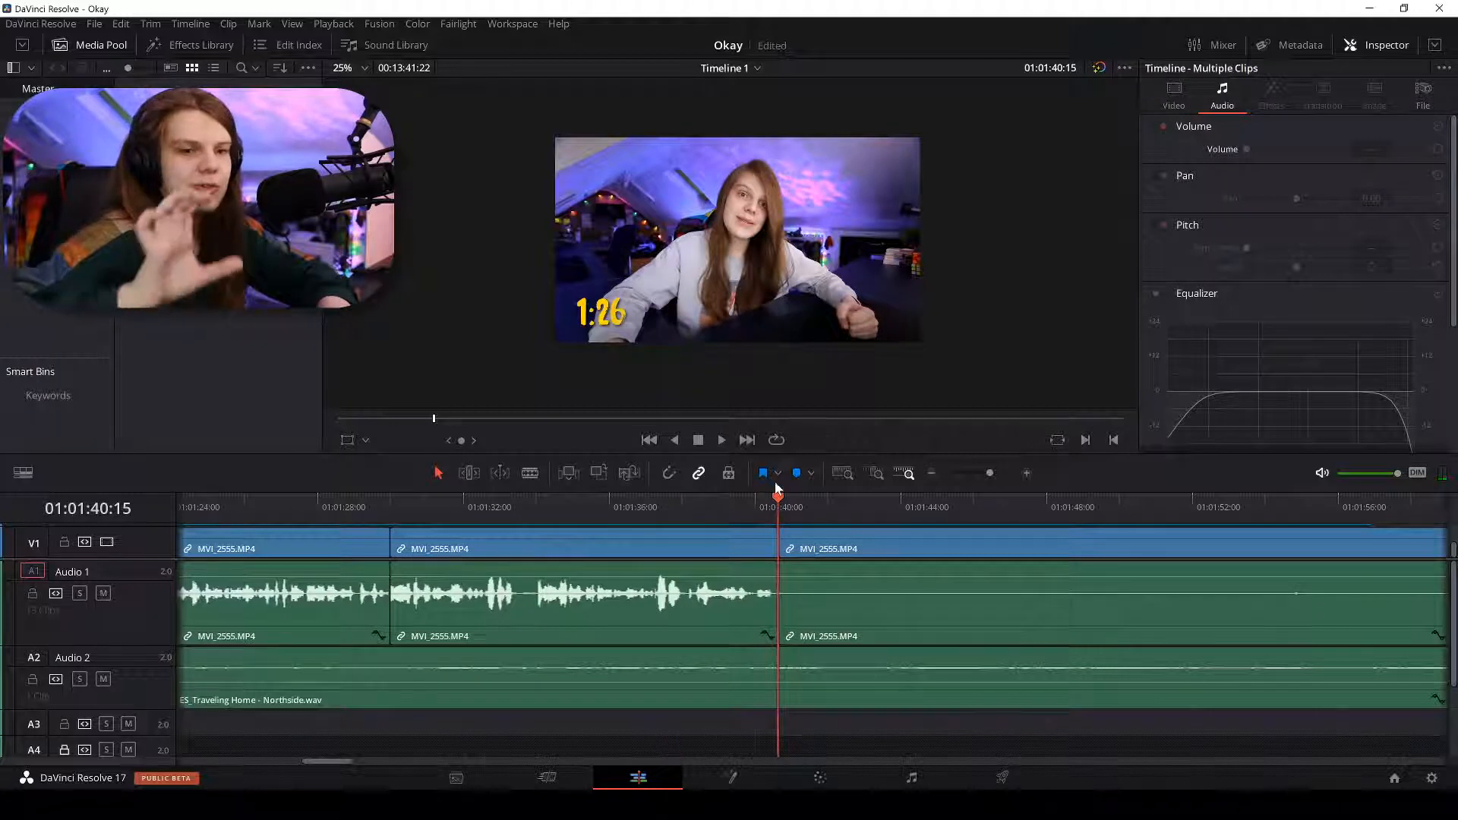
scroll(775, 482, up, 3)
click(831, 504)
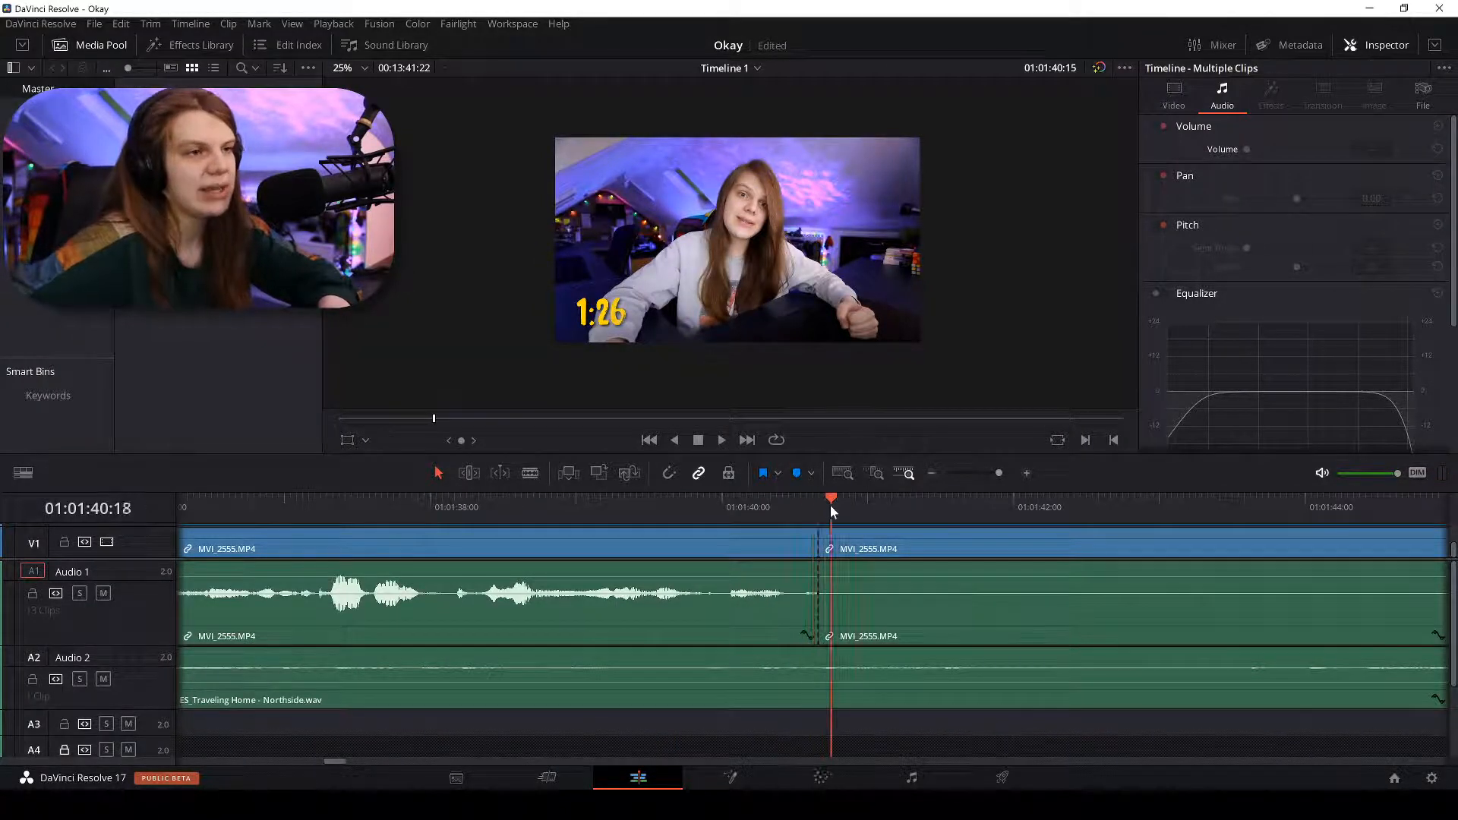
drag(830, 504, 819, 502)
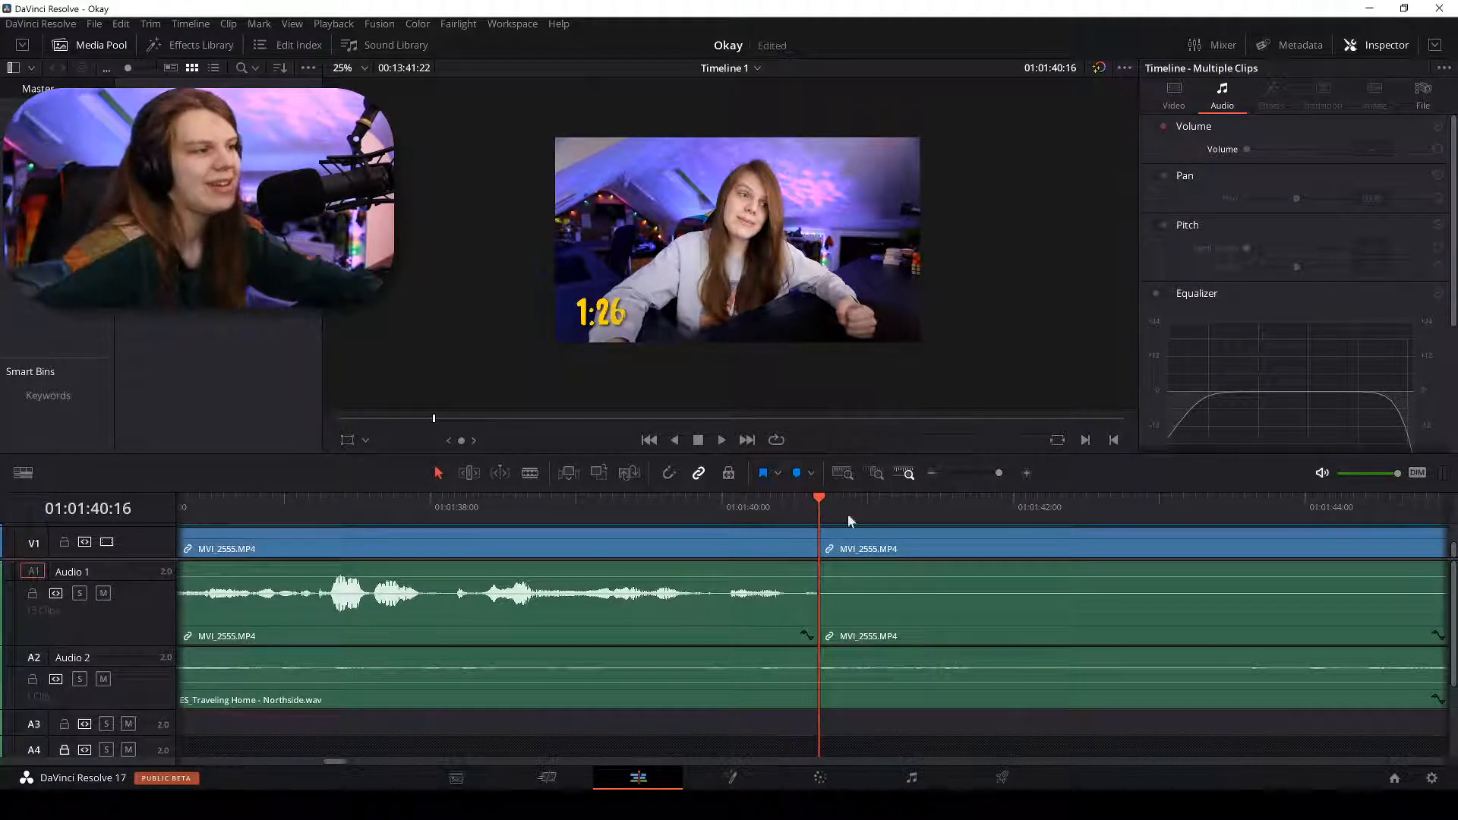
Reveal the V2 track with the Adjustment Clip and start zoomed-out playback.
drag(138, 559, 138, 574)
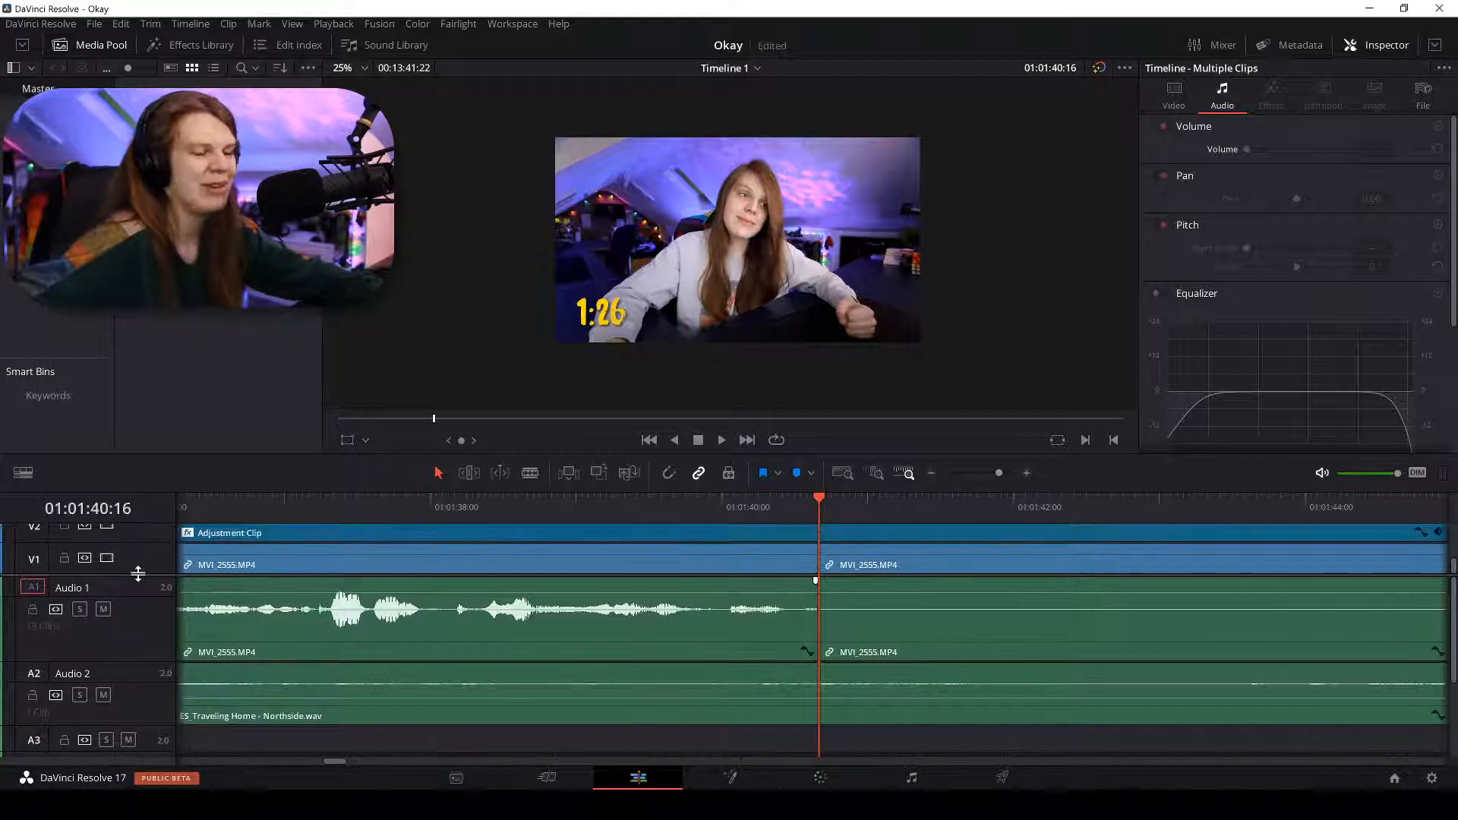
key(ctrl+minus)
key(ctrl+minus)
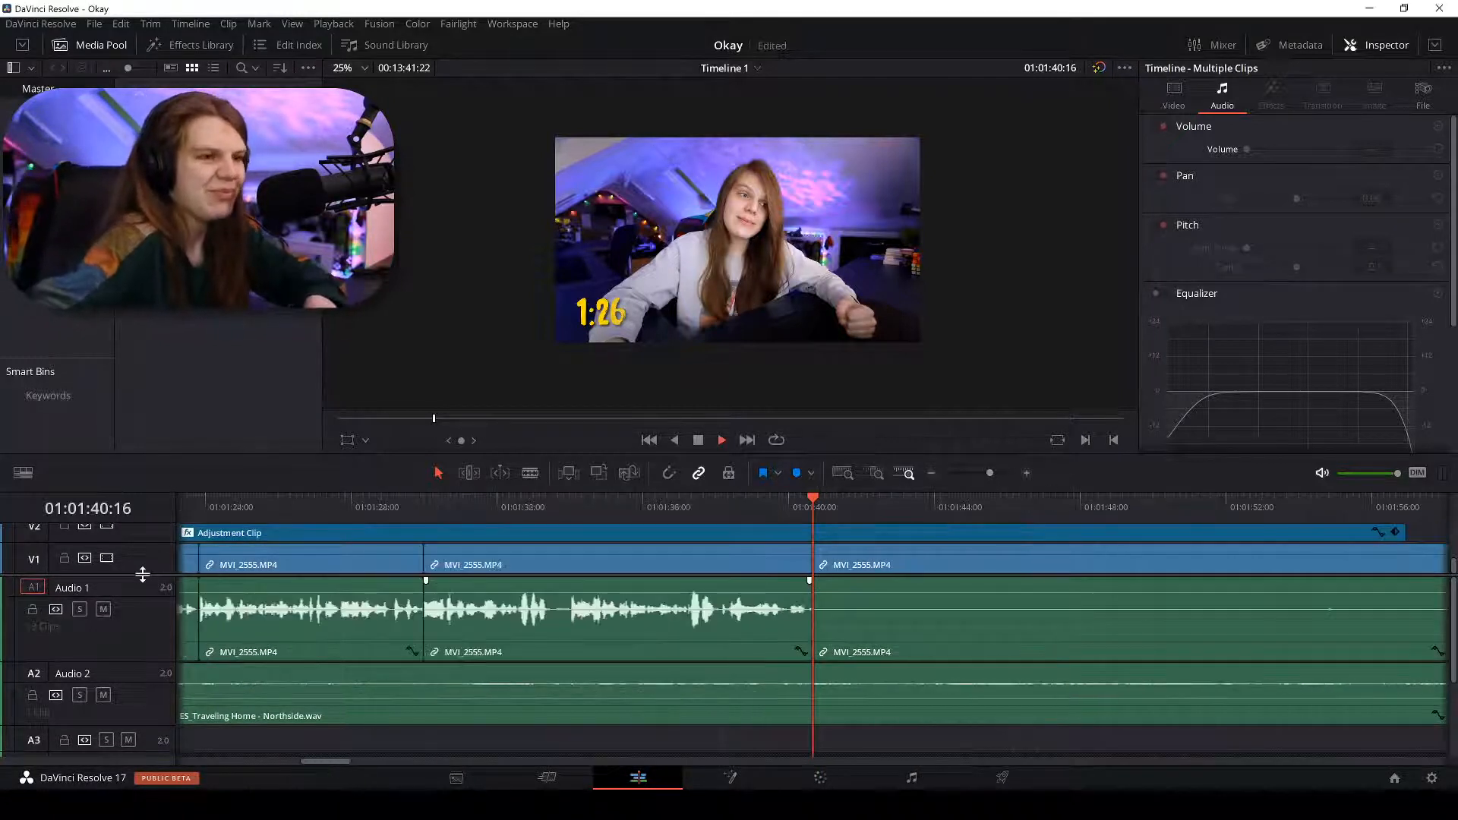
key(space)
key(ctrl+minus)
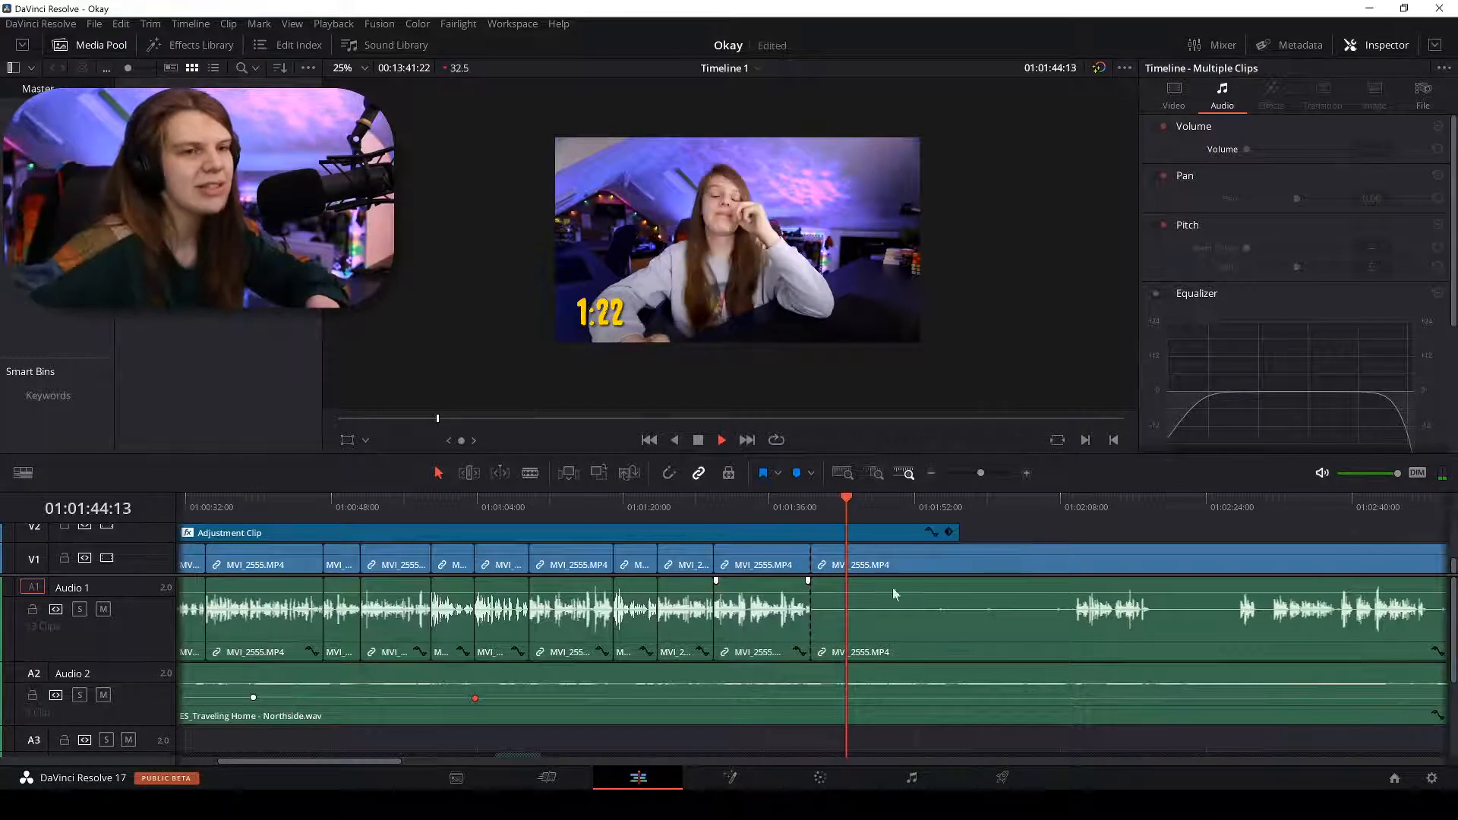
Play through to the speech near 01:02:09, stop, and switch to Discord.
click(1080, 505)
drag(1077, 504, 1073, 501)
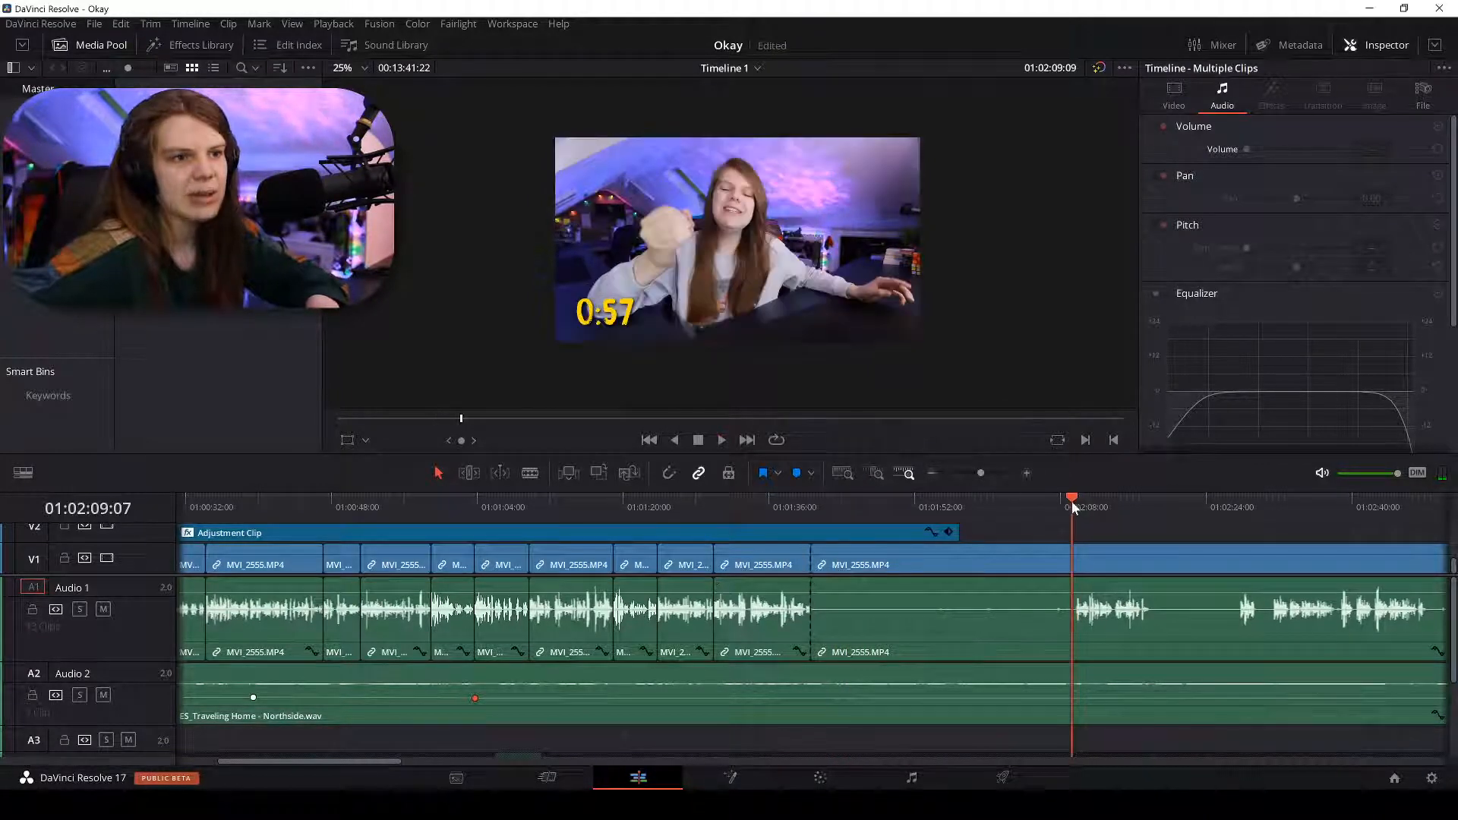
key(ctrl+equal)
key(ctrl+equal)
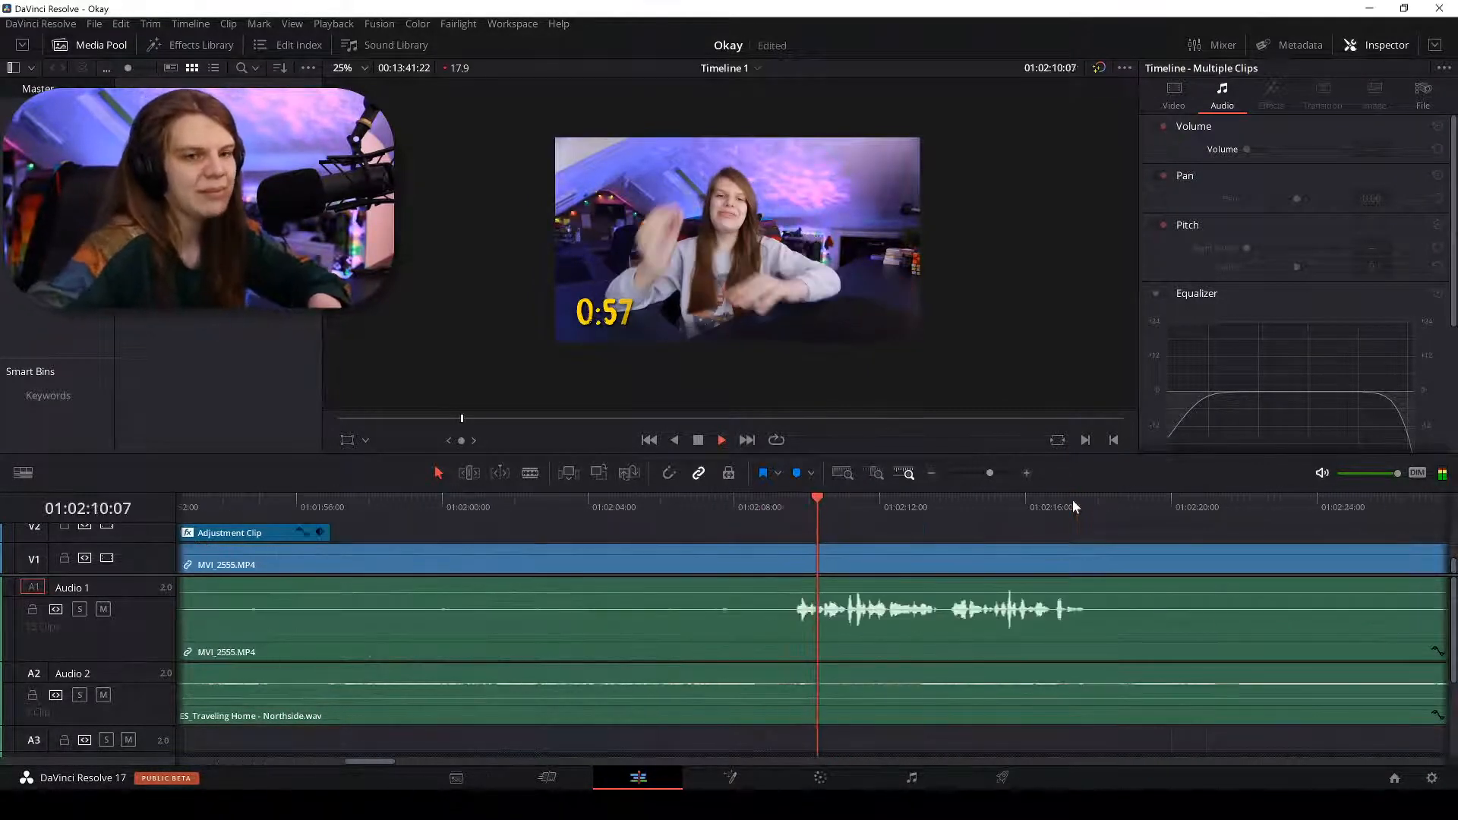
key(space)
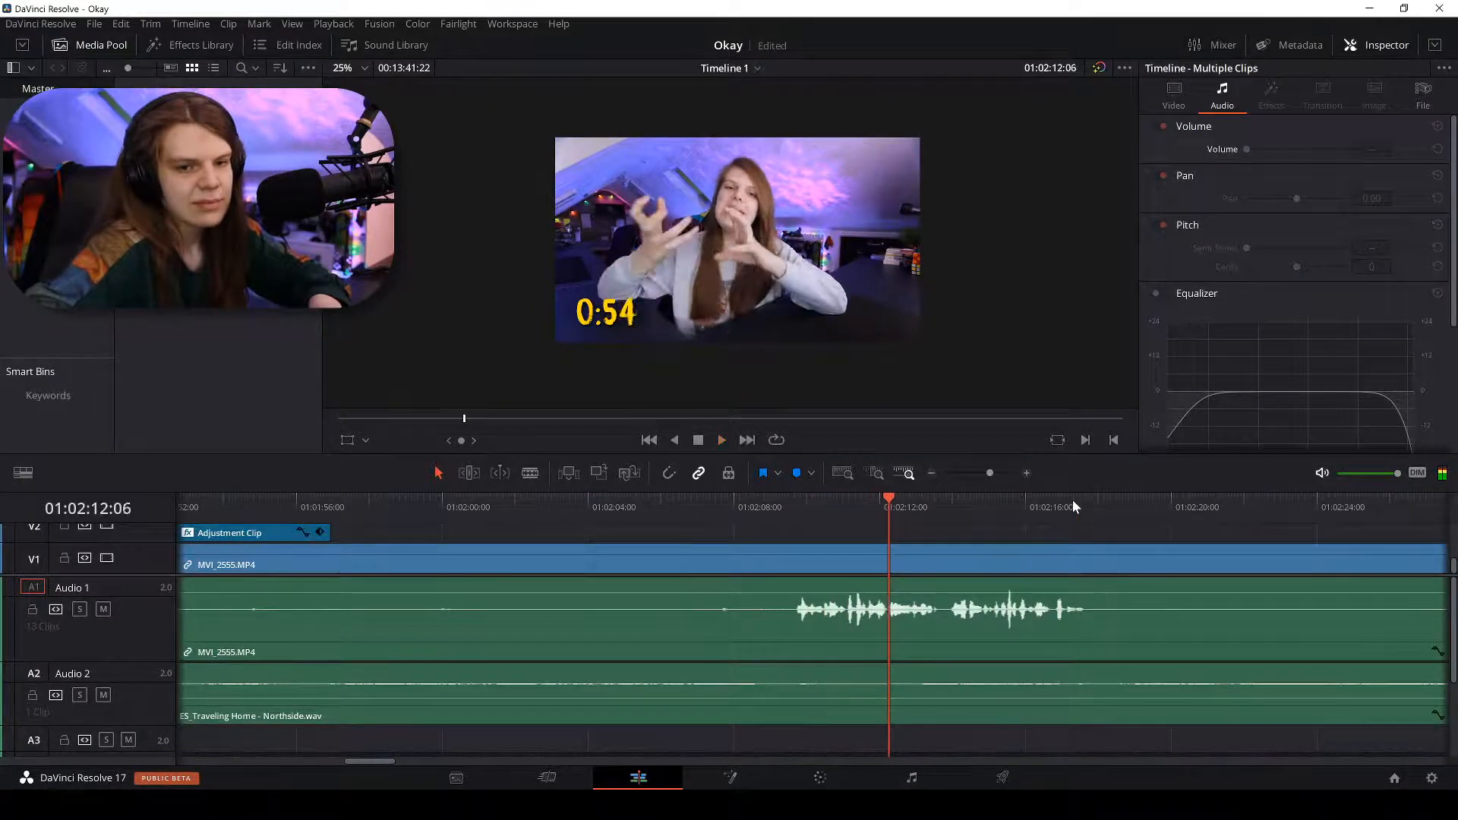
key(alt+Tab)
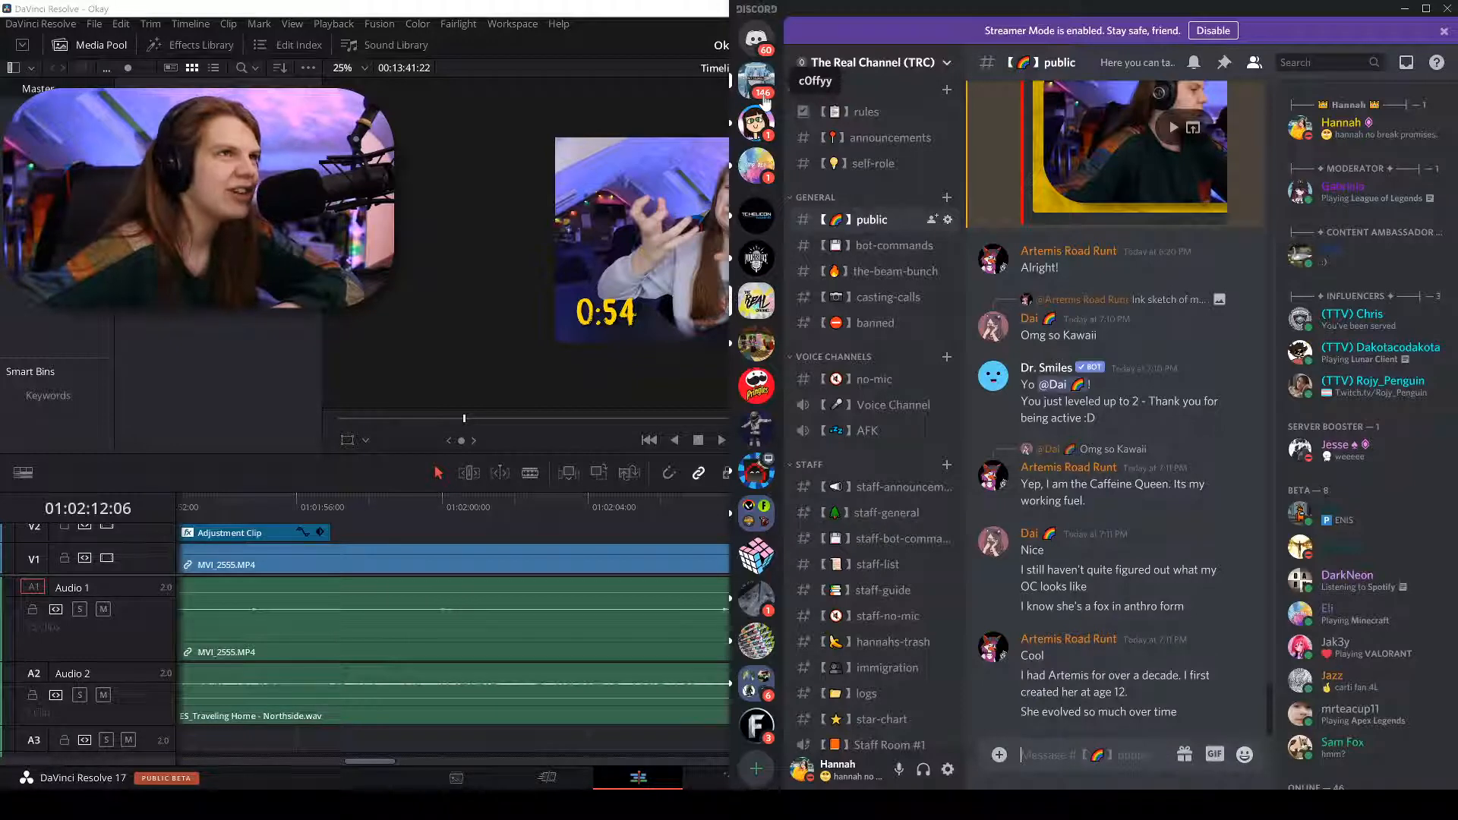
Open a friend's direct messages, scroll the chat, and jump to the newest messages.
click(760, 82)
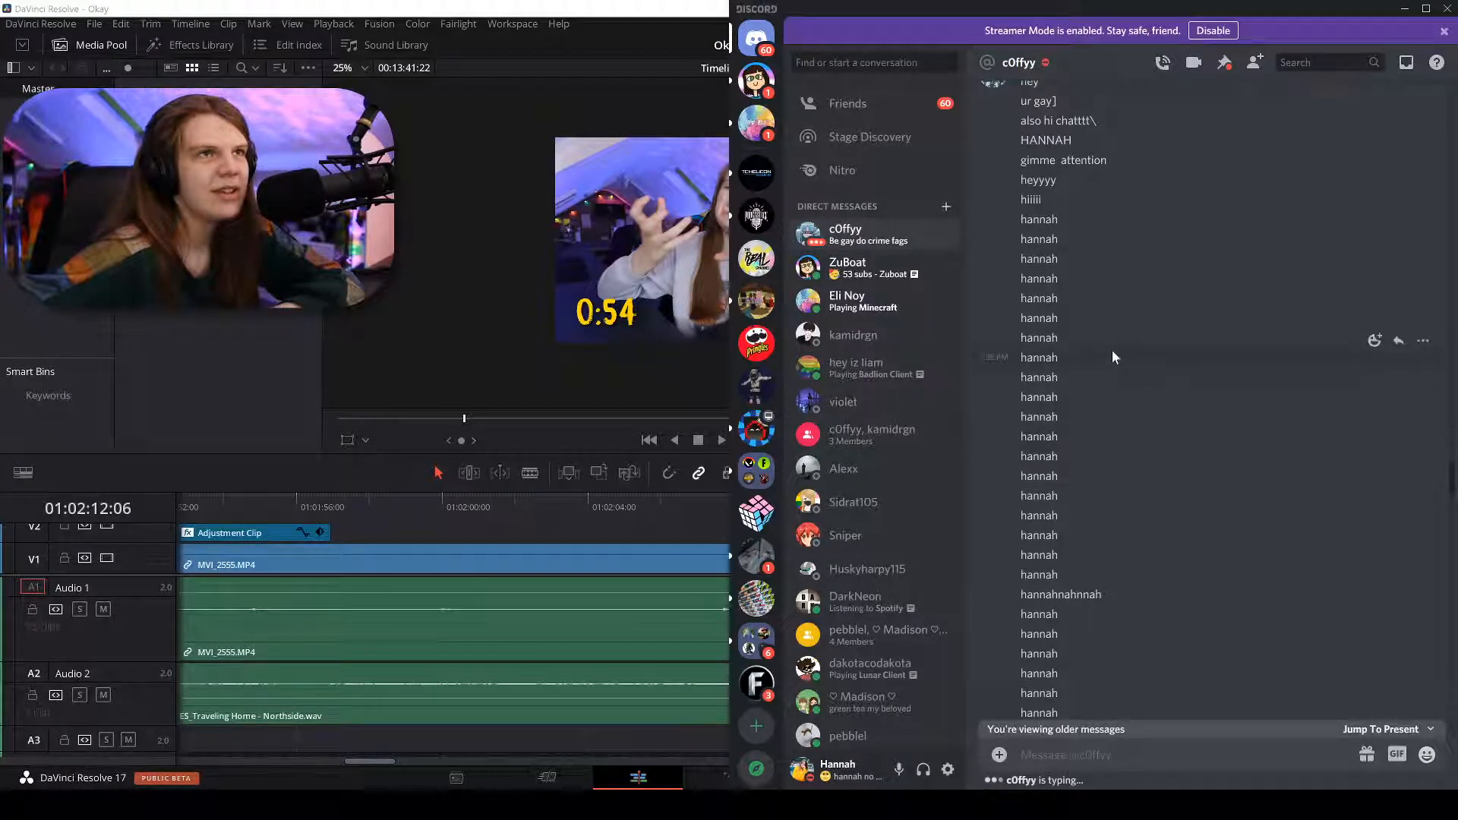
scroll(1063, 274, up, 1)
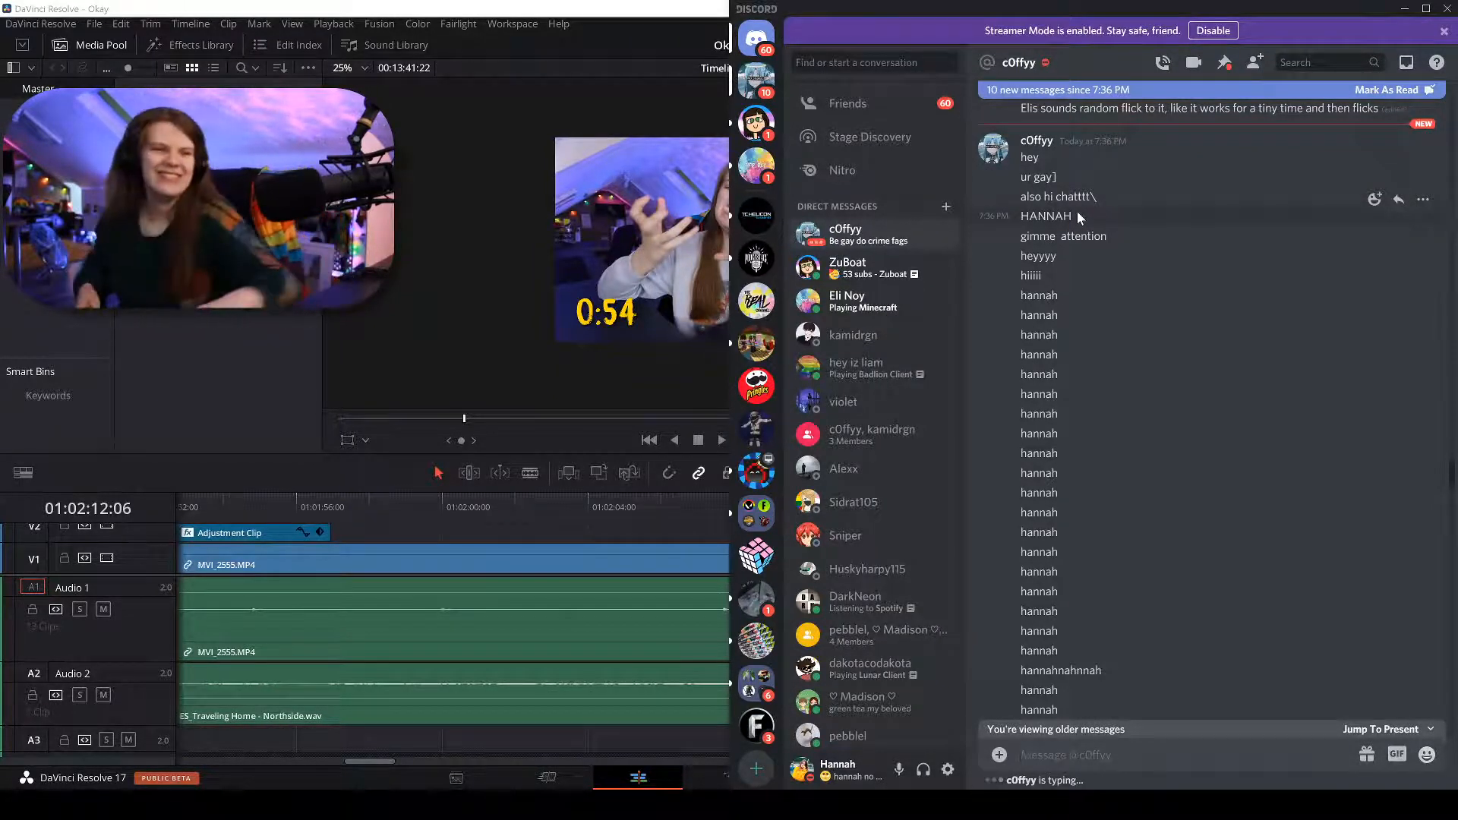
scroll(1076, 212, down, 8)
scroll(1112, 359, down, 13)
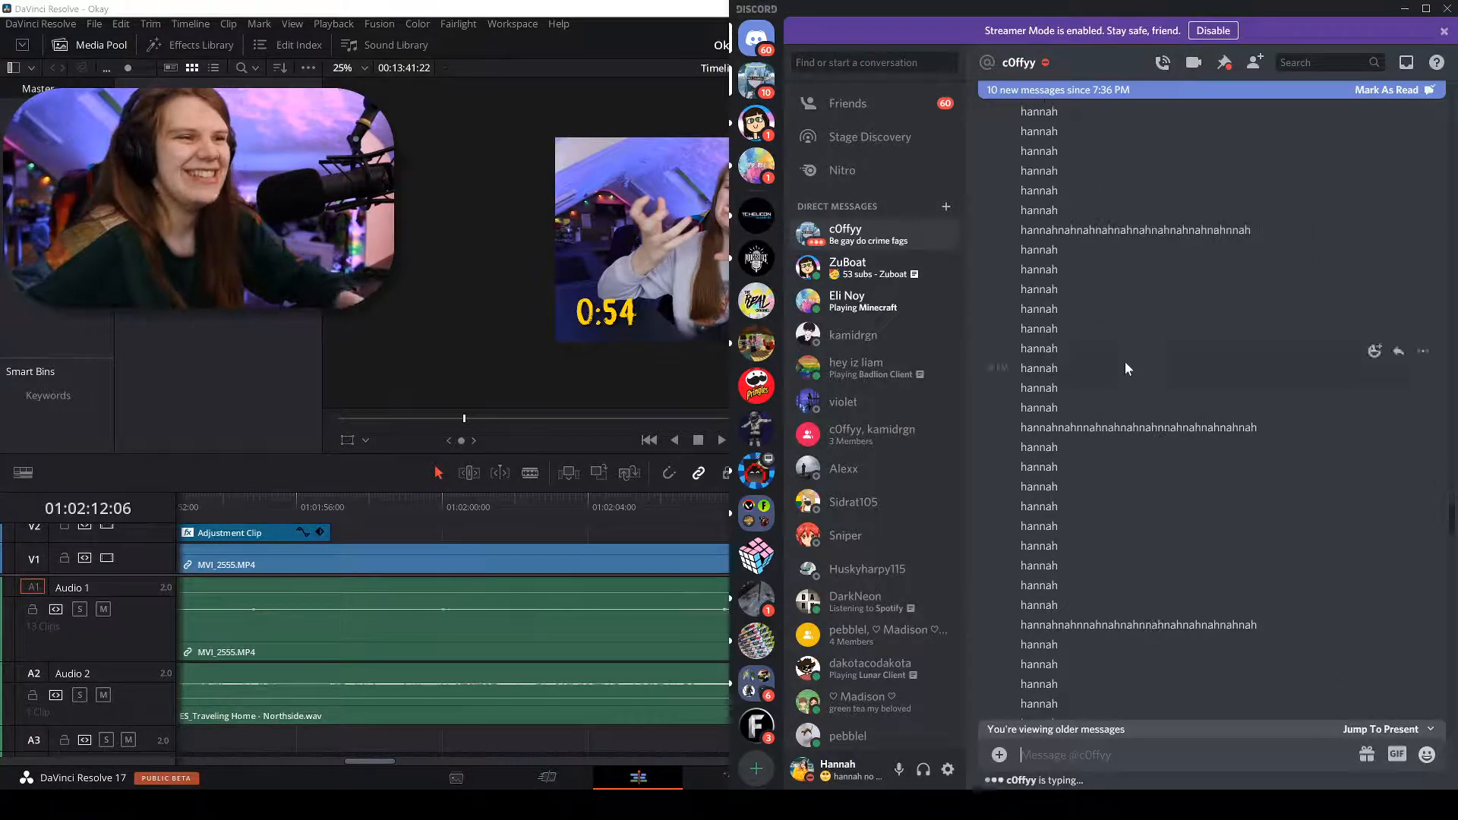
click(1055, 734)
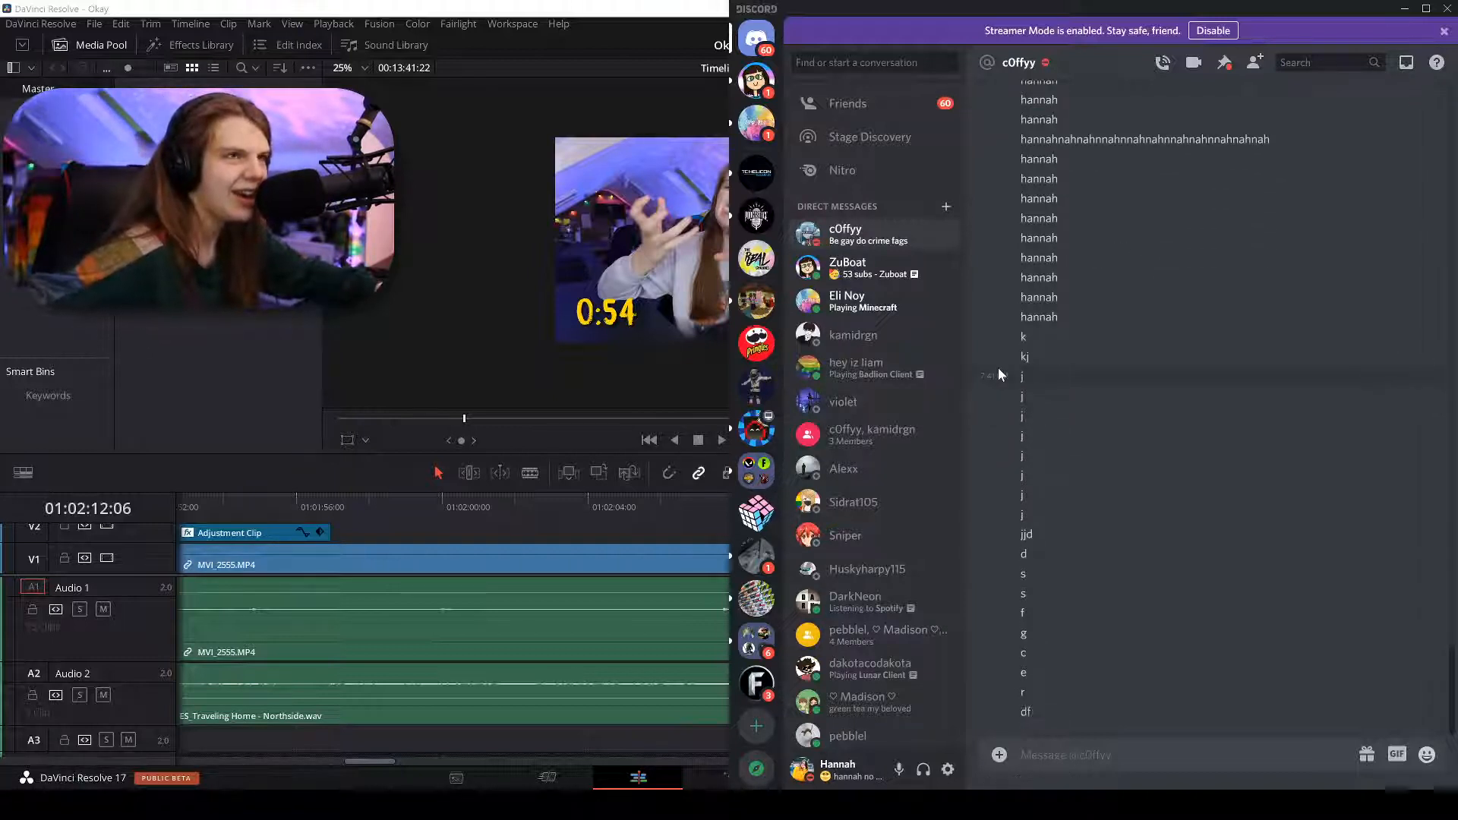
Open another friend's direct messages and send the reply 'yes.'.
click(748, 82)
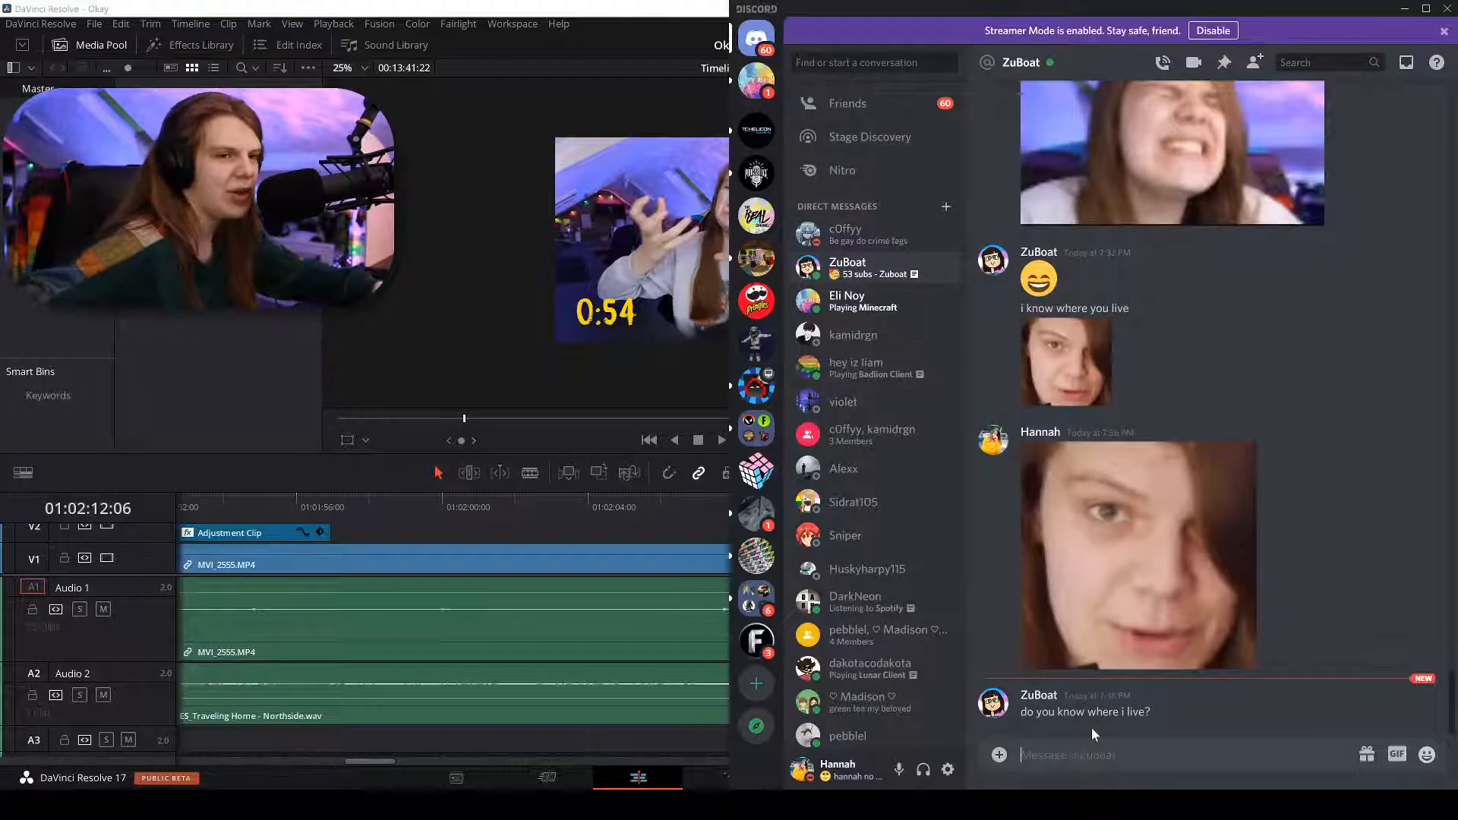
text(yes.)
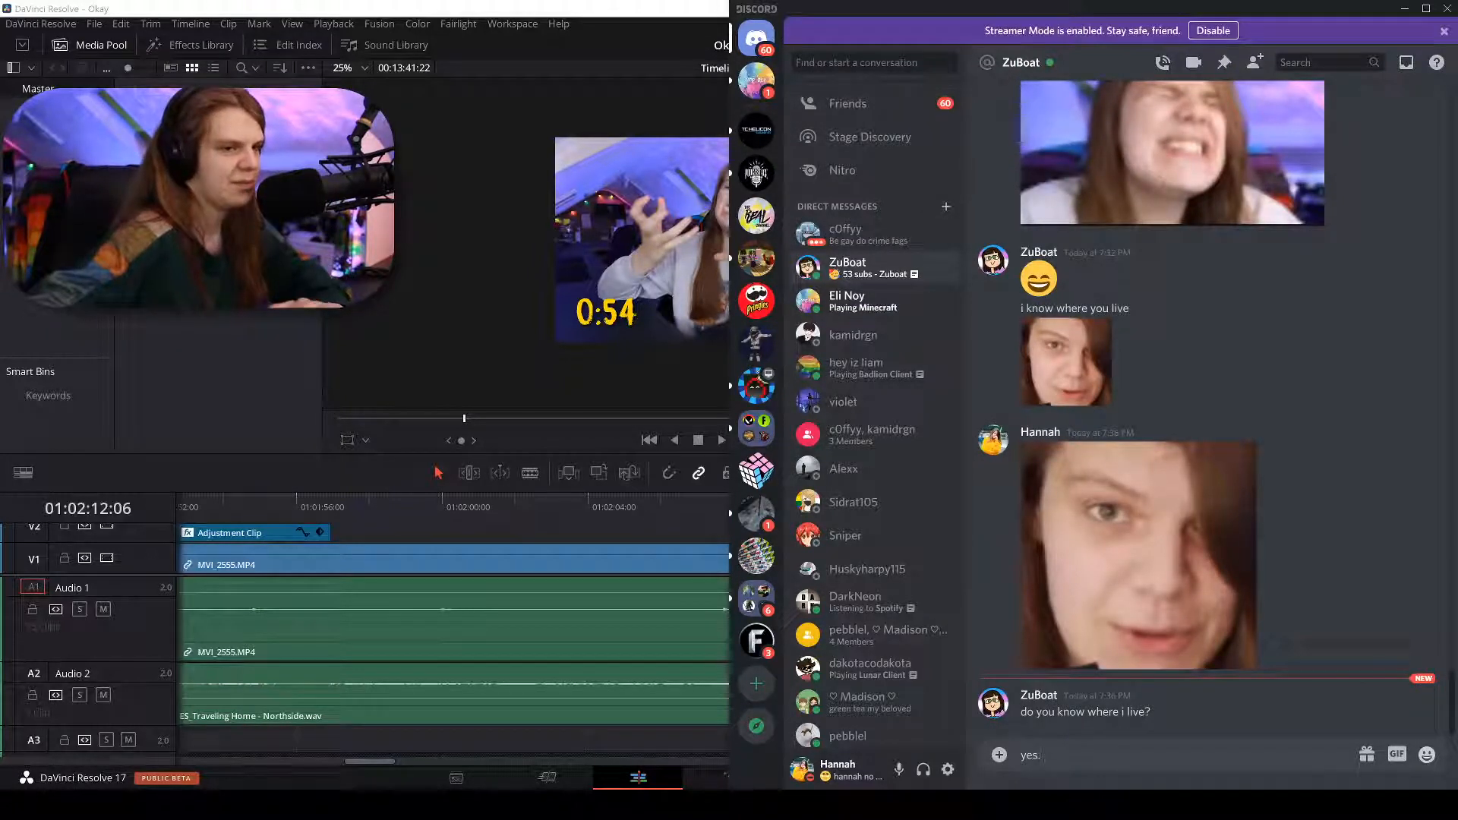
key(Return)
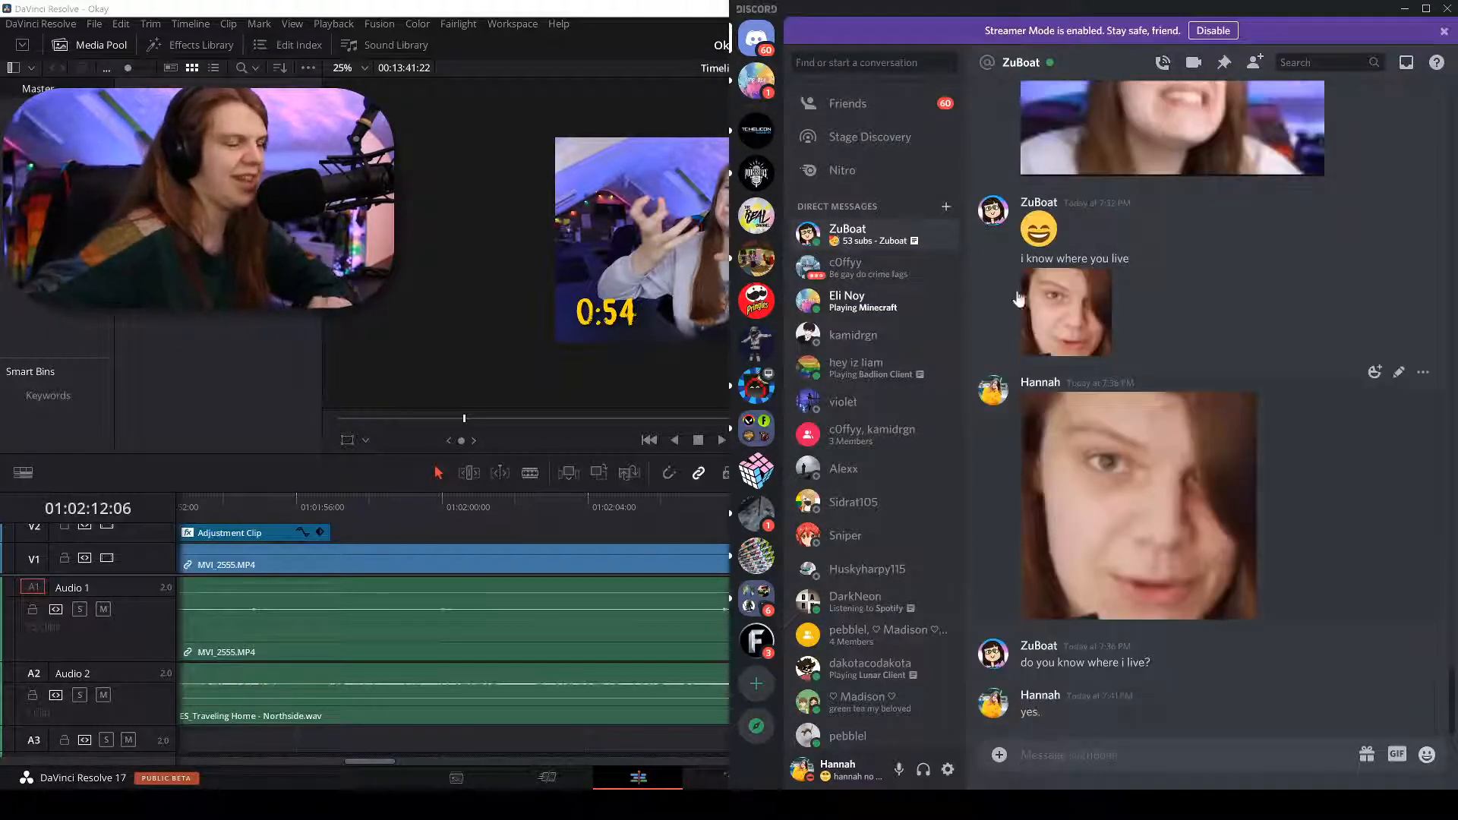
Browse the DM conversations, enlarge the posted photo, then return to the Resolve timeline.
click(852, 280)
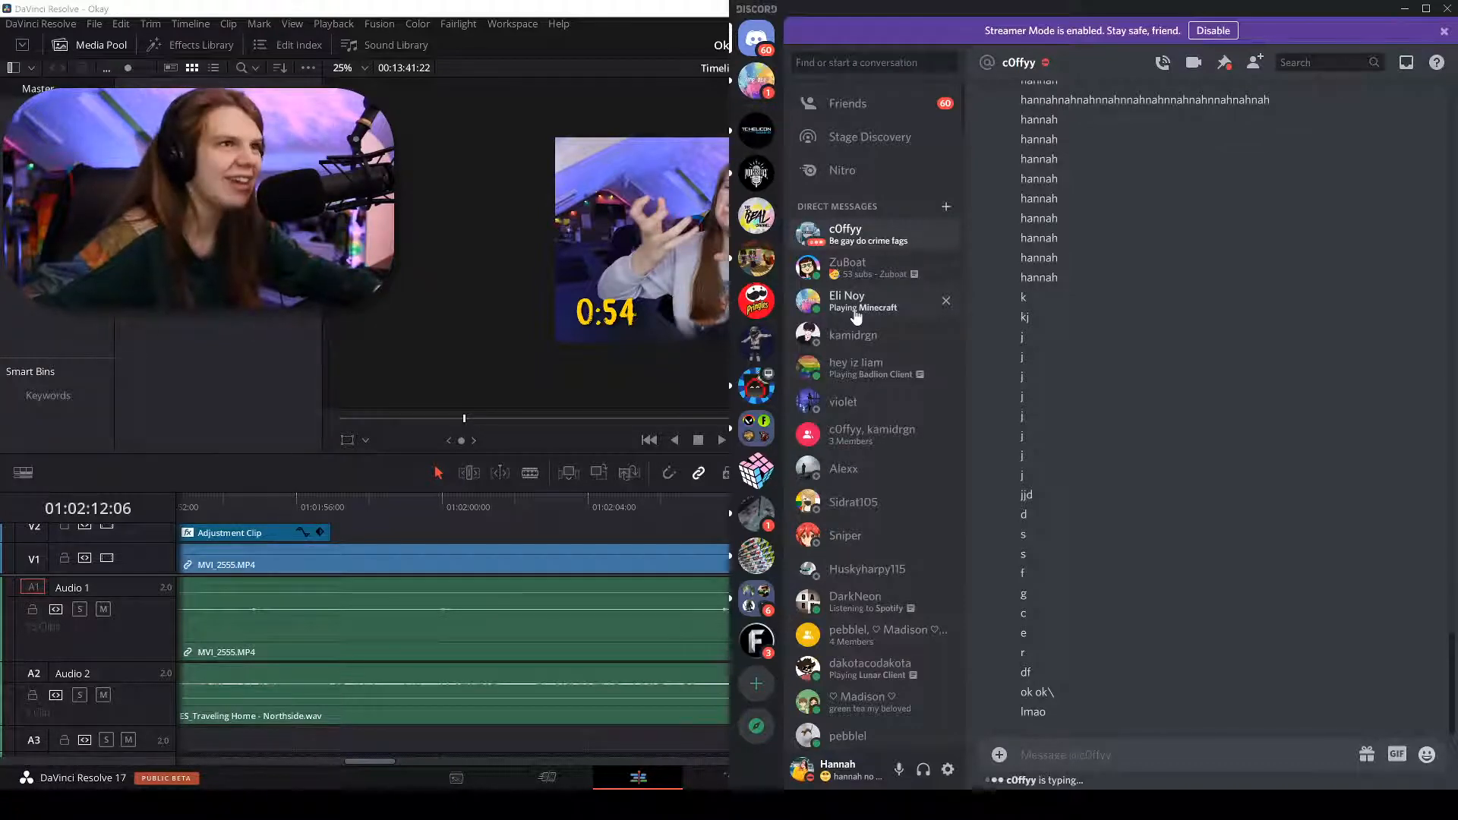
click(856, 316)
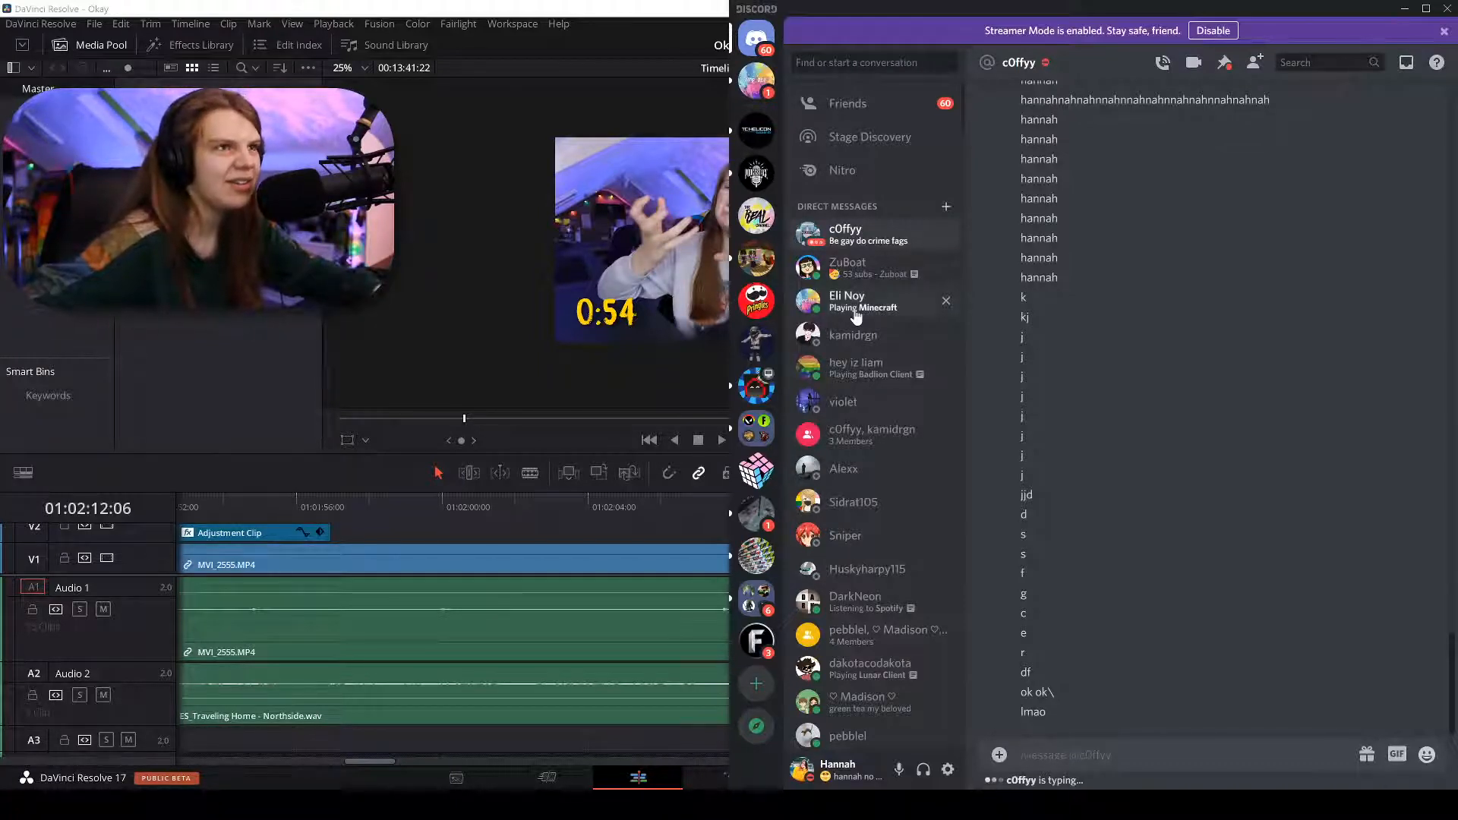
click(835, 263)
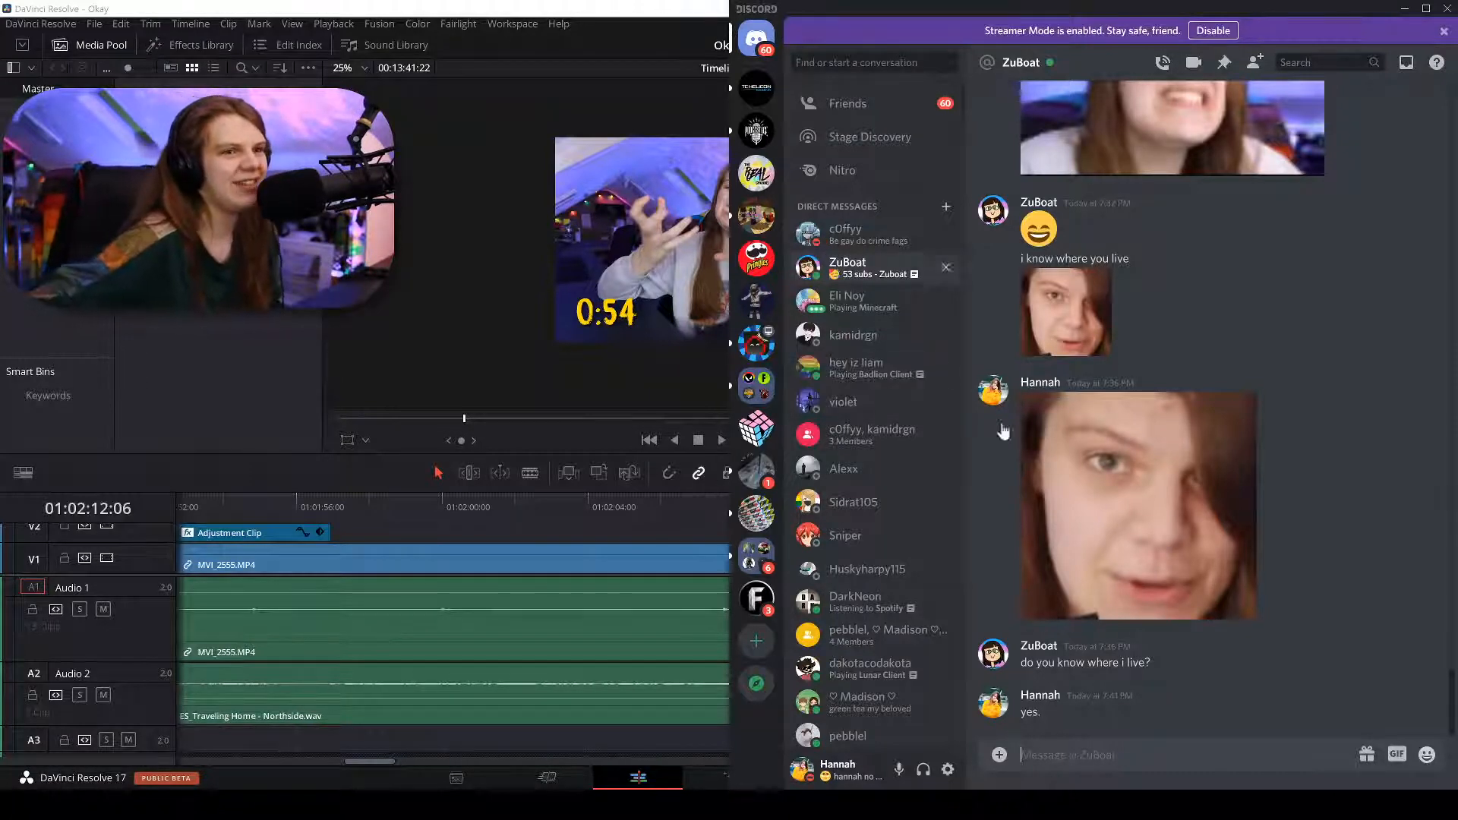
click(1162, 529)
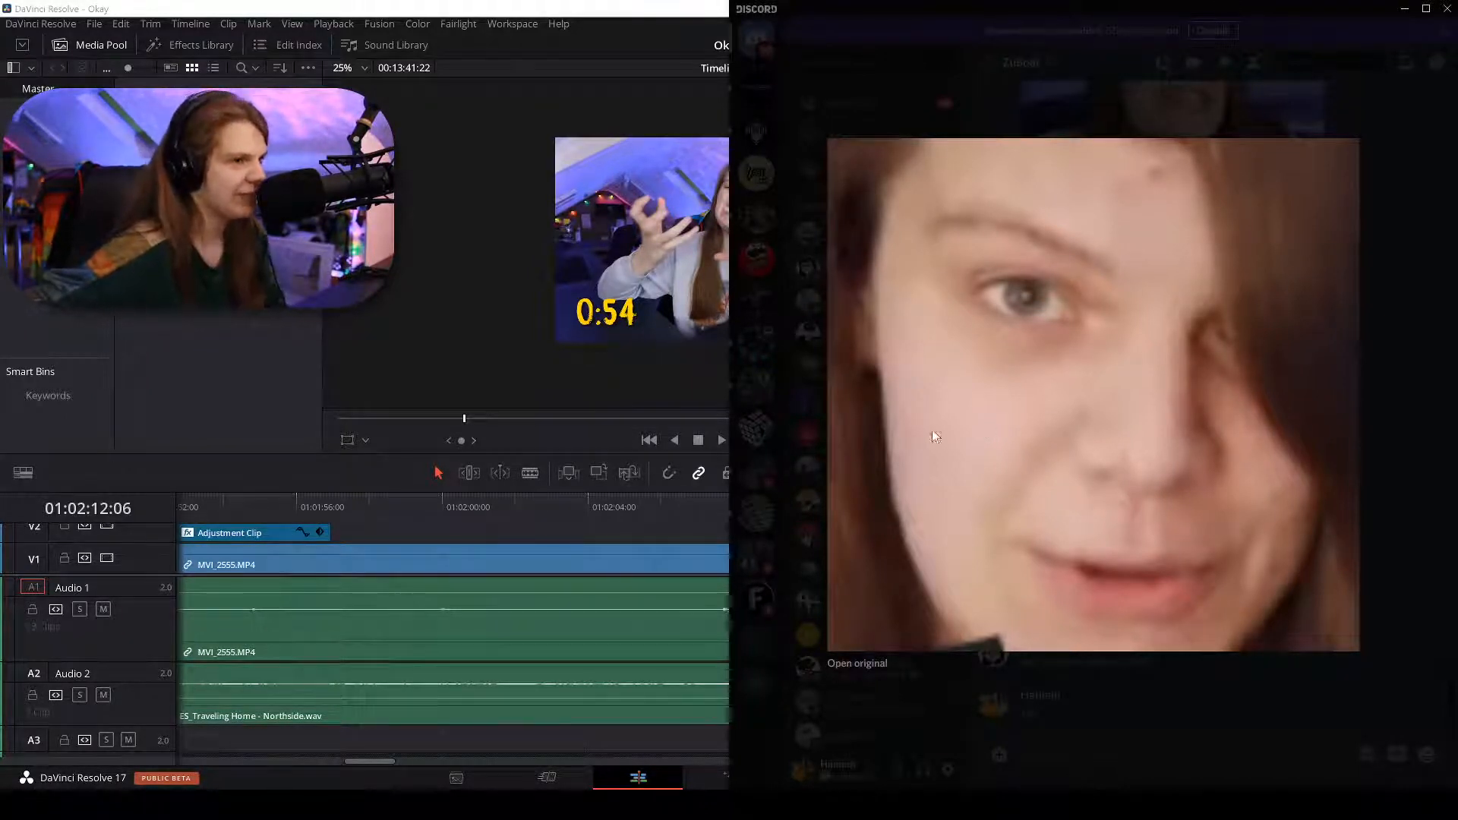
click(449, 527)
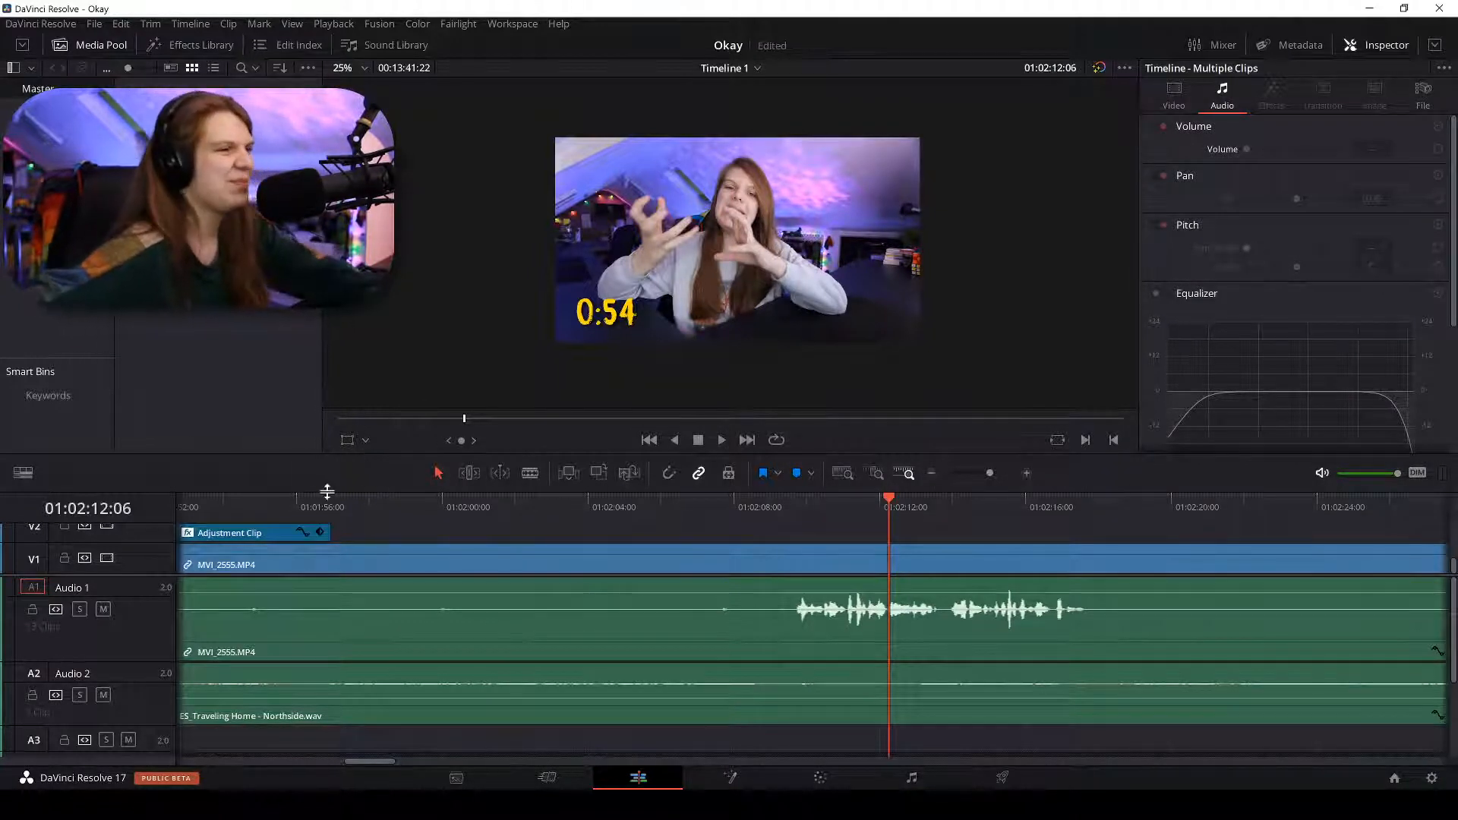
Find where speech starts near 01:02:09 and blade the clip there.
drag(670, 505, 514, 503)
key(ctrl+minus)
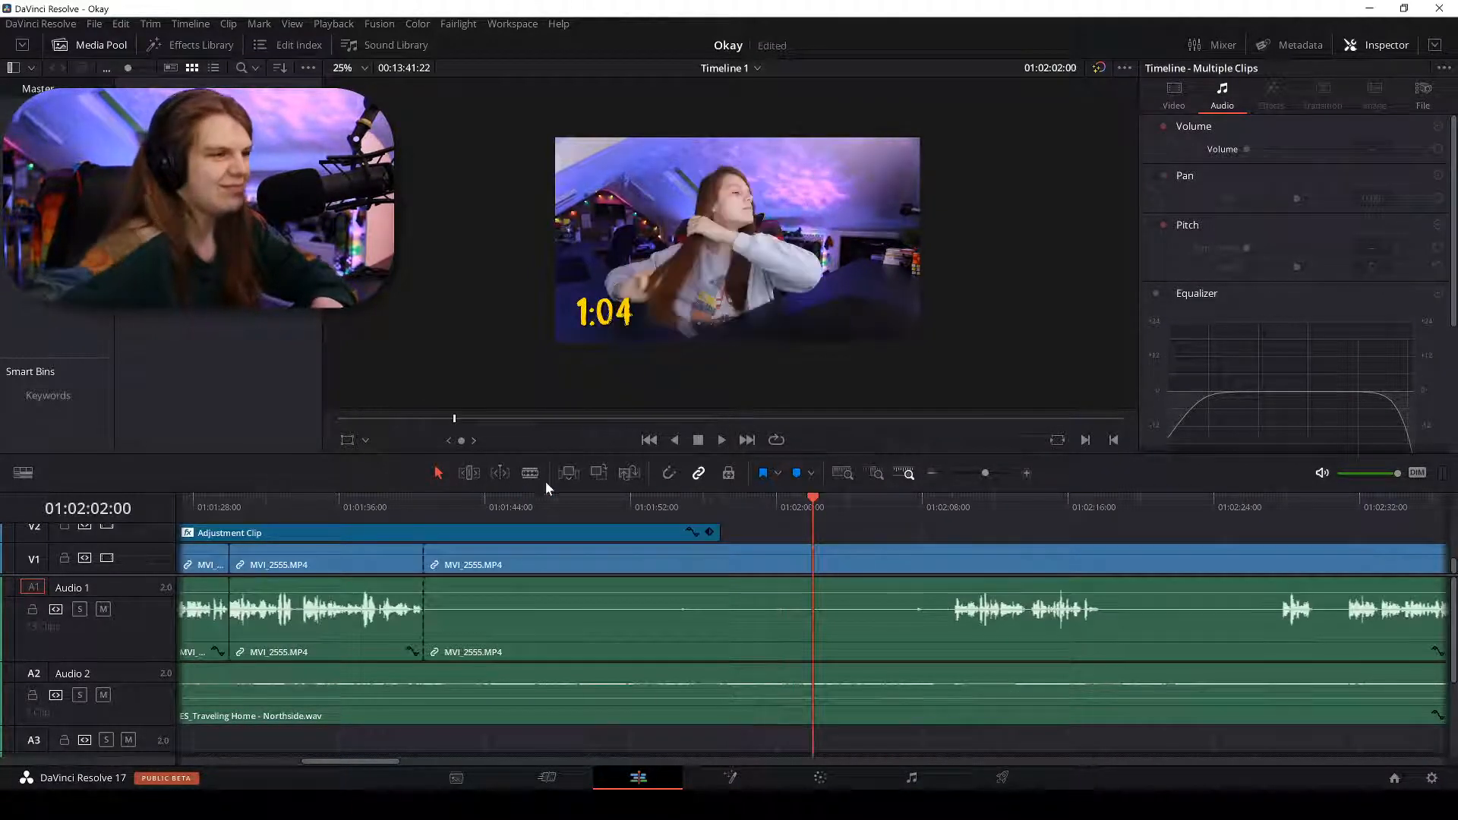
click(949, 502)
key(space)
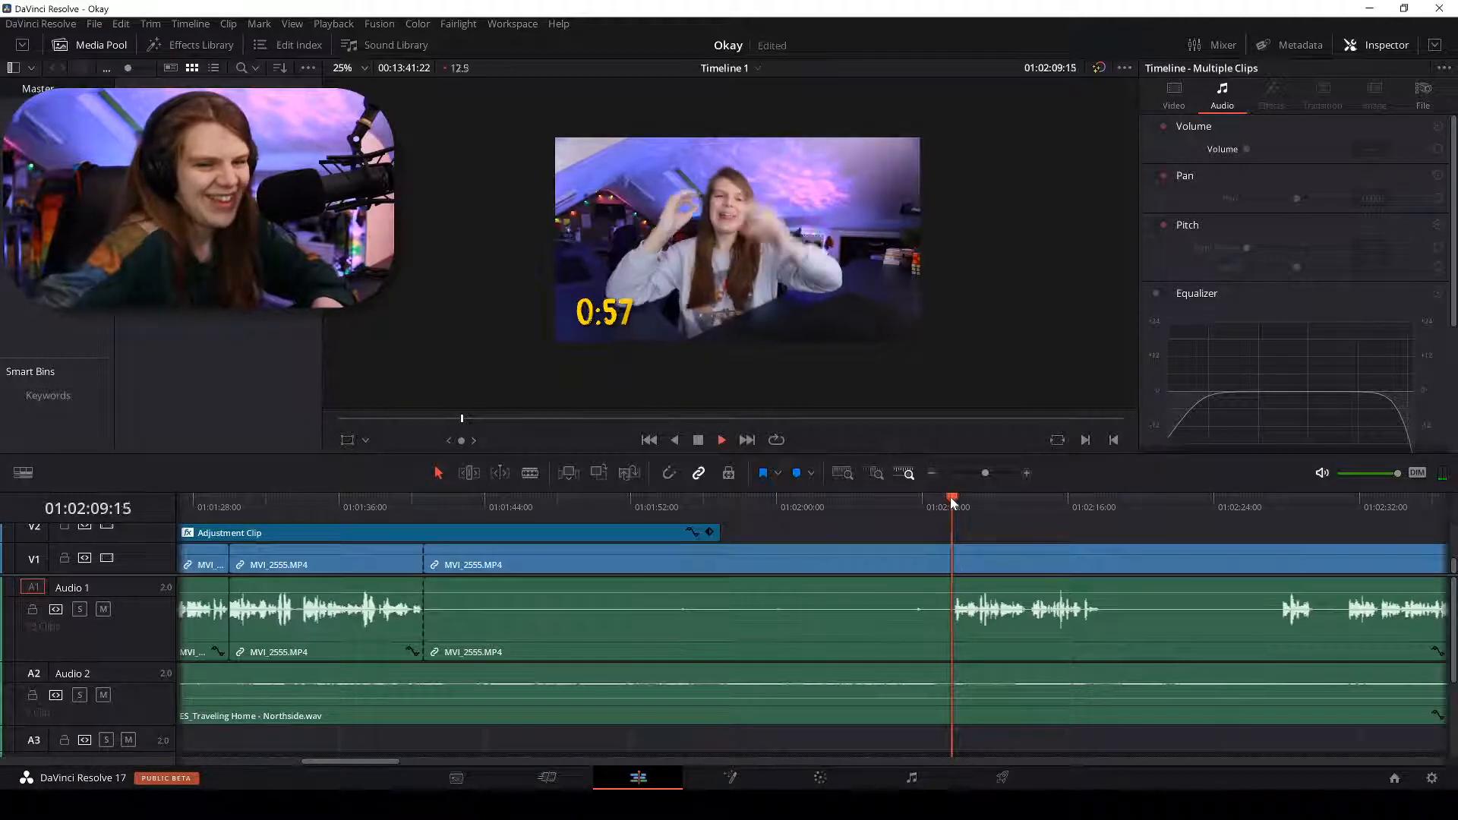
key(ctrl+equal)
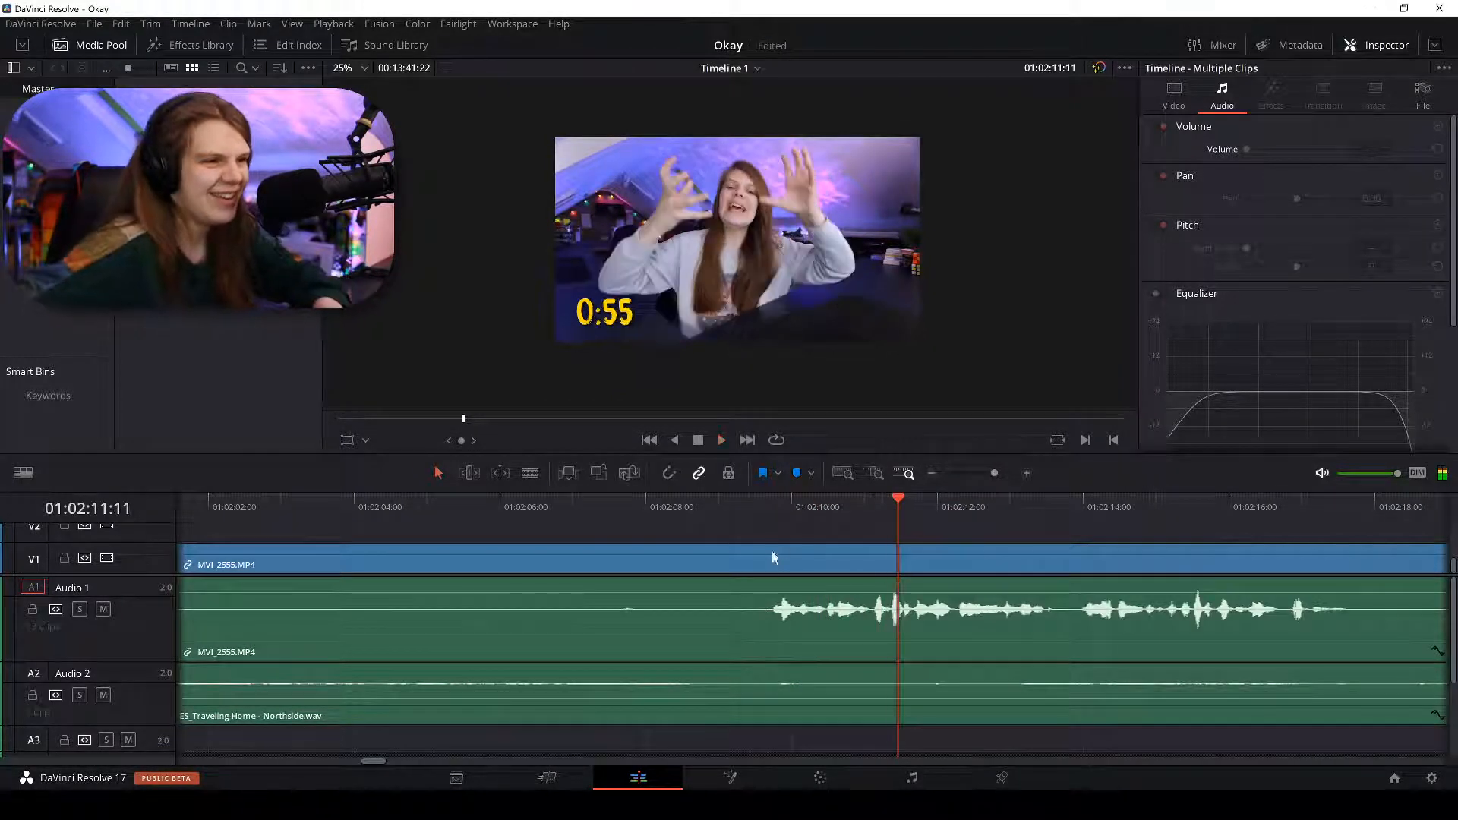
drag(768, 497, 769, 506)
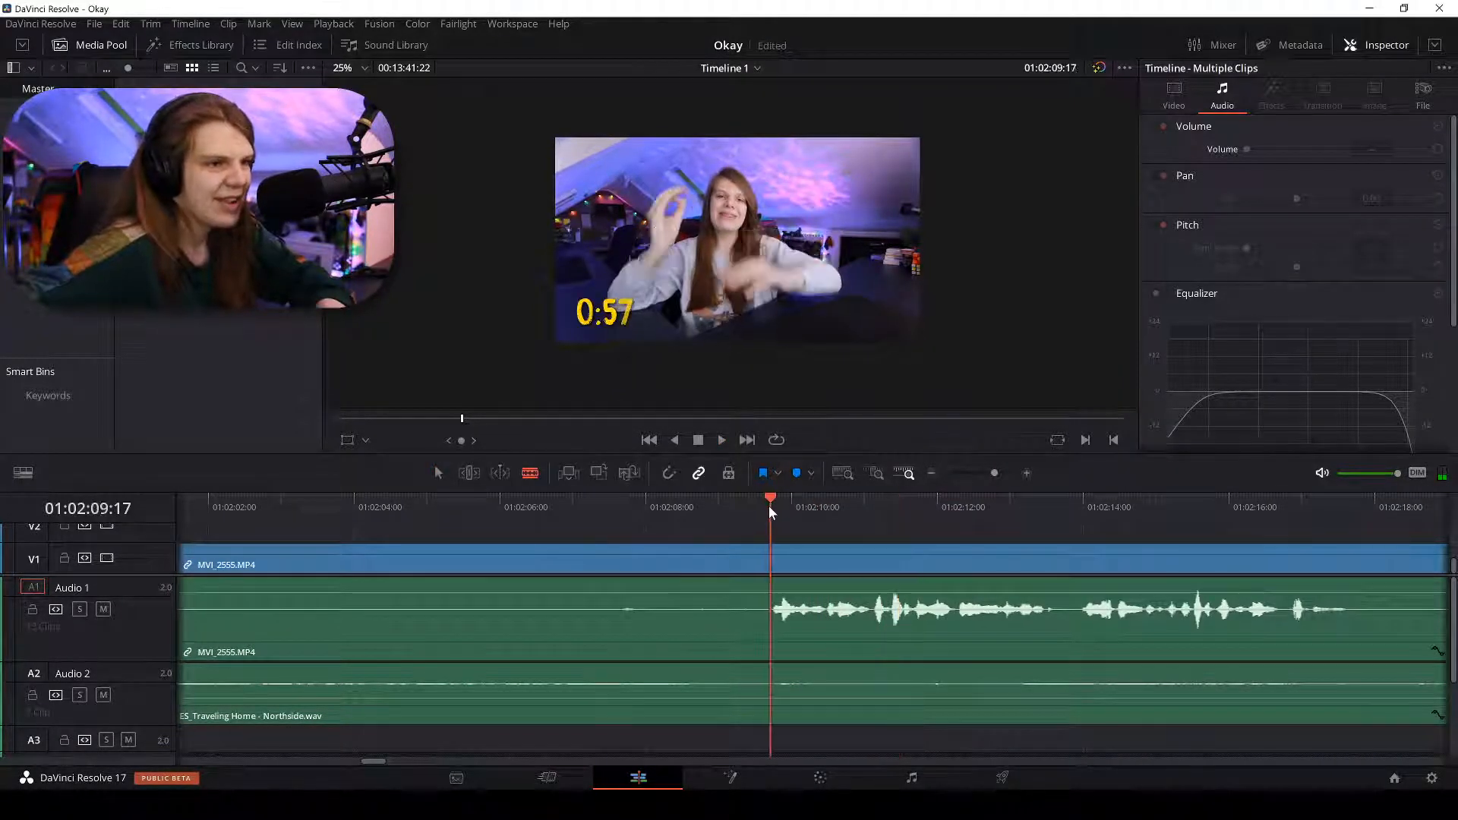
click(775, 568)
Delete the silent part, ripple-delete the gap, check the join at 01:01:40:00, then switch to Chrome.
key(a)
click(721, 563)
key(BackSpace)
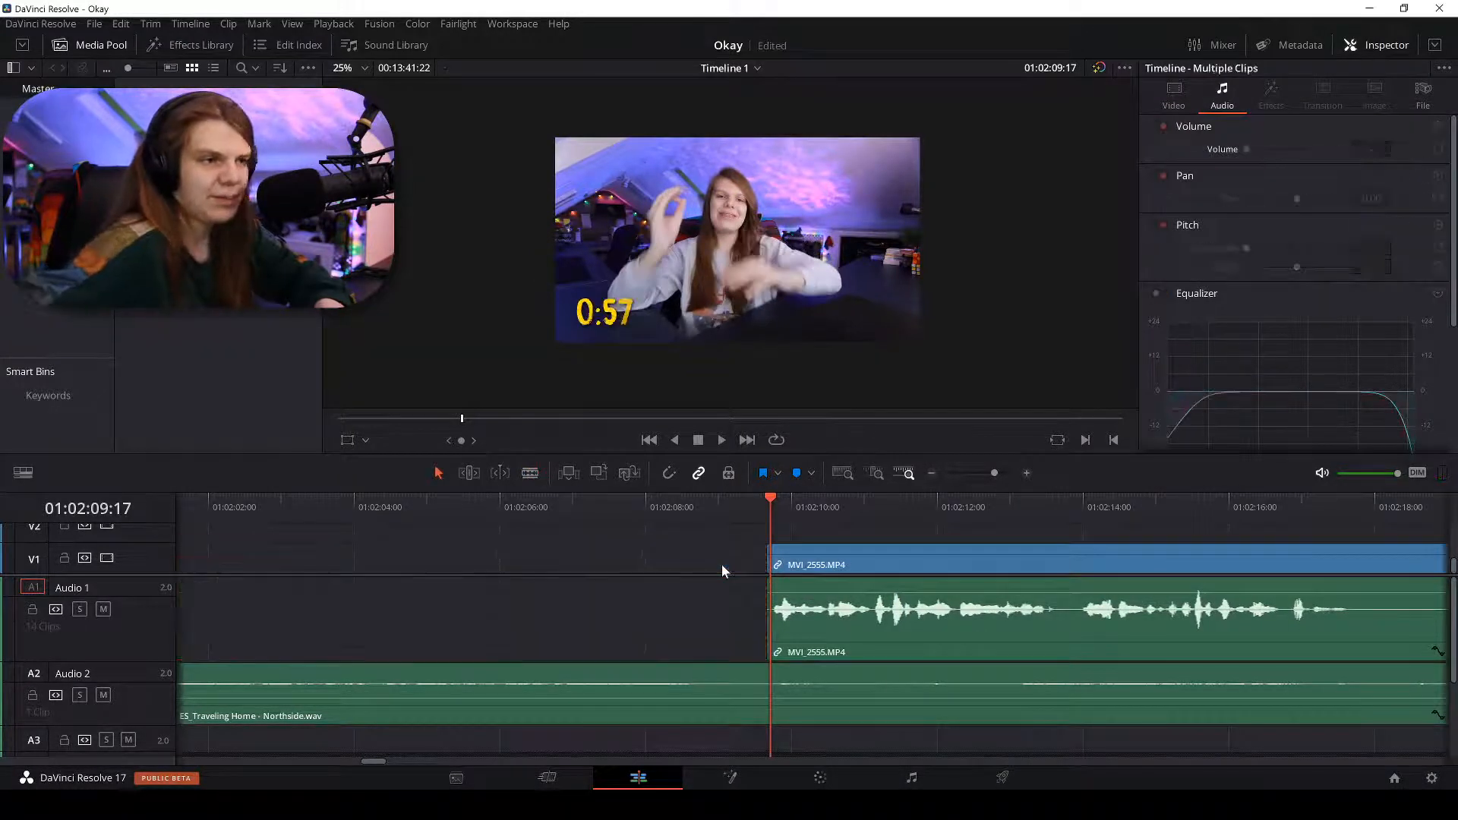
click(681, 503)
right_click(590, 561)
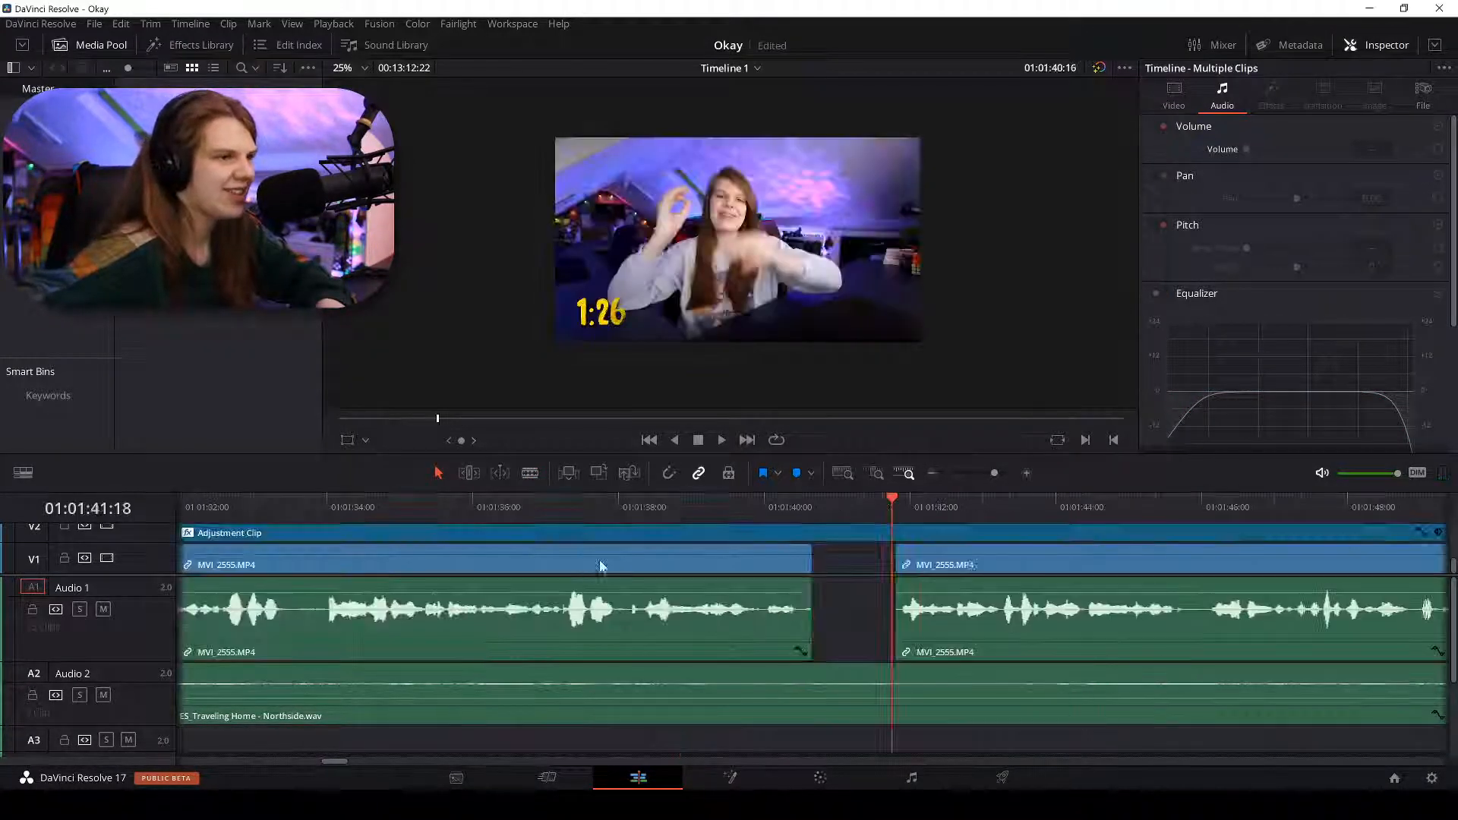
click(616, 569)
click(763, 507)
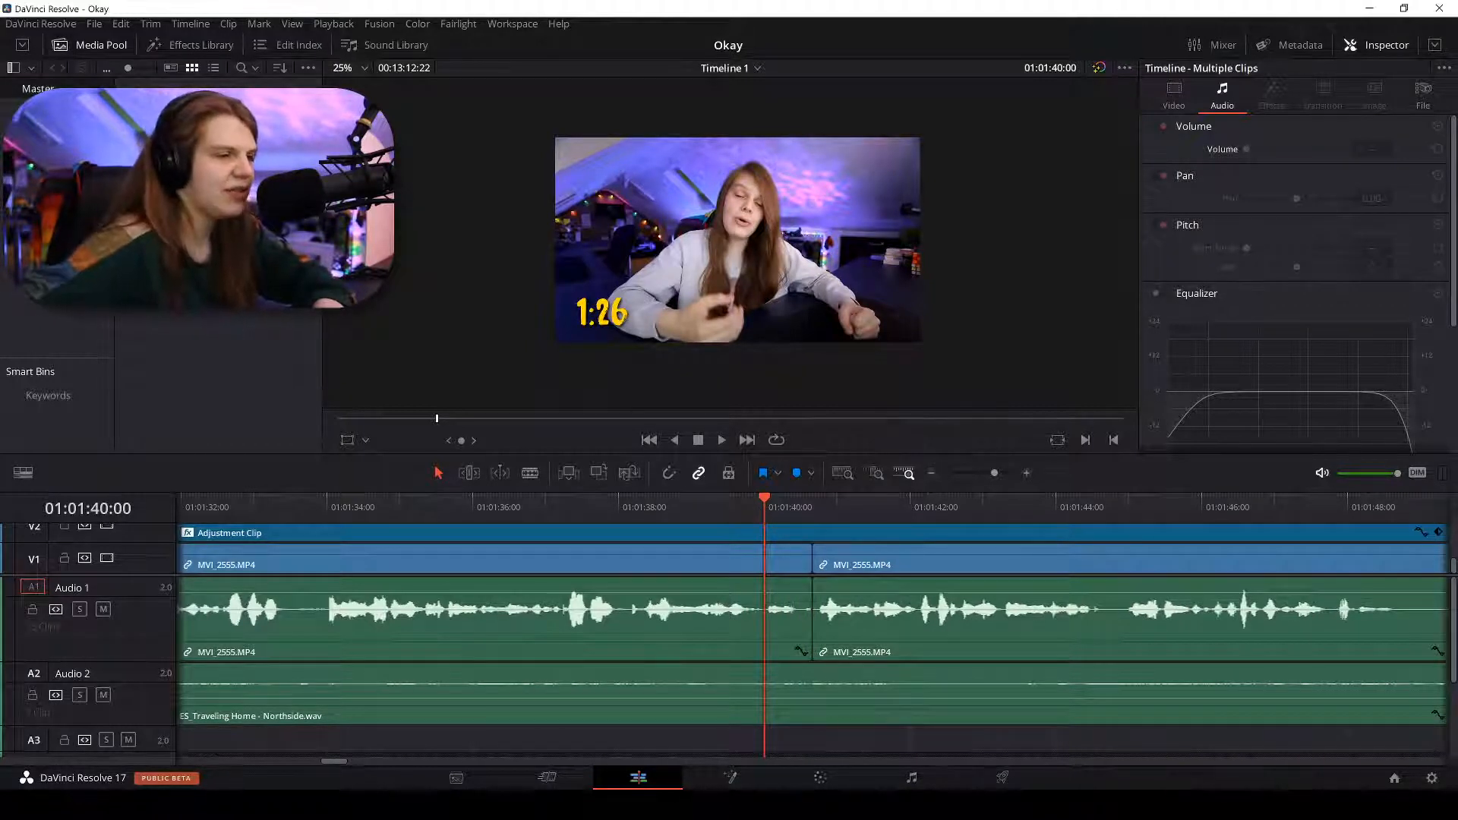
key(alt+Tab)
click(987, 90)
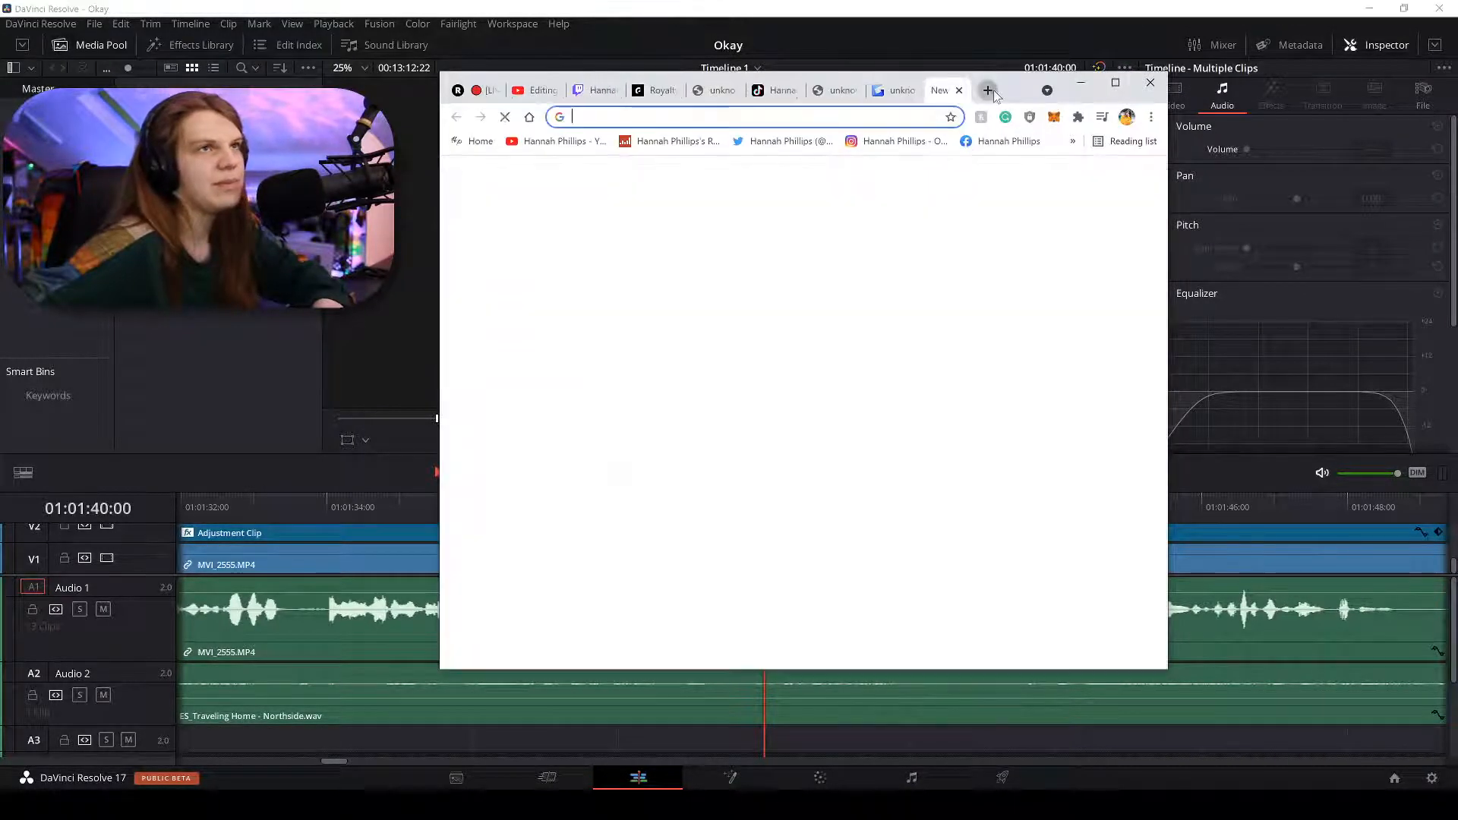
text(www)
text(.hpr.wt)
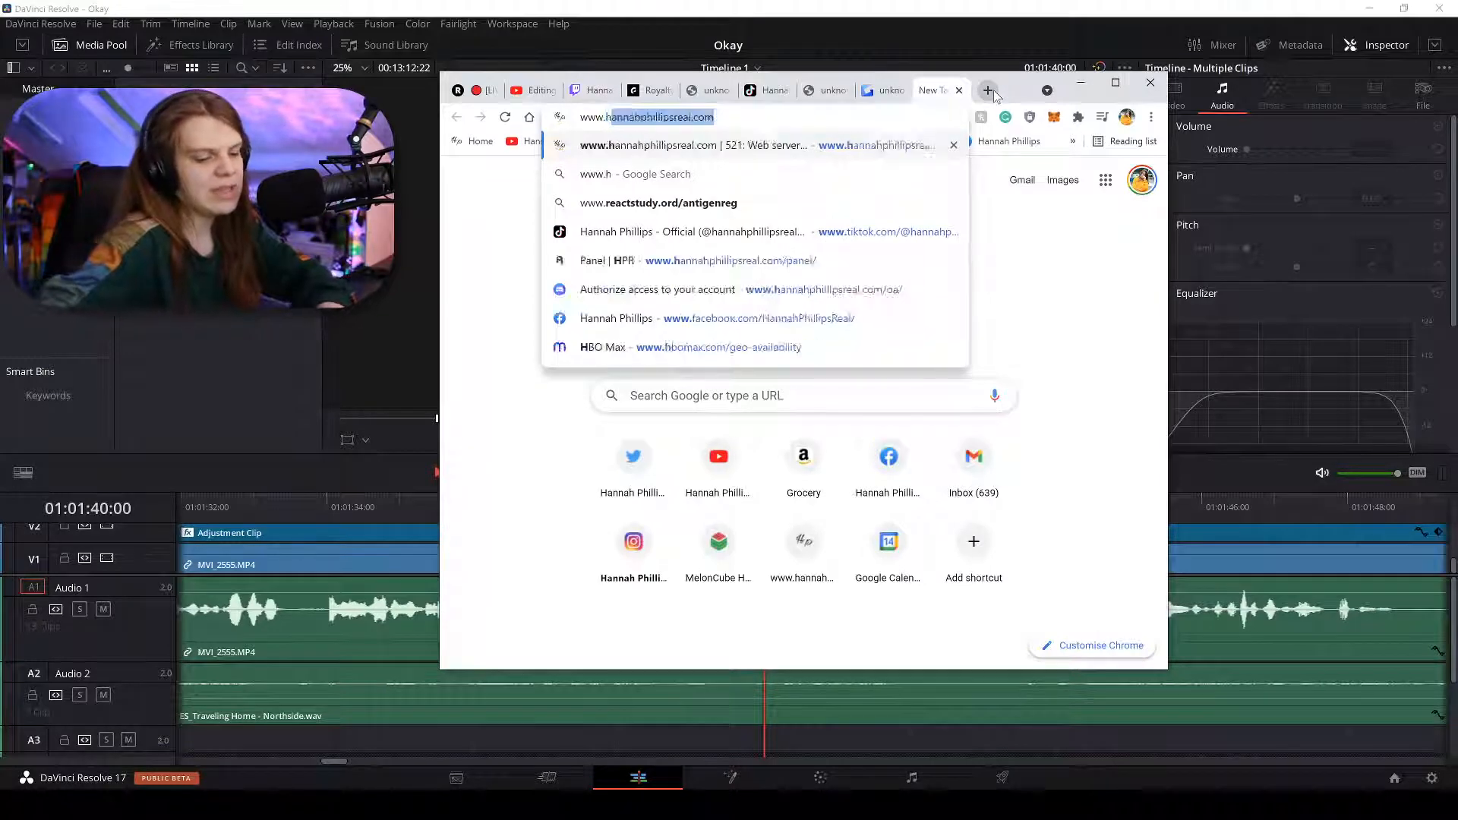
text(f/dis)
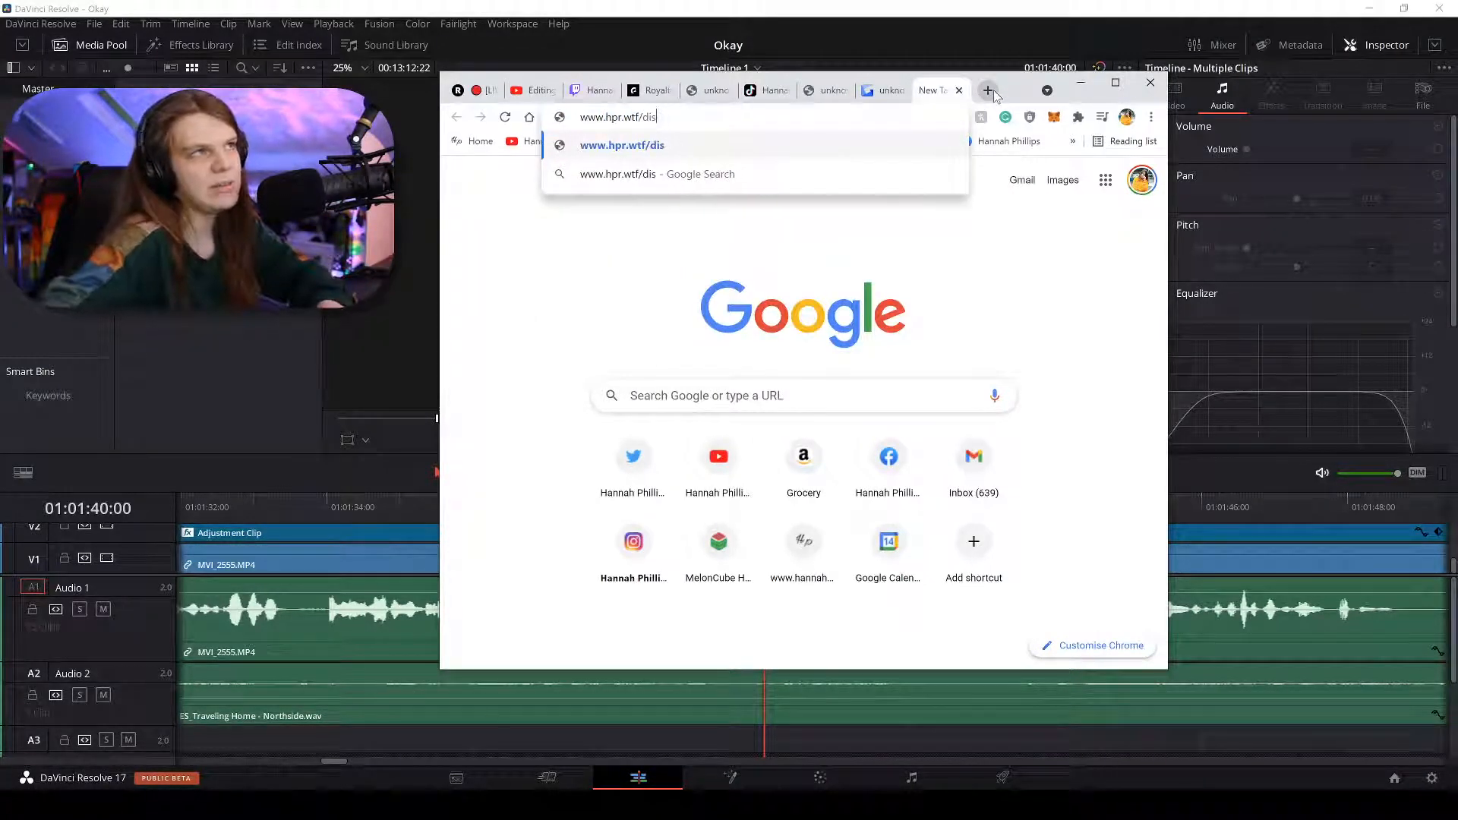
text(cord)
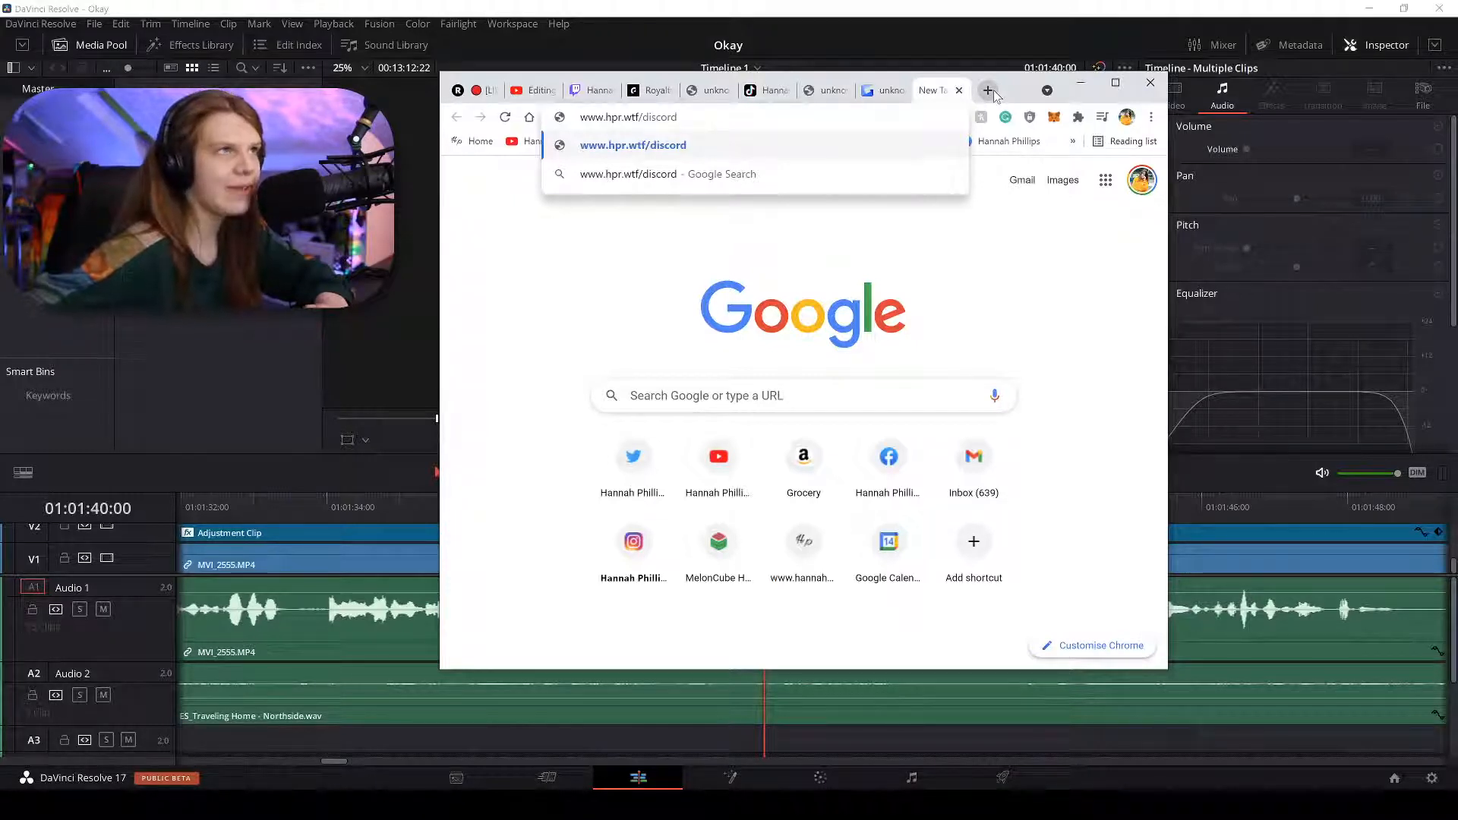
key(Return)
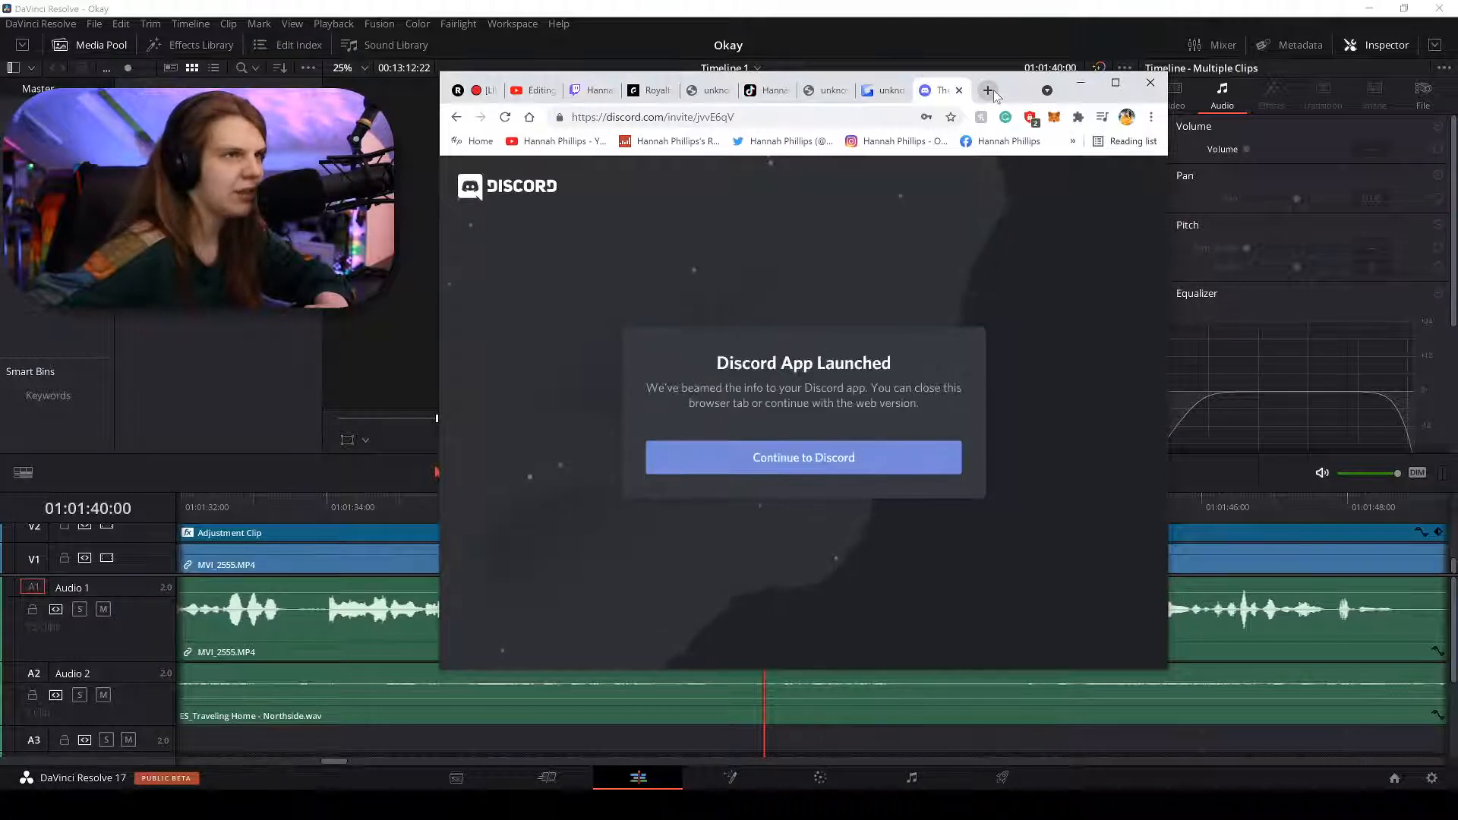
Continue to Discord in the browser and dismiss the tip, then close the Discord tab and minimize Chrome.
click(784, 456)
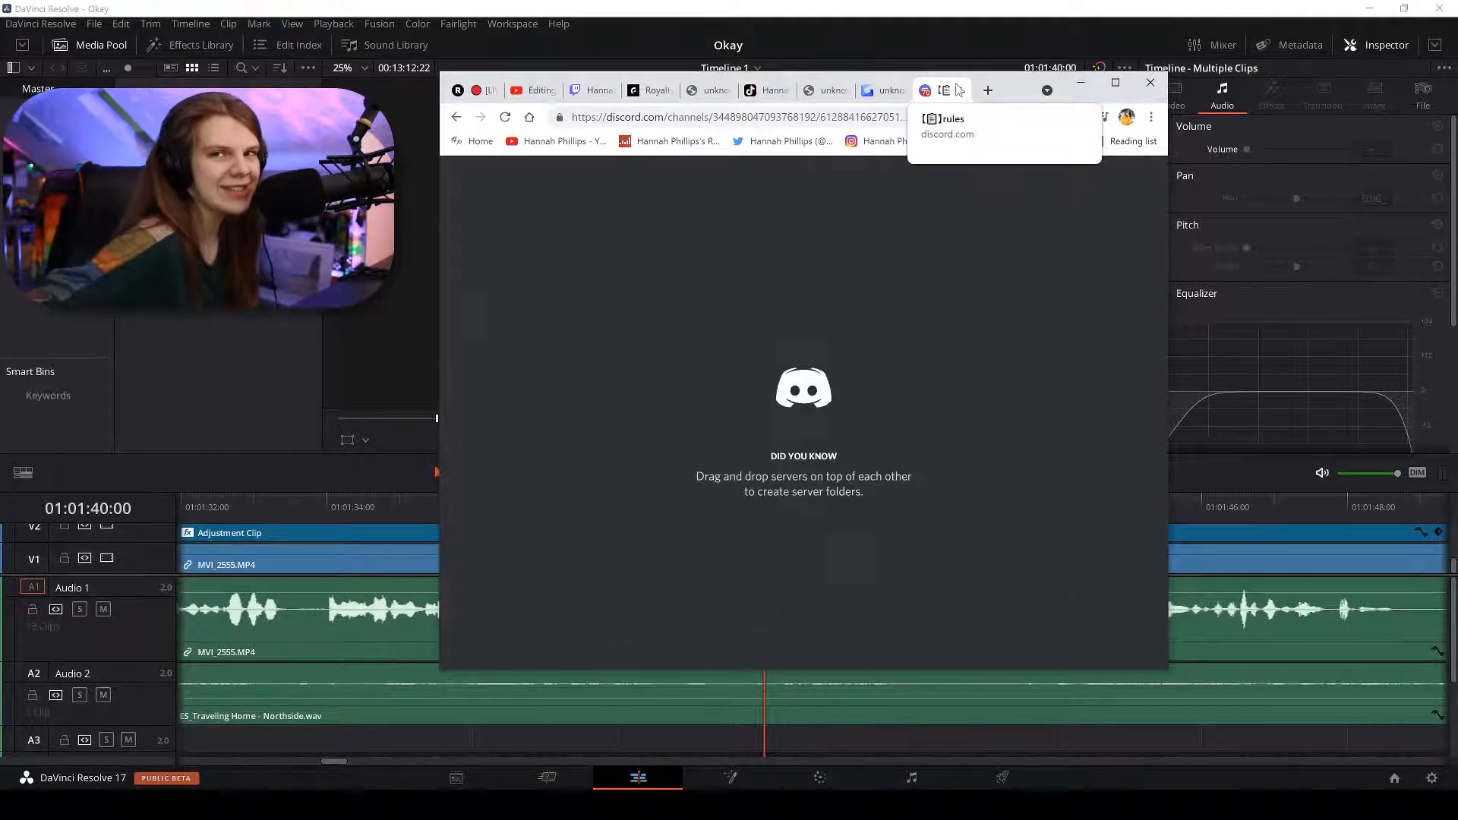
click(658, 238)
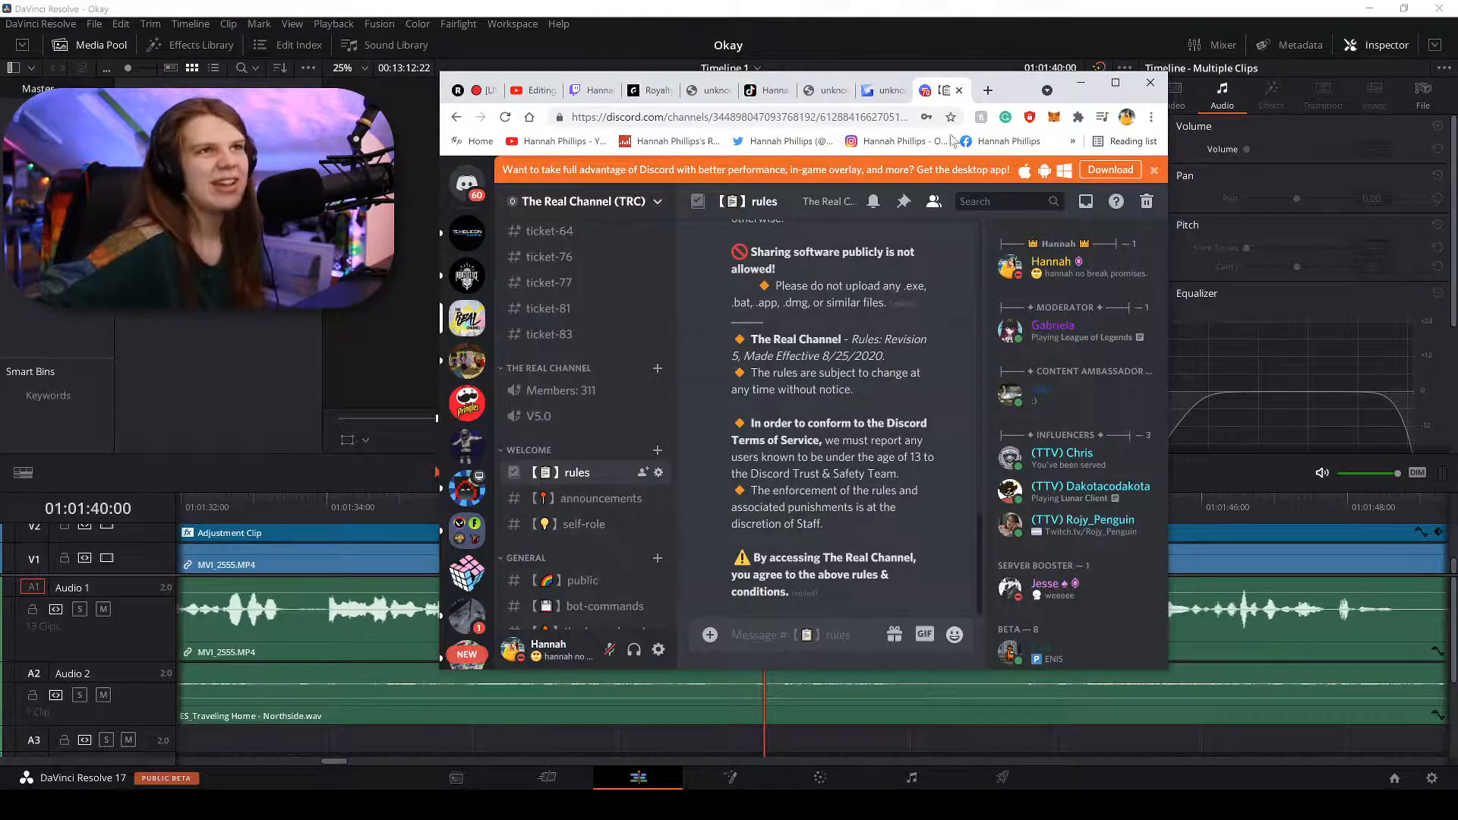
click(958, 91)
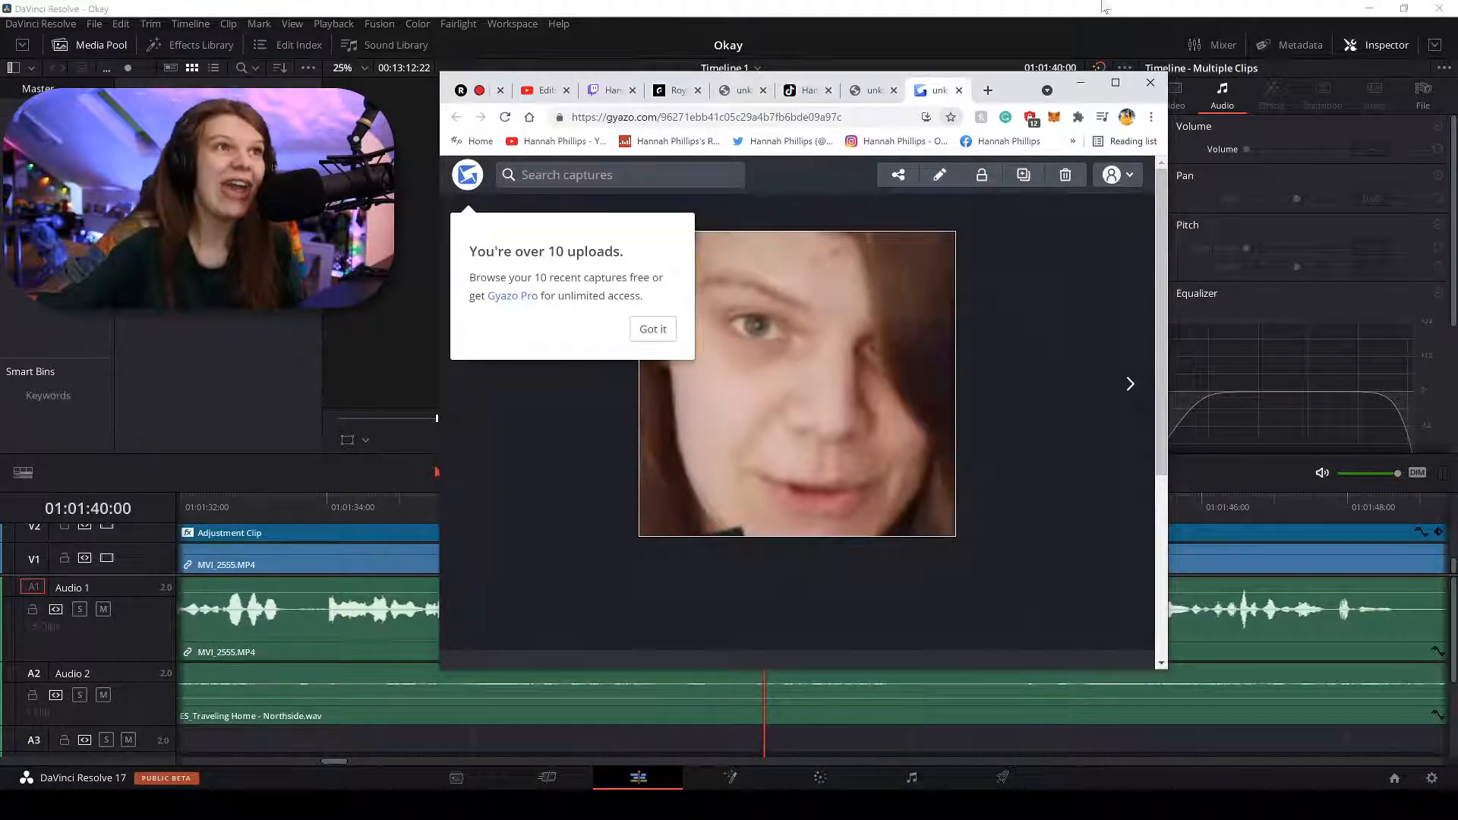
click(1081, 84)
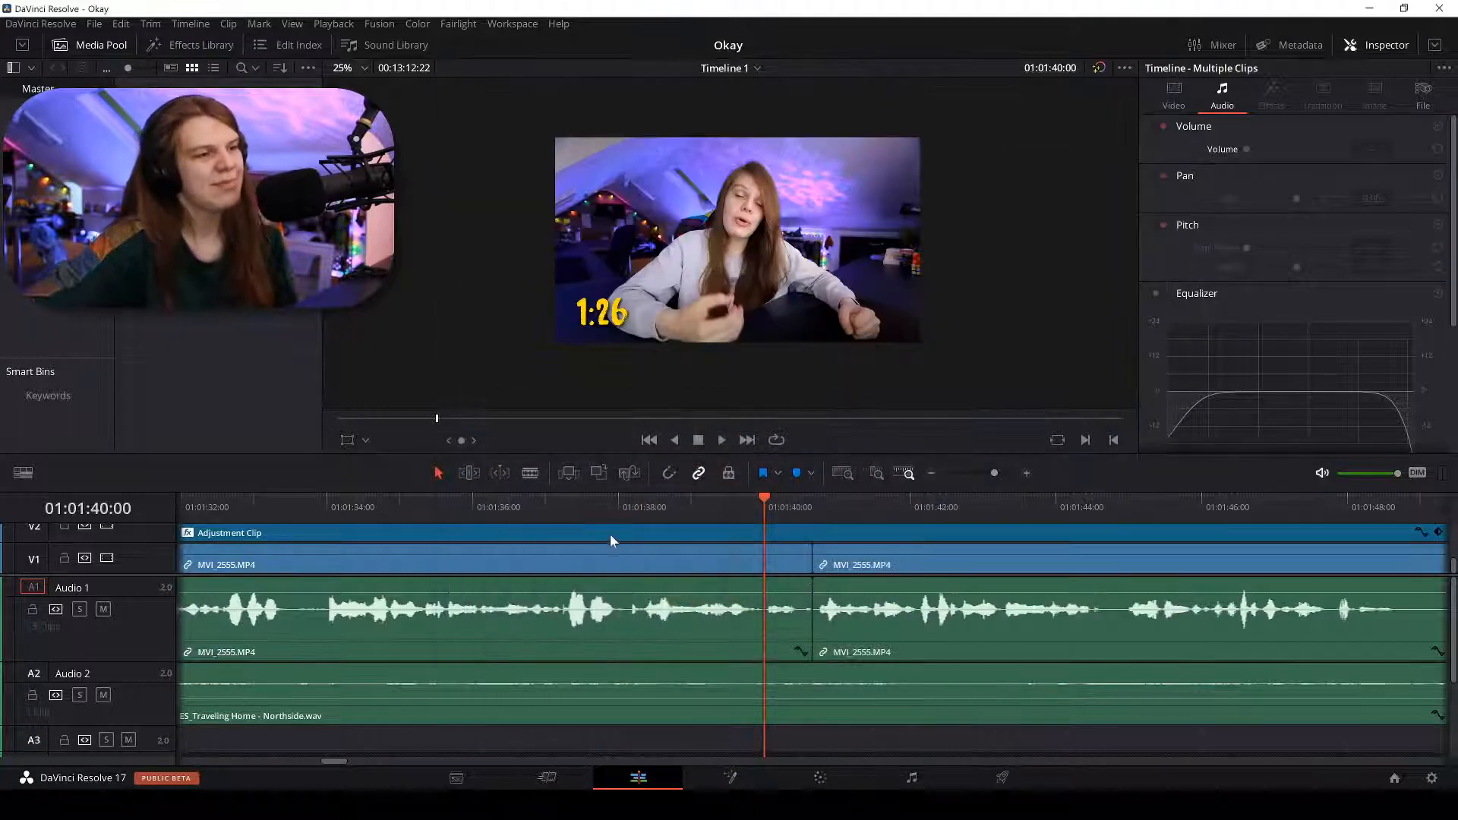
Play the timeline from 01:01:37:13 to find the dead air.
click(586, 512)
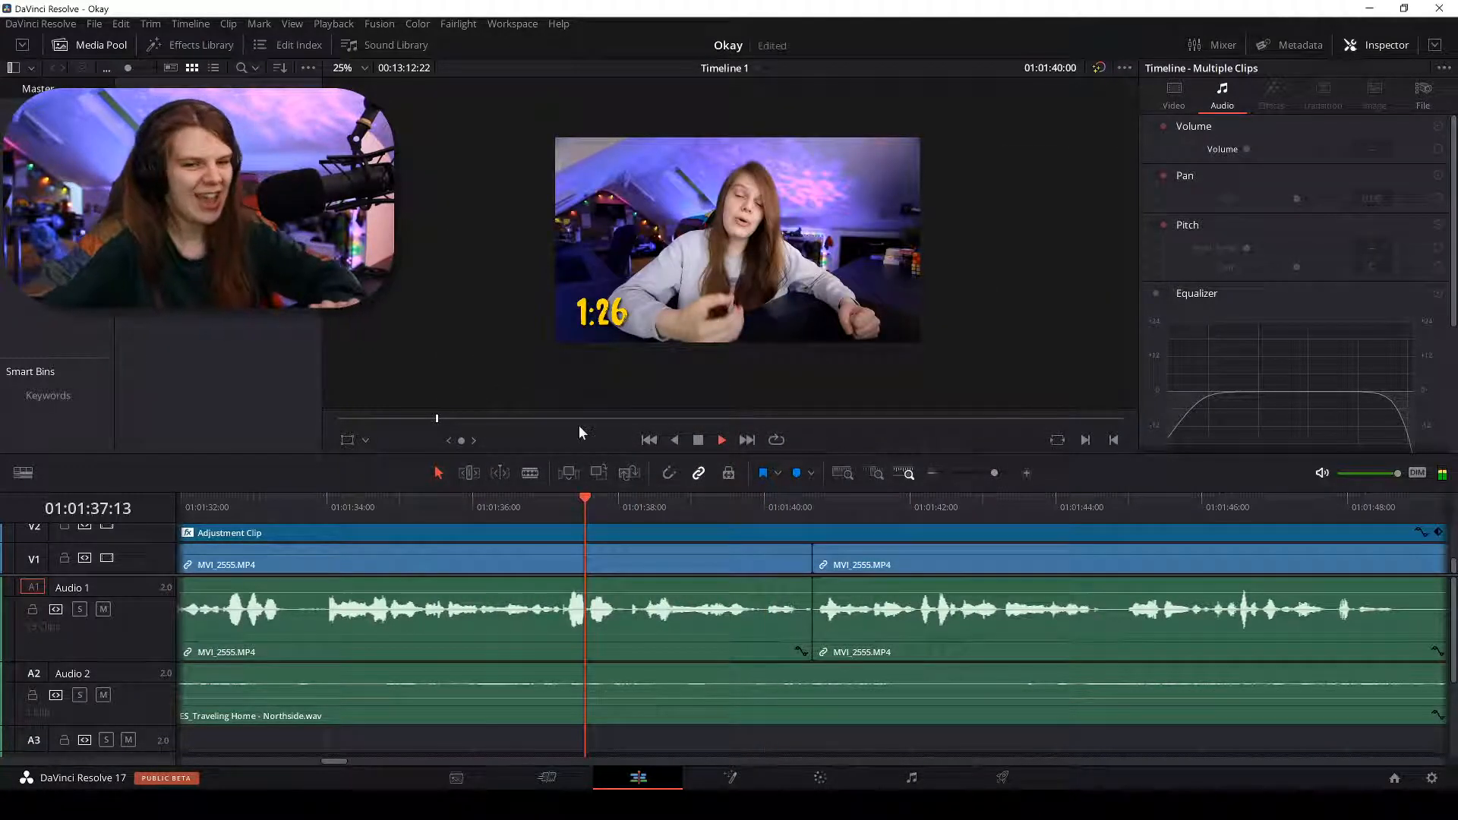
key(space)
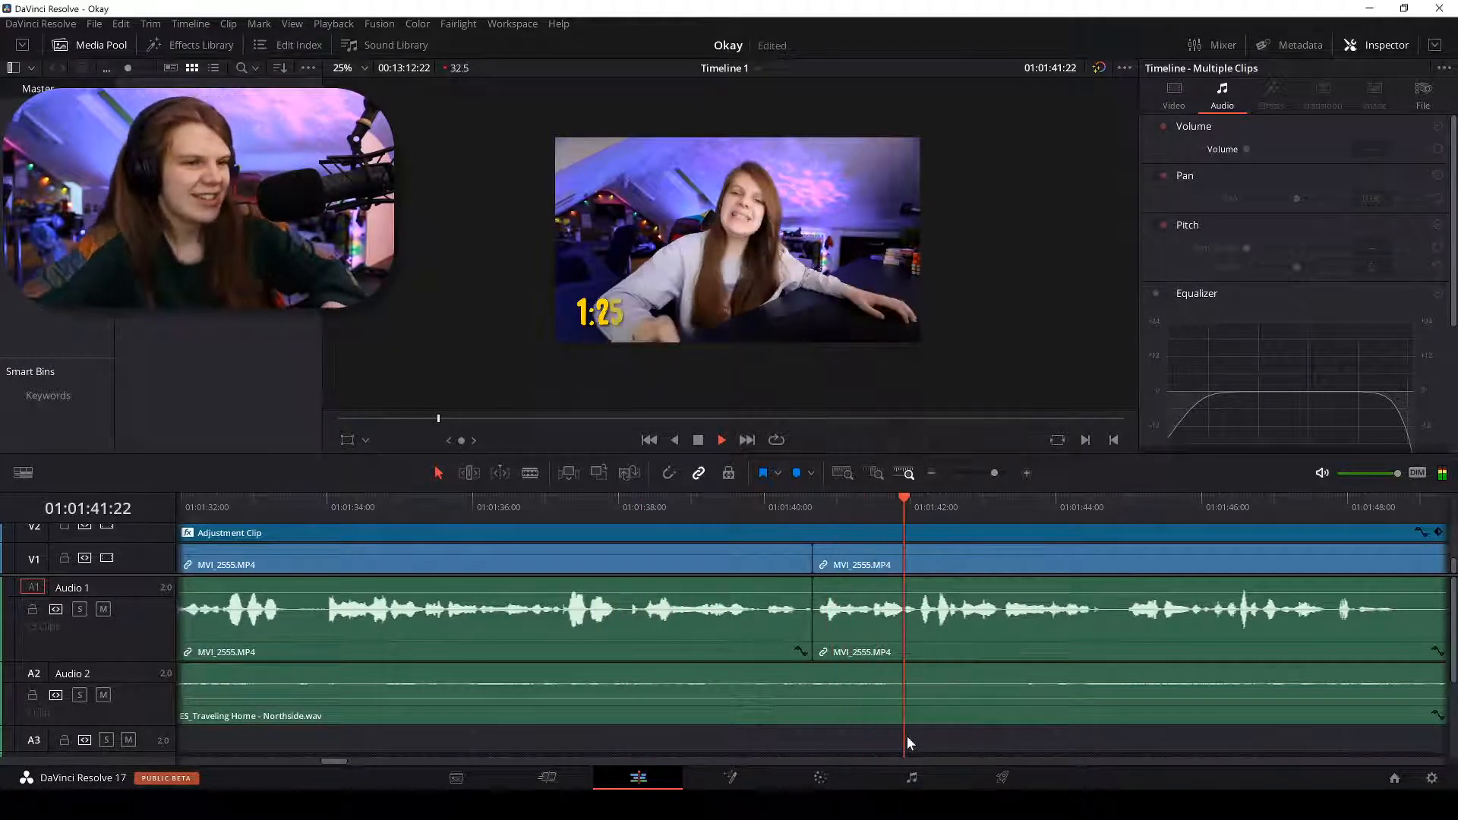
scroll(907, 736, down, 3)
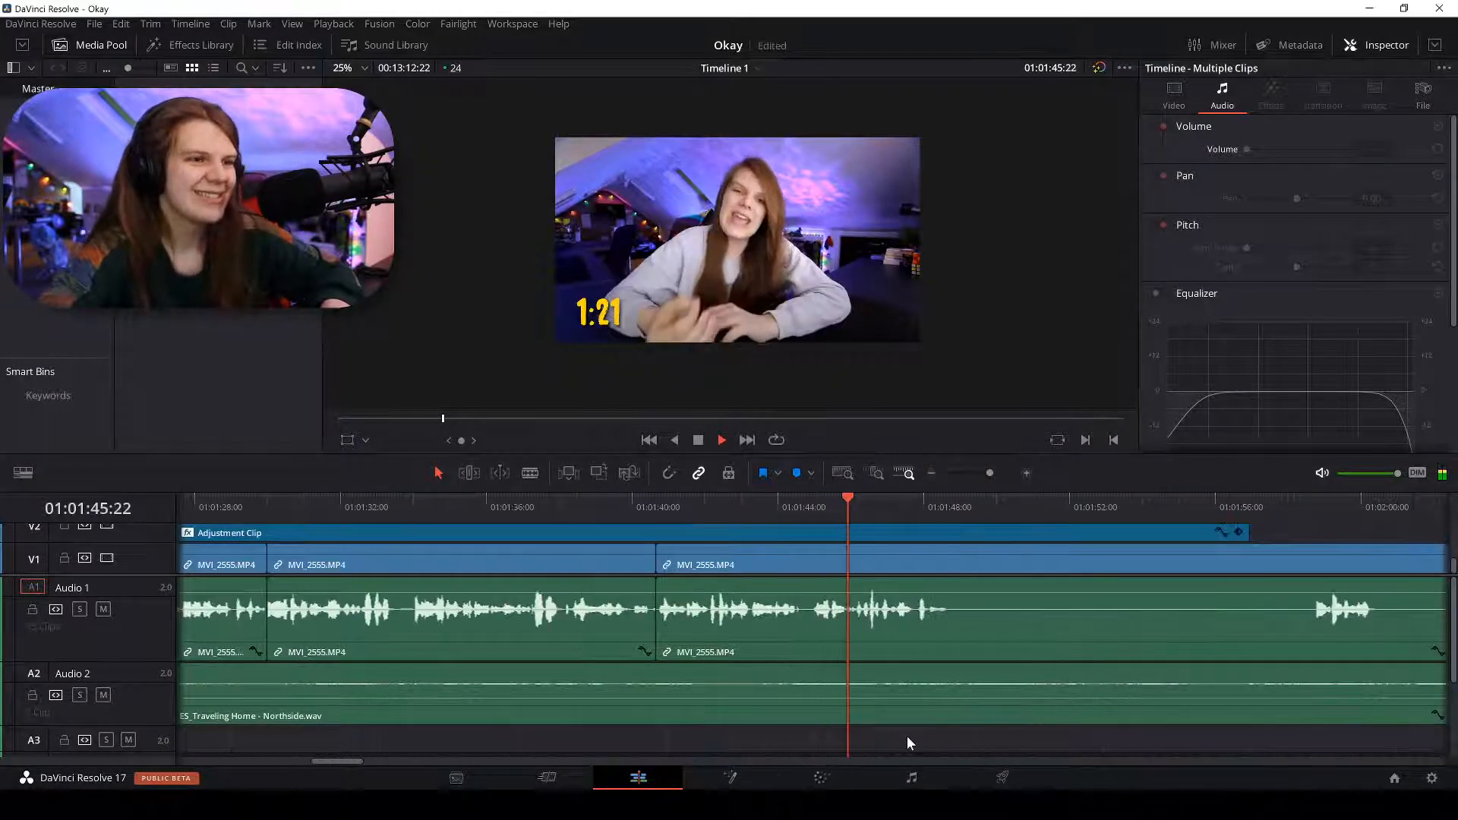
scroll(906, 736, up, 3)
scroll(907, 736, up, 3)
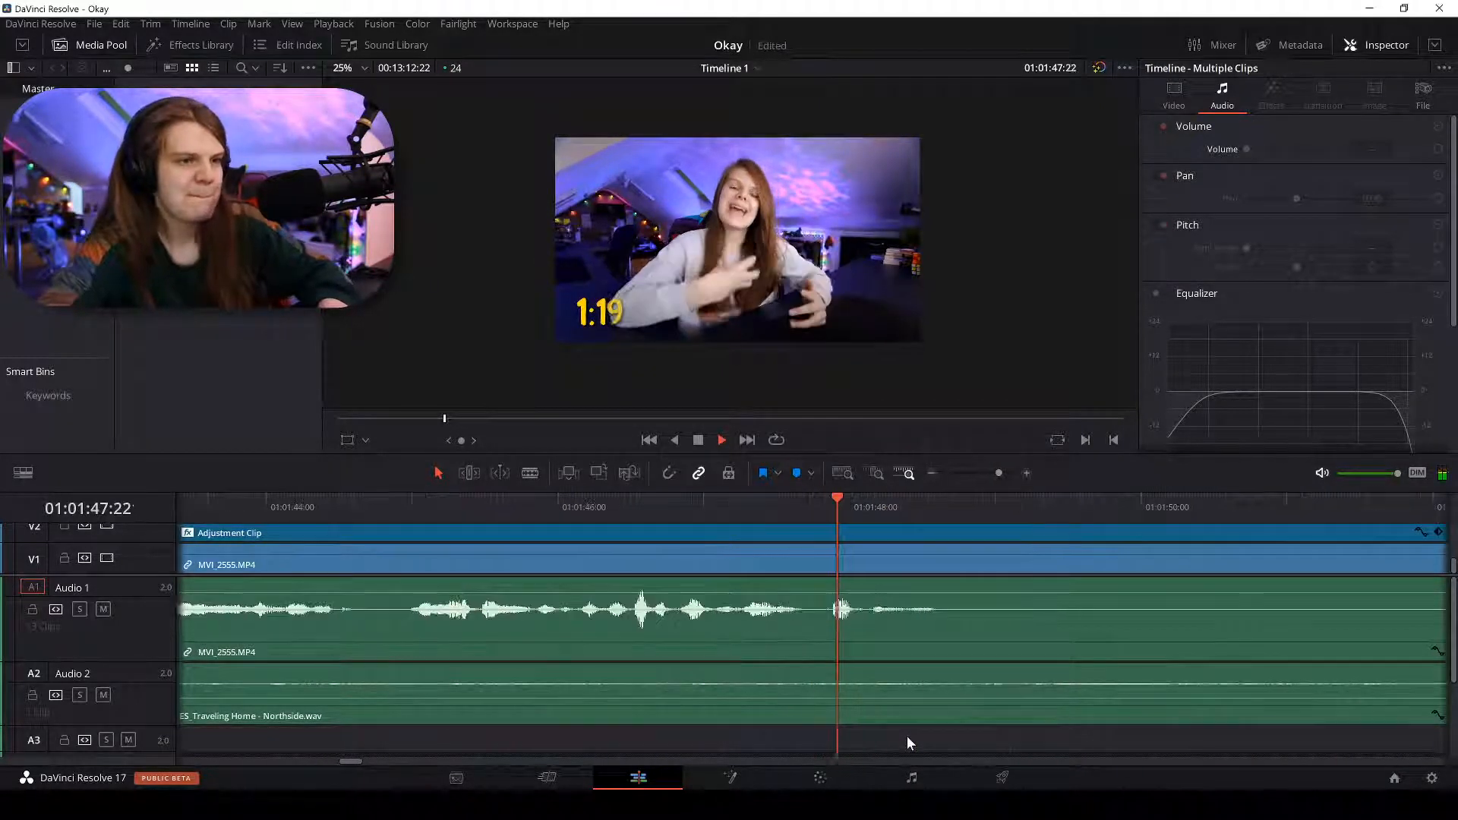
Blade MVI_2555 on V1/A1 at 01:01:48:14.
key(b)
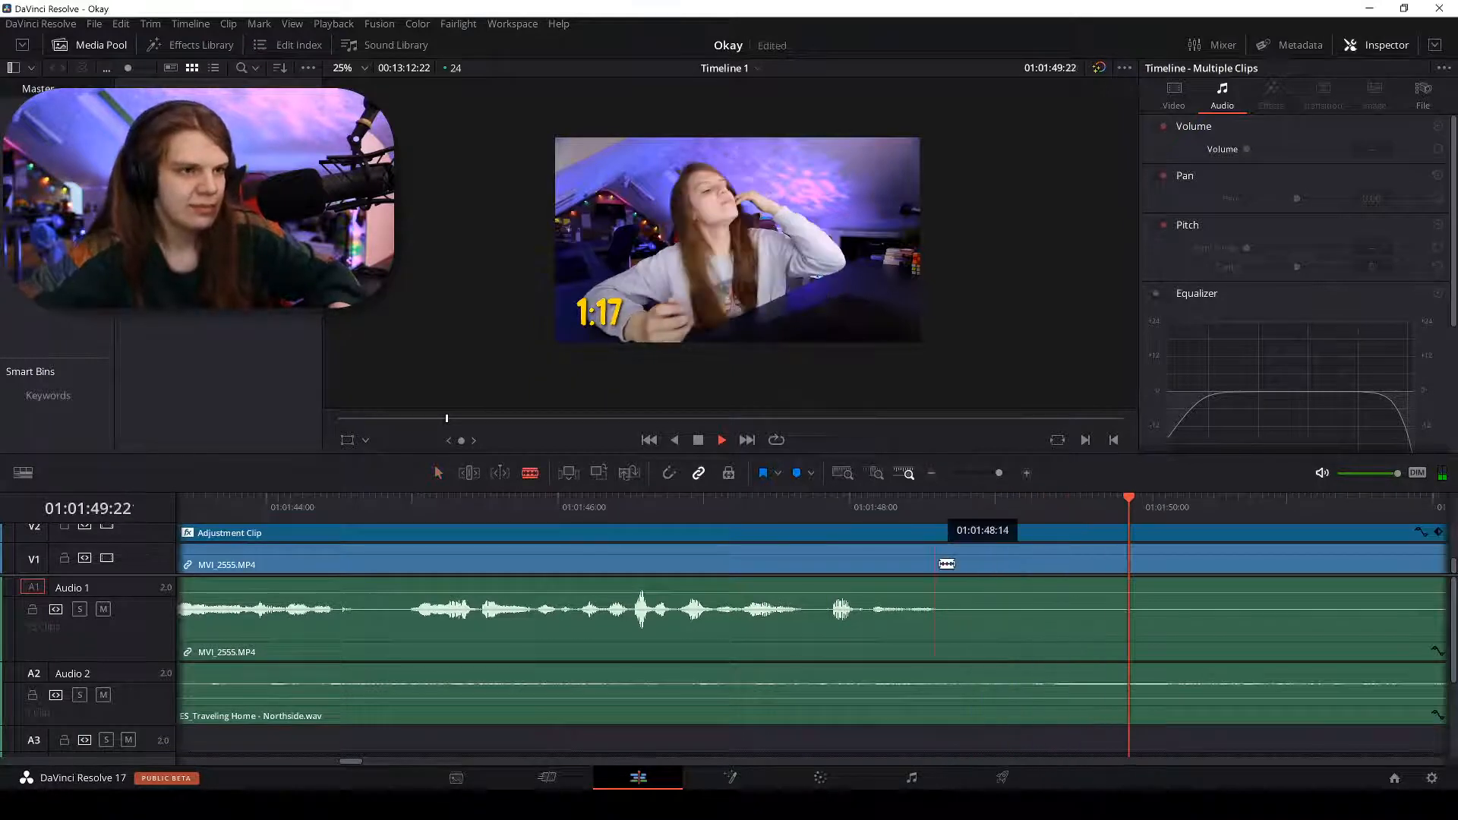
click(945, 563)
key(a)
scroll(1068, 553, down, 6)
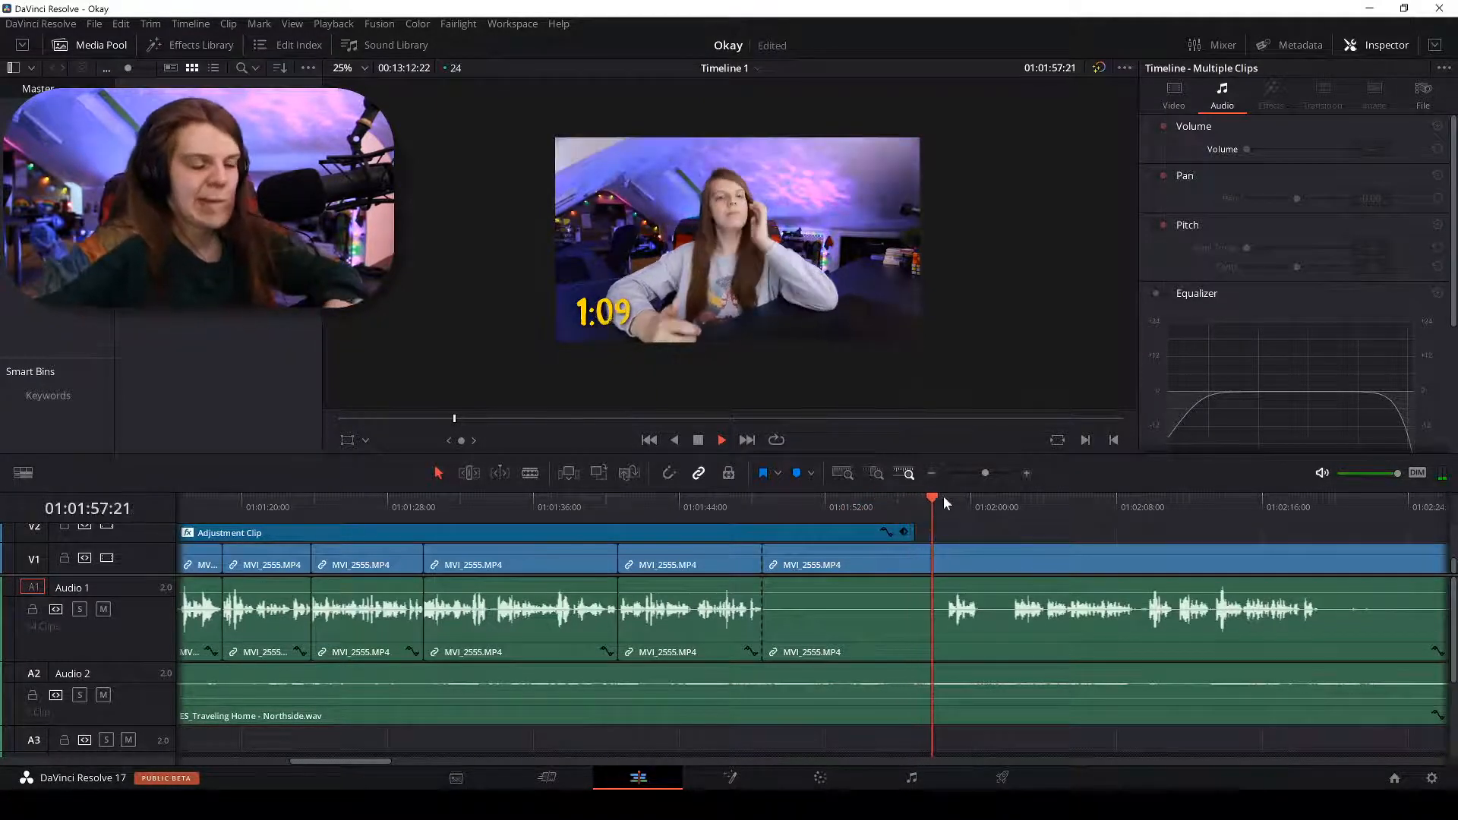
scroll(943, 495, up, 3)
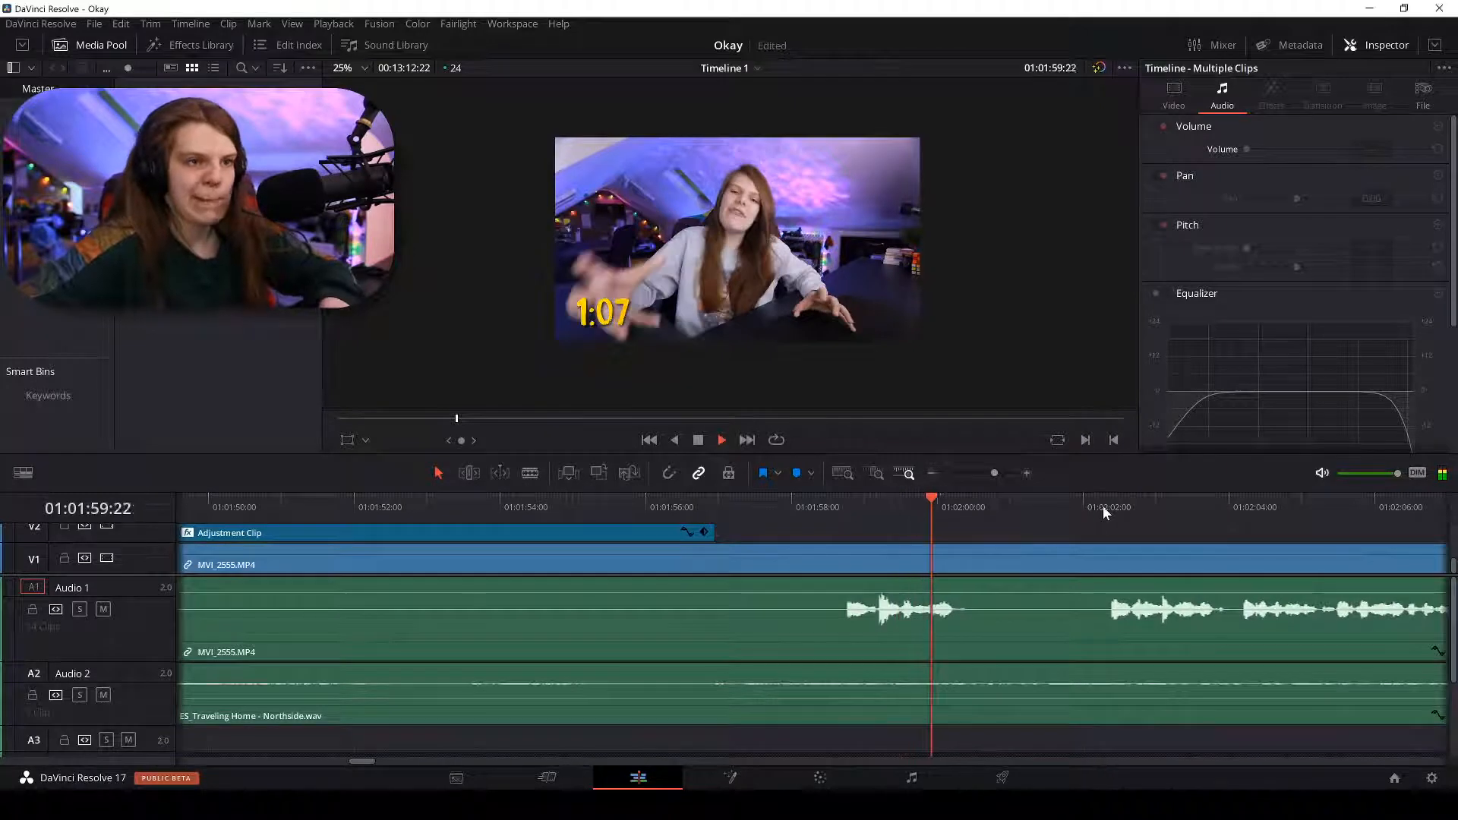
scroll(1109, 508, down, 2)
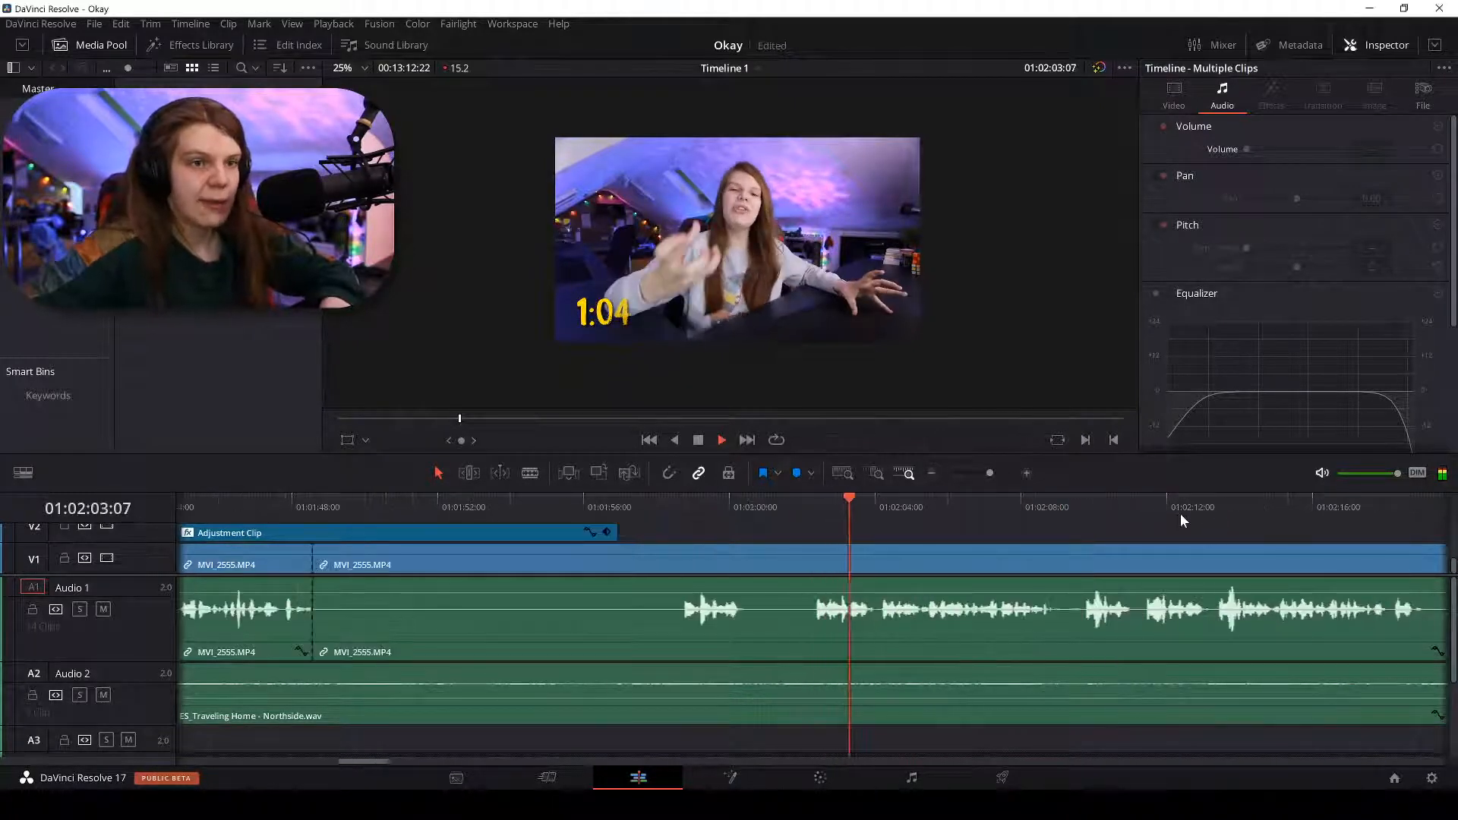
scroll(1213, 507, down, 2)
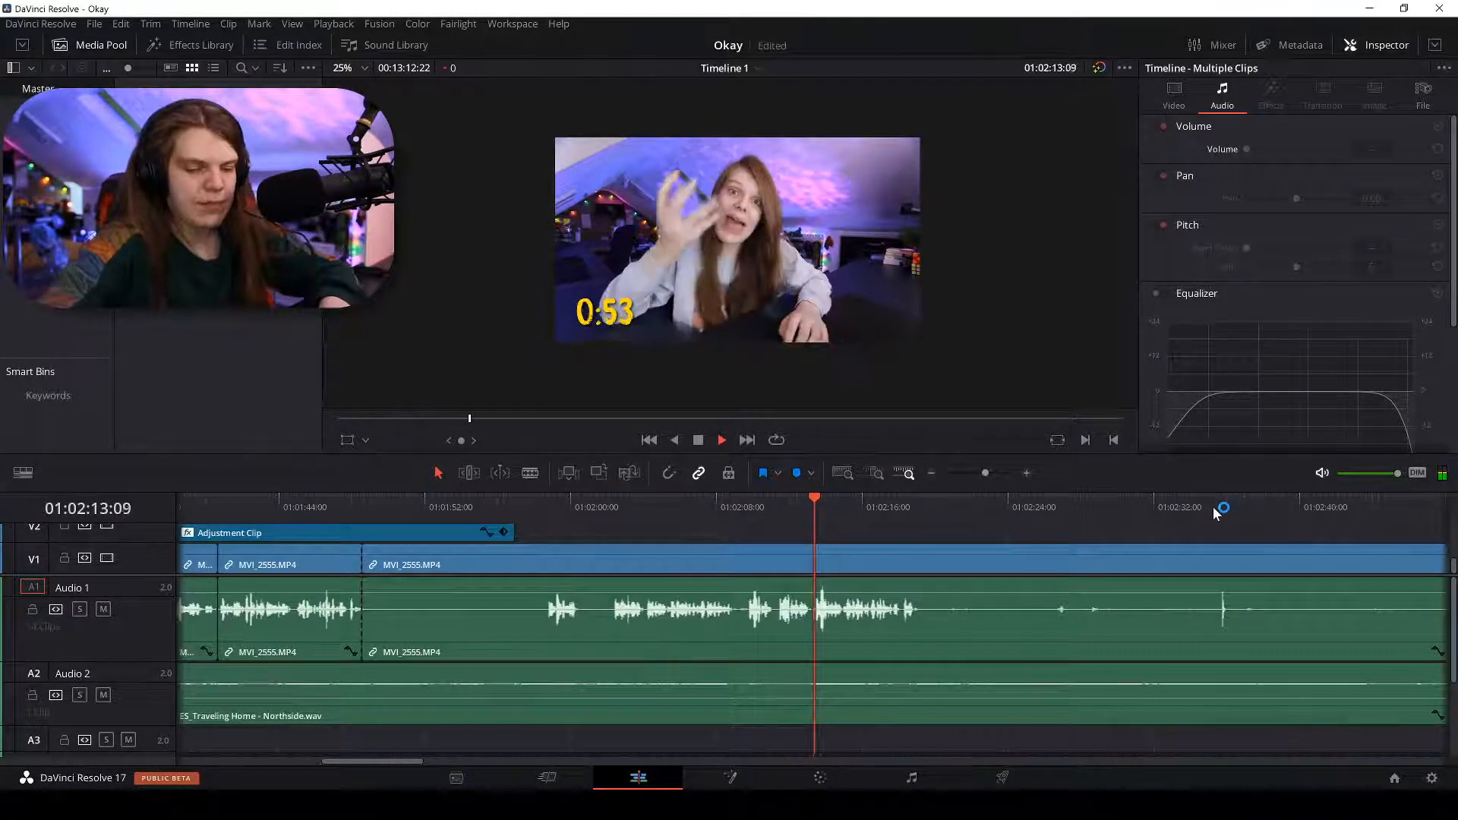
scroll(1217, 507, up, 3)
key(b)
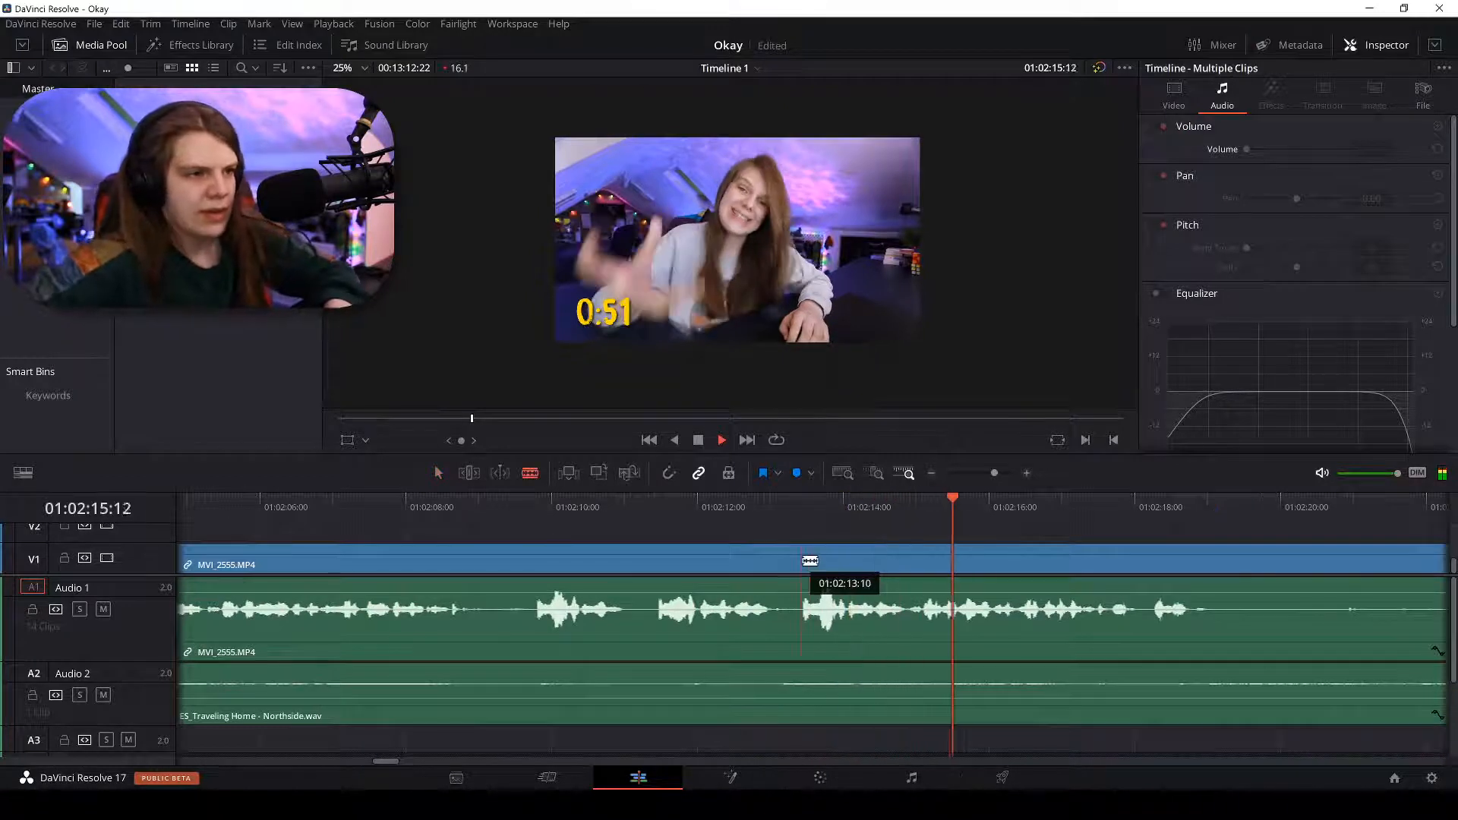
Cut at 01:02:13:10, delete the middle clip, and ripple delete the gap.
click(801, 560)
key(a)
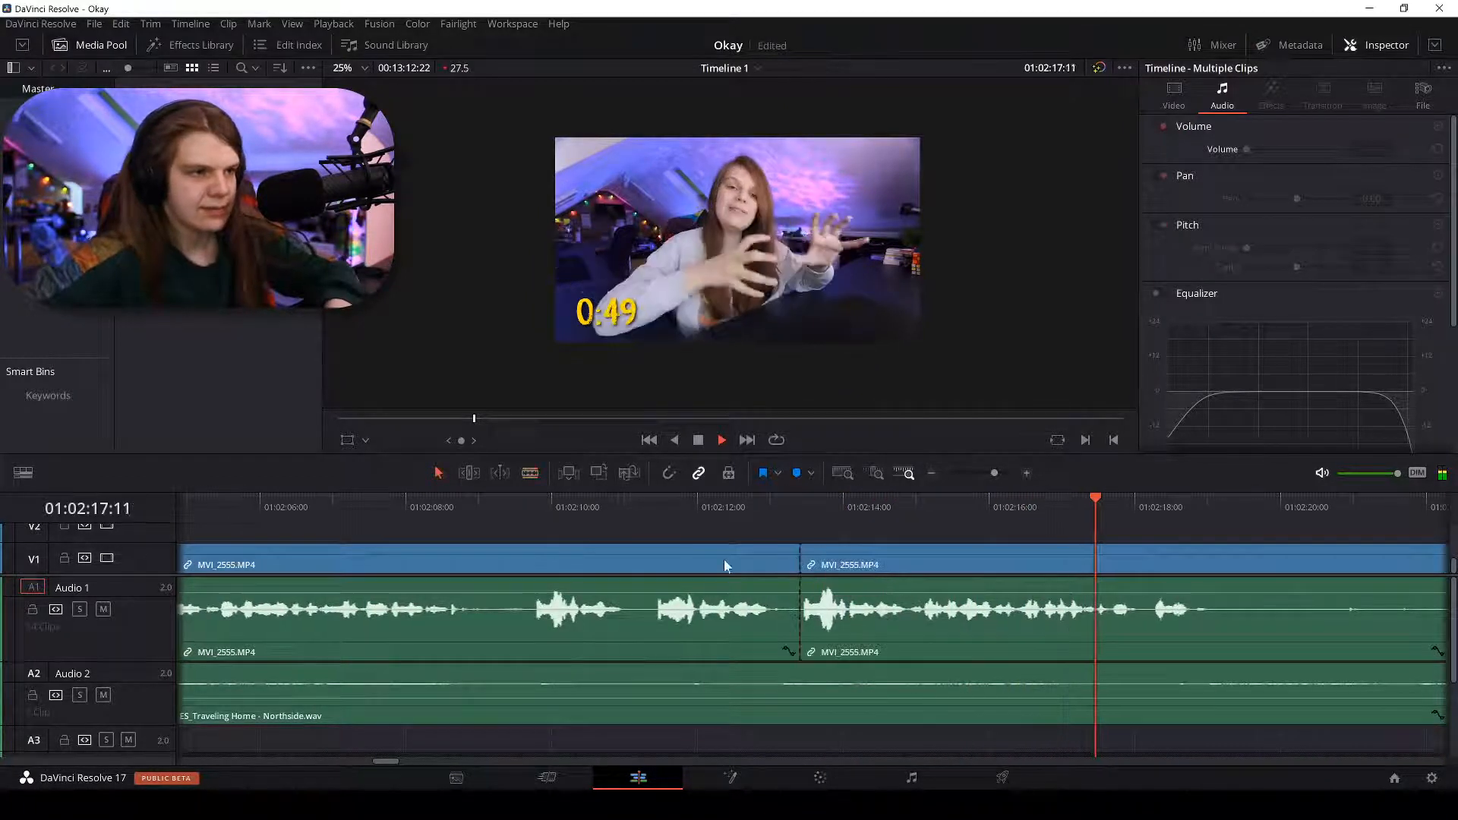
click(717, 562)
scroll(713, 560, down, 3)
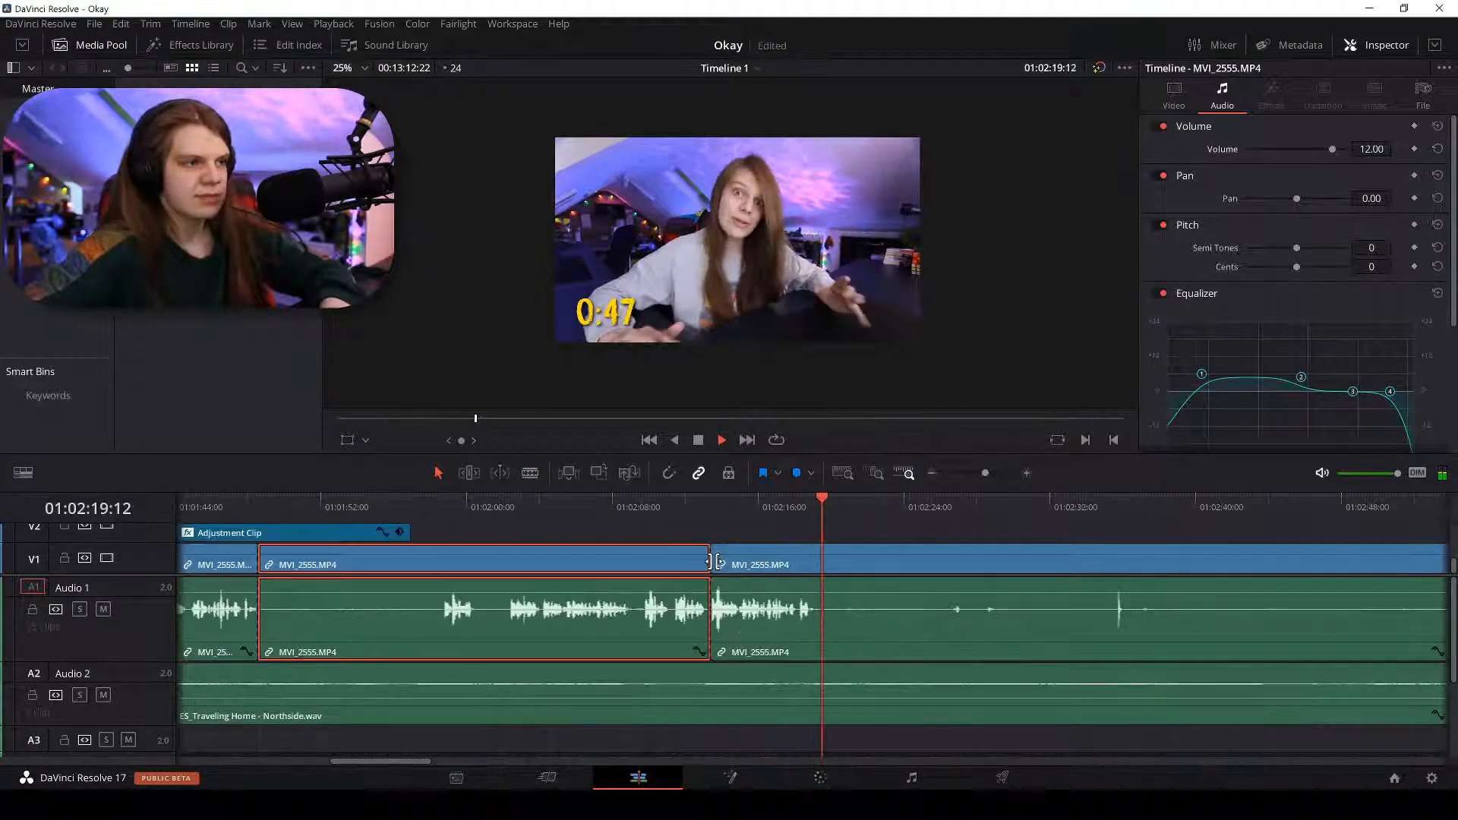
key(BackSpace)
click(395, 563)
right_click(401, 563)
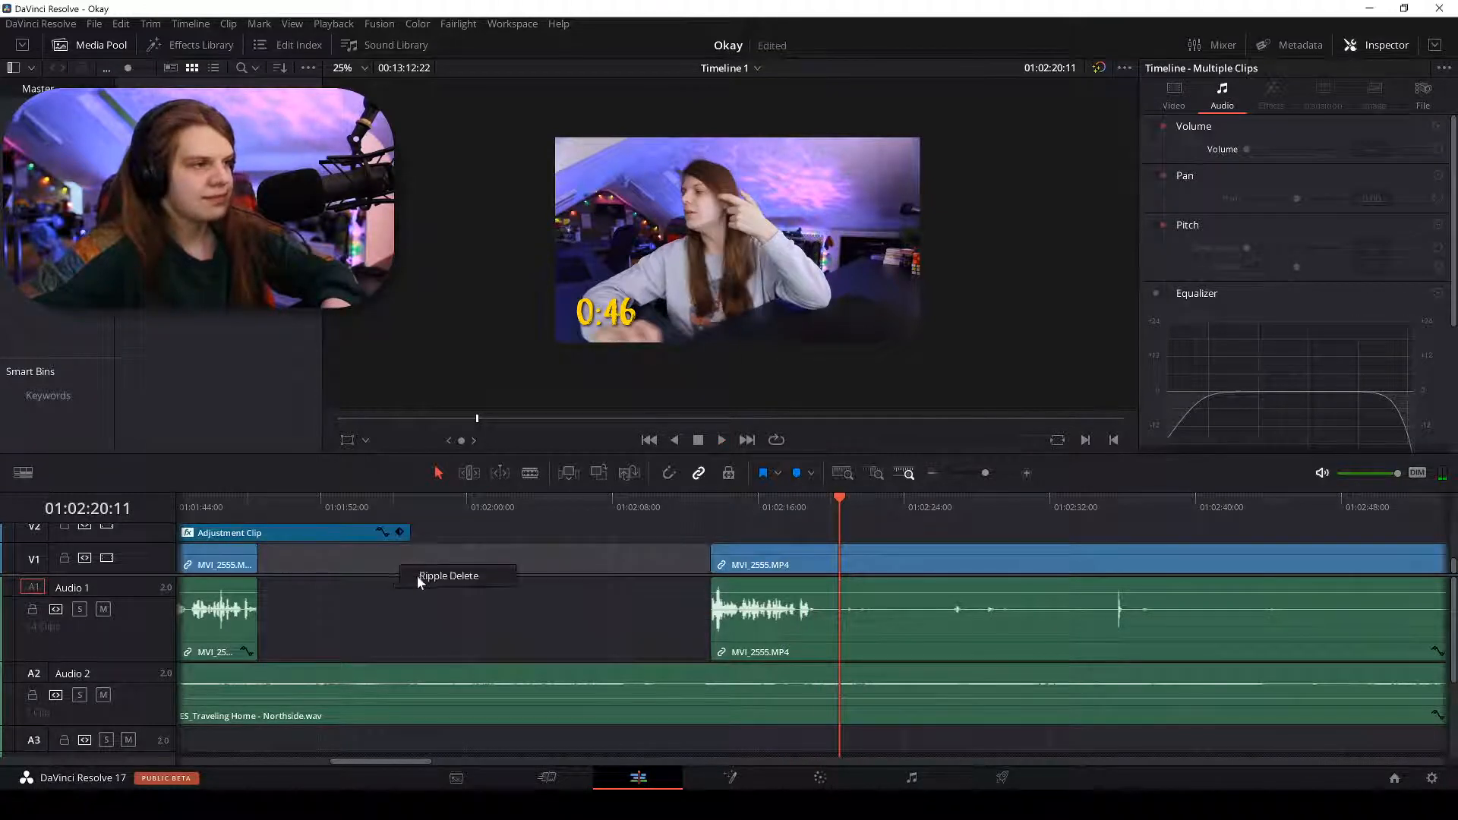
click(420, 576)
Zoom in on the 01:01:48:14 edit point and play back across it to check it.
drag(237, 499, 262, 499)
key(ctrl+equal)
key(ctrl+equal)
key(ctrl+equal)
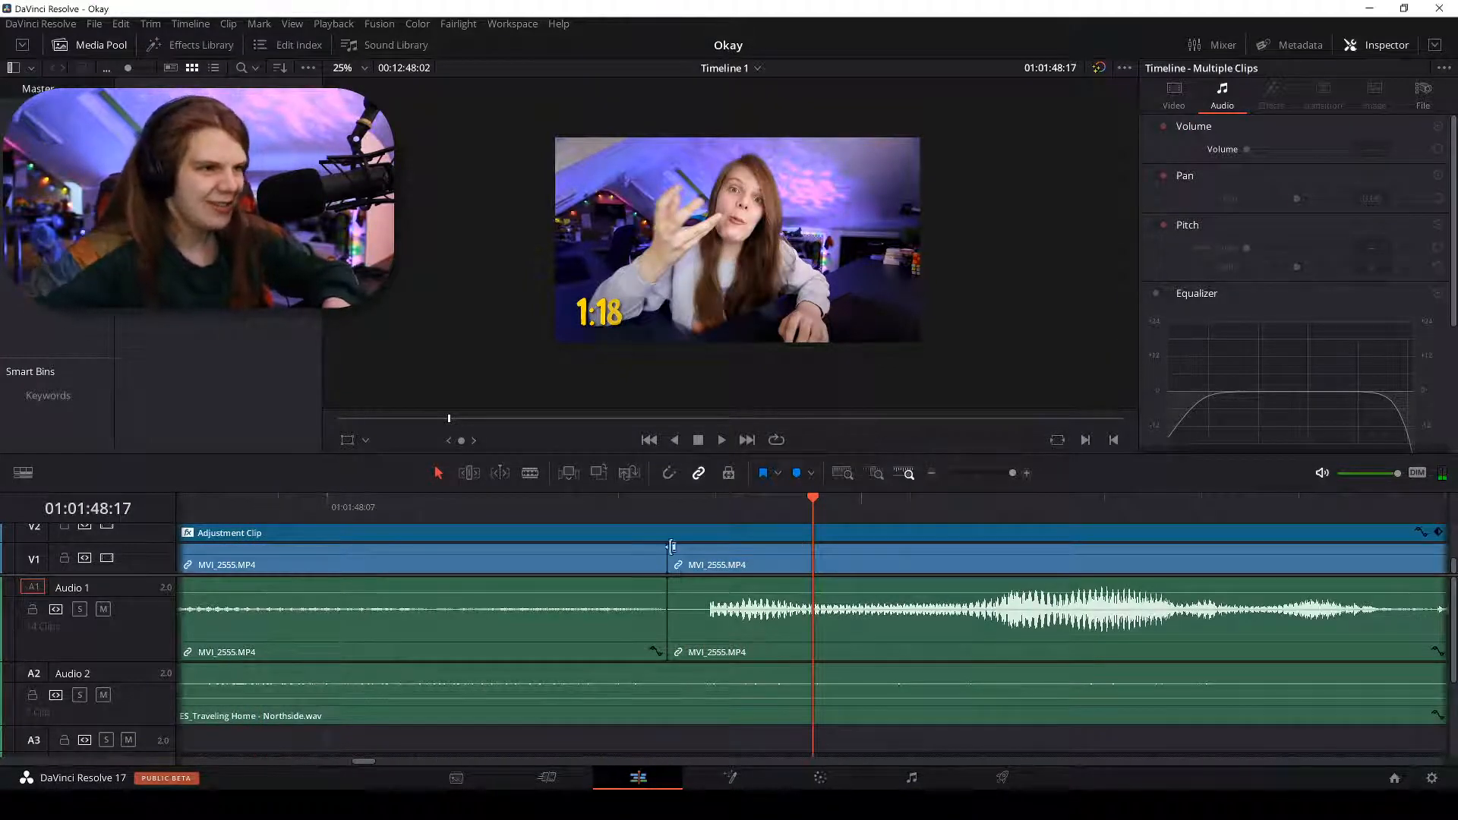
click(666, 498)
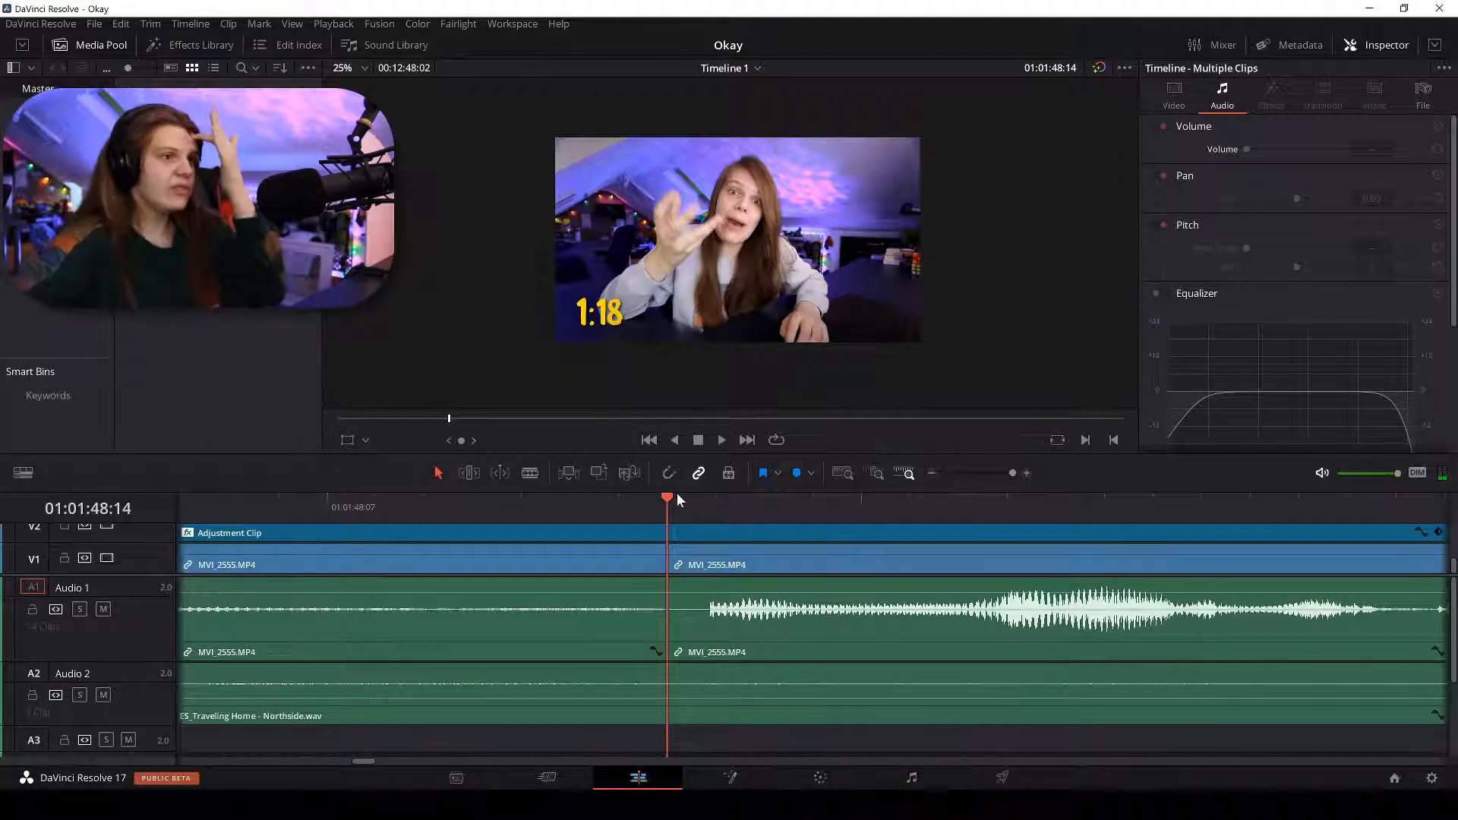
click(704, 503)
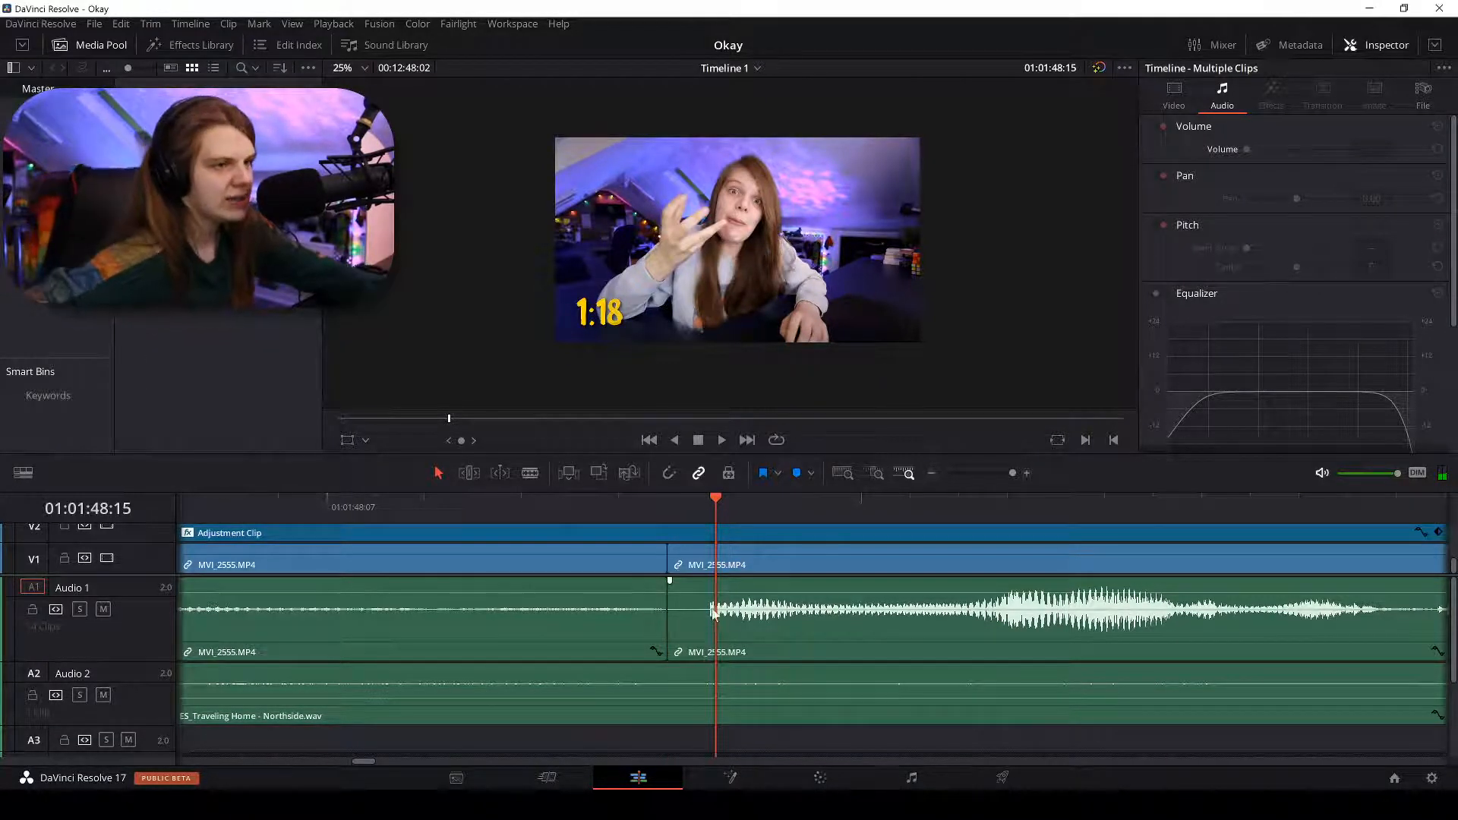
key(ctrl+minus)
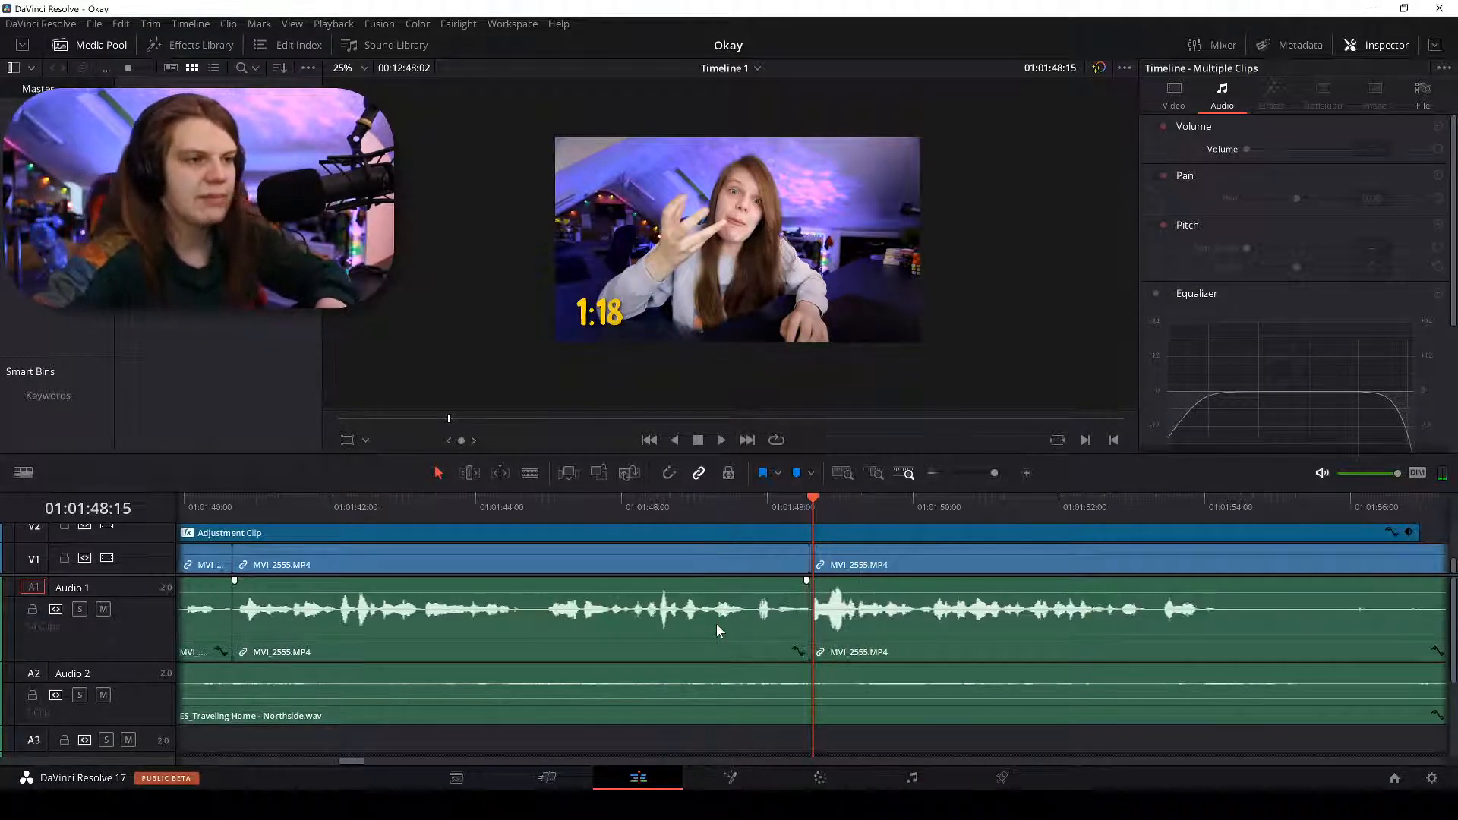
key(space)
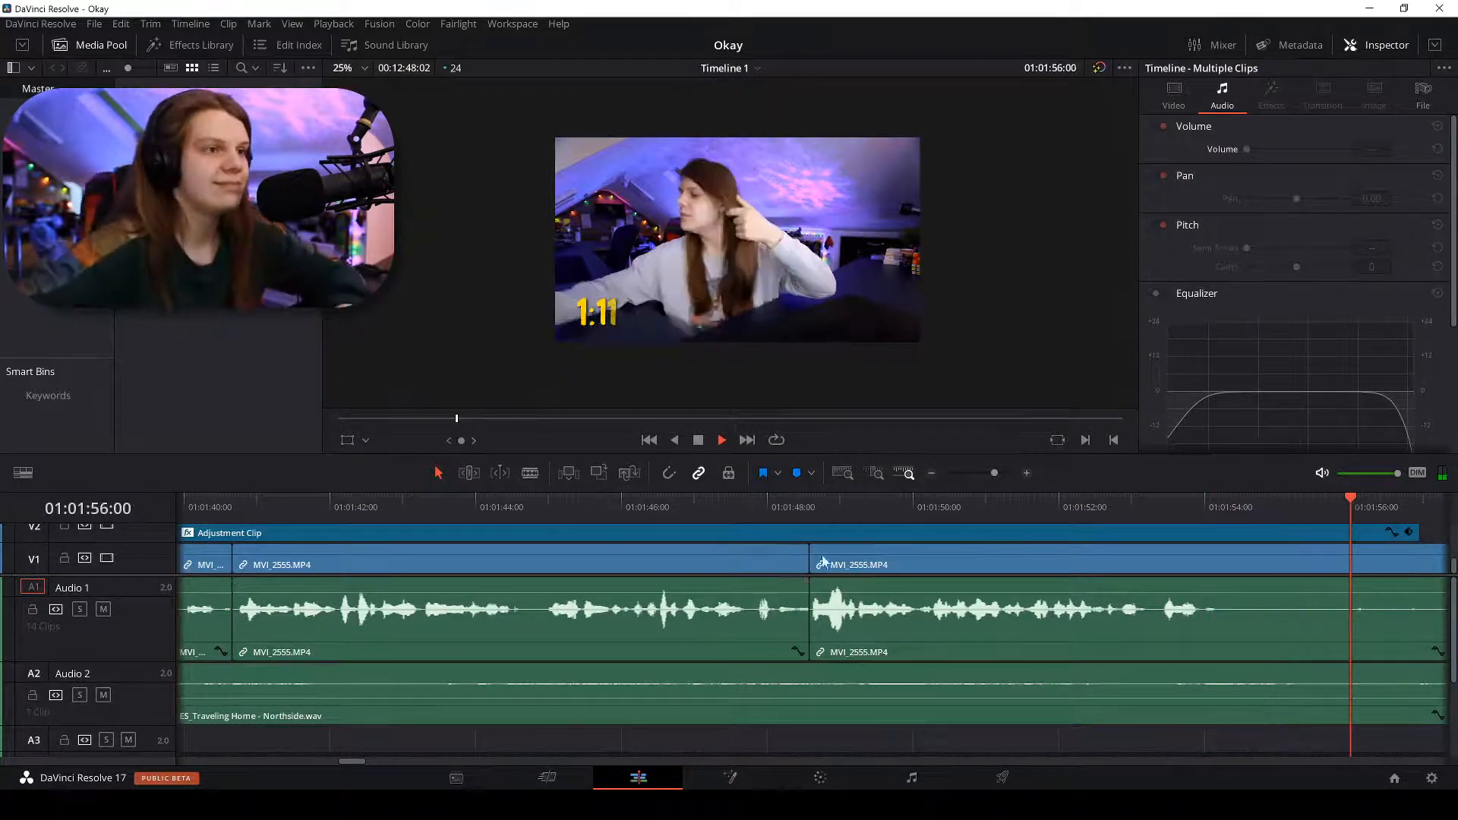
click(809, 507)
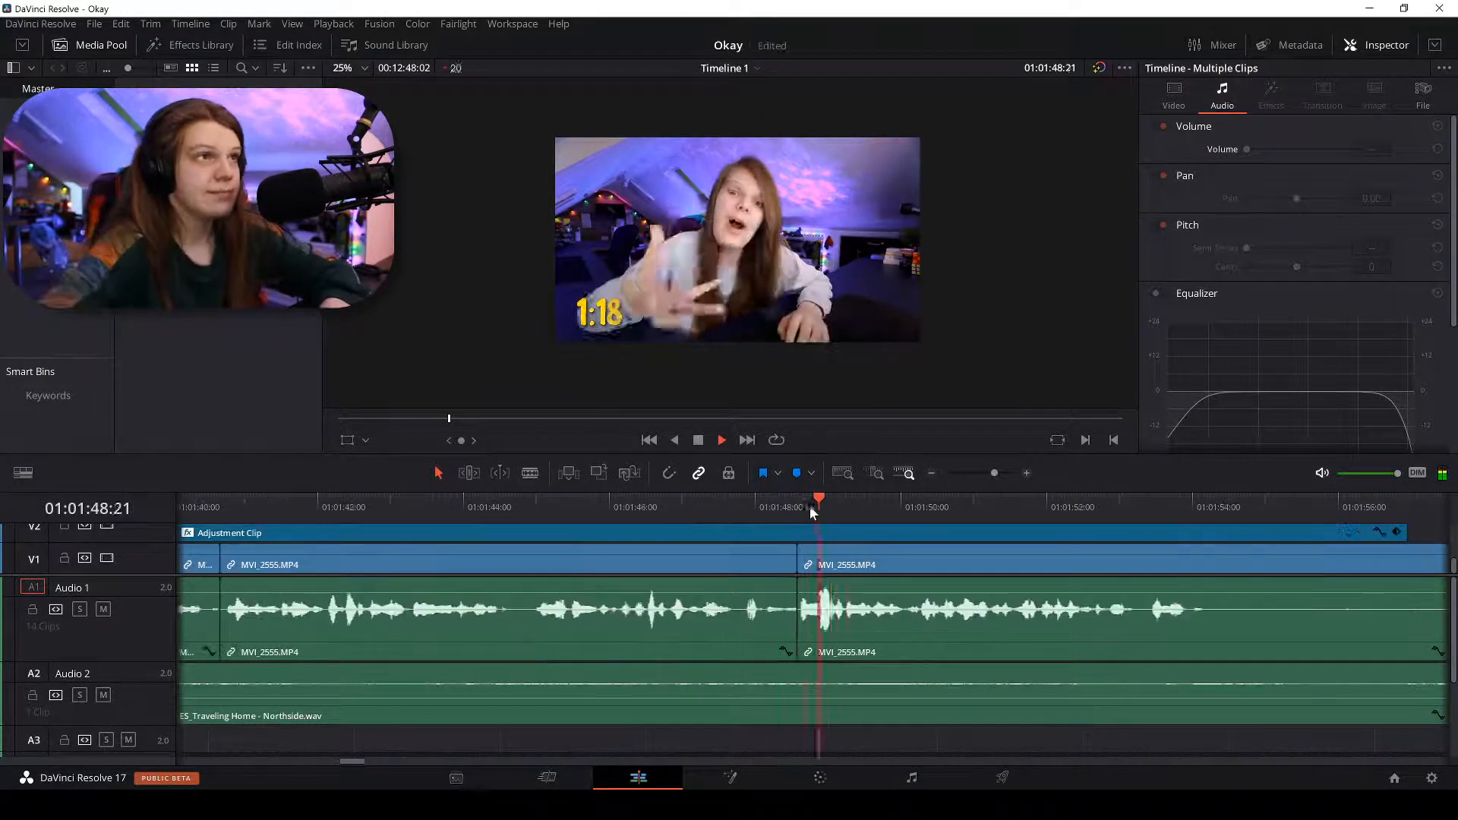
Split the clip near 01:01:54 and zoom out to the whole timeline.
key(b)
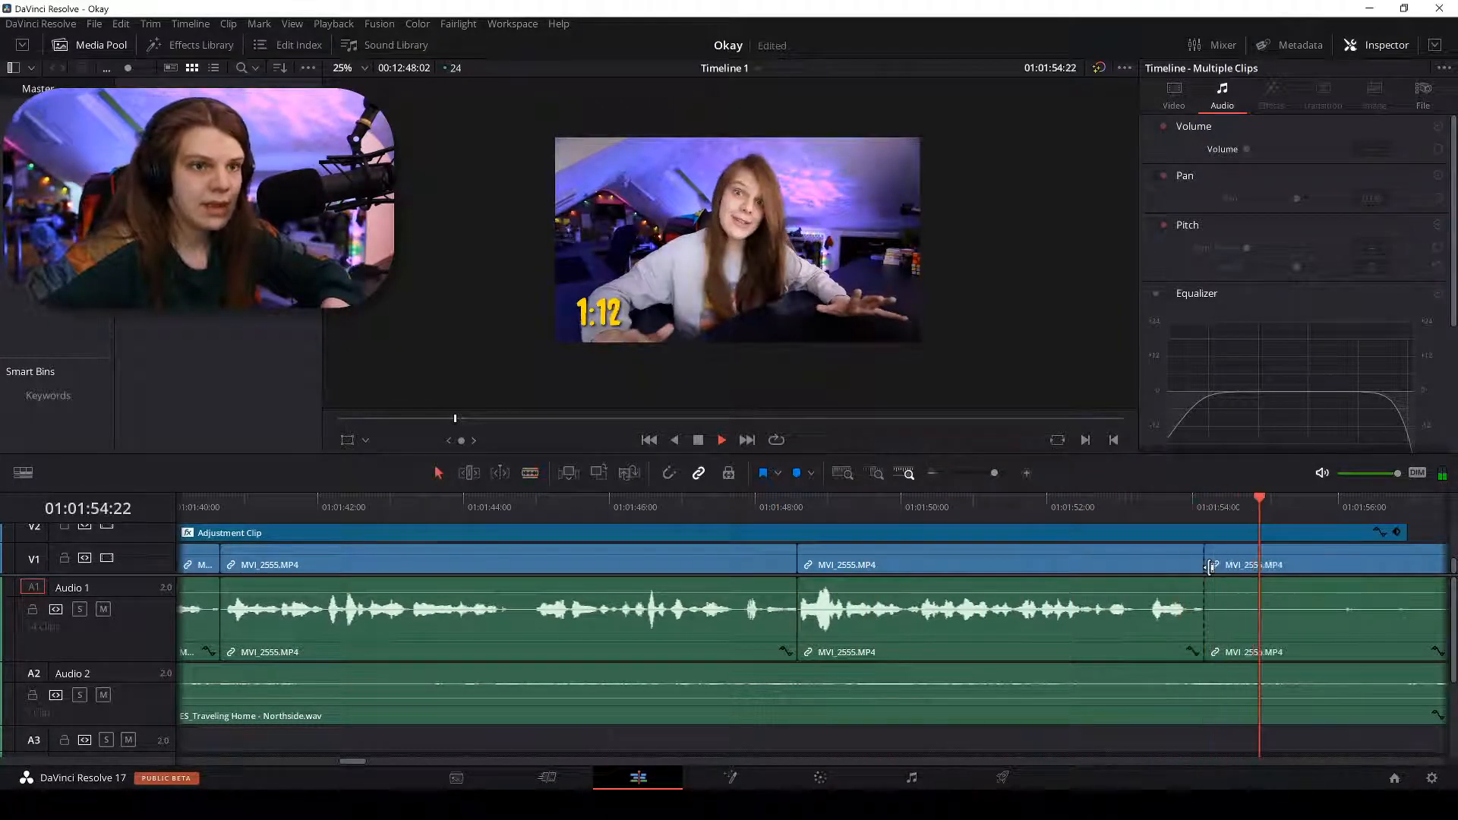
key(space)
click(1212, 566)
key(a)
key(shift+z)
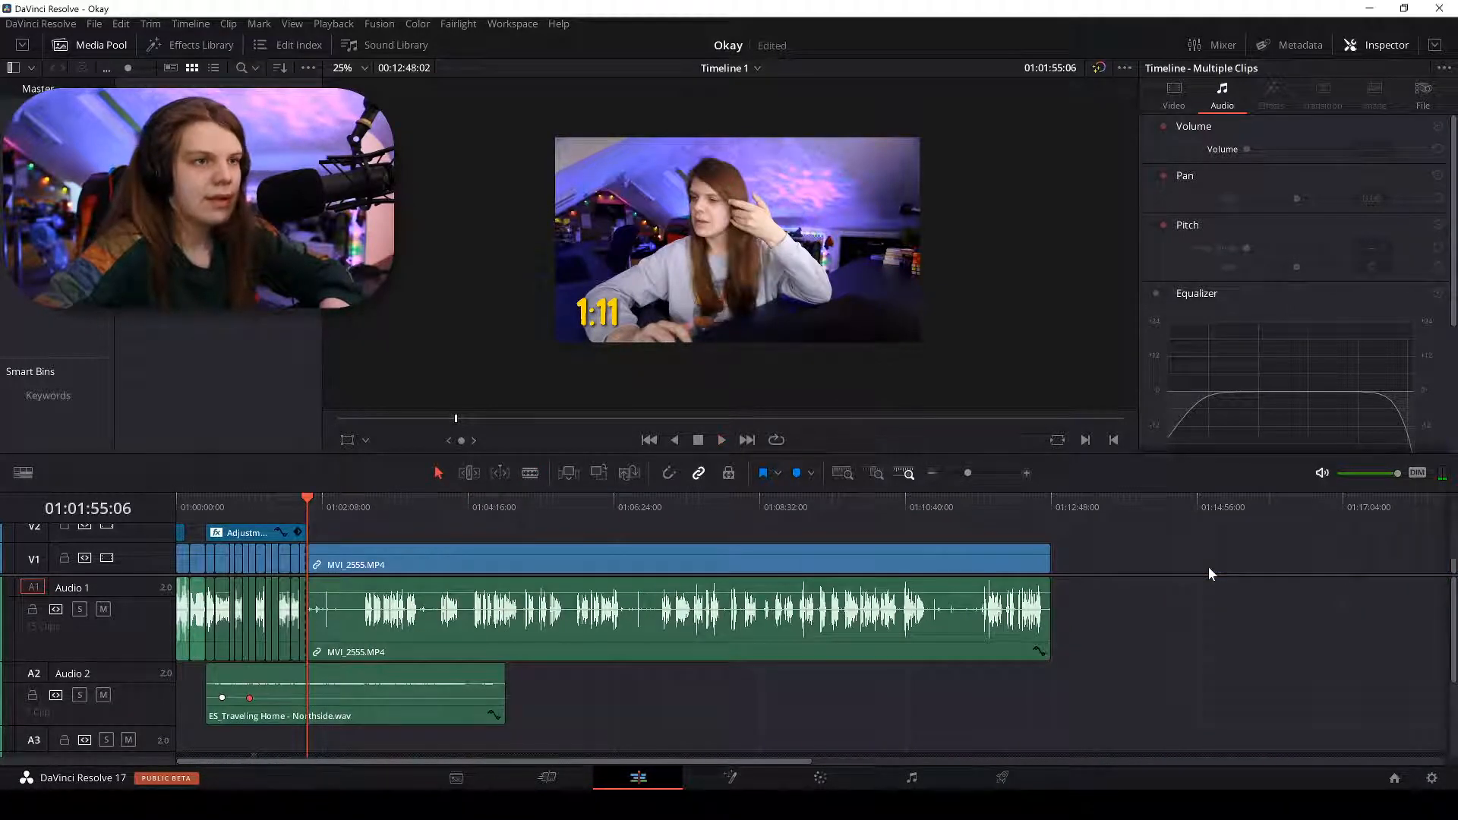
Scrub, play and zoom to put the playhead on the speech onset at 01:02:45:12.
drag(325, 503, 325, 504)
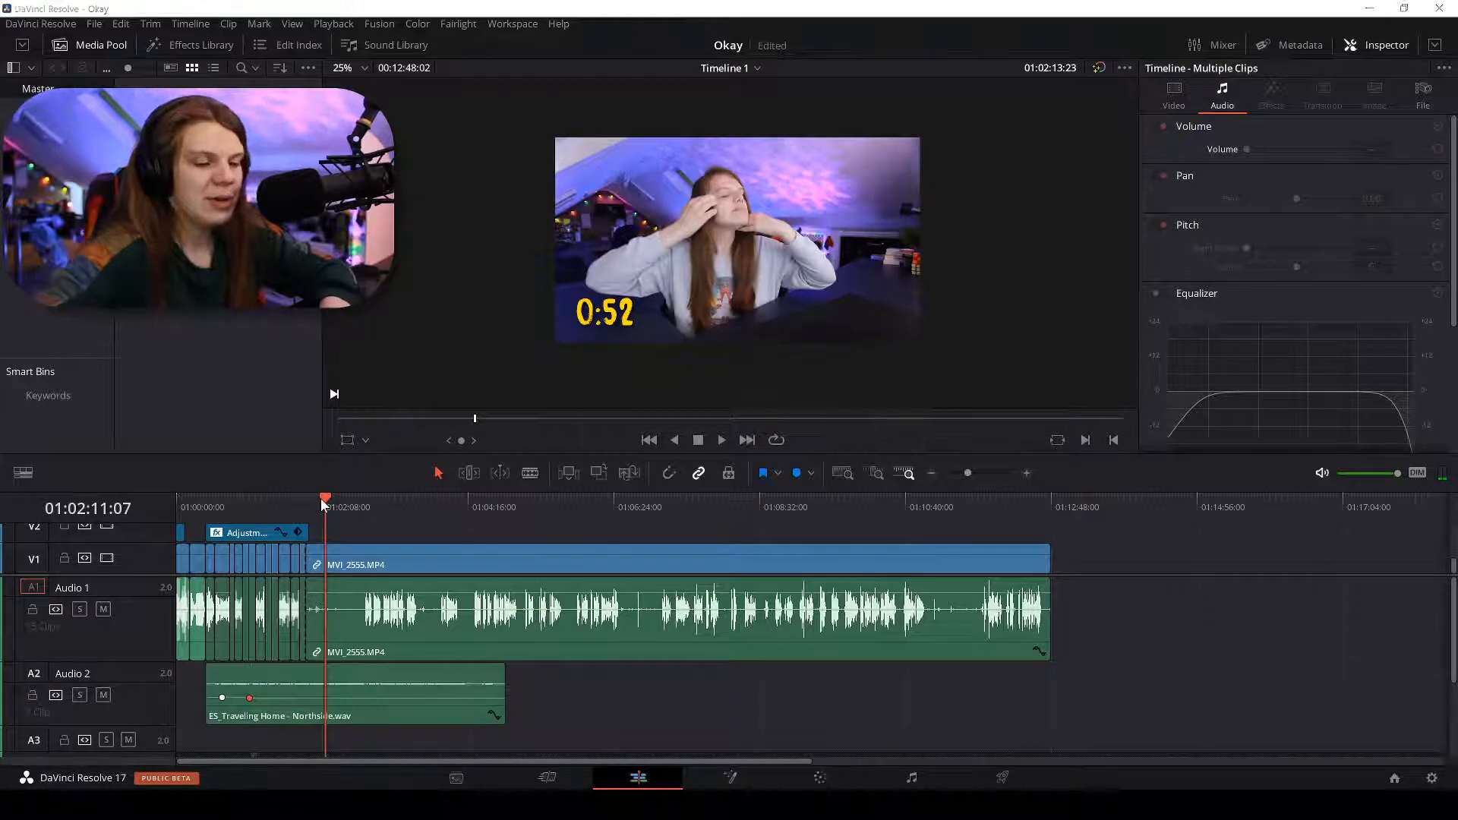
scroll(320, 498, up, 3)
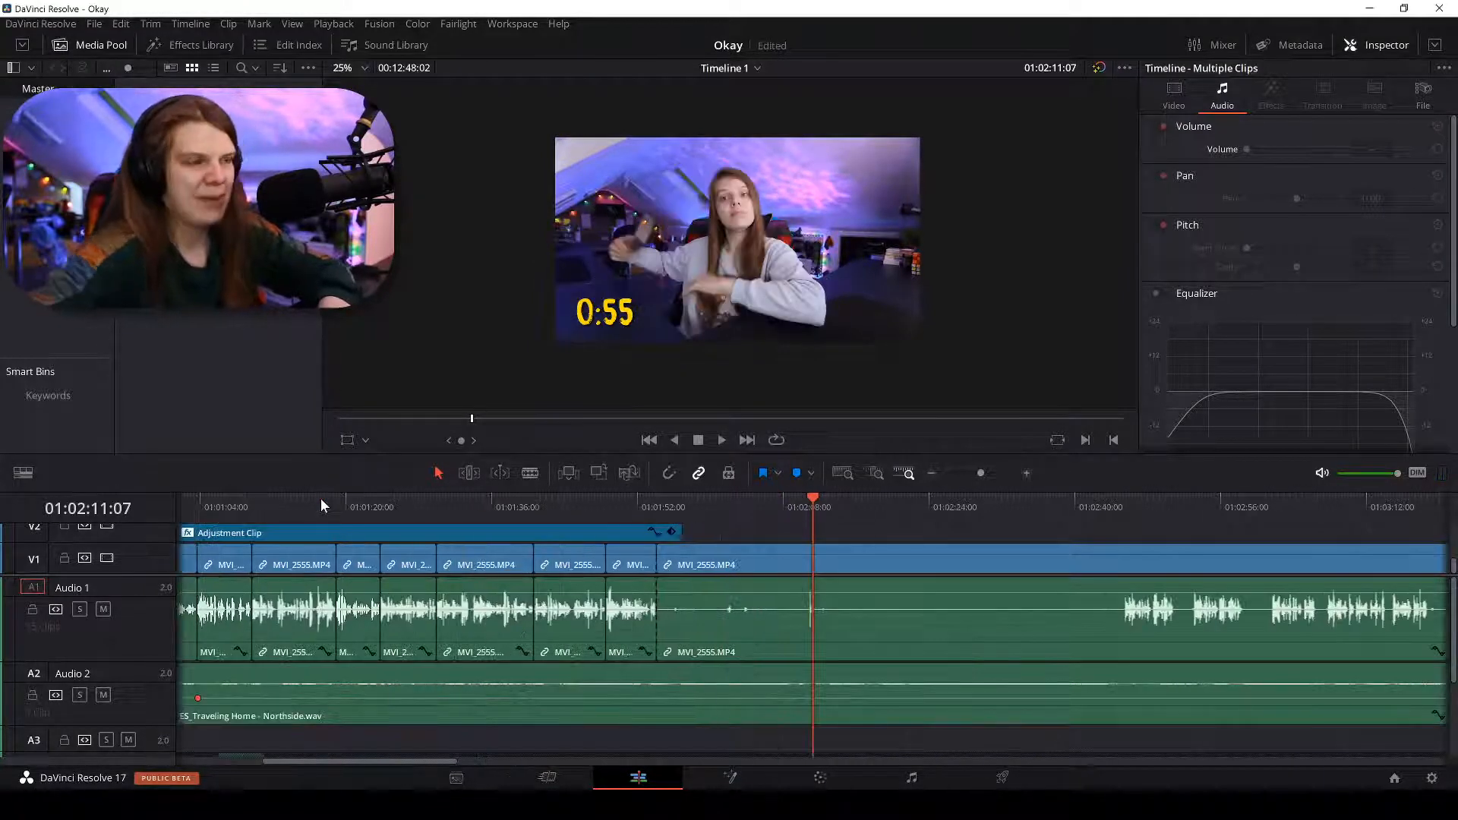
scroll(321, 498, up, 3)
click(774, 503)
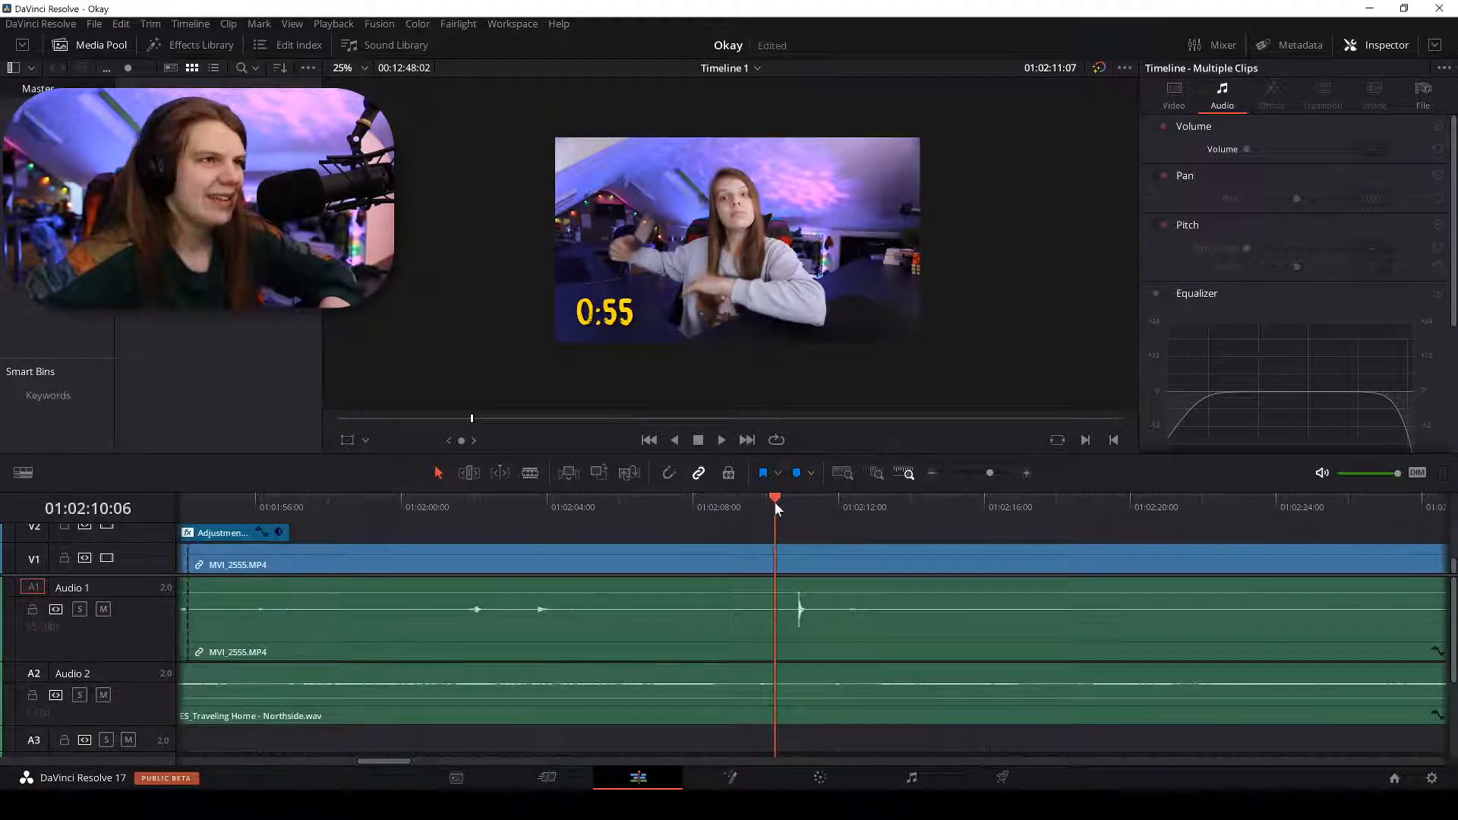
mouse_move(775, 503)
mouse_down()
mouse_move(800, 511)
mouse_move(772, 513)
mouse_up()
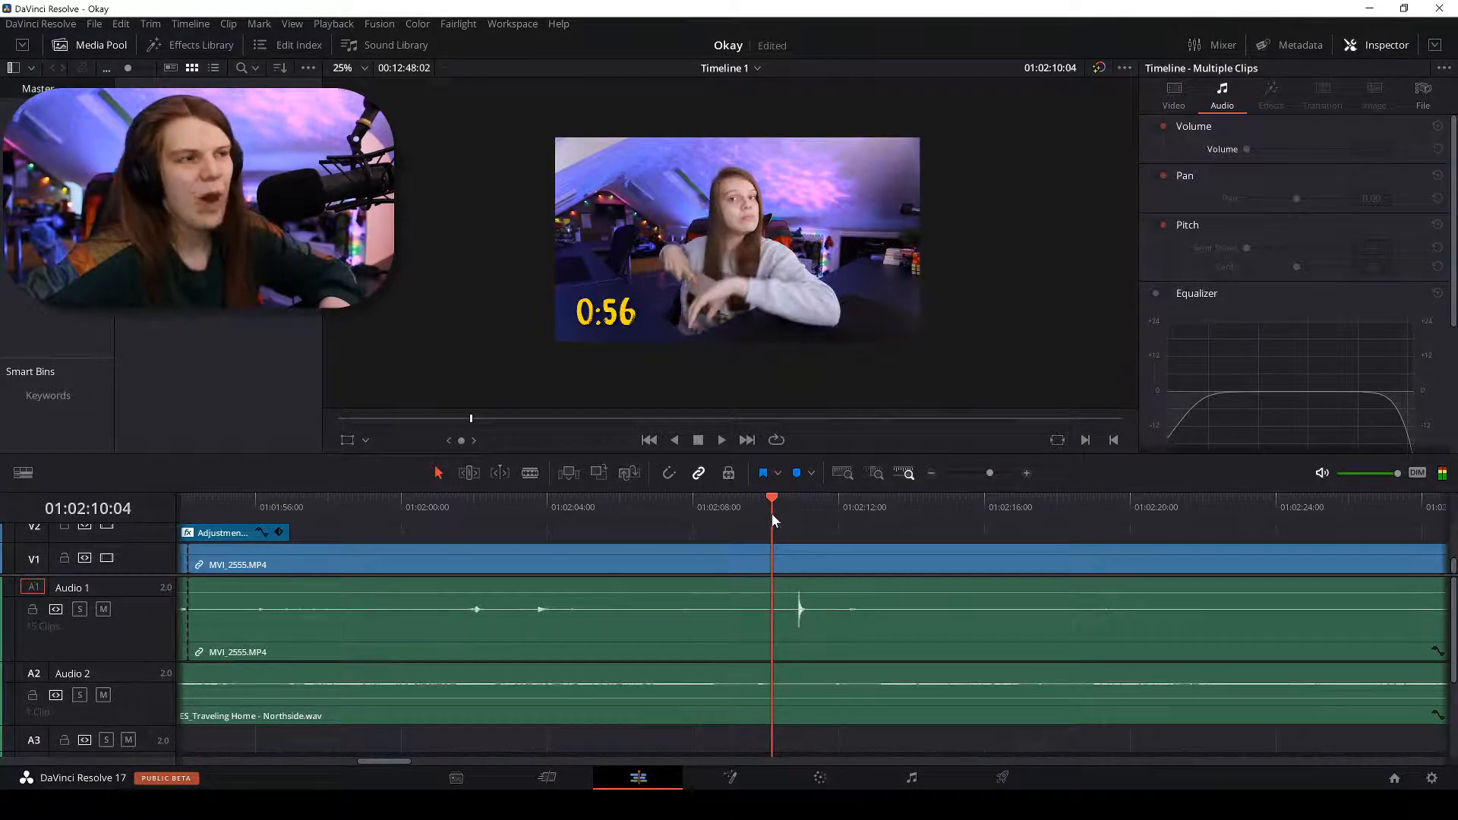
key(space)
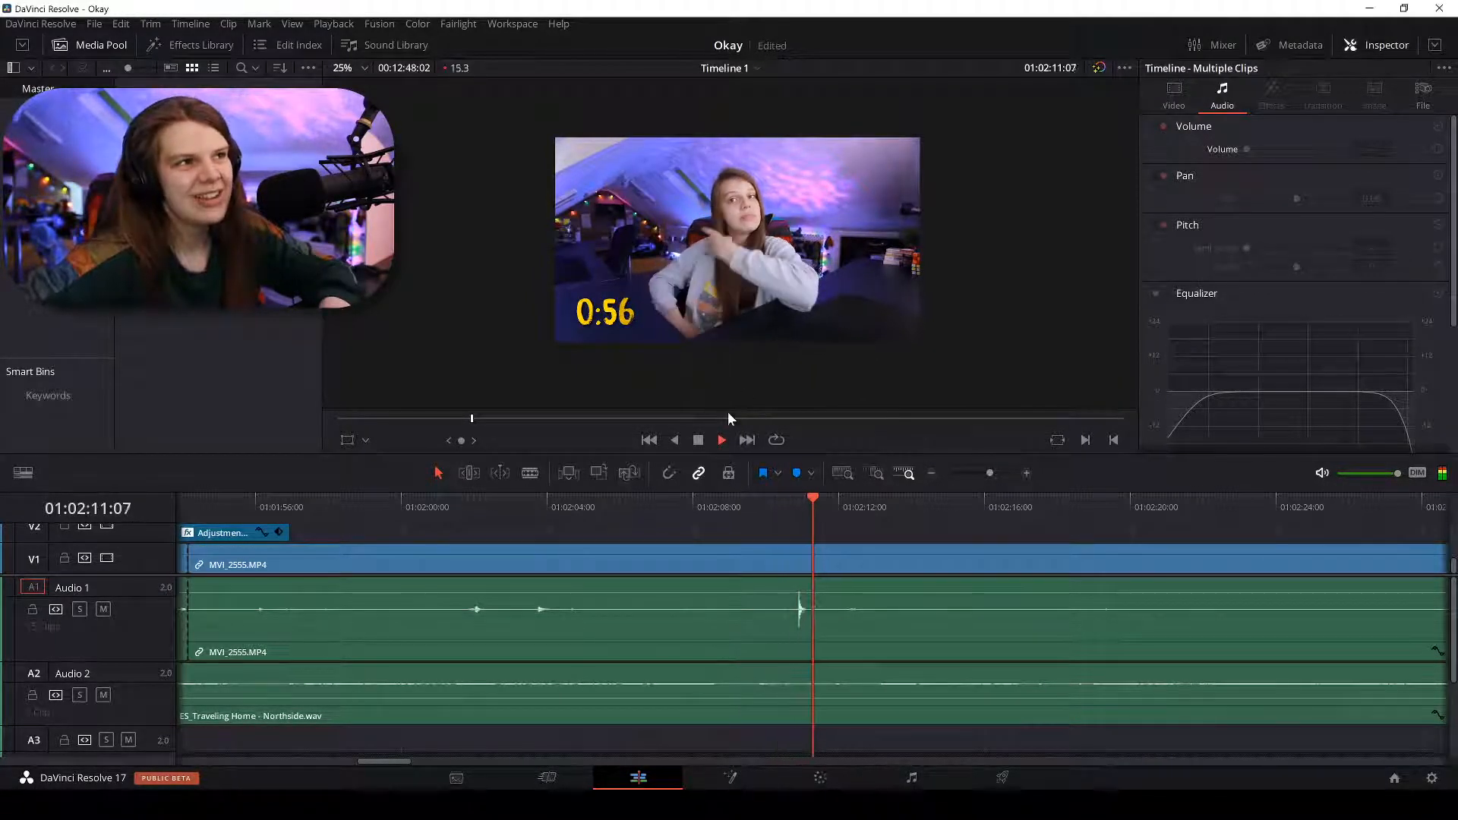
key(ctrl+minus)
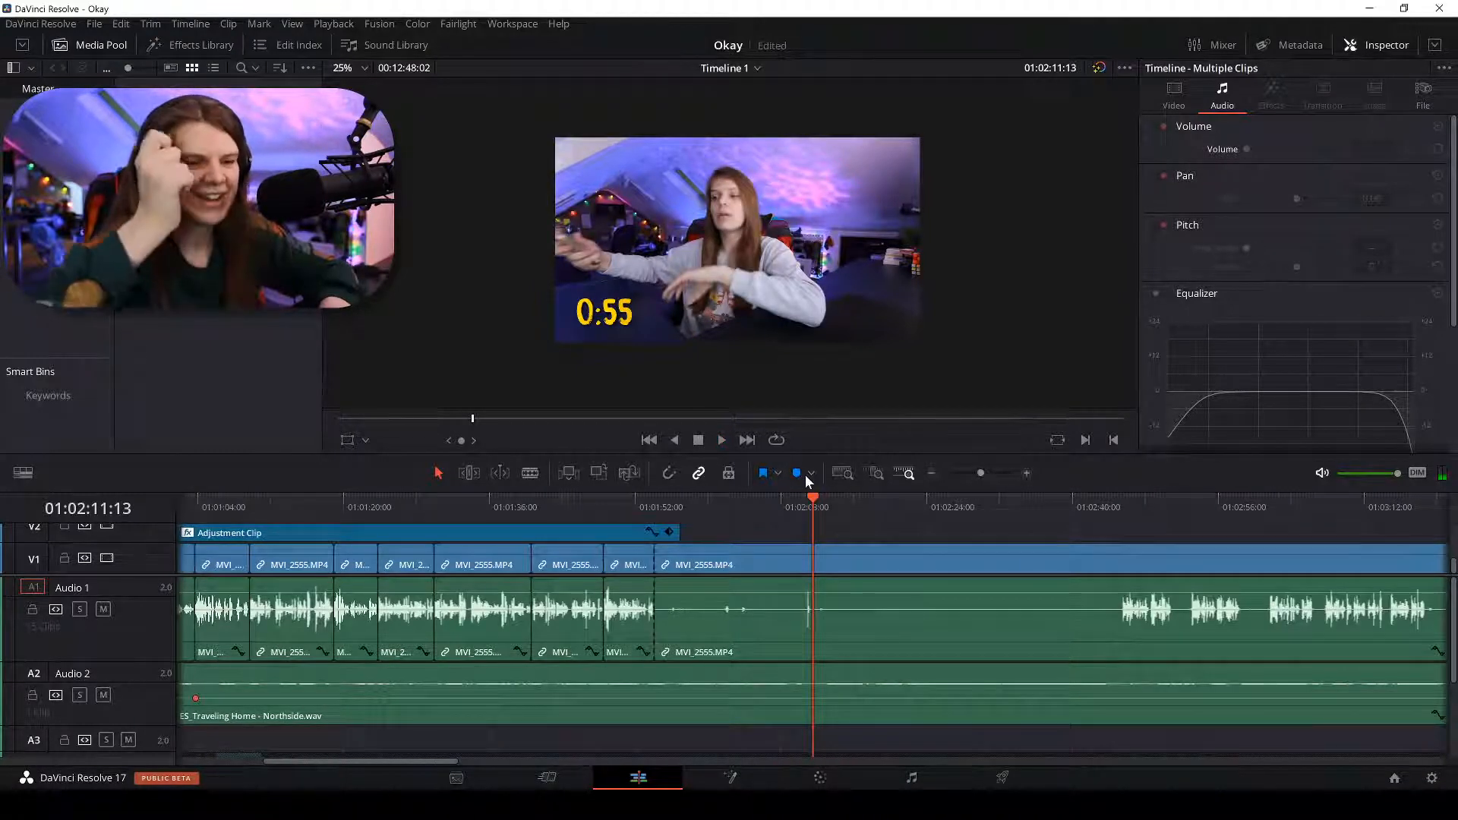
click(1114, 509)
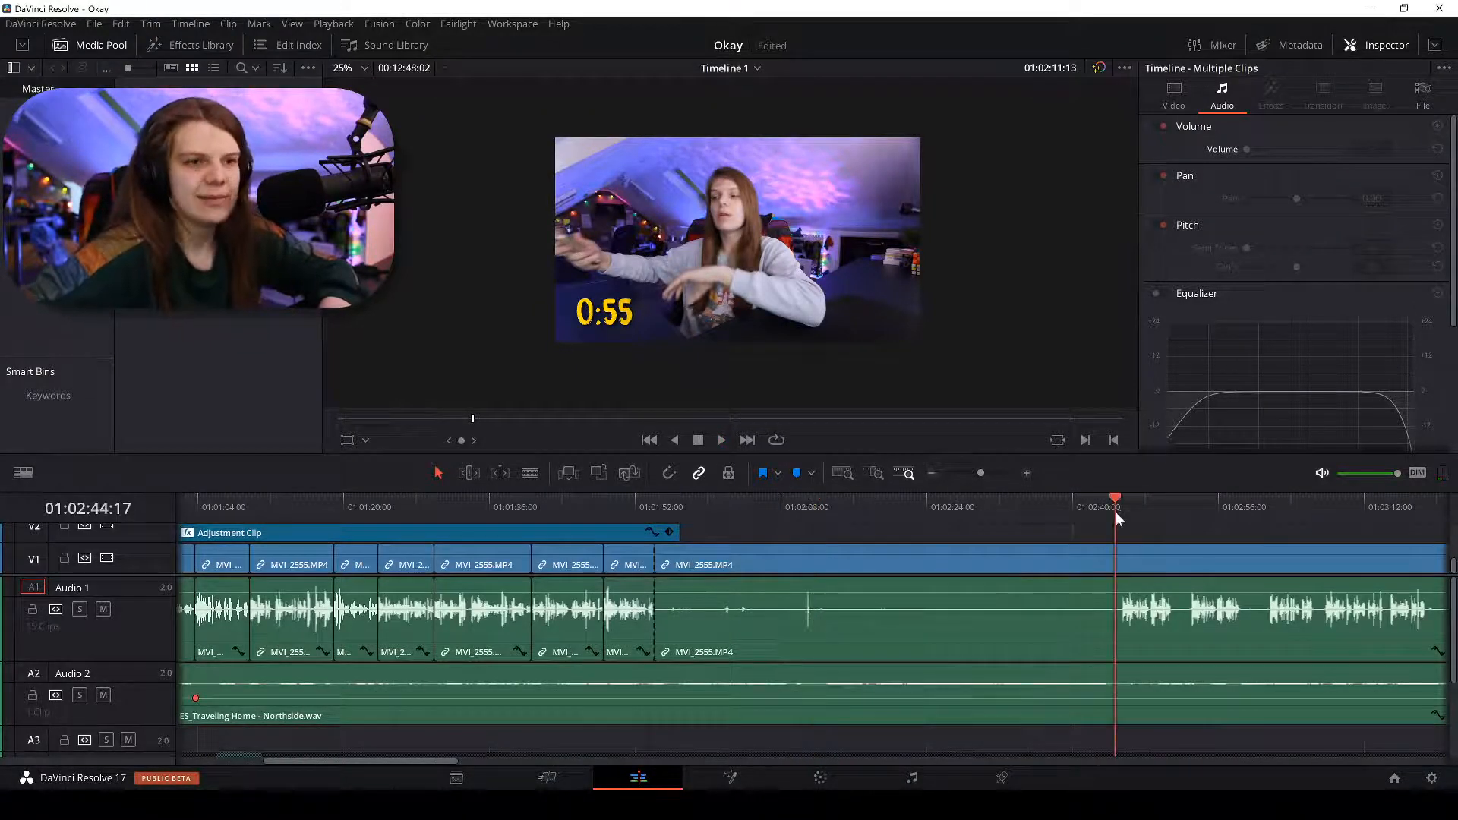
key(ctrl+equal)
key(ctrl+equal)
click(920, 510)
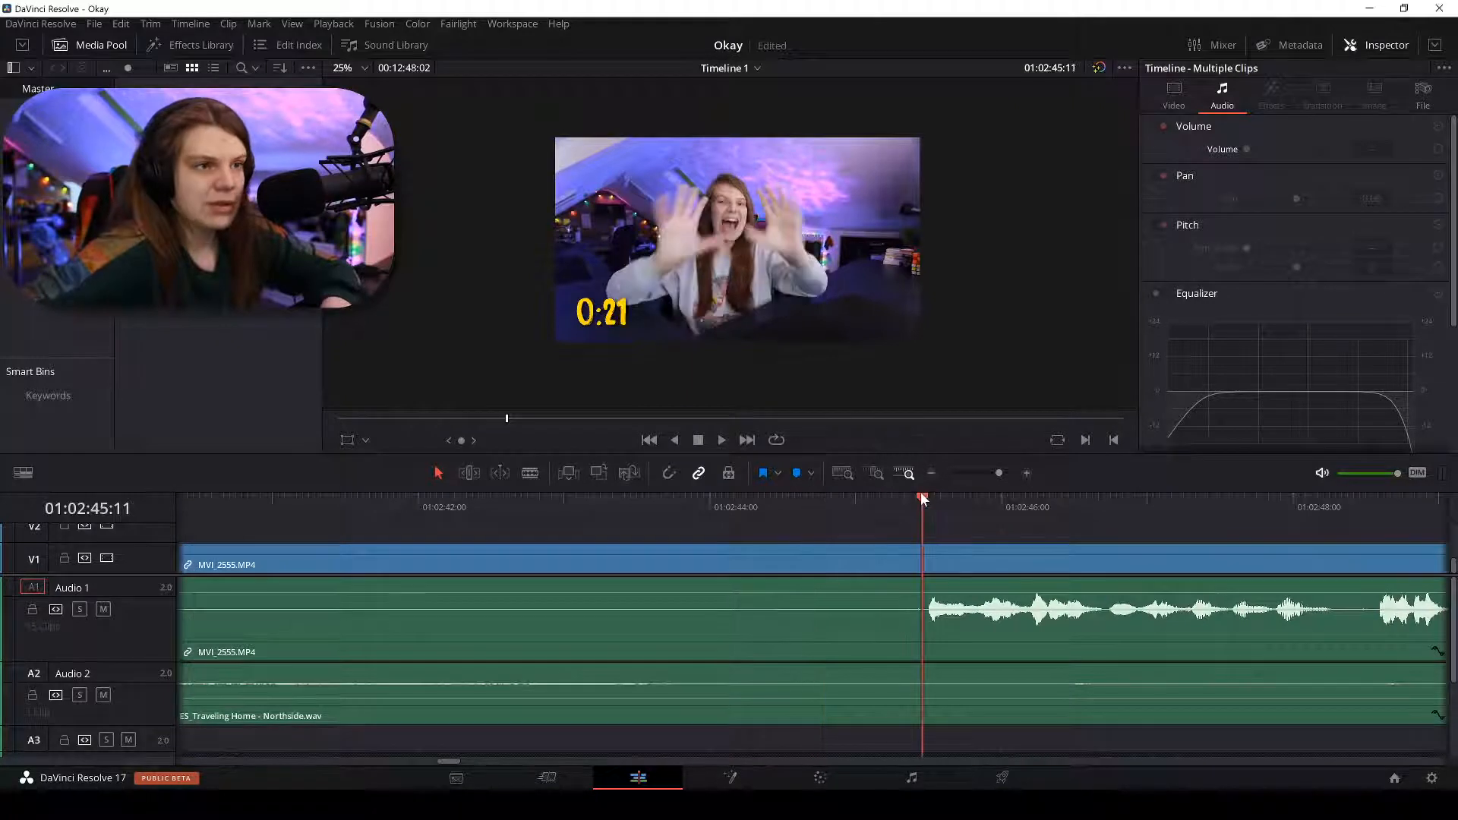
key(ctrl+equal)
key(ctrl+equal)
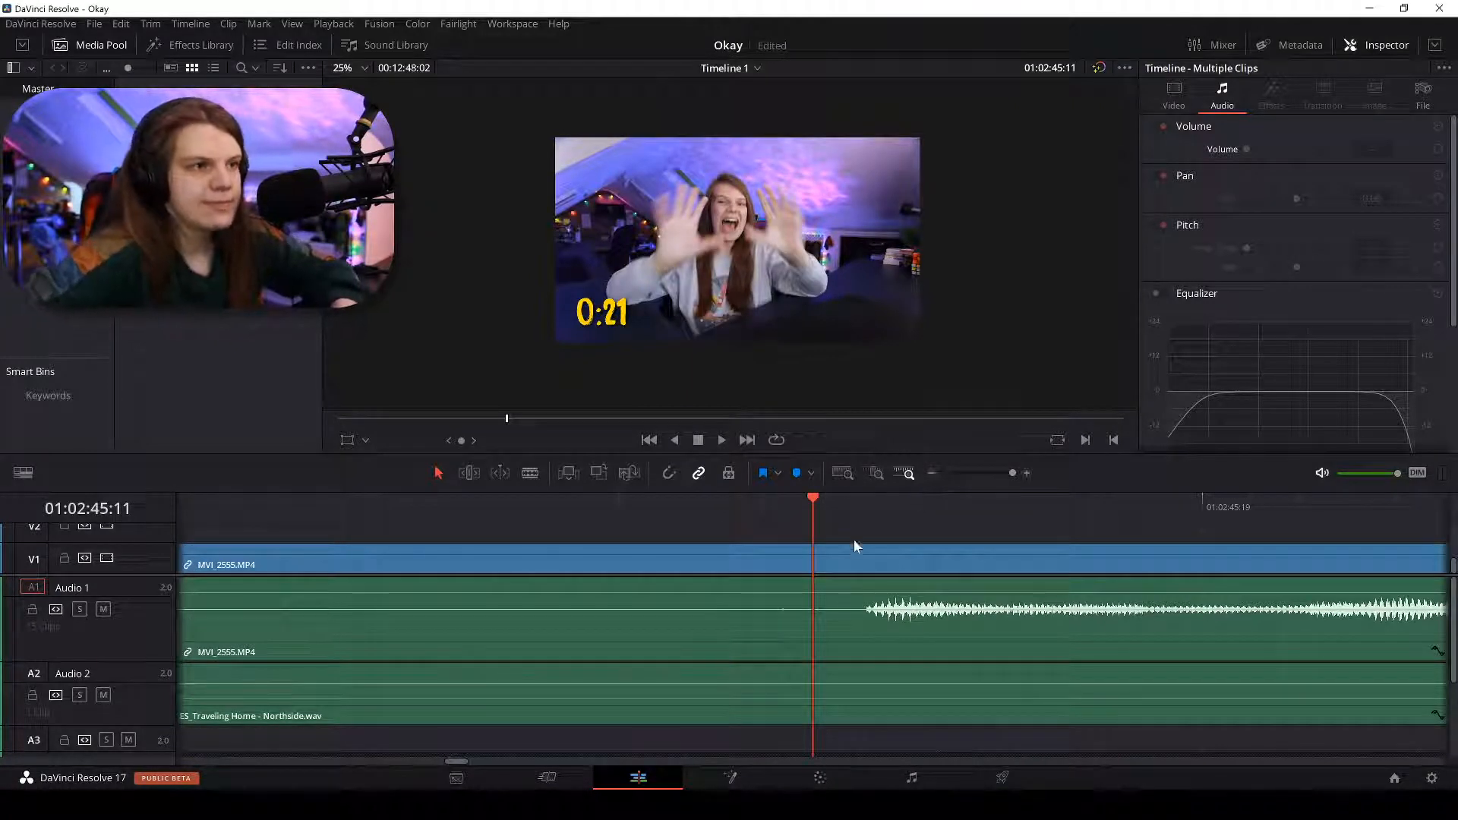
click(863, 498)
Blade at 01:02:45:12, delete the silent piece before it, and ripple delete the gap.
key(b)
click(873, 561)
key(a)
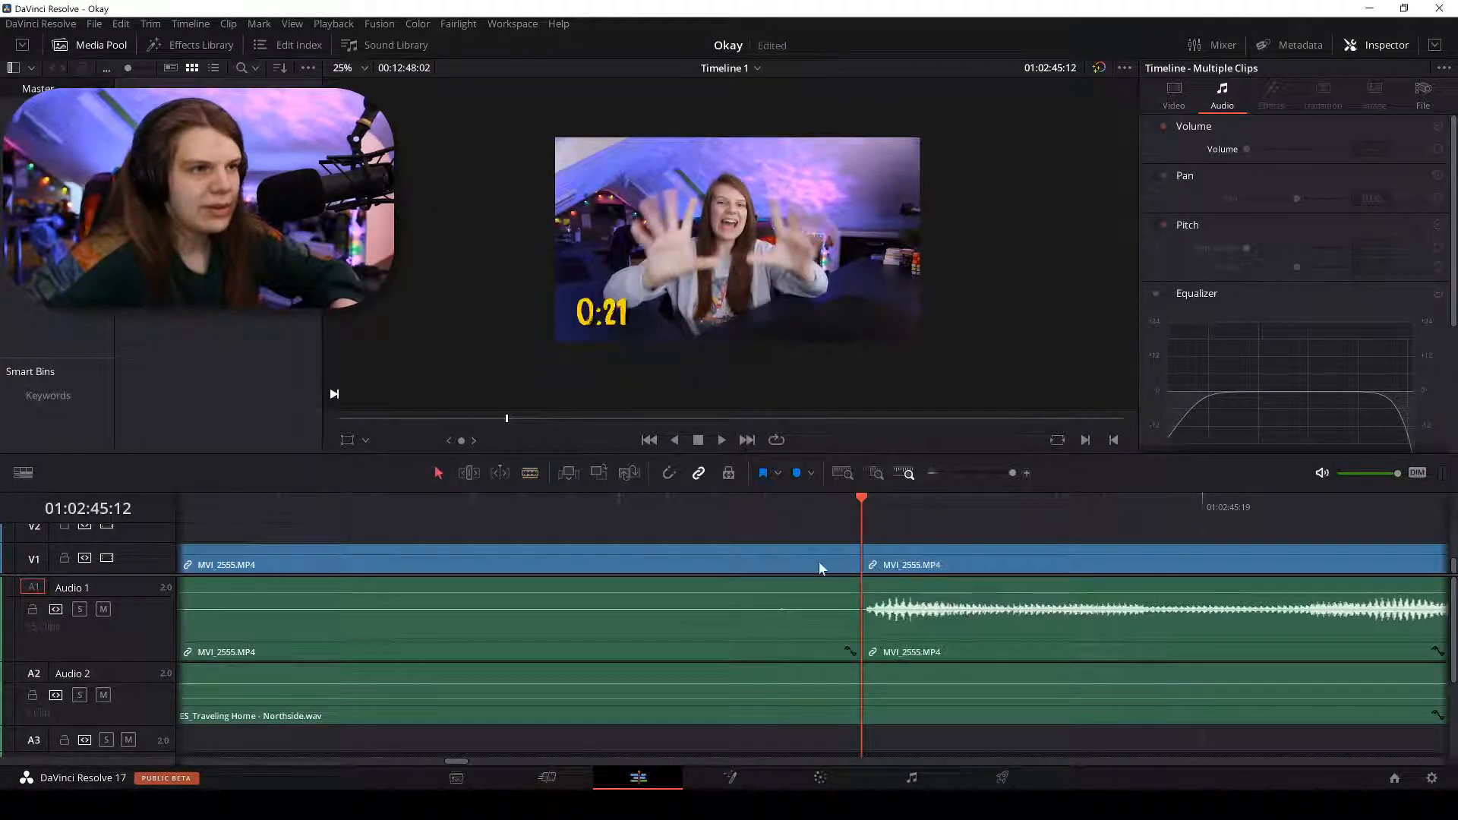
click(818, 562)
key(BackSpace)
right_click(804, 560)
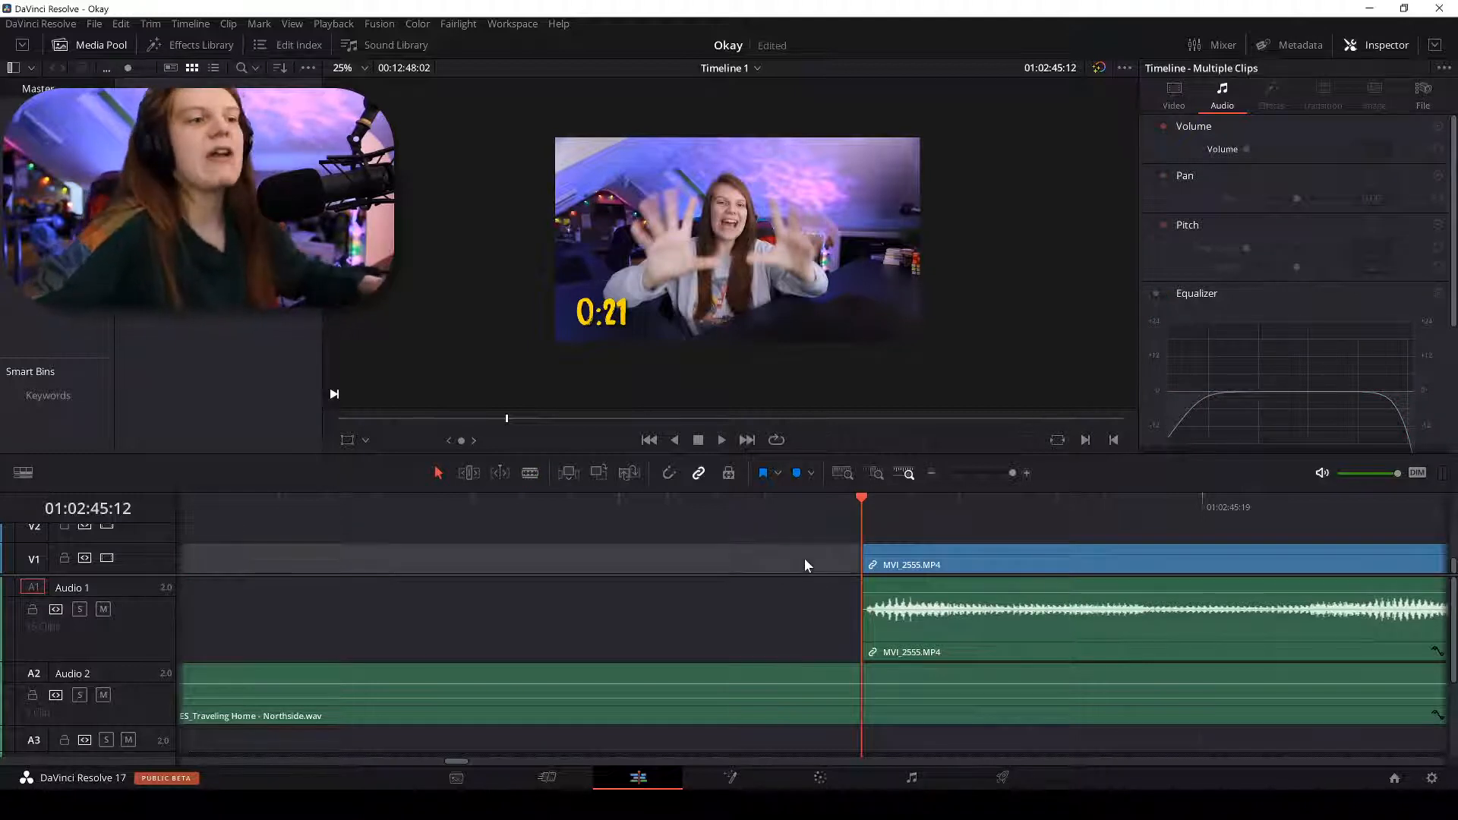
click(813, 568)
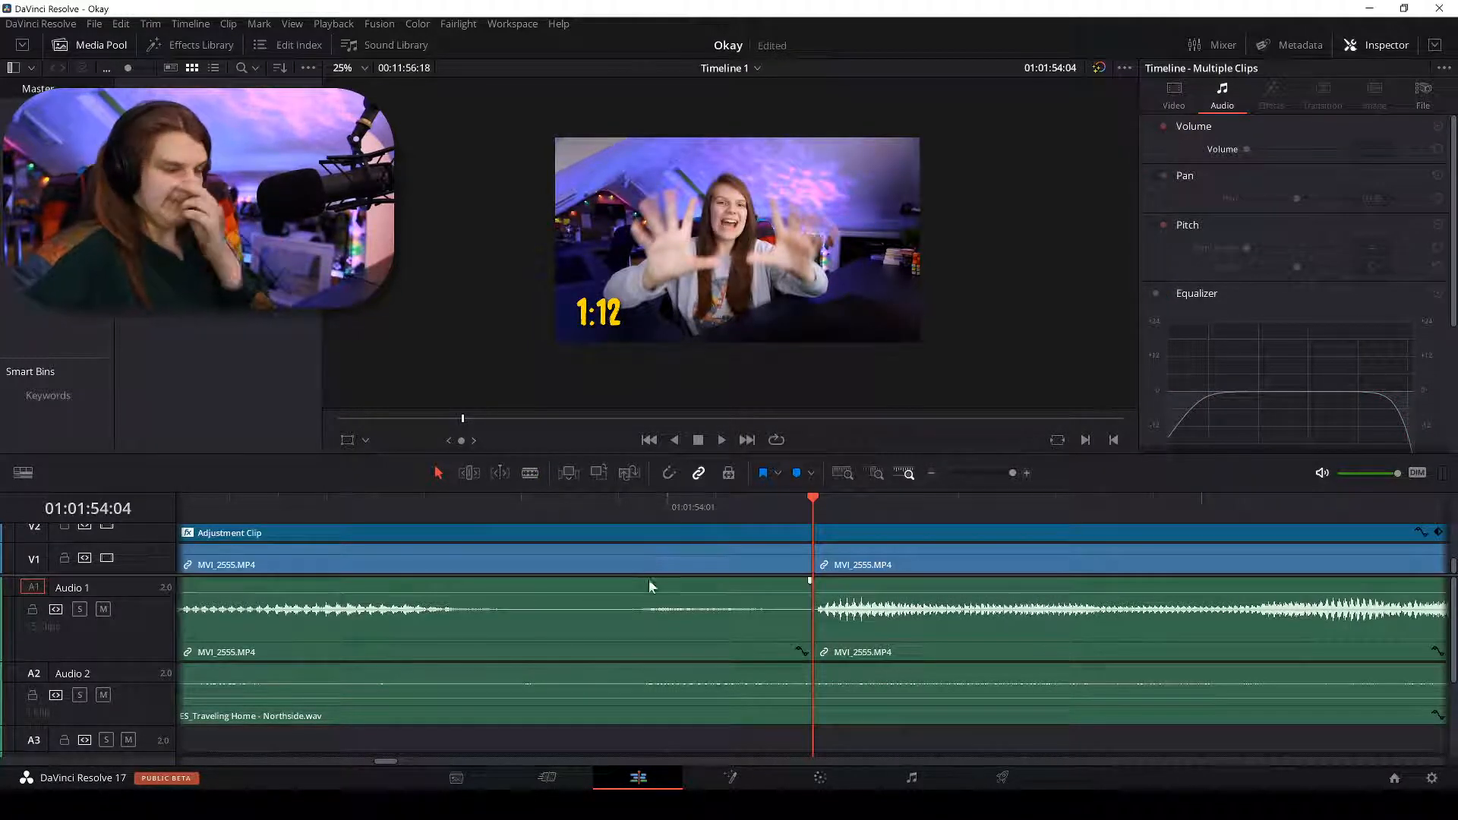
scroll(780, 510, down, 1)
scroll(780, 503, down, 3)
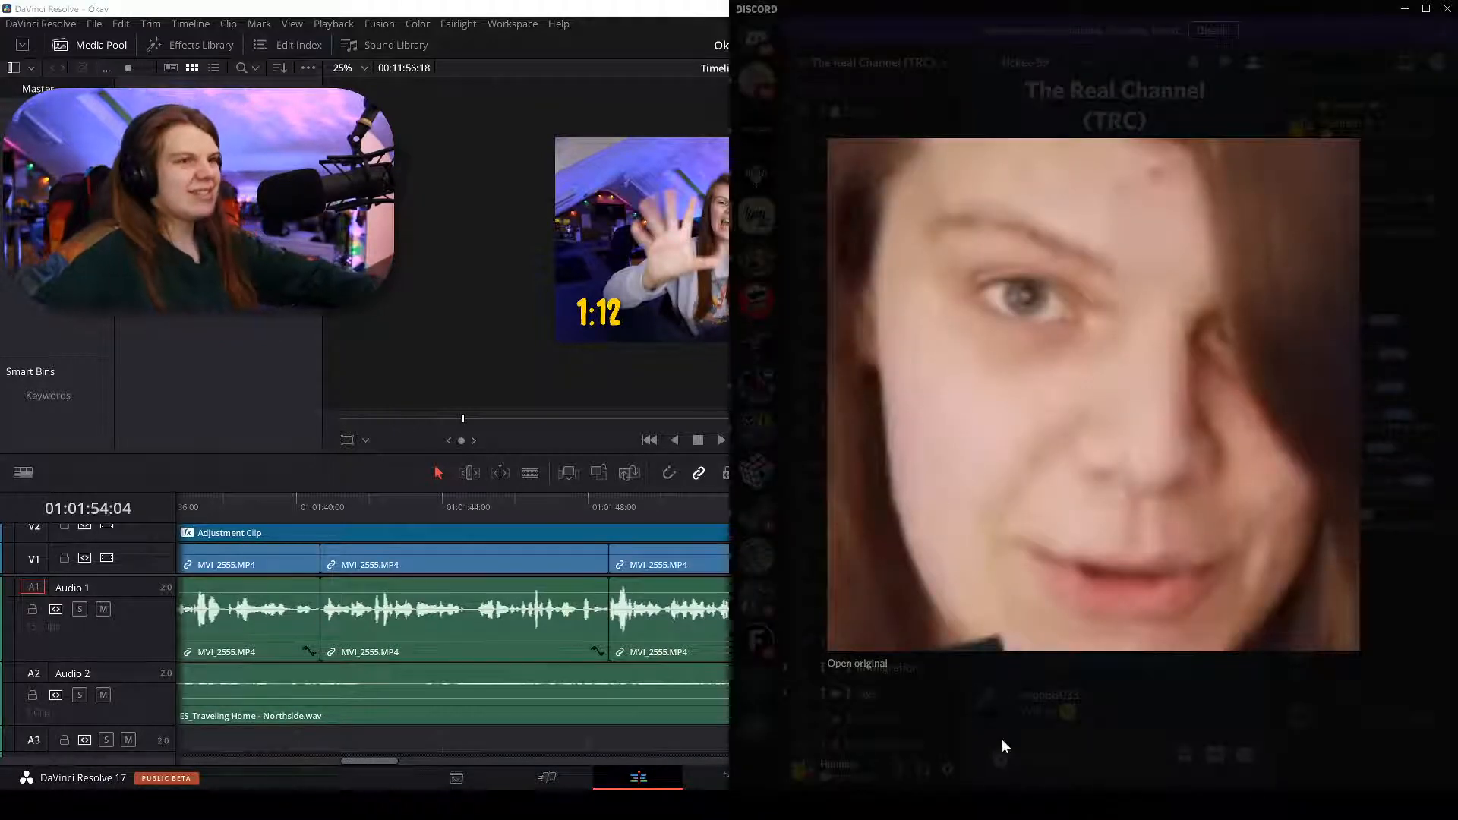
Copy the enlarged face screenshot and post it in the #public channel.
right_click(1082, 445)
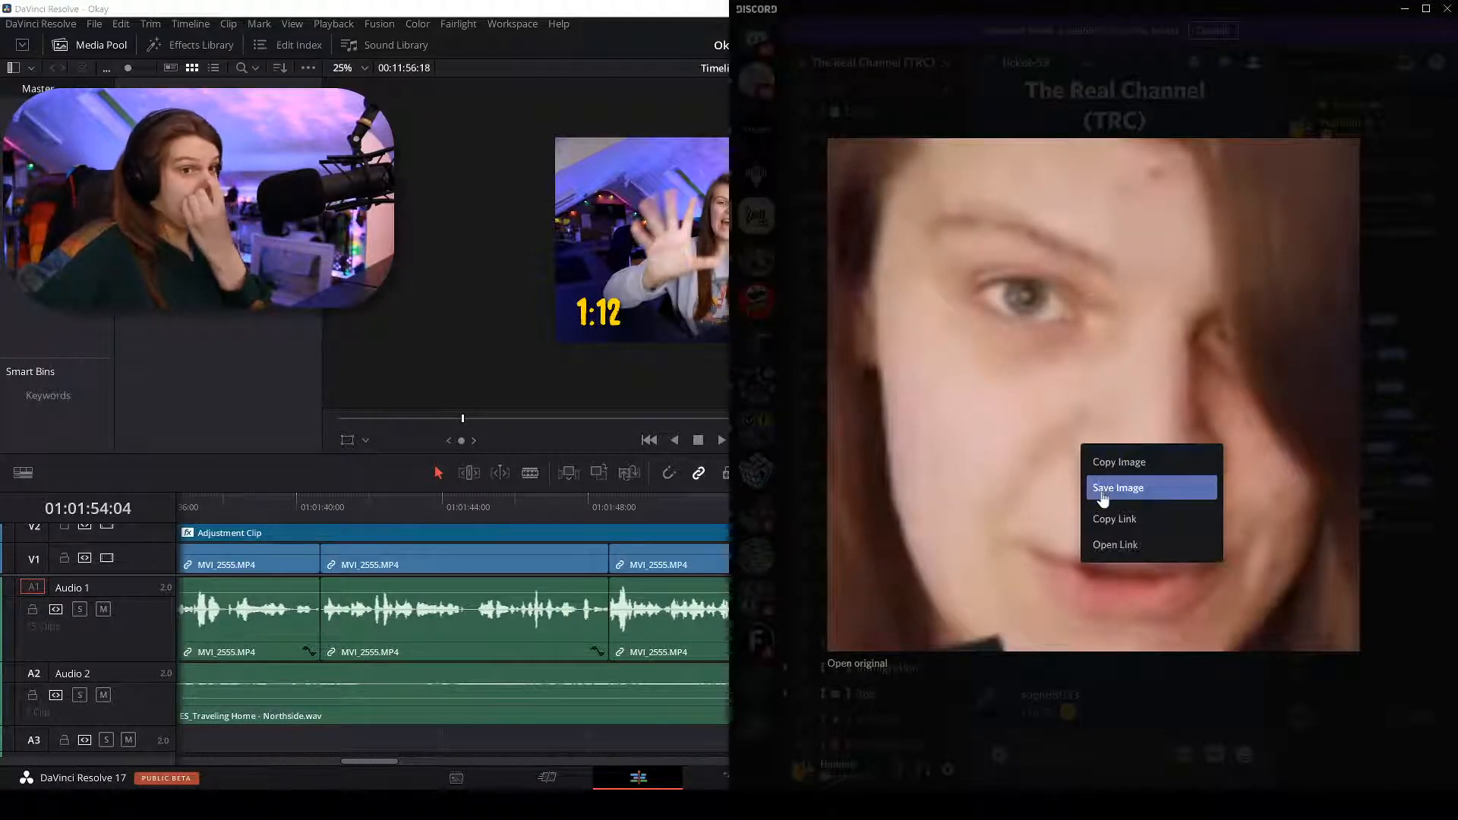
click(1110, 462)
click(1073, 88)
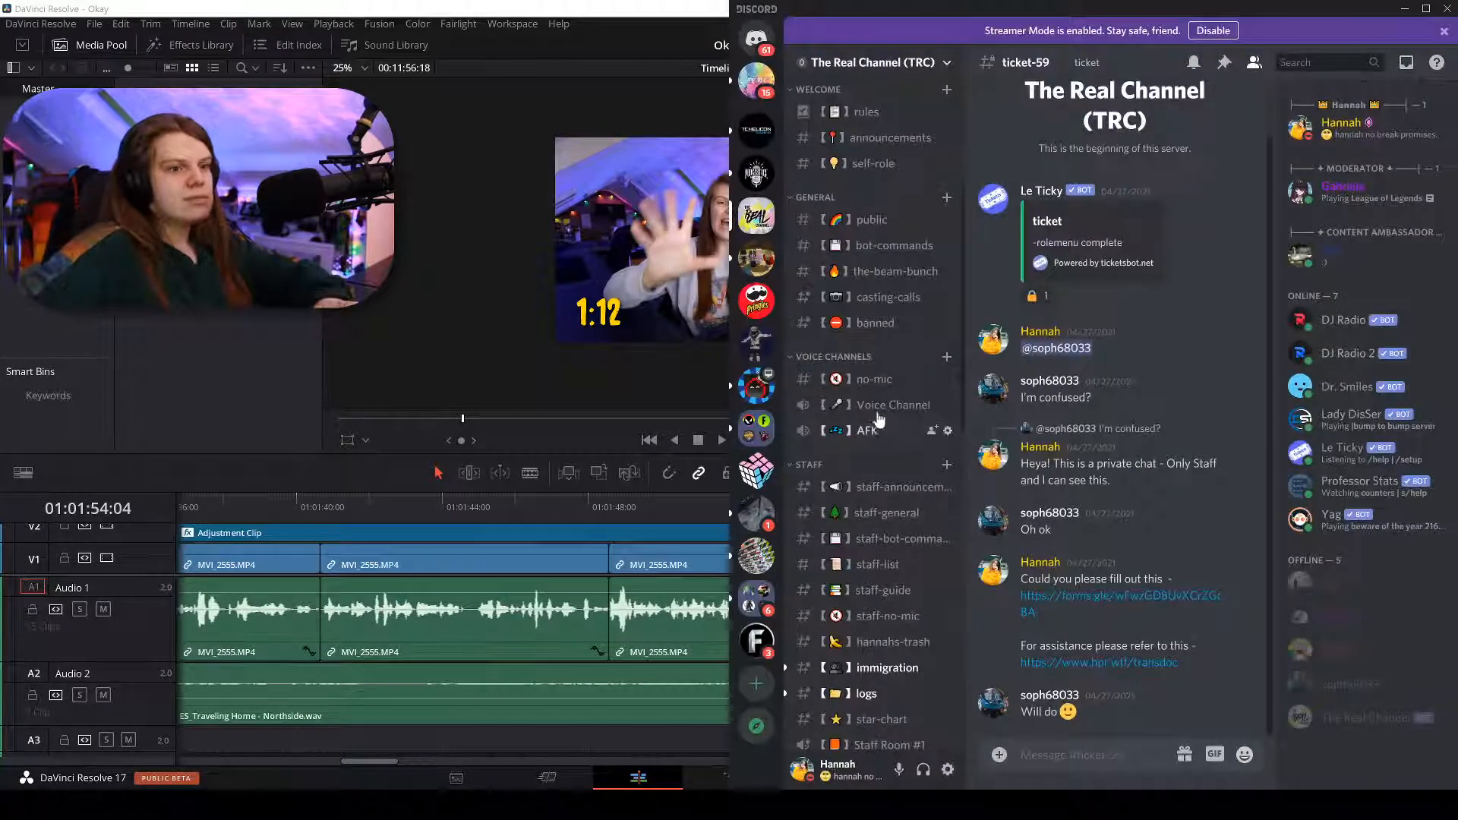
click(880, 488)
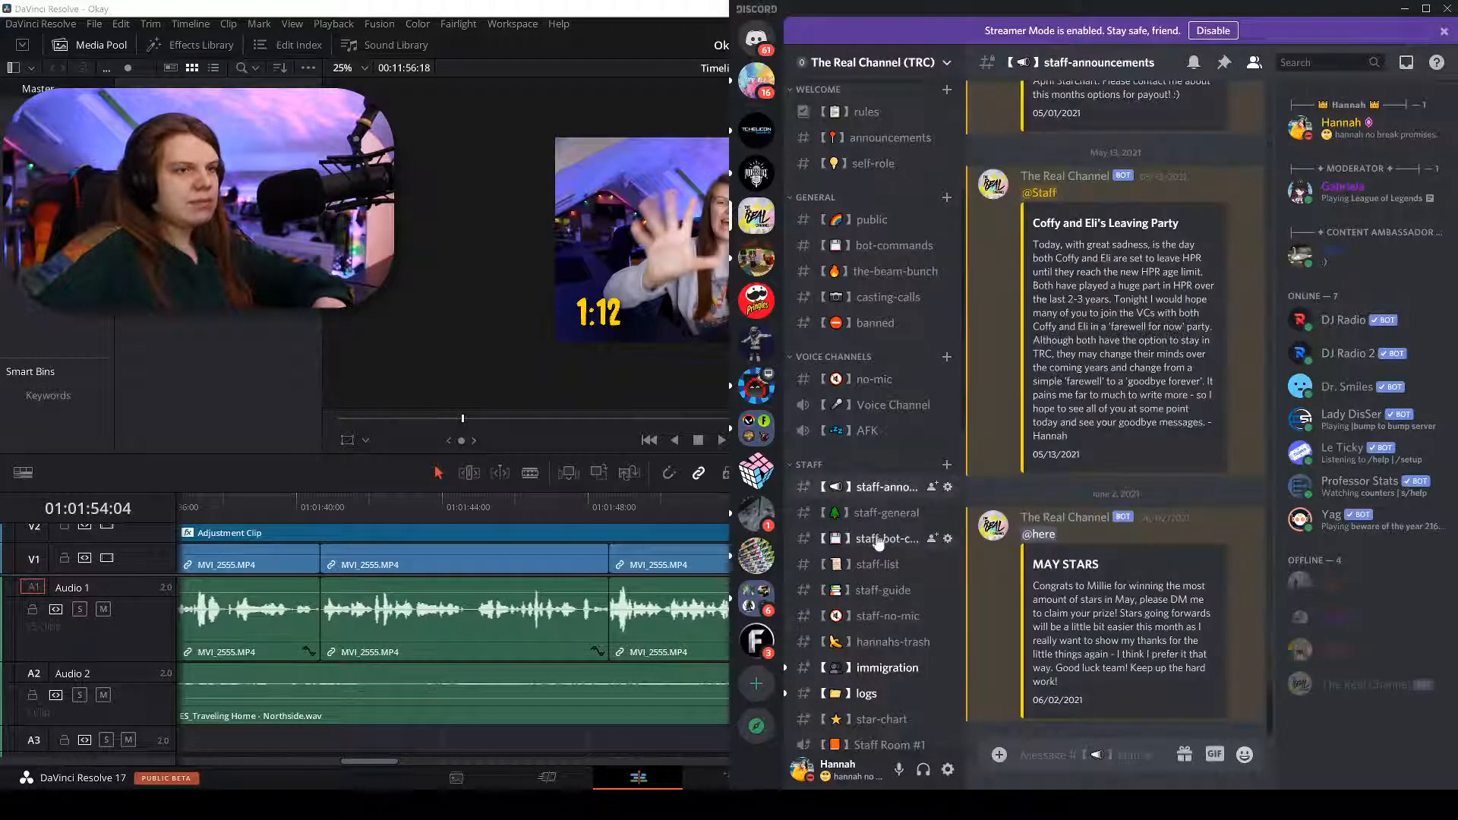
scroll(879, 532, down, 5)
scroll(862, 289, up, 5)
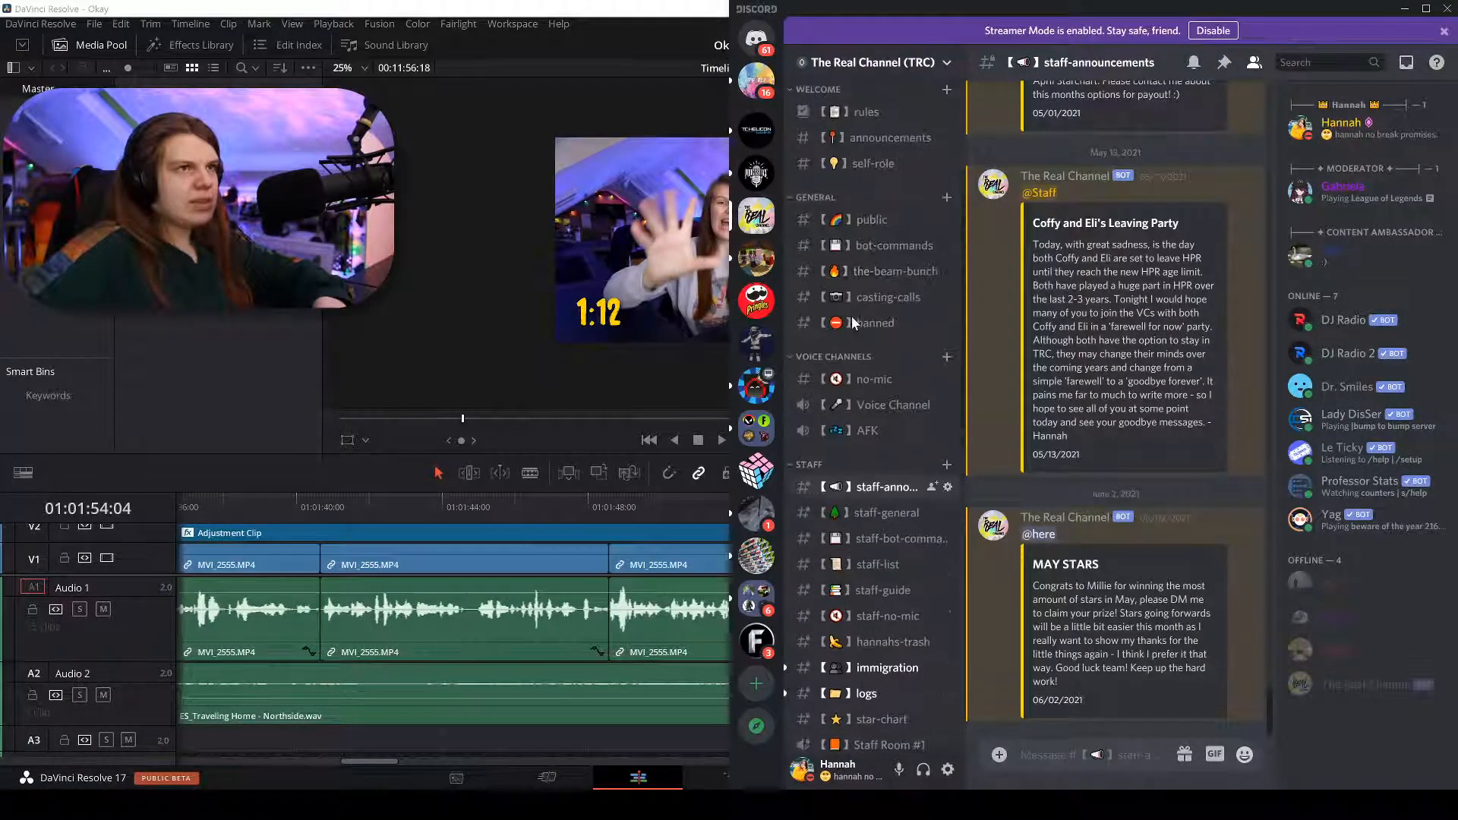
click(872, 220)
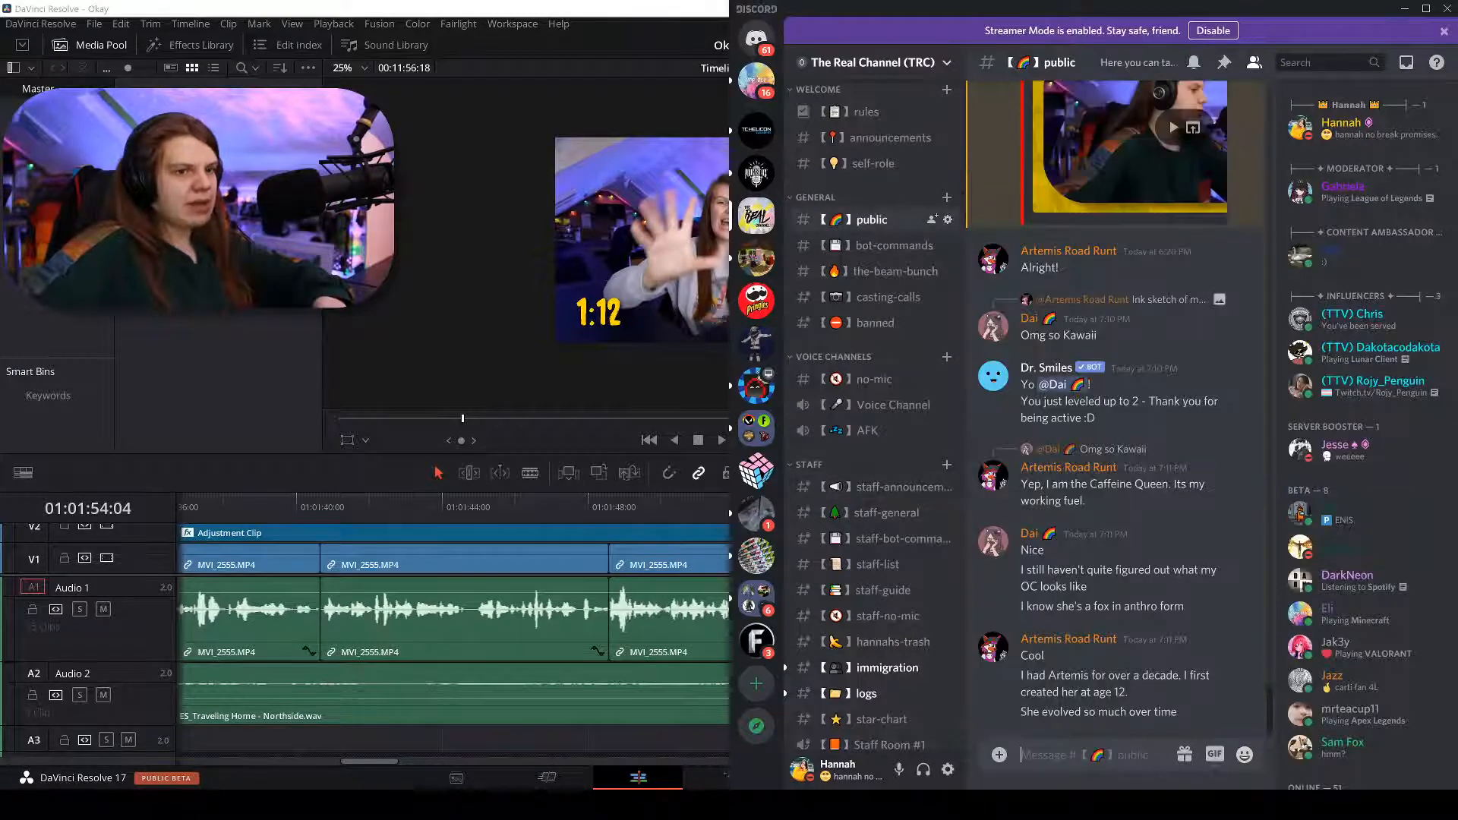
key(ctrl+v)
key(Return)
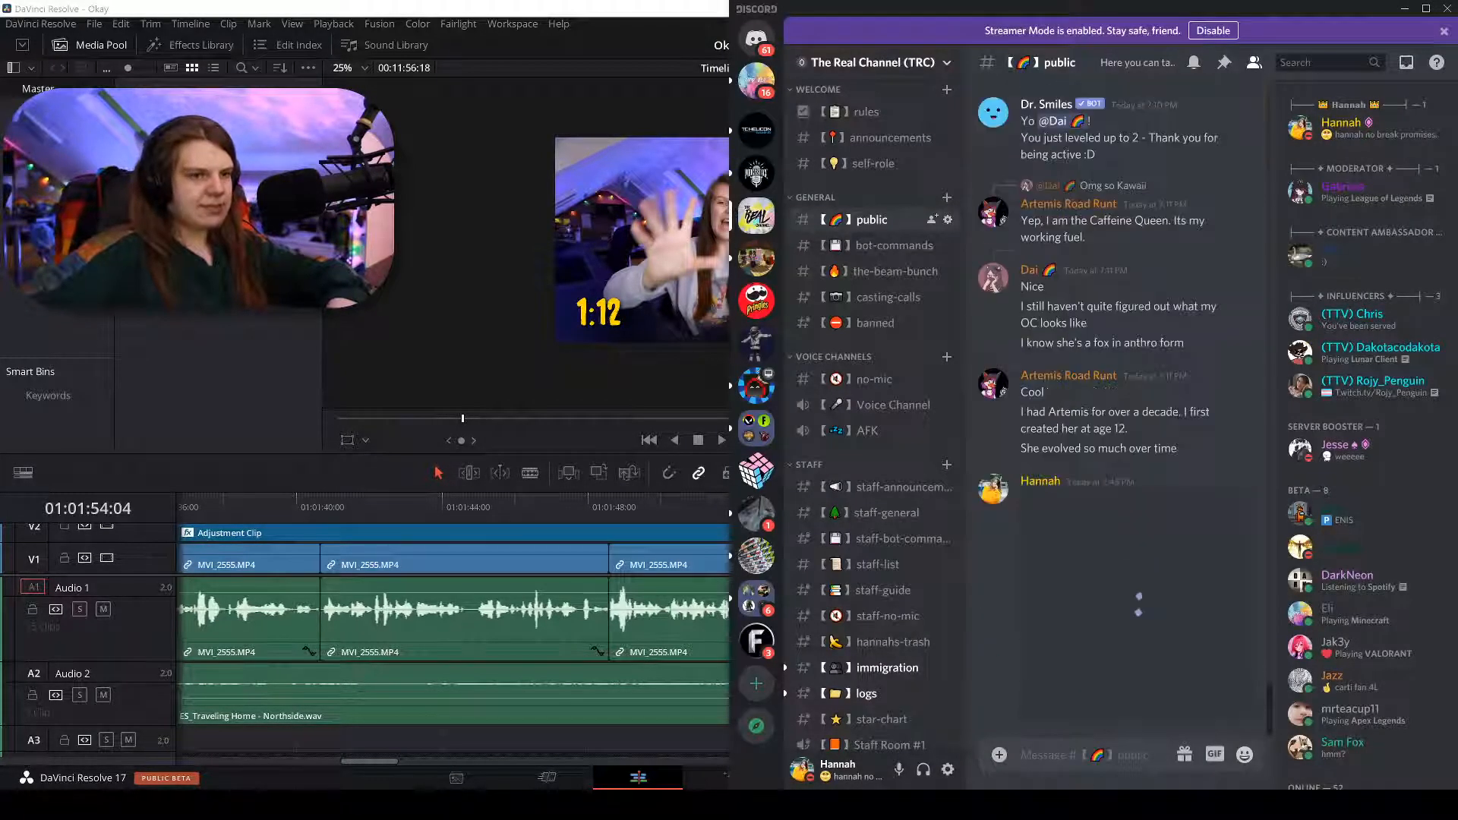
View the posted image, then add a 👍 reaction to it.
click(1107, 618)
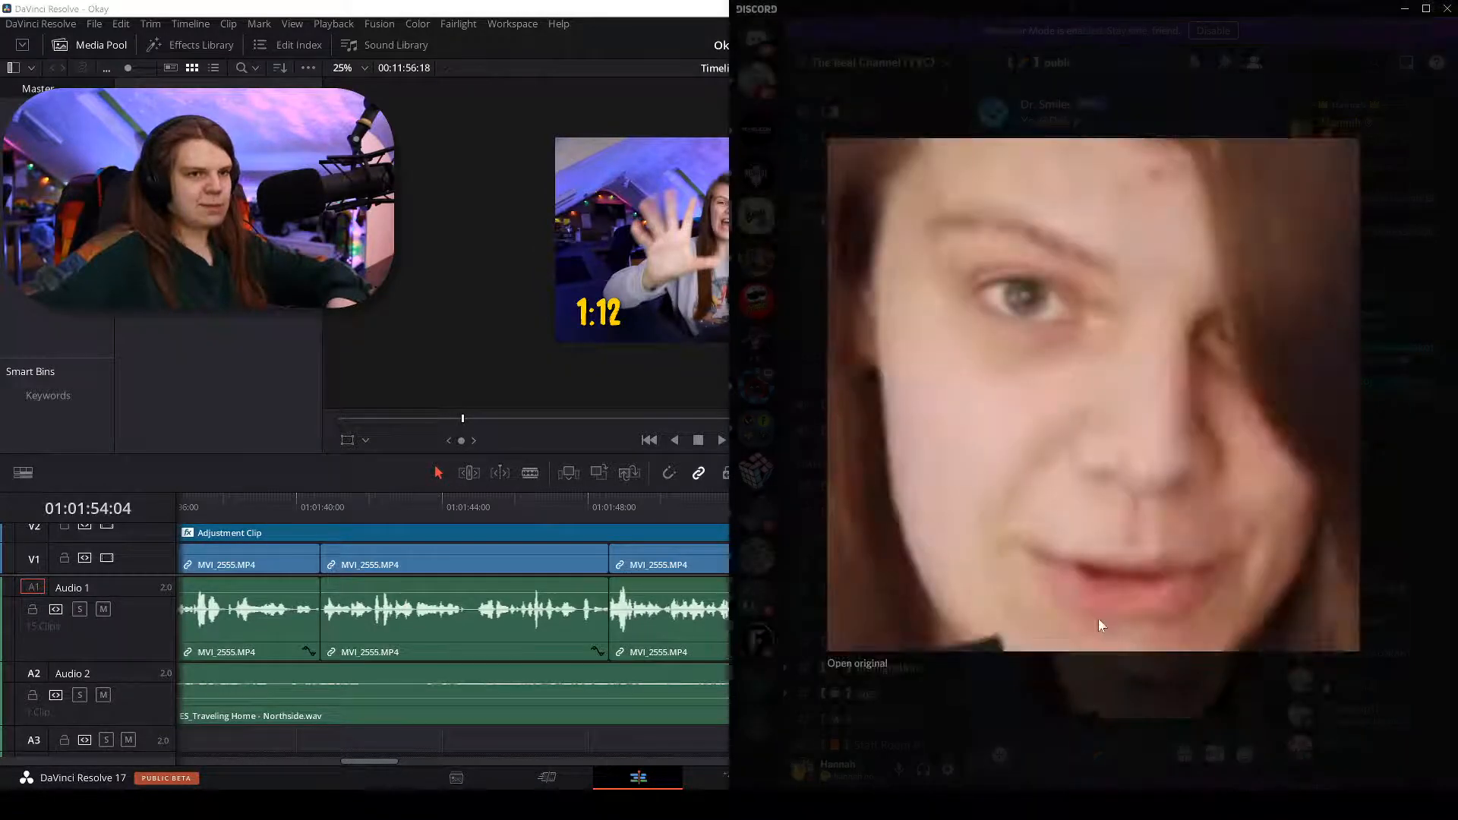
click(1159, 705)
click(1193, 471)
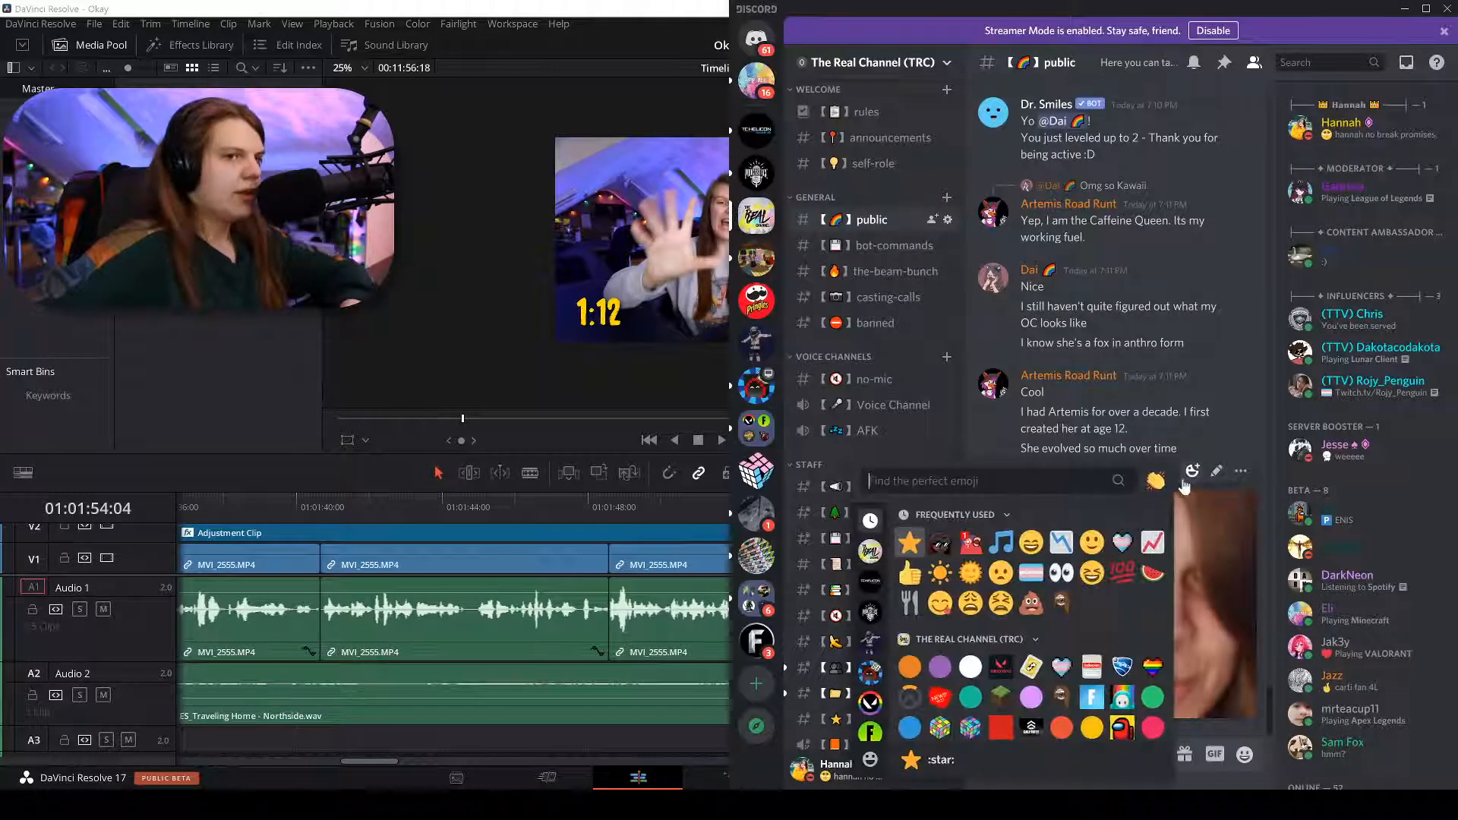
click(910, 573)
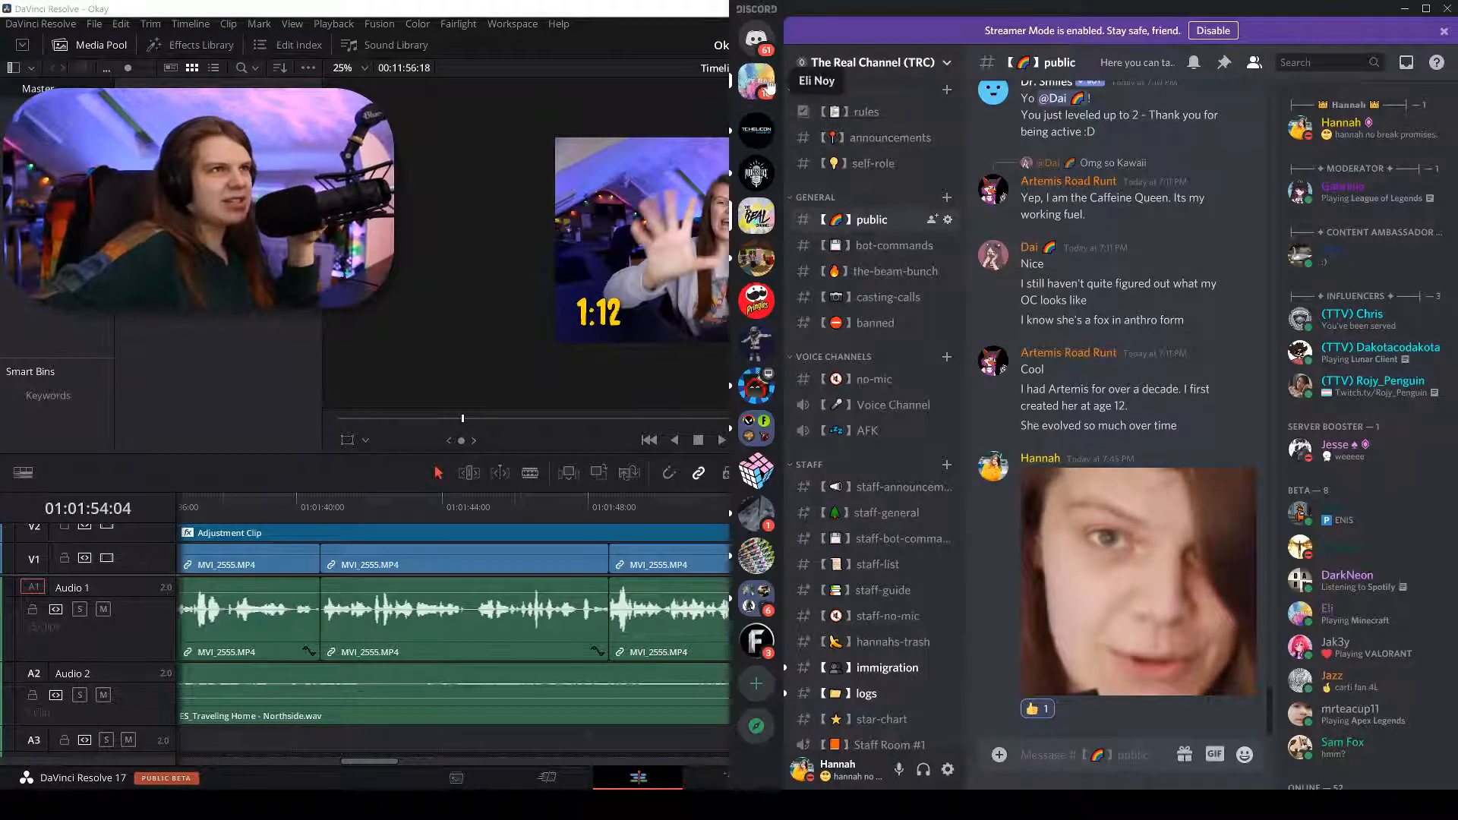
Open a friend's direct-message conversation and scroll through it.
click(759, 81)
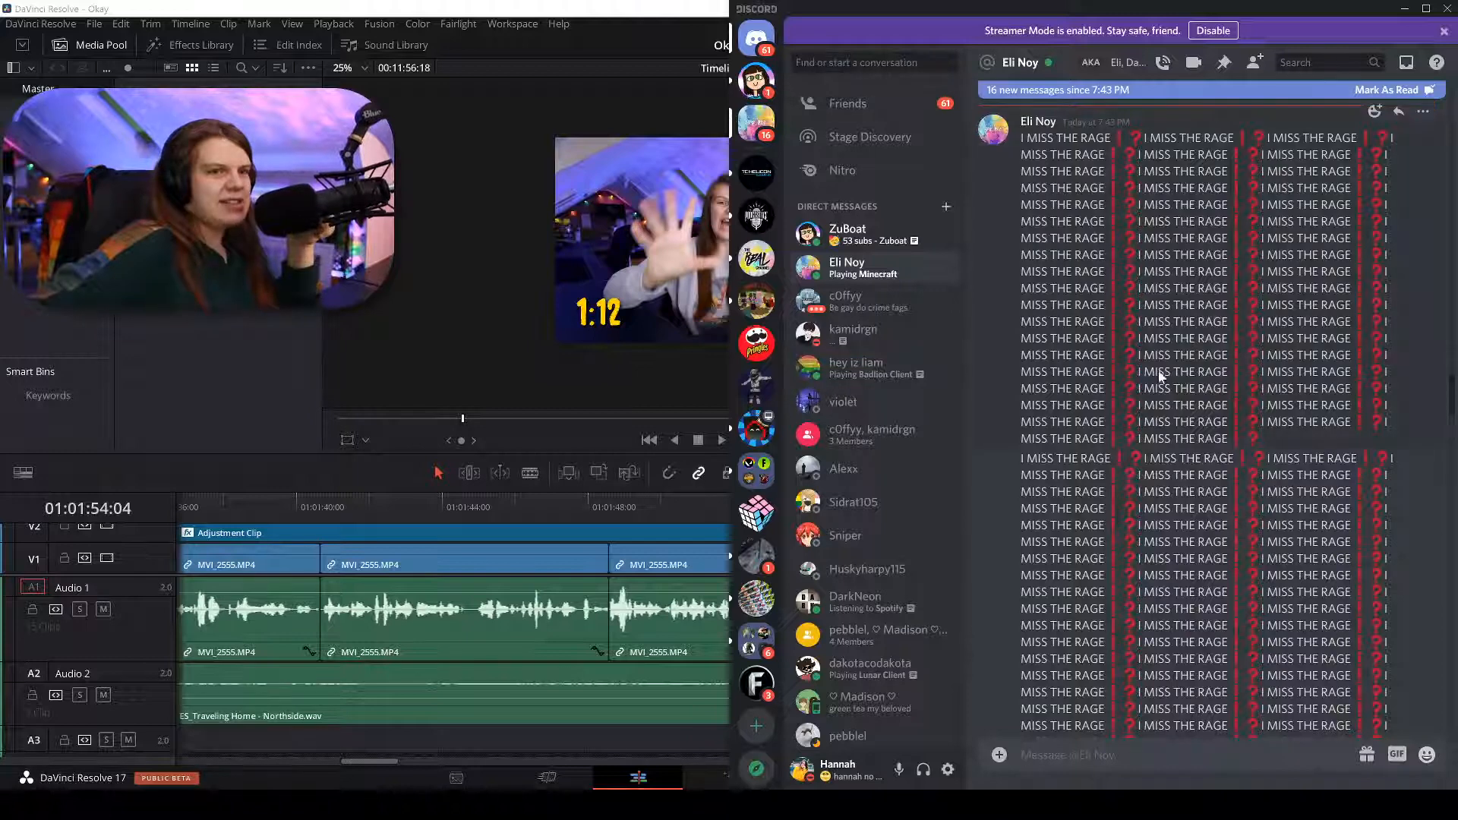
scroll(1137, 454, down, 2)
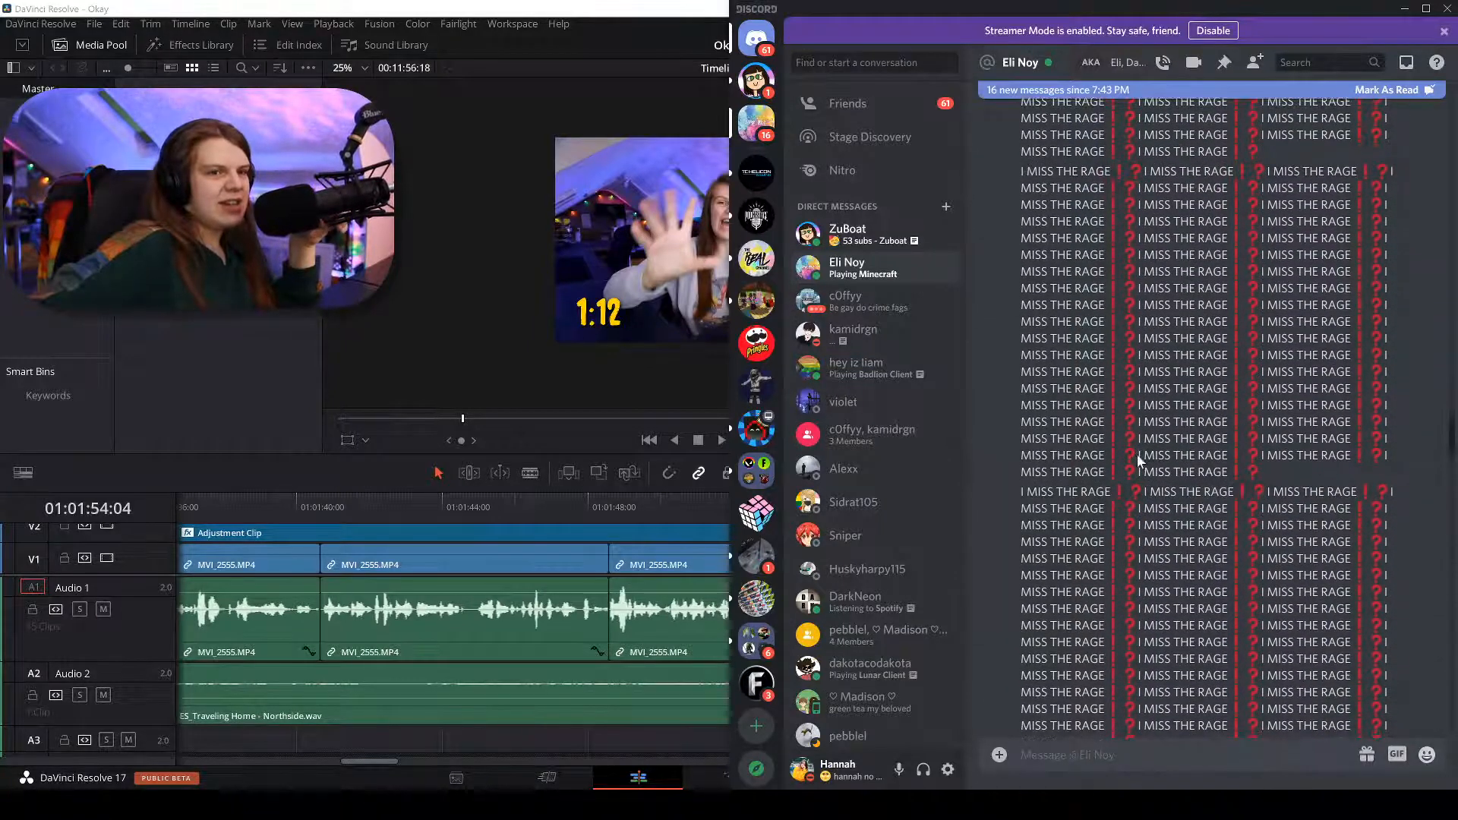
scroll(1137, 454, up, 1)
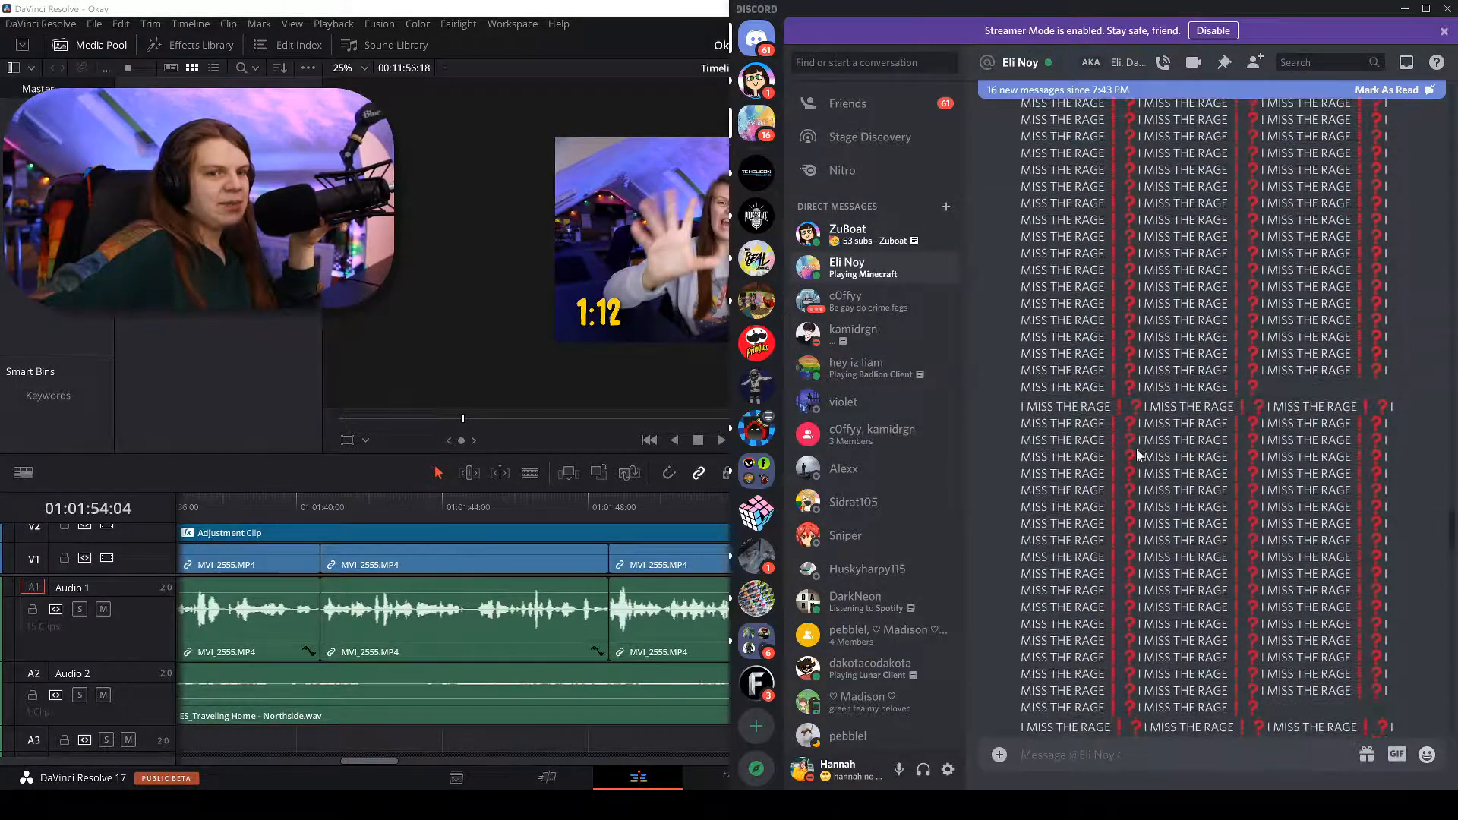
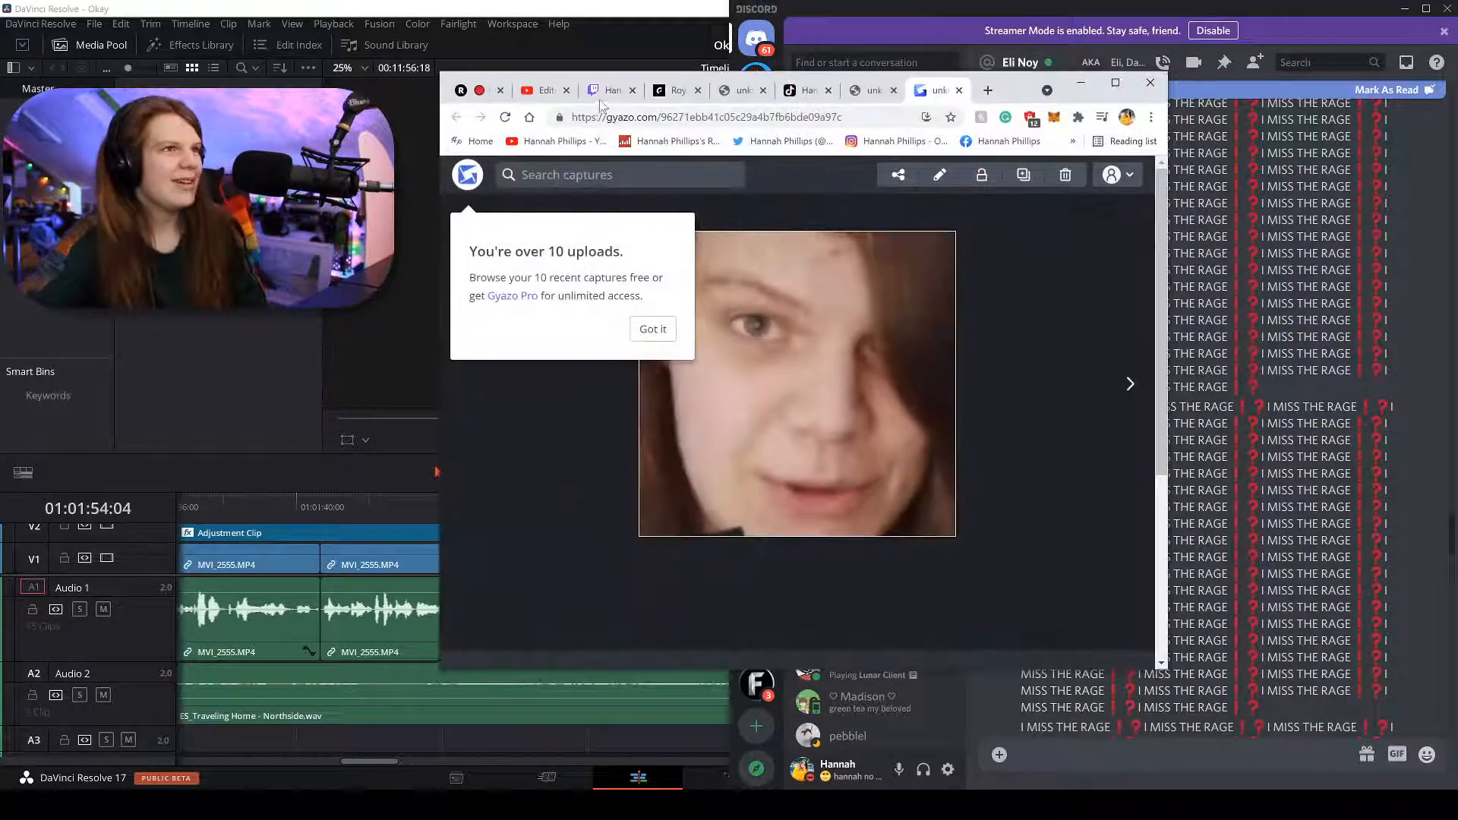
Raise the stream volume to about a third, start a clip, then pause the stream.
click(606, 90)
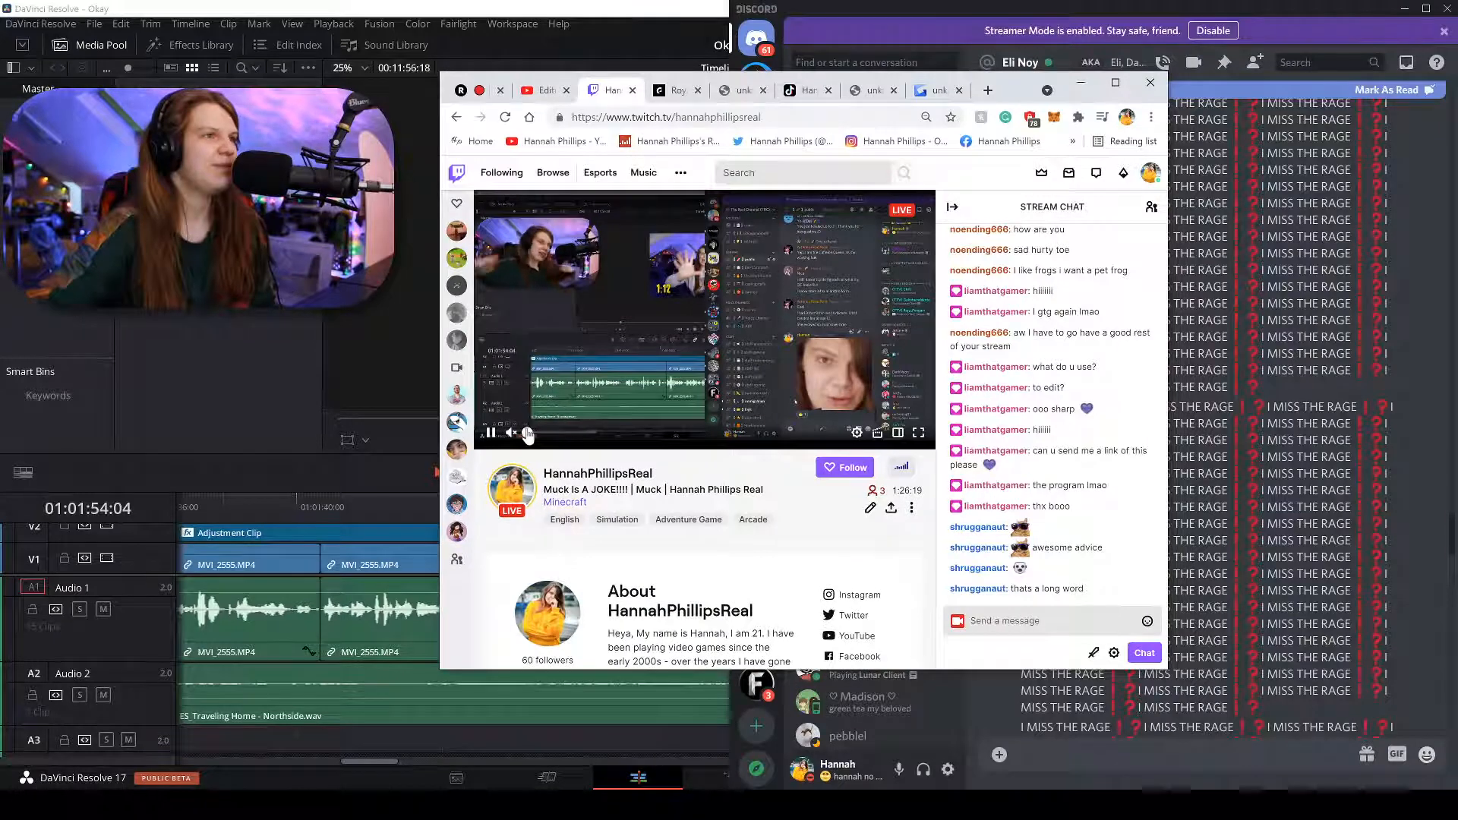
drag(527, 435, 602, 438)
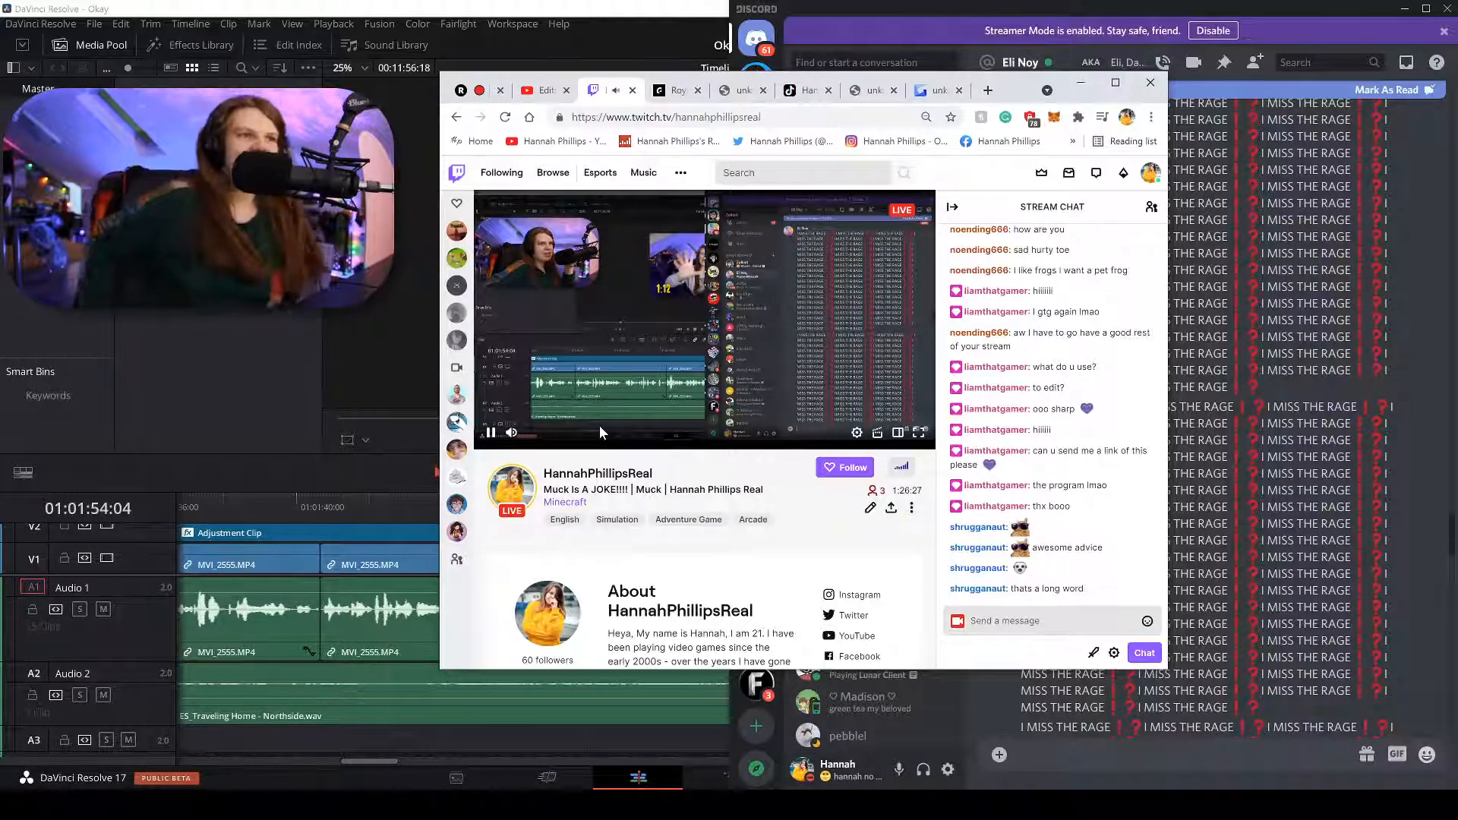
mouse_move(645, 427)
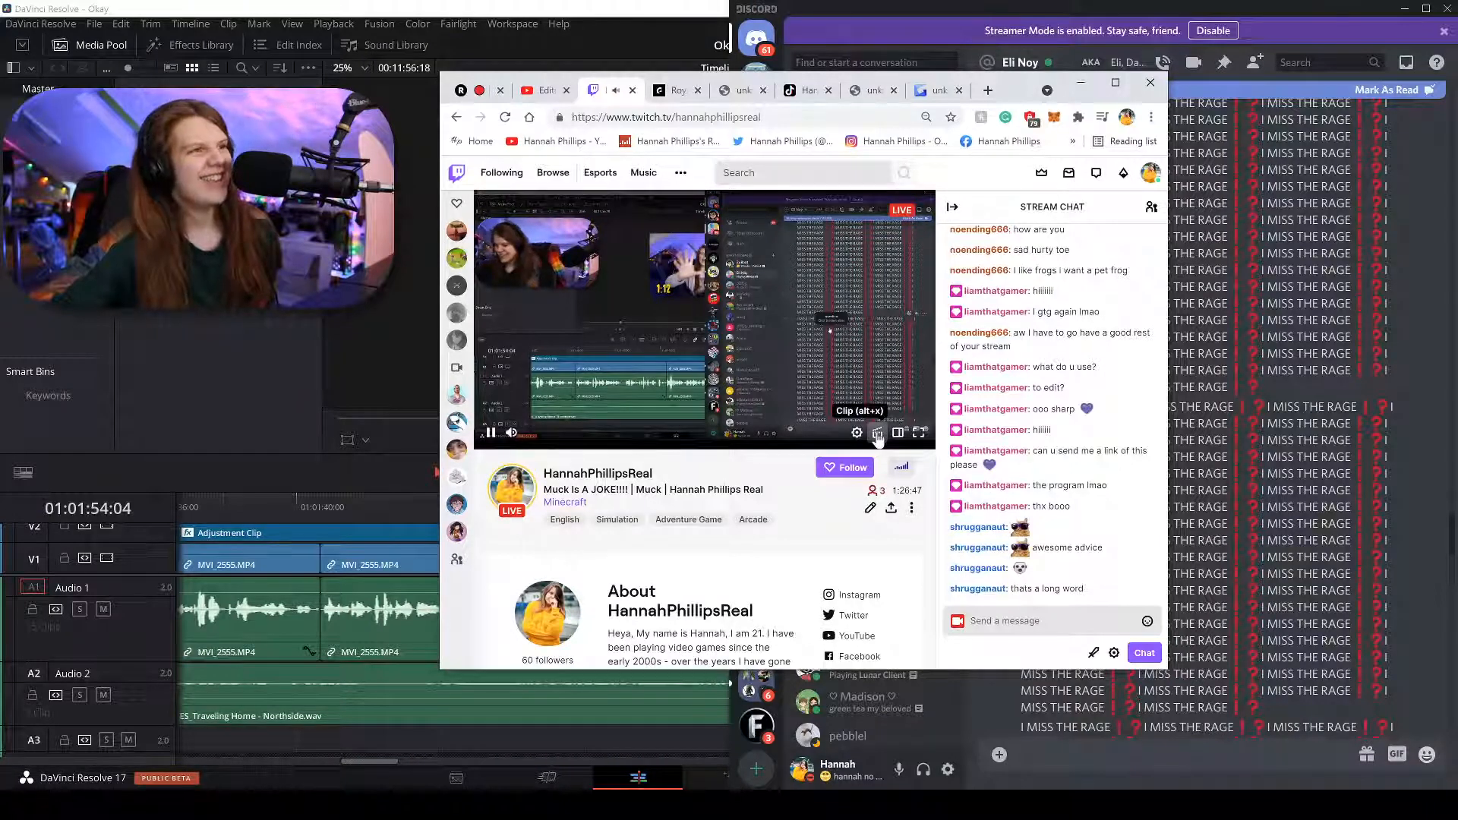
click(877, 434)
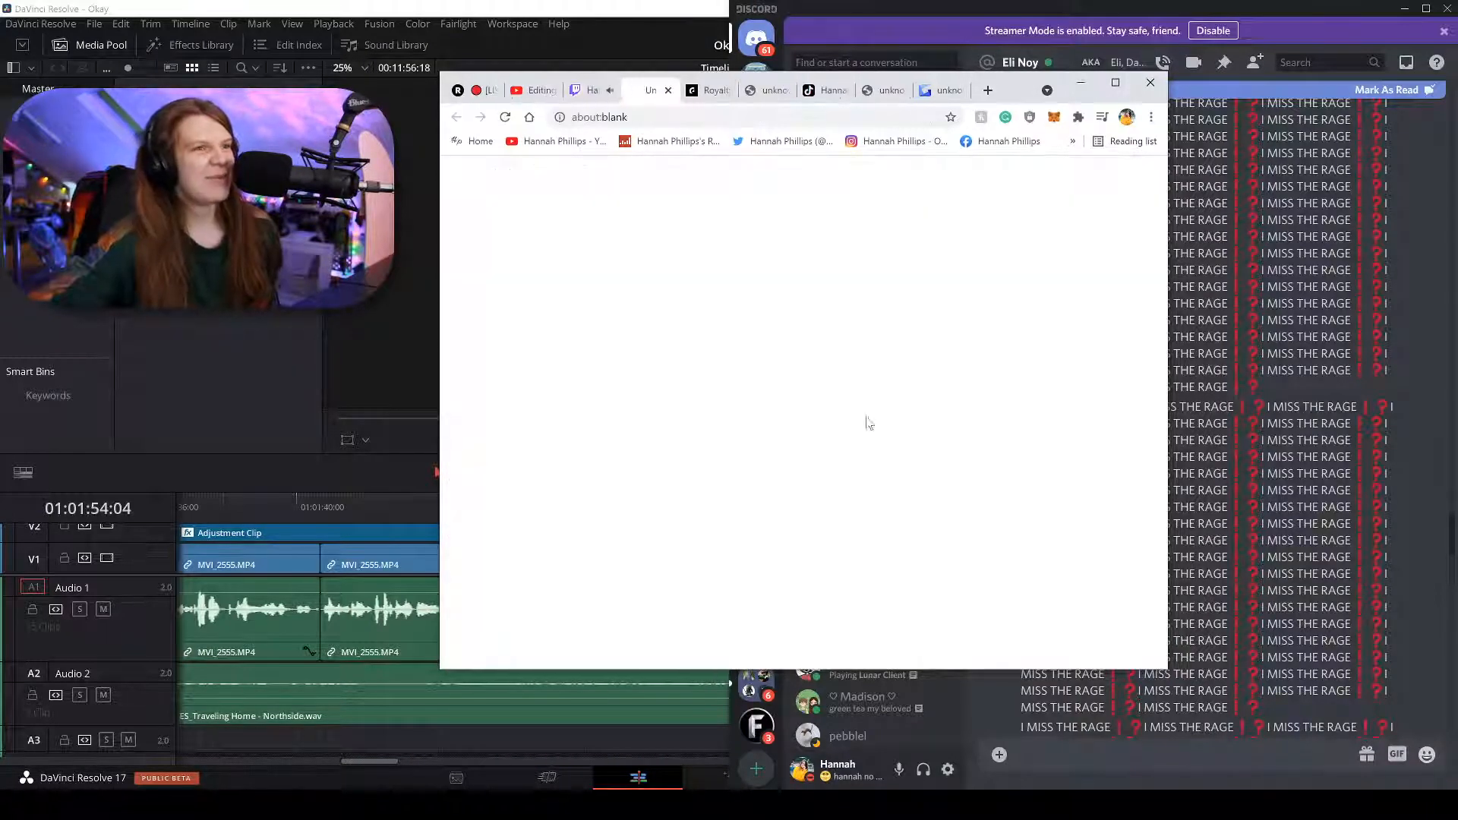
click(596, 91)
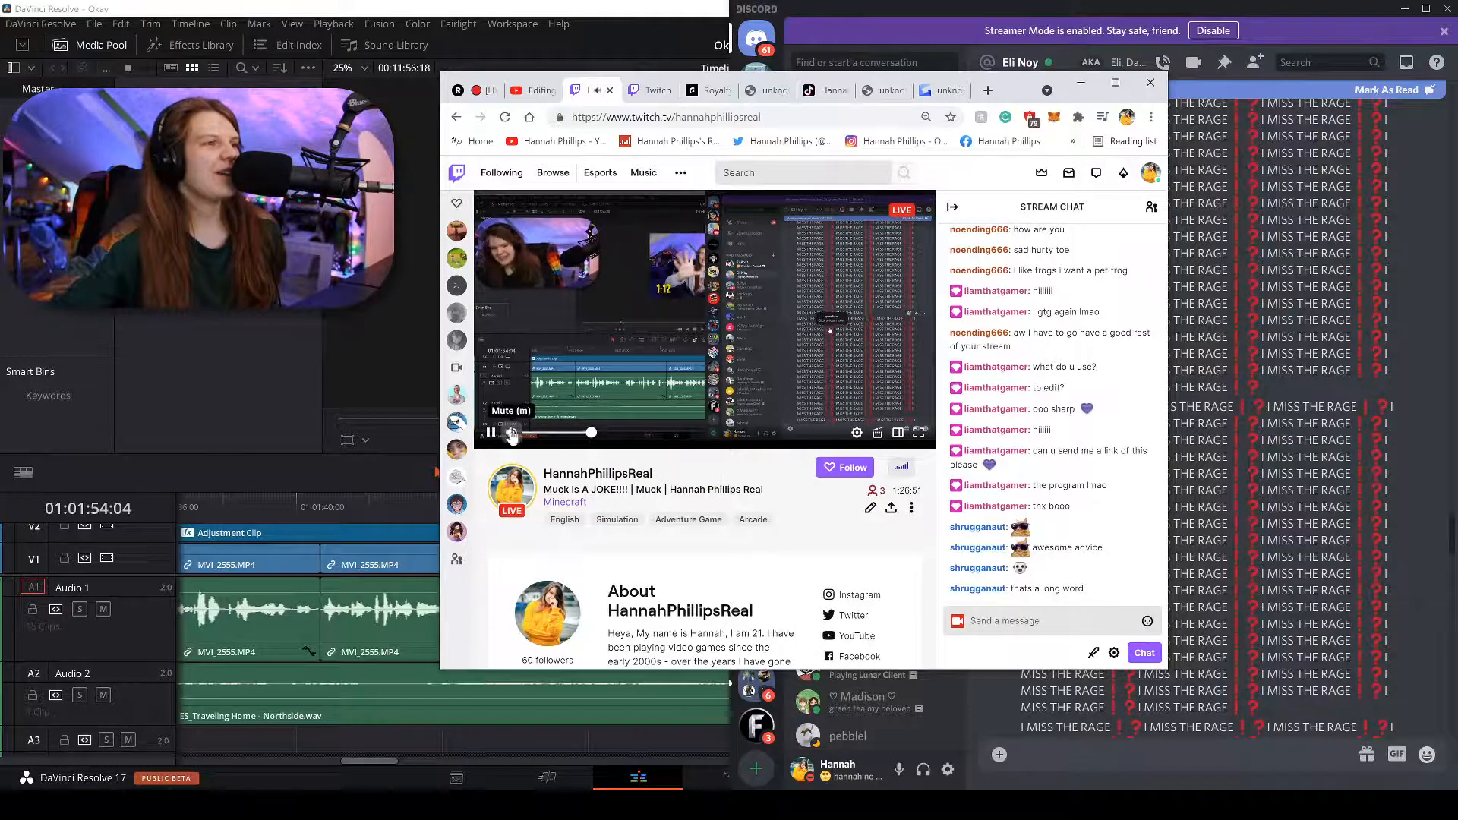
click(492, 433)
click(651, 92)
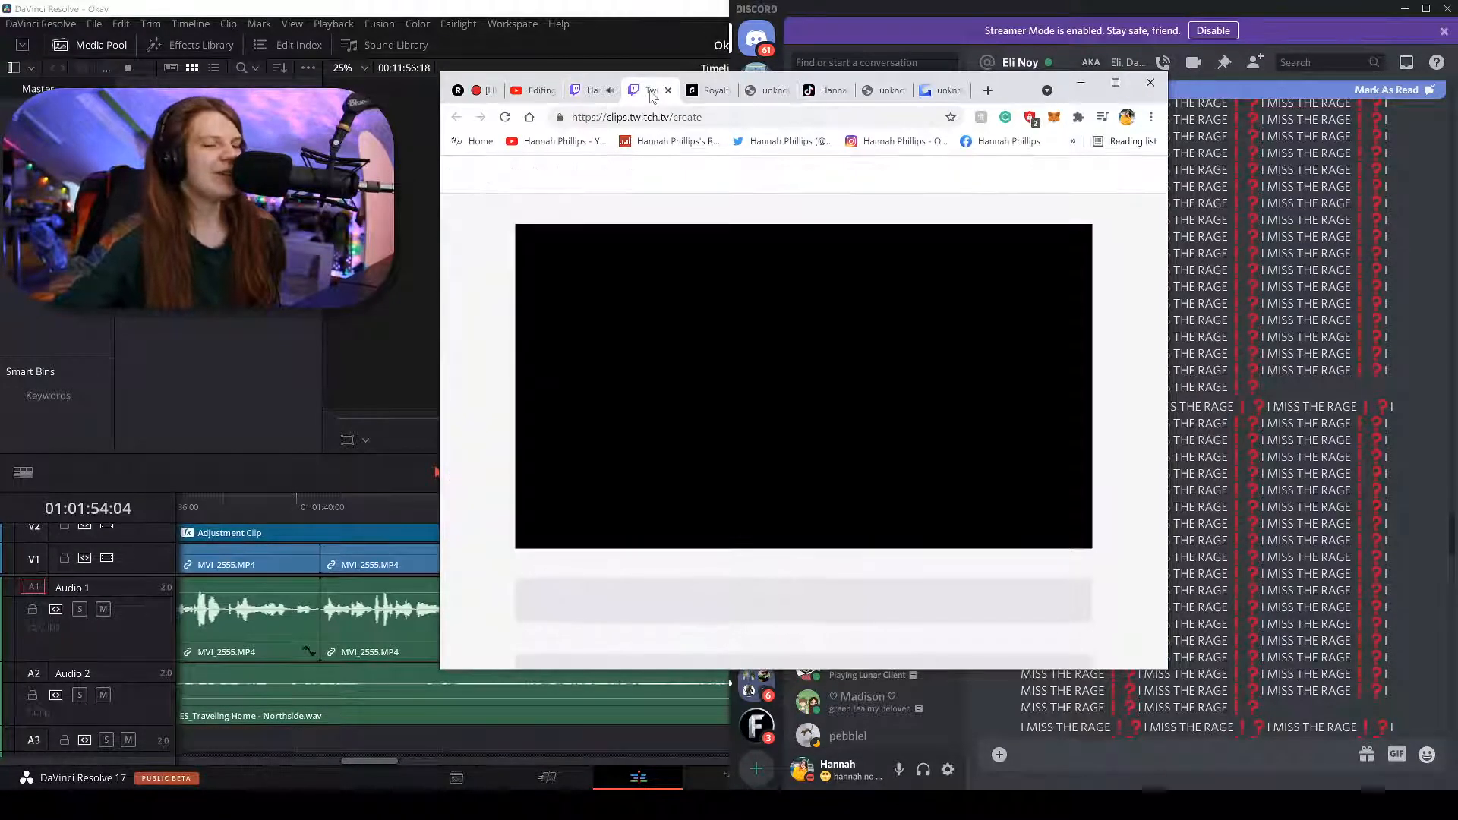
Reload the live stream page, then return to the clips.twitch.tv/create editor.
click(589, 90)
click(504, 117)
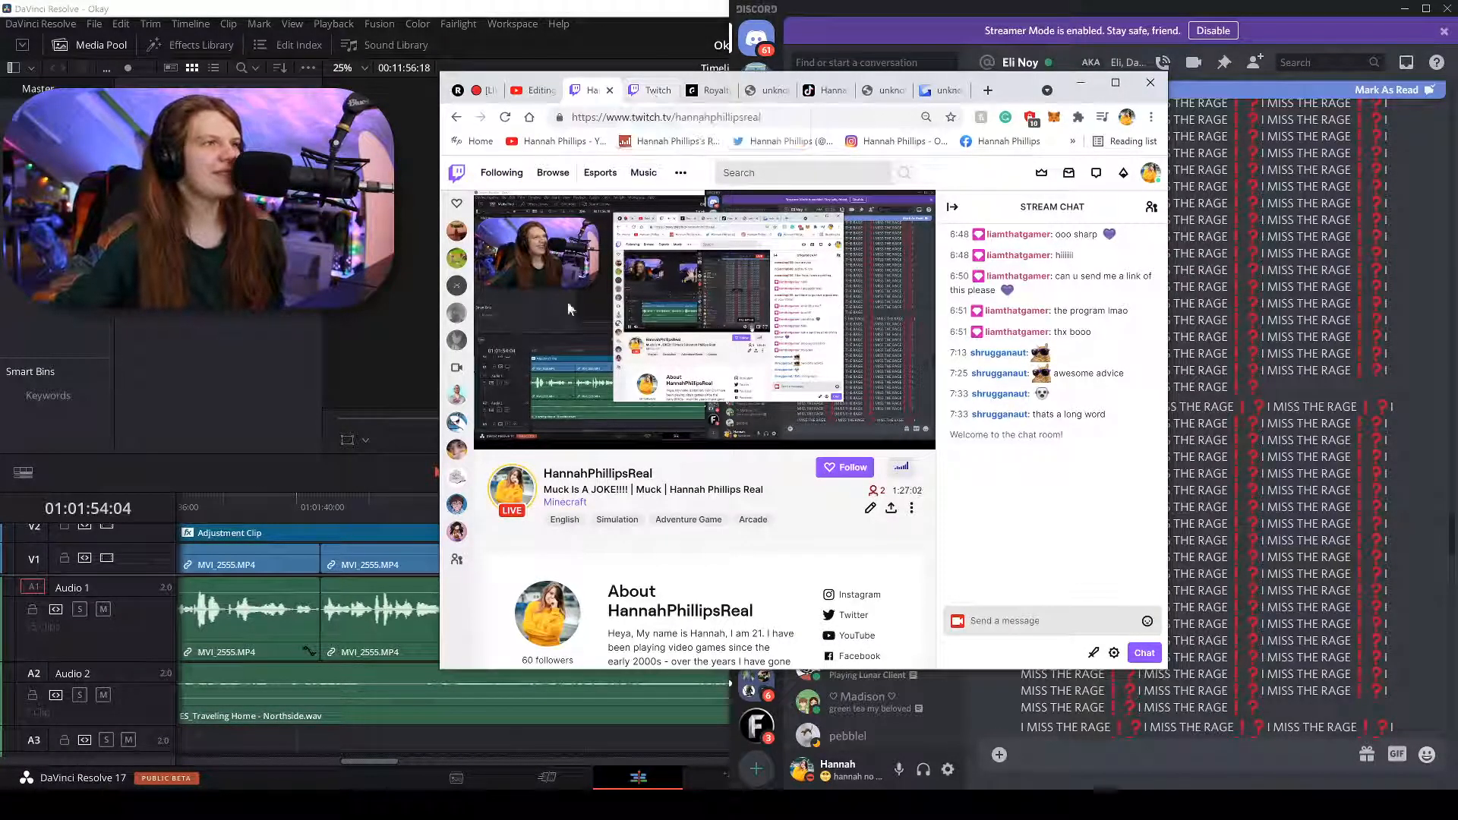
click(650, 90)
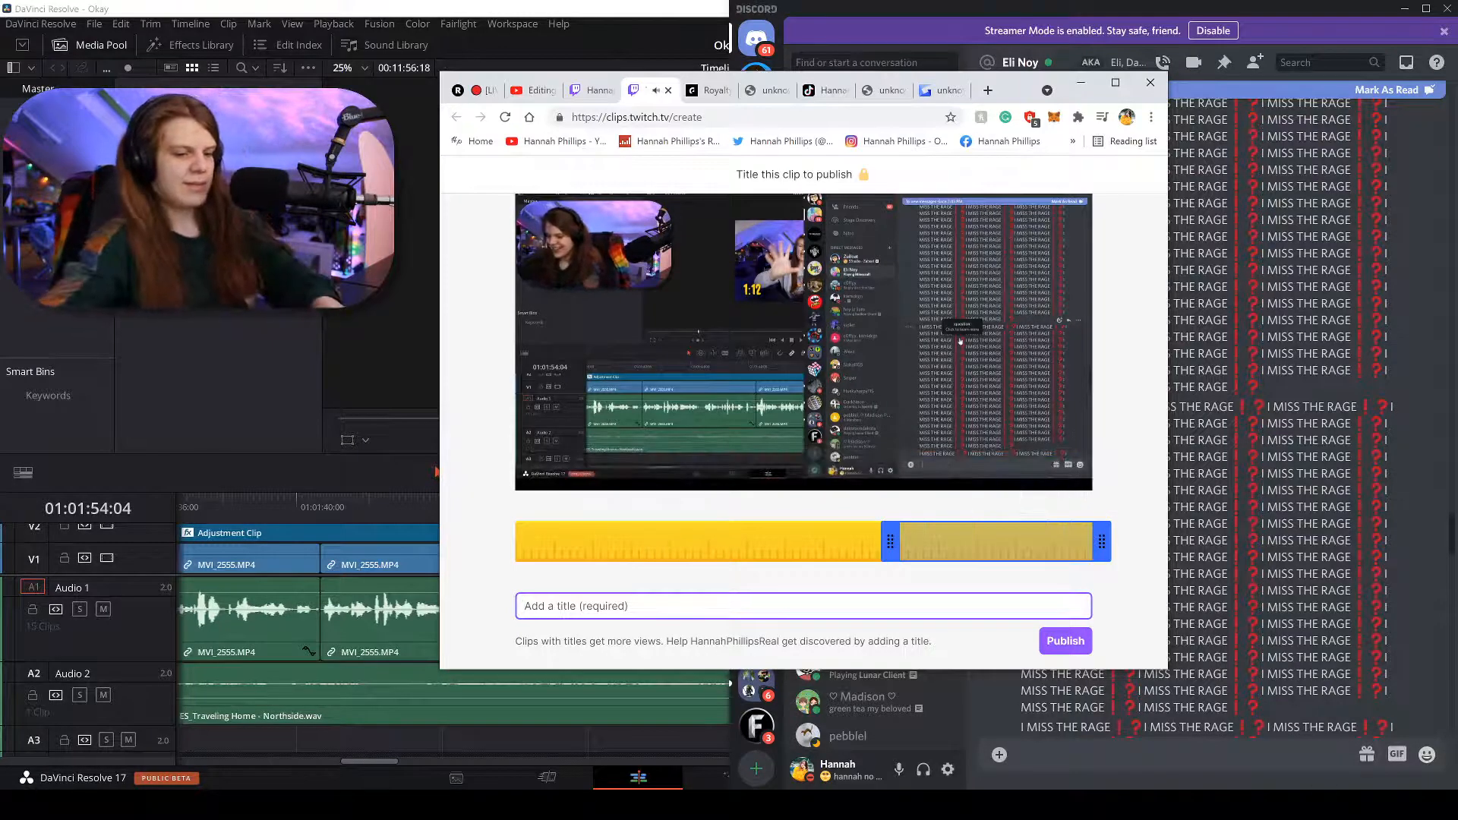
Title the clip '#IMissTheRage...' and trim it to 00:58–01:22, previewing the result.
text(#IMess)
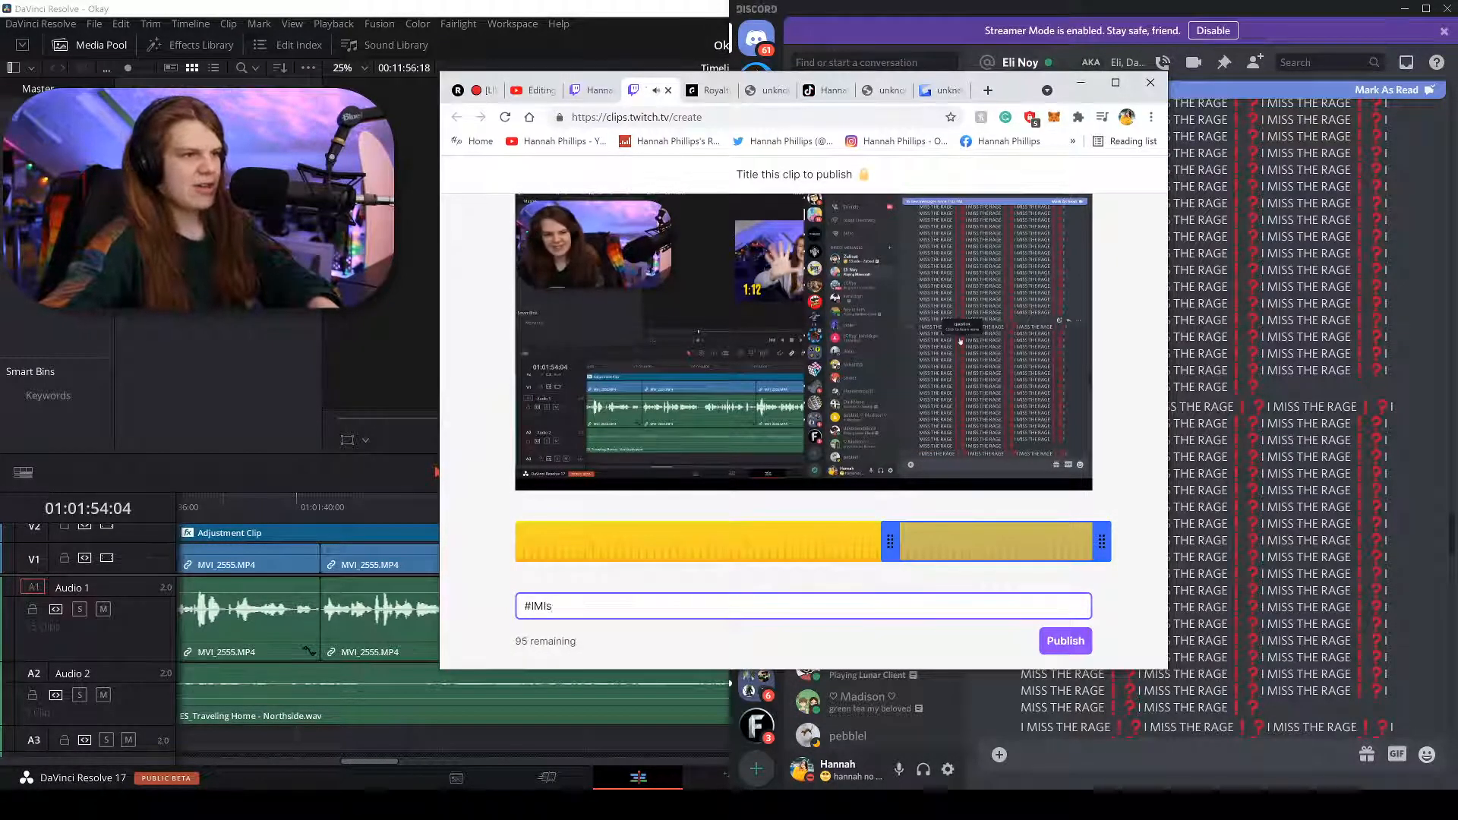
text(sh)
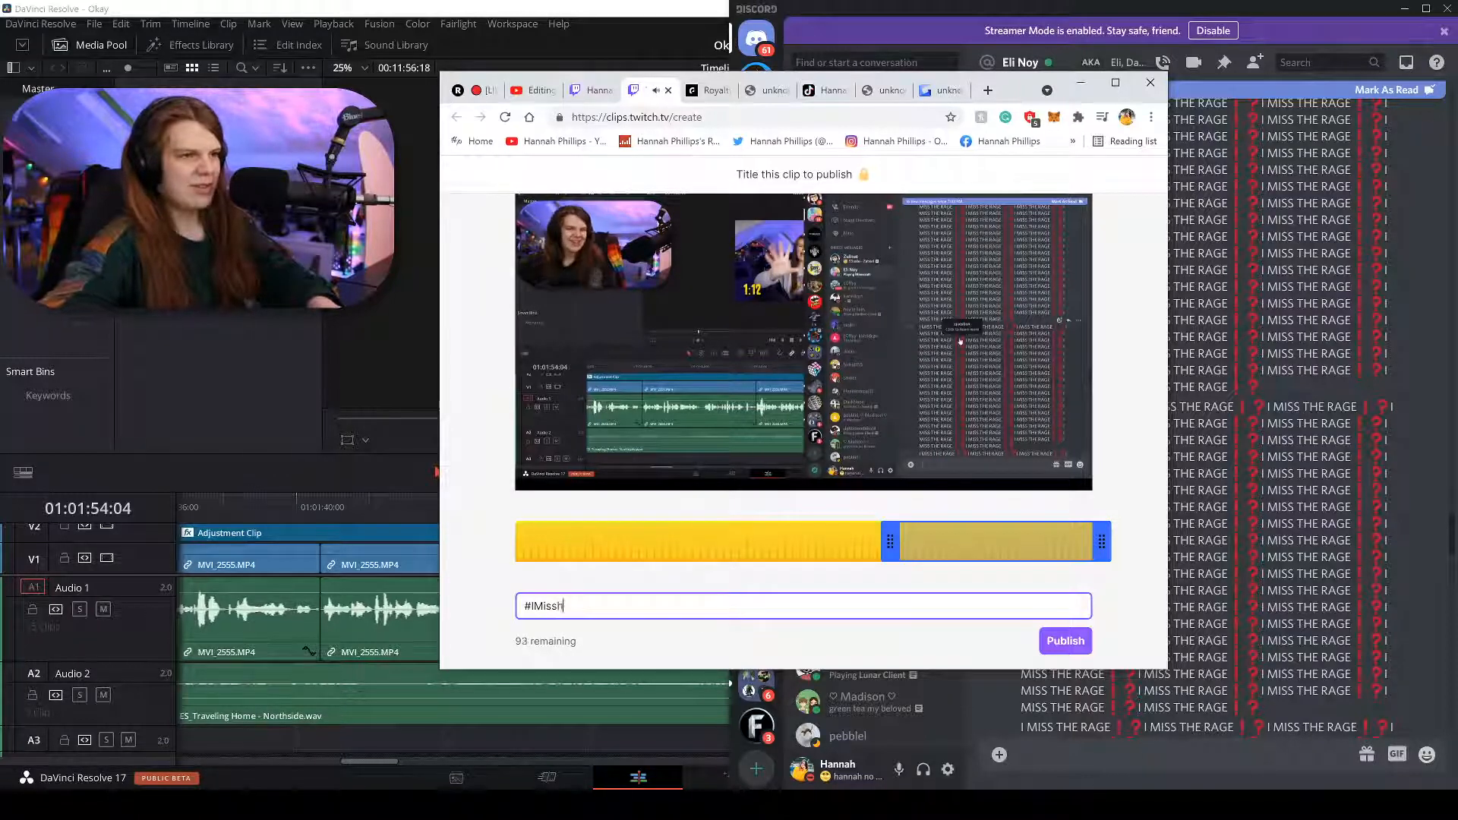
key(BackSpace)
text(TheRage...)
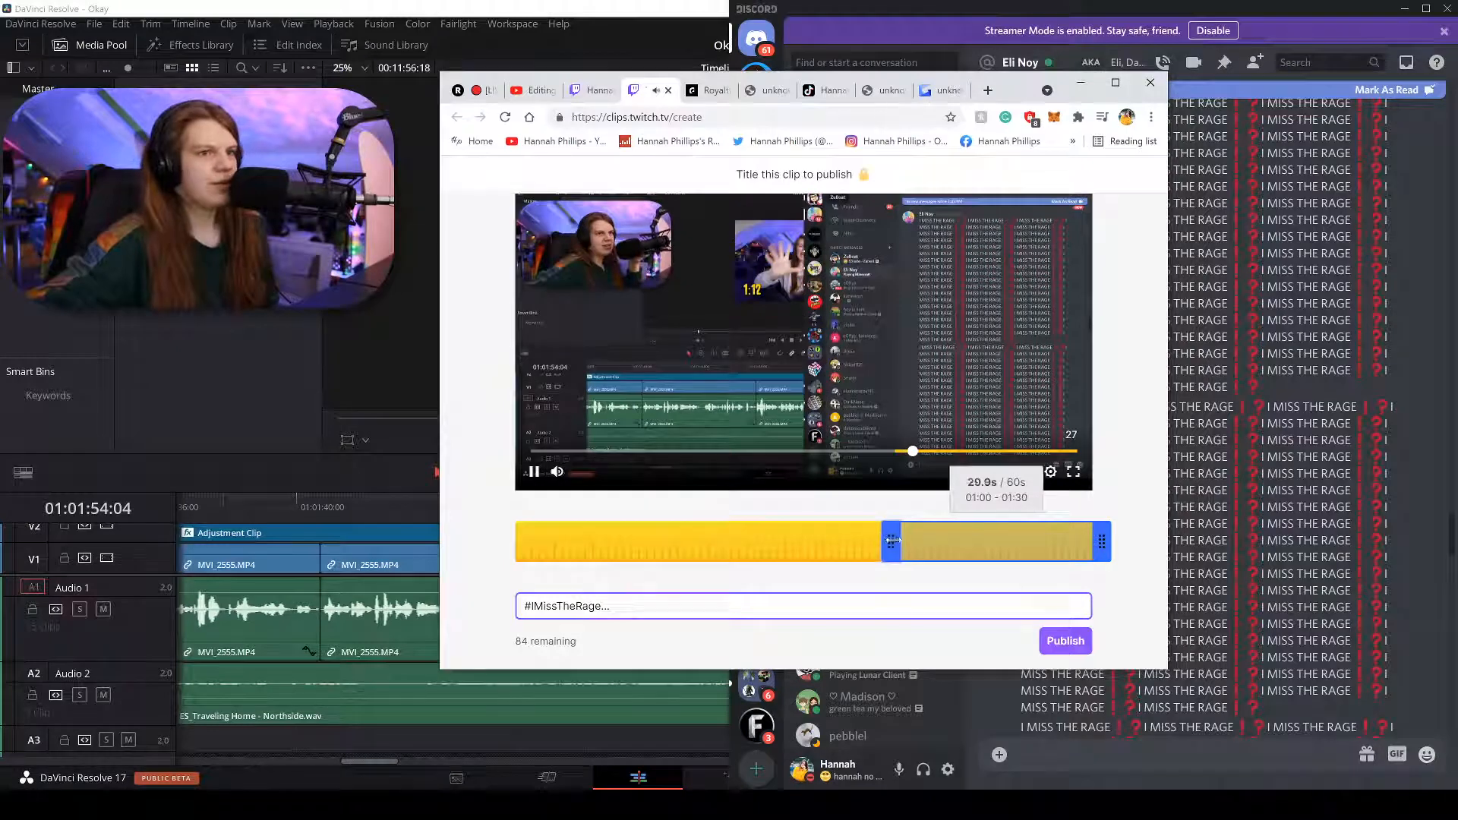
drag(892, 540, 876, 536)
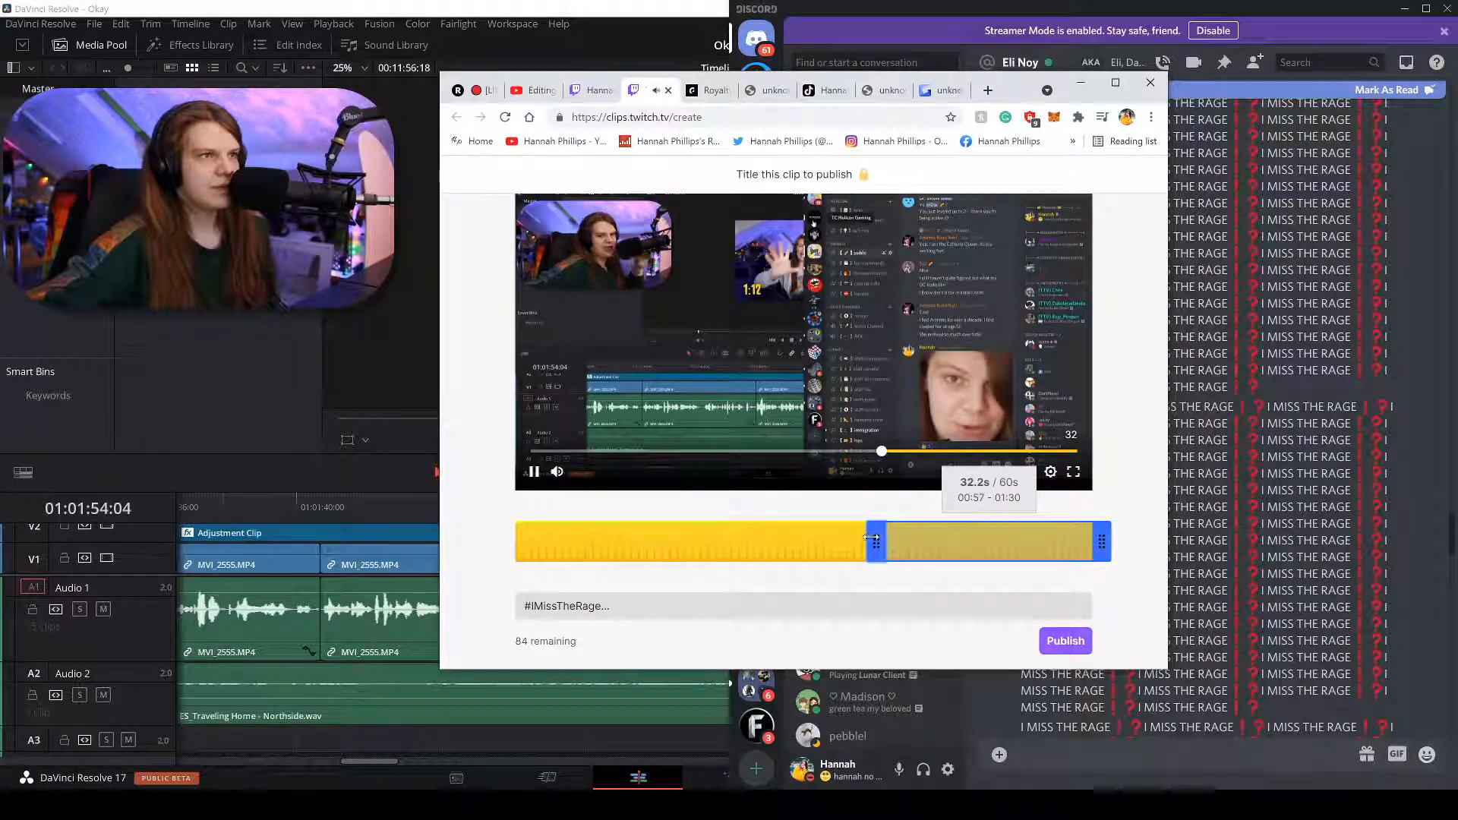
drag(871, 537, 876, 537)
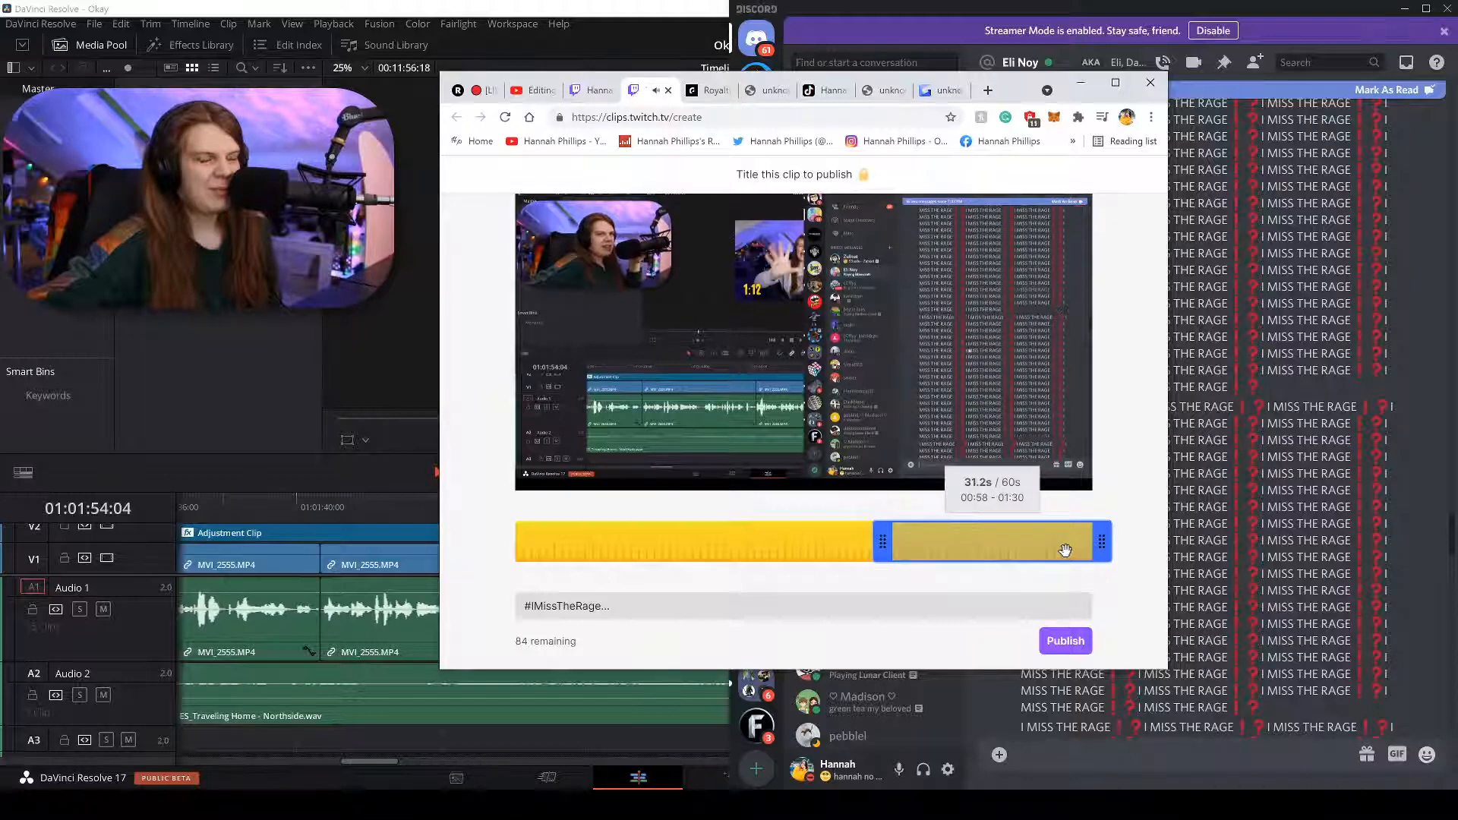
mouse_move(931, 408)
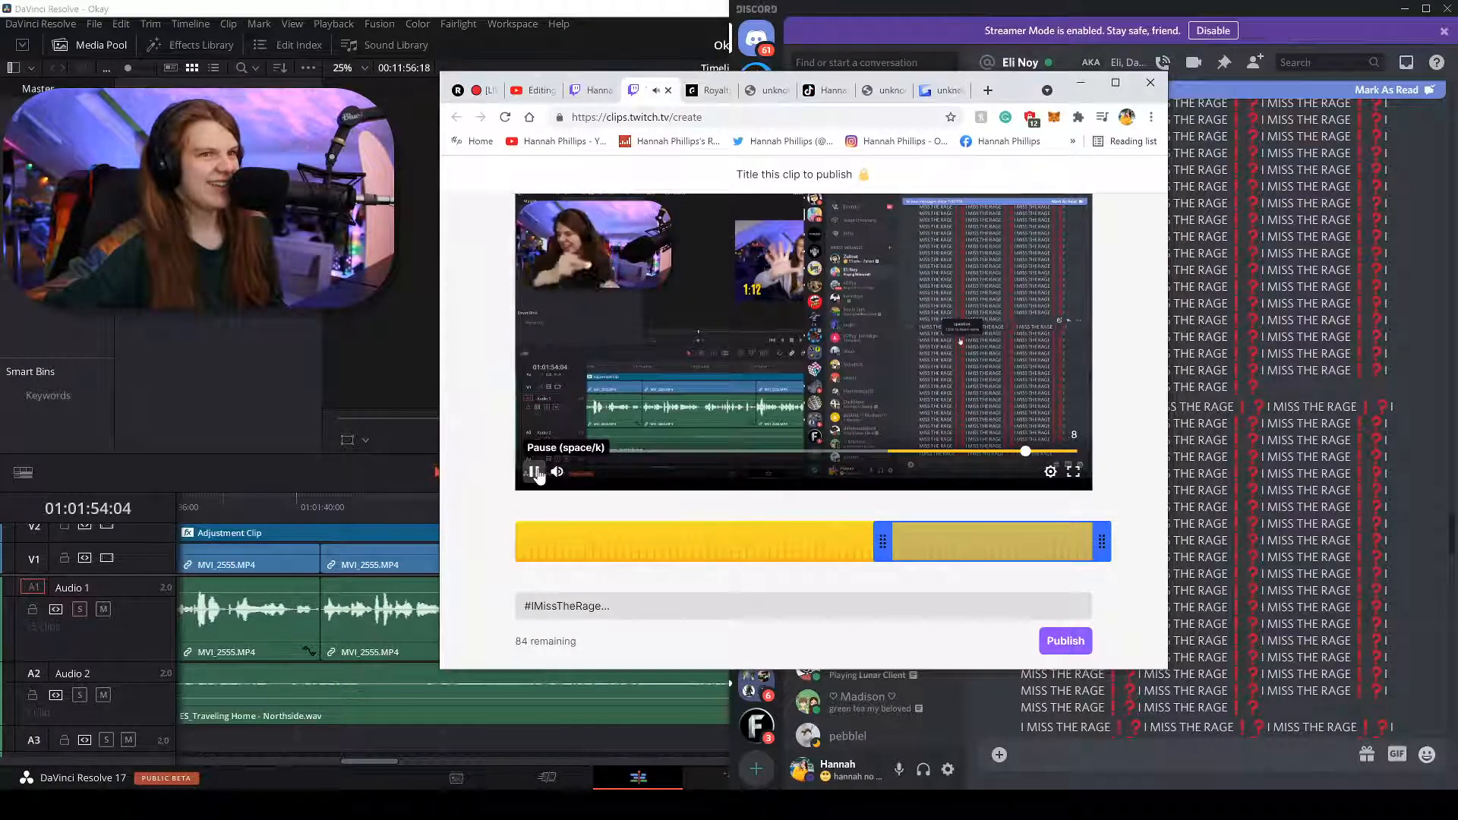
click(535, 472)
mouse_move(1100, 539)
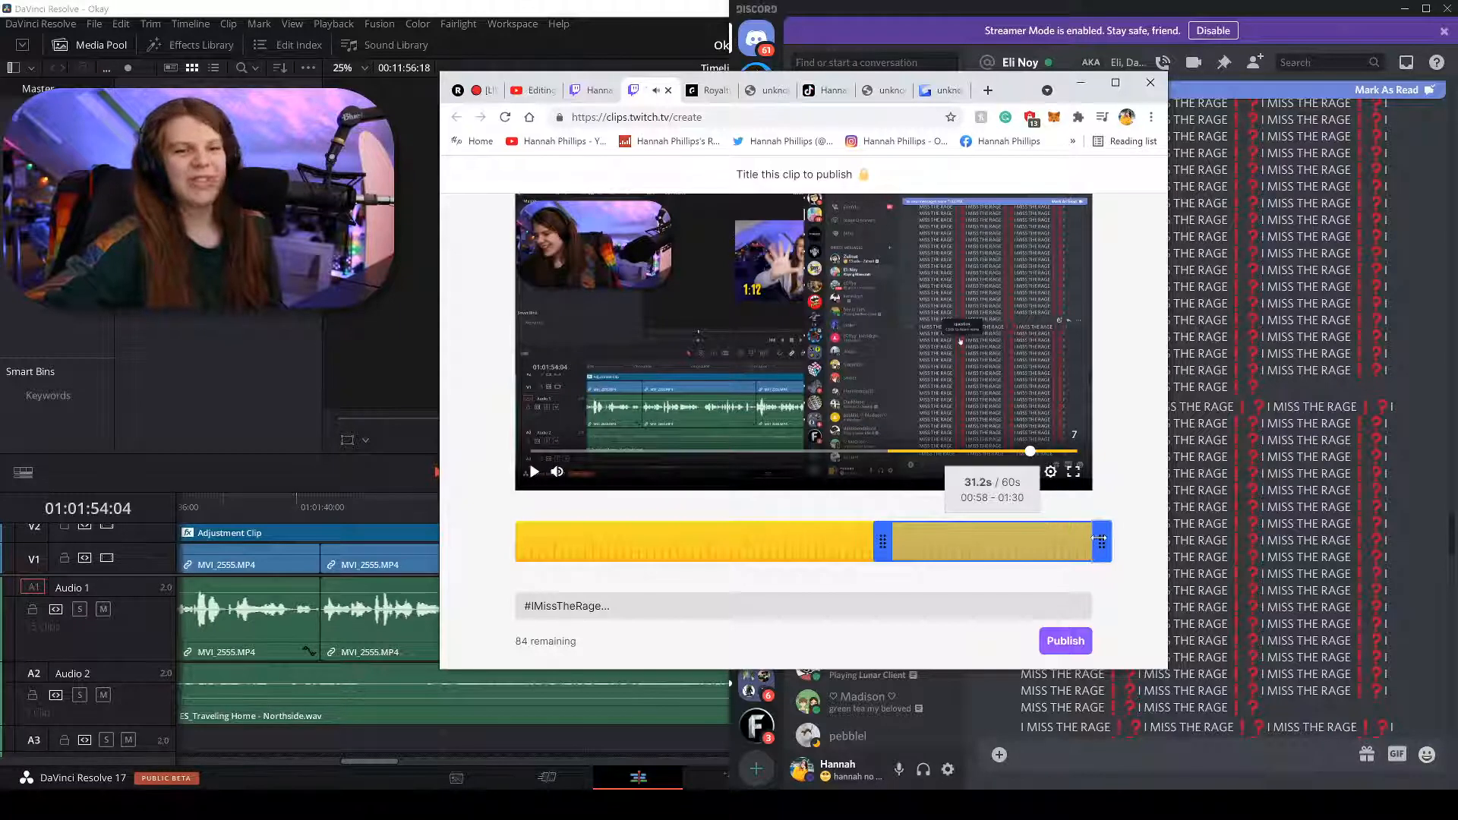
drag(1100, 539, 1049, 527)
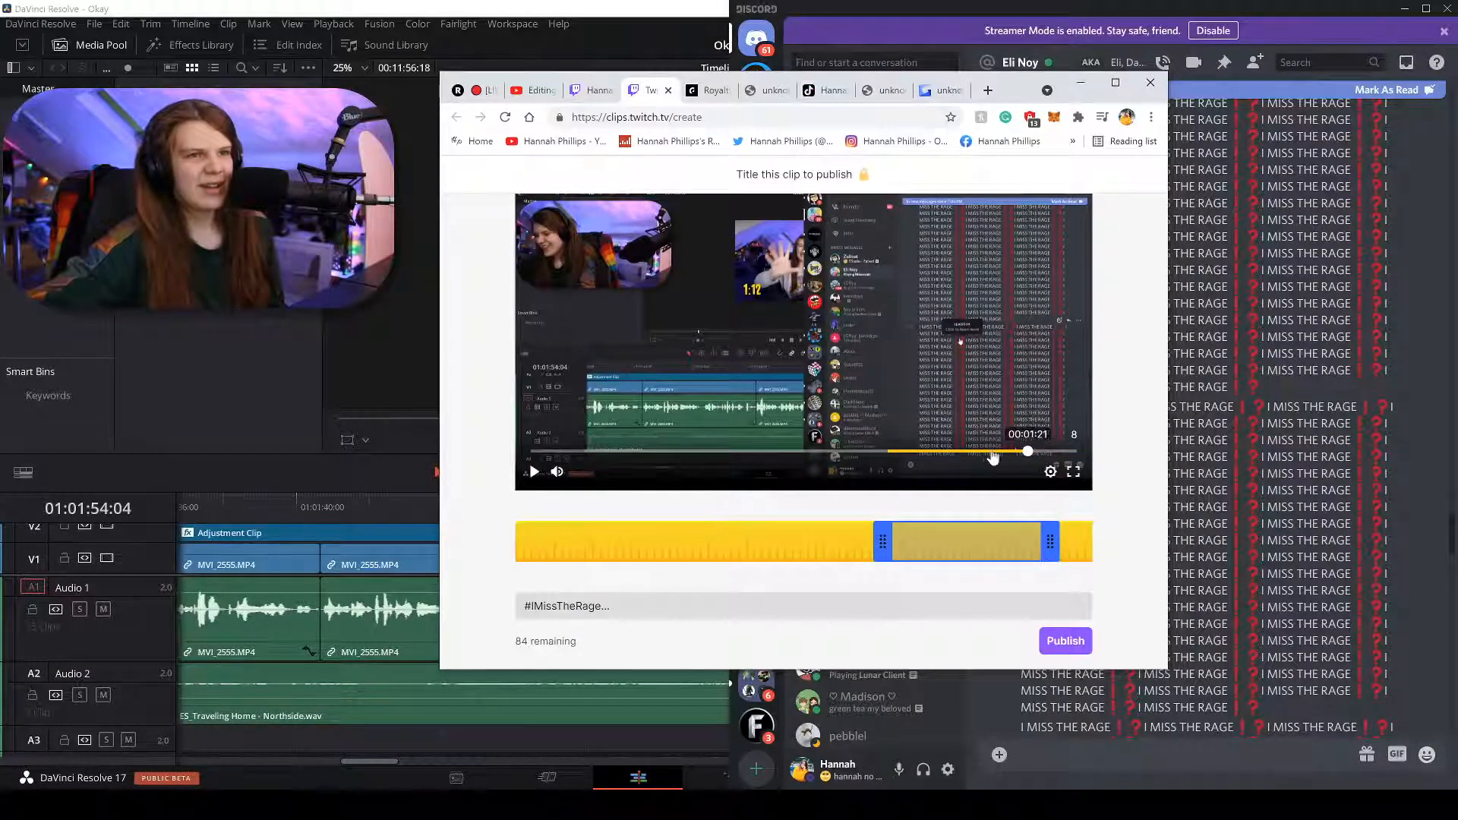
click(535, 473)
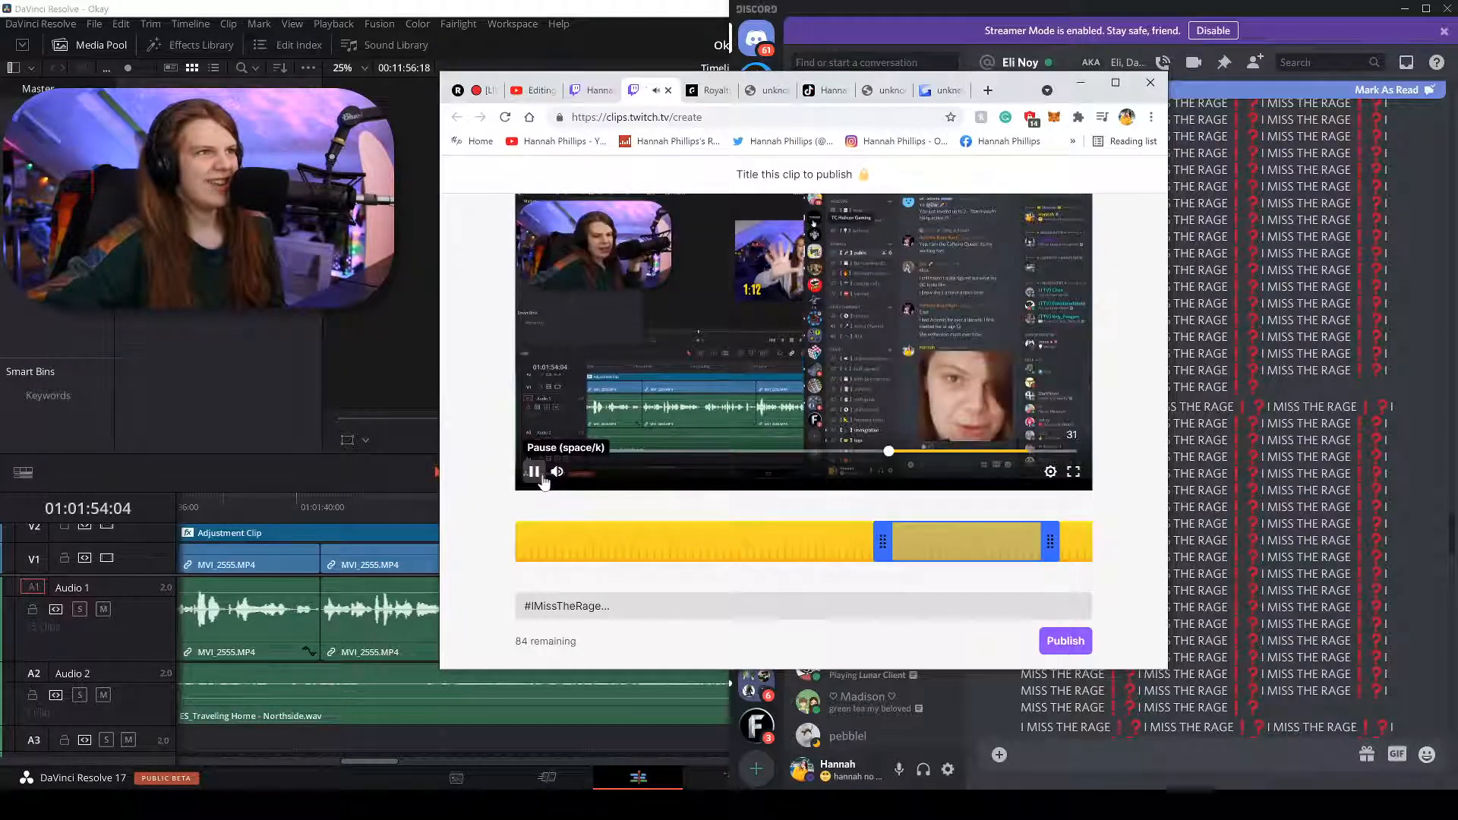
Publish the clip and mute its preview.
click(1063, 640)
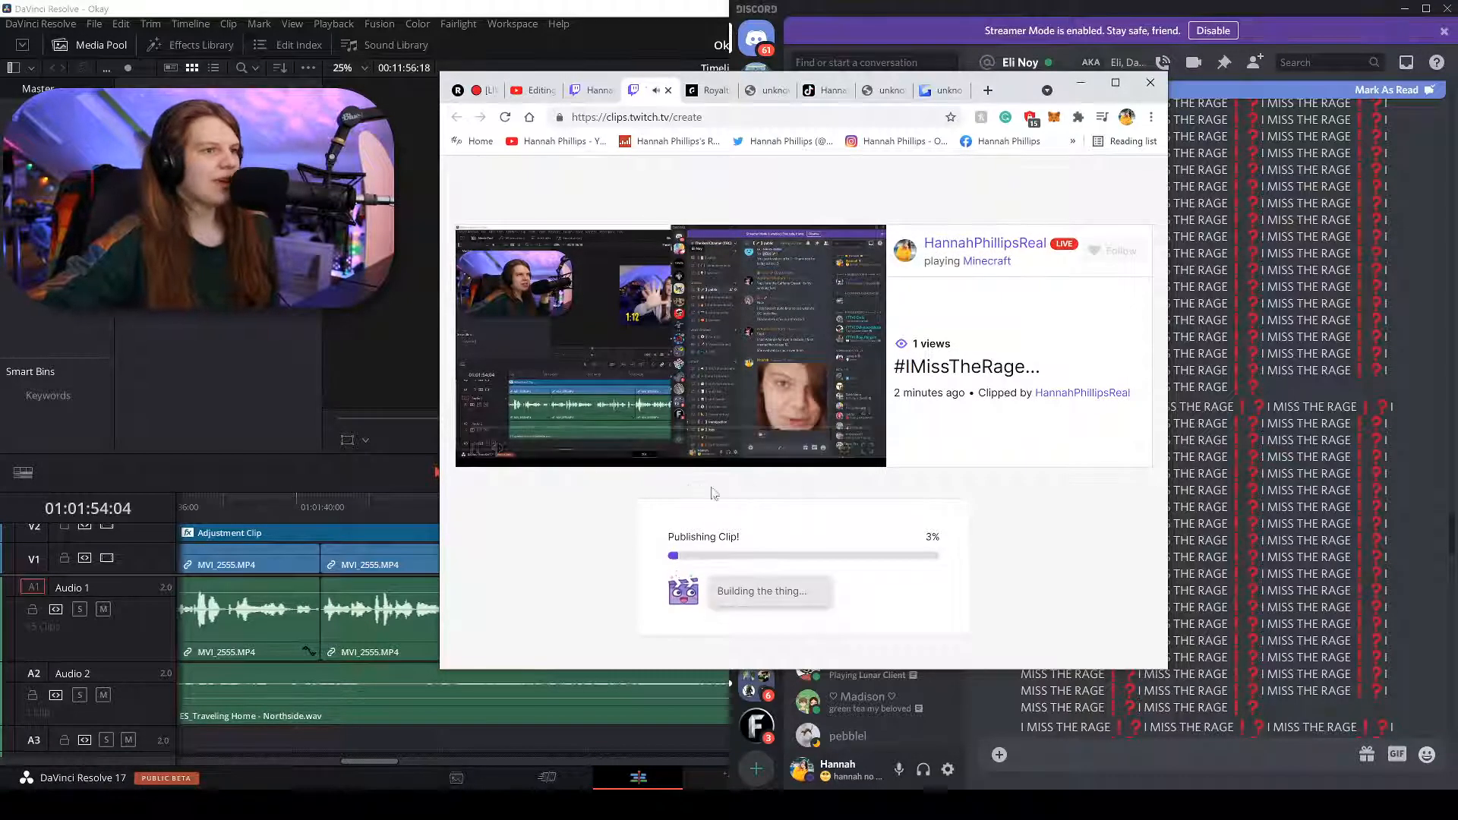
click(499, 448)
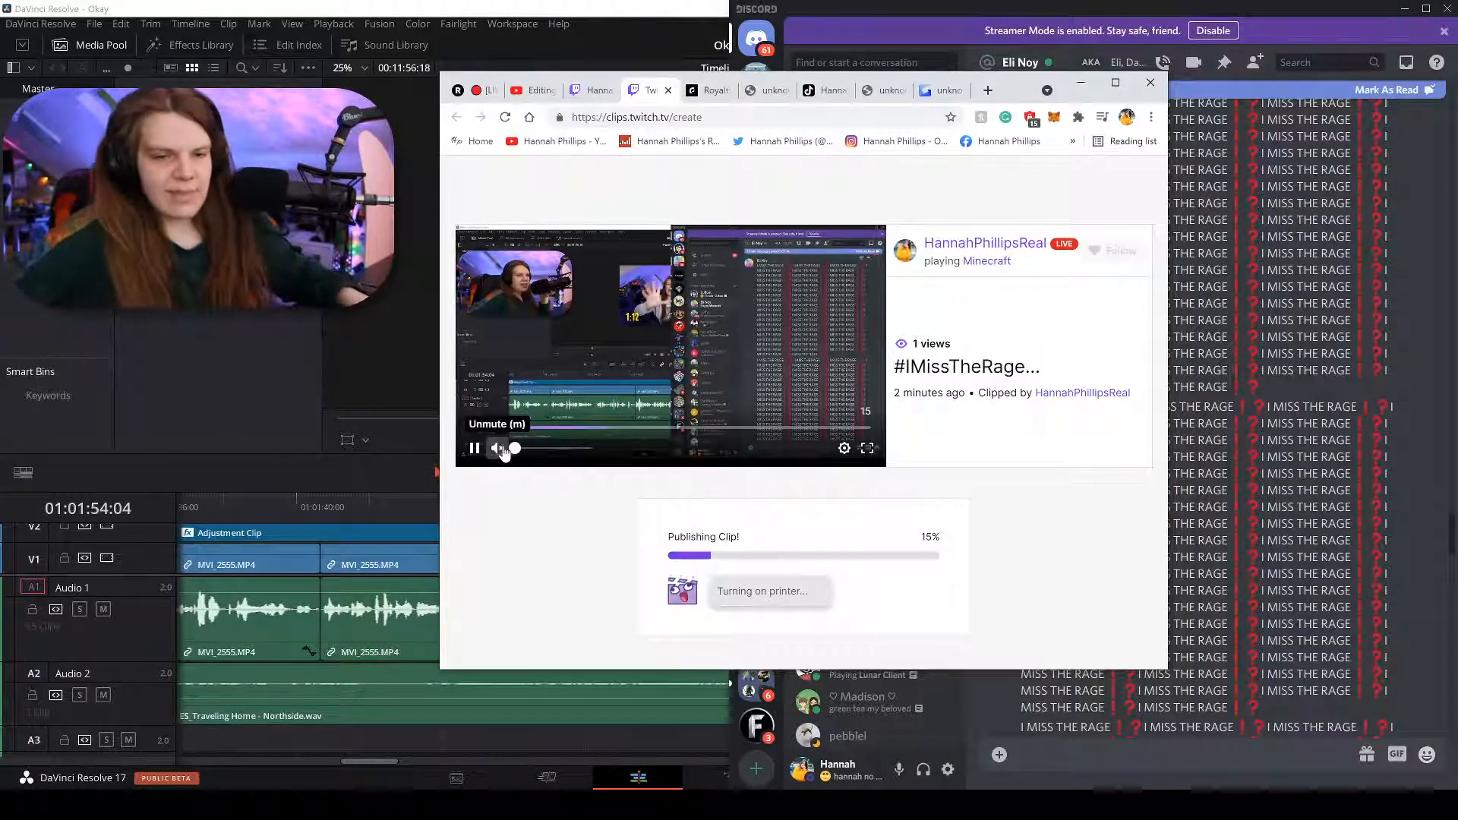
click(1249, 319)
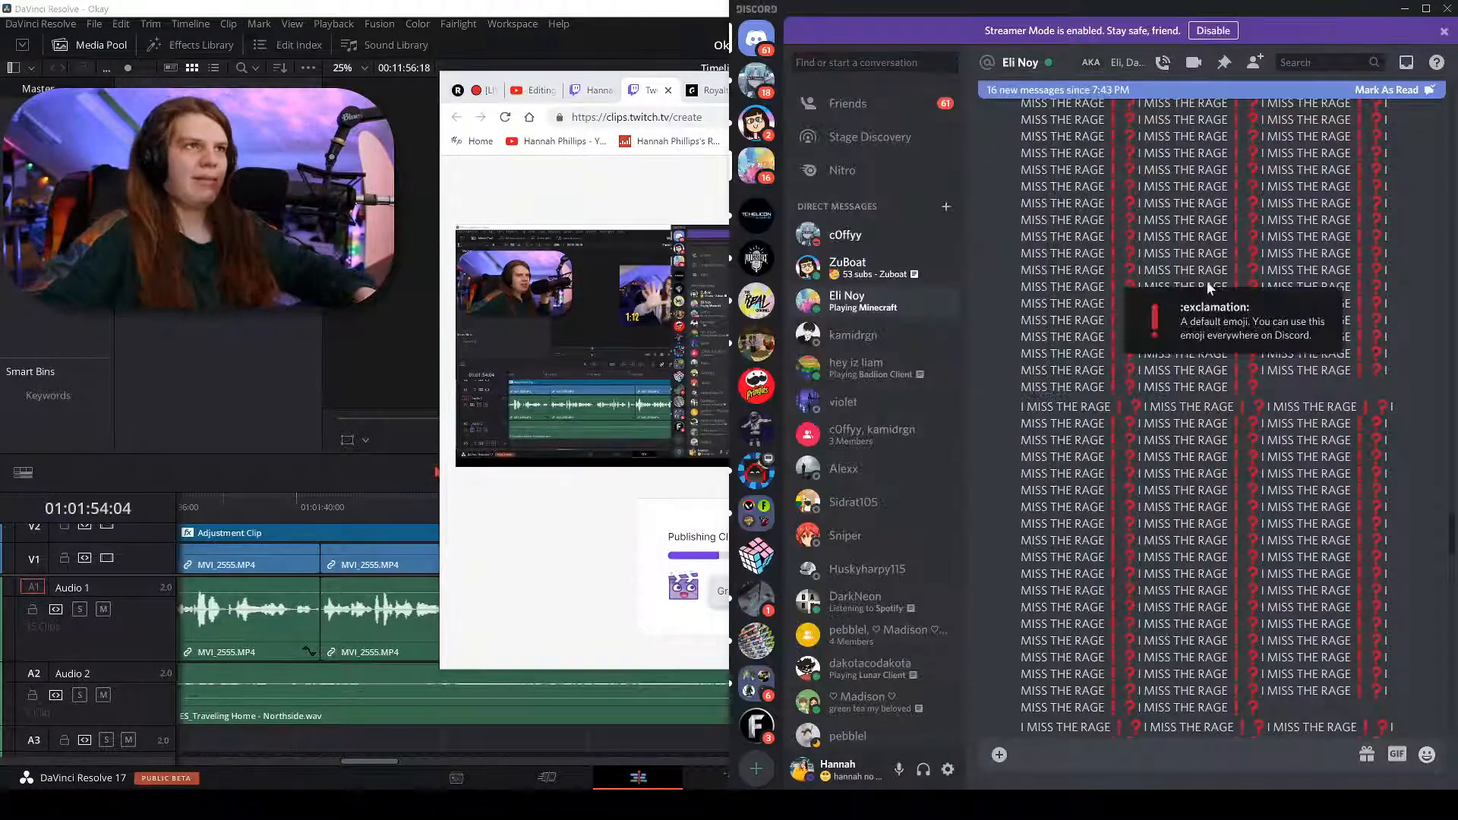
Browse the Discord direct messages and open a different conversation.
click(748, 88)
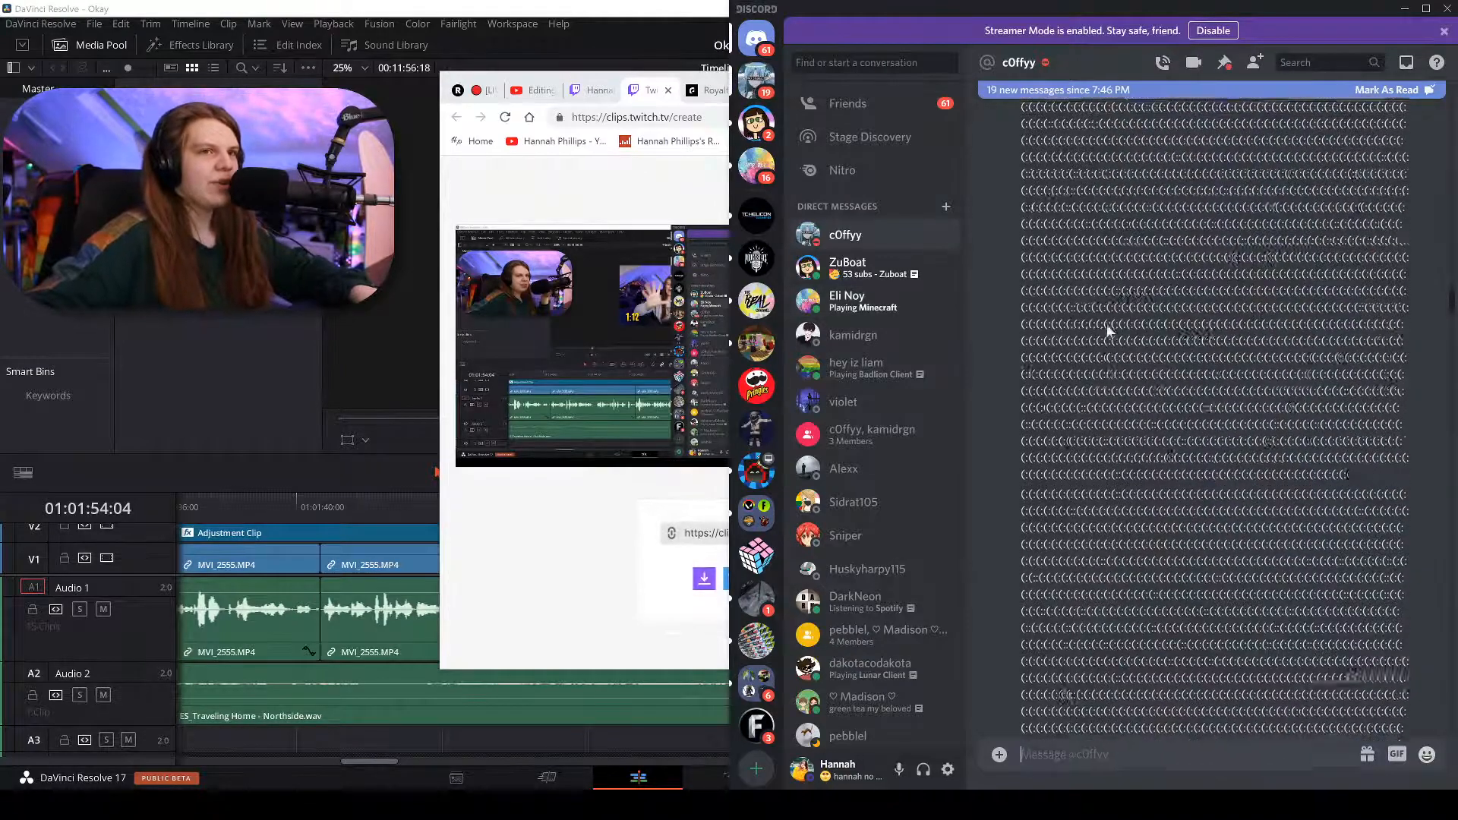
scroll(1079, 444, down, 10)
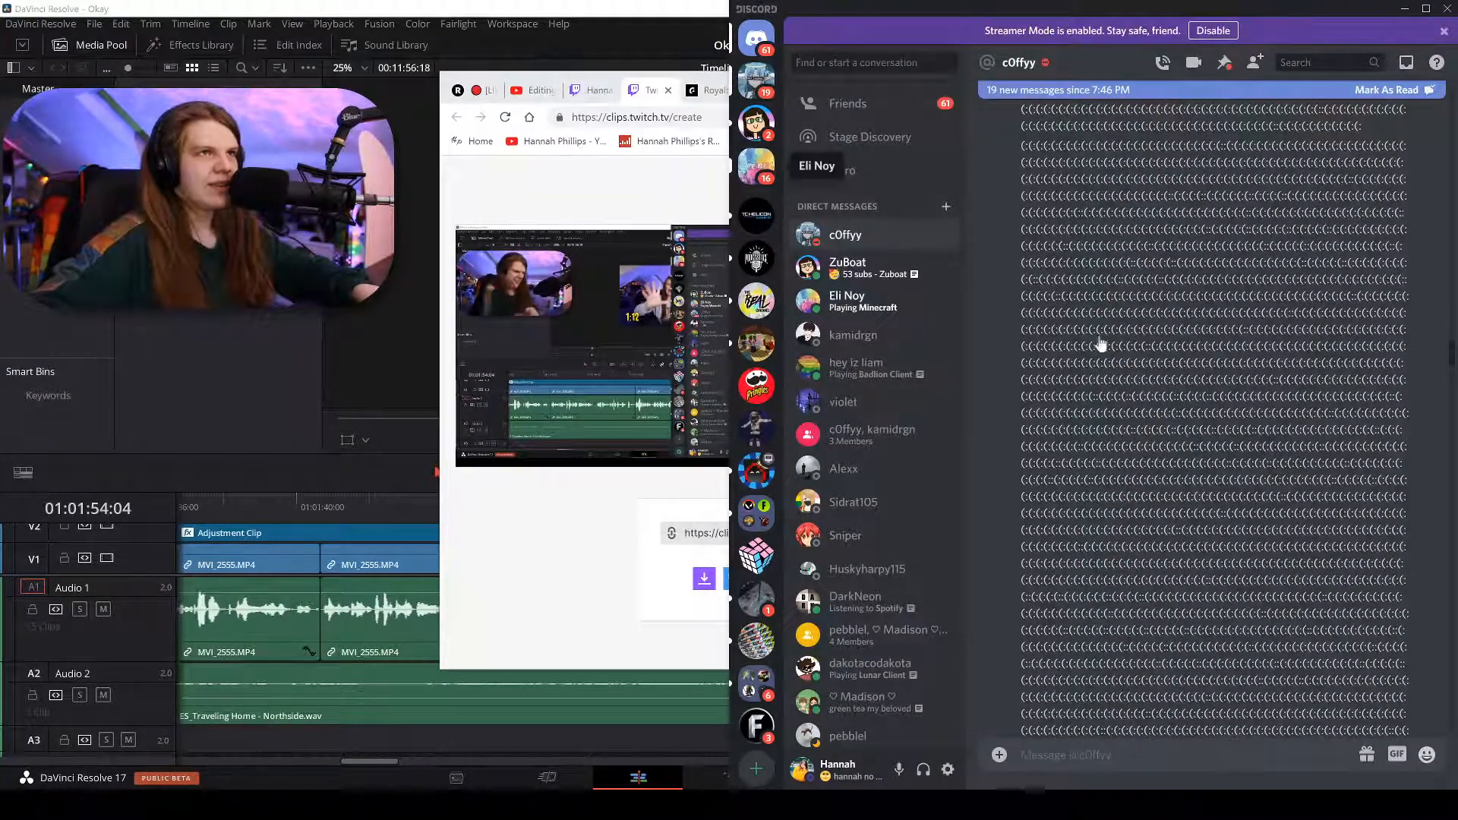
scroll(1179, 444, down, 10)
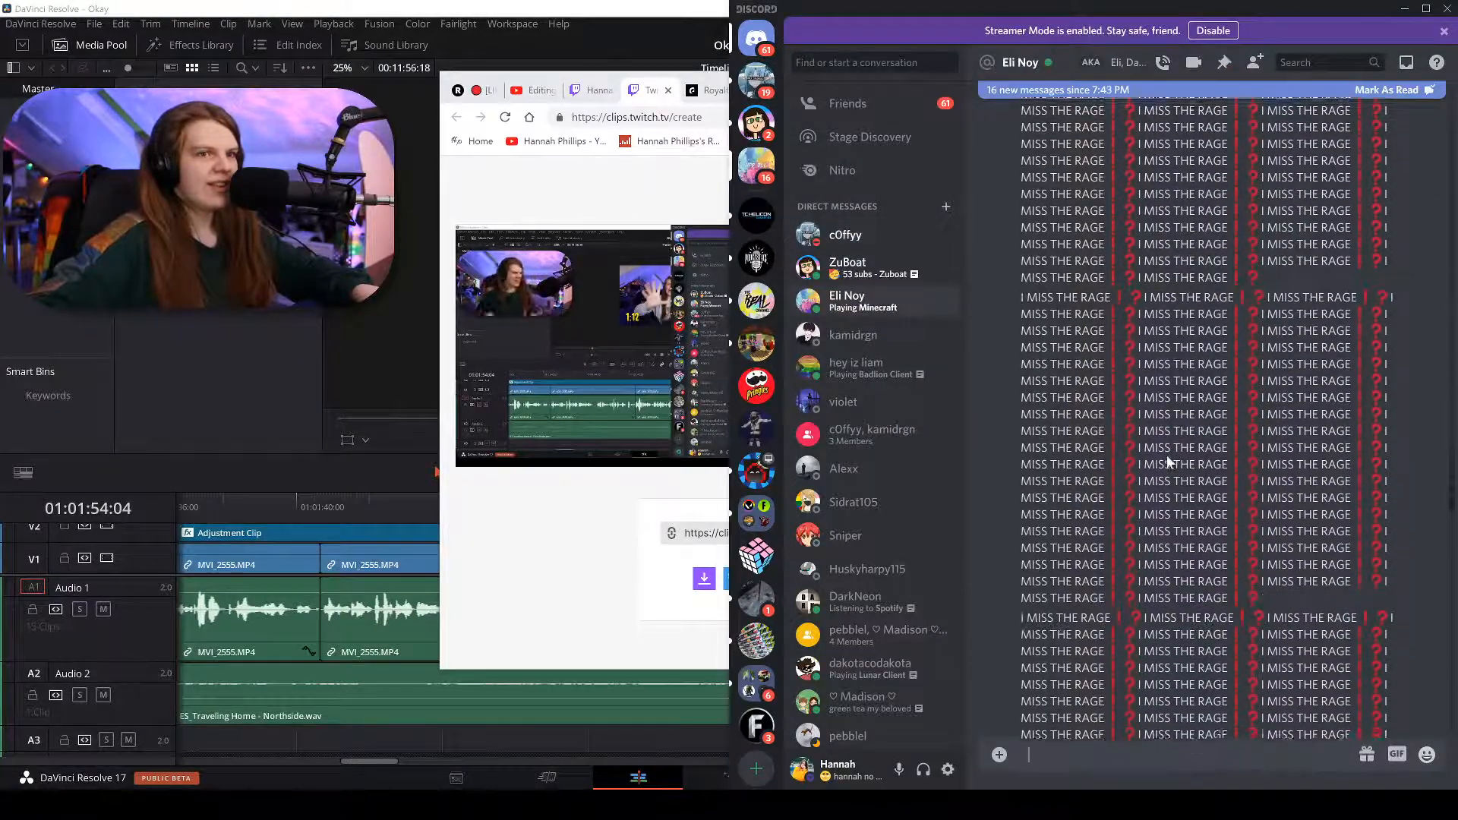
scroll(1165, 464, down, 5)
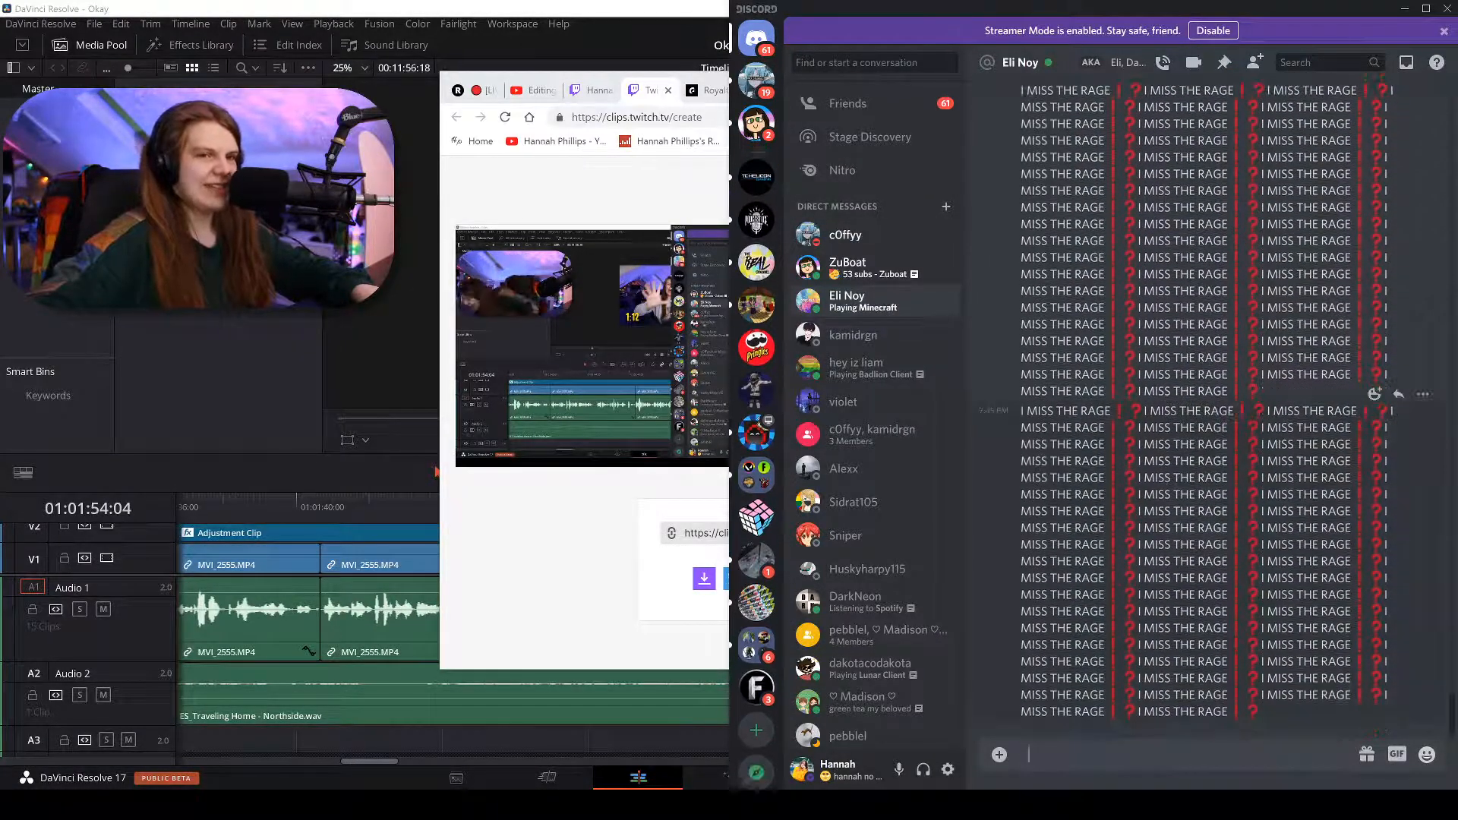
click(847, 266)
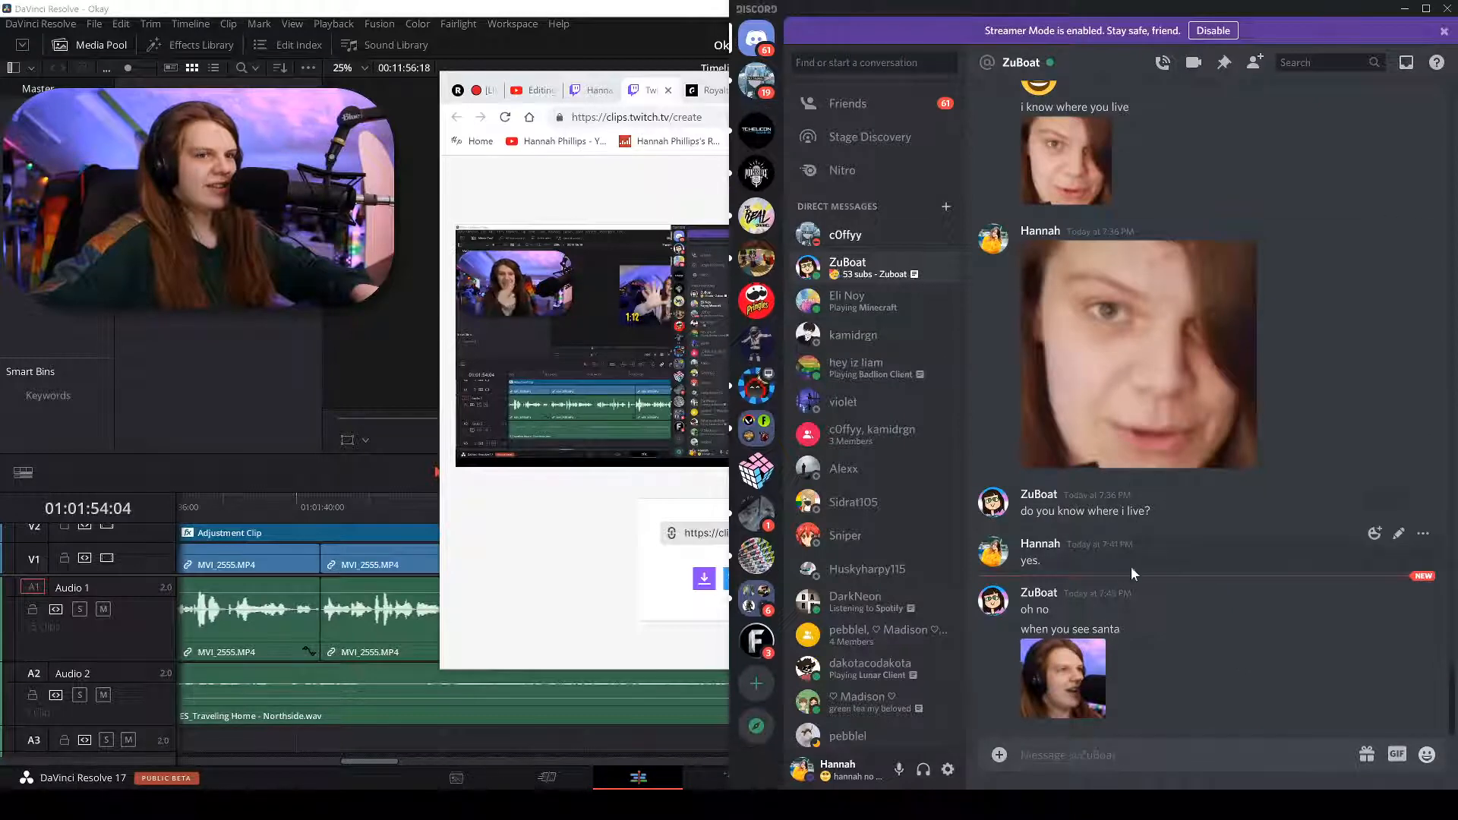
Open the shared santa image at full size, screenshot it, and copy the capture.
click(1072, 663)
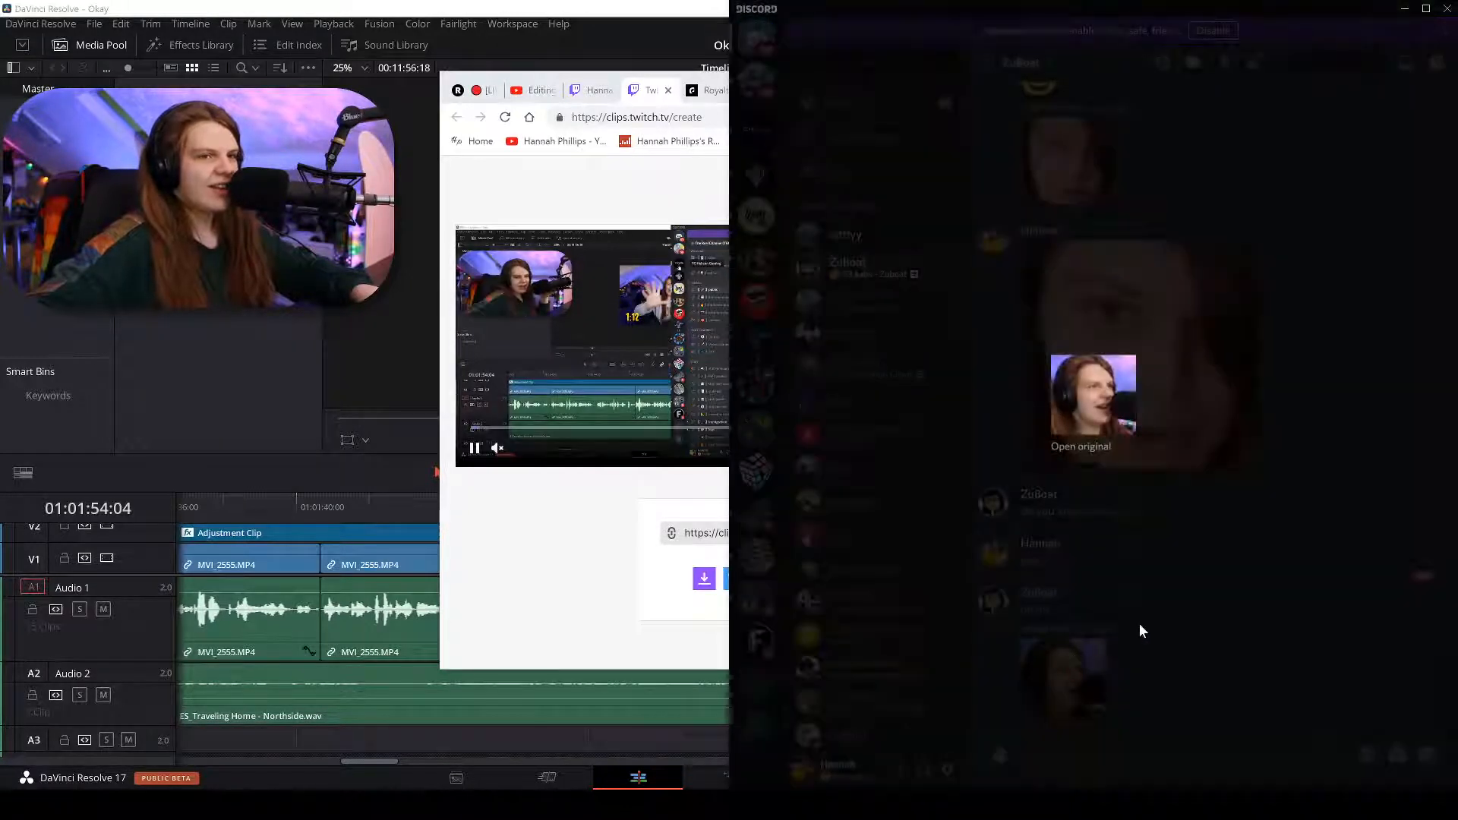
click(1093, 448)
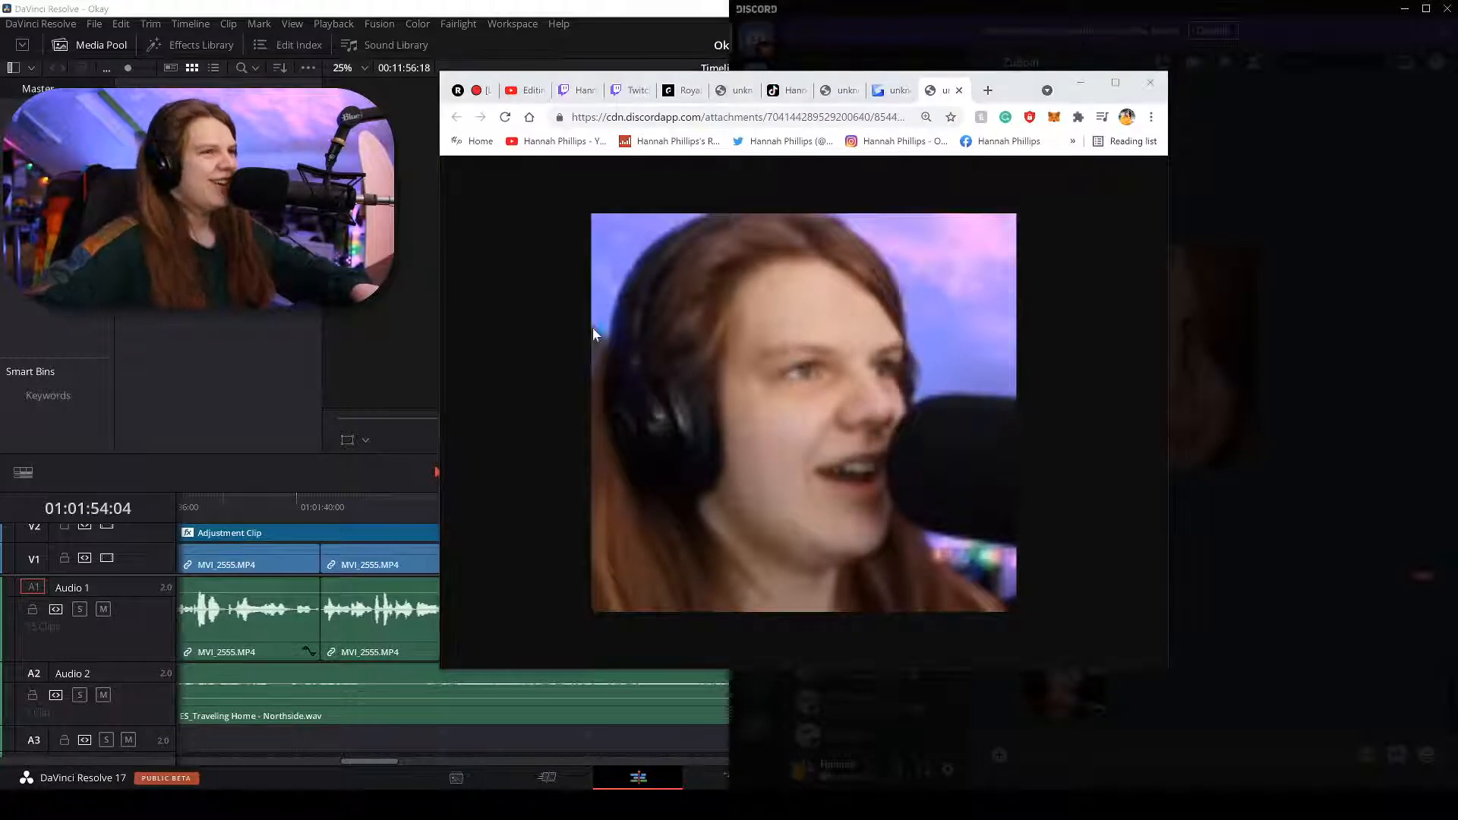
drag(597, 218, 1016, 614)
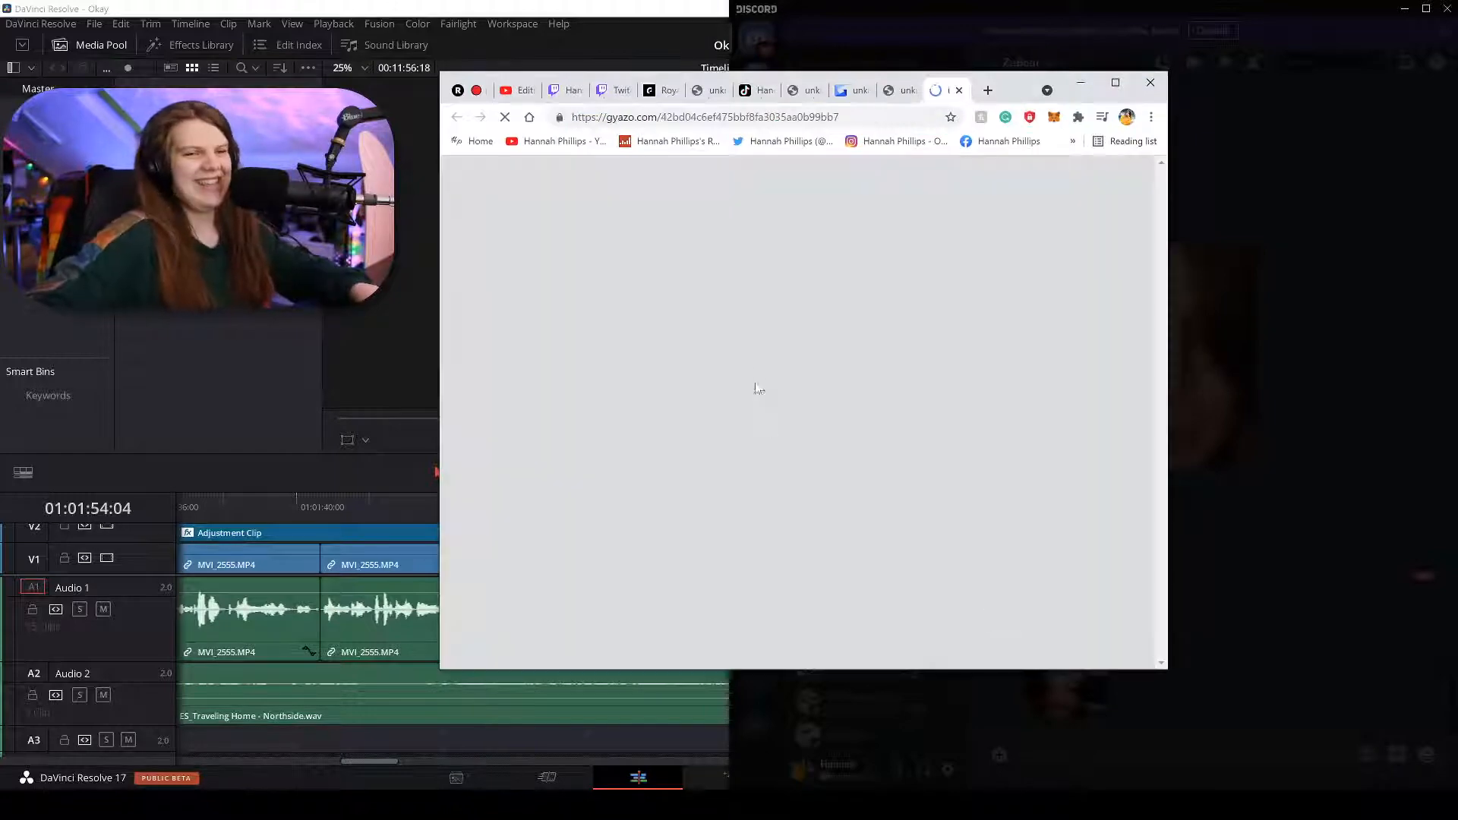
right_click(755, 364)
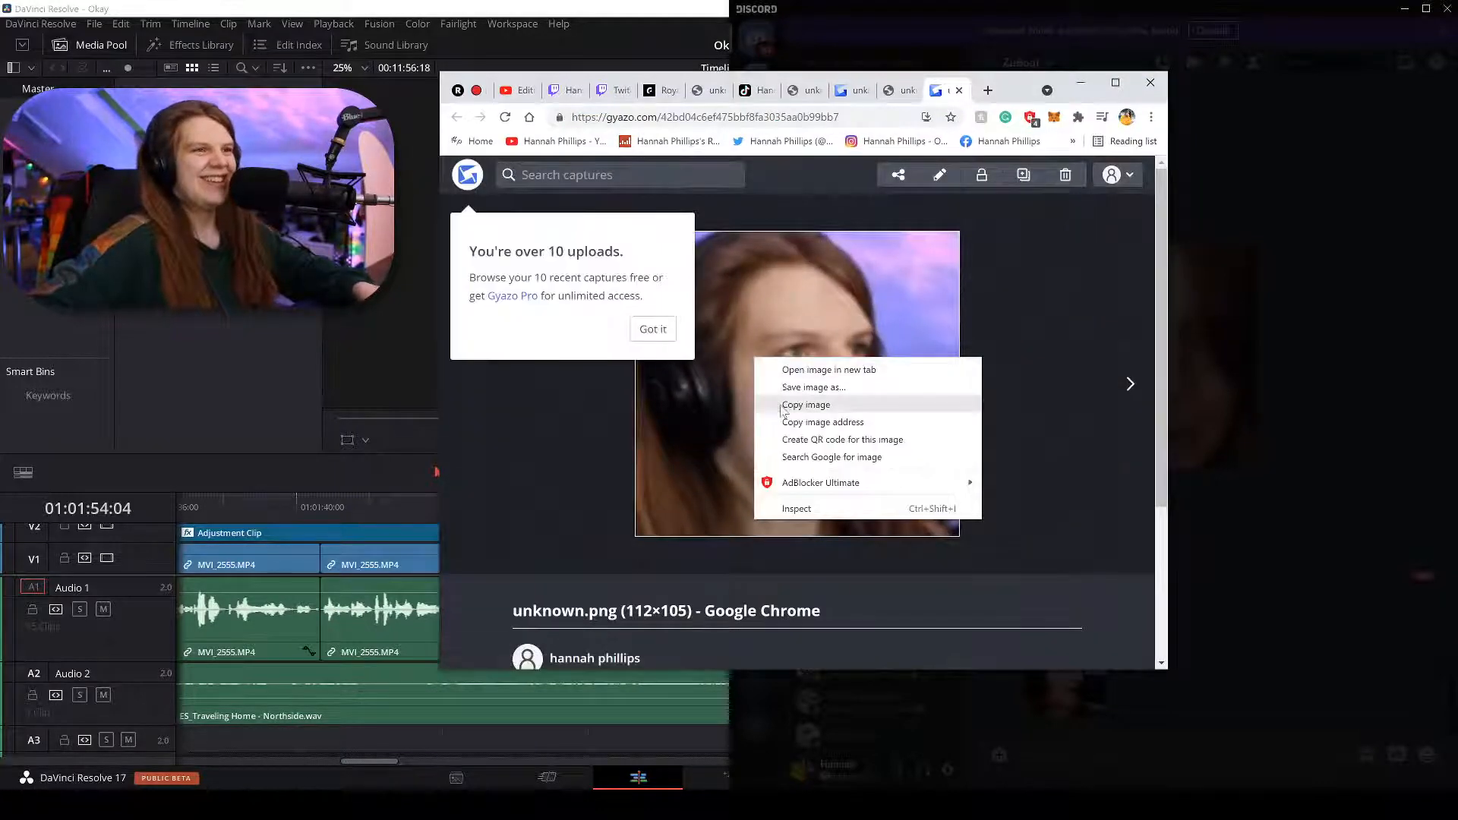
click(806, 404)
click(1153, 745)
Paste and send the captured image in the DM, then return to DaVinci Resolve.
key(ctrl+v)
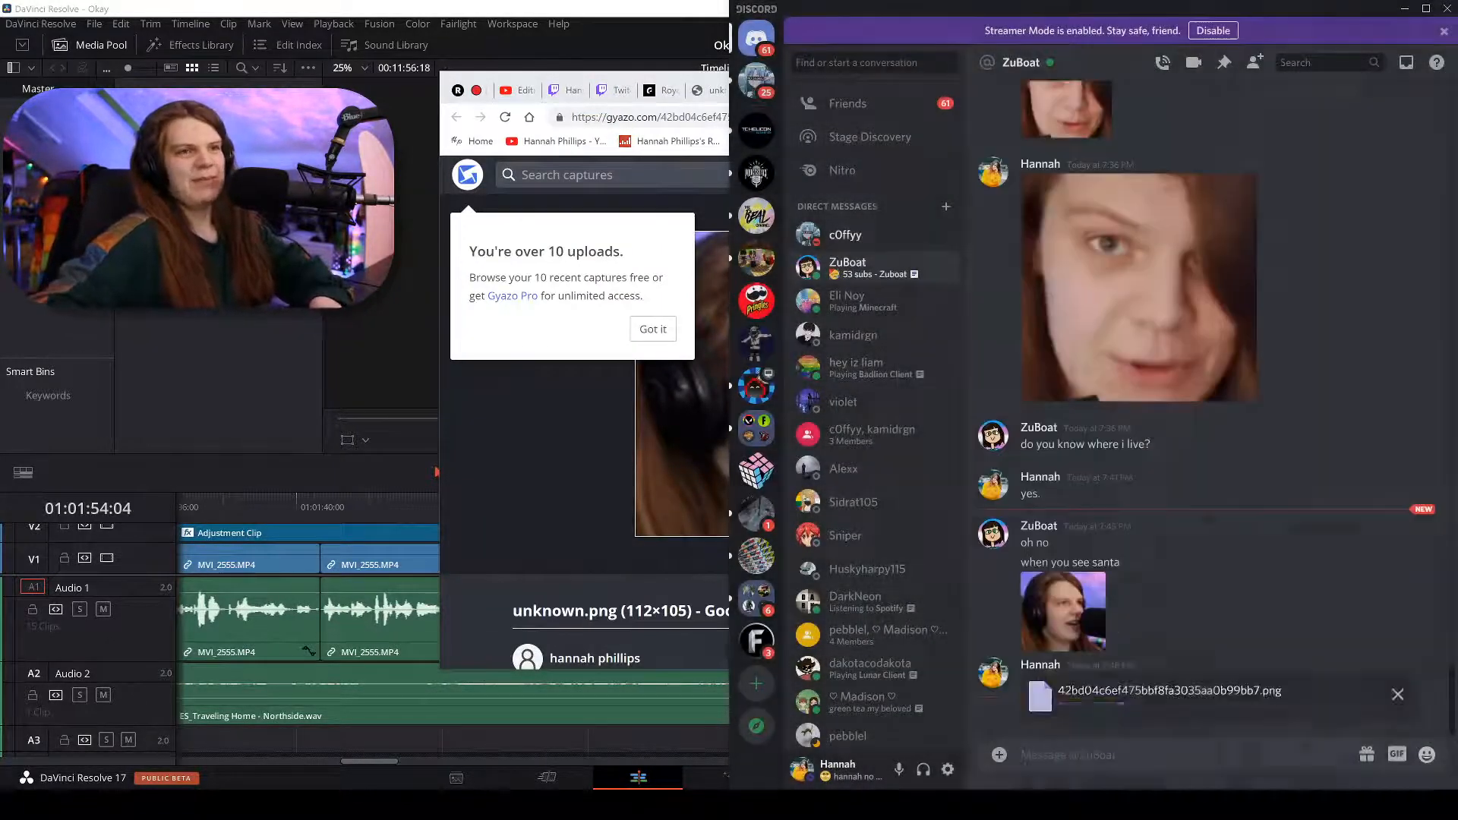
key(Return)
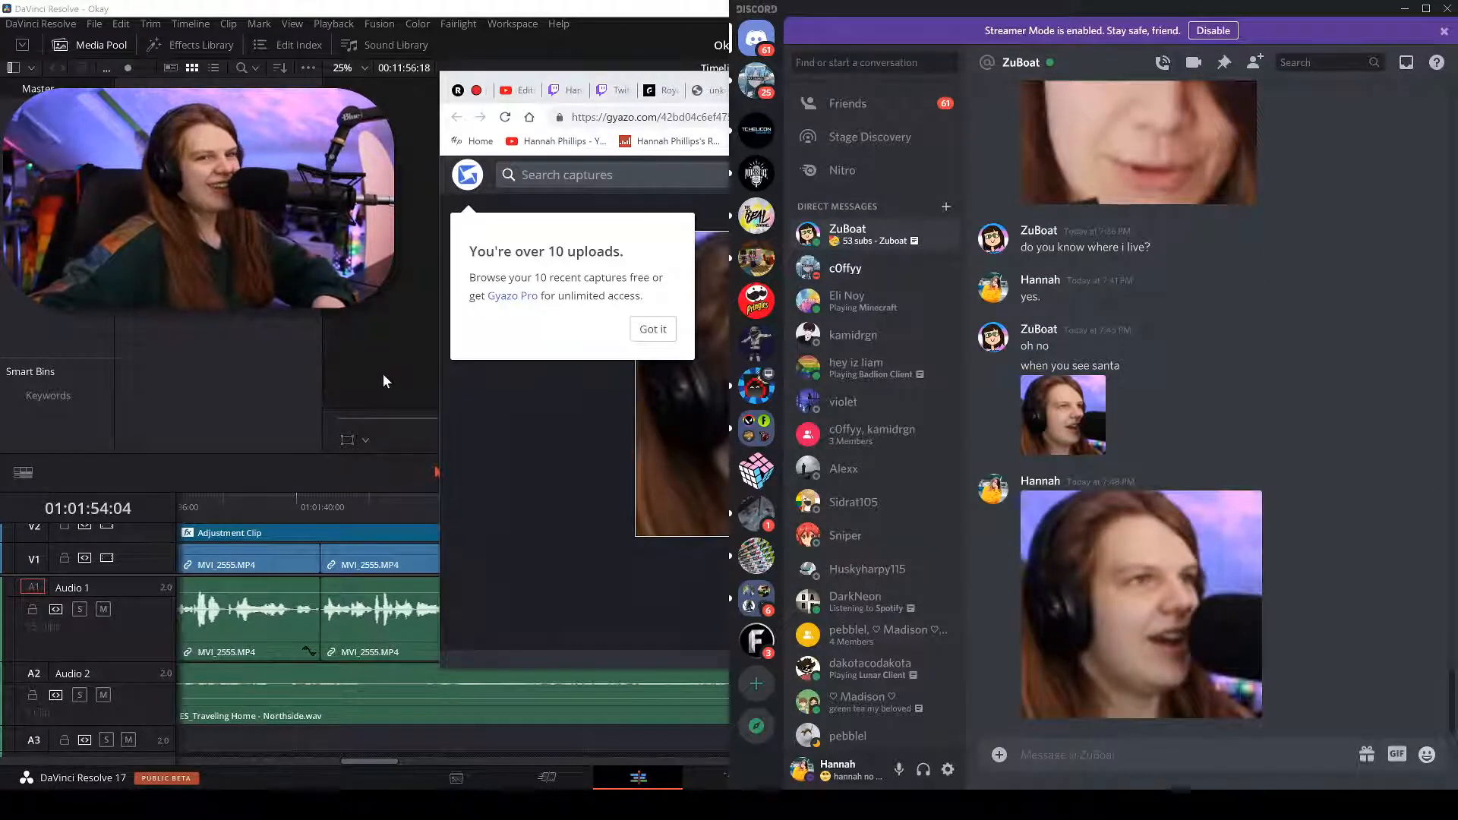
click(383, 374)
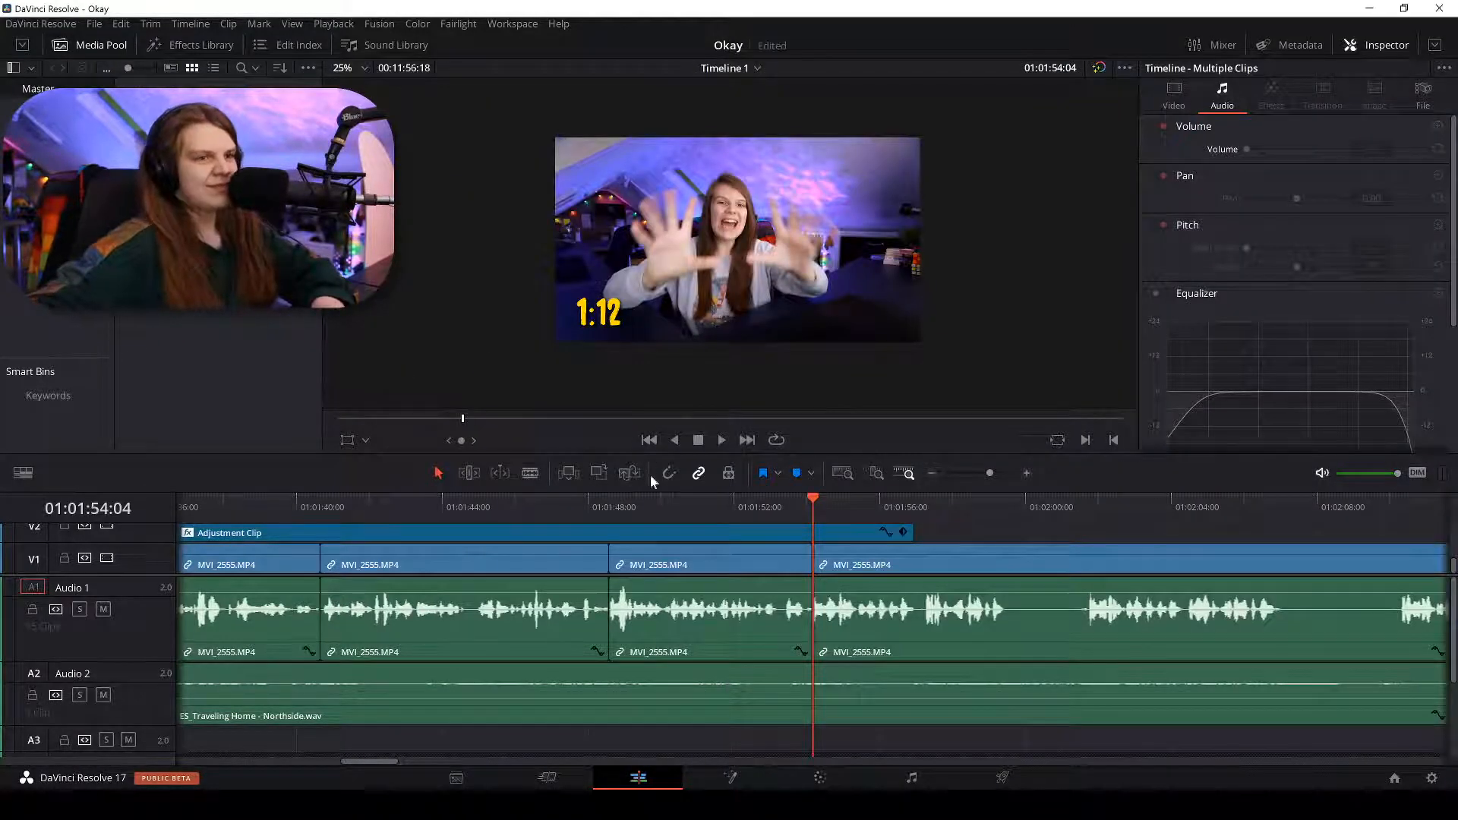
Enlarge the video tracks, shorten Audio 1, and lengthen the Adjustment Clip on V2.
scroll(913, 507, down, 5)
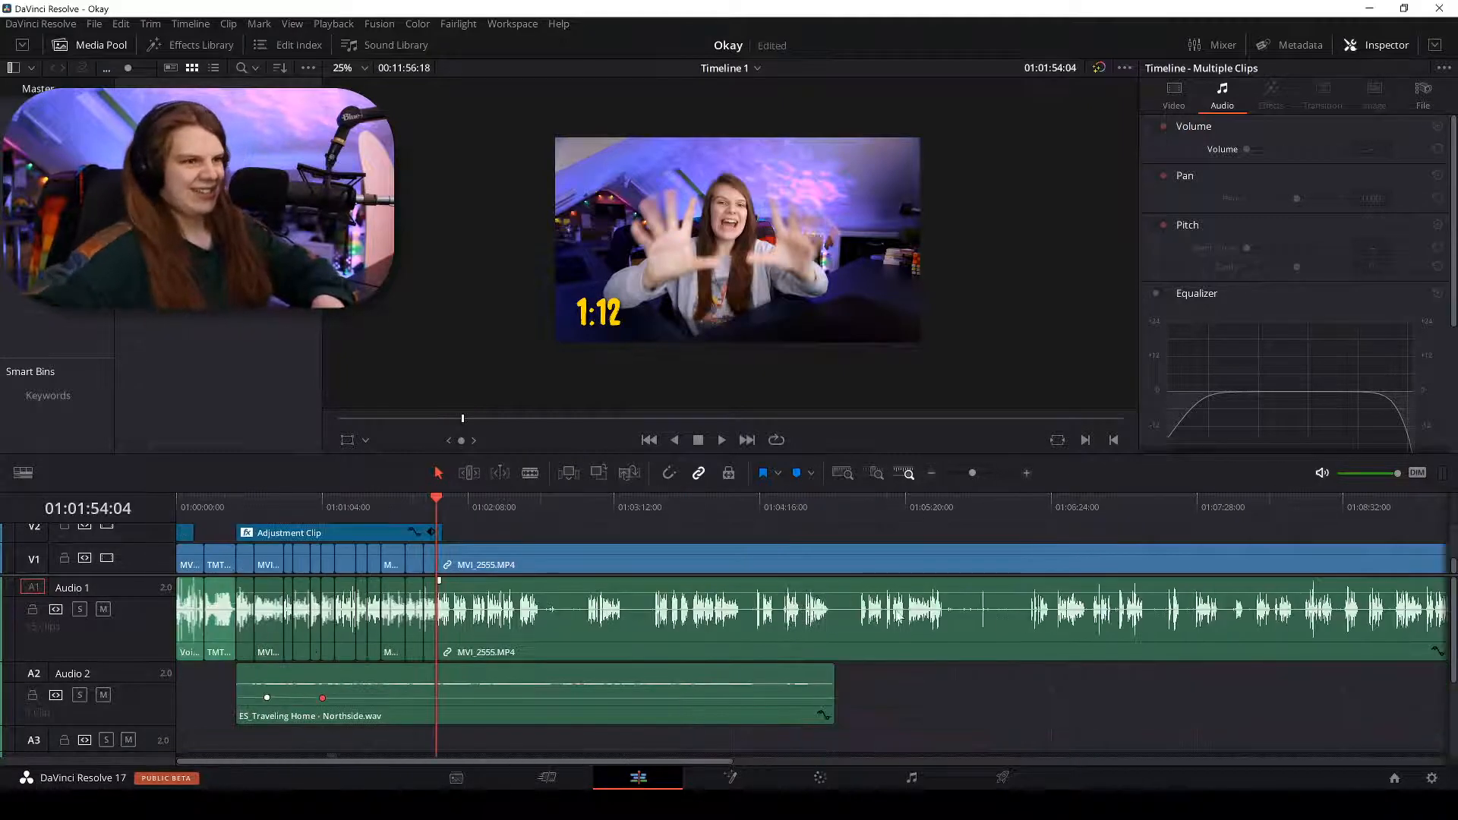
drag(139, 575, 137, 610)
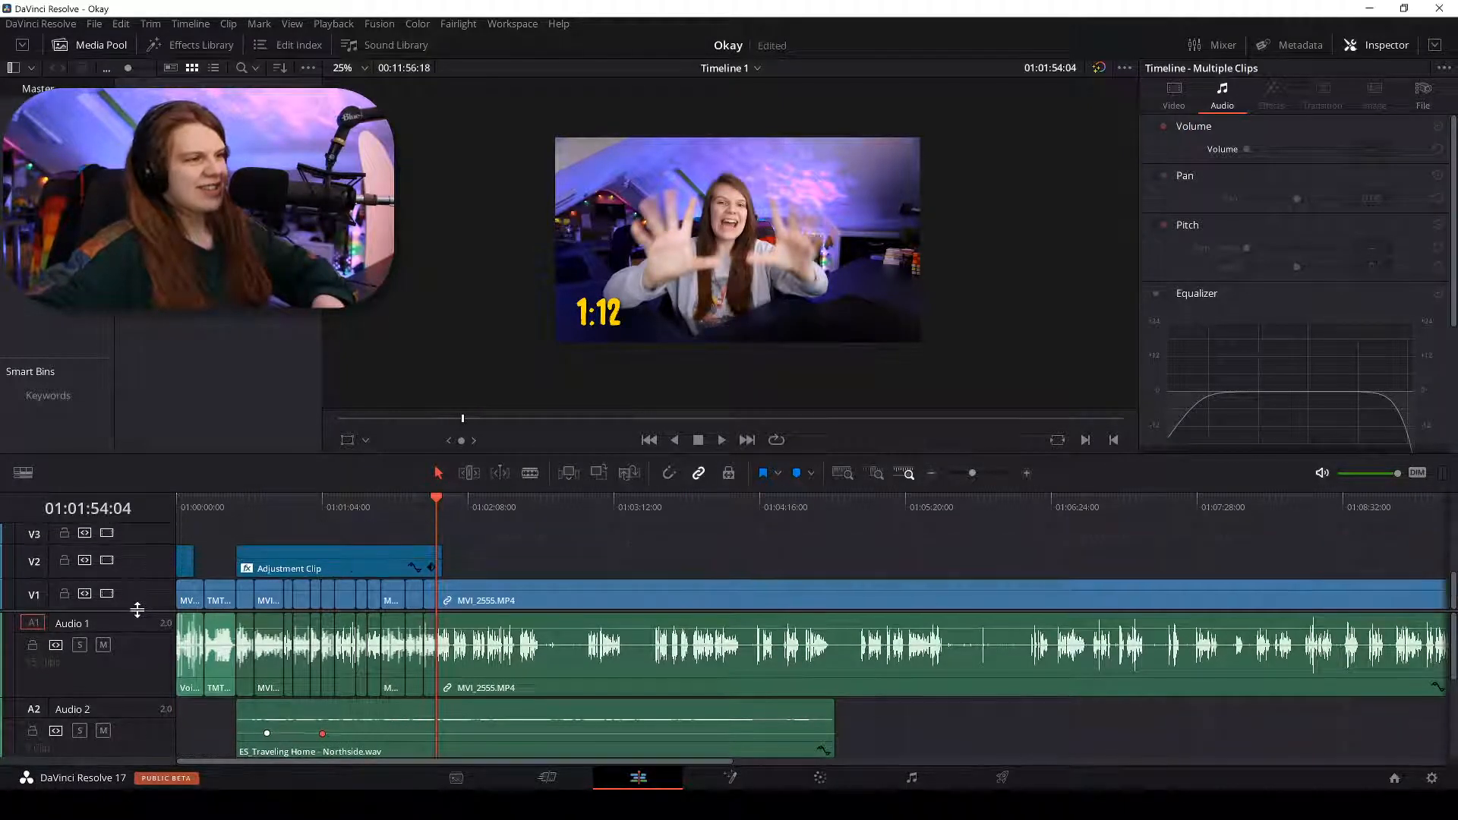
drag(124, 689, 117, 662)
scroll(116, 662, down, 2)
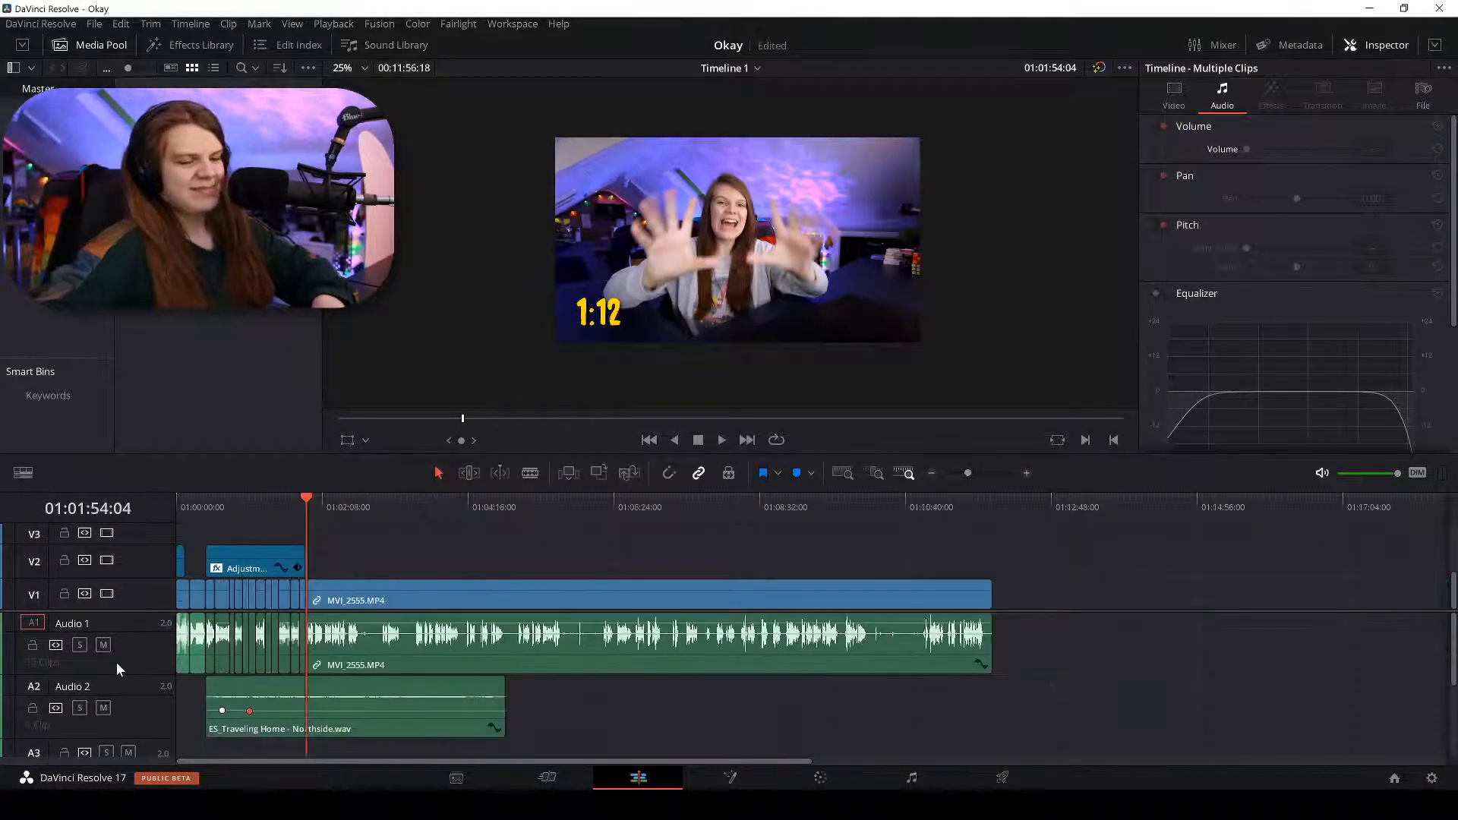
drag(239, 553, 338, 555)
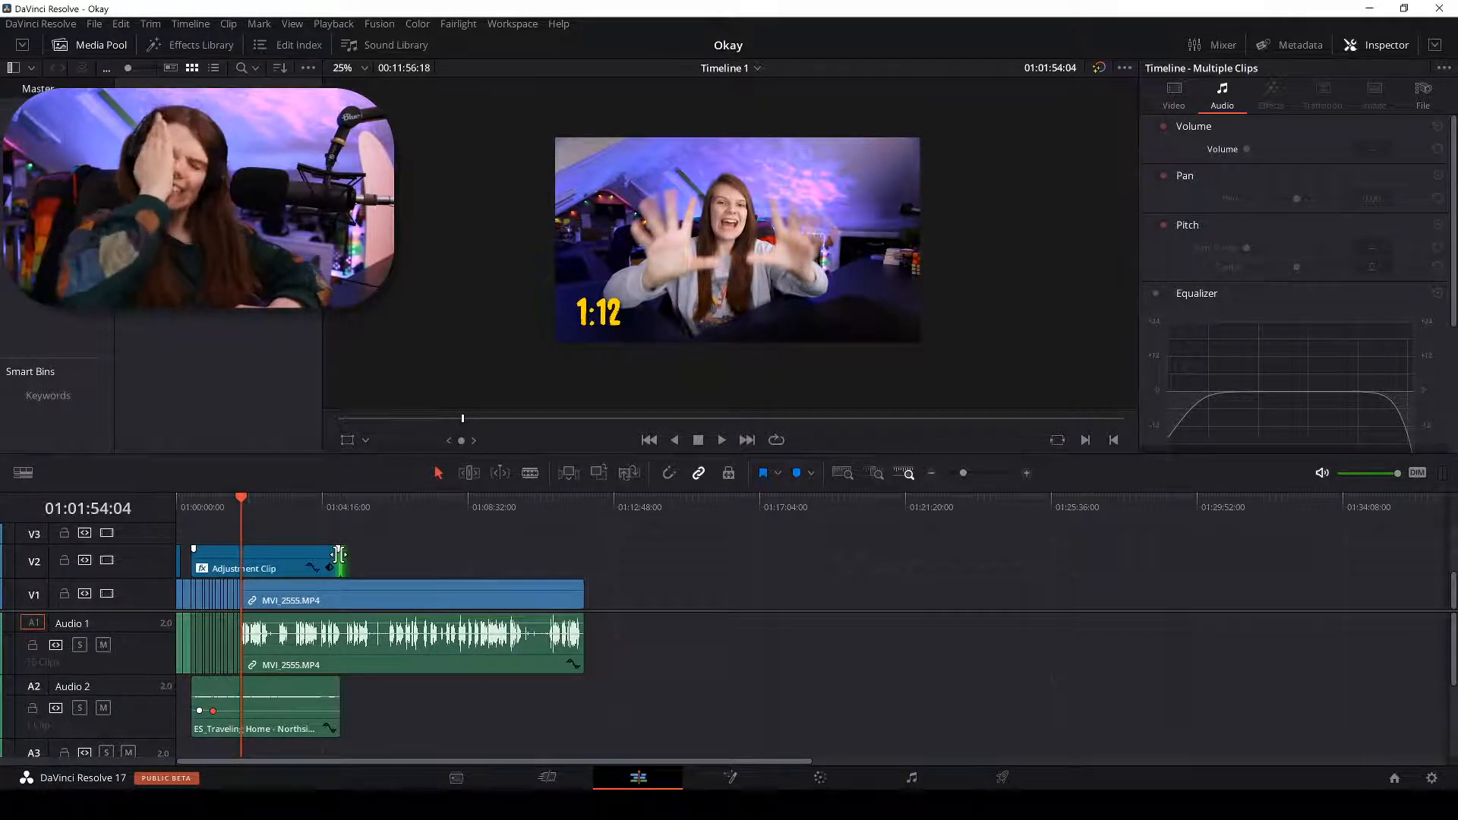
Play through MVI_2555 from about 01:01:55 to find the pause ending near 01:02:30.
scroll(841, 665, up, 3)
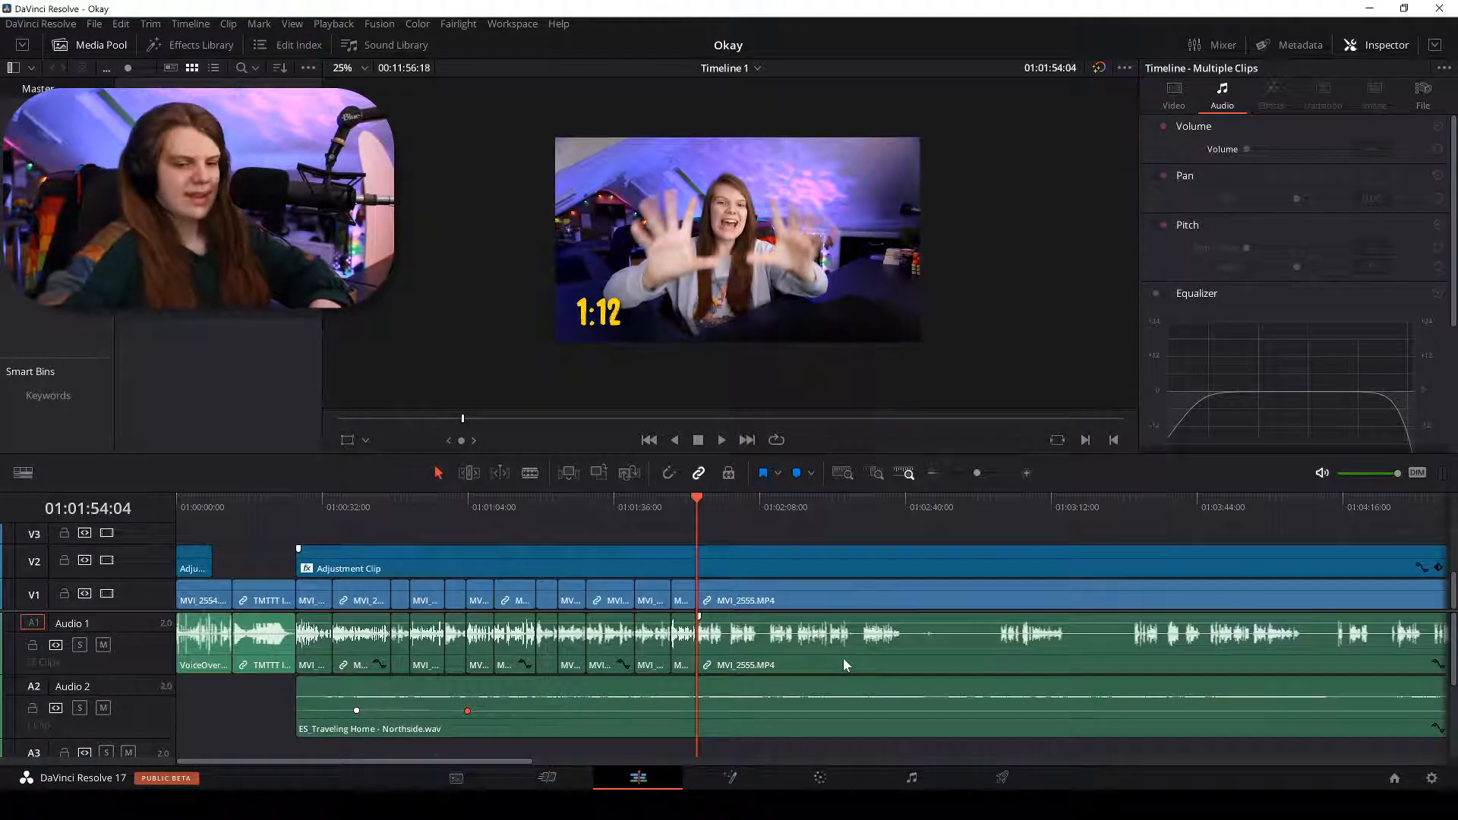
scroll(842, 658, down, 1)
scroll(934, 571, up, 3)
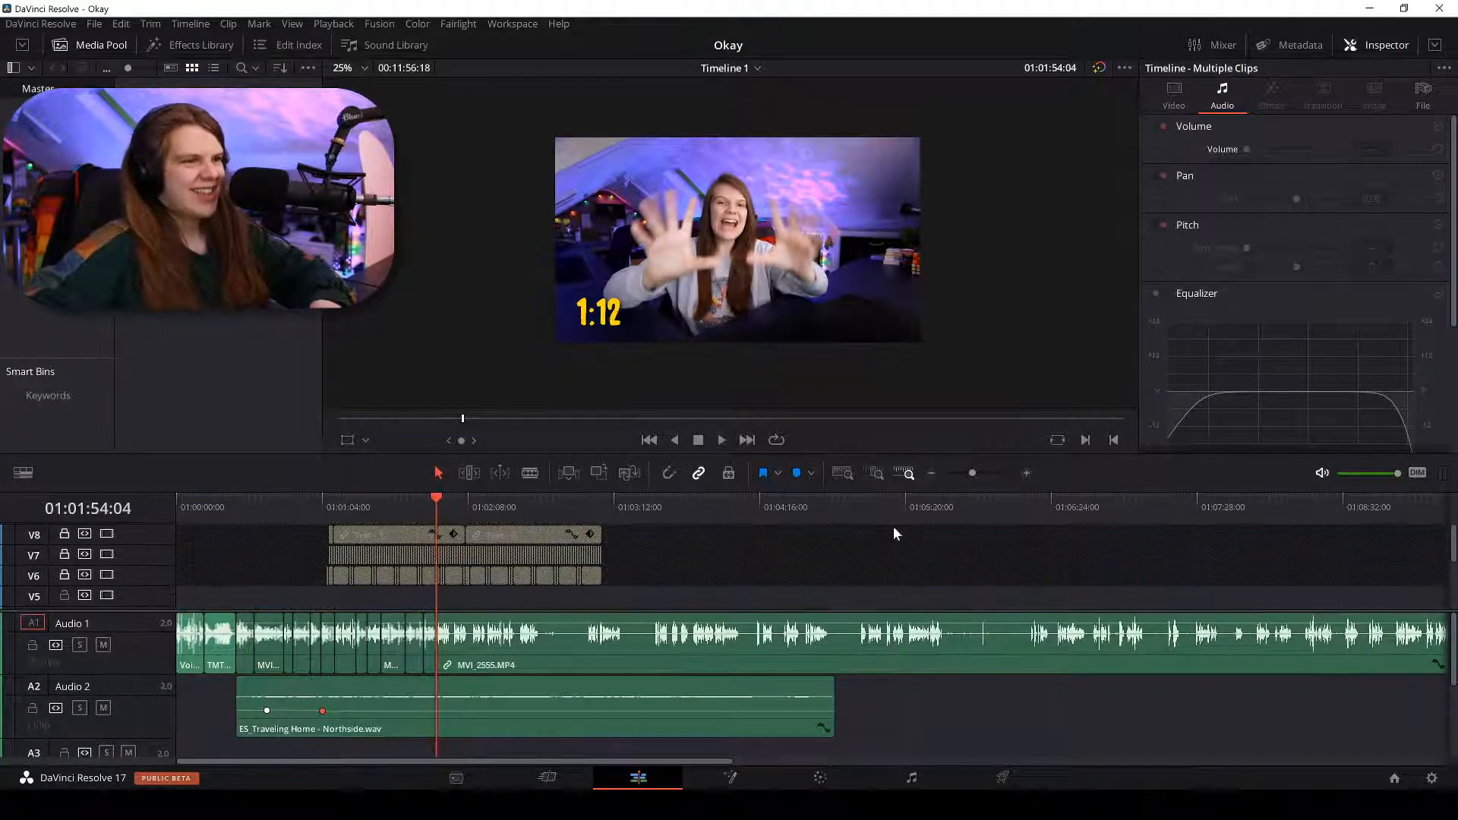
scroll(893, 527, down, 3)
scroll(597, 586, up, 5)
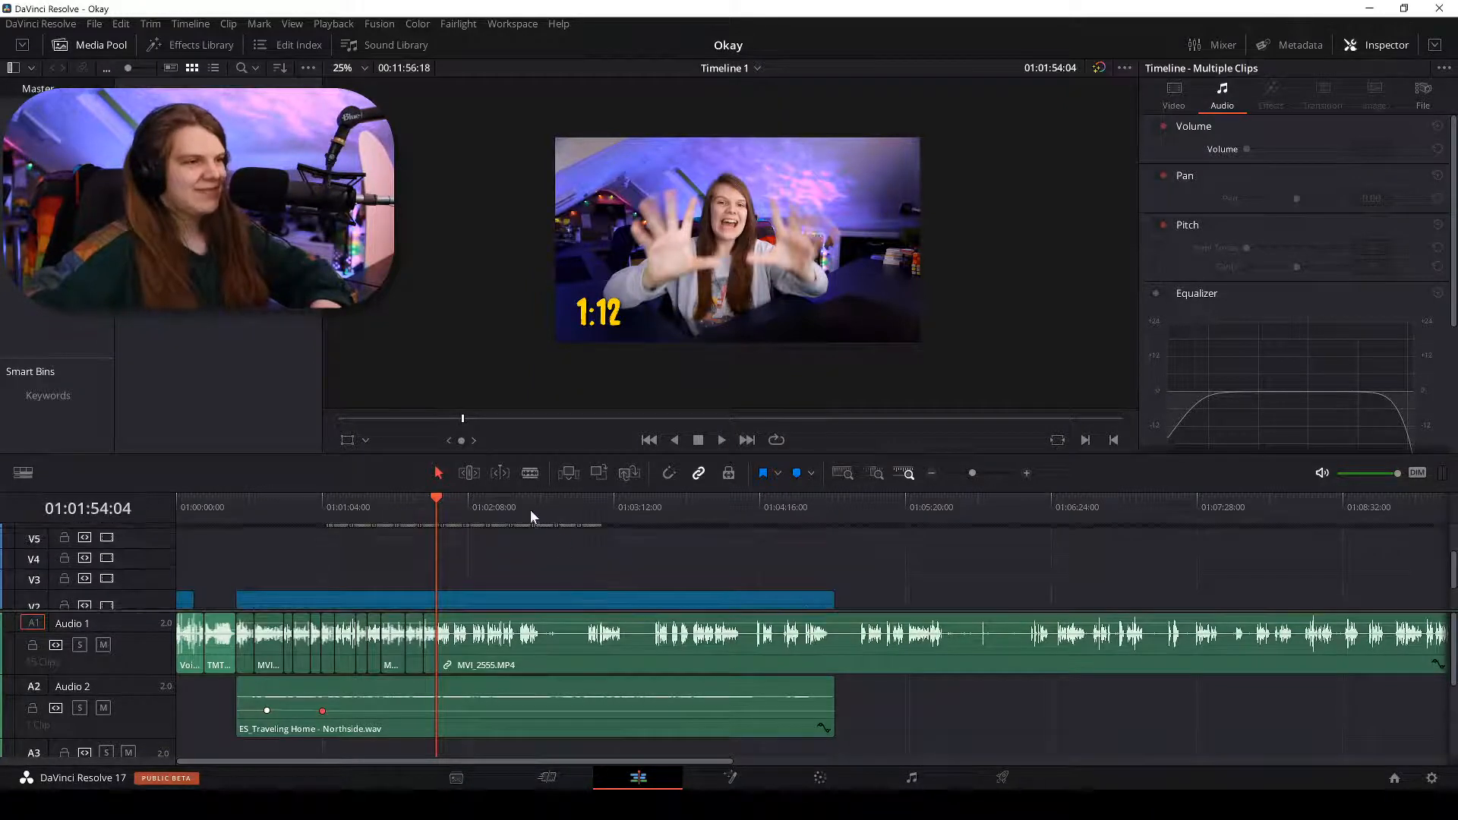
click(603, 516)
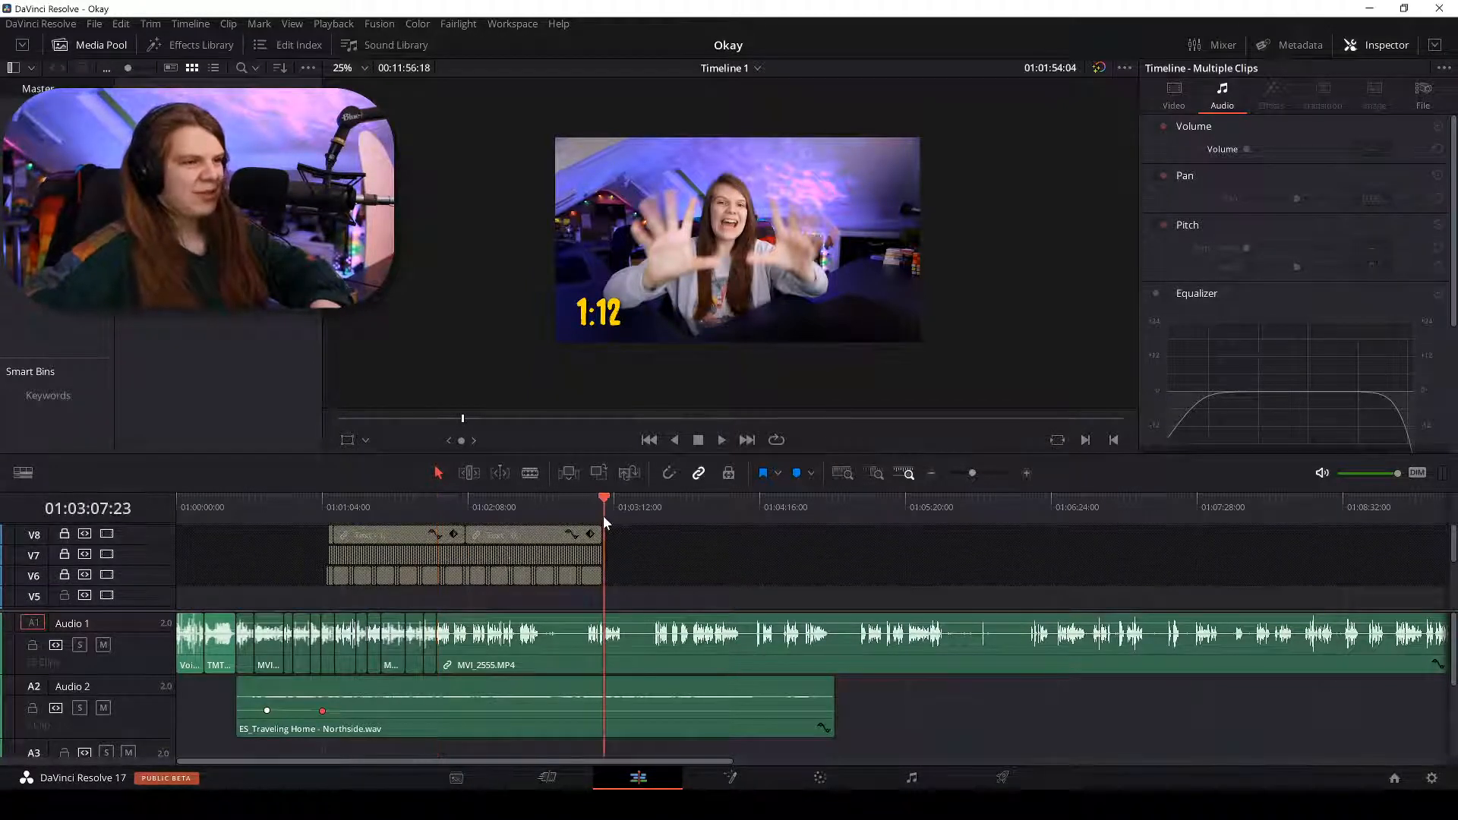
scroll(677, 577, down, 5)
scroll(679, 590, down, 2)
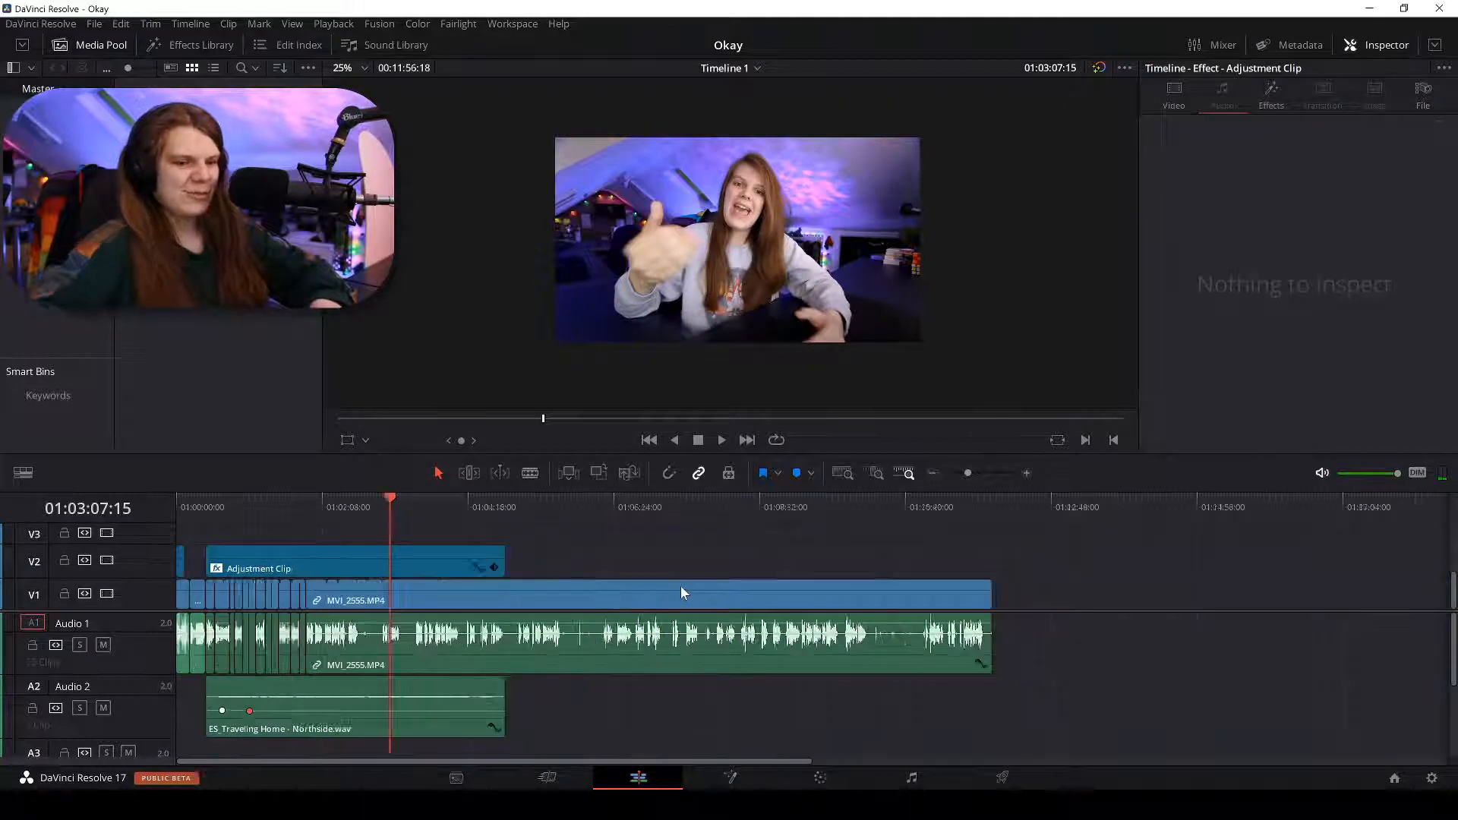
scroll(682, 593, up, 4)
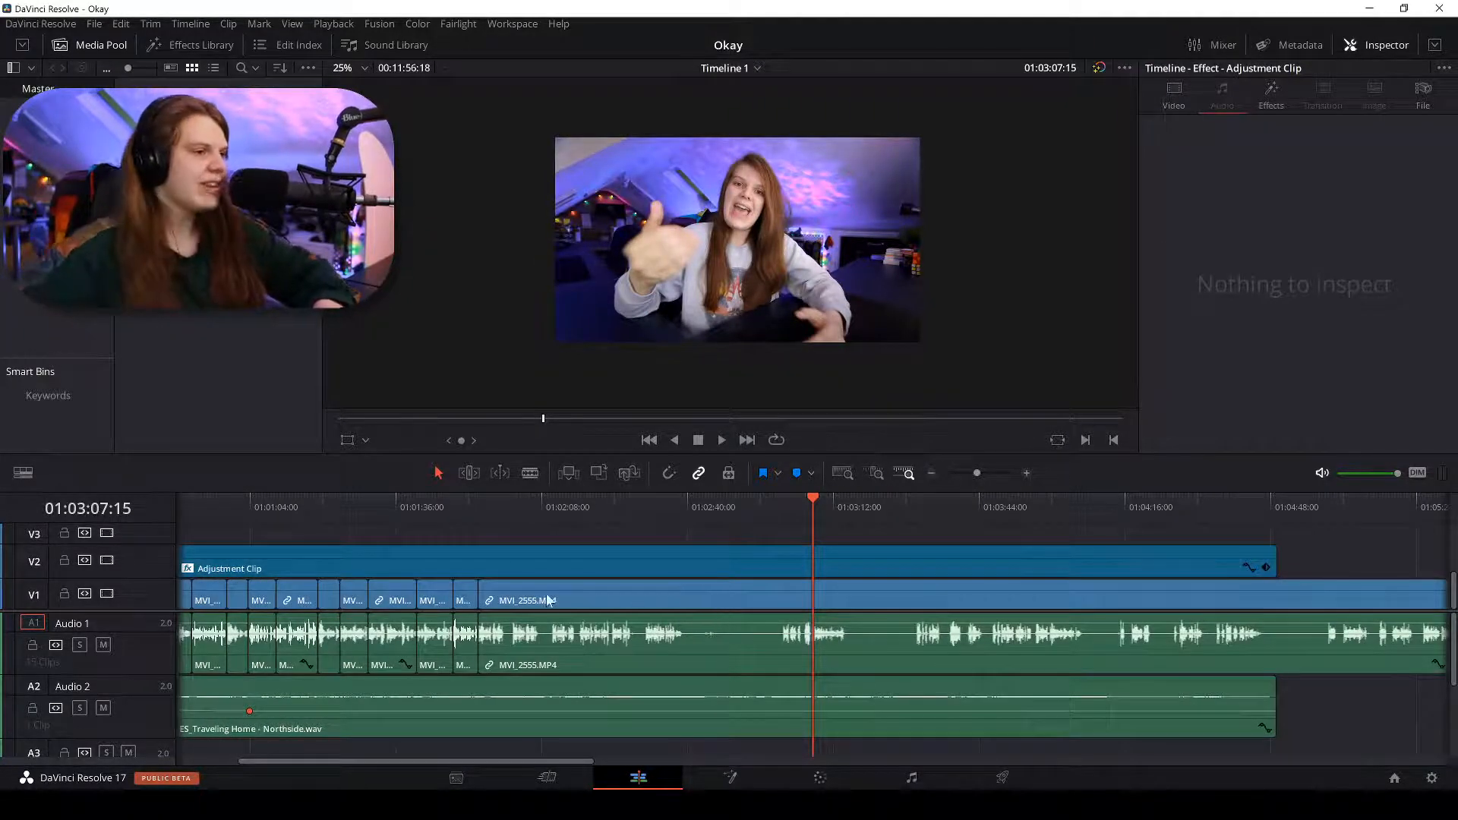
click(486, 502)
key(space)
scroll(485, 503, up, 6)
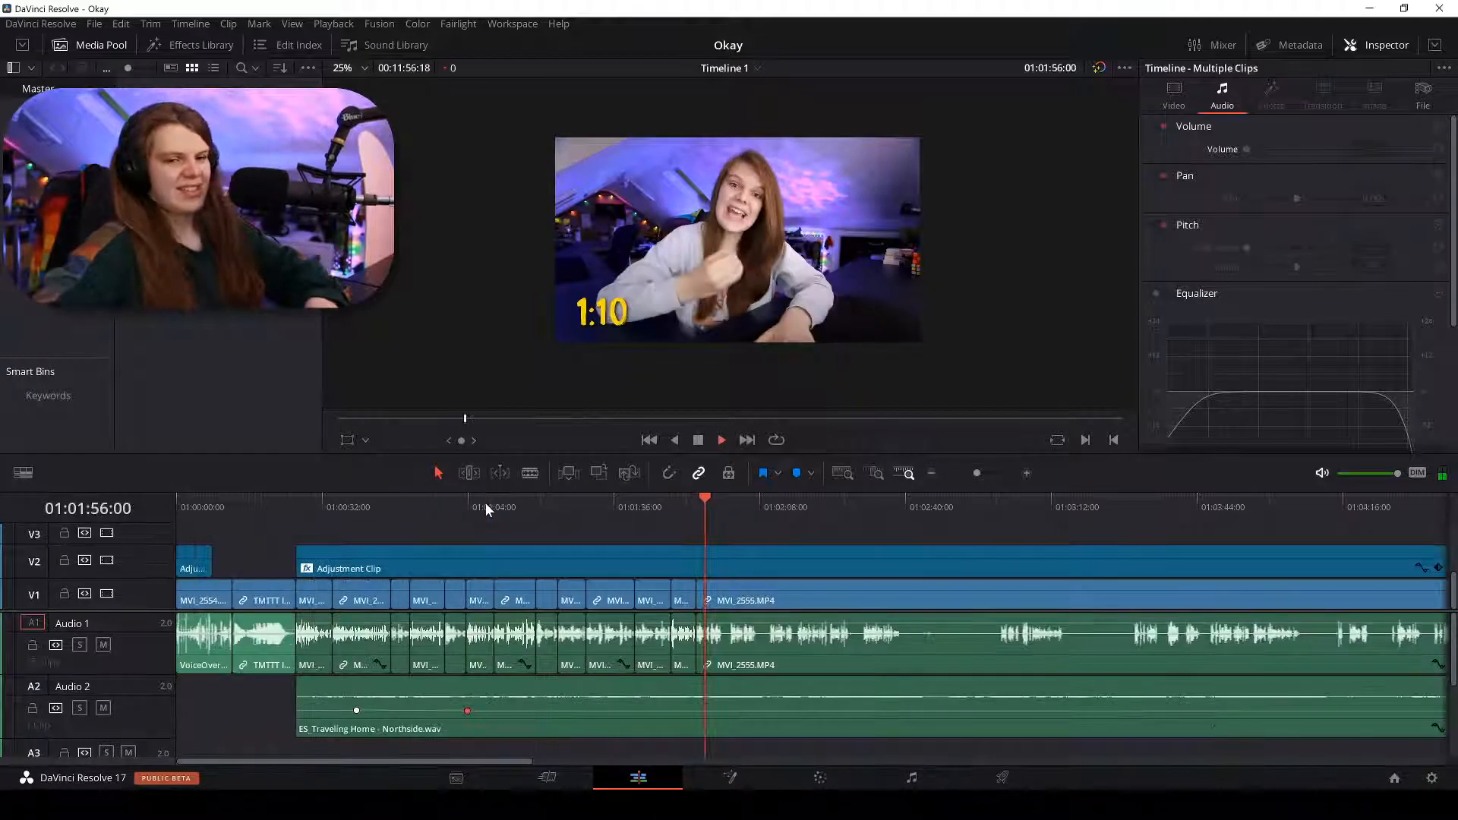
scroll(485, 503, up, 5)
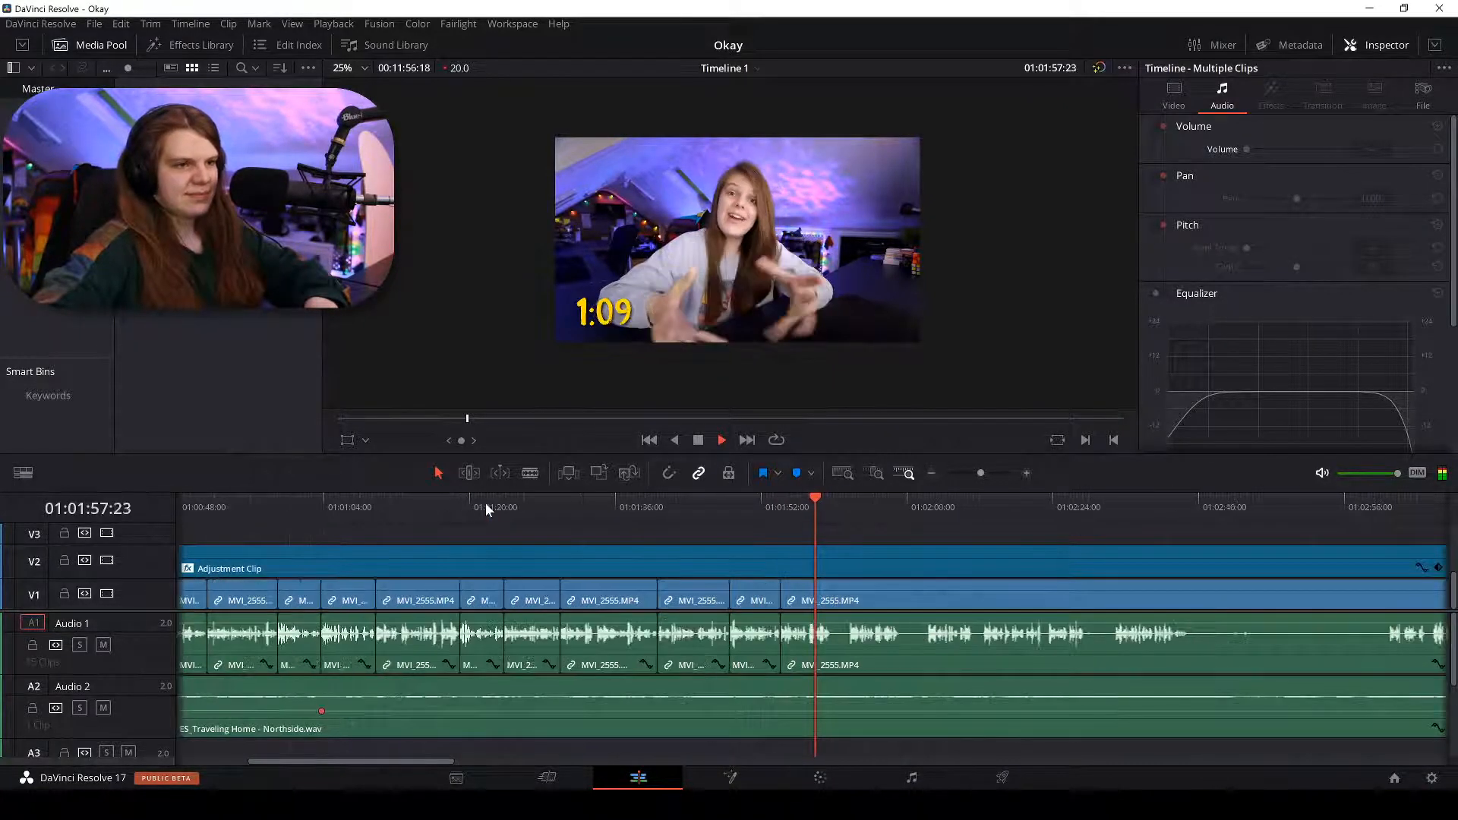
scroll(484, 502, down, 2)
scroll(485, 503, up, 2)
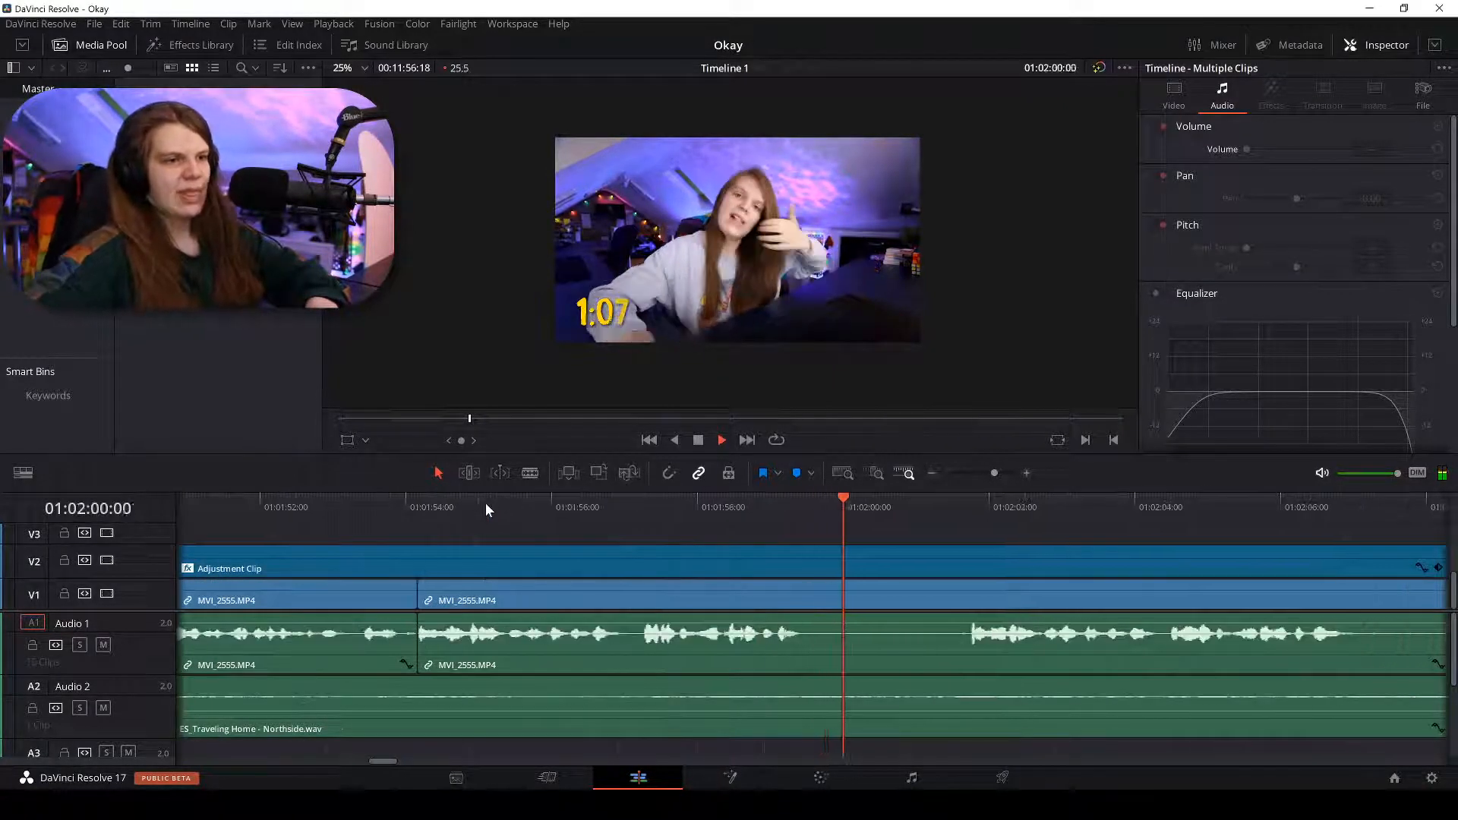
scroll(965, 512, down, 5)
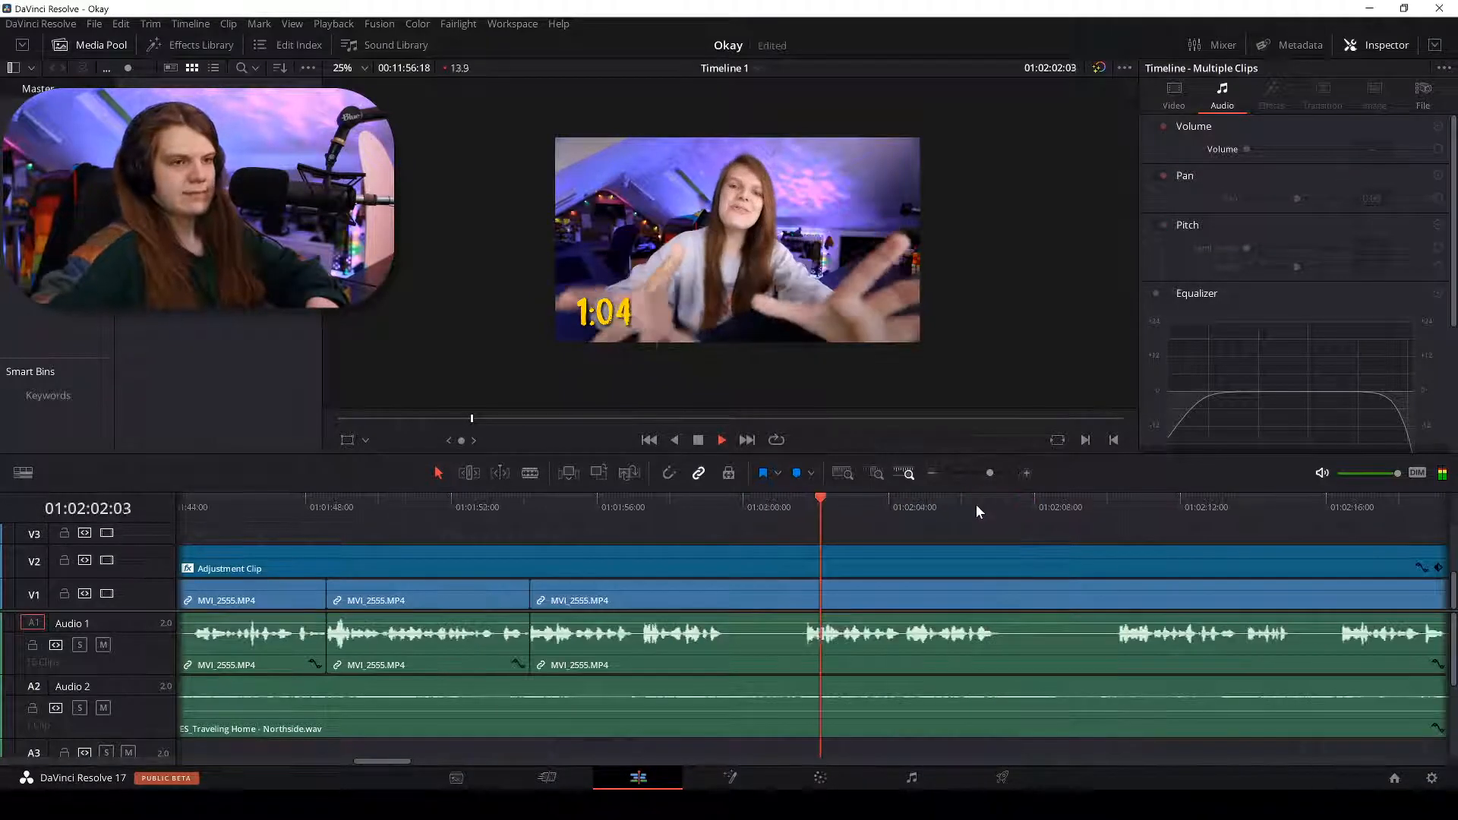
click(1064, 502)
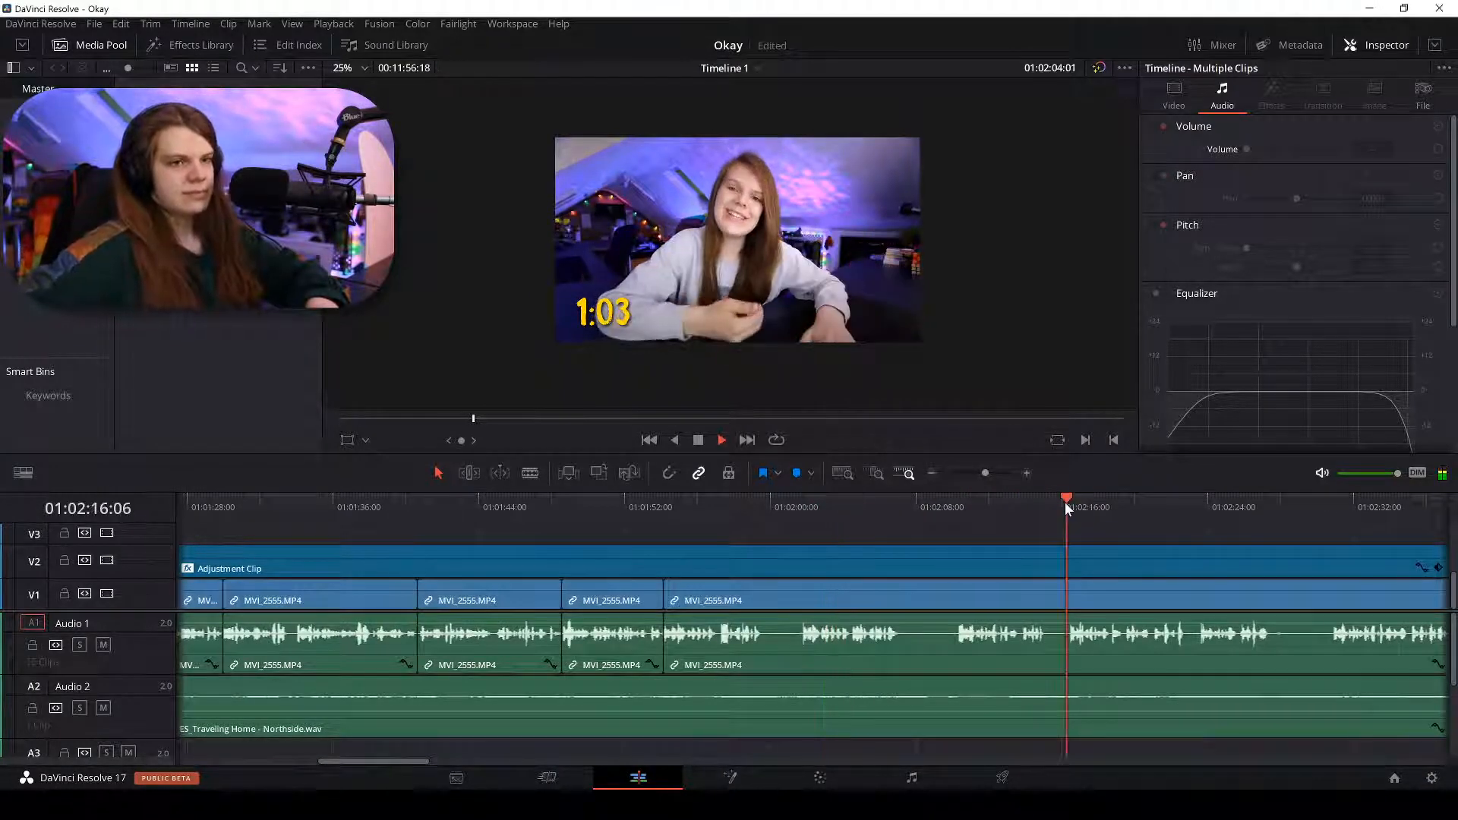
scroll(1066, 500, down, 2)
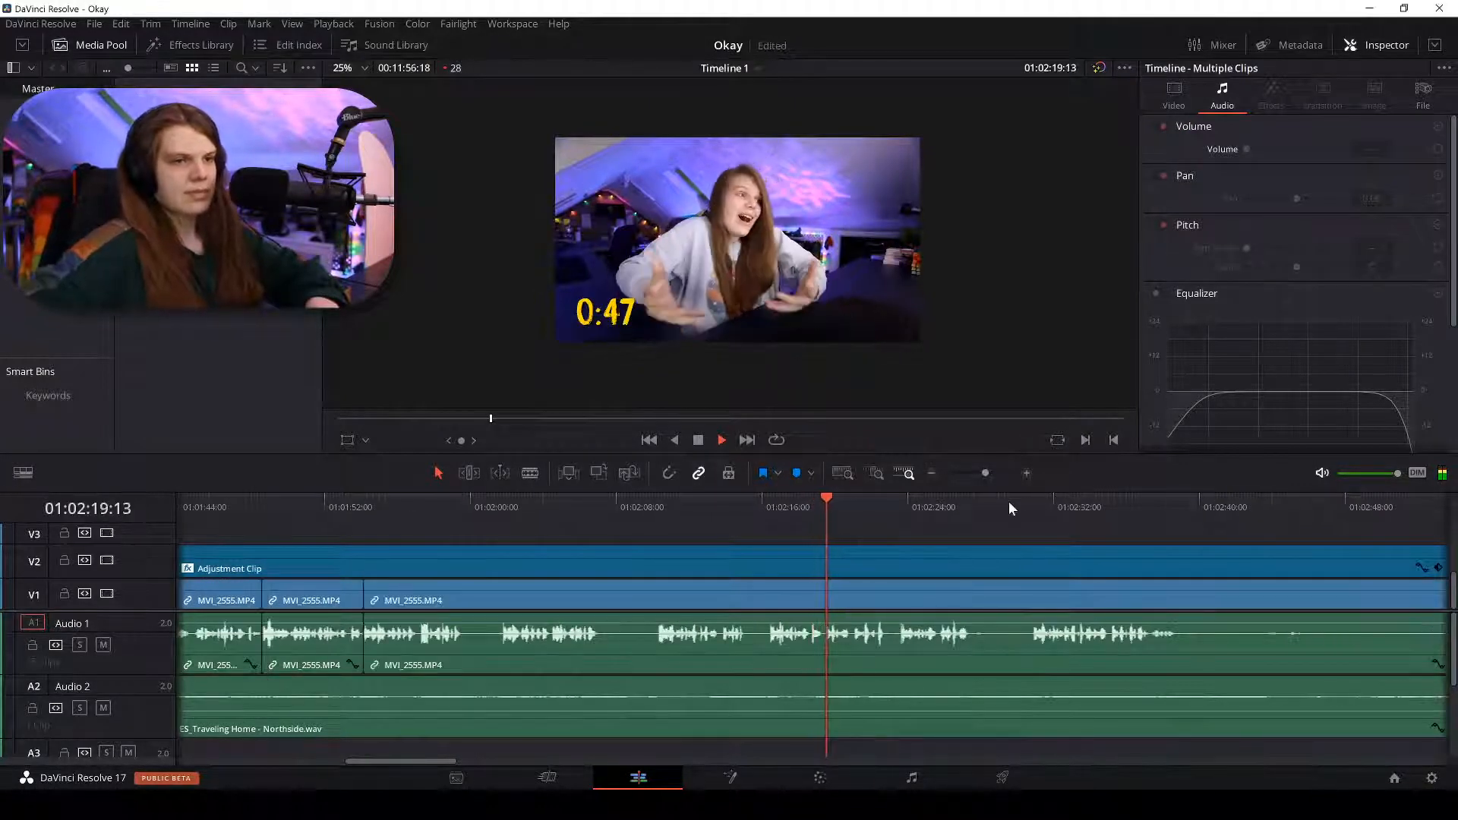
click(1029, 499)
key(ctrl+equal)
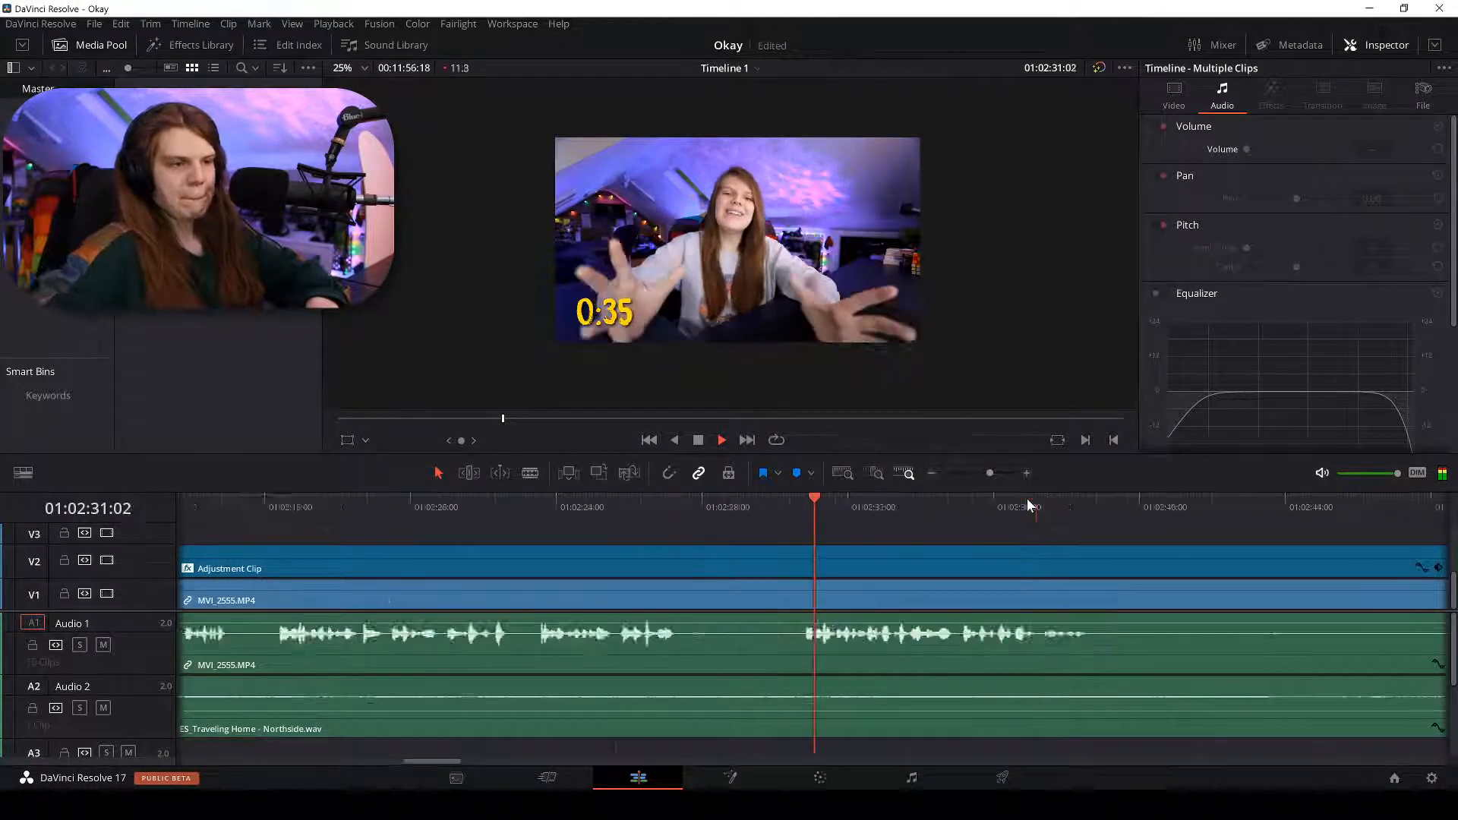
key(space)
Blade MVI_2555 at 01:02:30:21, delete the dead-air piece before it, and ripple-delete the gap.
key(b)
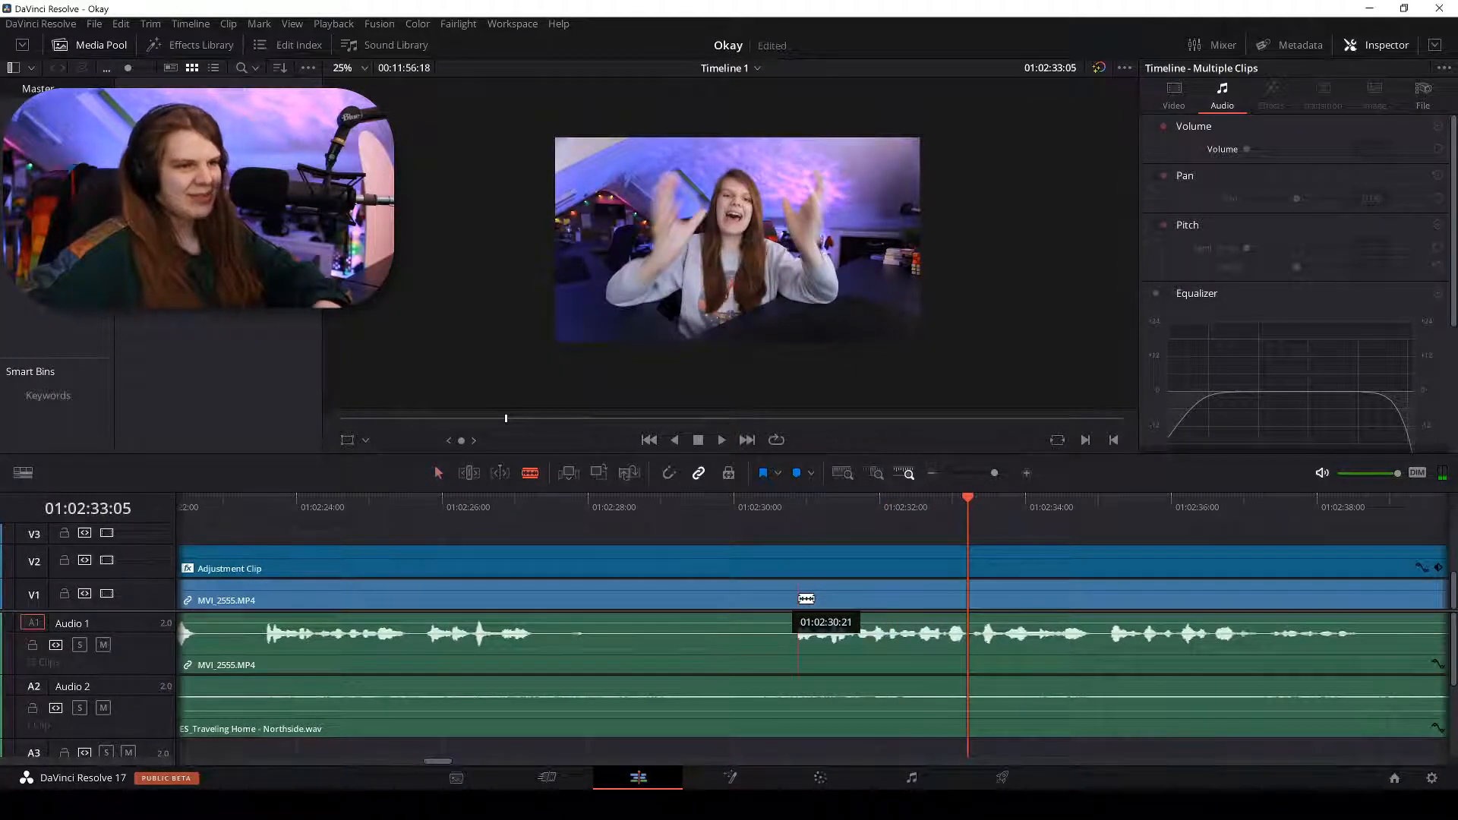
click(797, 599)
key(a)
click(685, 599)
key(shift+z)
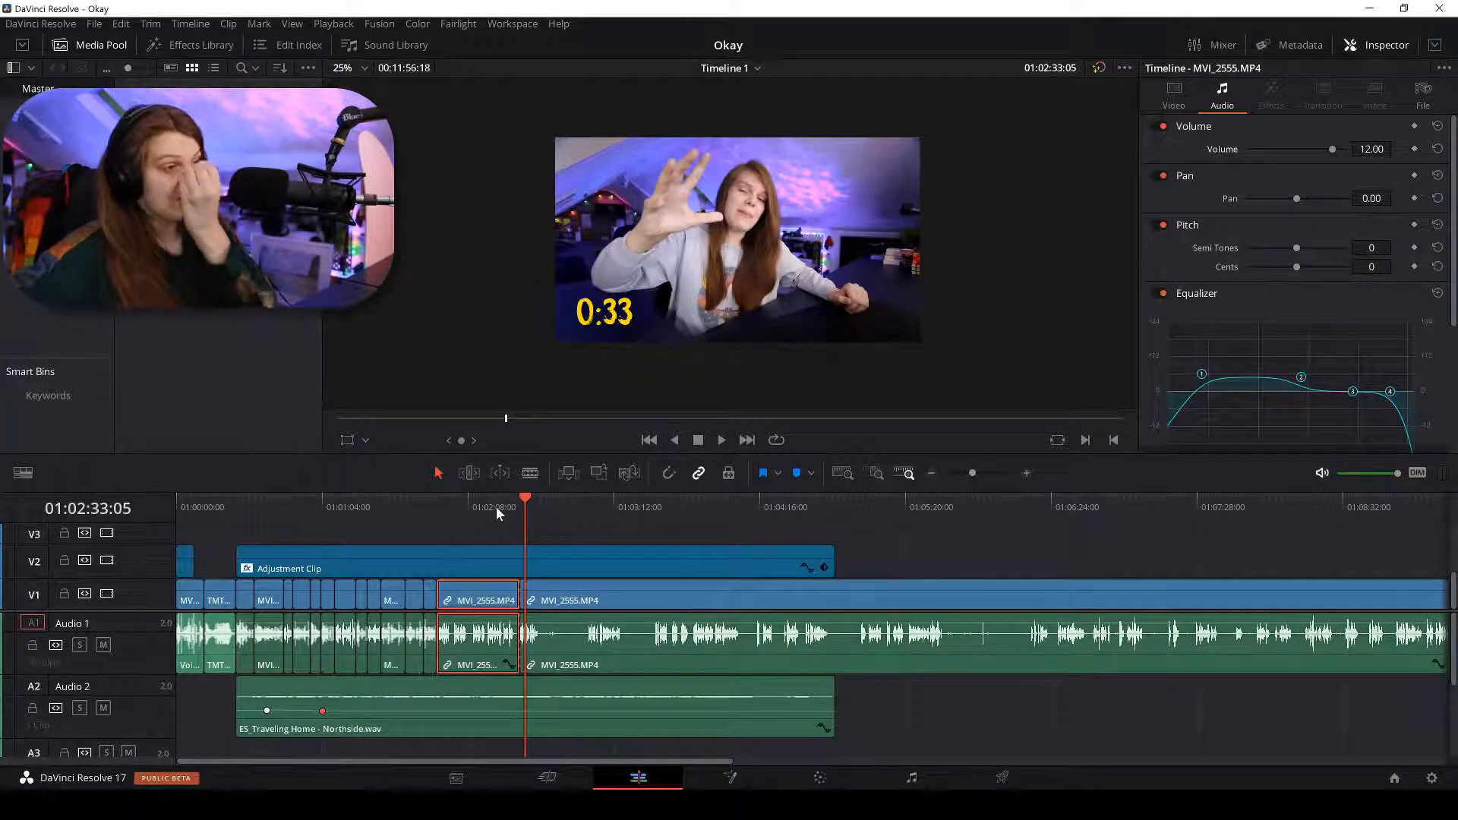
mouse_move(495, 508)
mouse_down()
mouse_move(435, 499)
mouse_move(516, 500)
mouse_up()
key(BackSpace)
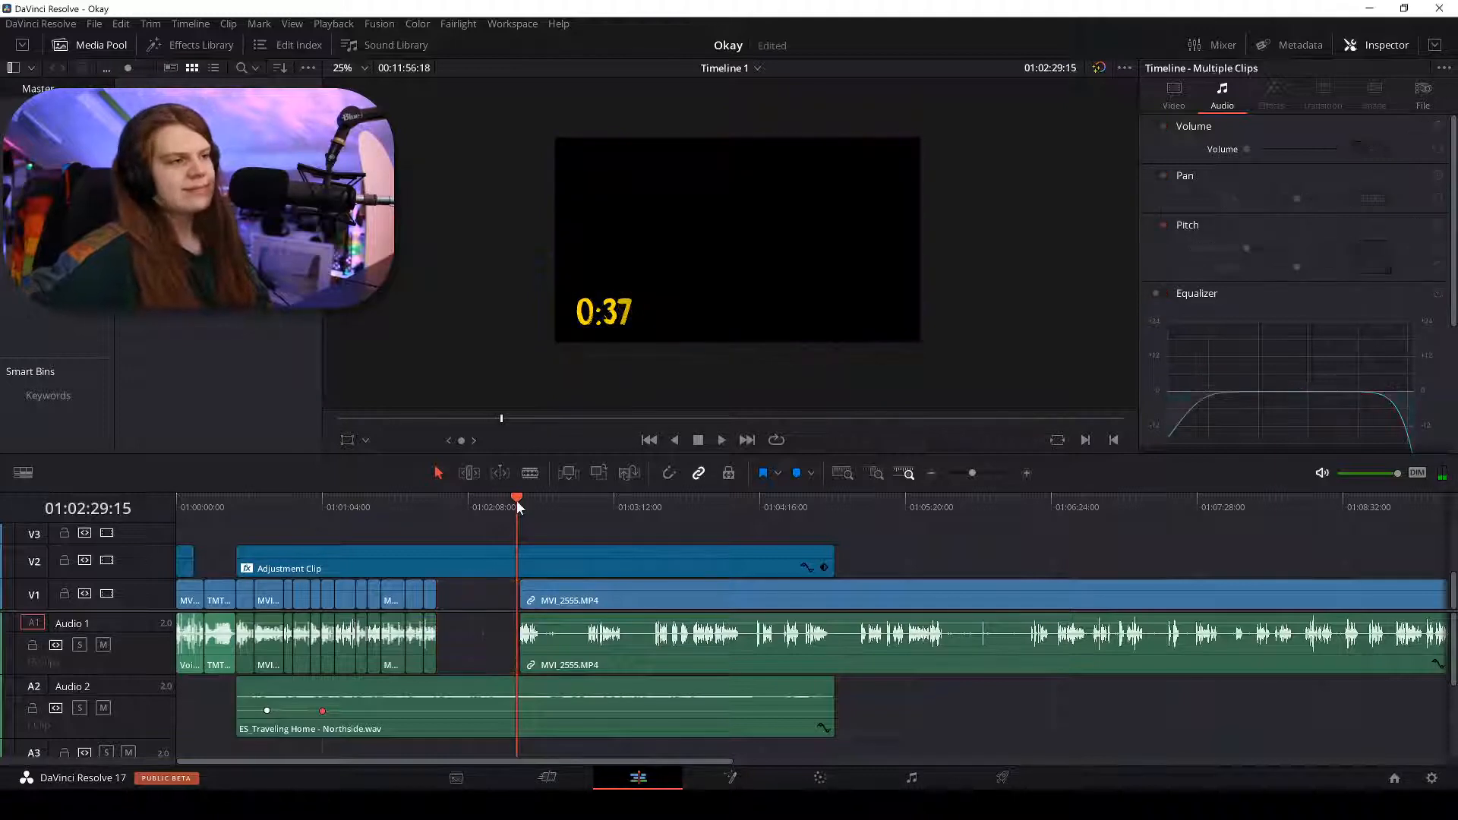
right_click(492, 599)
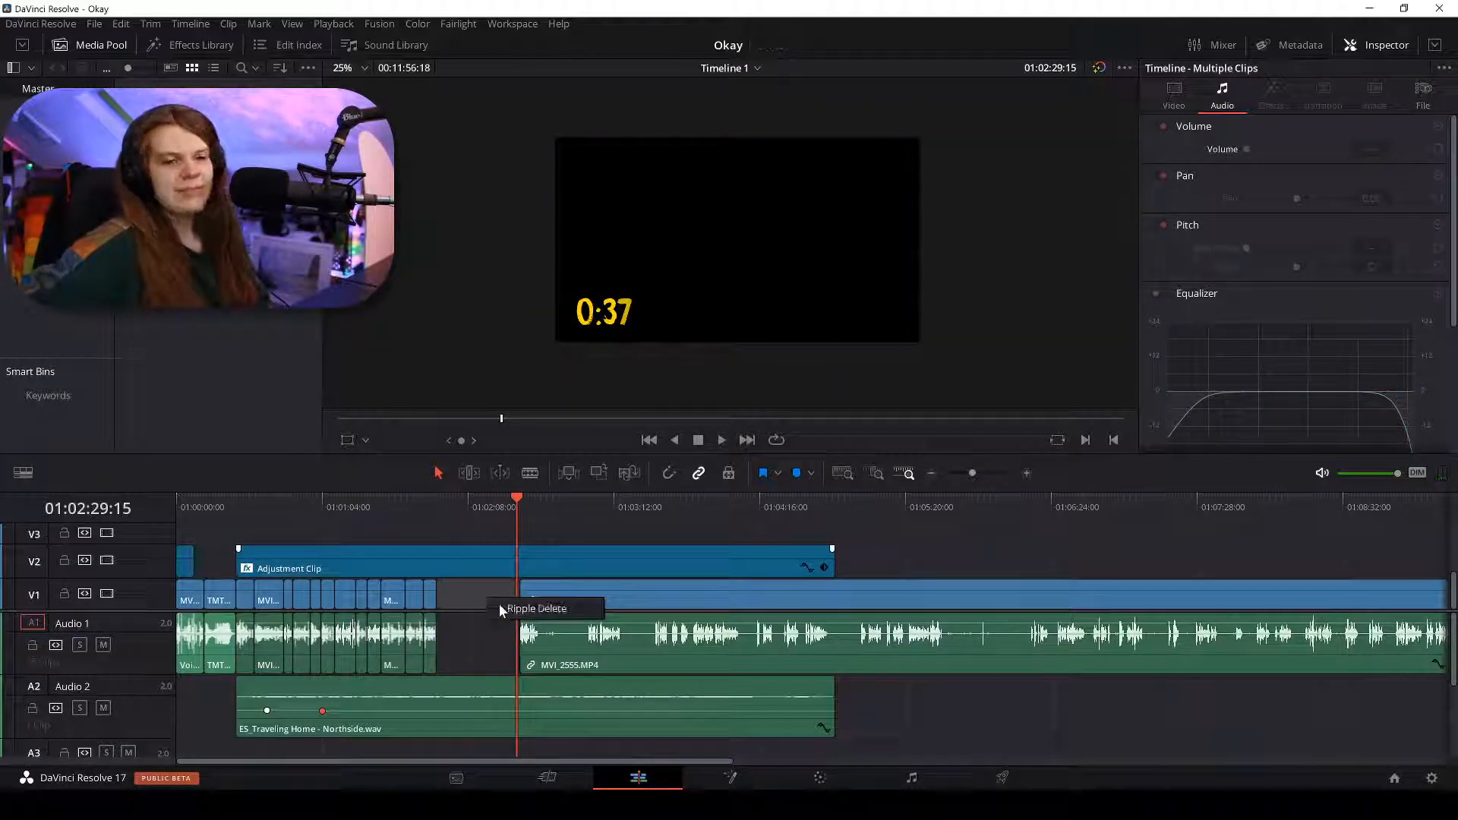
click(532, 608)
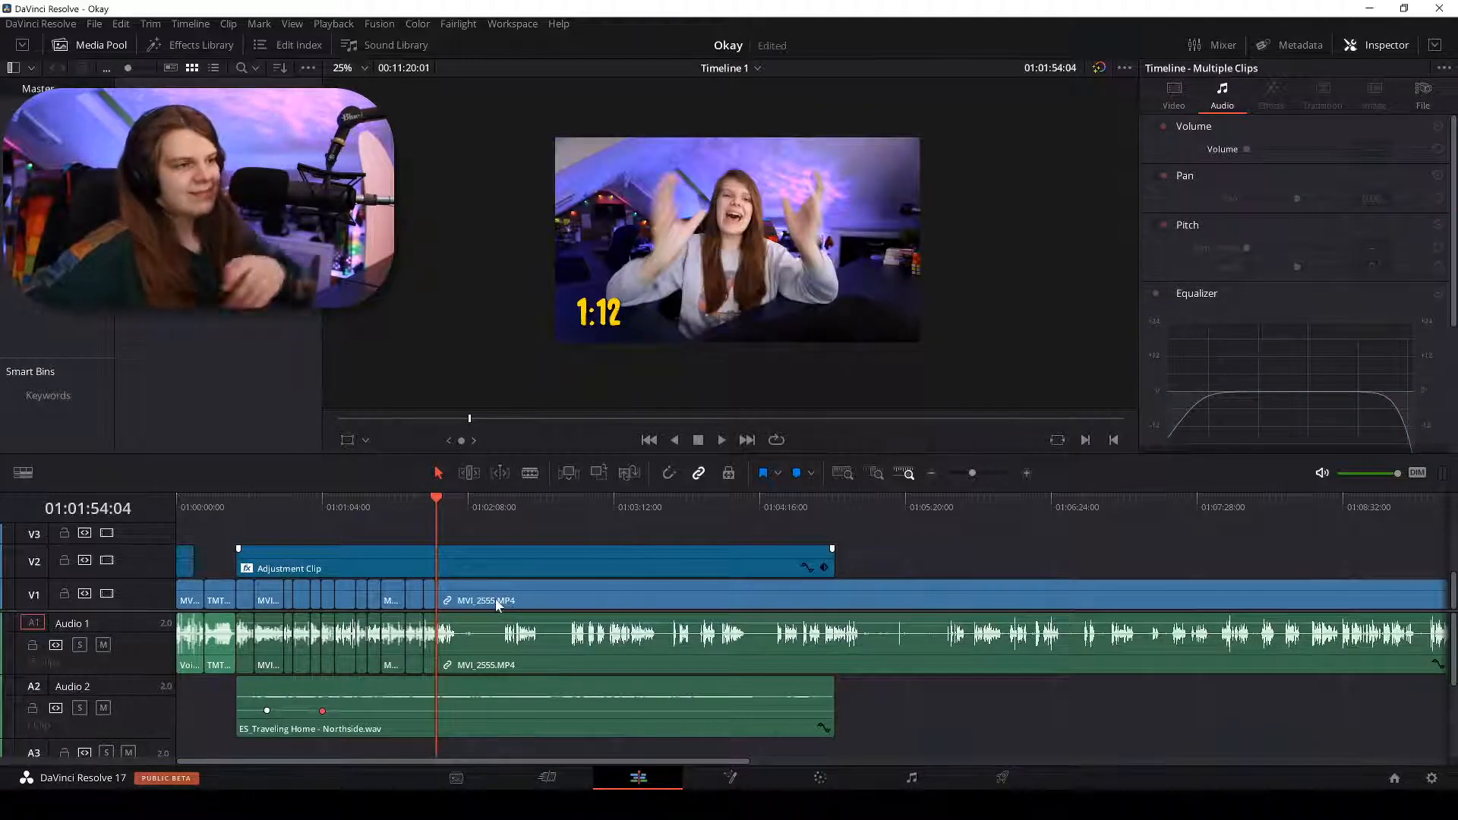
Review the join and place the playhead at 01:02:31:02.
key(space)
scroll(495, 599, up, 3)
scroll(495, 598, up, 2)
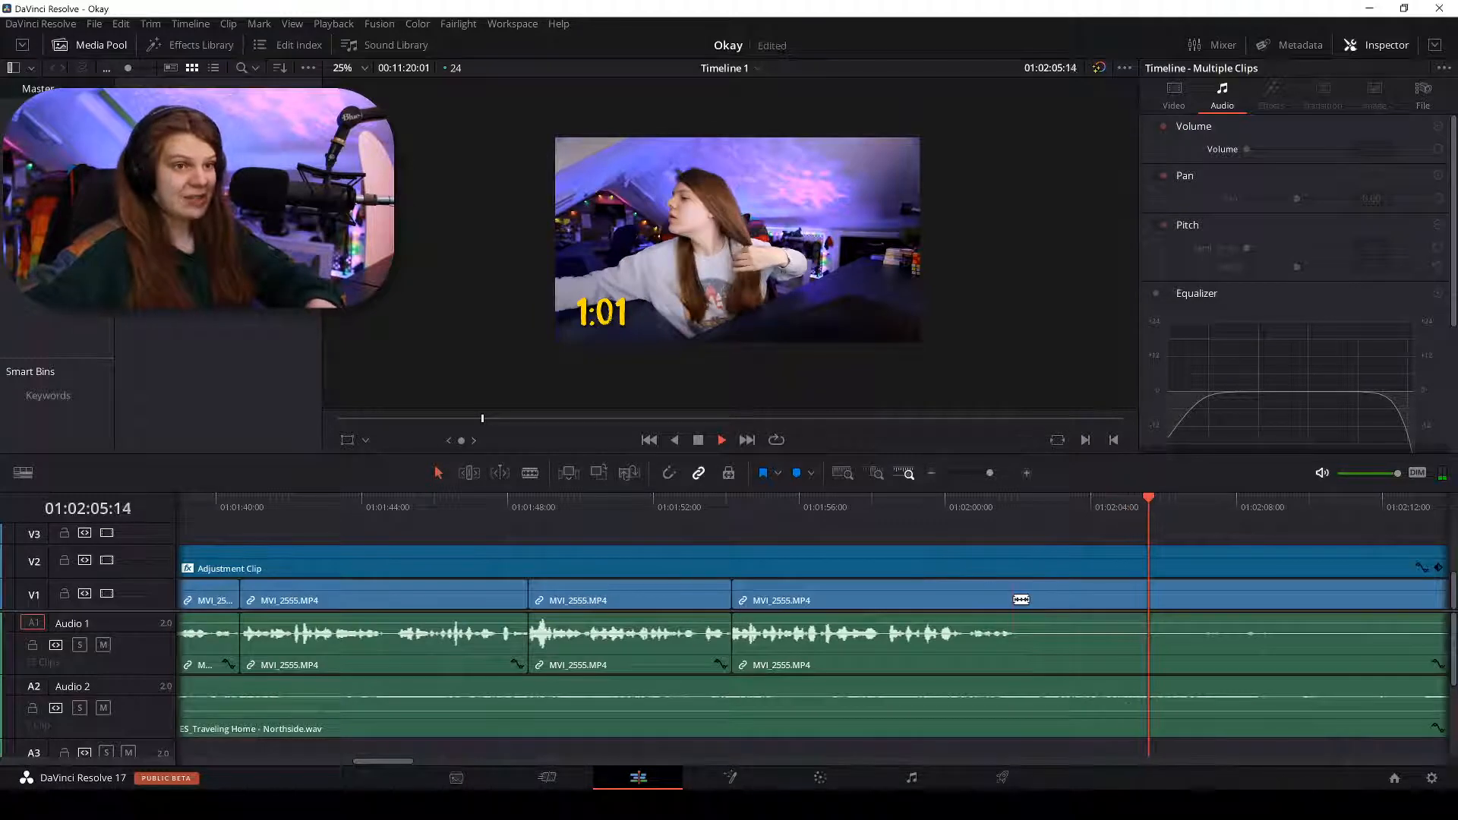
scroll(1024, 587, down, 2)
scroll(1024, 586, down, 1)
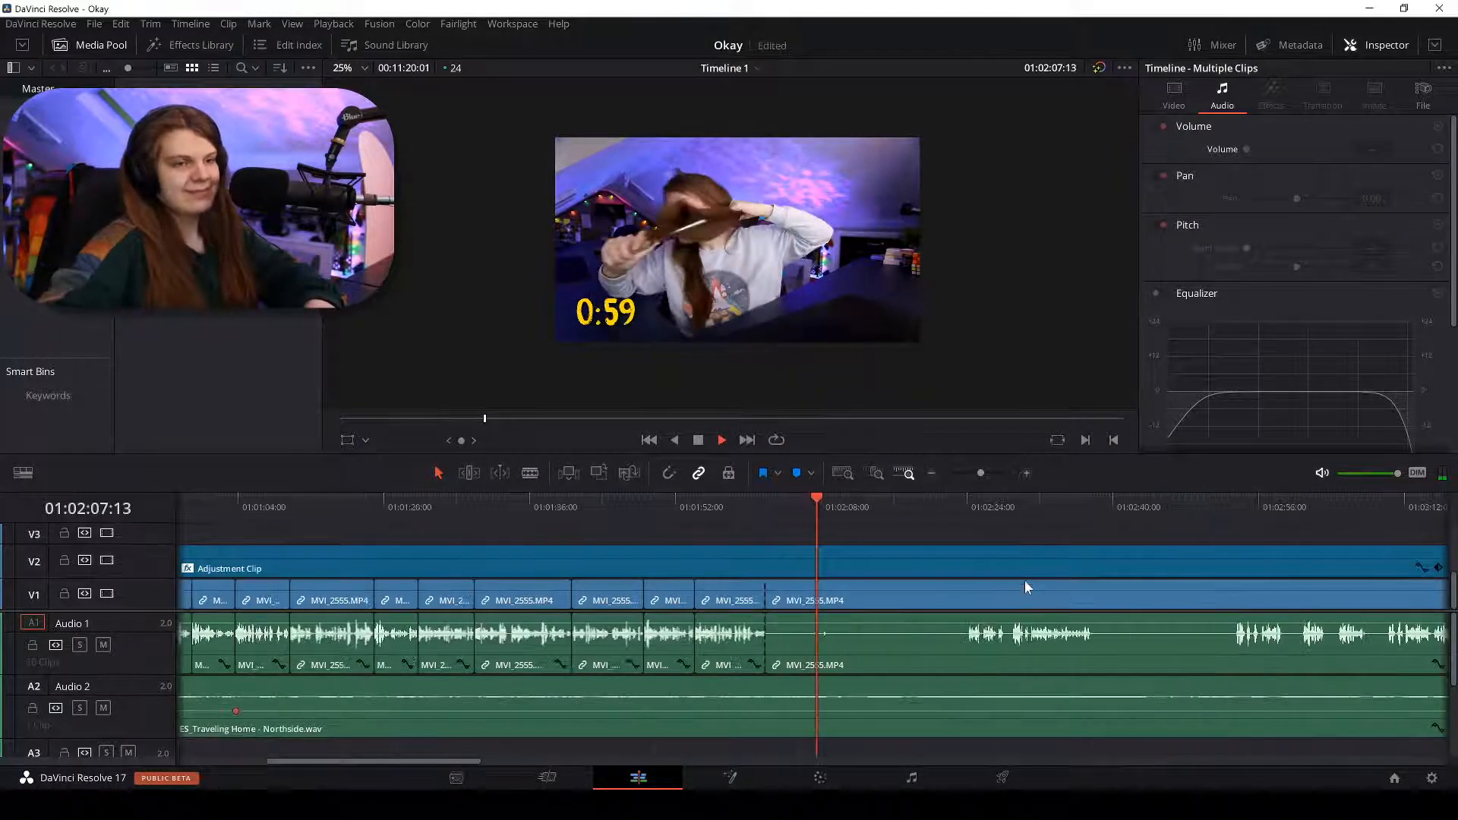
click(961, 504)
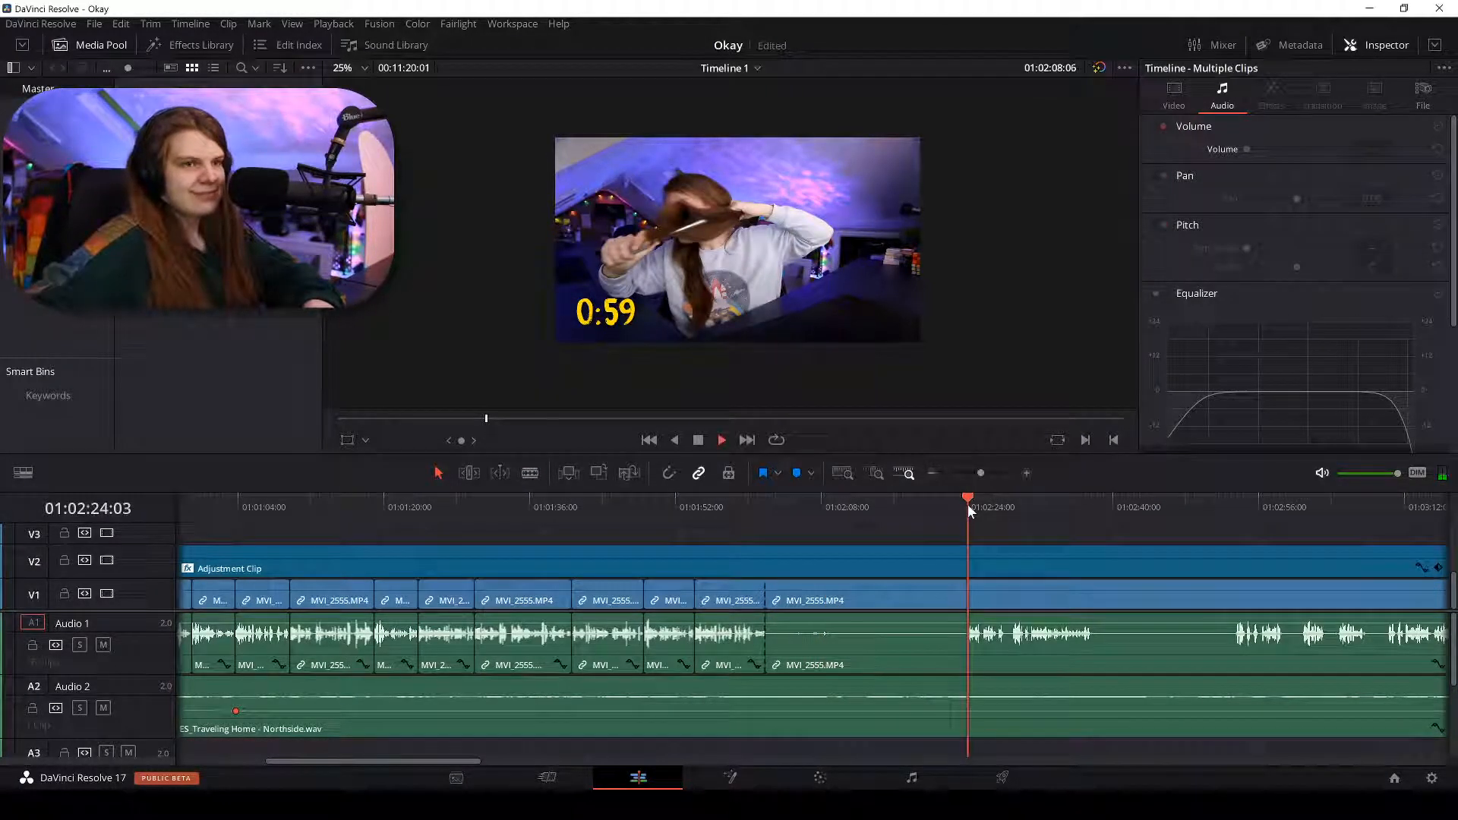
key(space)
key(space)
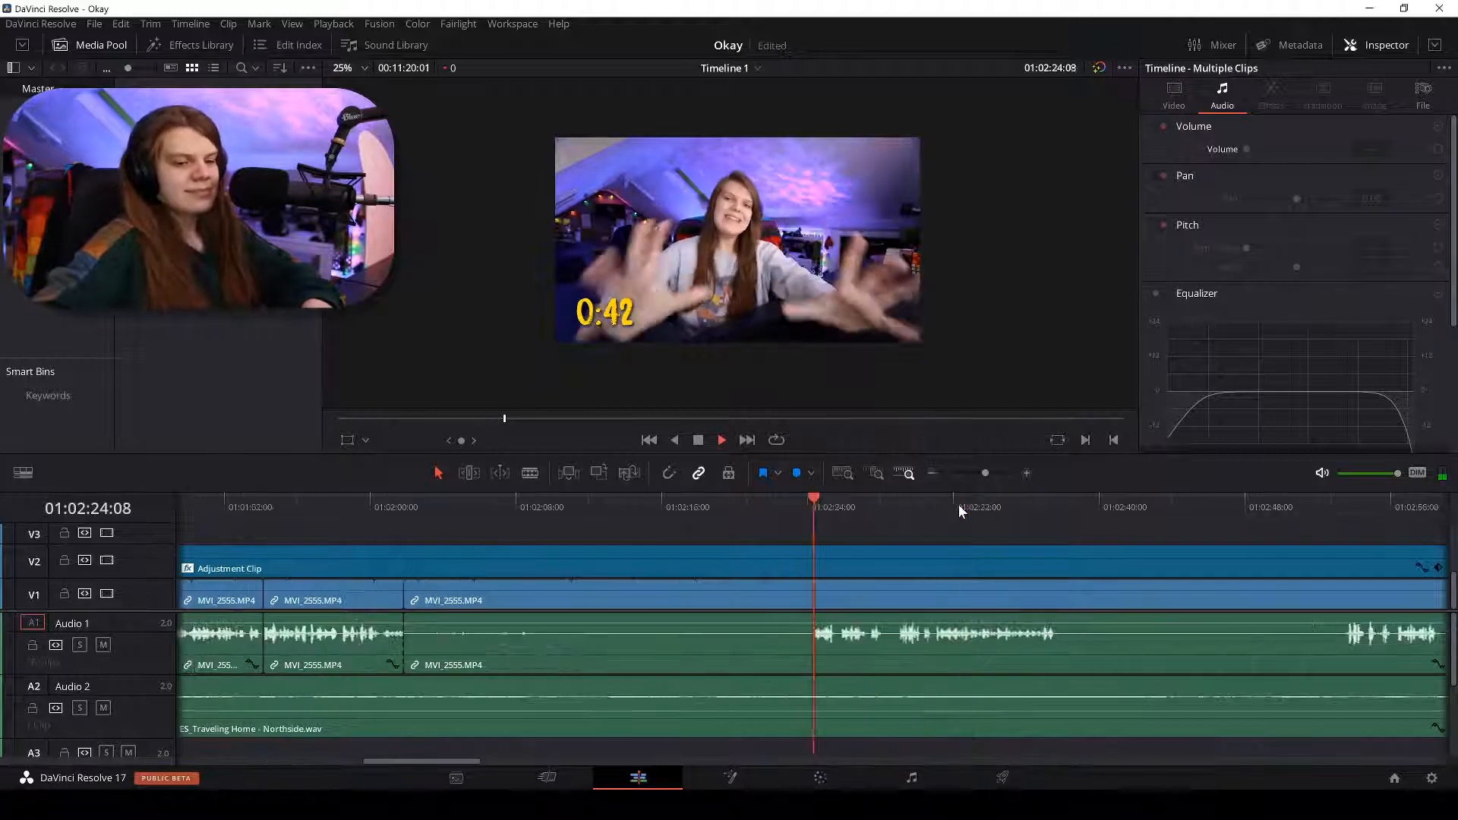
scroll(958, 504, up, 2)
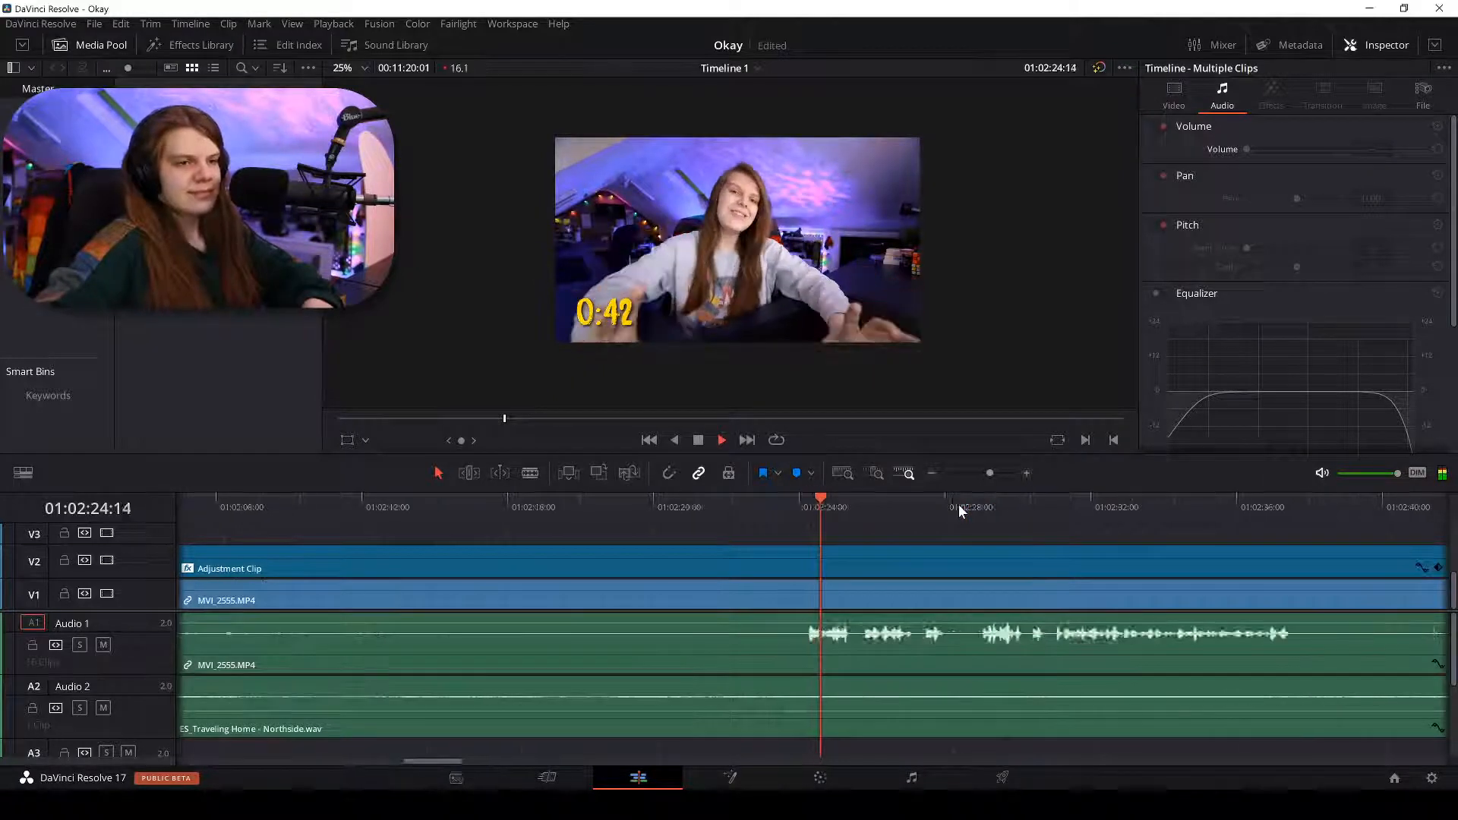
click(1029, 504)
scroll(1019, 499, up, 2)
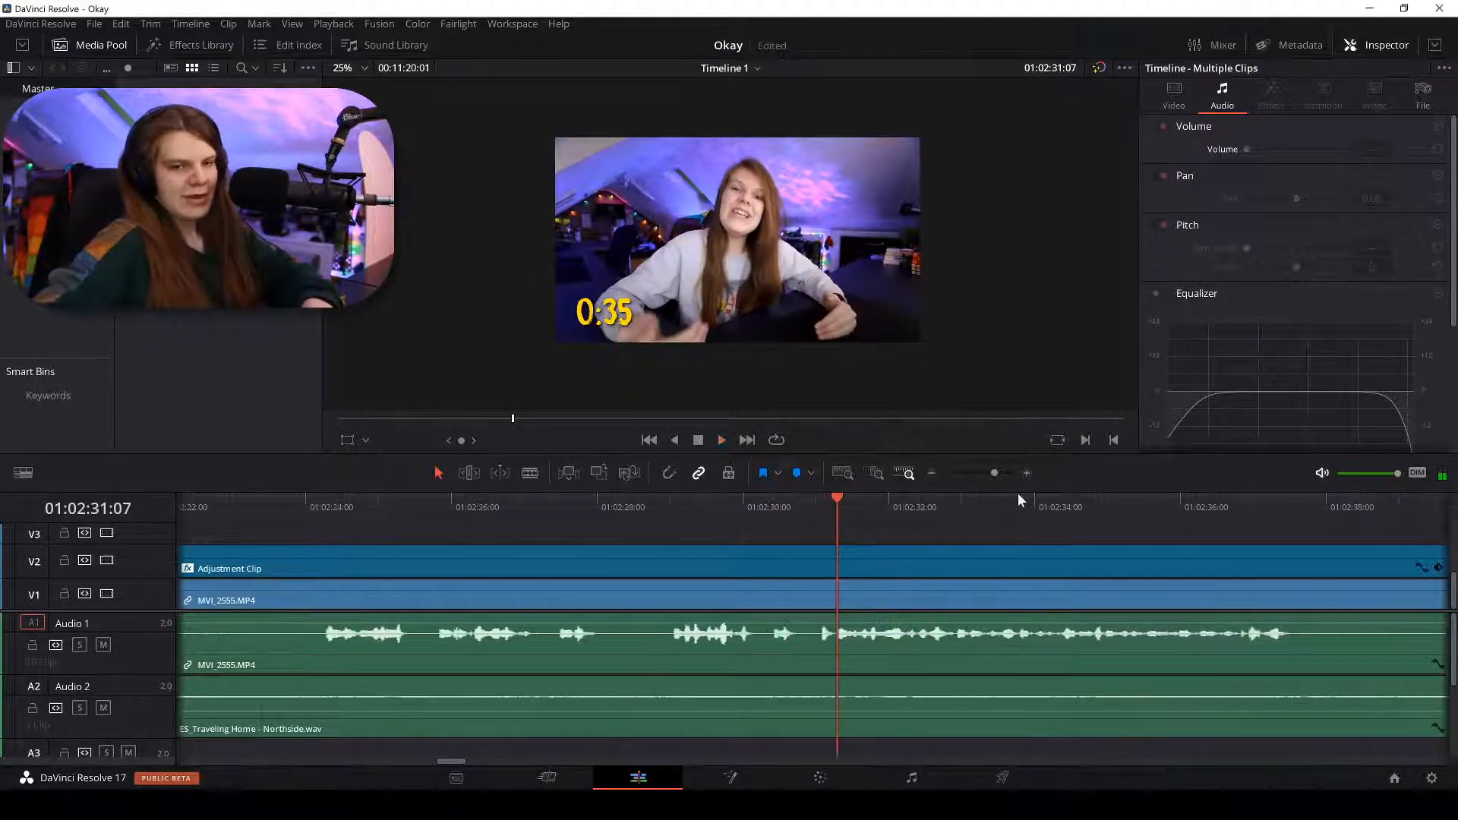
scroll(1017, 499, up, 2)
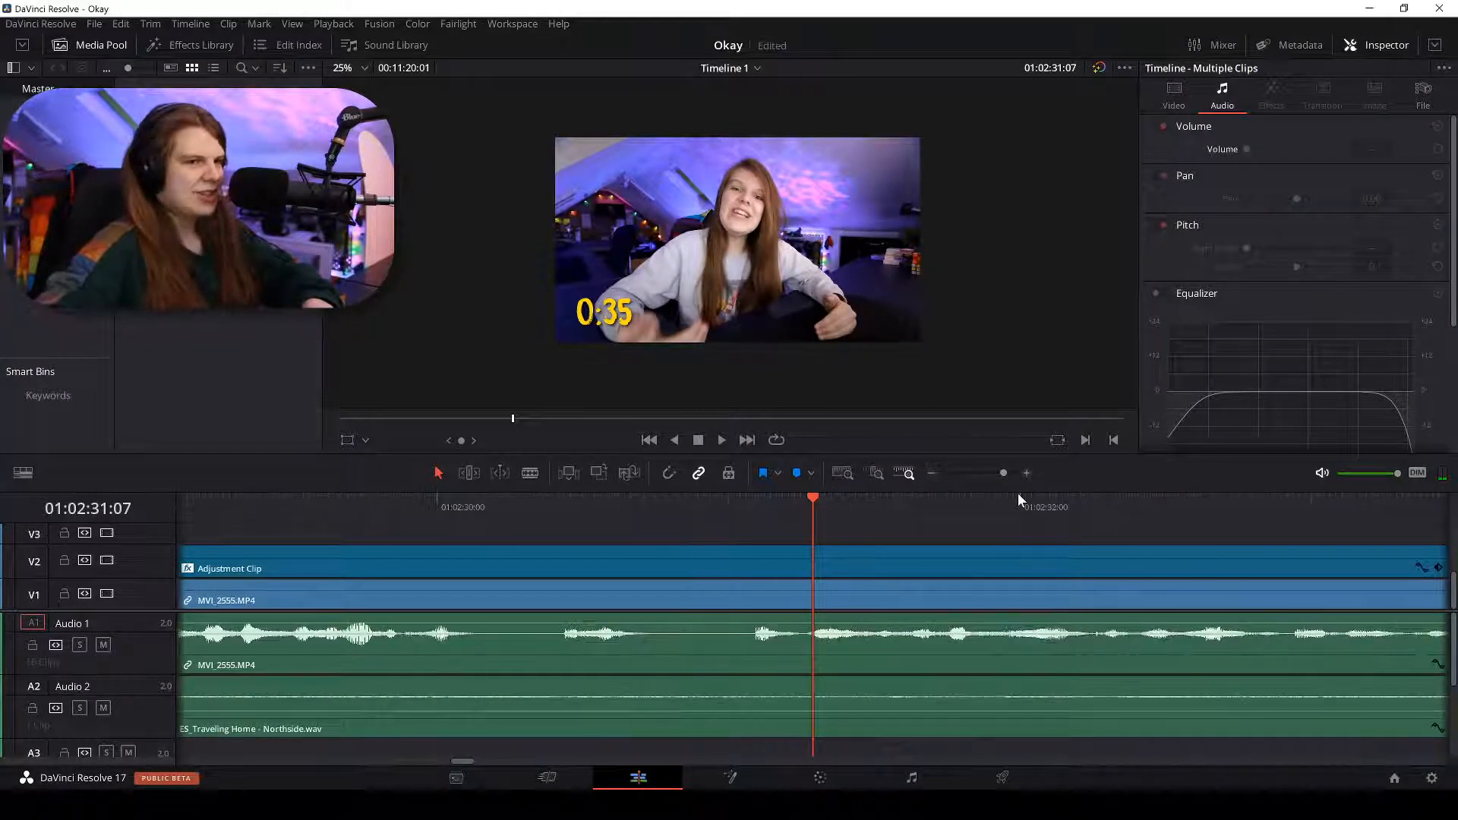
click(750, 500)
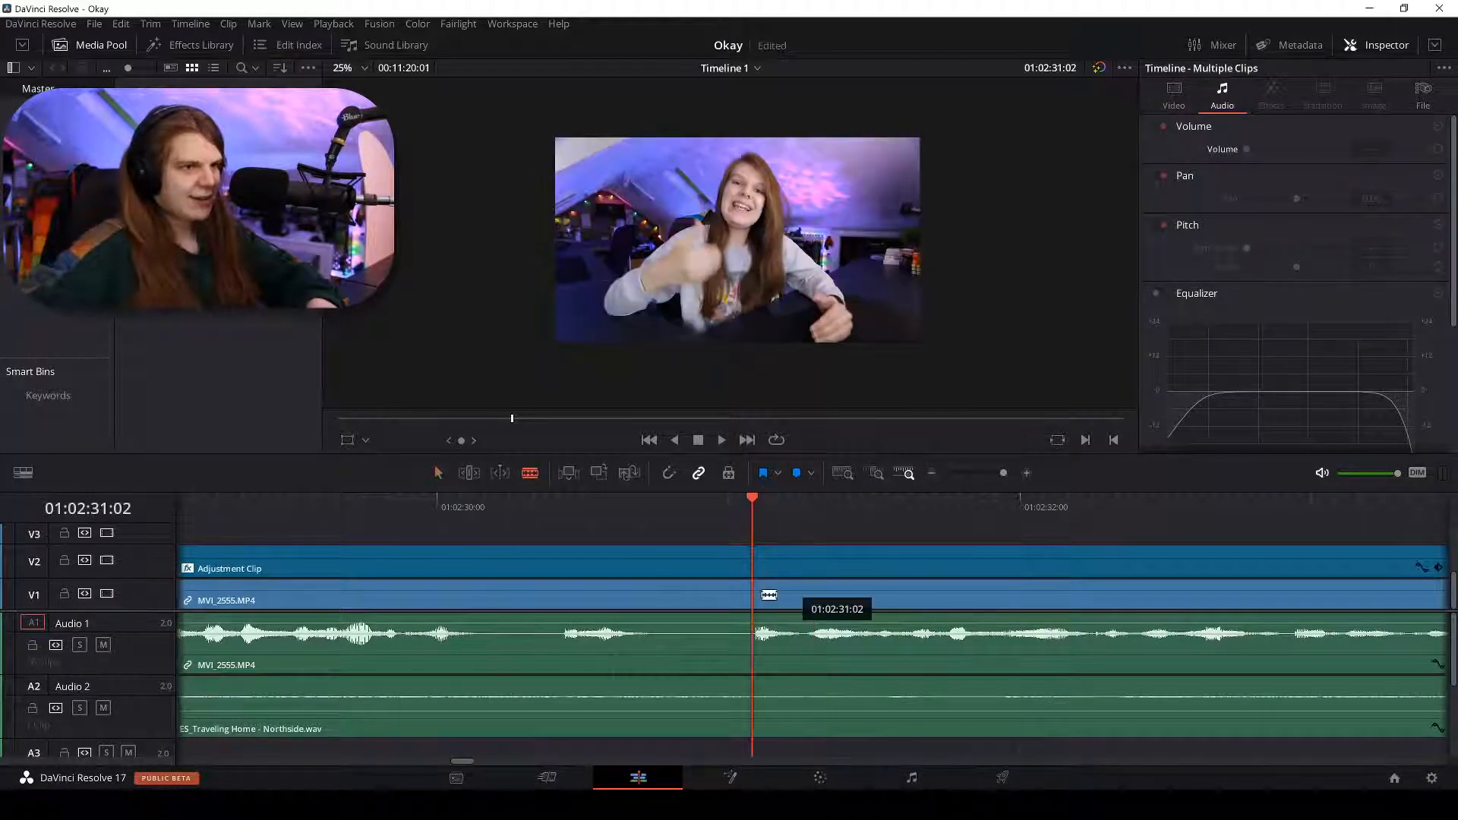
Split V1/A1 at the playhead, delete the earlier piece, and ripple-delete the gap.
key(ctrl+b)
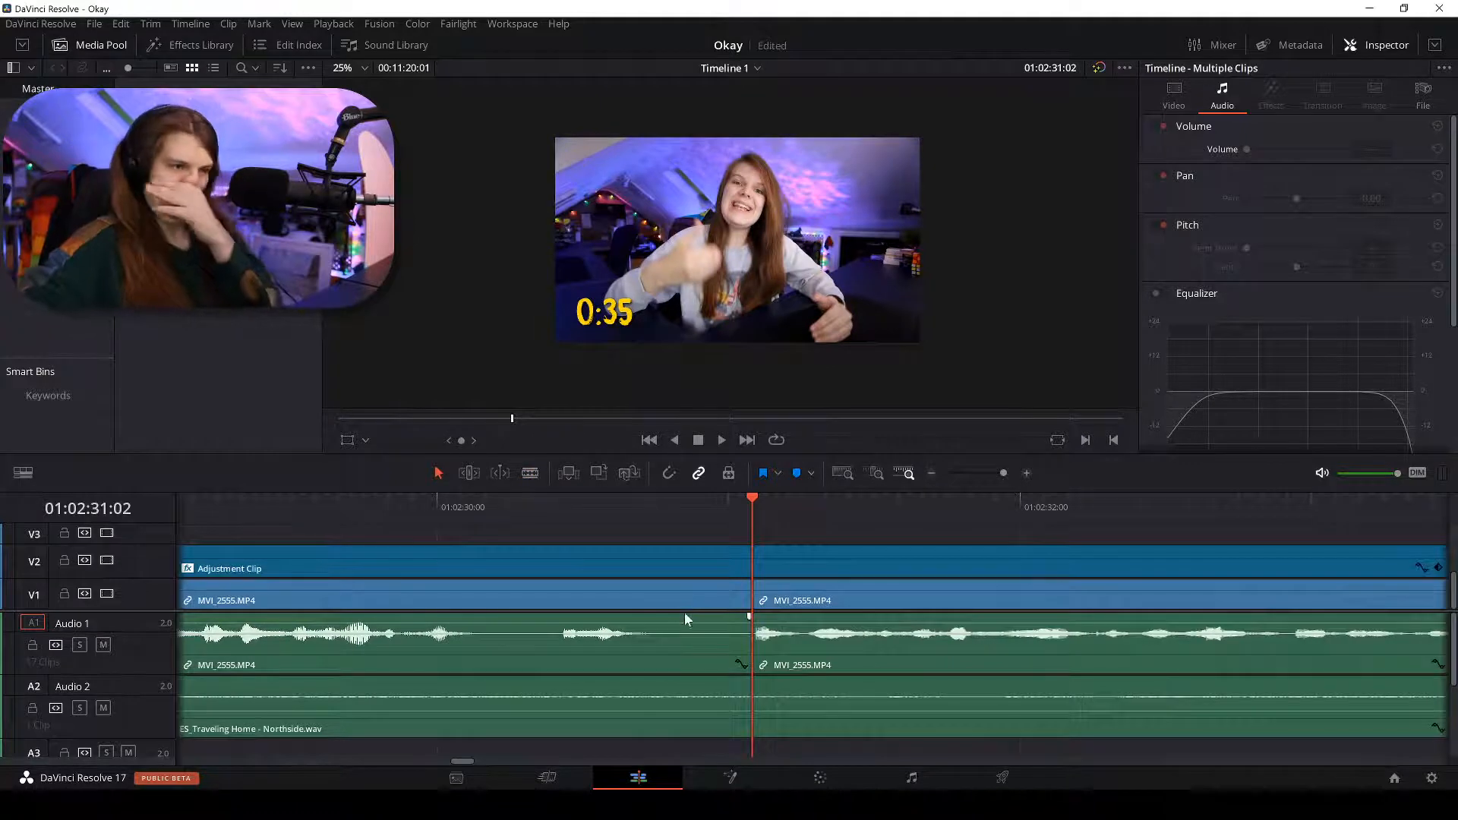
click(676, 599)
key(Delete)
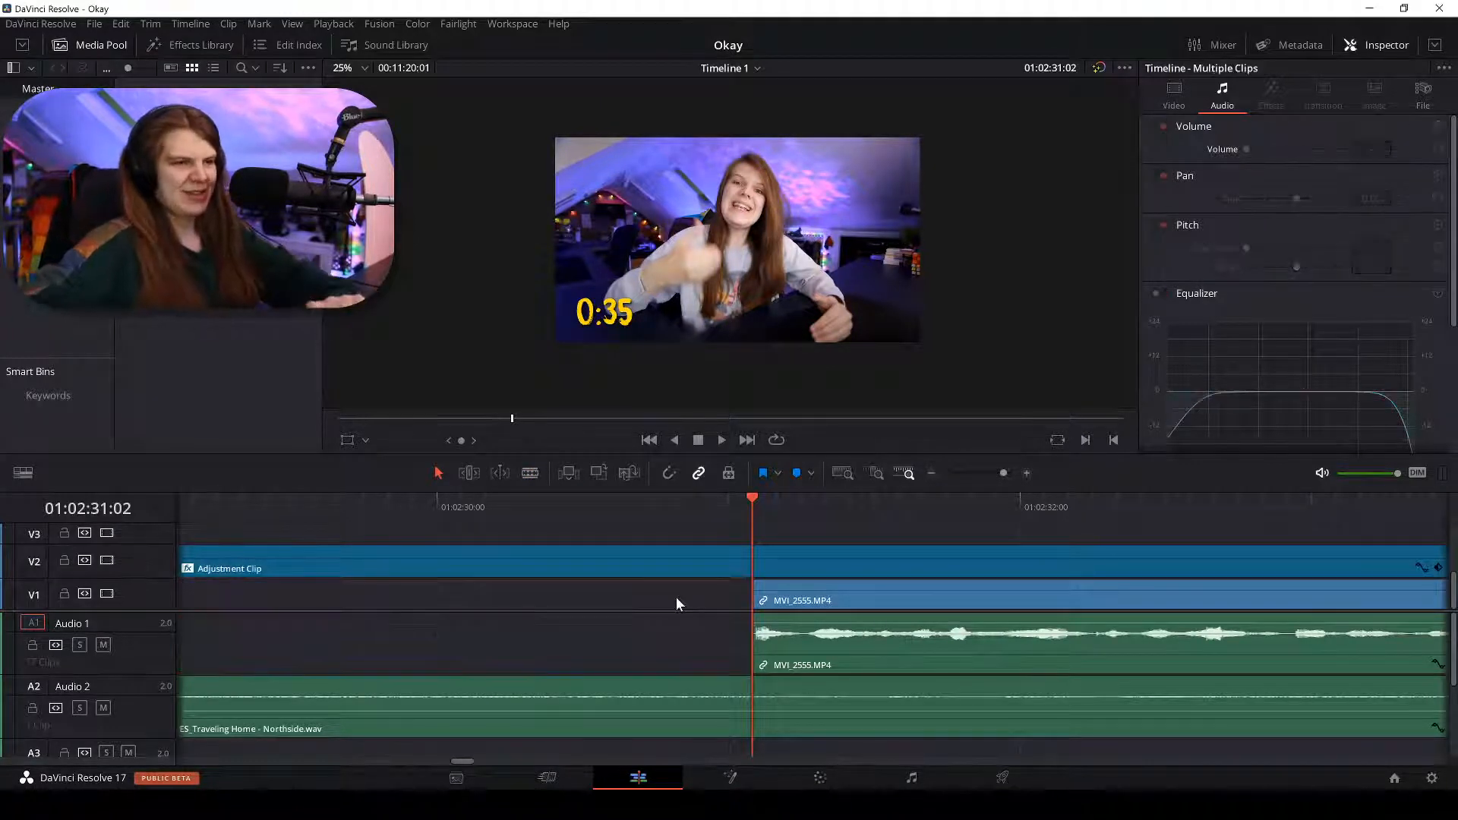
right_click(674, 599)
click(697, 606)
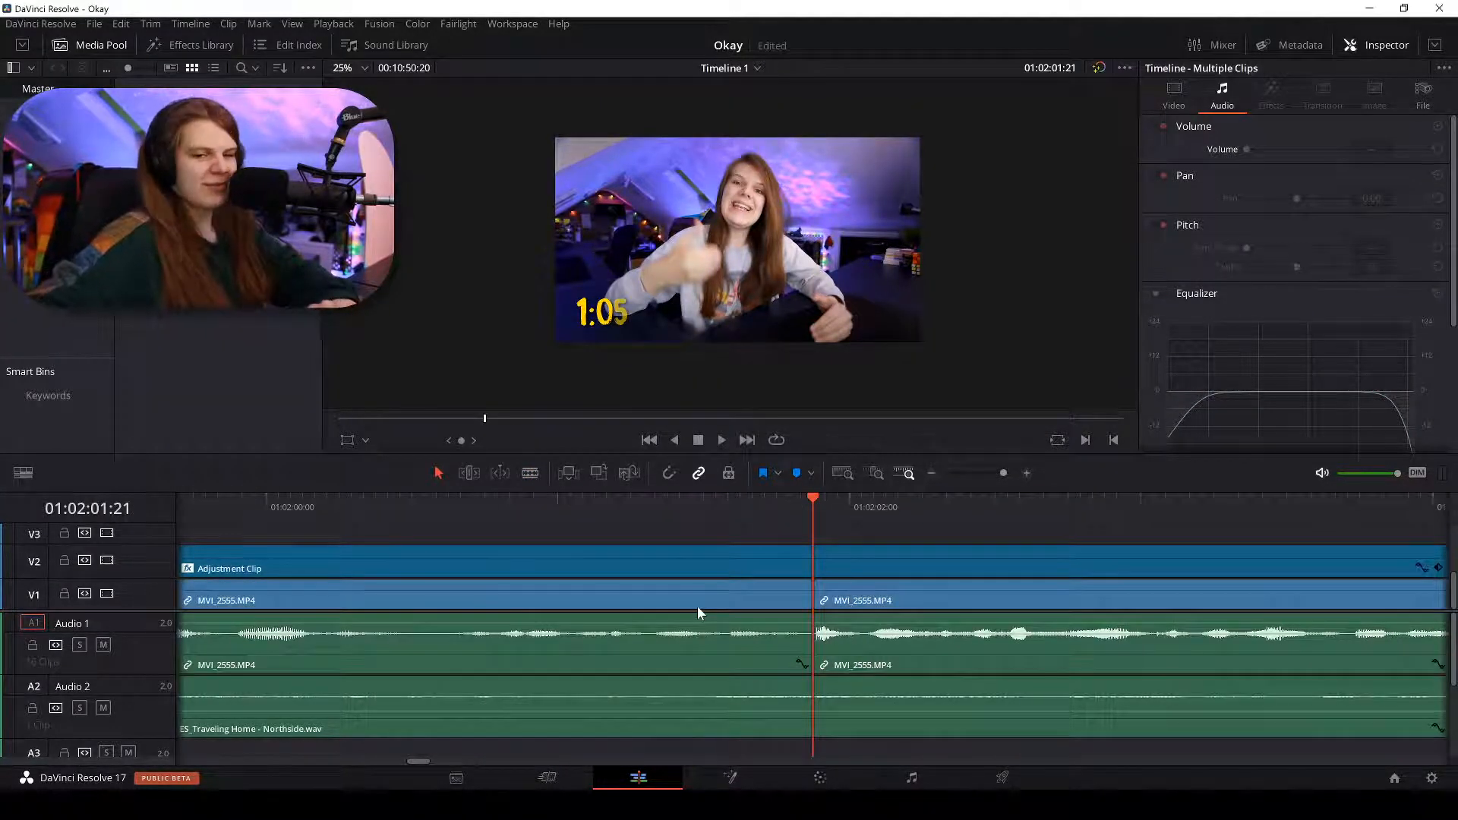
key(space)
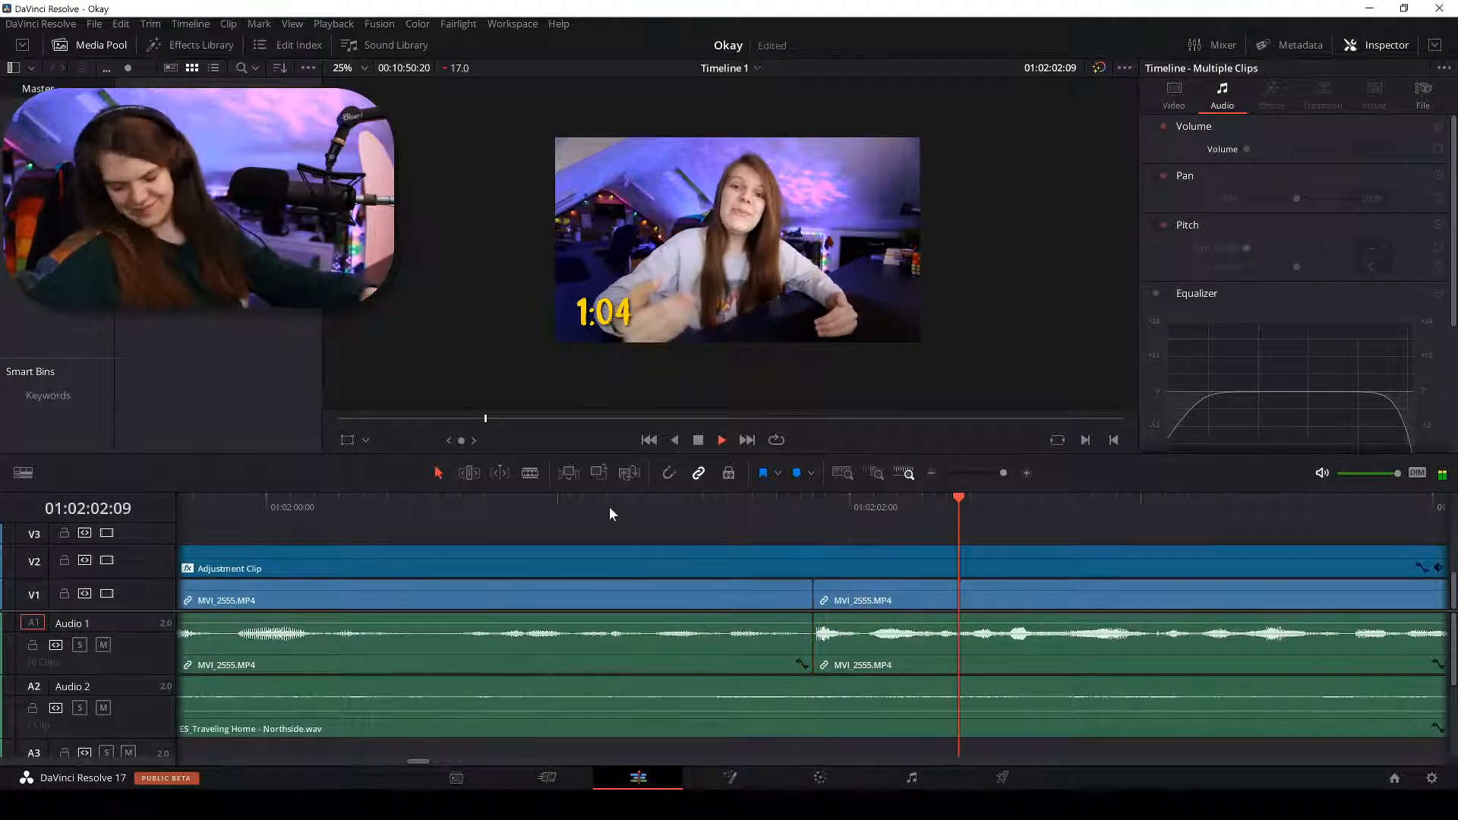
Blade the MVI_2555 clip at 01:02:08:08 and resume playback.
key(ctrl+minus)
key(ctrl+minus)
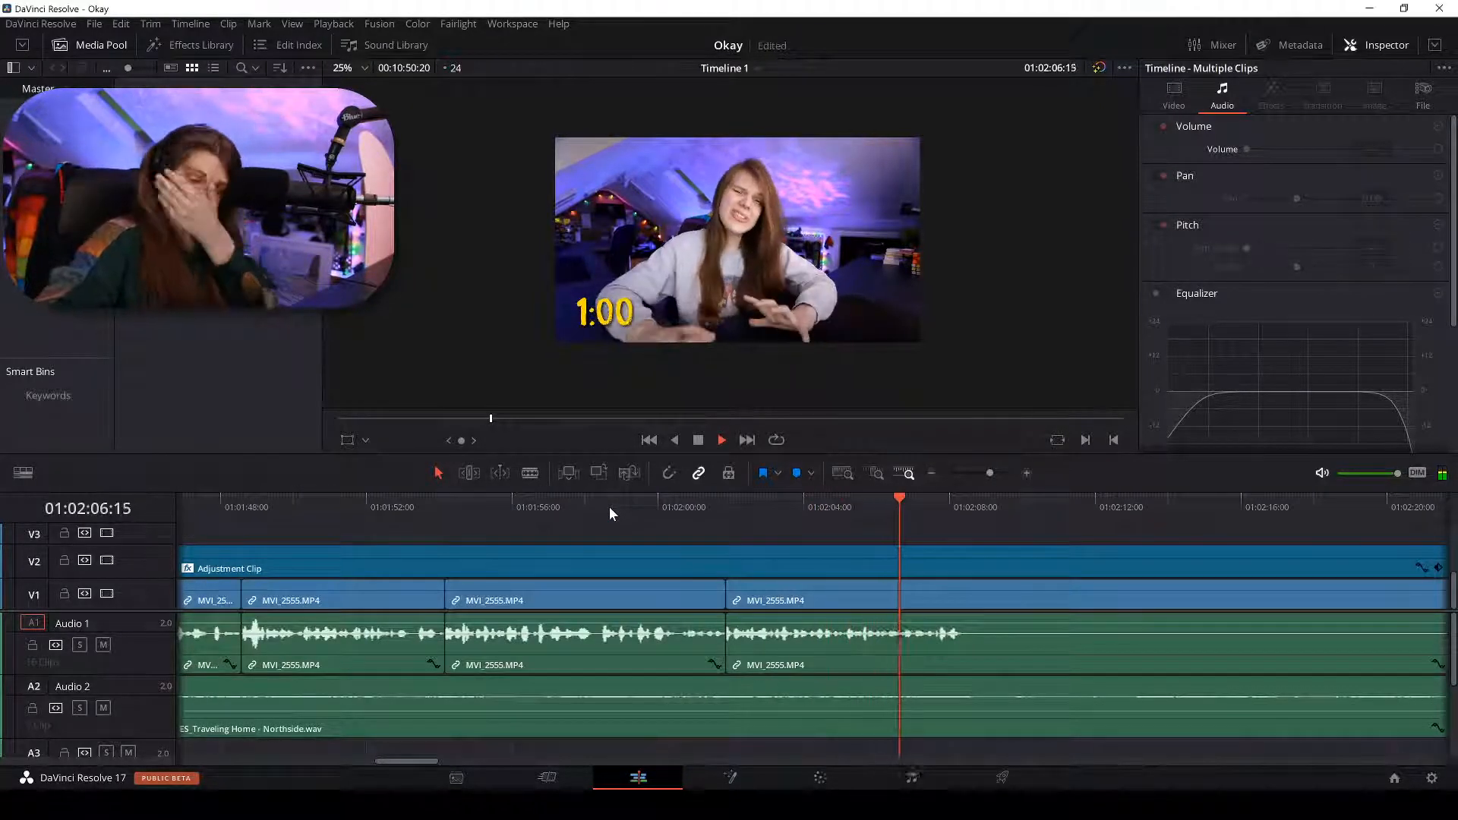
key(ctrl+equal)
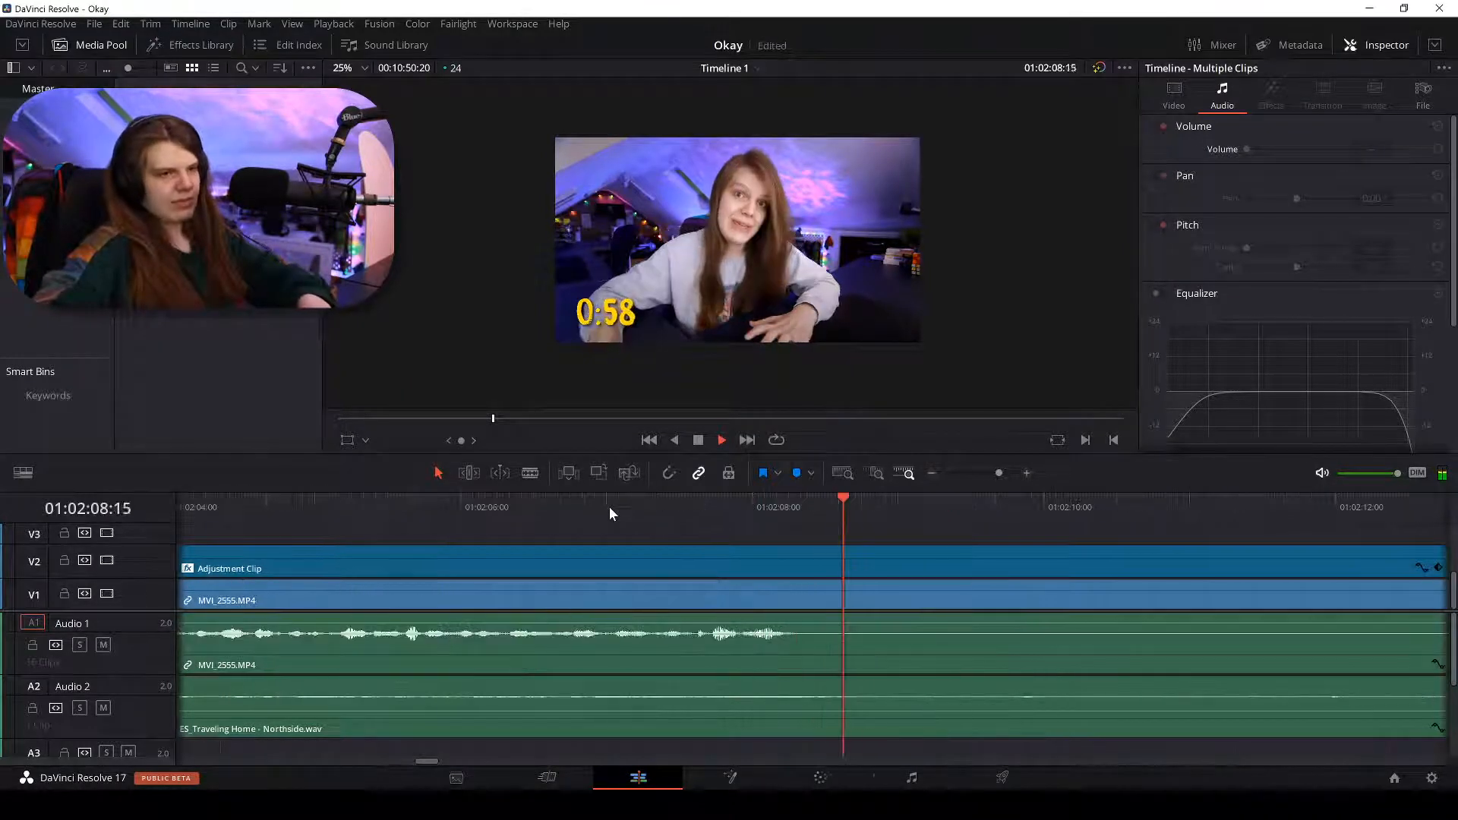
key(b)
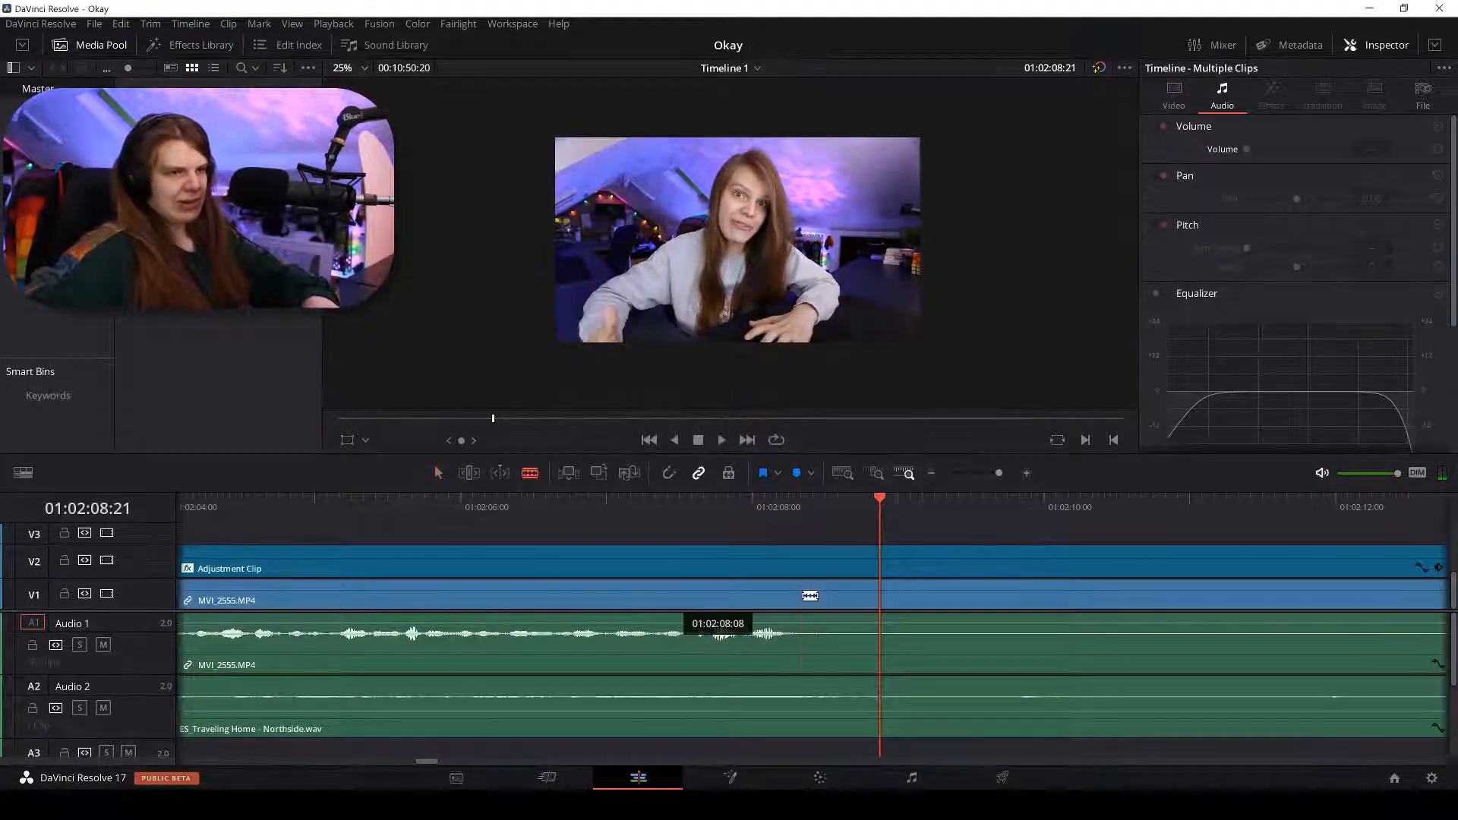
click(801, 596)
key(ctrl+minus)
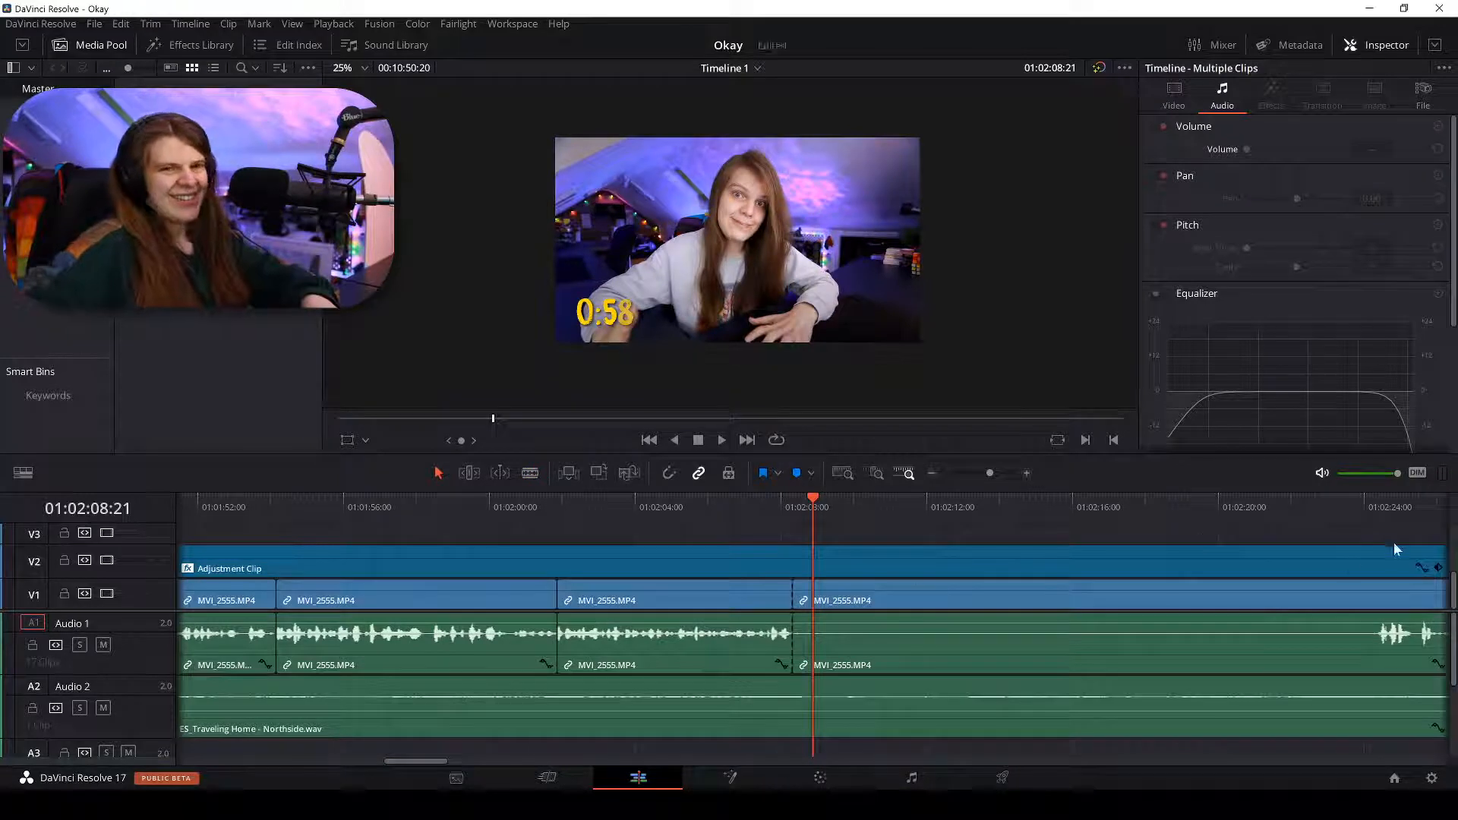
key(ctrl+minus)
key(space)
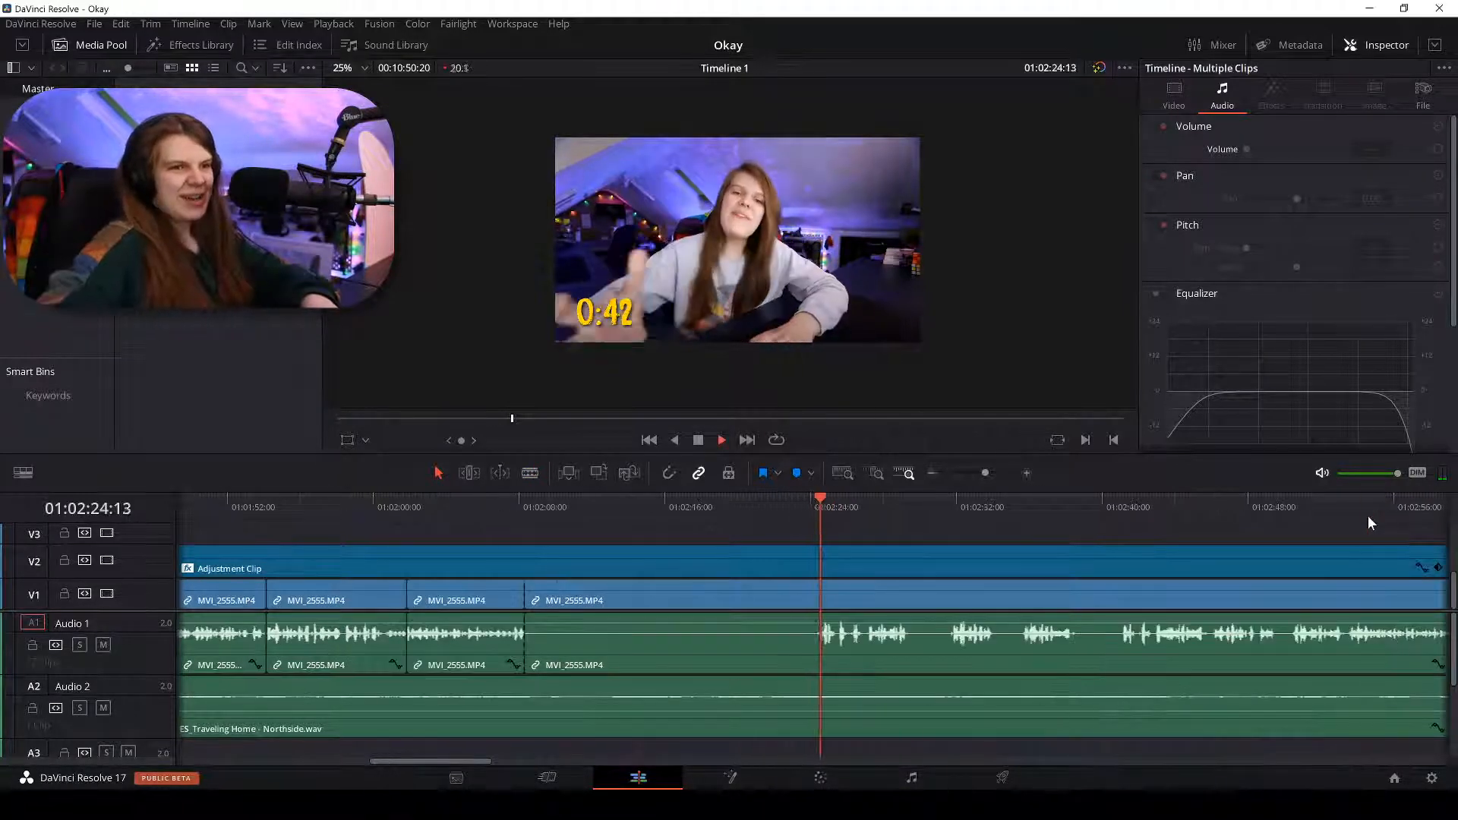
Blade MVI_2555 at 01:02:50:06 and select the piece before the cut.
click(1105, 508)
key(ctrl+equal)
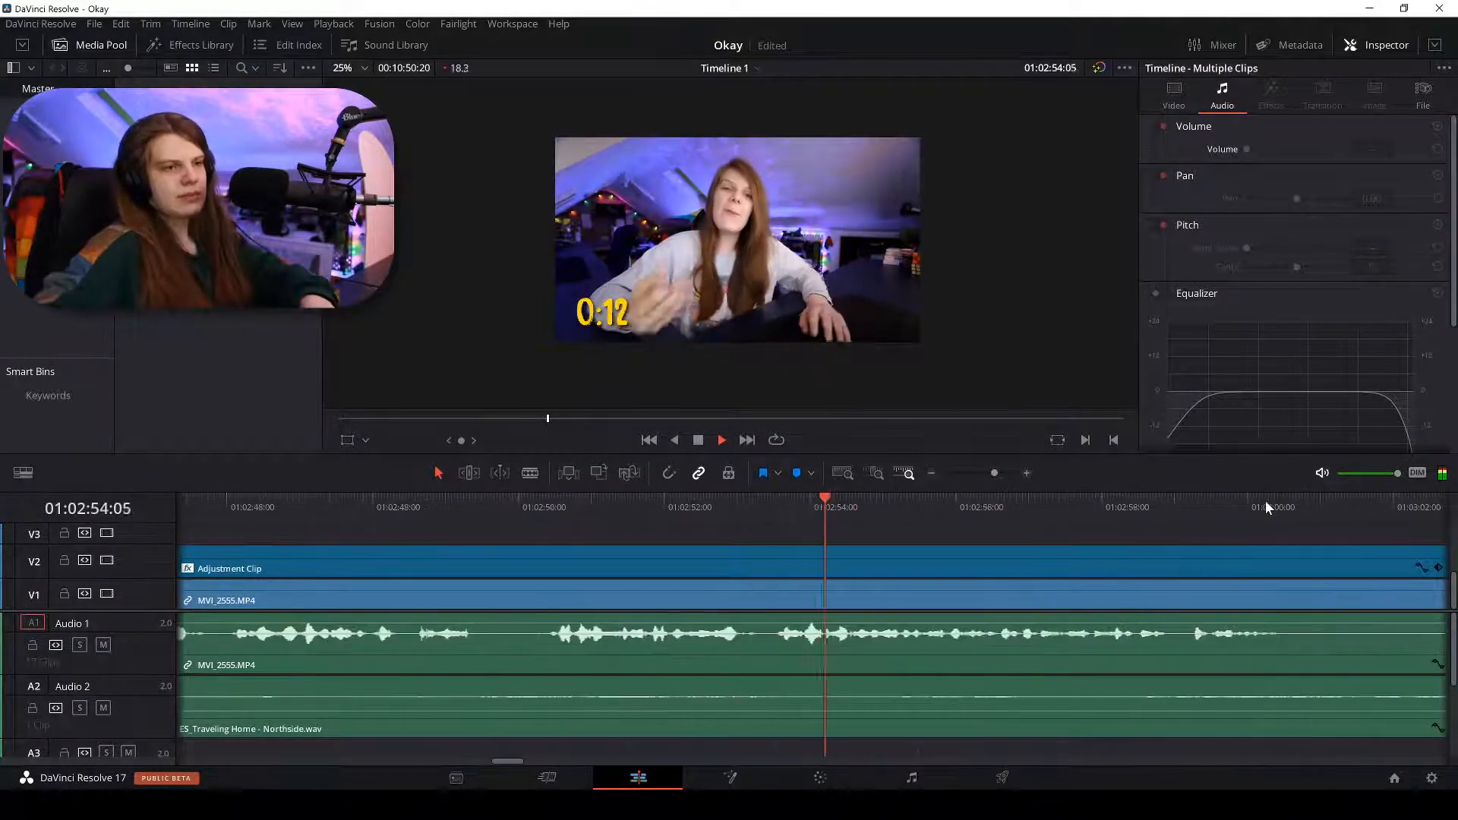
click(544, 504)
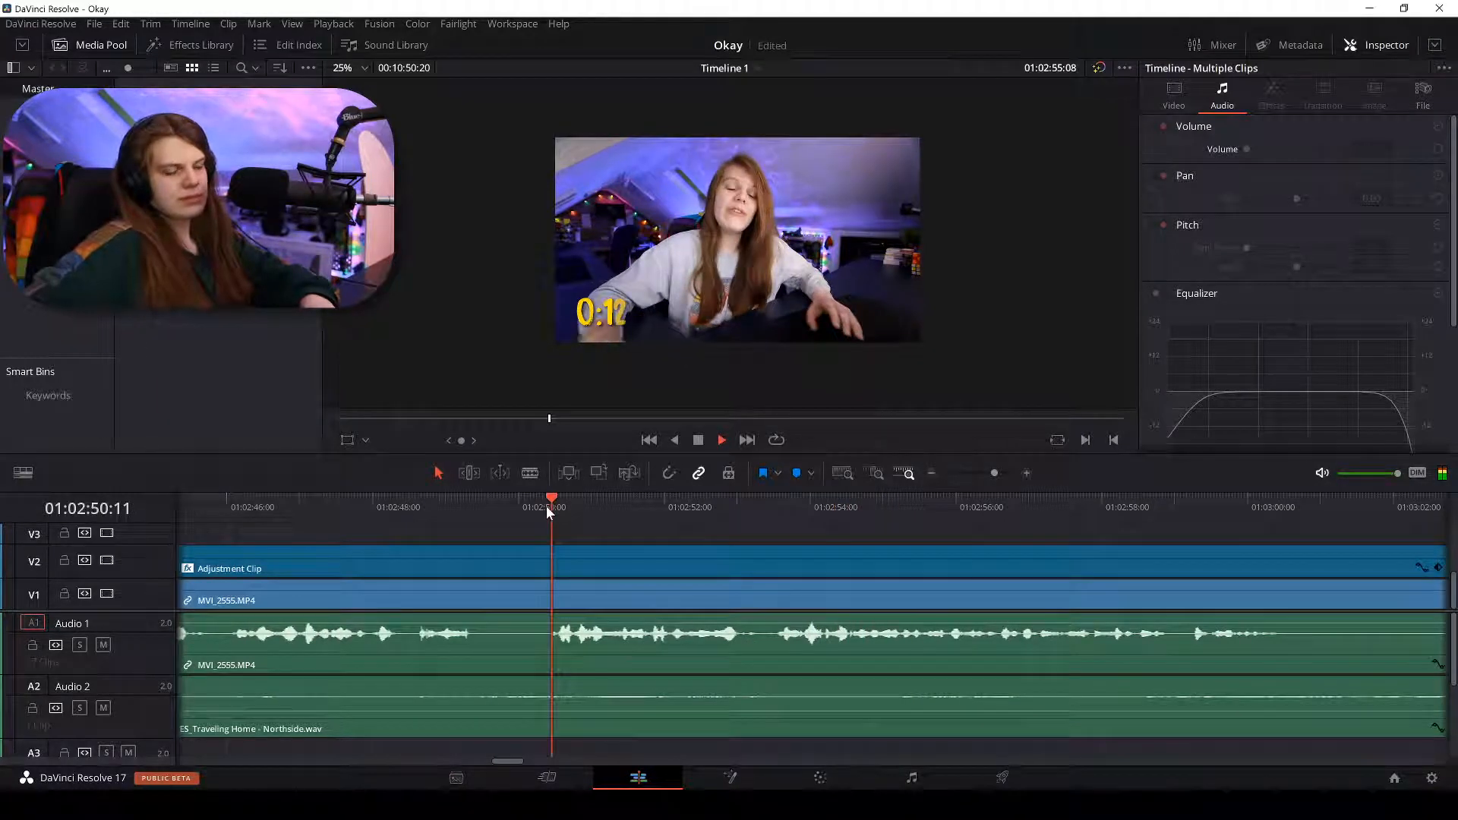
key(ctrl+equal)
click(530, 472)
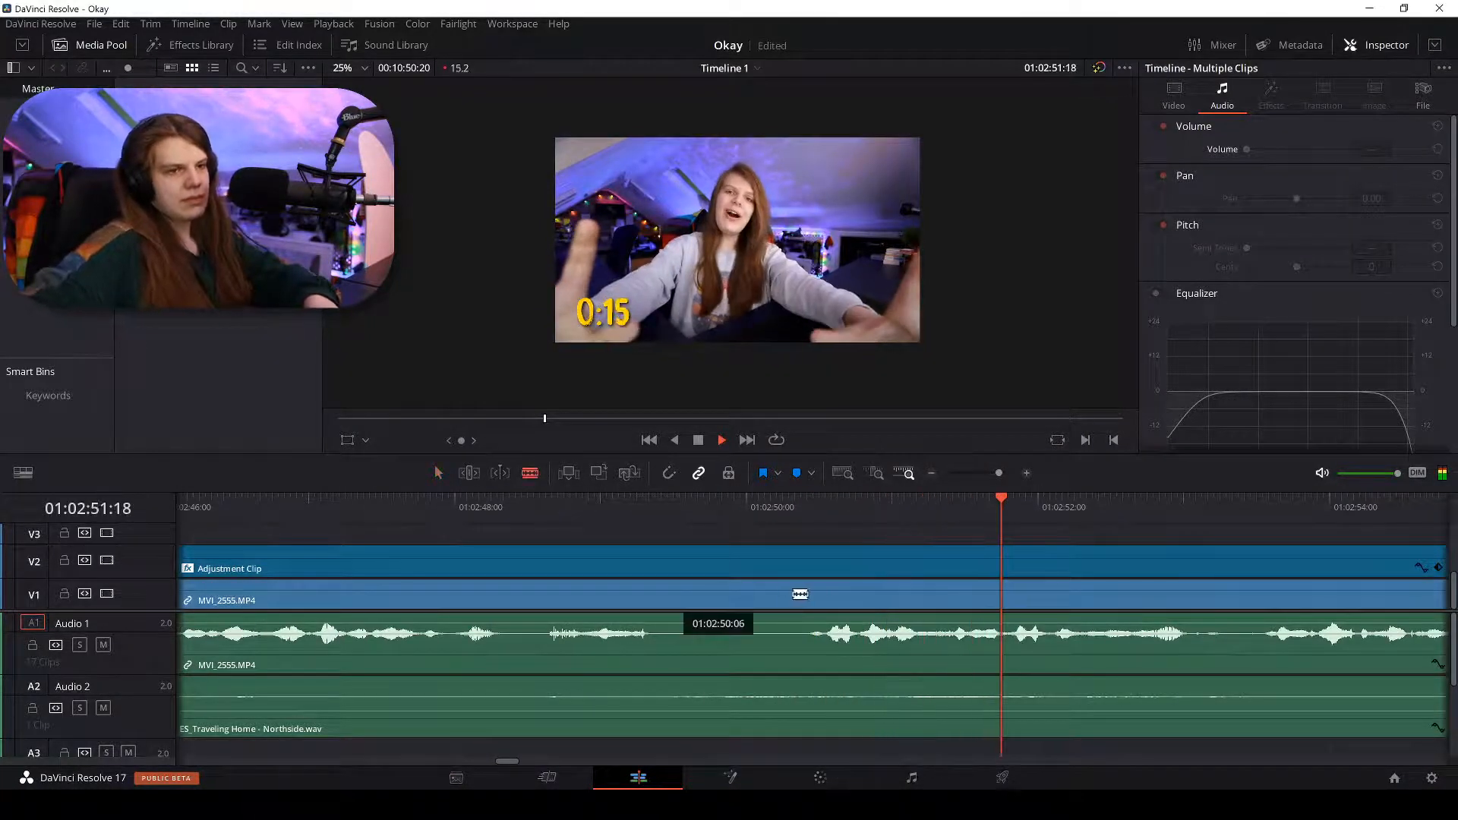
click(816, 602)
key(a)
click(750, 600)
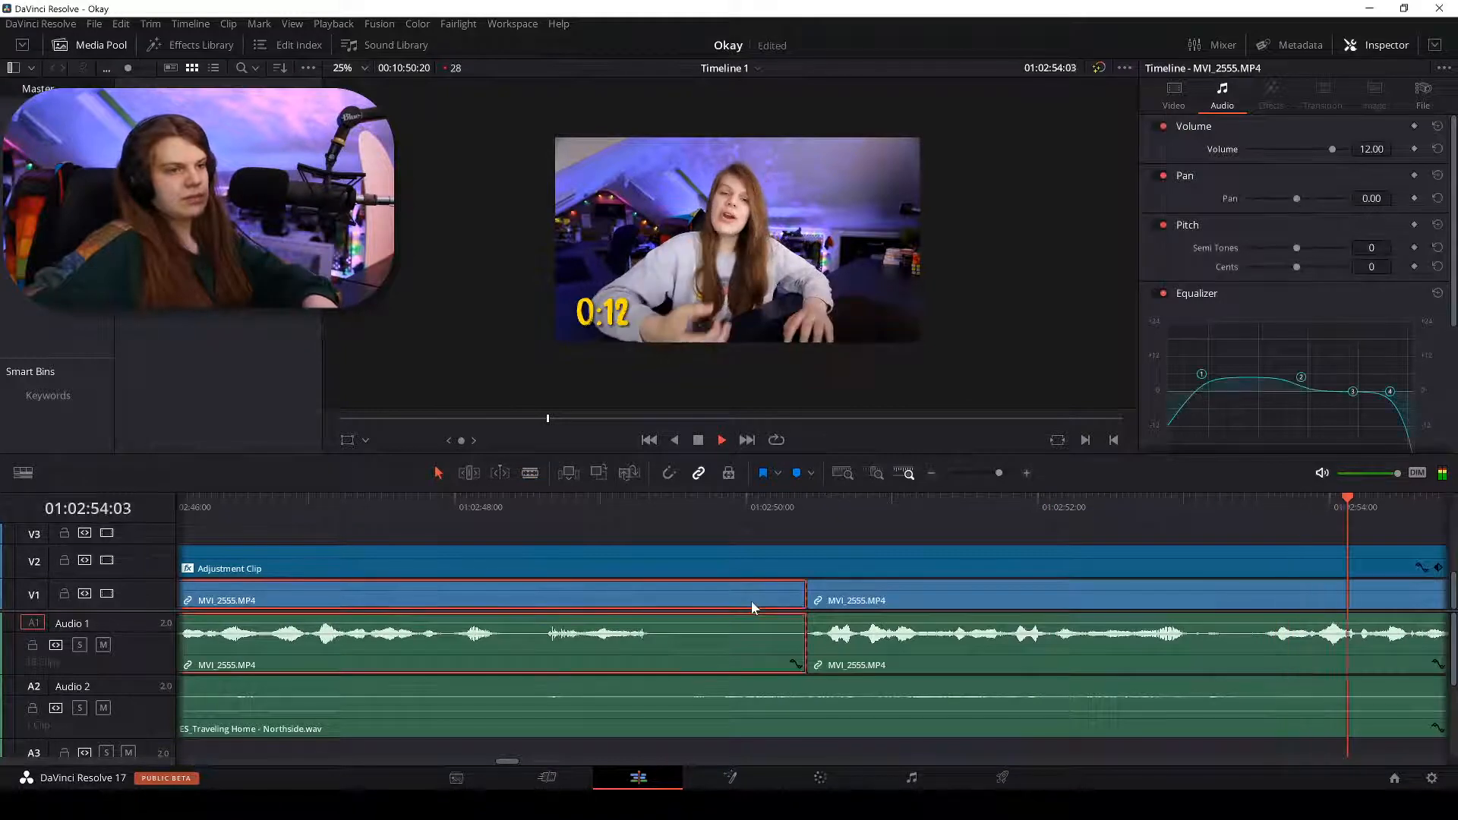
key(ctrl+minus)
Delete the selected piece and ripple-delete the leftover gap on V1.
key(BackSpace)
key(ctrl+minus)
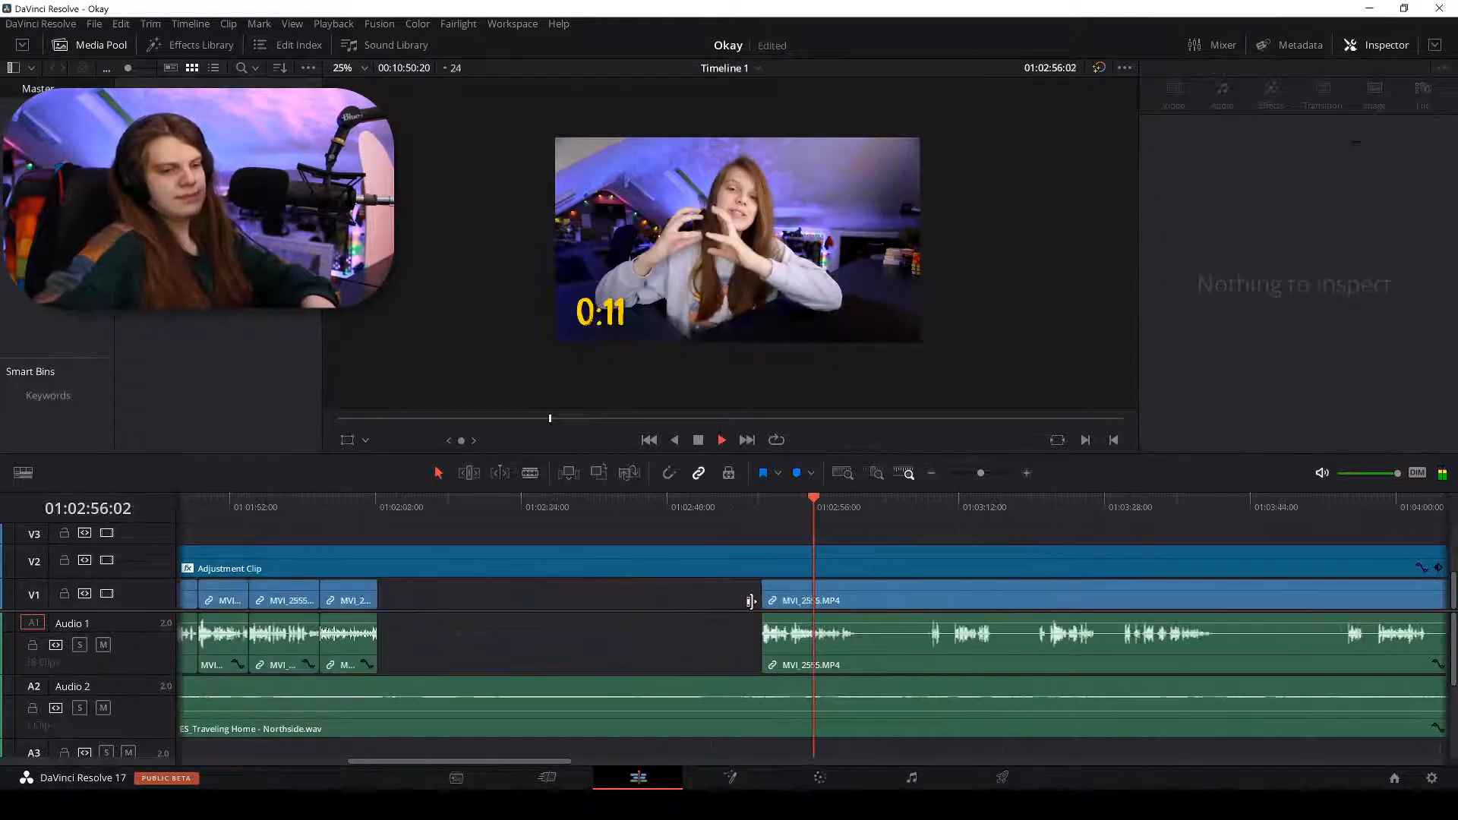
key(ctrl+minus)
click(665, 594)
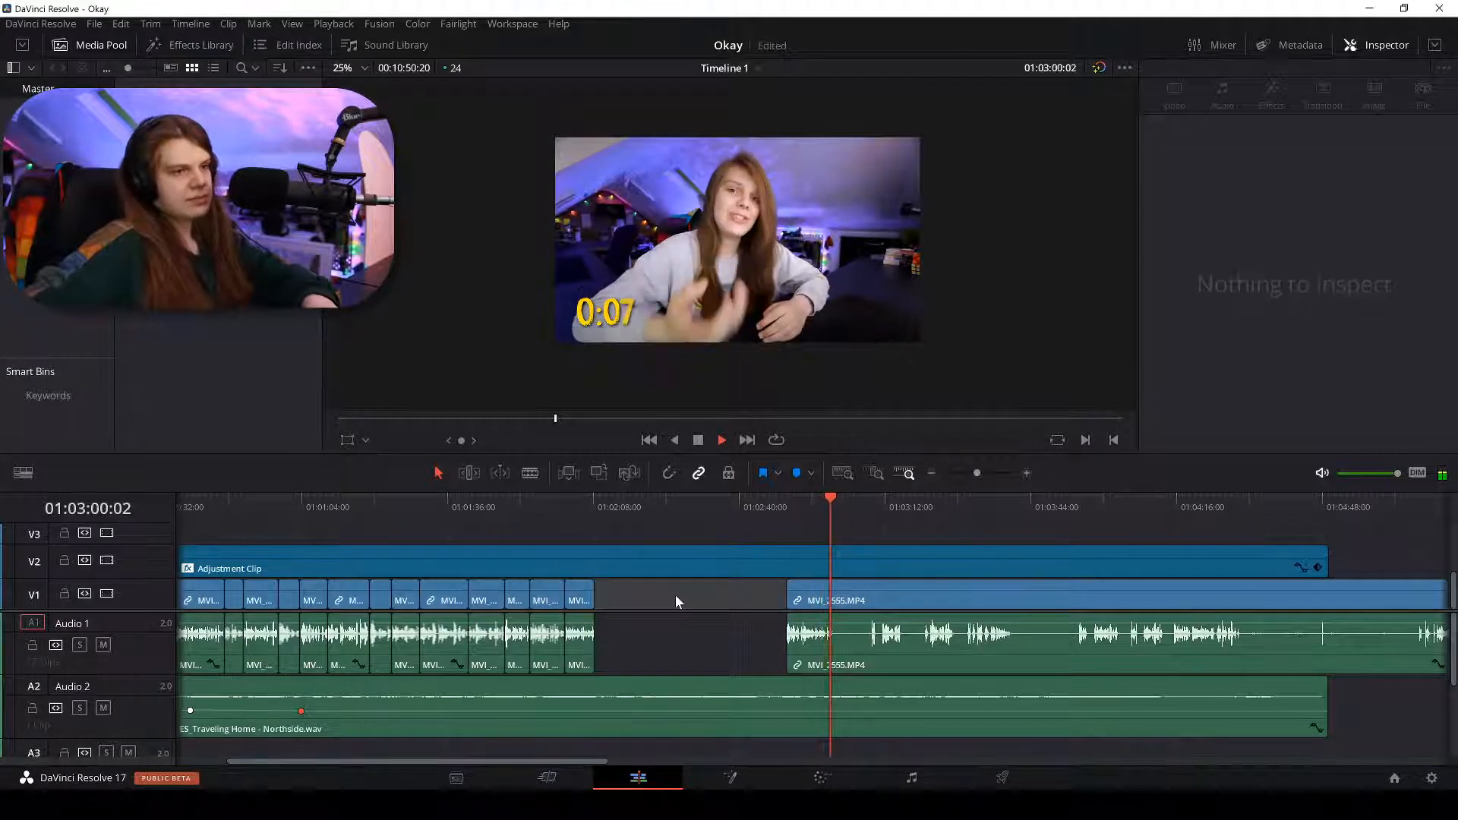
right_click(692, 600)
click(714, 608)
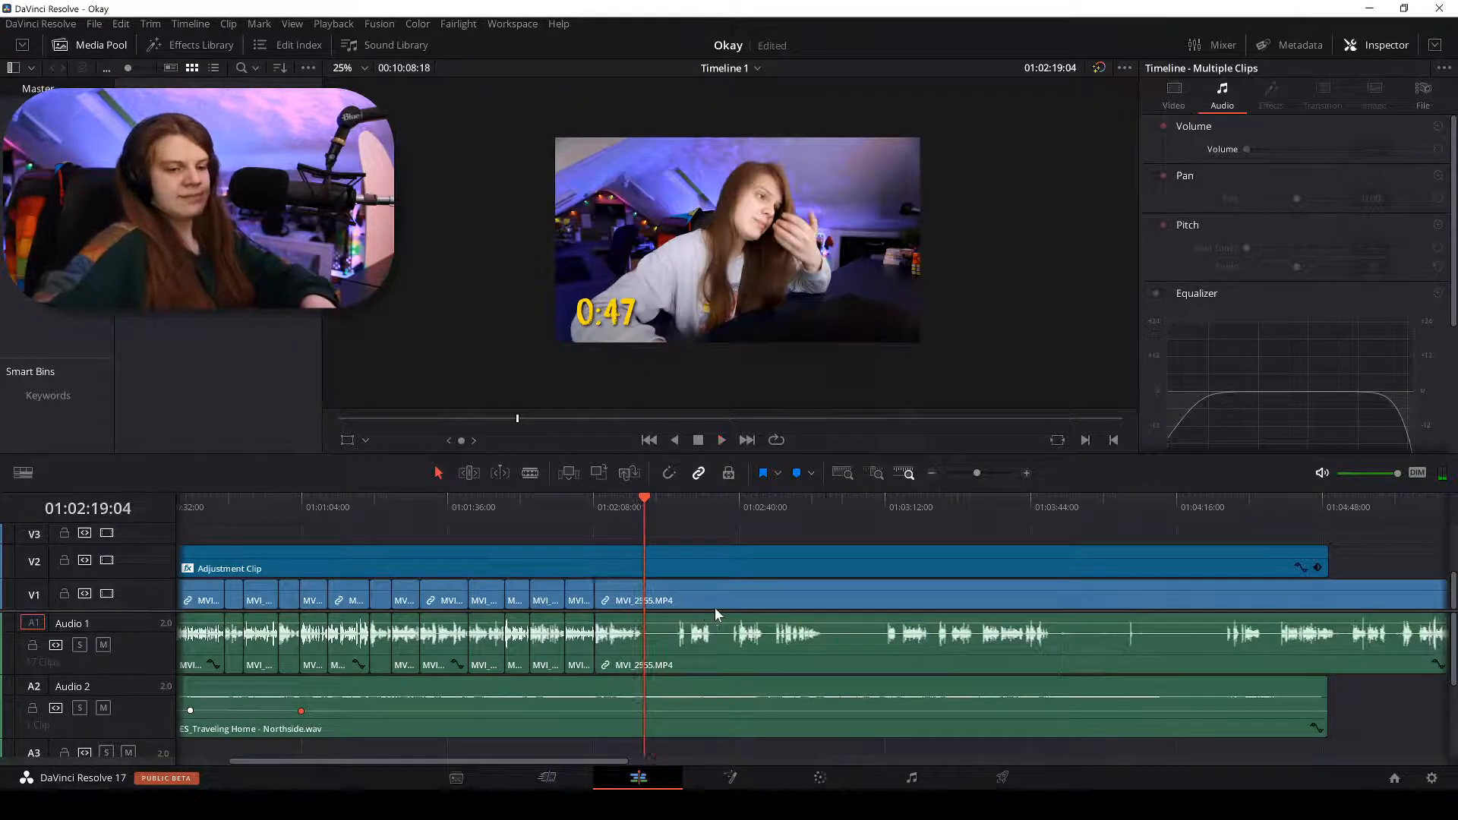
Split the V1 and A1 clips at 01:02:18:08, then switch to Discord.
key(ctrl+equal)
key(ctrl+equal)
key(ctrl+equal)
key(ctrl+equal)
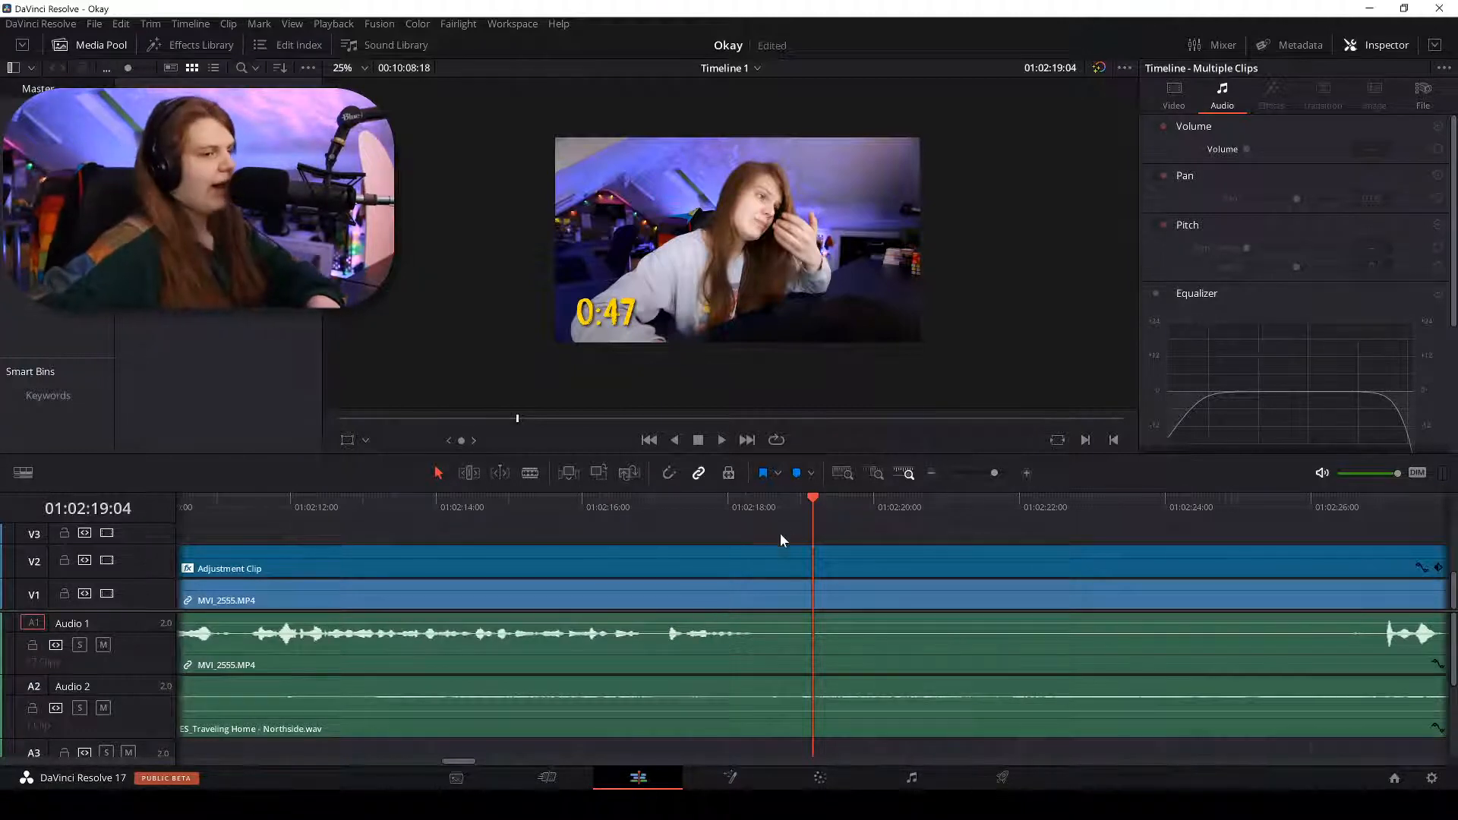
drag(766, 515, 752, 503)
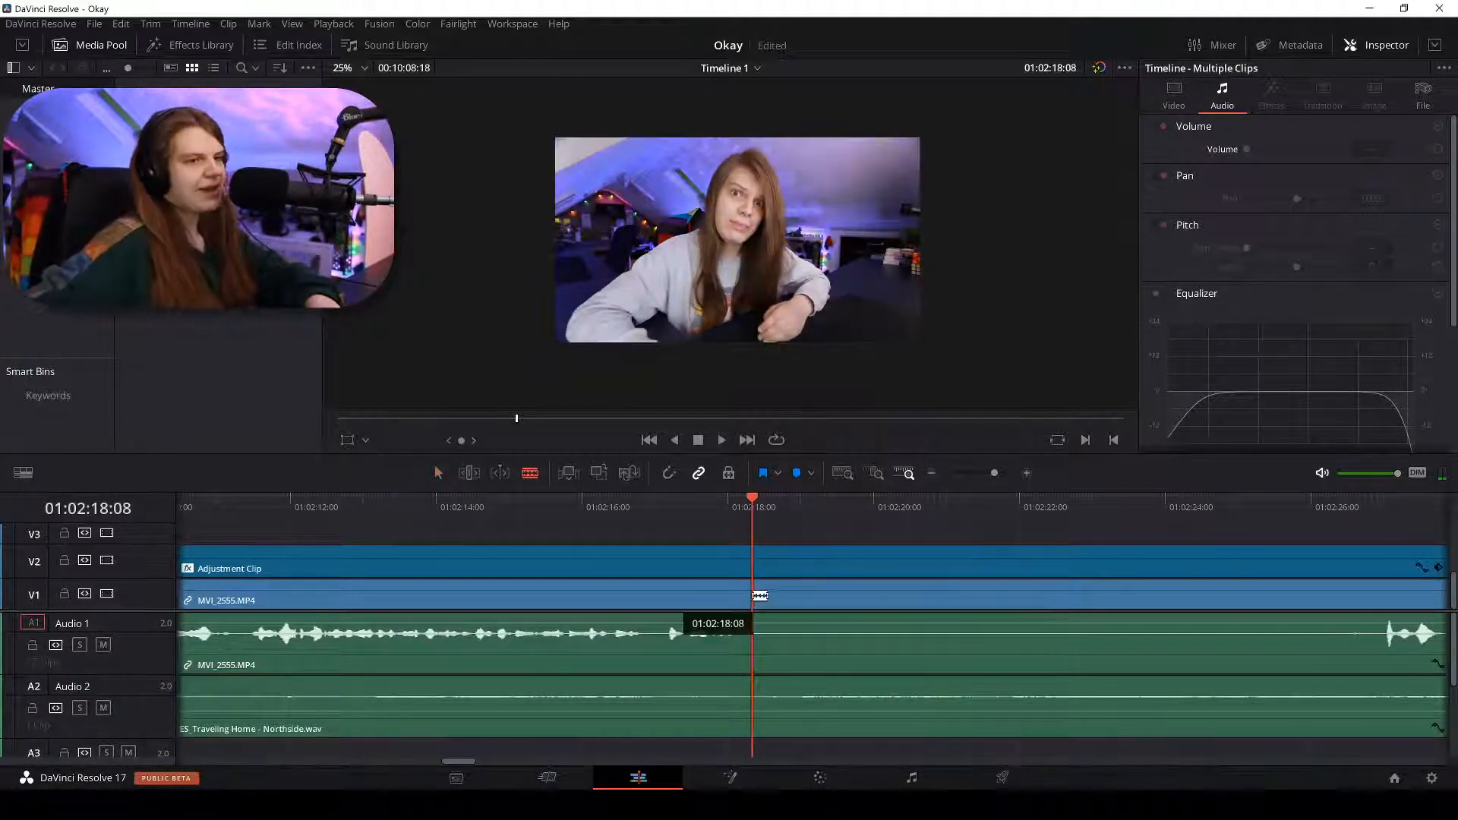
key(ctrl+b)
key(ctrl+minus)
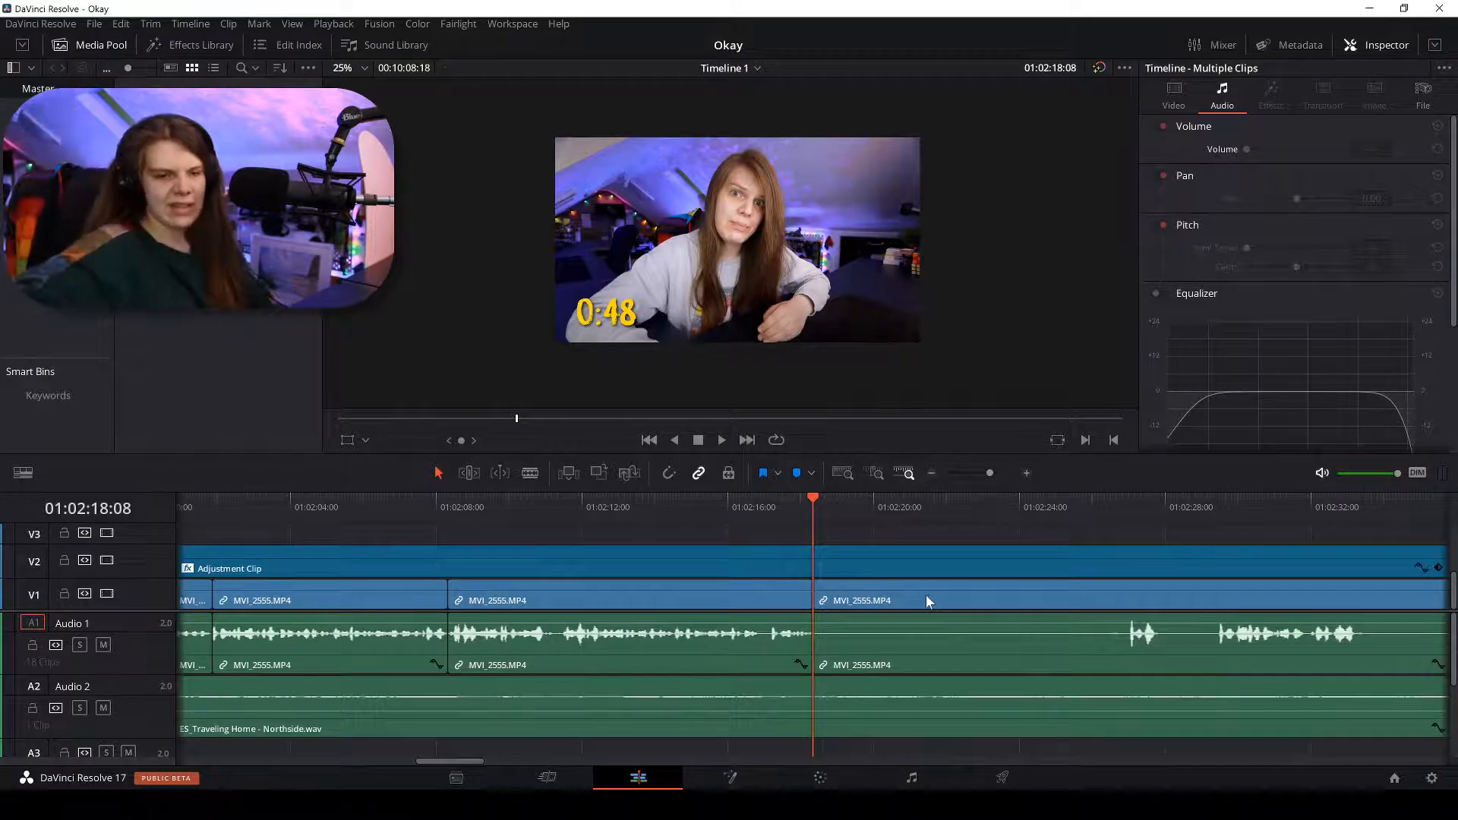
key(alt+Tab)
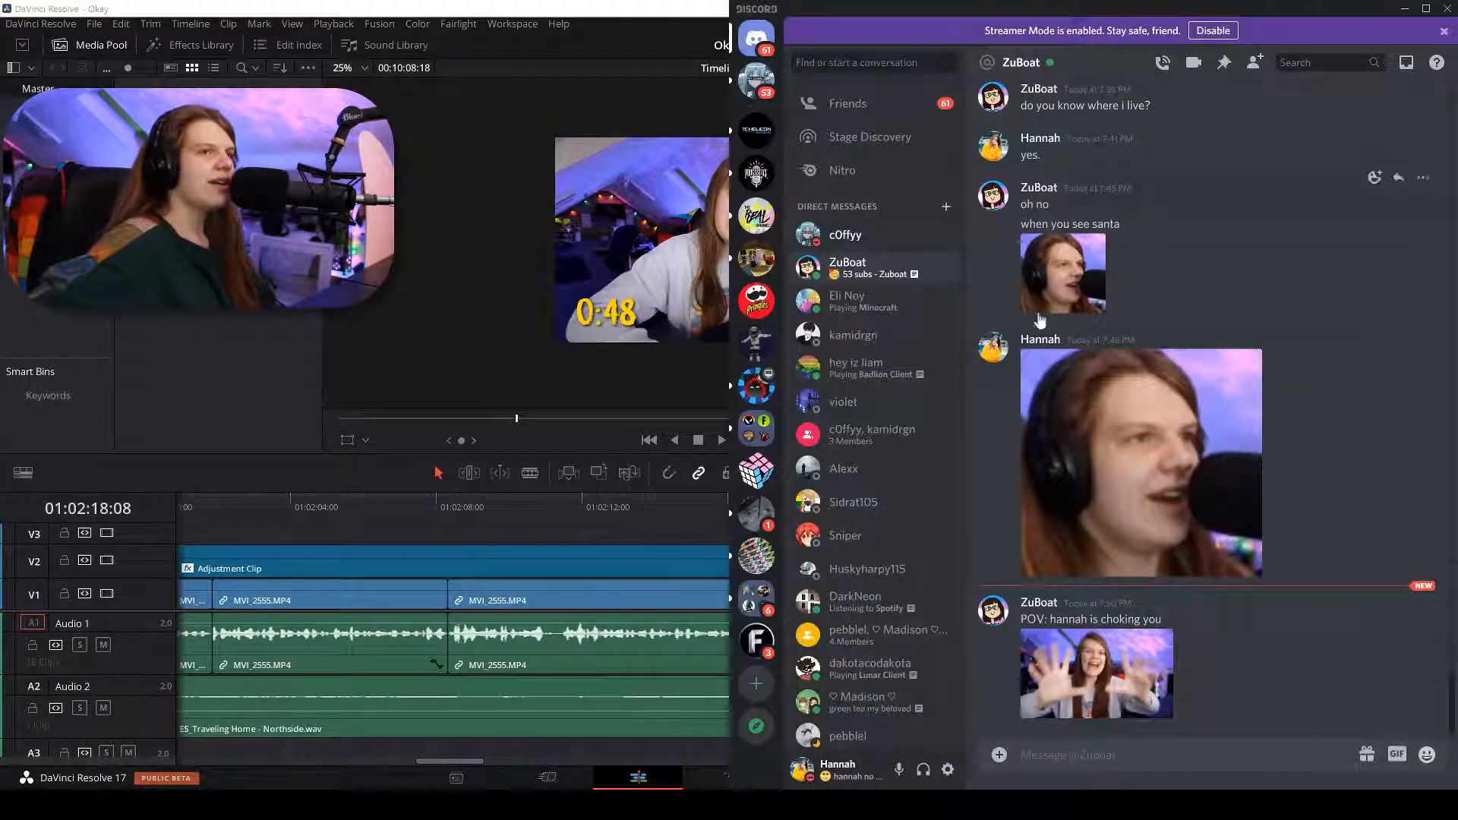
Enlarge the DM's shared image of someone waving their hands.
click(1090, 682)
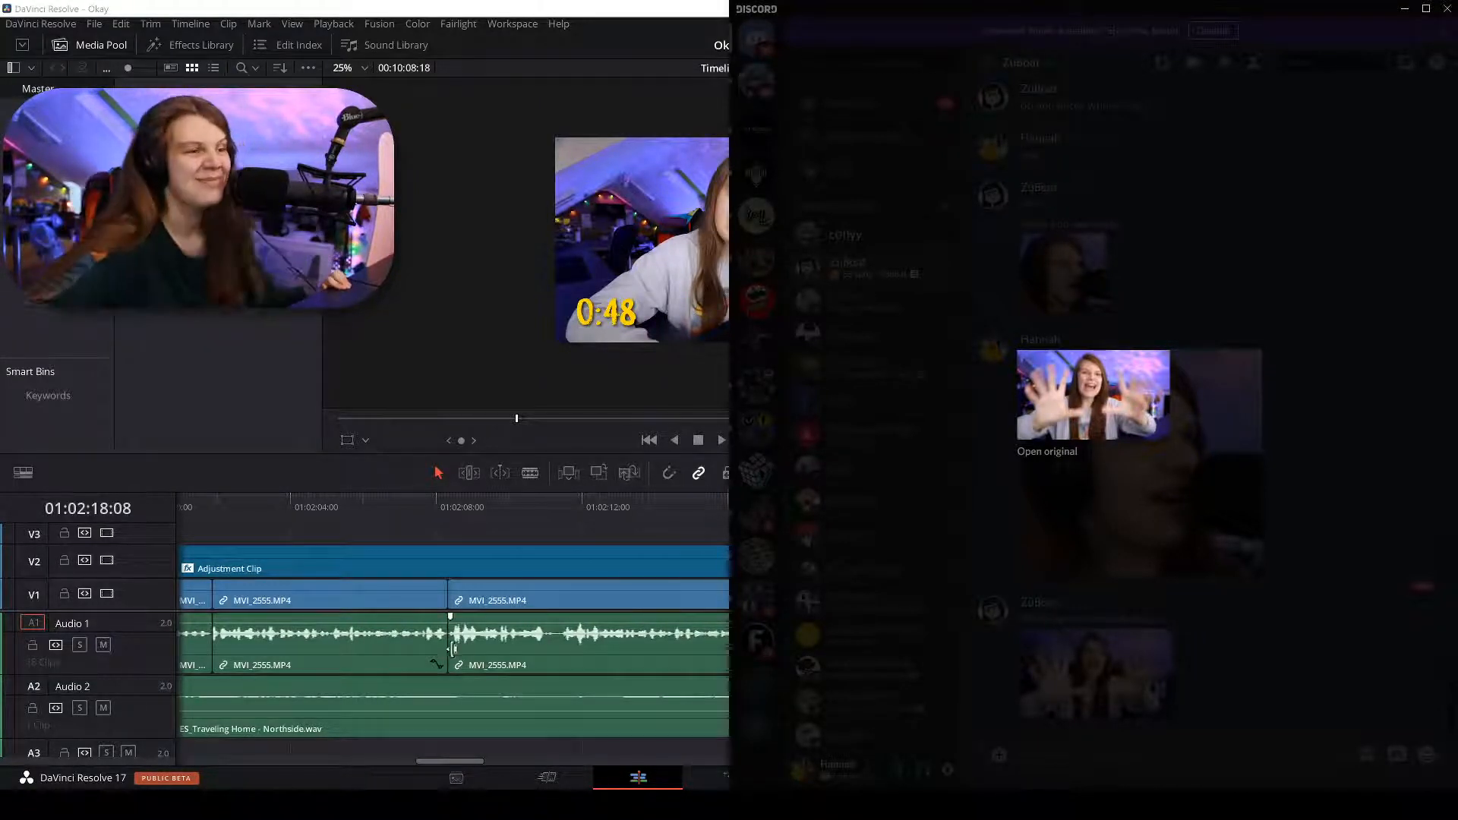
Play back the edit from 01:02:10 and locate the pause near 01:02:29.
click(522, 522)
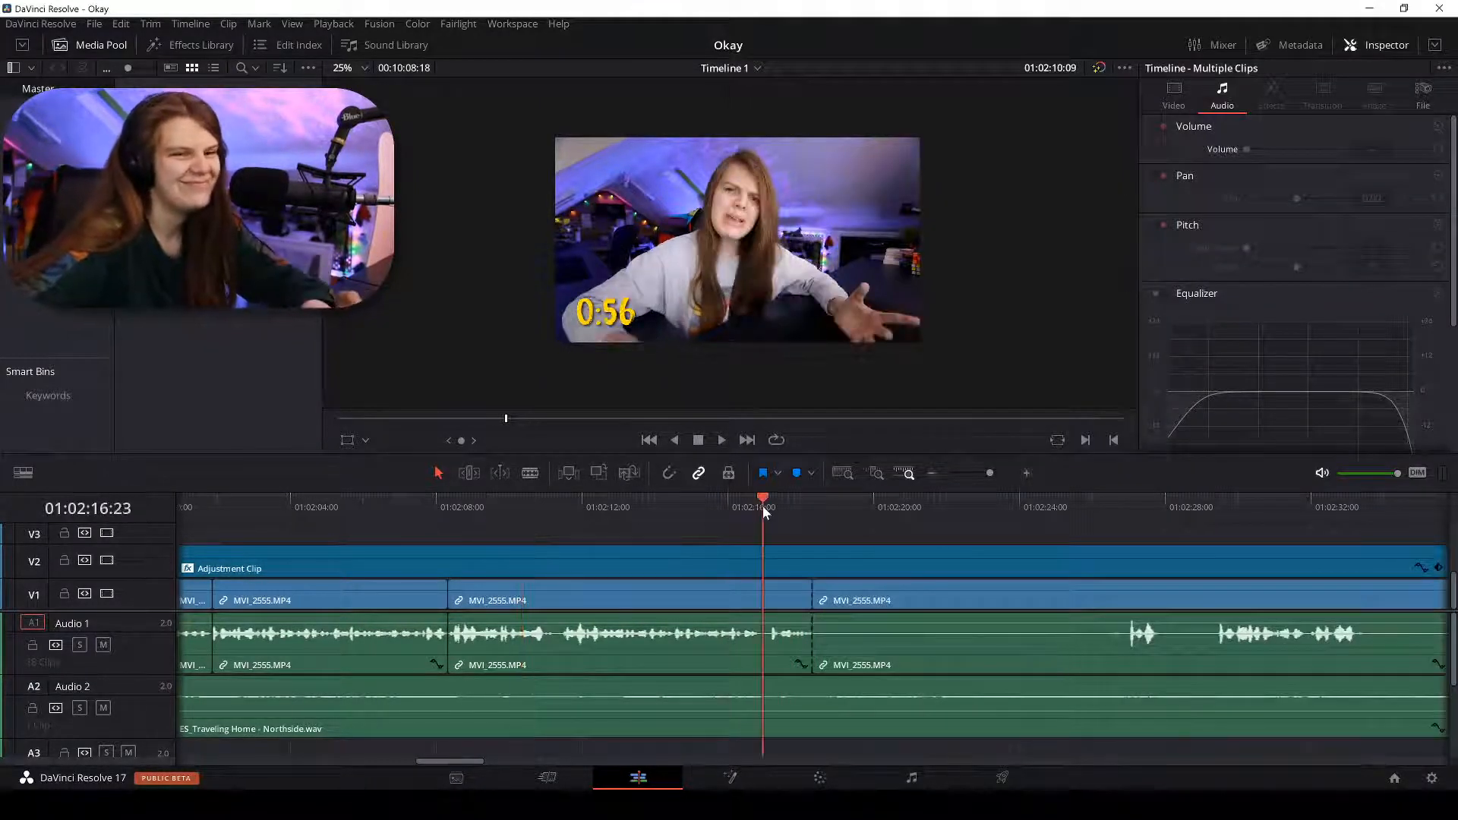
key(space)
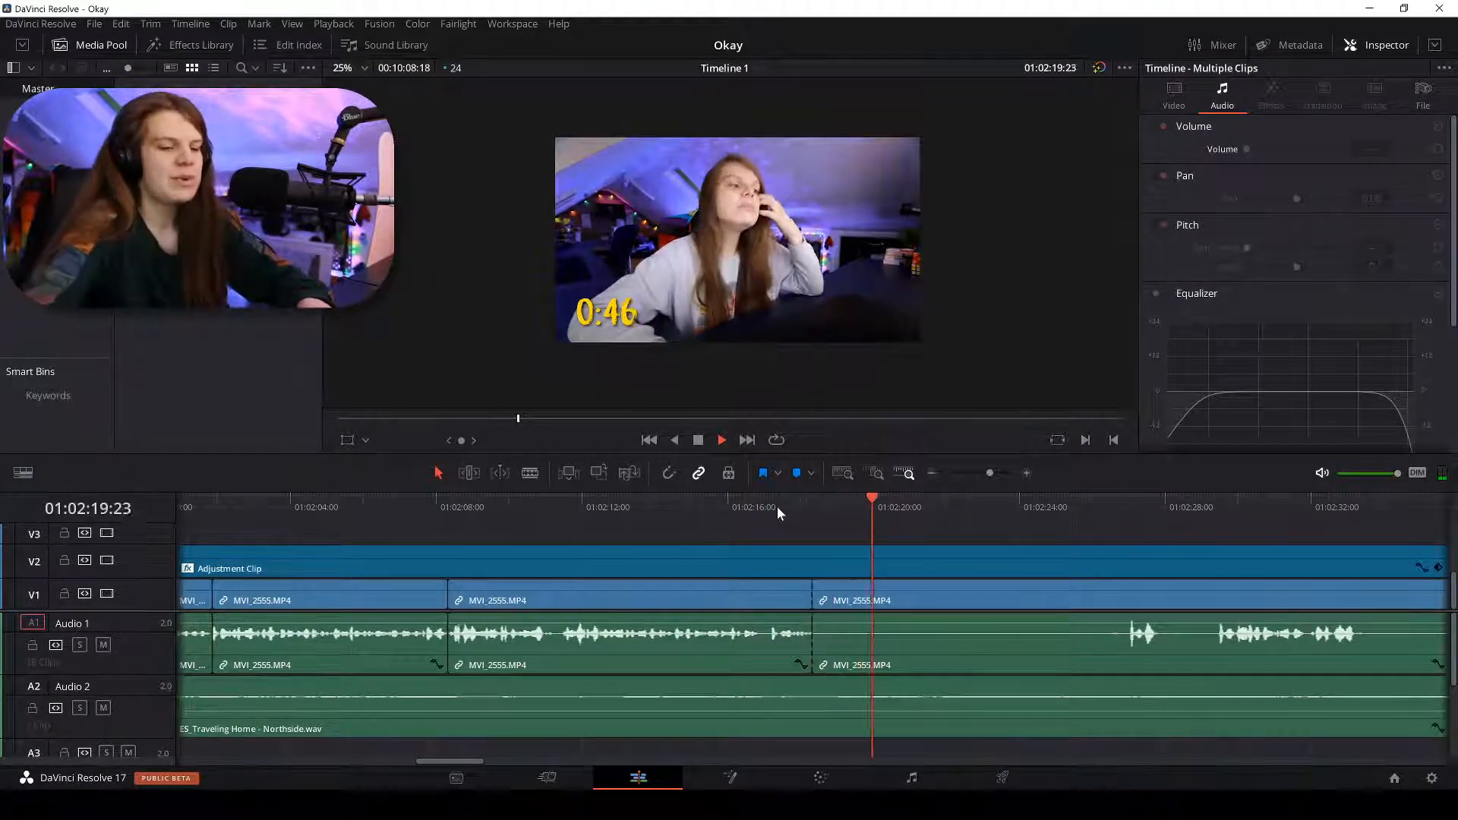
key(ctrl+equal)
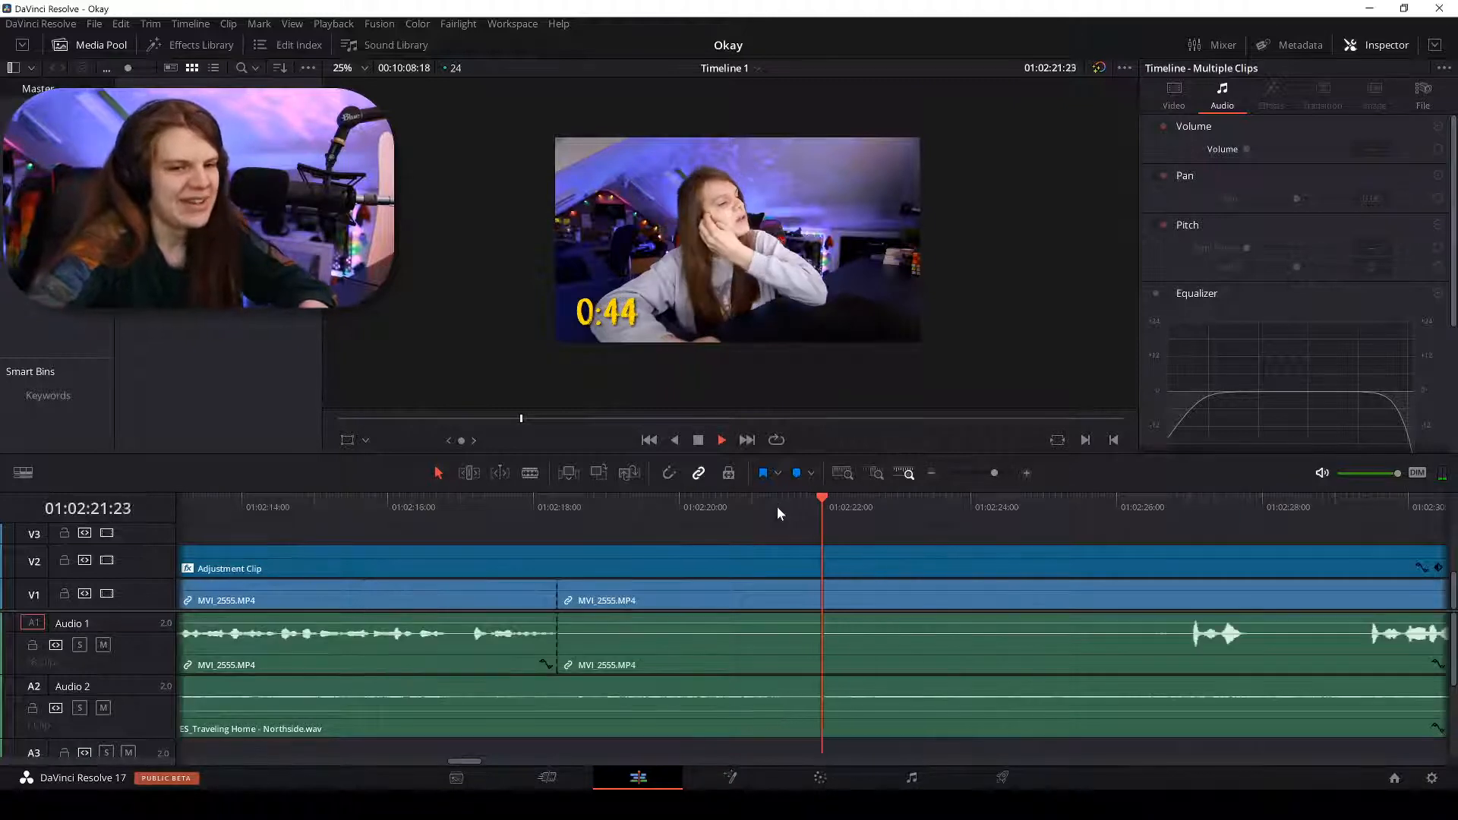
key(ctrl+minus)
click(1074, 505)
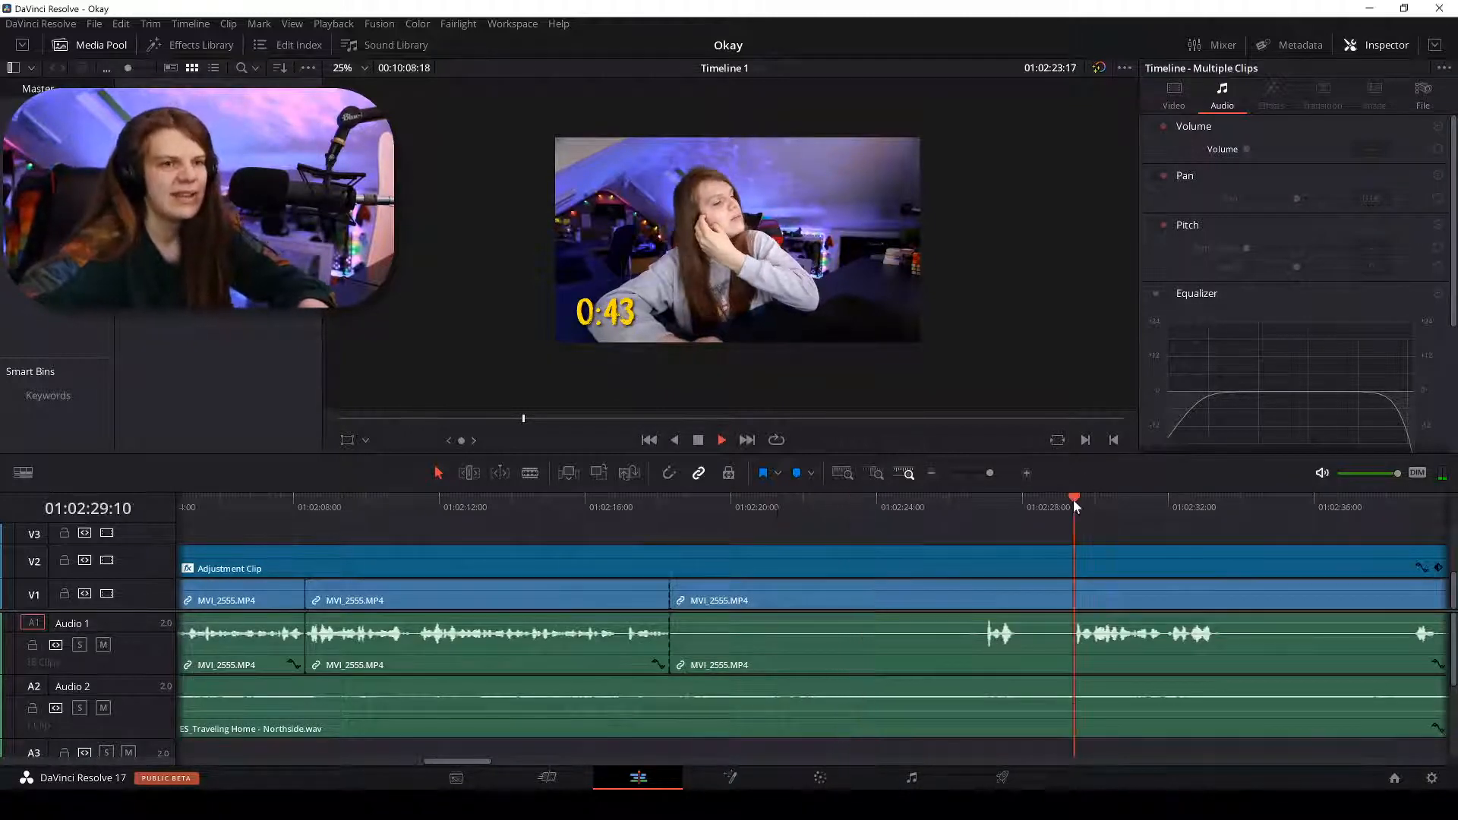
key(ctrl+equal)
key(ctrl+equal)
key(space)
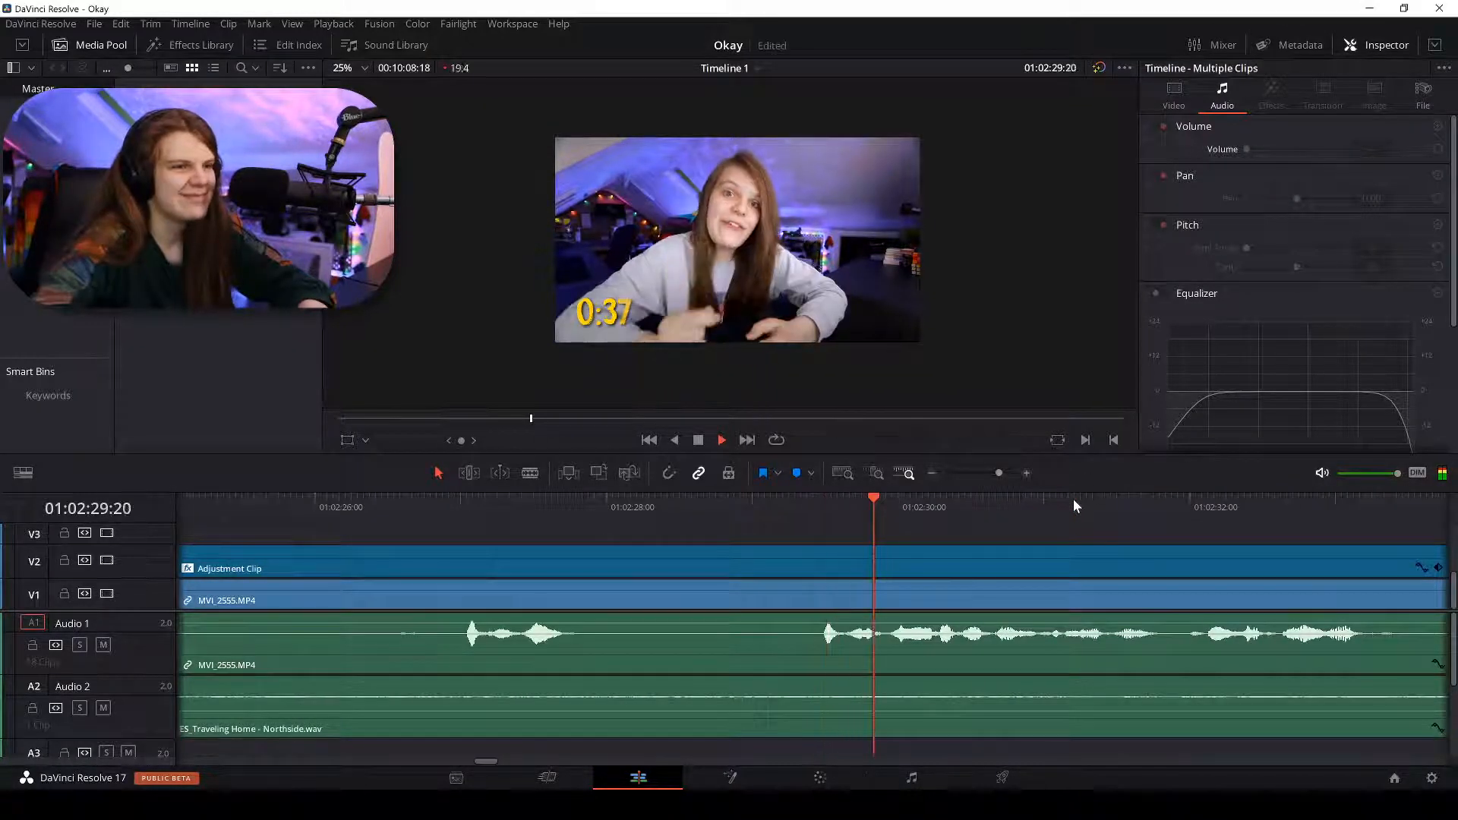
Blade the talking-head clip where the pause ends and delete the short silent piece.
key(b)
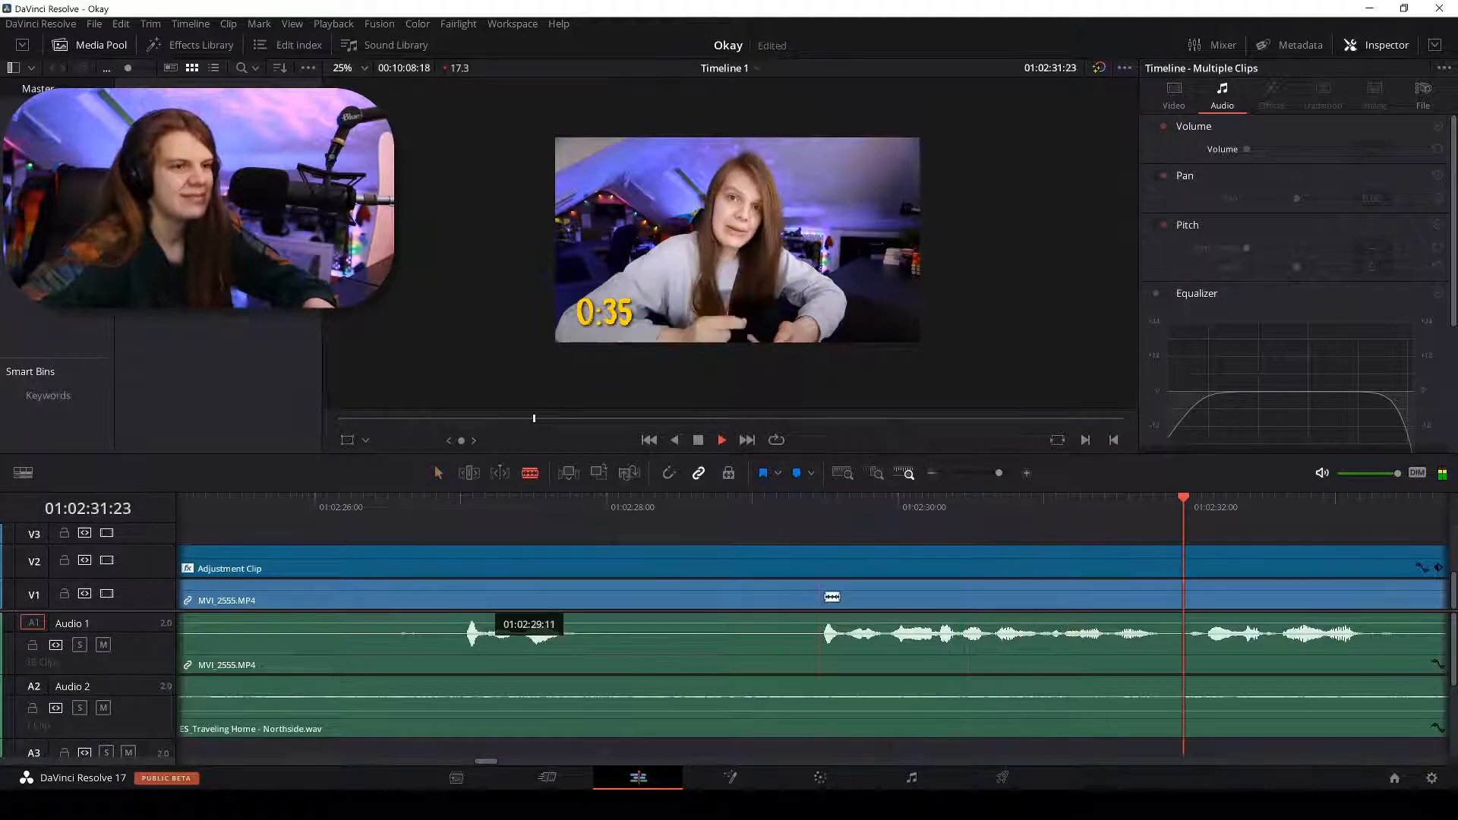
click(835, 598)
key(a)
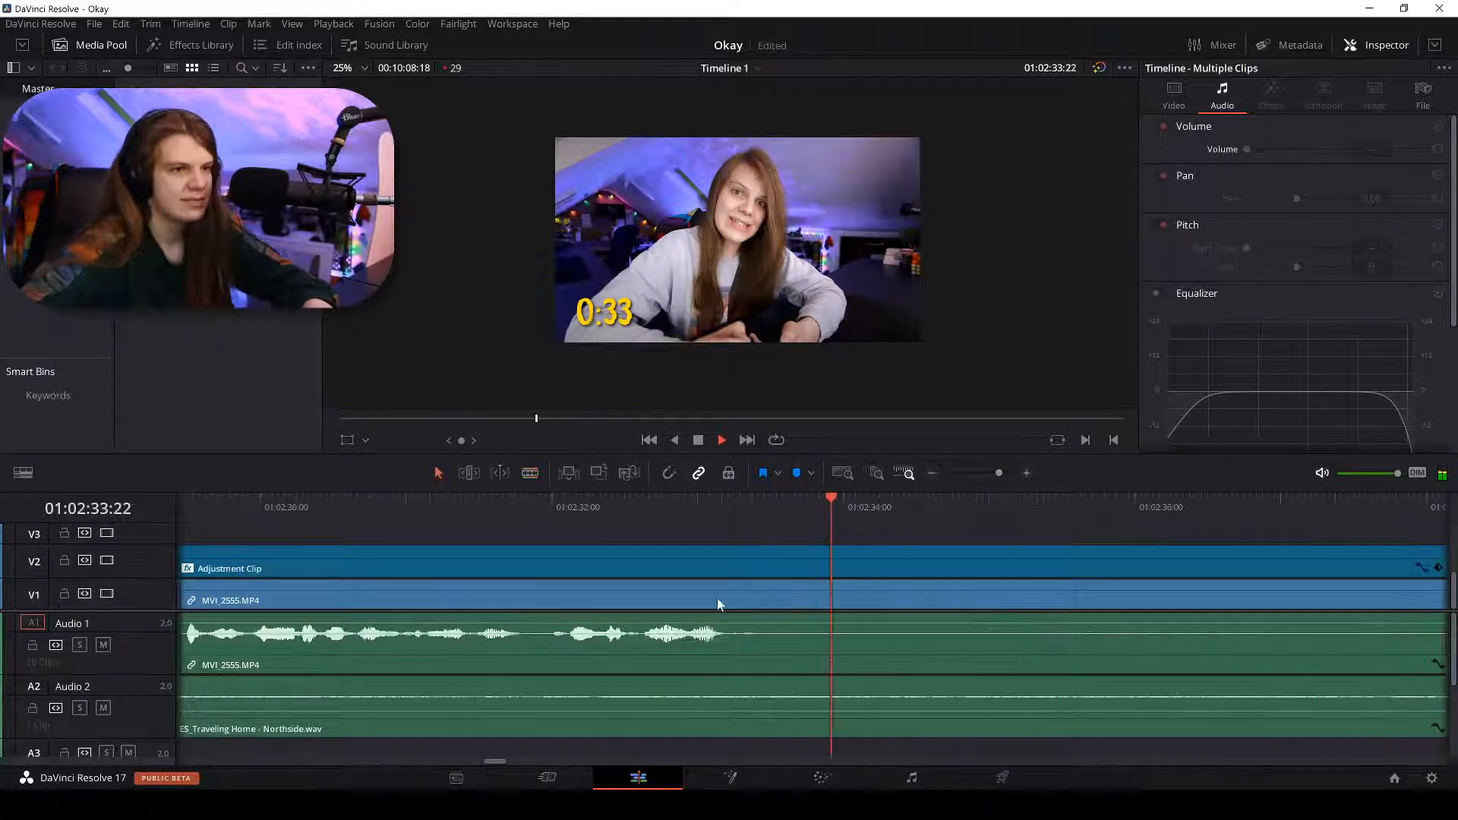
click(717, 600)
key(ctrl+minus)
key(ctrl+minus)
key(ctrl+minus)
key(ctrl+minus)
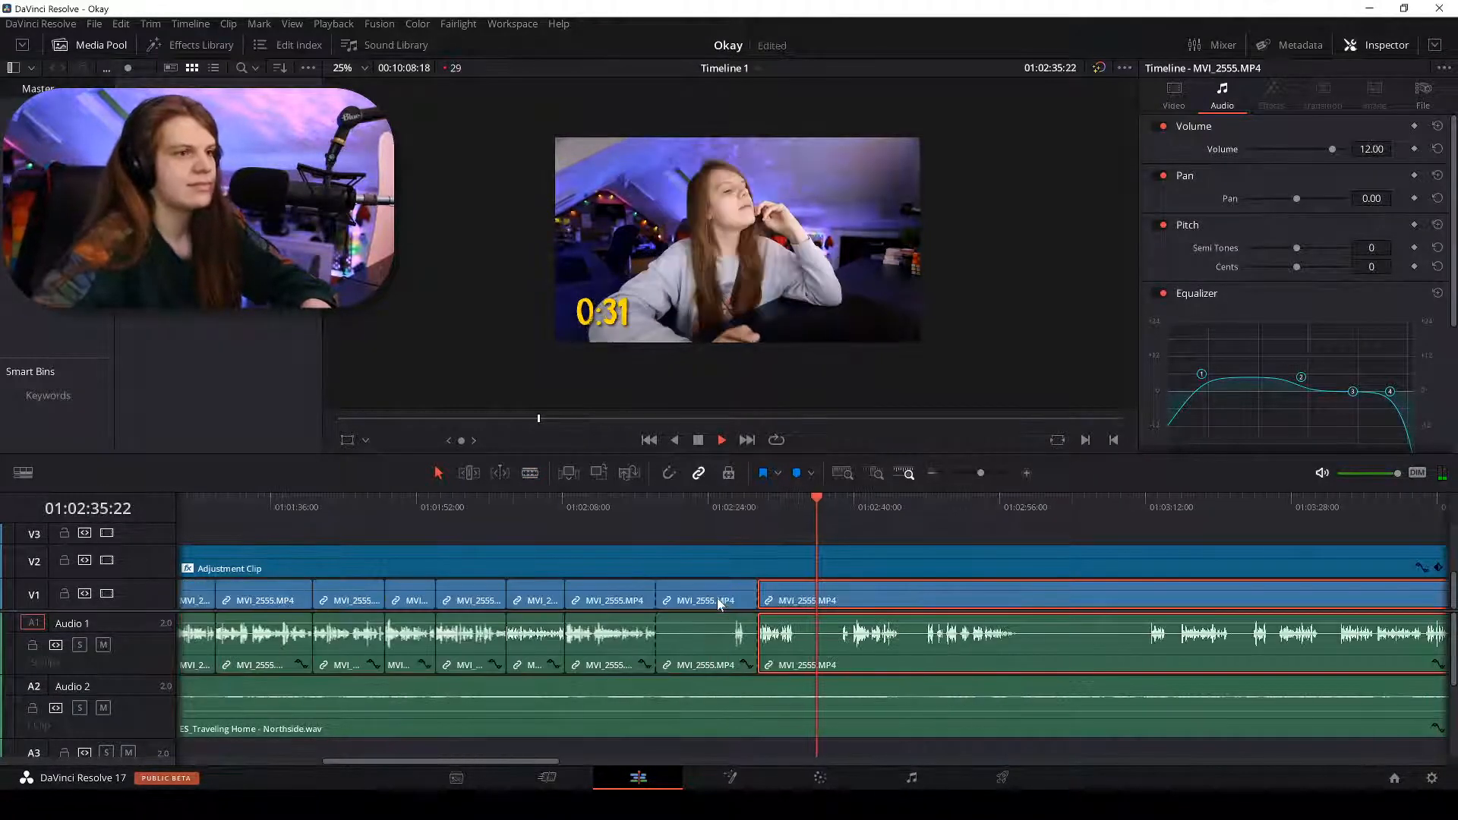
click(718, 600)
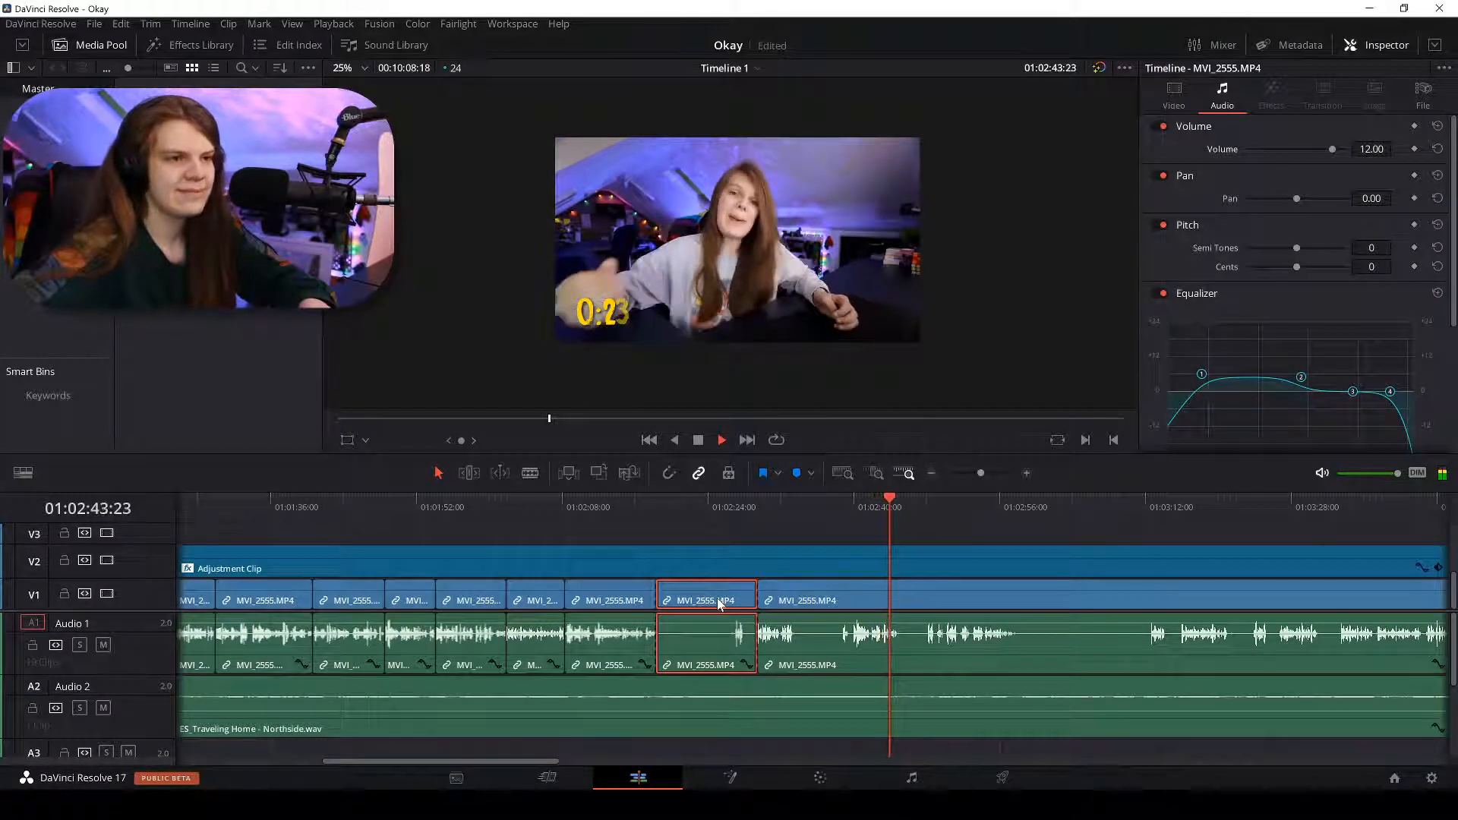
key(BackSpace)
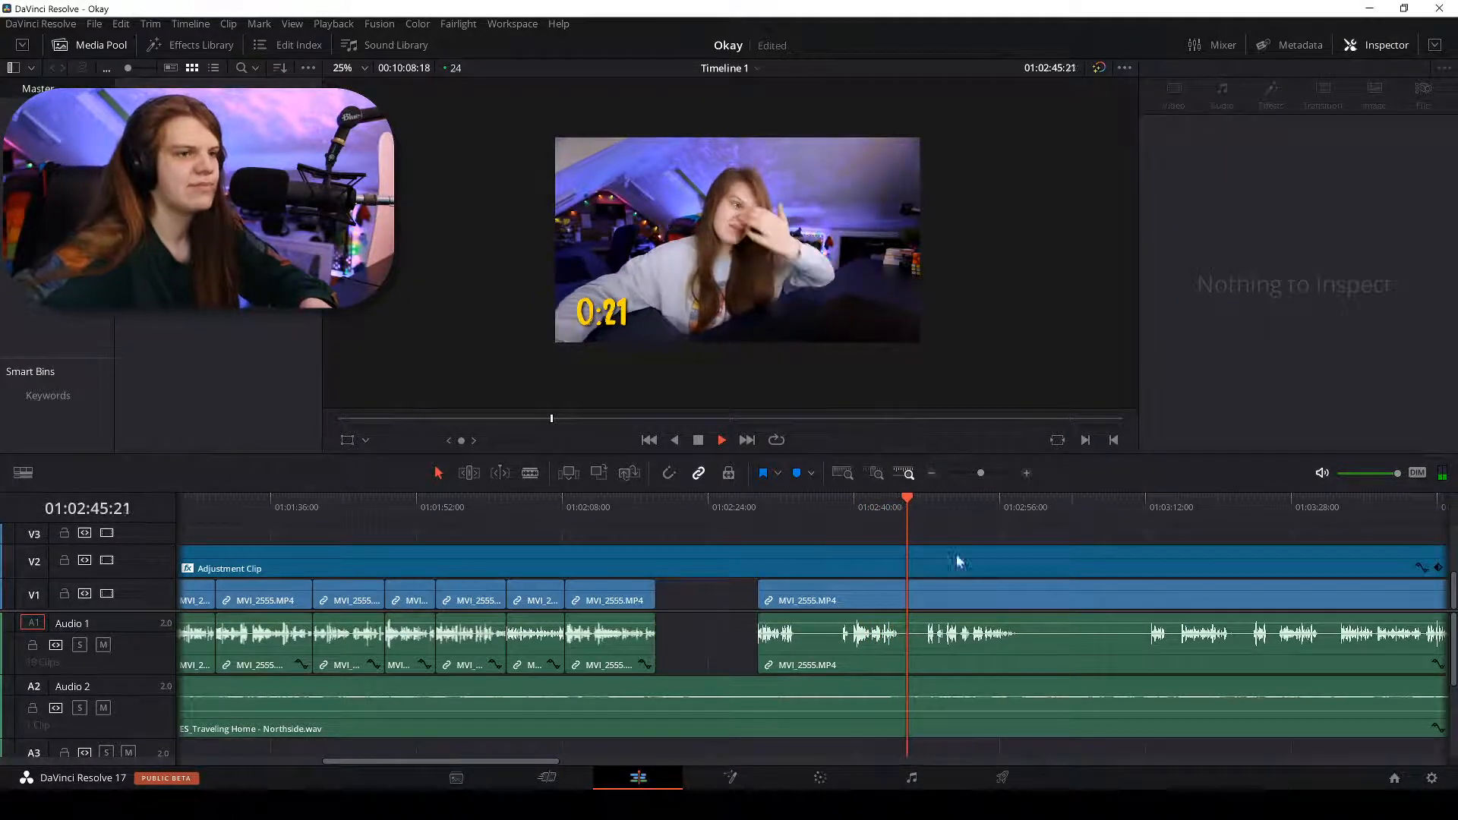
Review the edit from 01:02:48, then return to 01:02:39 and stop where the pause ends.
click(933, 505)
key(space)
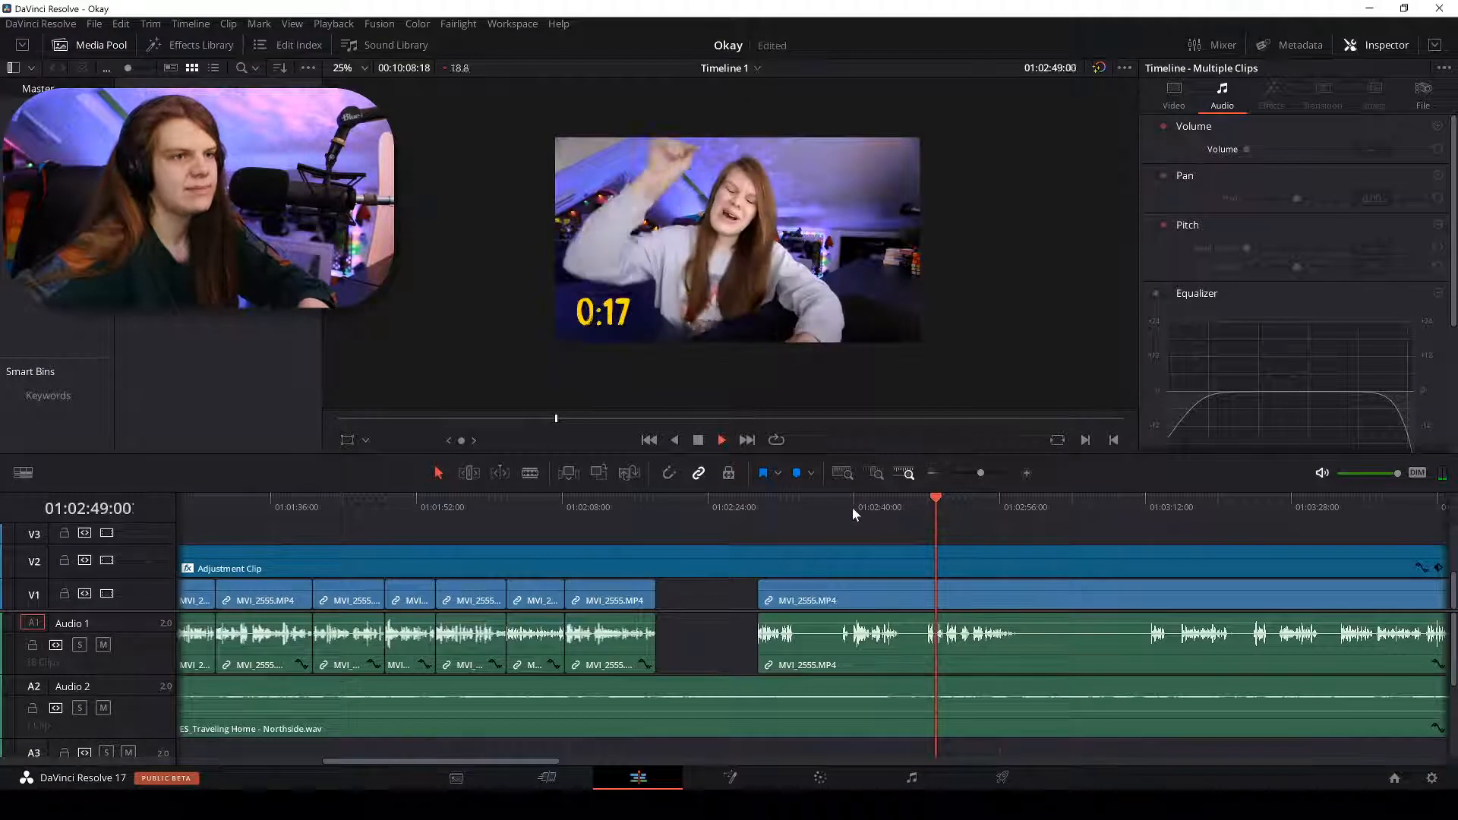
click(851, 507)
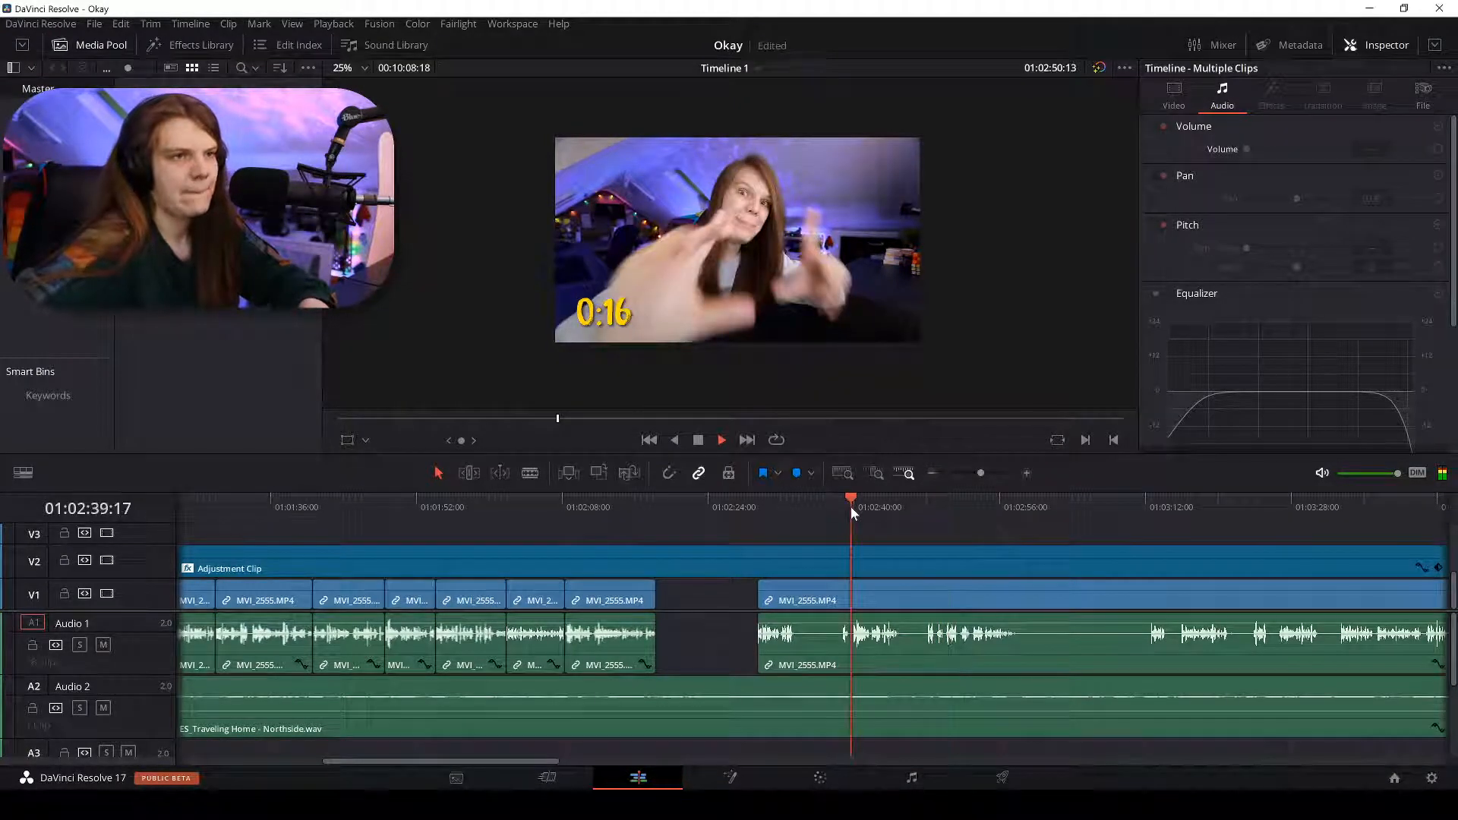
scroll(851, 507, up, 4)
key(space)
Blade where speech resumes, delete the silent piece before it, and ripple-delete the gap.
key(b)
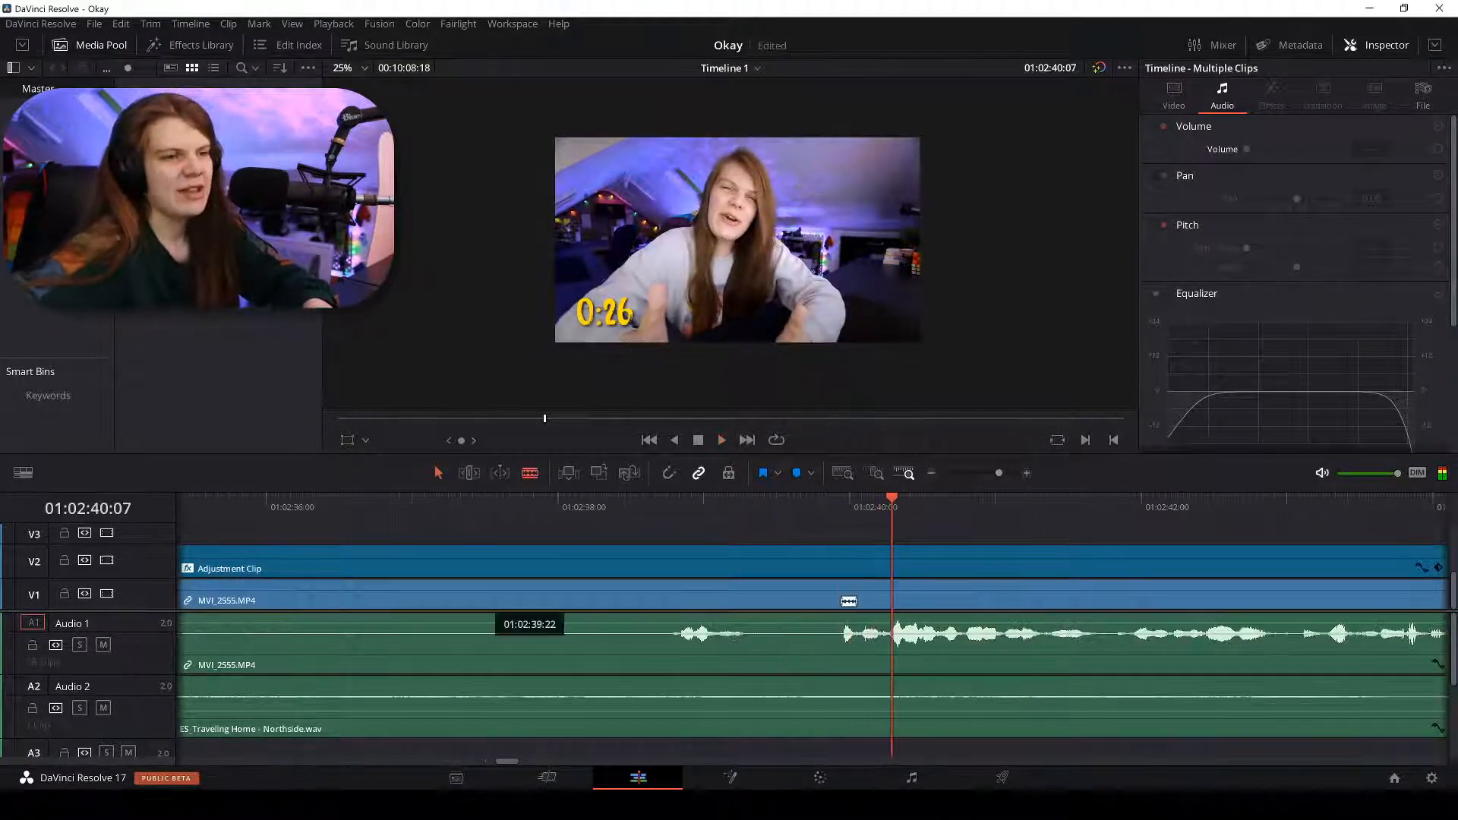
click(841, 599)
key(a)
click(786, 606)
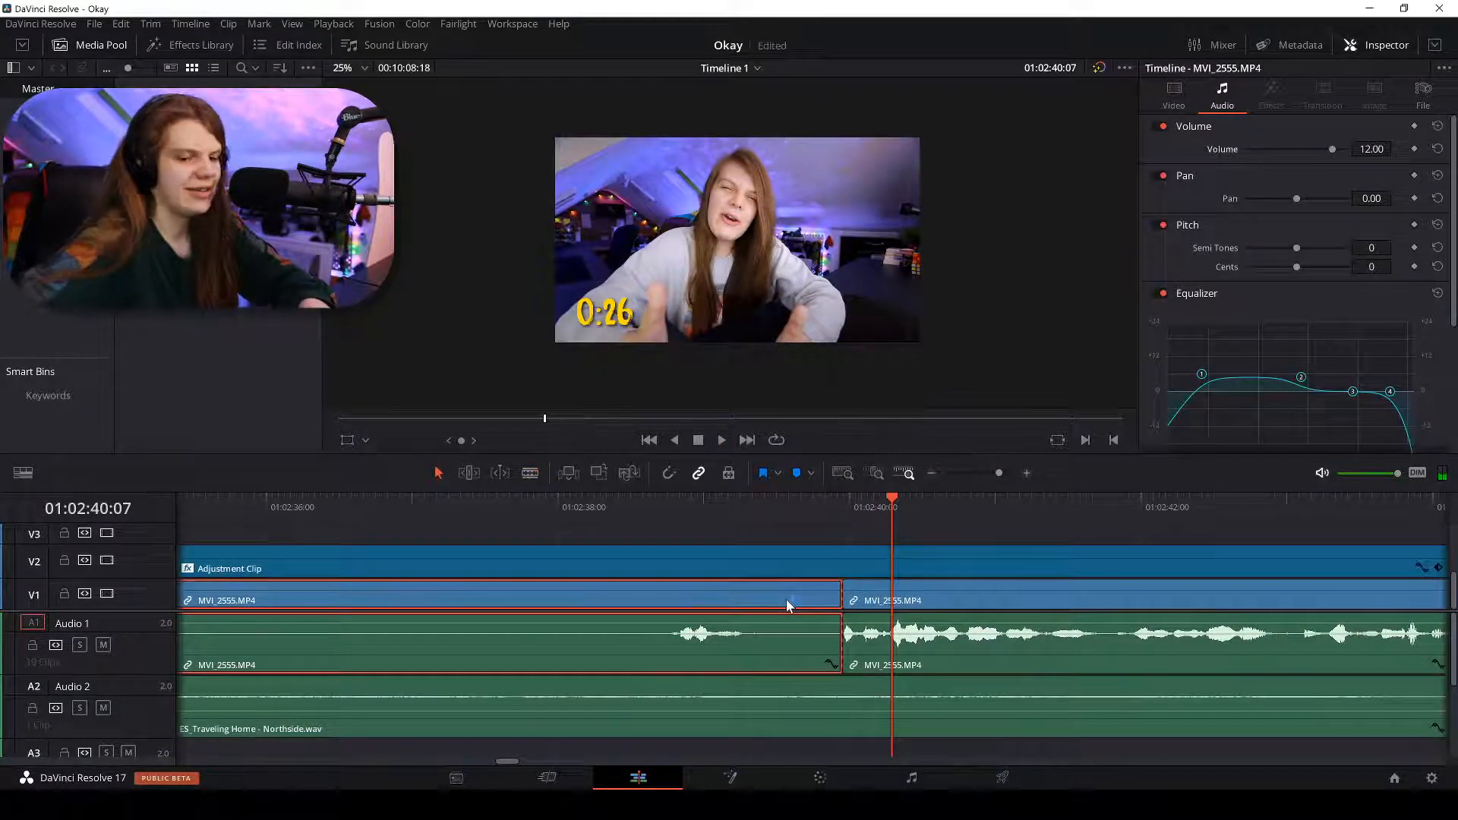
key(BackSpace)
right_click(795, 603)
click(827, 612)
scroll(827, 612, down, 4)
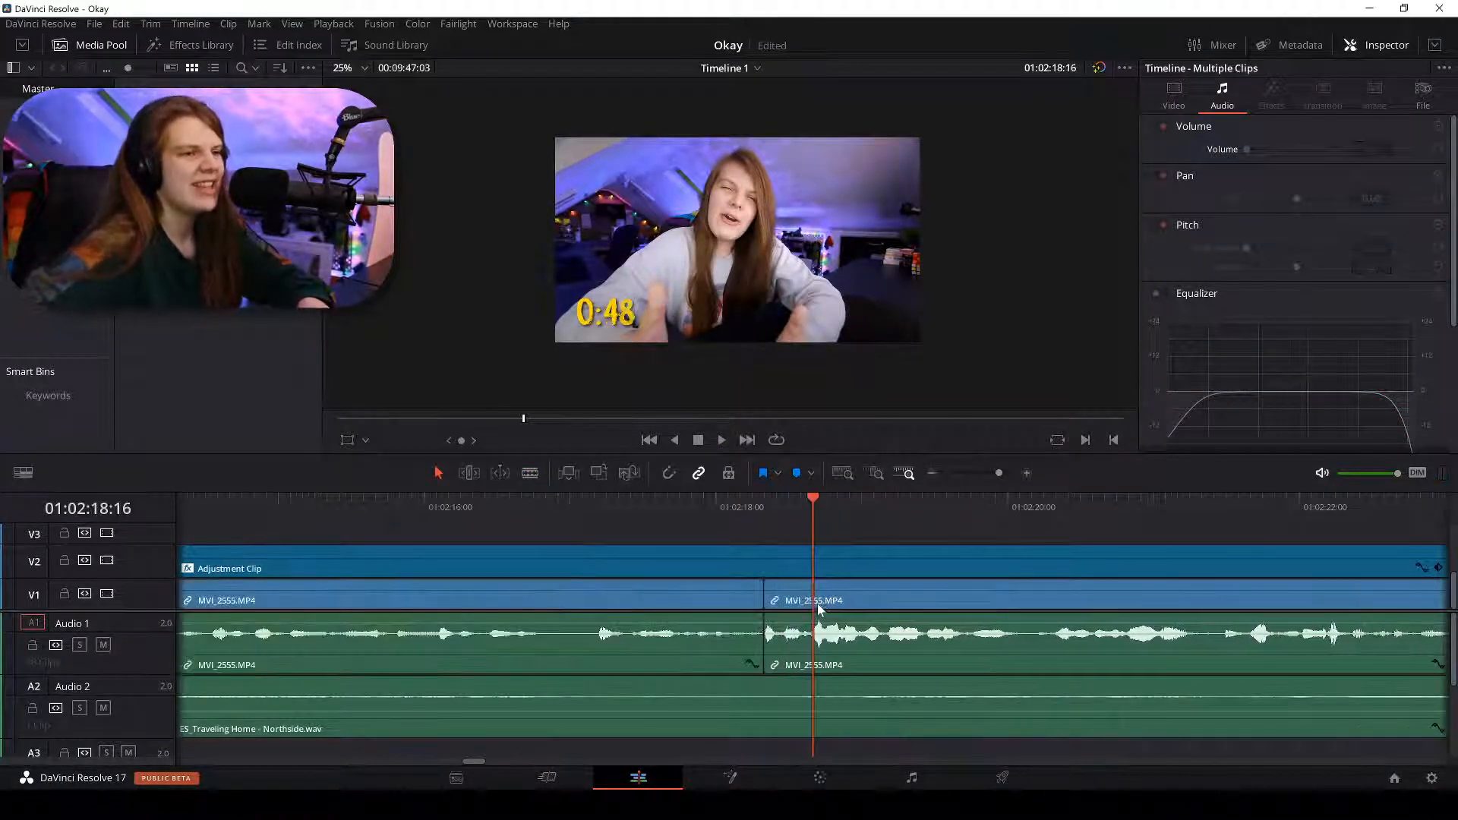
key(space)
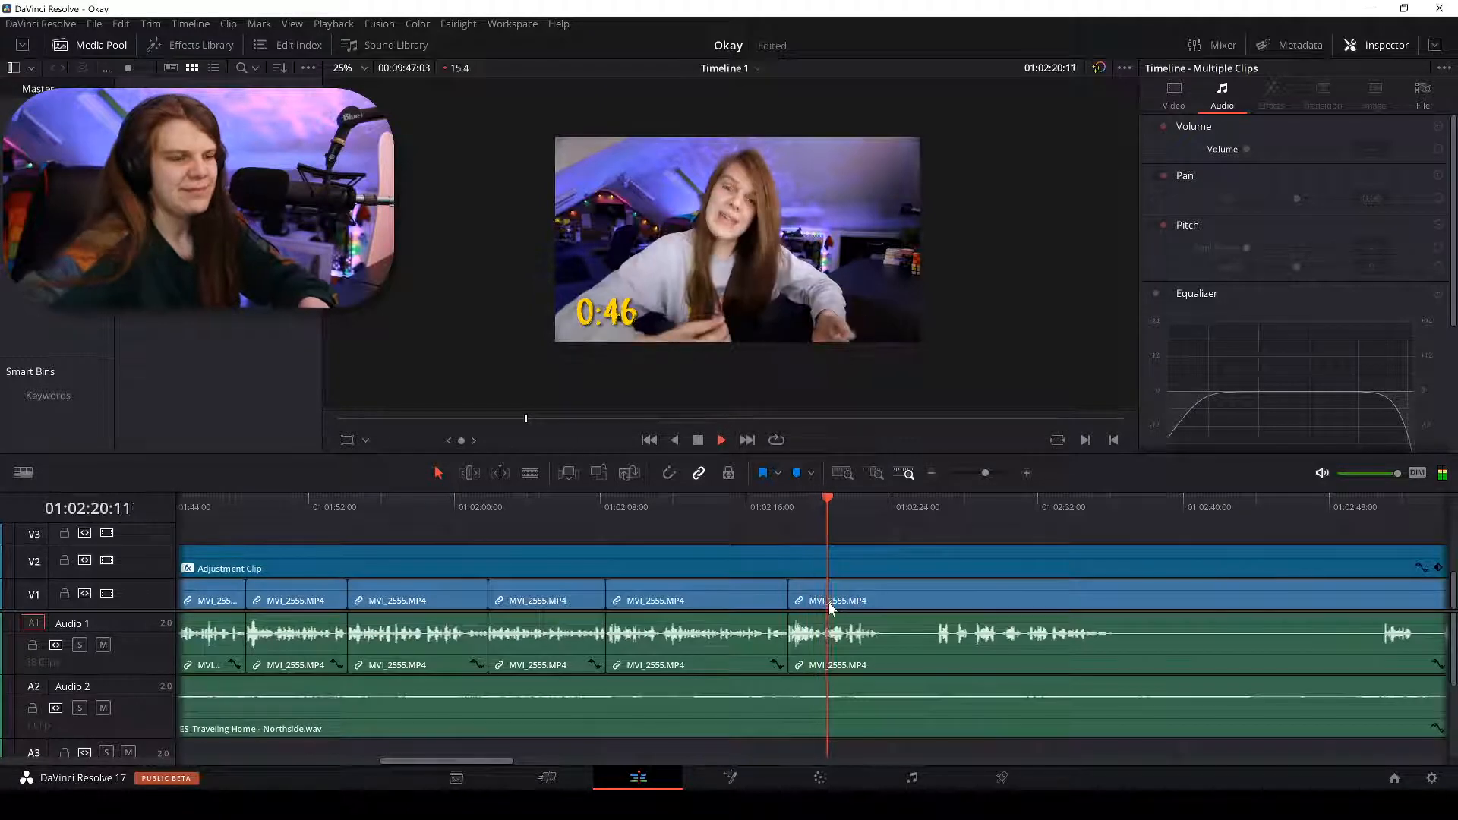
scroll(830, 607, up, 4)
scroll(828, 603, up, 2)
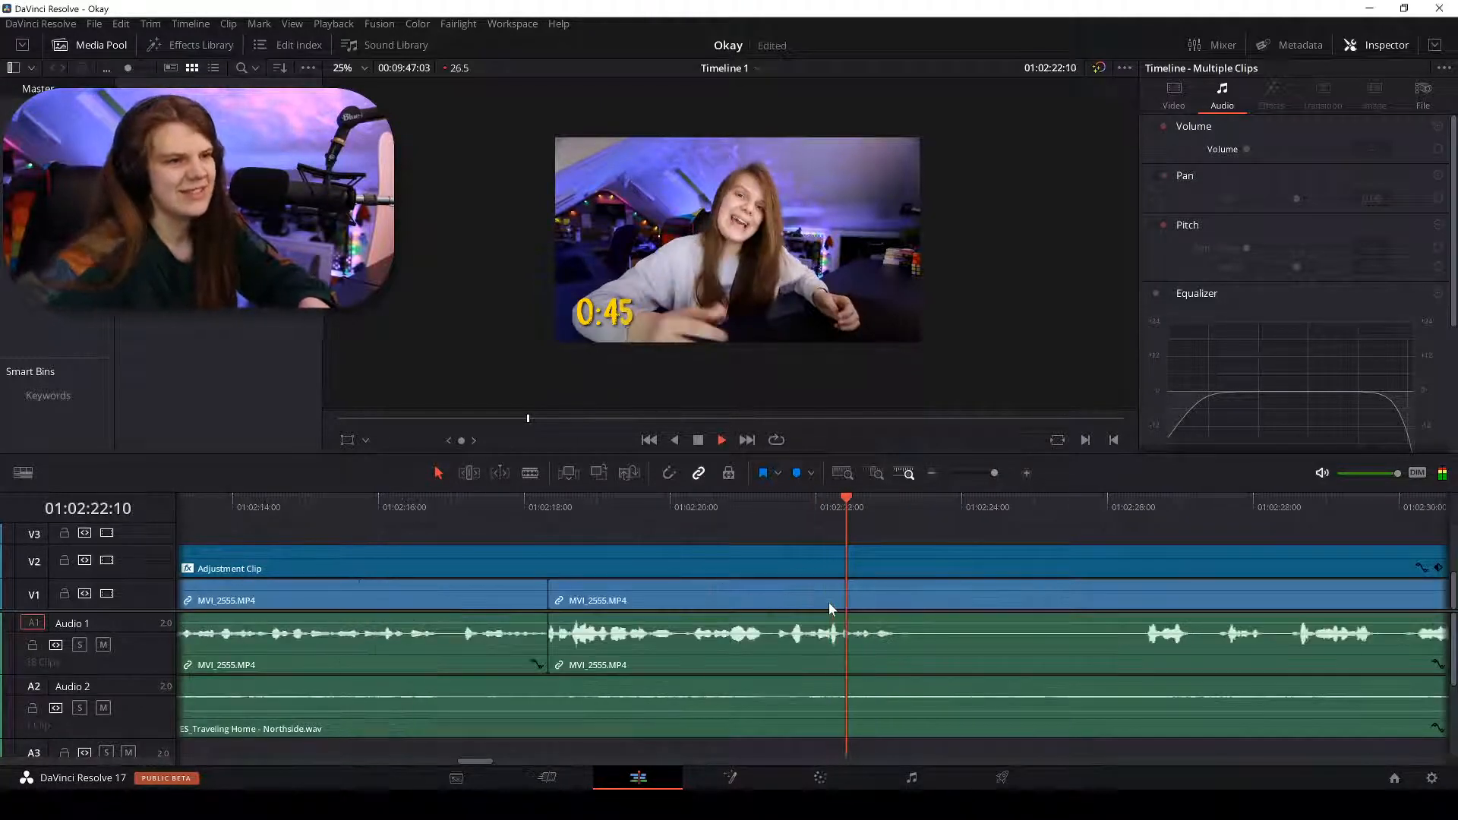
Blade the clip where the next sentence starts, stopping playback at 01:02:26:08.
key(b)
click(916, 592)
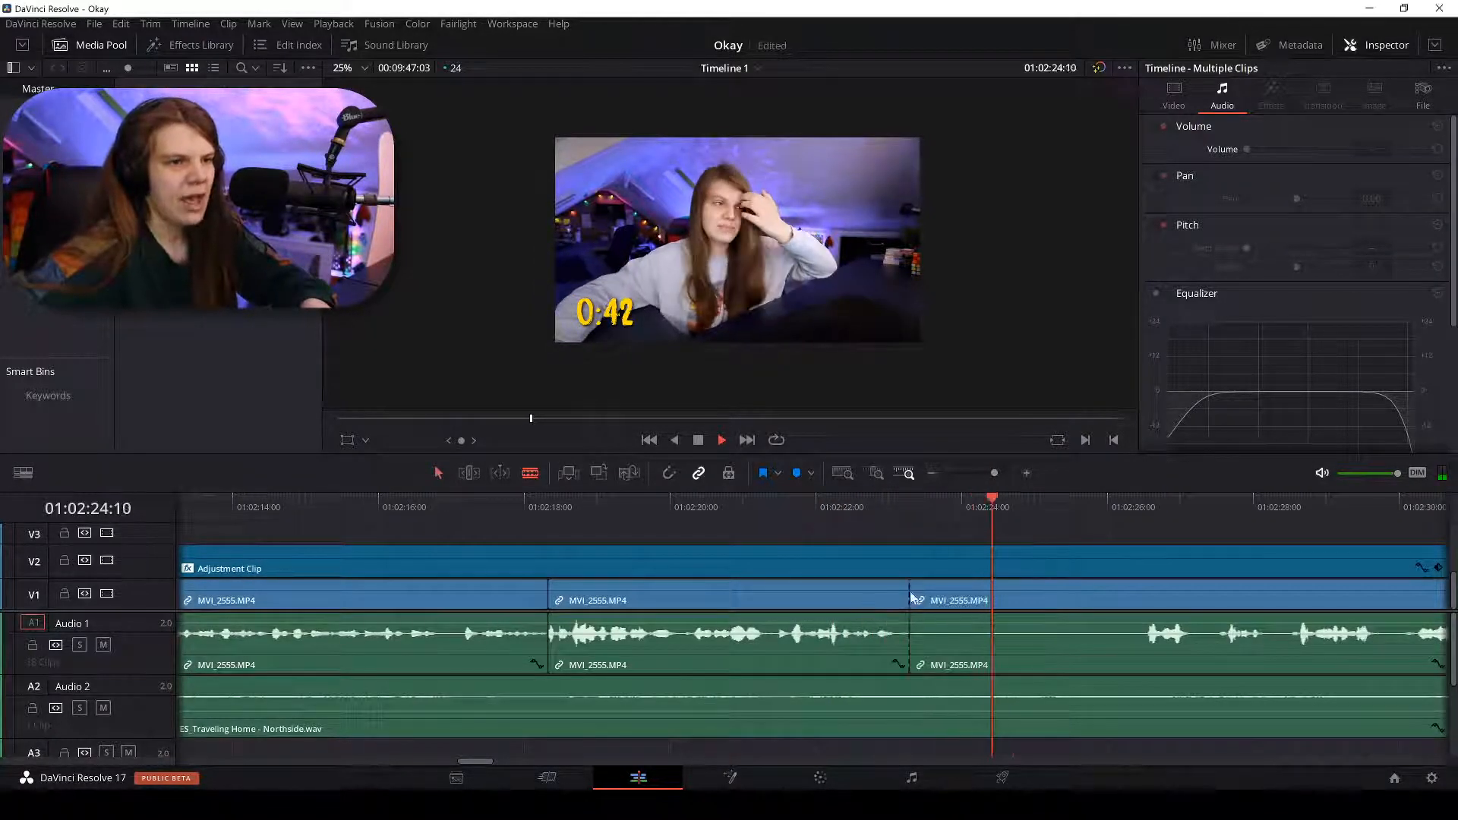
key(a)
scroll(1083, 595, down, 4)
key(space)
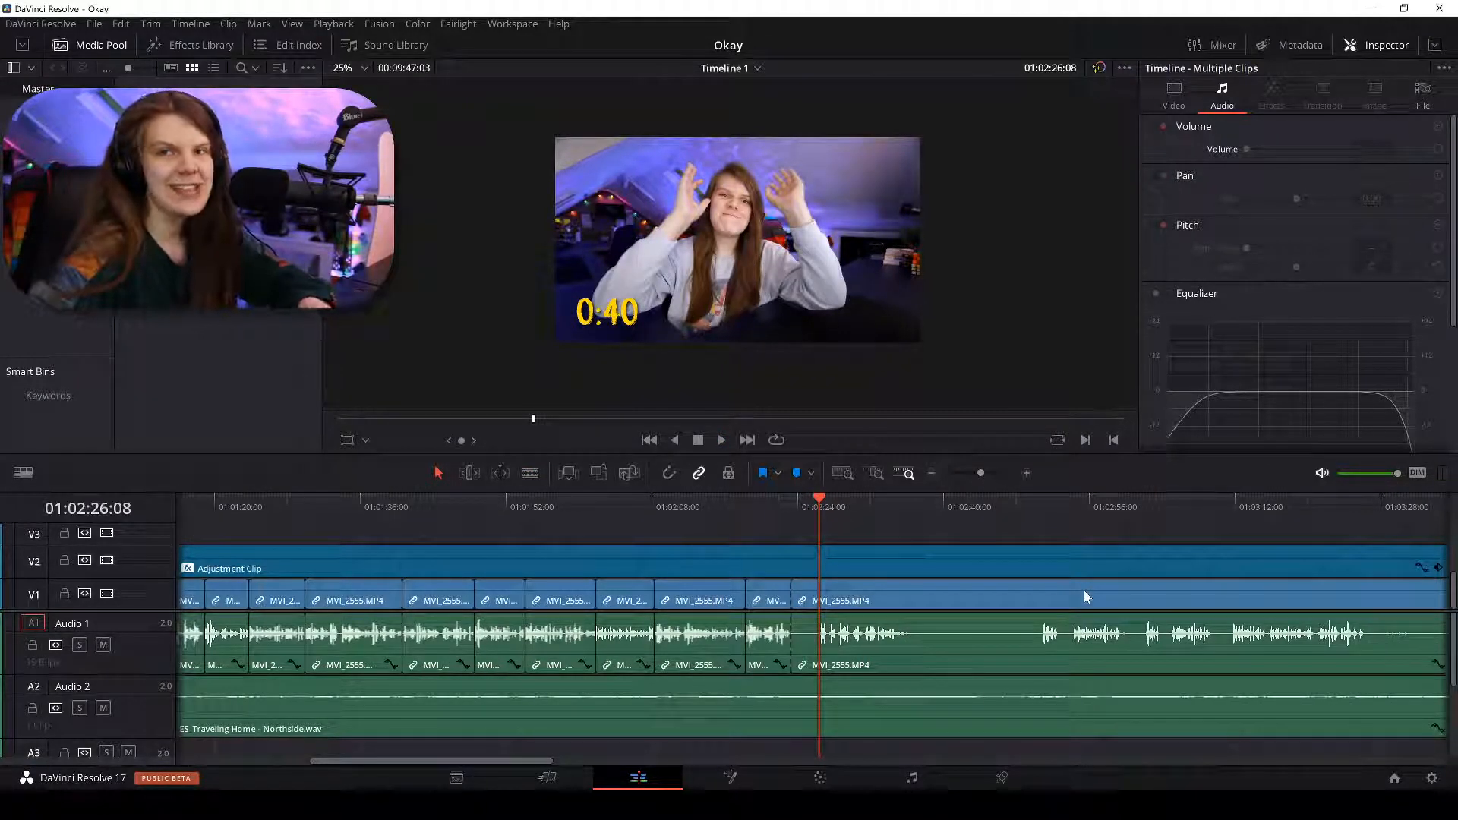
Play the cuts back from about 01:02:26 to review them.
scroll(1083, 597, right, 1)
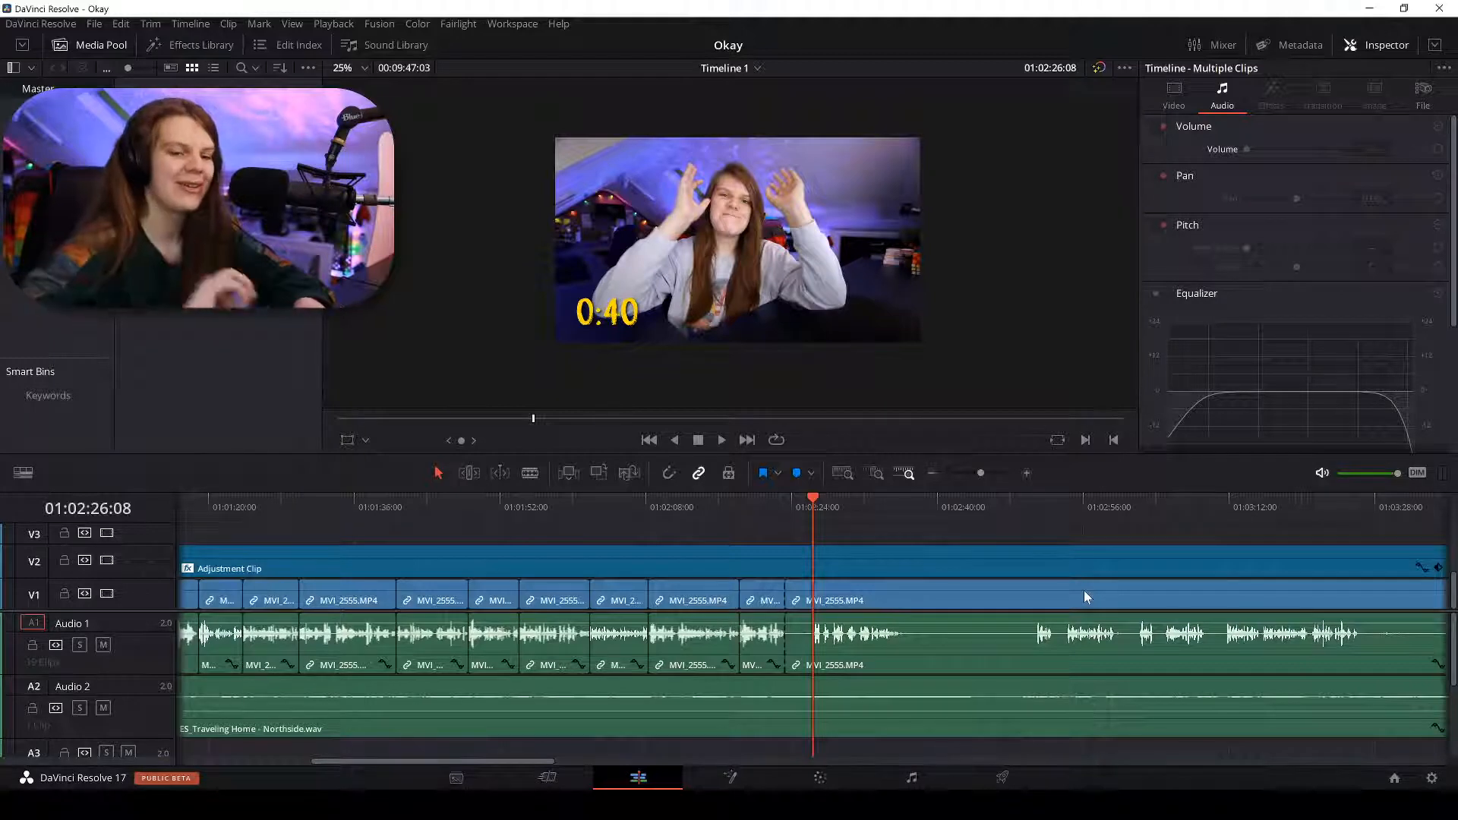
key(space)
scroll(1083, 590, up, 3)
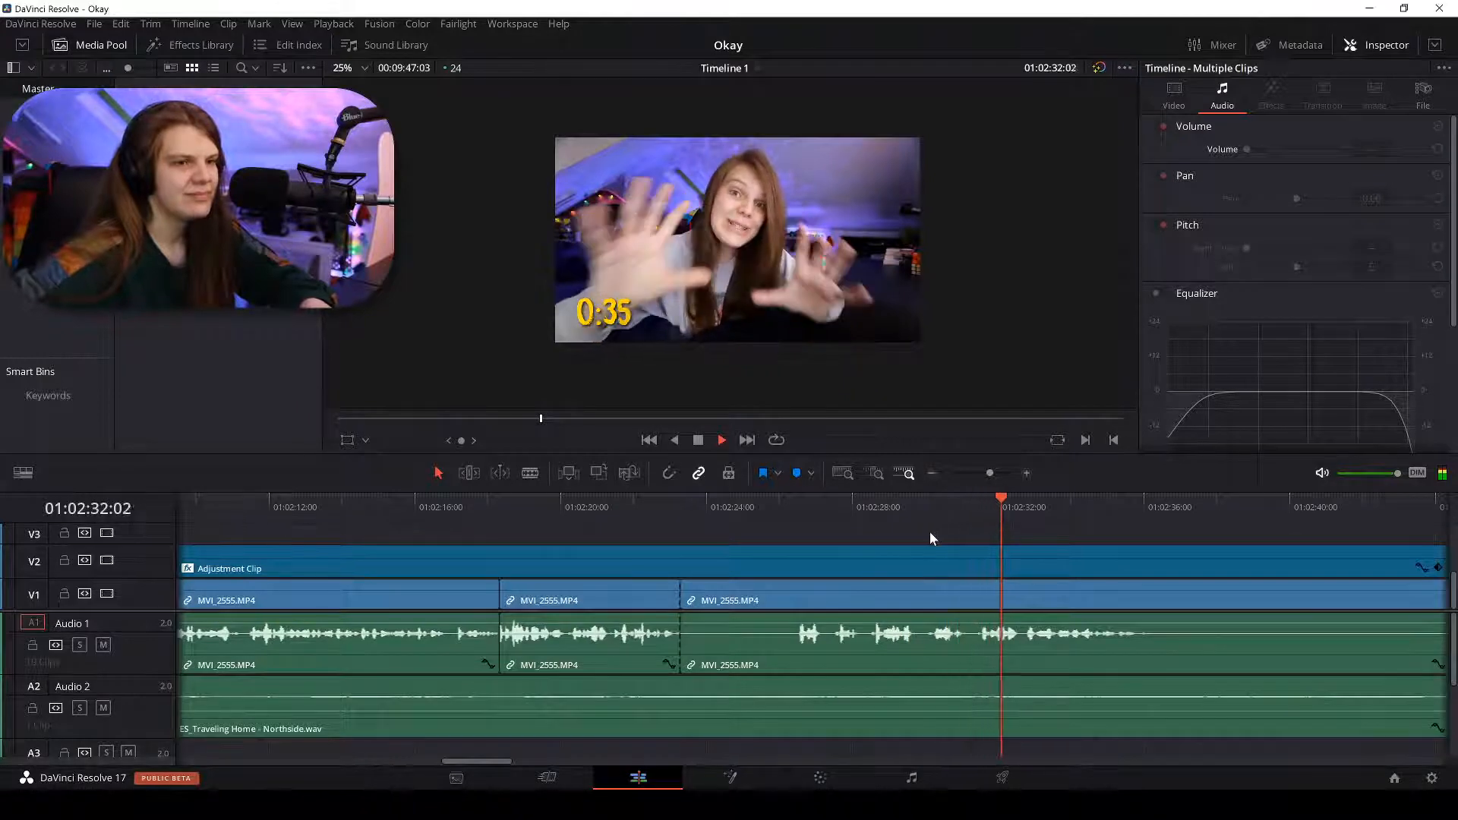
scroll(930, 532, up, 2)
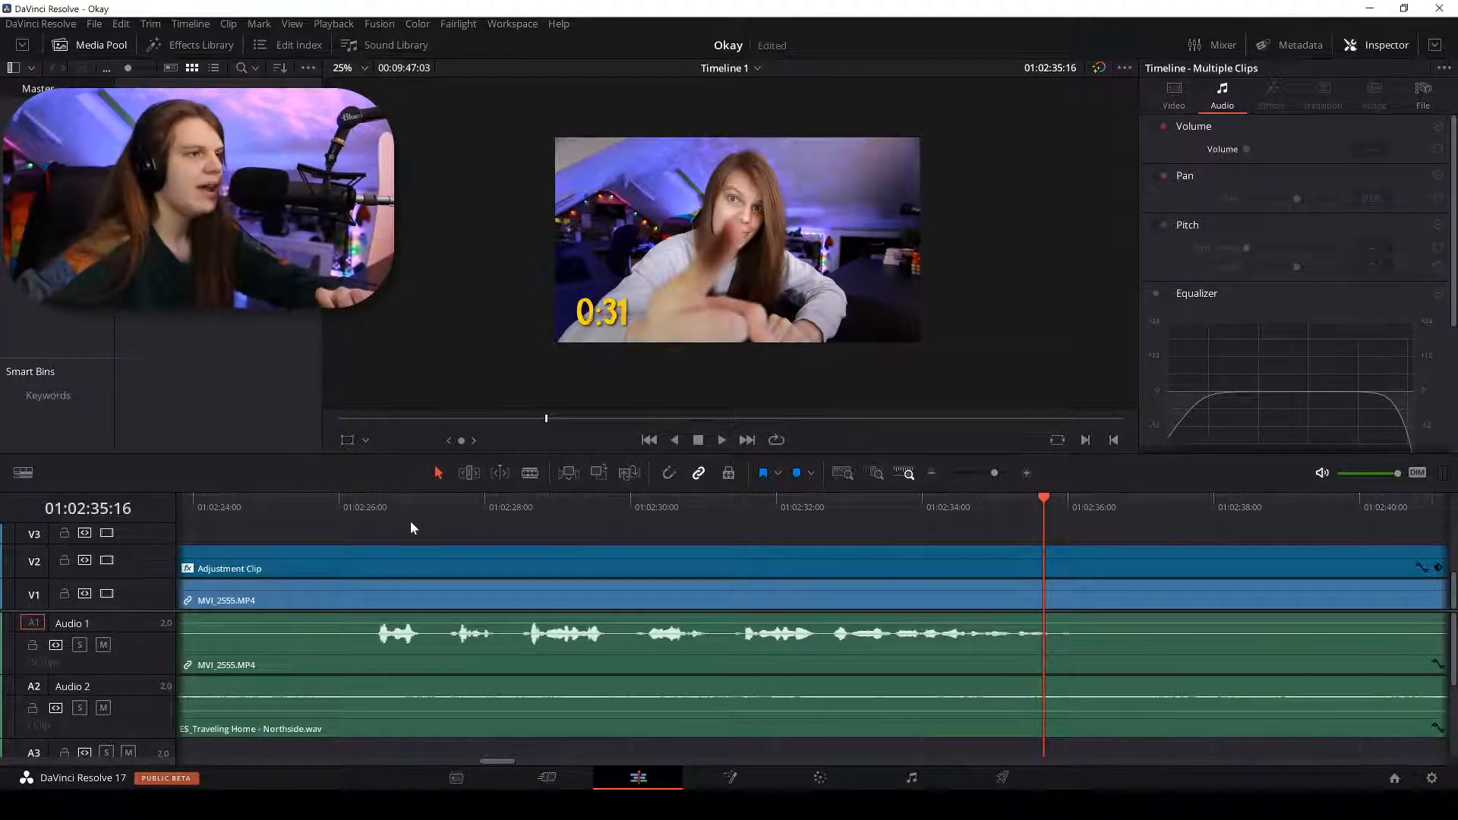
drag(378, 513, 366, 507)
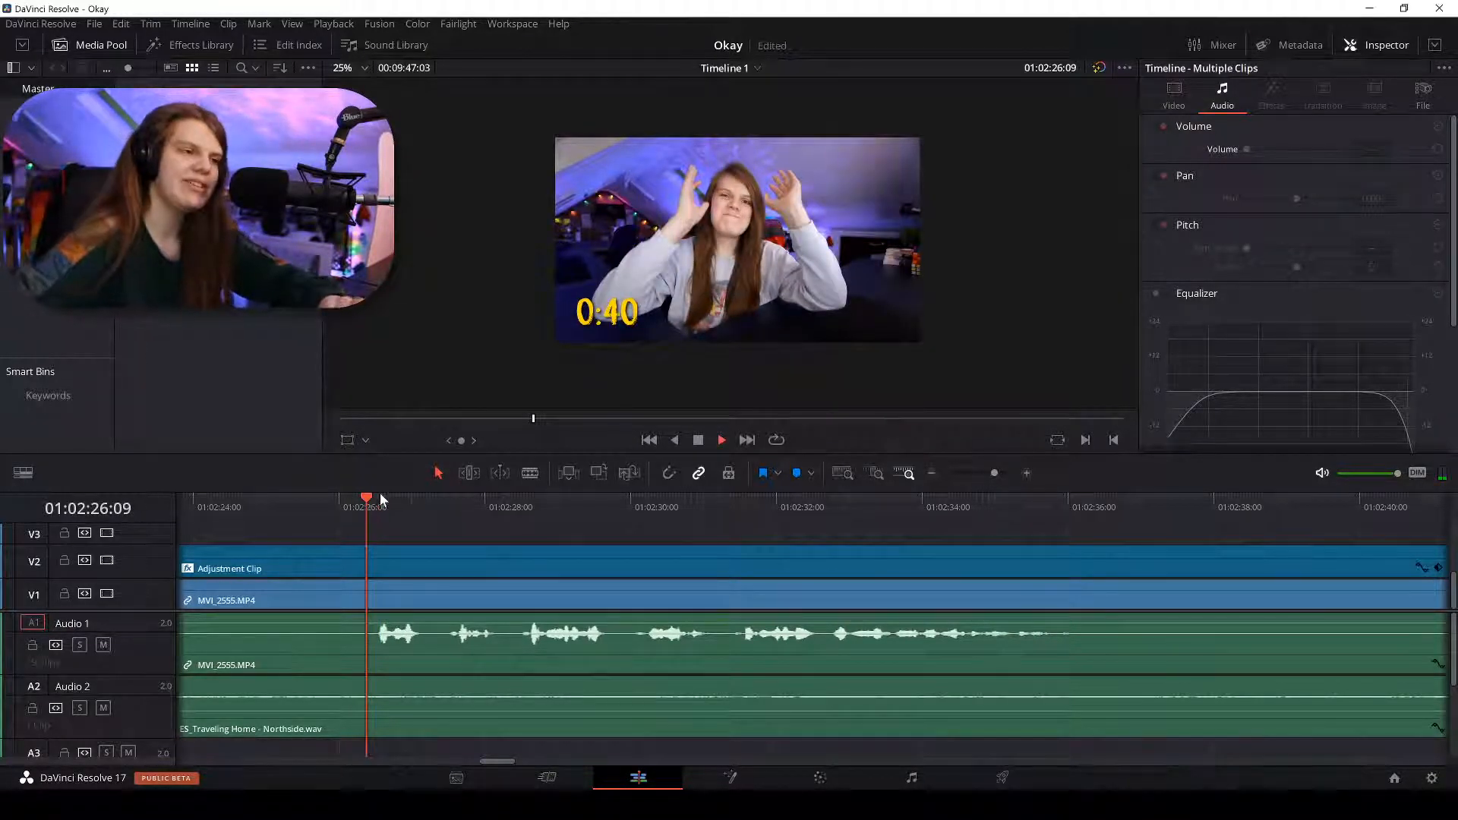
key(space)
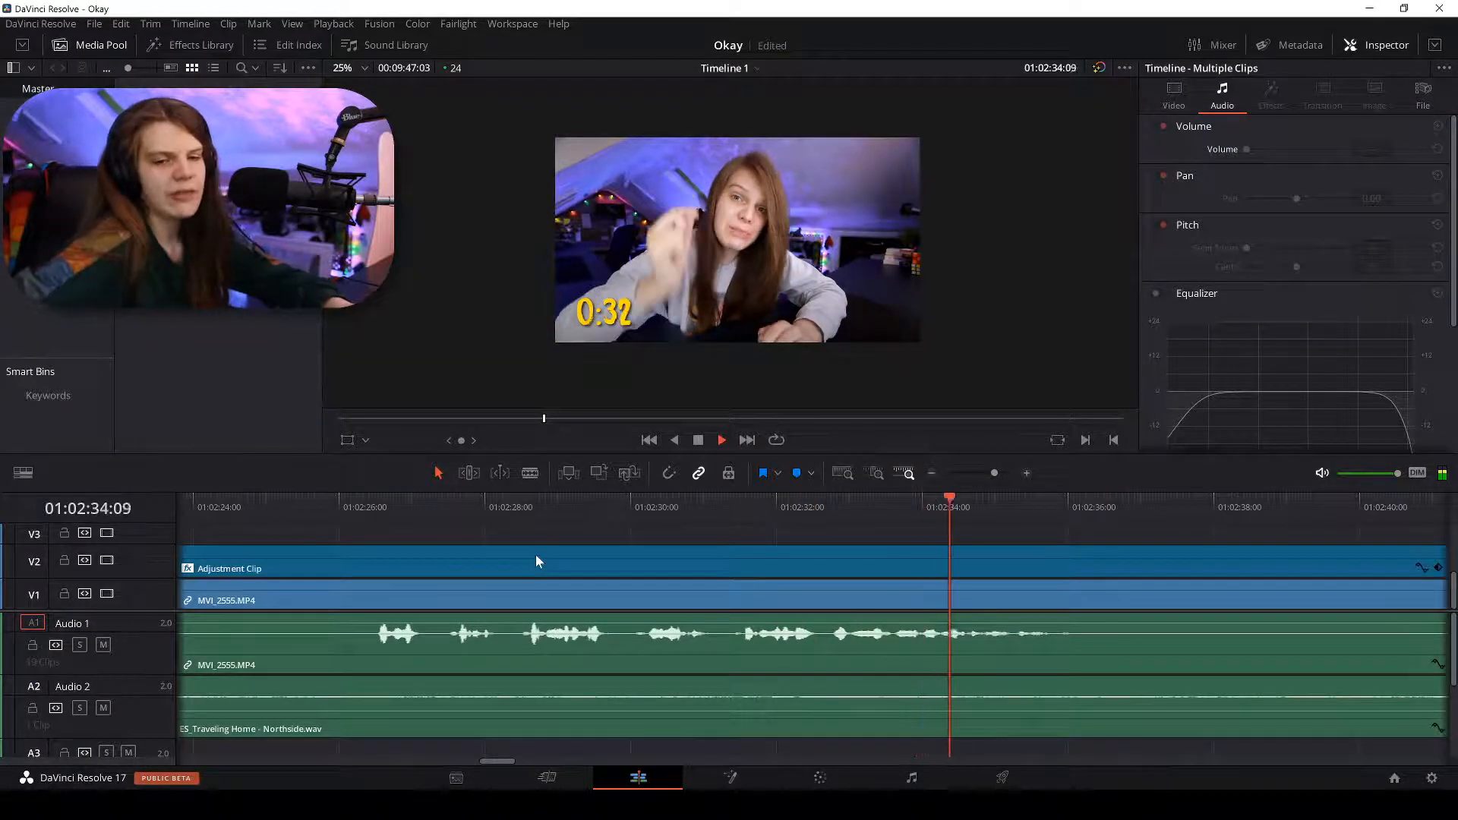
From 01:02:31:12, blade where speech resumes and delete the silent piece before it.
key(space)
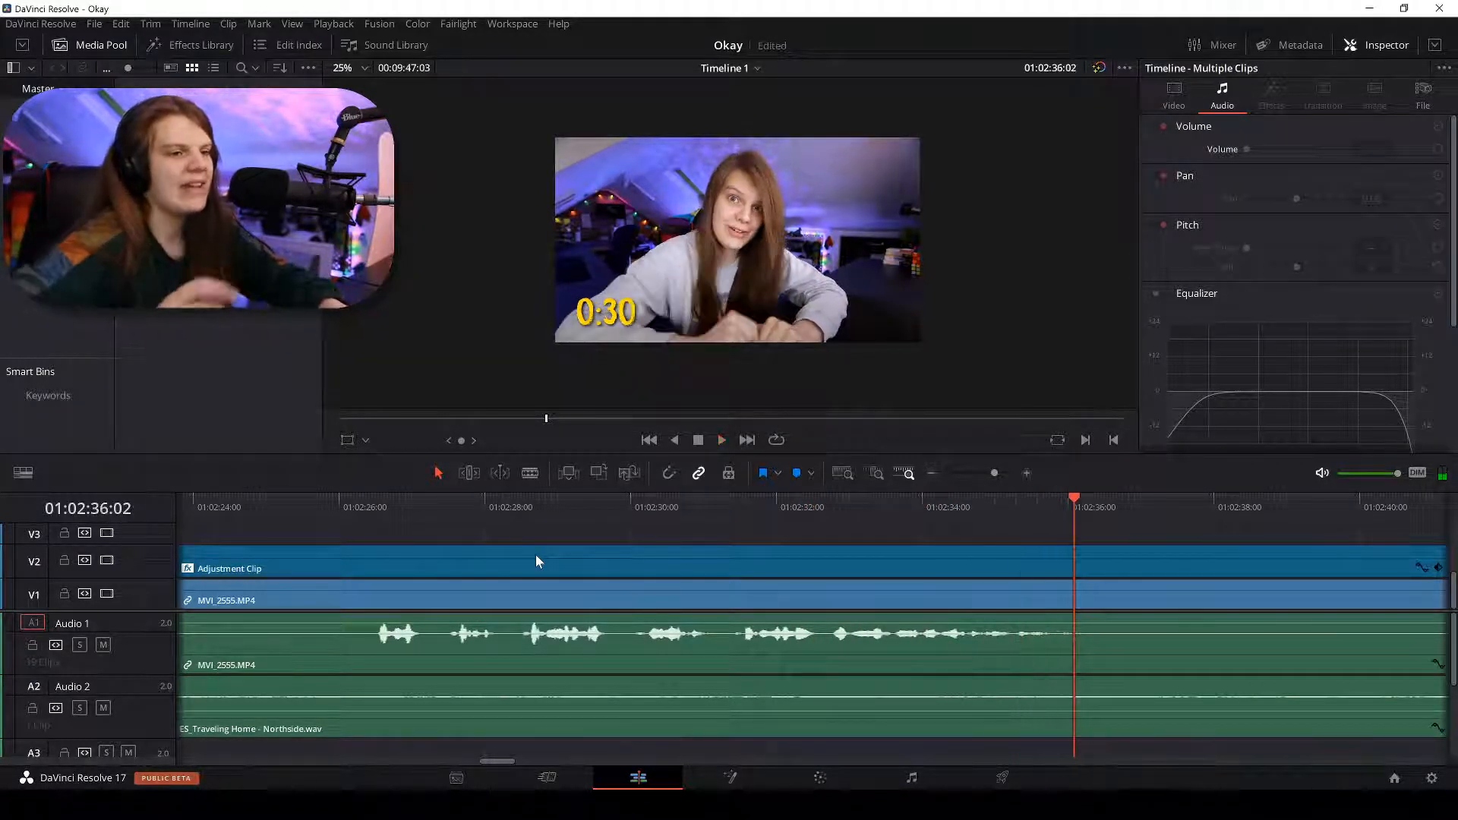
click(740, 501)
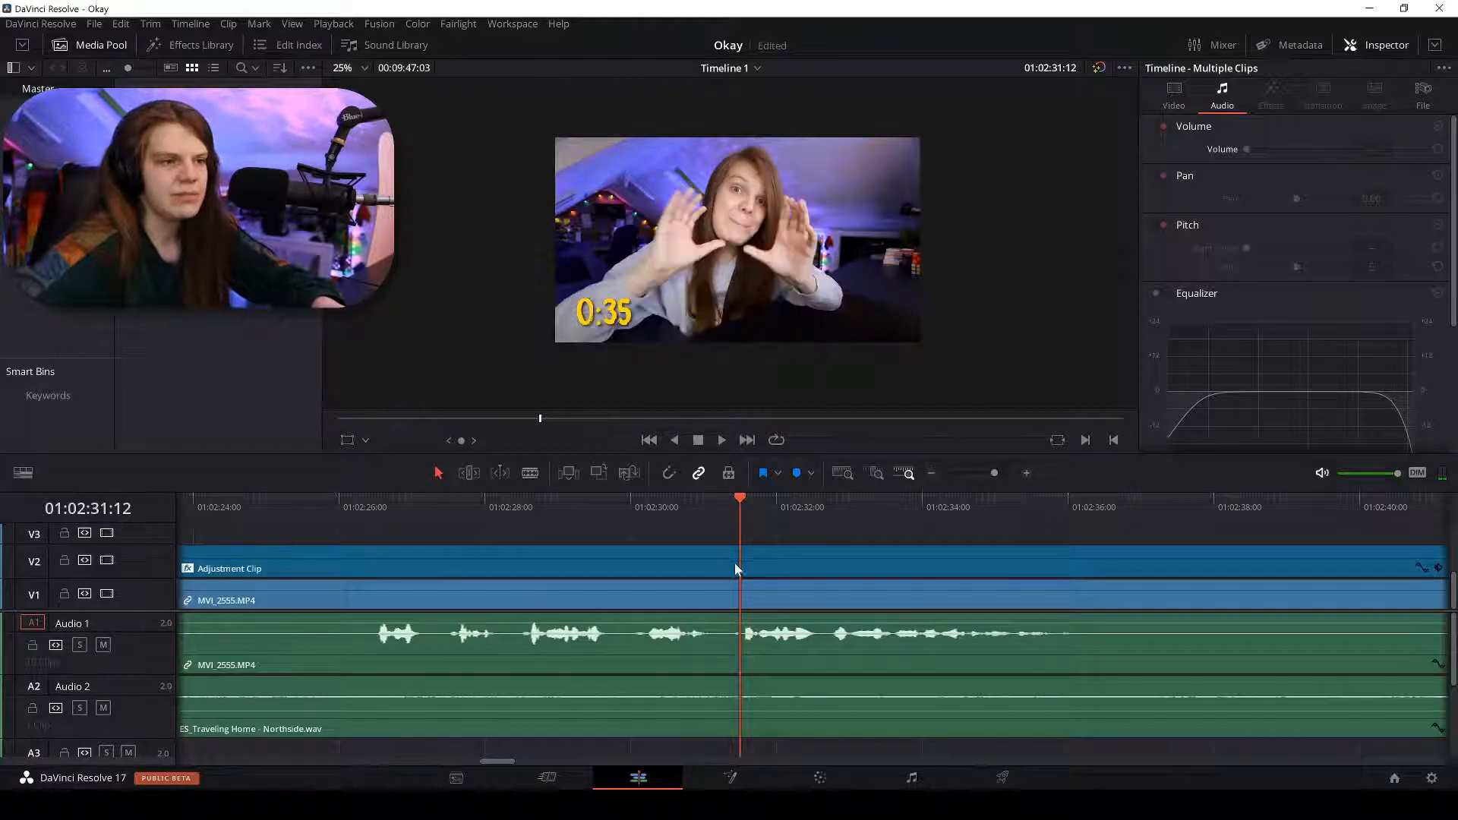
key(space)
key(b)
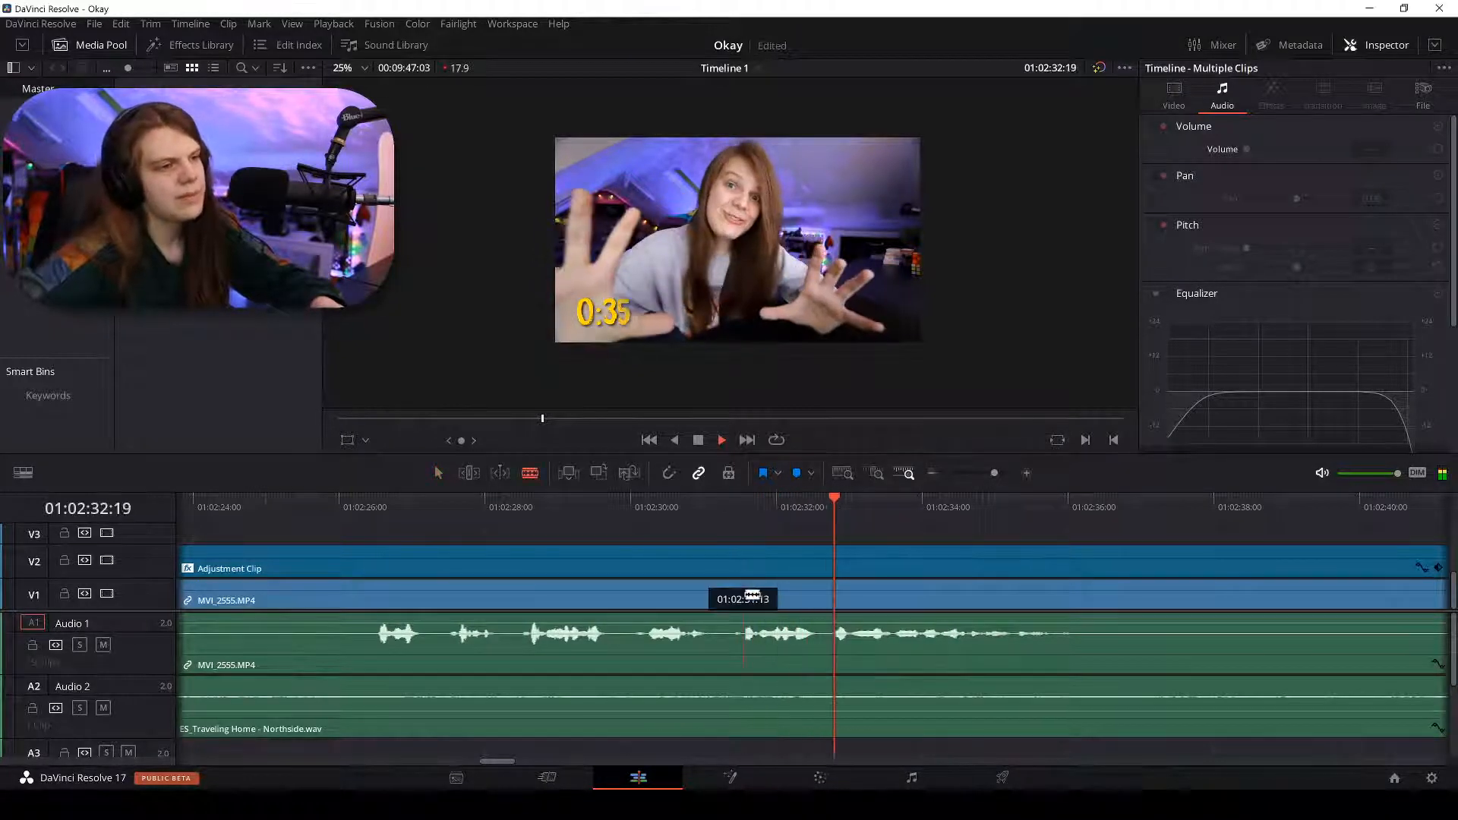
click(742, 599)
key(a)
click(695, 595)
key(BackSpace)
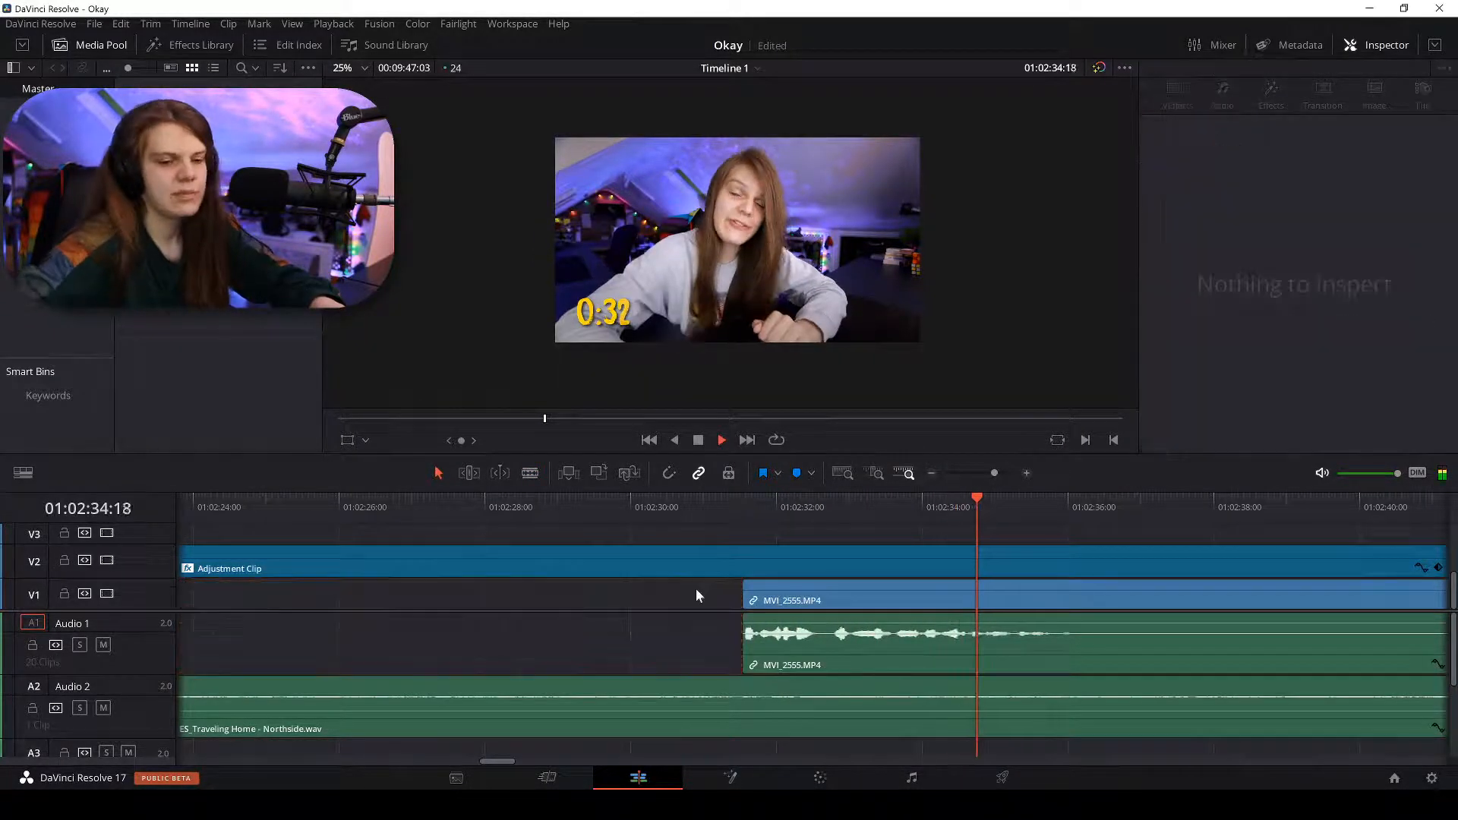
Blade the clip at the next pause near 01:02:36:18 and close the V1 gap.
key(space)
key(b)
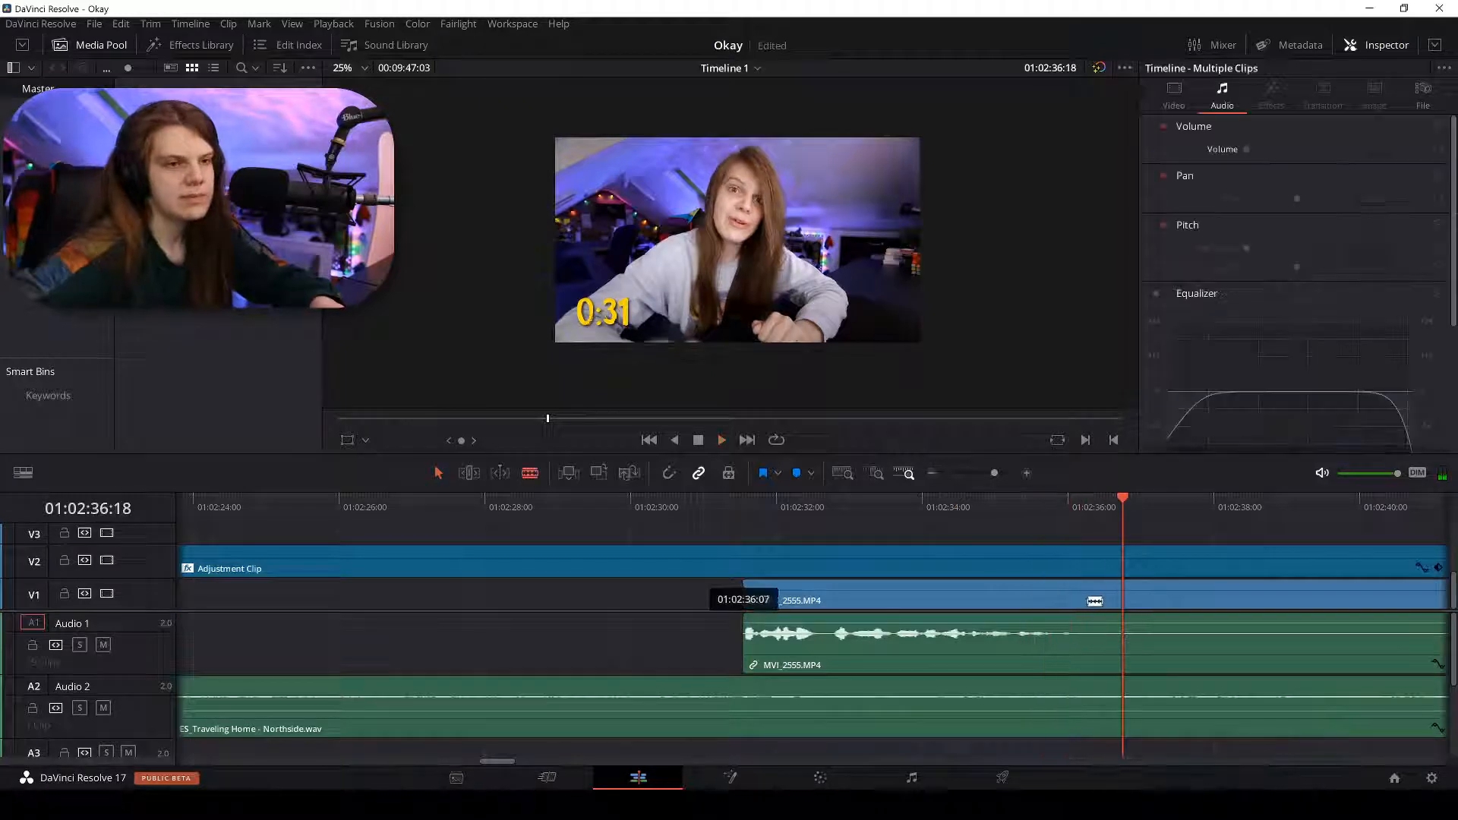
click(1074, 600)
key(a)
click(635, 591)
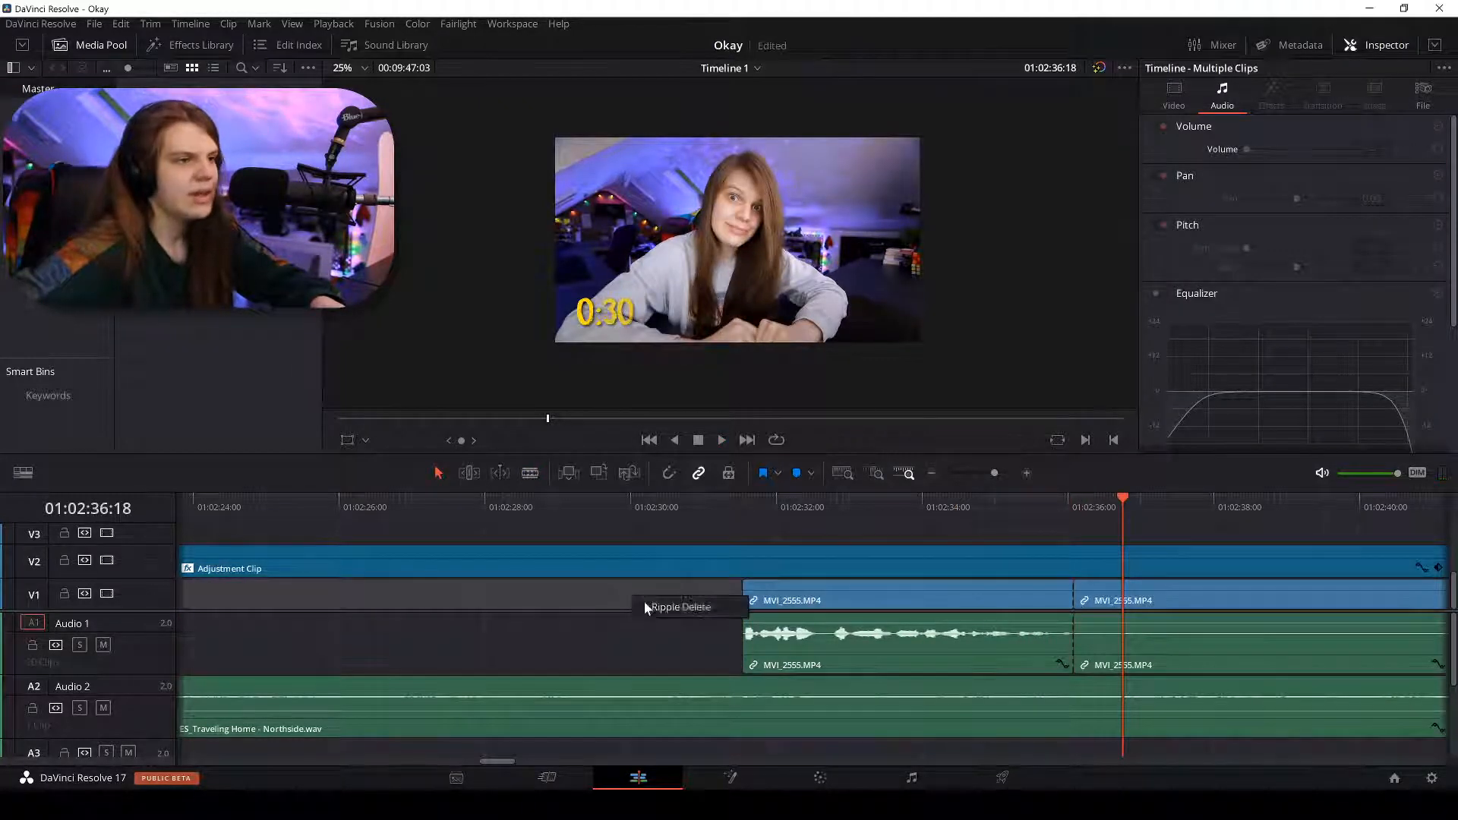
click(680, 607)
key(space)
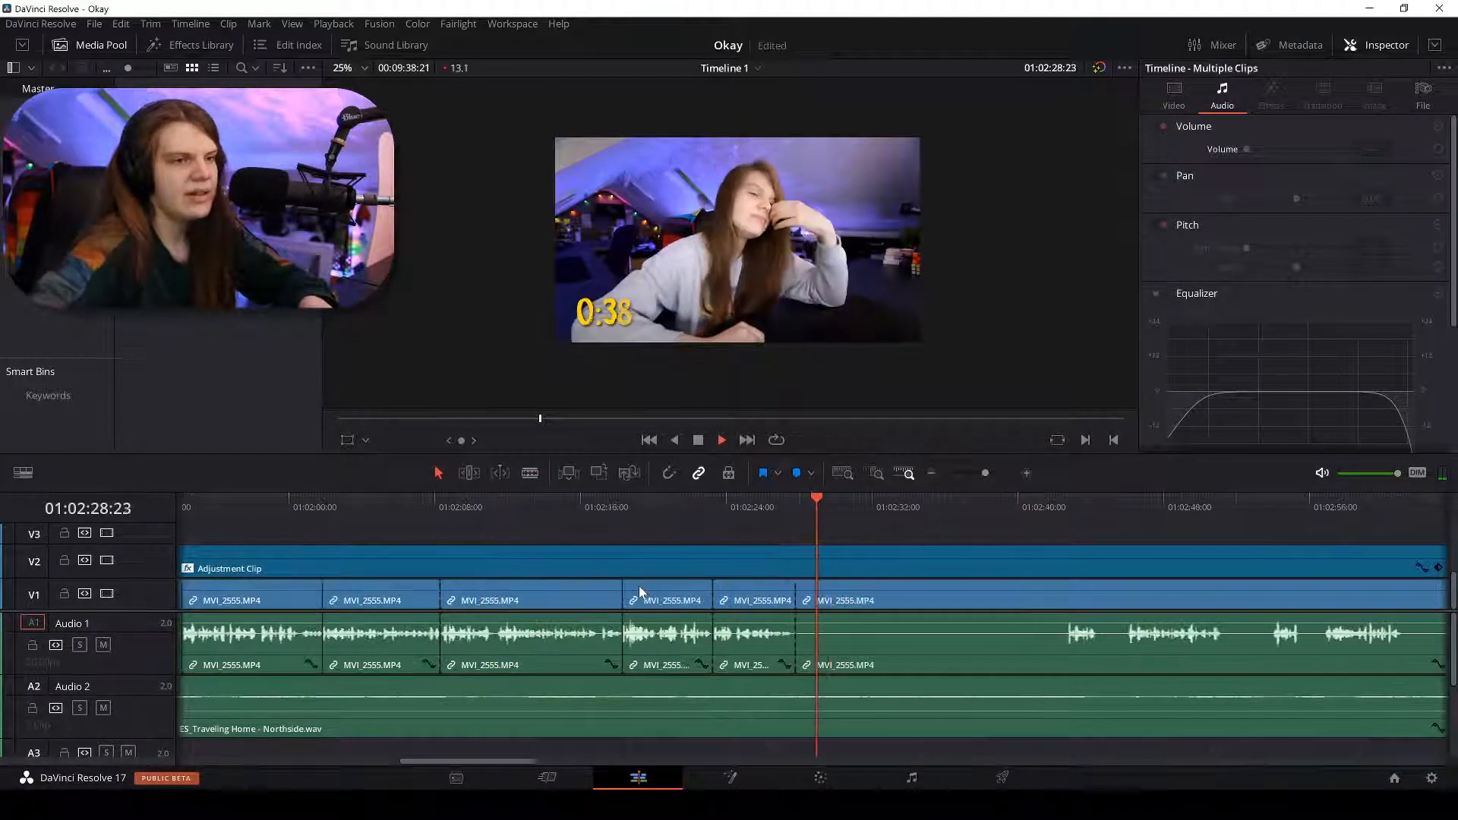
Check the stretch from 01:02:42 to 01:03:07, then scrub back to about 01:02:45.
click(1064, 509)
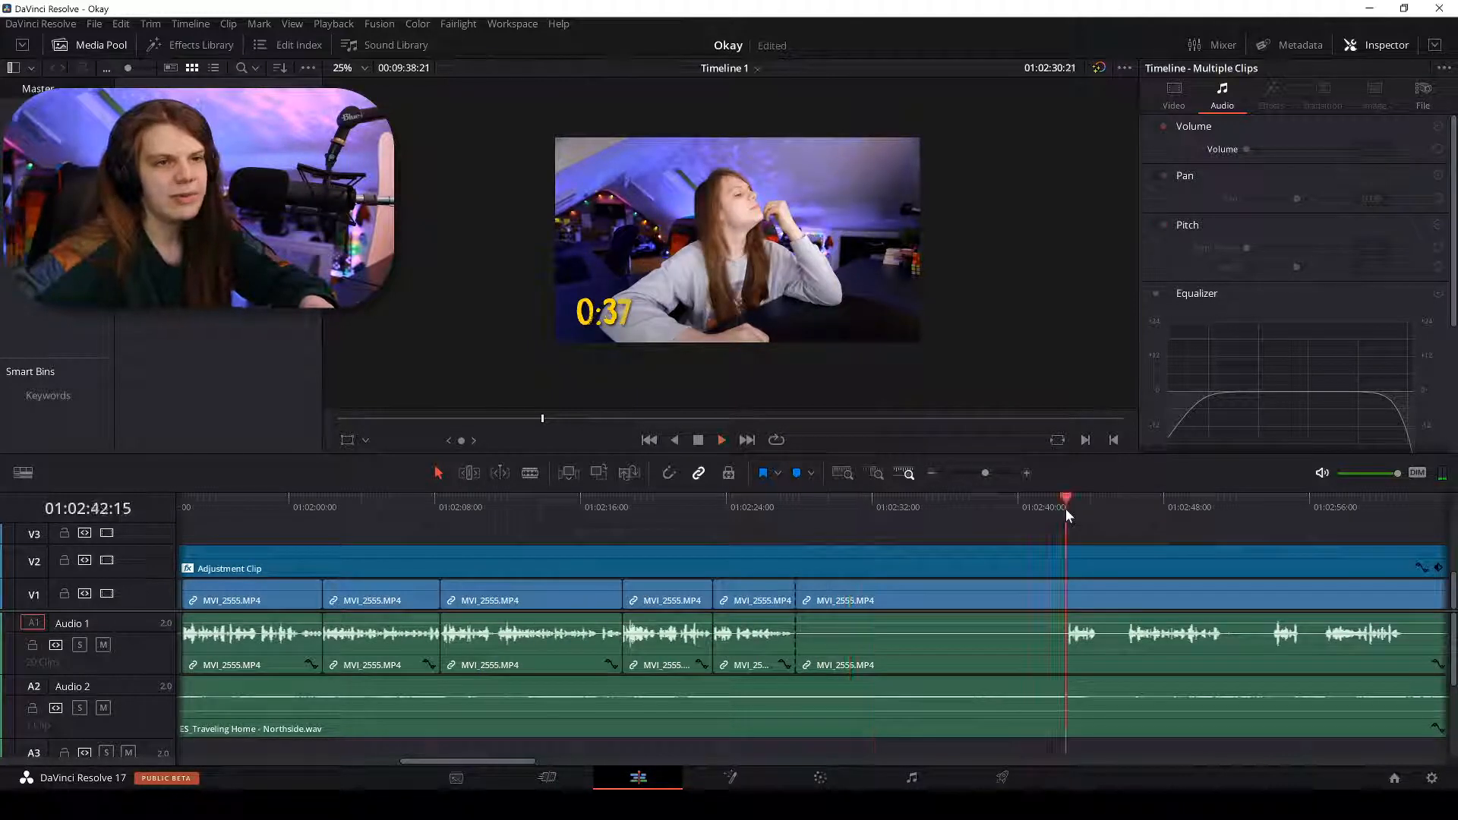
key(ctrl+equal)
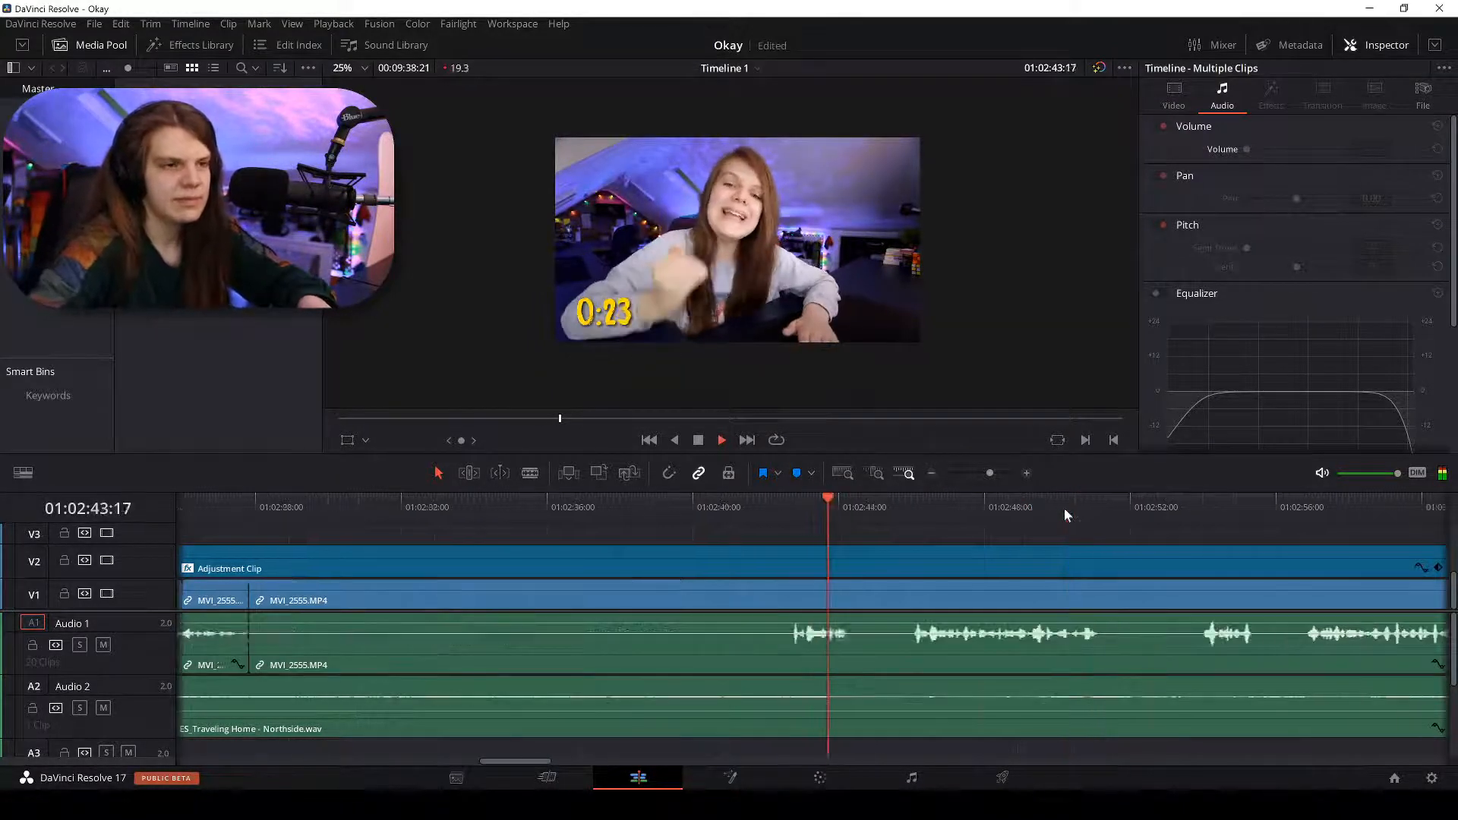
click(1302, 505)
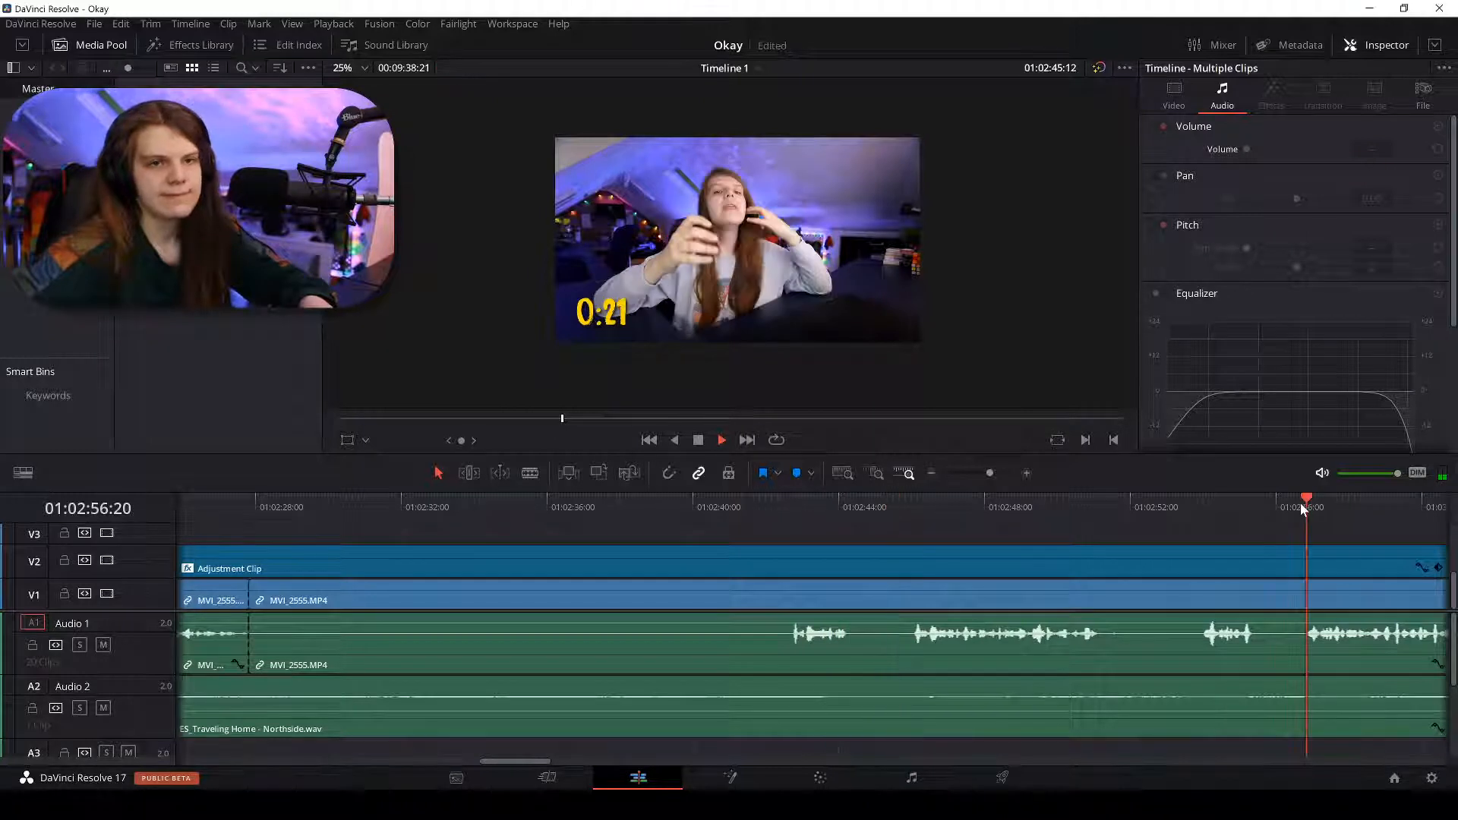
key(ctrl+minus)
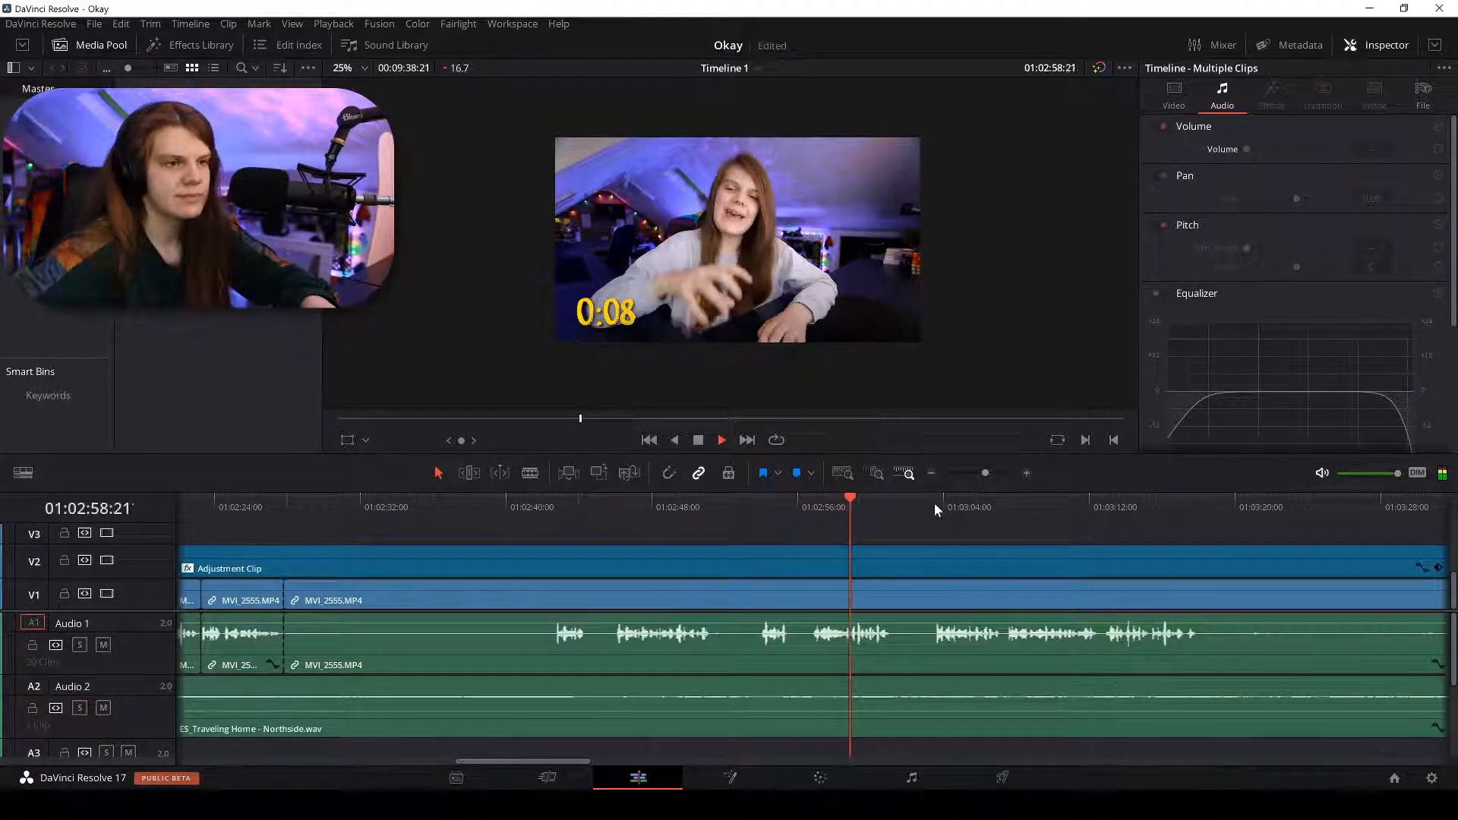
click(1001, 506)
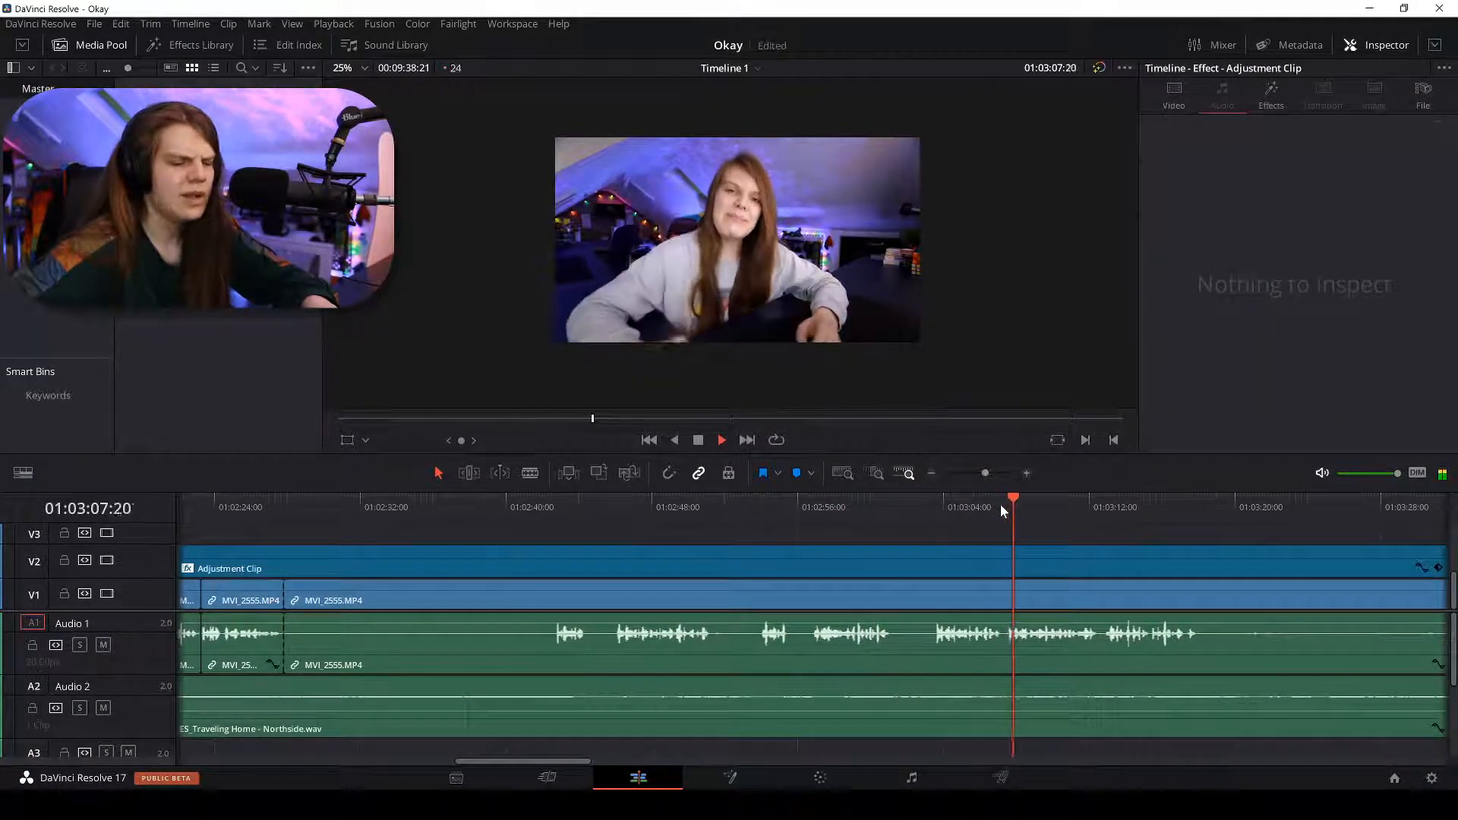
click(939, 503)
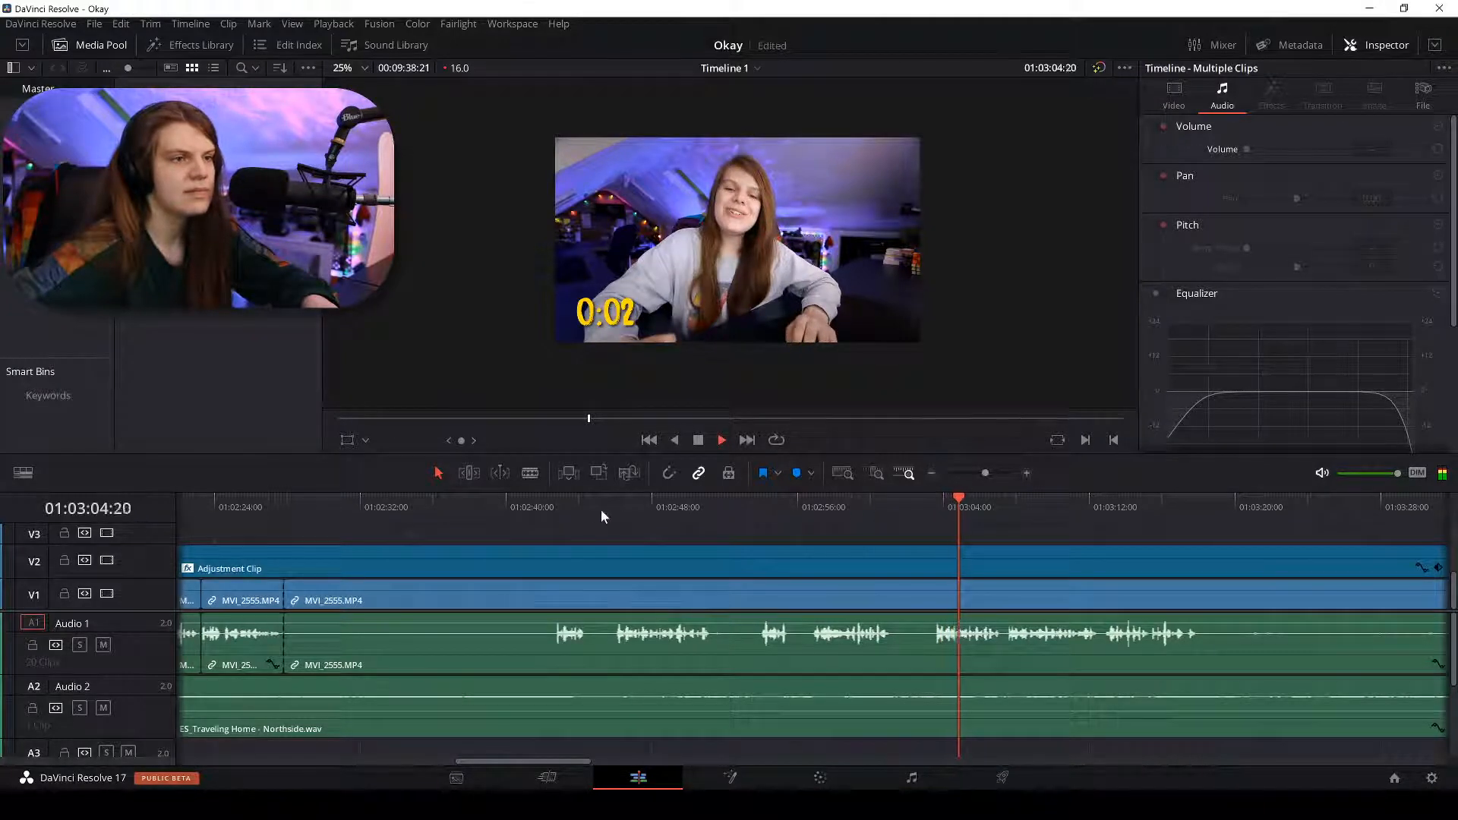
drag(589, 508, 613, 512)
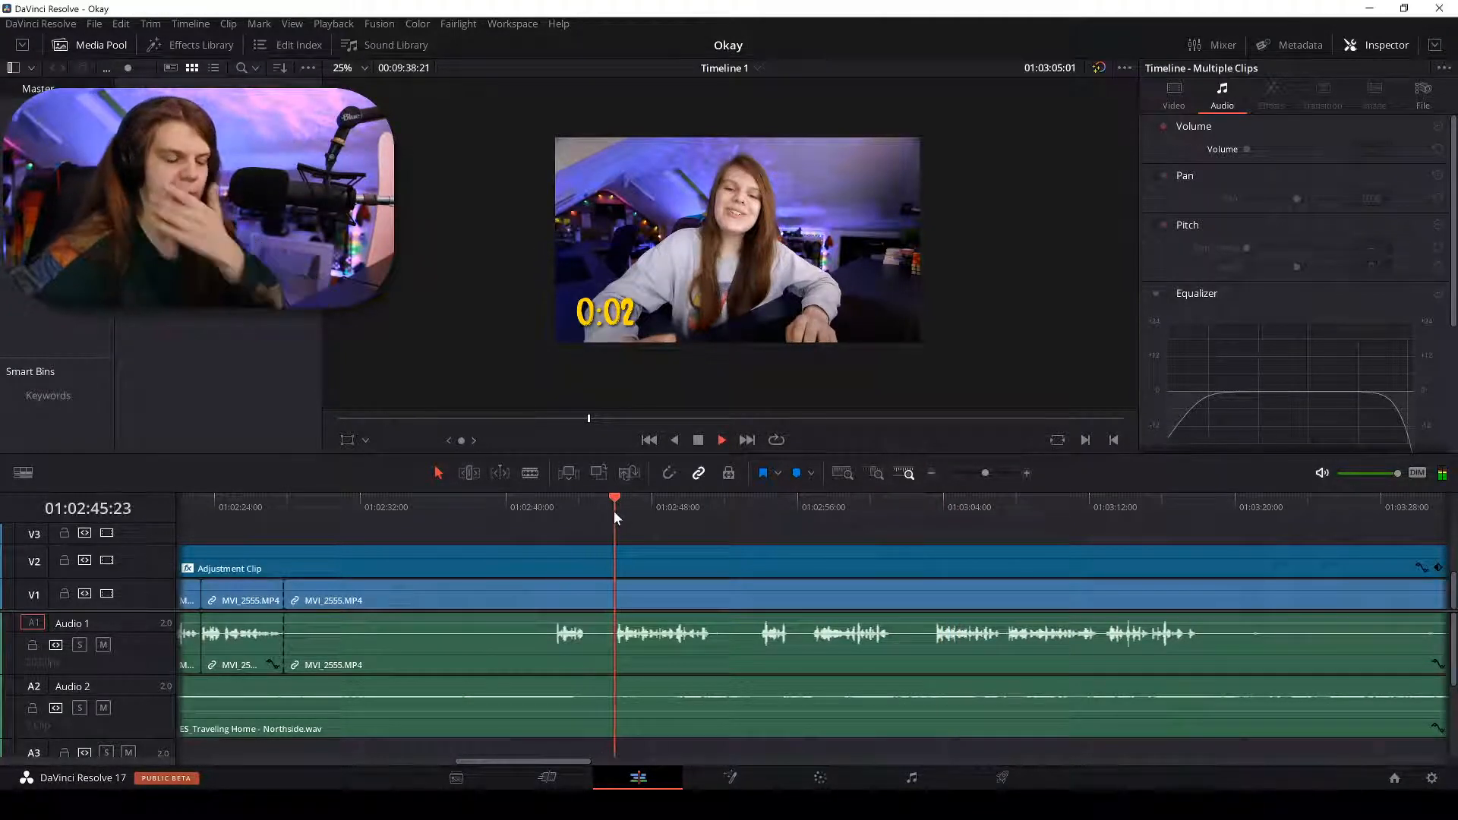
Blade at about 01:02:46 and 01:02:51, delete the silent piece, and remove its gap.
key(ctrl+equal)
key(ctrl+equal)
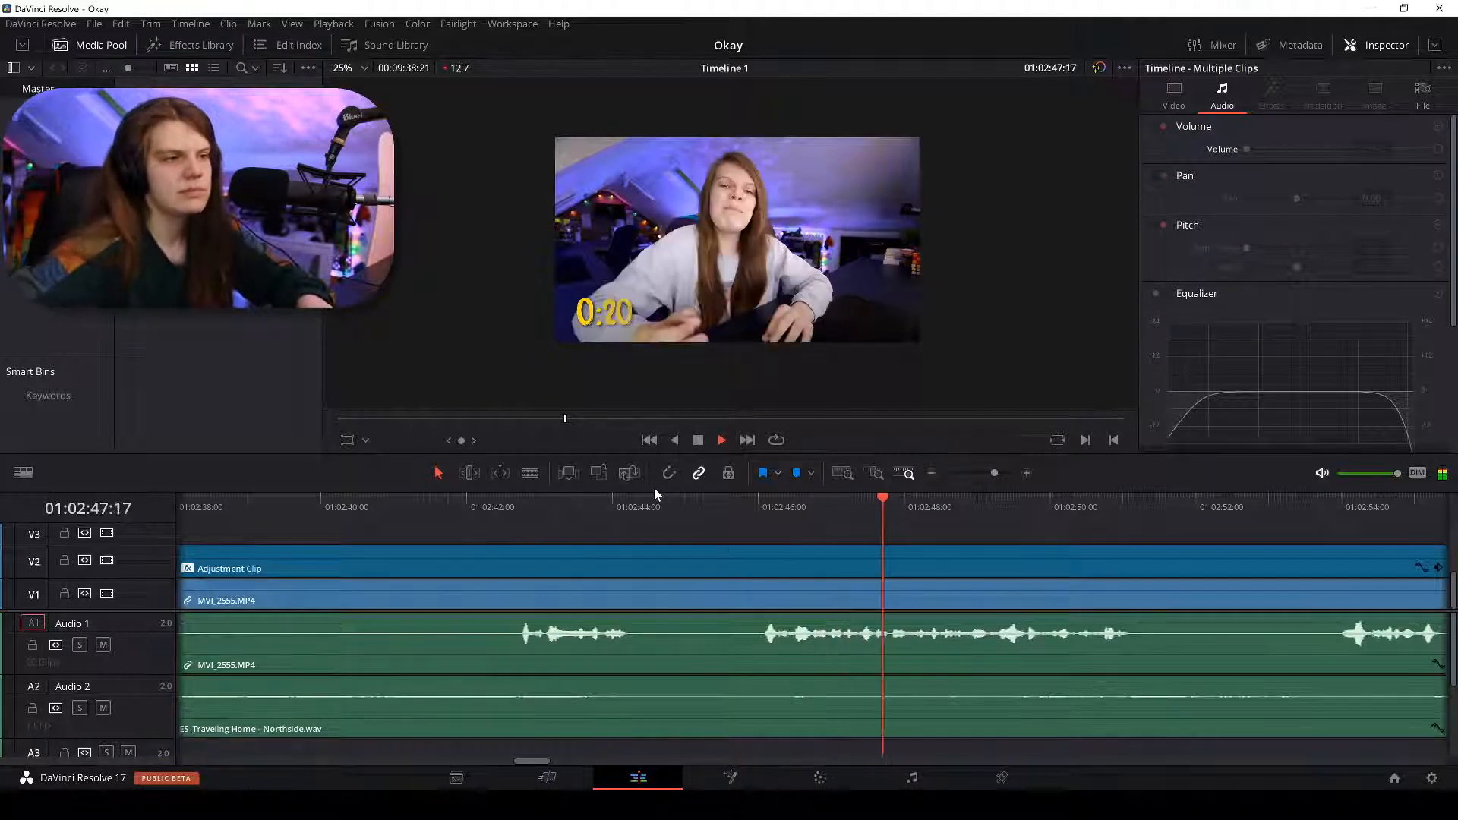
key(b)
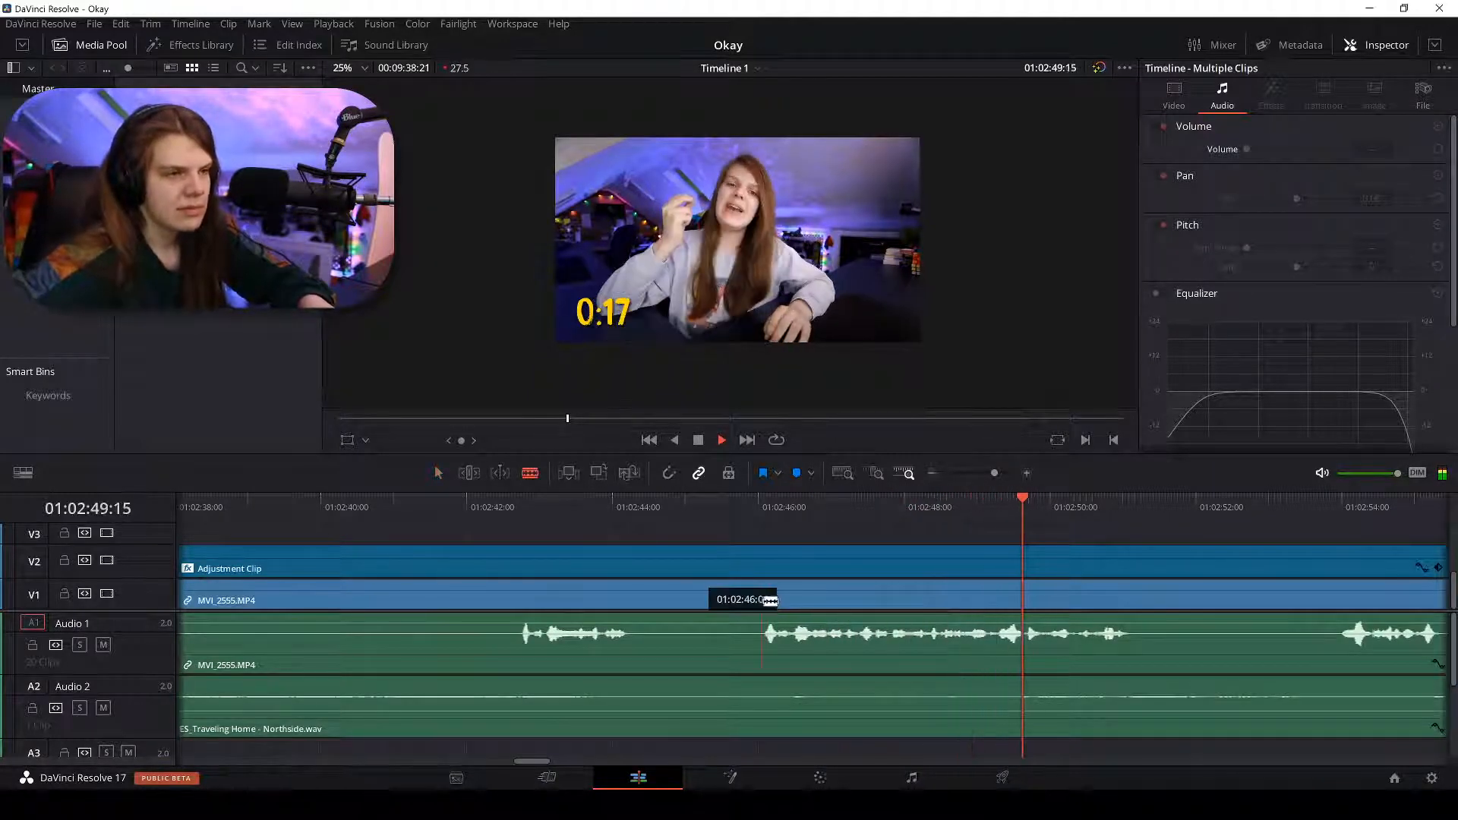
click(763, 601)
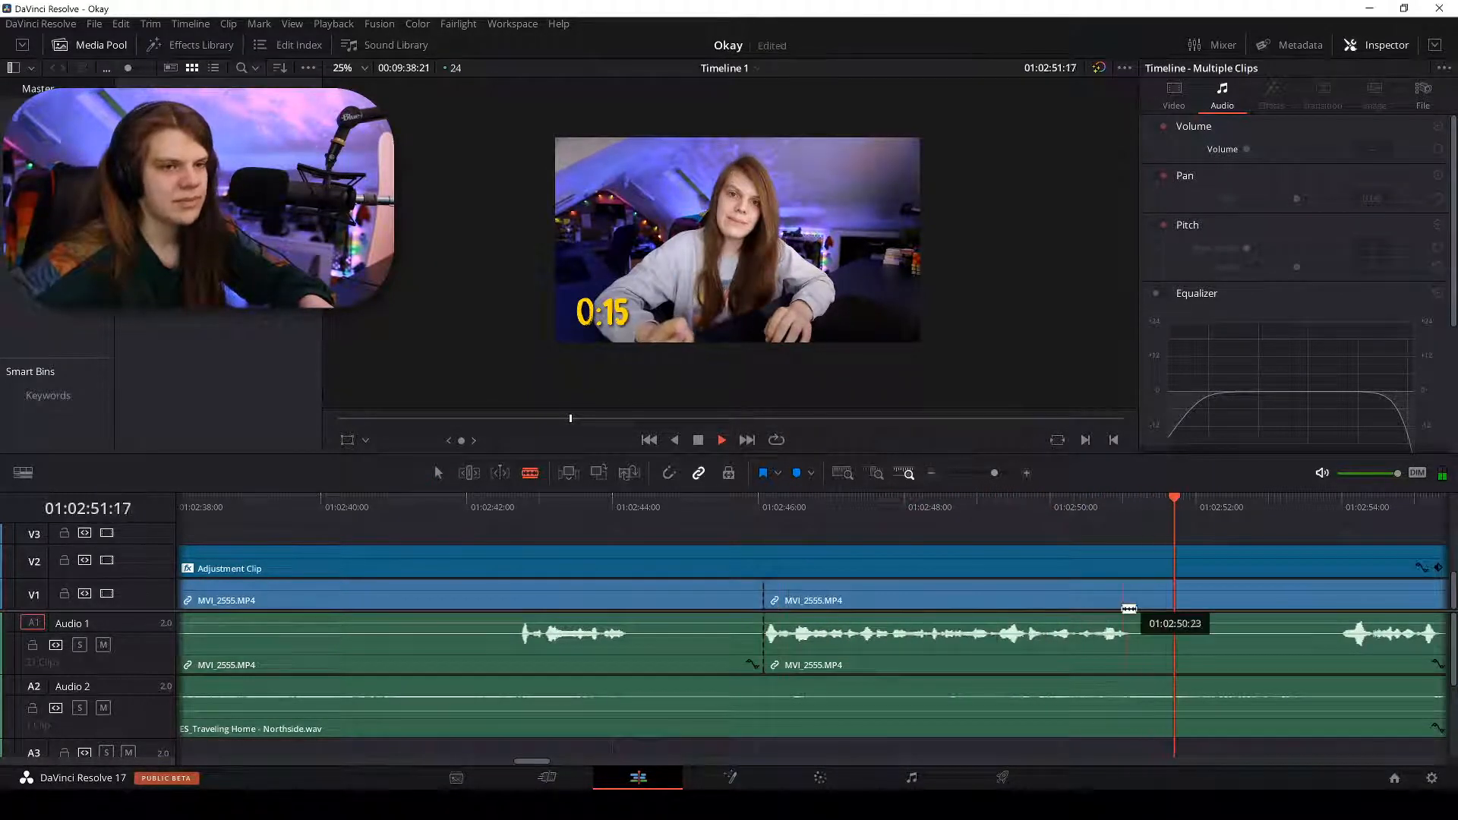
click(1128, 604)
key(a)
key(ctrl+minus)
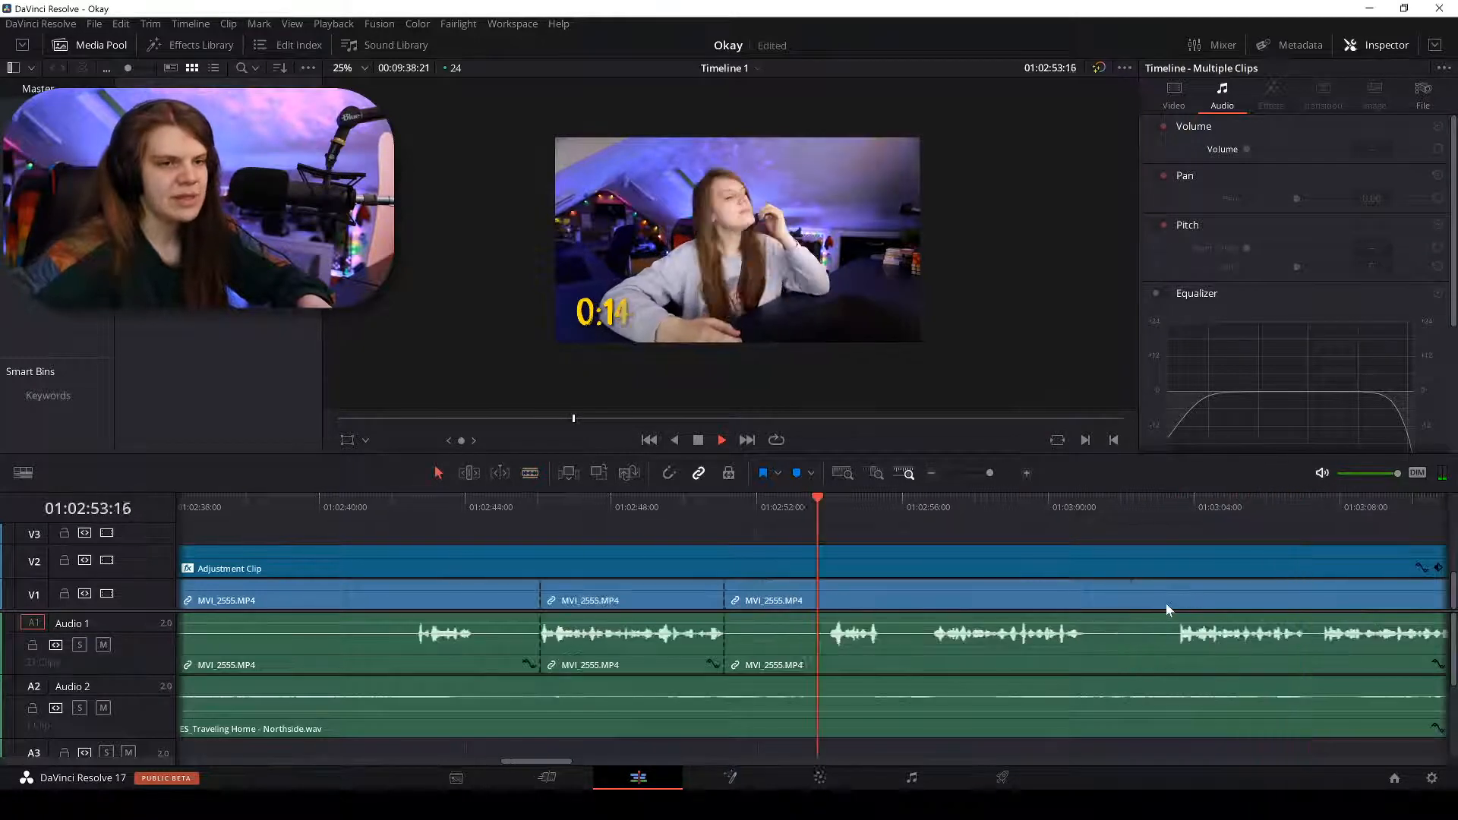
click(477, 599)
key(BackSpace)
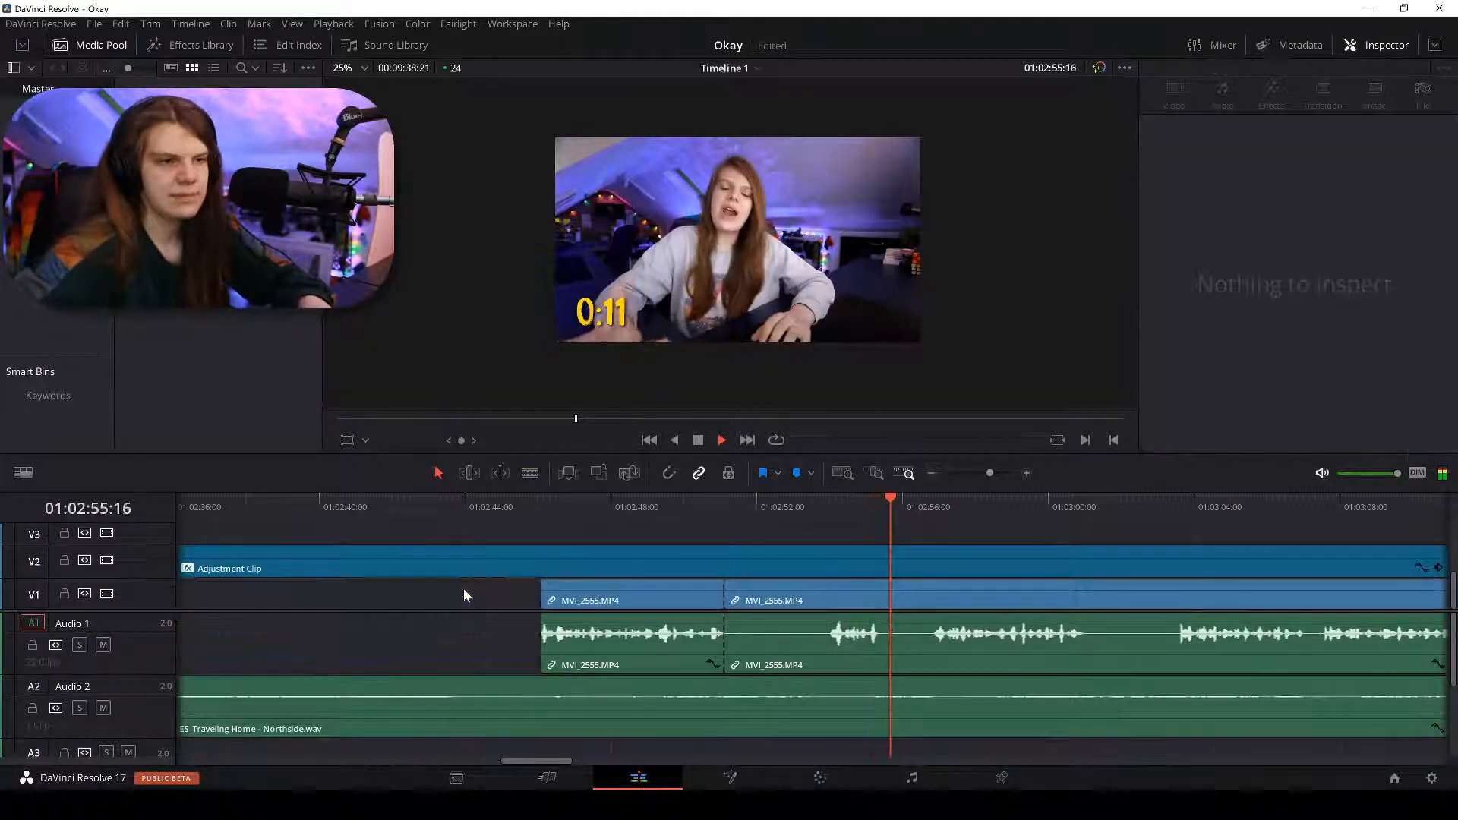
click(465, 596)
key(BackSpace)
Blade at 01:02:56:20 and delete the silent piece to its left.
key(ctrl+equal)
key(ctrl+equal)
key(b)
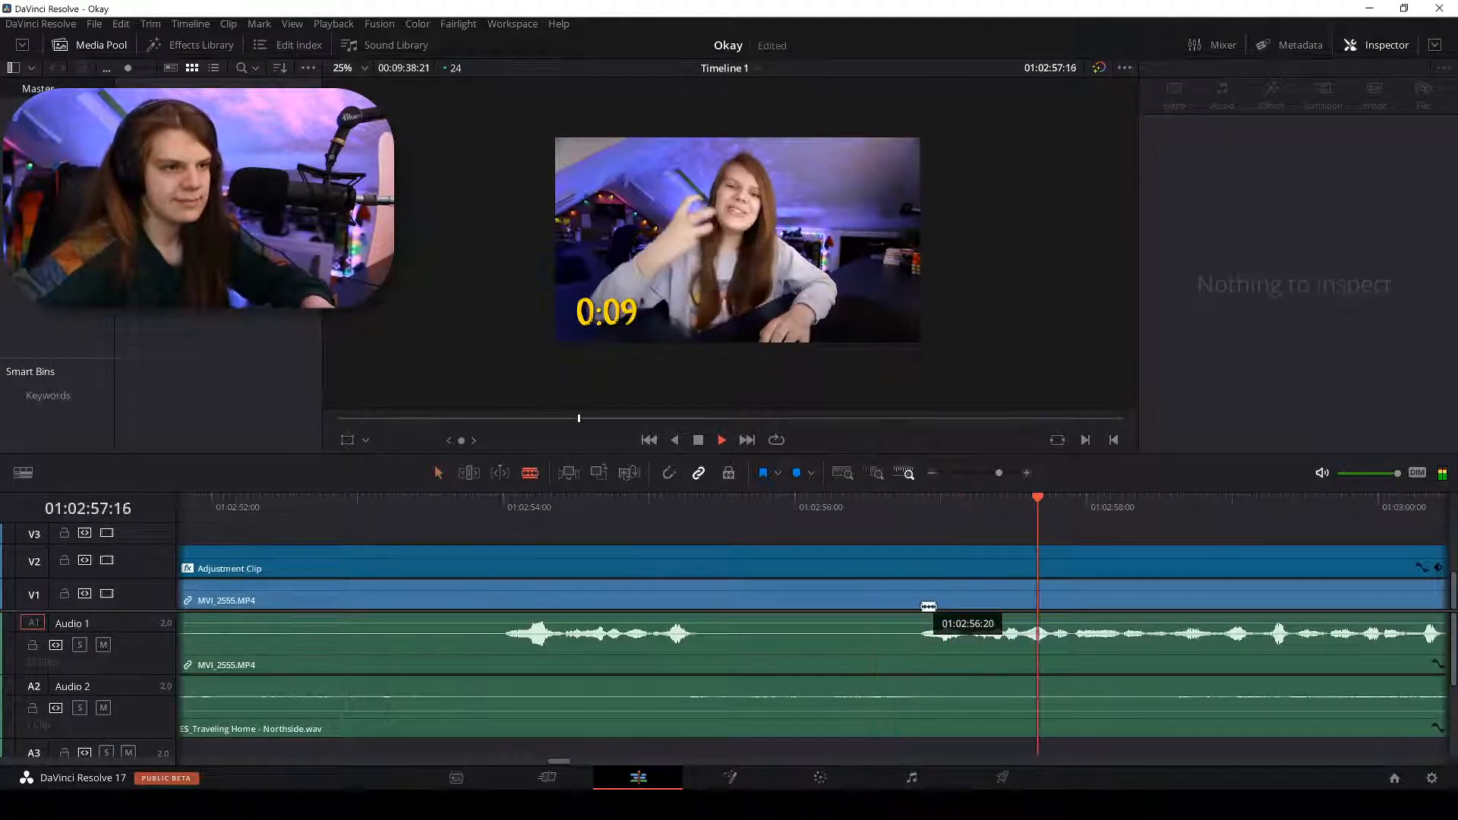
click(927, 606)
key(a)
click(764, 606)
key(ctrl+minus)
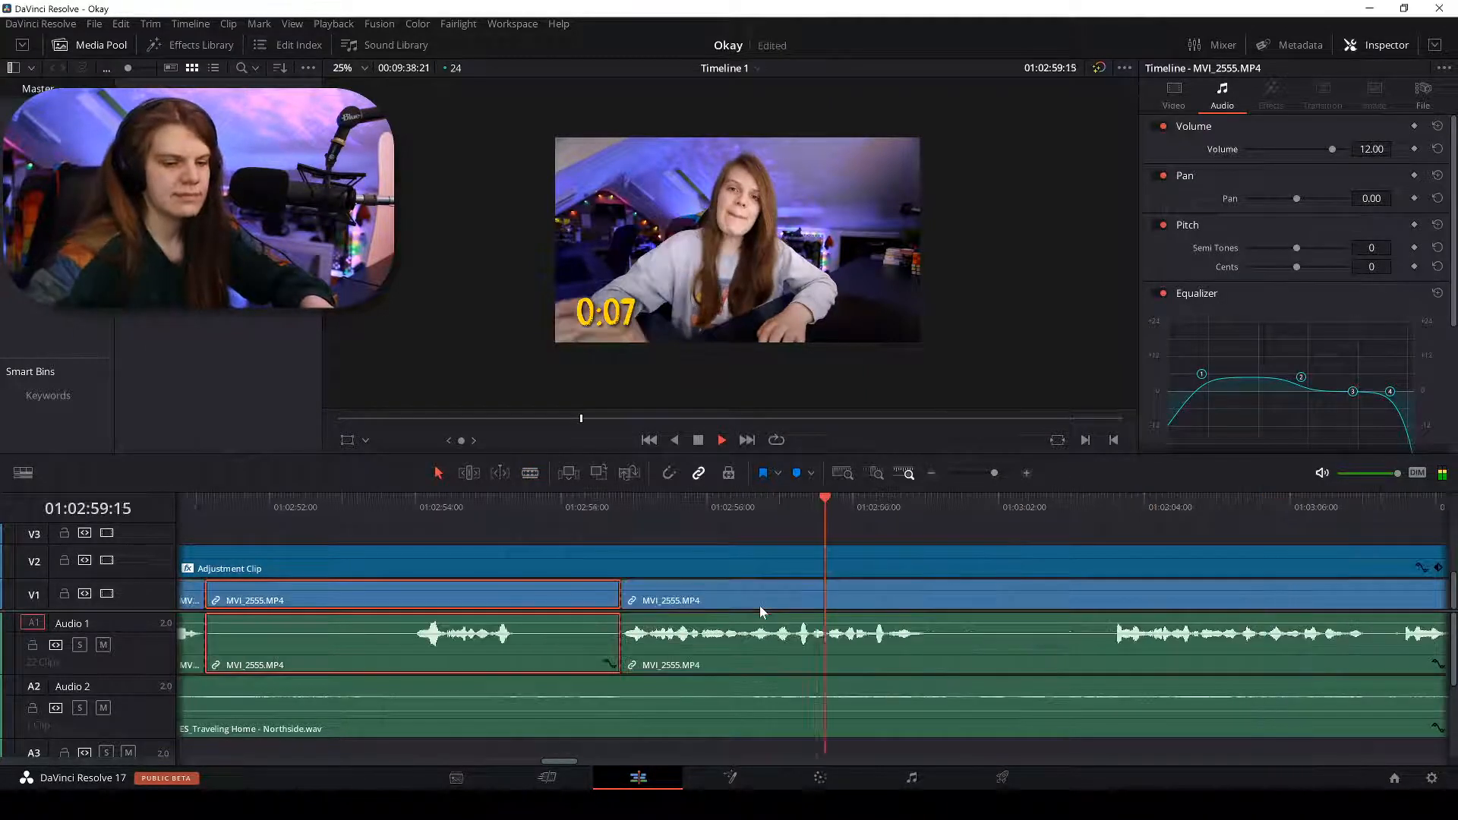
key(ctrl+minus)
key(ctrl+minus)
key(BackSpace)
Blade the talking-head clip at about 01:03:00.
key(ctrl+equal)
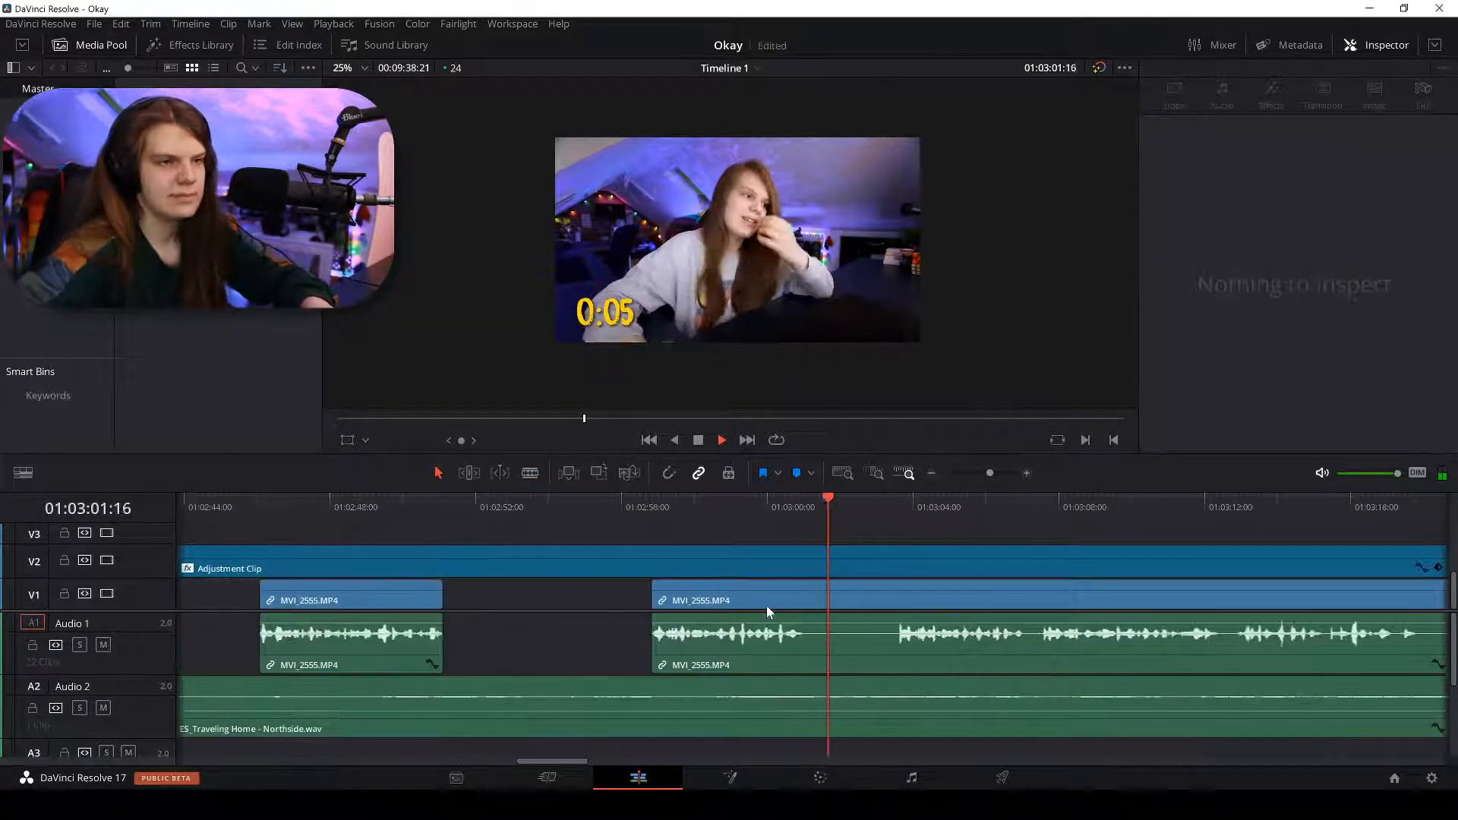
key(b)
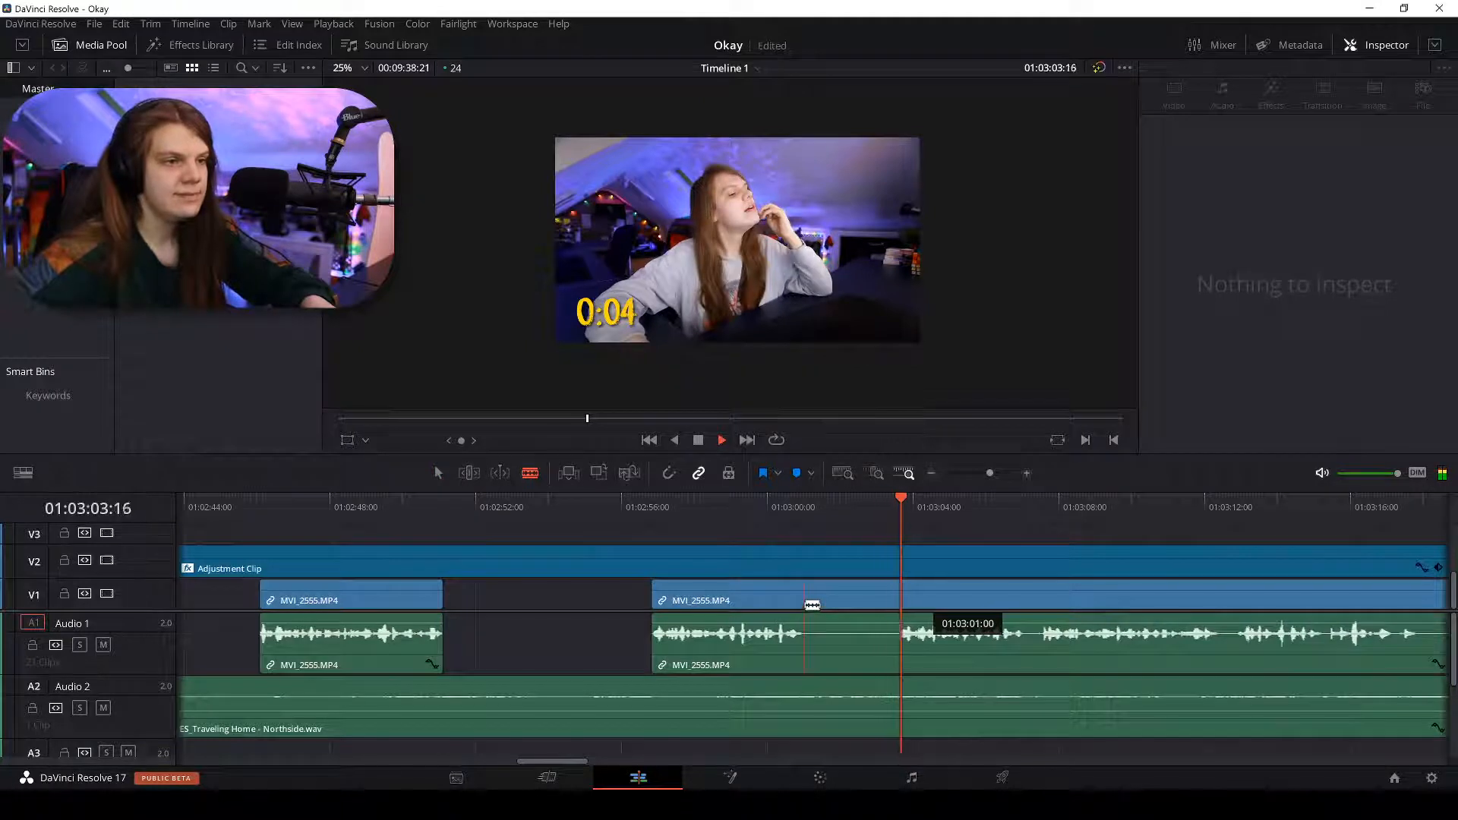
click(804, 605)
key(a)
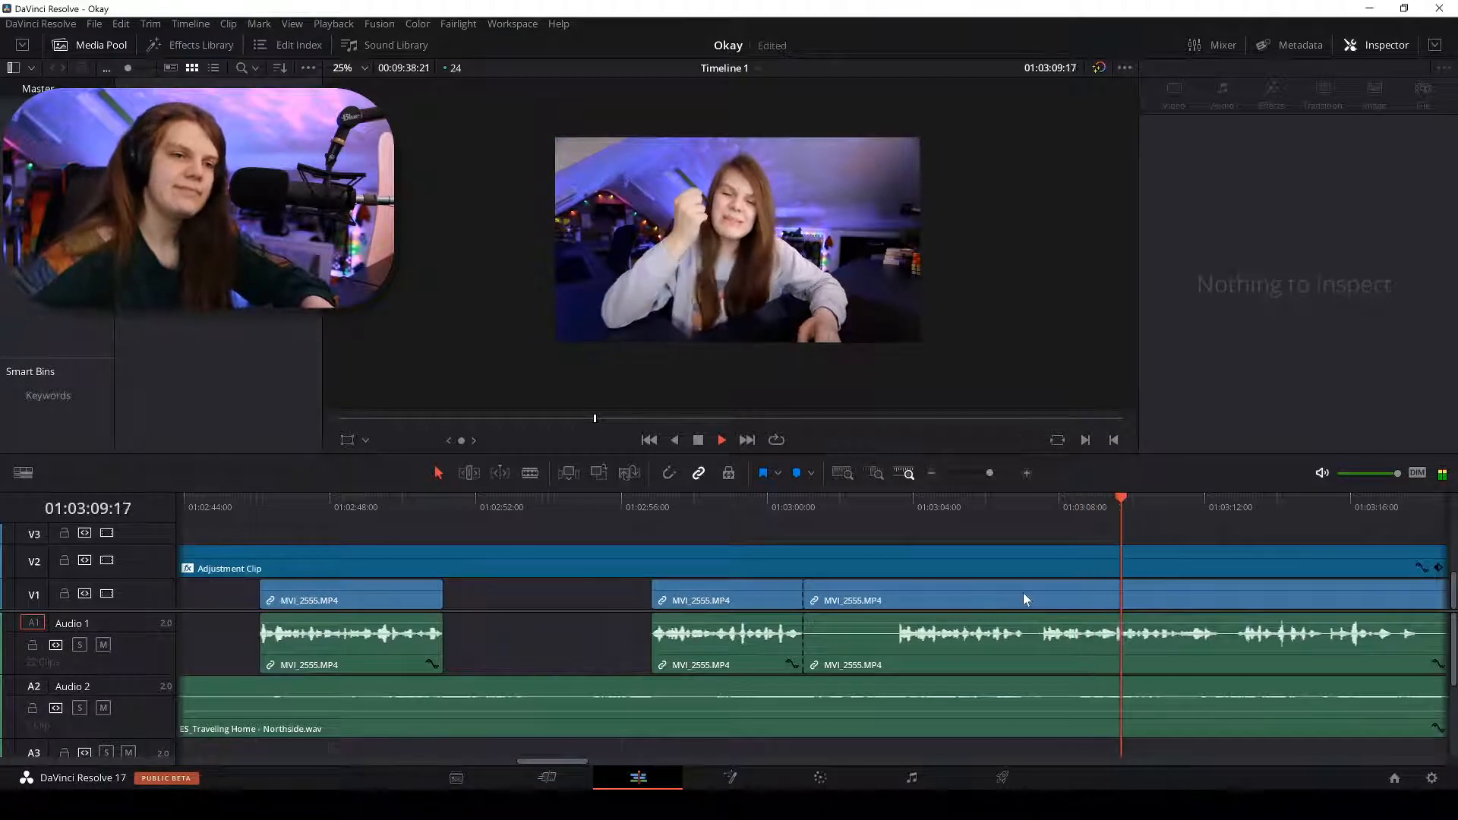
Blade at about 01:03:07, then delete the piece before it and the short leftover clip.
key(b)
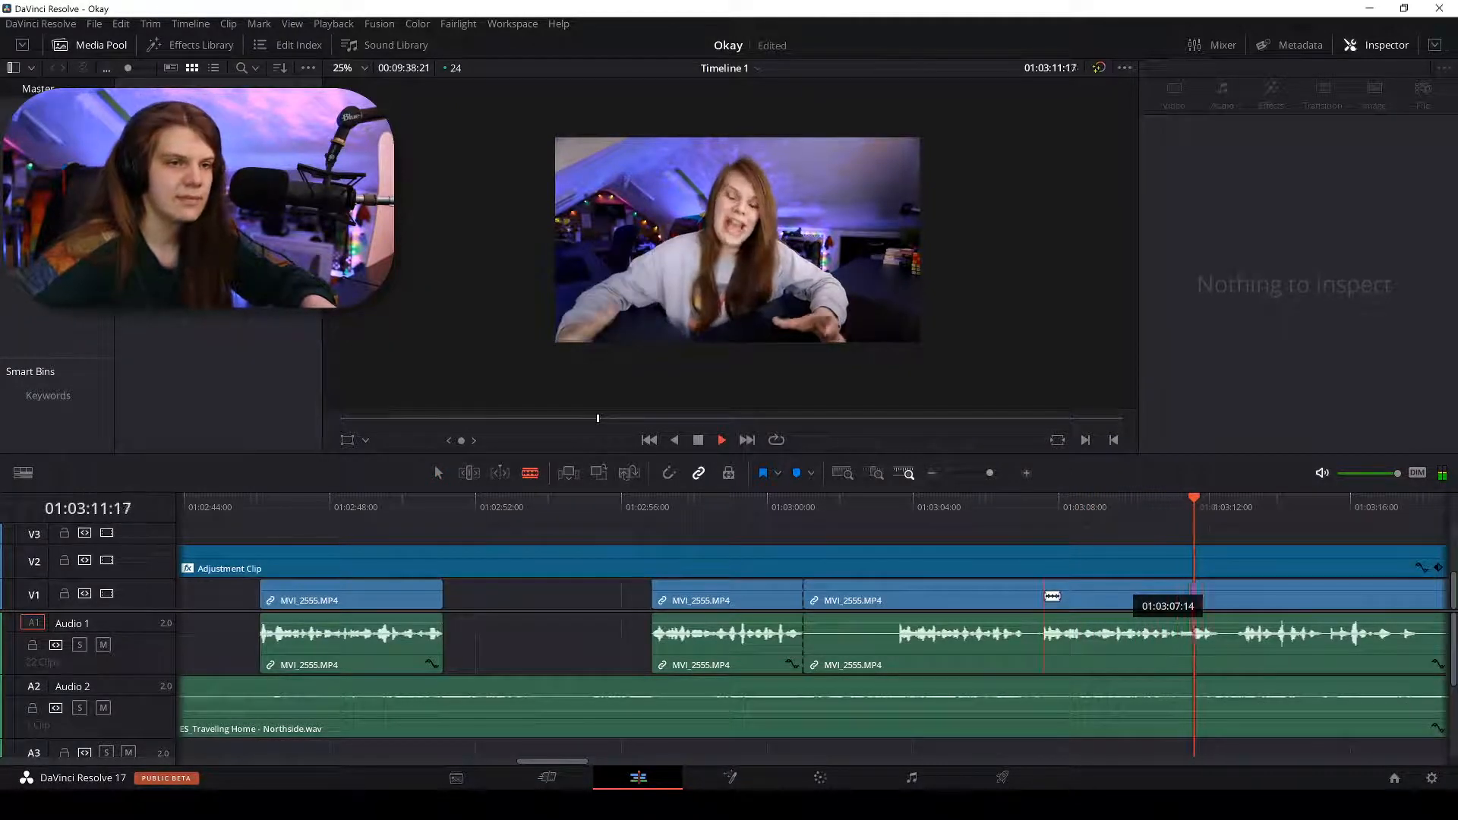
click(1044, 596)
key(a)
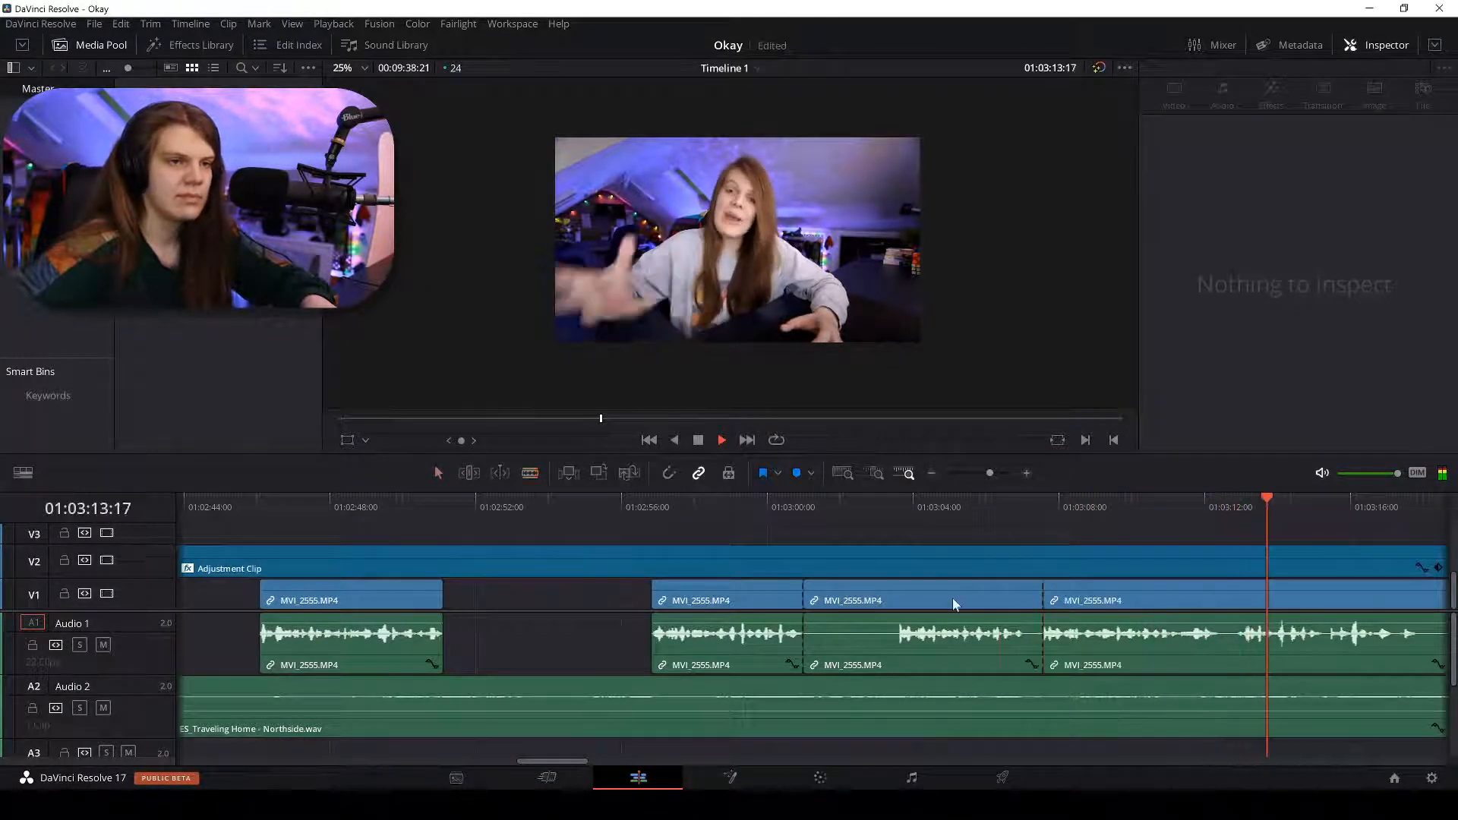
click(952, 598)
key(BackSpace)
key(ctrl+minus)
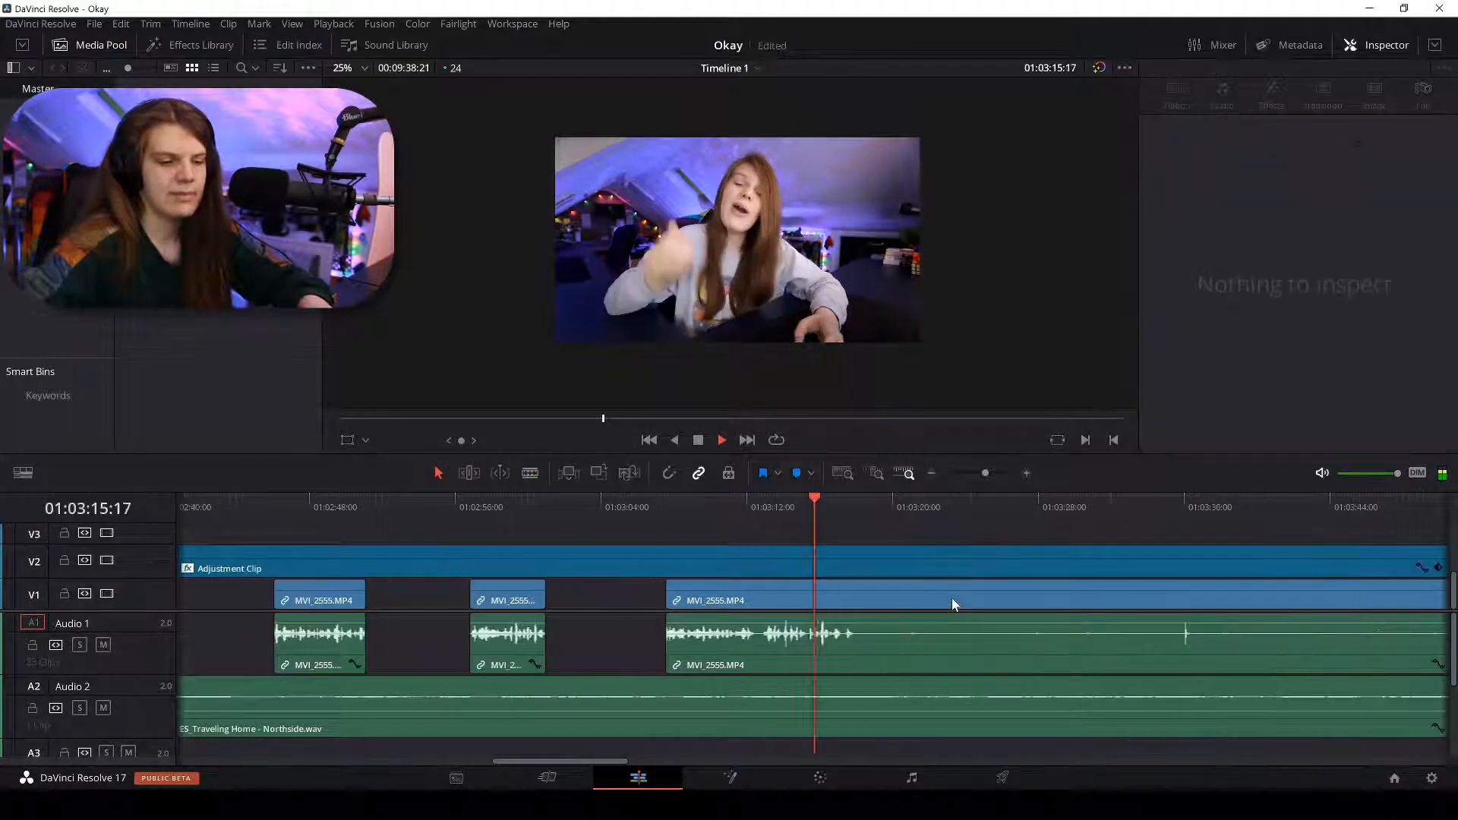
click(513, 600)
key(BackSpace)
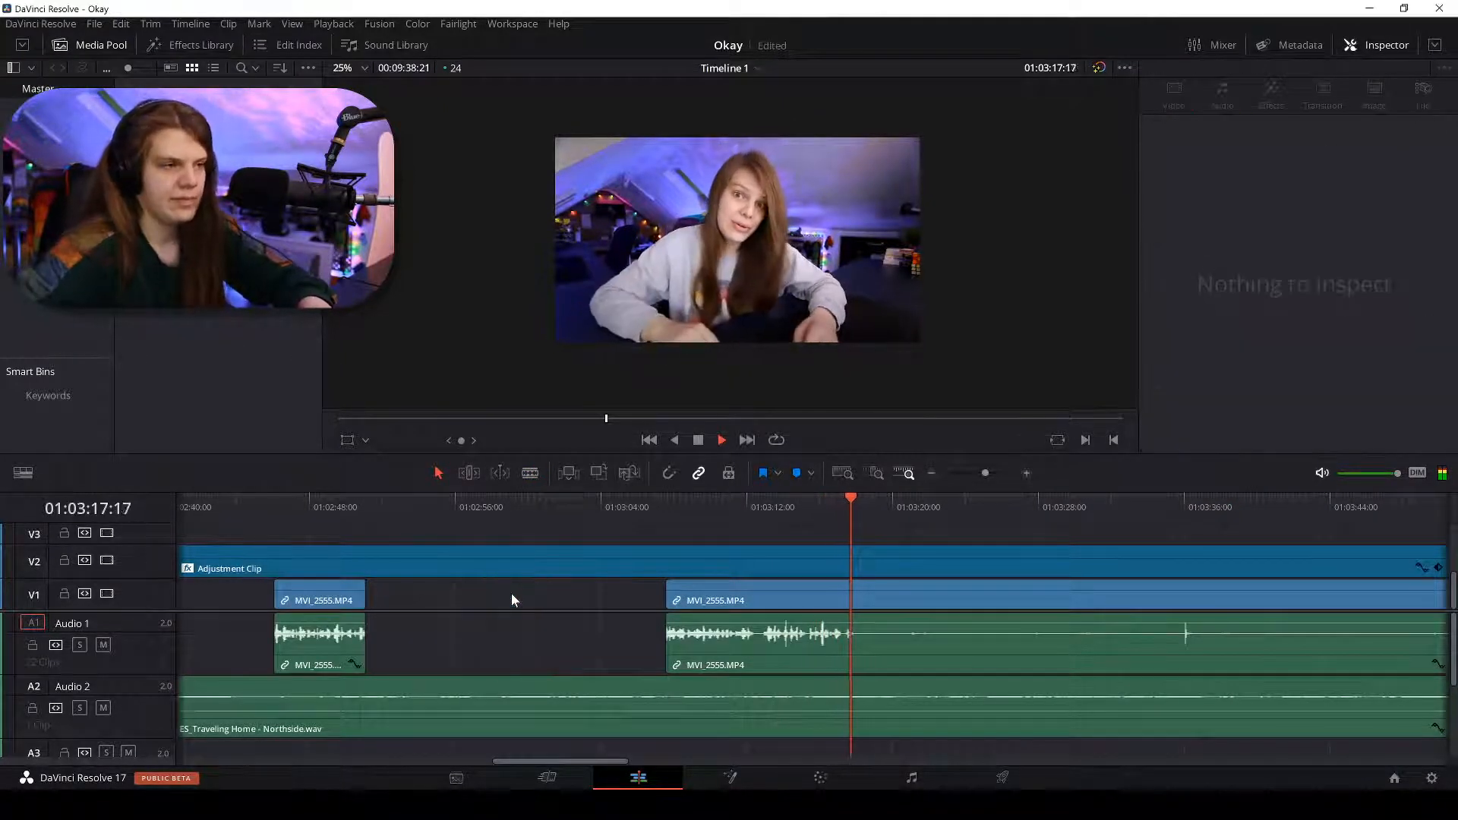
Play from about 01:03:14 and blade MVI_2555 at 01:03:18.
drag(792, 507, 823, 504)
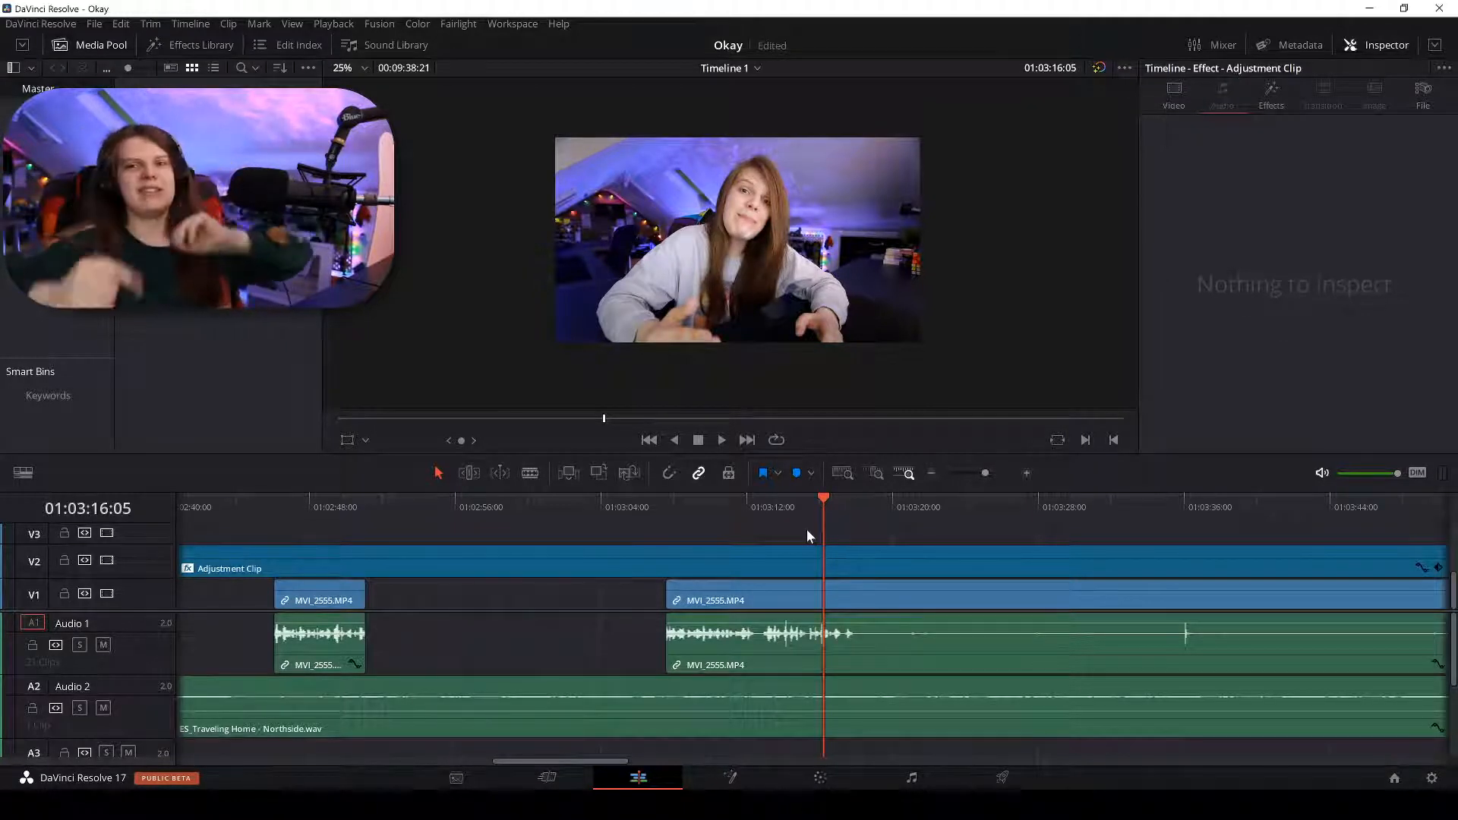
key(space)
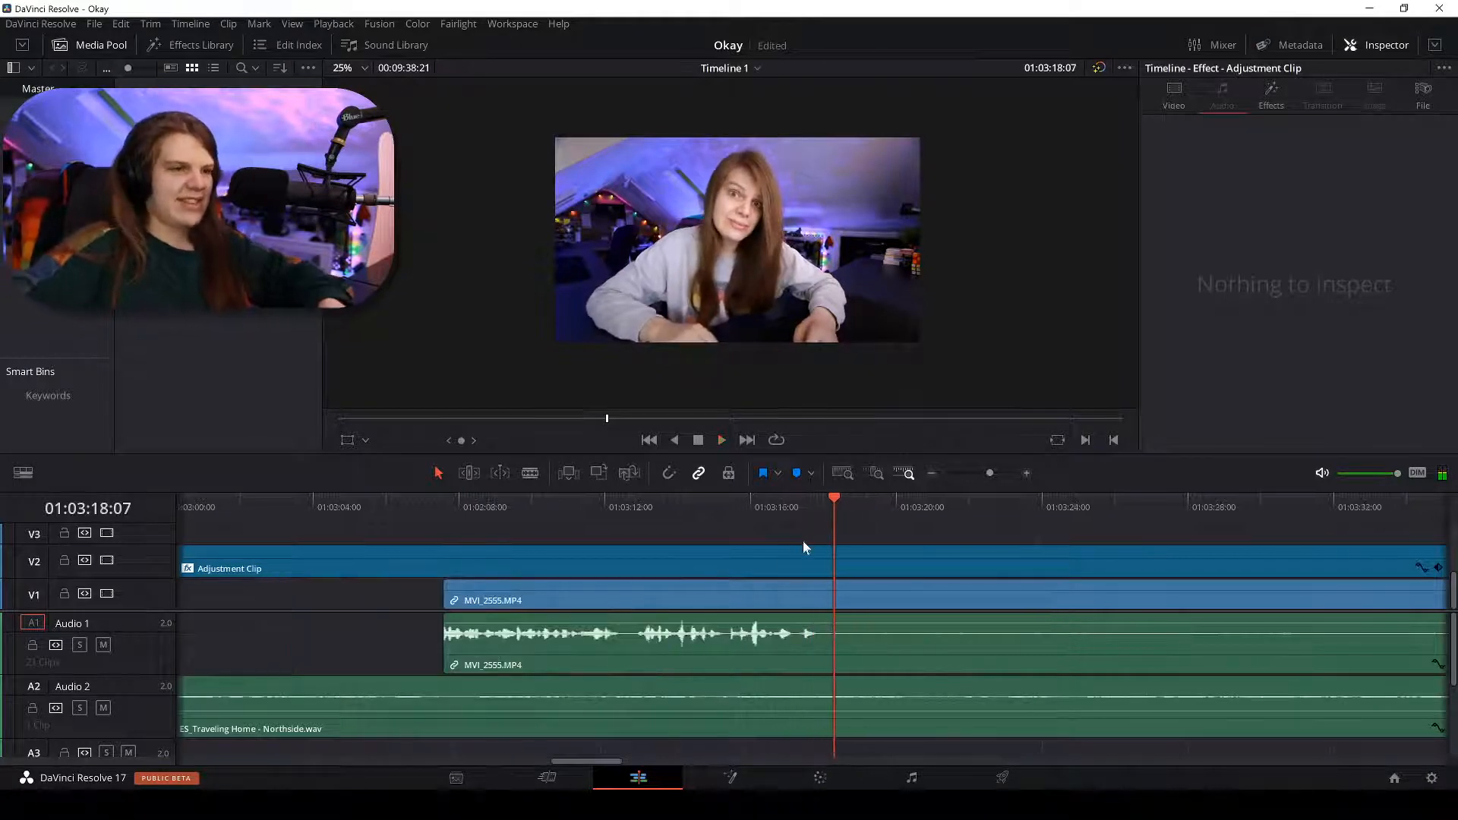
click(828, 500)
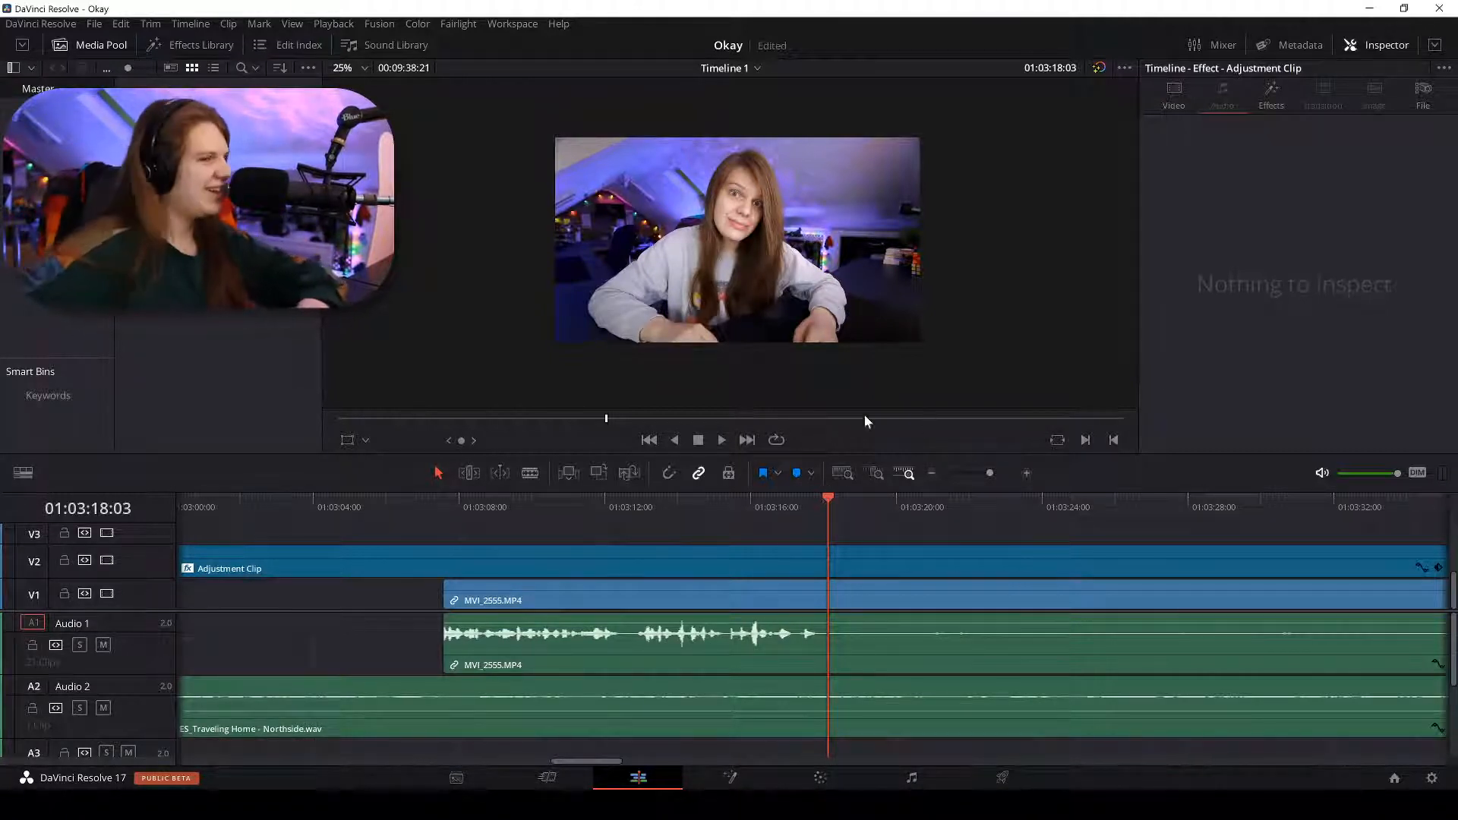
key(space)
key(b)
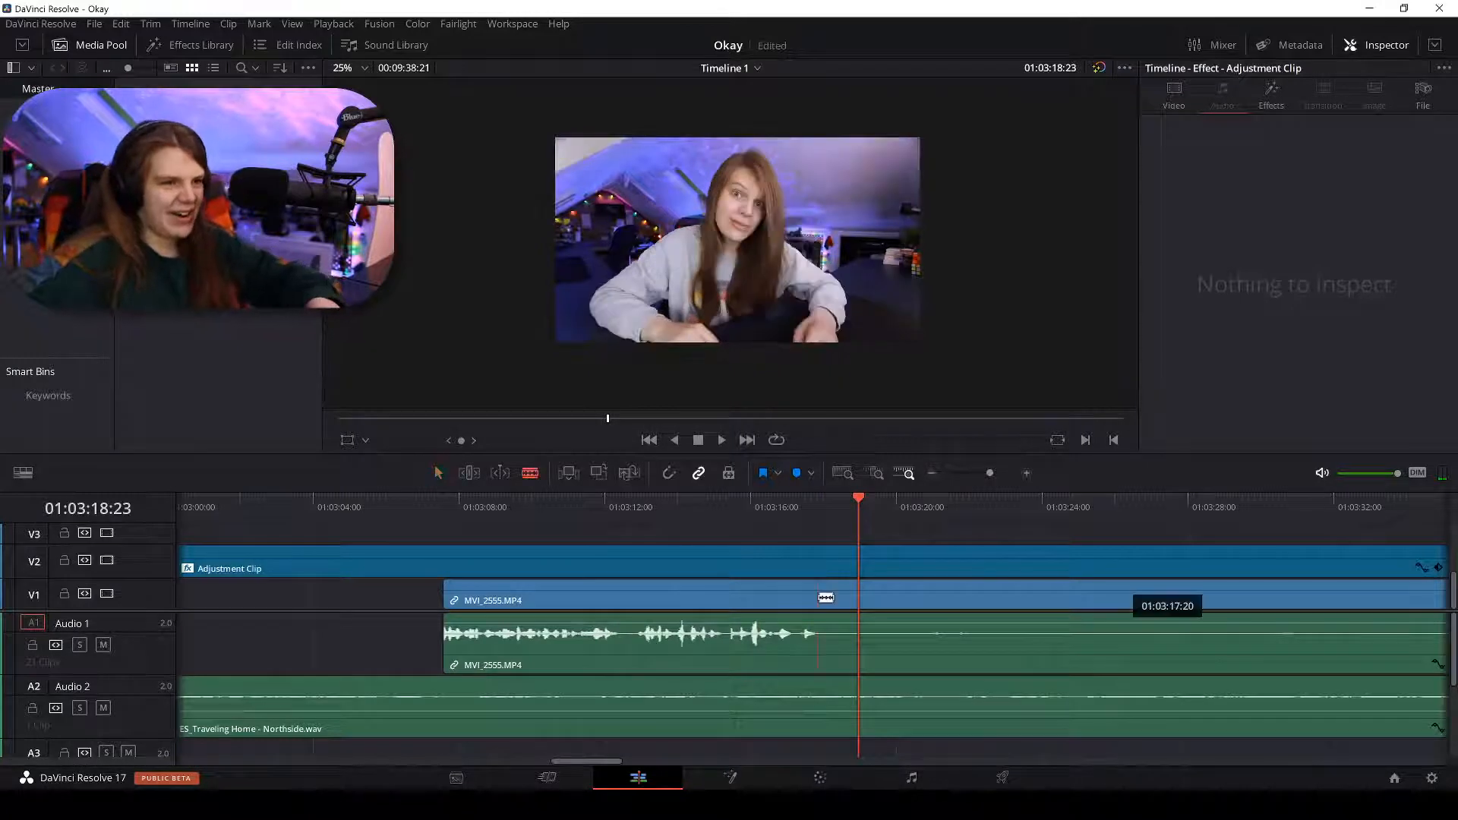
click(818, 598)
key(a)
Ripple-delete both open V1 gaps and play back the result.
scroll(840, 558, down, 5)
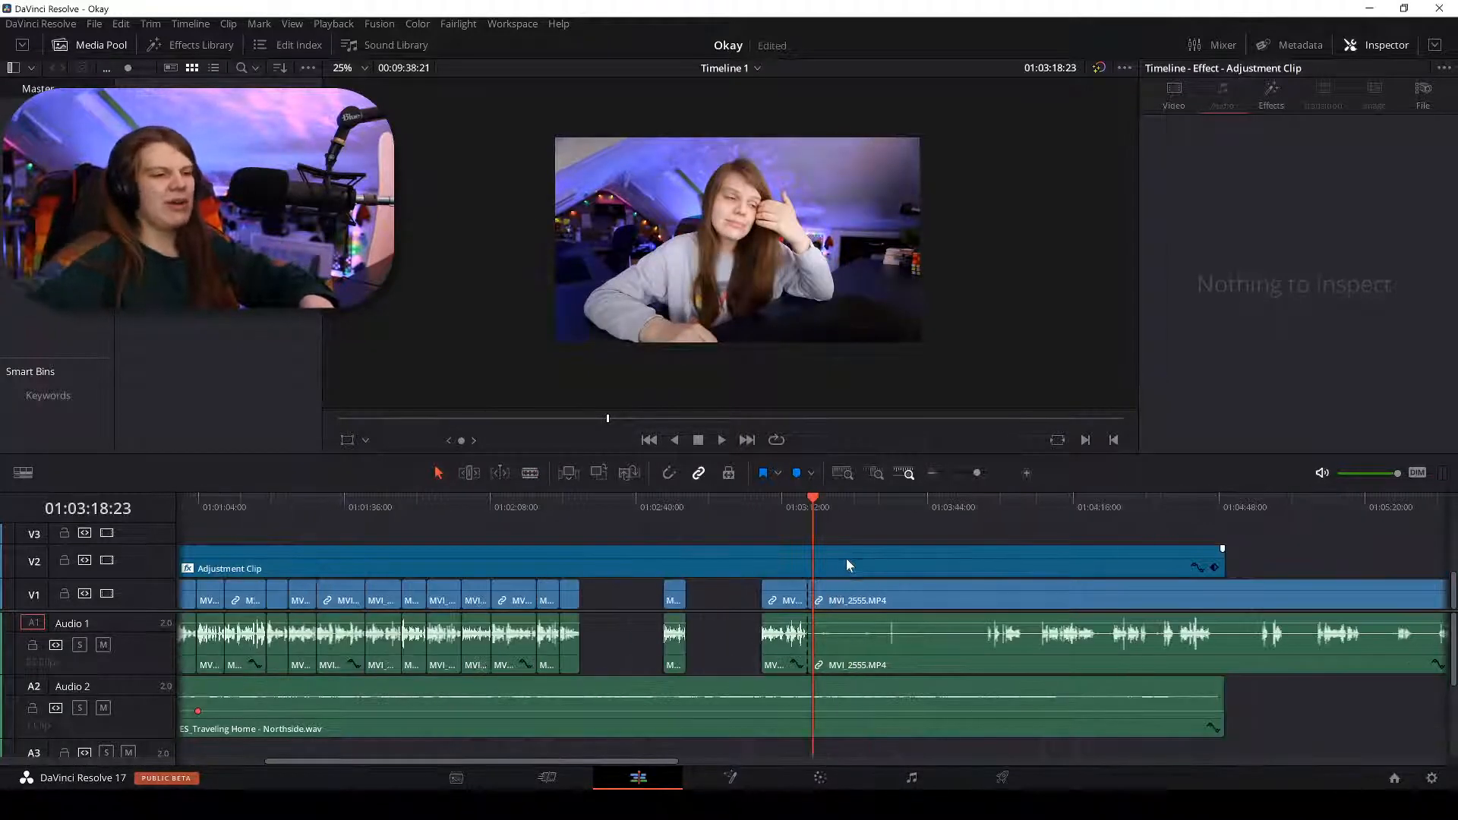
right_click(629, 603)
click(658, 615)
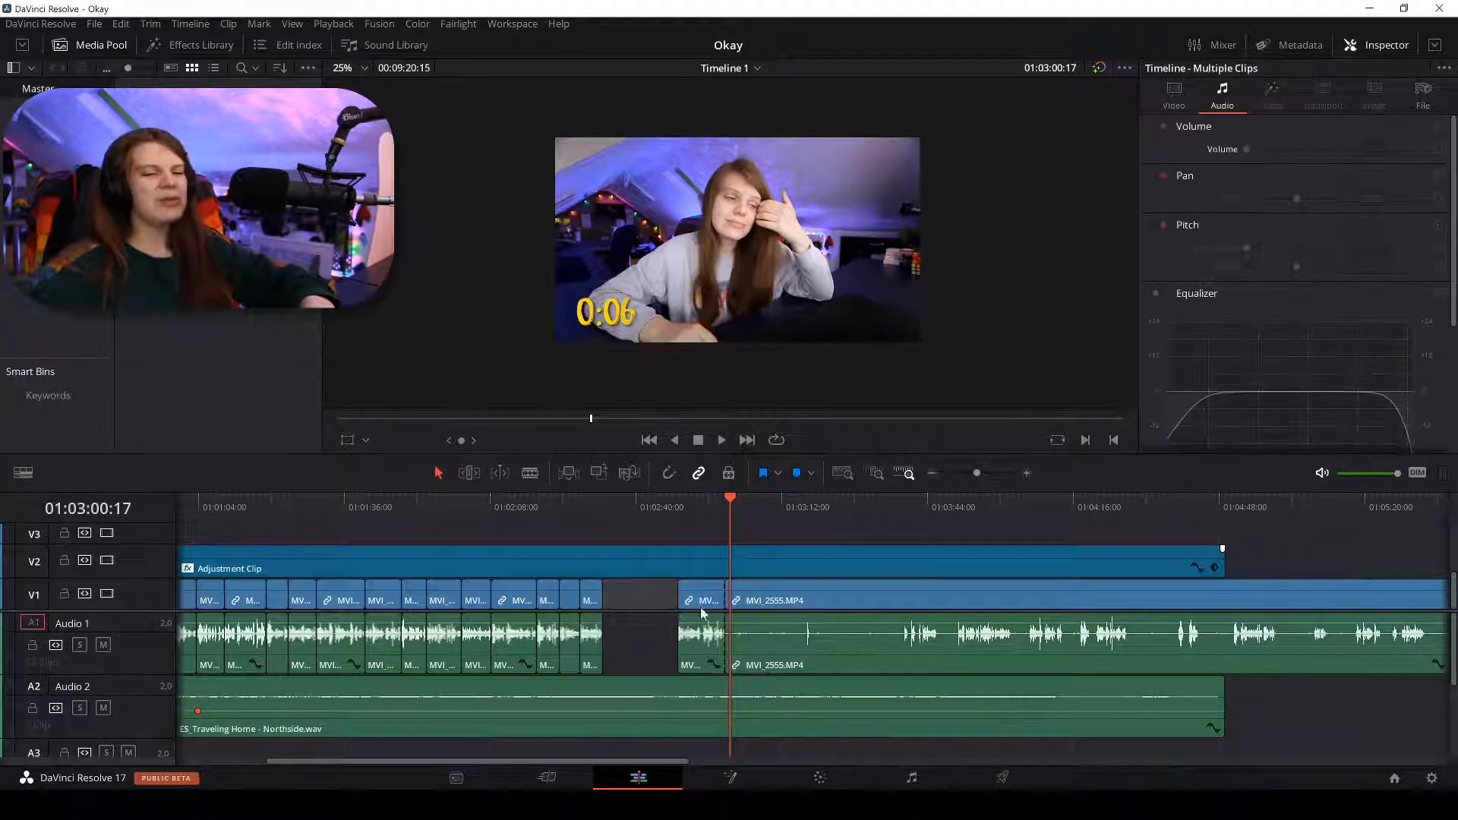
scroll(710, 610, up, 2)
right_click(676, 588)
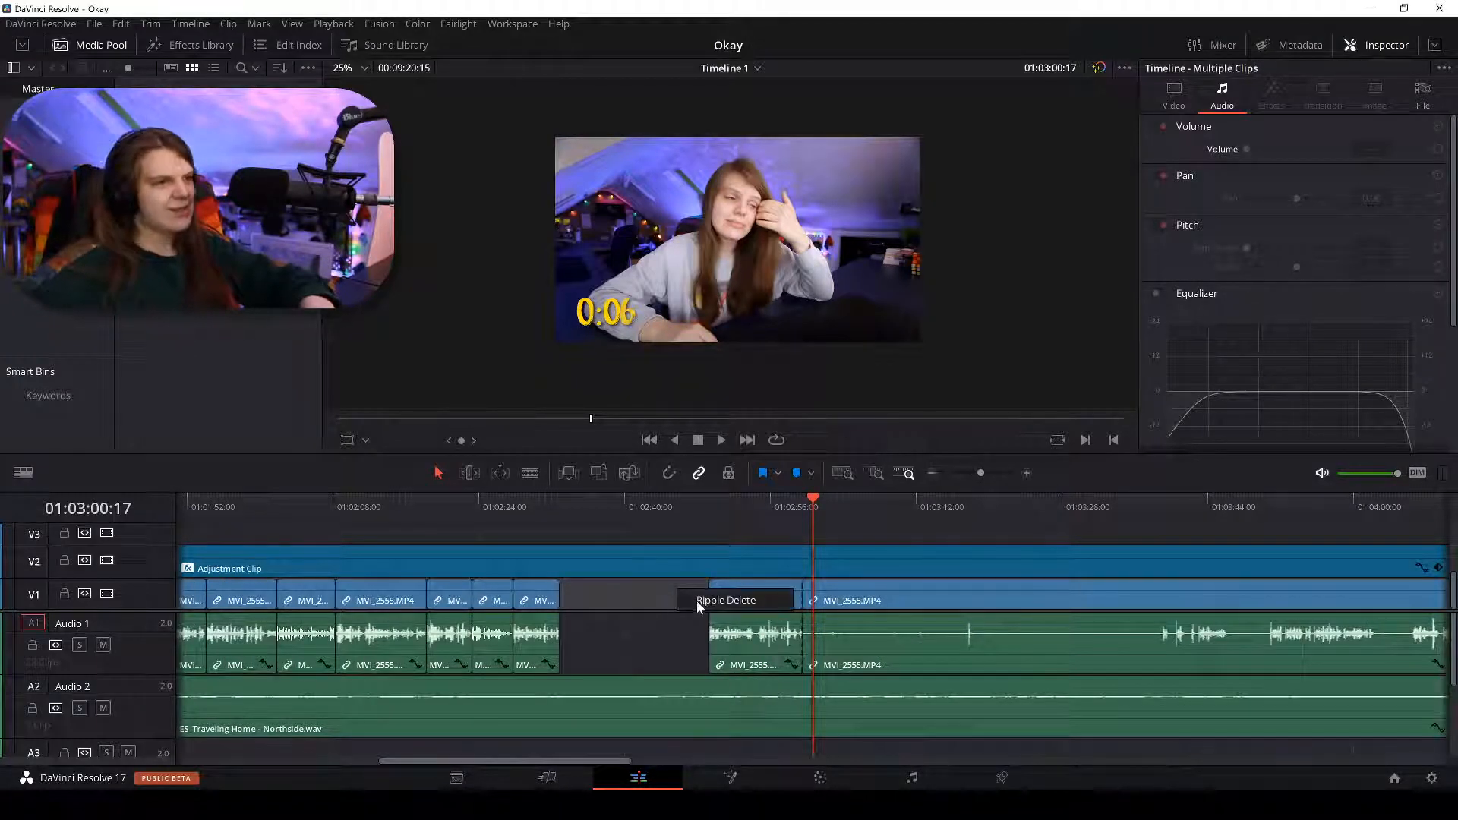
click(695, 600)
scroll(681, 585, down, 2)
key(space)
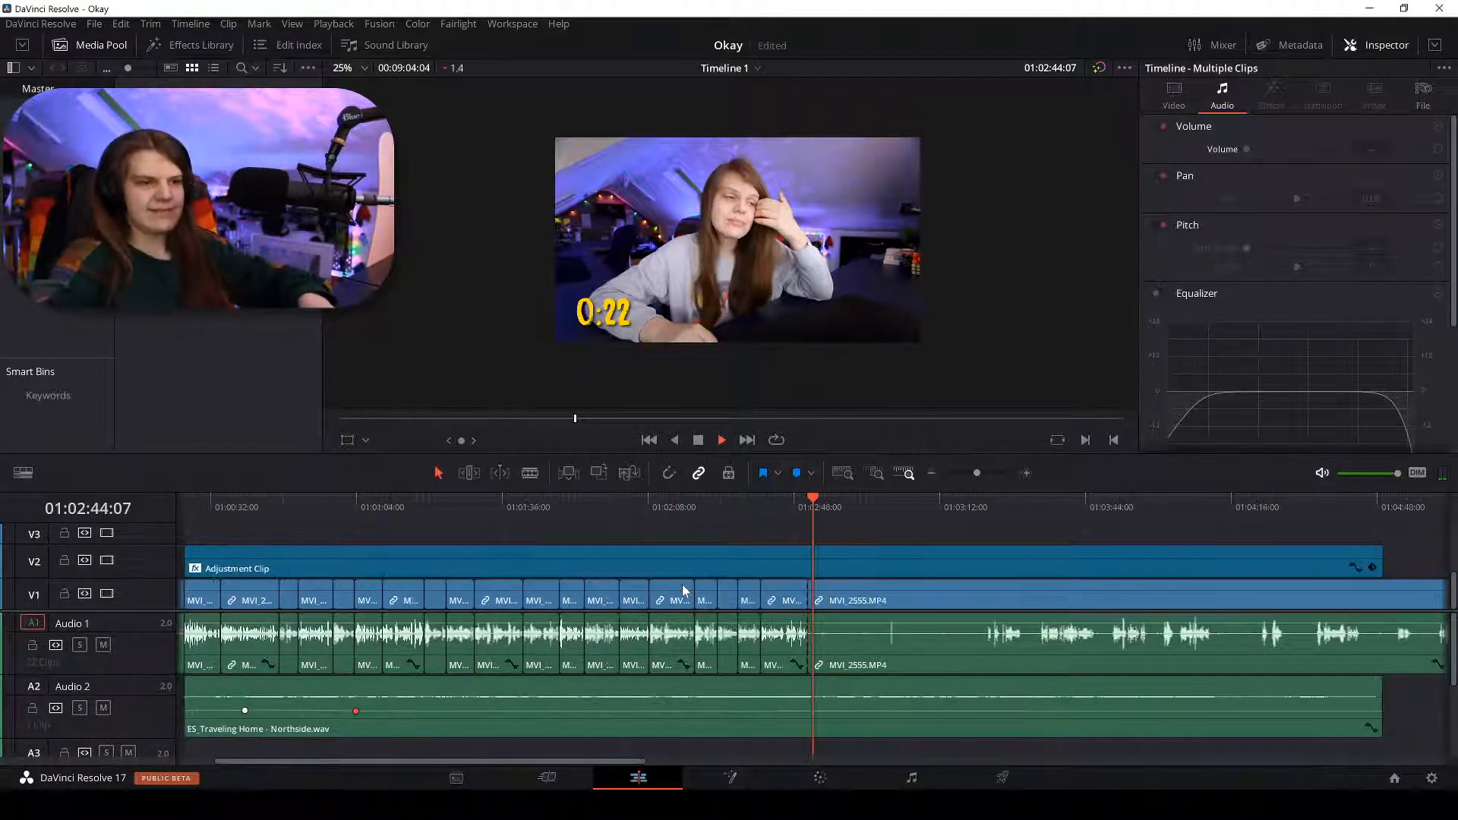
Scrub and zoom through 01:03:21–01:03:40 to pinpoint where speech resumes after the dead air.
drag(936, 522, 987, 518)
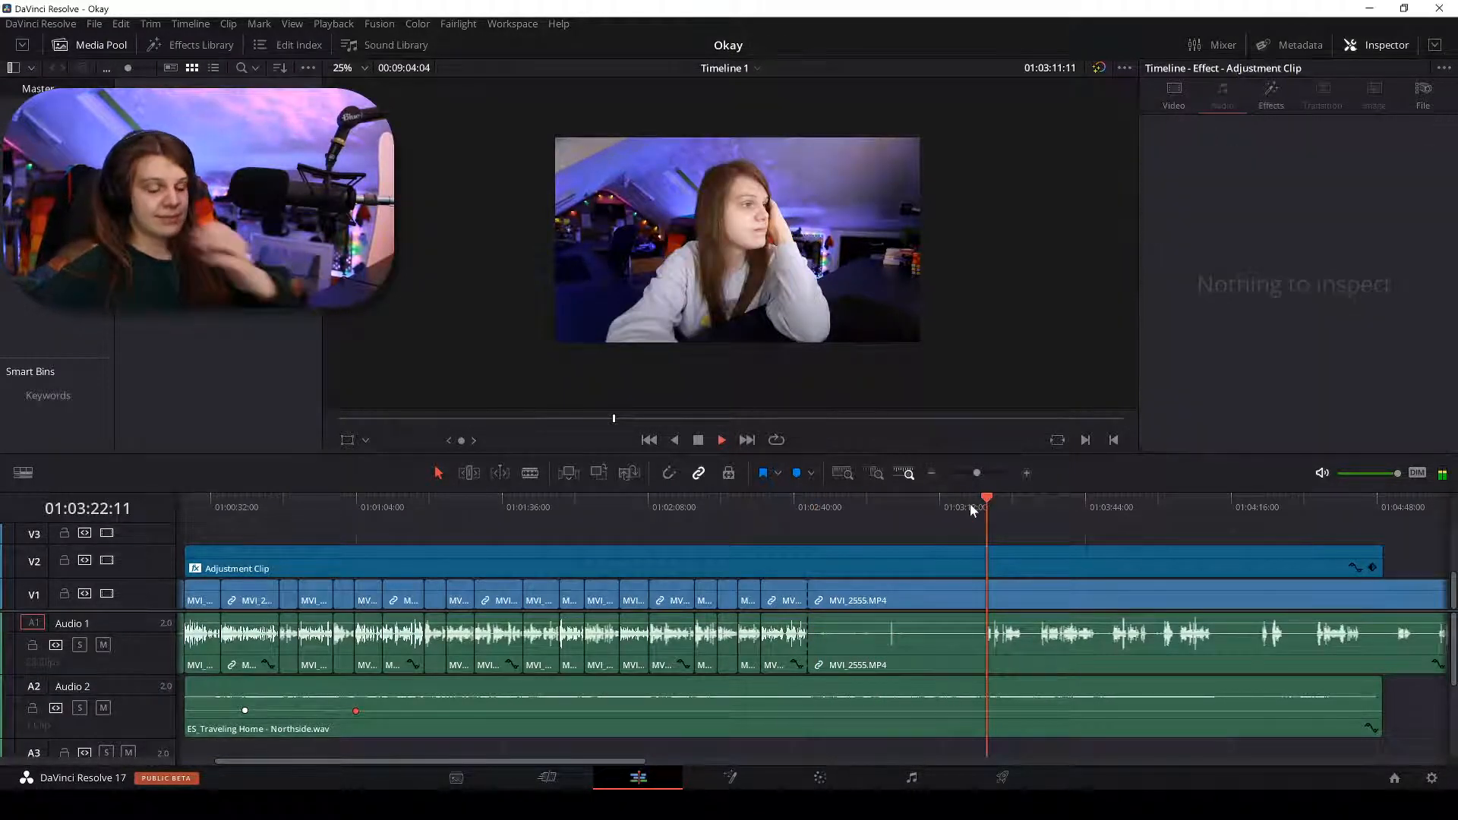
key(space)
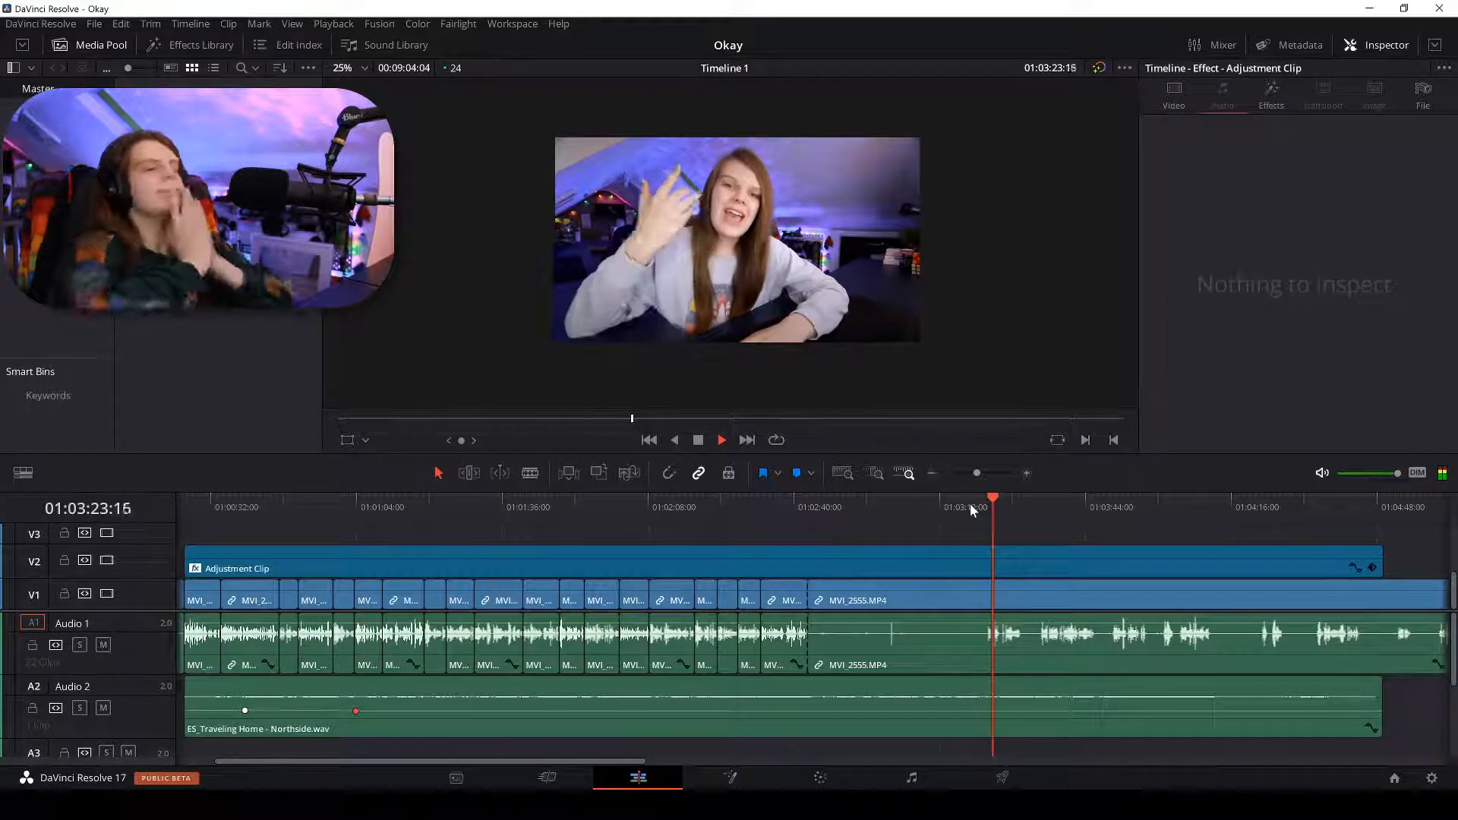
key(ctrl+equal)
key(ctrl+equal)
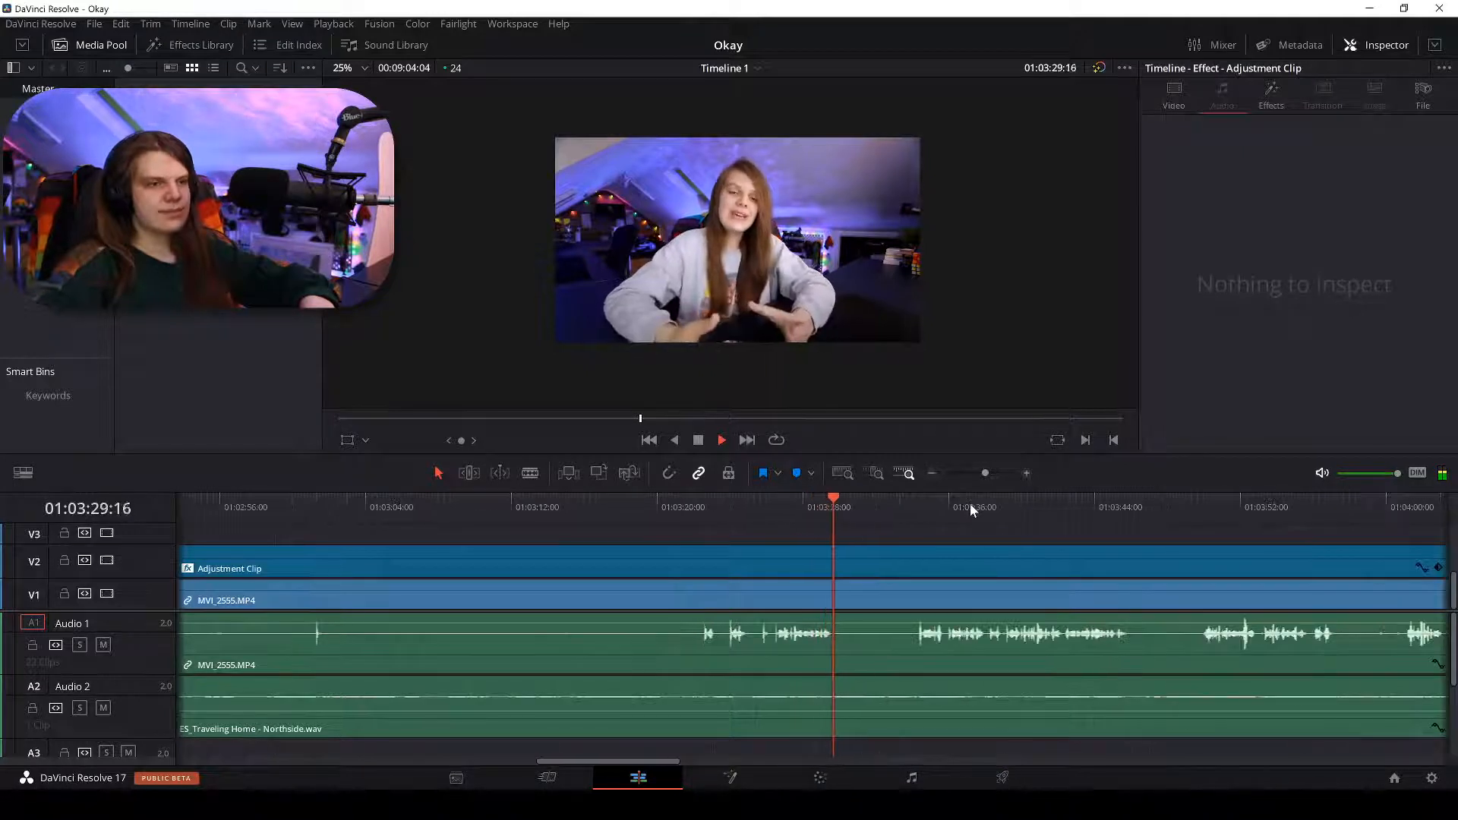
click(918, 501)
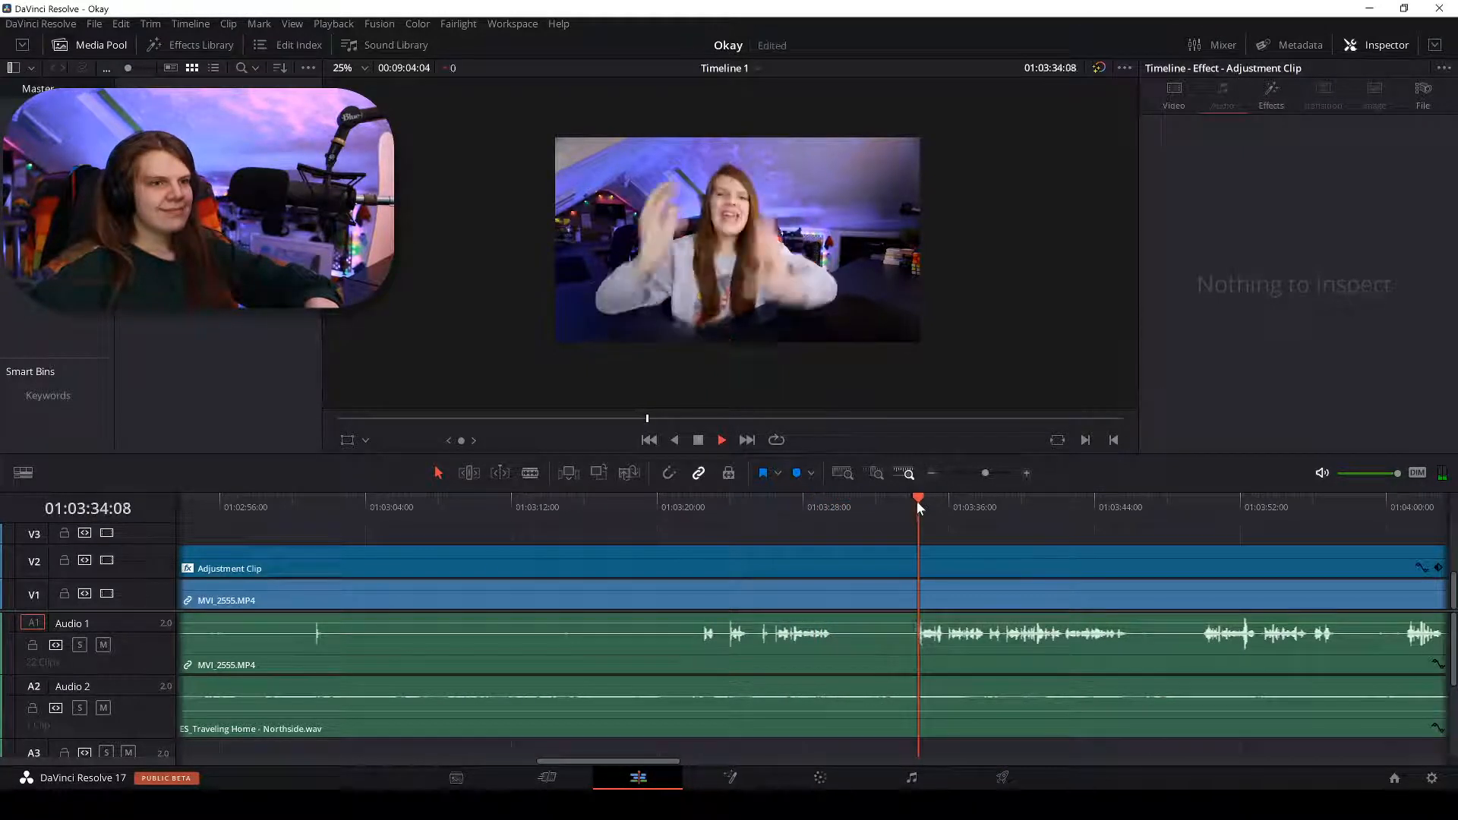
key(ctrl+equal)
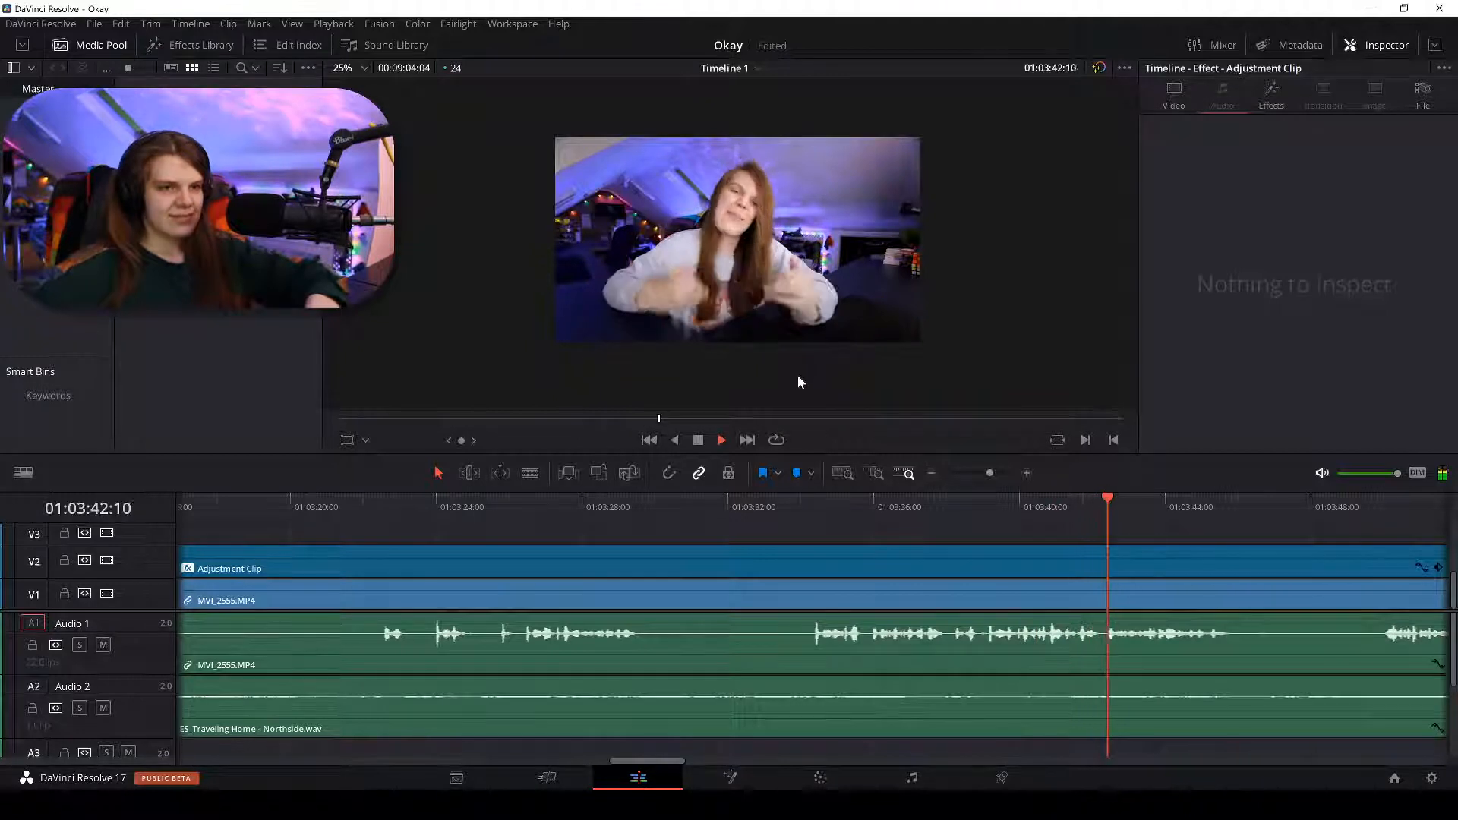
key(ctrl+equal)
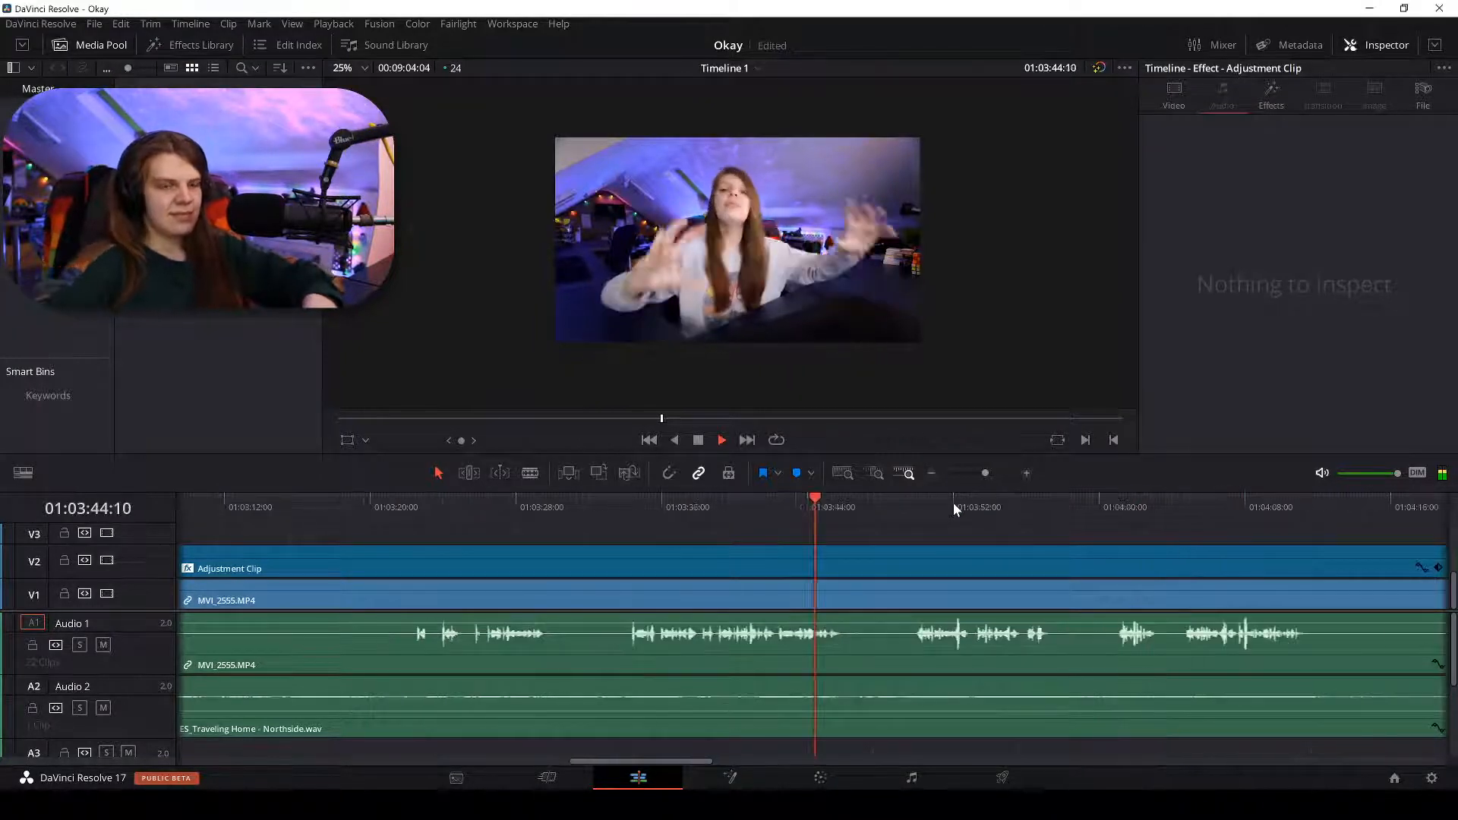
click(504, 500)
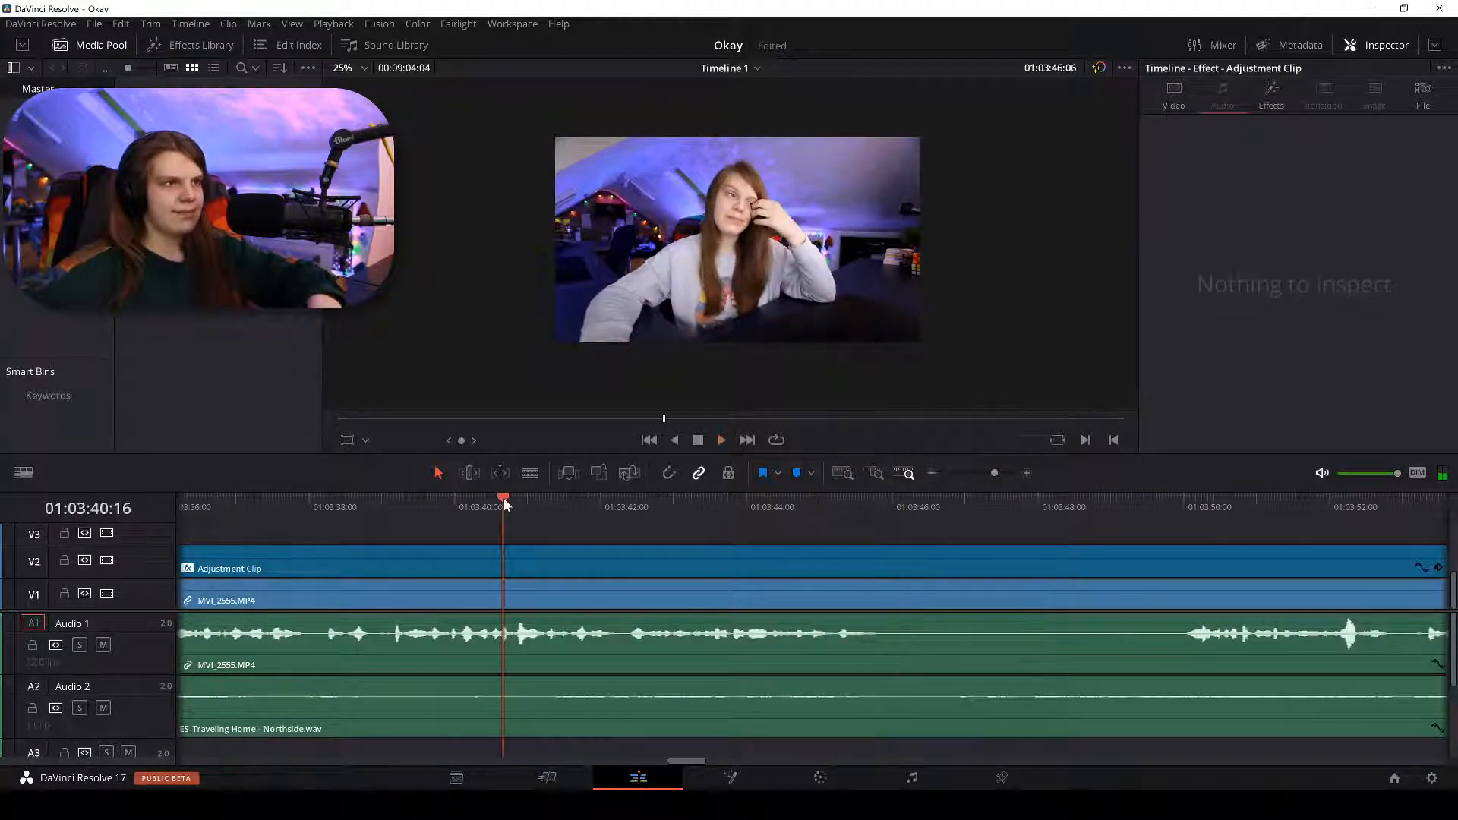
click(318, 513)
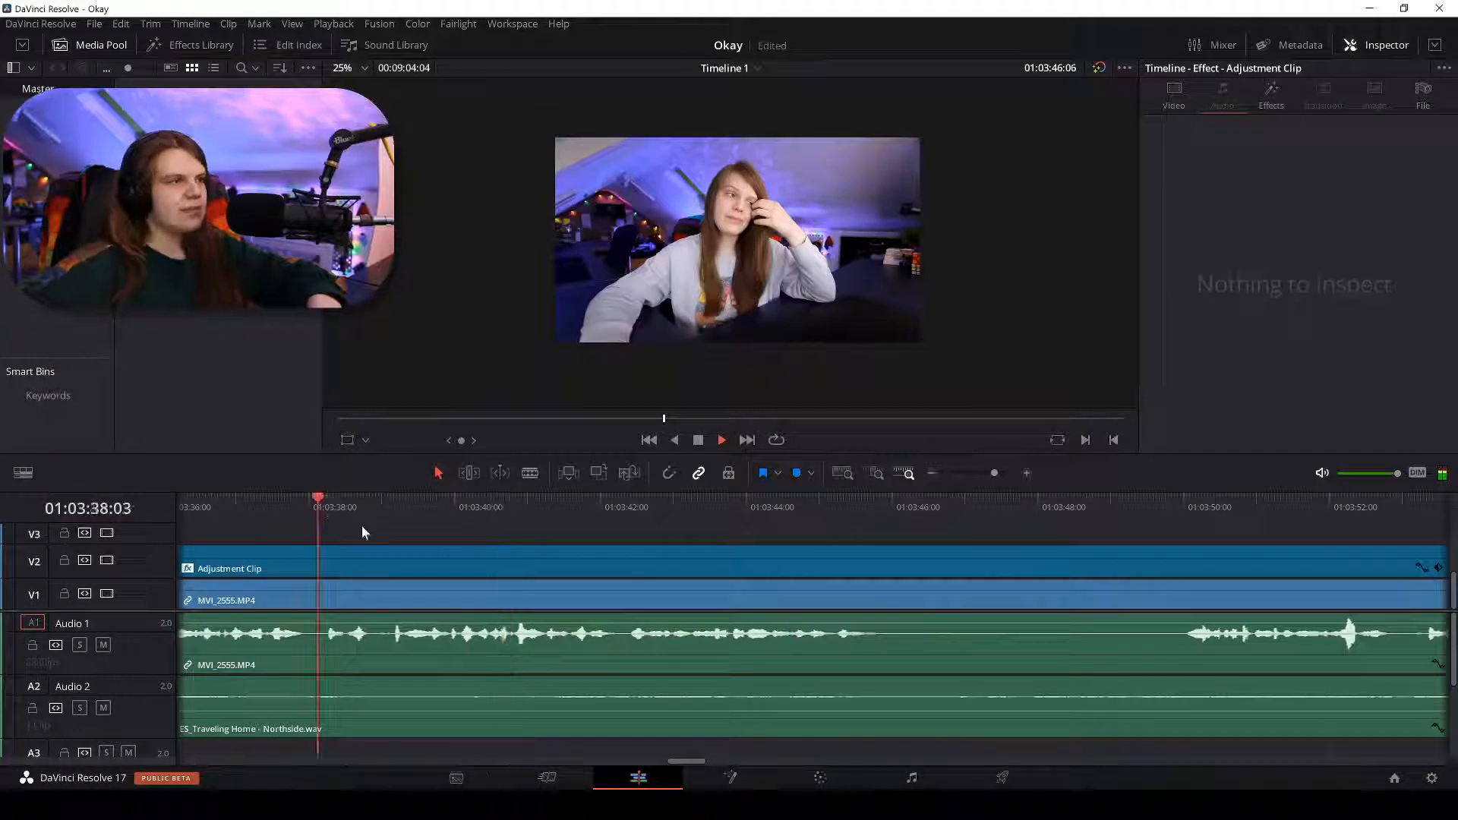
key(space)
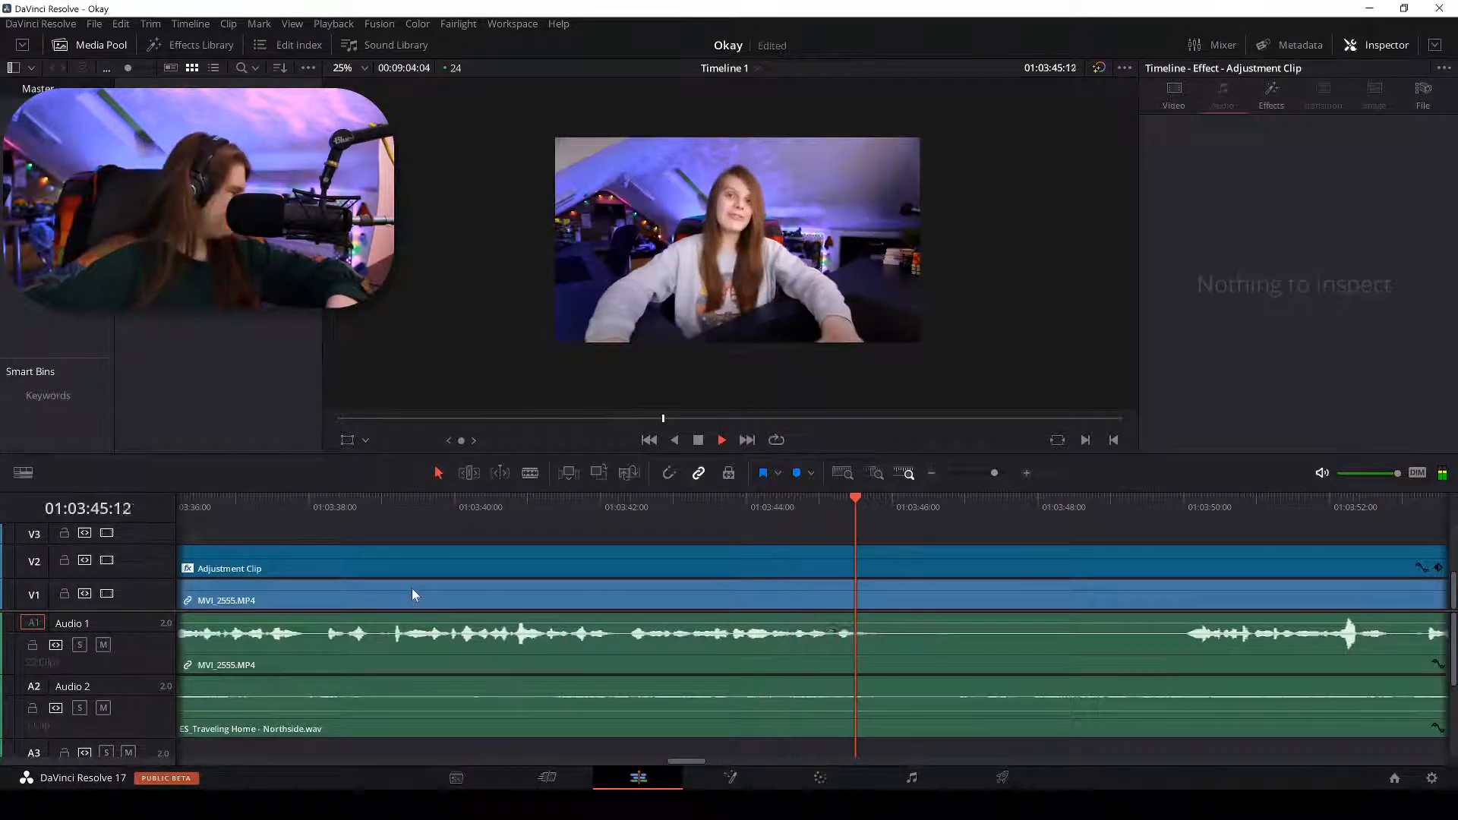
key(space)
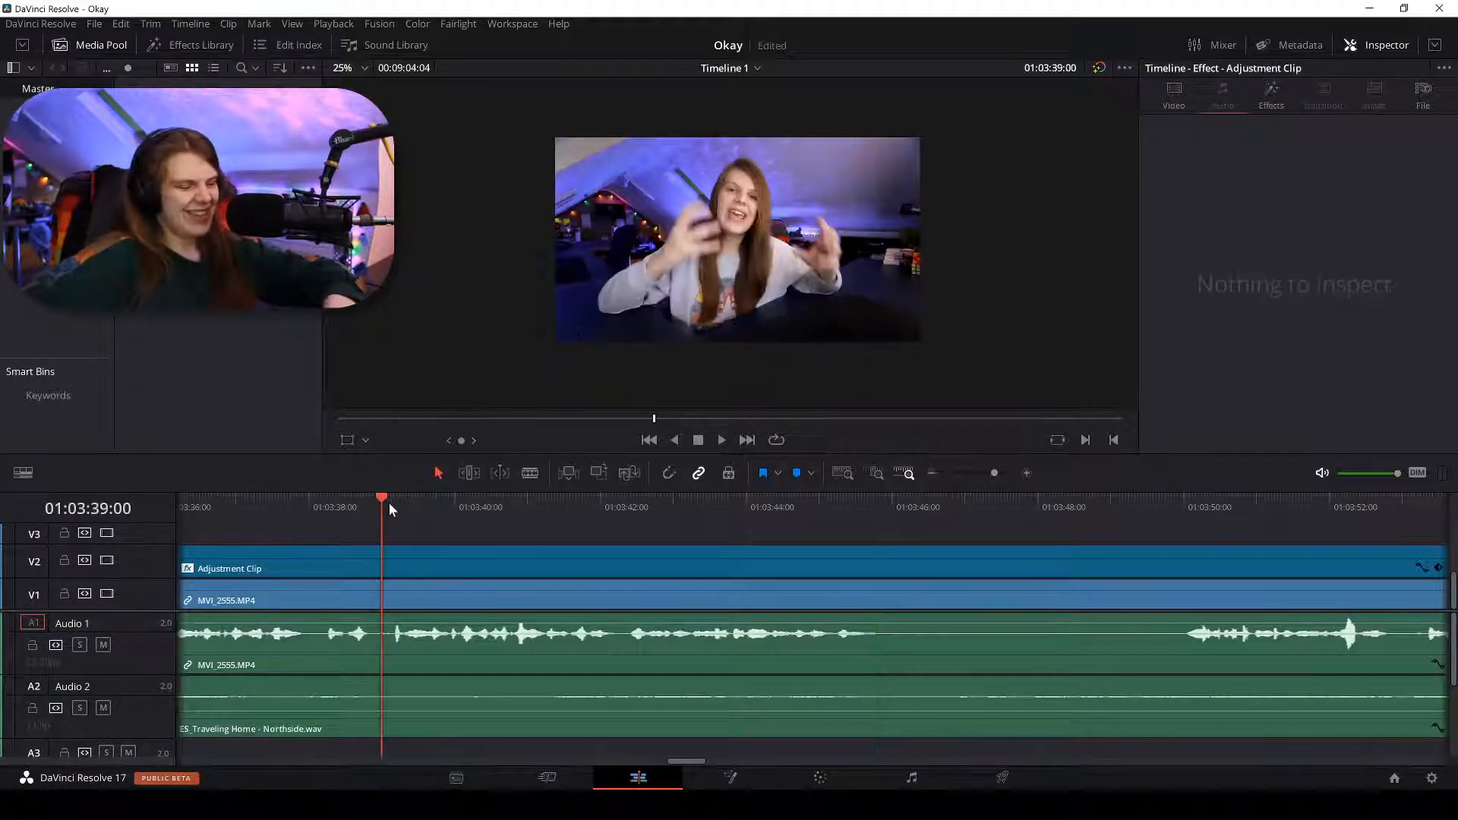
Blade MVI_2555 at 01:03:39:04, delete the dead-air piece before it, and right-click its gap.
key(space)
key(b)
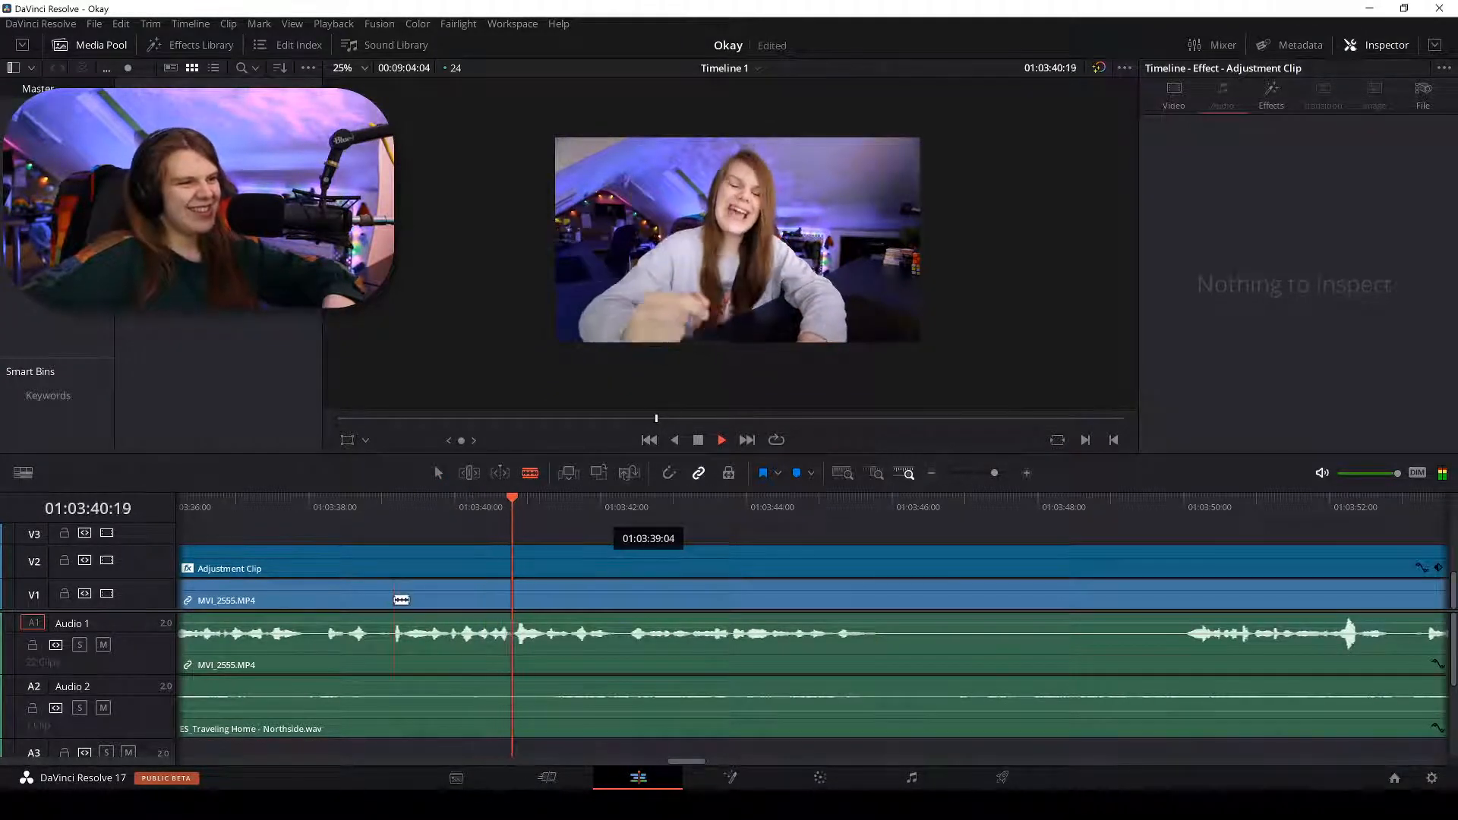
click(397, 599)
key(a)
key(ctrl+minus)
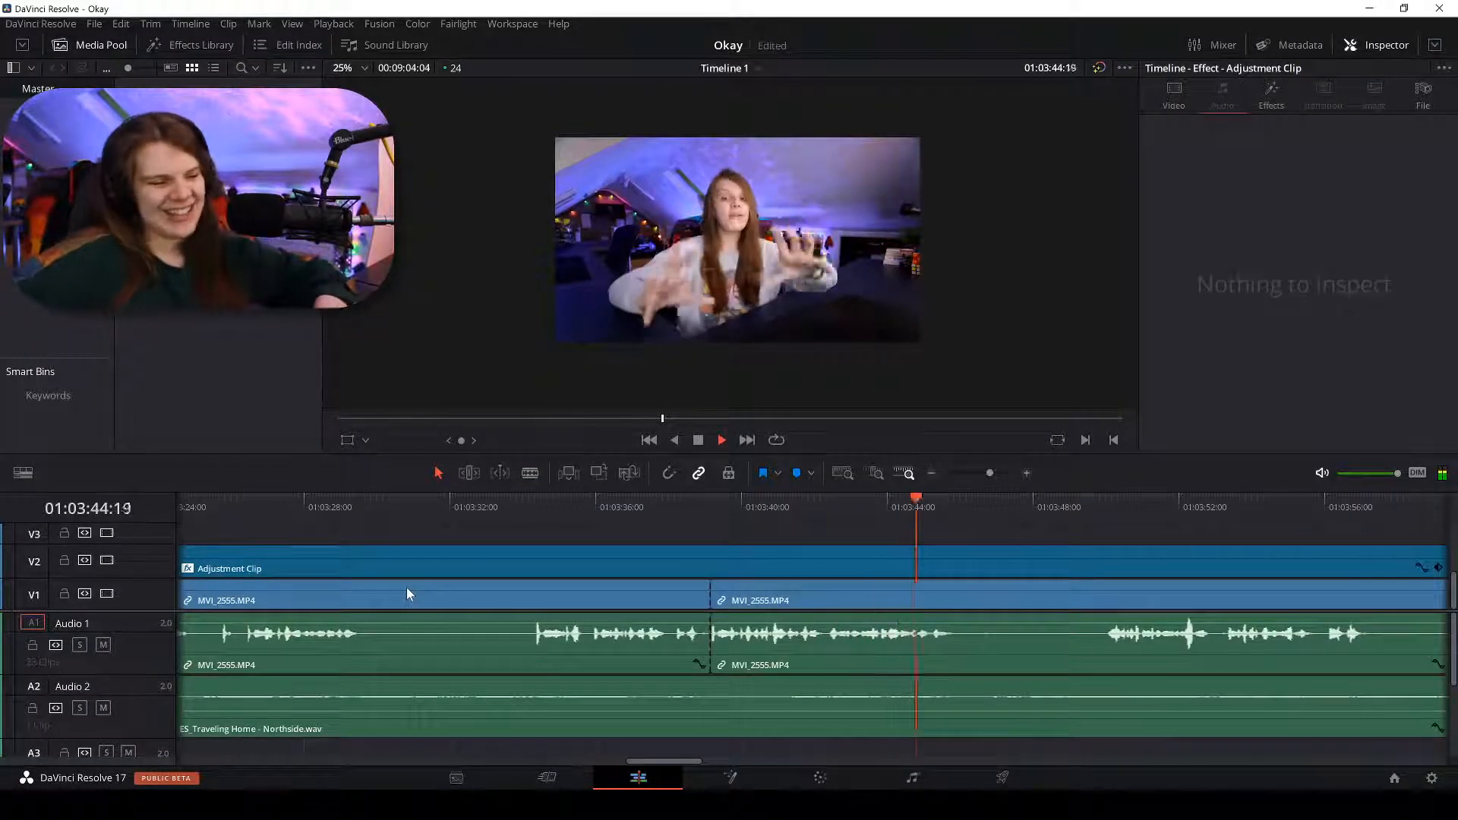
click(430, 593)
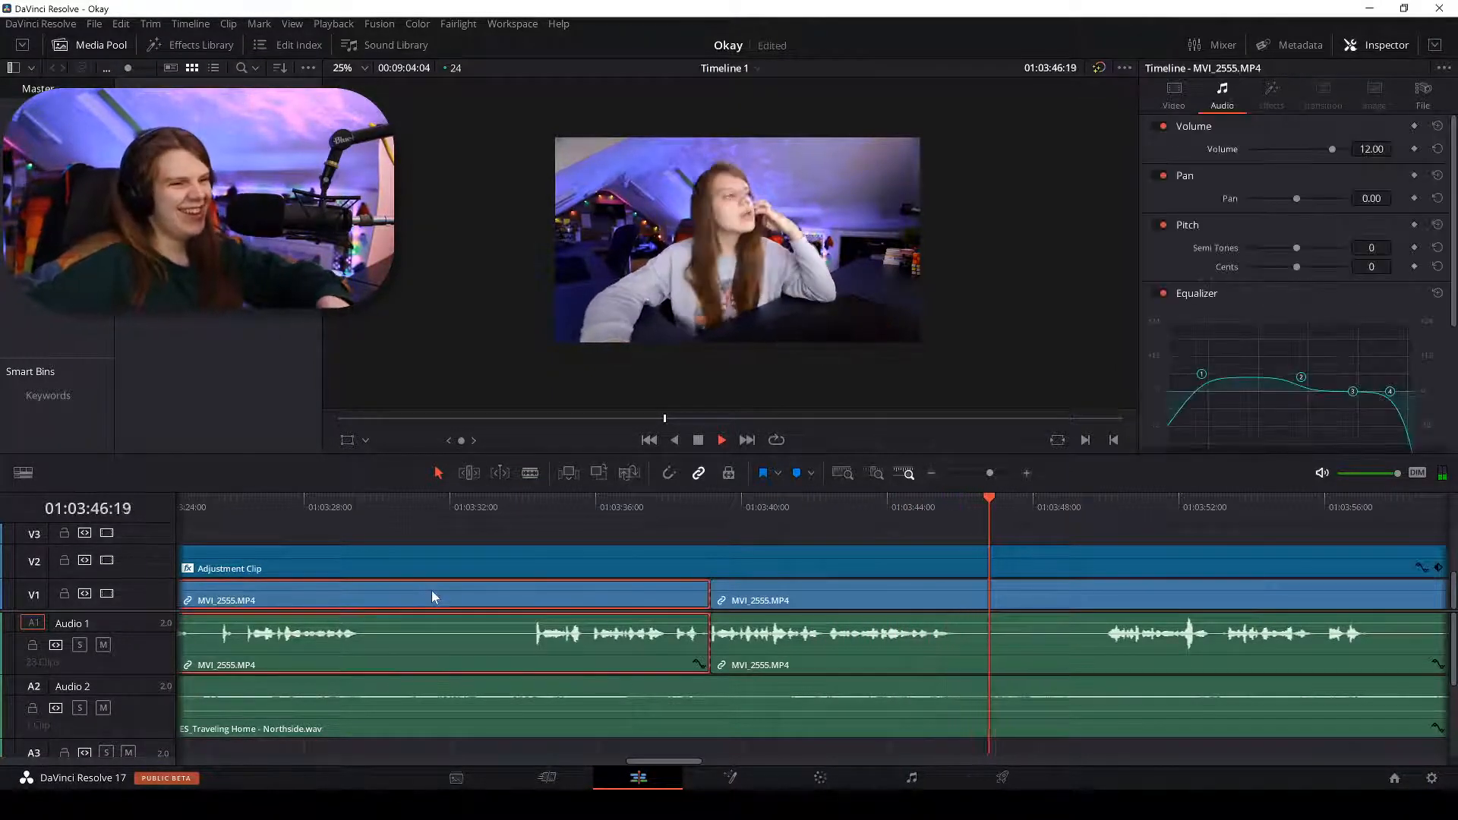
key(space)
key(ctrl+minus)
key(ctrl+minus)
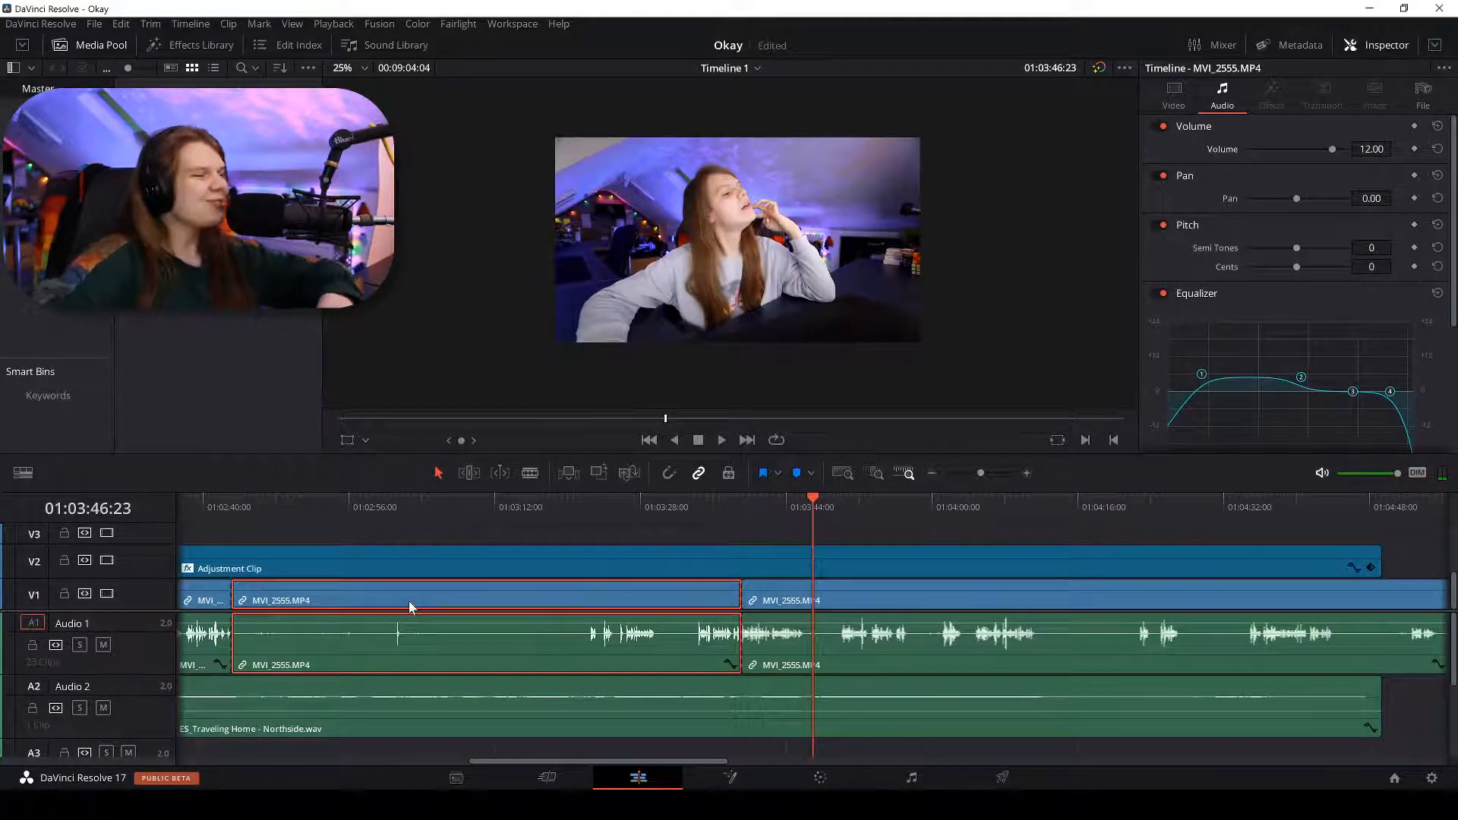
key(Up)
key(BackSpace)
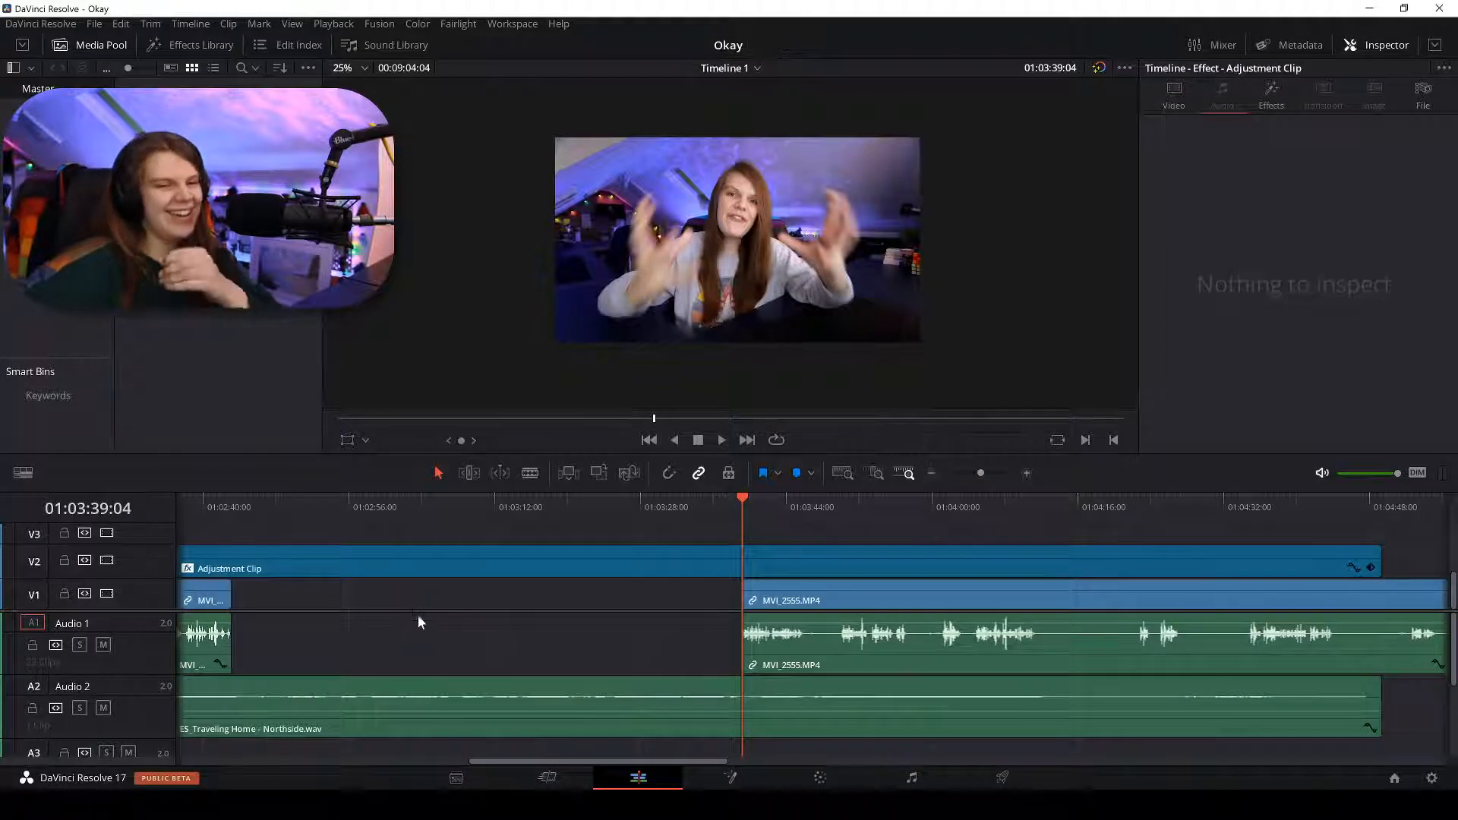
right_click(426, 596)
Ripple-delete the leftover gap and play back to review the cut.
click(441, 601)
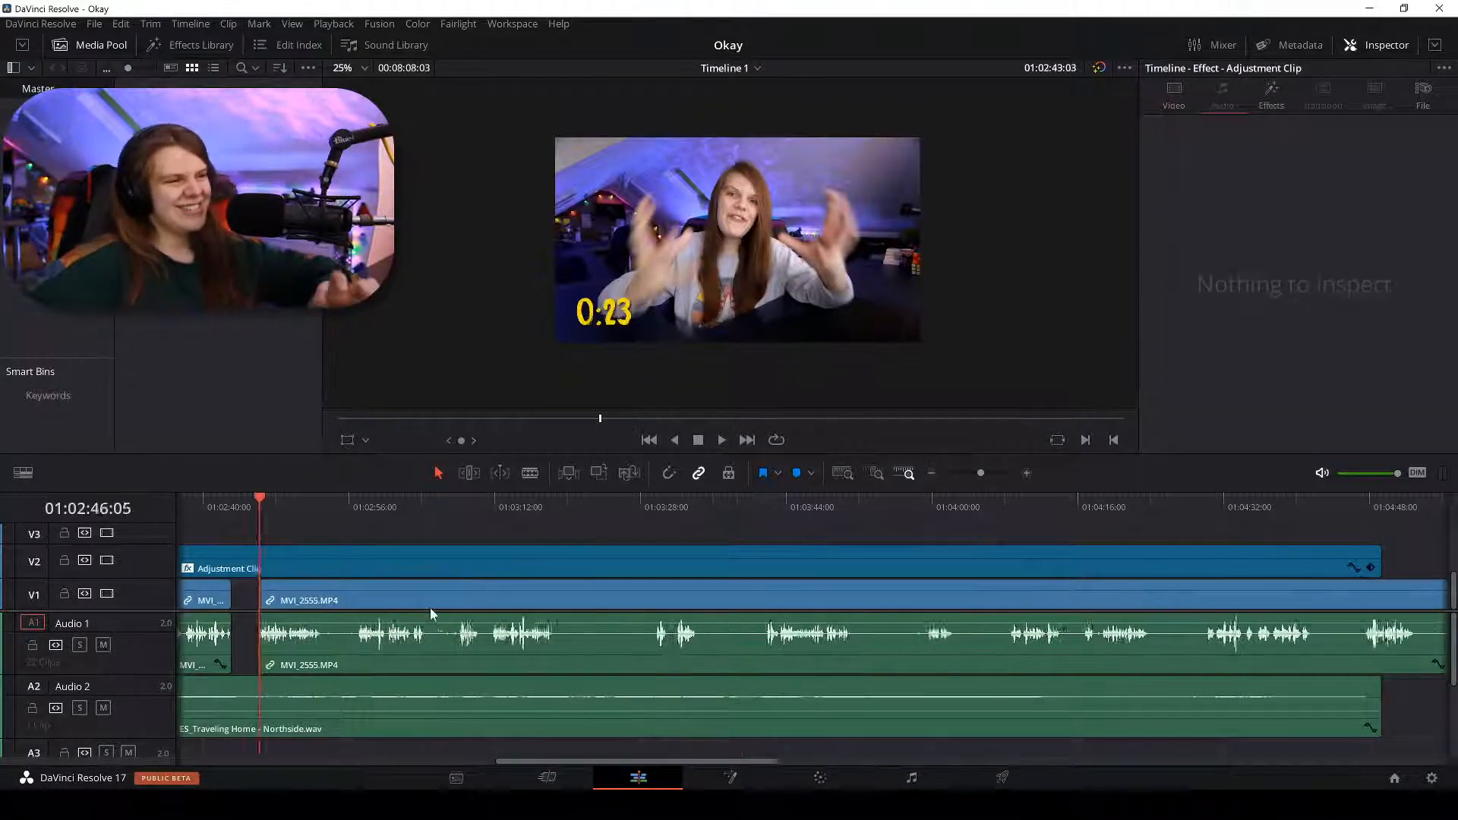
key(ctrl+equal)
key(space)
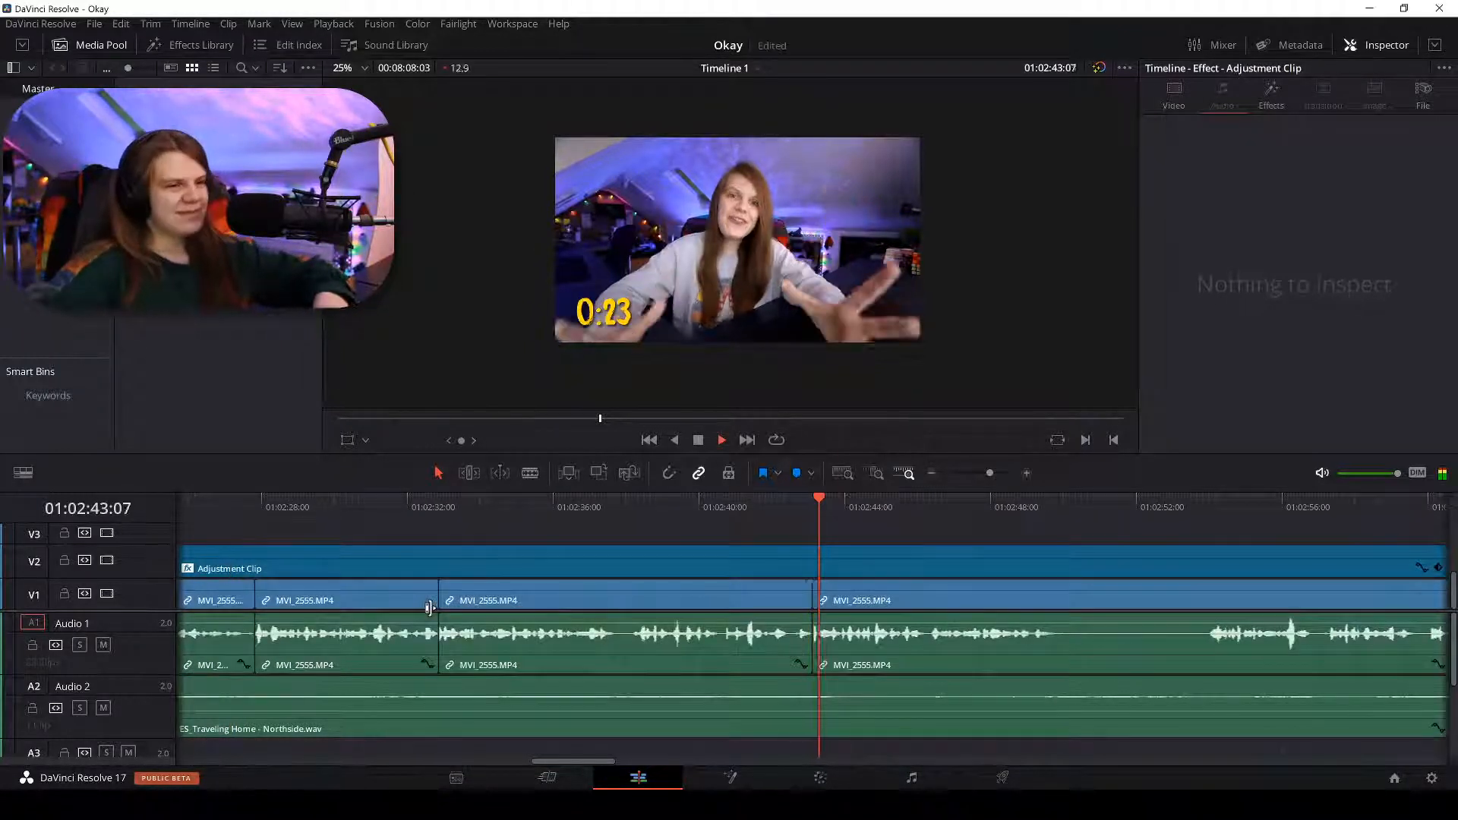
key(ctrl+minus)
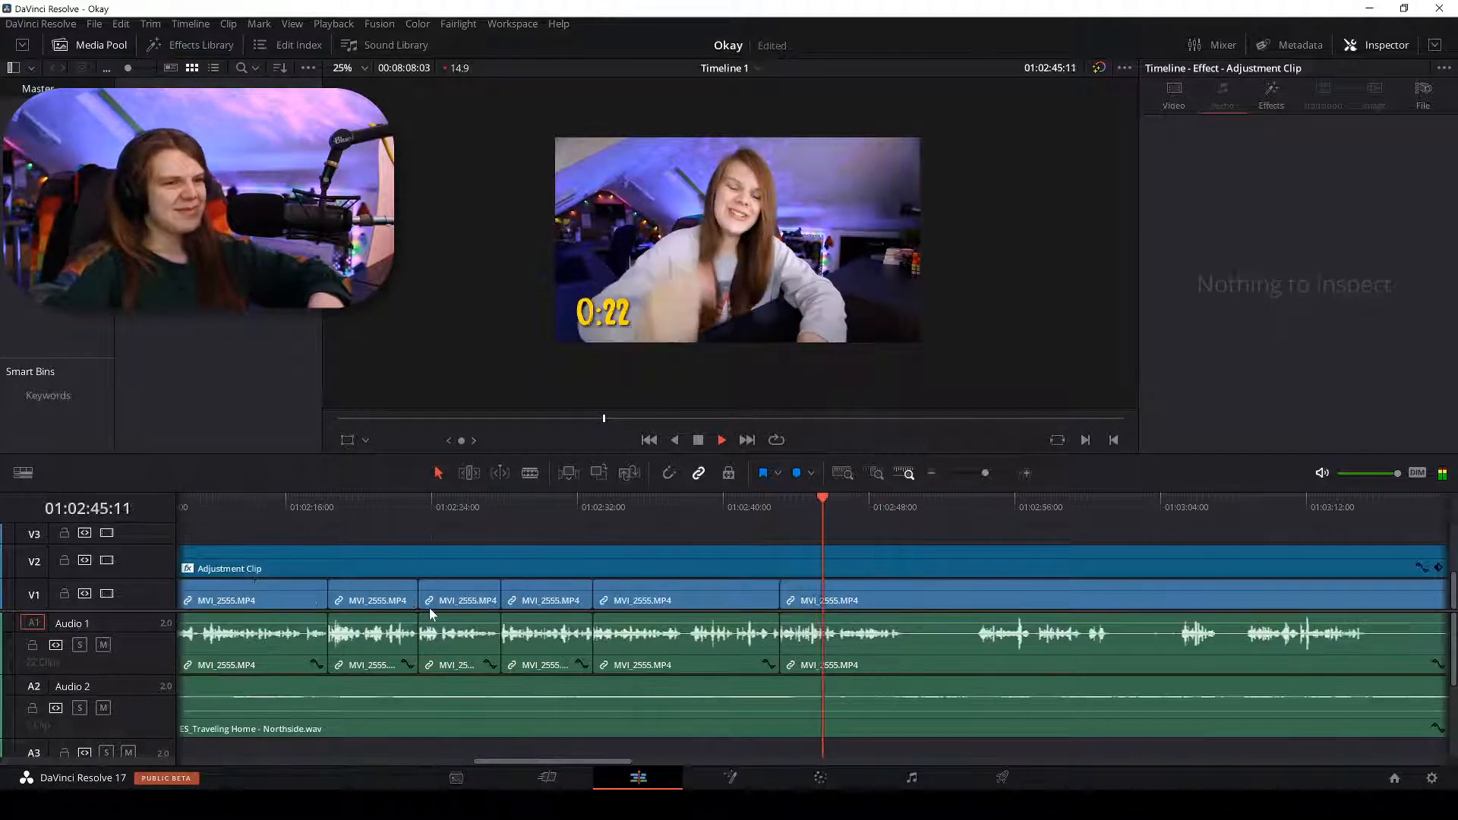
key(ctrl+equal)
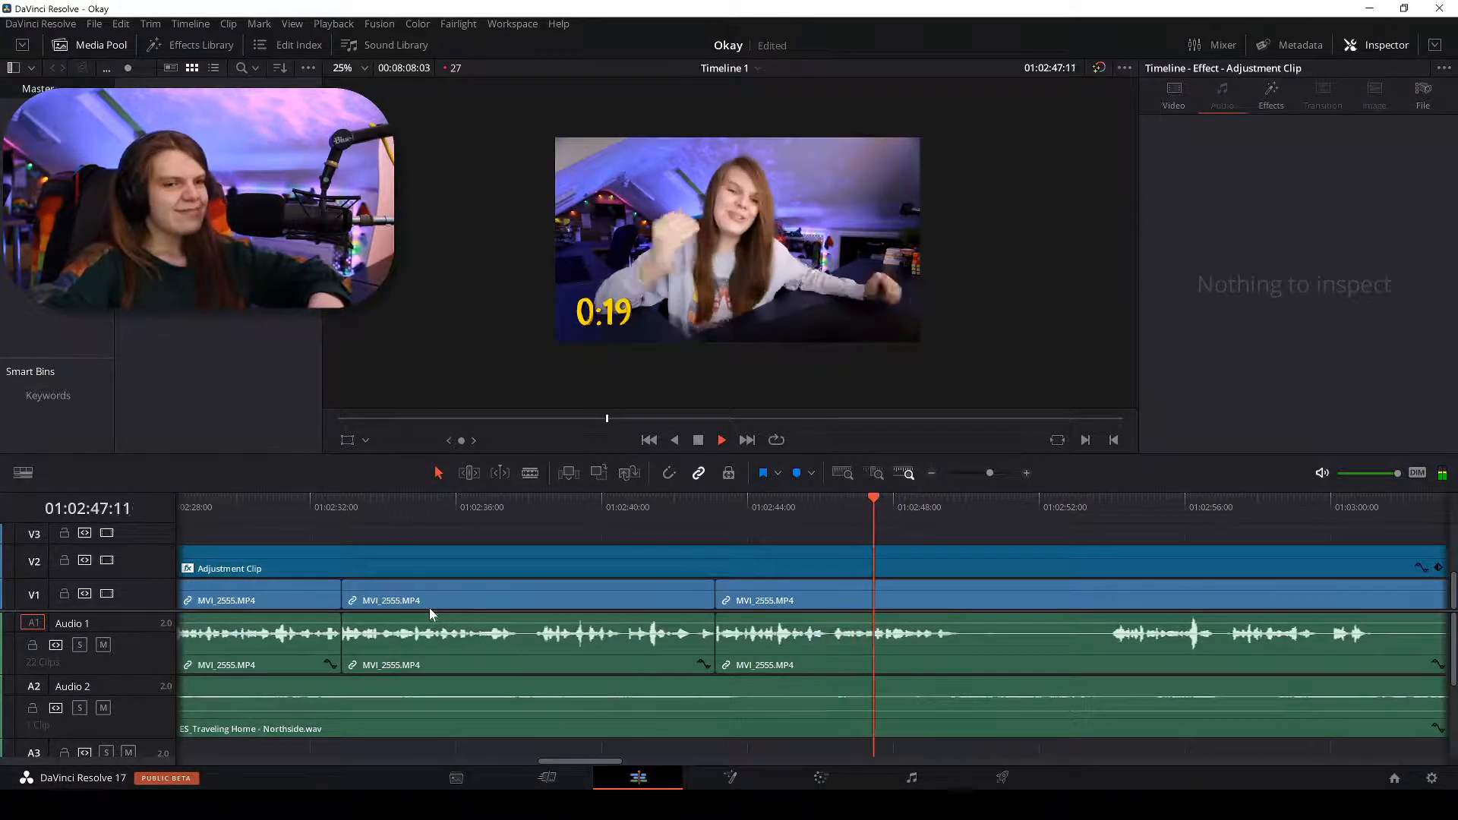
Split the talking-head clip at about 01:02:49:17.
scroll(430, 607, right, 2)
key(ctrl+equal)
key(ctrl+equal)
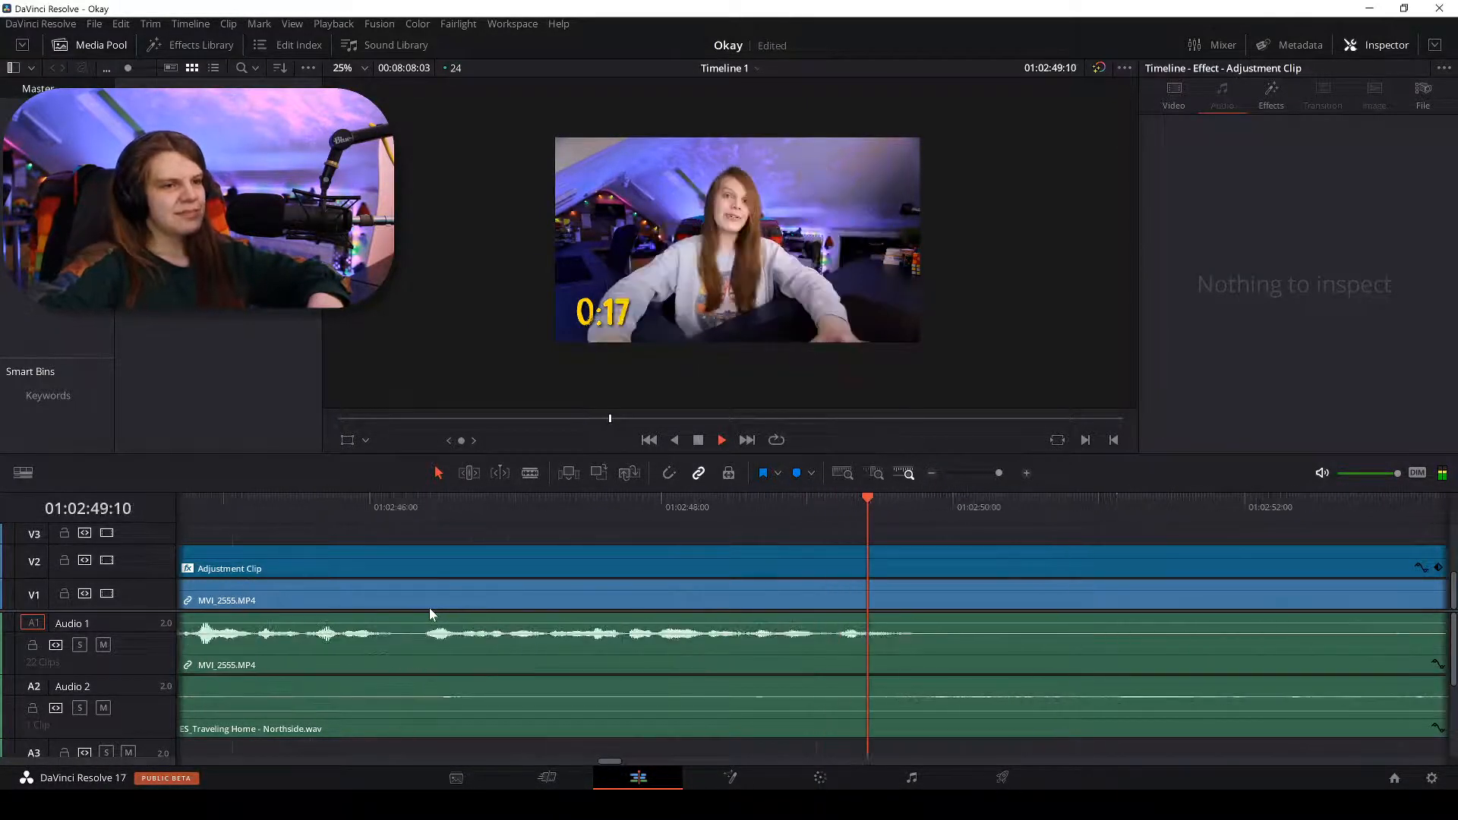
key(b)
click(917, 600)
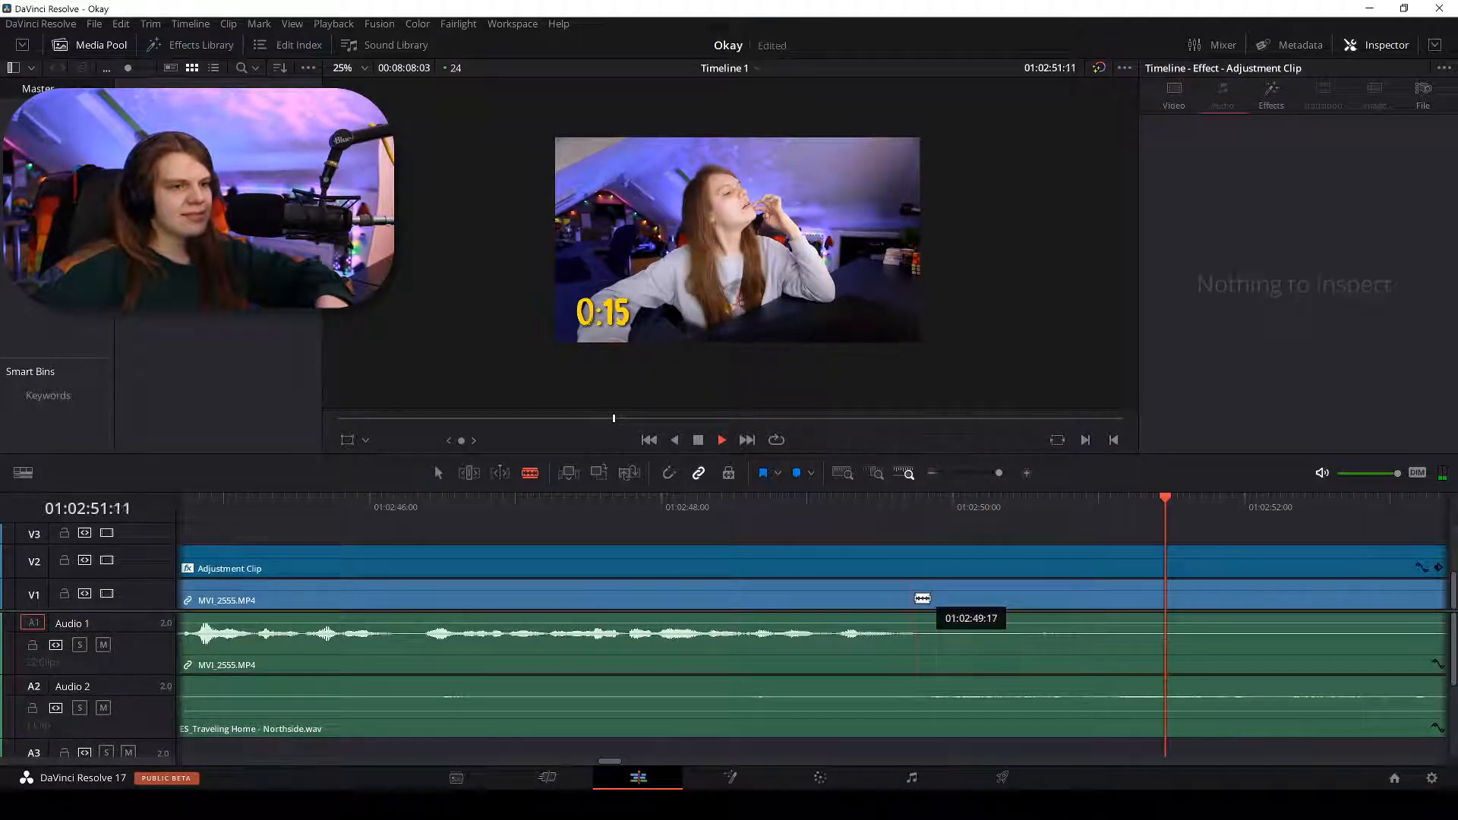
key(ctrl+minus)
key(ctrl+minus)
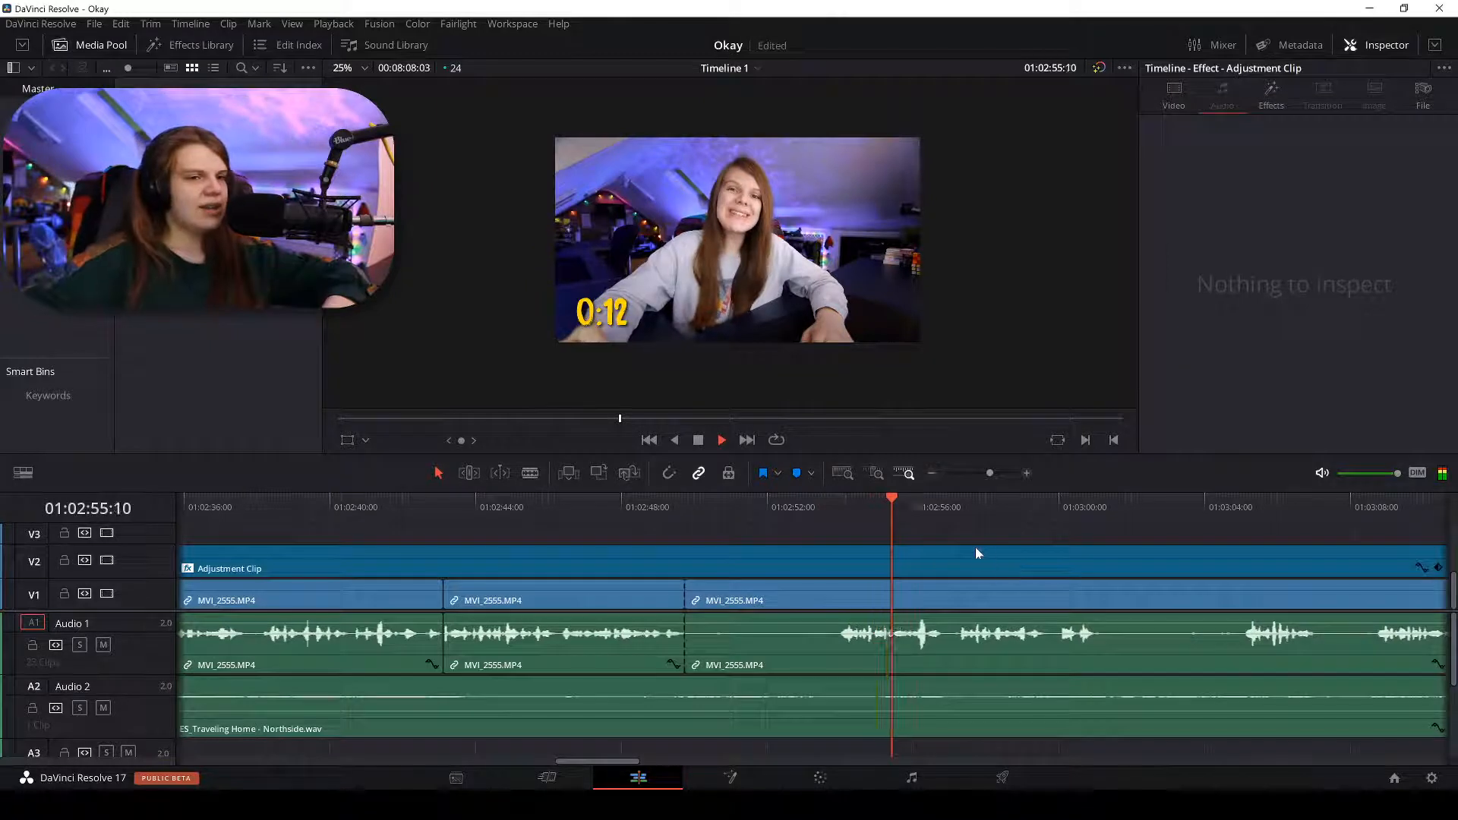
key(ctrl+minus)
key(ctrl+equal)
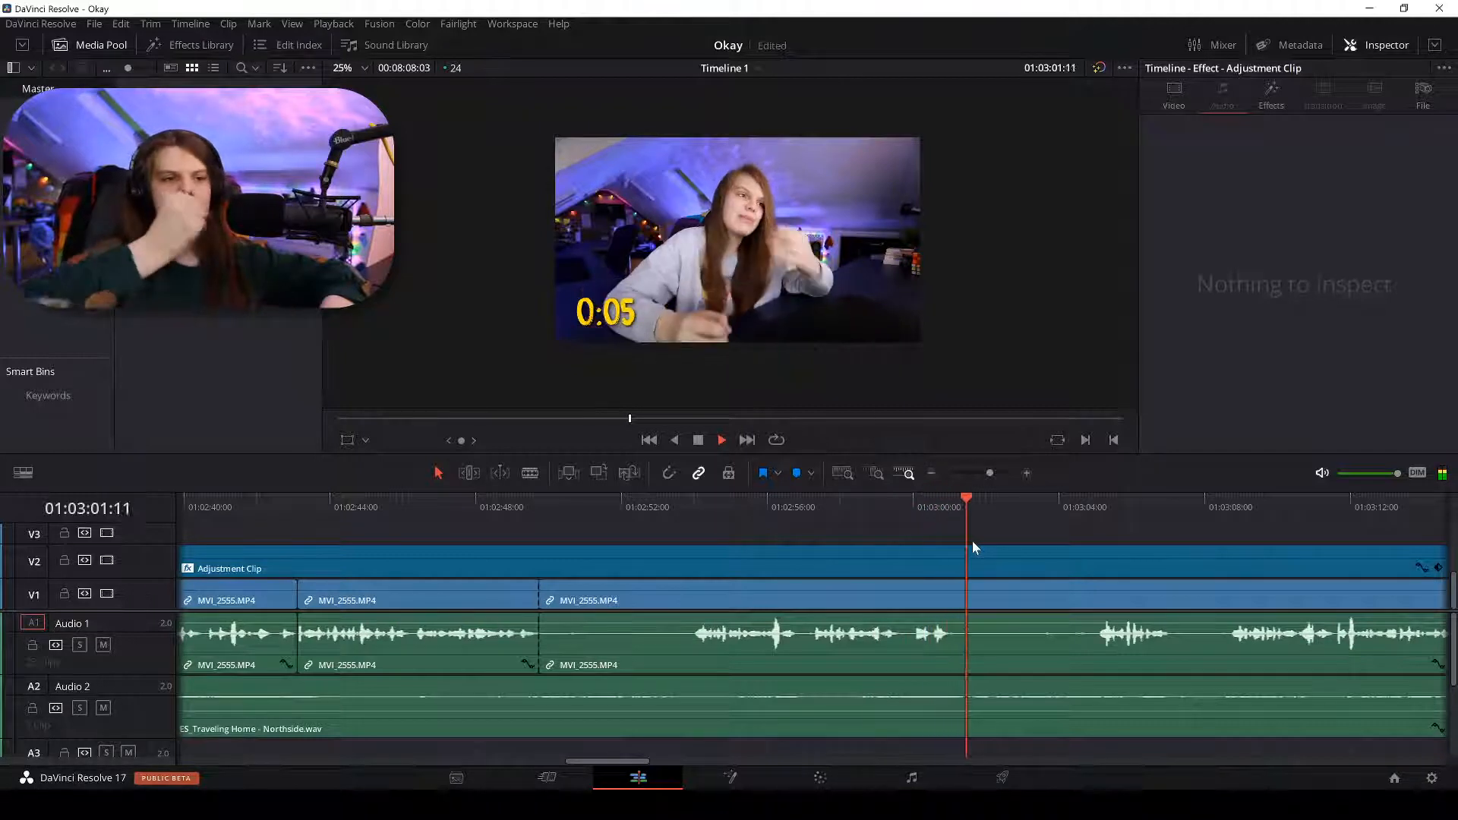
Review from about 01:03:08:04 and split MVI_2555 at about 01:03:08:14.
click(803, 501)
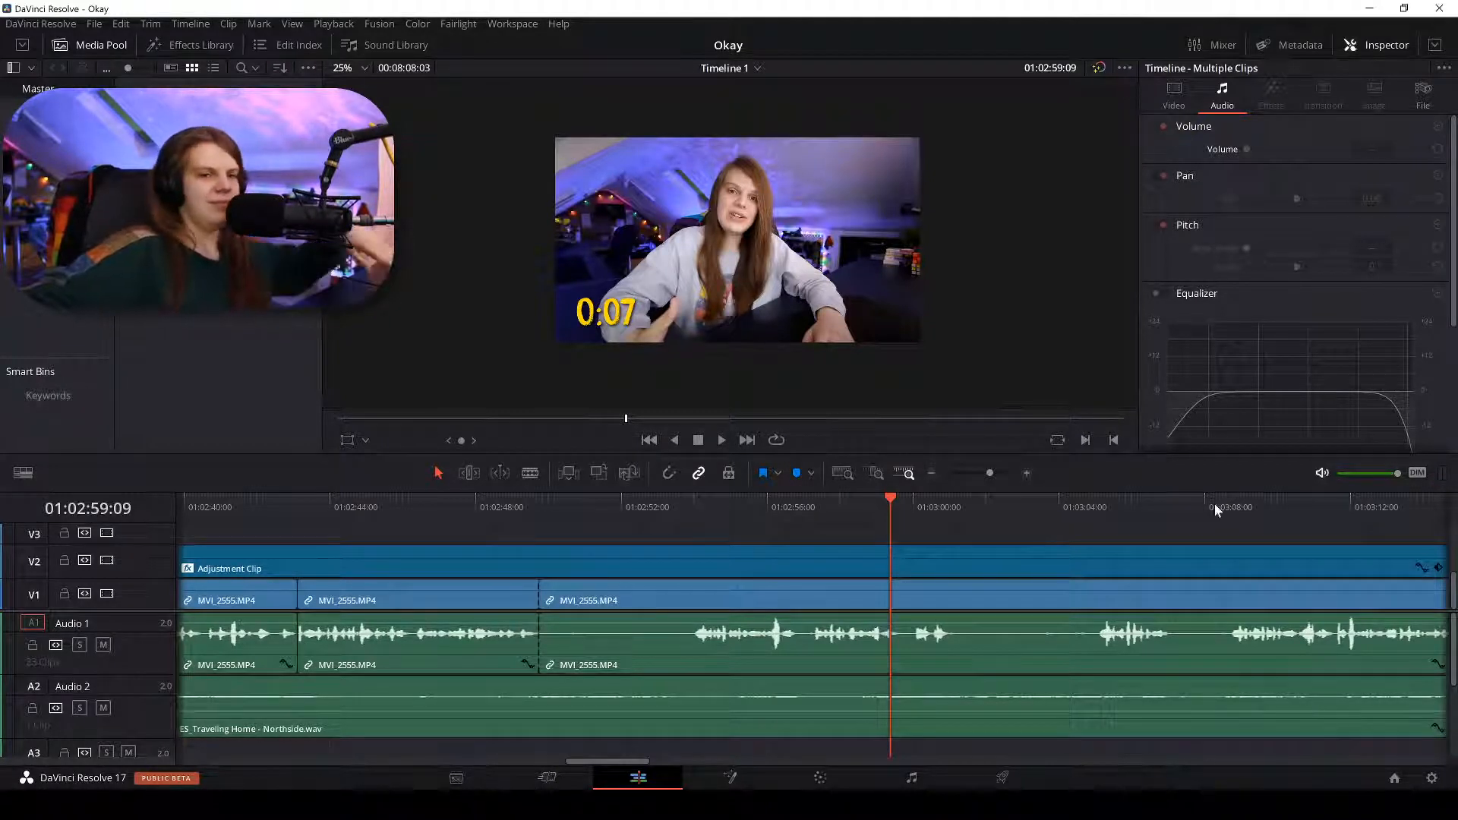
click(1213, 523)
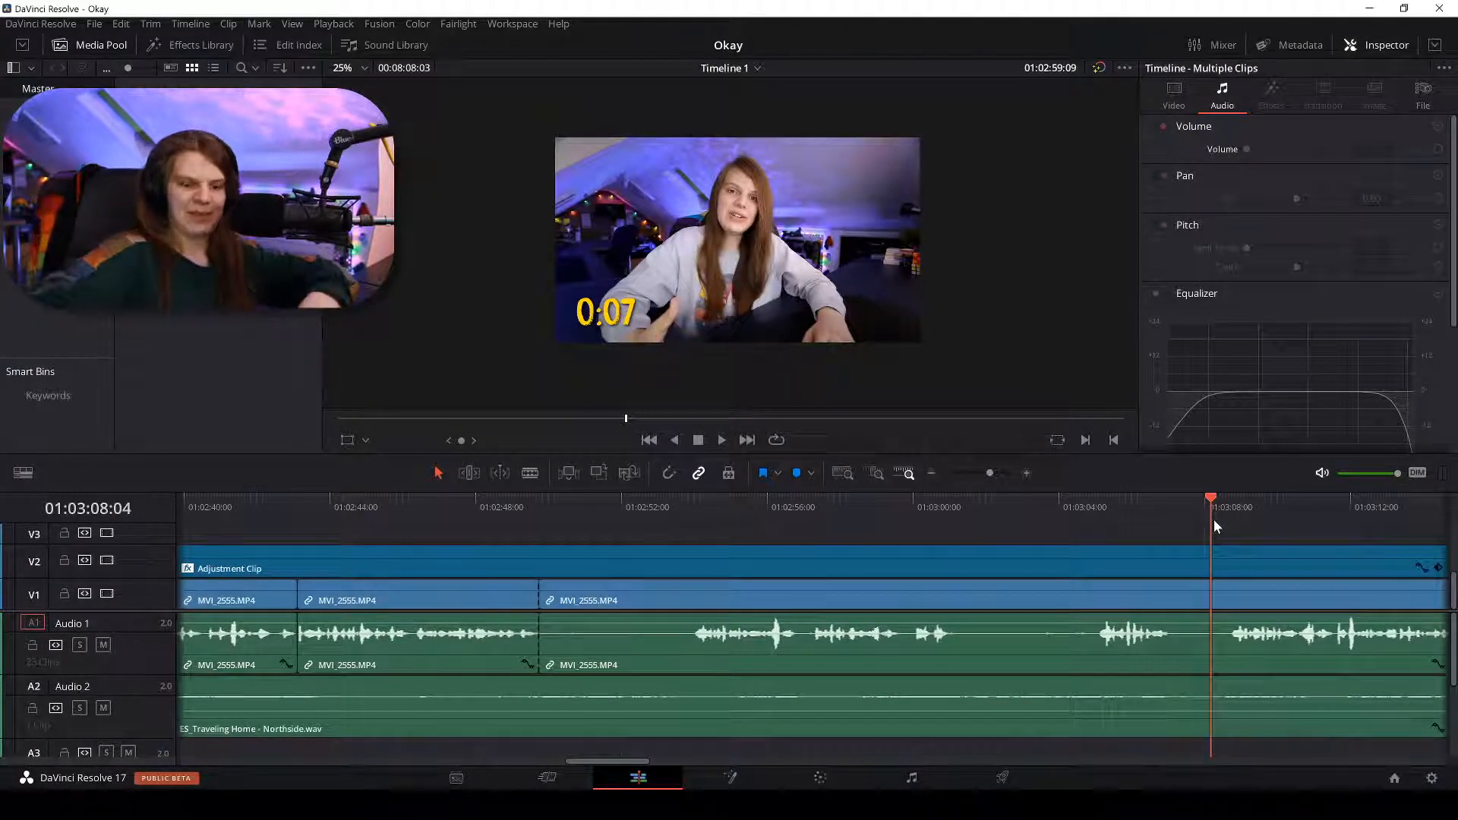
key(space)
key(ctrl+equal)
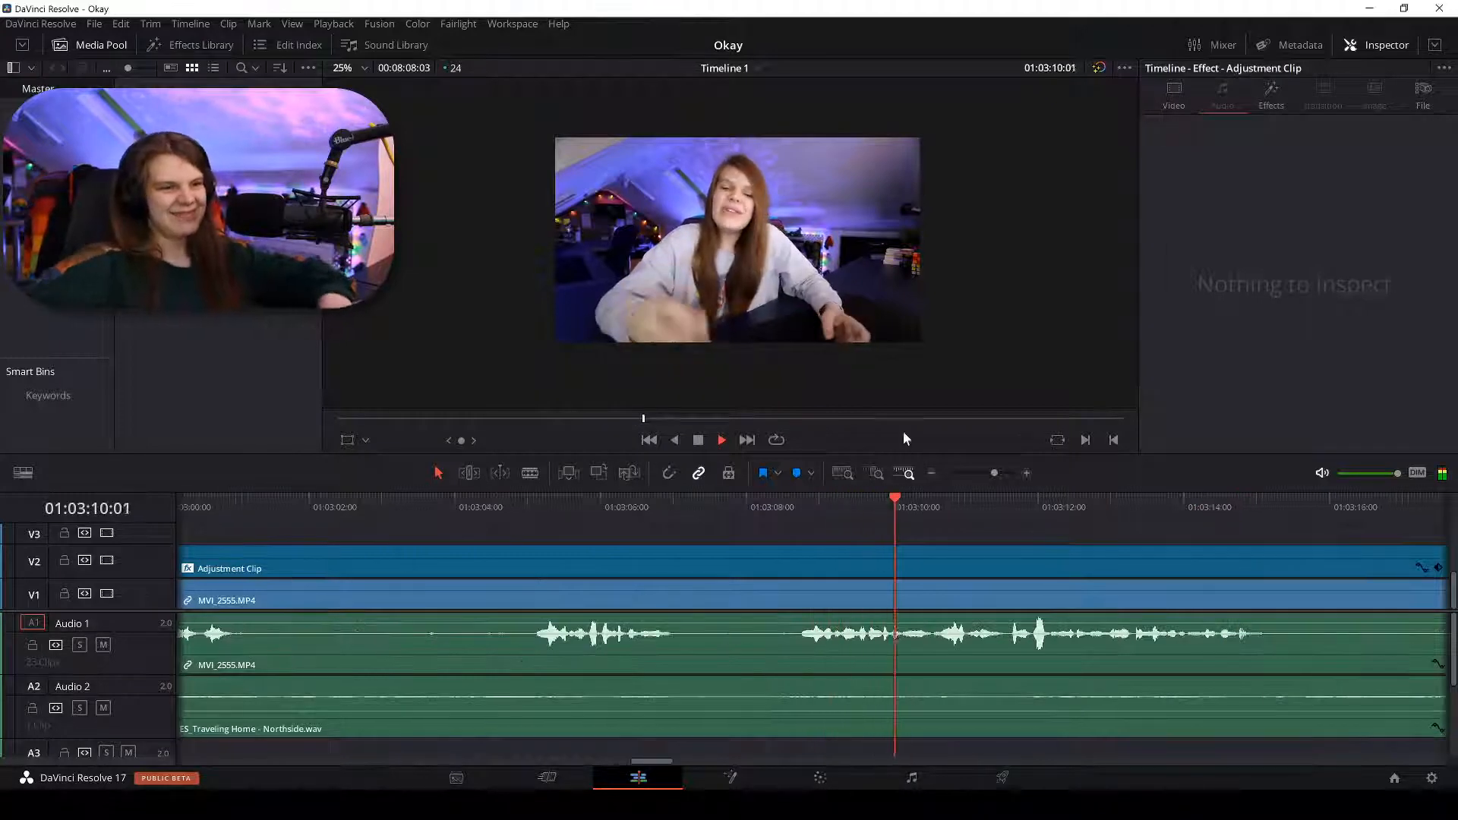
key(b)
click(798, 596)
Delete the dead-air piece before the 01:03:08:14 cut and ripple-delete its gap.
key(a)
click(749, 595)
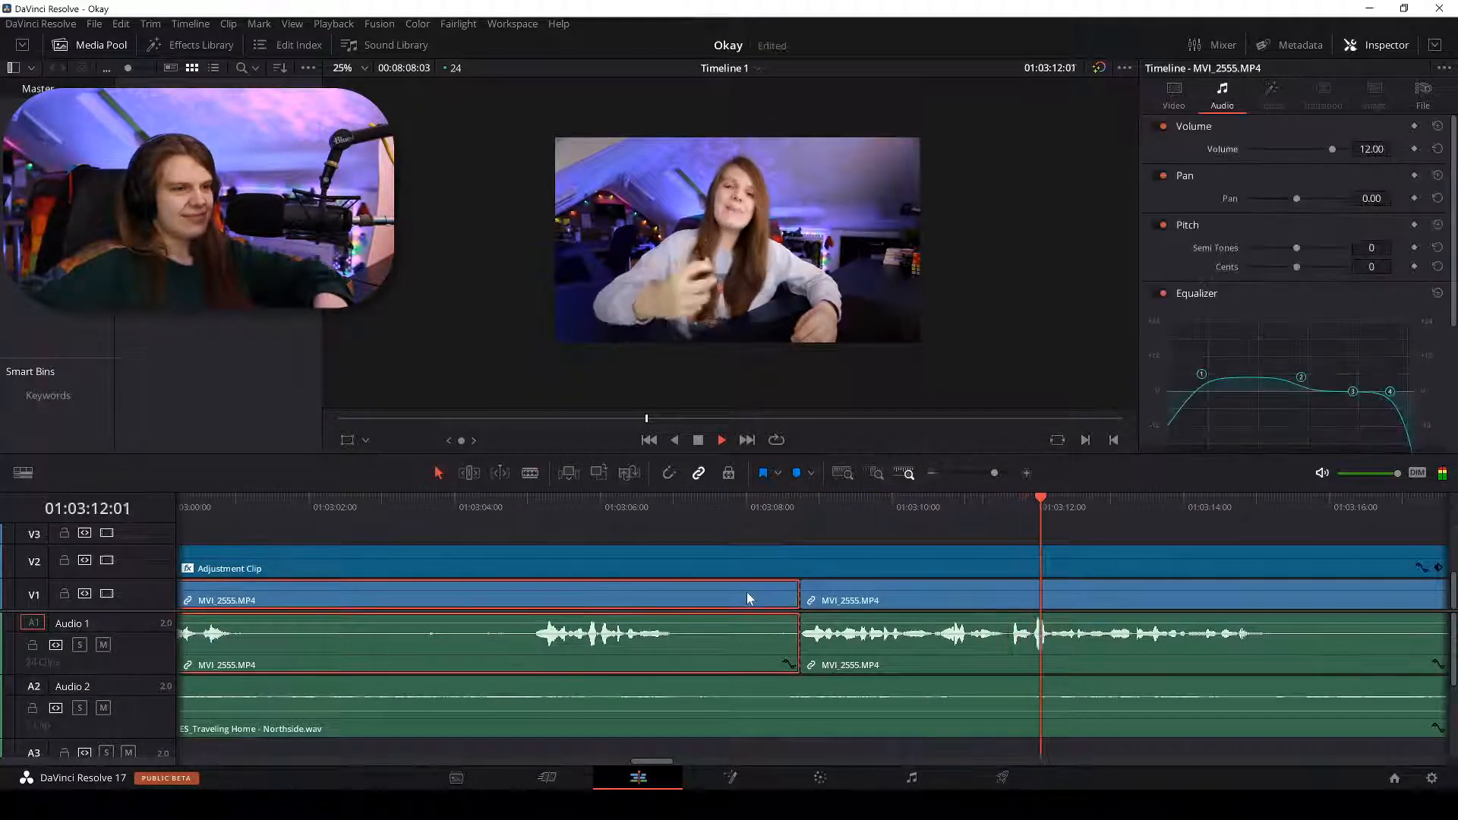
key(ctrl+minus)
key(ctrl+minus)
key(ctrl+minus)
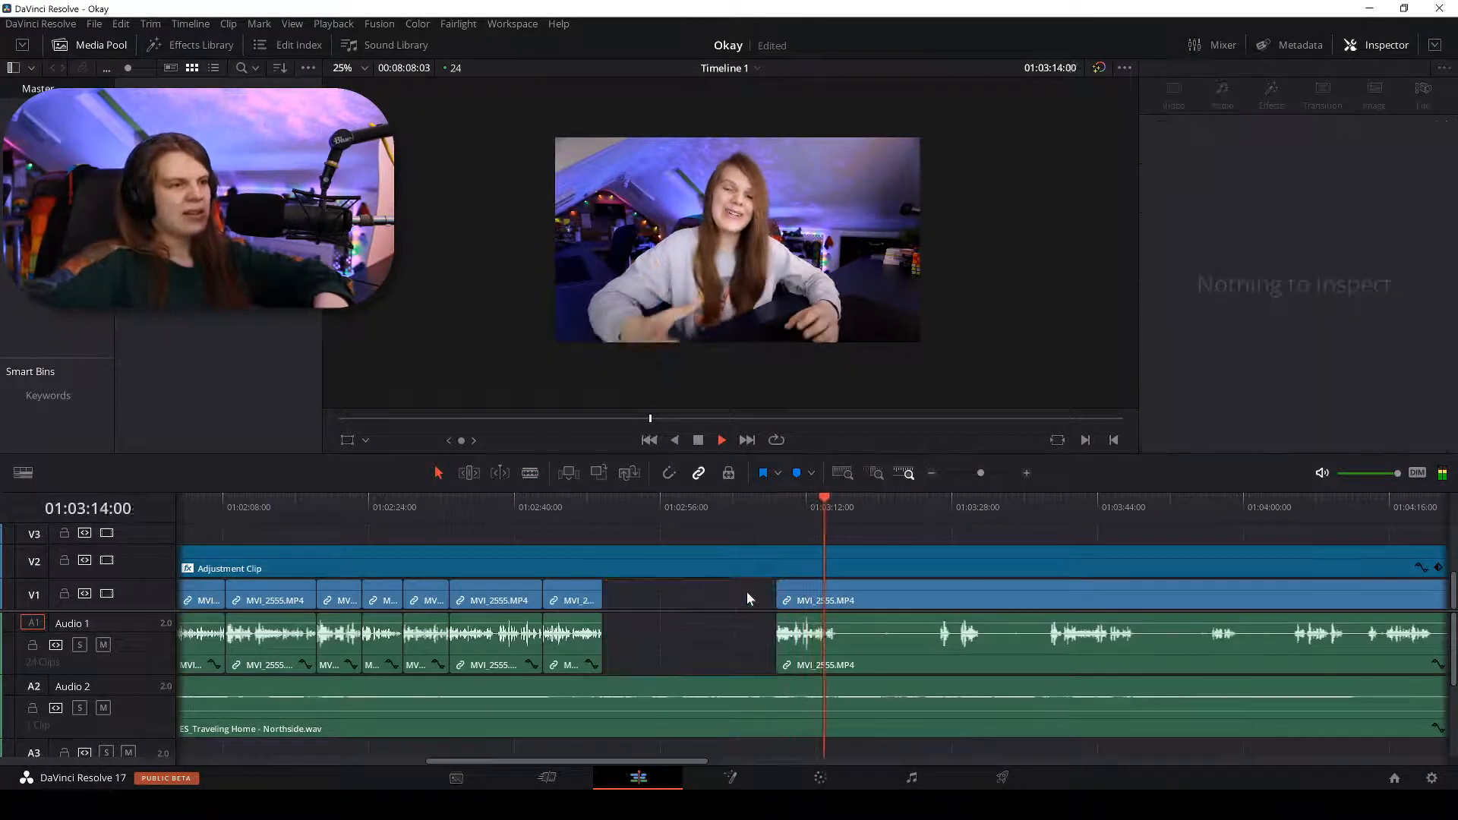
key(BackSpace)
click(744, 592)
right_click(746, 592)
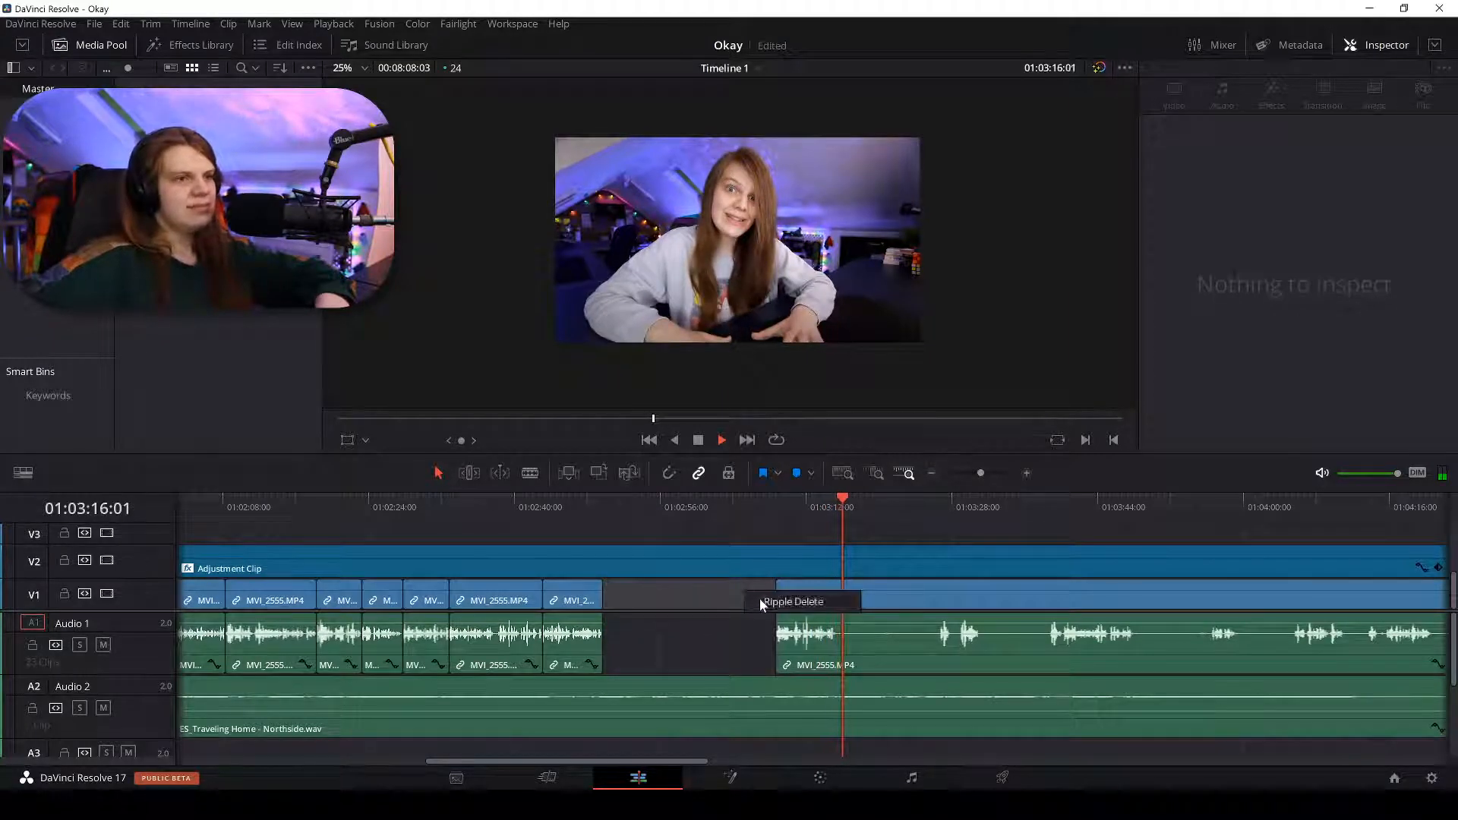
click(760, 599)
scroll(782, 536, up, 5)
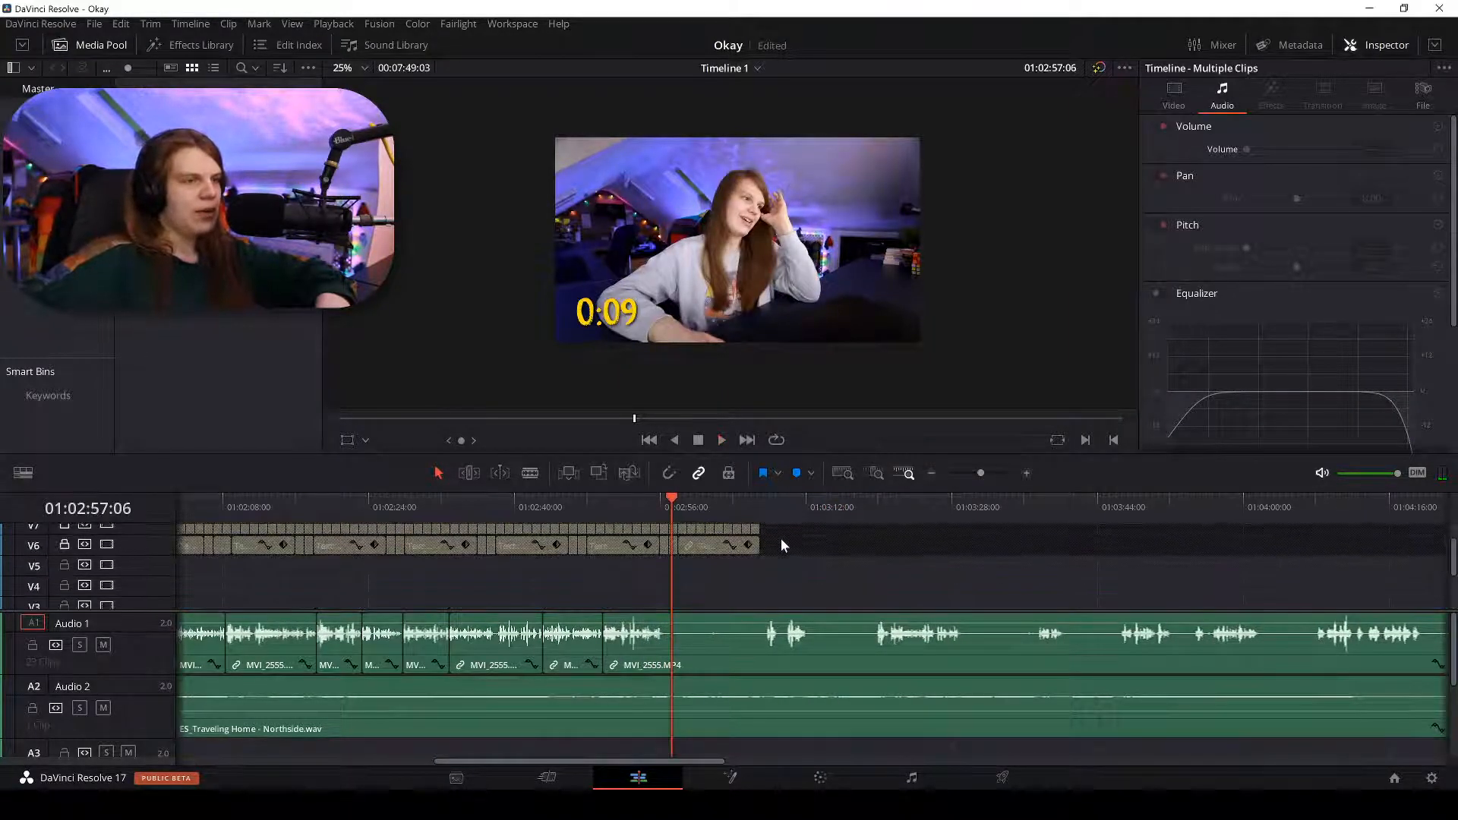
click(665, 515)
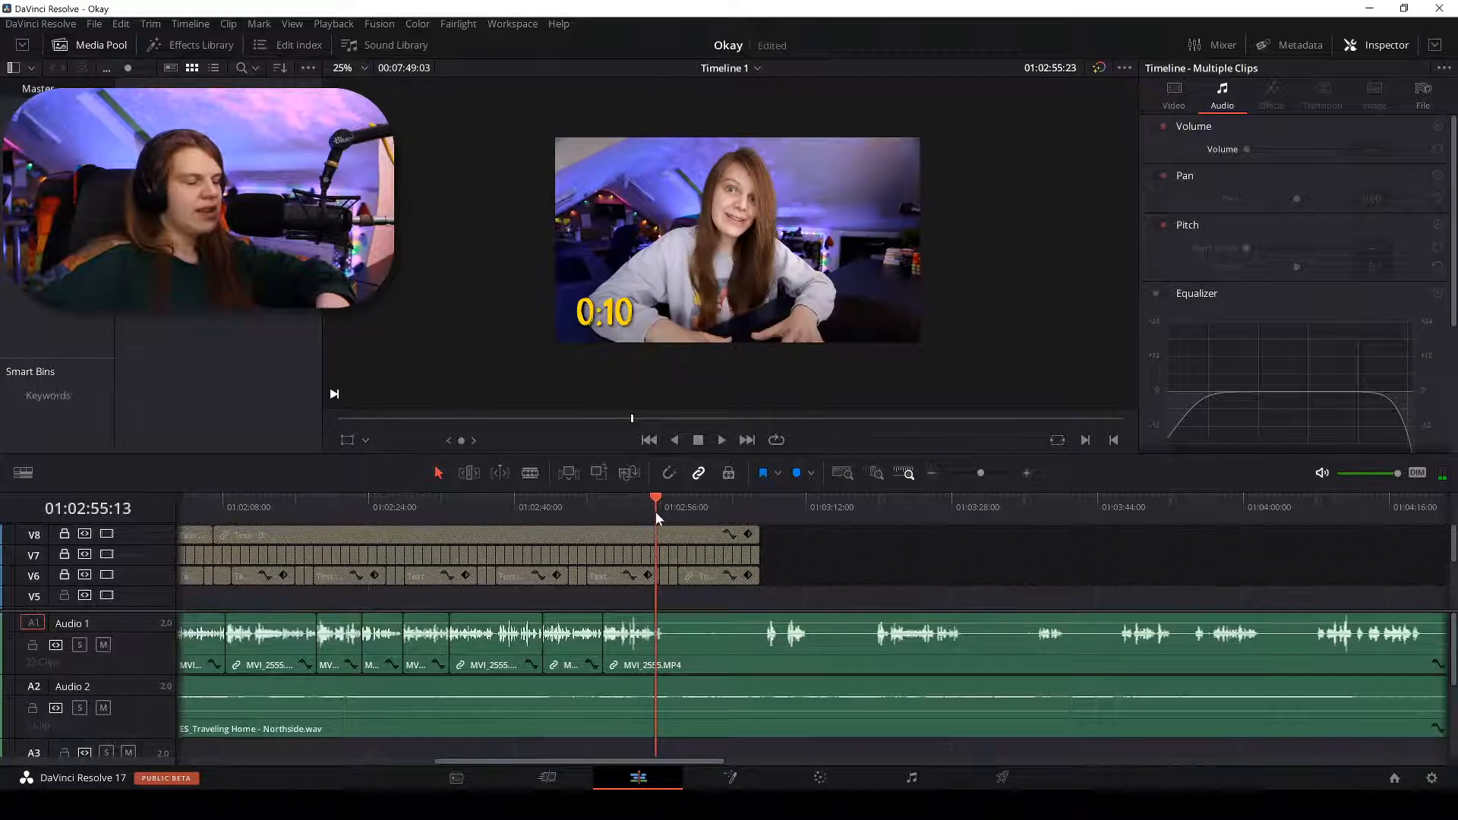
drag(654, 511, 756, 507)
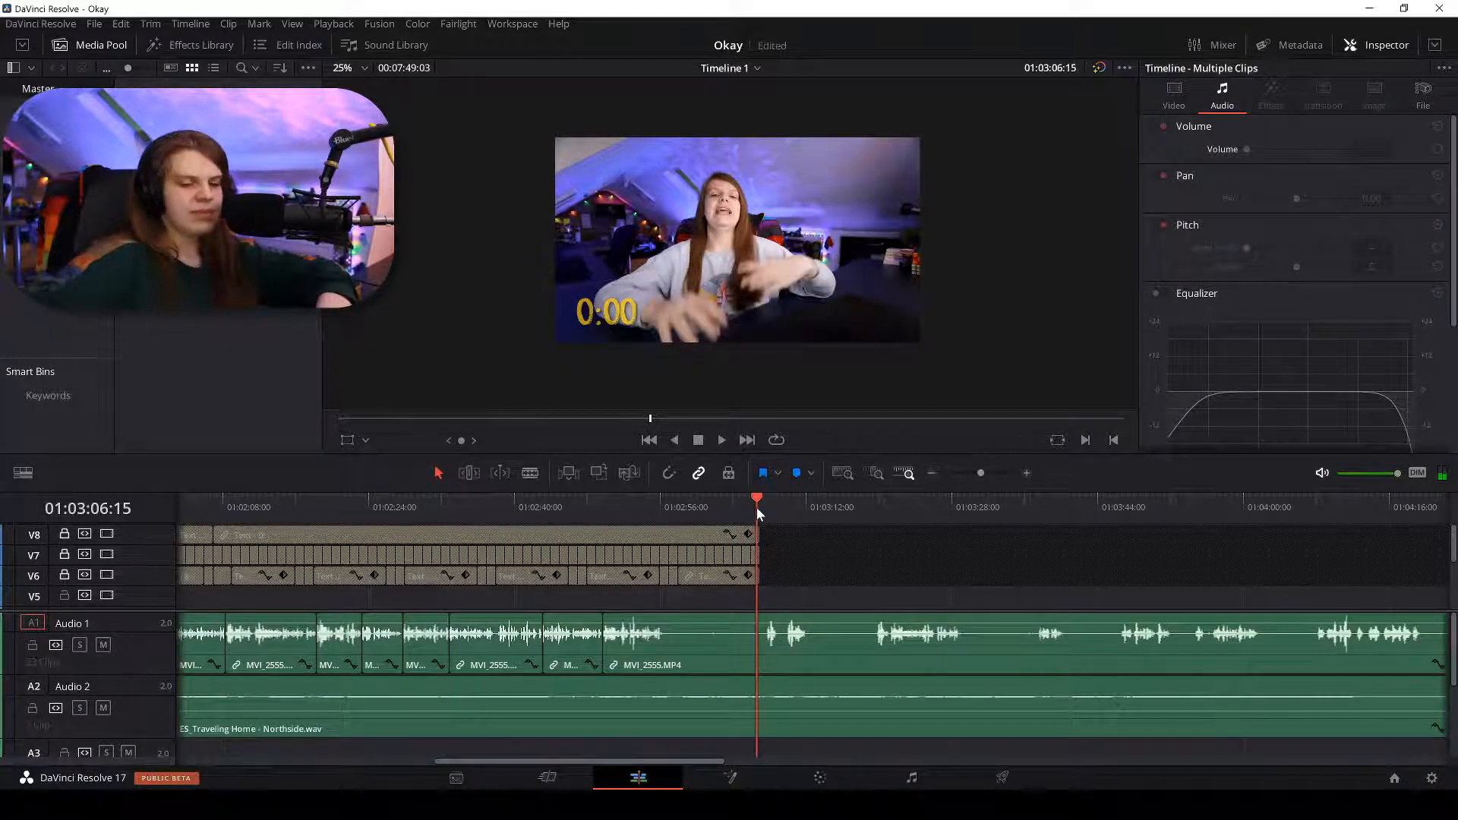
key(ctrl+minus)
key(ctrl+minus)
key(ctrl+equal)
key(ctrl+equal)
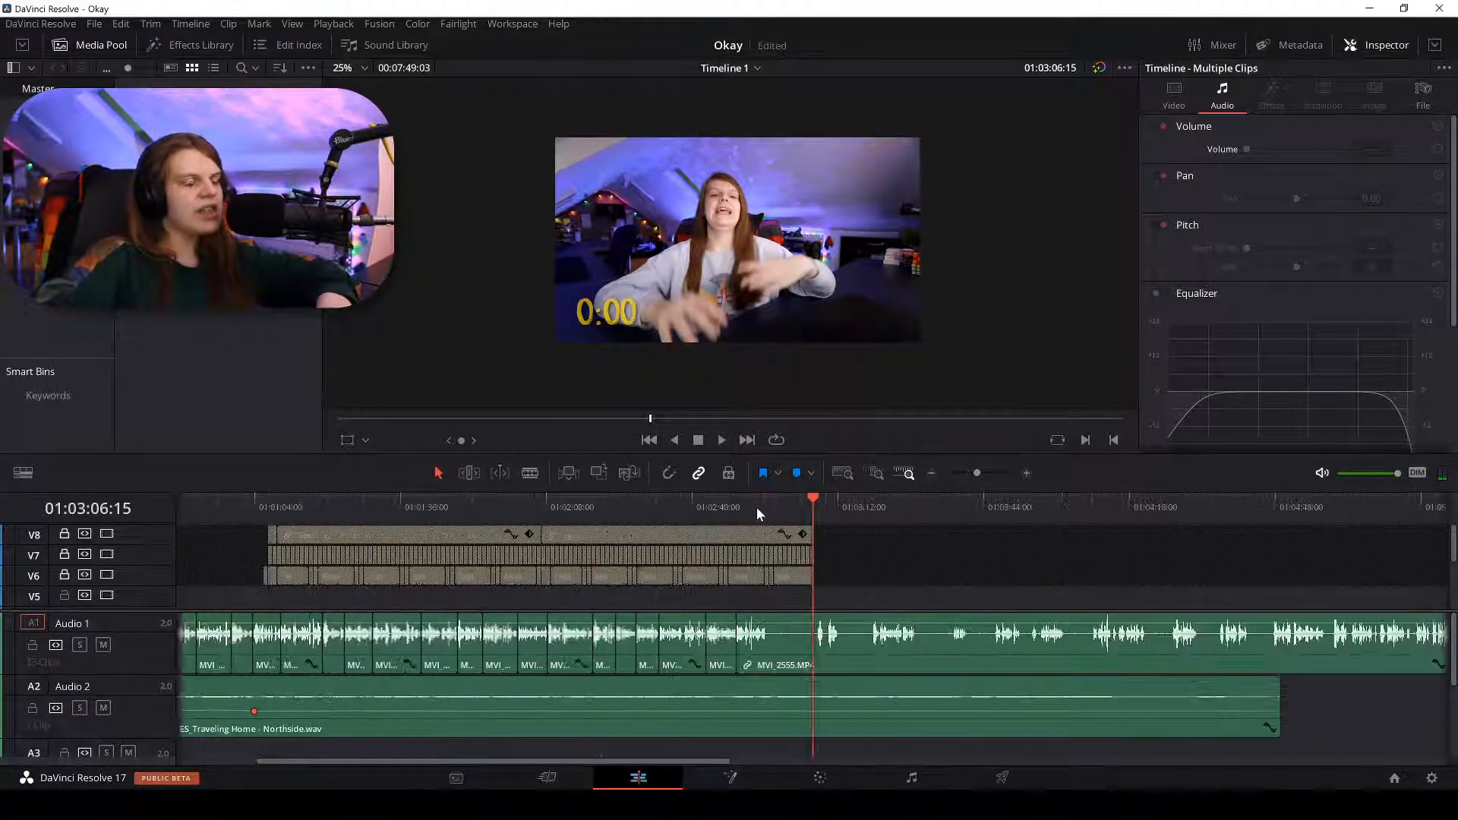
key(ctrl+minus)
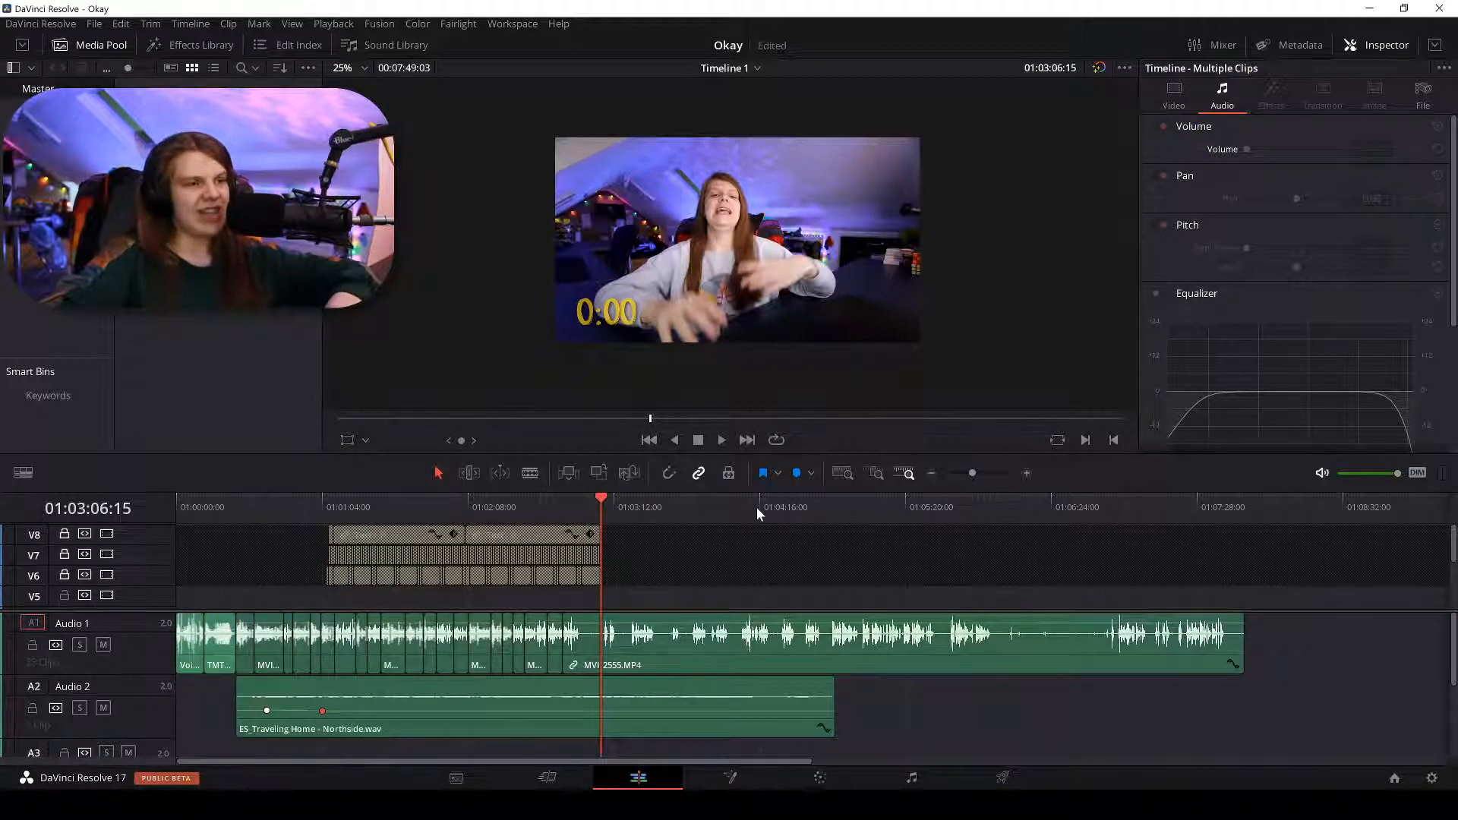
scroll(757, 507, up, 3)
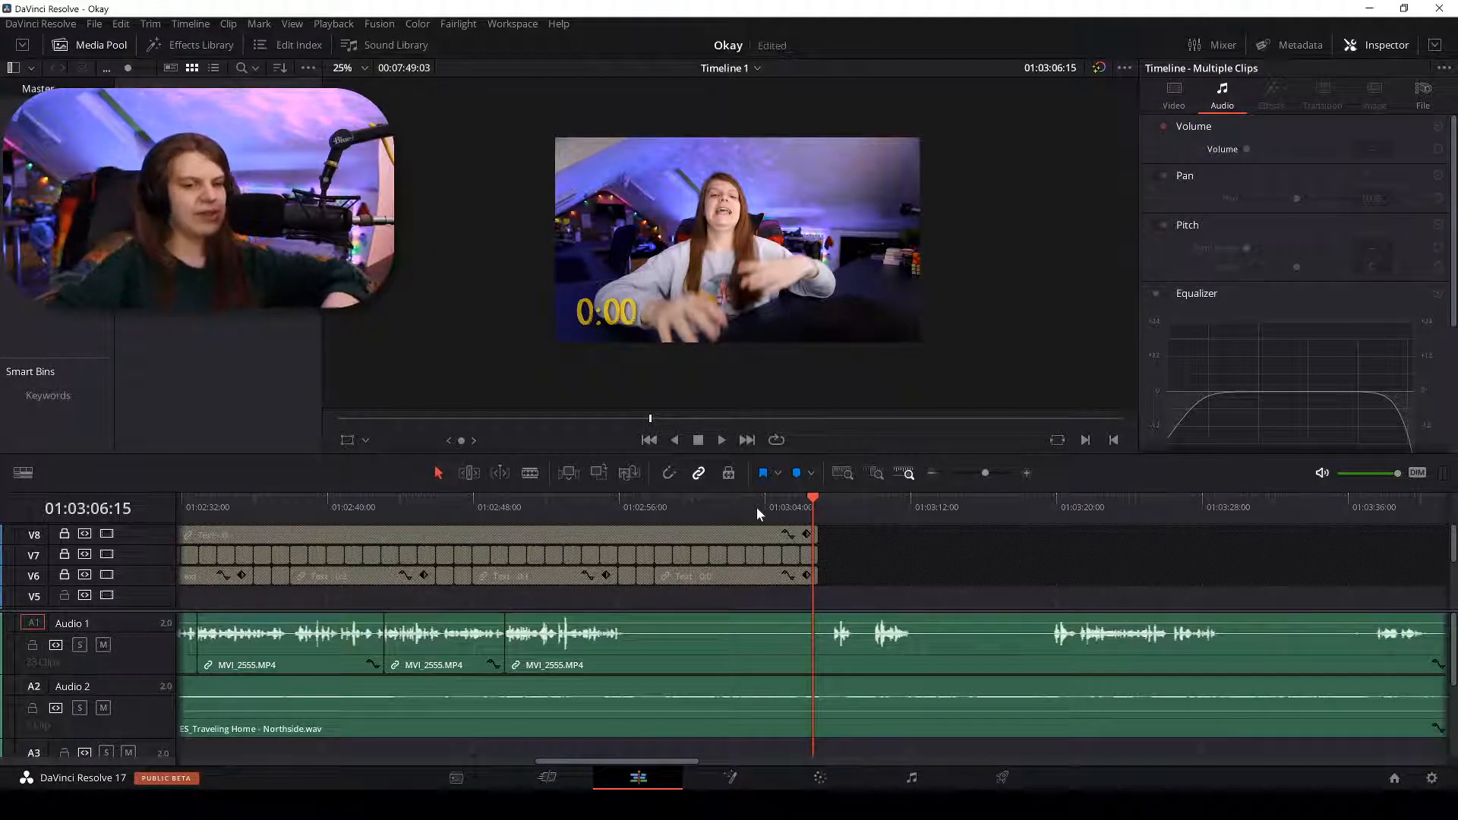
Review from about 01:02:55 and split Audio 1 at about 01:02:56.
click(607, 505)
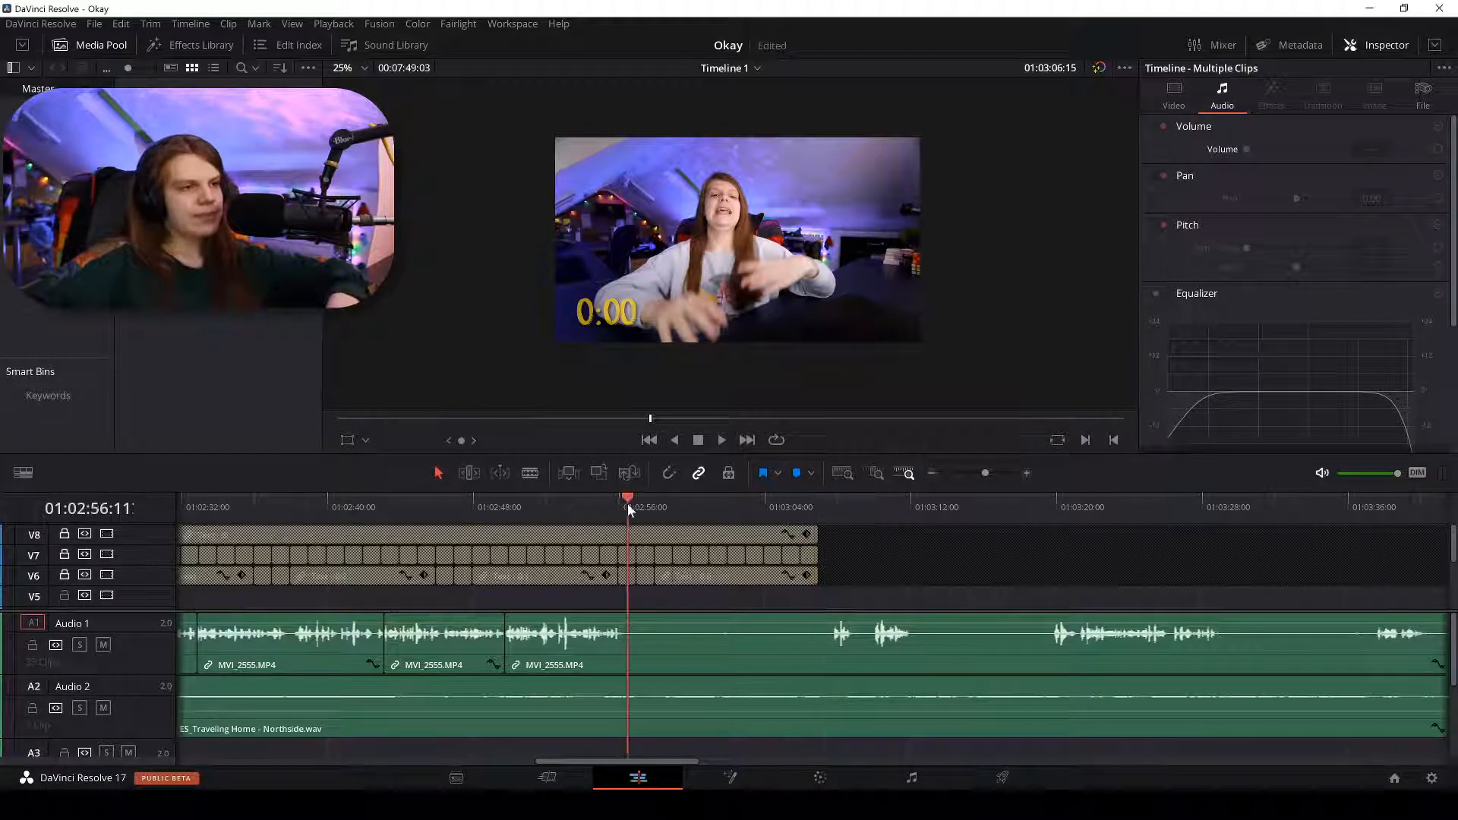
key(space)
scroll(613, 497, up, 2)
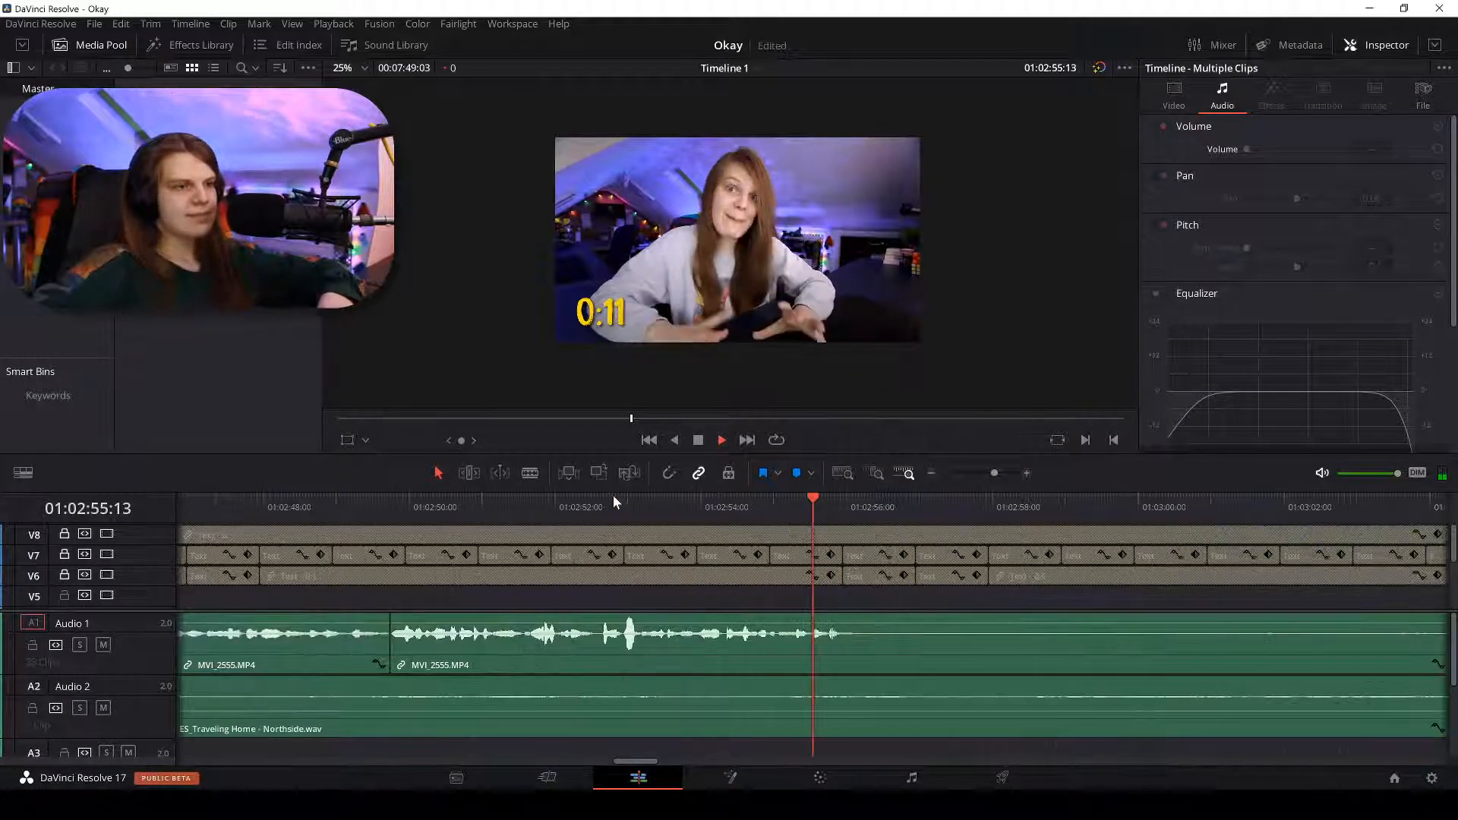
key(b)
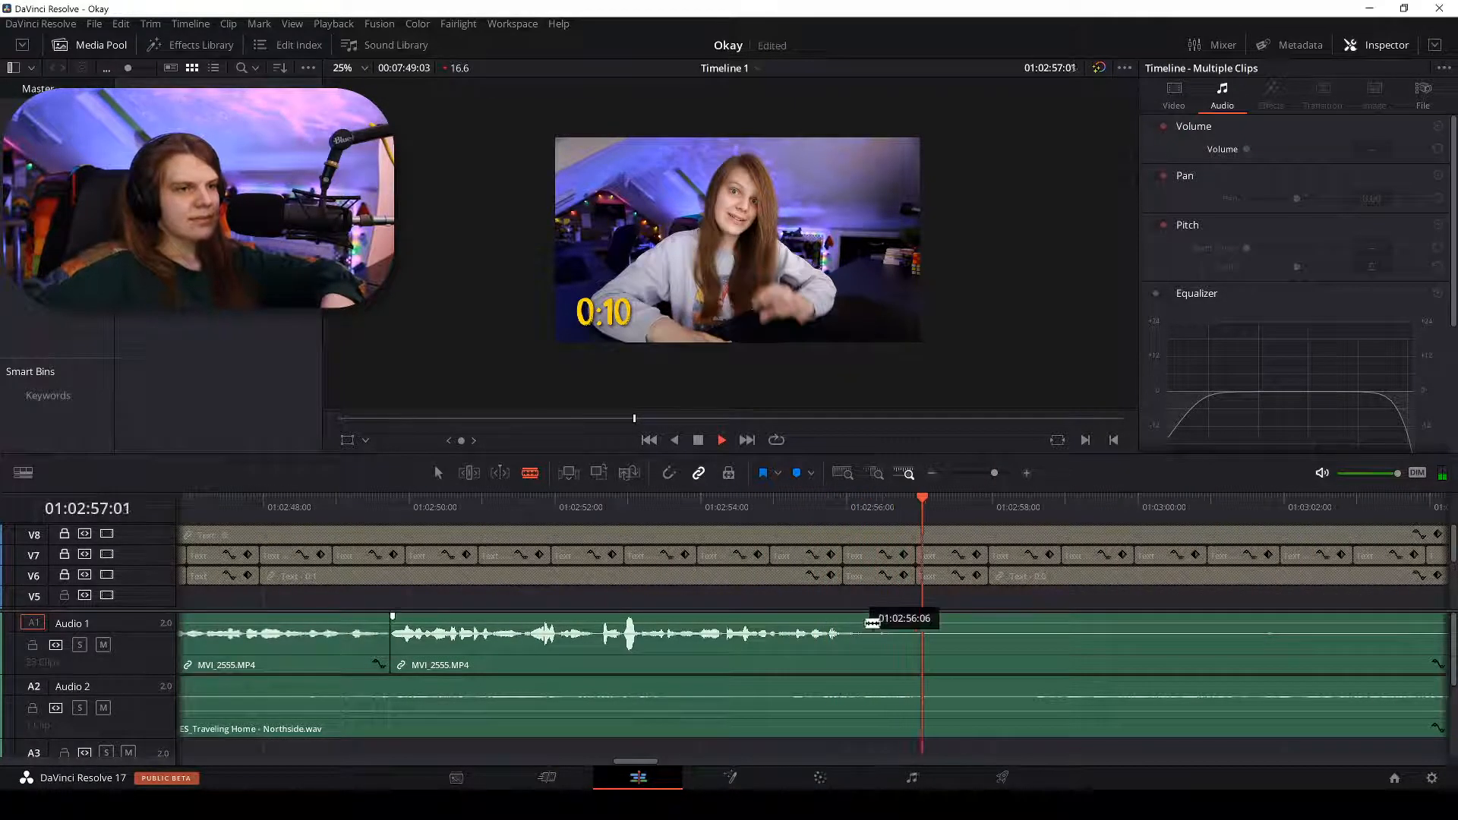
click(856, 634)
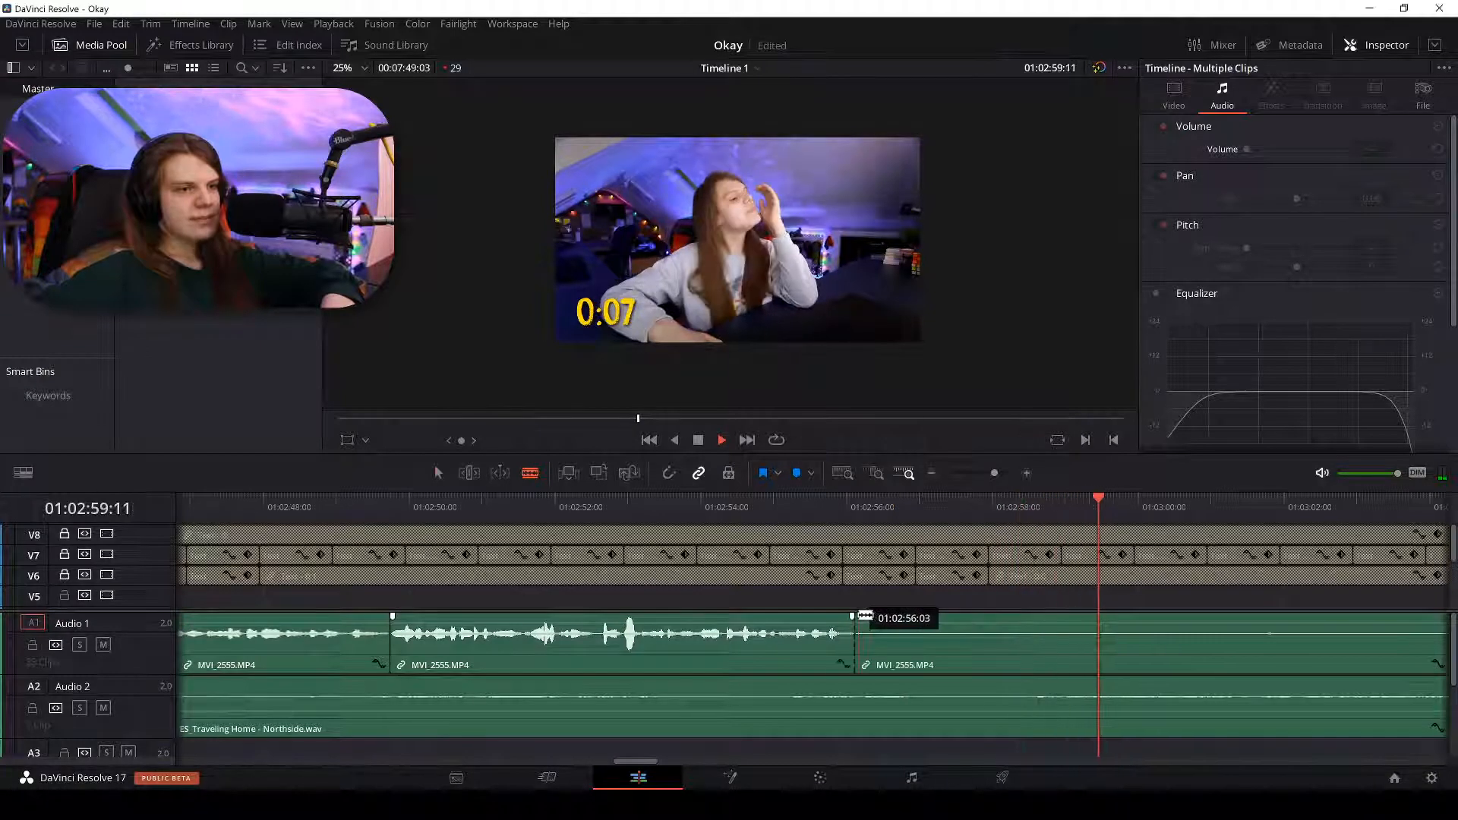
key(a)
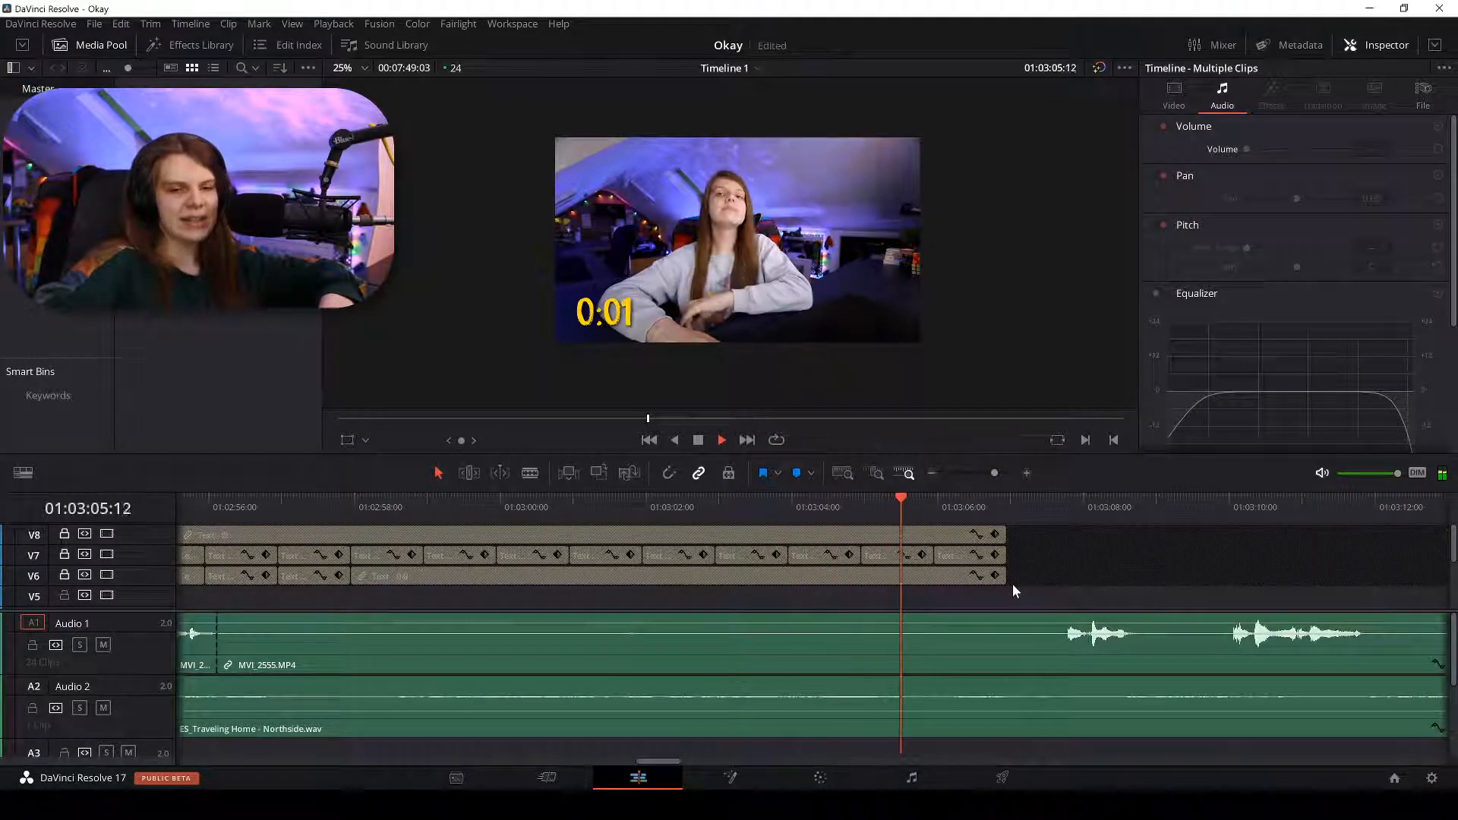
Split the Audio 1 clip again at 01:03:21.
key(space)
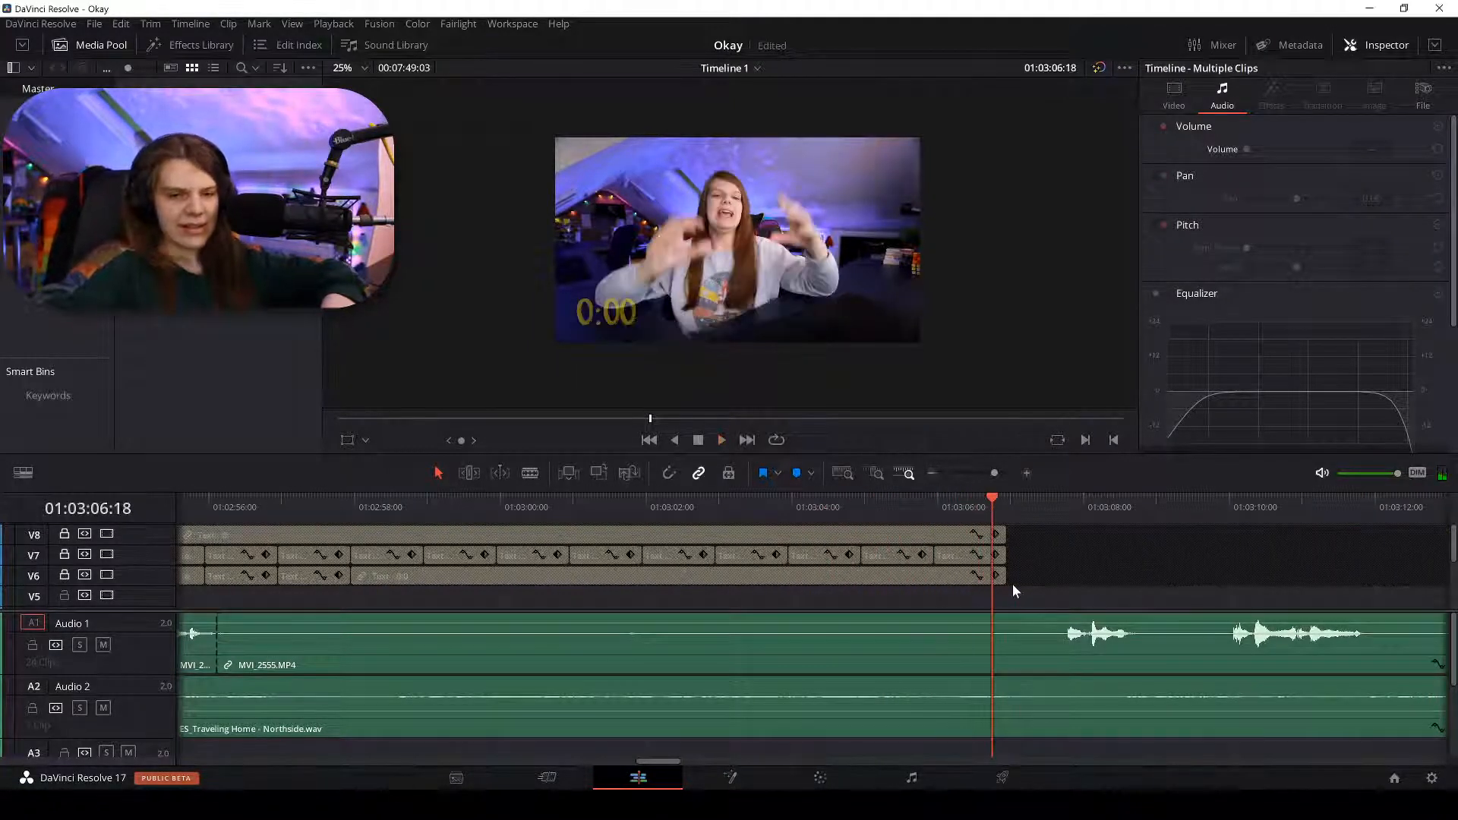
key(space)
key(ctrl+minus)
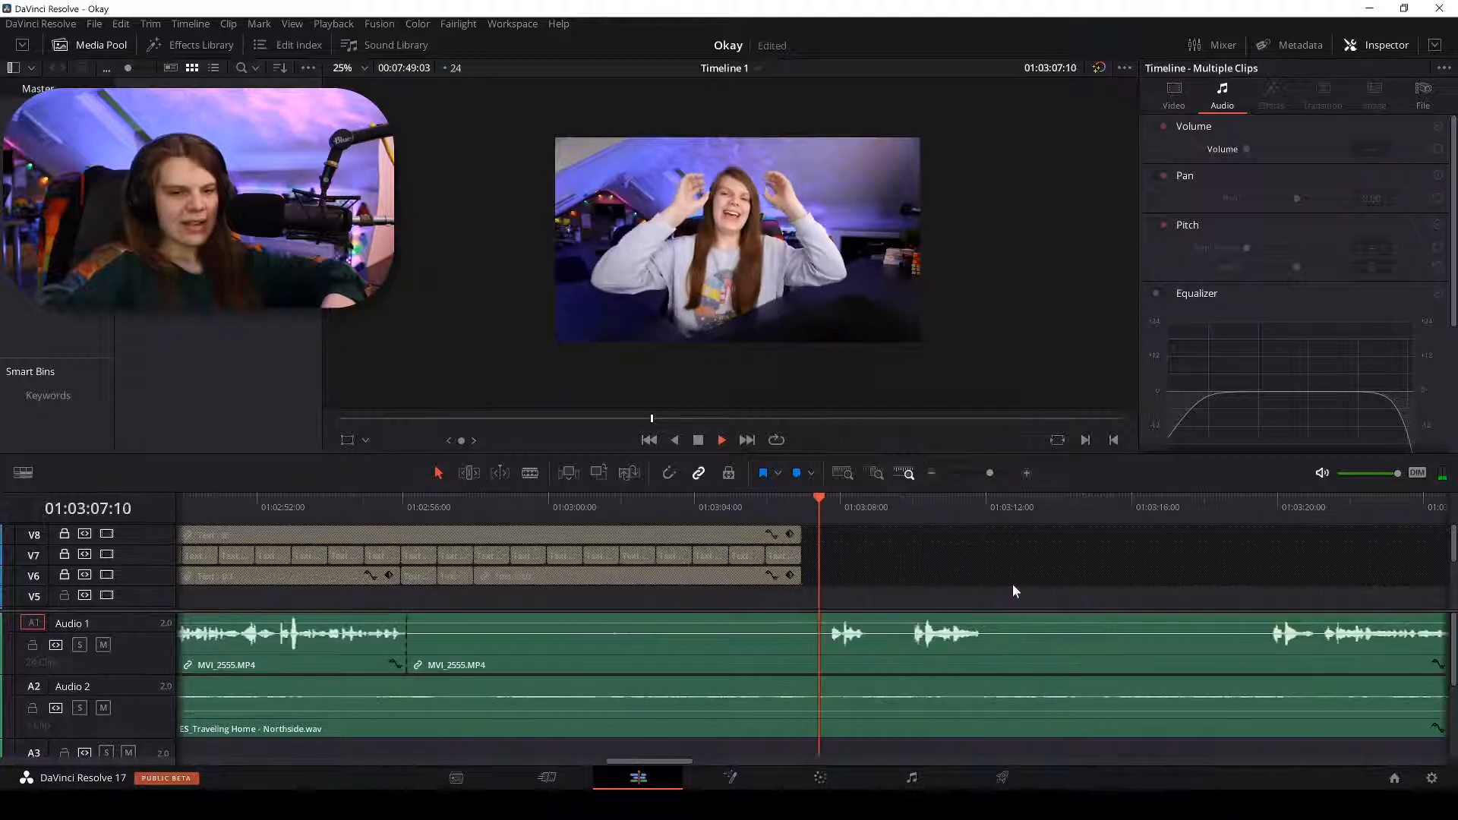
key(ctrl+minus)
key(ctrl+minus)
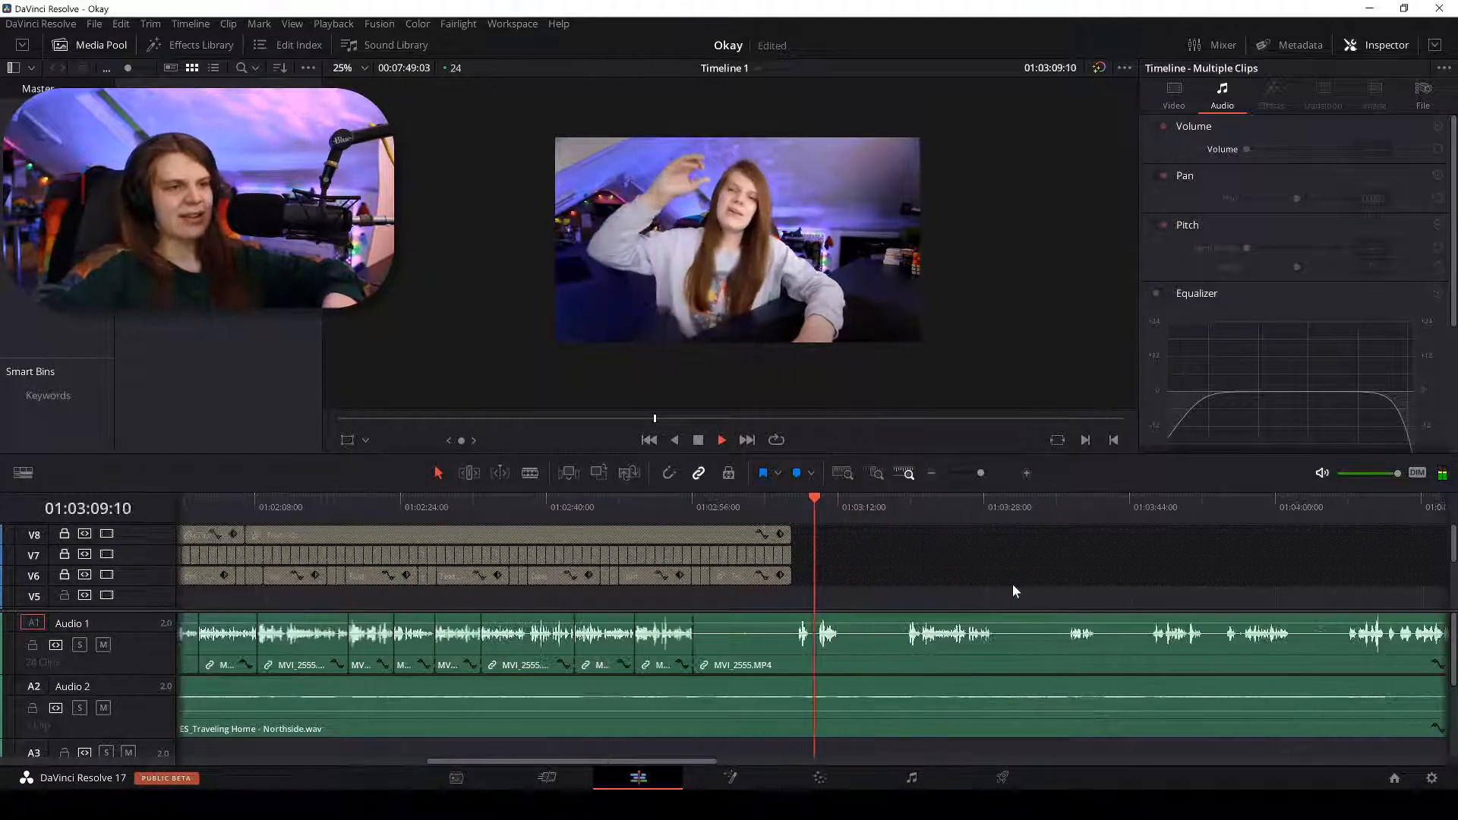
click(908, 505)
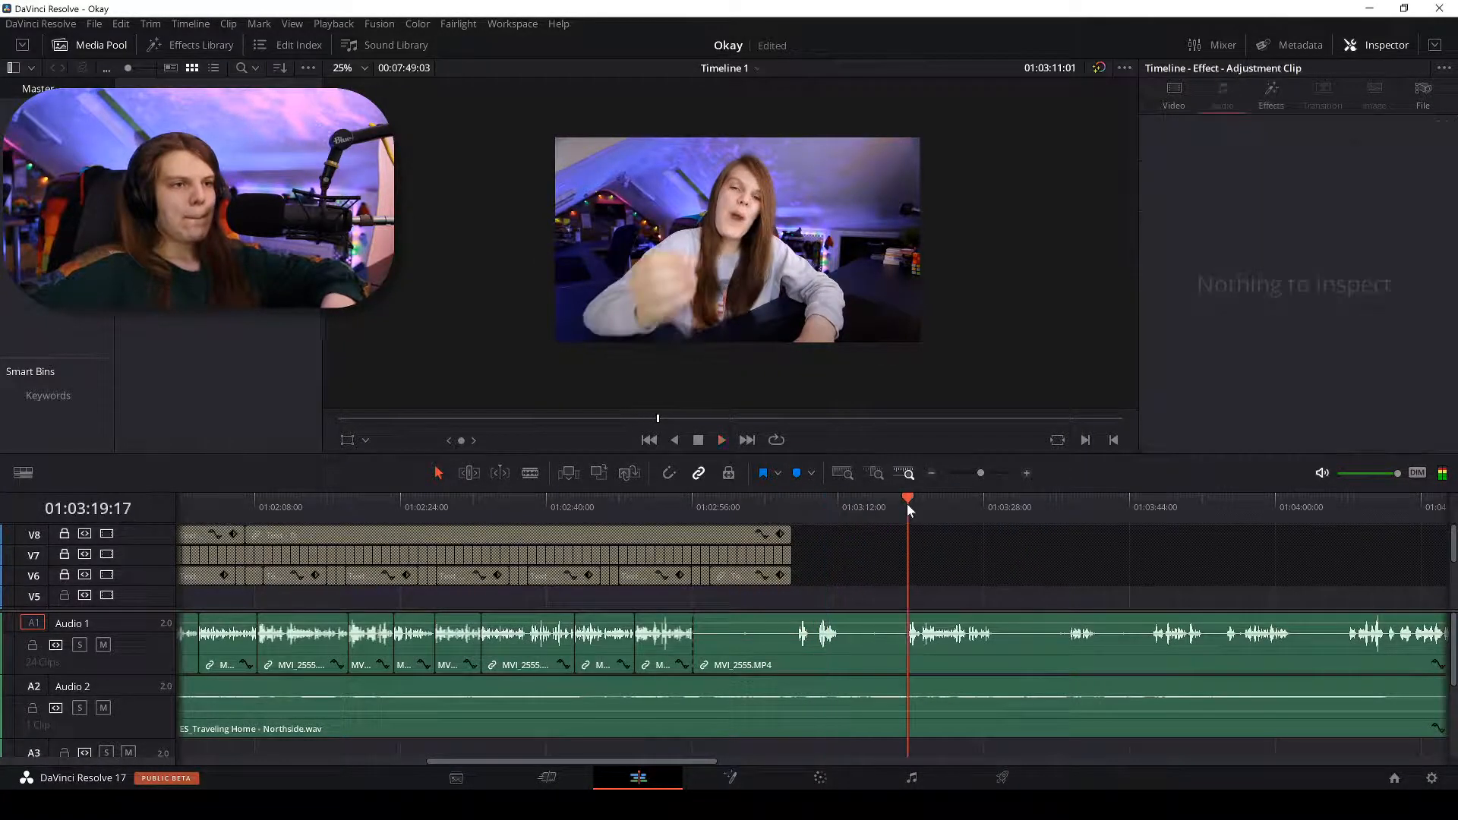
key(ctrl+equal)
key(ctrl+equal)
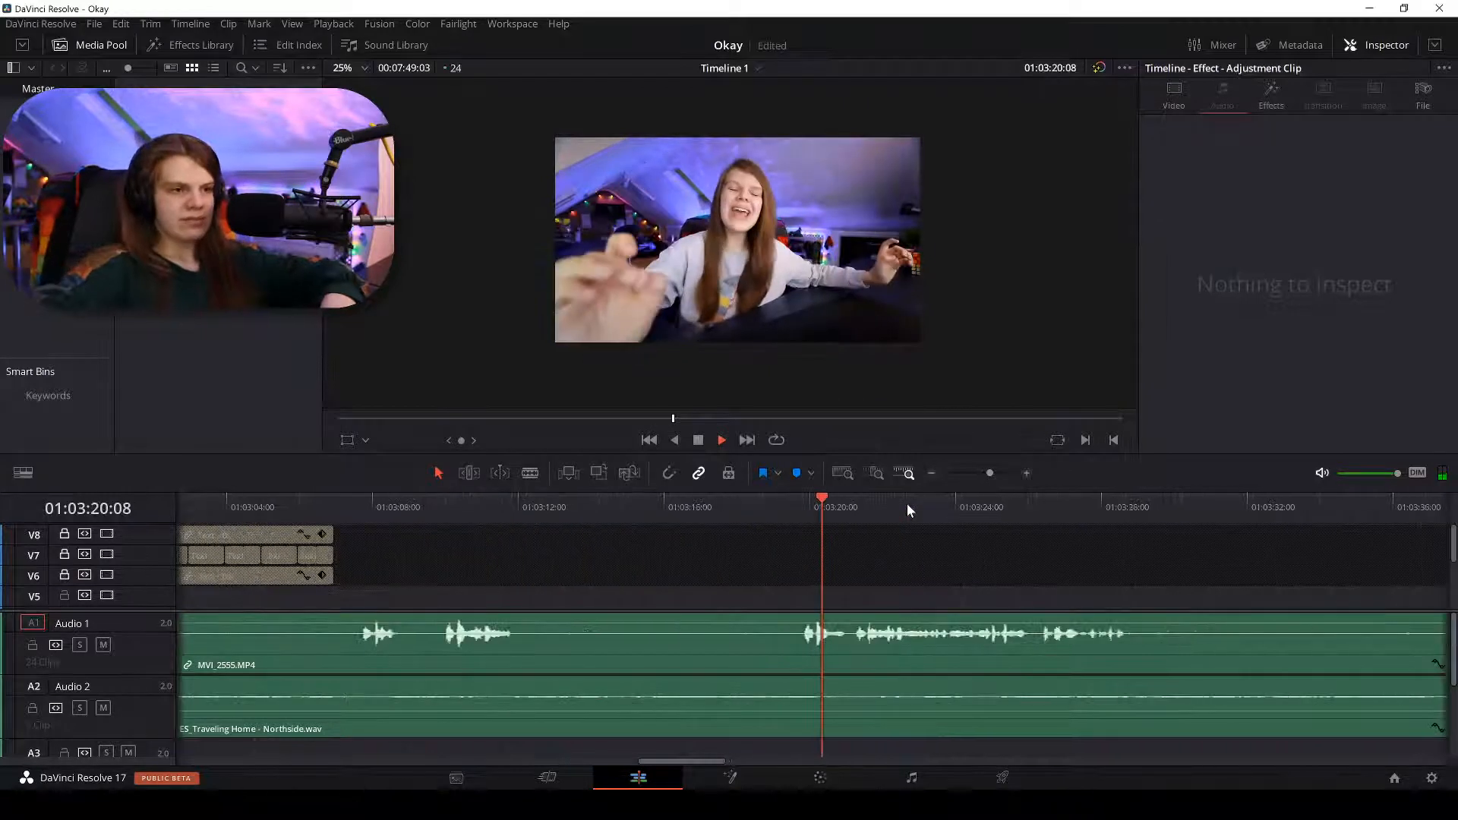
key(b)
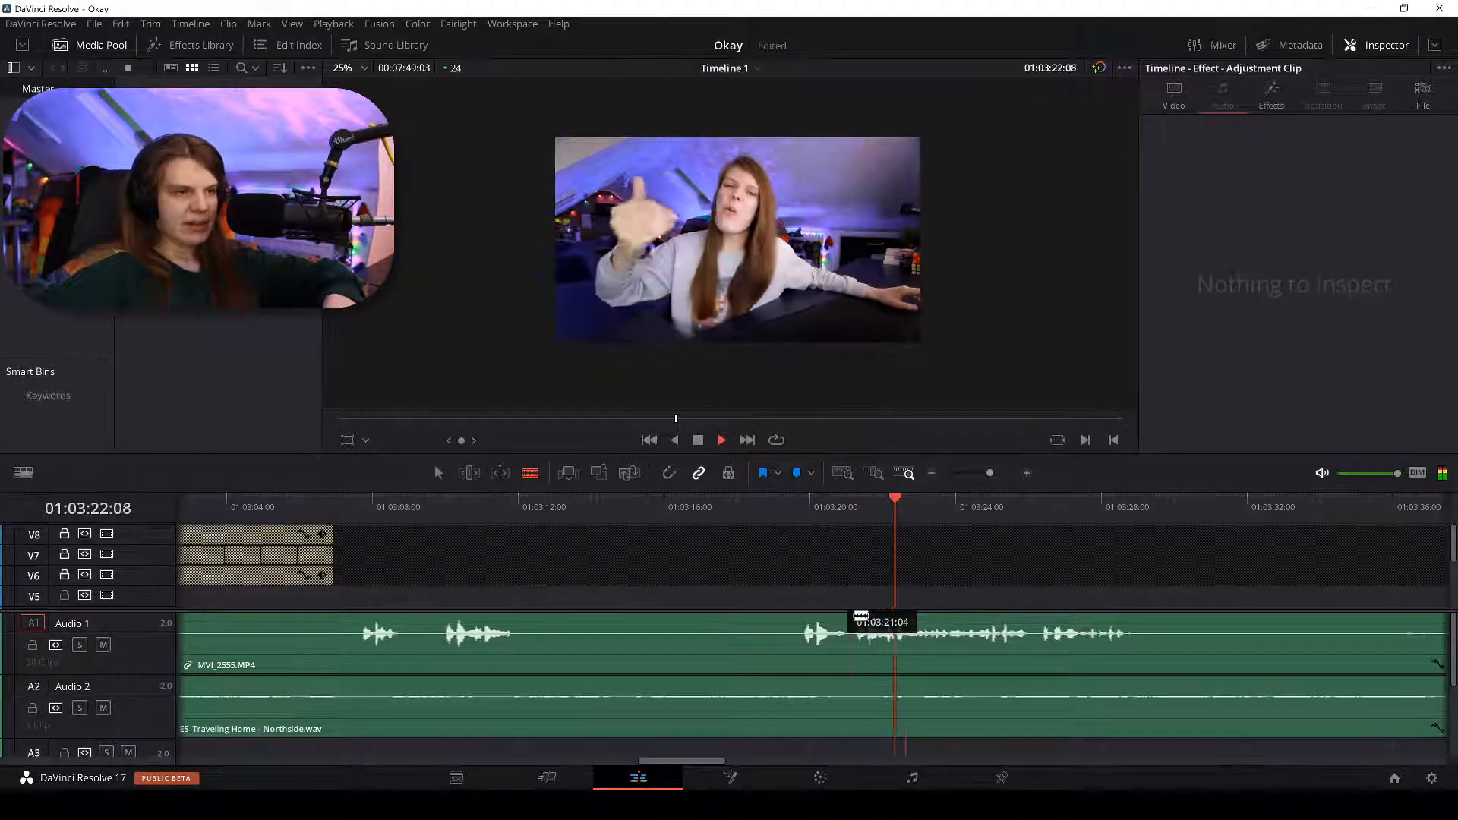
click(856, 630)
Delete the silent section before the 01:03:21 cut and ripple-delete the gap.
key(a)
click(809, 628)
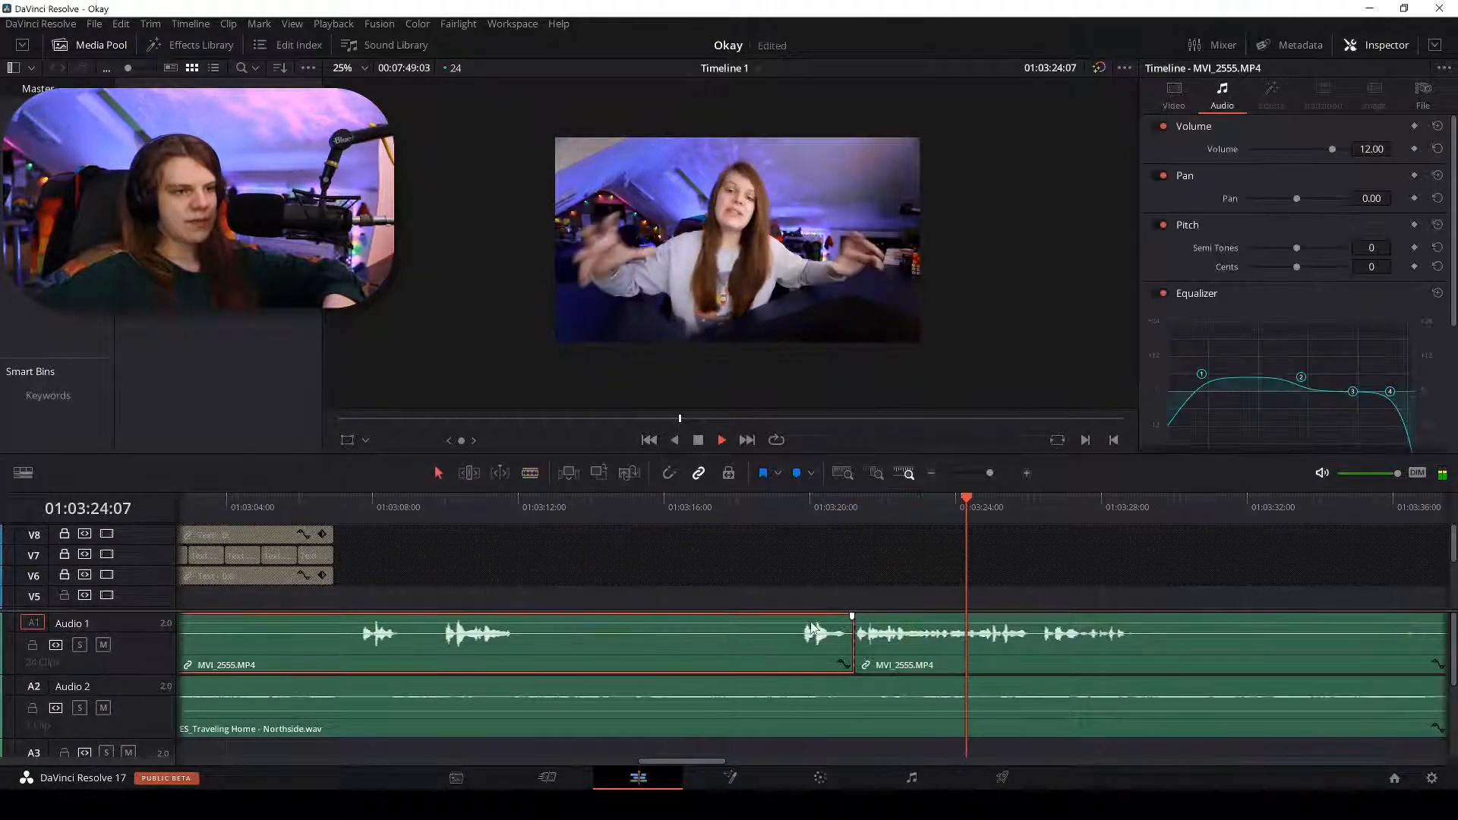
key(BackSpace)
key(ctrl+minus)
key(ctrl+minus)
key(ctrl+minus)
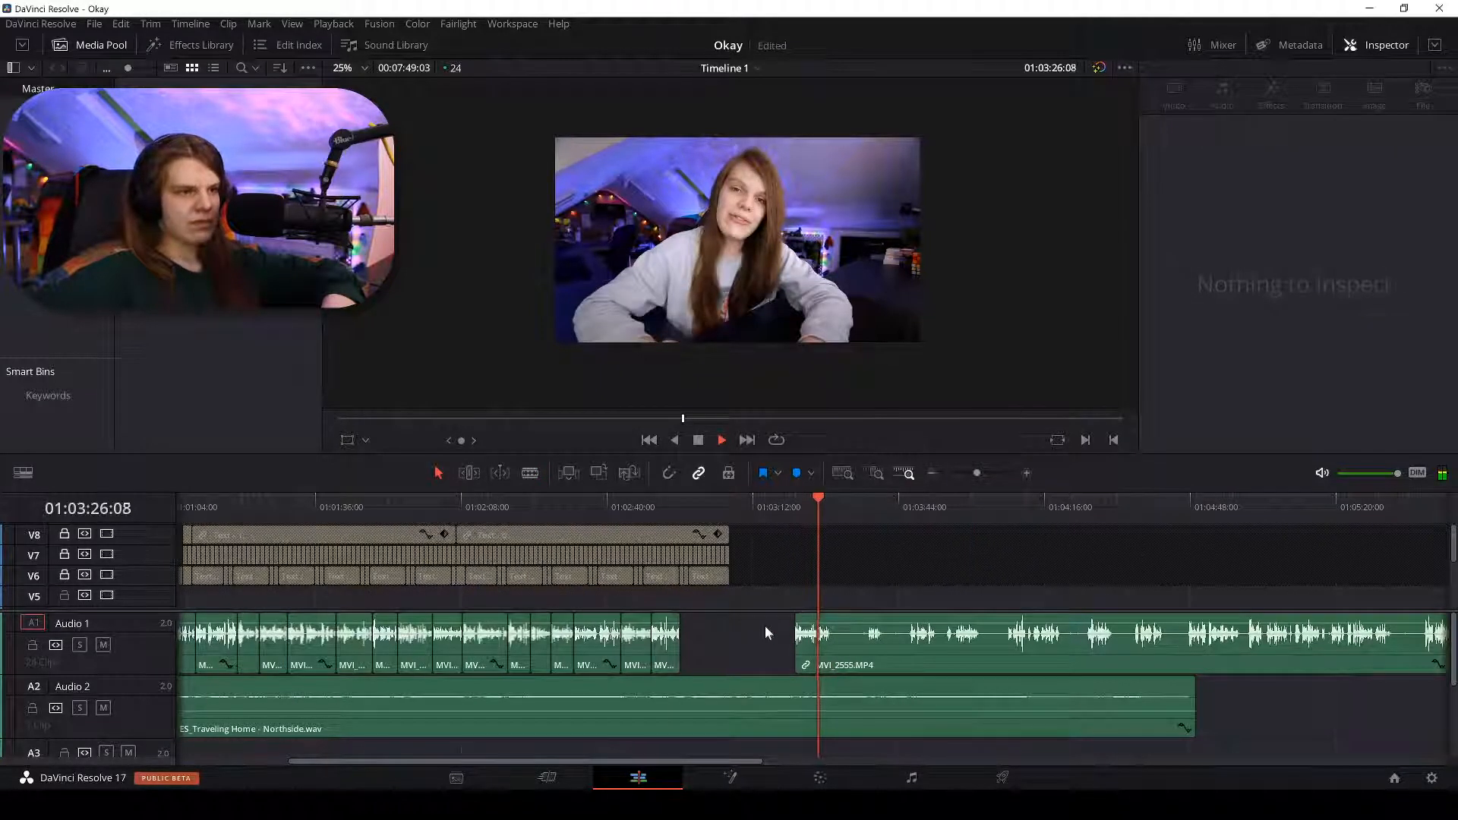
right_click(765, 627)
click(795, 642)
Split the Audio 1 clip at 01:03:03:17.
key(ctrl+equal)
key(ctrl+equal)
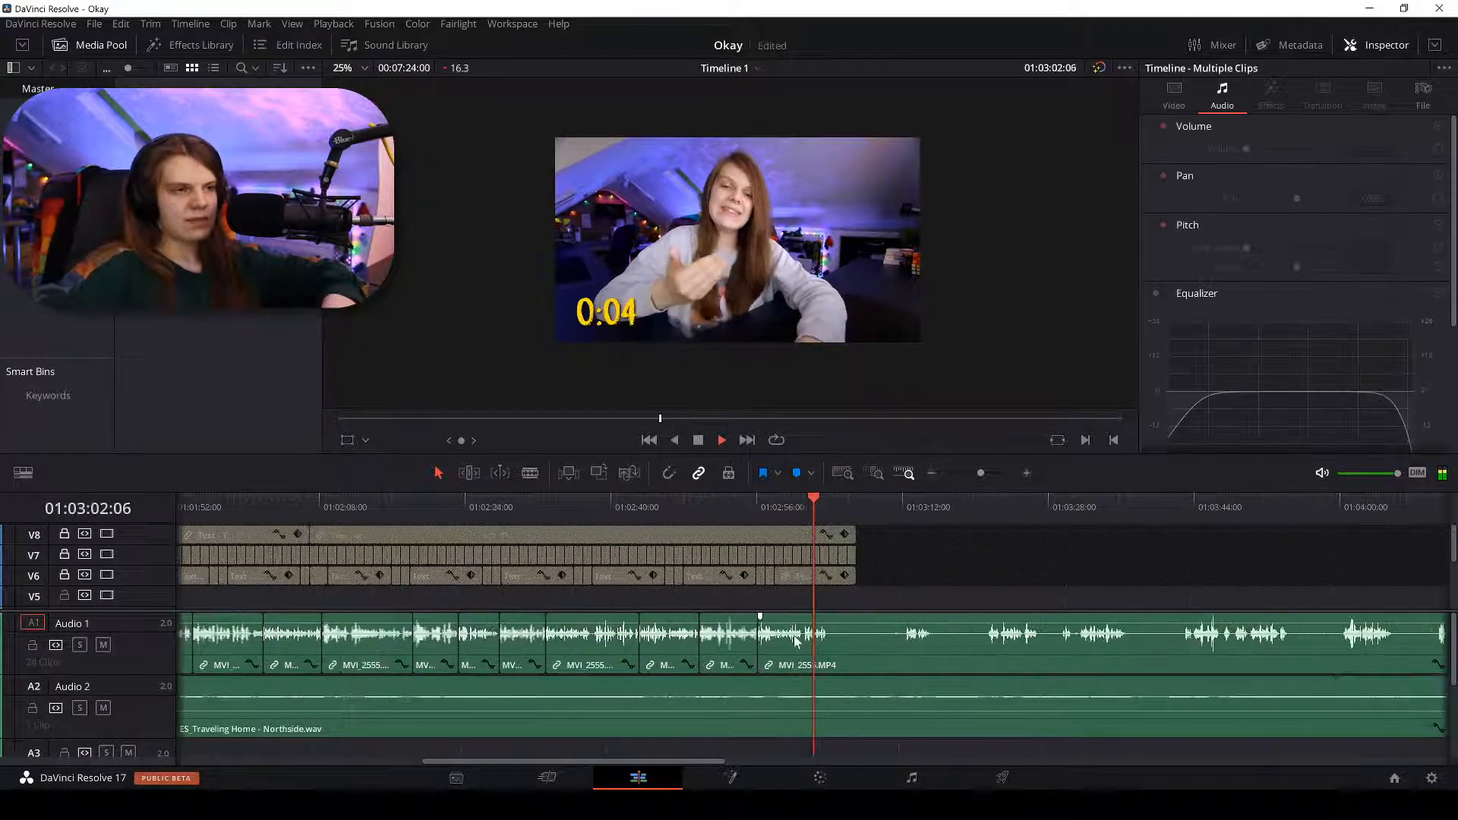
key(ctrl+equal)
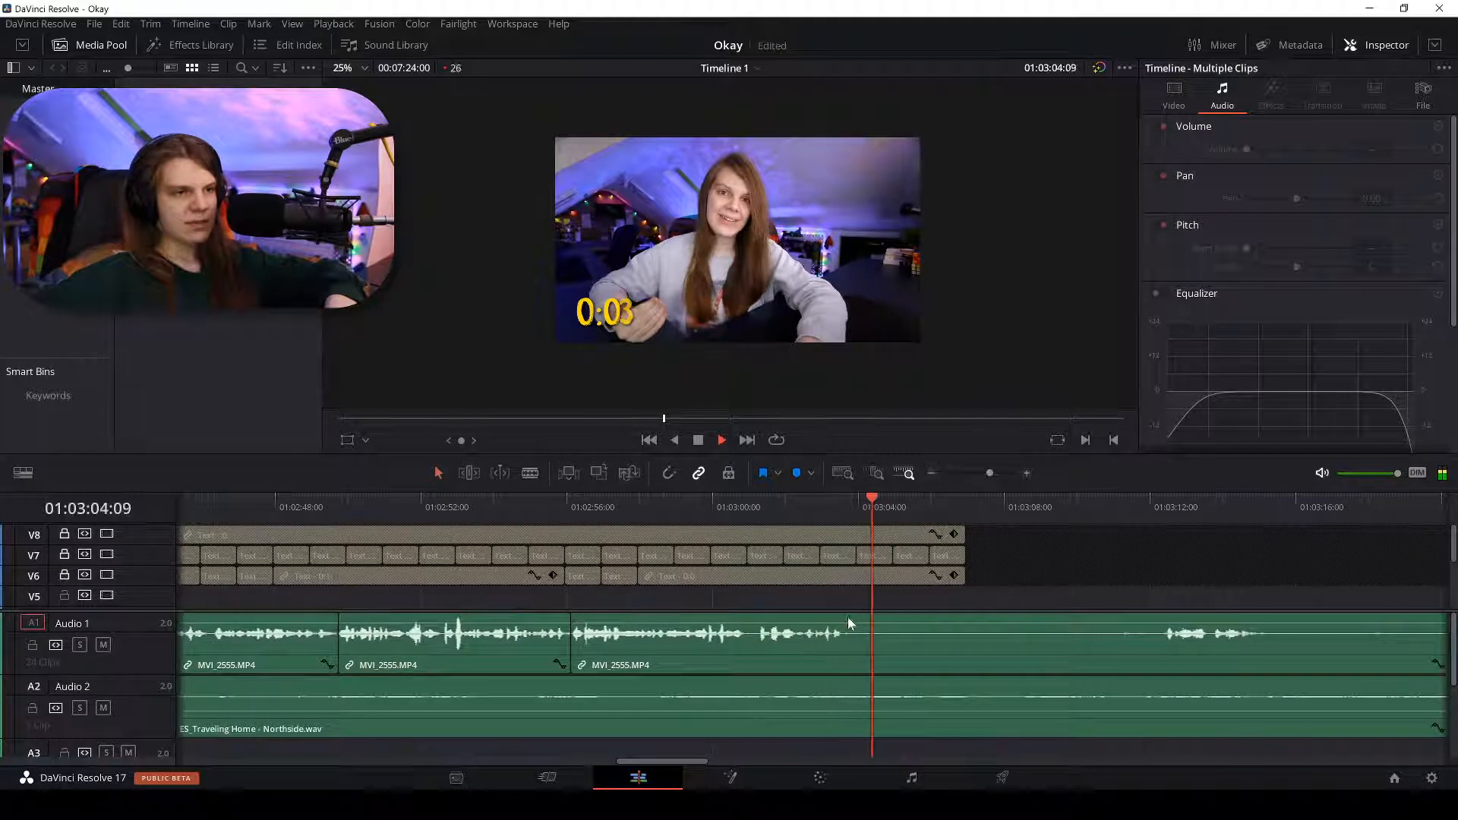
key(b)
click(855, 619)
key(a)
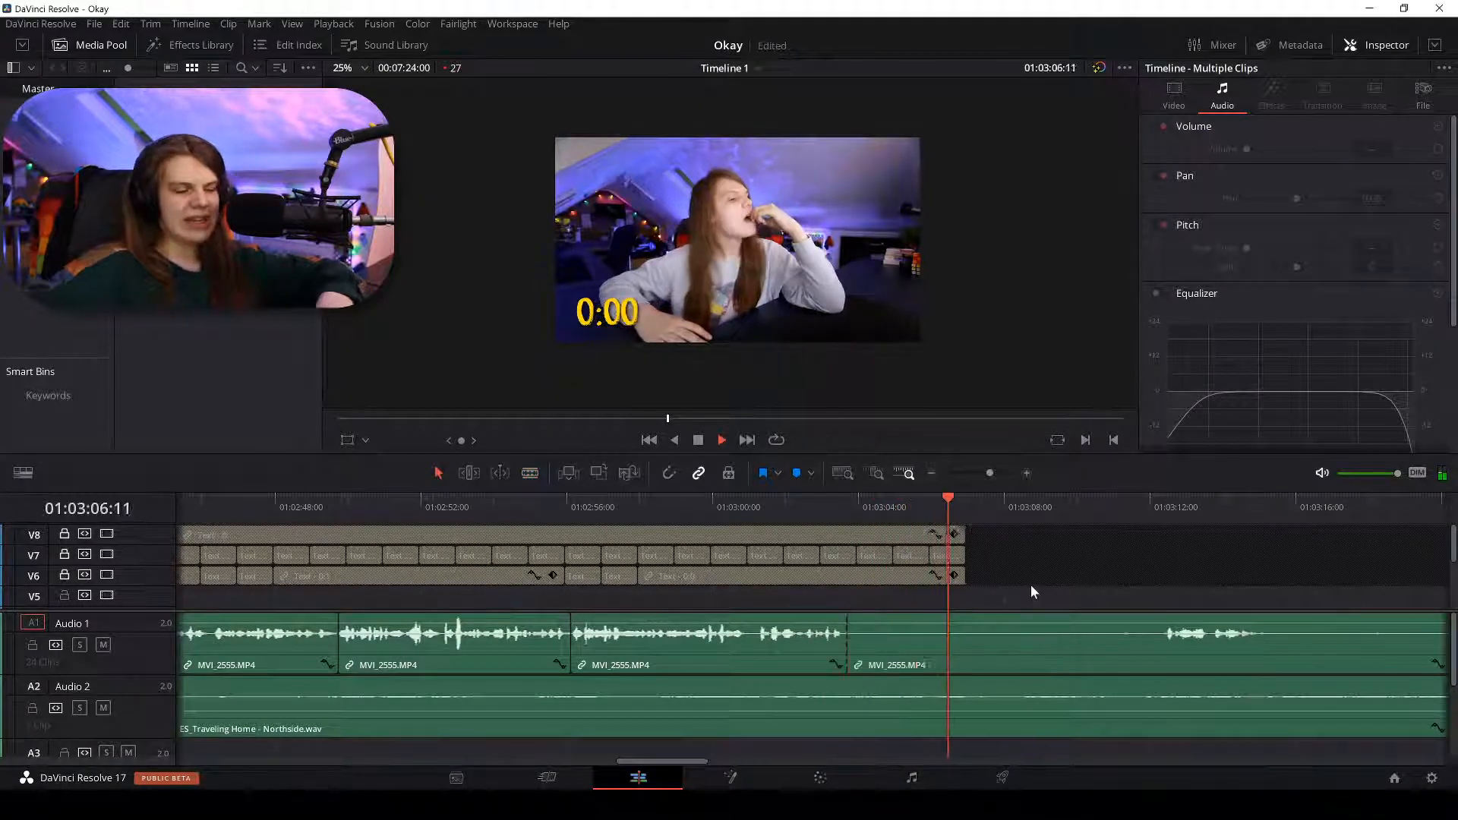
Split Audio 1 at both ends of the next pause, around 01:03:15.
key(ctrl+minus)
key(ctrl+minus)
click(867, 504)
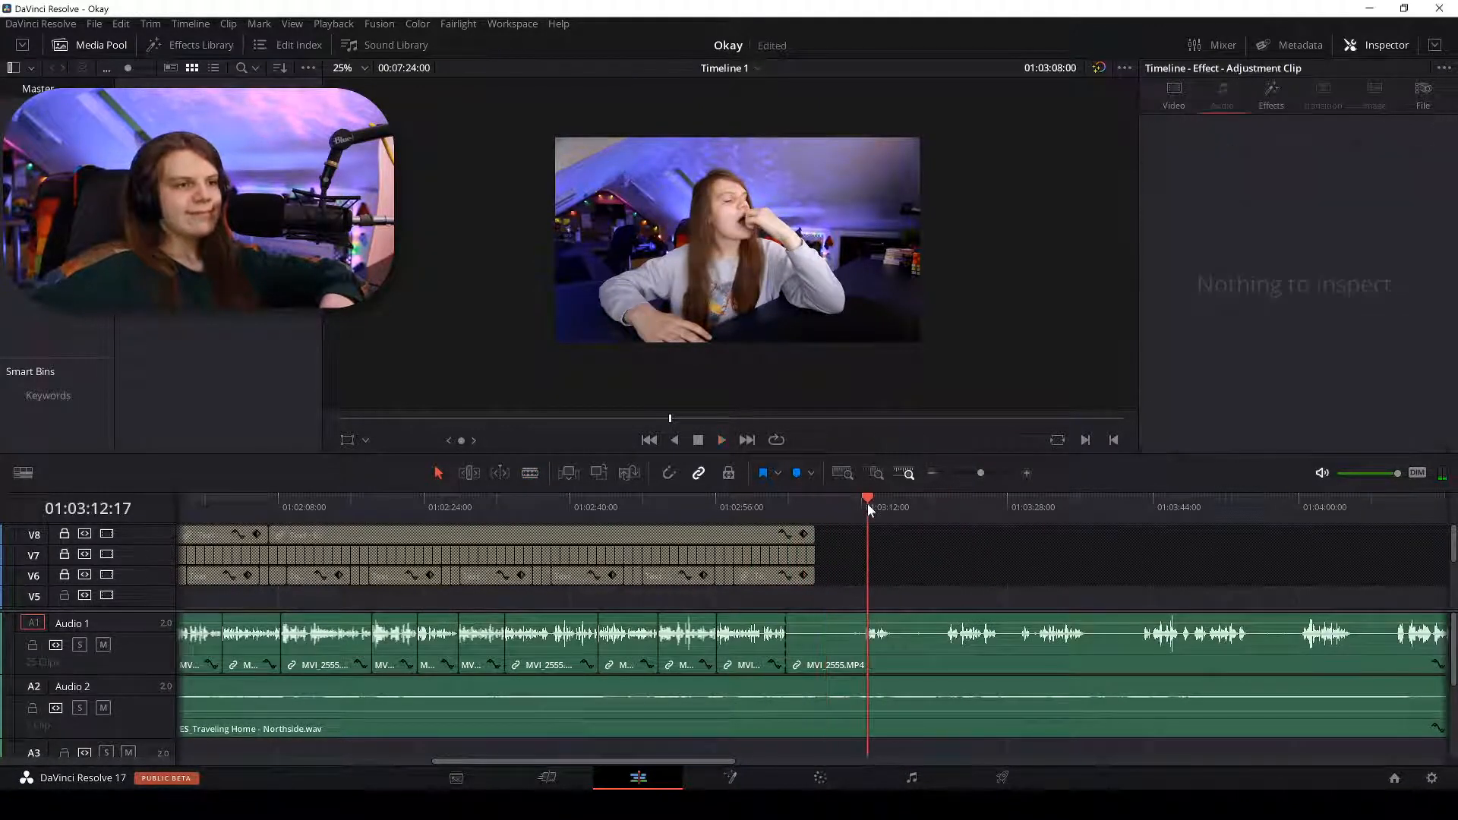
key(ctrl+equal)
key(ctrl+equal)
key(ctrl+minus)
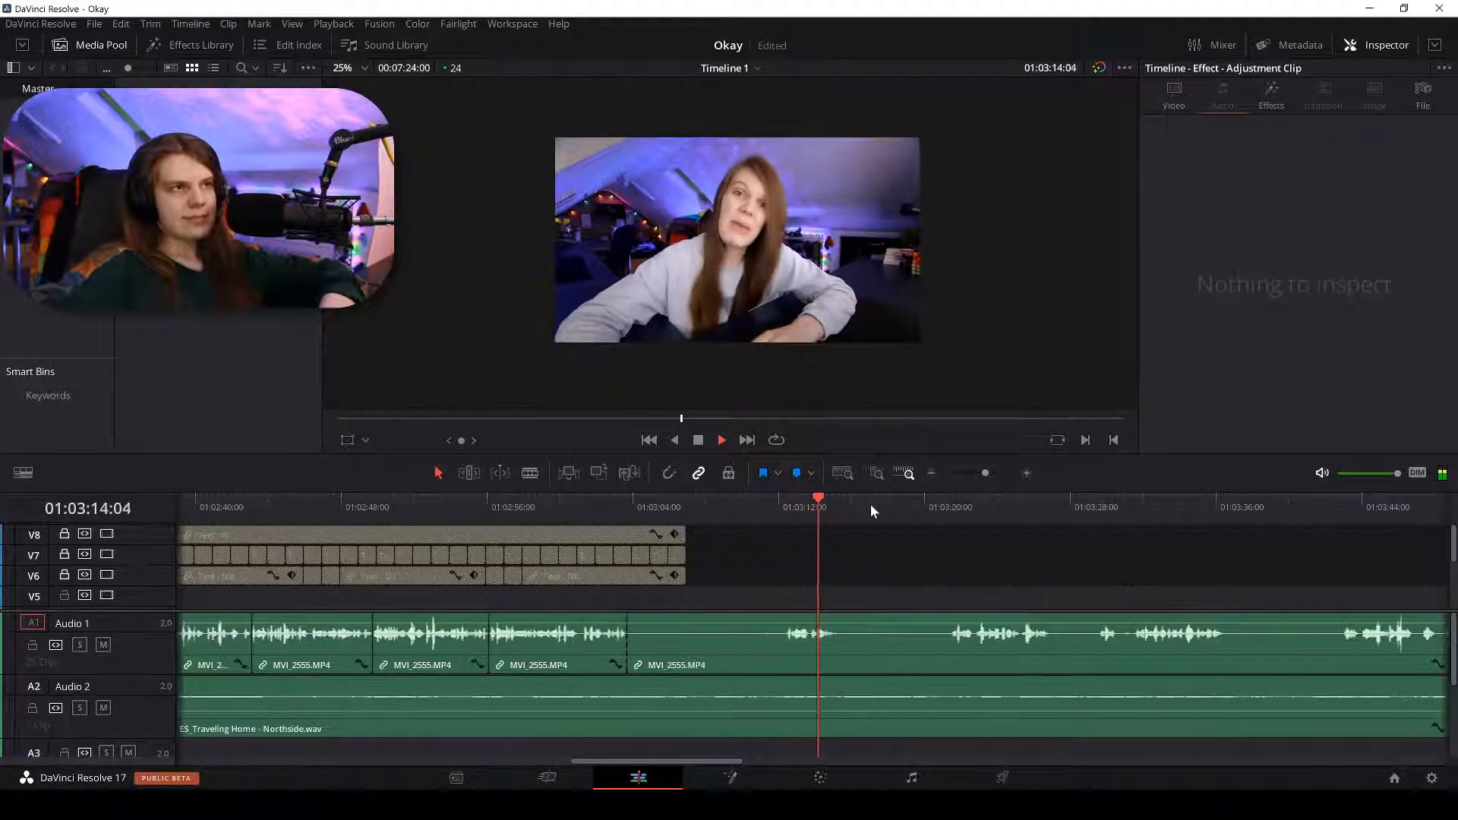
click(942, 507)
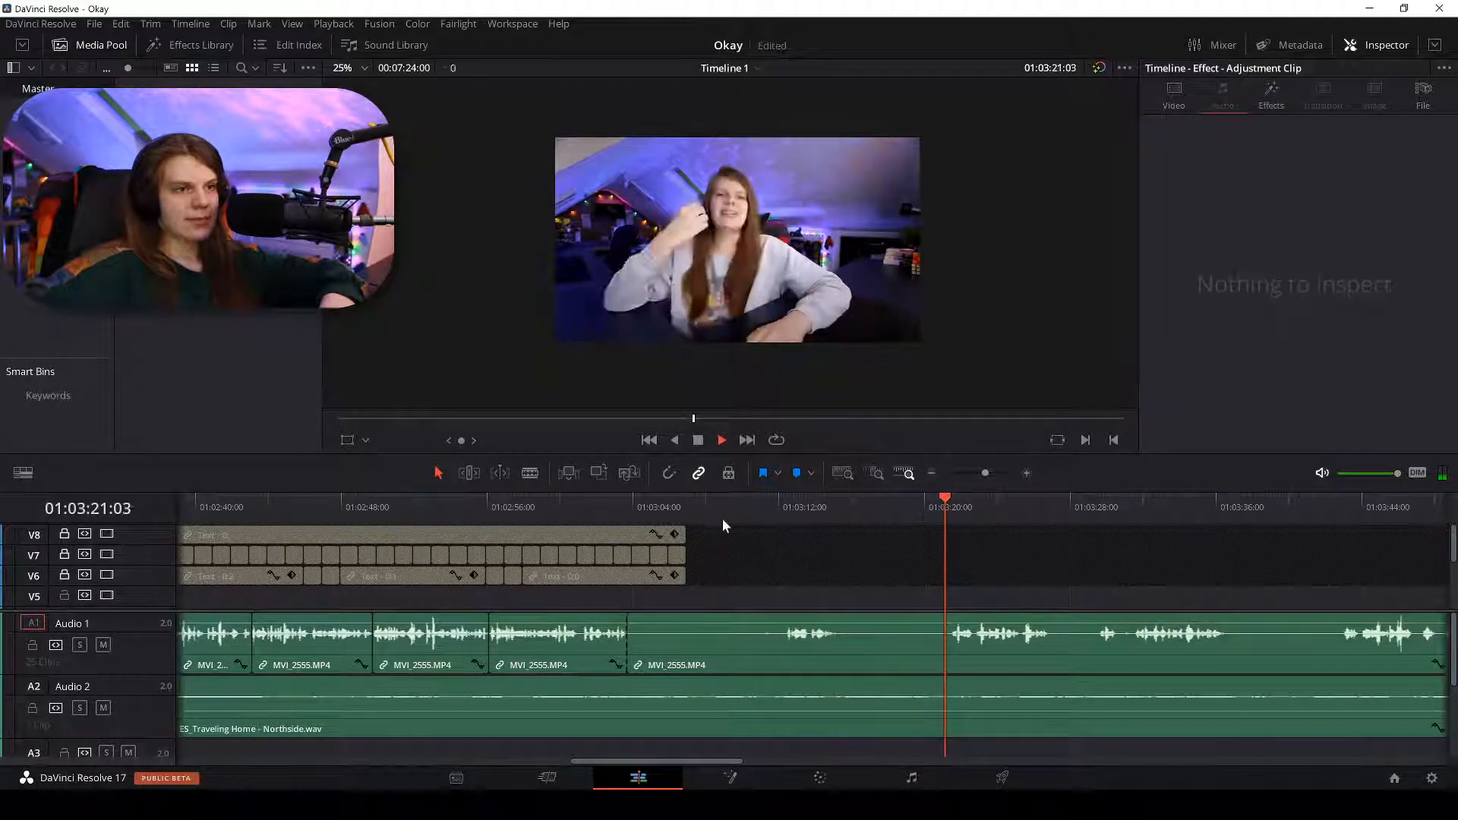
key(ctrl+equal)
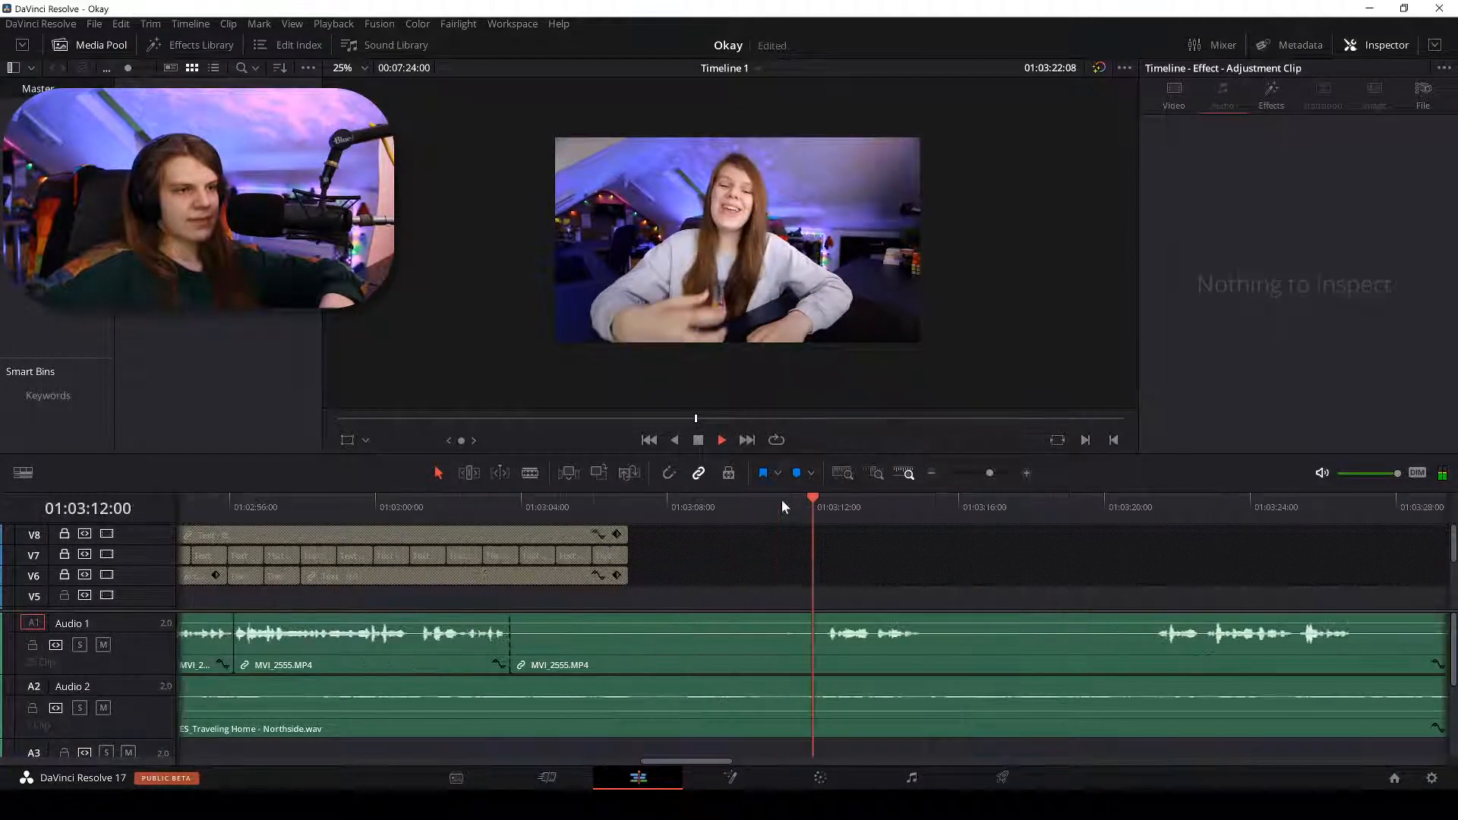
key(ctrl+equal)
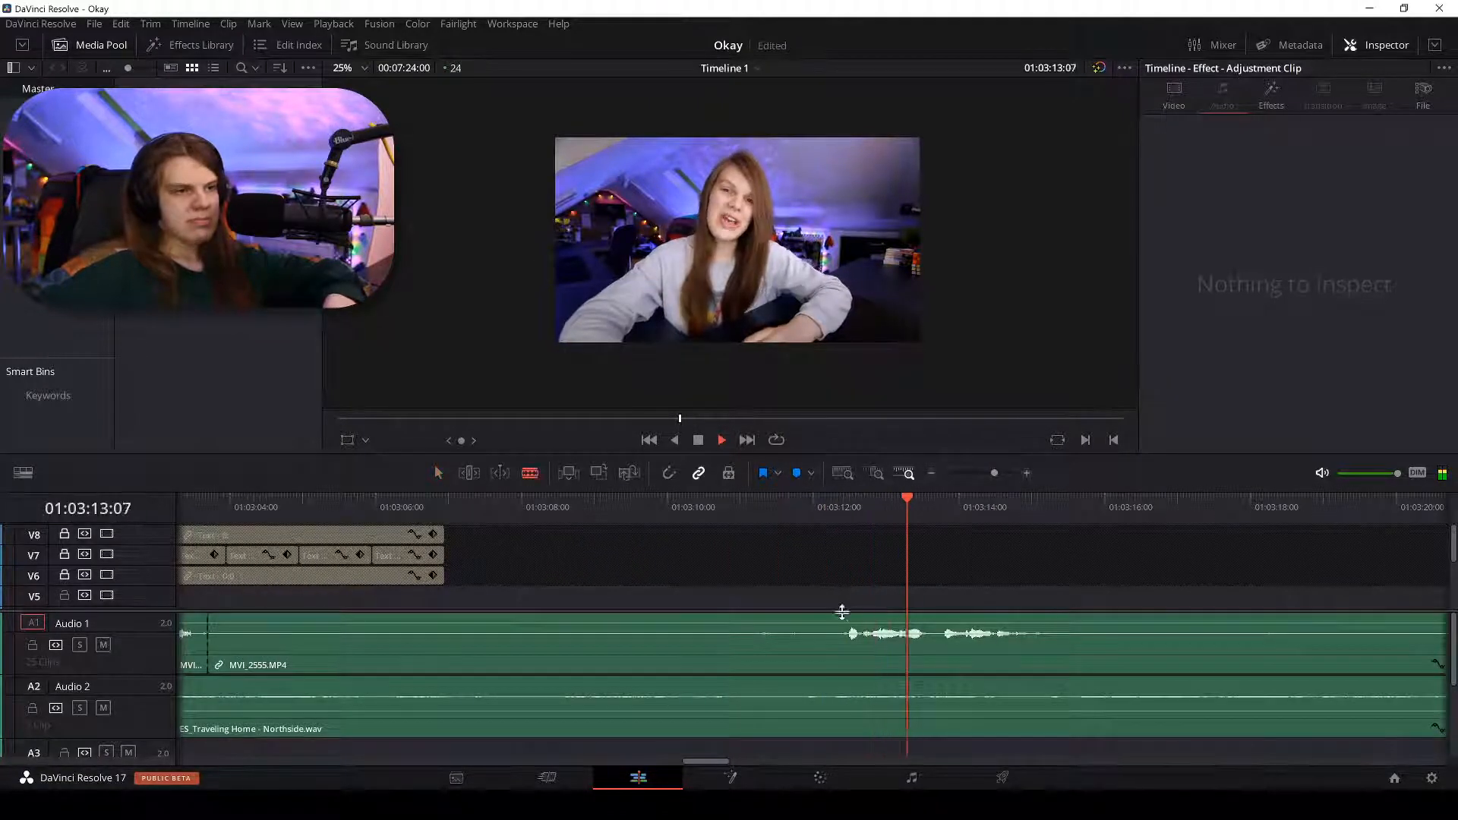
key(b)
click(839, 619)
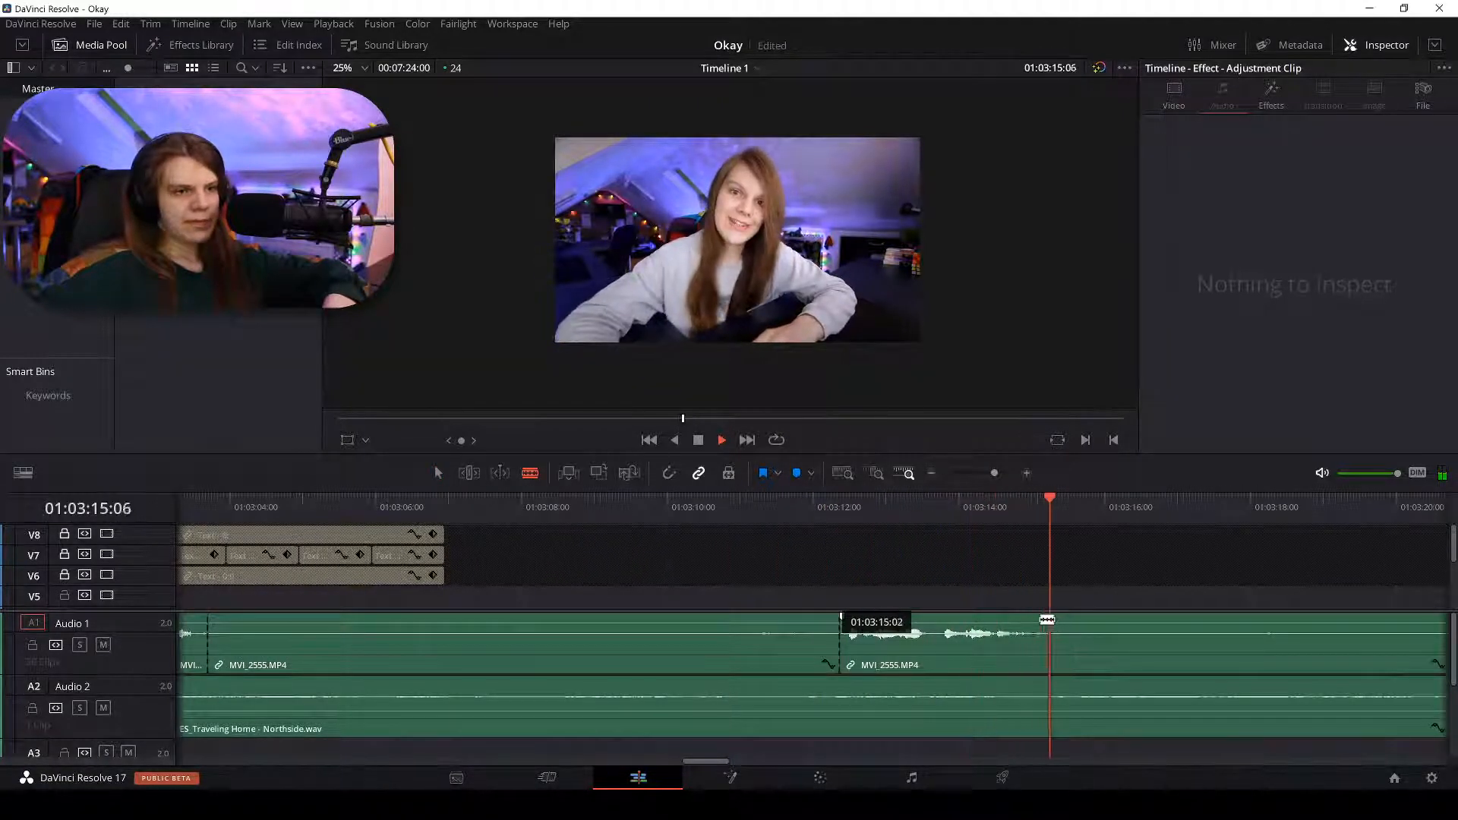
click(1037, 619)
key(a)
Delete that silent stretch on Audio 1 and ripple-delete its gap.
click(689, 630)
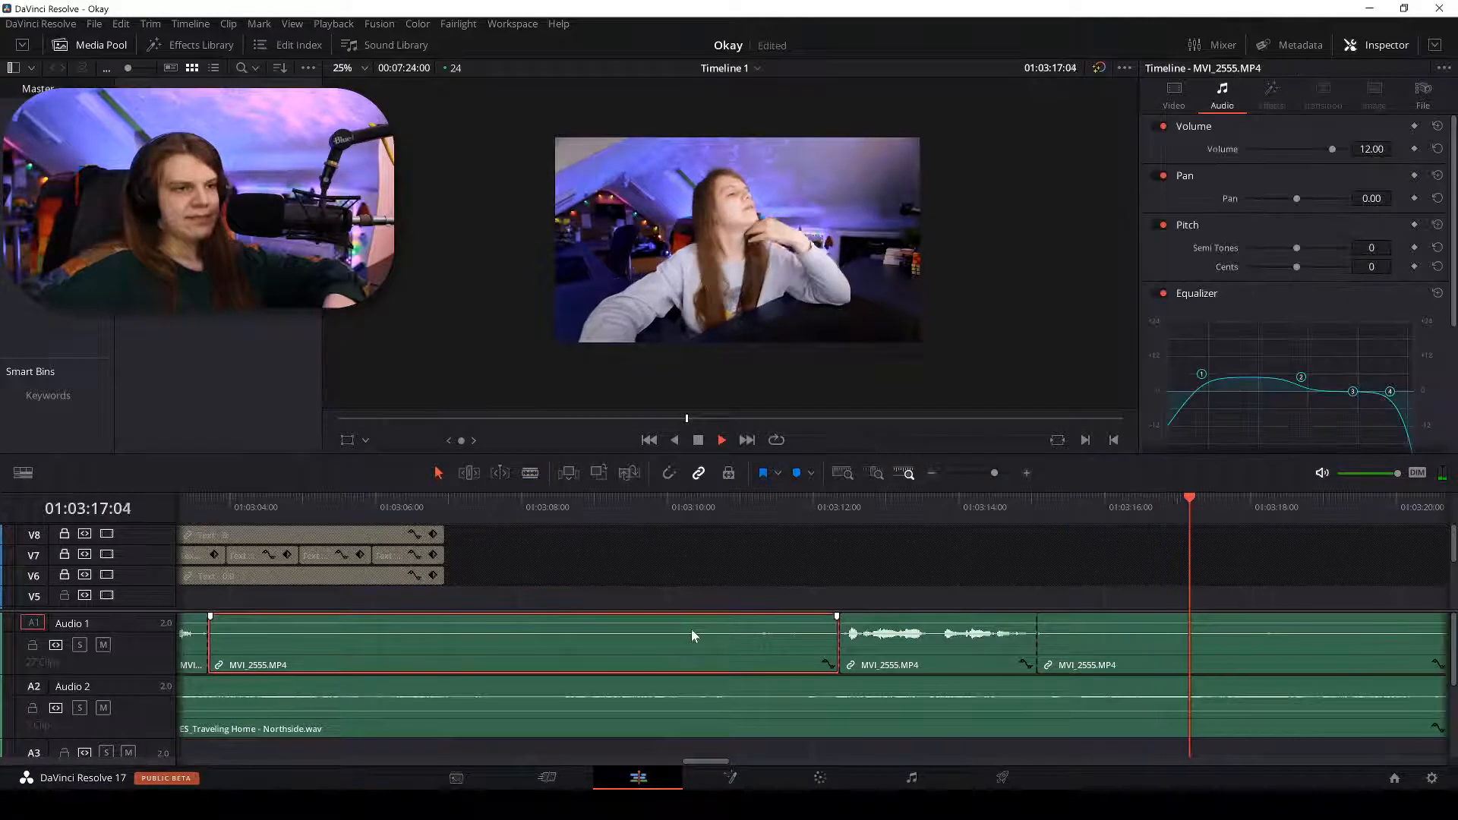
key(BackSpace)
right_click(632, 621)
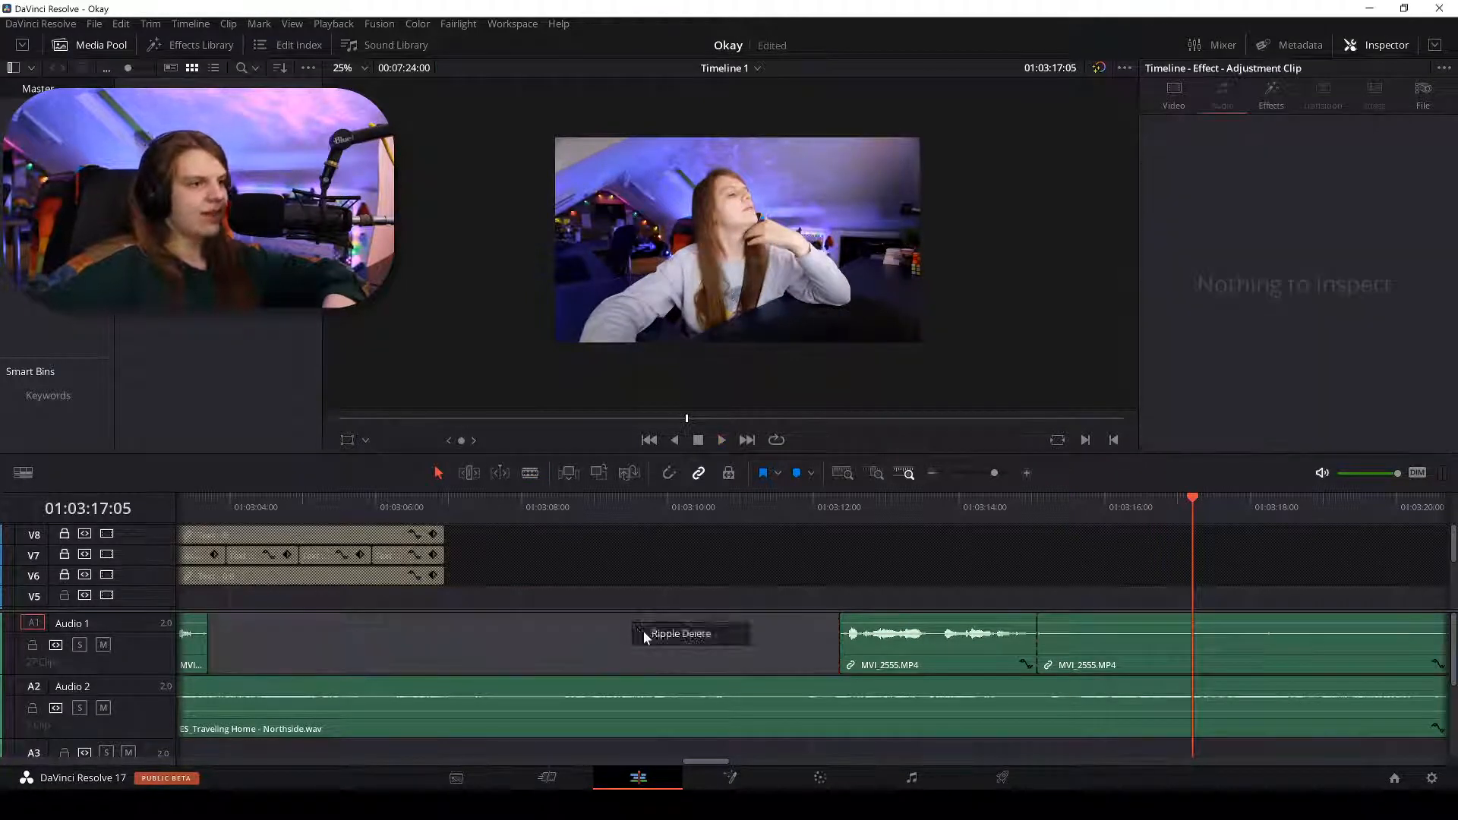
click(644, 631)
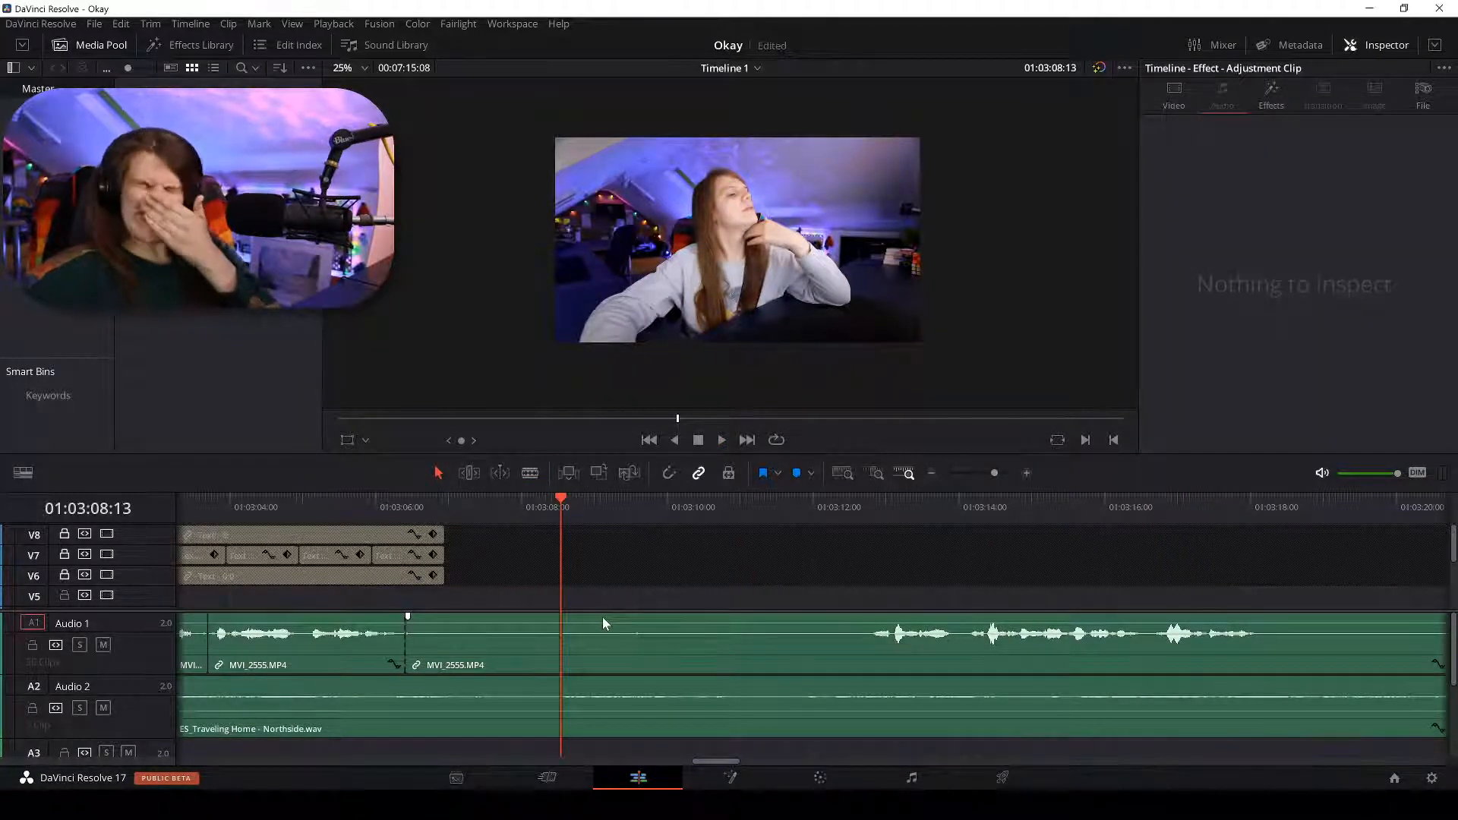
drag(395, 519, 444, 490)
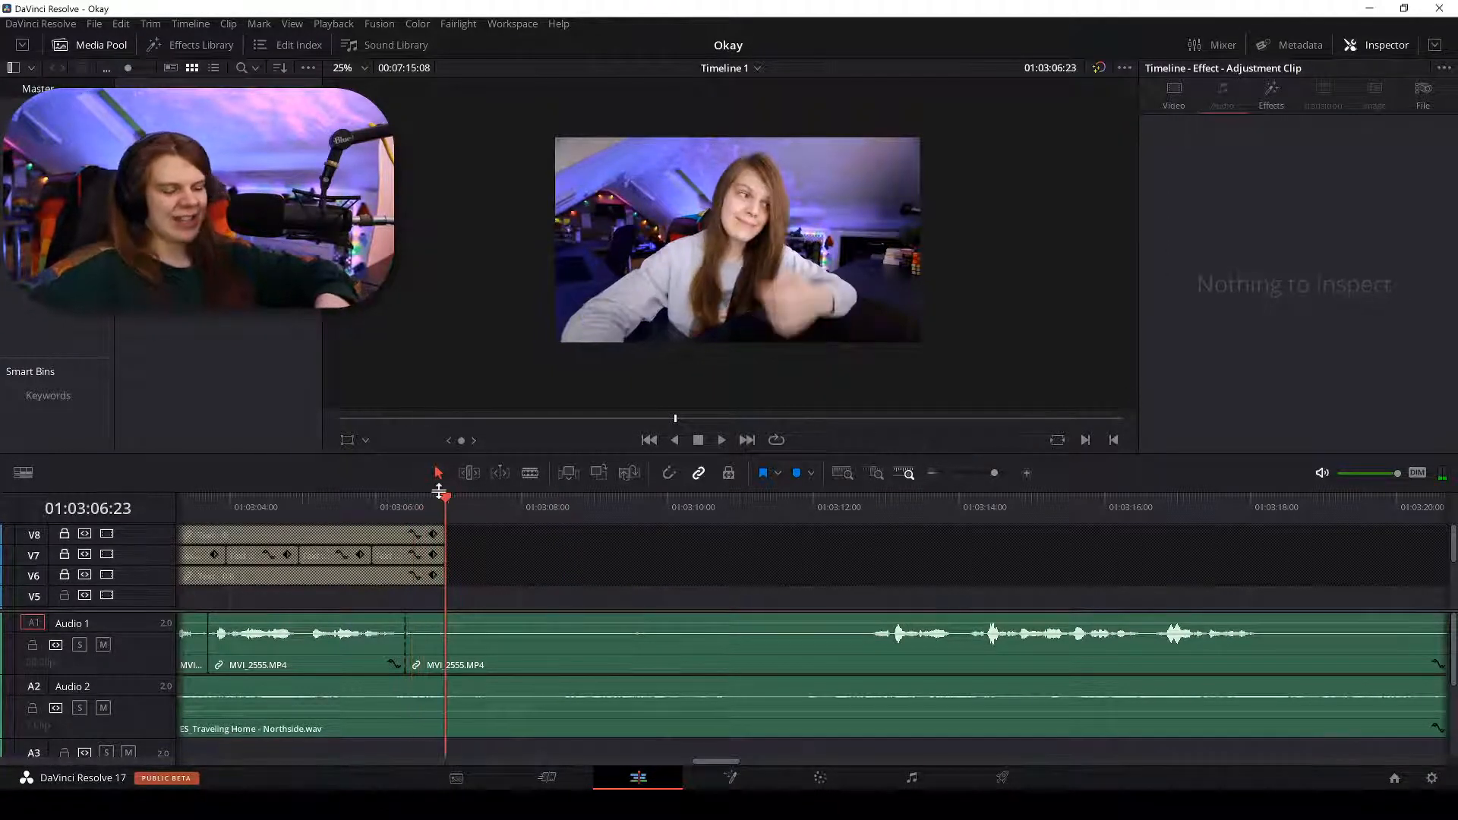
Move the playhead to 01:03:12:18, play back, and switch to the Blade tool.
scroll(441, 492, down, 6)
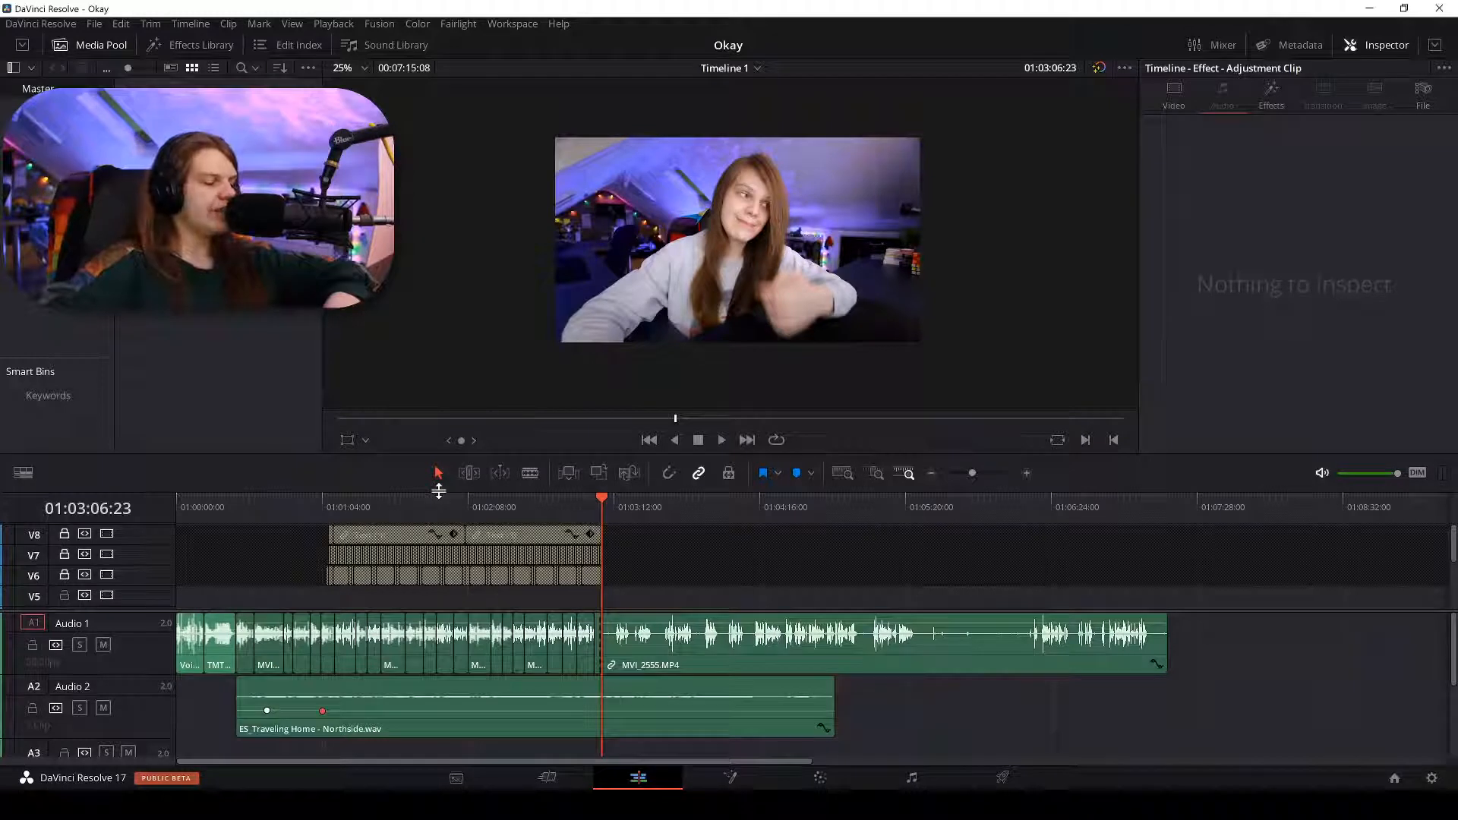
key(ctrl+equal)
key(ctrl+equal)
key(ctrl+equal)
key(ctrl+equal)
key(ctrl+equal)
key(ctrl+equal)
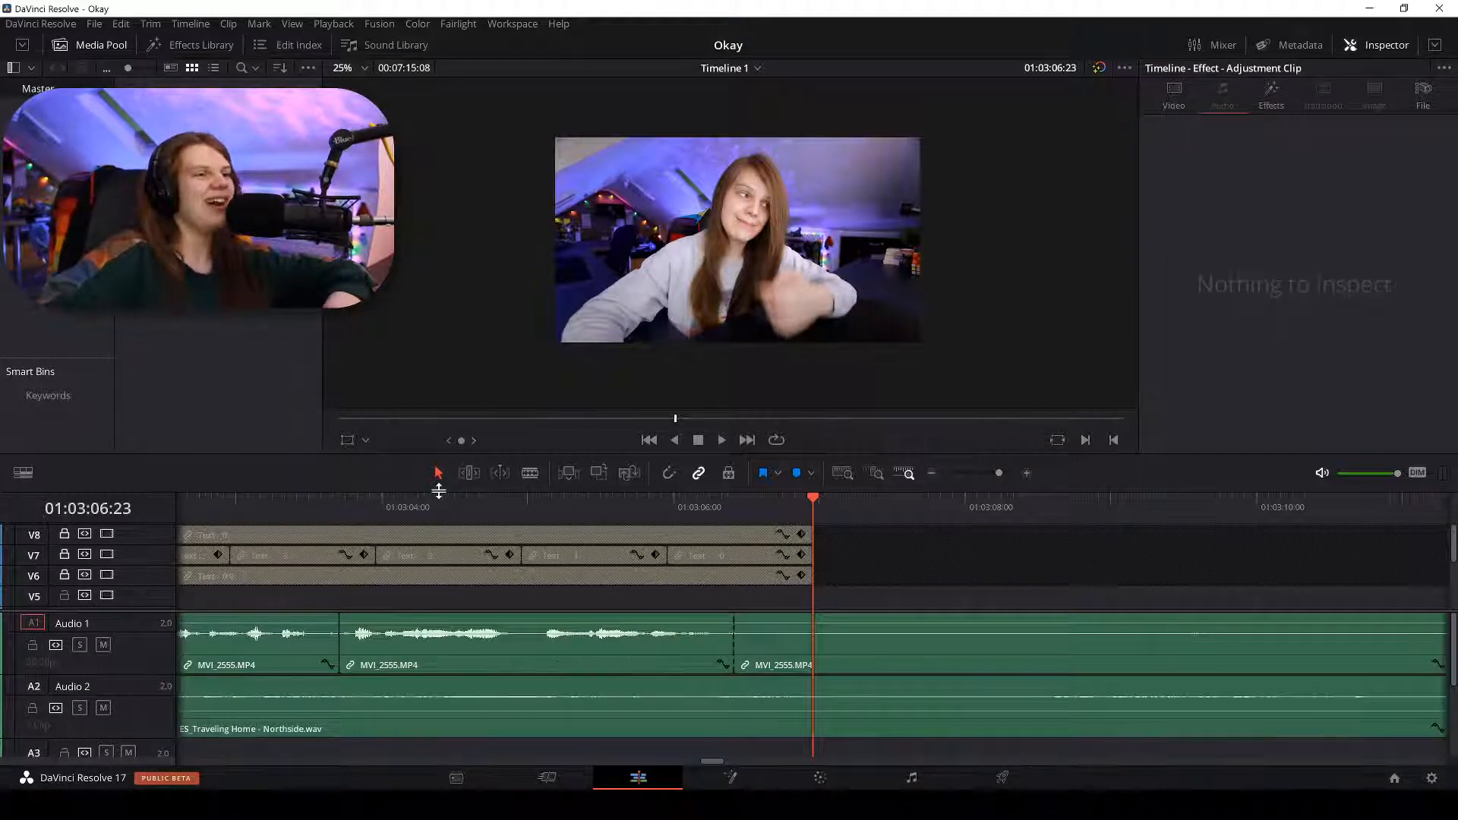
key(ctrl+minus)
key(ctrl+minus)
click(1024, 503)
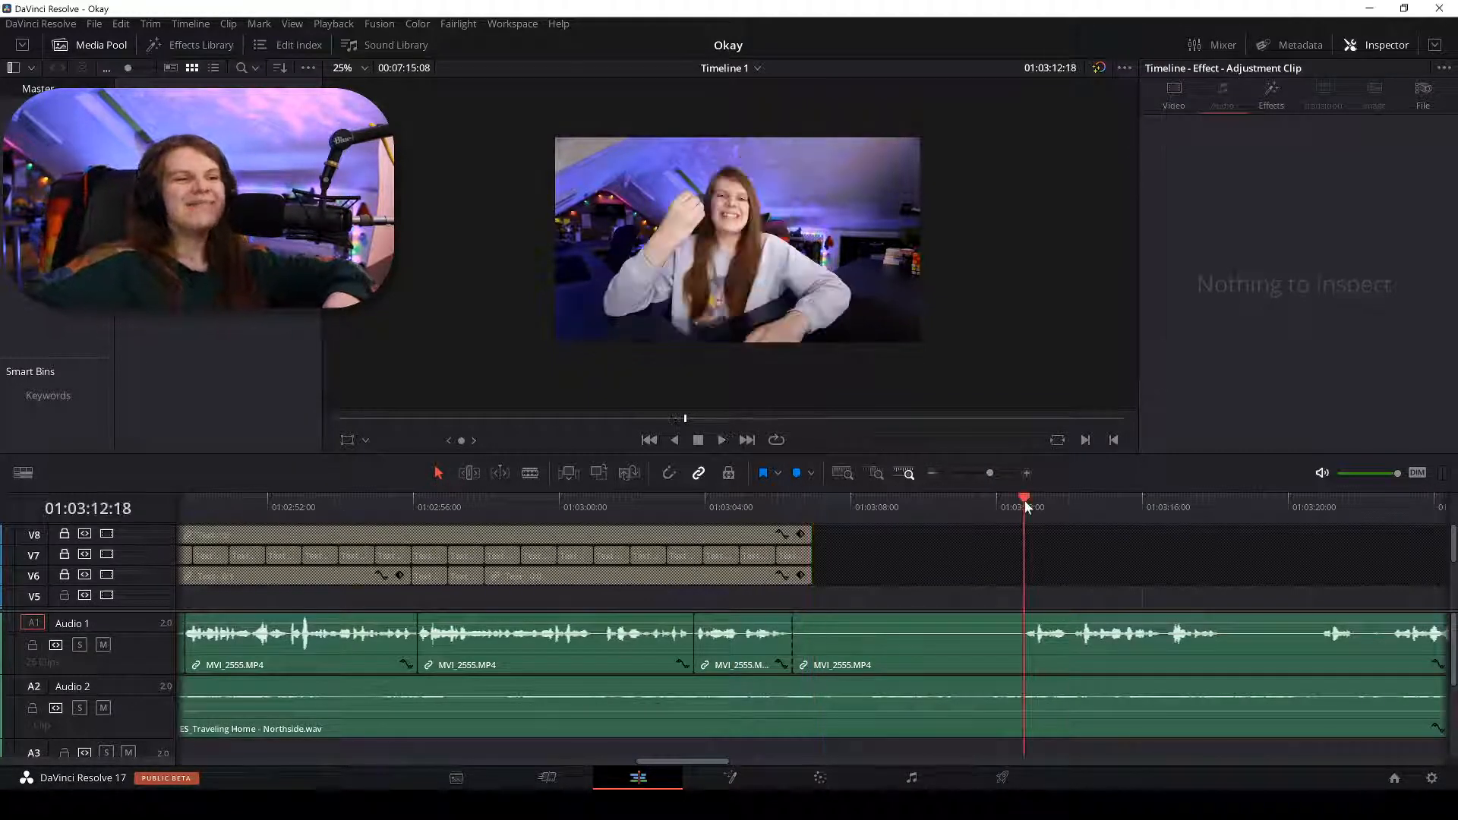
key(ctrl+equal)
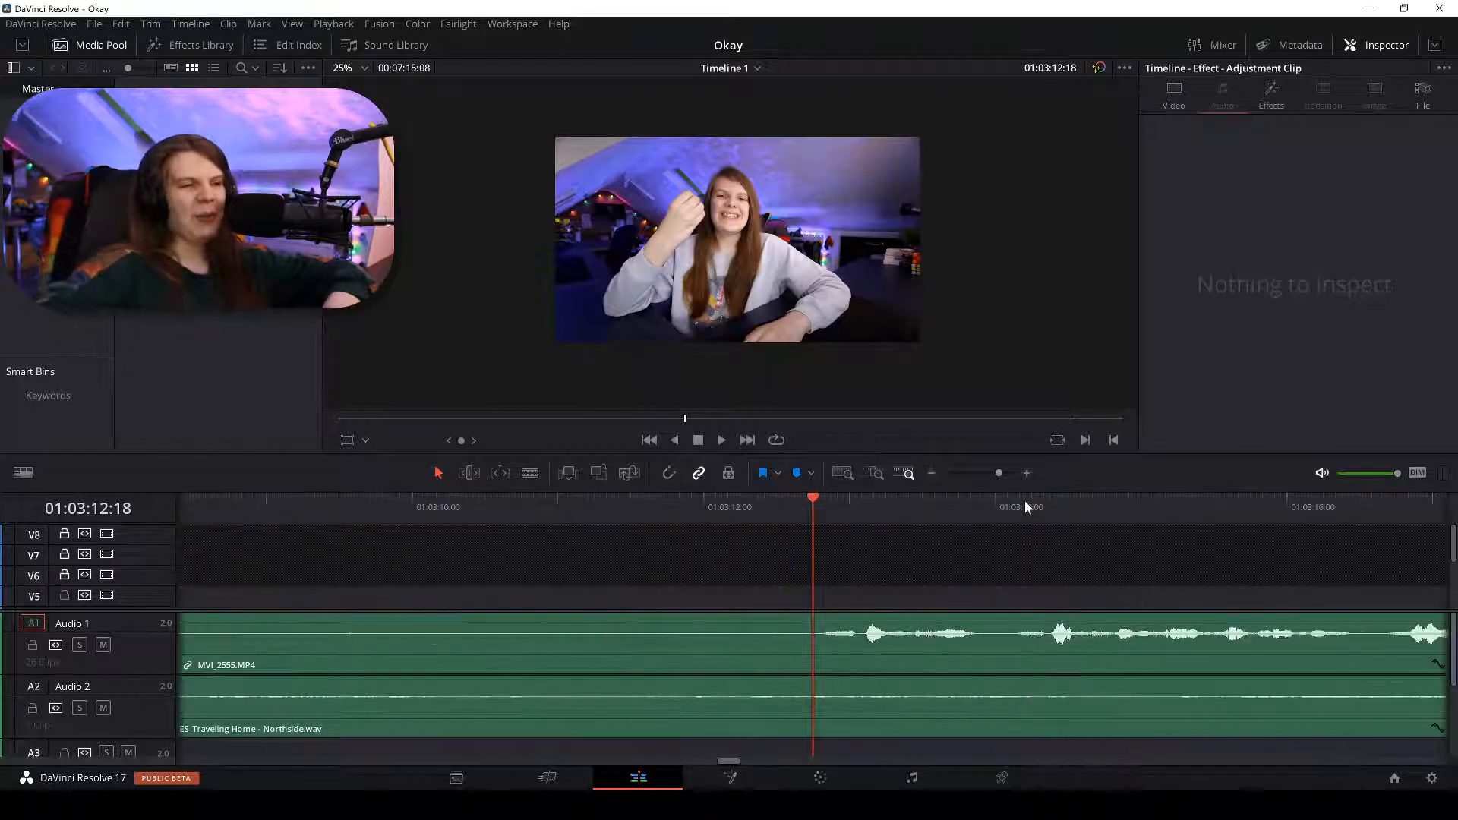
key(space)
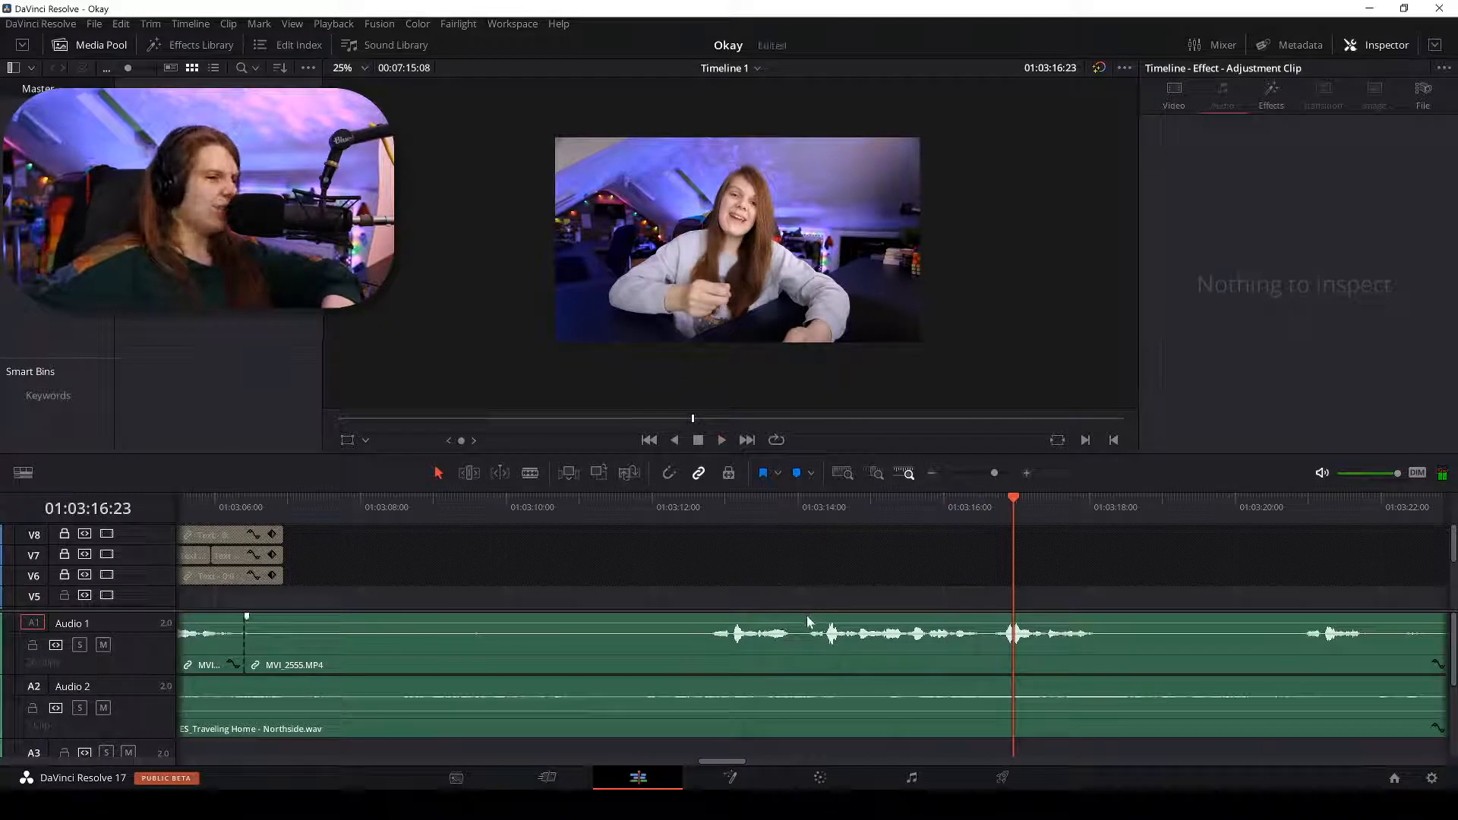
key(b)
scroll(808, 596, down, 3)
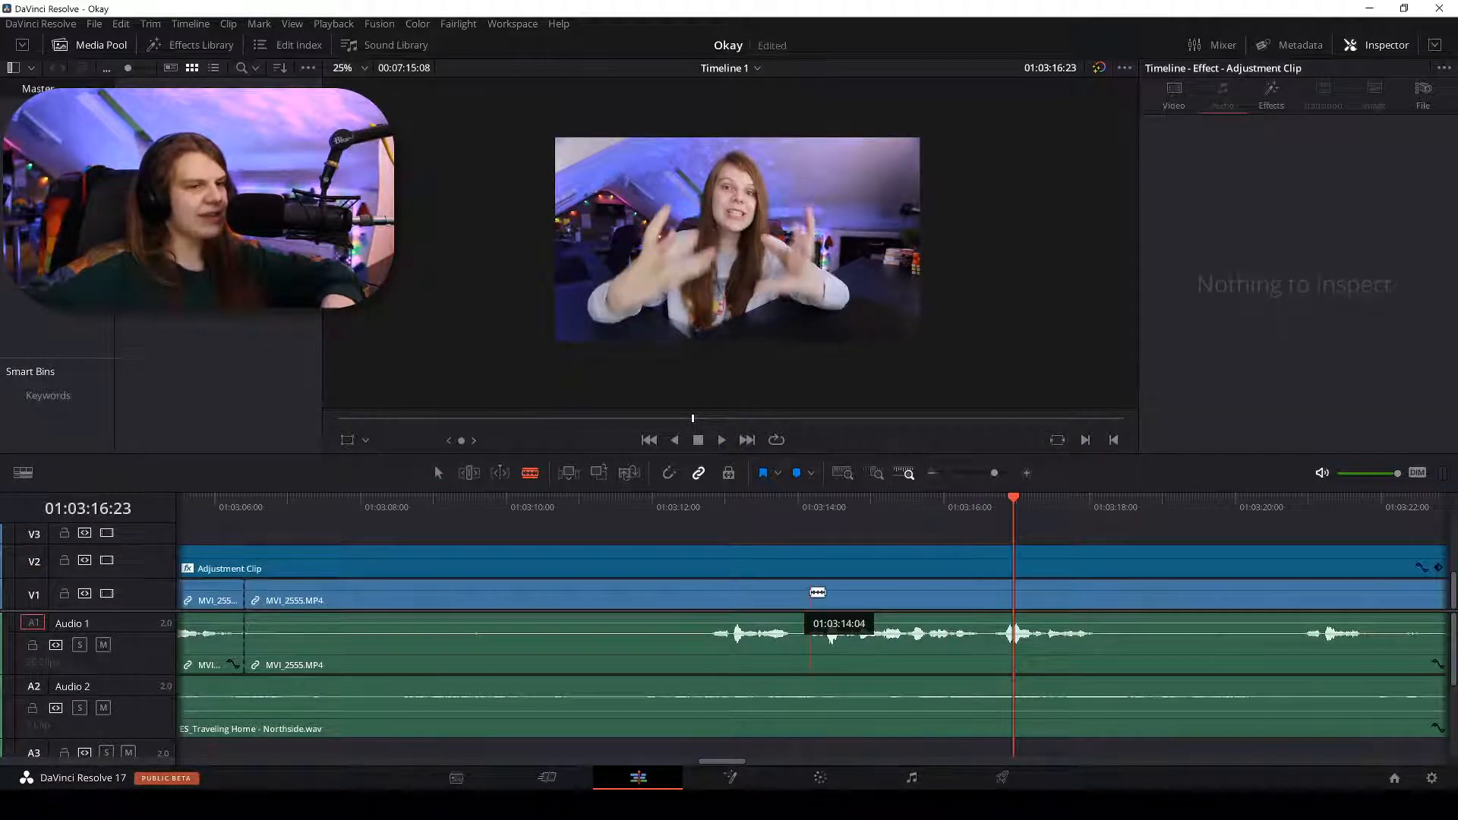
Cut at 01:03:14:04, delete the dead-air piece before it, and ripple-delete the gap.
click(809, 593)
key(a)
click(715, 595)
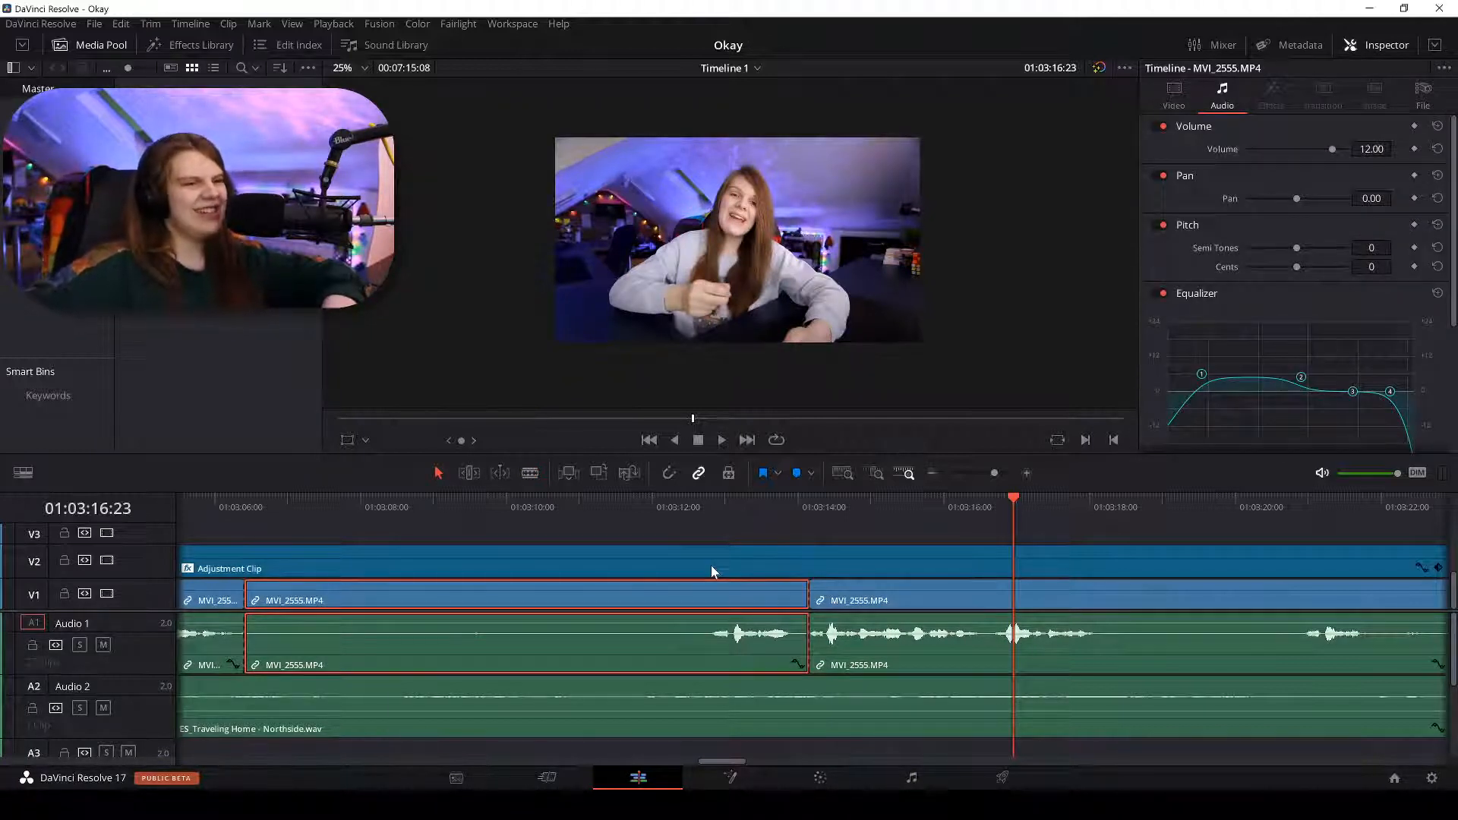
key(BackSpace)
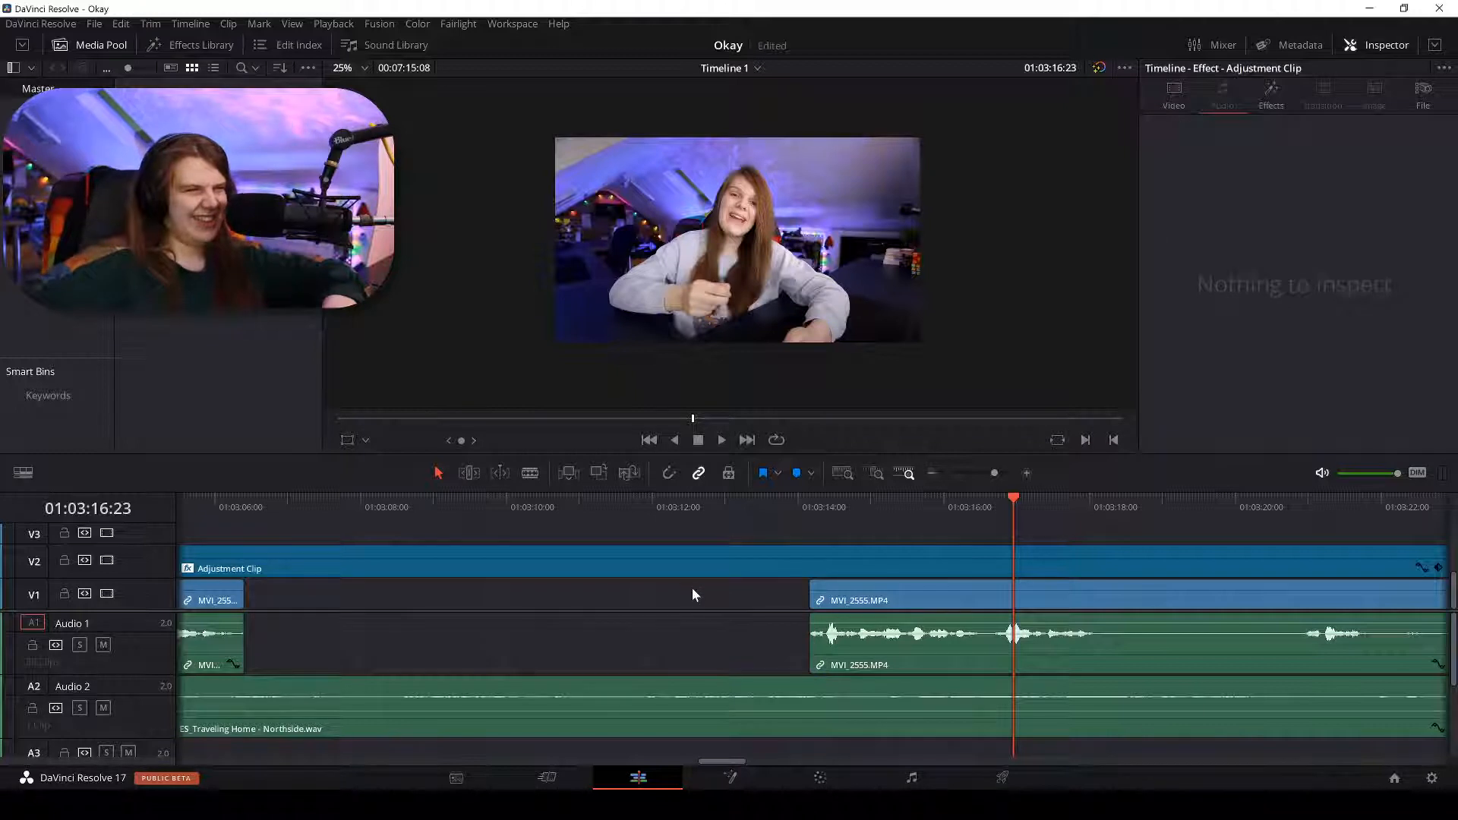
click(691, 587)
right_click(691, 588)
click(714, 595)
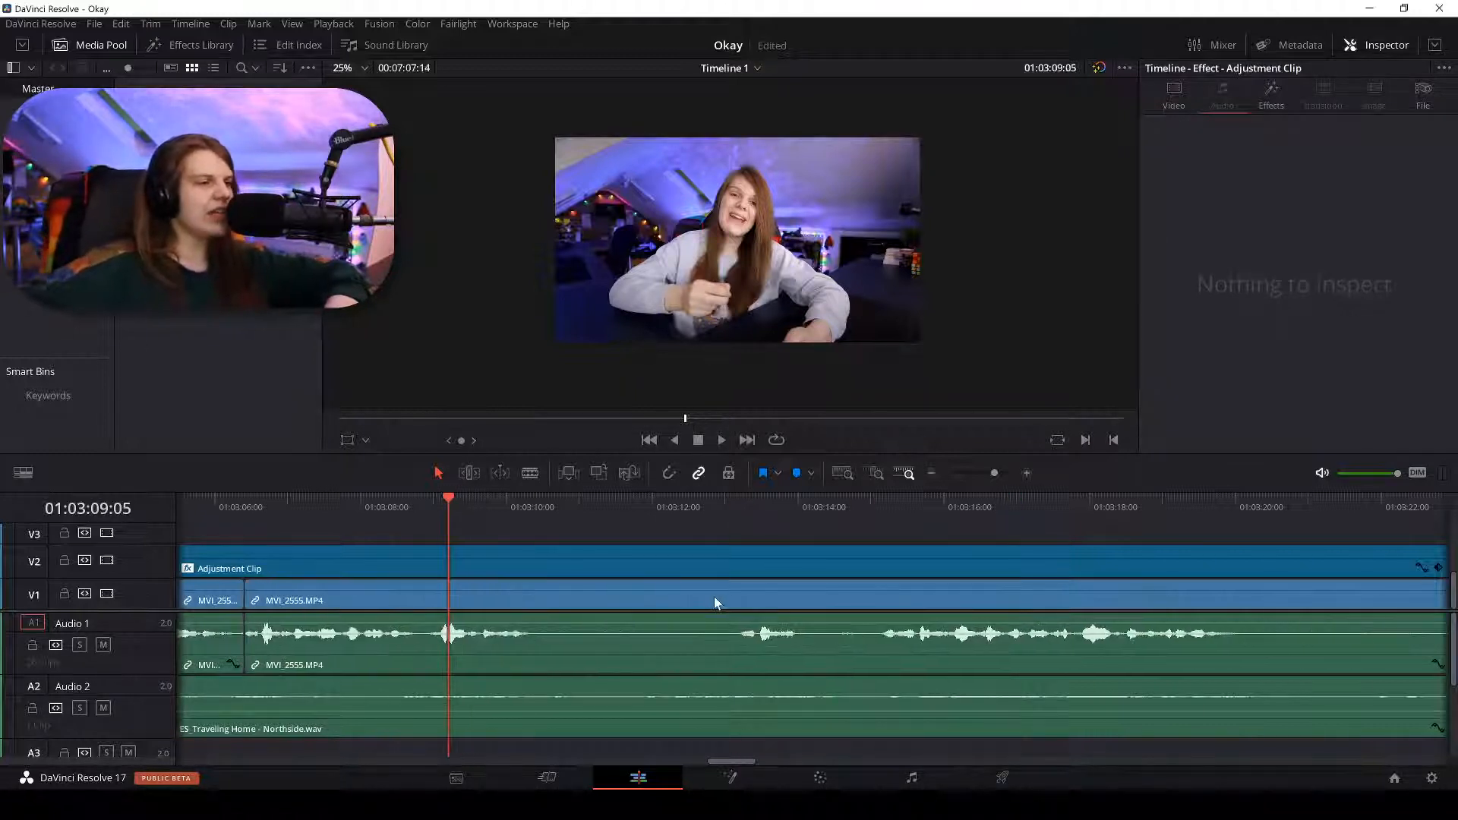
Review the edit from 01:03:08:21, then split the clip near 01:03:14:18.
key(space)
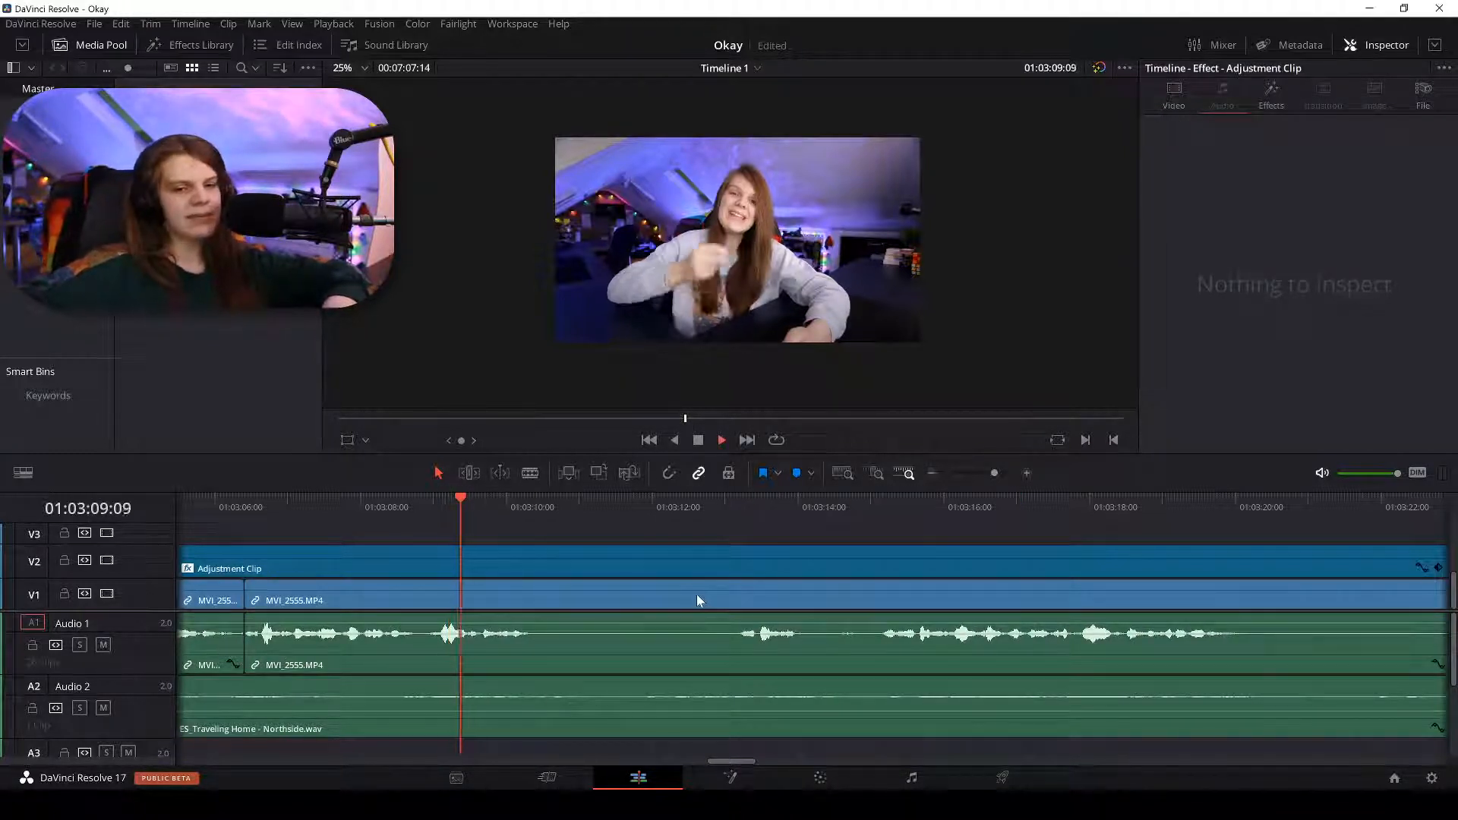
key(ctrl+equal)
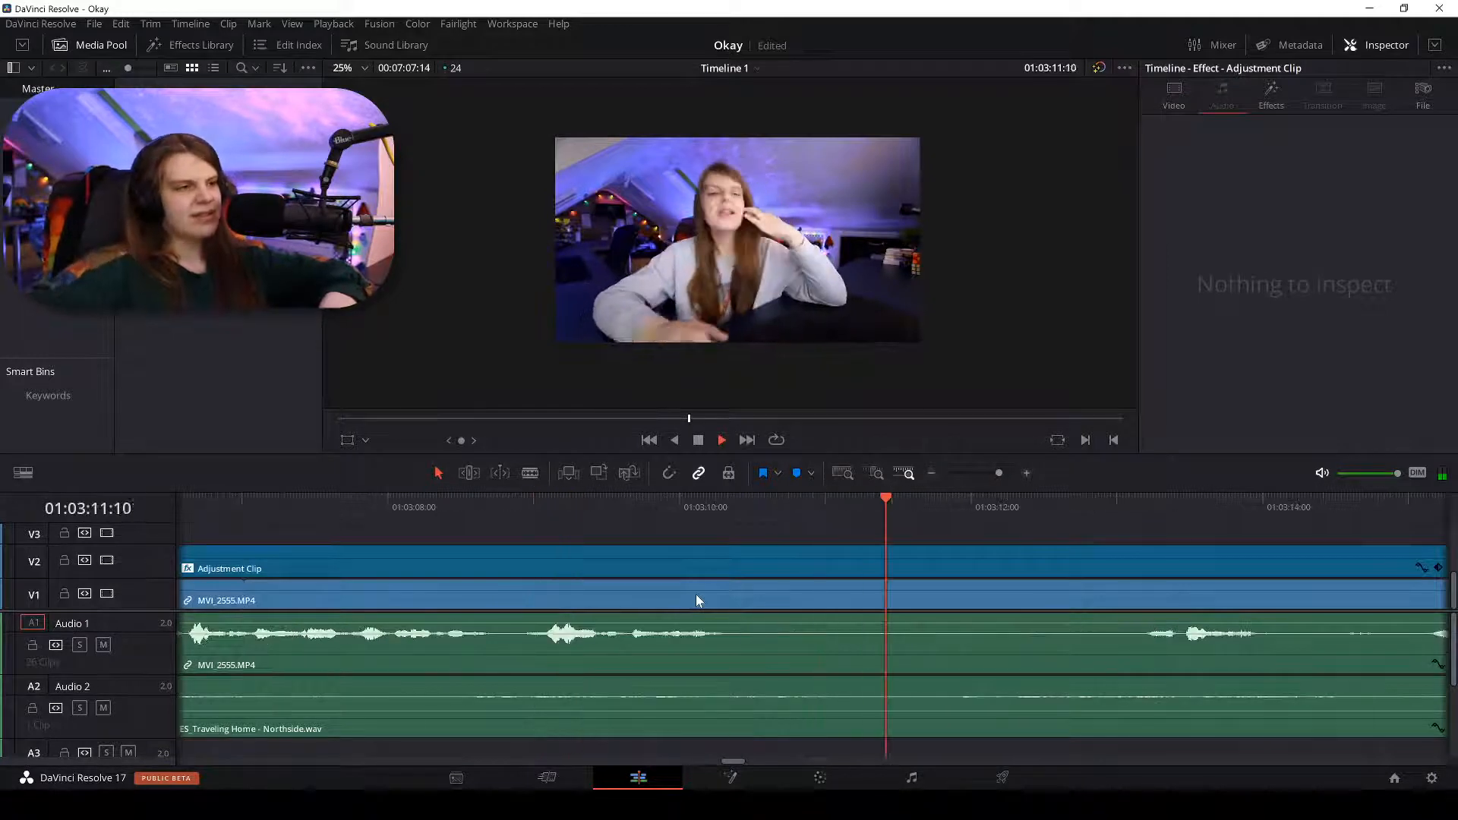
click(515, 500)
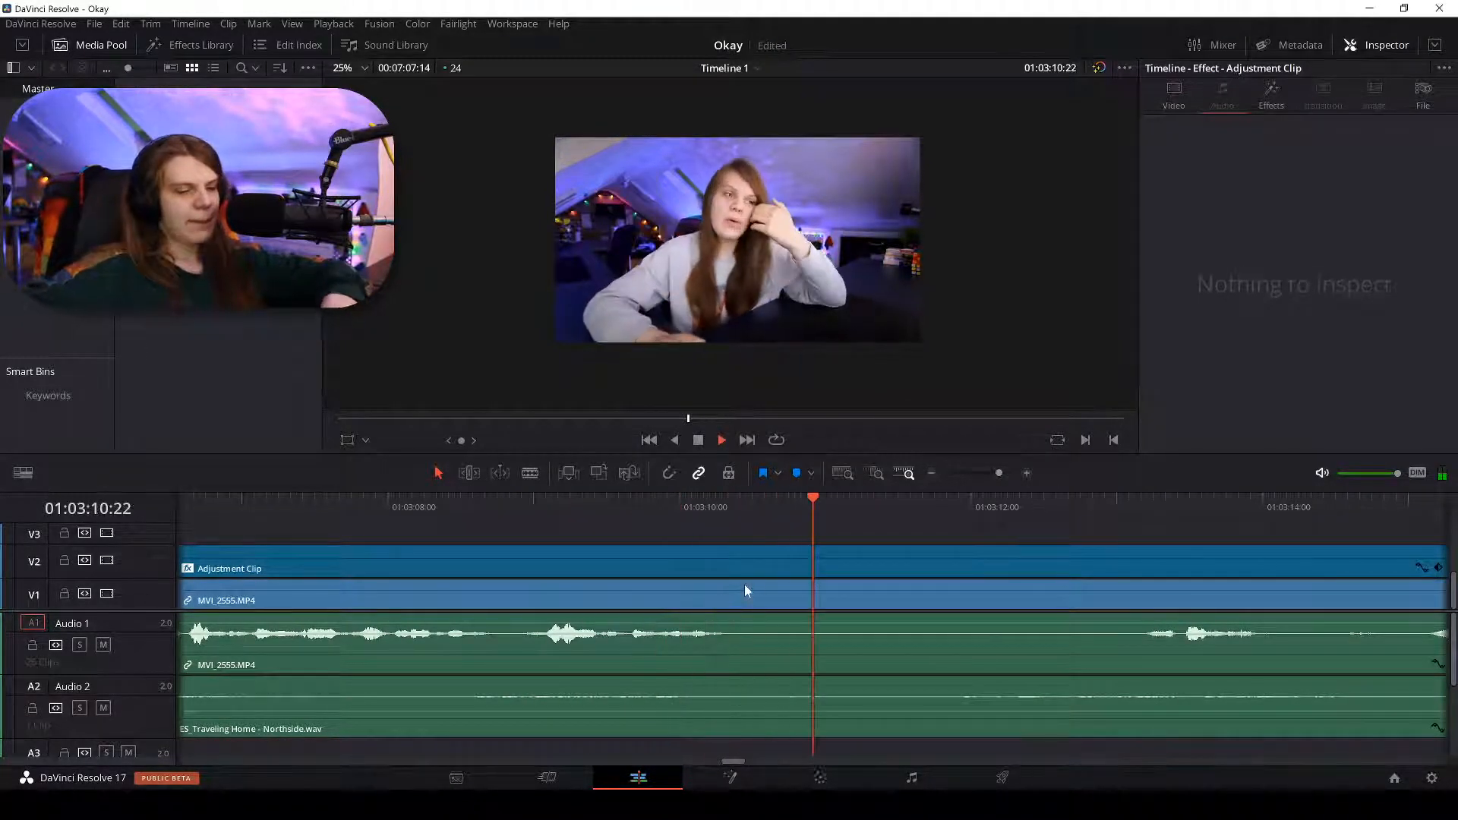
key(ctrl+minus)
click(958, 507)
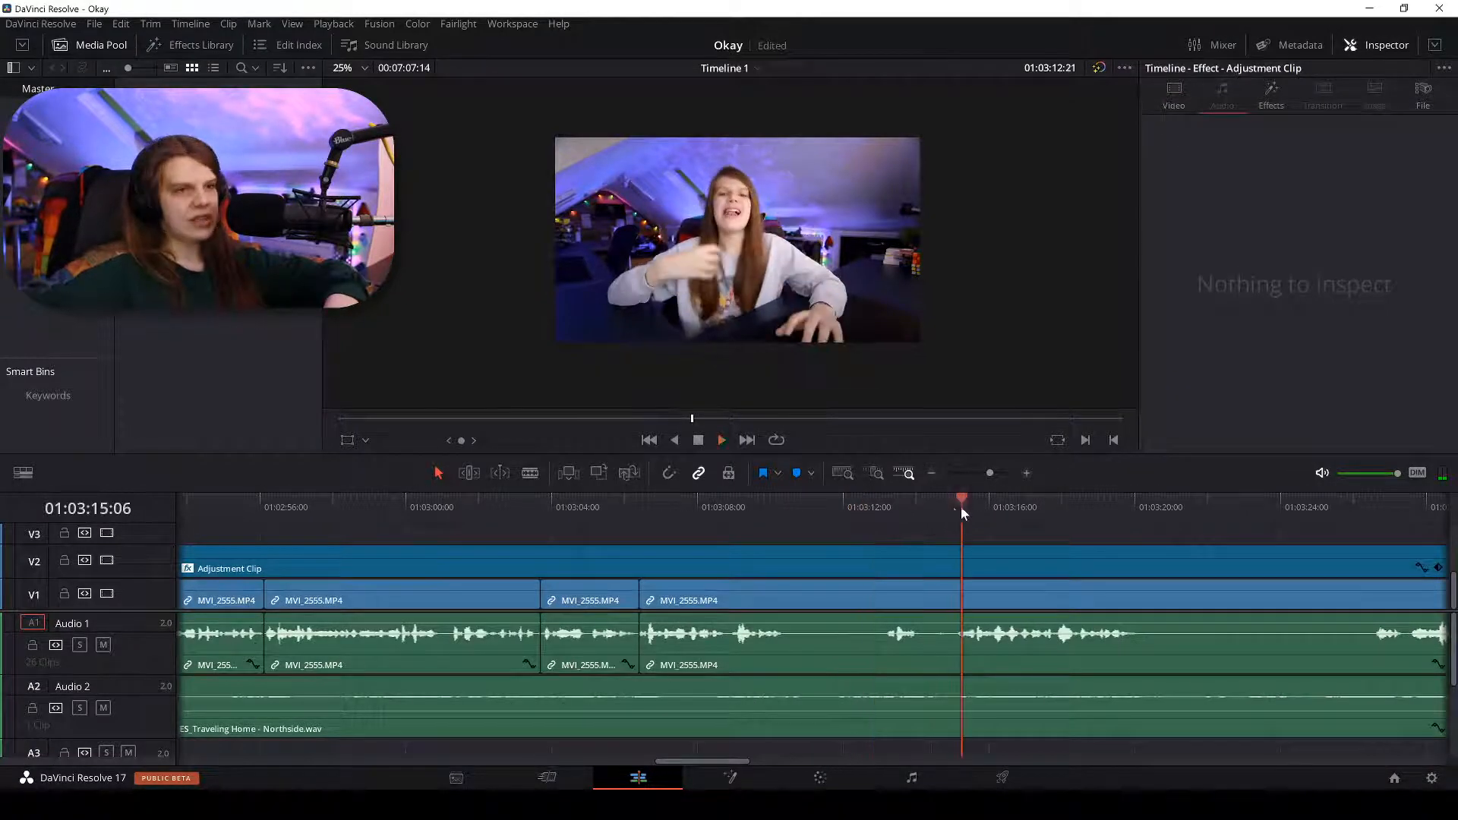
key(ctrl+equal)
key(b)
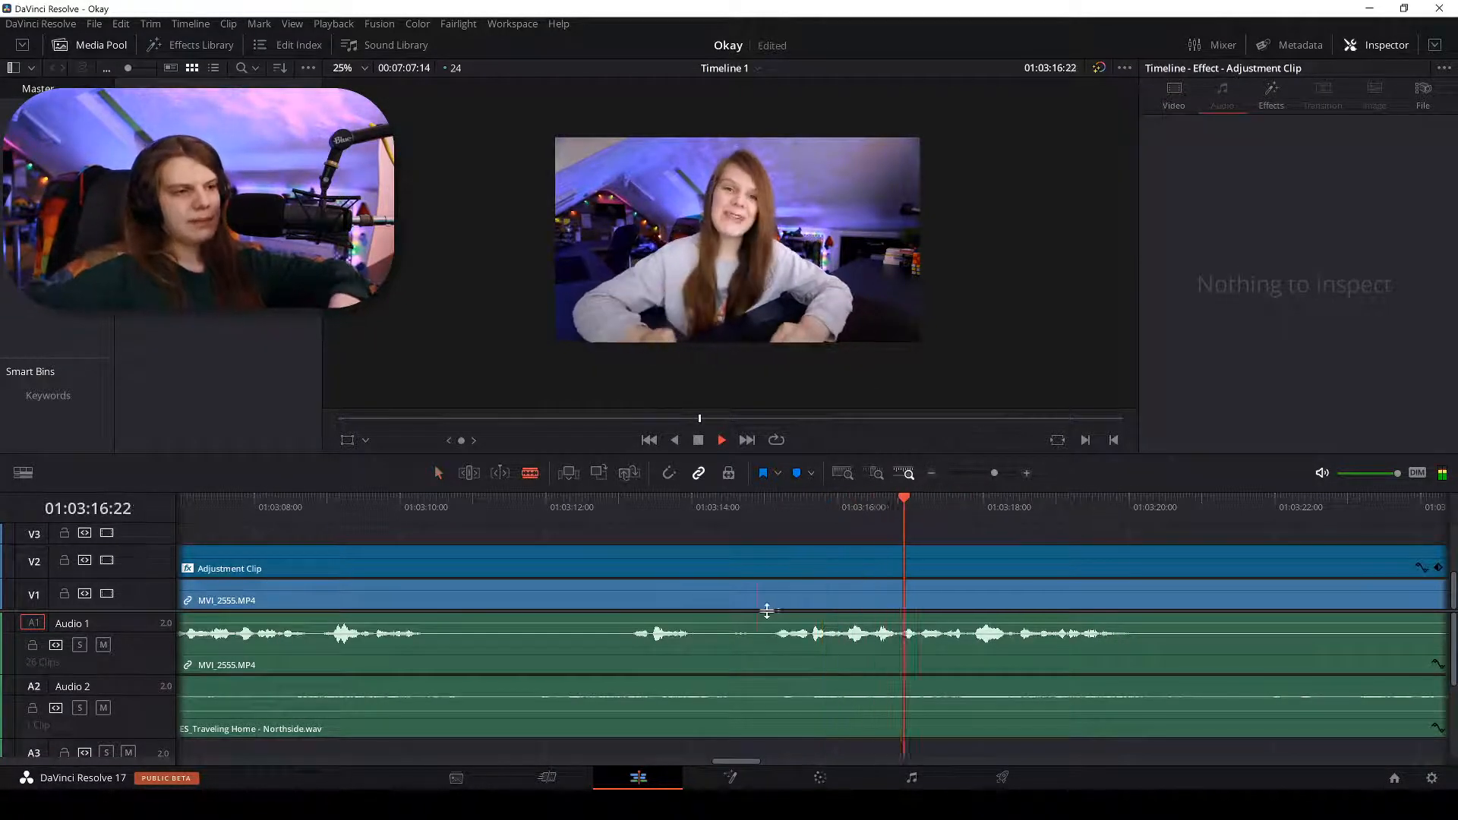
click(773, 599)
key(a)
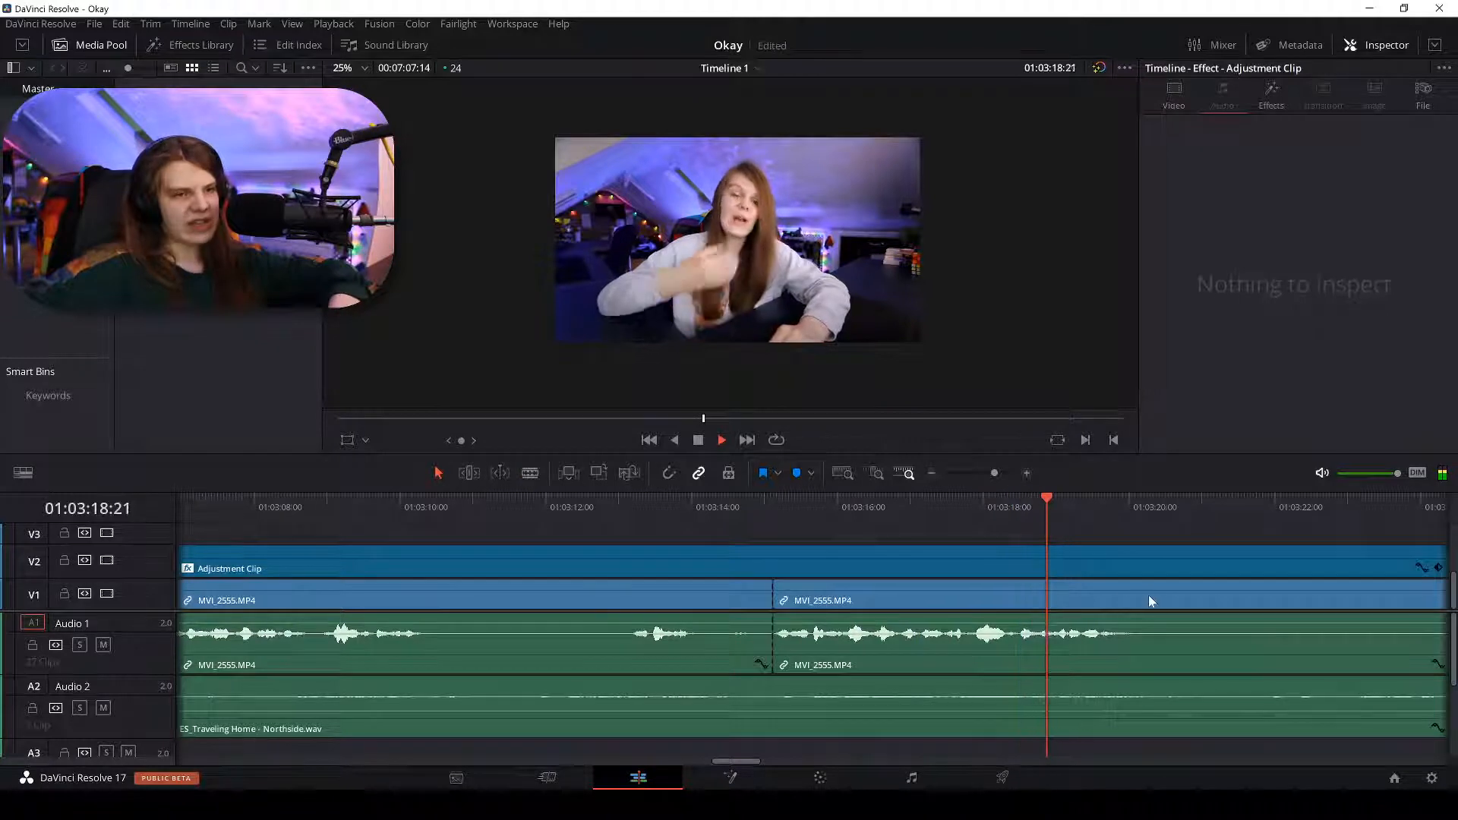
Split at about 01:03:19:18, delete the piece before it, and remove the gap.
key(b)
click(1129, 600)
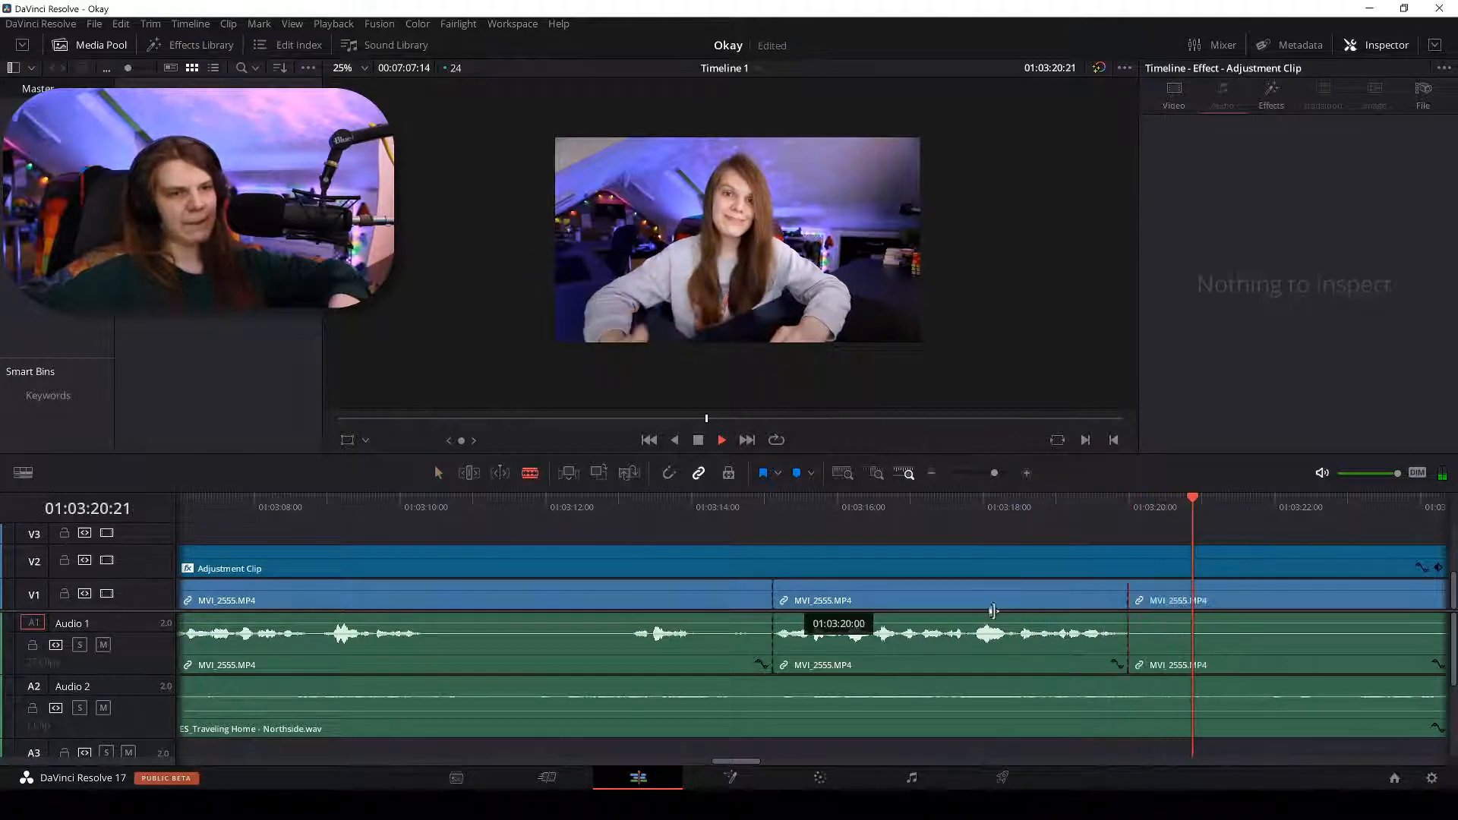
key(a)
click(653, 599)
key(BackSpace)
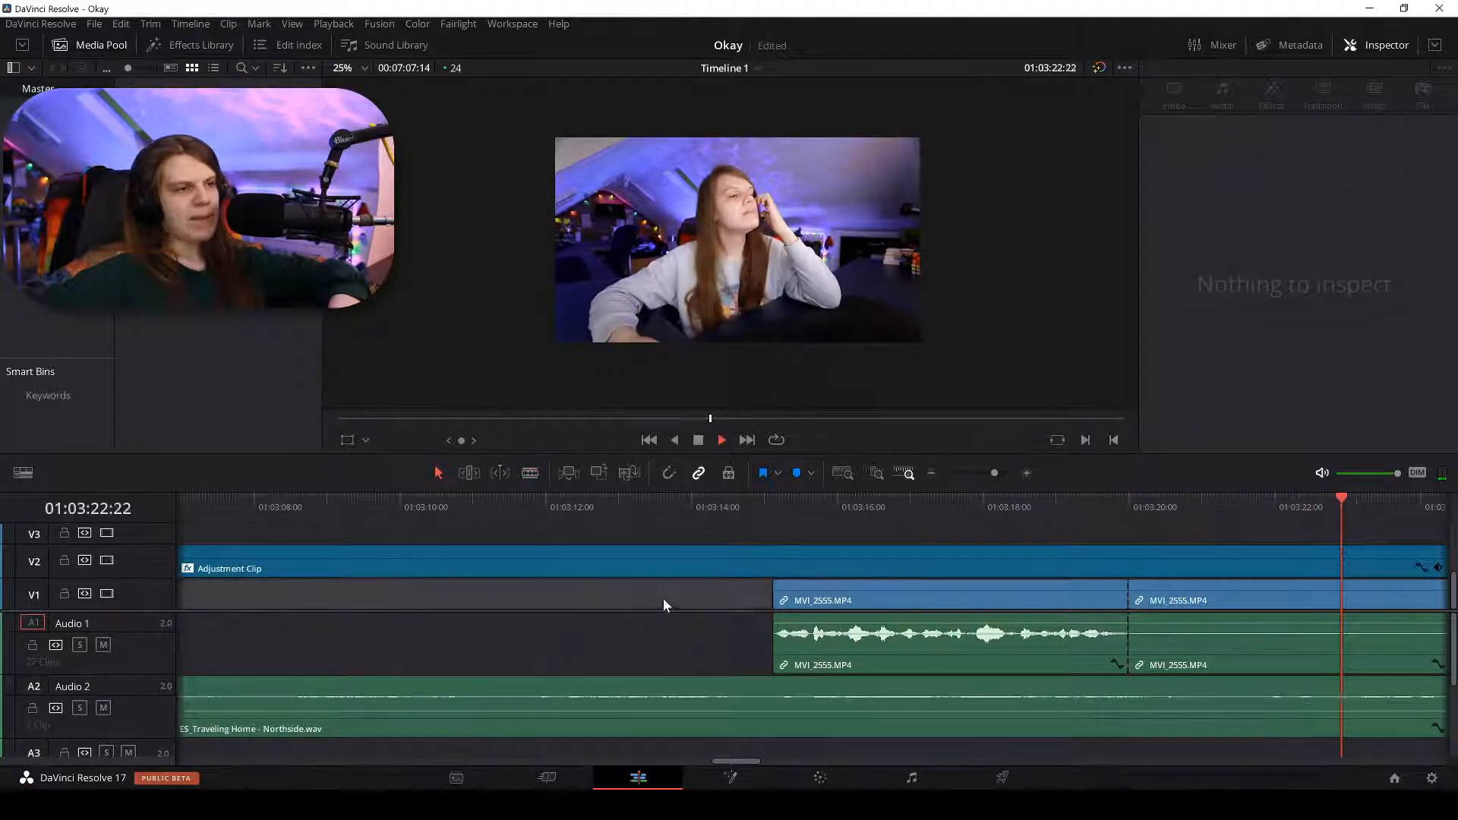
click(682, 606)
key(BackSpace)
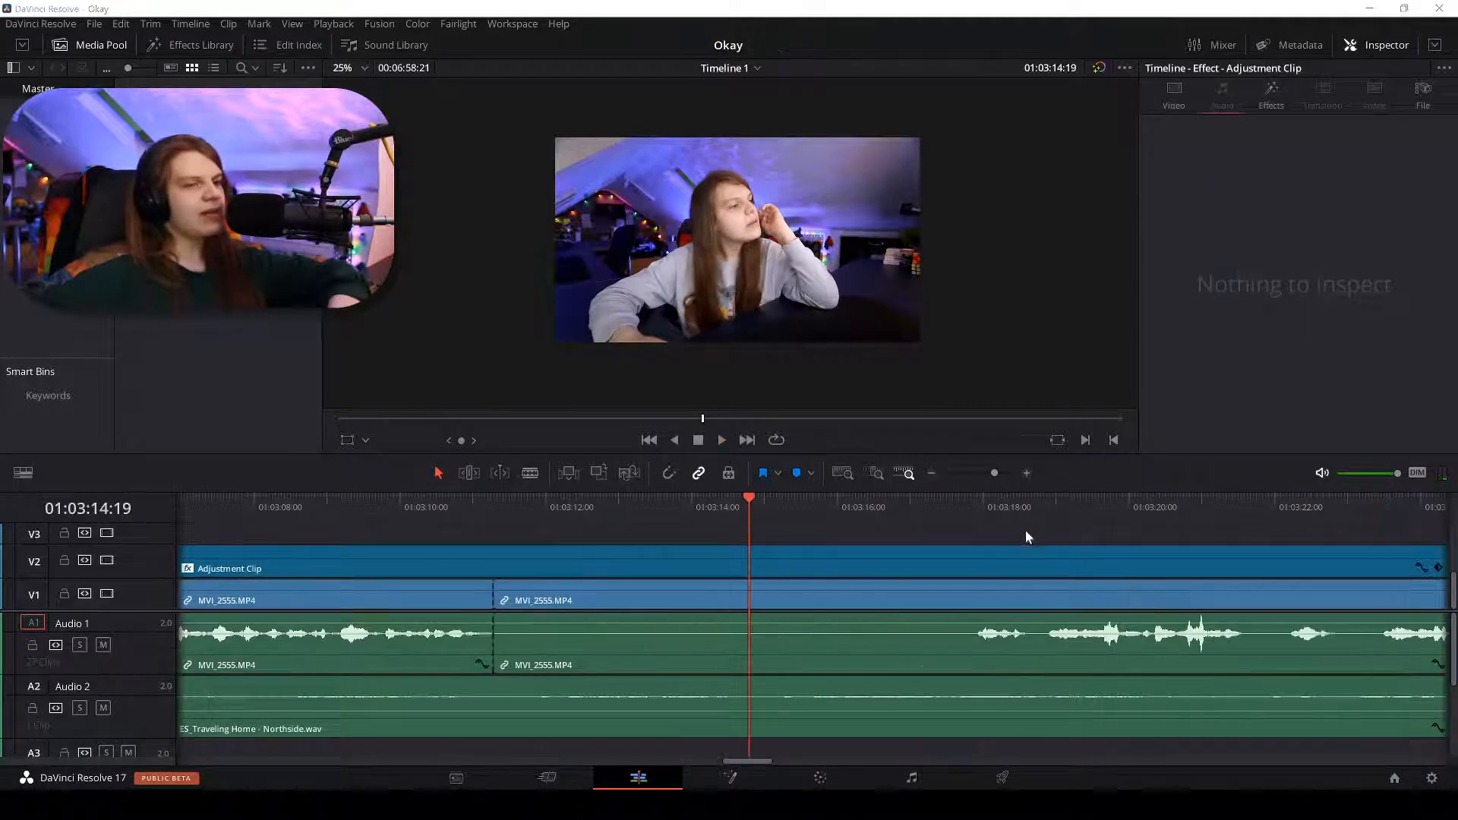
key(space)
Split the talking-head clip at 01:03:25:03.
scroll(968, 507, down, 4)
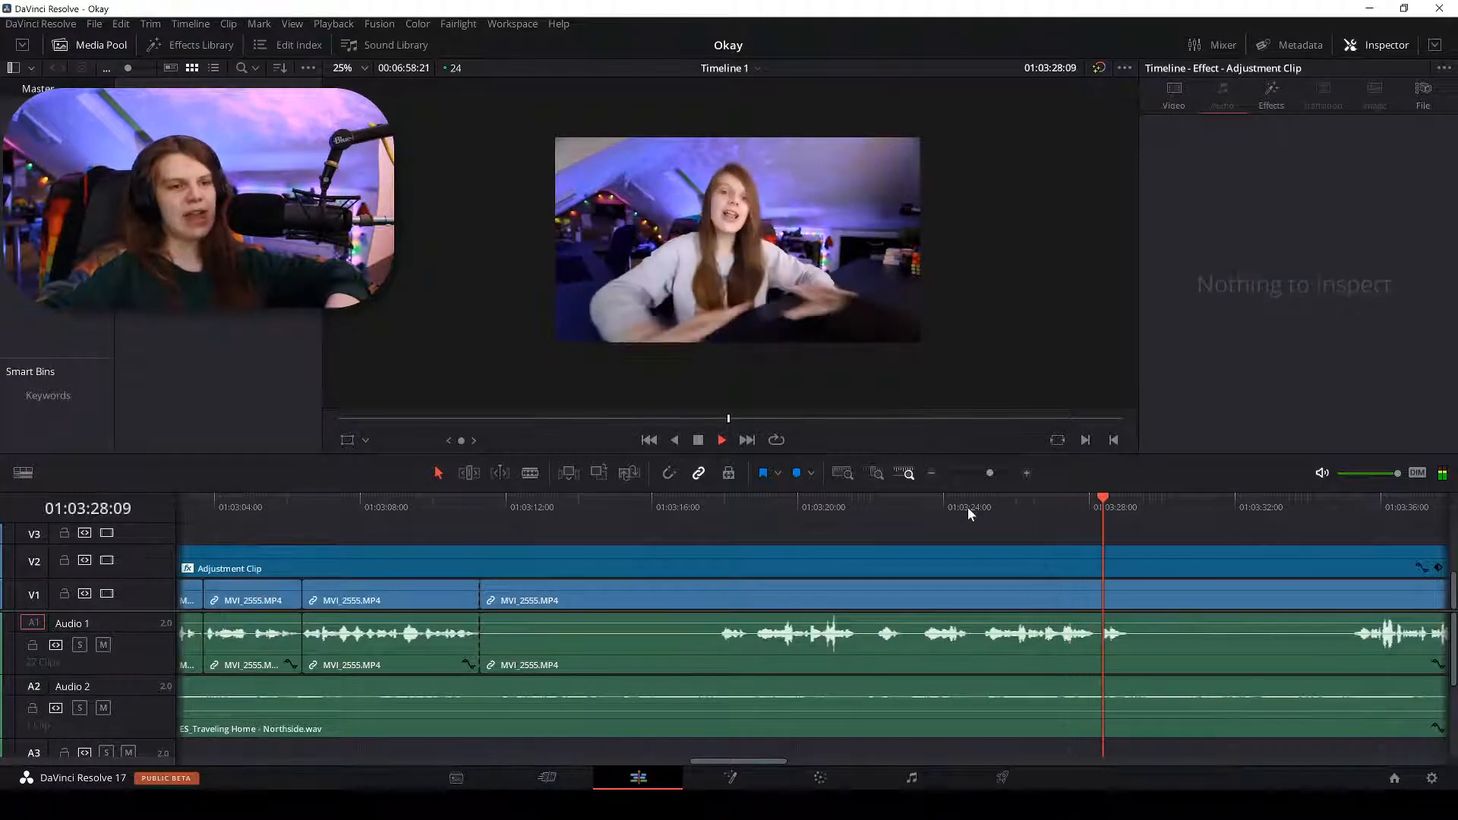
click(968, 508)
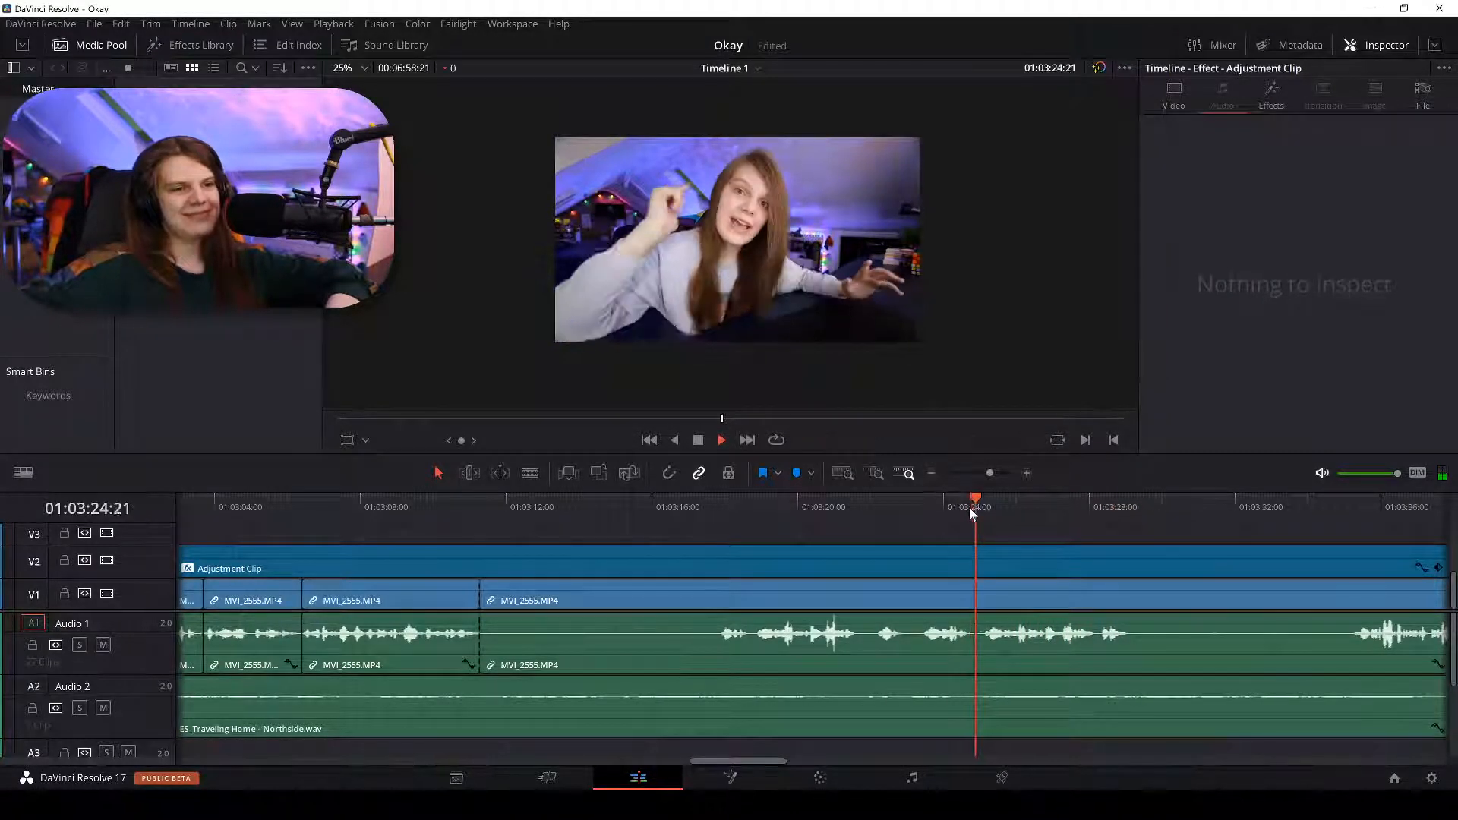
key(ctrl+equal)
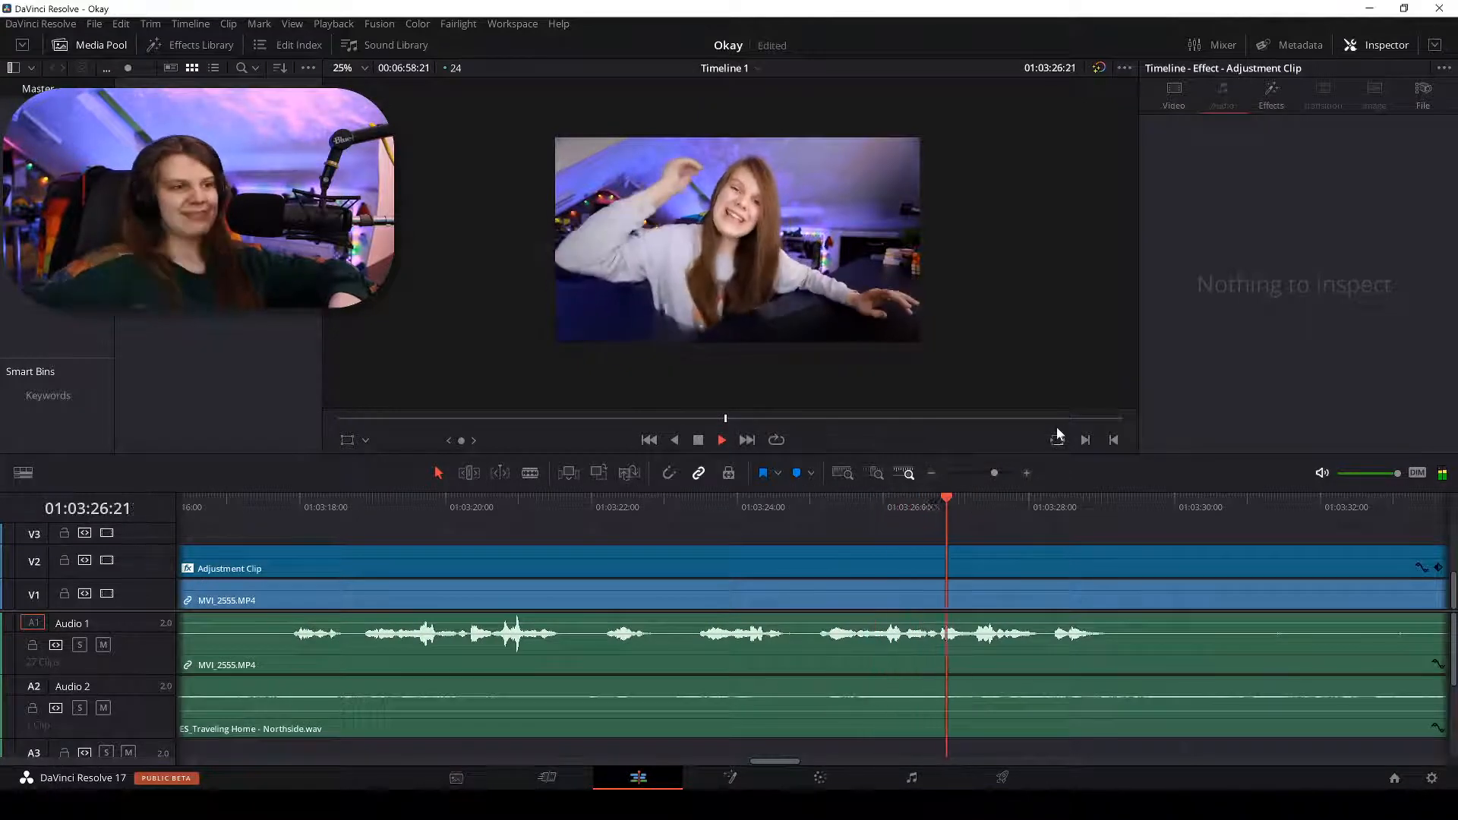
key(b)
click(828, 599)
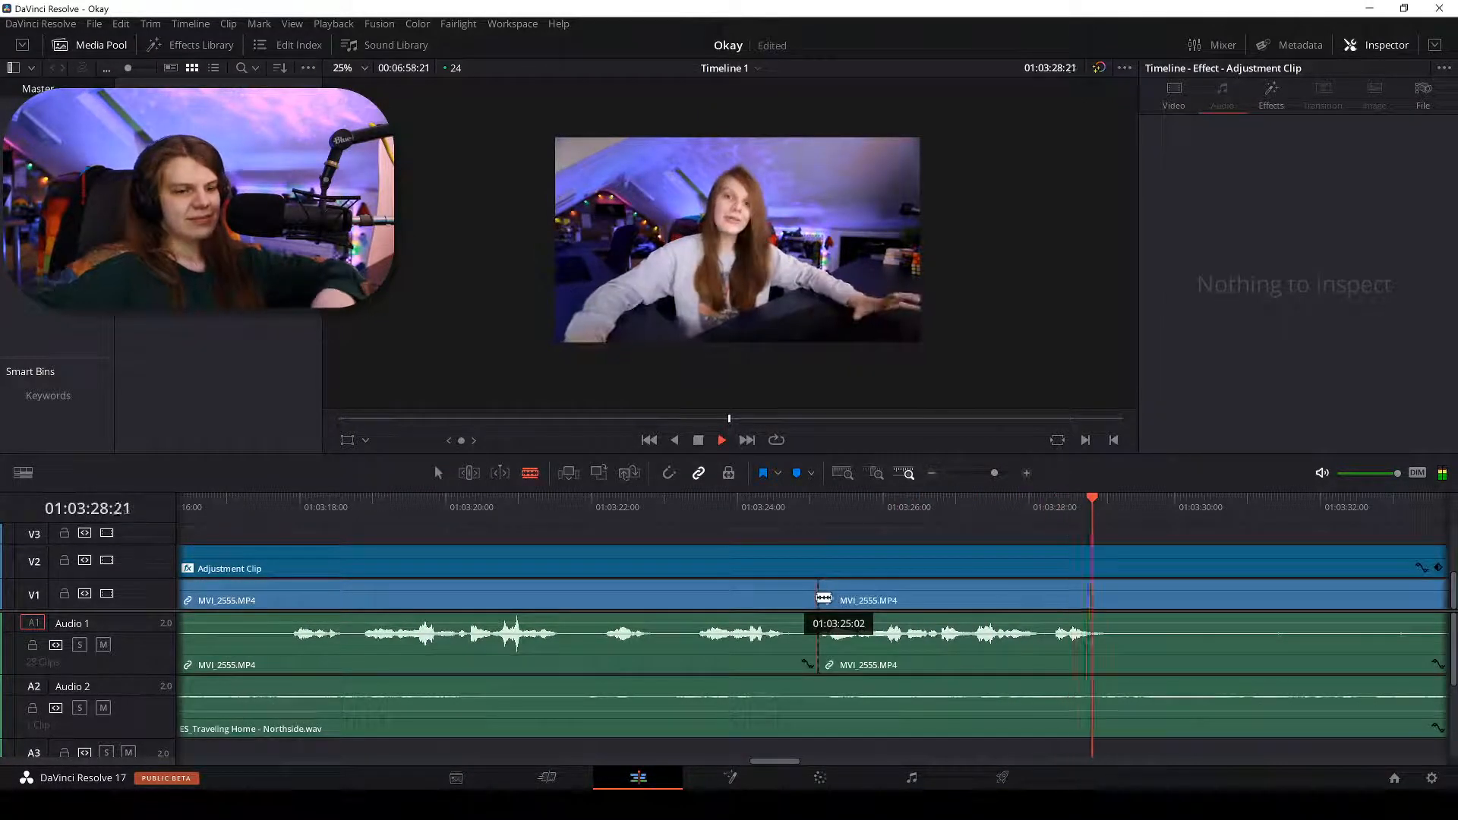
key(ctrl+minus)
key(ctrl+minus)
key(a)
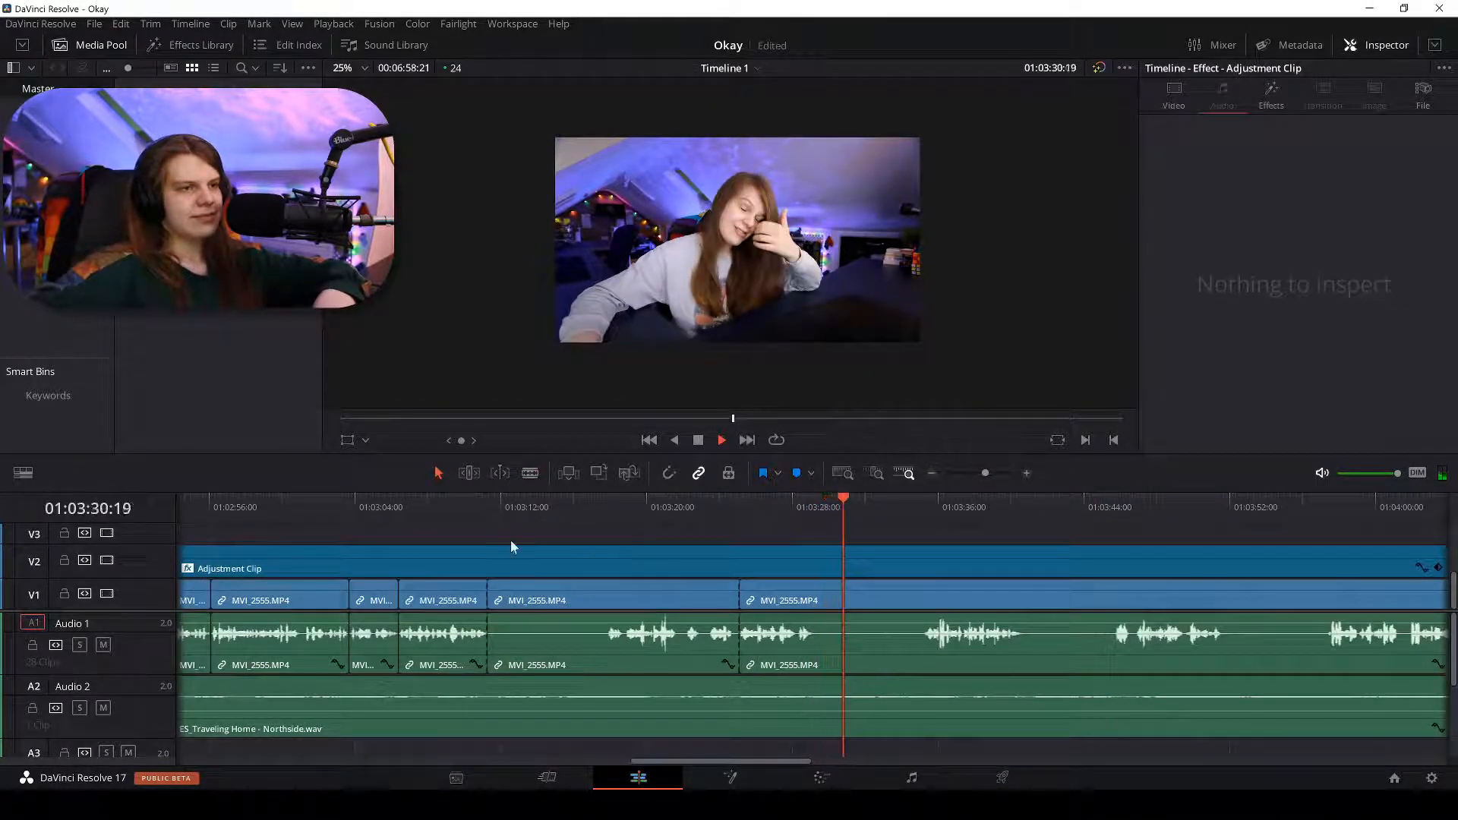
Delete the dead-air clip and close its gap on V1/A1, then play back.
click(492, 508)
click(537, 600)
key(Delete)
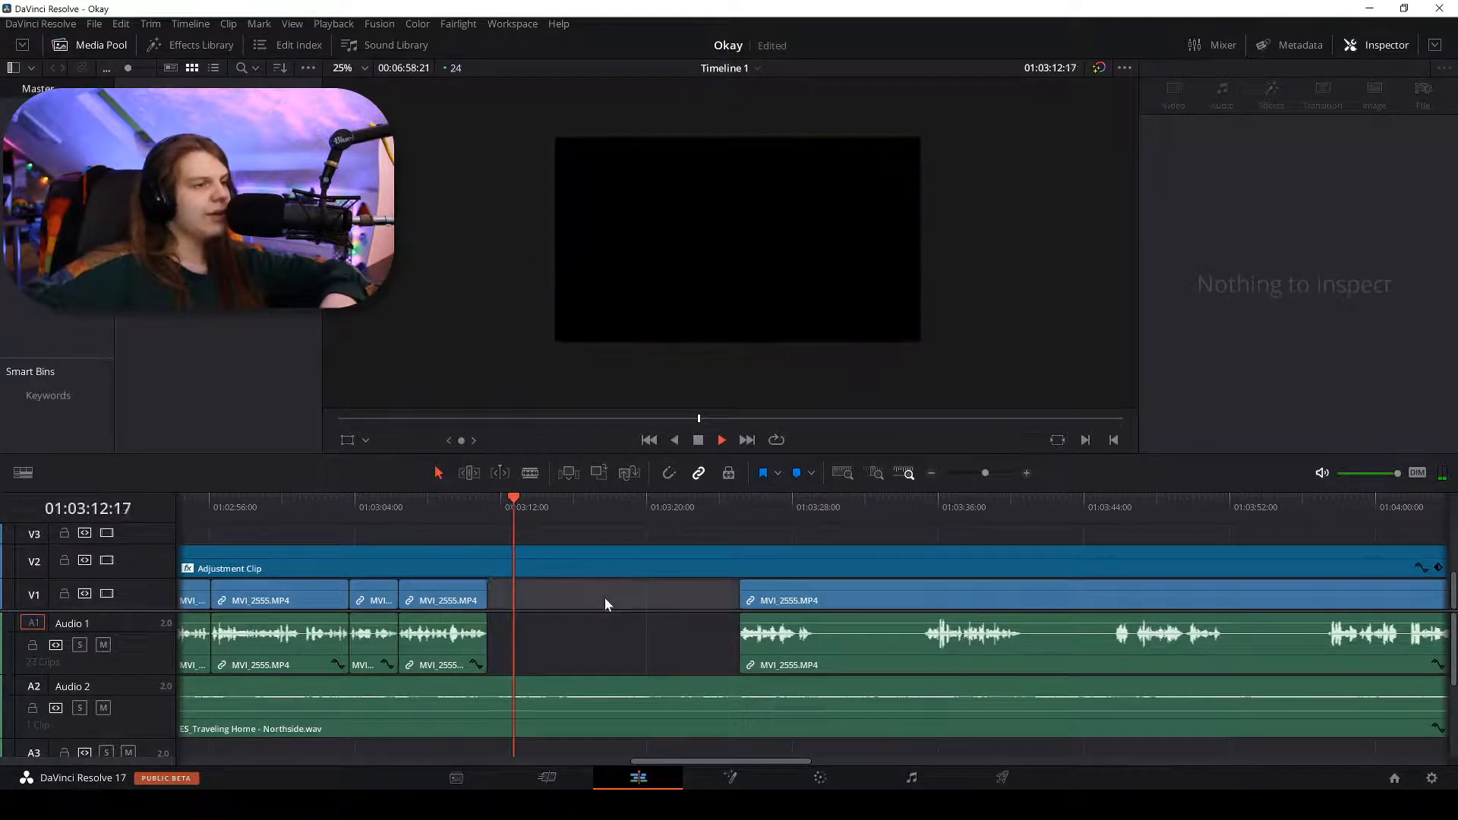
click(631, 603)
key(Delete)
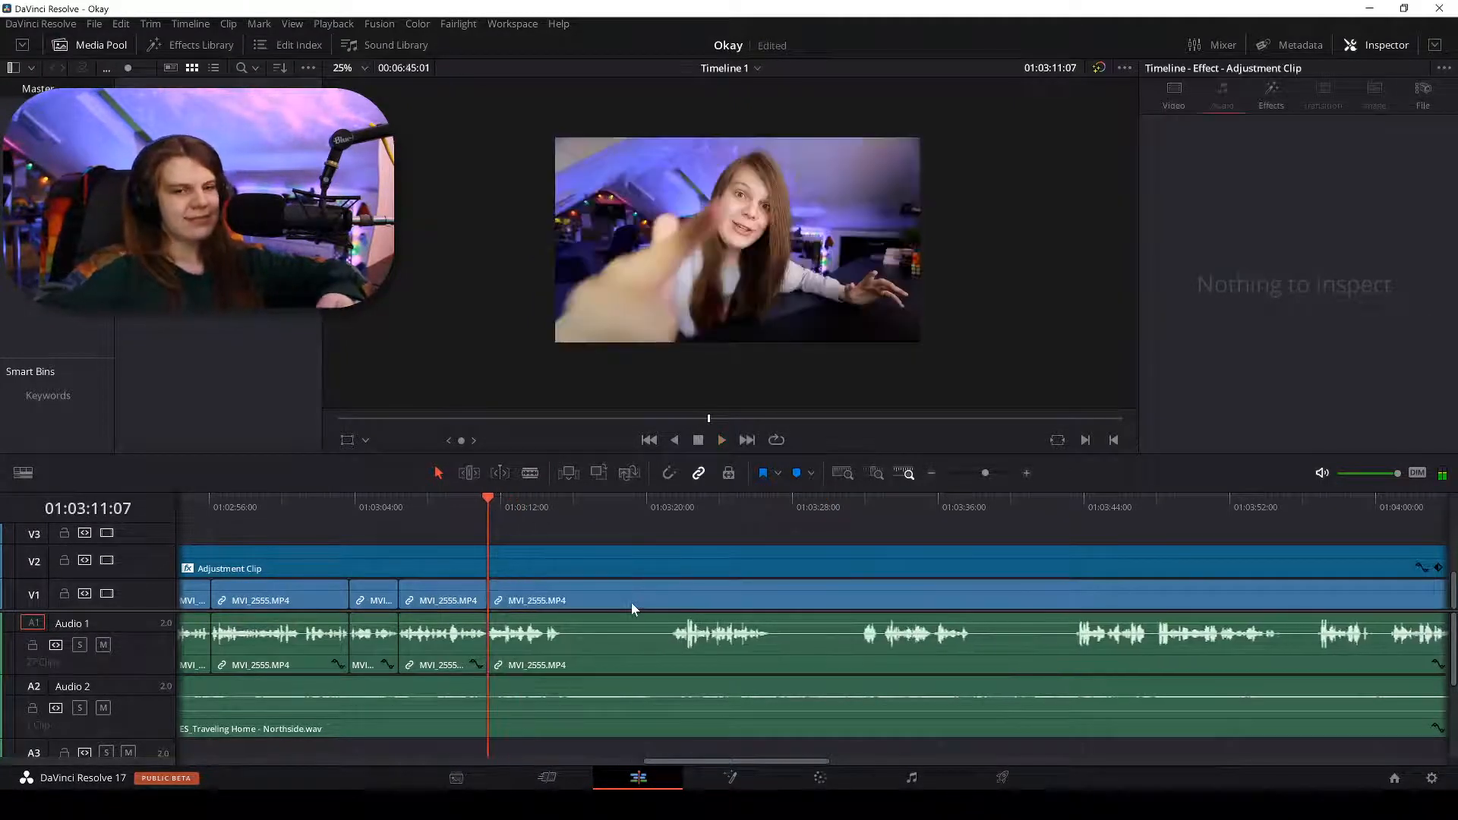
key(space)
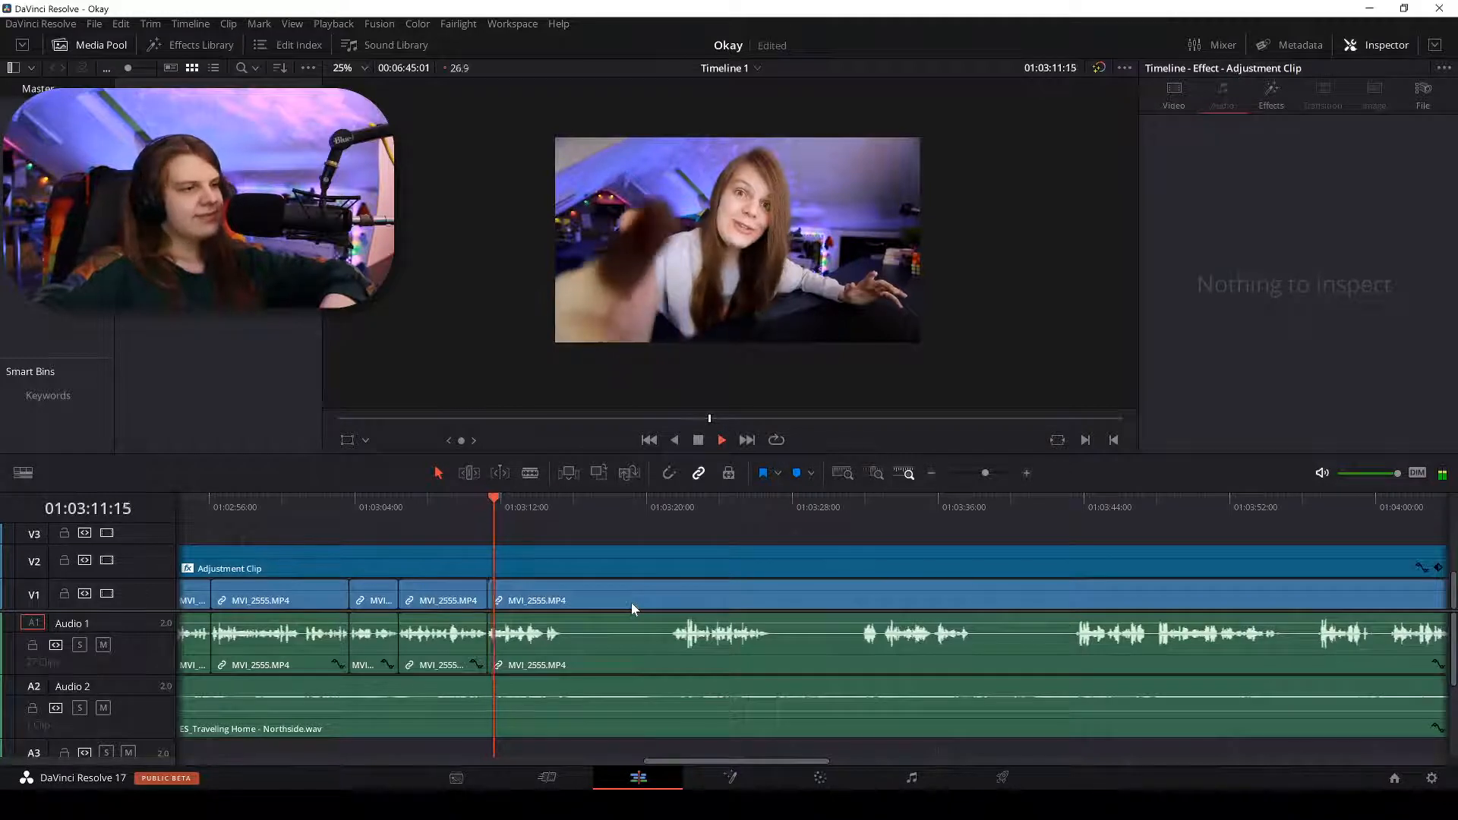
Split the clip at about 01:03:15:05, then switch to Discord's direct-message chat.
key(ctrl+equal)
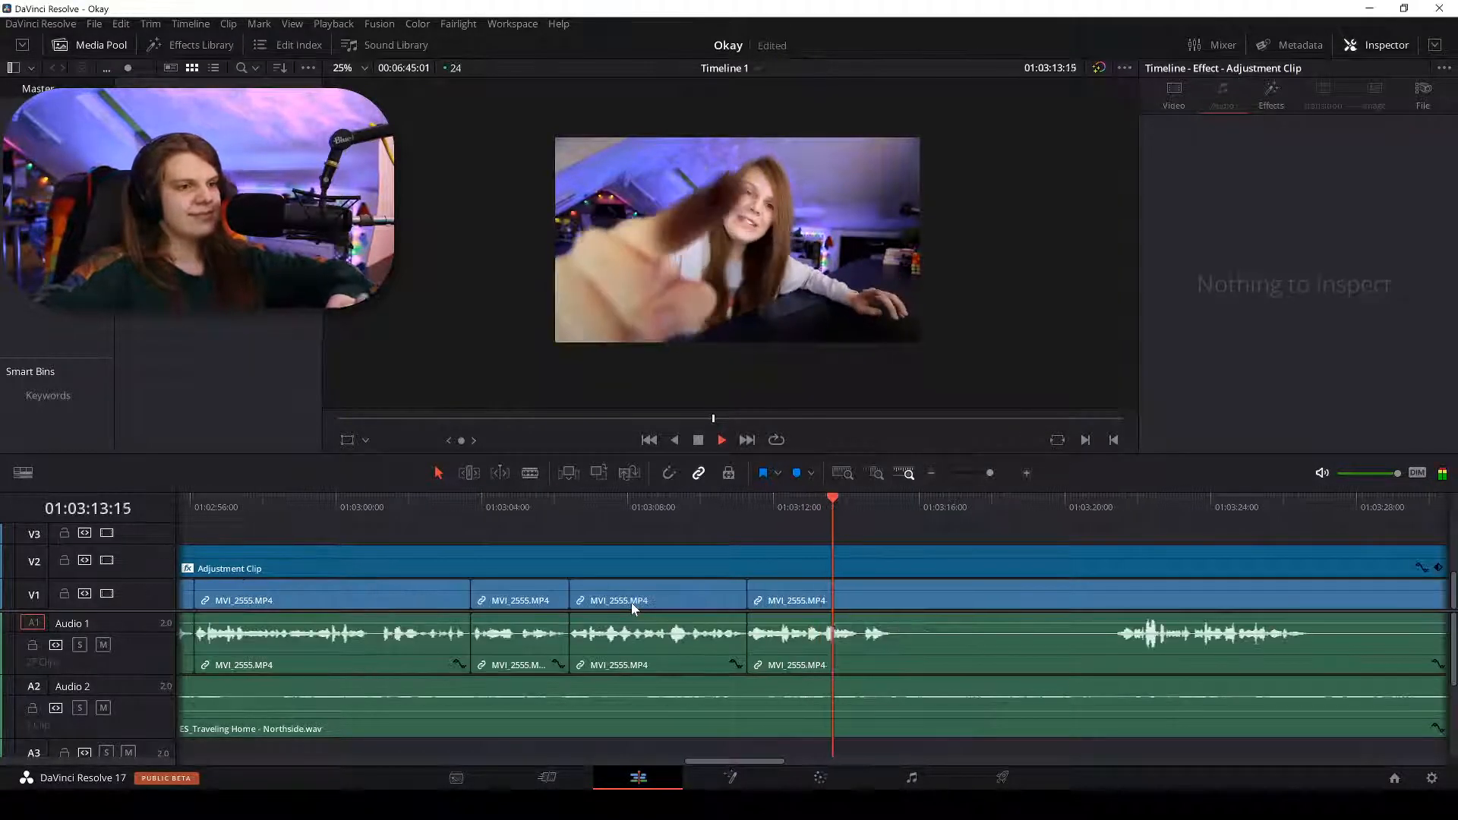
key(b)
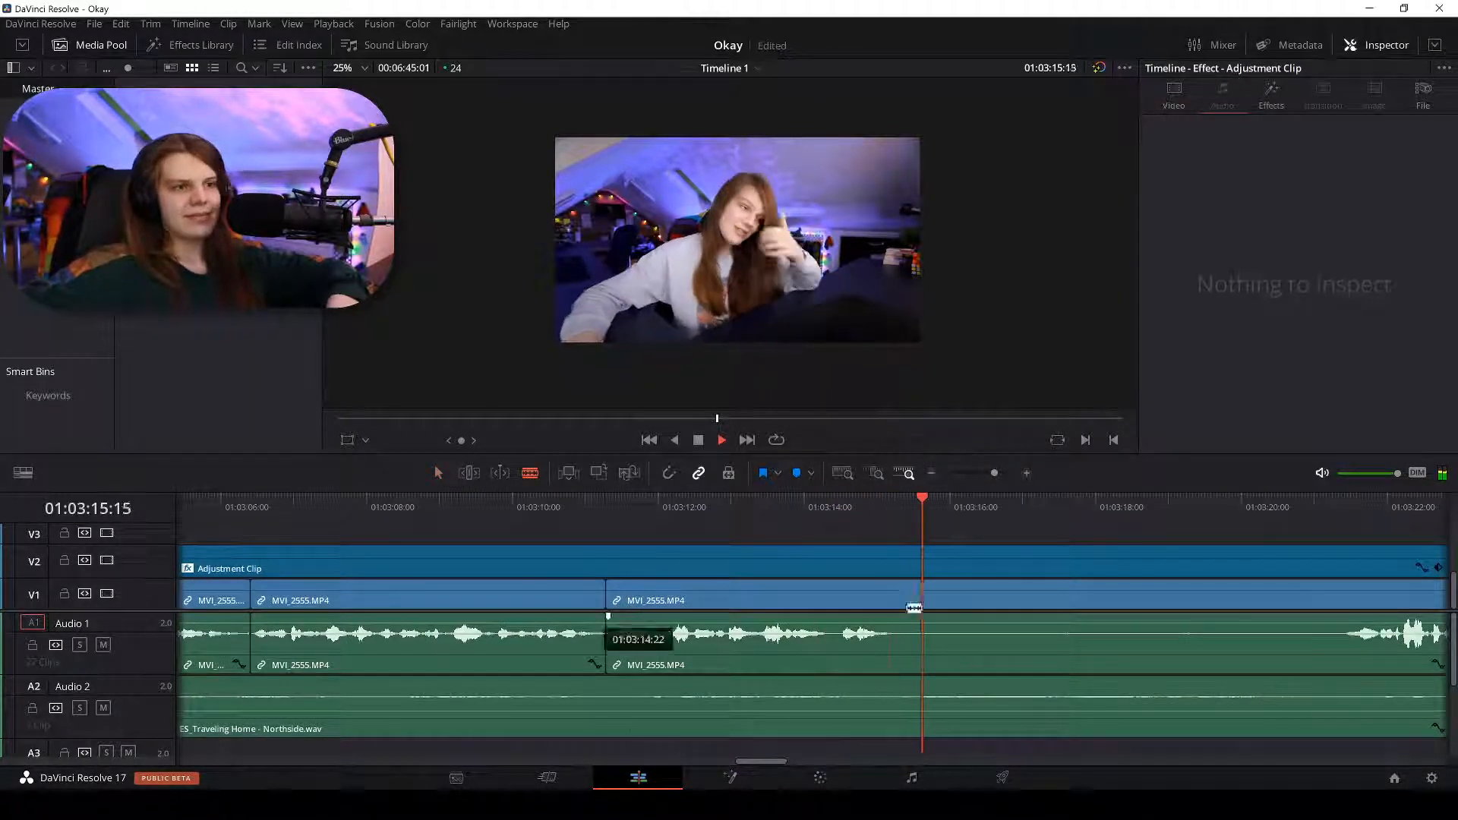
click(893, 604)
key(a)
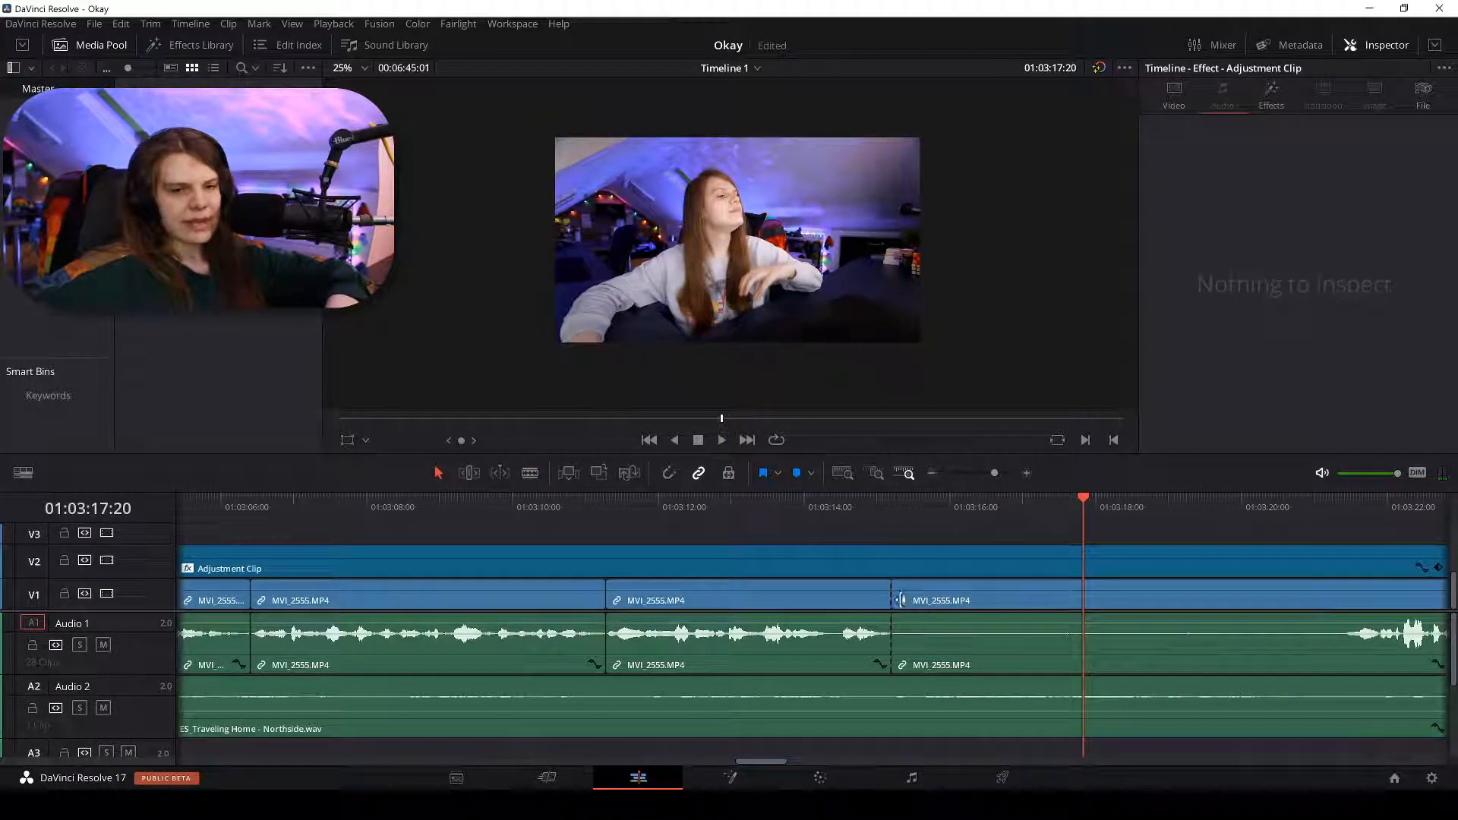
key(alt+Tab)
click(836, 273)
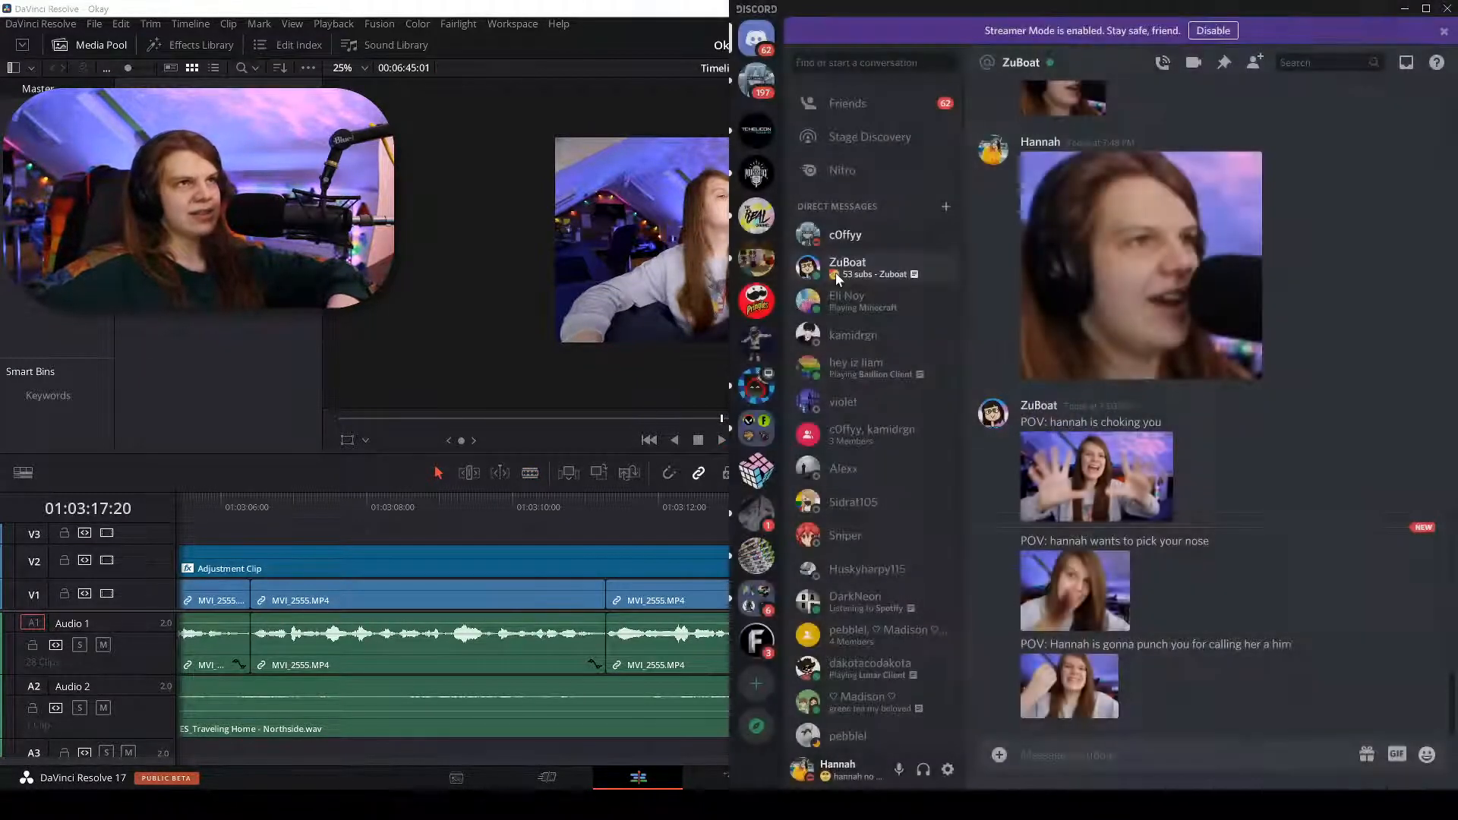
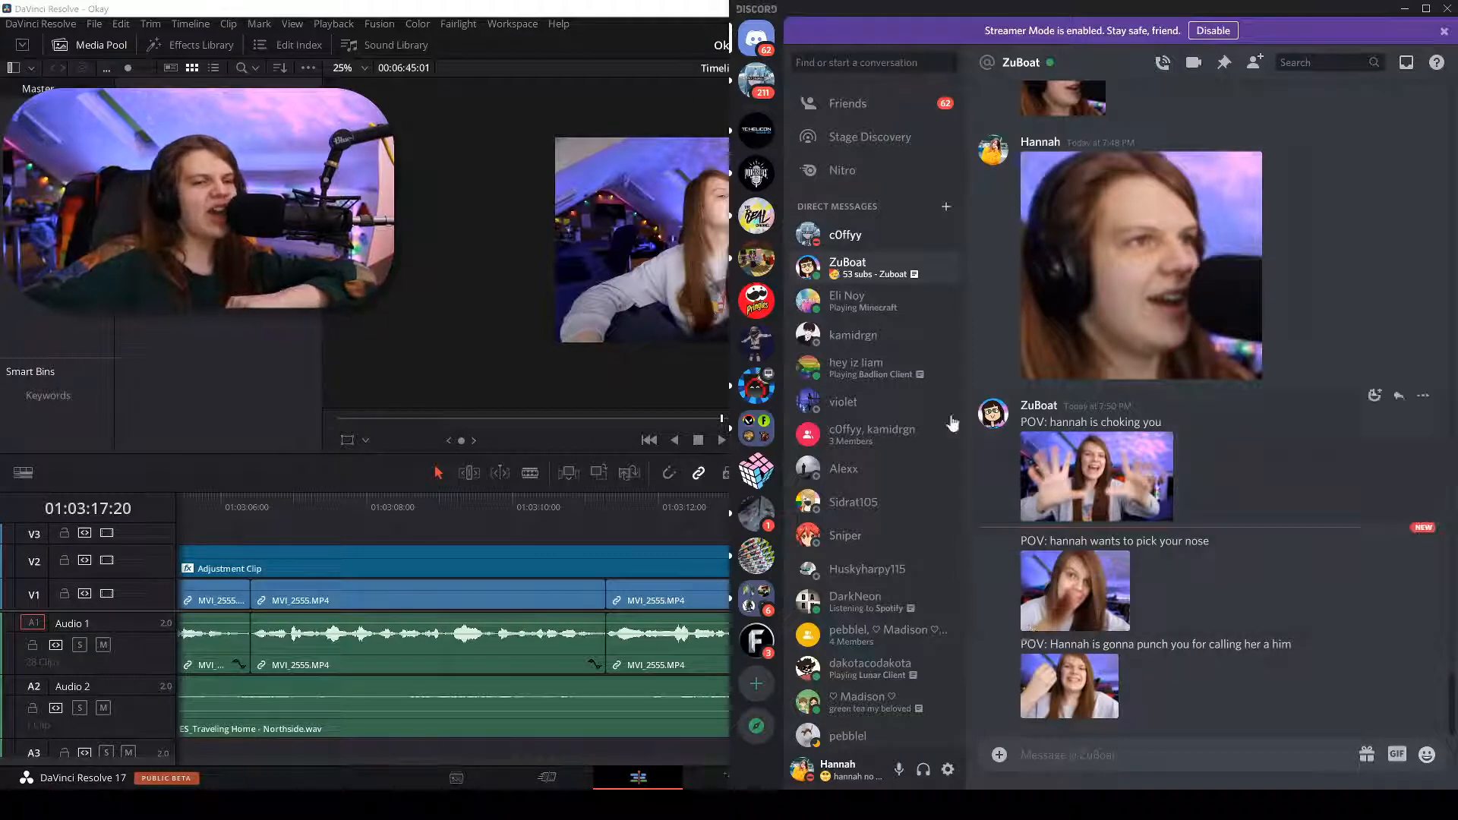
Reply 'Nerd' in the Discord direct message, then minimize Discord to reveal Resolve.
click(837, 241)
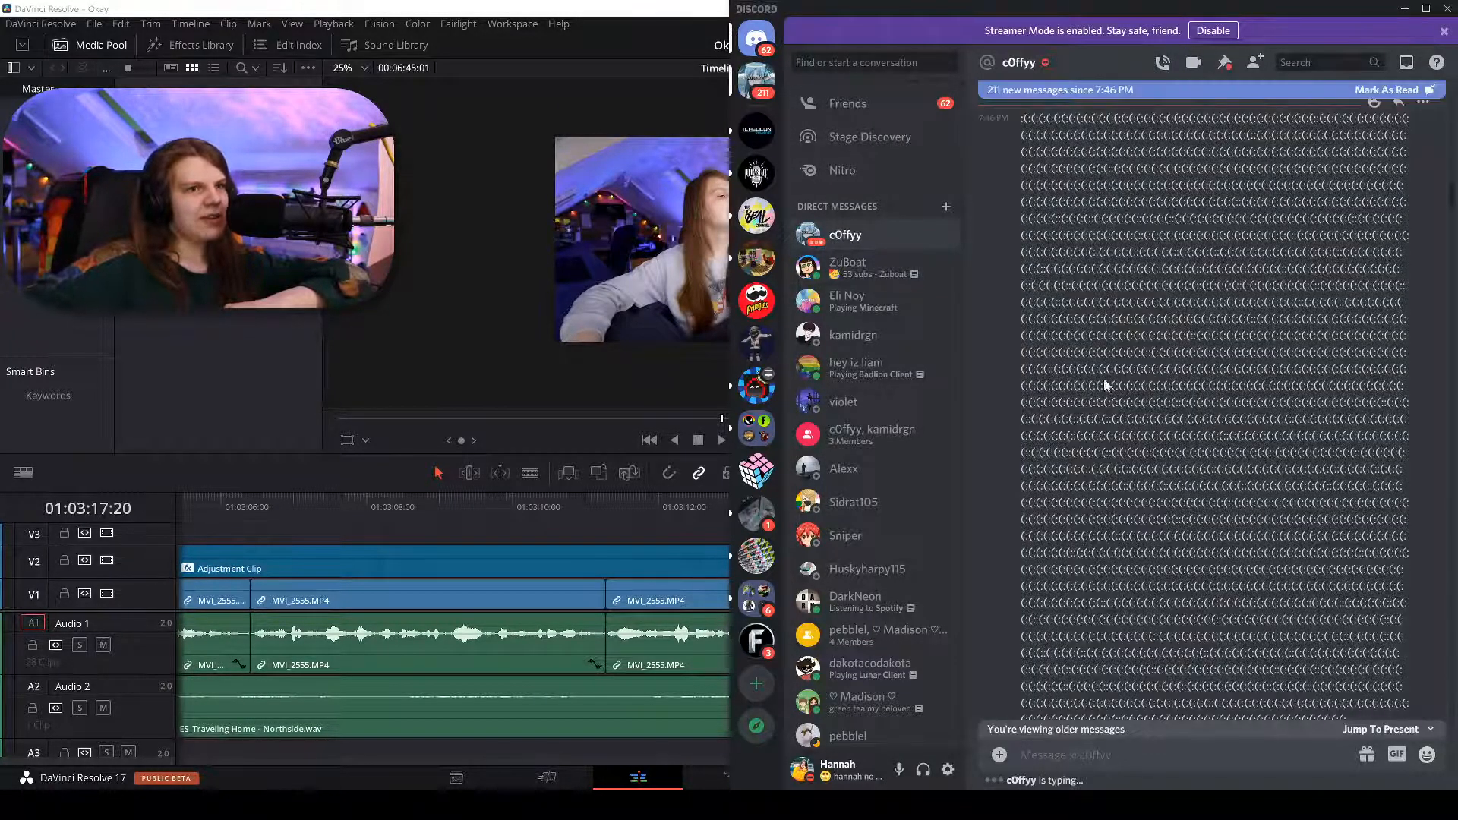
scroll(1095, 380, down, 10)
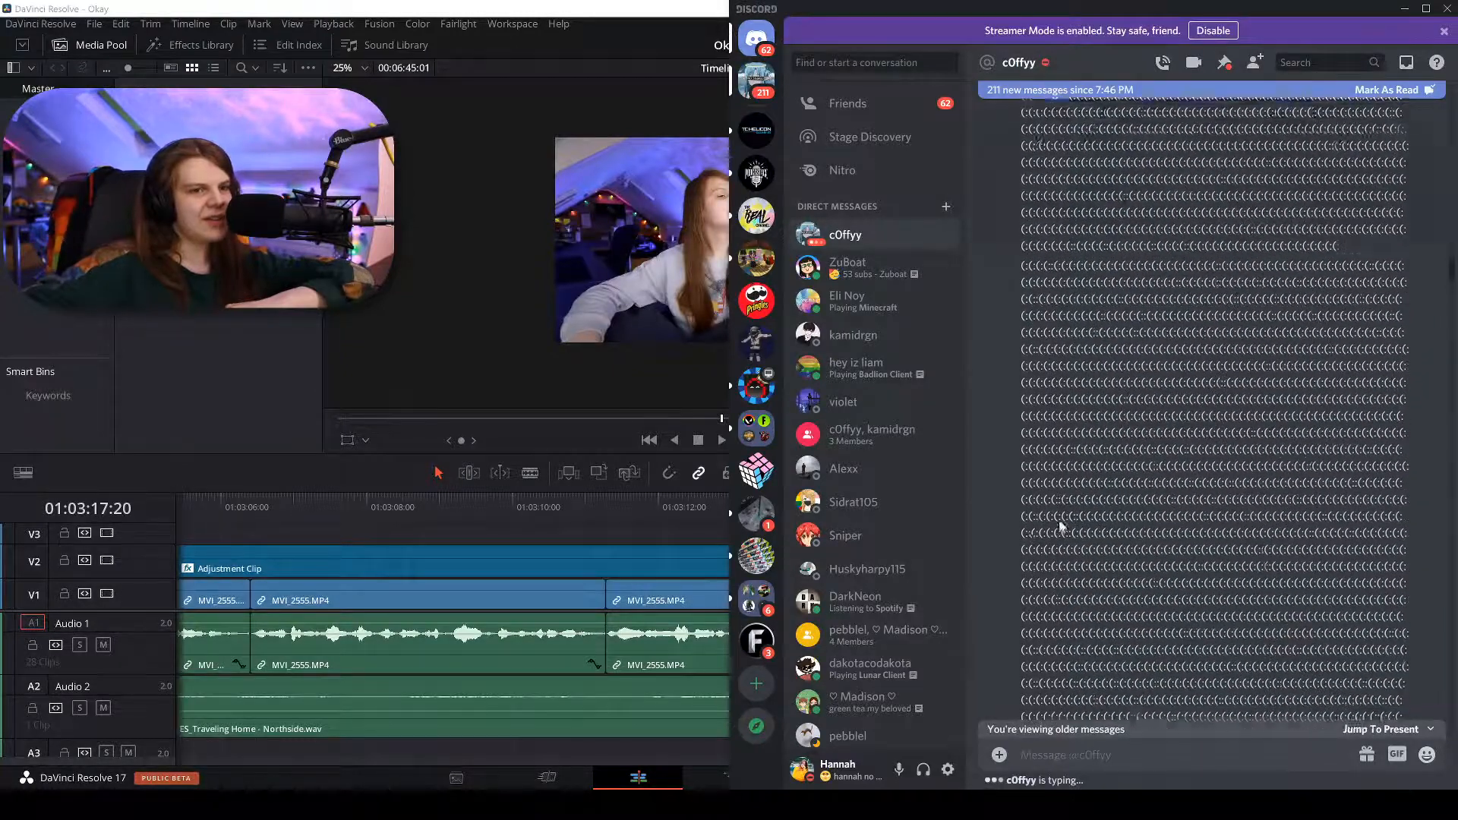
scroll(1060, 522, down, 3)
click(1095, 734)
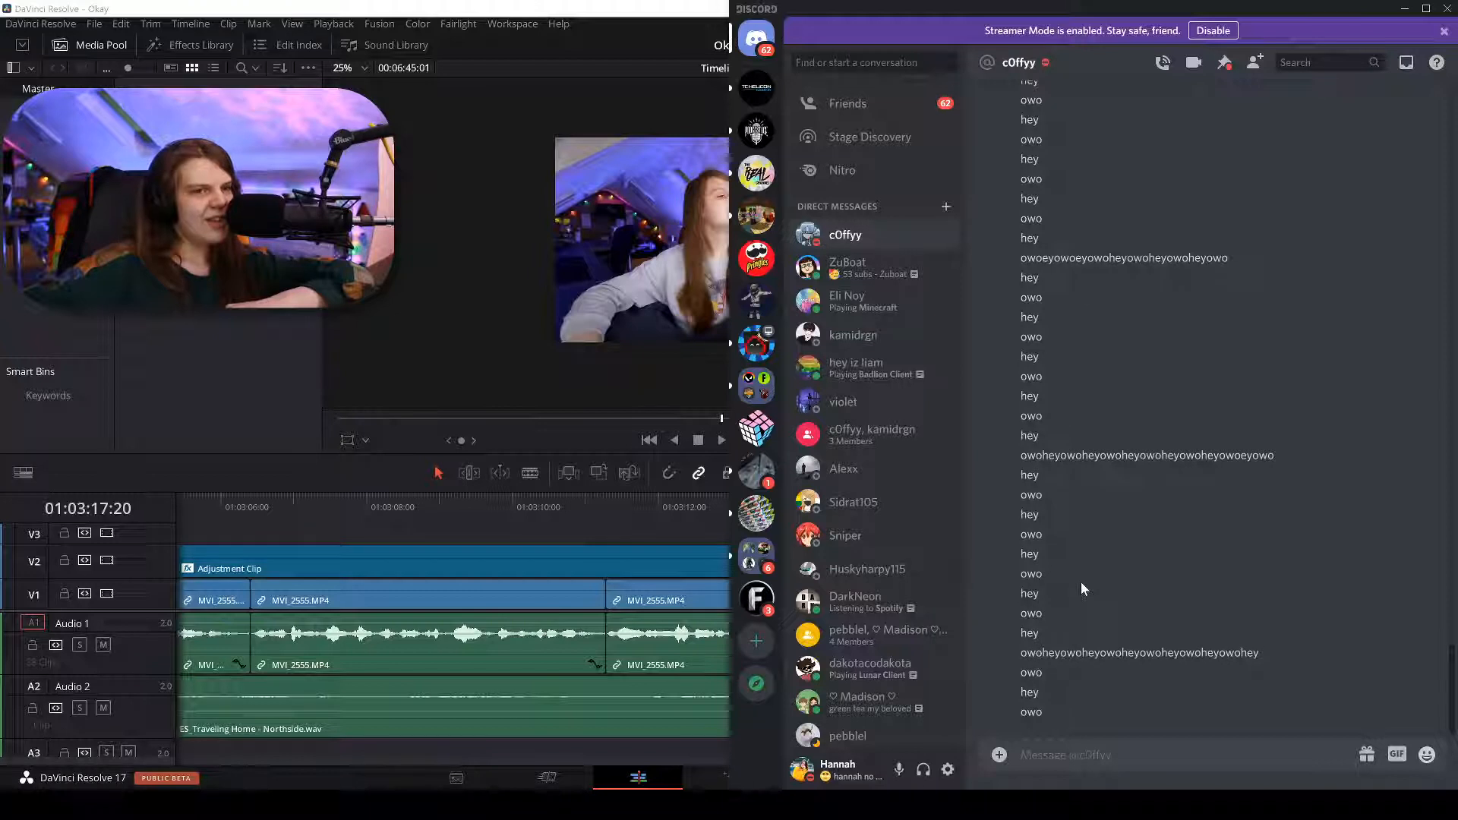
text(N)
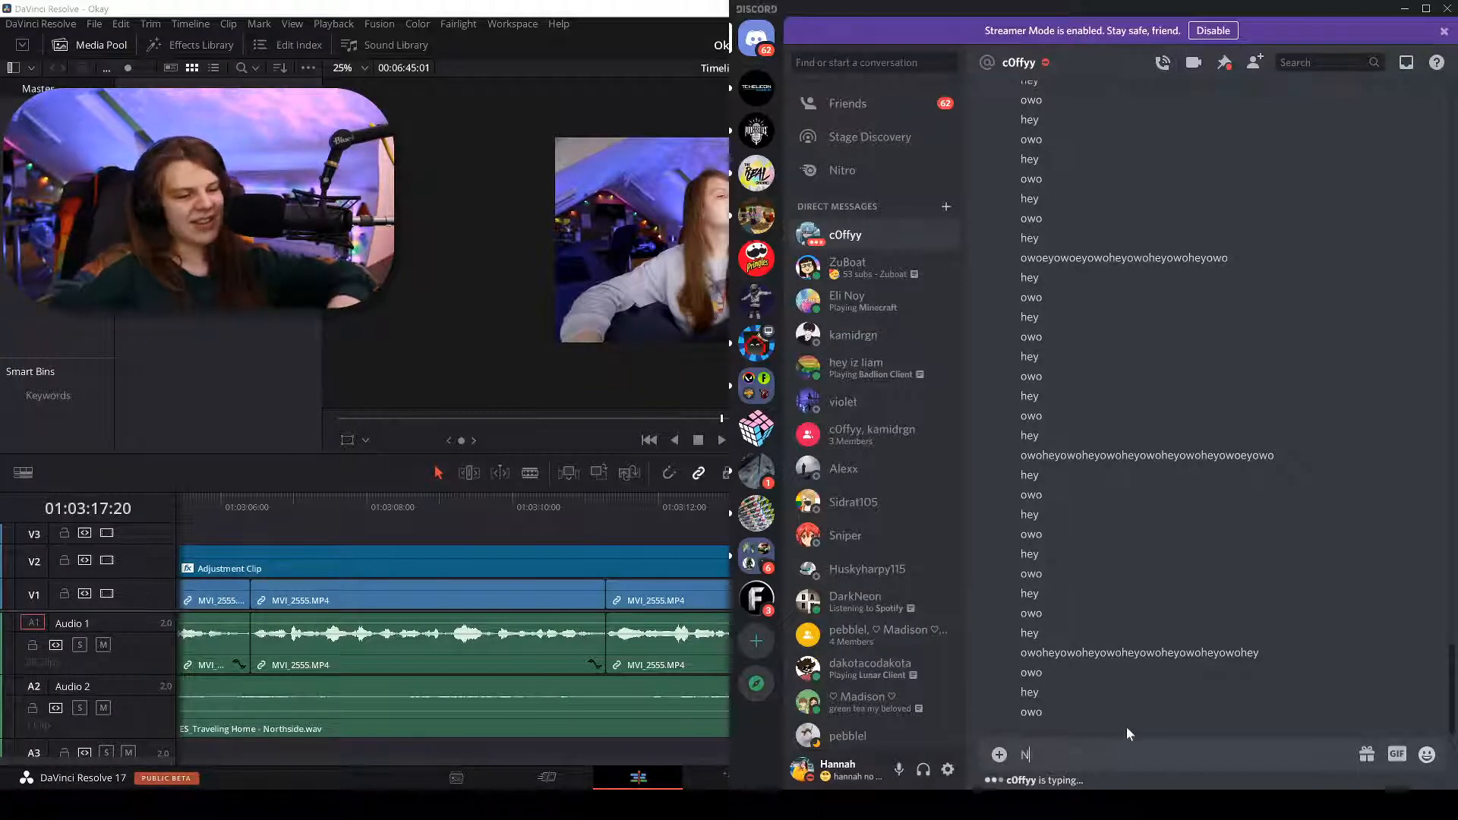
text(erd)
key(Return)
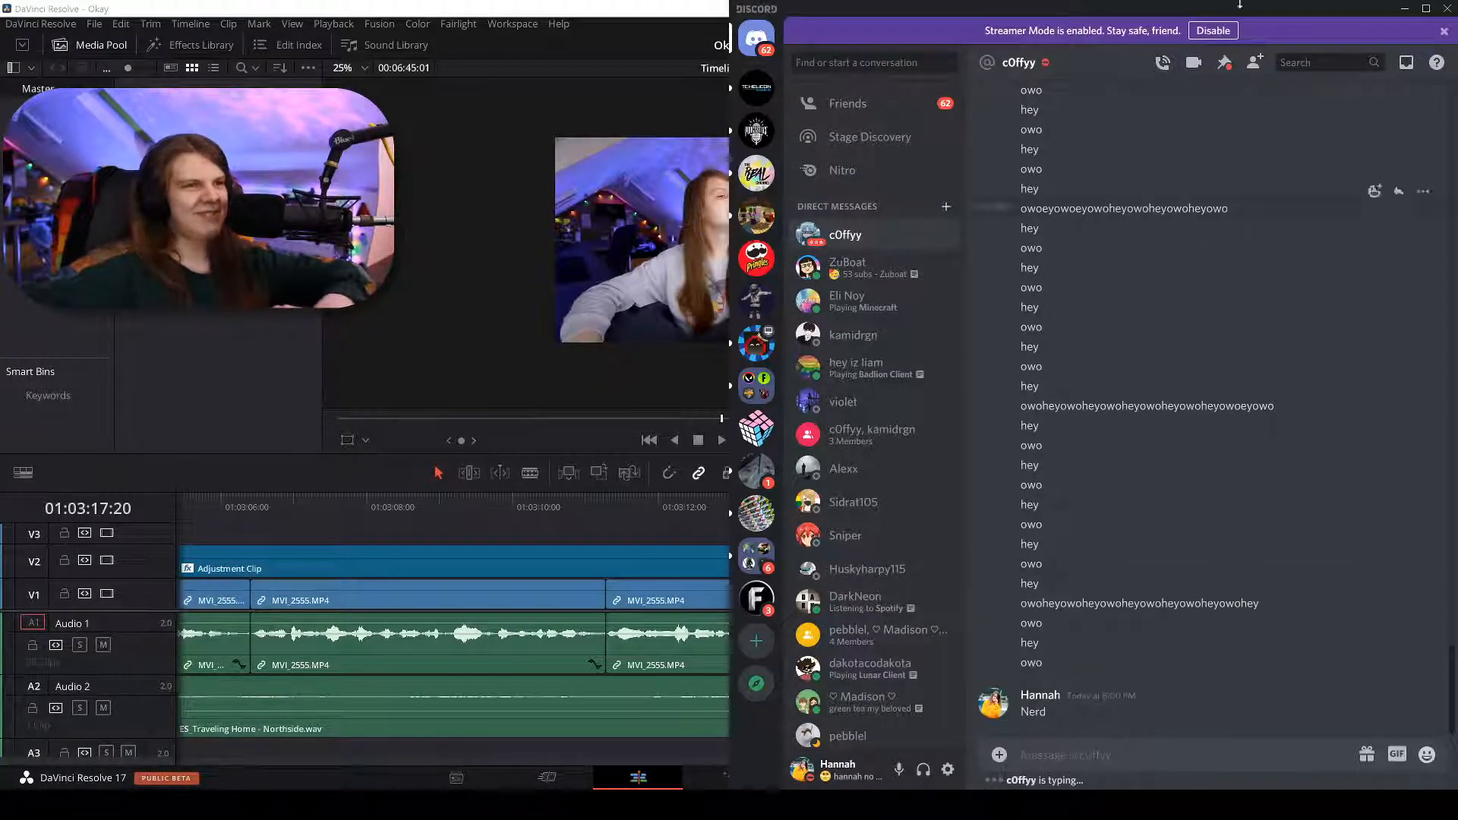
click(1405, 11)
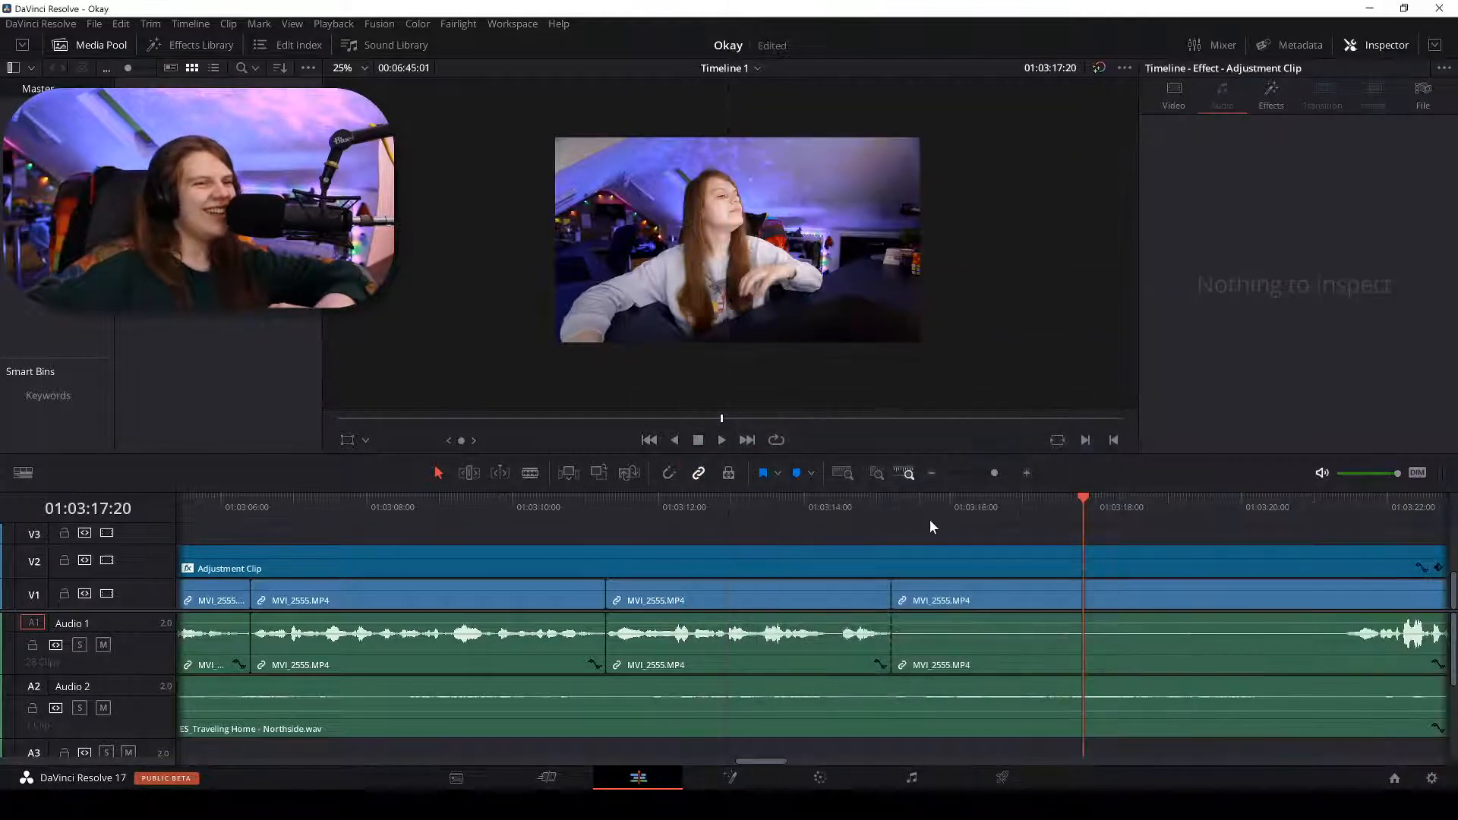
Play back and blade the MVI_2555 clip where speech resumes.
key(space)
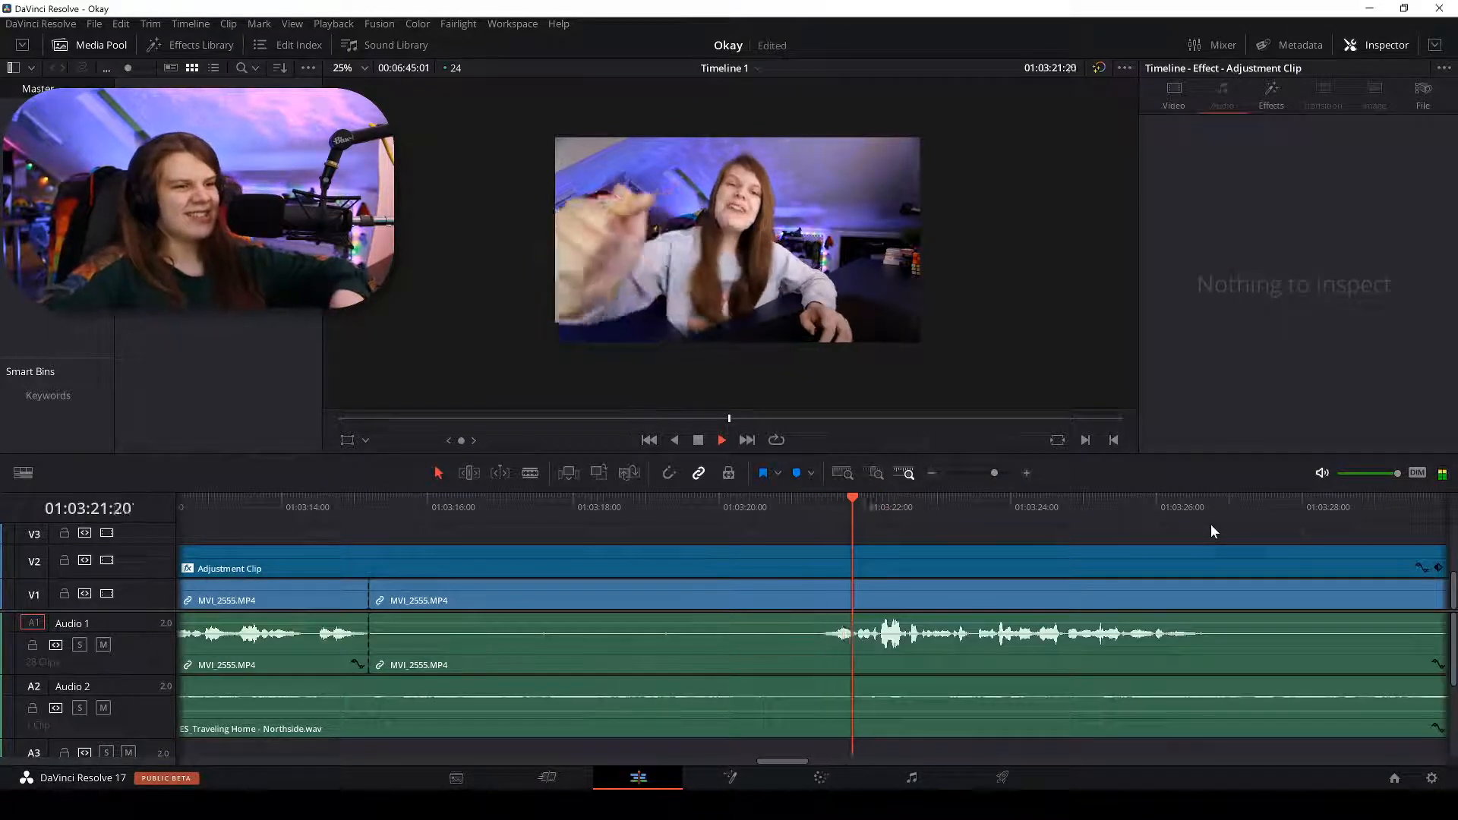
key(ctrl+equal)
key(b)
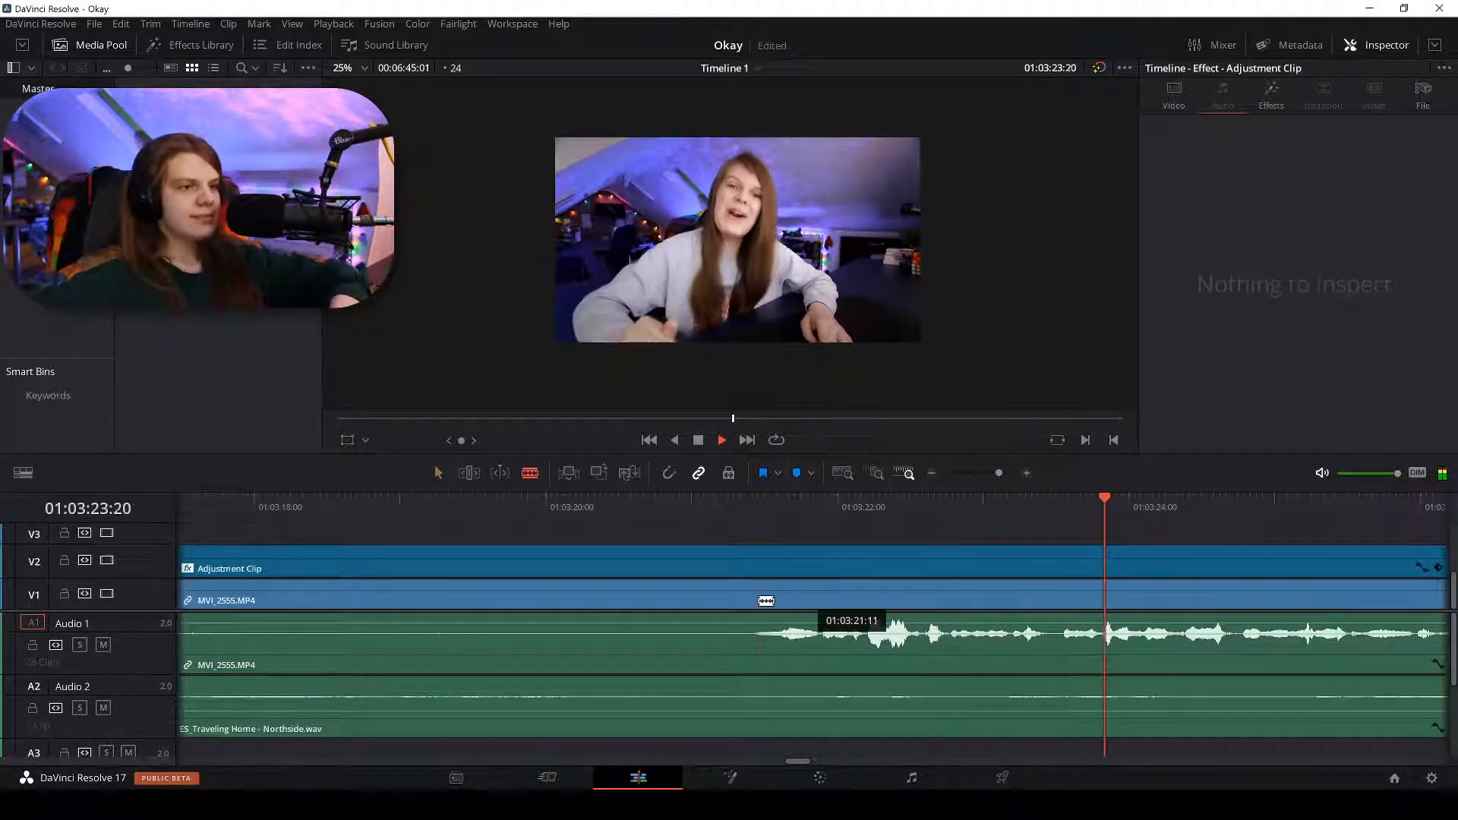
click(751, 600)
Delete the dead-air piece left of the cut and ripple-close the gap.
key(a)
click(679, 600)
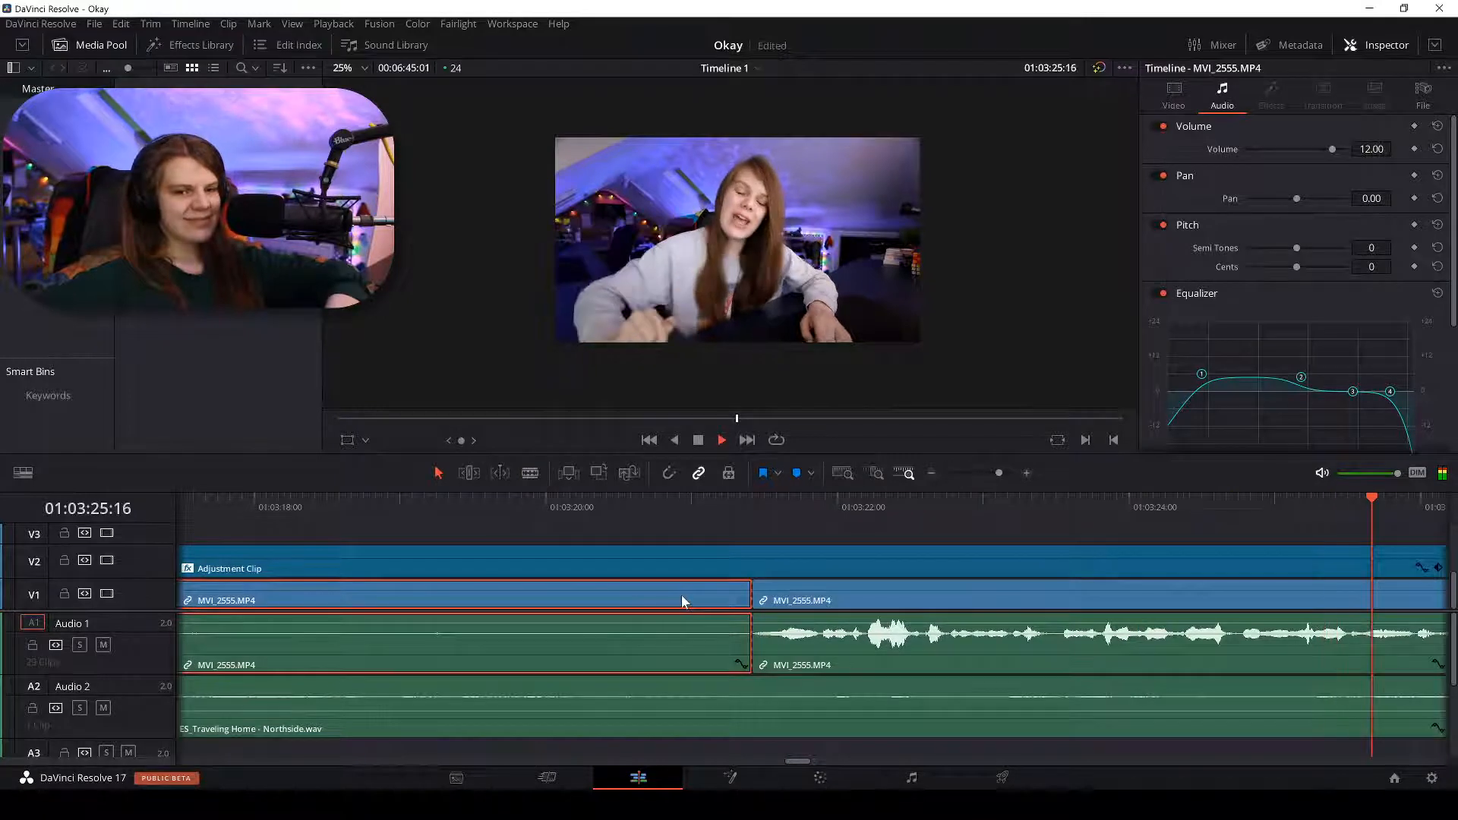
key(BackSpace)
key(ctrl+minus)
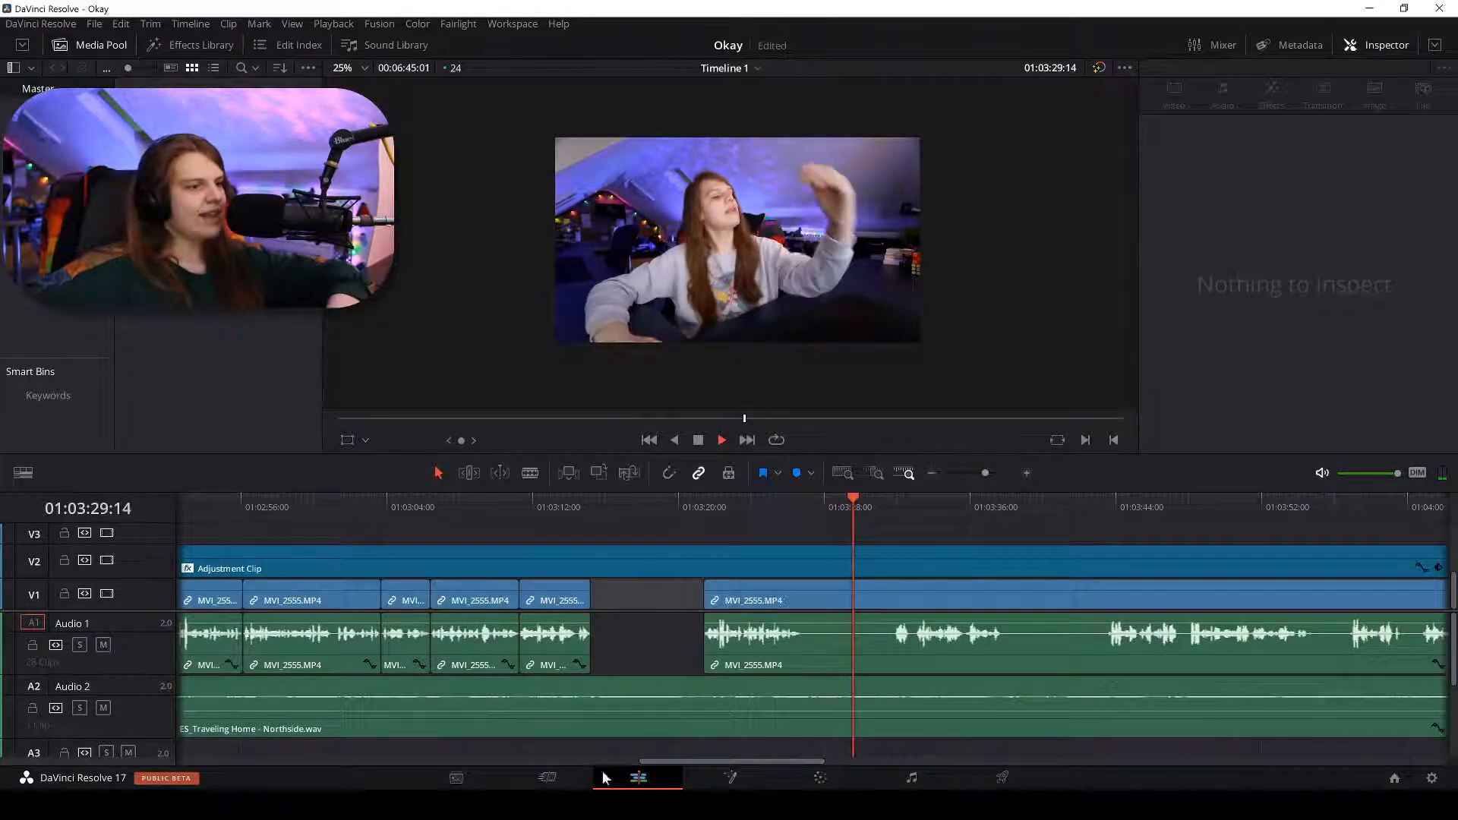
key(shift+BackSpace)
key(alt+Tab)
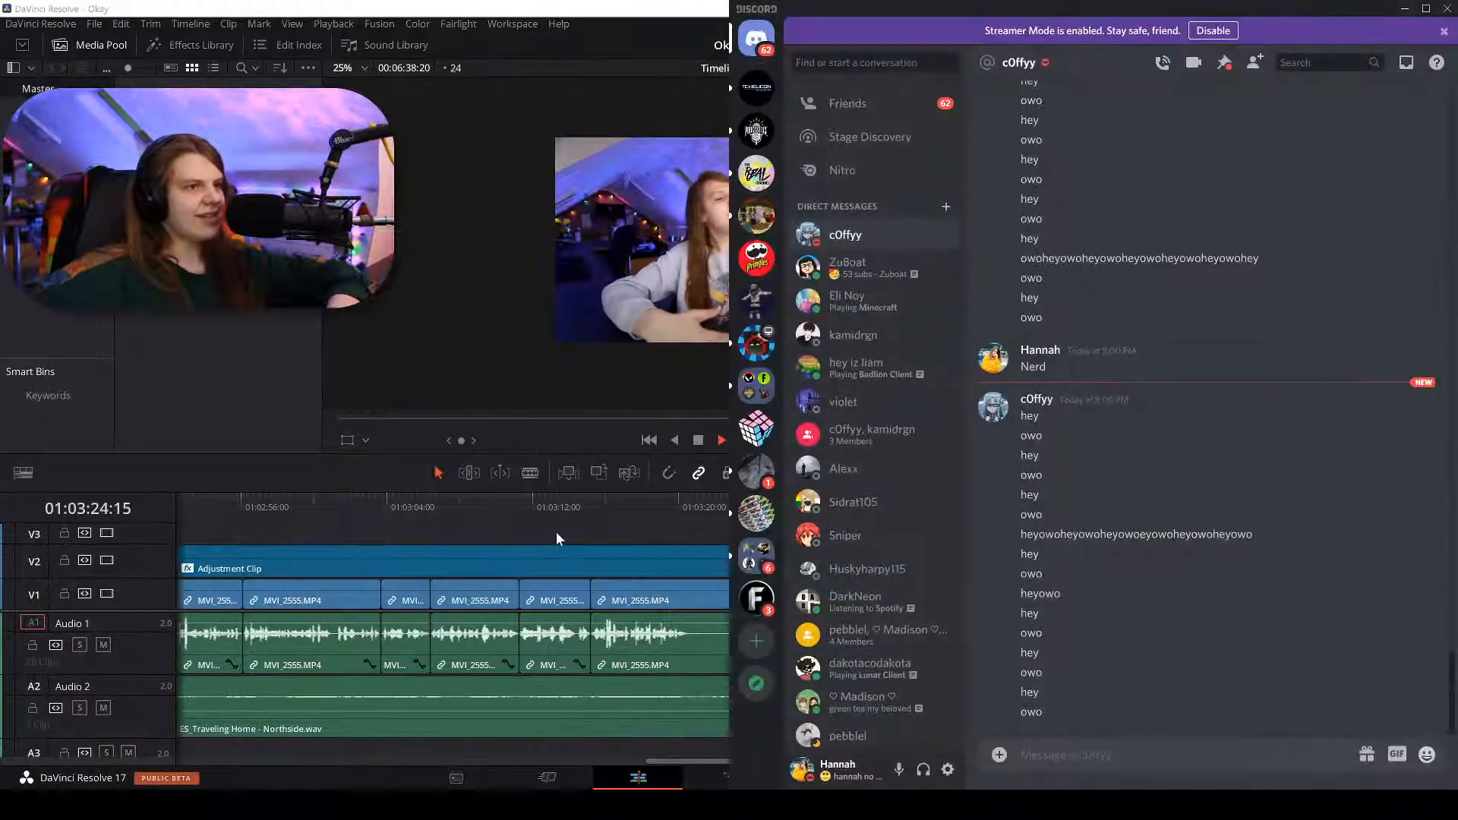
Send a 'nerd' message in the Discord direct chat.
key(alt+Tab)
key(alt+Tab)
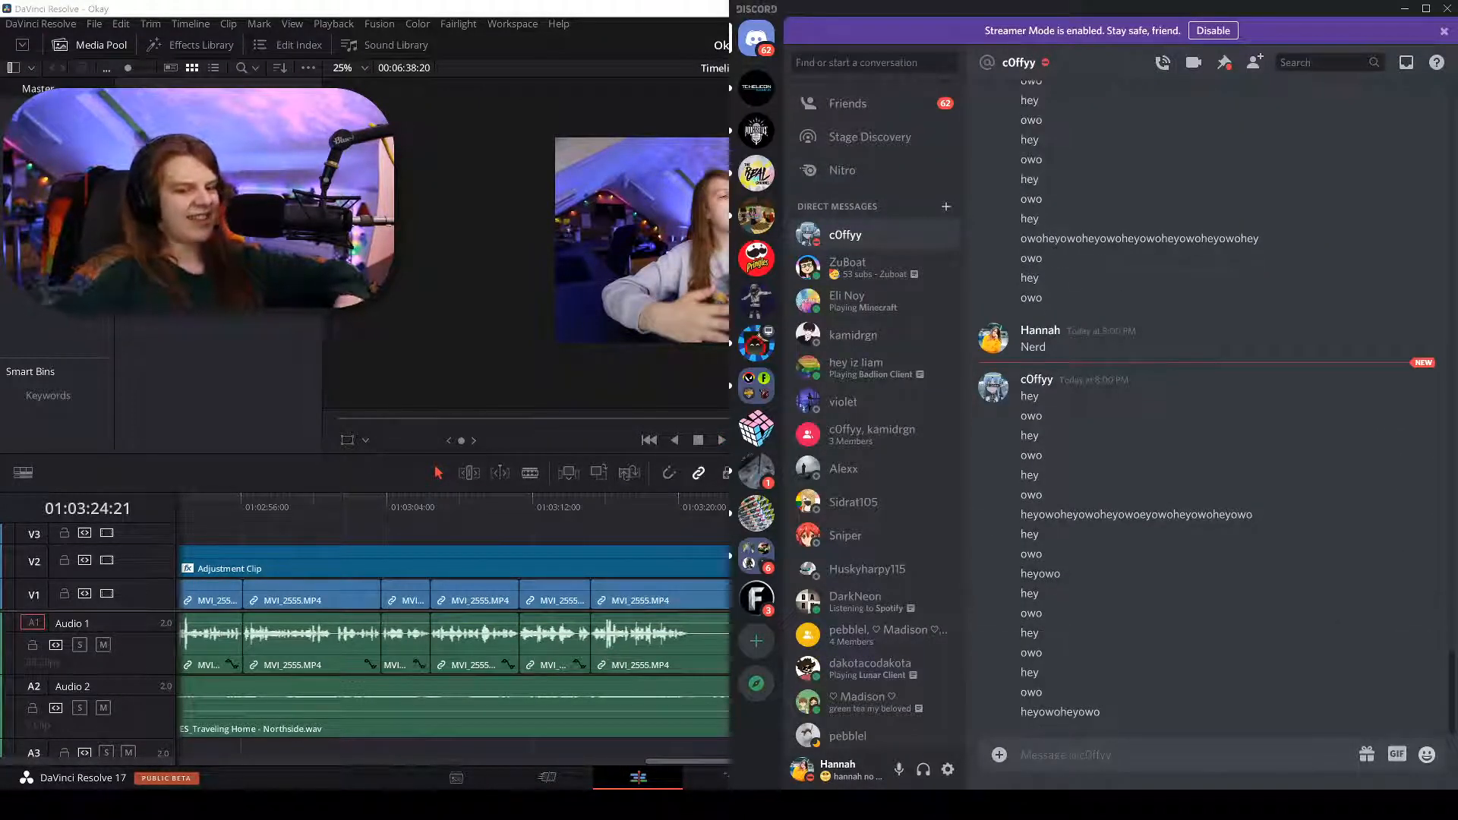
text(n4)
text(rd)
key(Return)
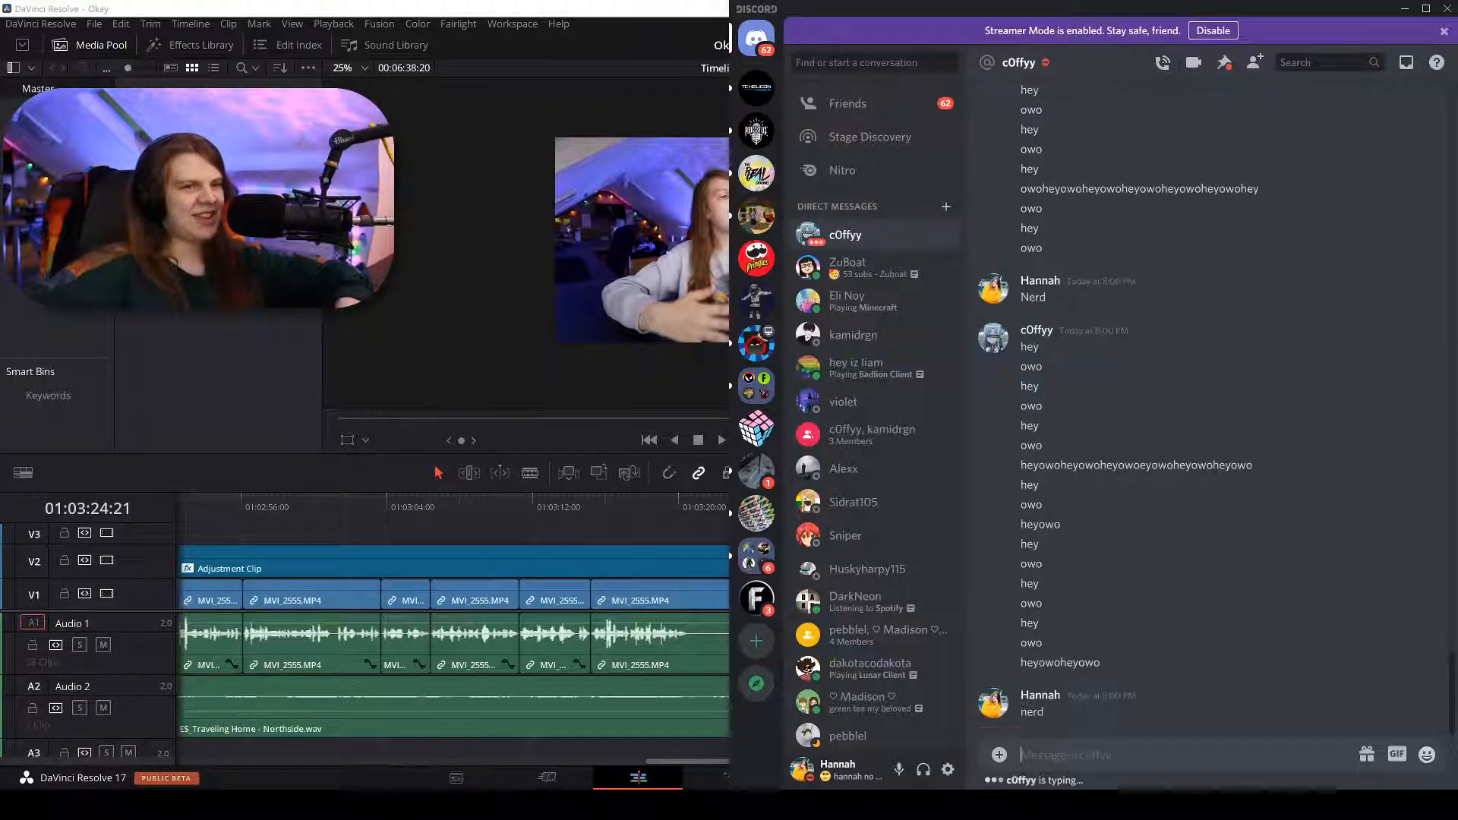
Browse The Real Channel's #public channel, starting and cancelling a reply to a meme.
click(756, 174)
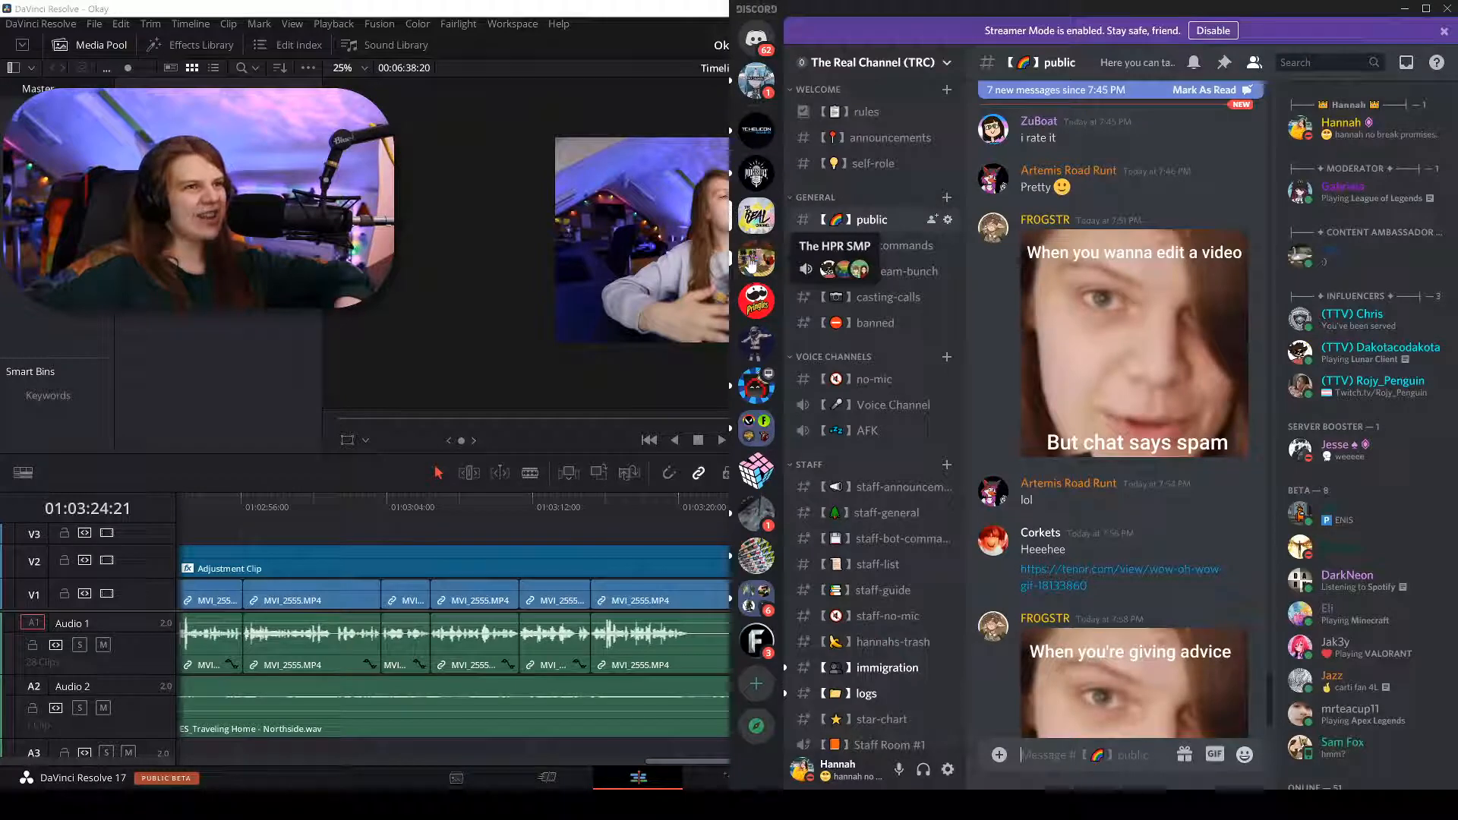
scroll(1056, 367, down, 2)
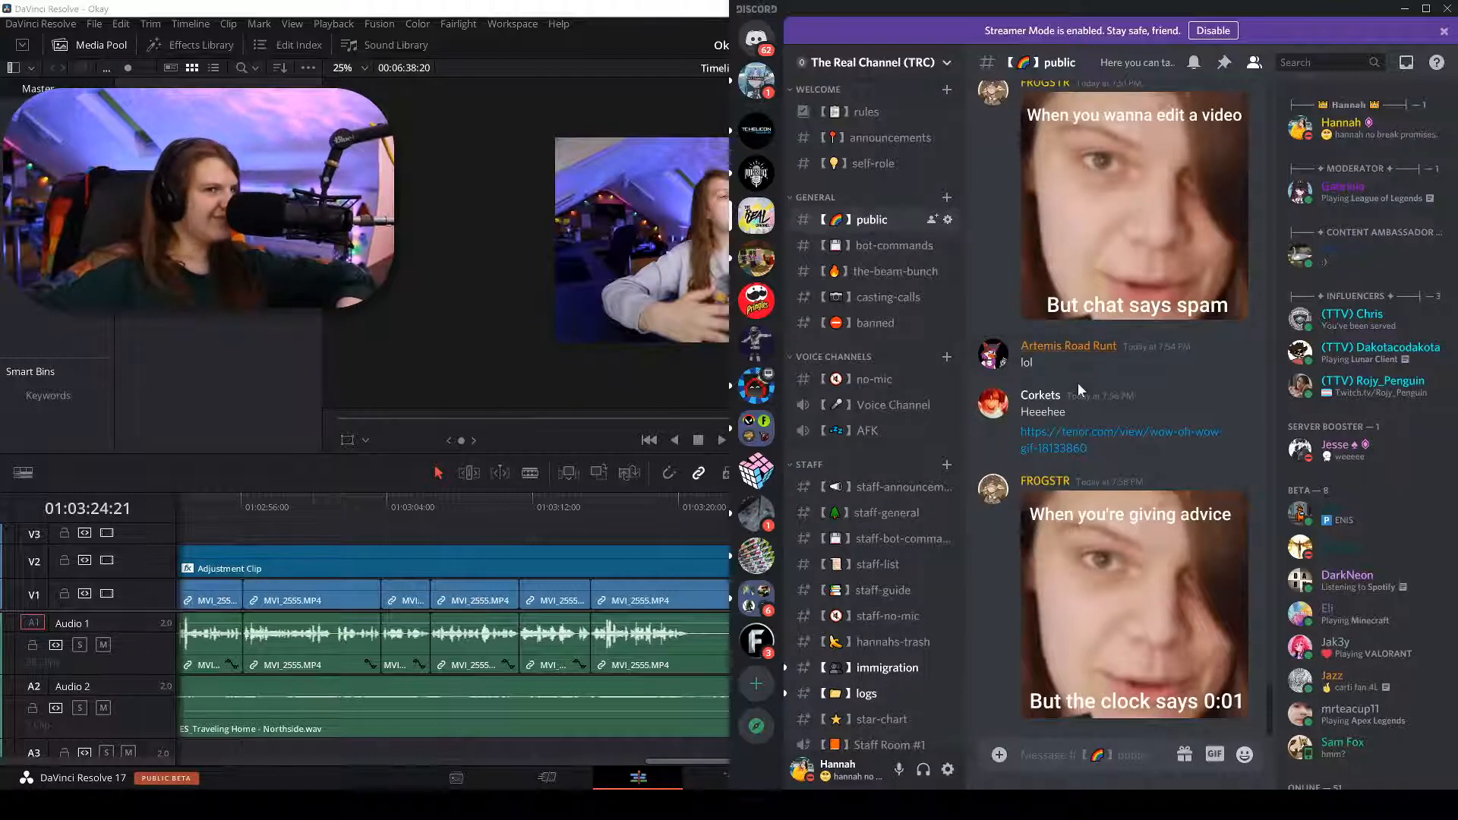
scroll(1074, 384, up, 3)
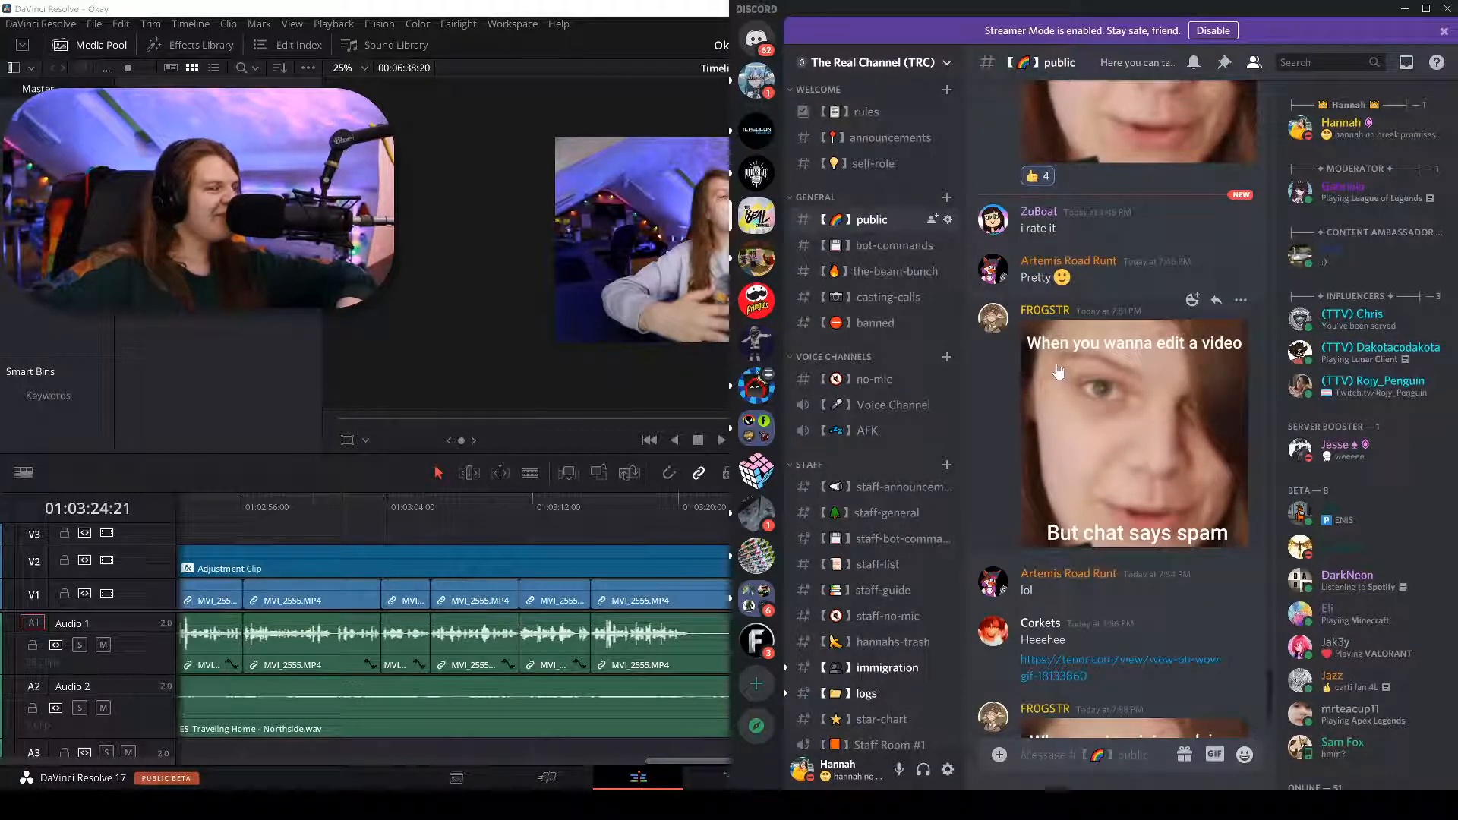
scroll(1133, 293, up, 4)
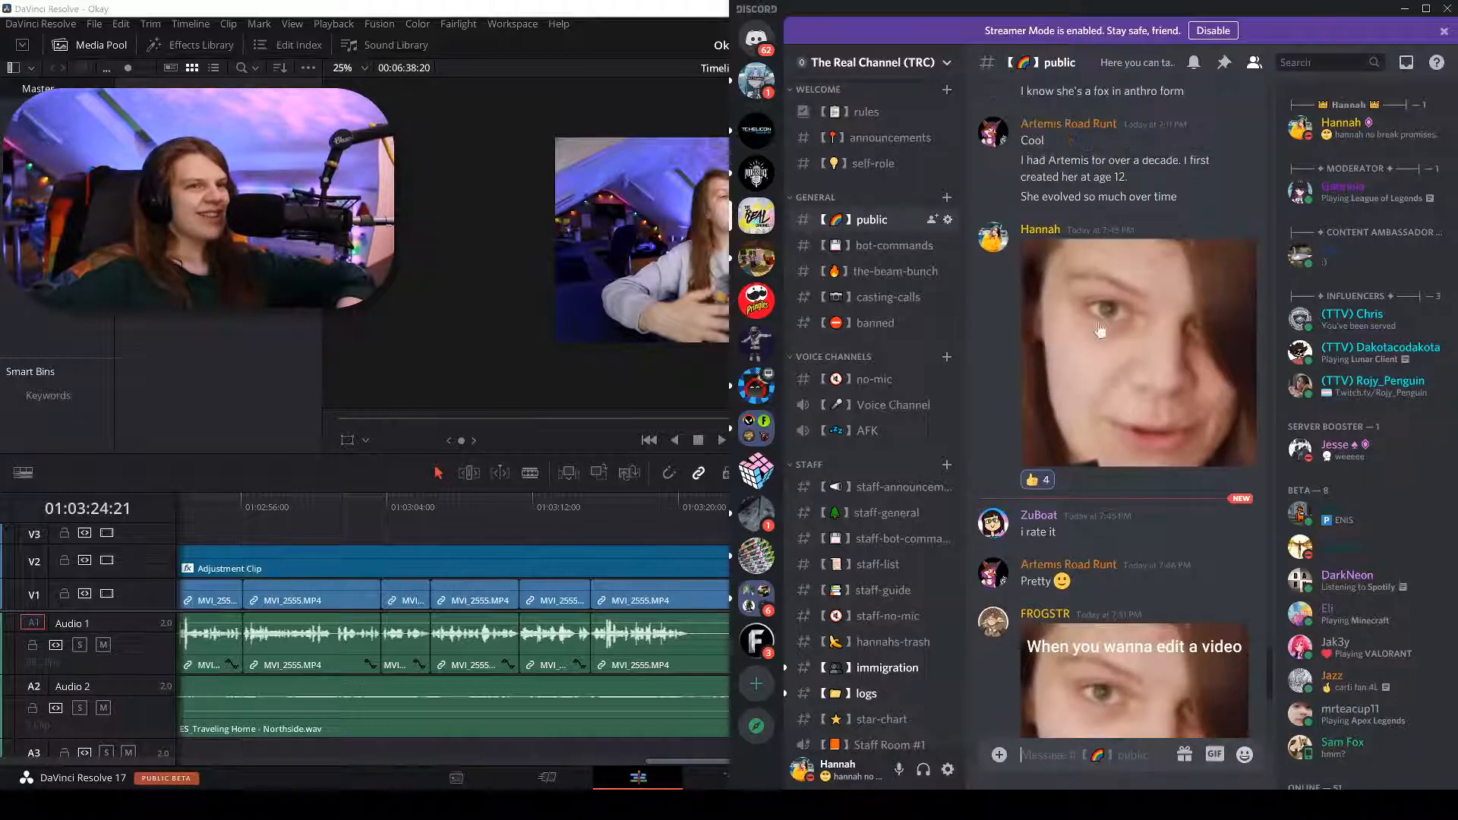
scroll(1099, 331, down, 2)
scroll(1099, 331, up, 1)
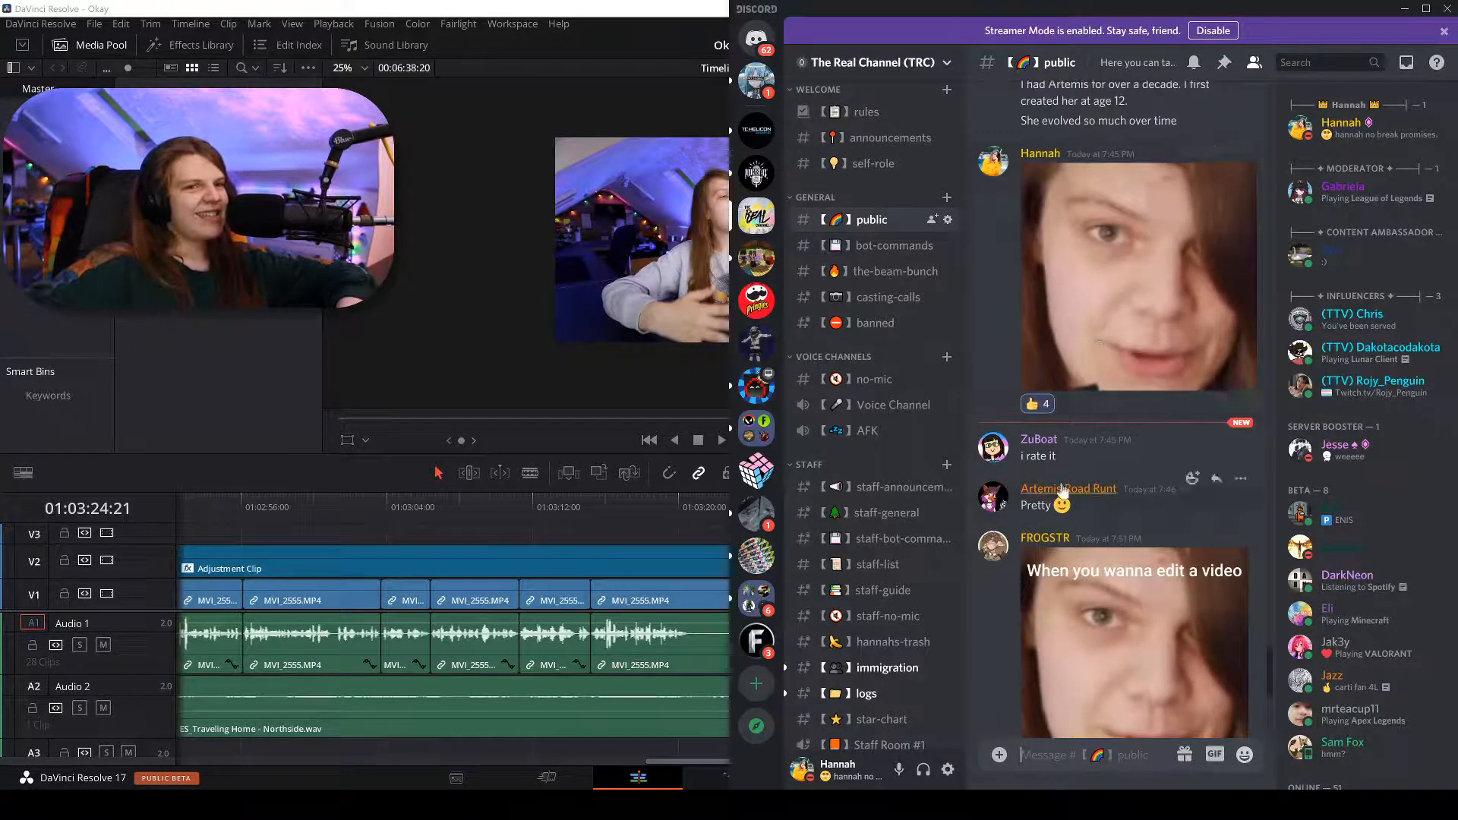
scroll(1060, 492, down, 5)
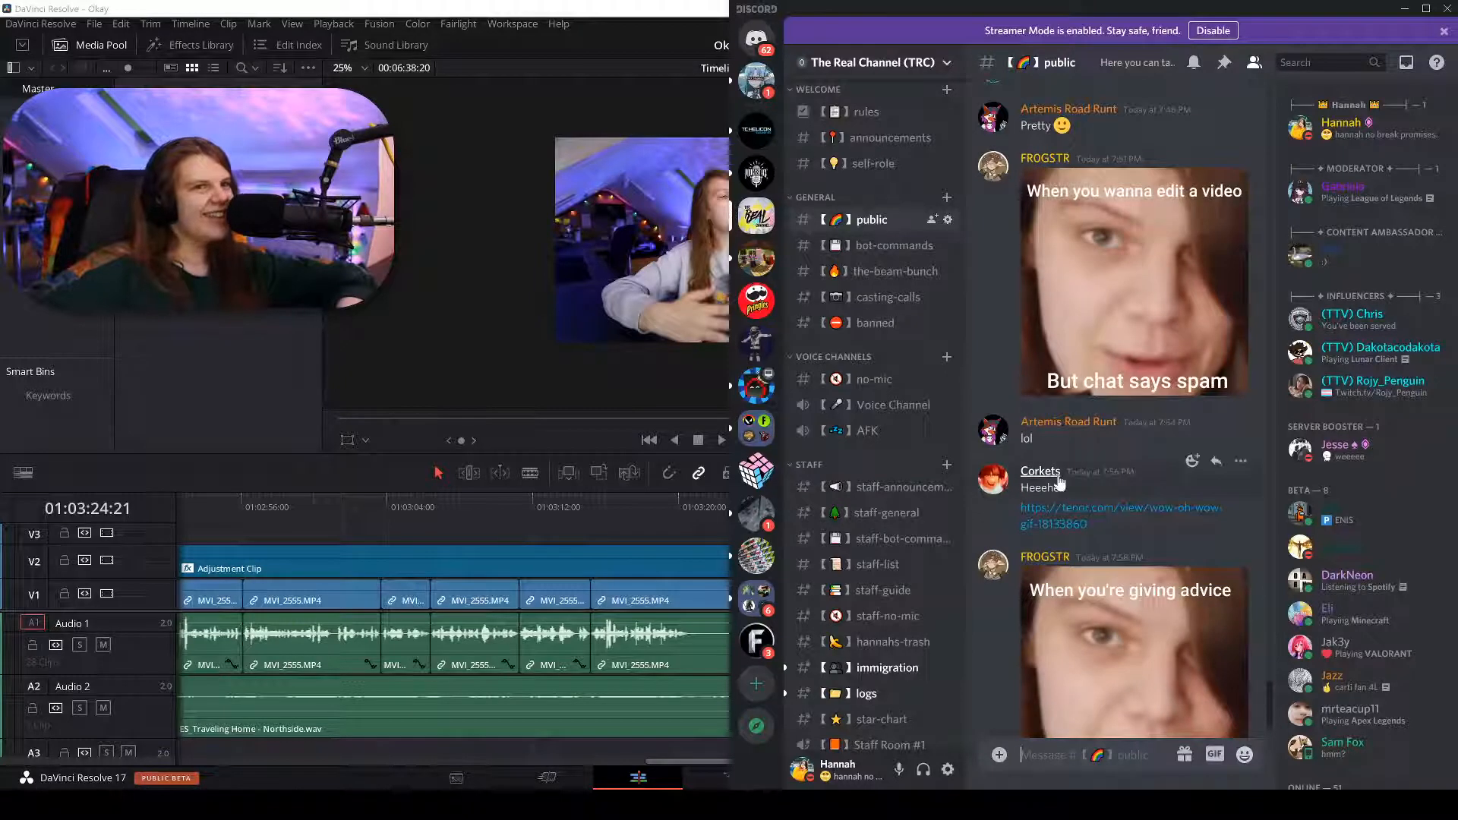
scroll(1083, 472, up, 2)
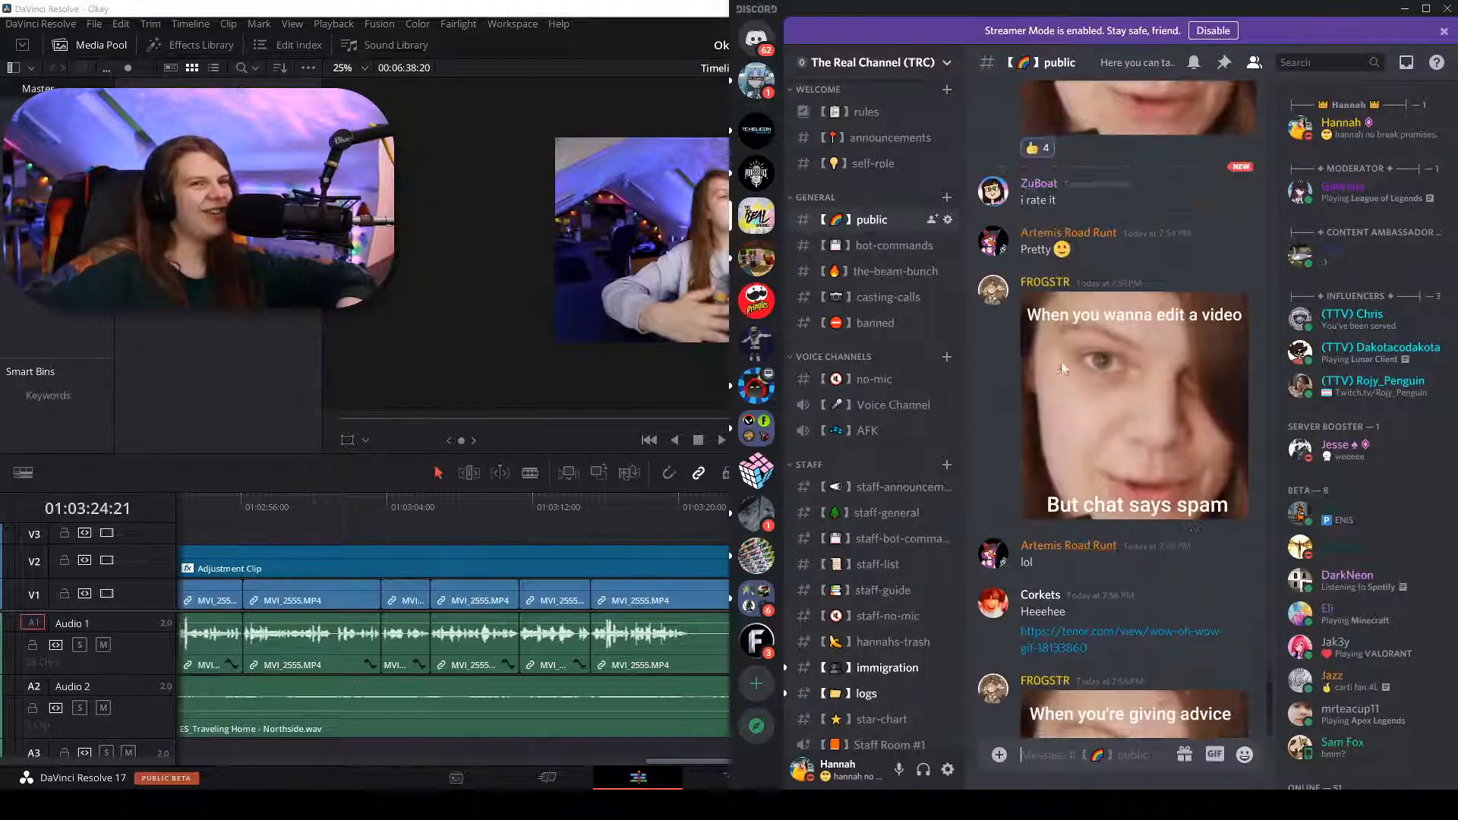
click(1216, 300)
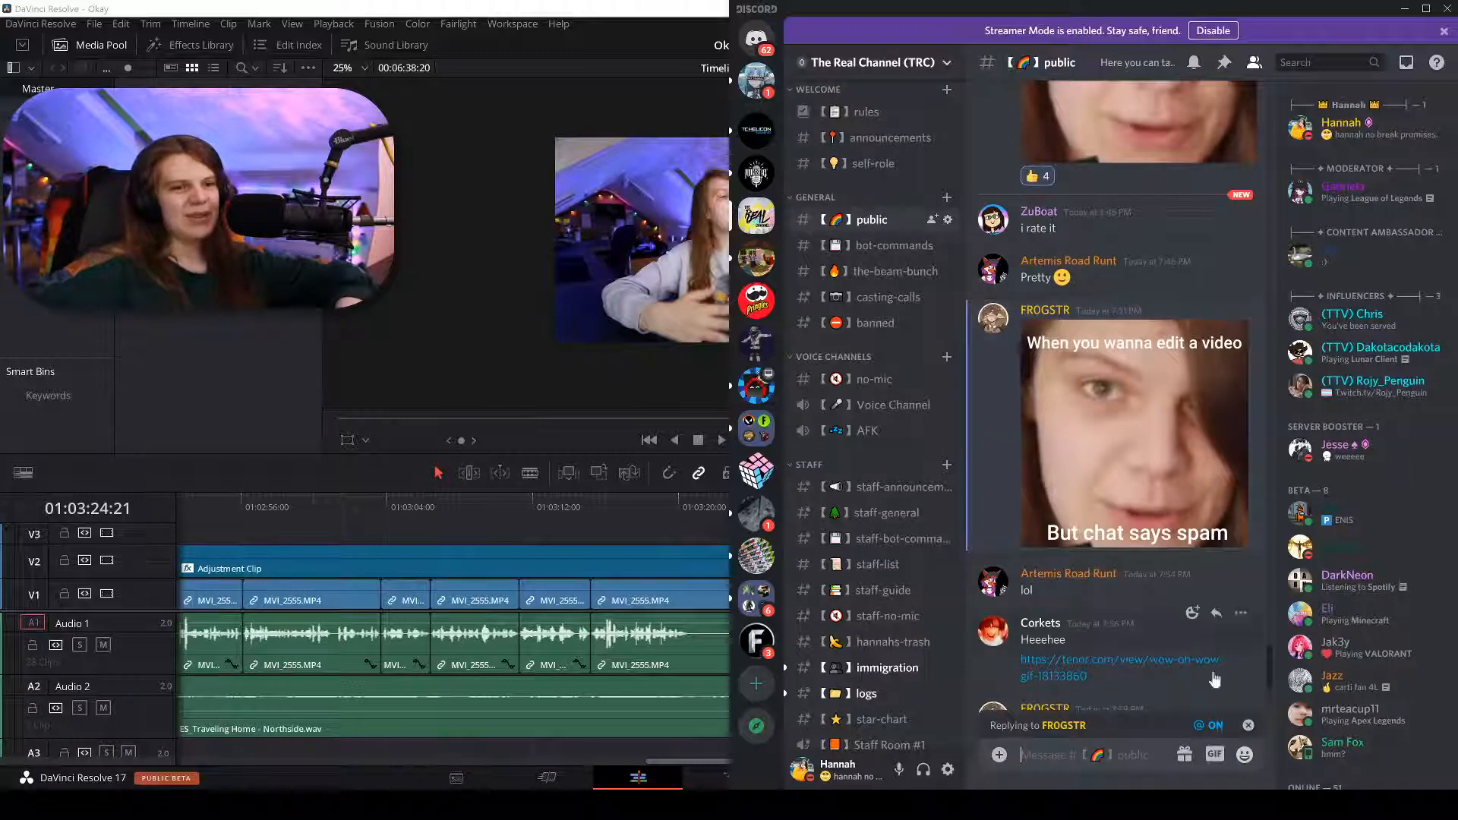
click(1247, 728)
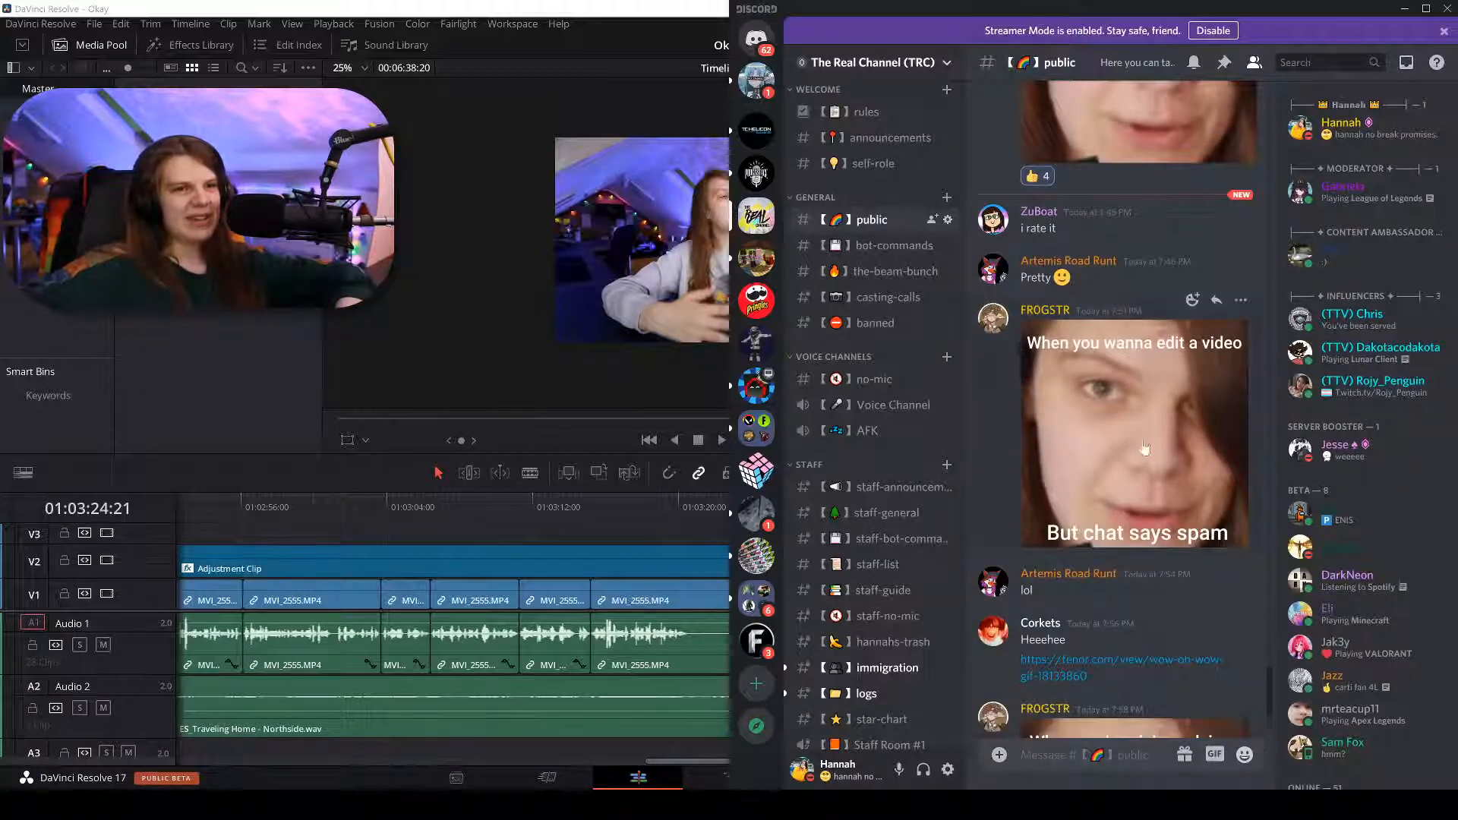
View the meme poster's full profile, mutual servers and info, then close it.
click(1044, 312)
click(1120, 346)
click(986, 407)
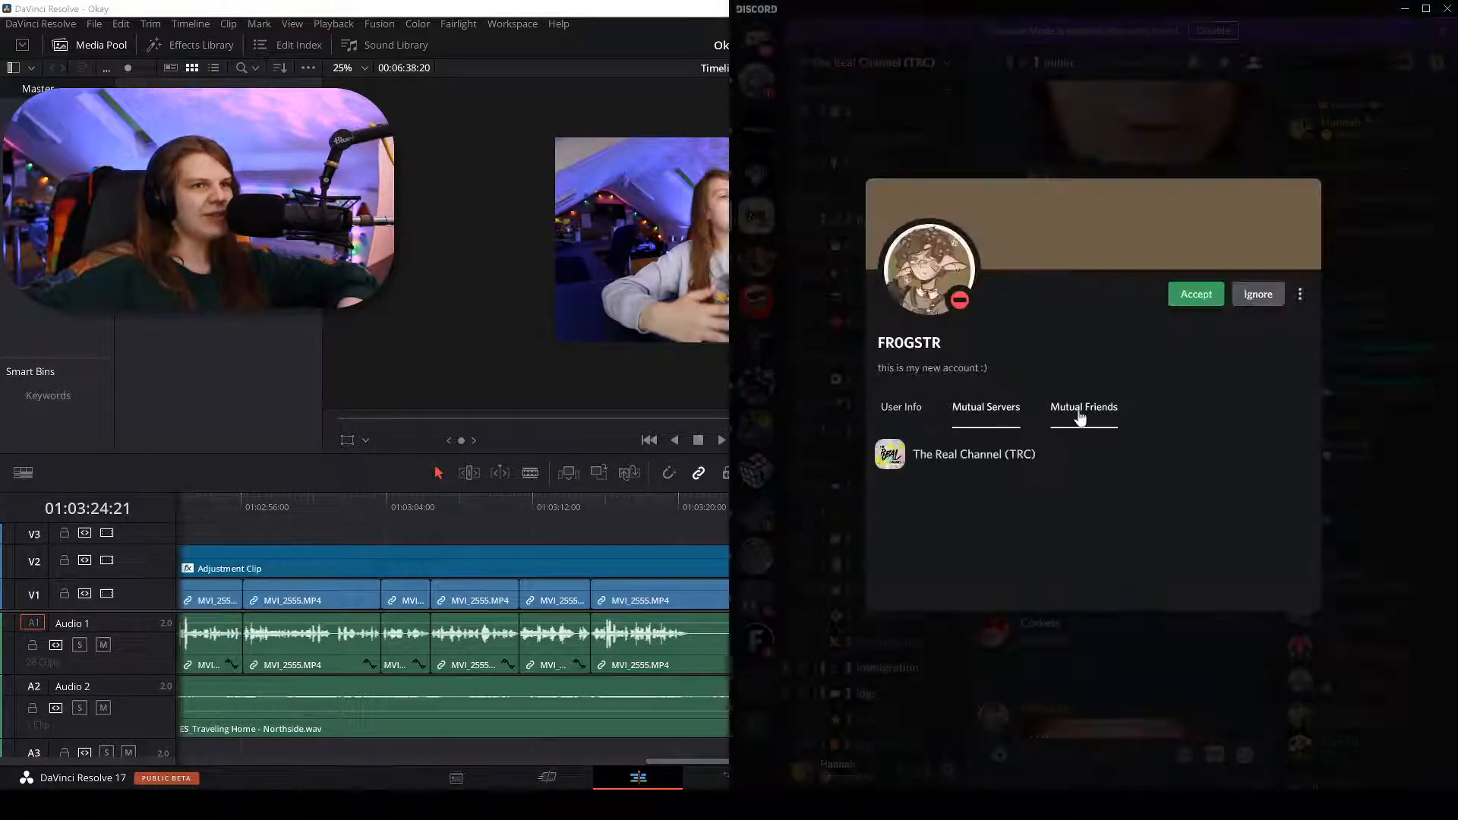
click(896, 410)
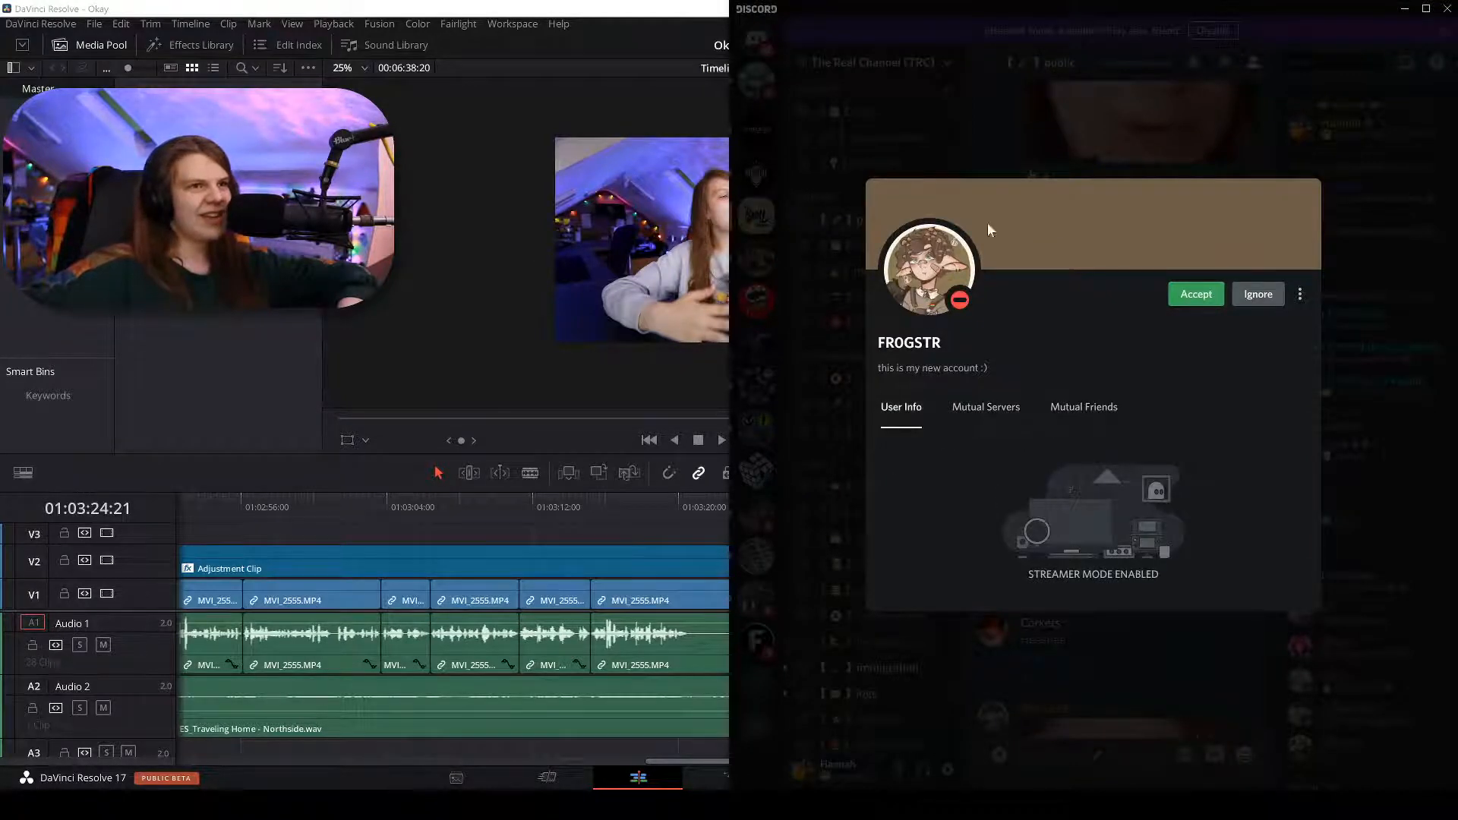
click(1060, 143)
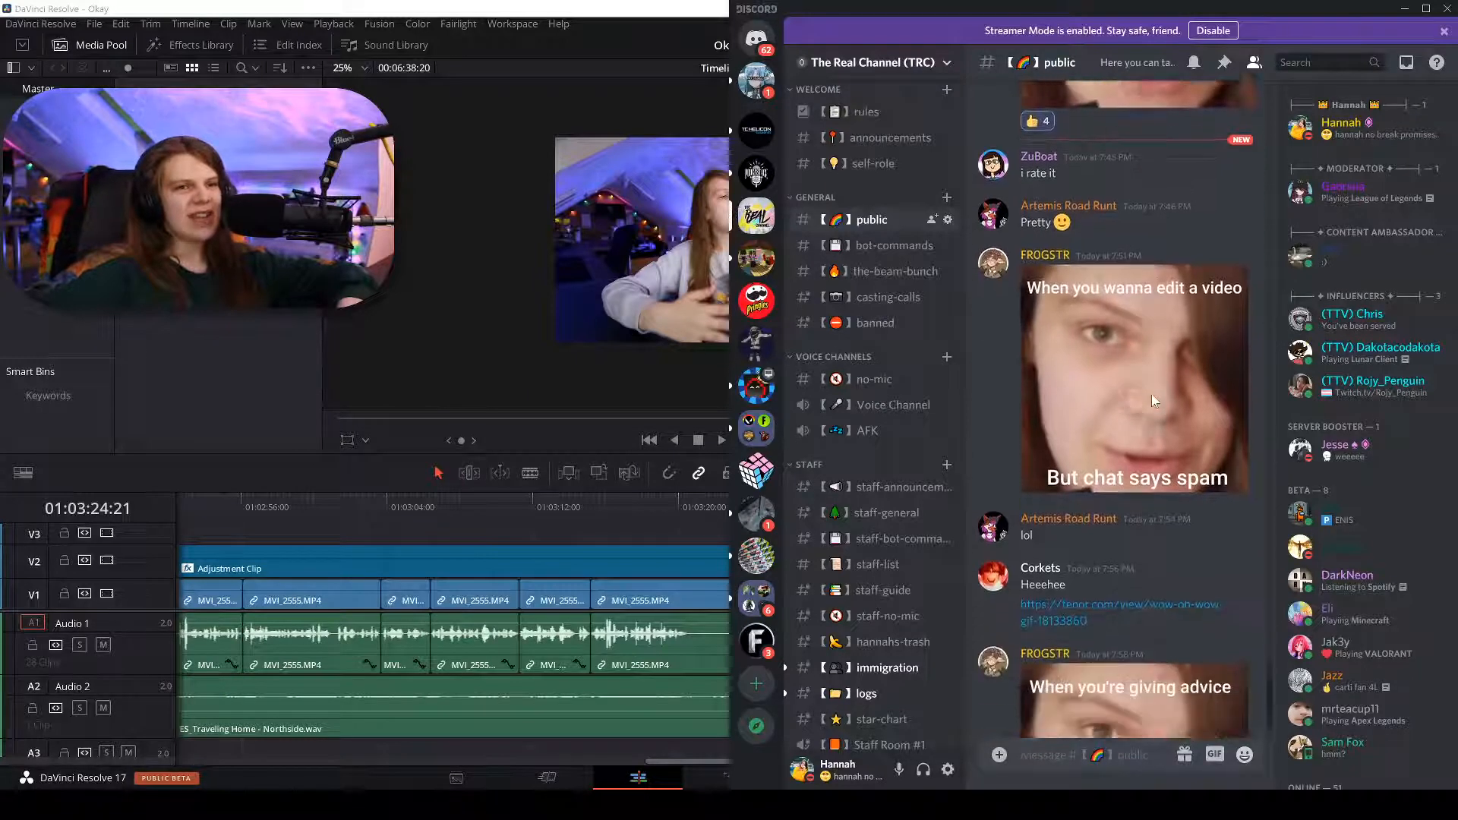
Reply 'I feel this' to the meme message.
scroll(1107, 441, up, 2)
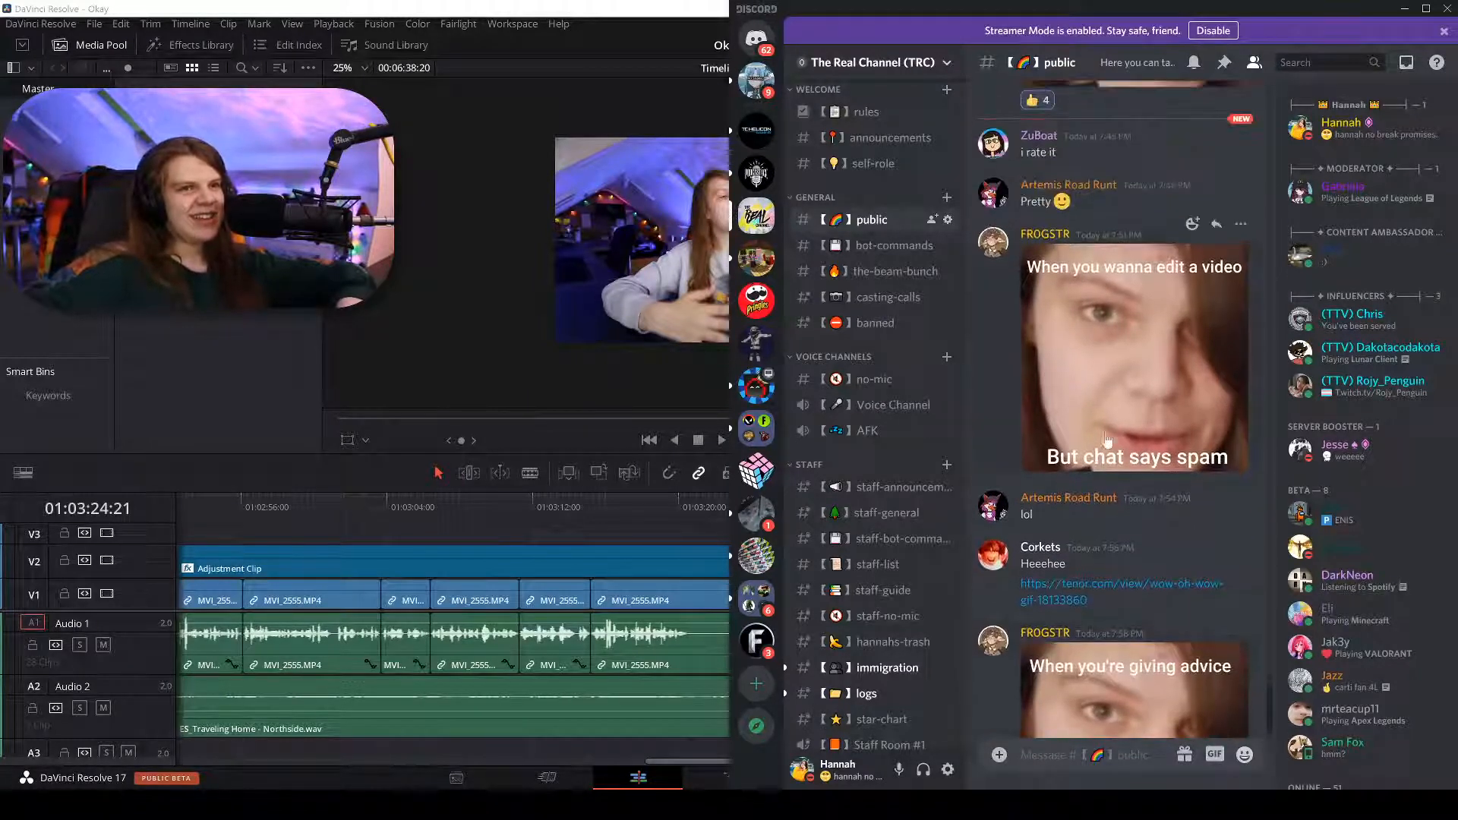
click(1216, 224)
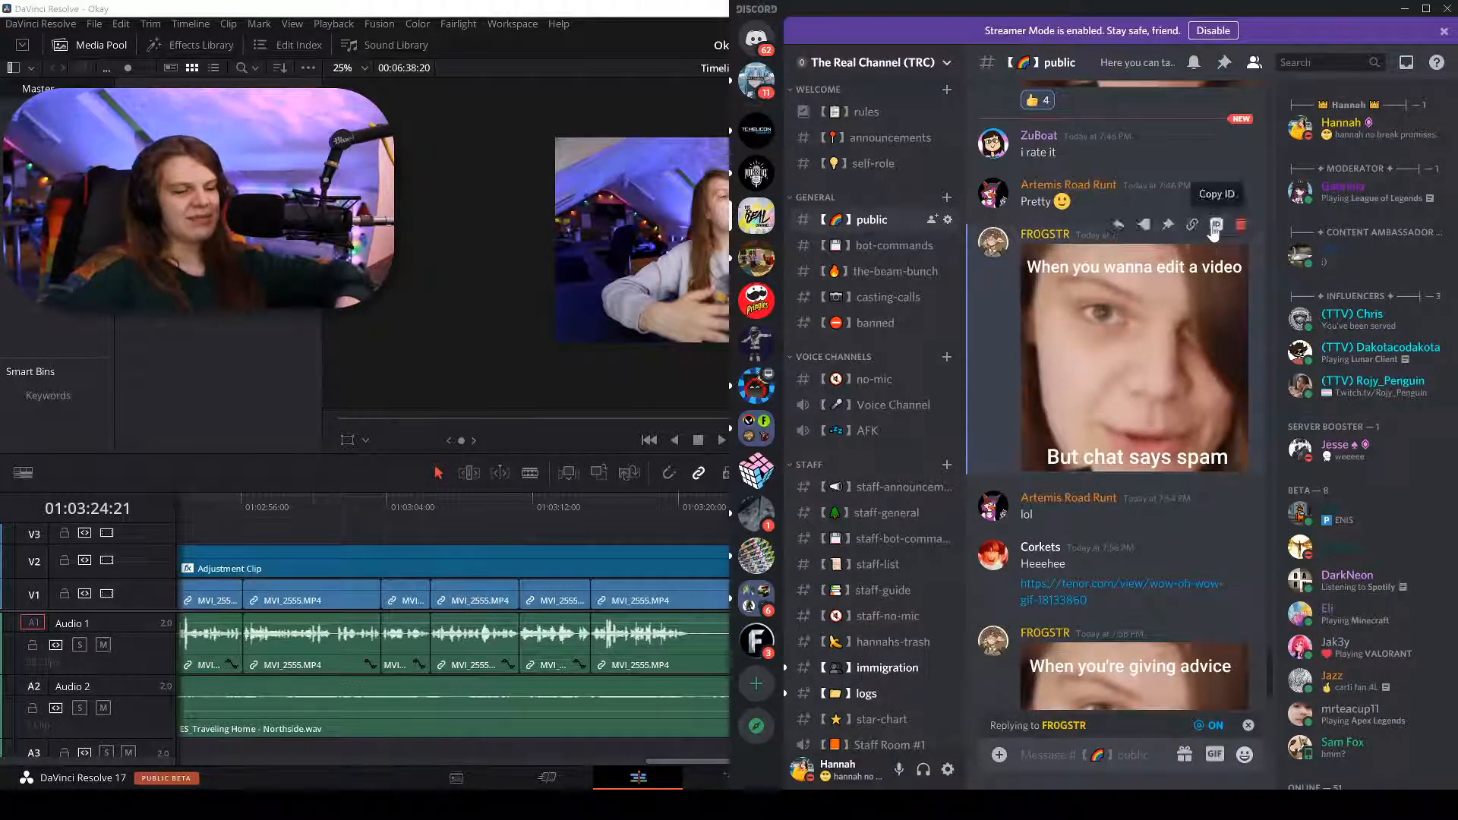
text(I feel this)
key(Return)
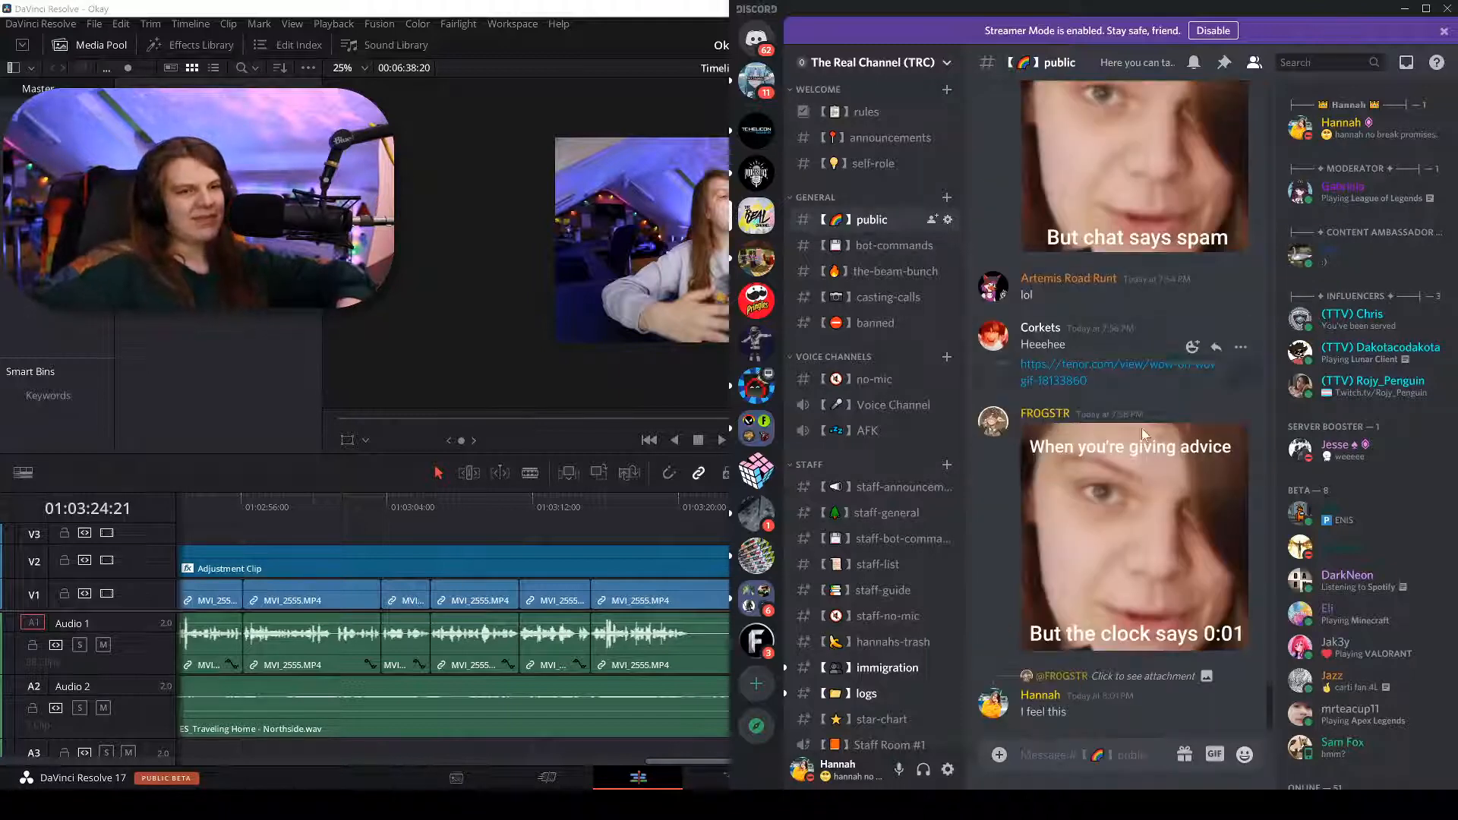
text(D)
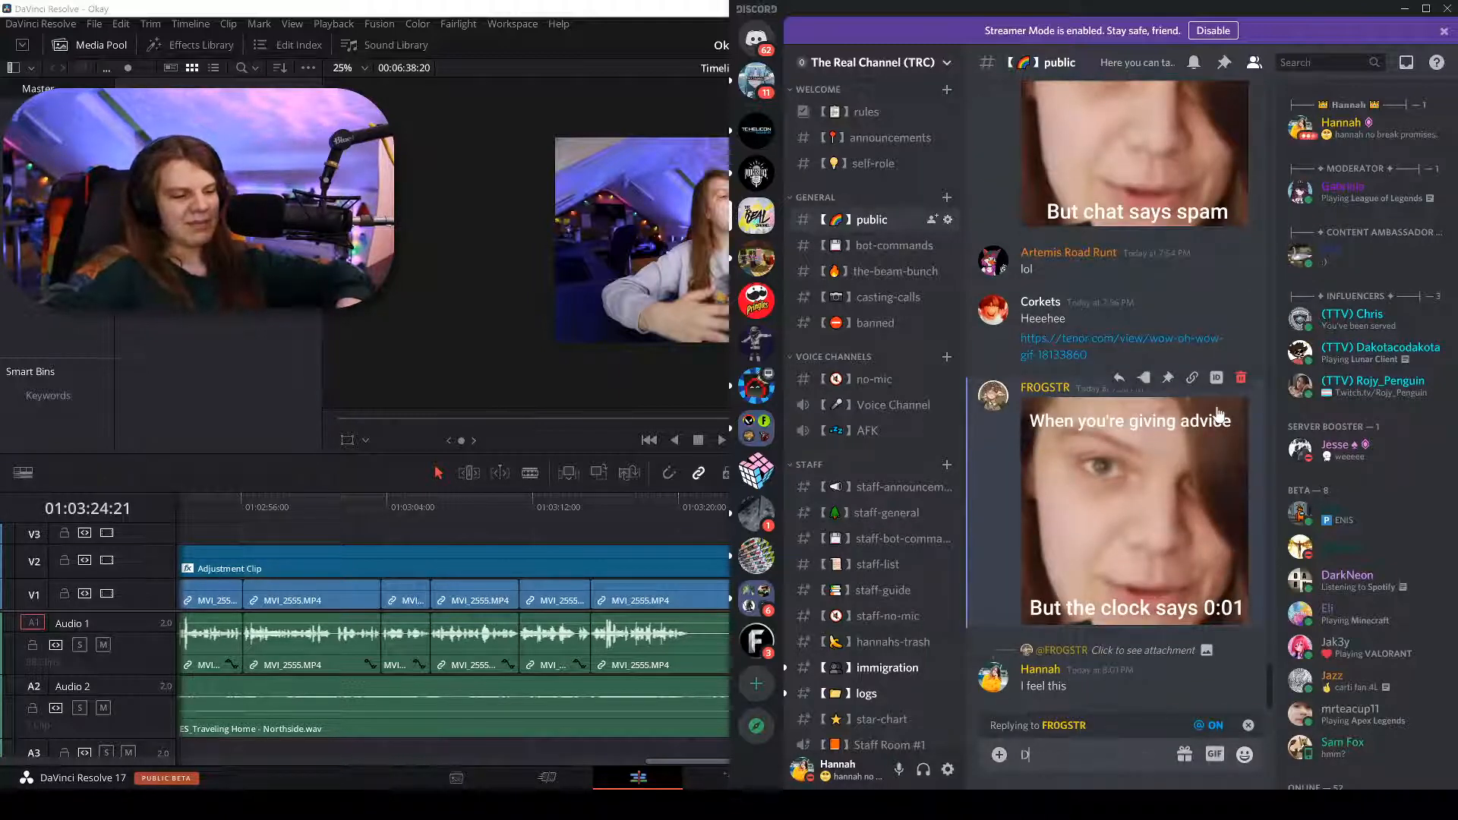
key(BackSpace)
text(Big)
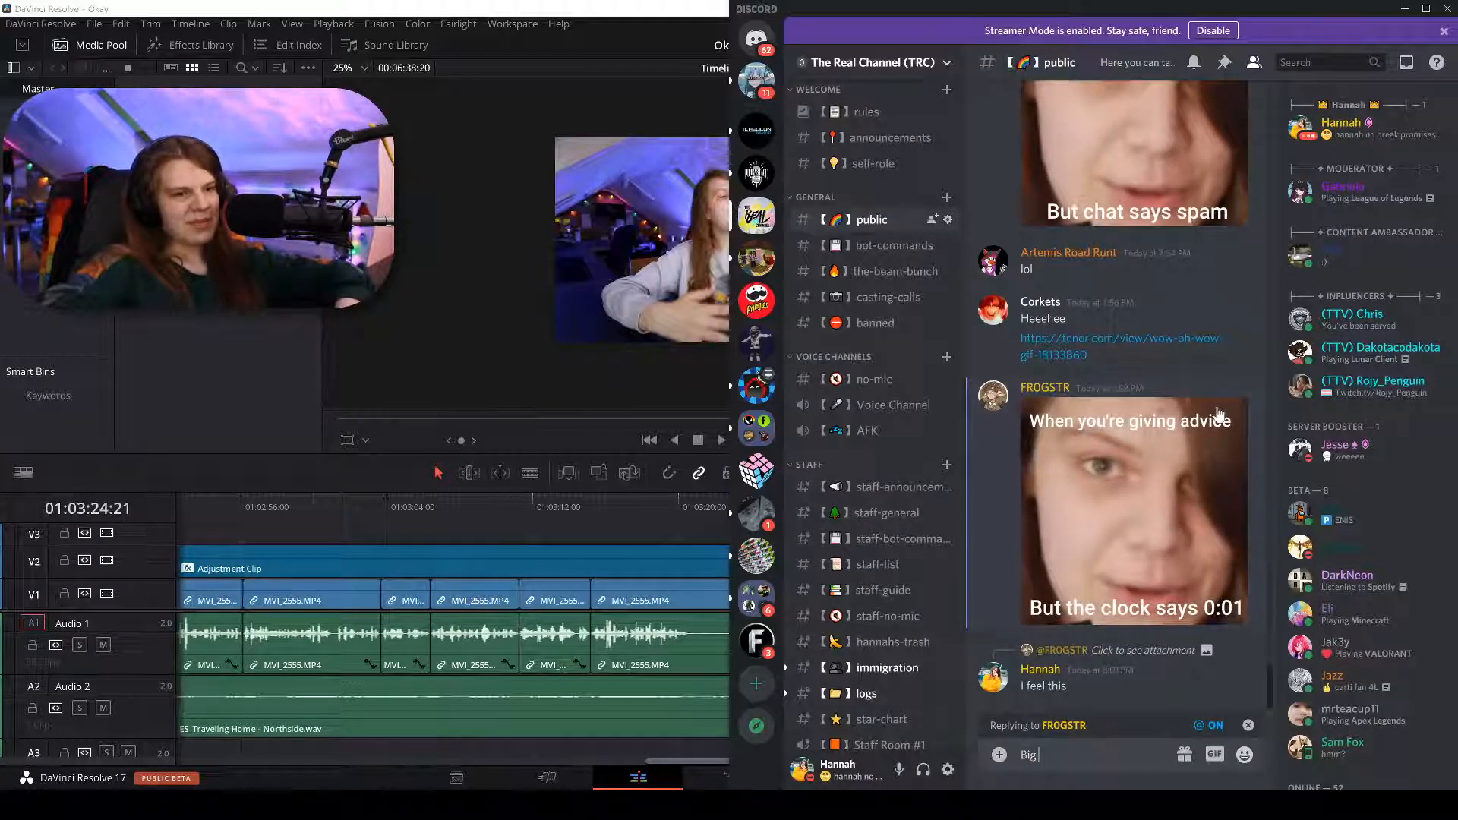
text( sad :()
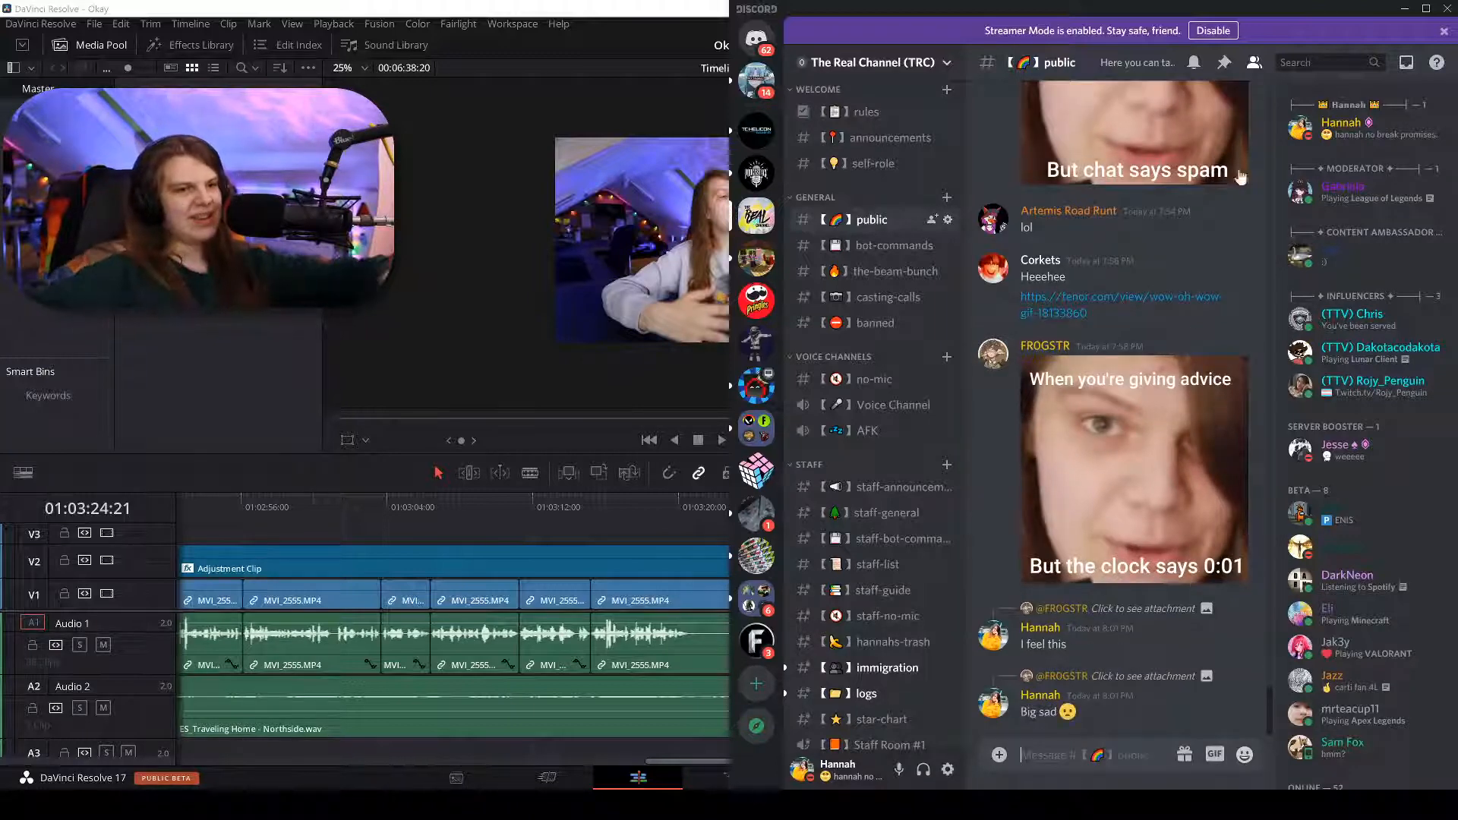
key(Return)
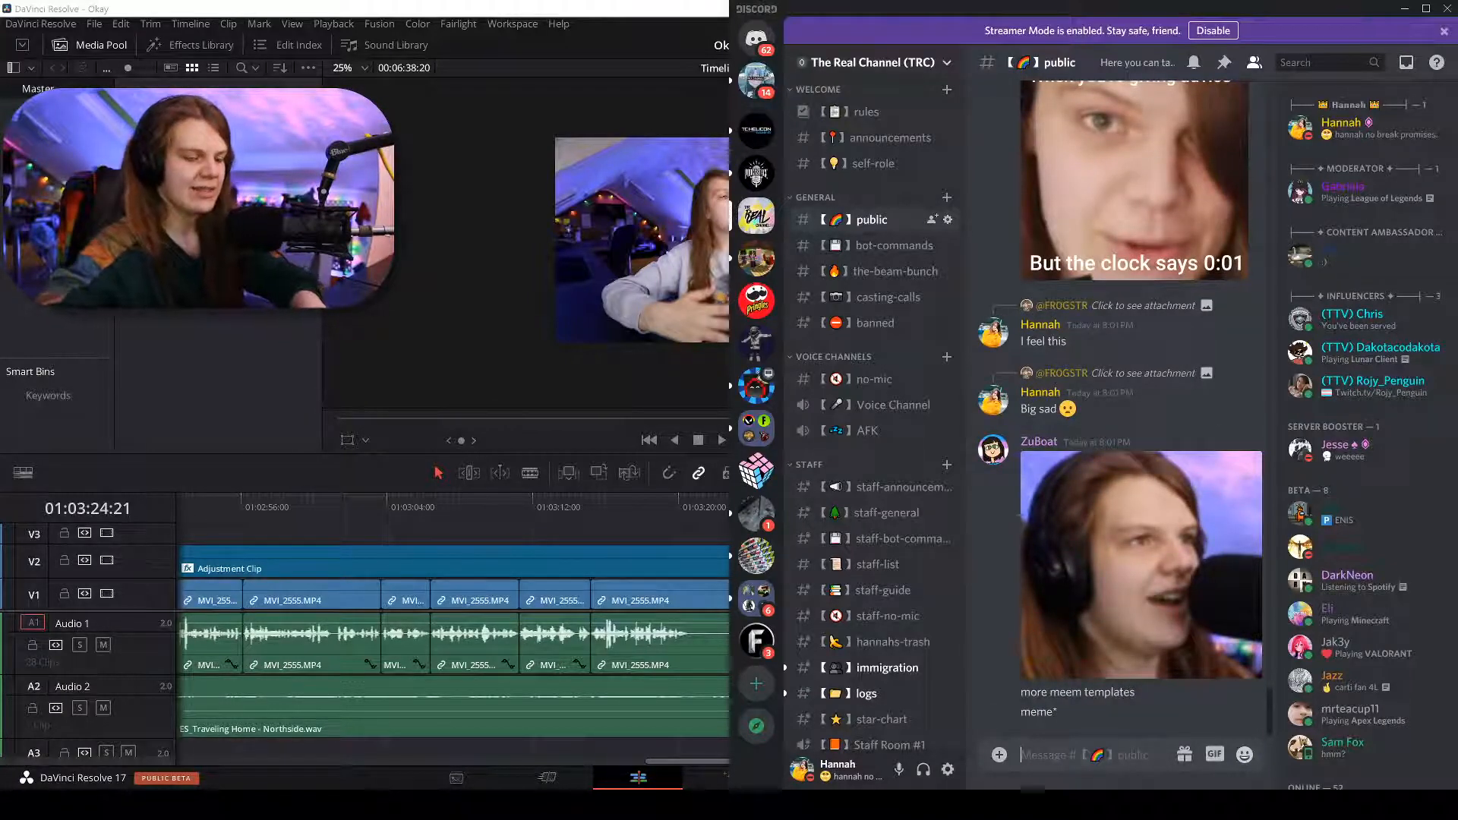
text(@every)
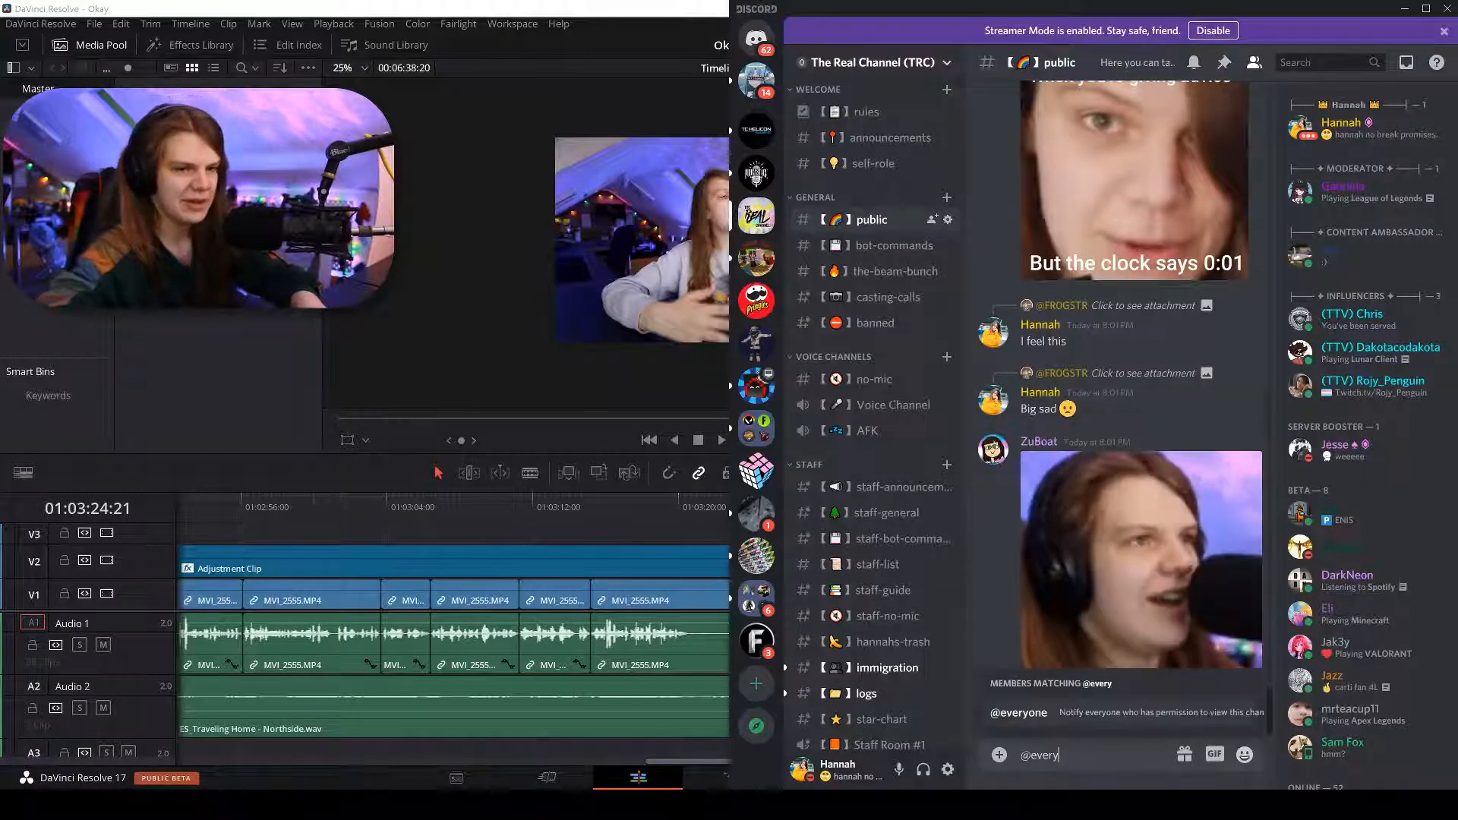
text(one - Make m)
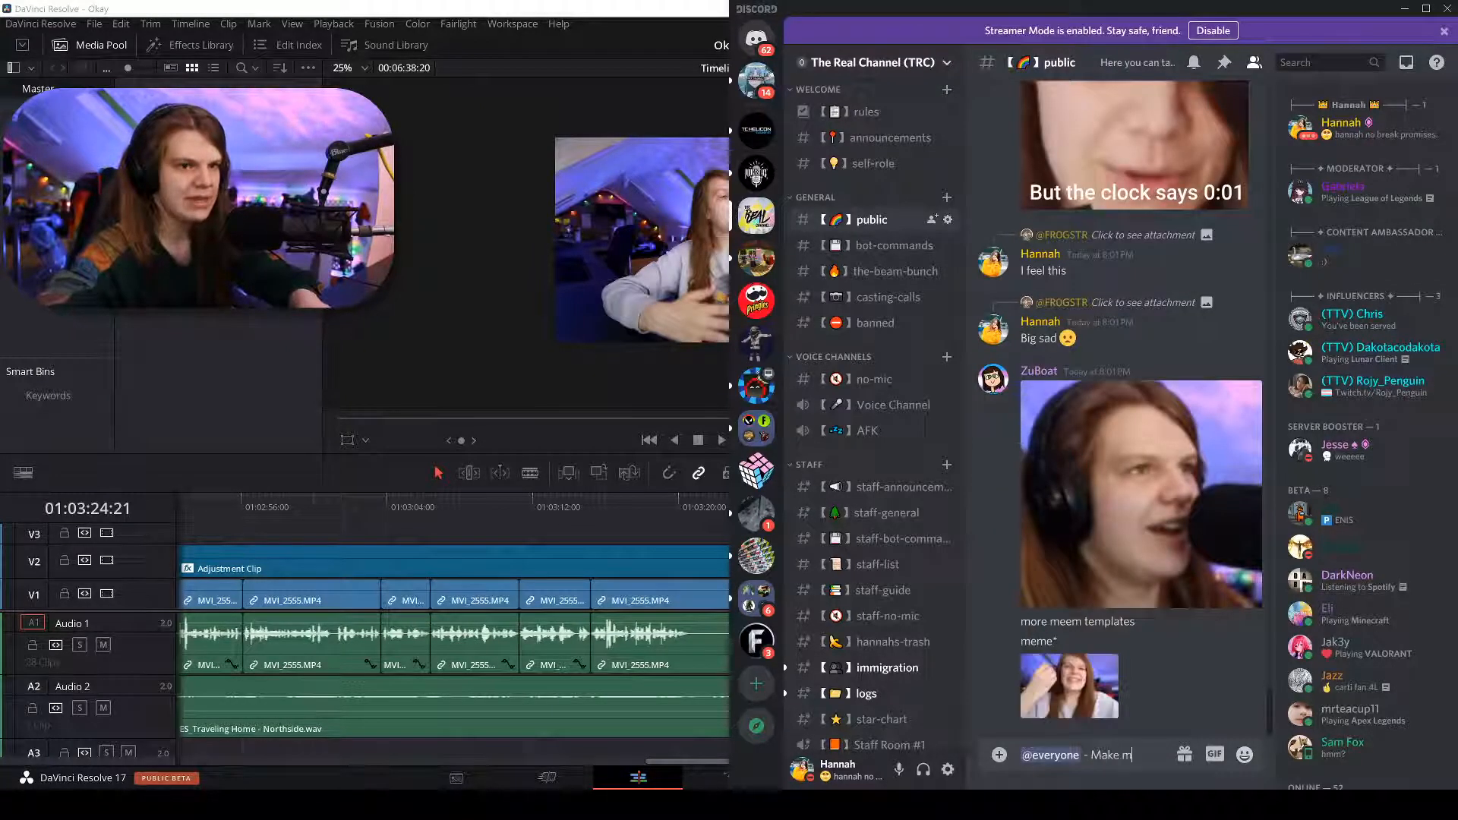
text(emes,)
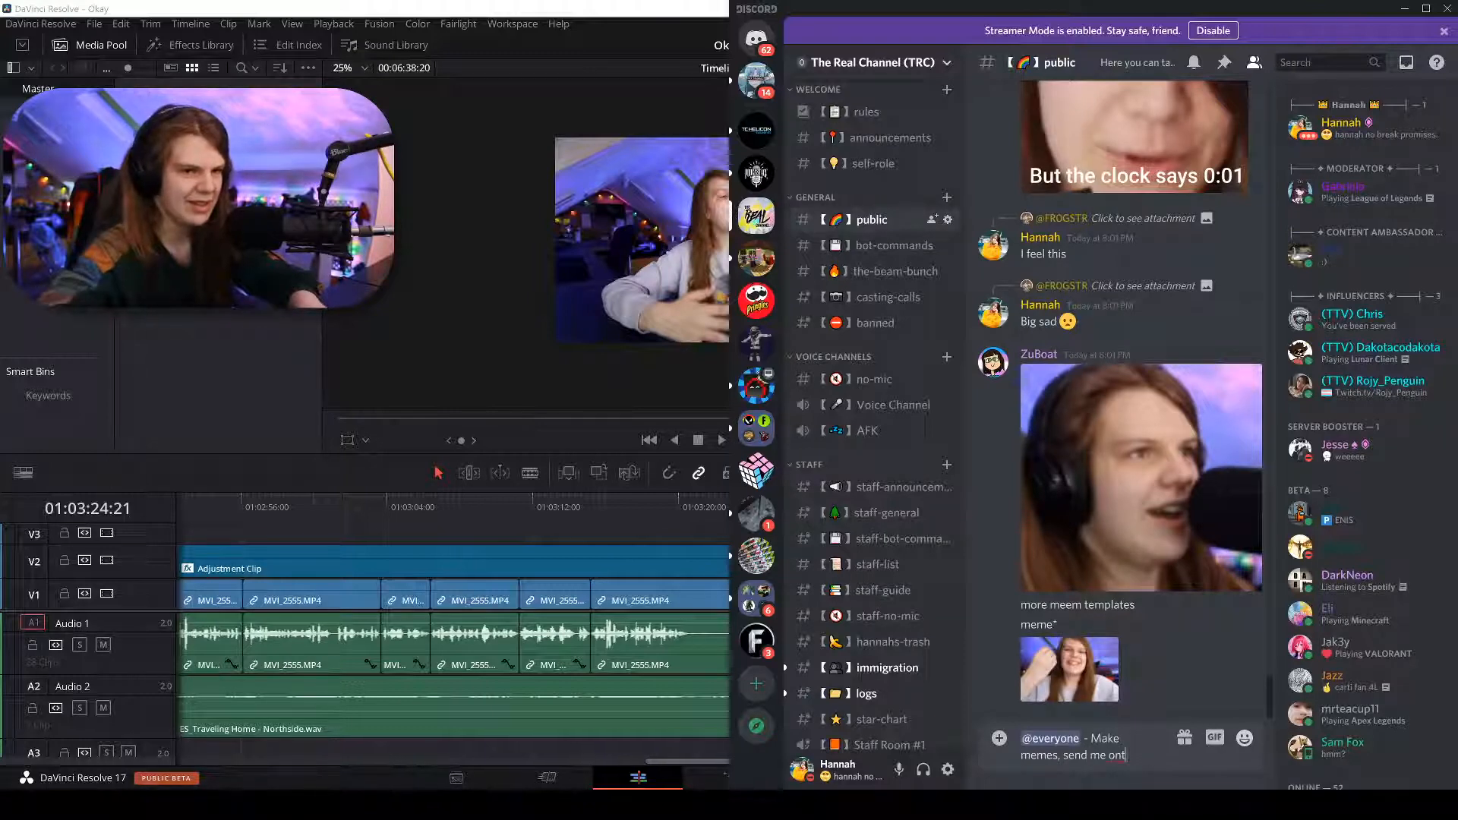
text( send me on them on Twitter)
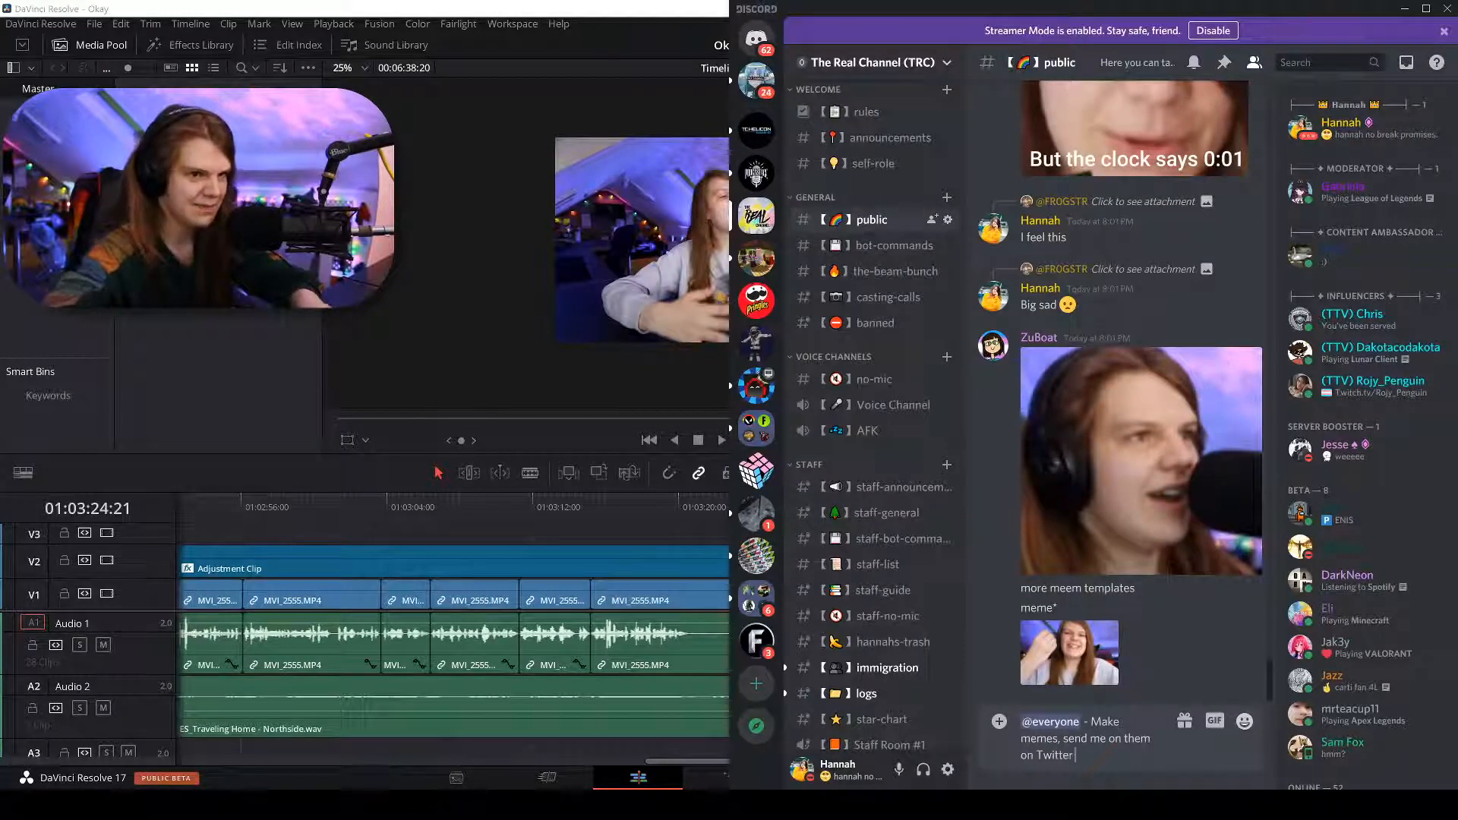
text( :D)
key(Return)
key(Return)
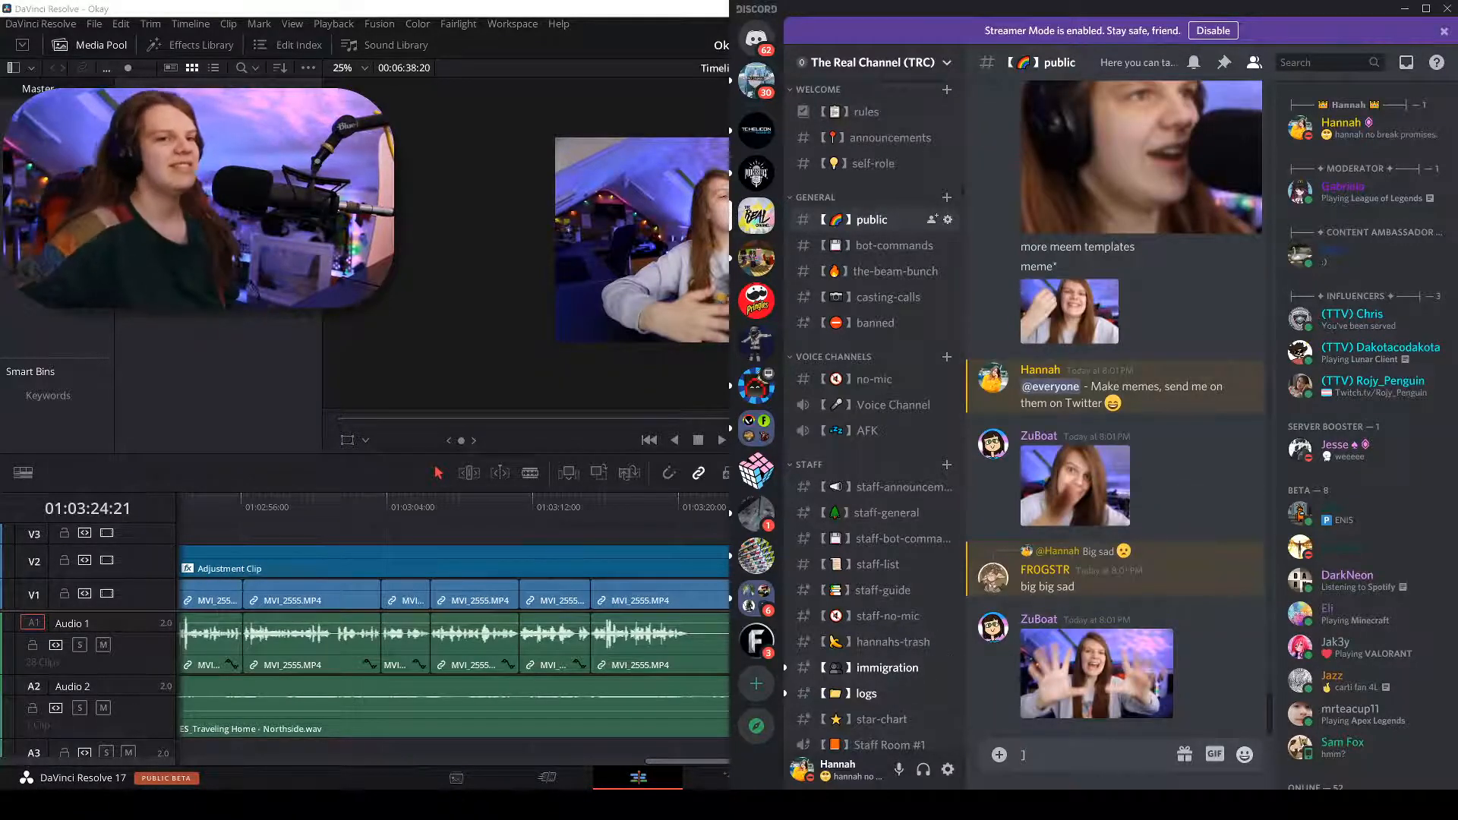
Search GIFs for 'memes', post the TIME TO MEMES GIF, and return to Resolve.
key(BackSpace)
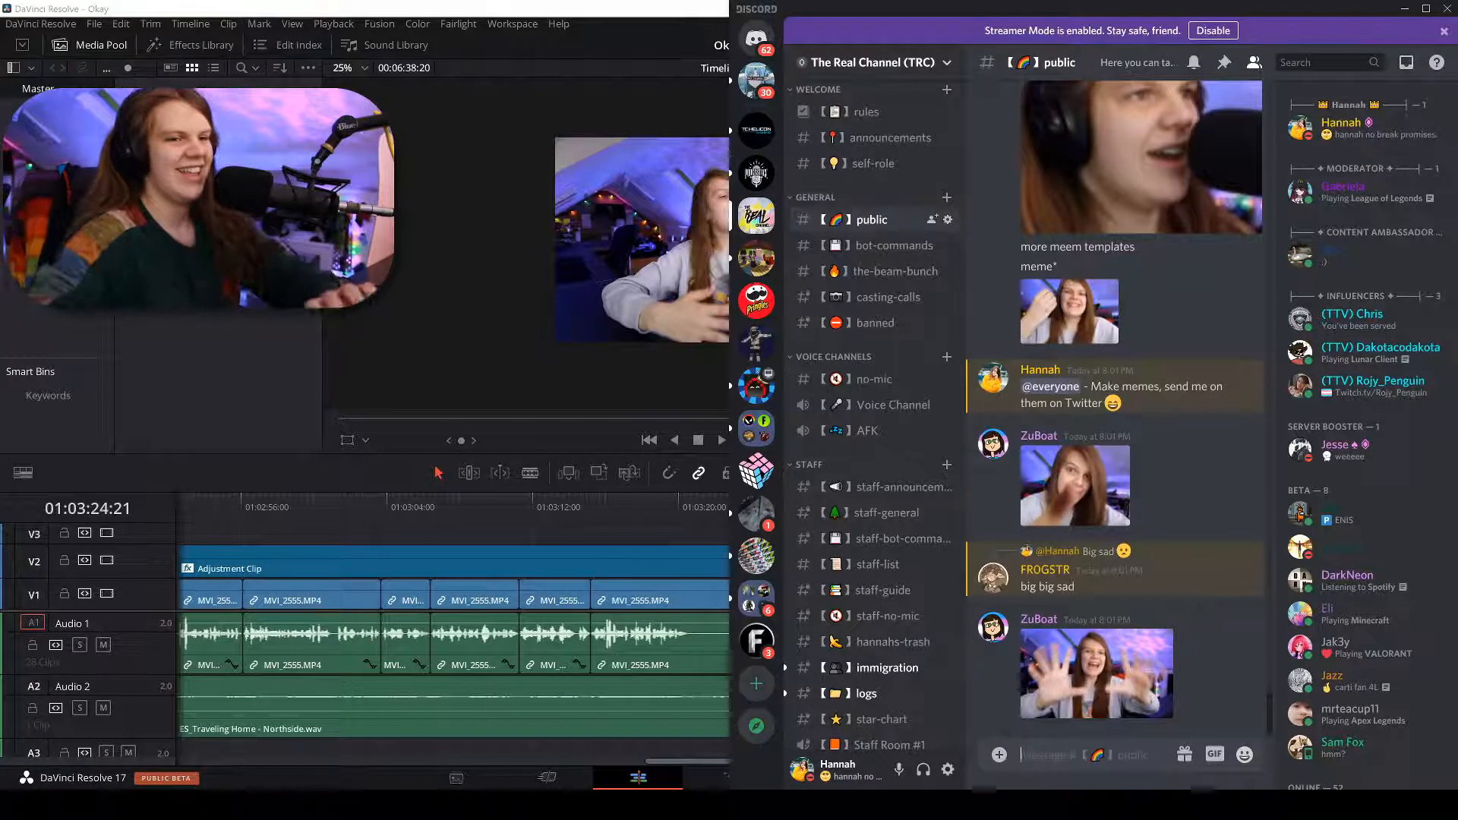
click(1215, 754)
text(me)
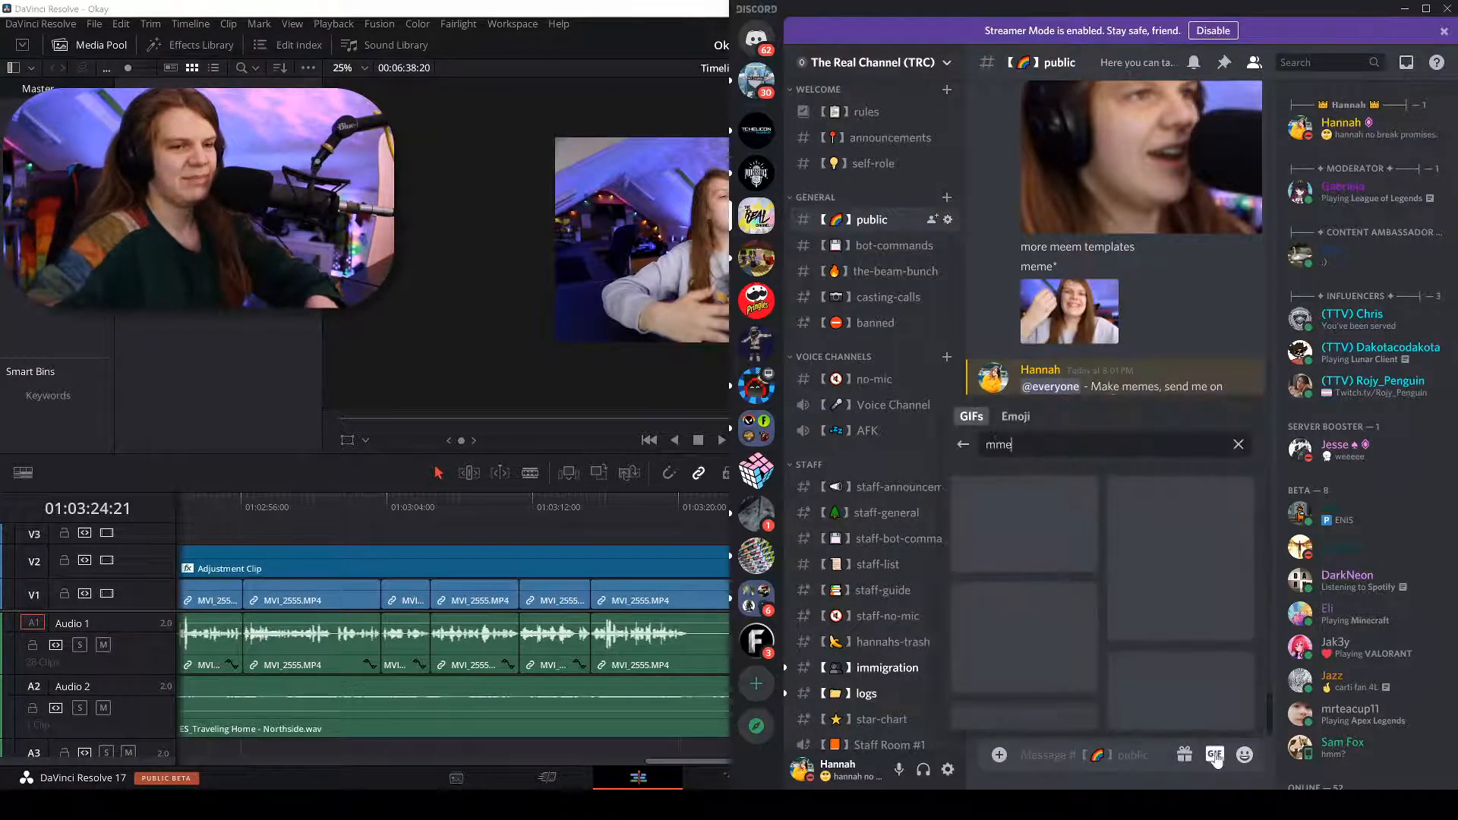
text(mes)
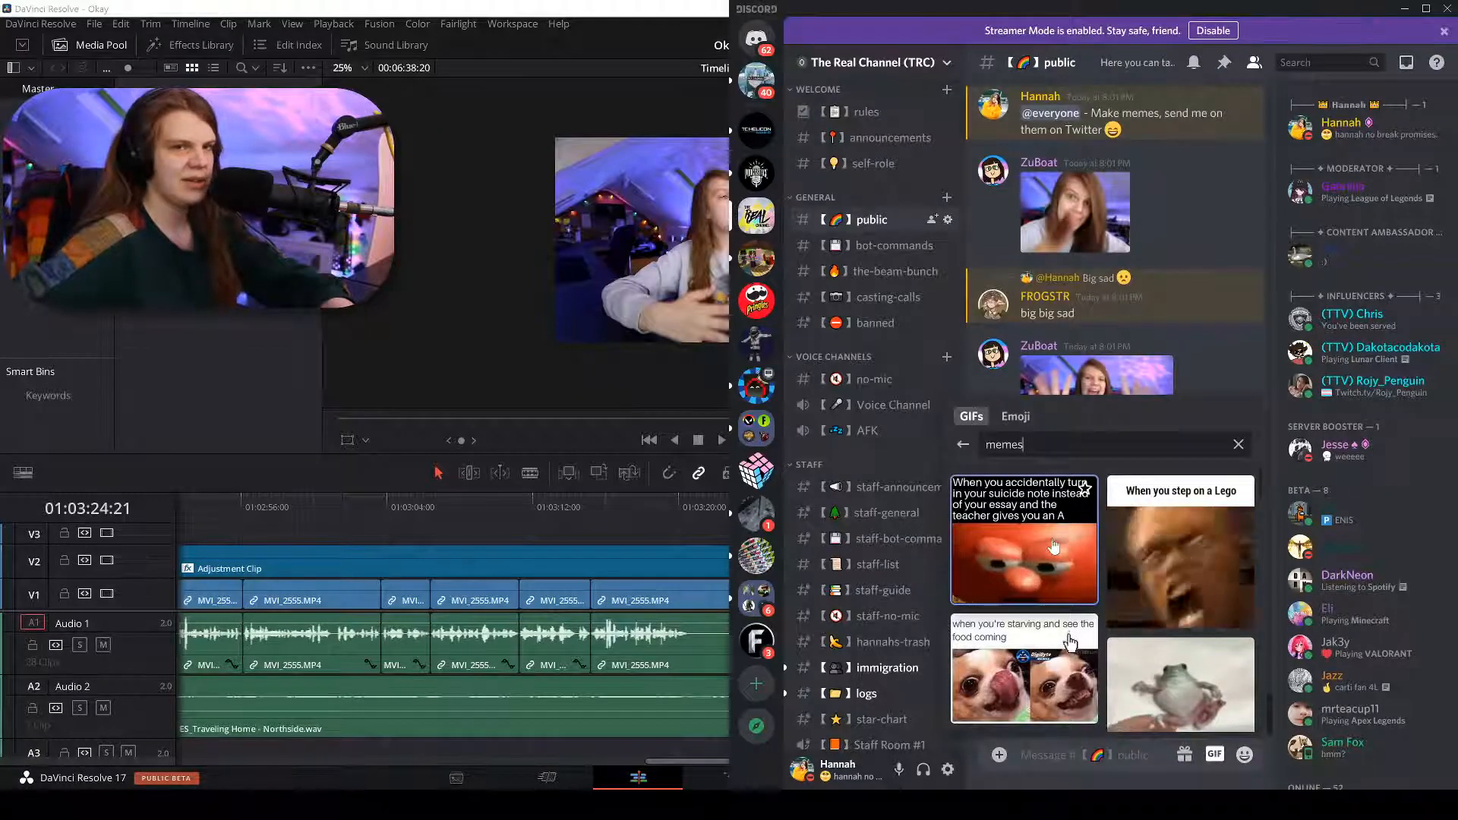
scroll(1042, 537, down, 2)
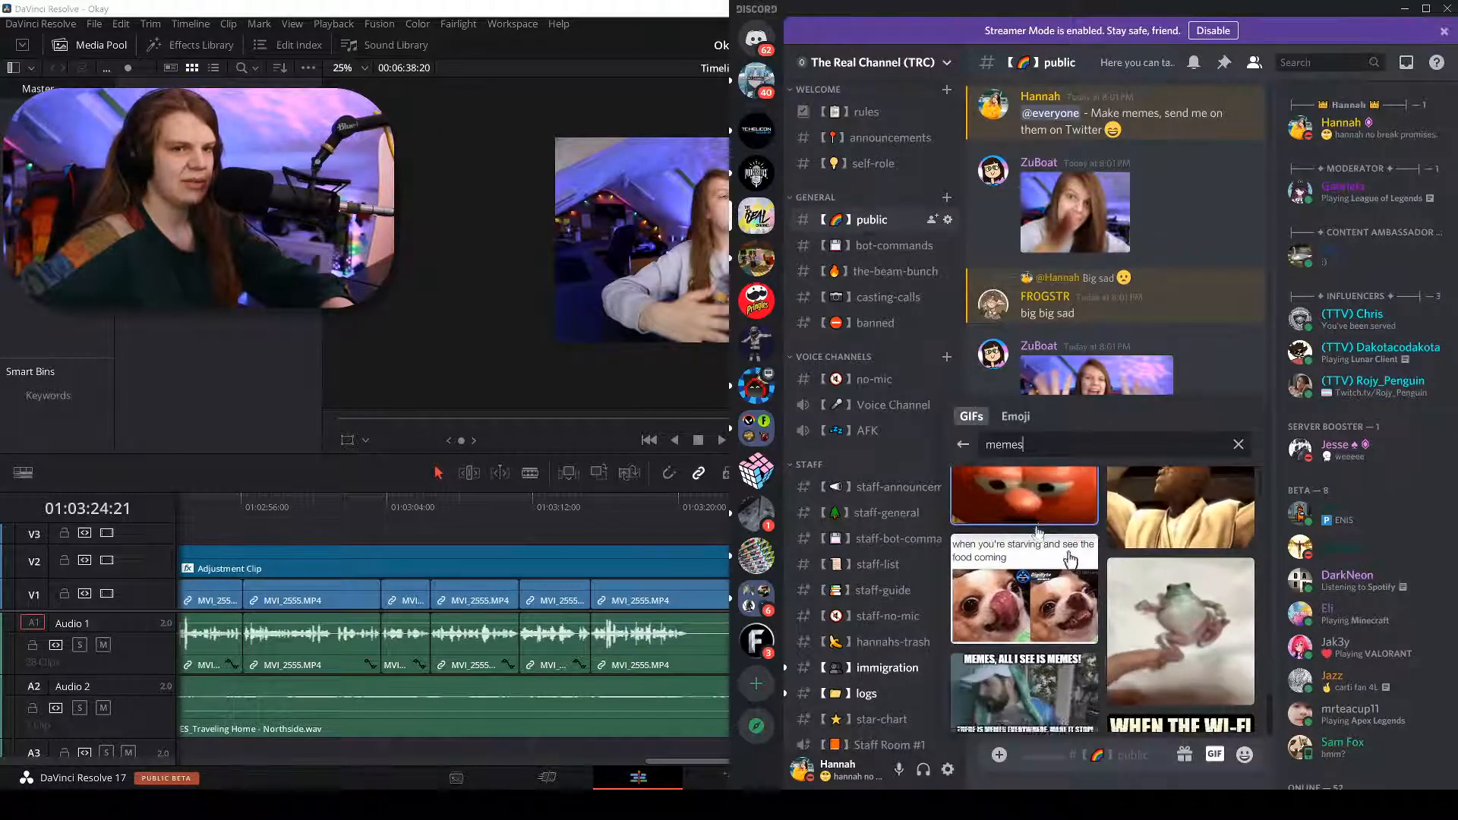
scroll(1036, 531, down, 4)
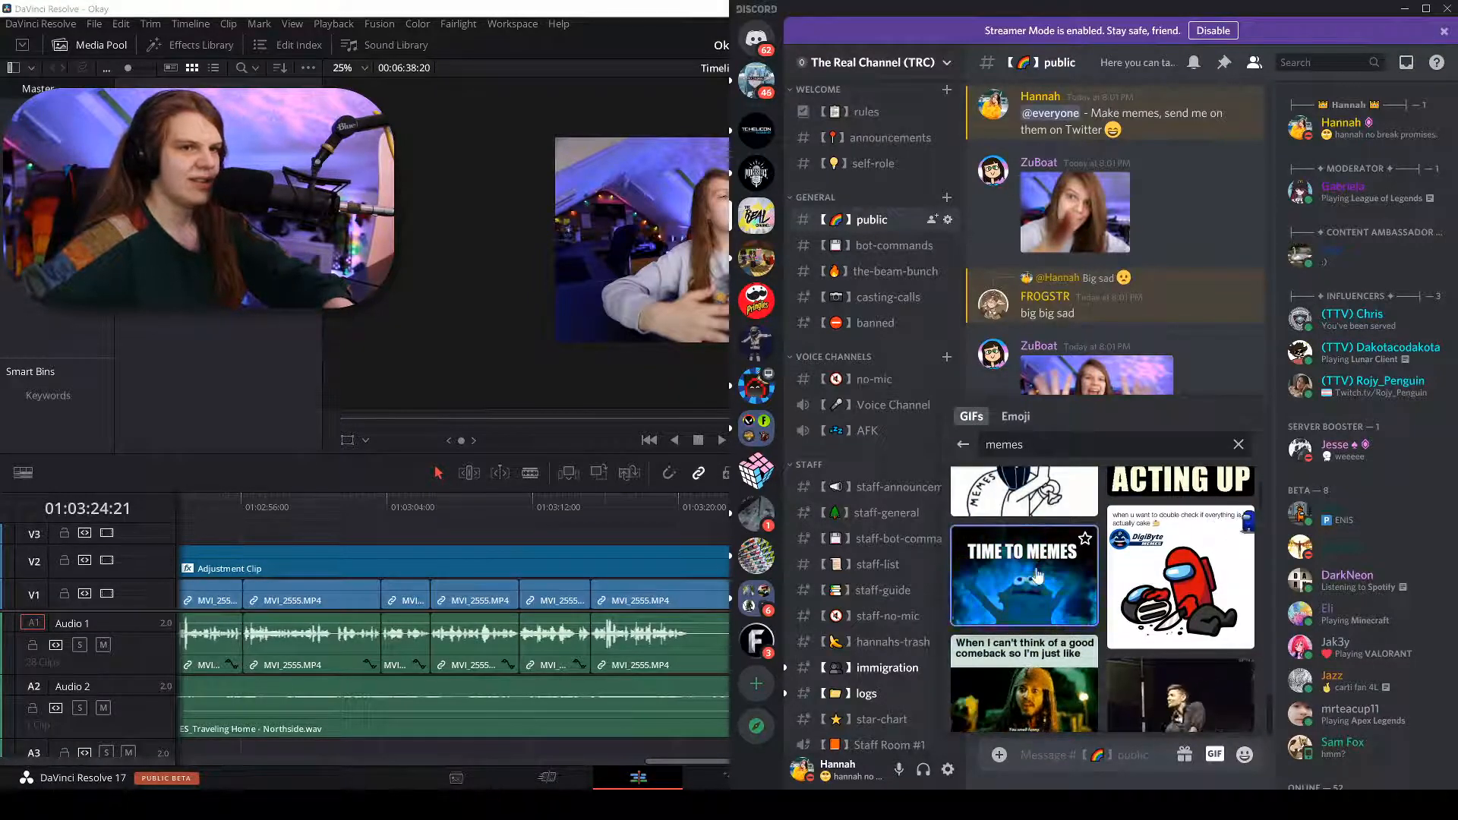
click(1040, 558)
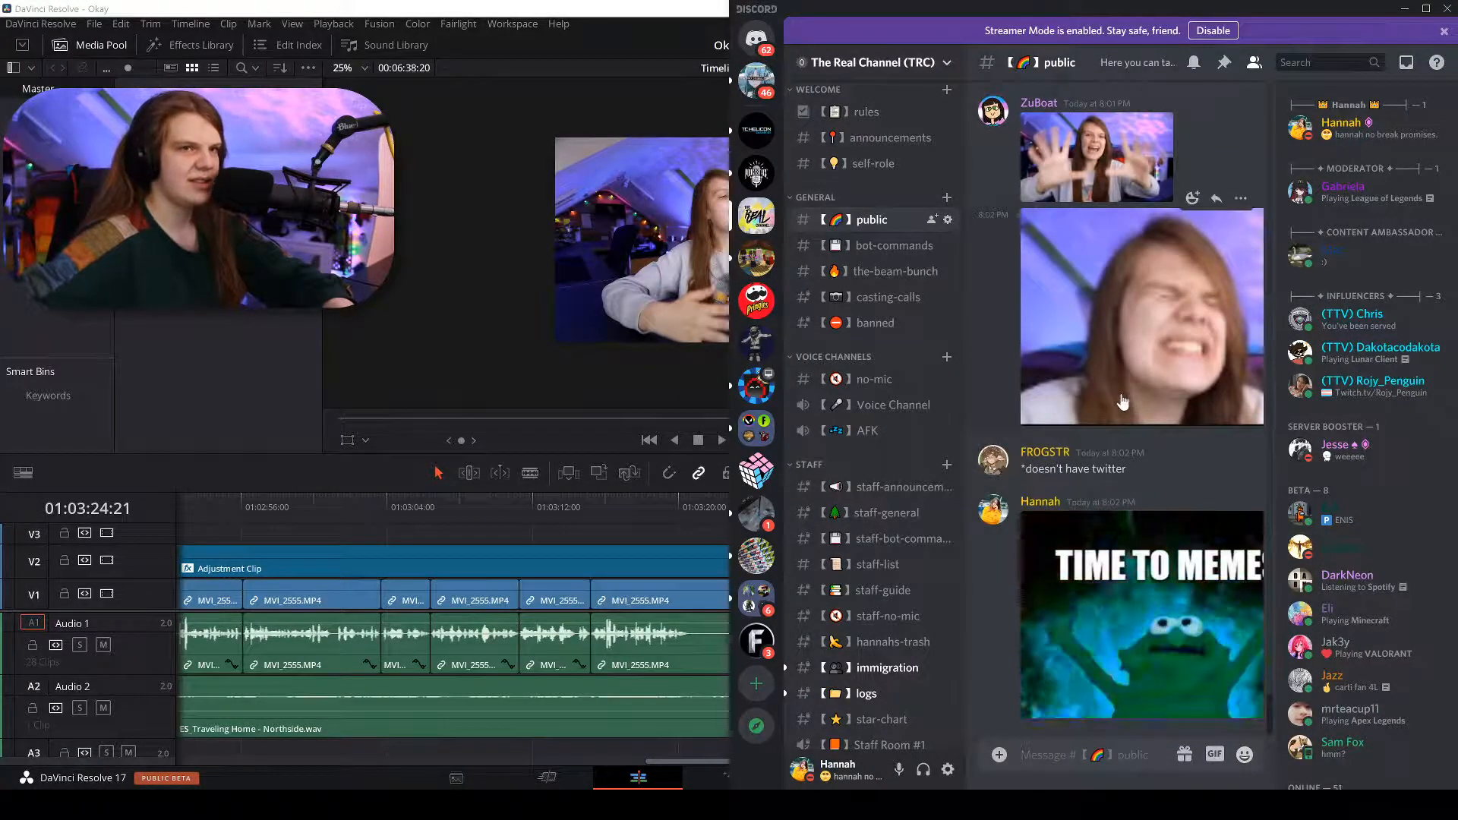
drag(1128, 469, 997, 470)
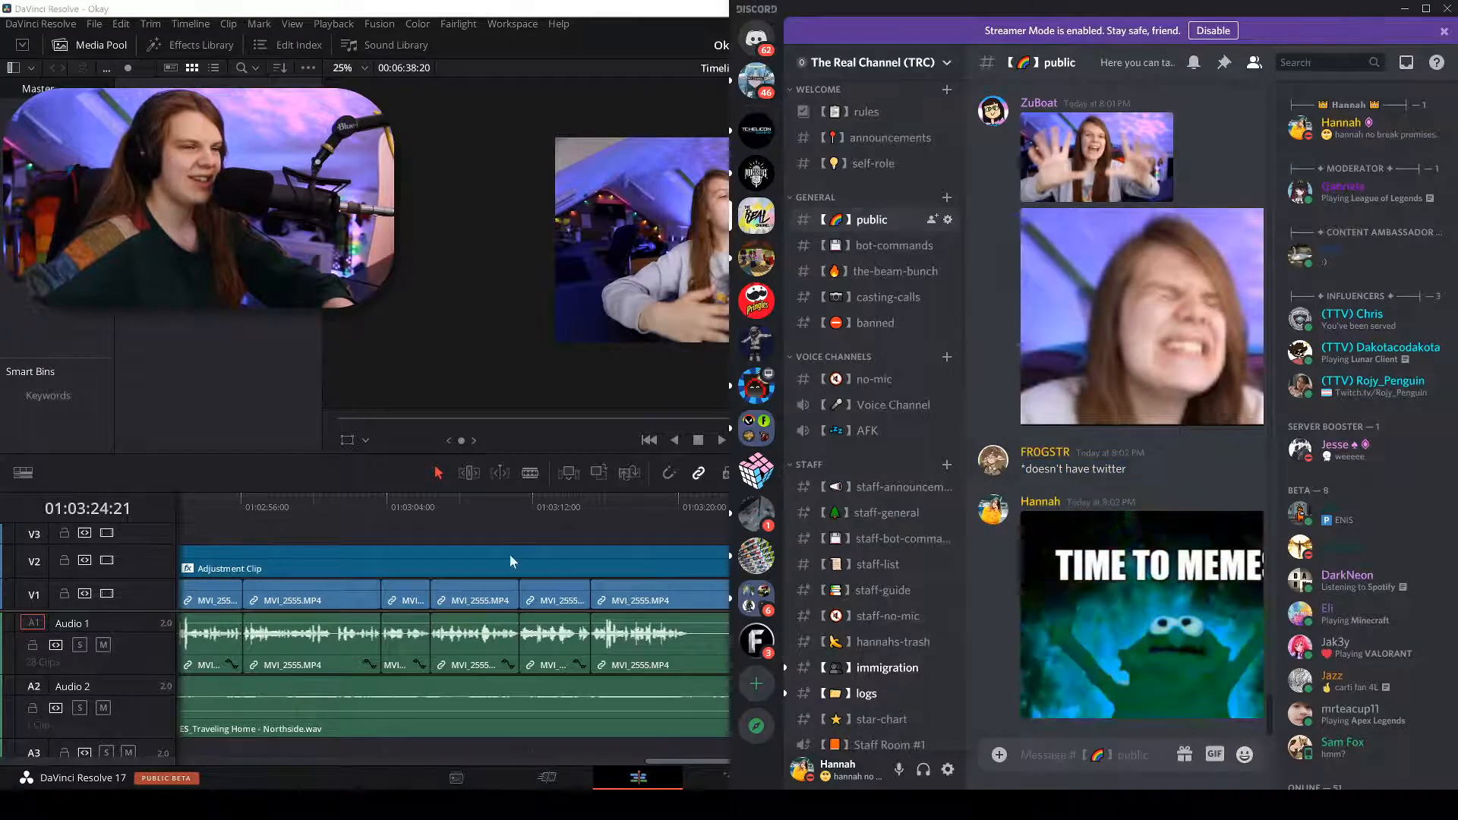
click(536, 543)
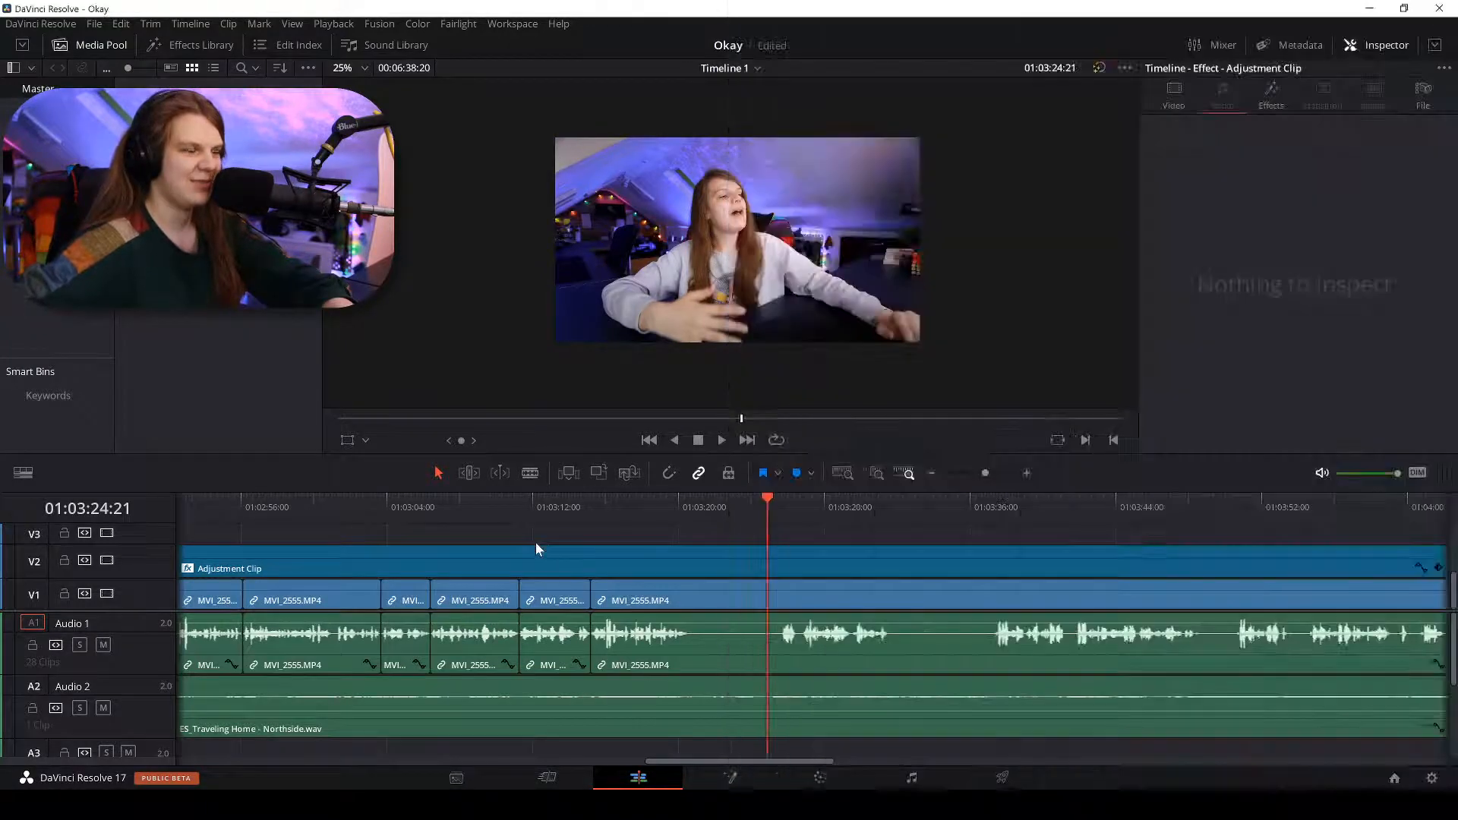
Replay from about 01:03:20 and split the talking-head clip where speech stops.
click(682, 499)
key(space)
scroll(681, 498, up, 2)
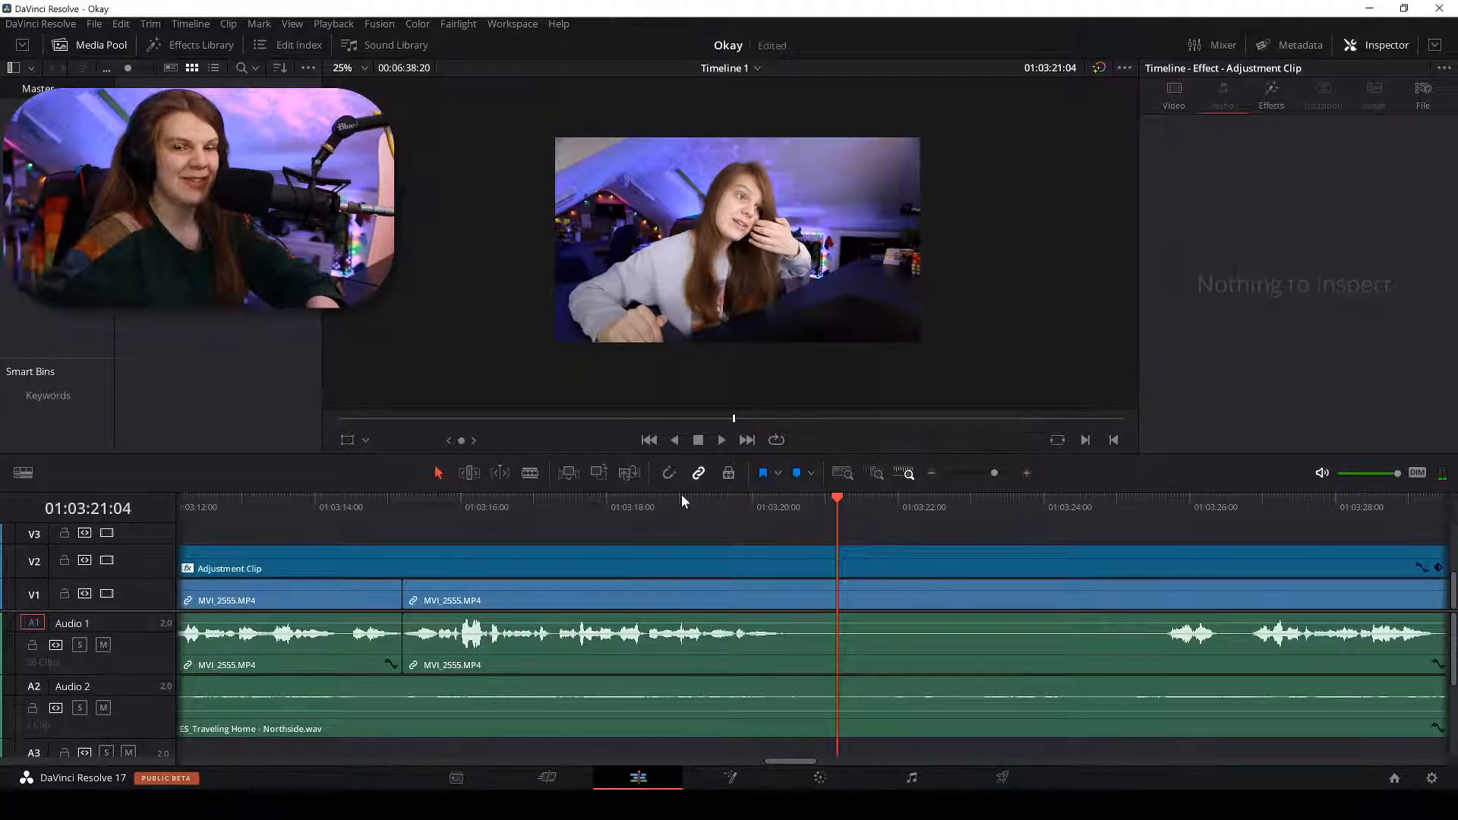
click(777, 516)
key(space)
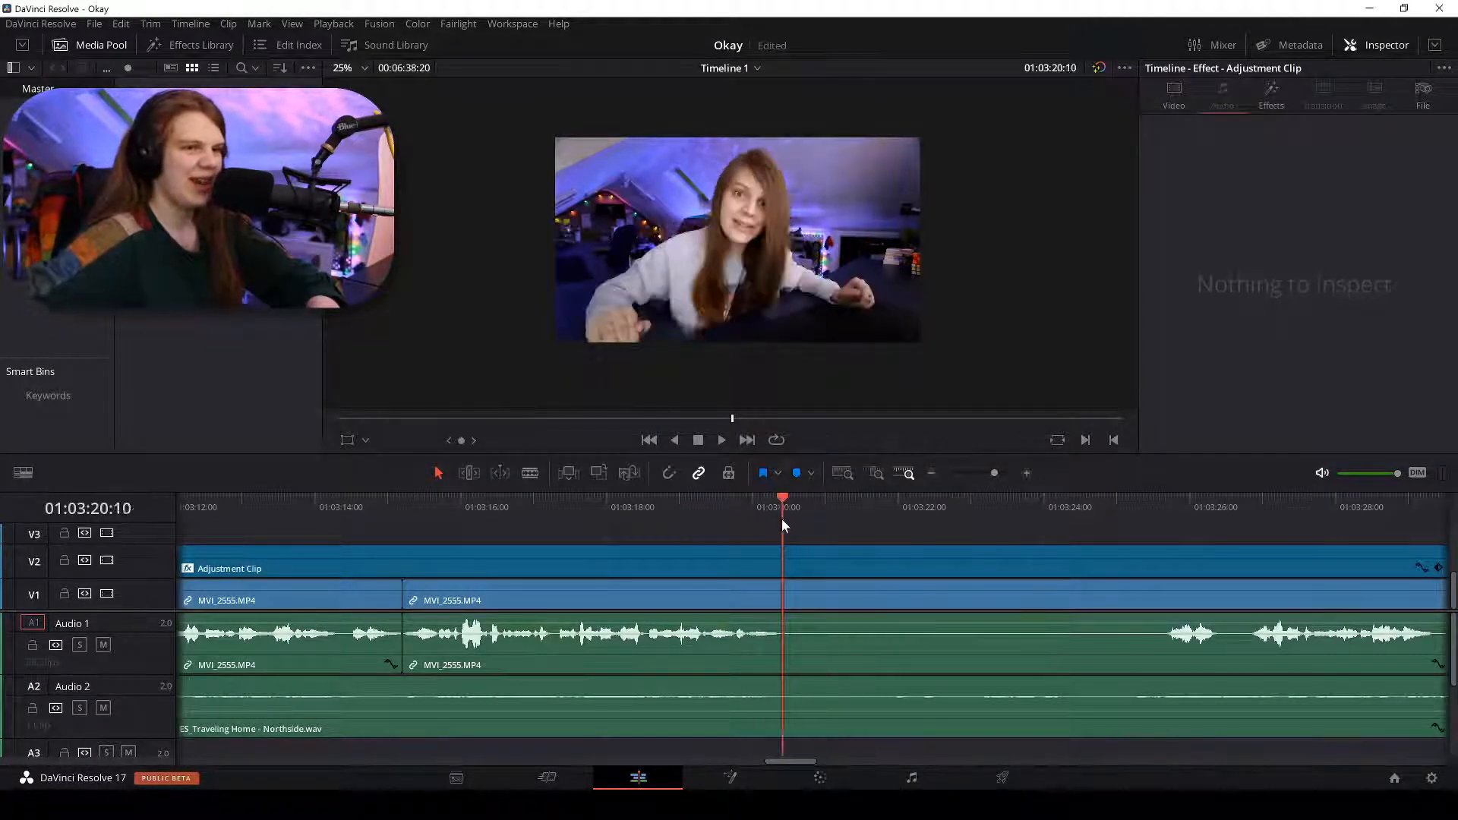
scroll(782, 517, up, 1)
scroll(782, 518, down, 1)
key(b)
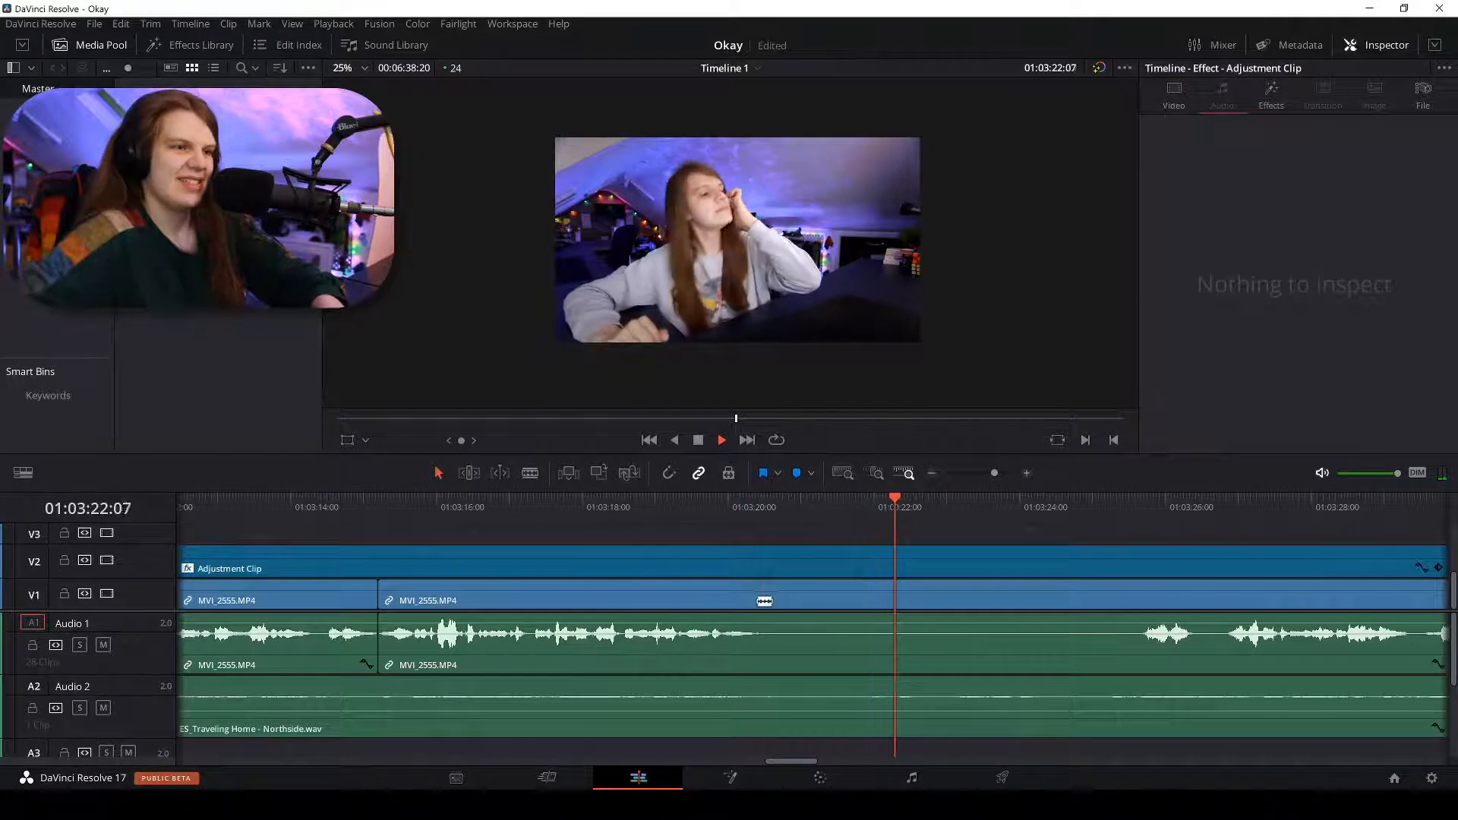
click(758, 600)
key(a)
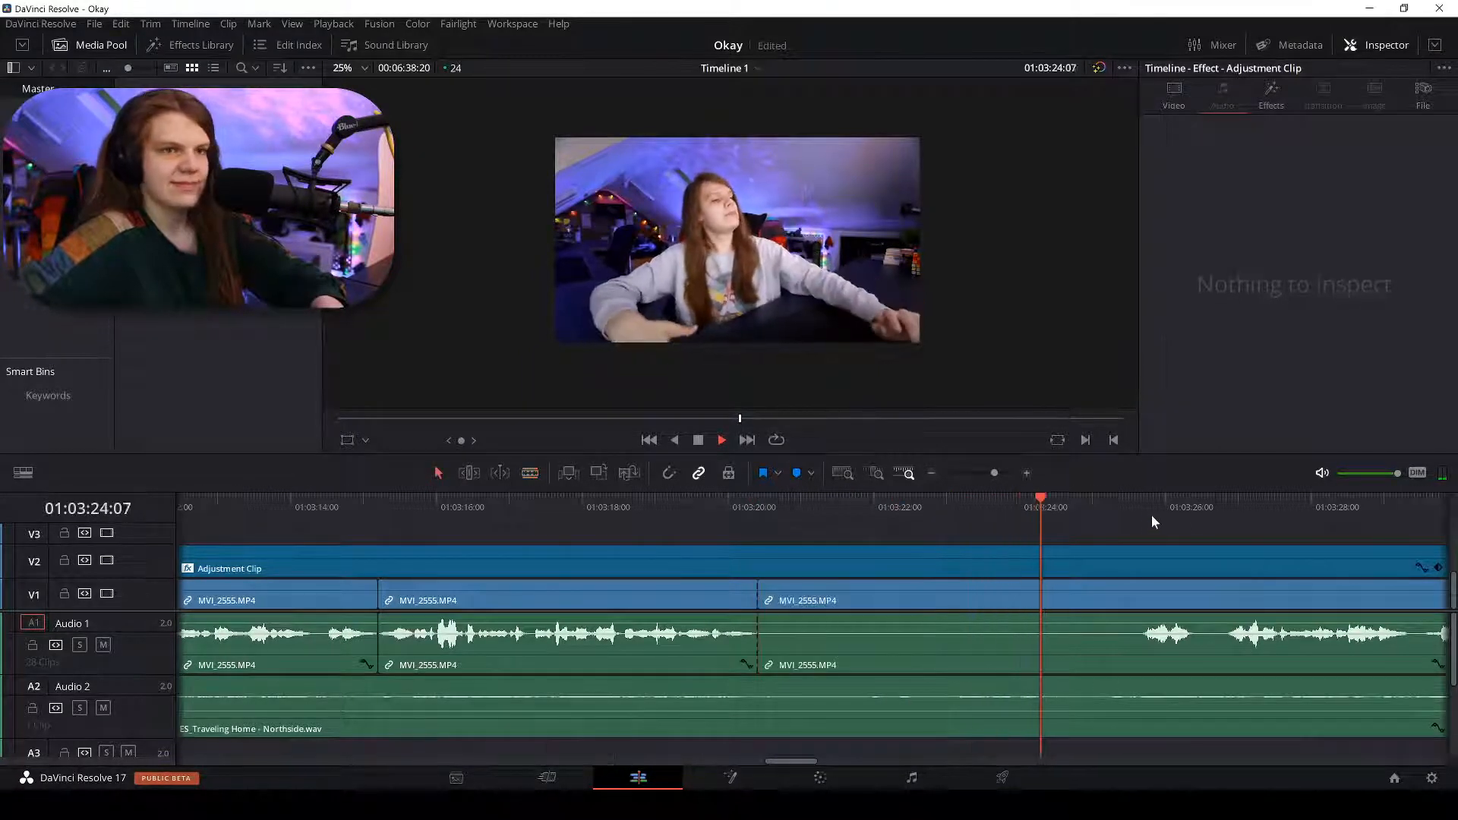
Split where speech restarts, then delete the silent section and its gap.
click(1141, 510)
key(space)
scroll(1145, 516, down, 2)
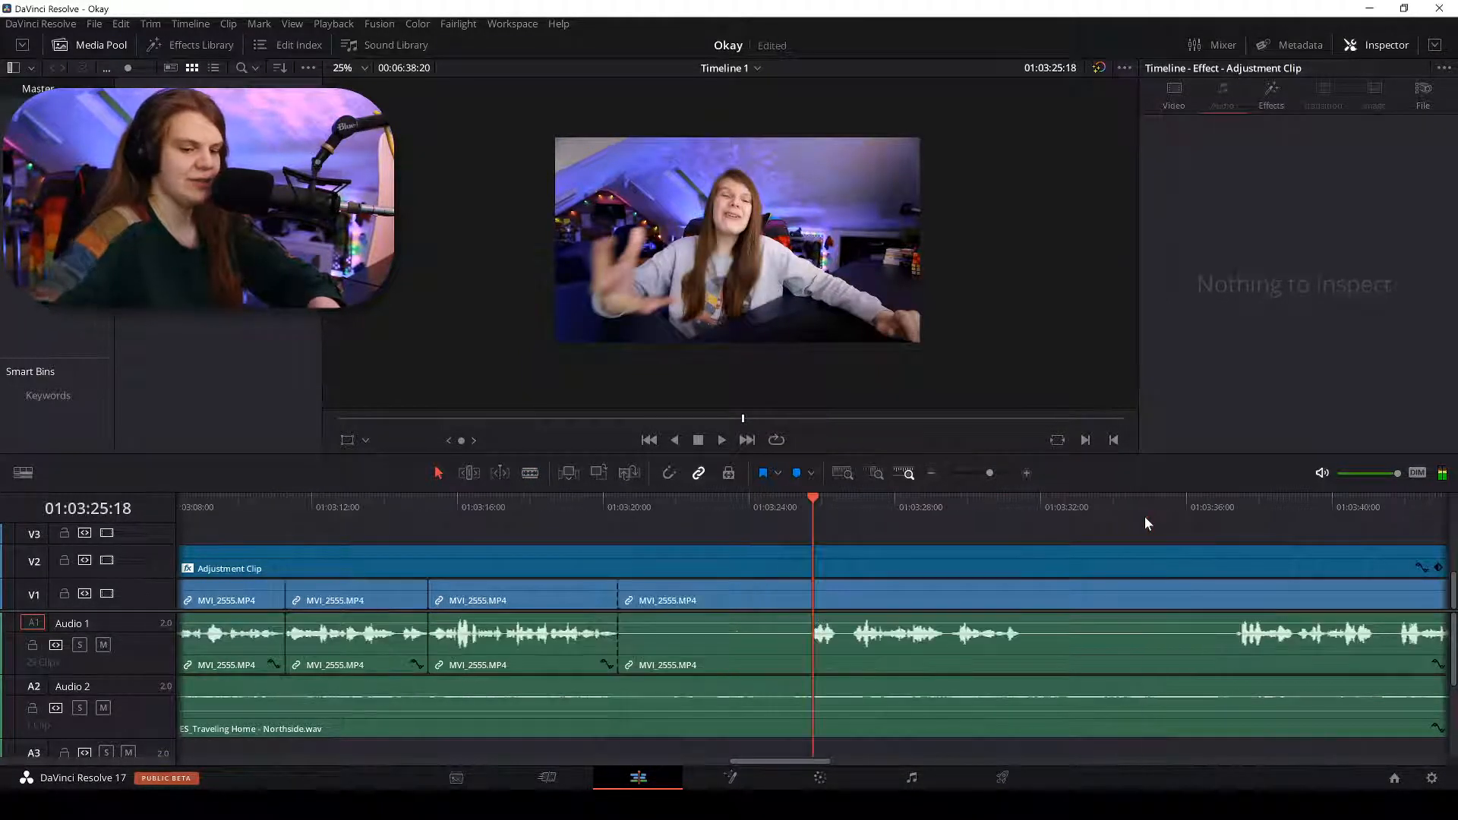
scroll(1145, 524, up, 2)
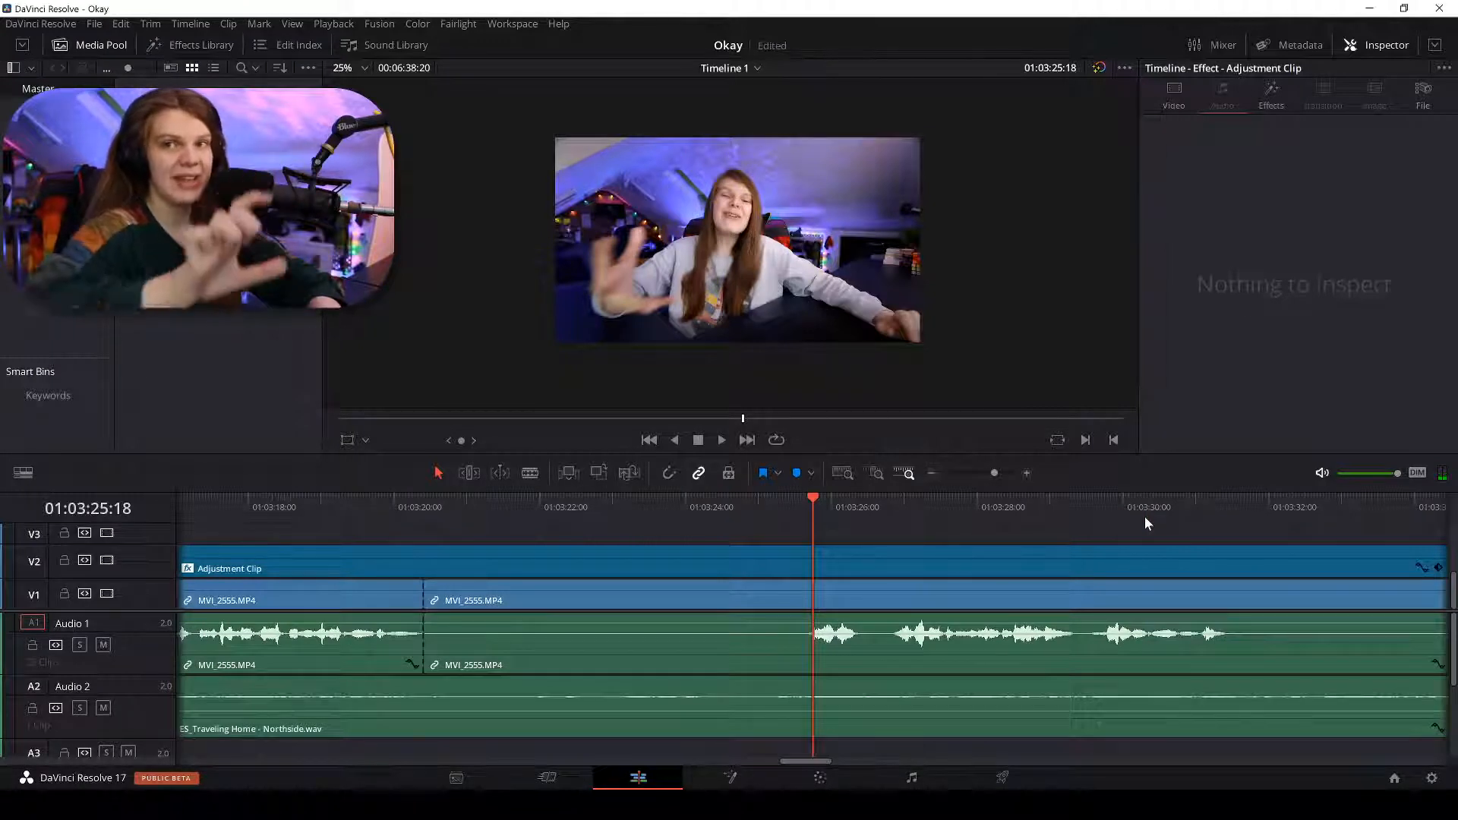
scroll(1145, 522, up, 2)
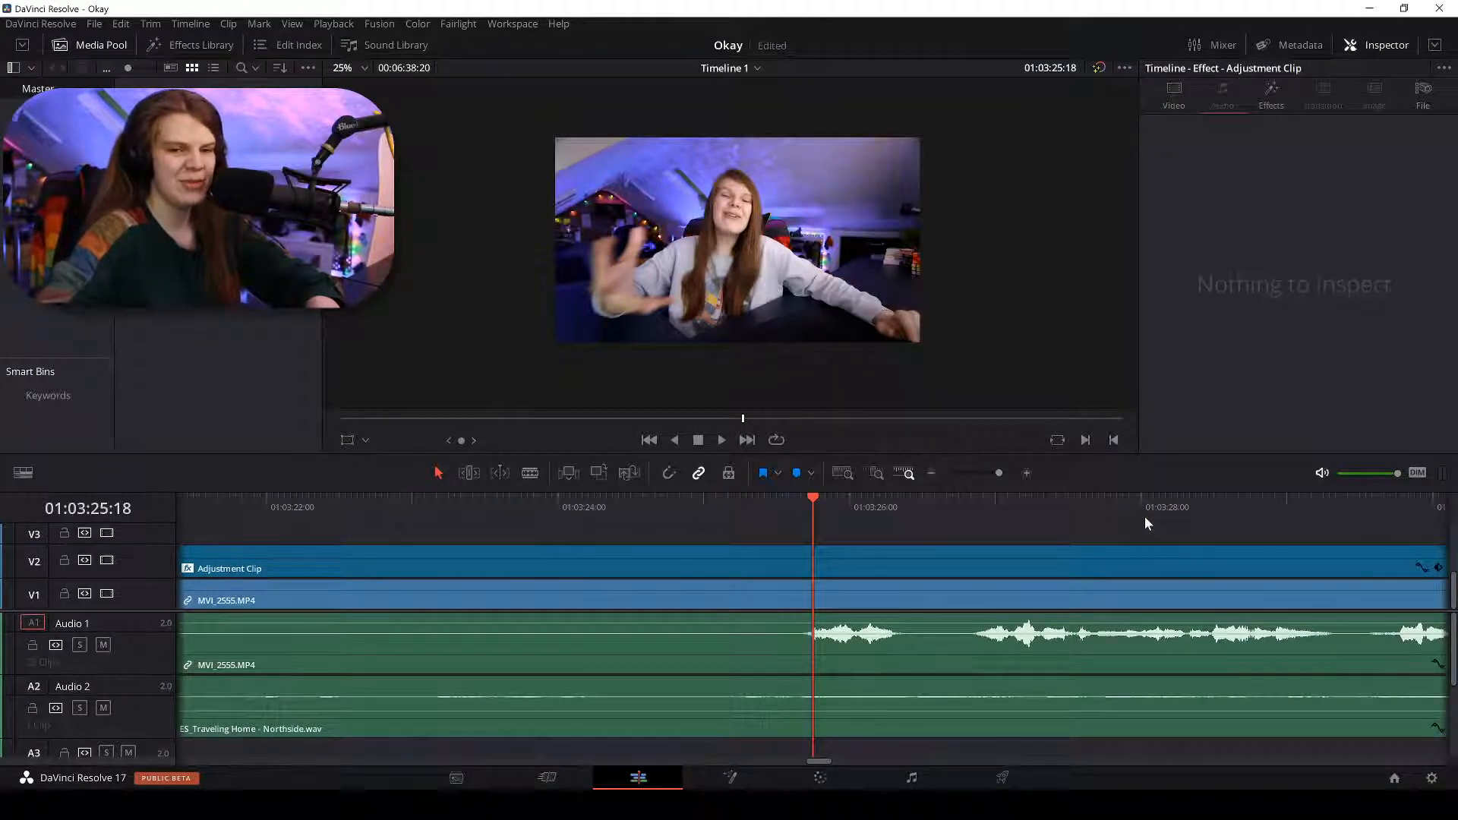
scroll(1147, 522, down, 2)
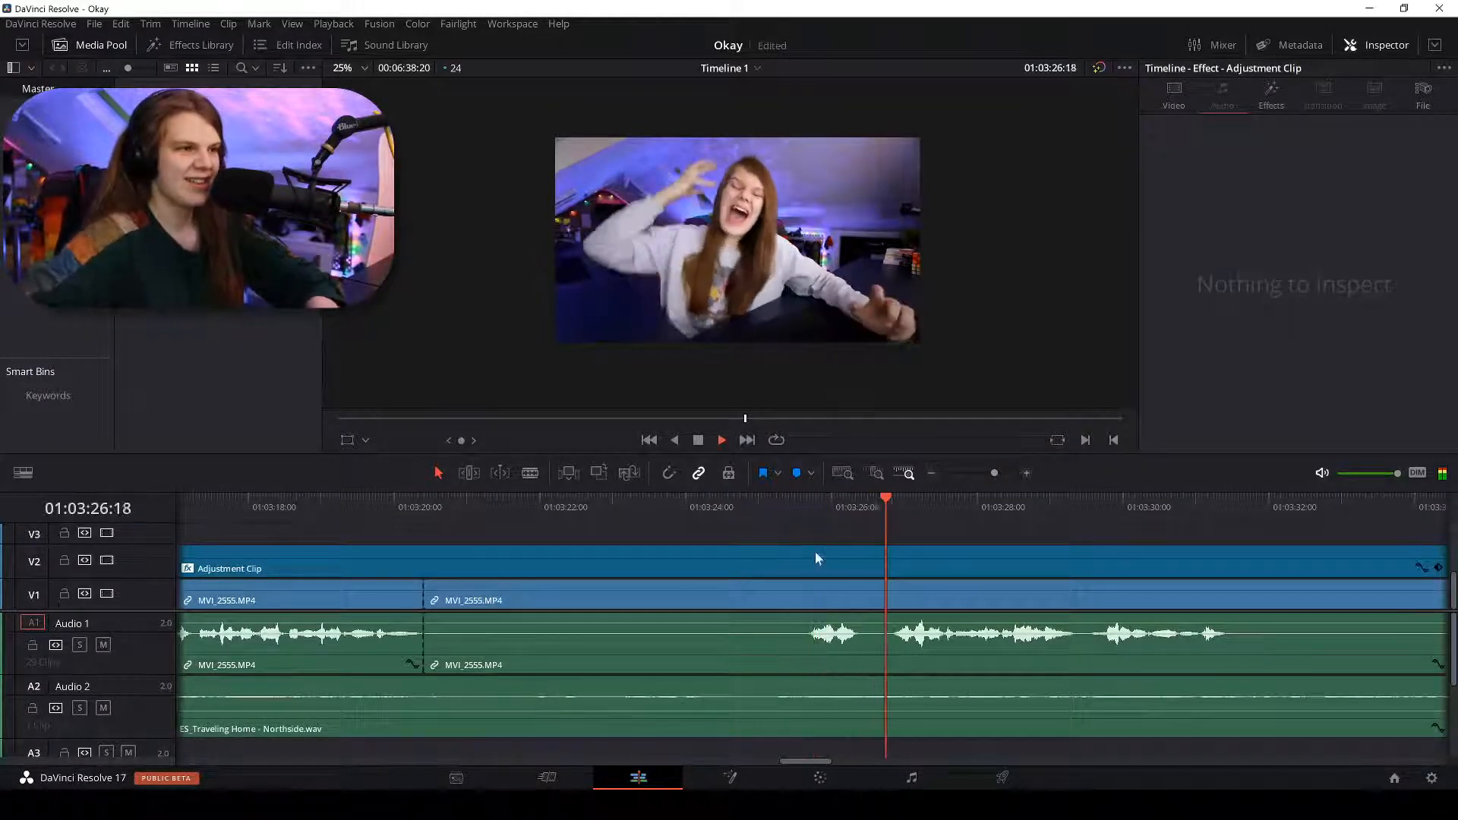
key(b)
click(893, 599)
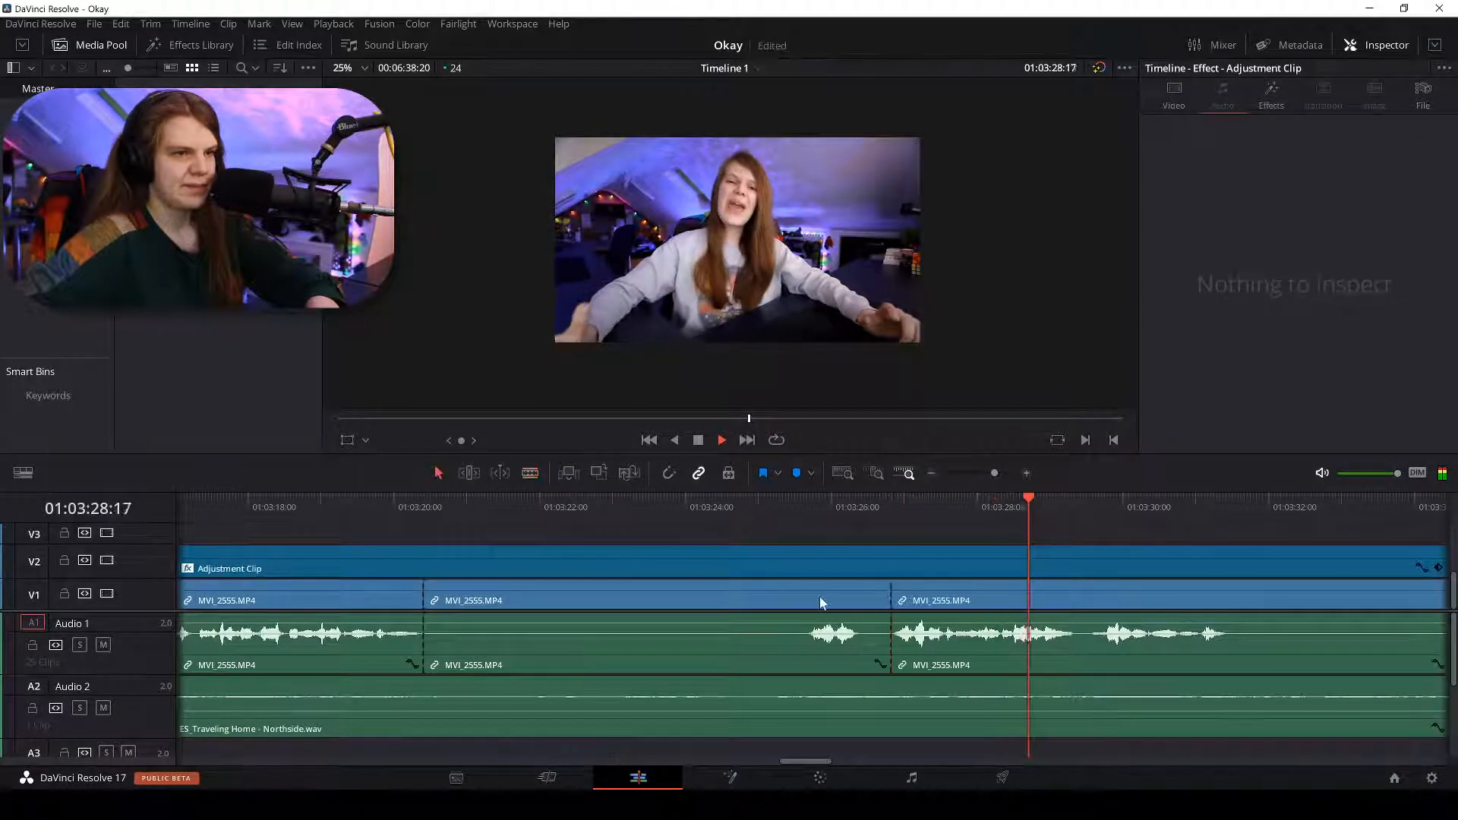
key(a)
click(820, 596)
key(Delete)
click(822, 587)
key(space)
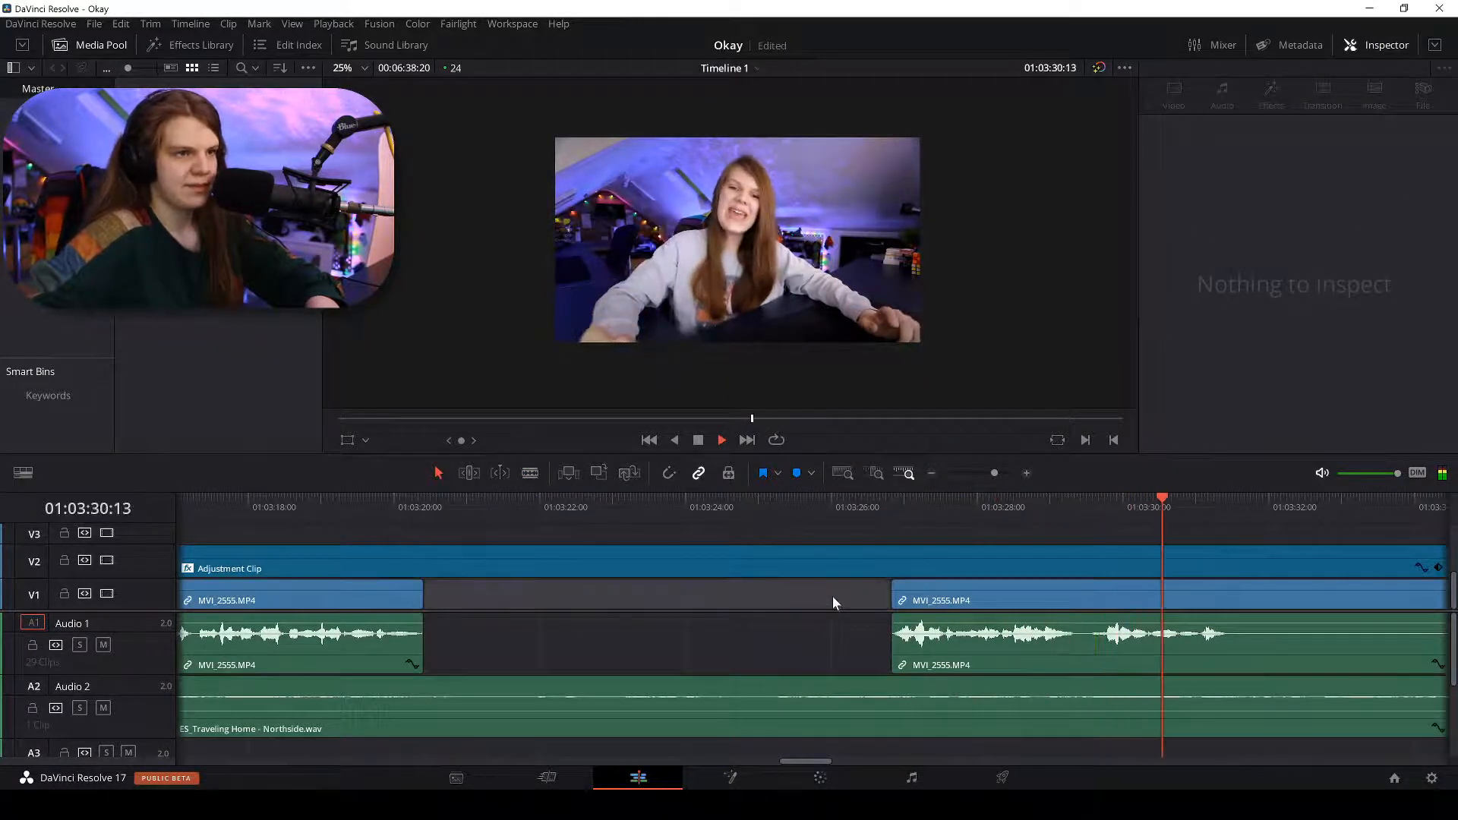
key(Delete)
Split the clip again where the next speech begins.
key(space)
key(b)
click(754, 600)
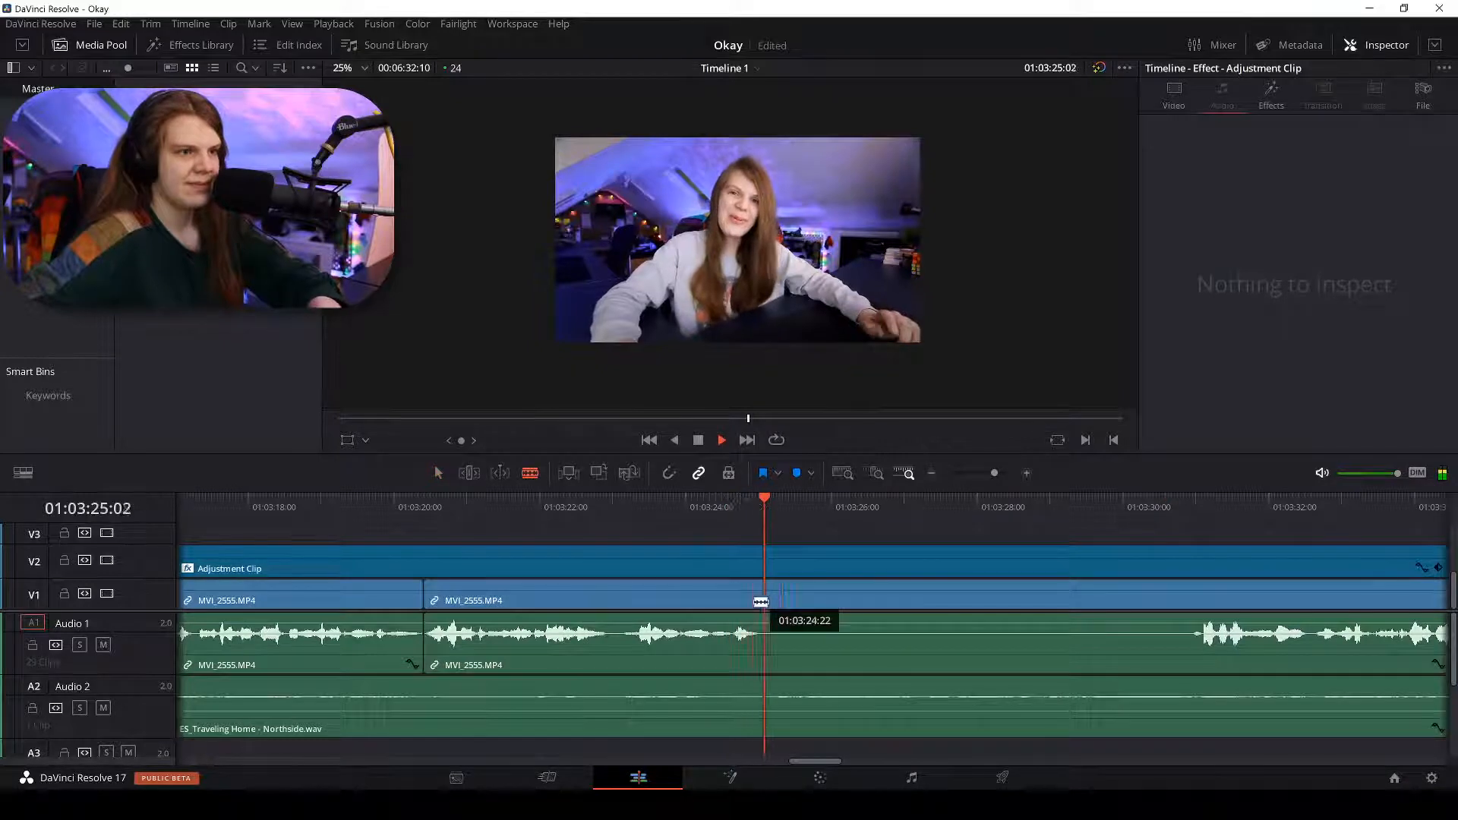
key(a)
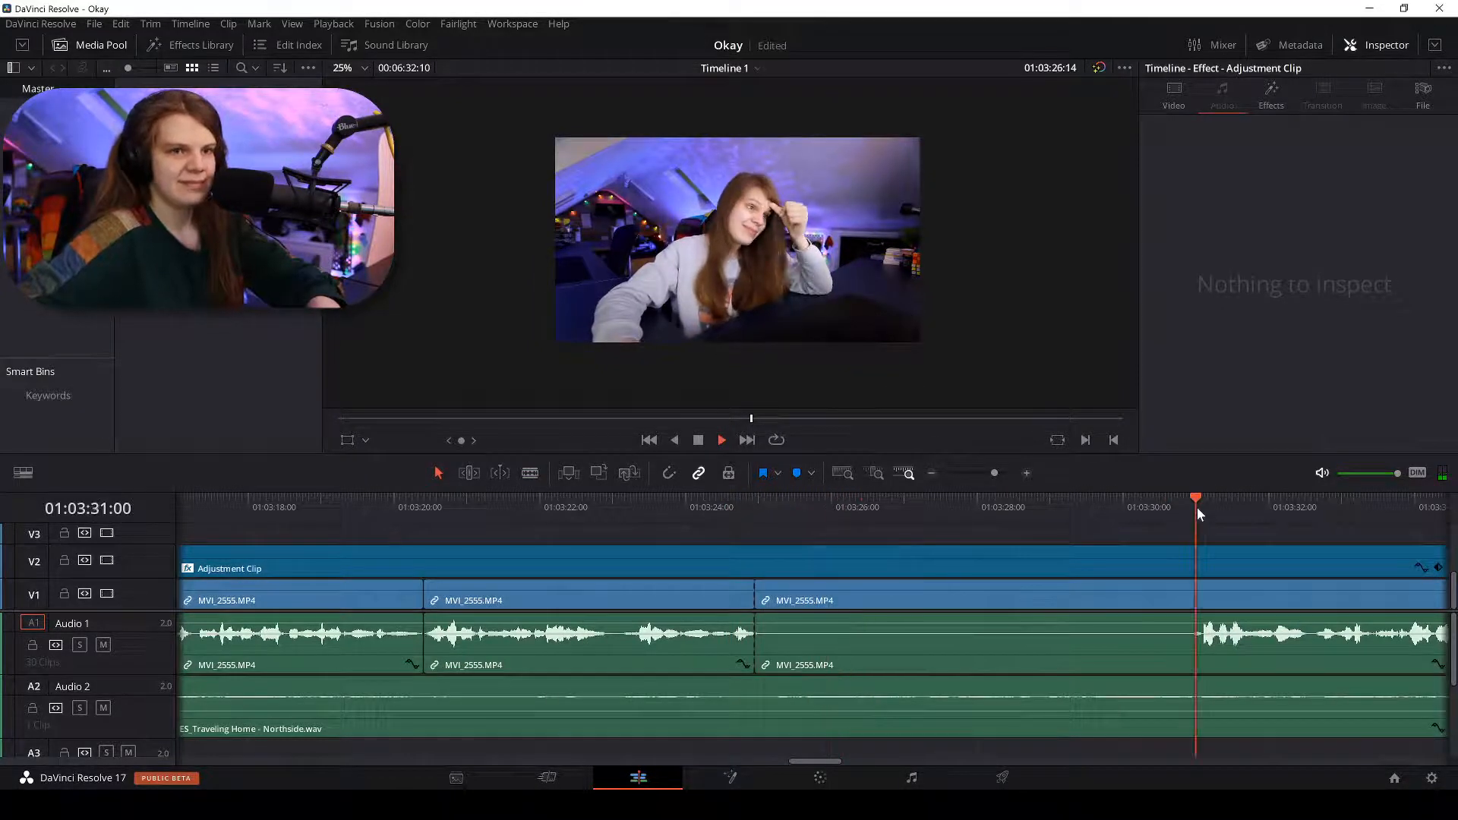
Split where speech resumes near 01:03:35 and select the silent left part.
key(ctrl+minus)
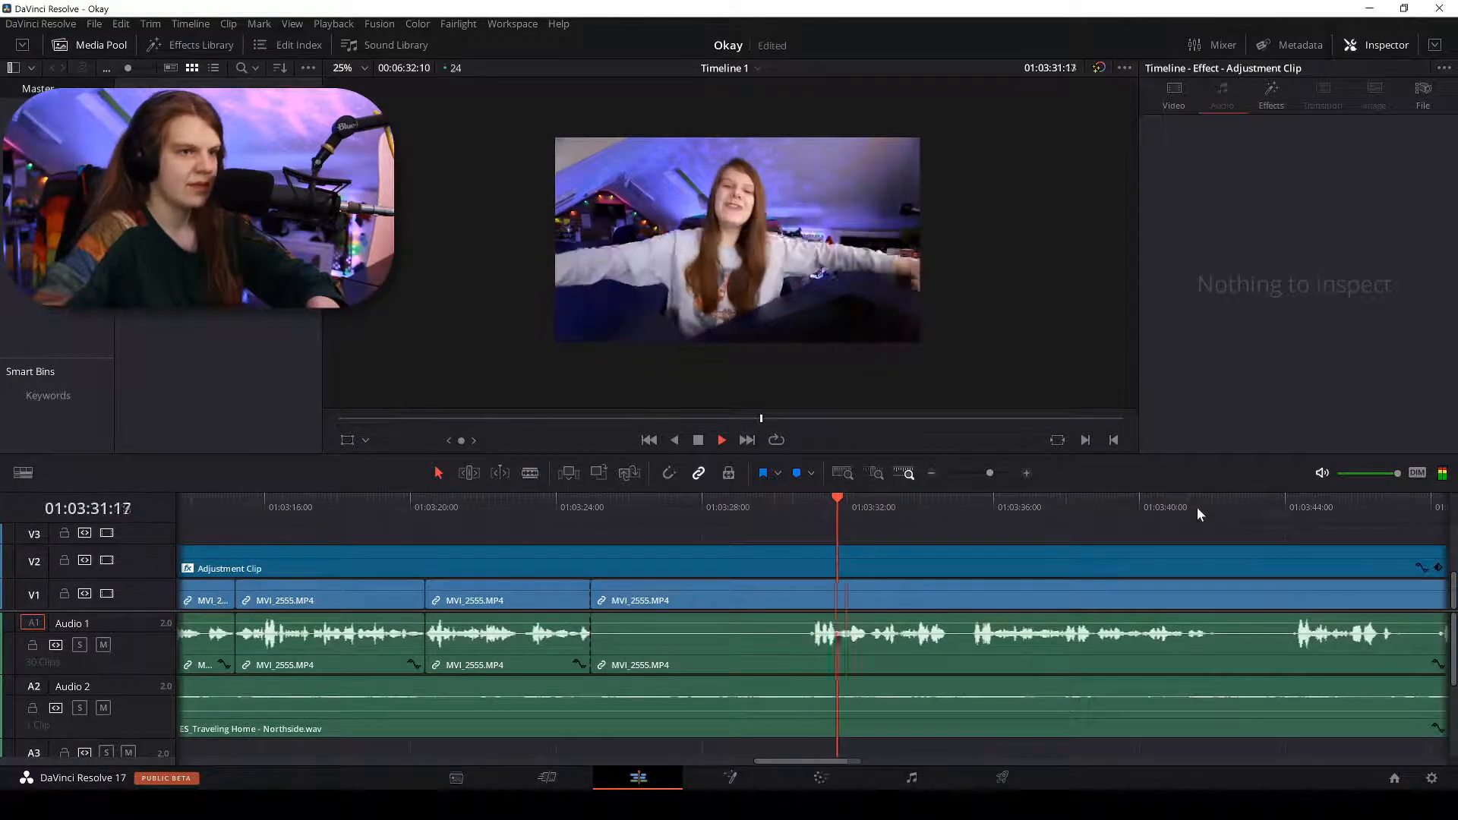
key(ctrl+minus)
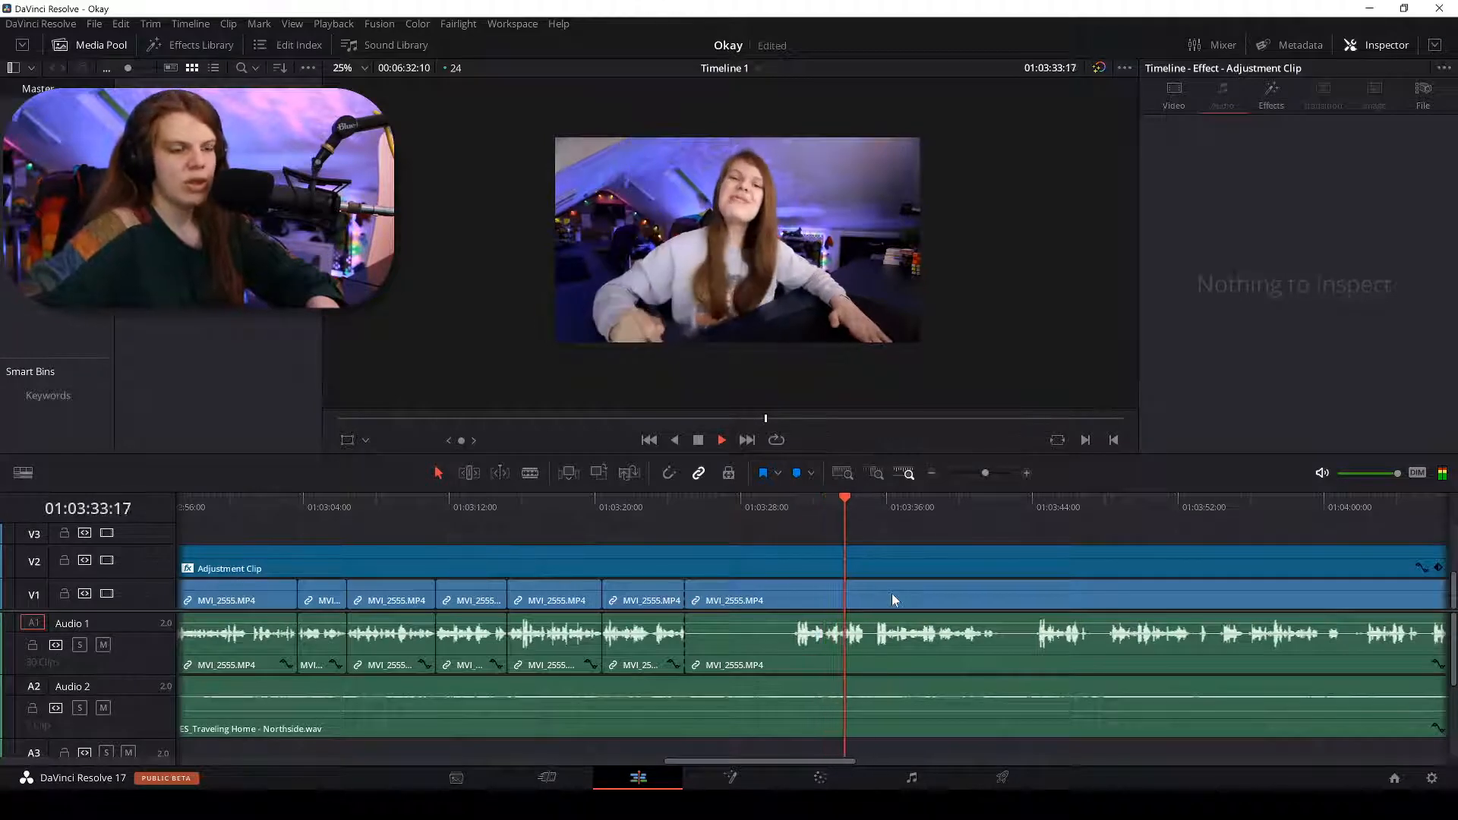
key(ctrl+equal)
key(ctrl+equal)
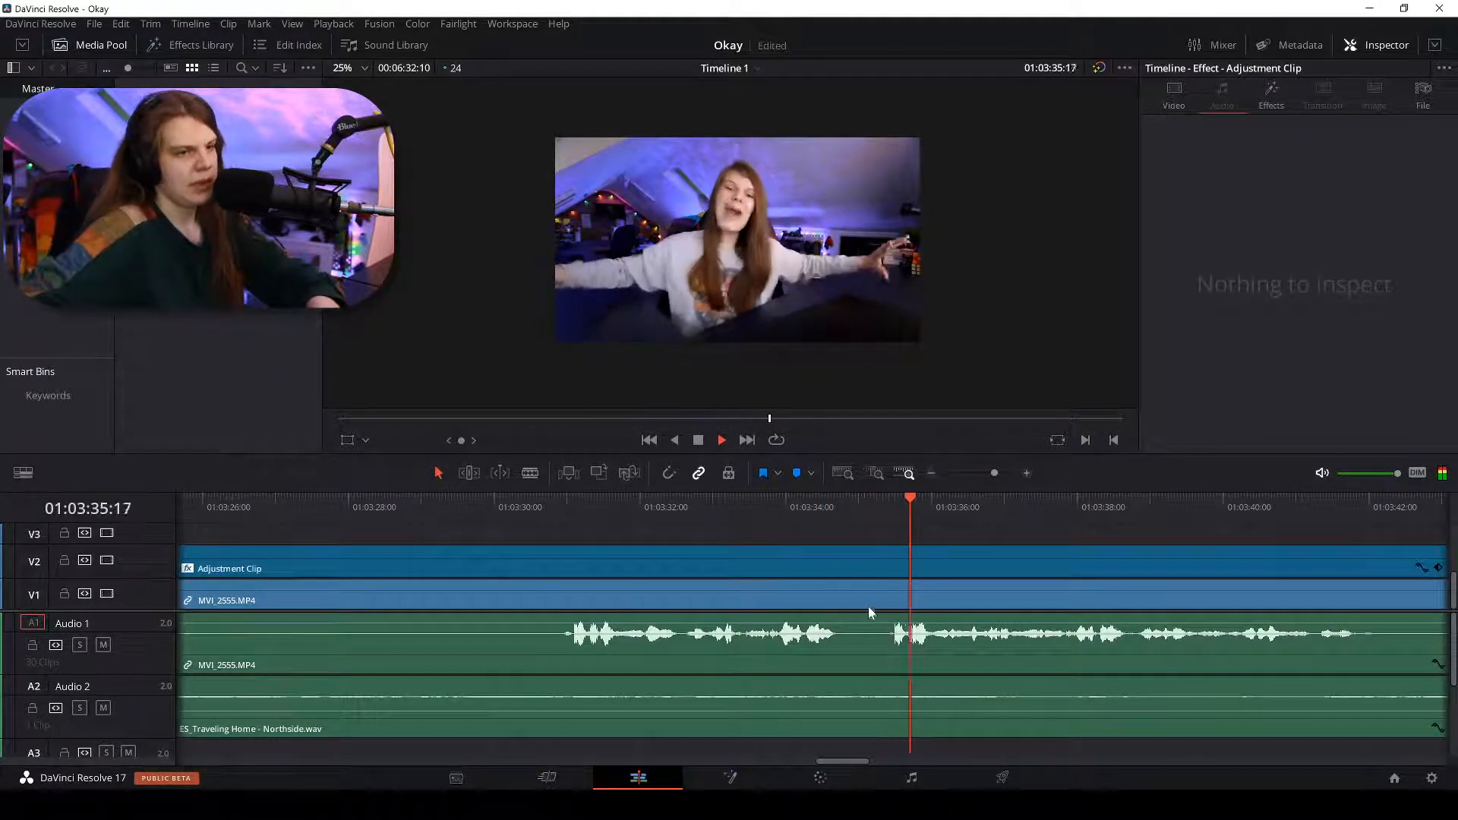
key(b)
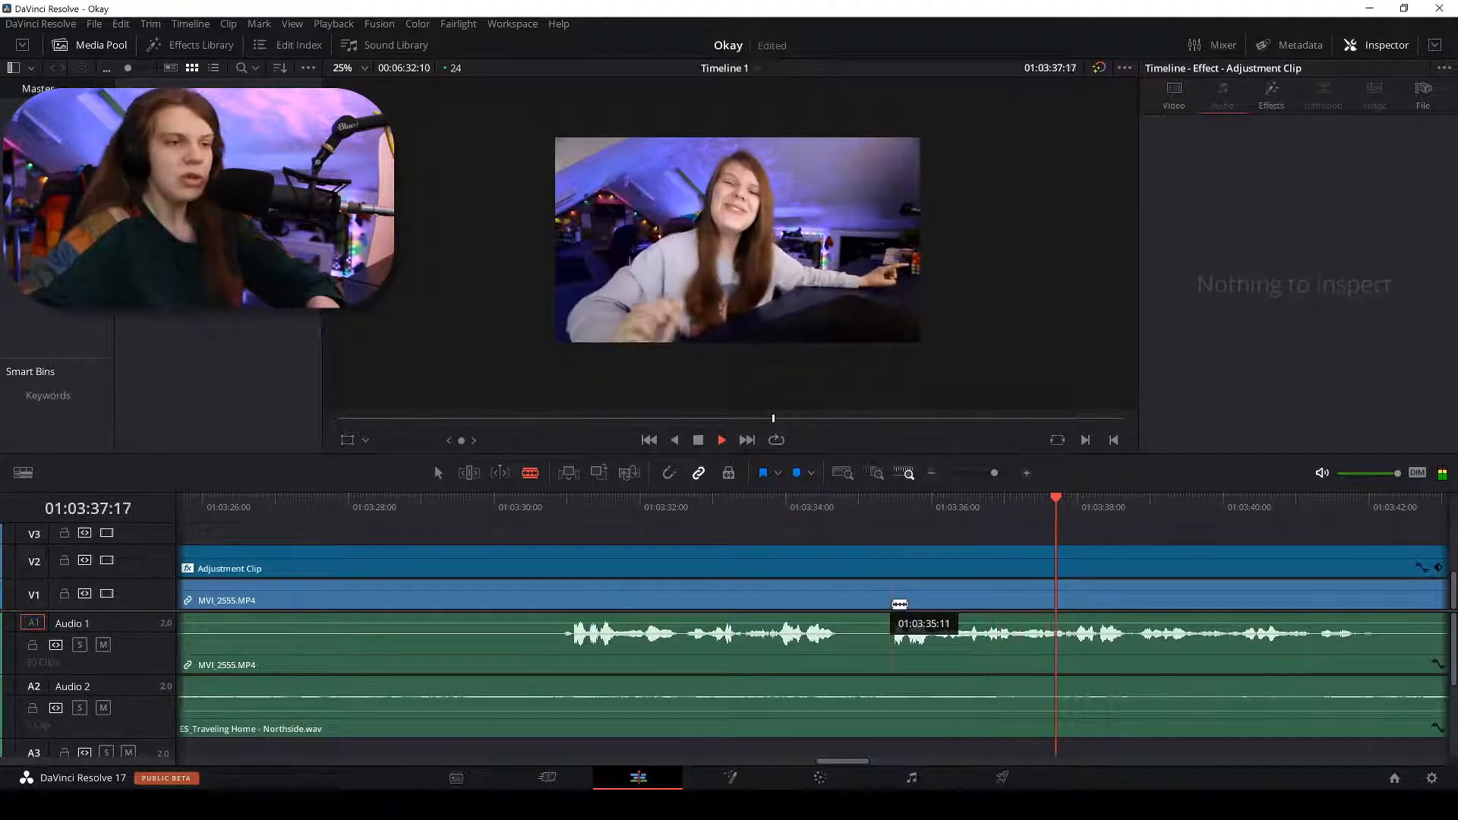
click(892, 604)
key(a)
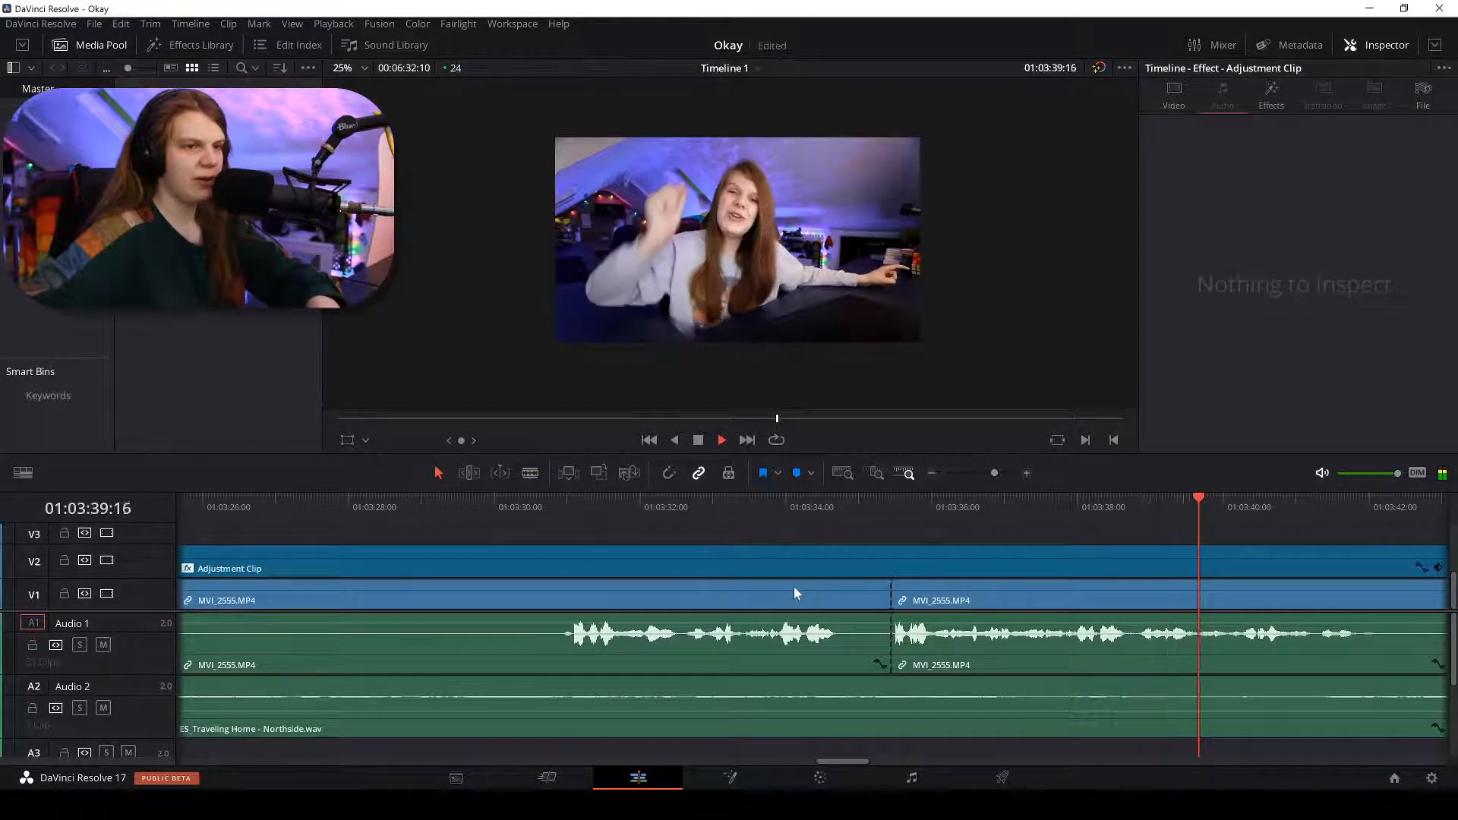
click(795, 588)
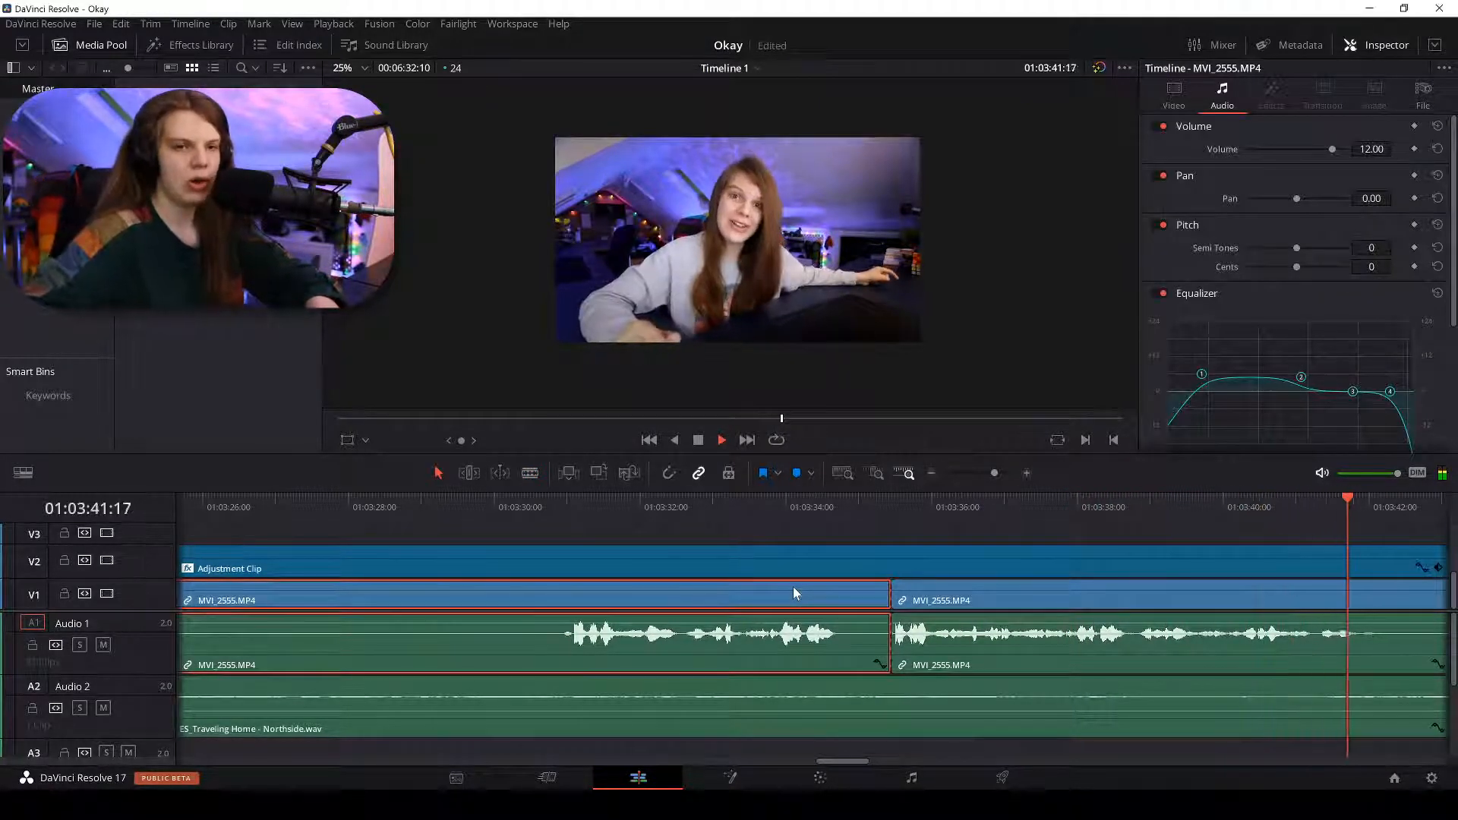
Delete the dead air before 01:03:35, close the gap, and review the join.
key(BackSpace)
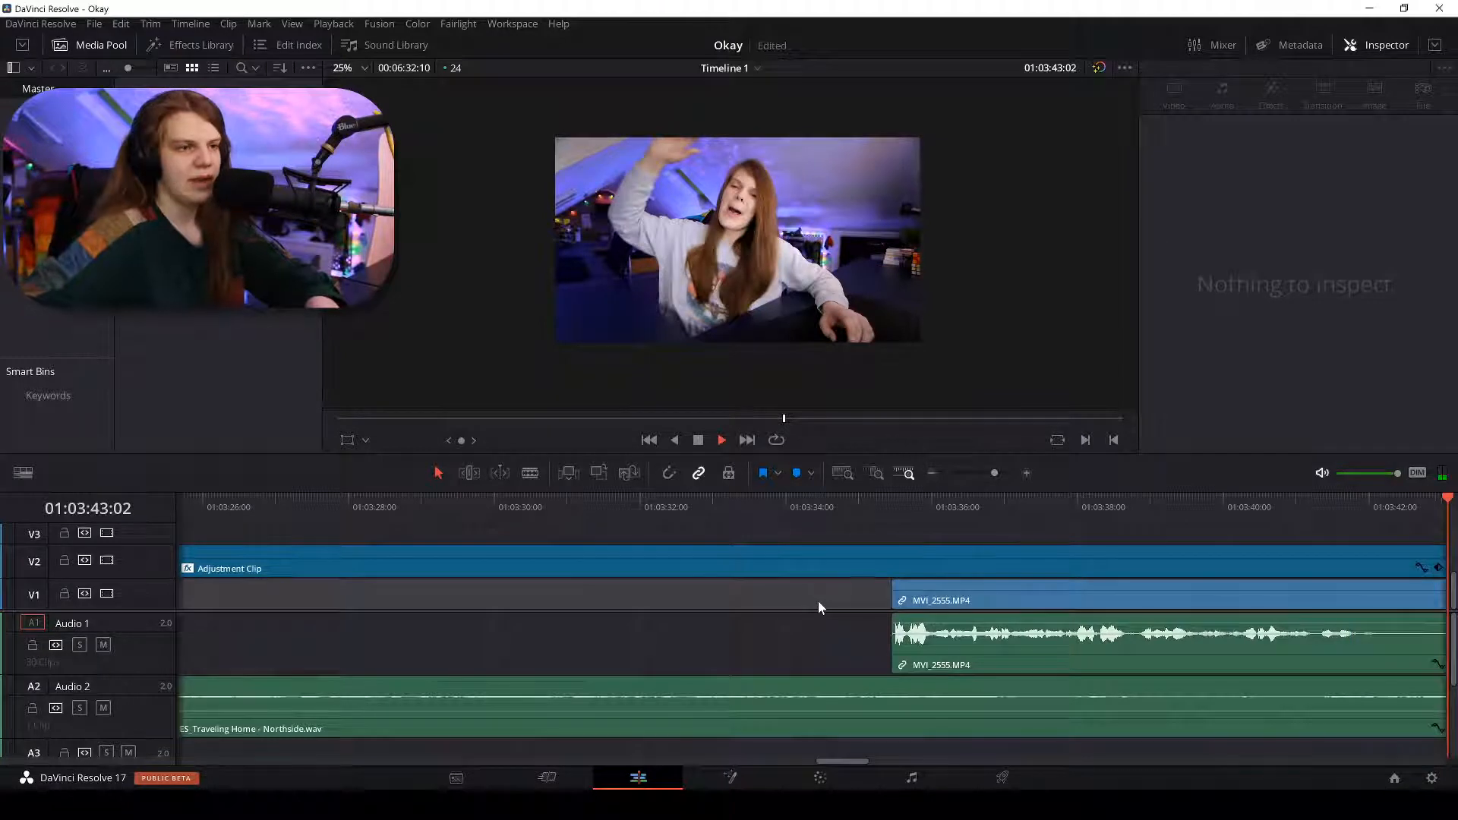
key(Delete)
scroll(818, 600, down, 1)
scroll(818, 600, down, 1)
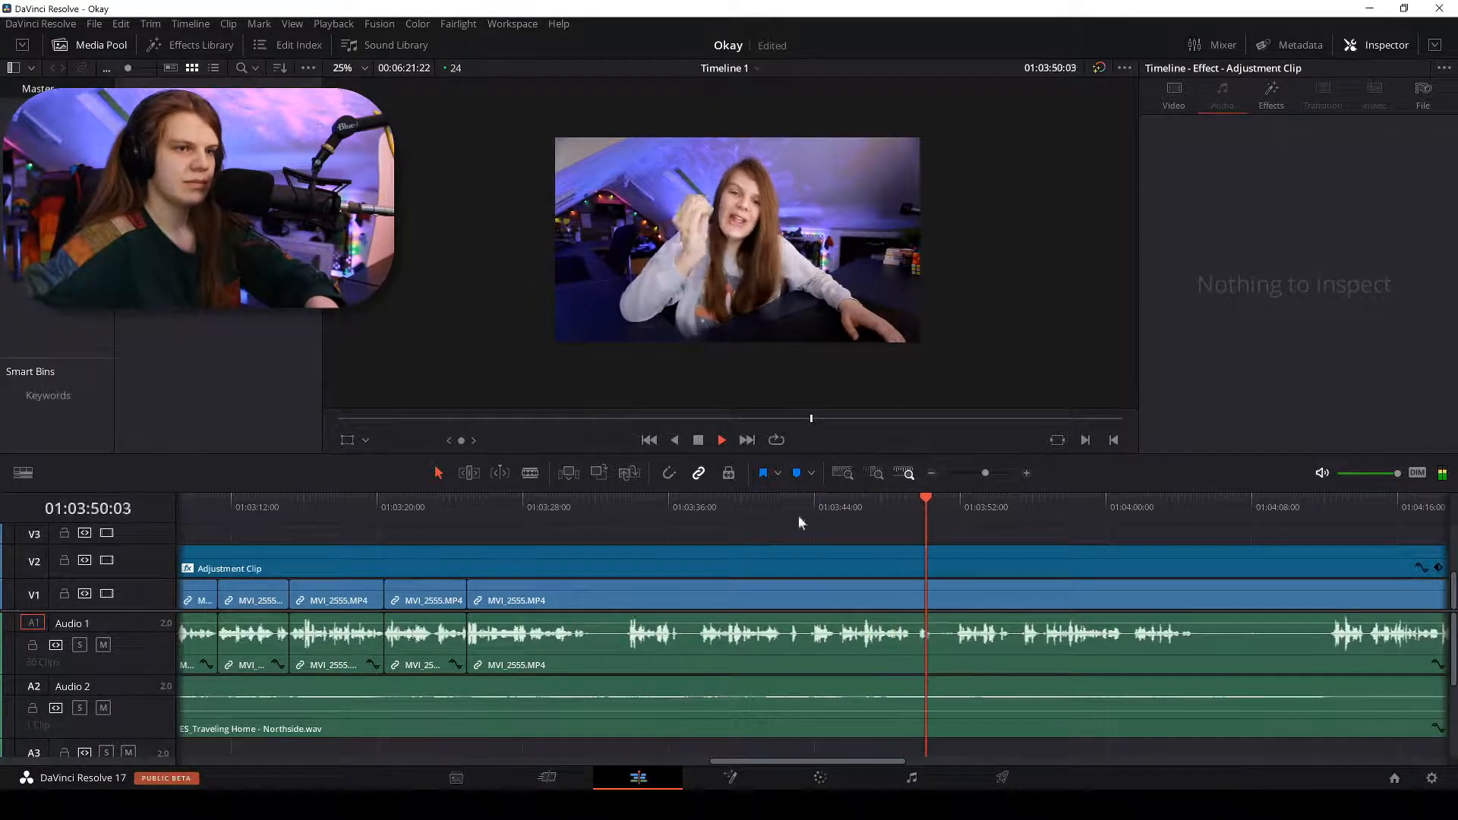
click(692, 502)
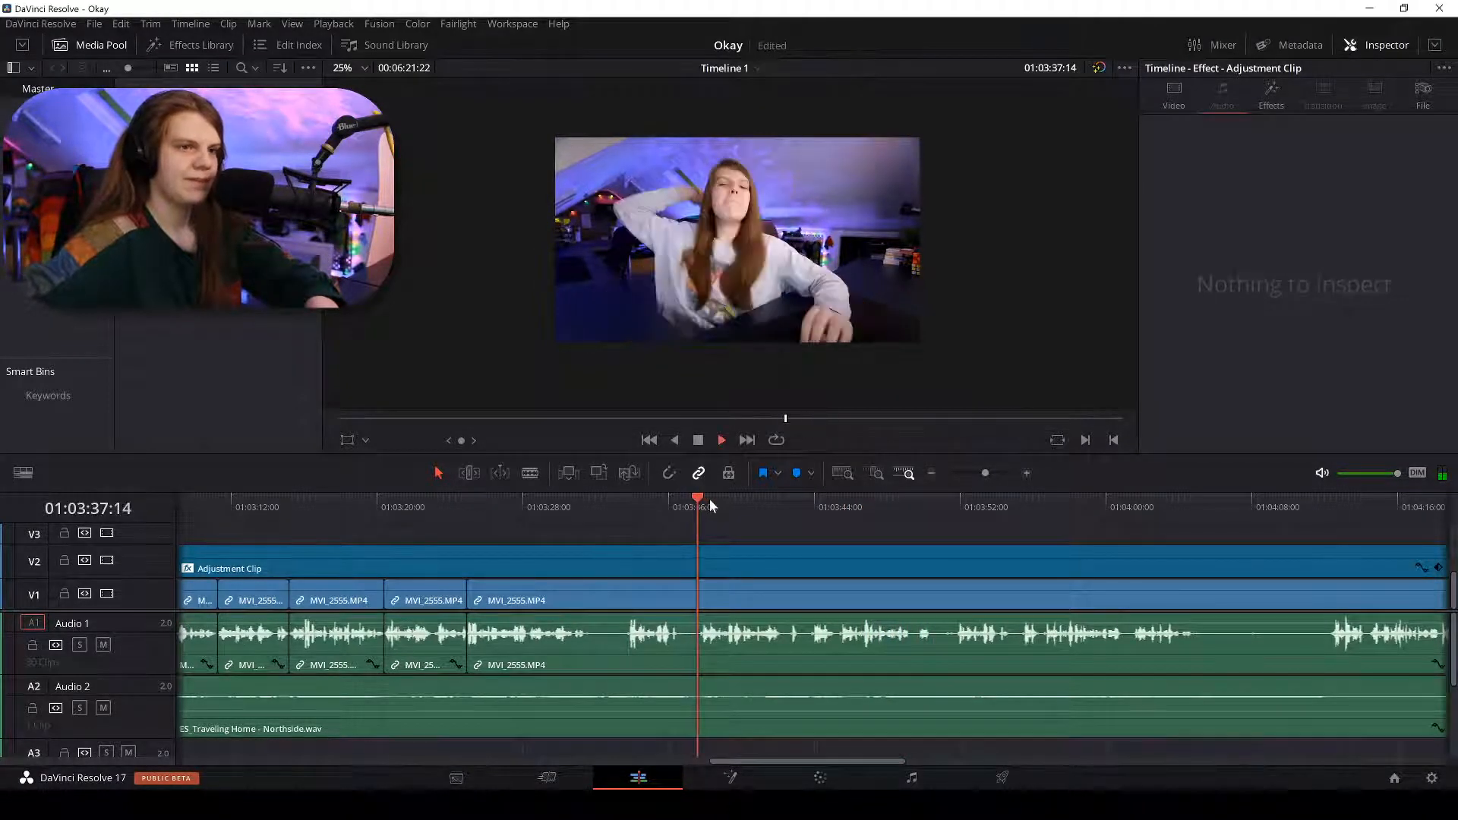
key(ctrl+equal)
key(ctrl+equal)
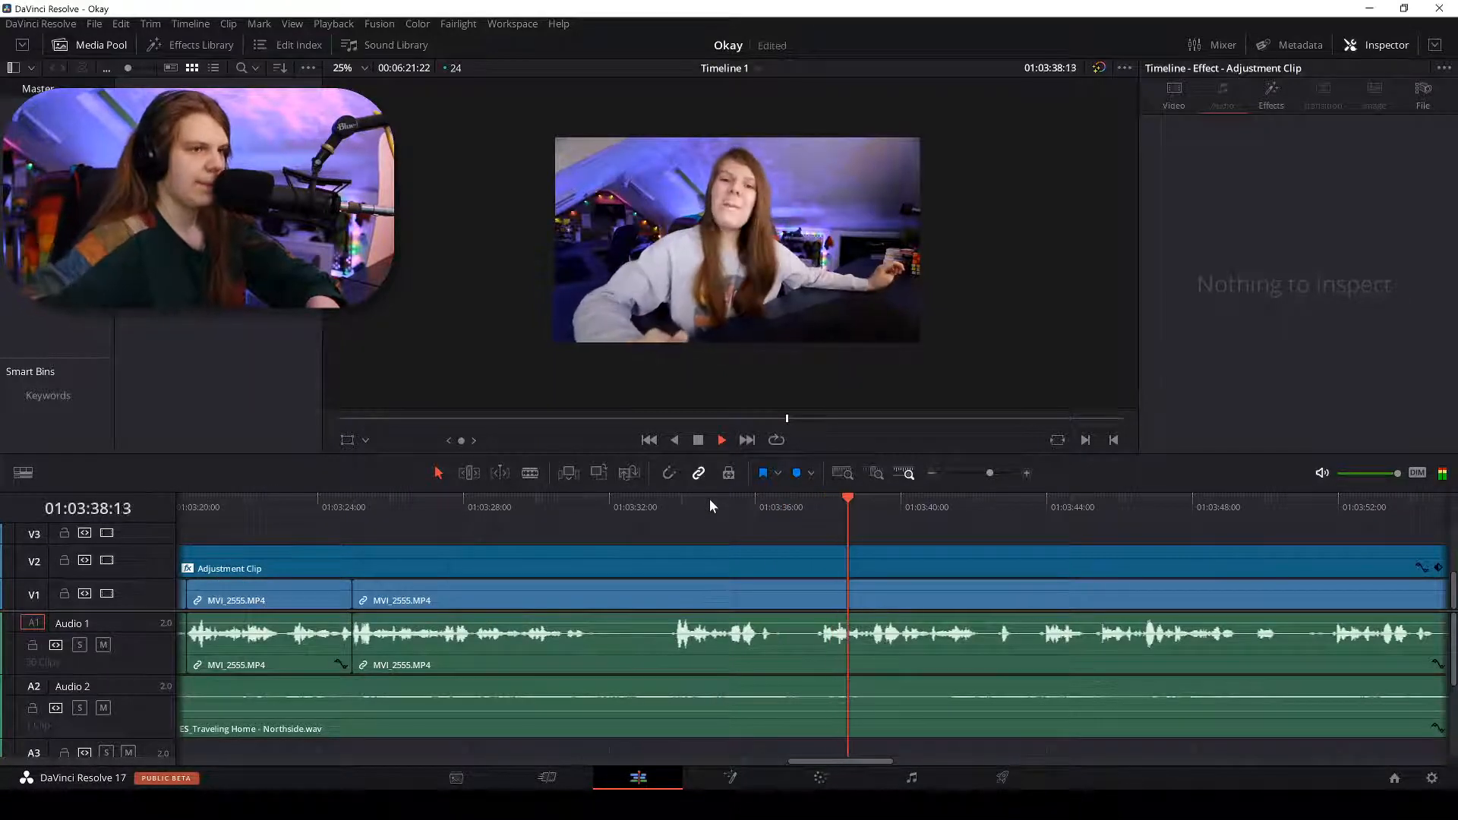
click(357, 507)
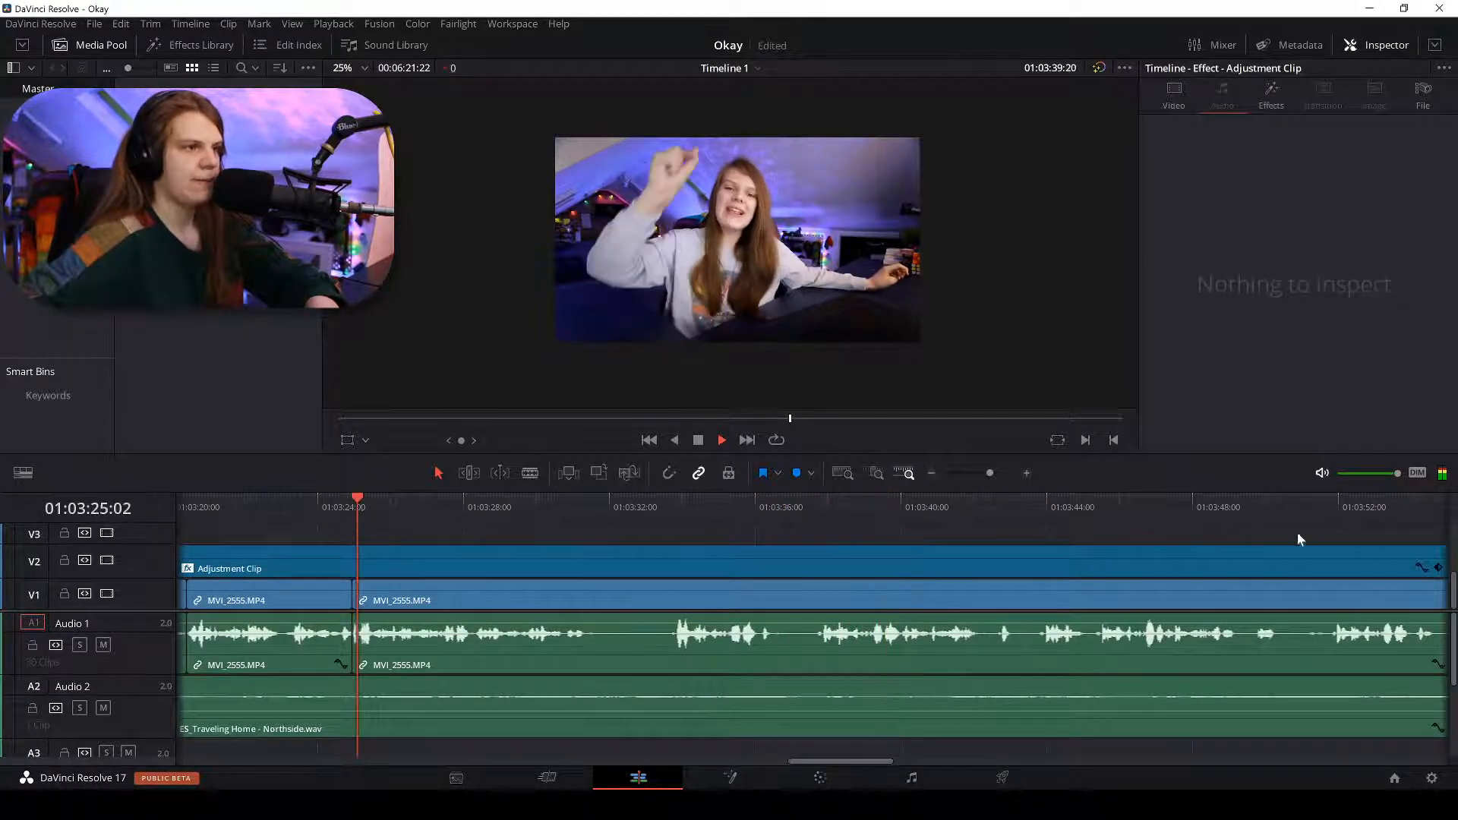
key(ctrl+minus)
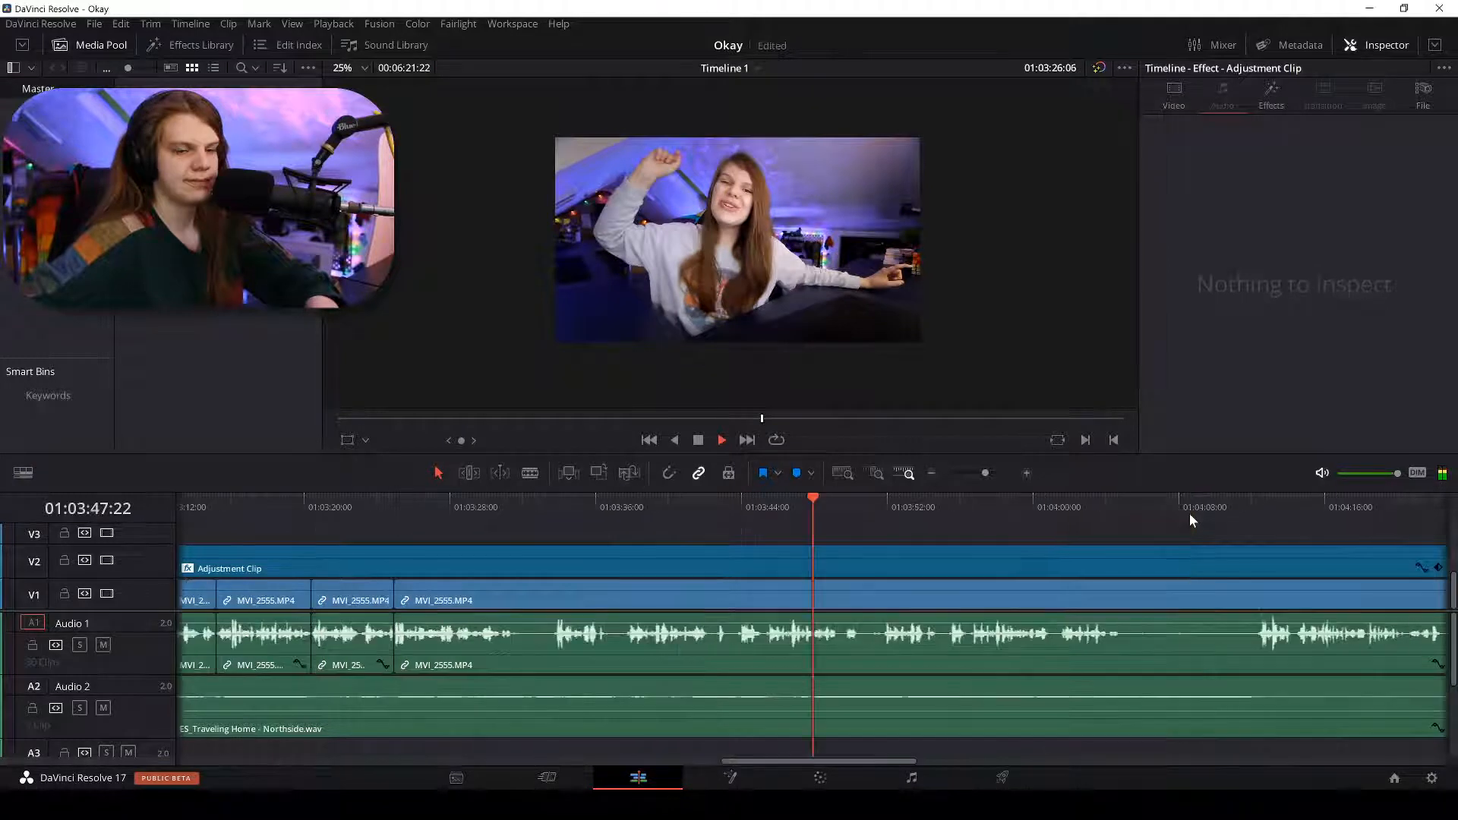
Split MVI_2555.MP4 near 01:03:56, delete the silence before it, and right-click the gap.
click(882, 512)
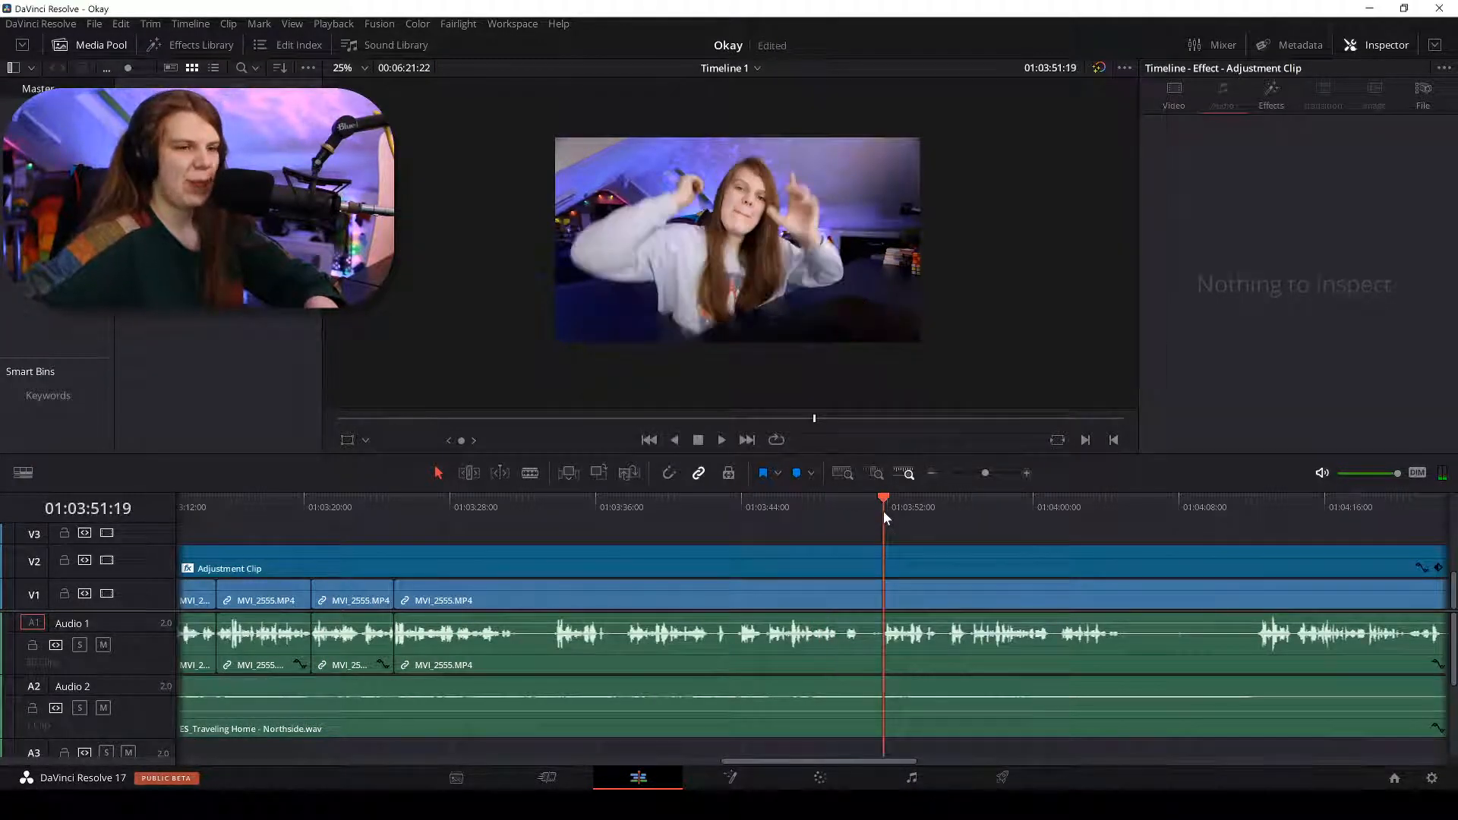
key(space)
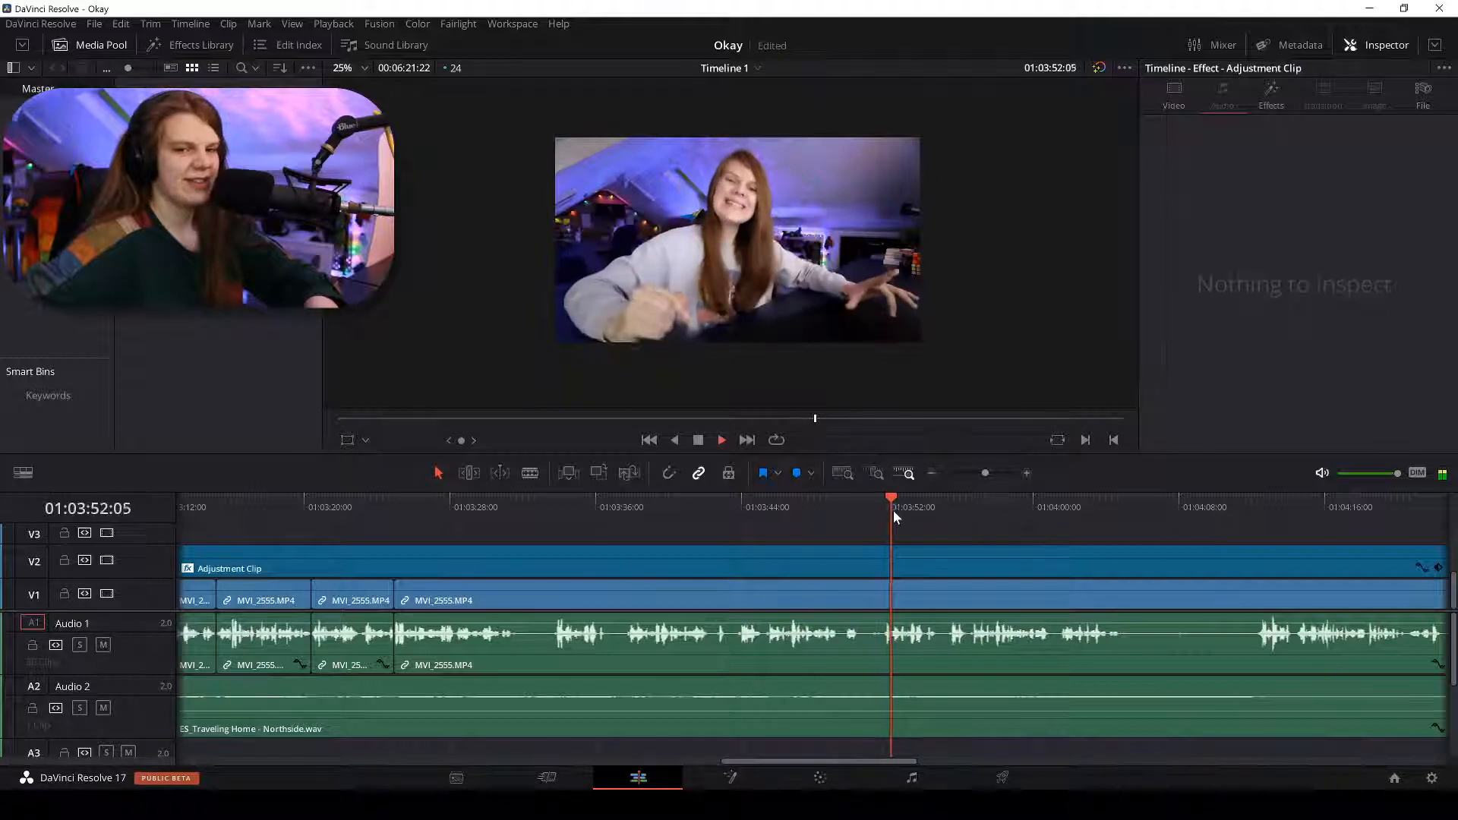
key(ctrl+equal)
key(ctrl+minus)
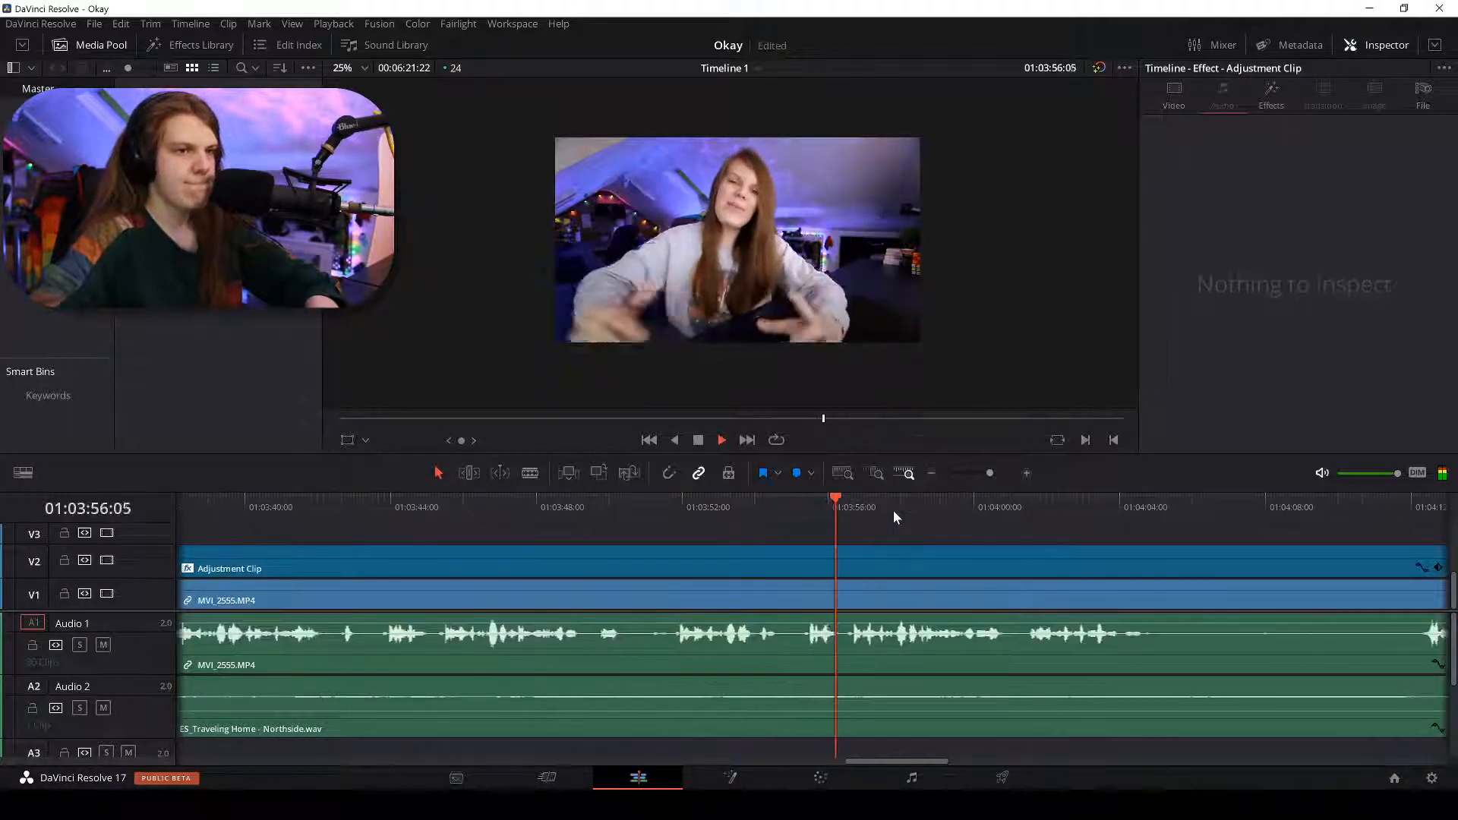
key(ctrl+equal)
key(b)
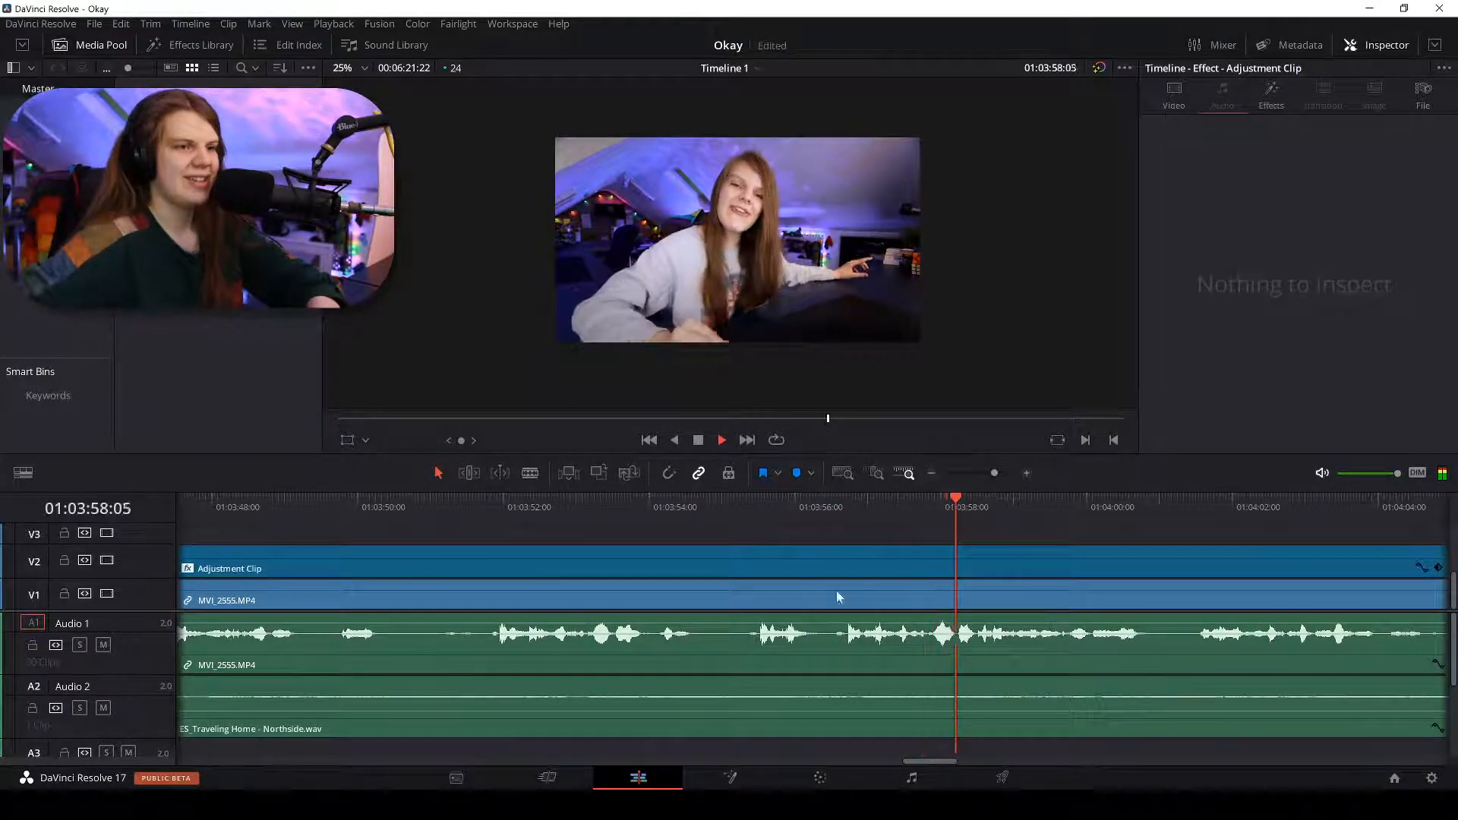
click(835, 598)
key(a)
click(753, 600)
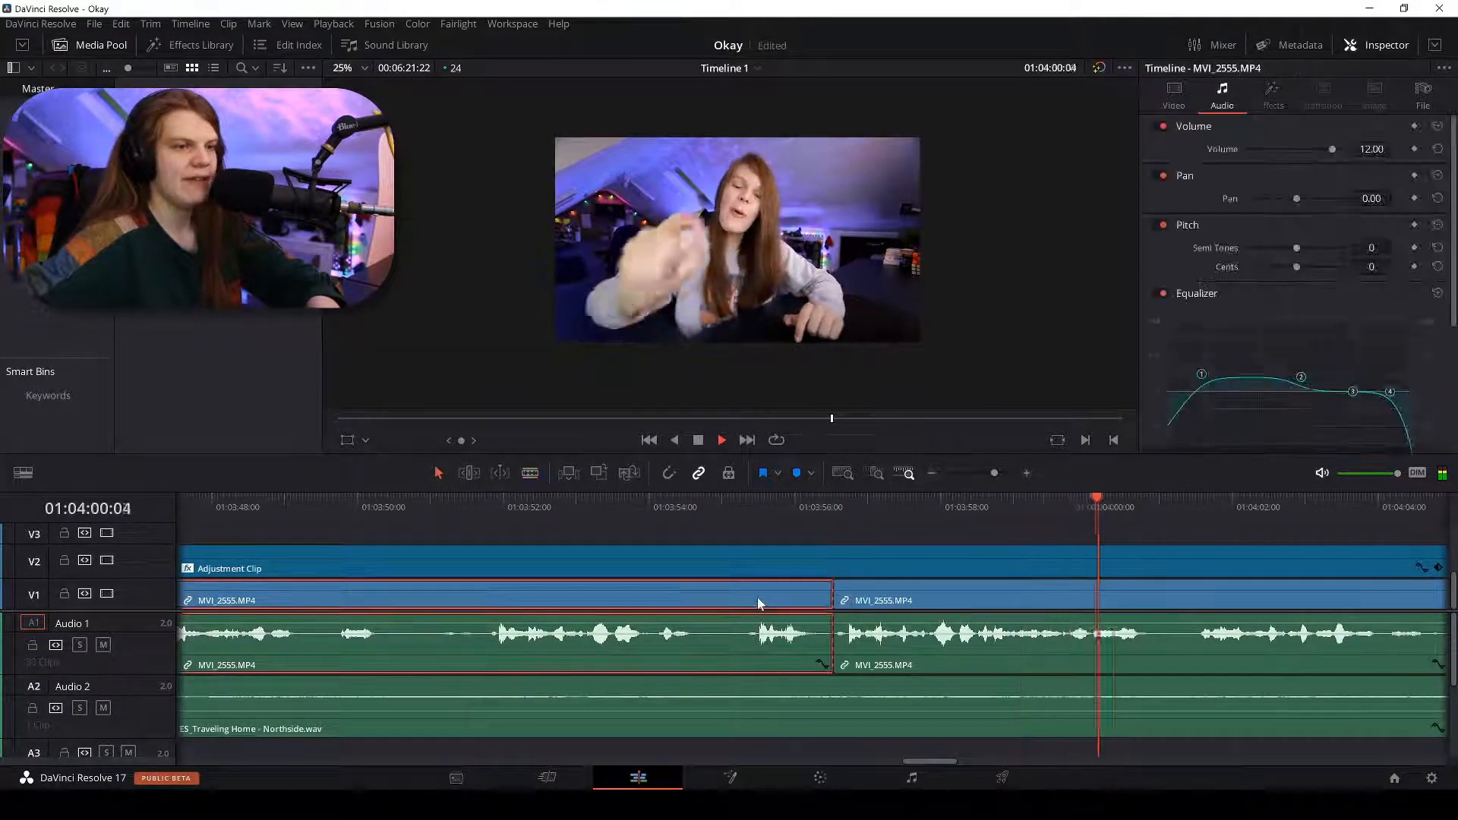
key(BackSpace)
click(752, 596)
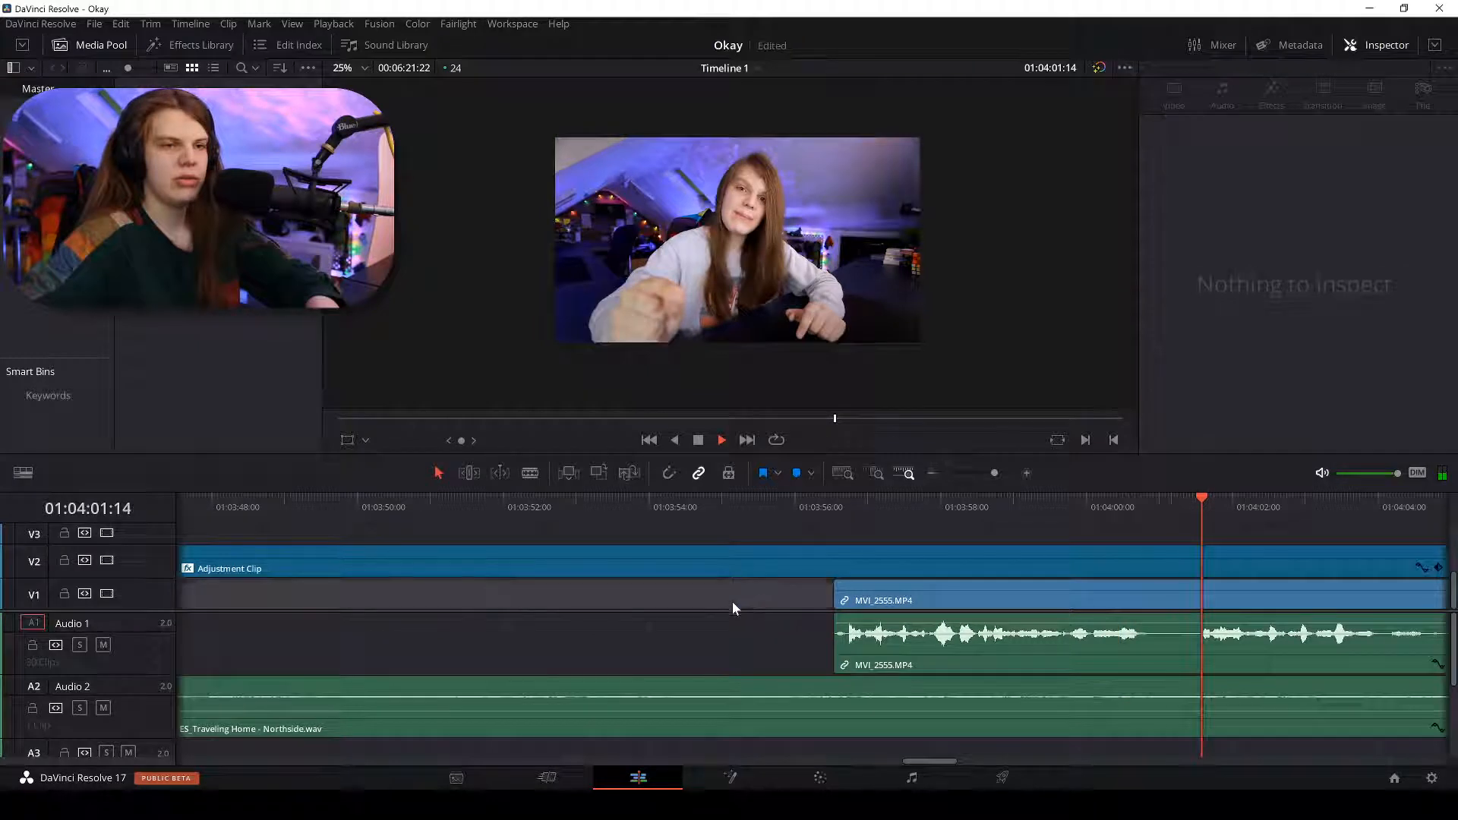
right_click(734, 604)
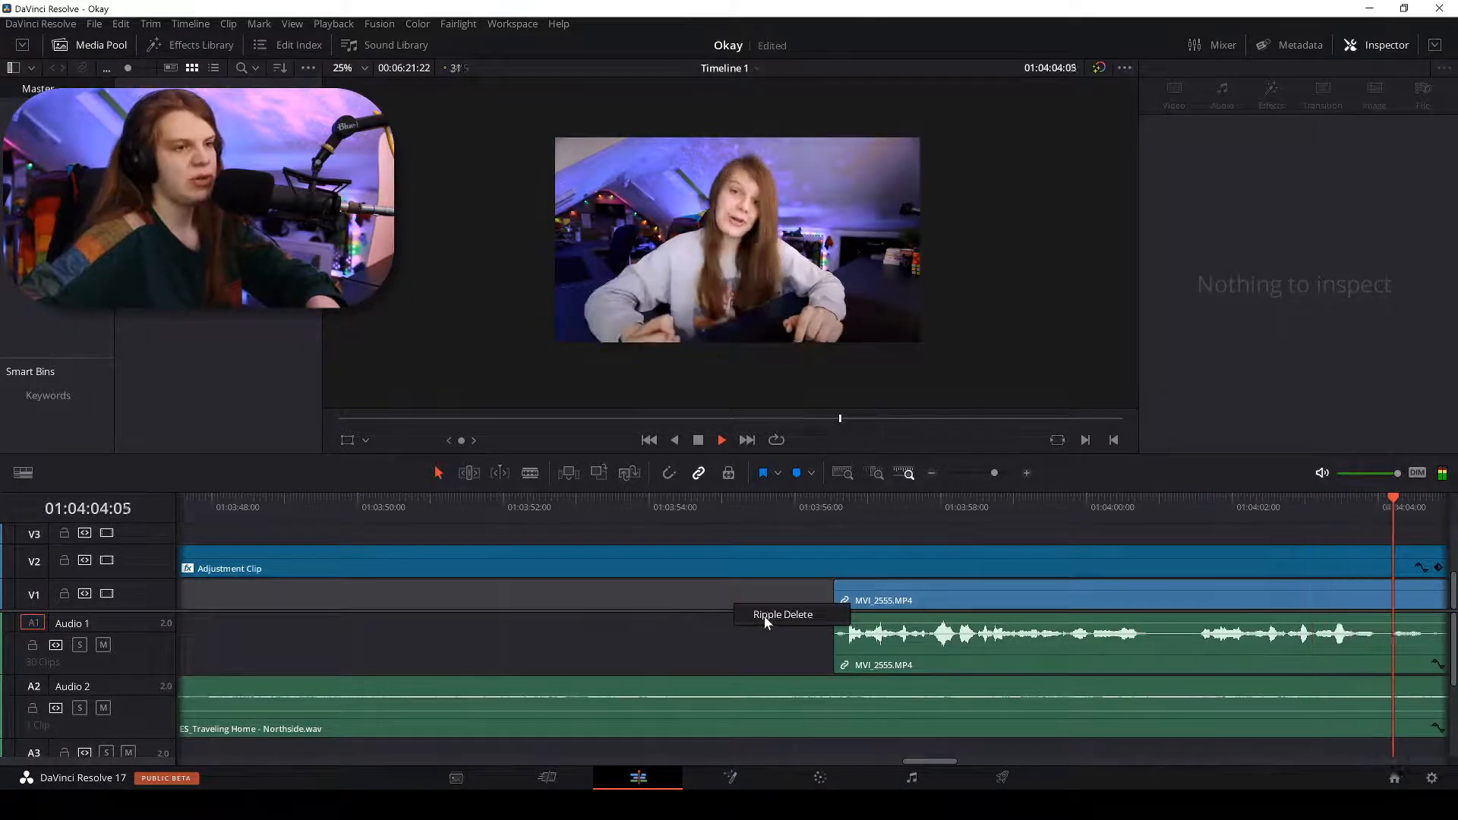
Close the leftover gap and play back the edit from about 01:03:40.
click(764, 615)
key(space)
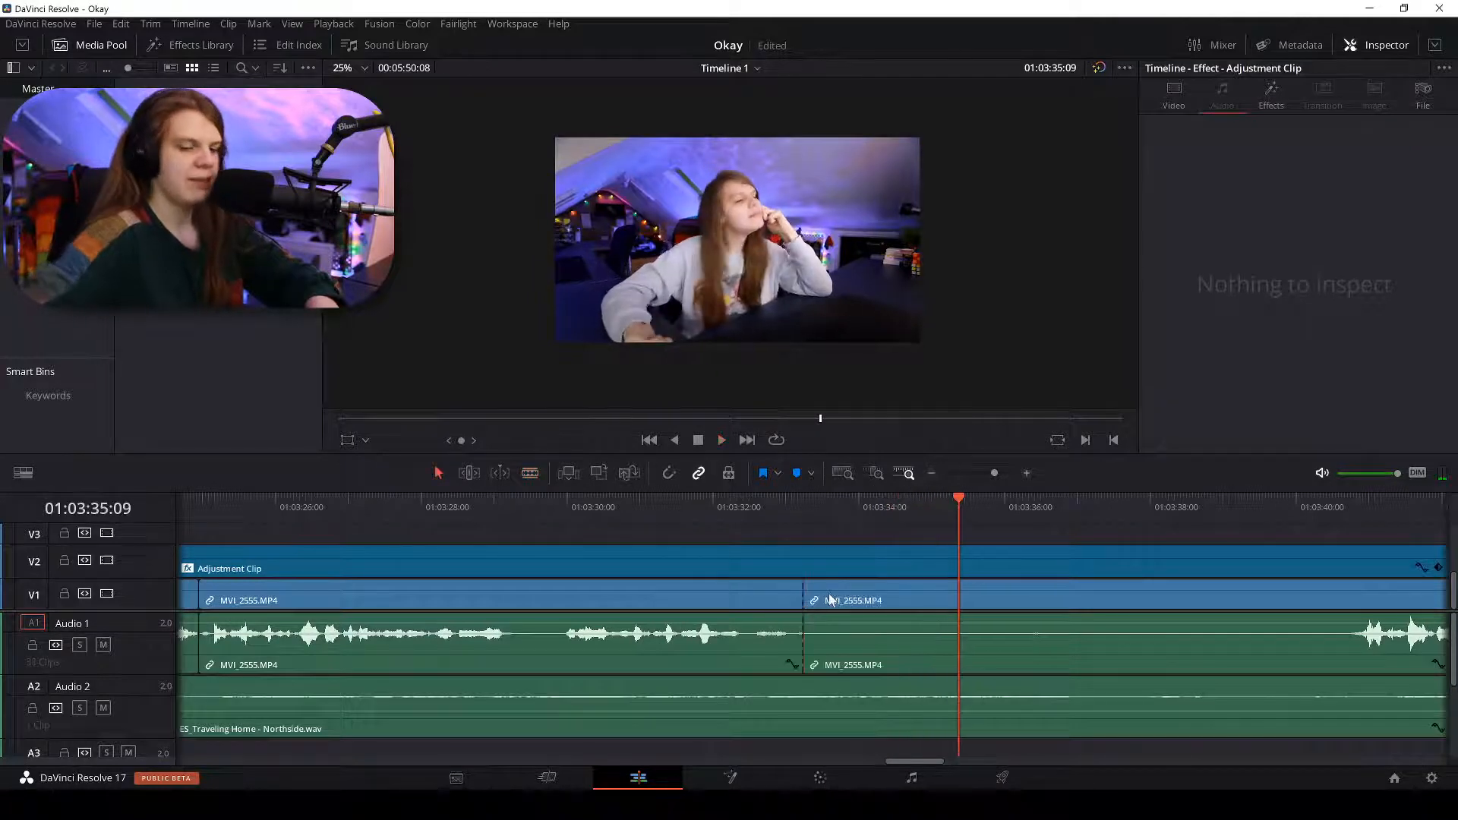
key(ctrl+minus)
click(1016, 514)
key(space)
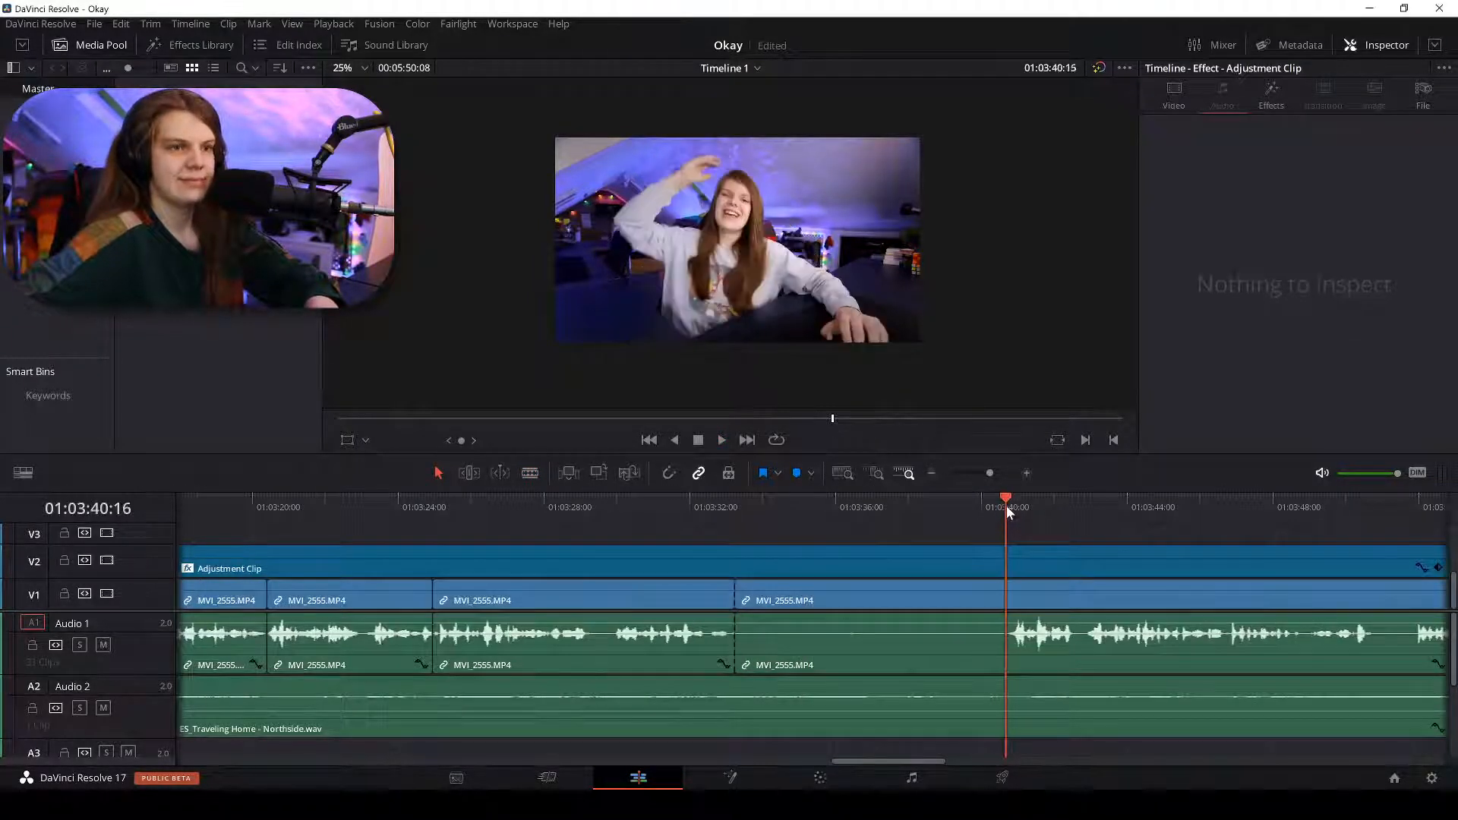
Scan the timeline around 01:04:54–01:05:24 and split the talking-head clip at a pause.
key(ctrl+minus)
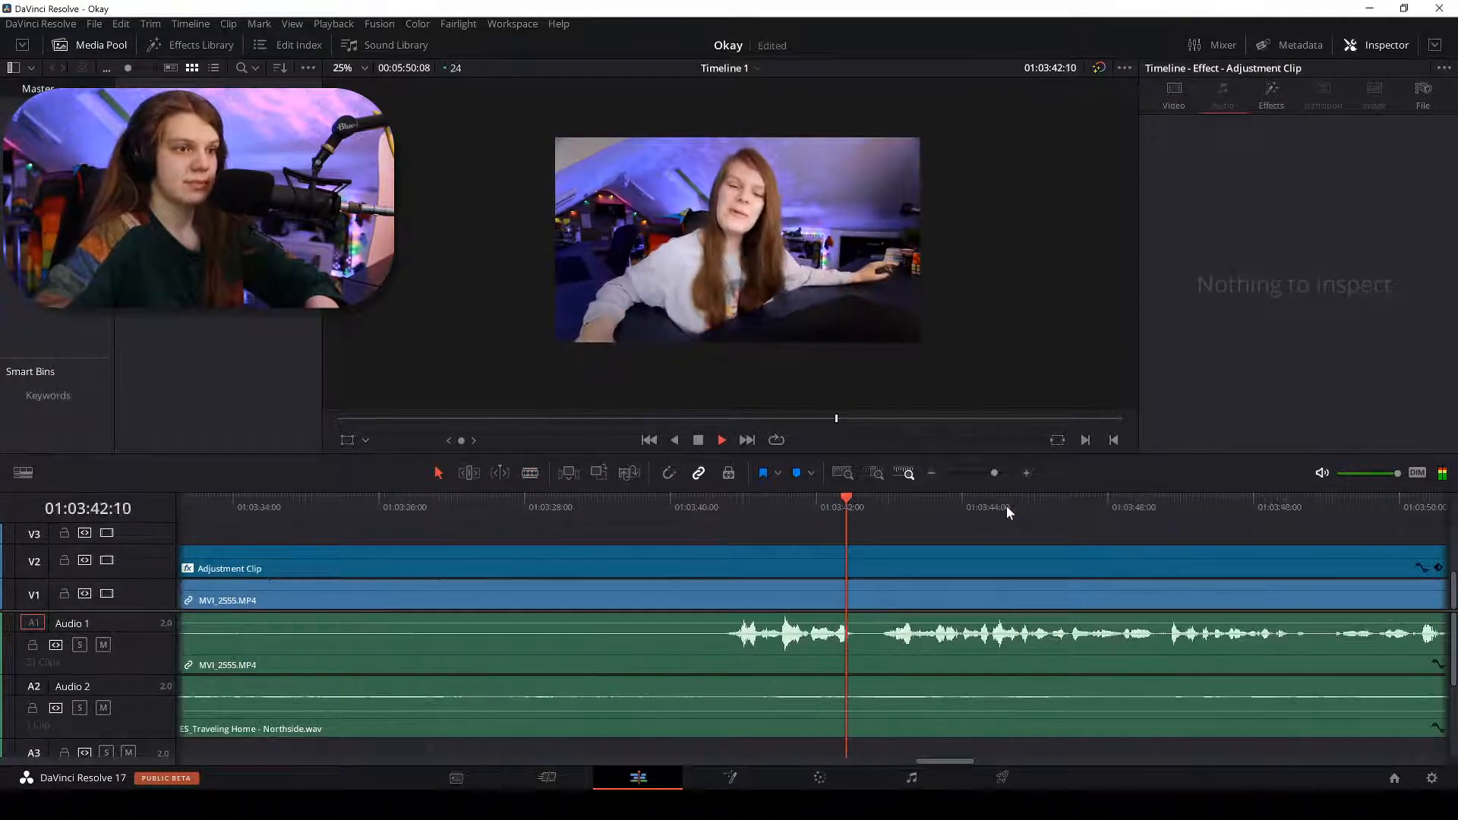
key(ctrl+minus)
key(ctrl+minus)
key(ctrl+minus)
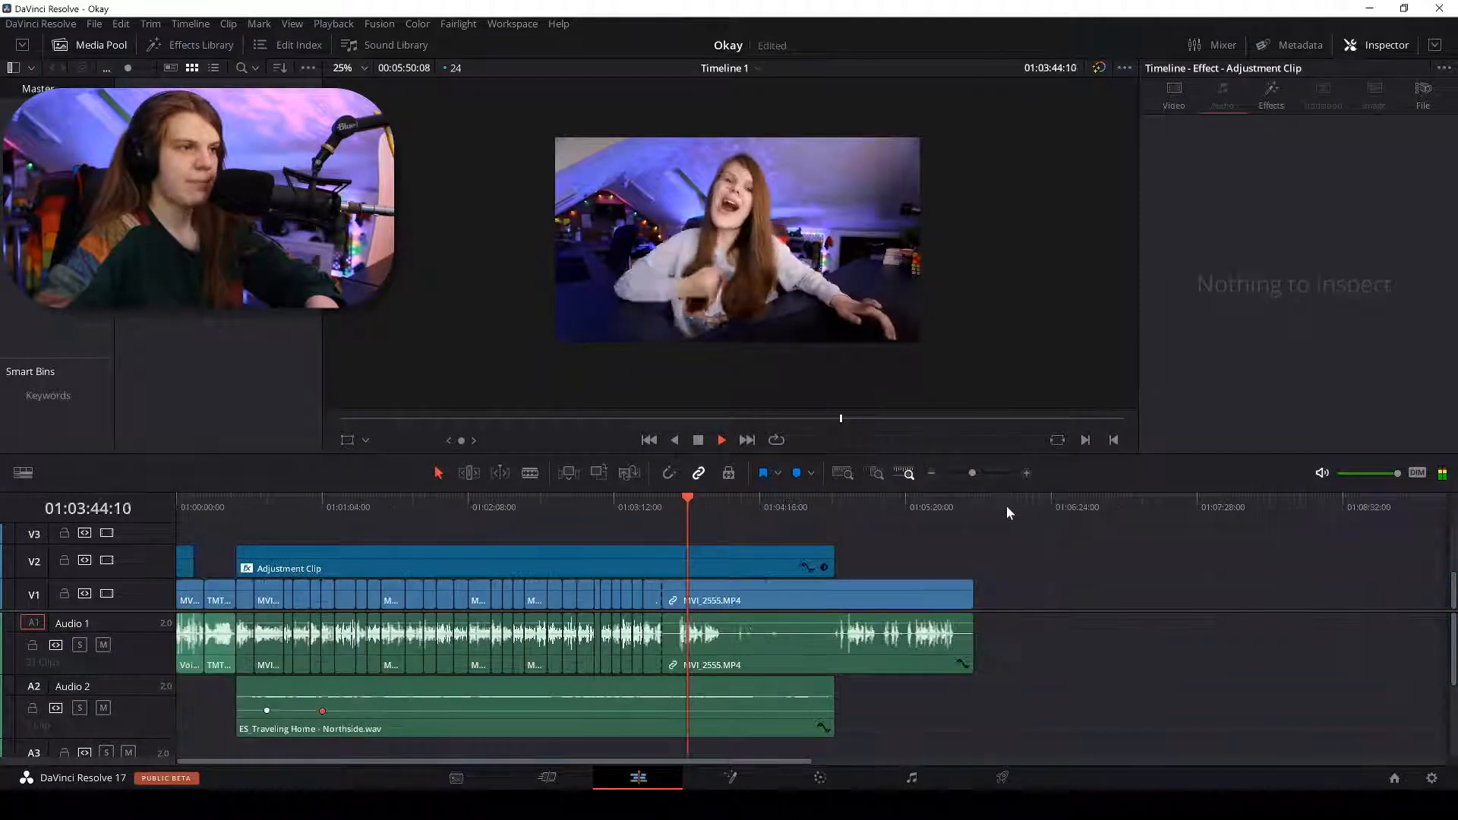
scroll(882, 549, up, 2)
scroll(922, 545, down, 2)
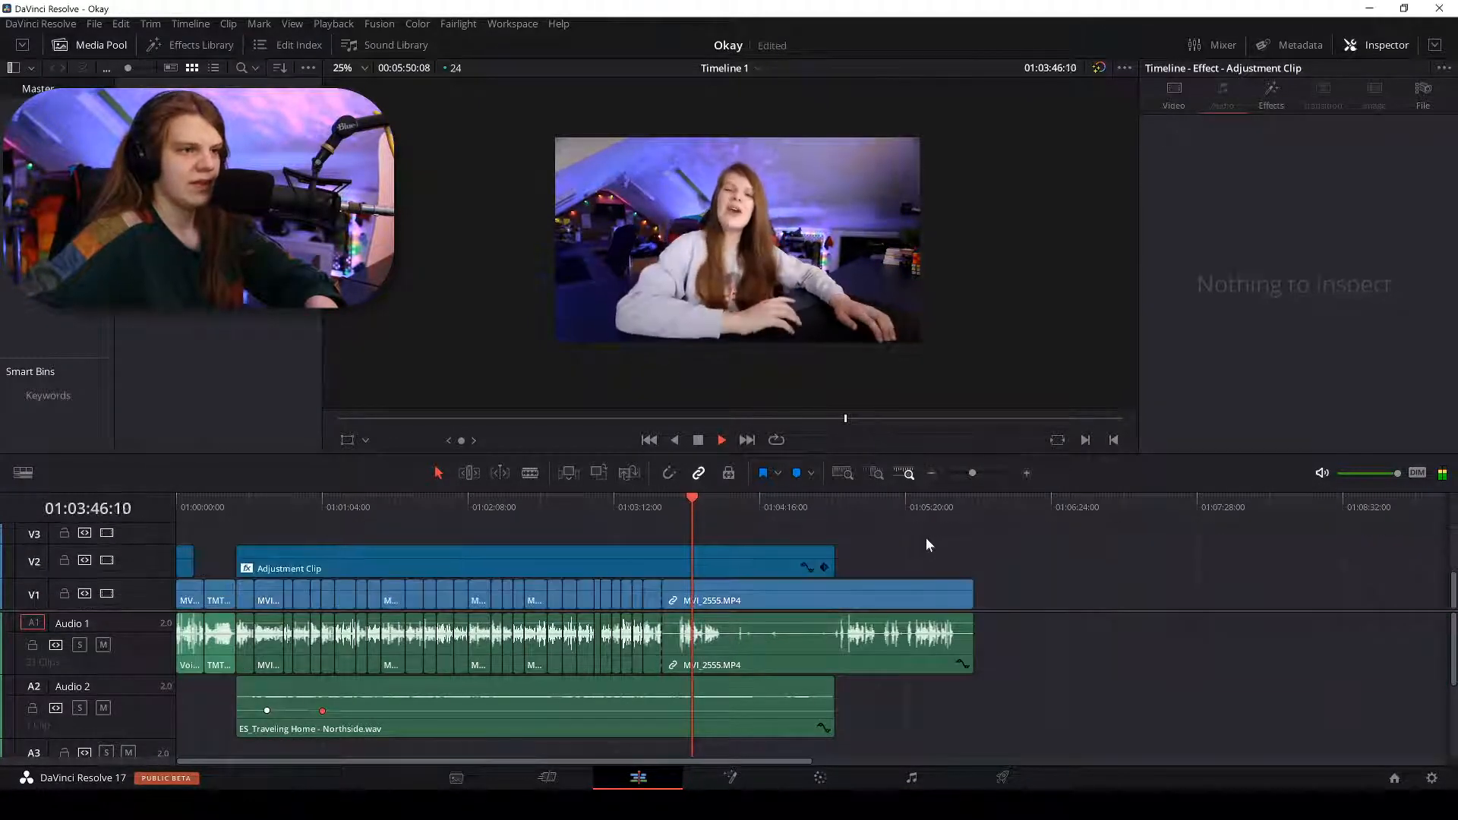
key(ctrl+equal)
key(ctrl+equal)
key(ctrl+minus)
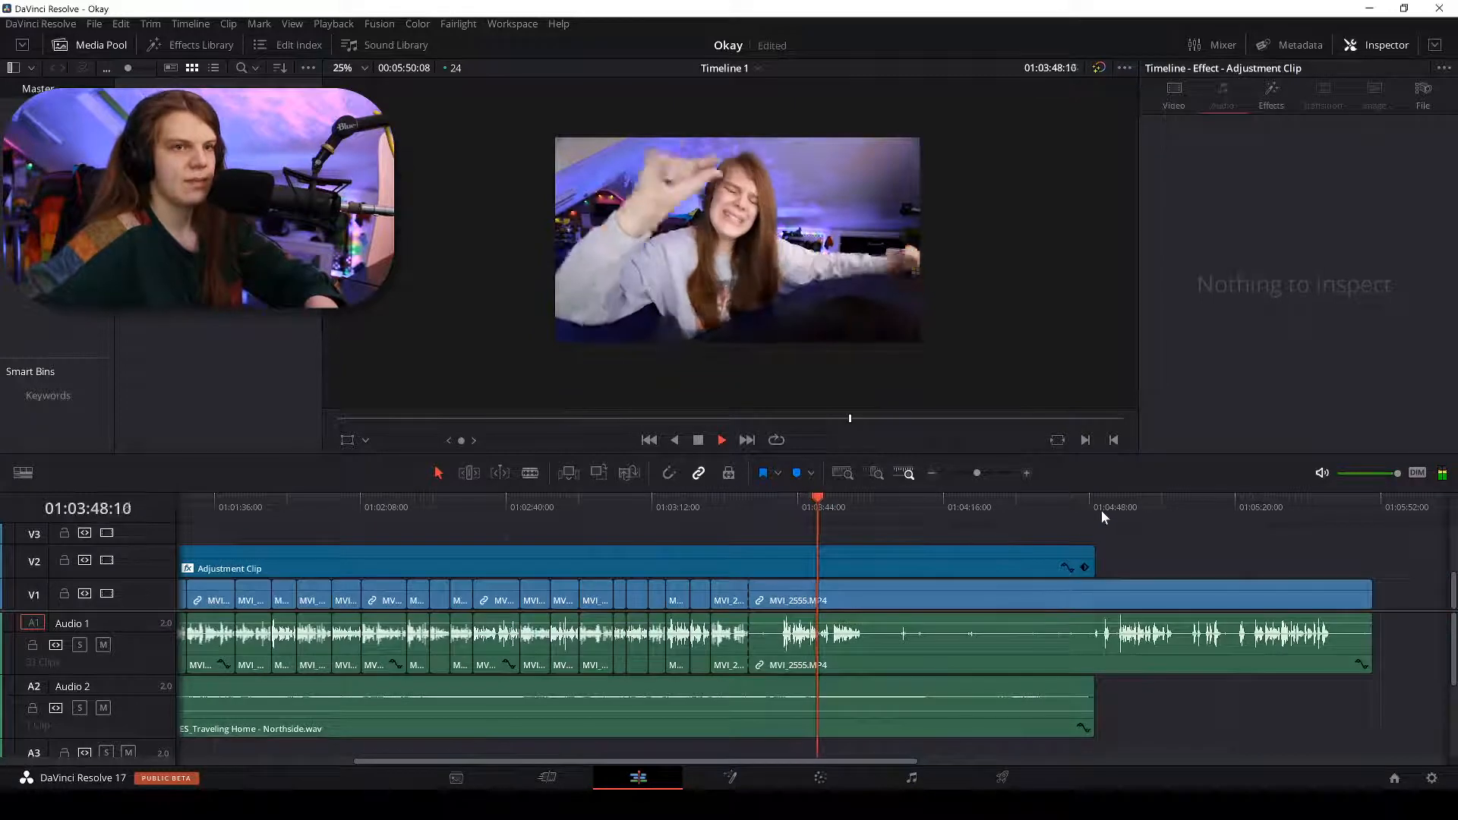
click(1117, 506)
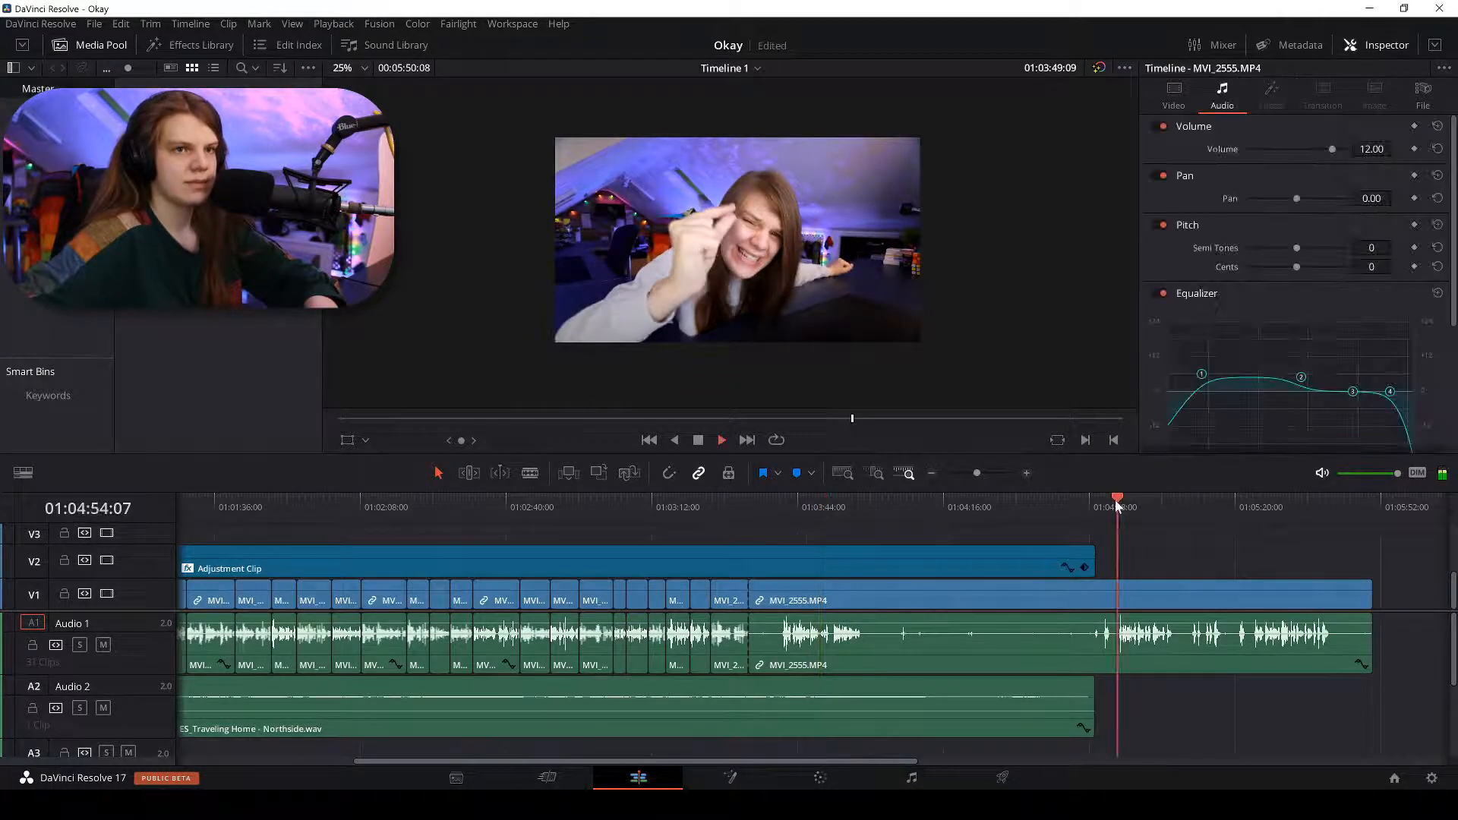
key(ctrl+equal)
key(ctrl+equal)
key(ctrl+equal)
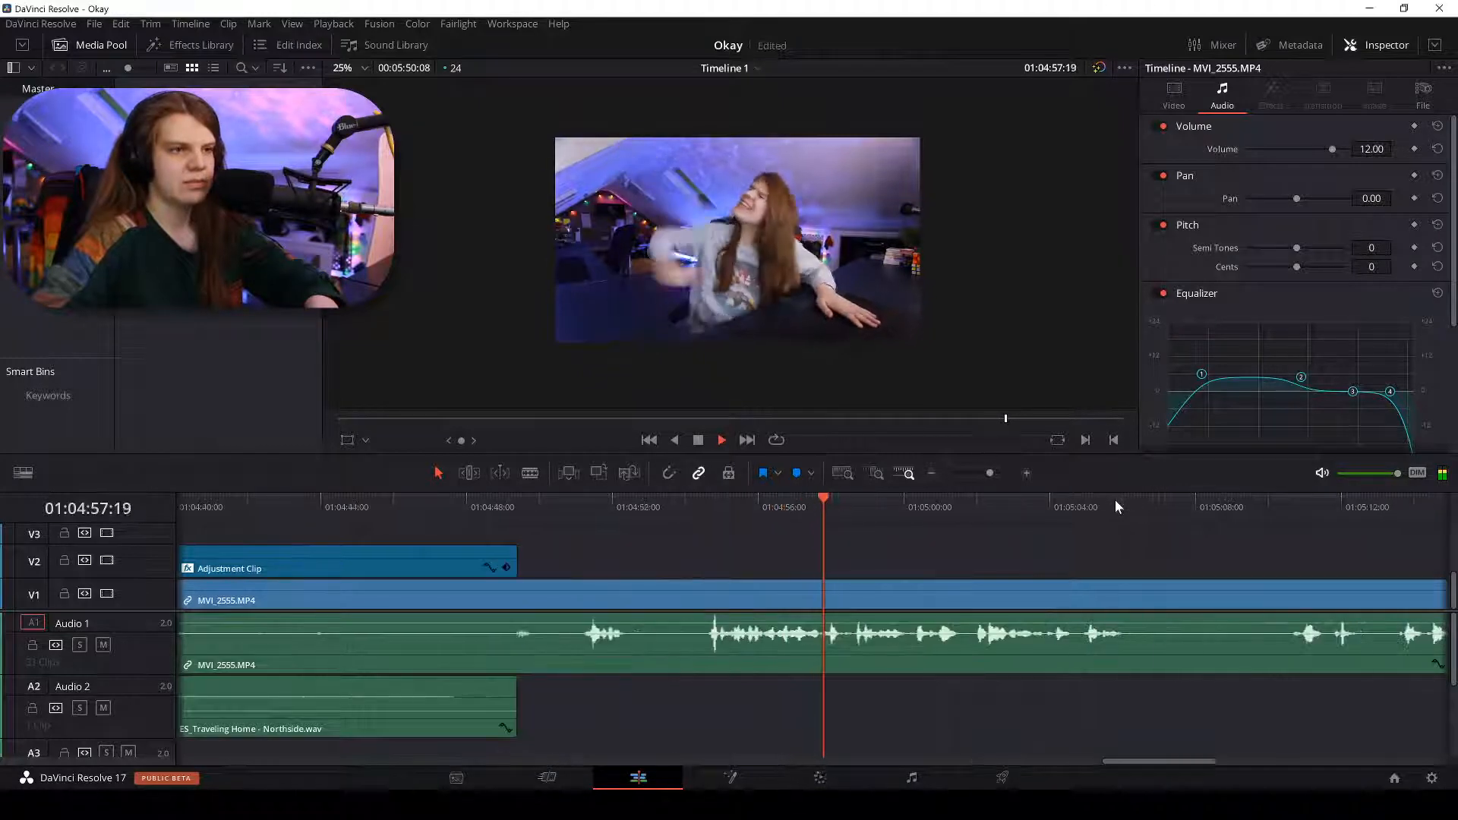
key(ctrl+minus)
click(1291, 501)
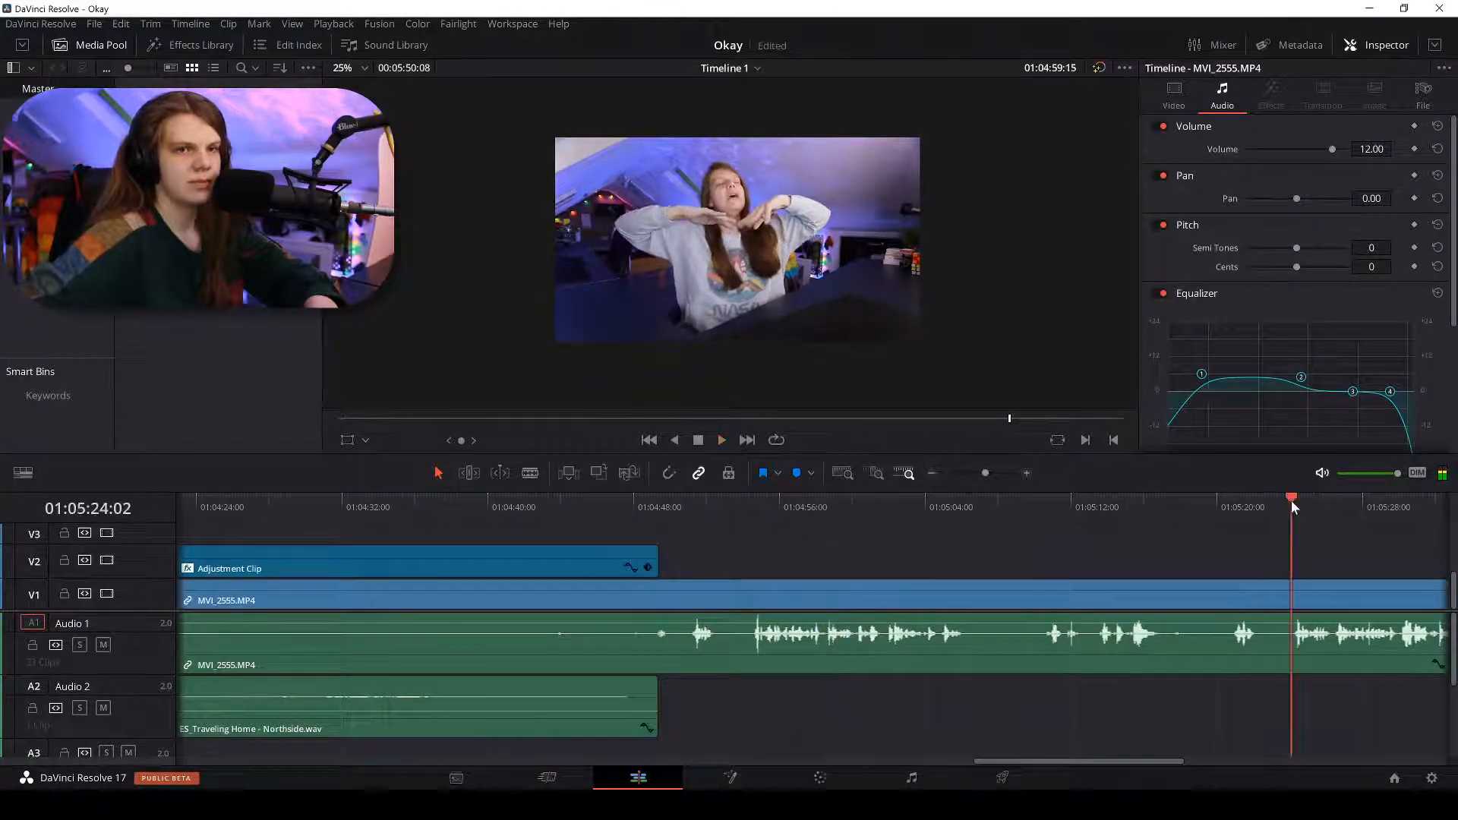
key(ctrl+minus)
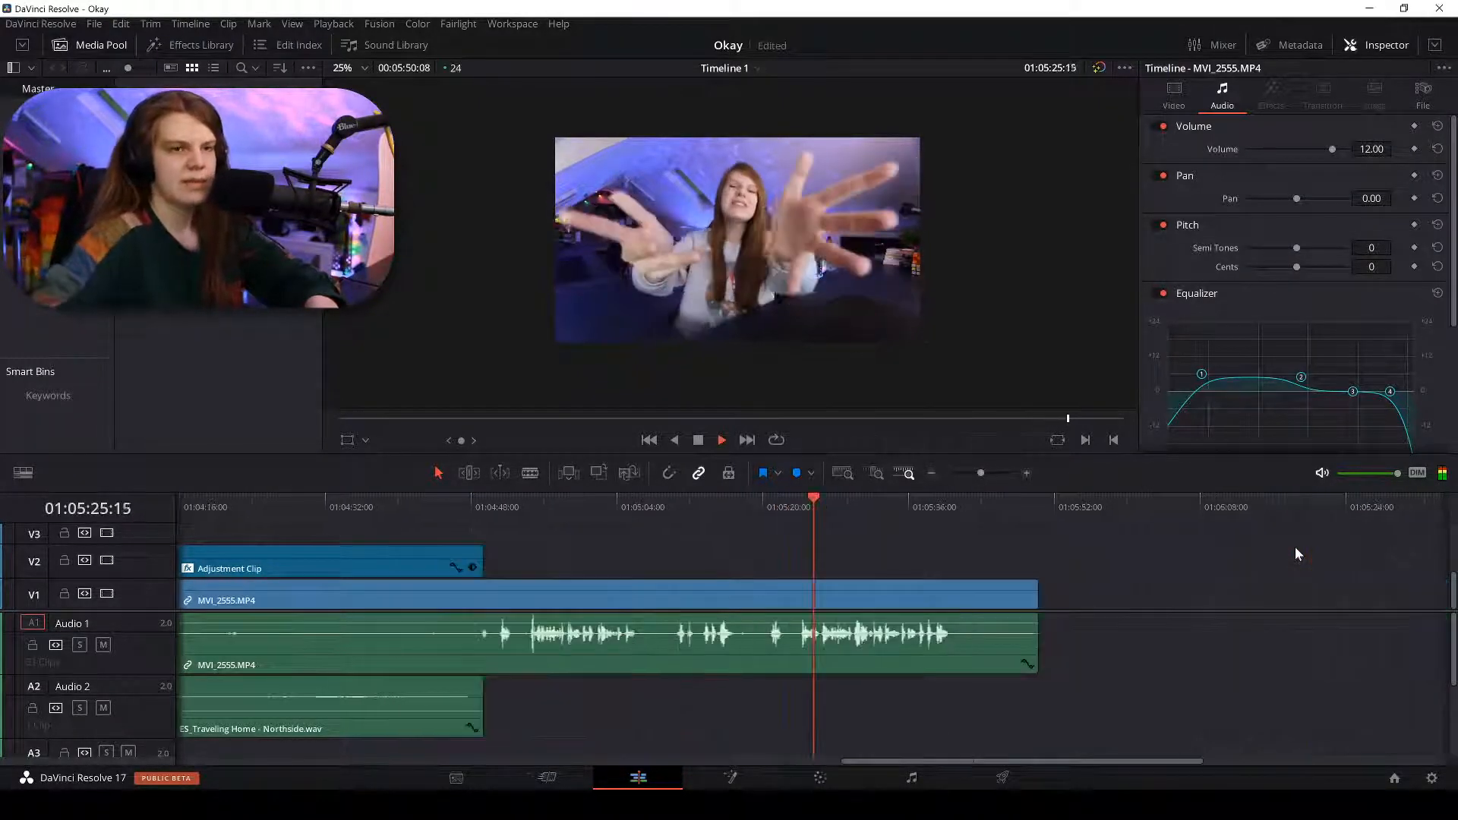
key(ctrl+equal)
key(ctrl+equal)
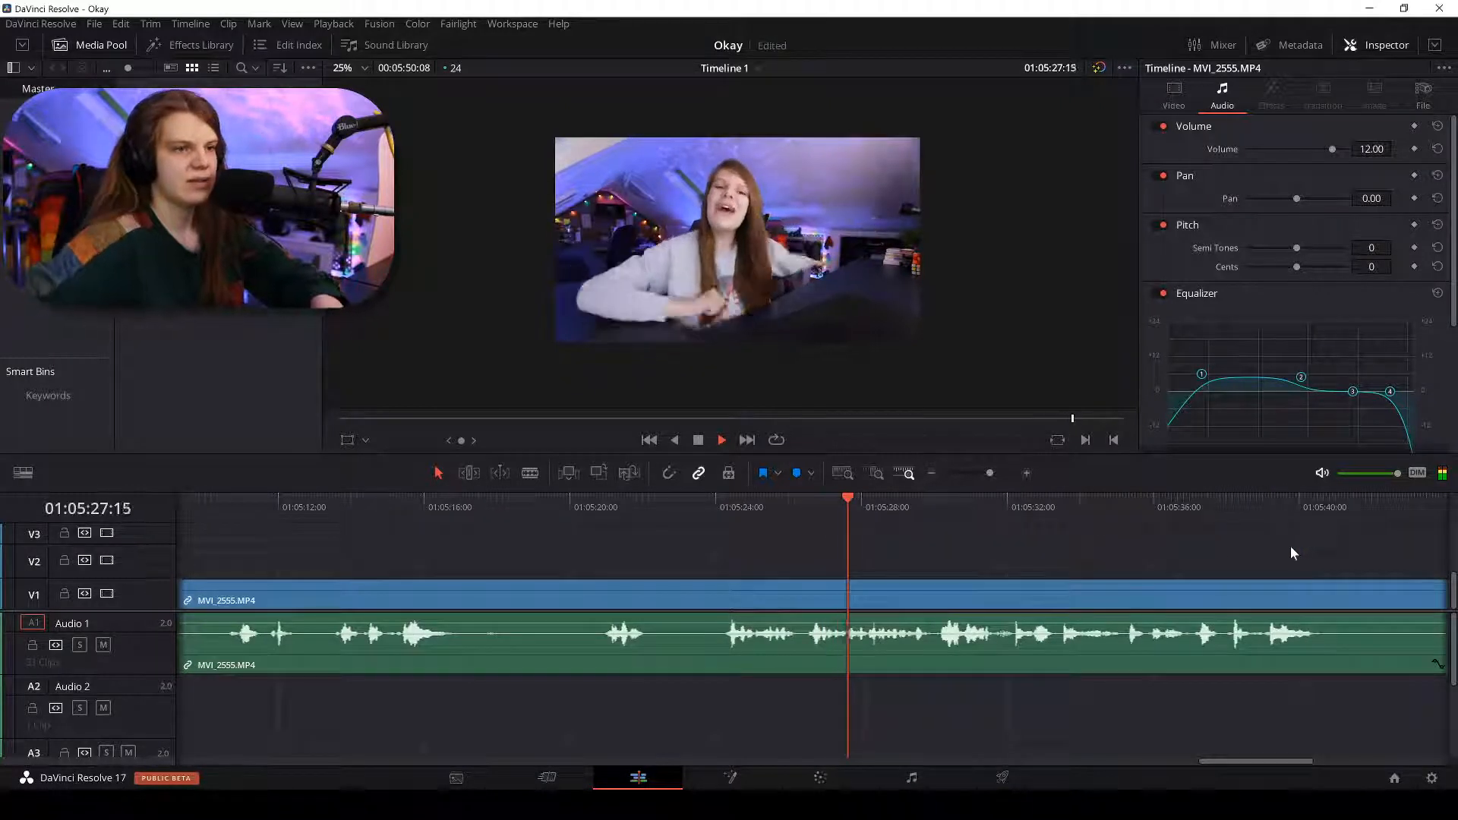
key(b)
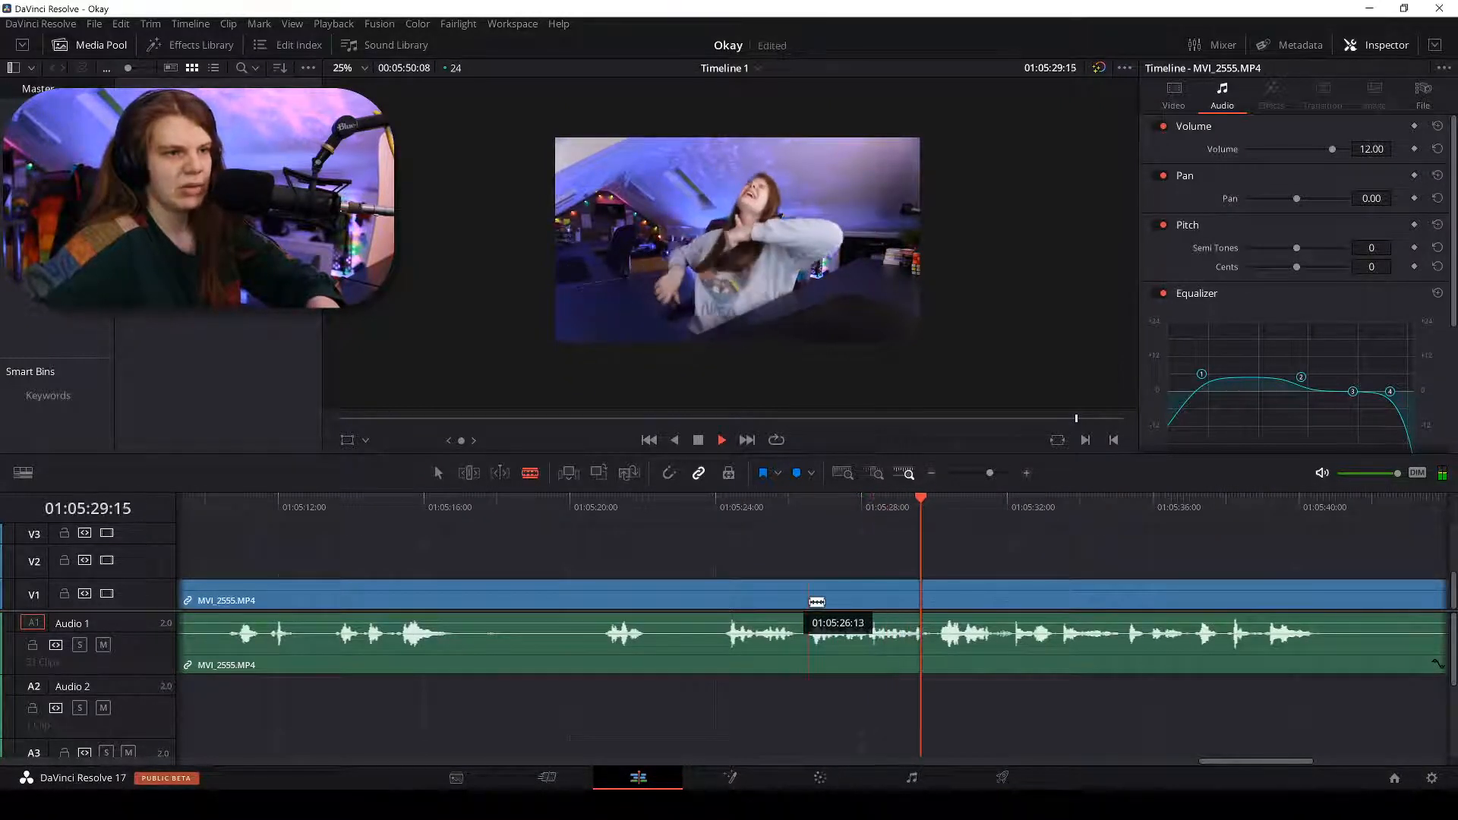
click(814, 601)
key(ctrl+minus)
key(a)
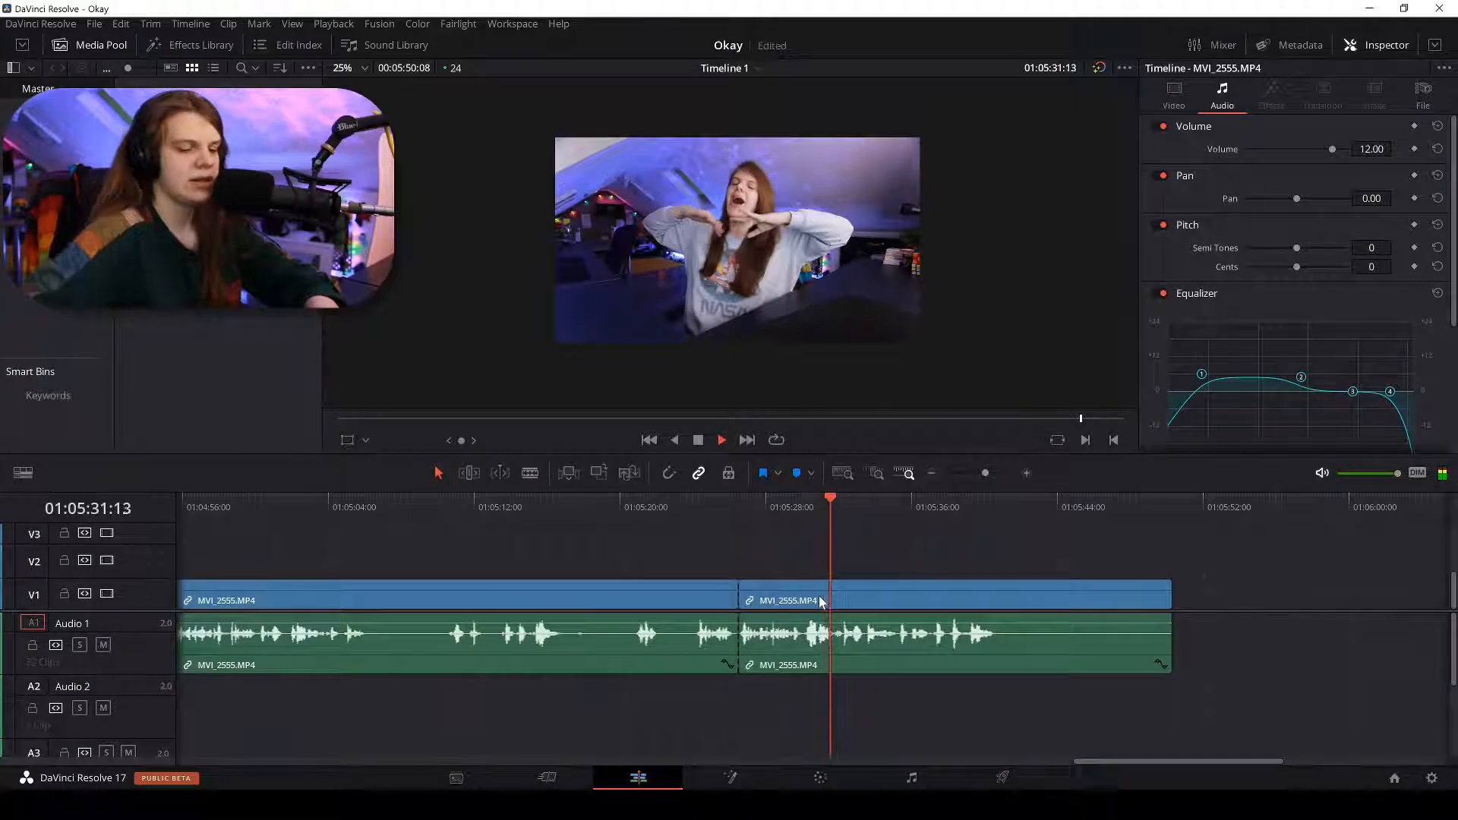
key(ctrl+minus)
key(ctrl+minus)
Cut where the speech ends near 01:03:51, then delete the trailing piece and close its gap.
click(333, 509)
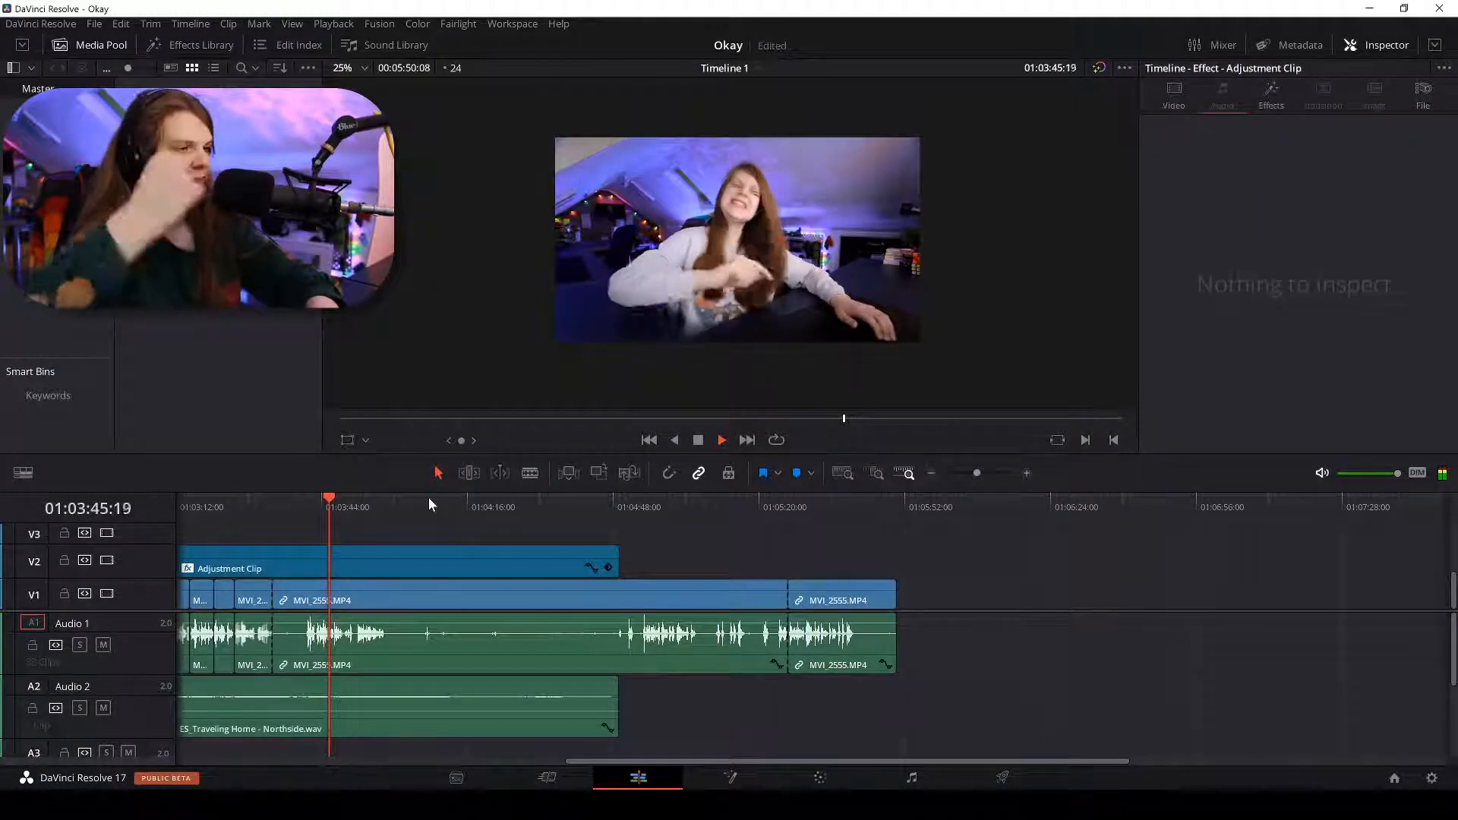
key(ctrl+equal)
key(ctrl+equal)
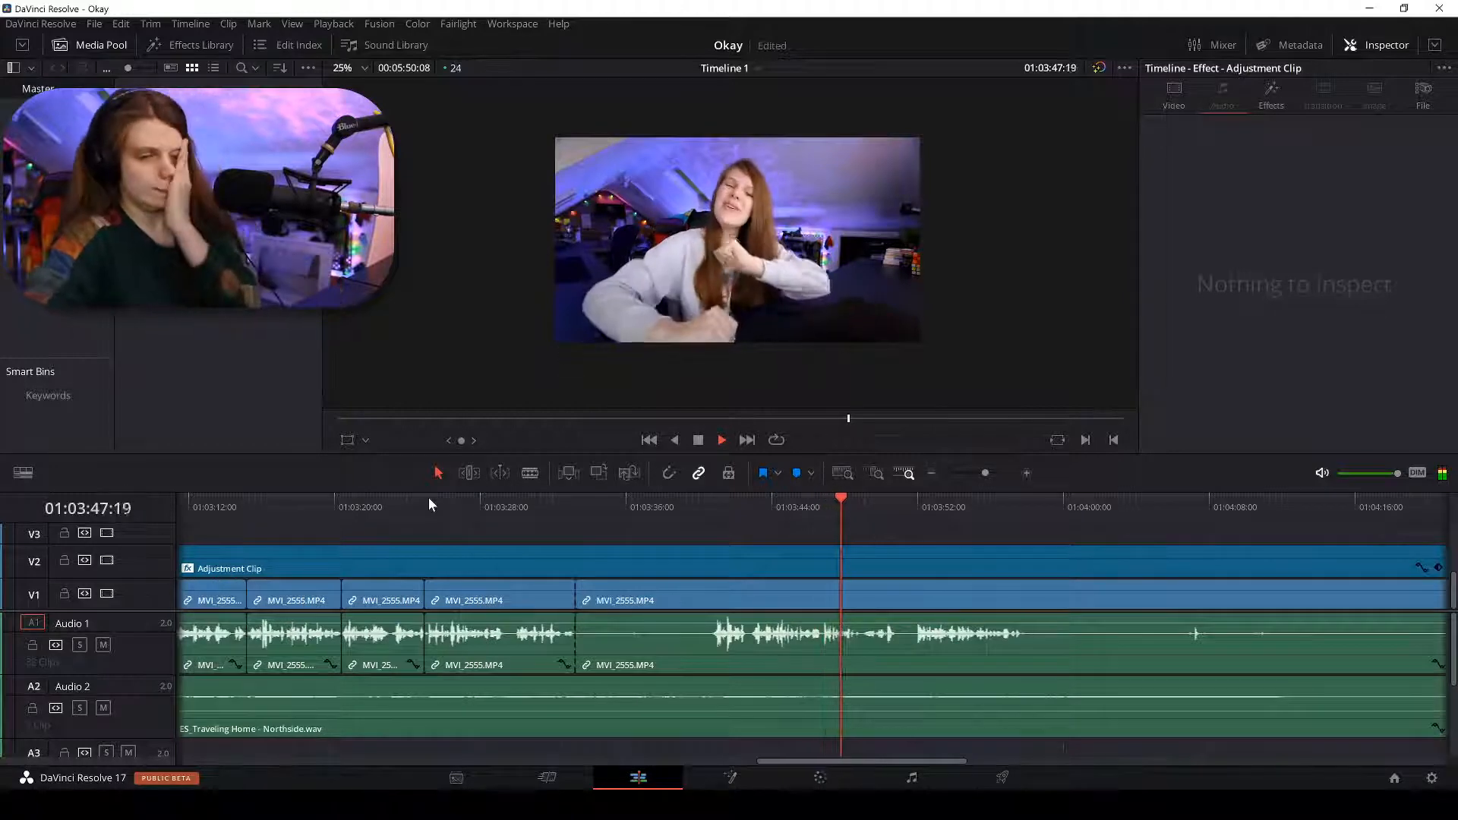
click(906, 505)
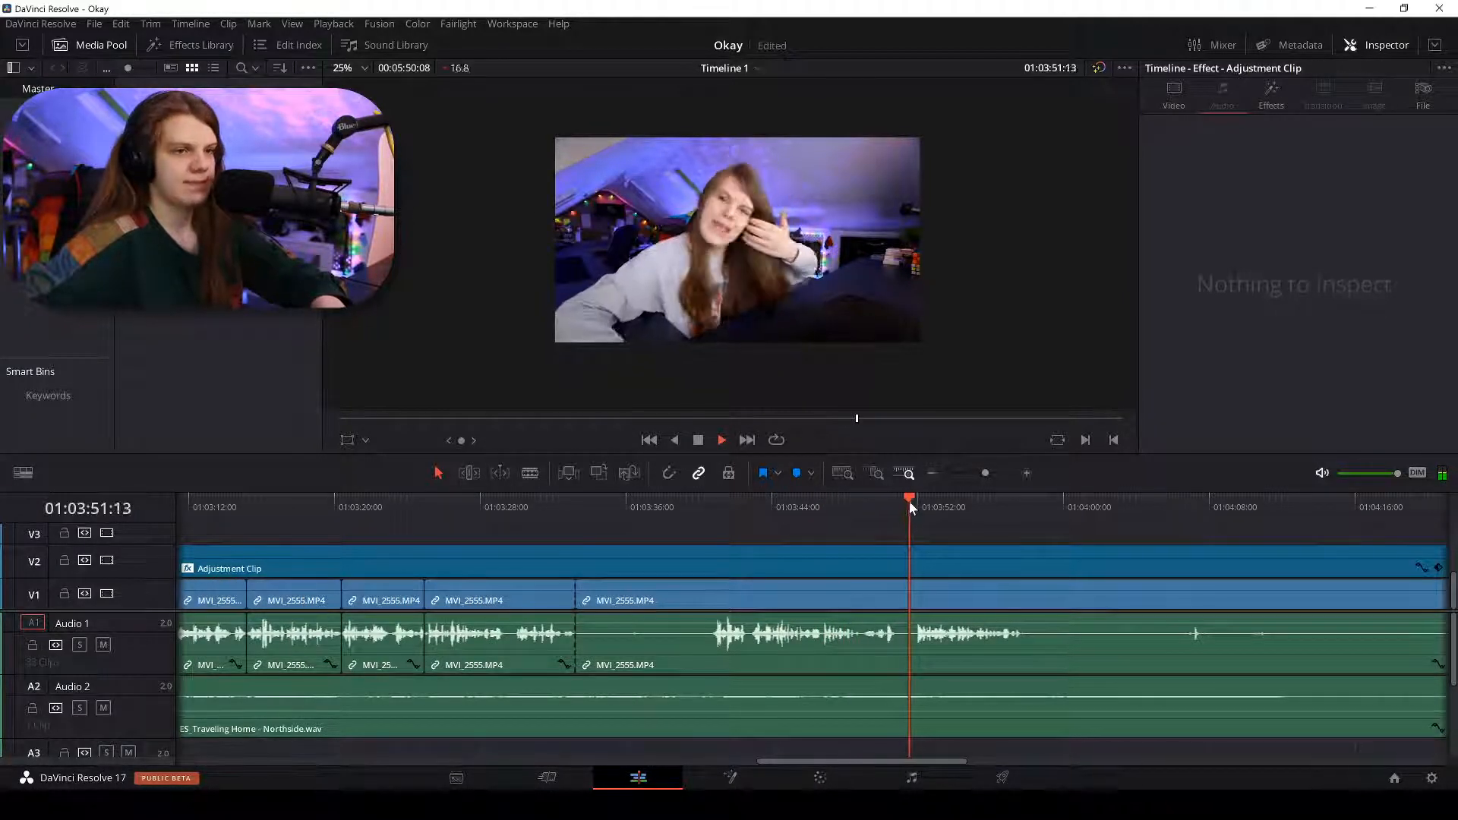
key(ctrl+equal)
key(b)
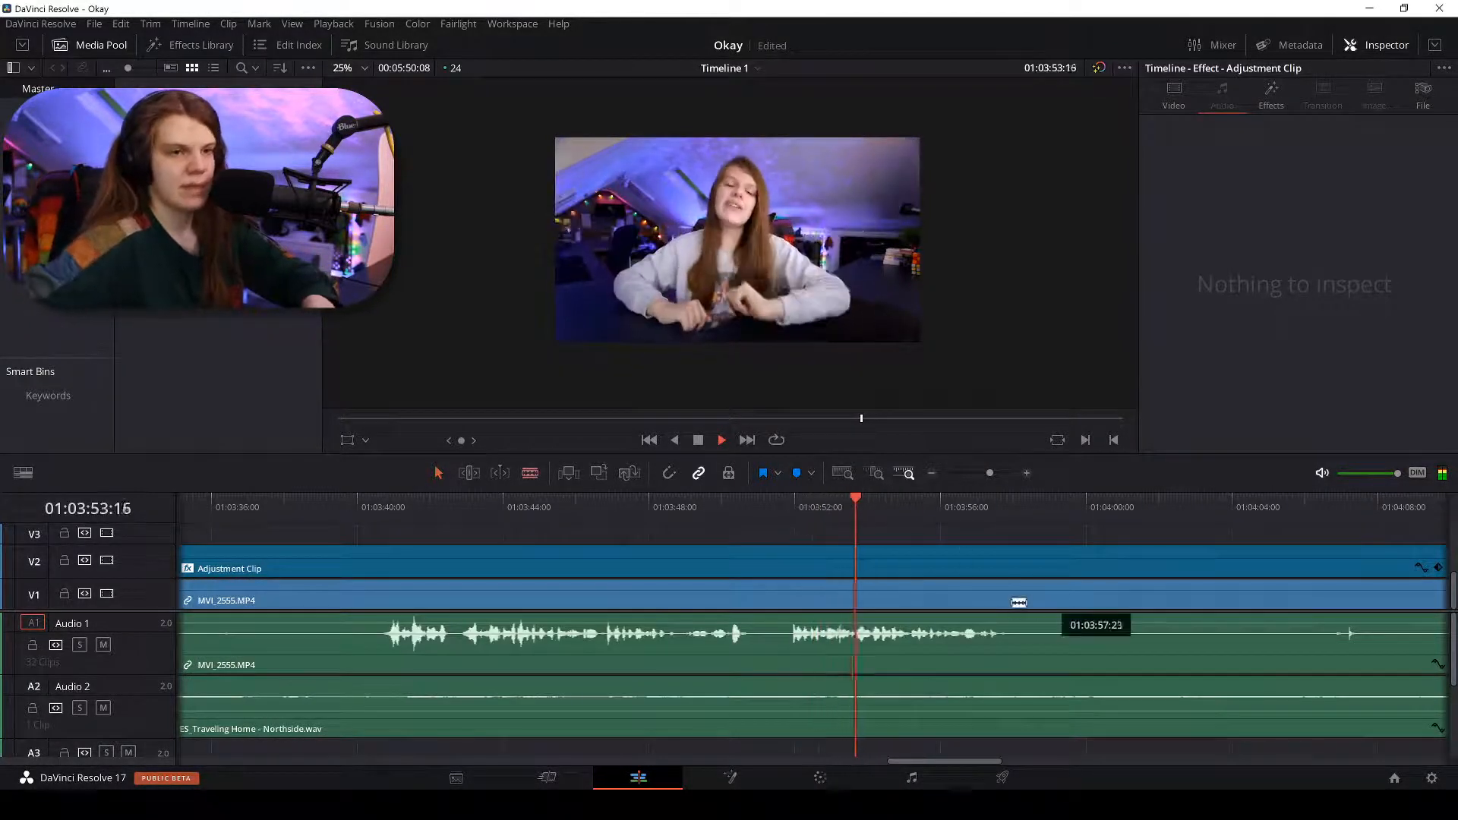
click(1009, 603)
key(a)
click(1019, 599)
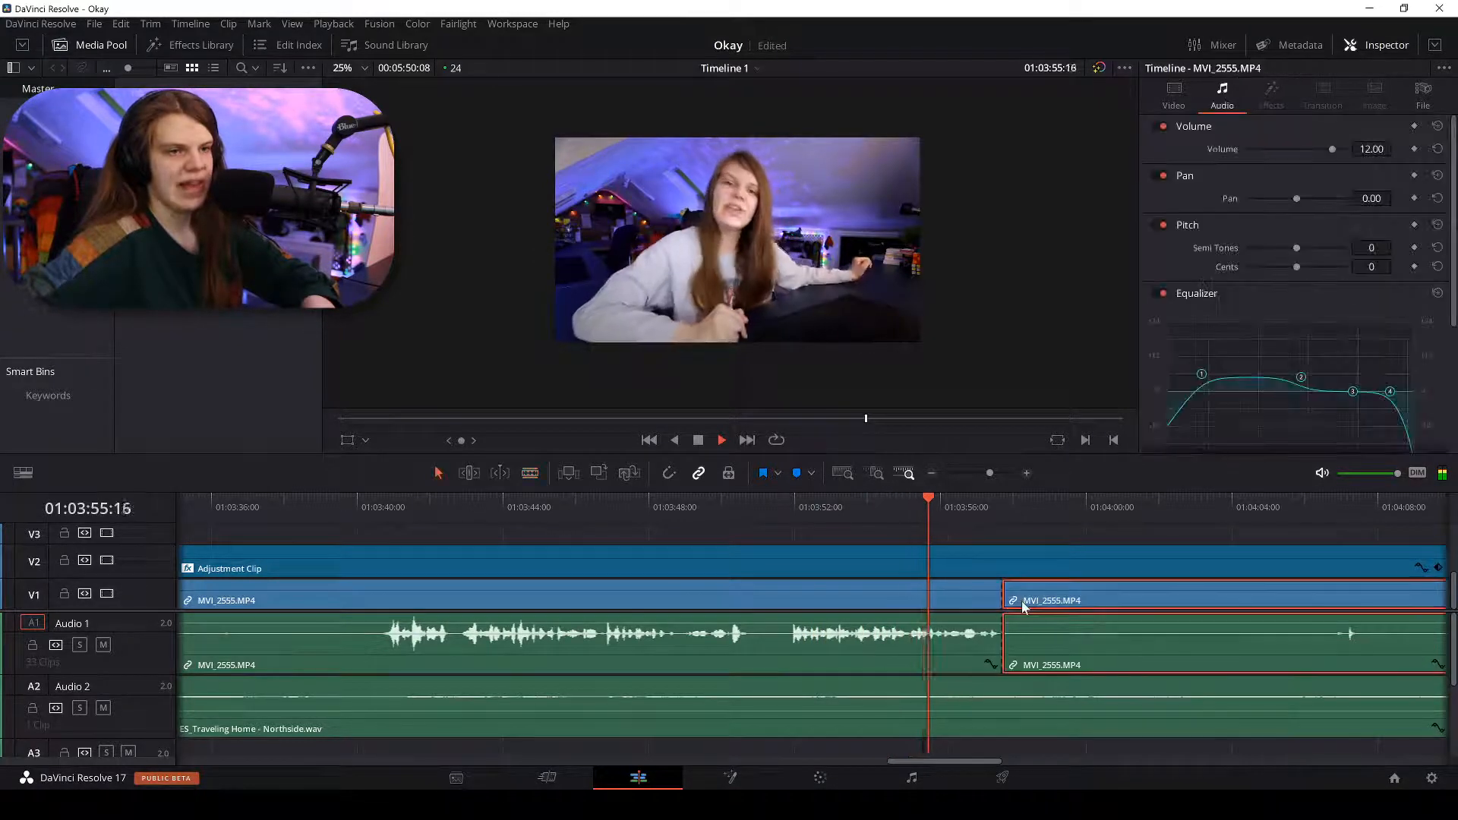
key(Delete)
click(1086, 600)
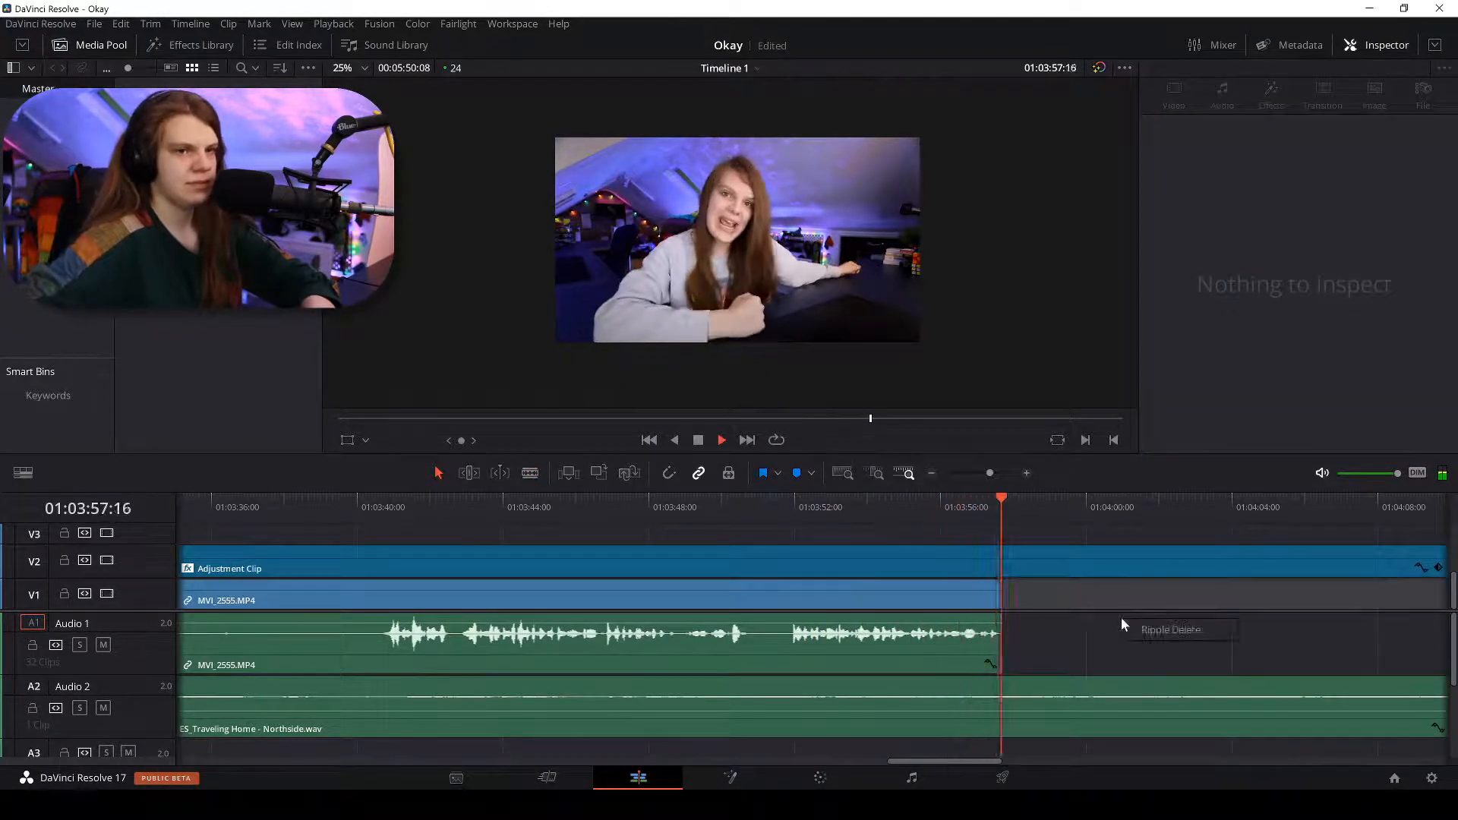
key(Delete)
click(716, 568)
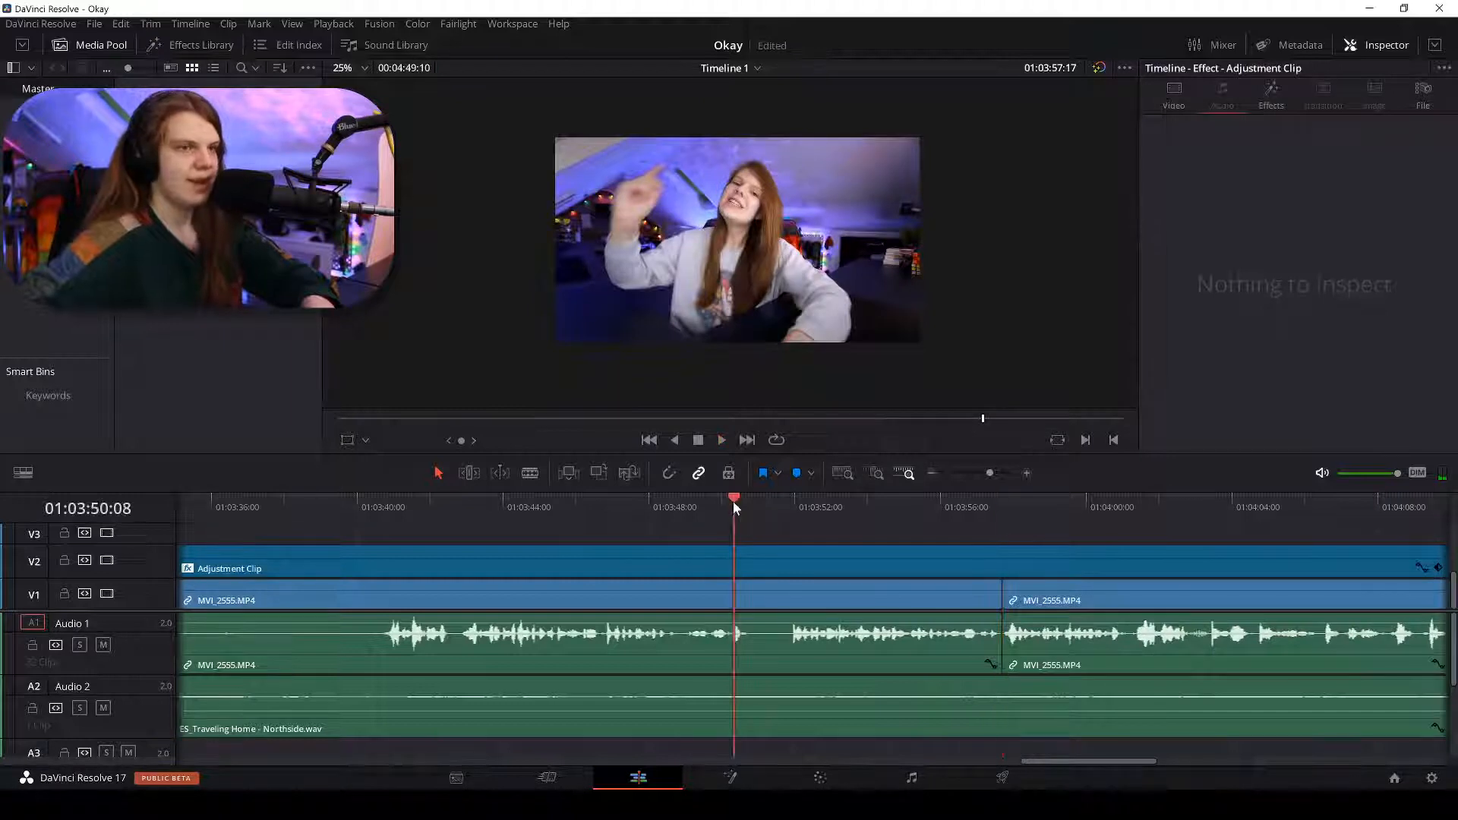
Blade out the next silent pause and ripple-delete the gap it leaves.
scroll(731, 503, up, 3)
key(space)
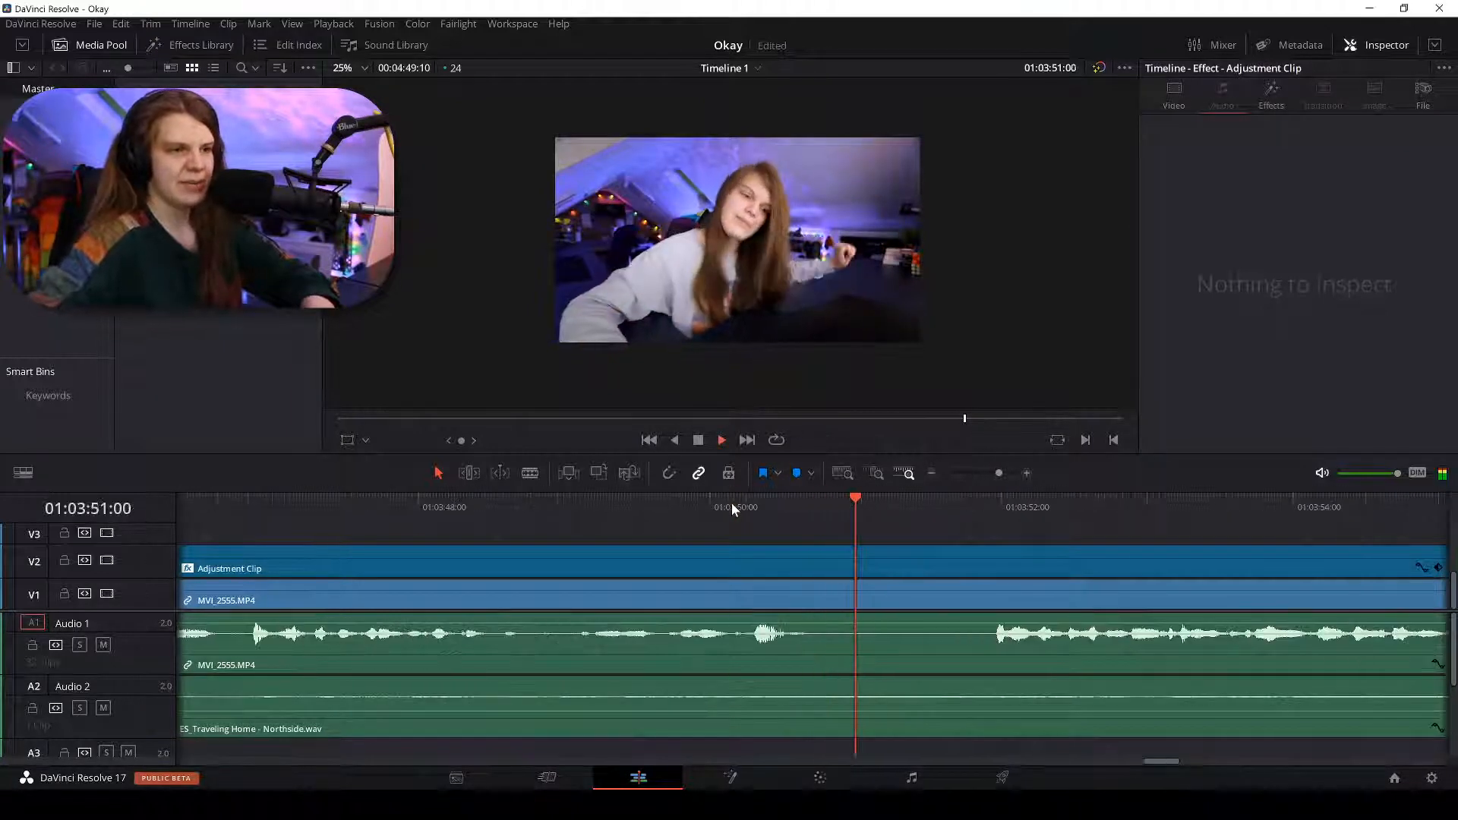
key(b)
click(801, 600)
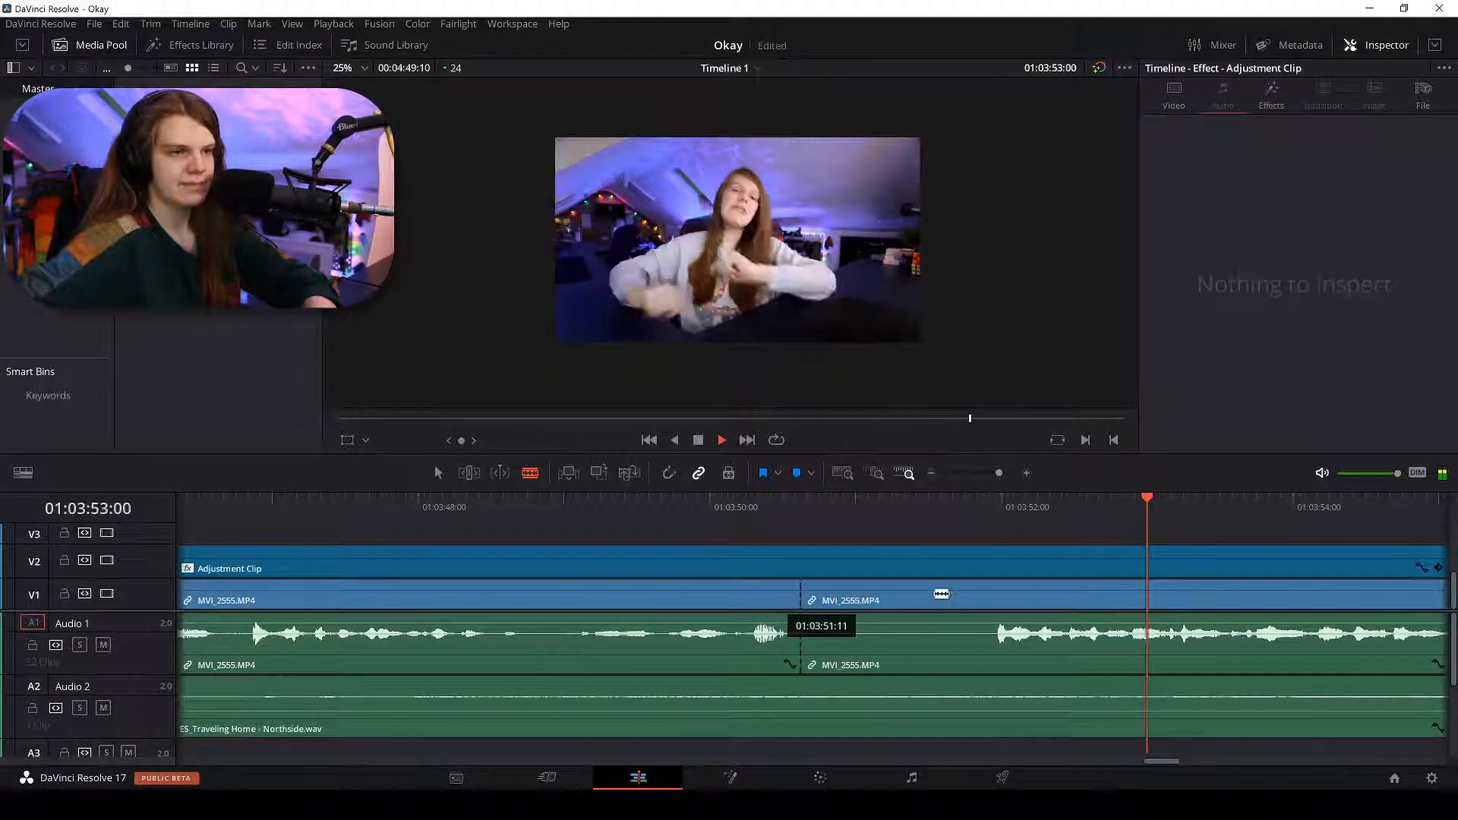
click(997, 593)
key(a)
click(899, 600)
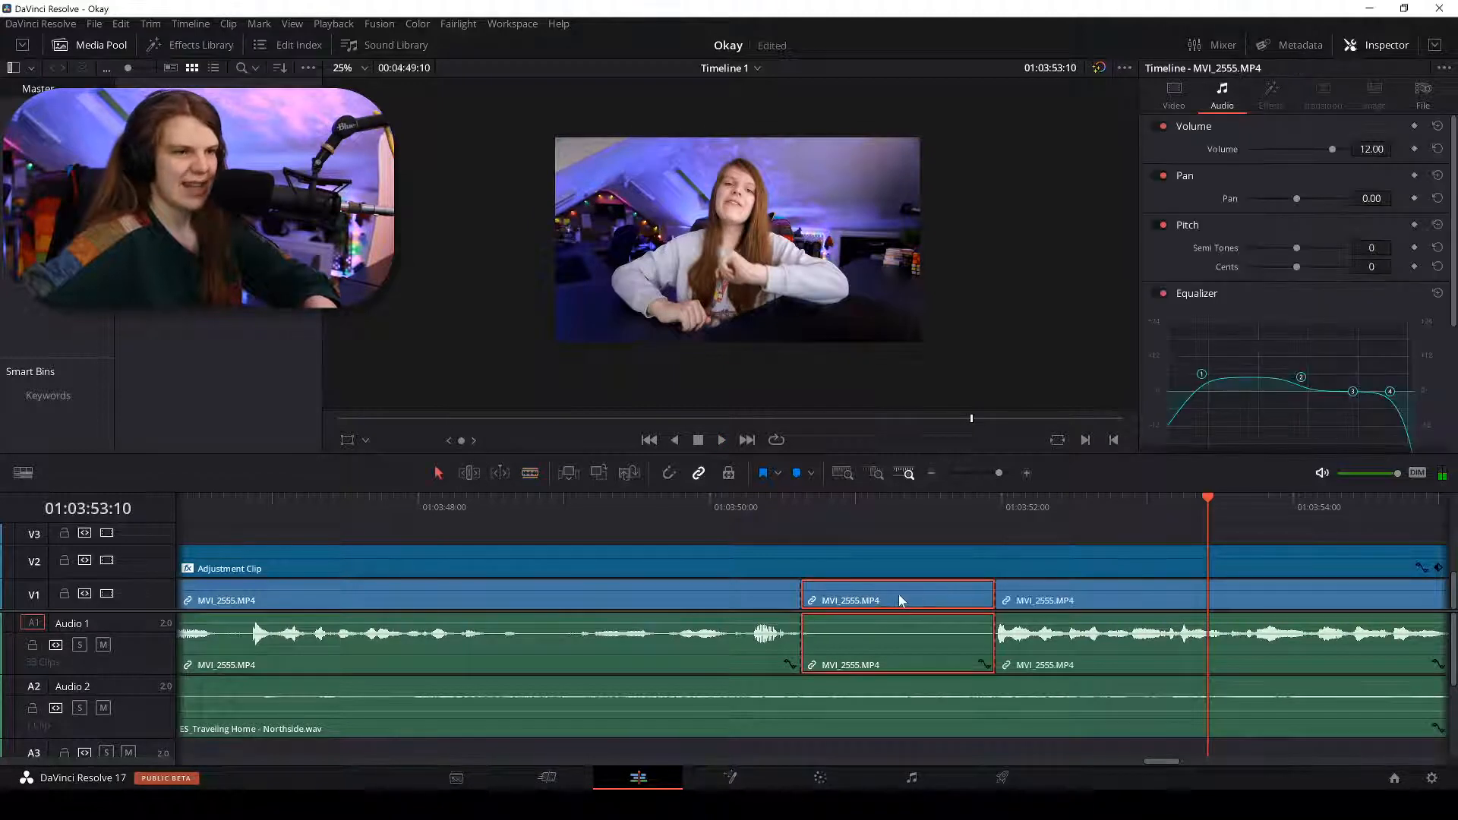
key(BackSpace)
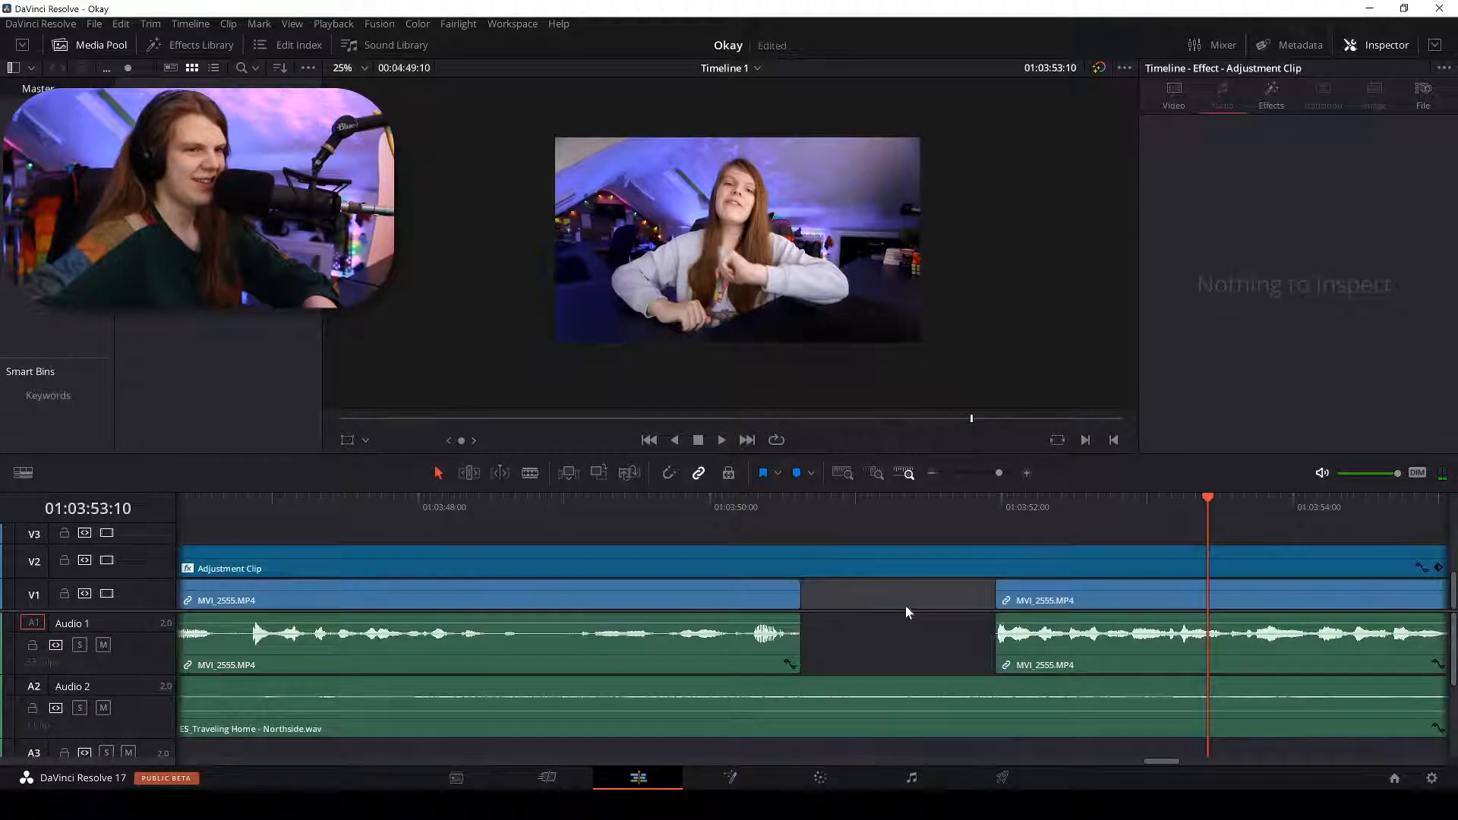
right_click(908, 606)
click(958, 613)
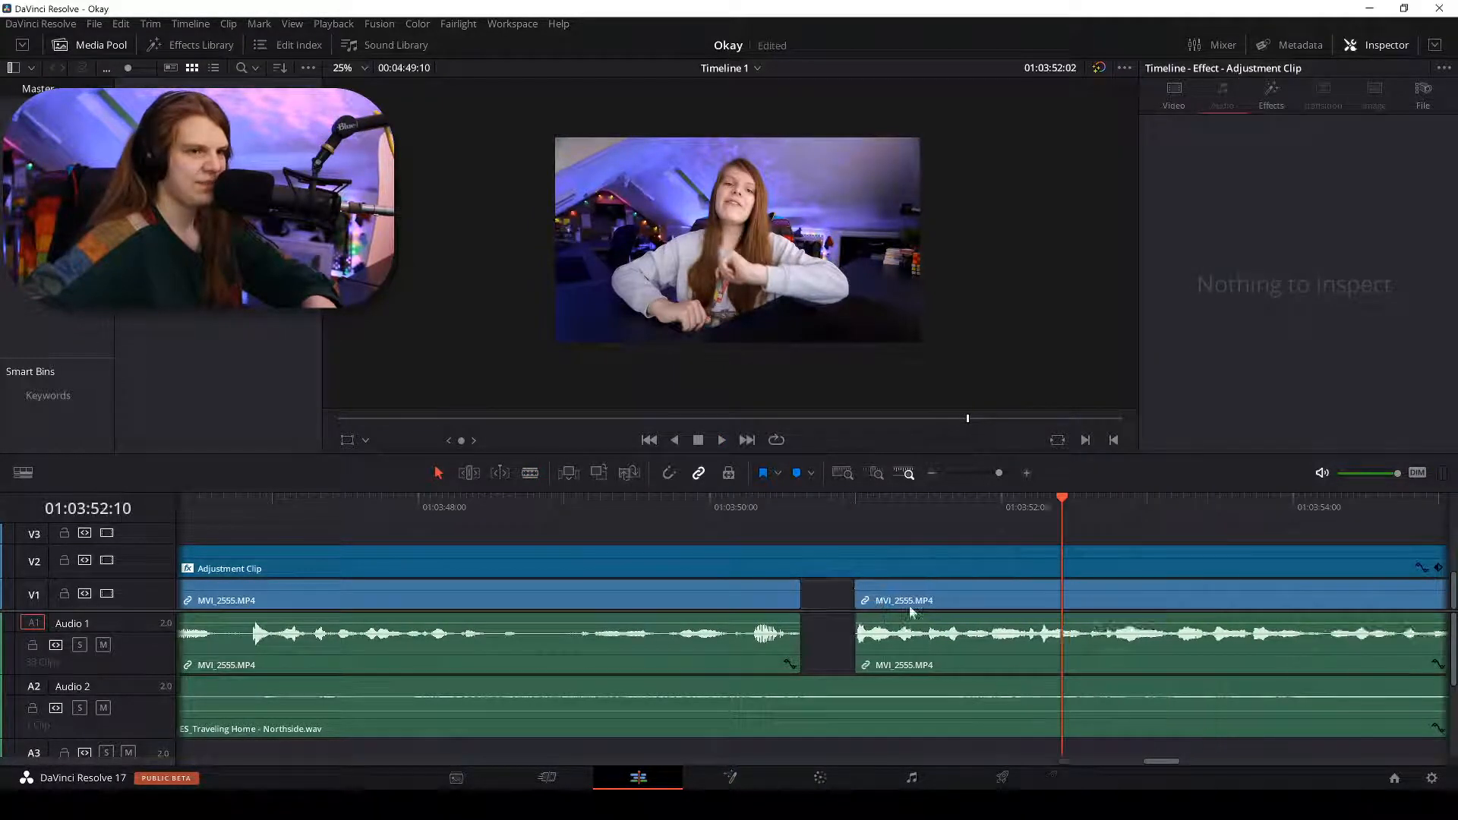
Play back the edit from about 01:03:48, then return to 01:03:40.
click(492, 511)
key(ctrl+minus)
key(space)
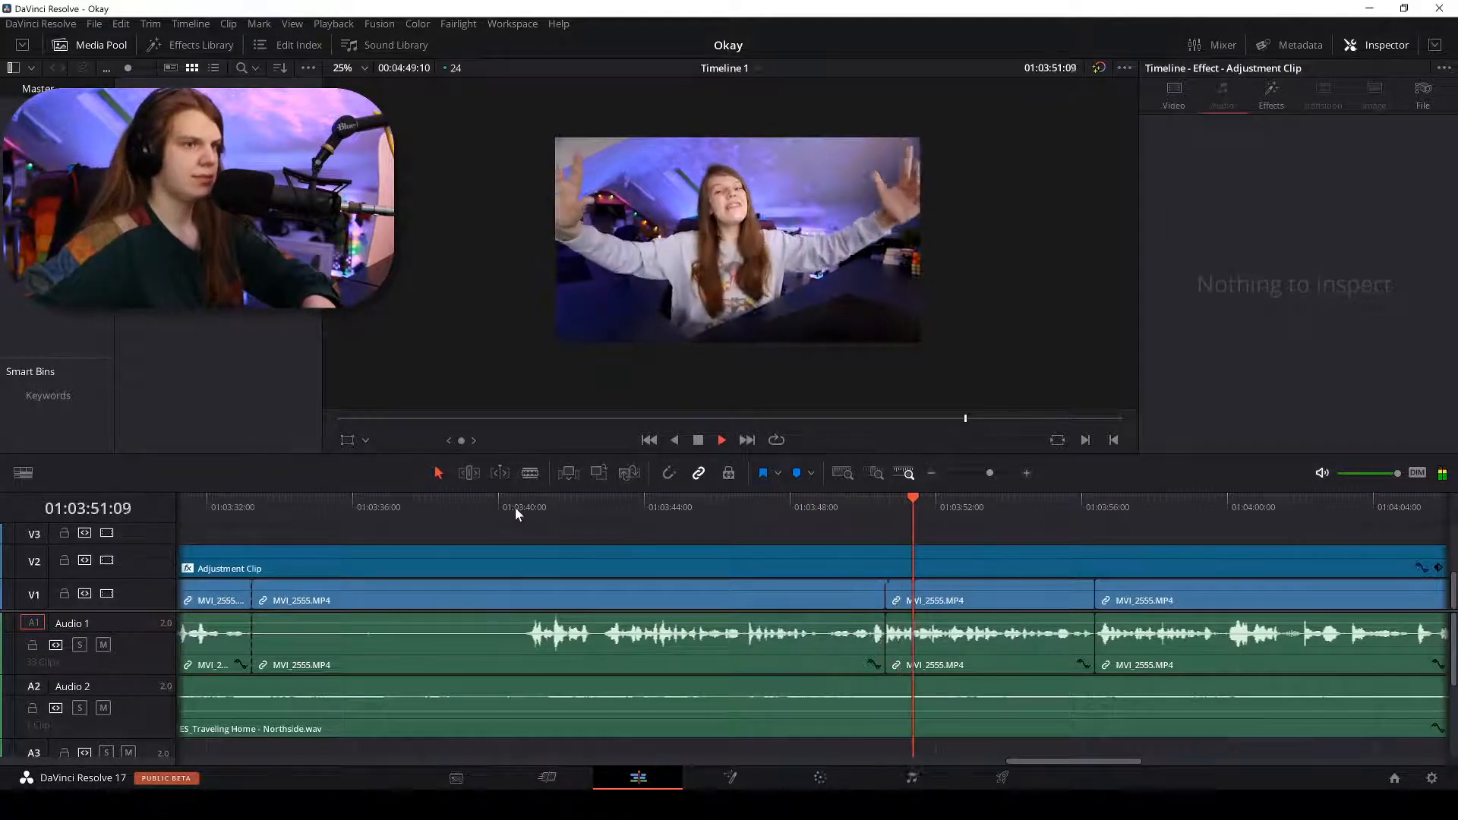
click(506, 509)
key(ctrl+equal)
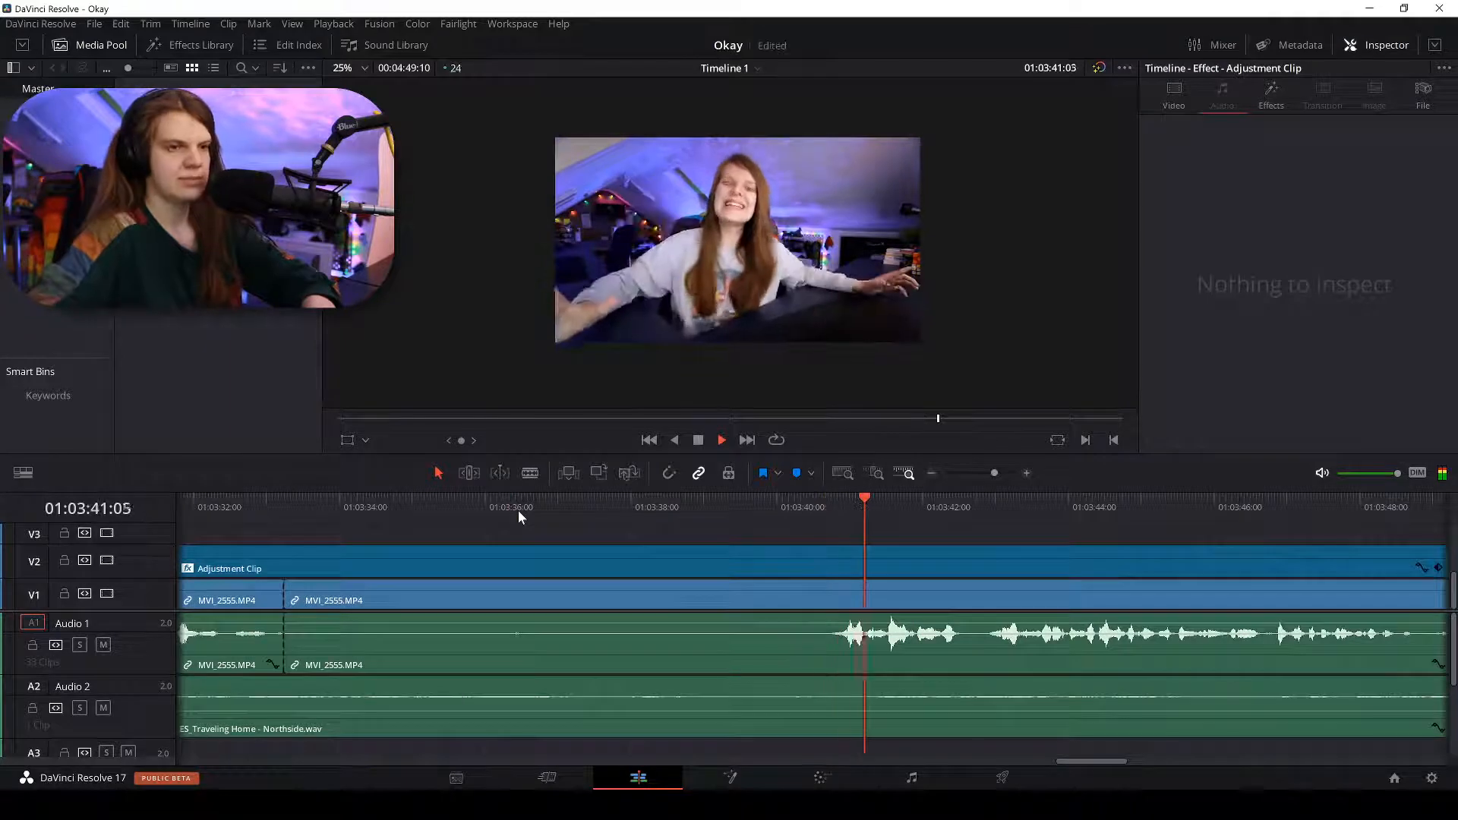
Cut out the long pause piece, ripple-delete its gap, and play back the result.
key(b)
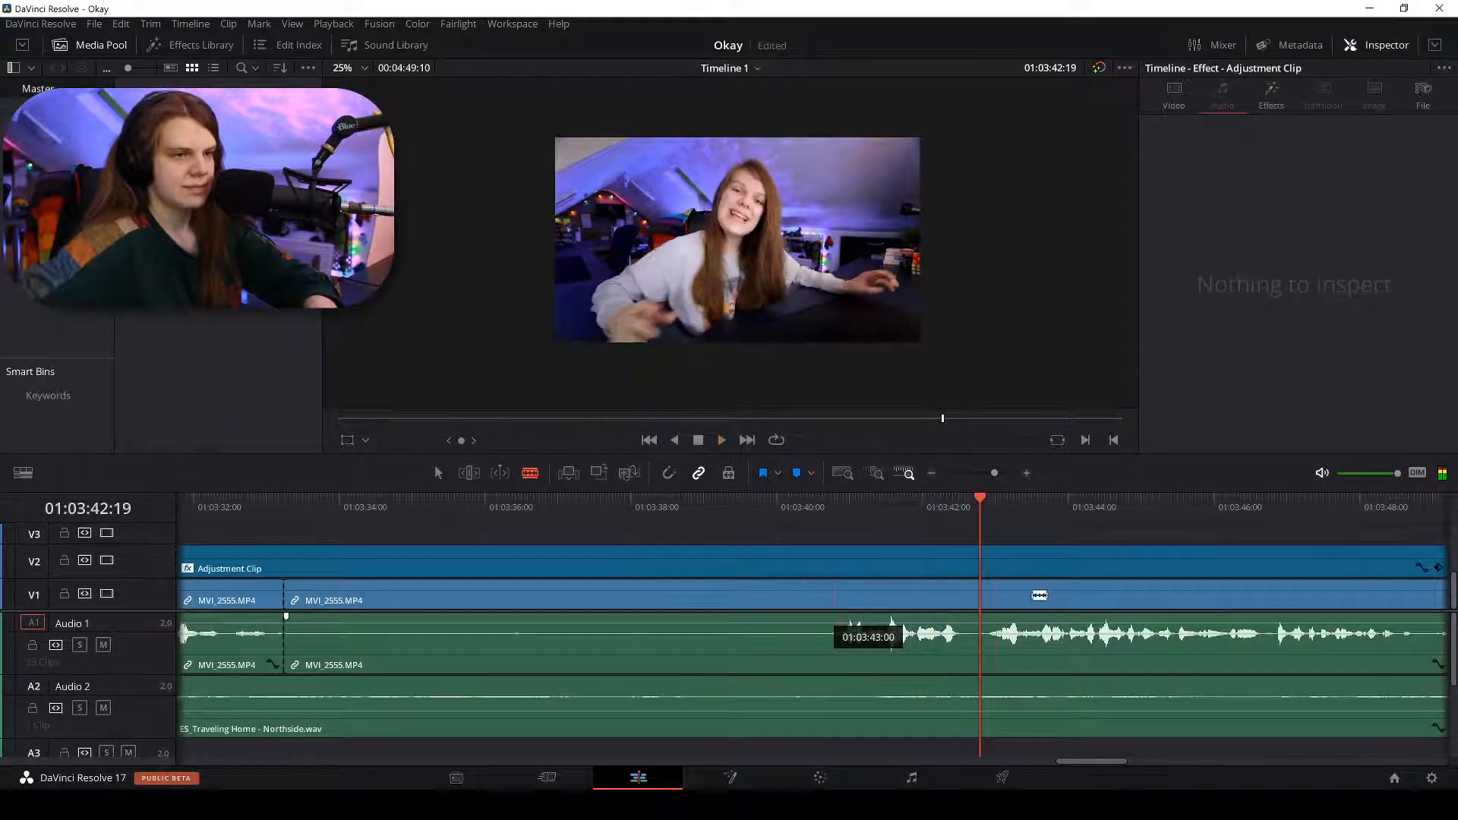
click(988, 598)
key(a)
click(843, 600)
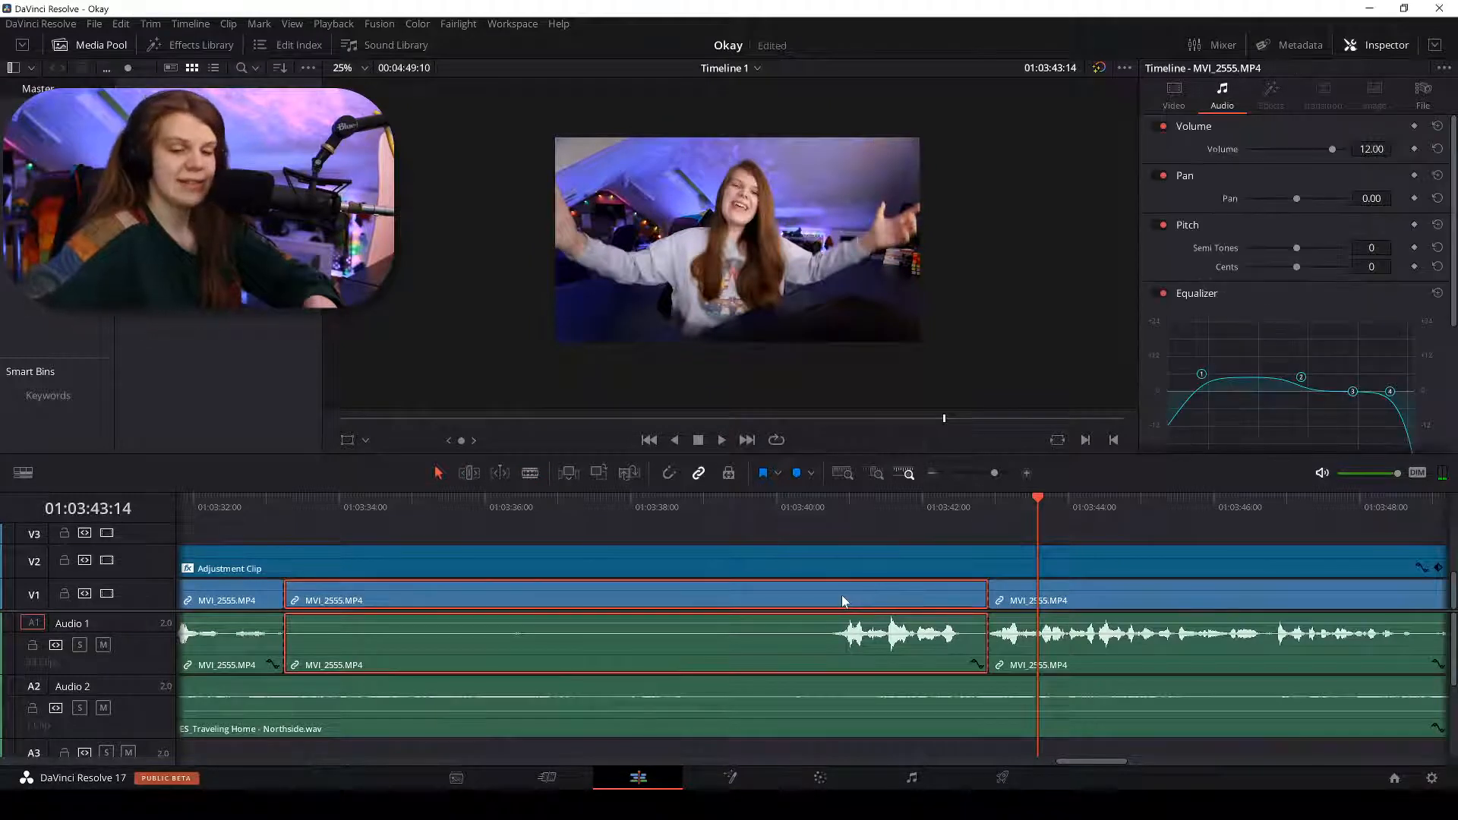
key(ctrl+x)
right_click(843, 599)
click(870, 608)
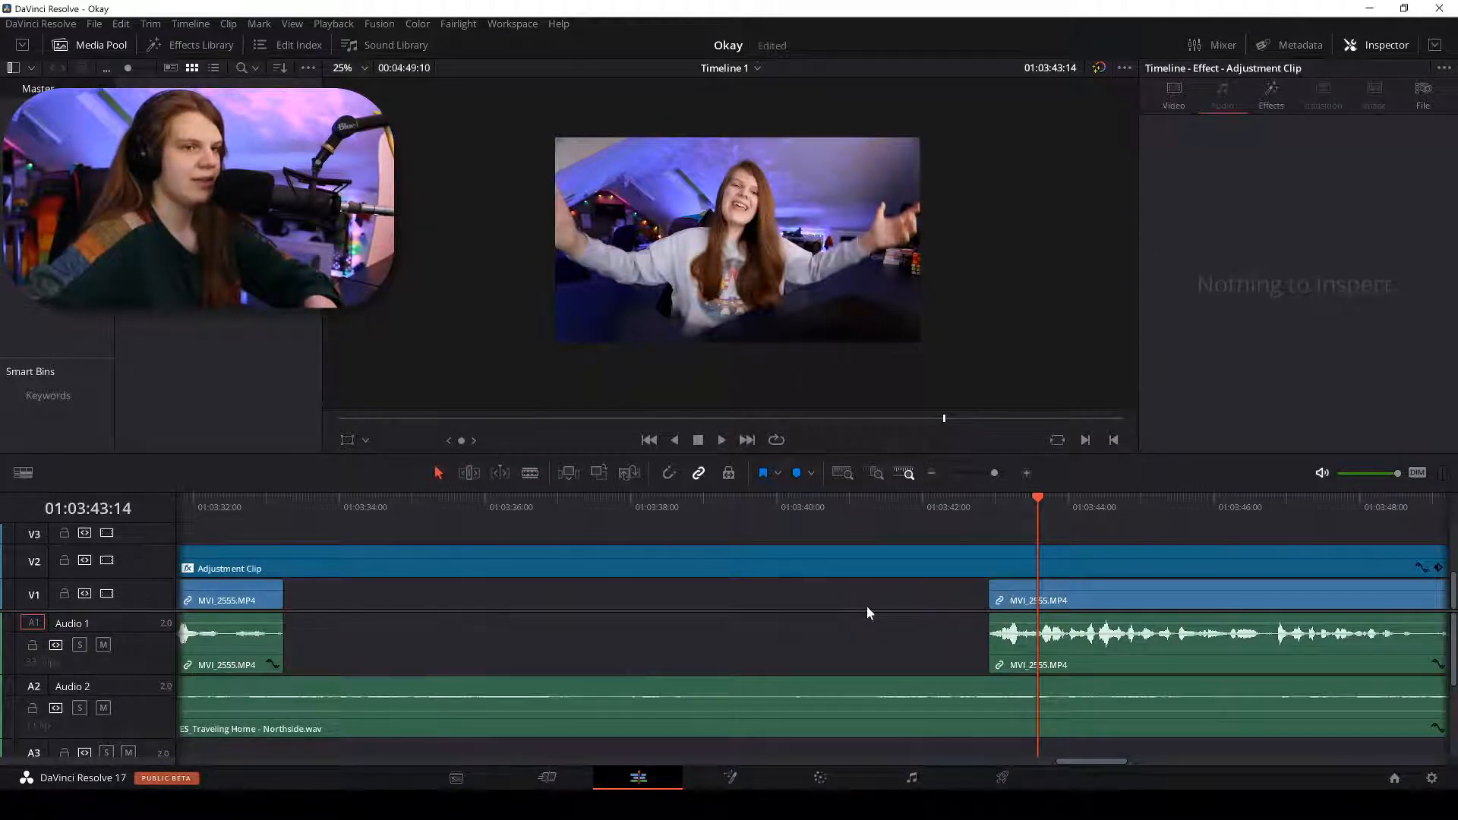
click(828, 596)
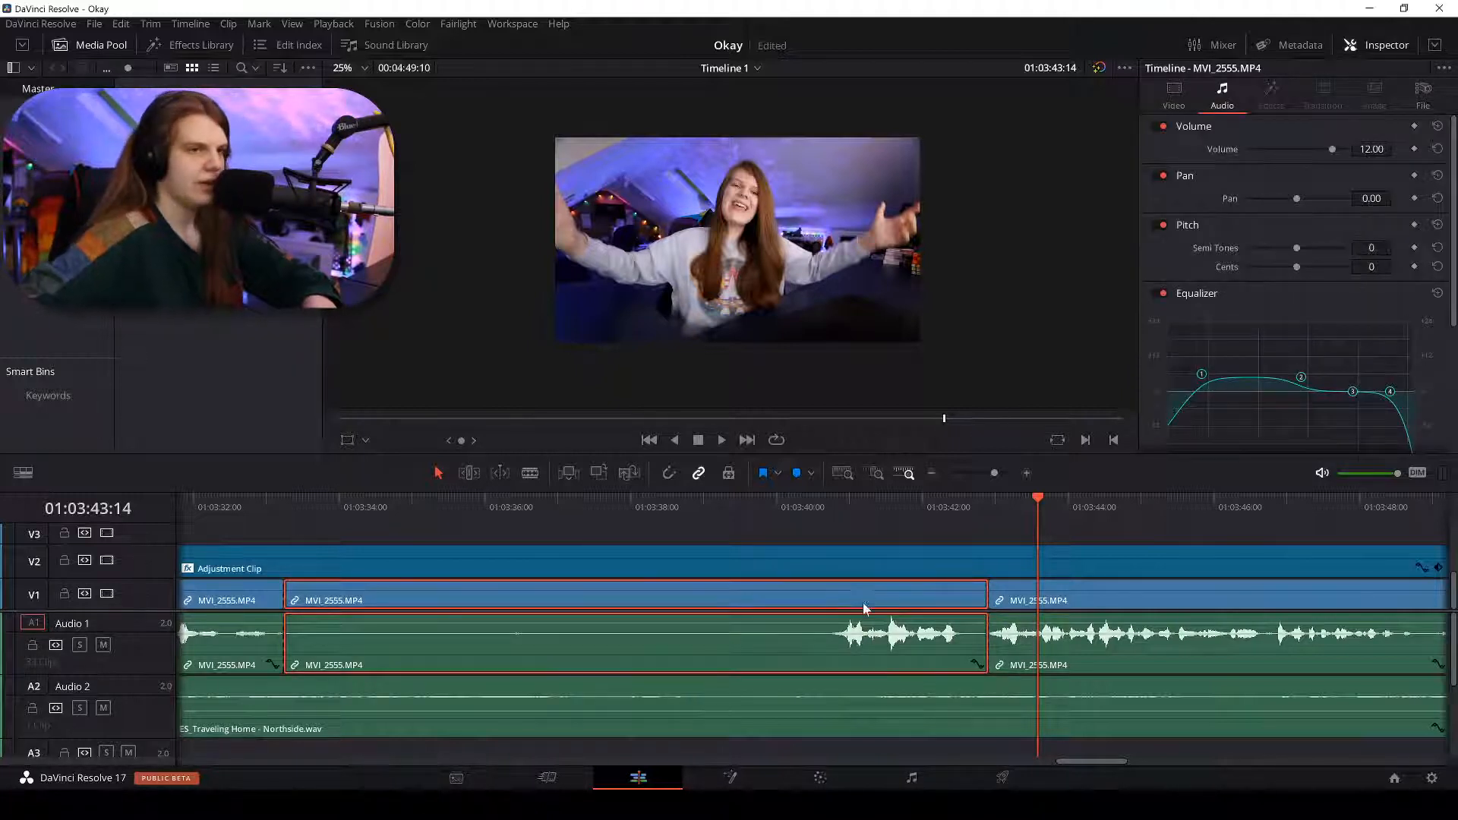
key(Delete)
right_click(862, 603)
click(885, 612)
key(space)
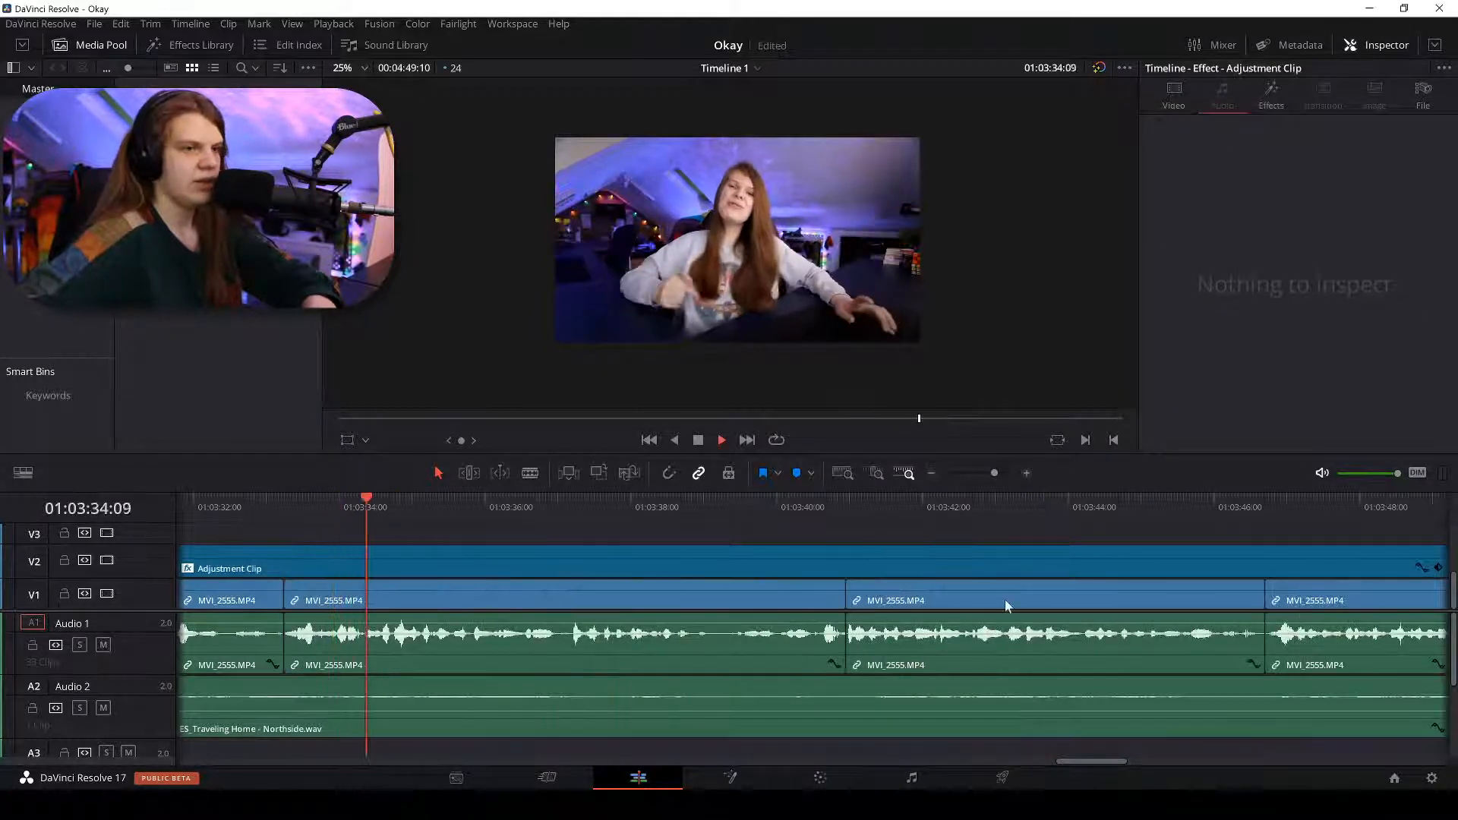
key(ctrl+minus)
key(ctrl+minus)
key(ctrl+minus)
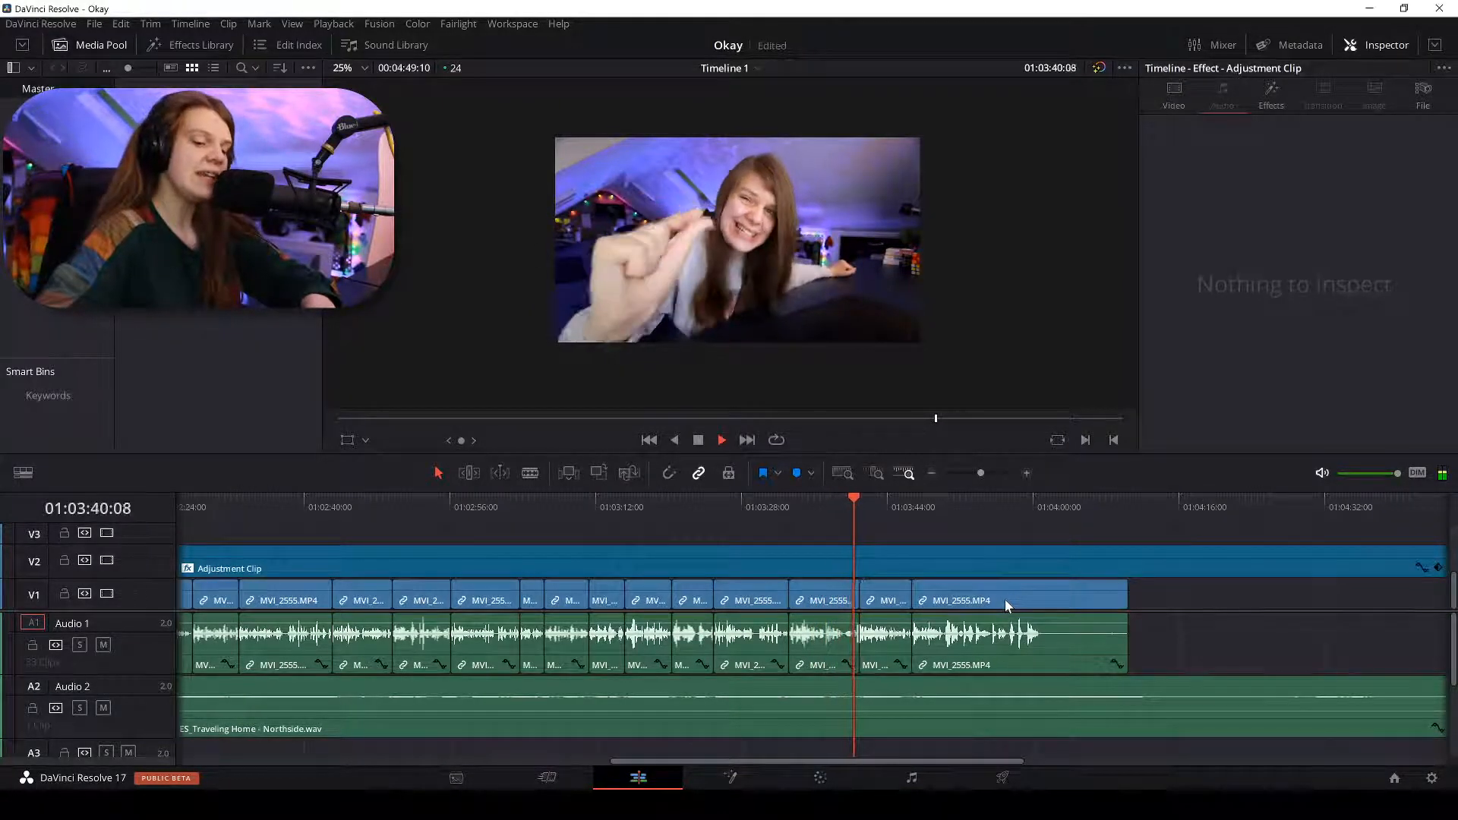
Blade MVI_2555 at both ends of the 01:03:51–01:03:52 pause and select the middle piece.
key(ctrl+equal)
key(ctrl+equal)
key(ctrl+equal)
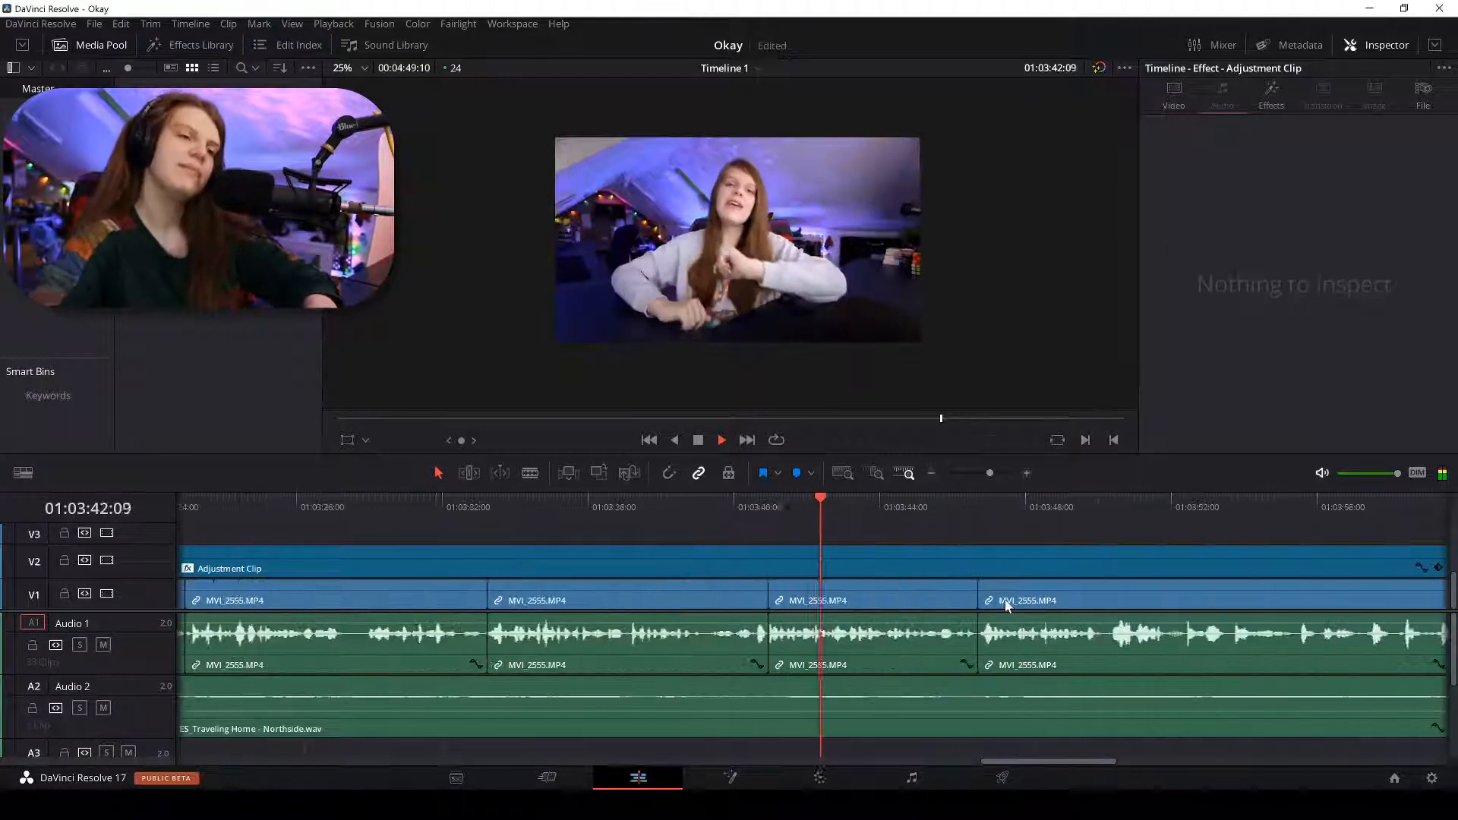
key(ctrl+minus)
key(ctrl+minus)
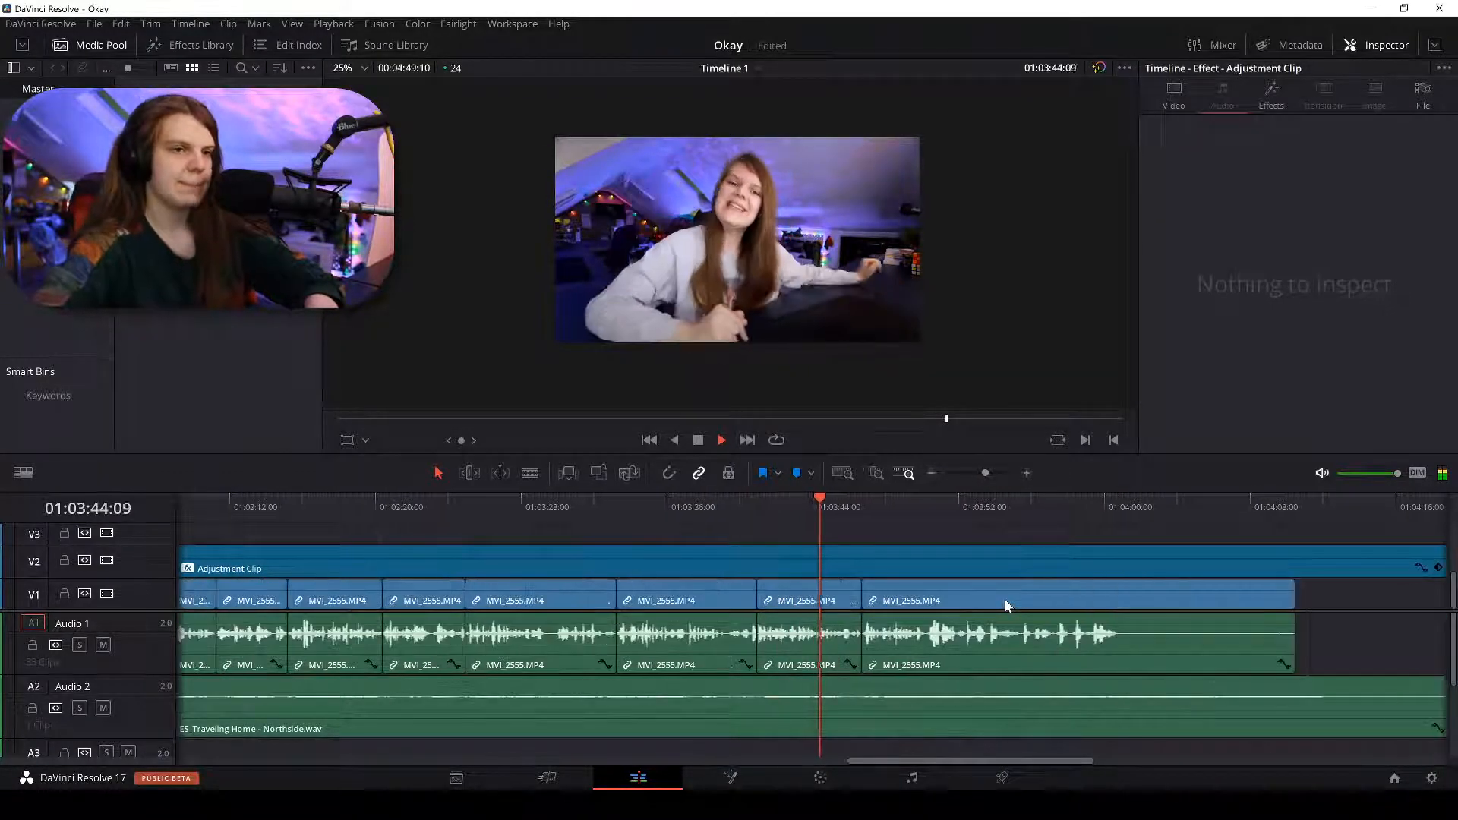
key(ctrl+equal)
key(ctrl+equal)
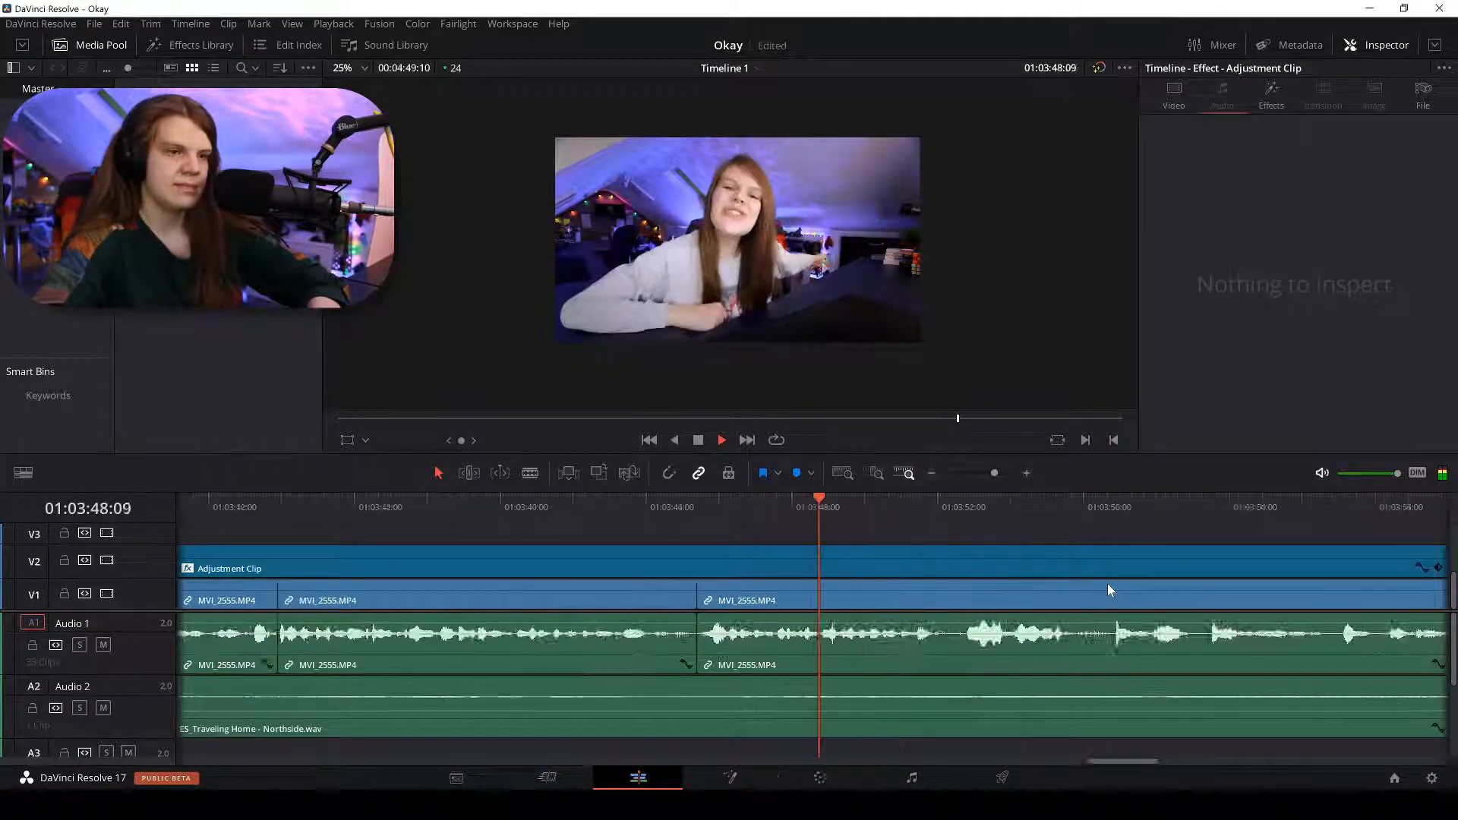
key(ctrl+minus)
key(ctrl+minus)
key(ctrl+minus)
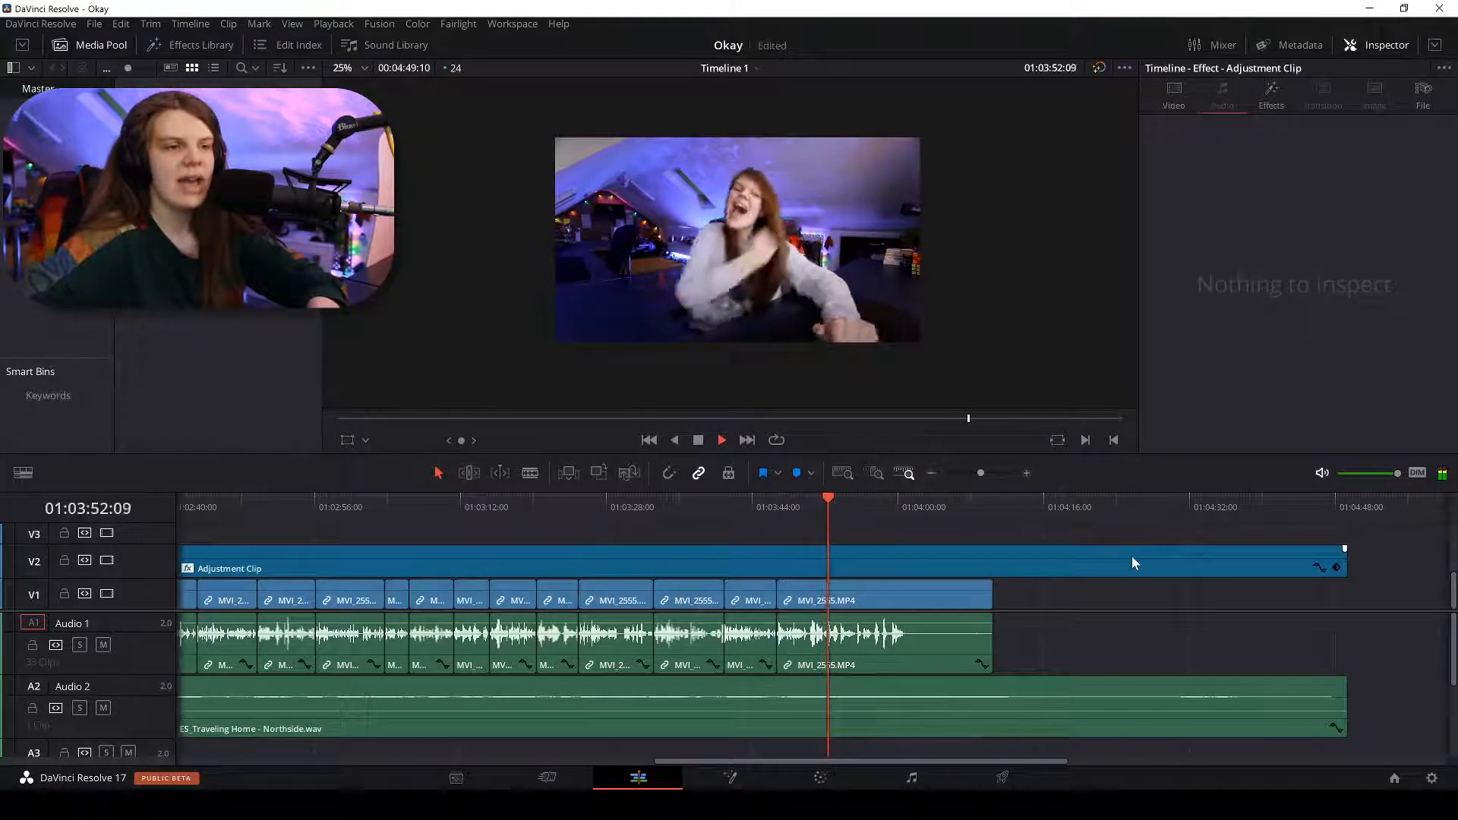
key(ctrl+plus)
key(ctrl+plus)
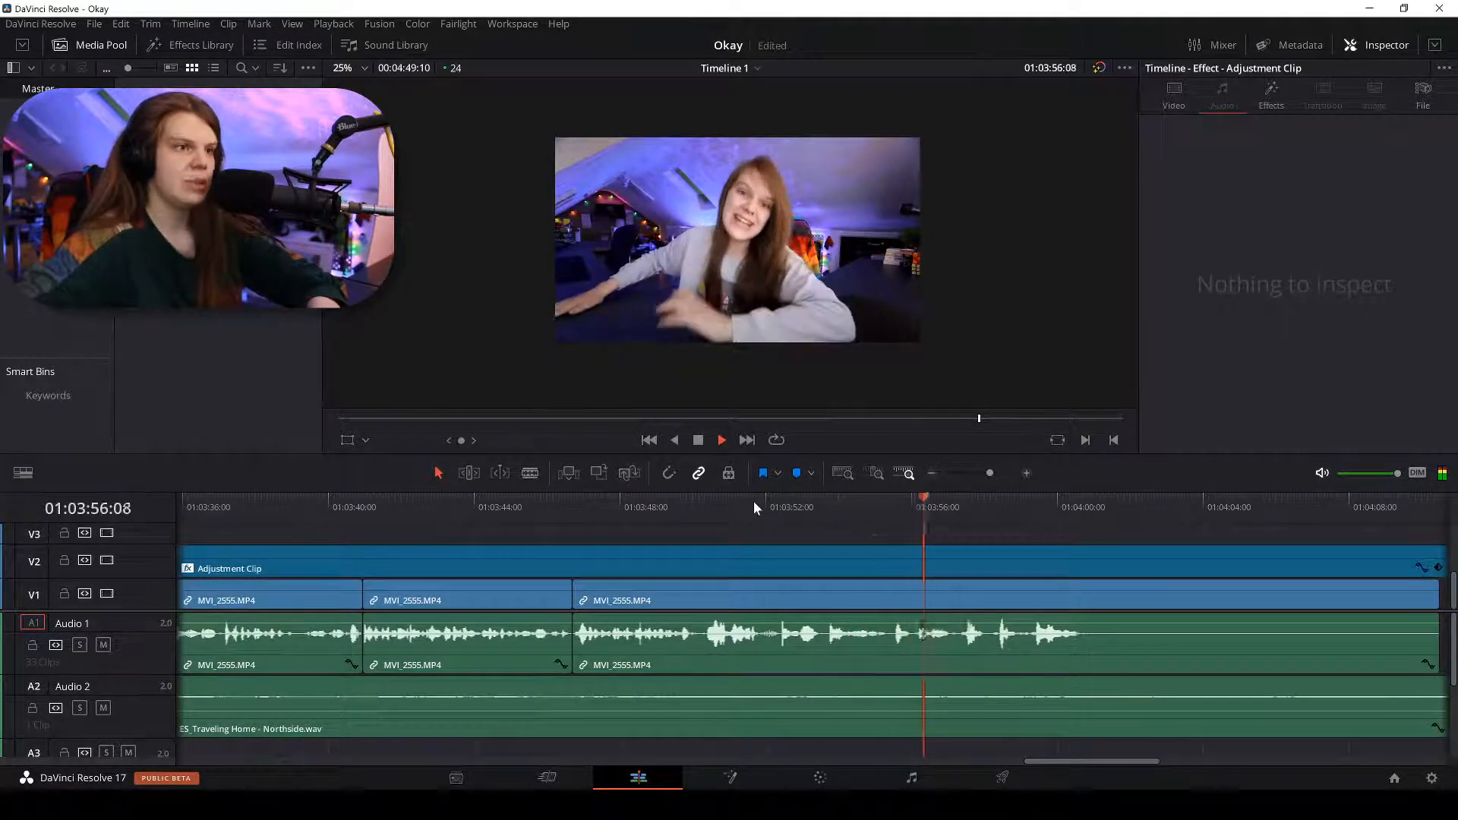
key(ctrl+plus)
key(ctrl+plus)
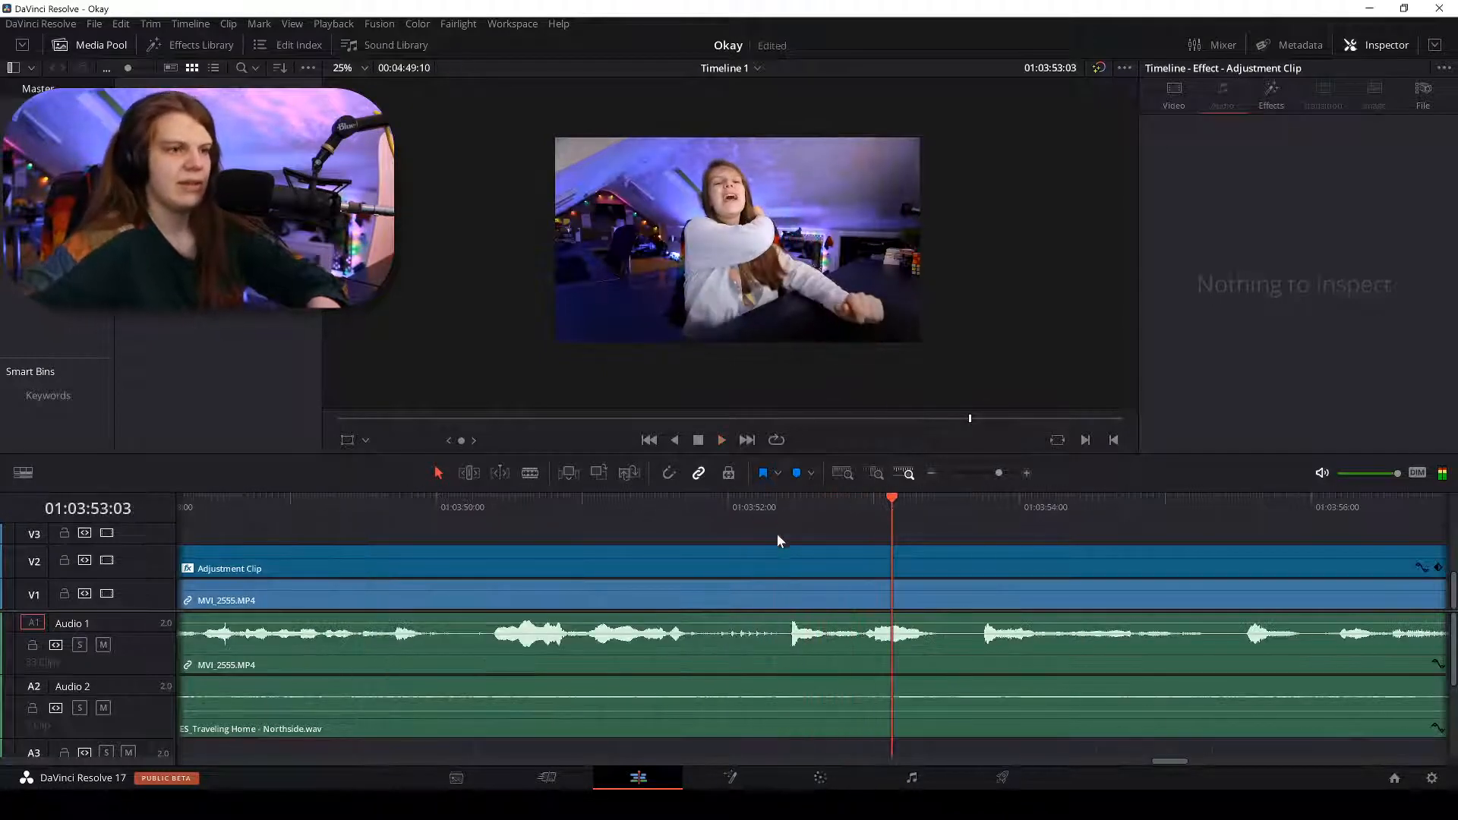
click(691, 502)
key(space)
key(ctrl+plus)
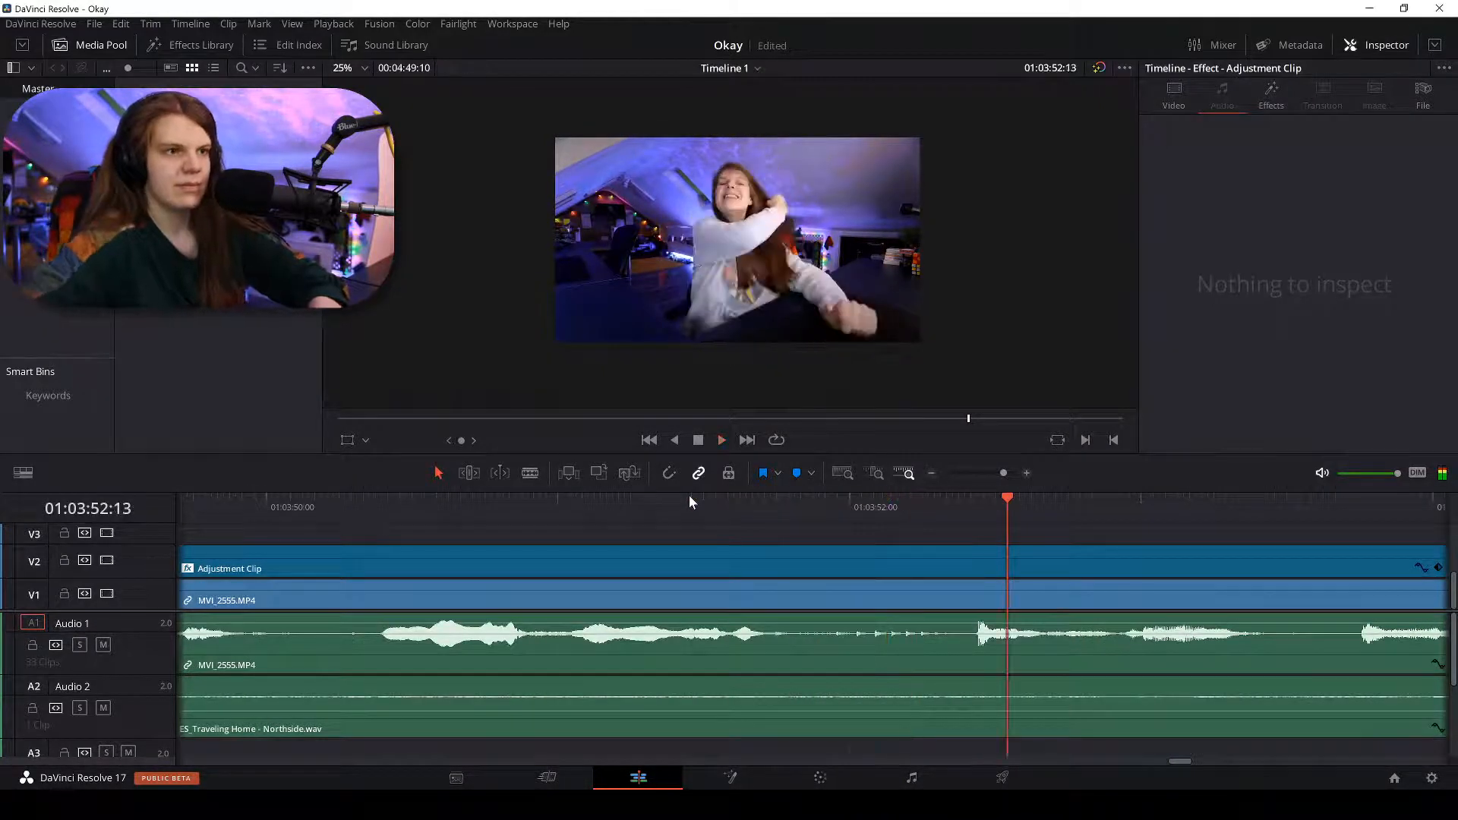
key(space)
key(b)
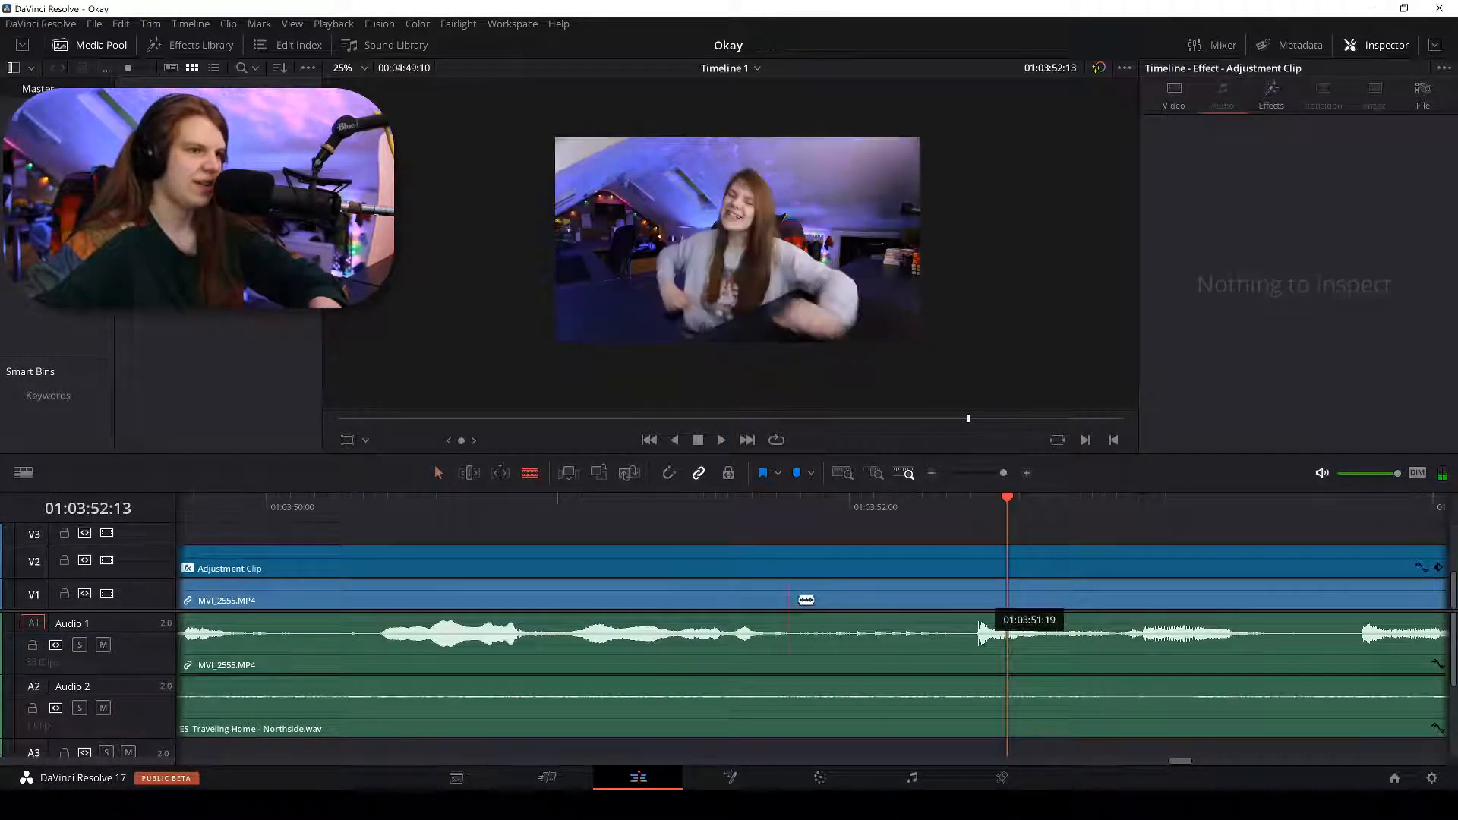
click(790, 604)
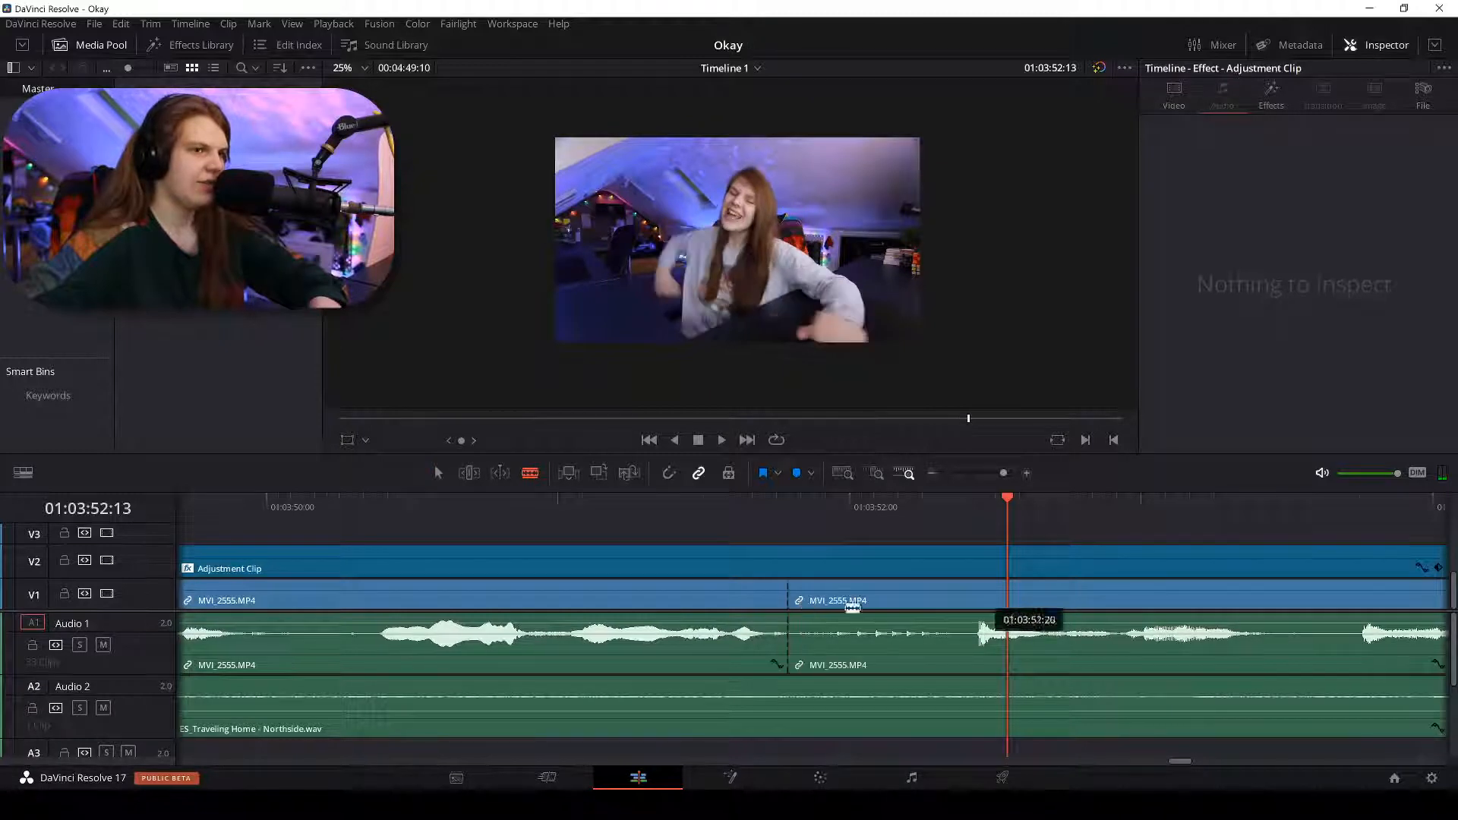
click(960, 608)
key(a)
click(833, 608)
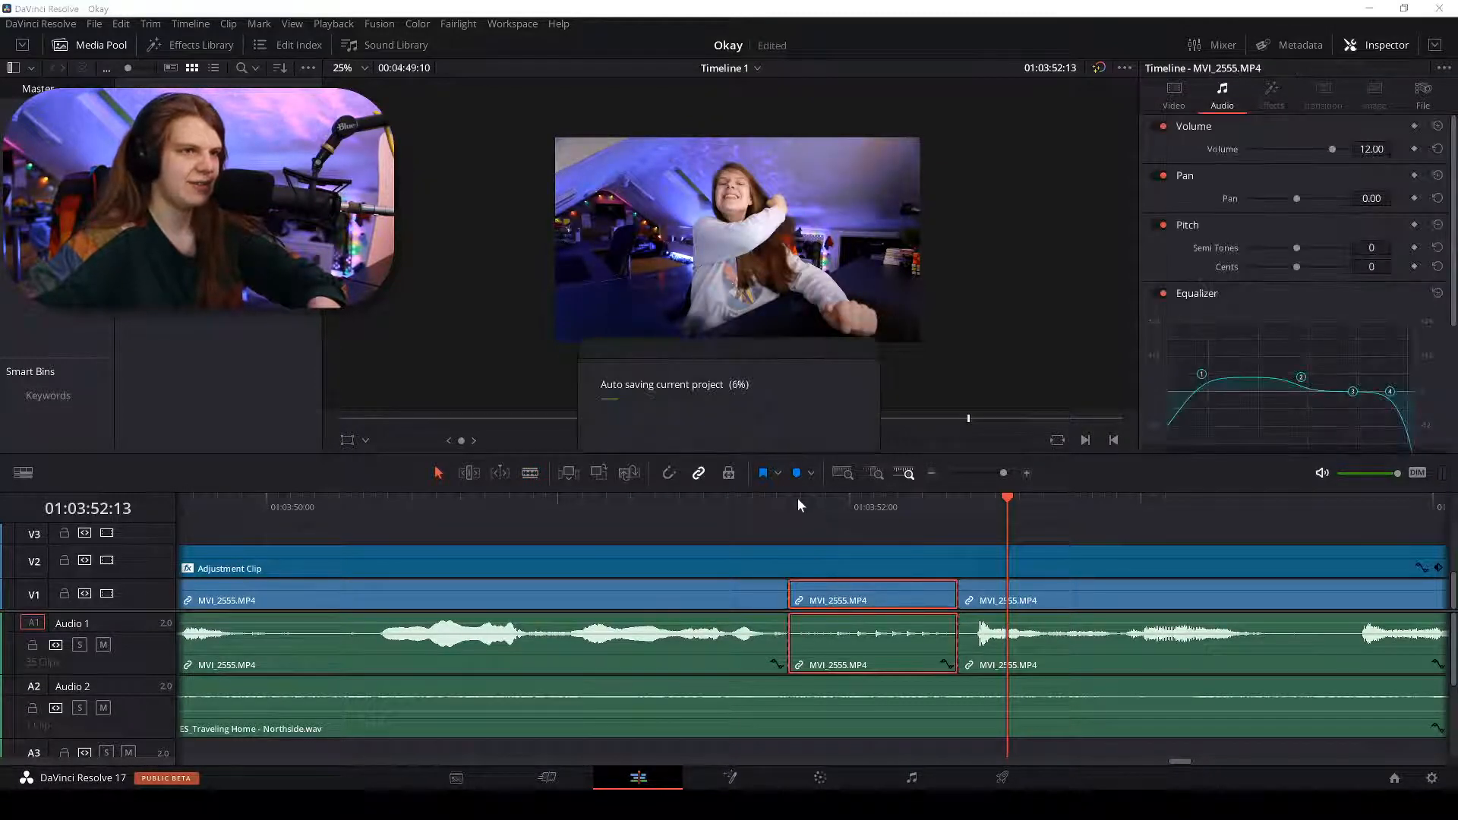
Set the middle MVI_2555 clip's volume to 0 and play it back to check.
click(798, 505)
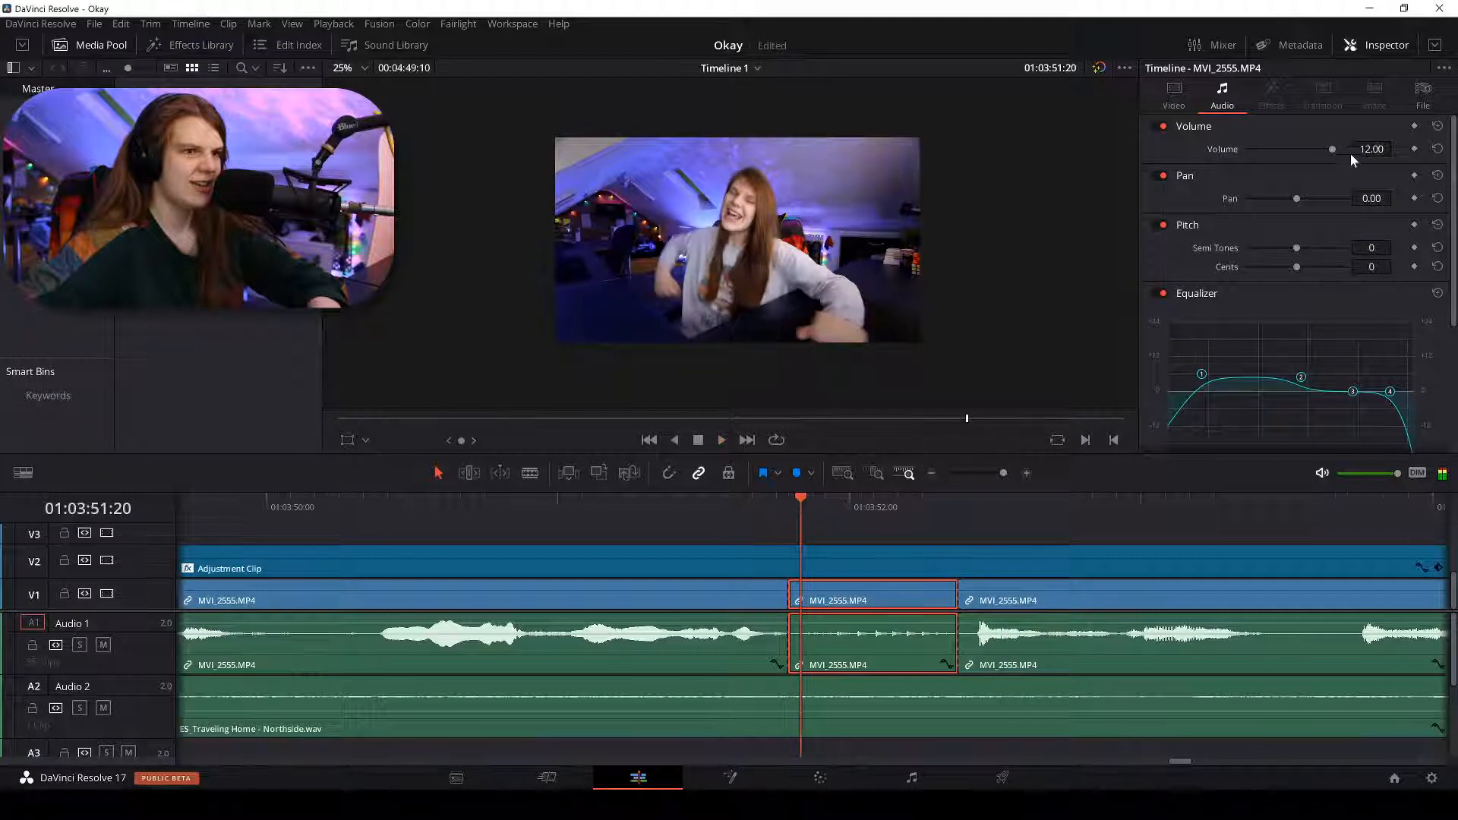
double_click(1371, 149)
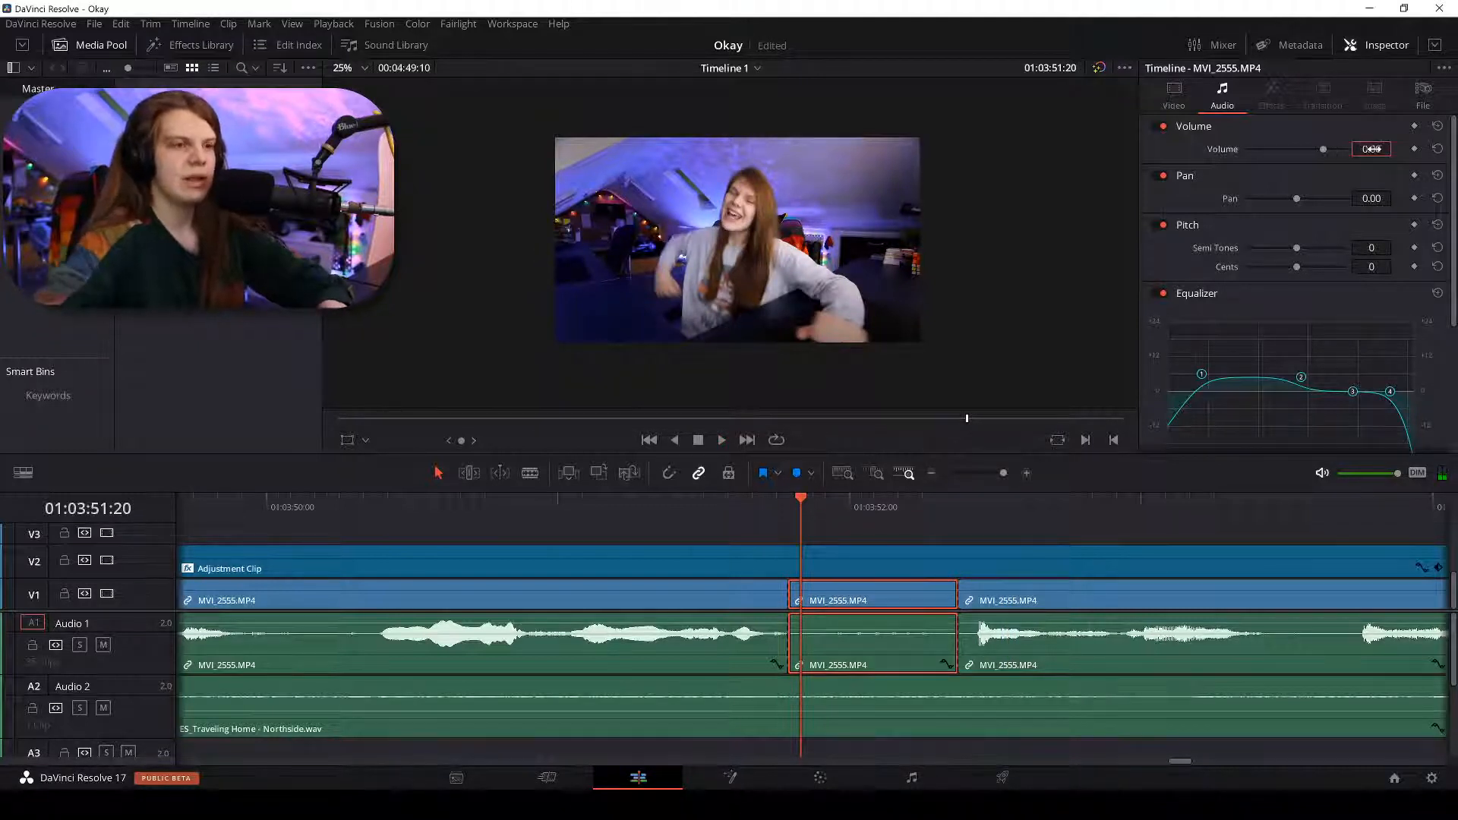
key(space)
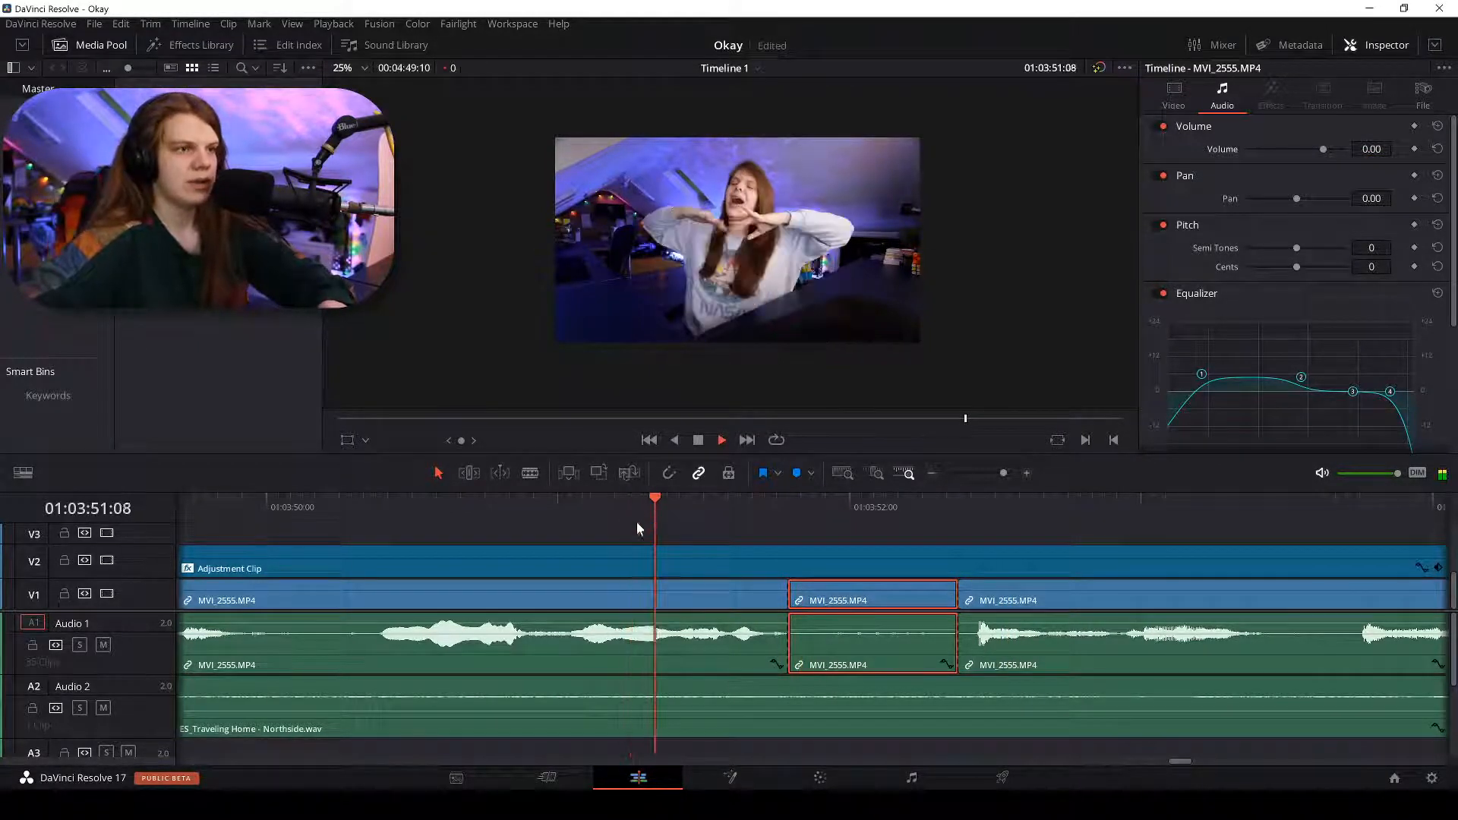
key(ctrl+minus)
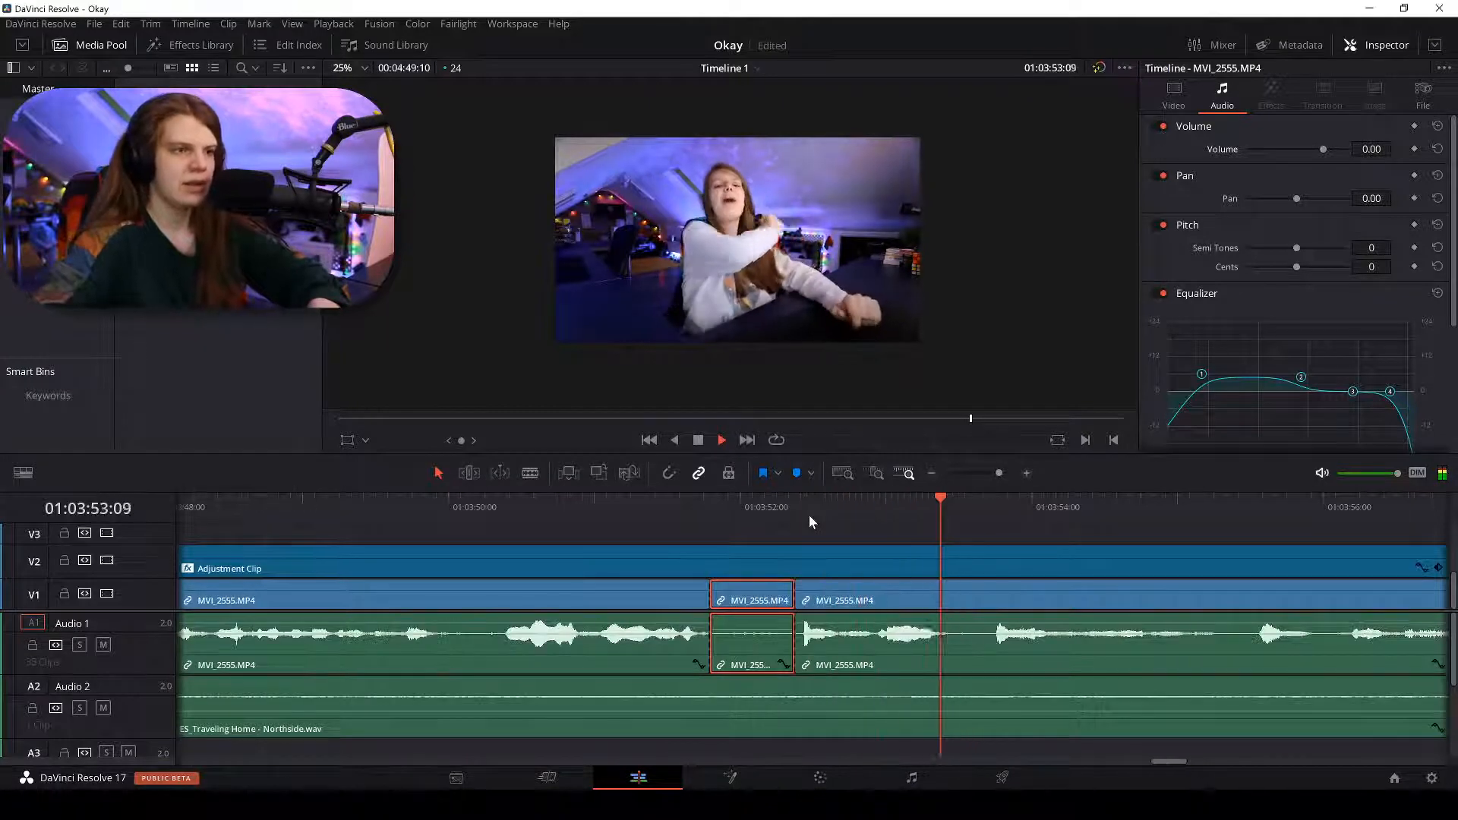
click(649, 512)
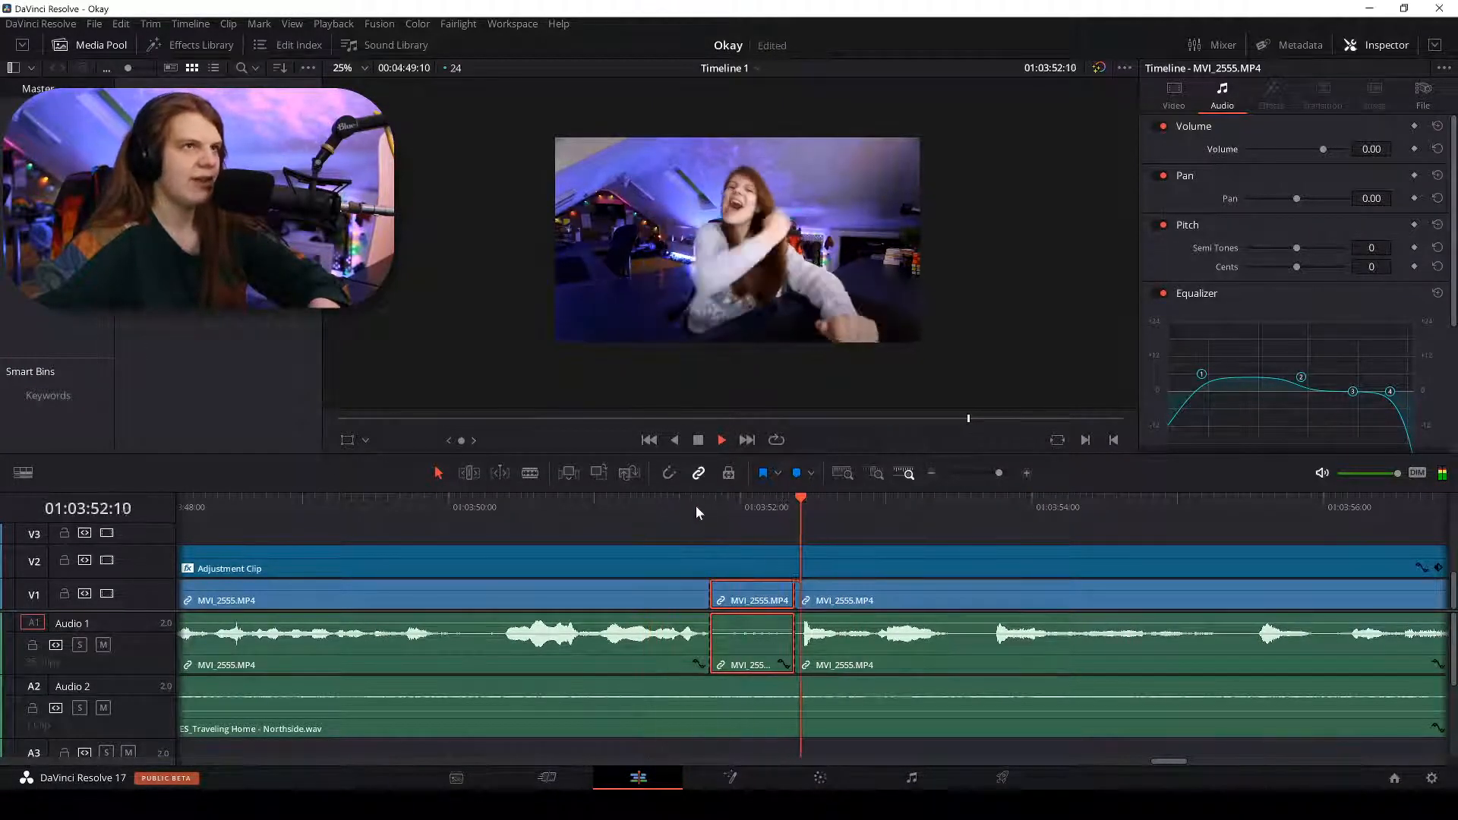
key(ctrl+minus)
key(ctrl+minus)
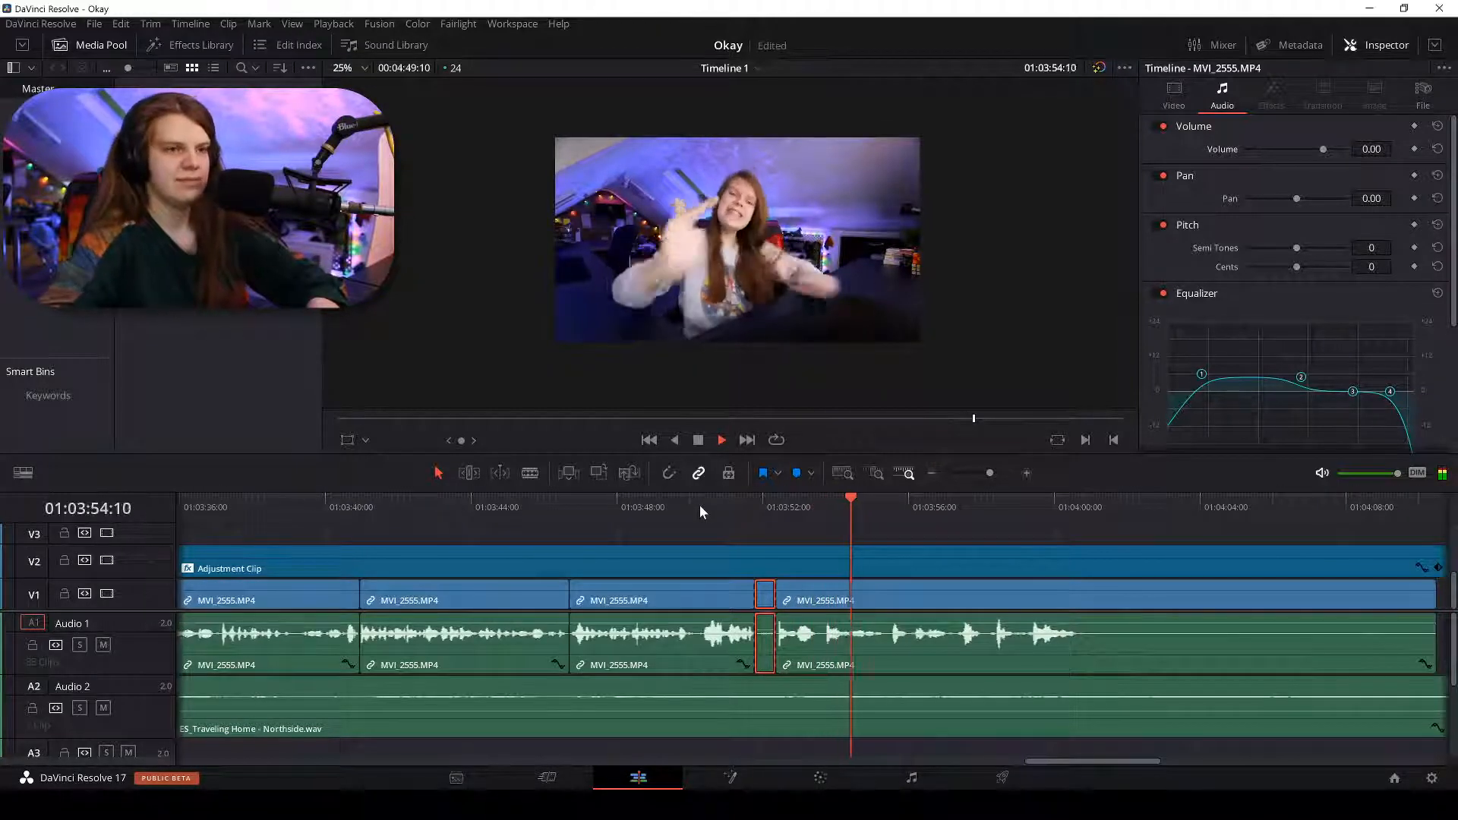
Blade the footage and the V2 adjustment clip at 01:04:00:19.
key(b)
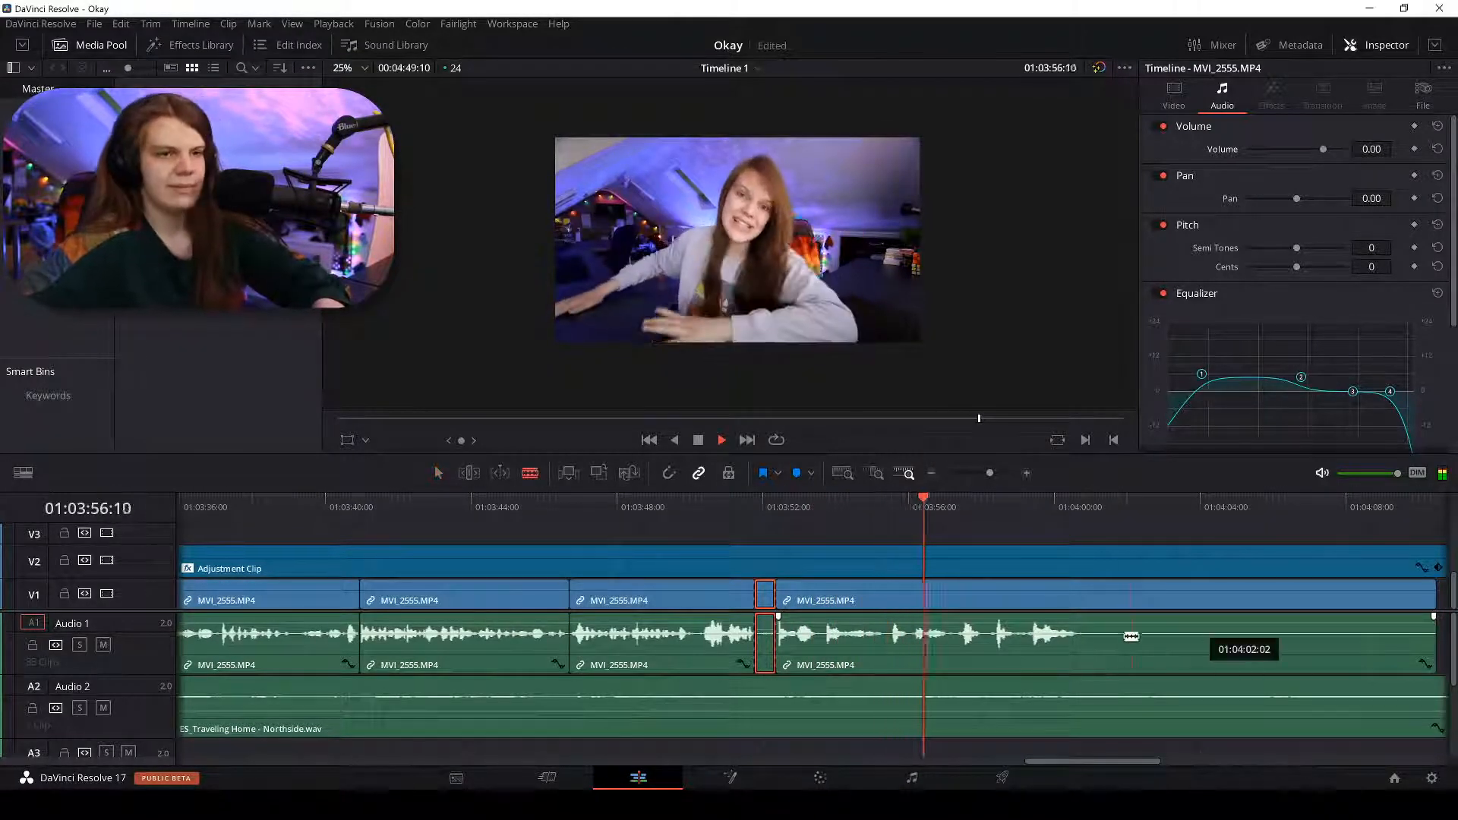
click(1083, 602)
click(1086, 562)
key(a)
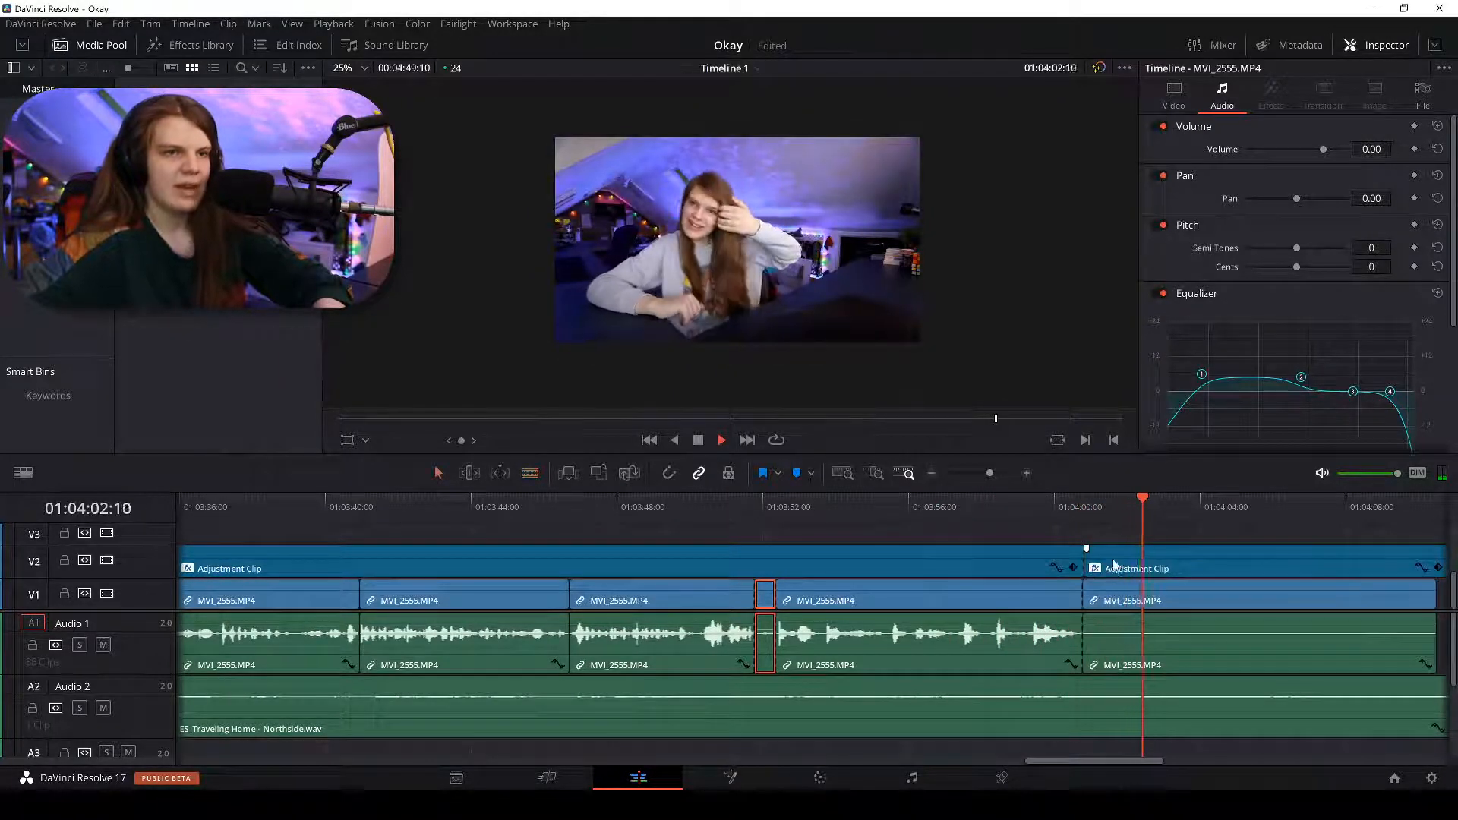
key(b)
key(space)
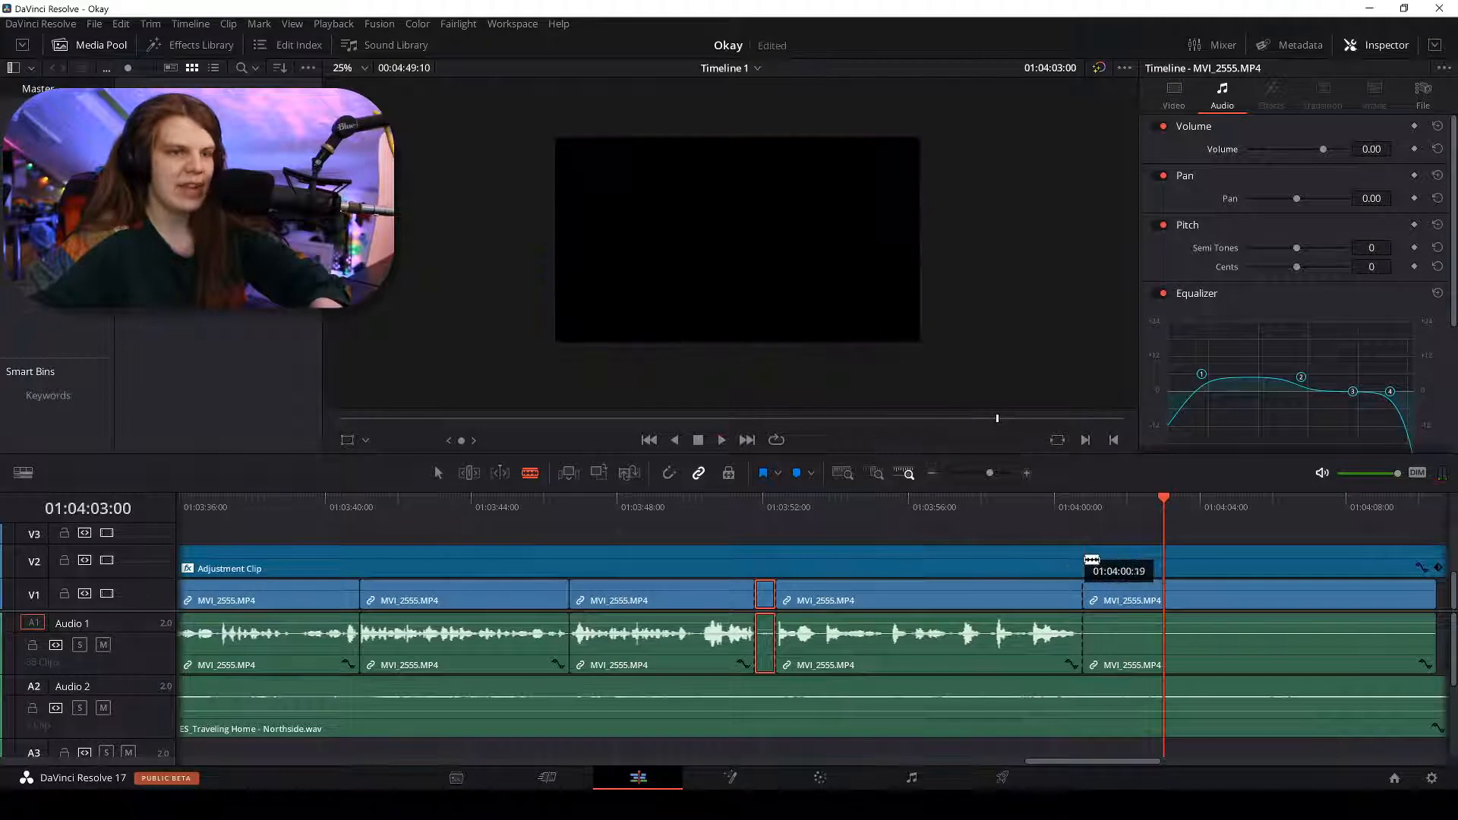
Split the adjustment clip and music bed at 01:04:00:19 and delete all trailing pieces.
click(1086, 562)
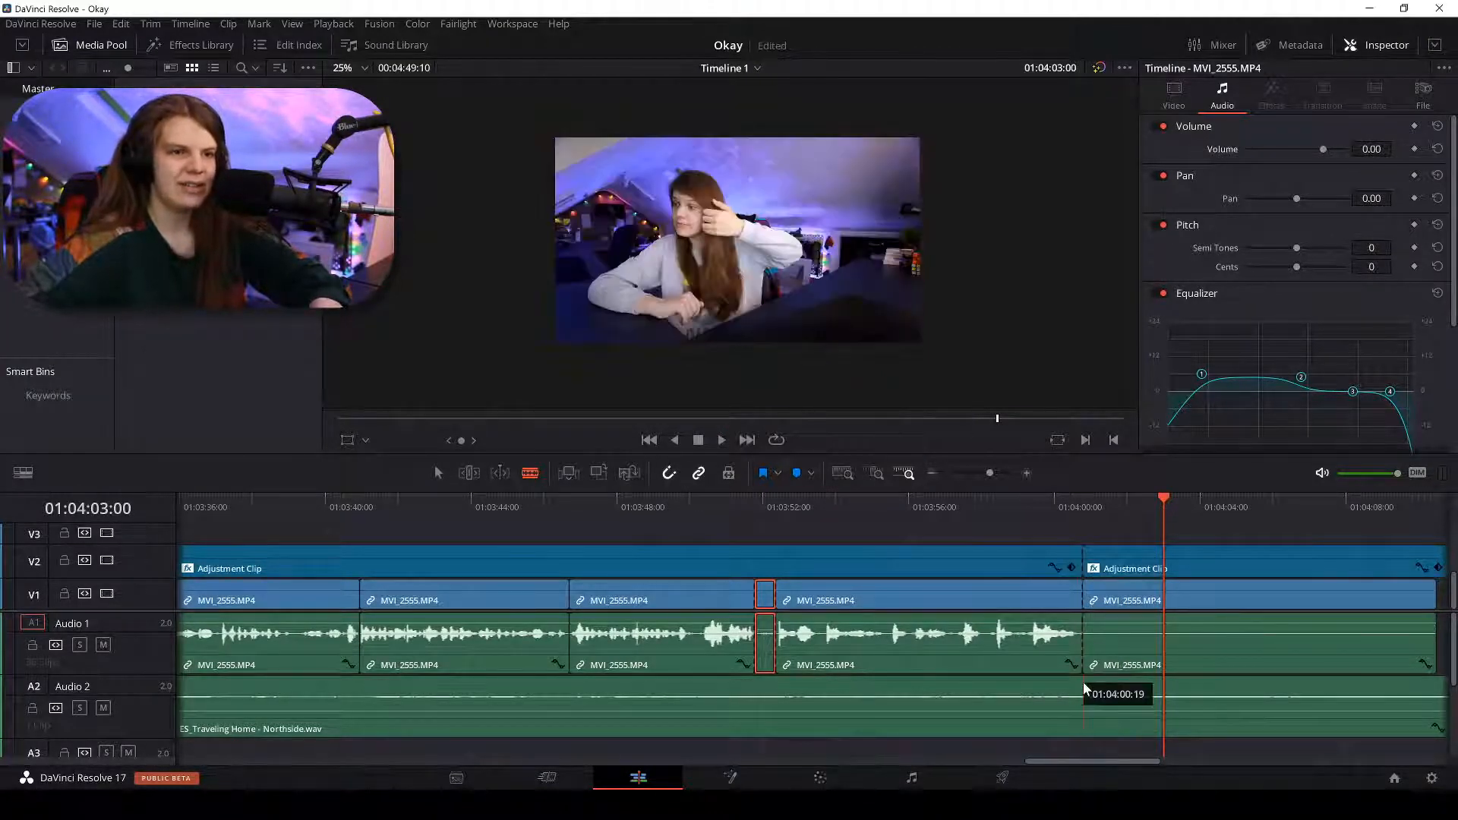
click(1085, 703)
key(a)
click(1107, 735)
ctrl+click(1107, 651)
ctrl+click(1091, 566)
key(ctrl+minus)
key(ctrl+minus)
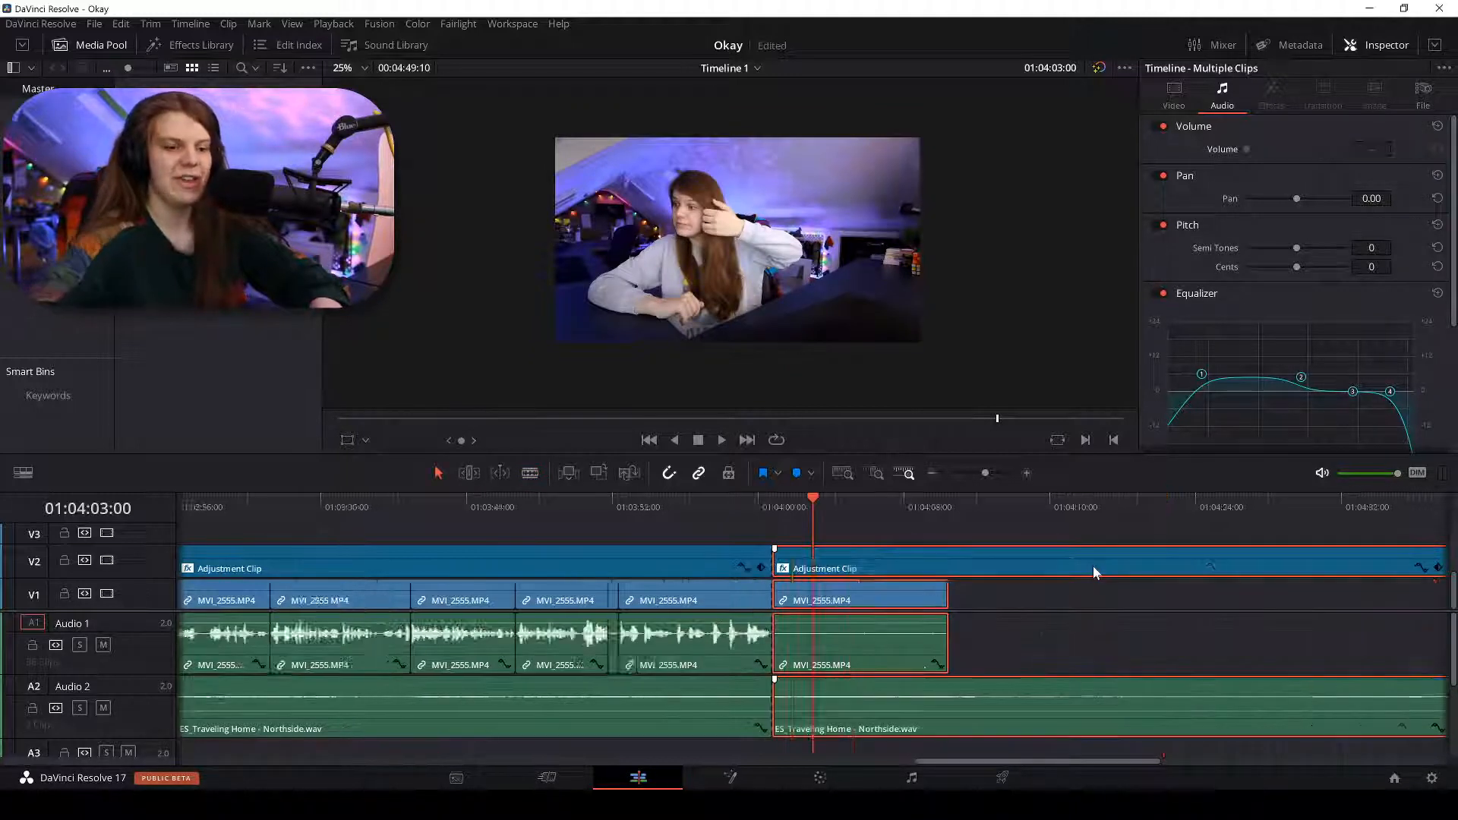
key(Delete)
Move the playhead to the new end of the timeline to confirm it.
key(ctrl+equal)
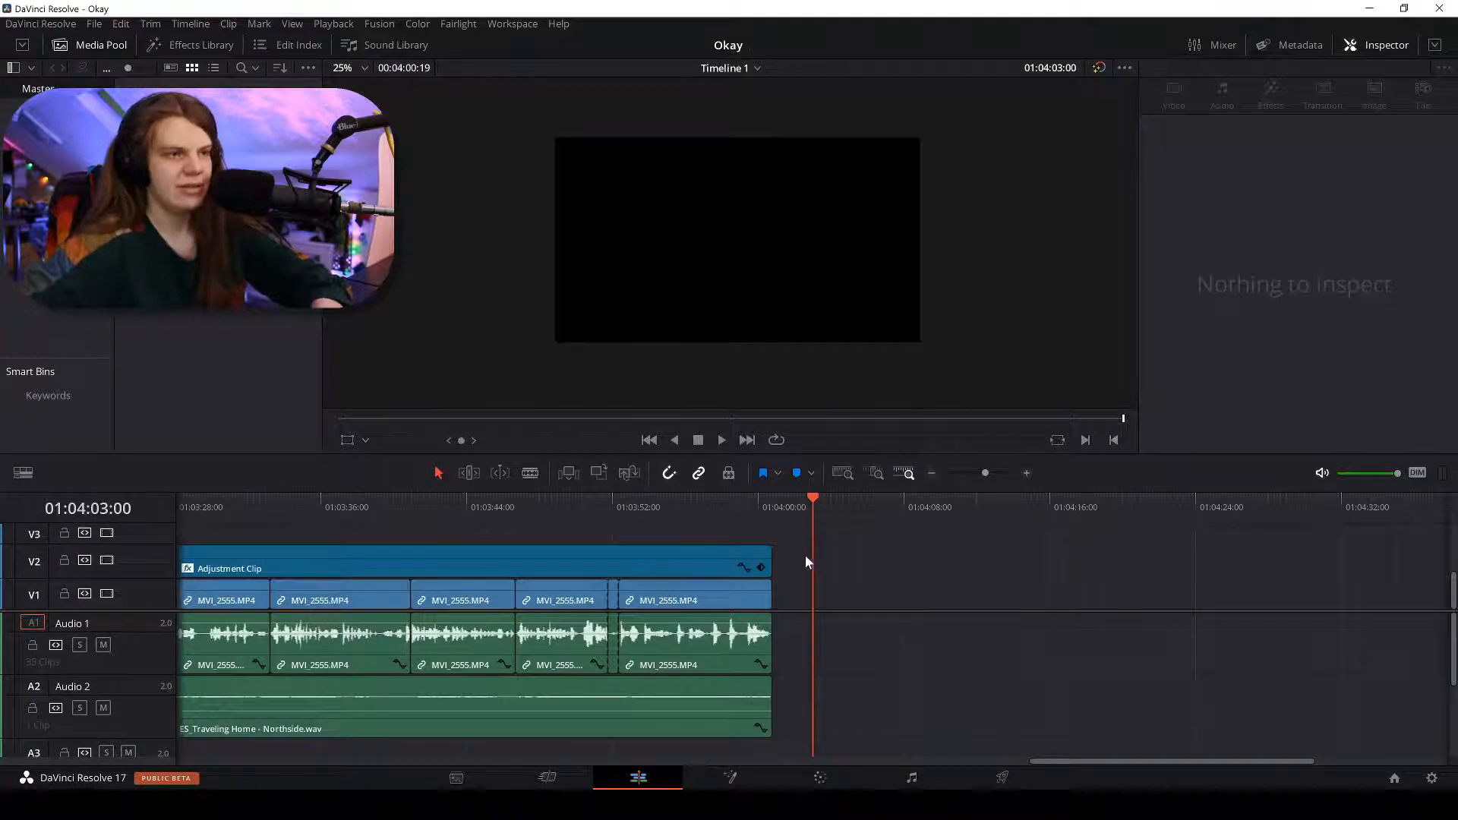
click(773, 507)
key(Left)
key(Left)
key(Left)
key(Left)
key(Left)
key(Left)
key(Left)
key(Left)
key(Left)
key(Left)
key(Left)
key(Left)
key(Left)
key(Left)
key(Left)
key(Left)
key(Left)
key(Left)
key(Left)
key(Left)
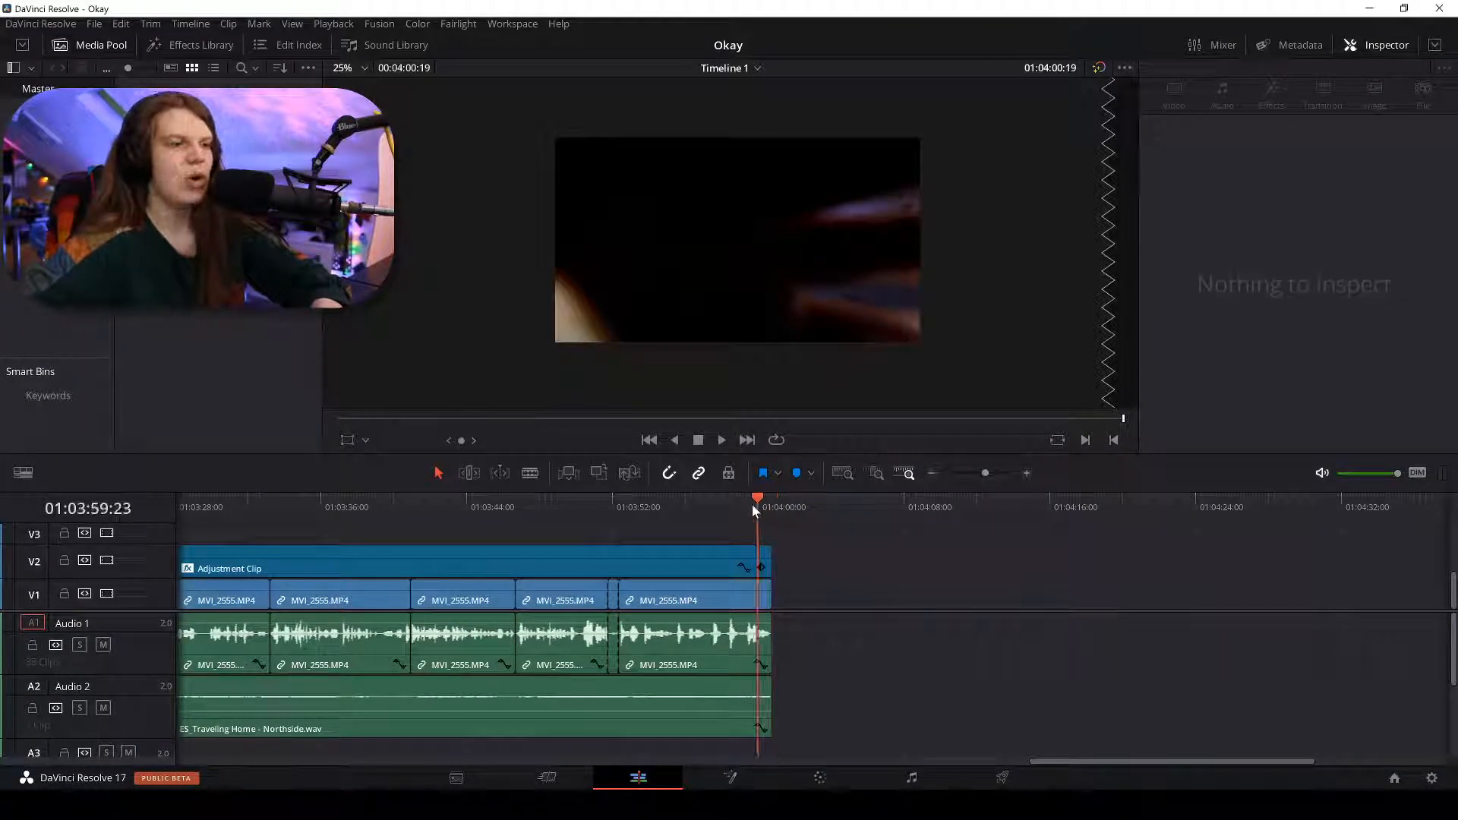
key(Down)
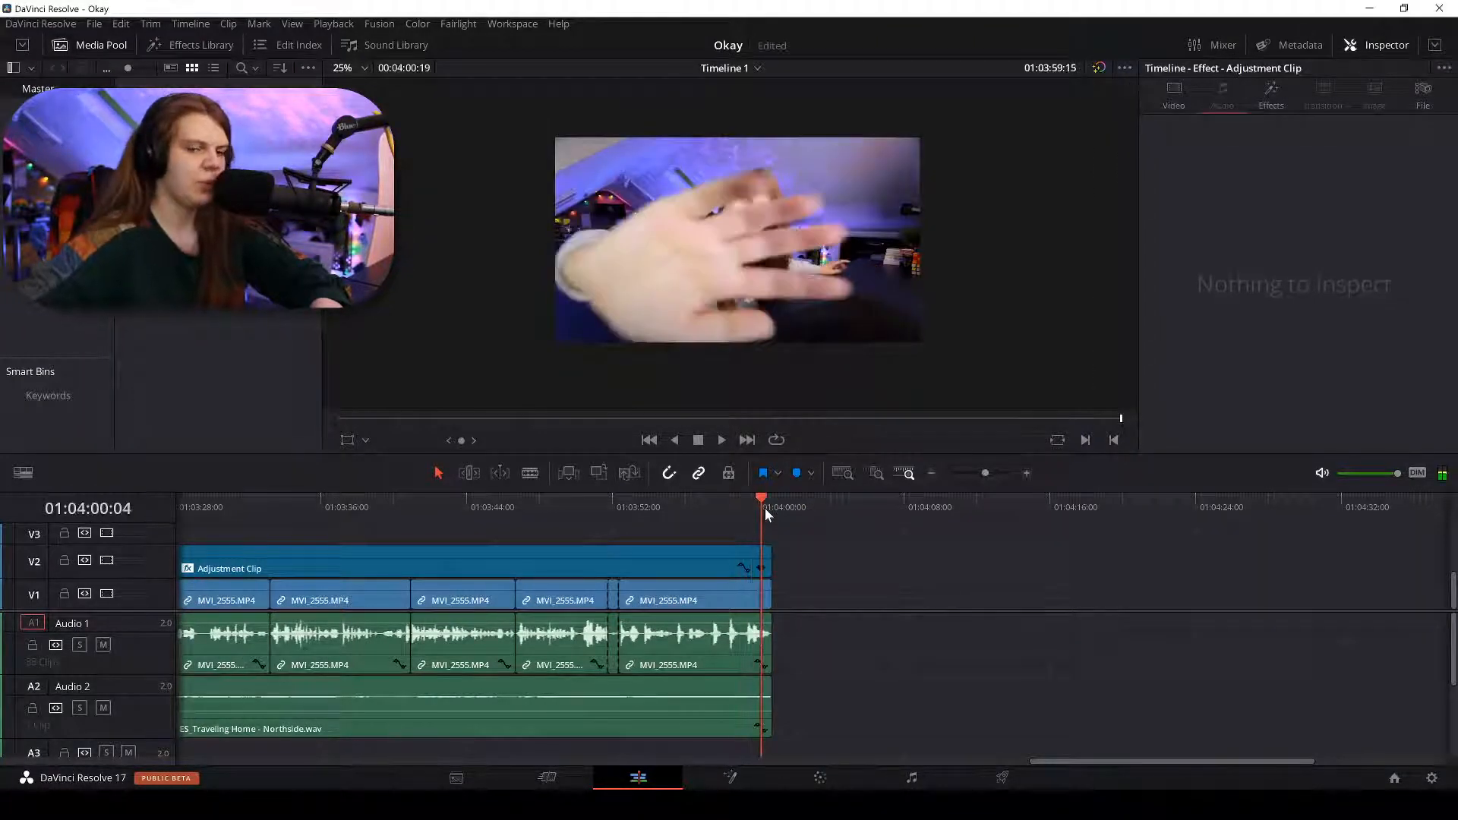
key(ctrl+minus)
key(ctrl+minus)
key(ctrl+minus)
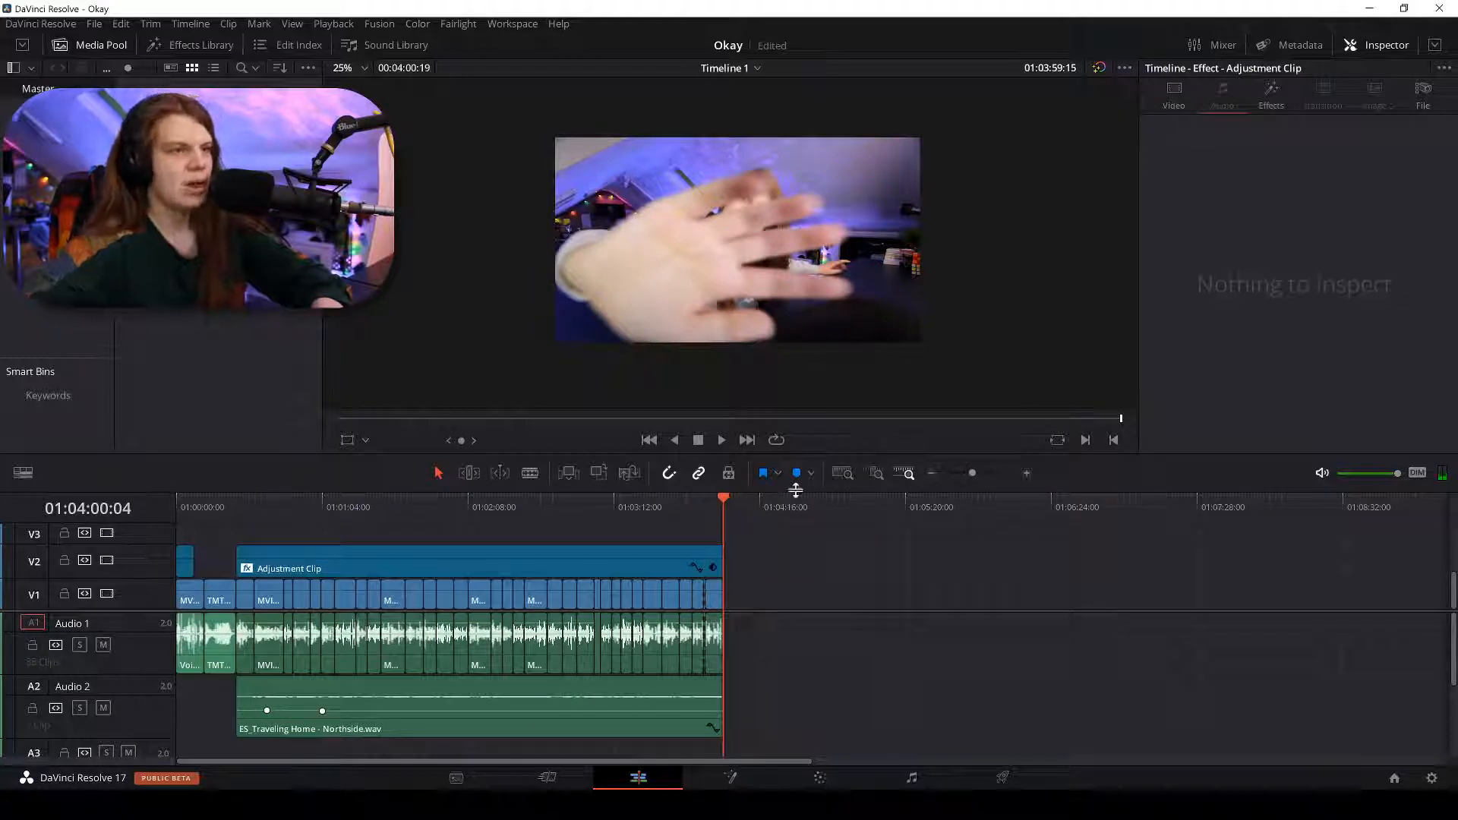
Enlarge the timeline to show all tracks up to V8 and play through the edit.
drag(794, 455, 721, 247)
drag(806, 467, 796, 507)
drag(599, 293, 684, 304)
key(ctrl+equal)
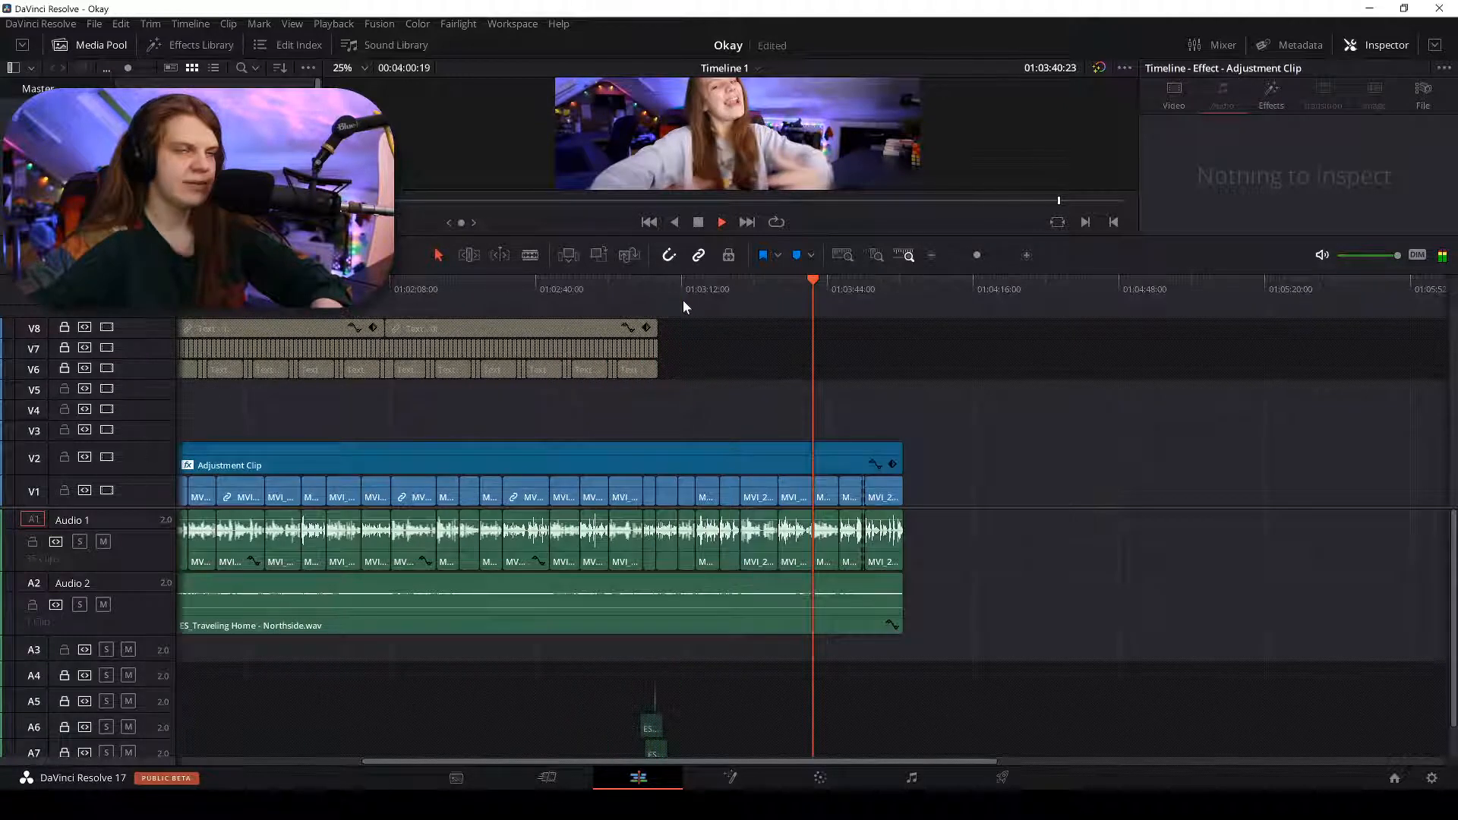
key(space)
click(778, 282)
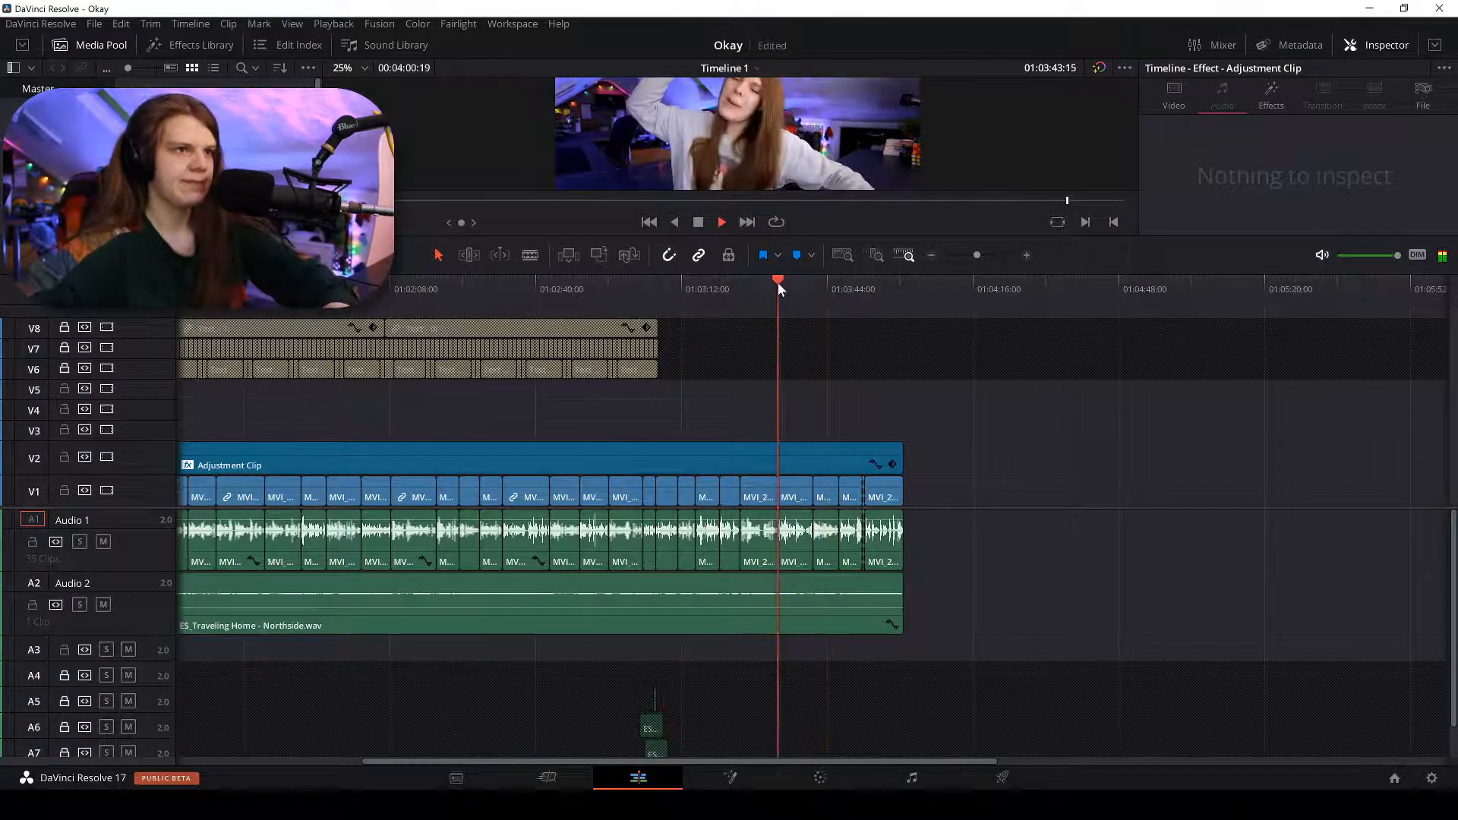
key(space)
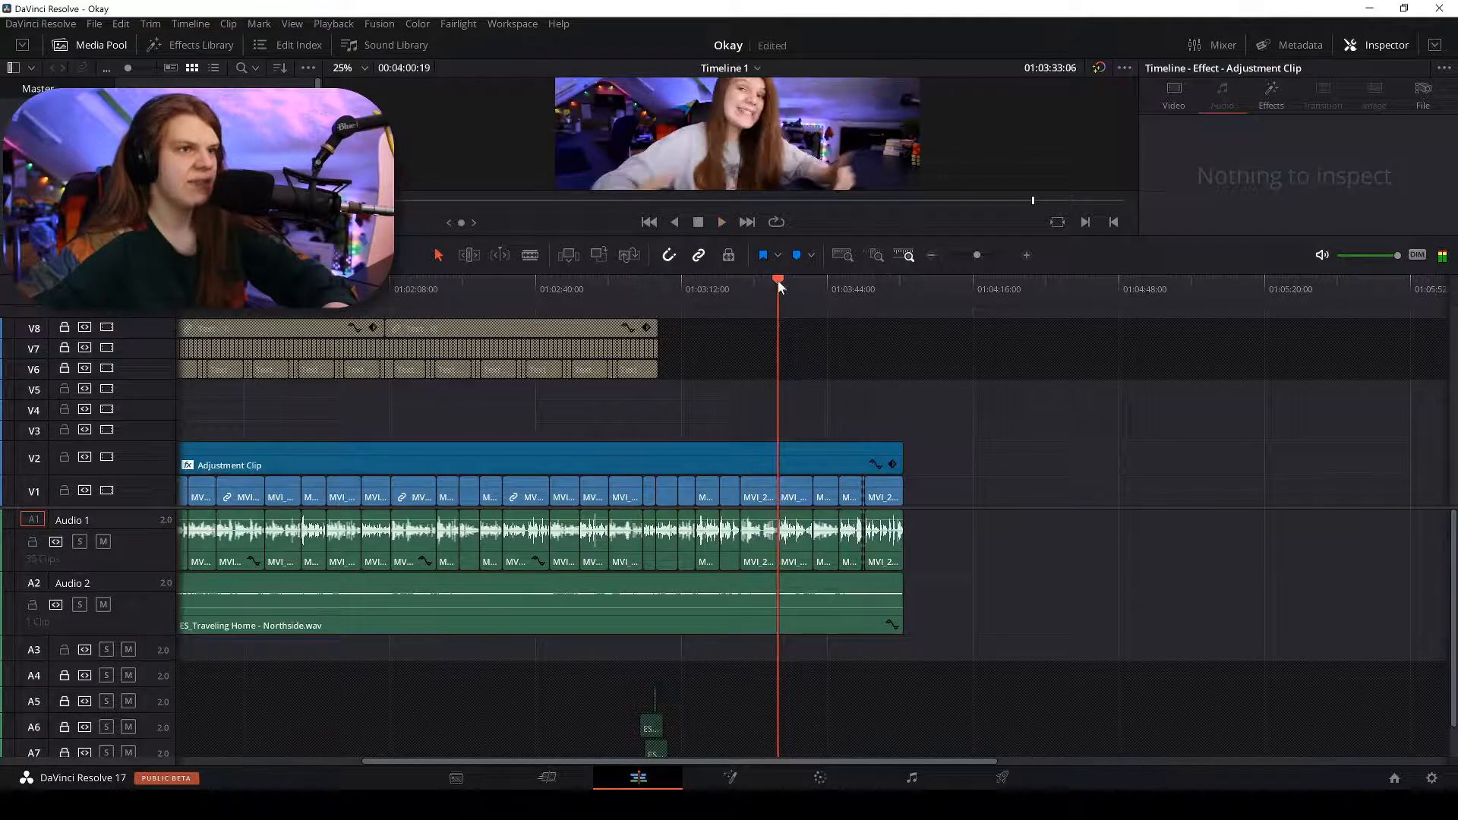
click(659, 280)
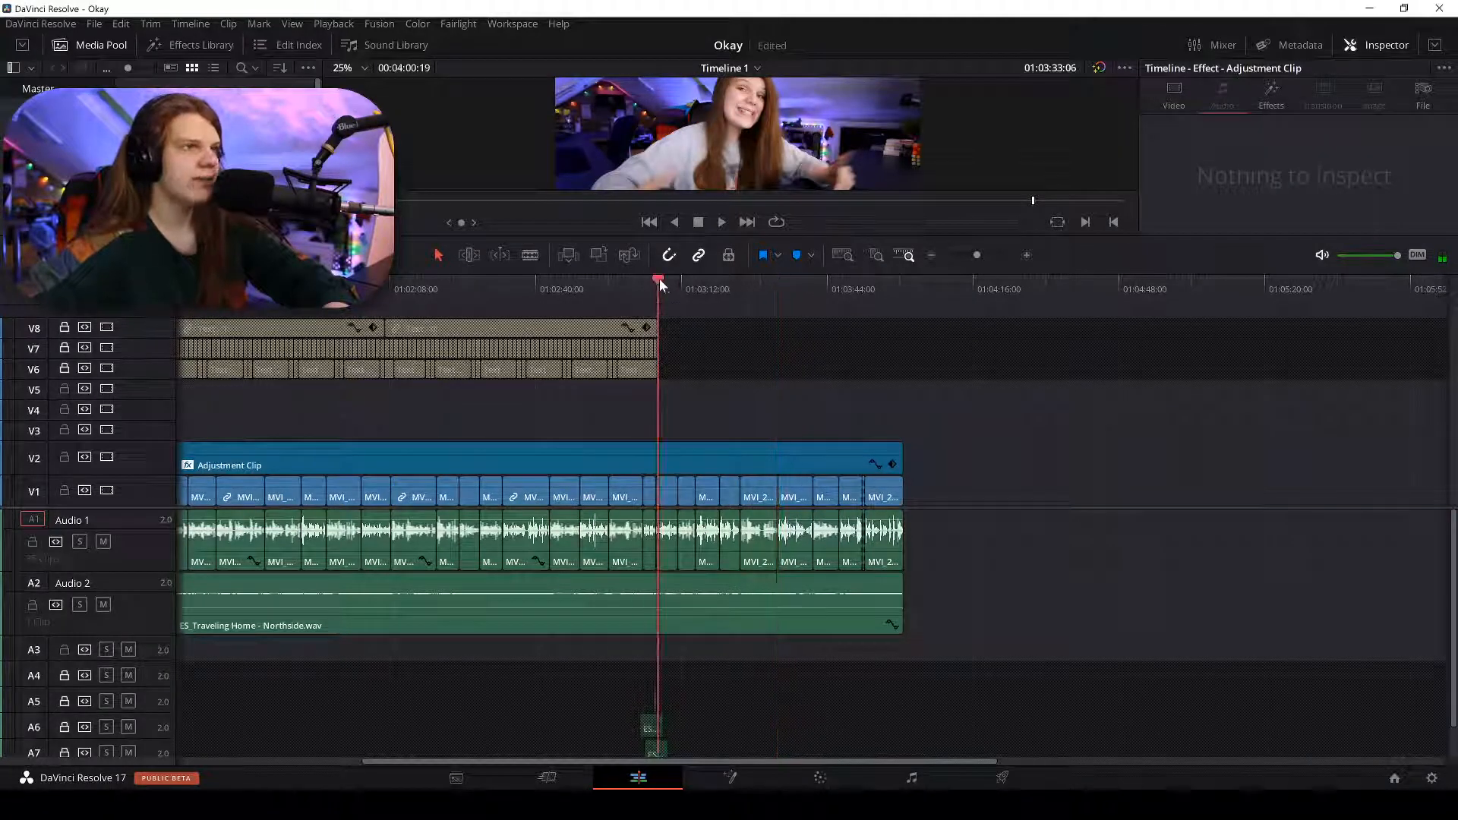
click(810, 287)
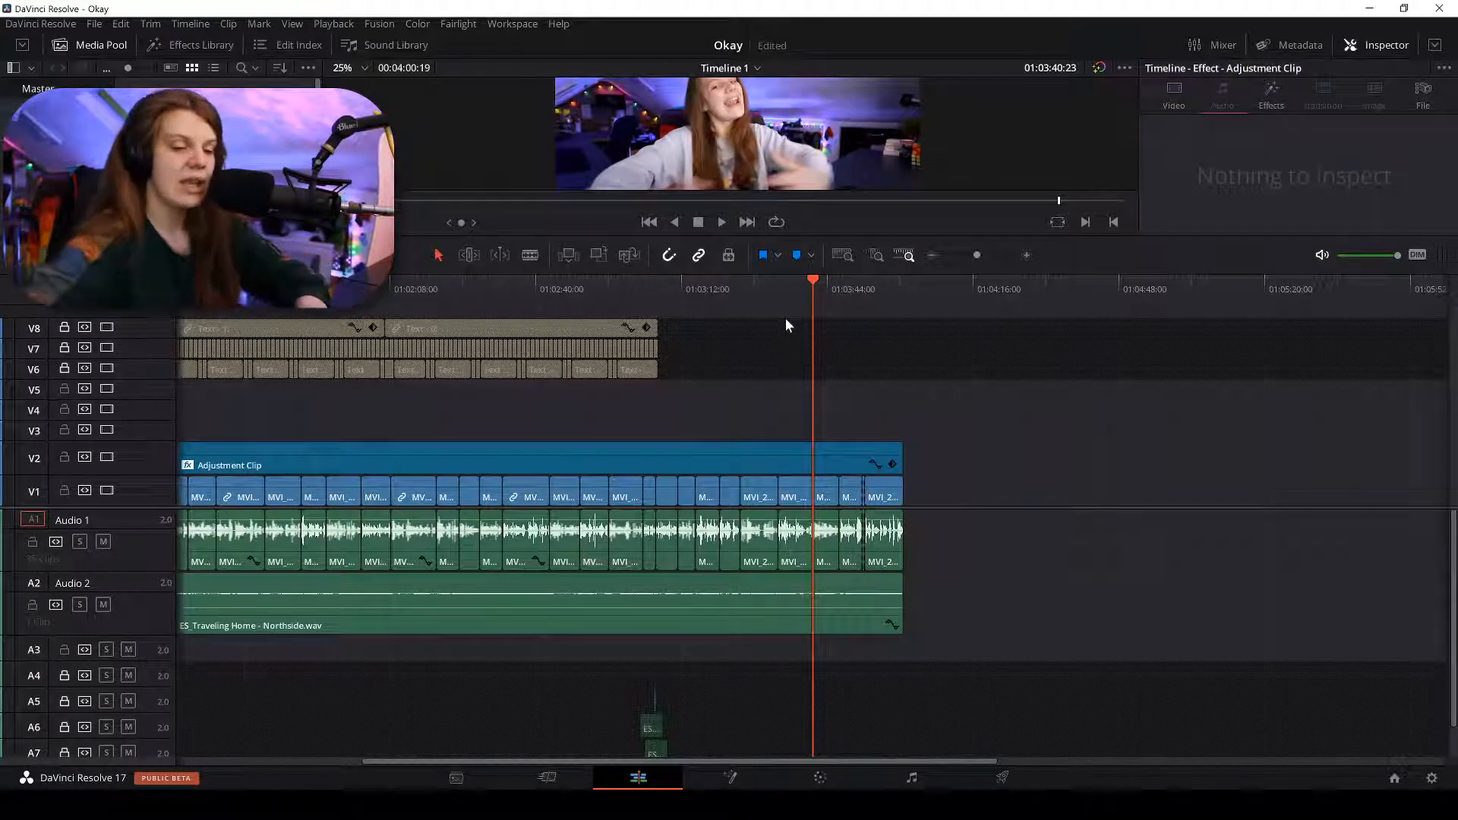
Restore the larger viewer layout and save the project 'Okay'.
key(ctrl+minus)
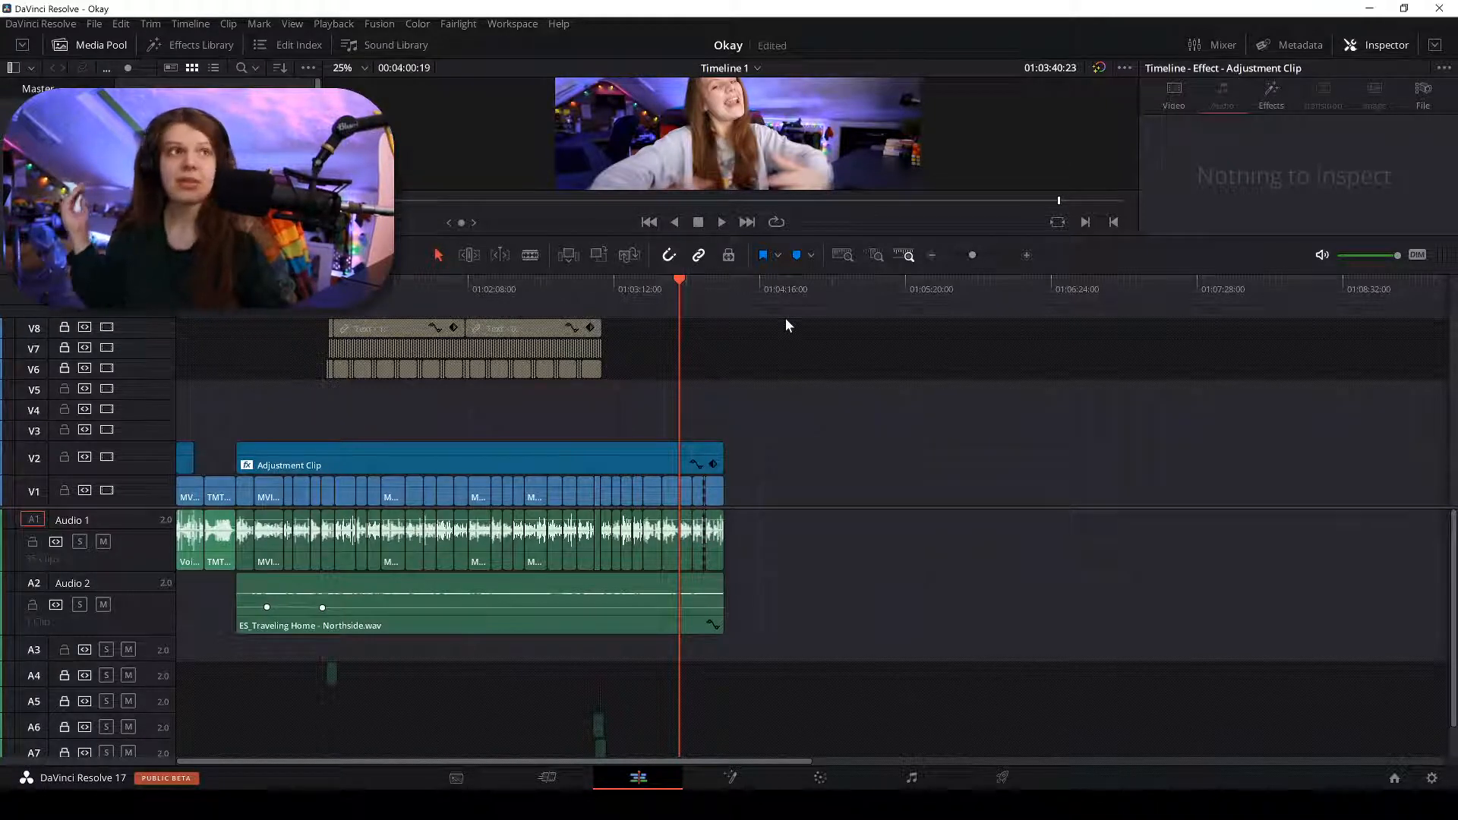
drag(835, 282, 787, 562)
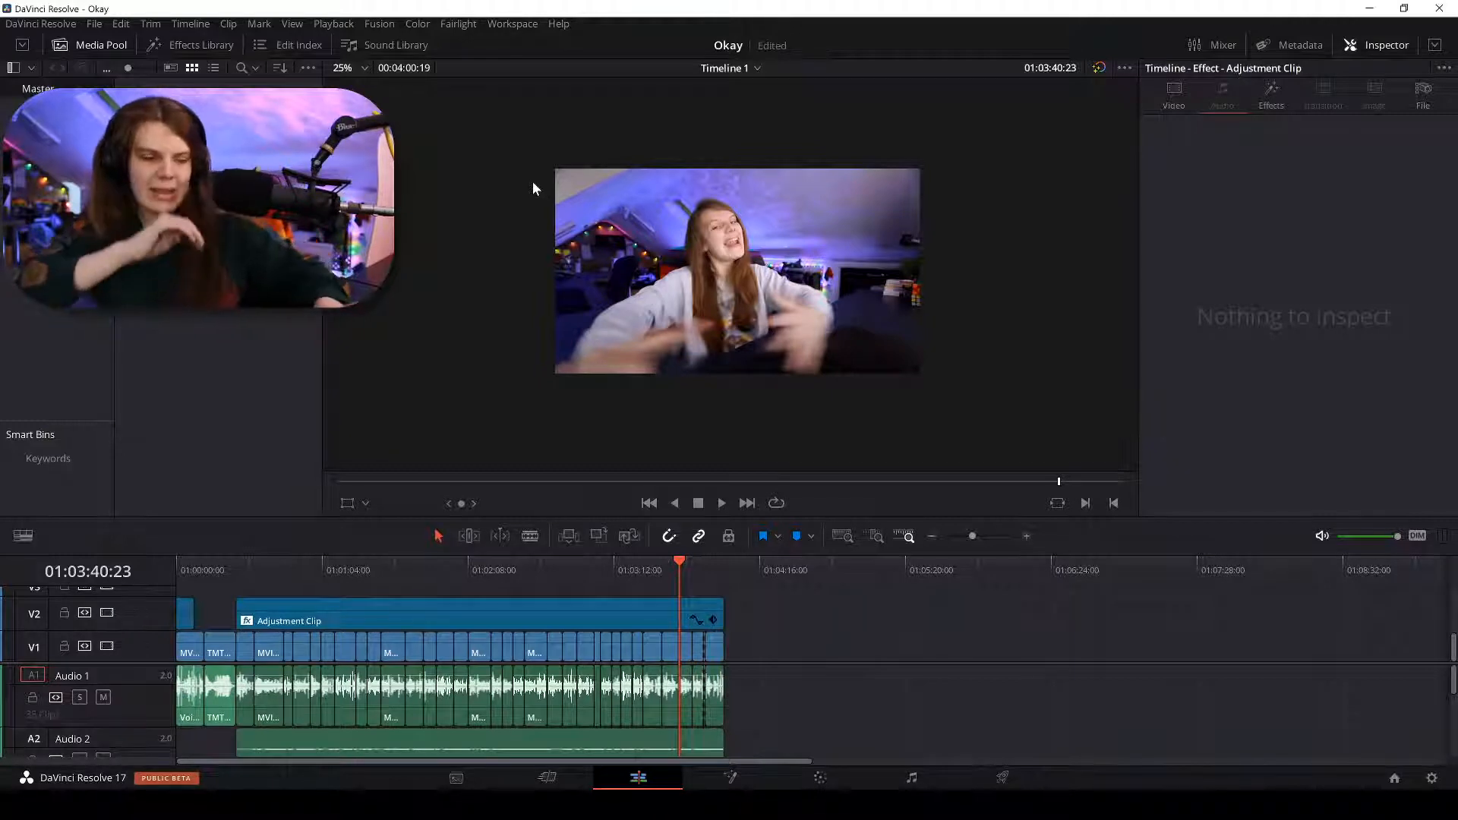
key(ctrl+s)
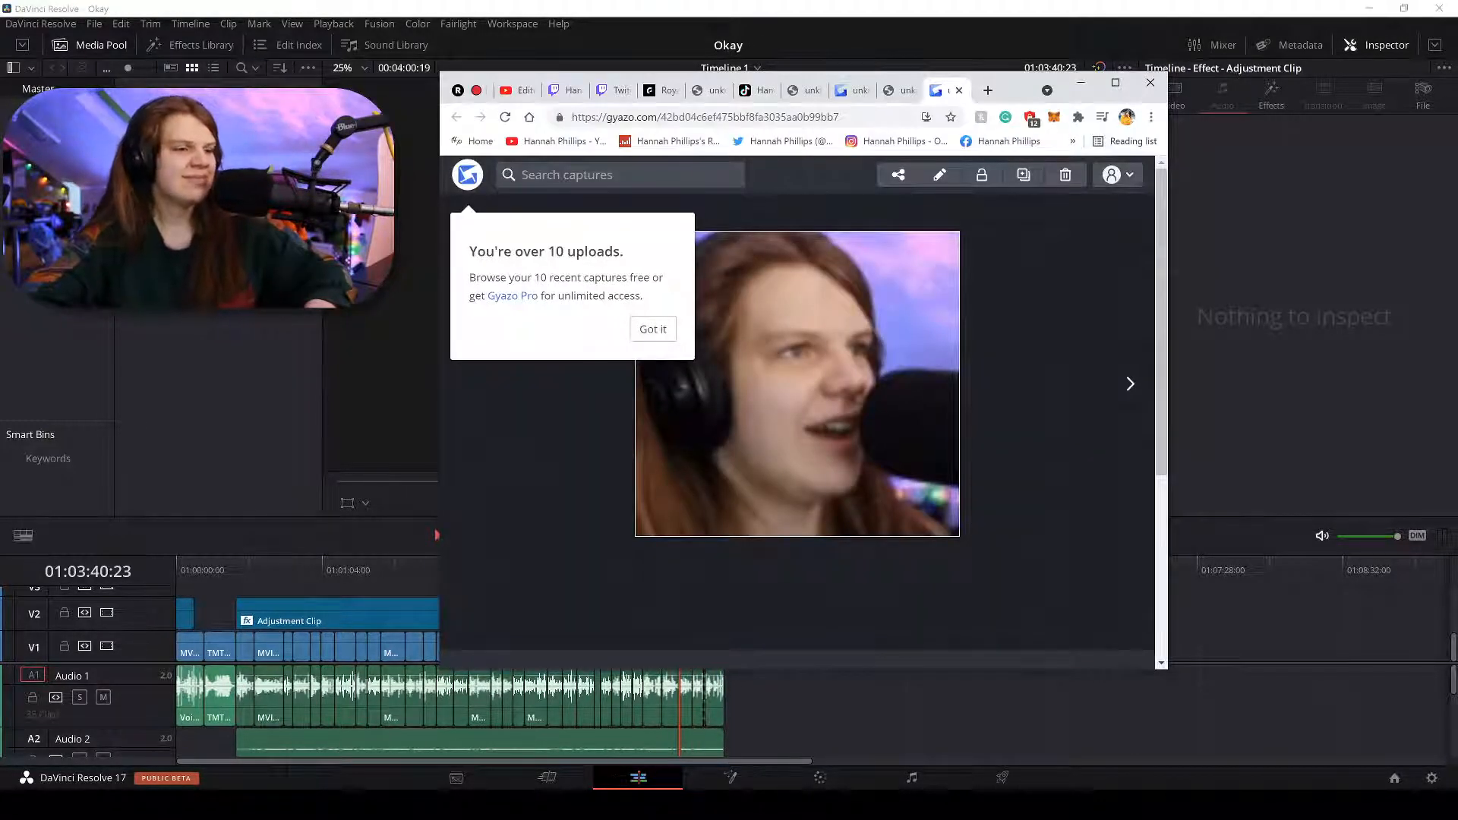
In Discord, view the deep conversation meme enlarged and reply 7/10 to it.
click(579, 804)
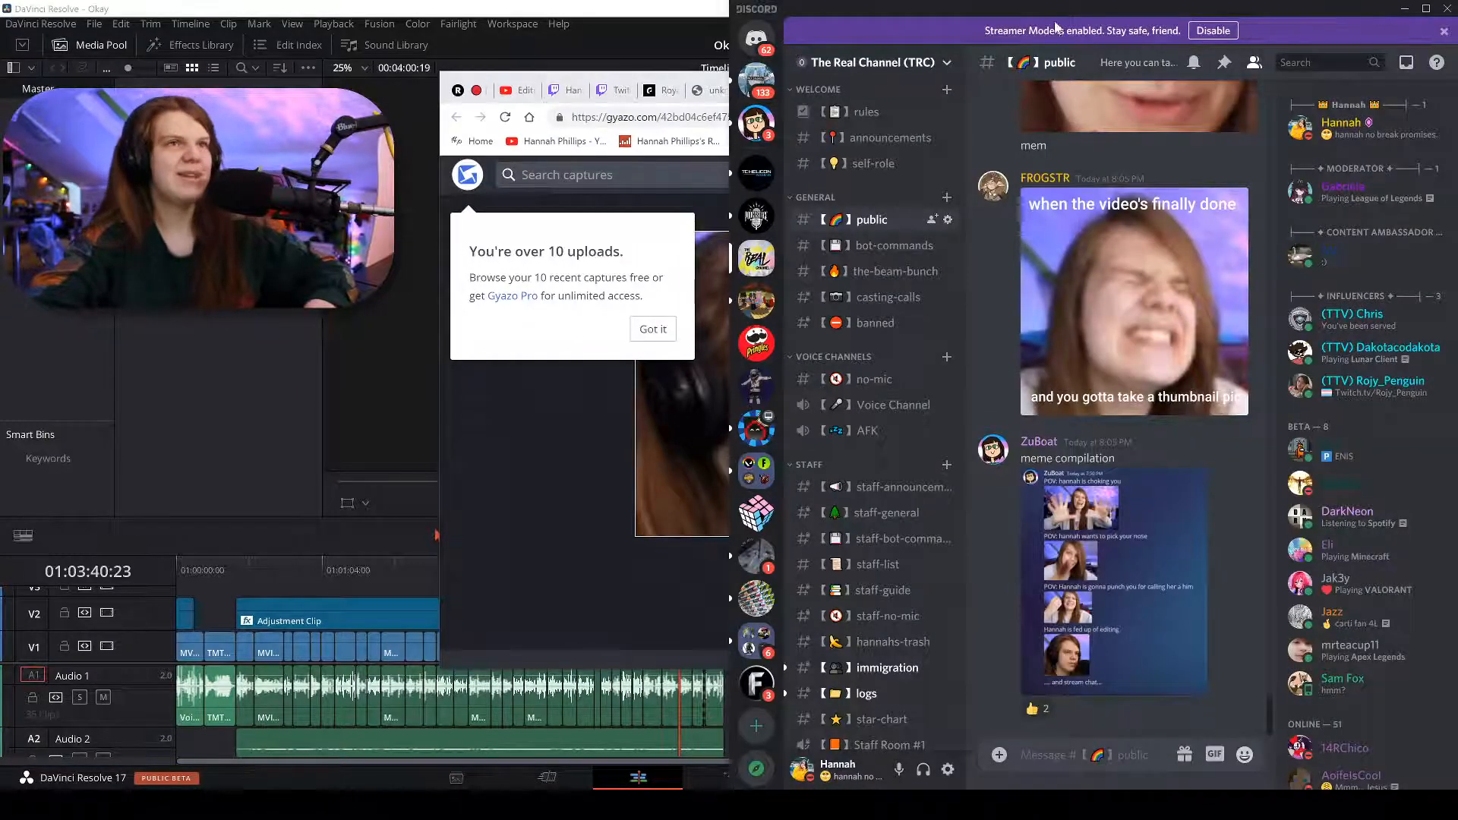
drag(1058, 7, 805, 1)
scroll(636, 289, up, 10)
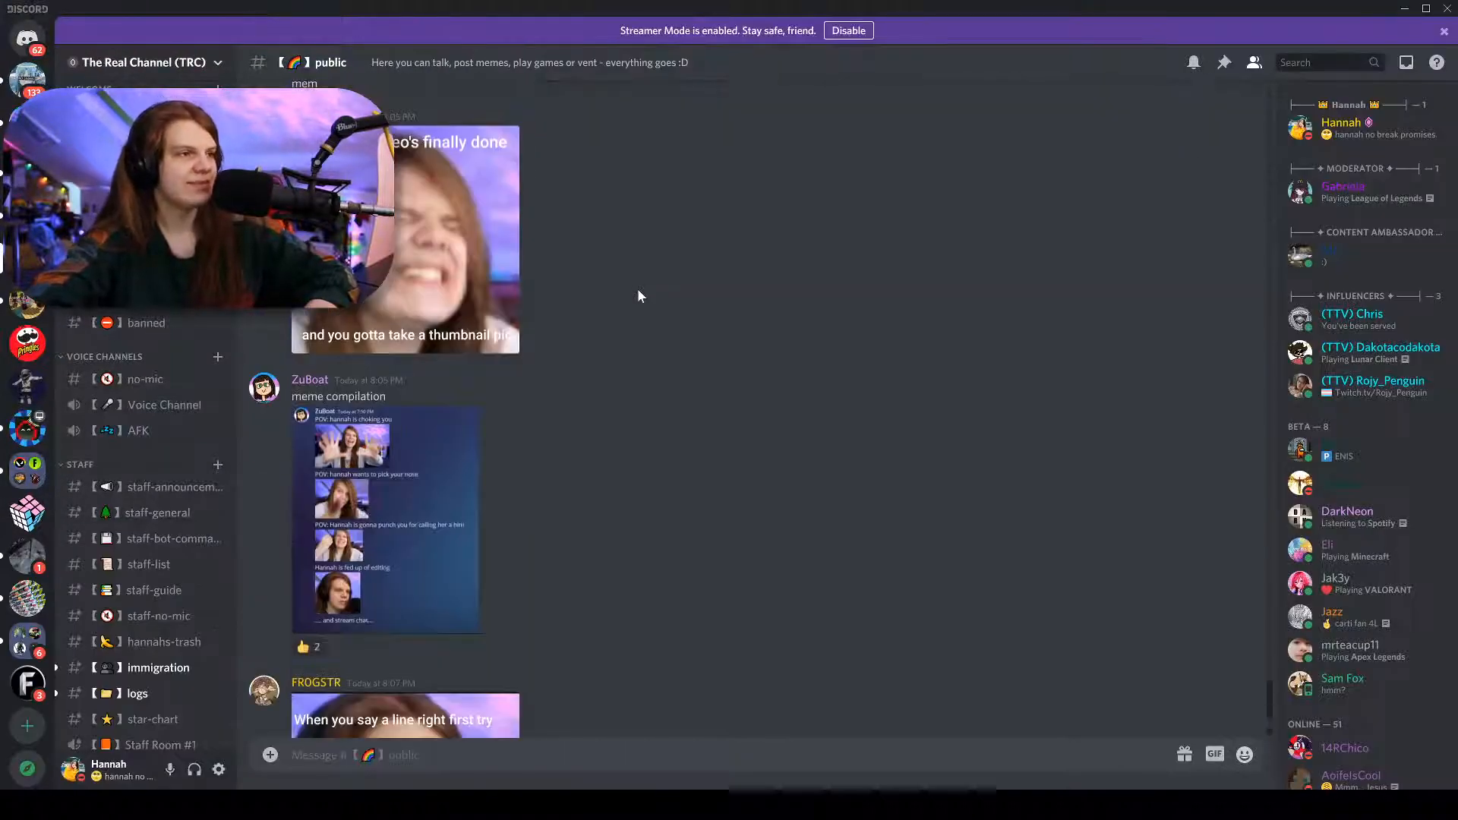
scroll(581, 266, down, 5)
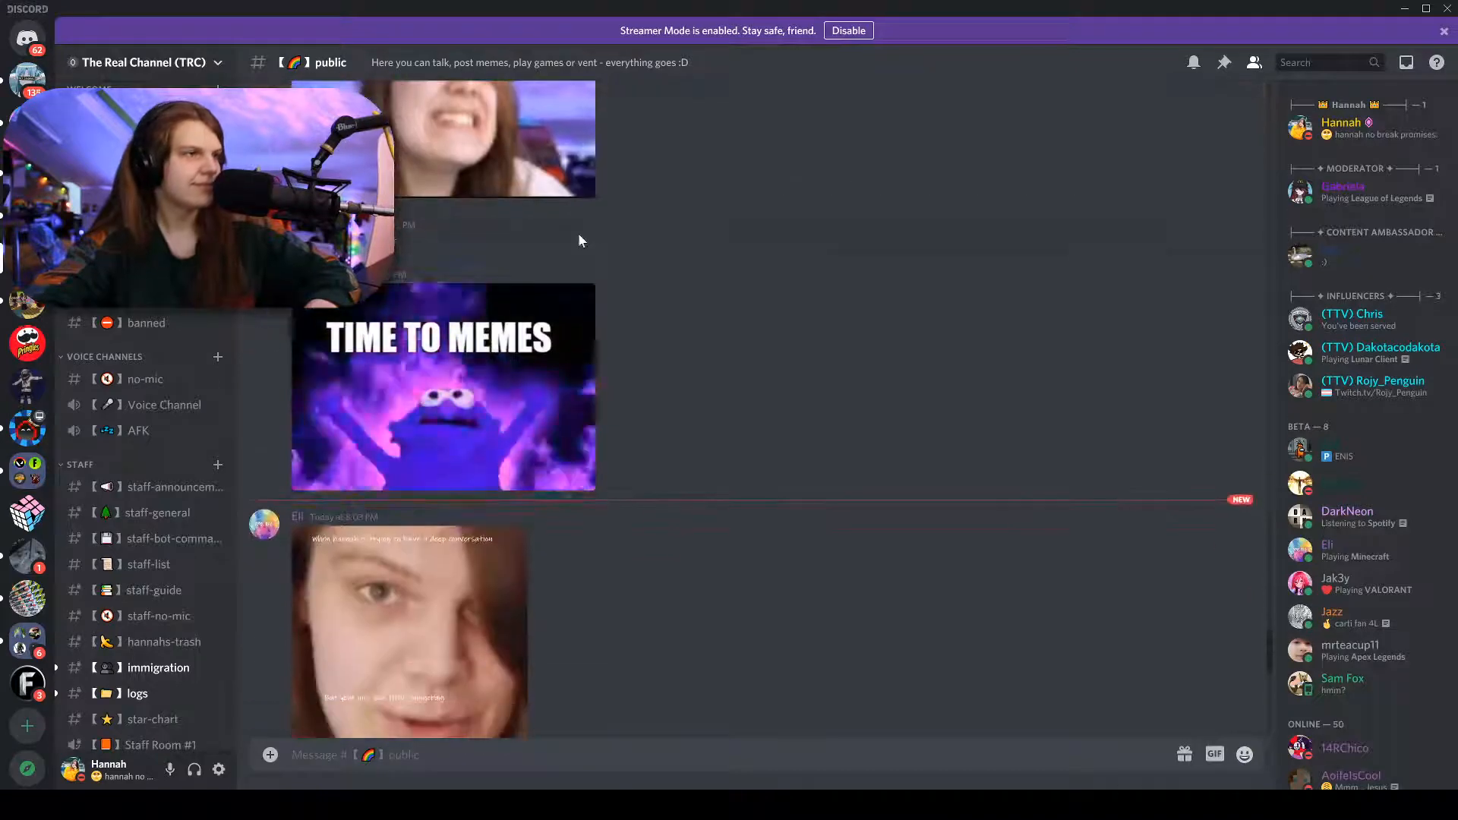
scroll(577, 233, down, 2)
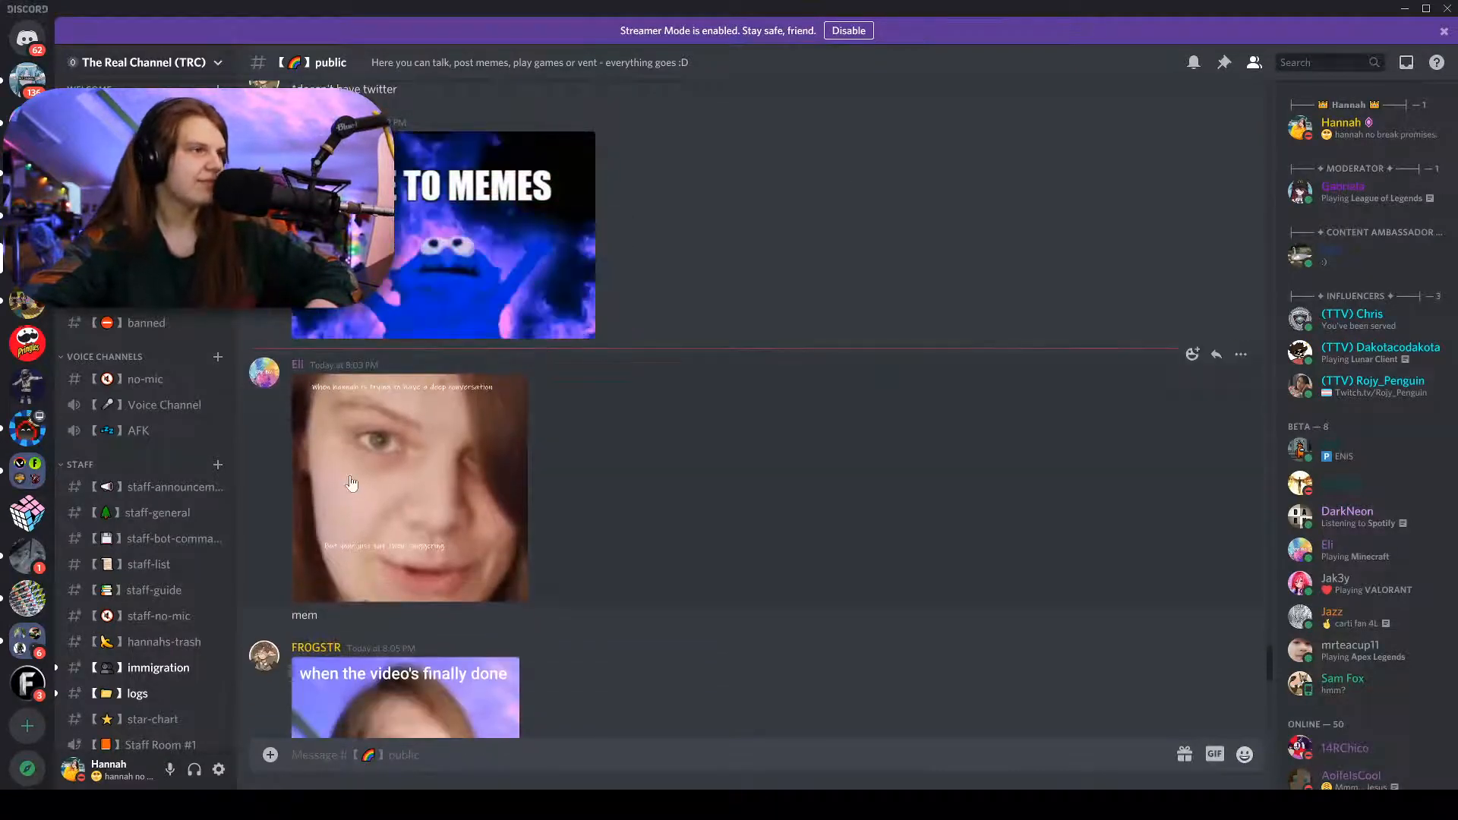
click(395, 414)
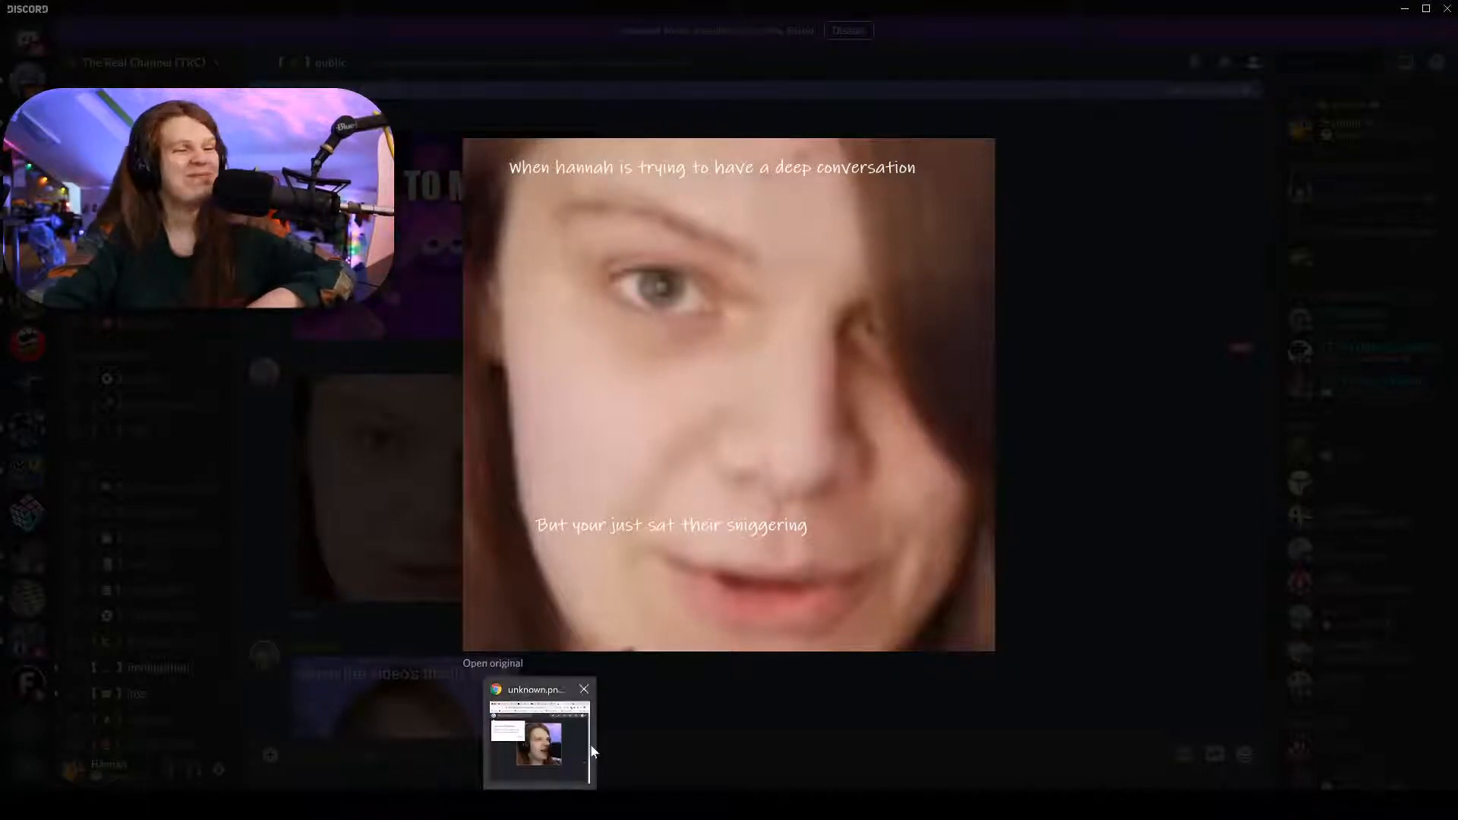
click(608, 720)
right_click(480, 573)
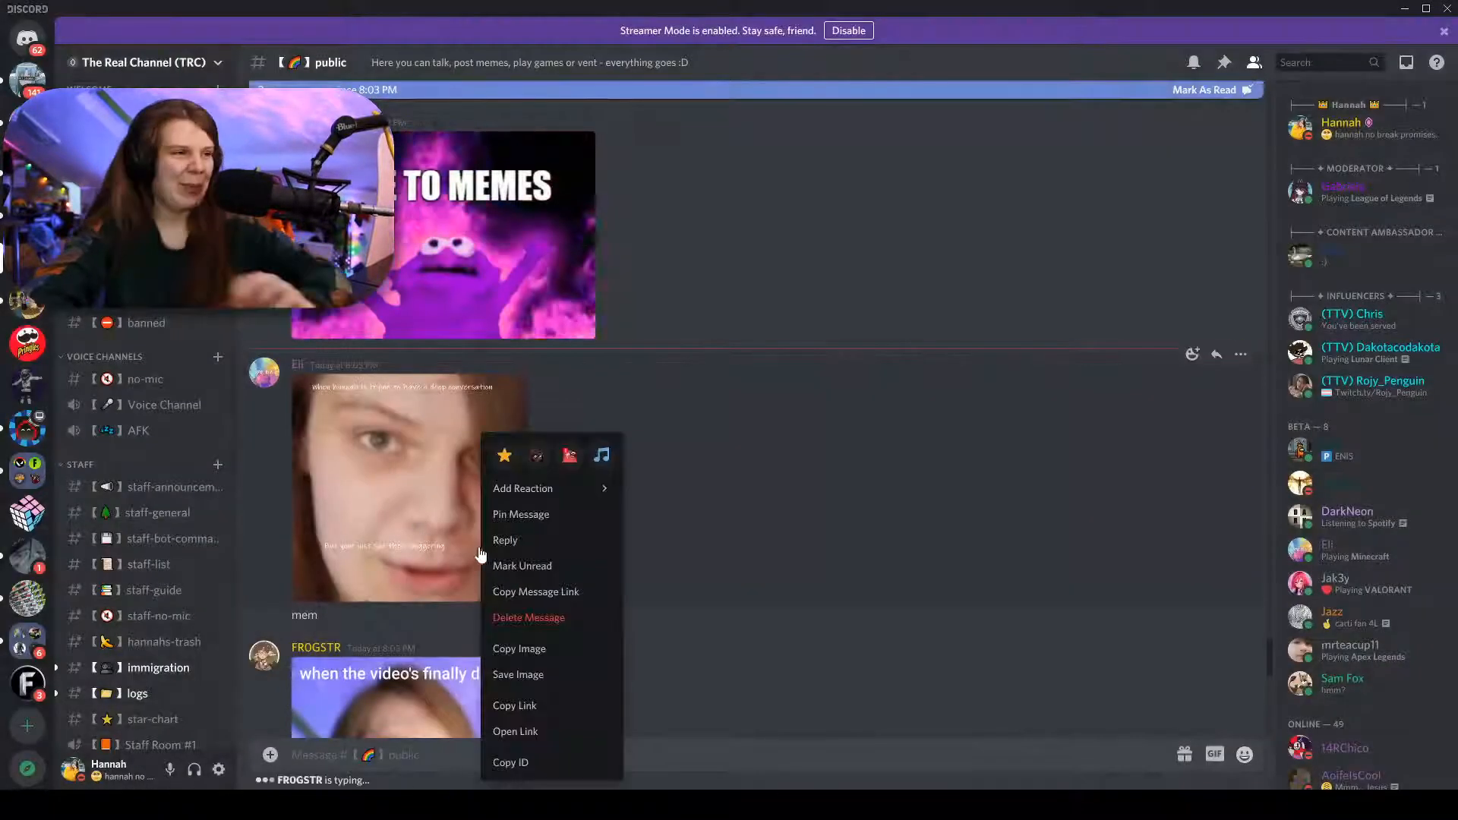
click(494, 538)
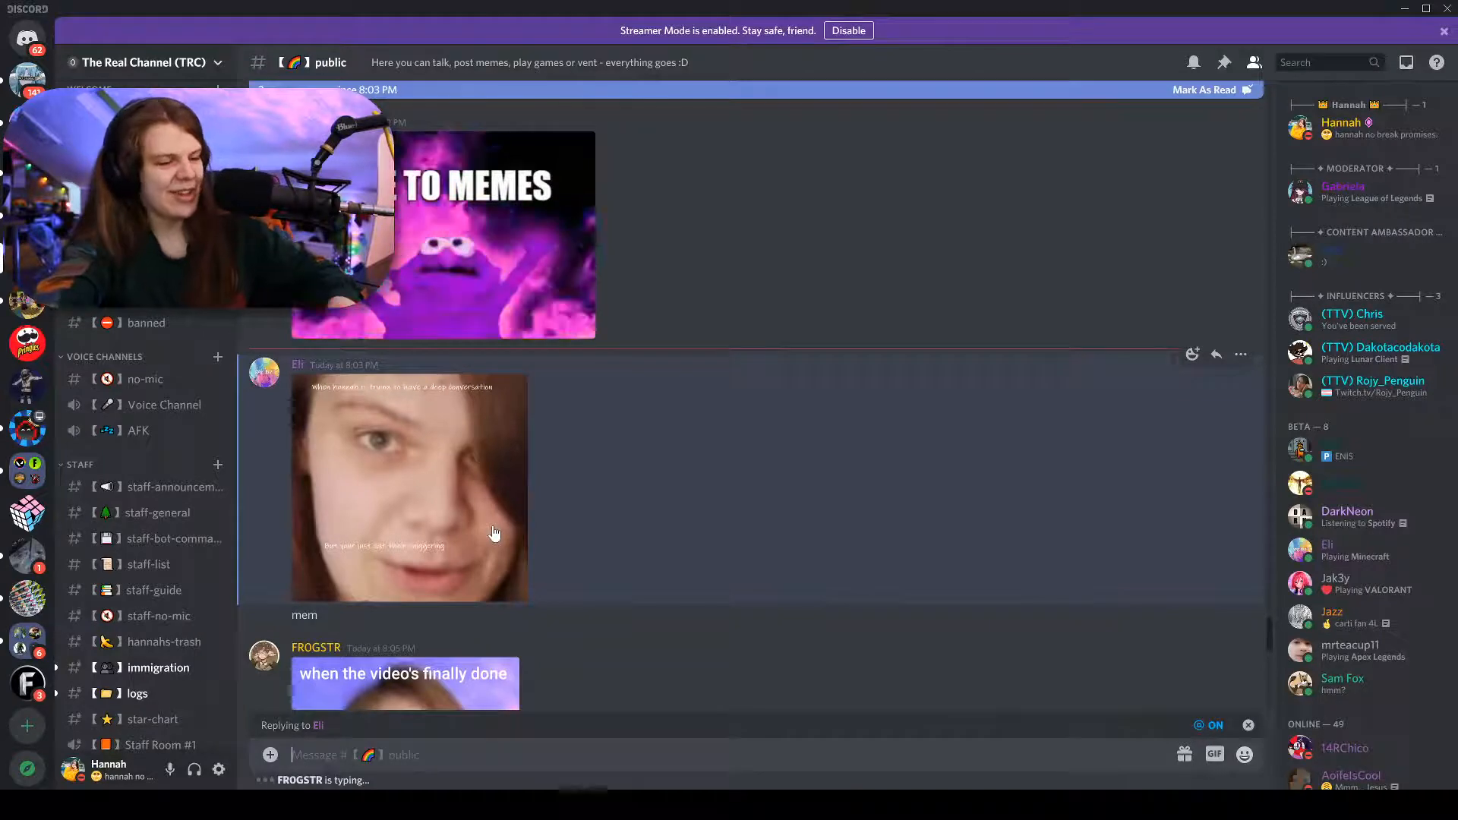
text(7/10)
key(Return)
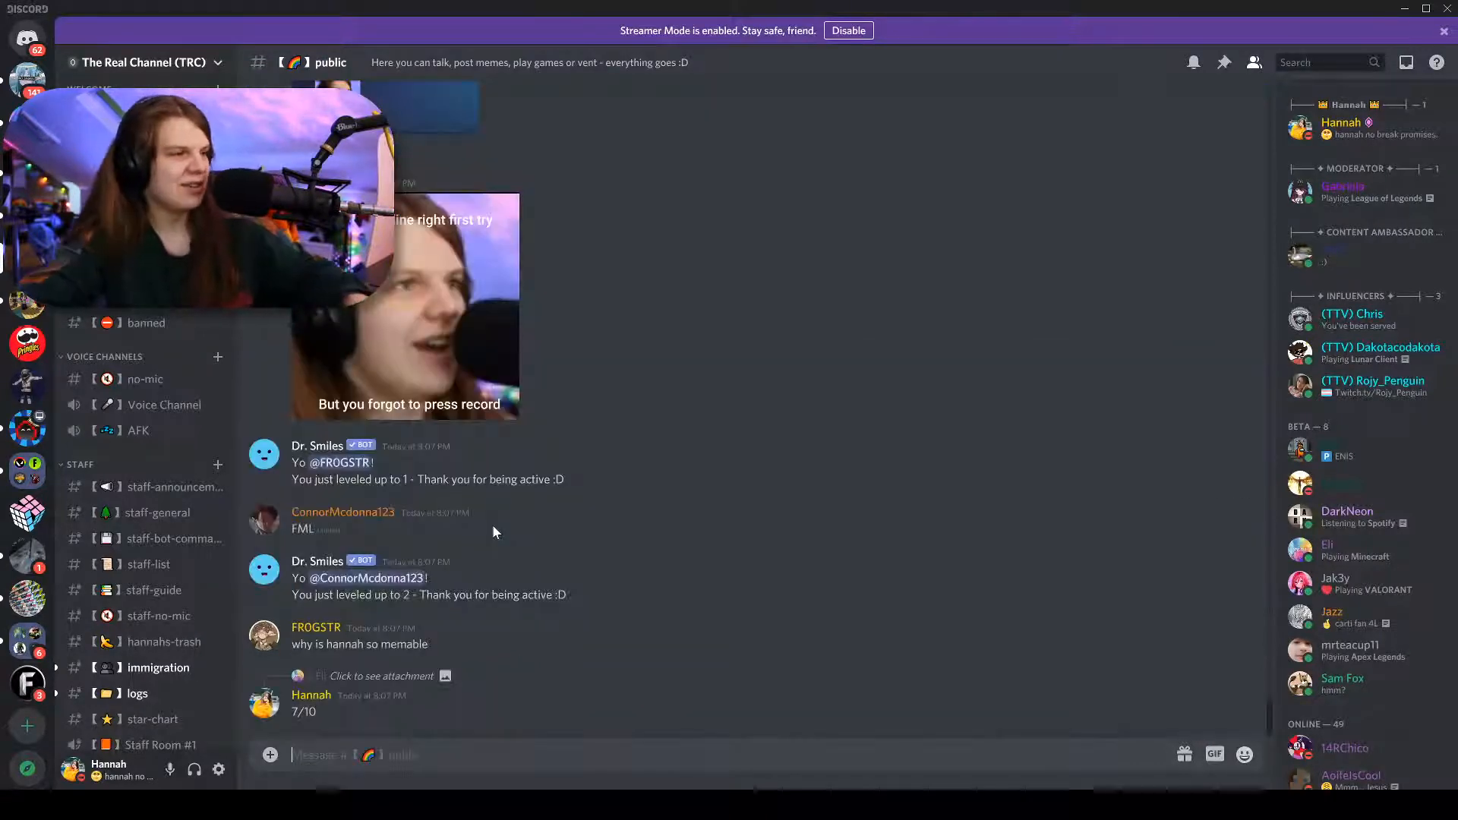
Reply 8/10 to the "when the video's finally done" meme.
scroll(532, 395, up, 10)
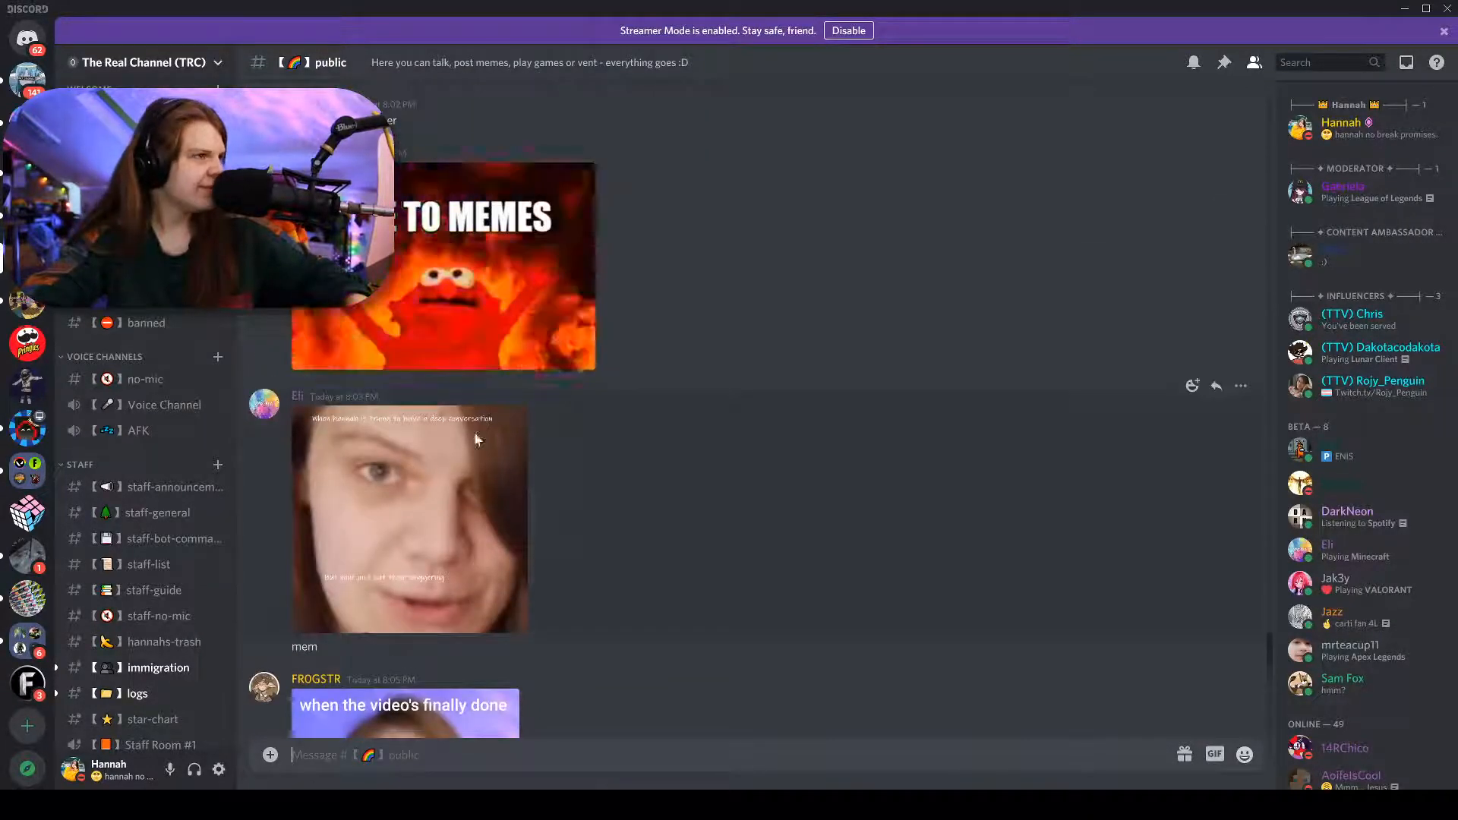
scroll(410, 506, down, 3)
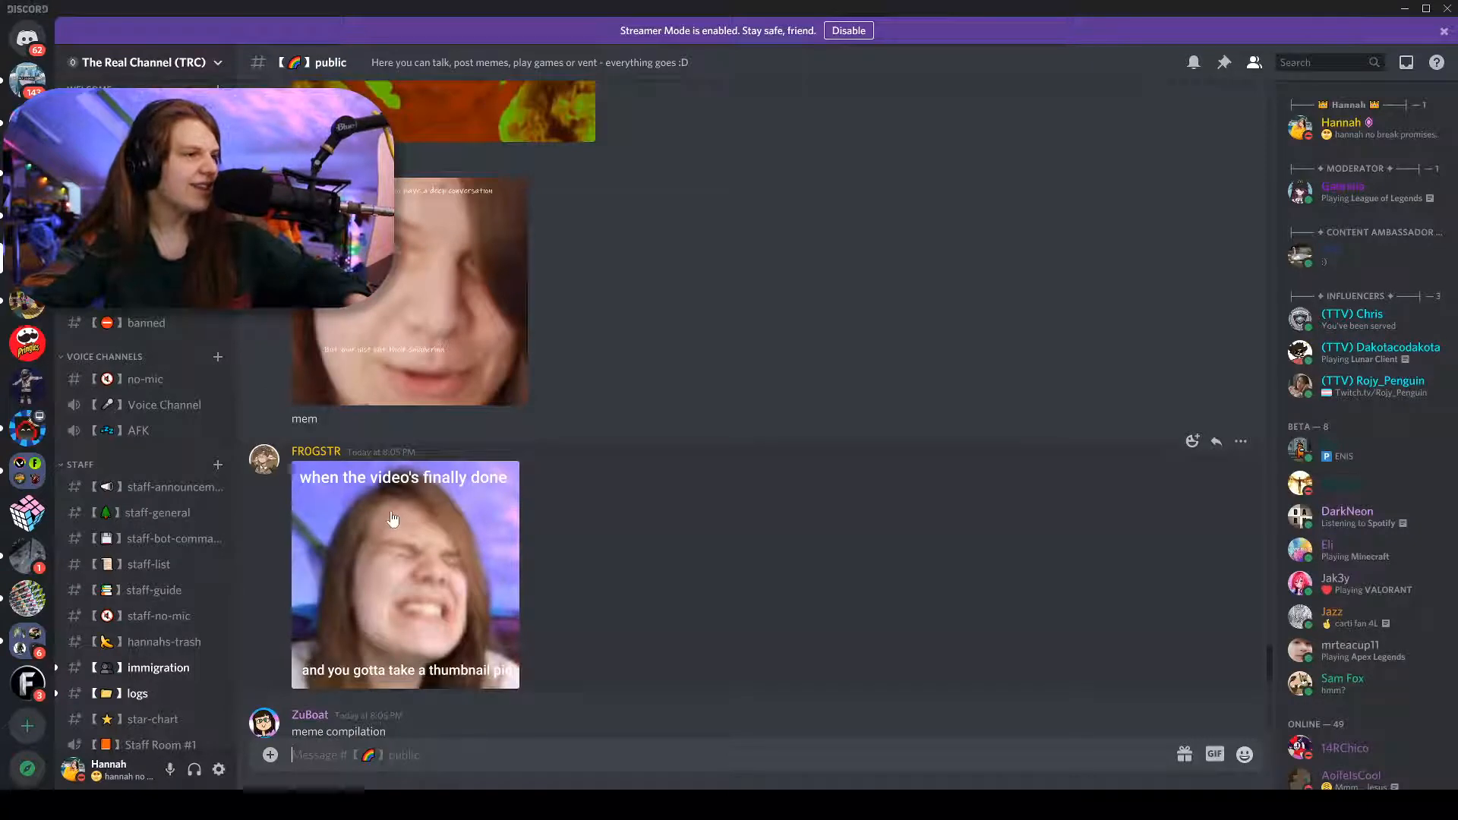
right_click(411, 523)
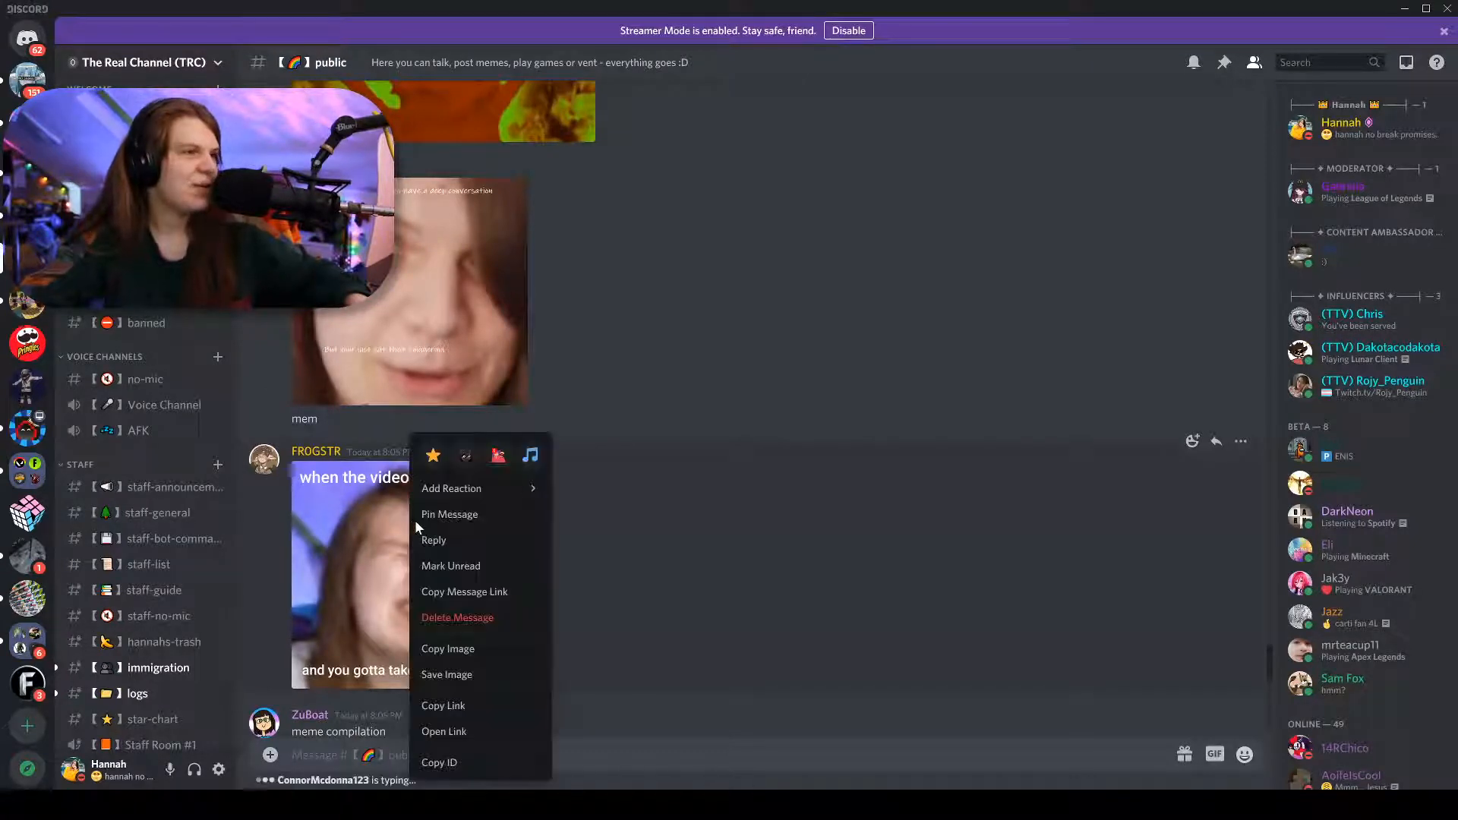
click(458, 536)
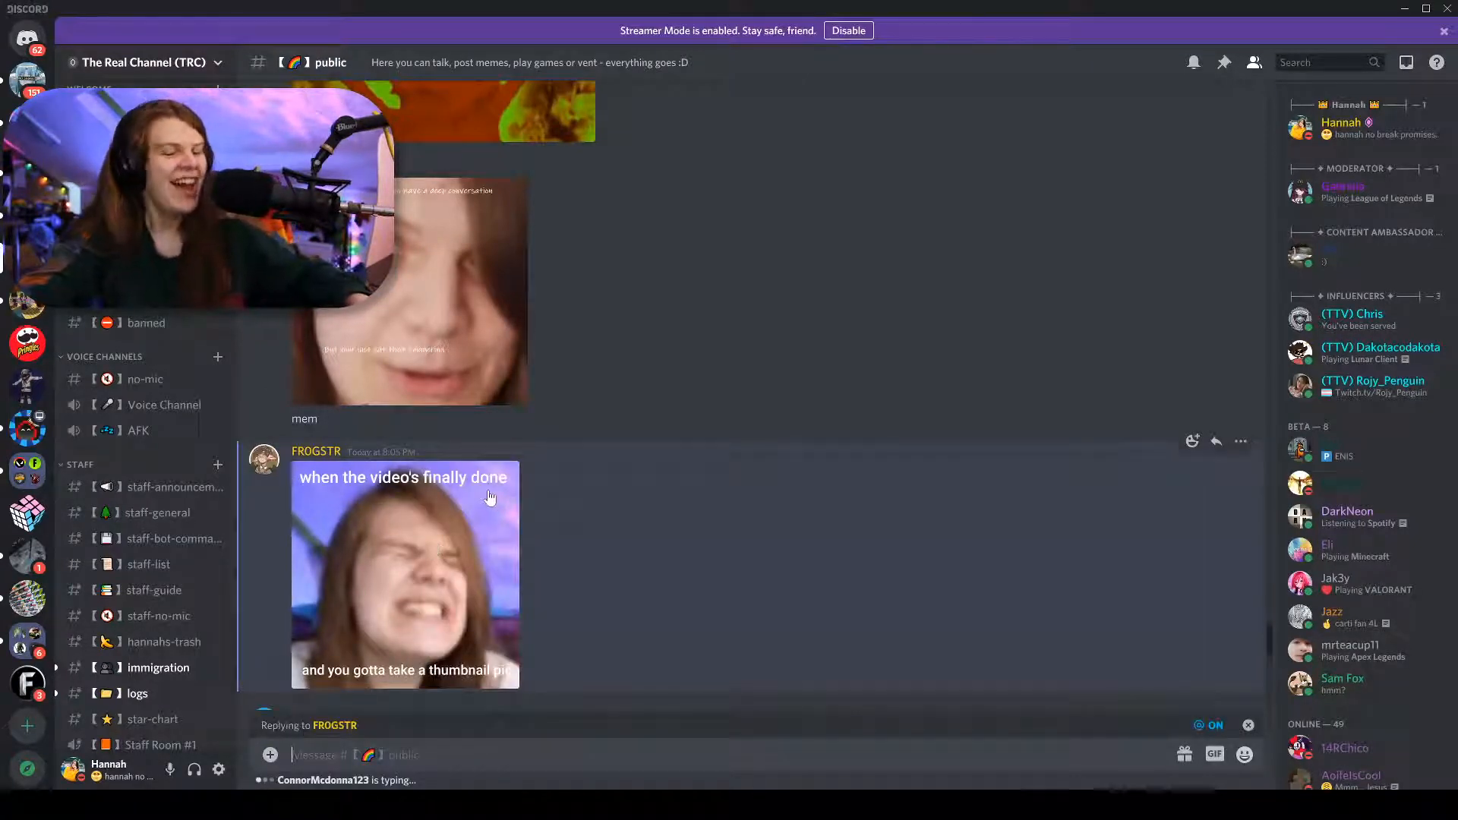
text(8/10)
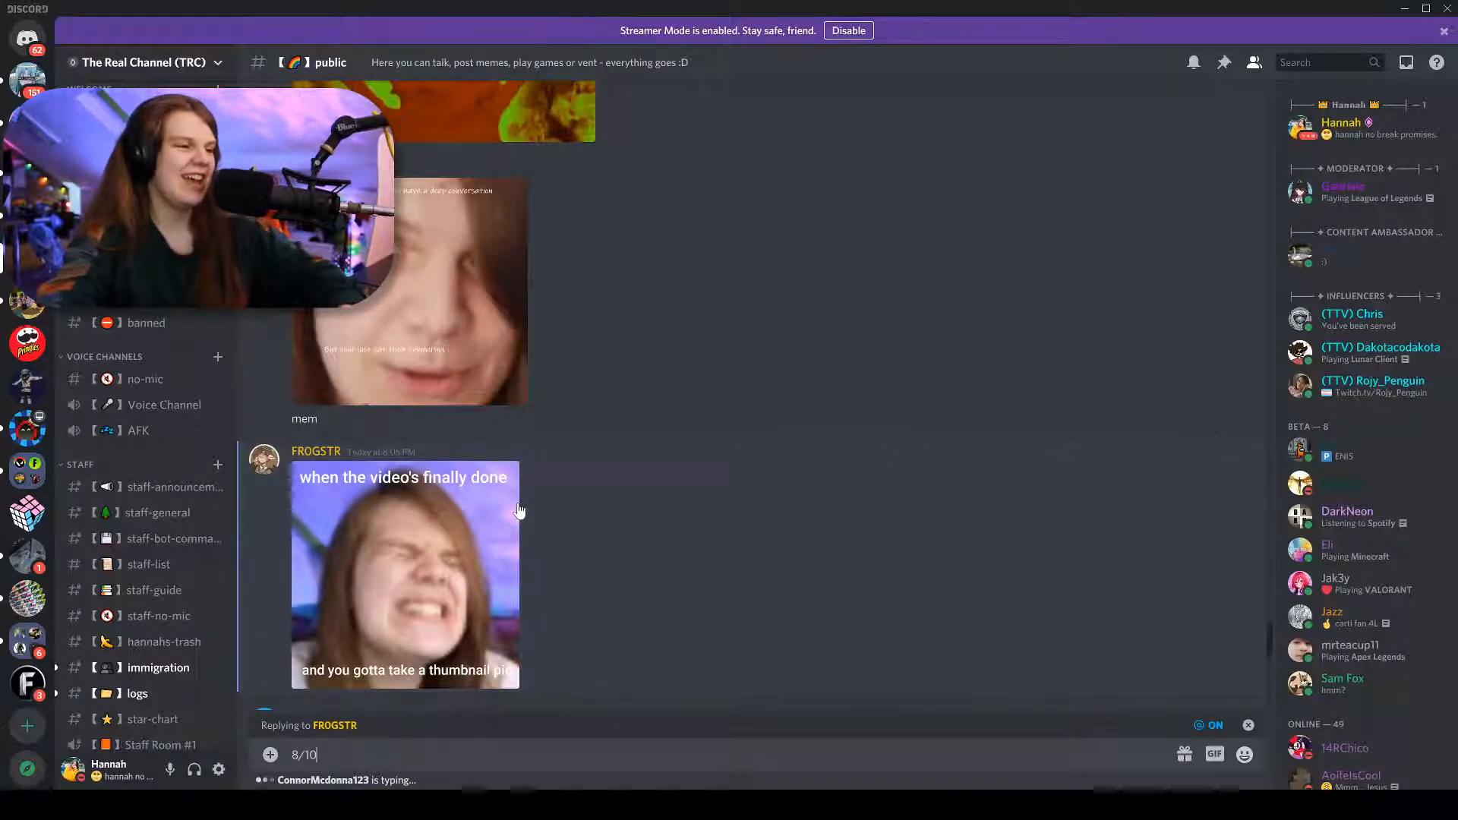
key(Return)
Open the meme compilation image enlarged.
scroll(508, 446, up, 8)
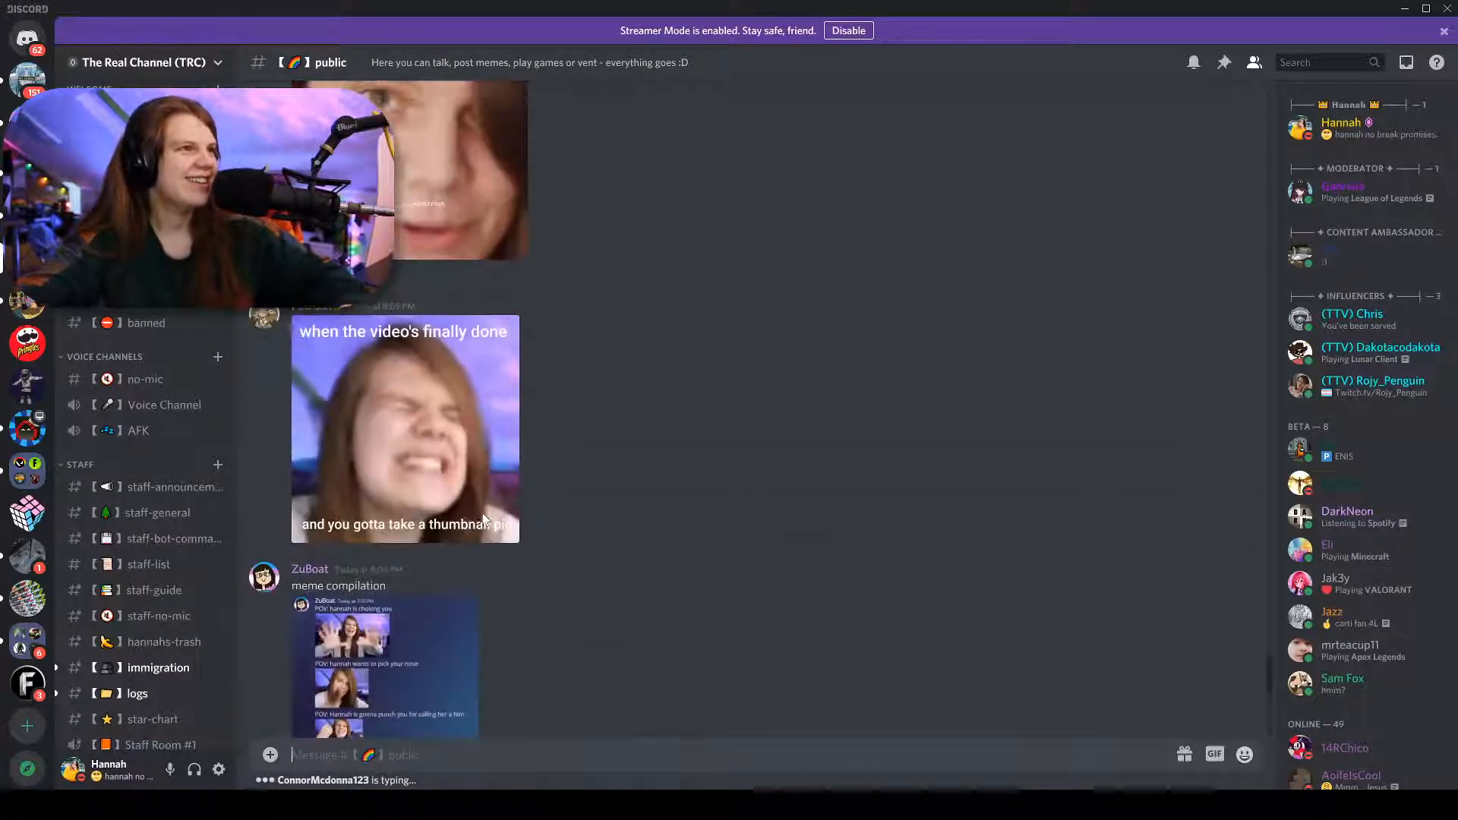
scroll(422, 513, up, 1)
scroll(418, 531, down, 2)
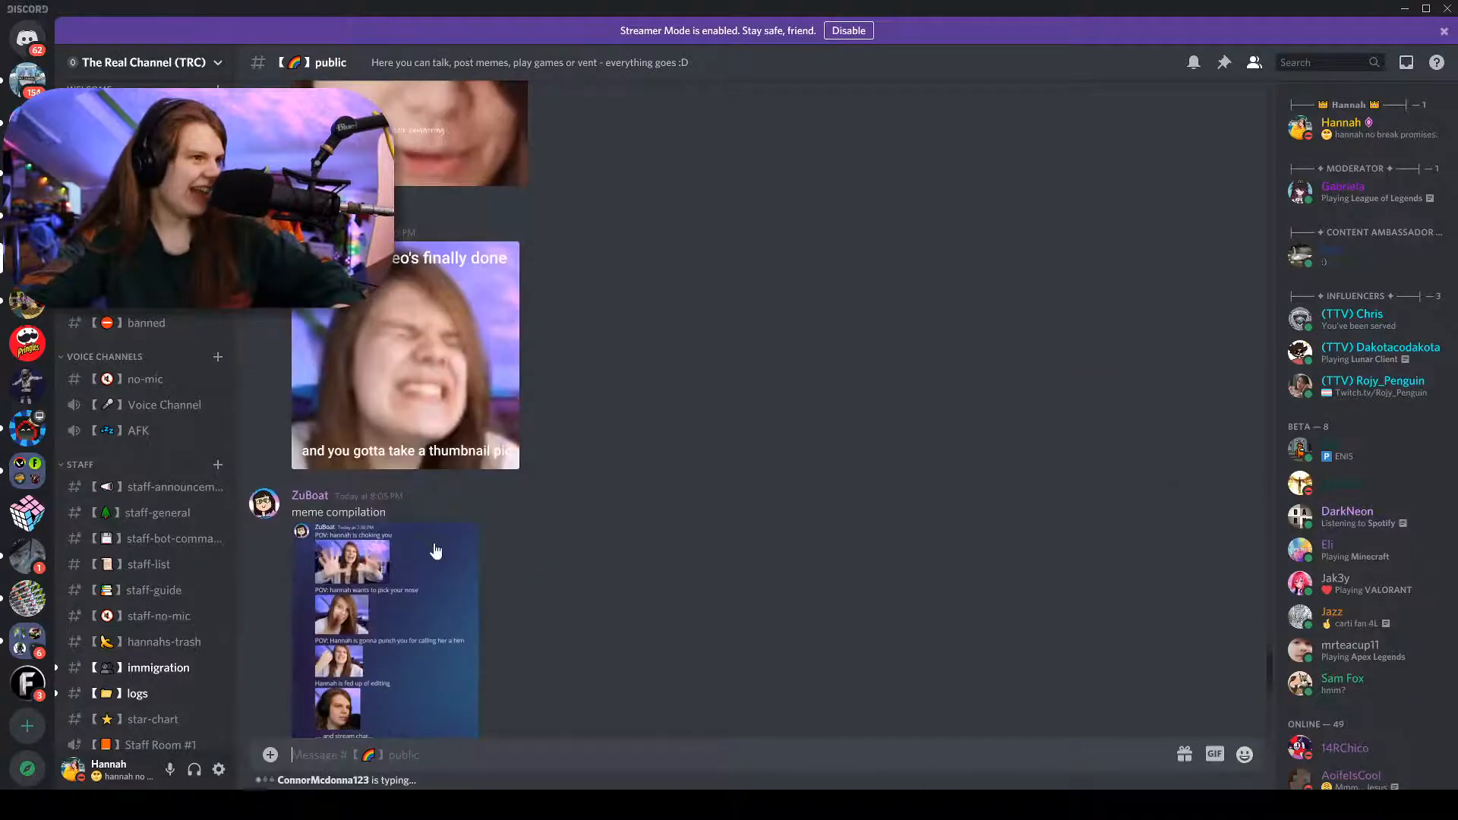
click(407, 553)
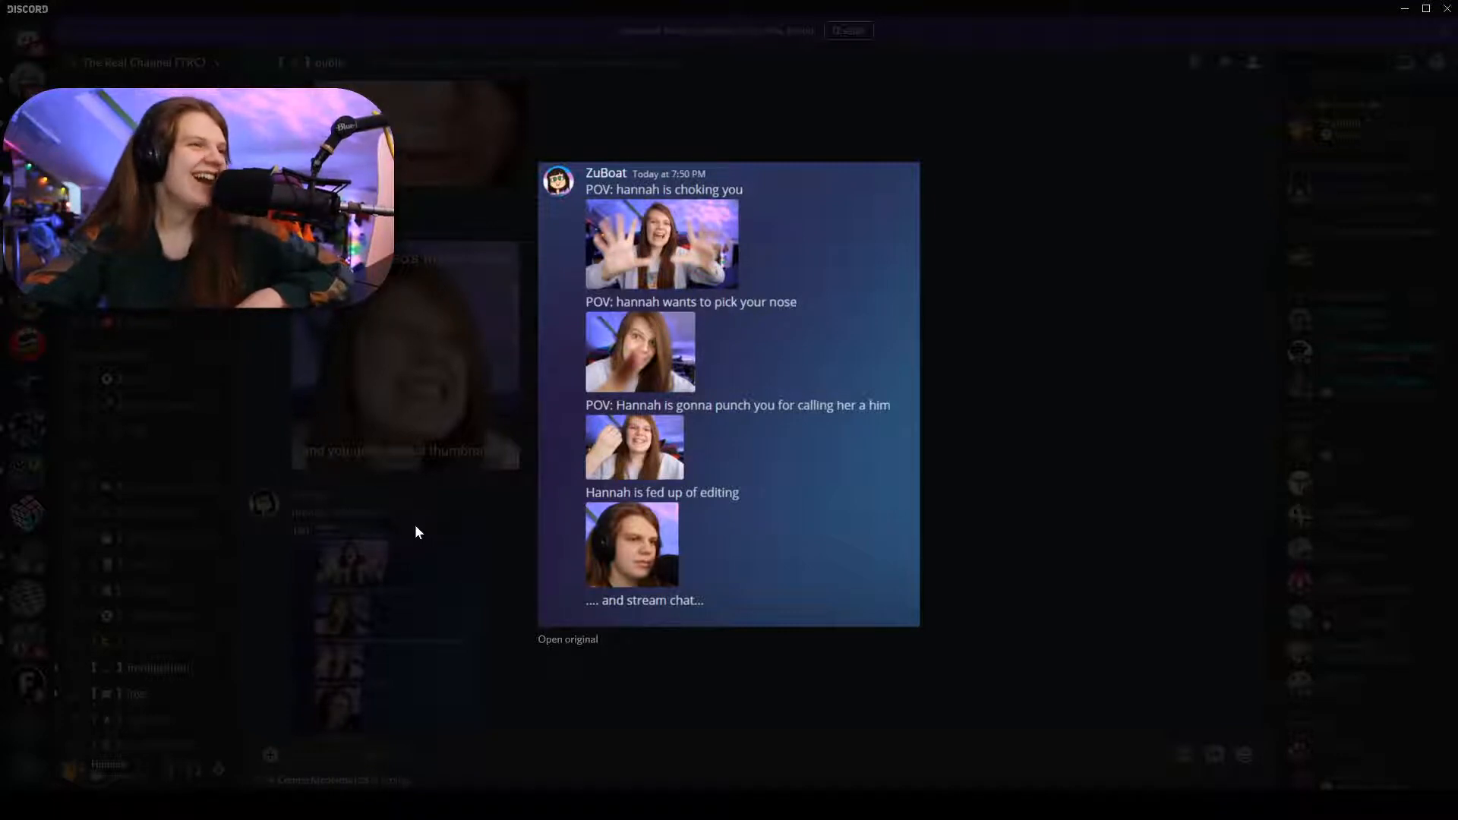
Reply 10/10 to the meme compilation message in Discord.
click(423, 666)
right_click(422, 647)
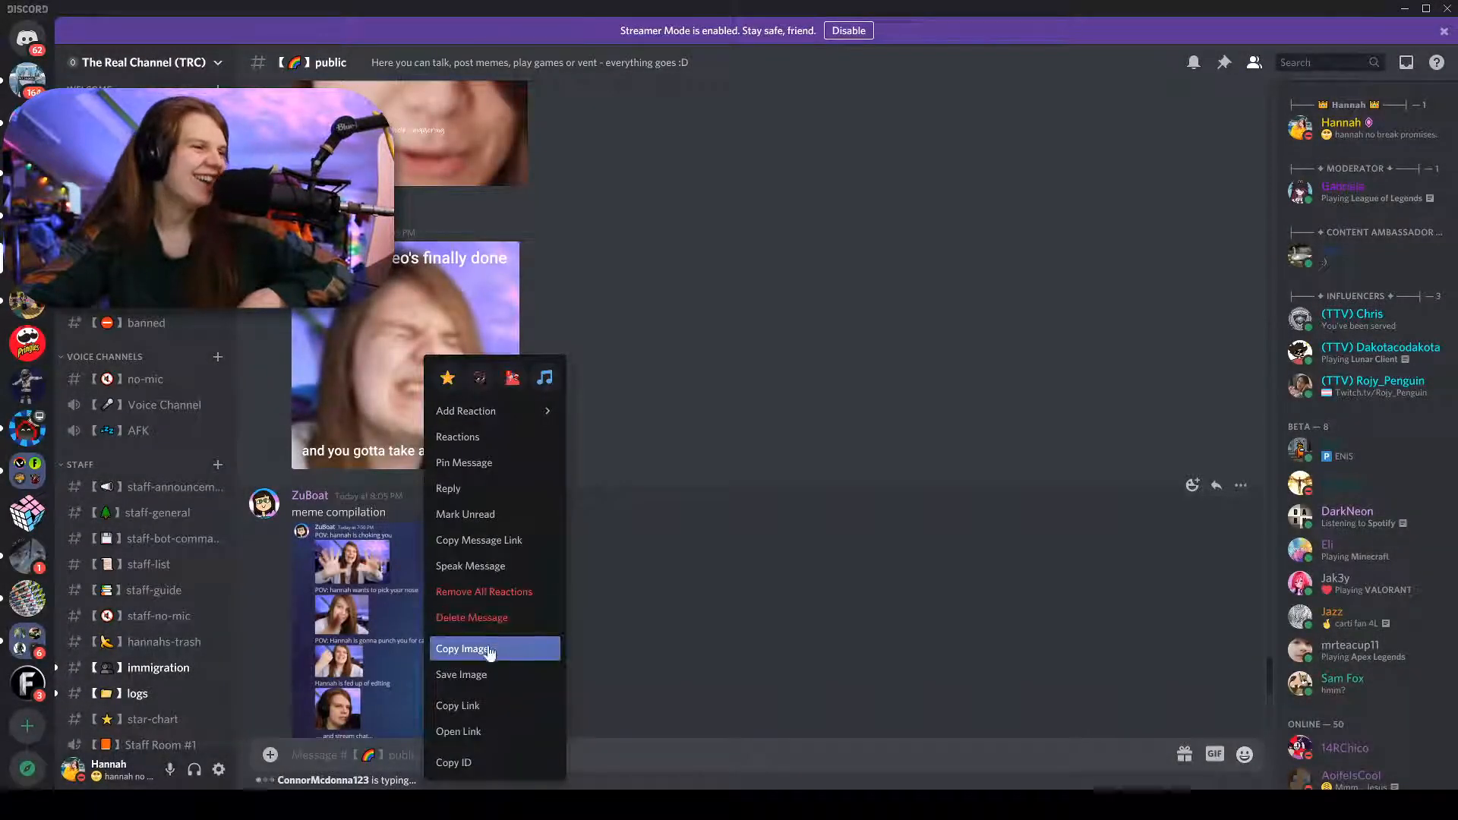
click(468, 490)
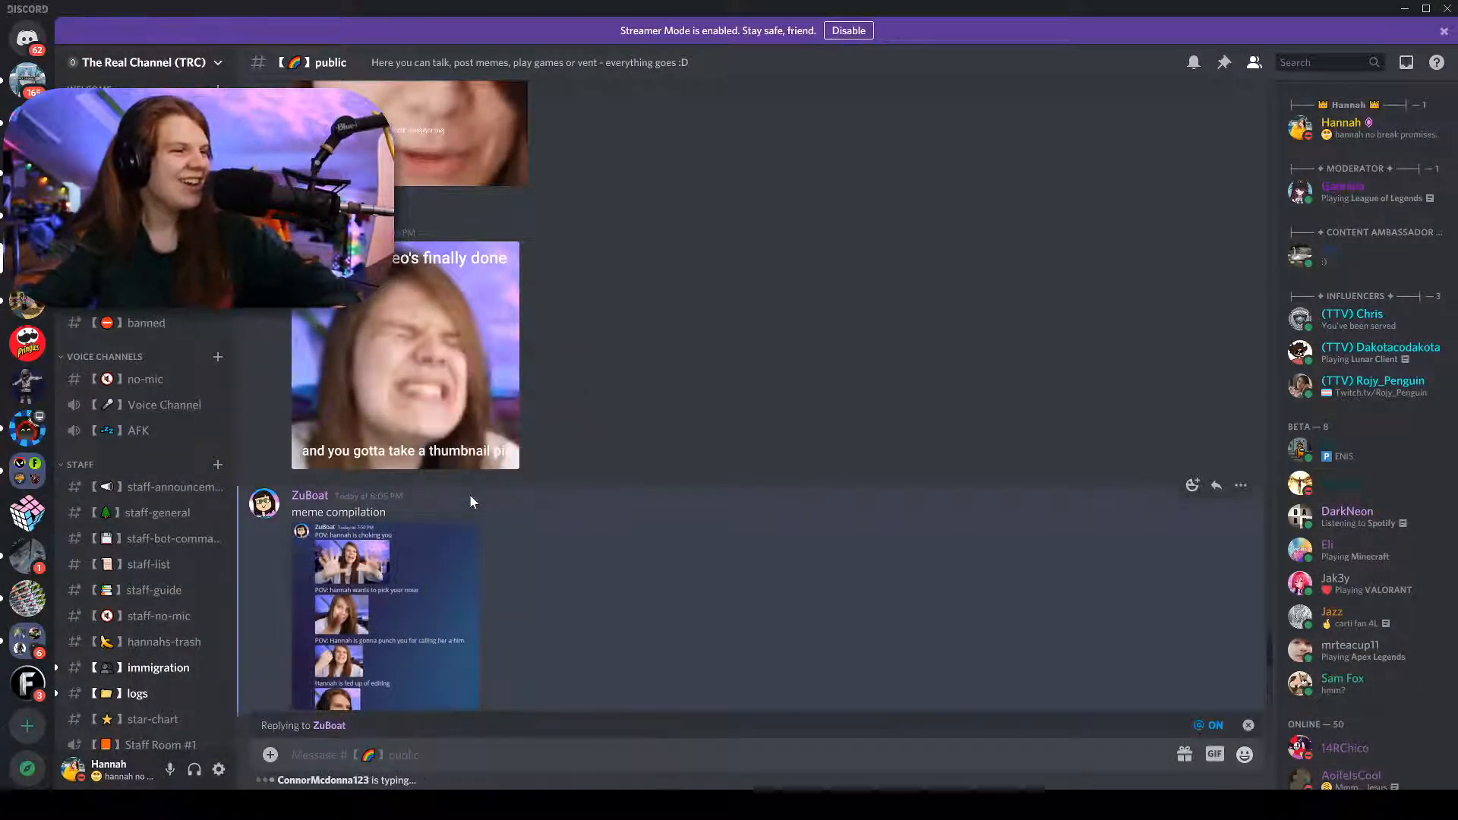
text(10/10)
key(Return)
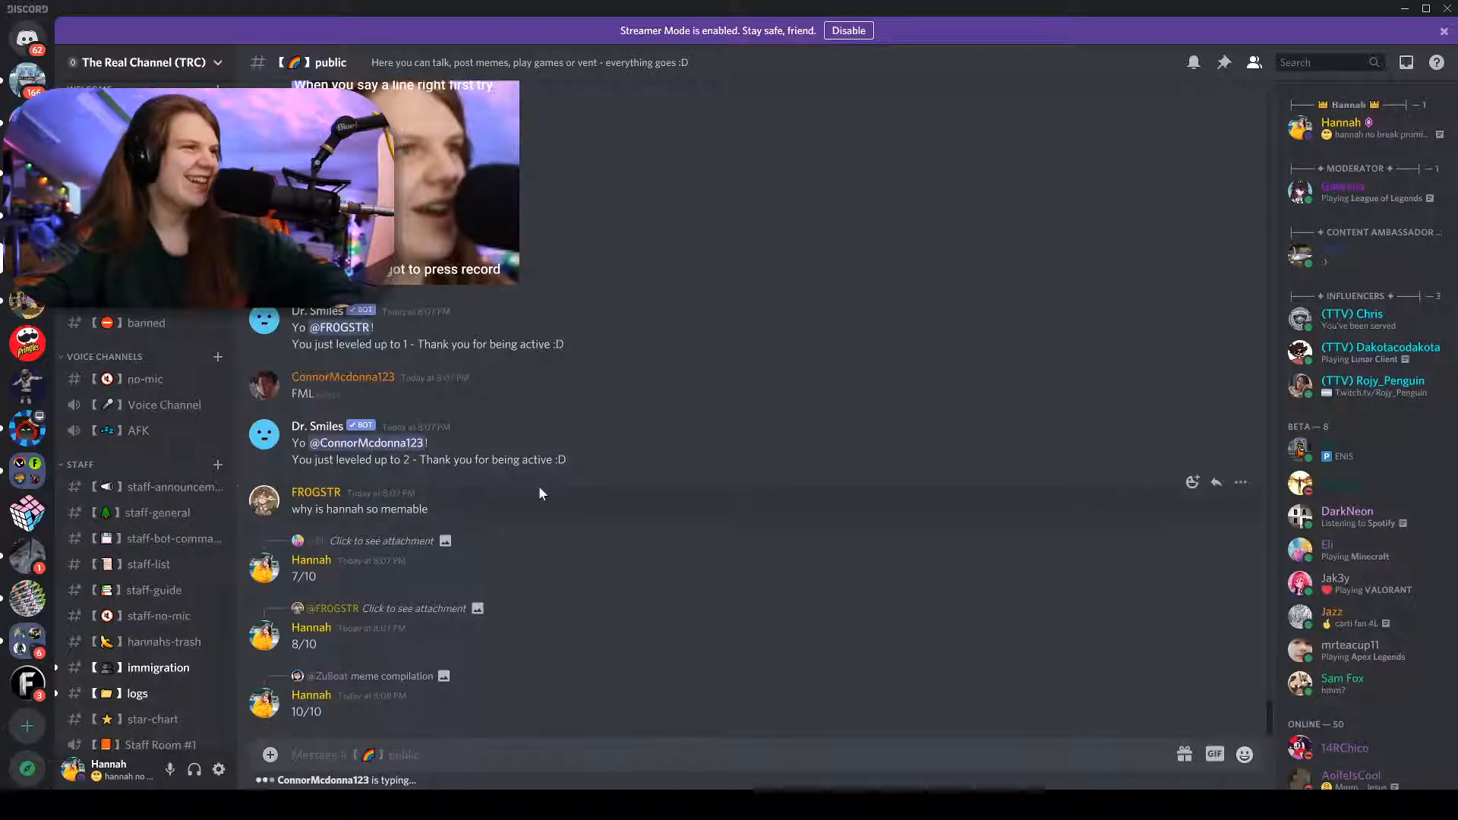
Reply 11/10 to the "When you say a line right first try" clip after viewing it.
scroll(500, 477, up, 2)
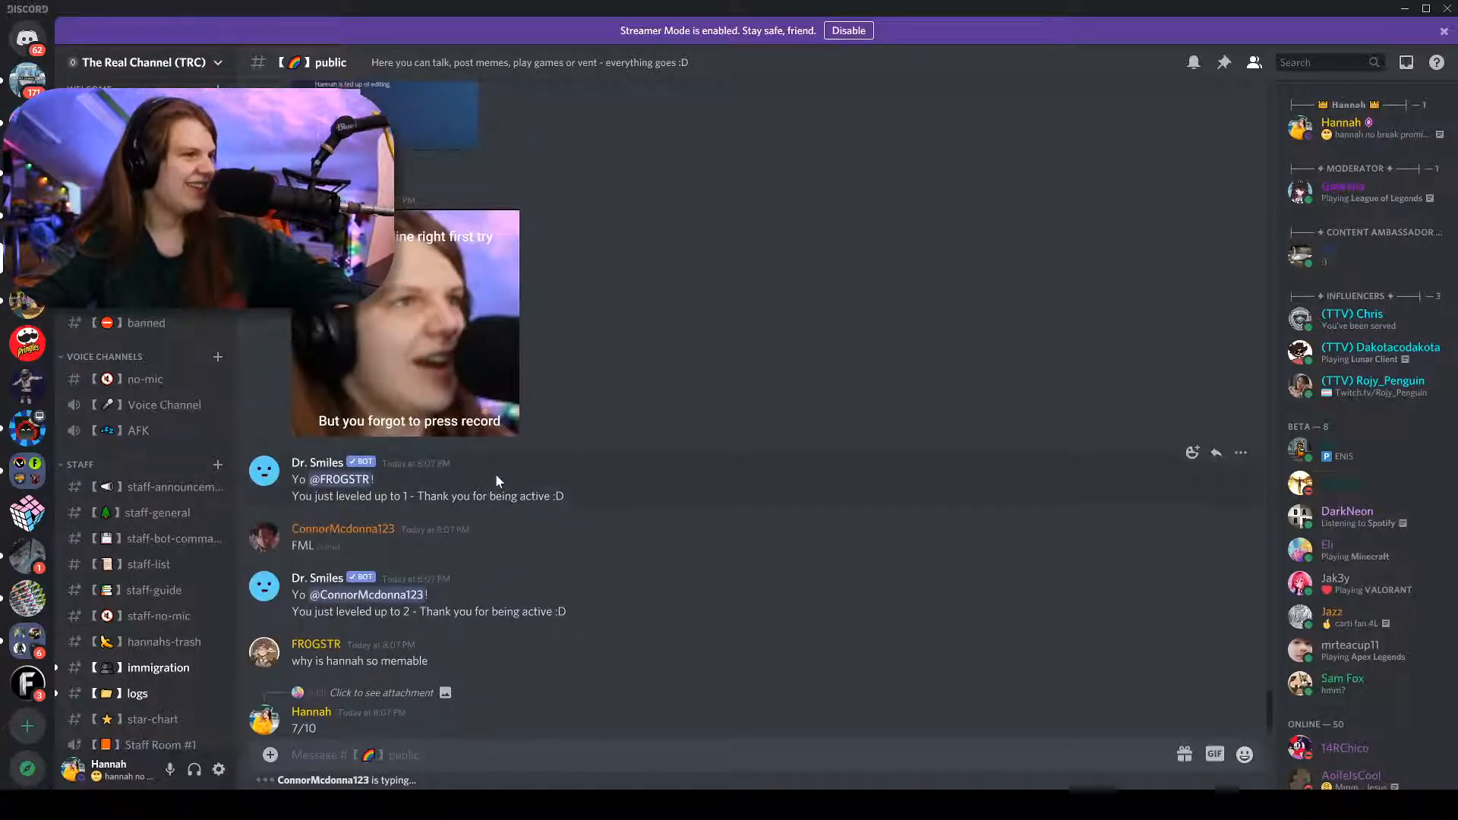
scroll(496, 479, up, 6)
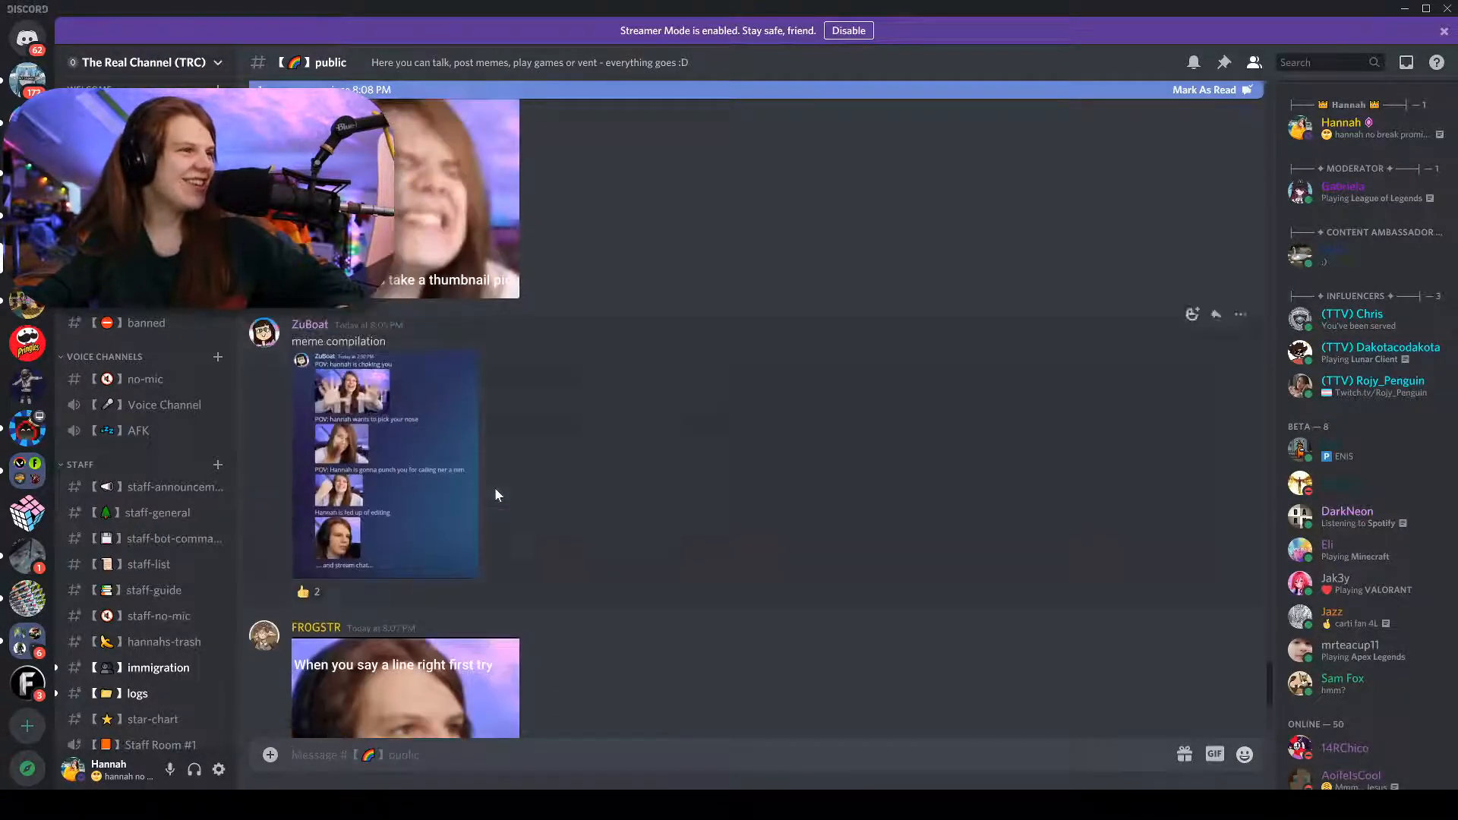
scroll(494, 490, down, 4)
click(459, 503)
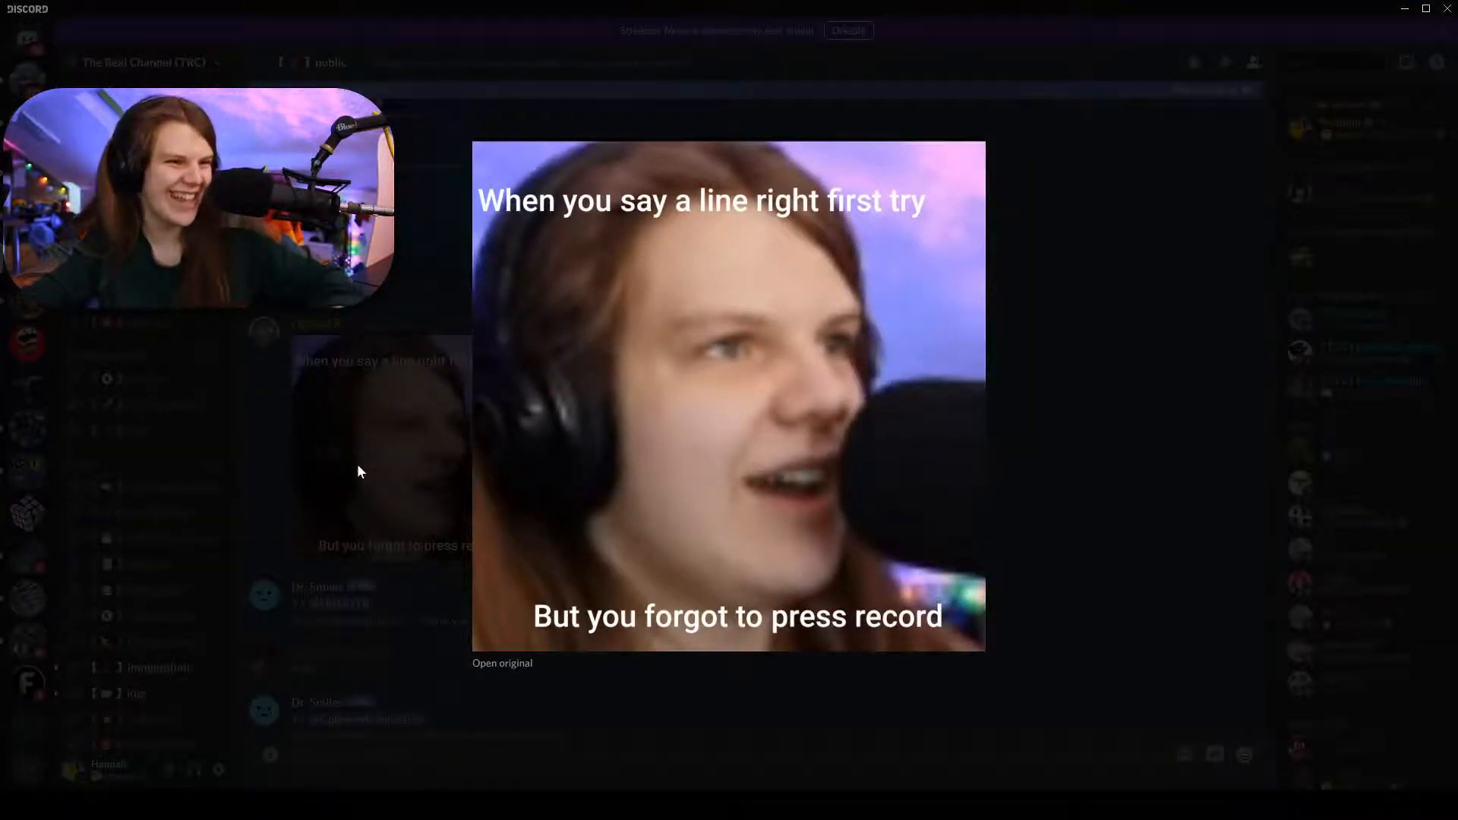
click(356, 474)
right_click(432, 486)
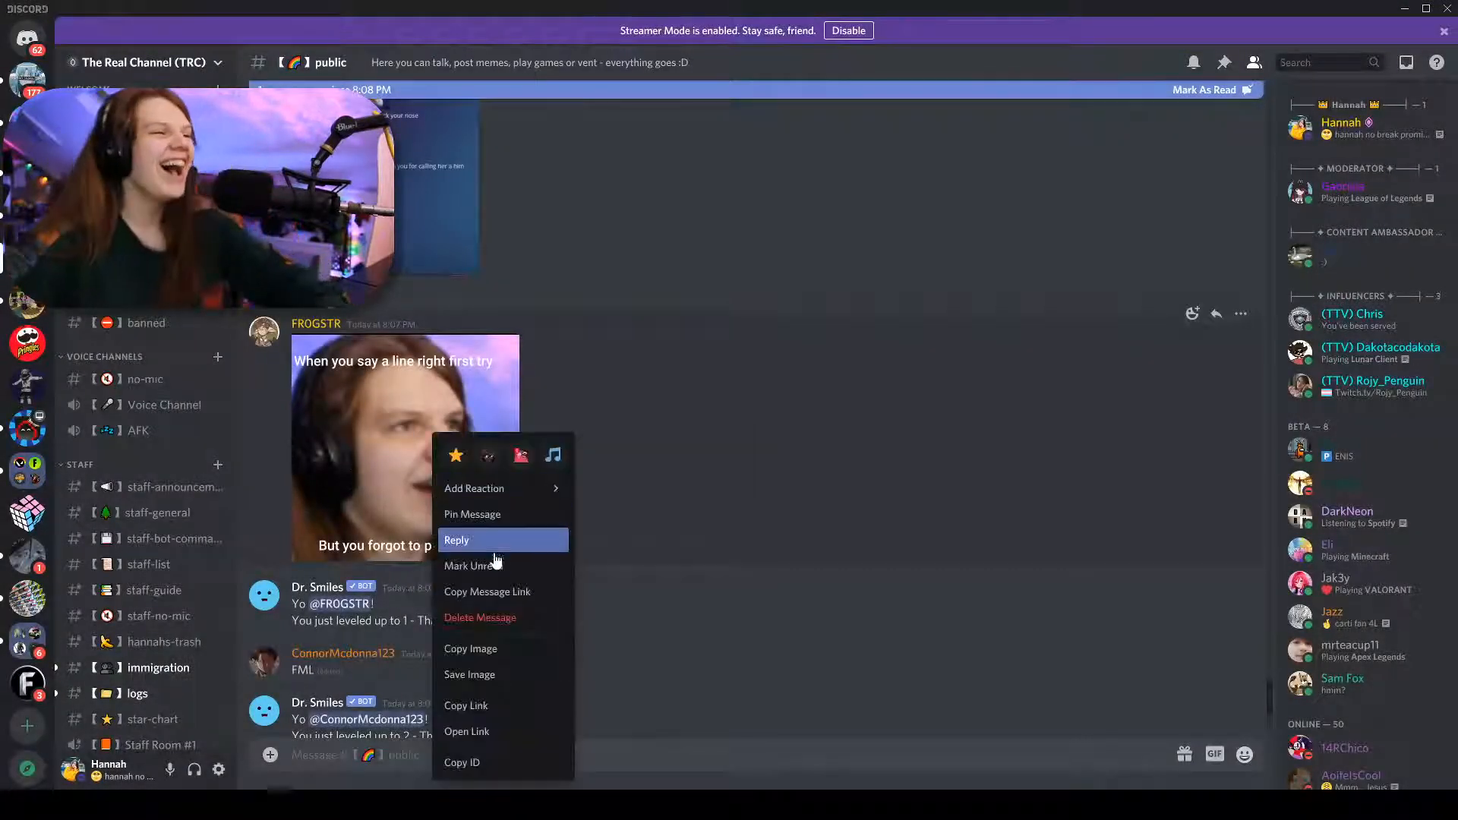
click(499, 549)
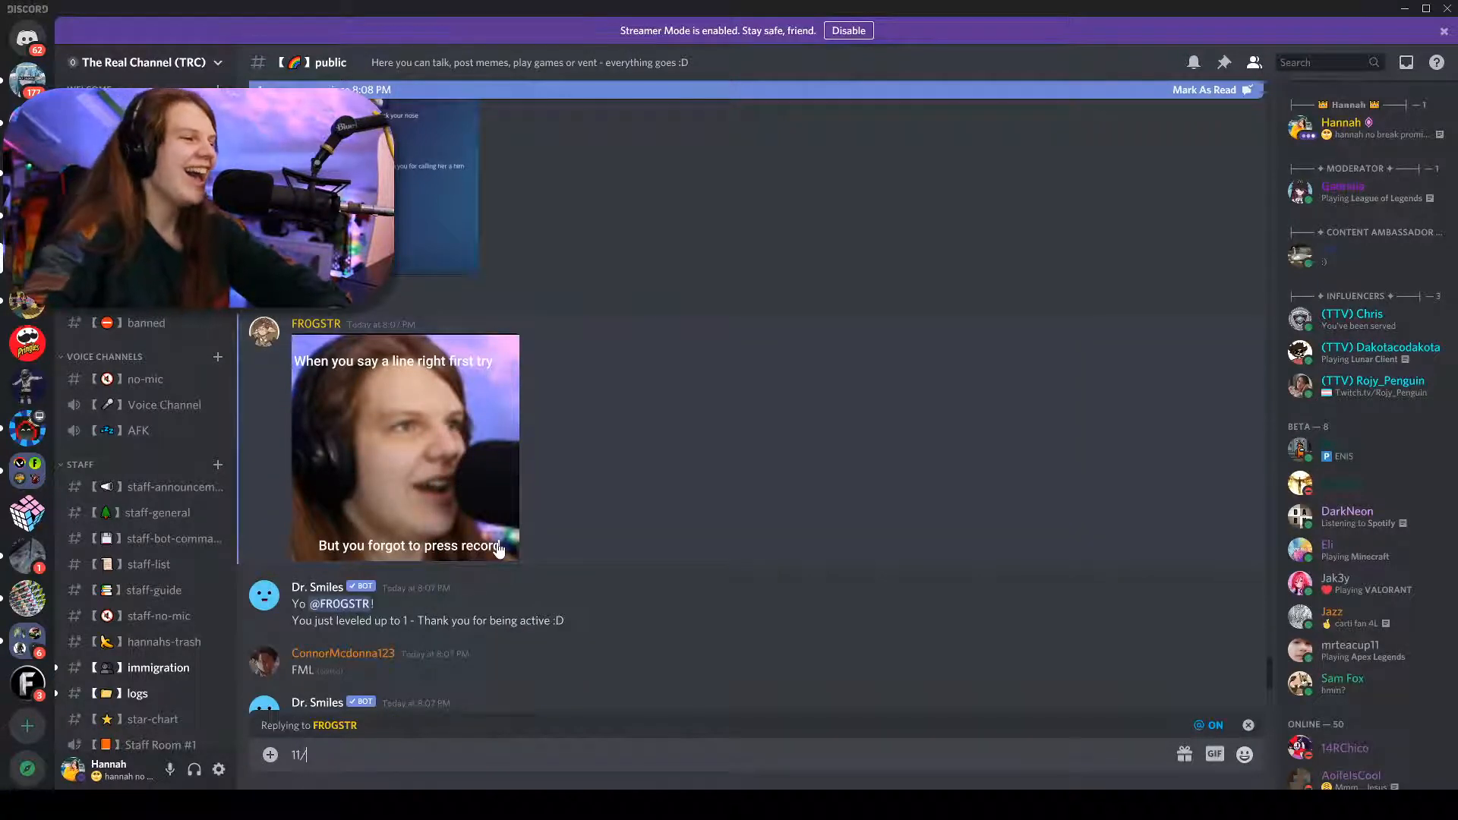
text(11/10)
key(Return)
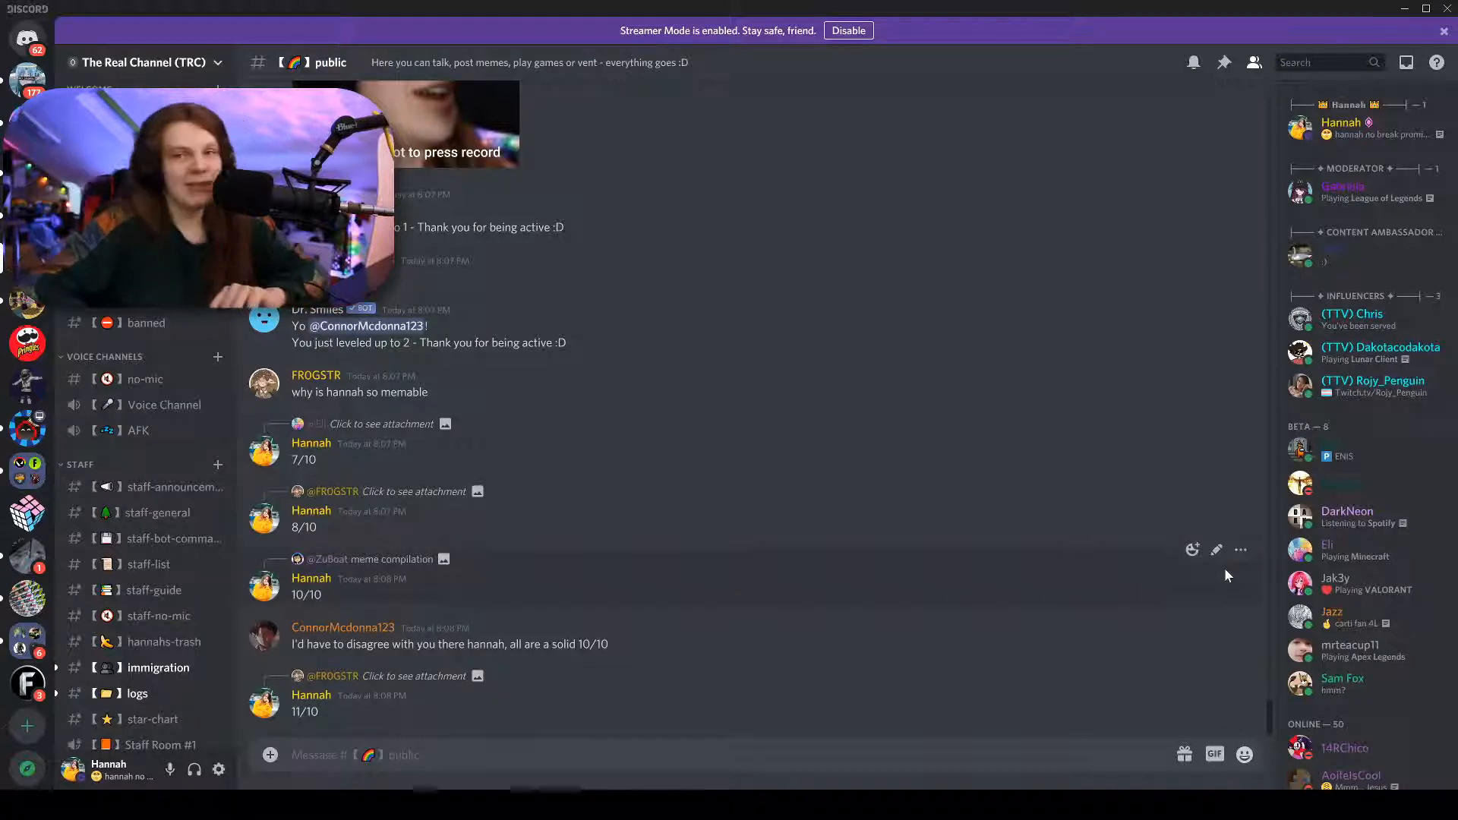
Bring up Streamlabs OBS and make Face the live scene.
click(828, 805)
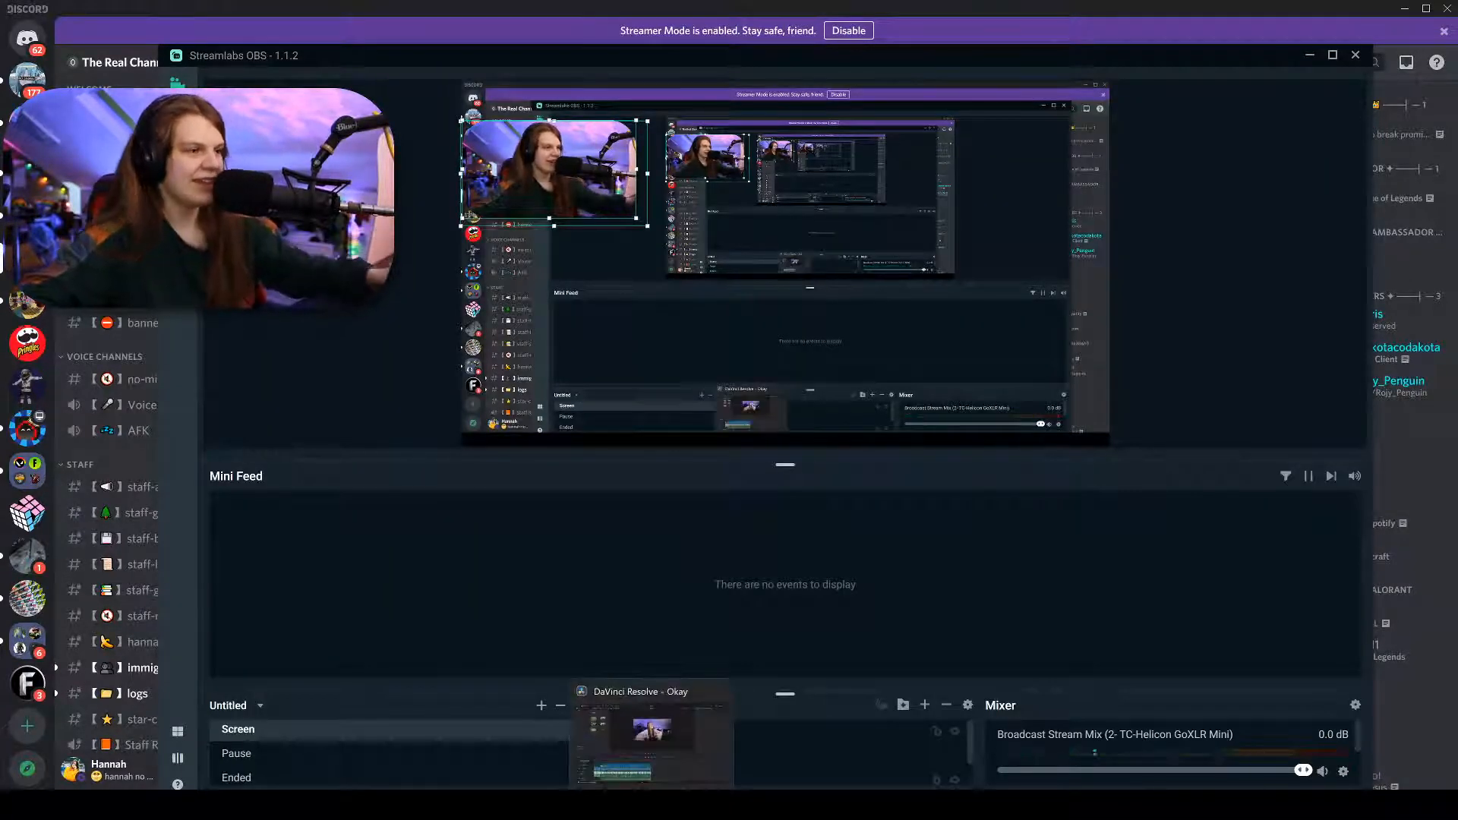
scroll(296, 758, up, 1)
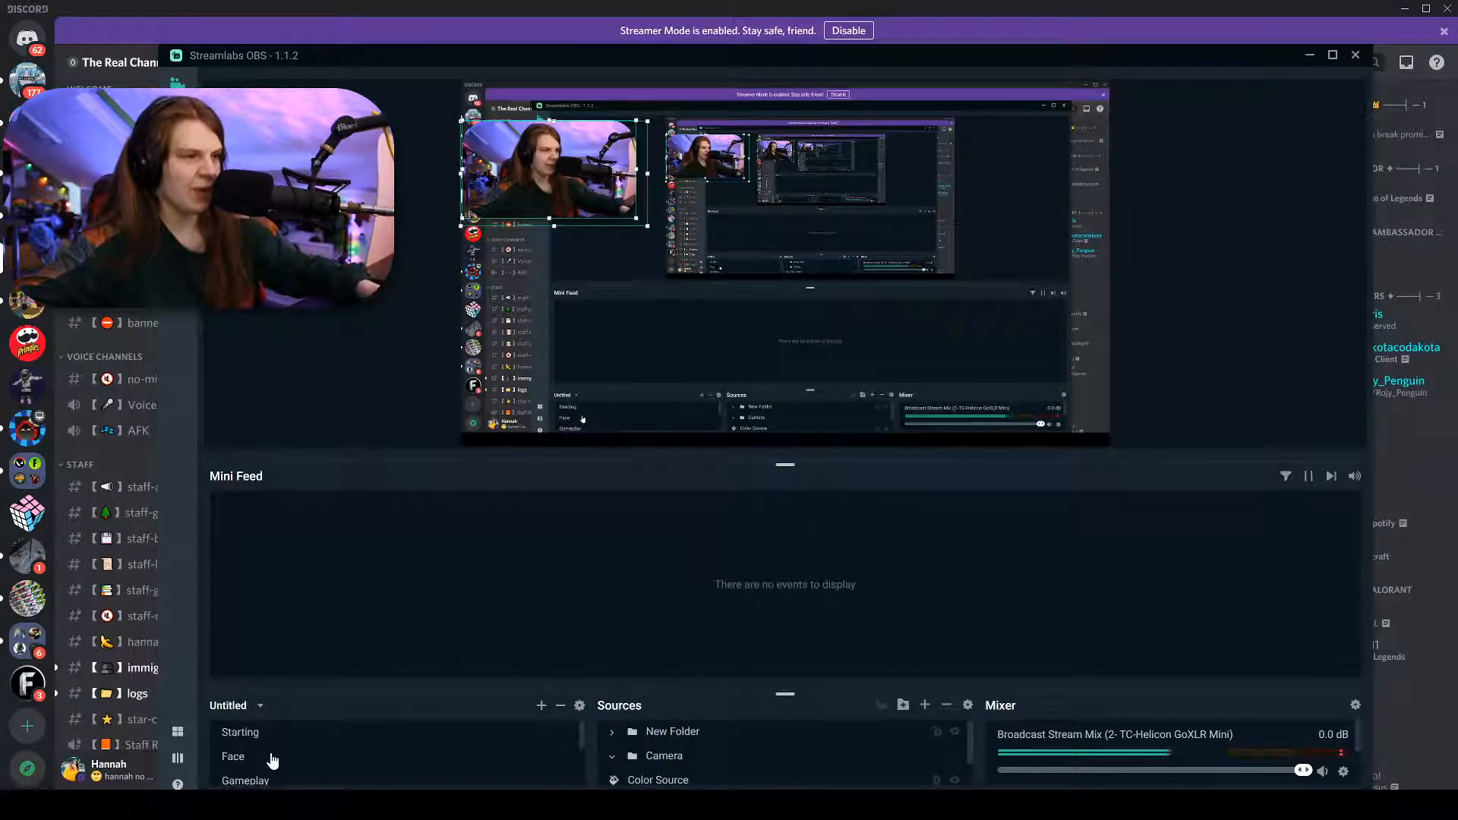
click(260, 762)
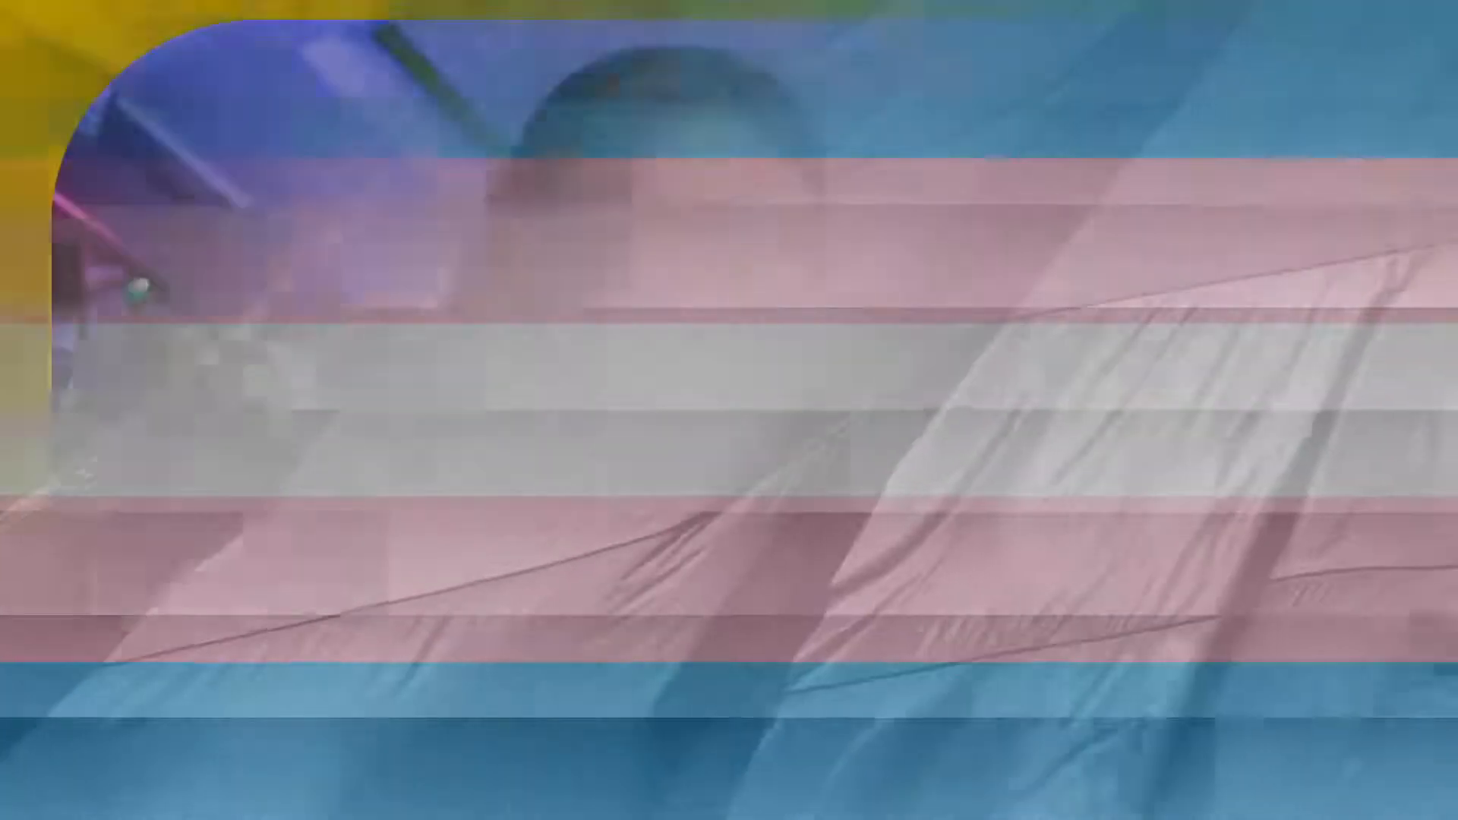